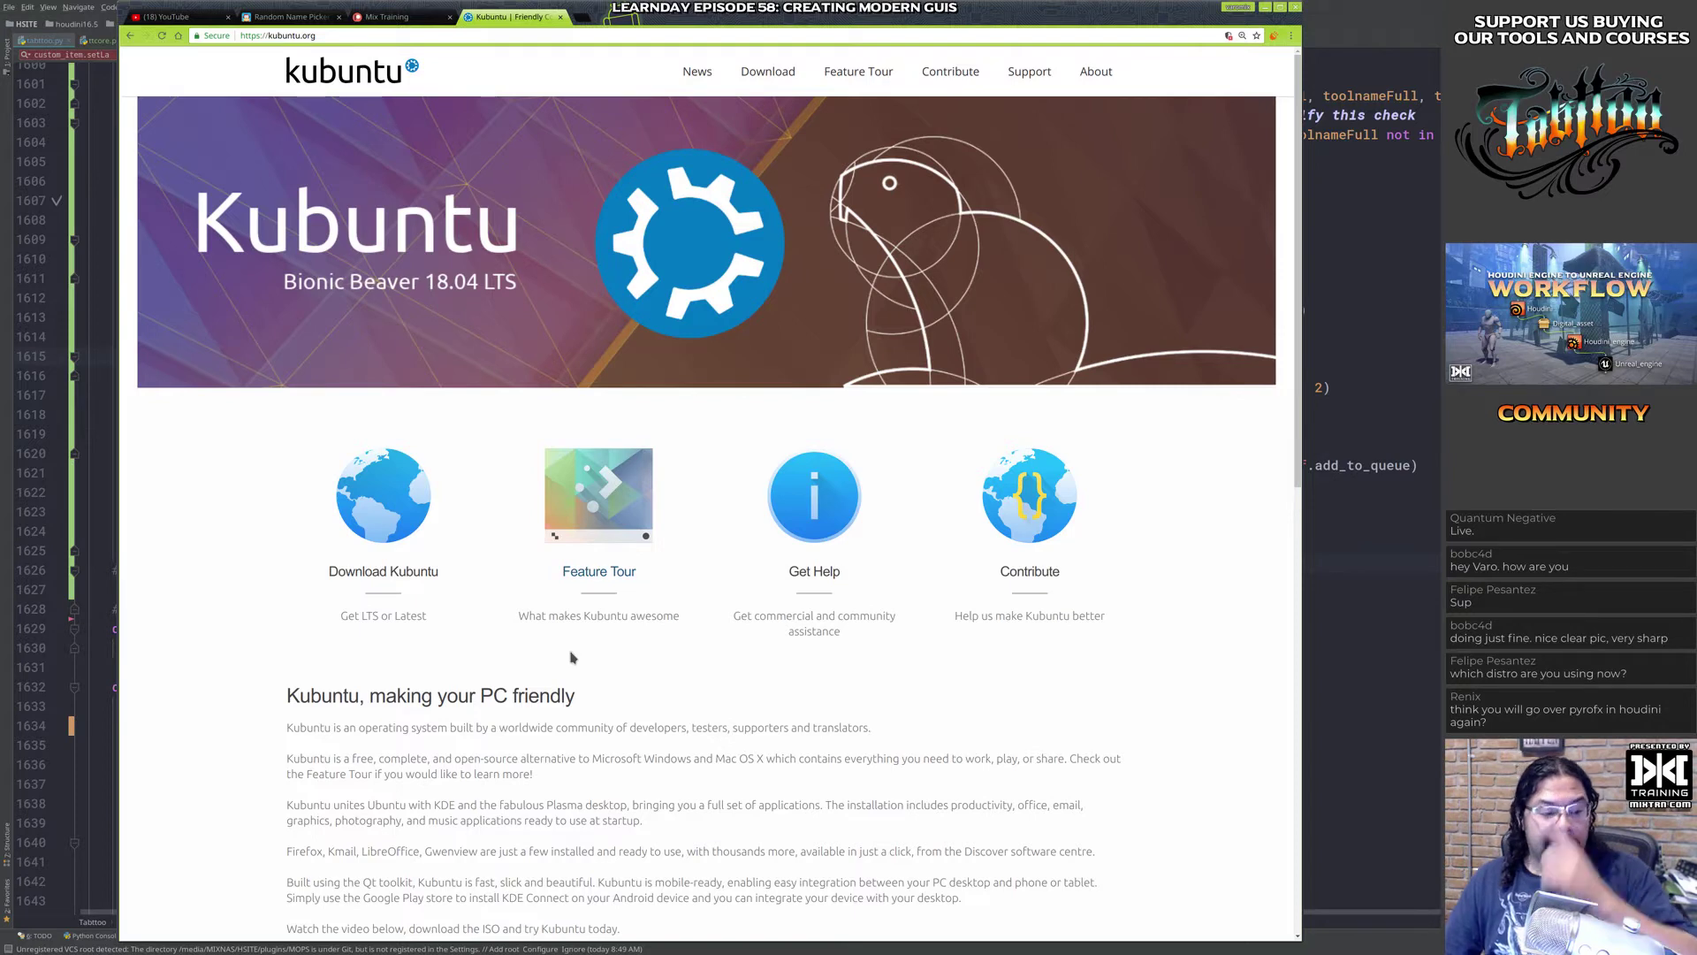
# Step: Highlight the heading "Kubuntu, making your PC friendly" on the Kubuntu home page
pyautogui.doubleClick(339, 691)
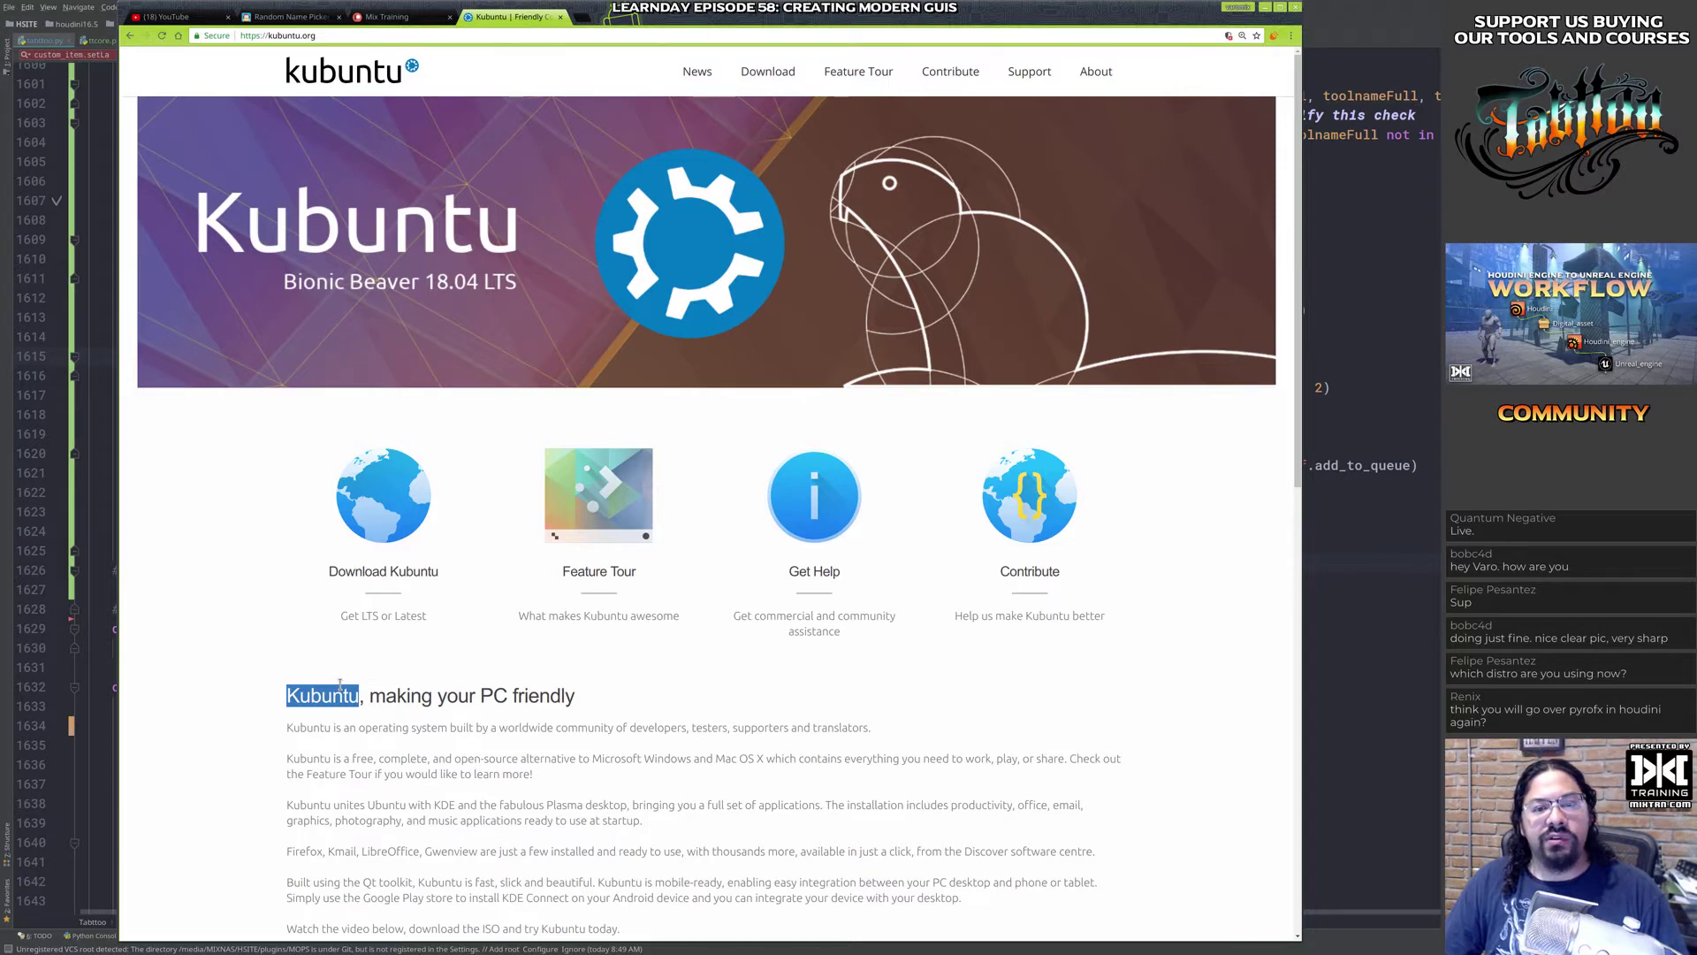
pyautogui.doubleClick(543, 696)
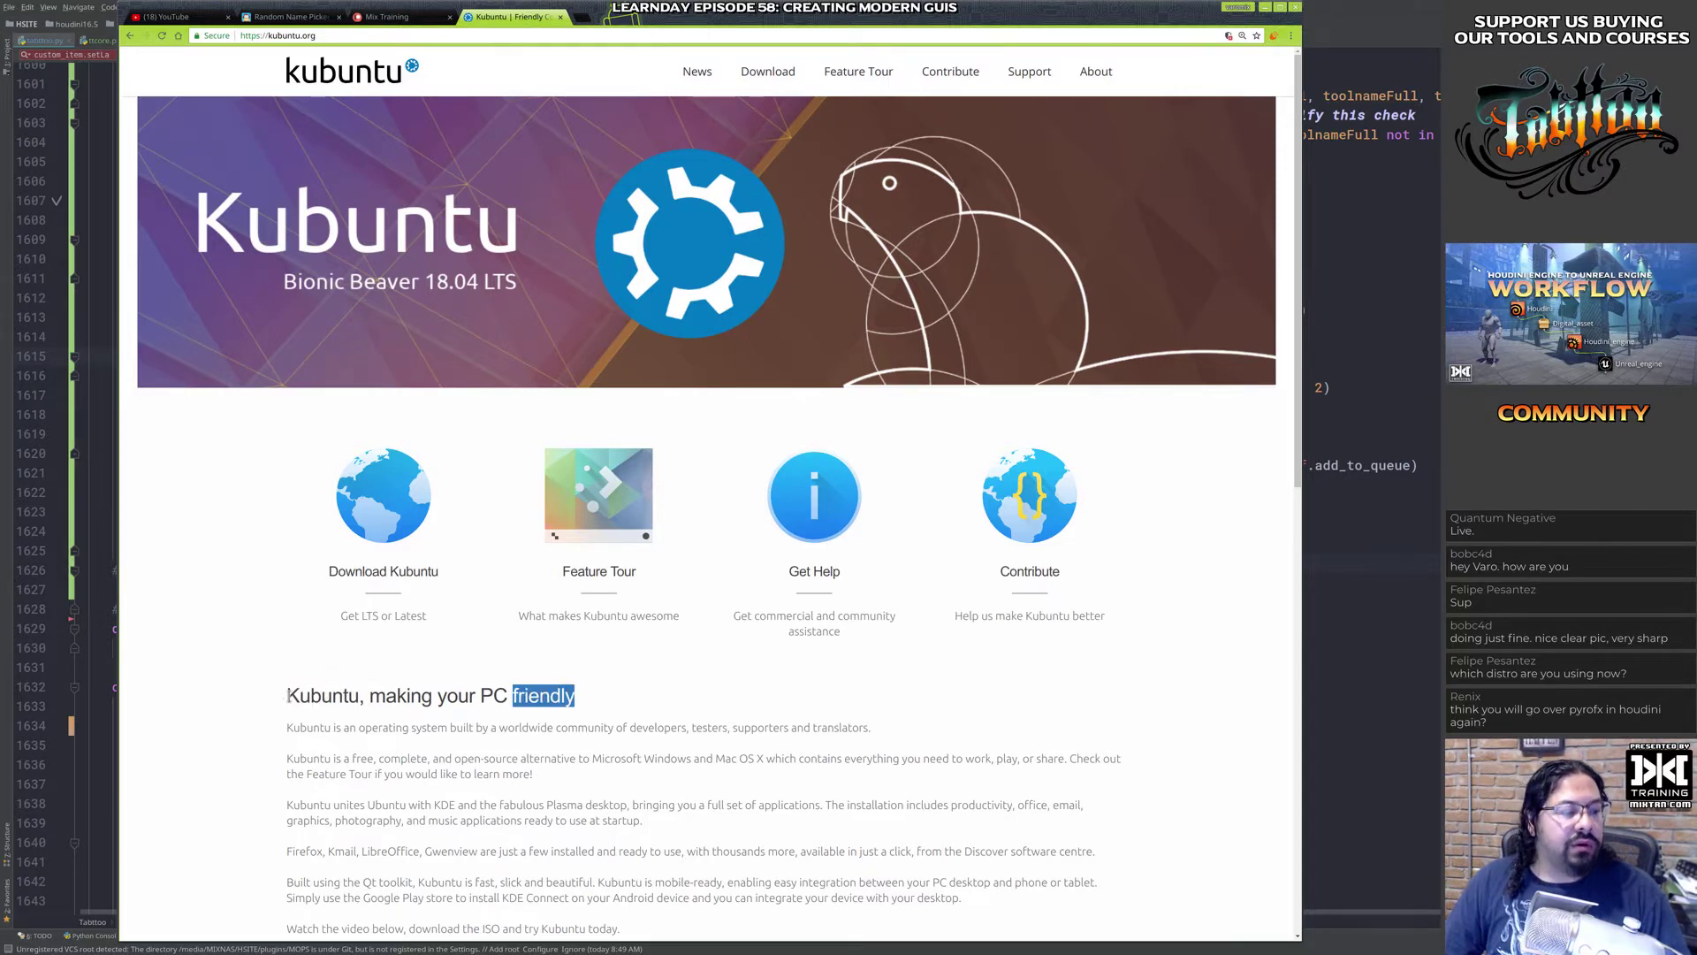
pyautogui.moveTo(287, 697); pyautogui.dragTo(665, 706)
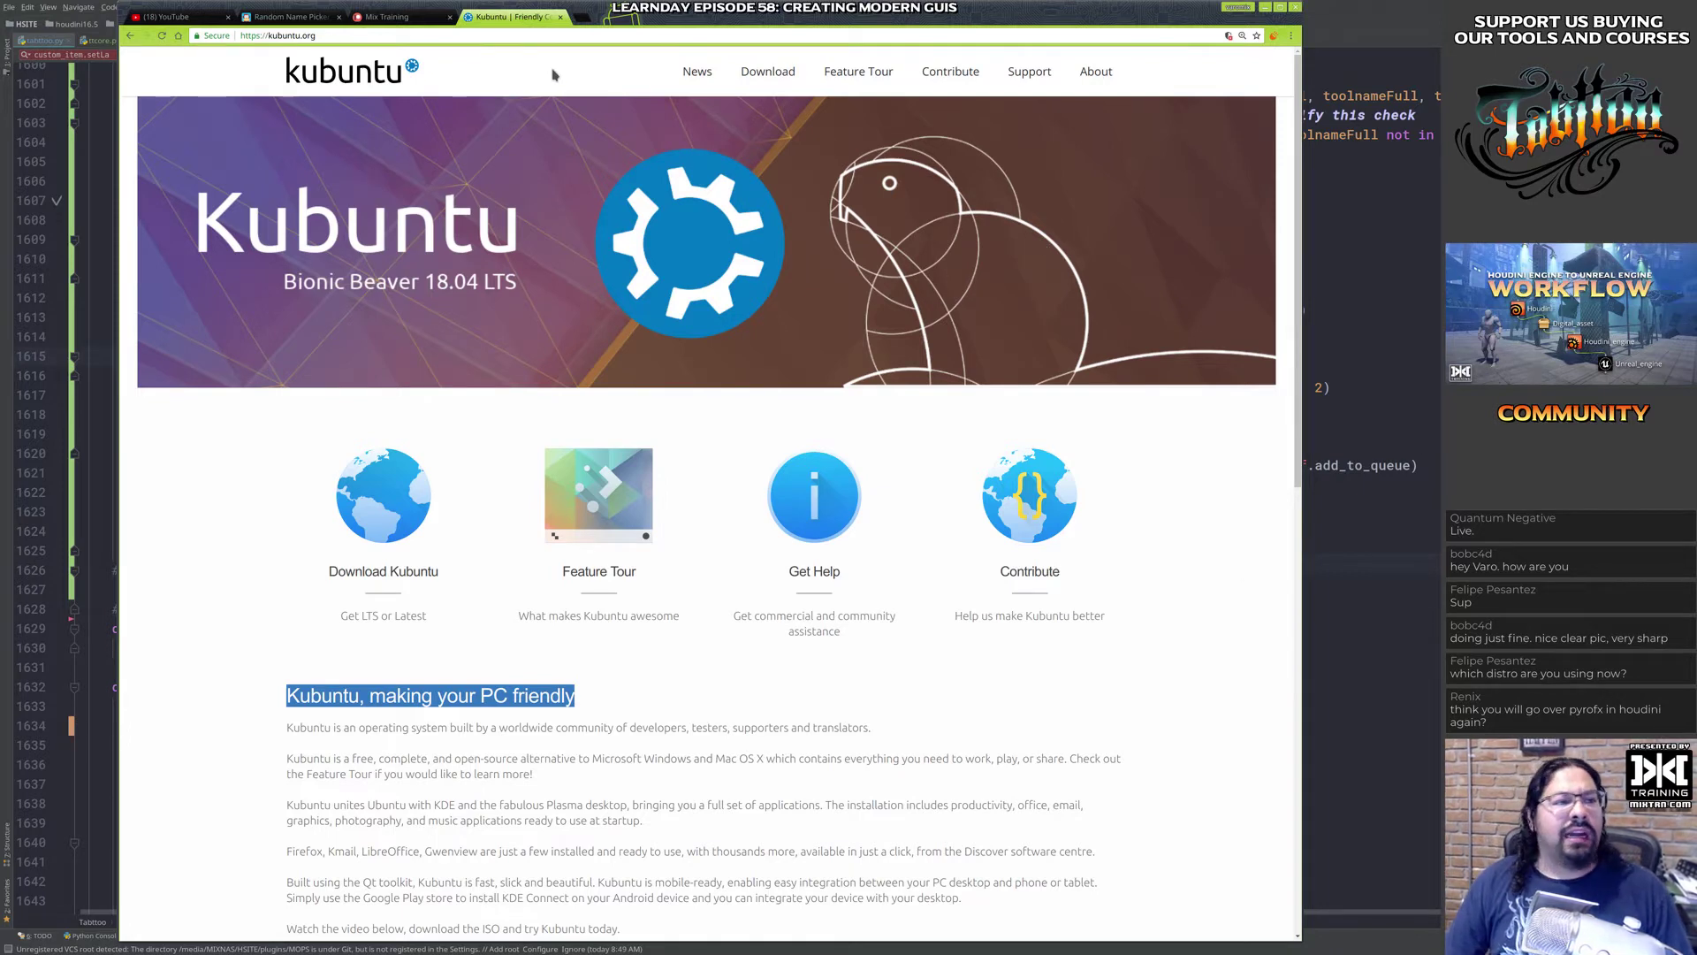
# Step: Search the web for "vfx platform" in a new browser tab and open the VFX Reference Platform site
pyautogui.click(583, 19)
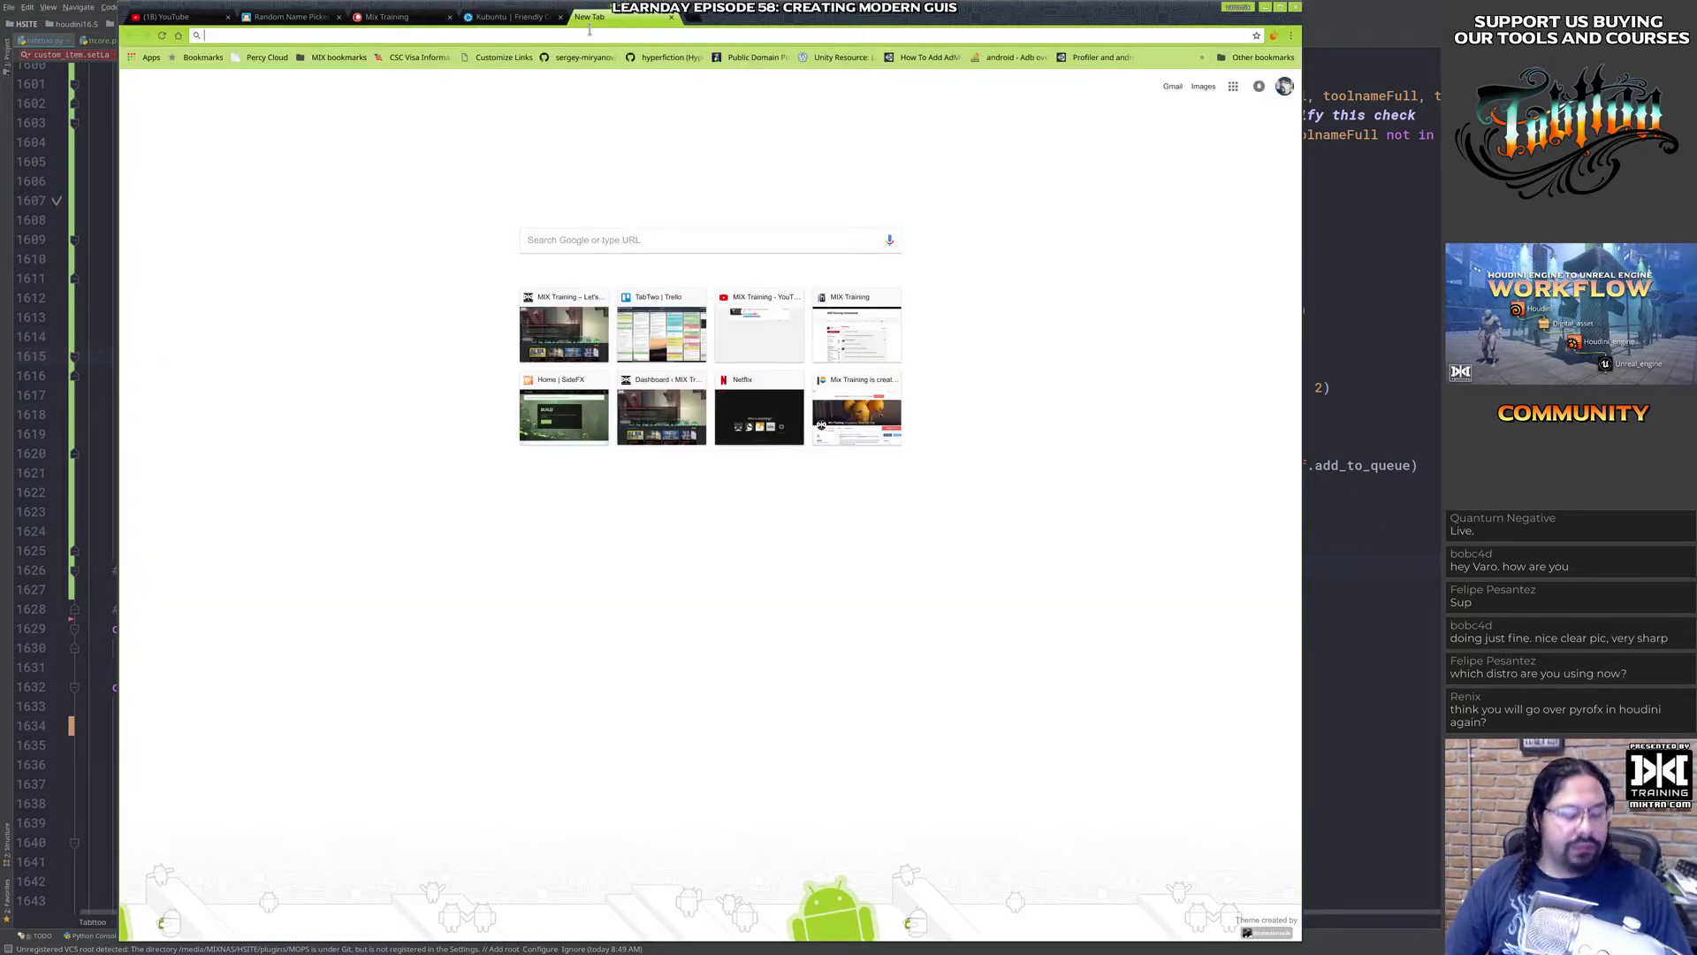
pyautogui.write('vfxpla')
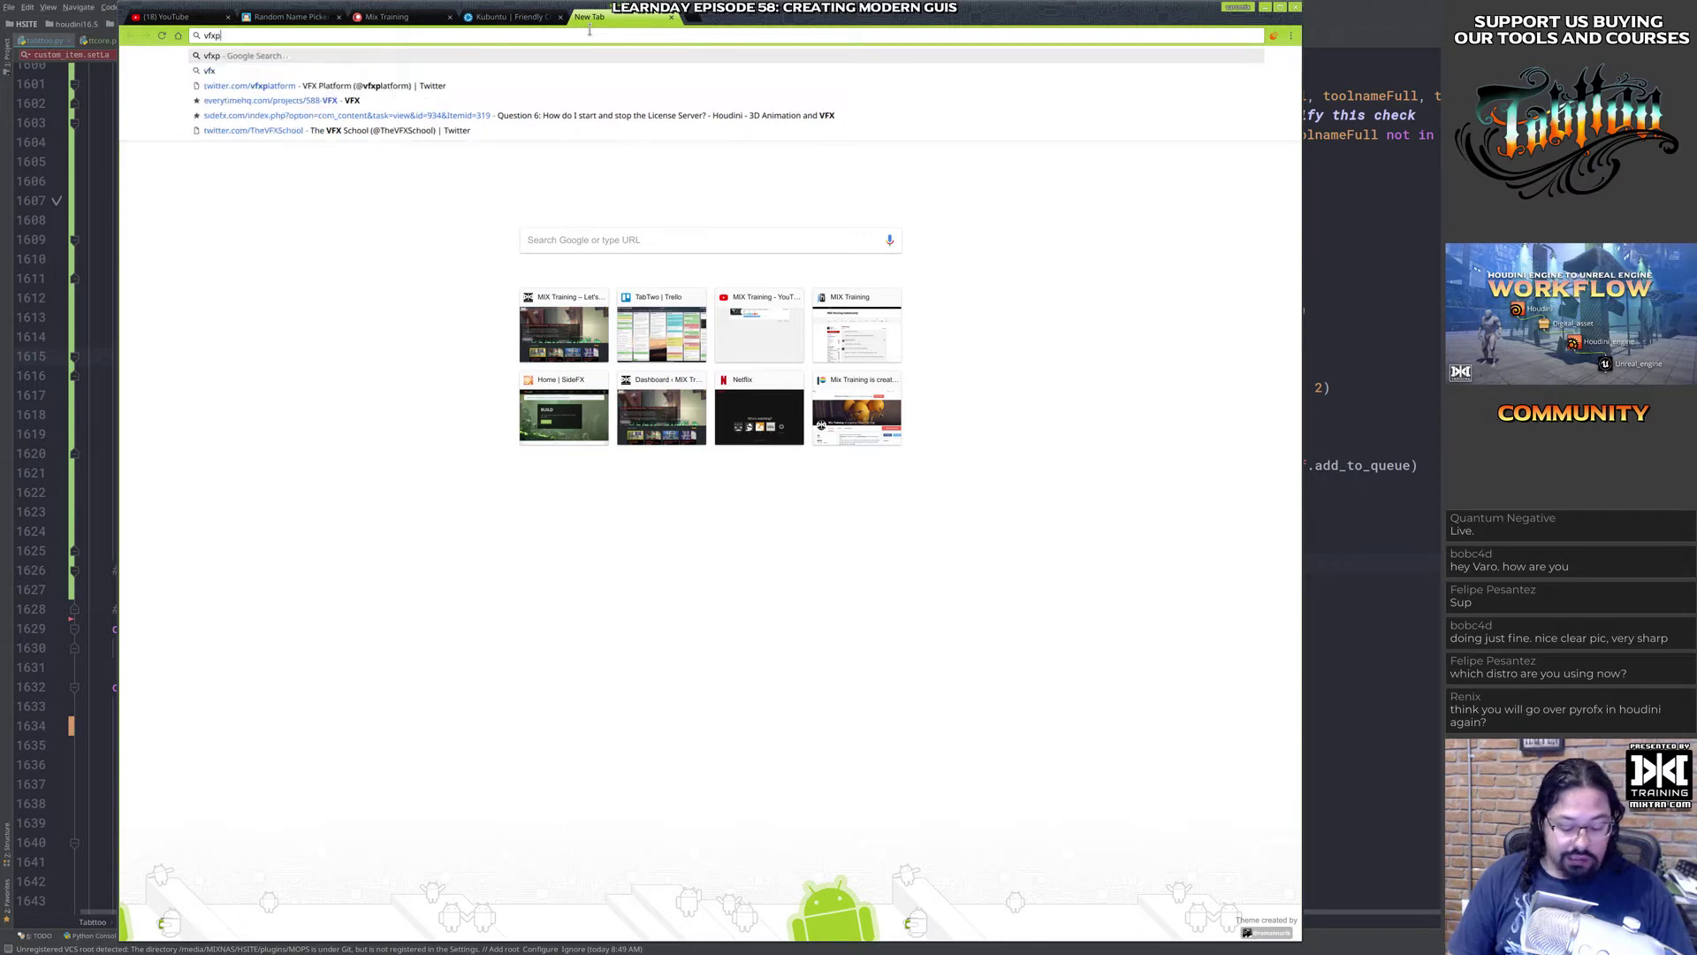
pyautogui.press('Down')
pyautogui.press('Down')
pyautogui.press('Return')
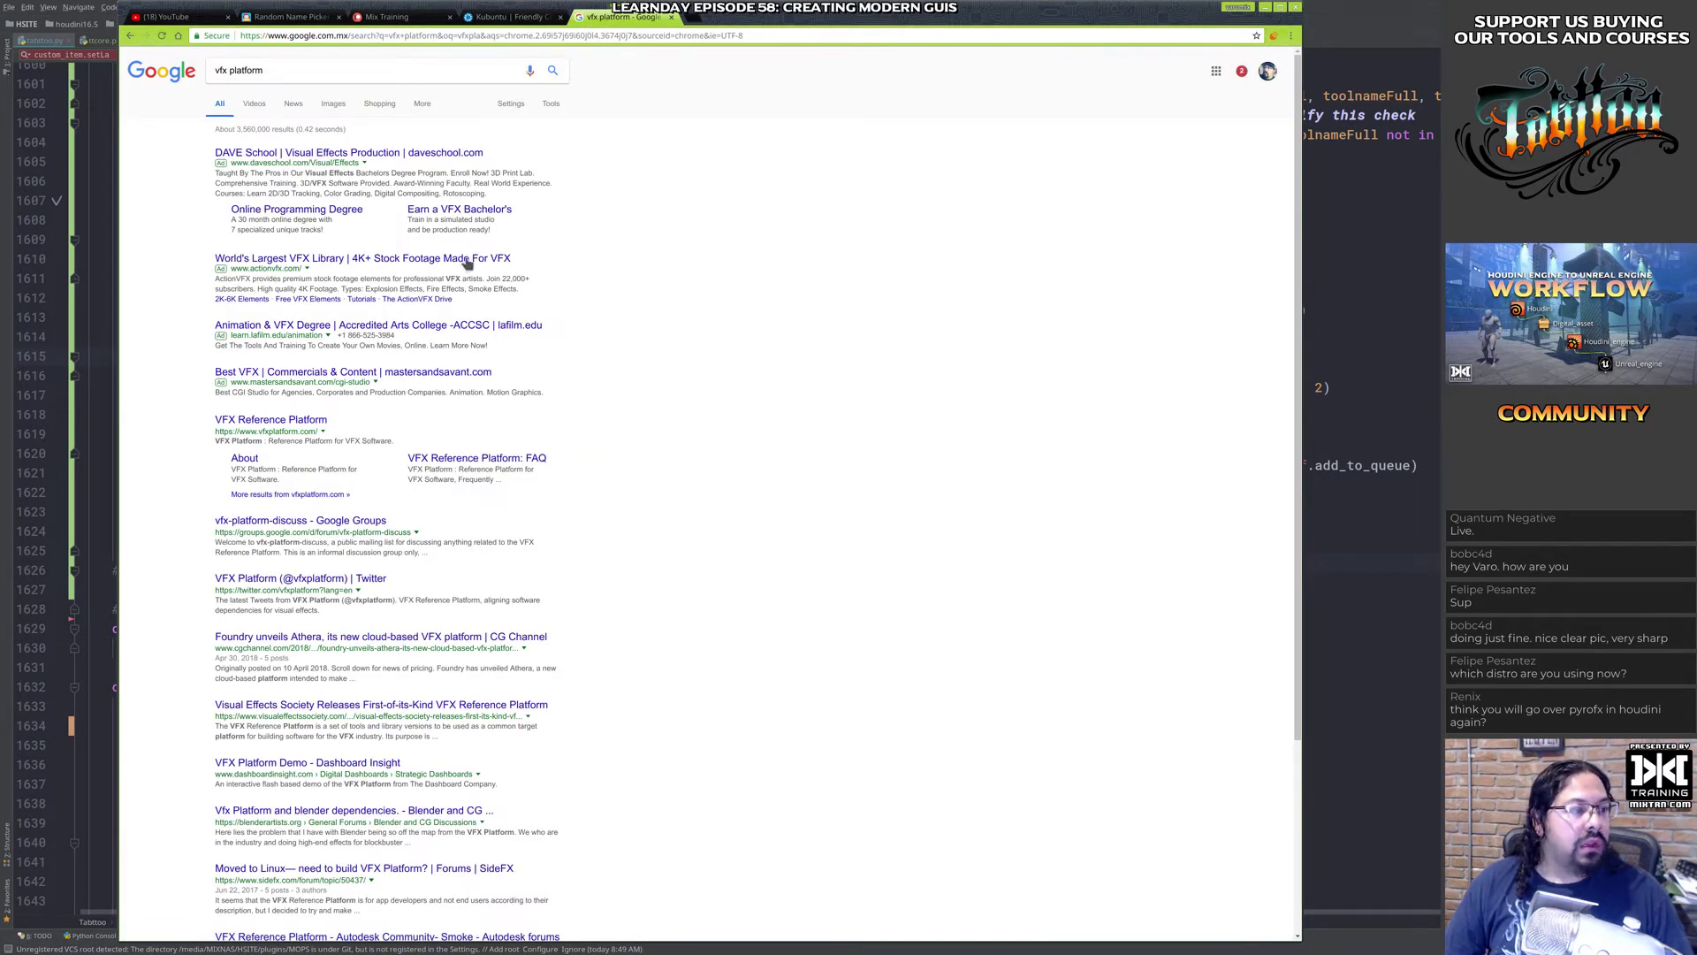
pyautogui.click(291, 421)
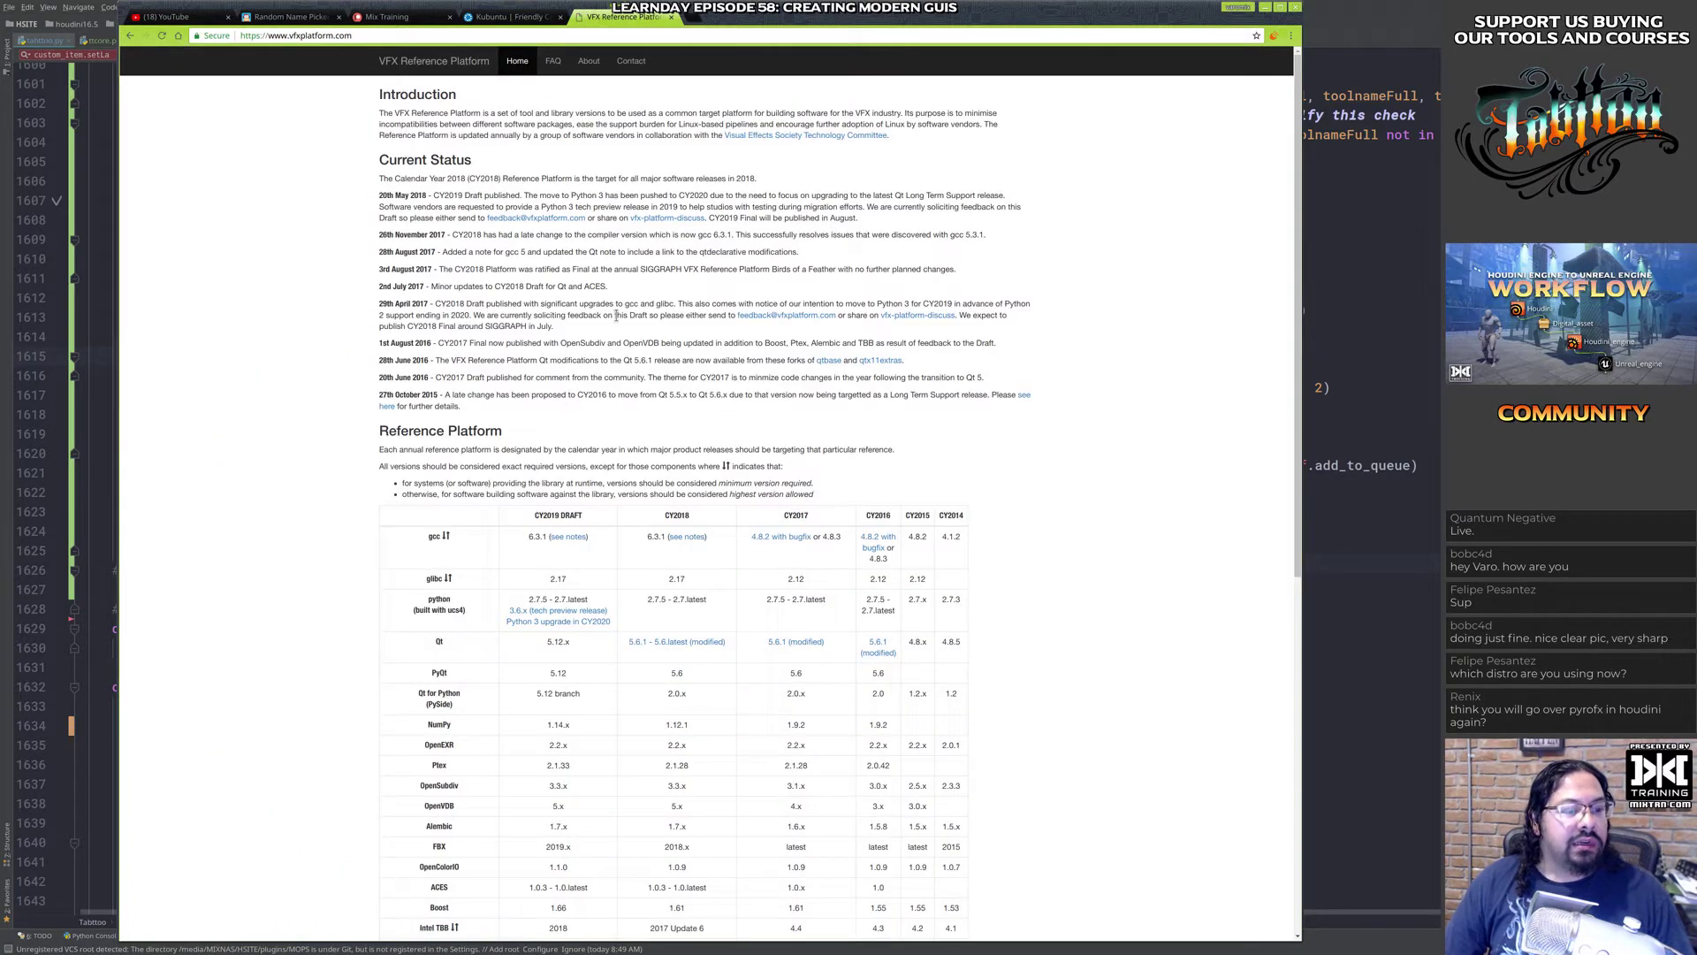
# Step: Enlarge the page text and examine the Reference Platform table of library versions per calendar year
pyautogui.hotkey('ctrl', '+')
pyautogui.hotkey('ctrl', '+')
pyautogui.hotkey('ctrl', '+')
pyautogui.hotkey('ctrl', '+')
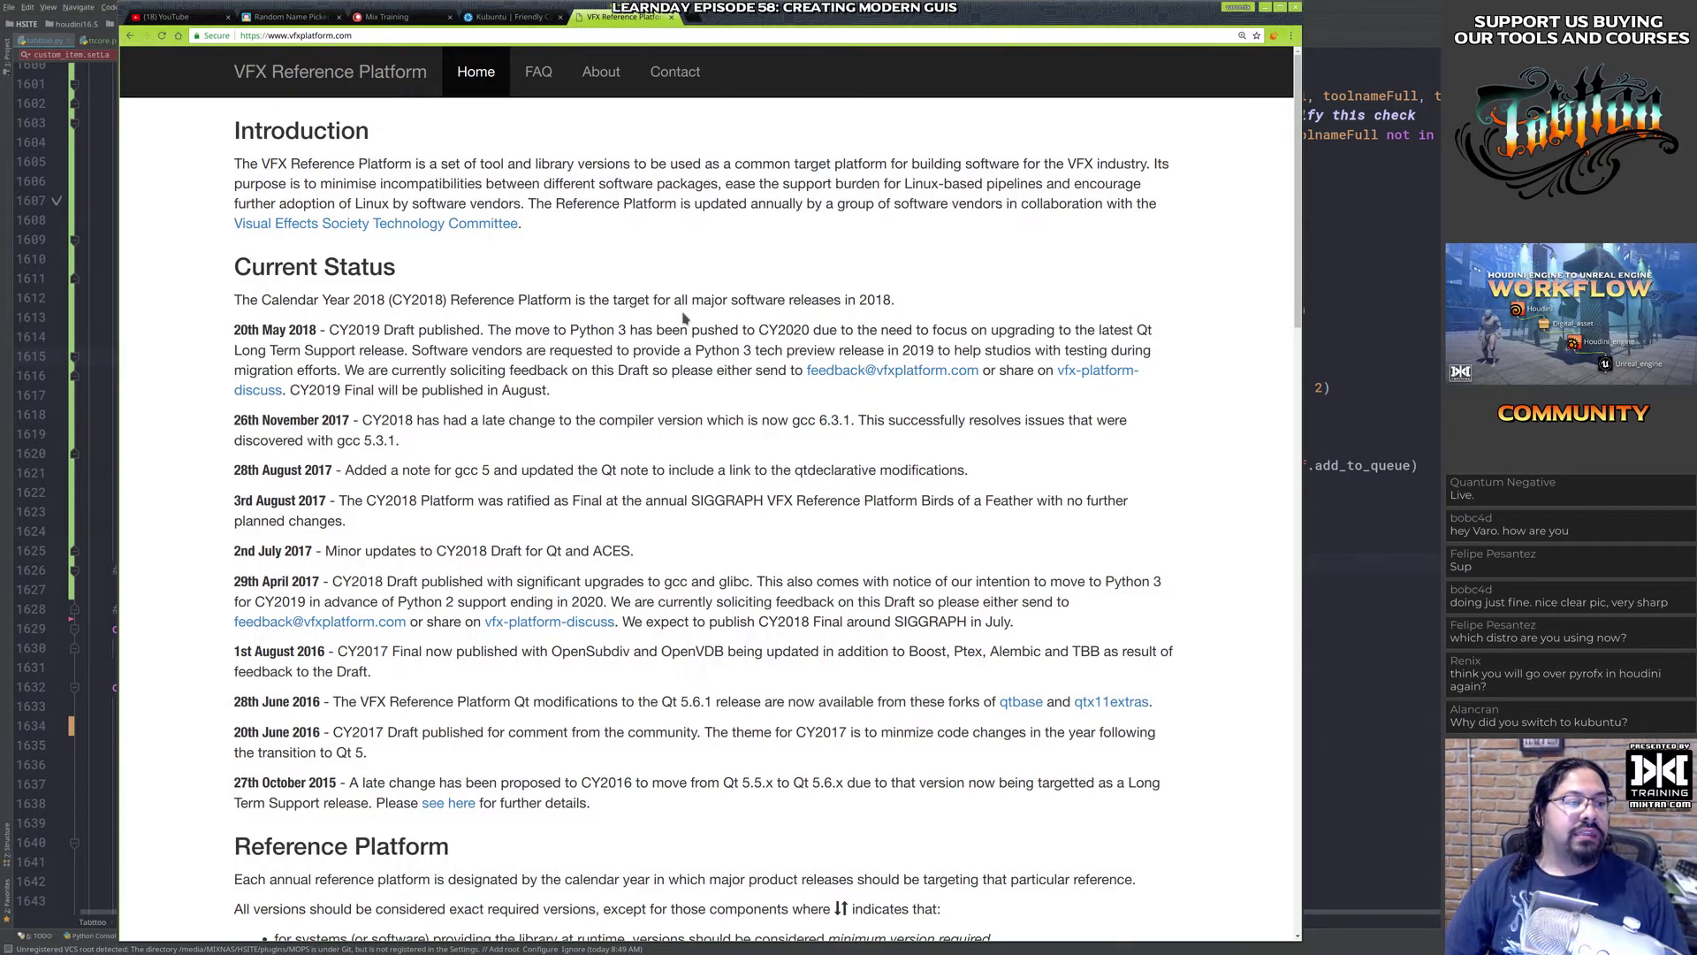
pyautogui.scroll(-3, 684, 317)
pyautogui.scroll(-3, 684, 318)
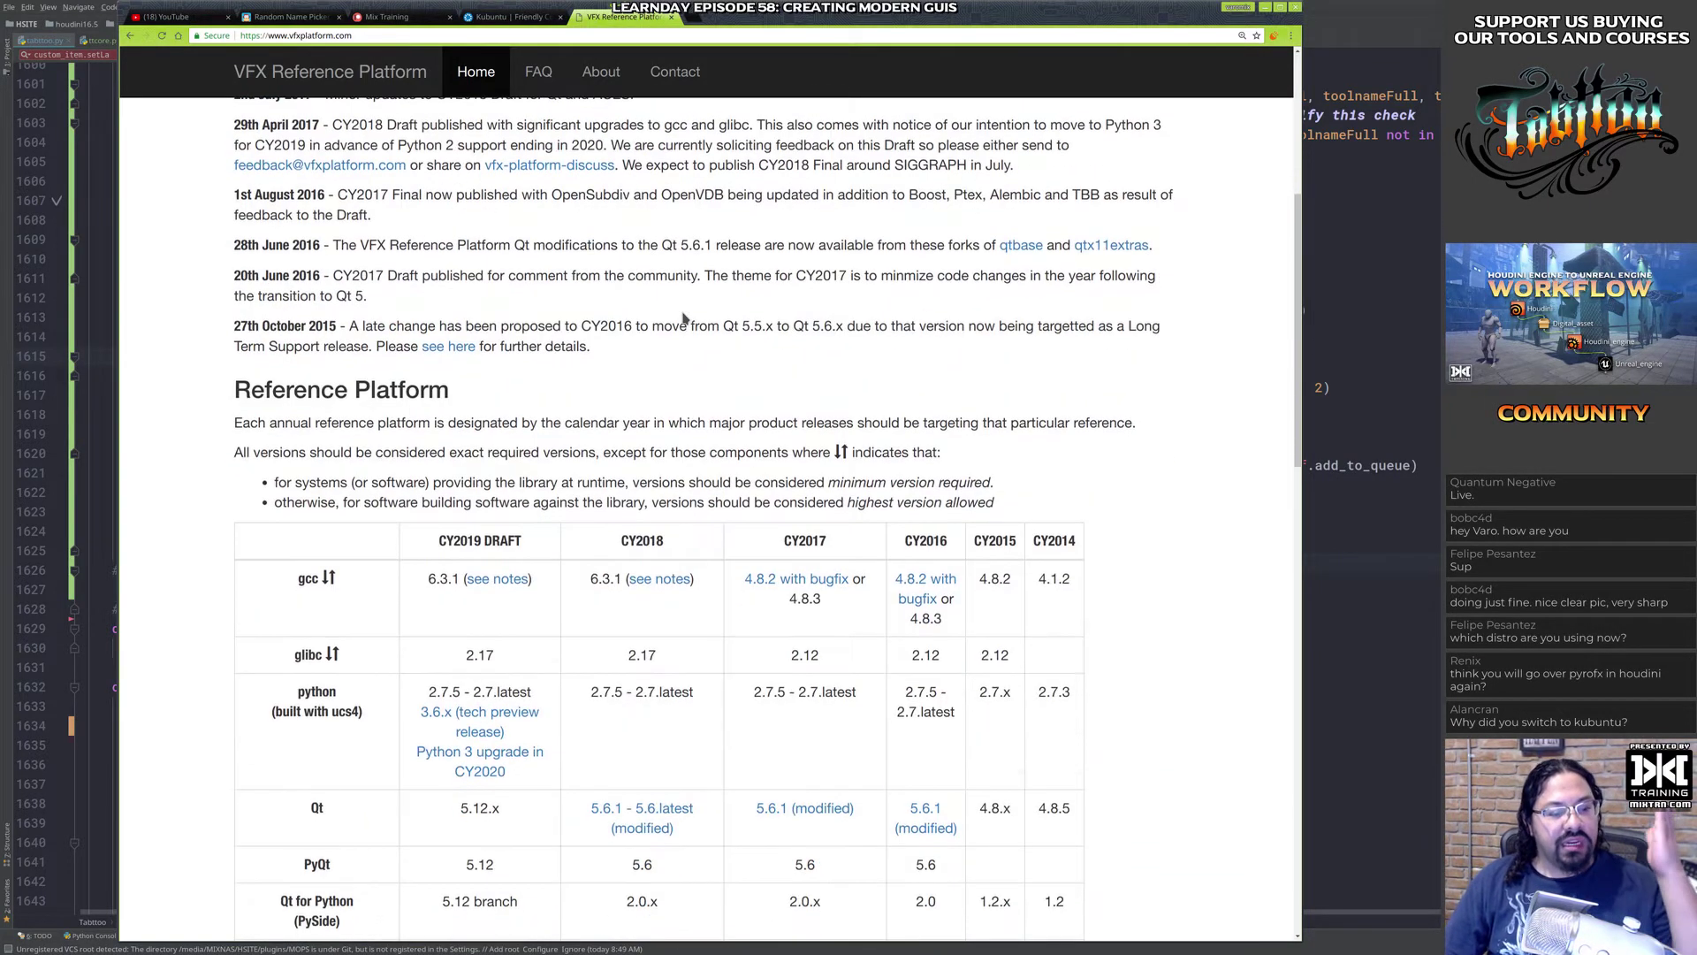
pyautogui.scroll(-2, 683, 317)
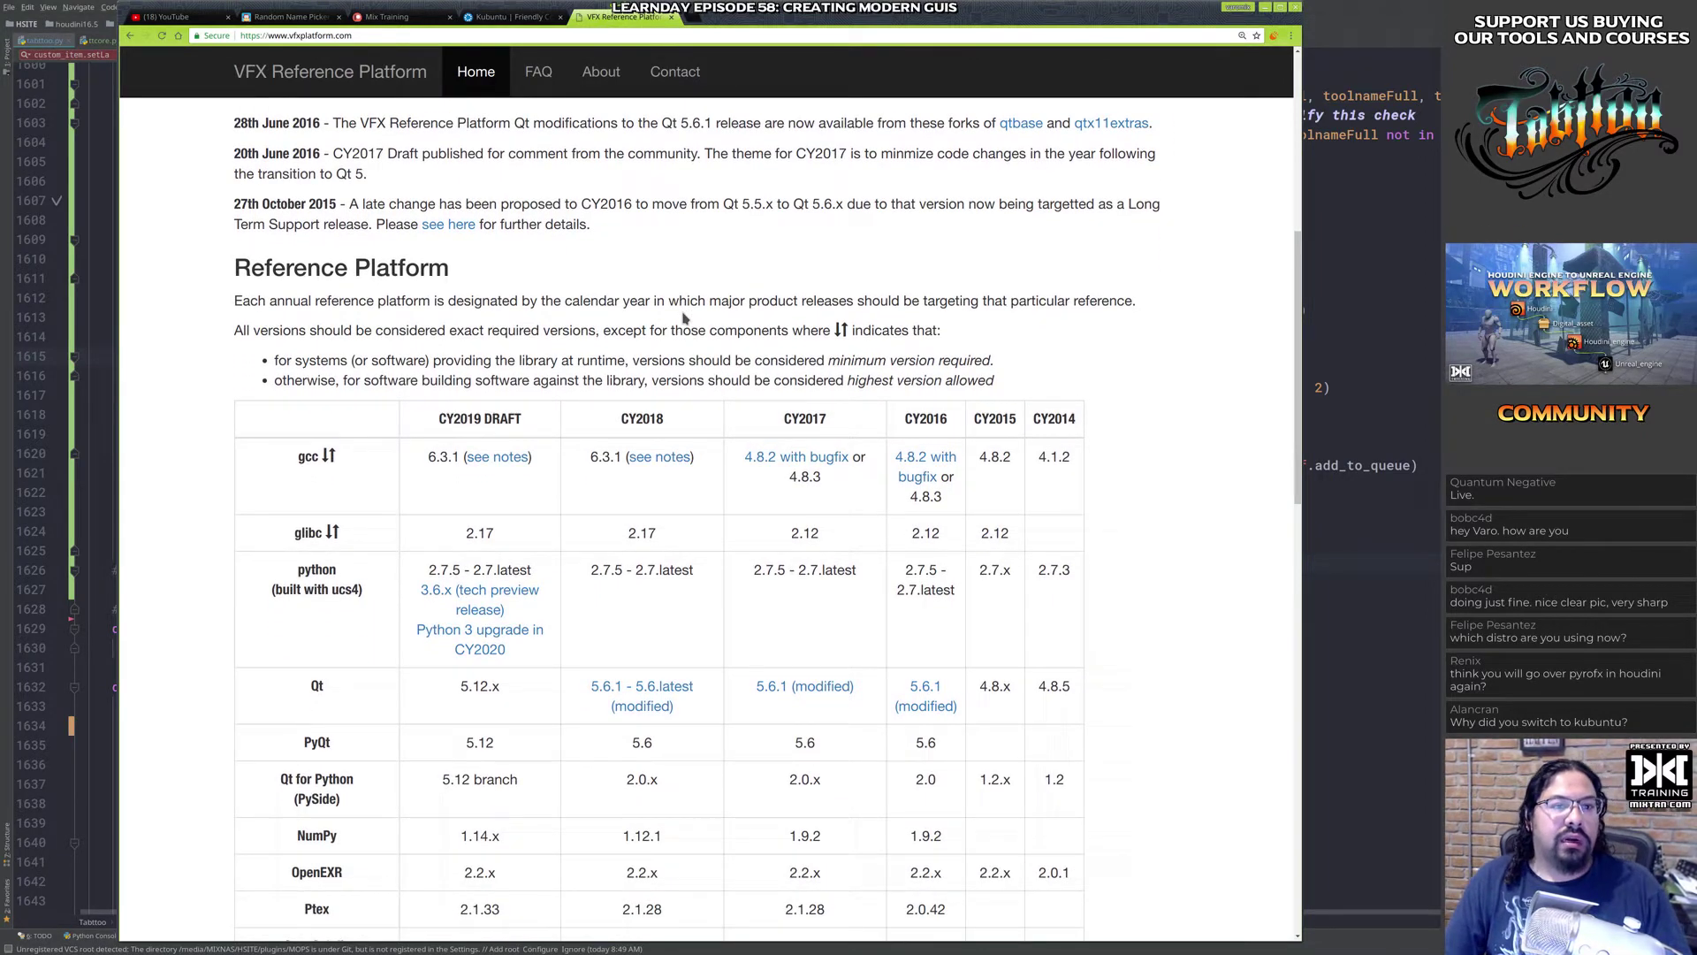
pyautogui.scroll(-2, 683, 318)
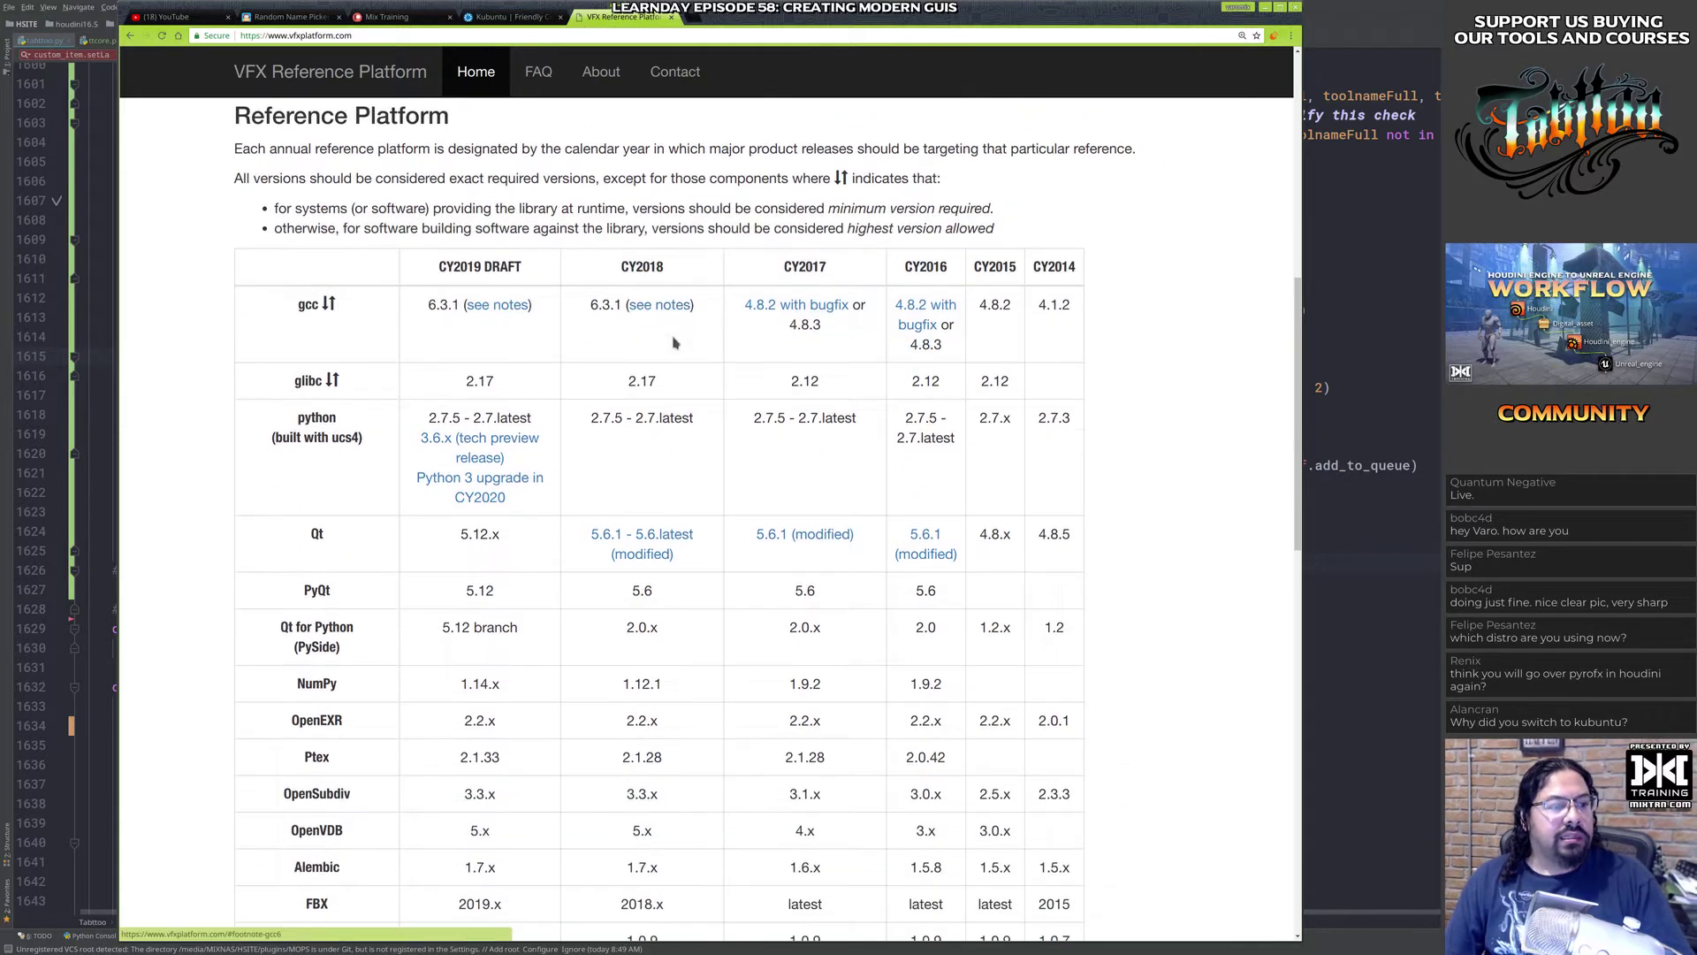
pyautogui.scroll(-1, 811, 250)
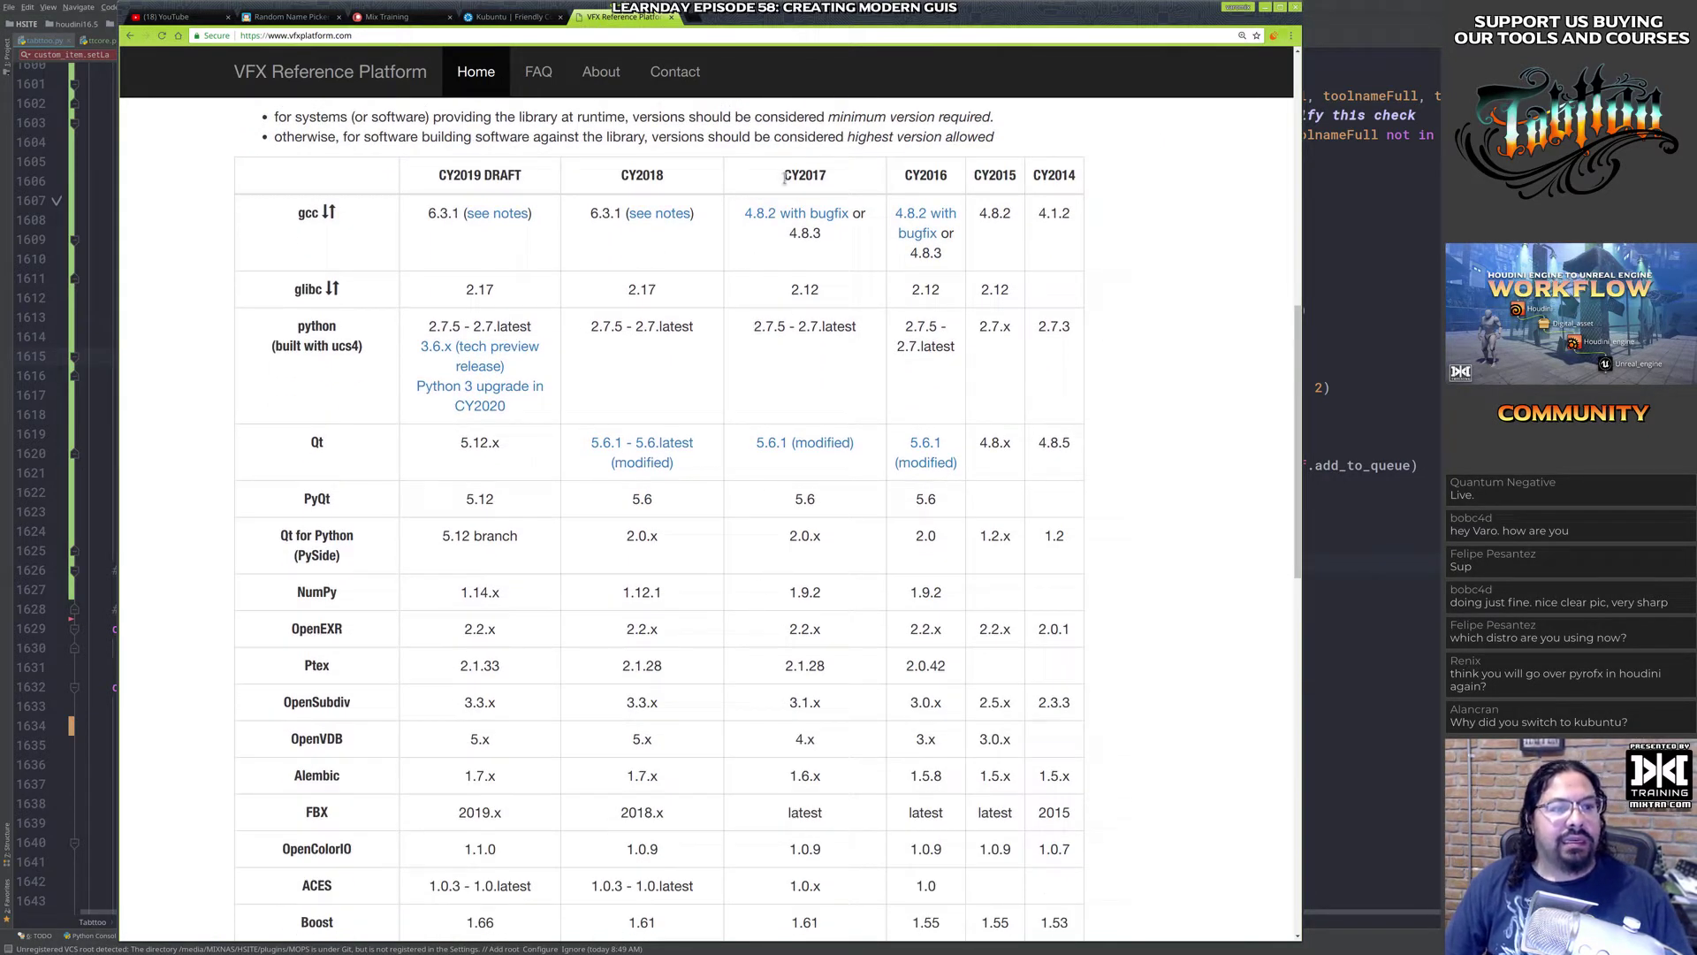
# Step: Highlight the CY2017 column header, and enlarge the page to 250% in a wider browser window
pyautogui.moveTo(784, 175); pyautogui.dragTo(826, 175)
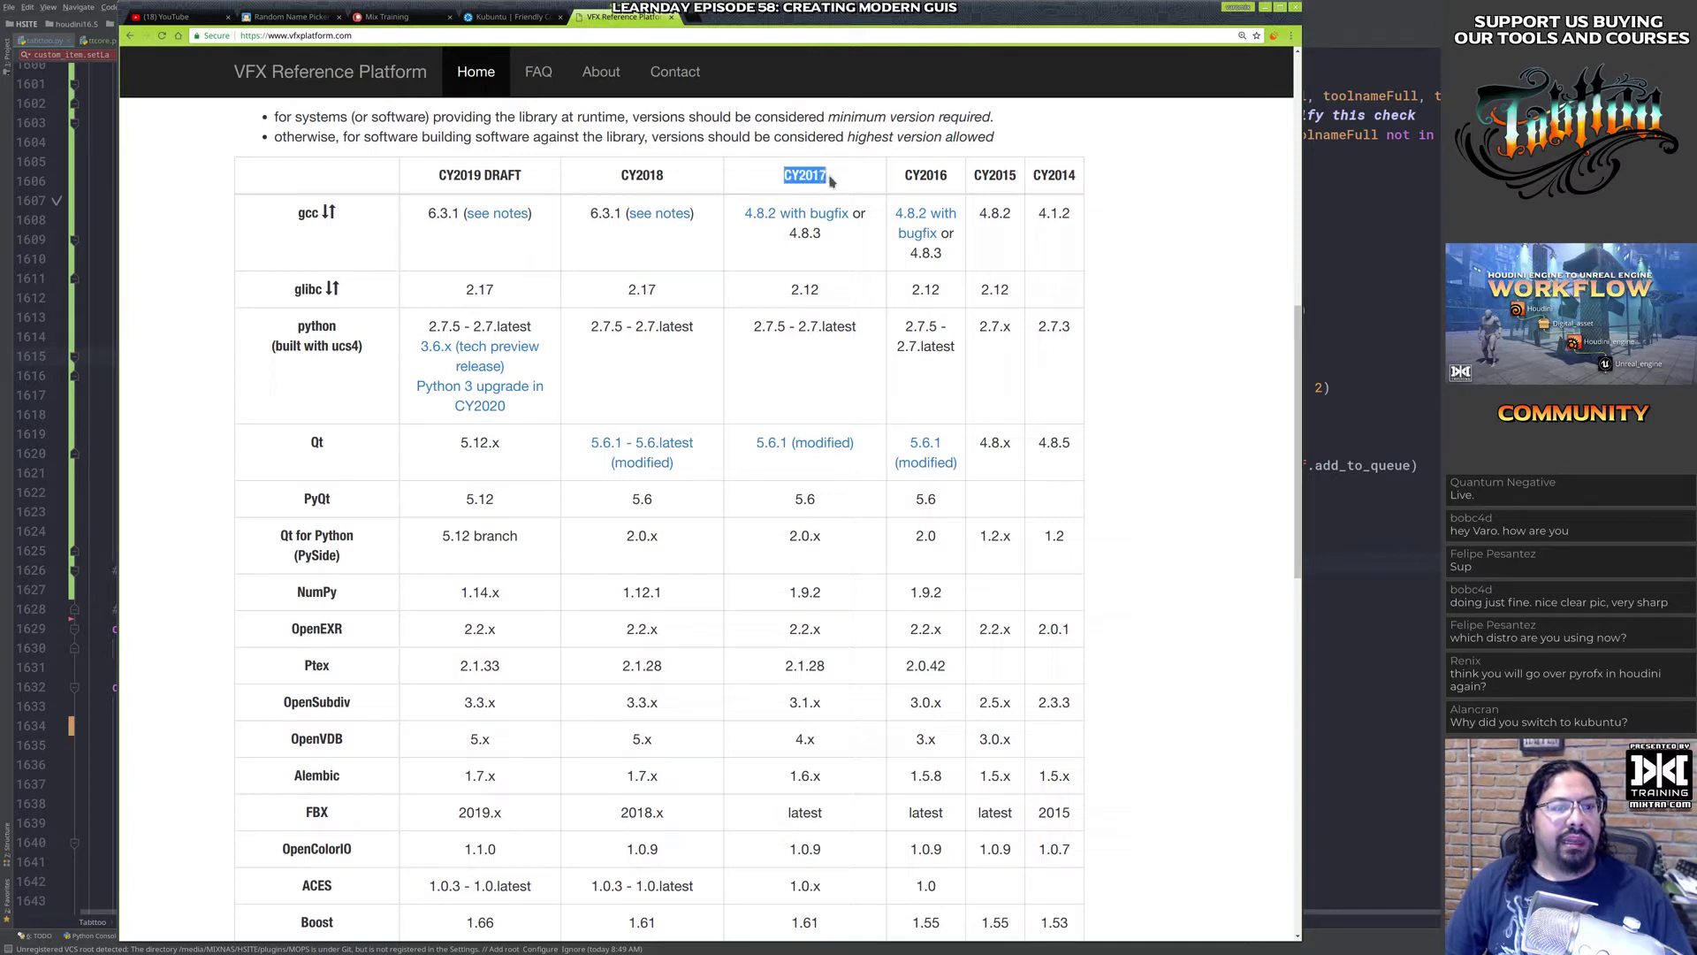
pyautogui.keyDown('ctrl'); pyautogui.scroll(2, 809, 176); pyautogui.keyUp('ctrl')
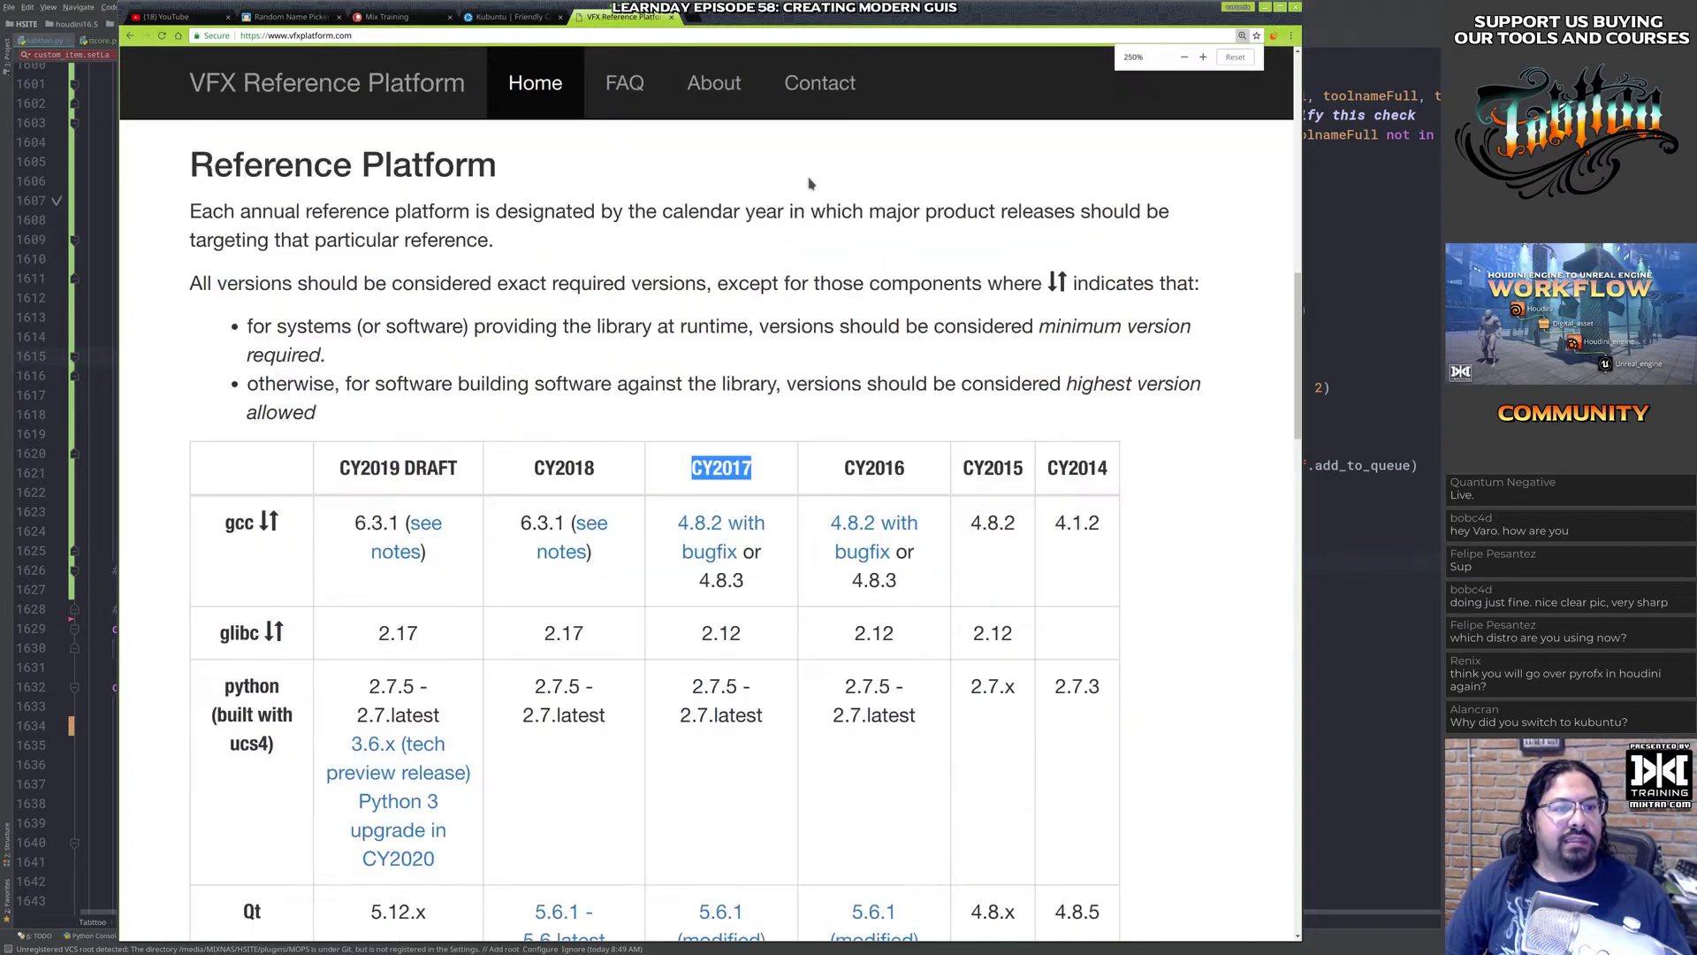
pyautogui.moveTo(120, 442); pyautogui.dragTo(59, 442)
pyautogui.scroll(-1, 555, 377)
pyautogui.scroll(-1, 555, 378)
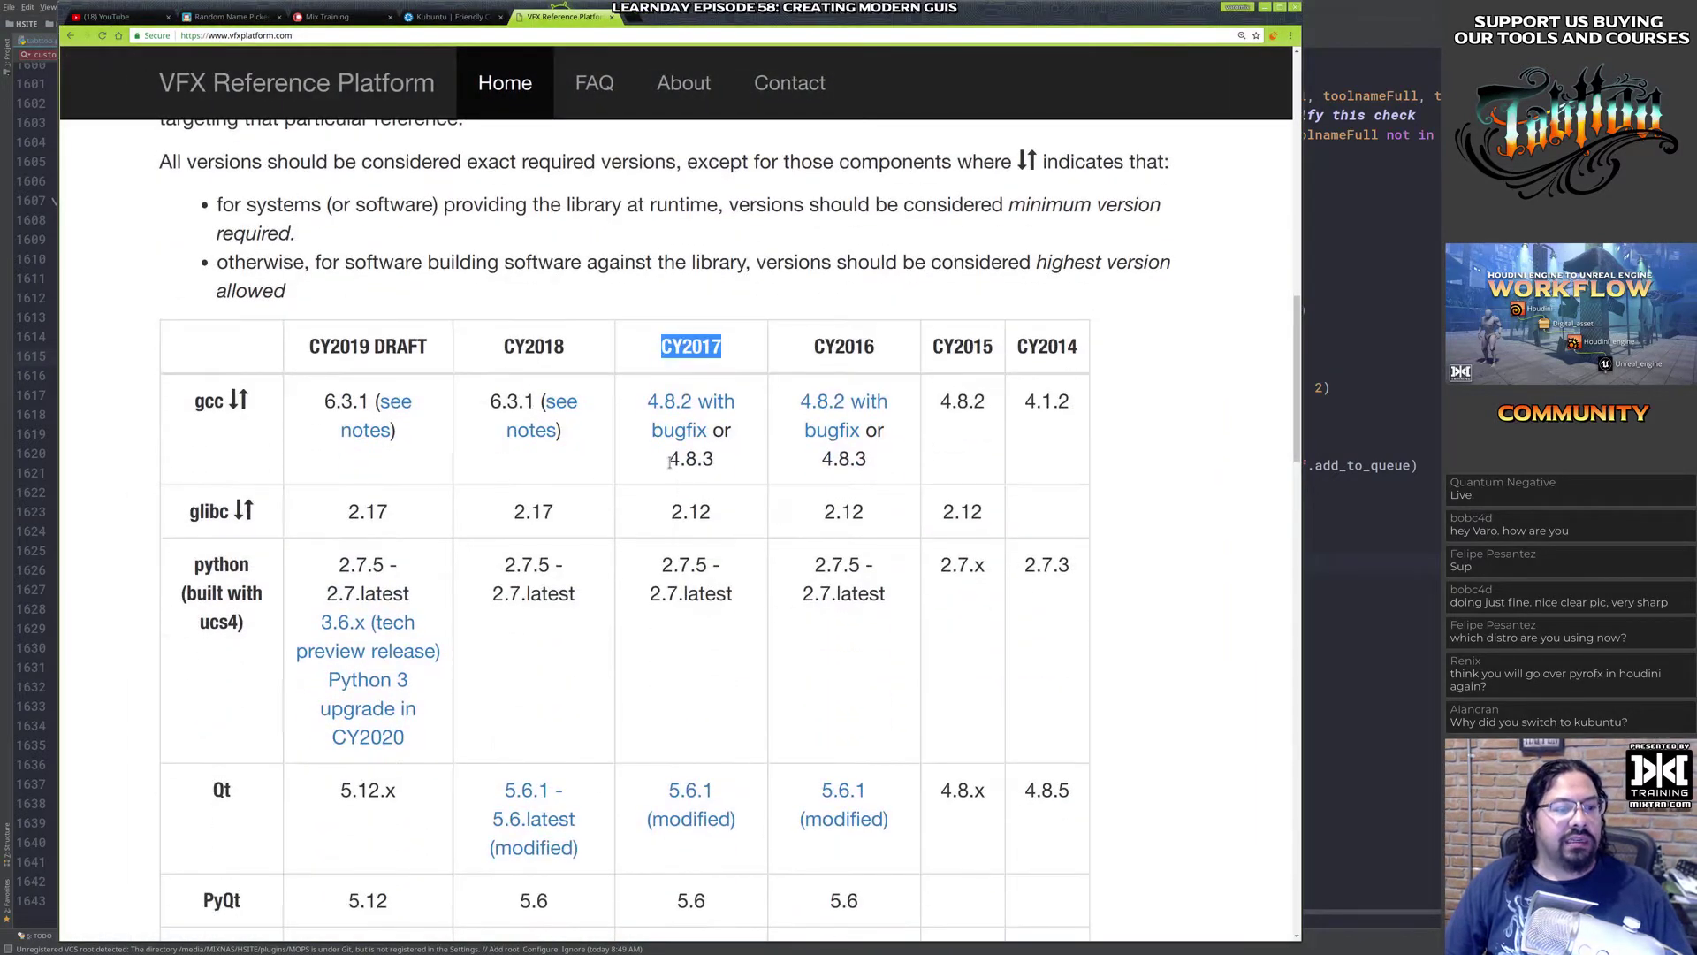
# Step: Examine the CY2017 versions of gcc, Qt, PyQt and Qt for Python, highlighting the relevant cells
pyautogui.moveTo(670, 459); pyautogui.dragTo(719, 466)
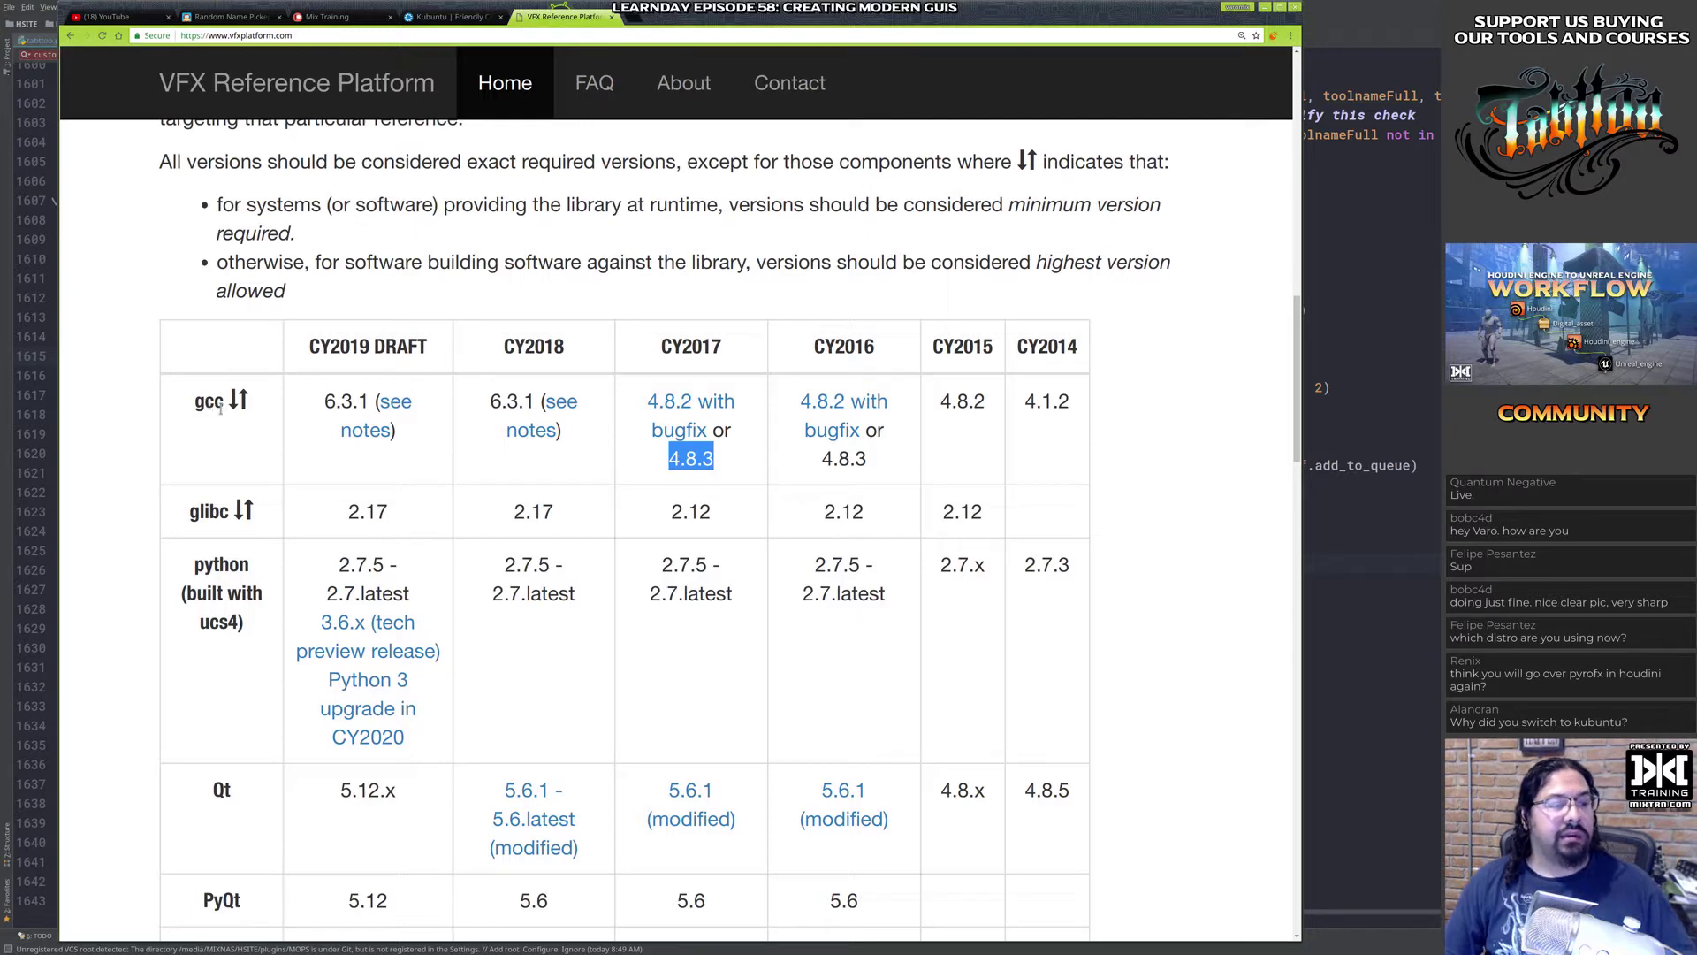
pyautogui.scroll(-3, 595, 509)
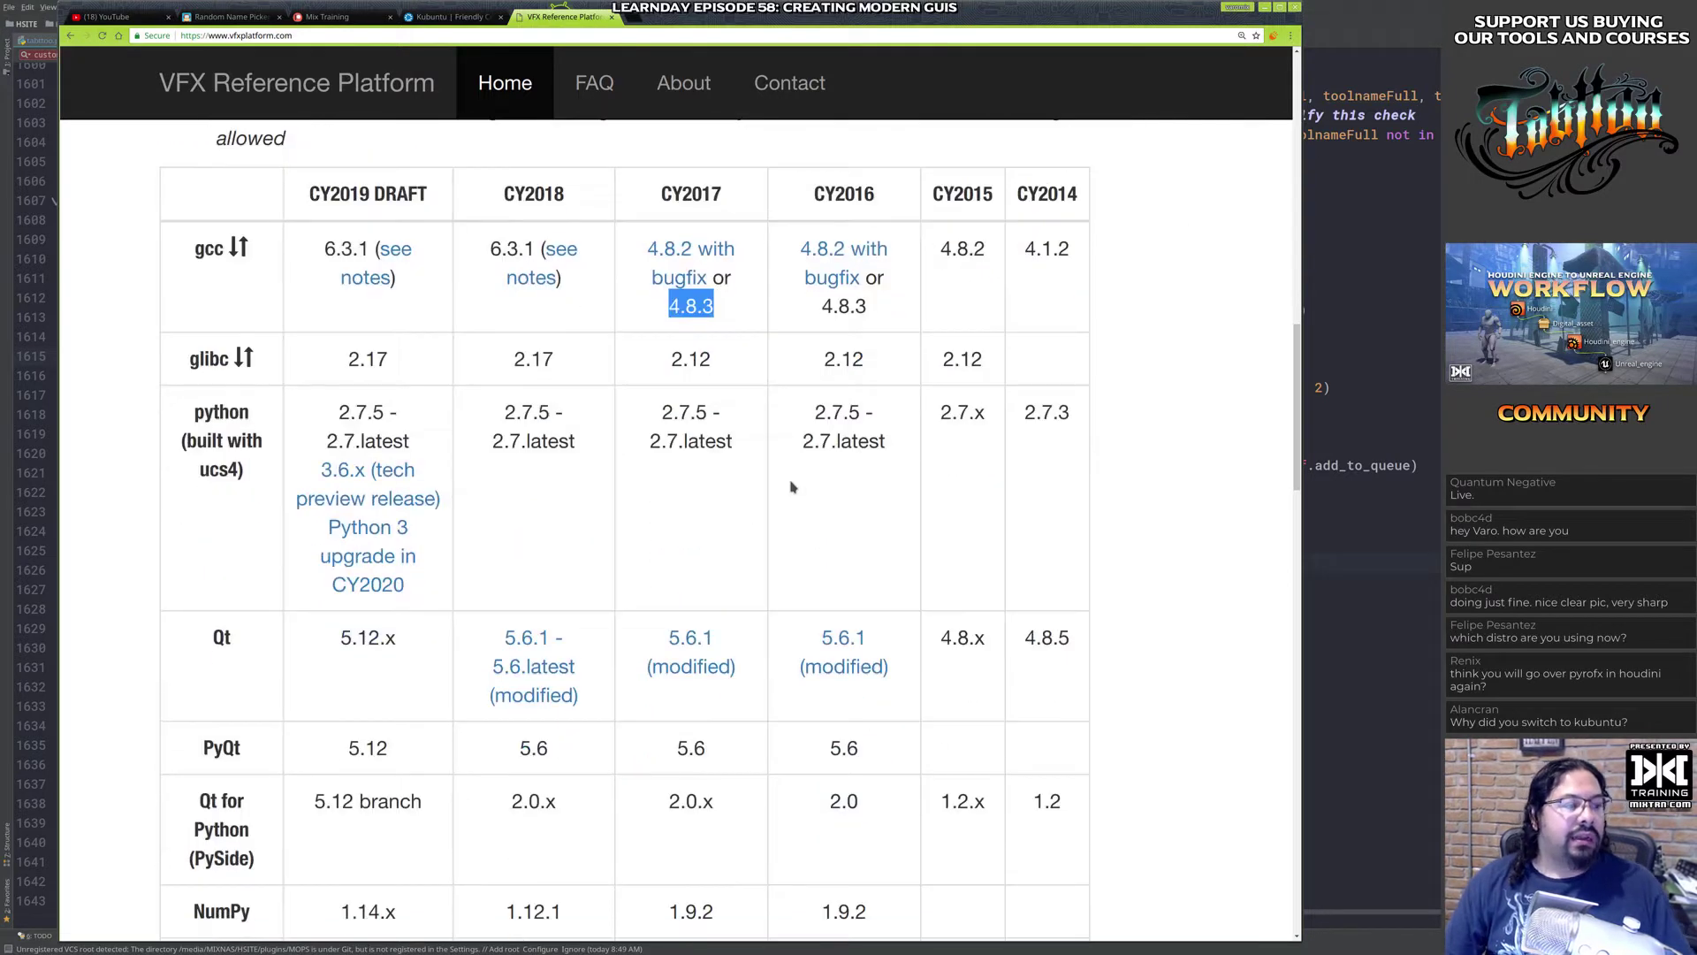
pyautogui.tripleClick(654, 488)
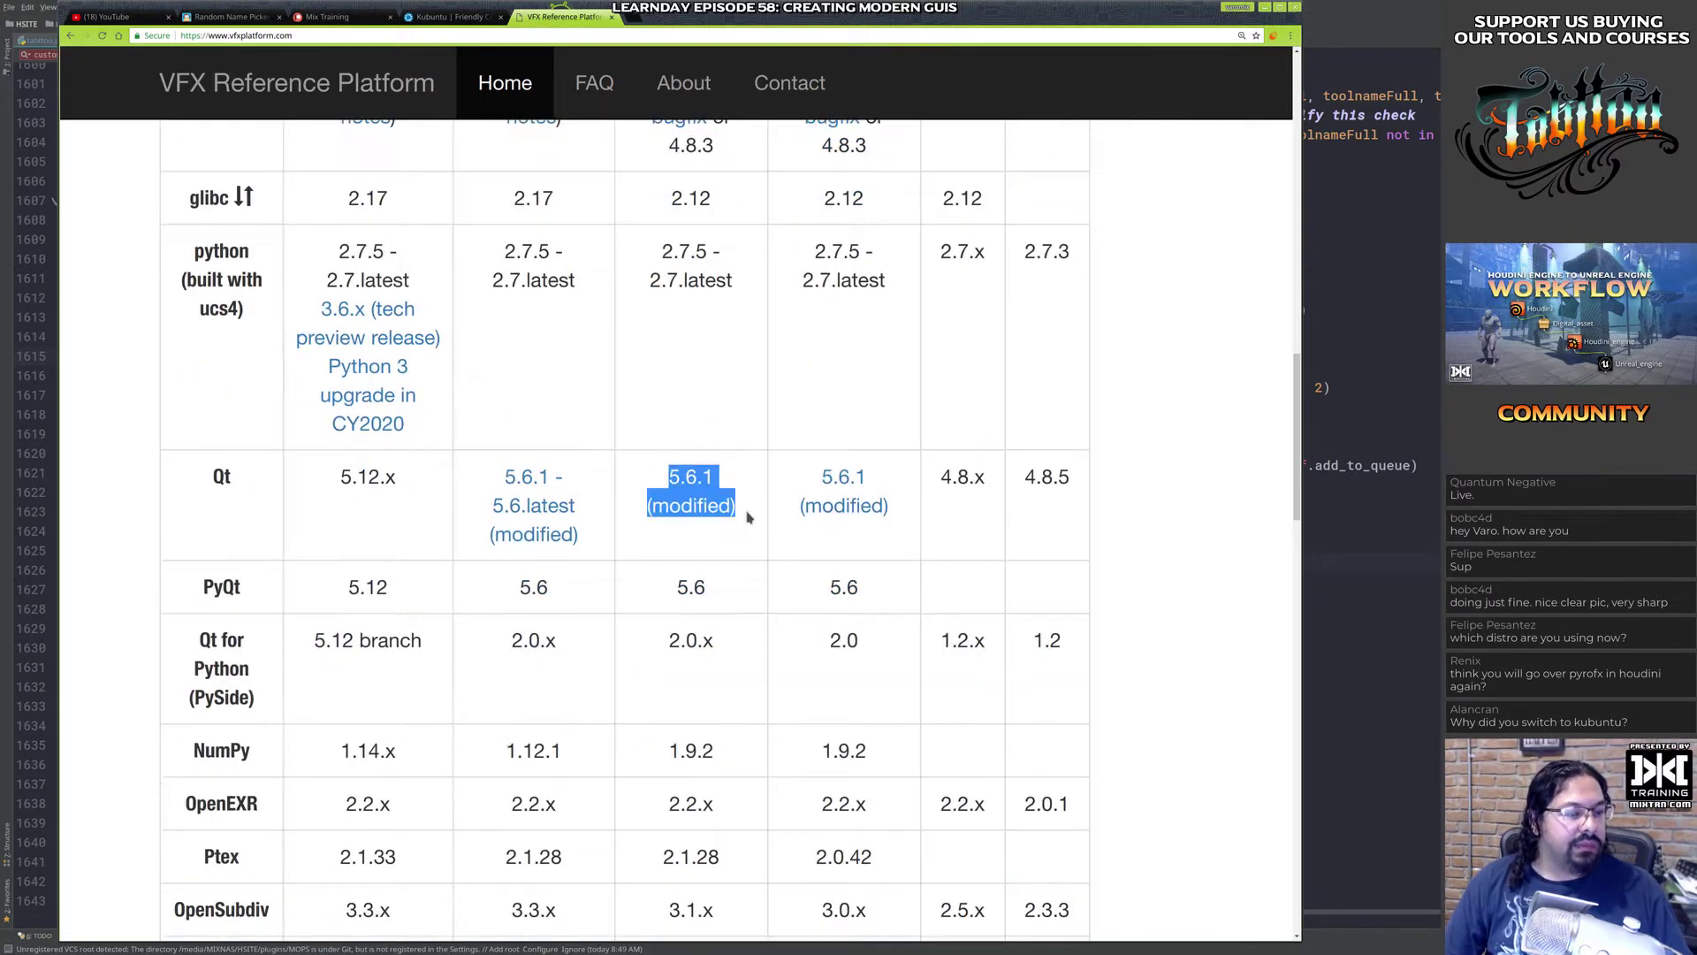
pyautogui.scroll(-2, 746, 512)
pyautogui.doubleClick(687, 412)
pyautogui.scroll(-2, 735, 409)
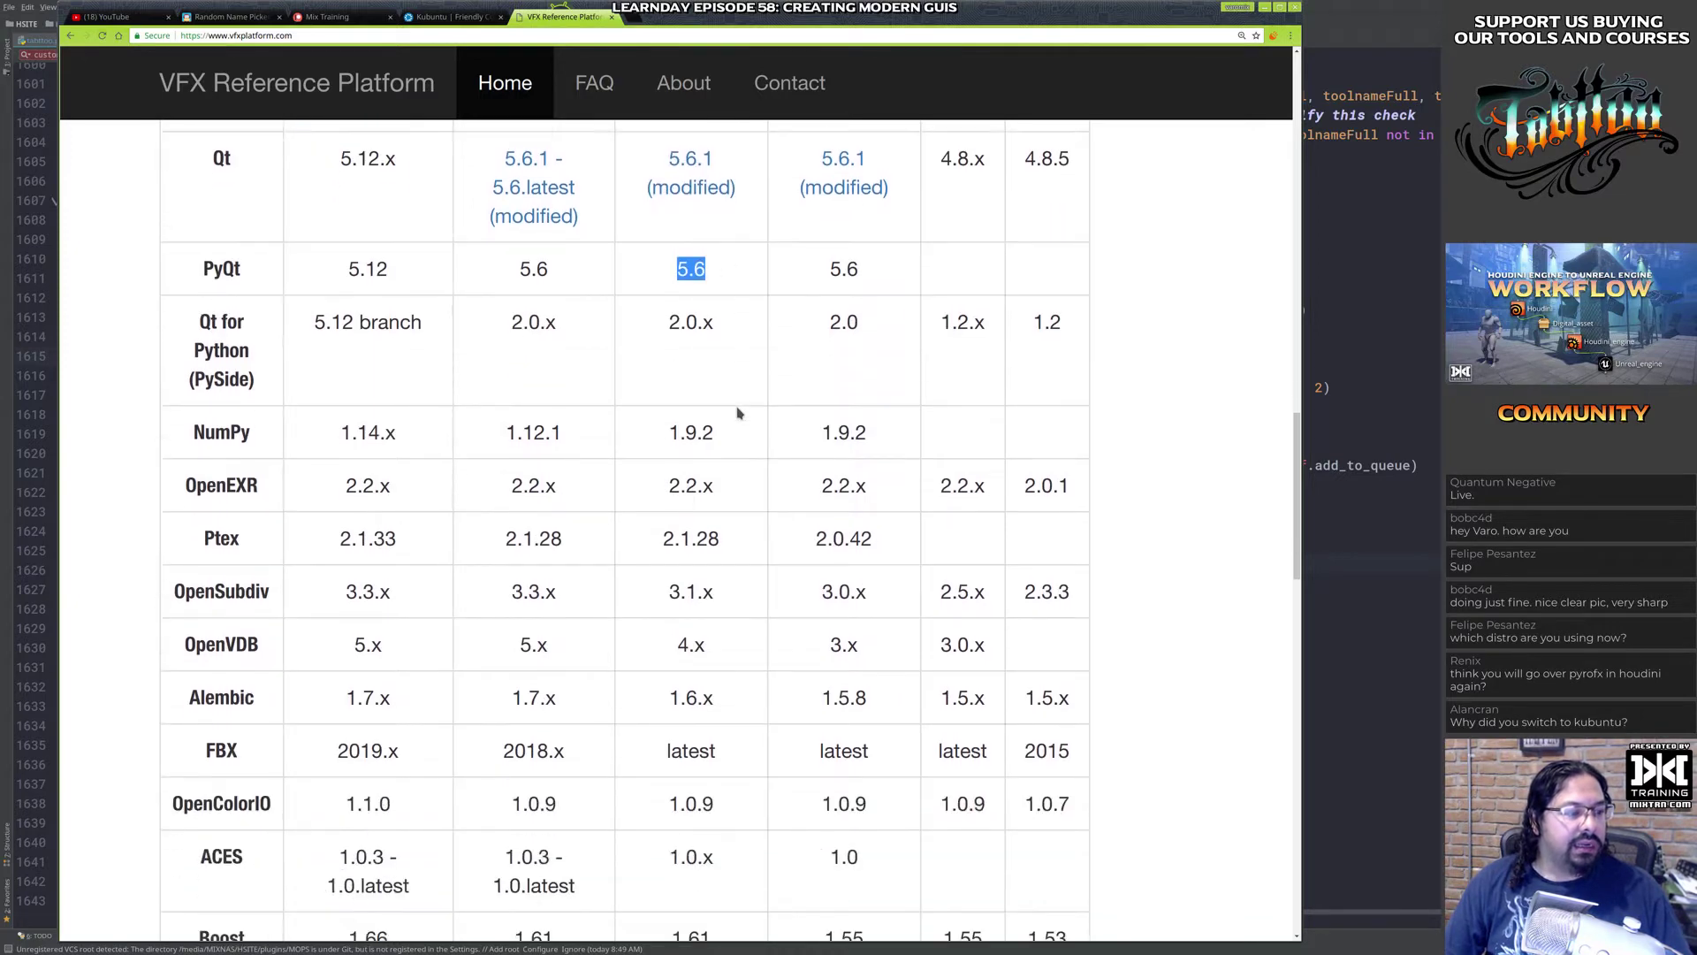
pyautogui.moveTo(666, 423); pyautogui.dragTo(721, 546)
pyautogui.click(688, 344)
pyautogui.doubleClick(690, 314)
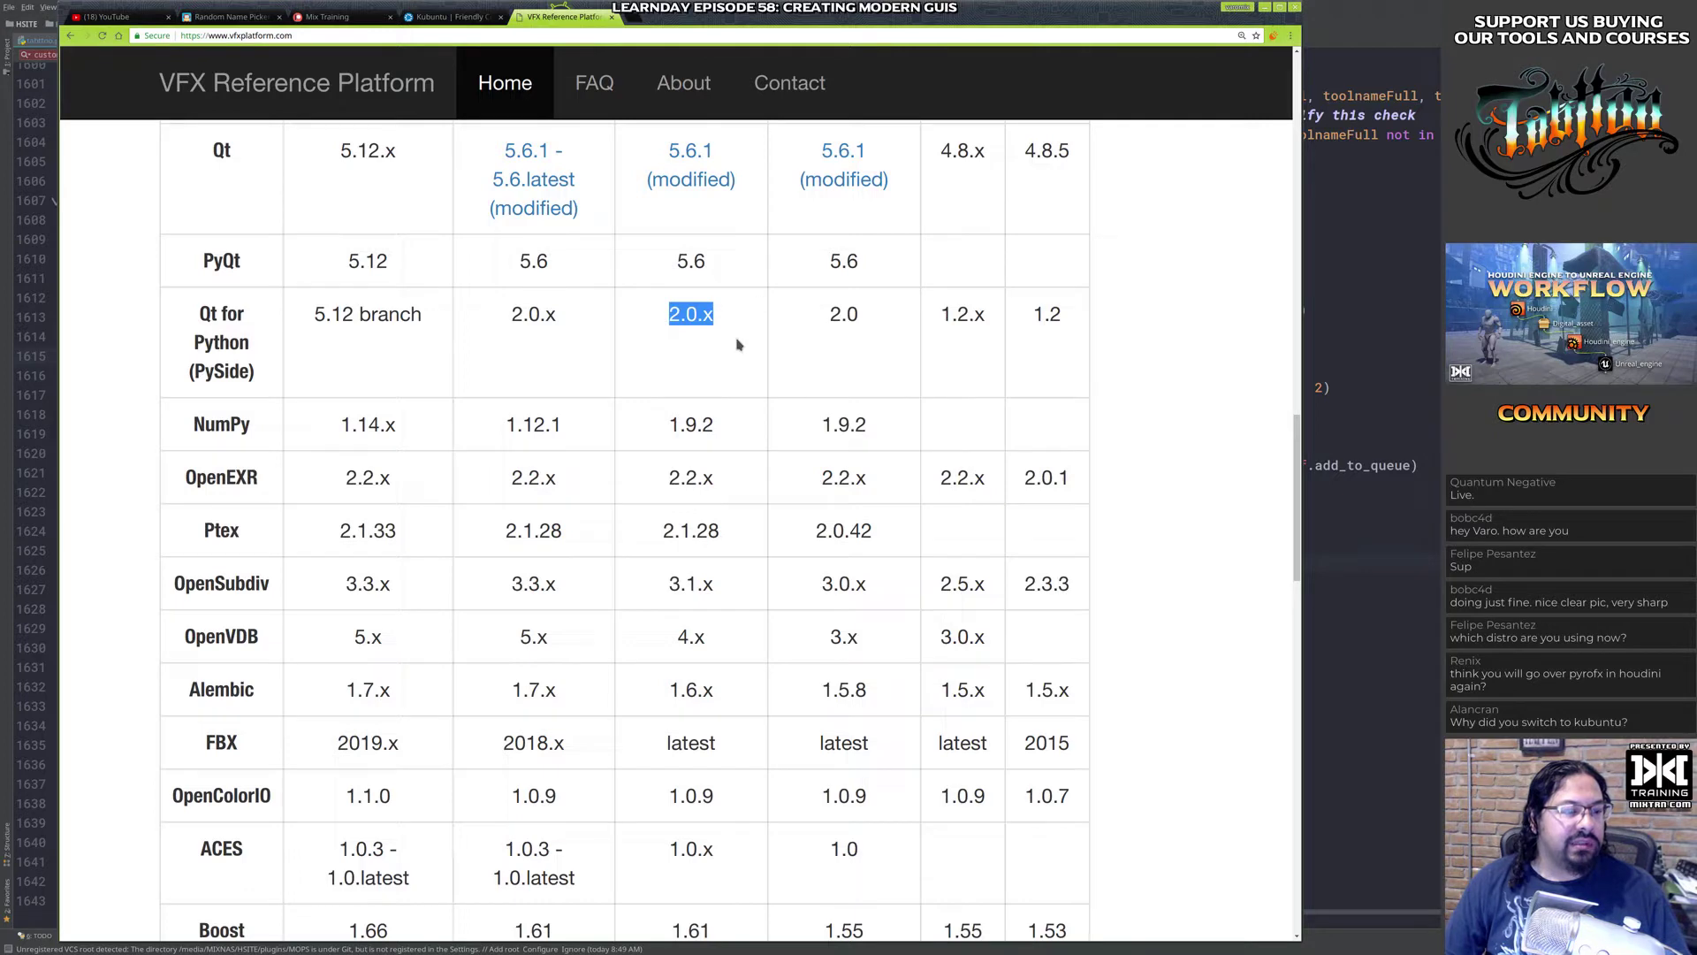
# Step: Examine the remaining CY2017 entries from NumPy down to the C++ API/SDK row, highlighting the C++ standard
pyautogui.scroll(-3, 730, 357)
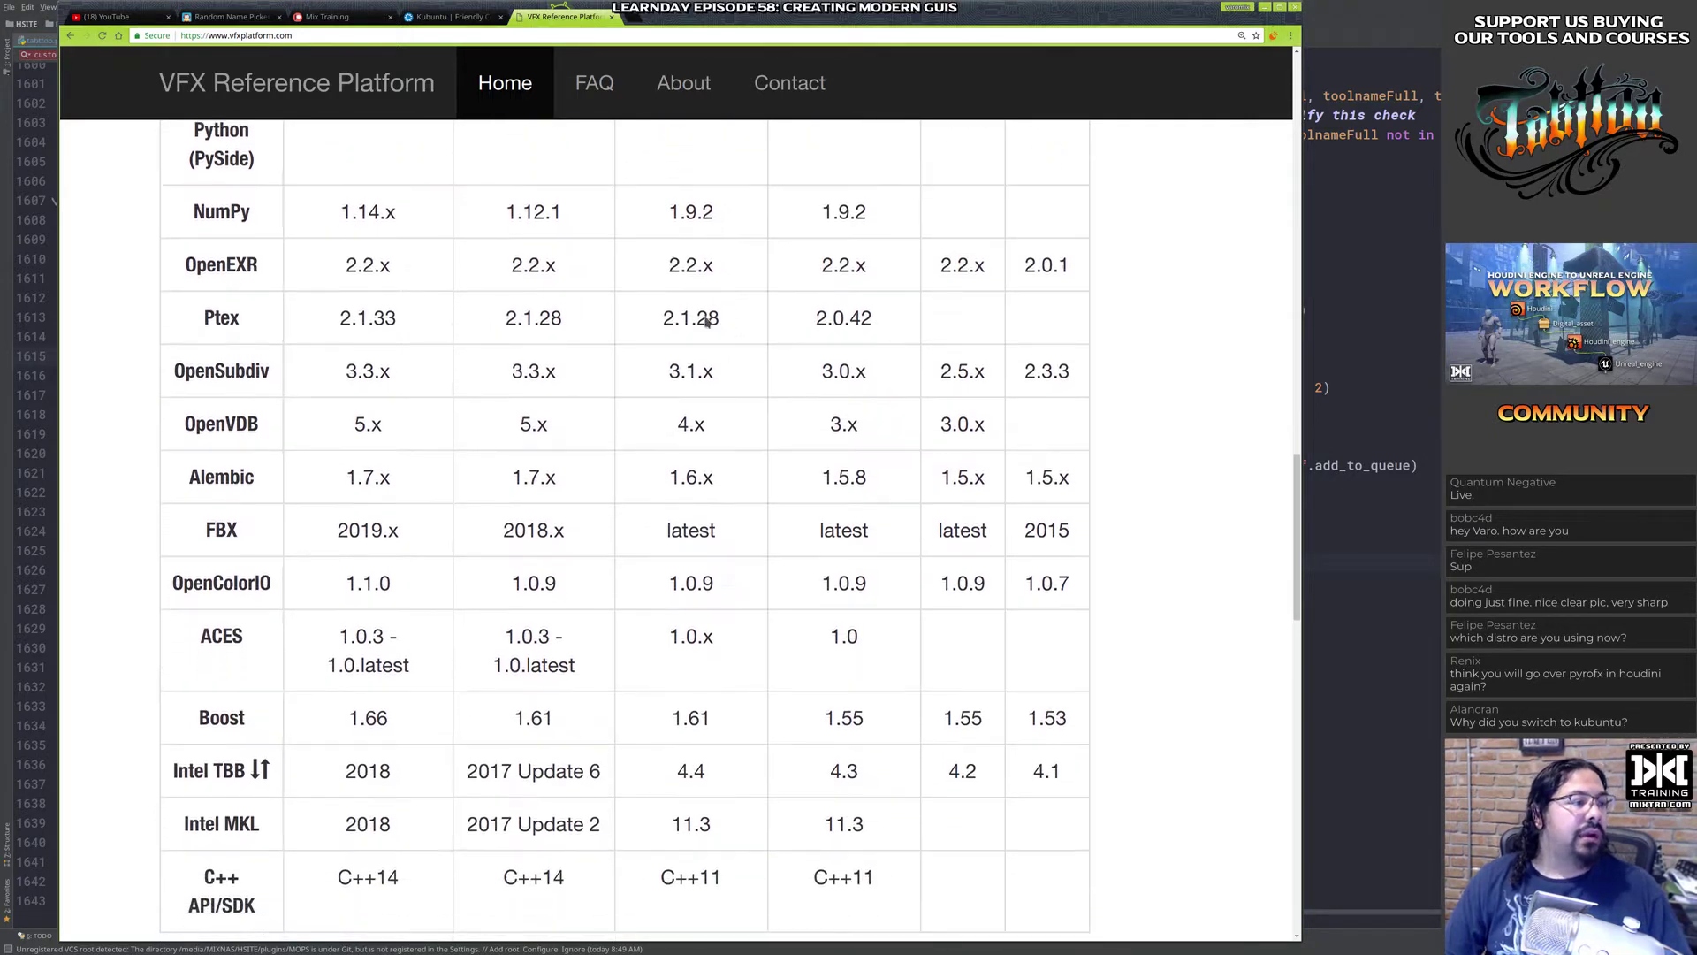
pyautogui.moveTo(667, 216); pyautogui.dragTo(707, 376)
pyautogui.click(707, 376)
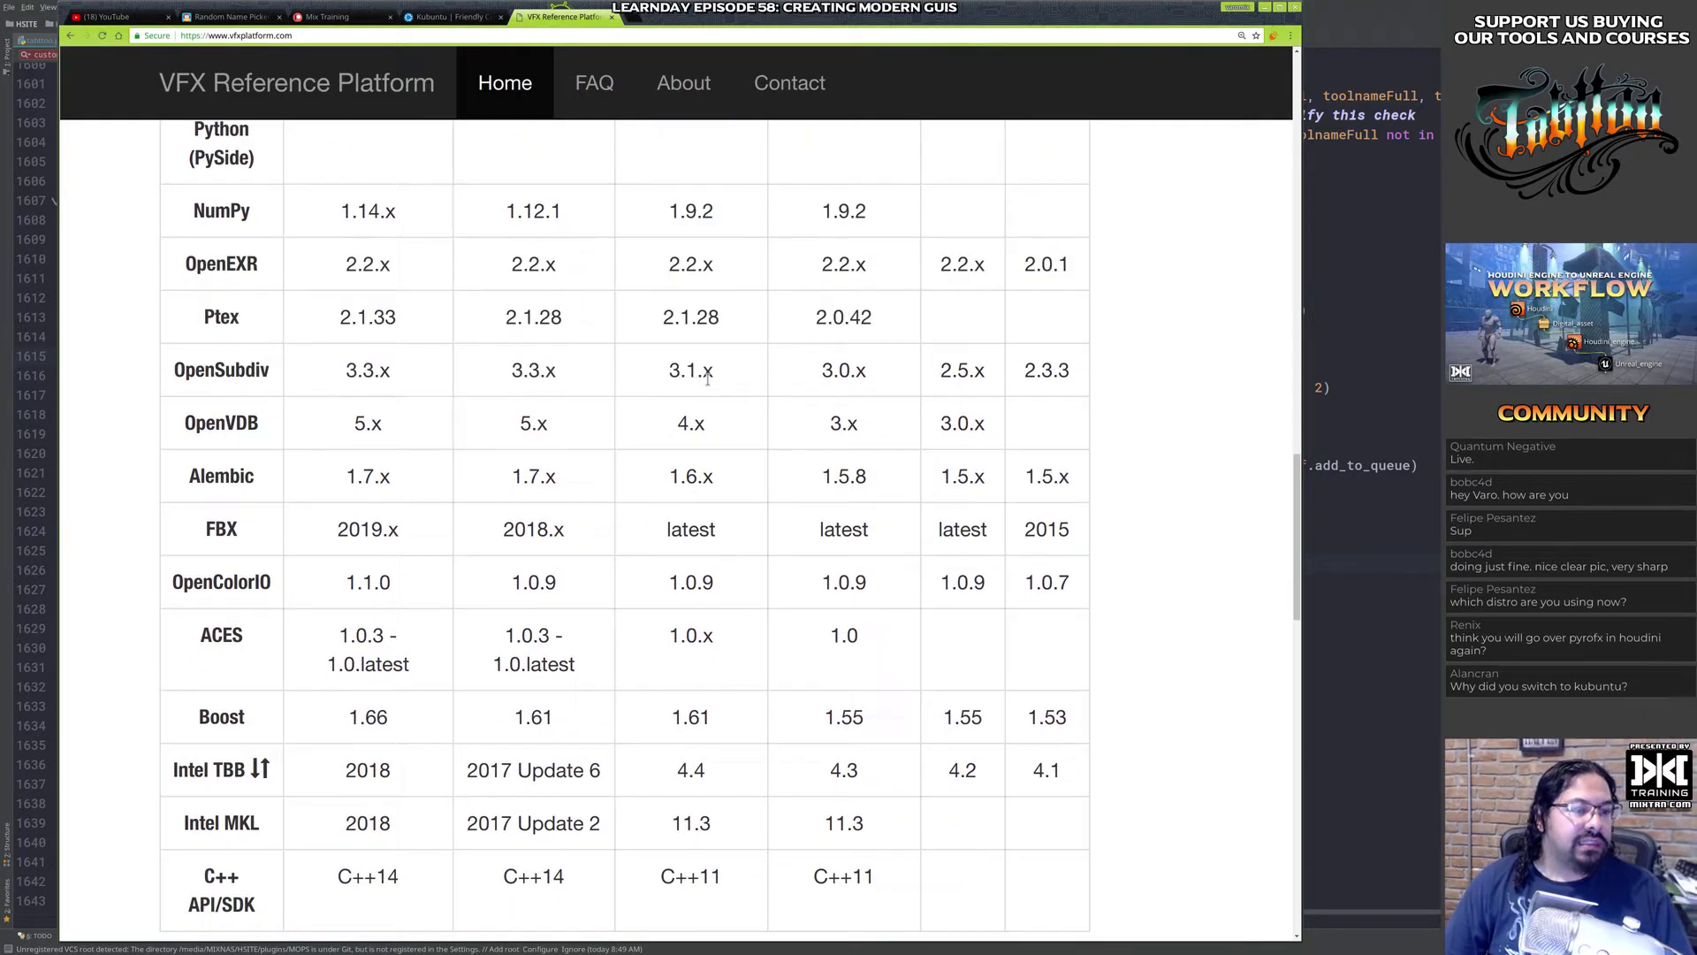
pyautogui.scroll(-1, 707, 380)
pyautogui.scroll(-1, 707, 380)
pyautogui.scroll(-1, 694, 504)
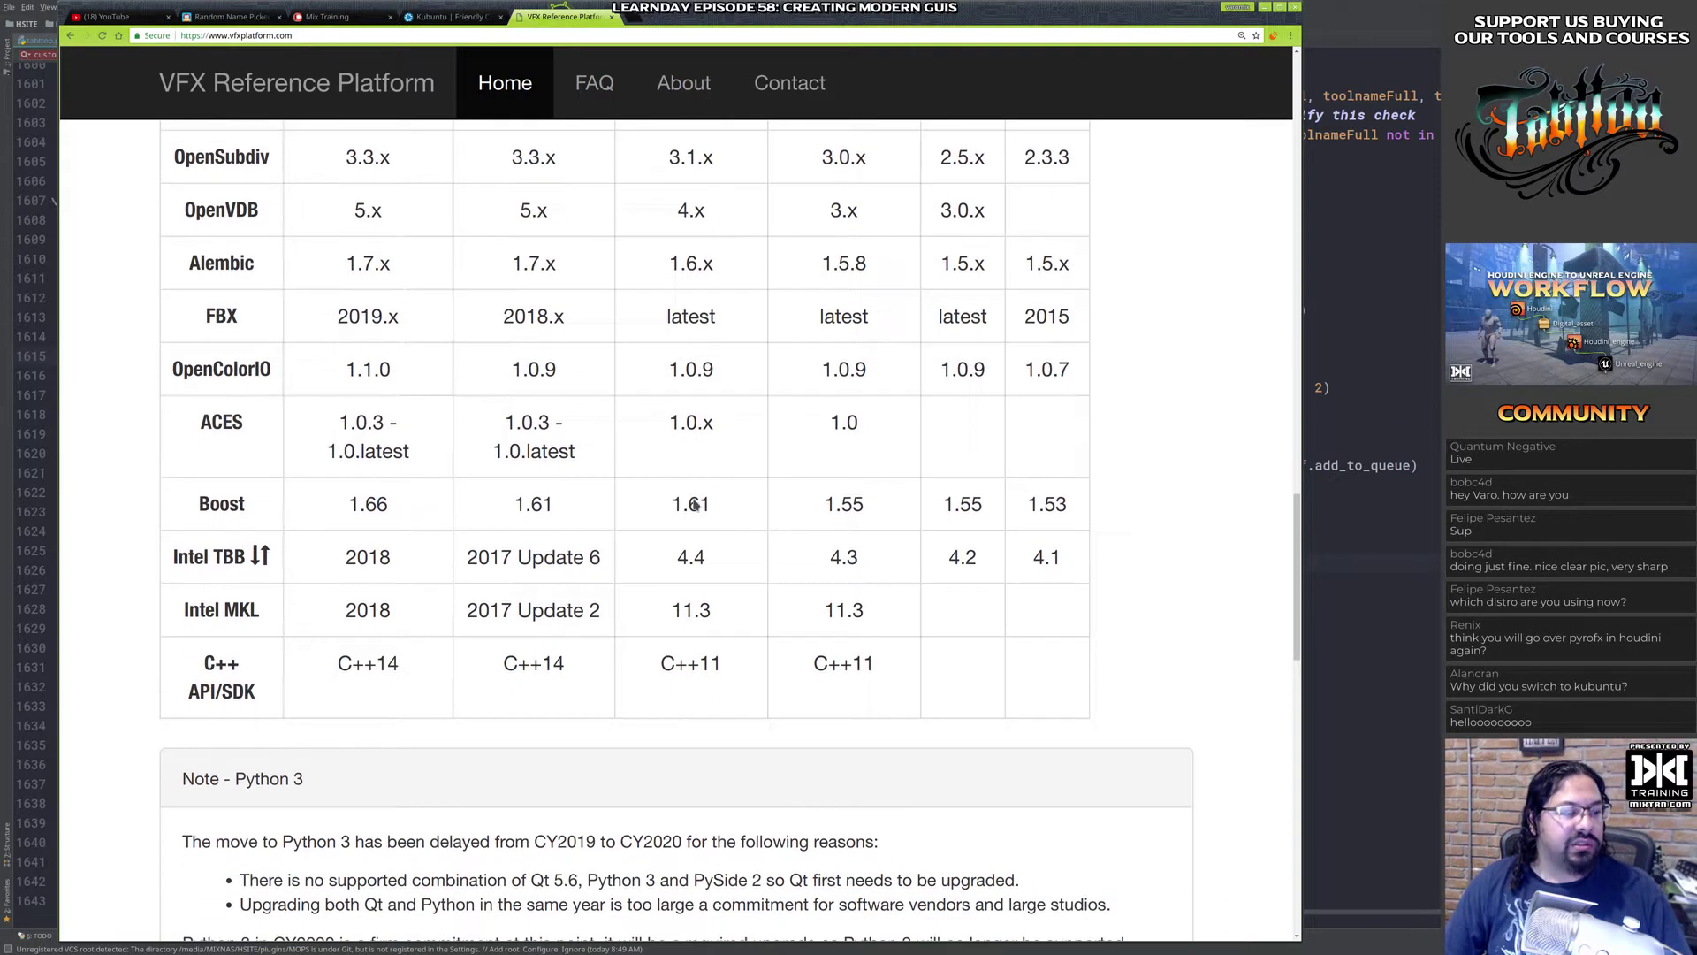
pyautogui.moveTo(665, 678); pyautogui.dragTo(726, 665)
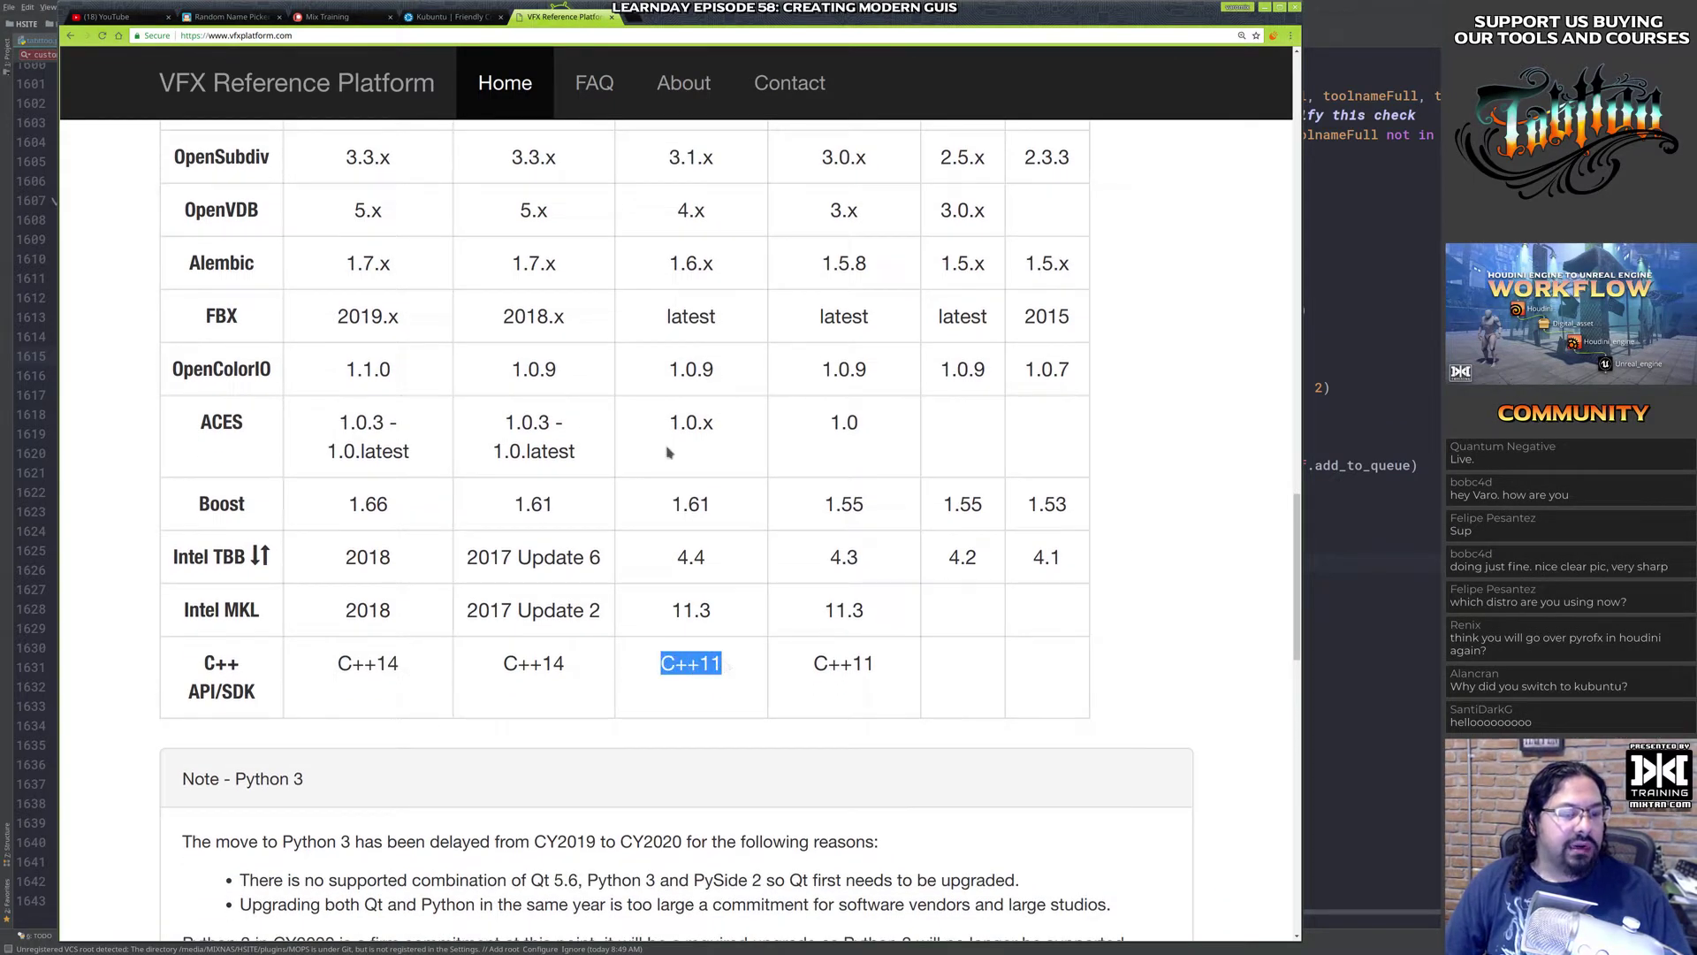
pyautogui.click(663, 667)
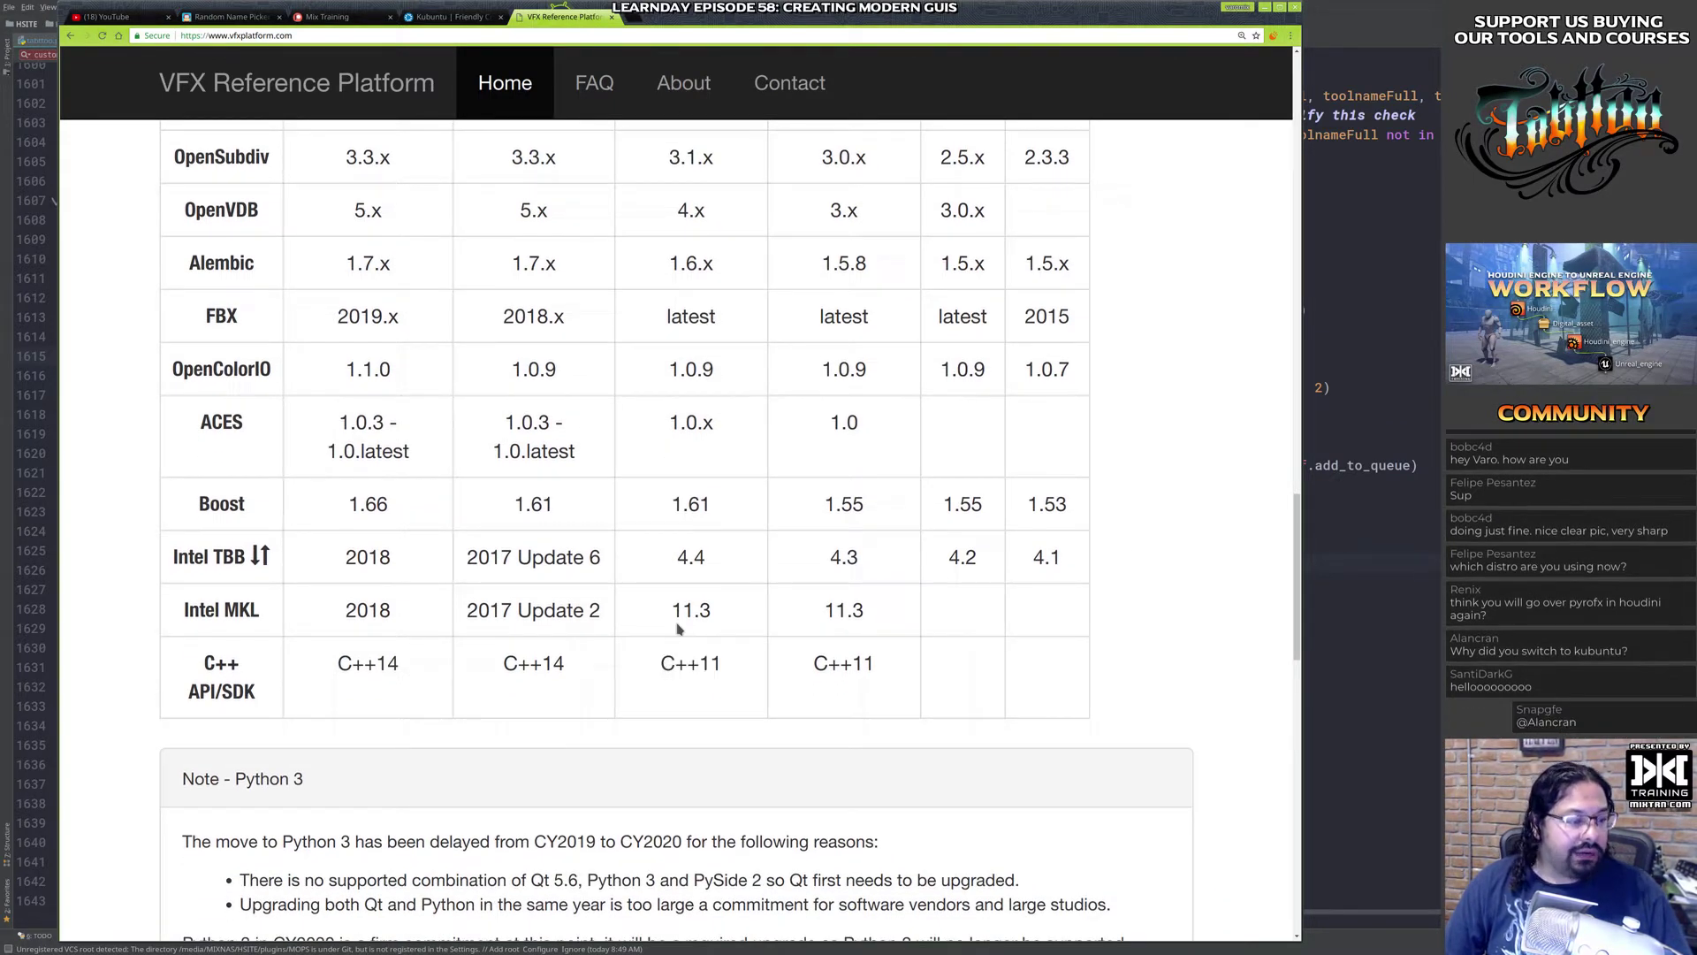
pyautogui.scroll(1, 682, 635)
pyautogui.moveTo(675, 621); pyautogui.dragTo(708, 554)
pyautogui.scroll(13, 707, 552)
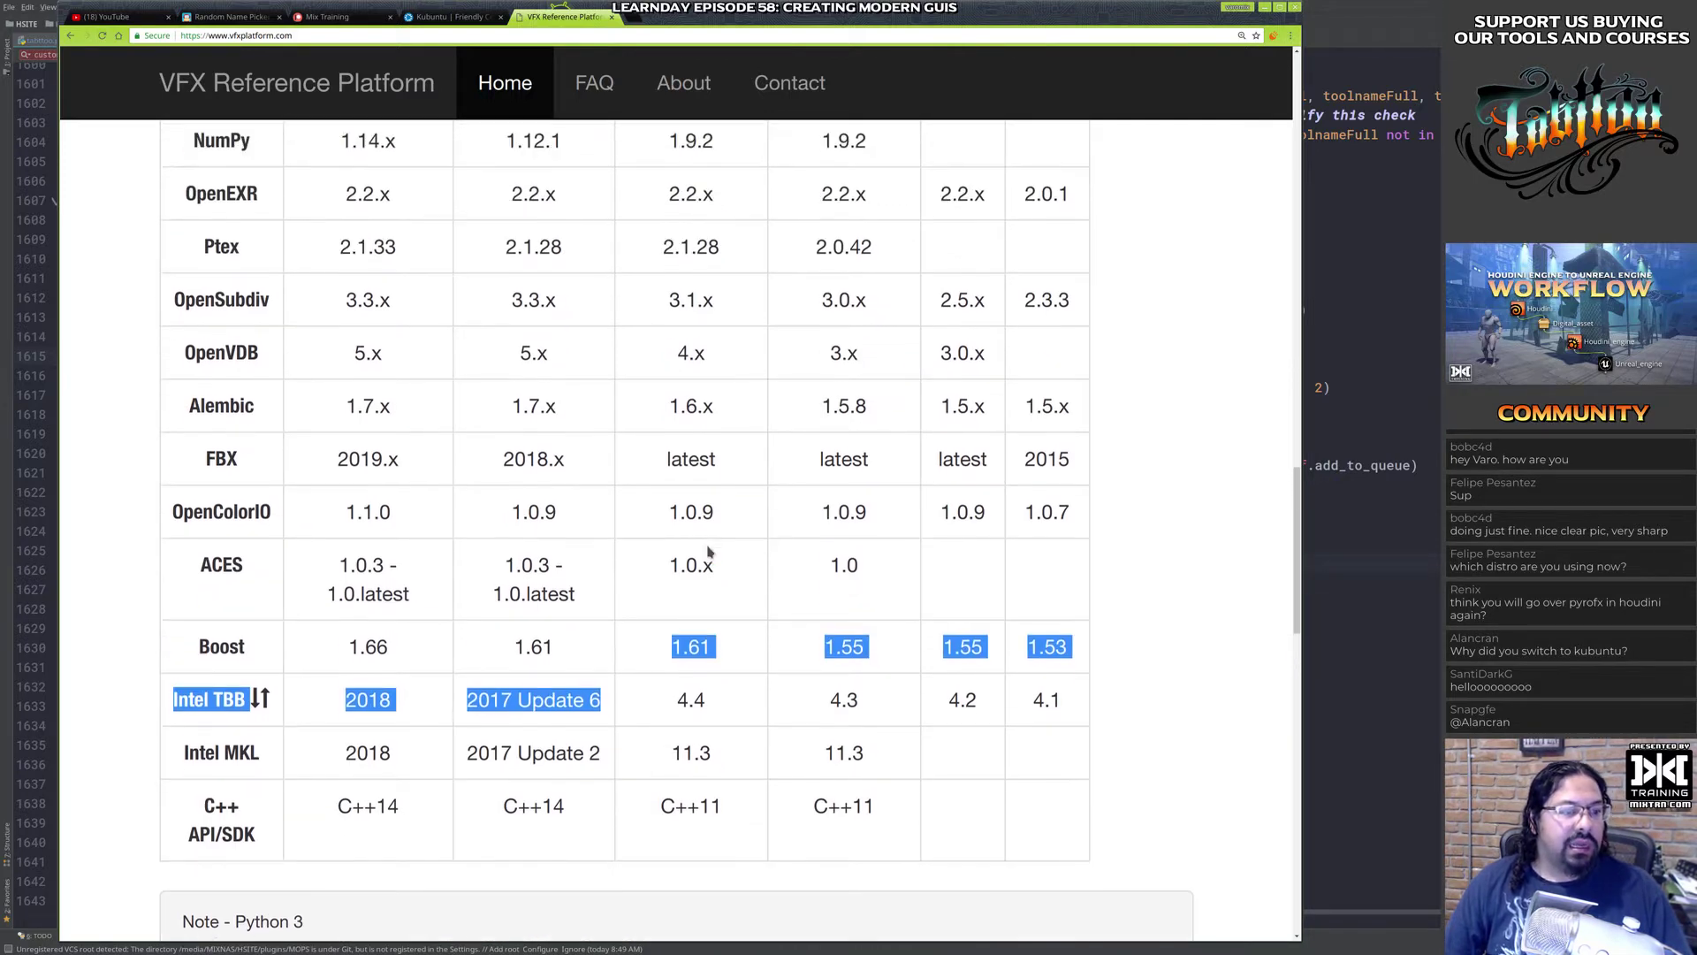
# Step: Highlight the CY2018 column header, the gcc row label and the gcc version listed for CY2018
pyautogui.scroll(5, 707, 553)
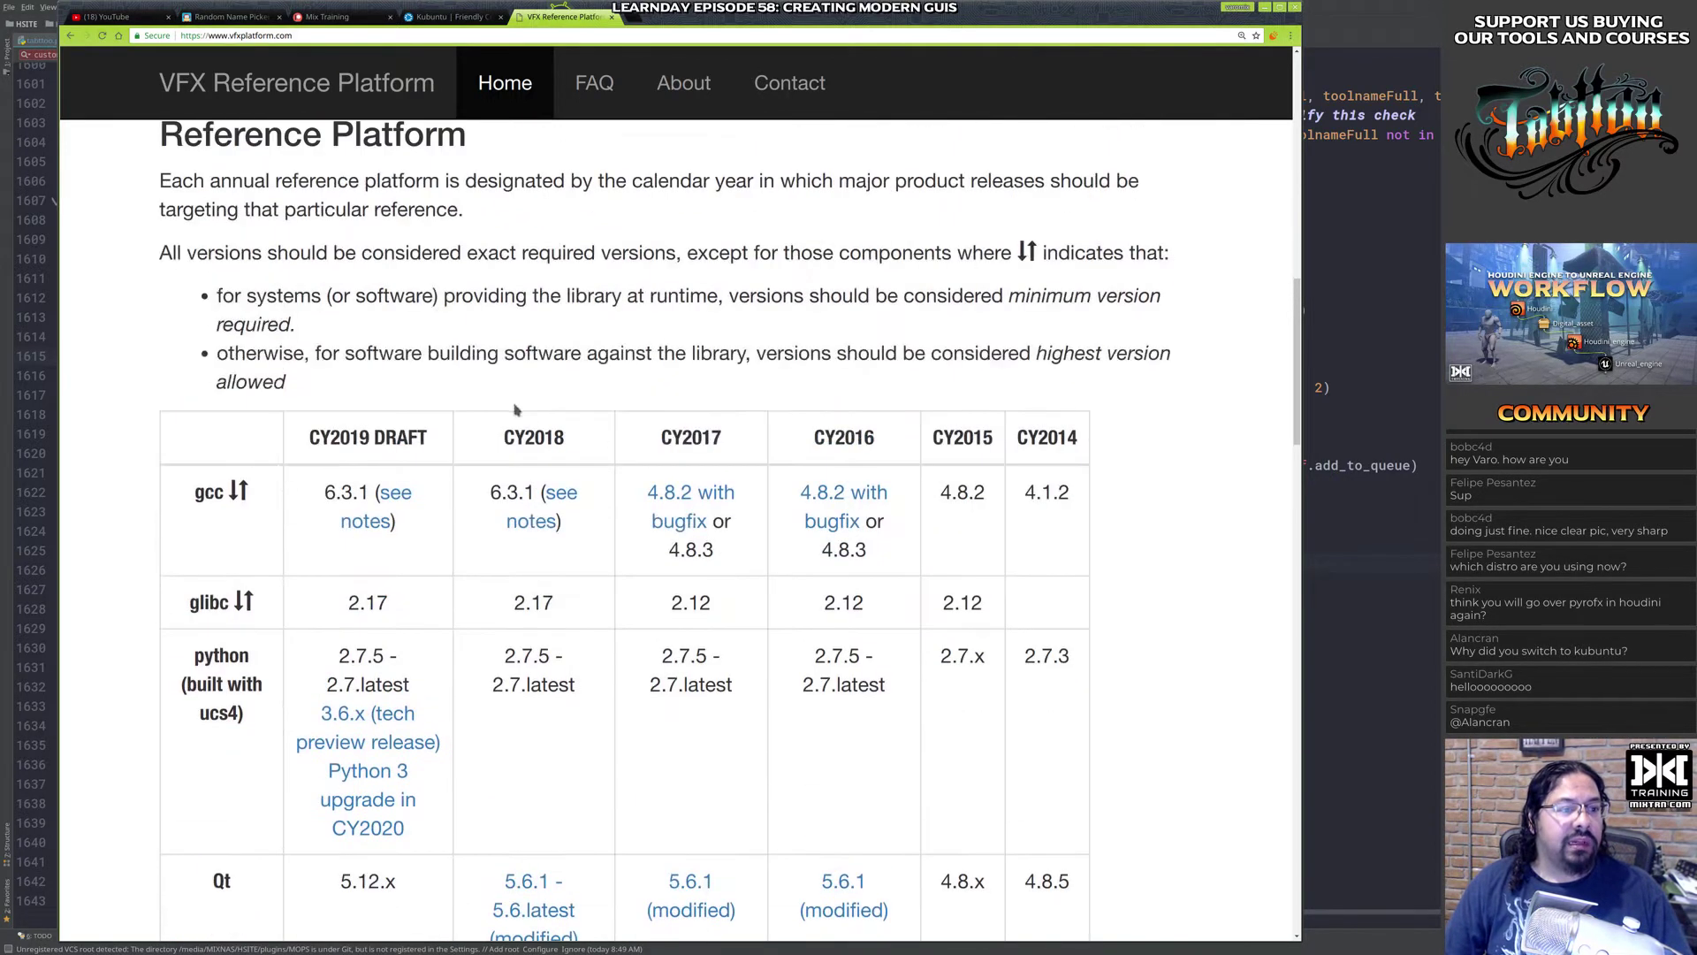
pyautogui.moveTo(504, 437); pyautogui.dragTo(573, 443)
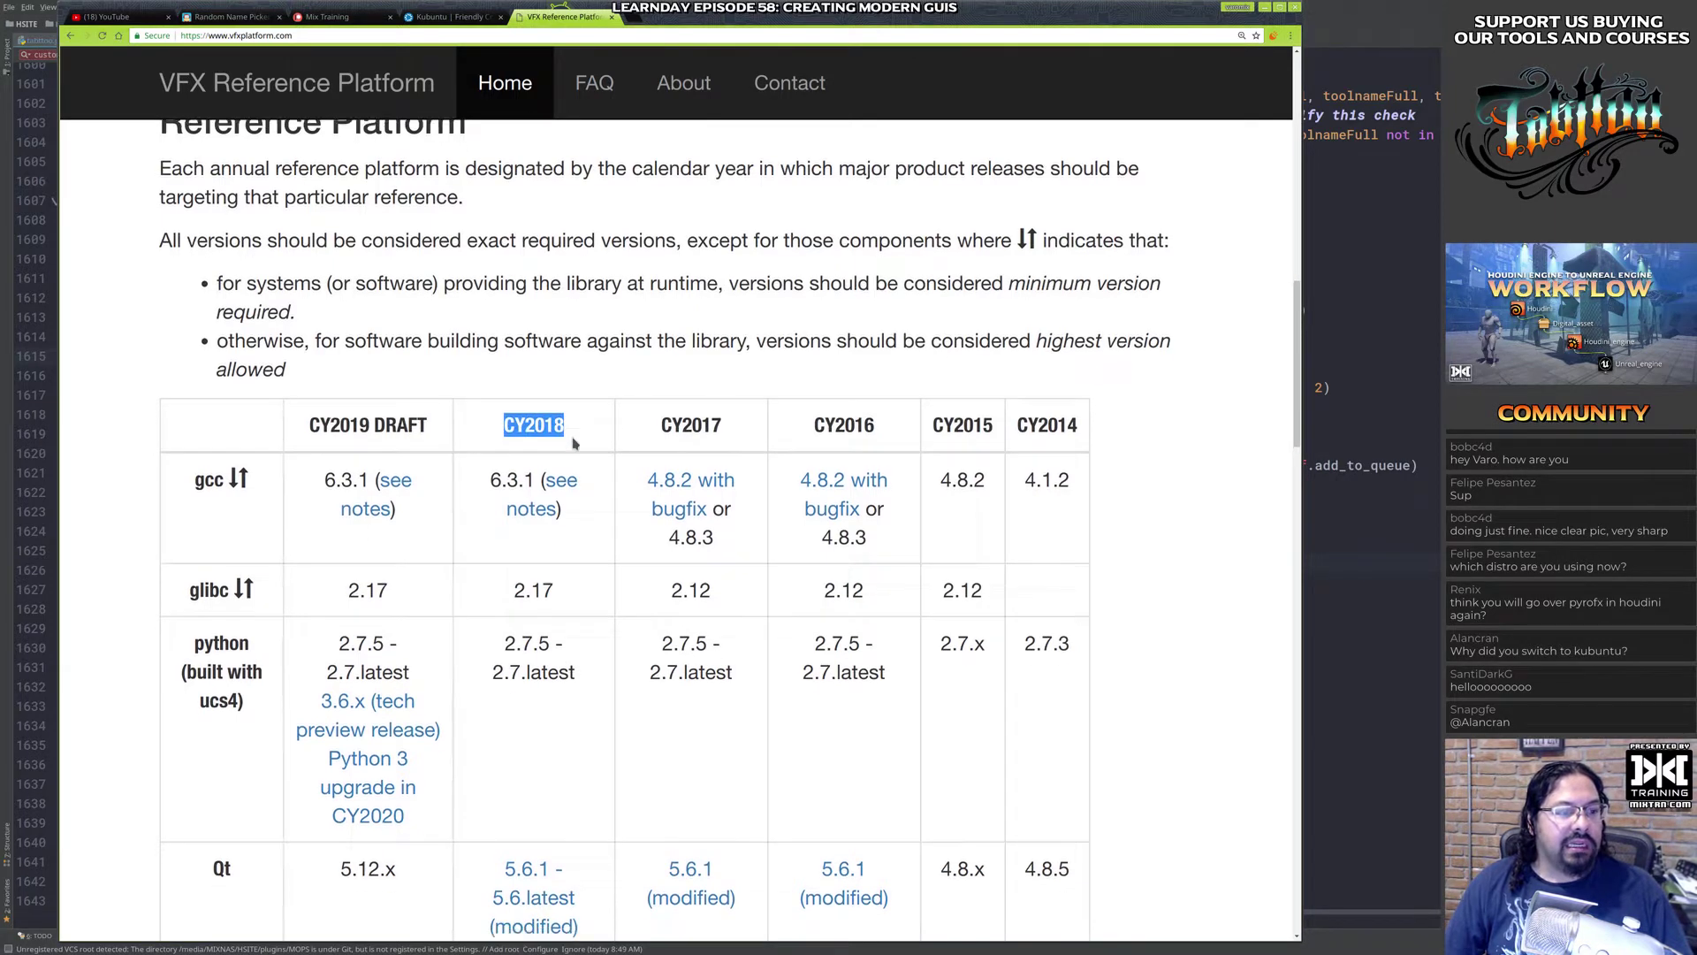
pyautogui.scroll(-3, 573, 443)
pyautogui.moveTo(490, 341); pyautogui.dragTo(537, 376)
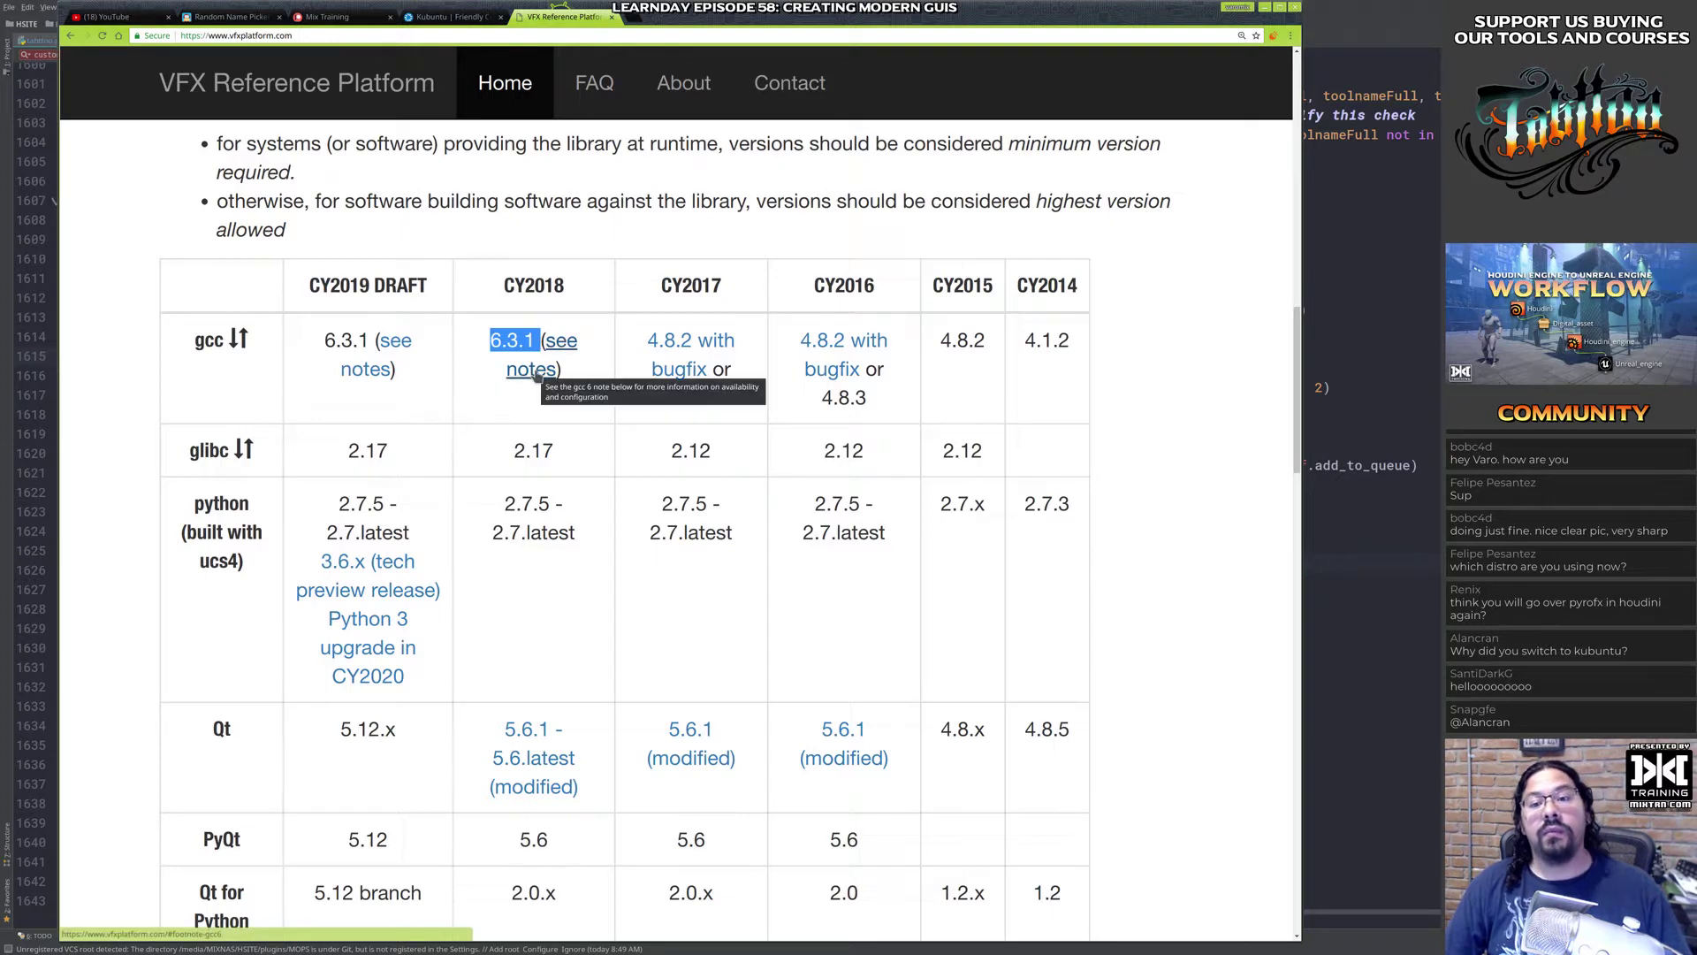
pyautogui.moveTo(194, 341); pyautogui.dragTo(224, 341)
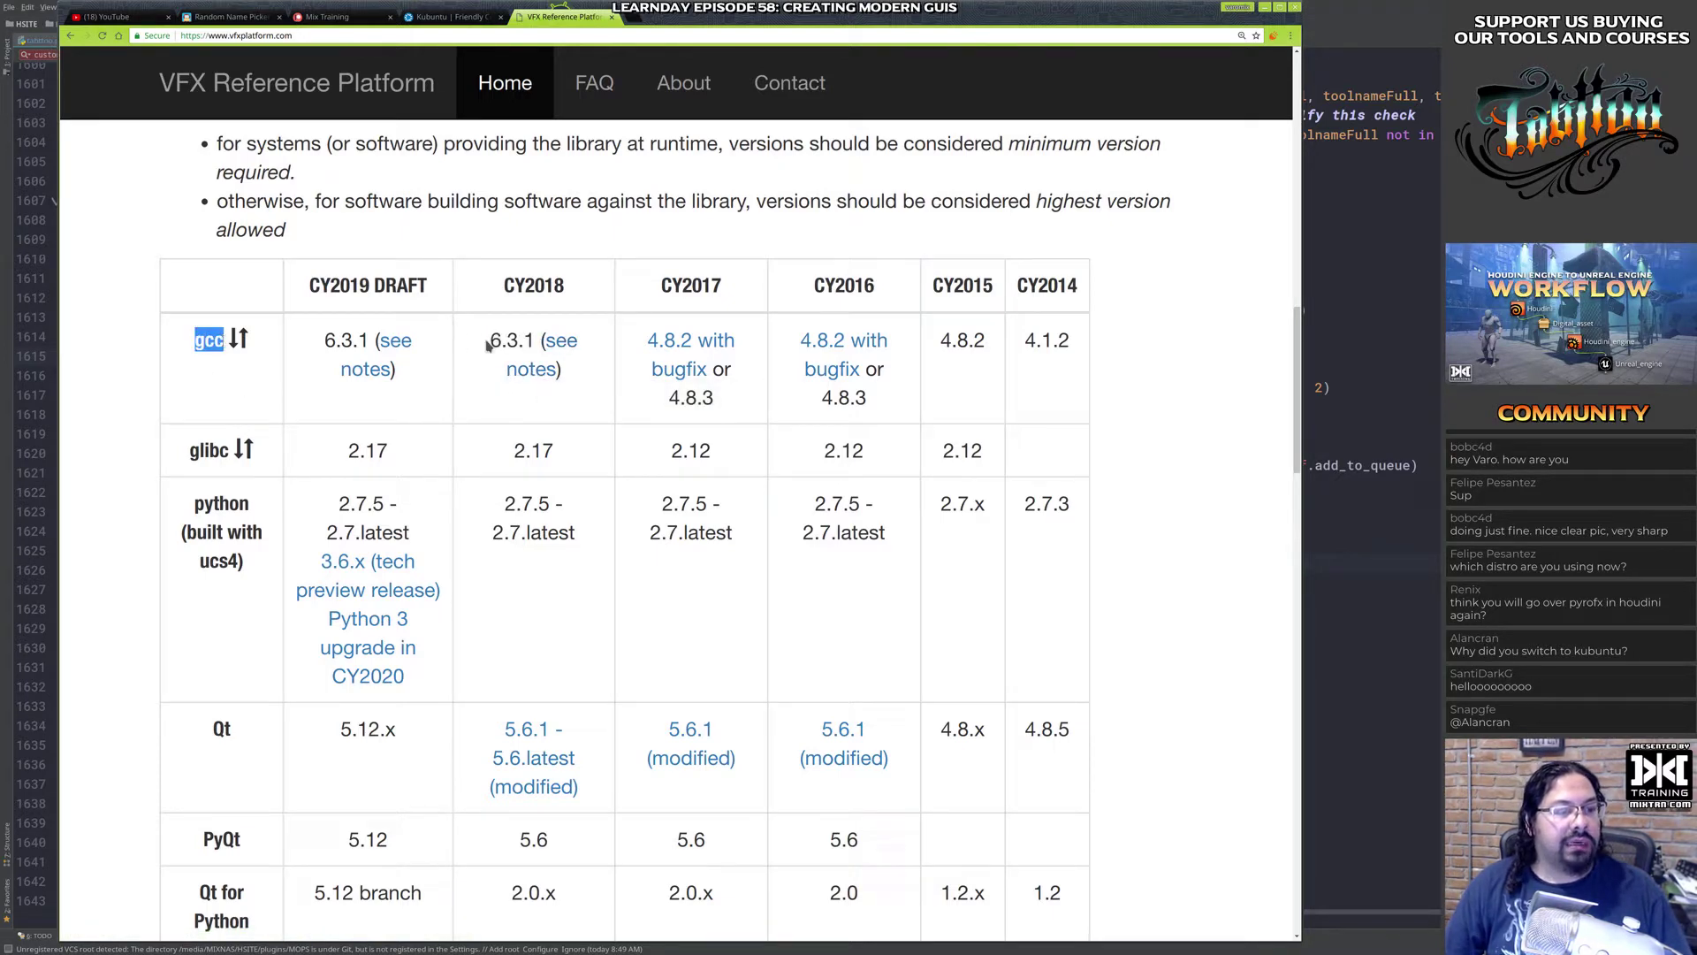
pyautogui.moveTo(490, 340); pyautogui.dragTo(535, 340)
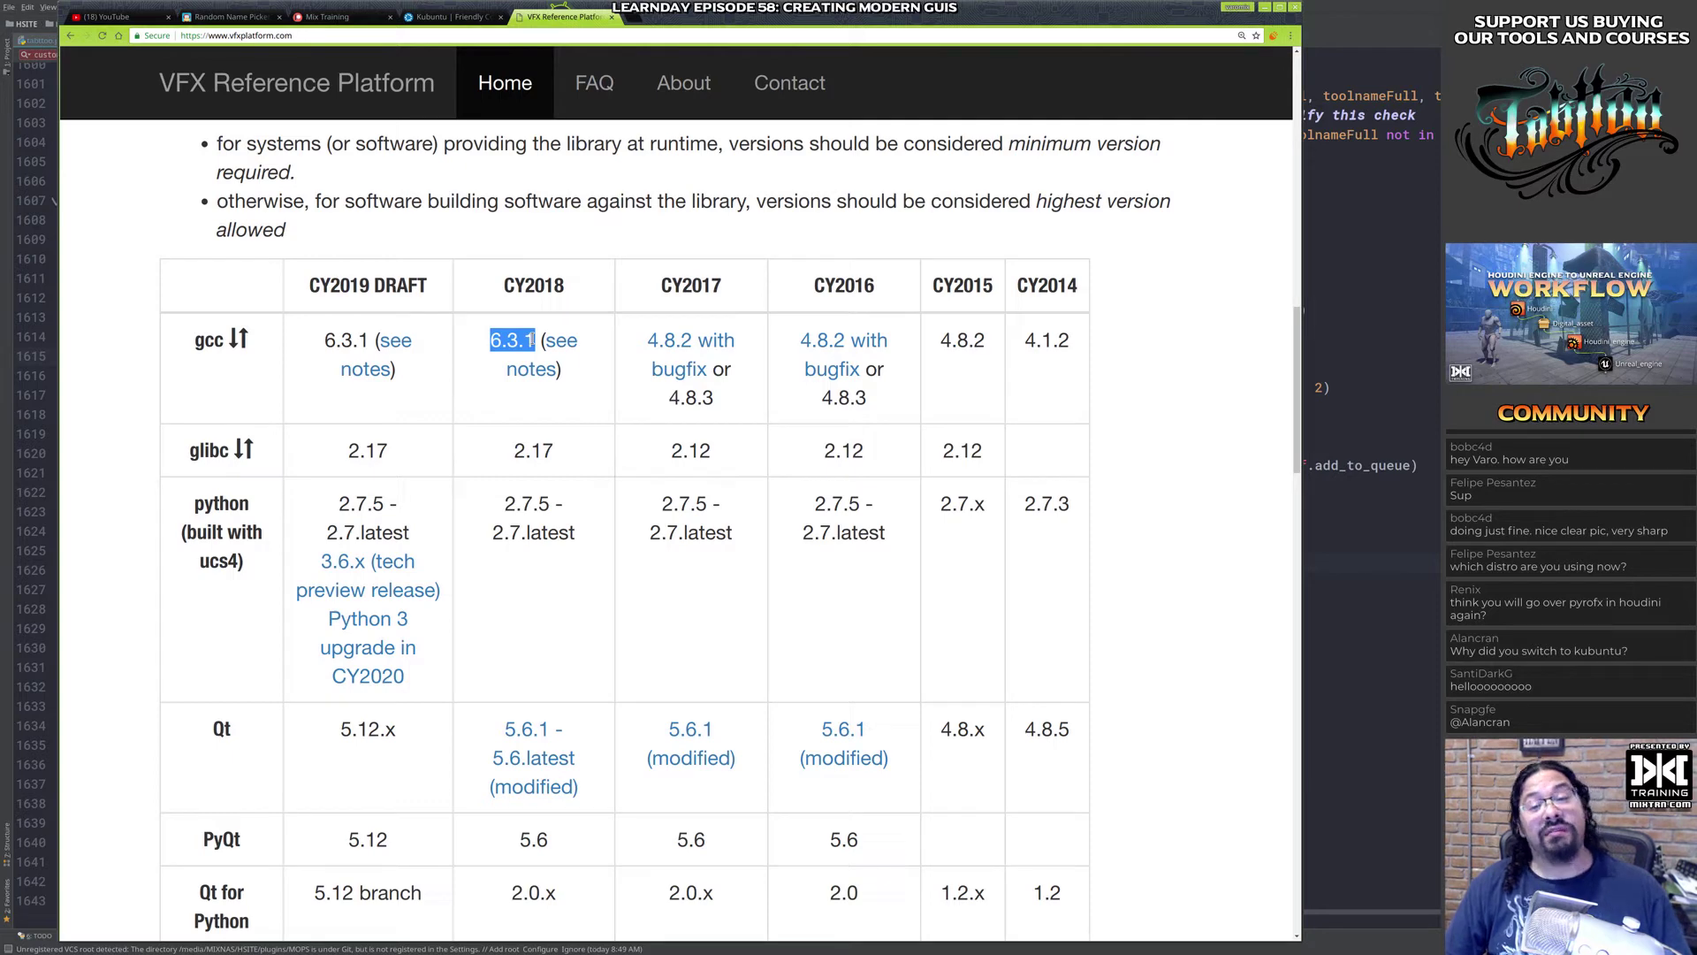
pyautogui.click(498, 382)
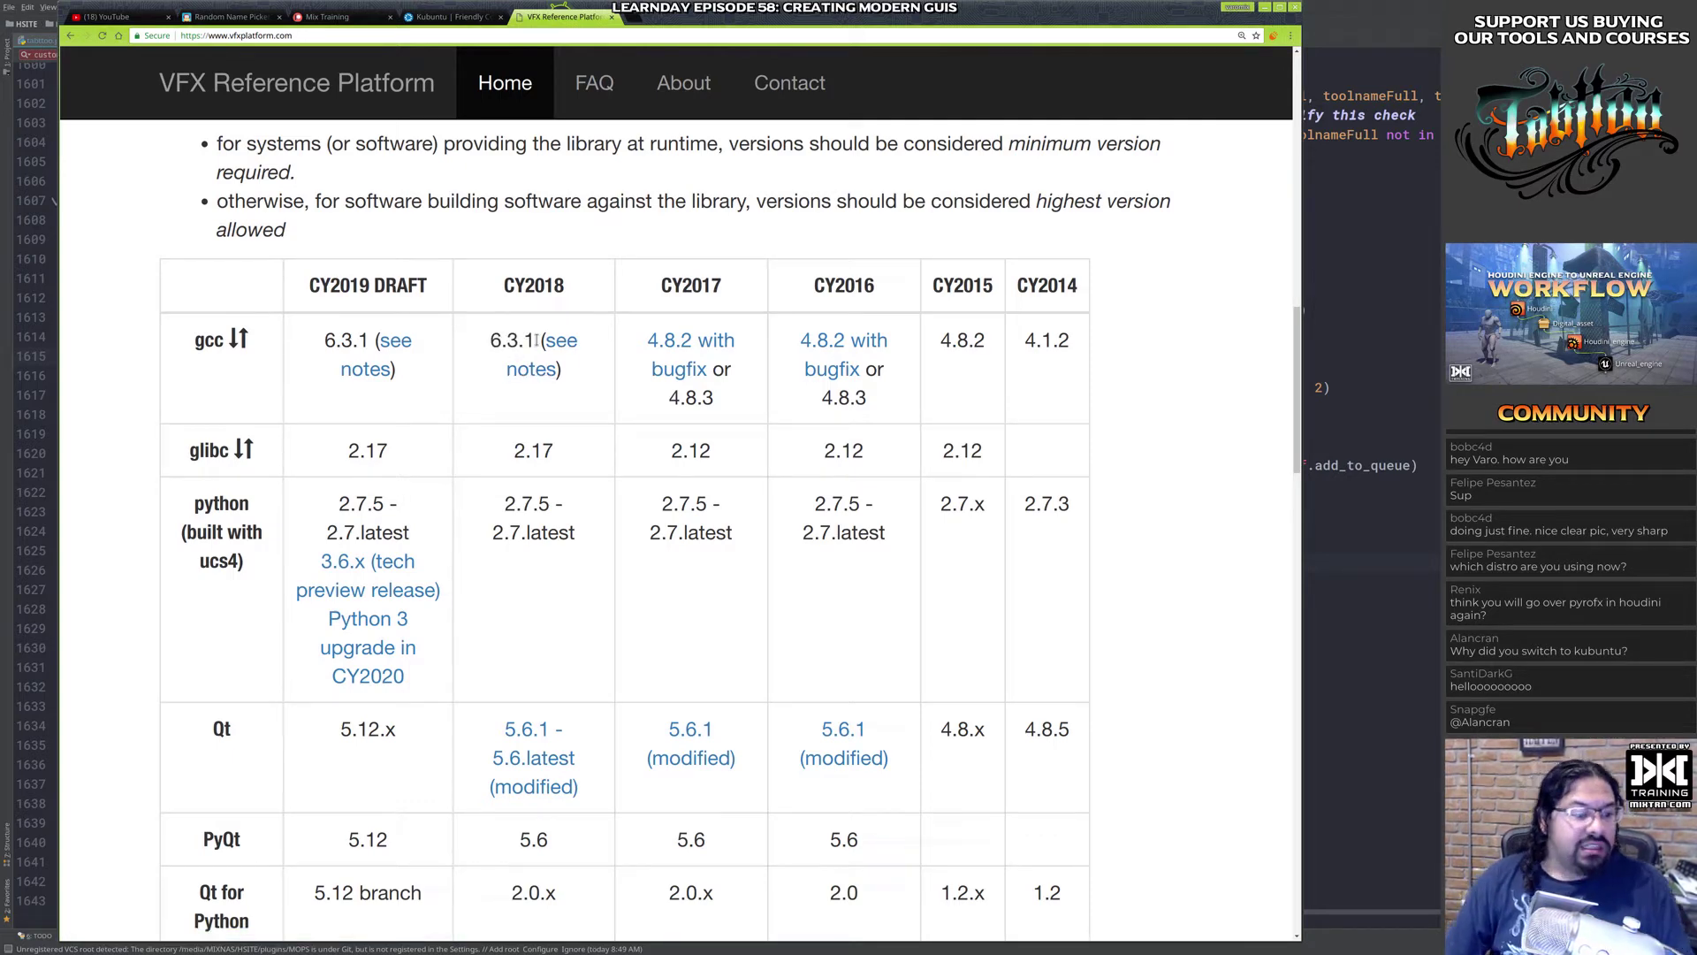
# Step: Highlight the CY2018 gcc version number, and examine the CY2018 column down to the C++ API/SDK row and back
pyautogui.scroll(-1, 490, 244)
pyautogui.moveTo(490, 244); pyautogui.dragTo(540, 251)
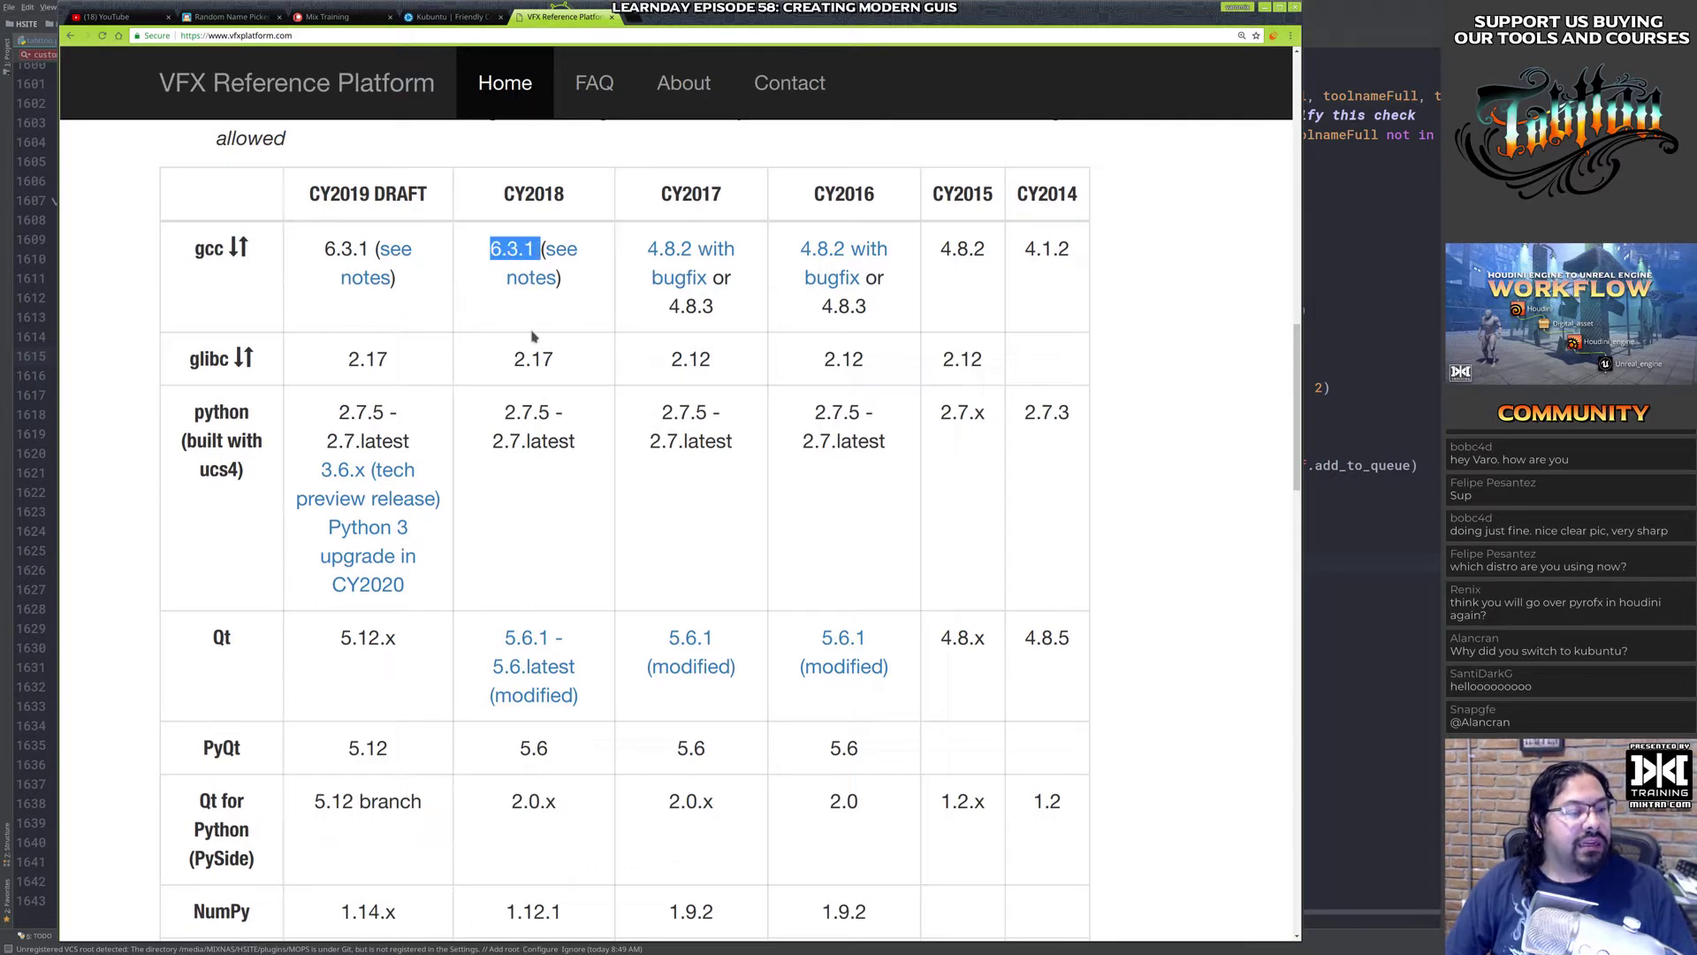
pyautogui.scroll(-2, 531, 334)
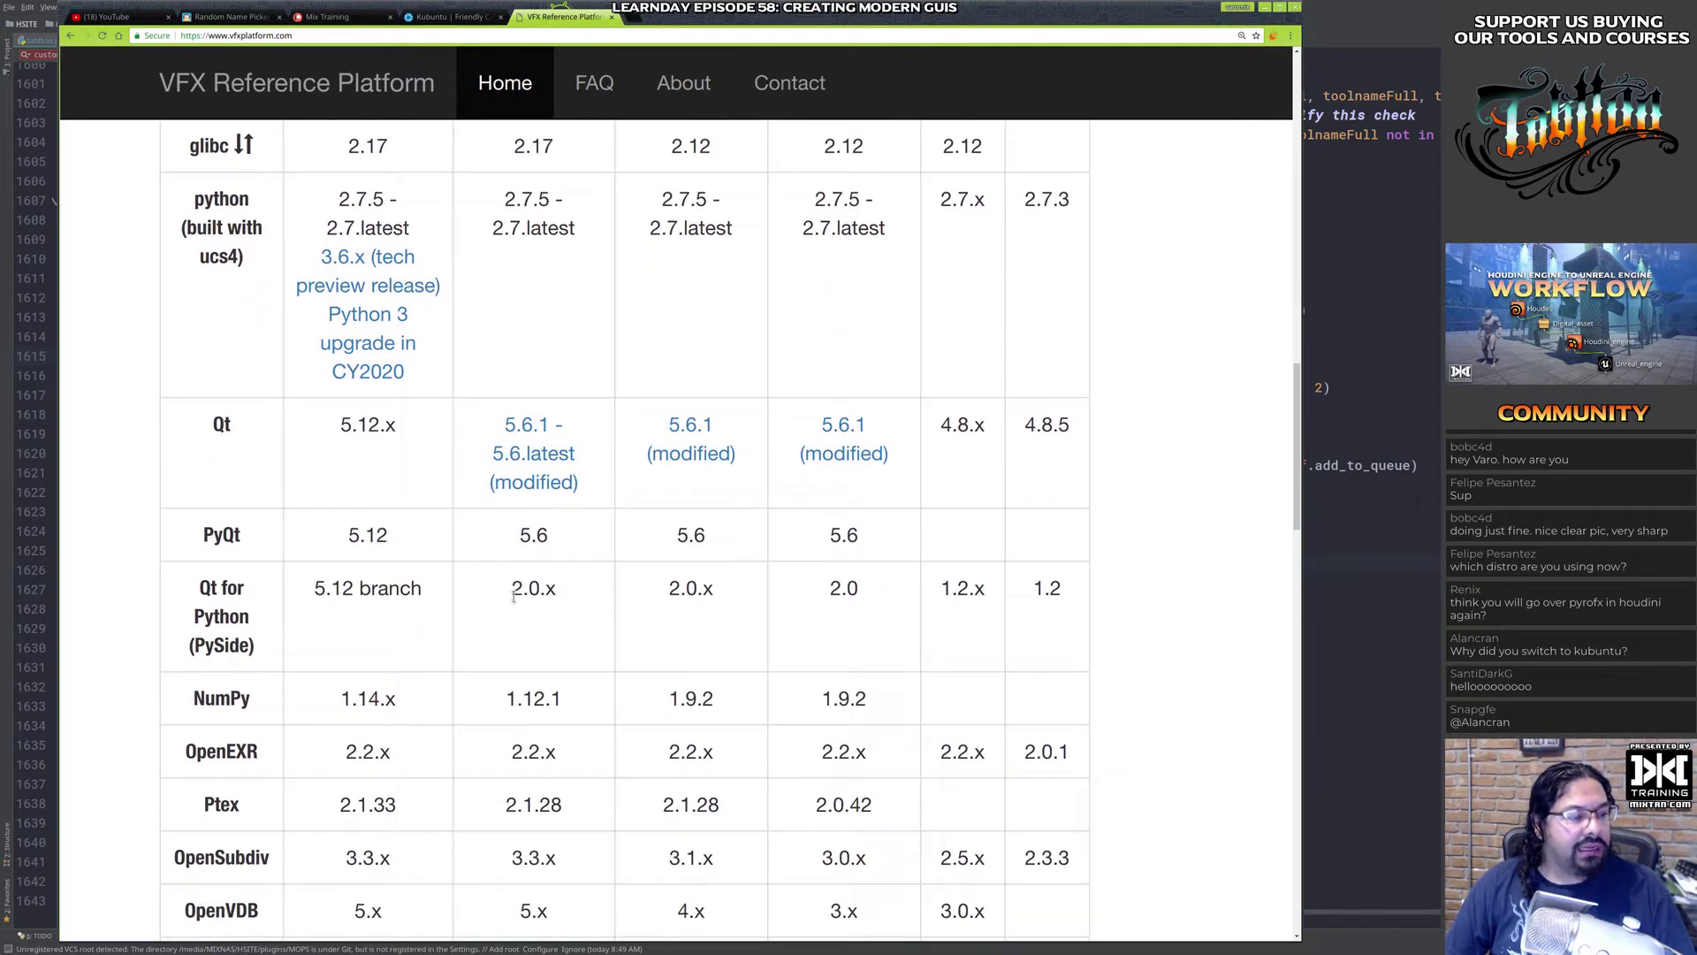
pyautogui.scroll(-3, 512, 591)
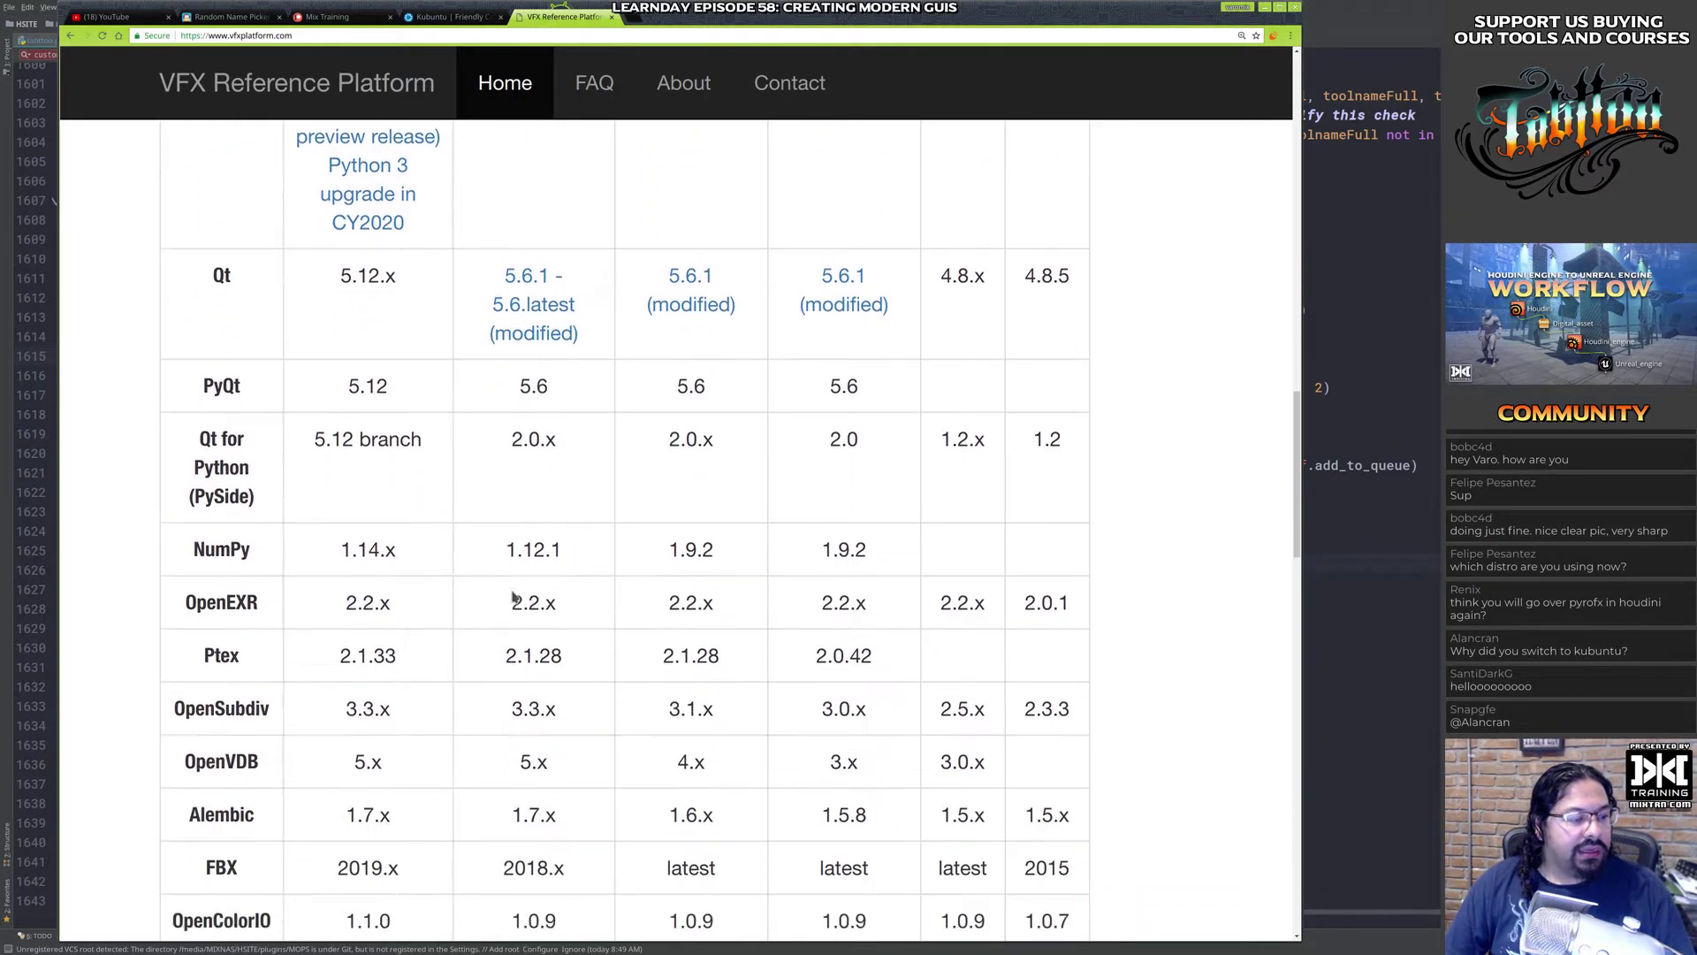
pyautogui.scroll(-2, 512, 590)
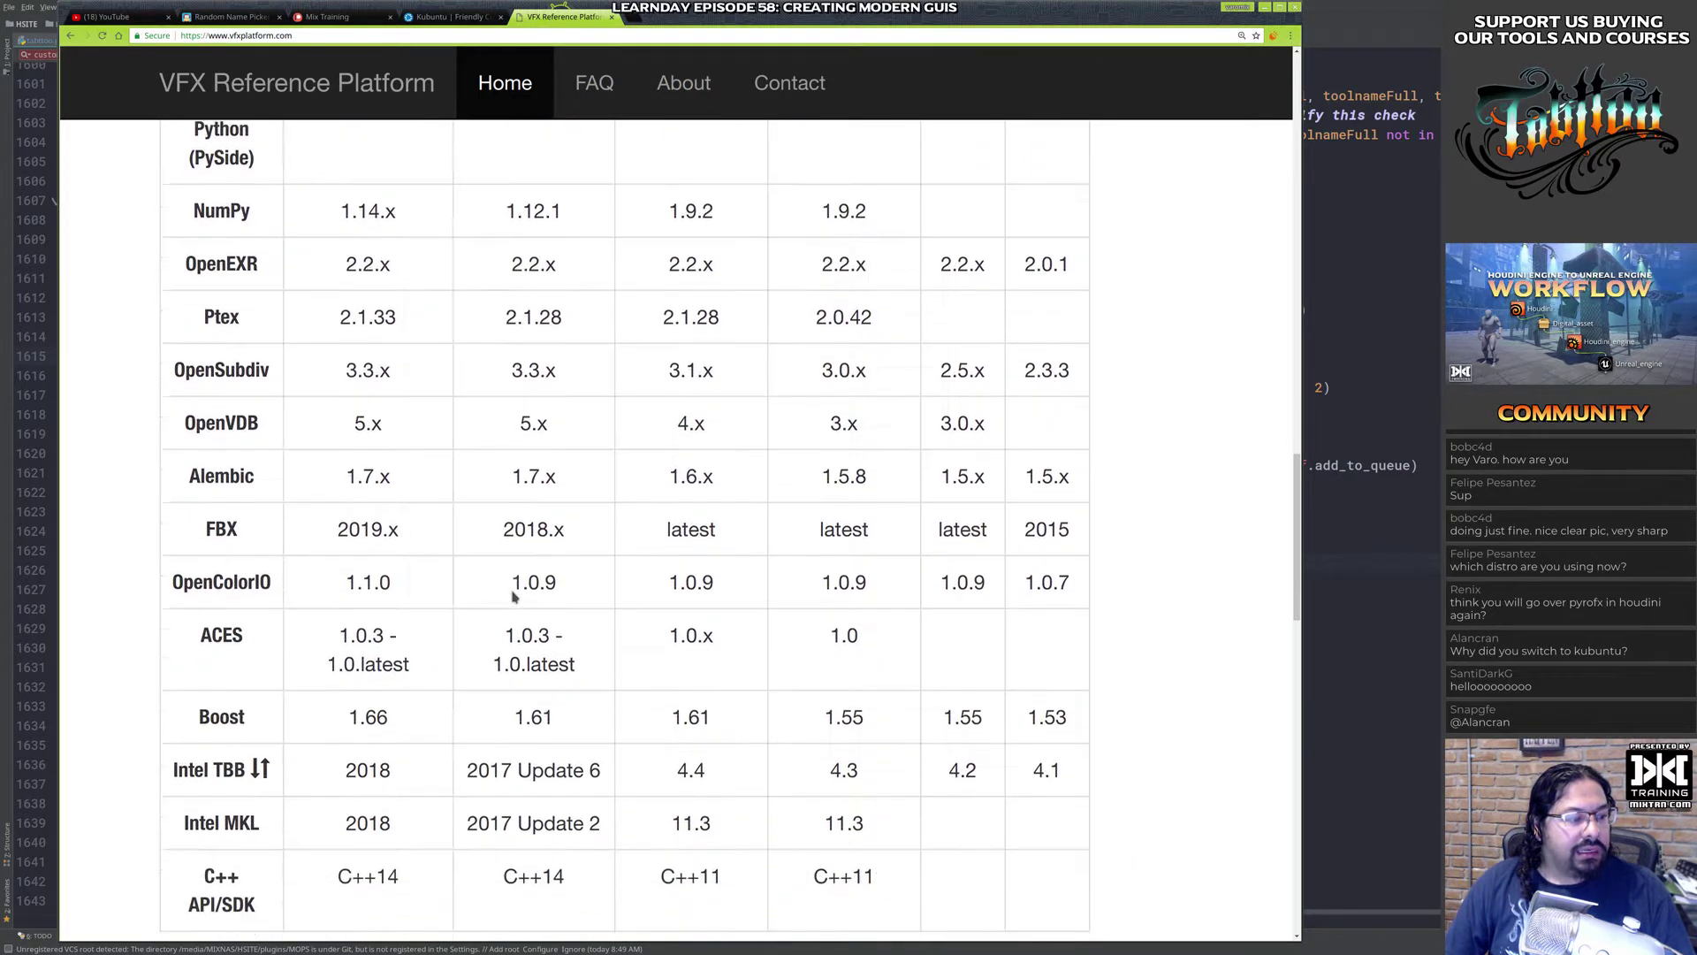
pyautogui.scroll(4, 512, 597)
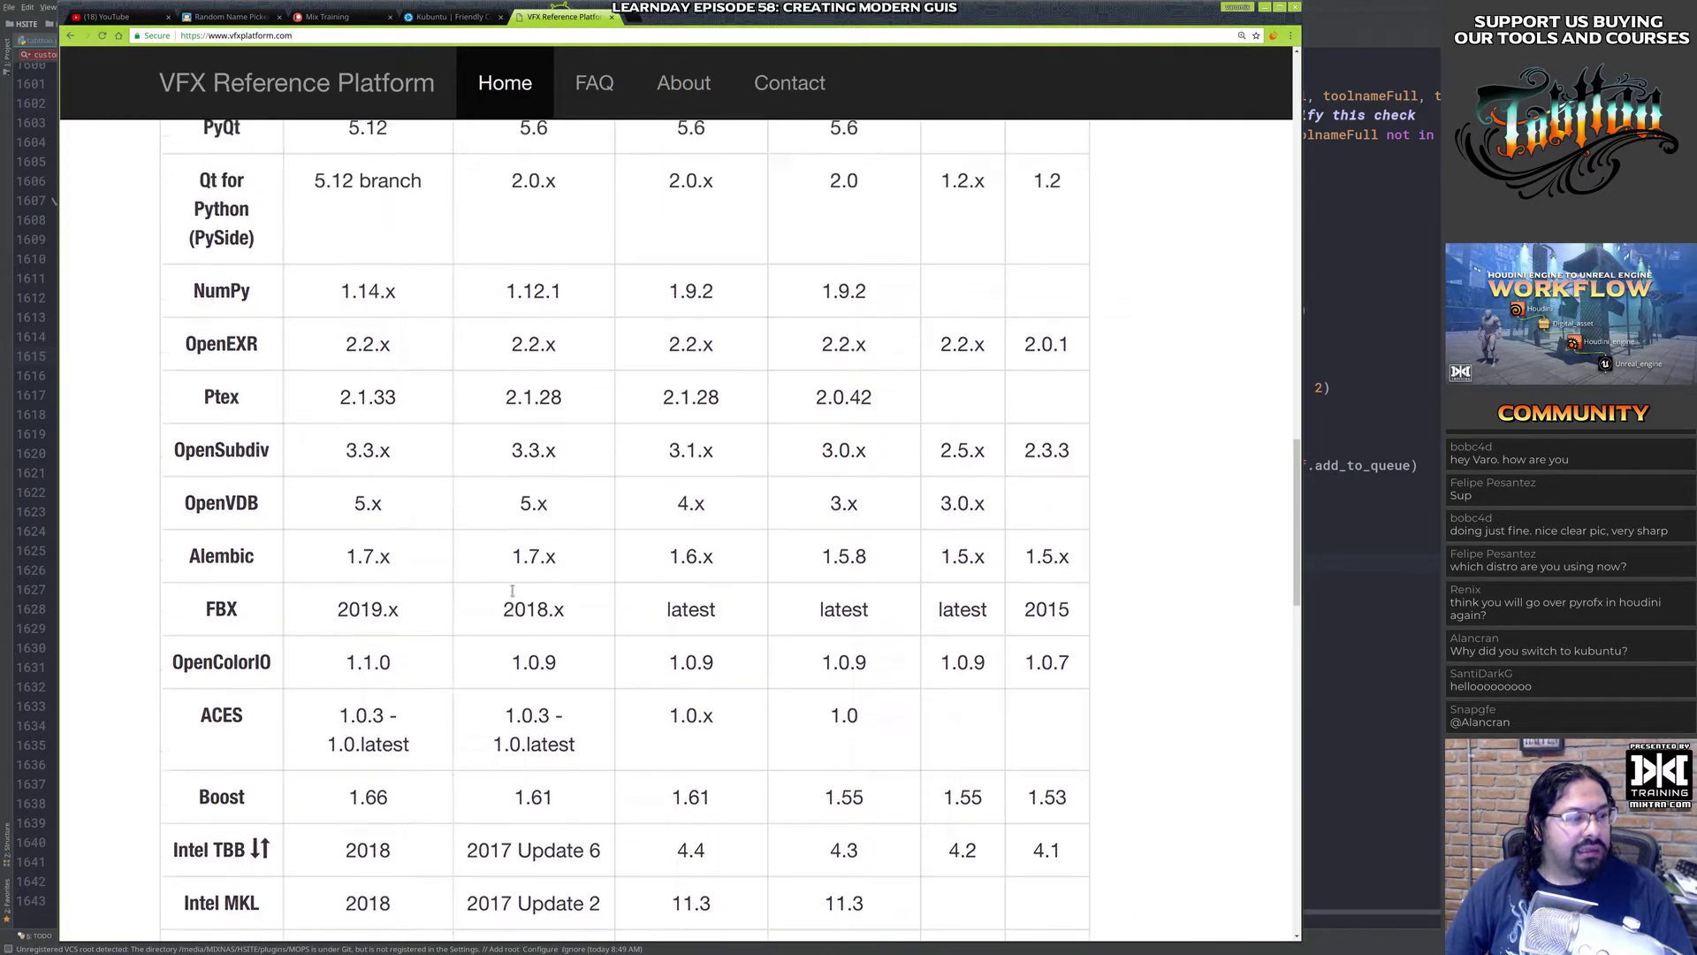
pyautogui.scroll(4, 512, 597)
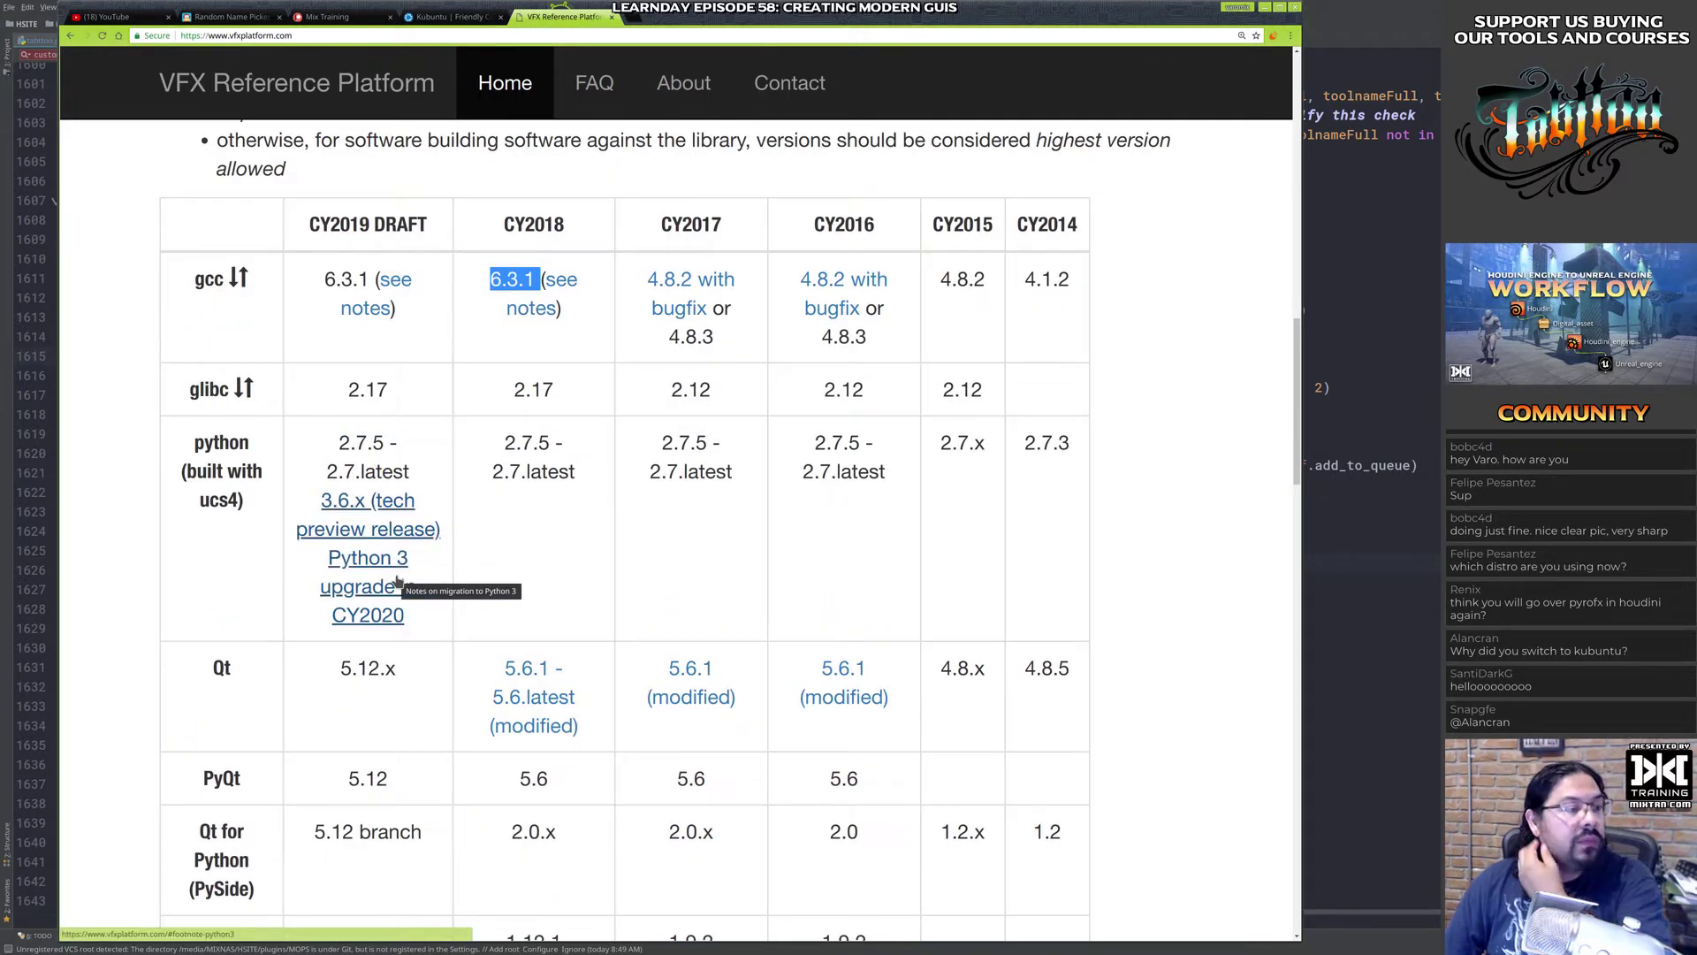
pyautogui.scroll(1, 399, 569)
pyautogui.scroll(1, 460, 575)
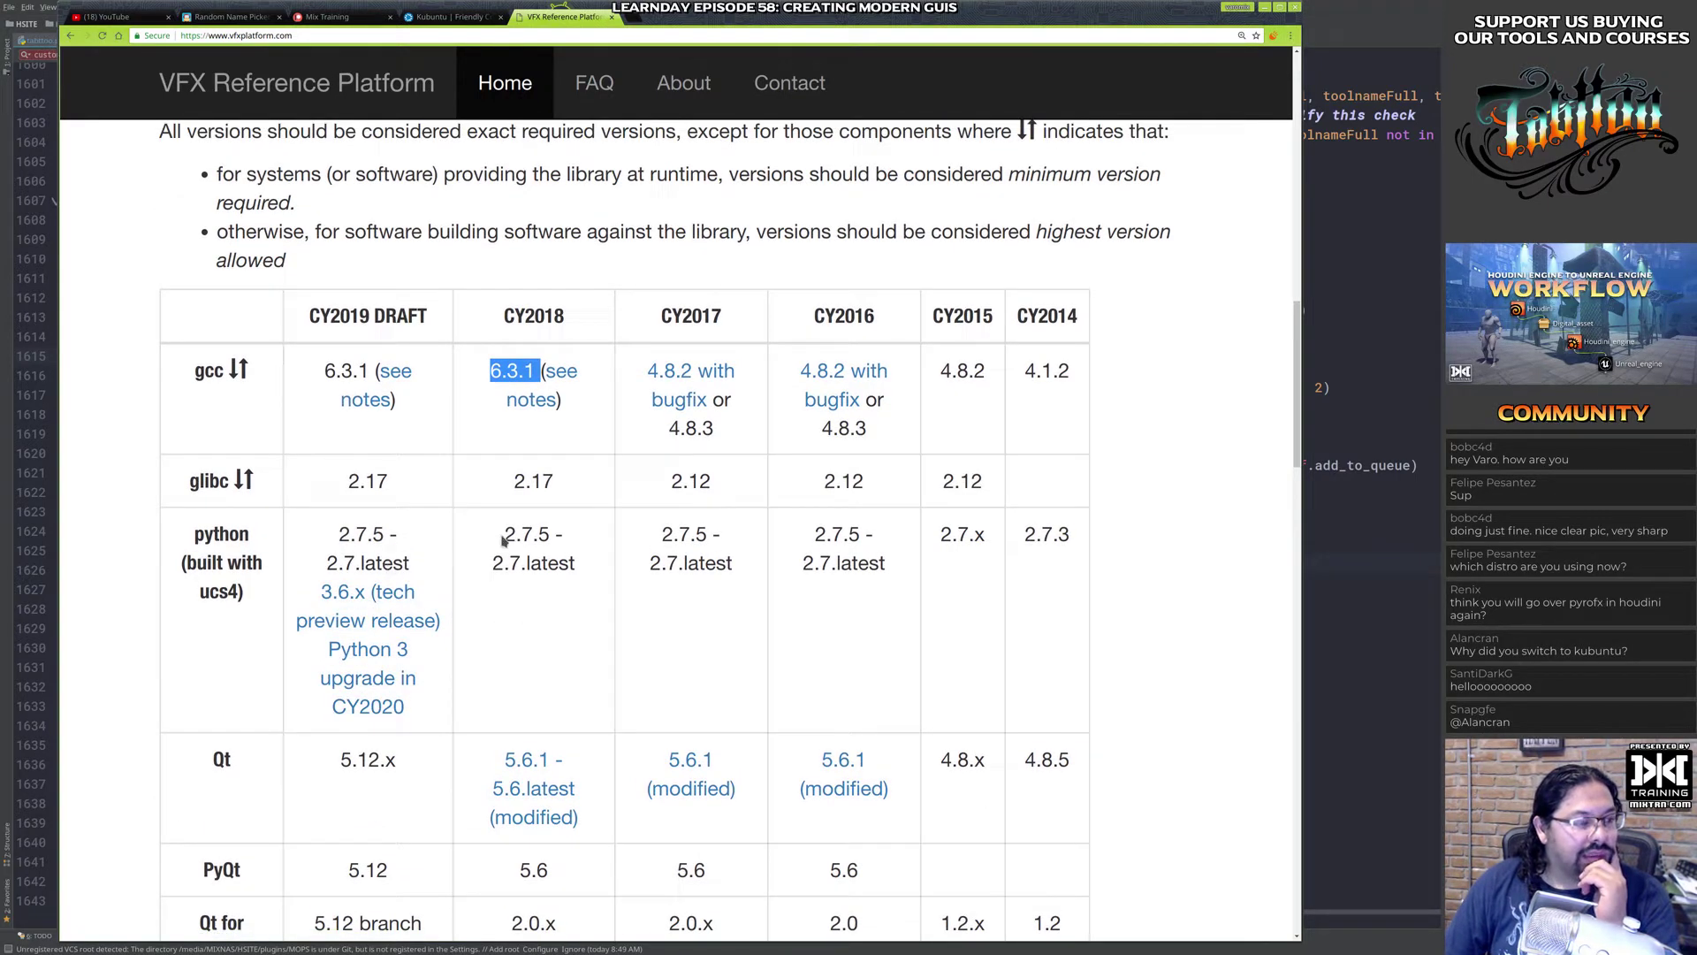
# Step: Compare the python versions required for CY2018 and CY2019 Draft, highlighting each version range in turn
pyautogui.moveTo(499, 534); pyautogui.dragTo(579, 566)
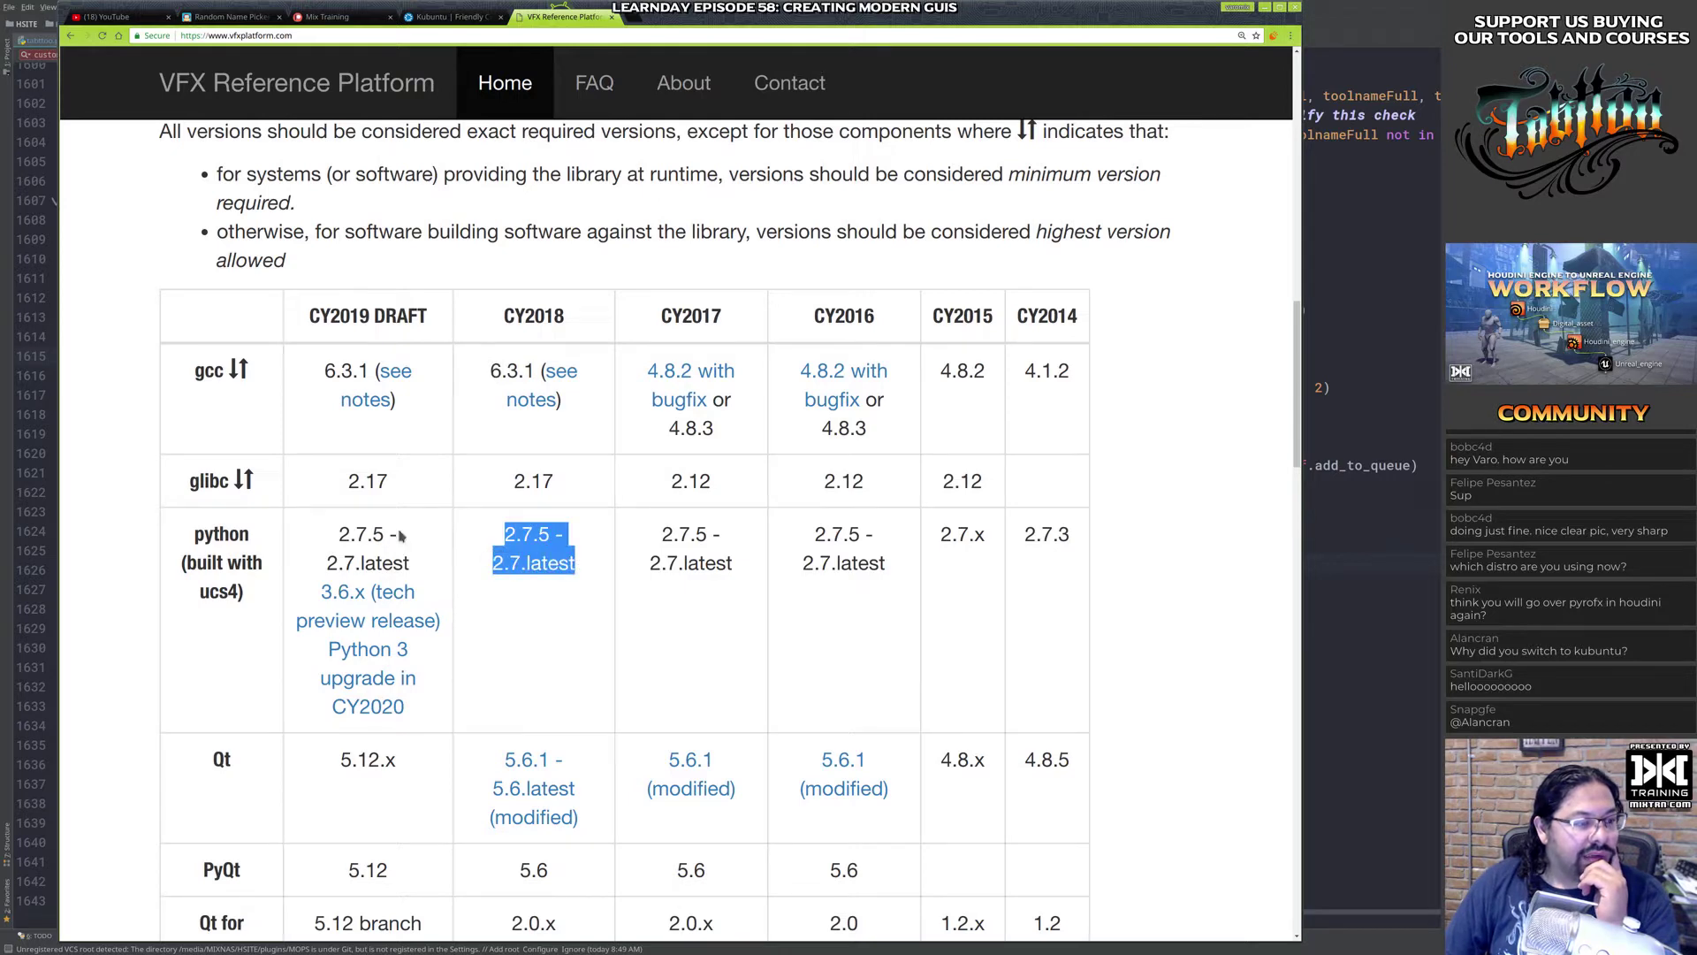
pyautogui.moveTo(371, 523); pyautogui.dragTo(422, 559)
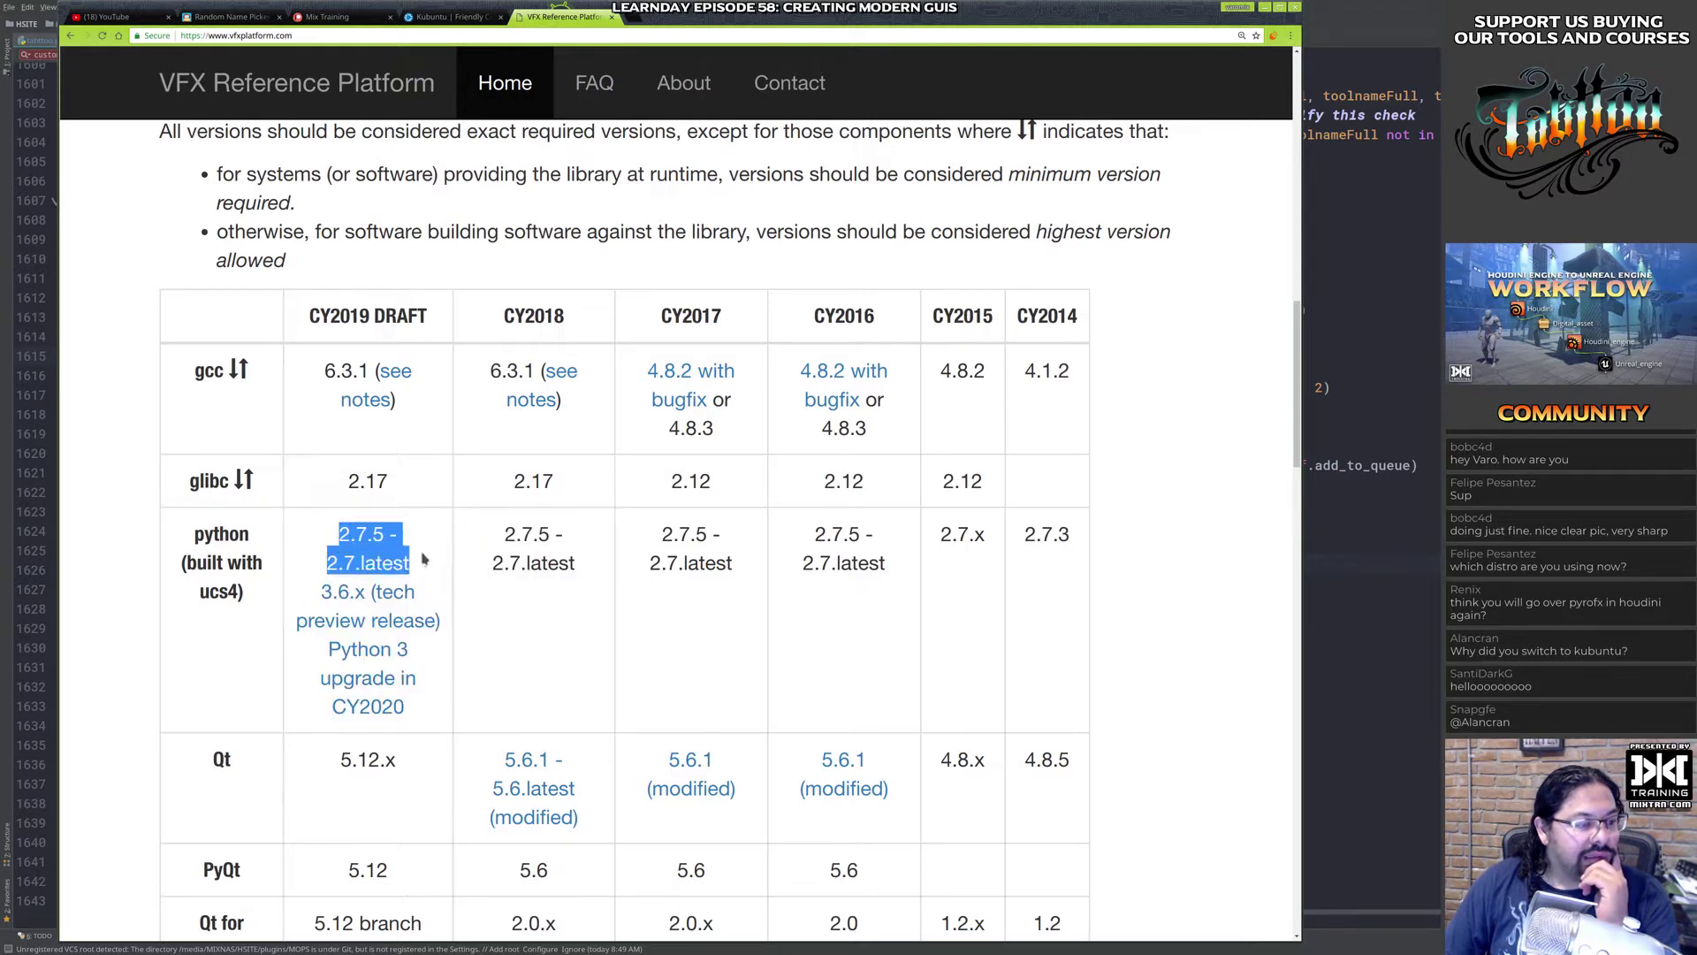
pyautogui.scroll(-2, 508, 605)
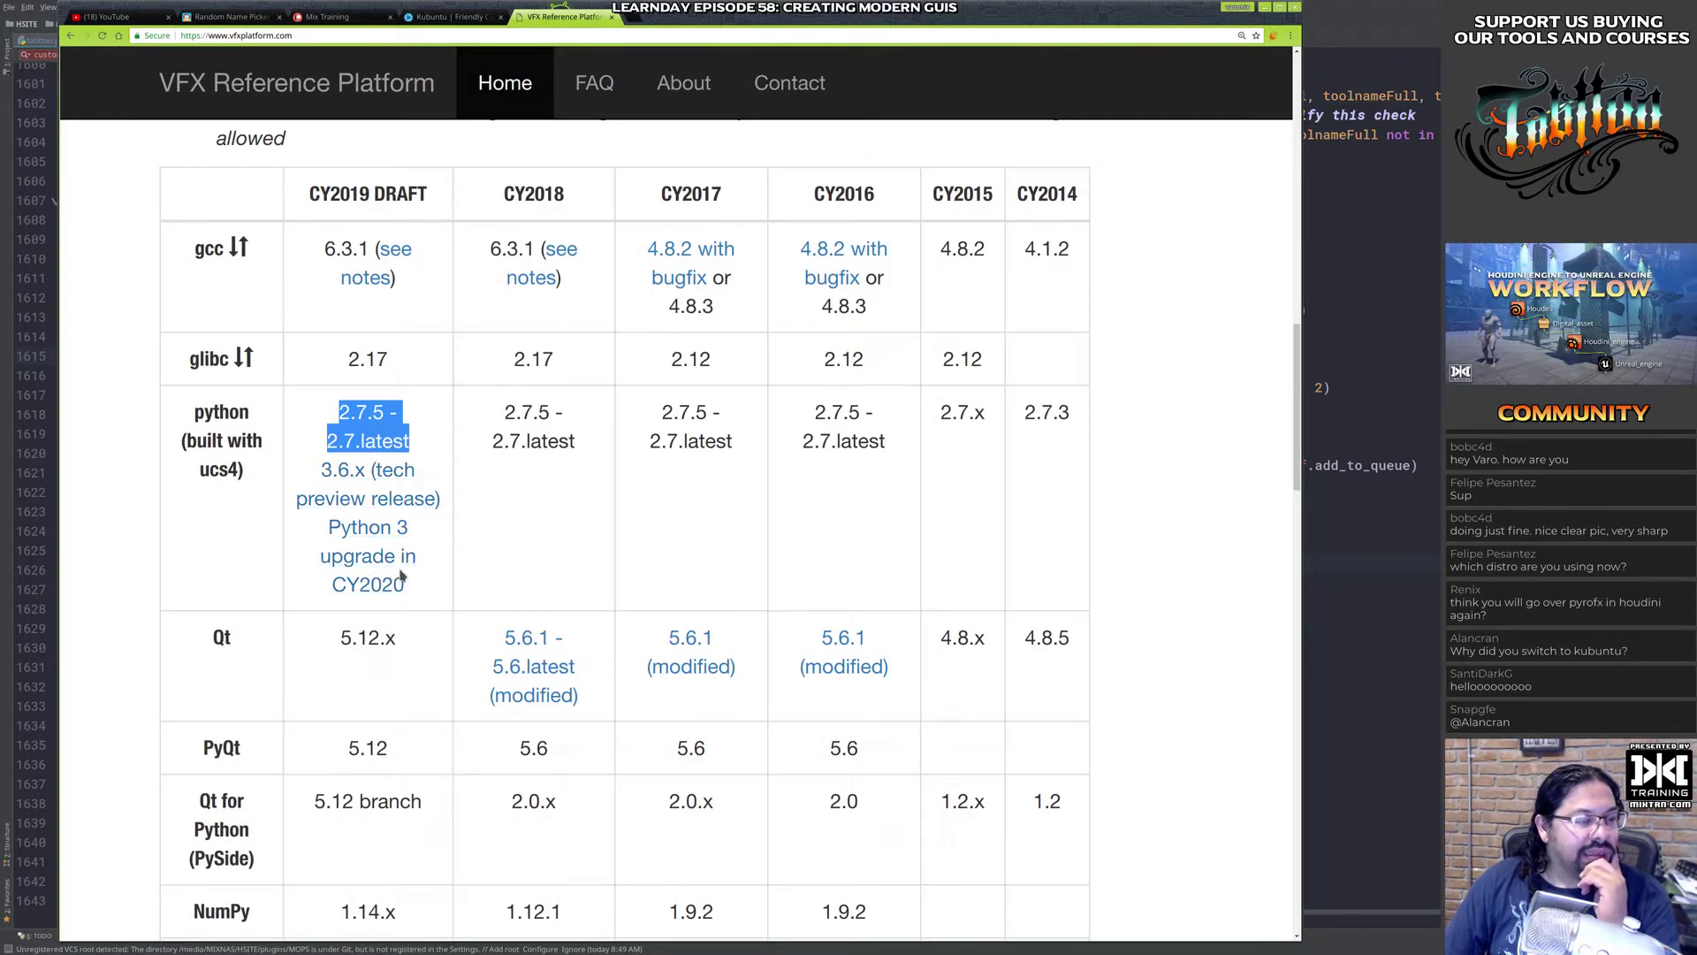
pyautogui.click(582, 506)
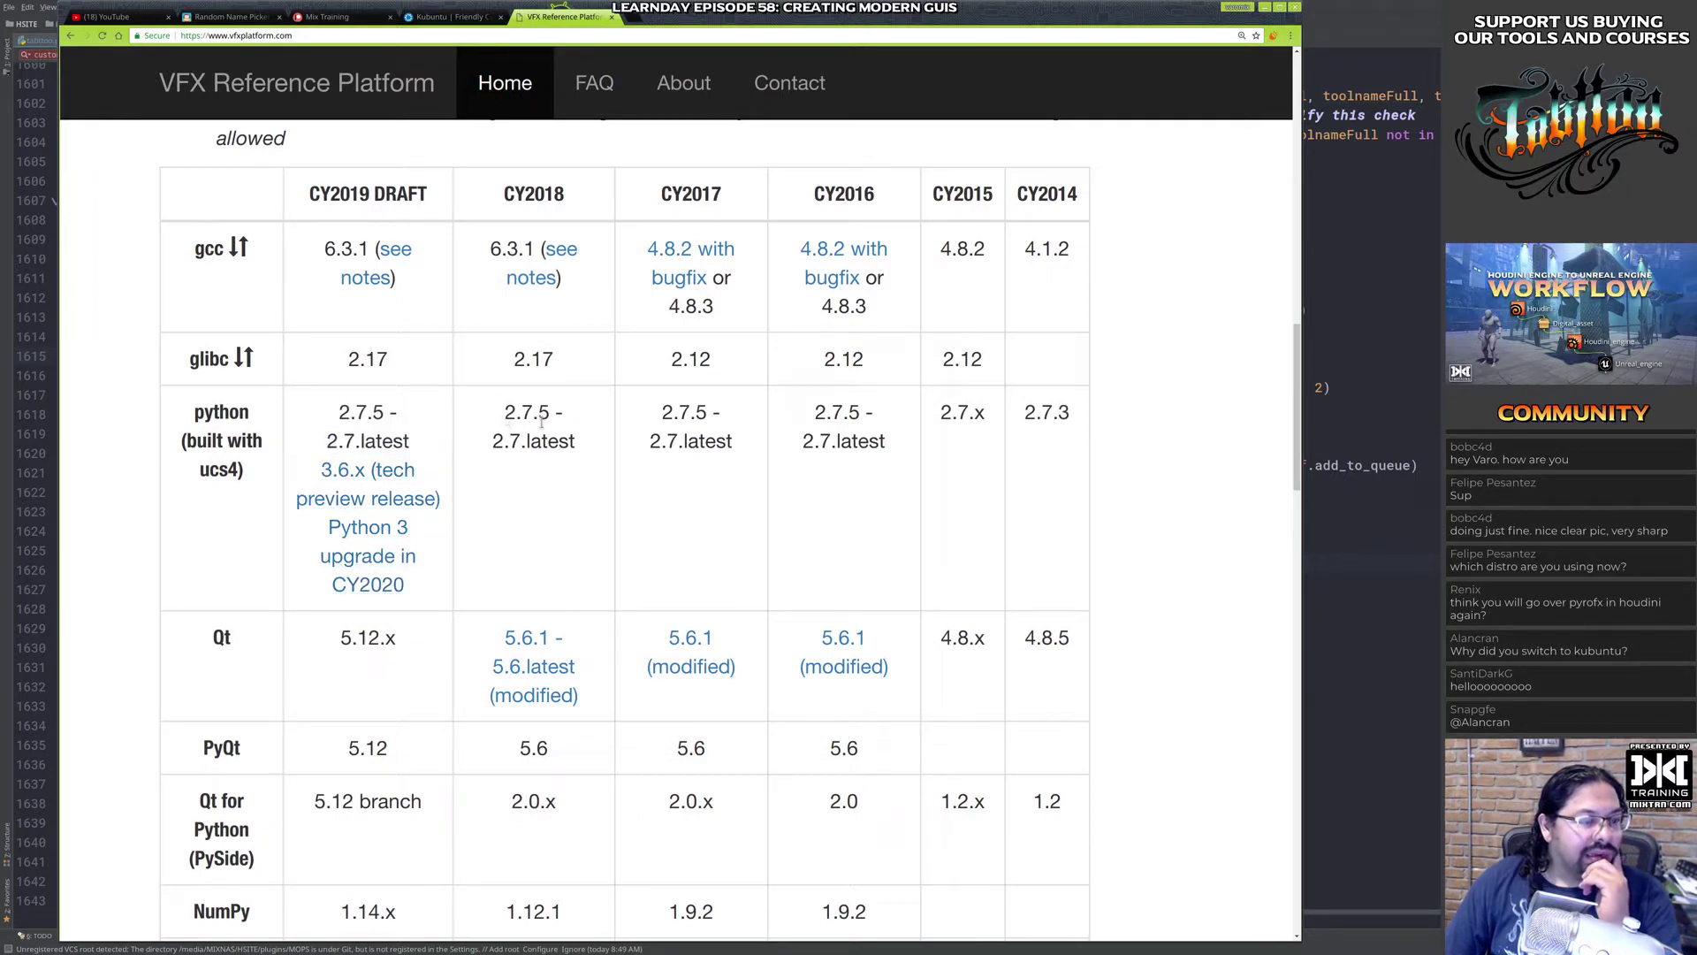
pyautogui.tripleClick(541, 423)
pyautogui.click(535, 488)
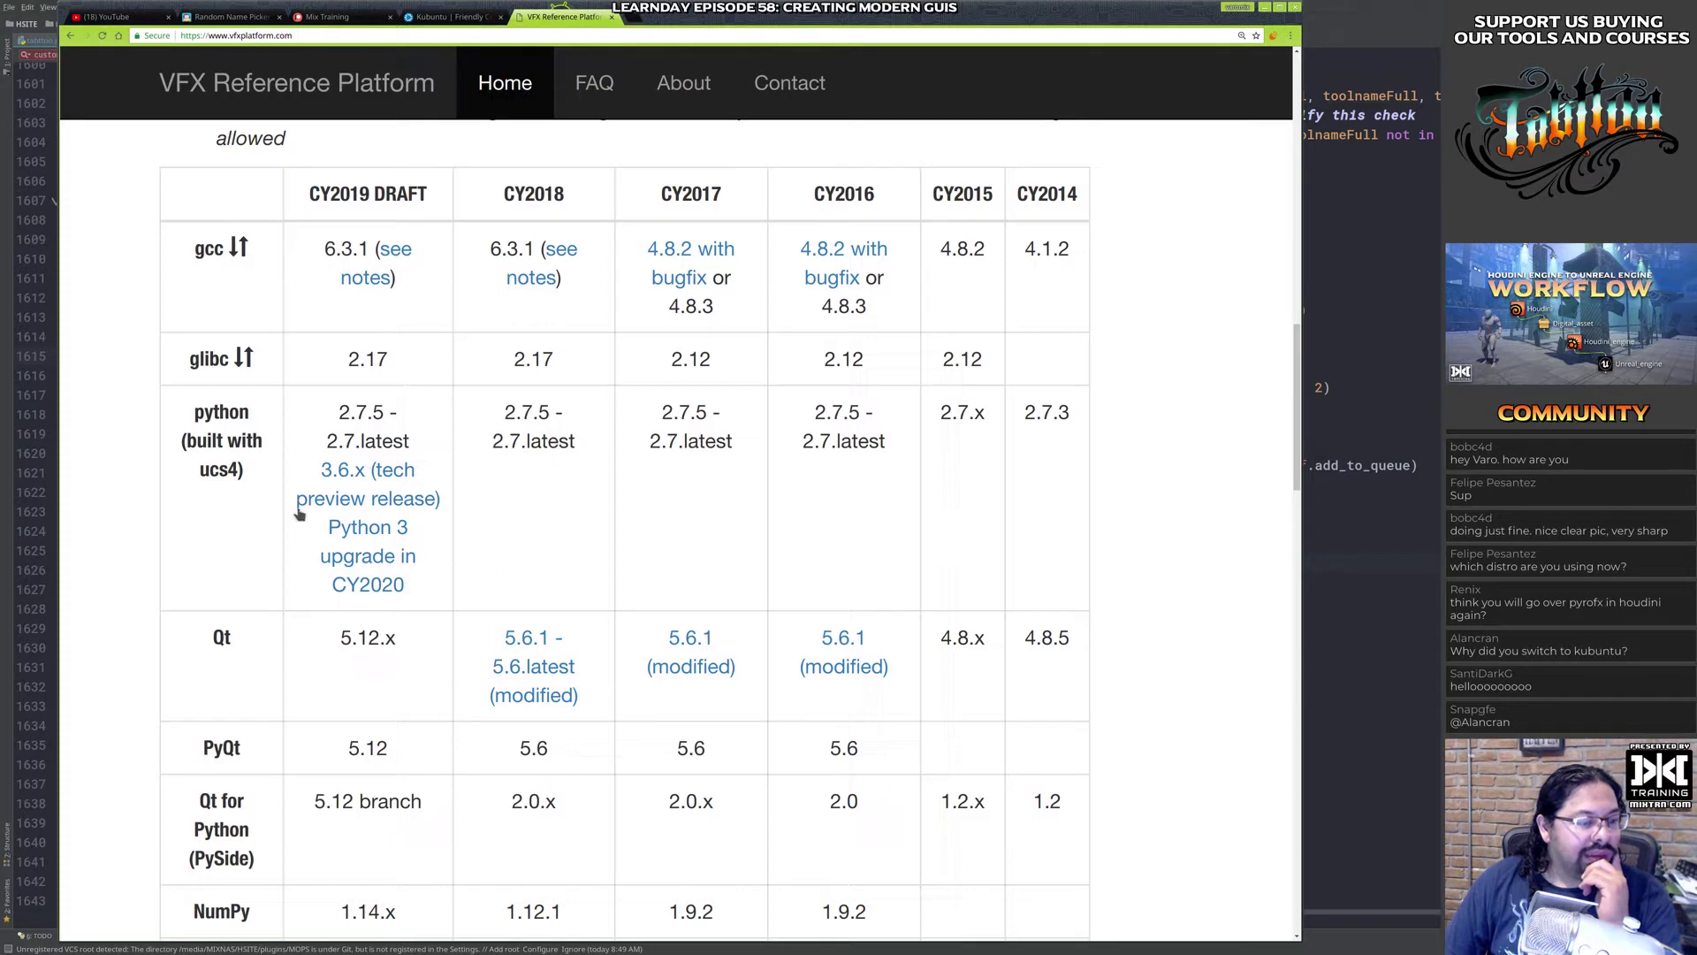
# Step: Highlight the CY2018 python version range again while reviewing the python row, and clear the highlight
pyautogui.scroll(1, 549, 513)
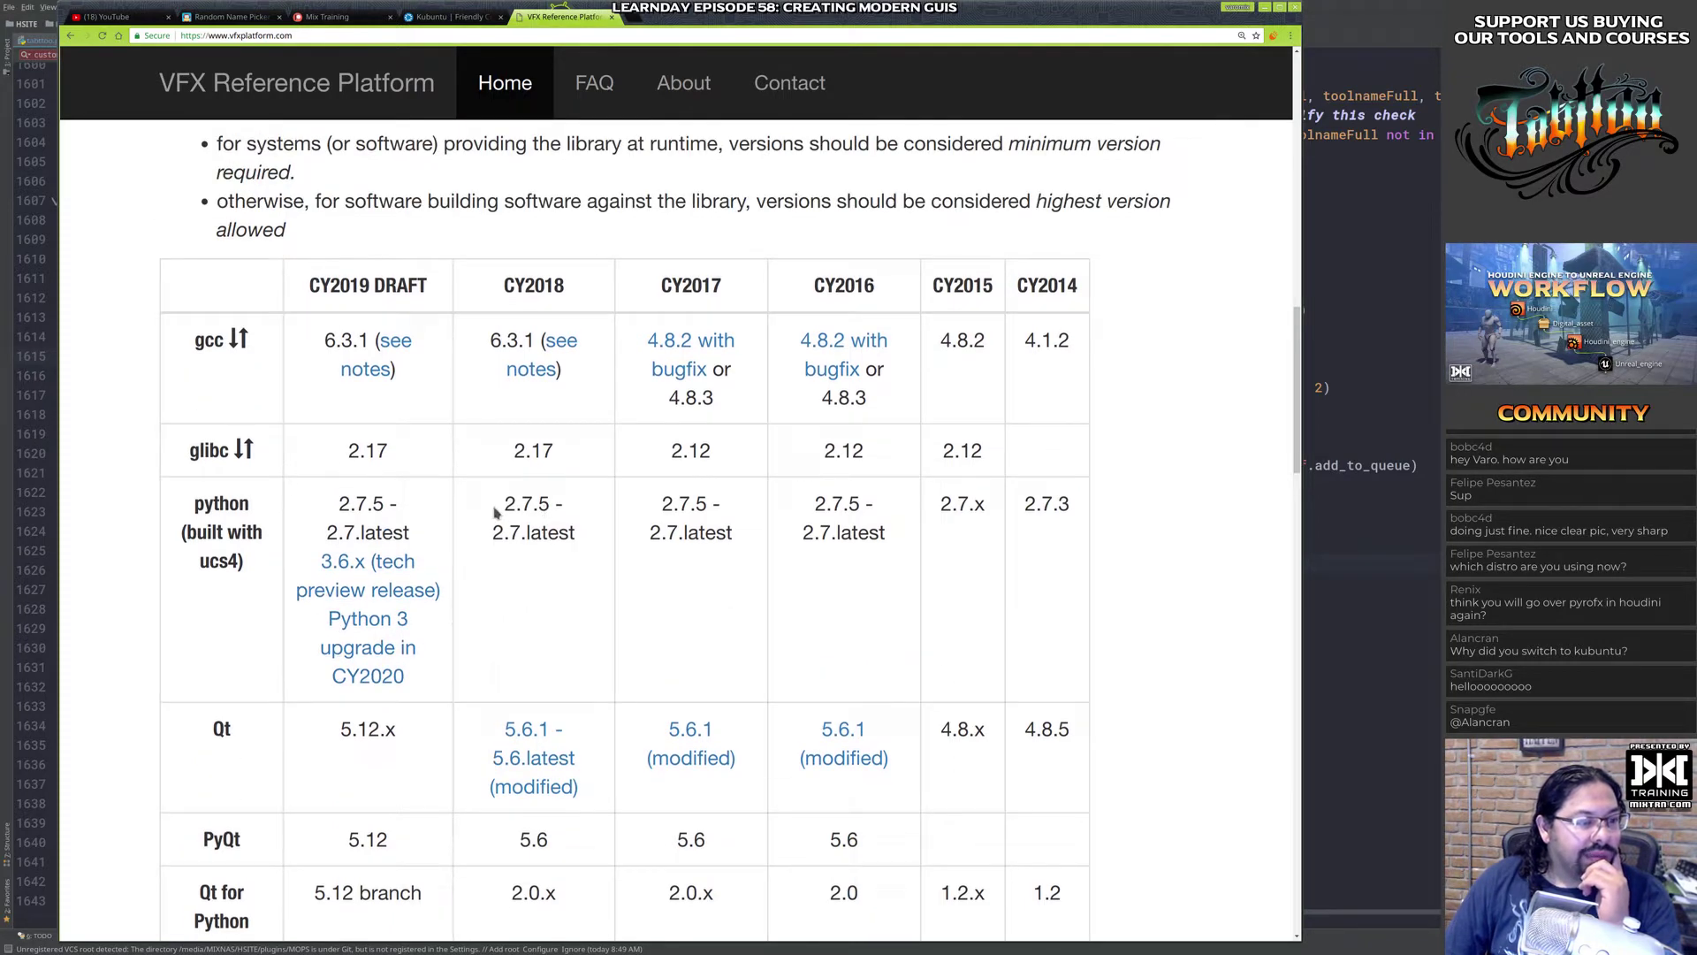
pyautogui.moveTo(500, 501); pyautogui.dragTo(579, 540)
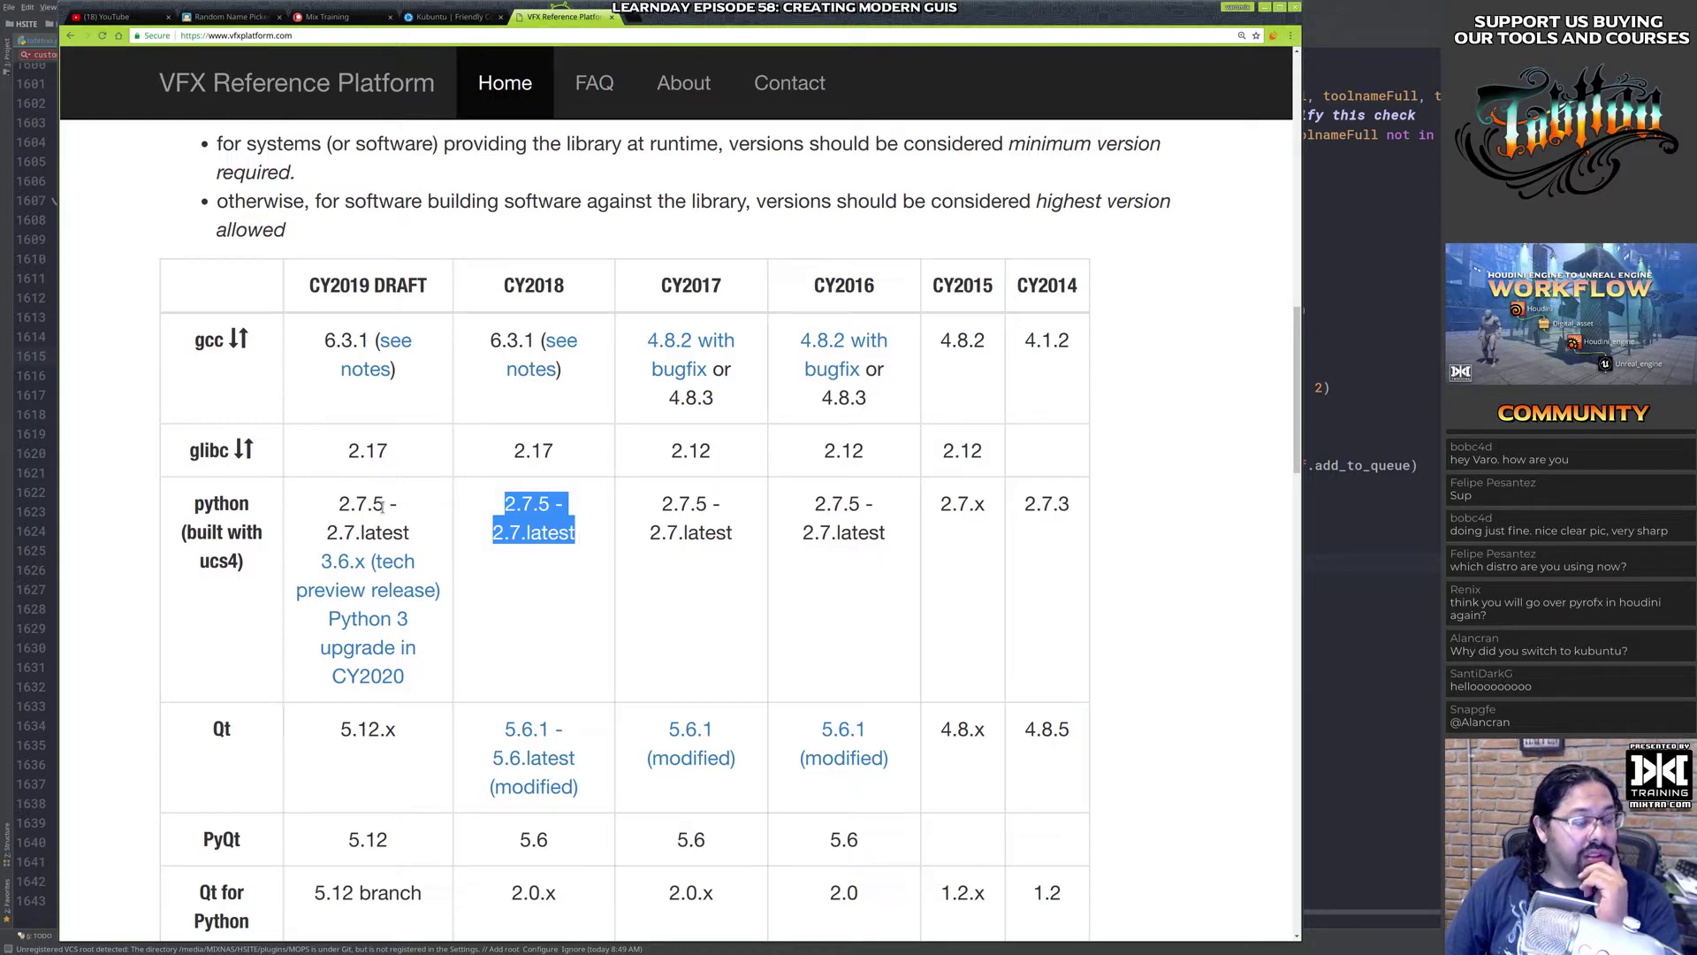
pyautogui.click(513, 588)
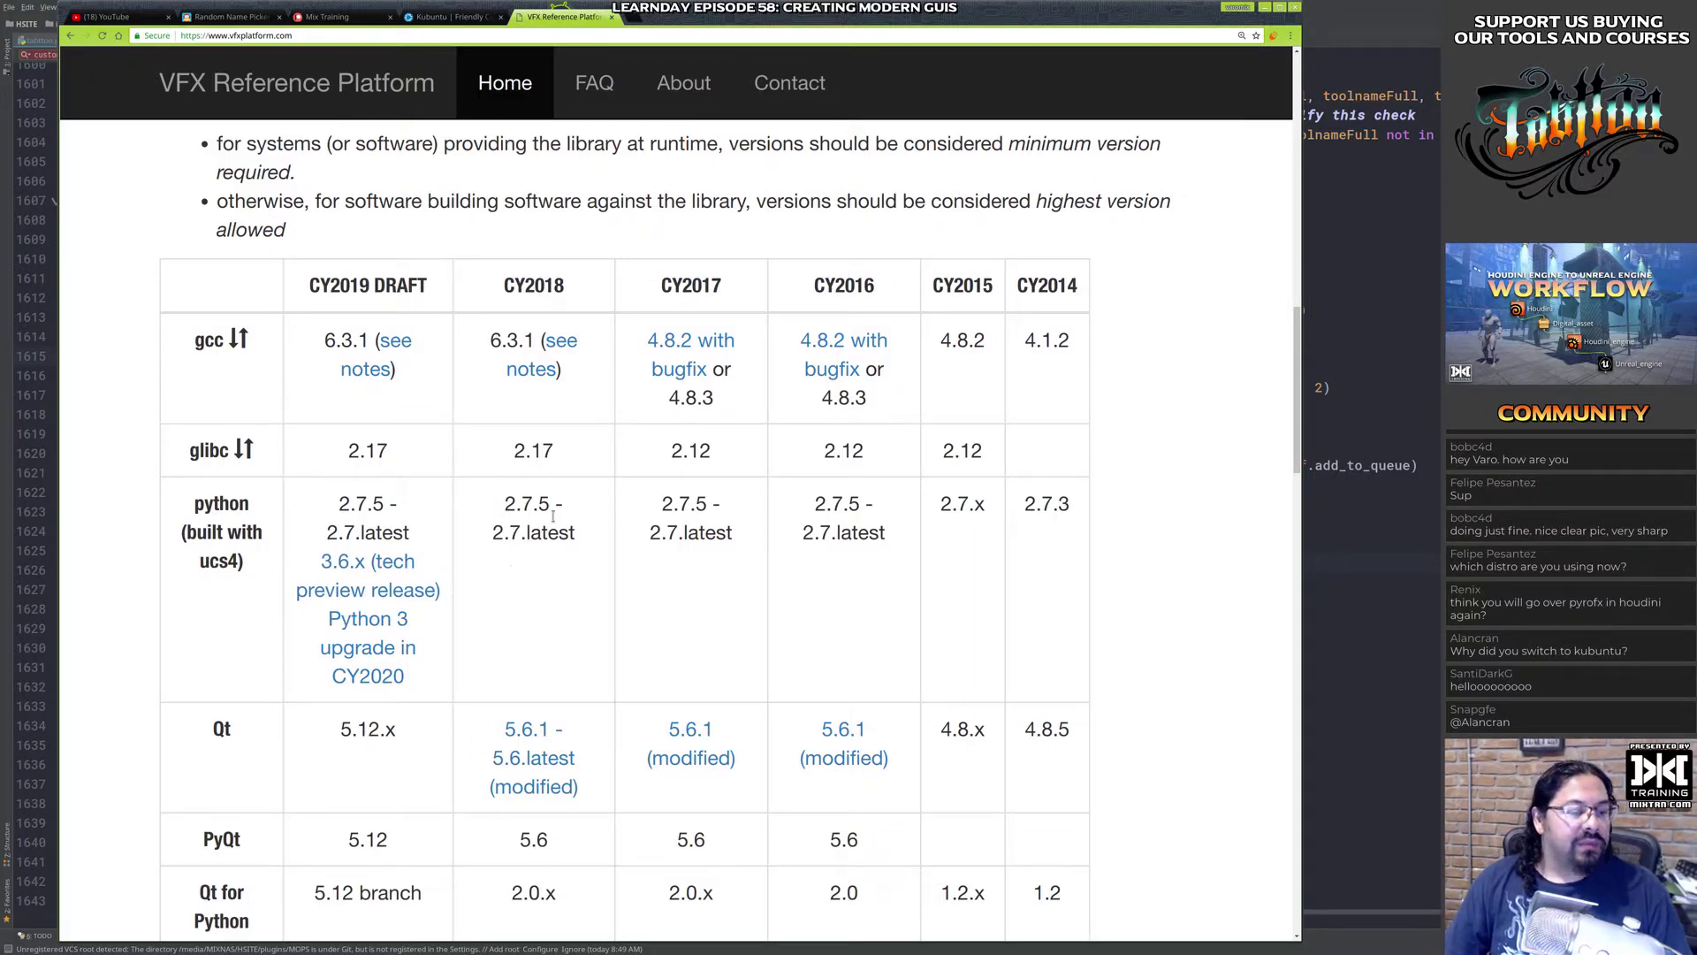
pyautogui.moveTo(497, 513); pyautogui.dragTo(592, 536)
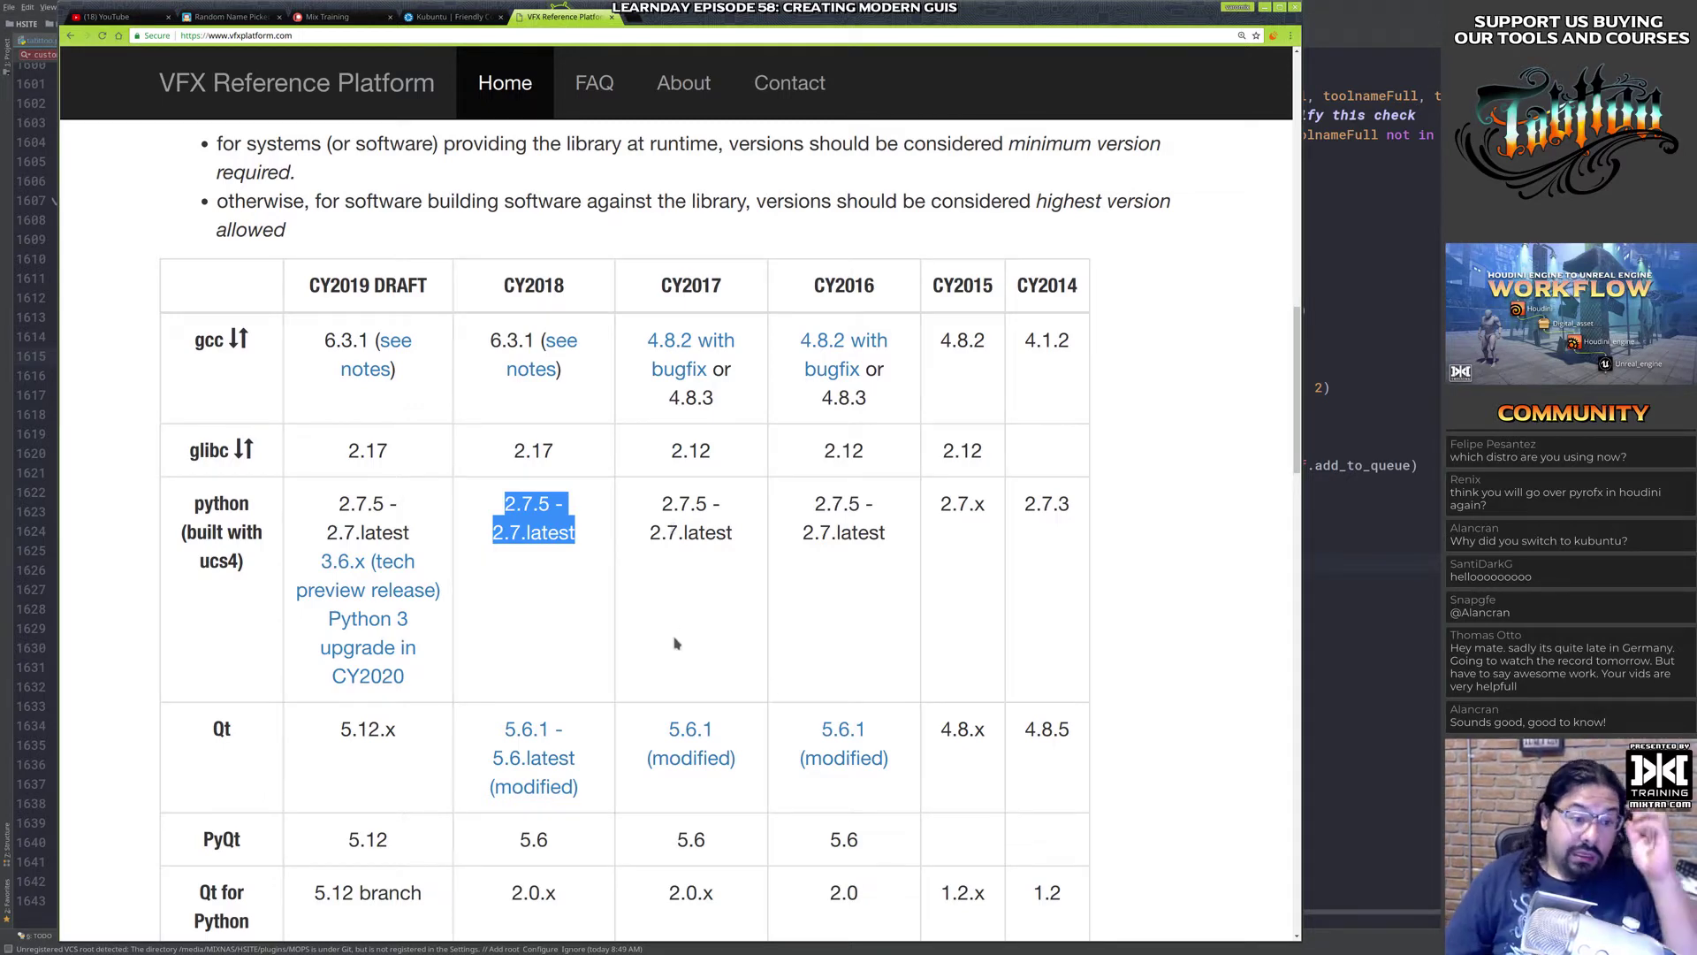
pyautogui.click(585, 590)
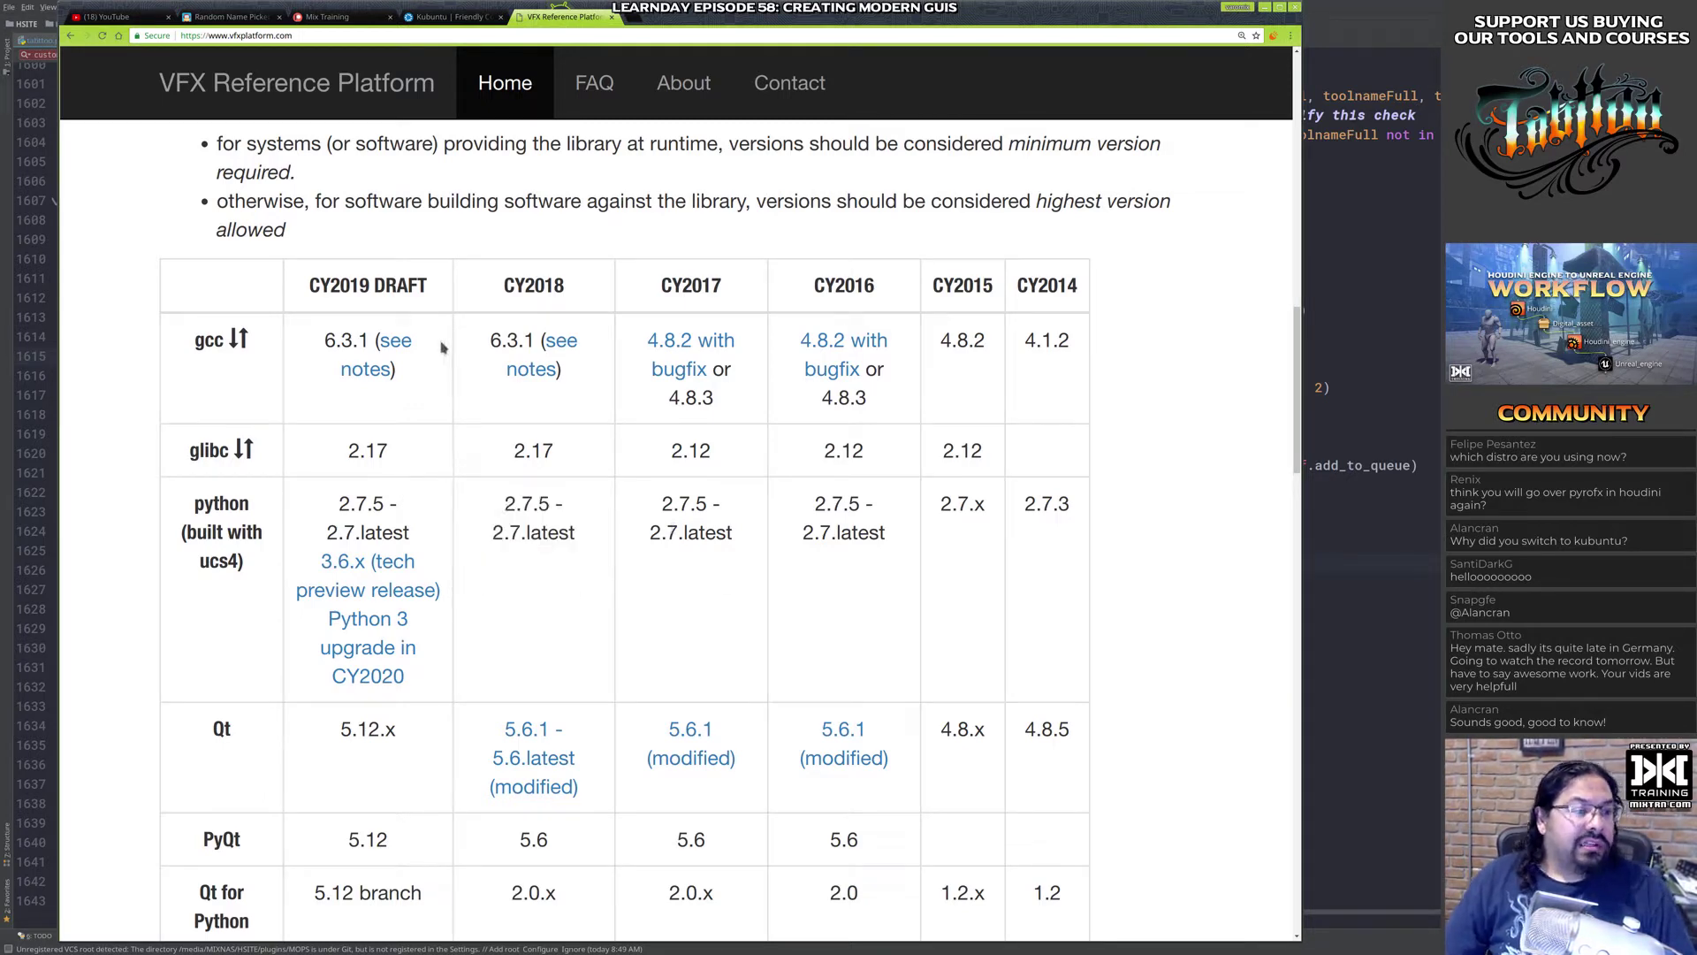
# Step: Highlight the full CY2018 gcc entry, including its notes link
pyautogui.moveTo(485, 342); pyautogui.dragTo(570, 385)
pyautogui.click(570, 385)
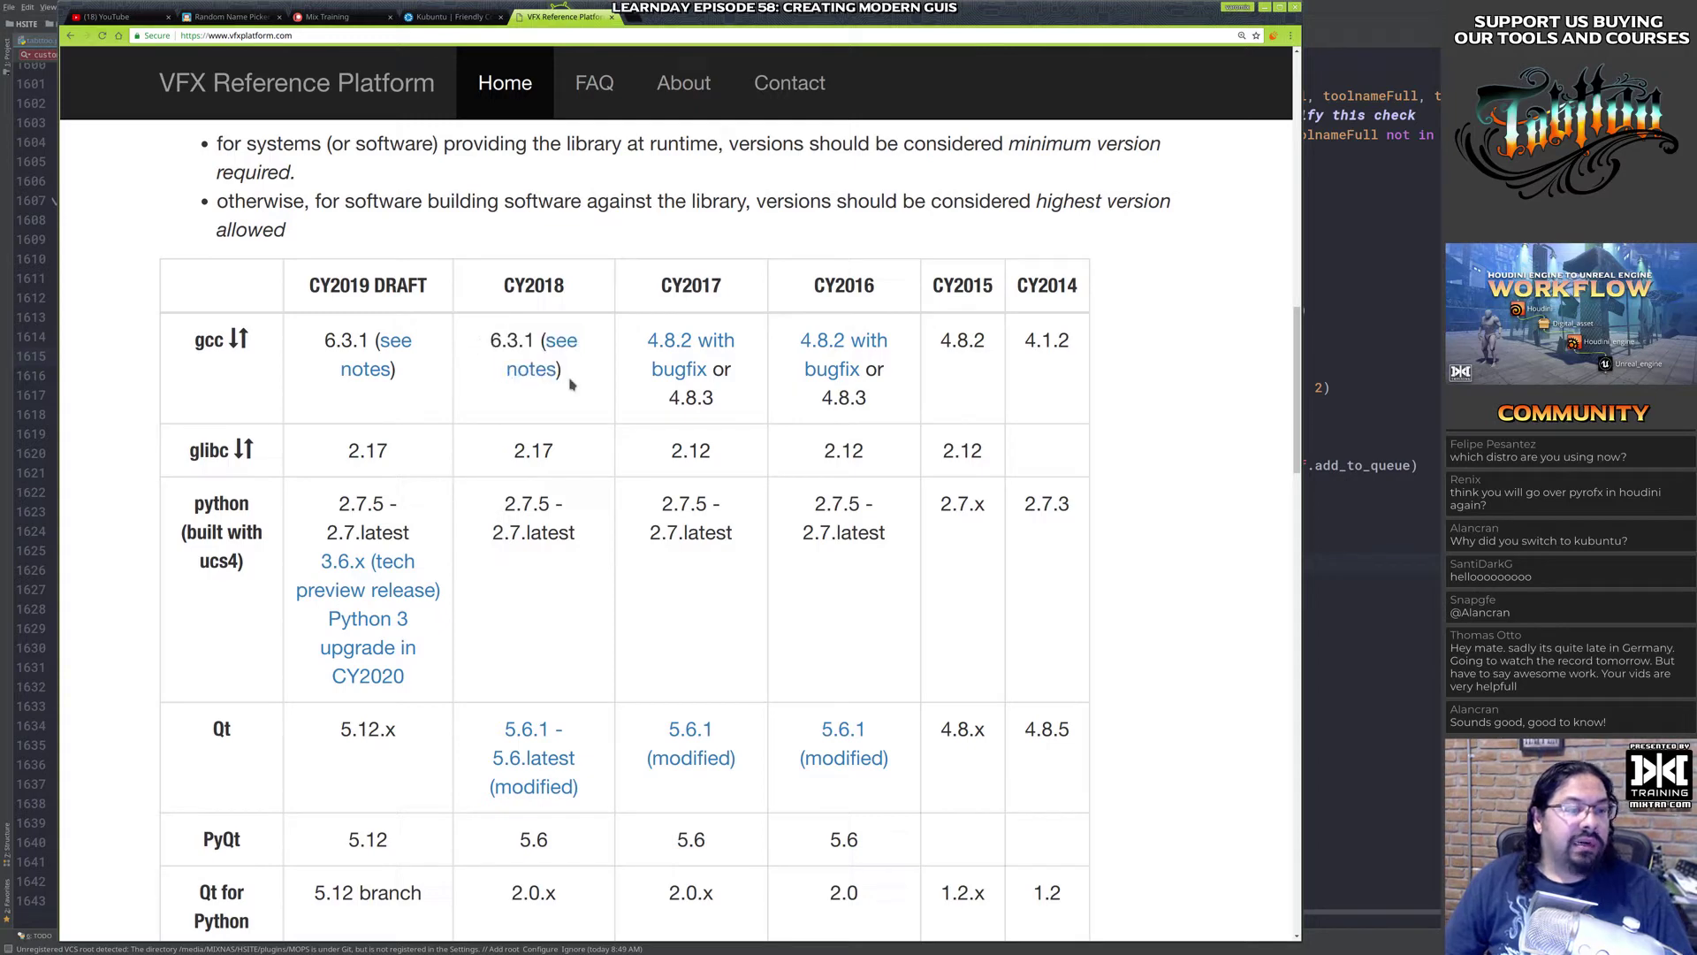
pyautogui.moveTo(486, 341); pyautogui.dragTo(582, 381)
pyautogui.click(477, 345)
pyautogui.moveTo(477, 346); pyautogui.dragTo(577, 377)
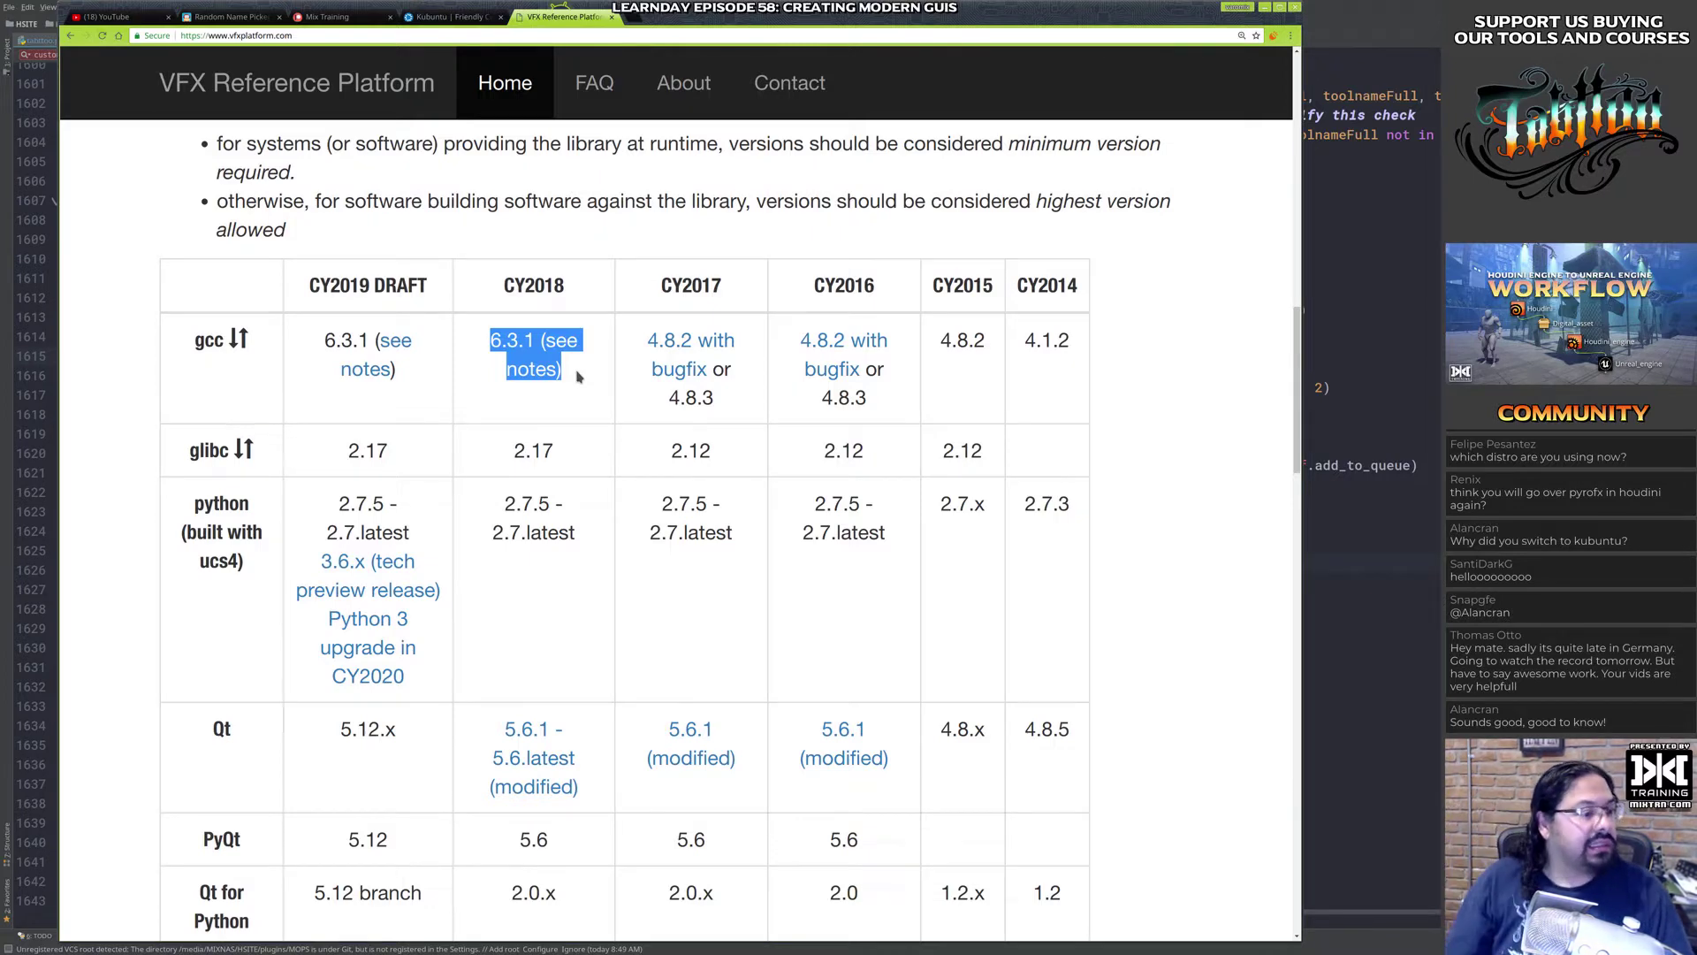
pyautogui.click(577, 377)
pyautogui.moveTo(576, 377)
pyautogui.mouseDown()
pyautogui.moveTo(489, 345)
pyautogui.moveTo(588, 387)
pyautogui.mouseUp()
pyautogui.click(478, 359)
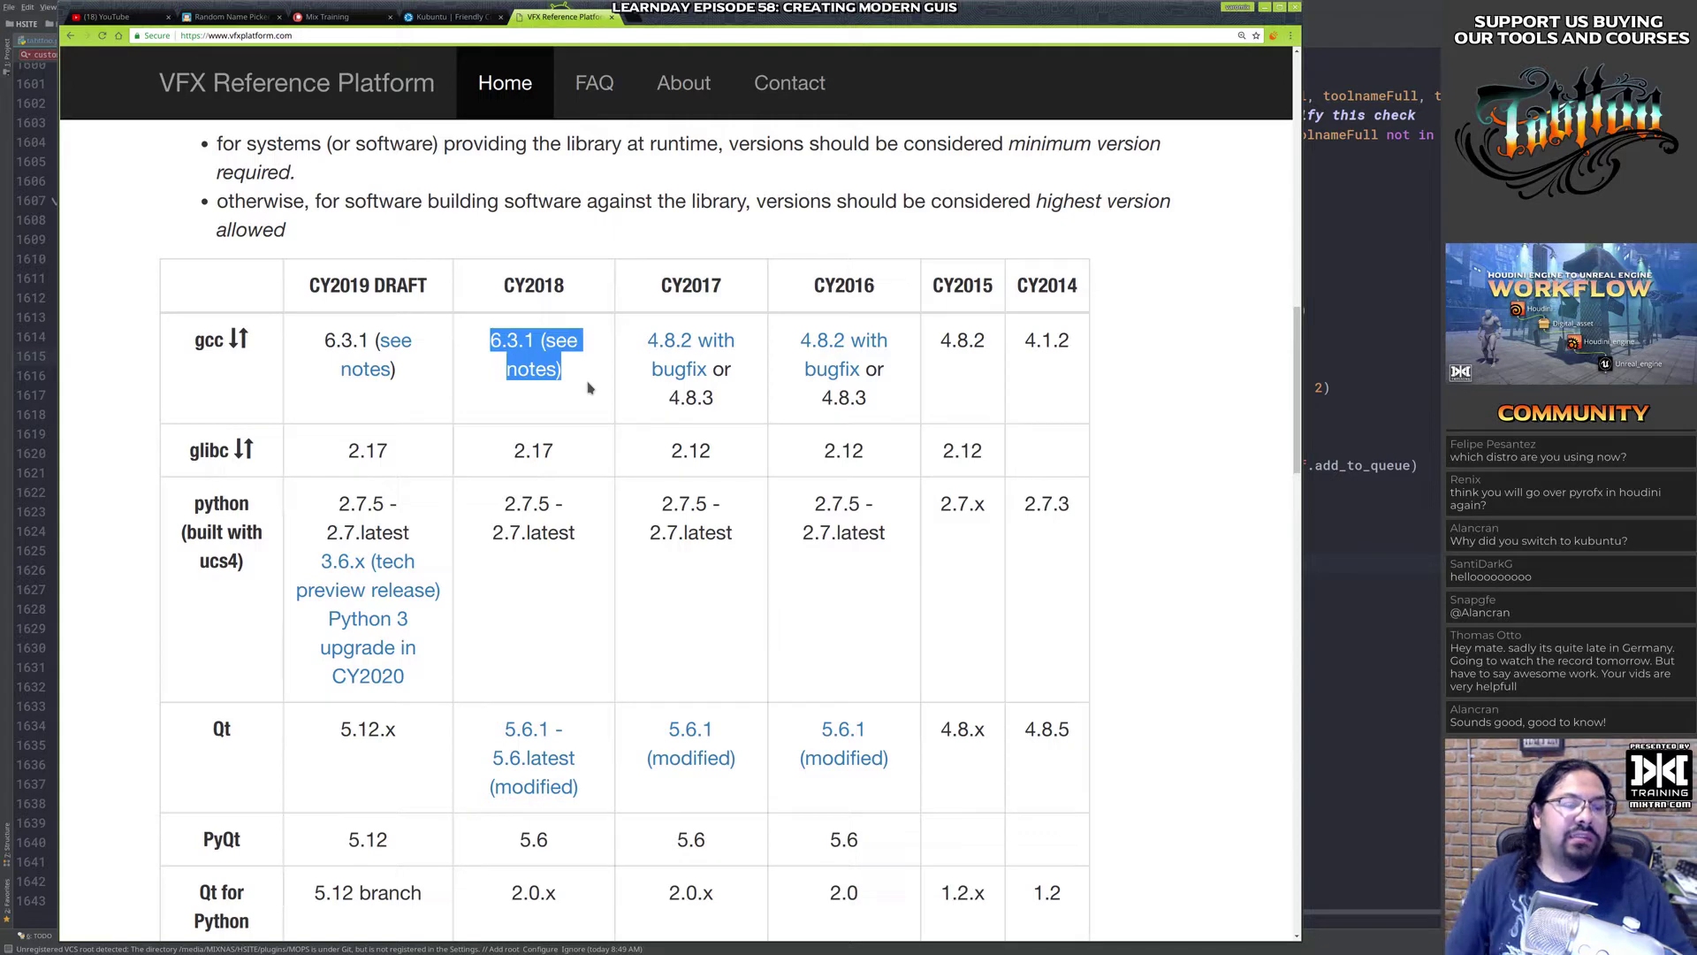
# Step: Review which gcc version CY2018 requires, re-highlighting the gcc entry and the CY2018 column header
pyautogui.click(589, 387)
pyautogui.moveTo(576, 382)
pyautogui.mouseDown()
pyautogui.moveTo(488, 347)
pyautogui.moveTo(558, 371)
pyautogui.mouseUp()
pyautogui.click(471, 351)
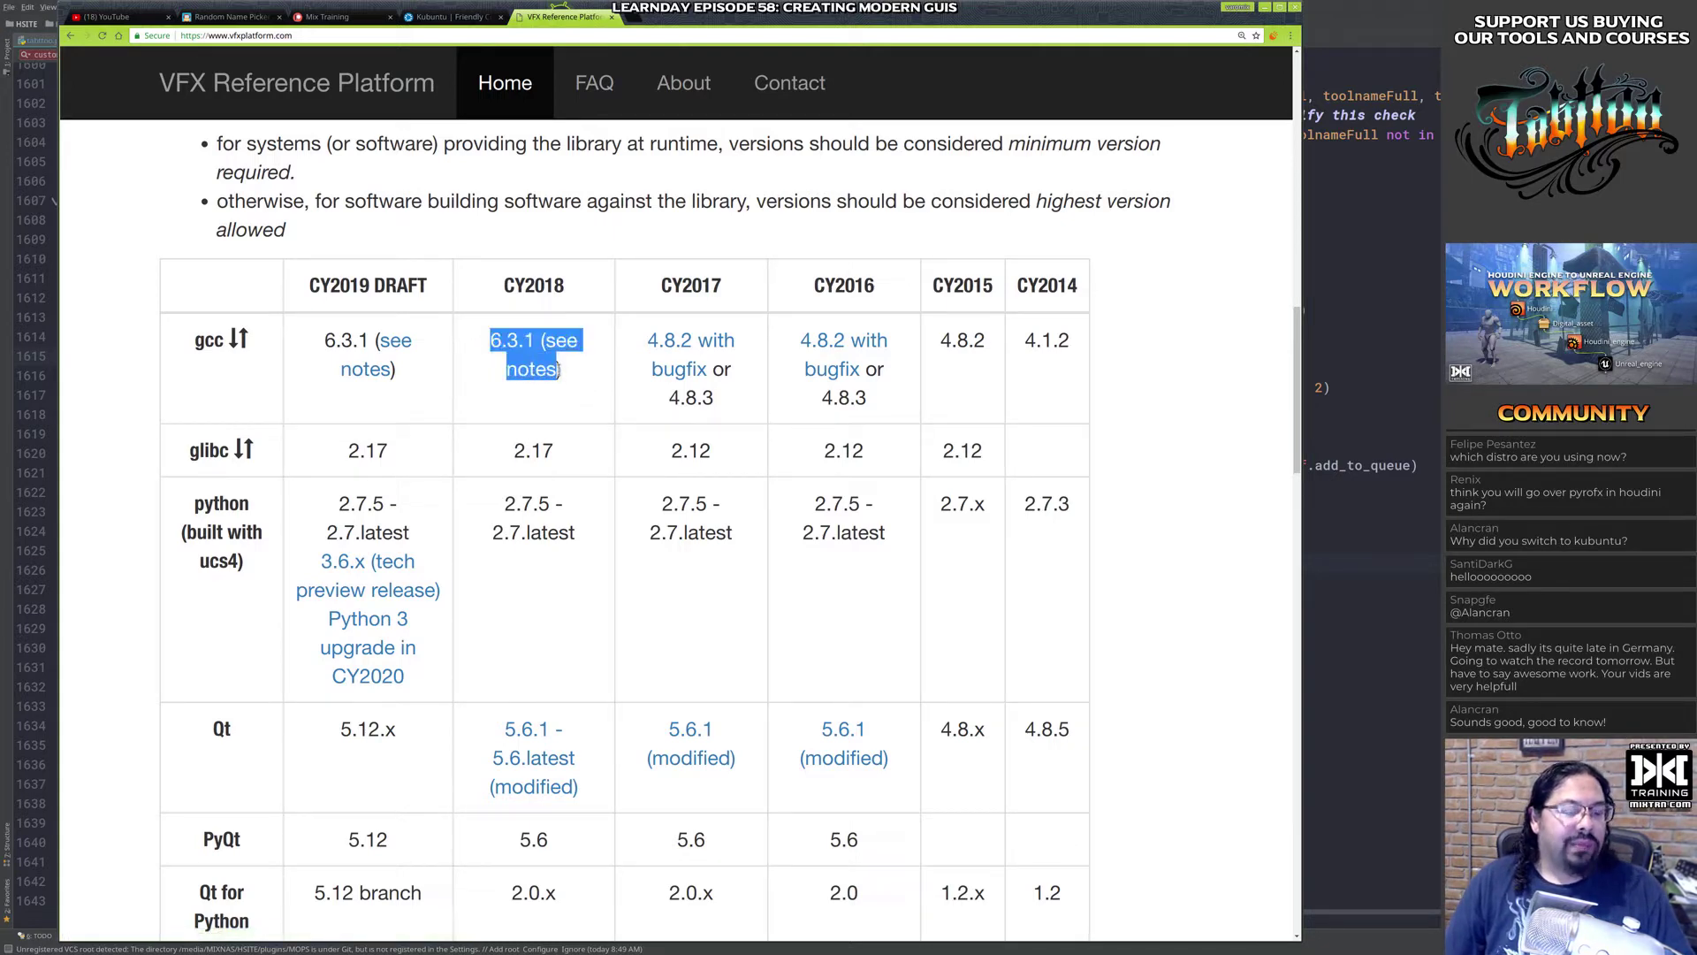
pyautogui.click(566, 368)
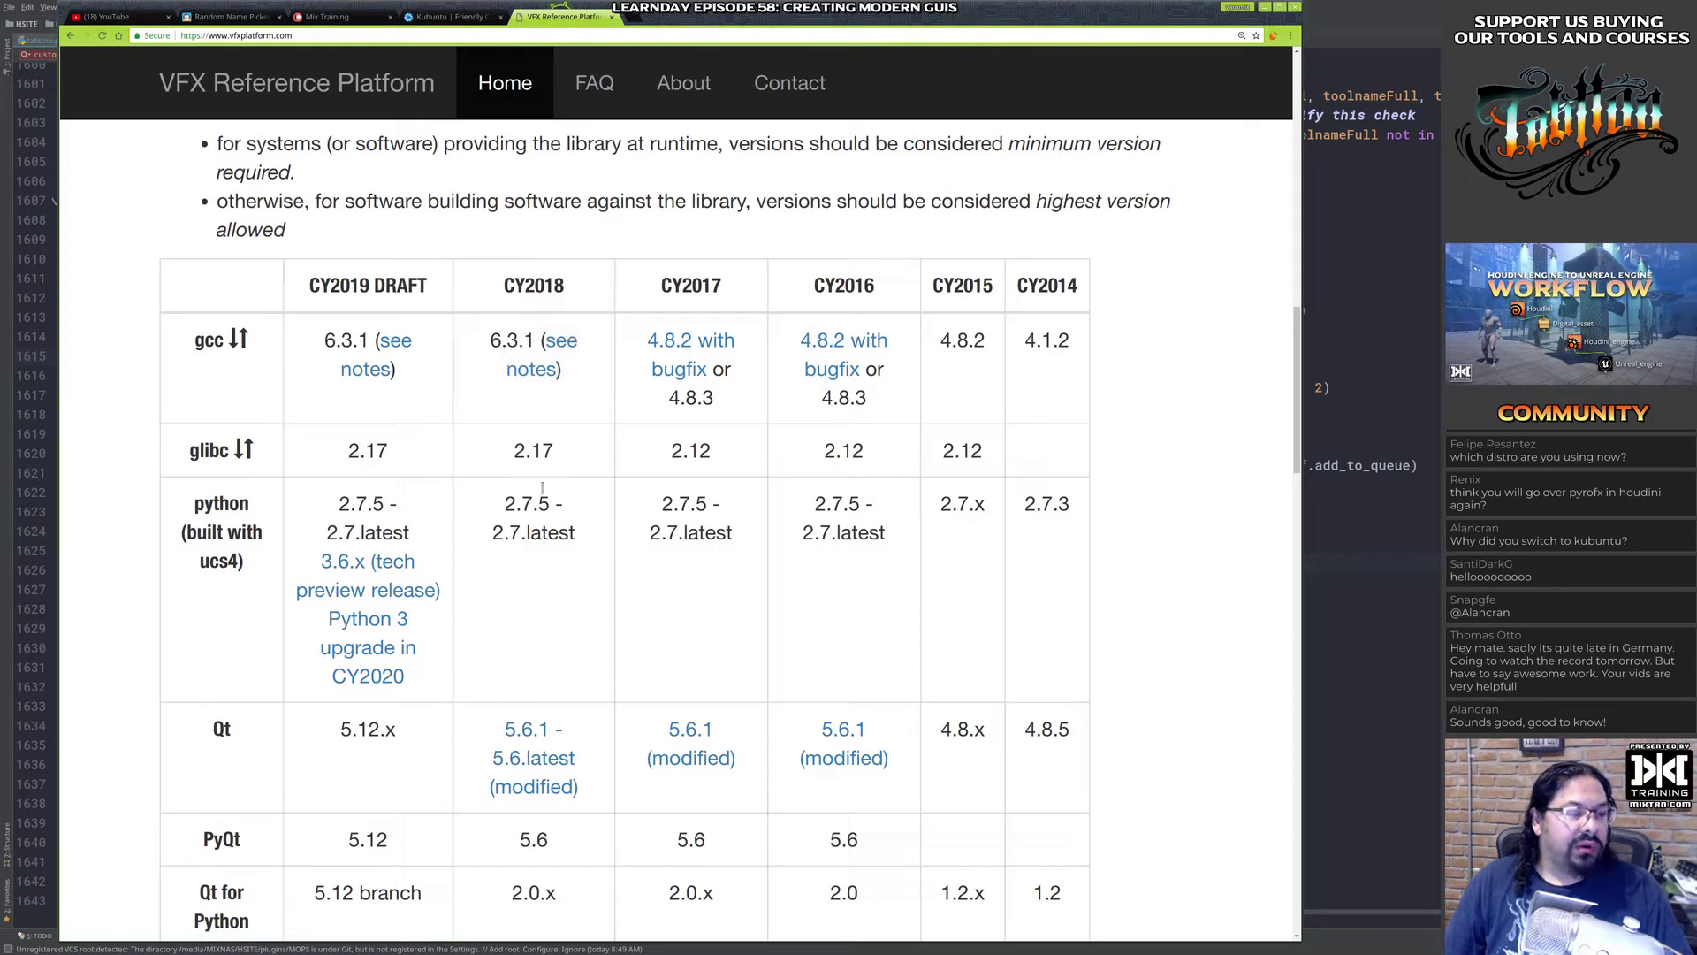
pyautogui.doubleClick(531, 288)
pyautogui.moveTo(482, 329); pyautogui.dragTo(587, 376)
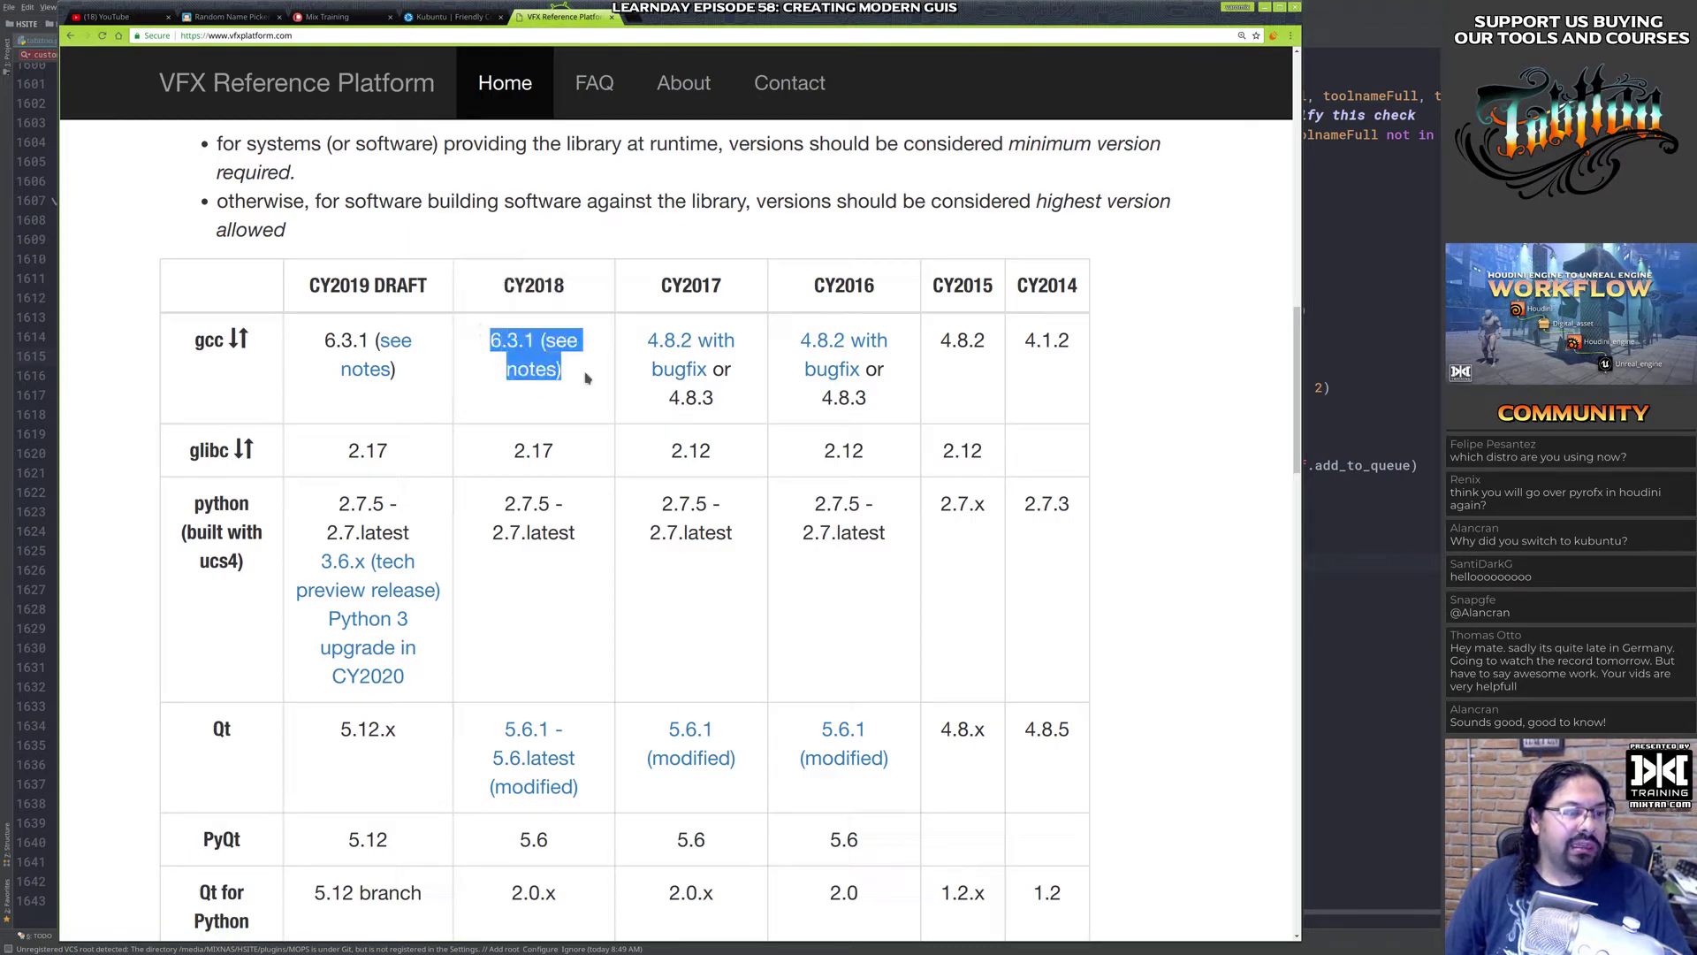
pyautogui.click(588, 385)
# Step: Examine the CY2018 entries from python down to the C++ API/SDK row, and highlight the CY2018 C++ standard
pyautogui.scroll(-4, 588, 386)
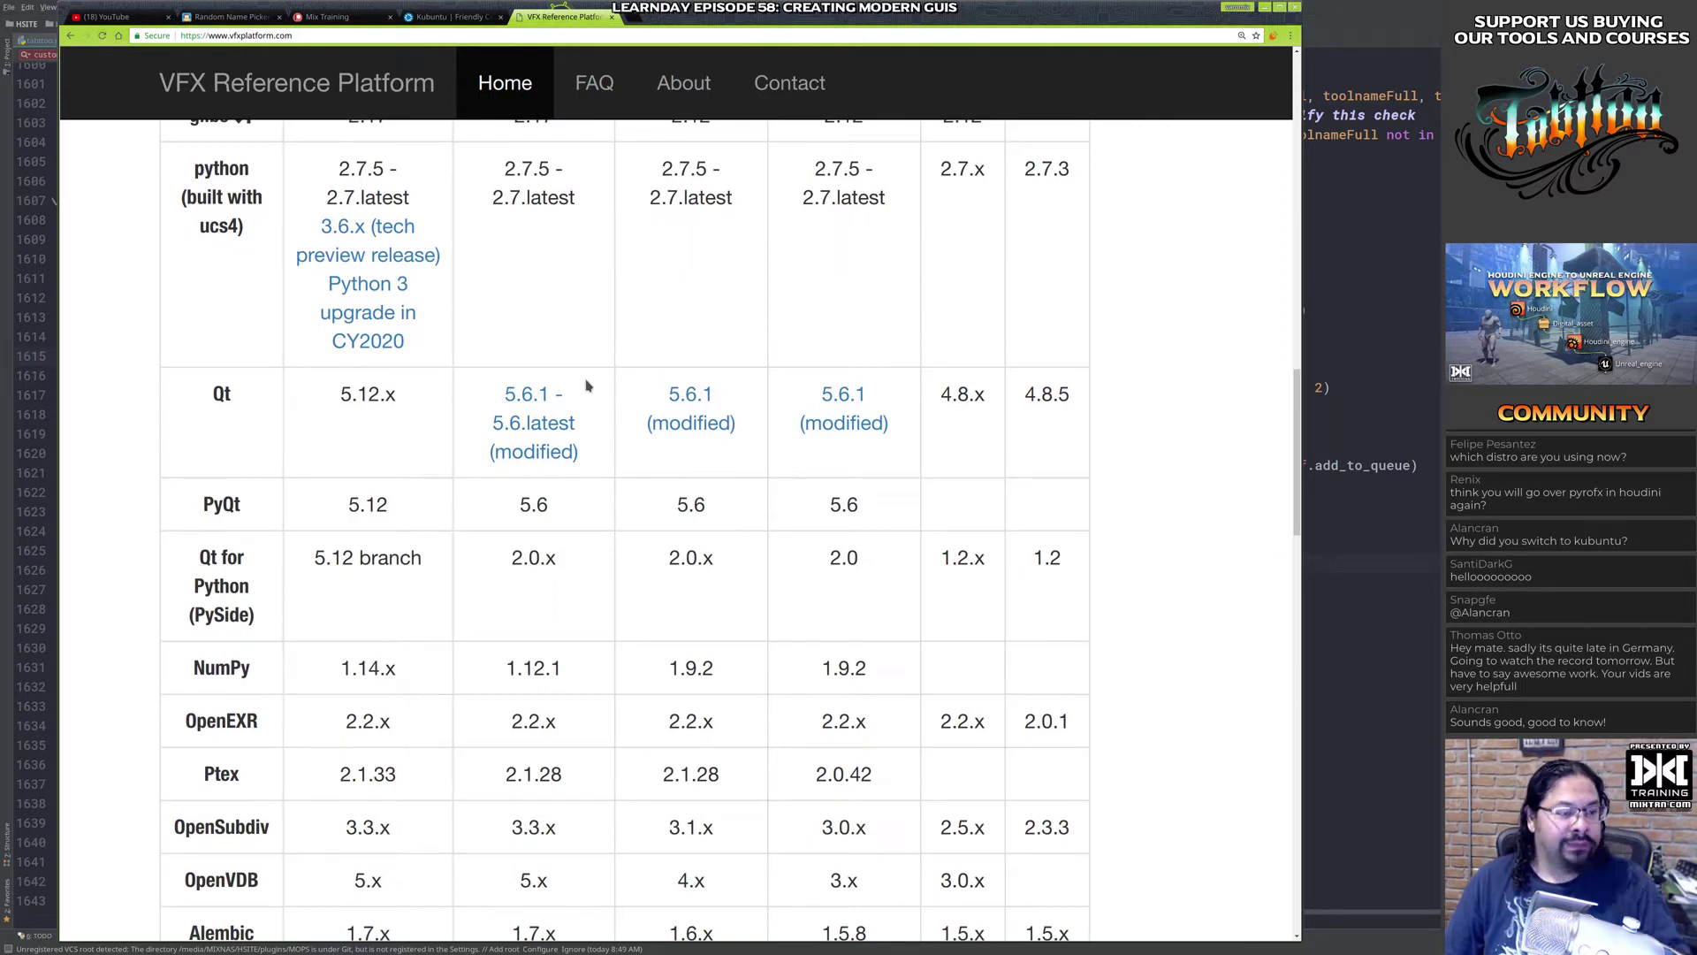
pyautogui.scroll(-3, 587, 386)
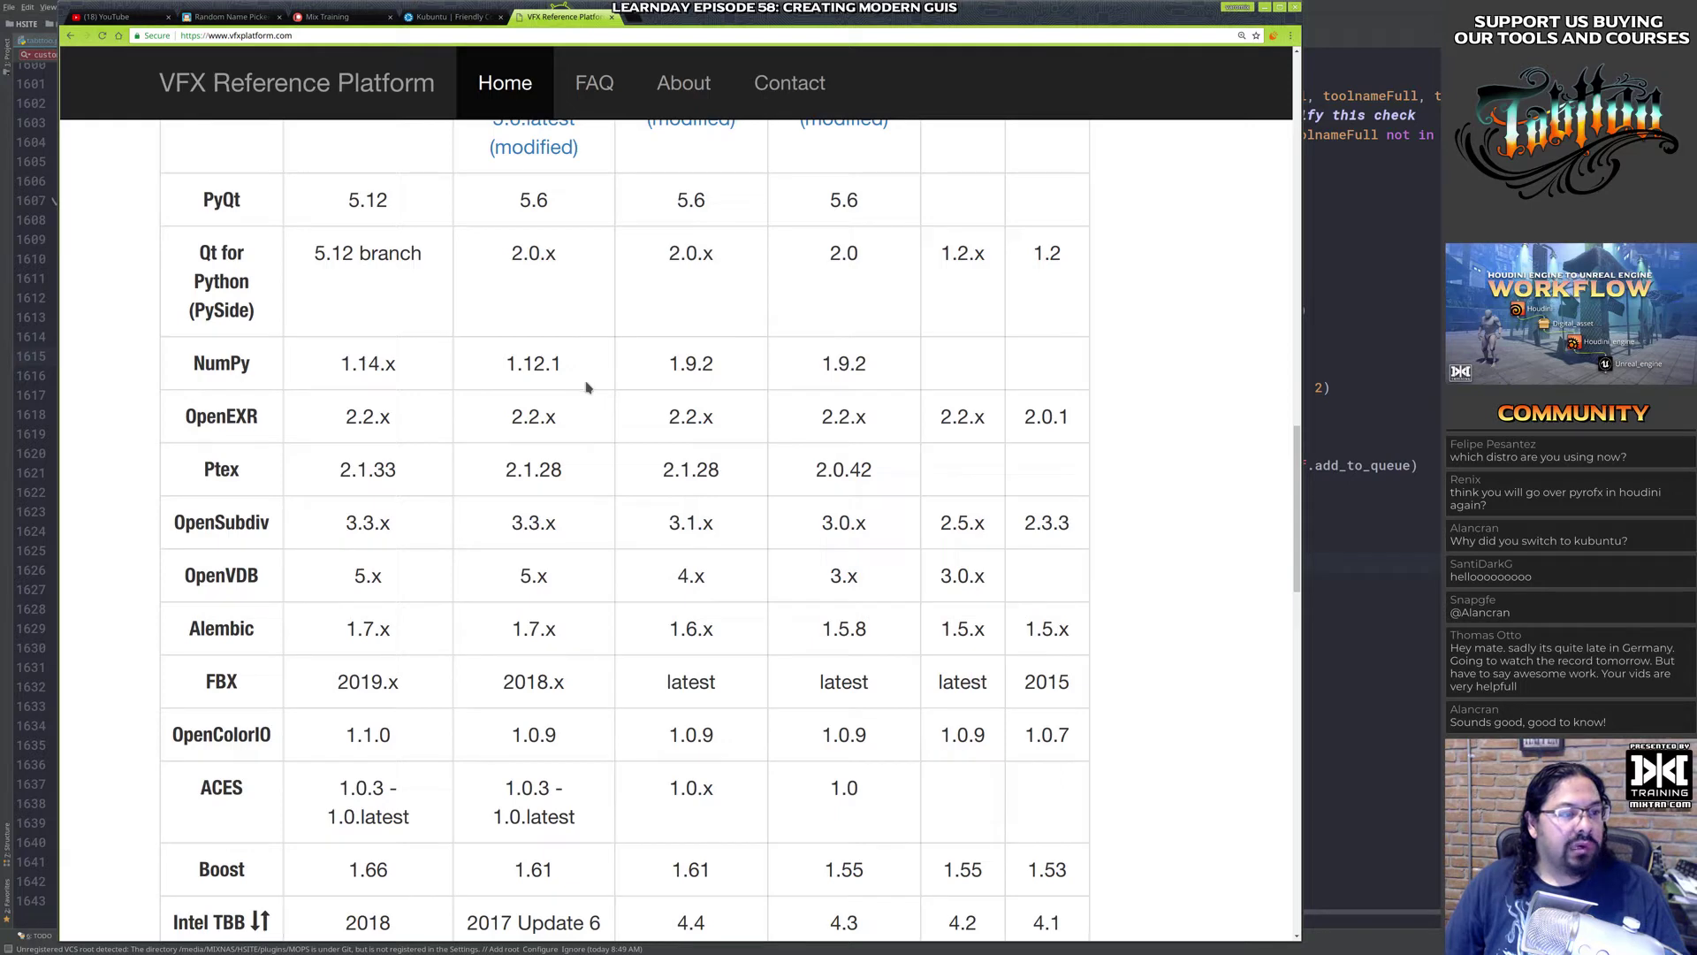
pyautogui.scroll(-5, 586, 386)
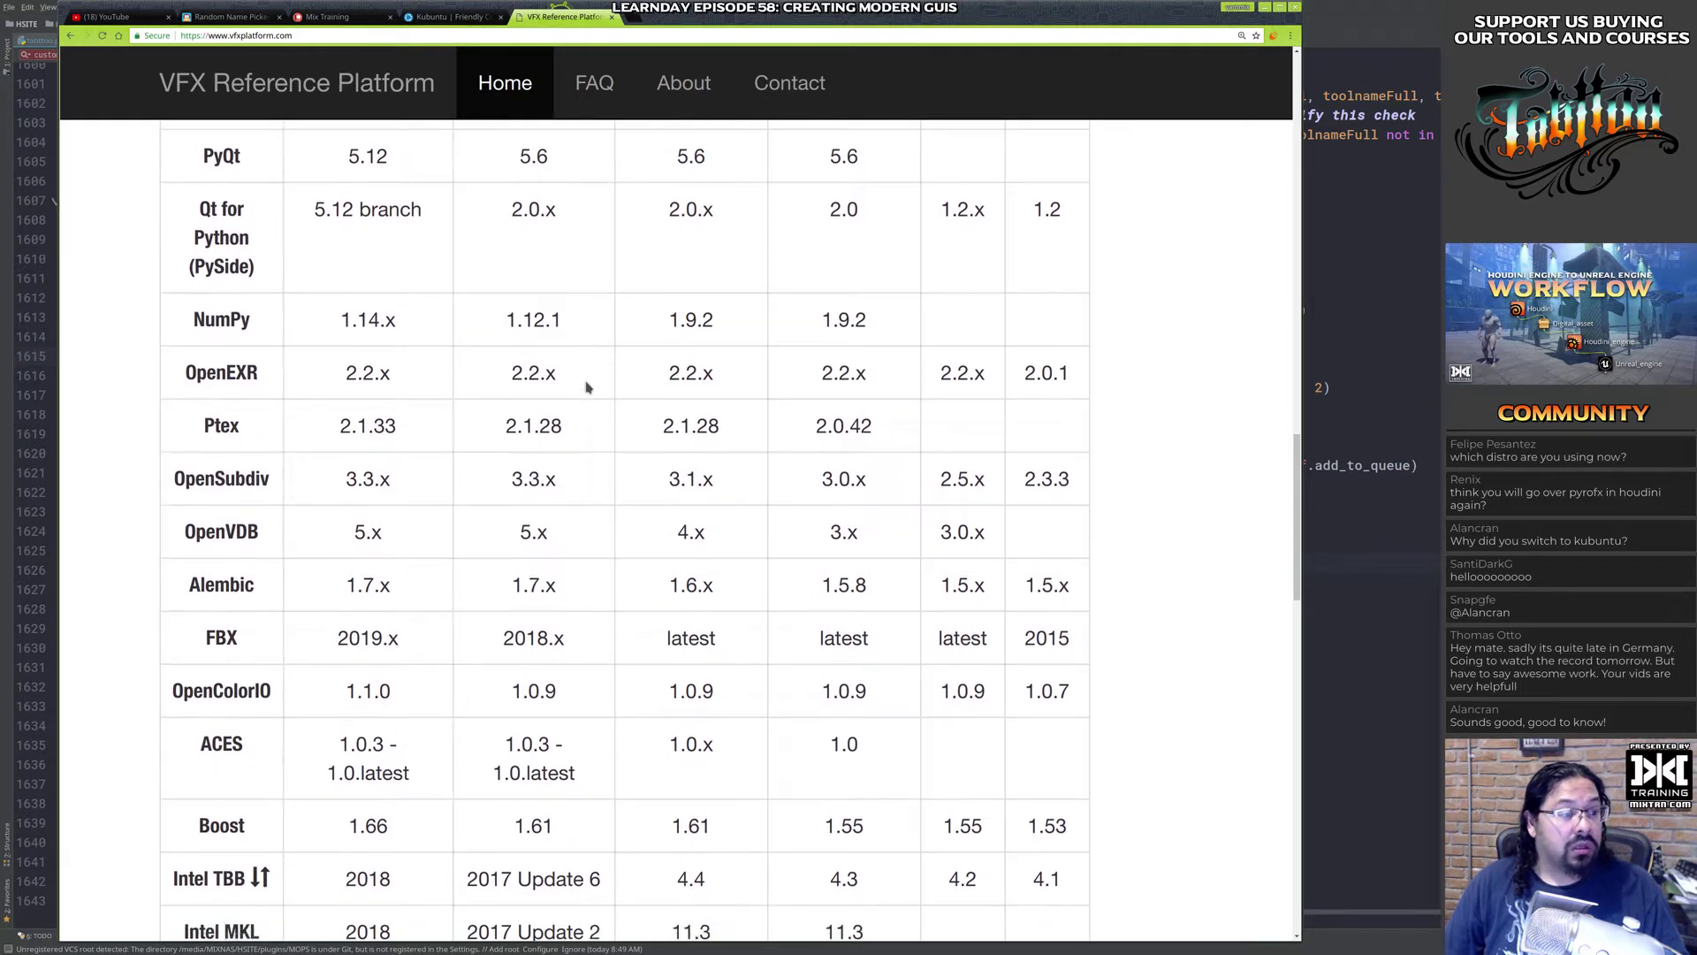
pyautogui.scroll(-3, 586, 386)
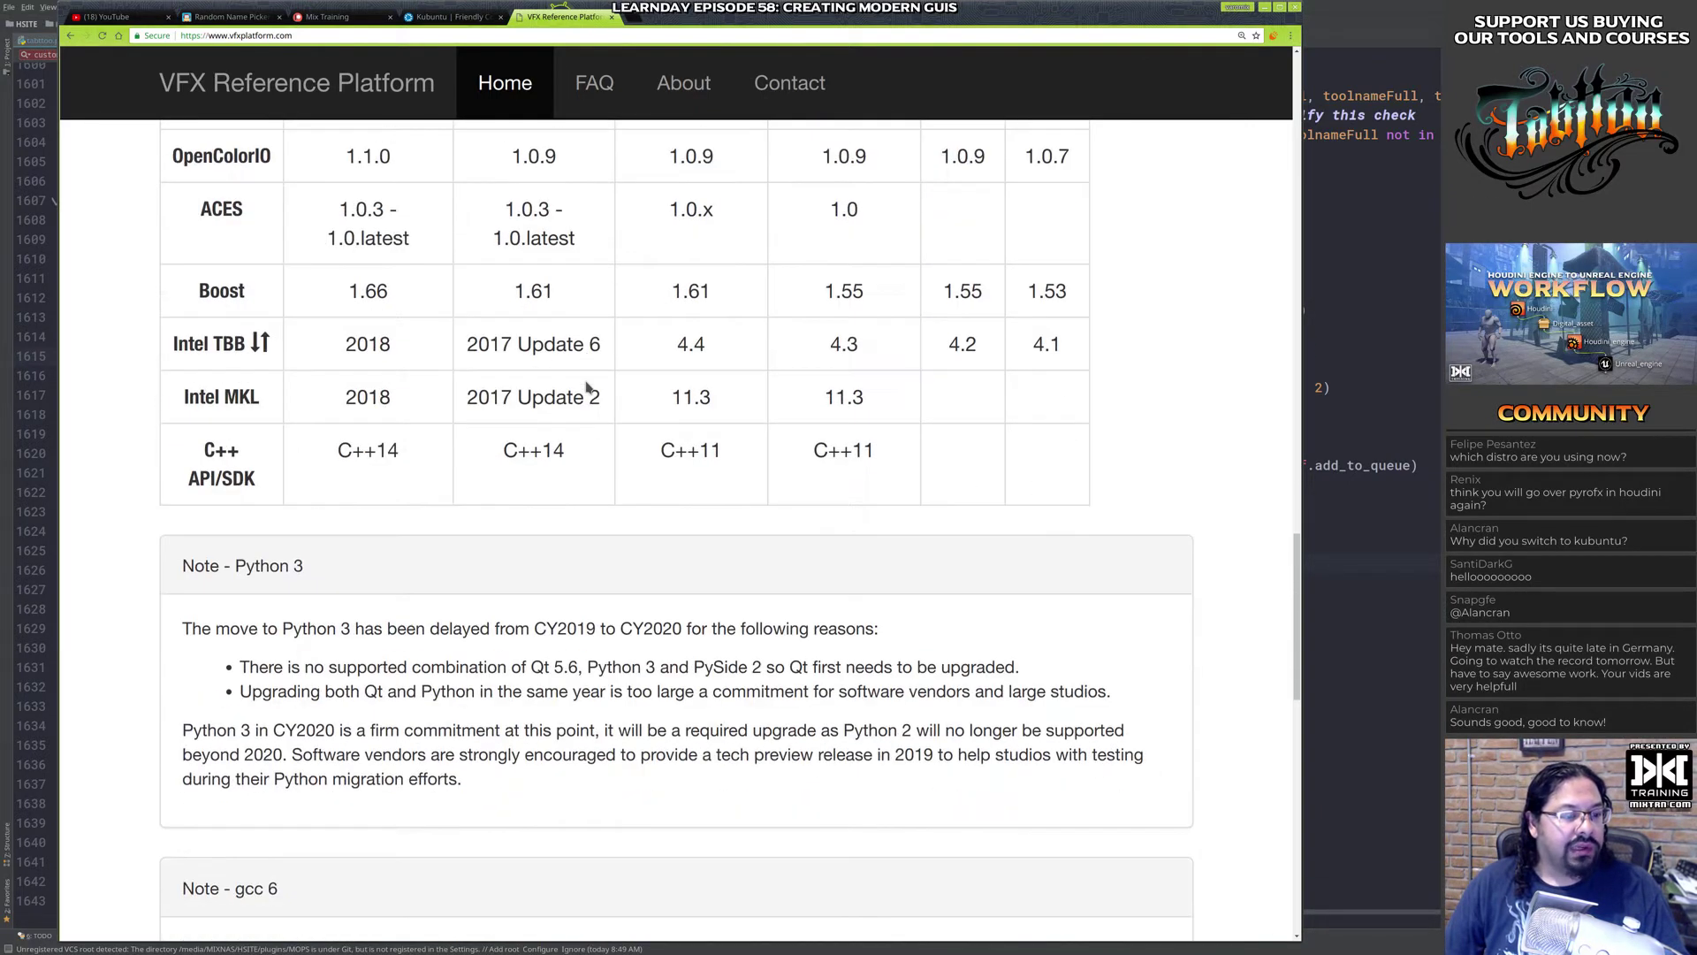
pyautogui.scroll(8, 586, 386)
pyautogui.scroll(-9, 575, 416)
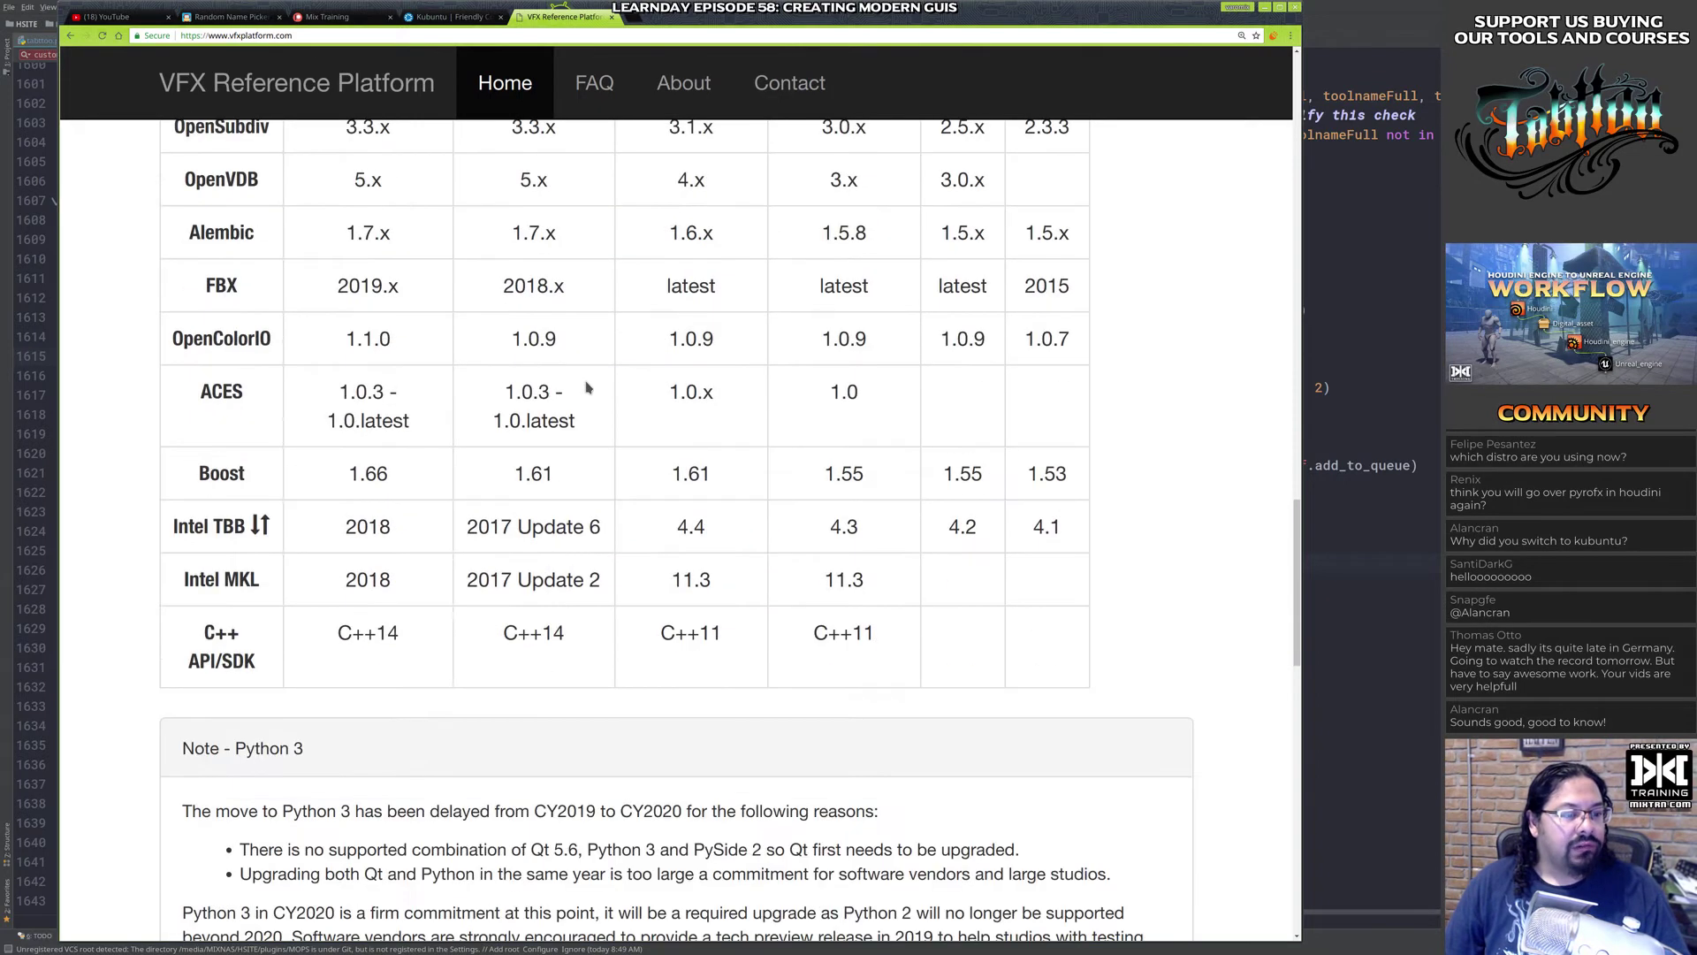
pyautogui.moveTo(497, 362); pyautogui.dragTo(577, 354)
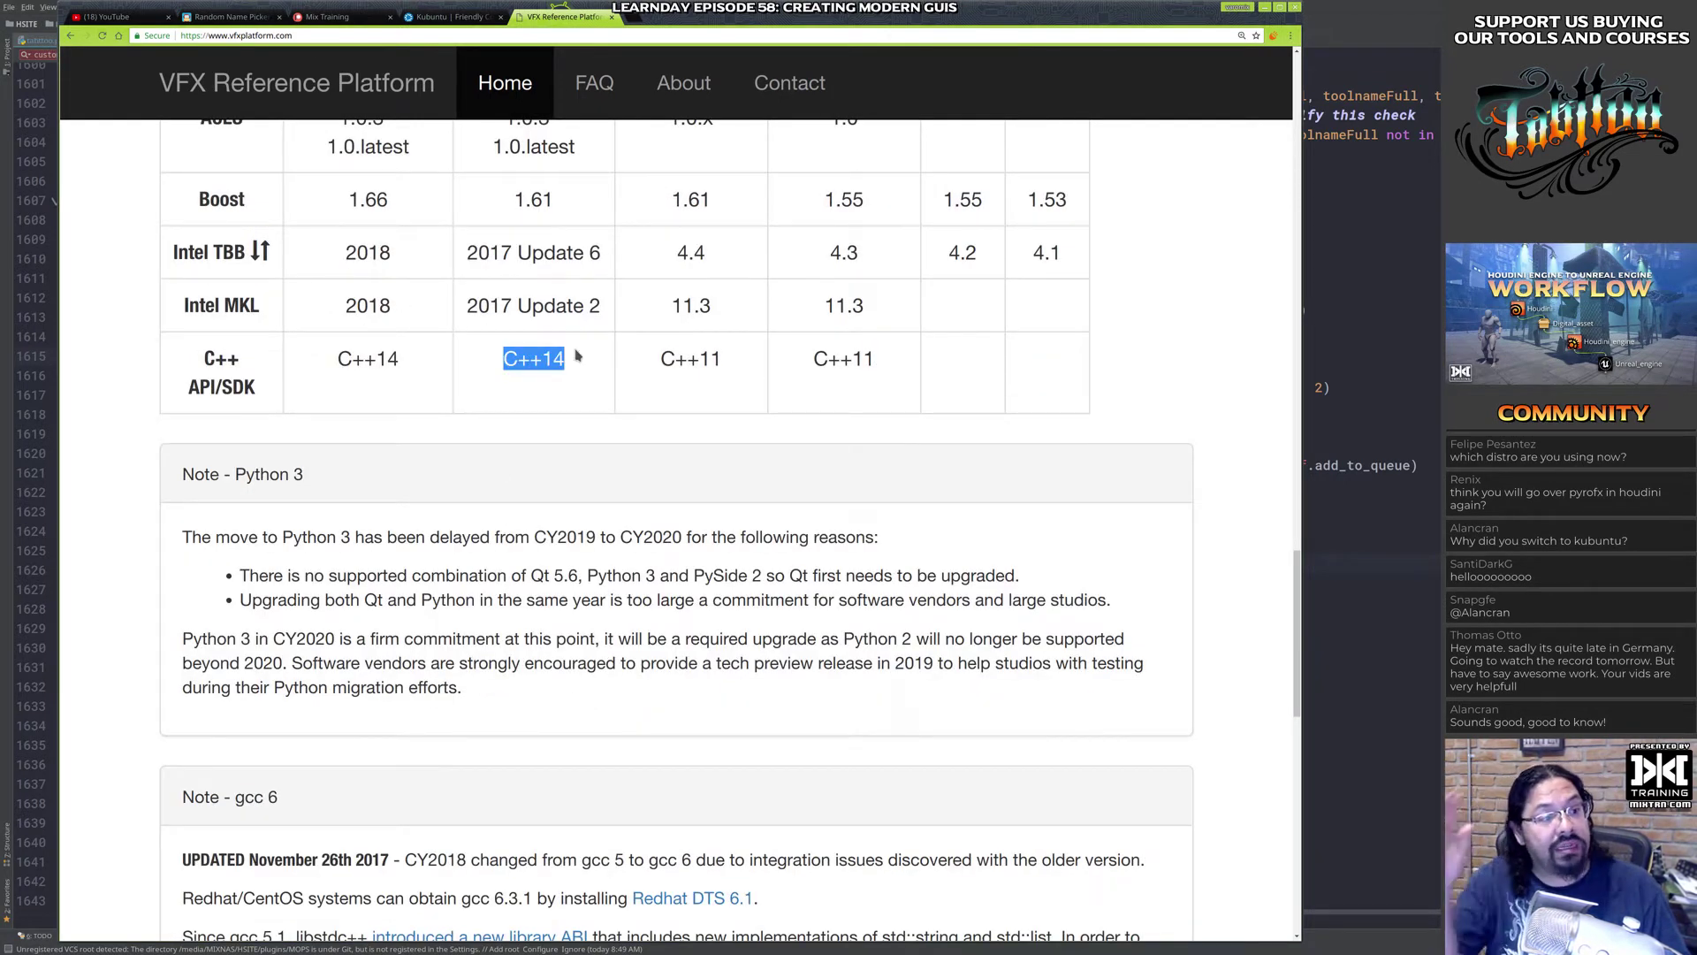
# Step: Review the CY2018 Intel MKL, Intel TBB and Boost versions, highlighting each entry on the way up the column
pyautogui.scroll(2, 577, 355)
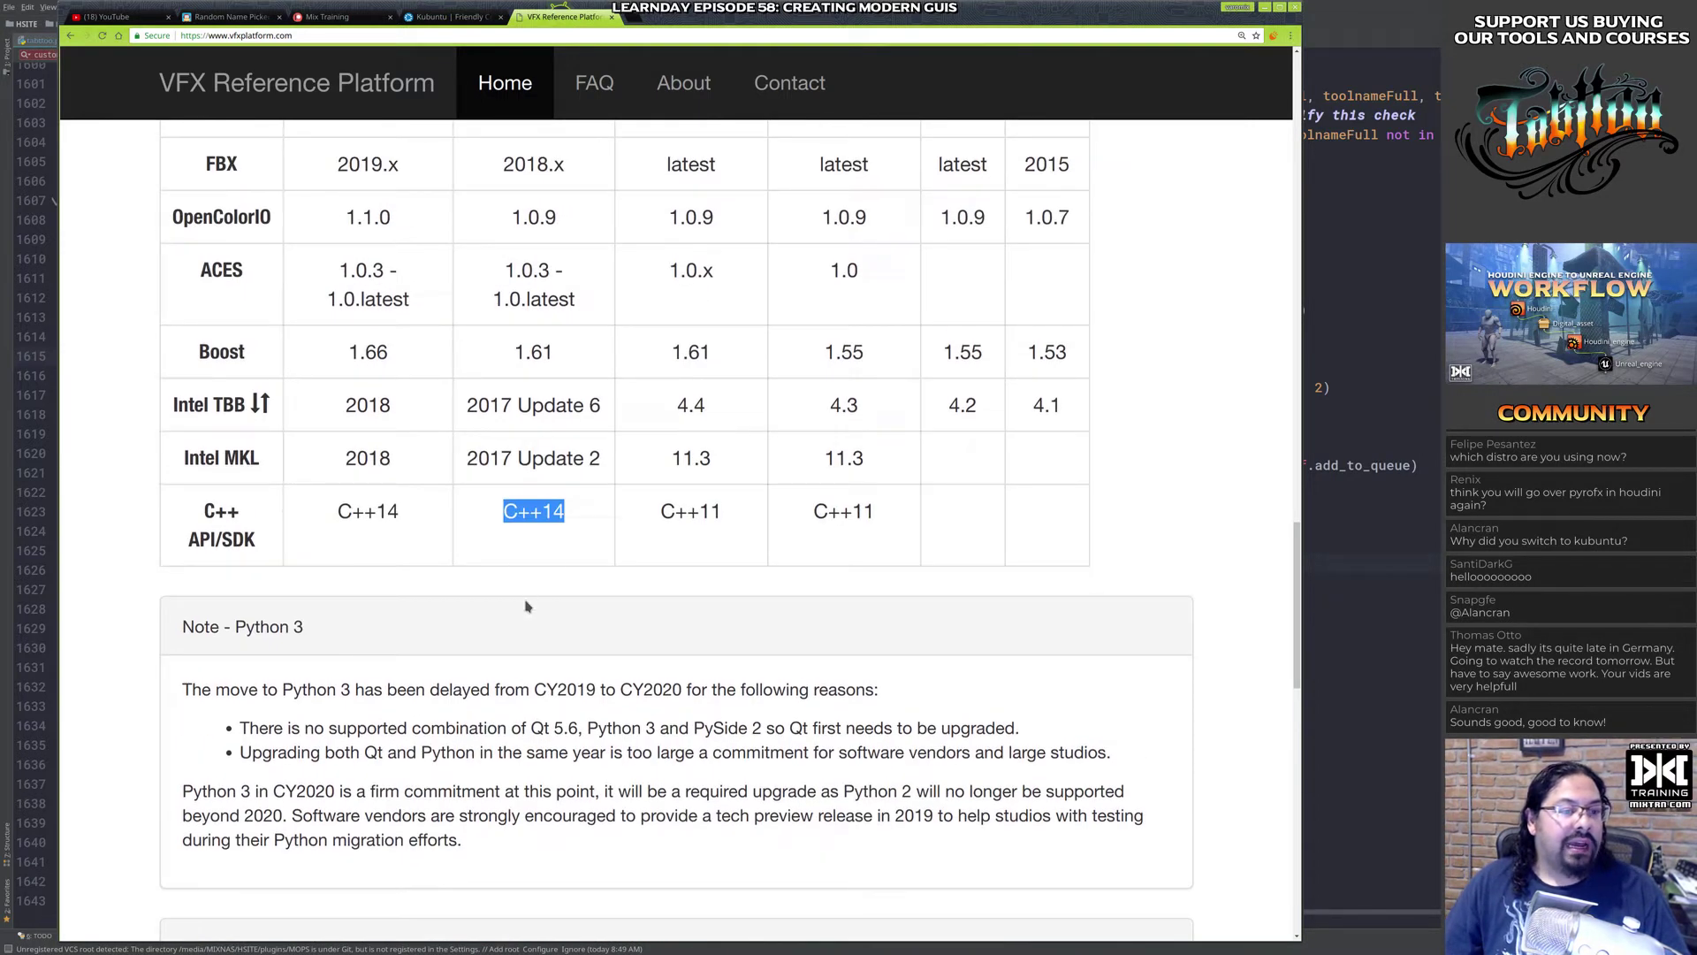
pyautogui.moveTo(463, 457); pyautogui.dragTo(602, 458)
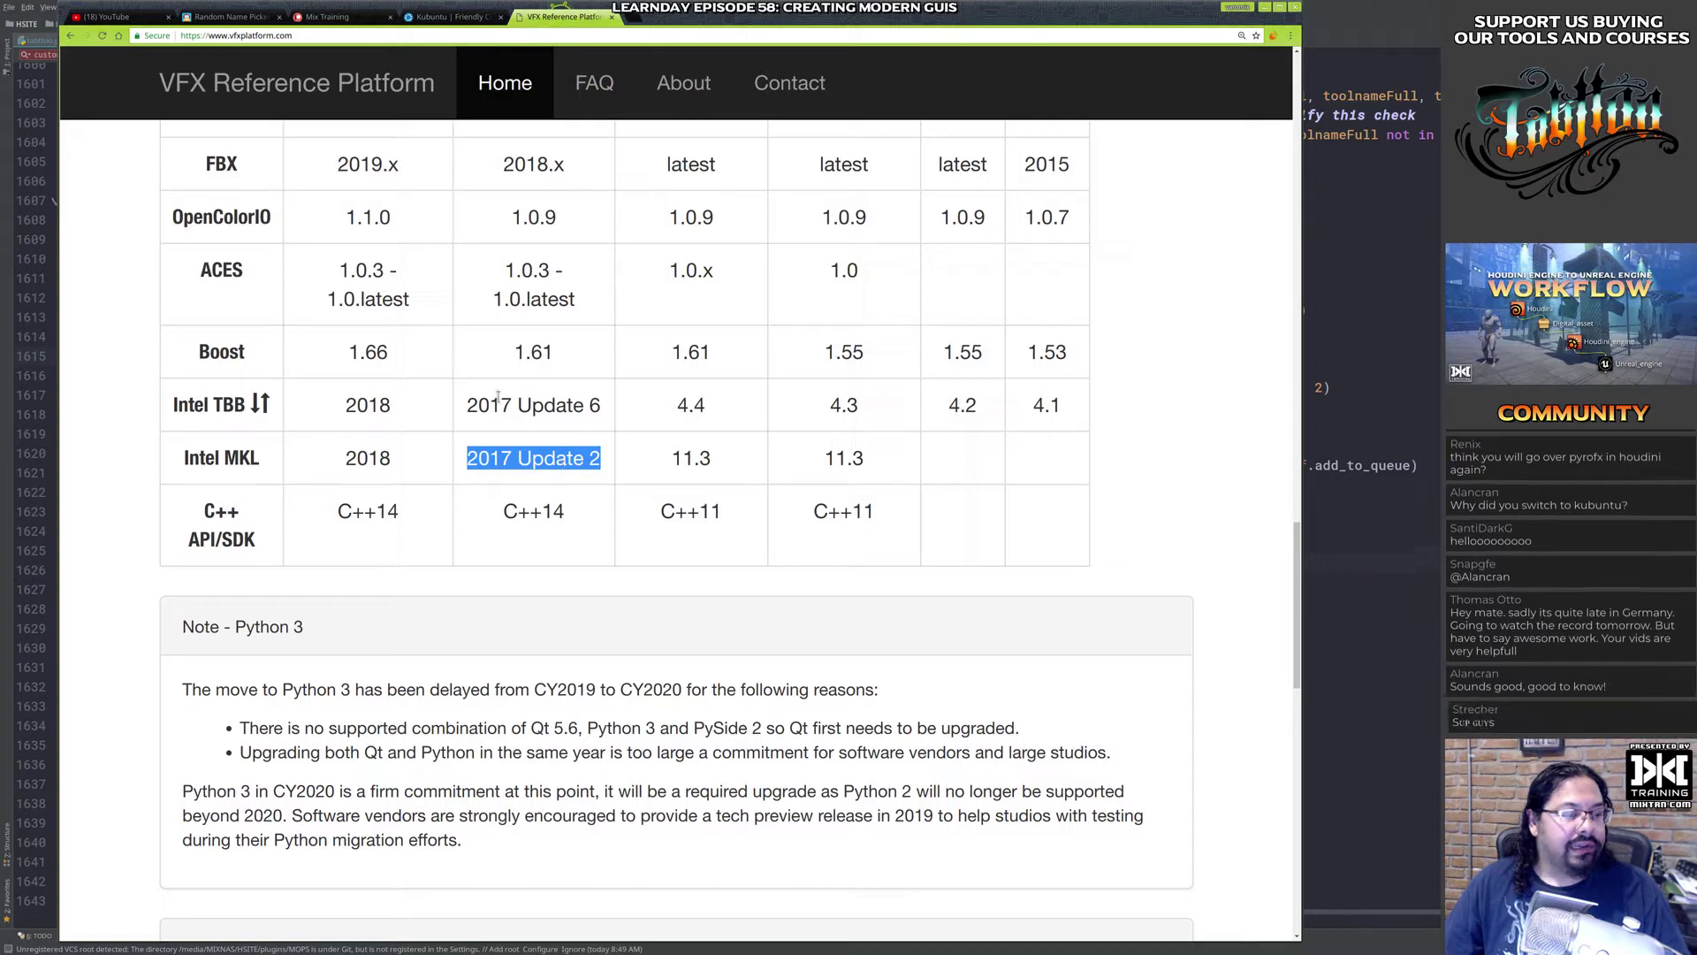
pyautogui.moveTo(478, 405); pyautogui.dragTo(584, 407)
pyautogui.scroll(1, 584, 411)
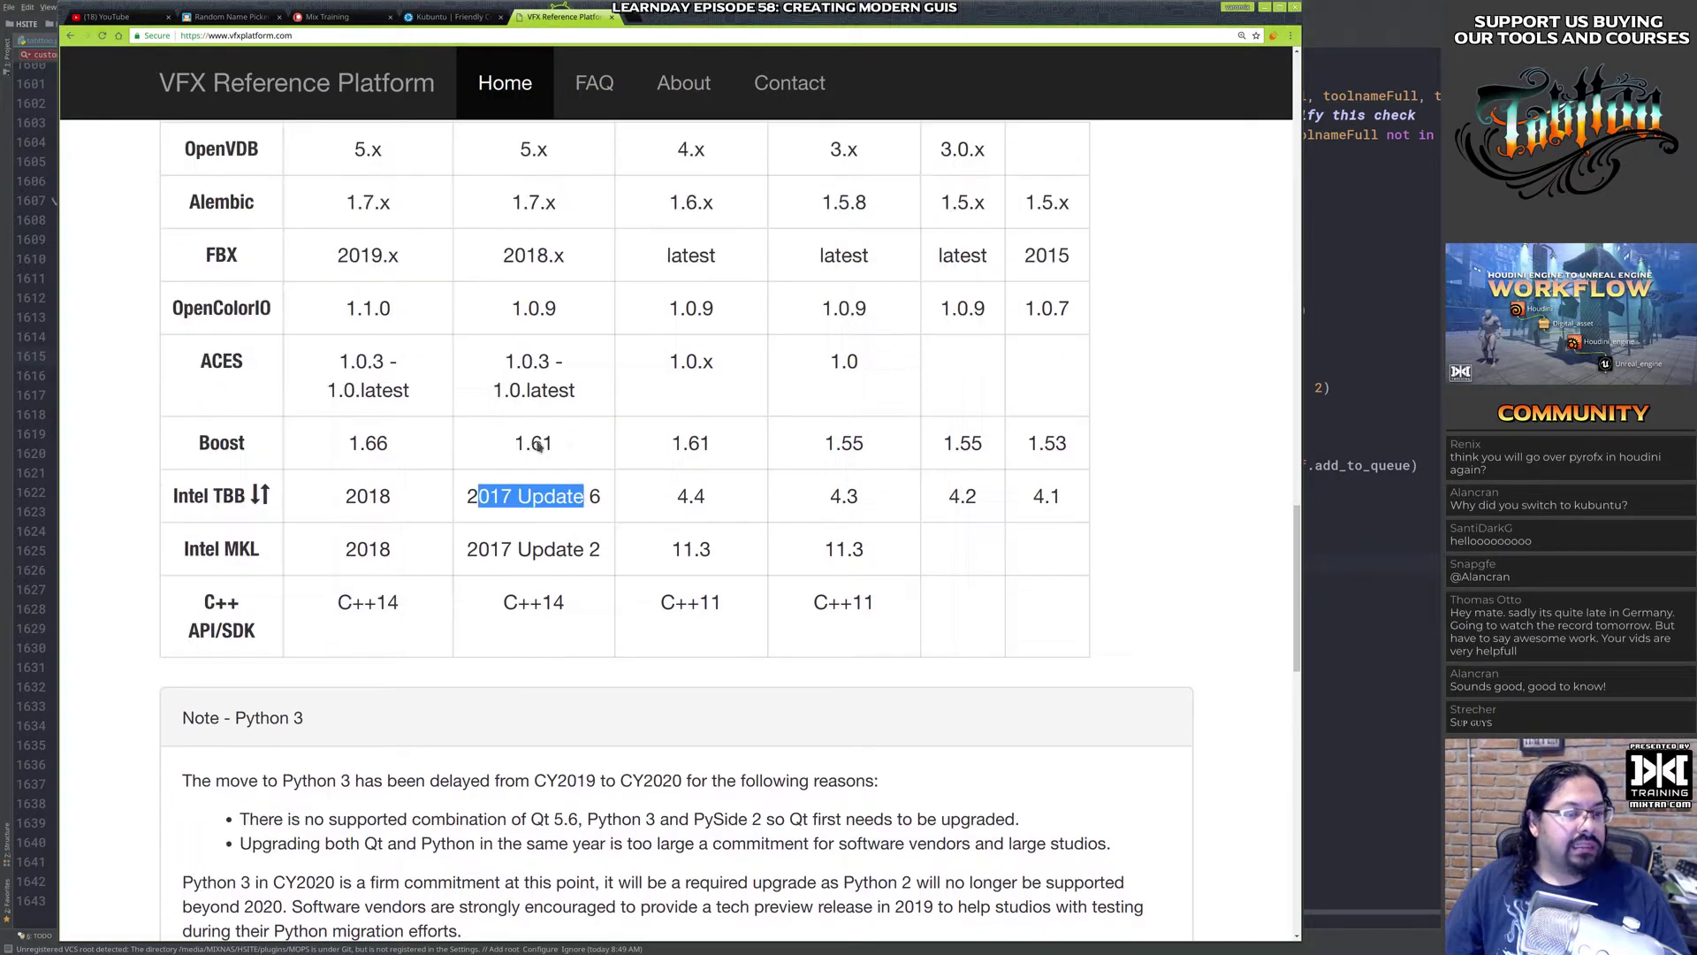
pyautogui.moveTo(501, 446); pyautogui.dragTo(571, 447)
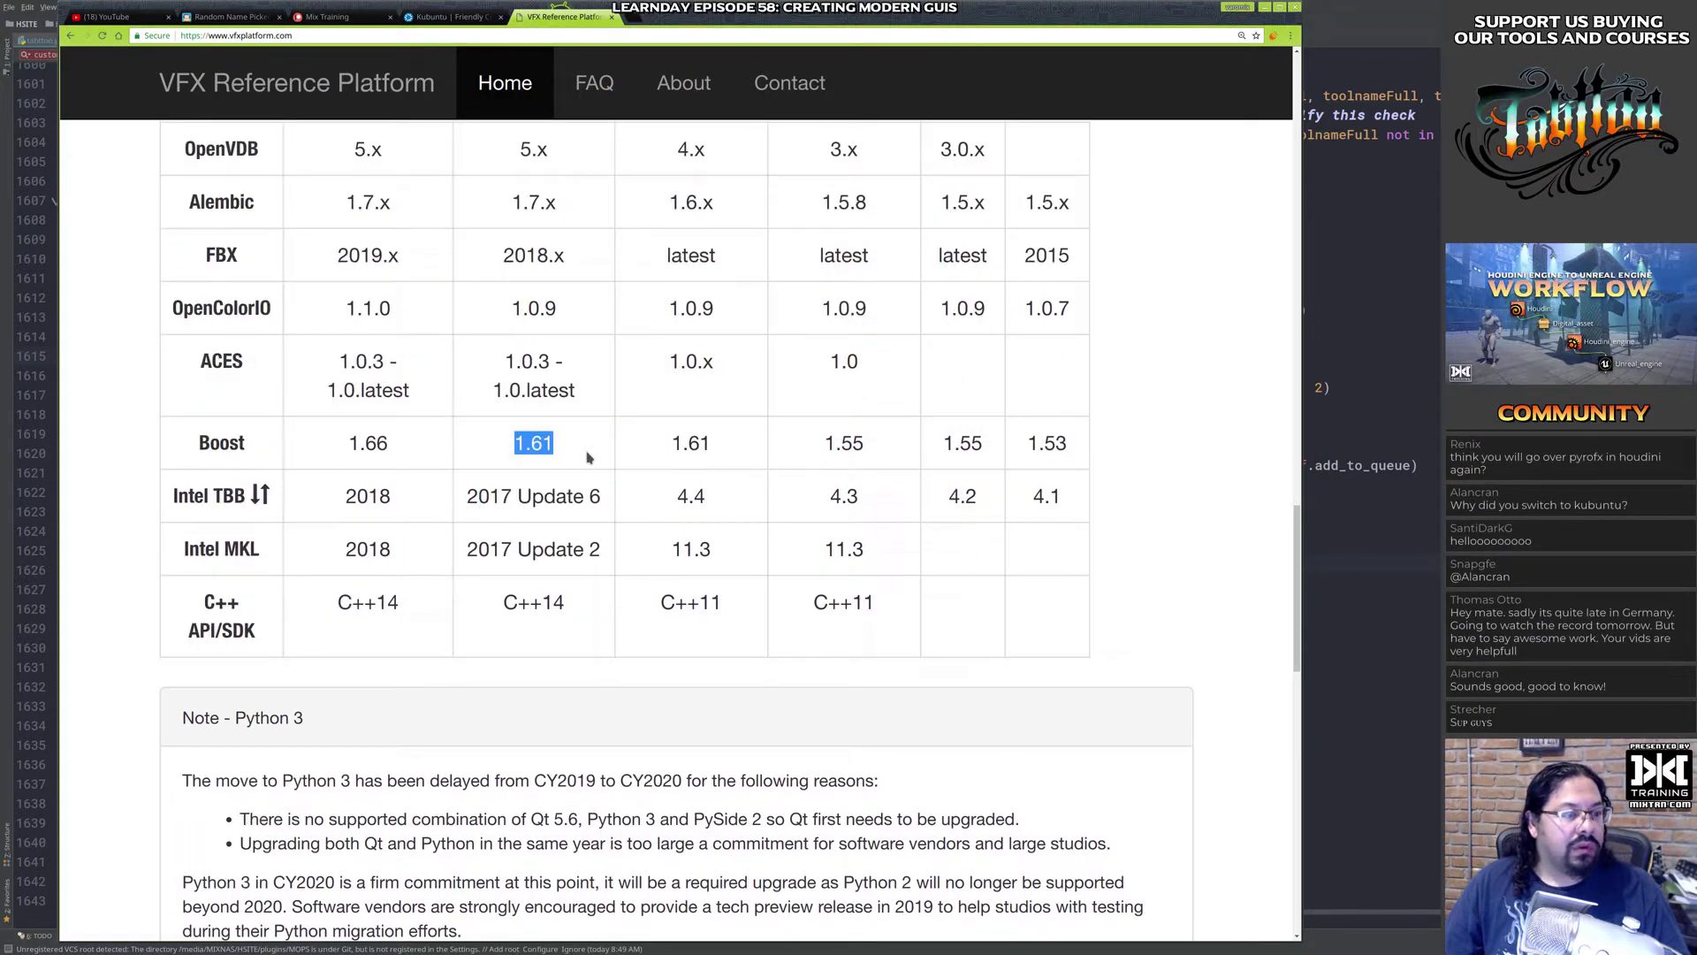
pyautogui.scroll(1, 588, 457)
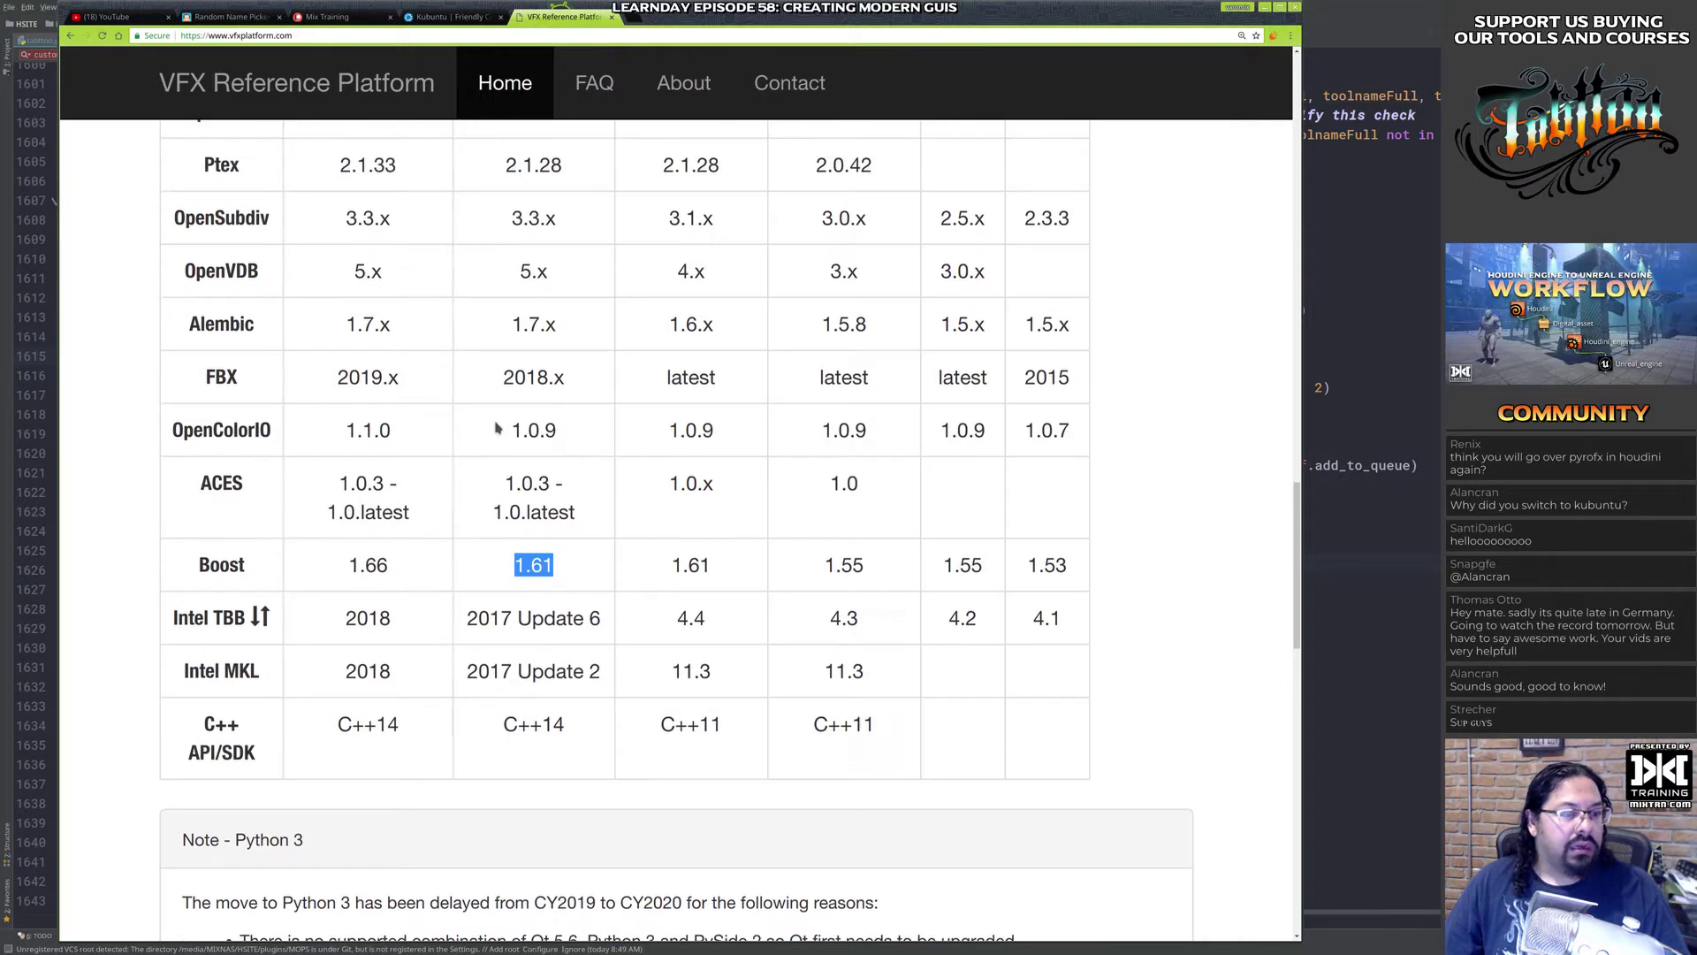
pyautogui.scroll(2, 515, 435)
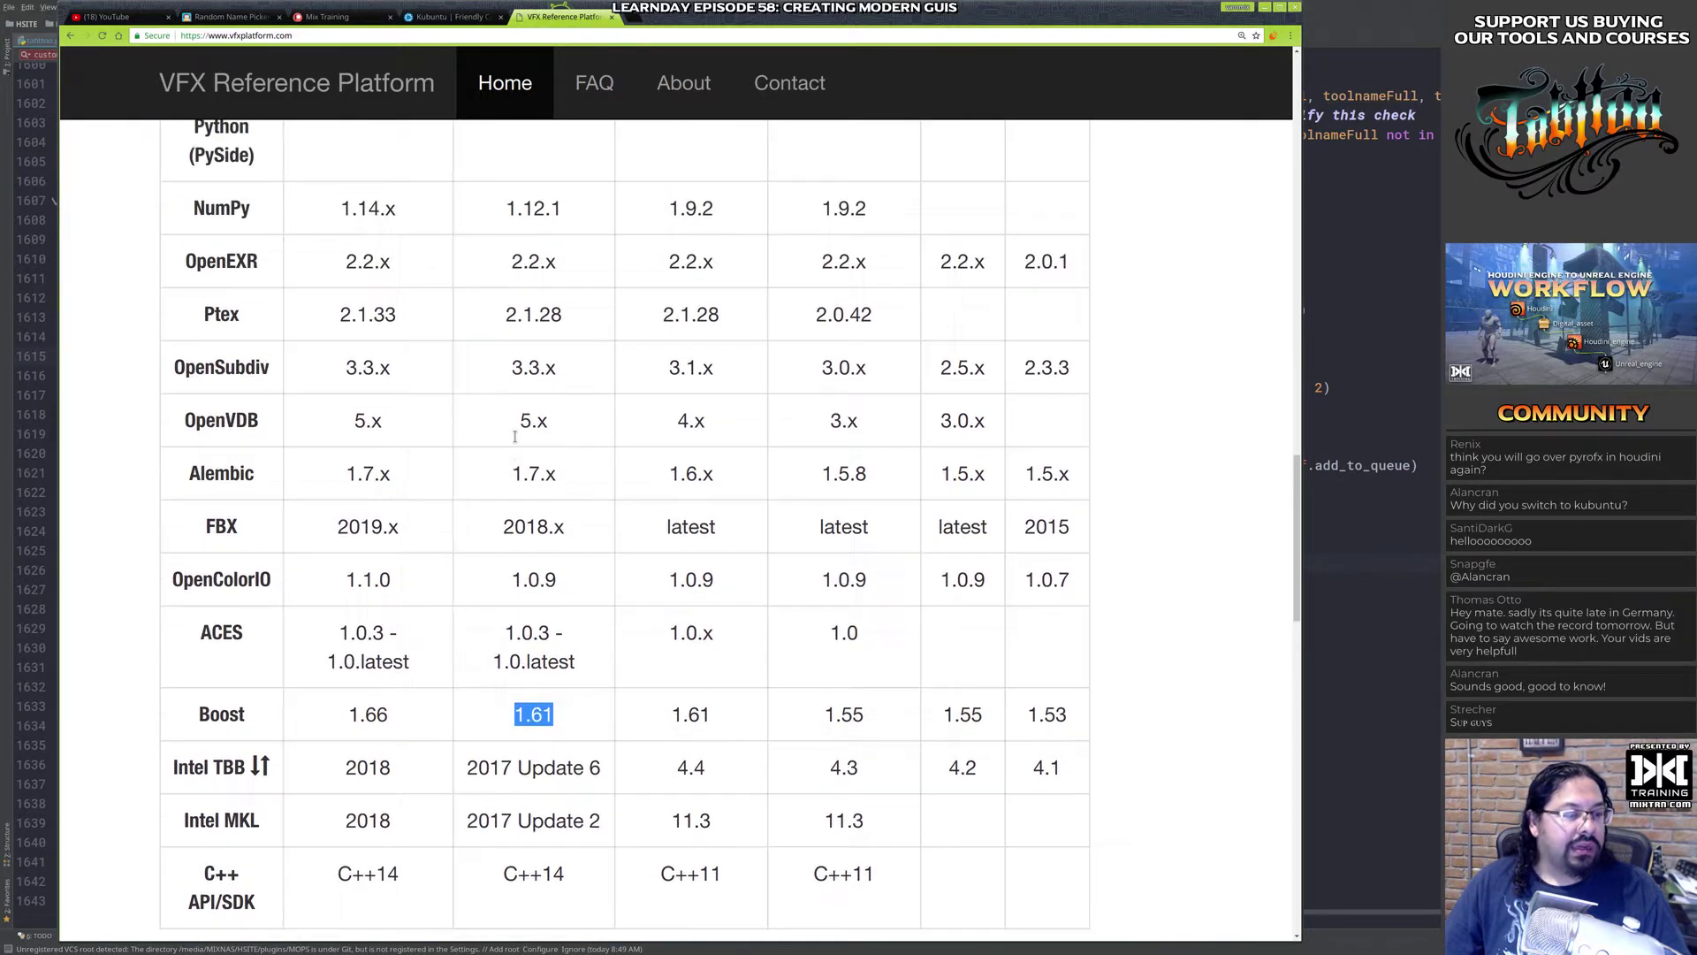
# Step: Review the CY2018 OpenVDB and Ptex versions further up the table, highlighting each entry
pyautogui.scroll(1, 501, 537)
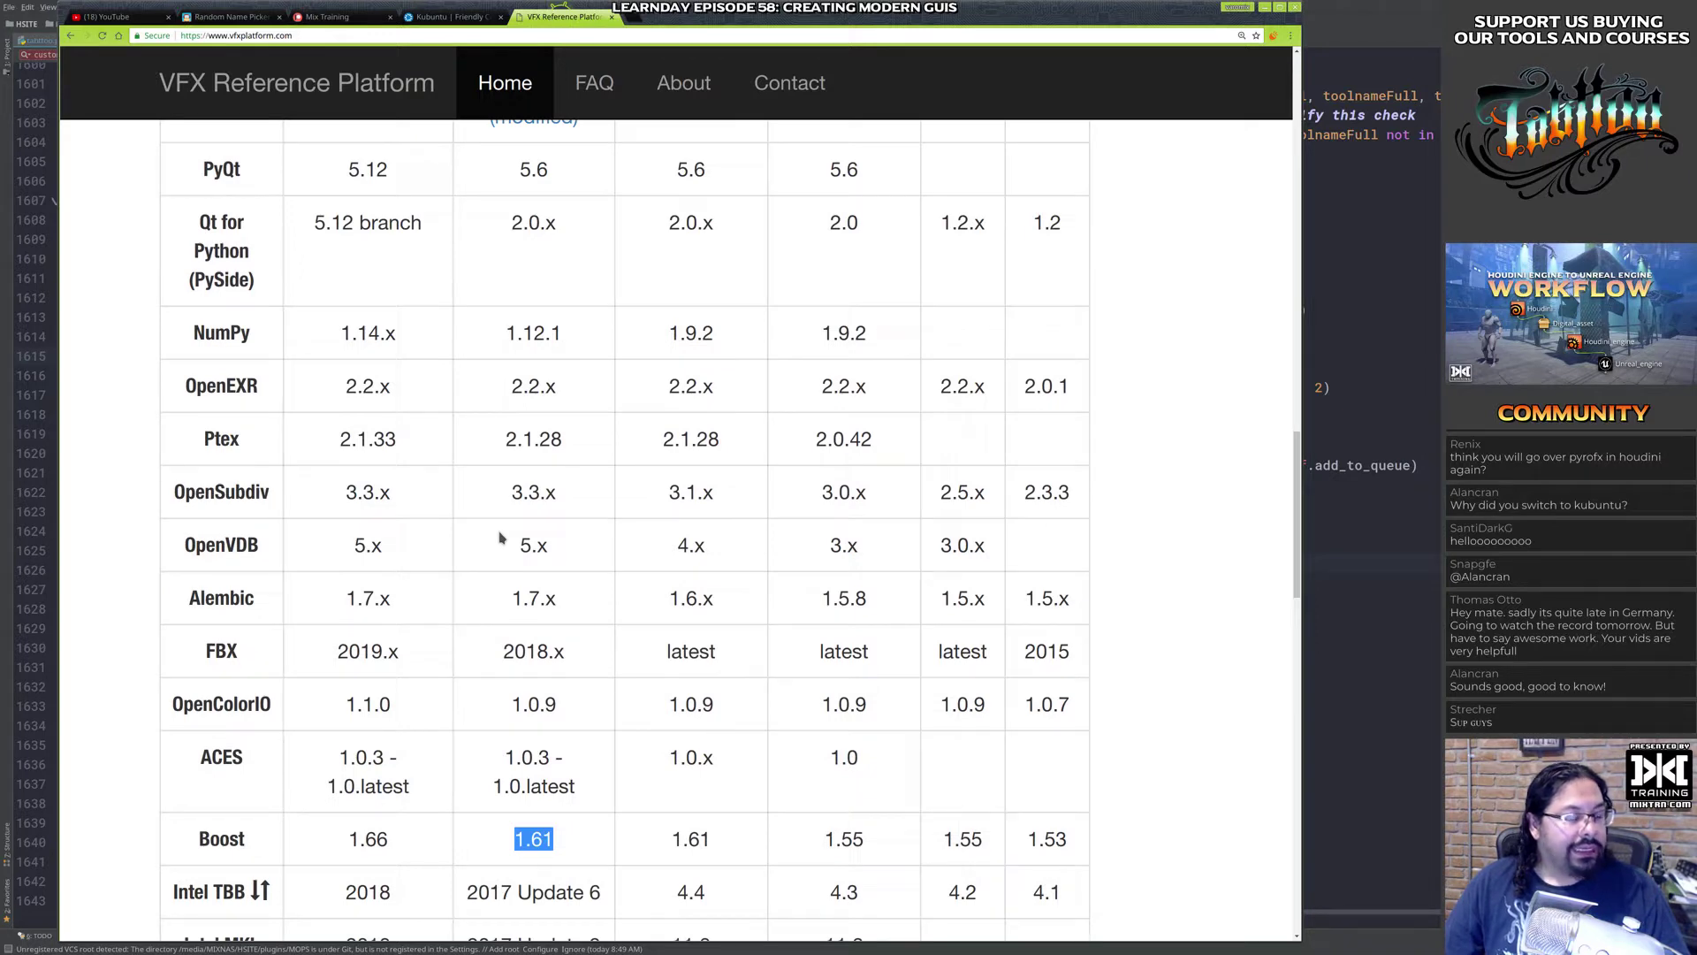
pyautogui.moveTo(504, 546); pyautogui.dragTo(596, 544)
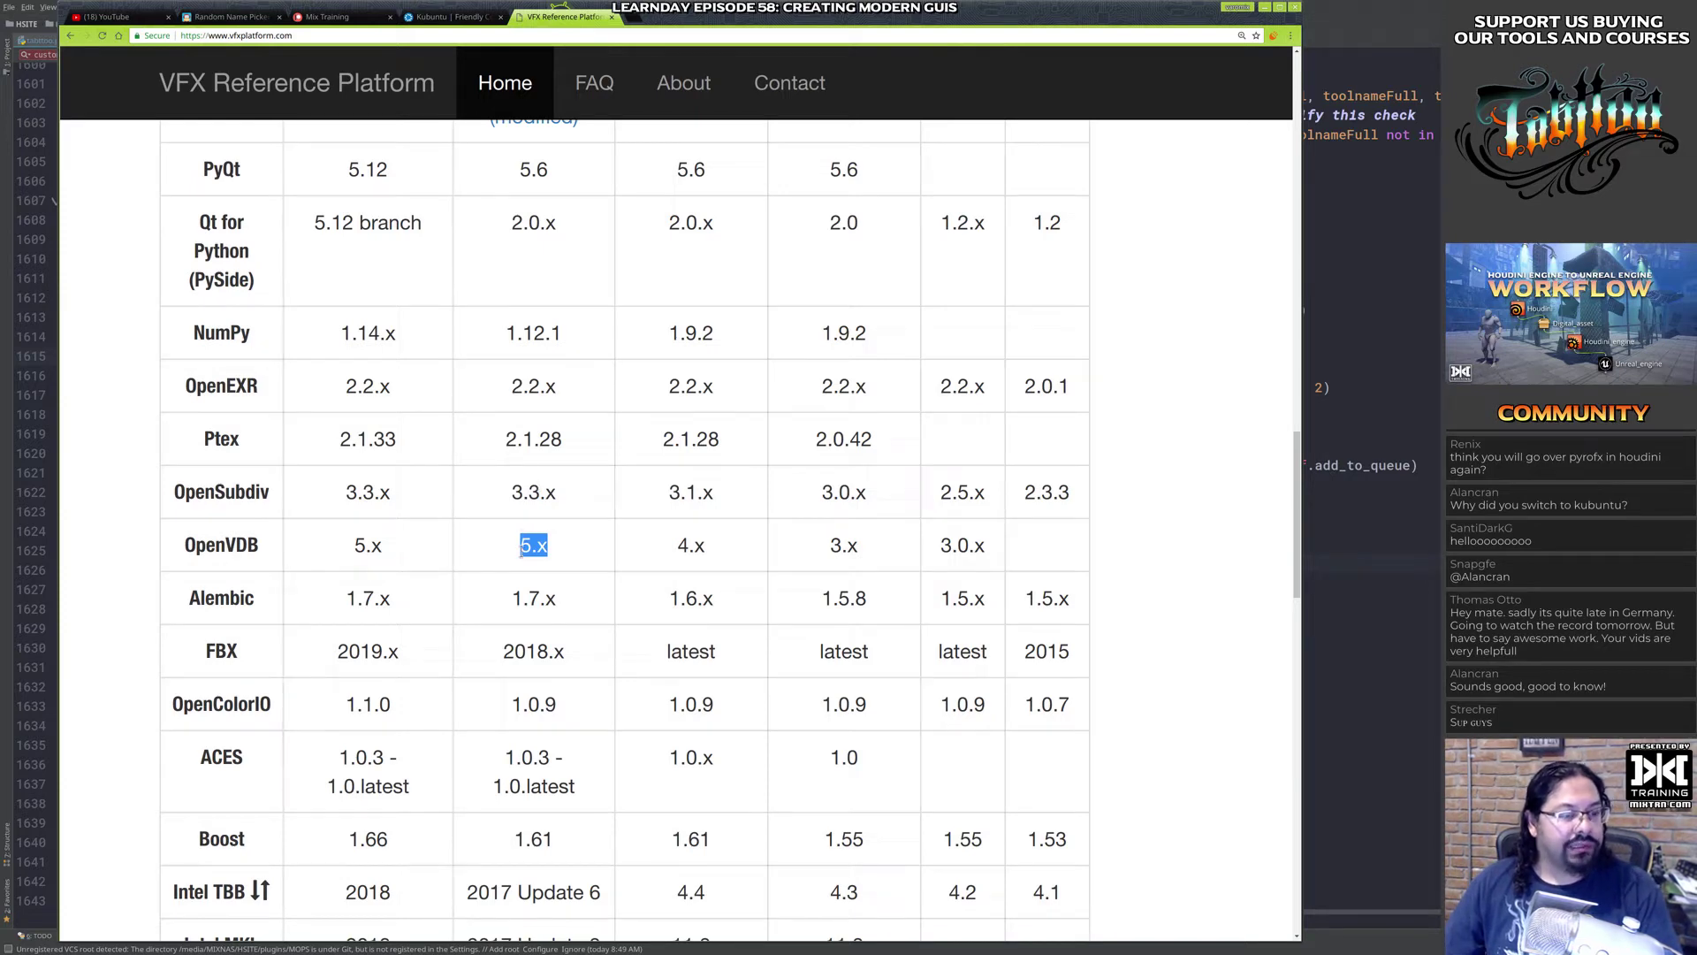
pyautogui.scroll(1, 522, 550)
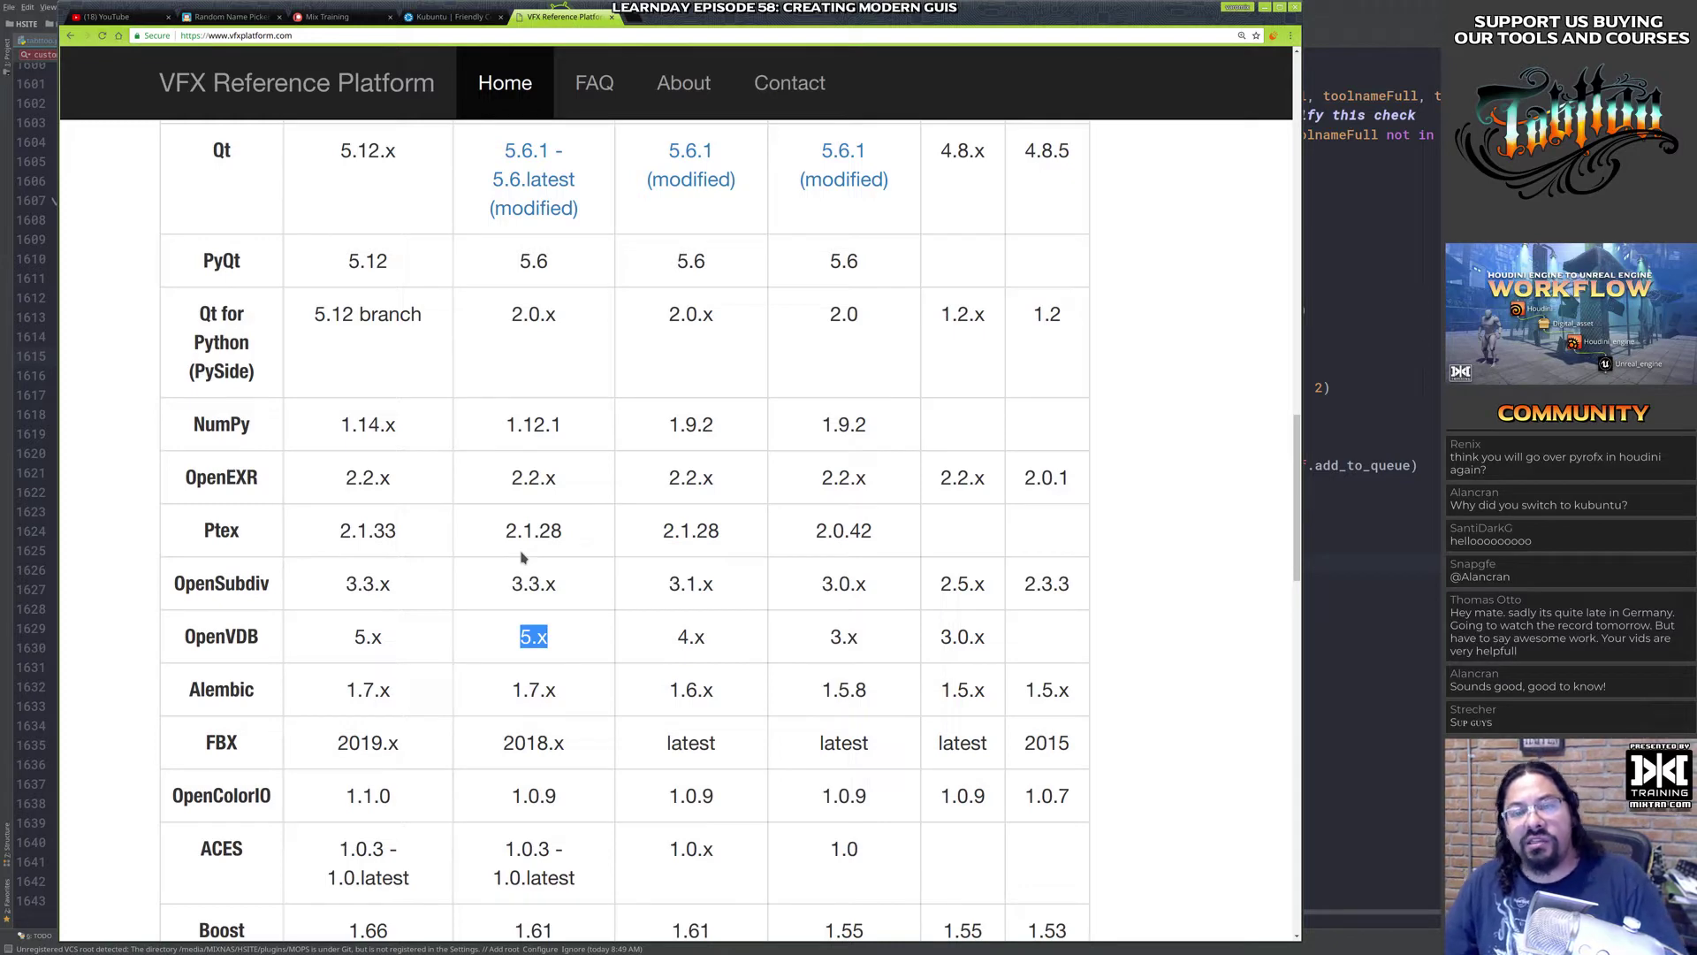
pyautogui.click(524, 520)
pyautogui.moveTo(494, 540); pyautogui.dragTo(617, 537)
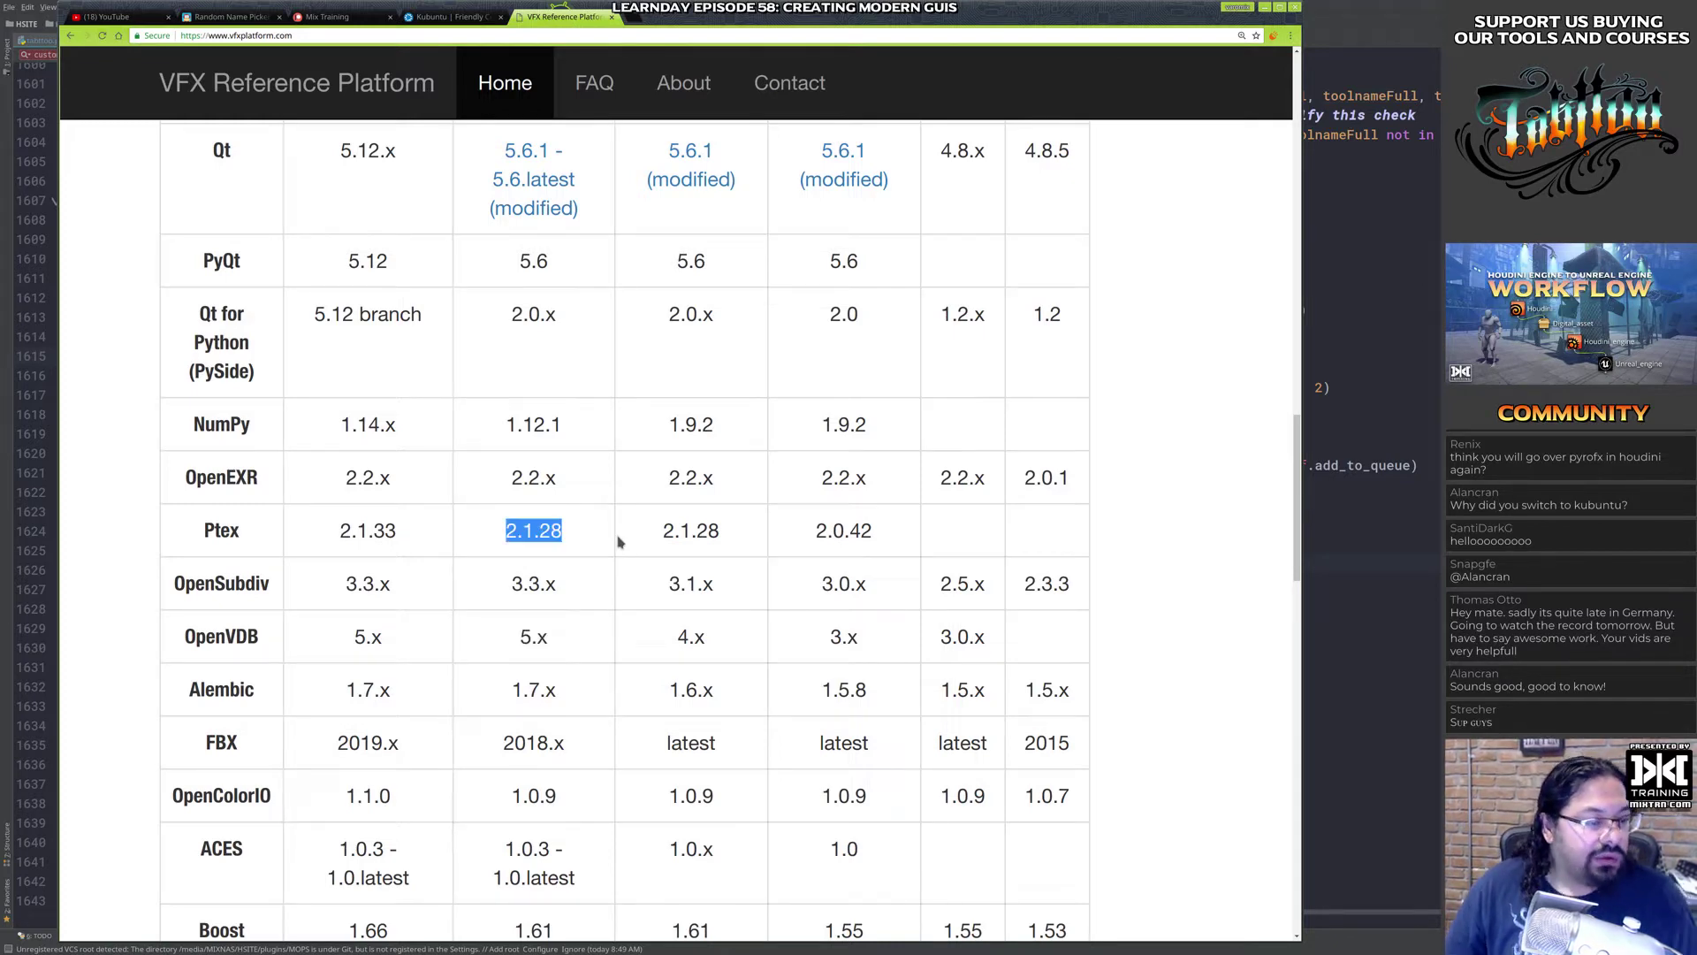
# Step: Switch to Houdini, and reposition and resize its window to fit within the visible screen area
pyautogui.hotkey('alt', 'Tab')
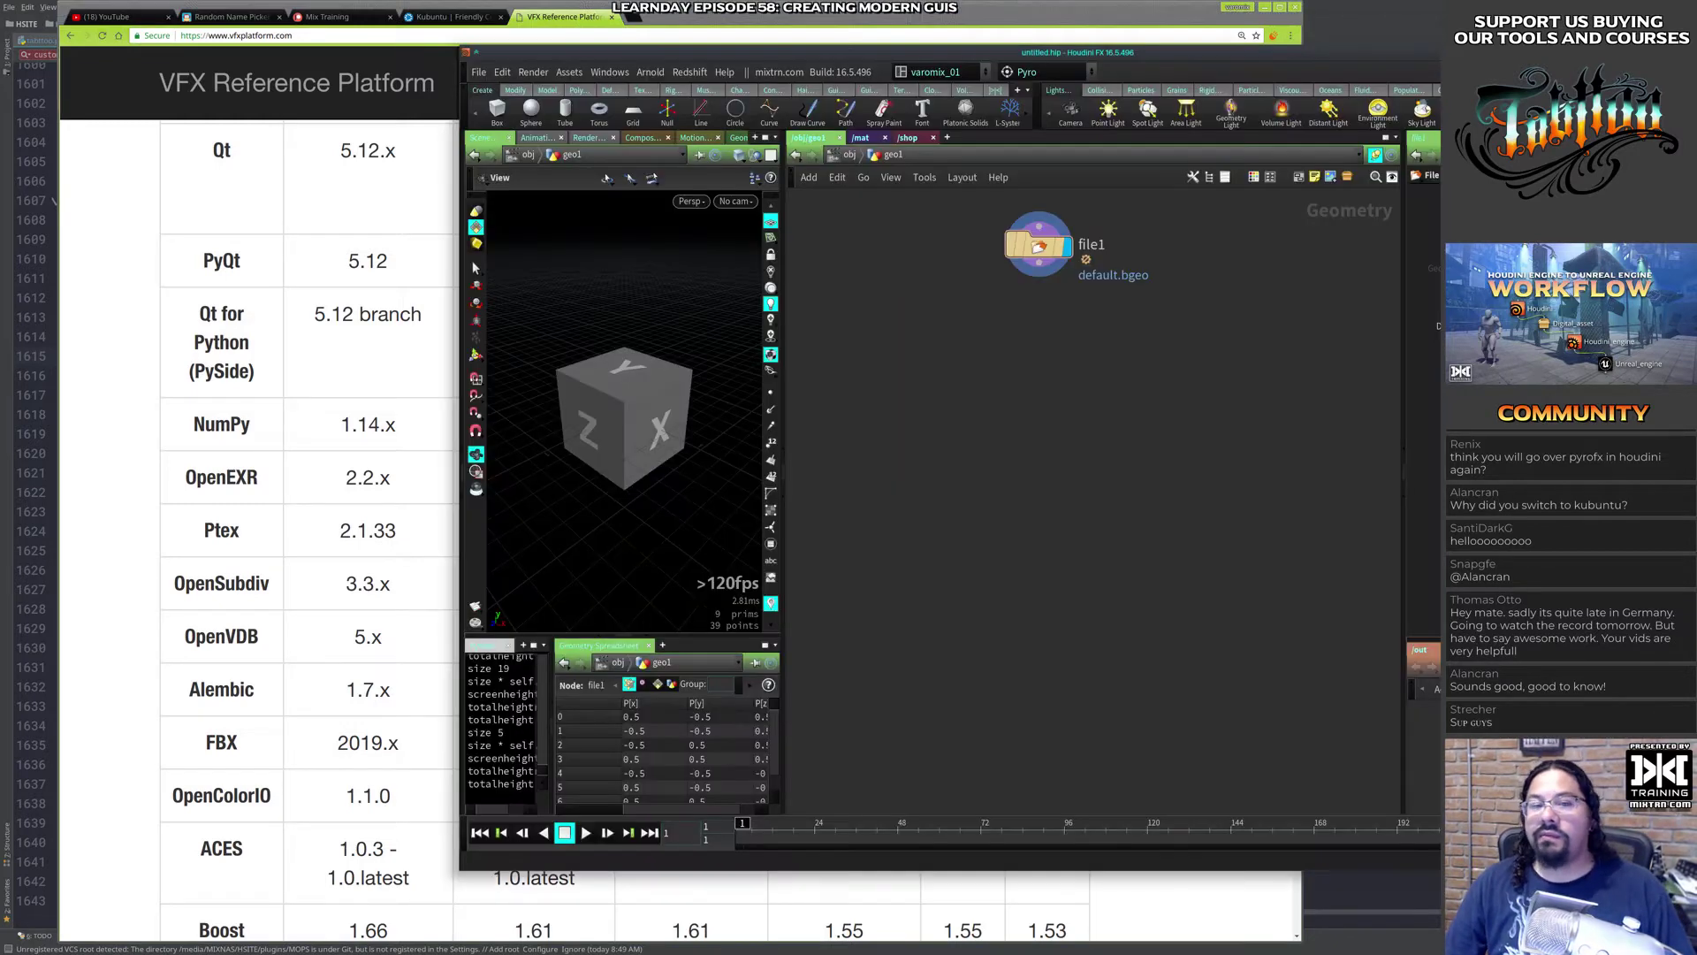
pyautogui.keyDown('alt'); pyautogui.moveTo(1128, 370); pyautogui.dragTo(704, 337); pyautogui.keyUp('alt')
pyautogui.keyDown('alt'); pyautogui.moveTo(1231, 738); pyautogui.dragTo(1407, 839, button='right'); pyautogui.keyUp('alt')
pyautogui.keyDown('alt'); pyautogui.moveTo(957, 570); pyautogui.dragTo(937, 506); pyautogui.keyUp('alt')
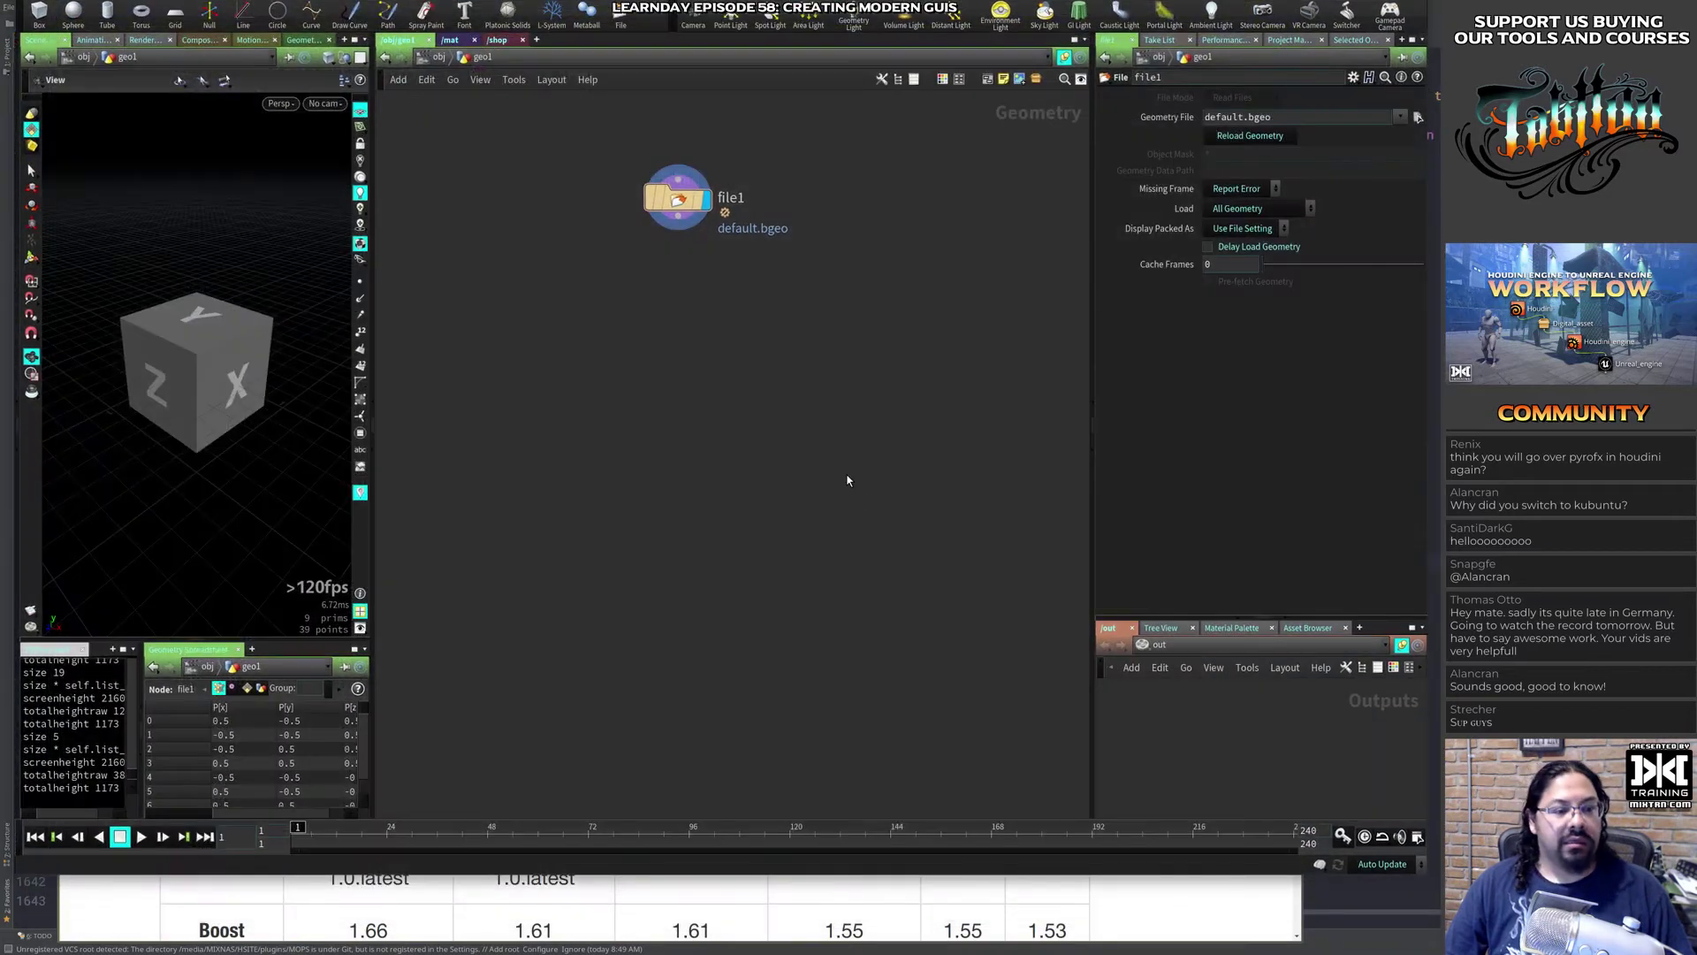
# Step: Set the custom Tab menu's Global UI Size to Lost my Glasses and save the settings
pyautogui.press('Tab')
pyautogui.click(983, 522)
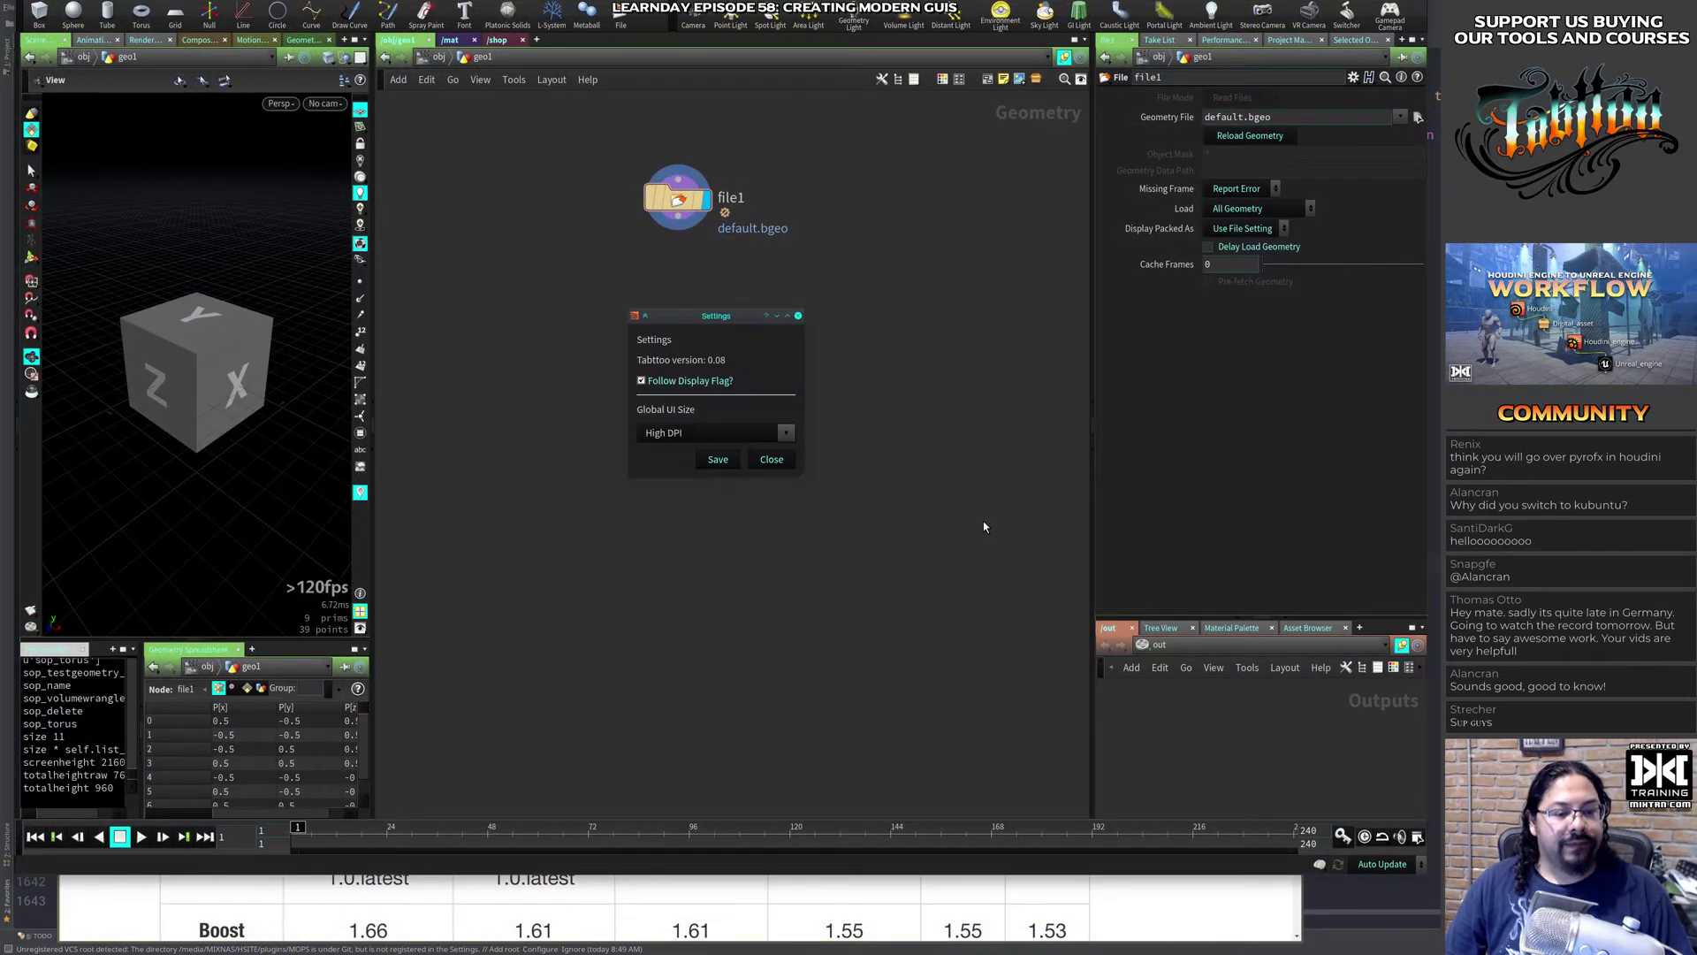
pyautogui.click(723, 437)
pyautogui.click(717, 451)
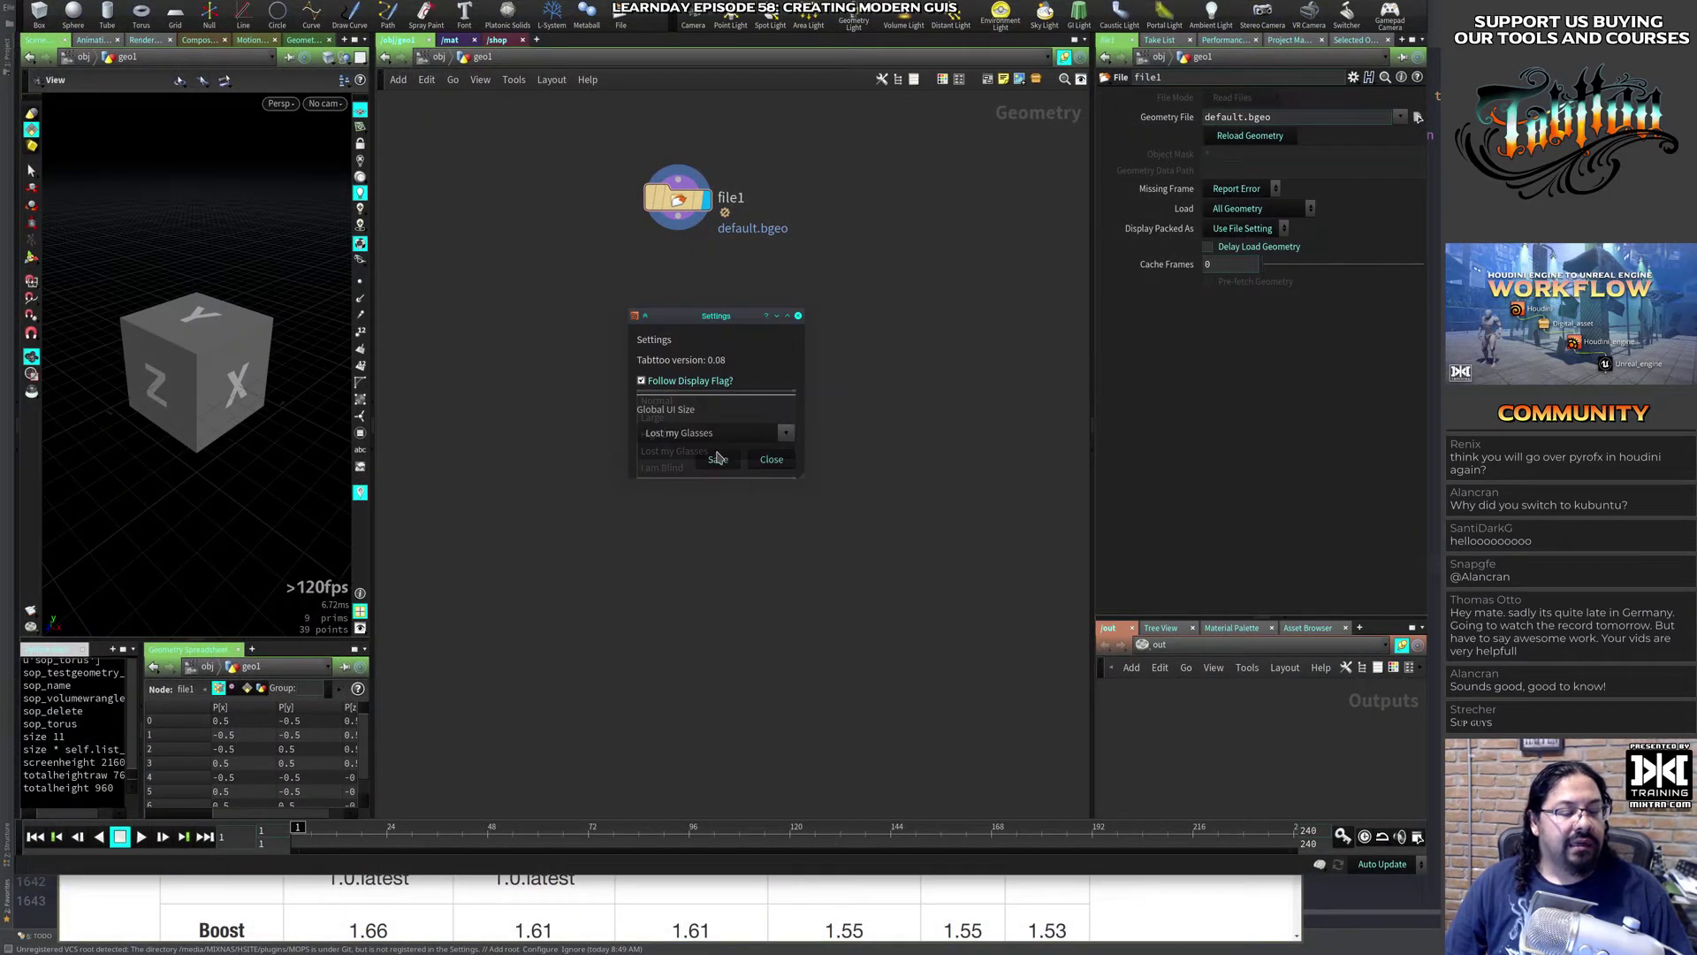
pyautogui.click(719, 460)
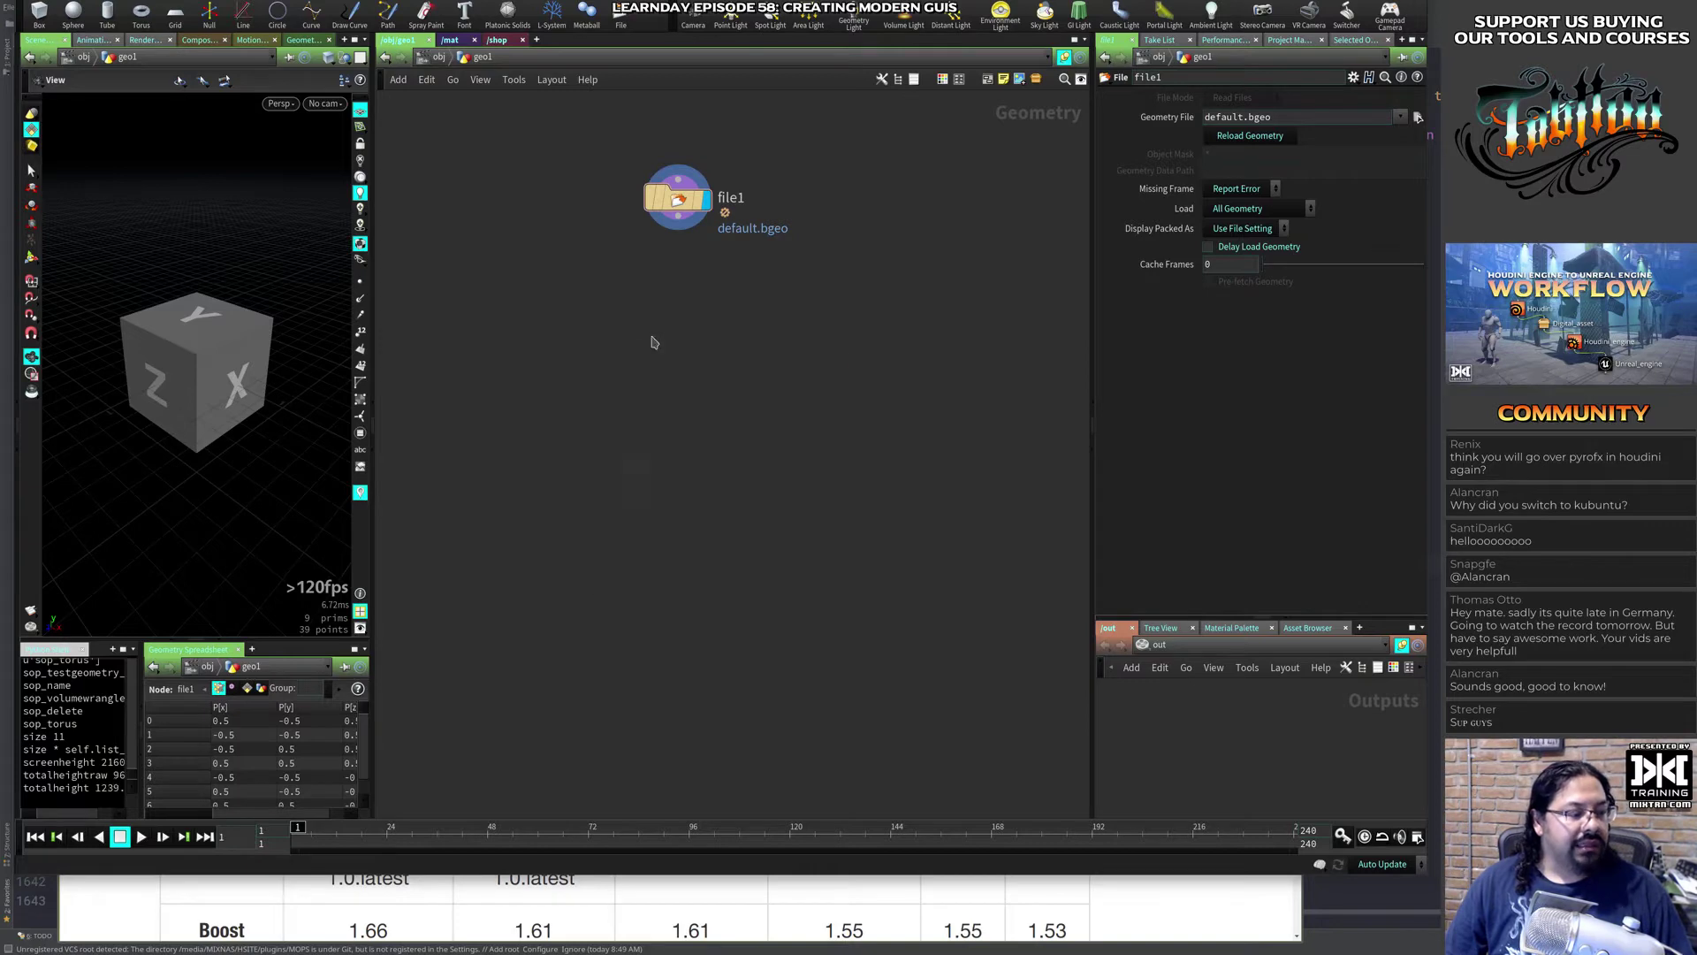
# Step: Check the custom Tab menu's size by displaying it at several spots in the geo1 network and dismissing it each time
pyautogui.press('Tab')
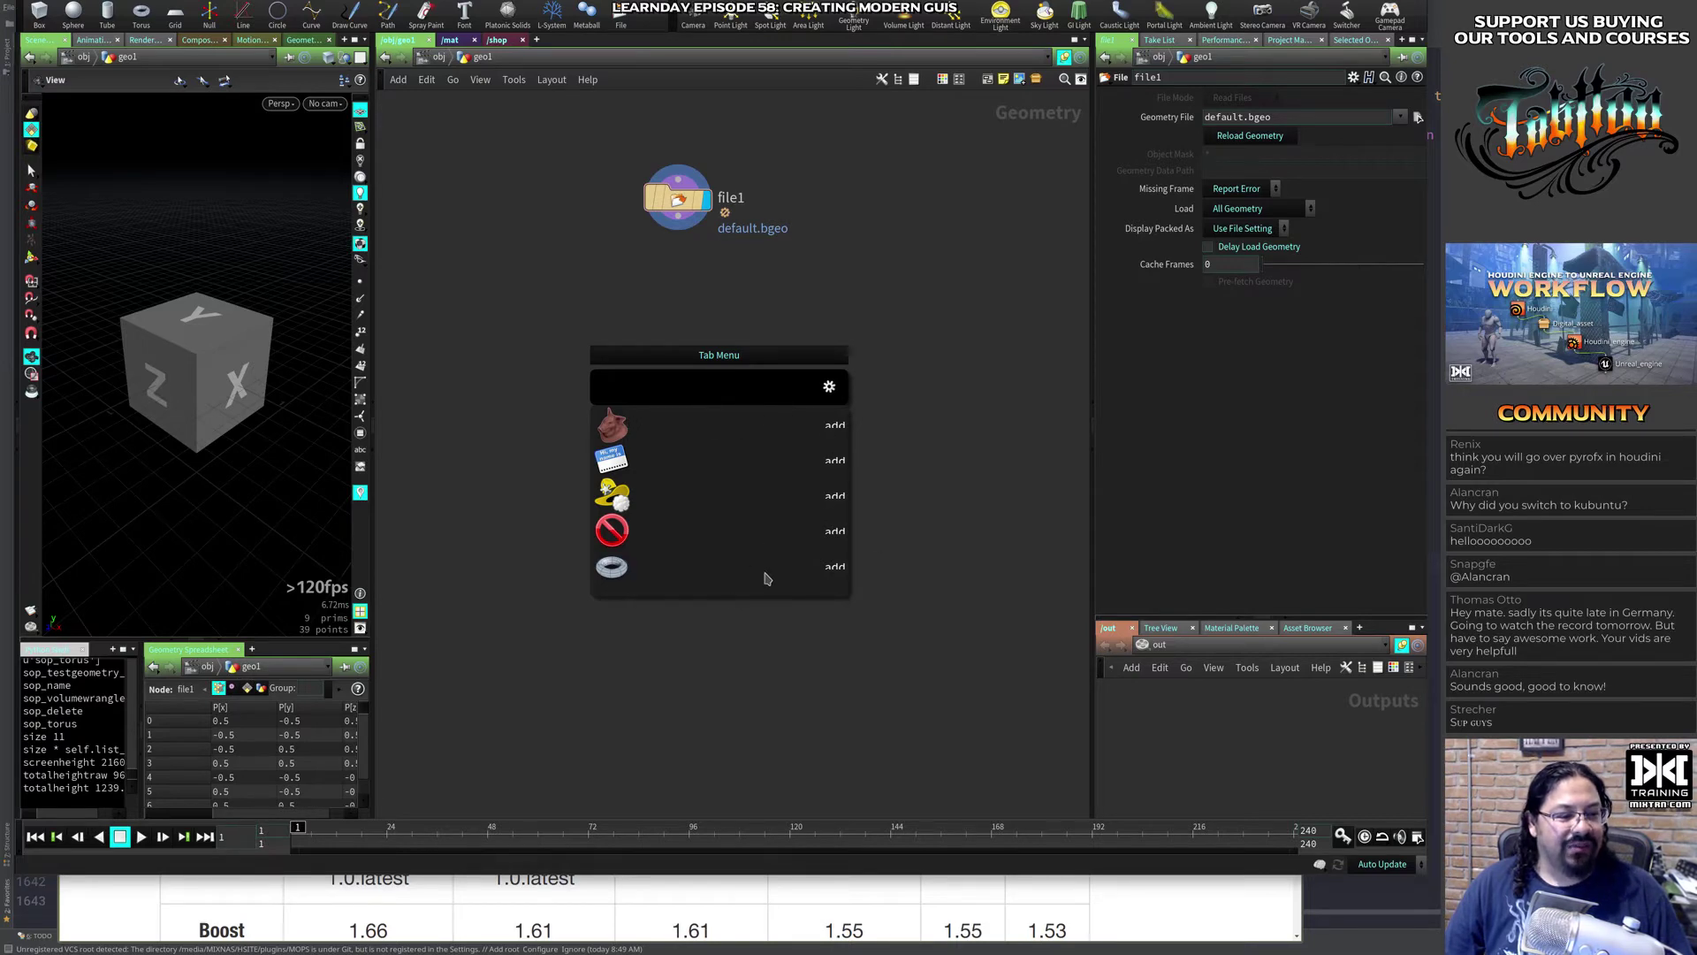
pyautogui.click(928, 350)
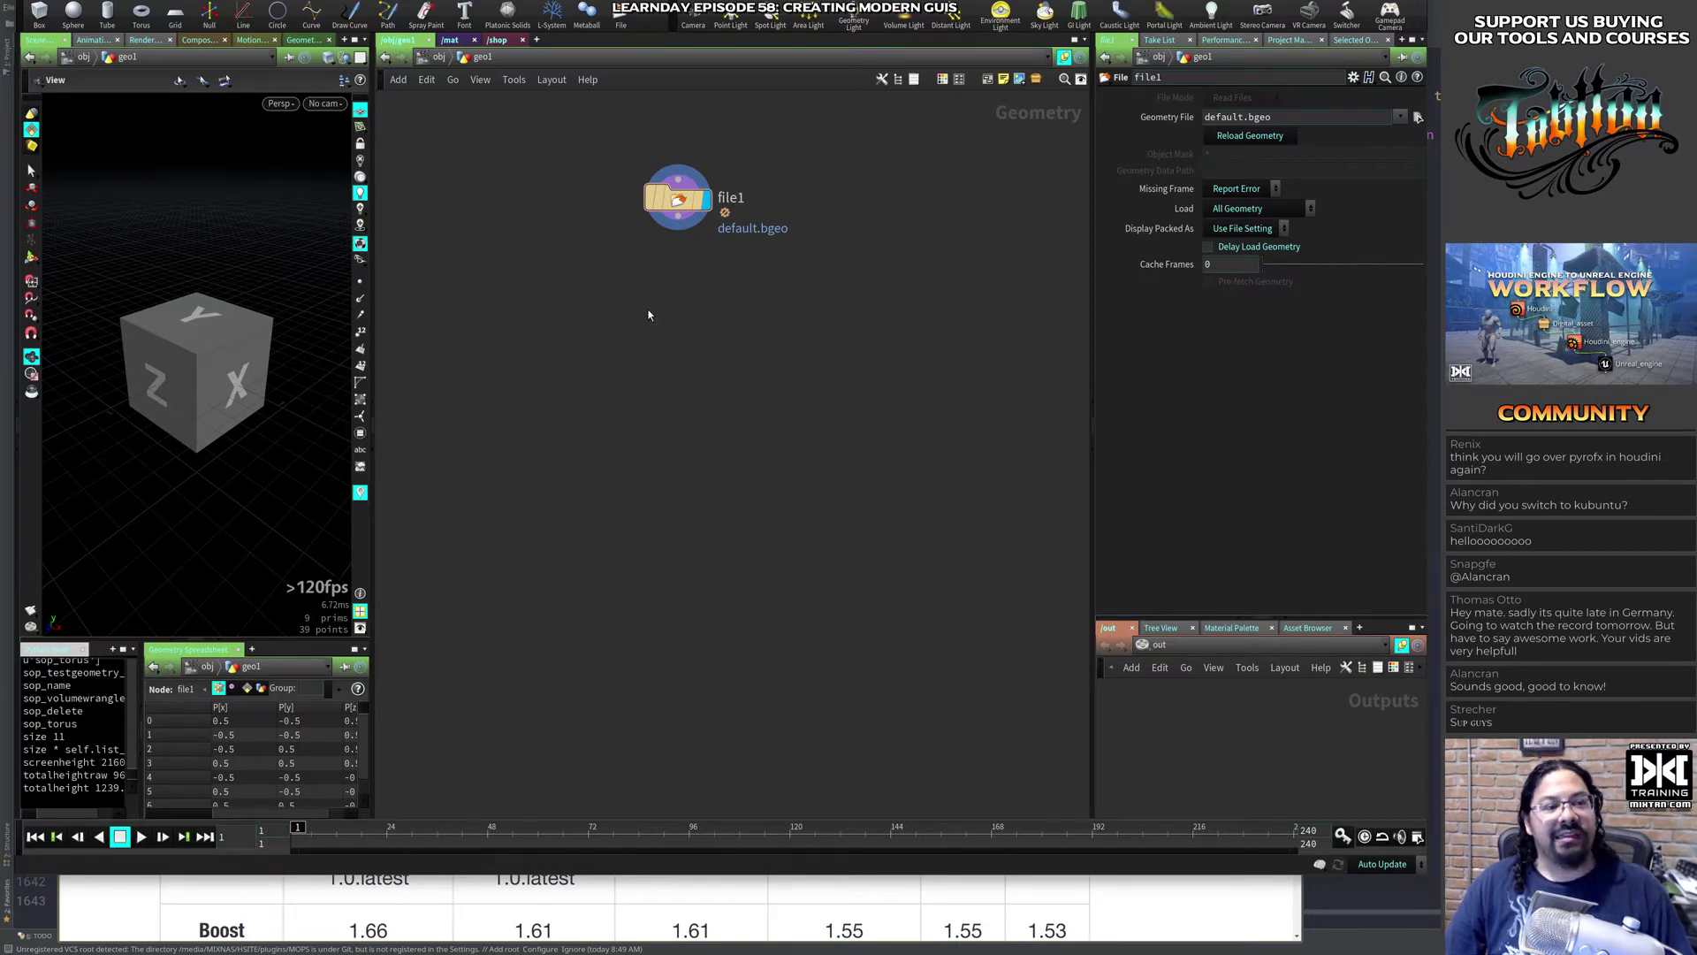
pyautogui.press('Tab')
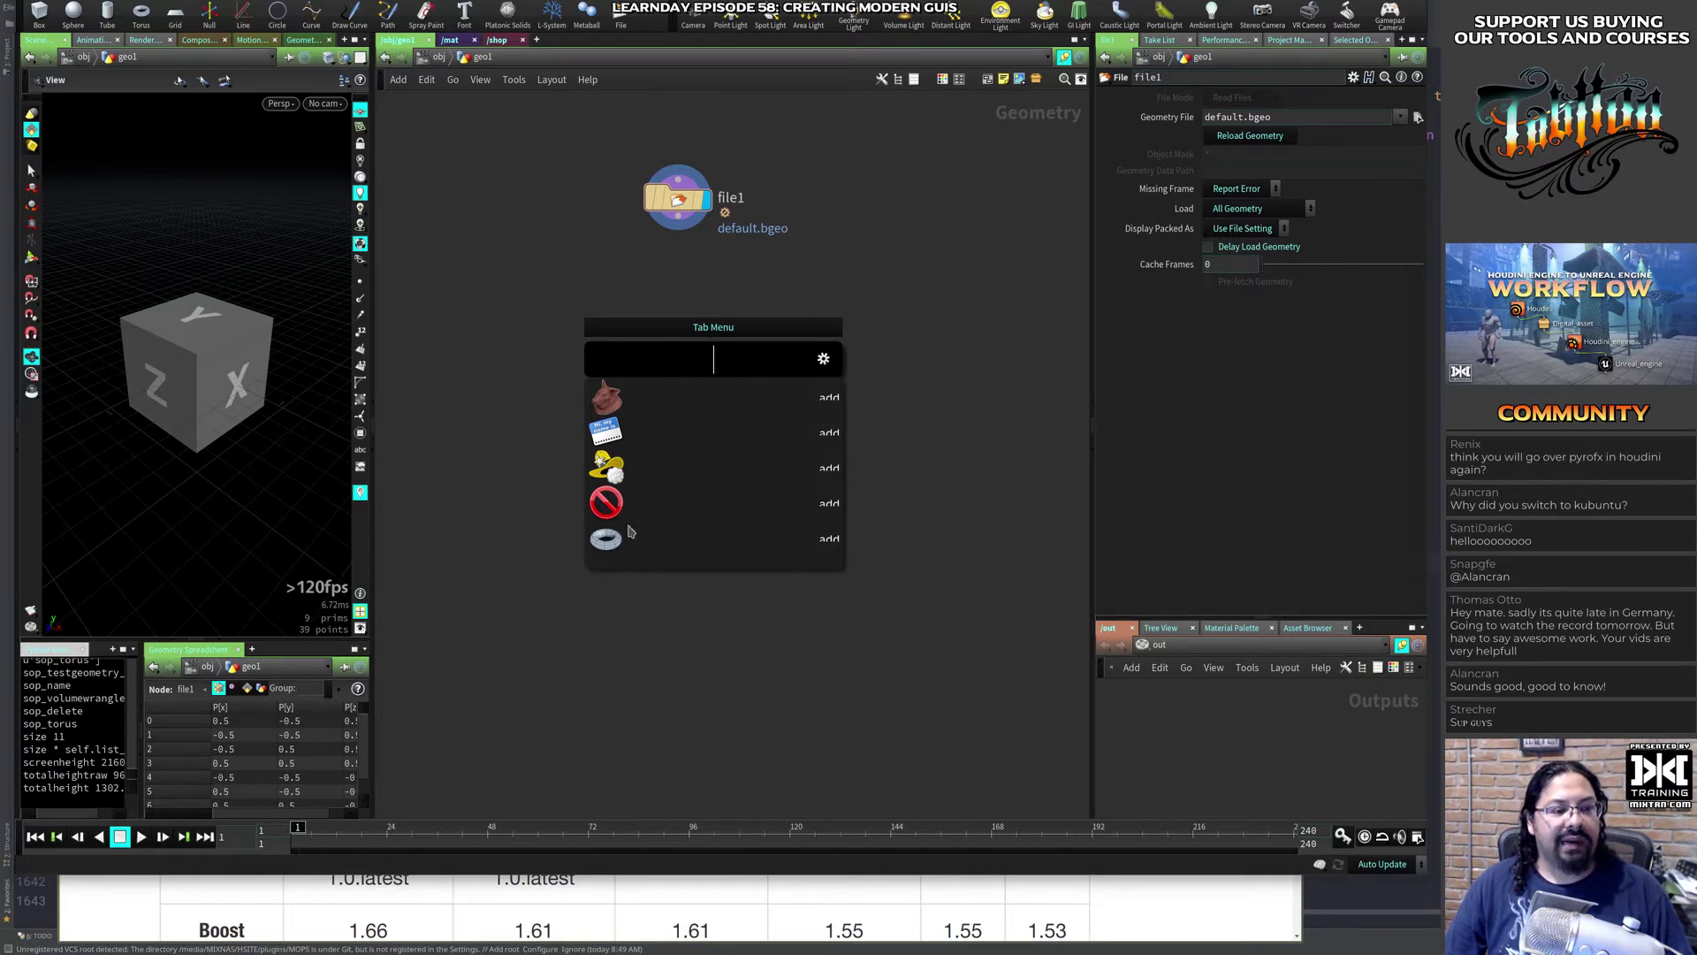
pyautogui.click(584, 271)
pyautogui.press('Tab')
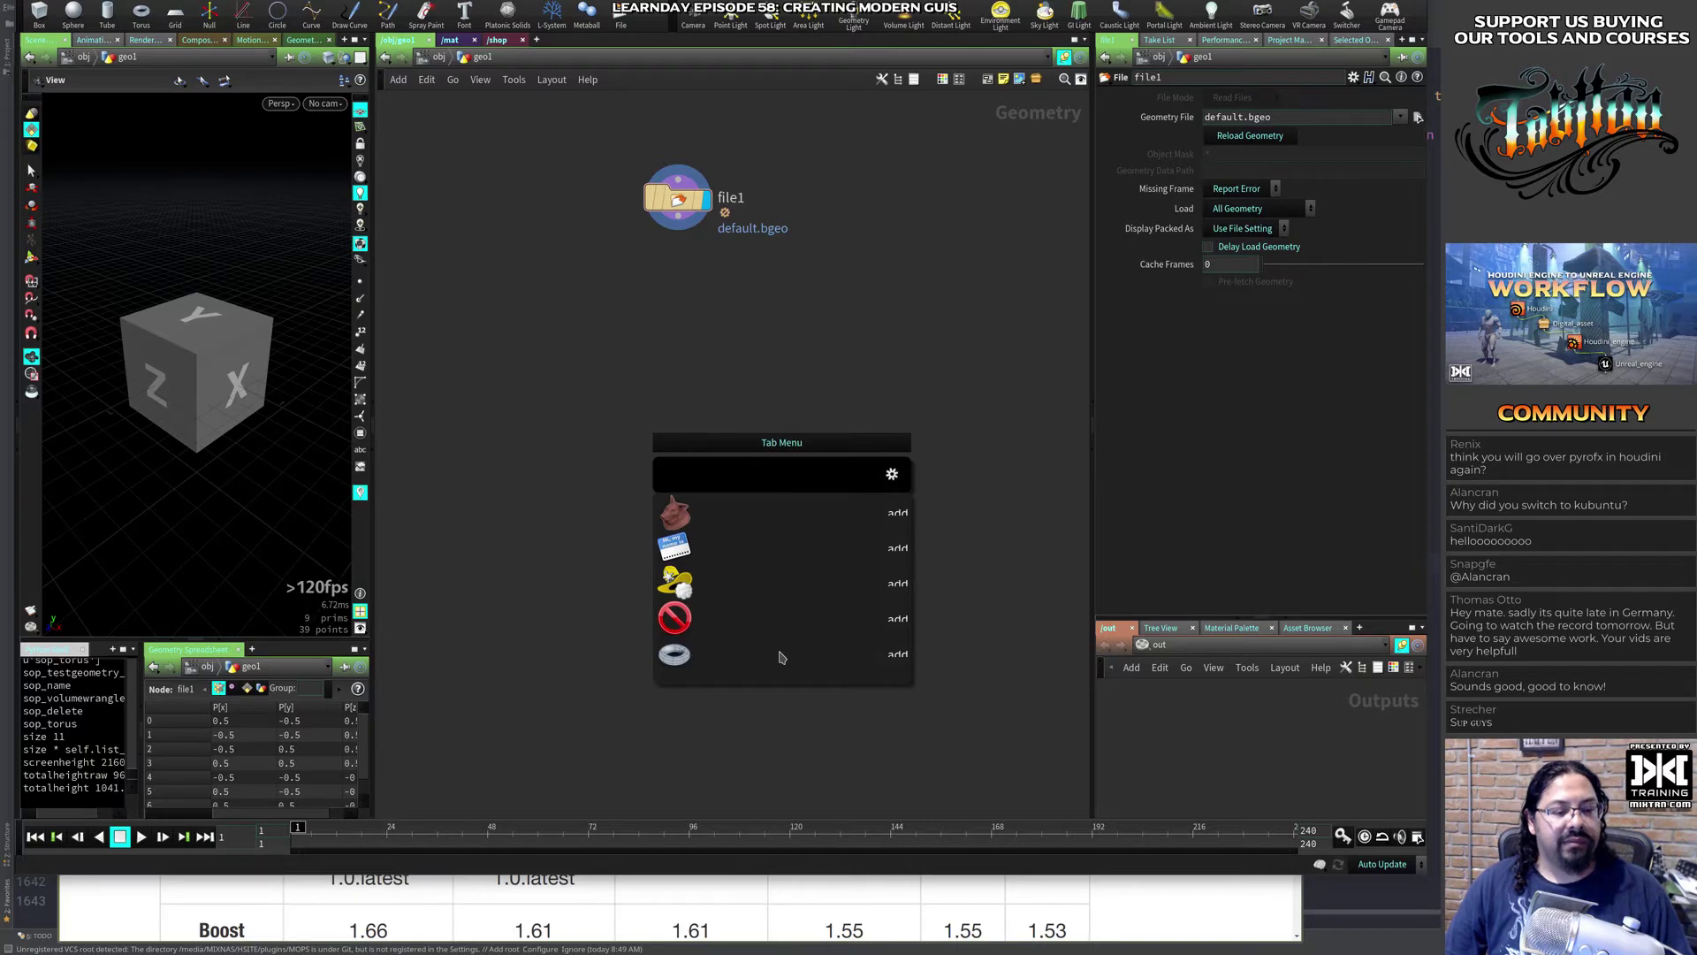
pyautogui.click(699, 371)
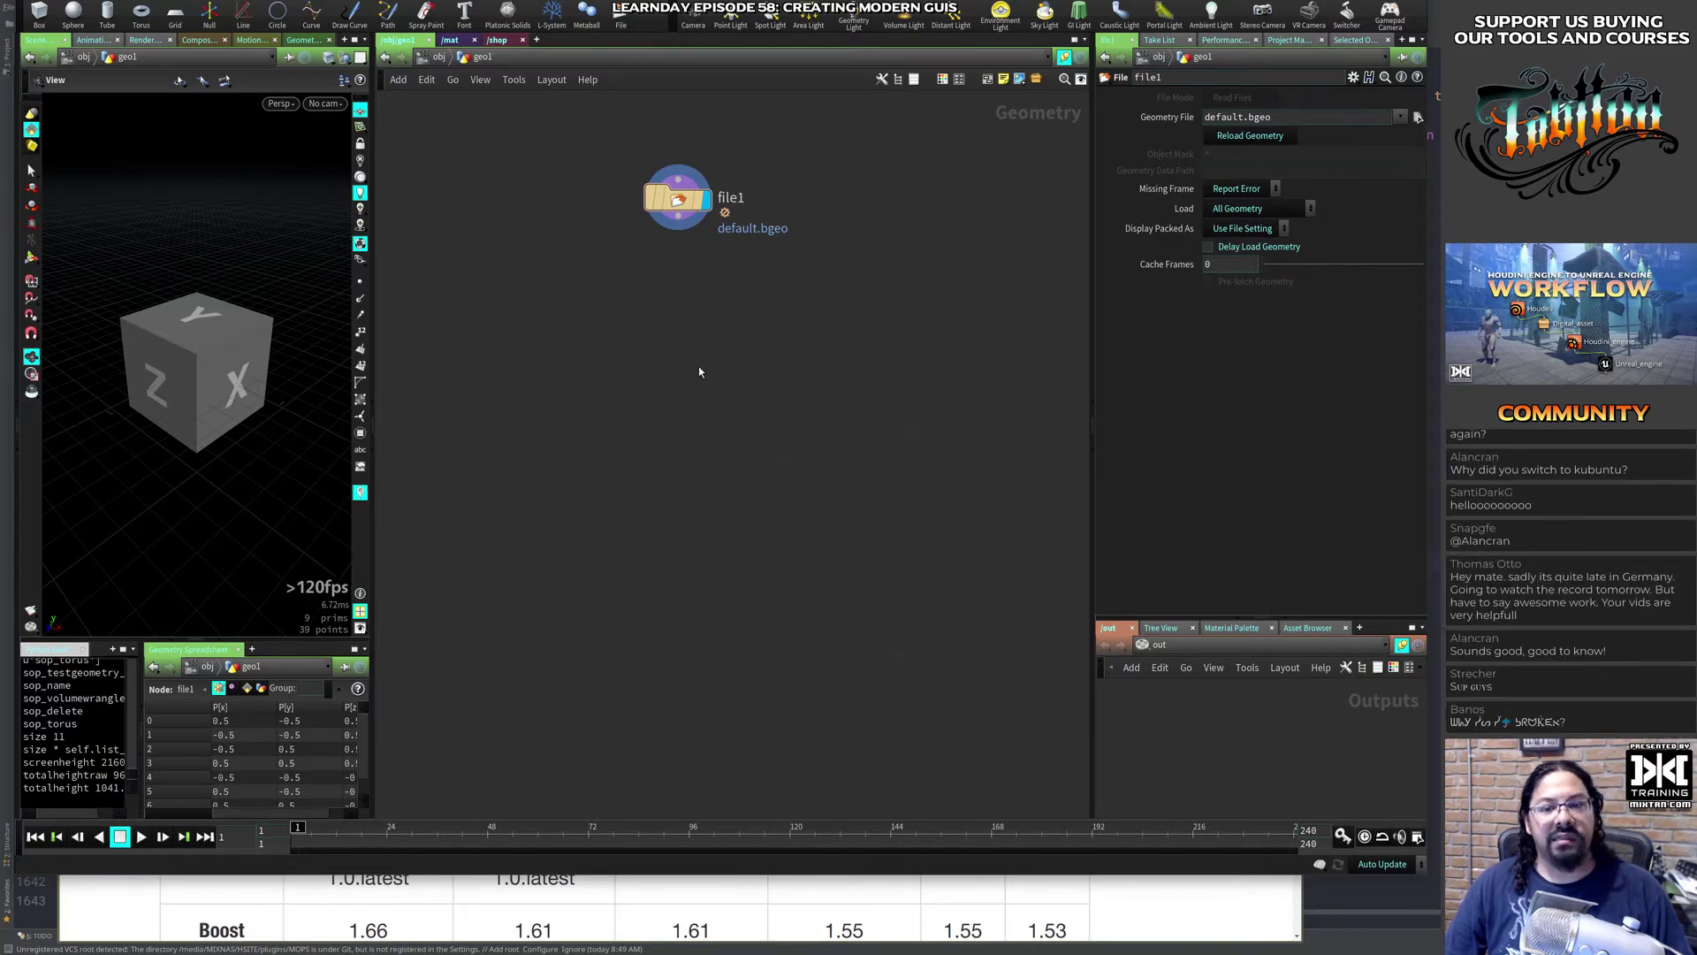
# Step: Go up to the obj level and test the custom Tab menu in the Scene network and the Outputs network
pyautogui.click(437, 57)
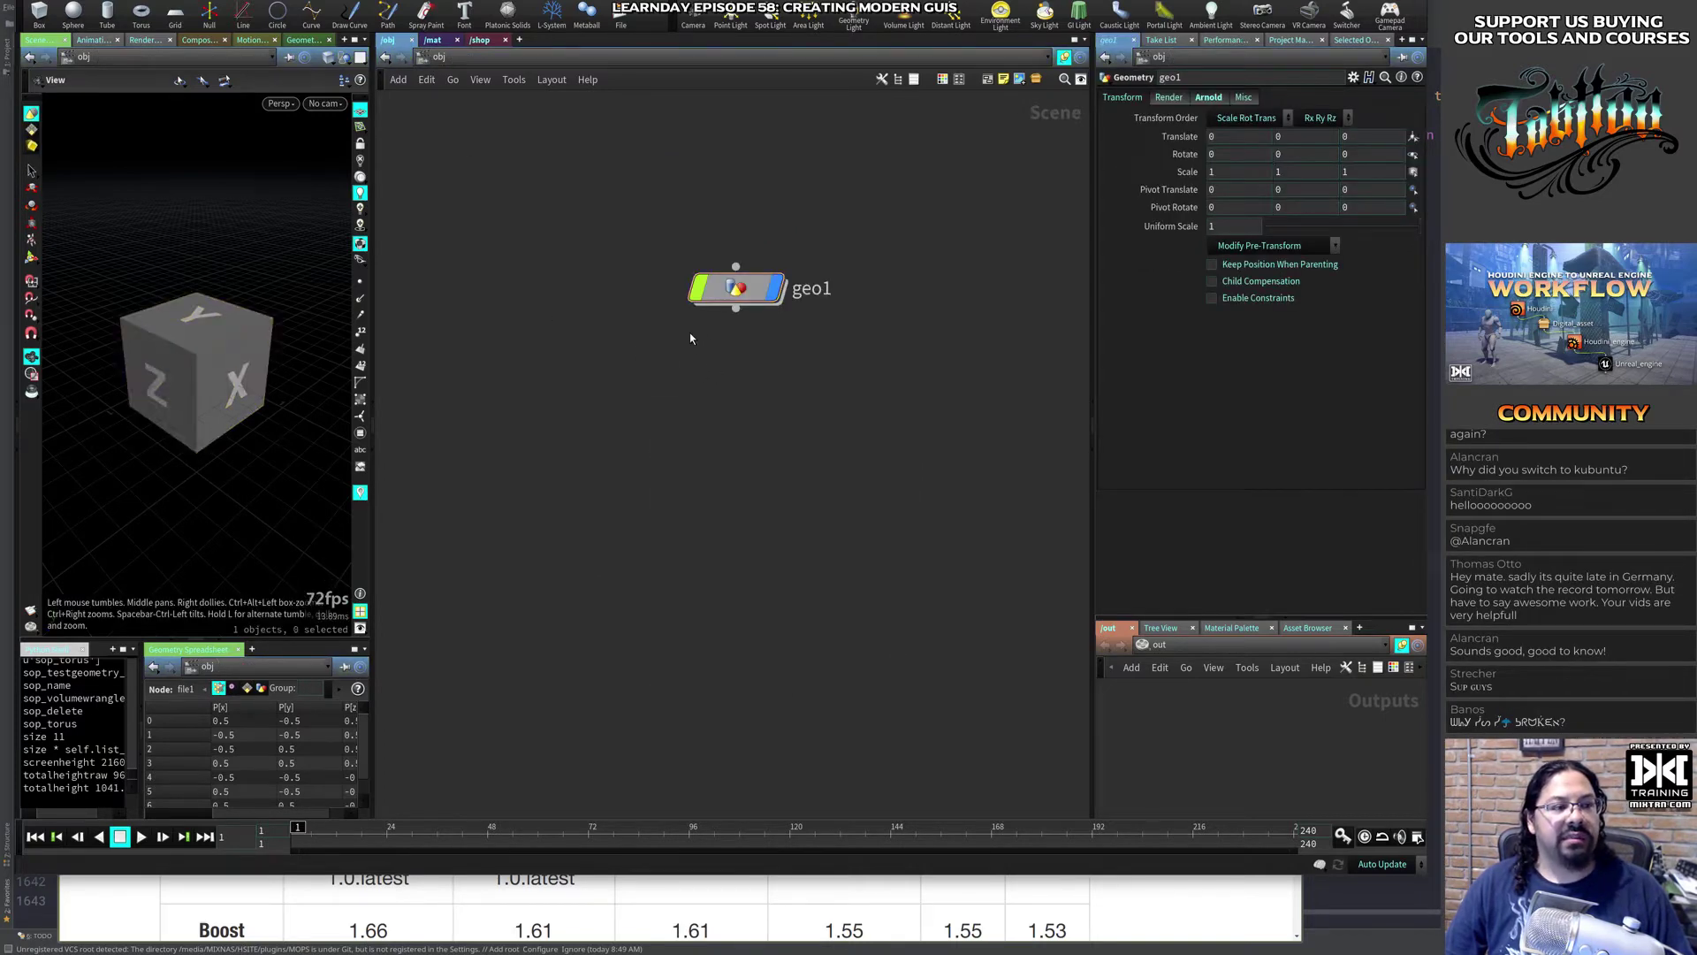
pyautogui.press('Tab')
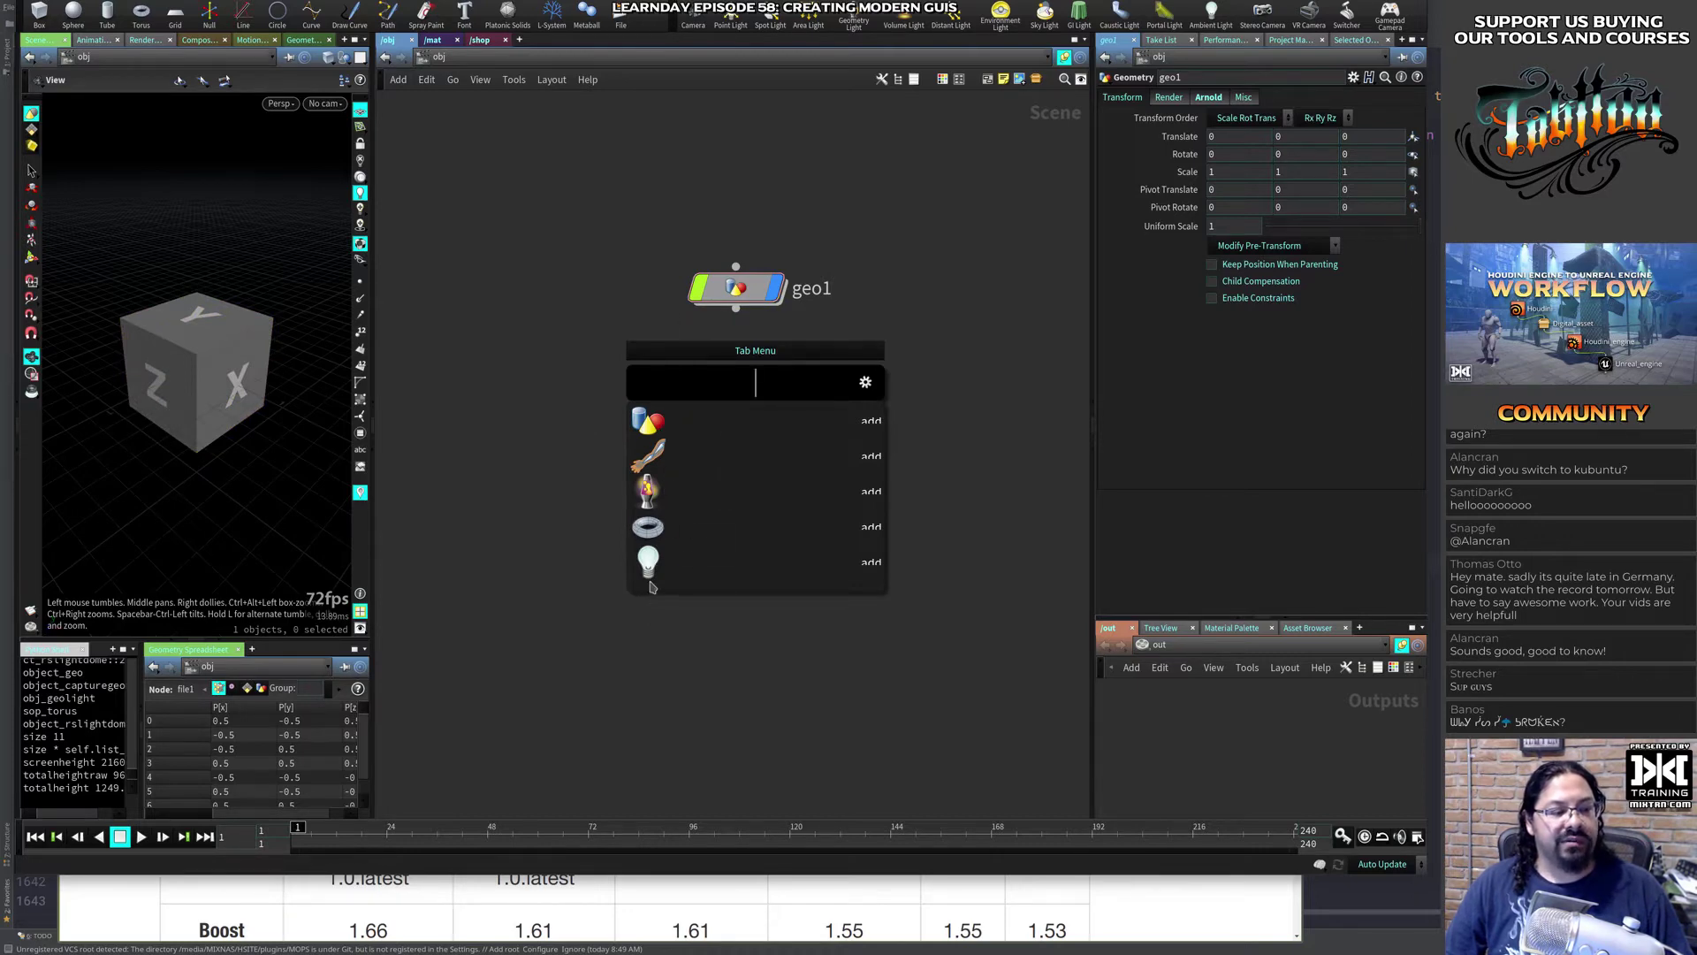
pyautogui.click(573, 246)
pyautogui.press('Tab')
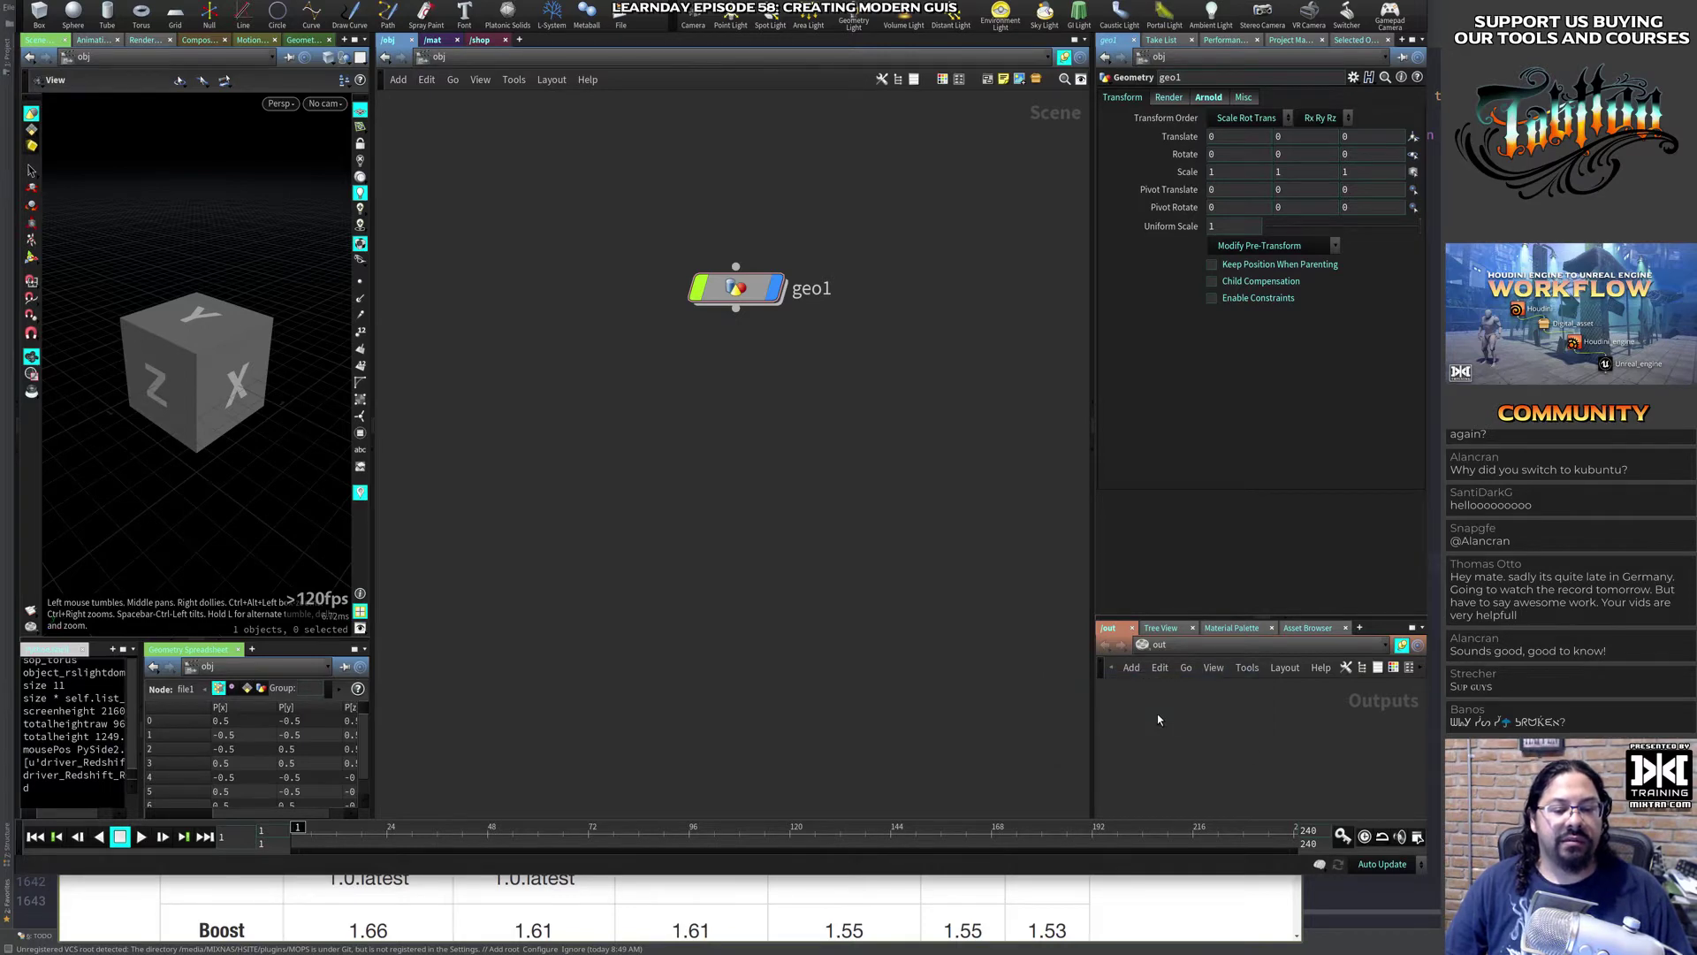
pyautogui.press('Tab')
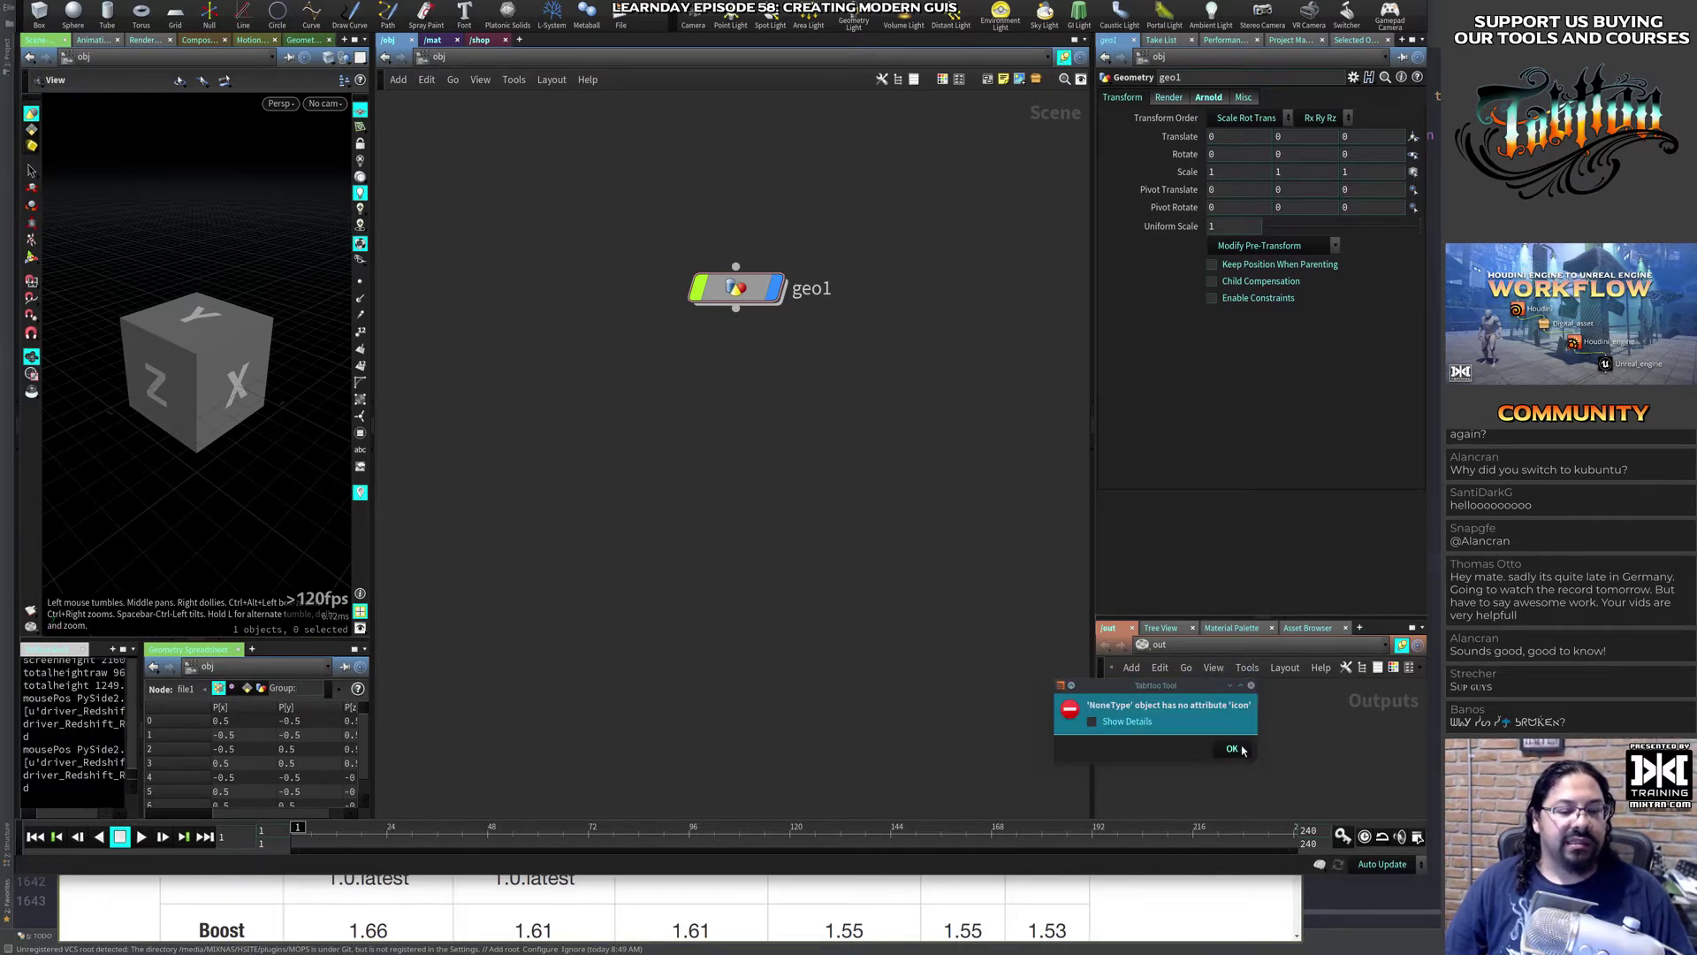
pyautogui.click(1232, 749)
# Step: Compare the entries that the custom Tab menu offers in the obj, mat and shop networks
pyautogui.press('Tab')
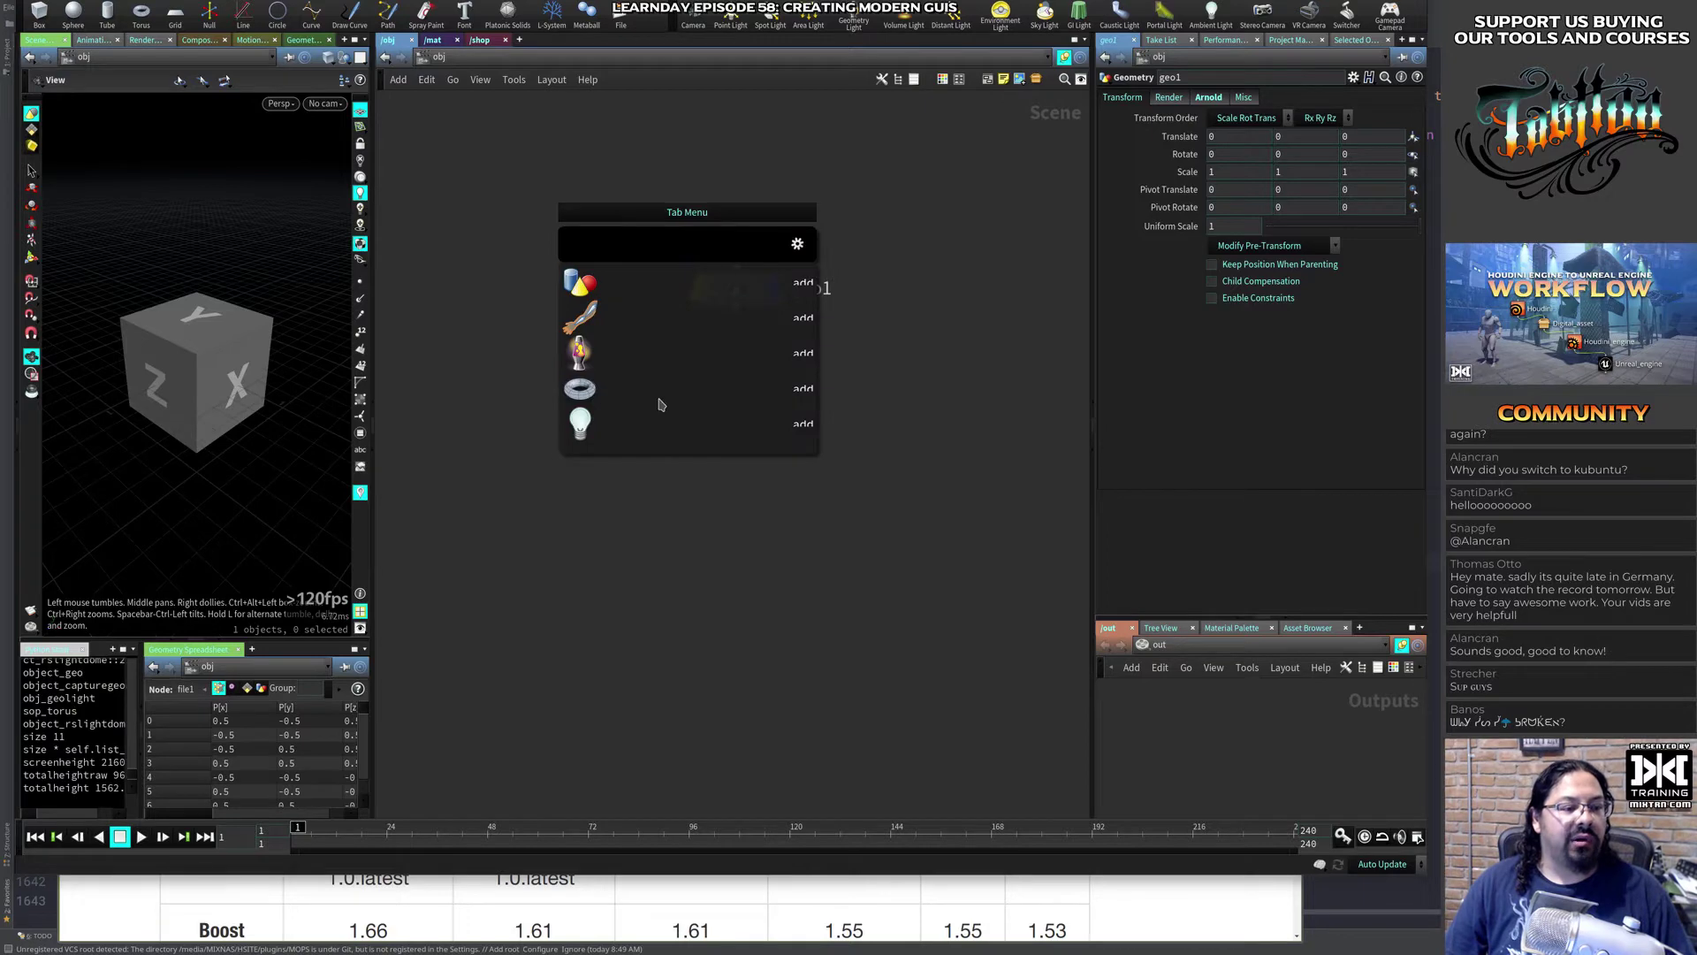
pyautogui.click(435, 41)
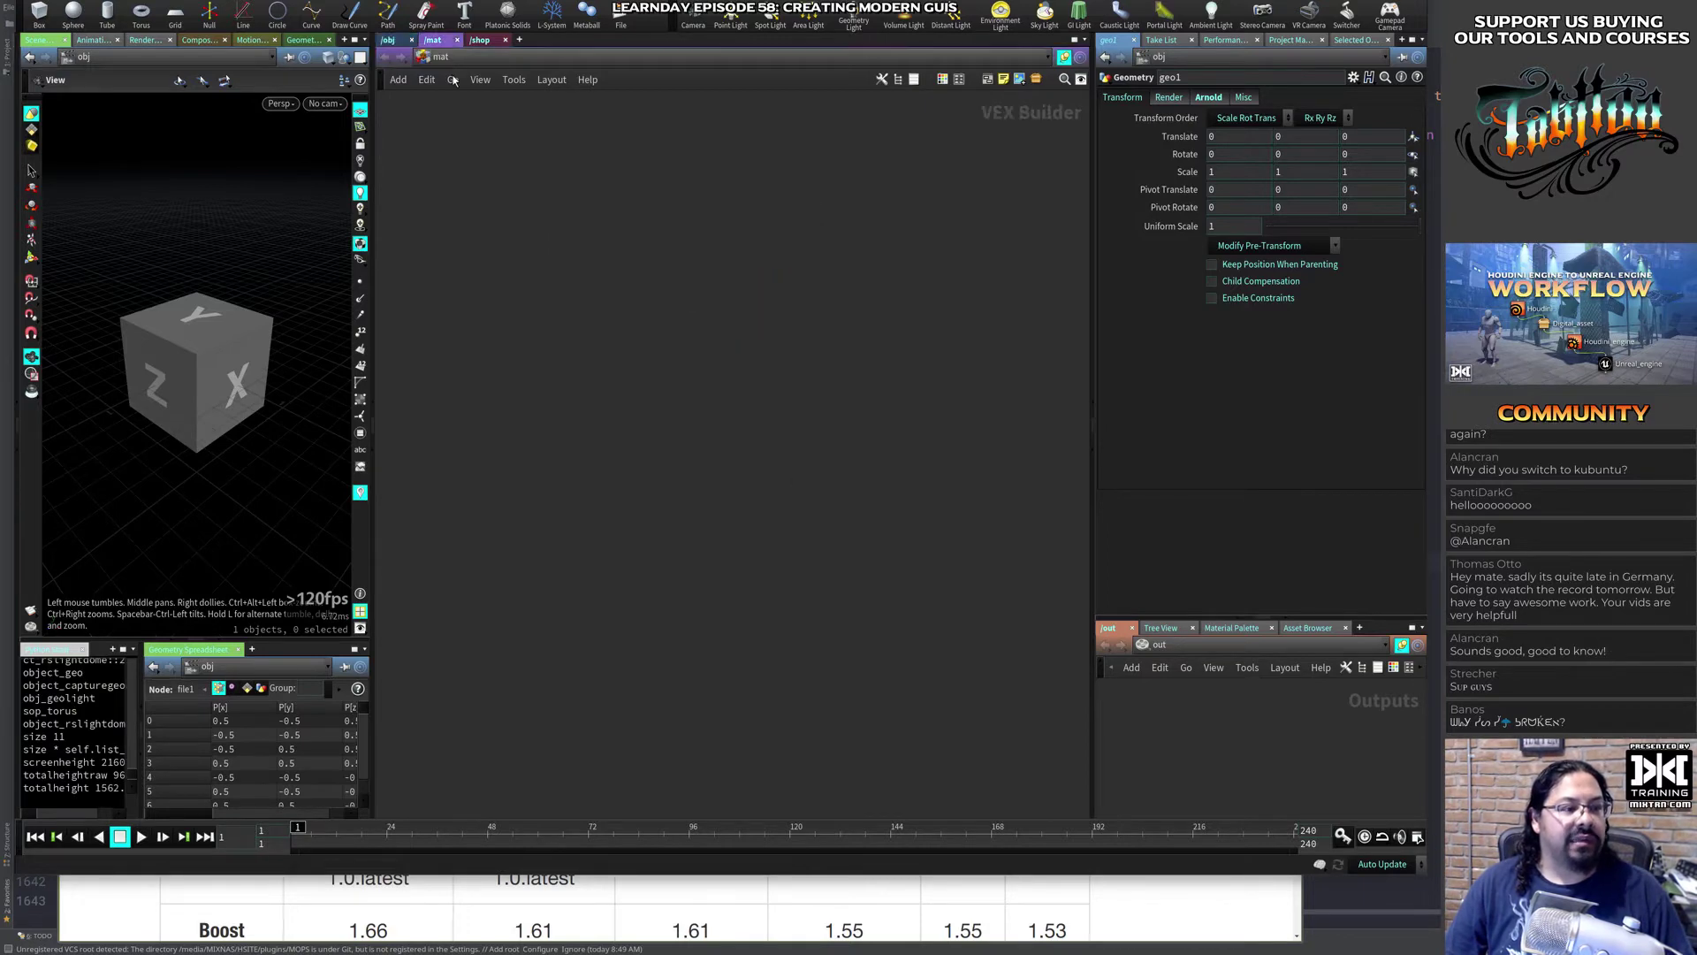
pyautogui.press('Tab')
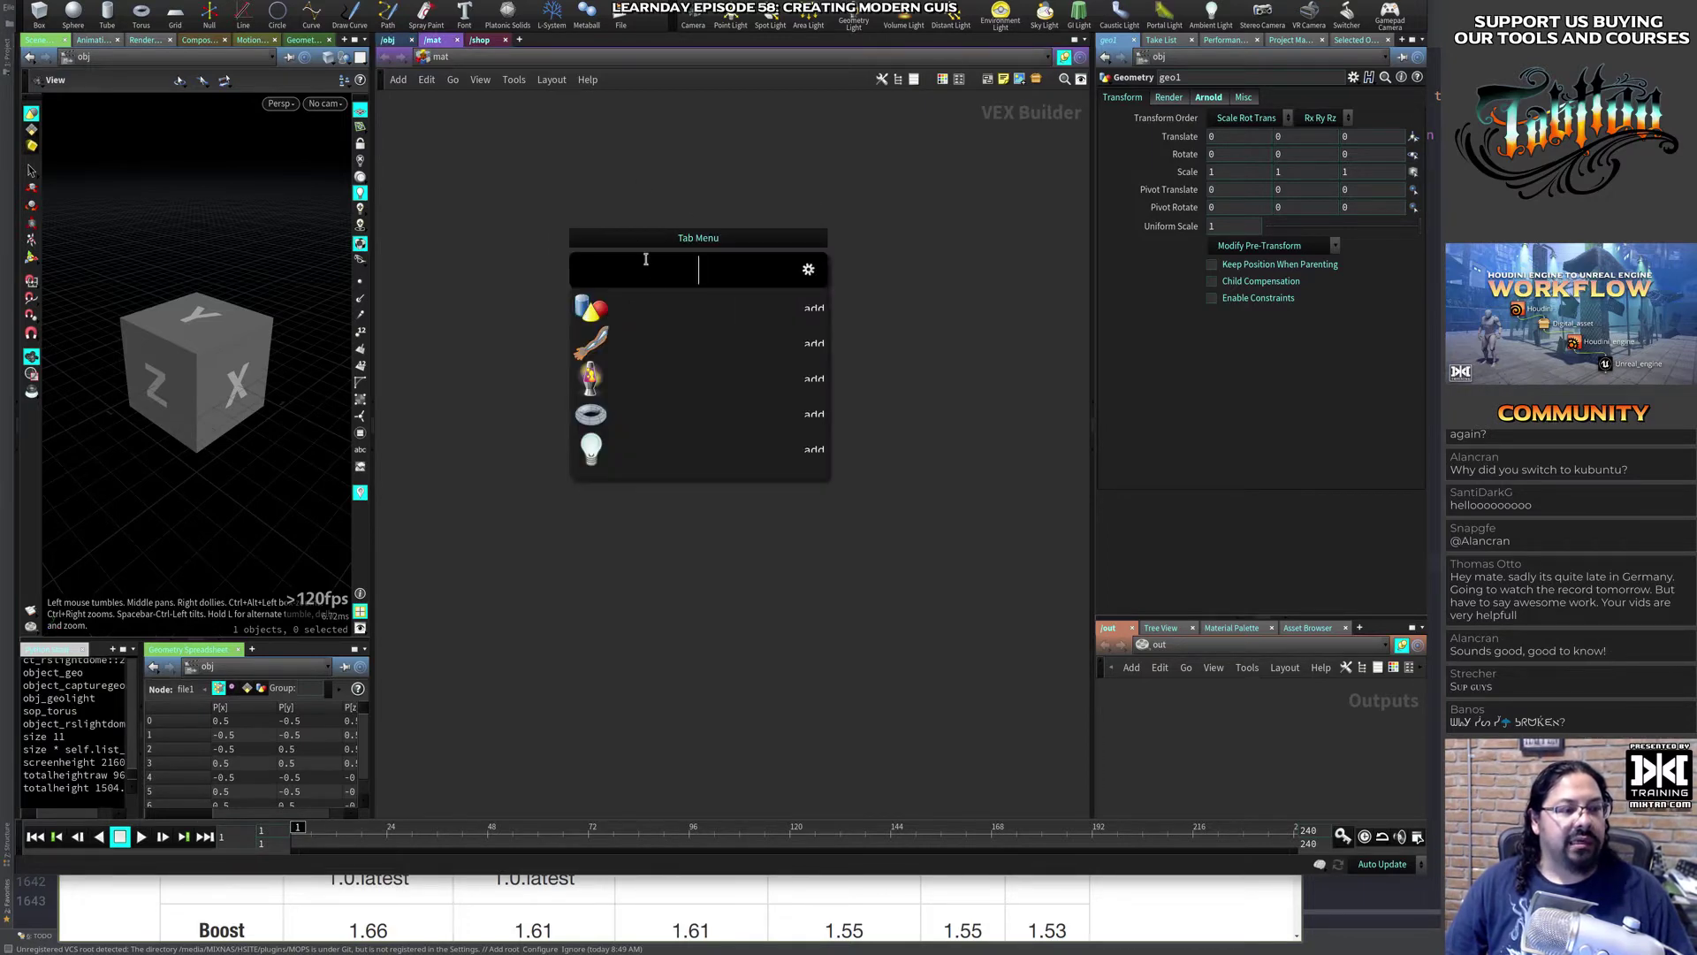
pyautogui.click(431, 109)
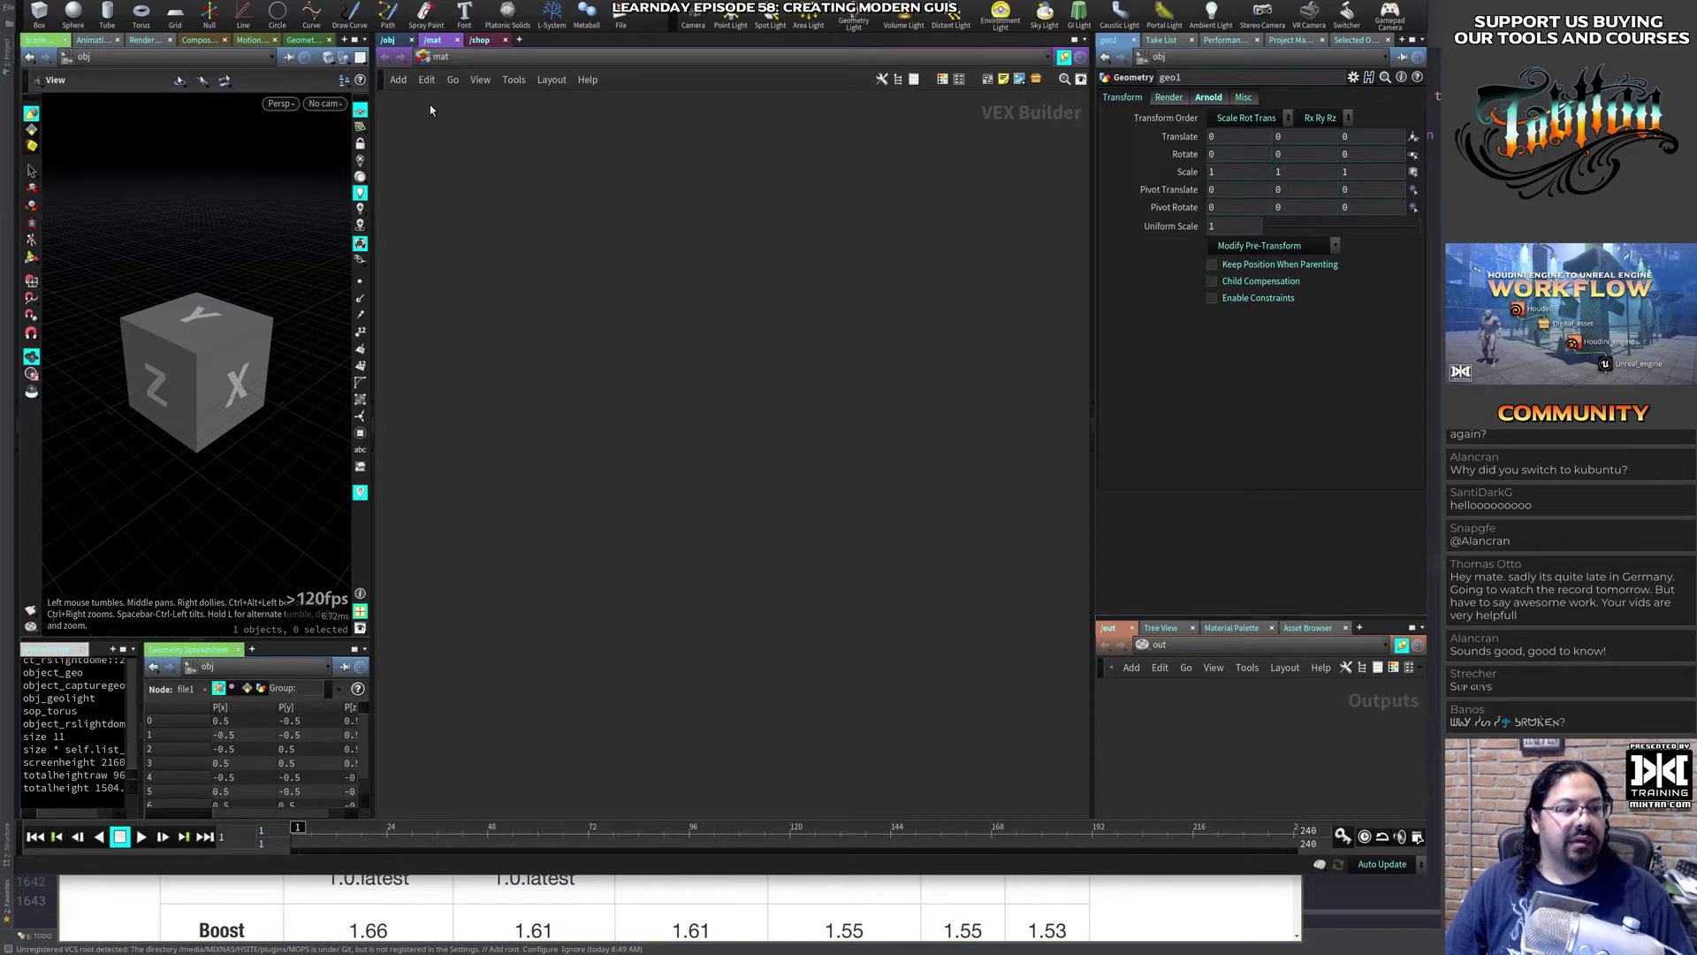
pyautogui.click(479, 41)
pyautogui.press('Tab')
pyautogui.click(477, 115)
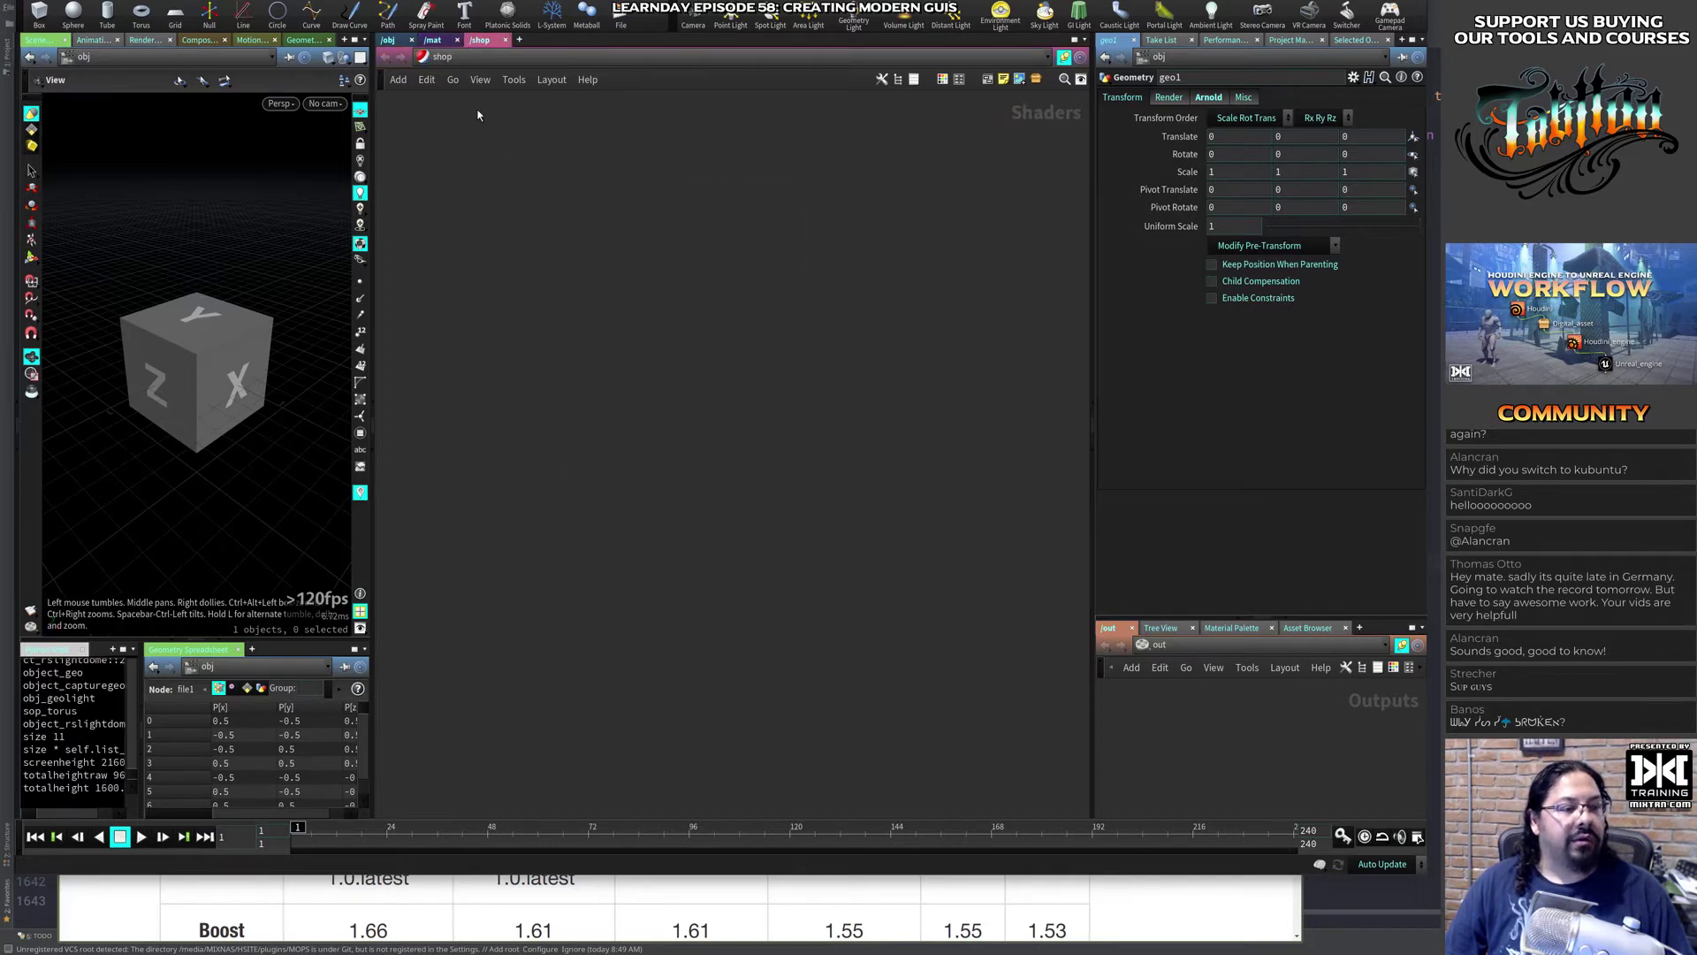
# Step: Return to the obj network, search the custom Tab menu for "geo" and try the Geometry result's add option
pyautogui.click(398, 41)
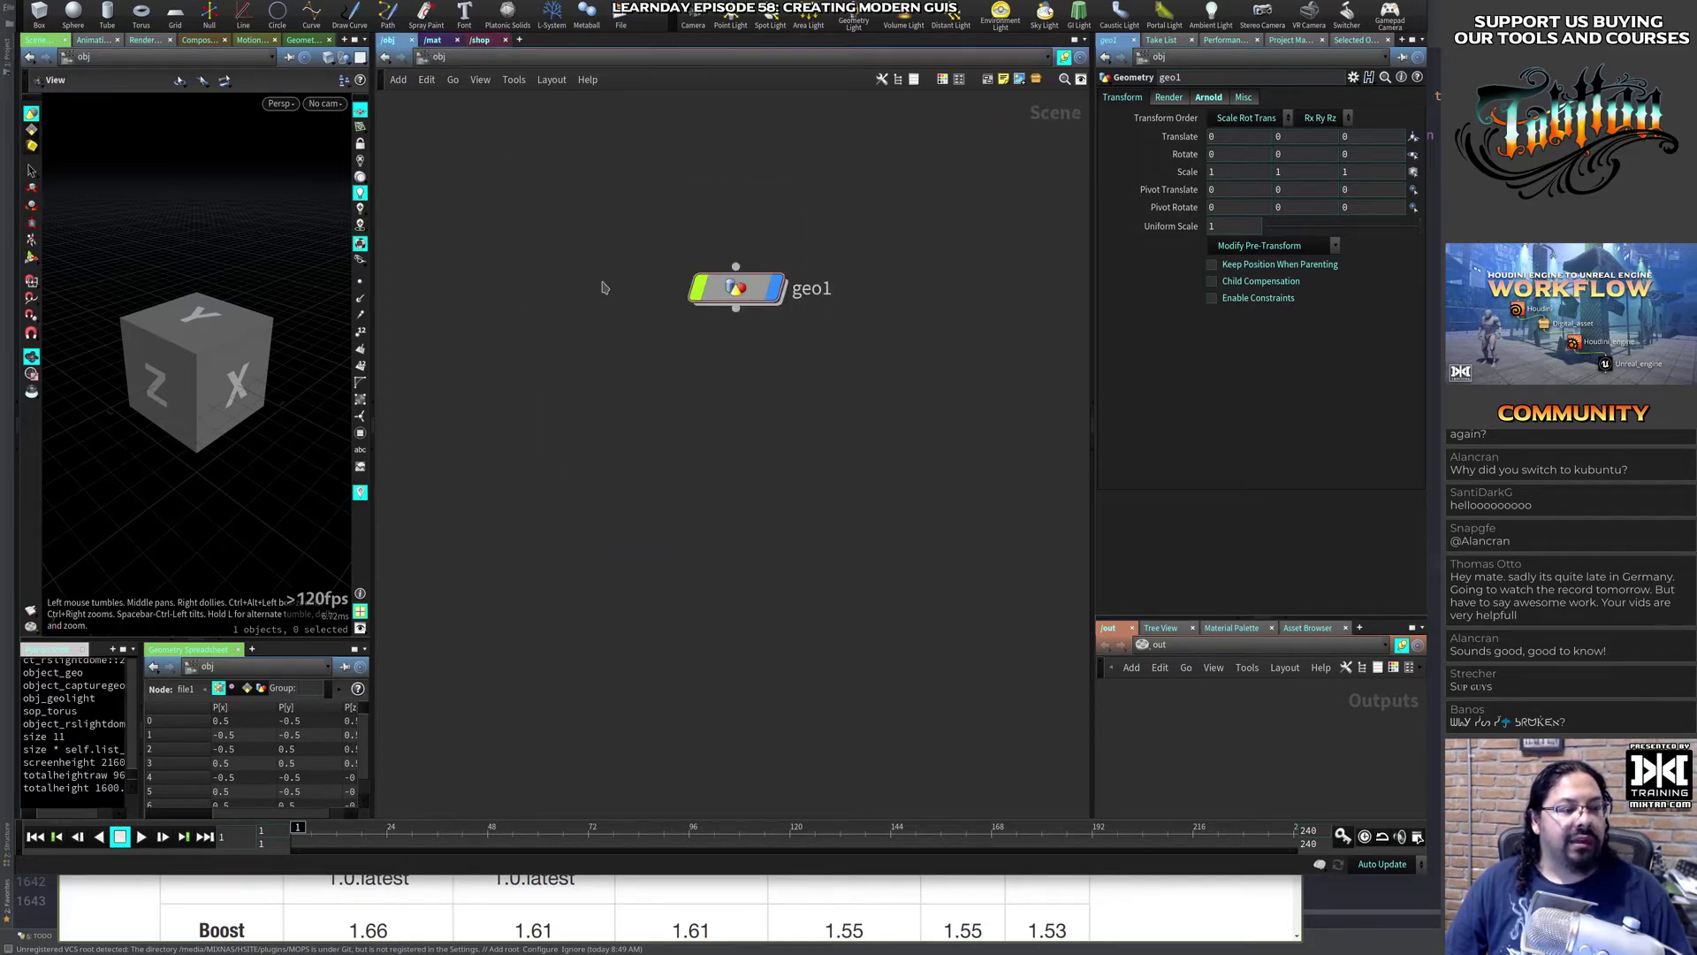
pyautogui.press('Tab')
pyautogui.write('geo')
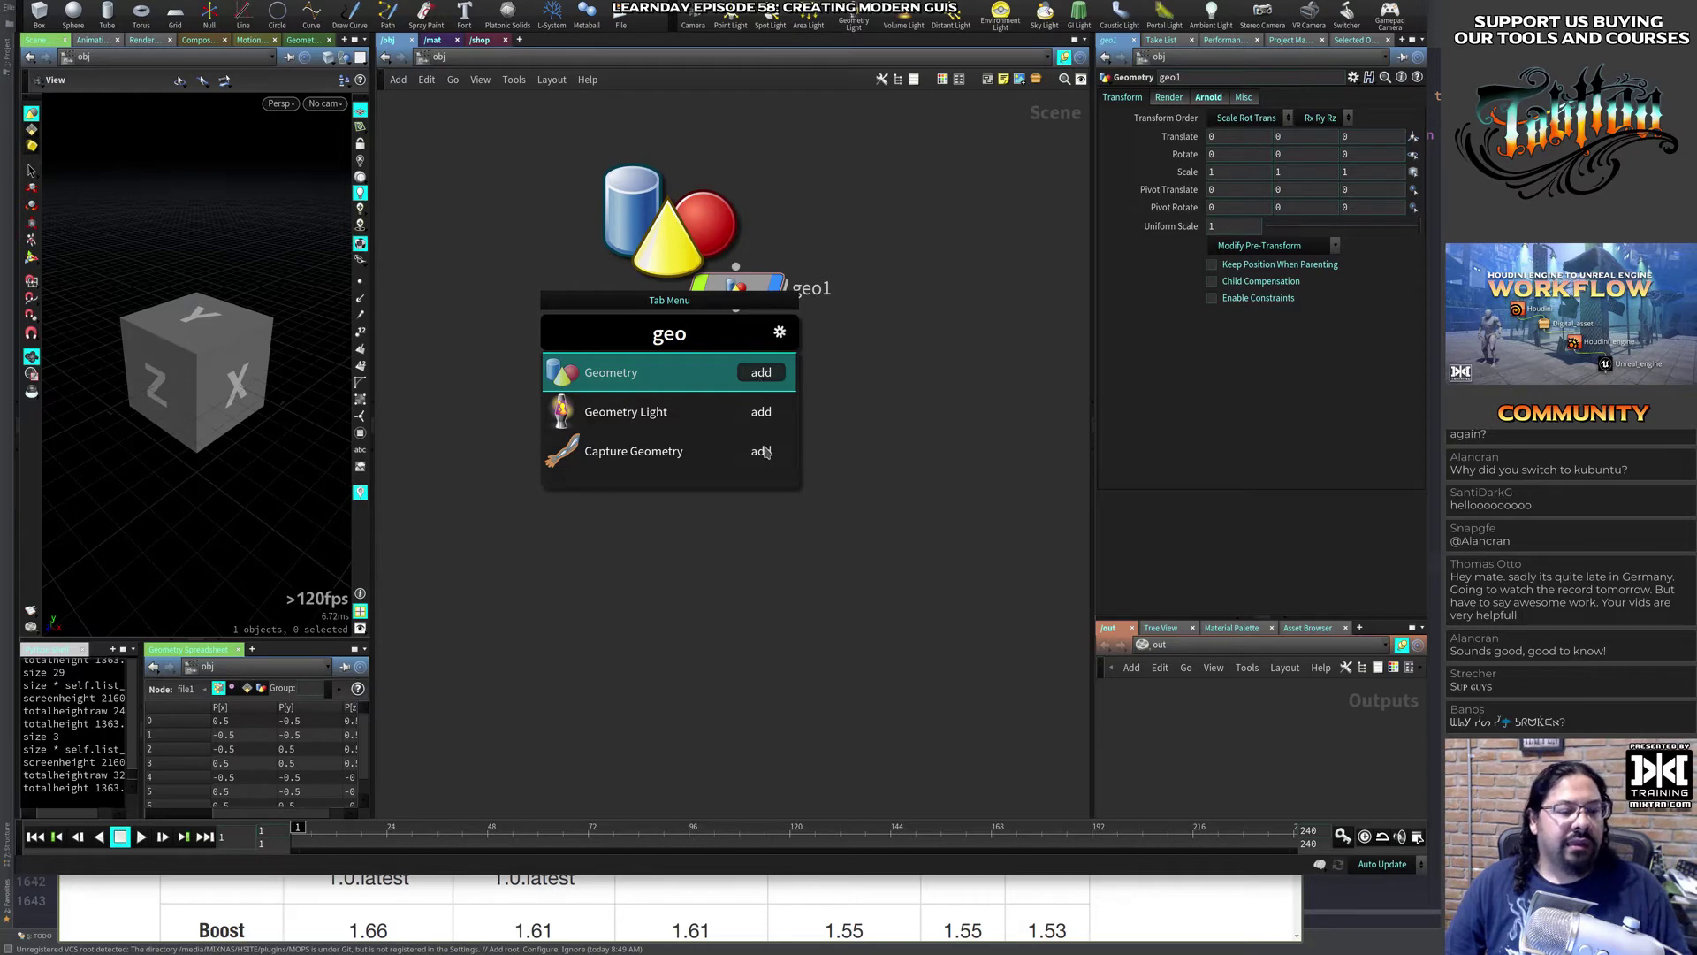
pyautogui.click(765, 378)
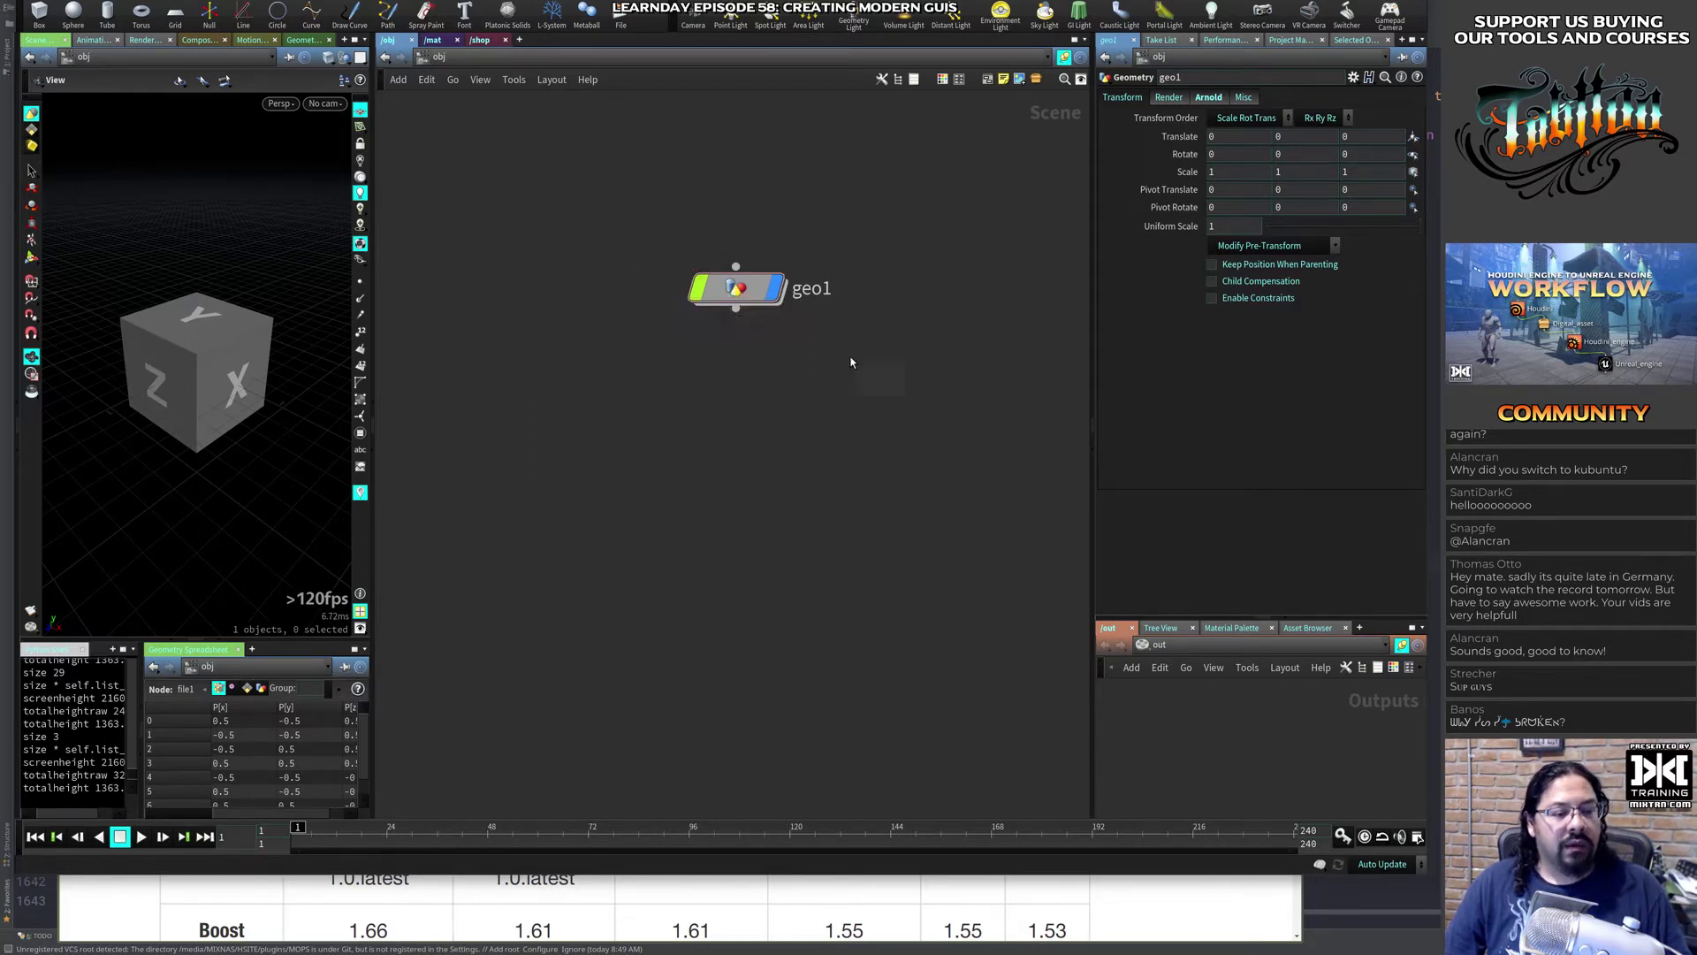
# Step: Enter geo1, search the custom Tab menu for "poly" to examine the matching nodes, and dismiss the menu
pyautogui.doubleClick(728, 290)
pyautogui.press('Tab')
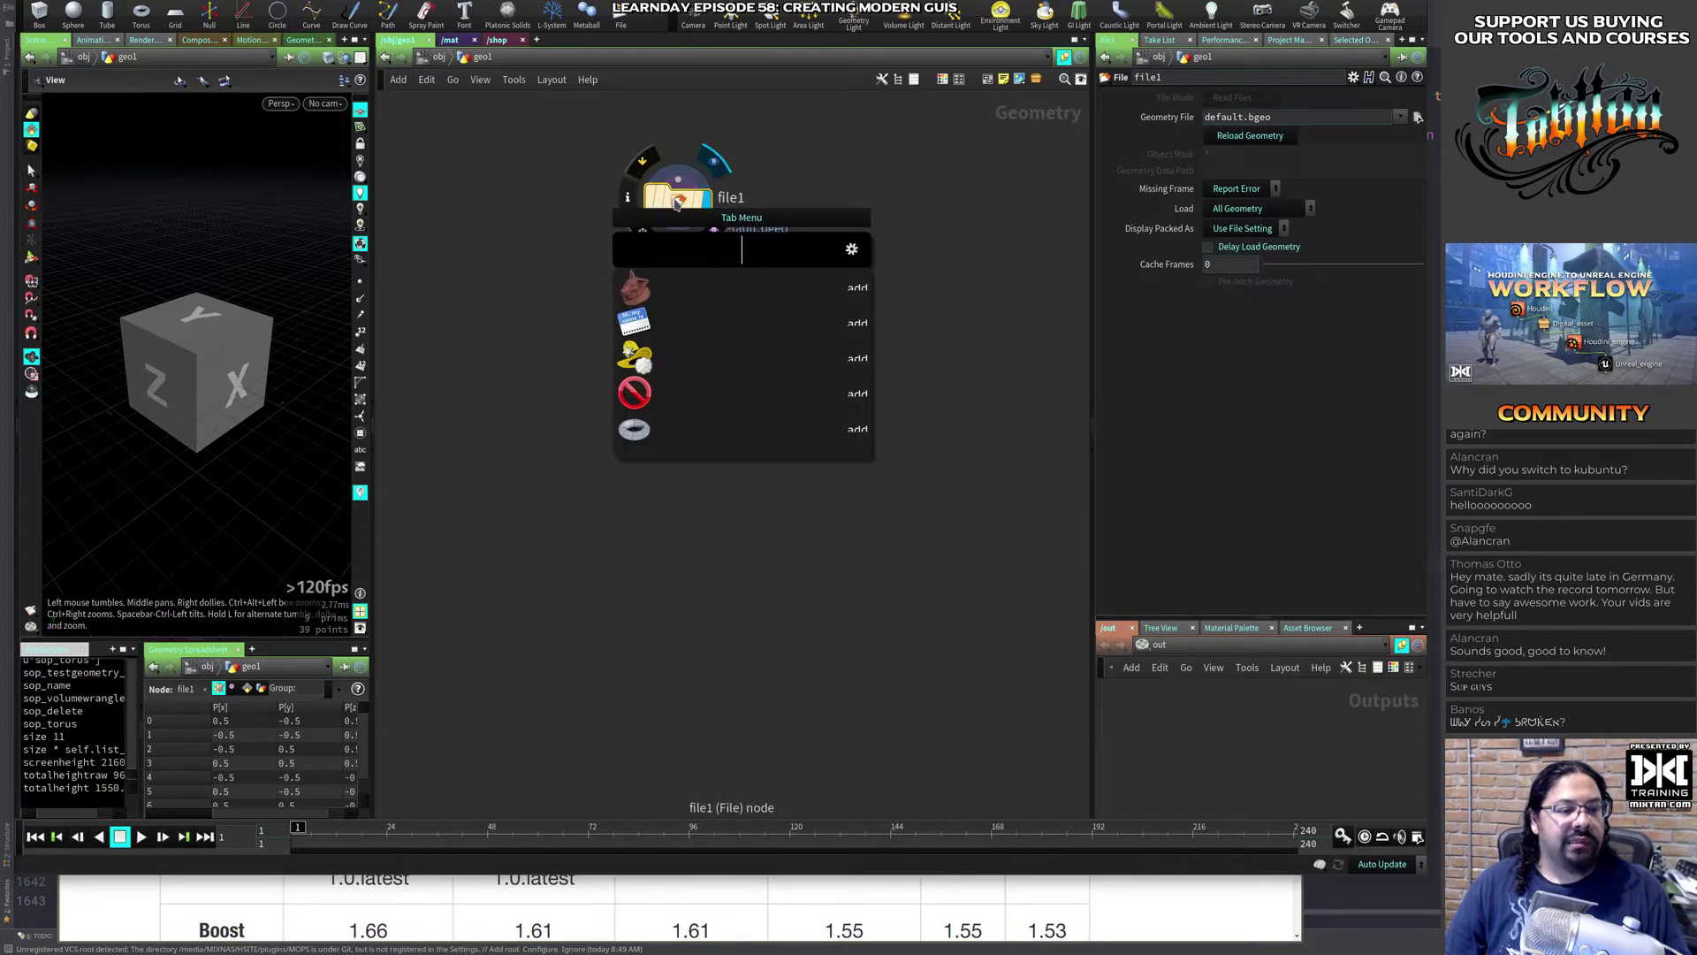
pyautogui.write('p')
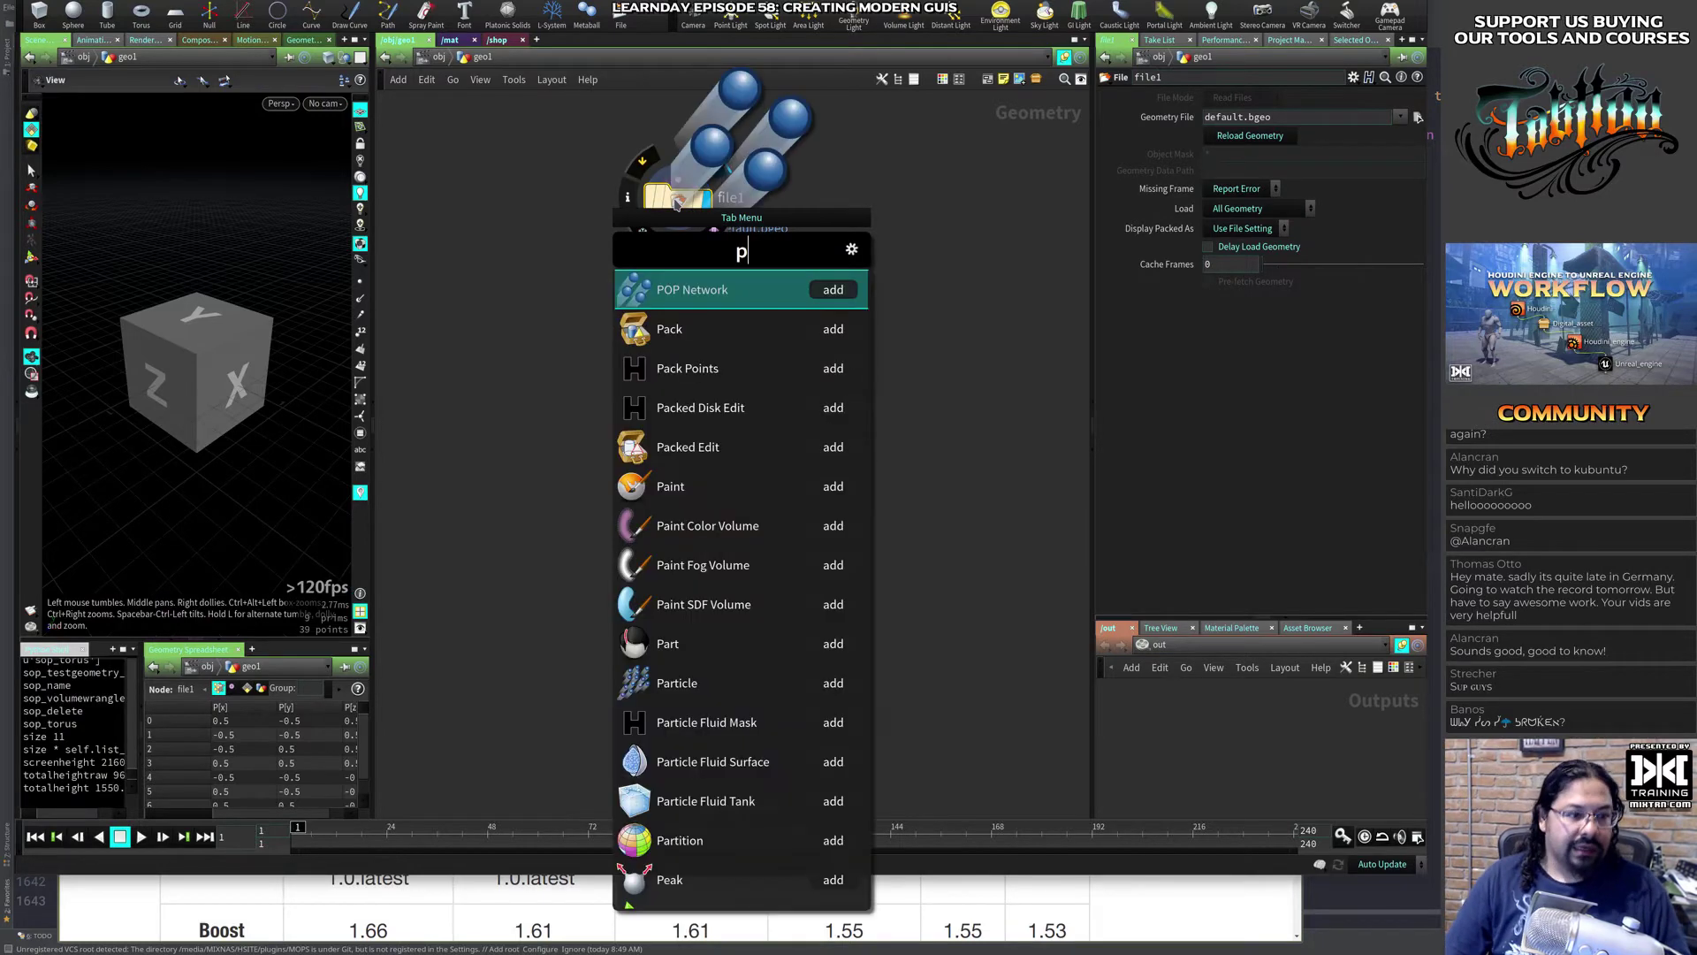
pyautogui.write('oly')
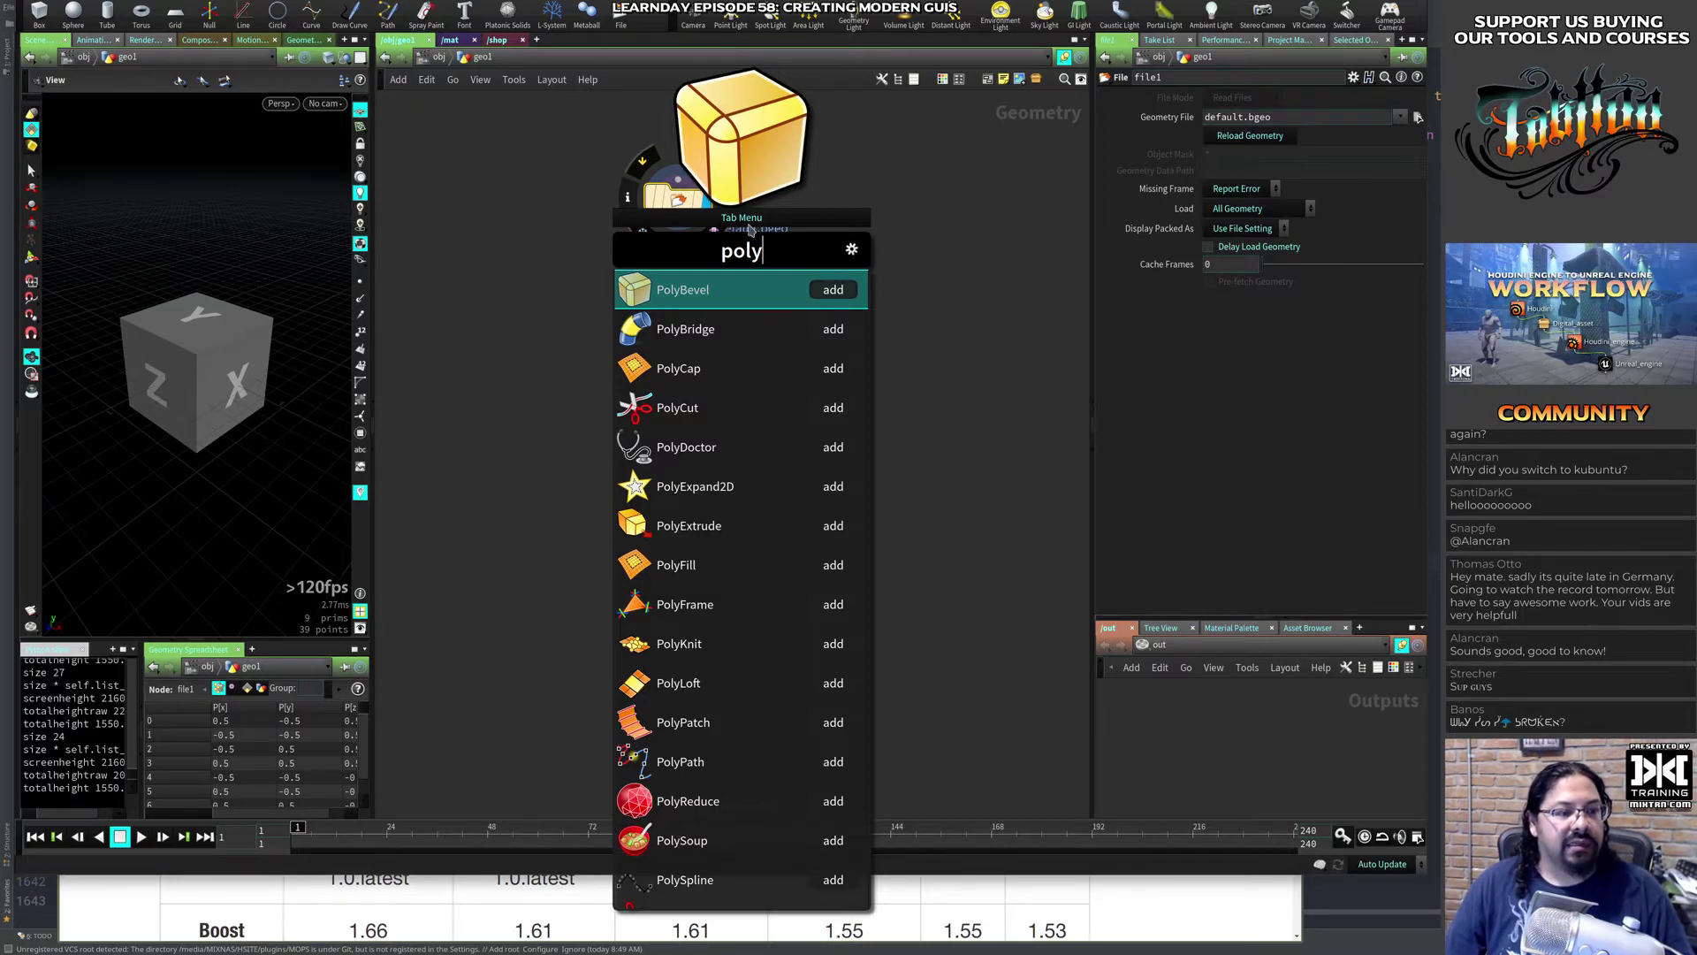
pyautogui.click(553, 260)
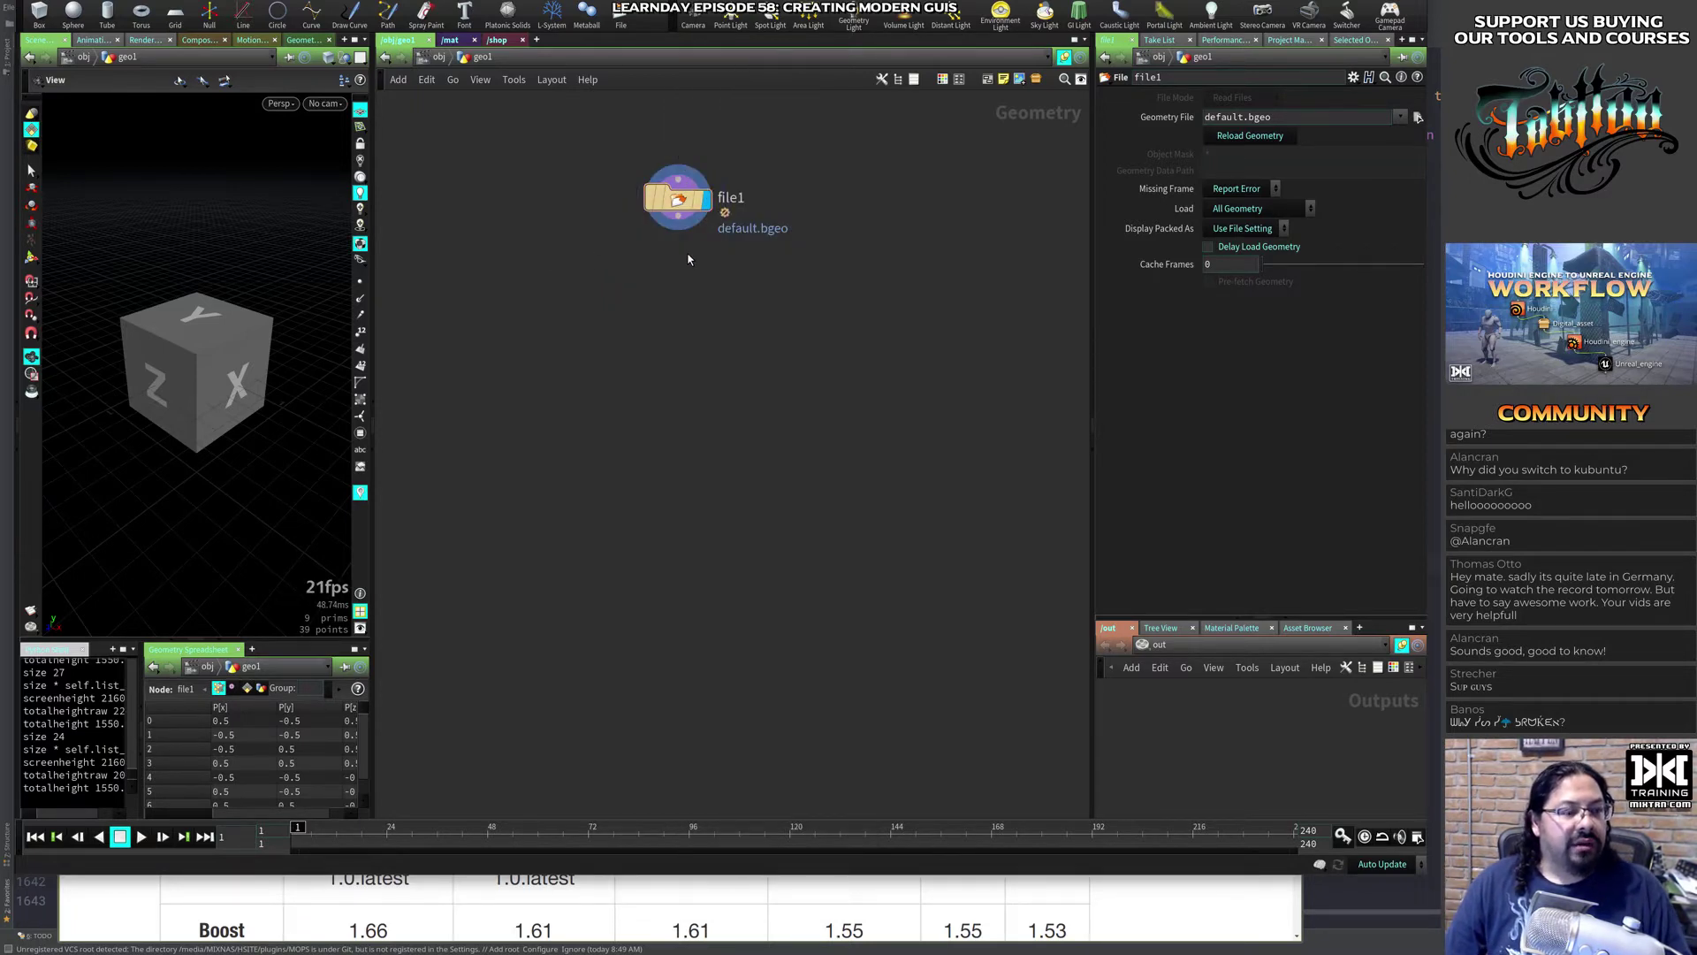
# Step: Switch from the custom Tab menu to Houdini's standard TAB menu in geo1 and browse its Crowds and Fluid categories
pyautogui.moveTo(690, 279); pyautogui.dragTo(692, 213, button='middle')
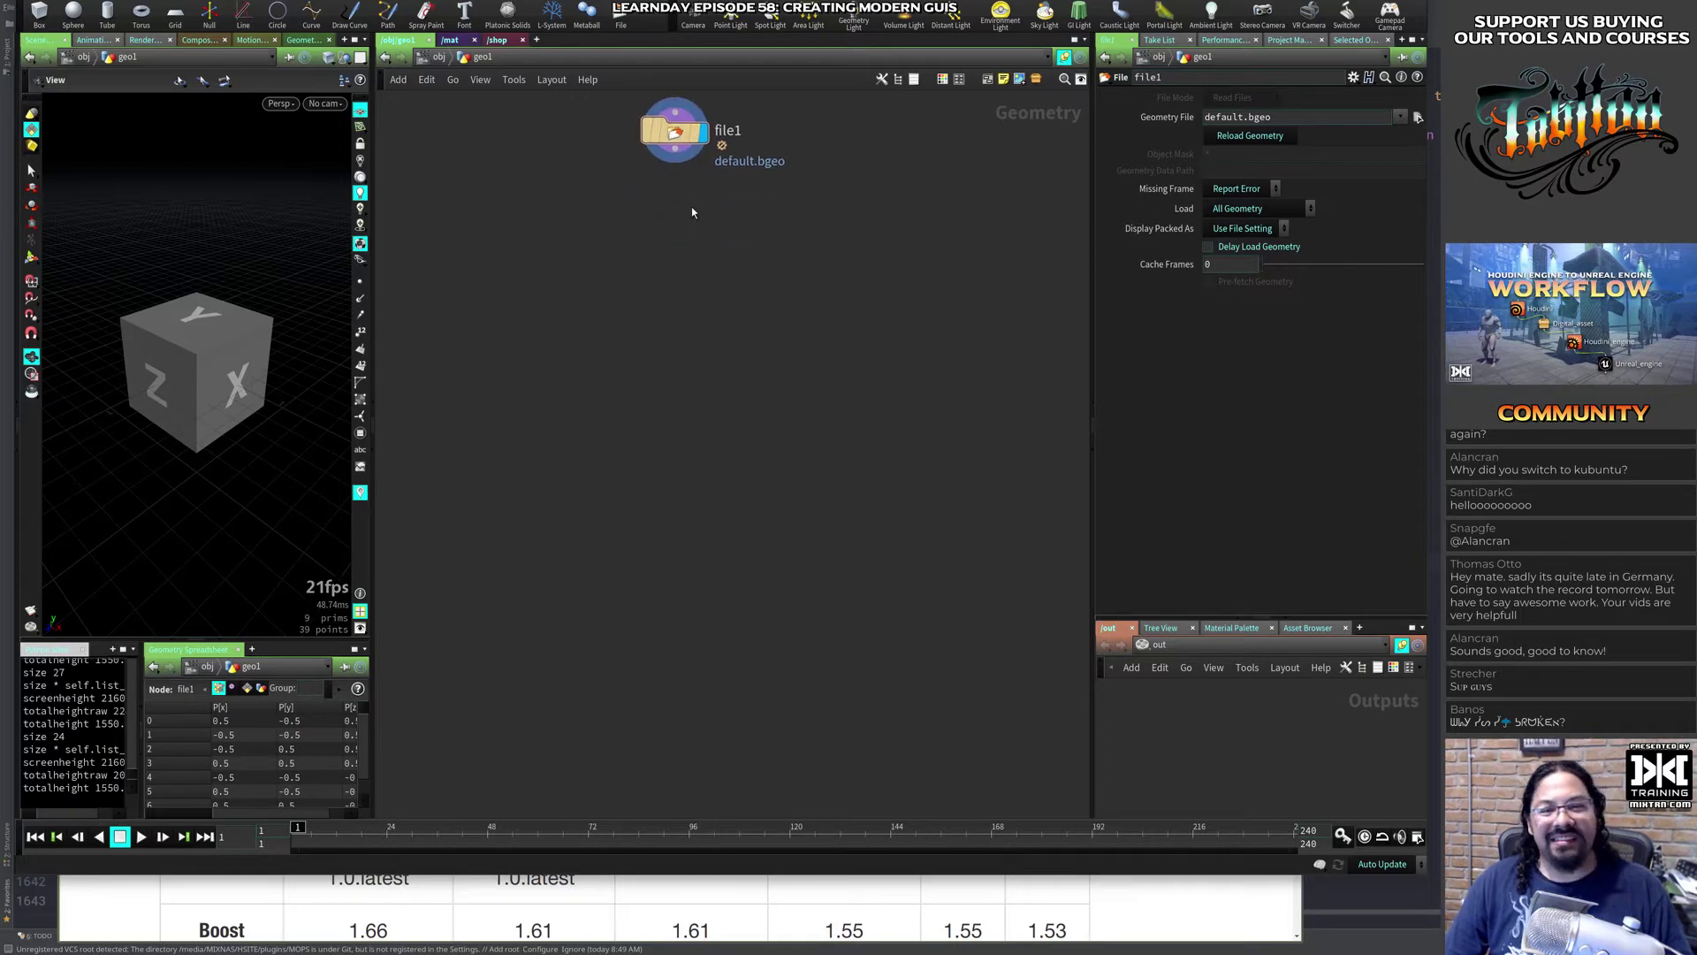
pyautogui.press('Tab')
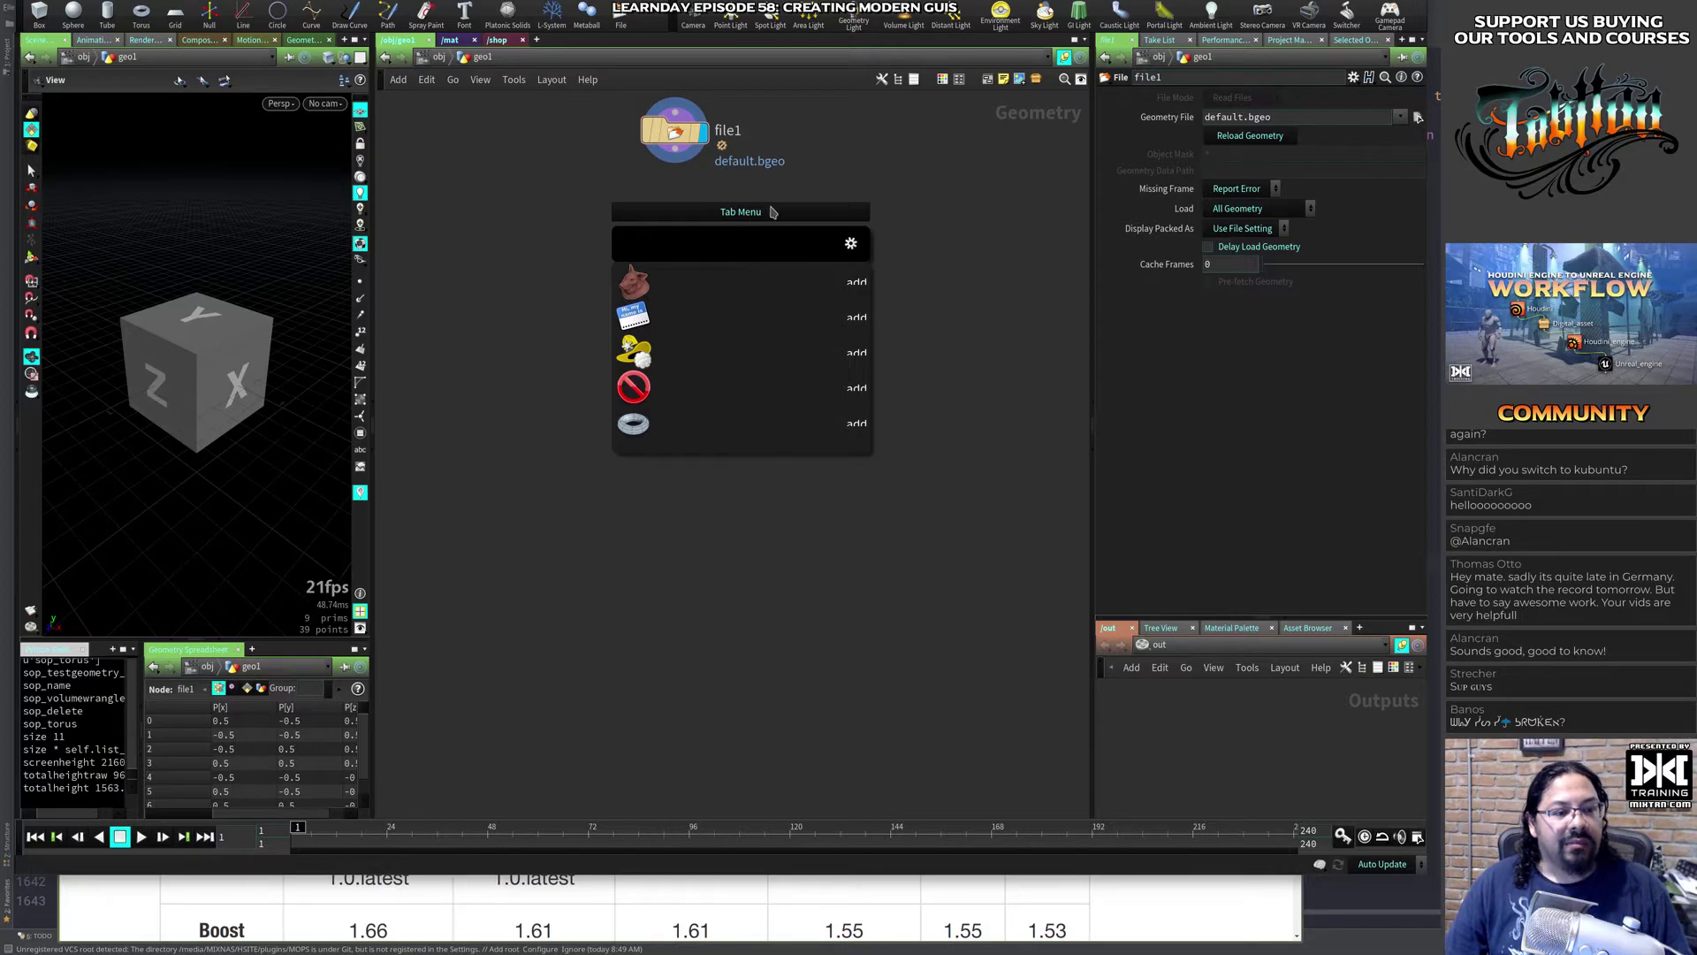
pyautogui.press('Tab')
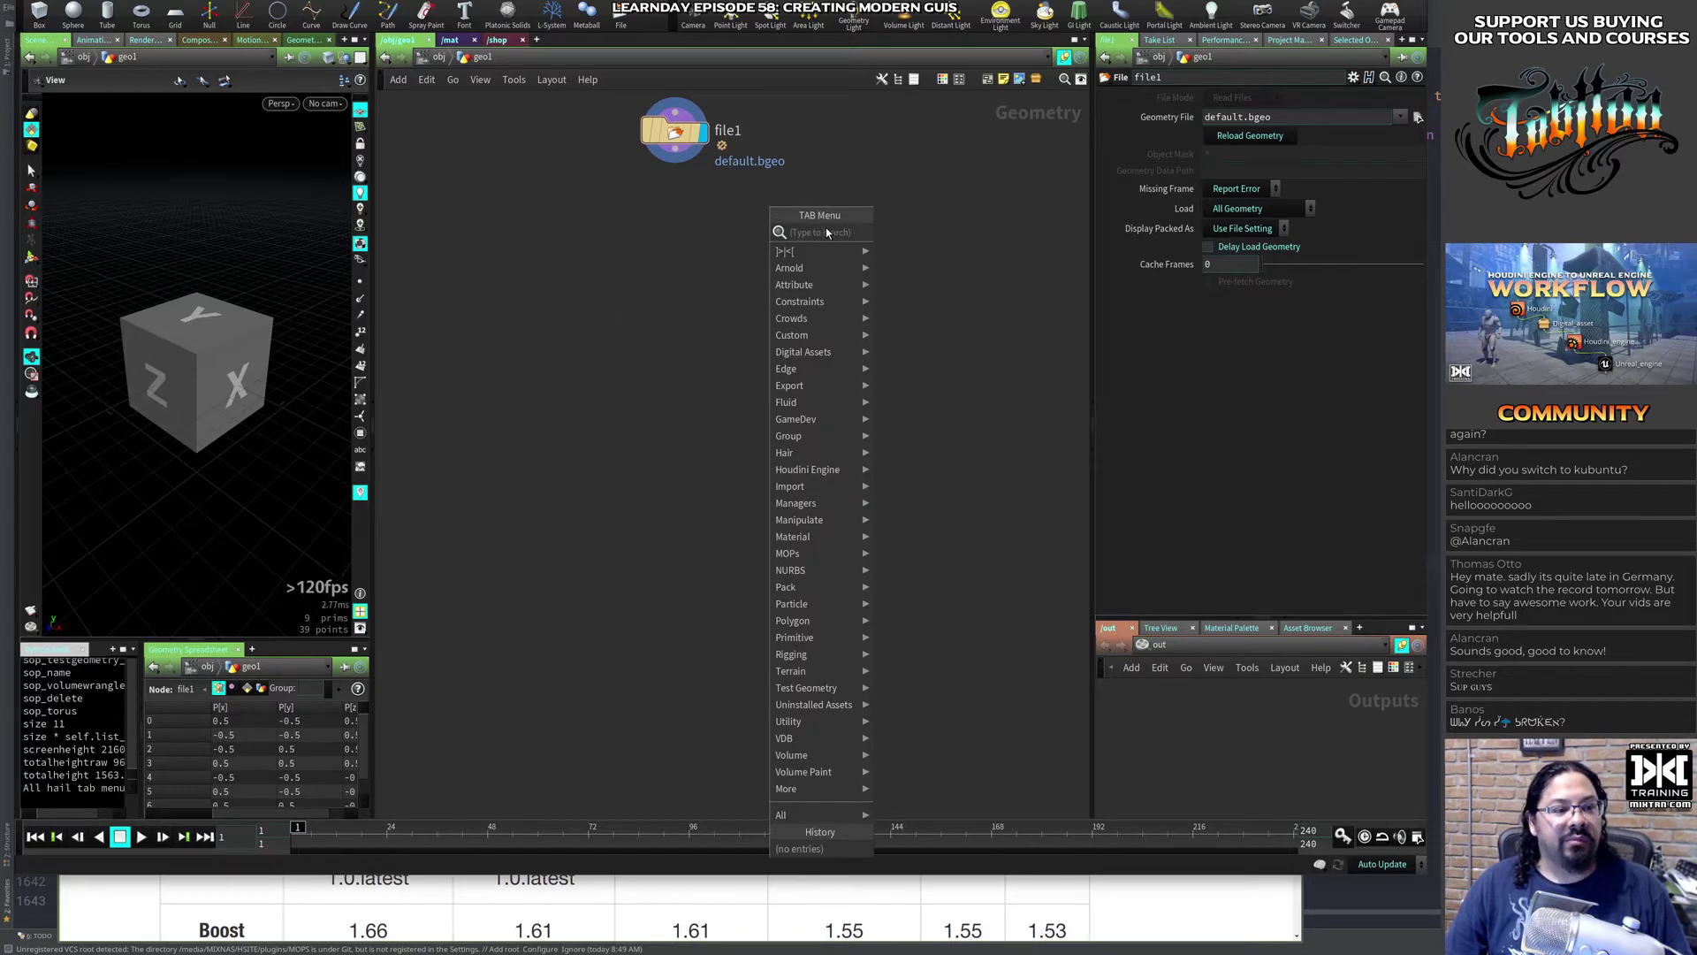
pyautogui.moveTo(854, 317)
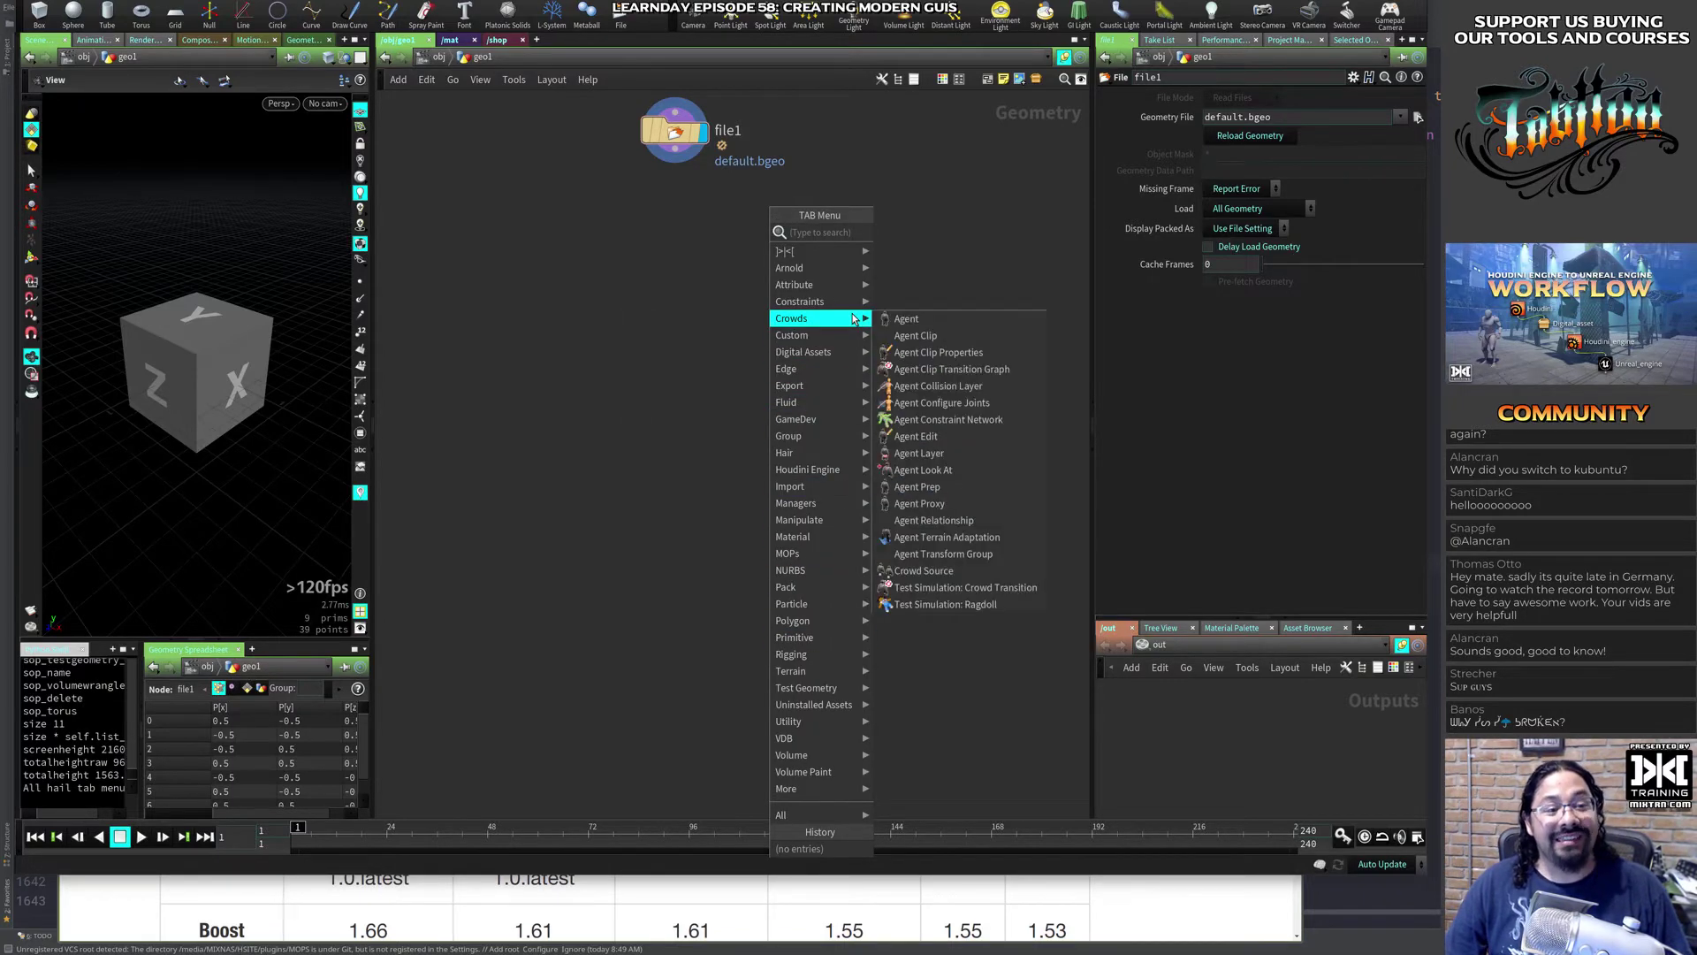
pyautogui.moveTo(812, 404)
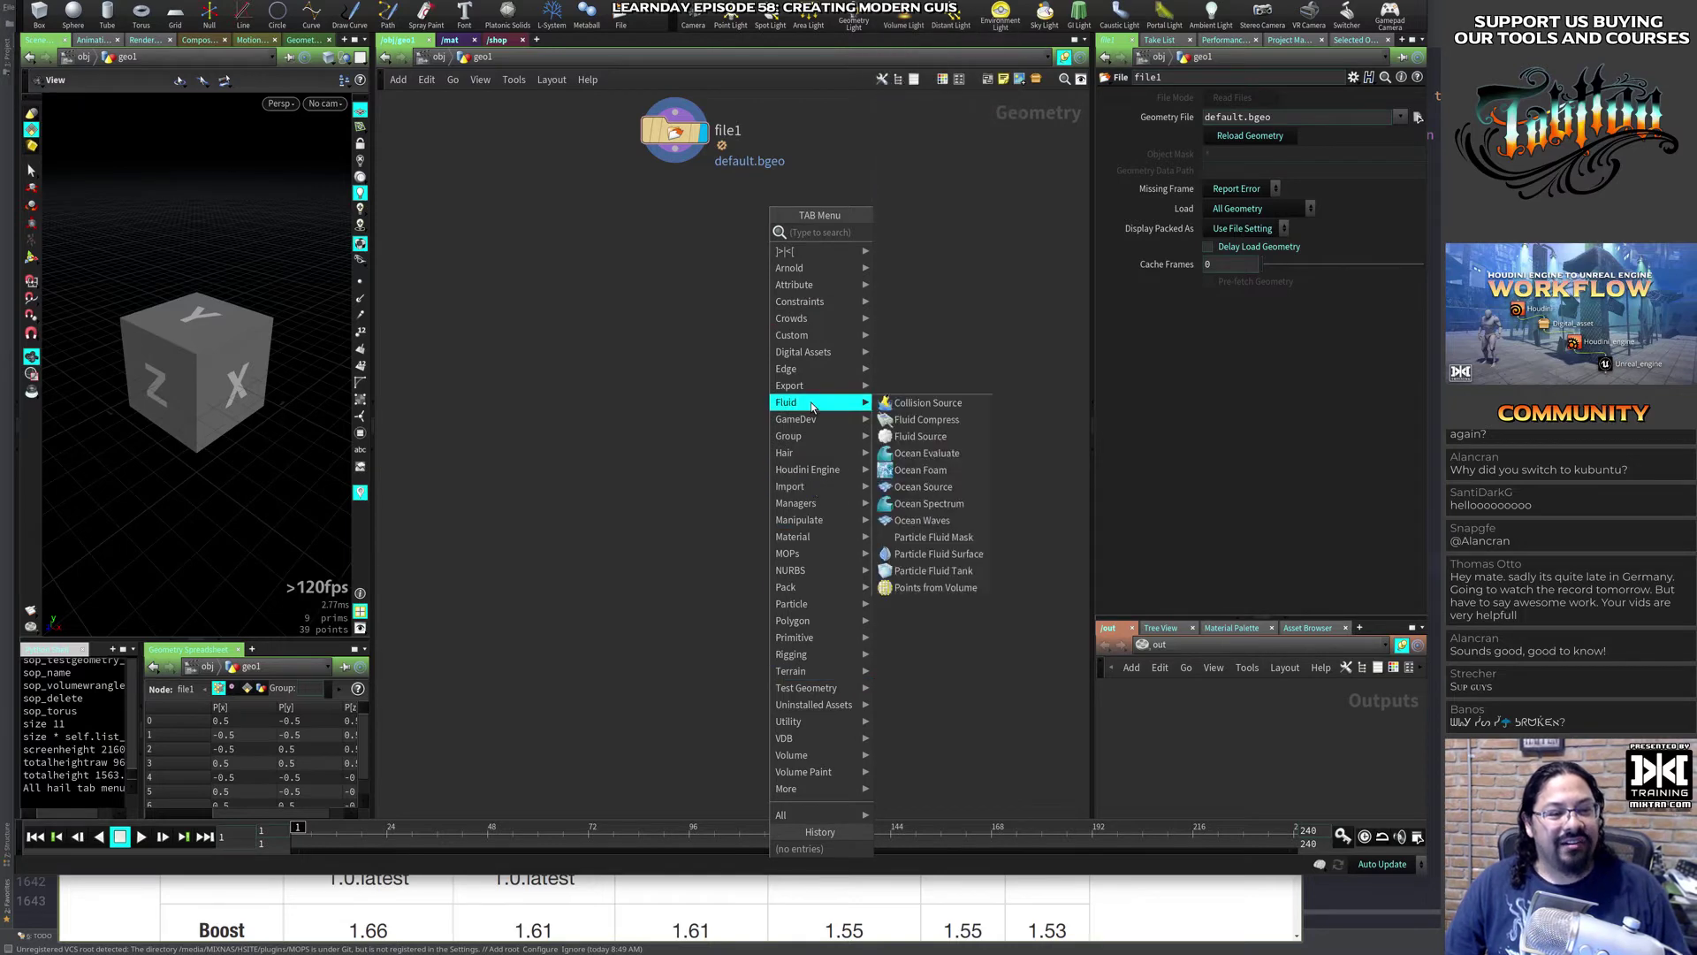
# Step: Browse the standard TAB menu's Houdini Engine and MOPs categories and place a MOPs Audio Falloff node below file1
pyautogui.moveTo(810, 473)
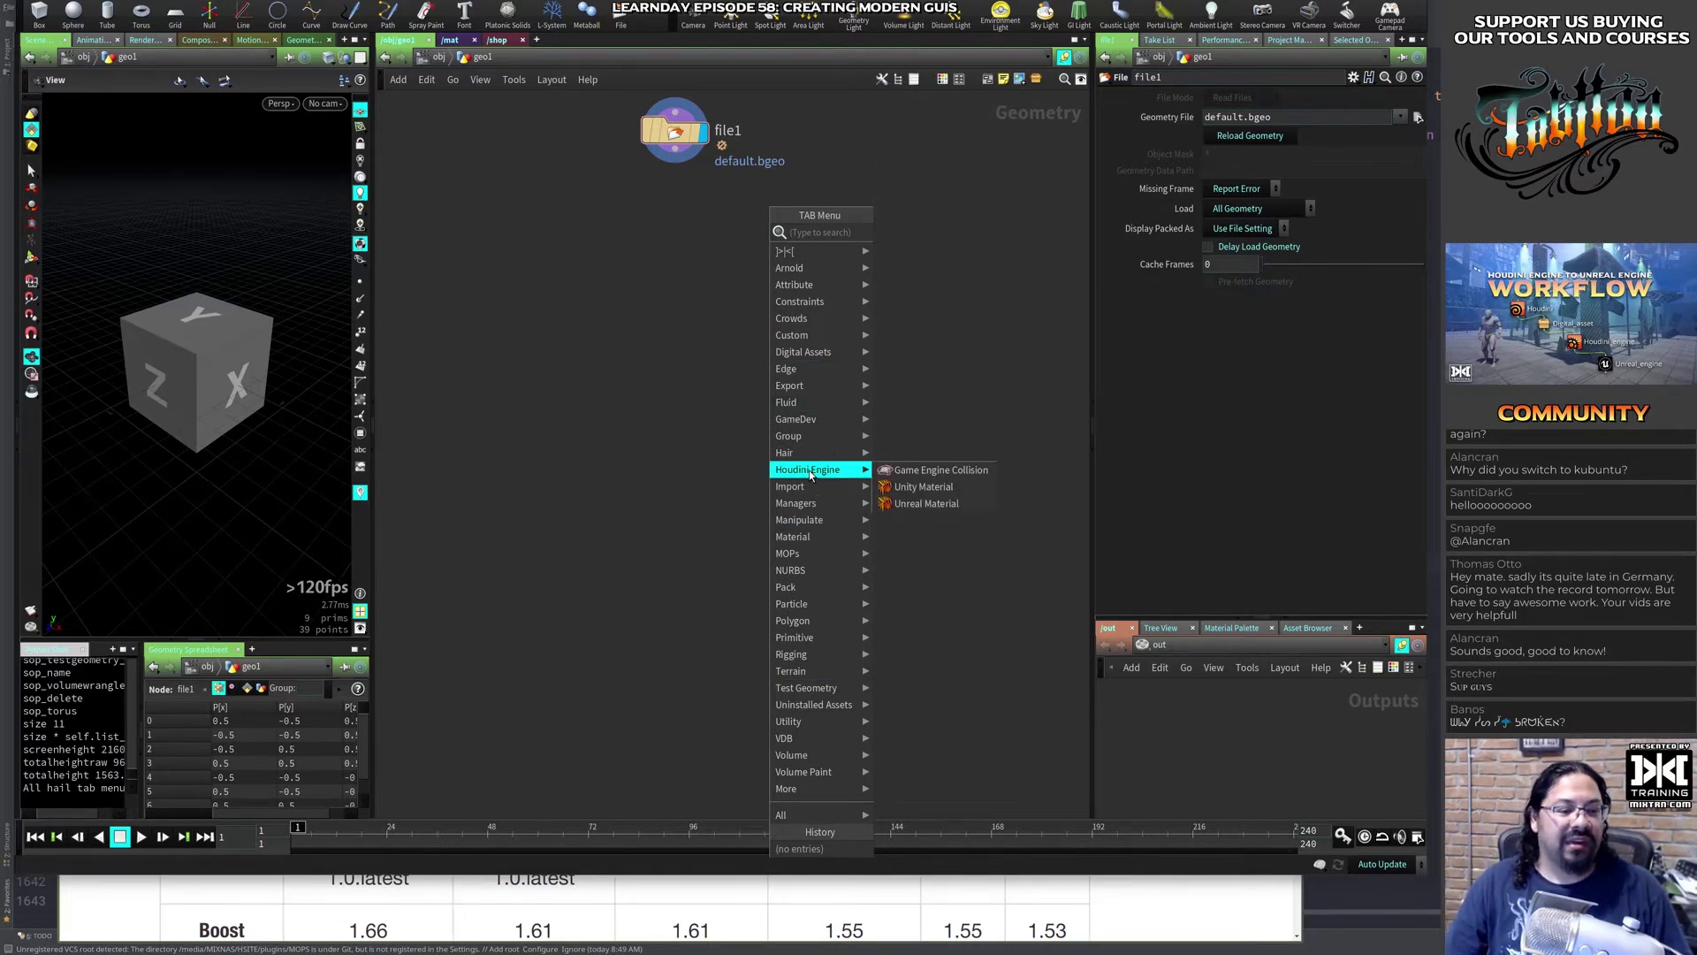
pyautogui.moveTo(813, 555)
pyautogui.moveTo(893, 553)
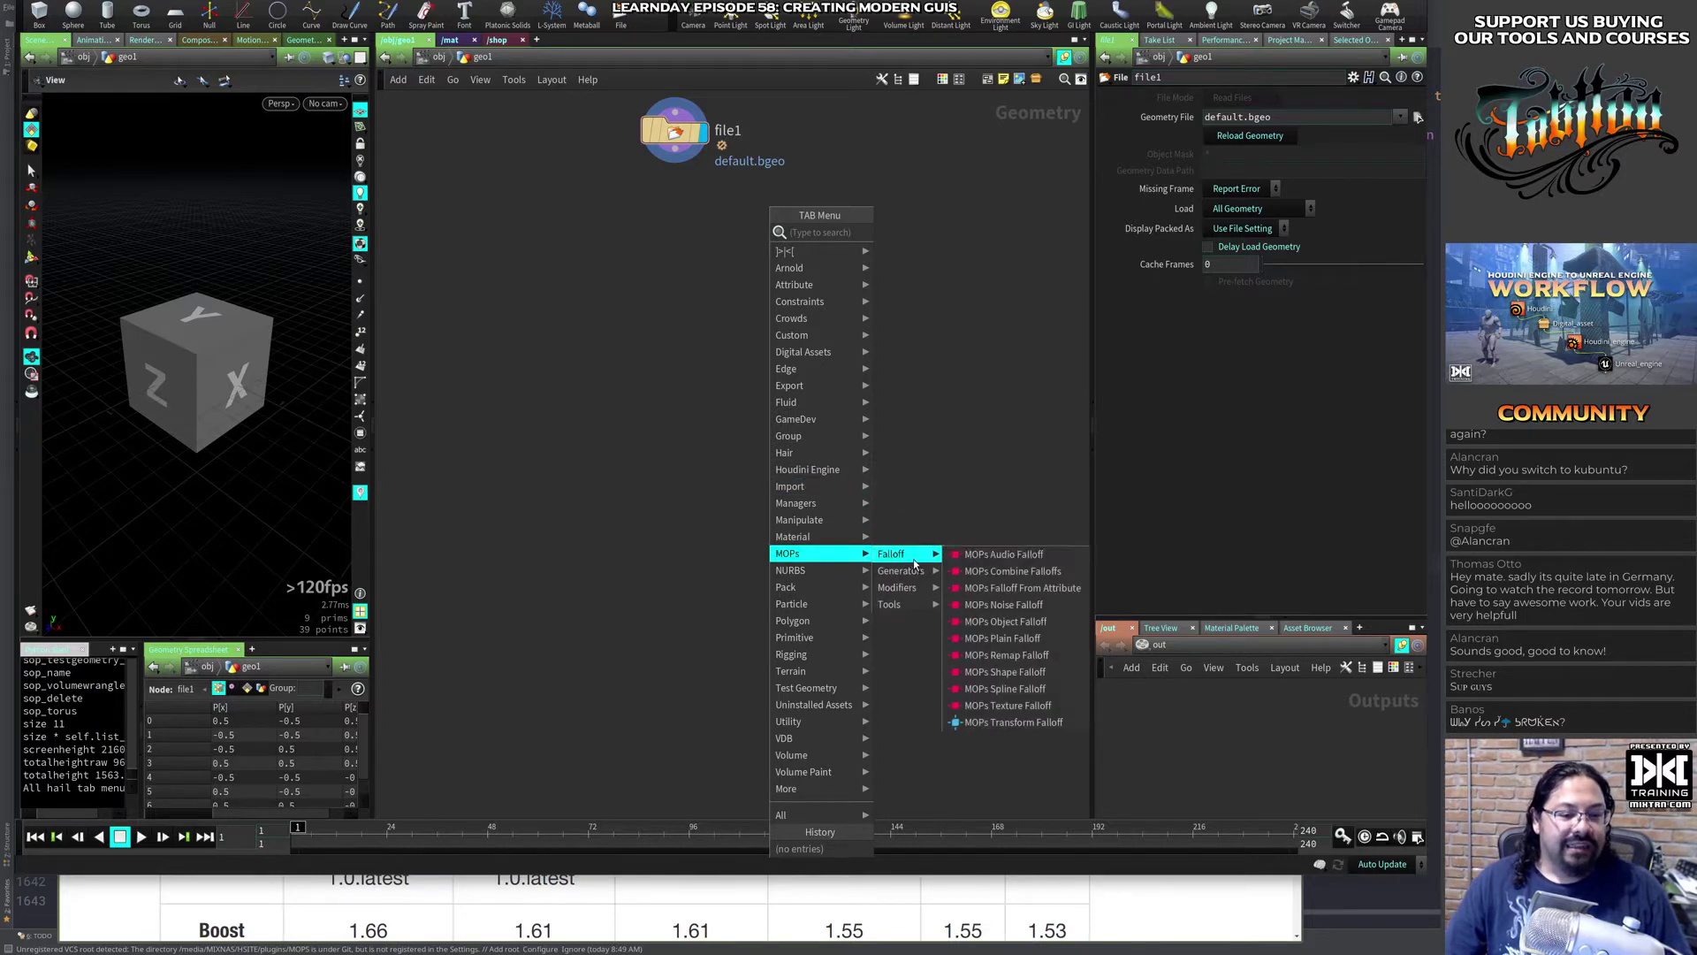
pyautogui.click(969, 561)
pyautogui.click(651, 281)
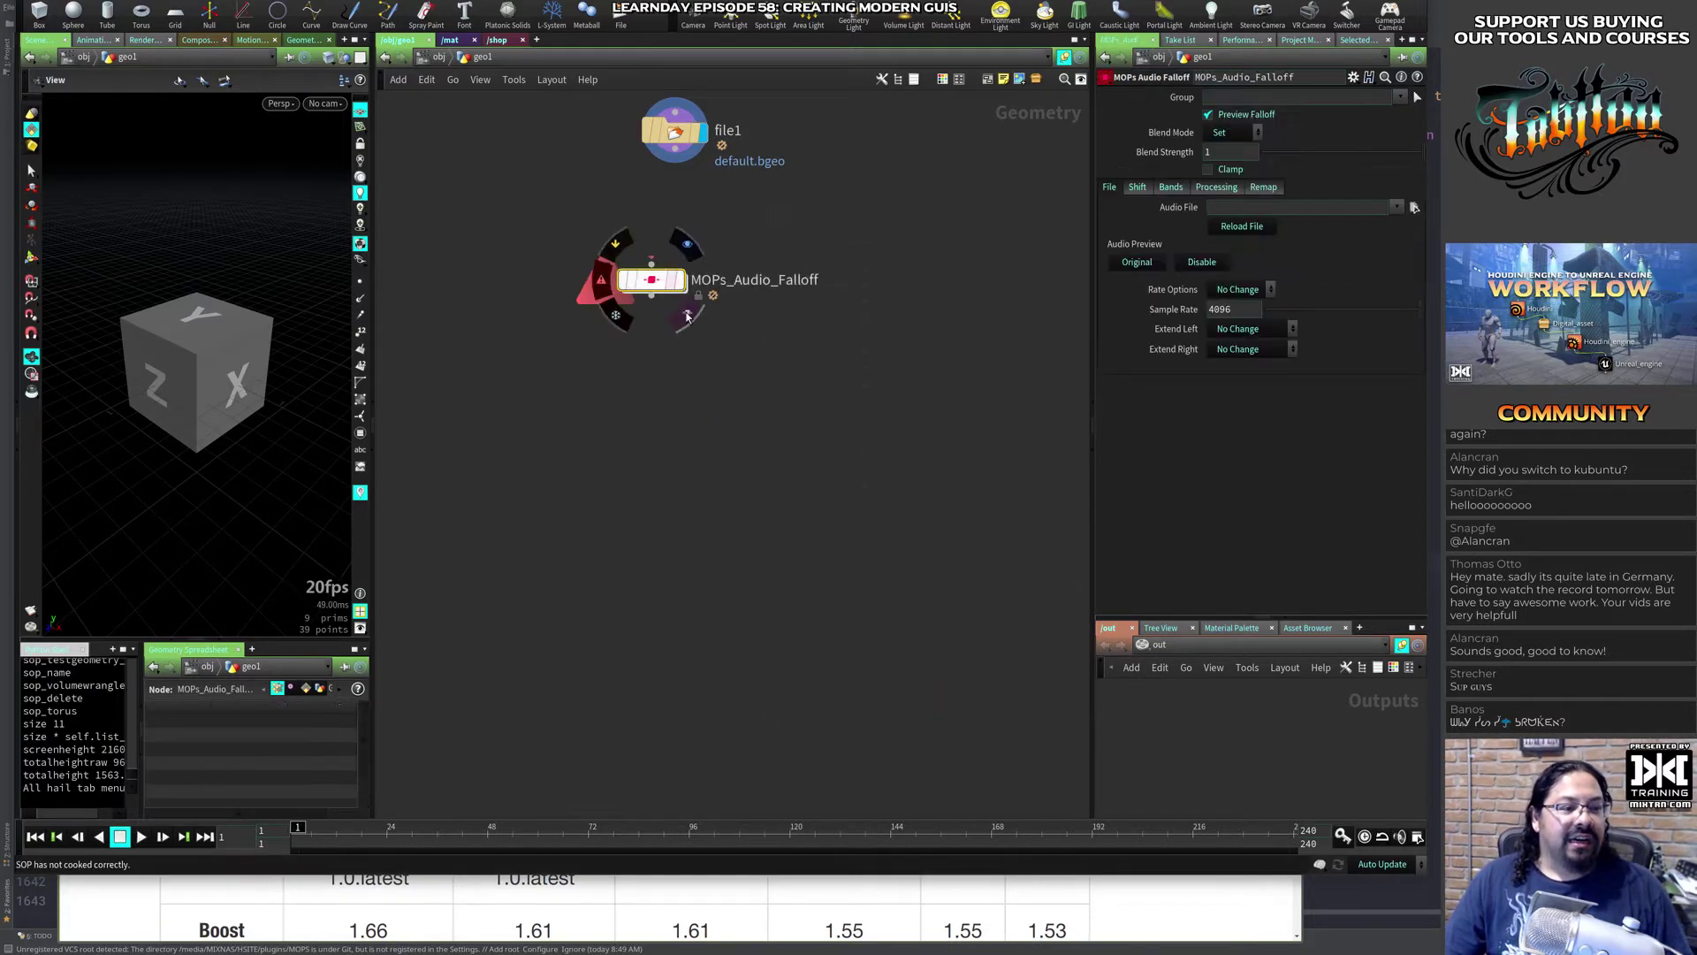
# Step: Compare the custom Tab menu with the standard one once more and delete the MOPs Audio Falloff node
pyautogui.press('Tab')
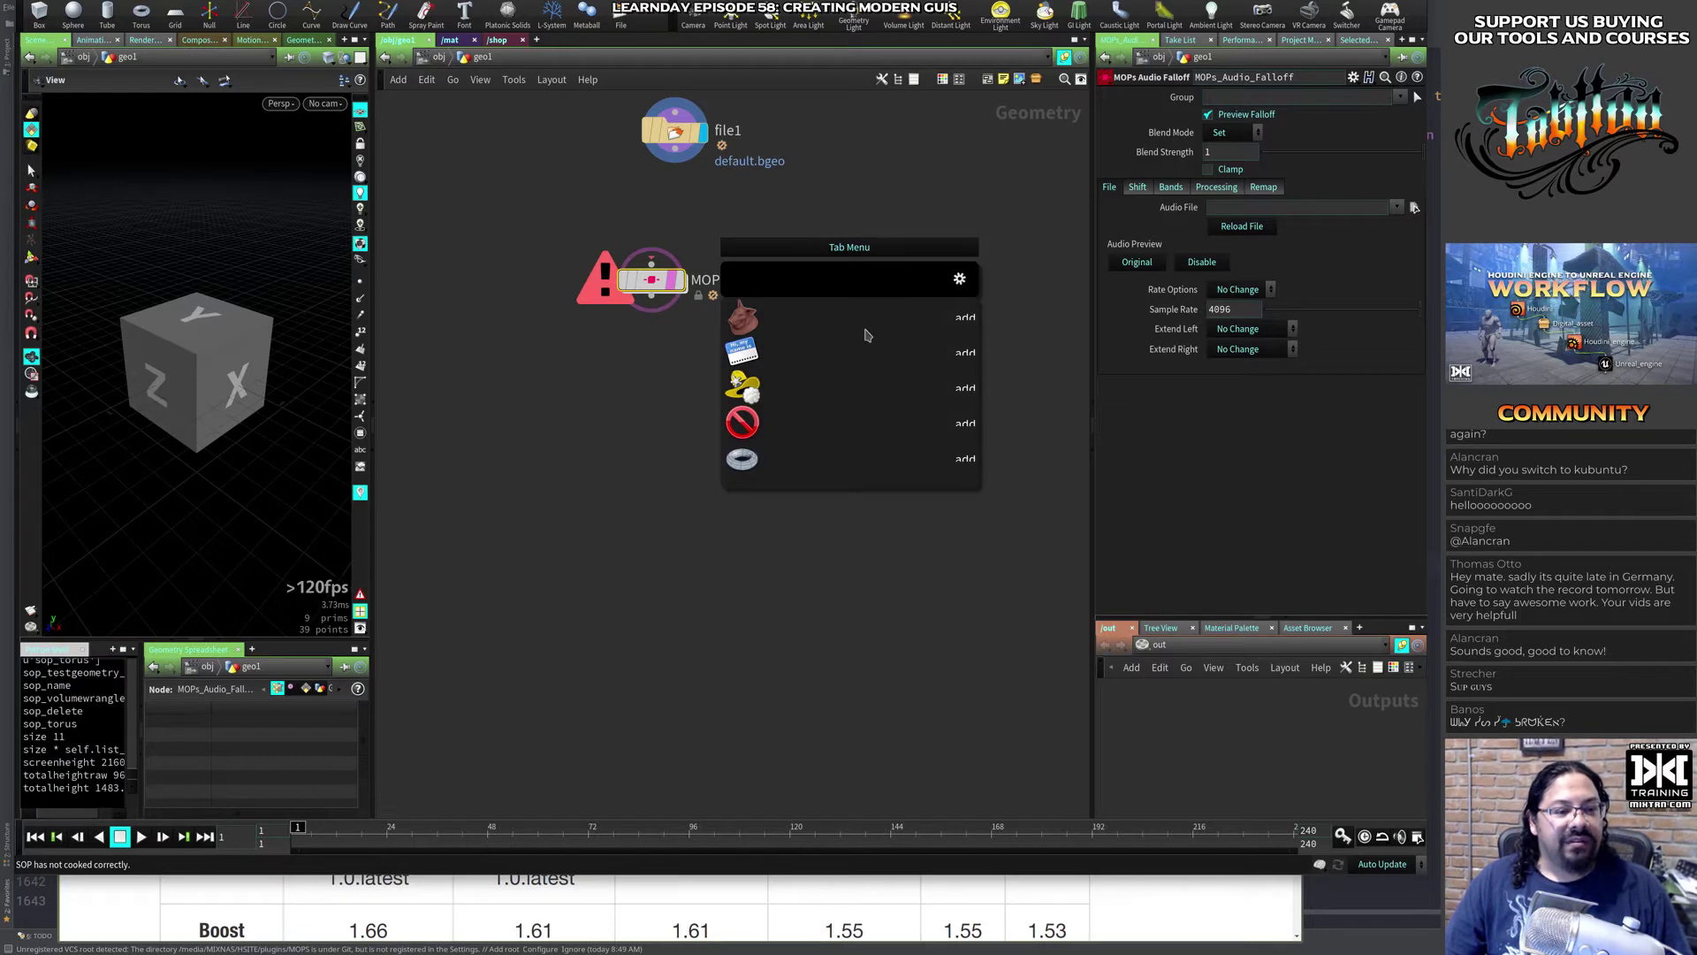
pyautogui.press('Tab')
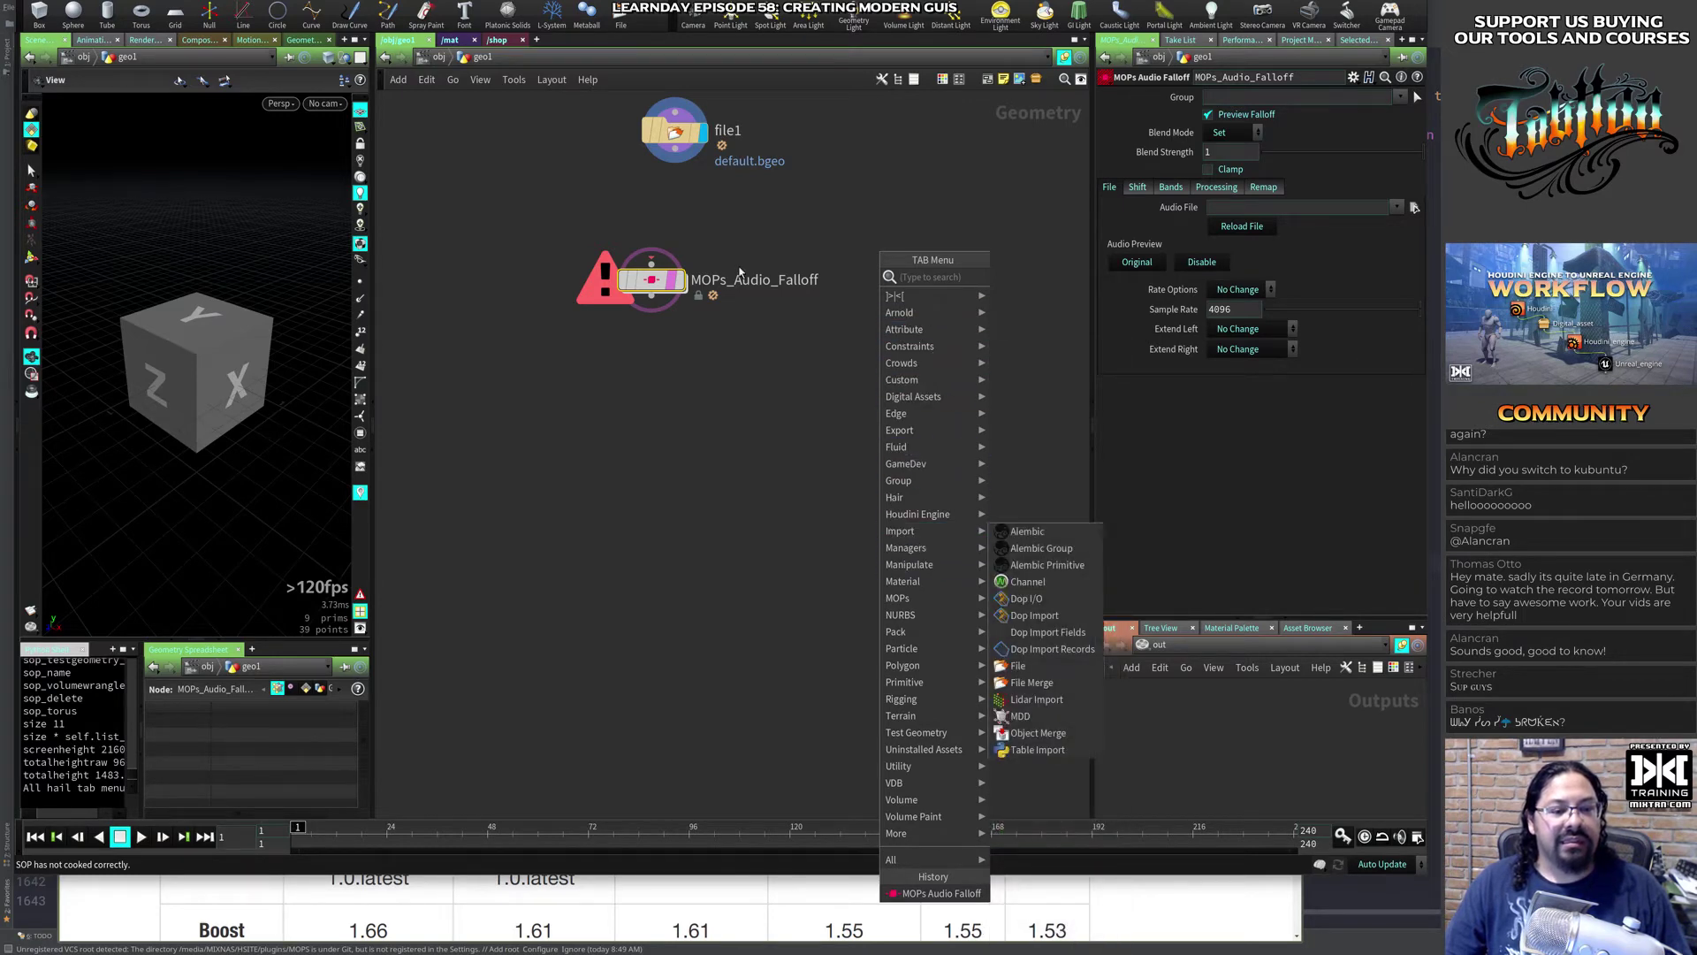
pyautogui.click(757, 232)
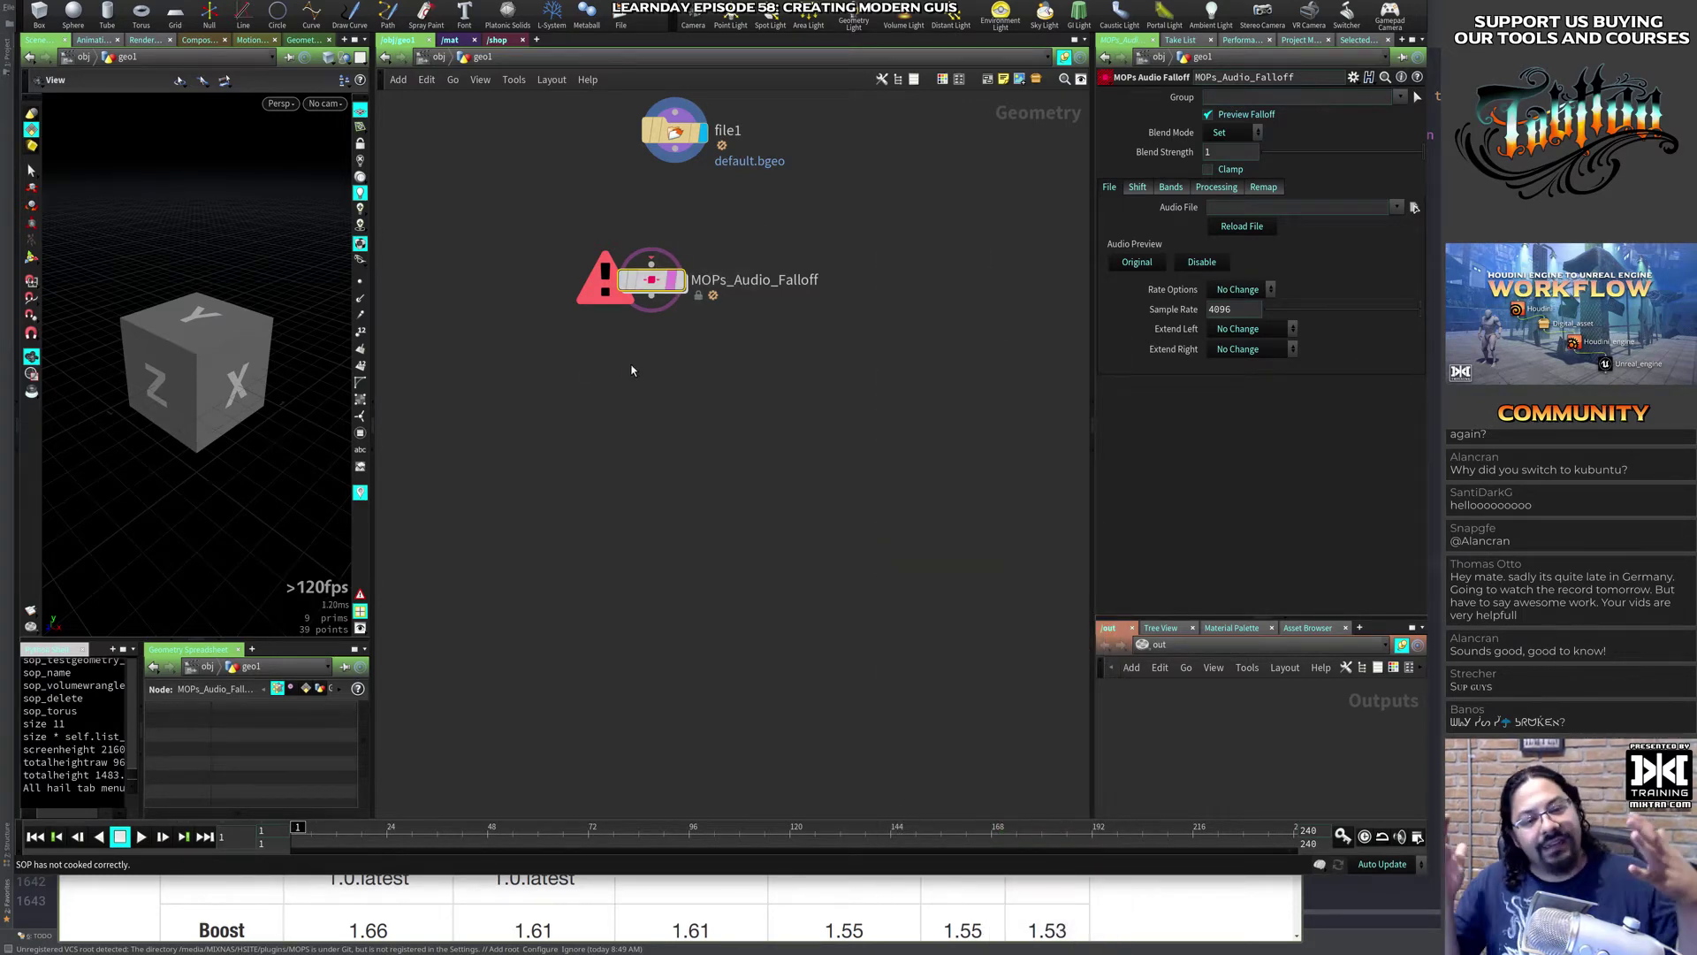
pyautogui.press('Delete')
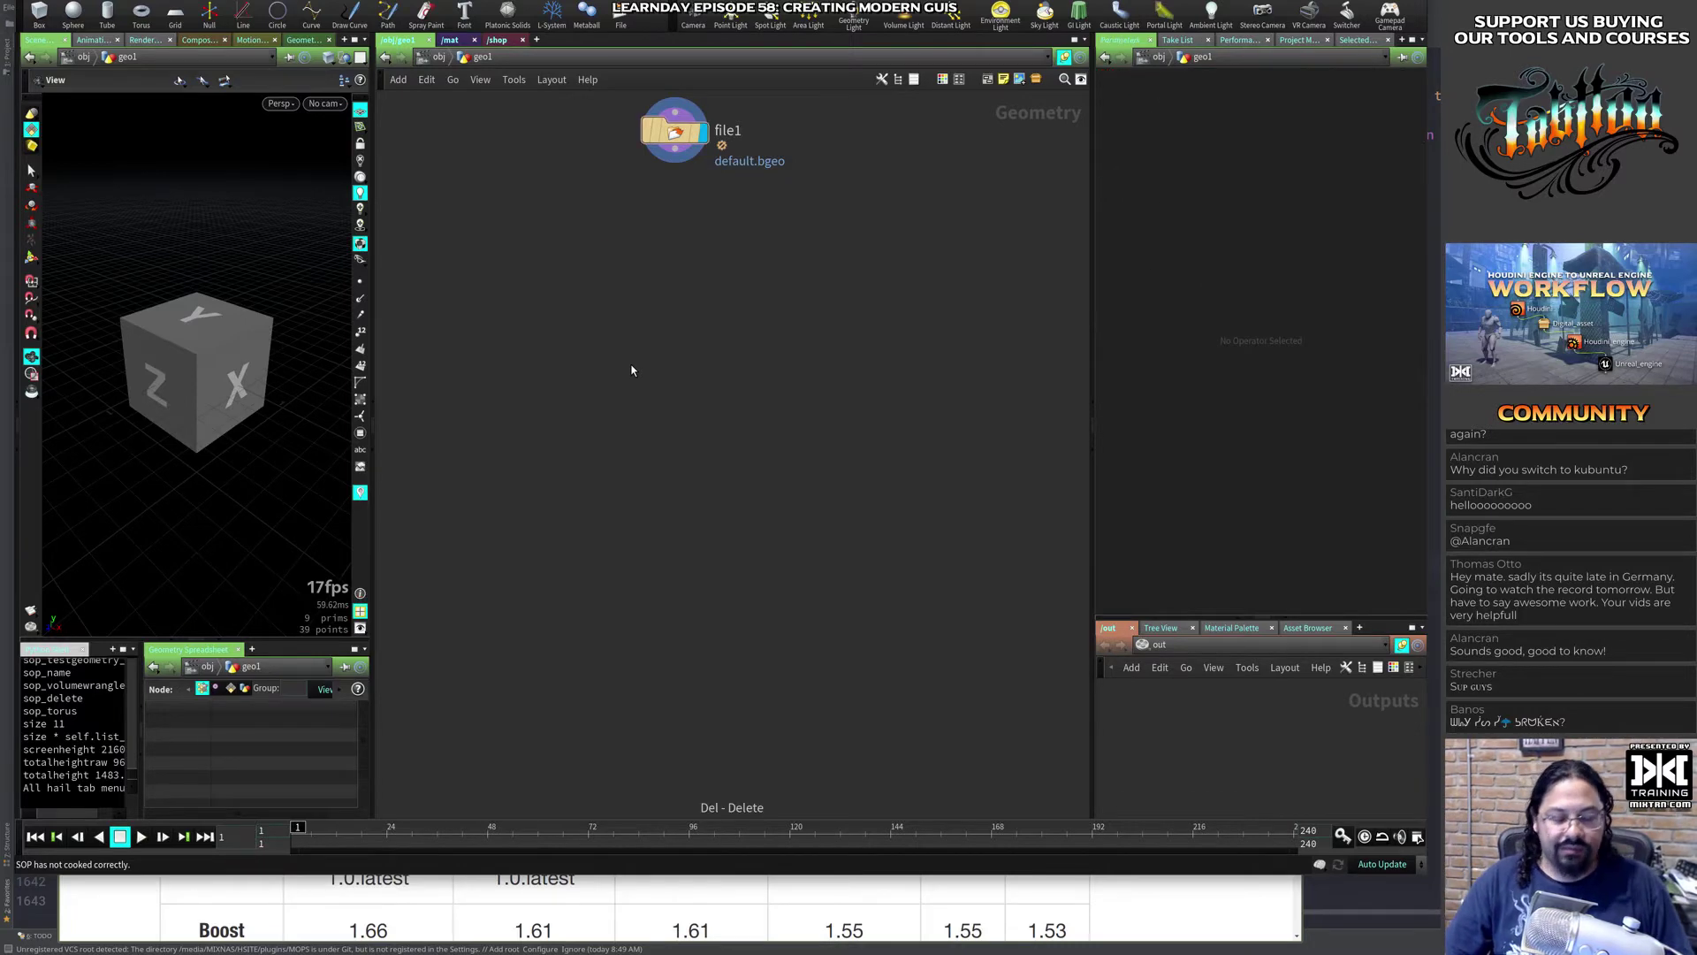
# Step: Search the custom Tab menu for "geo", add Test Geometry: Pig Head after trying the results' add options, and delete the node again
pyautogui.press('Tab')
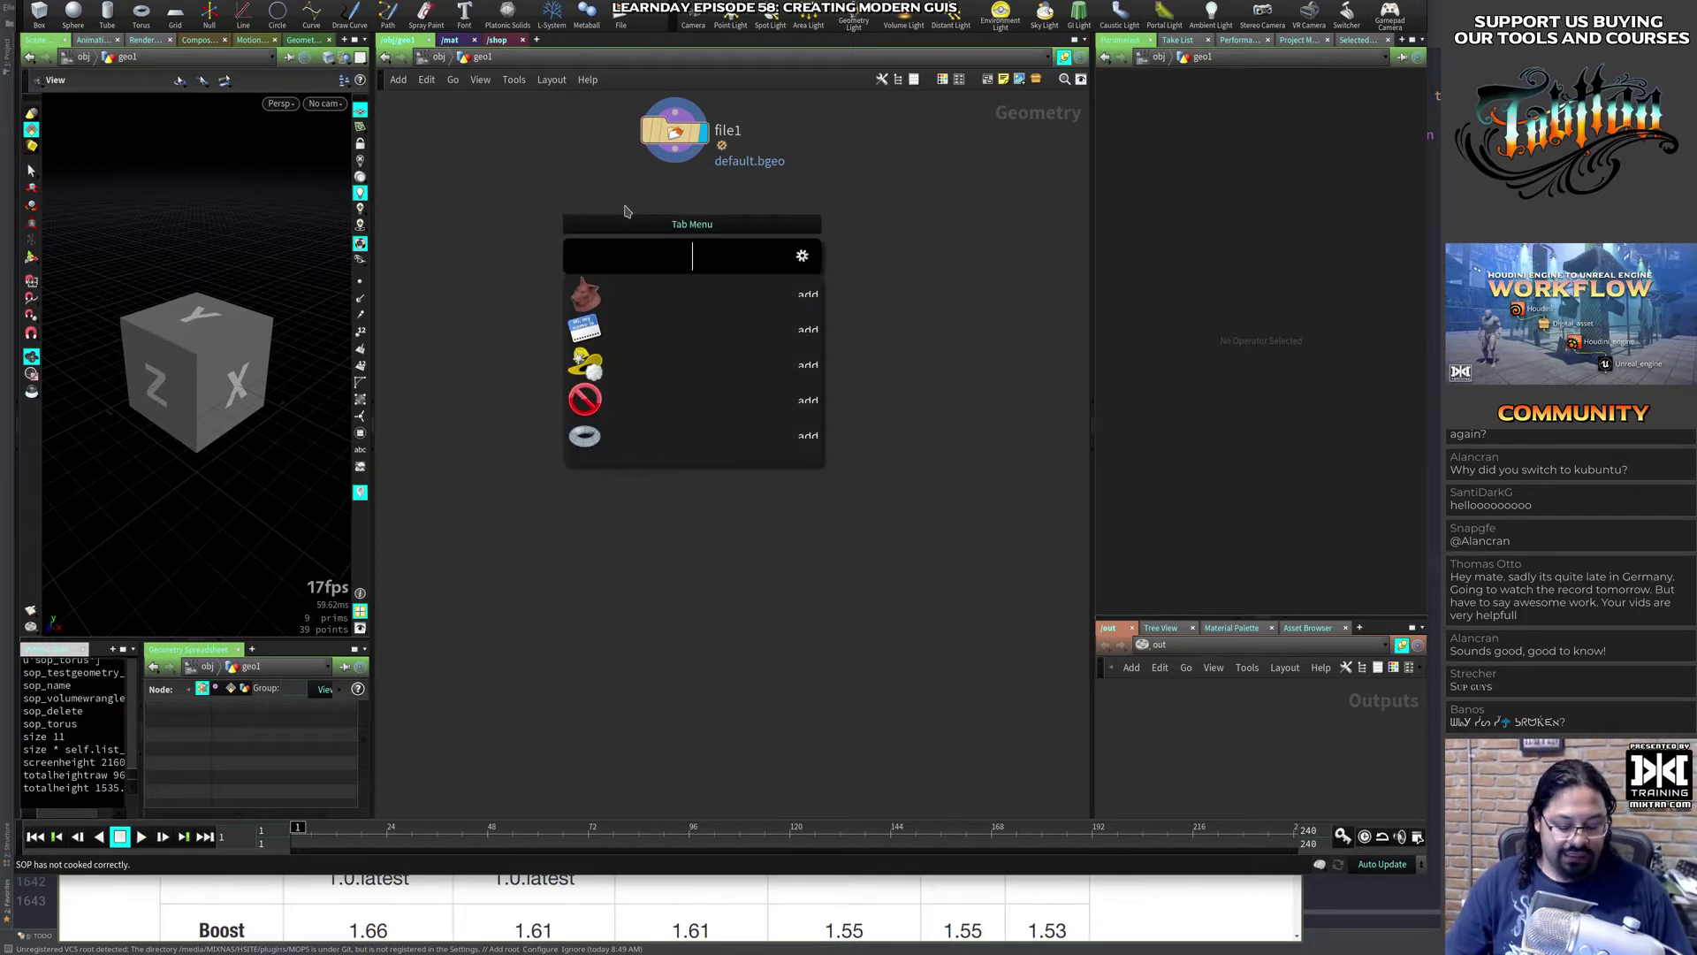
pyautogui.write('geo')
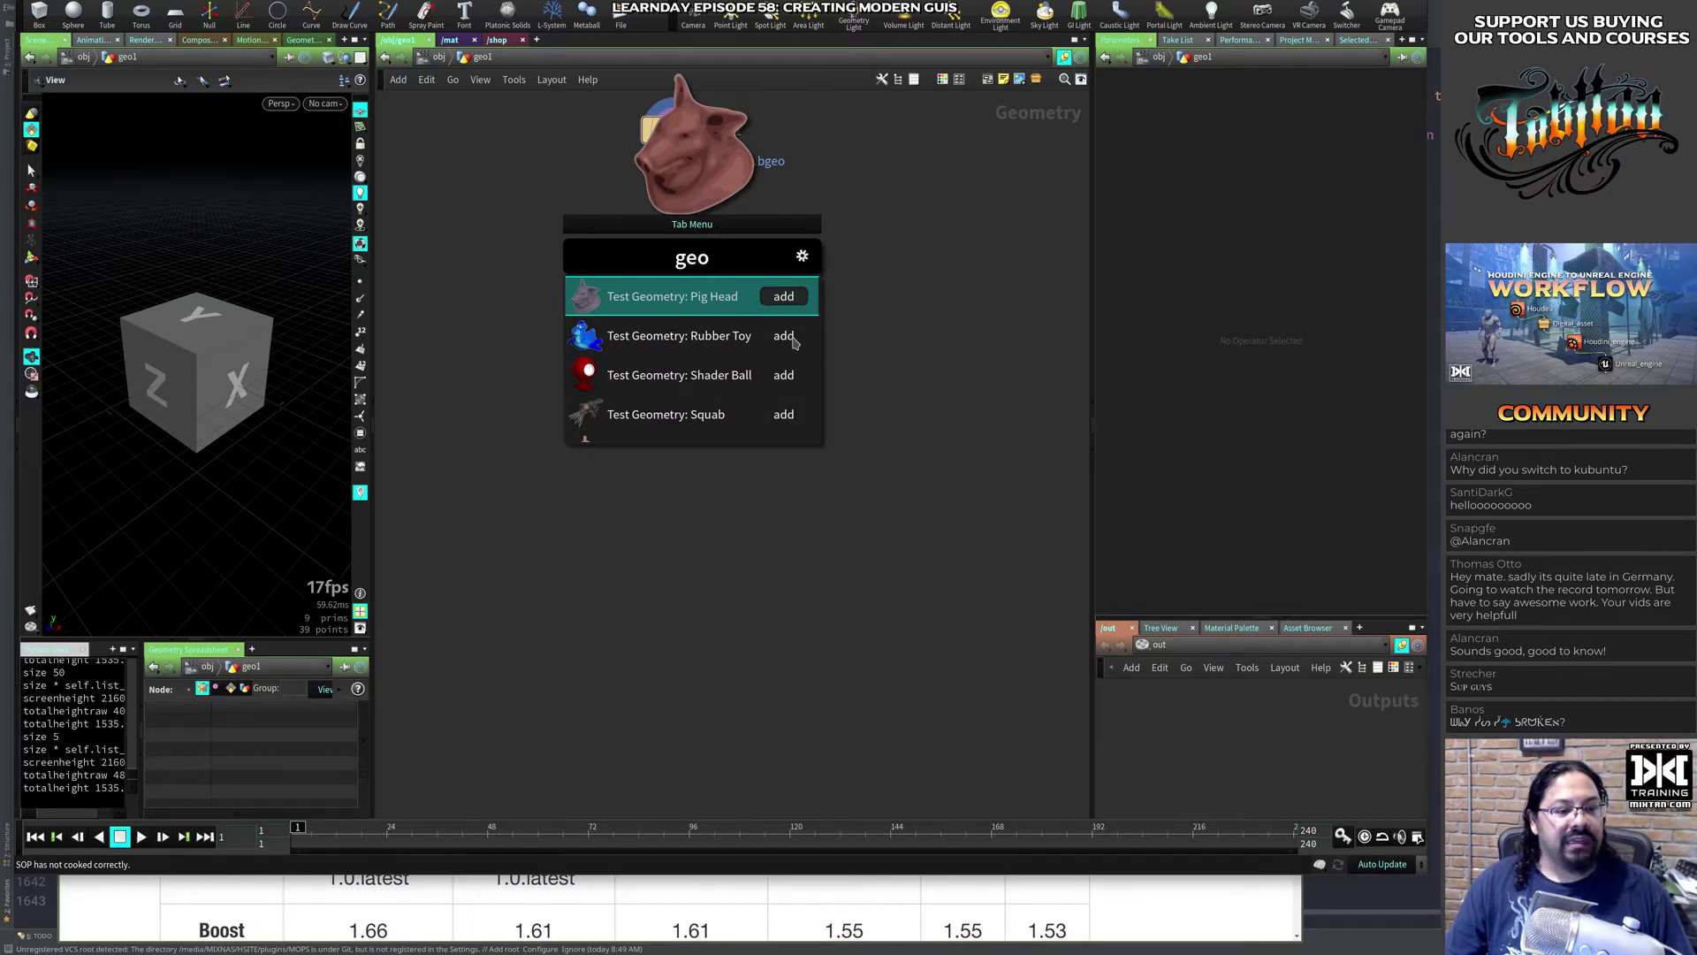
pyautogui.click(779, 300)
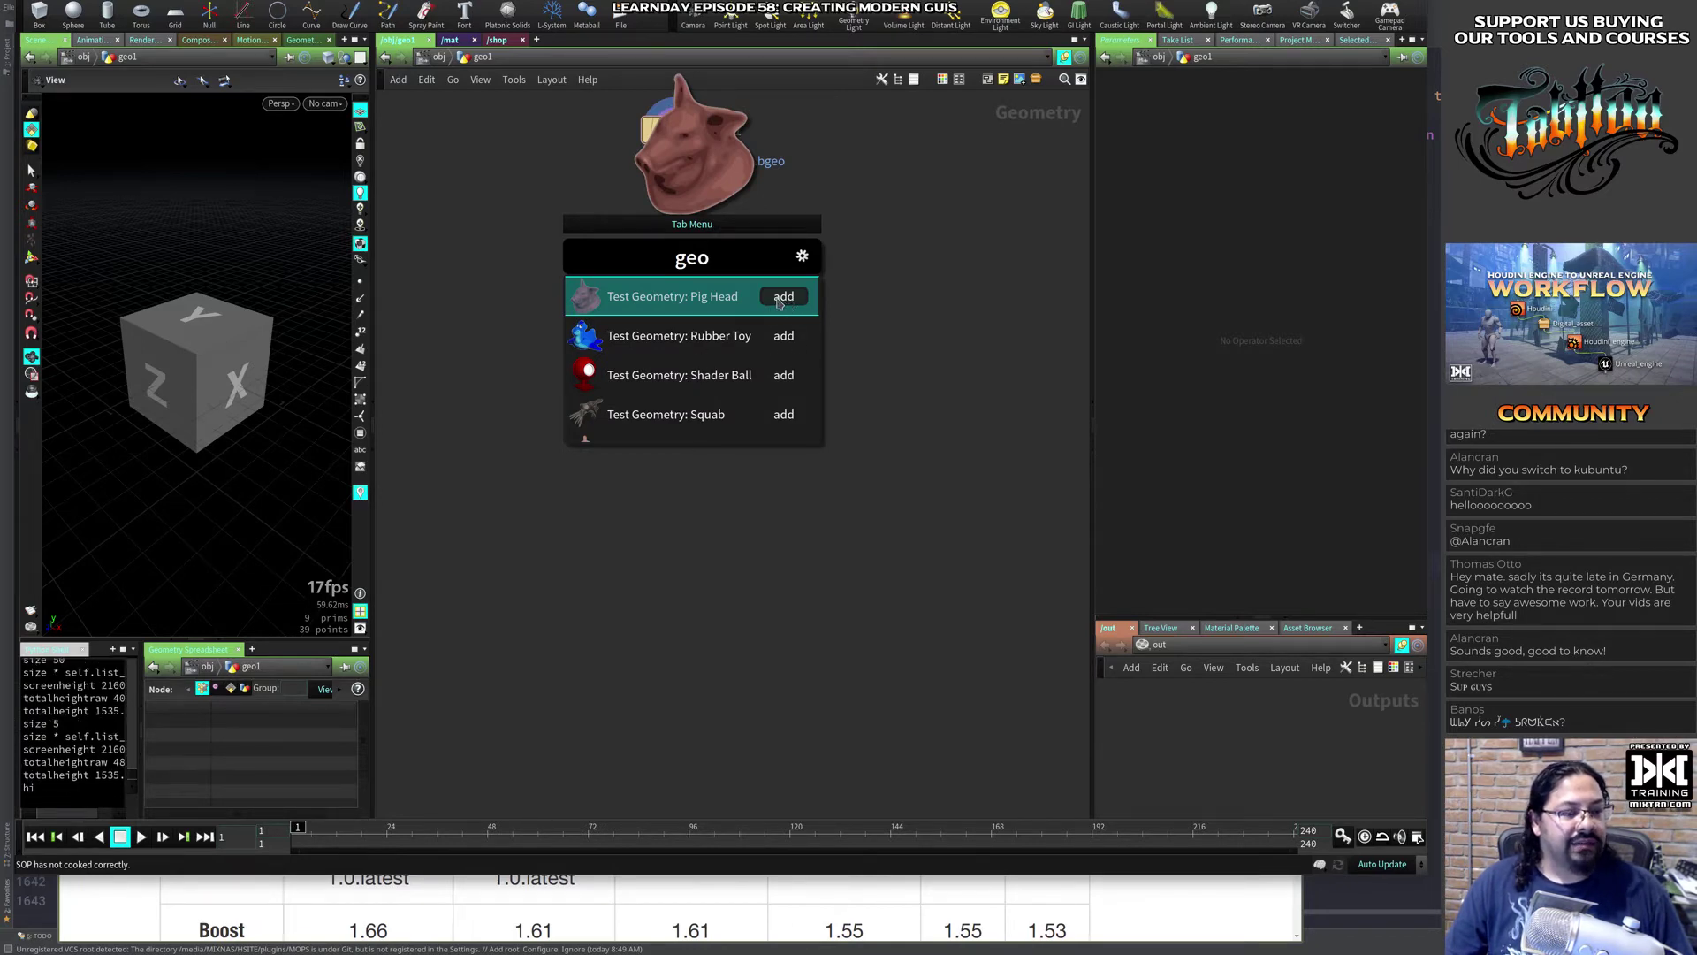
pyautogui.click(778, 301)
pyautogui.click(778, 302)
pyautogui.click(781, 340)
pyautogui.click(782, 340)
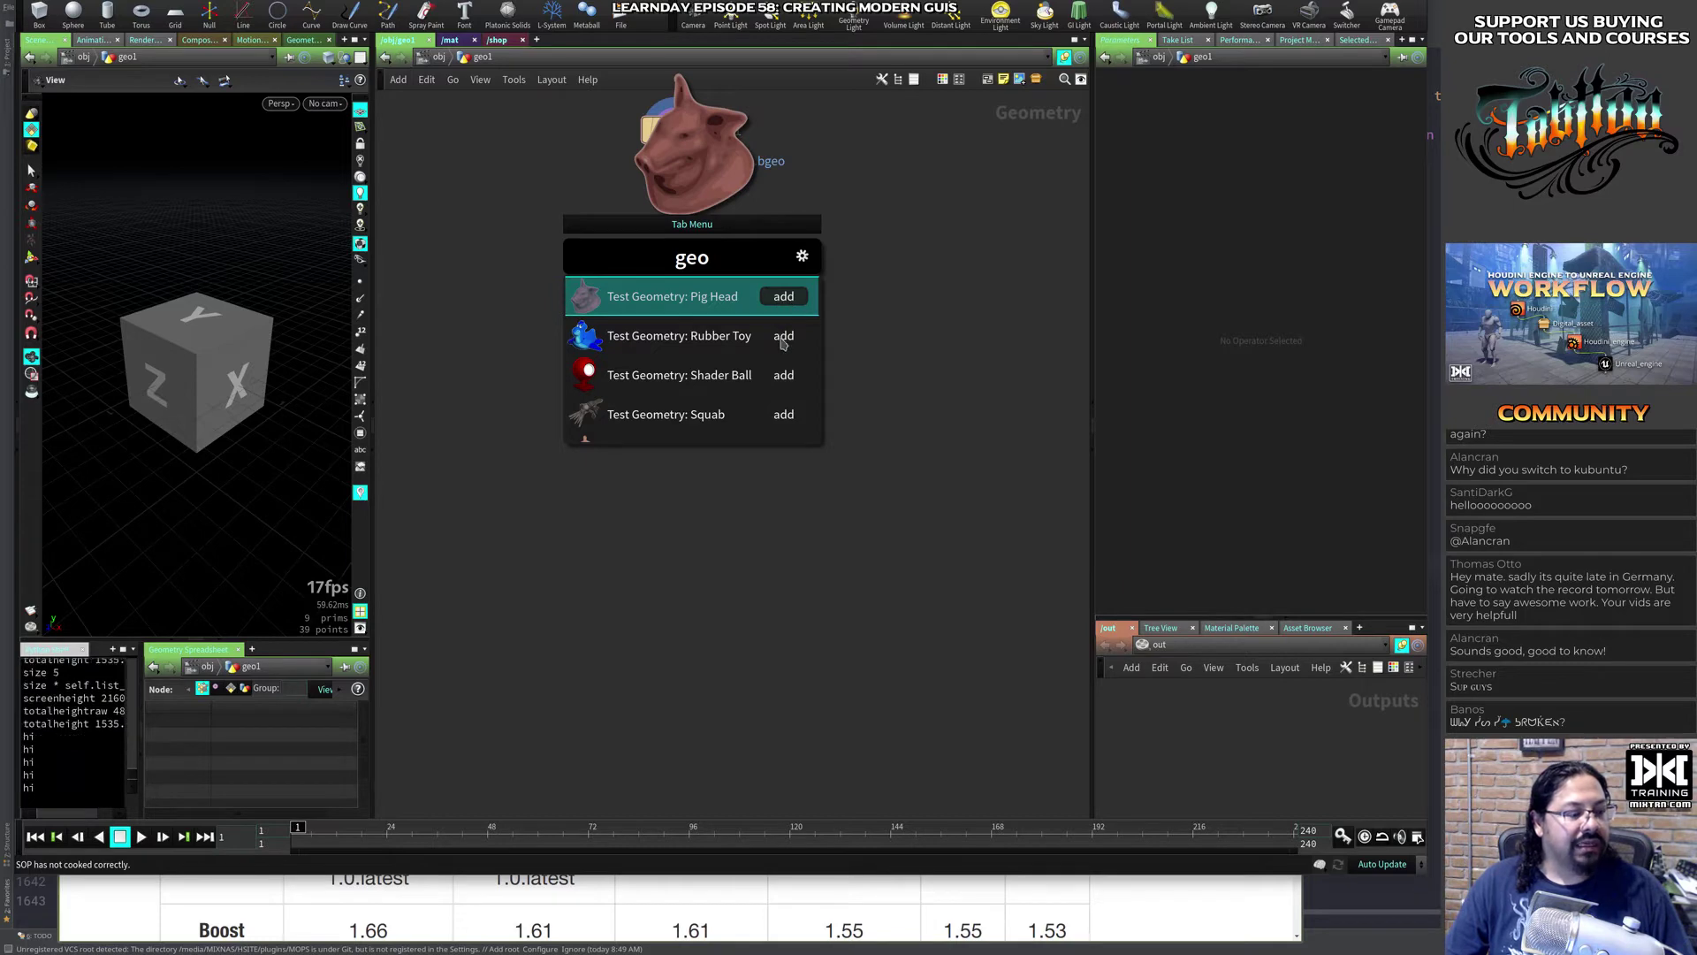
pyautogui.click(782, 340)
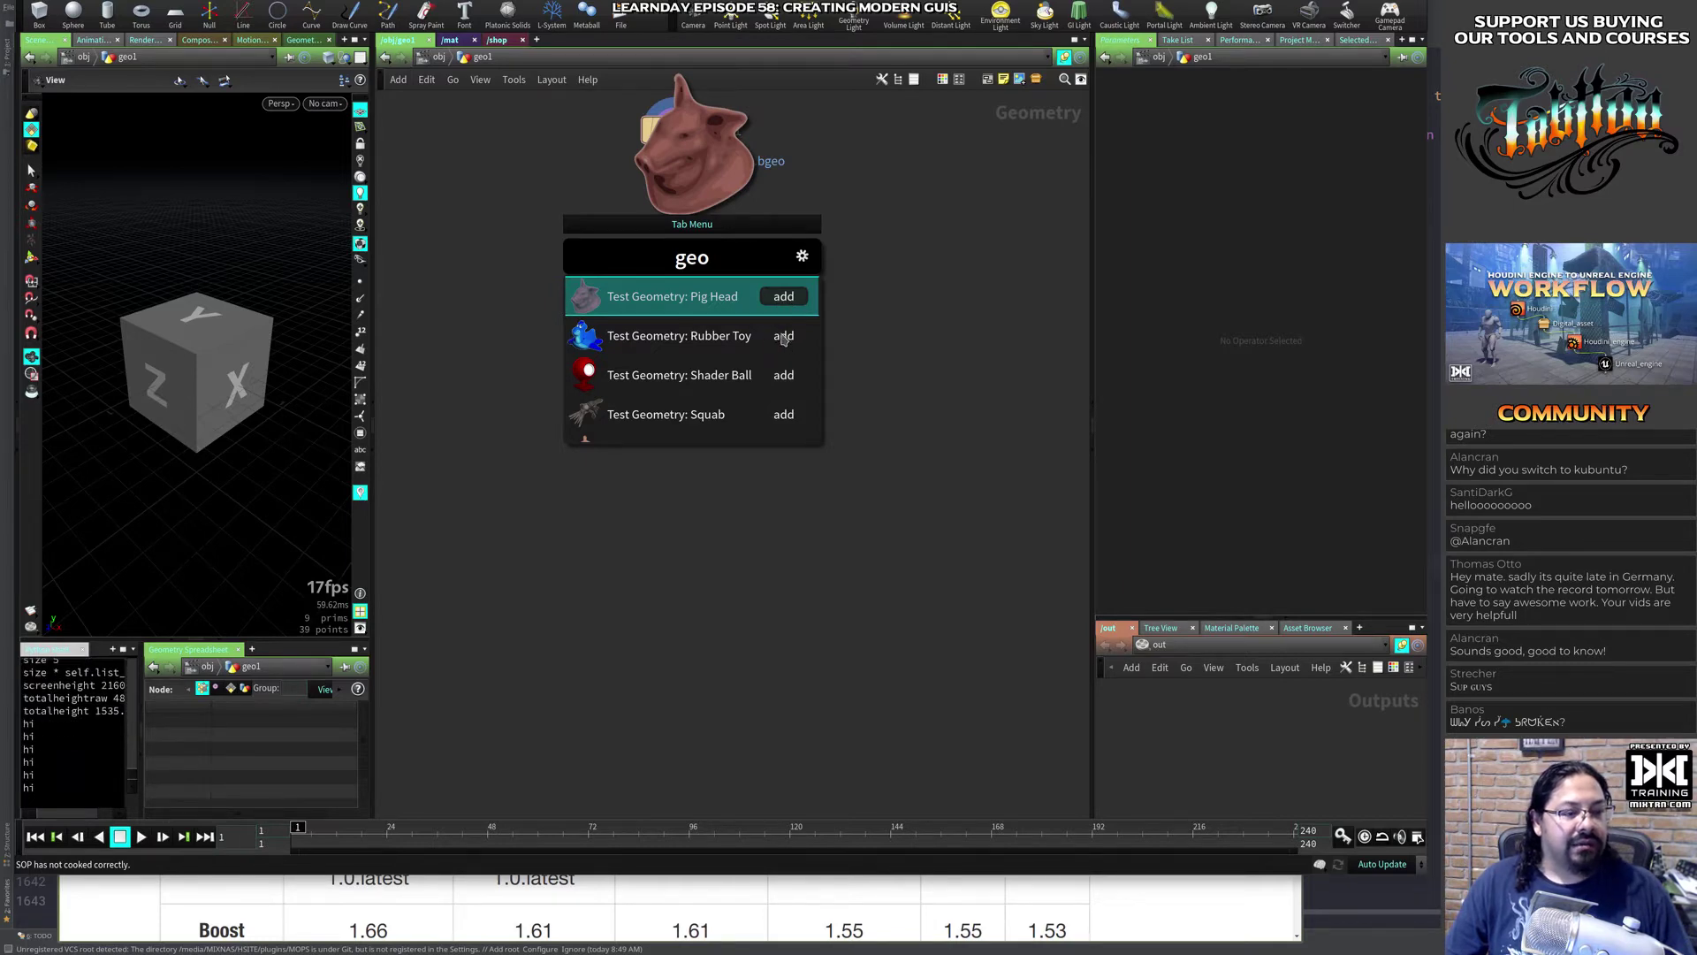
pyautogui.click(783, 305)
pyautogui.press('Return')
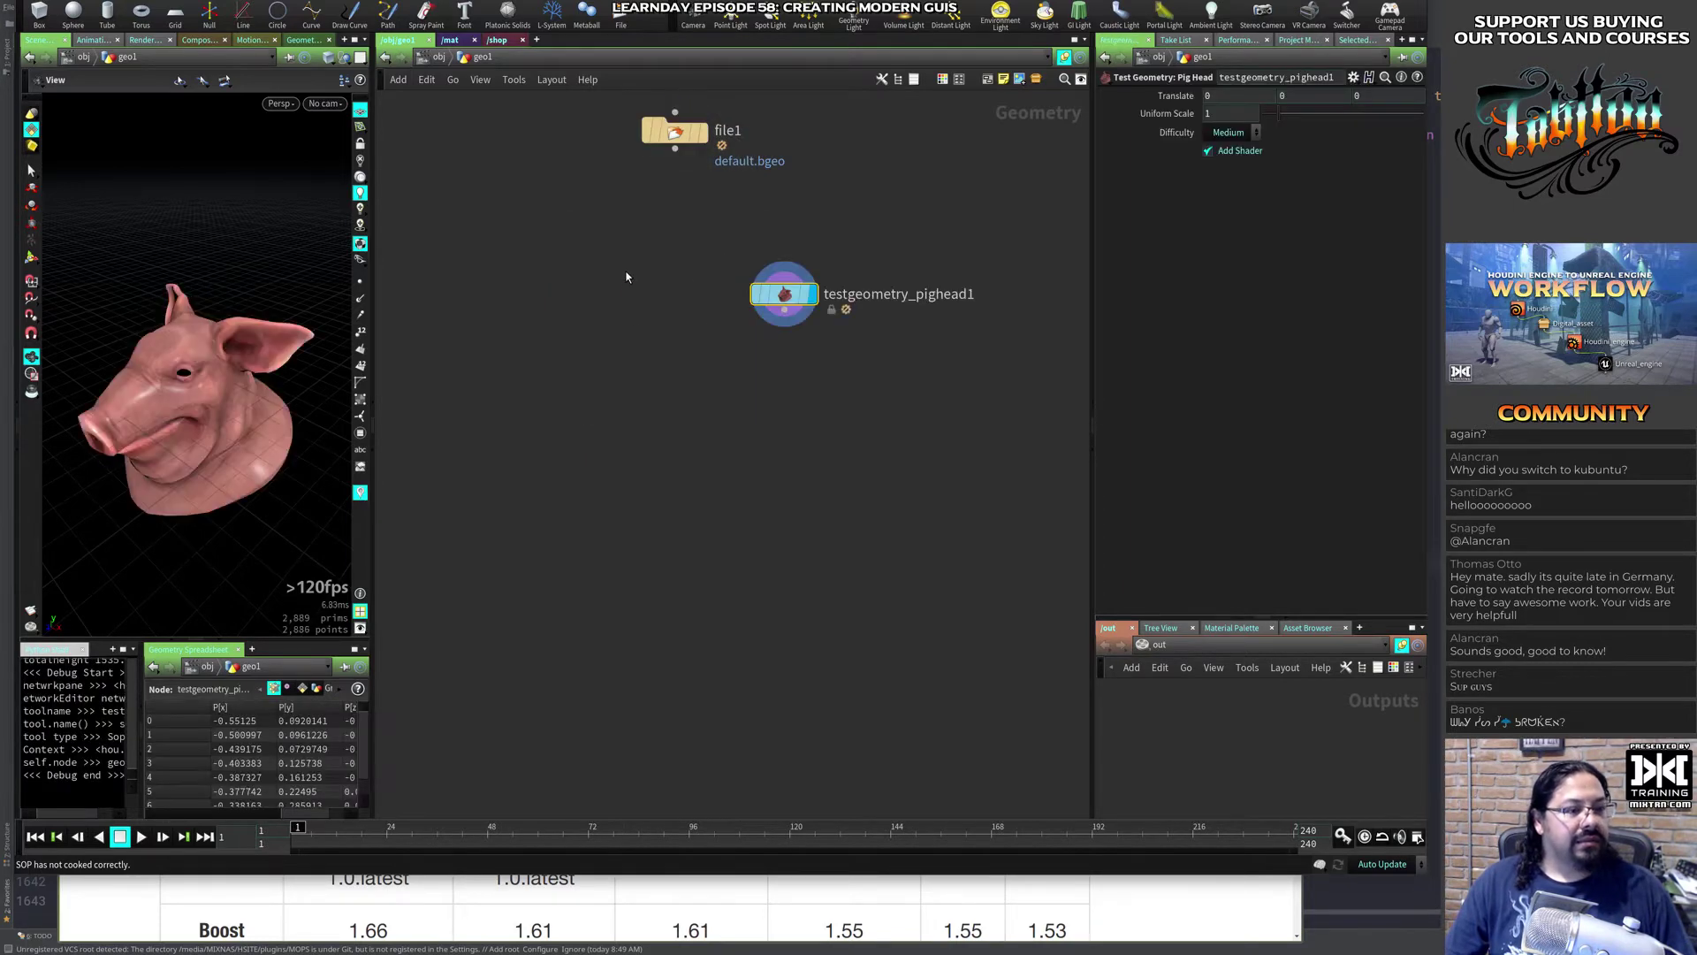
pyautogui.moveTo(549, 199); pyautogui.dragTo(989, 422)
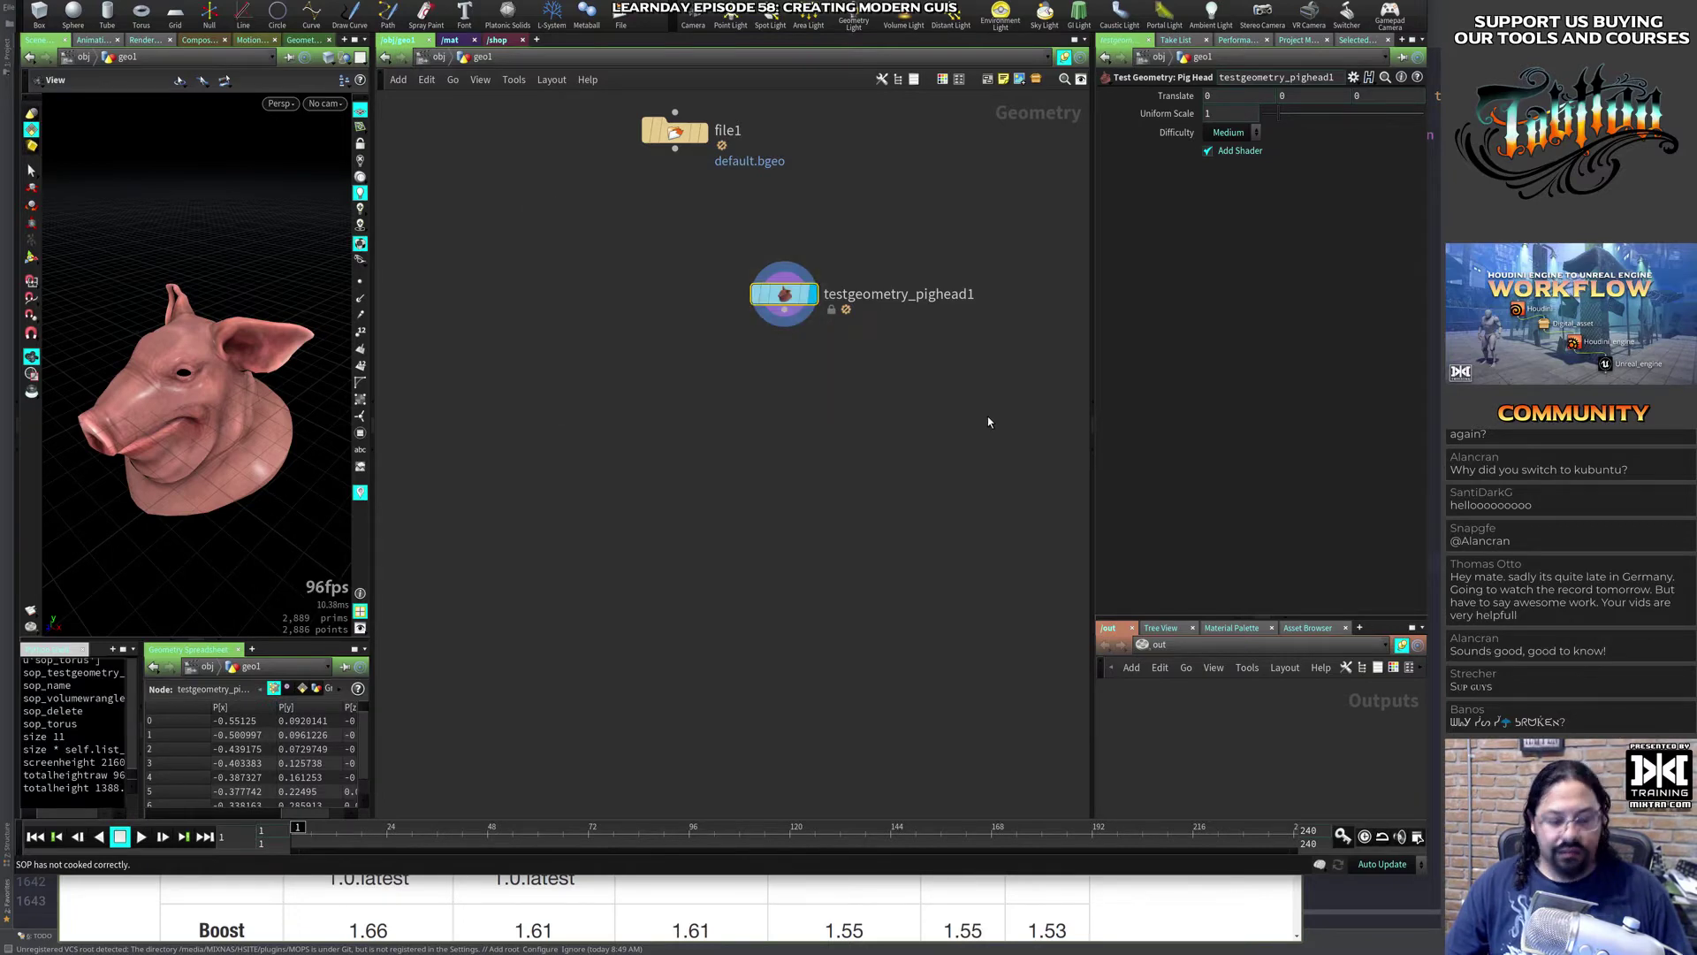
pyautogui.press('Delete')
# Step: Move and shrink the Houdini window, view the Global UI Size options in the General User Interface preferences, and cancel the dialog
pyautogui.keyDown('super'); pyautogui.moveTo(1028, 140); pyautogui.dragTo(1024, 208); pyautogui.keyUp('super')
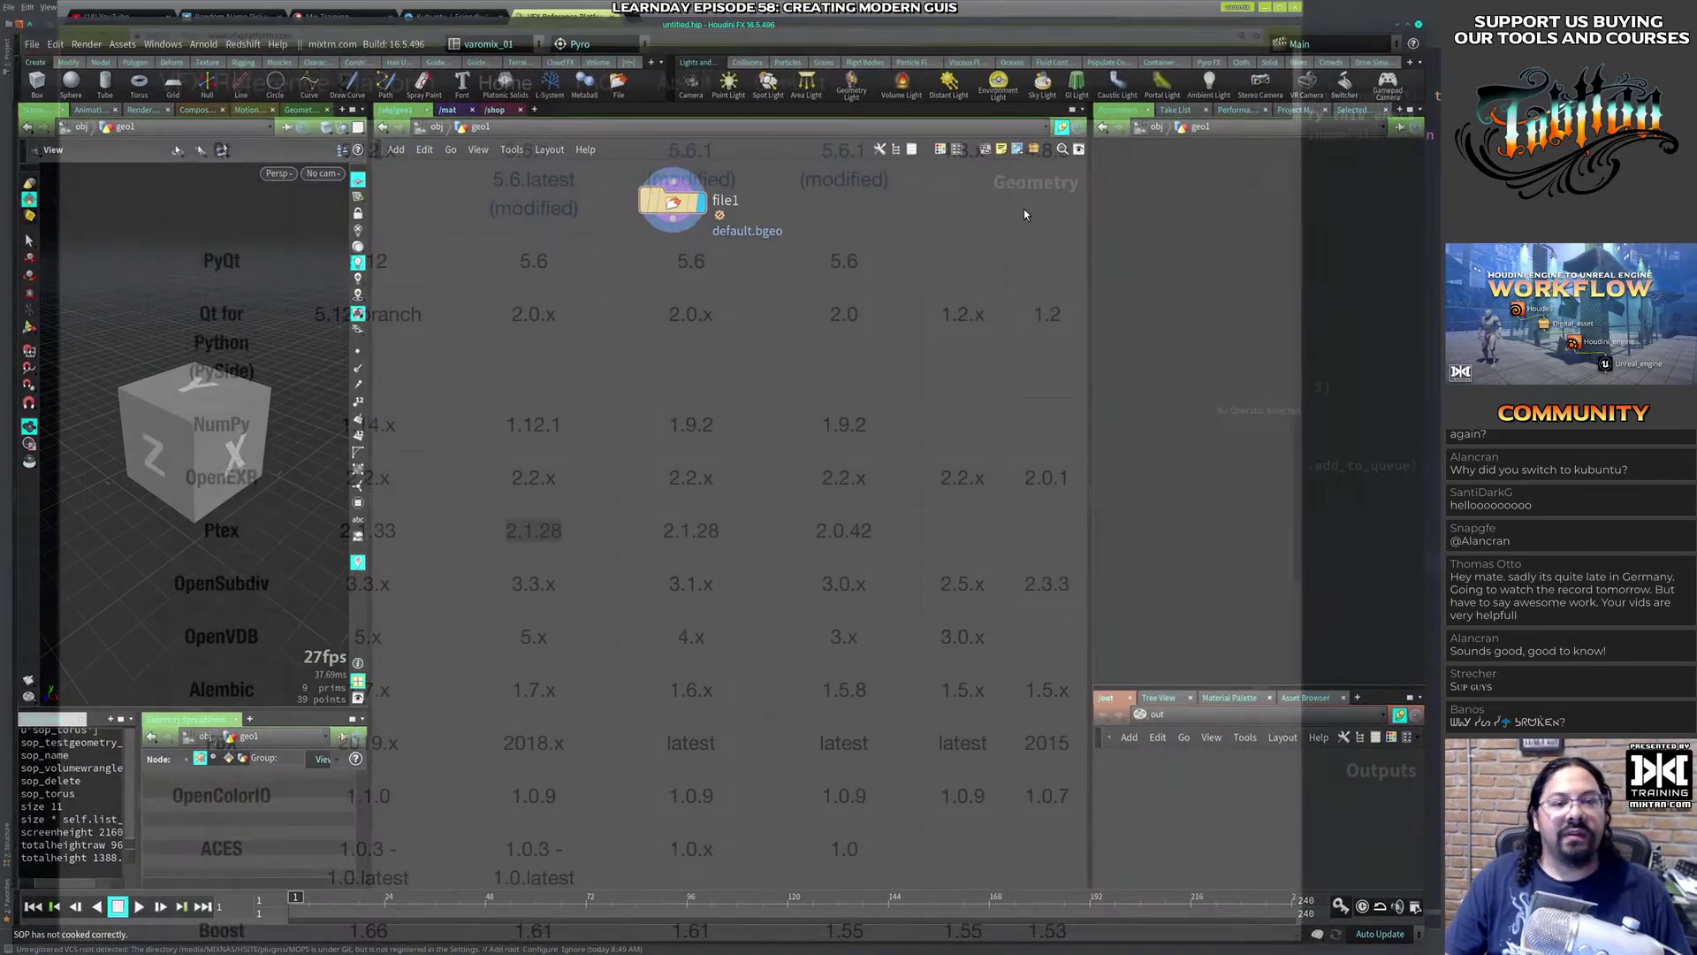
pyautogui.keyDown('super'); pyautogui.moveTo(1210, 140); pyautogui.dragTo(1227, 40, button='right'); pyautogui.keyUp('super')
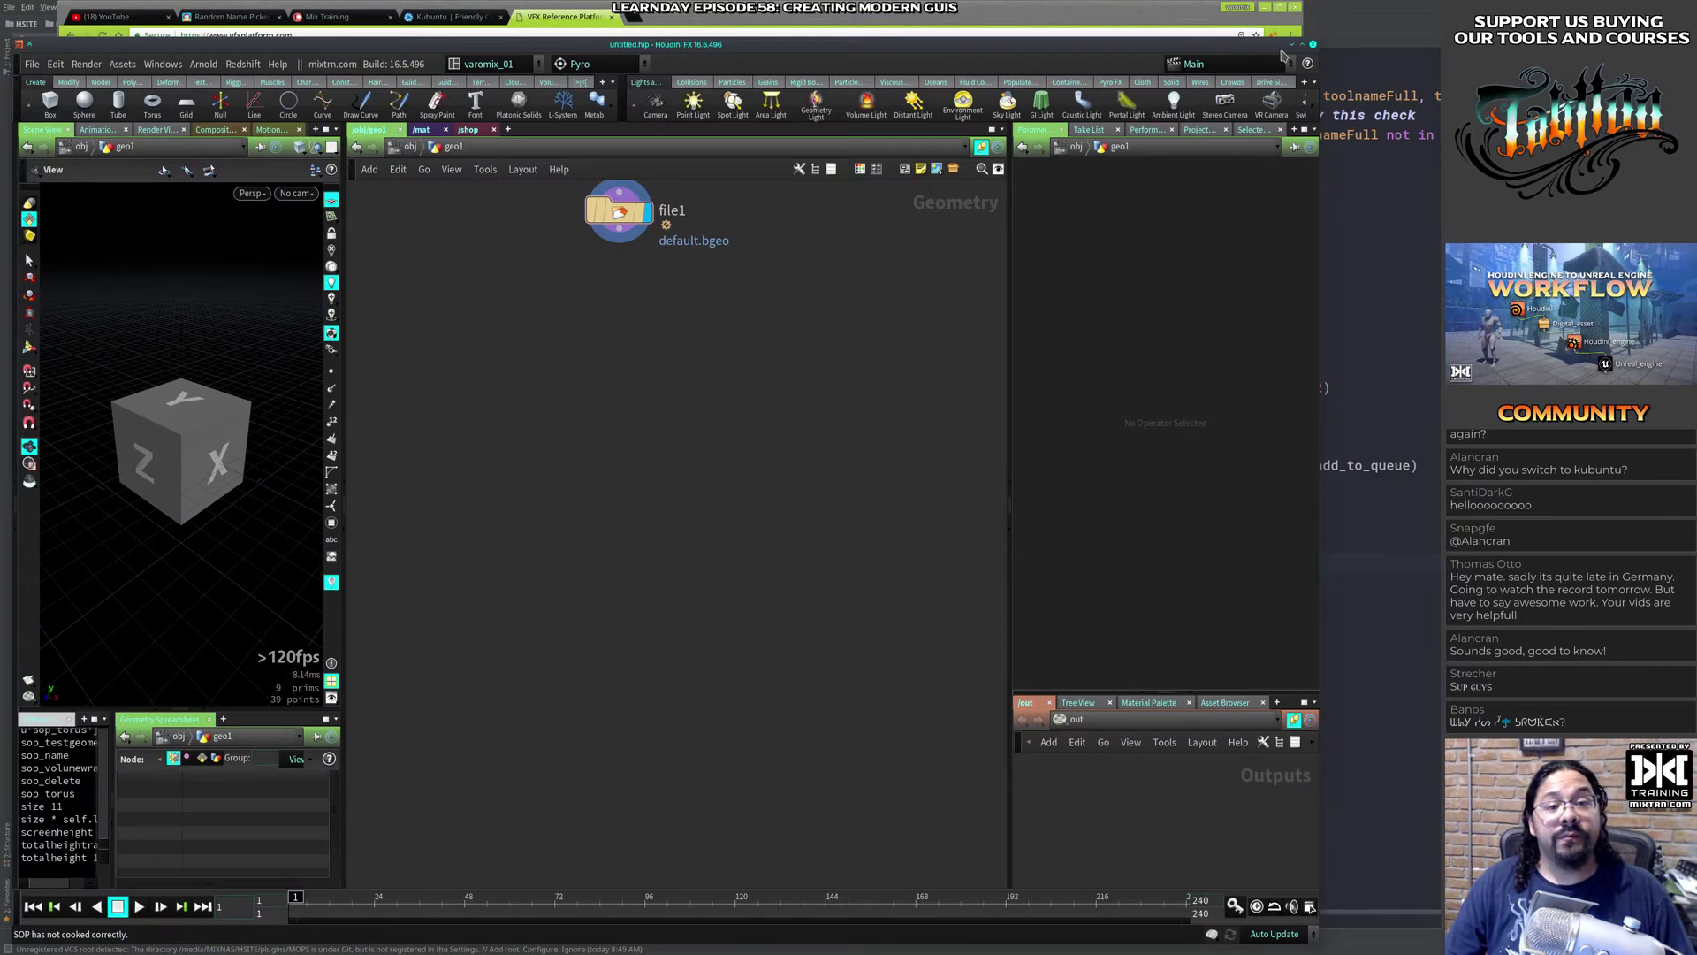
pyautogui.click(54, 64)
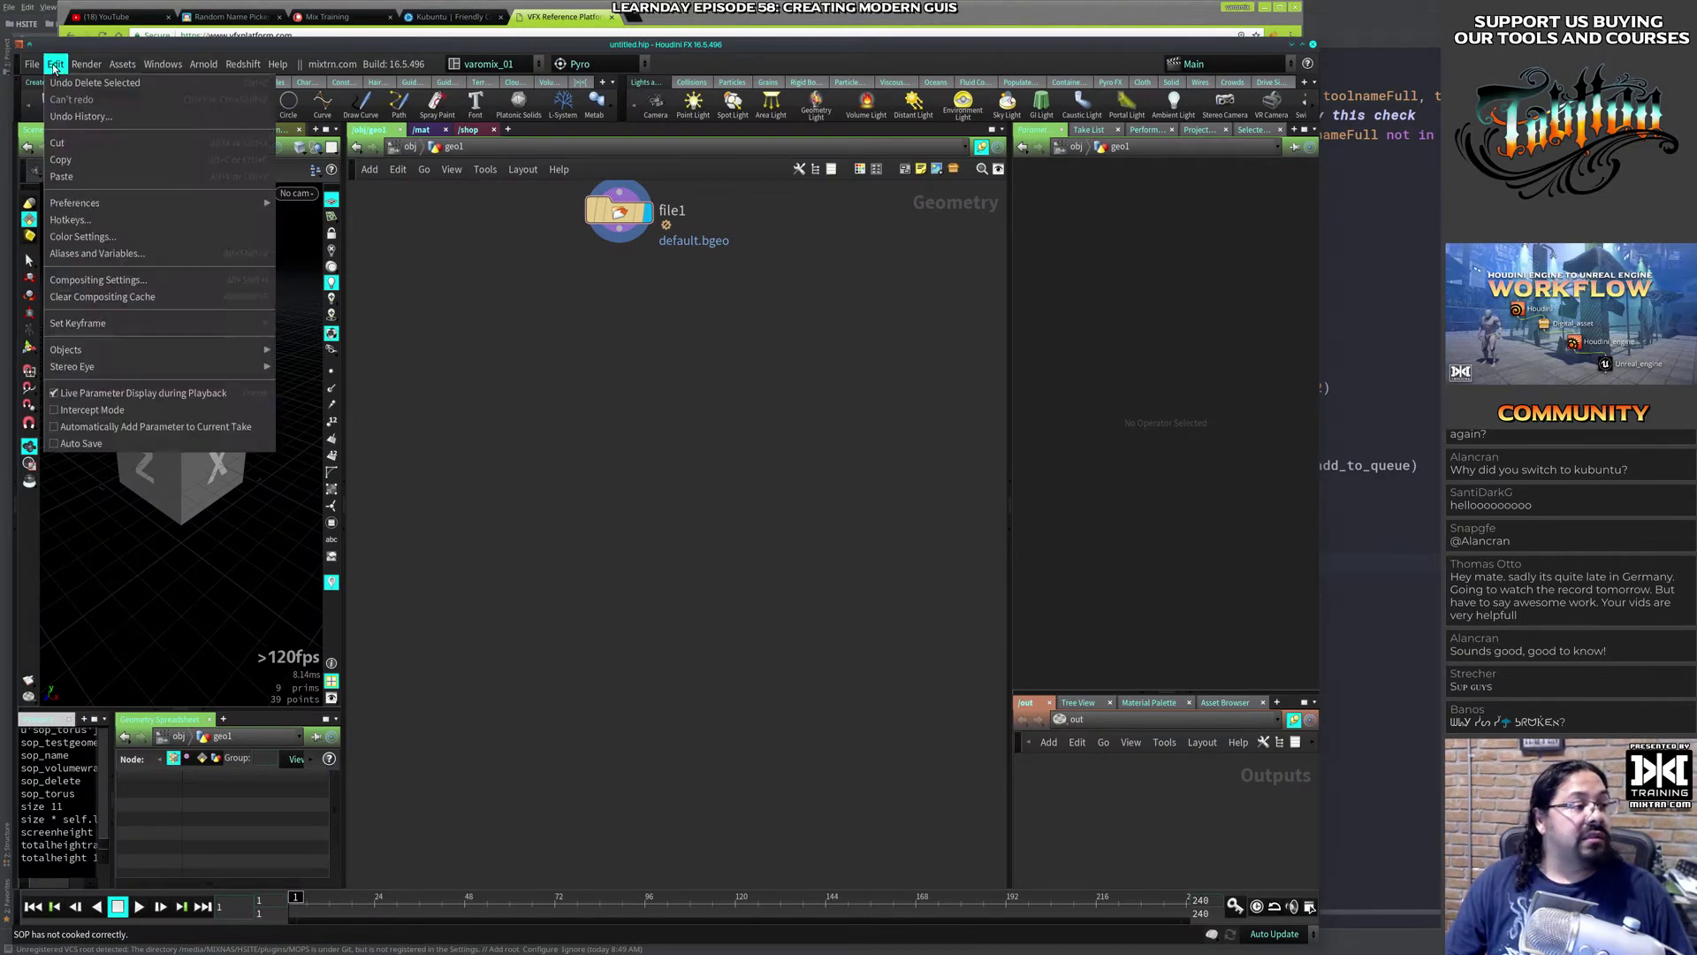
pyautogui.moveTo(200, 207)
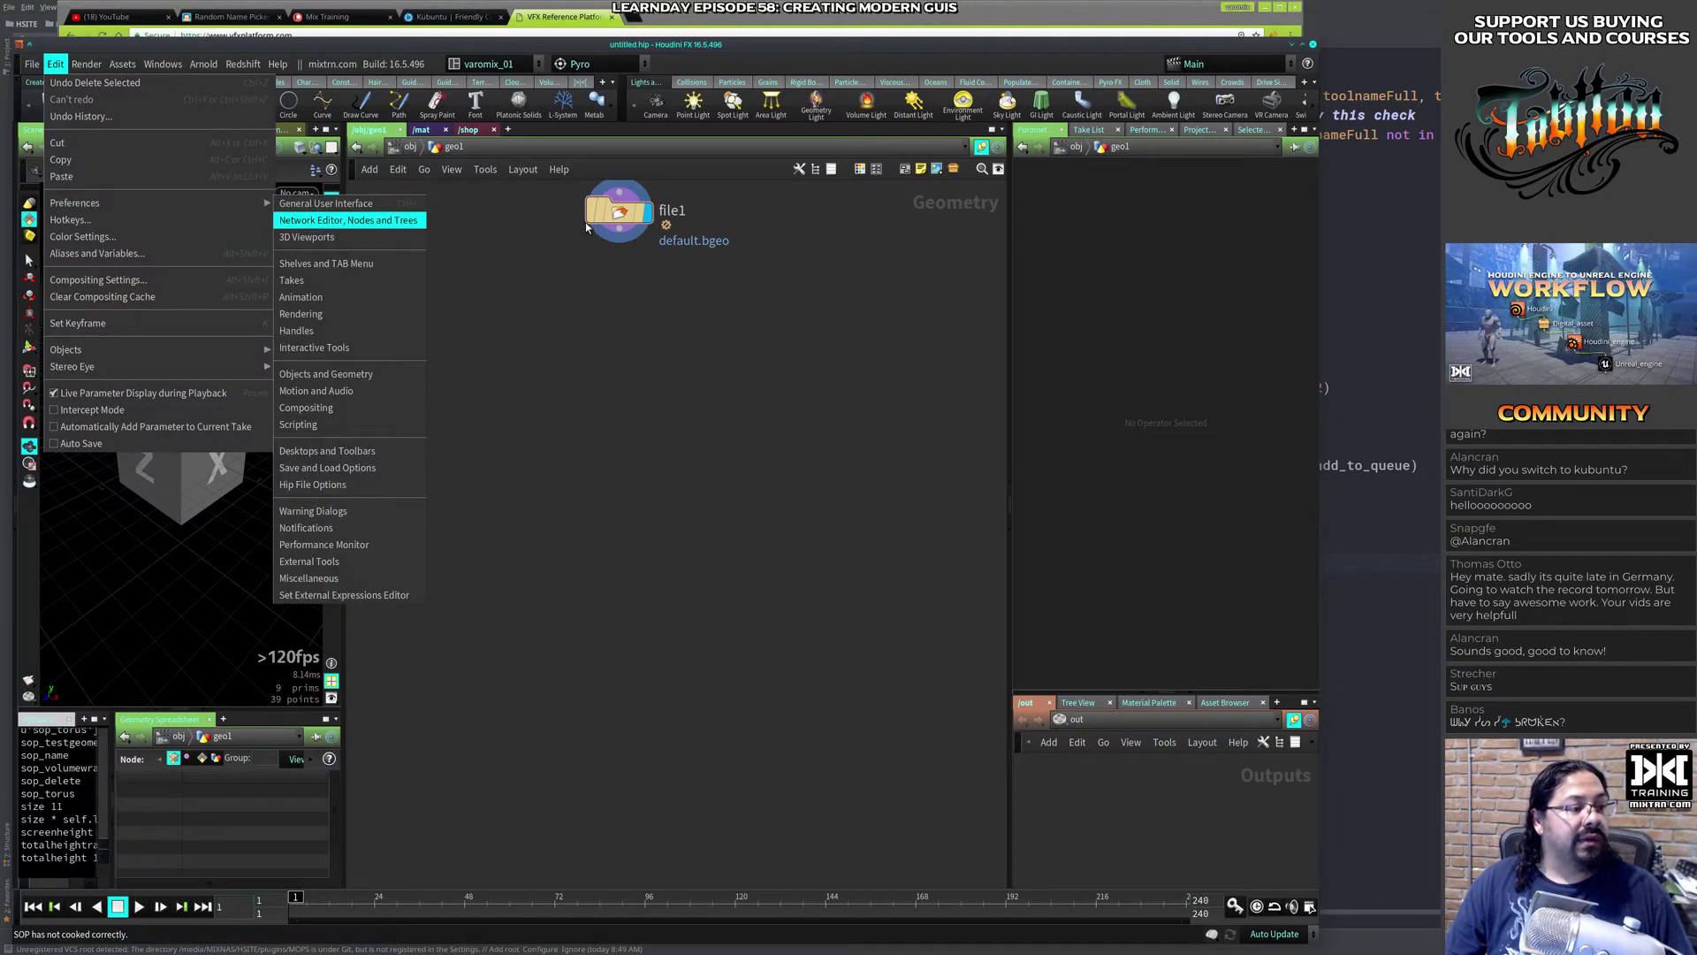
pyautogui.click(659, 364)
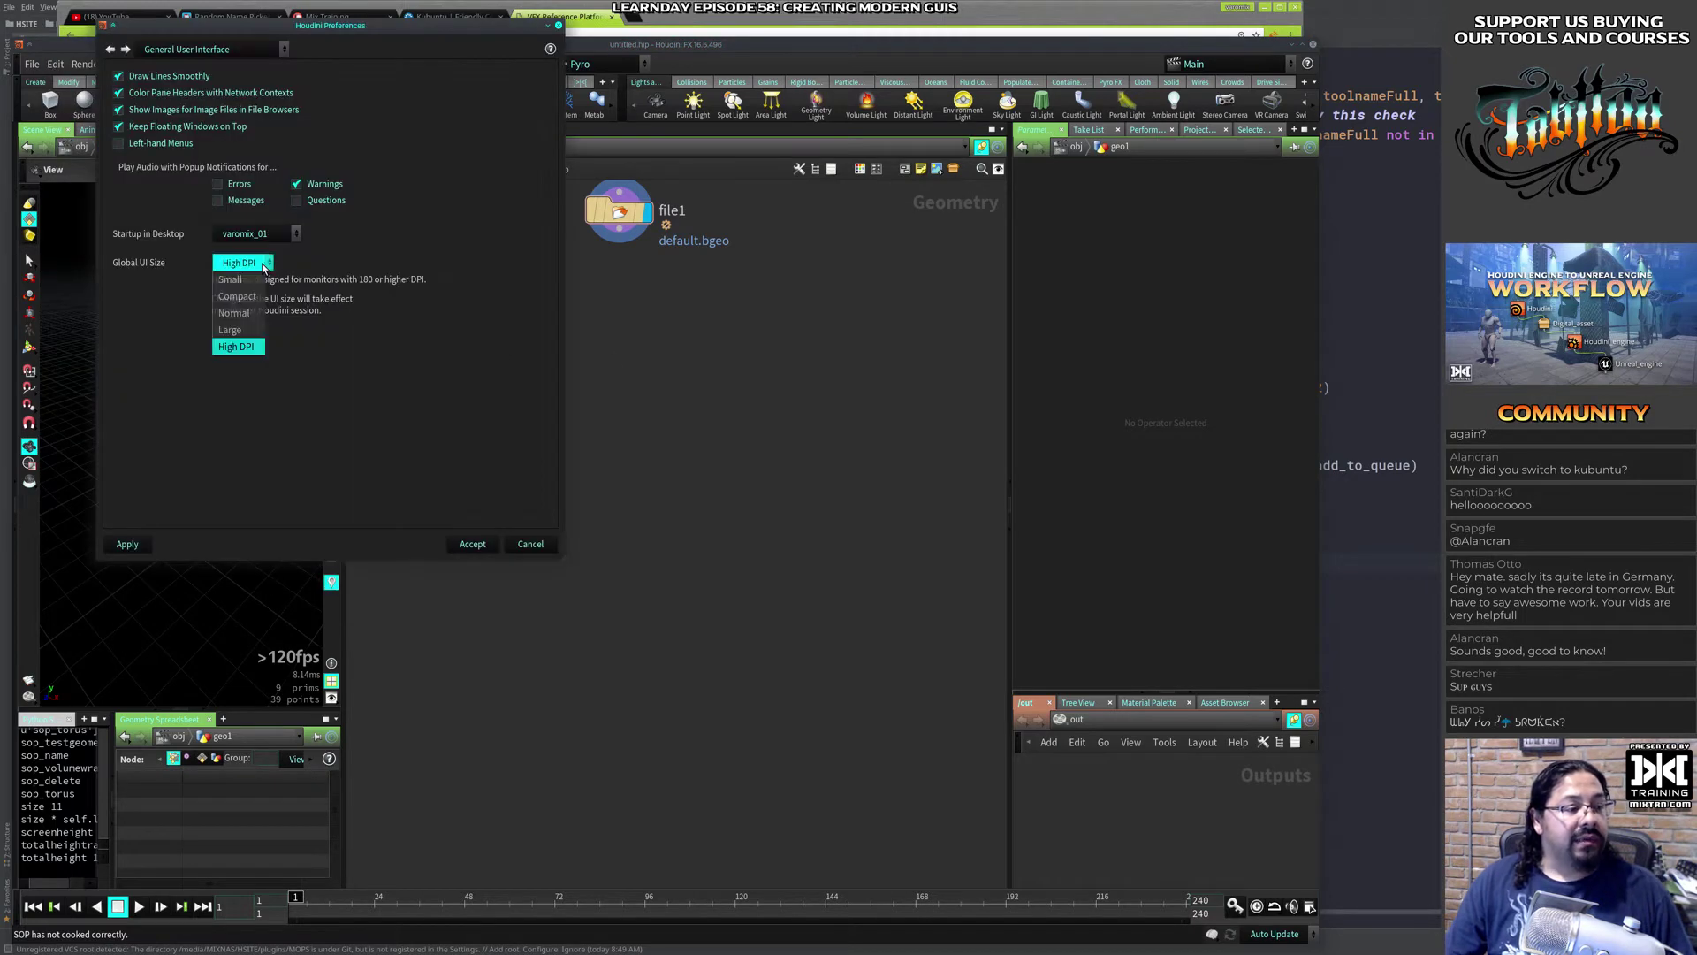
pyautogui.click(242, 346)
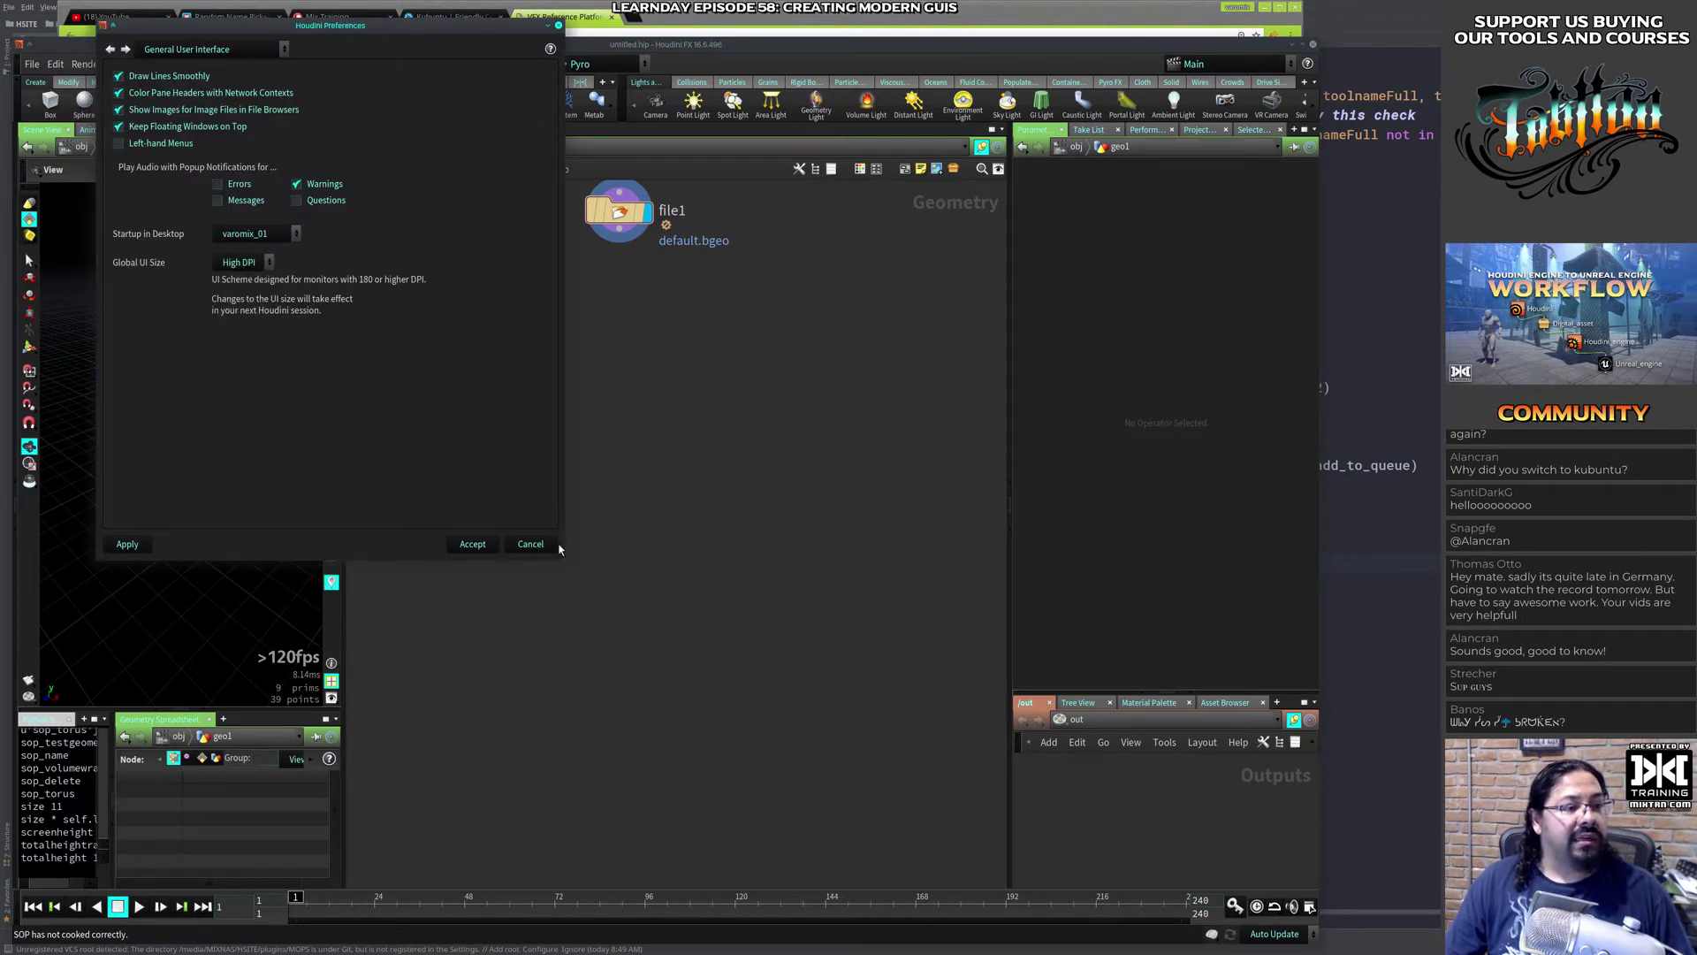
pyautogui.click(532, 545)
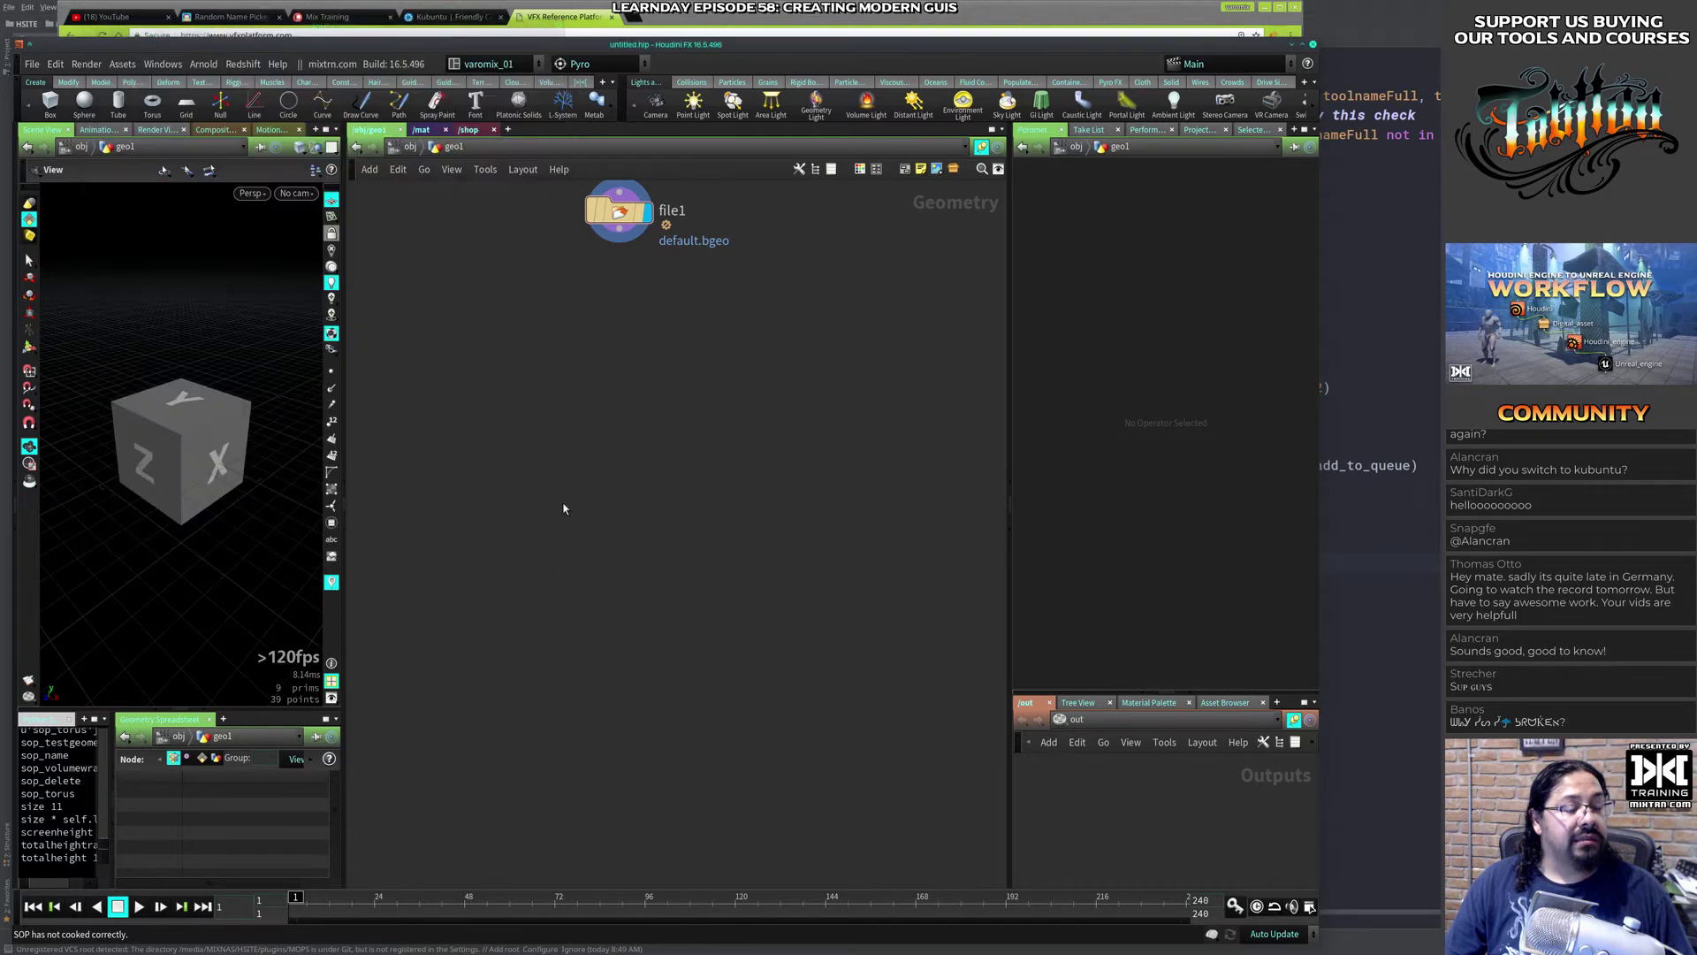
# Step: Quit Houdini discarding the changes, and switch to Dolphin to look through the houdini16.5 folder in Home
pyautogui.click(1313, 46)
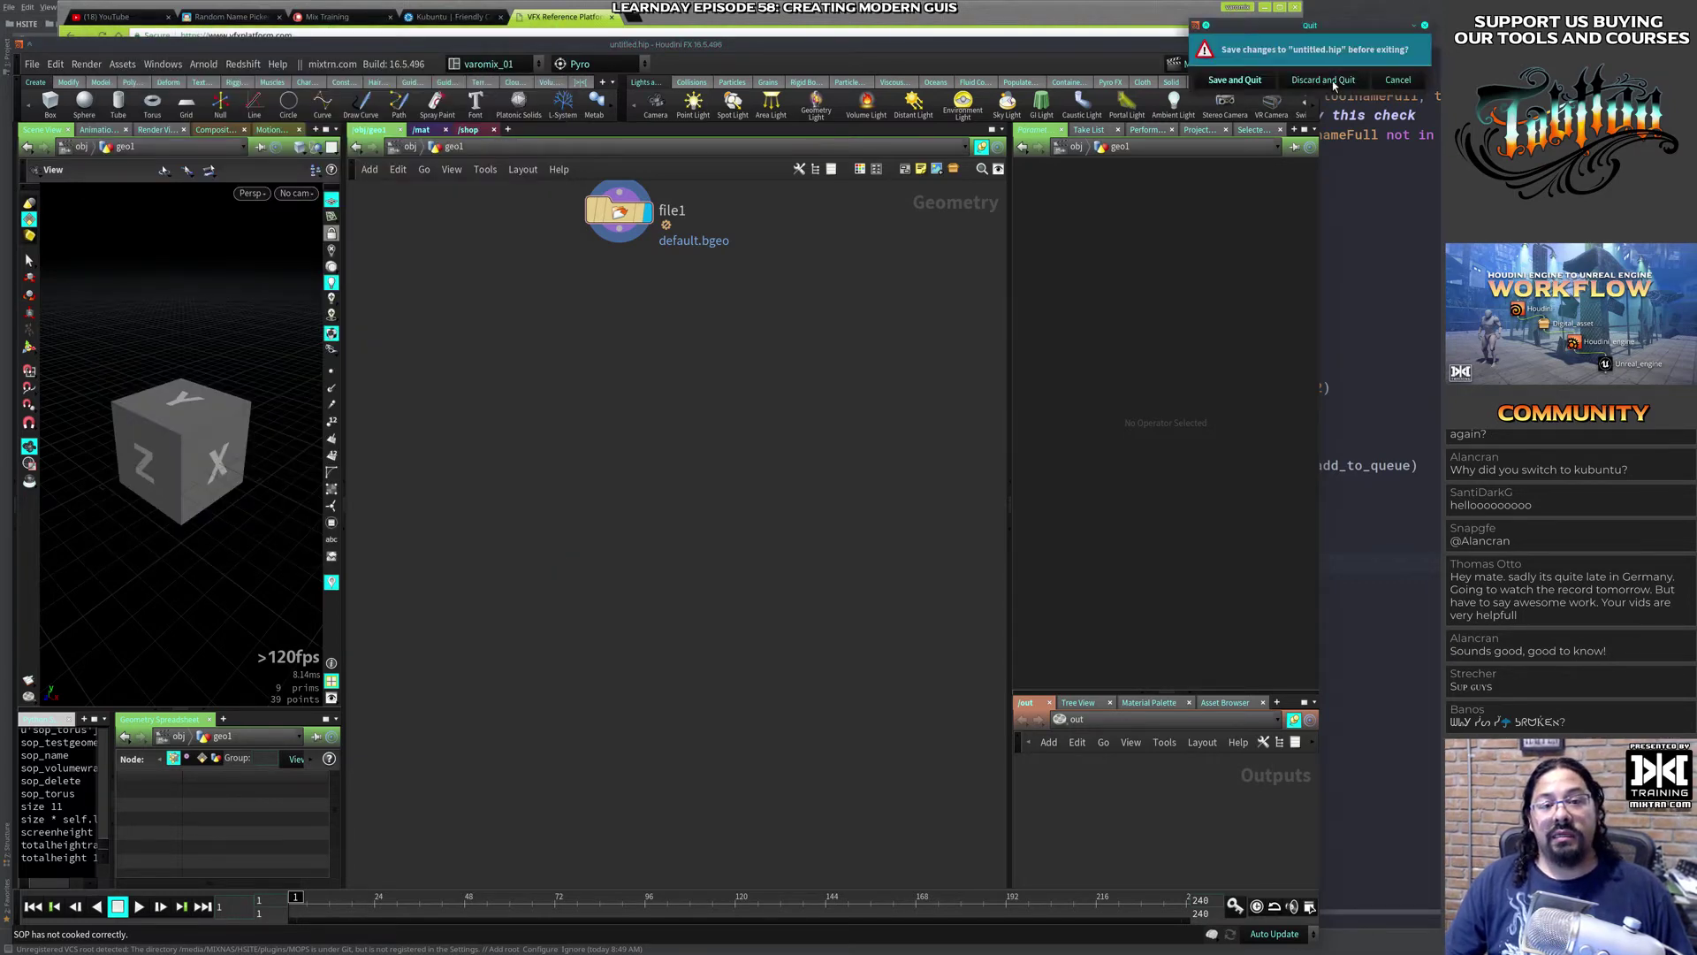
pyautogui.click(1333, 83)
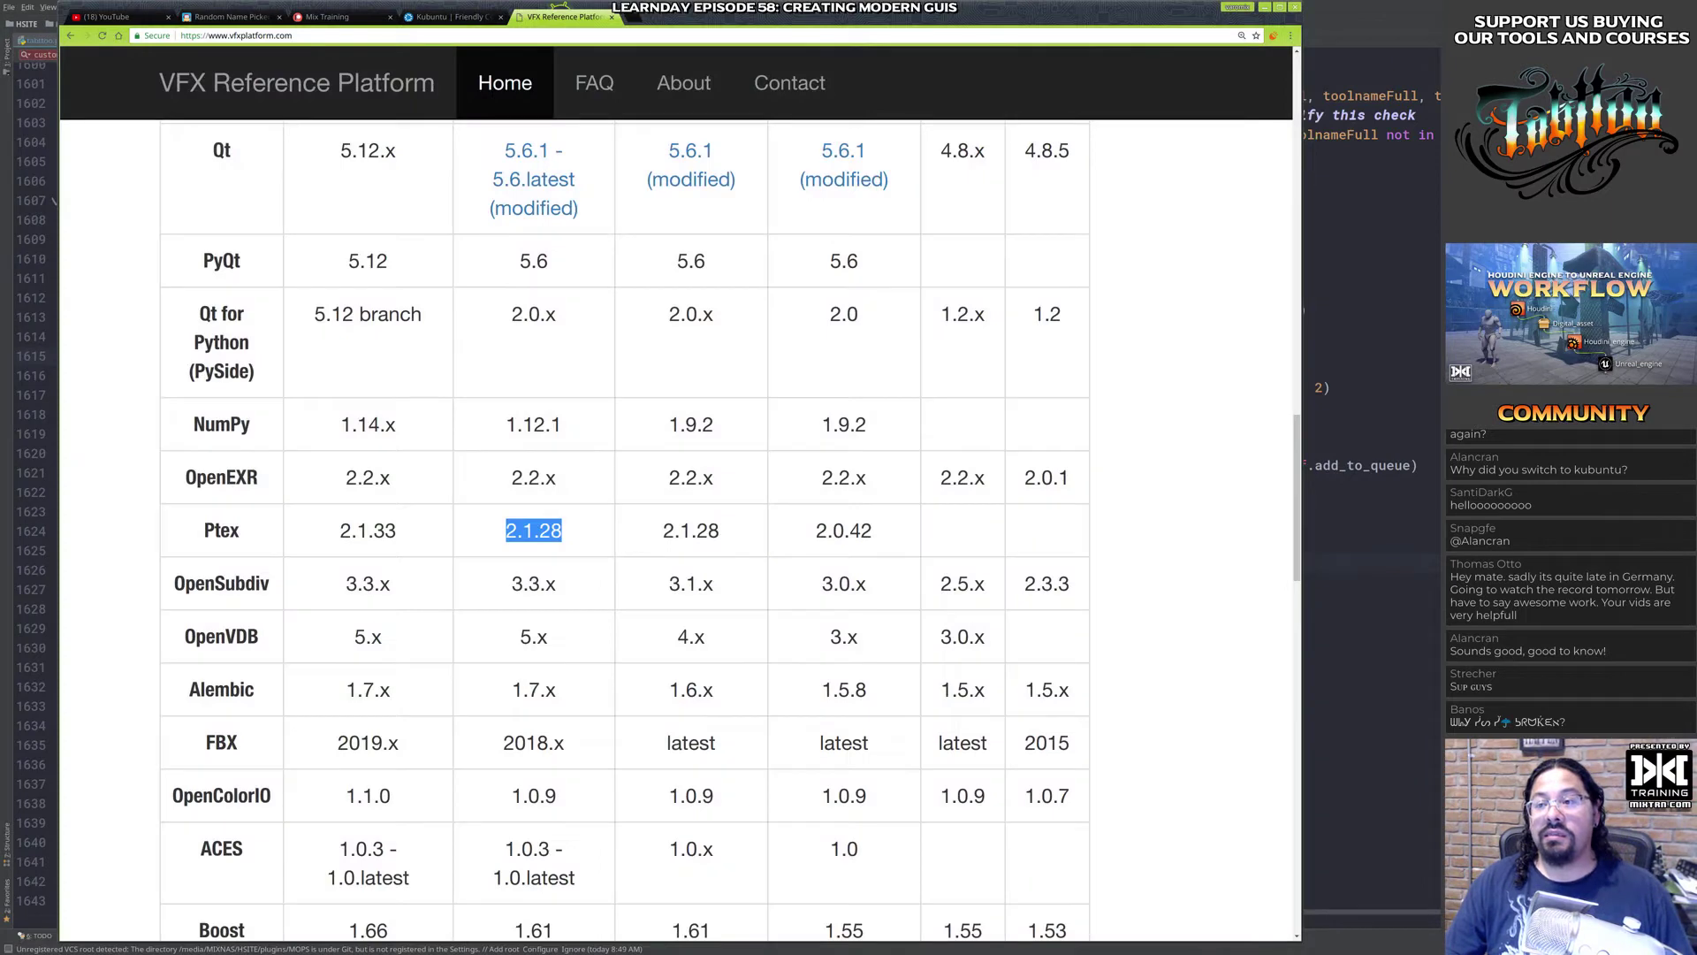
pyautogui.click(1679, 265)
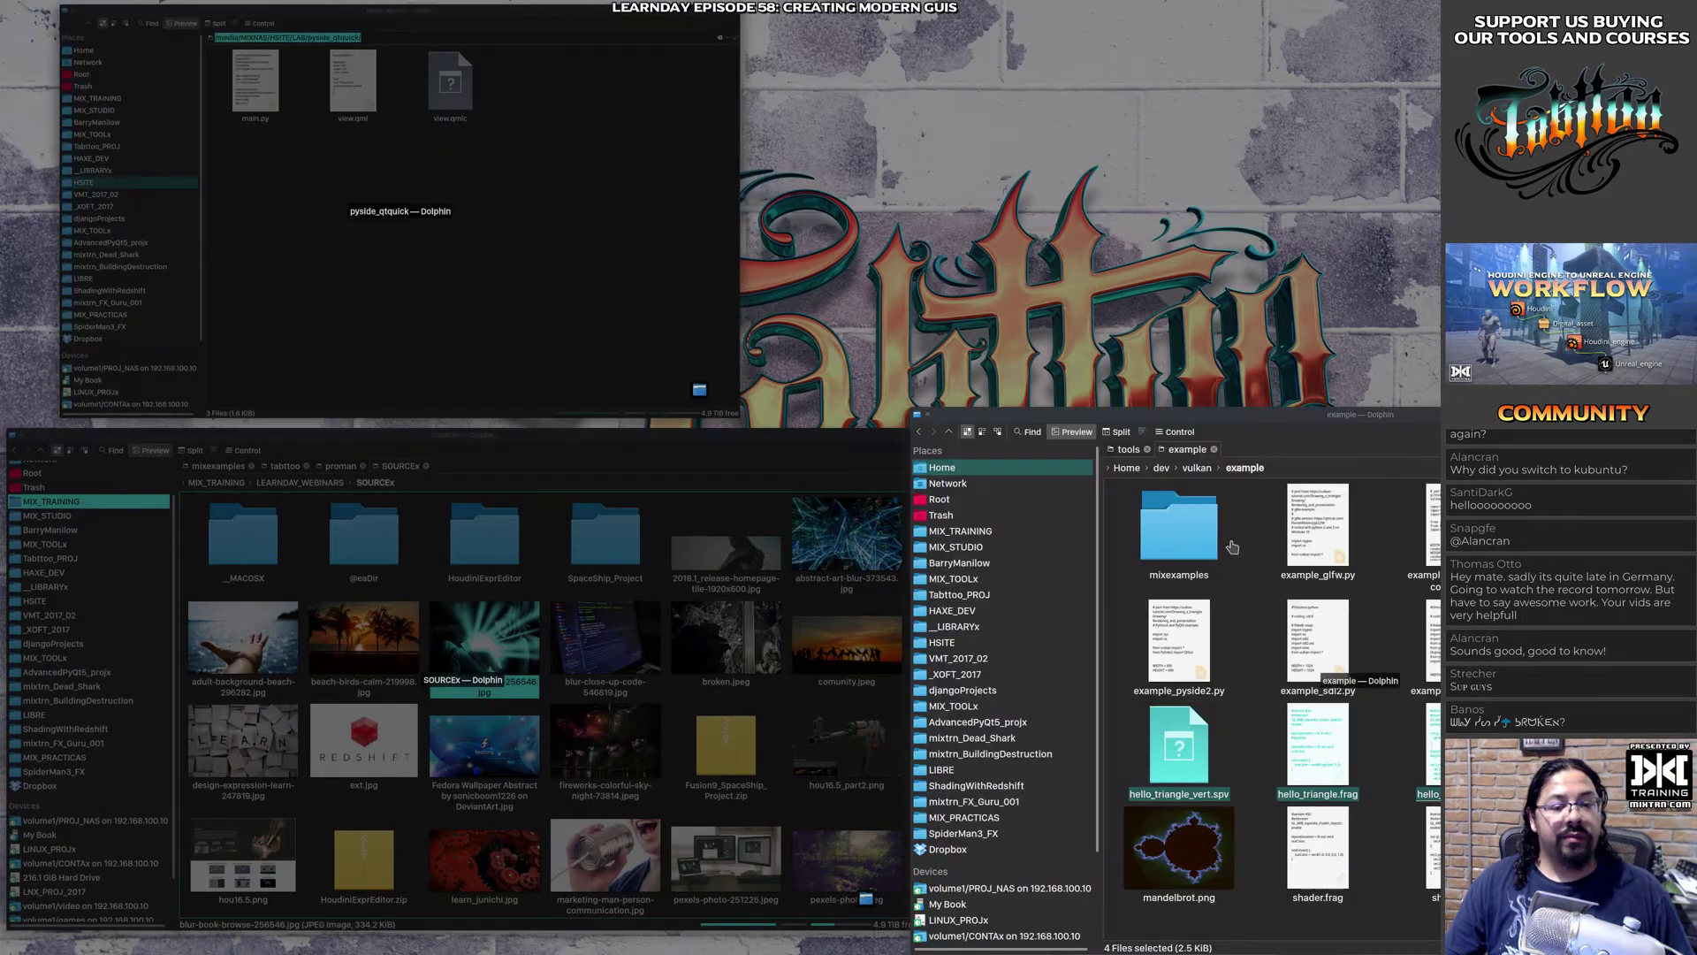
pyautogui.click(972, 442)
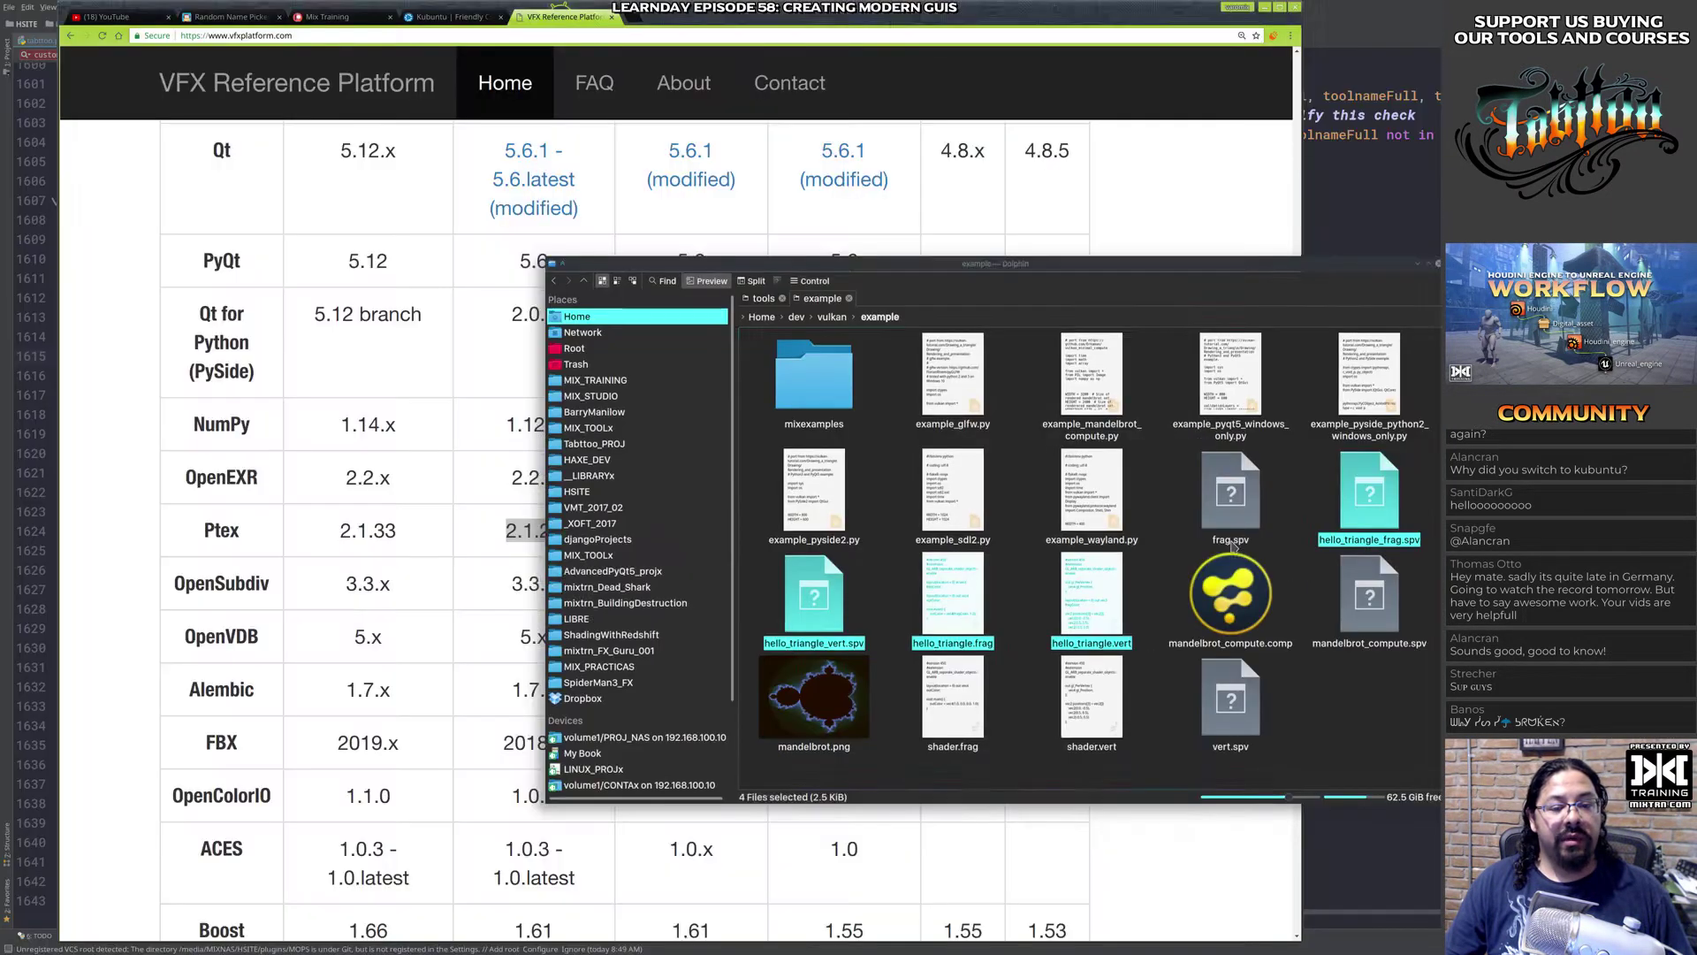
pyautogui.doubleClick(893, 298)
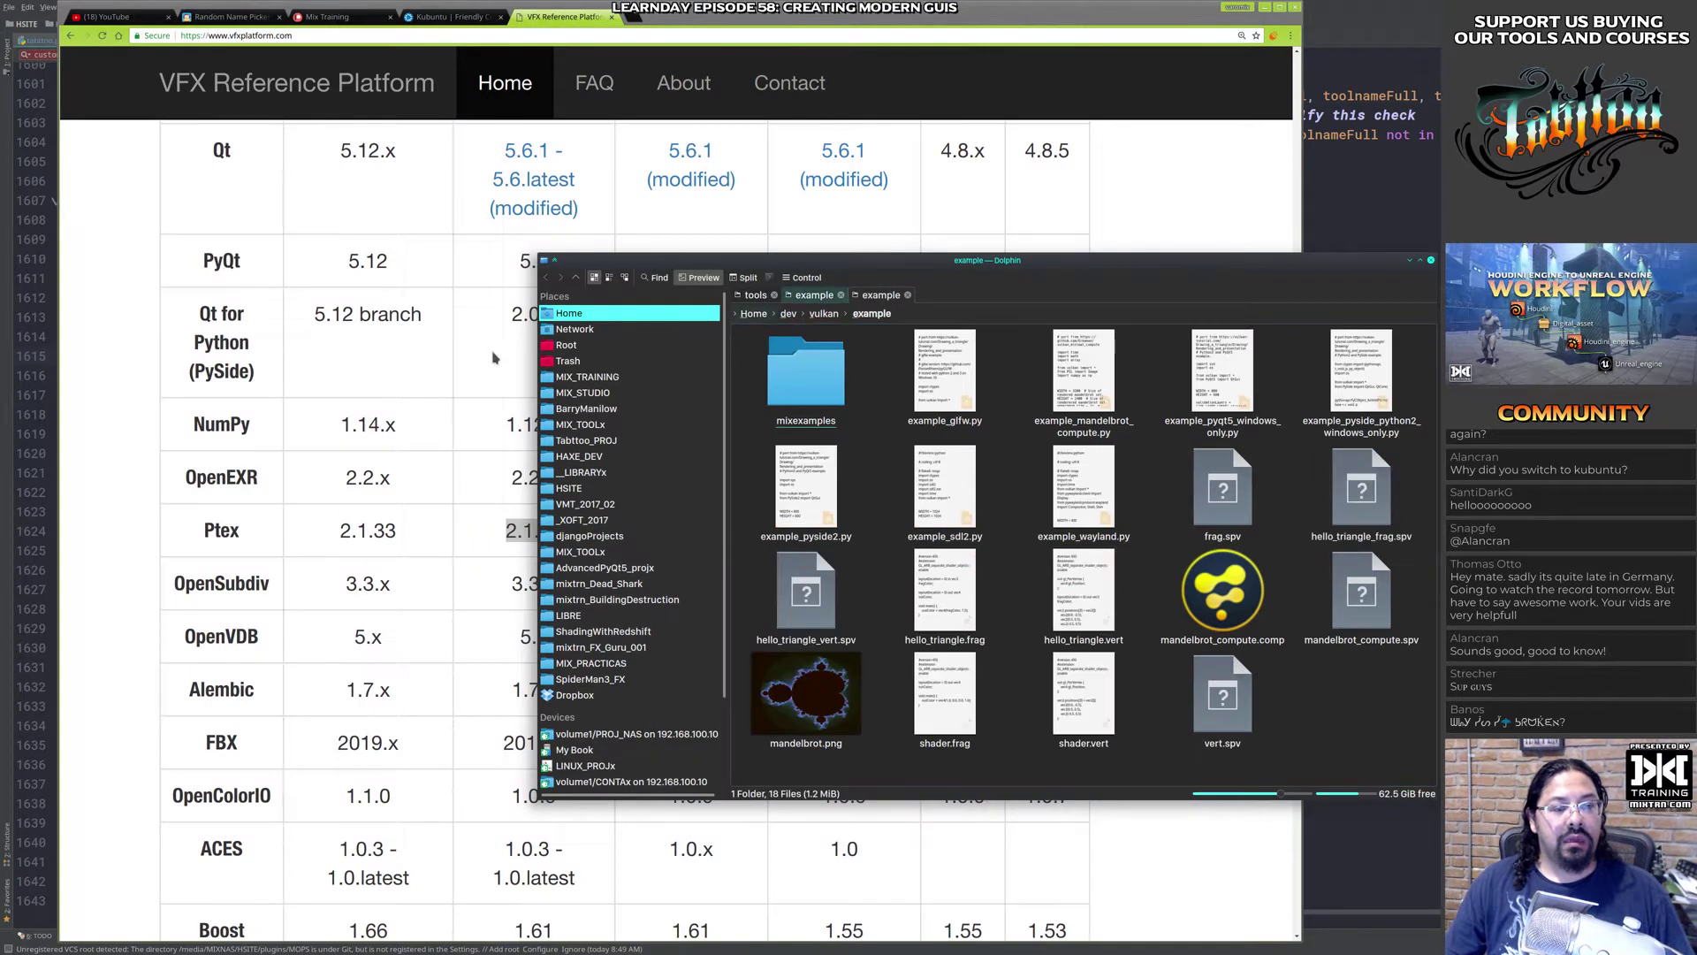
pyautogui.click(568, 316)
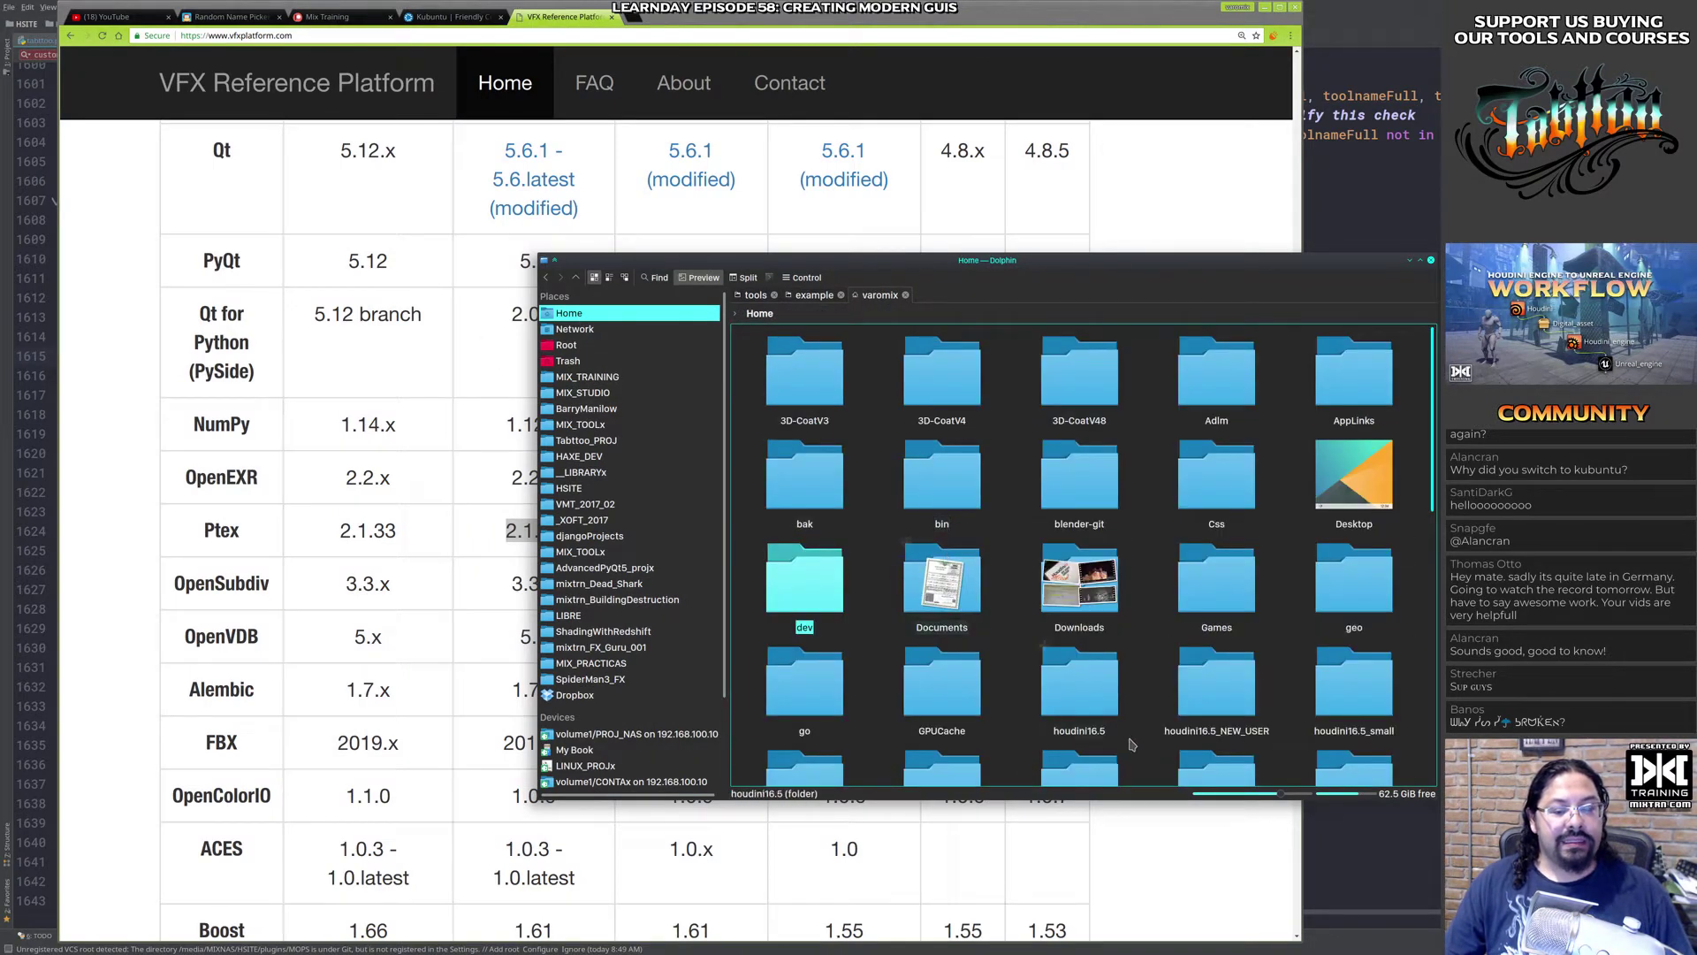
pyautogui.click(1091, 704)
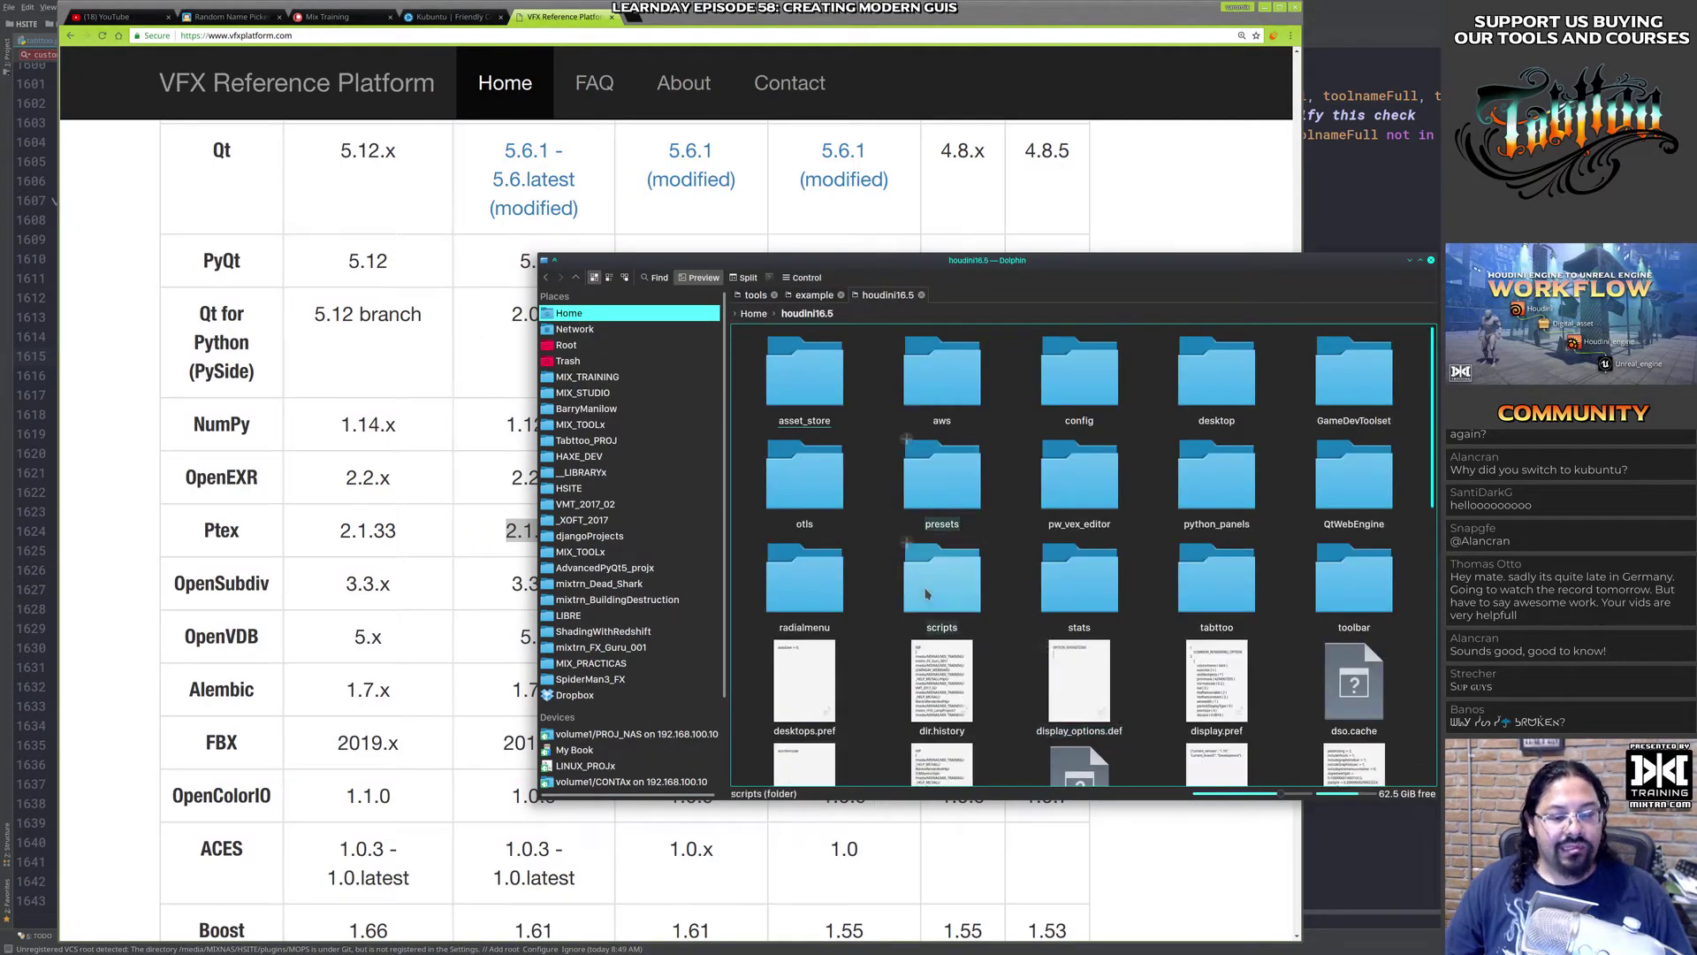
pyautogui.scroll(-4, 920, 552)
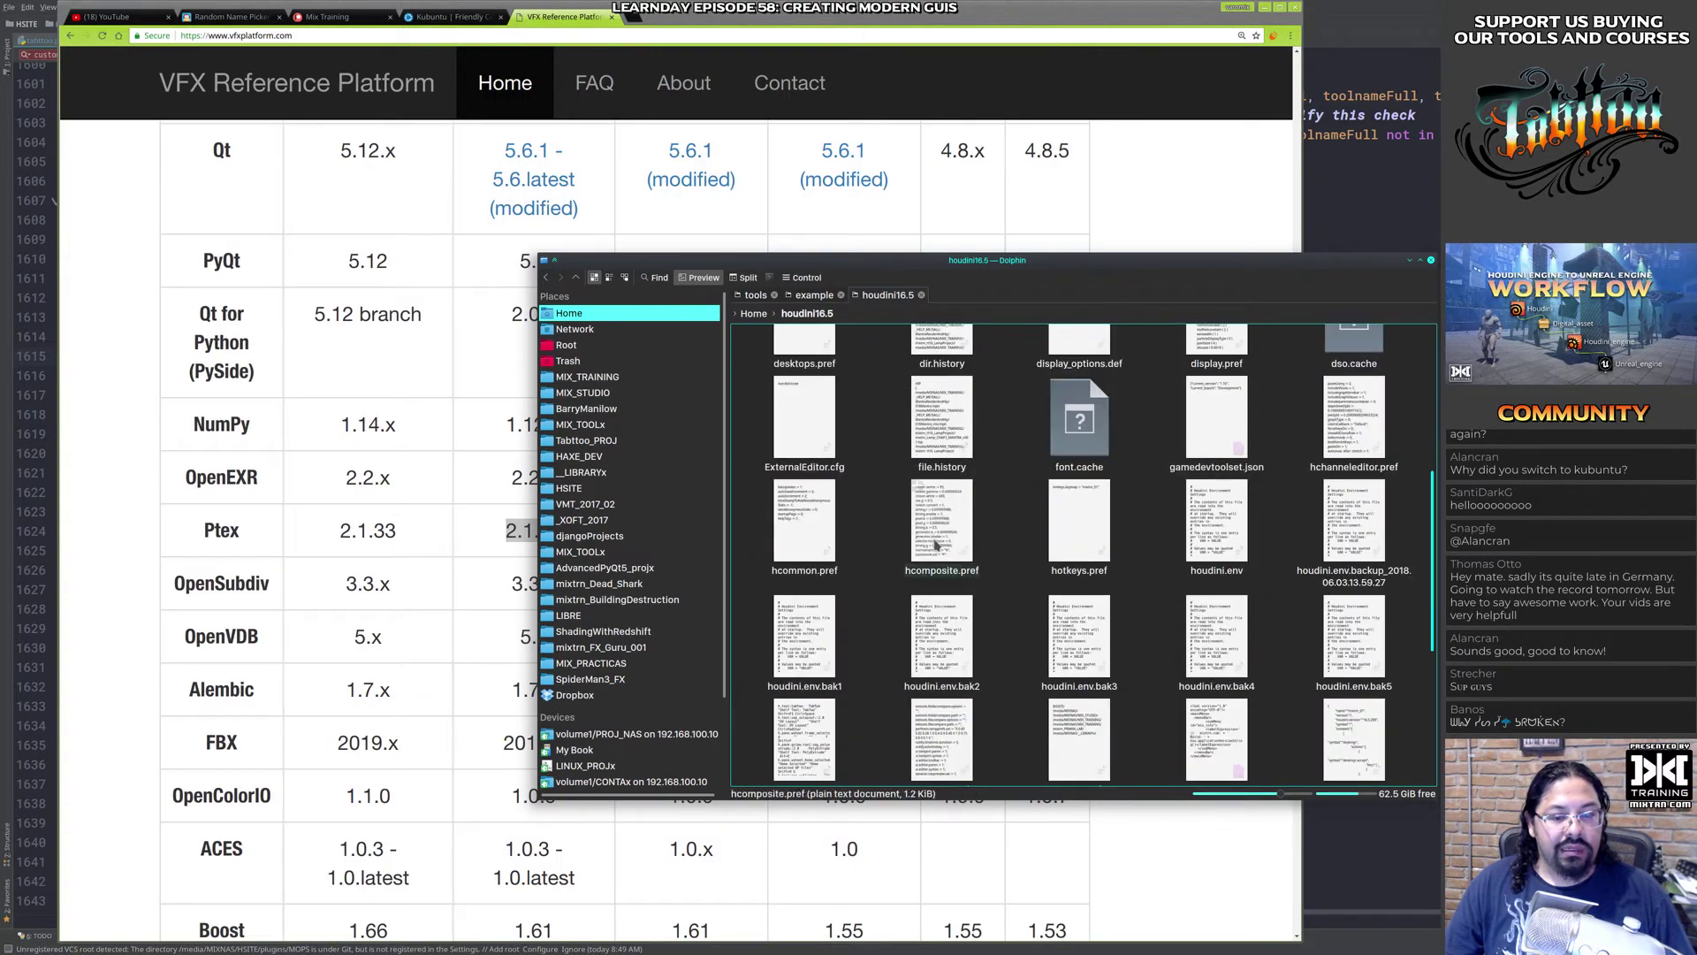
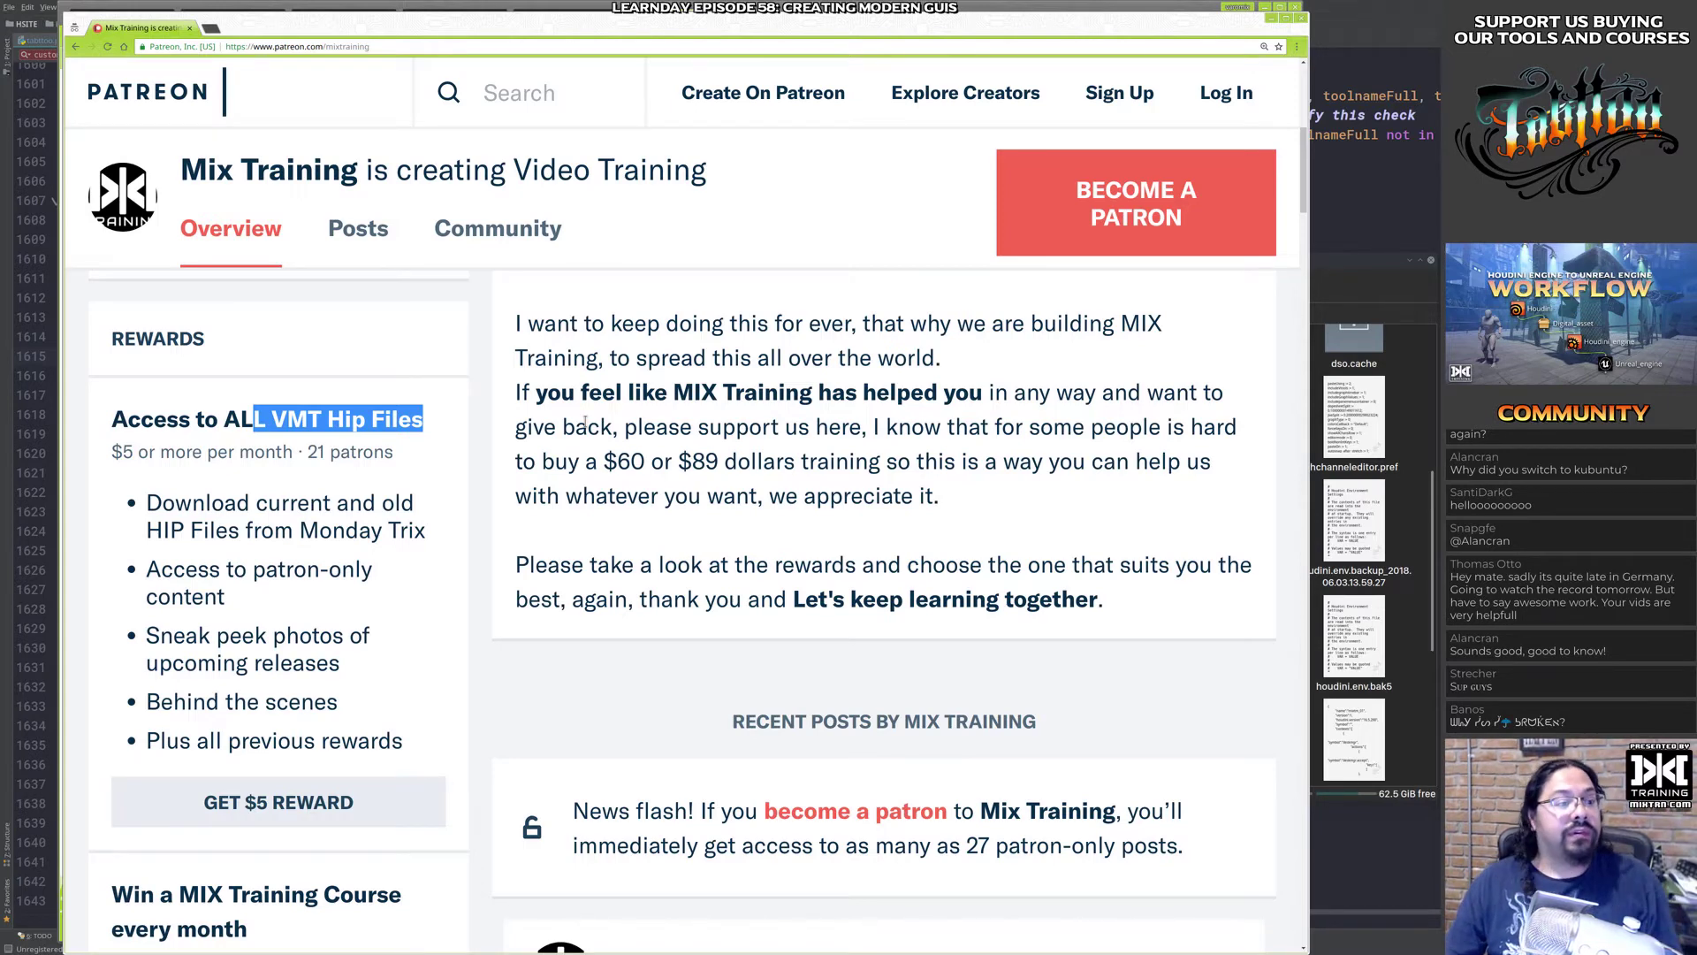
# Step: Examine the Mix Training reward tiers on Patreon, highlighting the $10 tier's price and its "Win a MIX Training Course every month" title
pyautogui.scroll(-5, 585, 422)
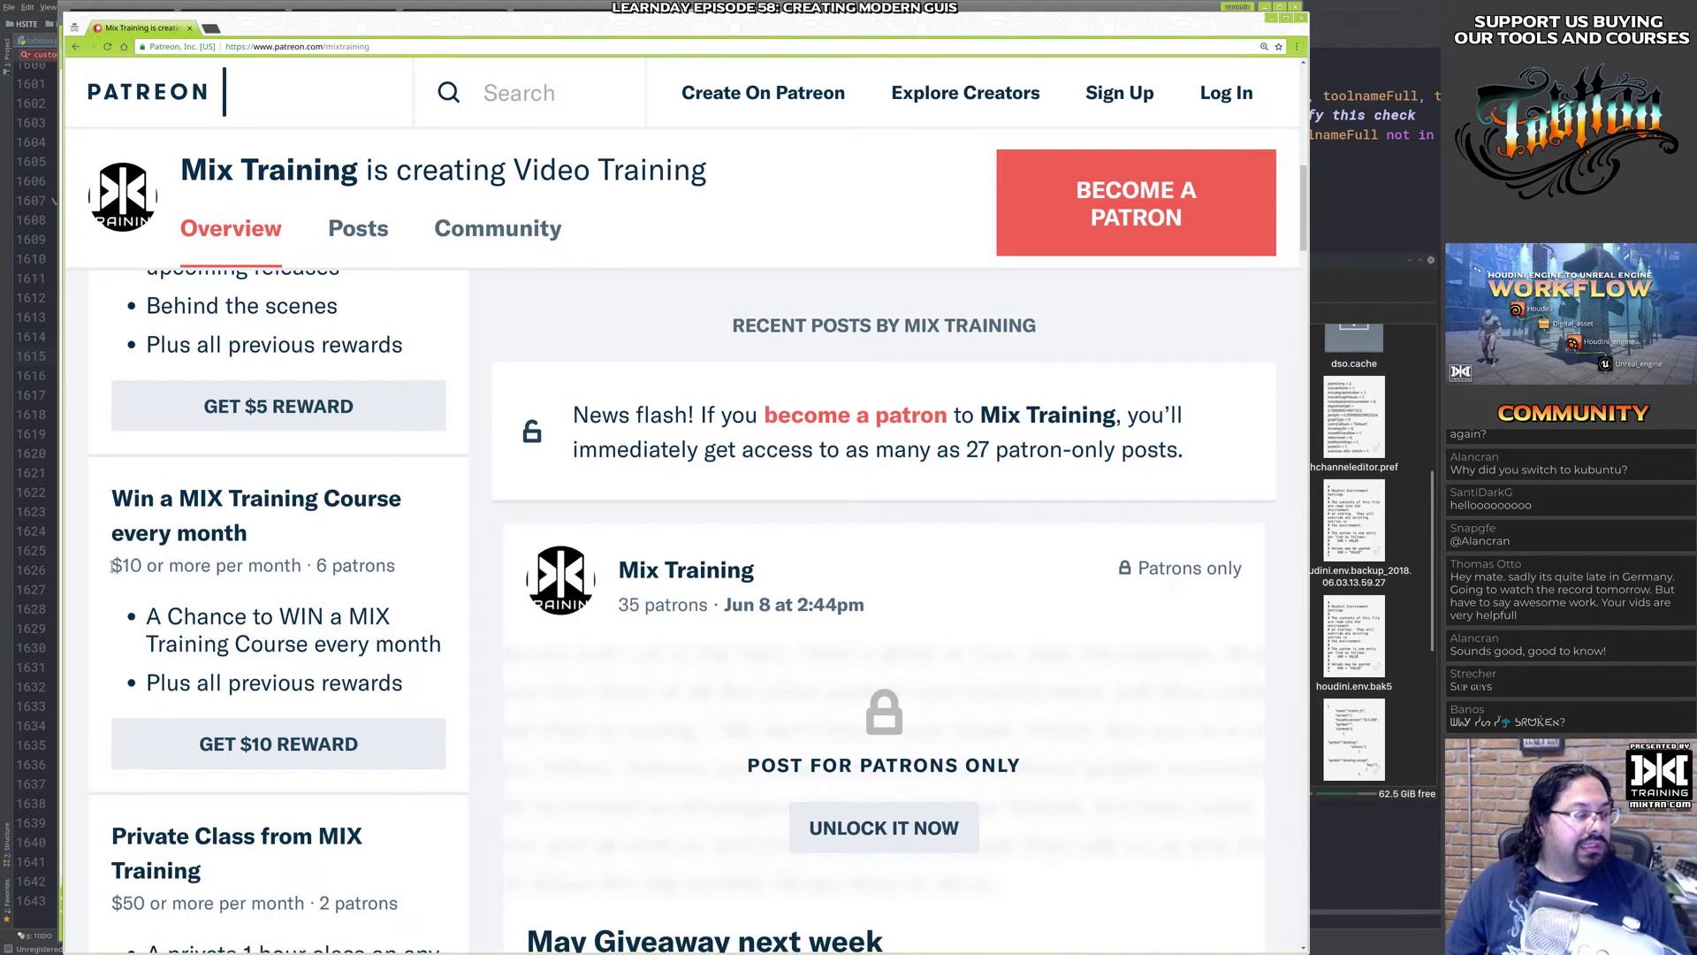
pyautogui.moveTo(112, 566); pyautogui.dragTo(227, 566)
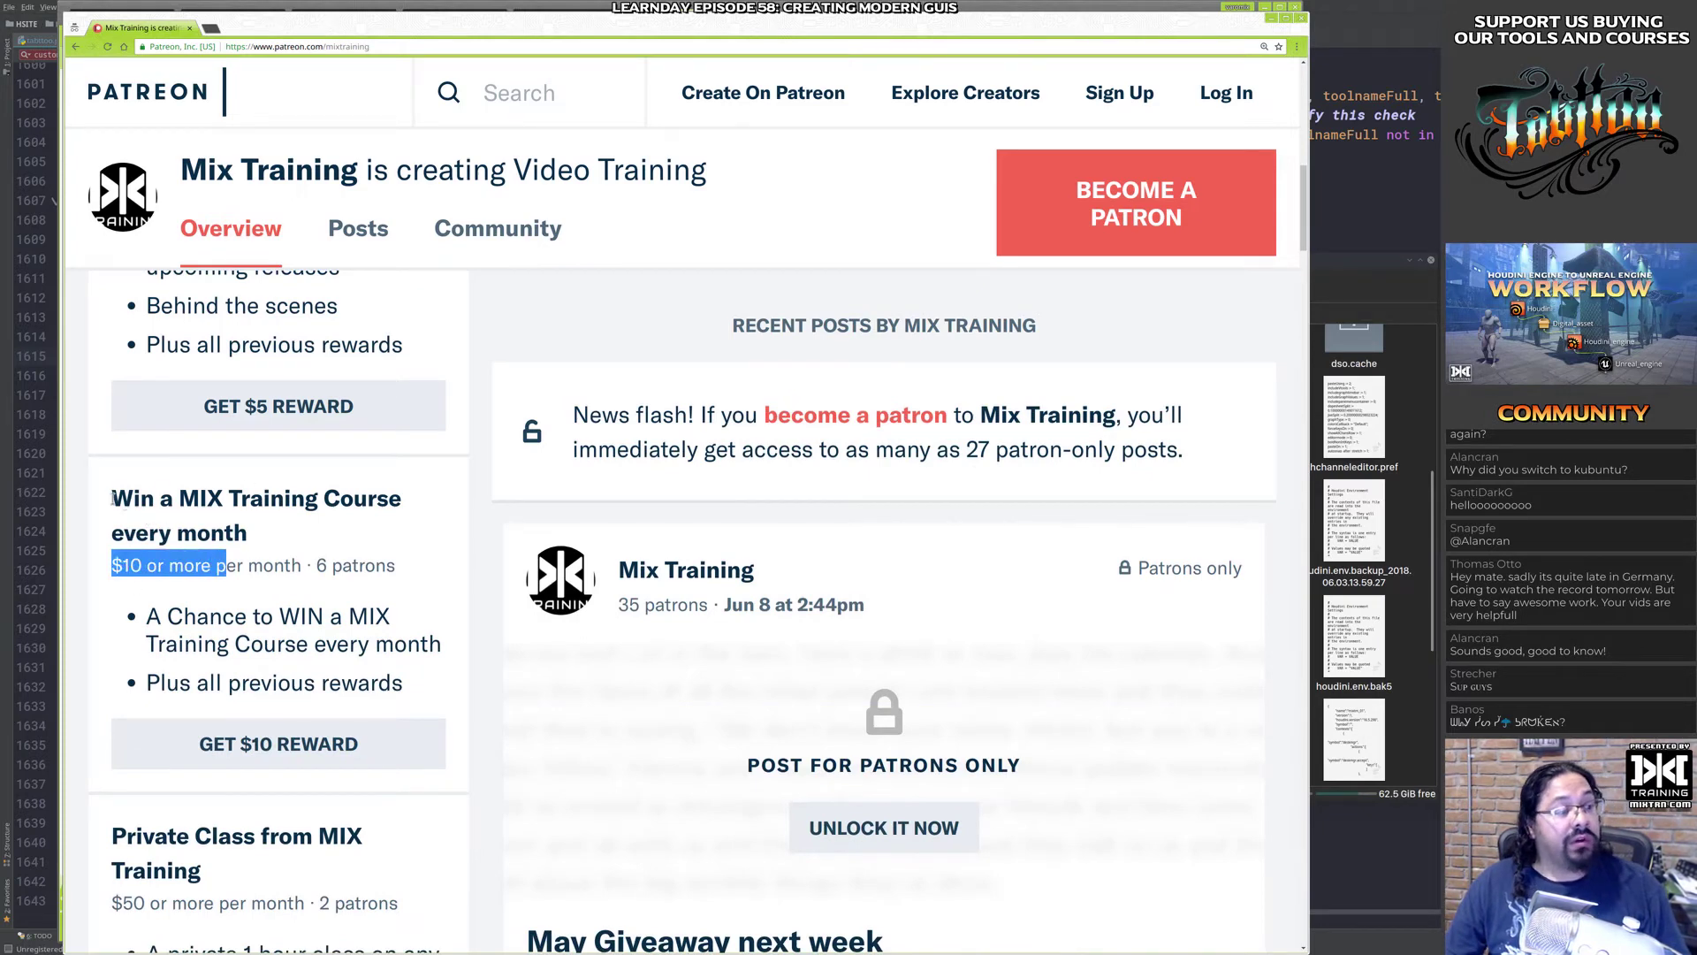
pyautogui.moveTo(113, 499); pyautogui.dragTo(275, 541)
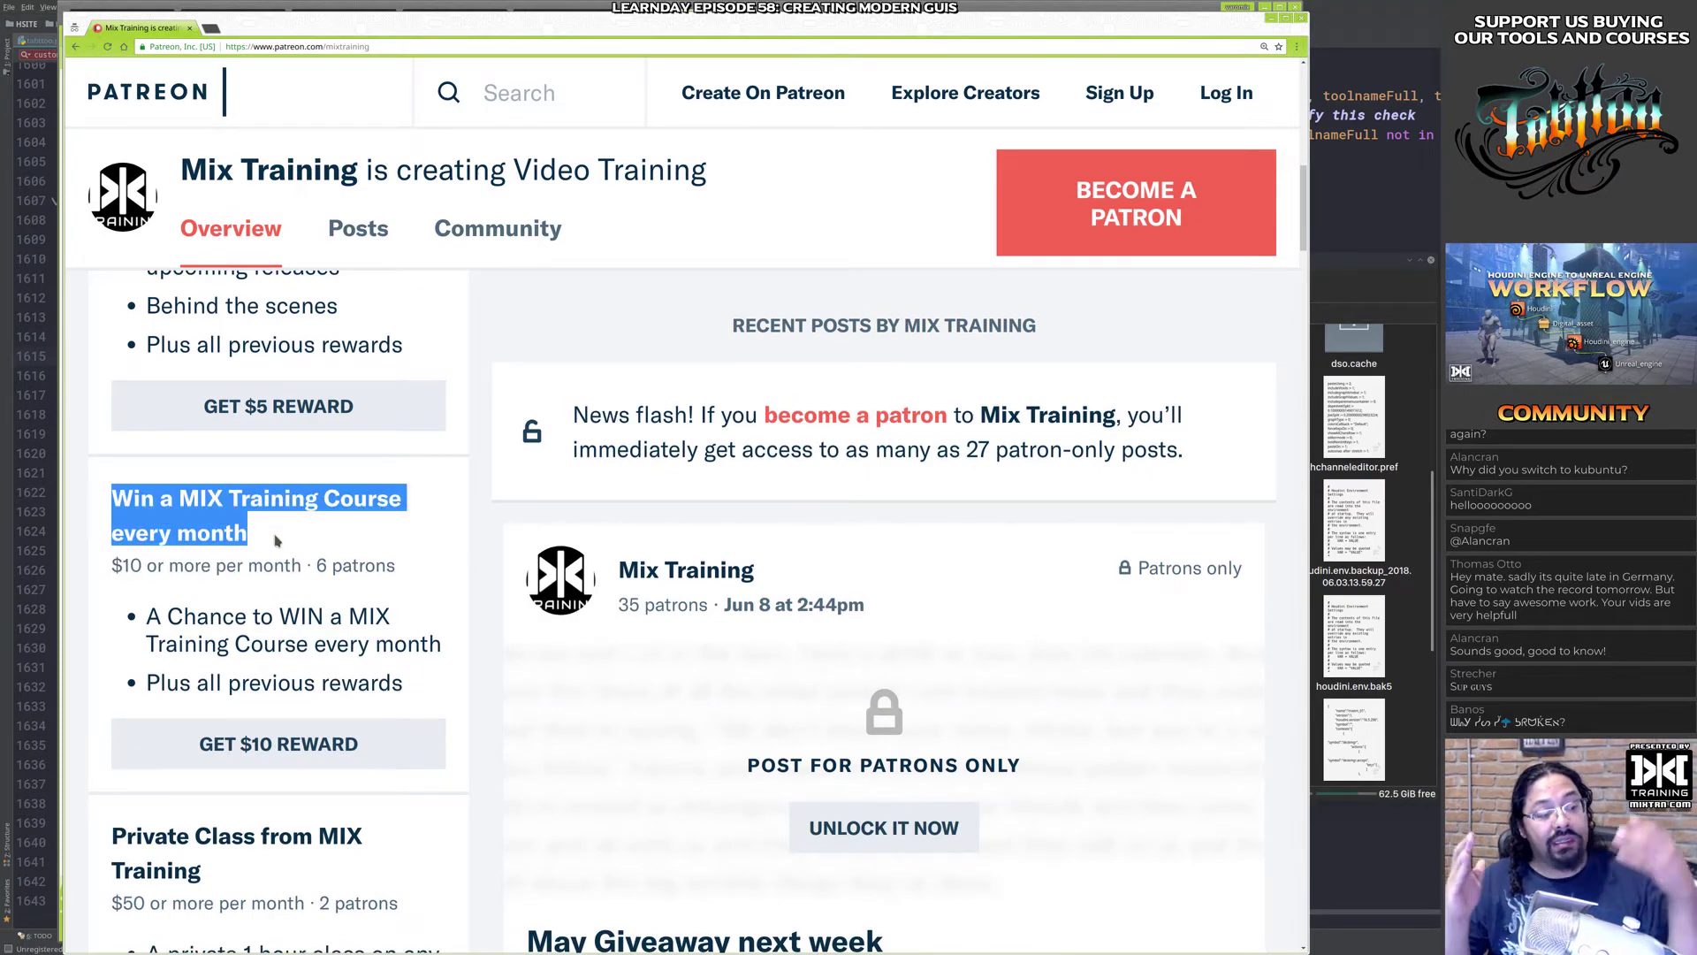
pyautogui.click(430, 513)
pyautogui.moveTo(255, 537); pyautogui.dragTo(110, 495)
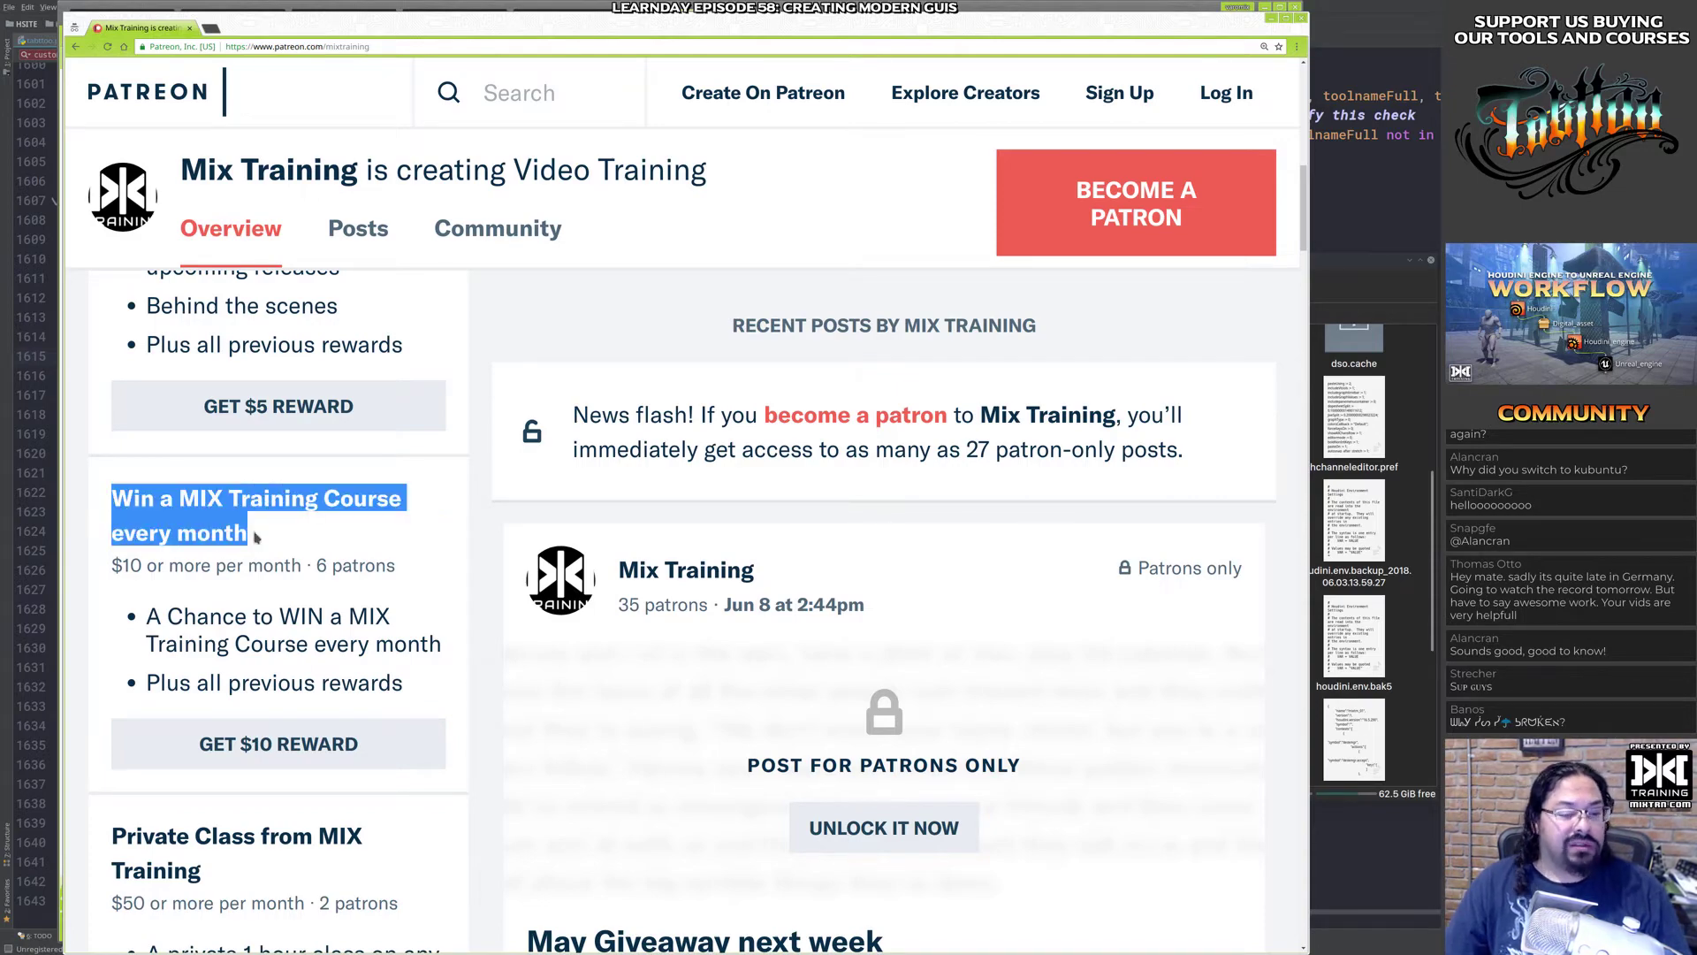
pyautogui.scroll(-3, 255, 537)
pyautogui.scroll(9, 255, 536)
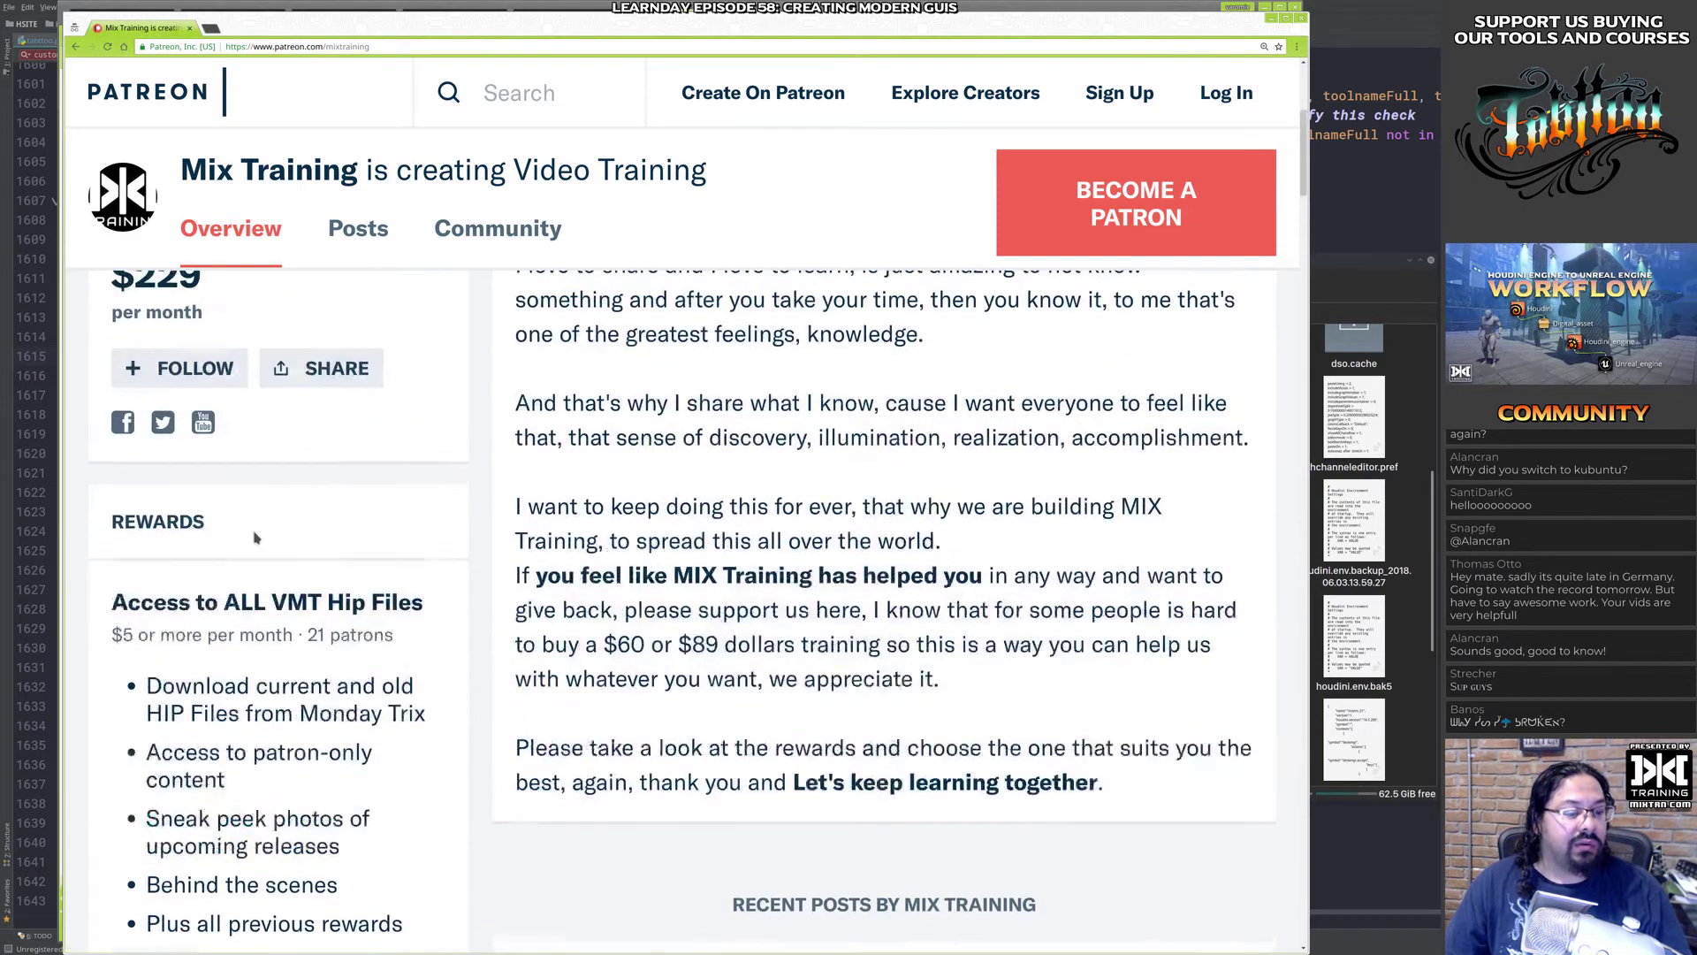
# Step: Examine the reward tiers, highlighting the $10 tier's title, price and patron count and the $50 Private Class tier's patron count
pyautogui.scroll(5, 255, 537)
pyautogui.scroll(-10, 254, 537)
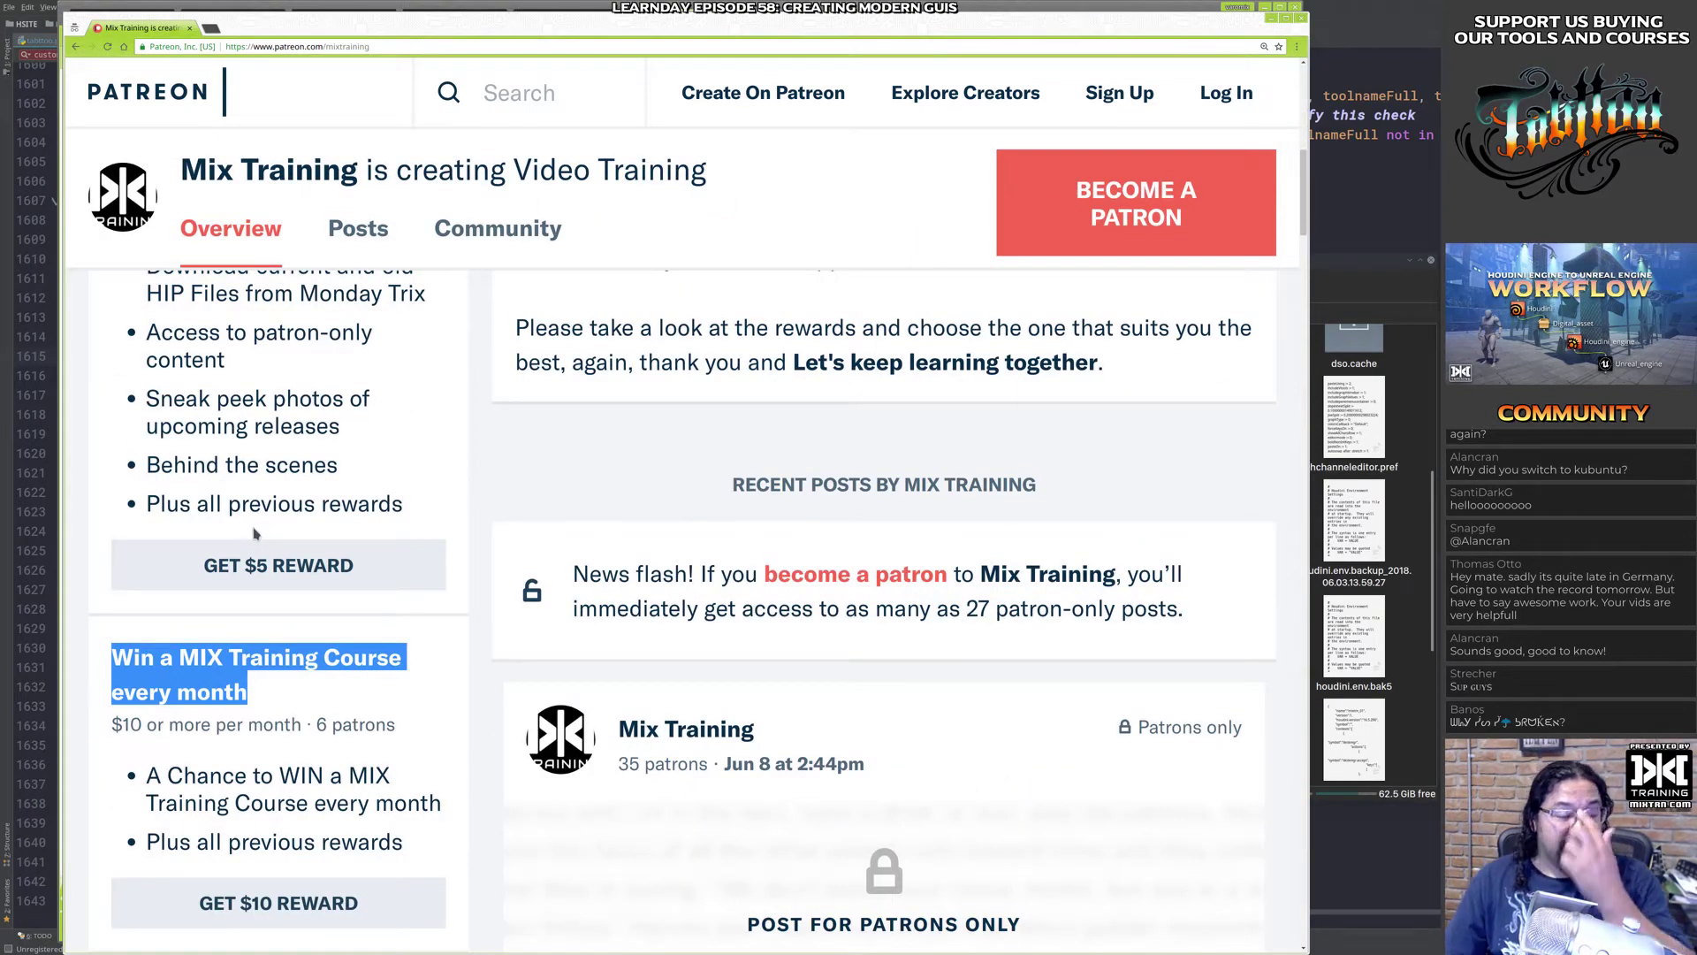
pyautogui.scroll(-3, 255, 533)
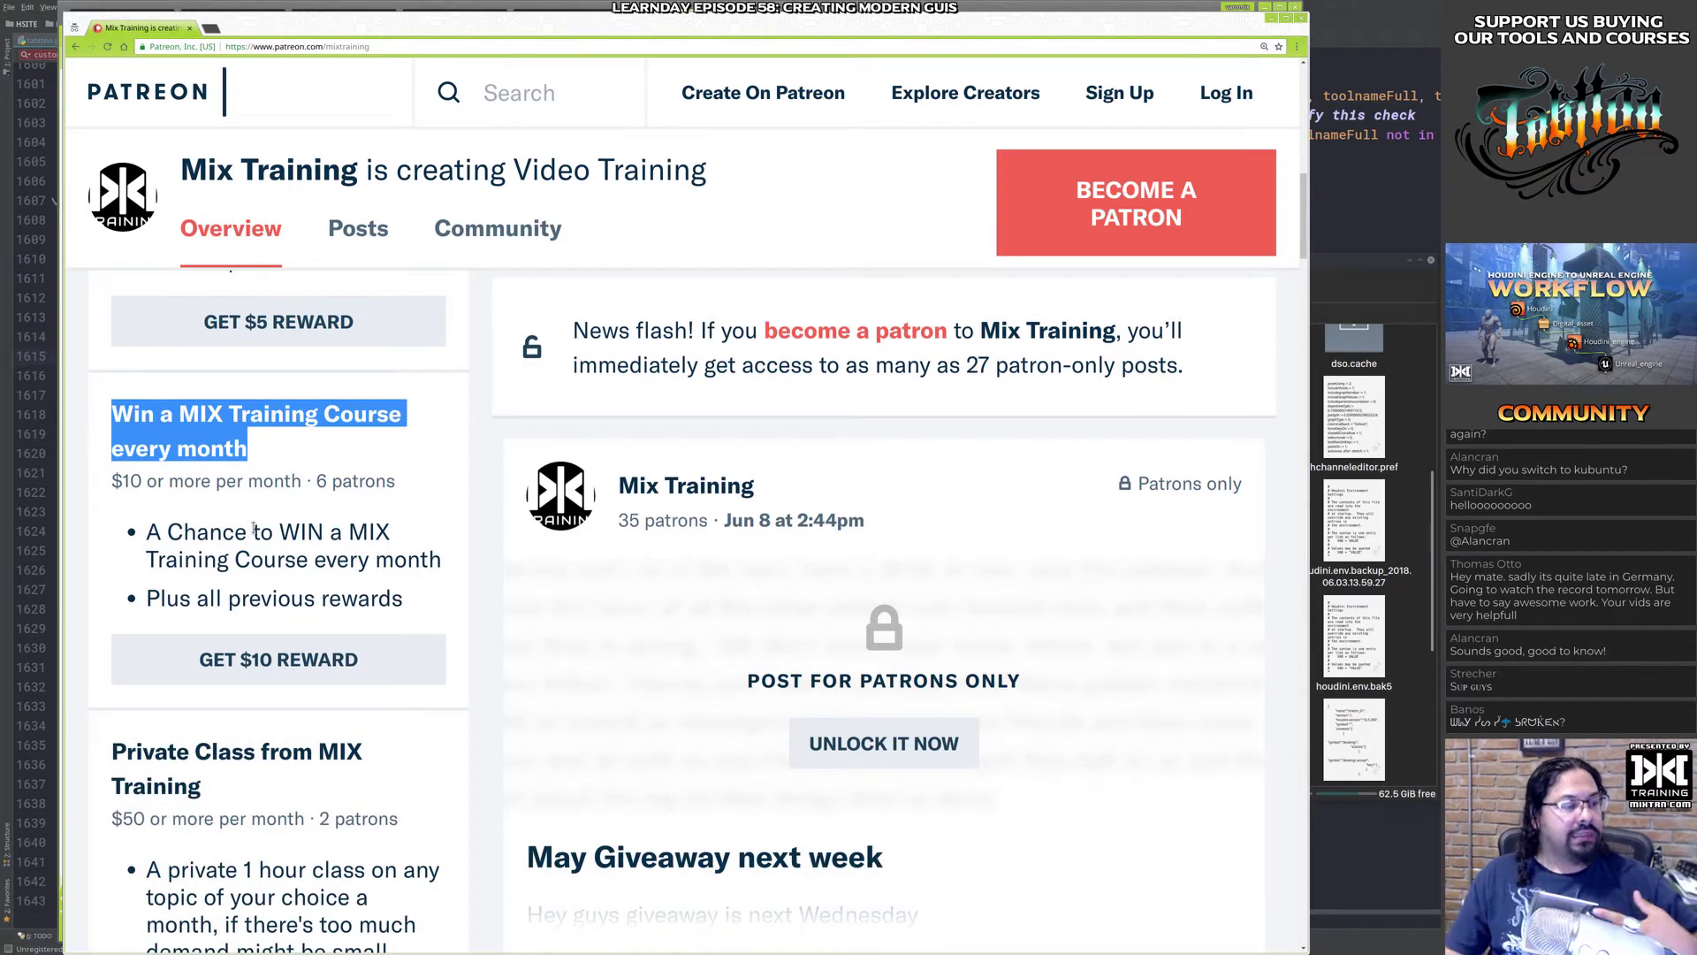
pyautogui.click(120, 415)
pyautogui.moveTo(119, 412); pyautogui.dragTo(425, 509)
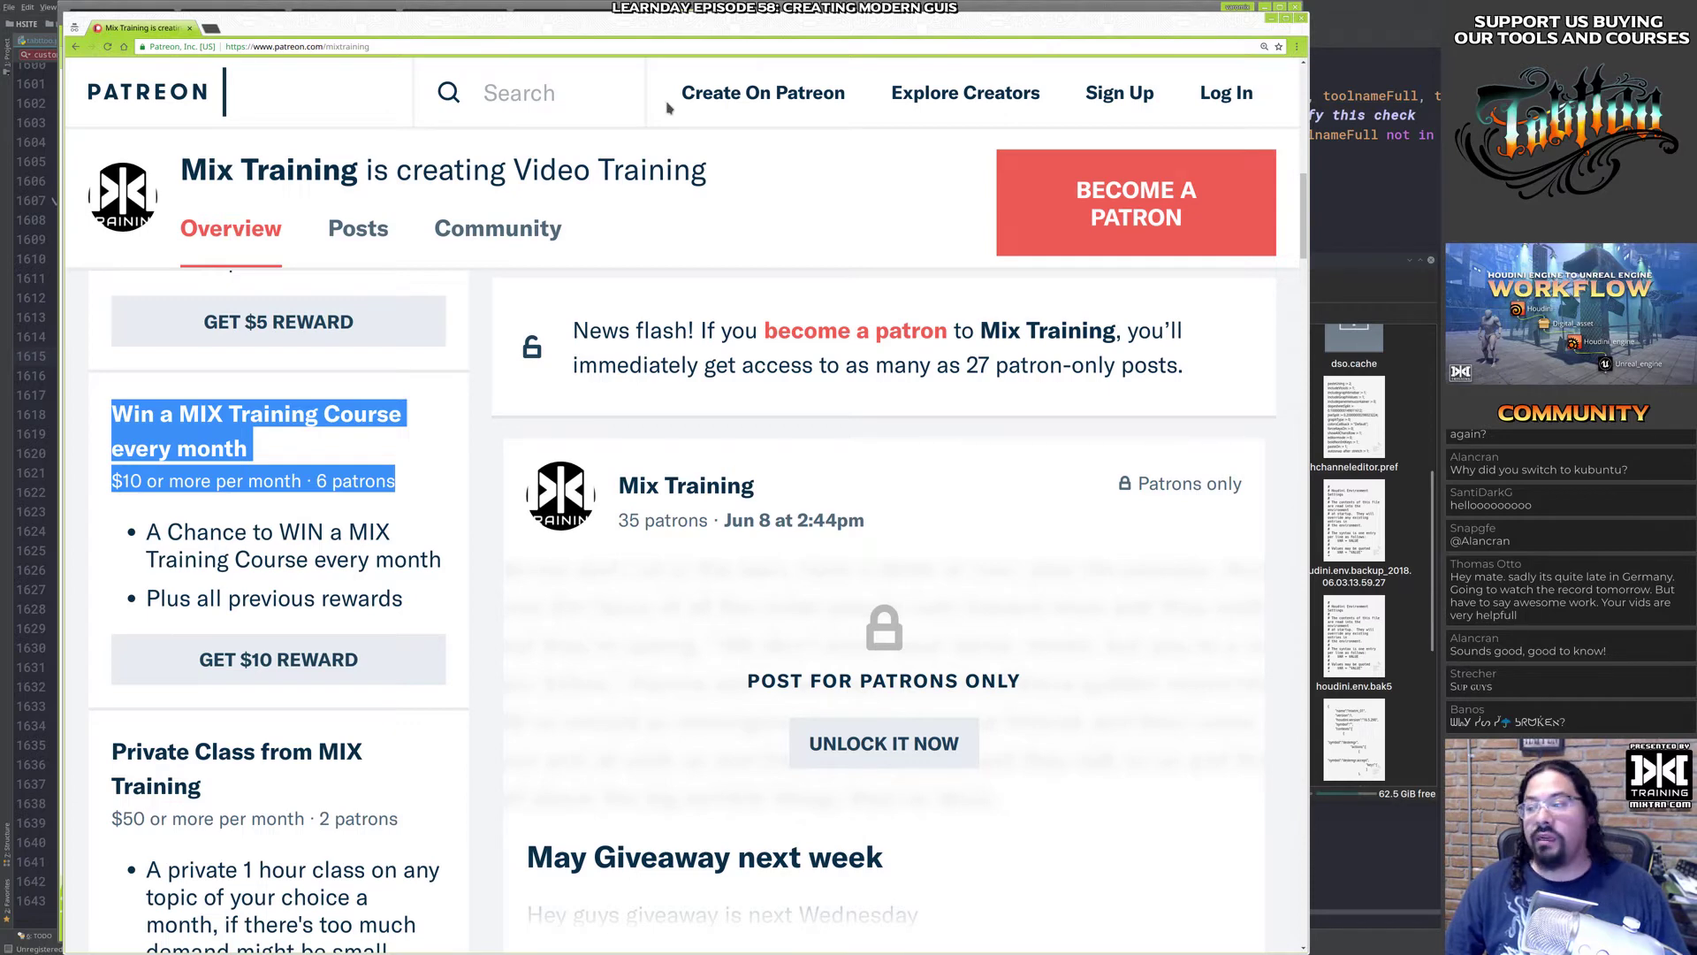
pyautogui.click(251, 499)
pyautogui.moveTo(404, 488)
pyautogui.mouseDown()
pyautogui.moveTo(311, 482)
pyautogui.moveTo(409, 482)
pyautogui.mouseUp()
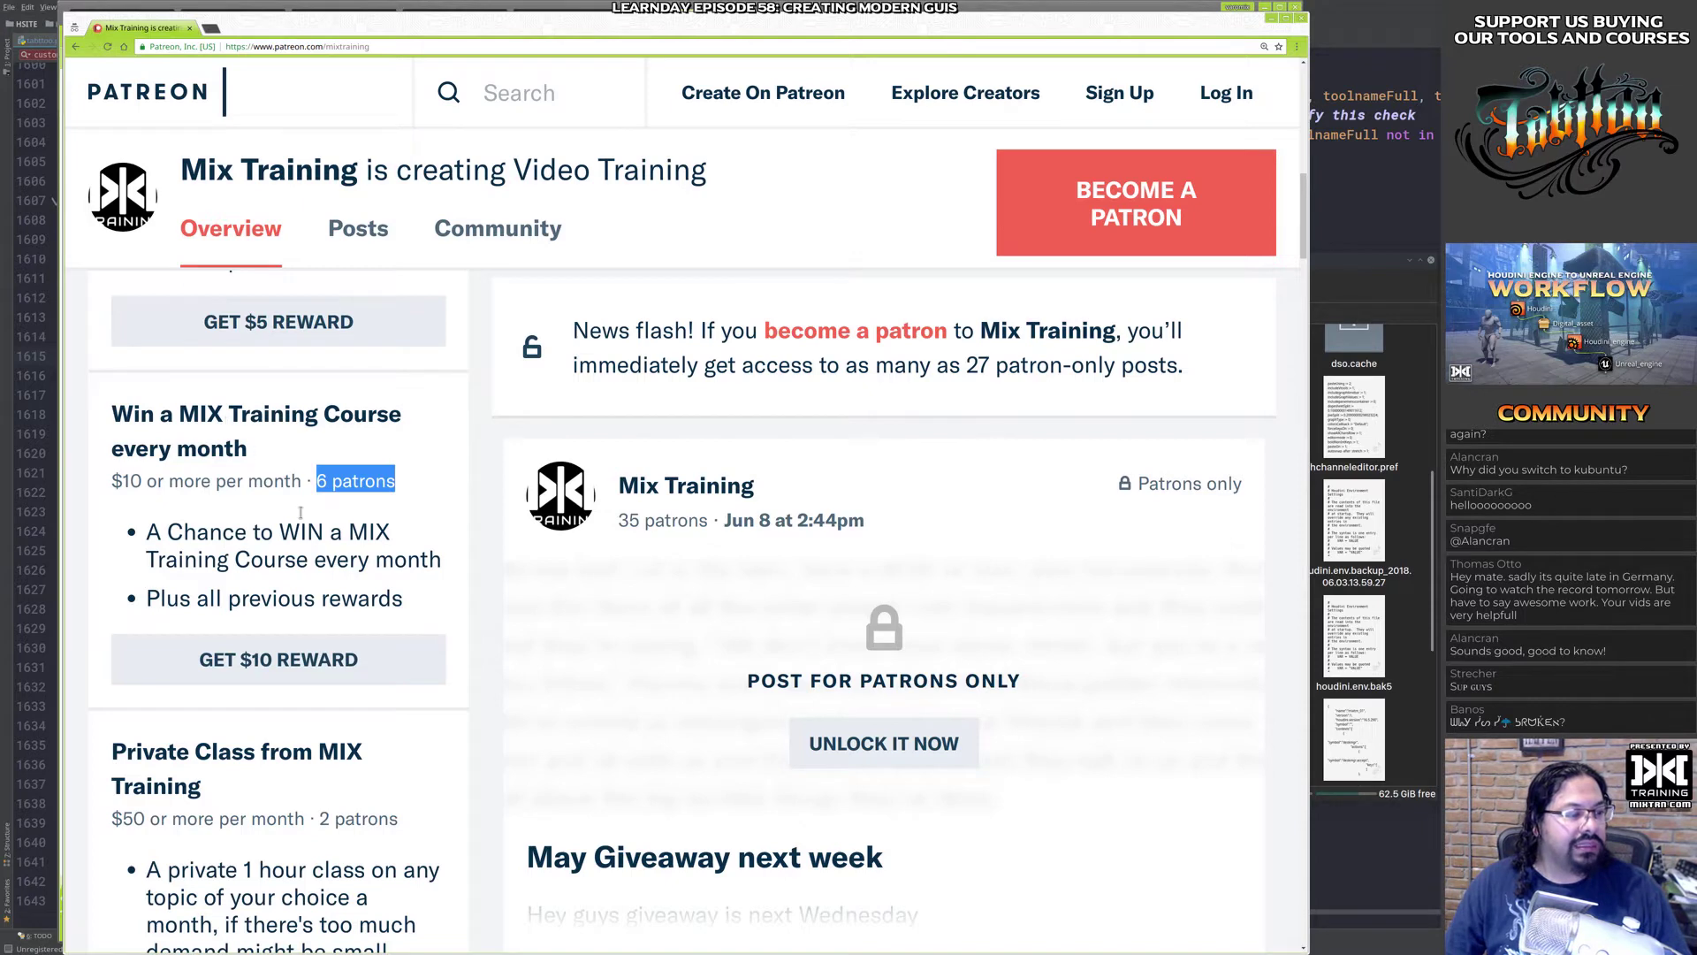
pyautogui.scroll(-2, 301, 512)
pyautogui.moveTo(315, 666); pyautogui.dragTo(411, 676)
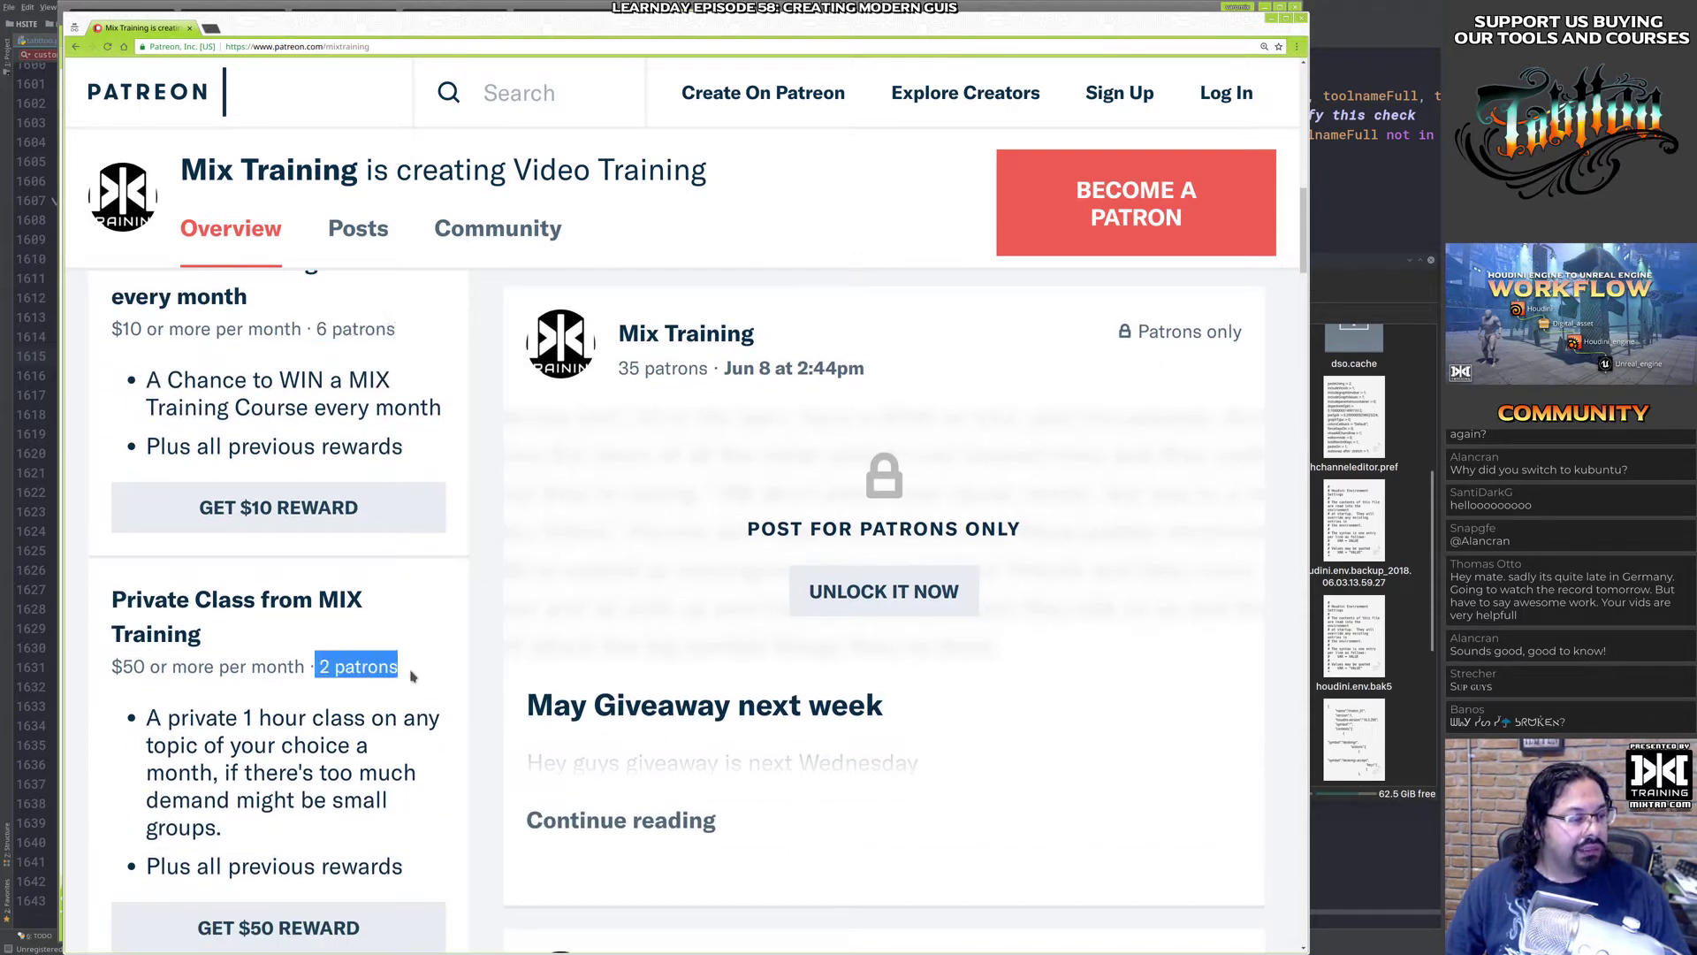
pyautogui.scroll(-2, 411, 676)
pyautogui.scroll(6, 411, 672)
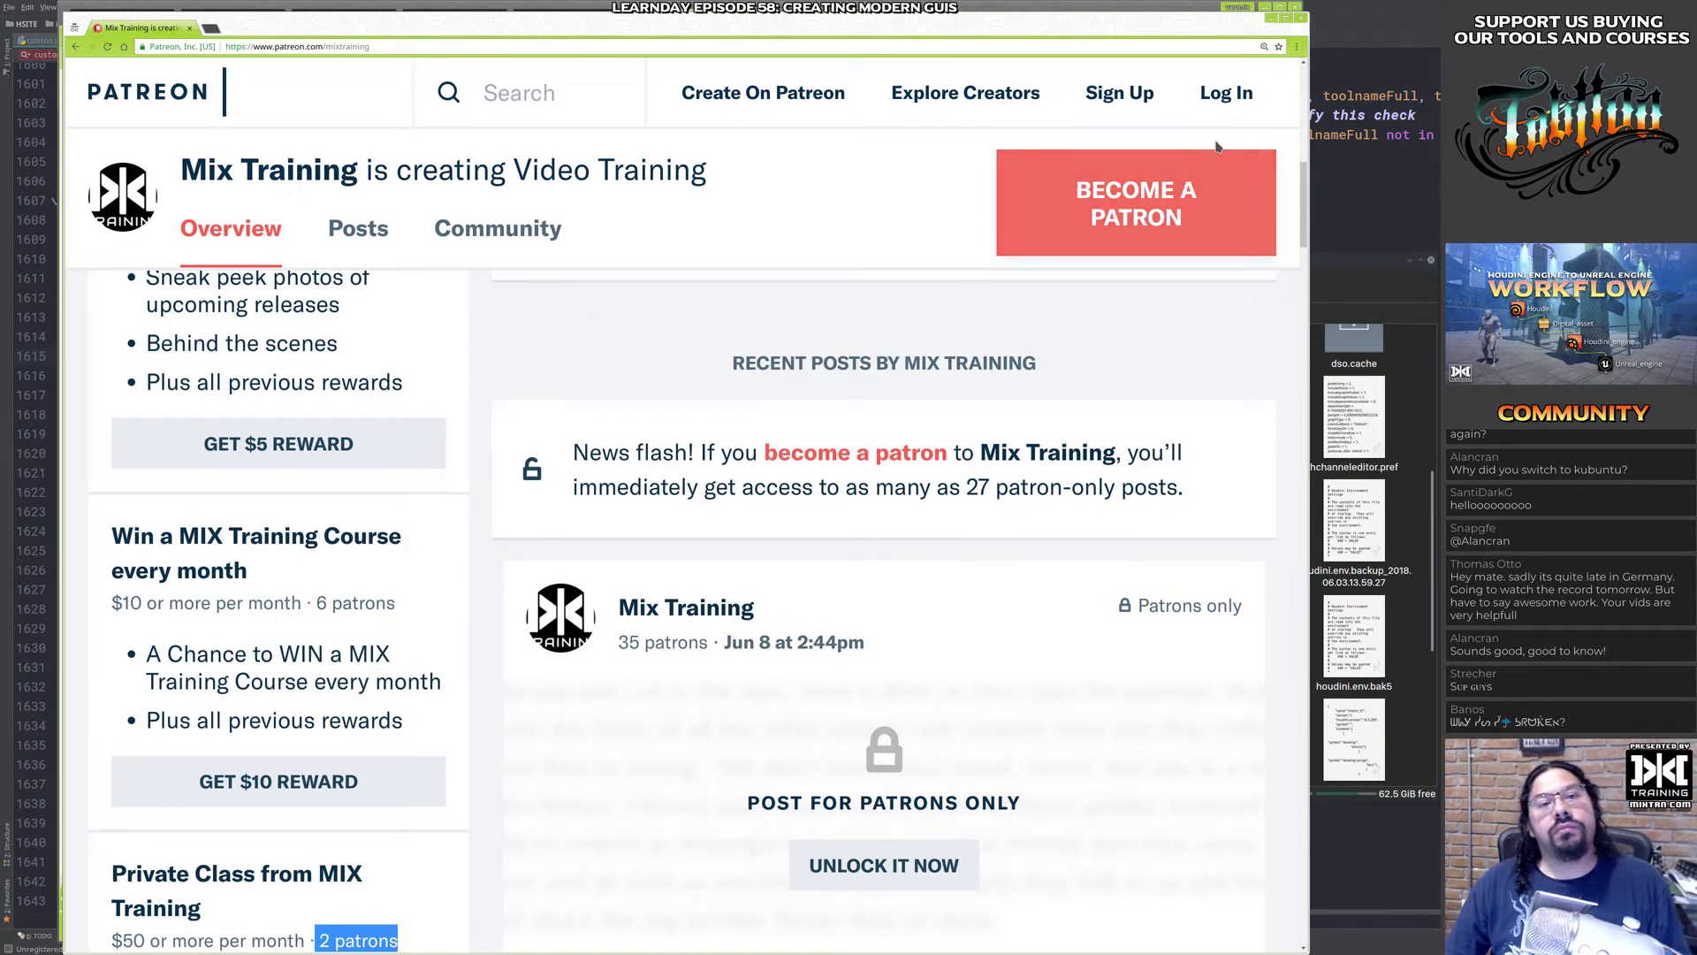
# Step: Resize and move the Patreon browser window to uncover the window behind it, and close the Patreon window
pyautogui.keyDown('alt'); pyautogui.moveTo(1236, 117); pyautogui.dragTo(1017, 153, button='right'); pyautogui.keyUp('alt')
pyautogui.keyDown('alt'); pyautogui.moveTo(379, 295); pyautogui.dragTo(711, 293); pyautogui.keyUp('alt')
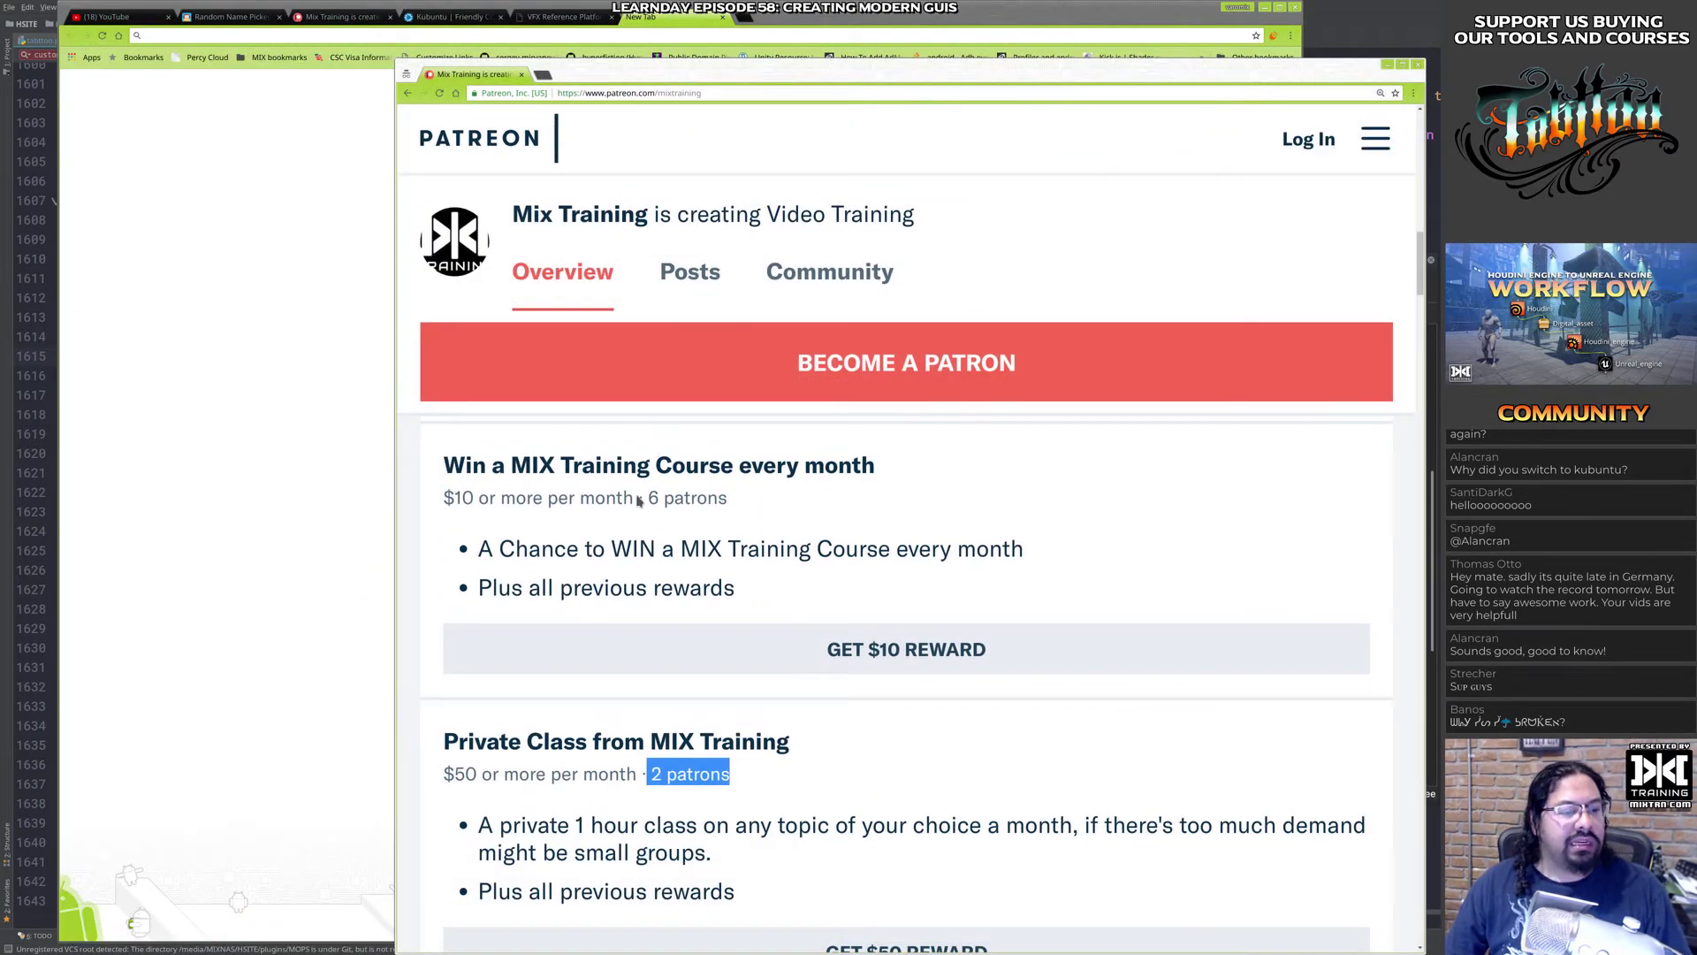
pyautogui.keyDown('alt'); pyautogui.moveTo(753, 468); pyautogui.dragTo(426, 460, button='right'); pyautogui.keyUp('alt')
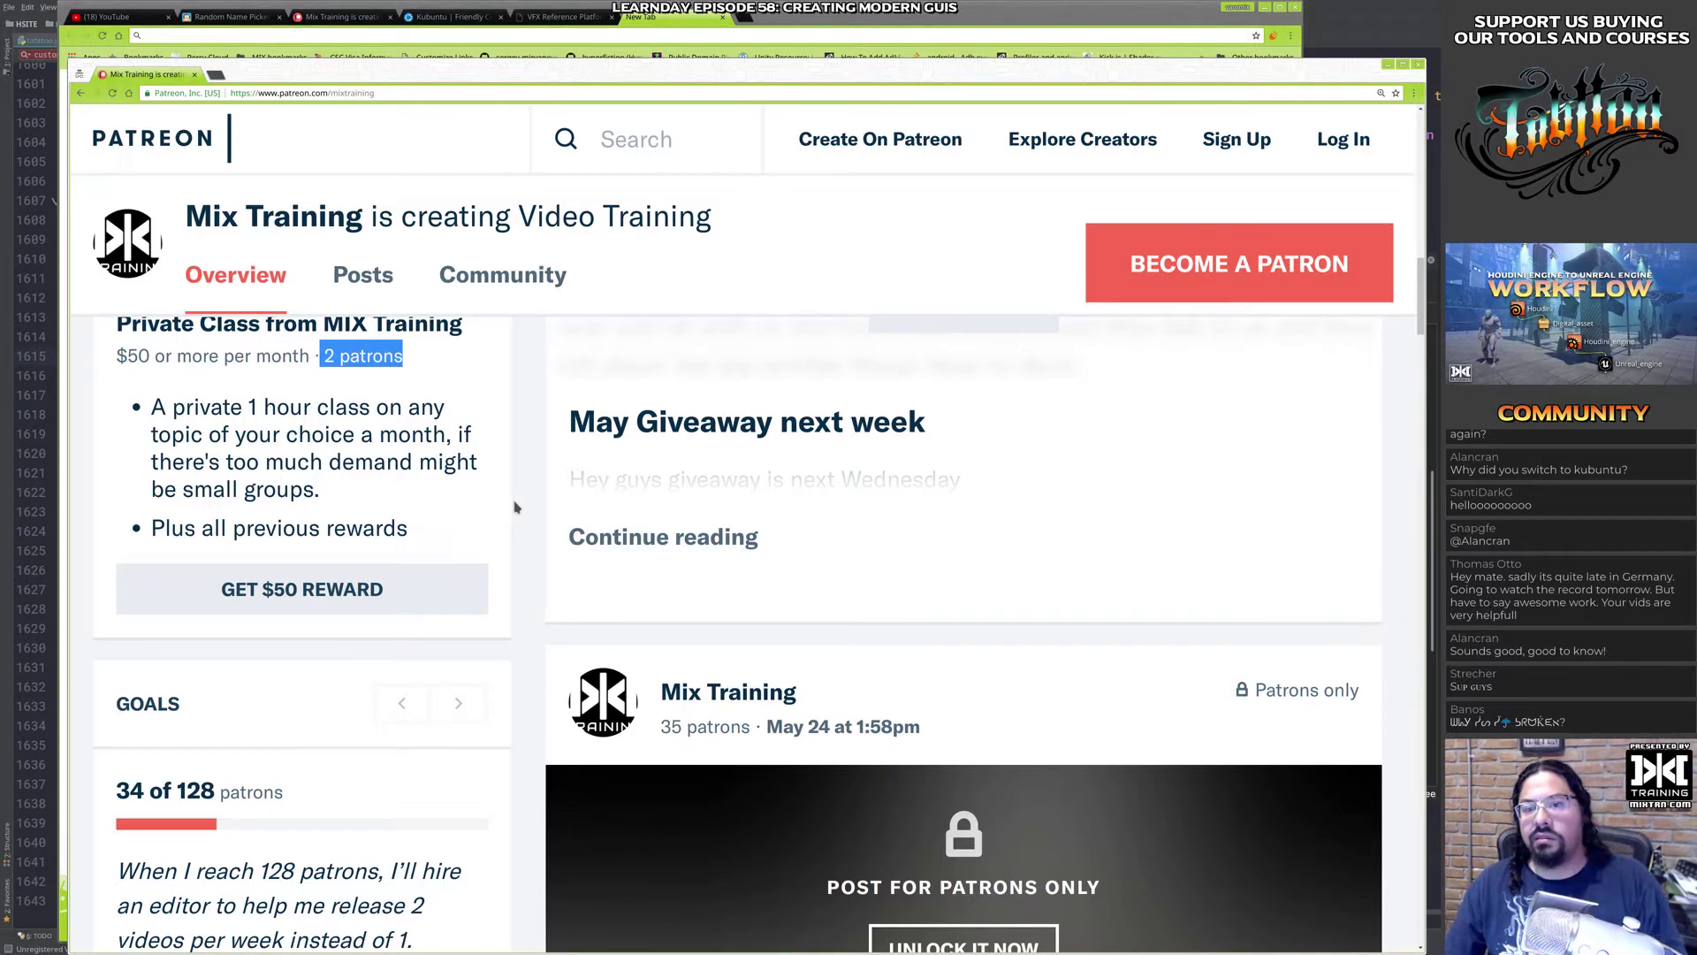
pyautogui.keyDown('alt'); pyautogui.moveTo(287, 181); pyautogui.dragTo(503, 264); pyautogui.keyUp('alt')
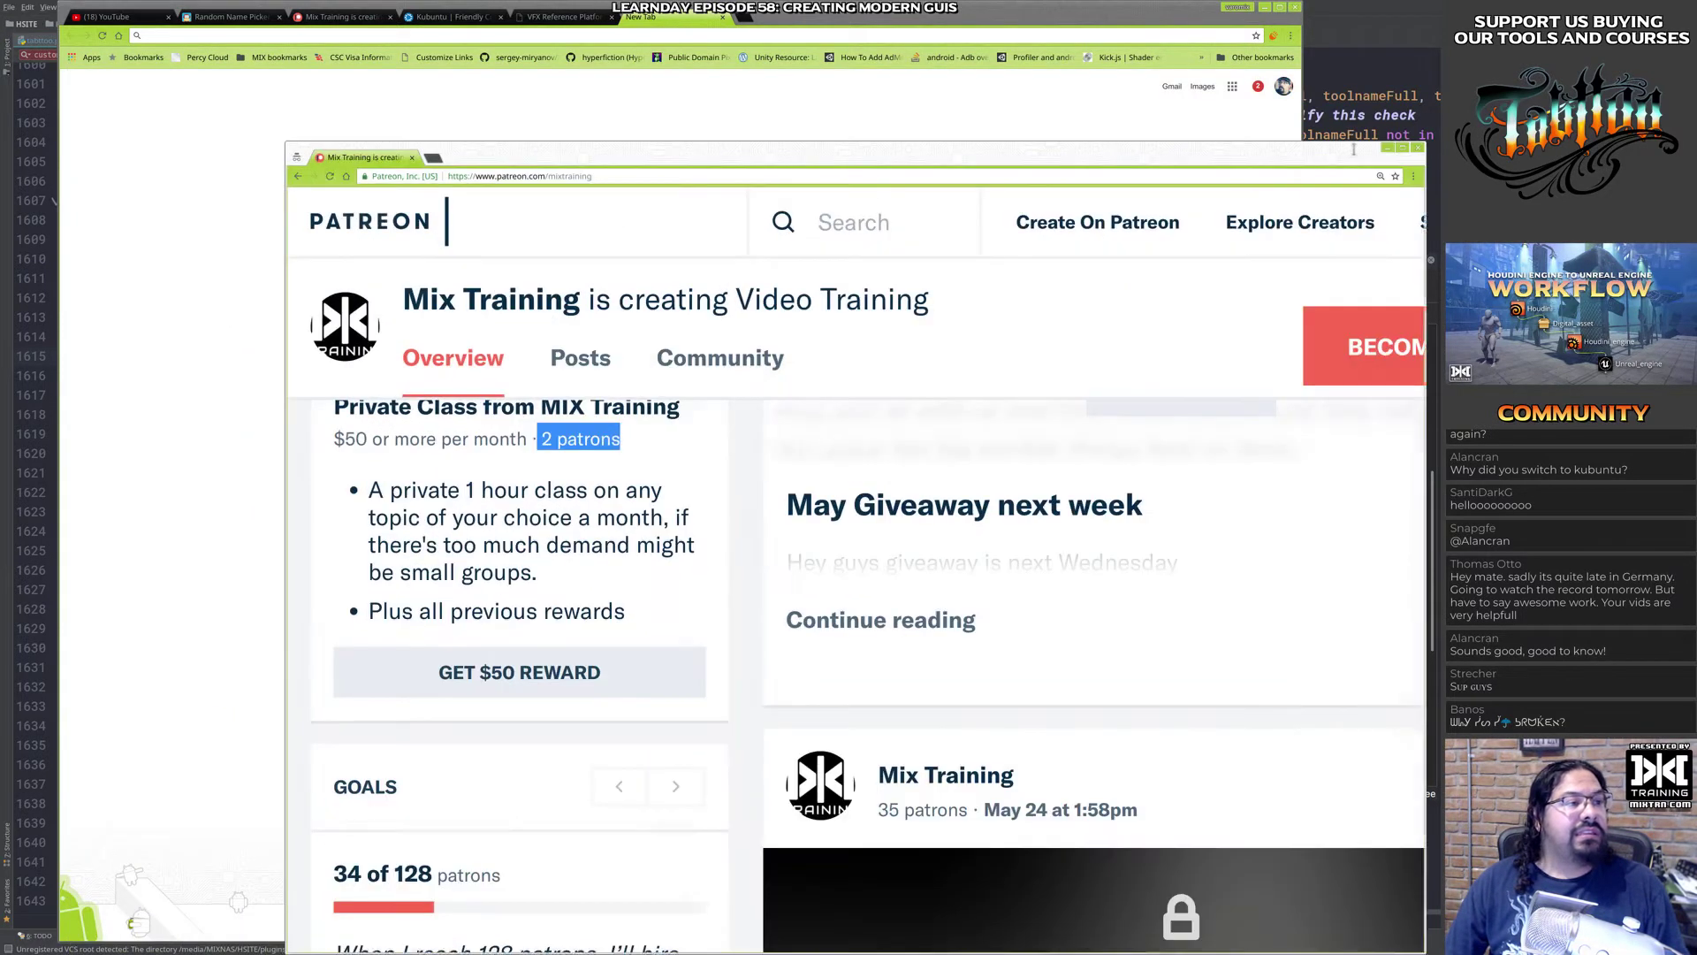
pyautogui.click(1417, 149)
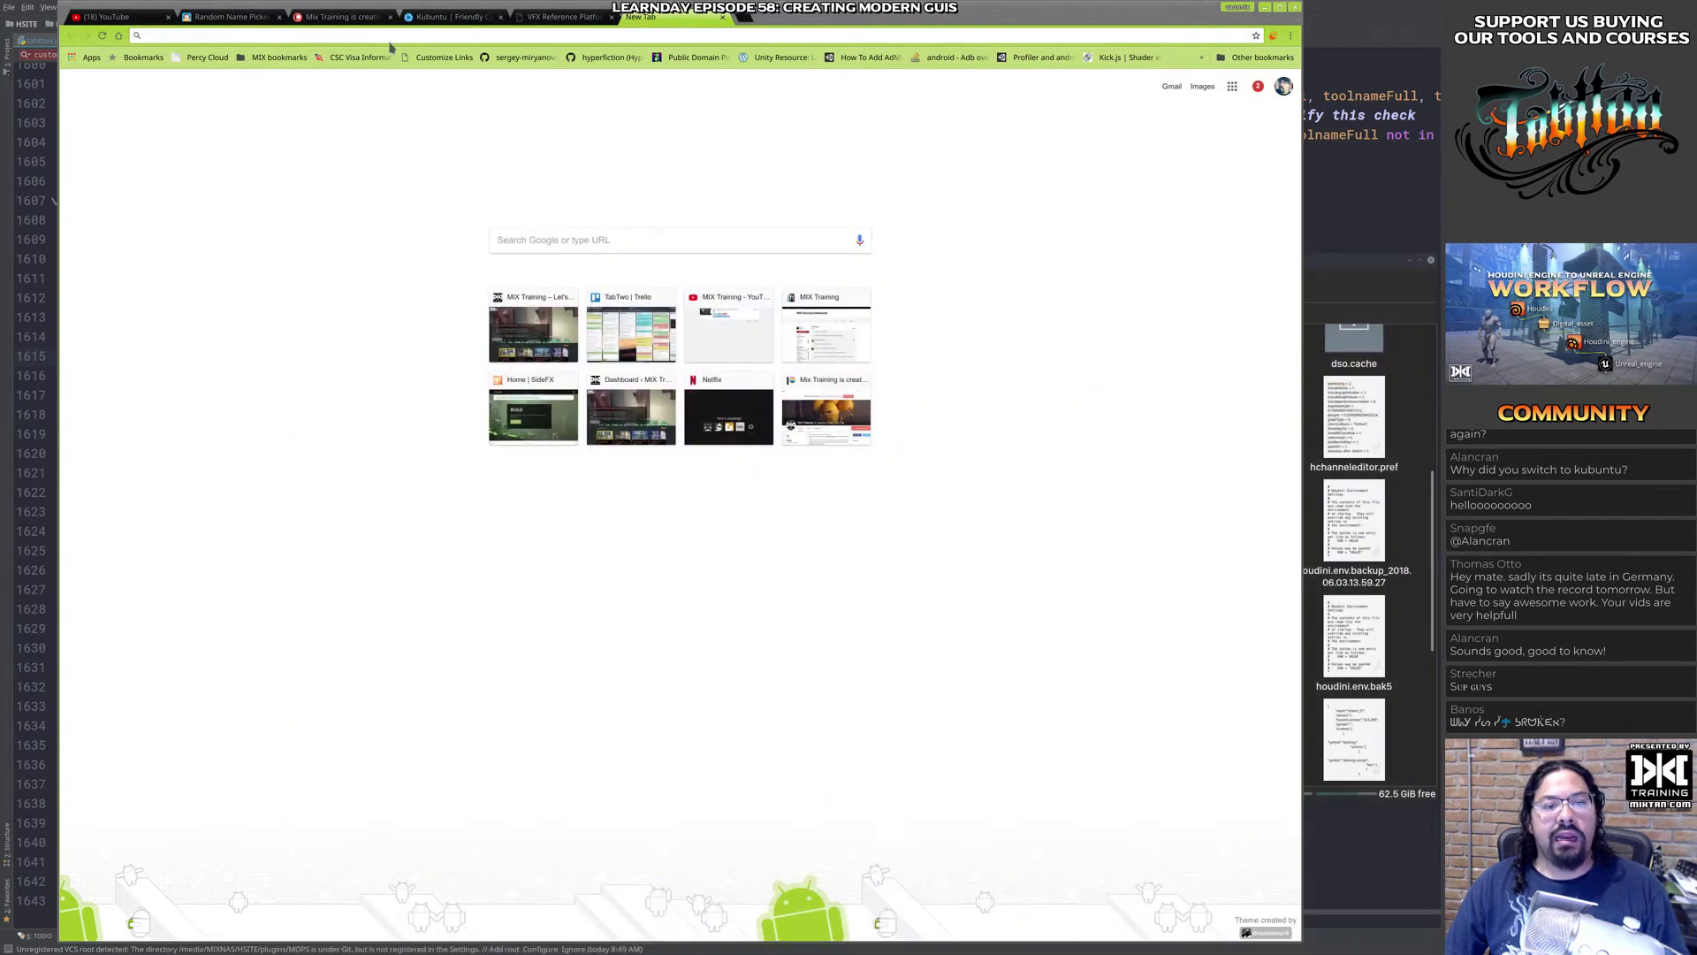
# Step: Spin the Random Name Picker to draw a giveaway winner and keep the drawn name in the list
pyautogui.click(228, 23)
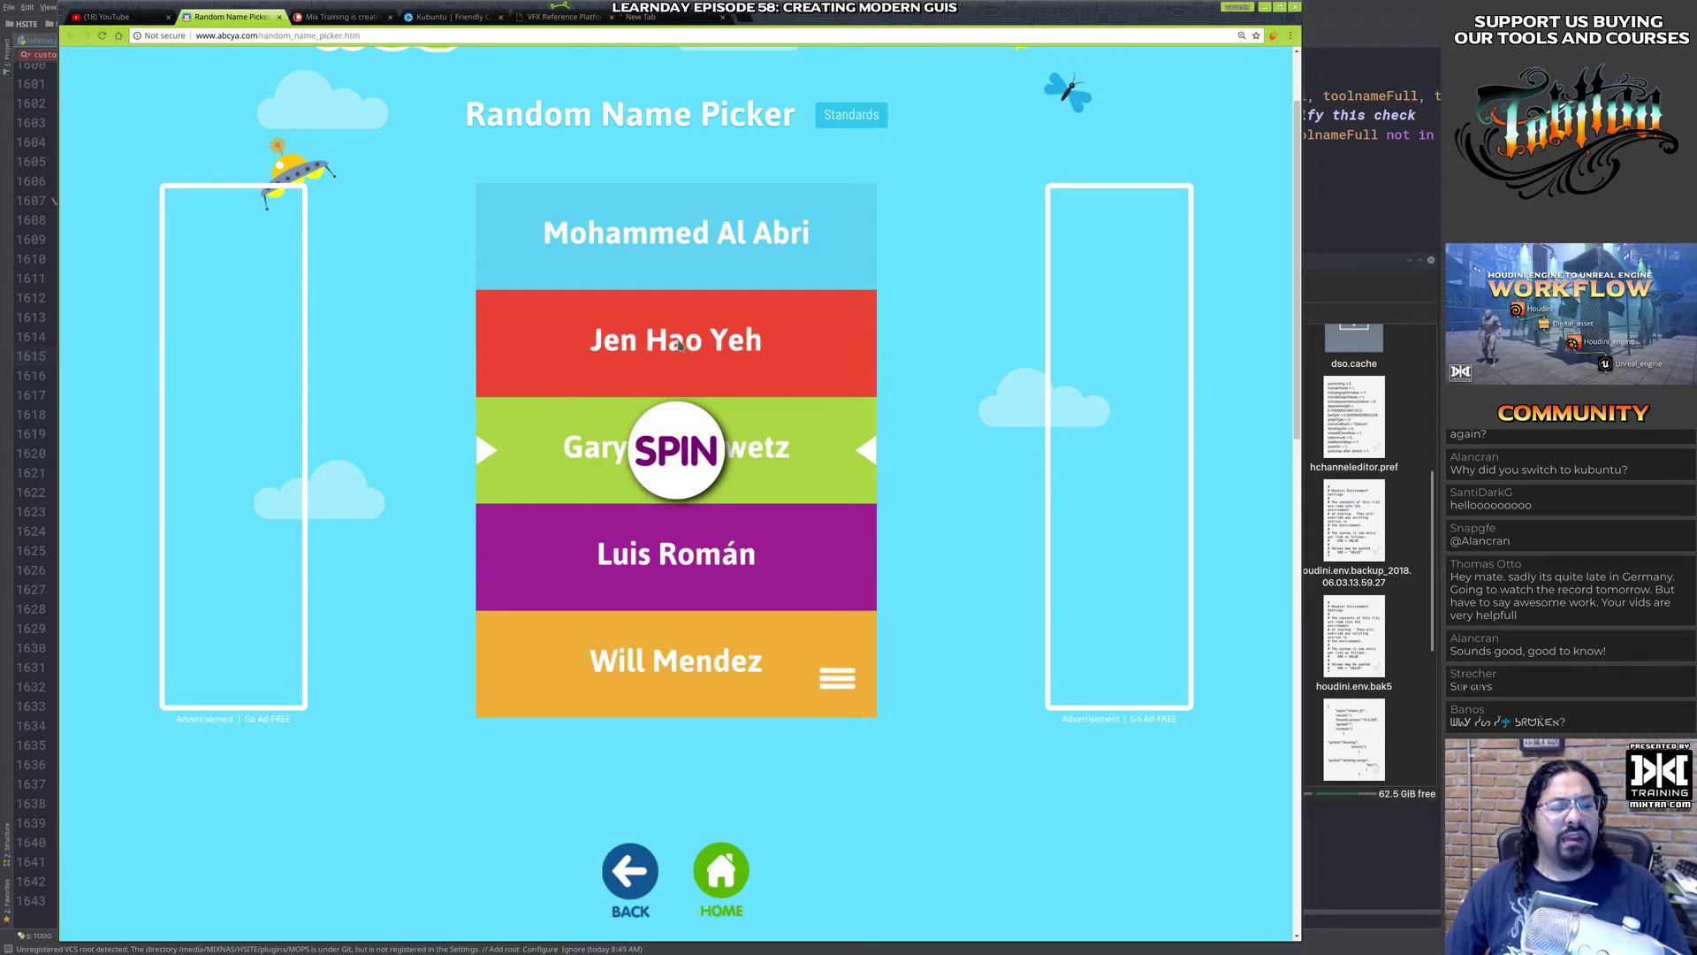
pyautogui.hotkey('alt', 'Tab')
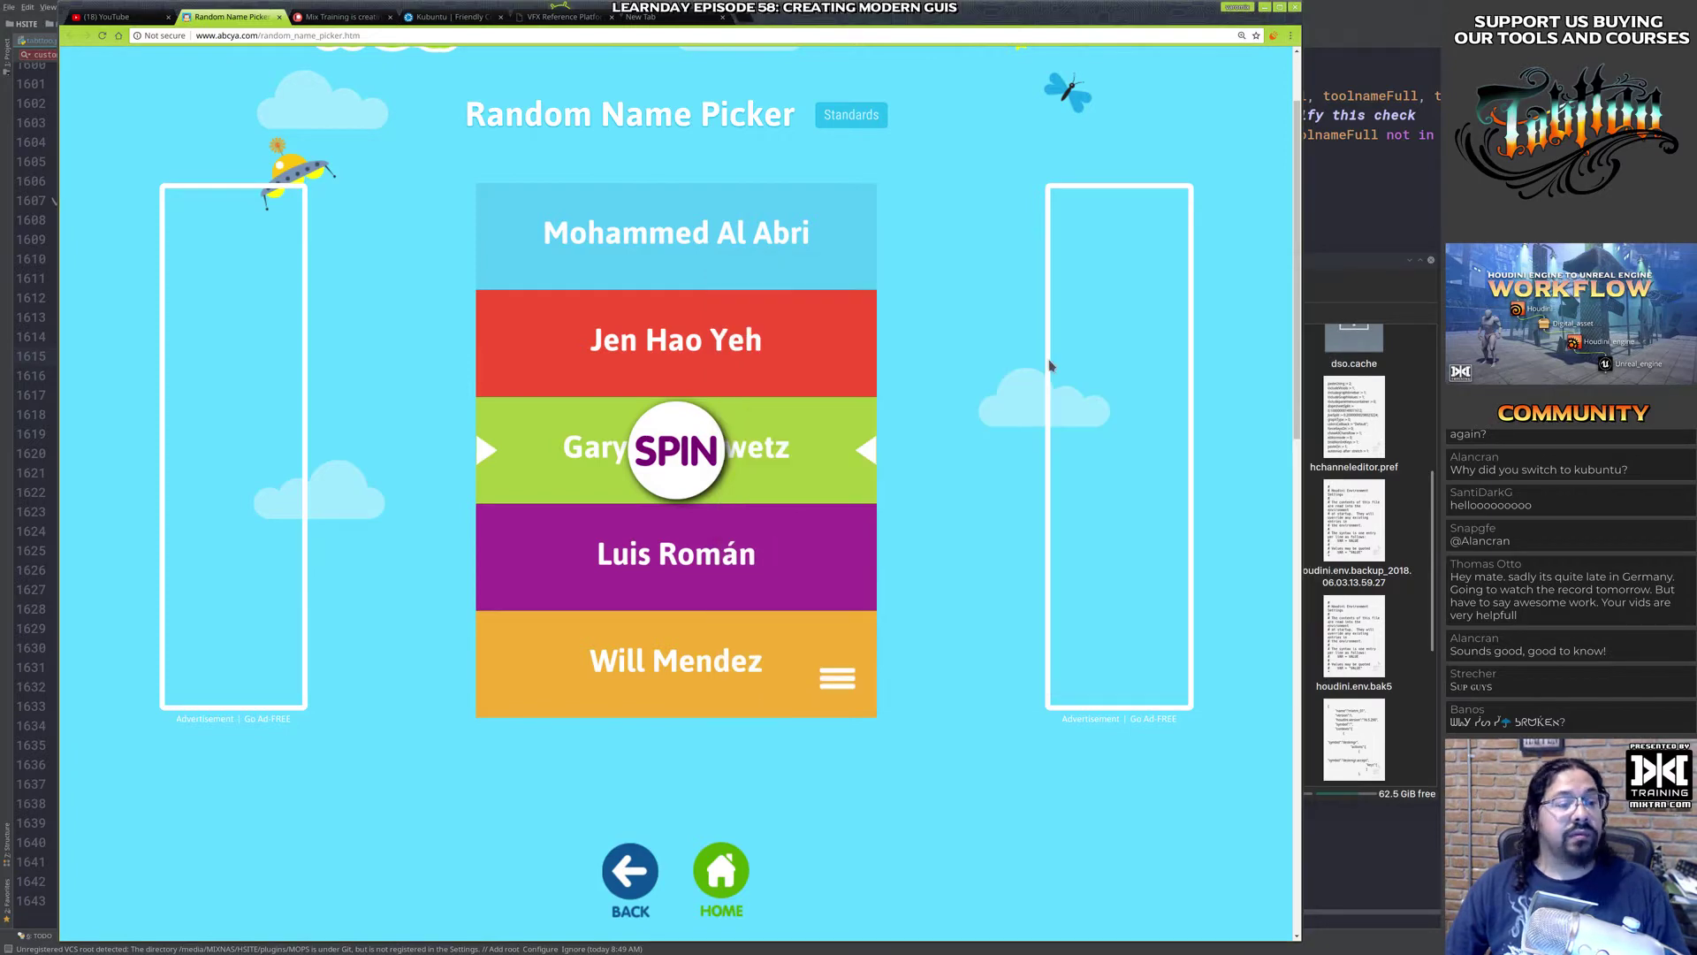
pyautogui.click(694, 458)
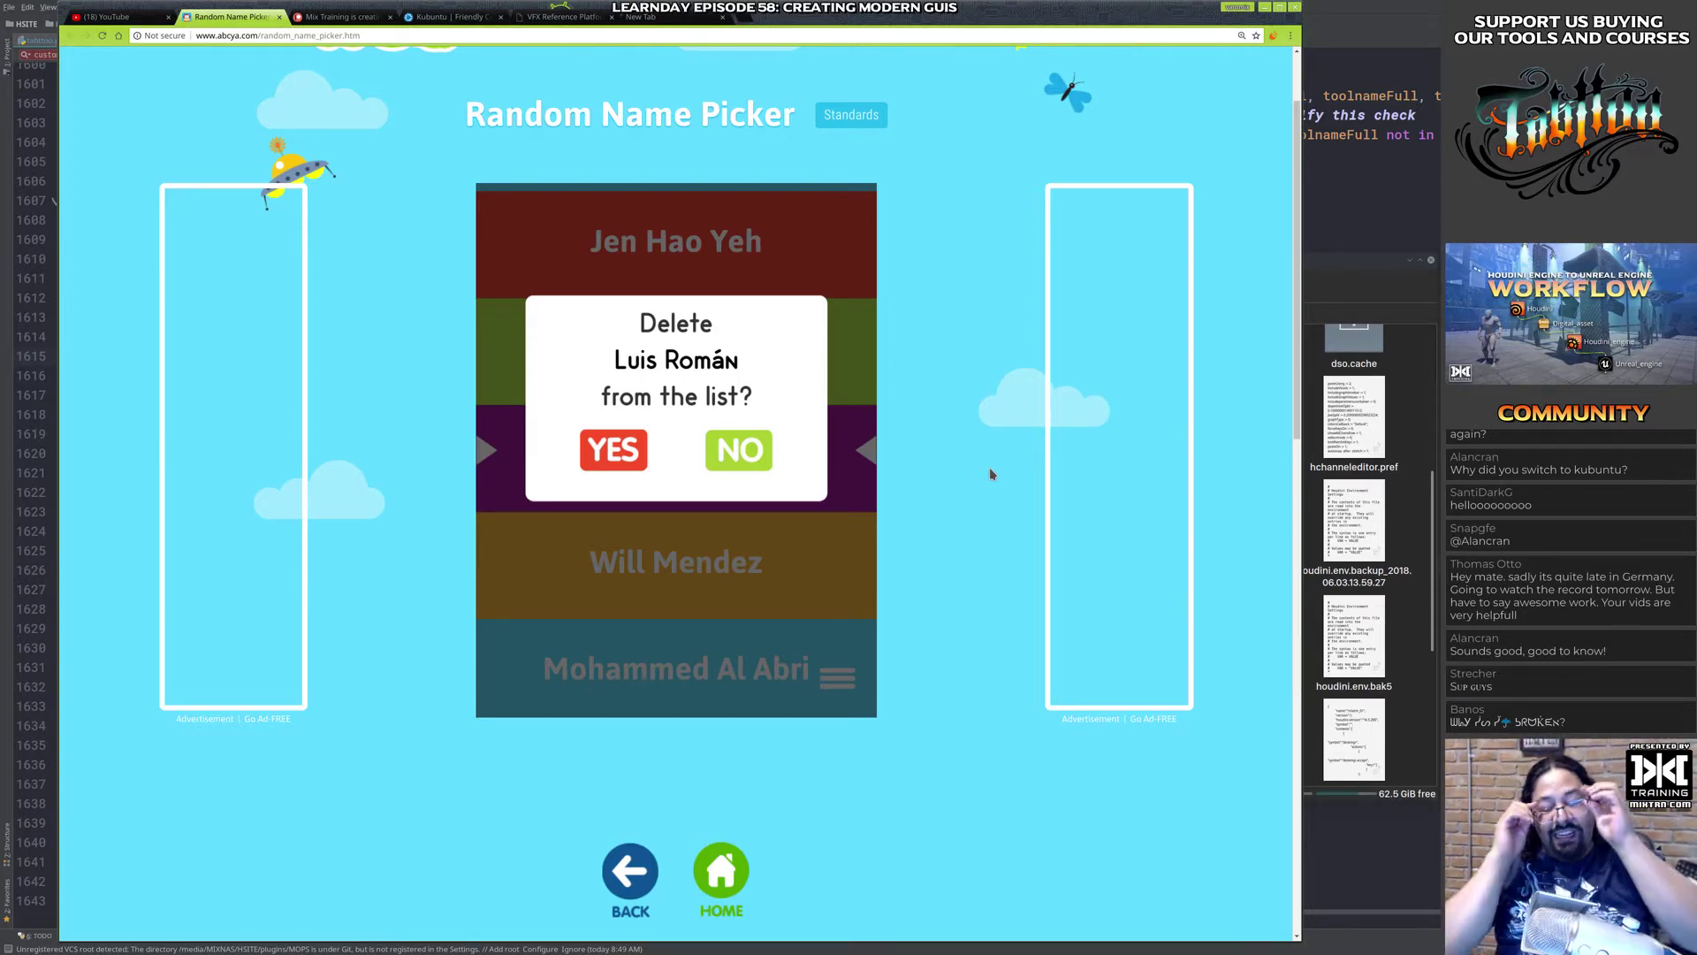
pyautogui.click(747, 451)
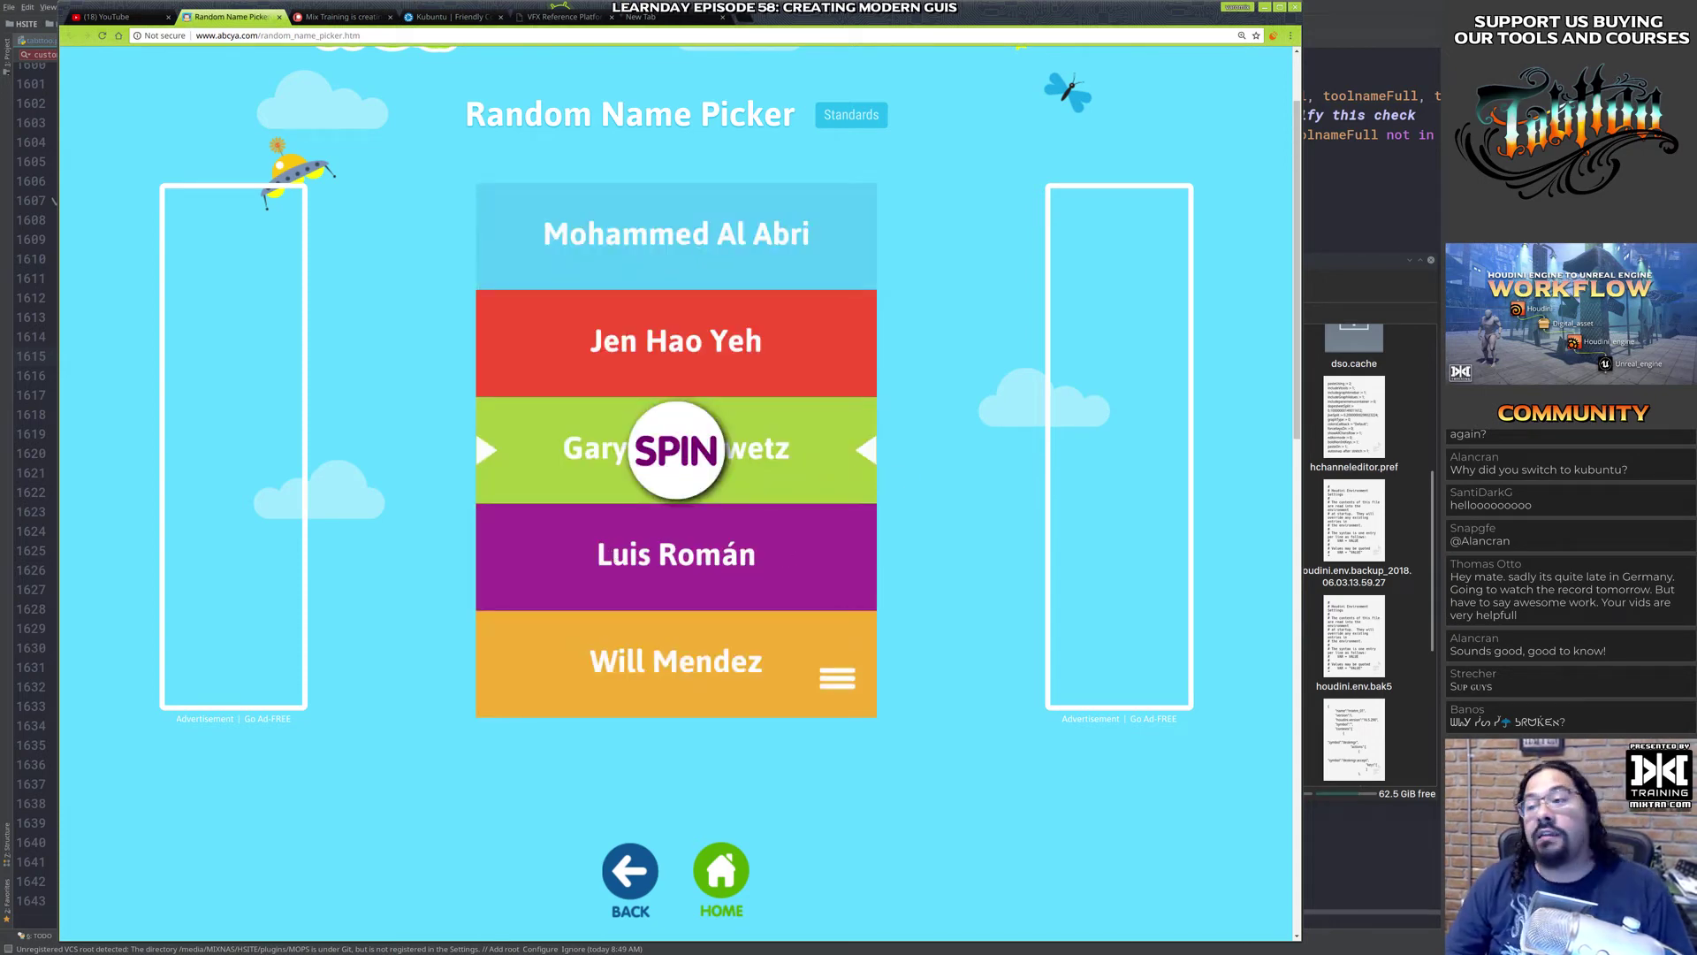
pyautogui.hotkey('alt', 'Tab')
pyautogui.hotkey('alt', 'Tab')
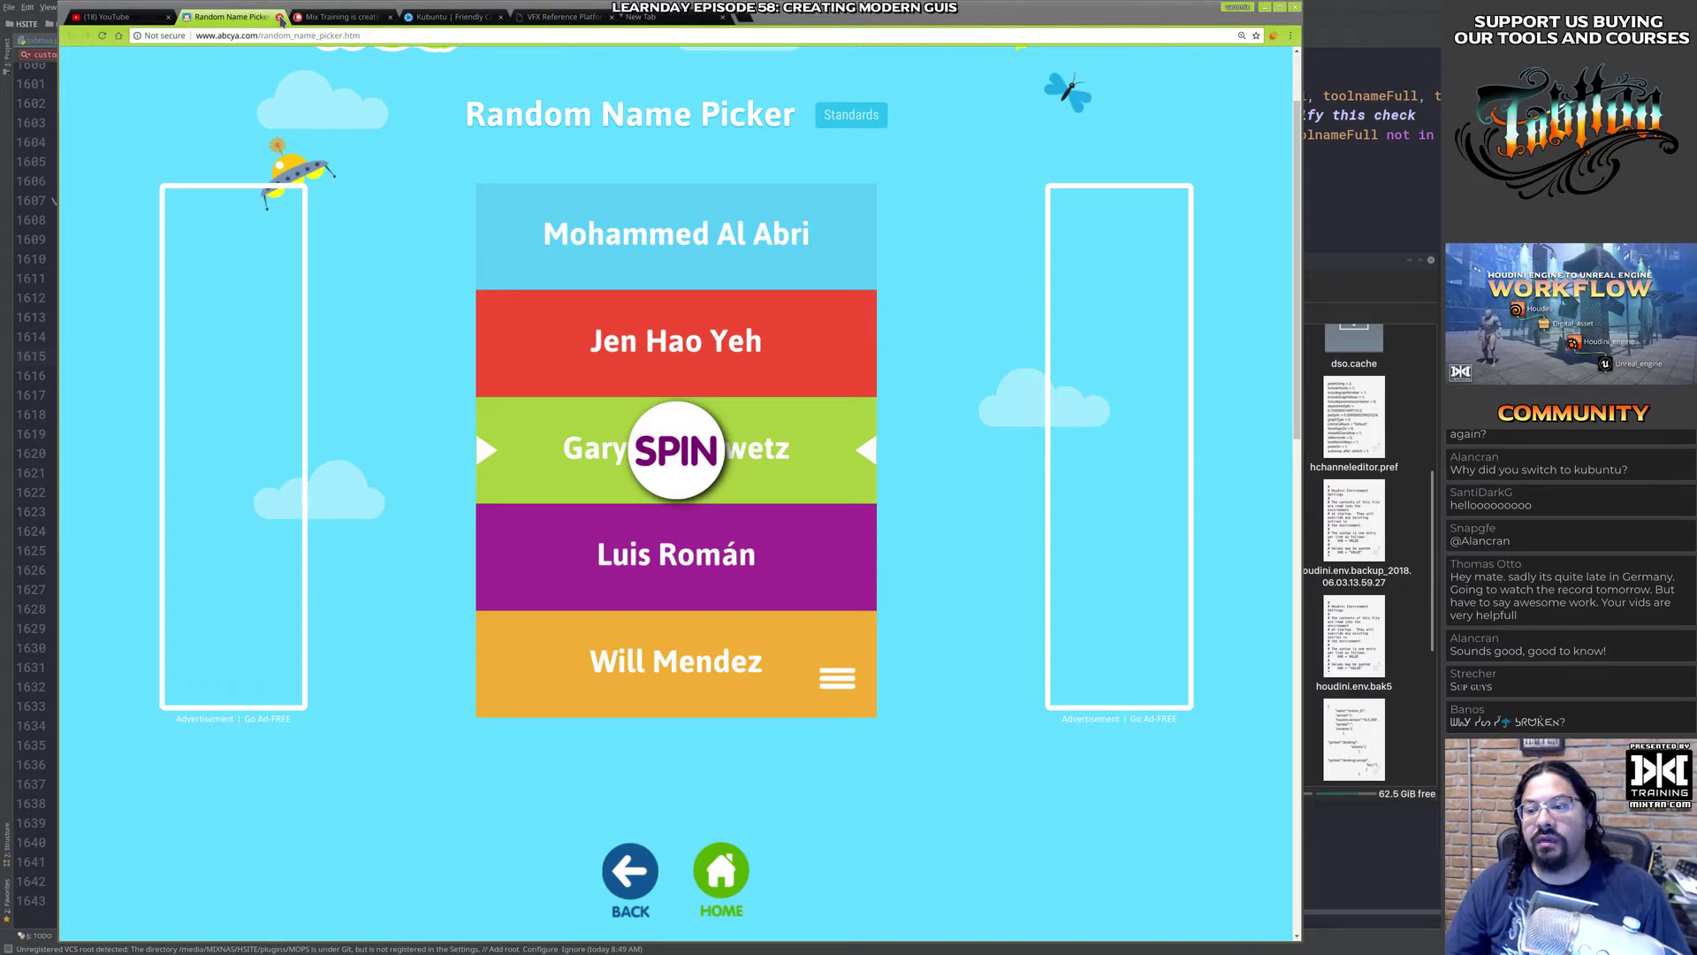
# Step: Close the Mix Training Patreon, Kubuntu, VFX Reference Platform, New Tab and Random Name Picker tabs, keeping only YouTube
pyautogui.click(341, 17)
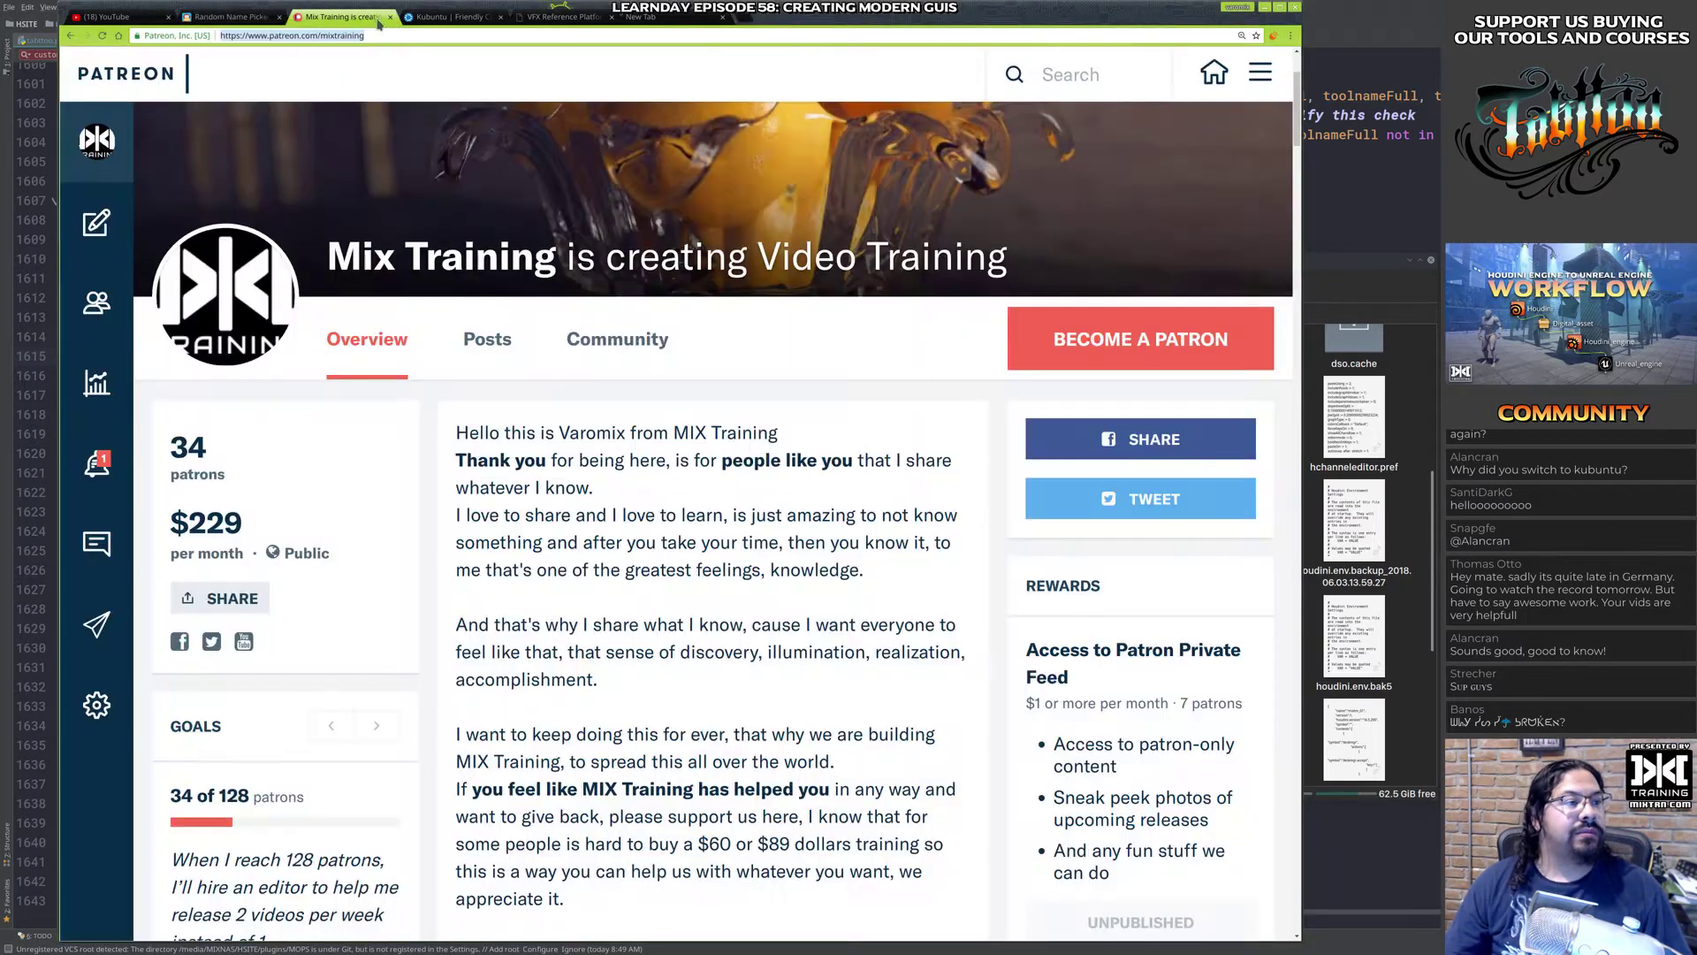
pyautogui.click(390, 18)
pyautogui.click(390, 18)
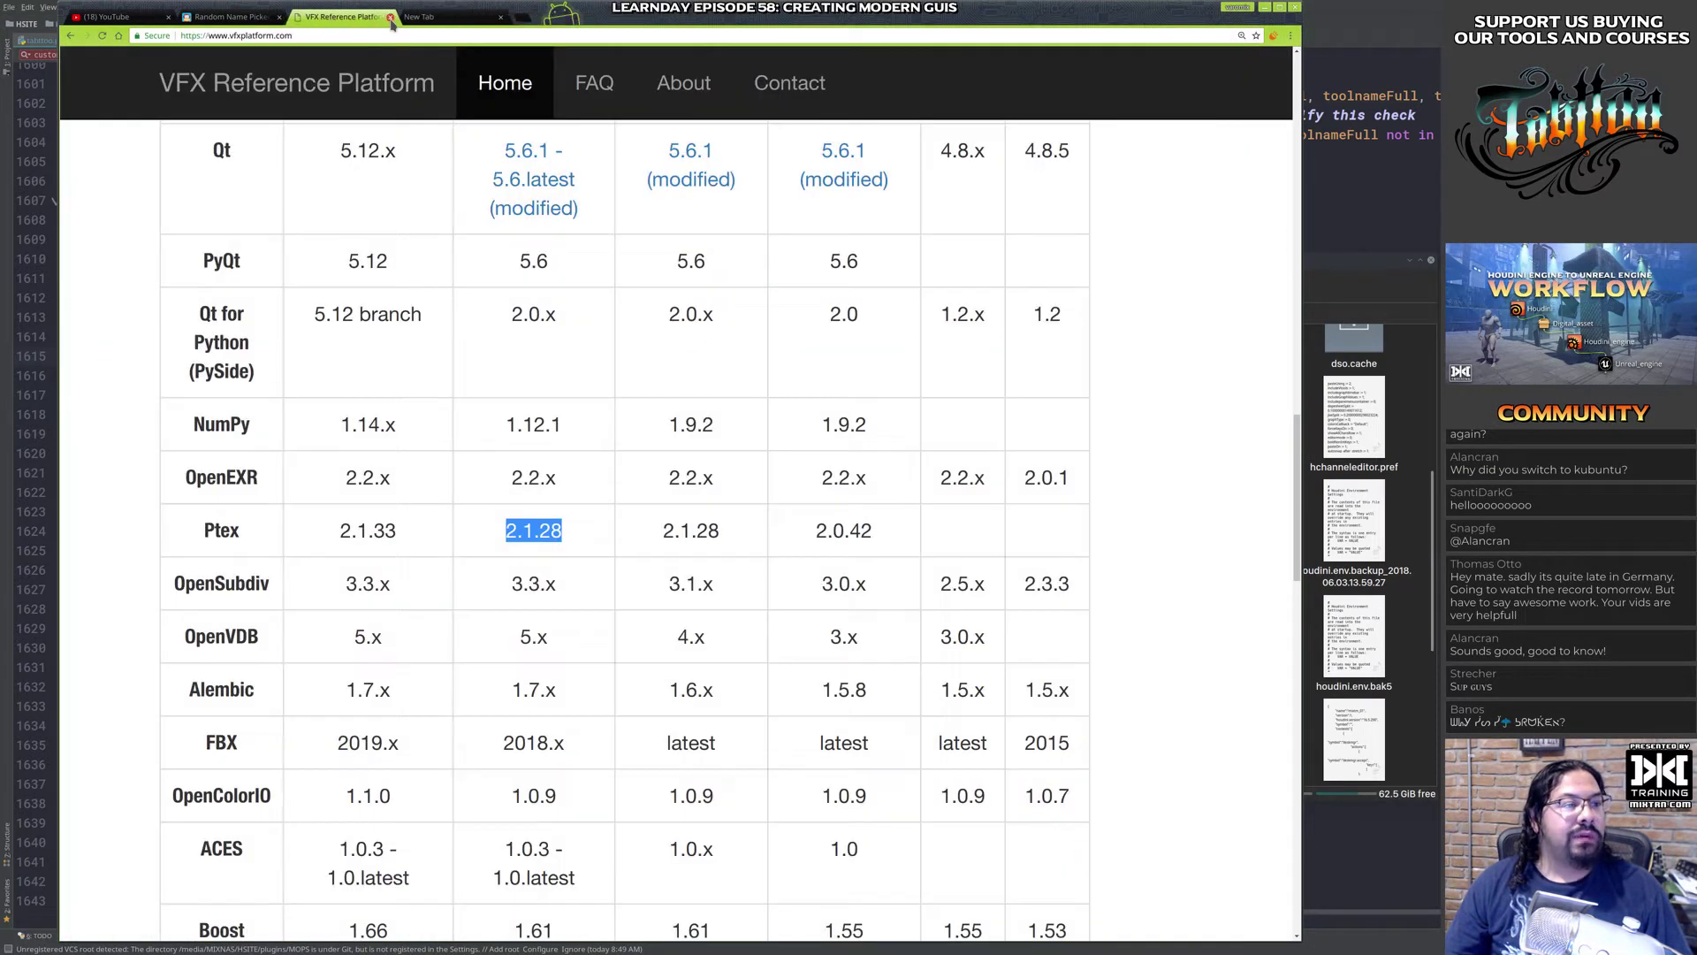
pyautogui.click(390, 18)
pyautogui.click(390, 17)
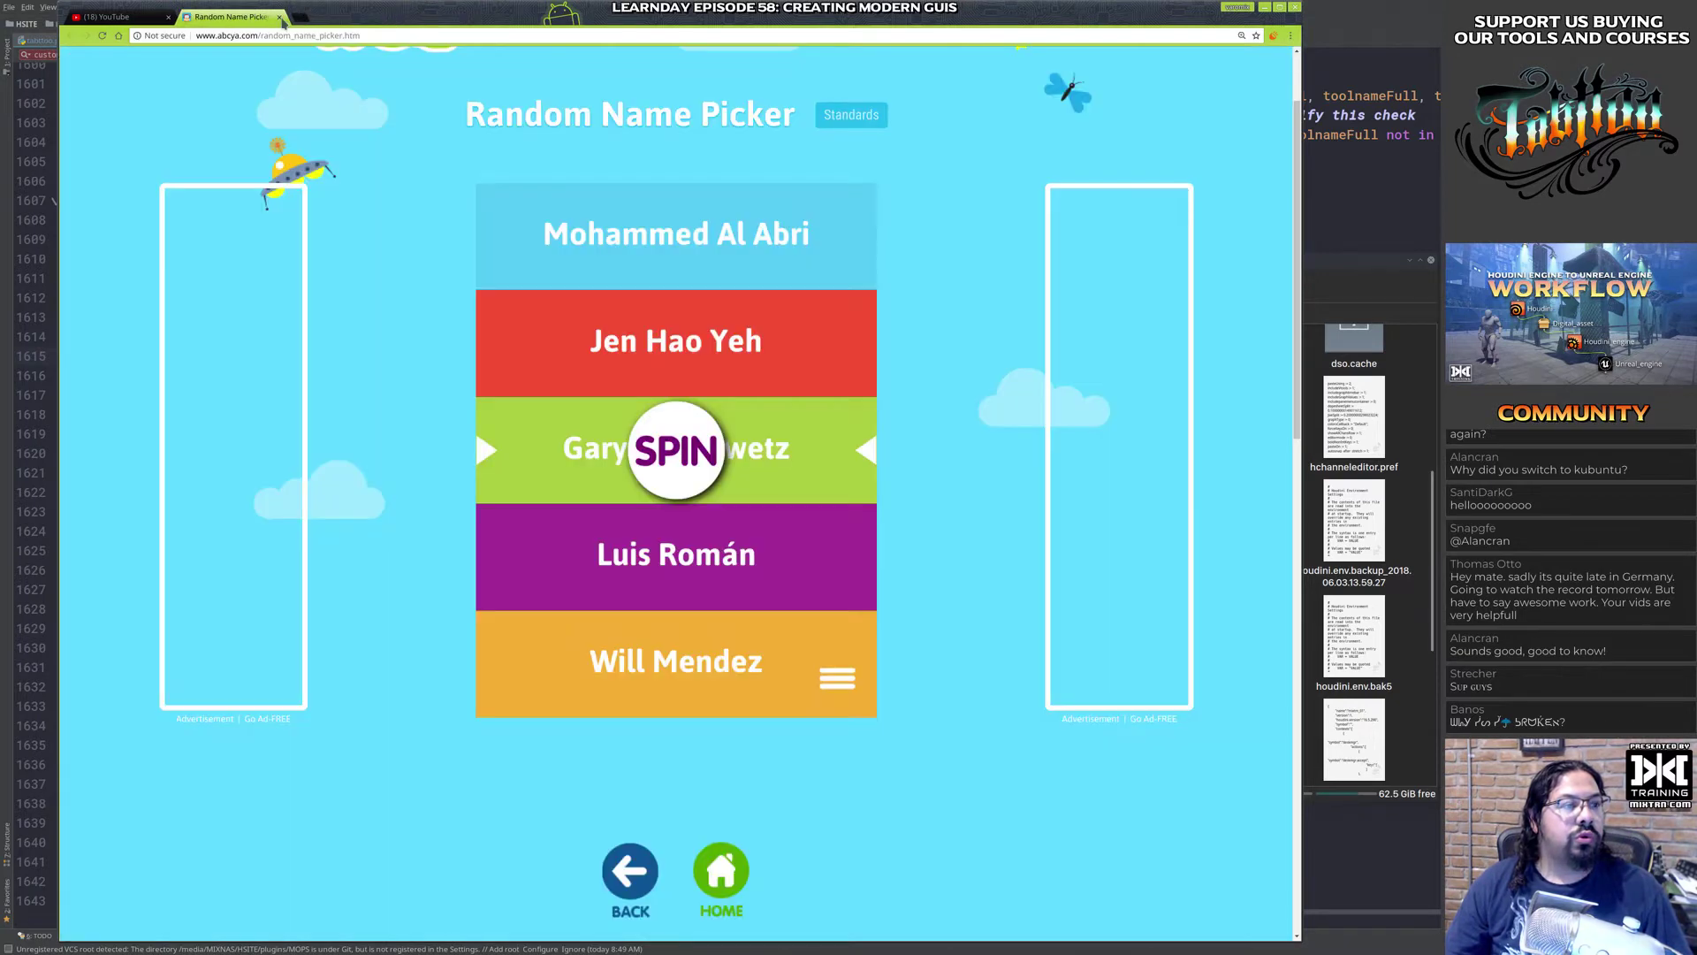
pyautogui.click(279, 17)
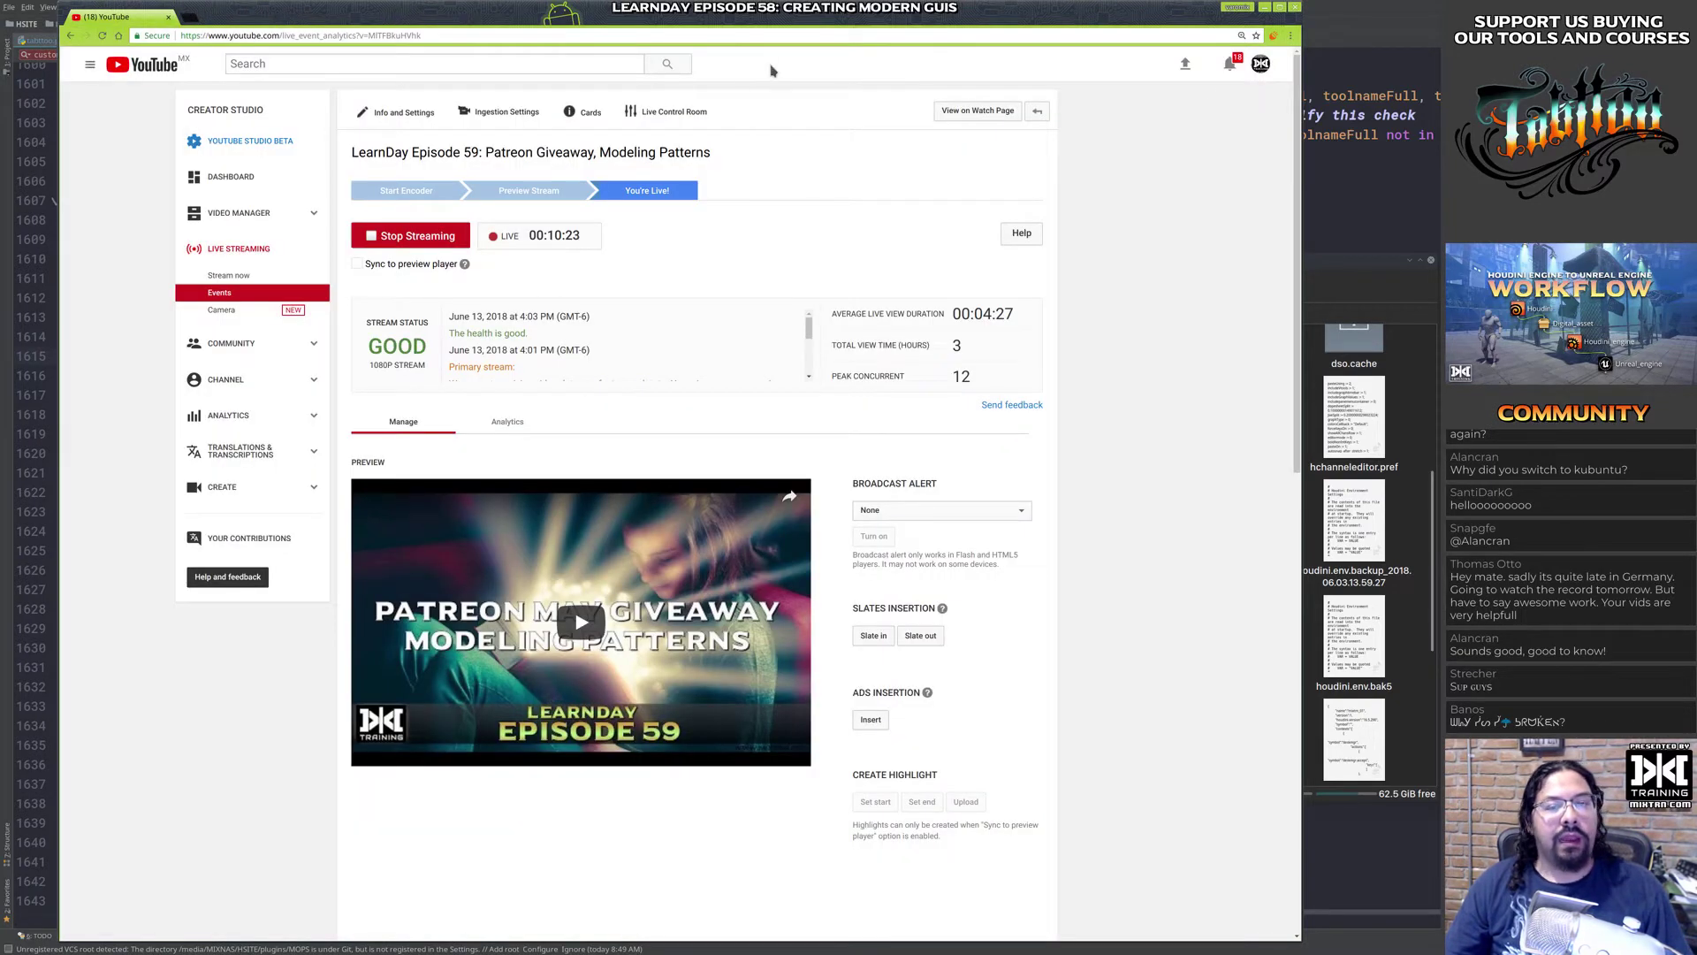
# Step: Open a new tab beside YouTube, shrink the browser window, and bring the PyCharm code forward
pyautogui.click(191, 18)
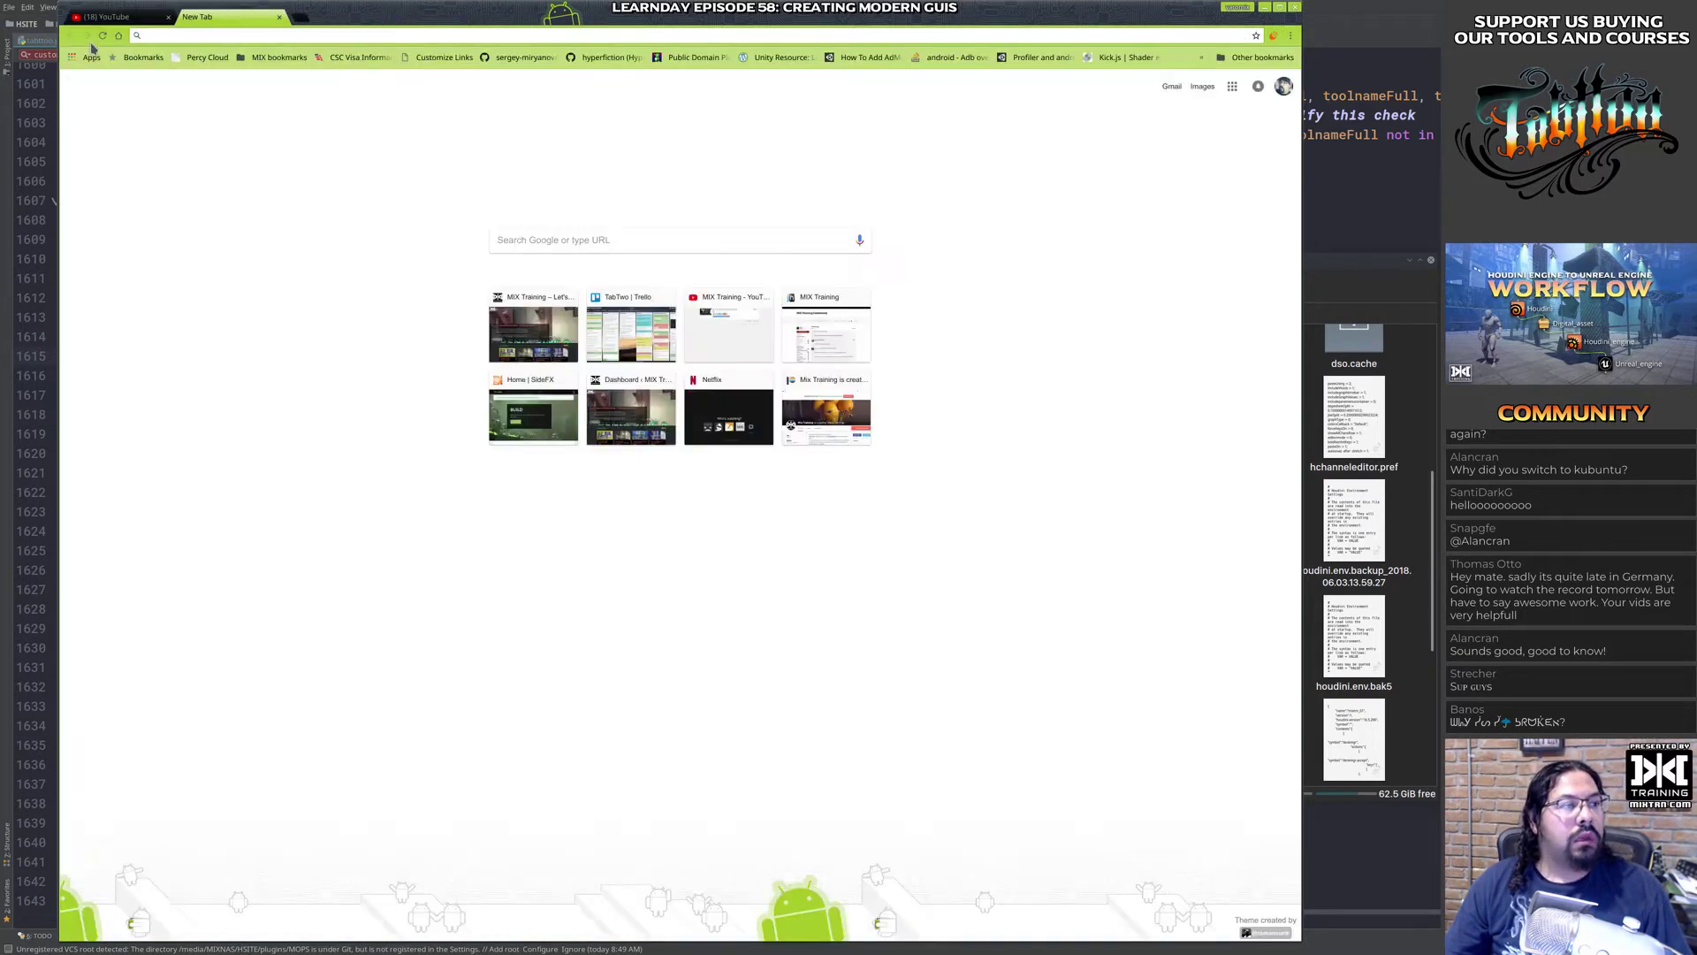
pyautogui.keyDown('alt'); pyautogui.moveTo(113, 60); pyautogui.dragTo(561, 168, button='right'); pyautogui.keyUp('alt')
pyautogui.click(1099, 30)
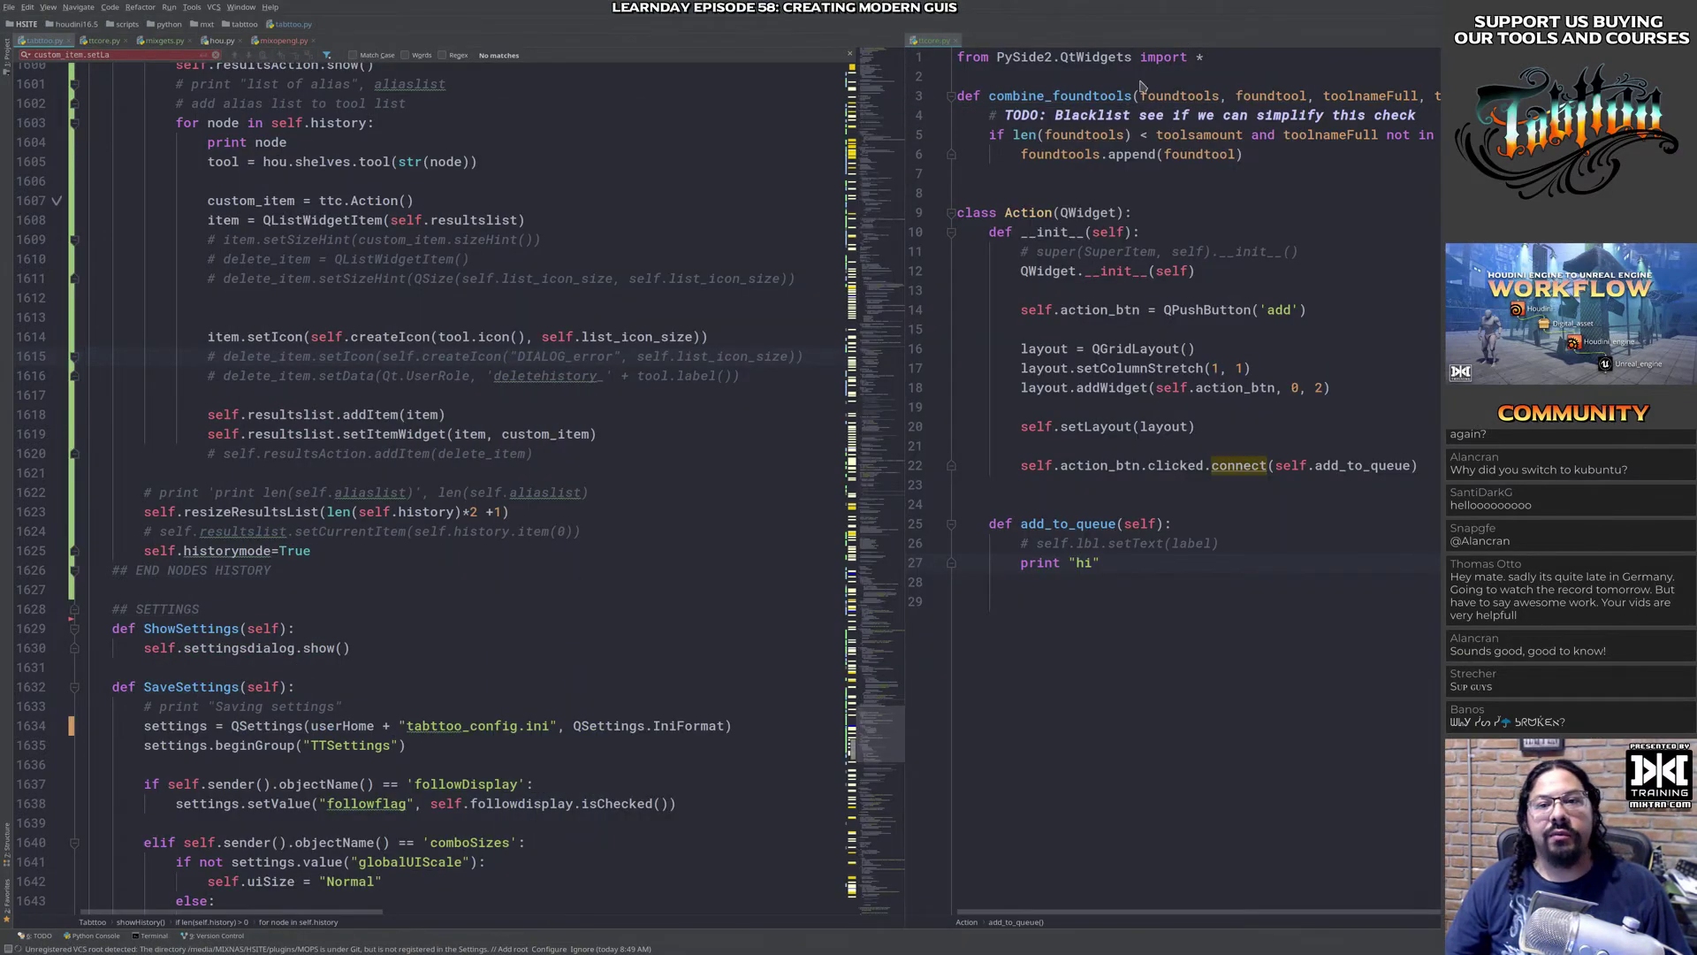
# Step: Shrink and move the PyCharm window, and clear both it and the YouTube browser window off the desktop
pyautogui.keyDown('alt'); pyautogui.moveTo(1143, 84); pyautogui.dragTo(1209, 292, button='right'); pyautogui.keyUp('alt')
pyautogui.keyDown('alt'); pyautogui.moveTo(1399, 309); pyautogui.dragTo(942, 274); pyautogui.keyUp('alt')
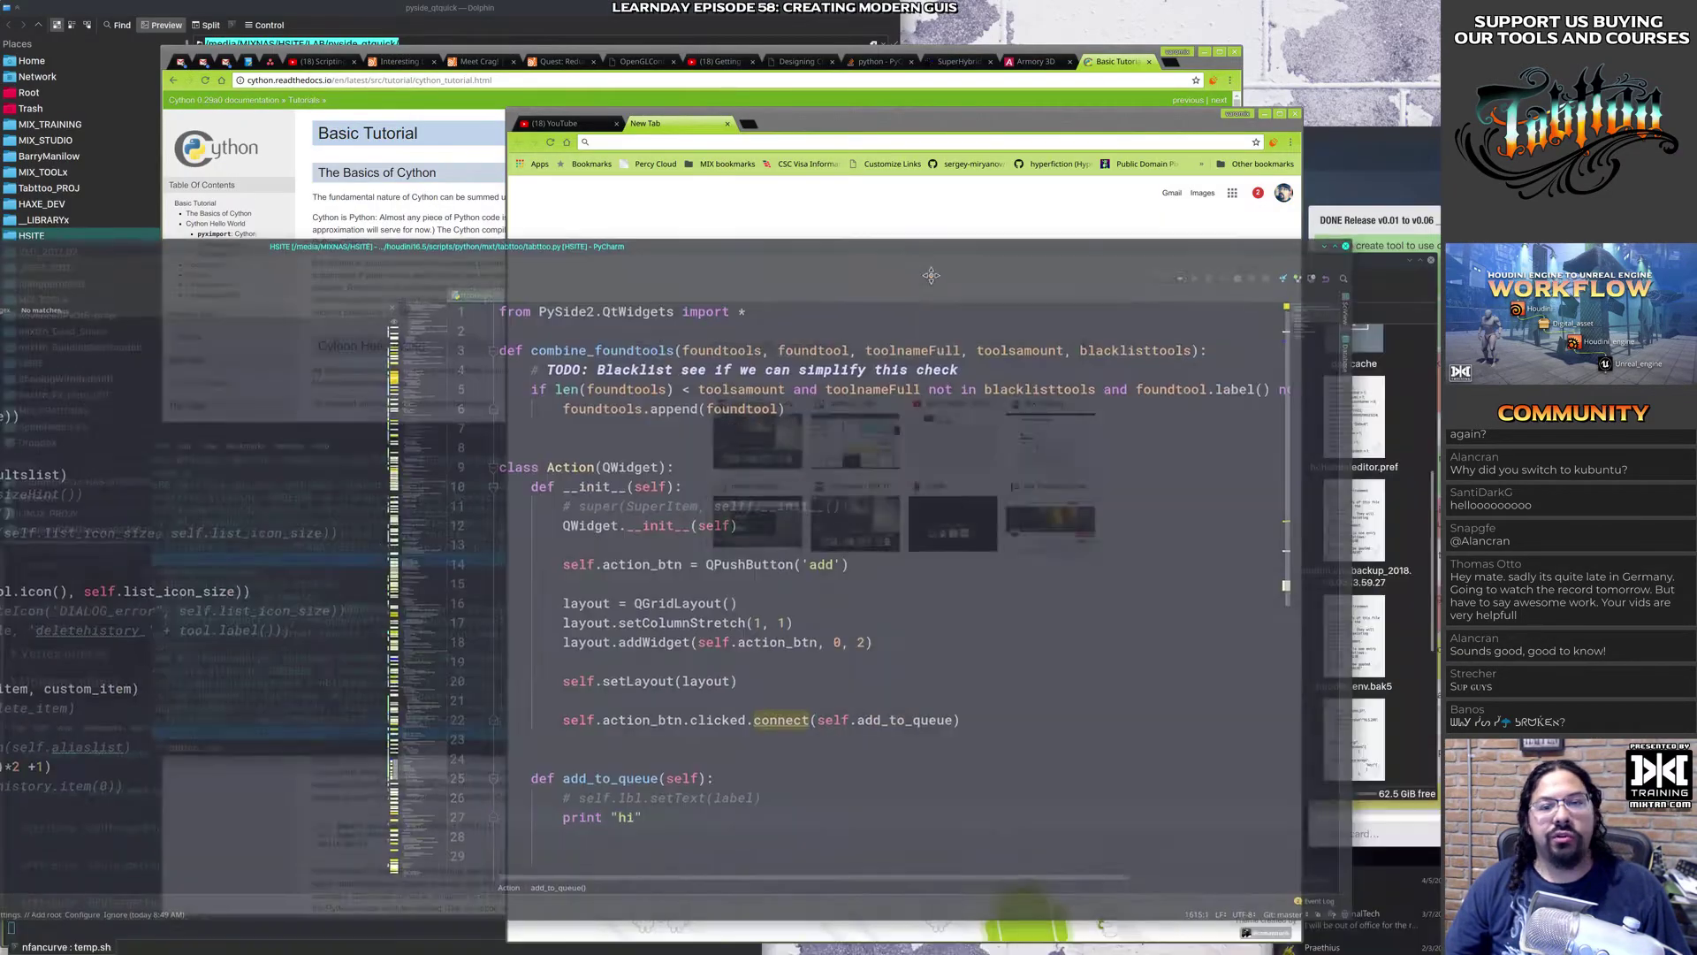
pyautogui.click(1324, 247)
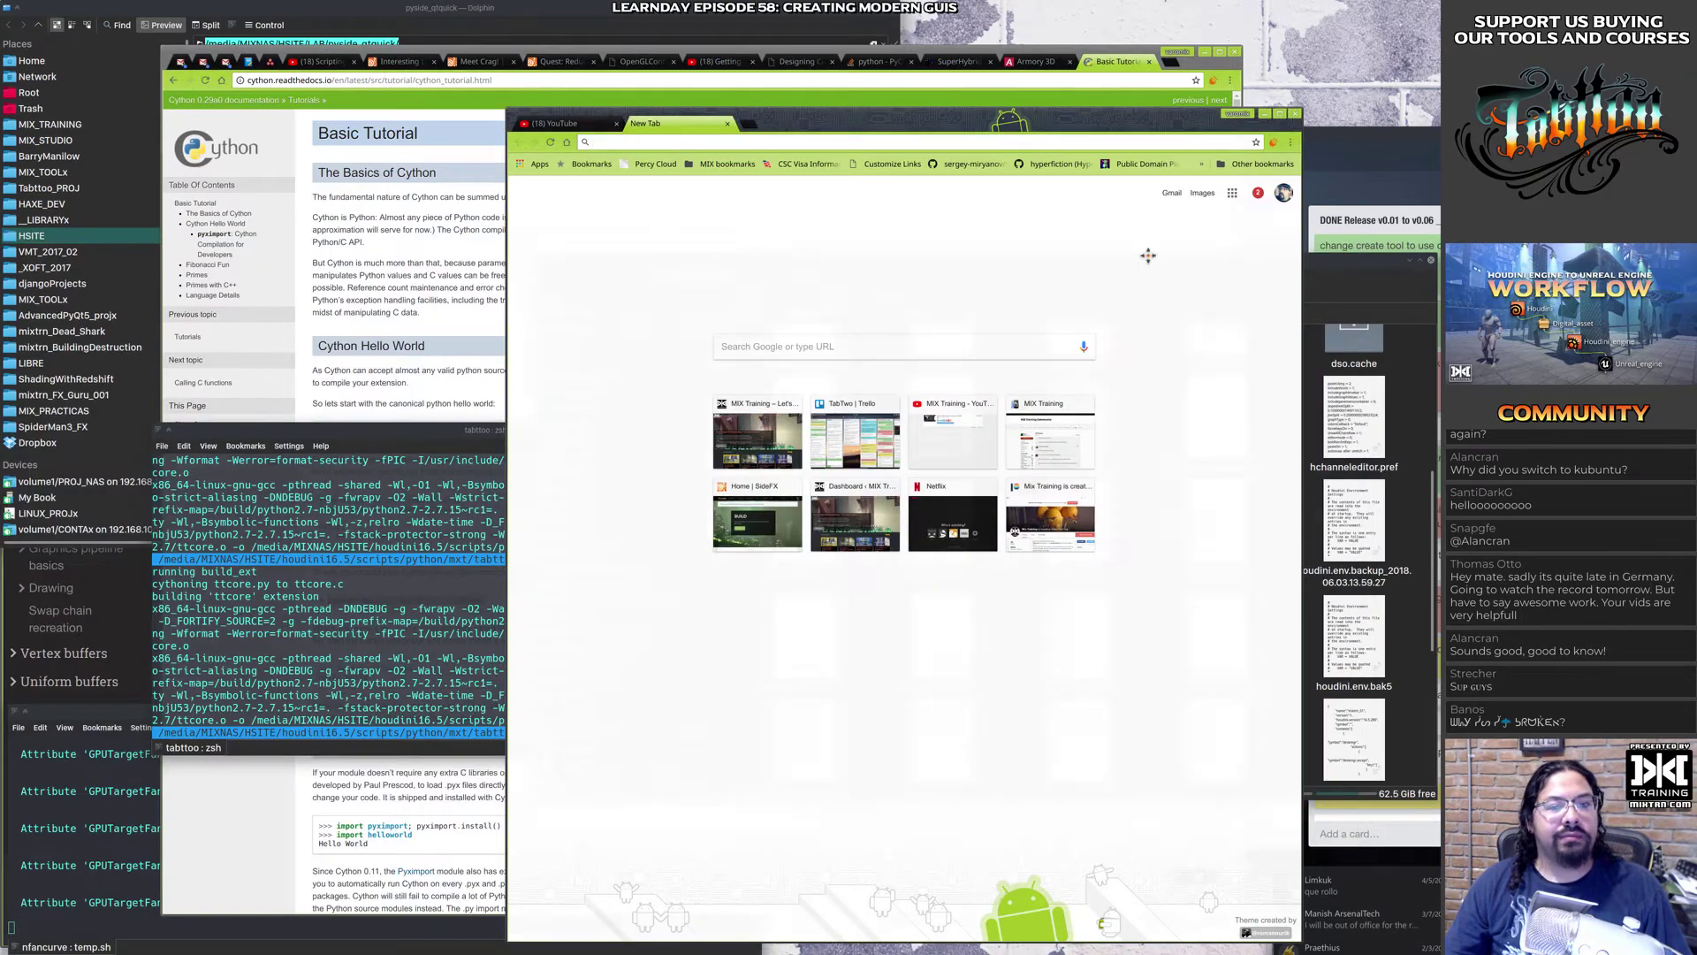
pyautogui.keyDown('alt'); pyautogui.moveTo(1148, 255); pyautogui.dragTo(970, 228); pyautogui.keyUp('alt')
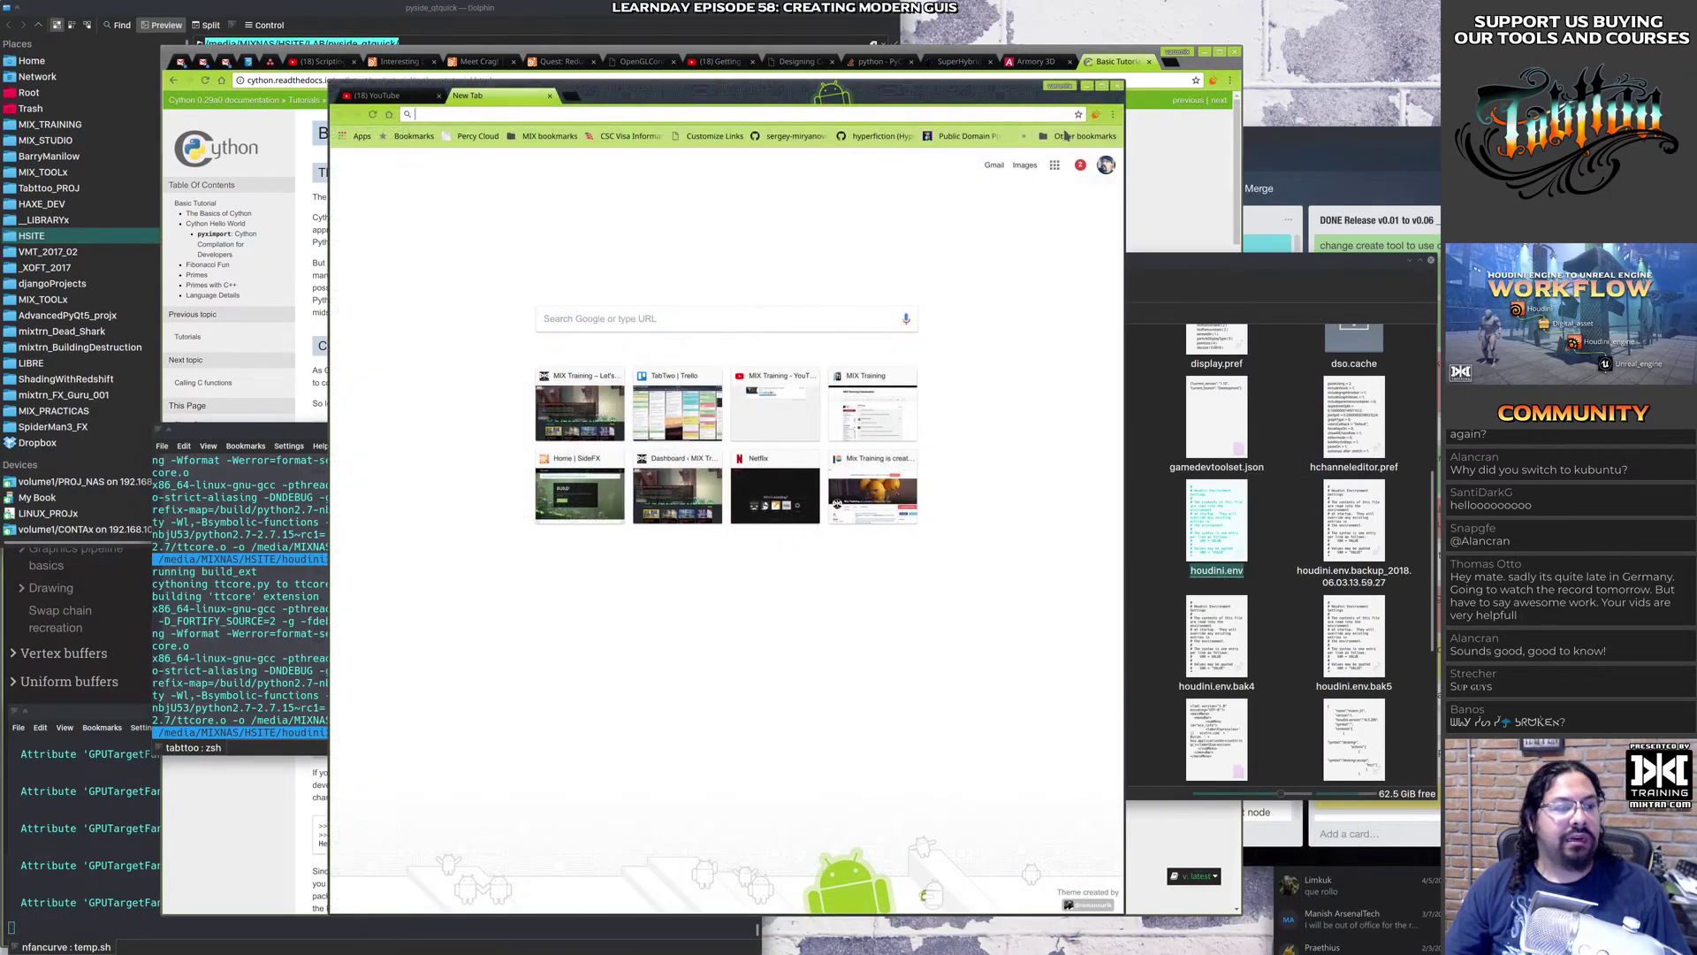
pyautogui.click(1118, 89)
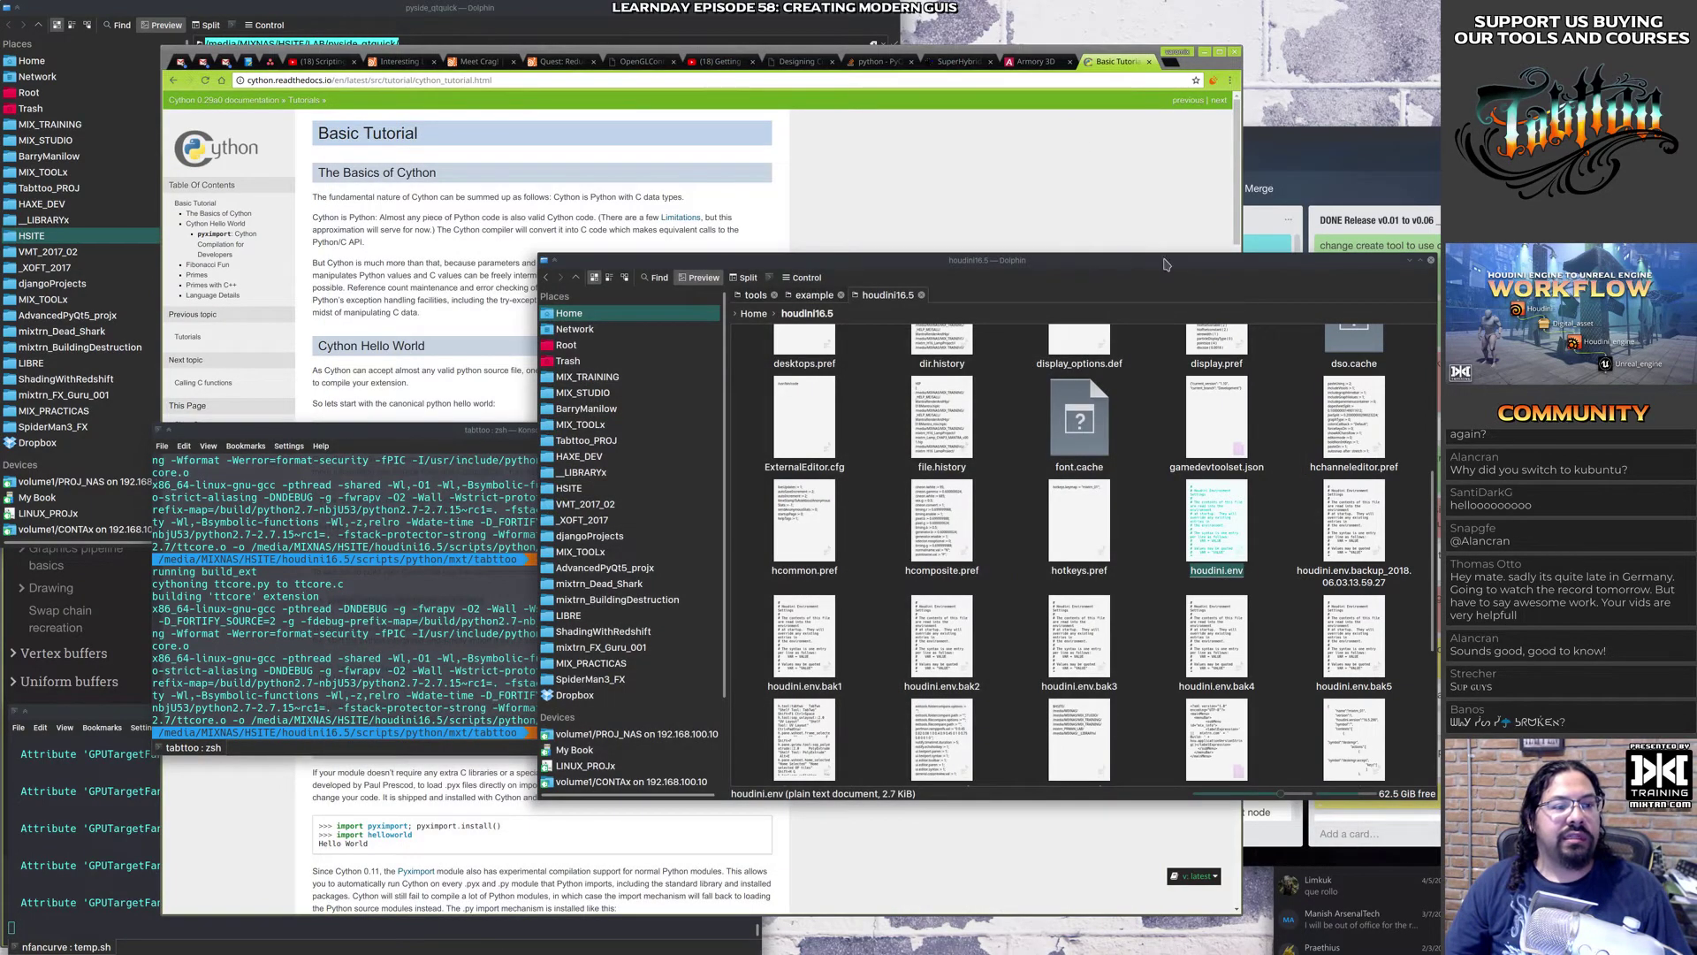
# Step: Clear the houdini16.5 and pyside_qtquick Dolphin windows and the Cython and Vulkan tutorial browser windows off the desktop
pyautogui.moveTo(1167, 265); pyautogui.dragTo(1002, 273)
pyautogui.click(1252, 261)
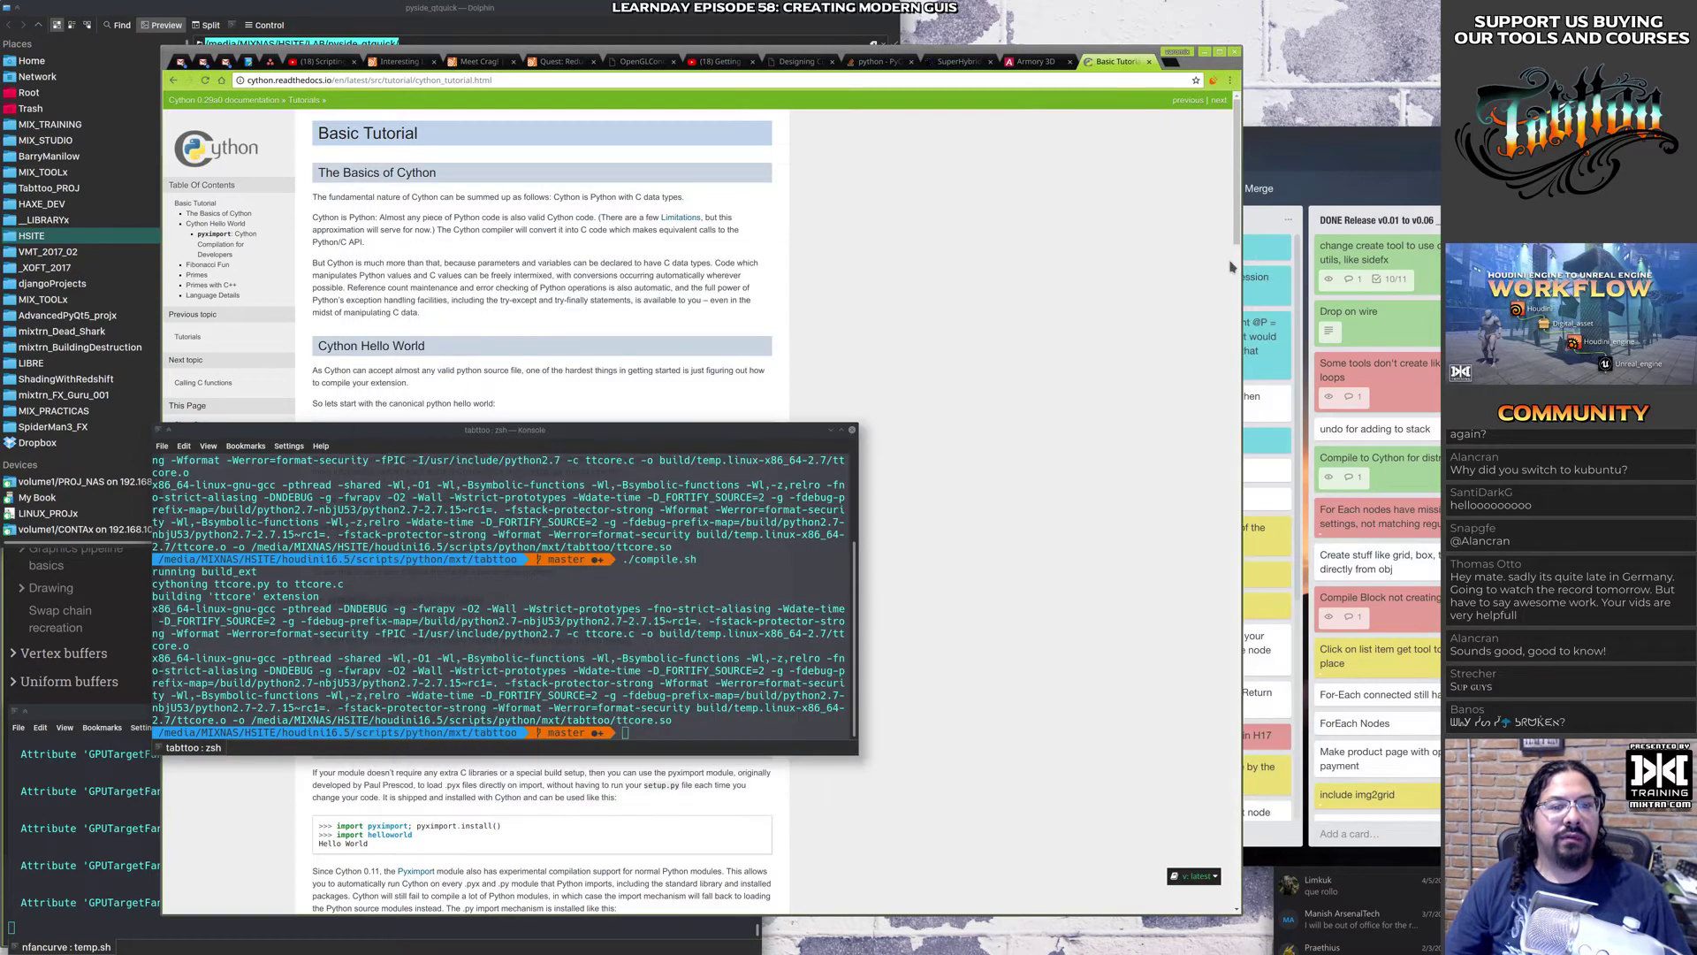
pyautogui.click(1205, 51)
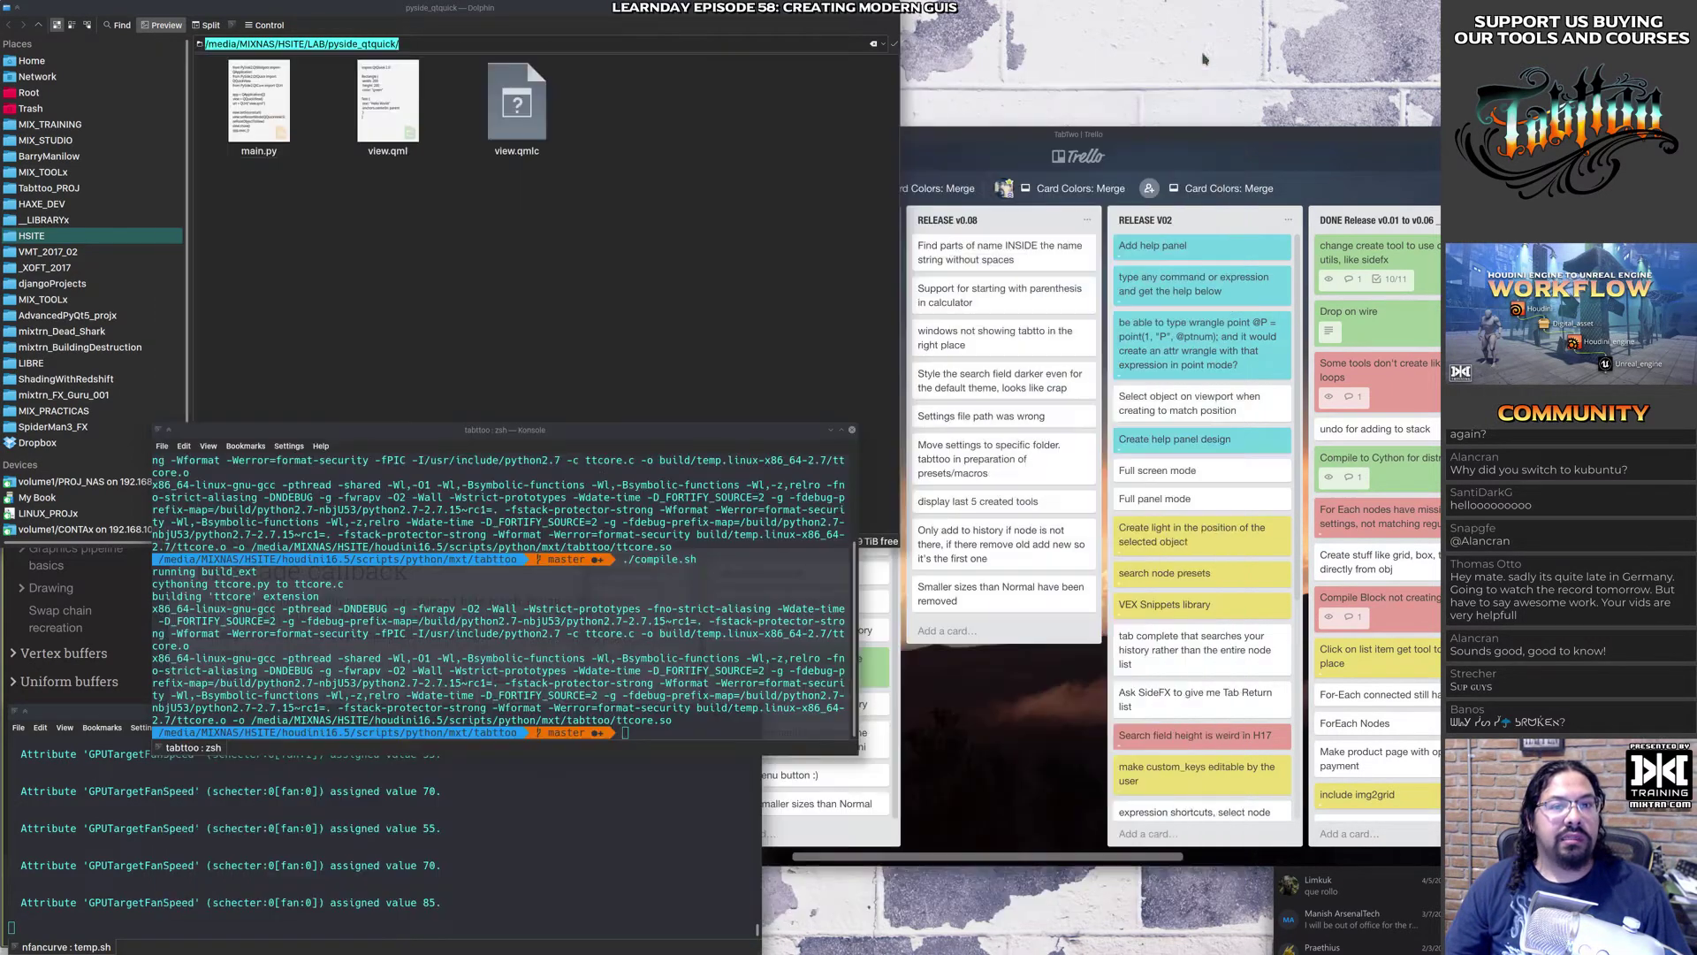
pyautogui.click(751, 159)
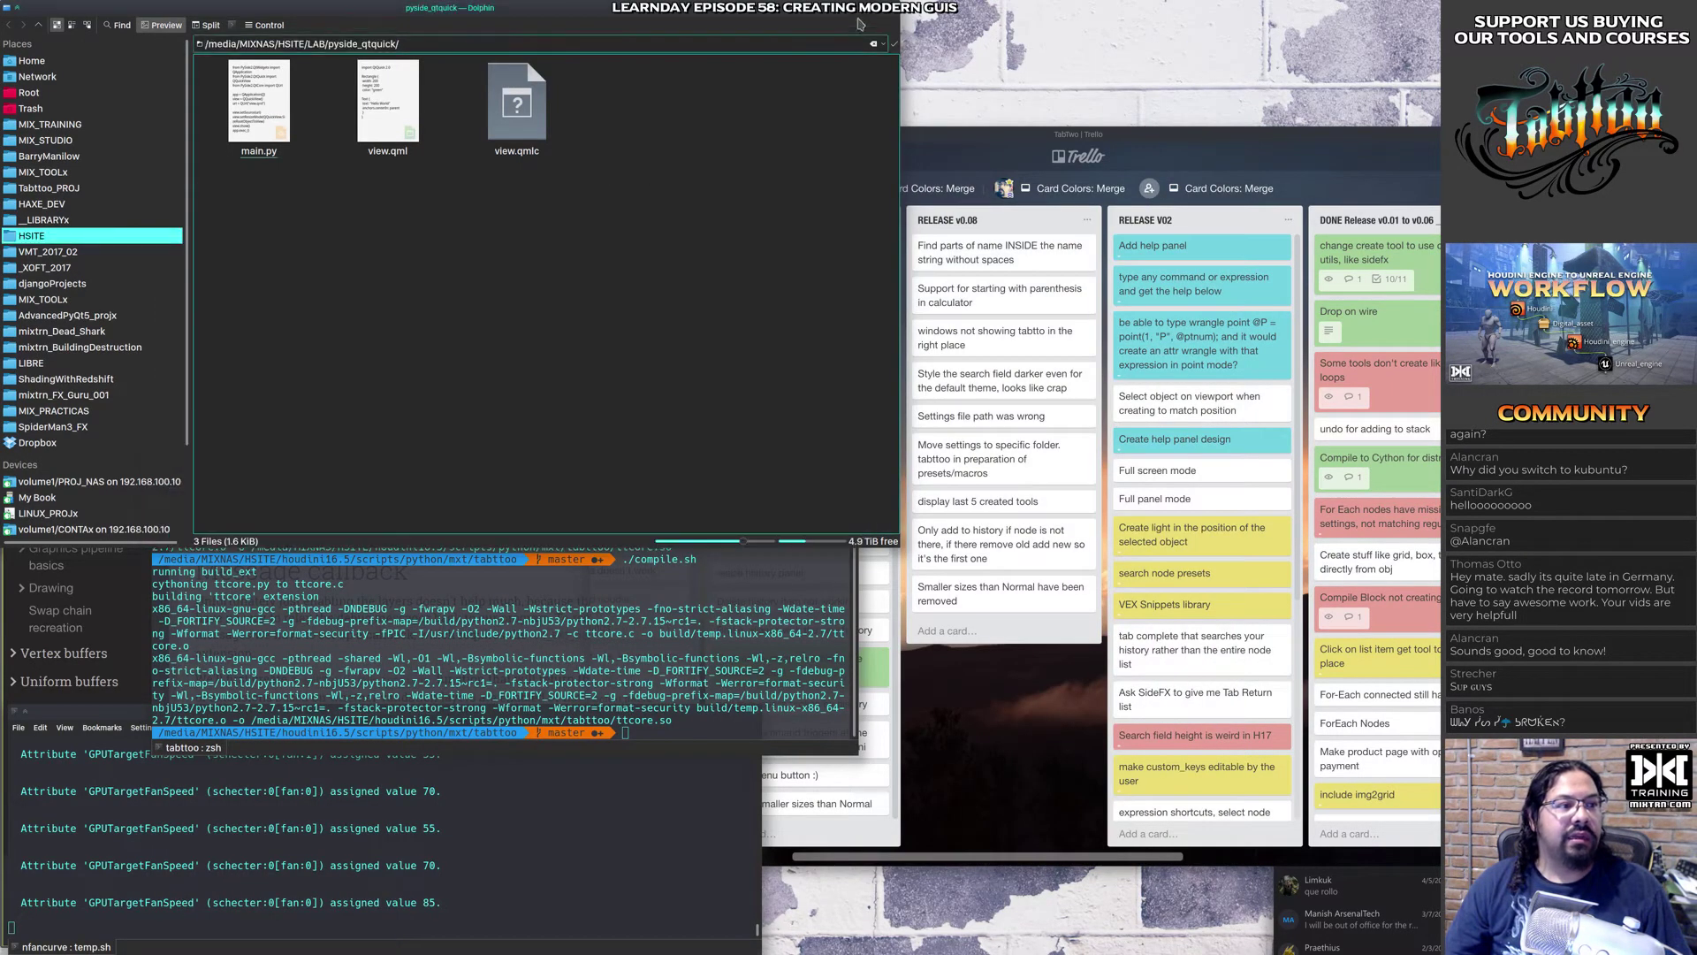
pyautogui.click(895, 11)
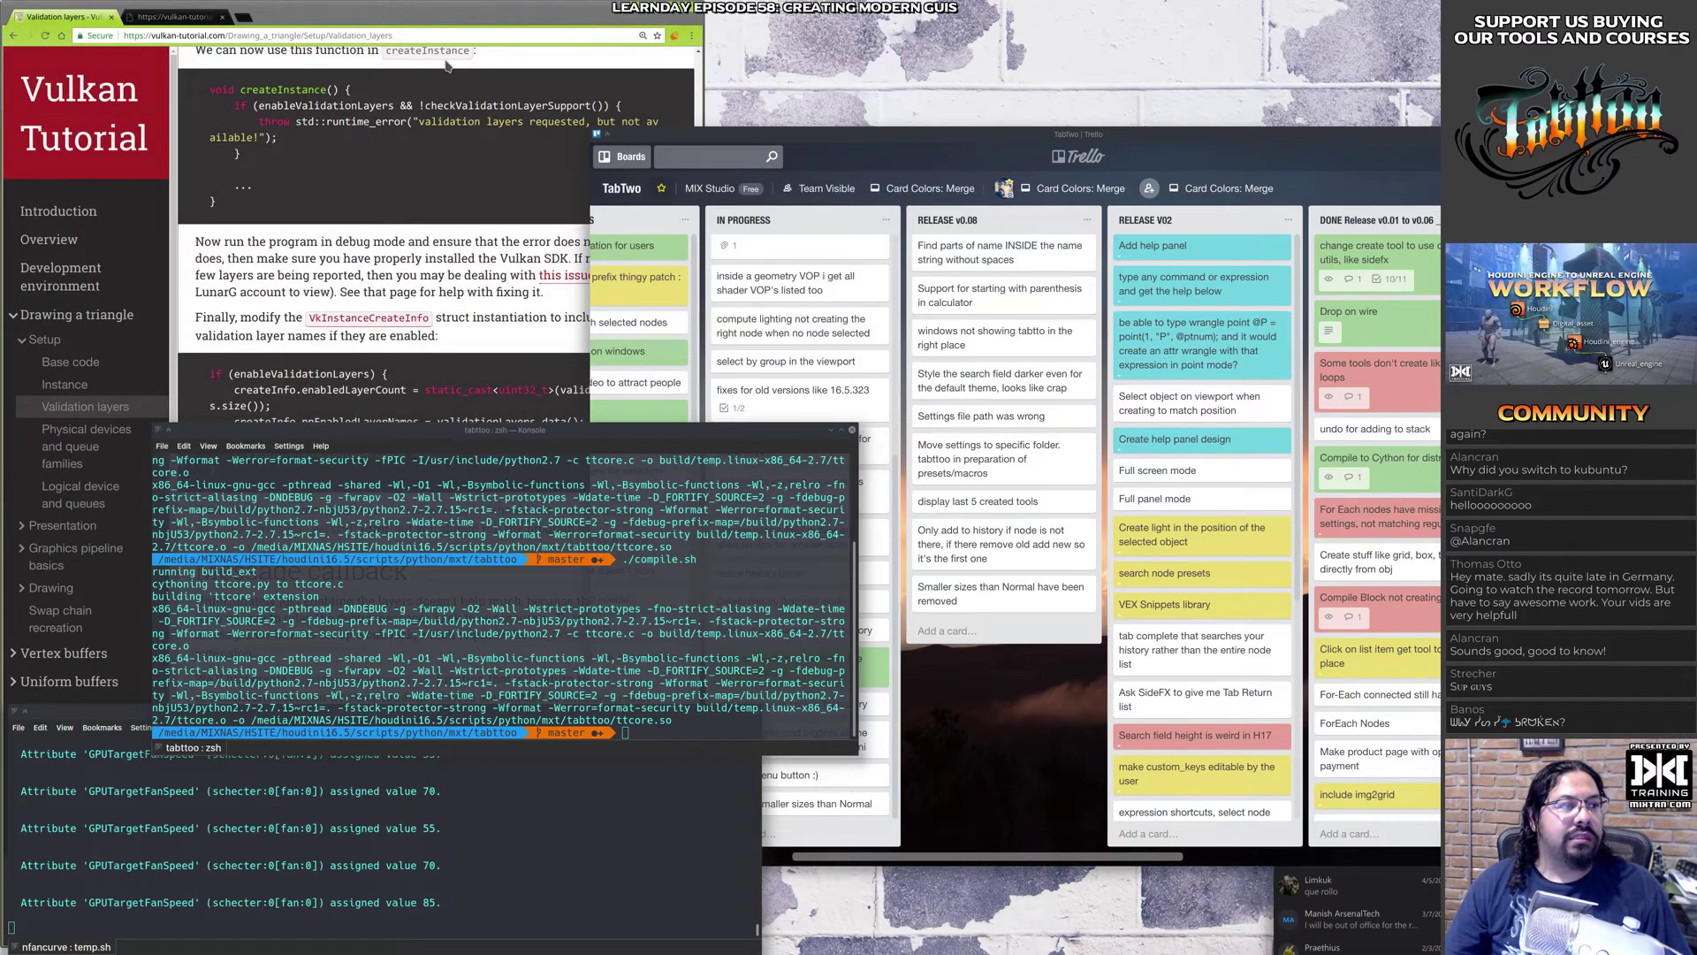
pyautogui.click(549, 16)
pyautogui.click(672, 14)
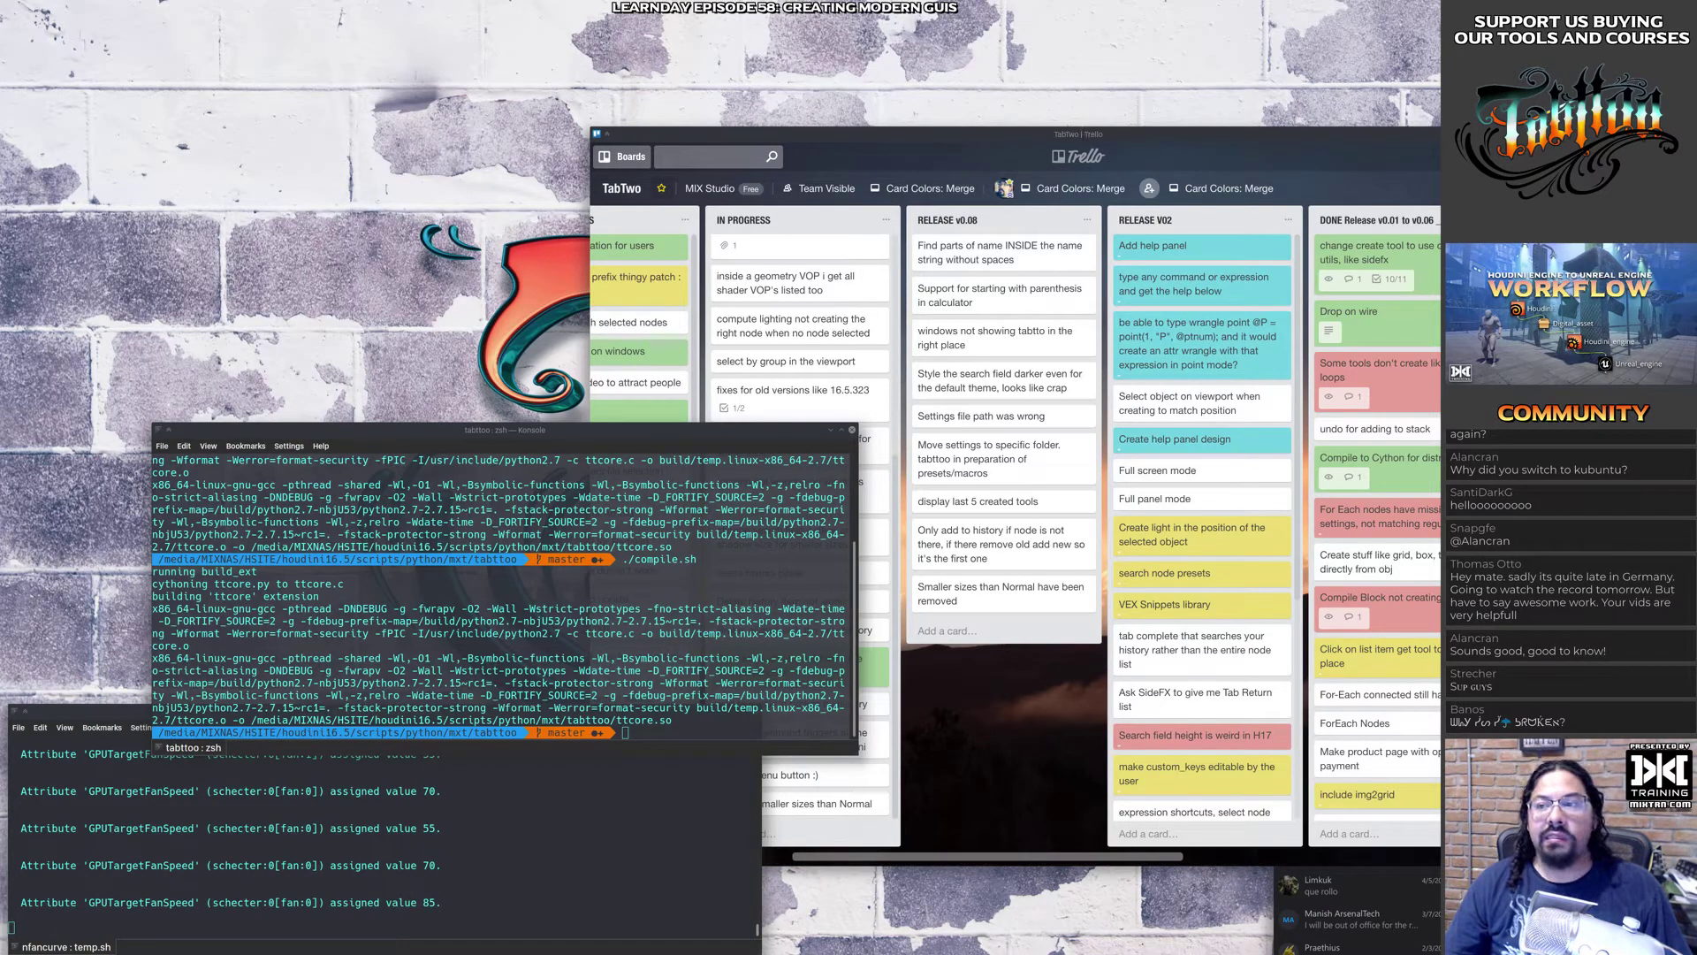
# Step: Clear the Trello board, the tabttoo terminal, Skype and the nfancurve terminal off the desktop
pyautogui.click(1538, 134)
pyautogui.keyDown('alt'); pyautogui.moveTo(675, 645); pyautogui.dragTo(748, 404); pyautogui.keyUp('alt')
pyautogui.click(903, 191)
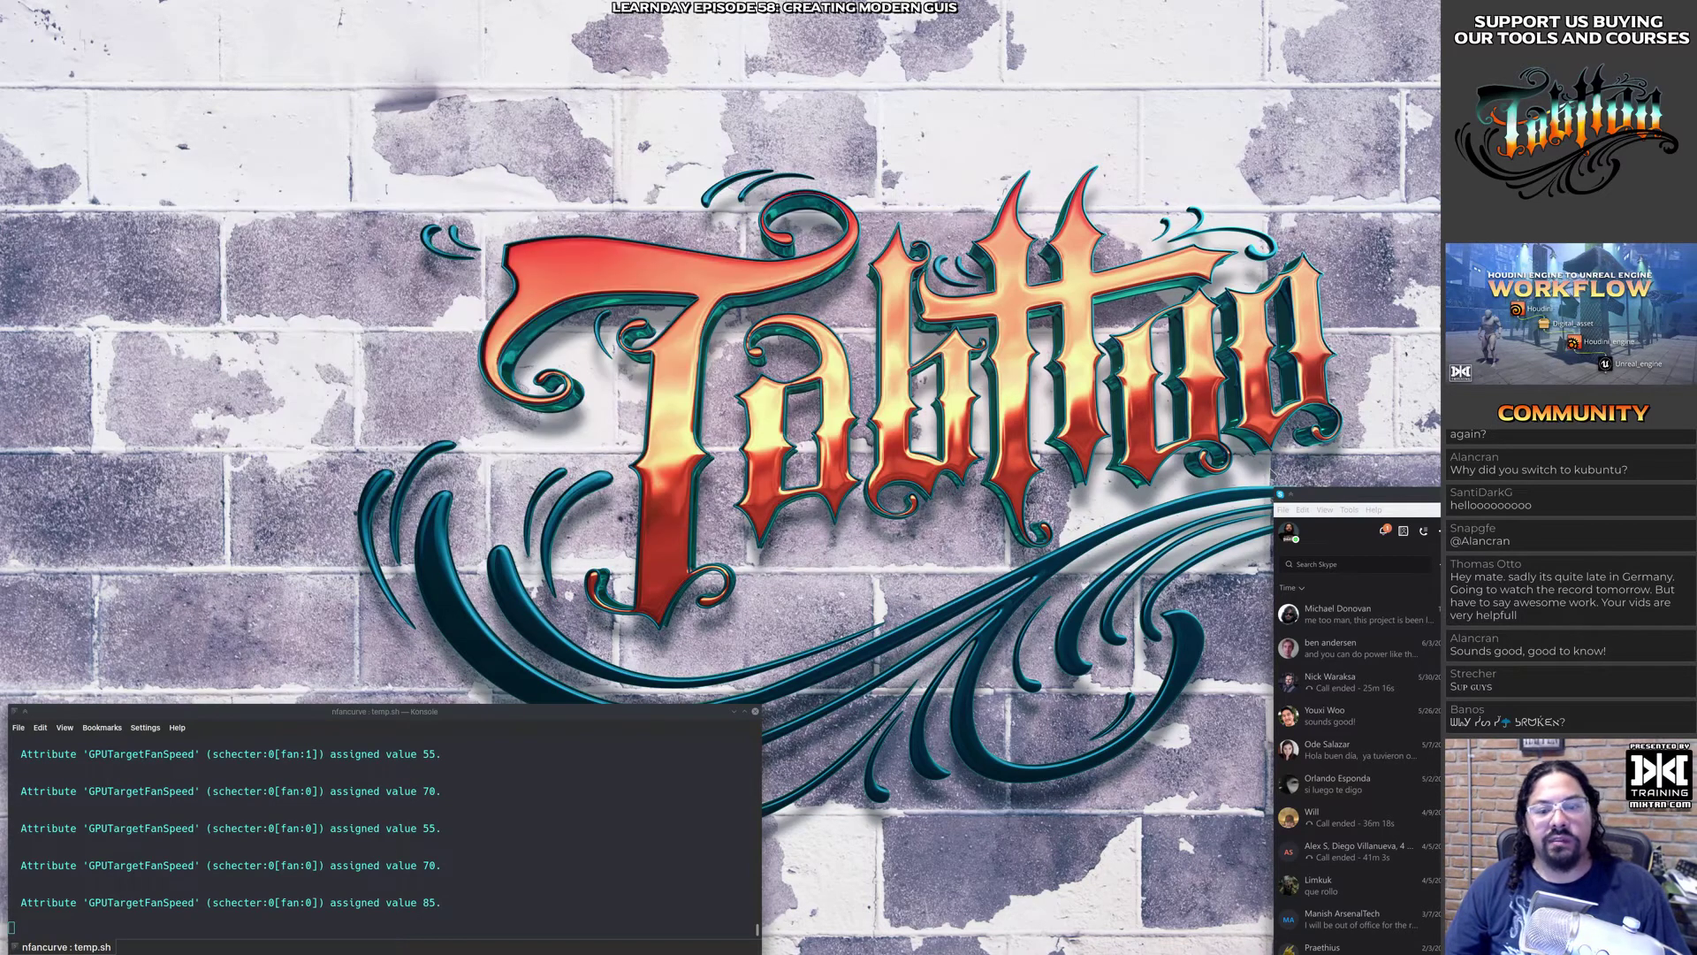
pyautogui.hotkey('alt', 'F4')
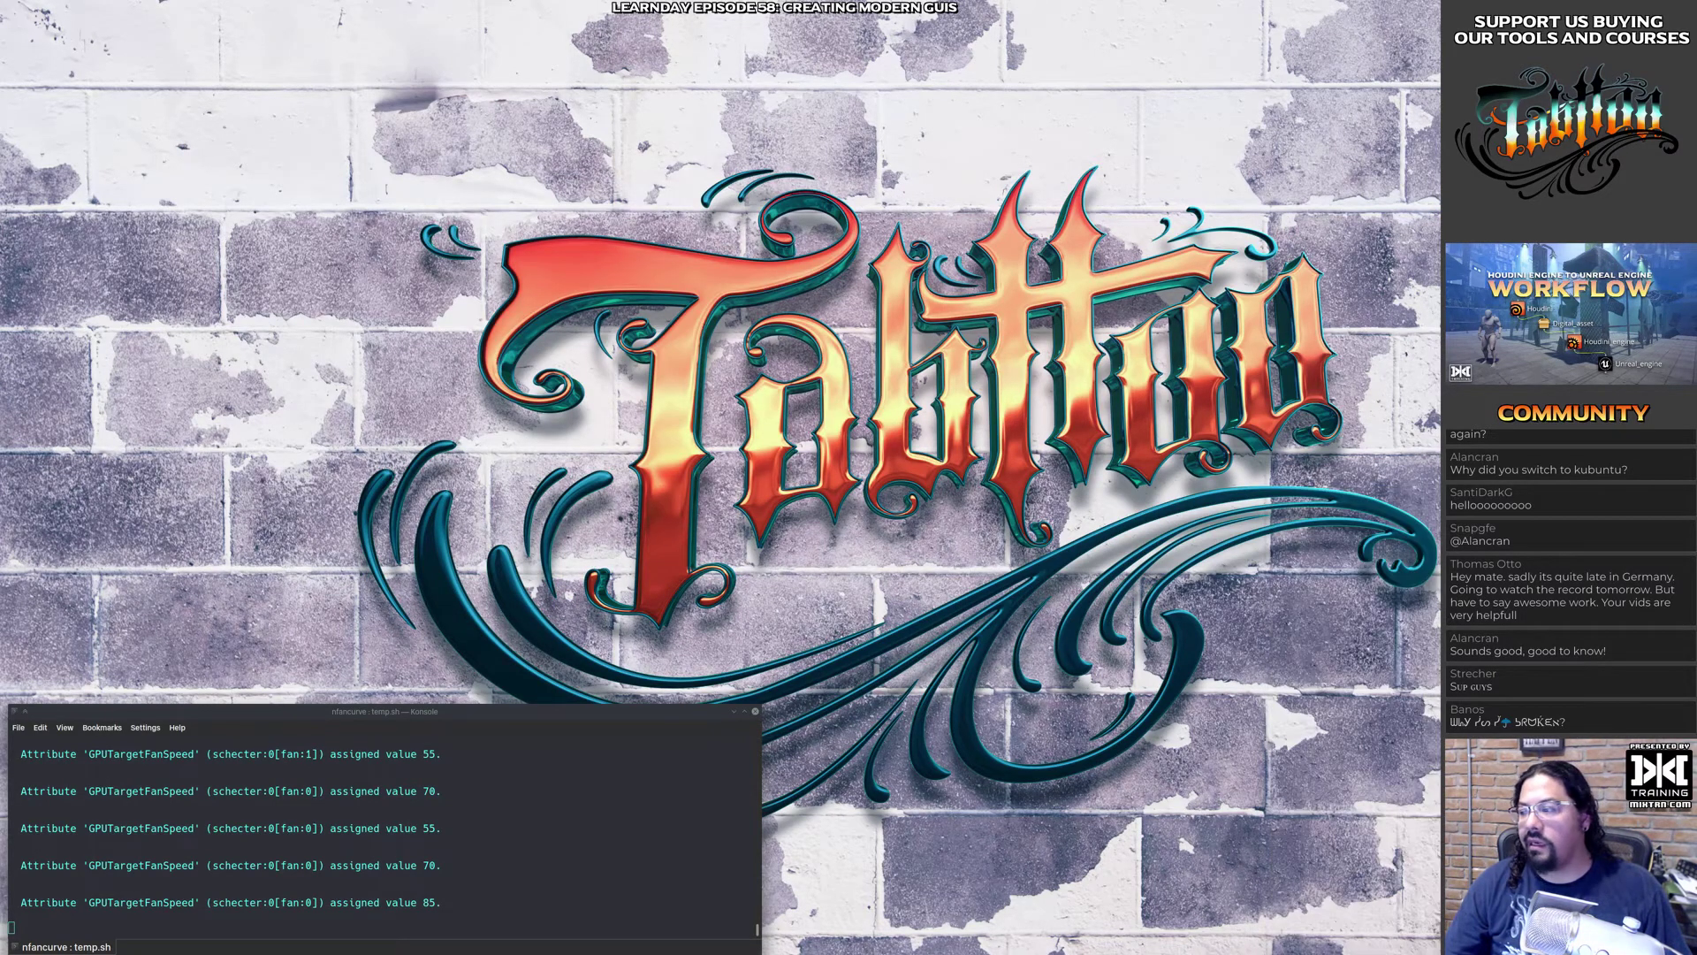
pyautogui.click(735, 712)
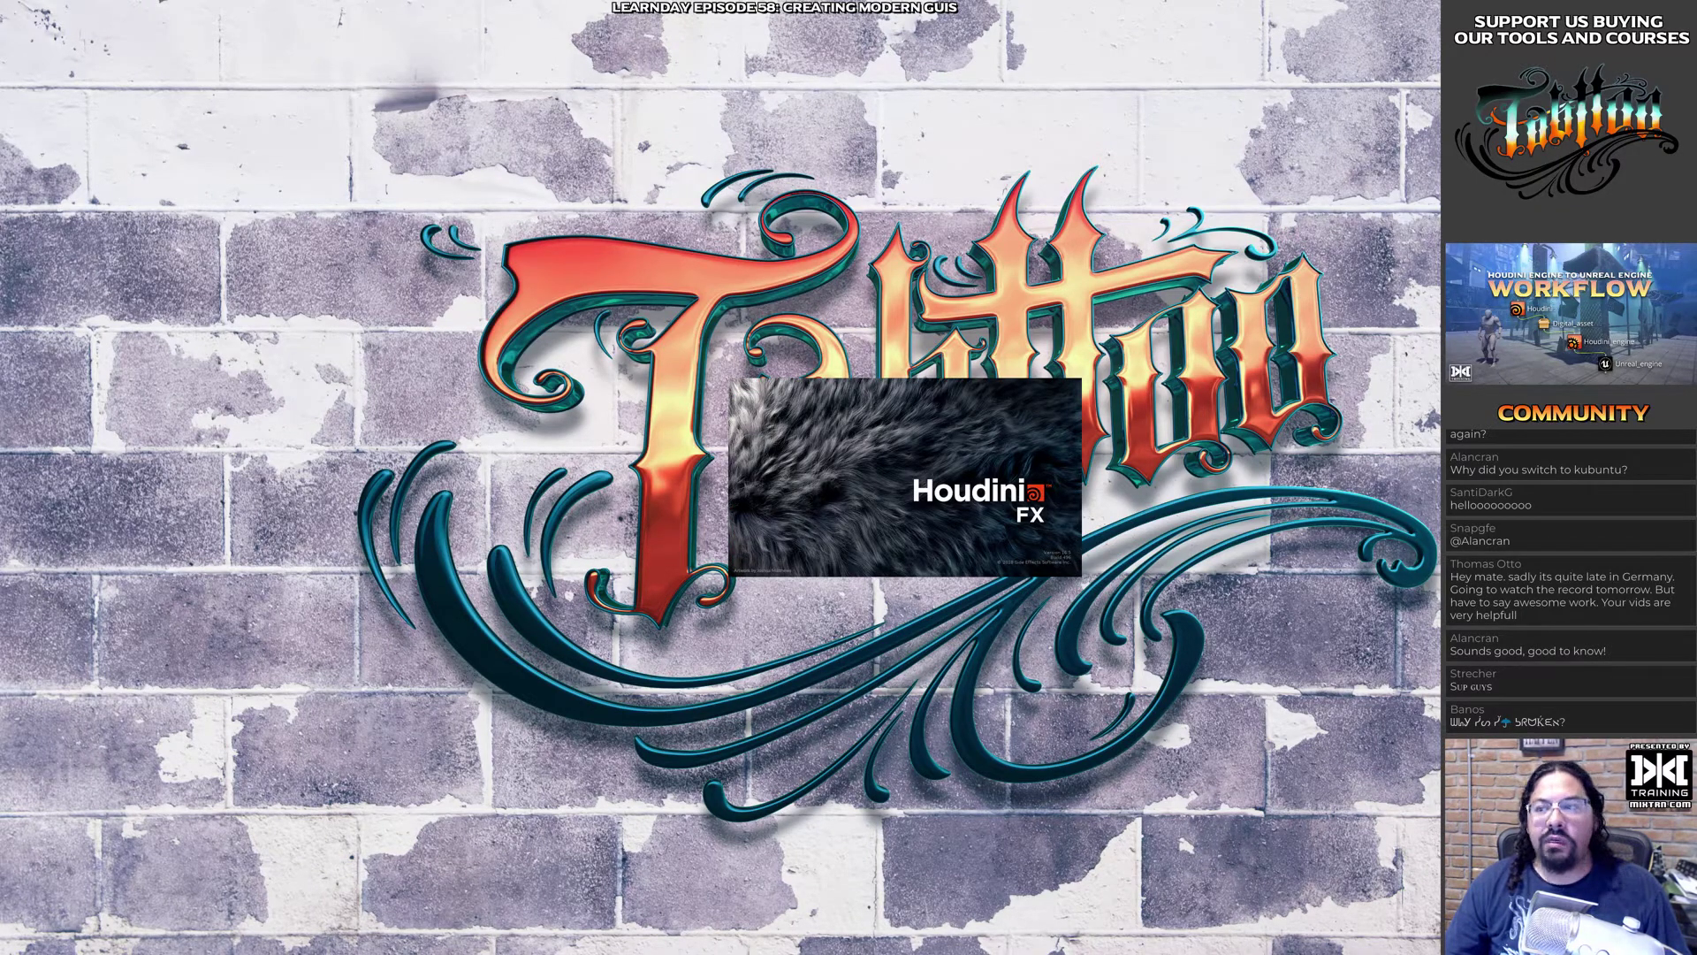
# Step: Switch to the Vulkan tutorial browser window
pyautogui.hotkey('ctrl', 'F10')
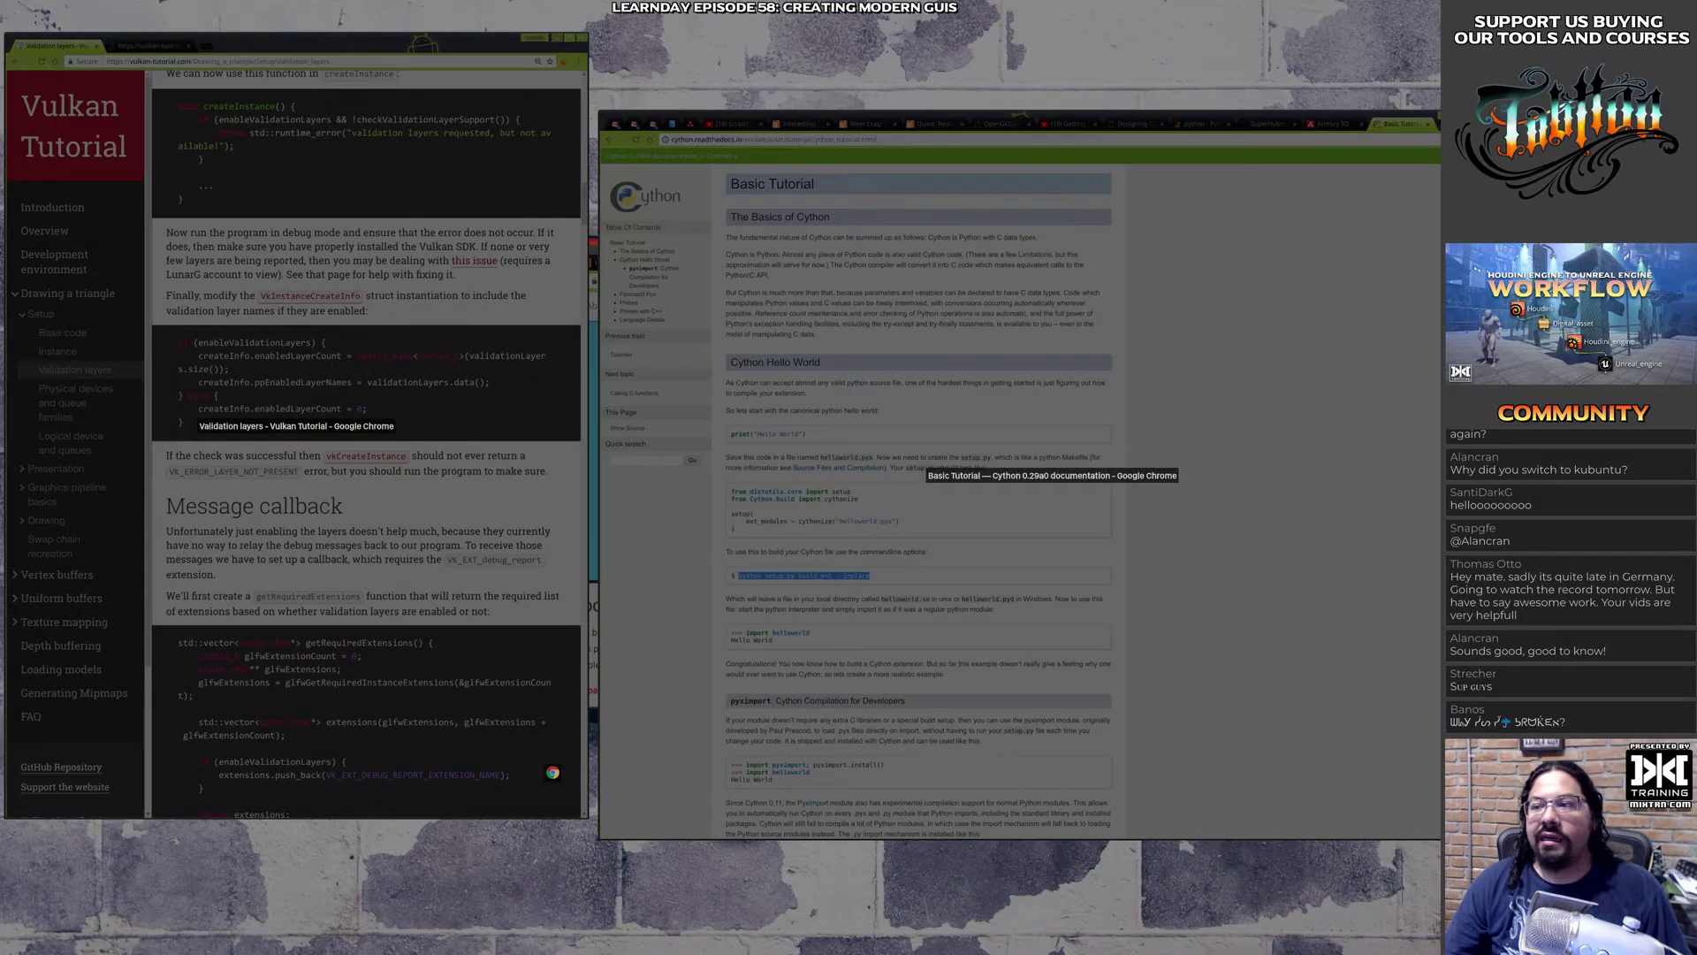
pyautogui.press('Escape')
pyautogui.hotkey('alt', 'Tab')
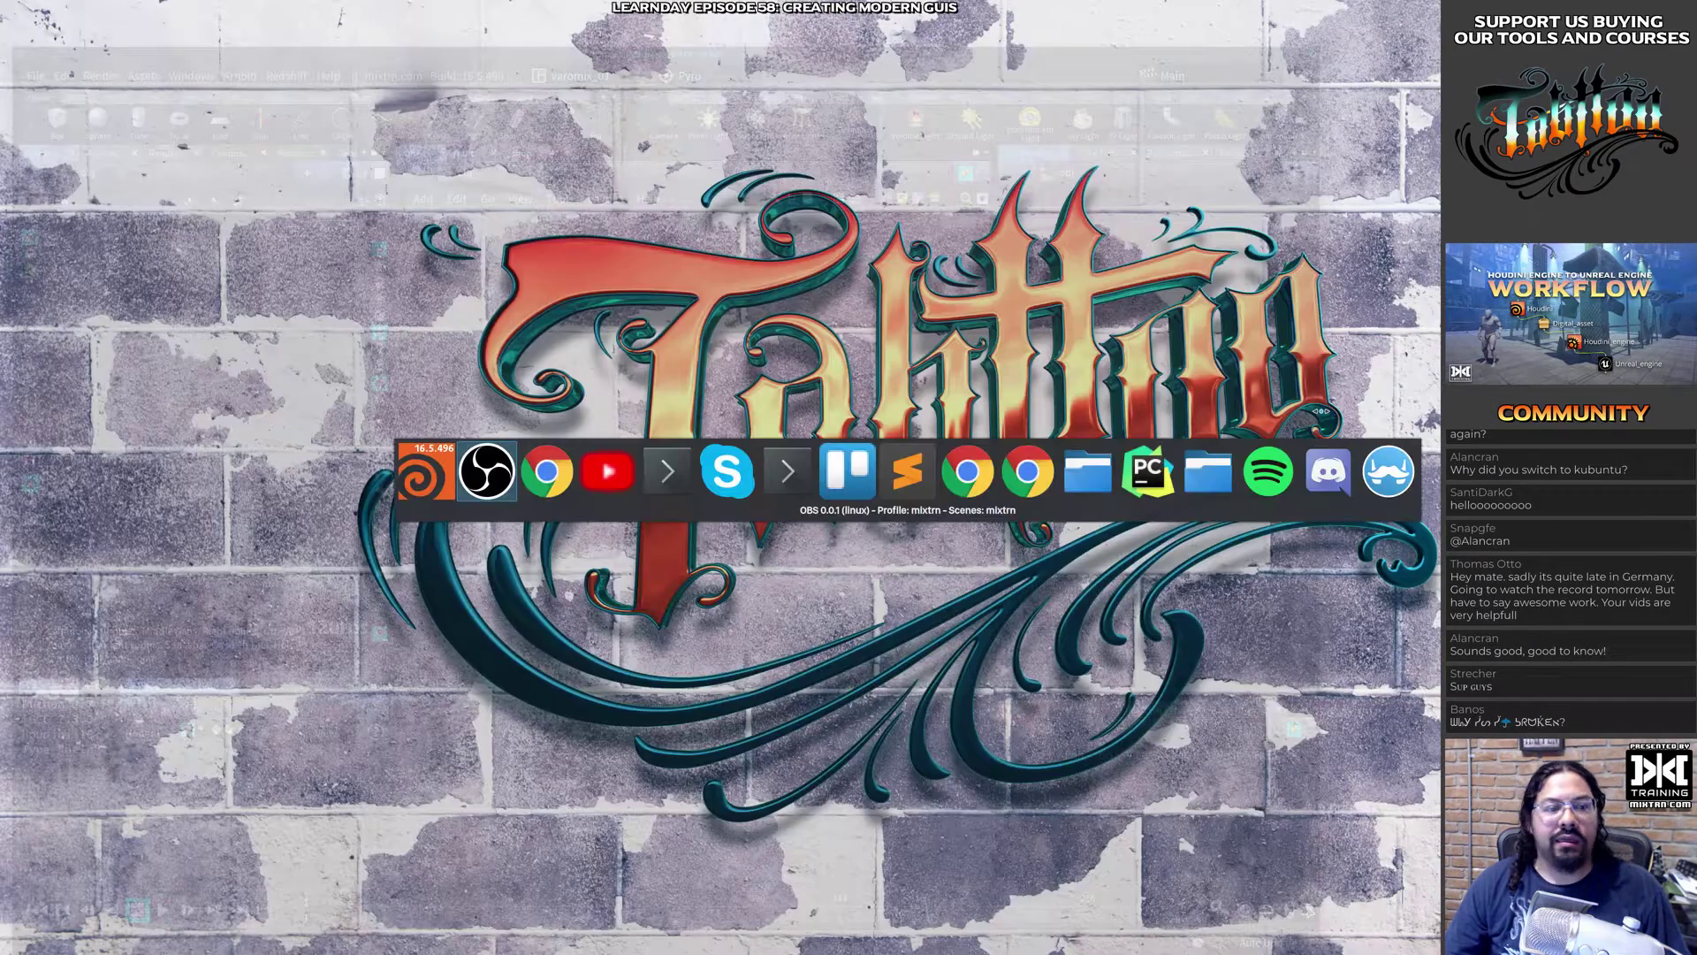
pyautogui.click(962, 473)
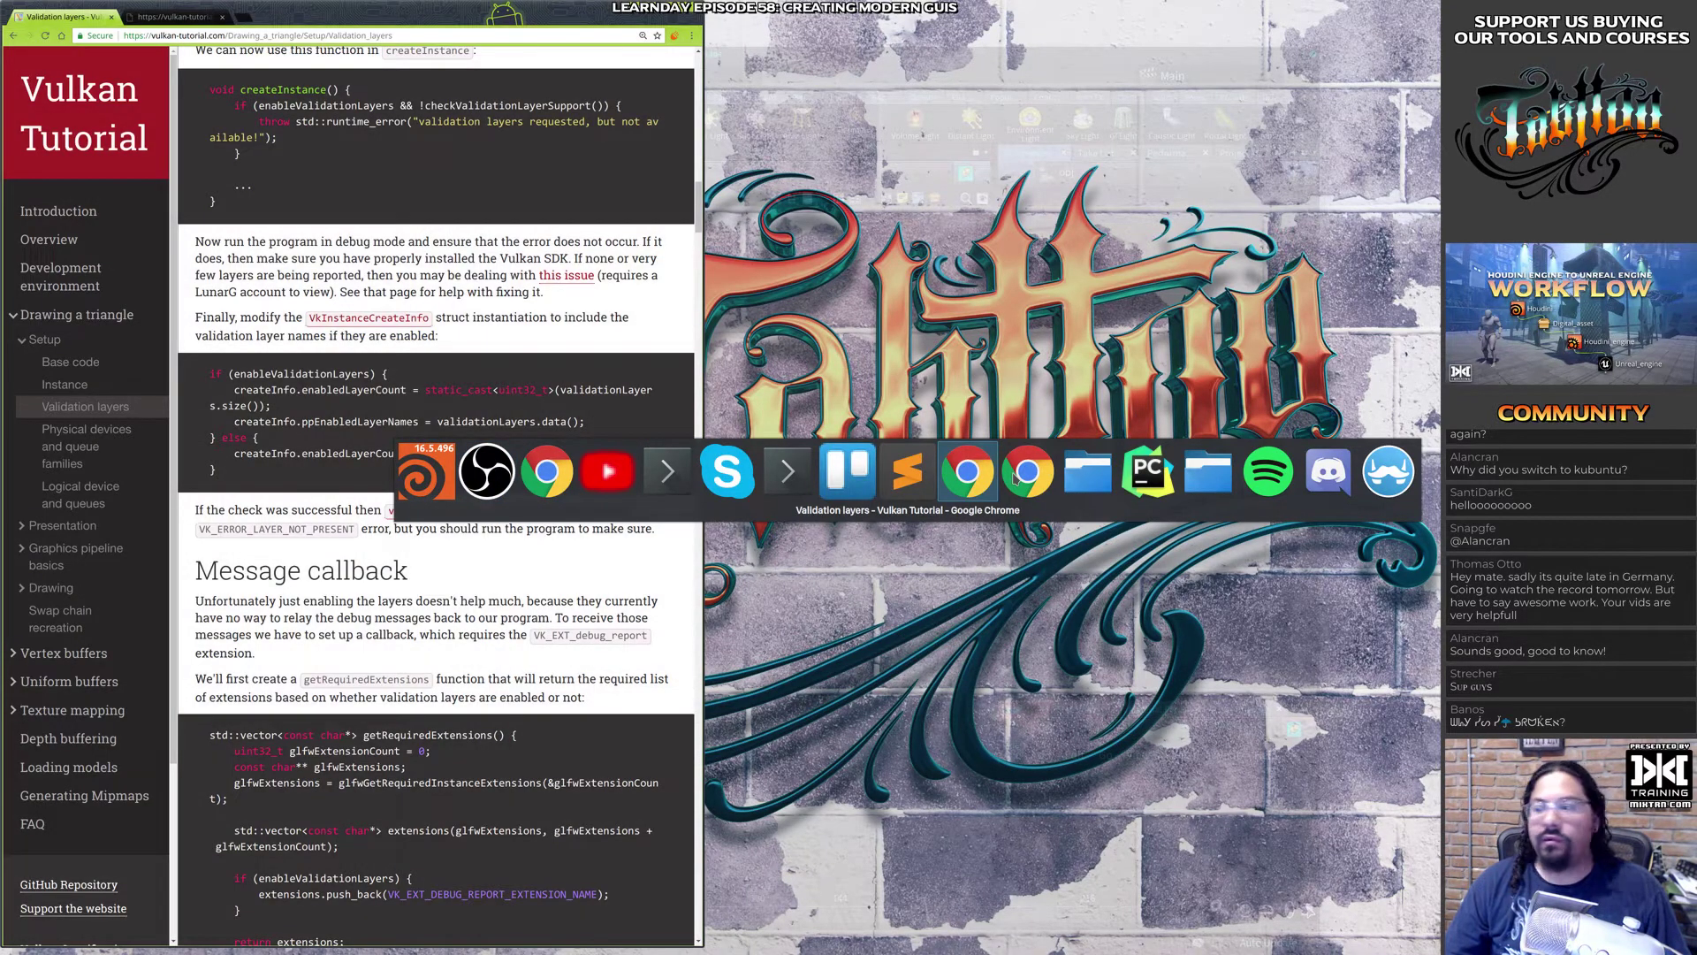
pyautogui.click(1015, 478)
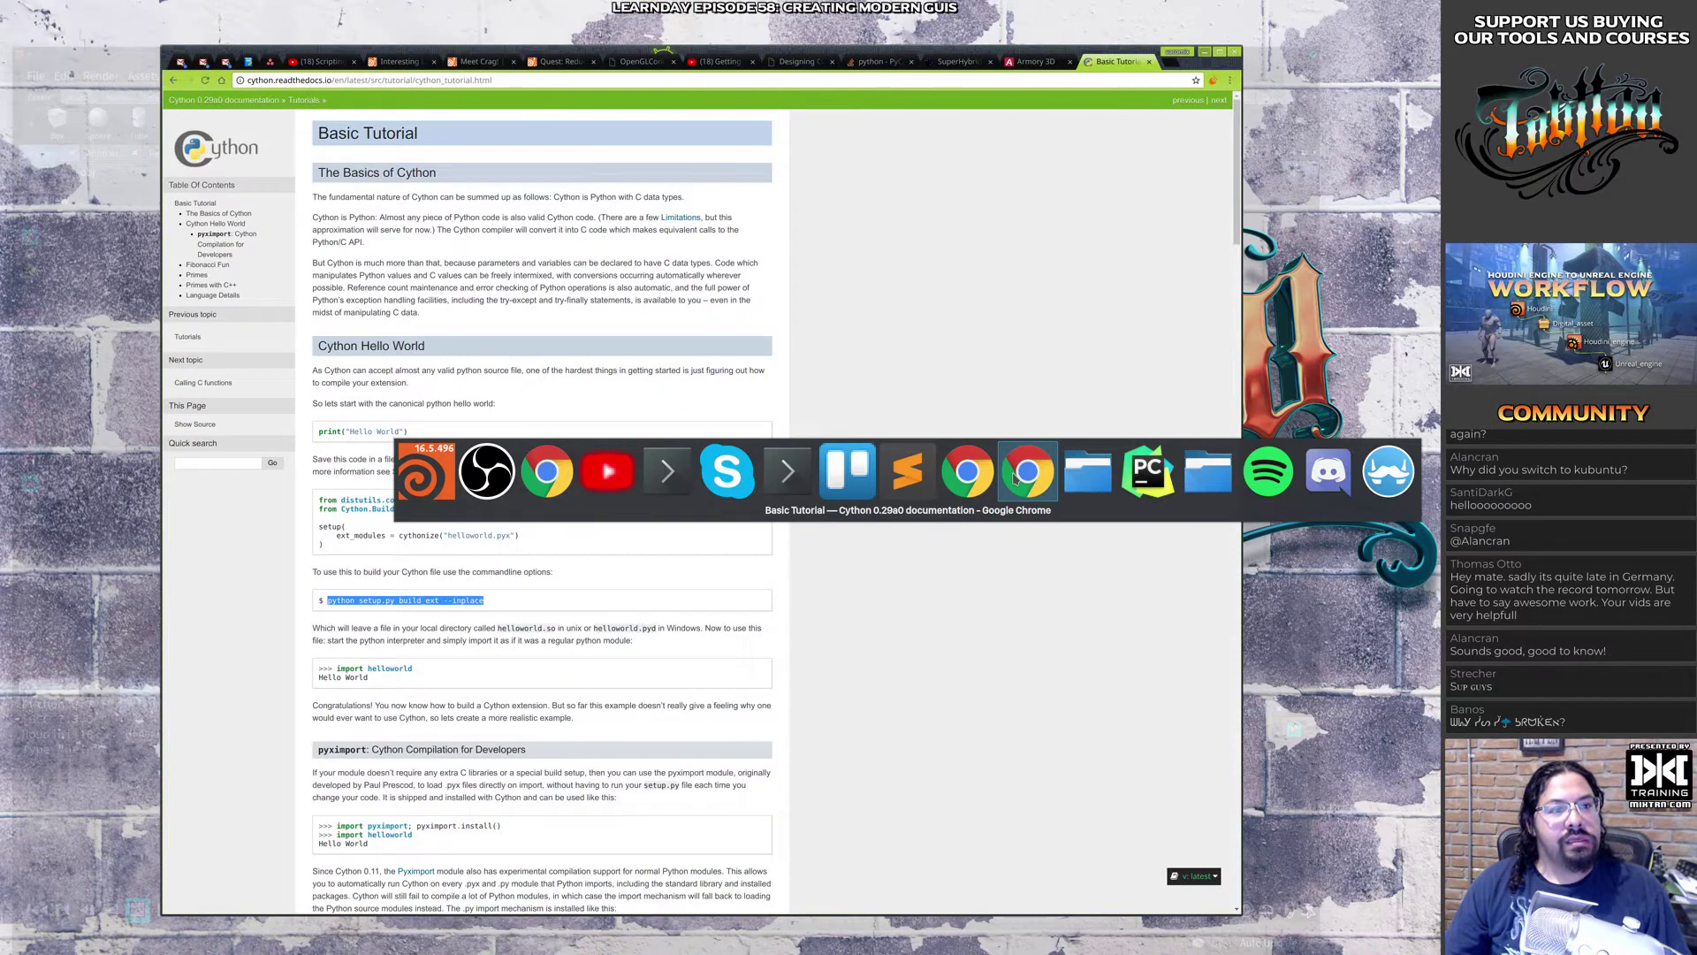
pyautogui.click(968, 475)
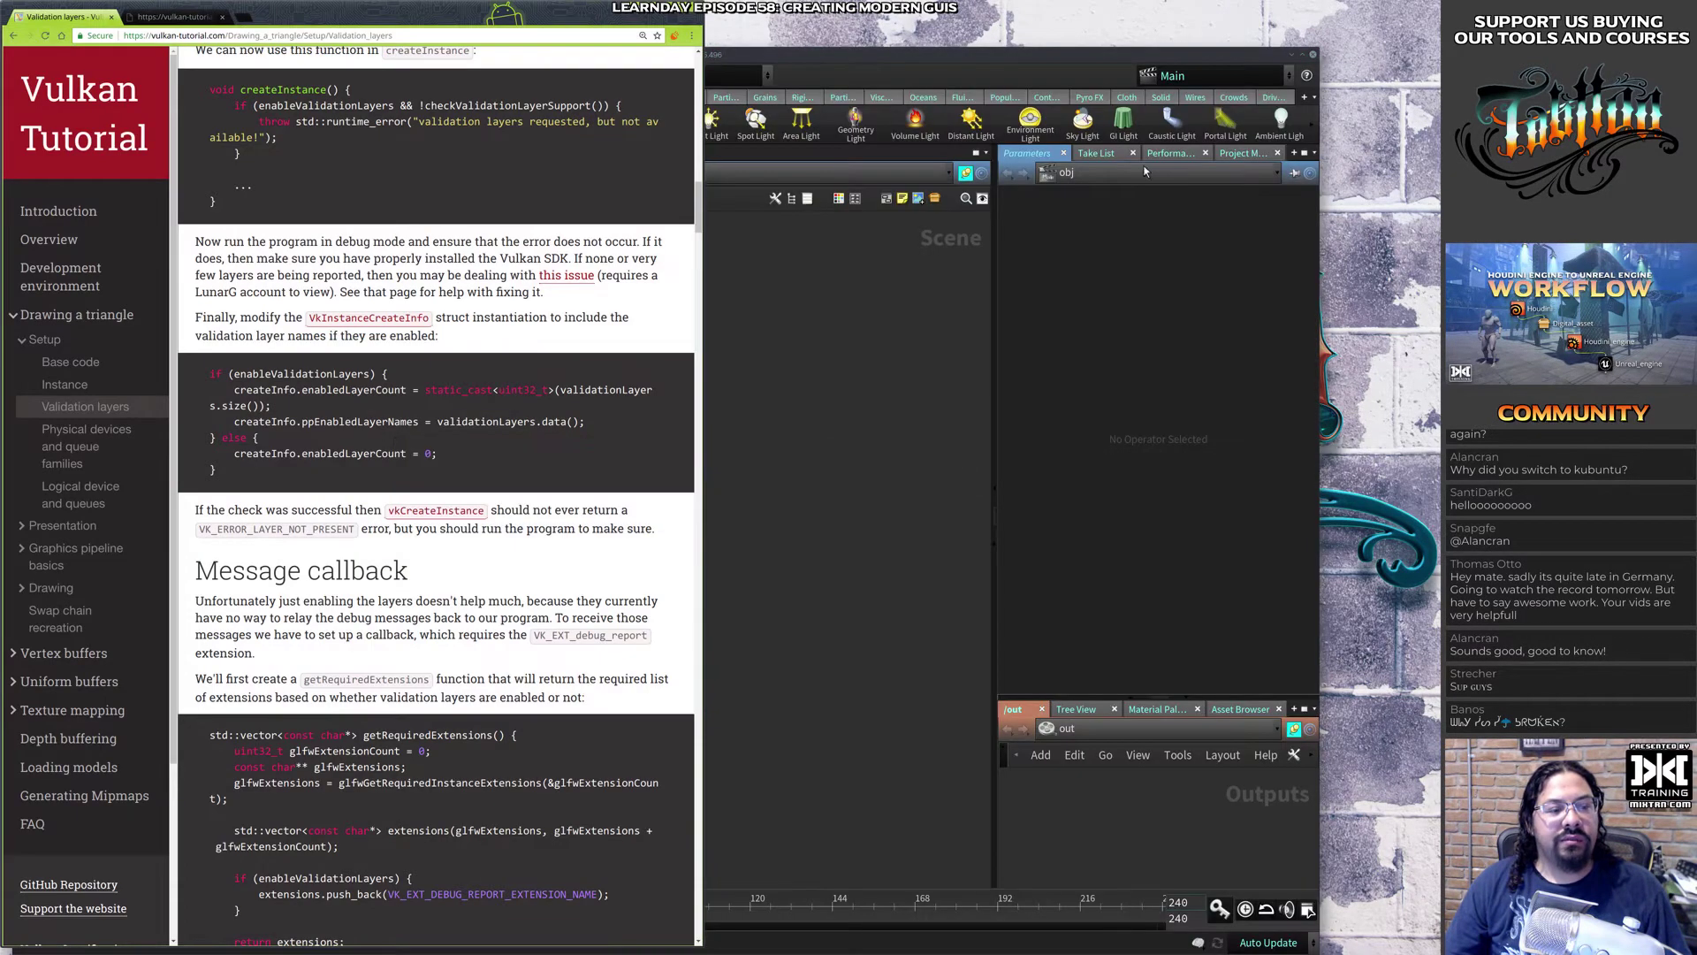
# Step: Restore the recently closed two-tab browser window, look over its YouTube live event page, and return to the empty tab
pyautogui.click(693, 35)
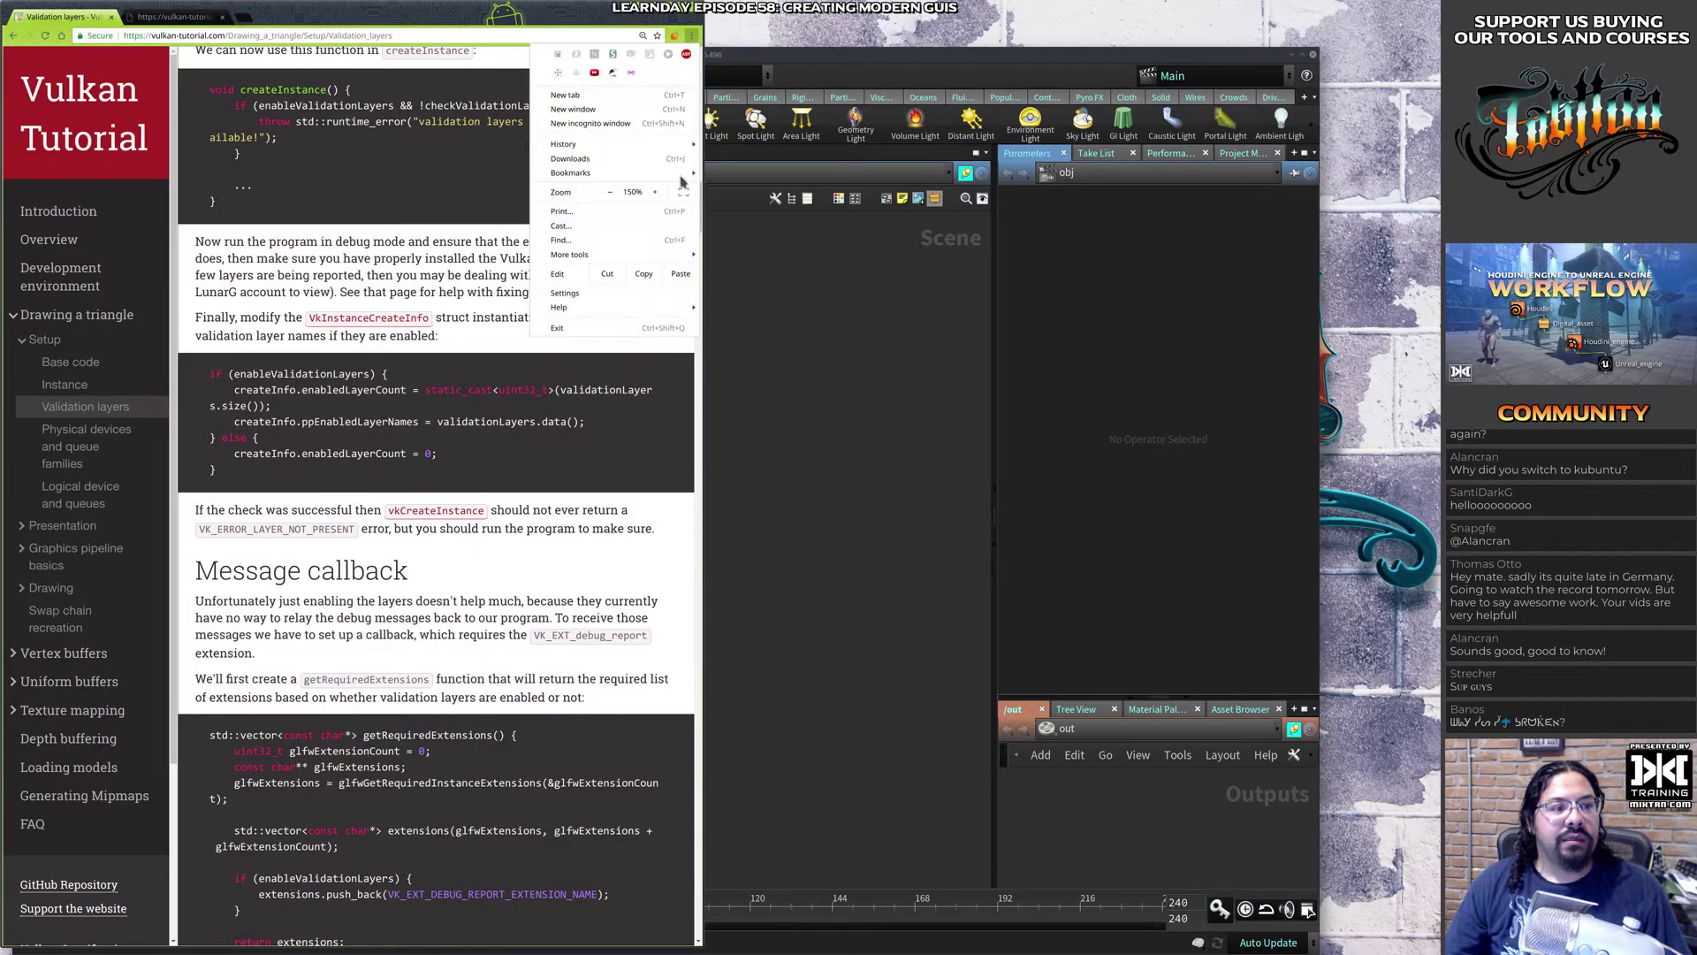
pyautogui.moveTo(689, 148)
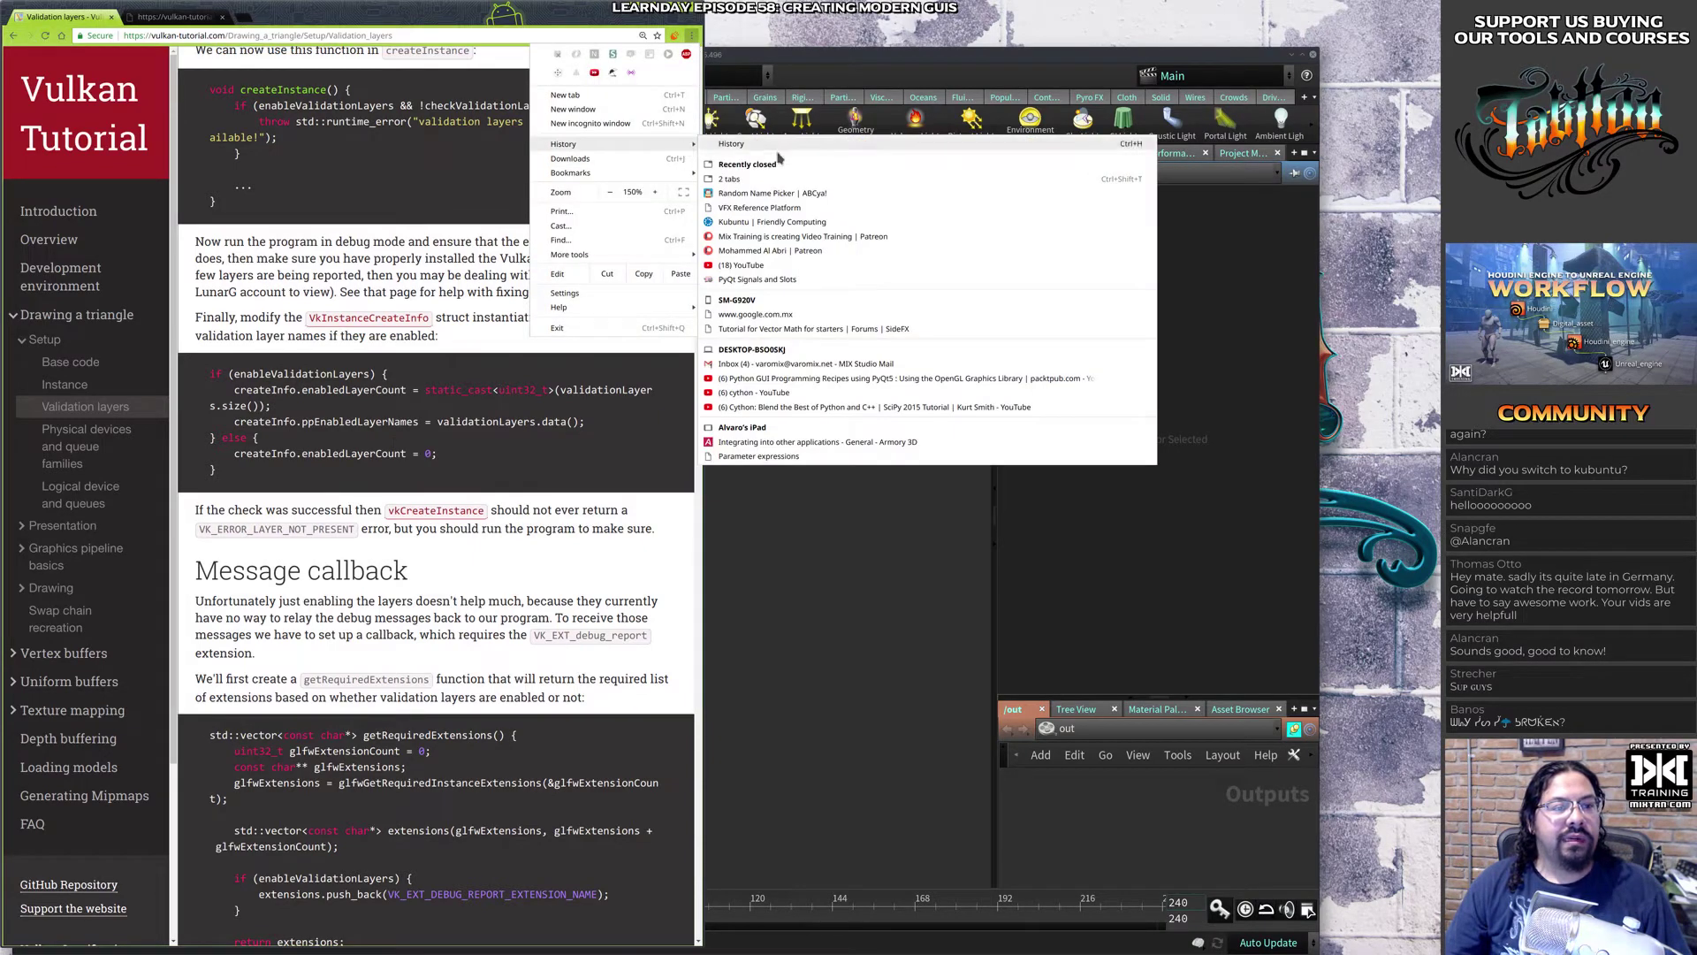
pyautogui.click(747, 179)
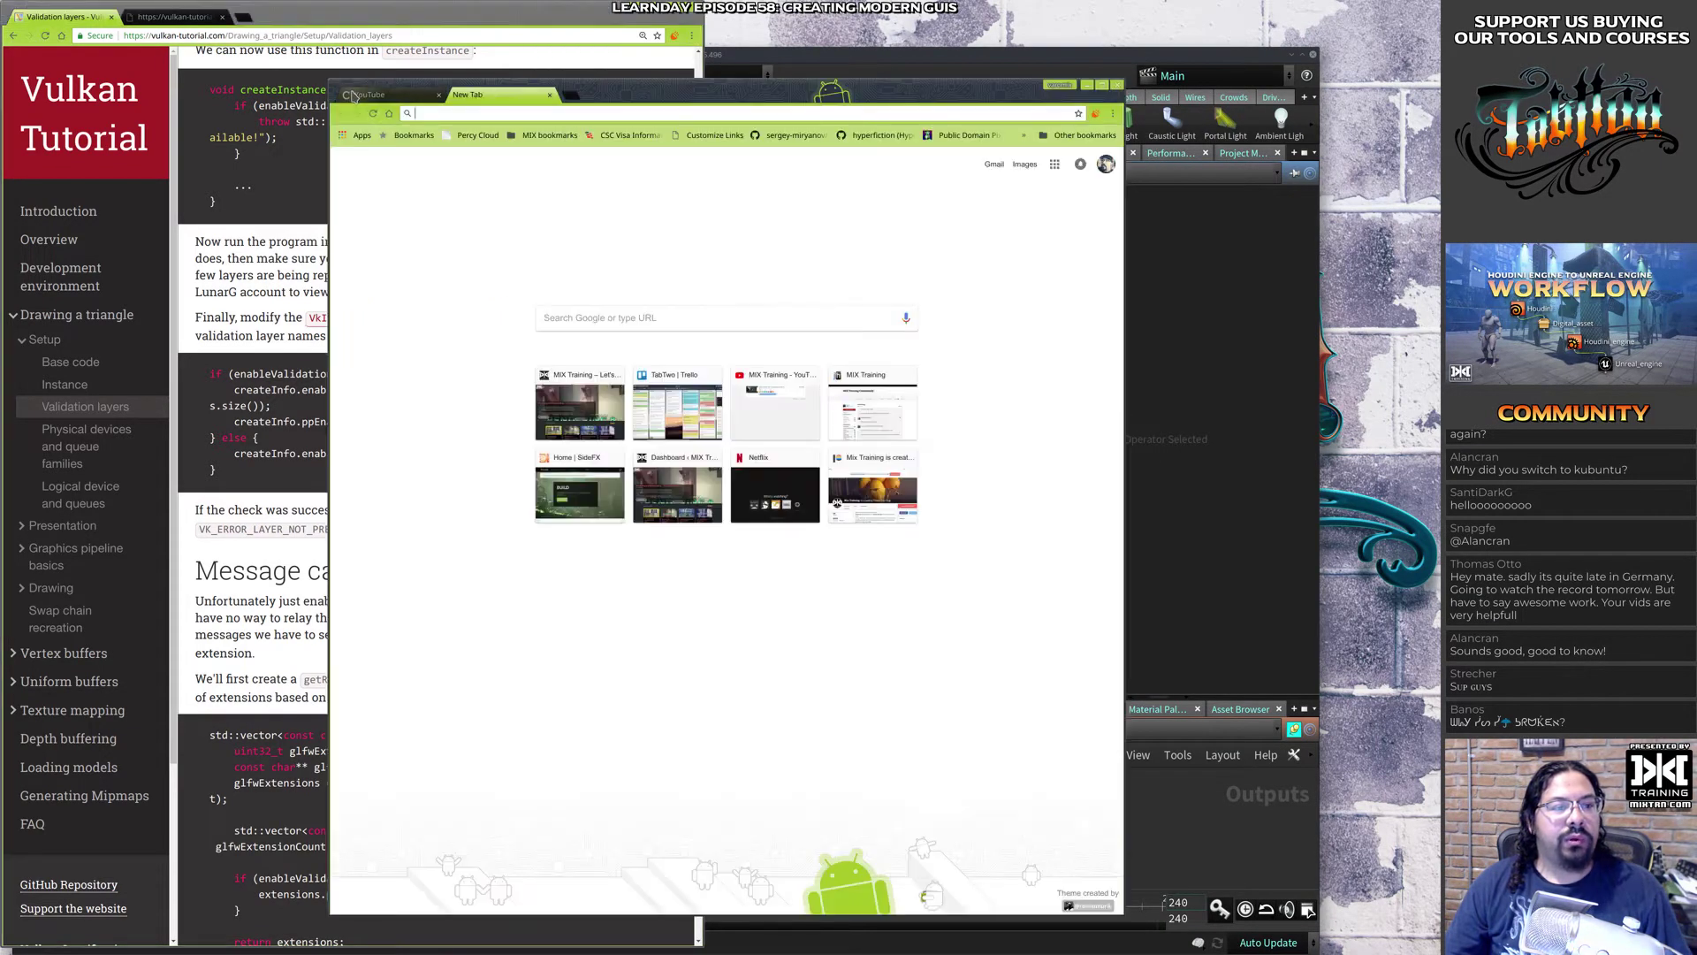
pyautogui.click(415, 95)
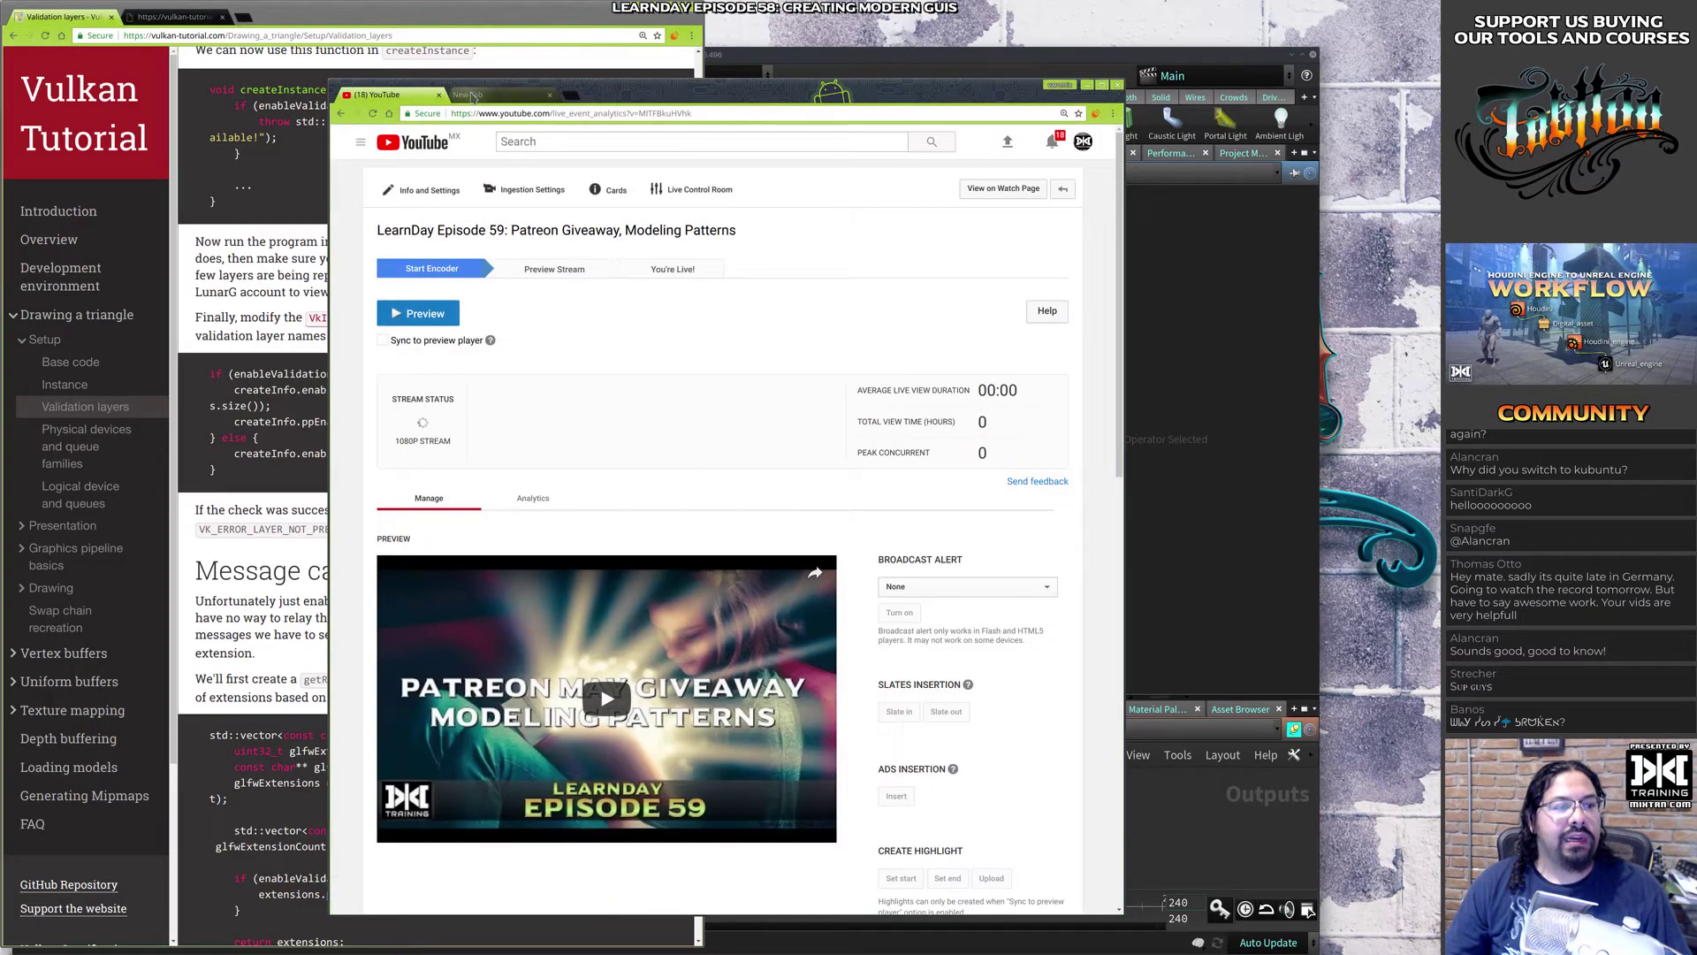
pyautogui.scroll(-6, 867, 310)
pyautogui.scroll(6, 879, 336)
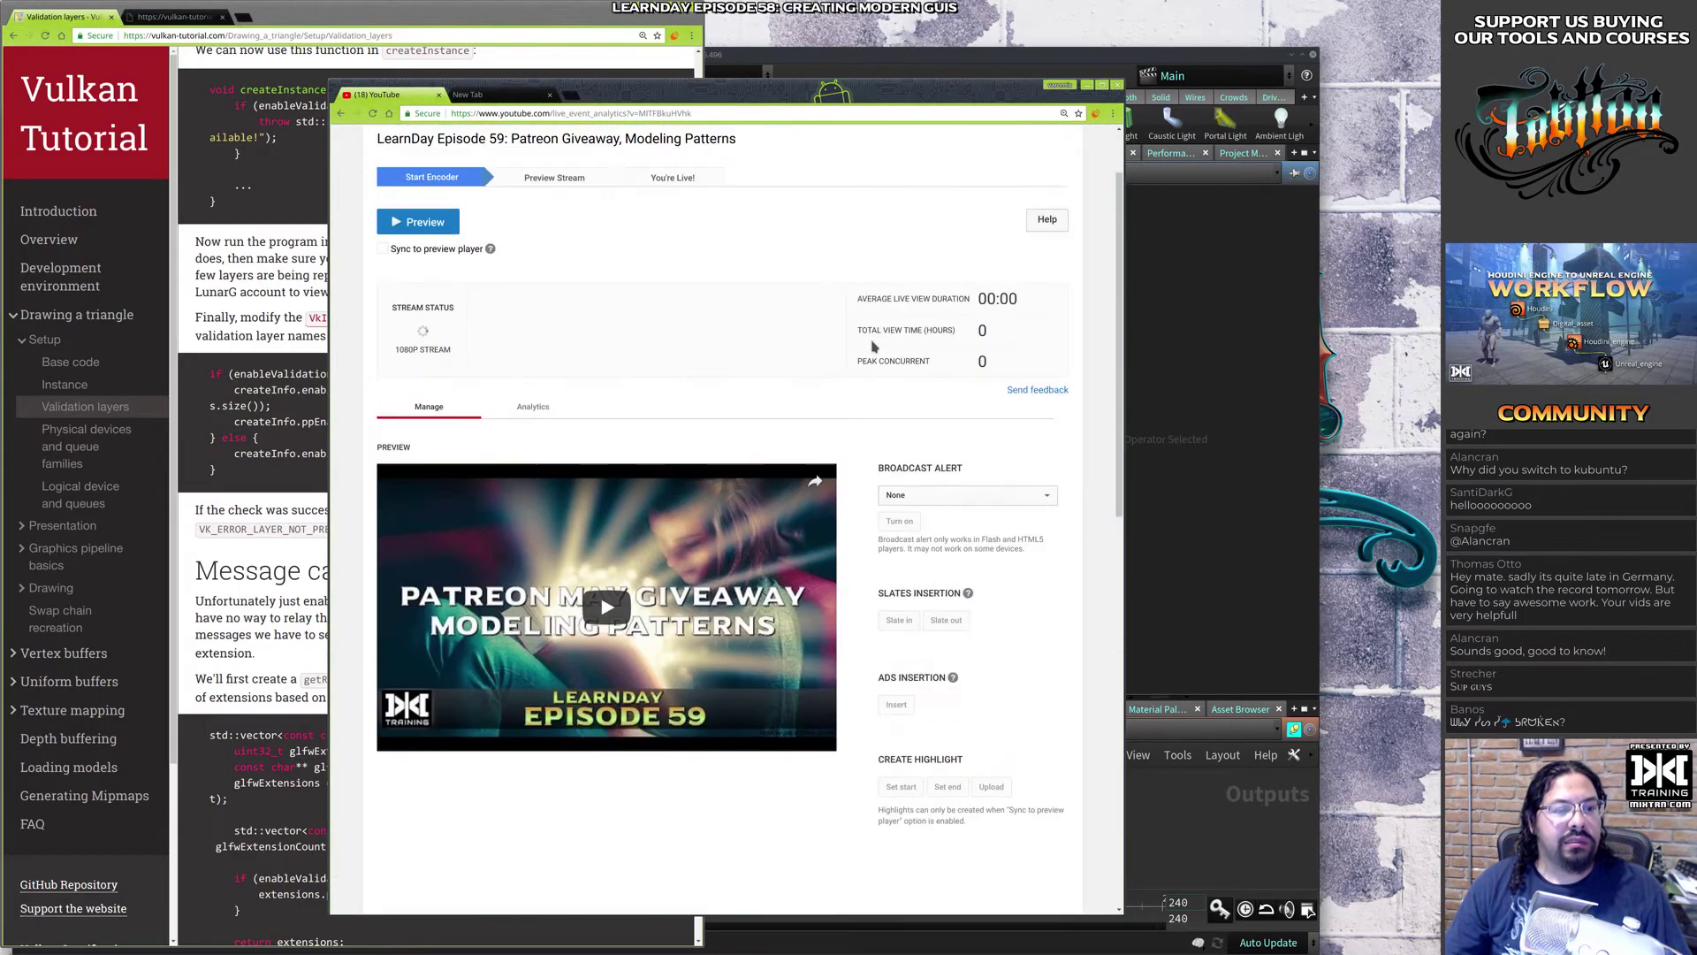
pyautogui.click(533, 406)
pyautogui.click(492, 100)
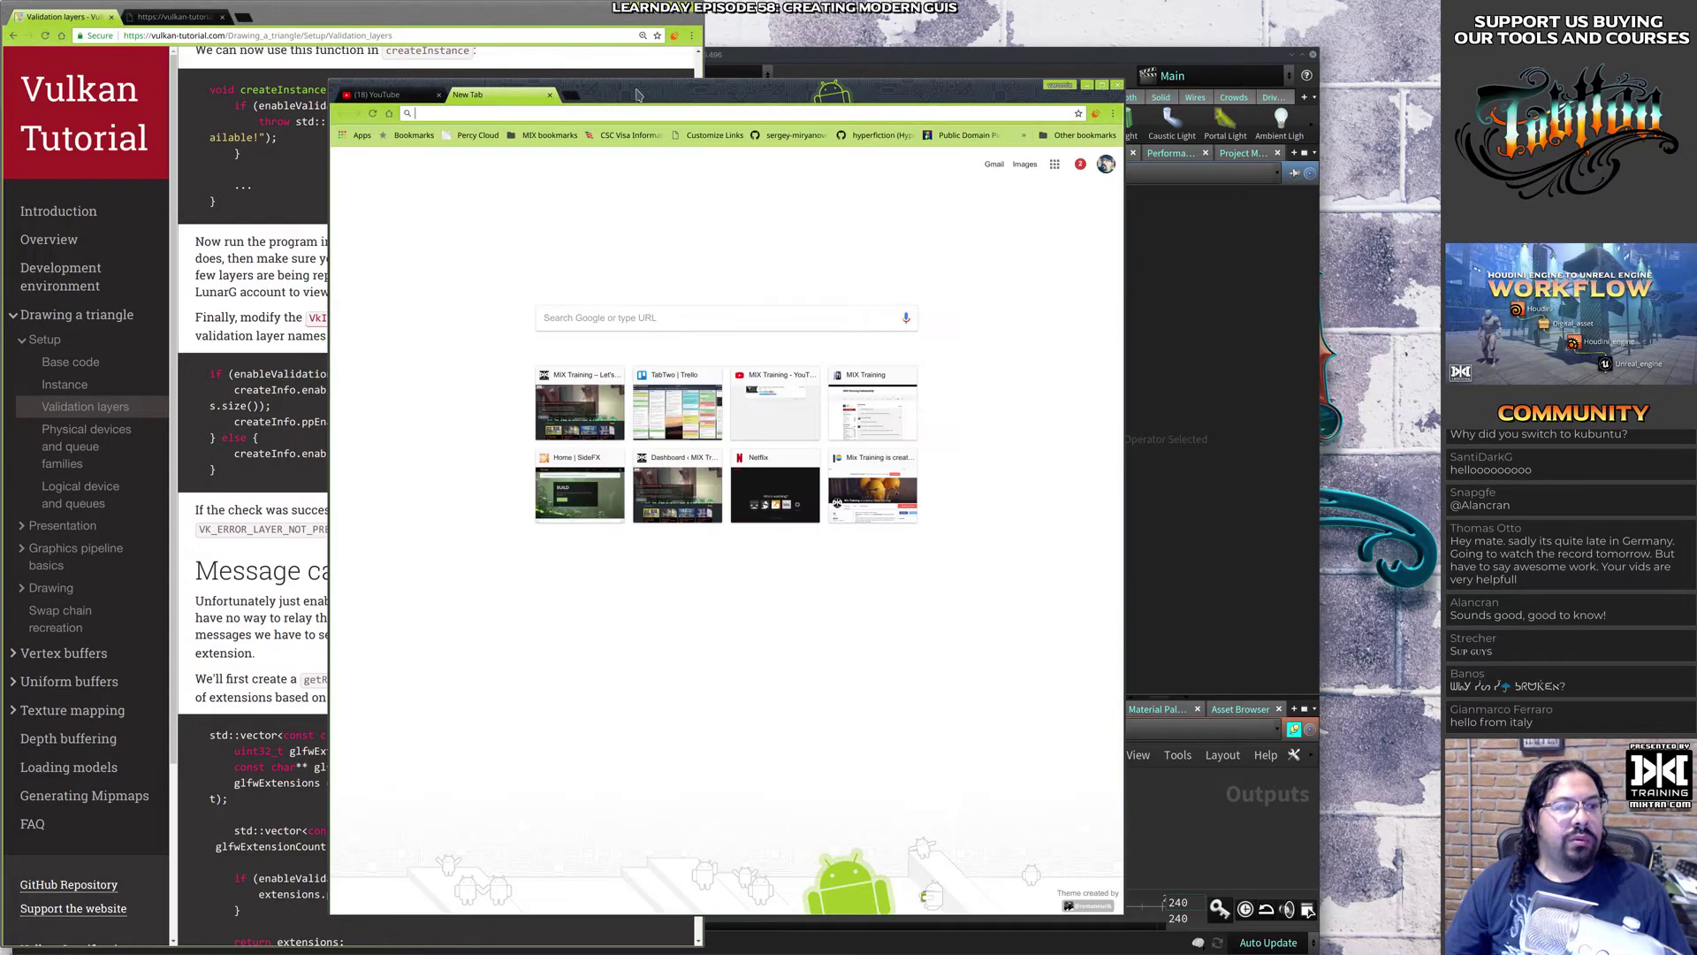
# Step: Reposition the restored browser window, clear the Vulkan tutorial window away, and load youtube.com in the empty tab
pyautogui.moveTo(636, 93); pyautogui.dragTo(820, 52)
pyautogui.click(669, 16)
pyautogui.click(774, 83)
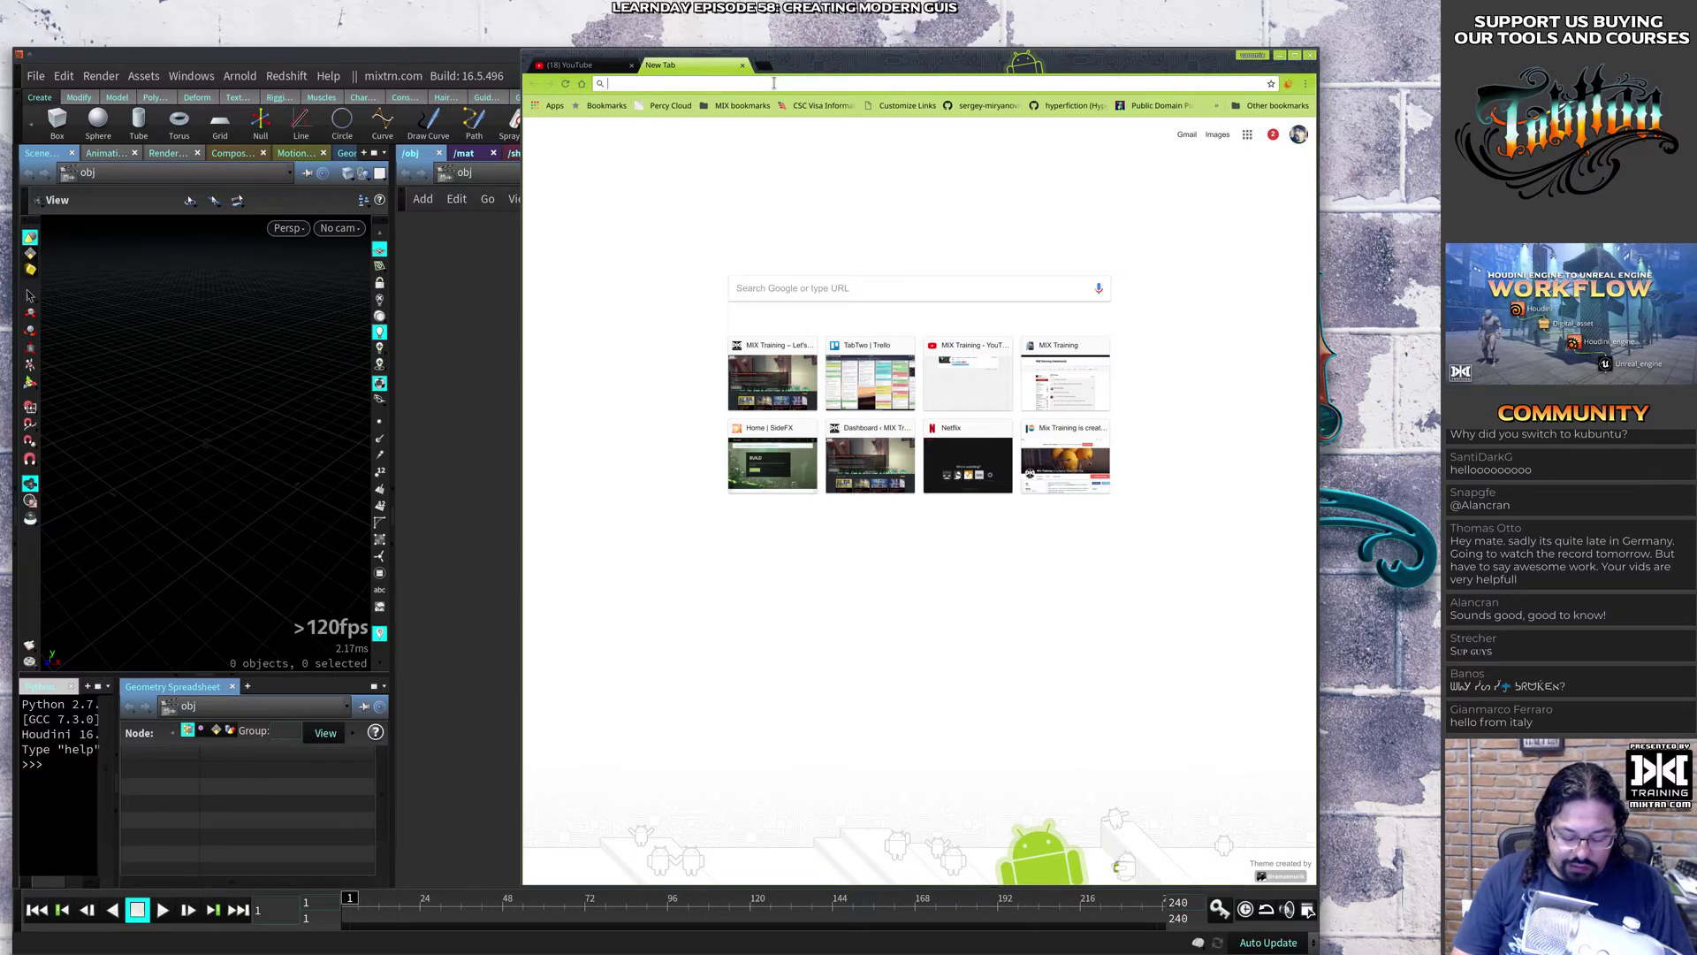
pyautogui.write('youtube.com')
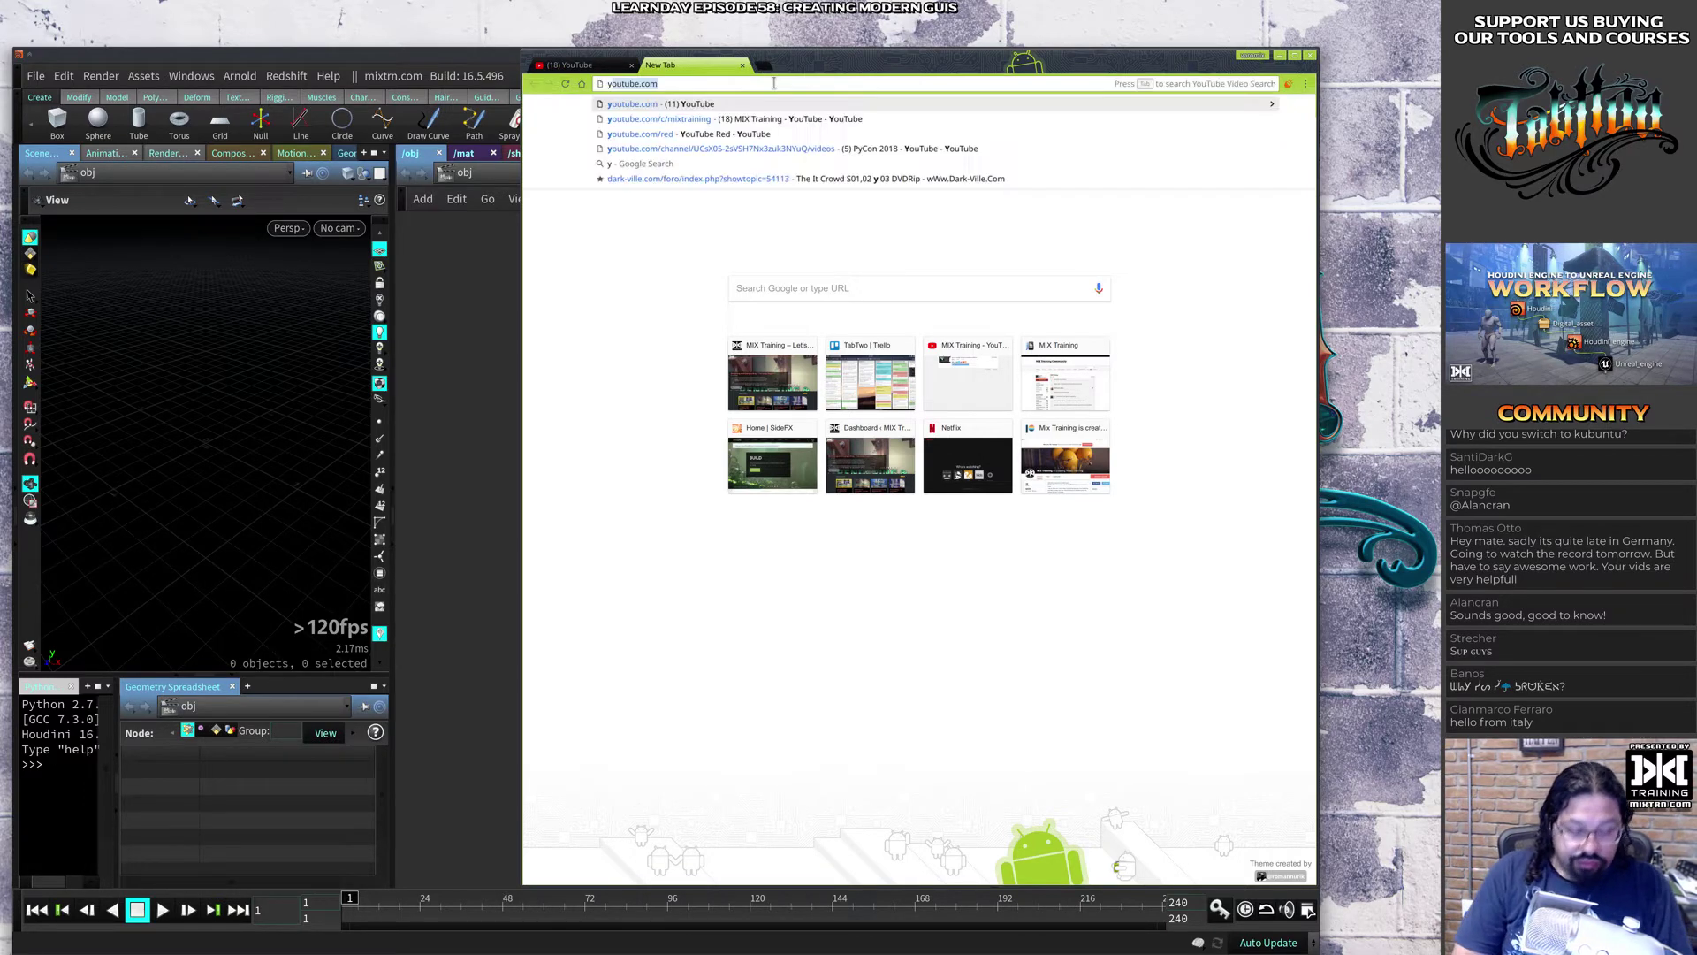
pyautogui.press('Return')
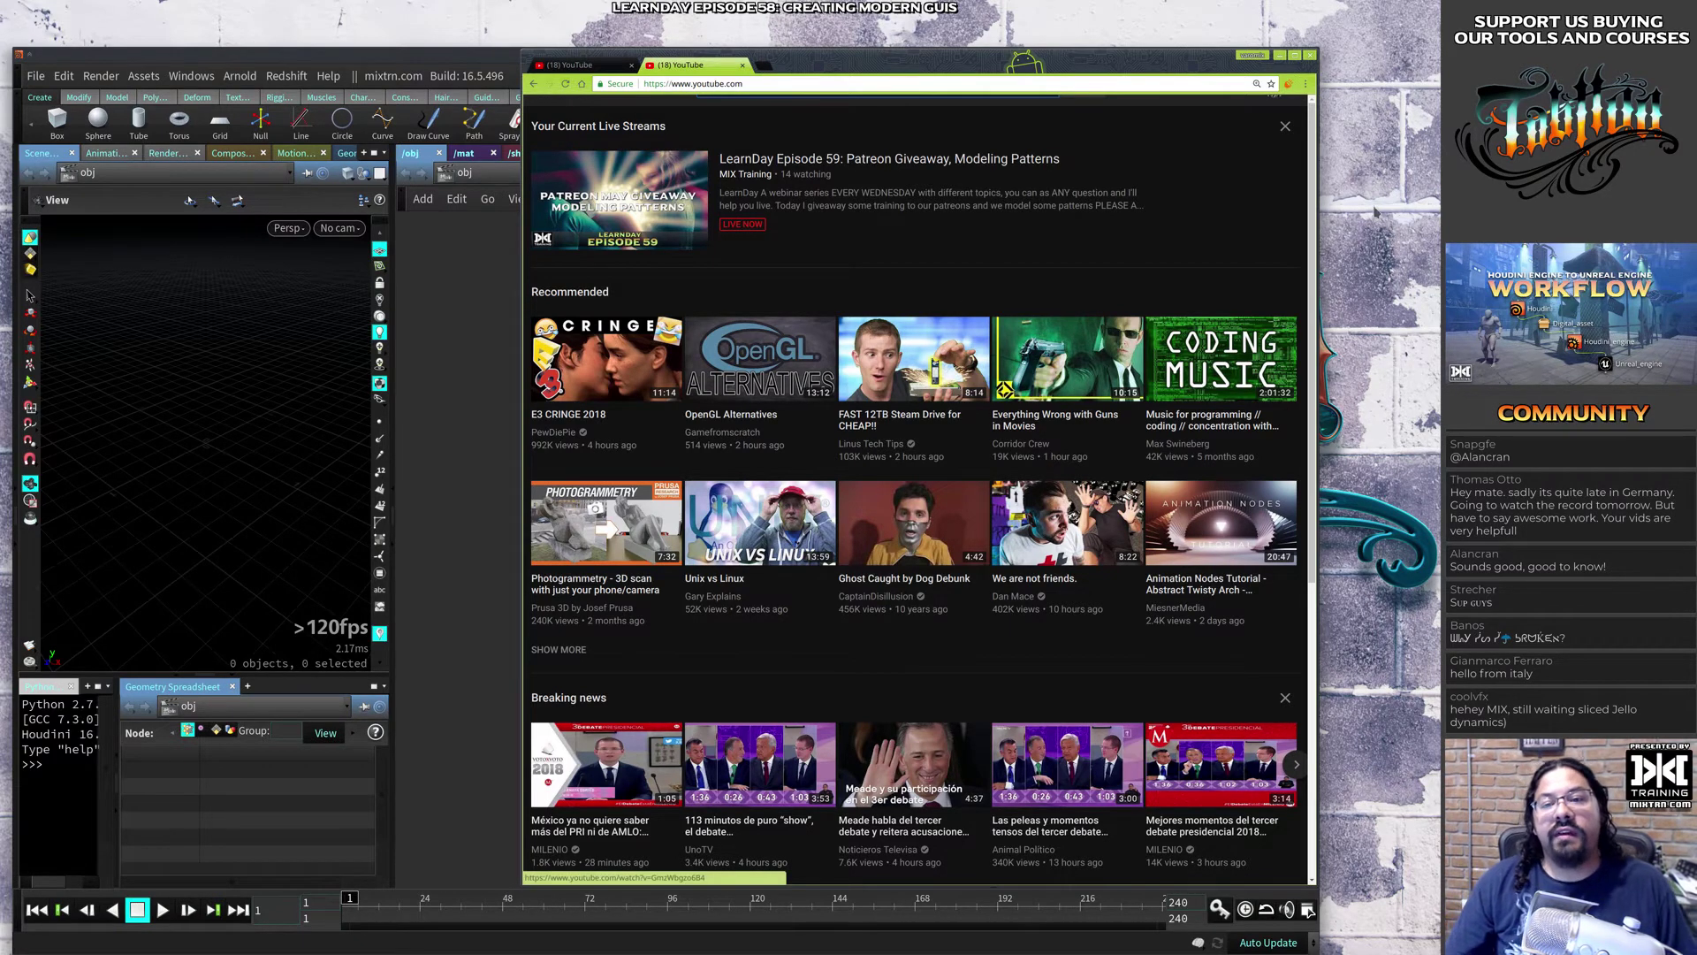
# Step: Enlarge the YouTube browser window enough for the page's navigation sidebar to fit beside the videos
pyautogui.rightClick(1230, 204)
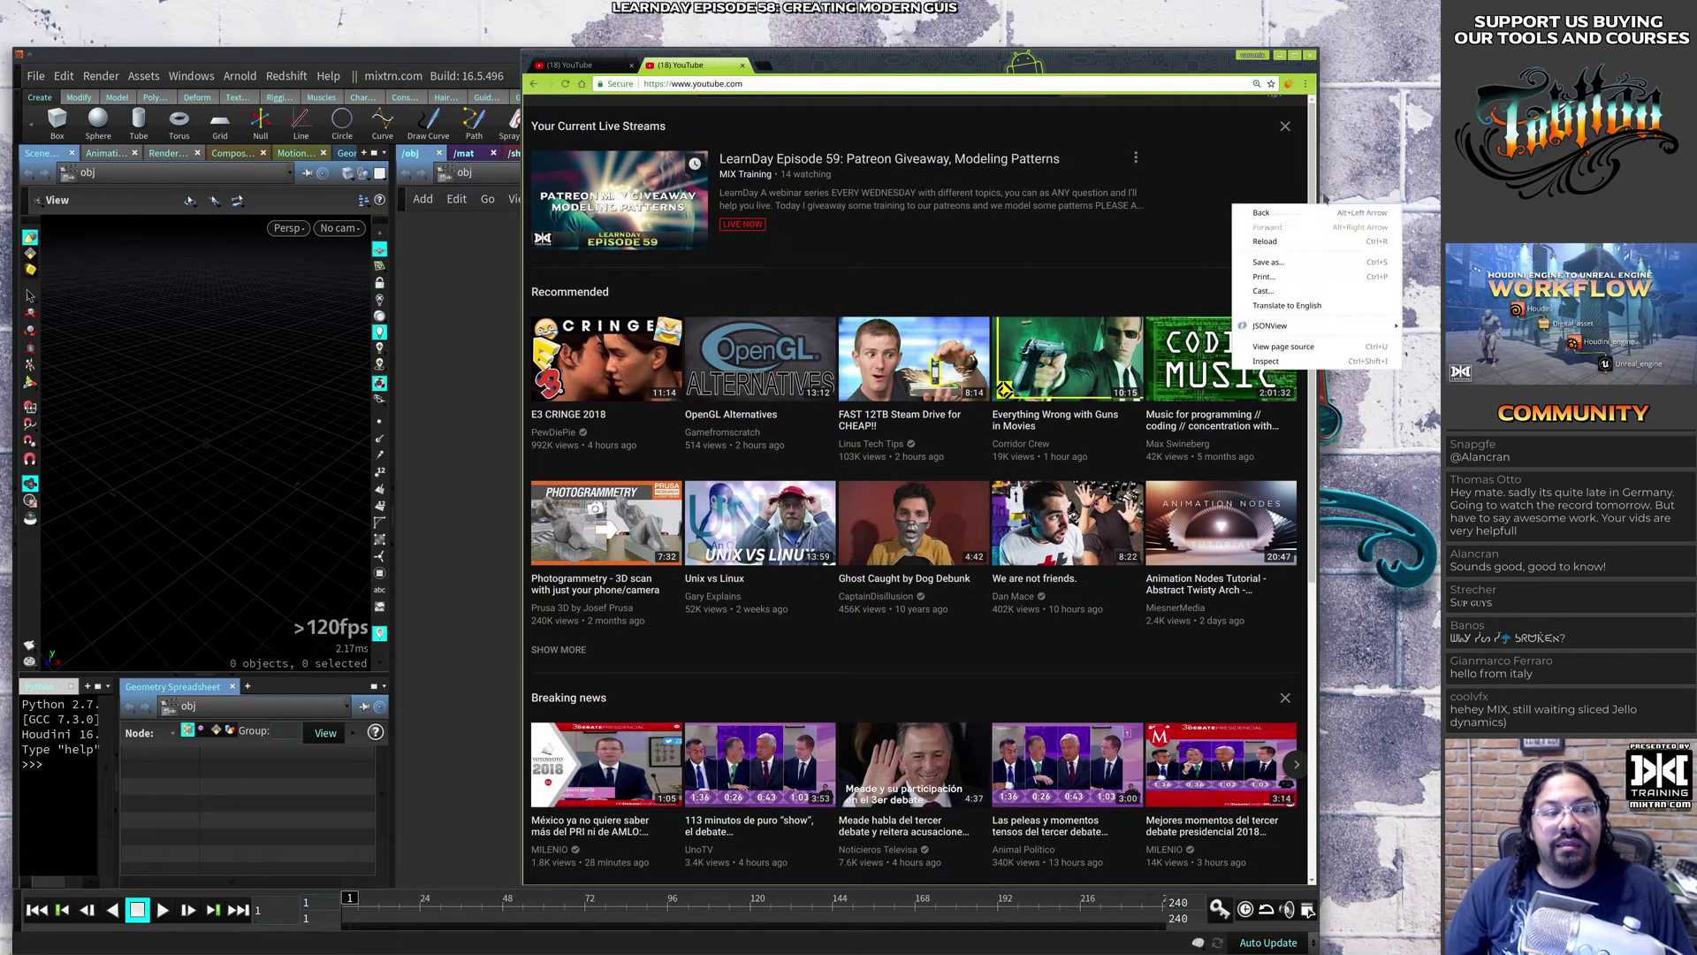
pyautogui.click(1190, 226)
pyautogui.keyDown('super'); pyautogui.moveTo(1181, 233); pyautogui.dragTo(1288, 230, button='right'); pyautogui.keyUp('super')
pyautogui.keyDown('super'); pyautogui.moveTo(735, 235); pyautogui.dragTo(621, 190, button='right'); pyautogui.keyUp('super')
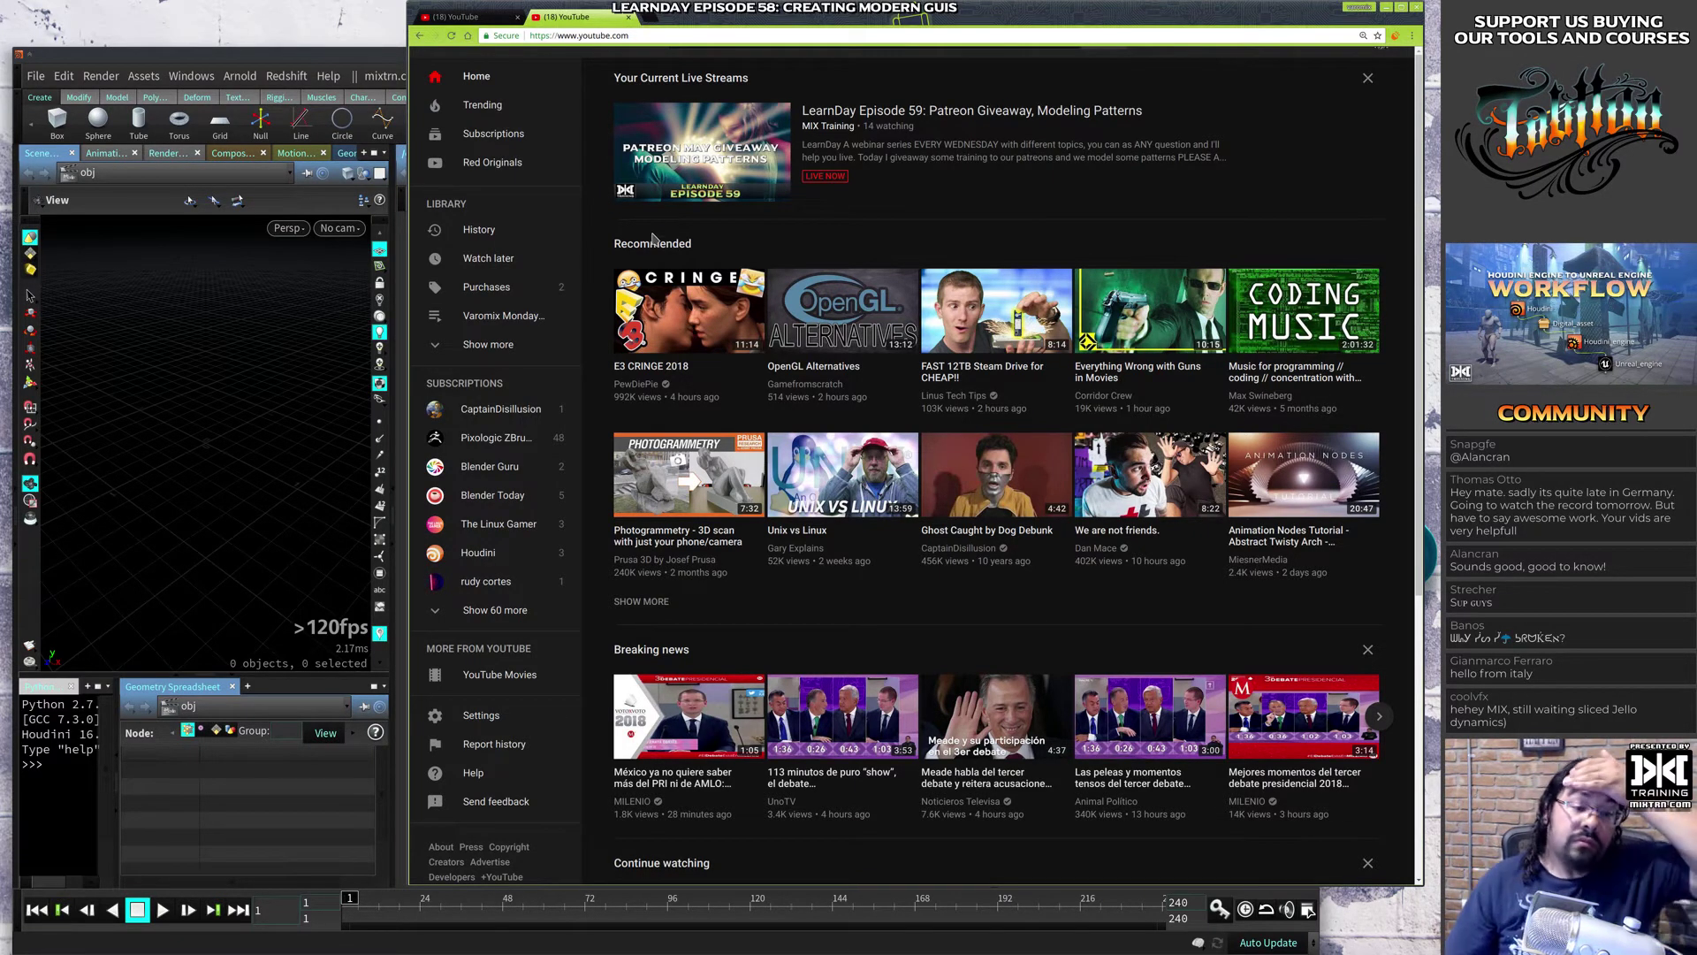
# Step: Search YouTube for "60 seconds"
pyautogui.click(801, 65)
pyautogui.write('z')
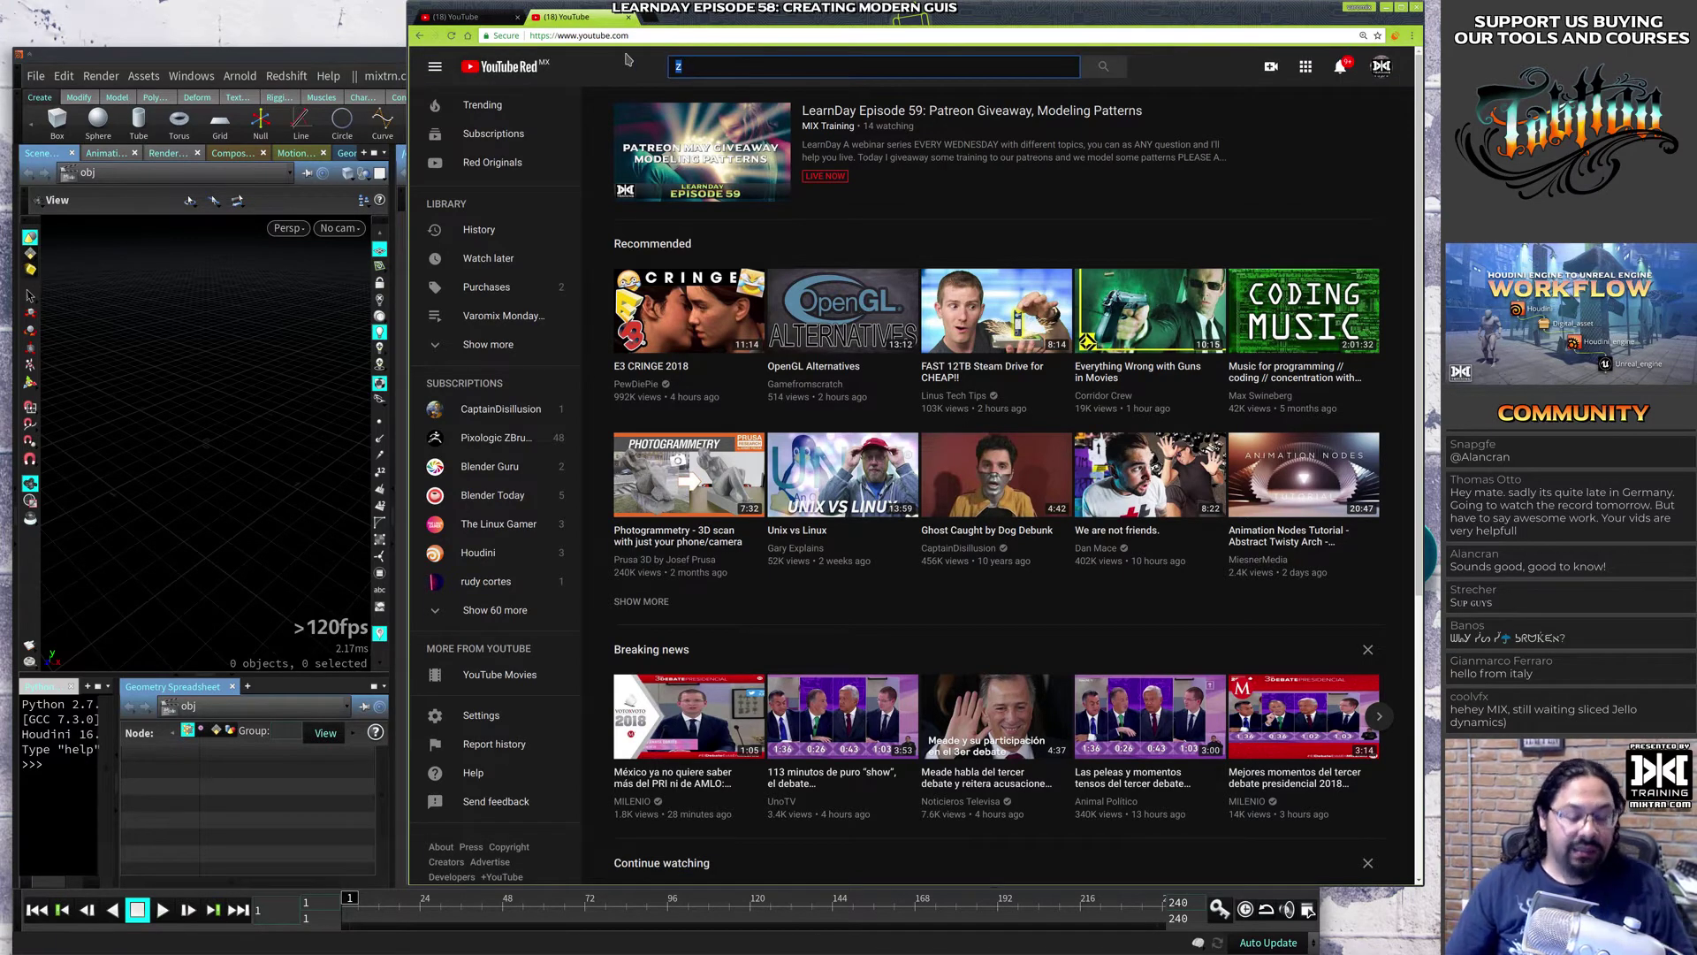
pyautogui.write('60 se')
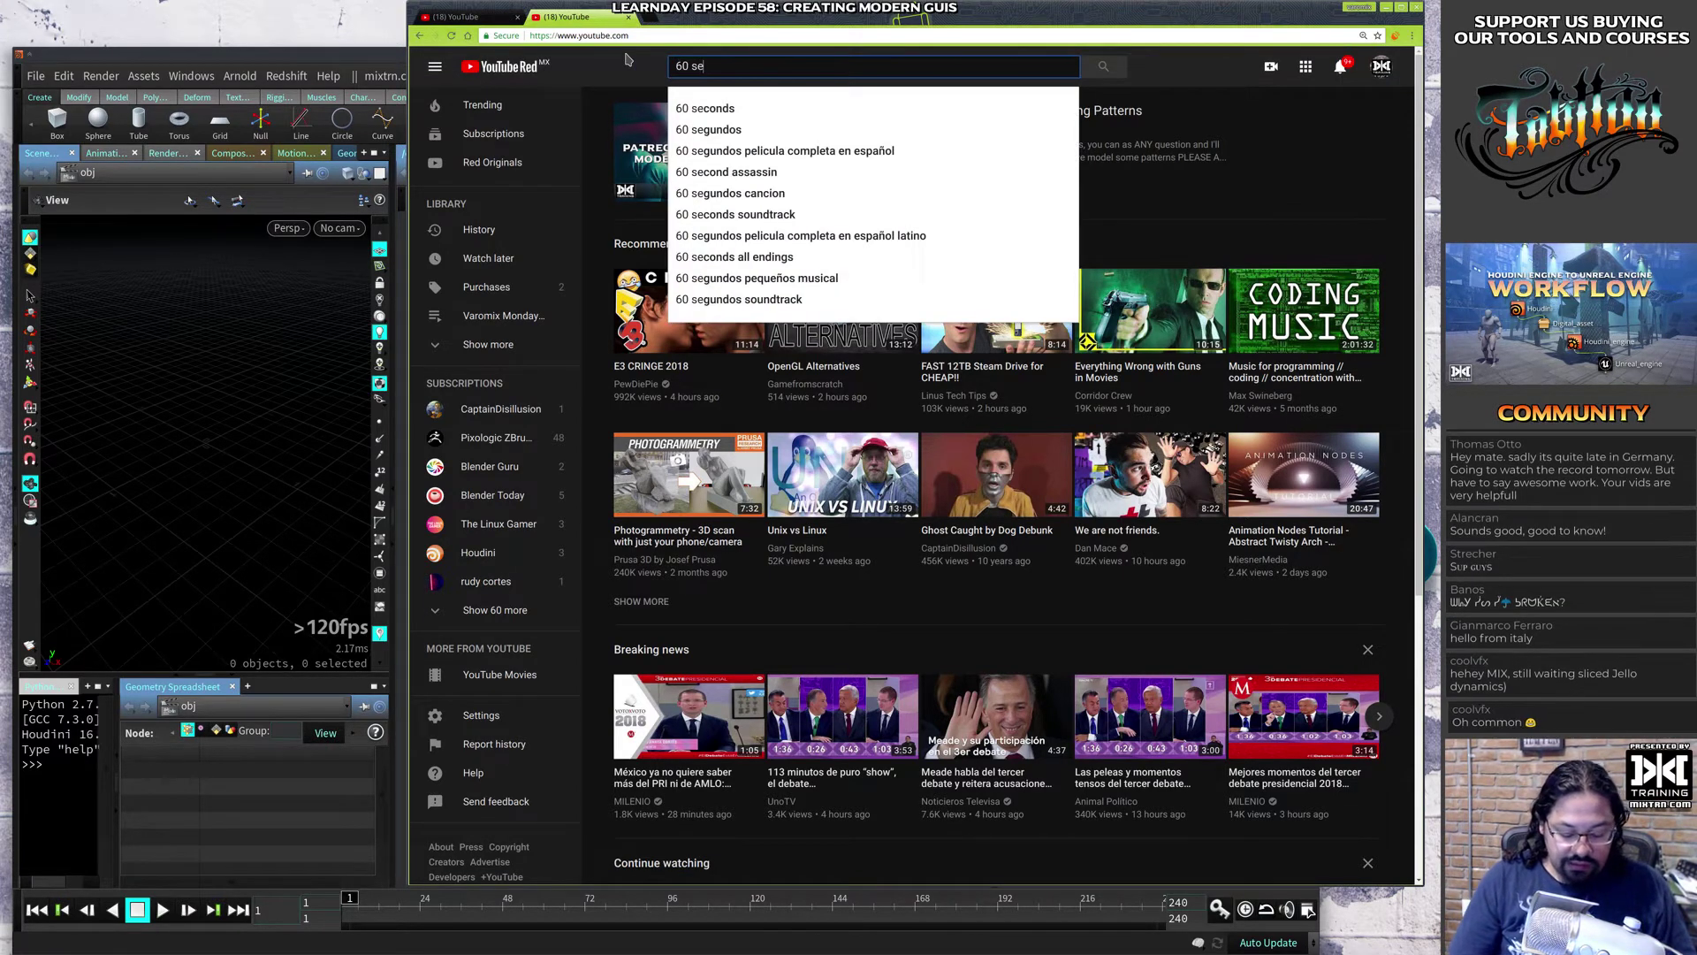
pyautogui.write('con')
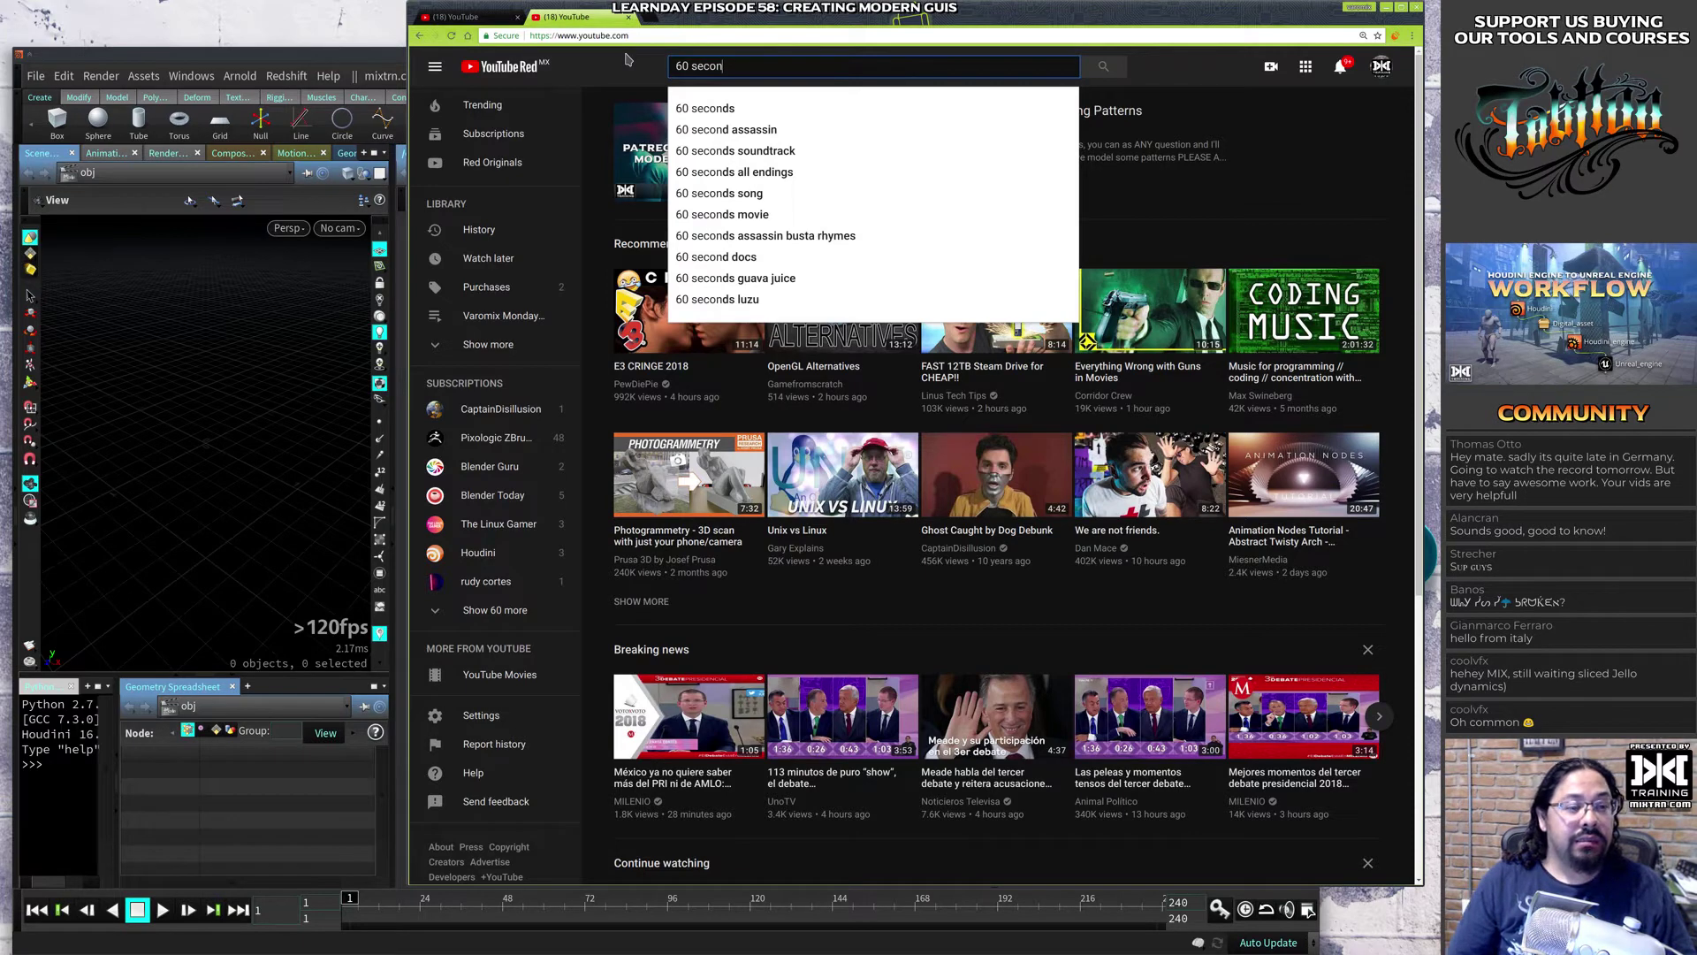
pyautogui.write('ds')
pyautogui.press('Return')
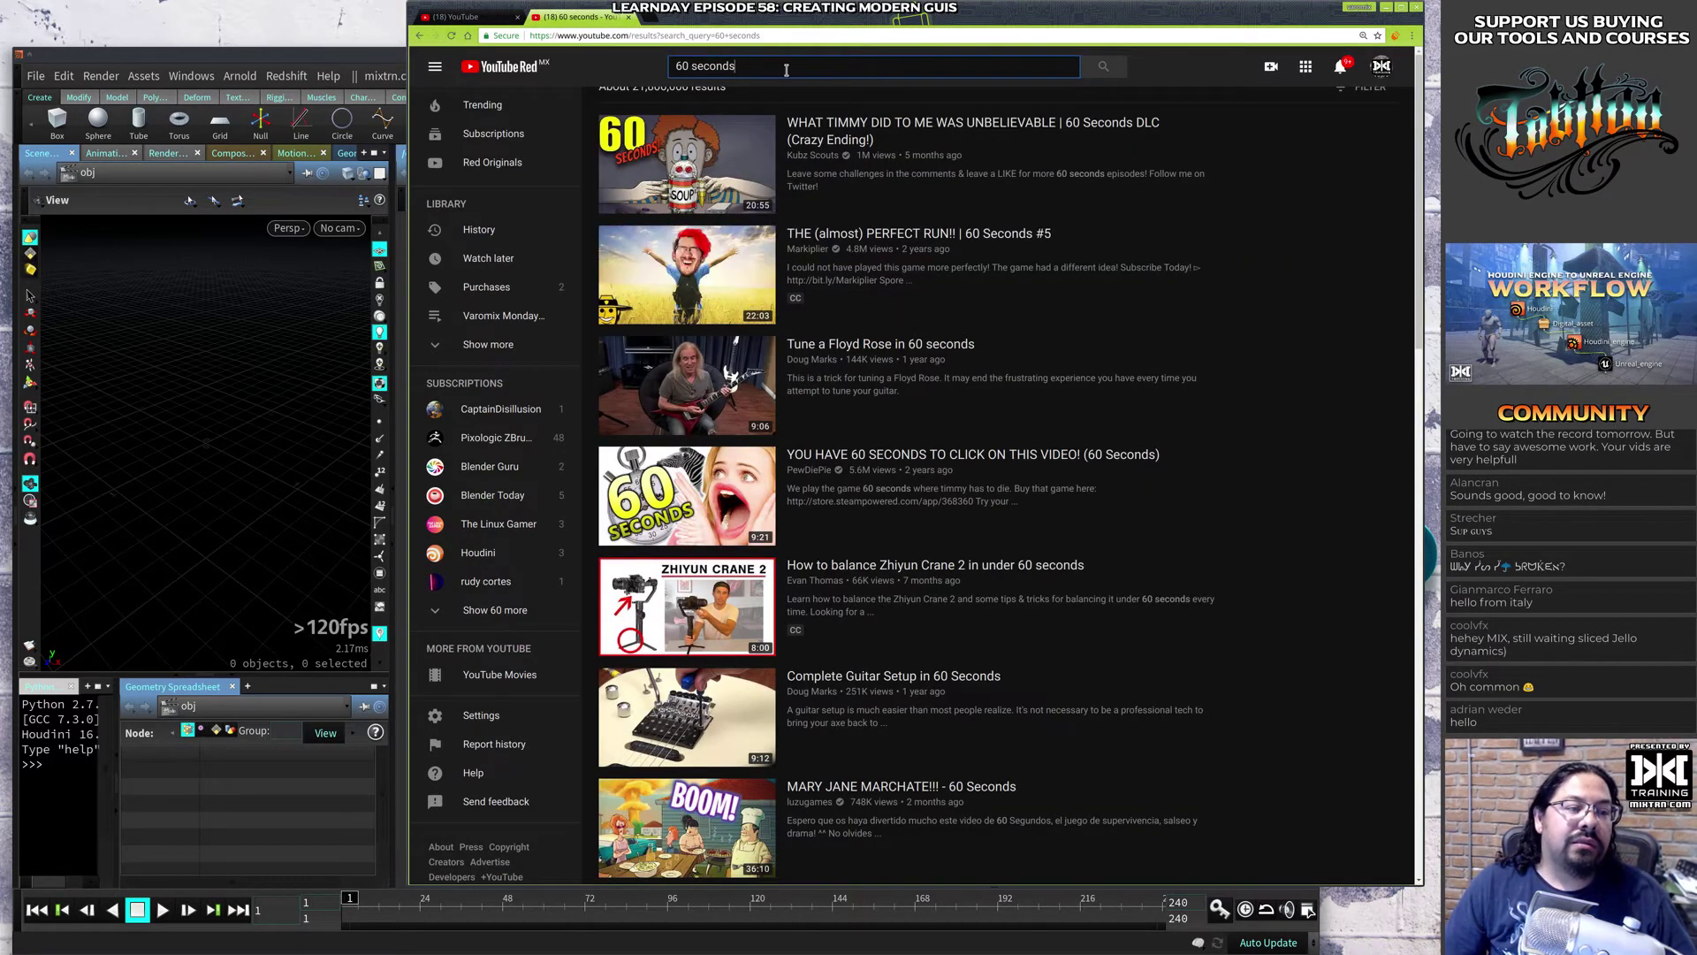
# Step: Open the video "MODO | Modeling a Woven Mesh" in a new tab, pause it at 0:03, and widen the browser window
pyautogui.hotkey('ctrl', 't')
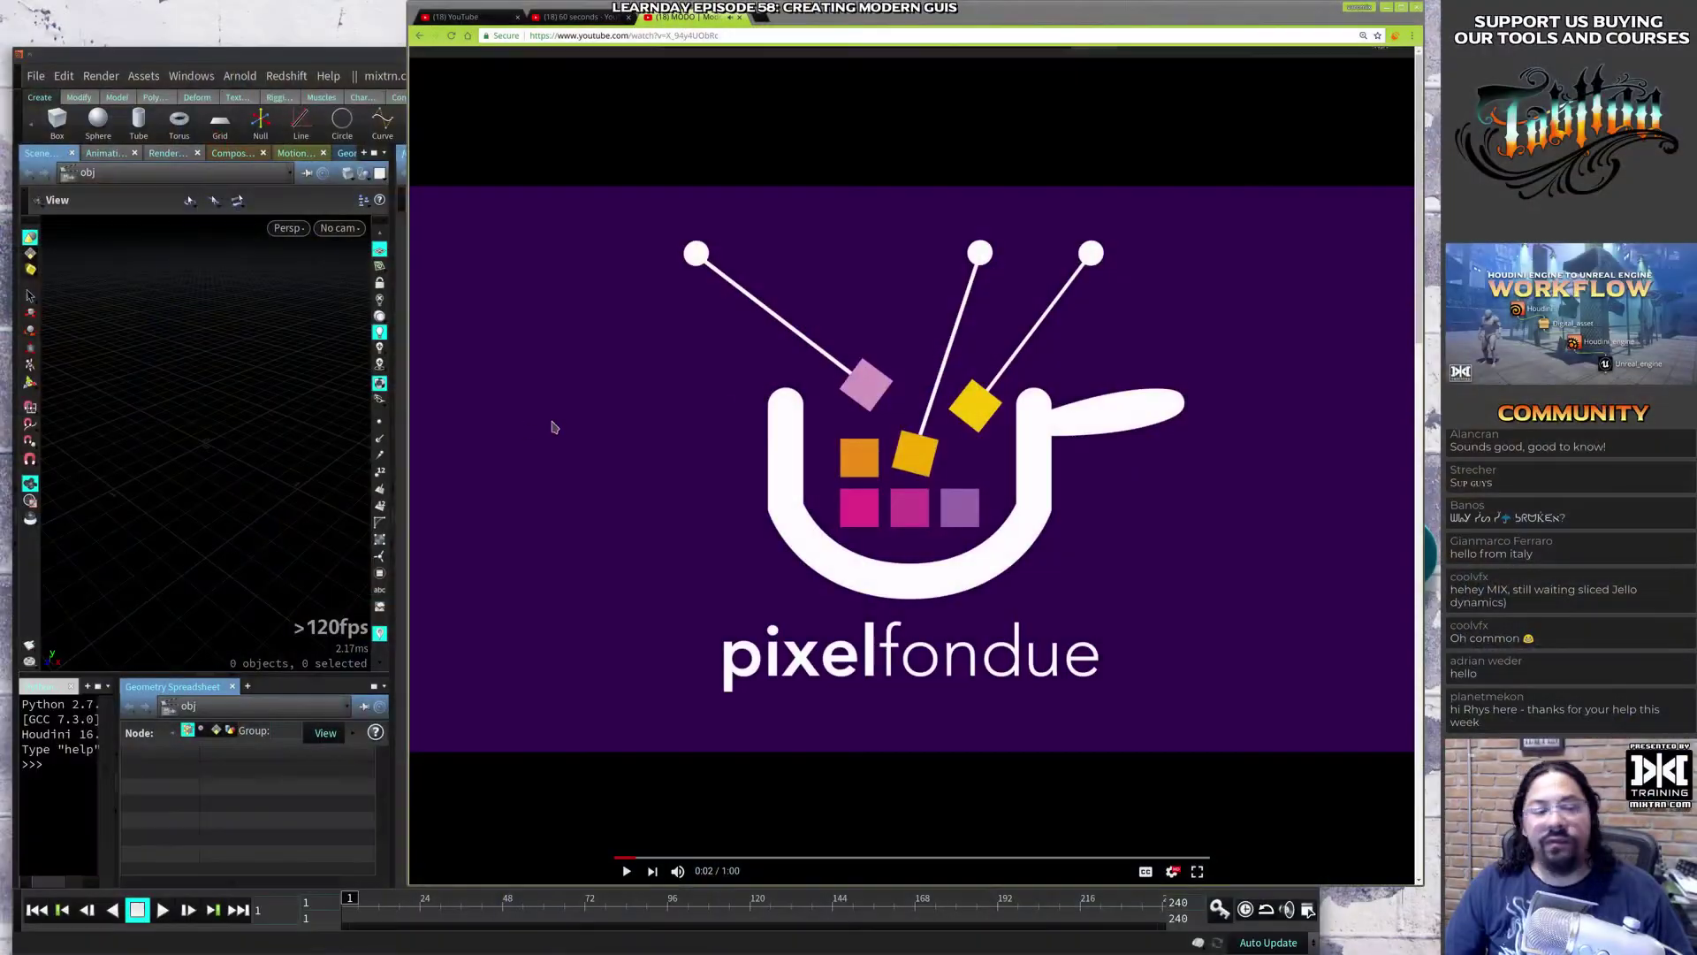
pyautogui.click(721, 395)
pyautogui.click(799, 406)
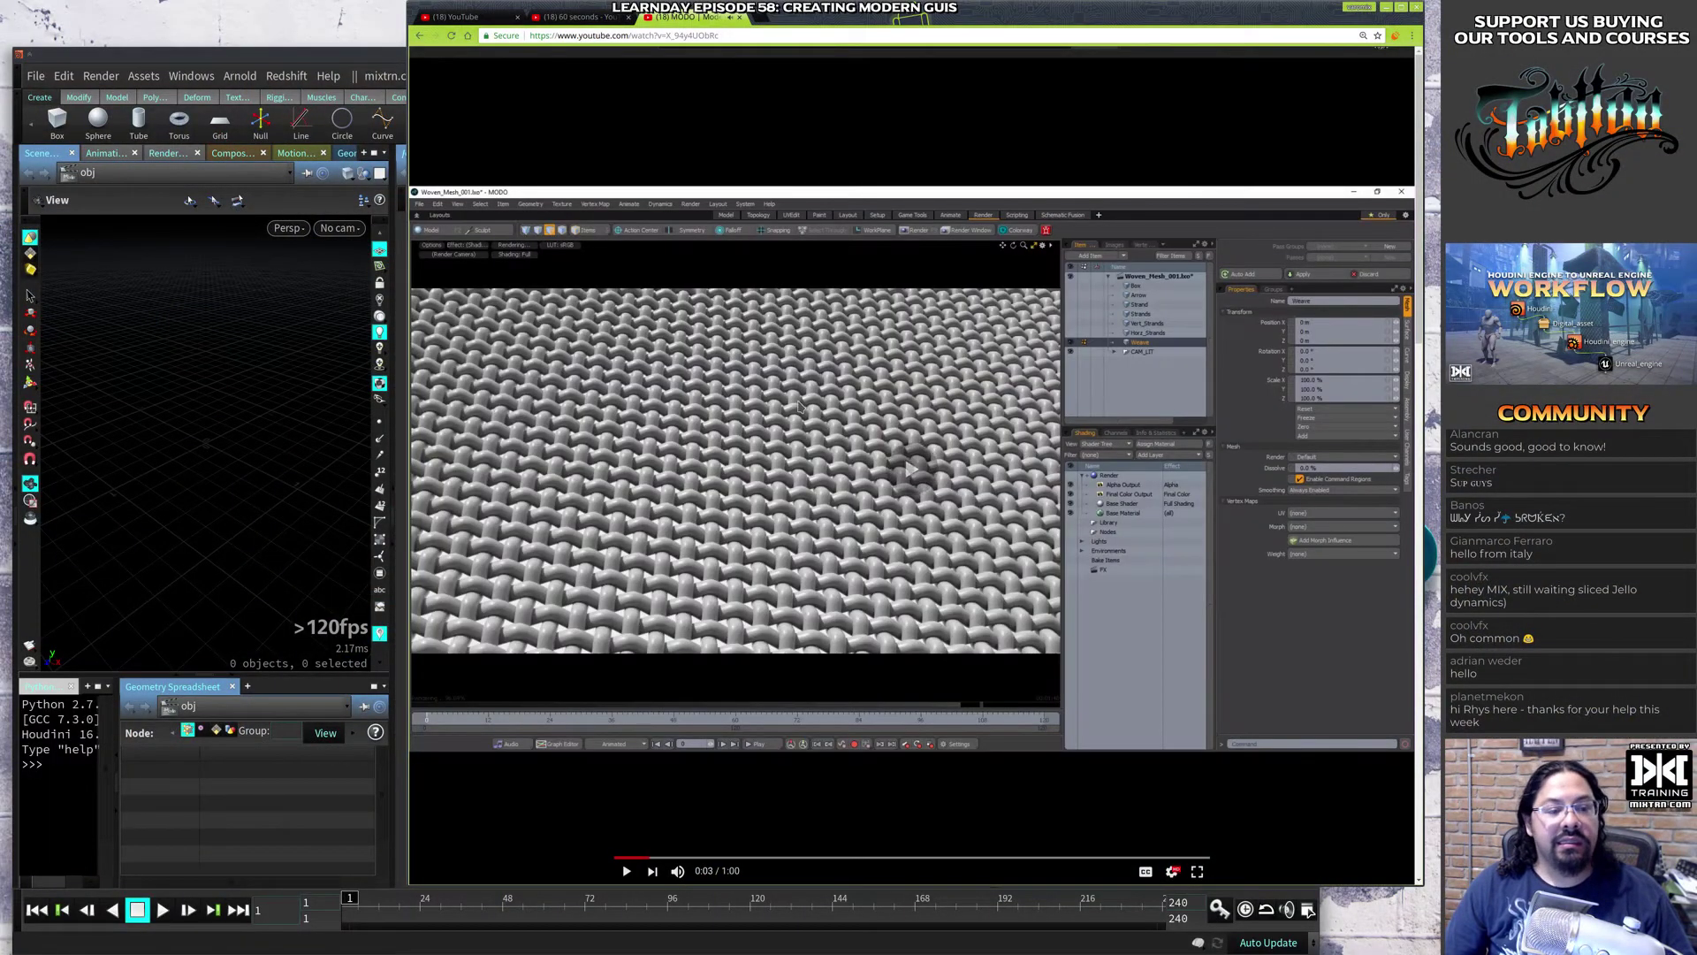
pyautogui.keyDown('alt'); pyautogui.moveTo(497, 224); pyautogui.dragTo(235, 204, button='right'); pyautogui.keyUp('alt')
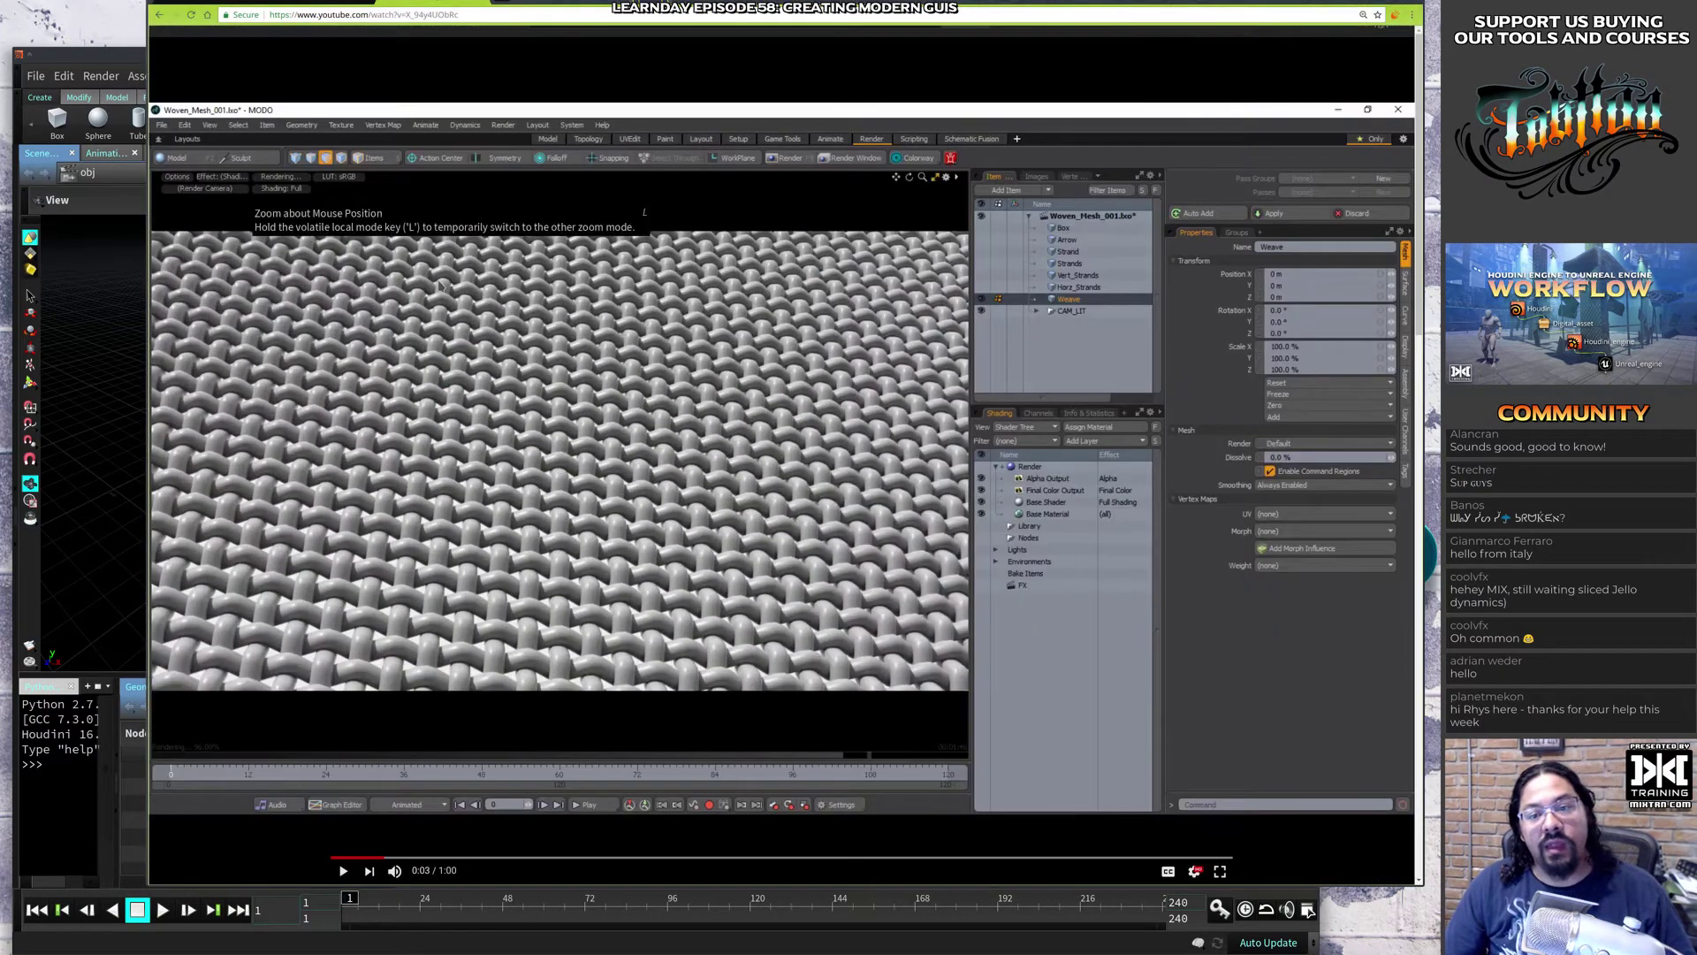
# Step: Expand the woven mesh video's description and highlight the author's name in it
pyautogui.scroll(-4, 508, 270)
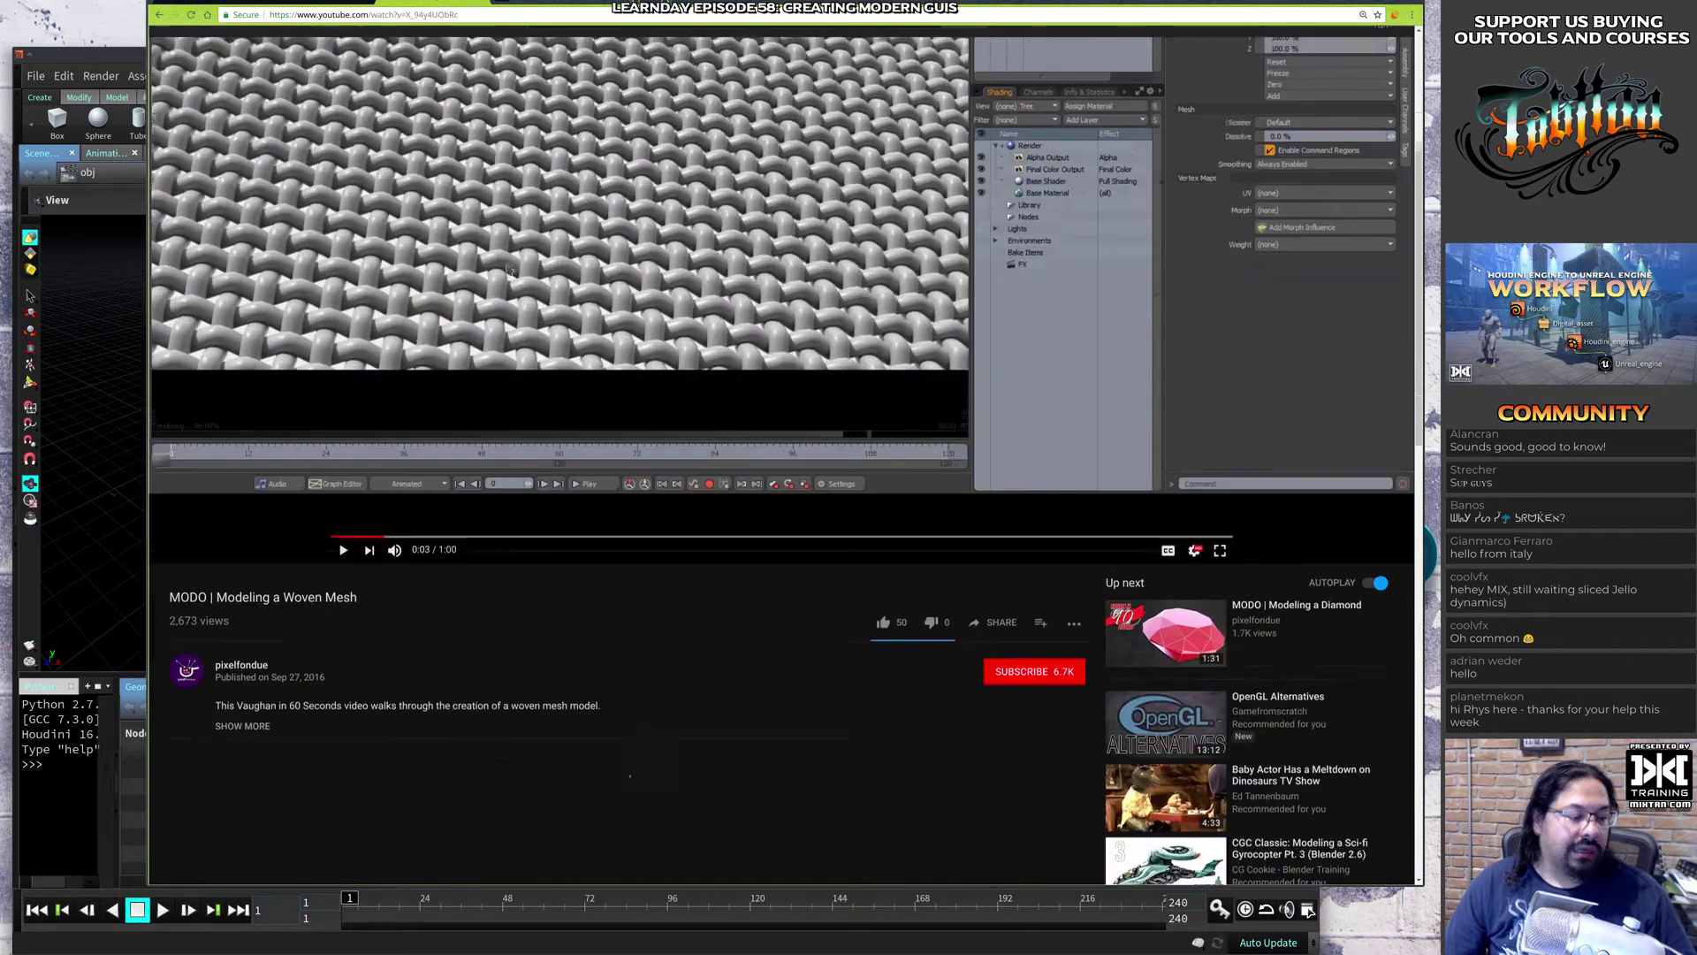
pyautogui.click(248, 713)
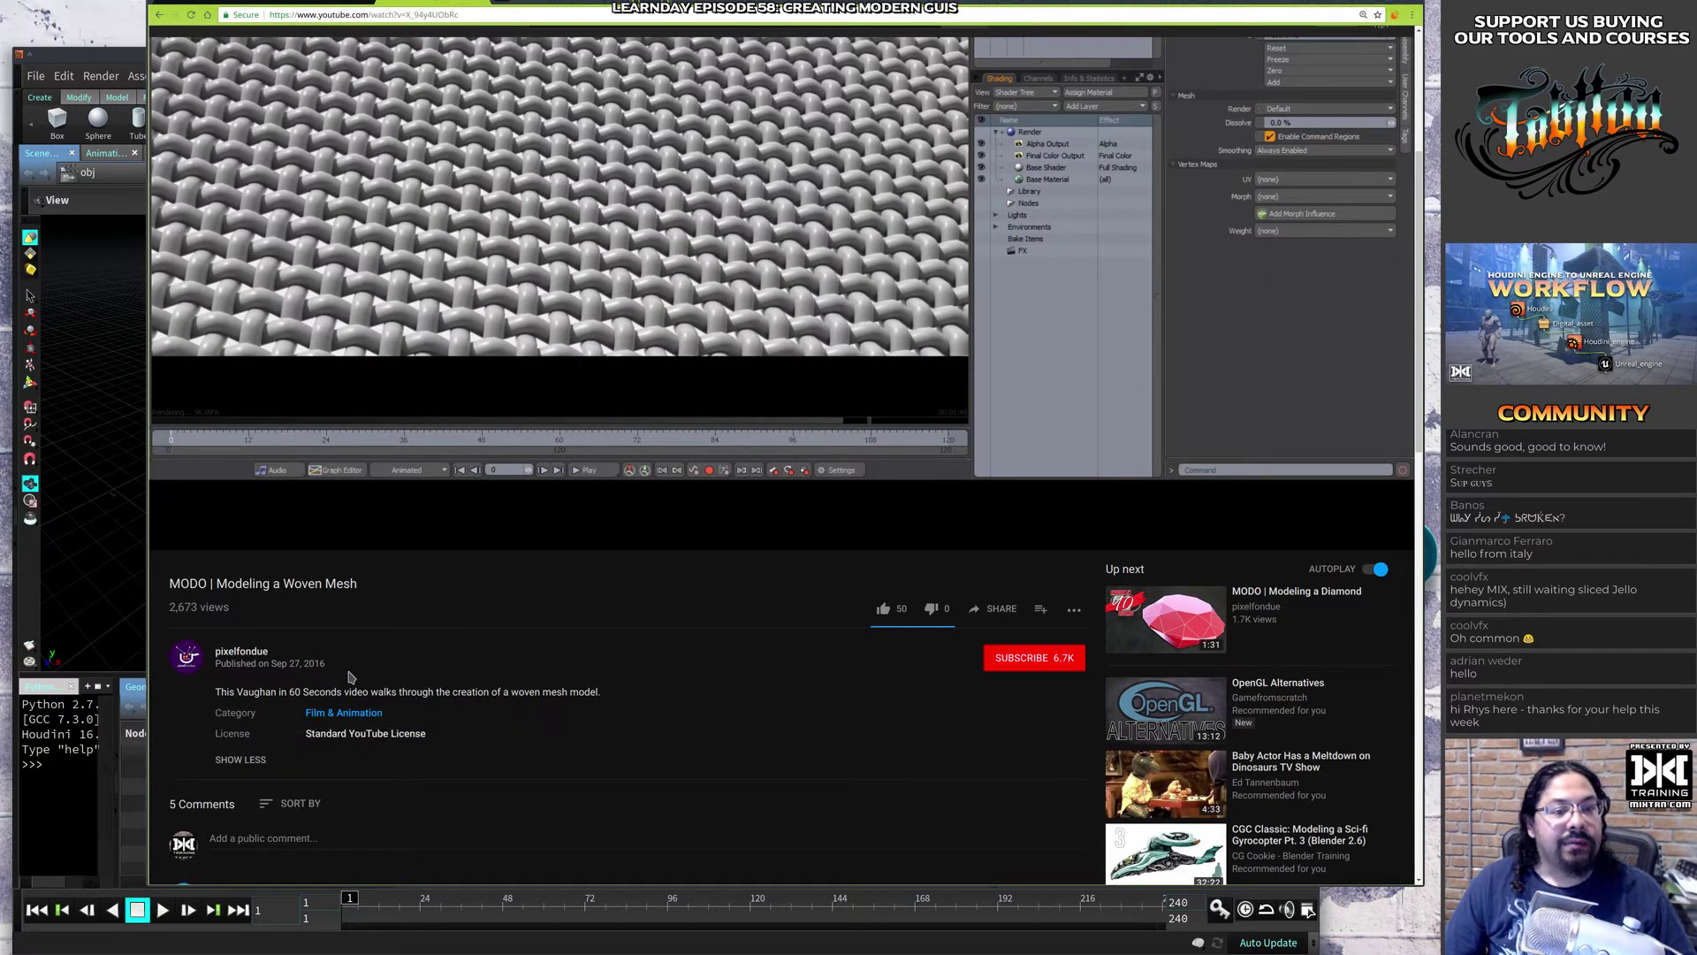
pyautogui.doubleClick(245, 691)
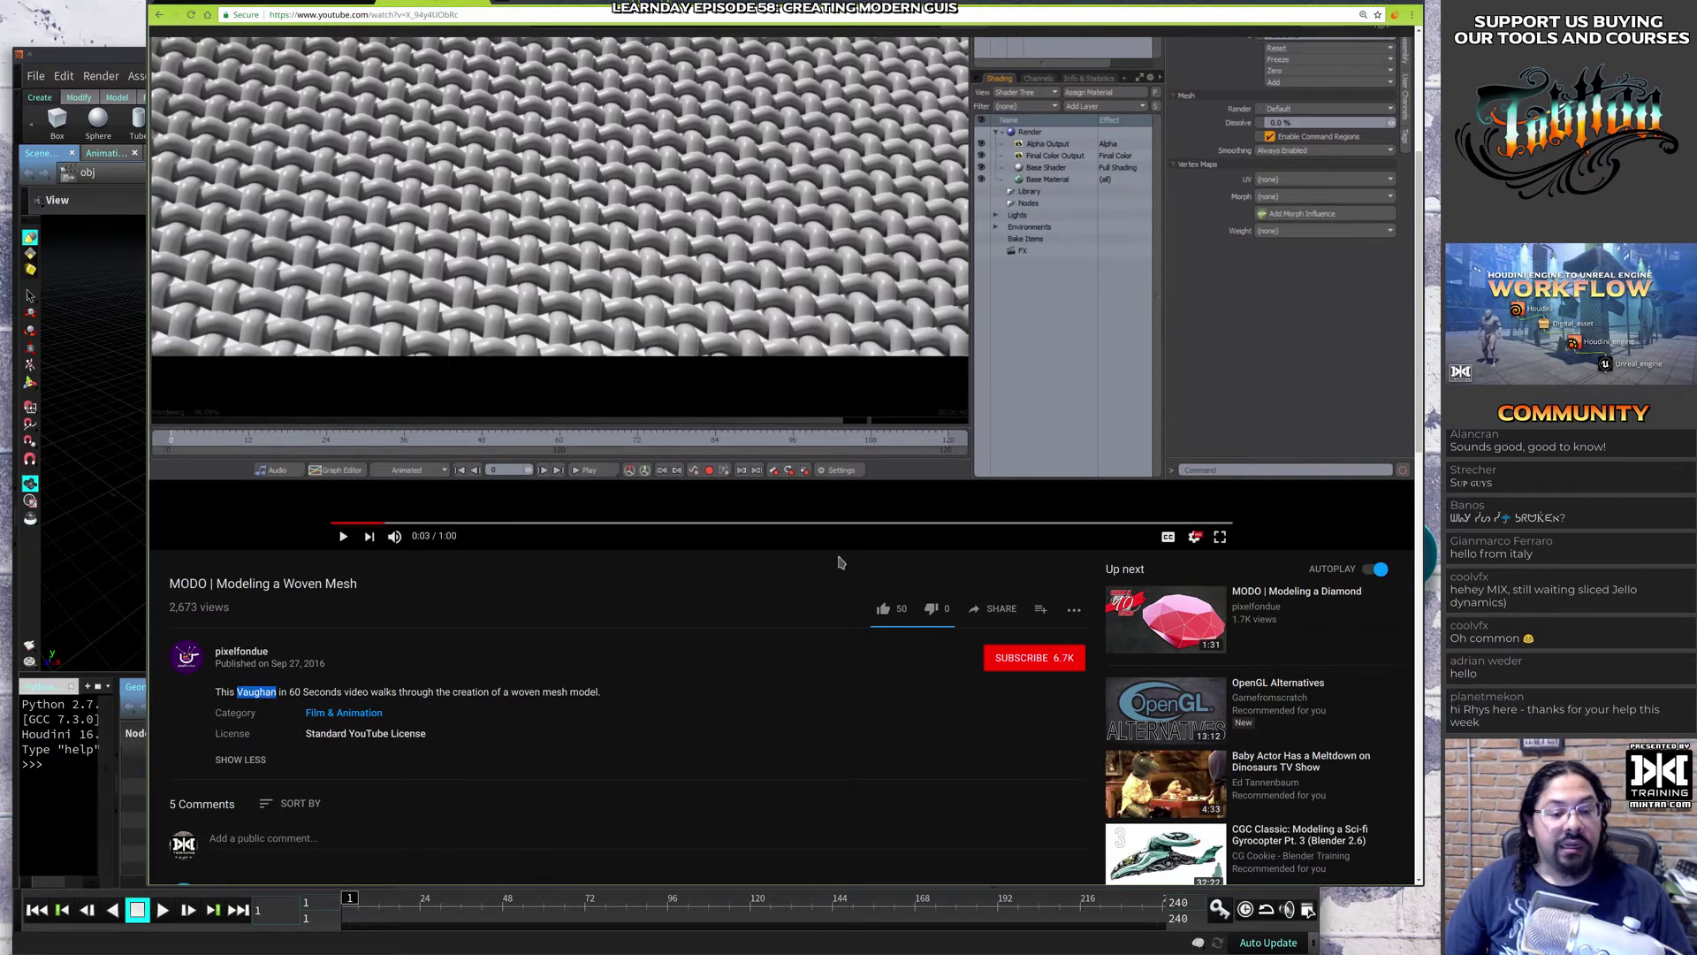
pyautogui.scroll(3, 781, 576)
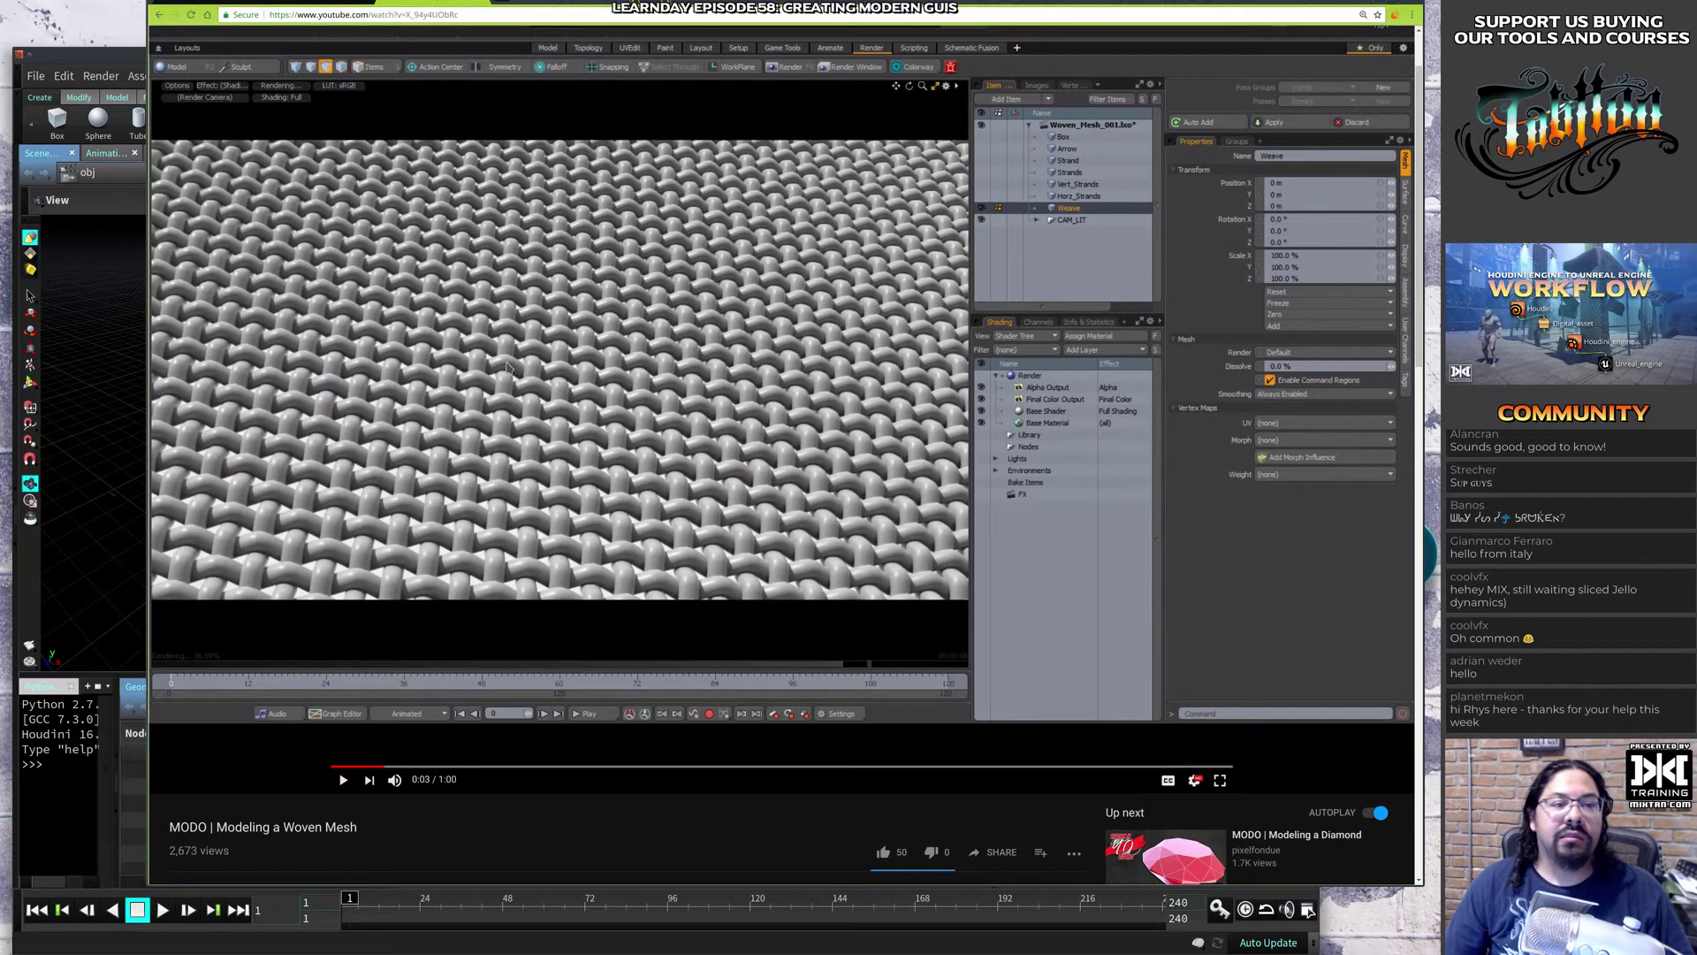
# Step: Magnify the page to 200%, highlight the channel name pixelfondue, and reduce the page zoom to 100%
pyautogui.scroll(-3, 544, 413)
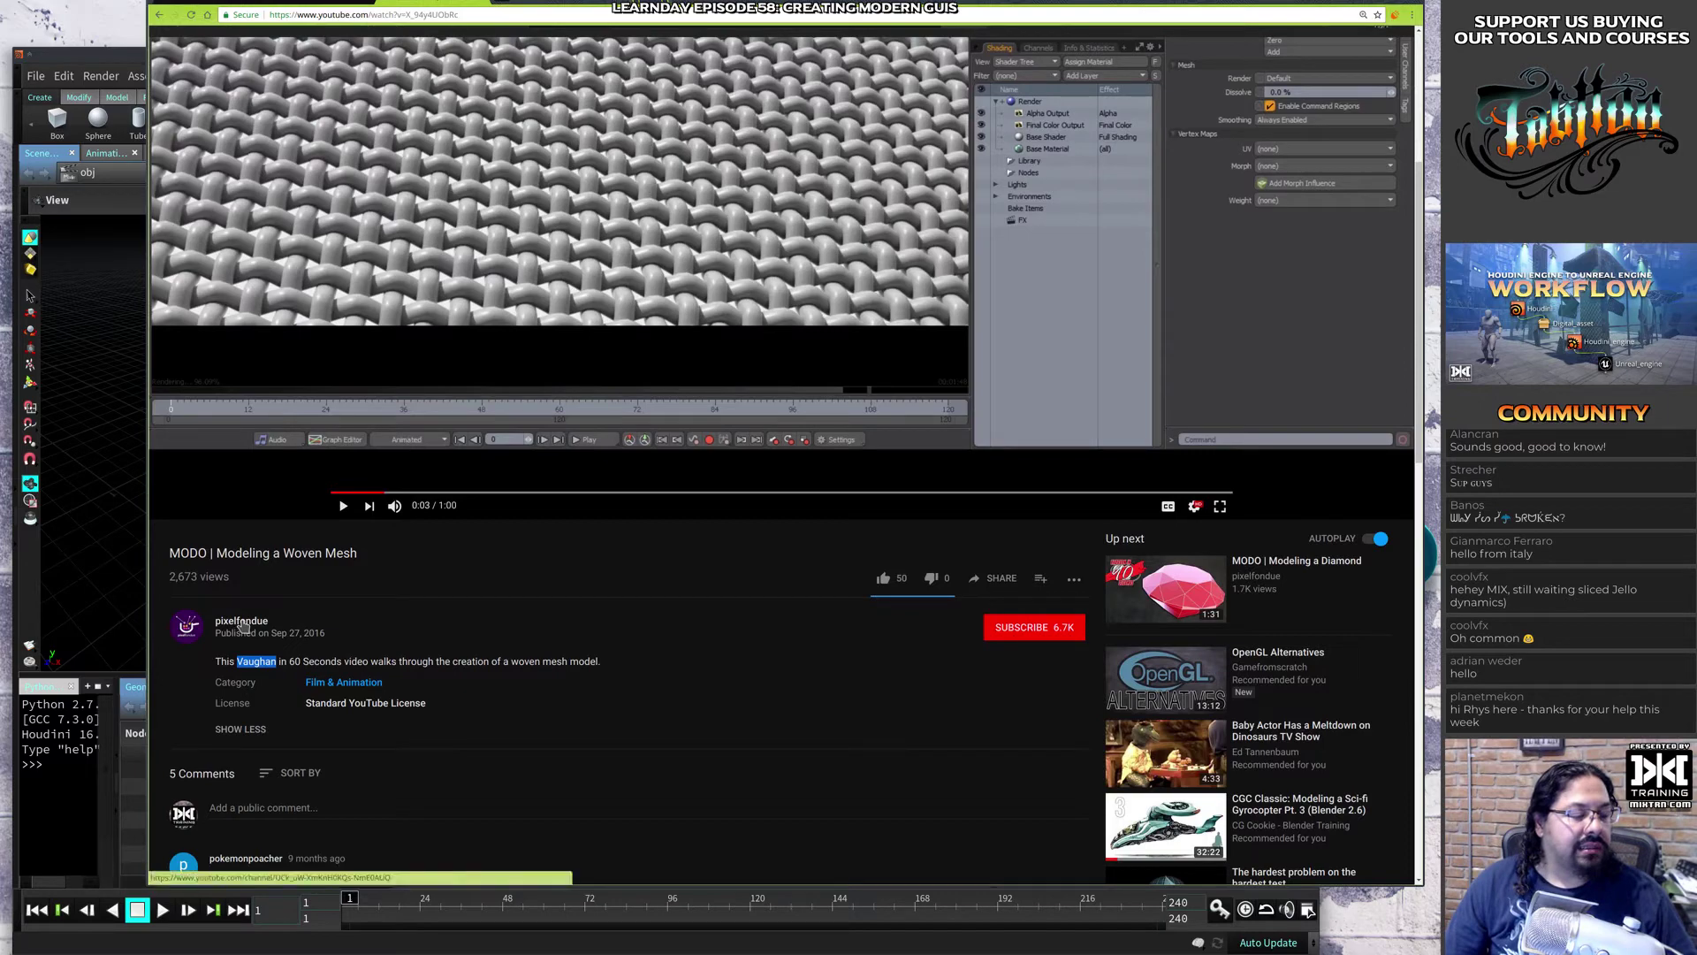
pyautogui.scroll(2, 265, 654)
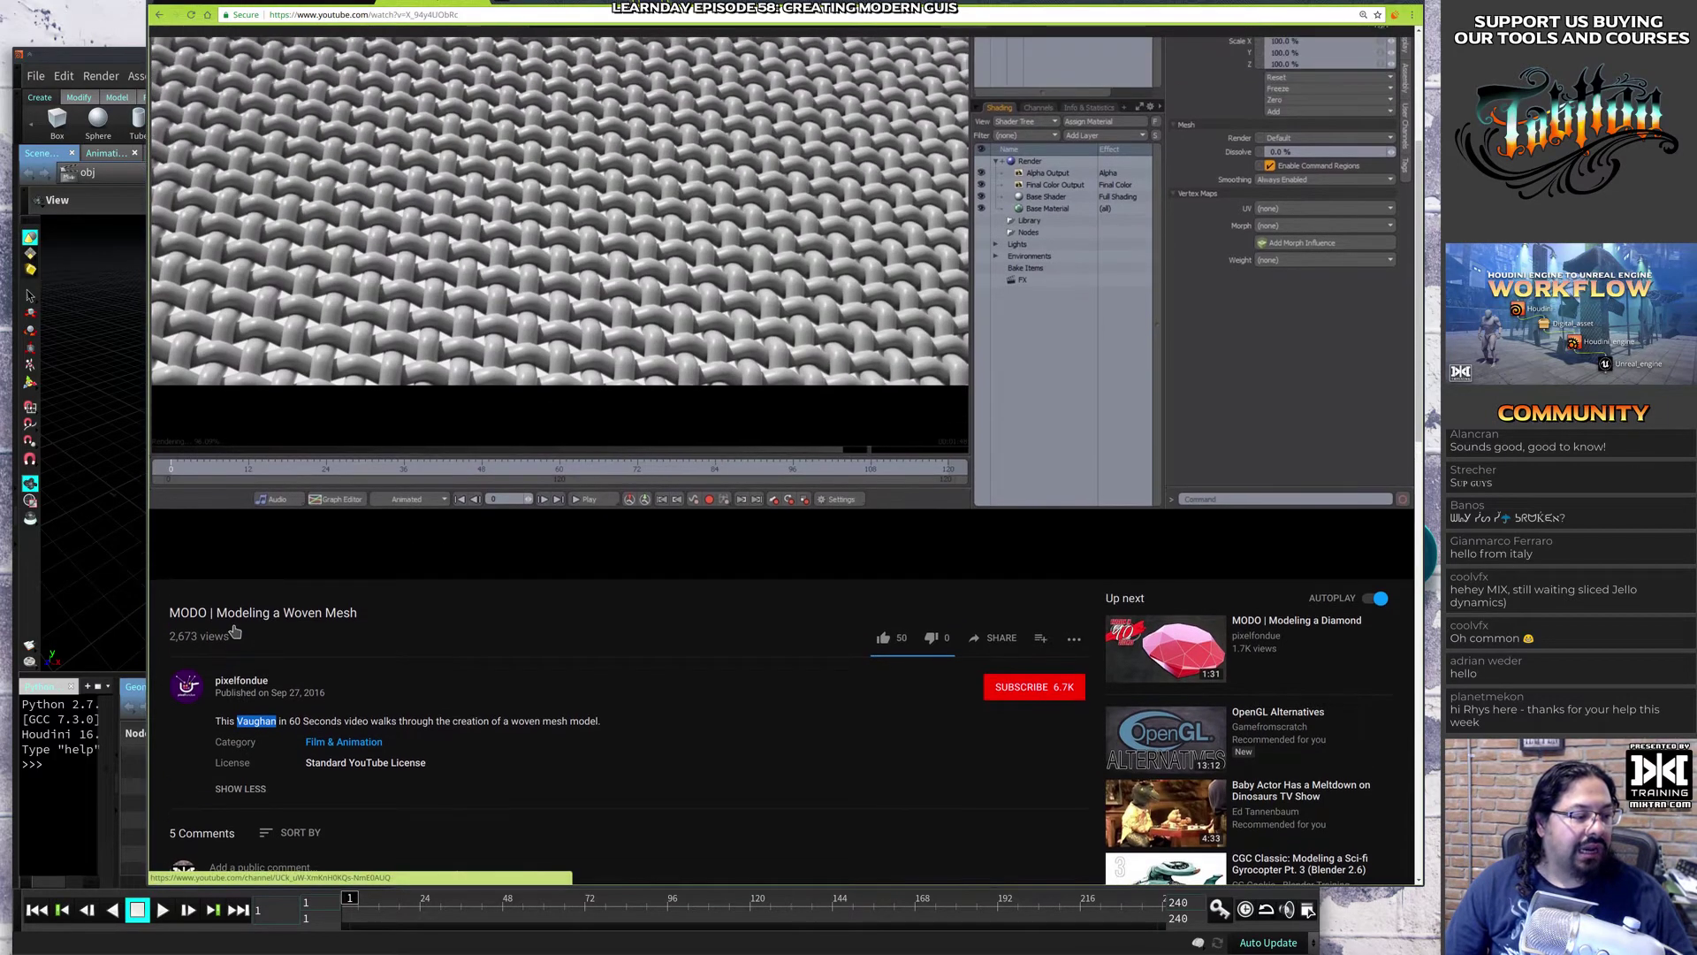
pyautogui.keyDown('ctrl'); pyautogui.scroll(5, 317, 723); pyautogui.keyUp('ctrl')
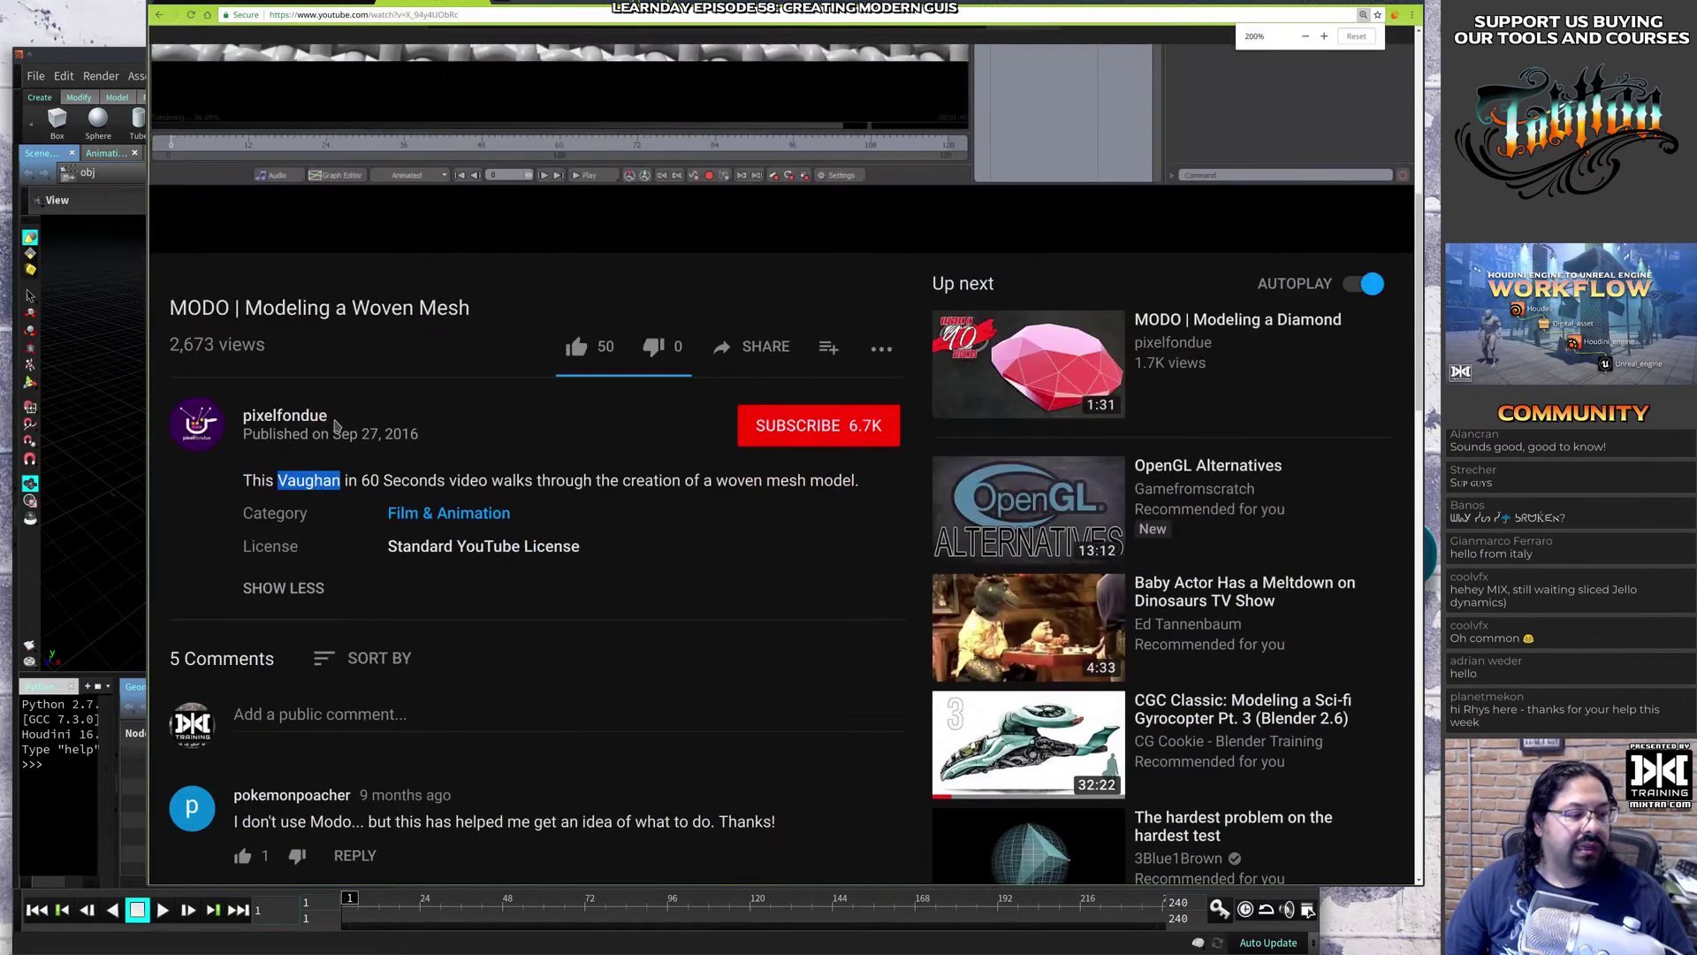
pyautogui.moveTo(336, 417); pyautogui.dragTo(245, 417)
pyautogui.keyDown('ctrl'); pyautogui.scroll(-5, 449, 413); pyautogui.keyUp('ctrl')
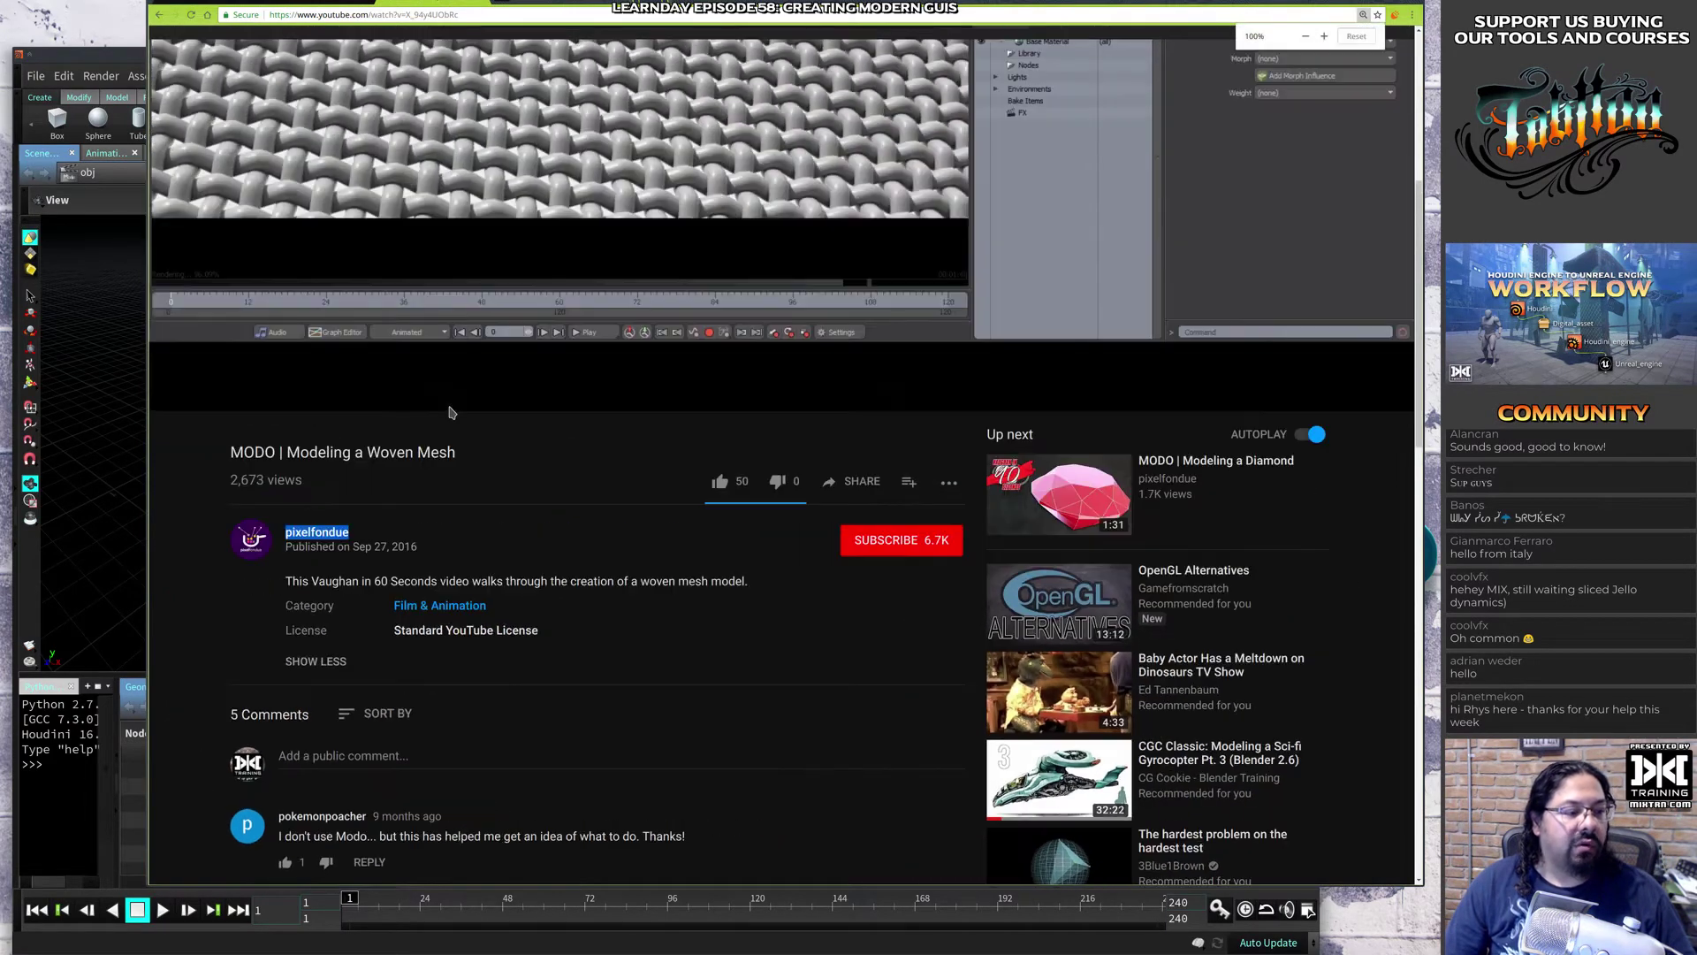
pyautogui.scroll(5, 450, 412)
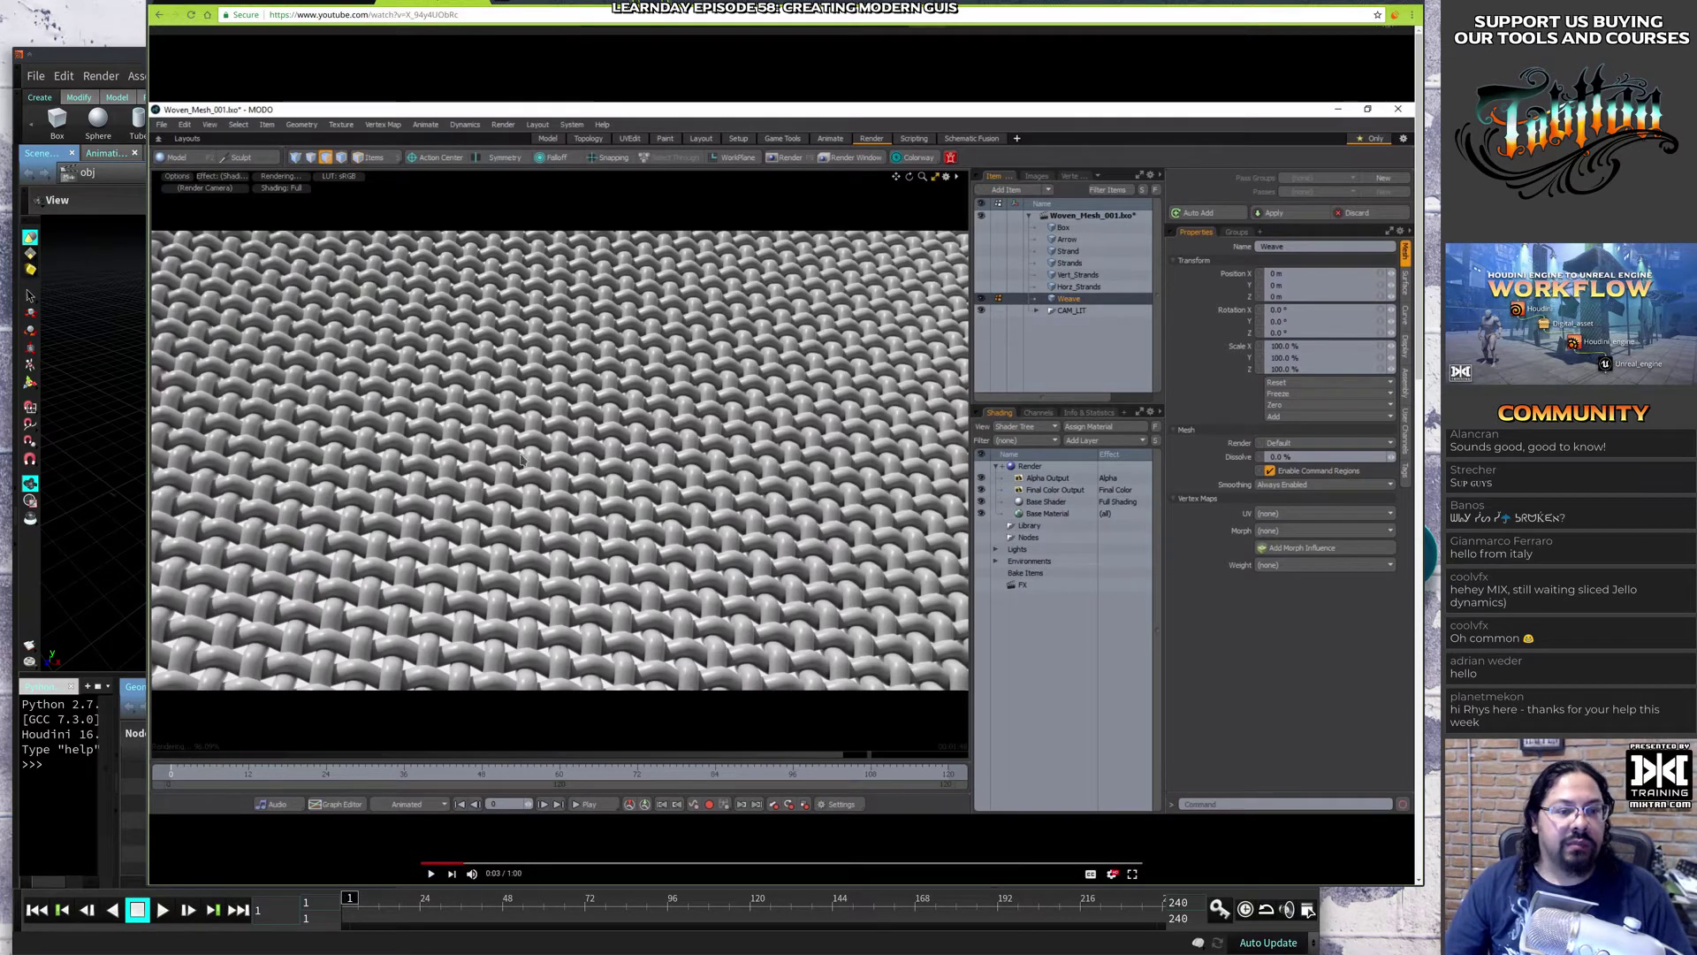
# Step: Play the woven mesh video from 0:03 and pause it at 0:47 on the close-up of the weave
pyautogui.click(517, 406)
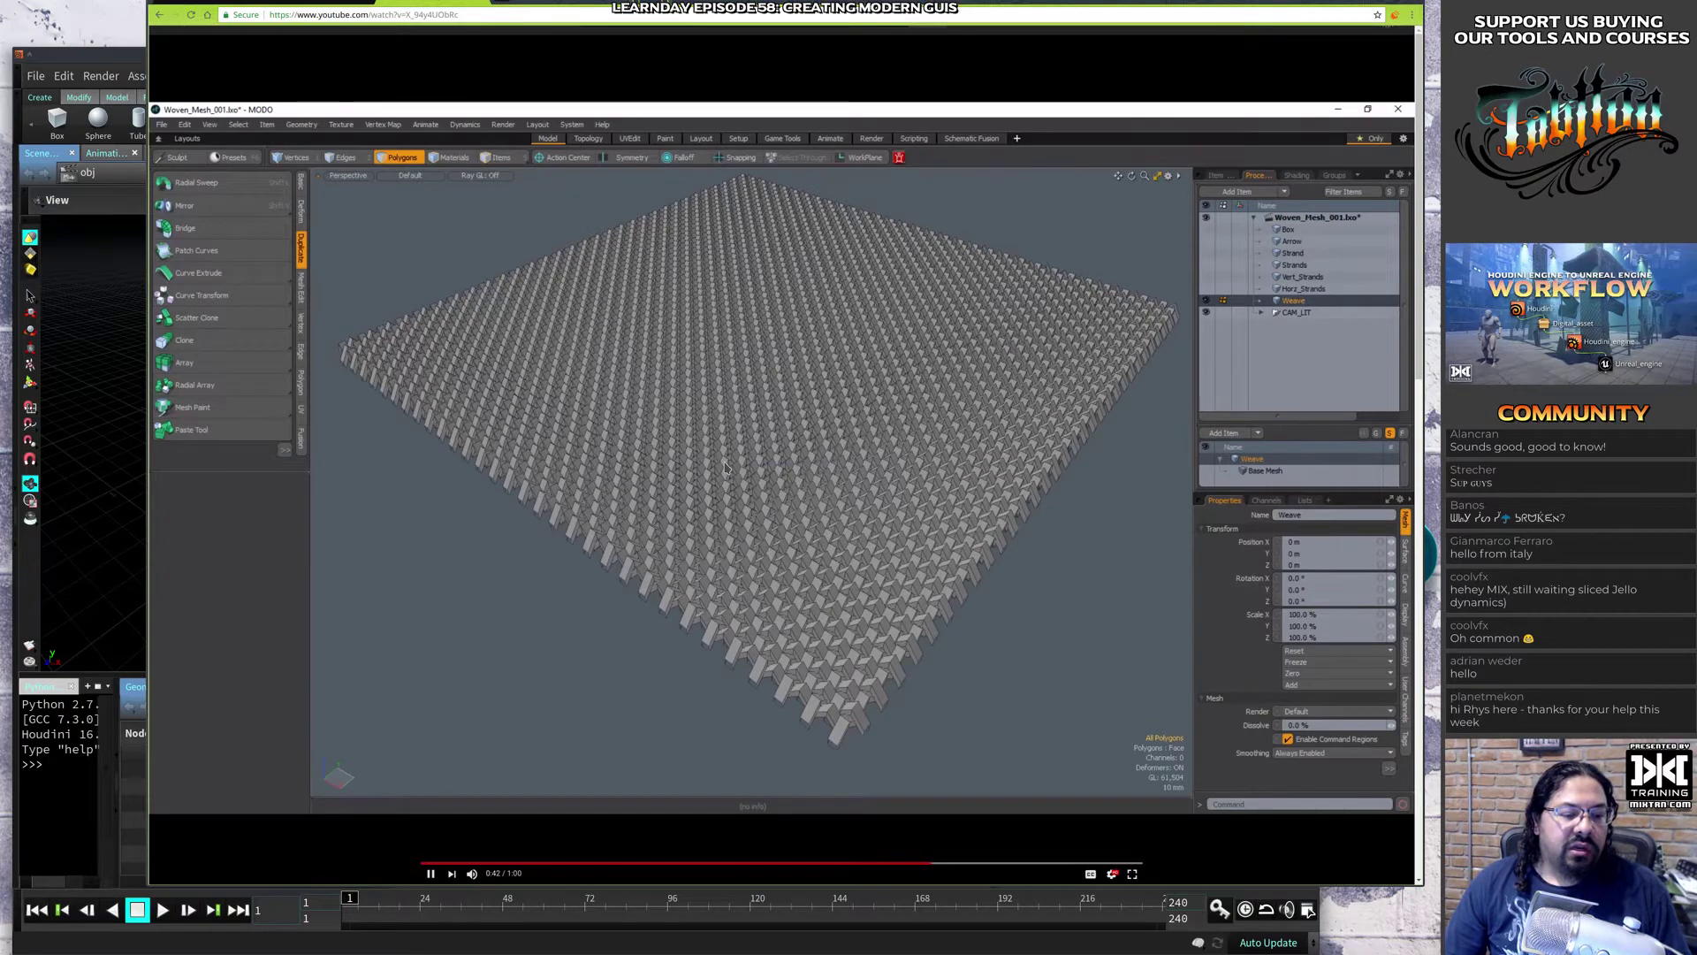
pyautogui.scroll(-1, 256, 326)
pyautogui.scroll(1, 803, 423)
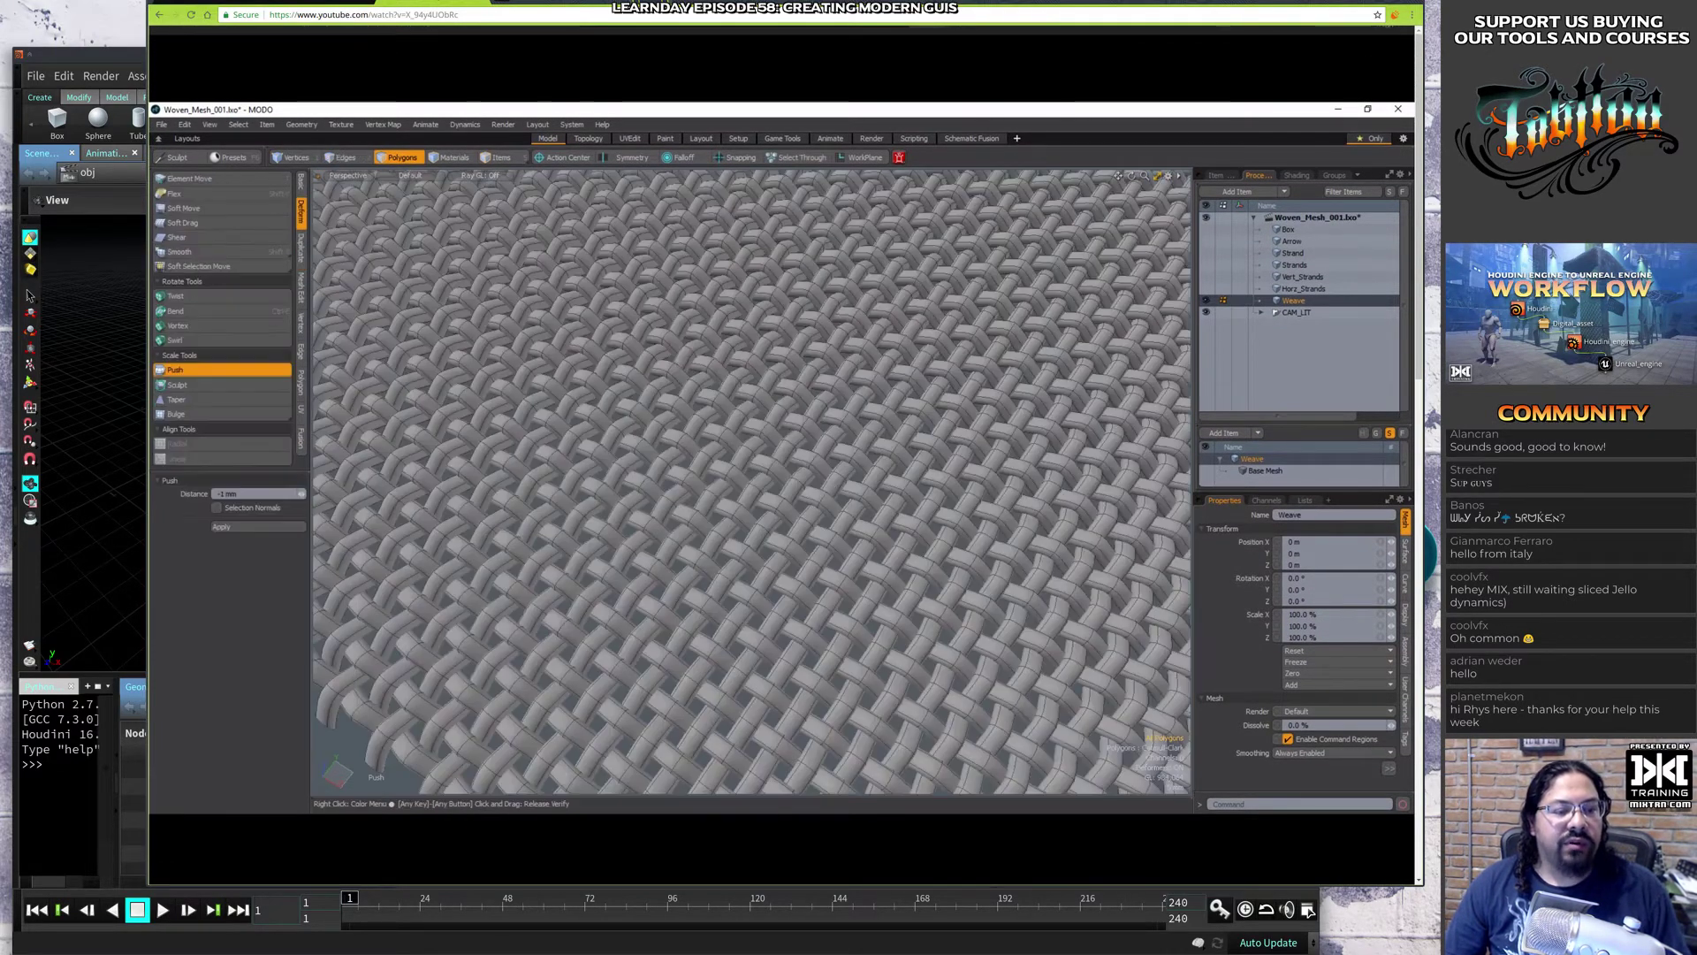
pyautogui.click(817, 448)
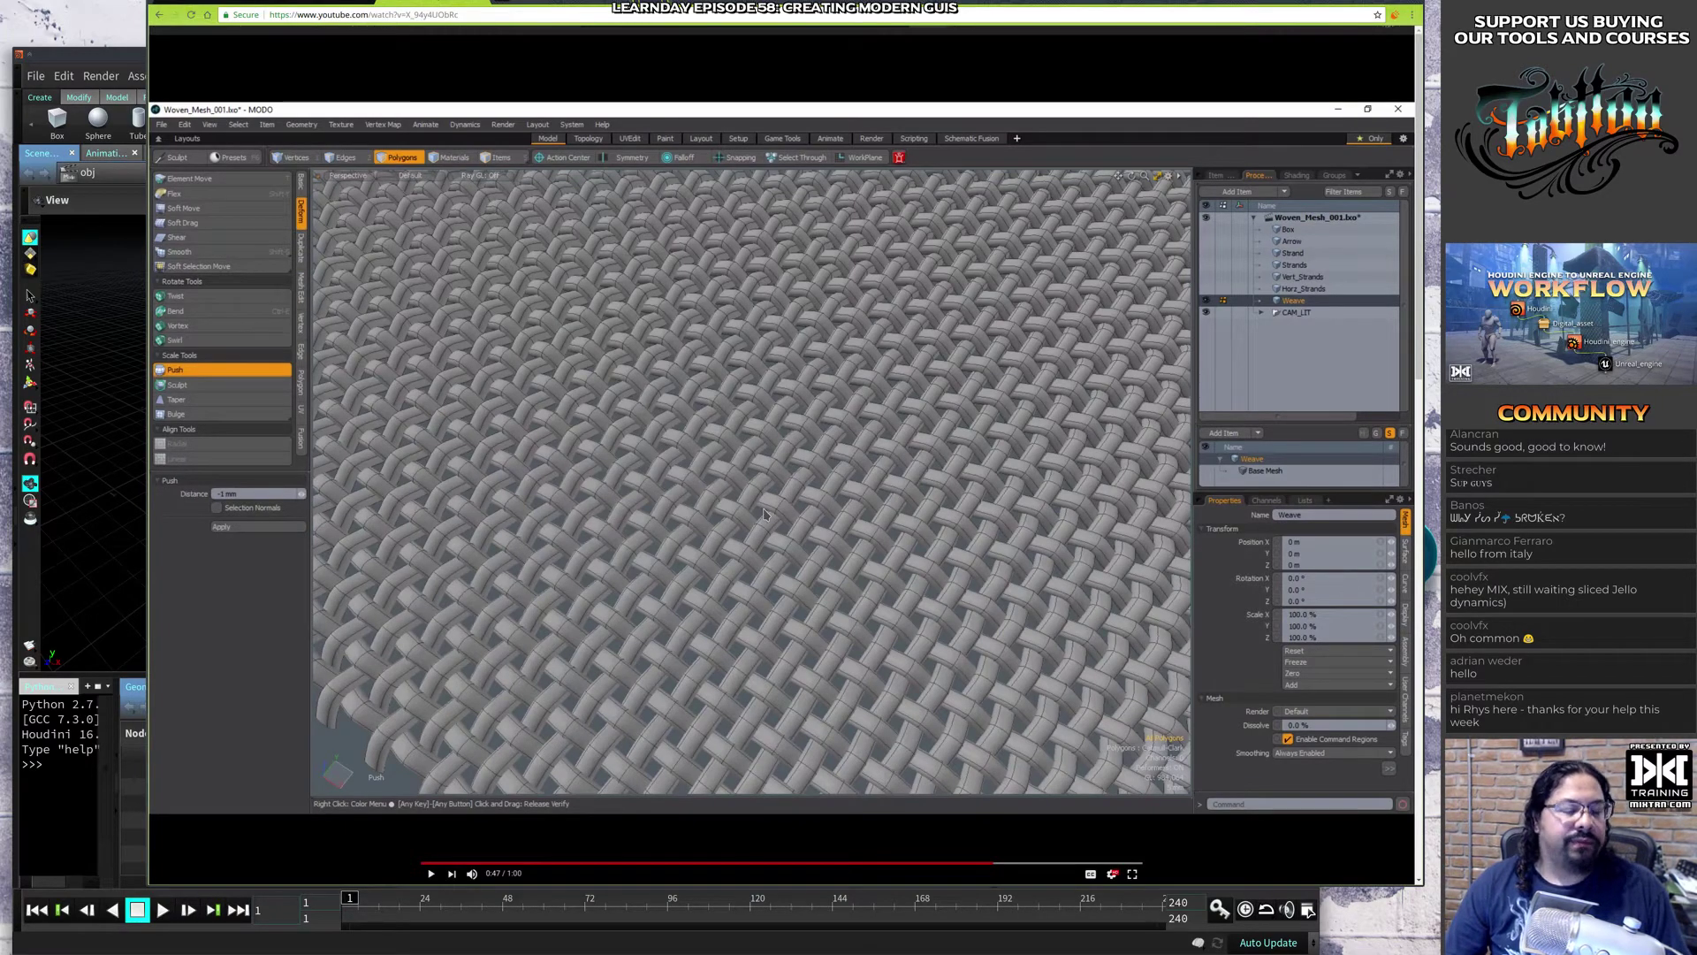
# Step: Jump the reference video to the arrow shape at 0:13, then switch to Houdini and reposition and enlarge its window
pyautogui.click(576, 862)
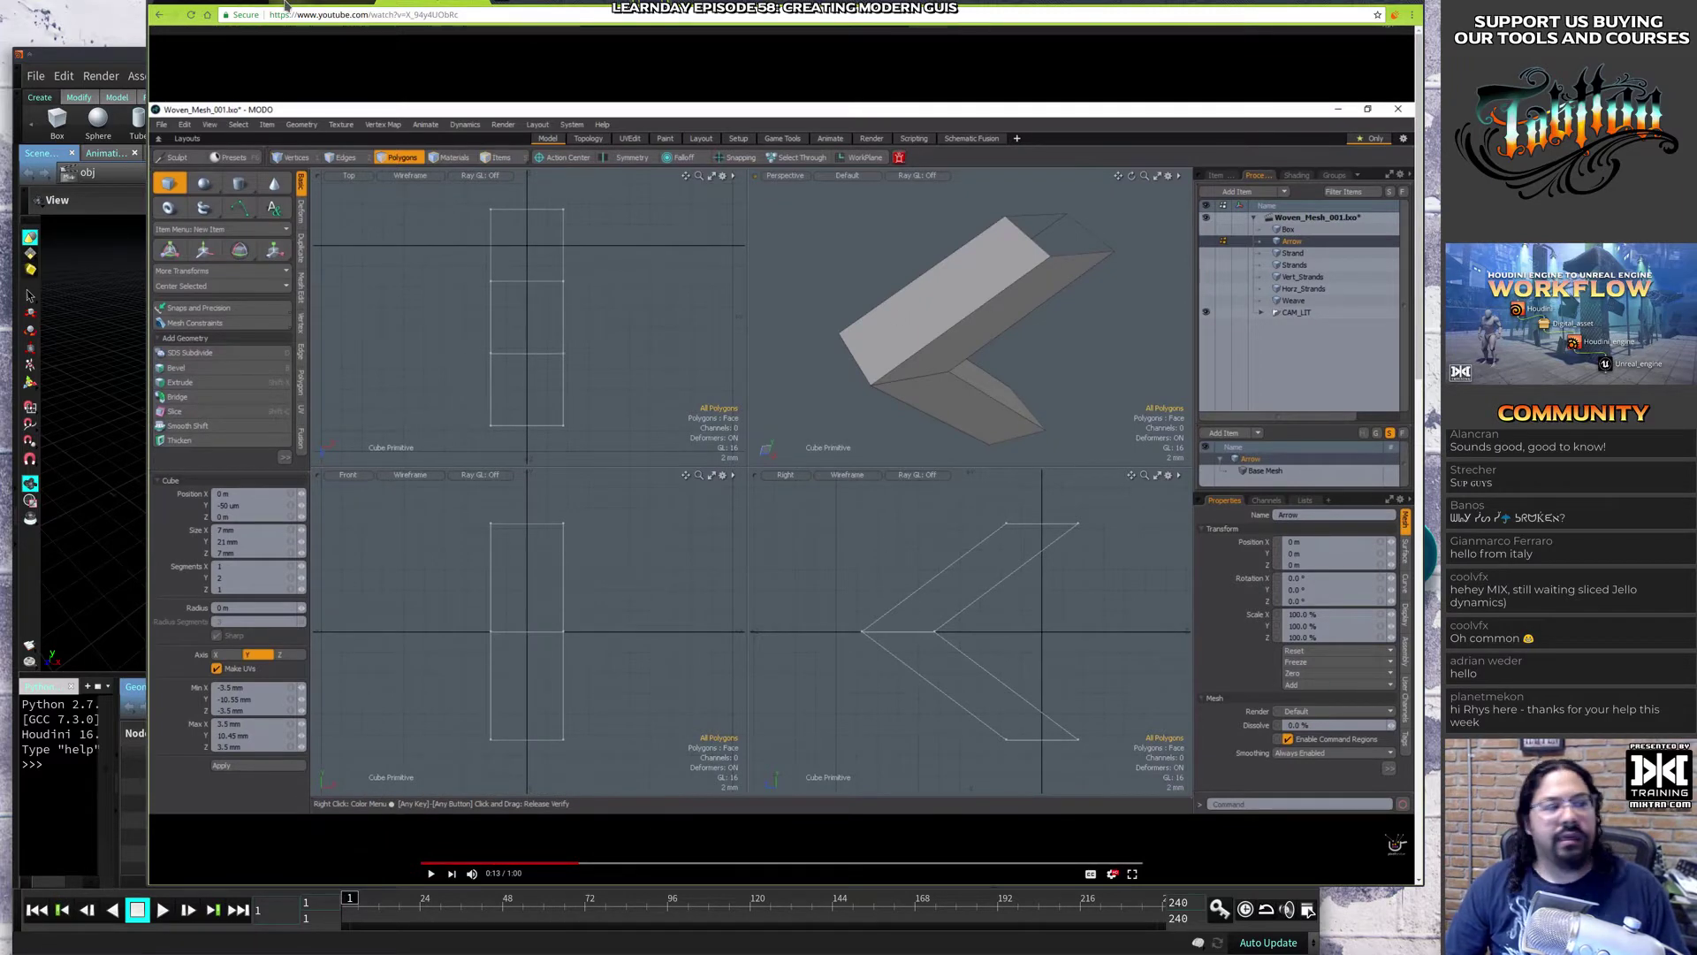
pyautogui.click(133, 64)
pyautogui.keyDown('super'); pyautogui.moveTo(606, 381); pyautogui.dragTo(592, 315); pyautogui.keyUp('super')
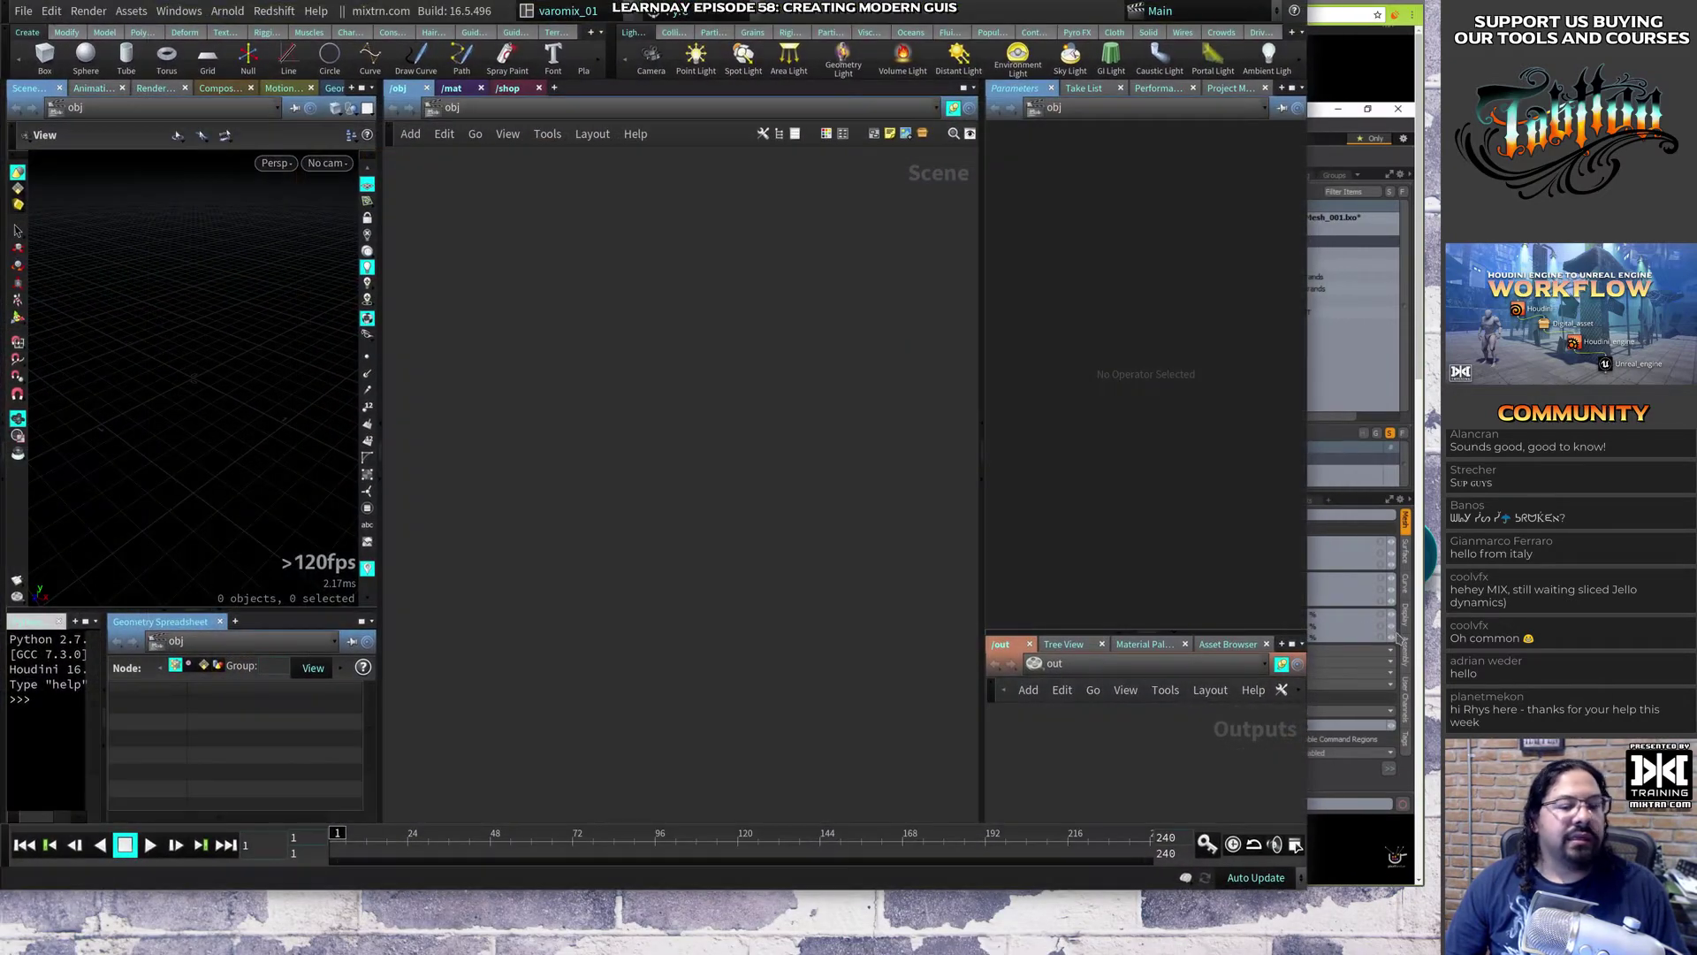
pyautogui.keyDown('super'); pyautogui.moveTo(1151, 727); pyautogui.dragTo(1353, 785, button='right'); pyautogui.keyUp('super')
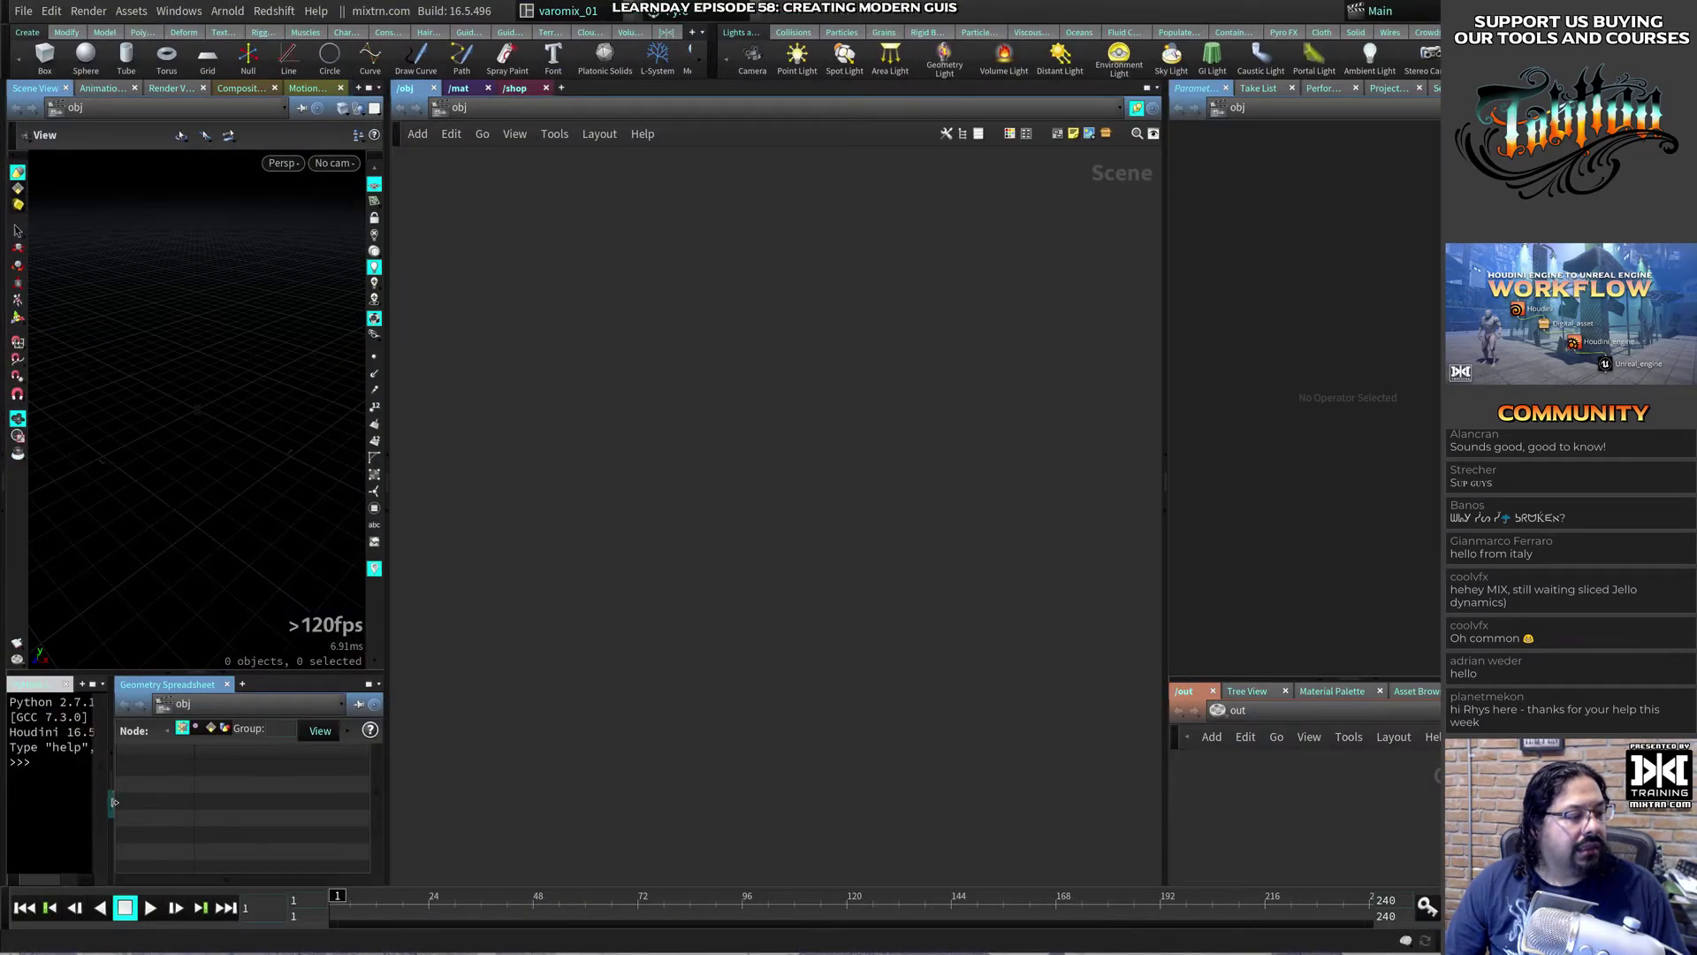
# Step: Collapse and restore the Geometry Spreadsheet pane beside the Python shell, and hide the shelf dock above the workspace
pyautogui.click(114, 802)
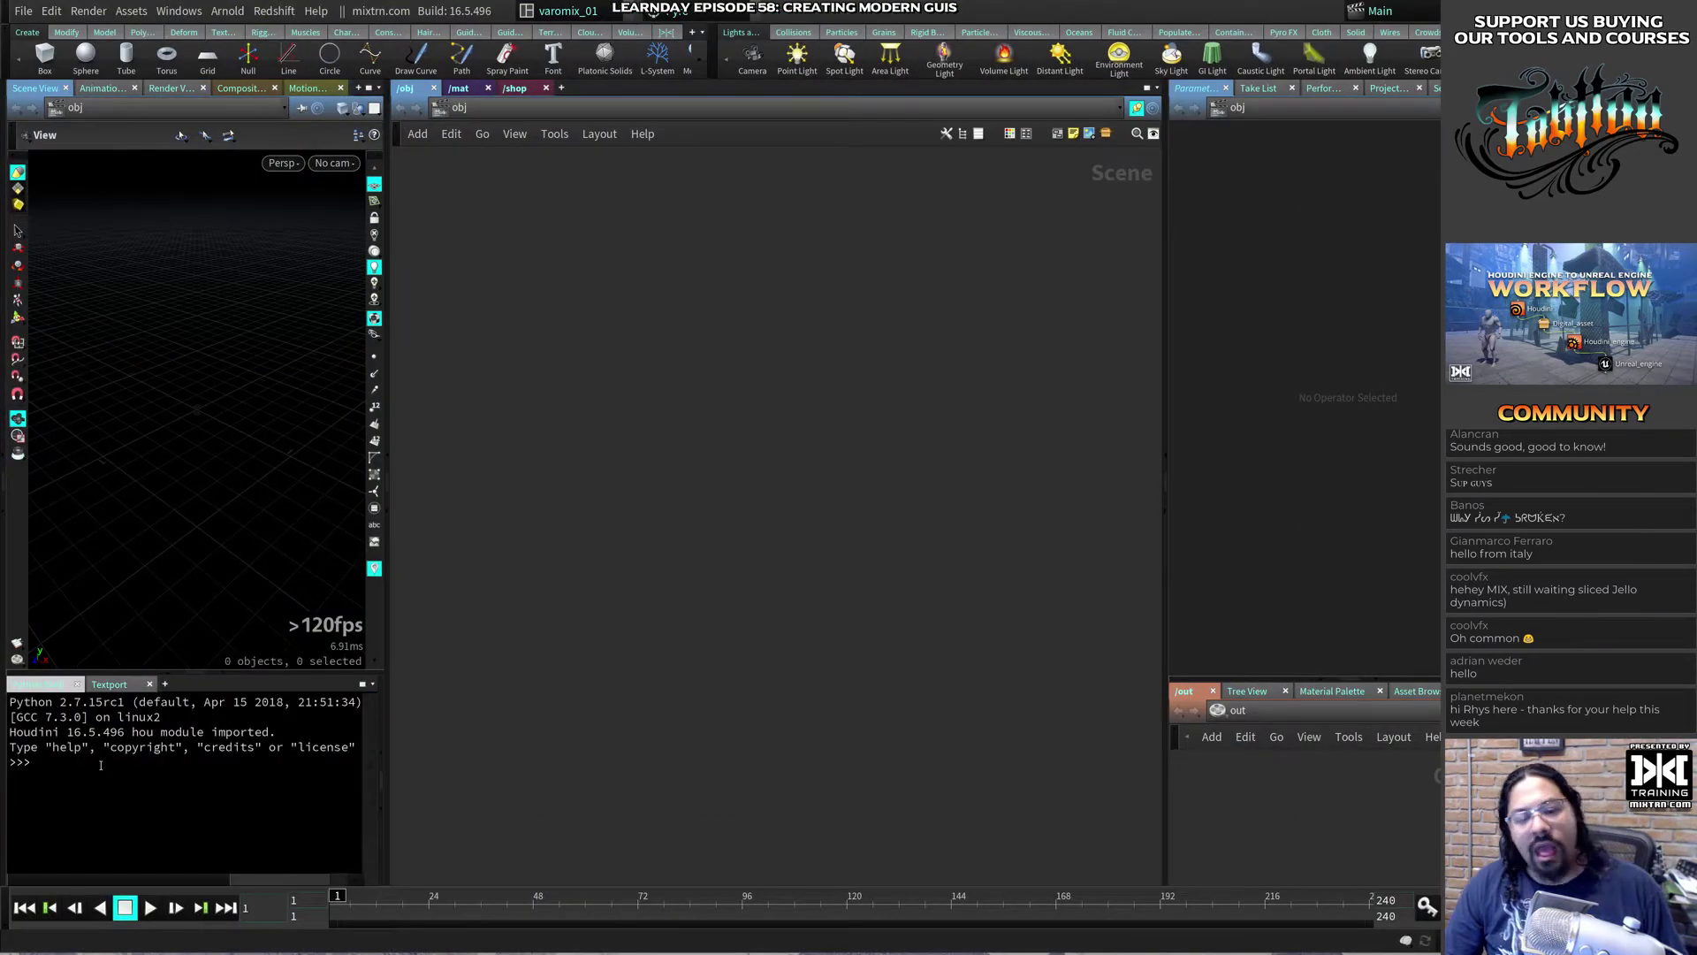
pyautogui.click(380, 809)
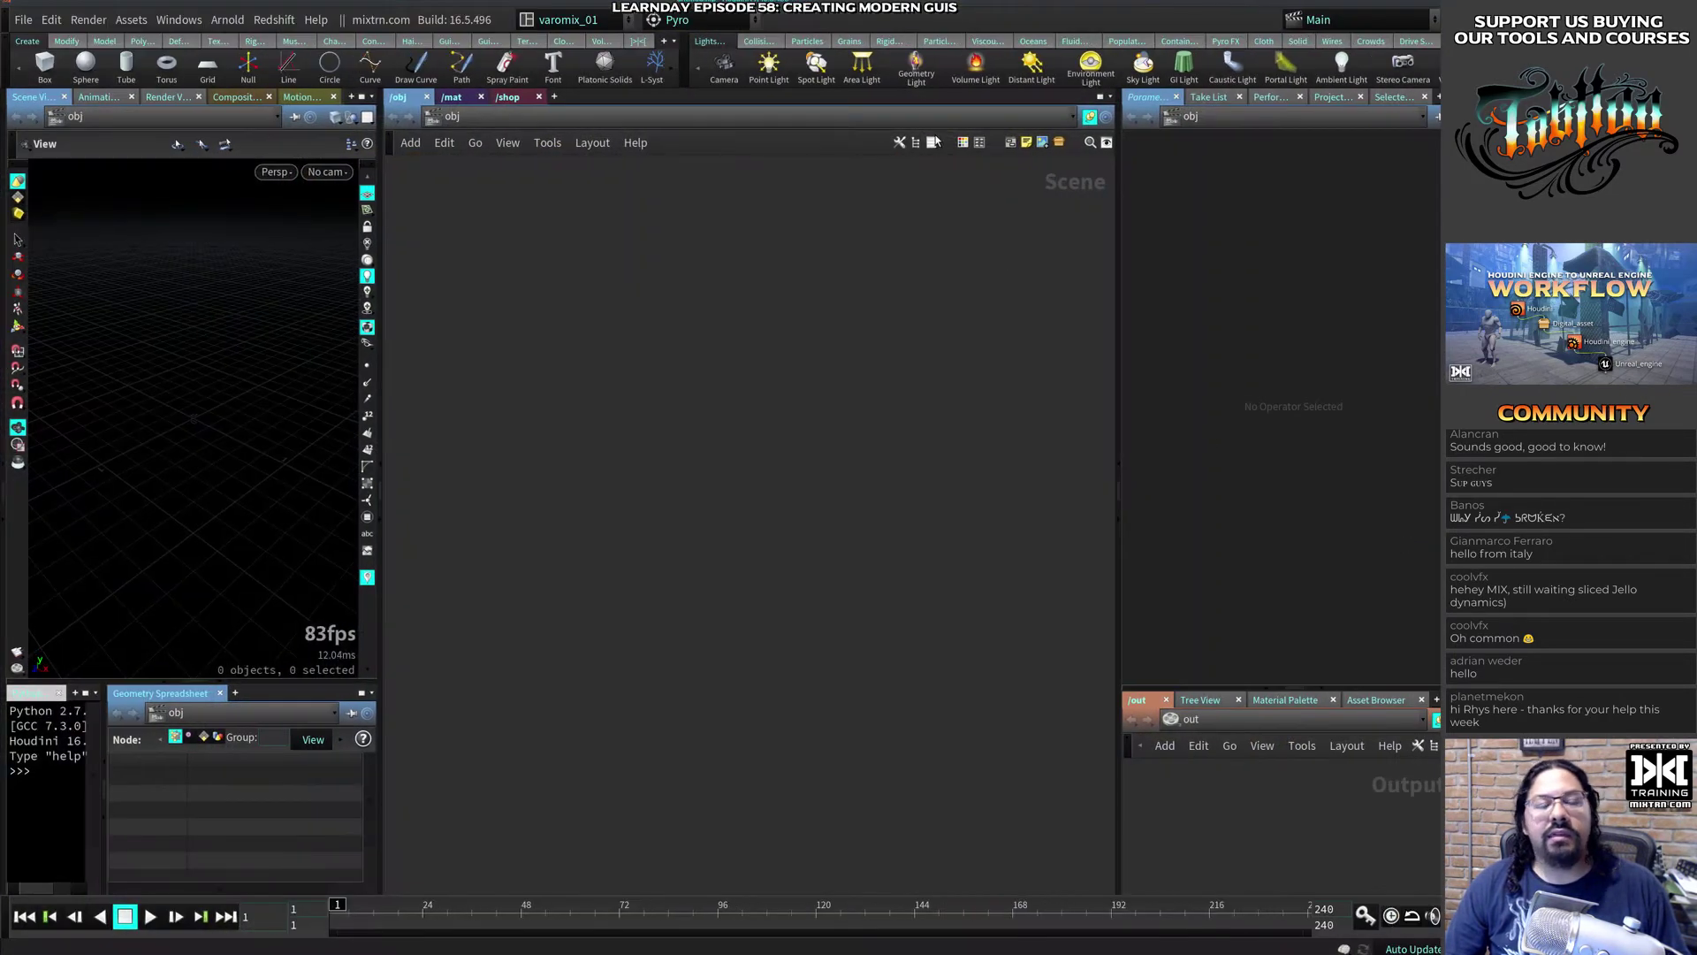
pyautogui.click(4, 64)
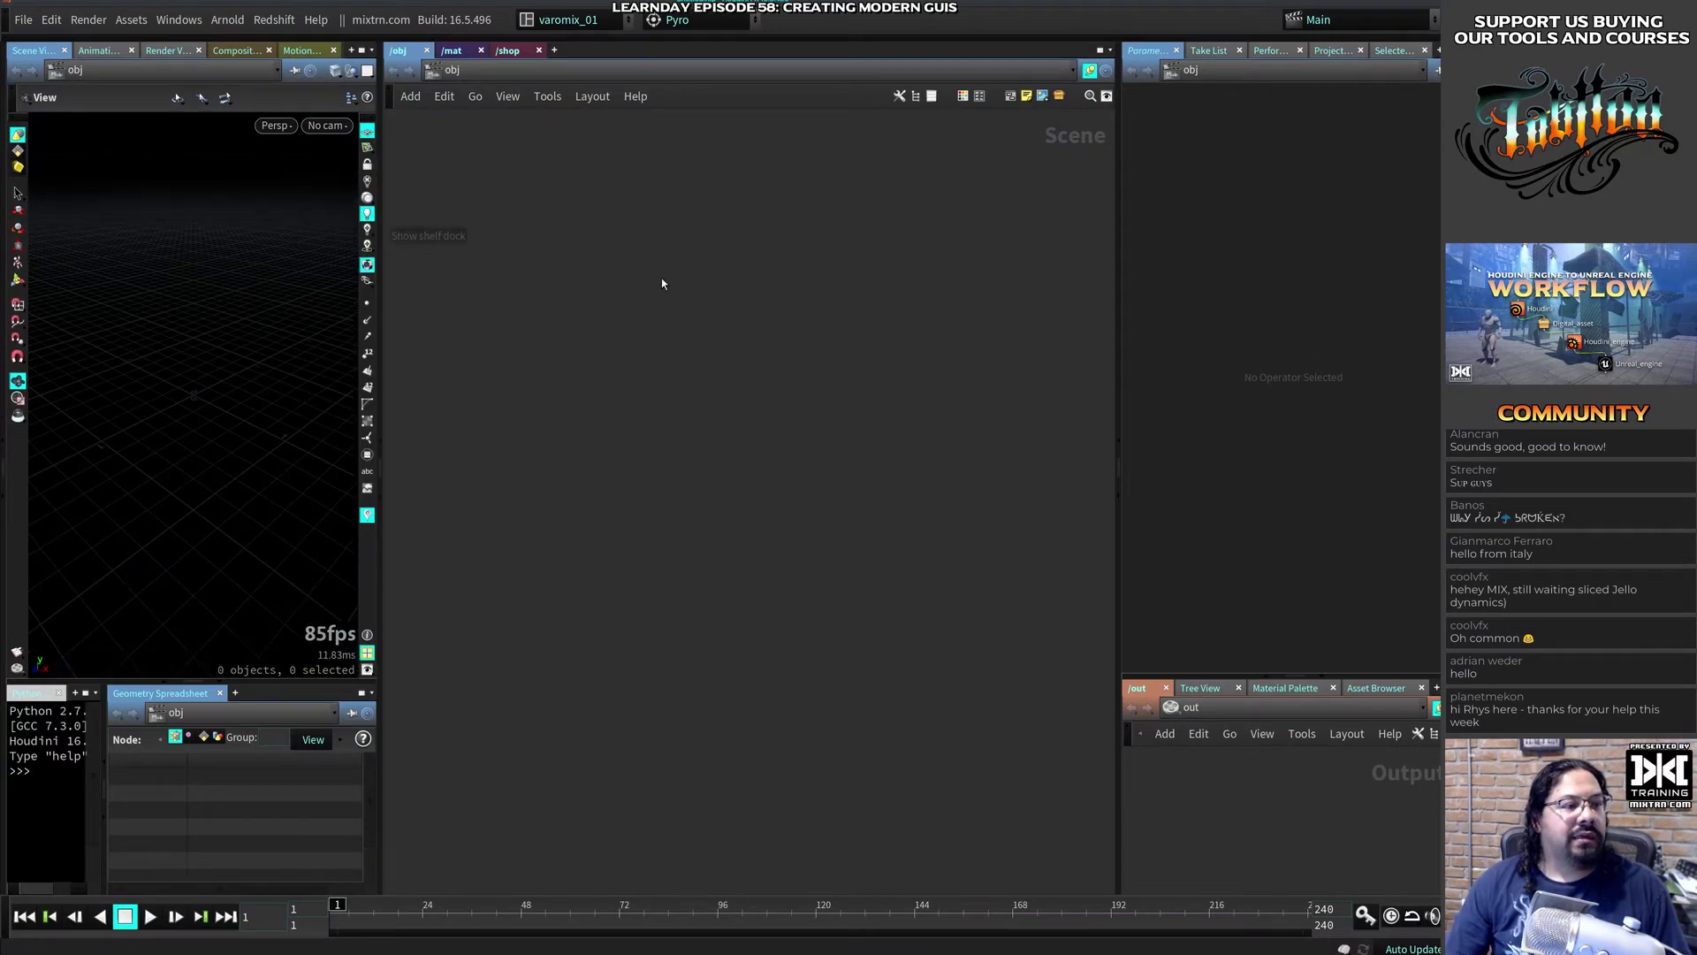
pyautogui.press('Tab')
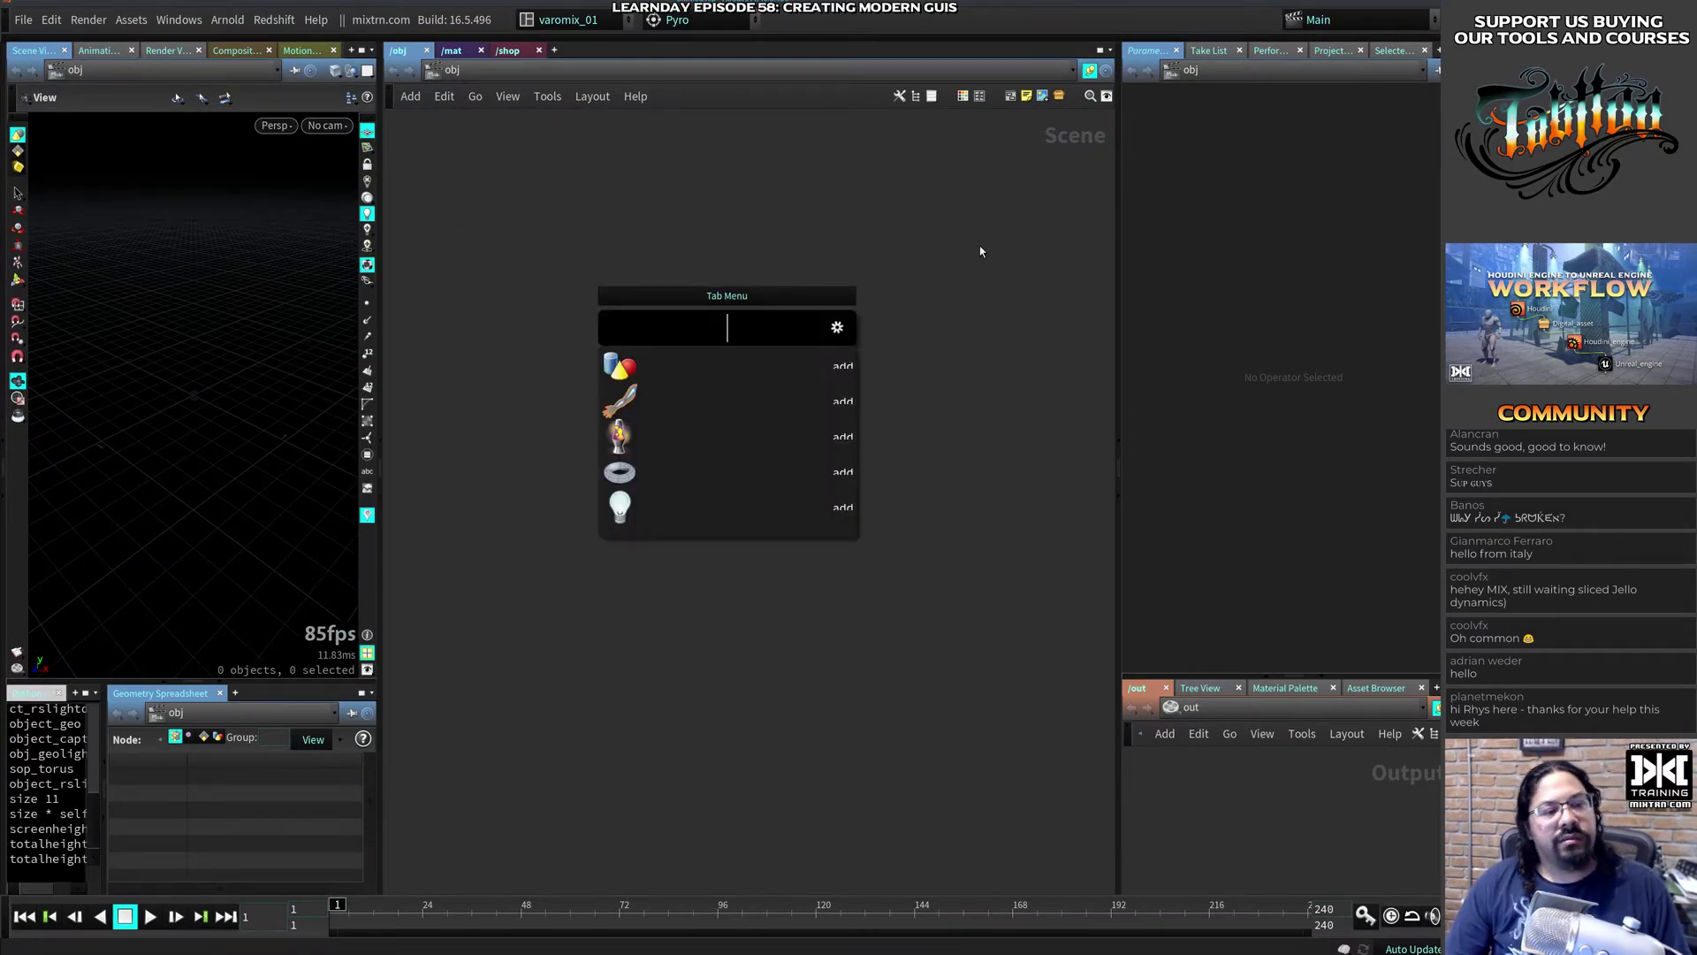
pyautogui.press('Escape')
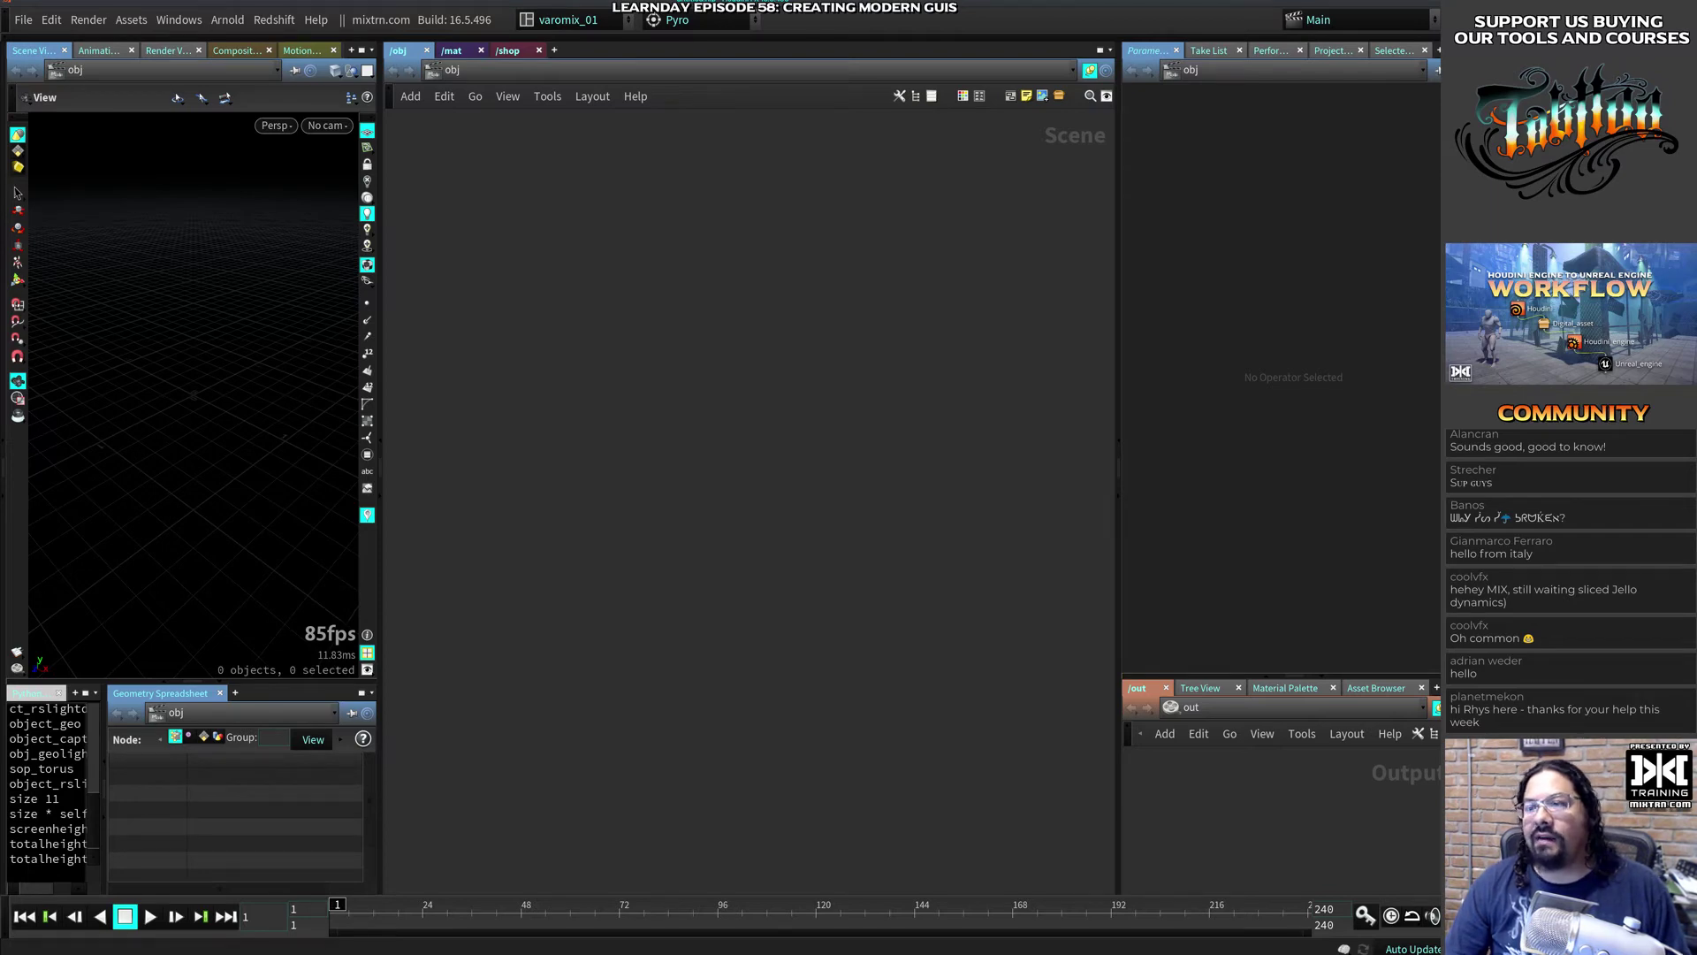
pyautogui.hotkey('alt', 'Tab')
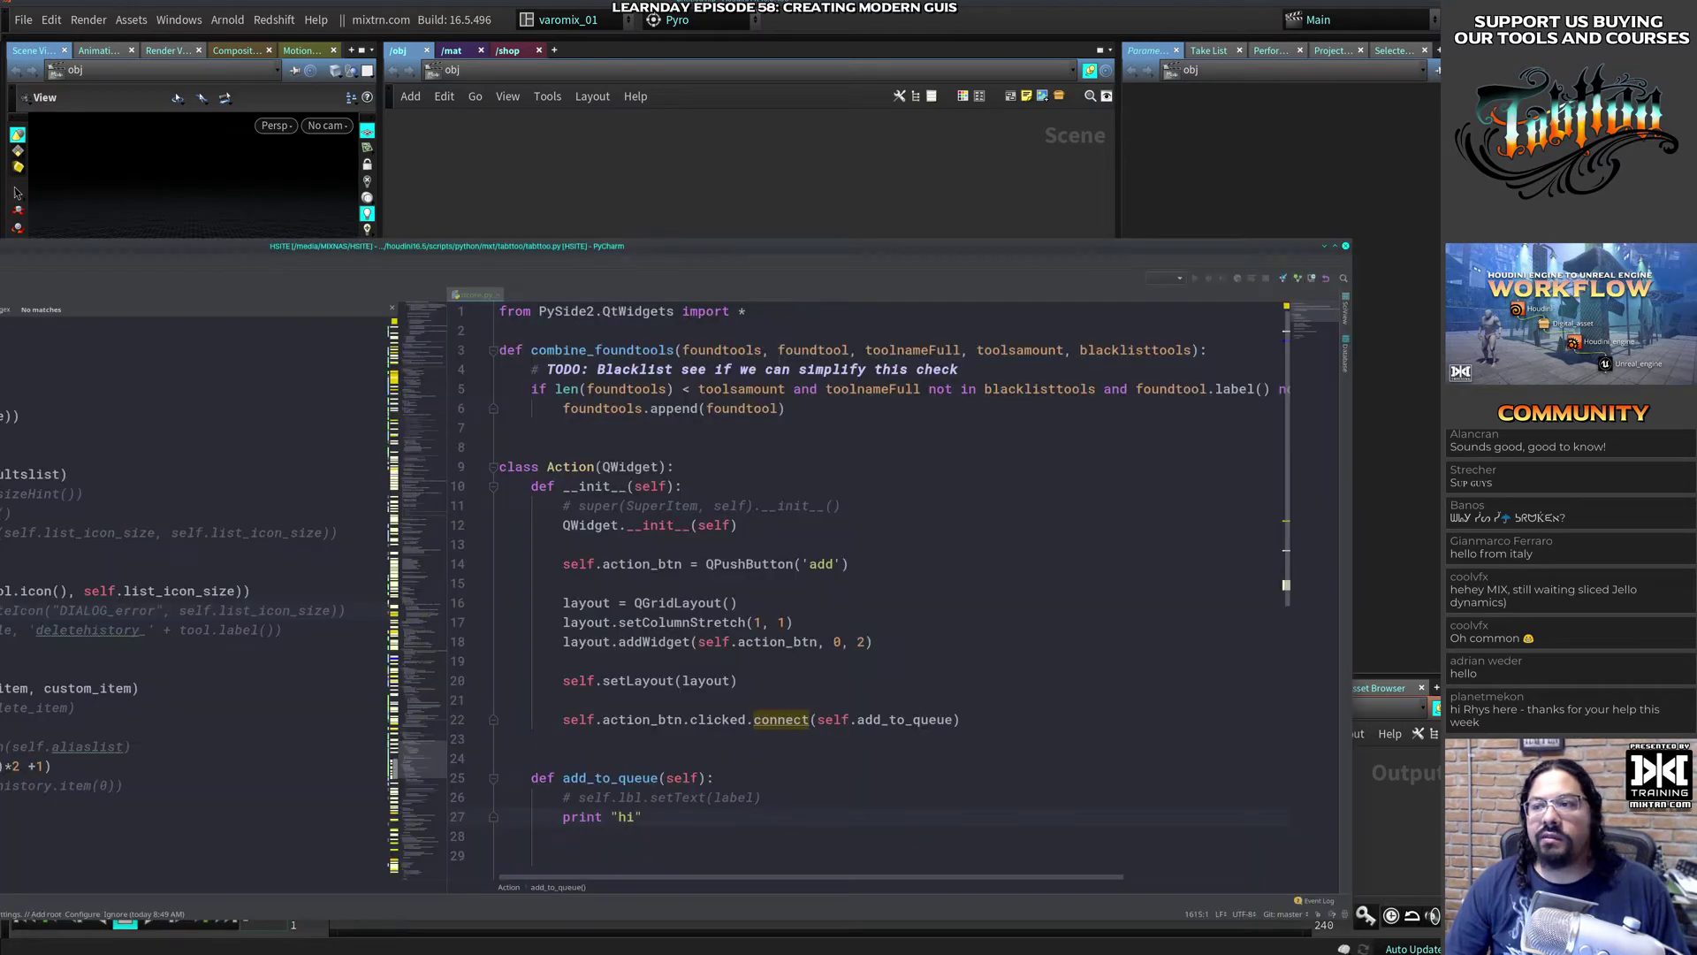
pyautogui.click(1325, 249)
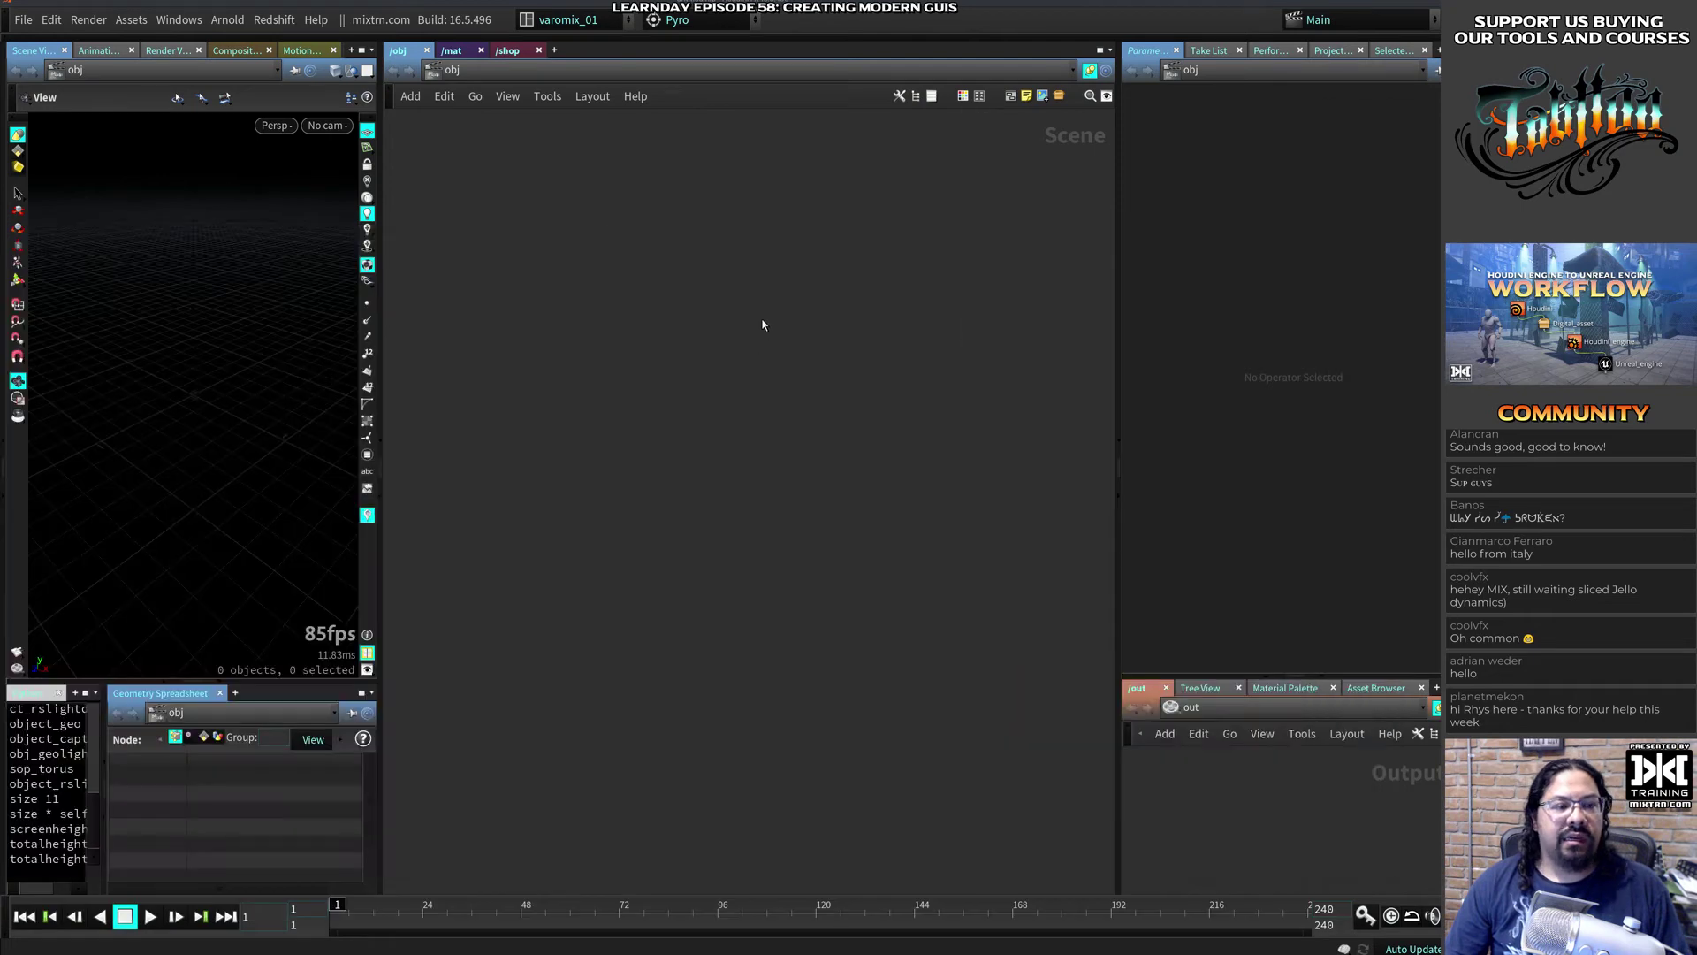
# Step: Create a Tube geometry object in the obj network and place its node in the upper part of the network
pyautogui.press('Tab')
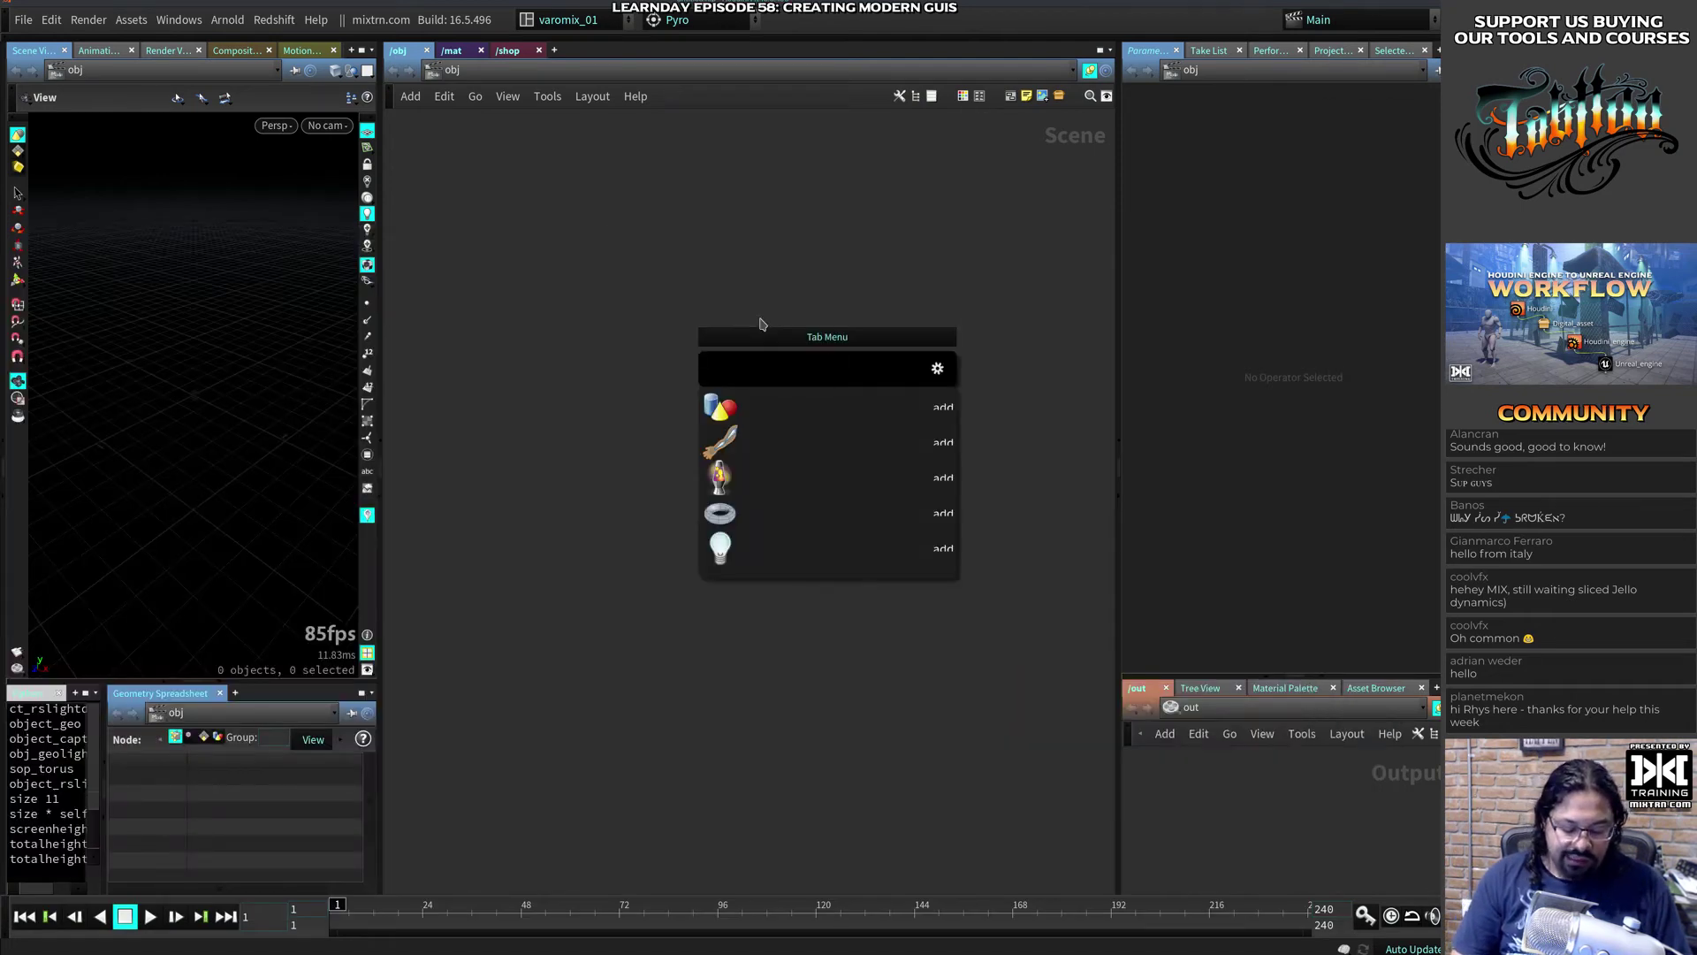
pyautogui.write('tu')
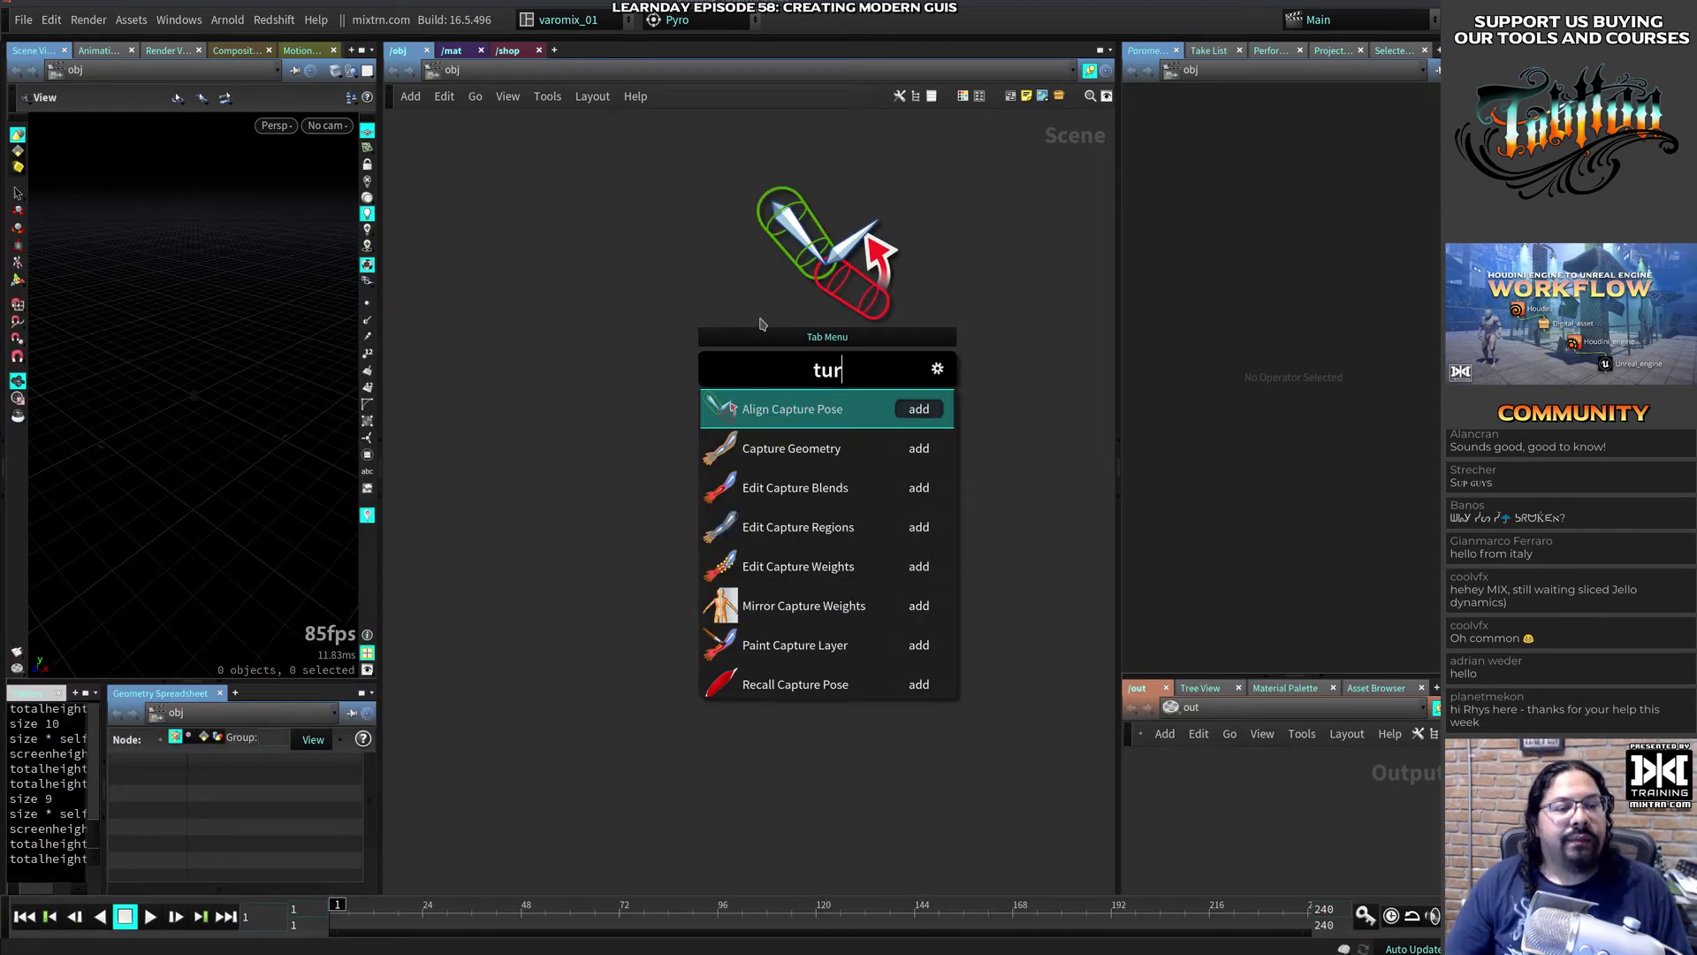
pyautogui.press('BackSpace')
pyautogui.write('ub')
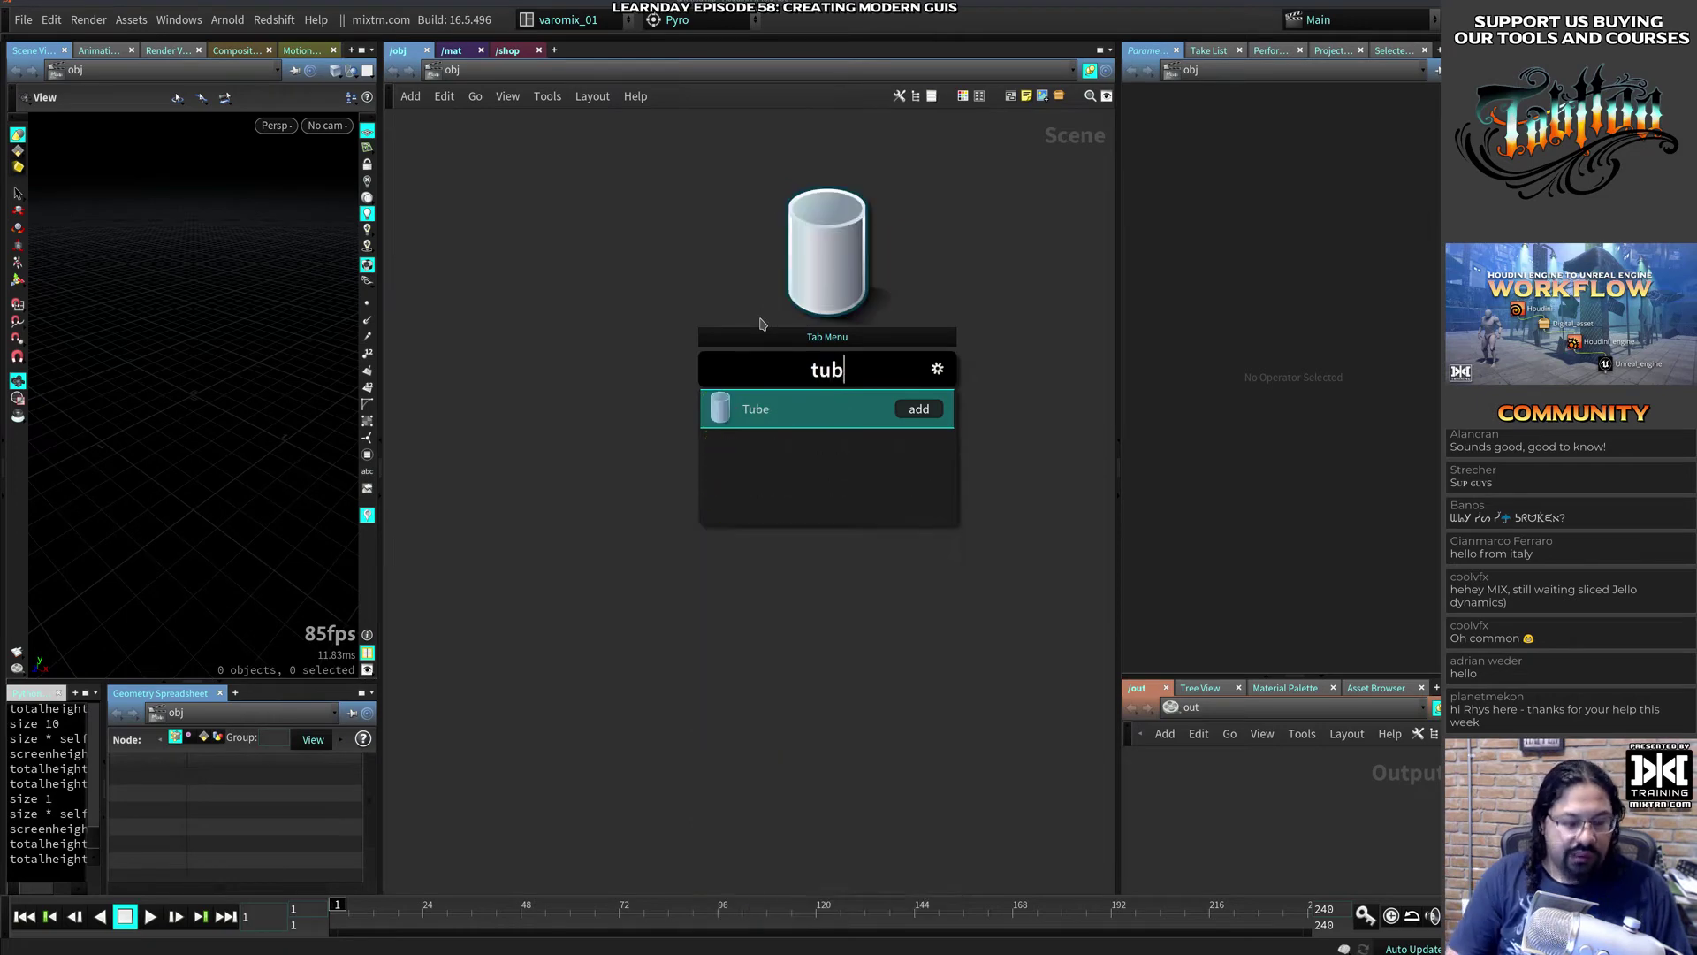
pyautogui.press('Return')
pyautogui.moveTo(812, 305); pyautogui.dragTo(659, 237)
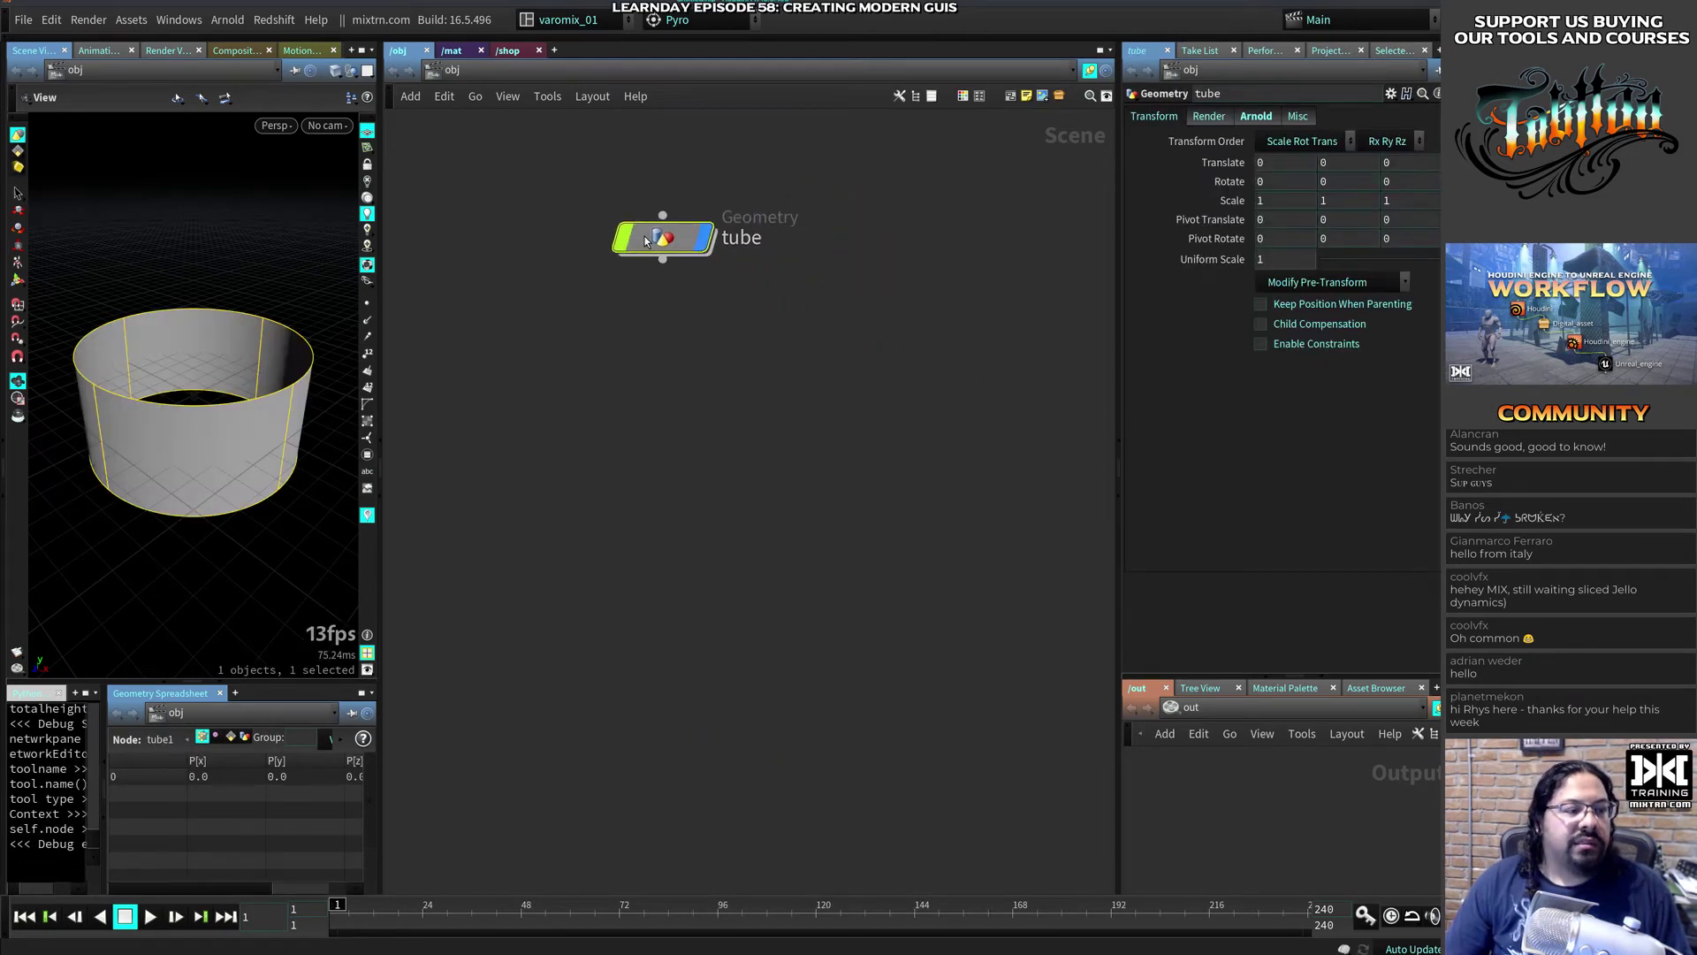
# Step: Go inside the tube object, move its tube node higher, and display the model with wireframe over shading
pyautogui.doubleClick(658, 237)
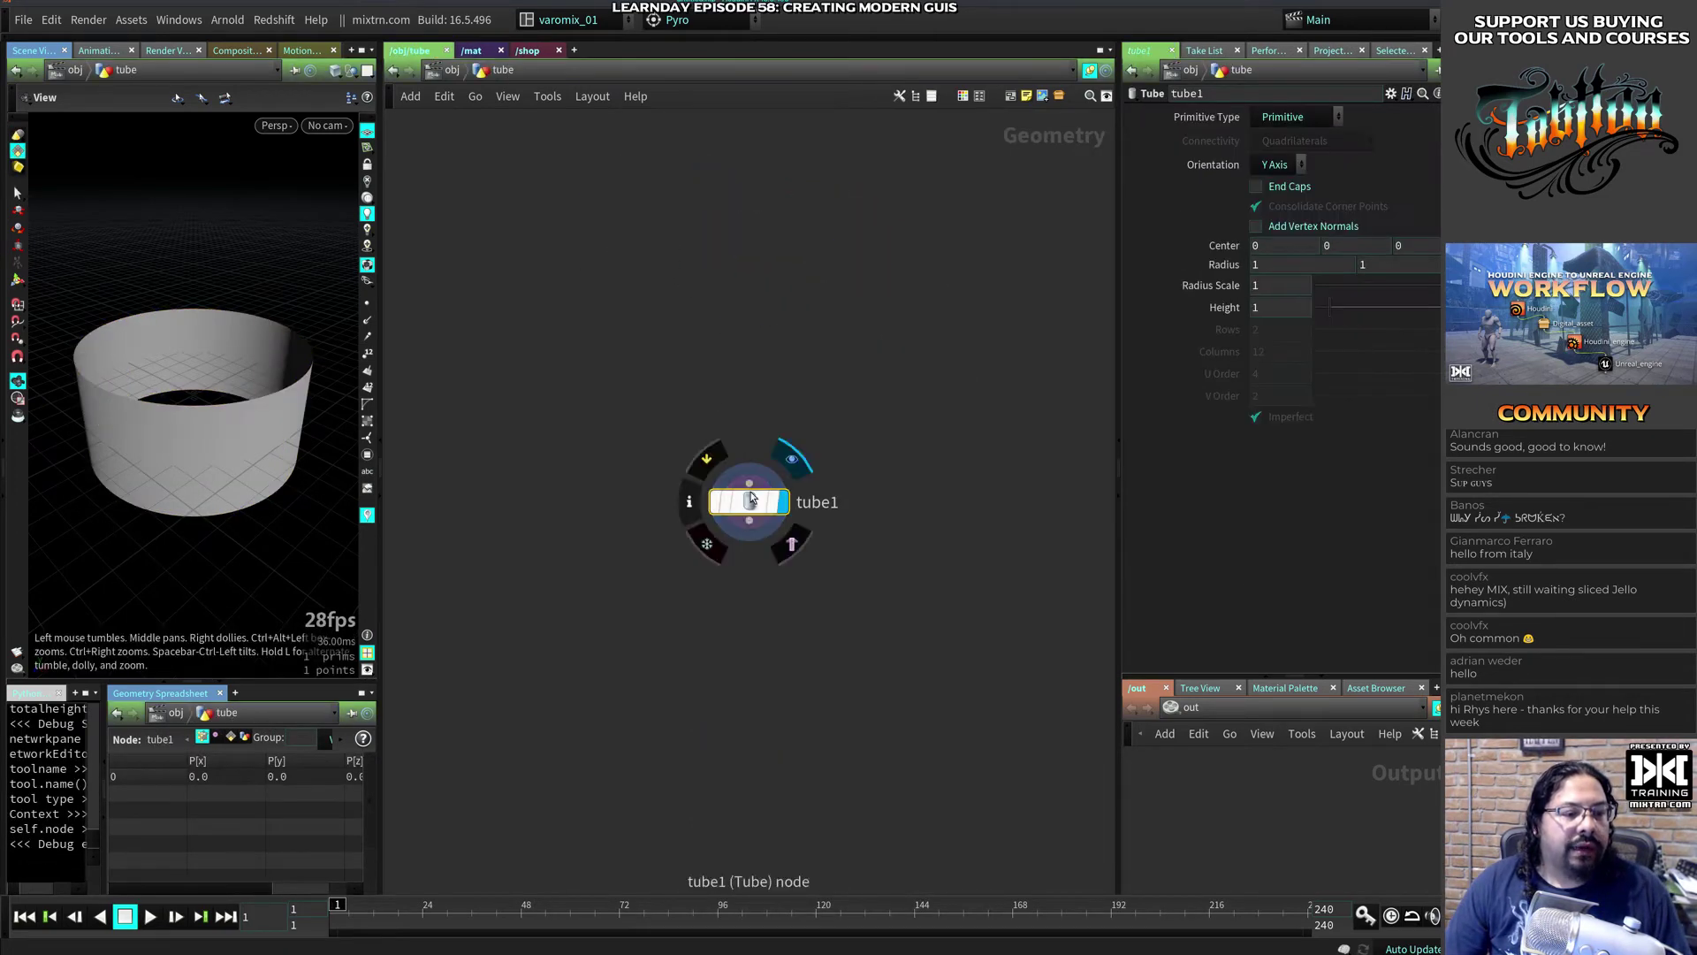
pyautogui.moveTo(747, 501); pyautogui.dragTo(746, 380)
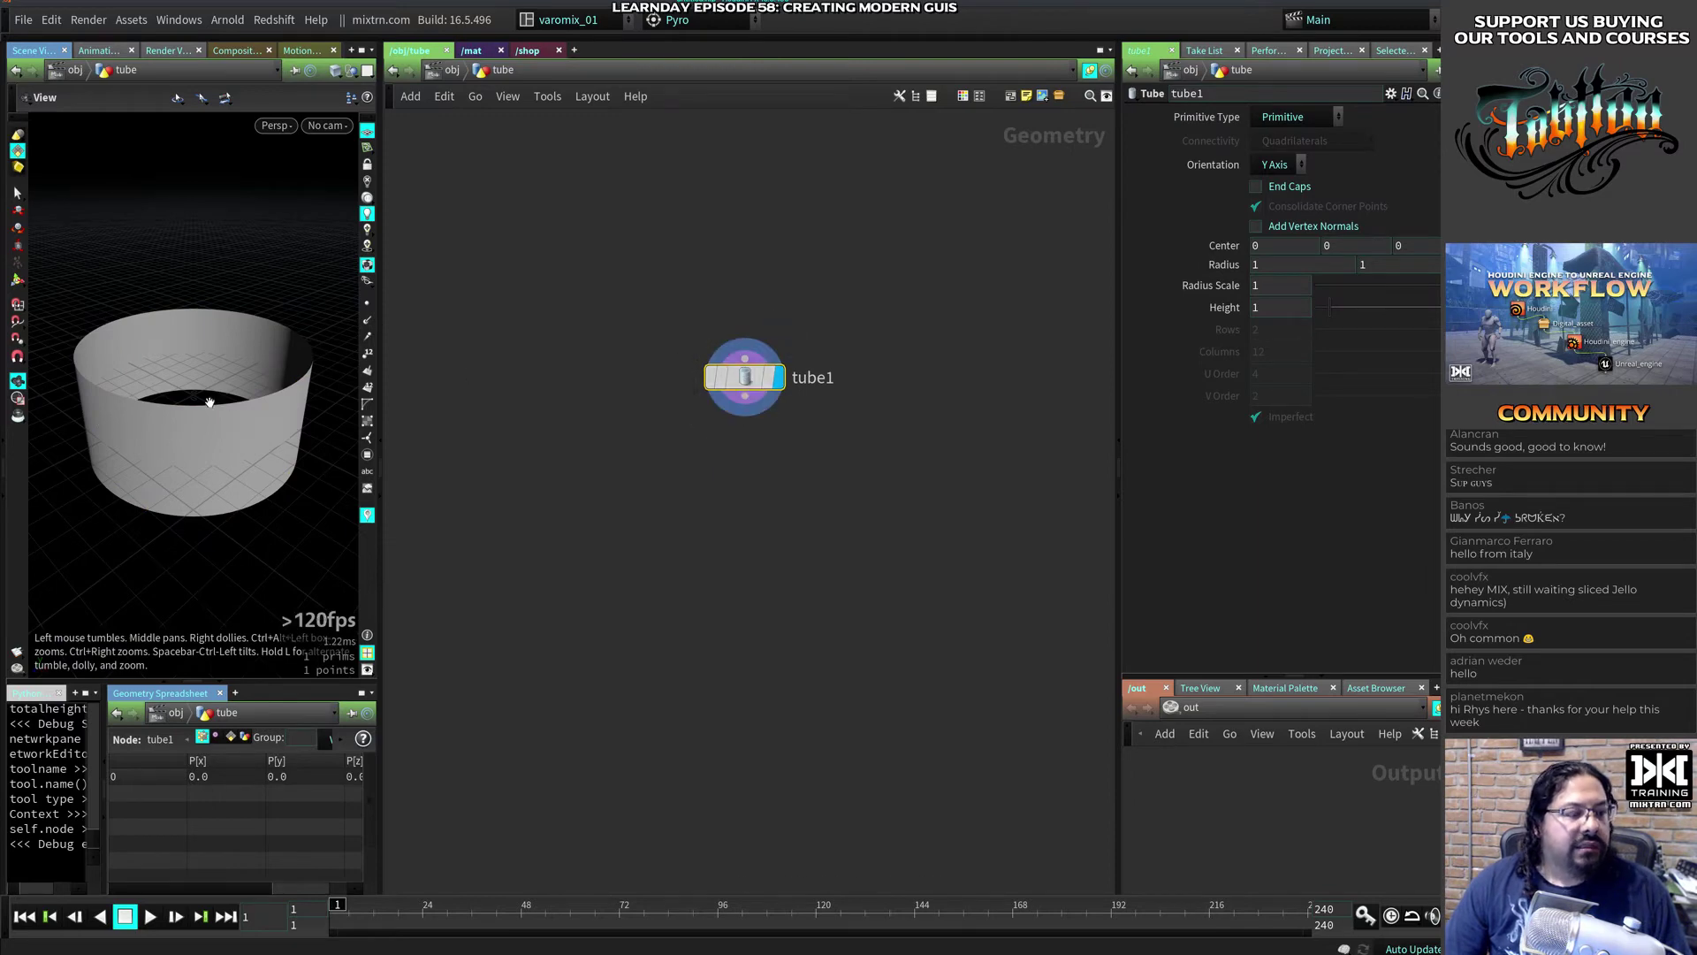
pyautogui.press('g')
pyautogui.moveTo(211, 422); pyautogui.dragTo(217, 400)
pyautogui.moveTo(217, 400); pyautogui.dragTo(201, 448, button='right')
pyautogui.hotkey('shift', 'w')
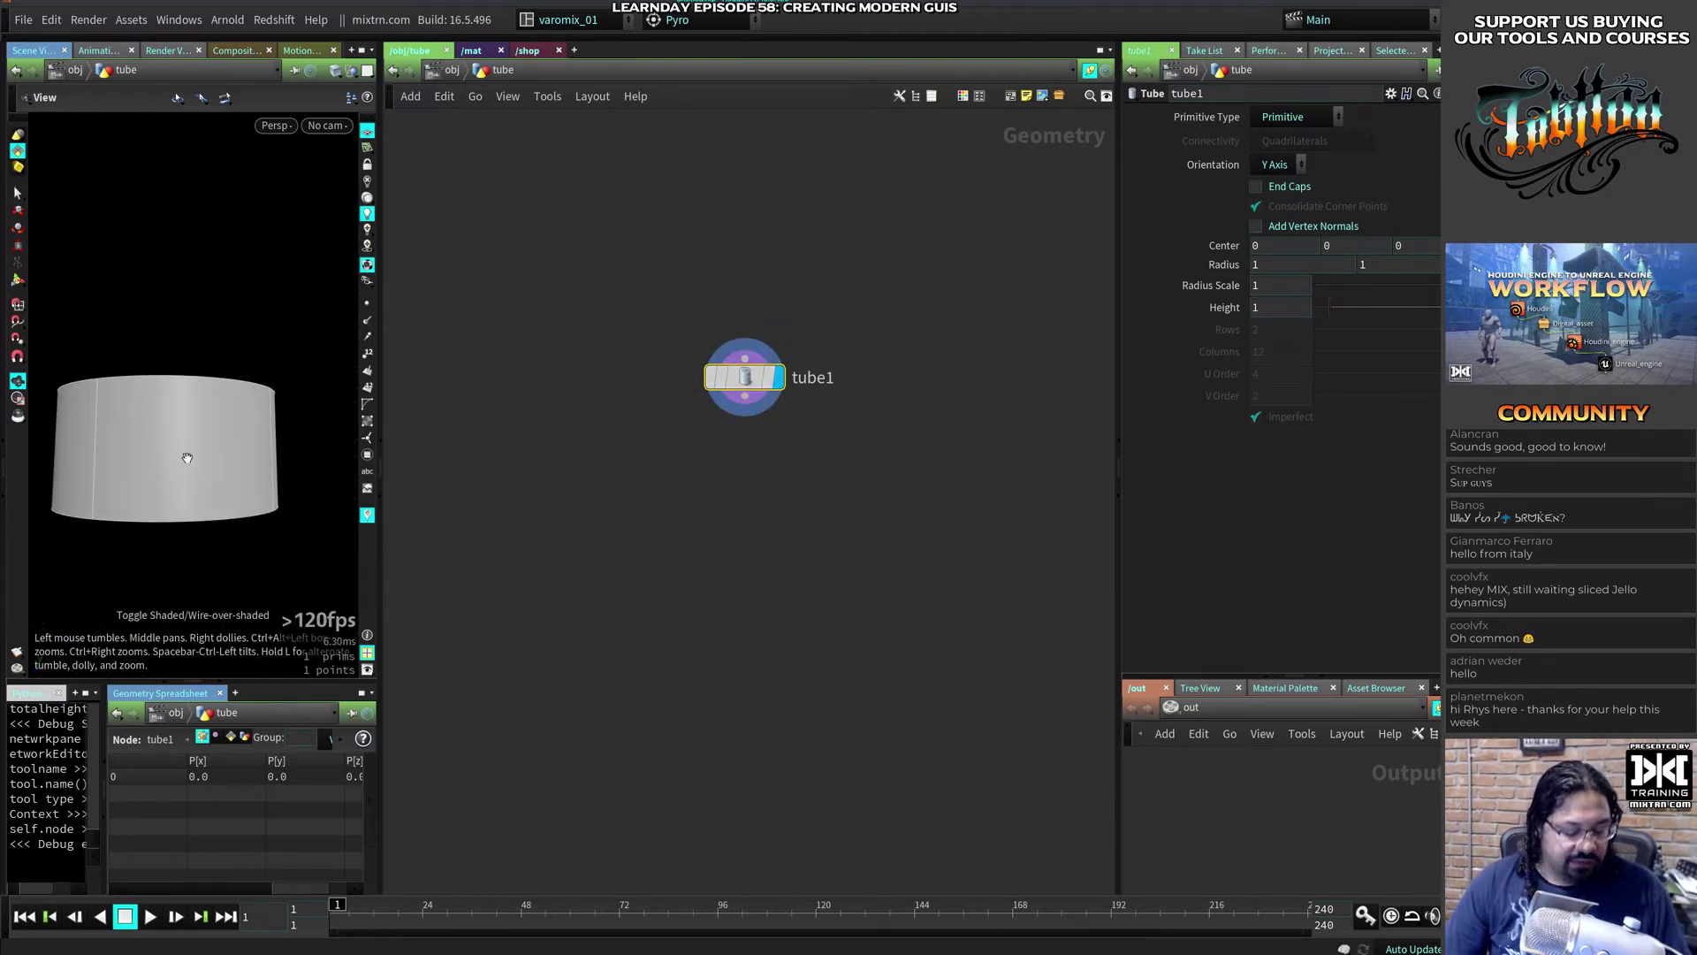
pyautogui.moveTo(186, 456); pyautogui.dragTo(144, 482)
pyautogui.scroll(2, 144, 481)
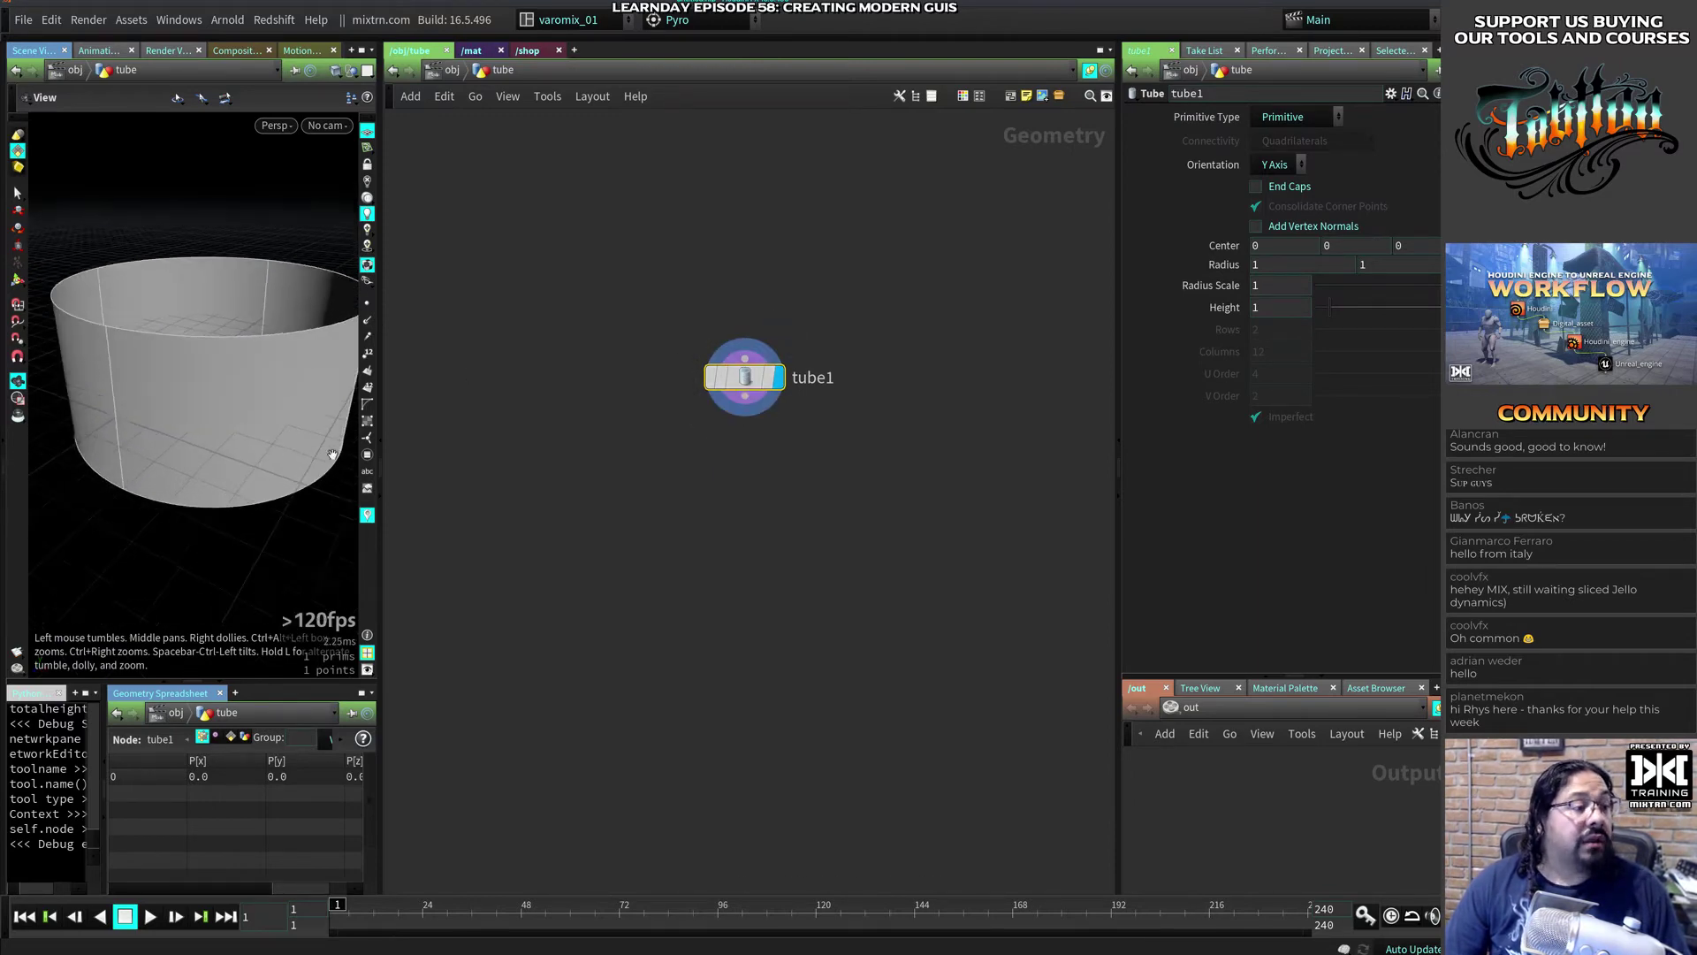
# Step: Set the tube's primitive type to Polygon with 4 columns, and widen the viewport pane to see the box shape
pyautogui.click(1295, 117)
pyautogui.click(1278, 158)
pyautogui.moveTo(213, 416); pyautogui.dragTo(270, 408)
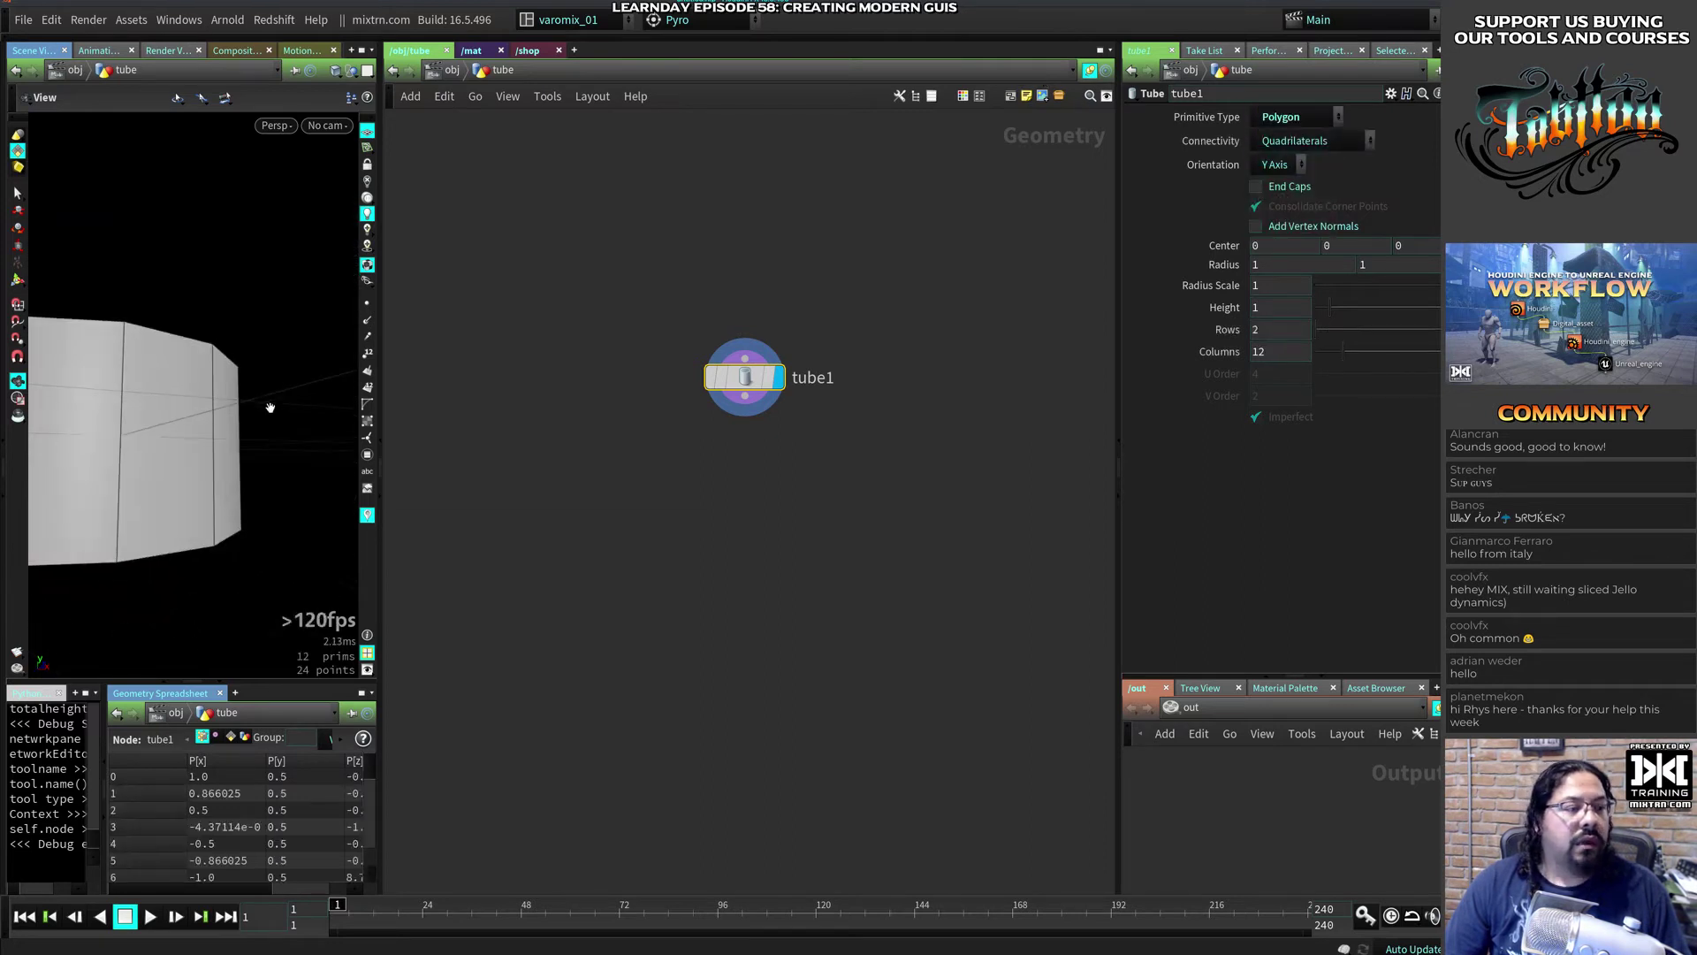
pyautogui.moveTo(1343, 351); pyautogui.dragTo(1318, 359)
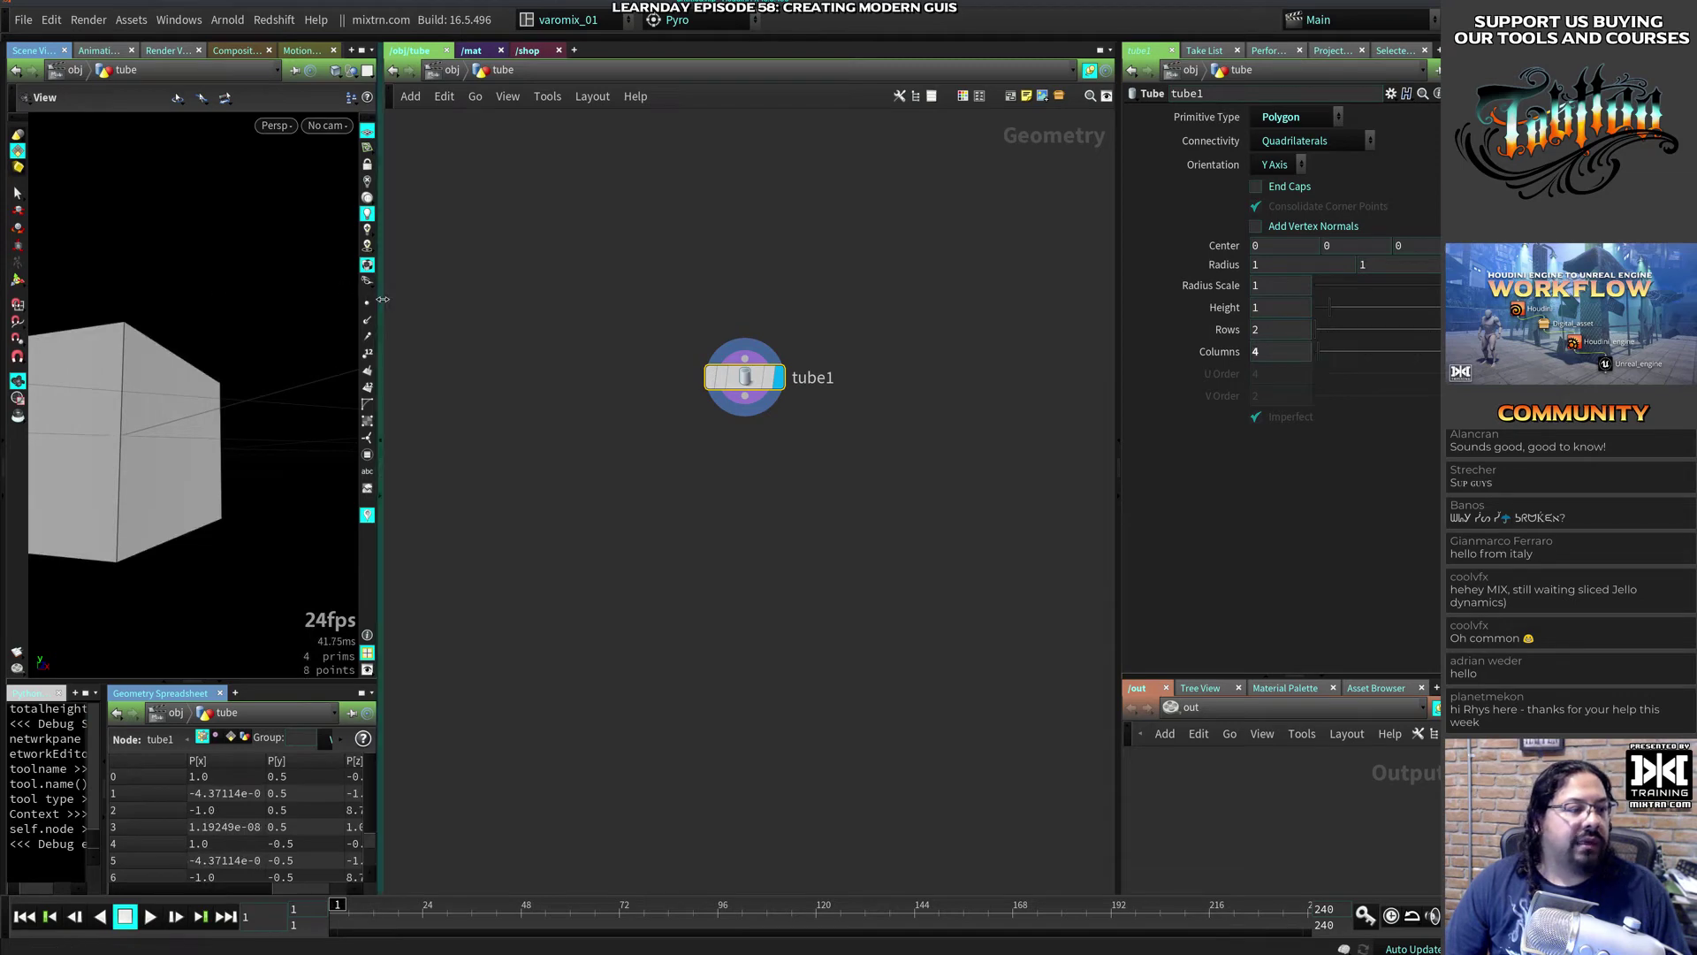
pyautogui.moveTo(382, 298); pyautogui.dragTo(650, 265)
pyautogui.moveTo(216, 479); pyautogui.dragTo(372, 433)
pyautogui.scroll(-5, 372, 433)
pyautogui.moveTo(354, 376); pyautogui.dragTo(373, 414)
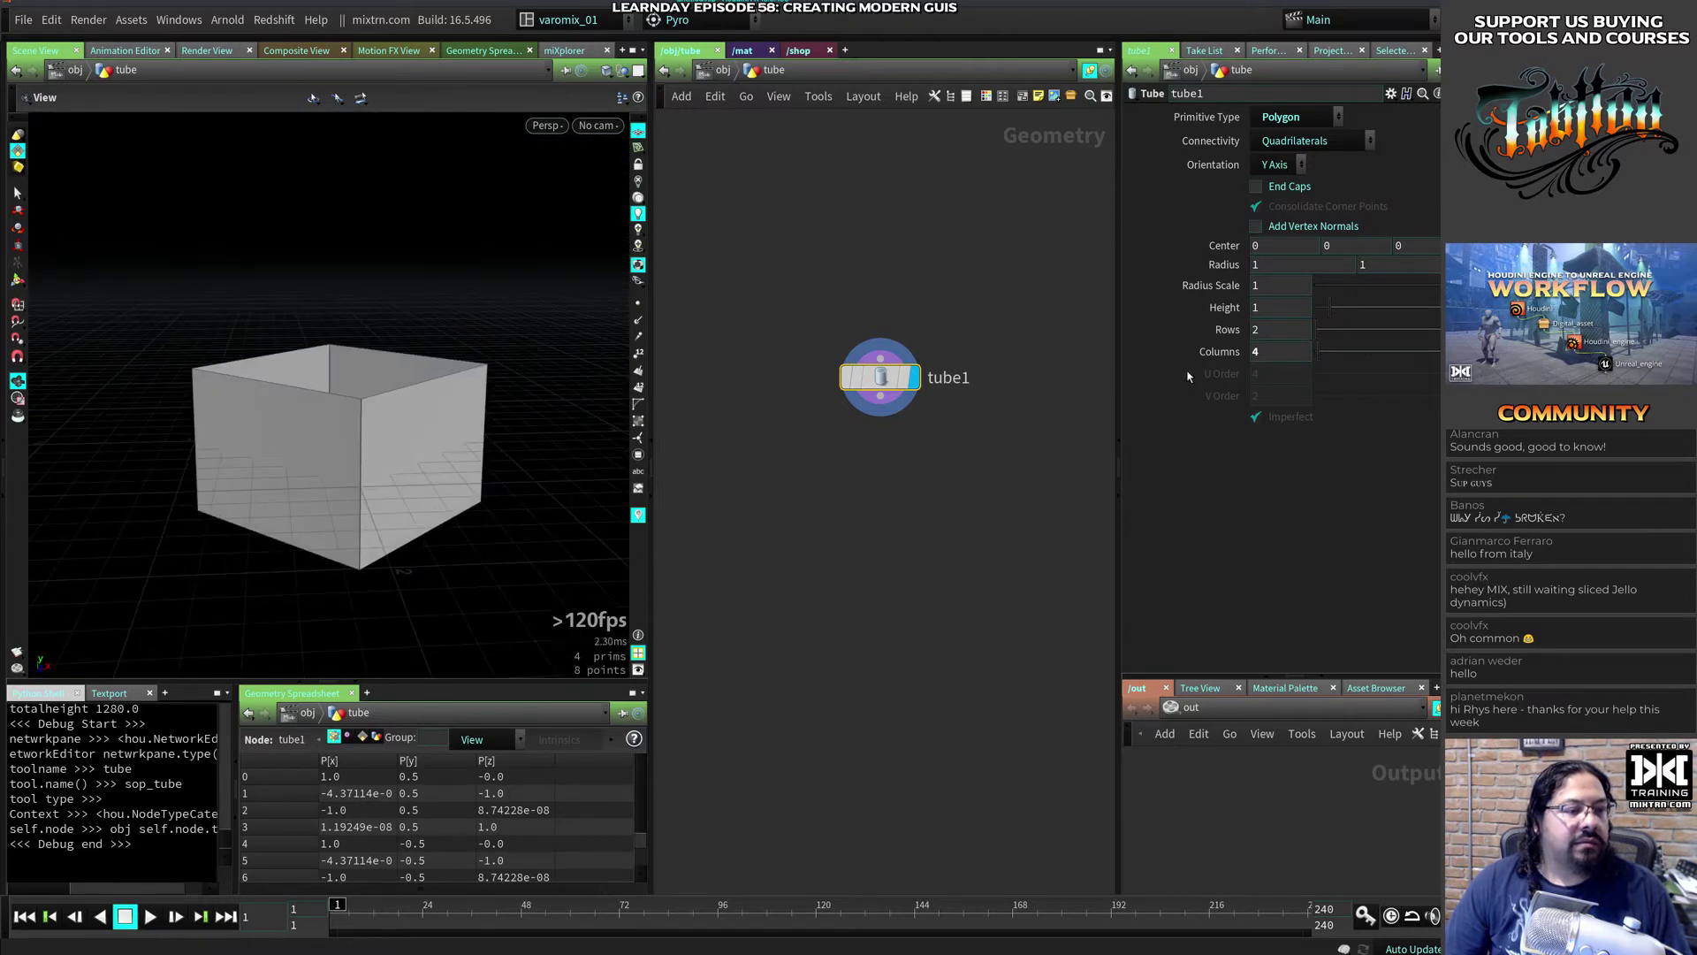
# Step: Set the tube's radius scale to 0.1 and its rows to 3
pyautogui.moveTo(1394, 290); pyautogui.dragTo(1329, 291)
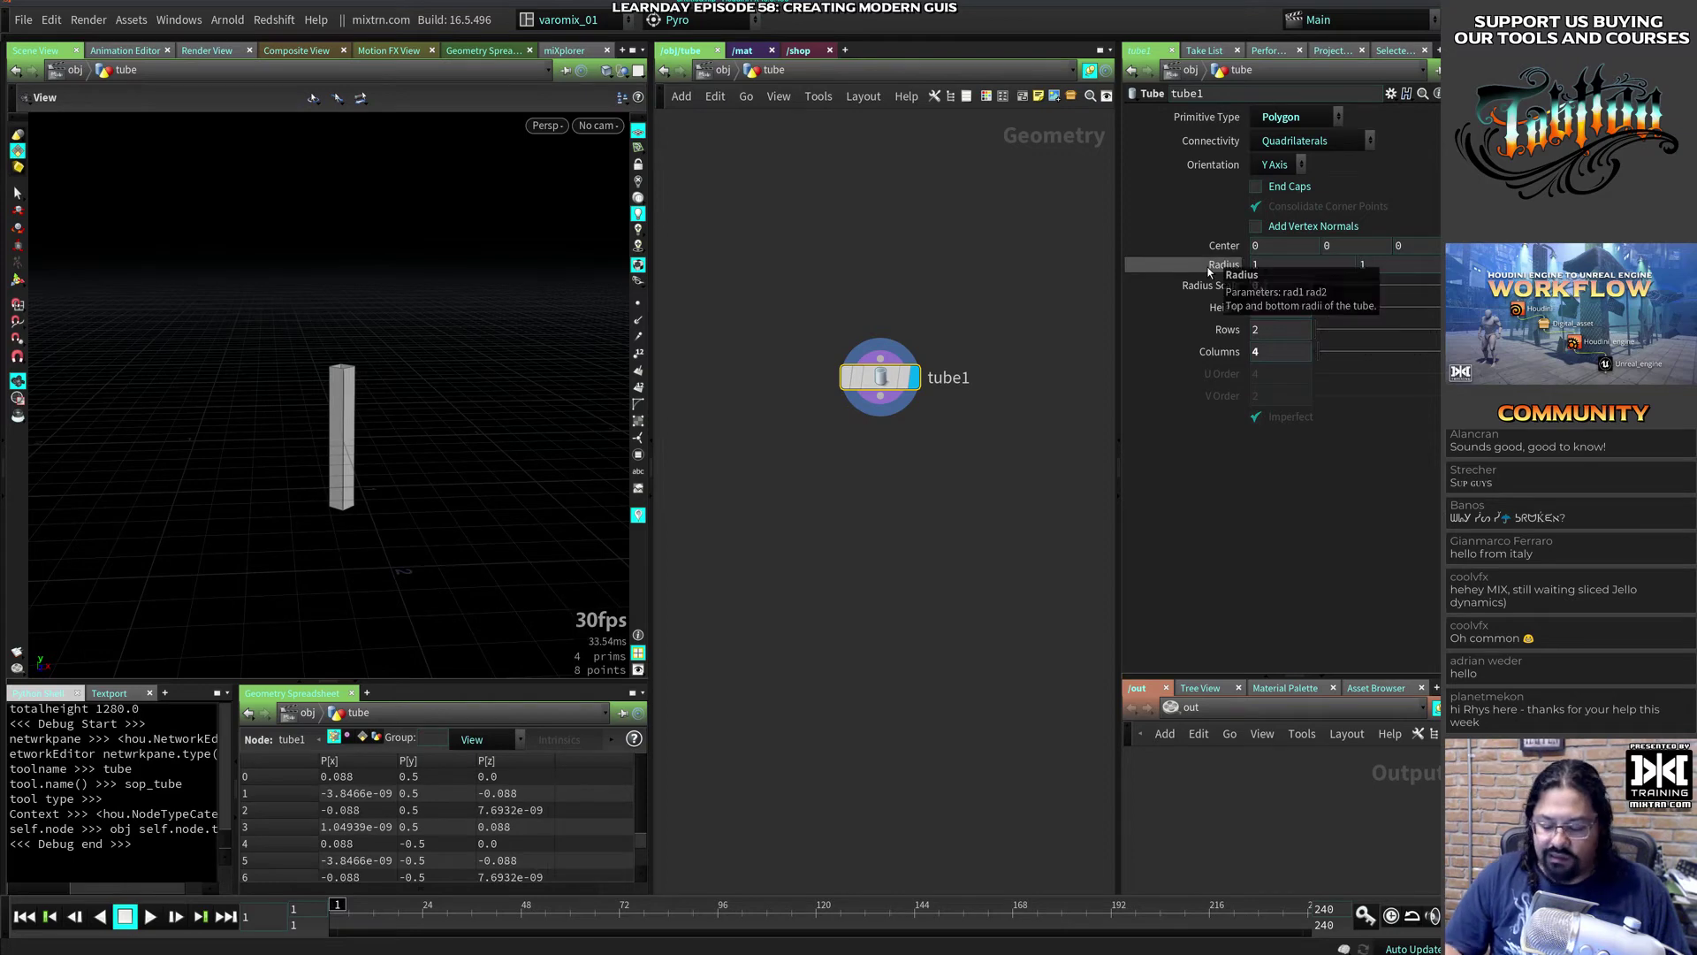
pyautogui.write('0.1')
pyautogui.press('Return')
pyautogui.moveTo(368, 509); pyautogui.dragTo(383, 328)
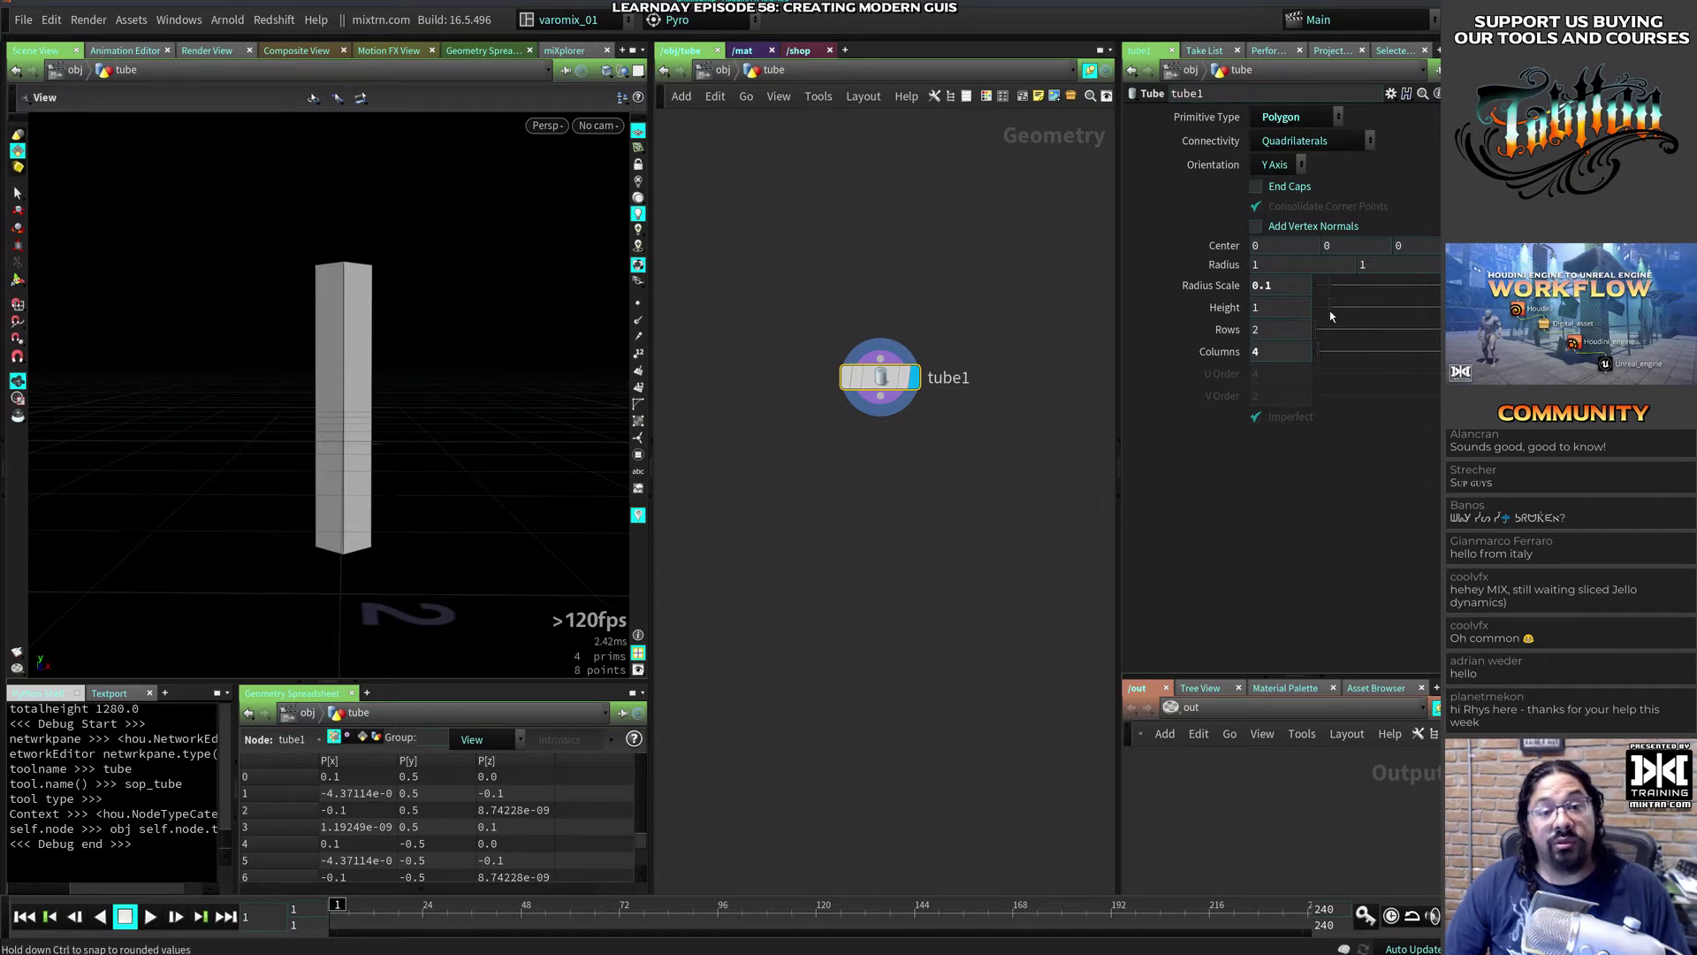
pyautogui.moveTo(1321, 327); pyautogui.dragTo(1322, 334)
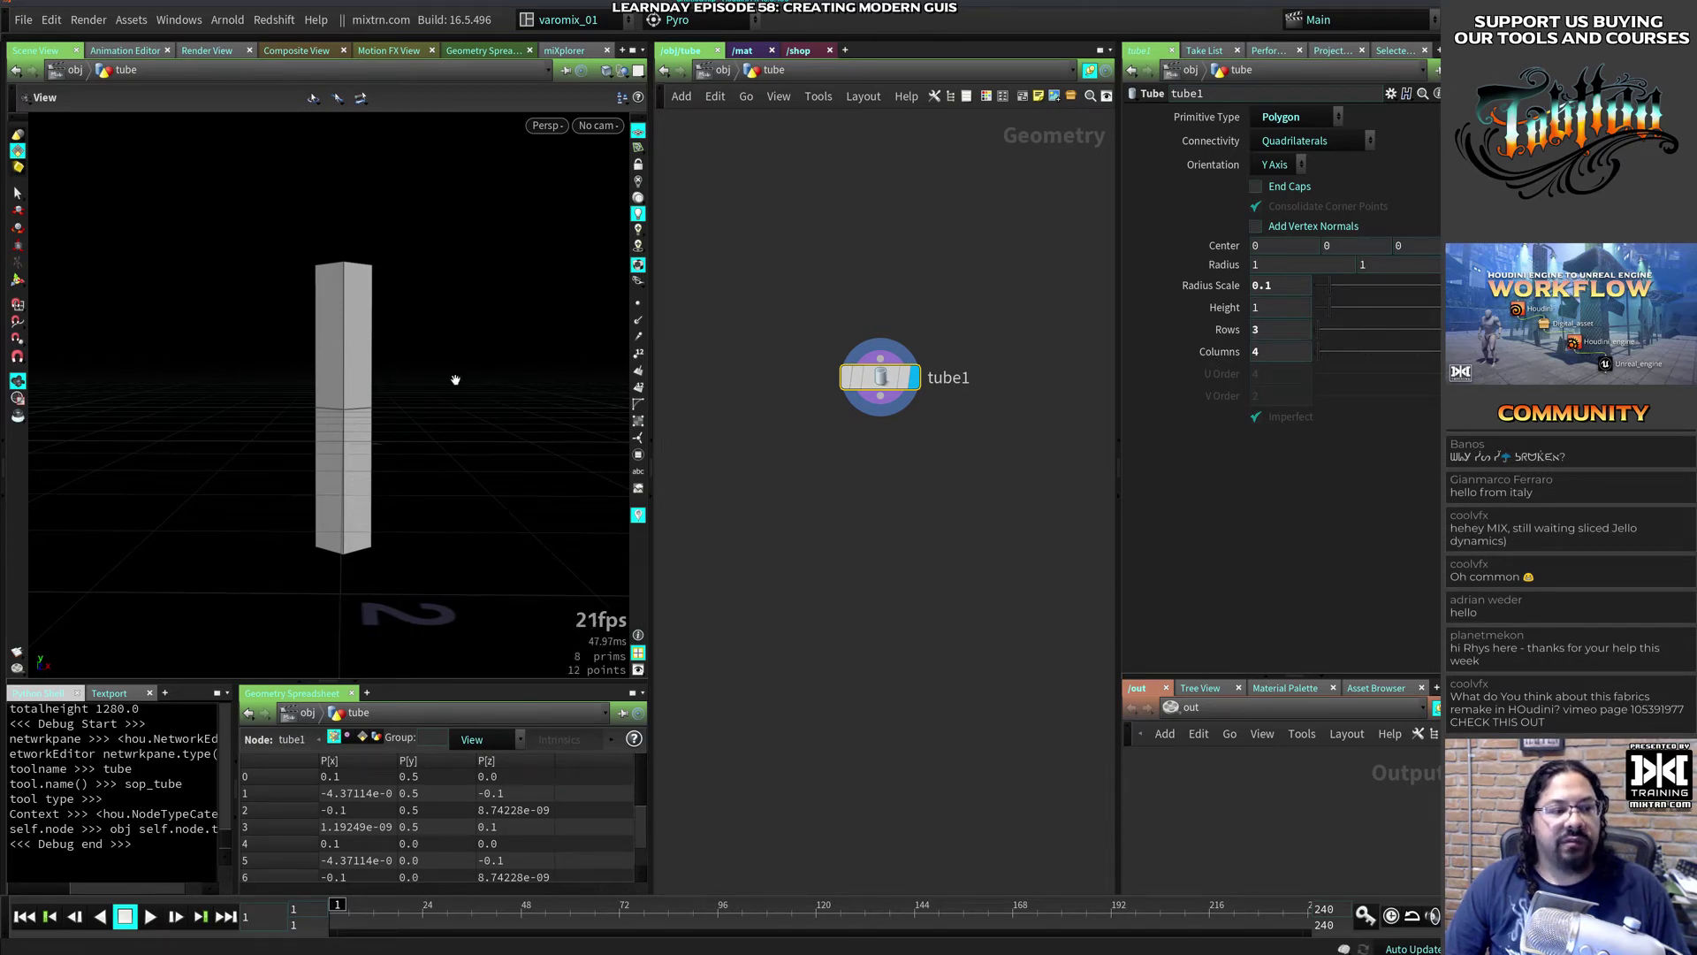
# Step: Select the tube's four middle points and move them about -0.338 along X to bend it into an arrow shape
pyautogui.press('s')
pyautogui.moveTo(389, 394); pyautogui.dragTo(294, 471)
pyautogui.press('t')
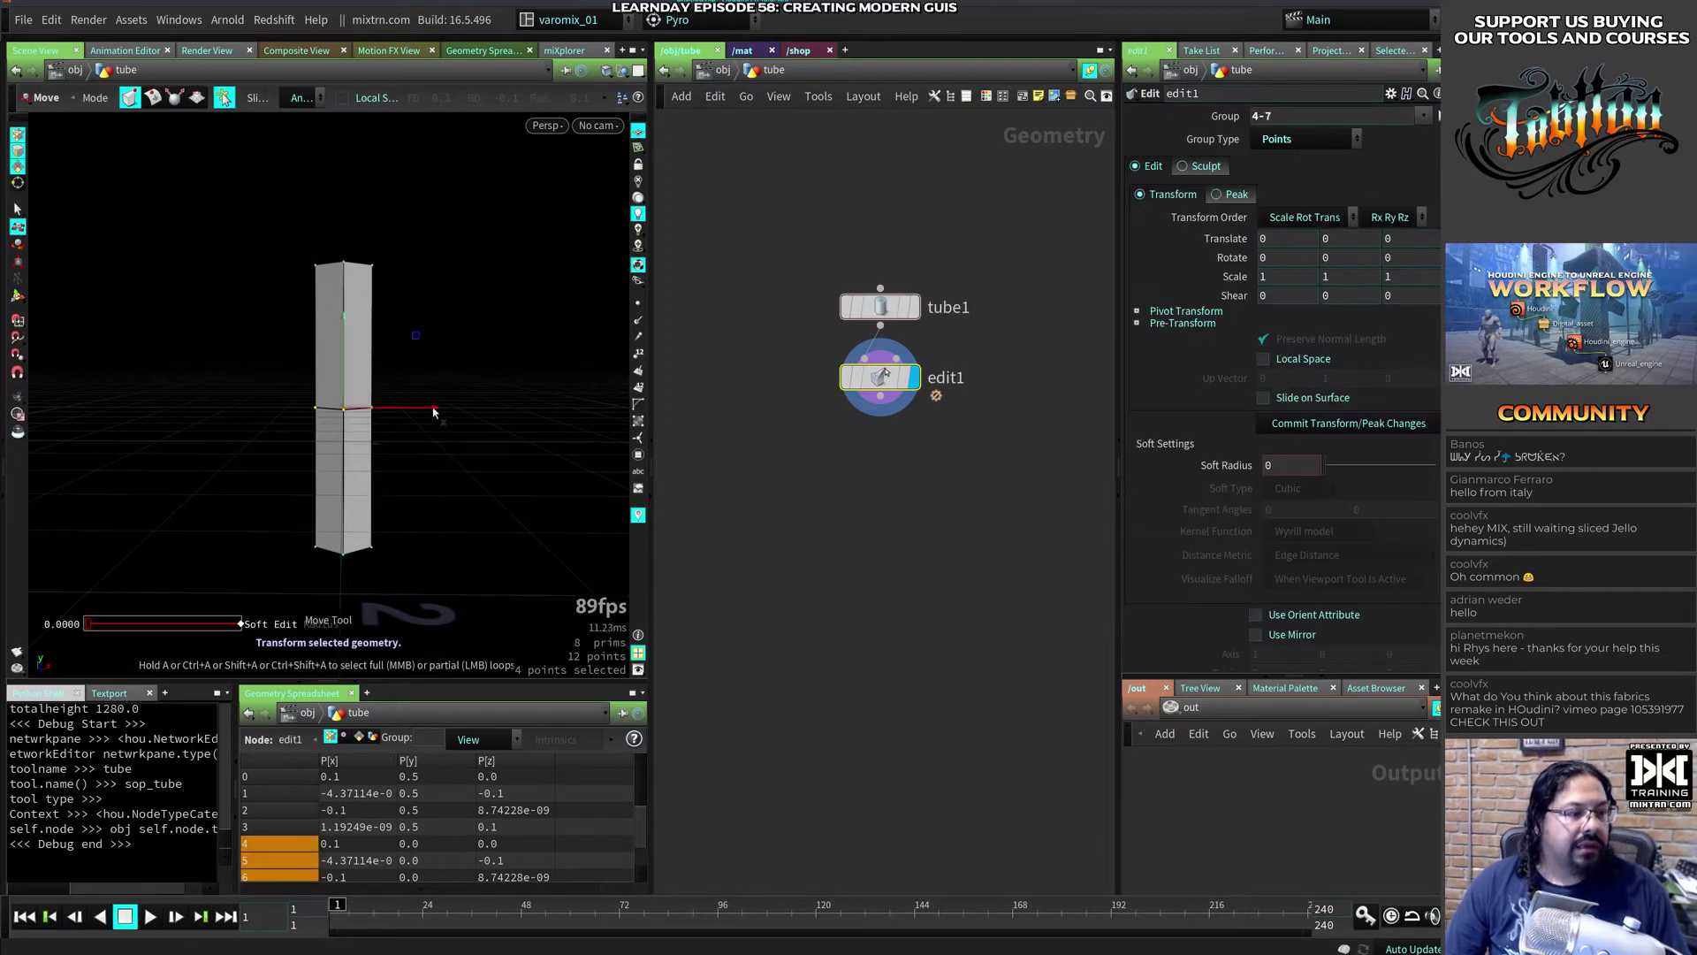
pyautogui.moveTo(432, 406); pyautogui.dragTo(331, 422)
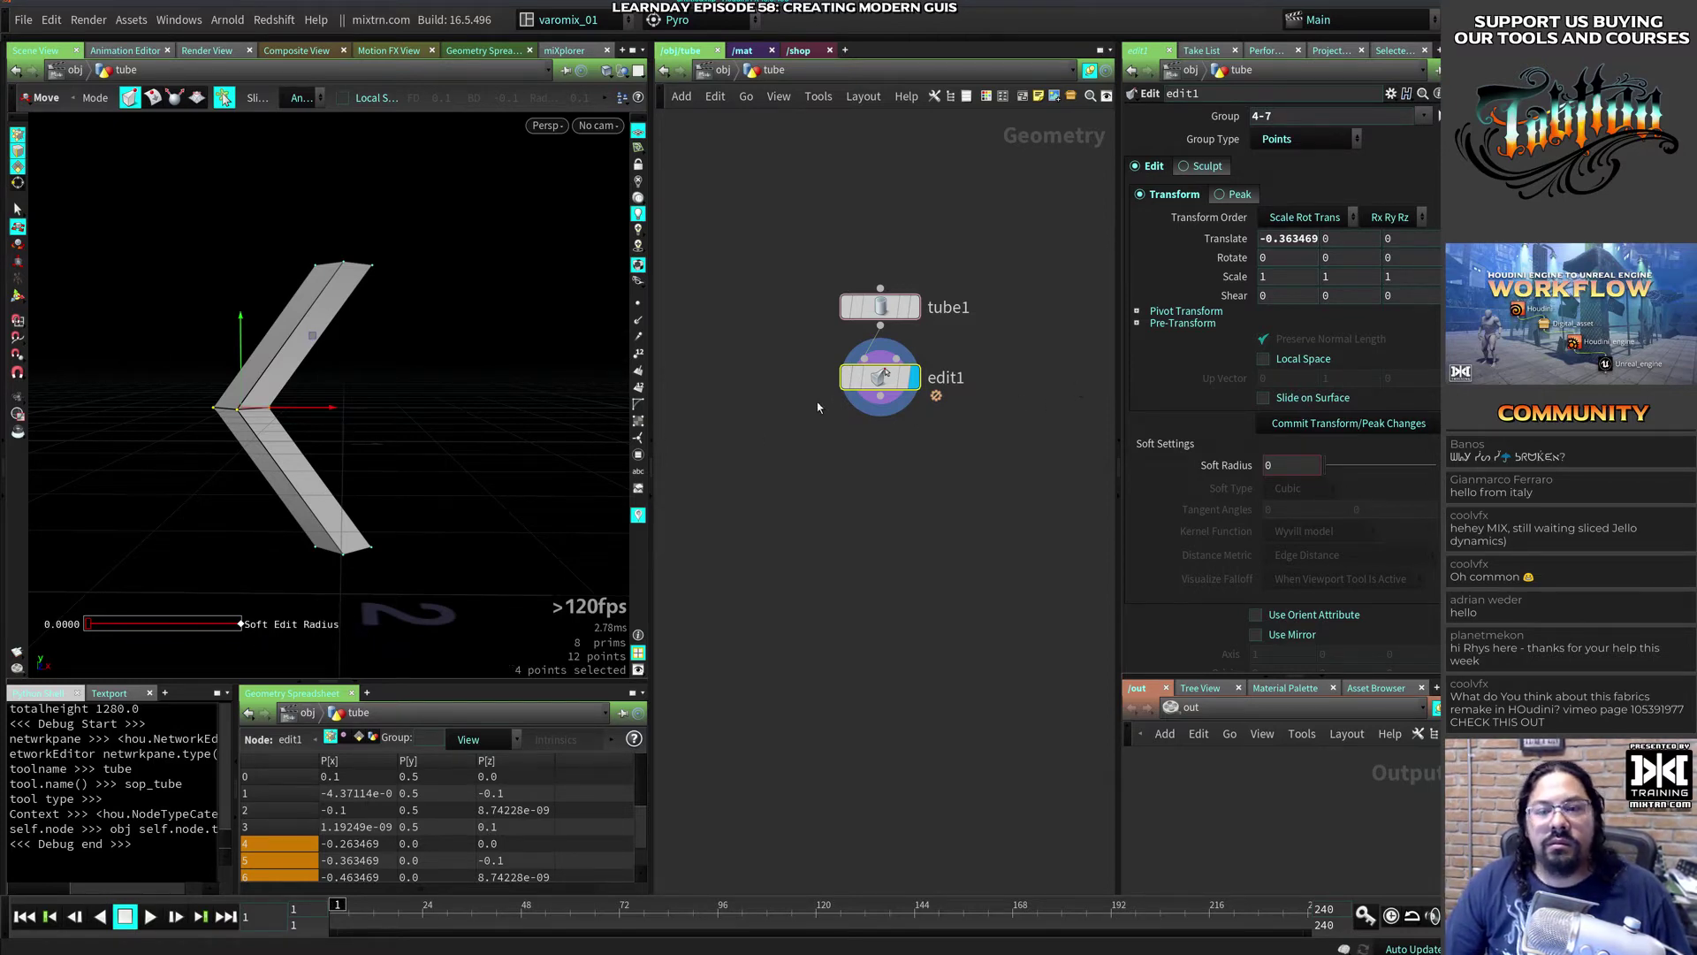
pyautogui.moveTo(333, 416)
pyautogui.mouseDown()
pyautogui.moveTo(319, 417)
pyautogui.moveTo(340, 409)
pyautogui.mouseUp()
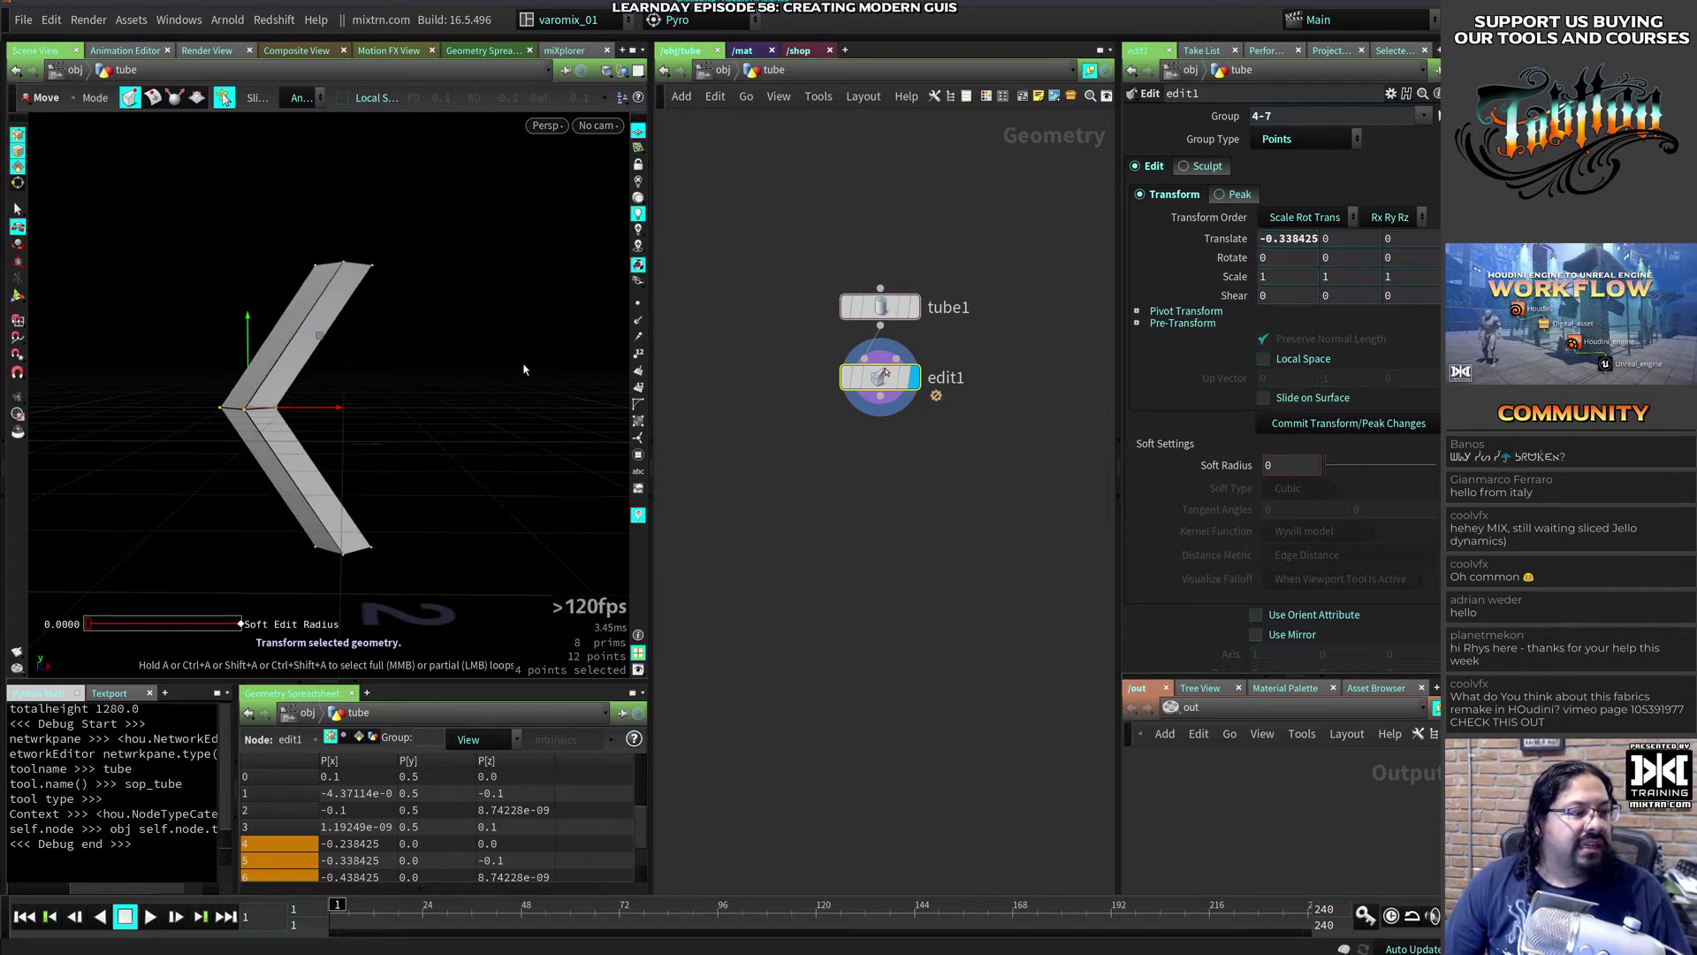
pyautogui.press('Escape')
pyautogui.moveTo(523, 370); pyautogui.dragTo(361, 413)
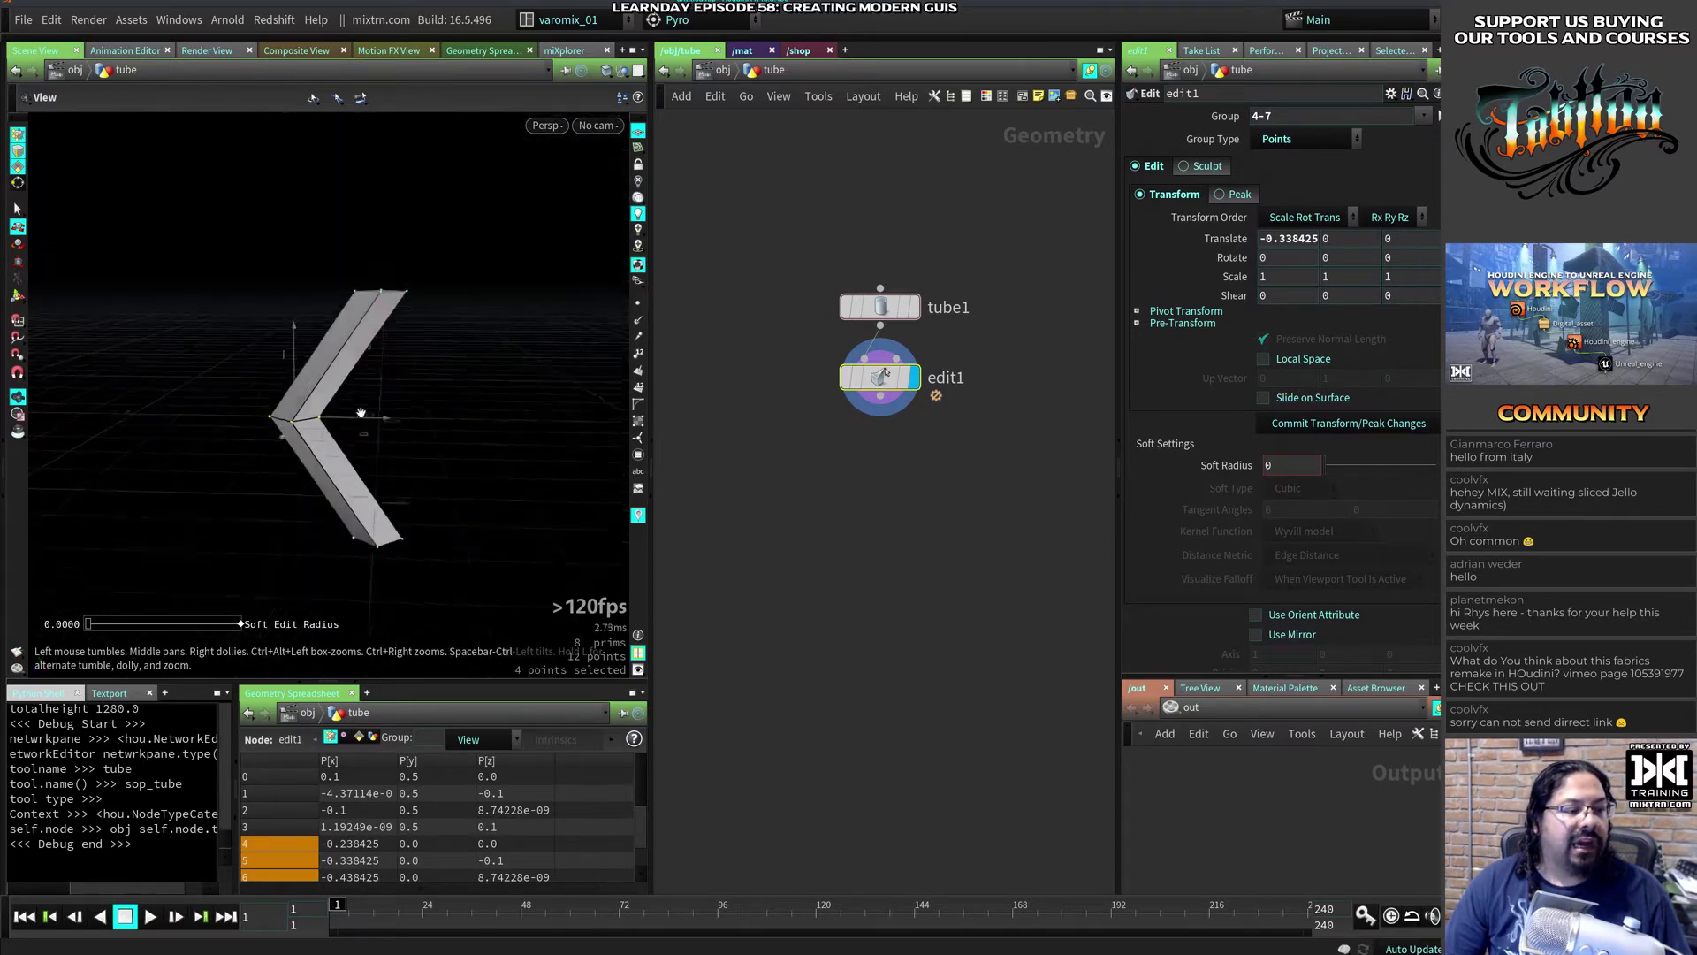
pyautogui.press('Return')
# Step: Add a Copy and Transform node after the edit node and place it directly below
pyautogui.moveTo(895, 382)
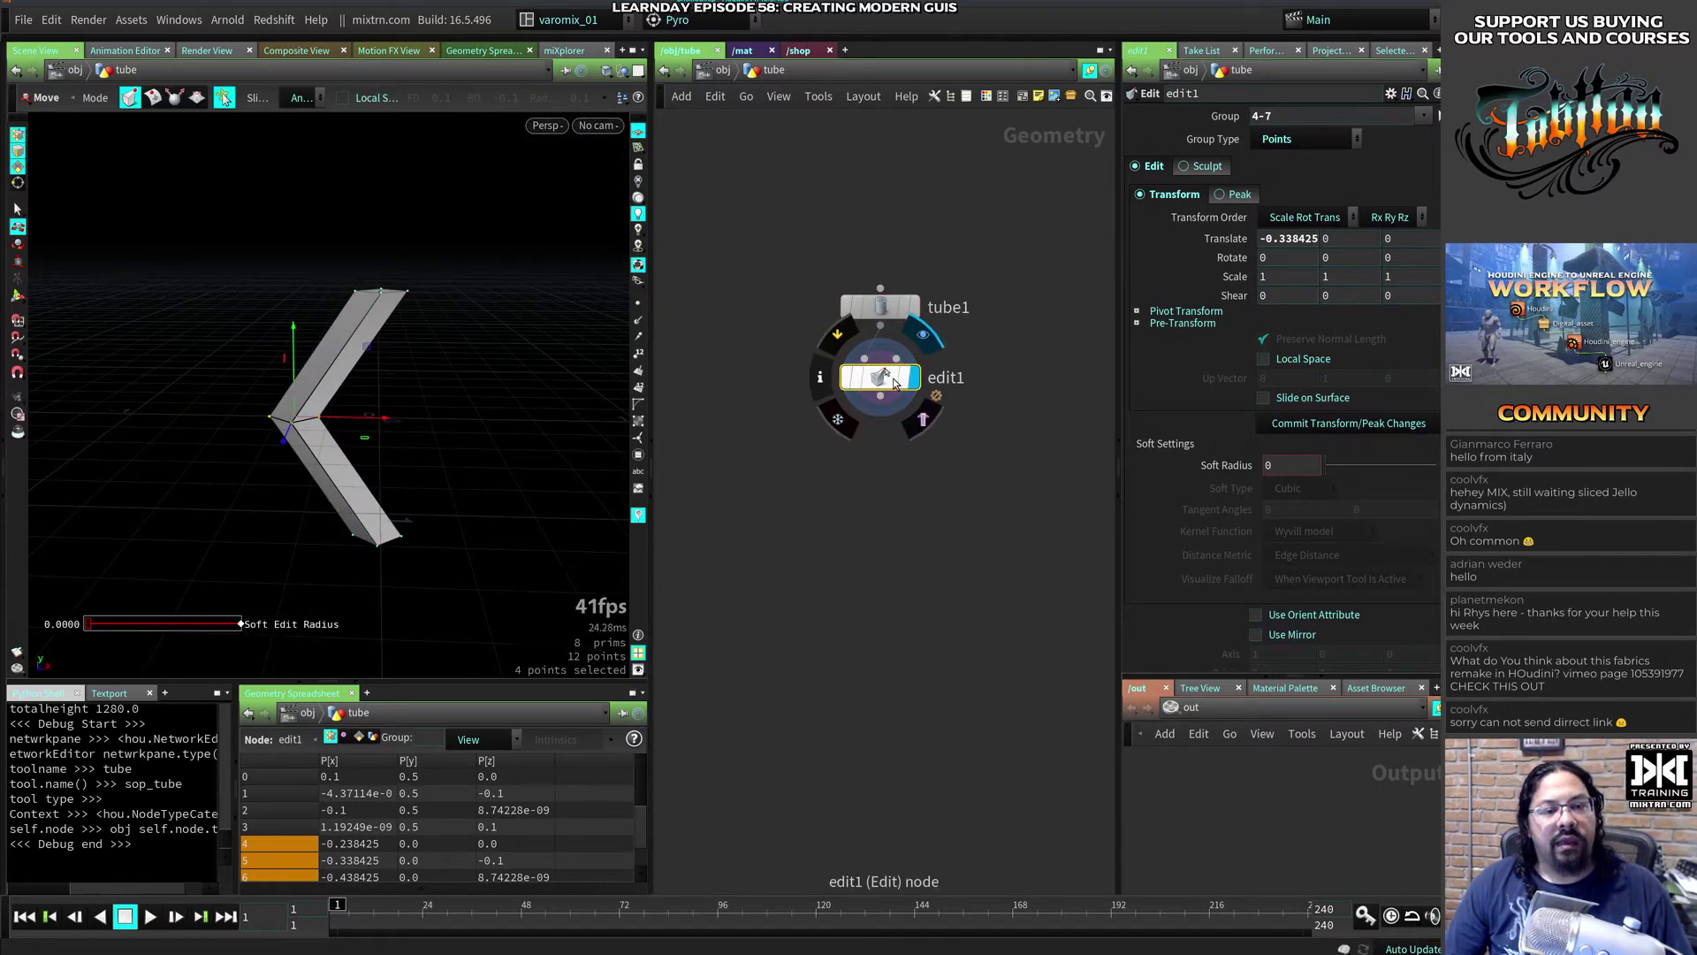
pyautogui.moveTo(894, 381); pyautogui.dragTo(883, 292, button='middle')
pyautogui.press('Tab')
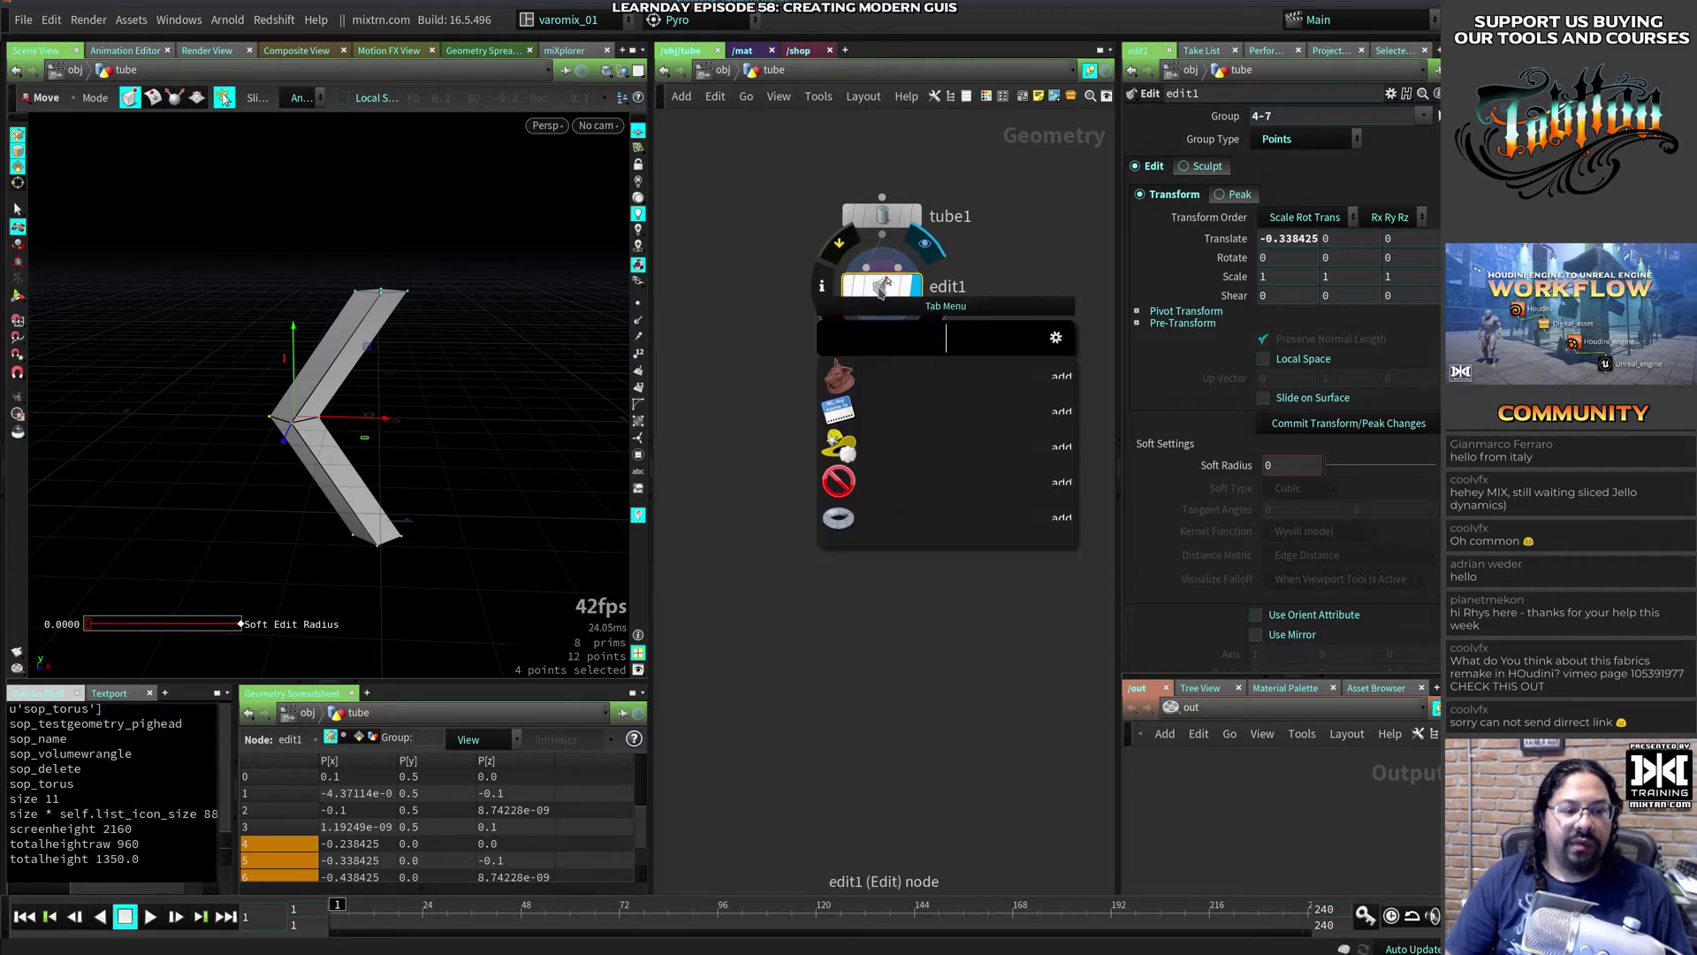
pyautogui.write('cp')
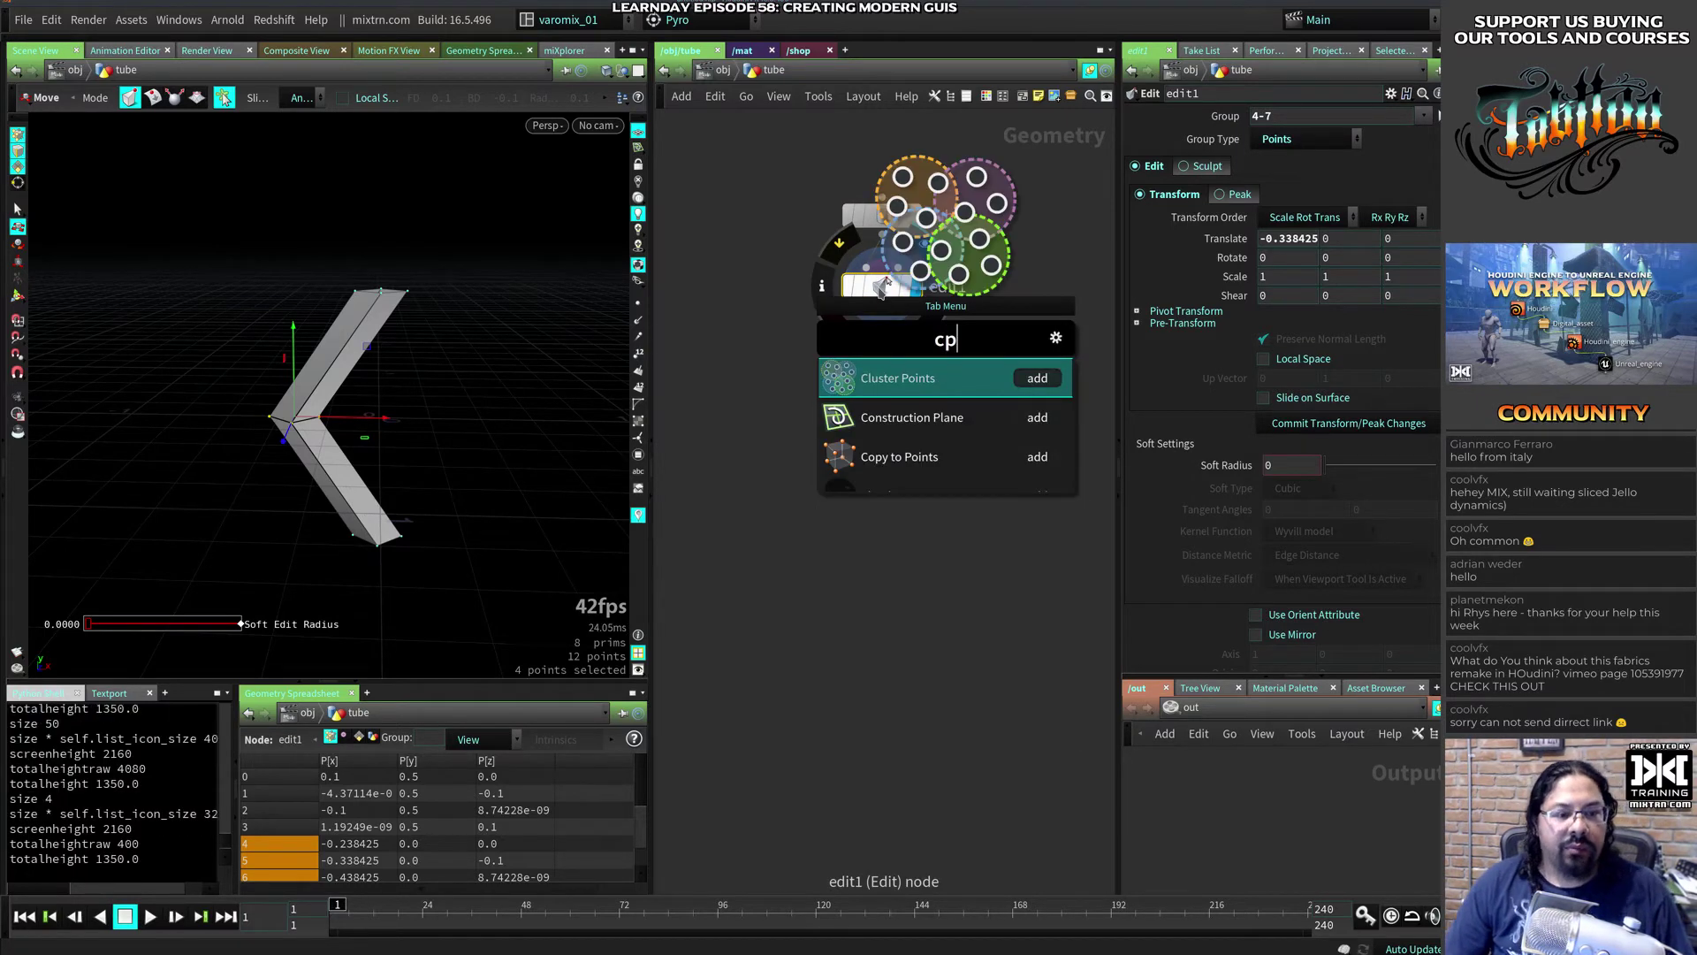
pyautogui.press('BackSpace')
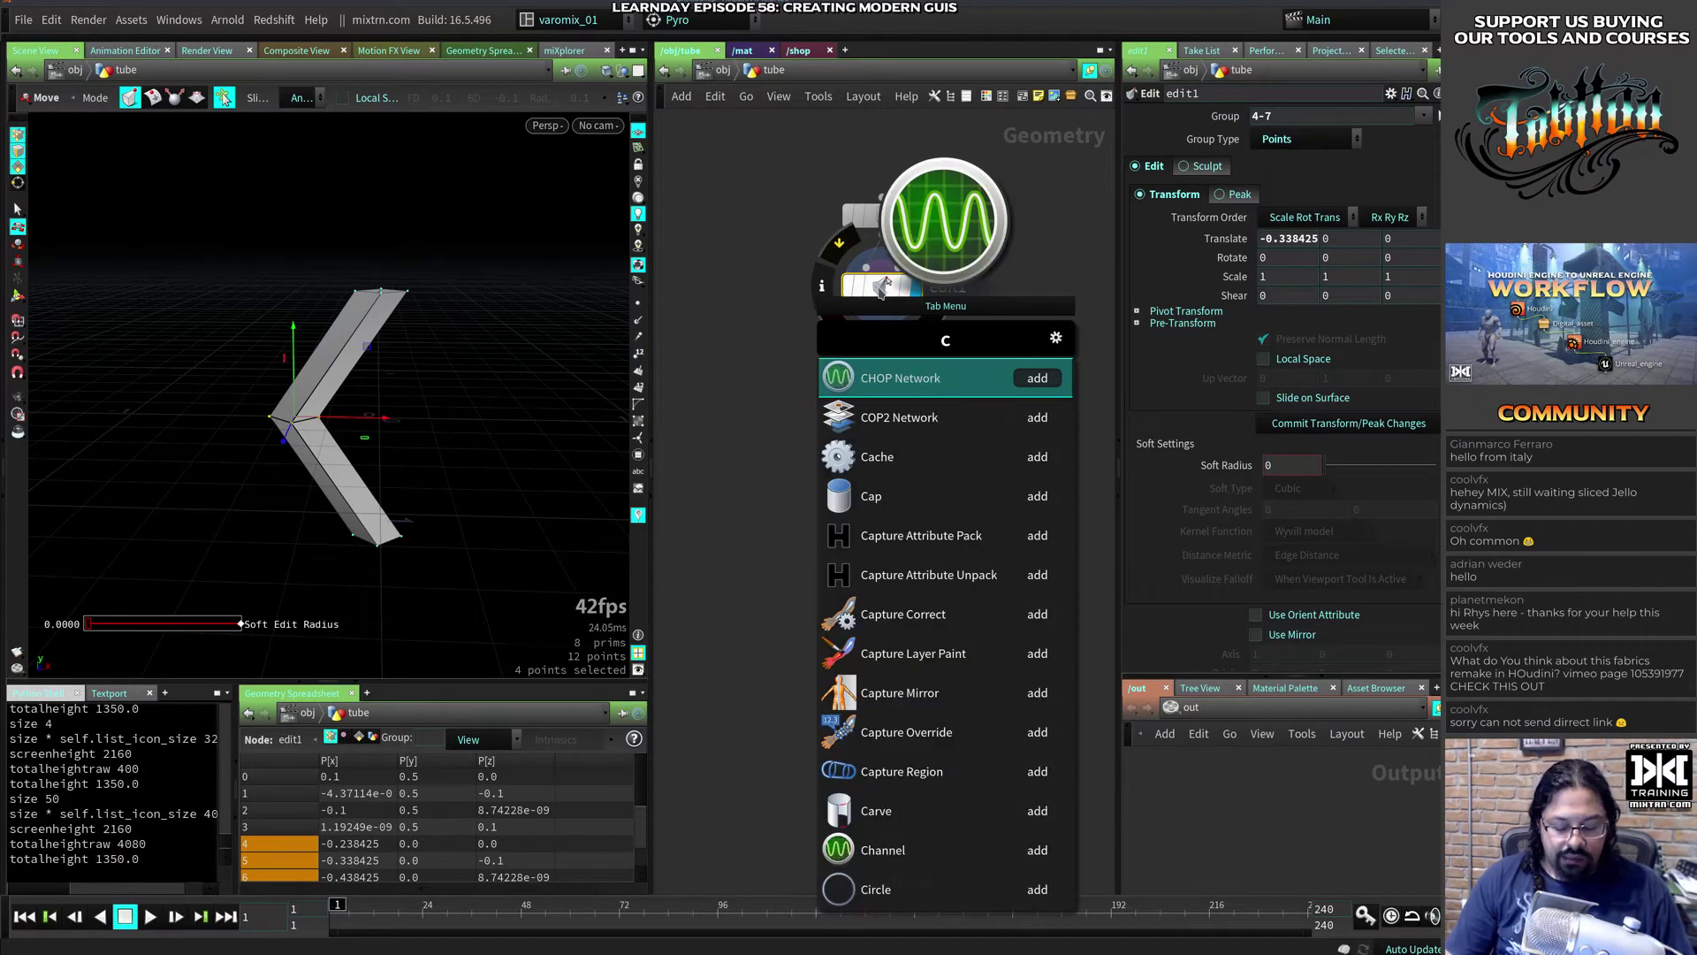
pyautogui.write('opy')
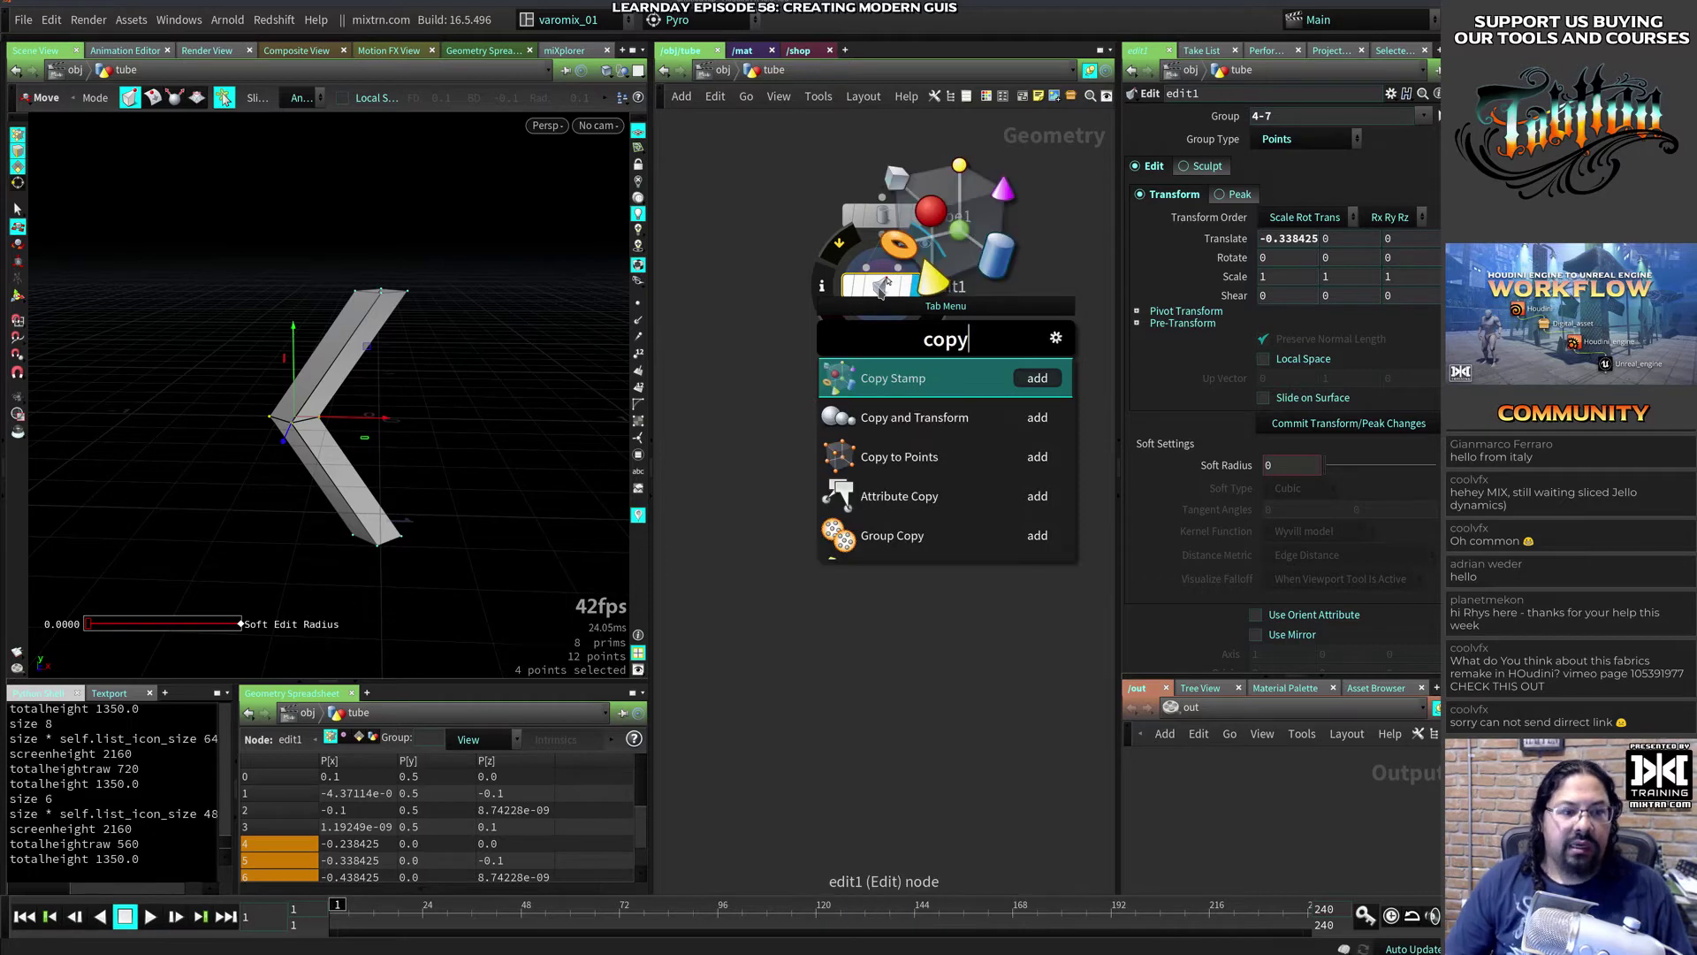
pyautogui.click(921, 418)
pyautogui.click(885, 393)
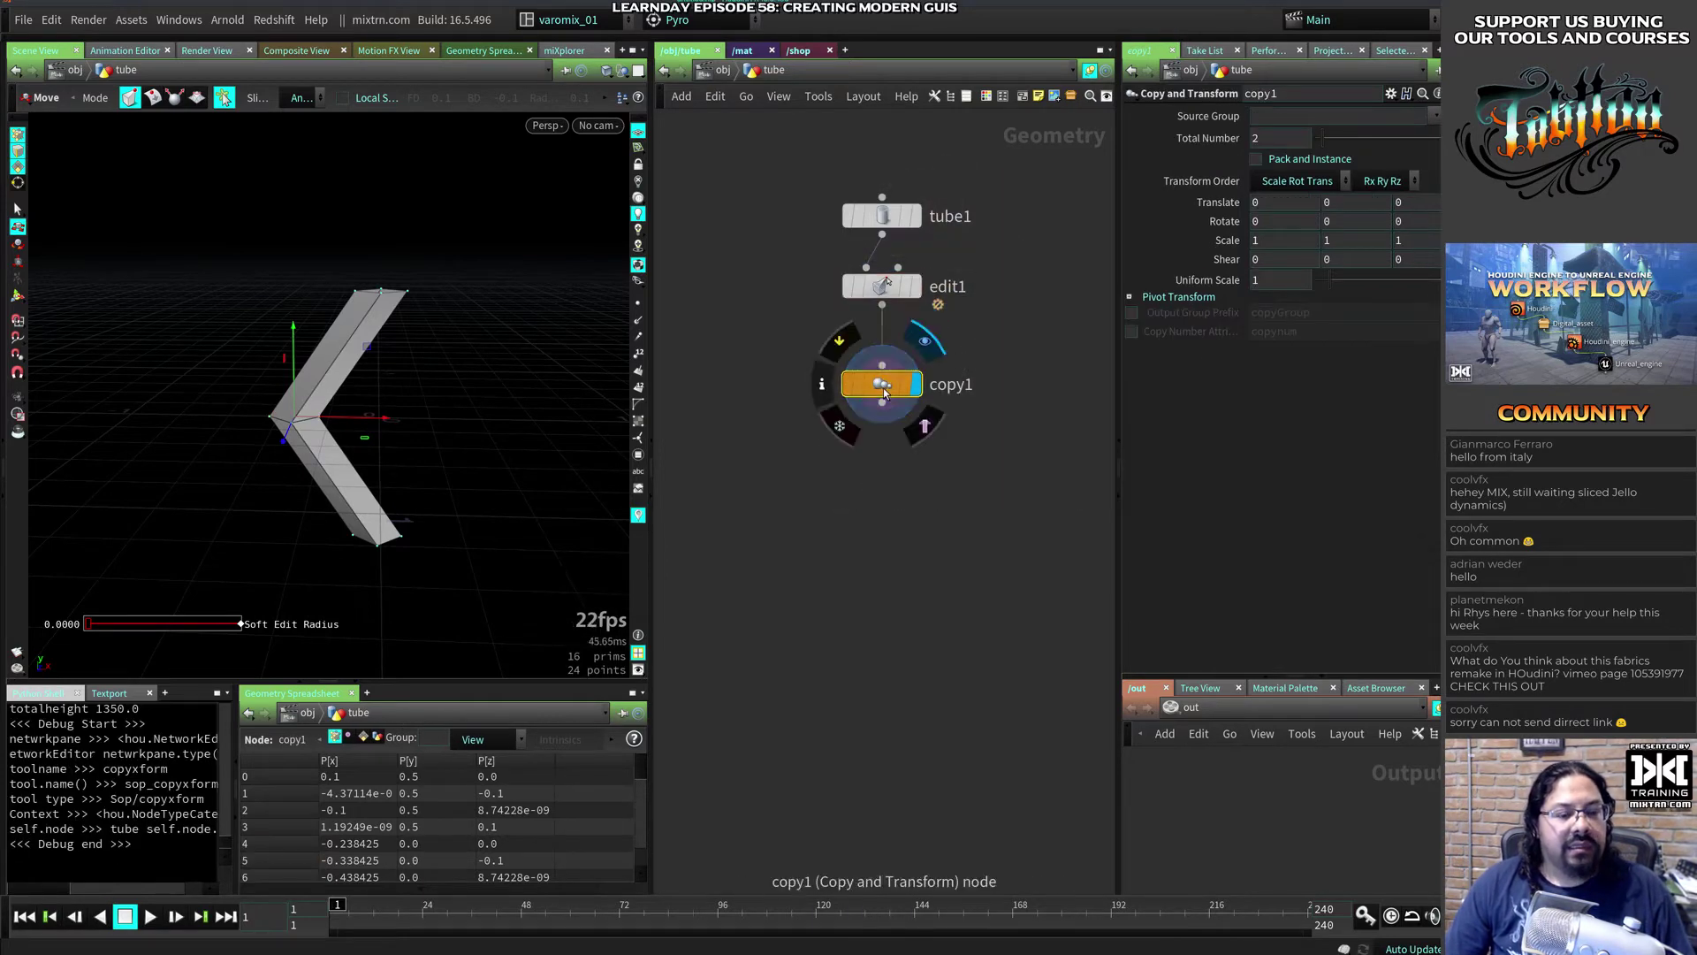
pyautogui.moveTo(884, 394); pyautogui.dragTo(884, 377)
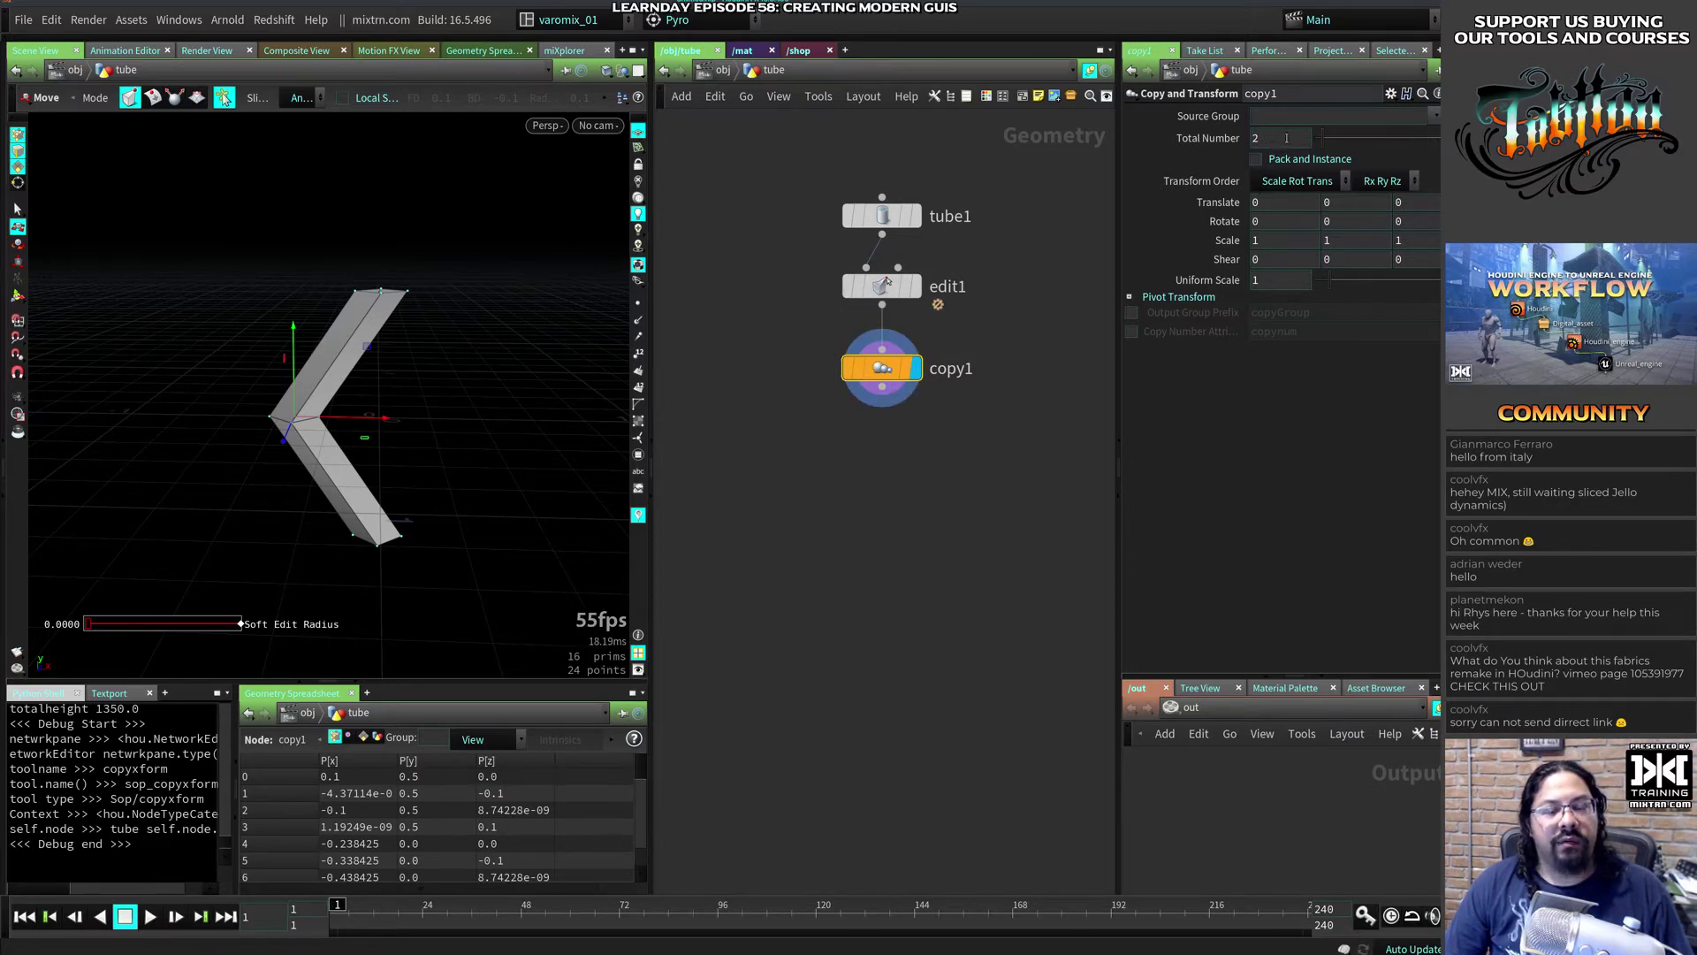
# Step: Copy the Height parameter of the tube node
pyautogui.click(883, 216)
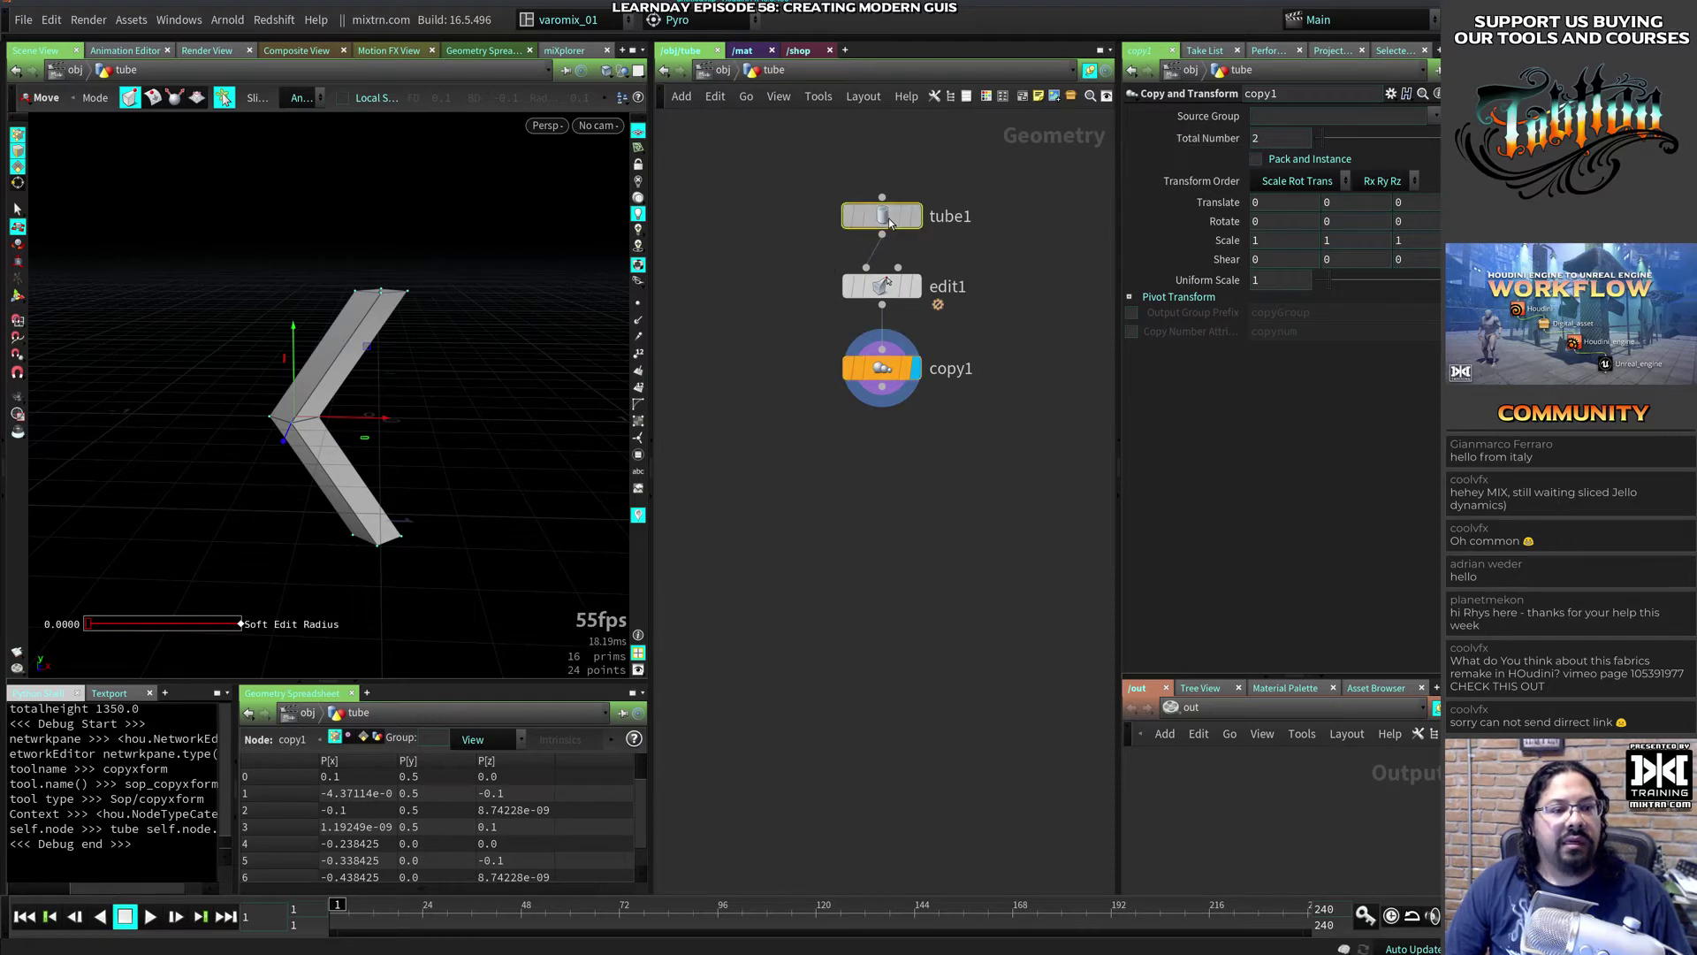
pyautogui.click(1301, 306)
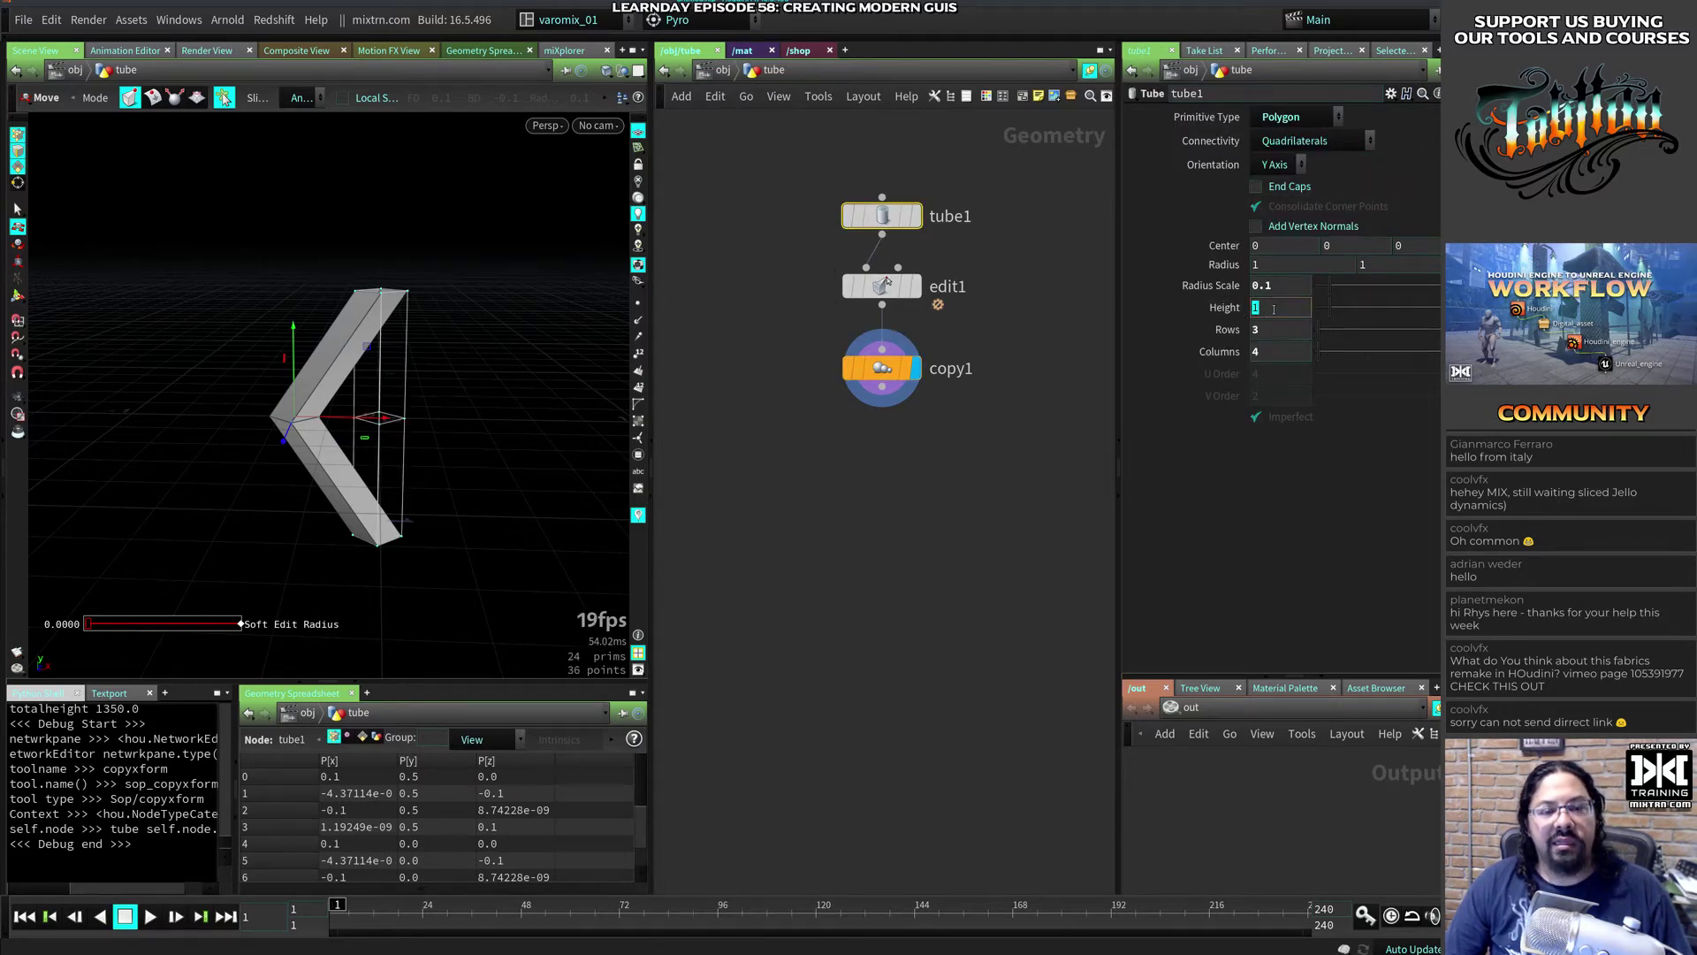
pyautogui.rightClick(1231, 314)
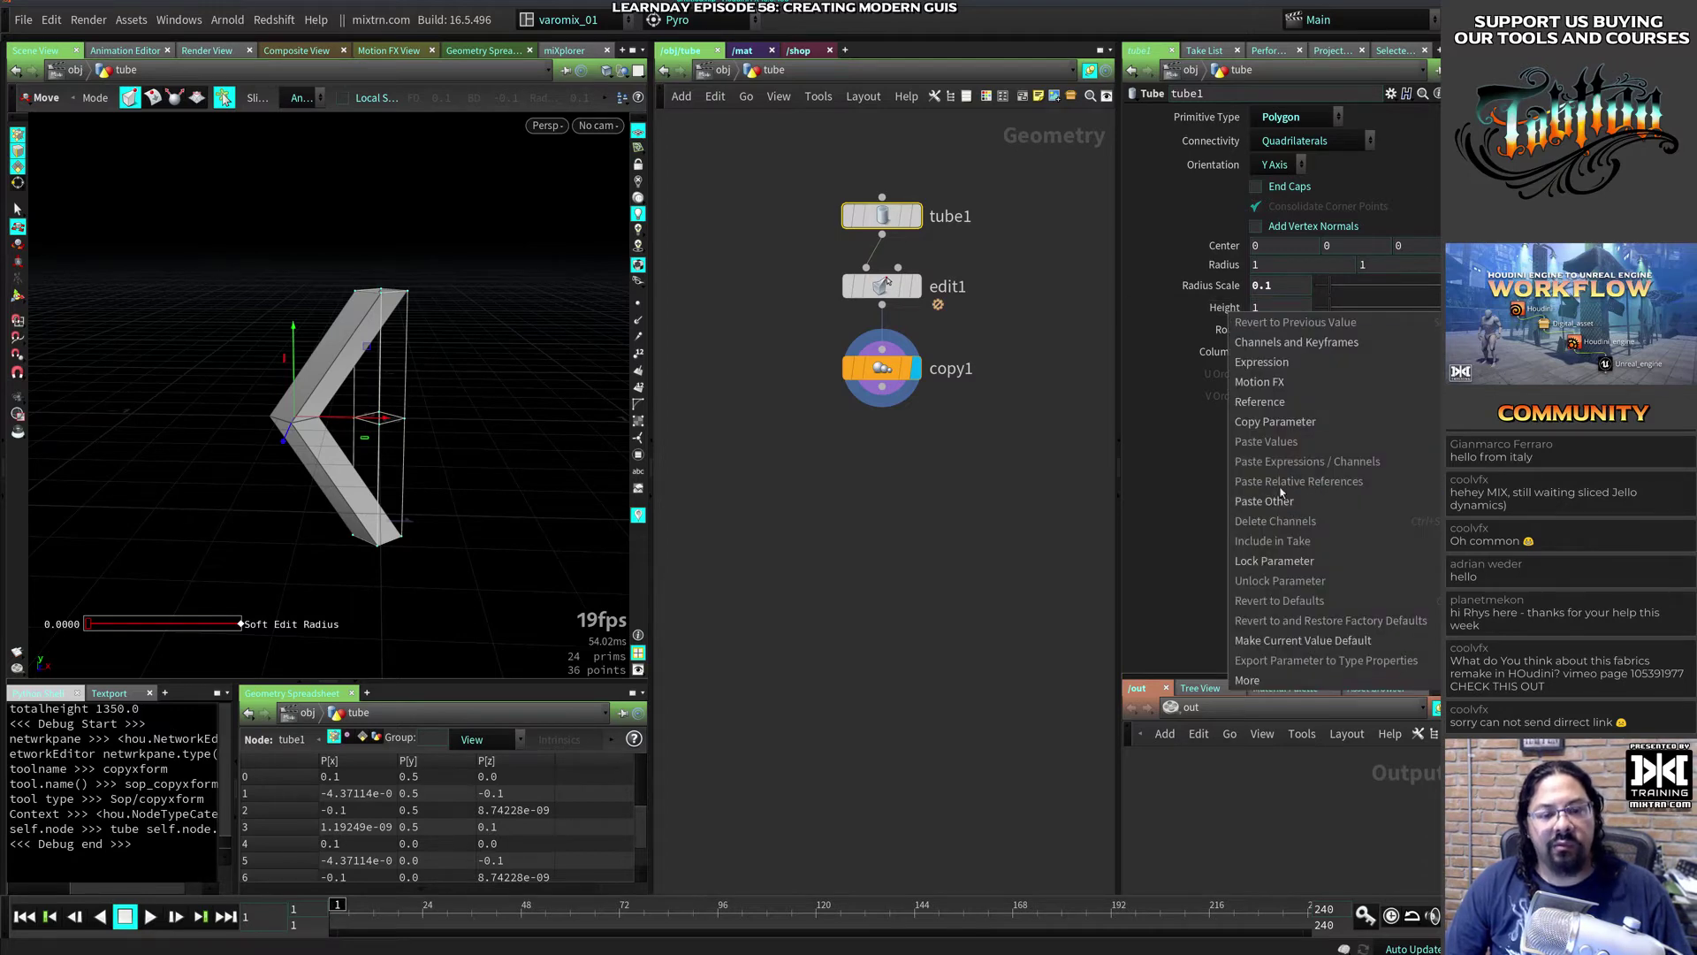
pyautogui.click(1269, 423)
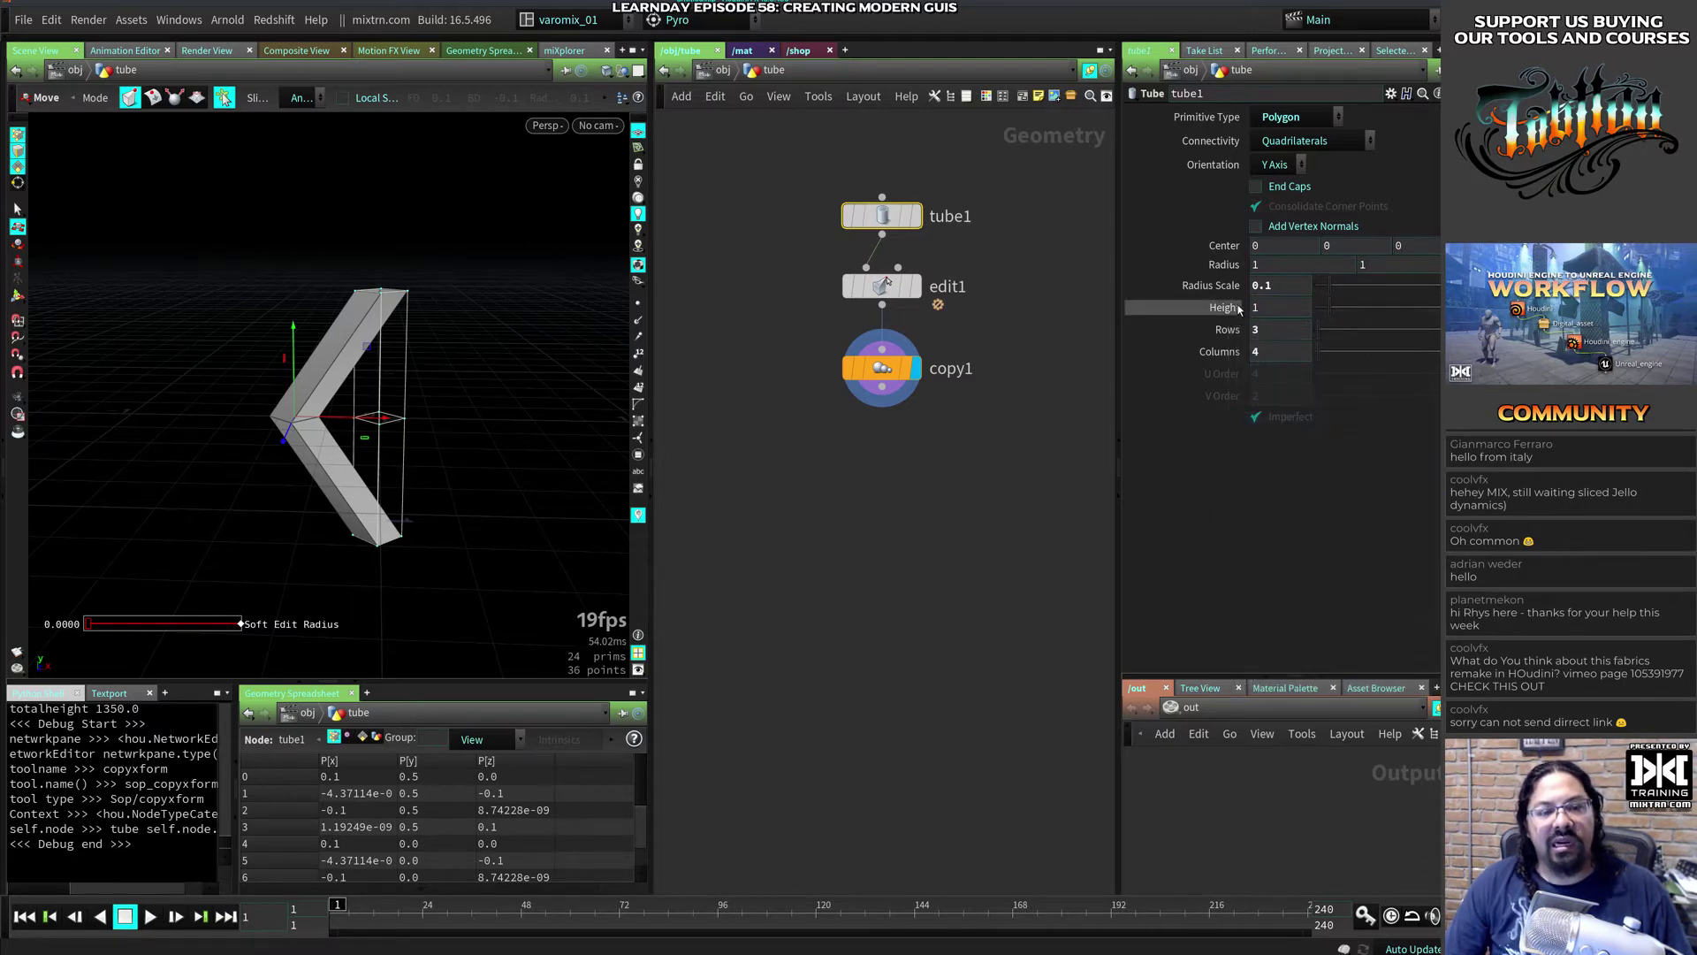
# Step: Set the Copy and Transform node's Y translate to 1 so the second arrow segment stacks on the first
pyautogui.click(882, 372)
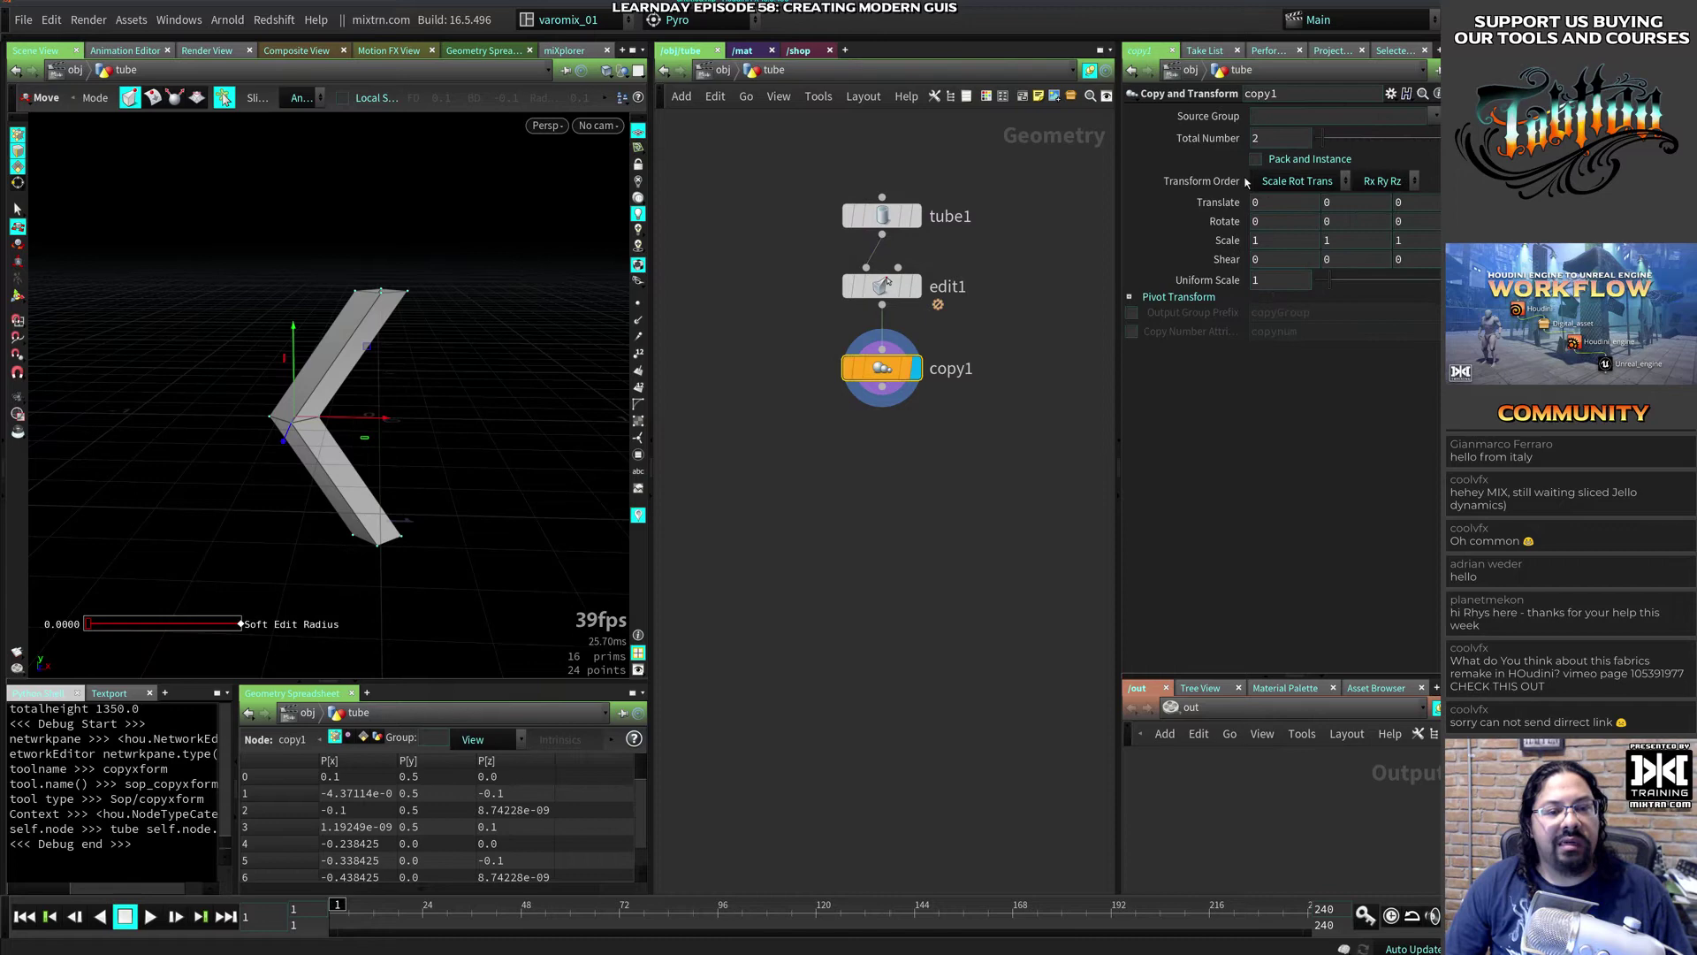
pyautogui.click(1338, 202)
pyautogui.write('1')
pyautogui.press('Return')
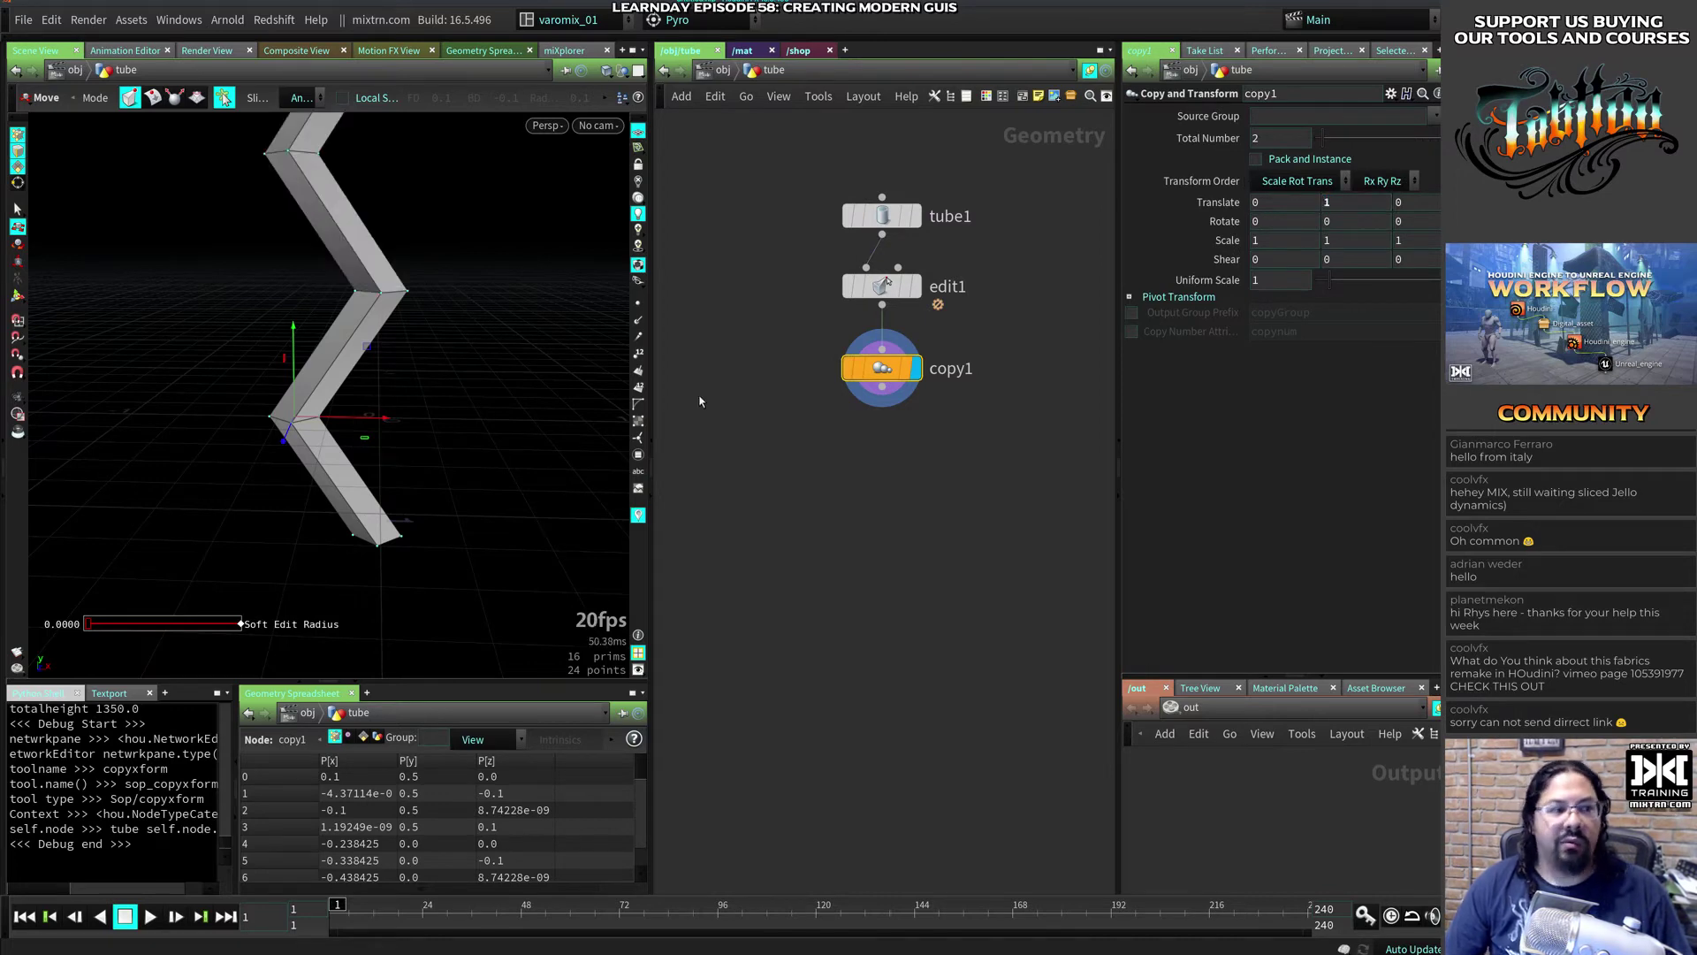
pyautogui.keyDown('alt'); pyautogui.moveTo(449, 451); pyautogui.dragTo(495, 373, button='right'); pyautogui.keyUp('alt')
pyautogui.moveTo(495, 373); pyautogui.dragTo(394, 481)
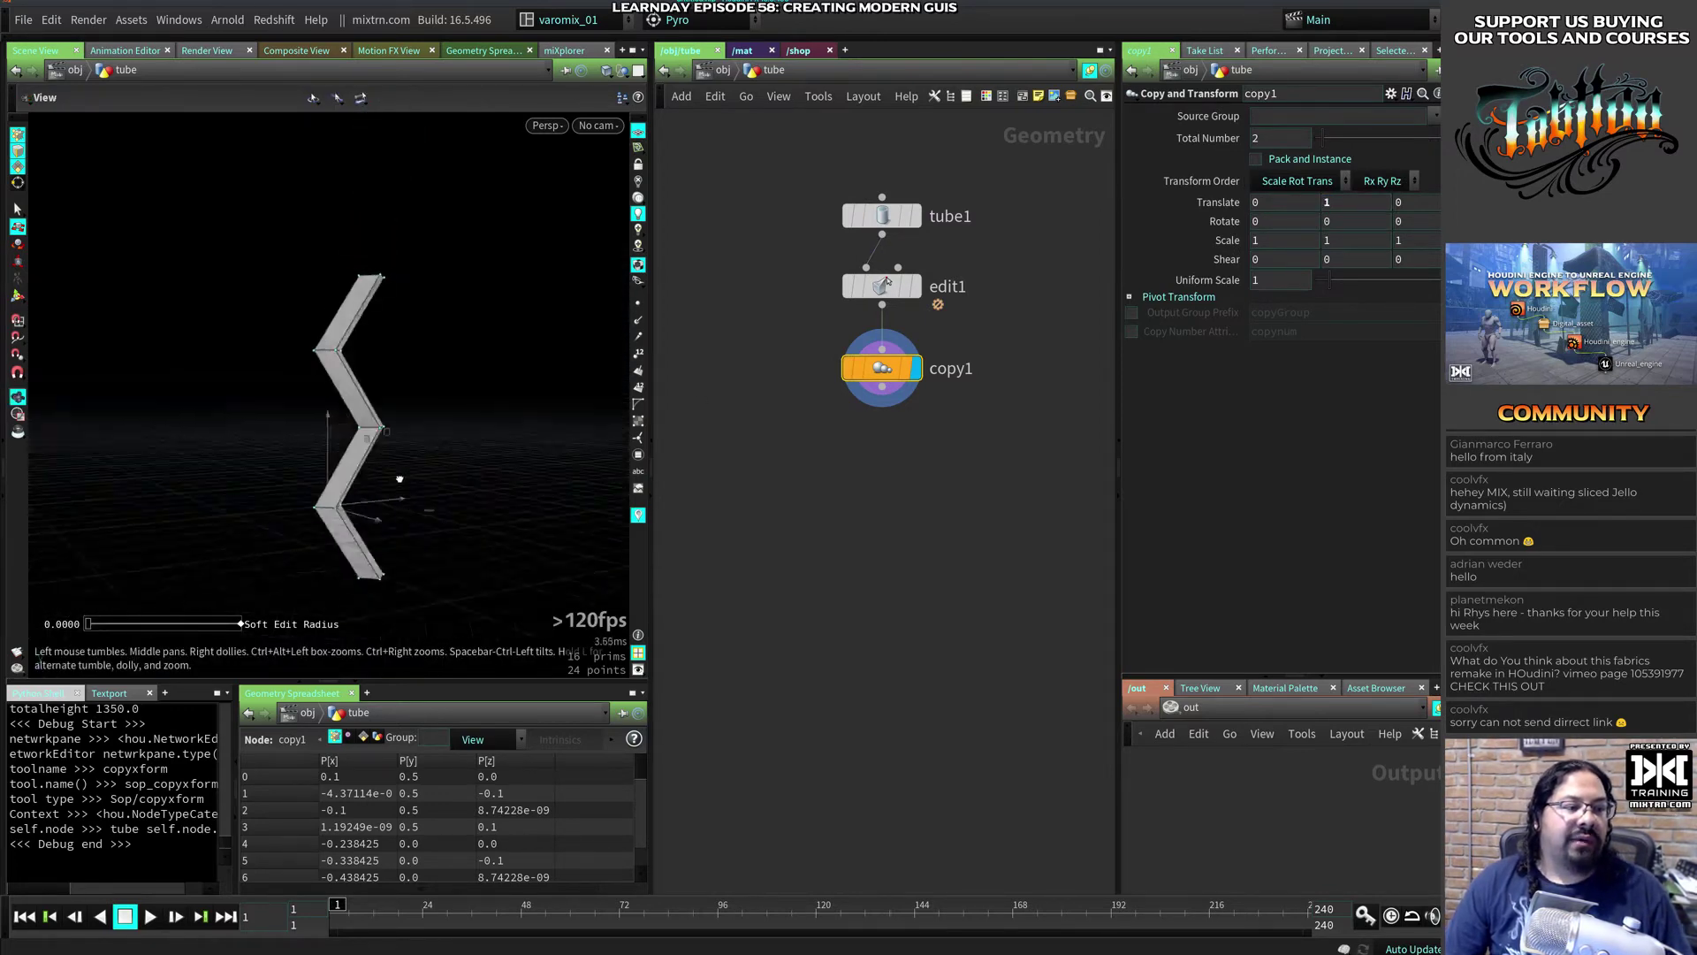
pyautogui.press('t')
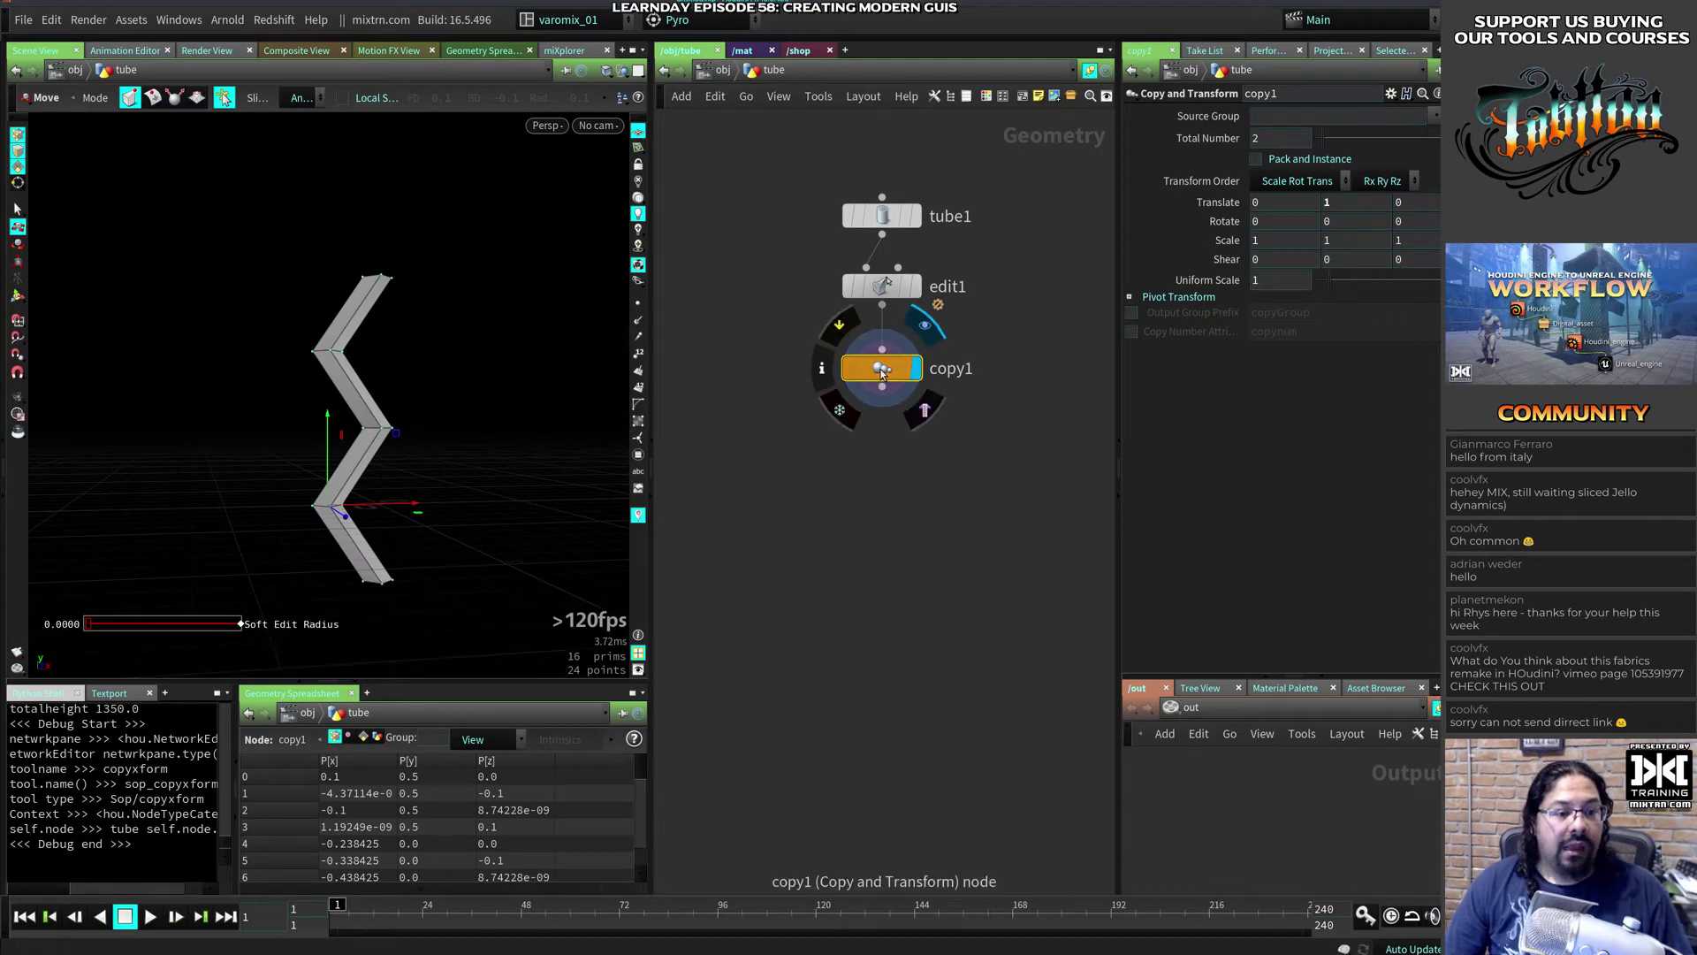
# Step: Add a Fuse node directly after the Copy and Transform node
pyautogui.moveTo(882, 372)
pyautogui.press('Tab')
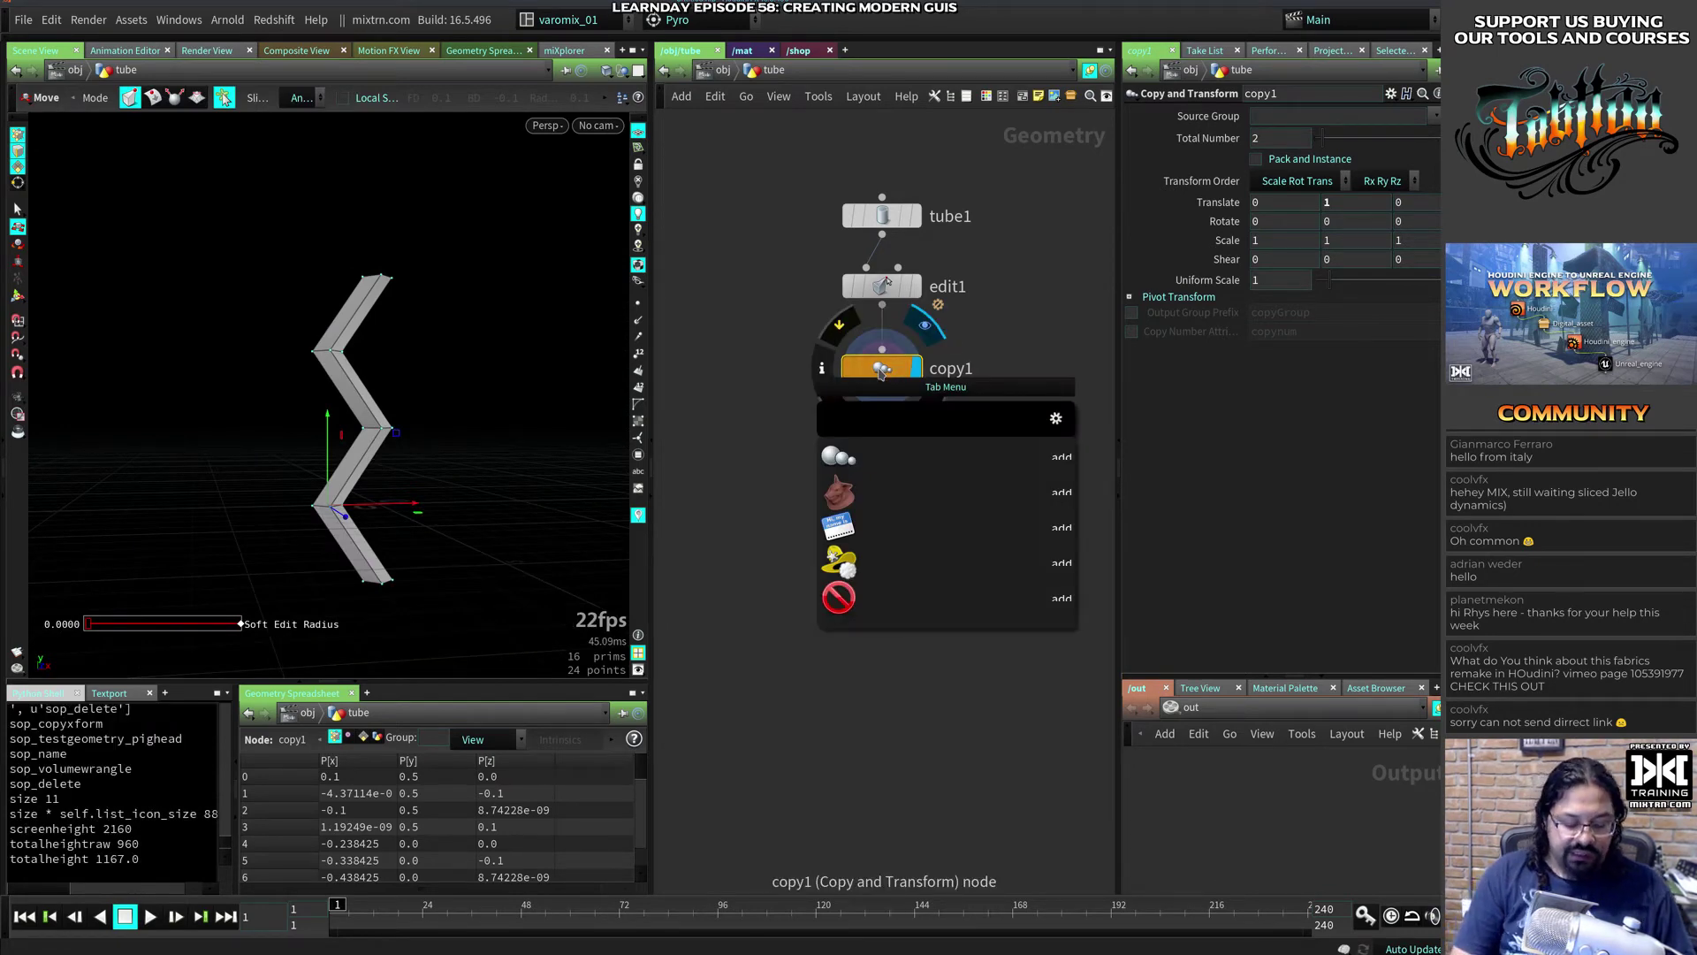
pyautogui.write('fuse')
pyautogui.press('Return')
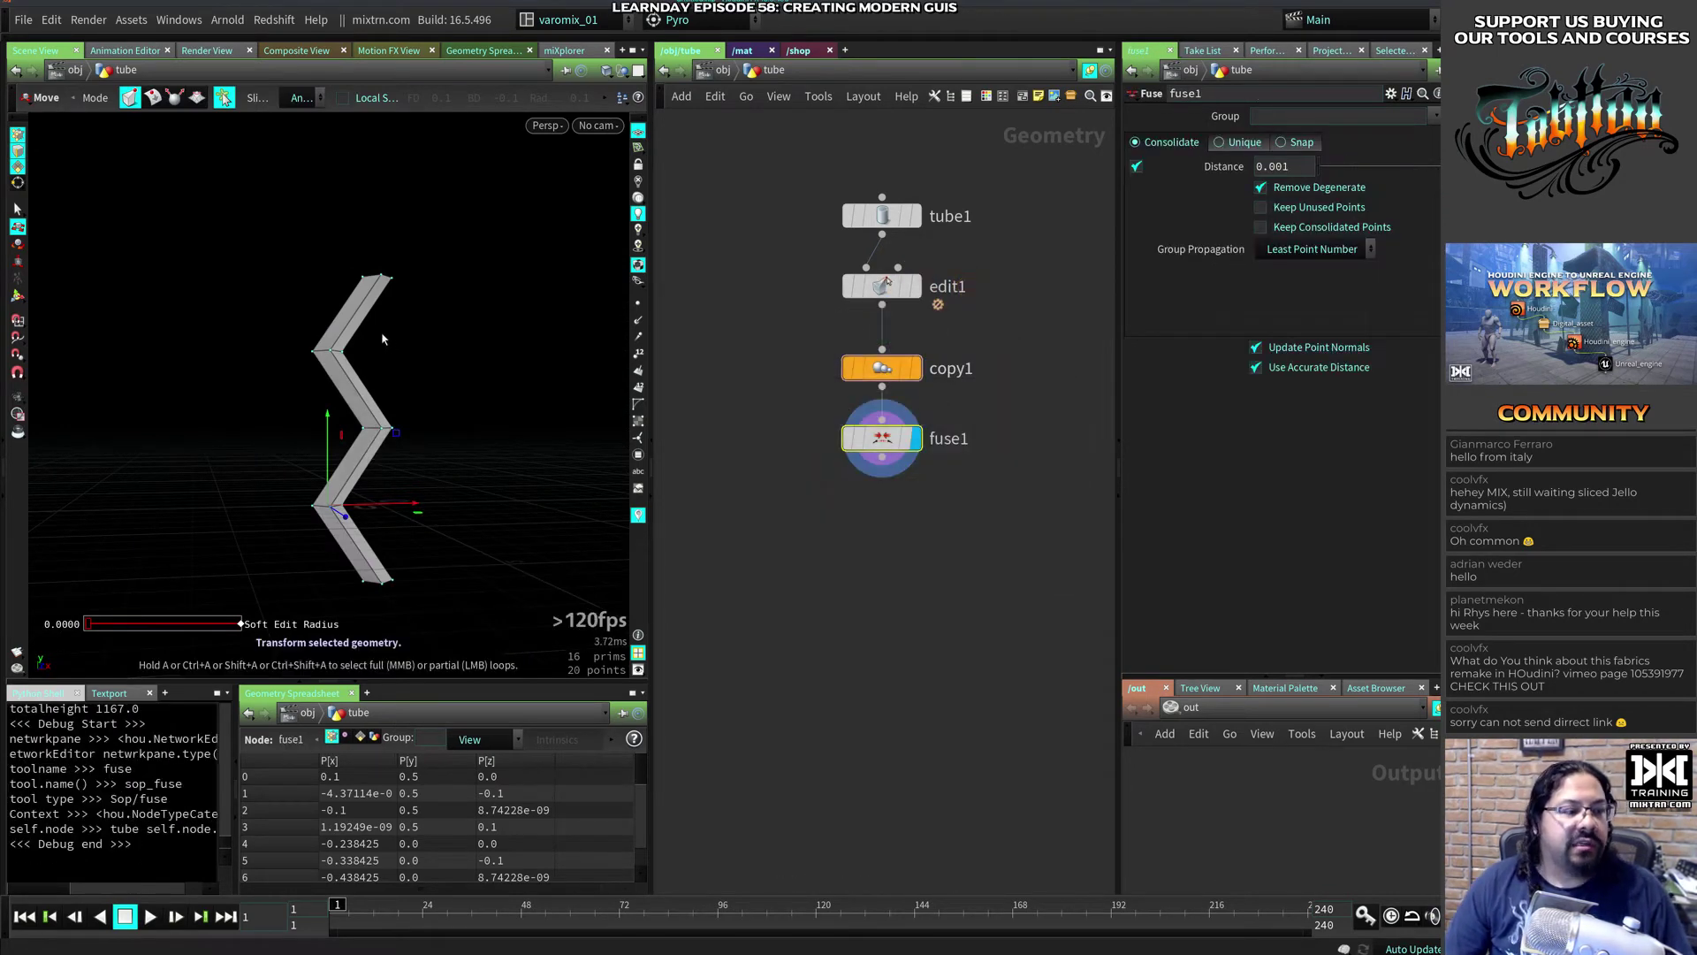
# Step: Toggle the point number display and examine whether the points at the joint between the two arrow segments are fused
pyautogui.keyDown('alt'); pyautogui.moveTo(484, 453); pyautogui.dragTo(492, 405); pyautogui.keyUp('alt')
pyautogui.keyDown('alt'); pyautogui.moveTo(492, 405); pyautogui.dragTo(569, 388, button='right'); pyautogui.keyUp('alt')
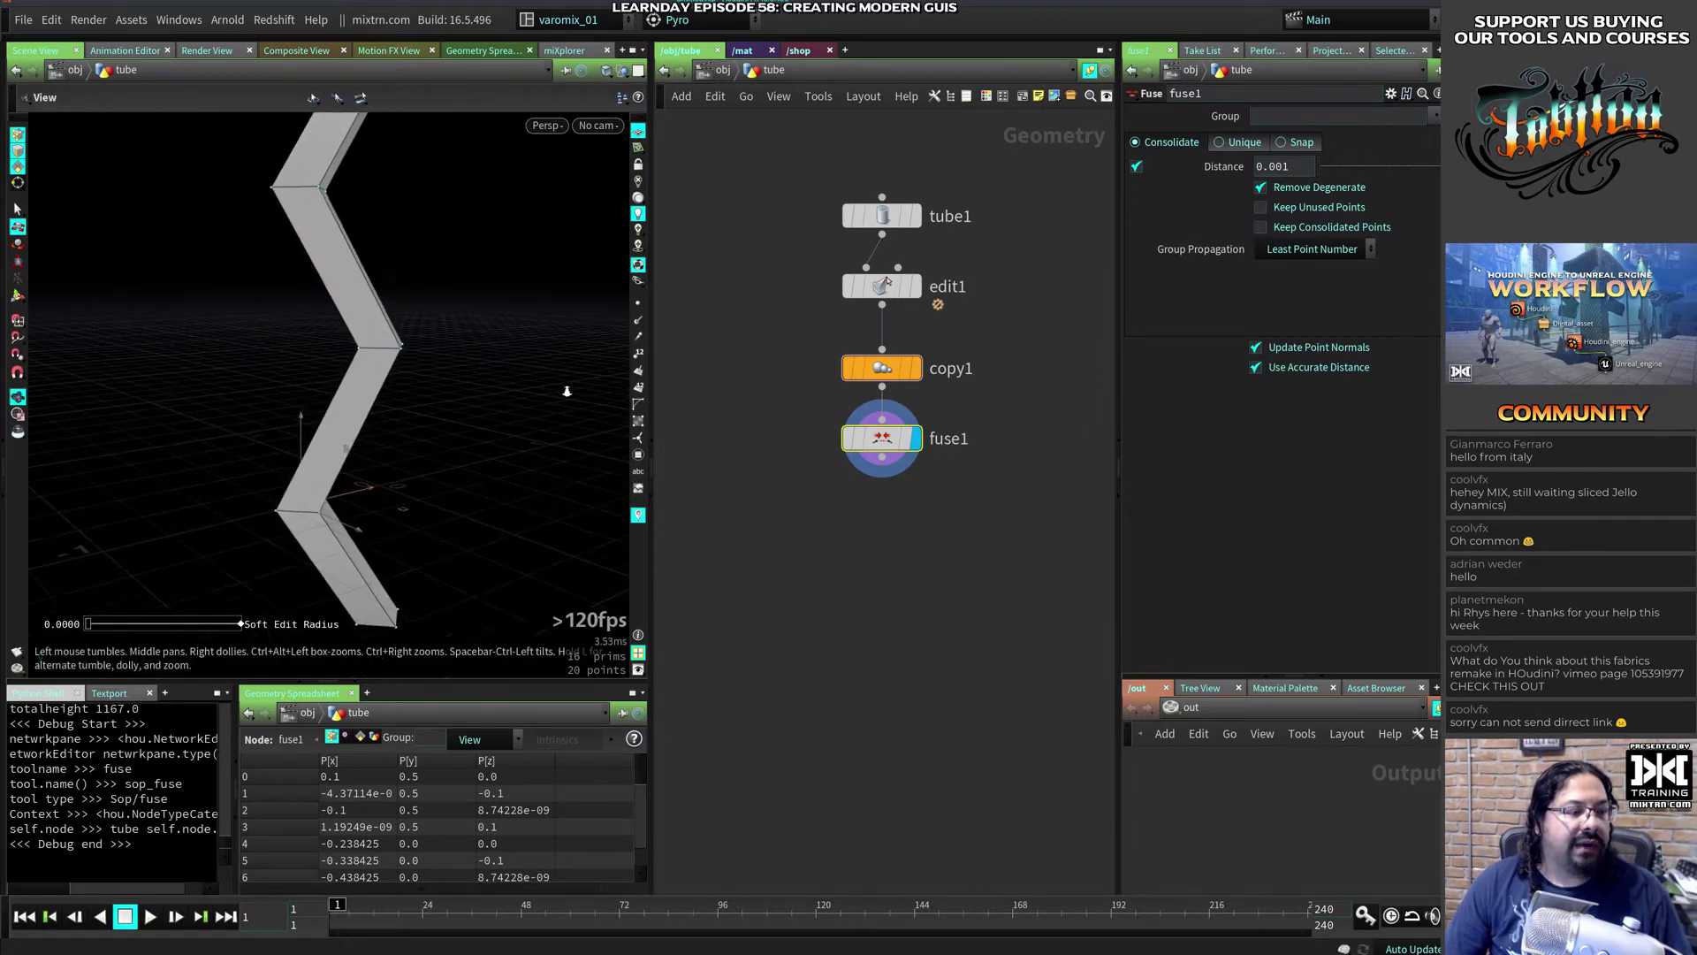
pyautogui.click(639, 353)
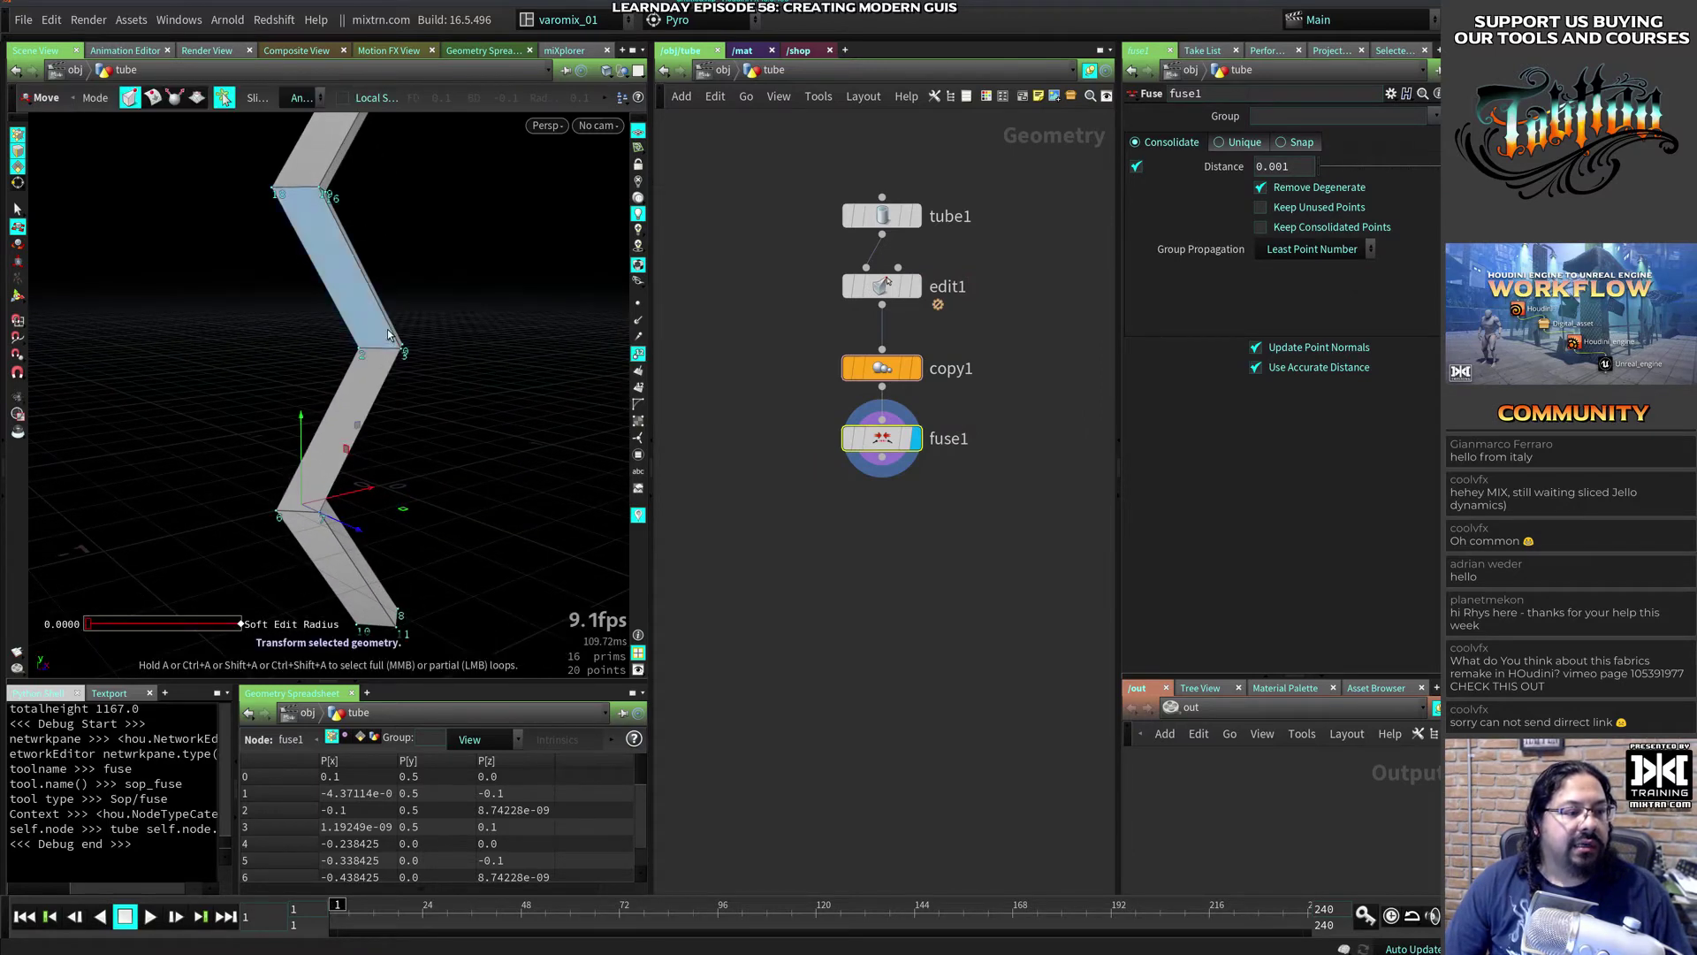
pyautogui.click(916, 372)
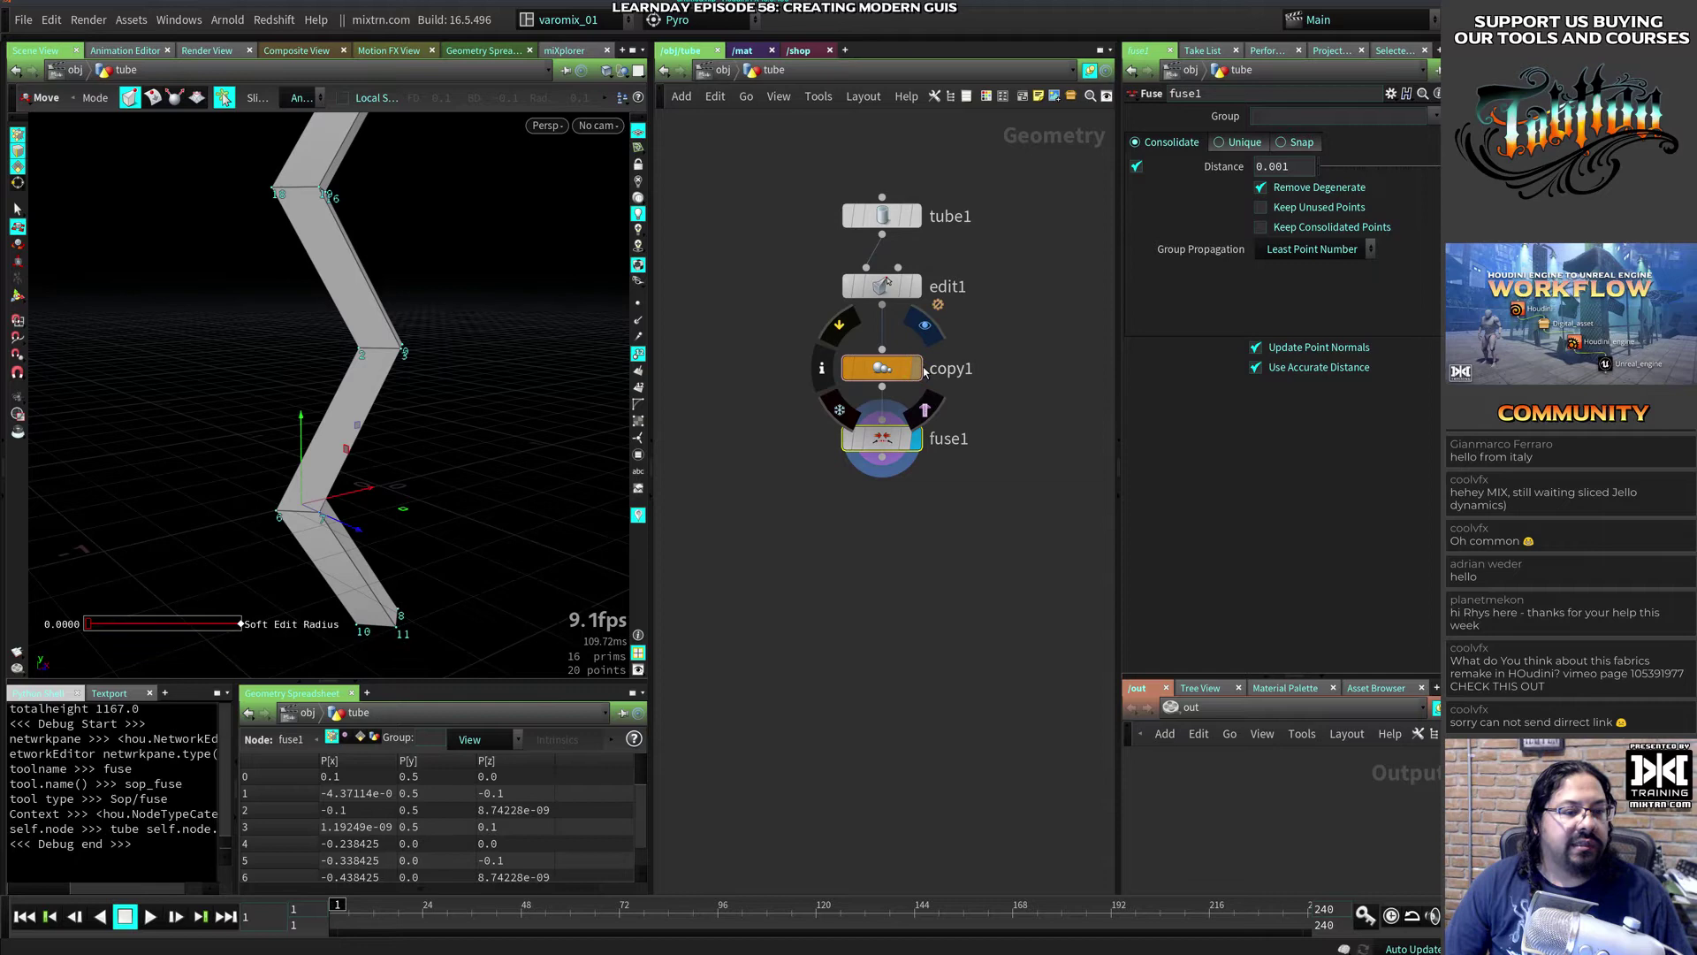
pyautogui.click(916, 439)
pyautogui.keyDown('alt'); pyautogui.moveTo(311, 372); pyautogui.dragTo(178, 379, button='right'); pyautogui.keyUp('alt')
pyautogui.keyDown('alt'); pyautogui.moveTo(178, 379); pyautogui.dragTo(428, 398); pyautogui.keyUp('alt')
pyautogui.keyDown('alt'); pyautogui.moveTo(428, 398); pyautogui.dragTo(402, 451, button='right'); pyautogui.keyUp('alt')
pyautogui.keyDown('alt'); pyautogui.moveTo(393, 425); pyautogui.dragTo(384, 473, button='middle'); pyautogui.keyUp('alt')
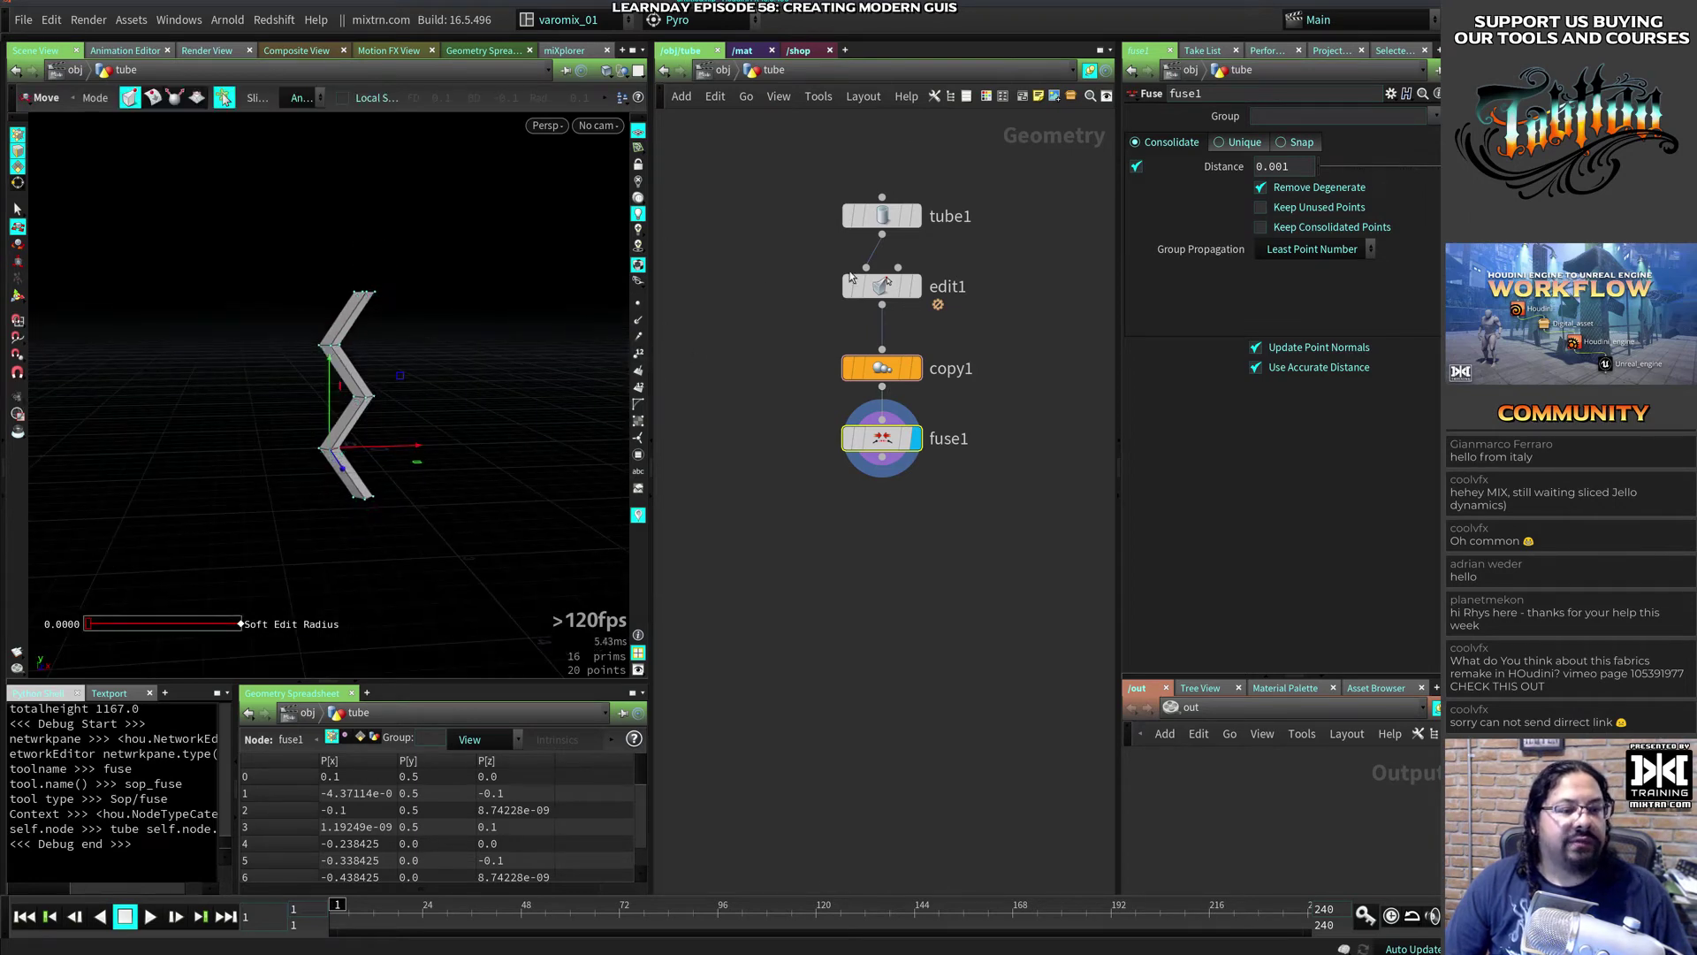
# Step: Set the Copy and Transform node's total number of copies to 10 to lengthen the zigzag strand
pyautogui.click(882, 368)
pyautogui.click(1255, 139)
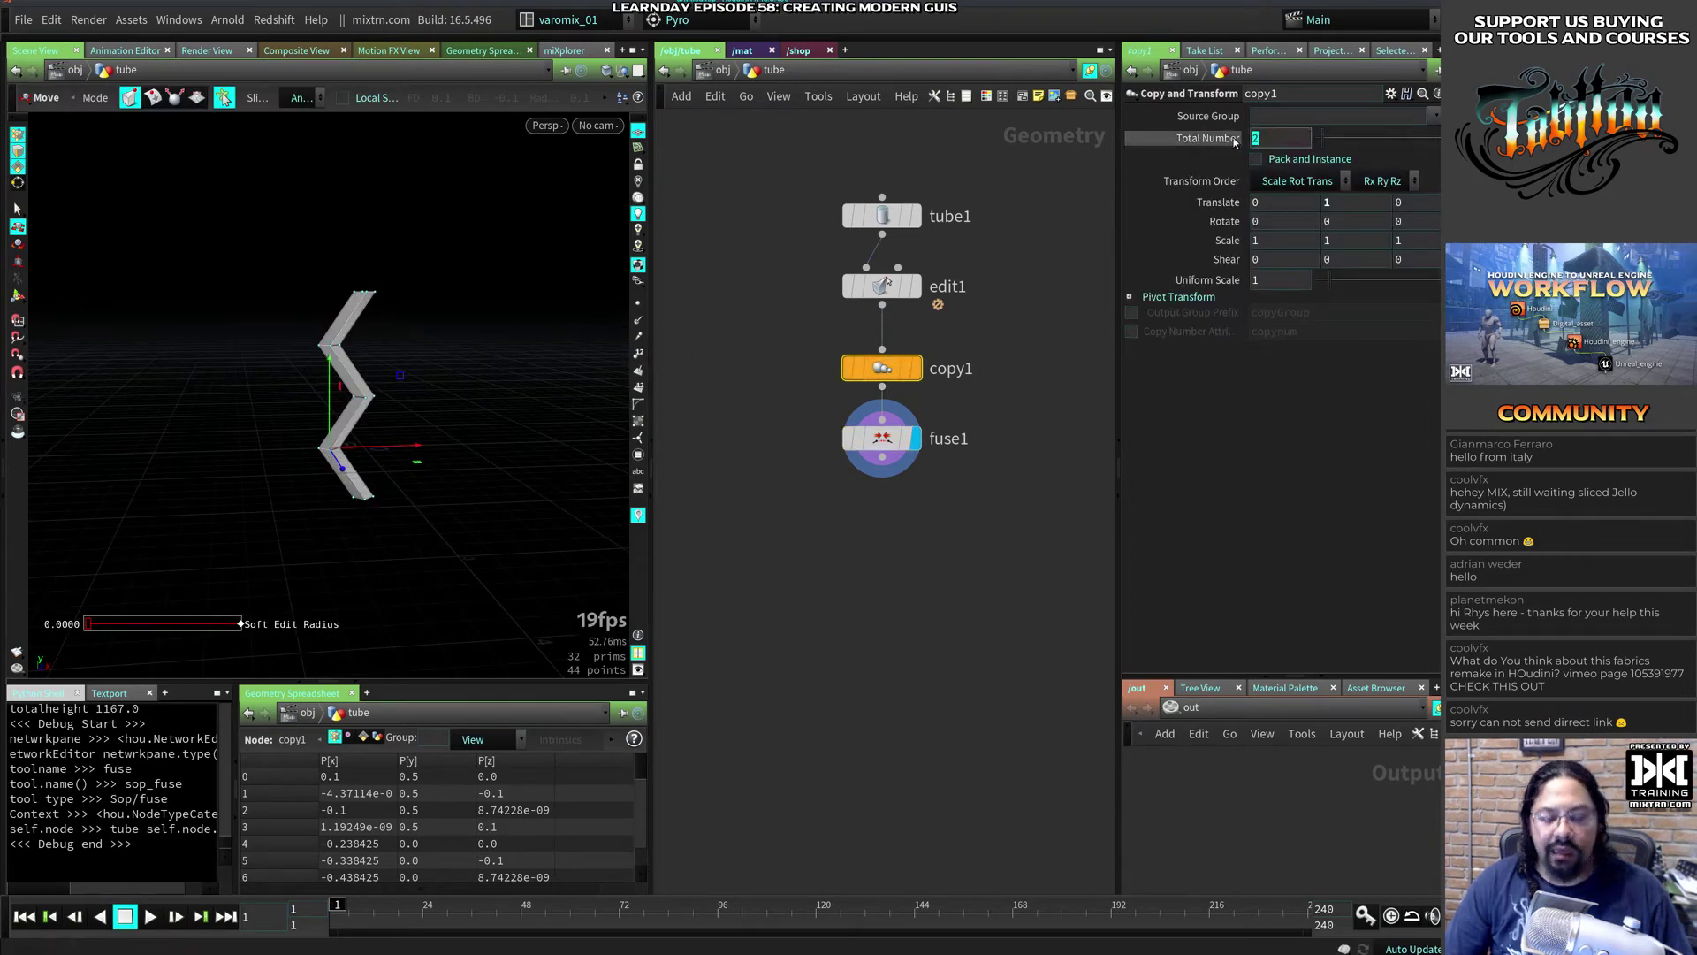
pyautogui.write('10')
pyautogui.press('Return')
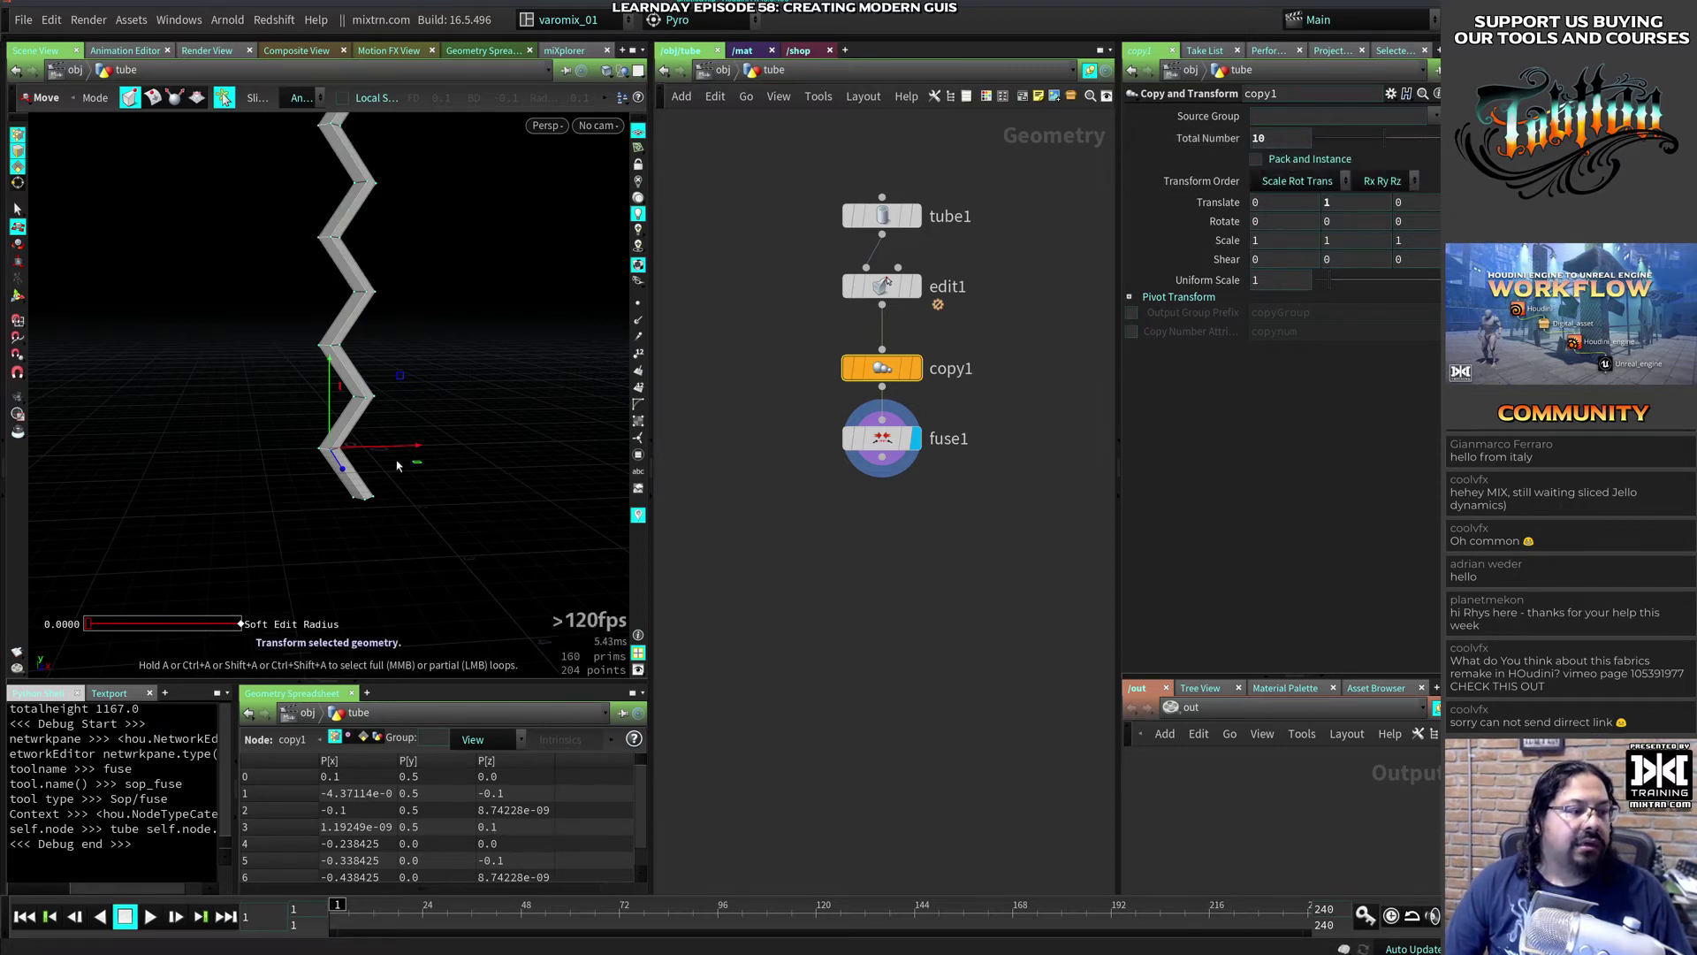
pyautogui.keyDown('alt'); pyautogui.moveTo(399, 466); pyautogui.dragTo(459, 580, button='middle'); pyautogui.keyUp('alt')
pyautogui.keyDown('alt'); pyautogui.moveTo(459, 580); pyautogui.dragTo(436, 485, button='right'); pyautogui.keyUp('alt')
pyautogui.keyDown('alt'); pyautogui.moveTo(436, 485); pyautogui.dragTo(373, 508); pyautogui.keyUp('alt')
pyautogui.press('t')
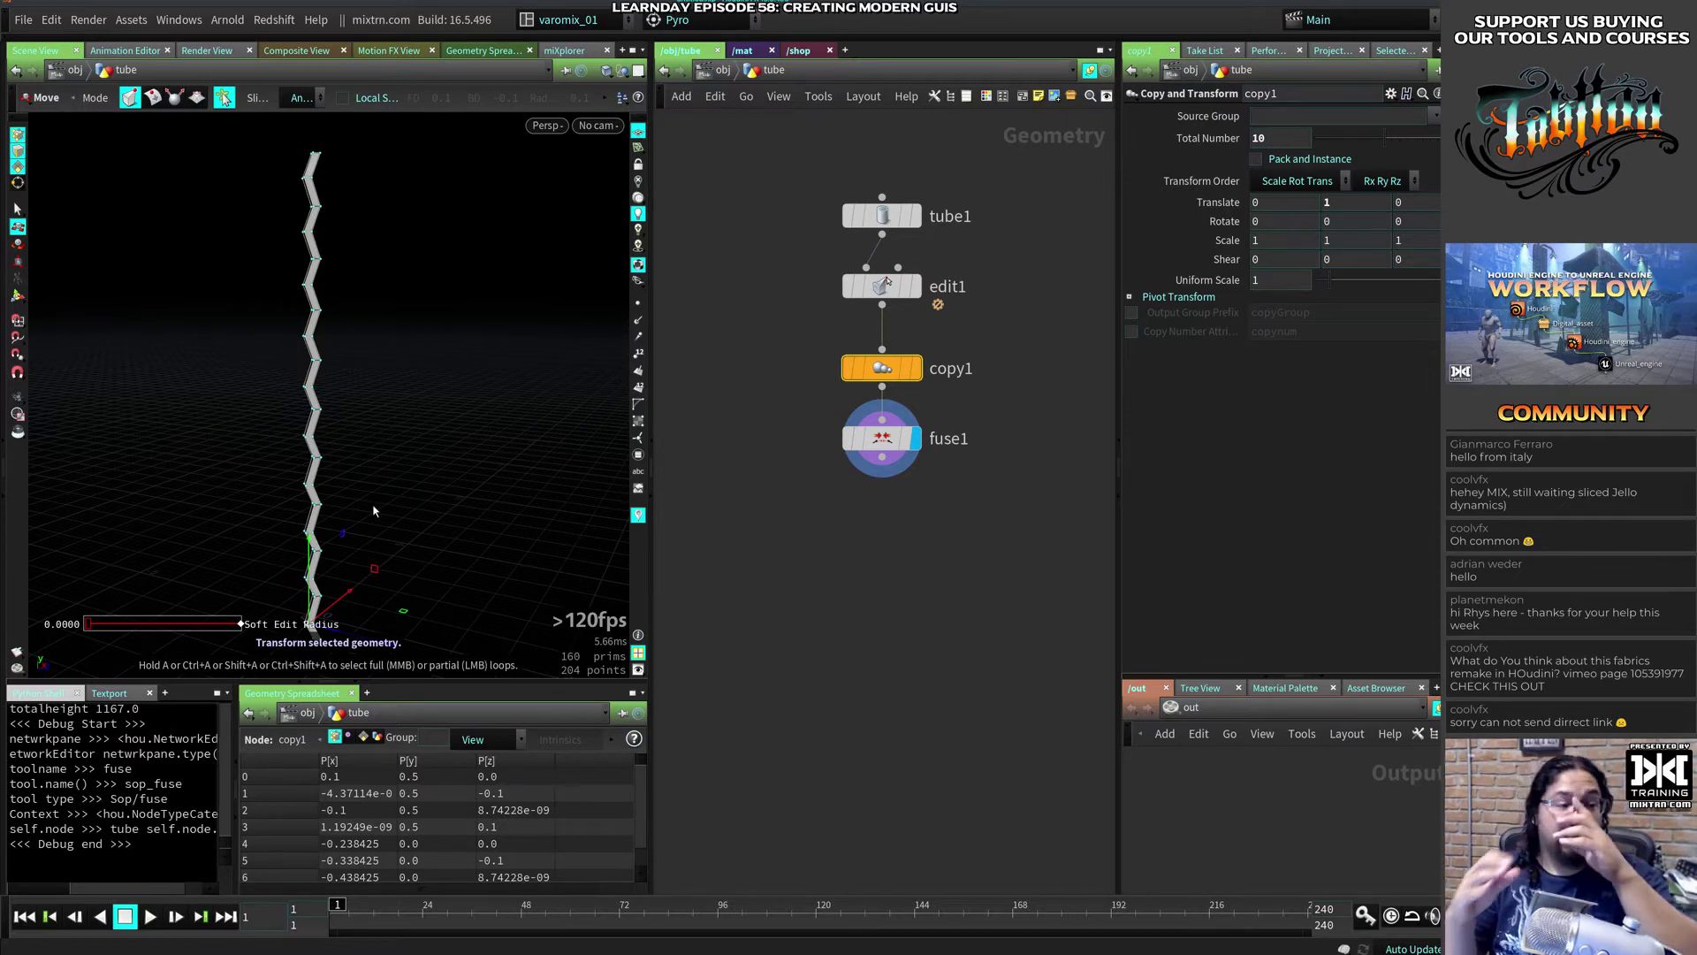
# Step: Add a Transform node beside the fuse node and connect the fuse output to it as a branch
pyautogui.moveTo(946, 479); pyautogui.dragTo(930, 439, button='middle')
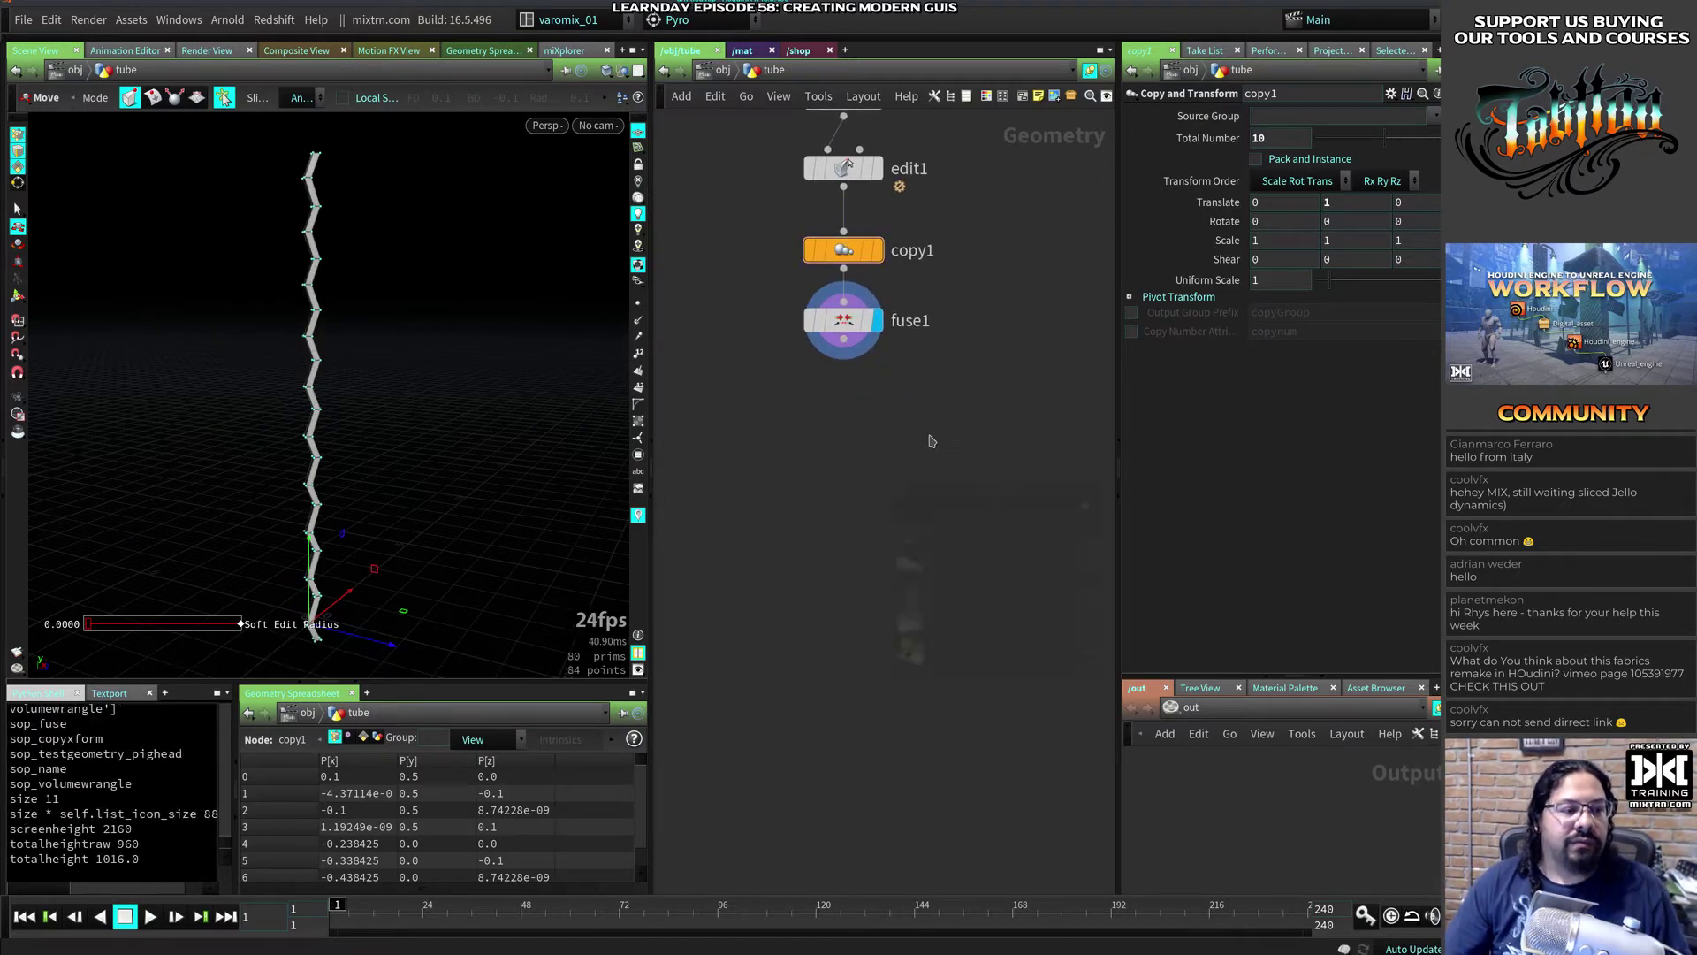
pyautogui.write('tra')
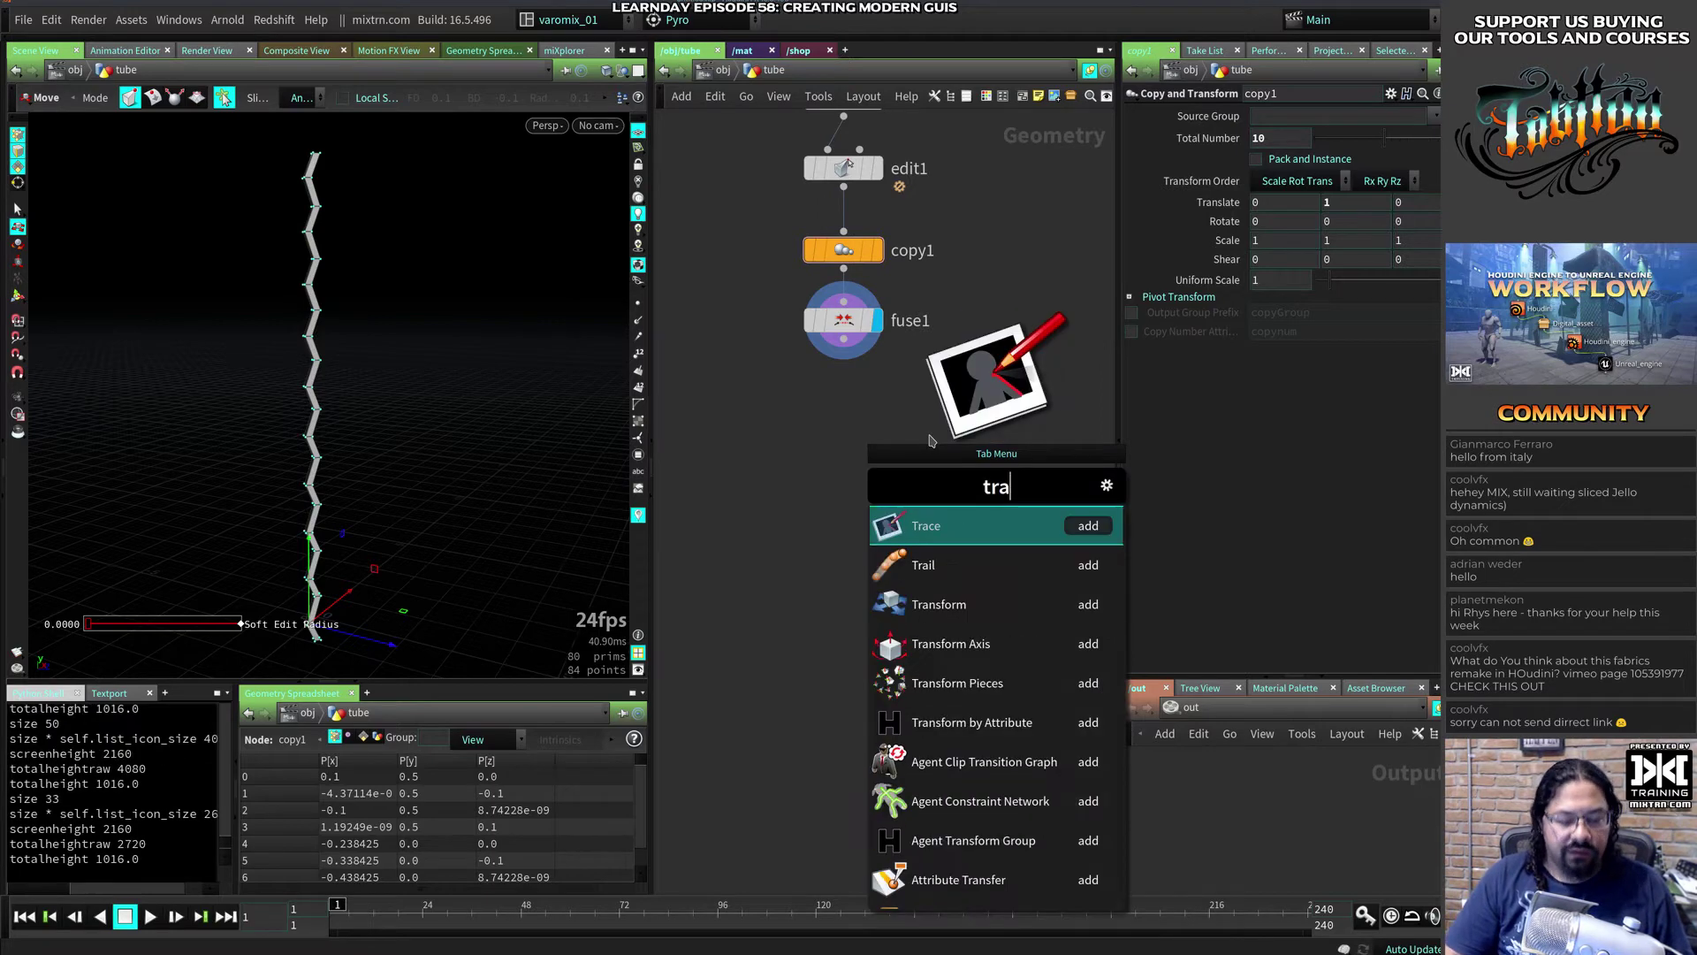
pyautogui.write('ns')
pyautogui.press('Return')
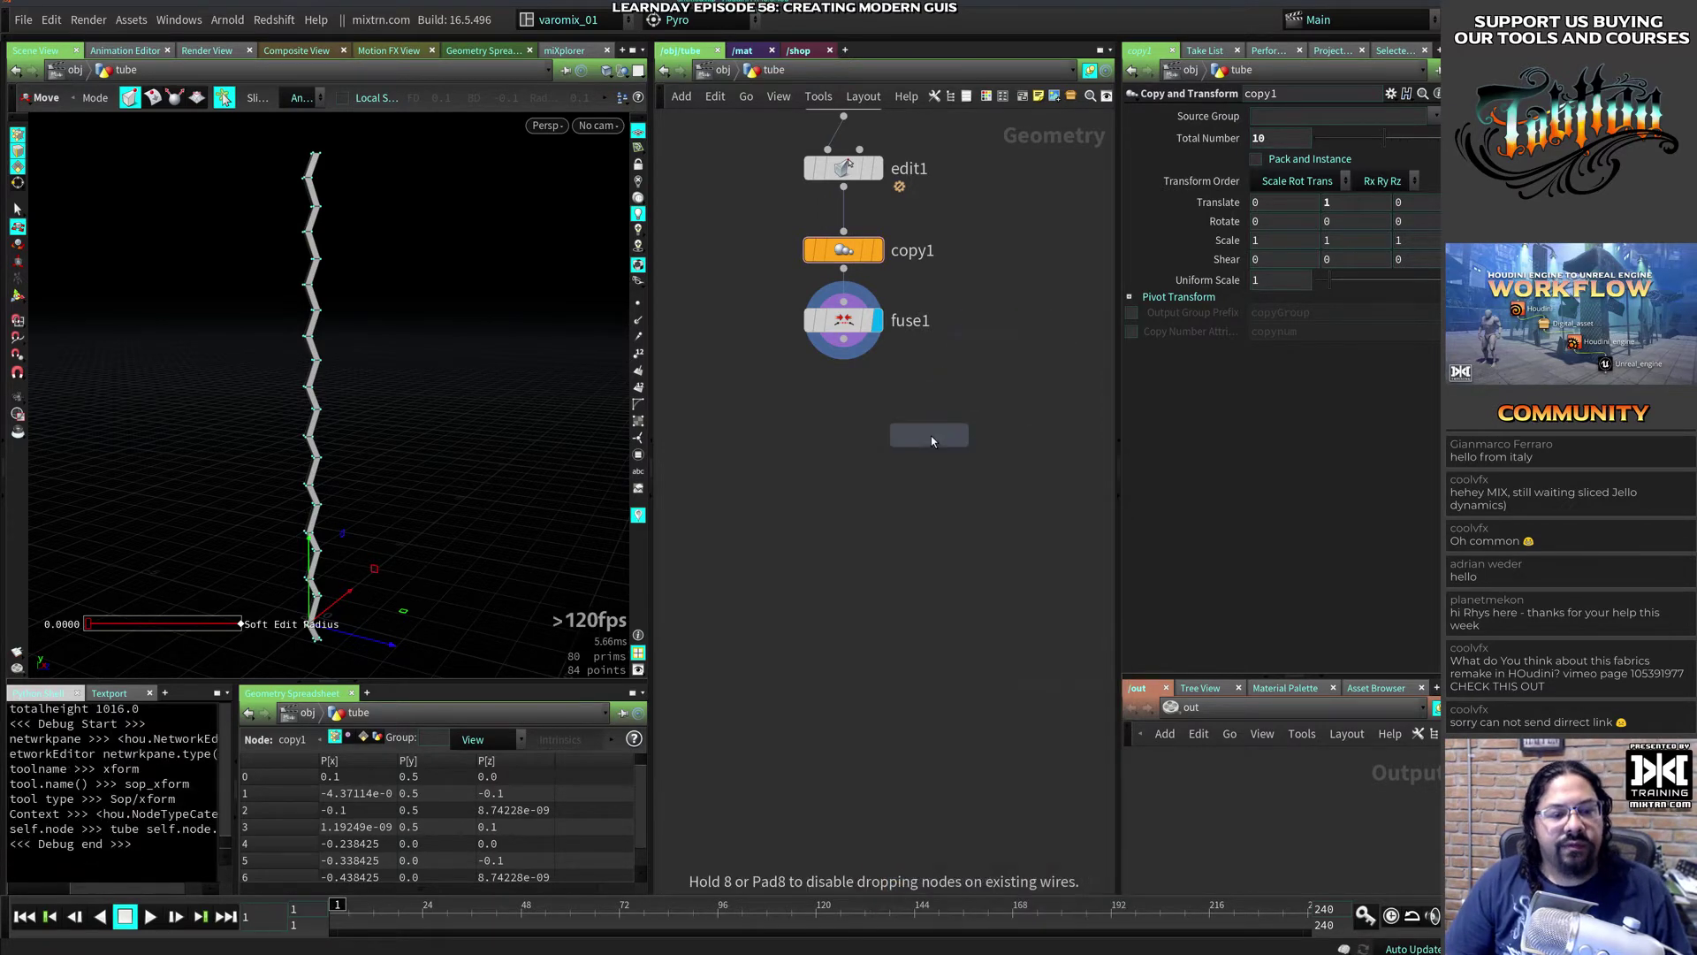
pyautogui.click(931, 437)
pyautogui.moveTo(843, 340); pyautogui.dragTo(971, 415)
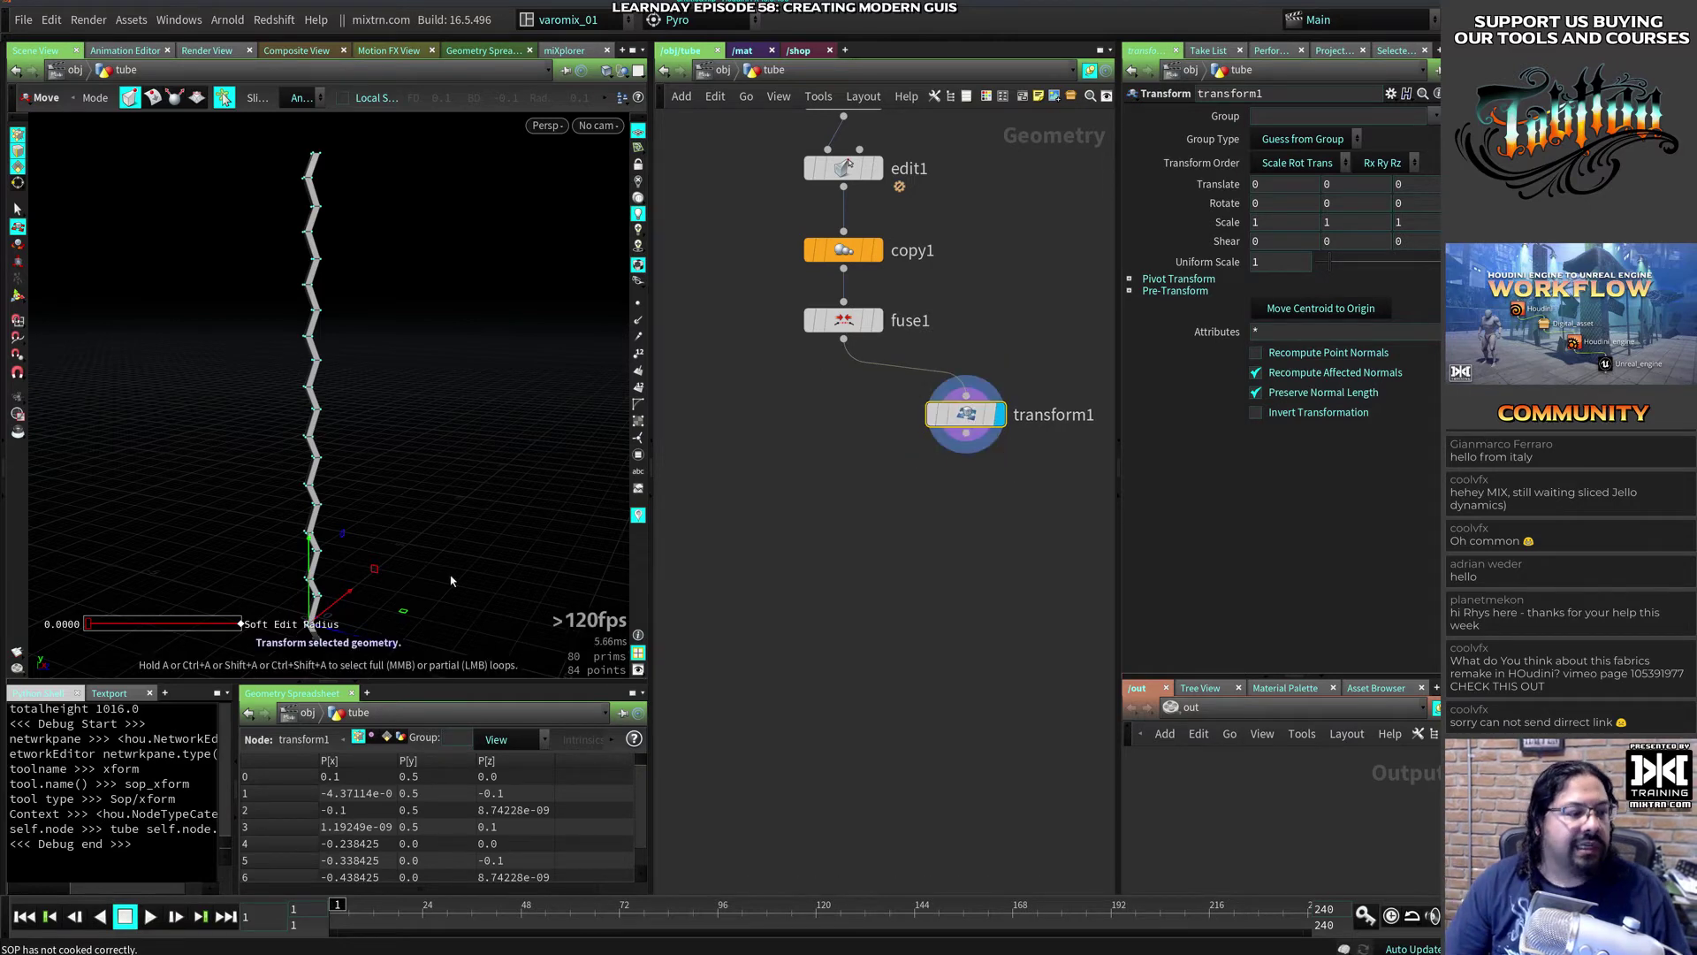
# Step: Offset the branched strand by setting the Transform node's translate to 0.5 in Y and 0.5 in Z
pyautogui.keyDown('alt'); pyautogui.moveTo(451, 574); pyautogui.dragTo(443, 481, button='middle'); pyautogui.keyUp('alt')
pyautogui.keyDown('alt'); pyautogui.moveTo(442, 481); pyautogui.dragTo(466, 522); pyautogui.keyUp('alt')
pyautogui.hotkey('ctrl', 'z')
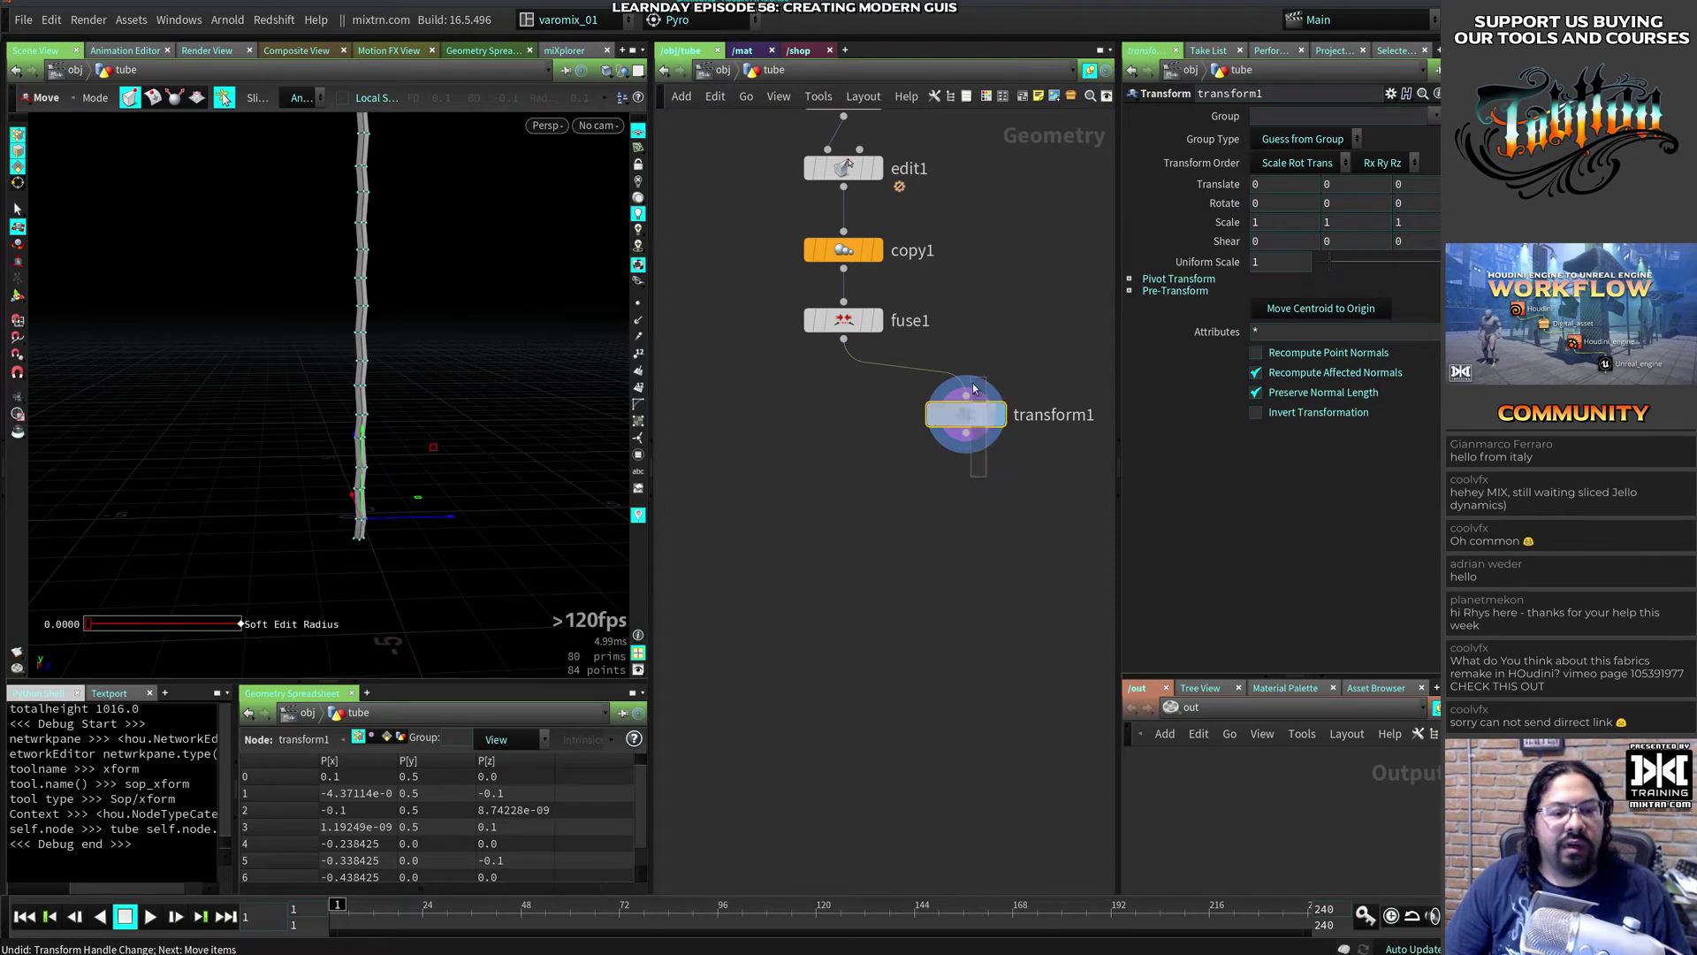
pyautogui.click(966, 415)
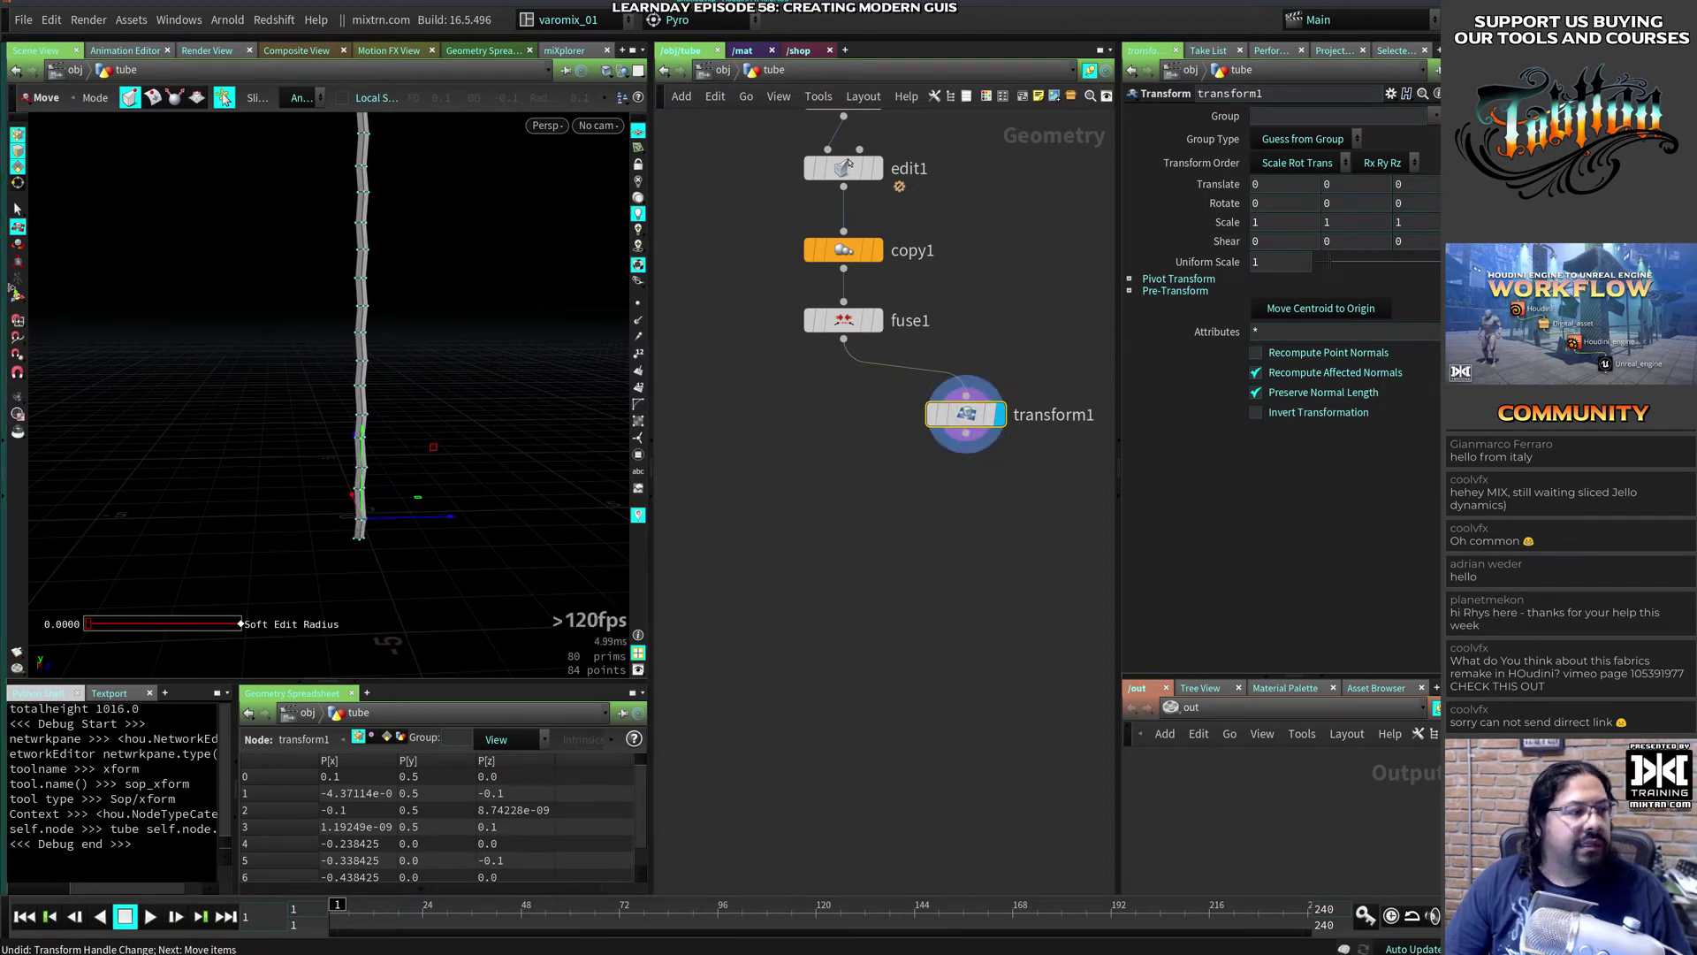
pyautogui.press('Return')
pyautogui.moveTo(414, 516); pyautogui.dragTo(447, 516)
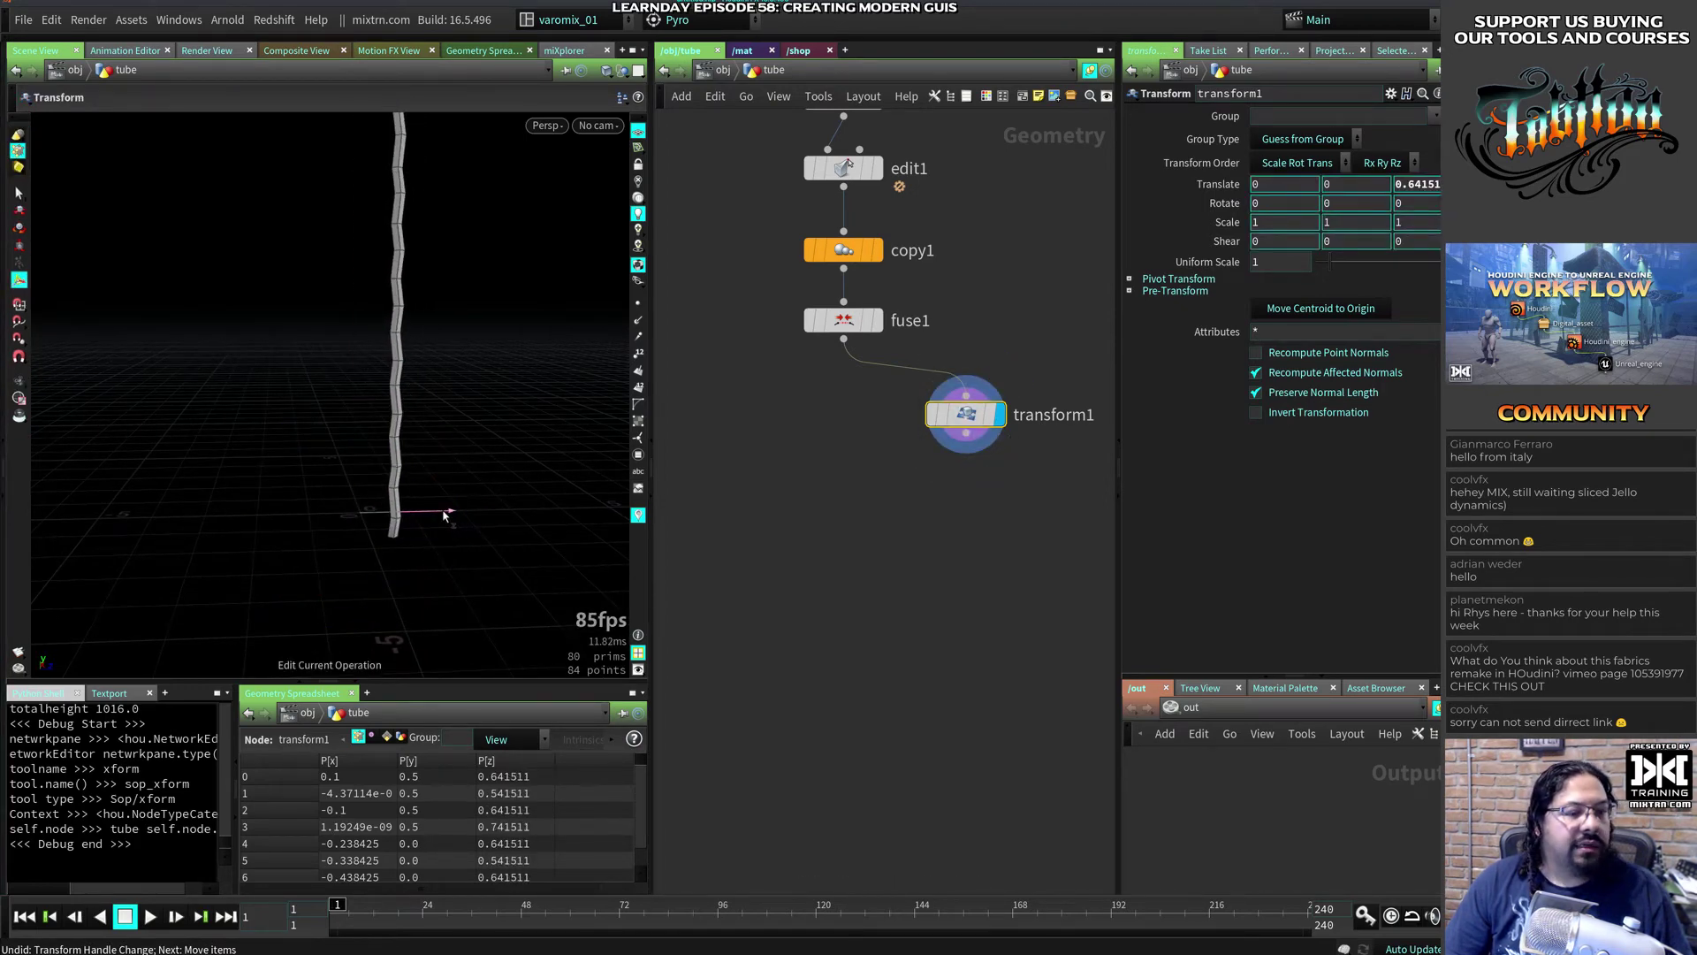
pyautogui.press('r')
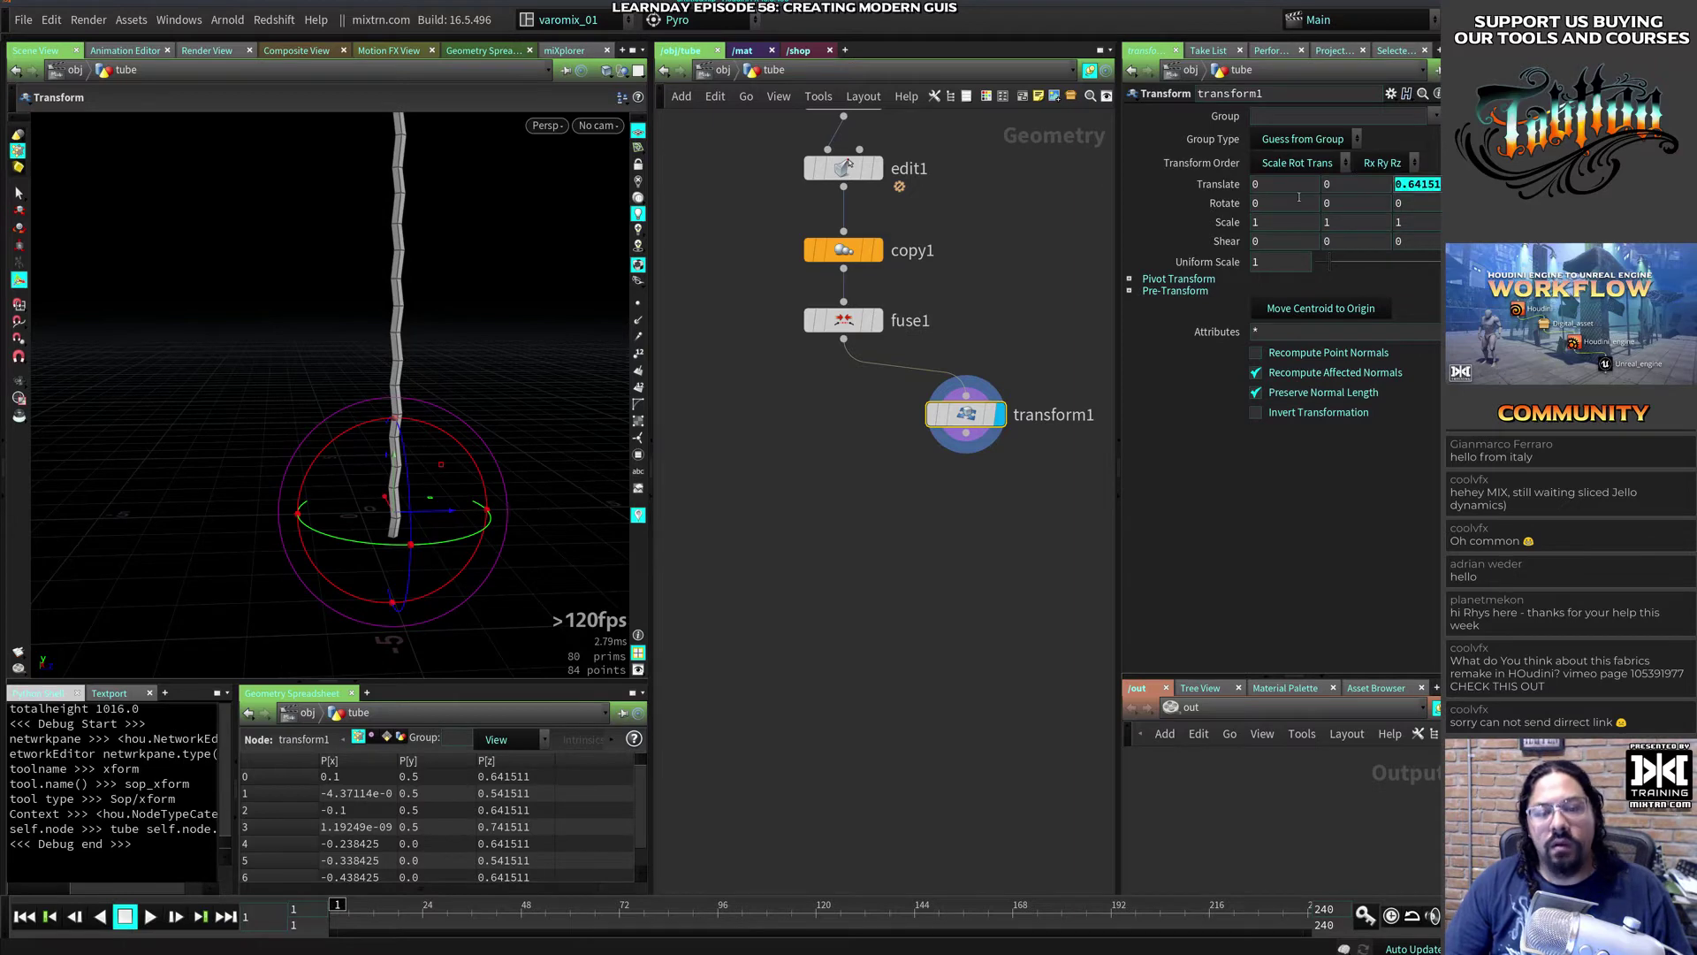
pyautogui.write('0.5')
pyautogui.press('Return')
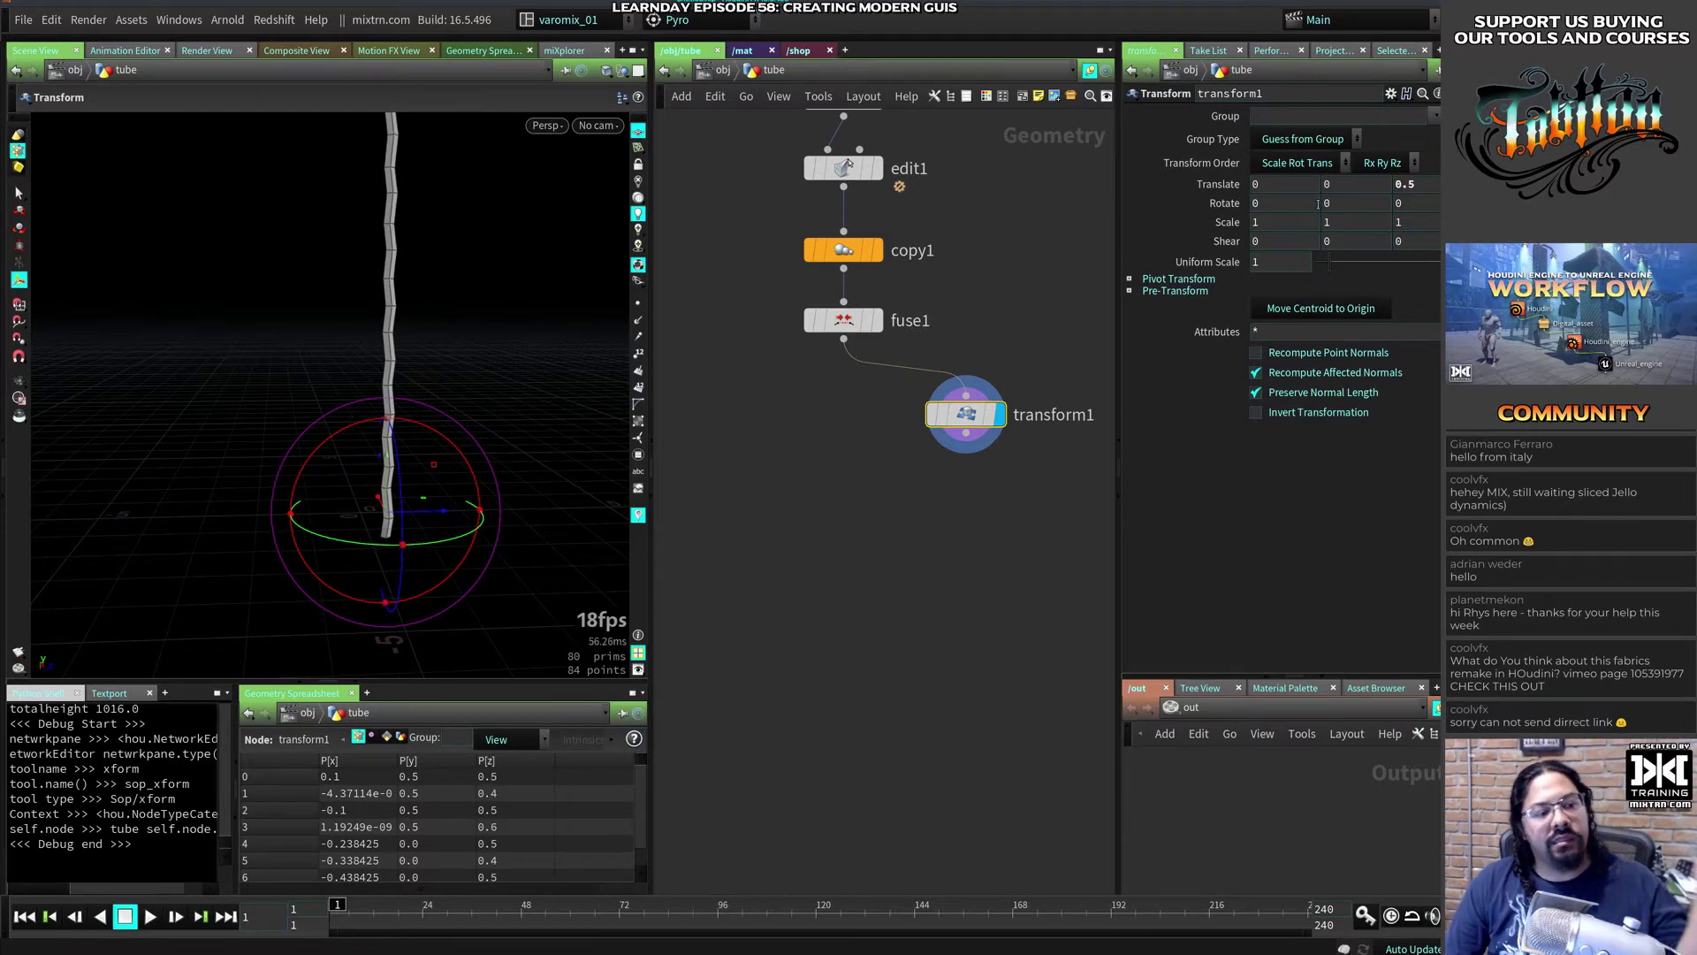
pyautogui.write('0.5')
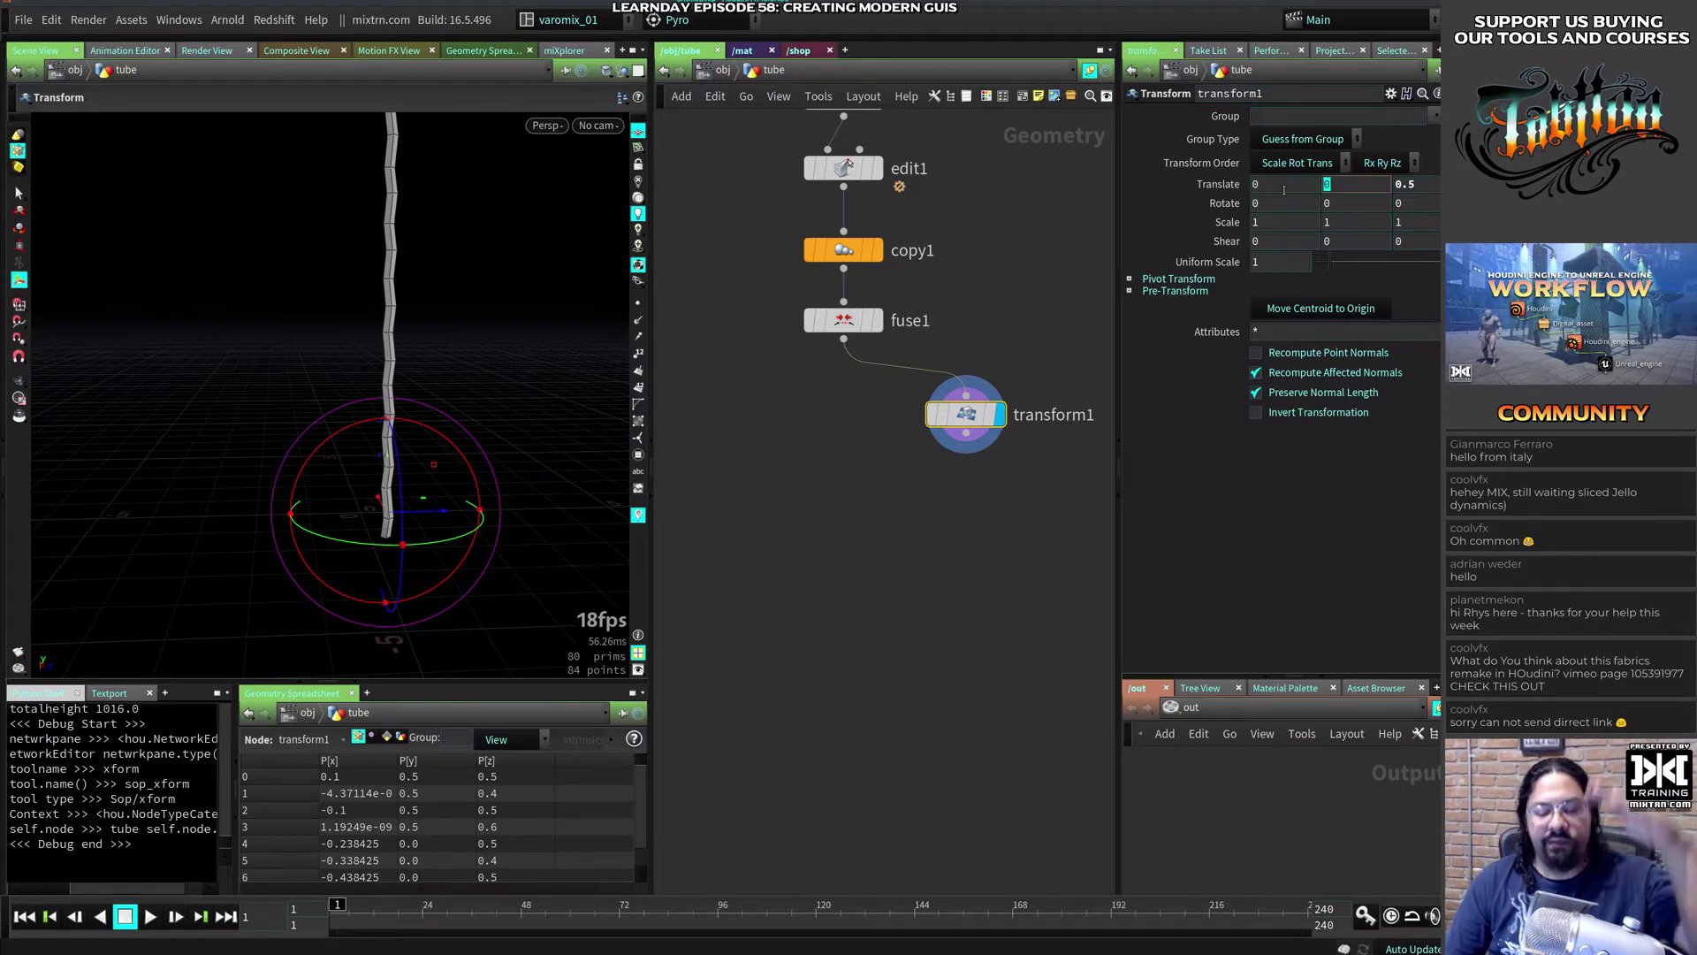
pyautogui.press('Return')
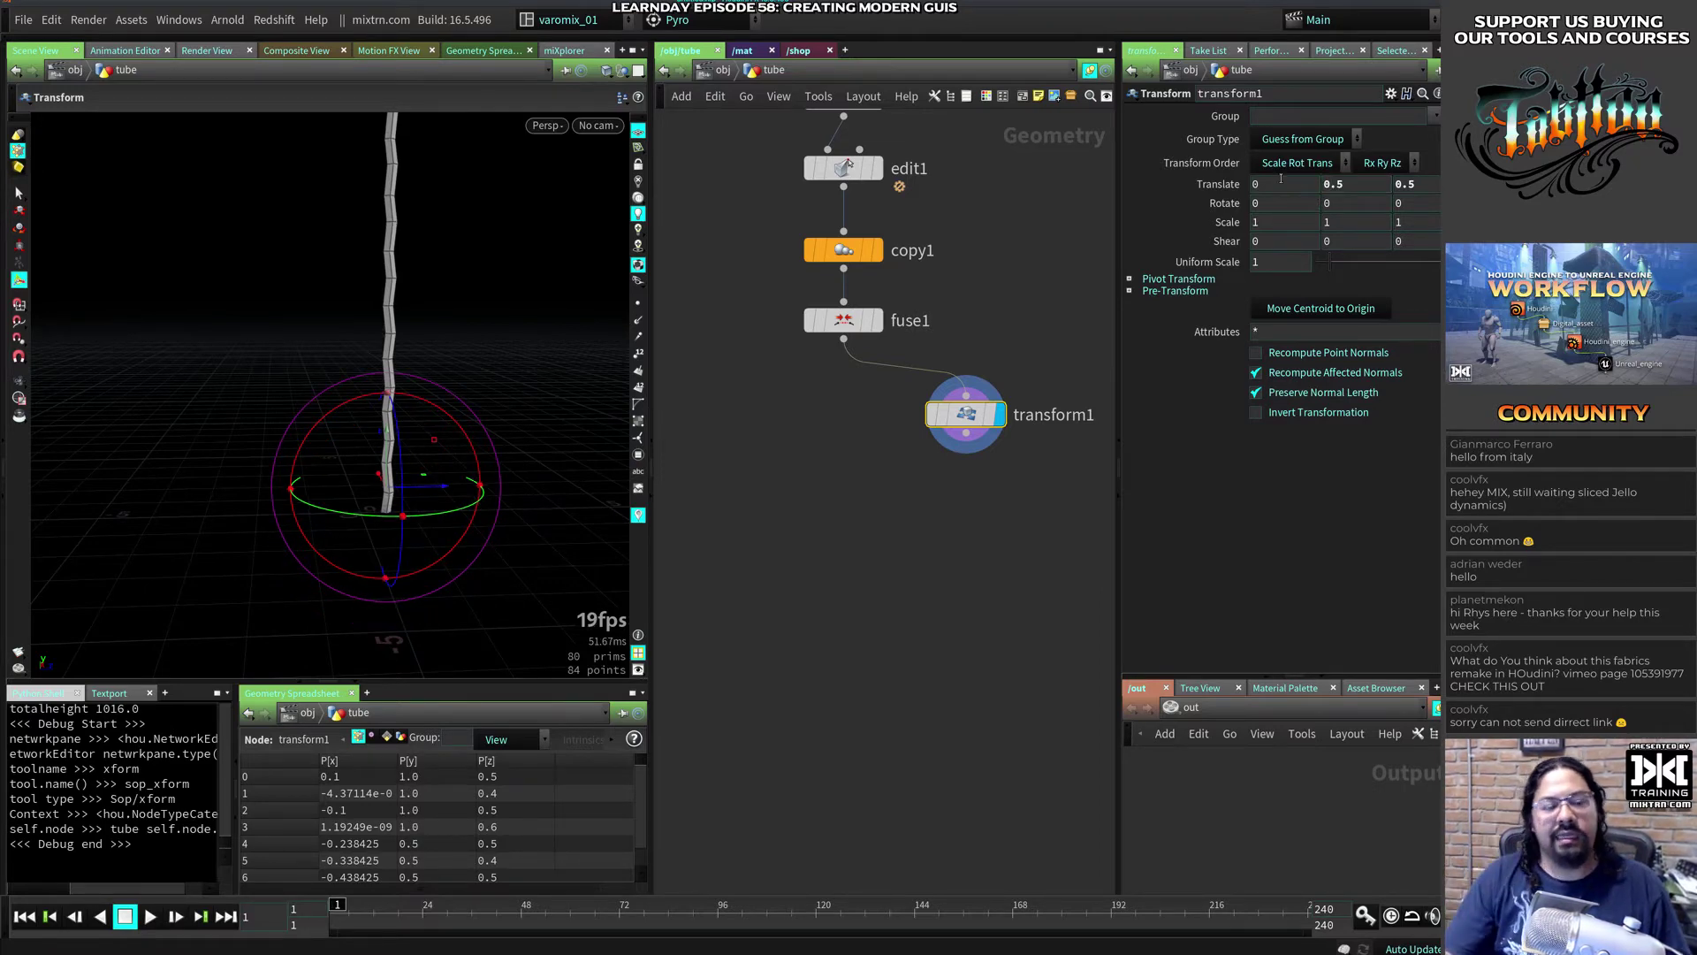
# Step: Show the fuse node as a template and compare the original and offset strands in the front and perspective views
pyautogui.click(868, 322)
pyautogui.keyDown('alt'); pyautogui.moveTo(507, 447); pyautogui.dragTo(532, 476); pyautogui.keyUp('alt')
pyautogui.scroll(4, 532, 468)
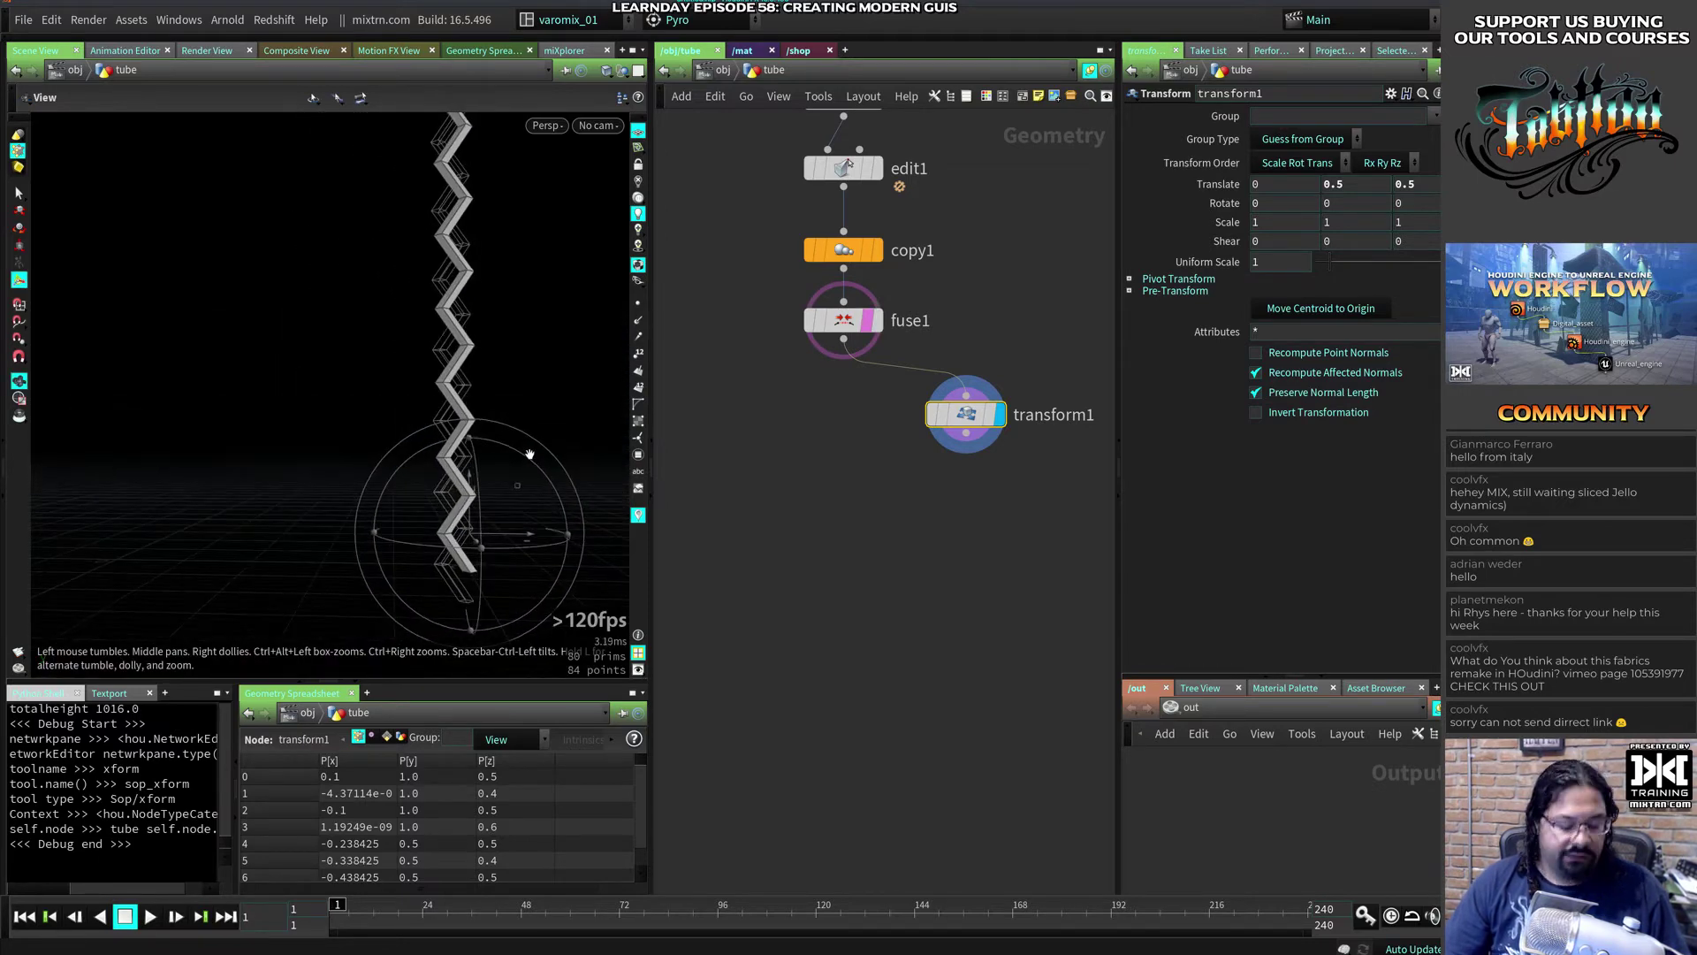
pyautogui.hotkey('space', '3')
pyautogui.press('Escape')
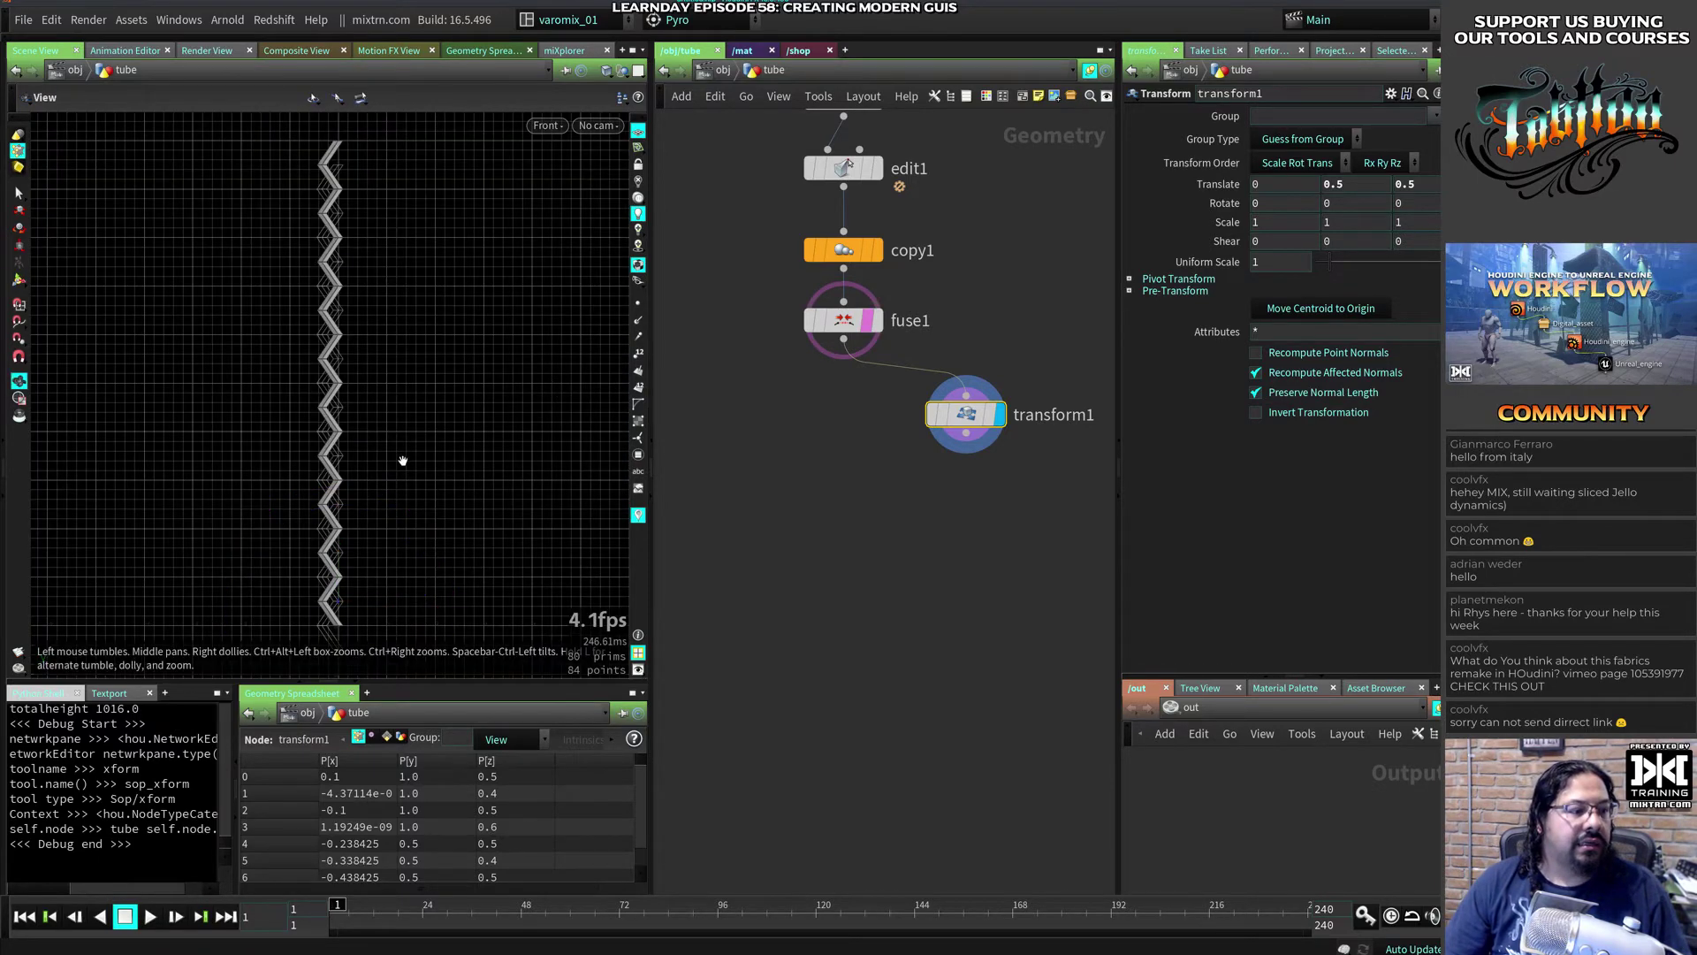
pyautogui.moveTo(318, 510); pyautogui.dragTo(373, 366, button='middle')
pyautogui.scroll(6, 373, 366)
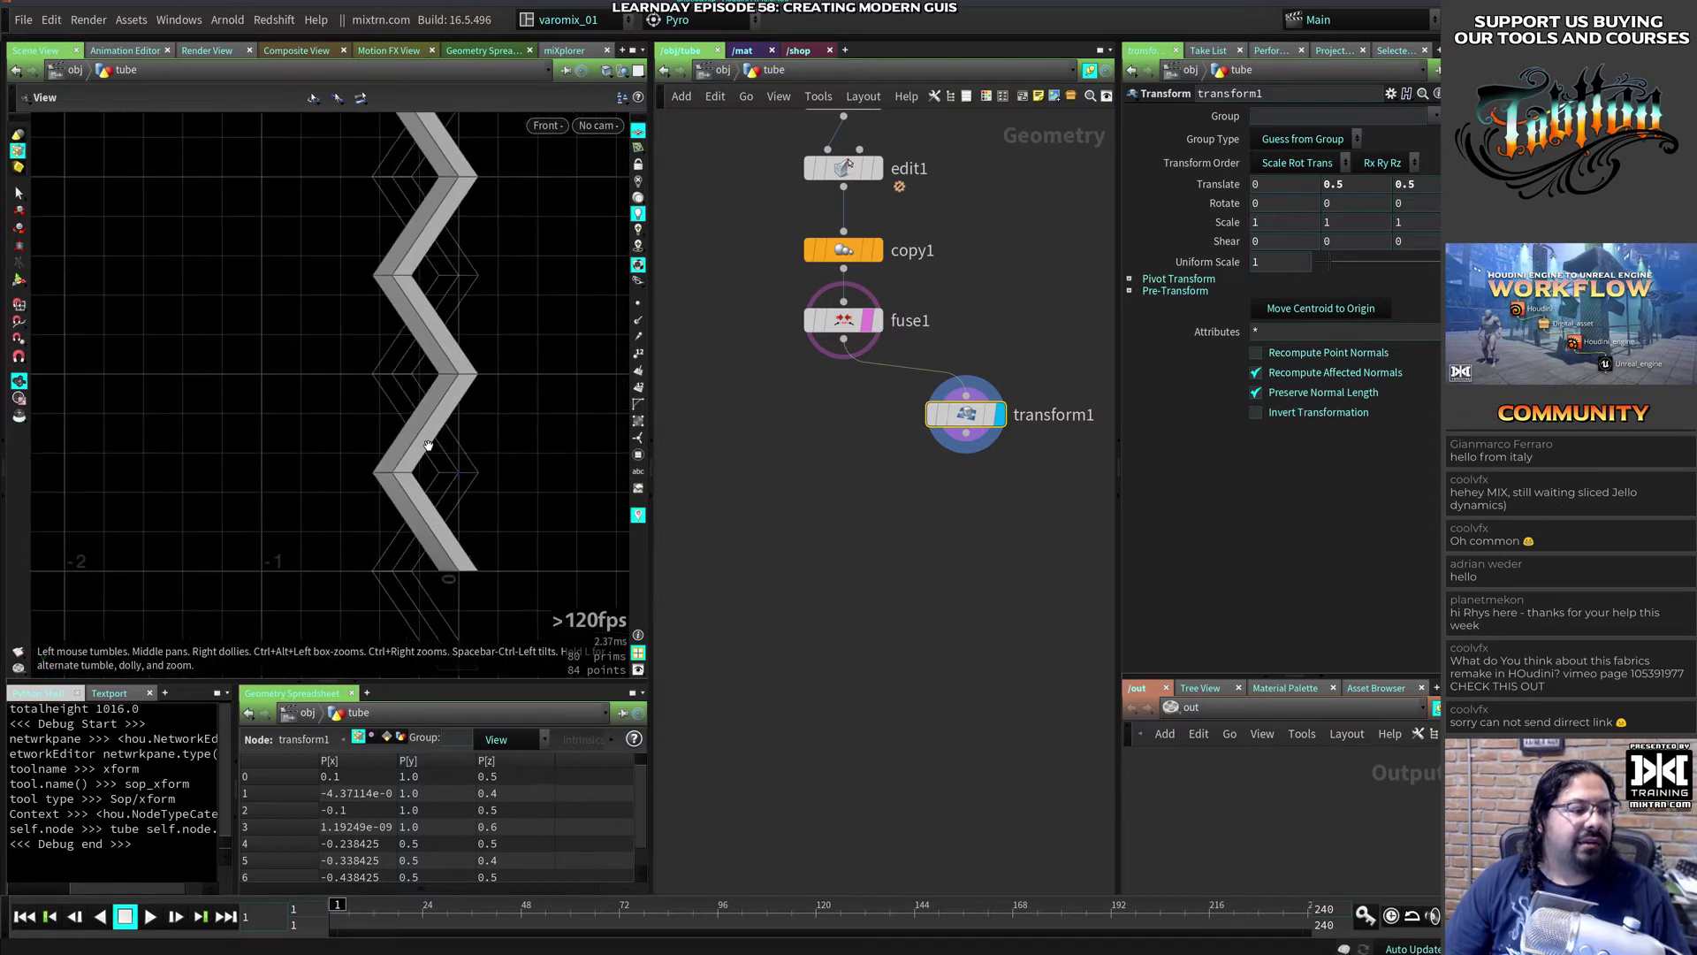
pyautogui.hotkey('space', '1')
pyautogui.moveTo(435, 454); pyautogui.dragTo(428, 504)
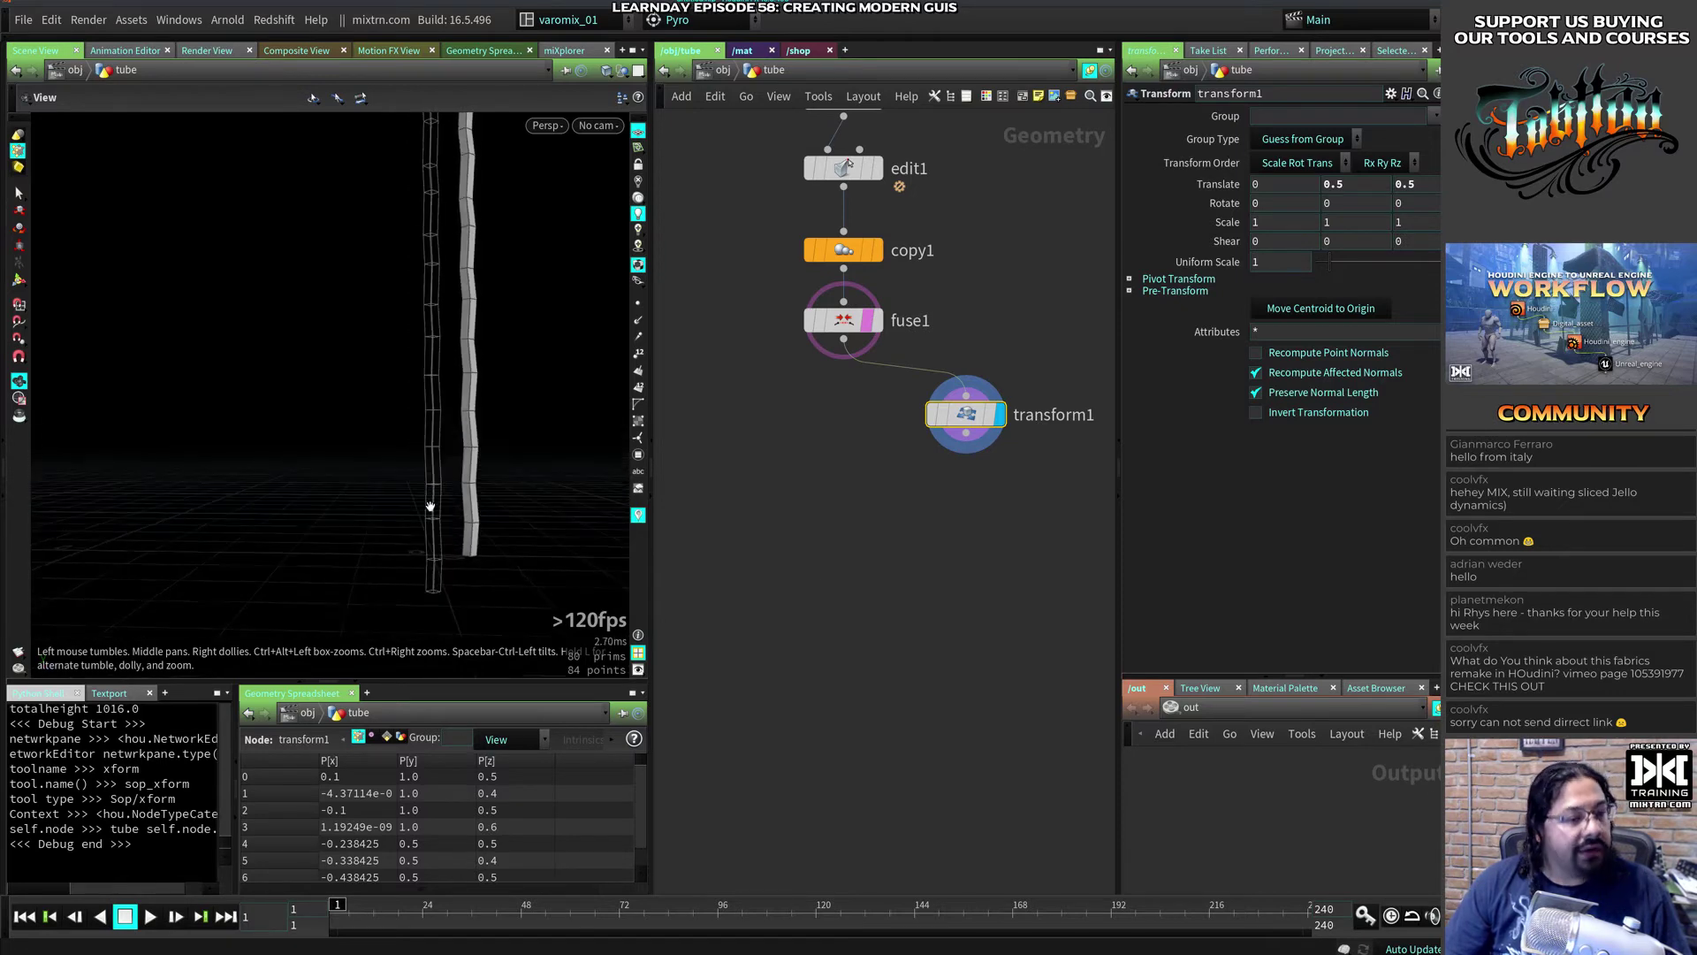
# Step: Merge the outputs of the fuse and transform nodes in a new Merge node placed below them
pyautogui.moveTo(738, 509); pyautogui.dragTo(1008, 292)
pyautogui.moveTo(966, 435); pyautogui.dragTo(893, 576)
pyautogui.click(798, 566)
pyautogui.moveTo(389, 478)
pyautogui.mouseDown()
pyautogui.moveTo(284, 477)
pyautogui.moveTo(414, 469)
pyautogui.mouseUp()
# Step: Add a Copy and Transform node below the Merge node and feed it the merged strands
pyautogui.moveTo(775, 638); pyautogui.dragTo(762, 447, button='middle')
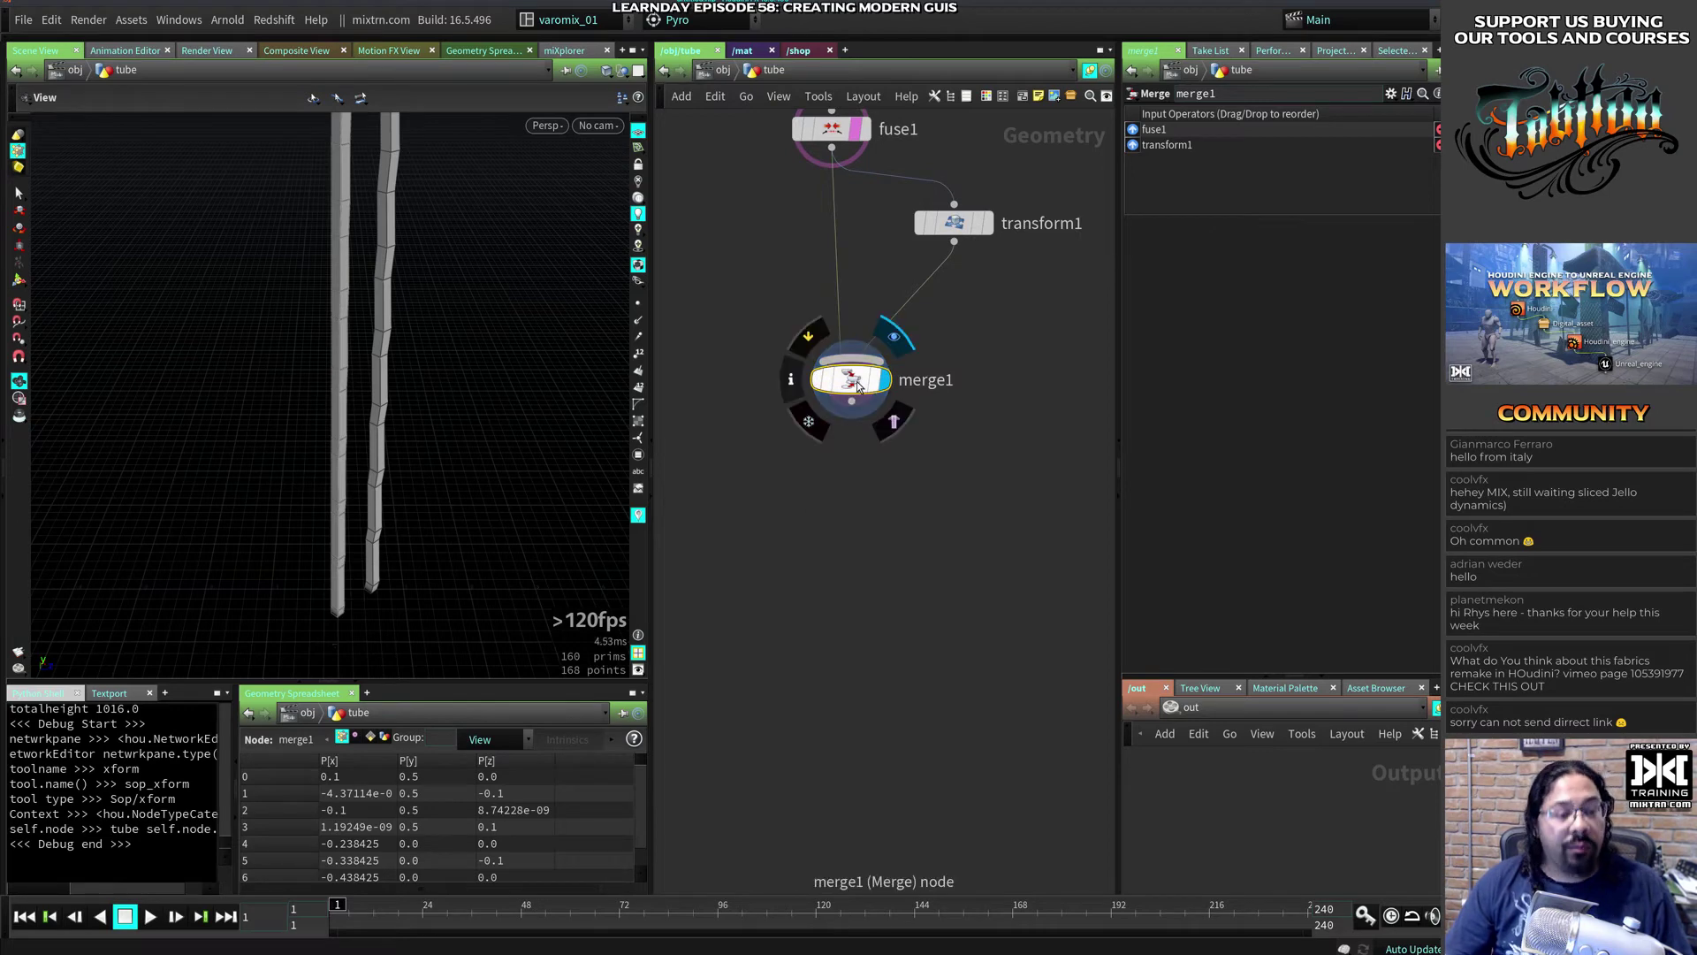
pyautogui.press('Tab')
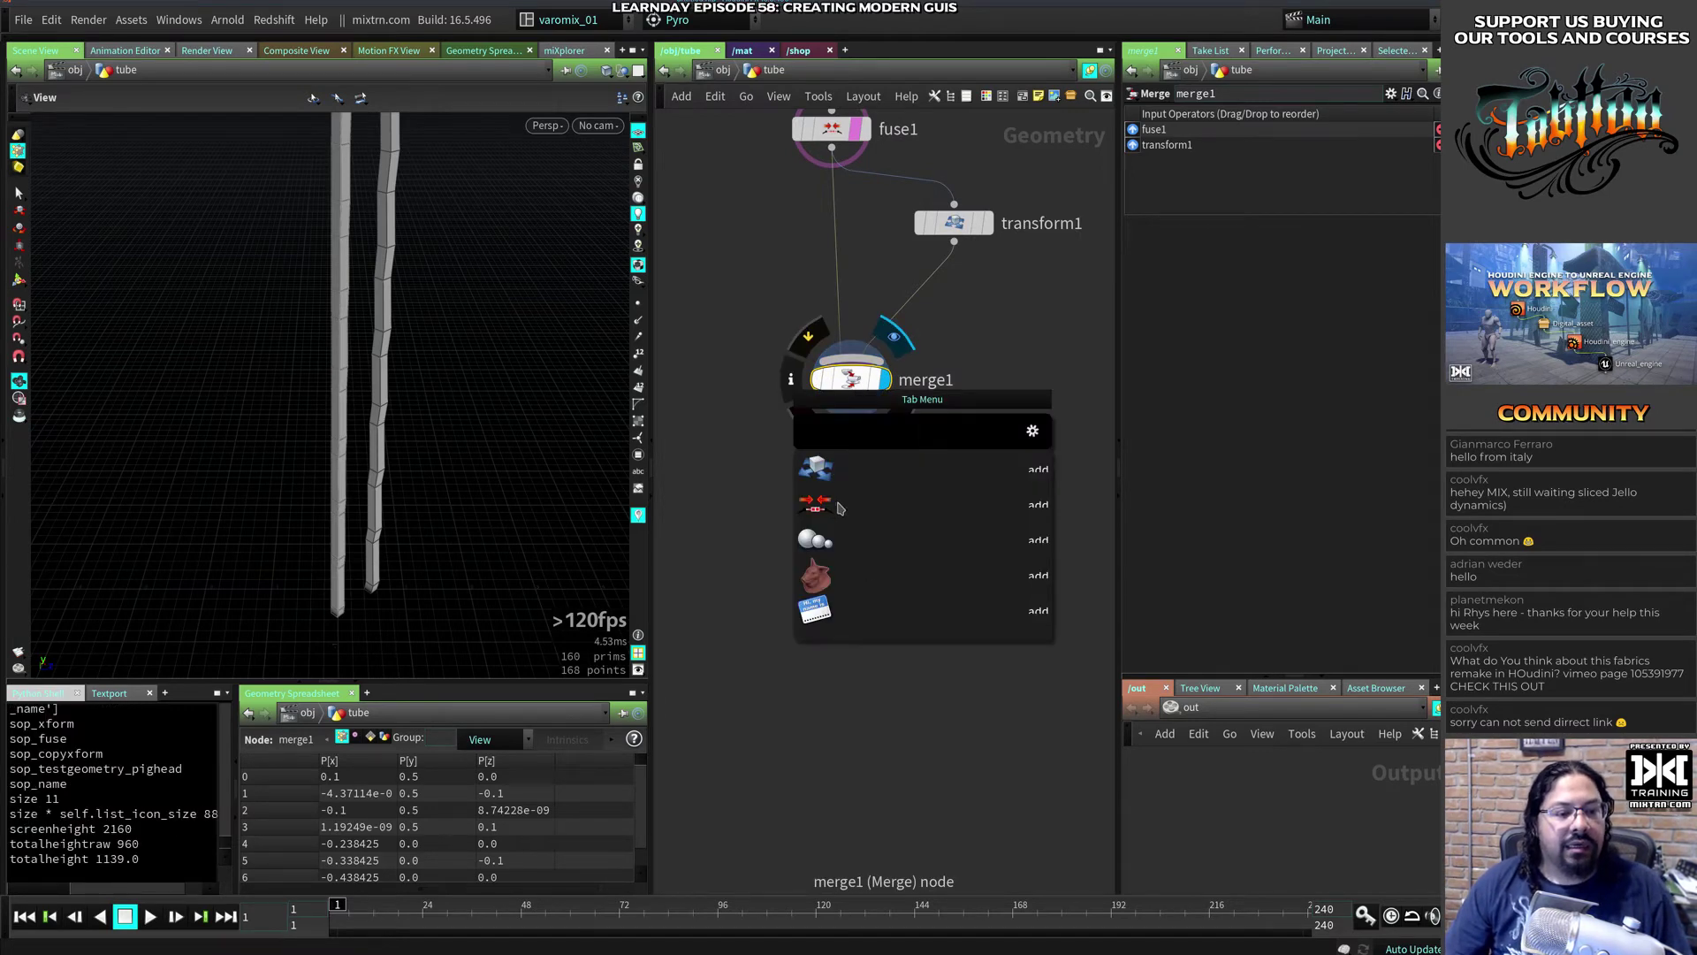
pyautogui.click(845, 549)
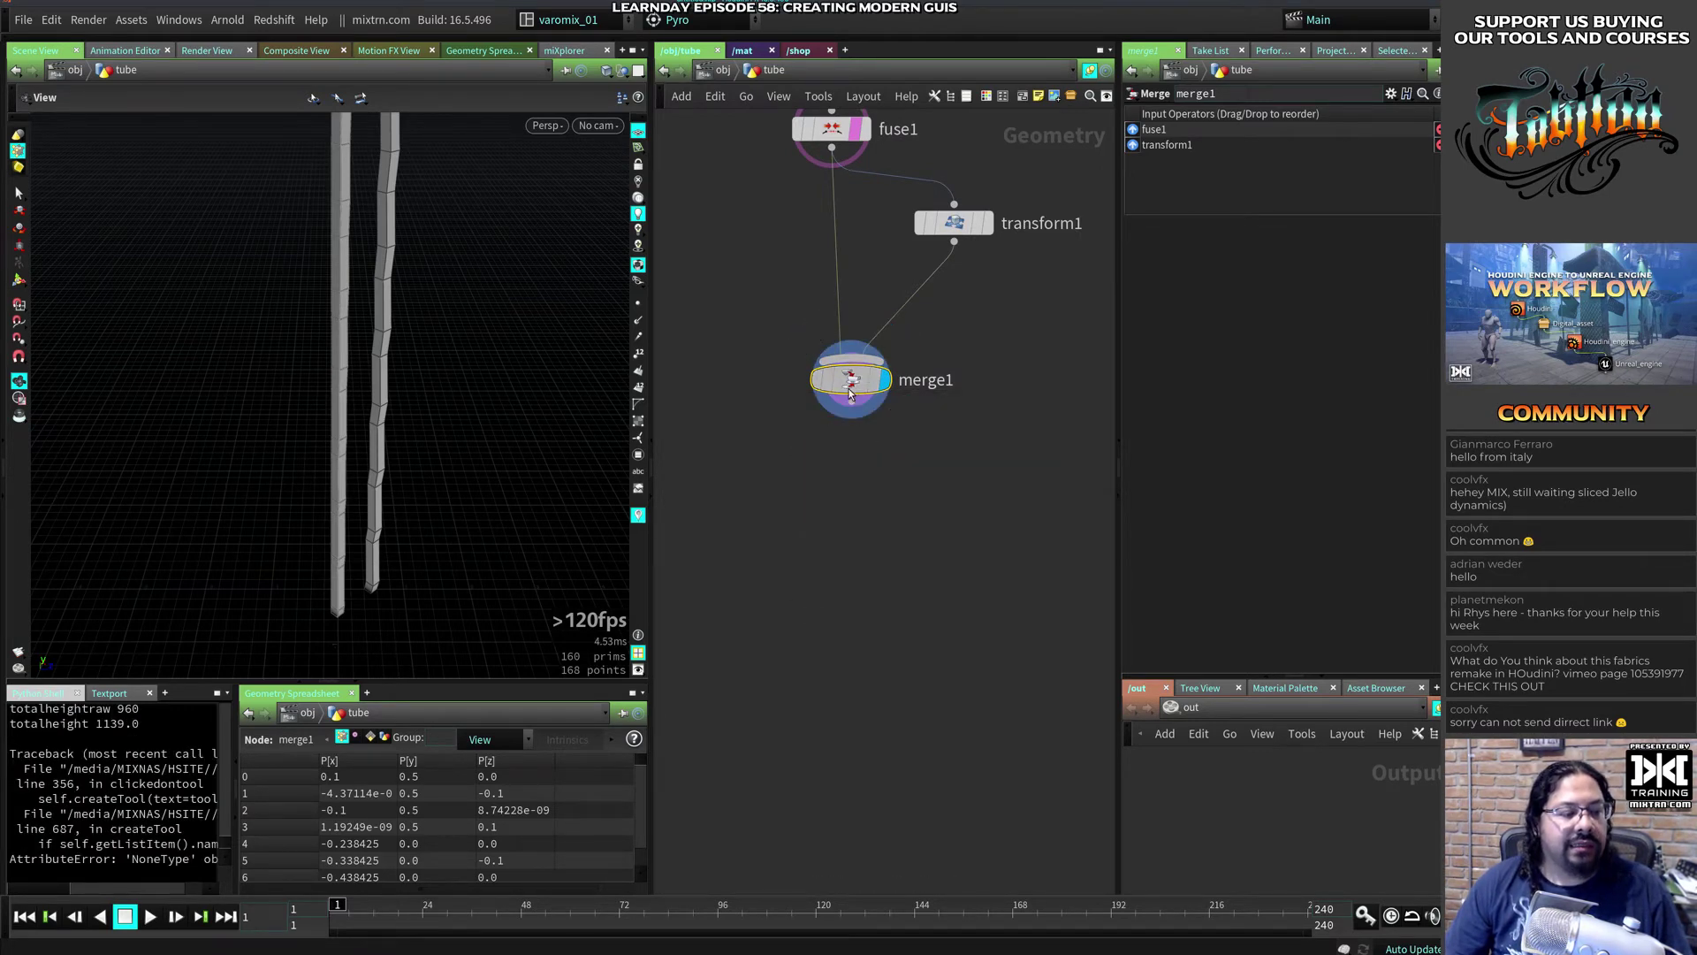
pyautogui.press('Tab')
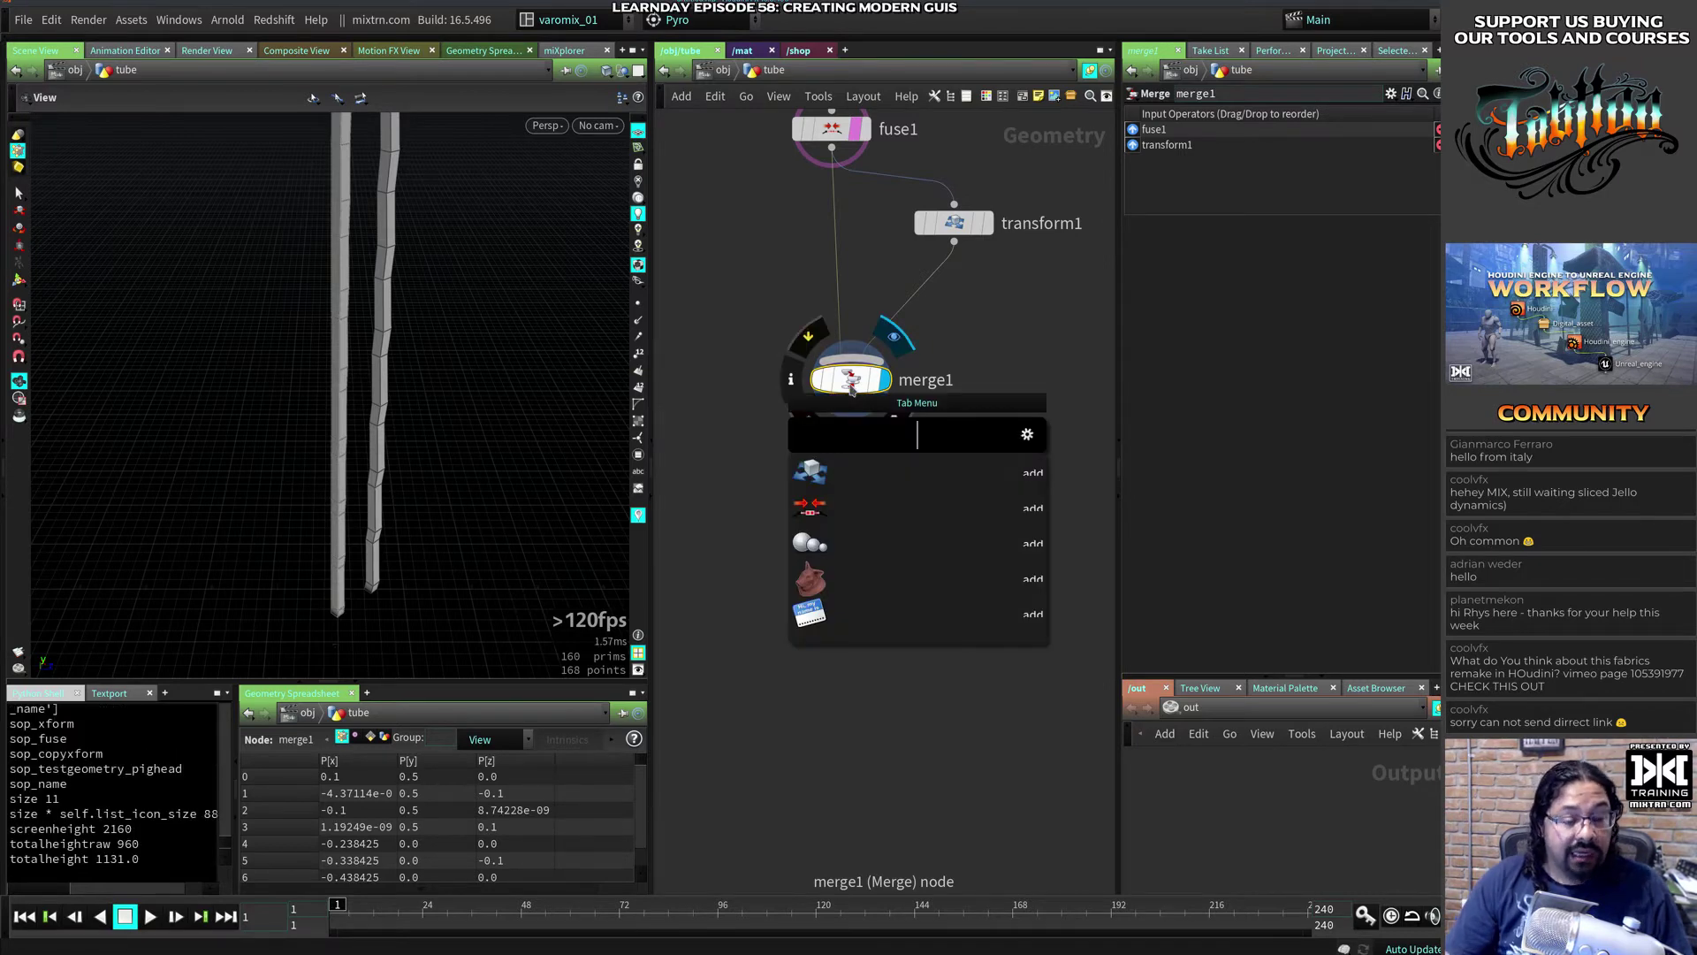
pyautogui.write('c')
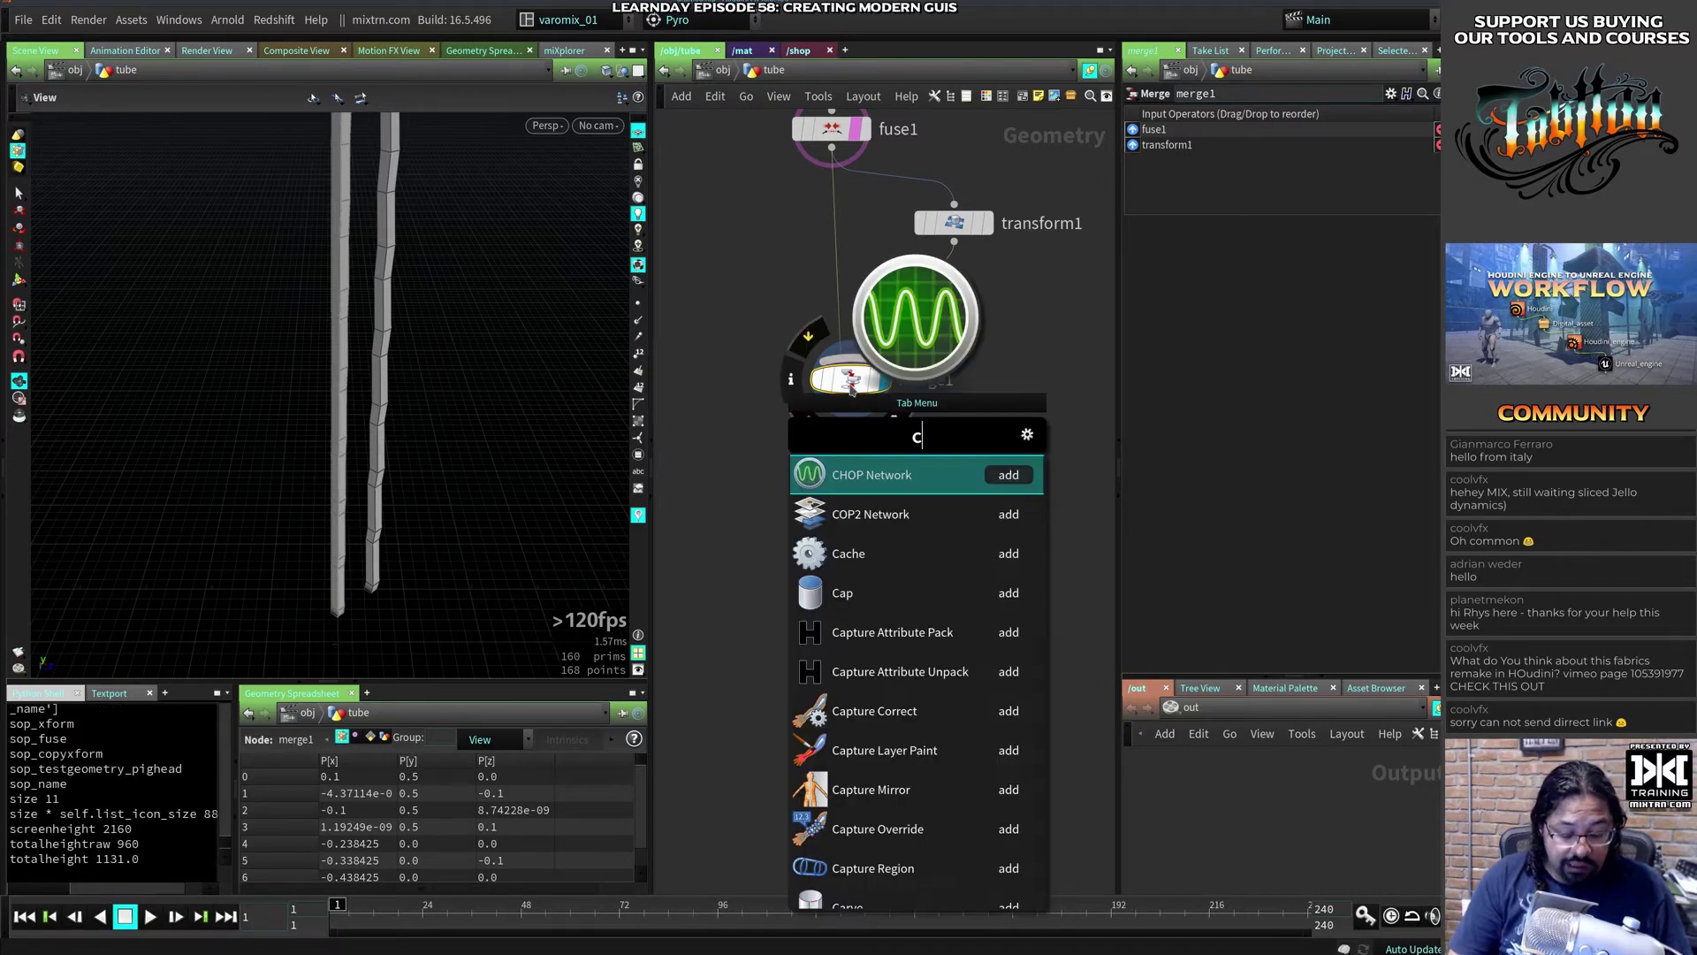
pyautogui.write('opy')
pyautogui.click(902, 511)
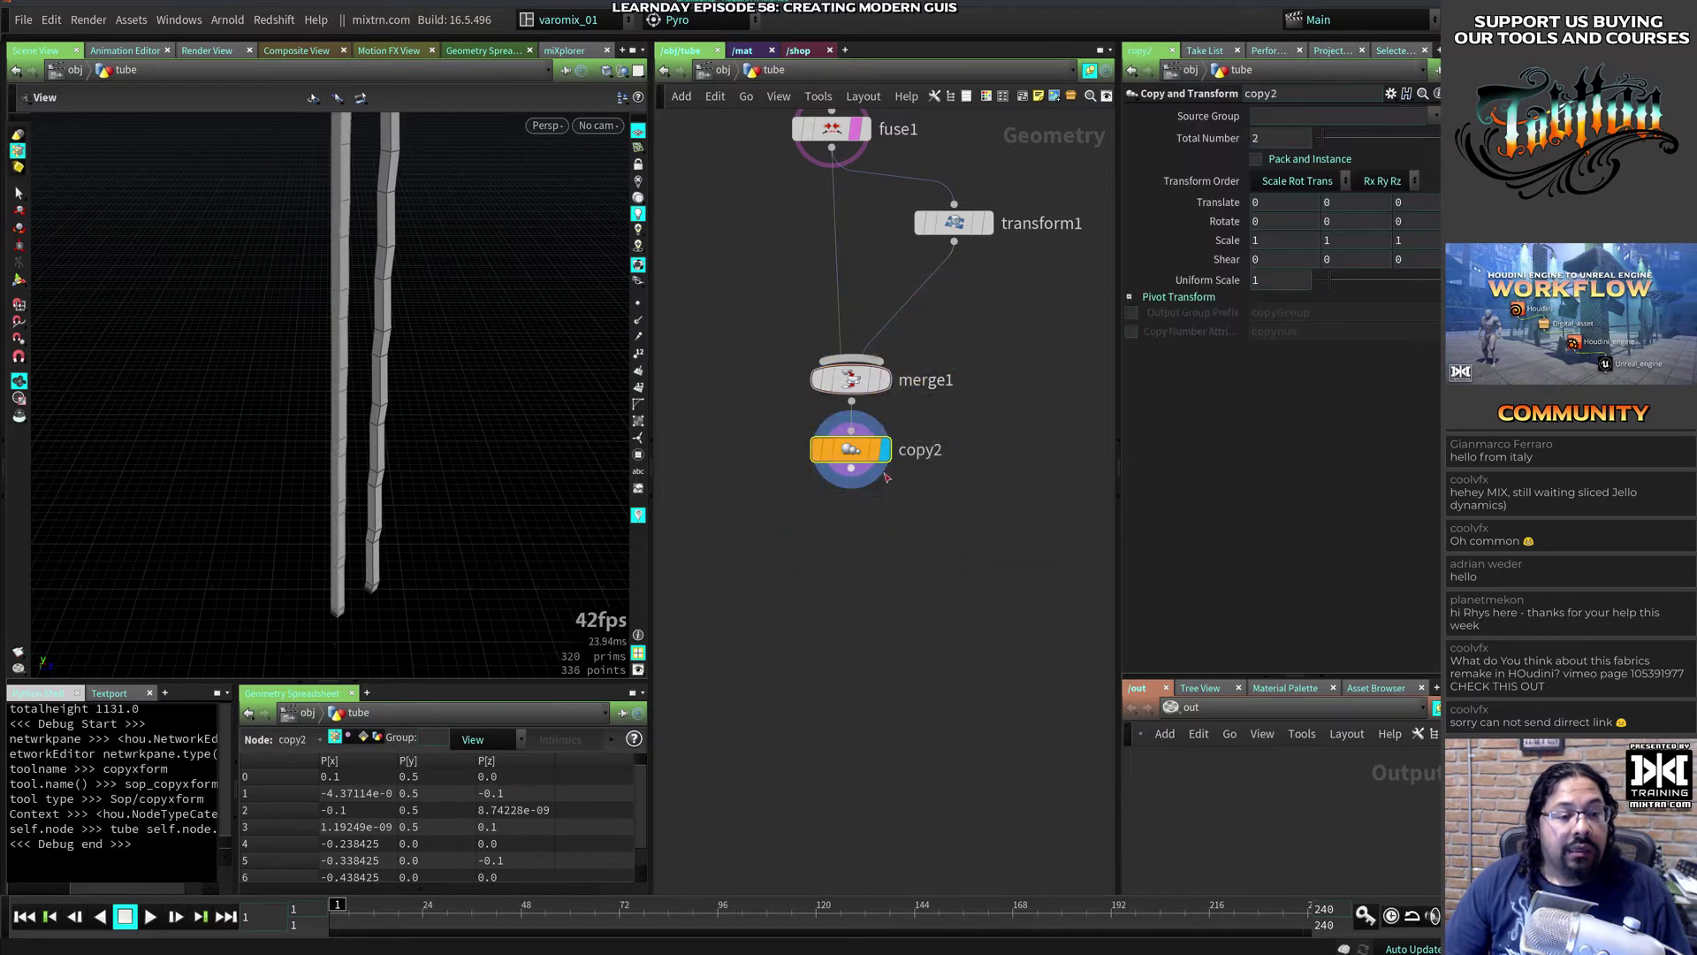
pyautogui.click(853, 481)
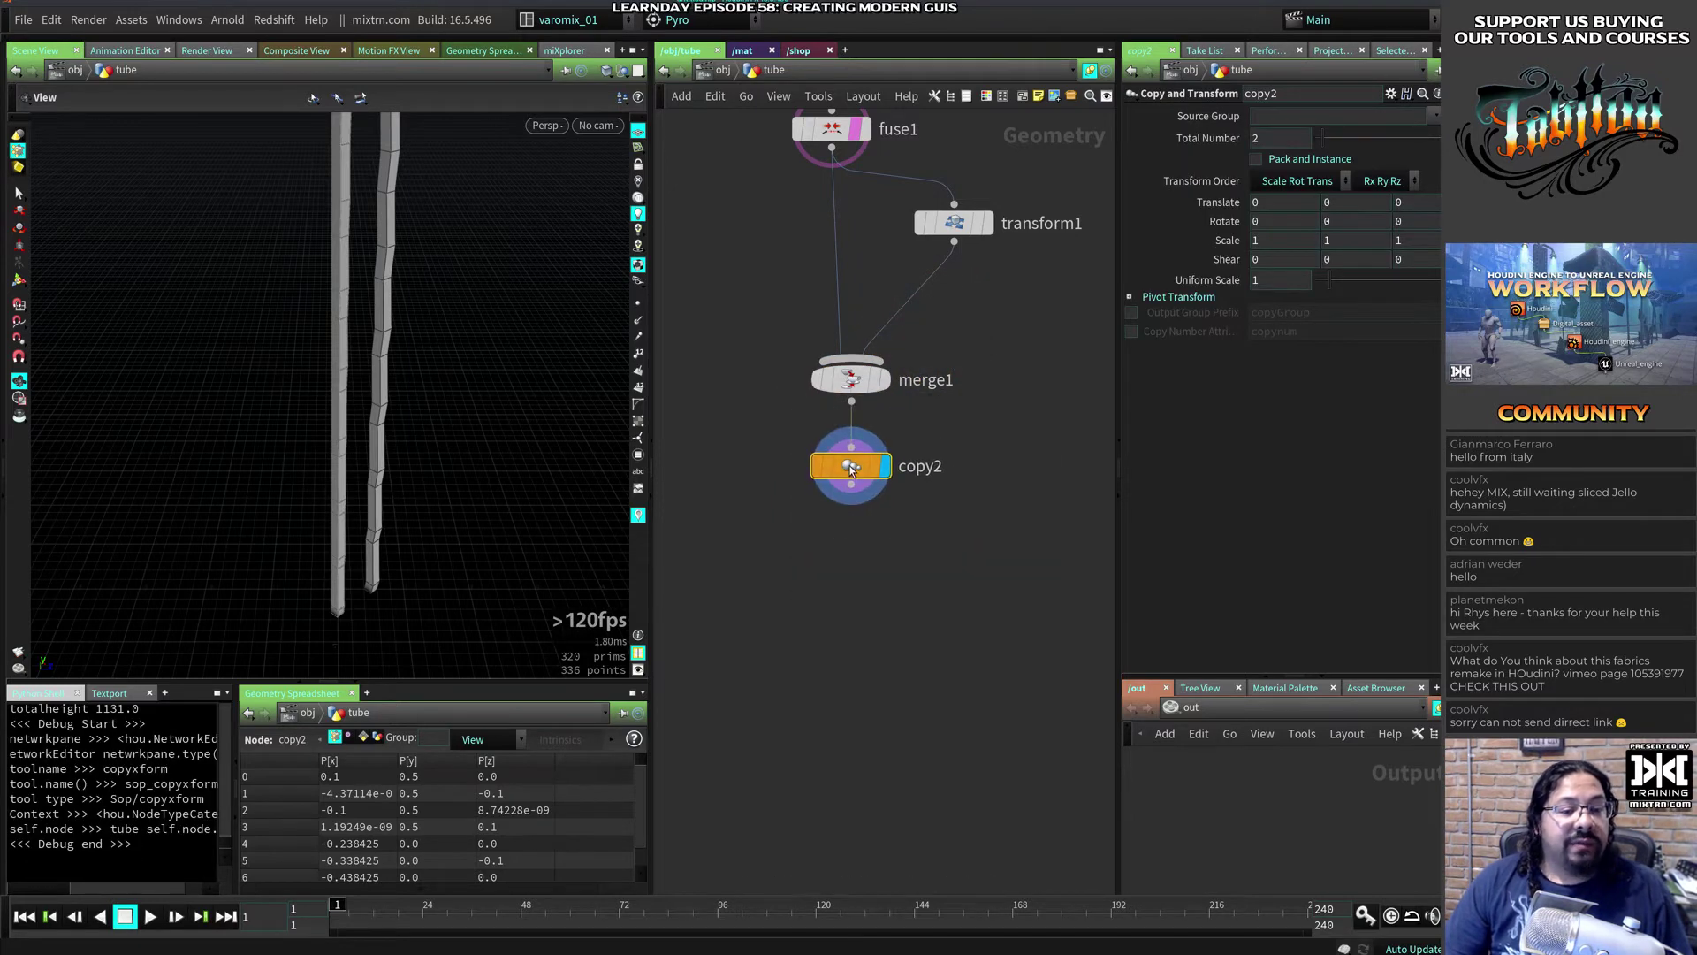
# Step: Space the strand copies 1 unit apart in Z, with the Copy and Transform node's X translate at 0
pyautogui.moveTo(420, 415)
pyautogui.mouseDown()
pyautogui.moveTo(224, 469)
pyautogui.moveTo(398, 462)
pyautogui.moveTo(400, 415)
pyautogui.mouseUp()
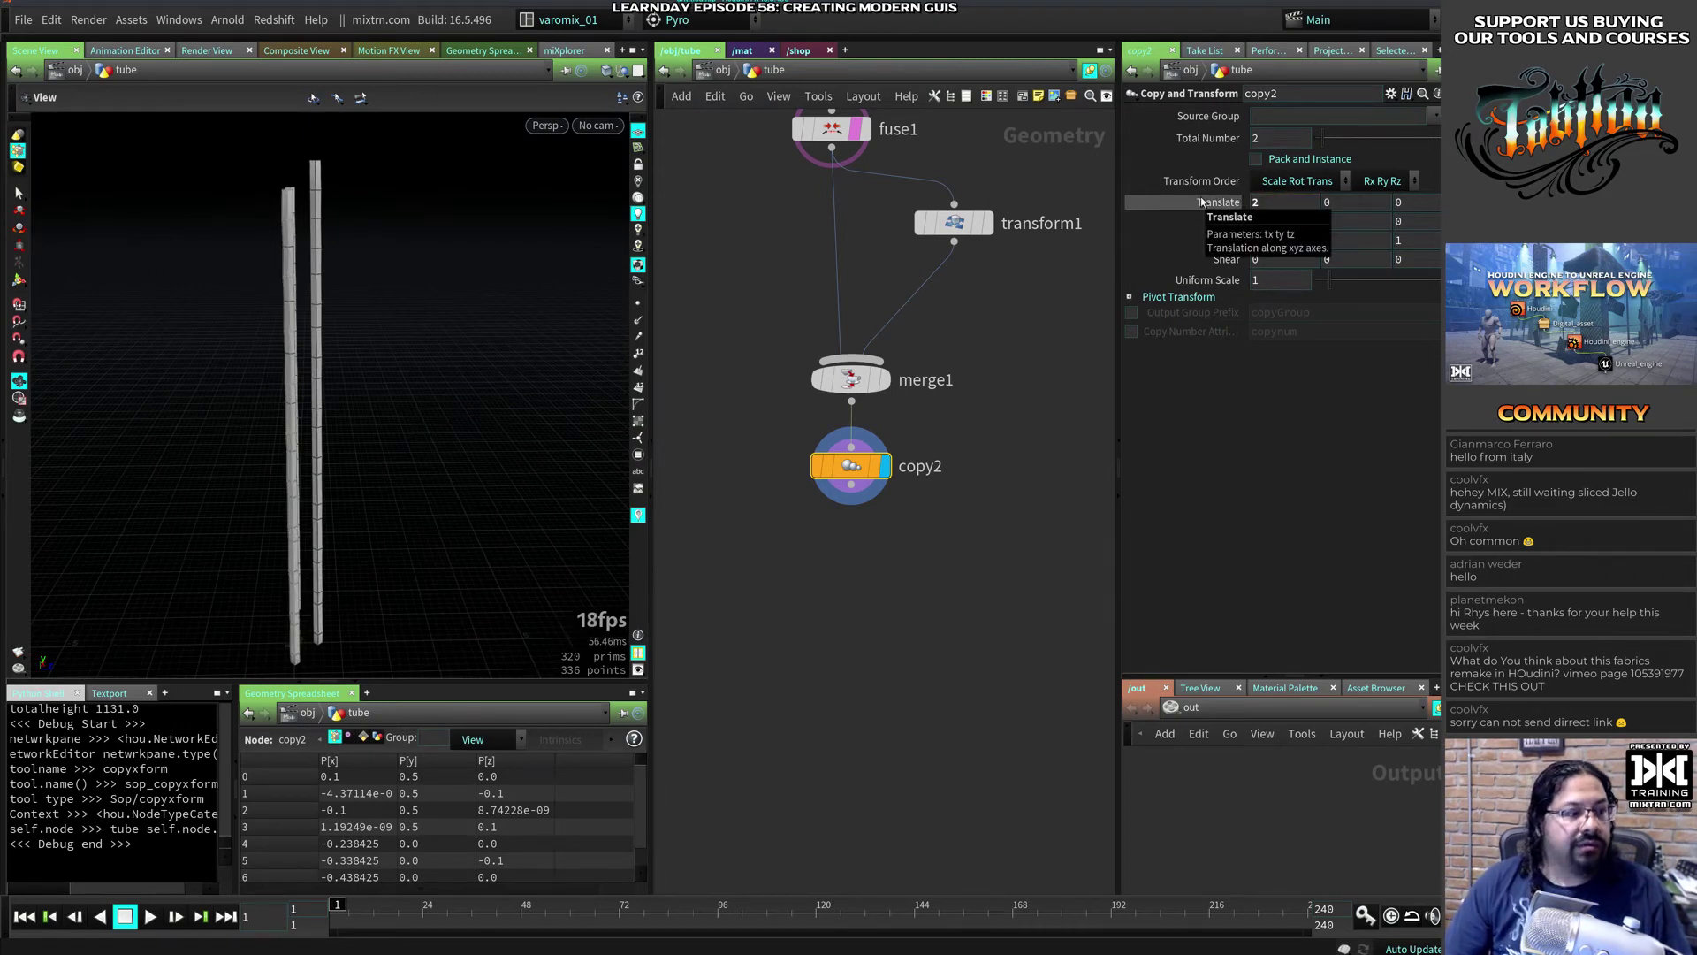
pyautogui.moveTo(347, 523); pyautogui.dragTo(358, 610)
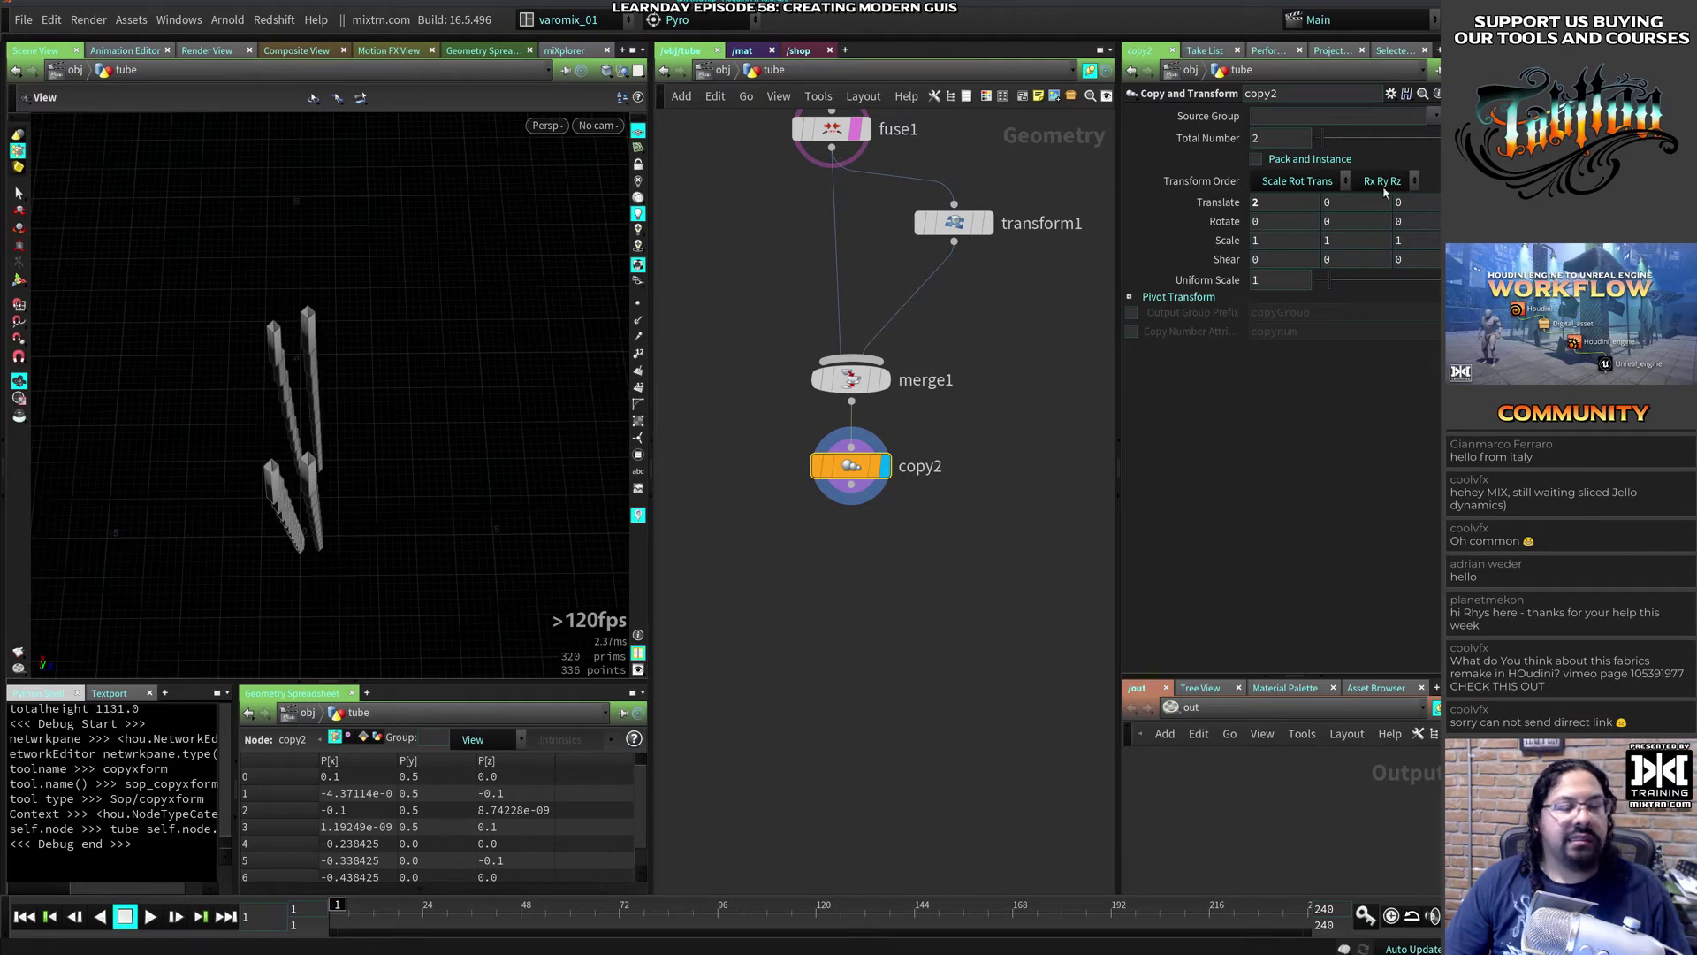
pyautogui.write('0')
pyautogui.press('Tab')
pyautogui.press('Tab')
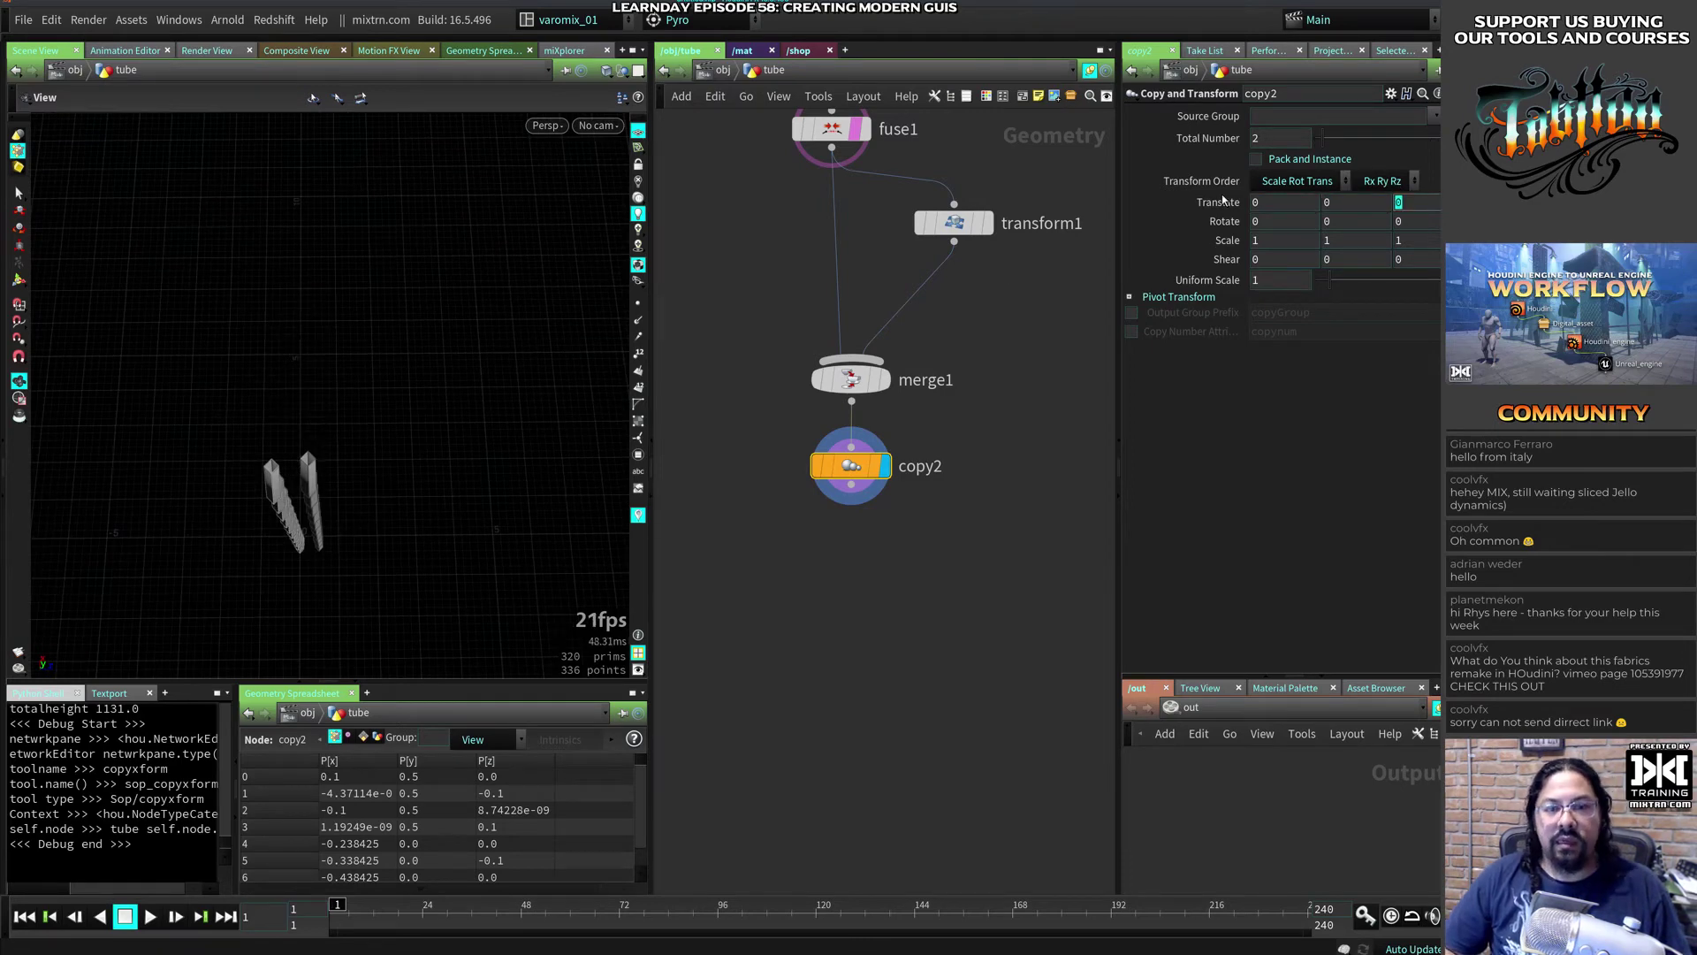
pyautogui.write('1')
pyautogui.press('Return')
pyautogui.moveTo(545, 589)
pyautogui.mouseDown()
pyautogui.moveTo(361, 451)
pyautogui.moveTo(381, 484)
pyautogui.moveTo(360, 497)
pyautogui.mouseUp()
# Step: Set the total number of strand-pair copies to 10 and inspect the resulting row of strands
pyautogui.doubleClick(1280, 138)
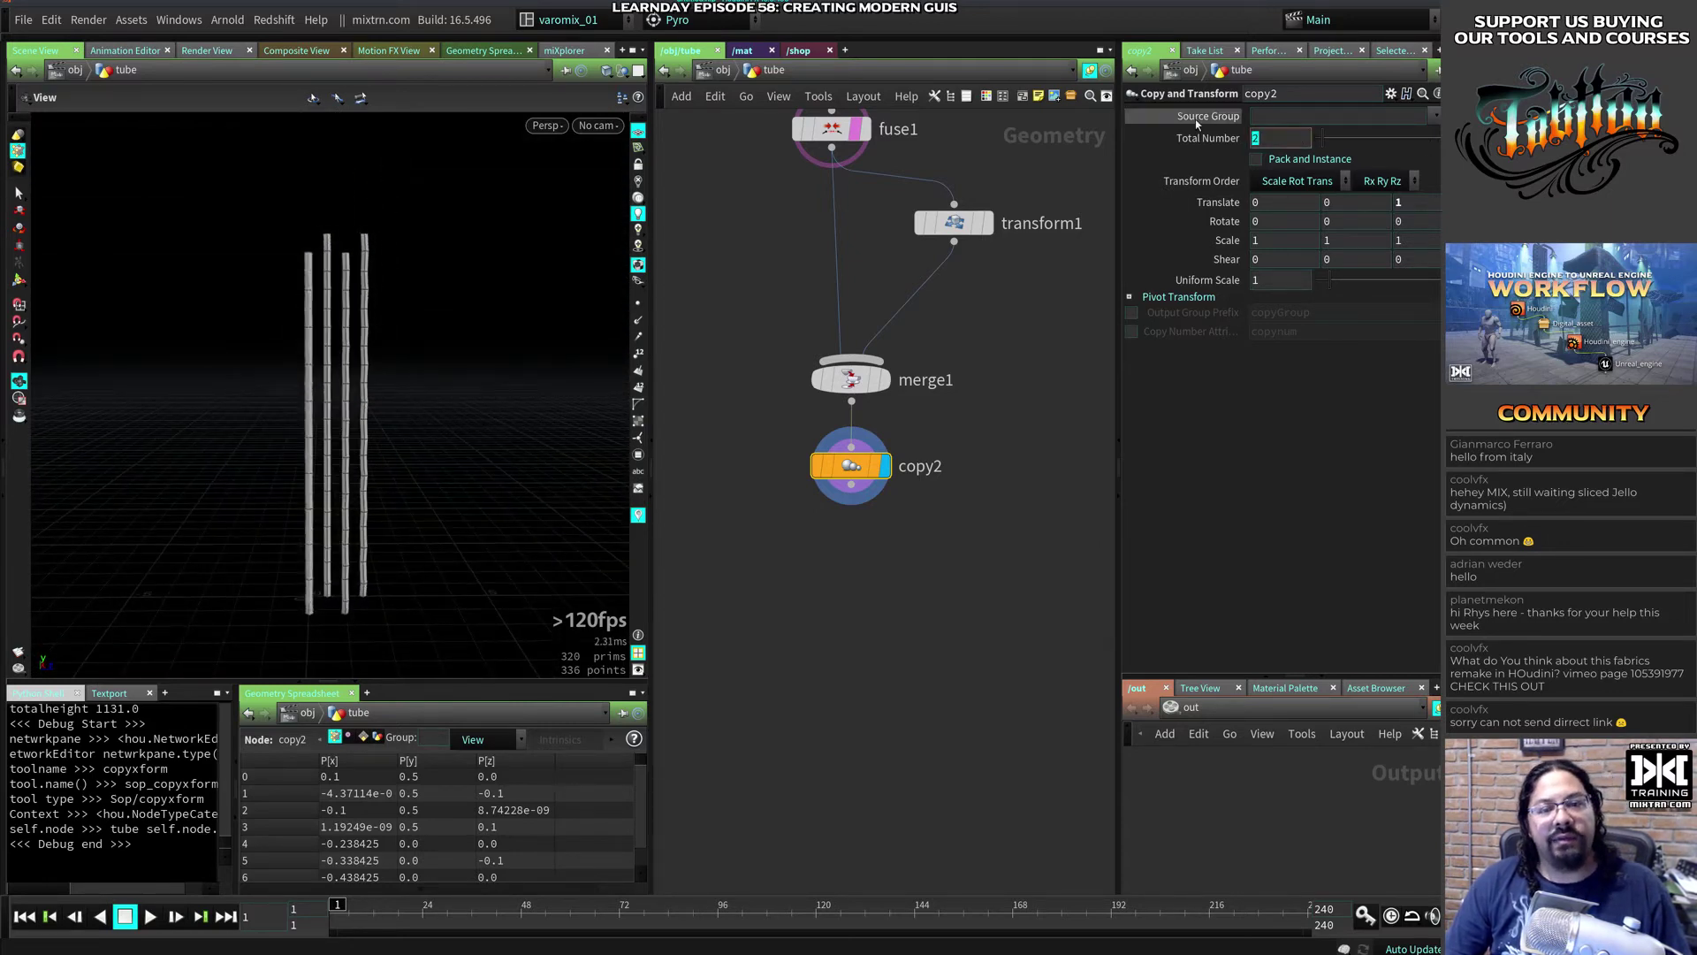
pyautogui.write('10')
pyautogui.press('Return')
pyautogui.moveTo(440, 432); pyautogui.dragTo(299, 478)
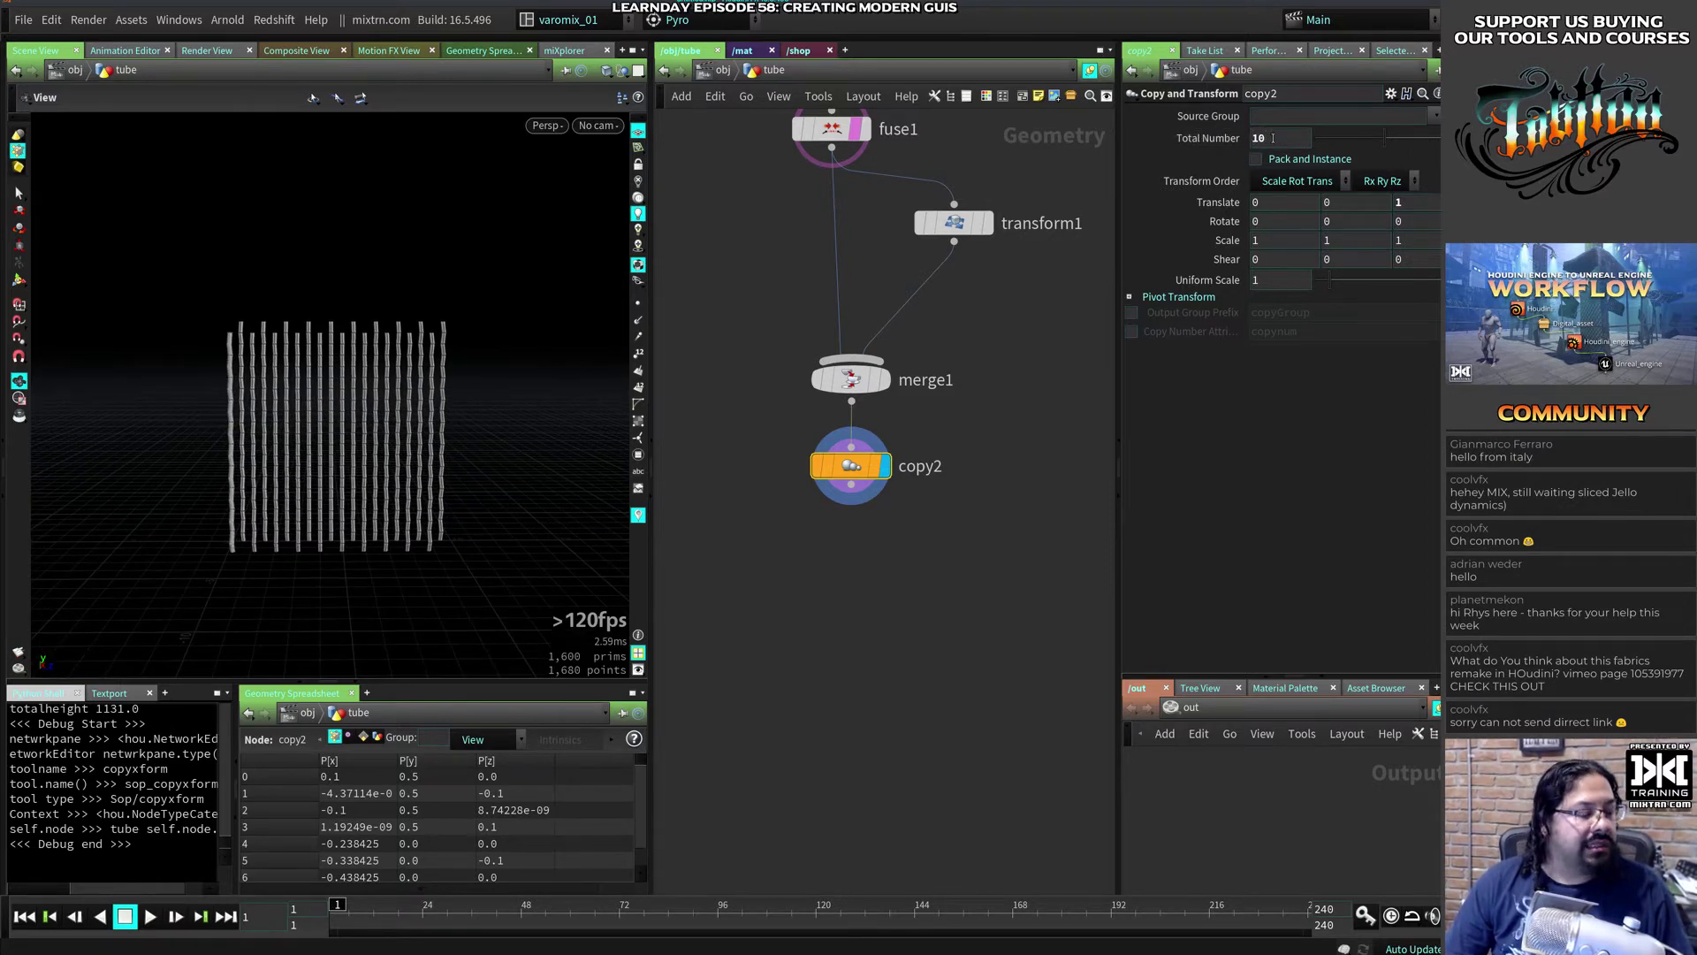
pyautogui.moveTo(523, 368)
pyautogui.mouseDown()
pyautogui.moveTo(489, 341)
pyautogui.moveTo(530, 321)
pyautogui.moveTo(441, 420)
pyautogui.mouseUp()
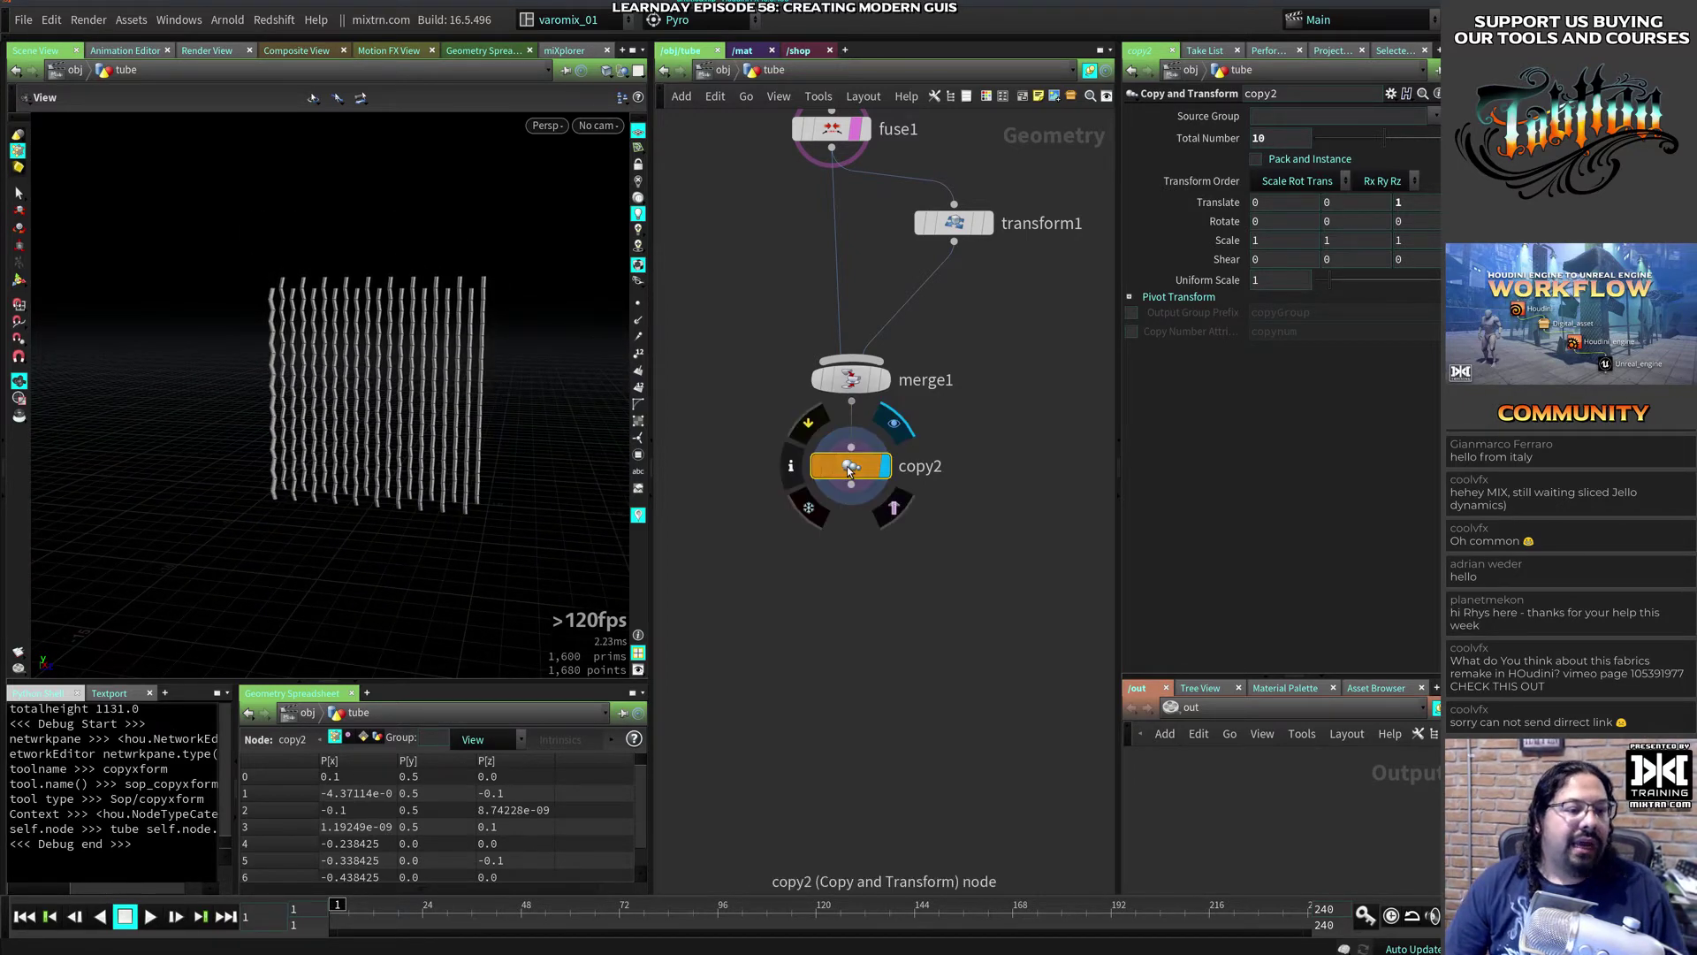
# Step: Append a Transform node below the second Copy and Transform node
pyautogui.press('Tab')
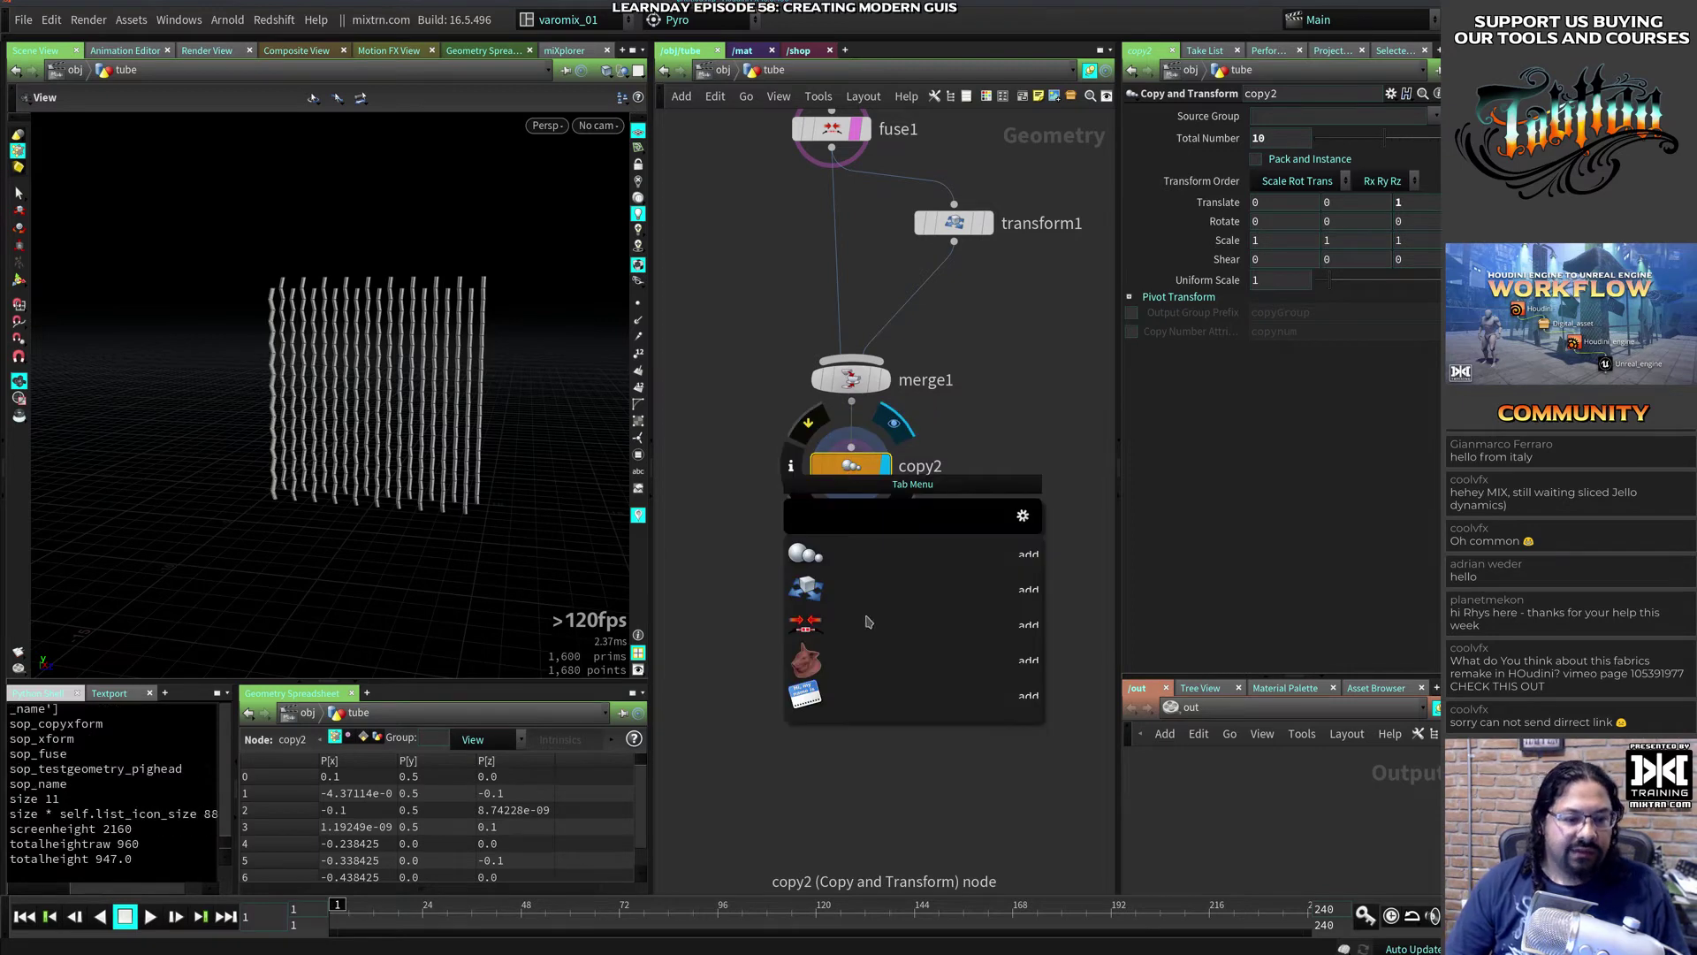
pyautogui.click(844, 592)
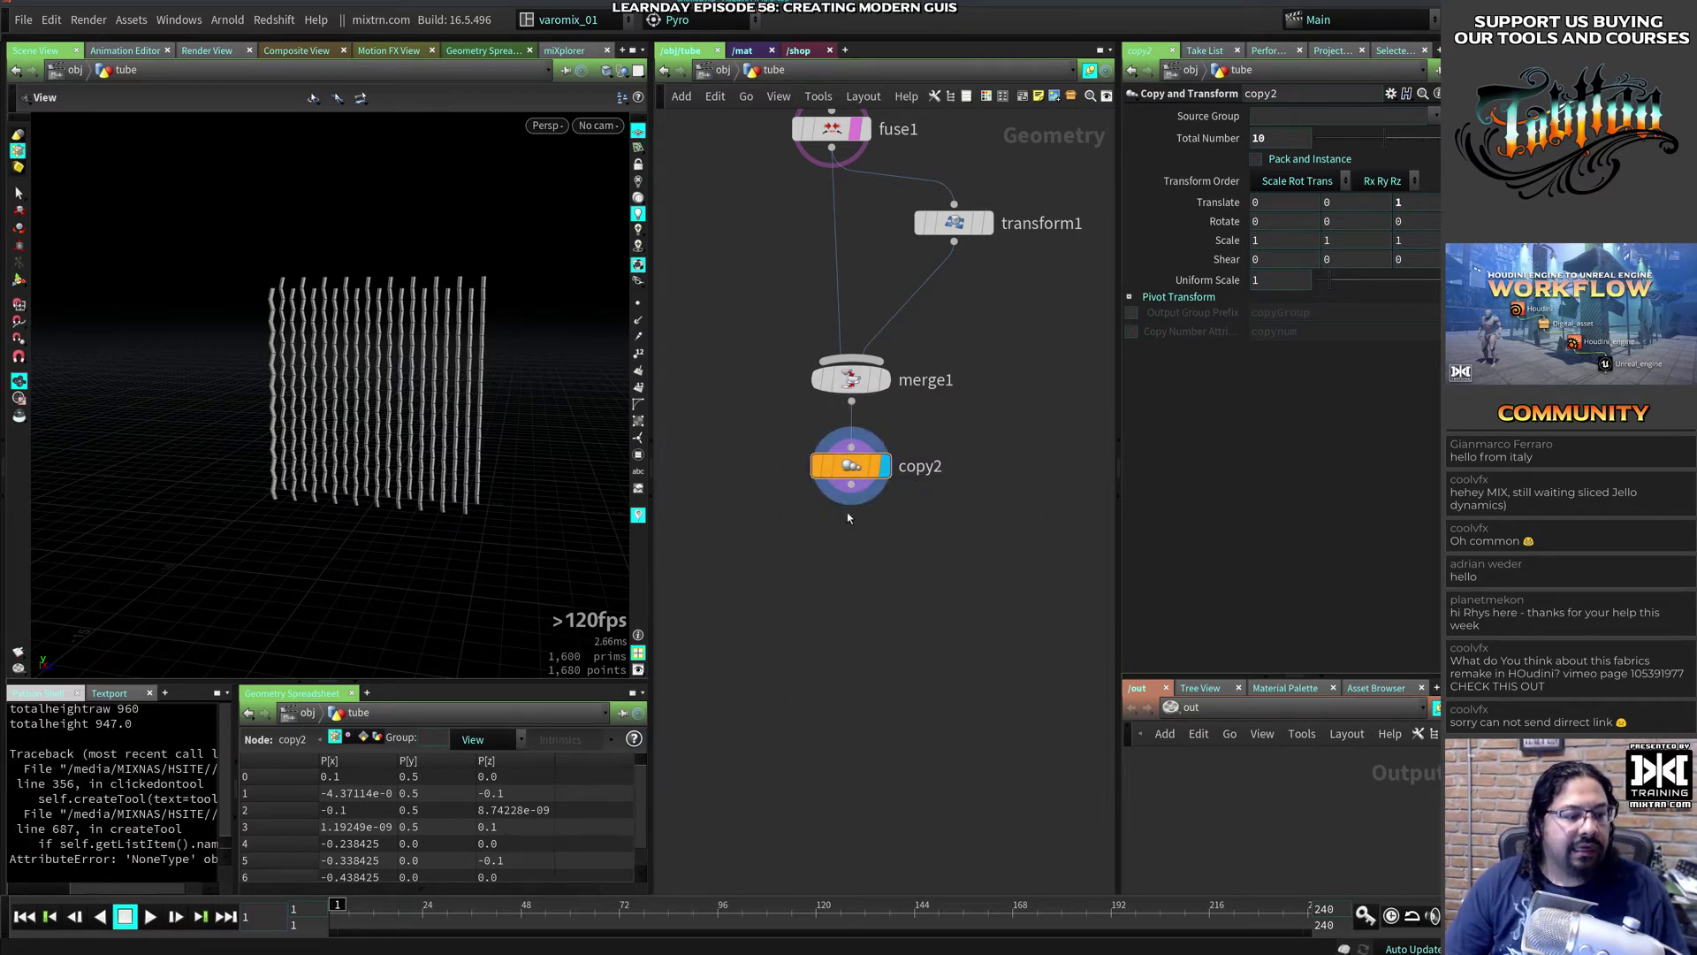
pyautogui.press('Tab')
pyautogui.write('trans')
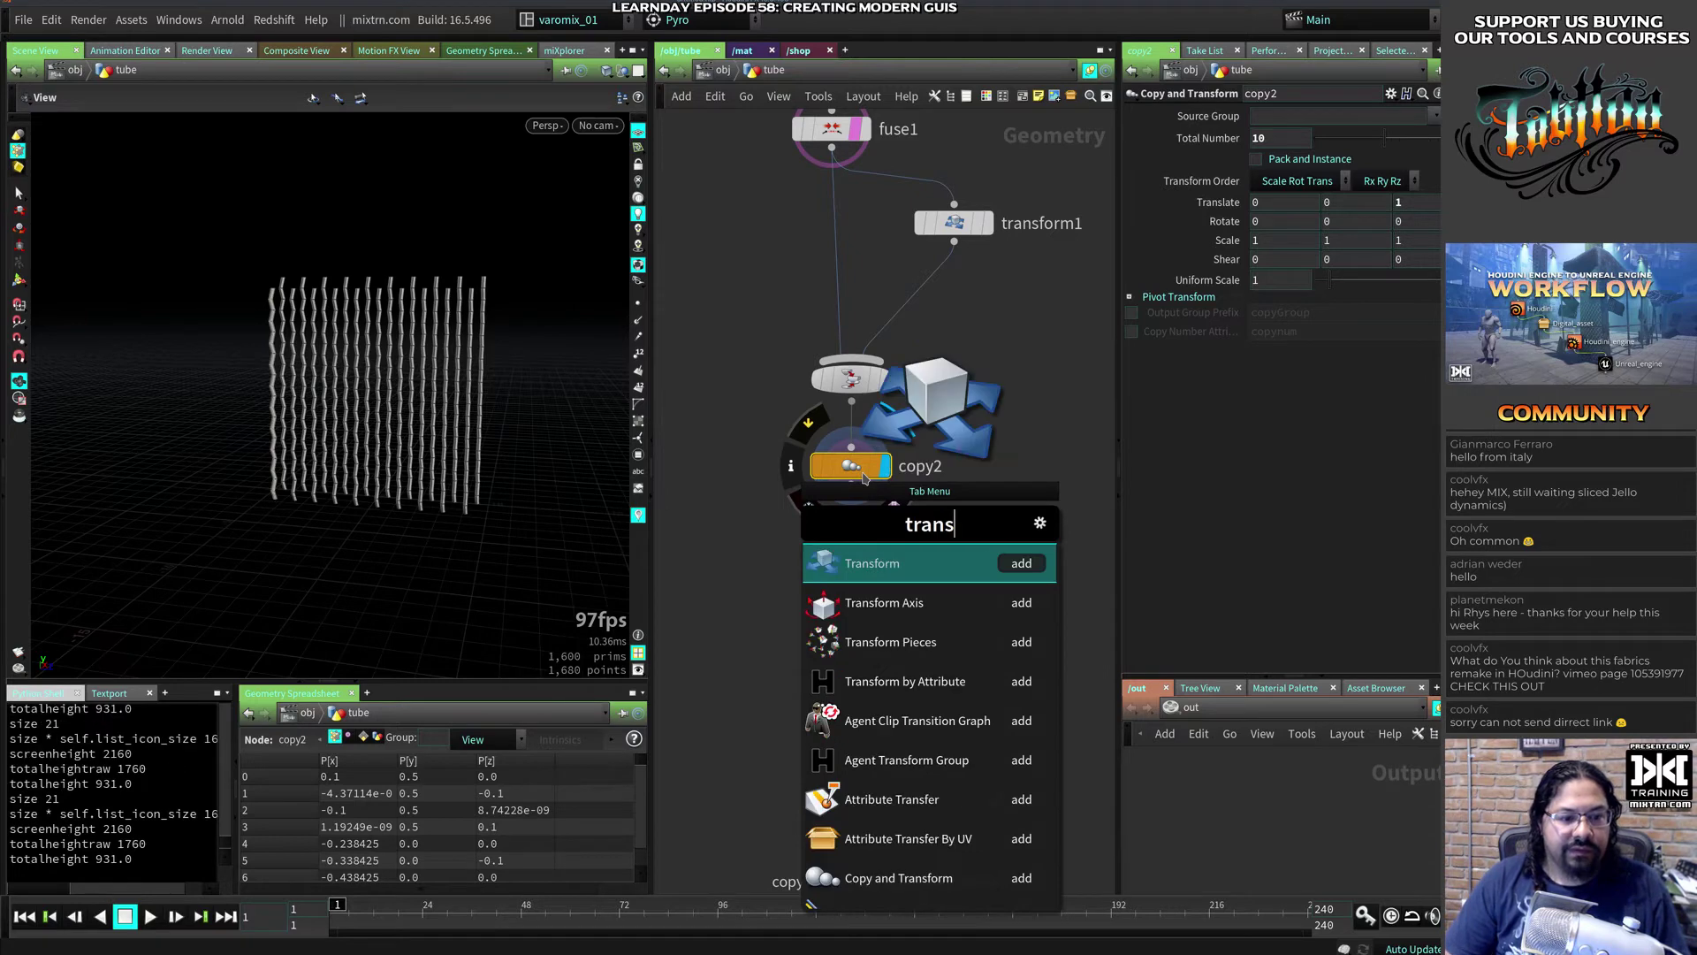
pyautogui.press('Down')
pyautogui.press('Up')
pyautogui.press('Return')
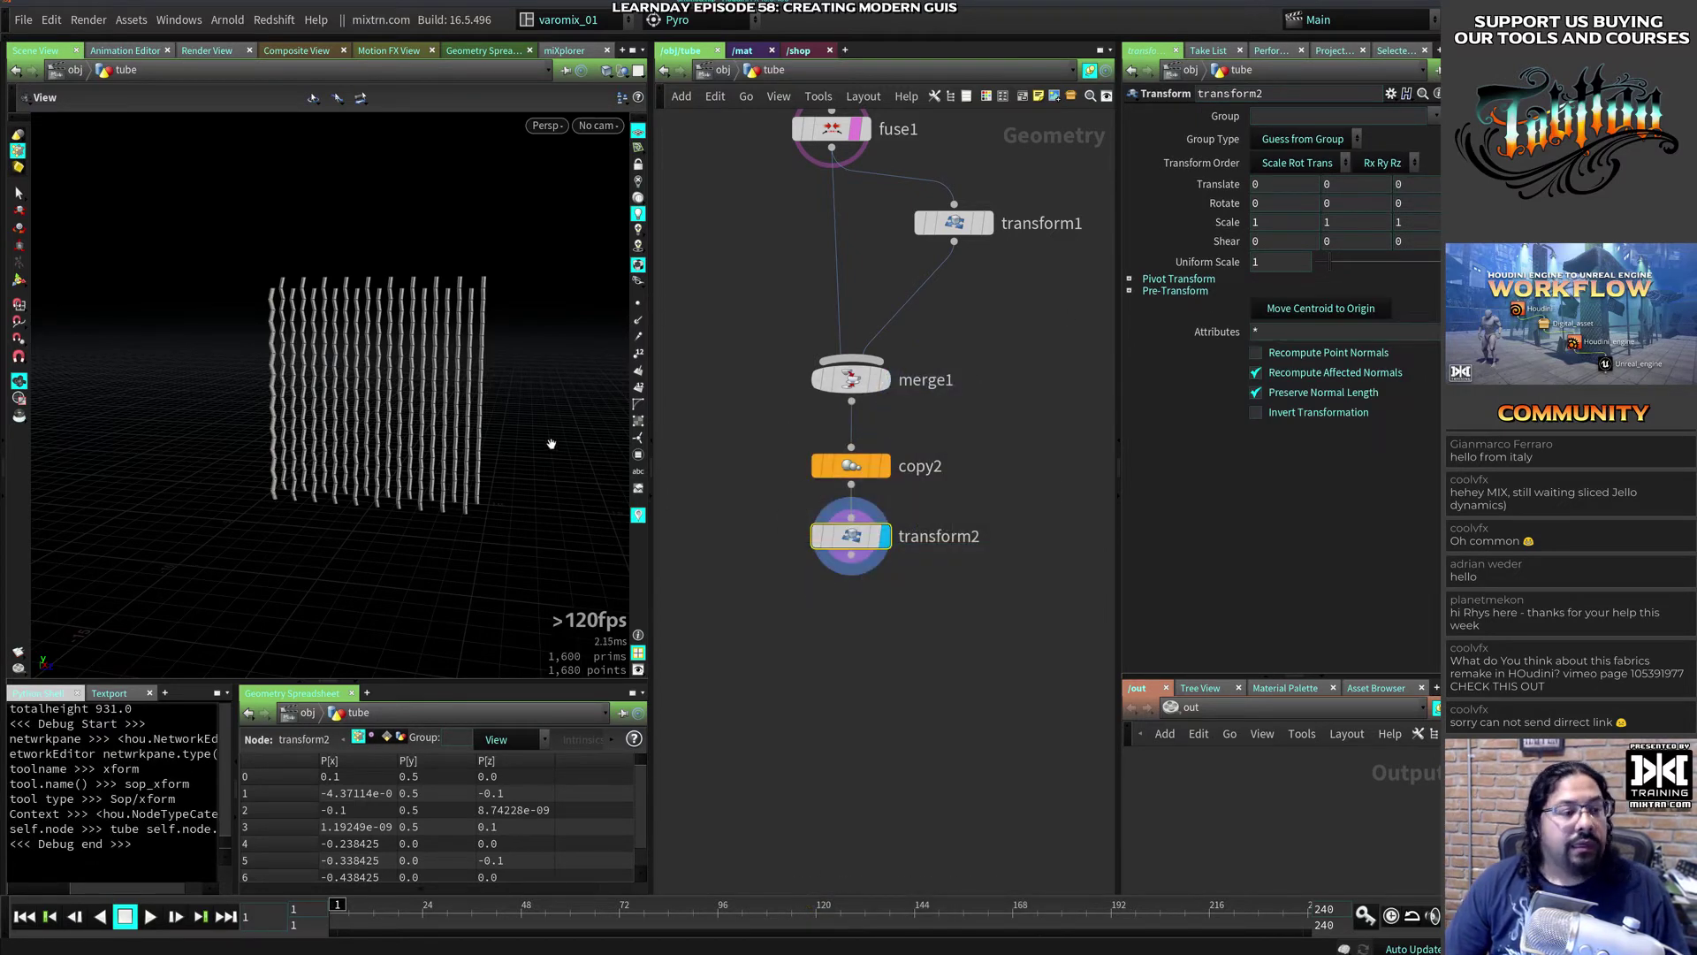
pyautogui.moveTo(550, 442)
pyautogui.mouseDown()
pyautogui.moveTo(523, 485)
pyautogui.moveTo(474, 496)
pyautogui.mouseUp()
pyautogui.moveTo(856, 543)
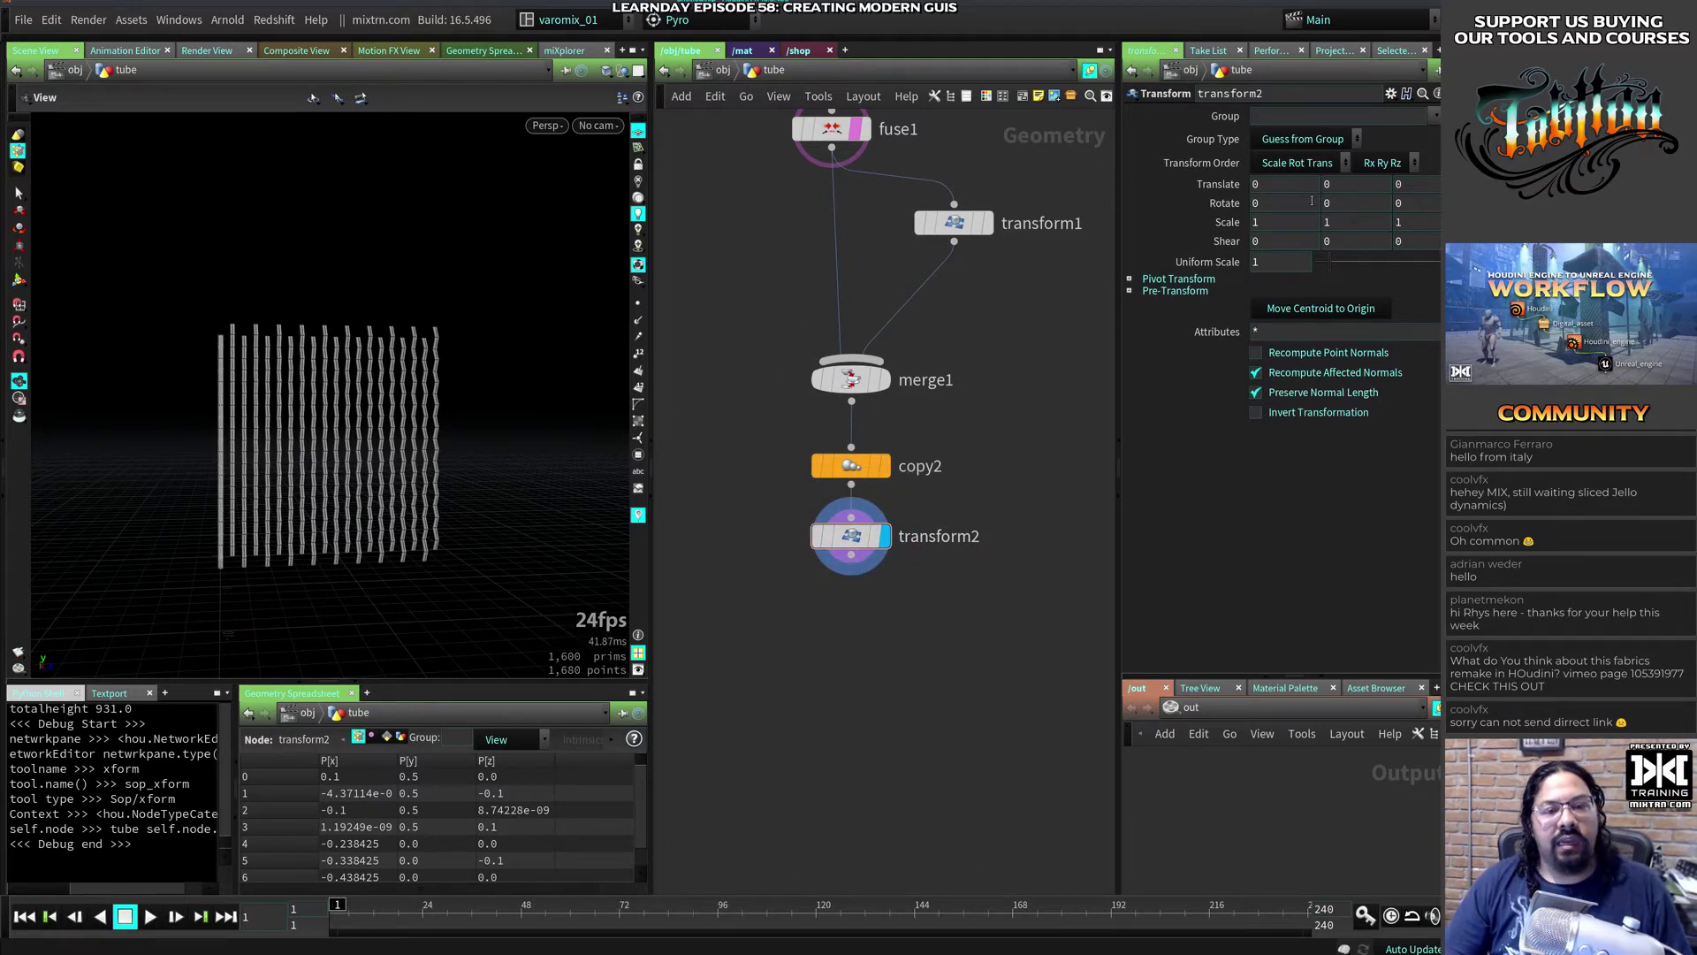
# Step: Try rotating the row of strands around the default pivot with the new Transform node, and undo the rotations
pyautogui.moveTo(1351, 204); pyautogui.dragTo(1352, 157, button='middle')
pyautogui.hotkey('ctrl', 'z')
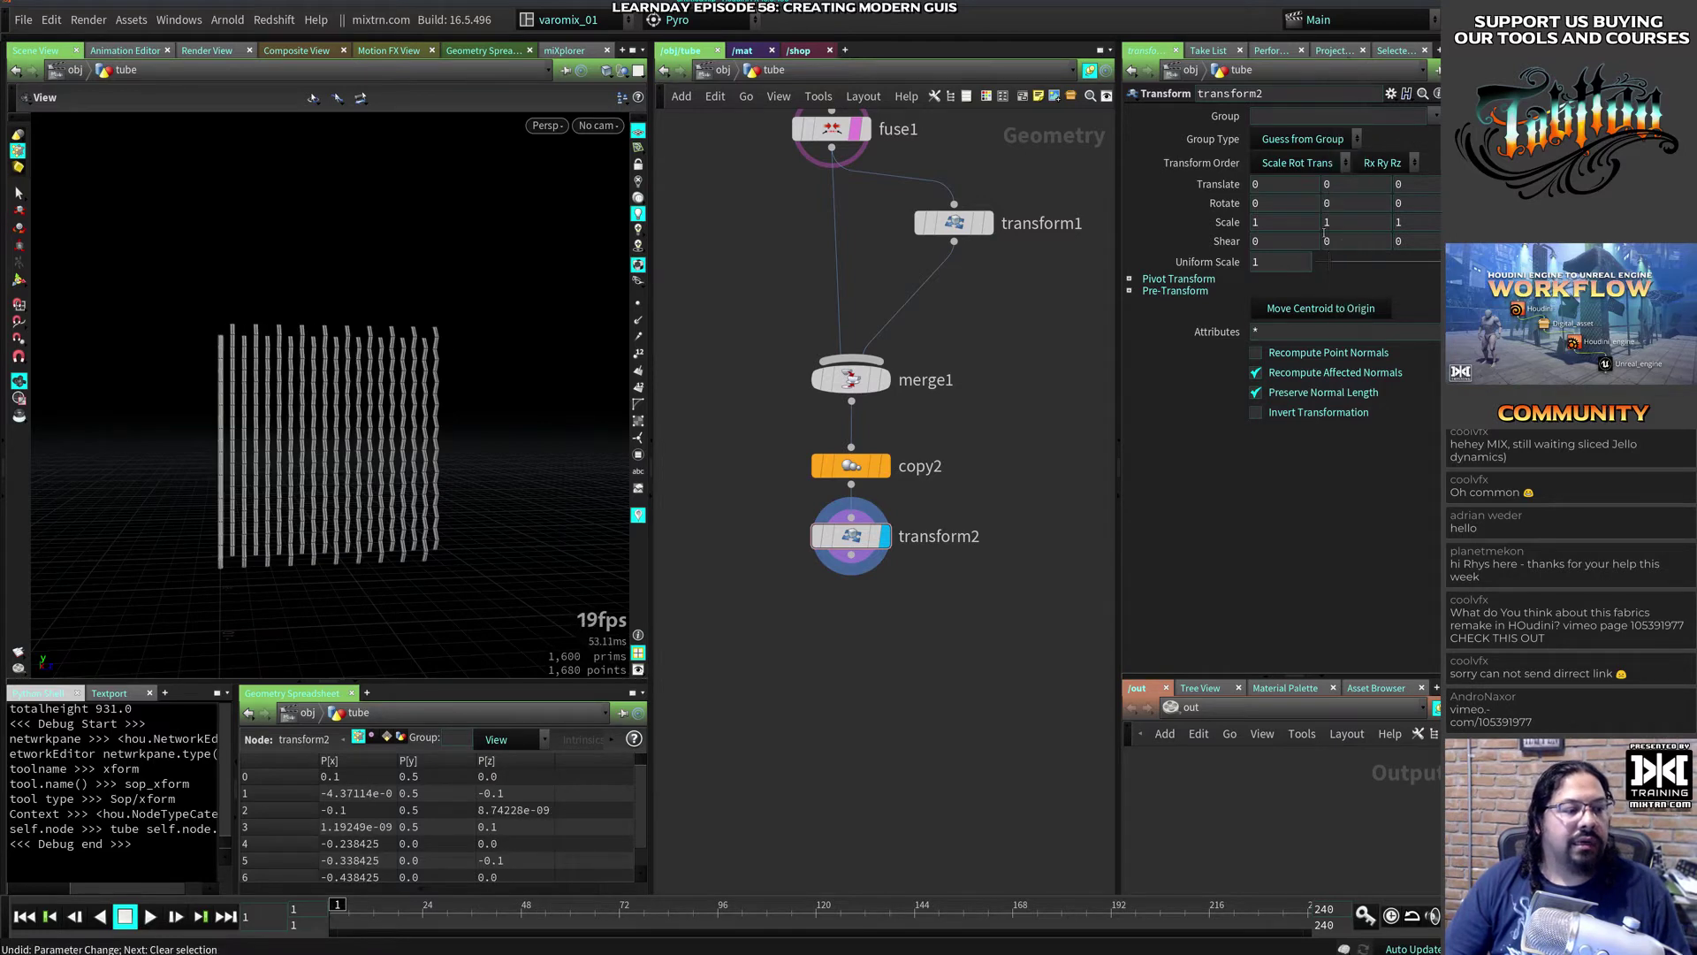
pyautogui.moveTo(1274, 196); pyautogui.dragTo(522, 315, button='middle')
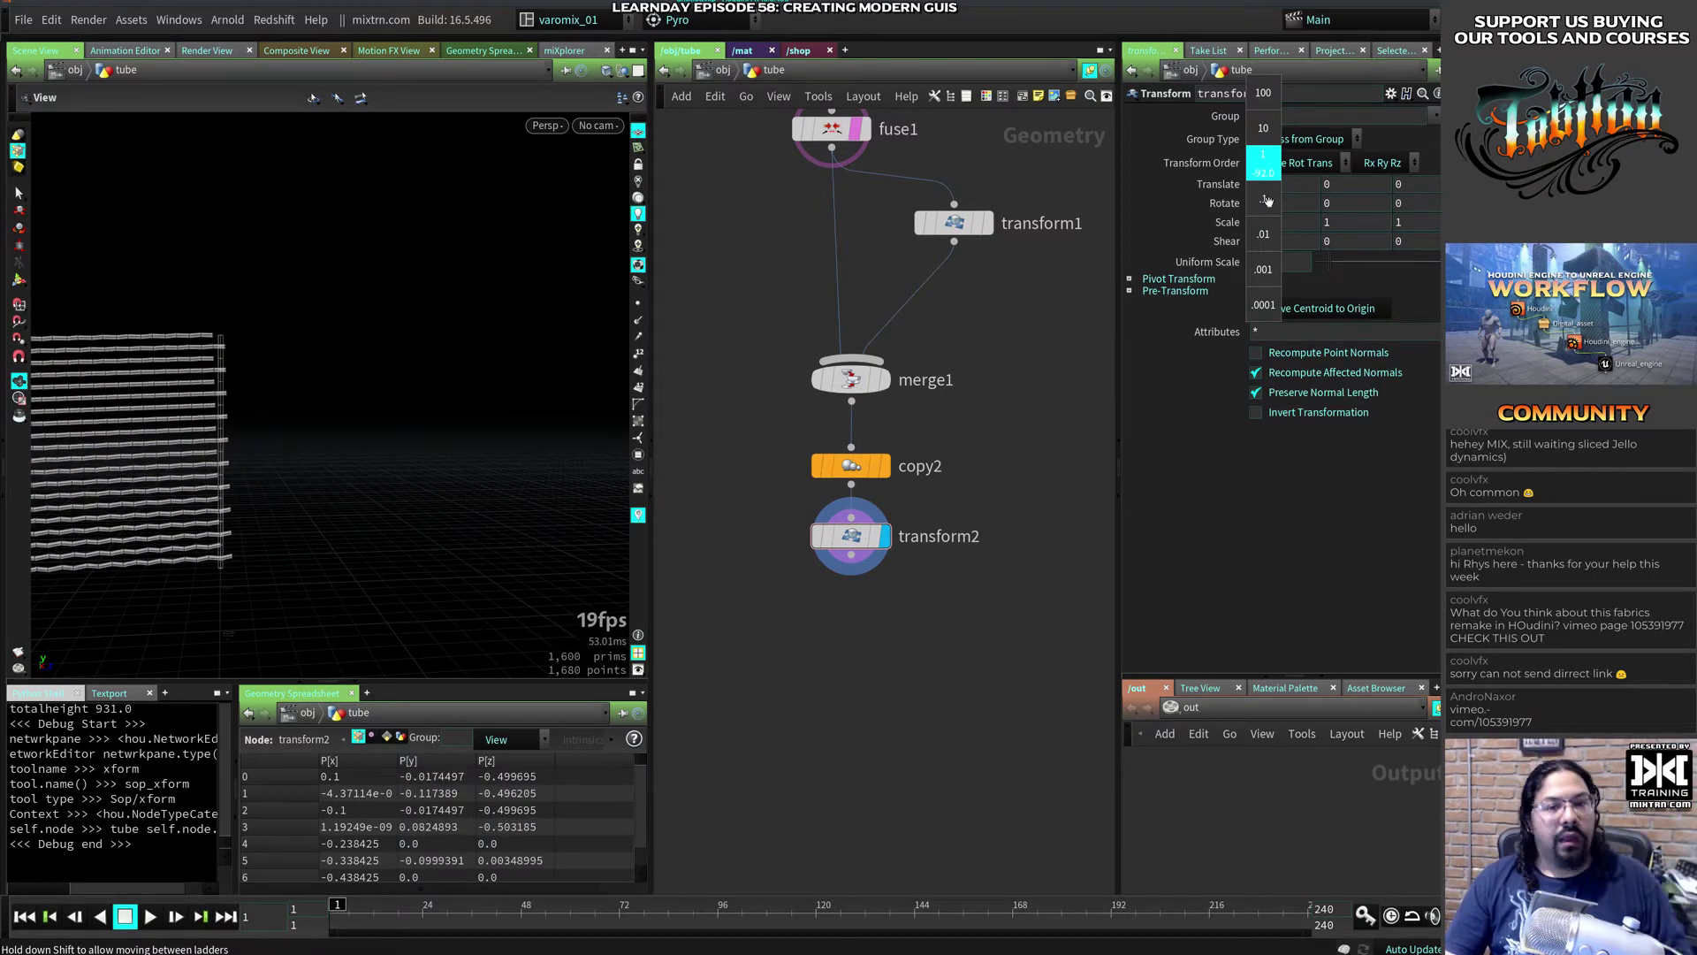
pyautogui.moveTo(1267, 202); pyautogui.dragTo(1273, 209, button='middle')
pyautogui.hotkey('ctrl', 'z')
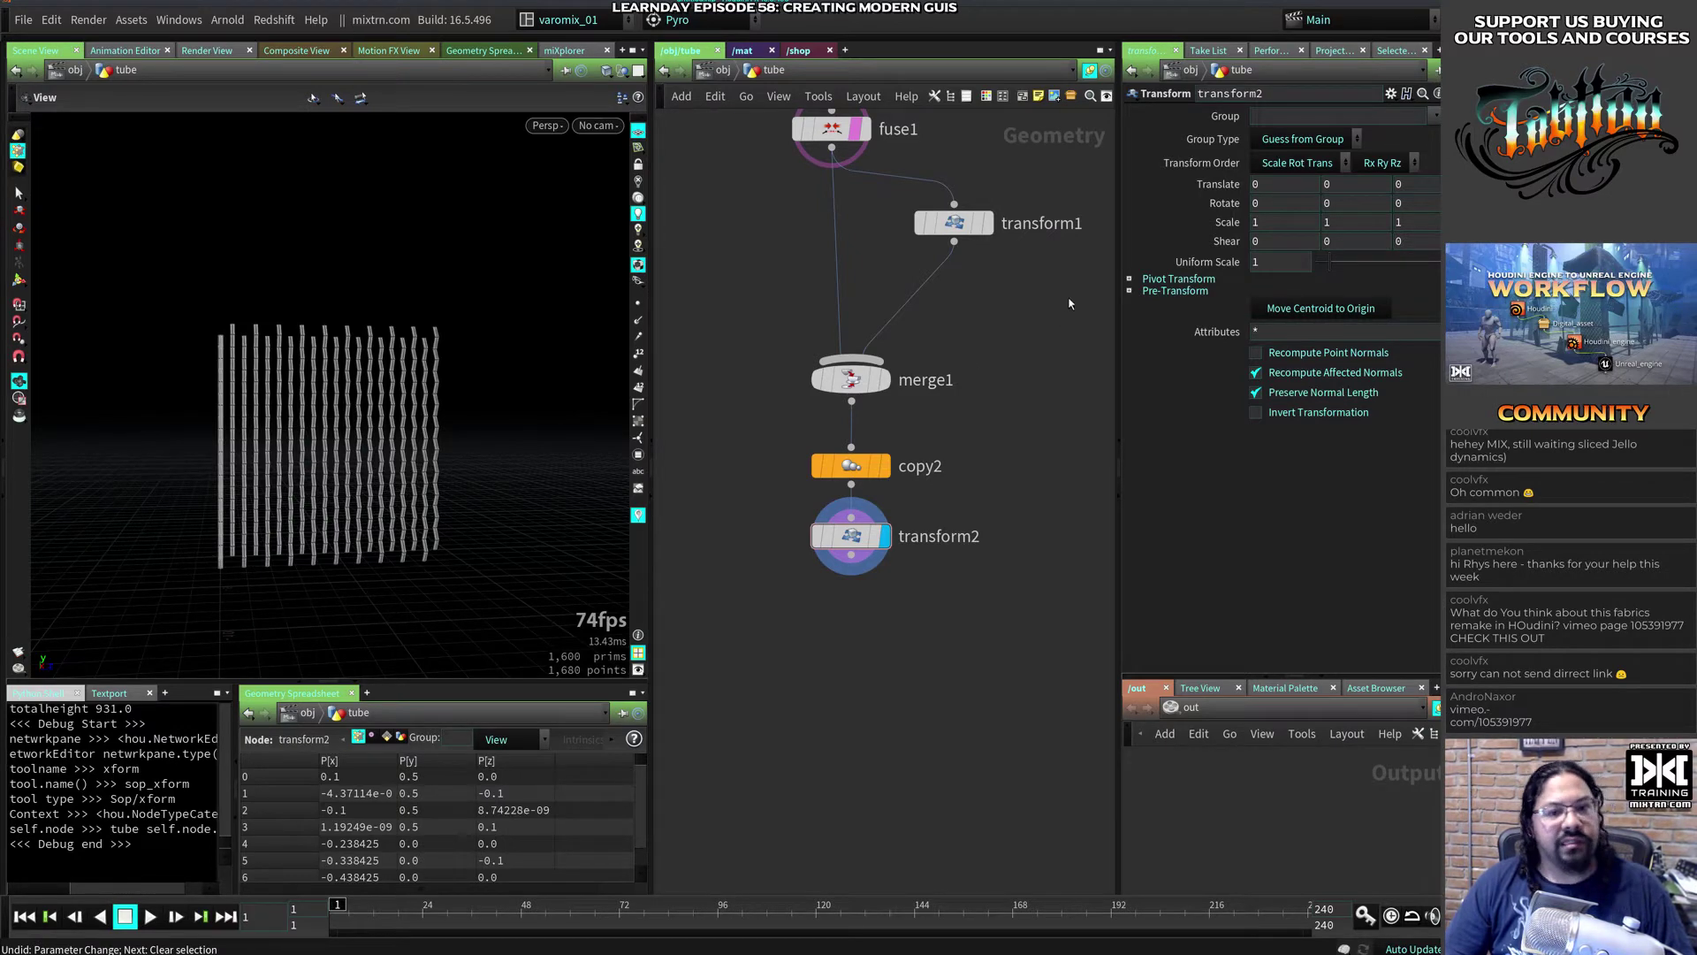
# Step: Expand the new Transform node's pivot settings and set the pivot translate X to the expression centroid(0, 0)
pyautogui.click(1130, 280)
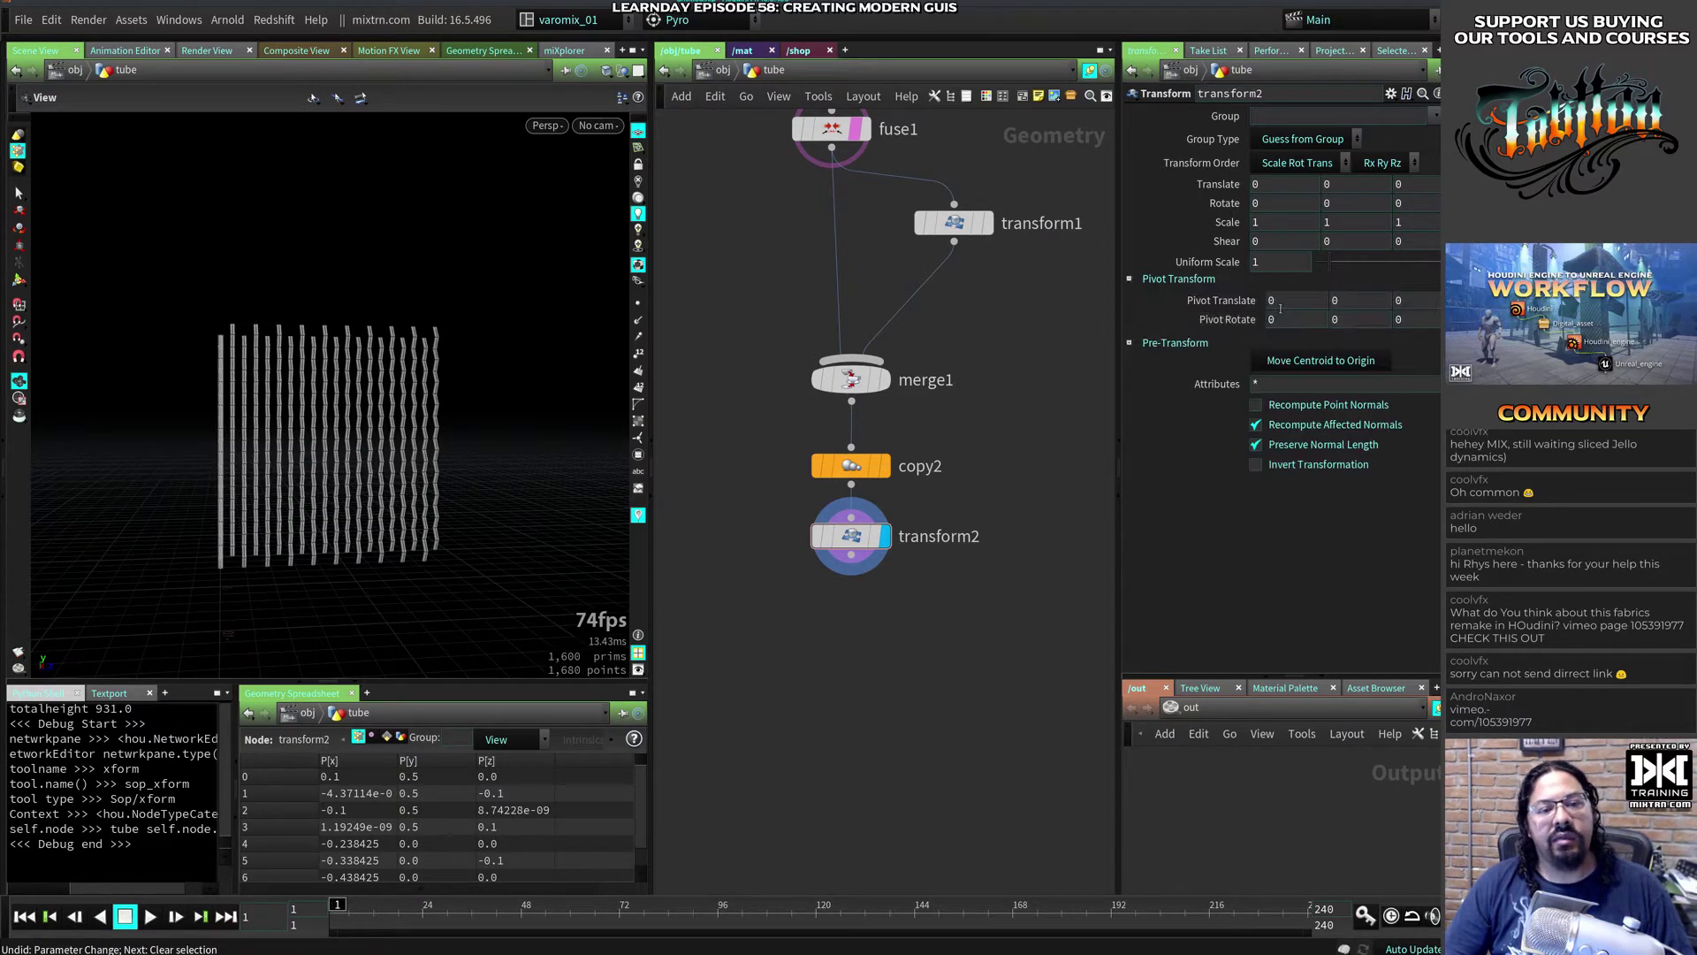
pyautogui.write('centrois')
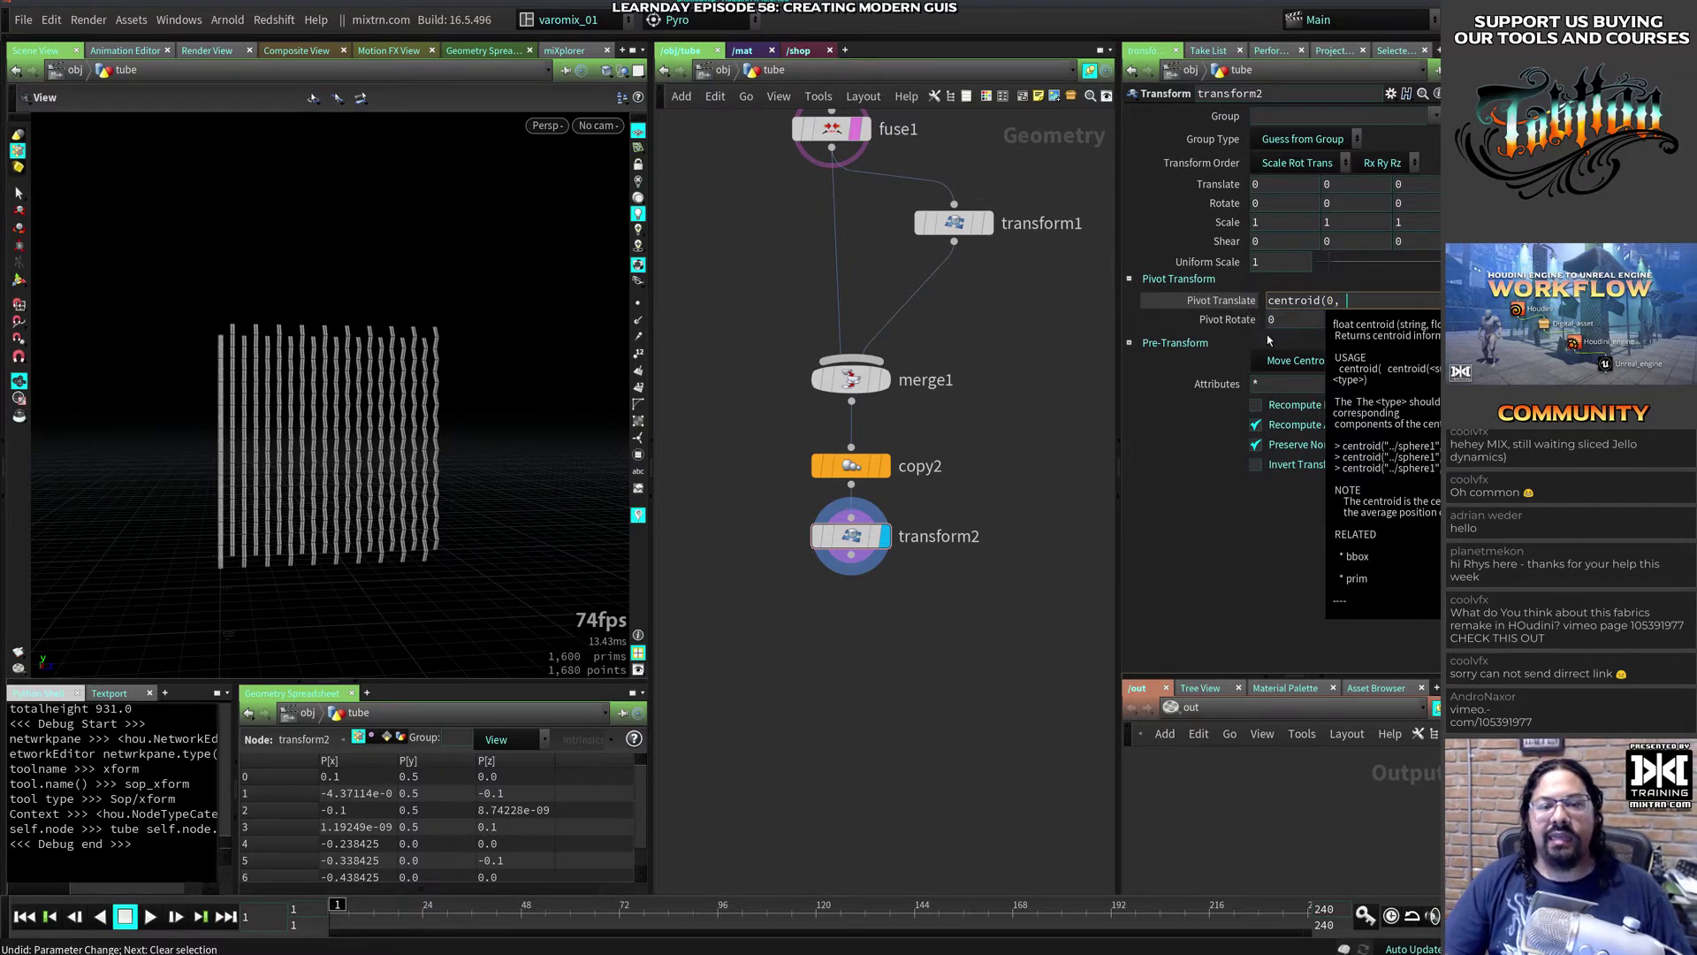
pyautogui.write('0')
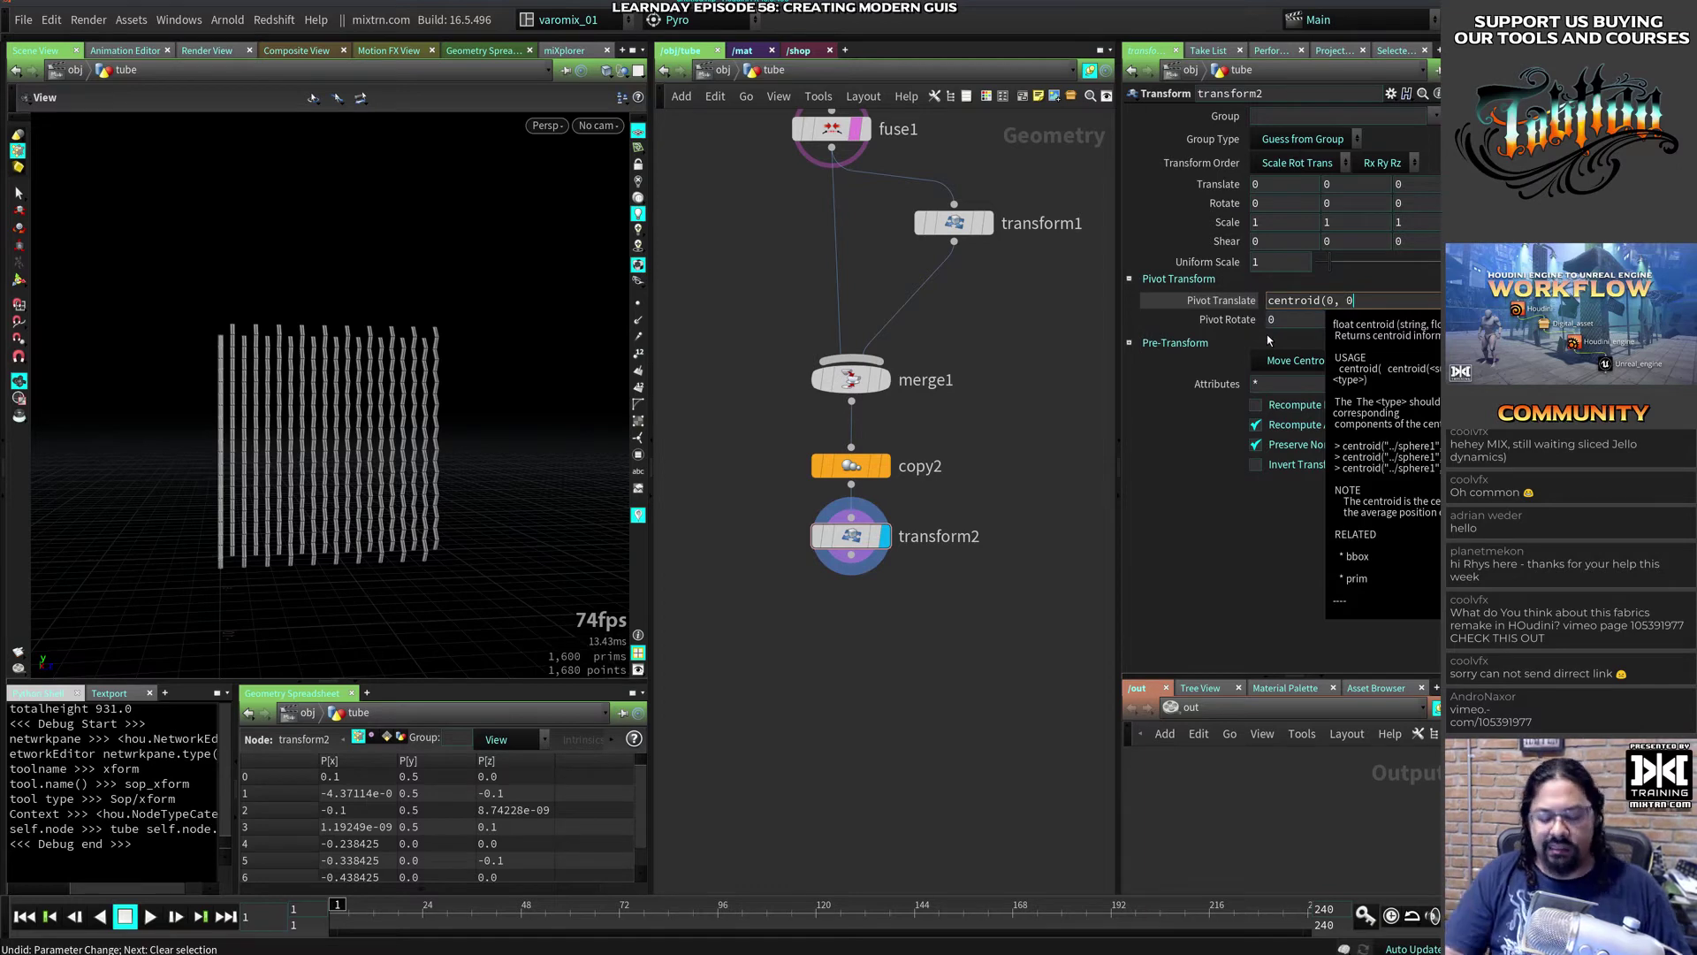
pyautogui.write(')')
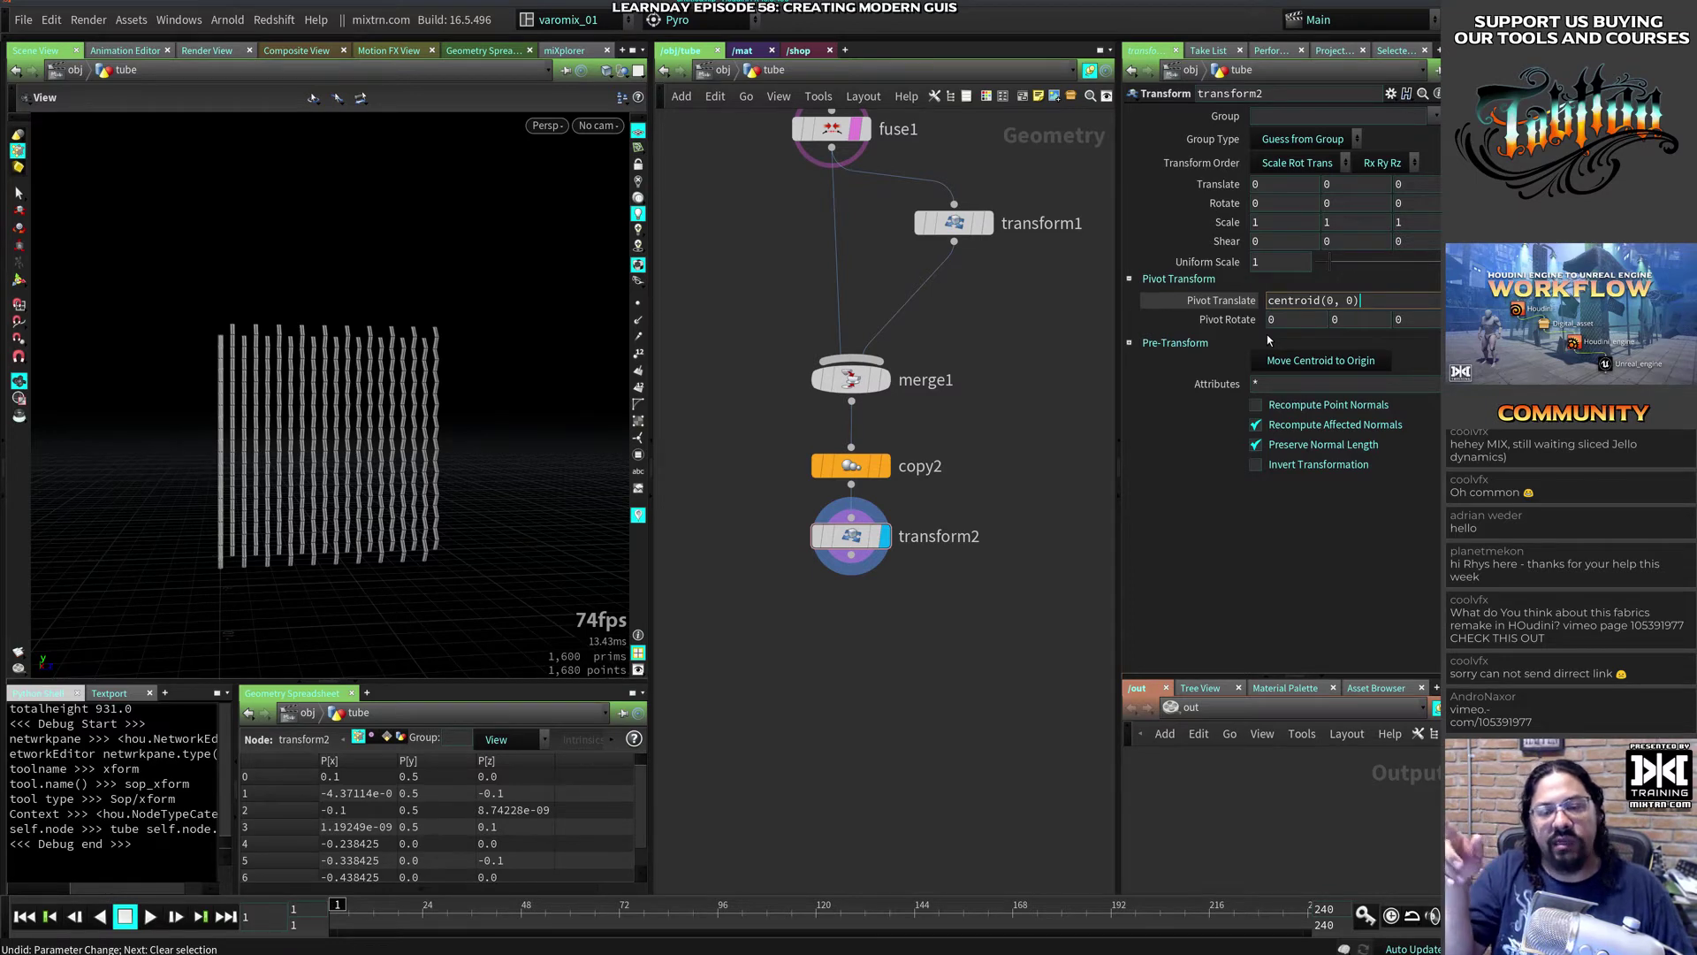
pyautogui.press('Return')
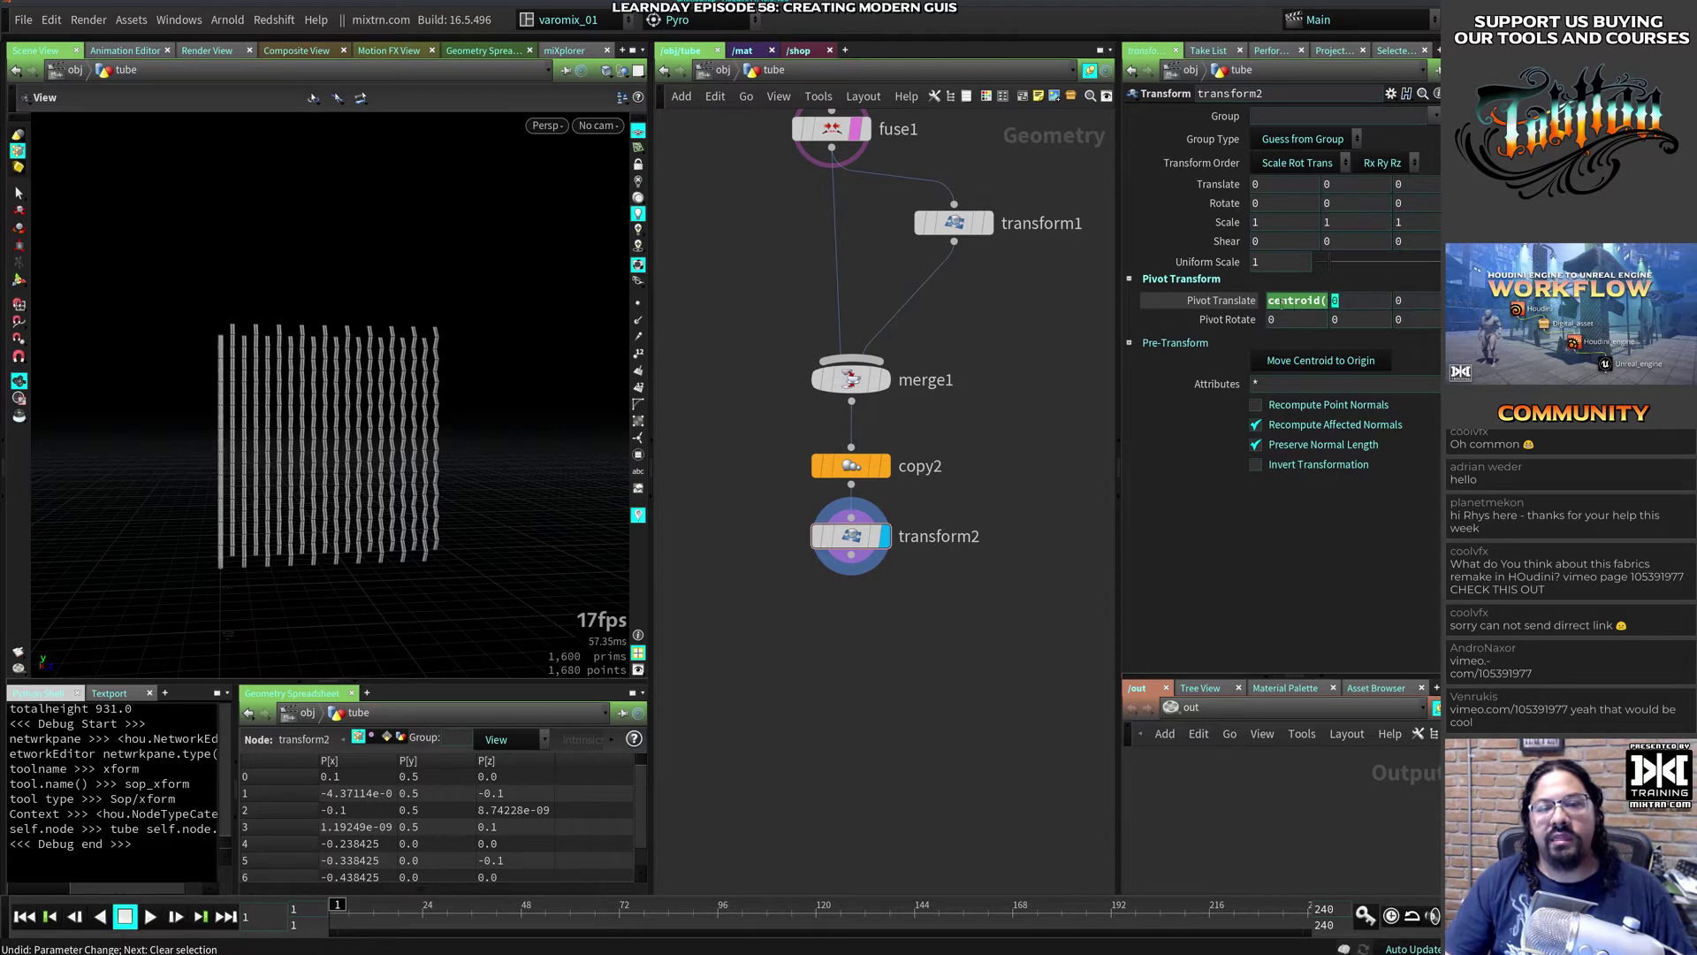
# Step: Set the pivot translate Y to centroid(0, 1) and enter a centroid expression for Z as well
pyautogui.click(1281, 302)
pyautogui.press('Left')
pyautogui.hotkey('shift', 'Left')
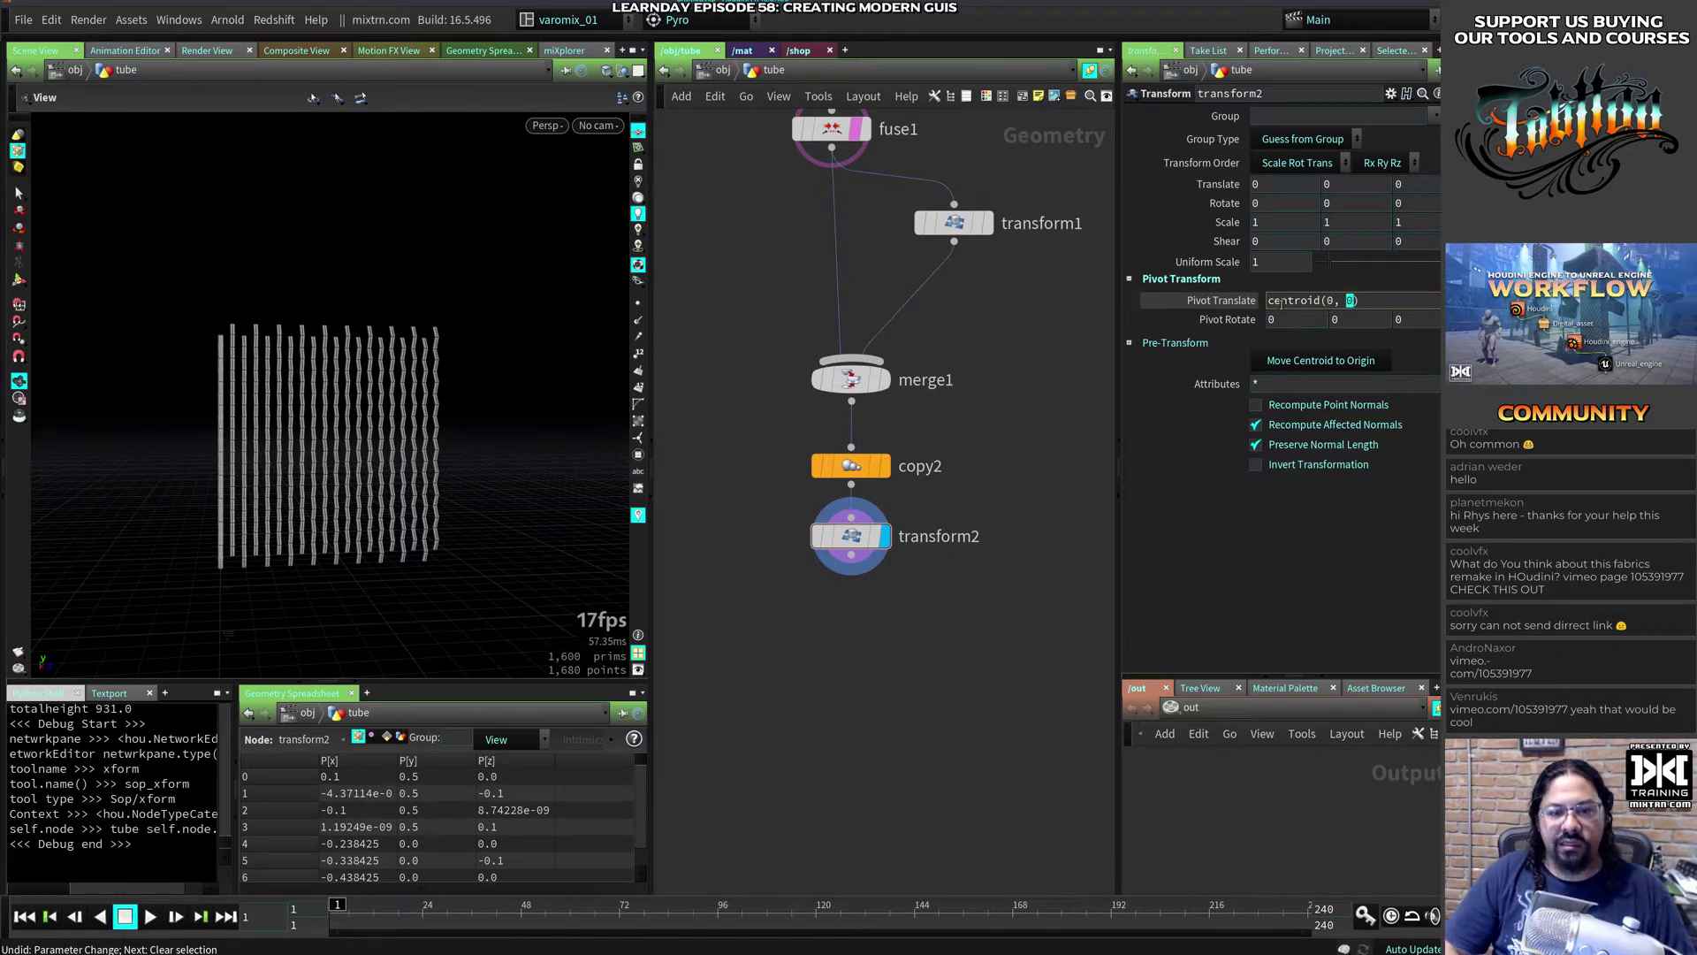
pyautogui.write('1')
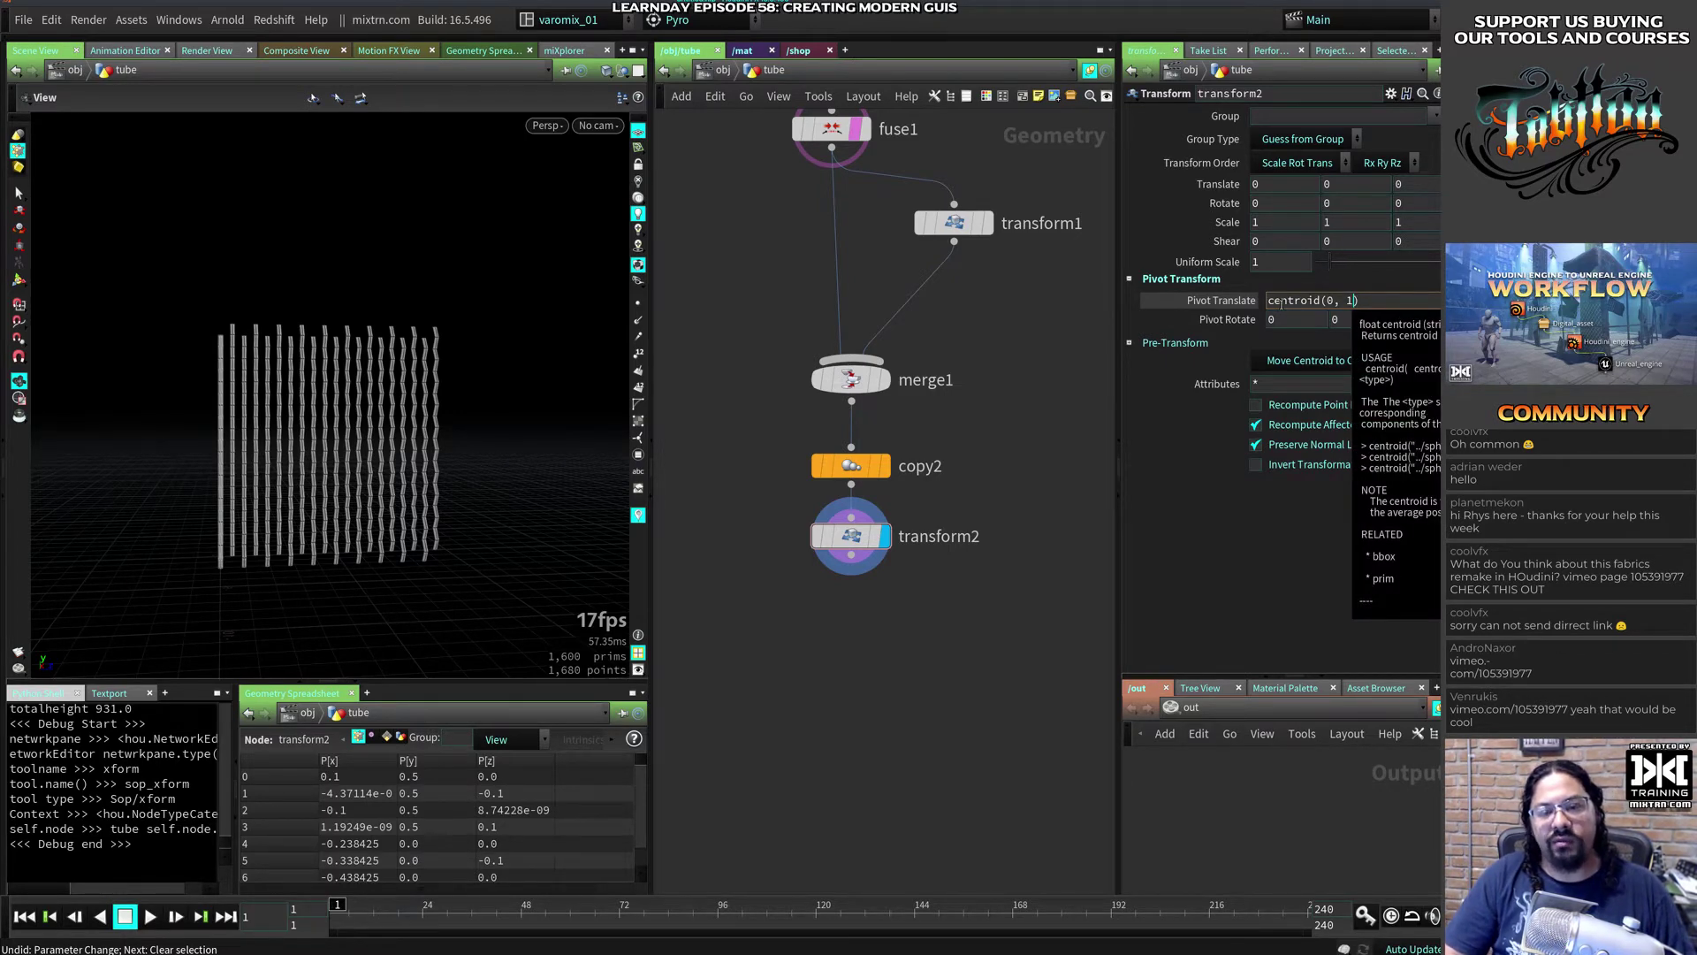
pyautogui.press('Tab')
pyautogui.write('centroid(0, 0)')
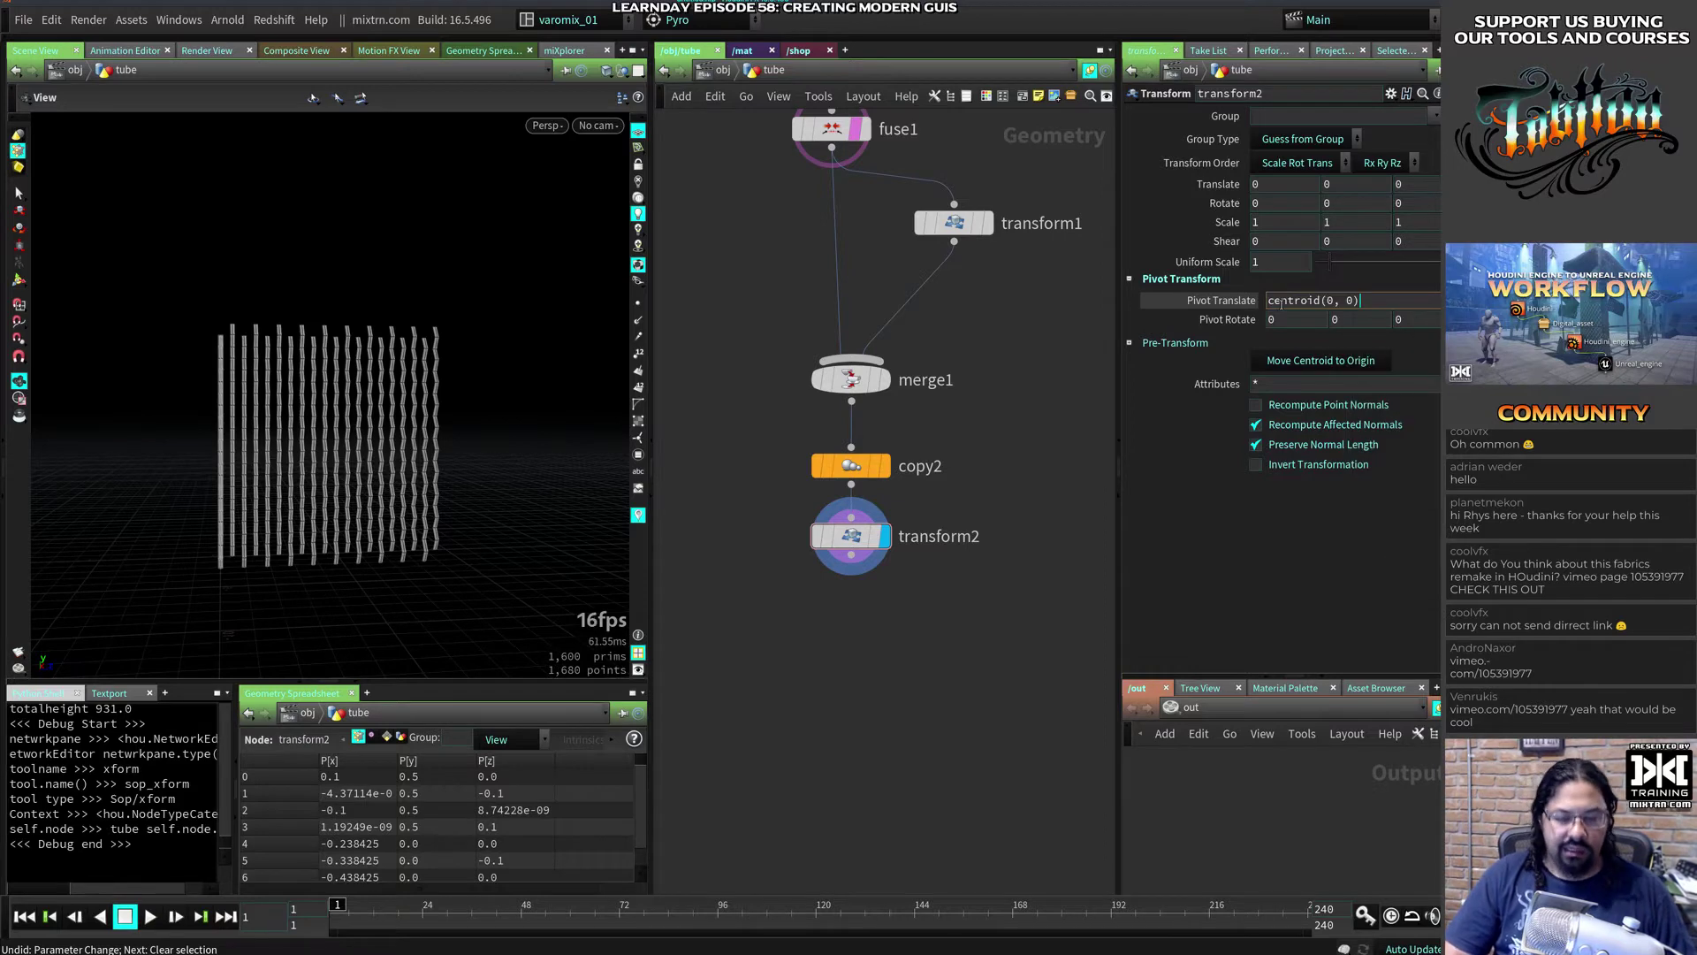
pyautogui.press('Left')
pyautogui.hotkey('shift', 'Left')
pyautogui.write('1')
pyautogui.press('Return')
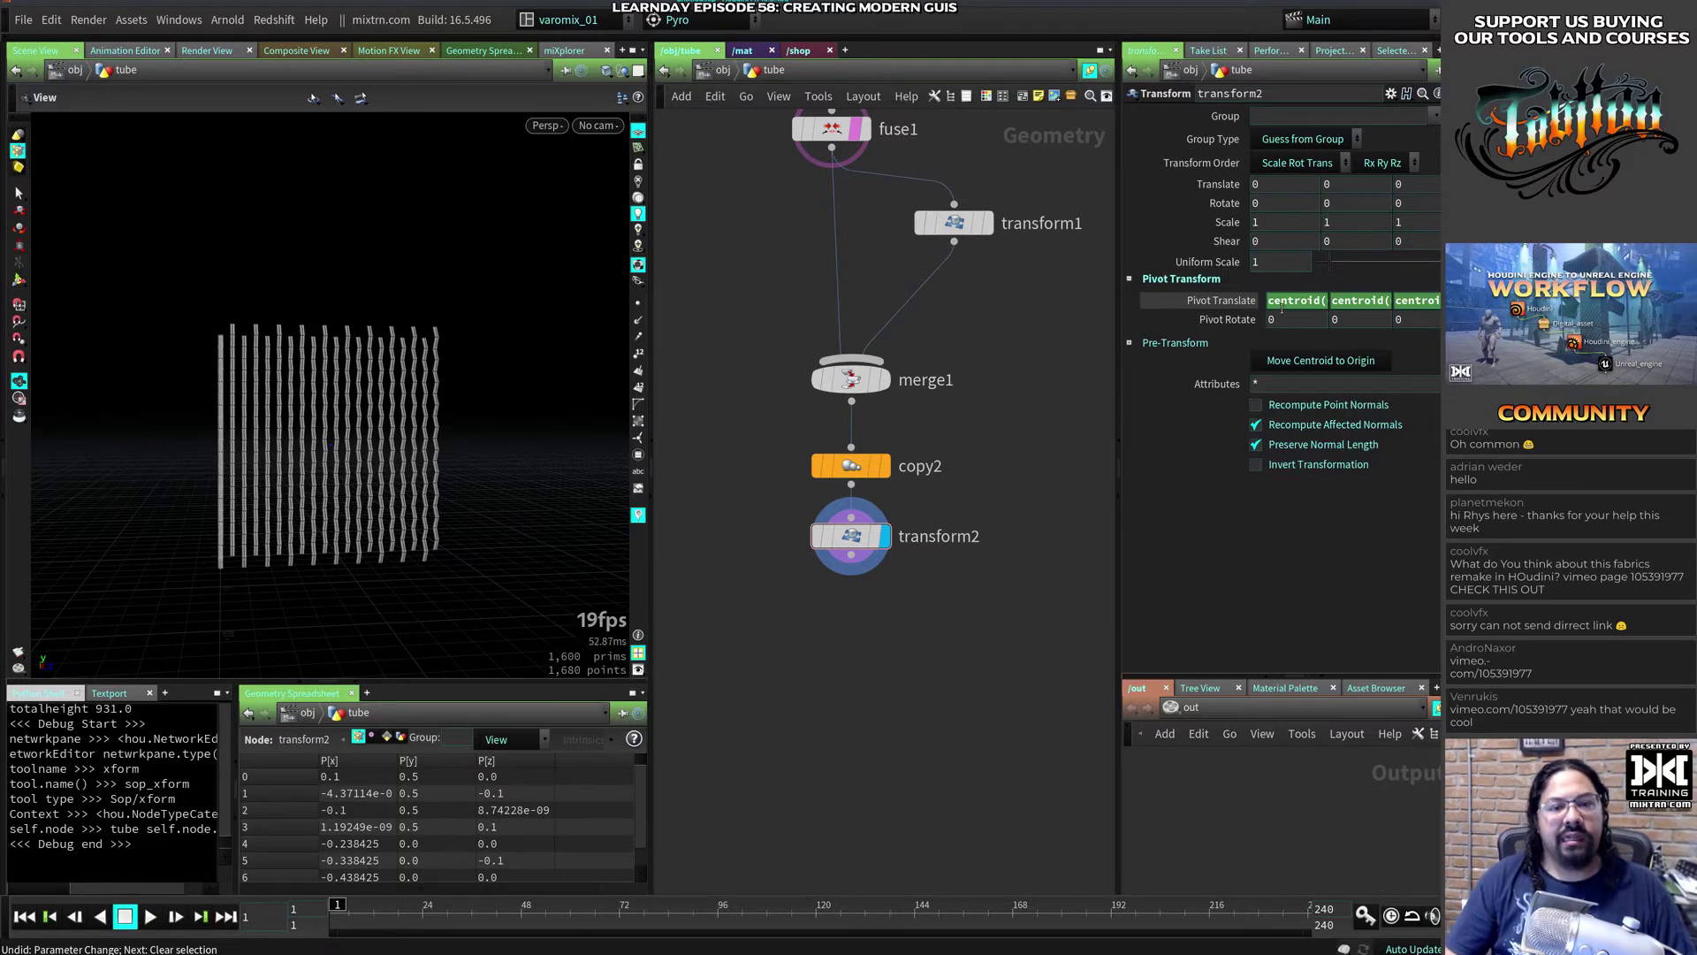
# Step: Select the new Transform node and show its handles in the viewport to check the centered pivot
pyautogui.click(870, 536)
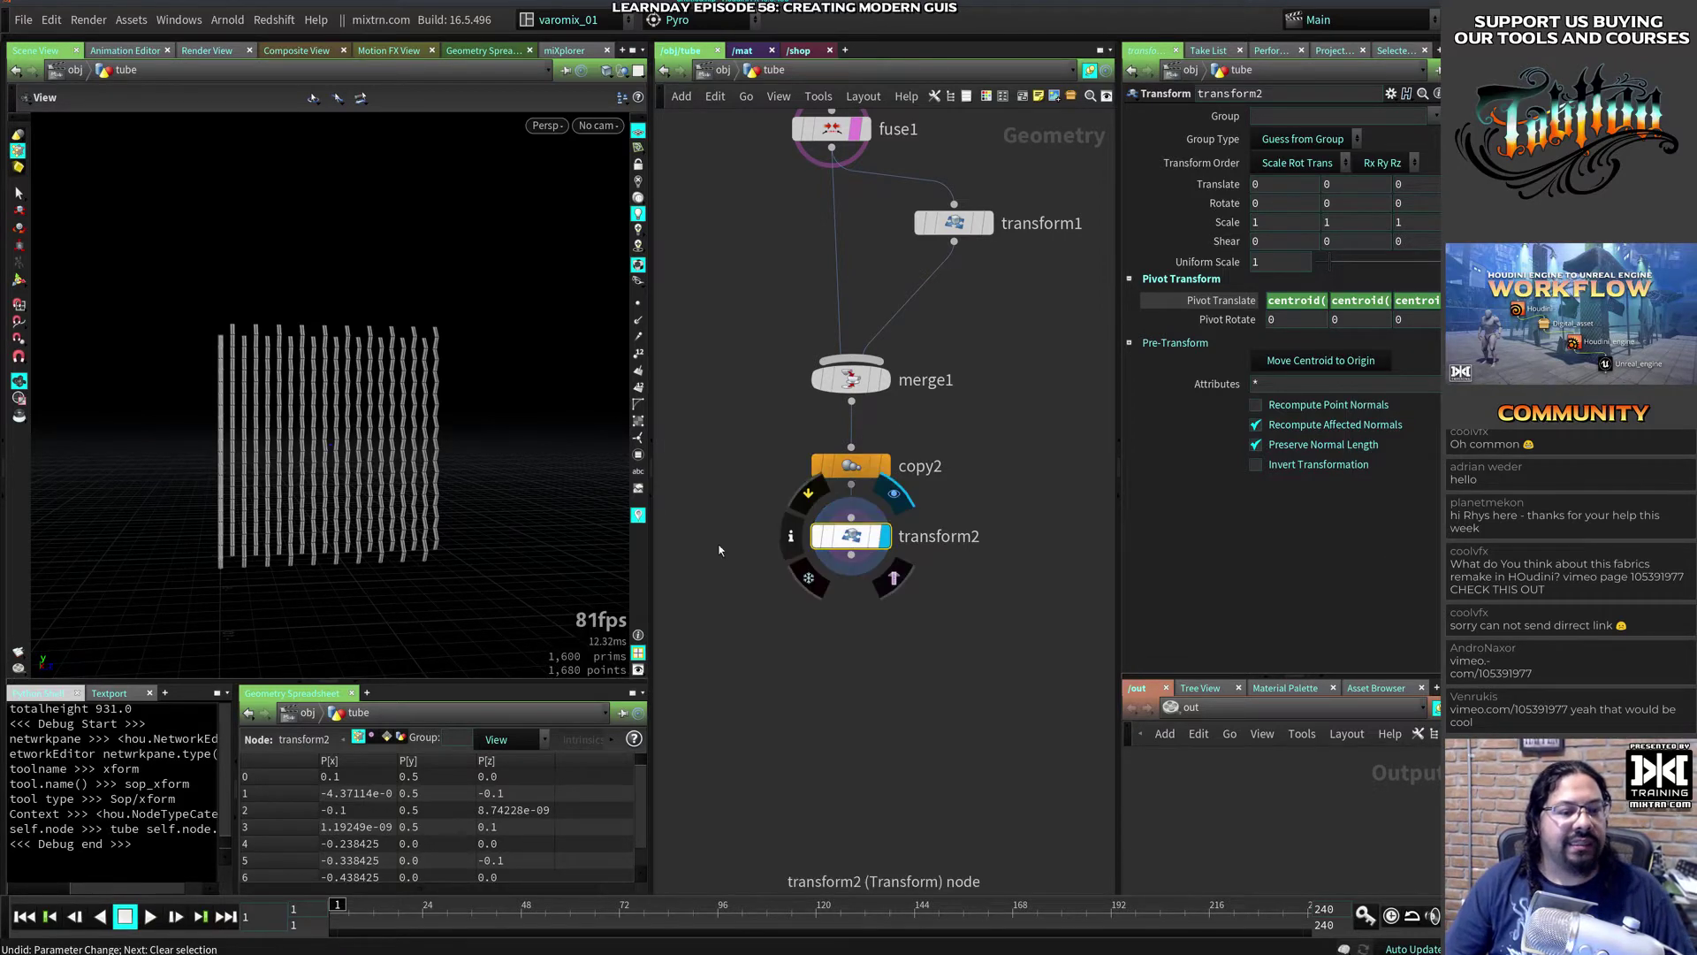
pyautogui.click(19, 279)
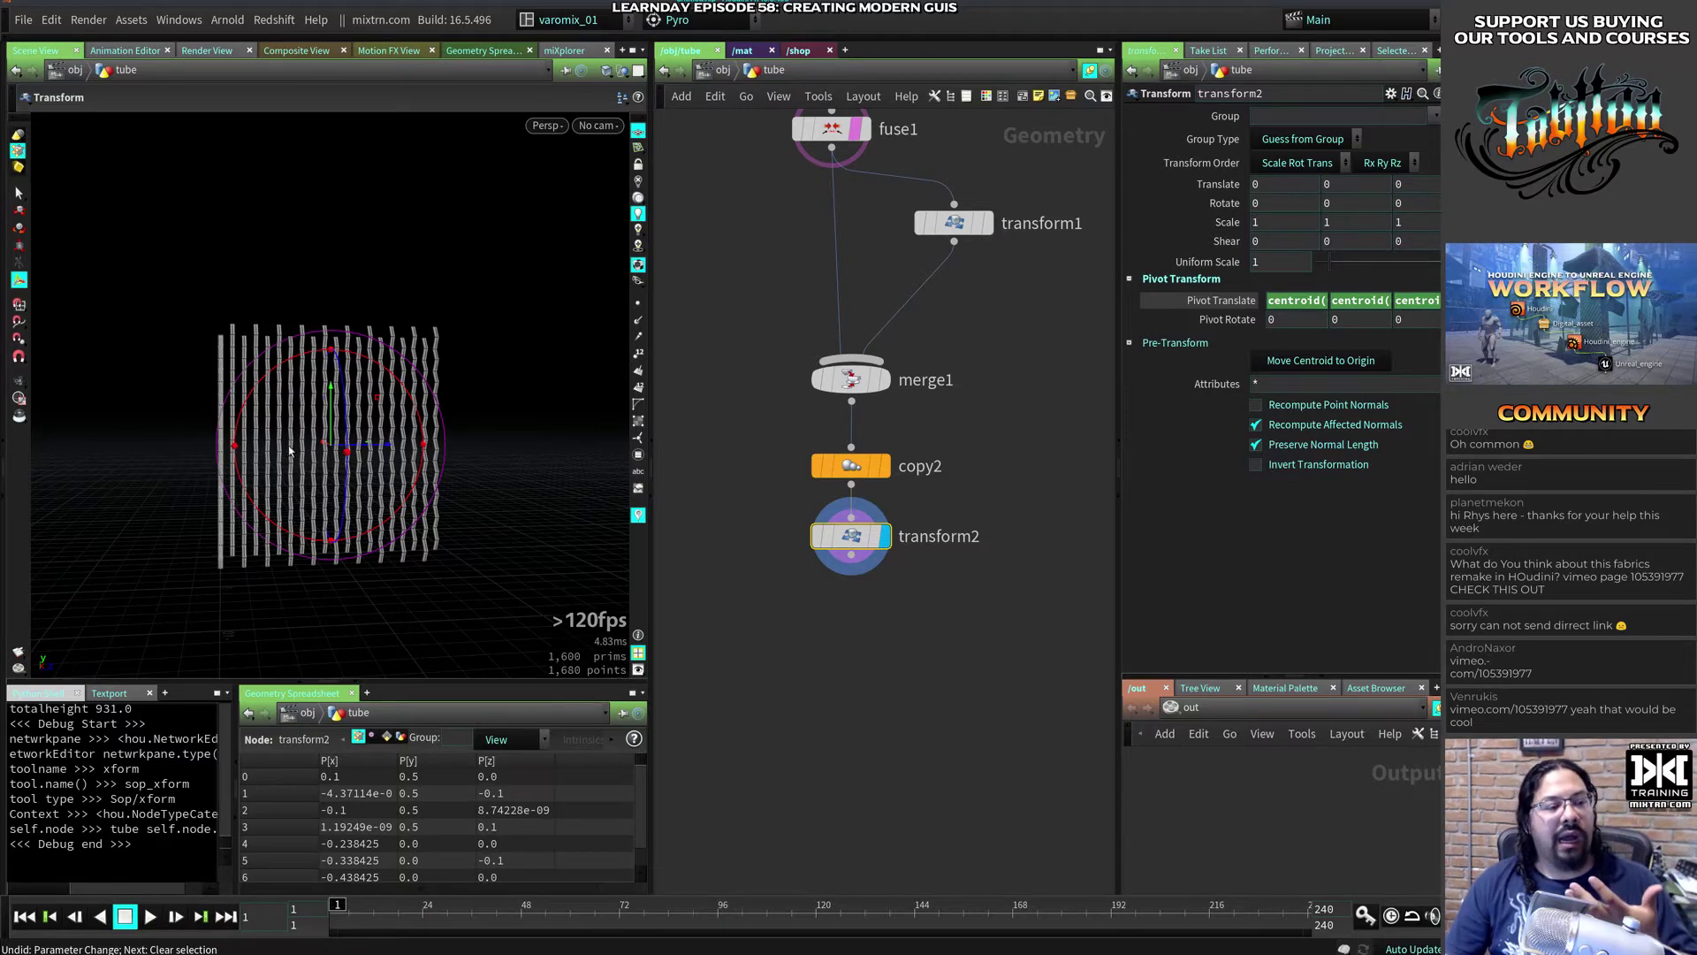
# Step: Rotate the copied strands in transform2 by -90 degrees about the X axis around their centroid pivot
pyautogui.click(1221, 301)
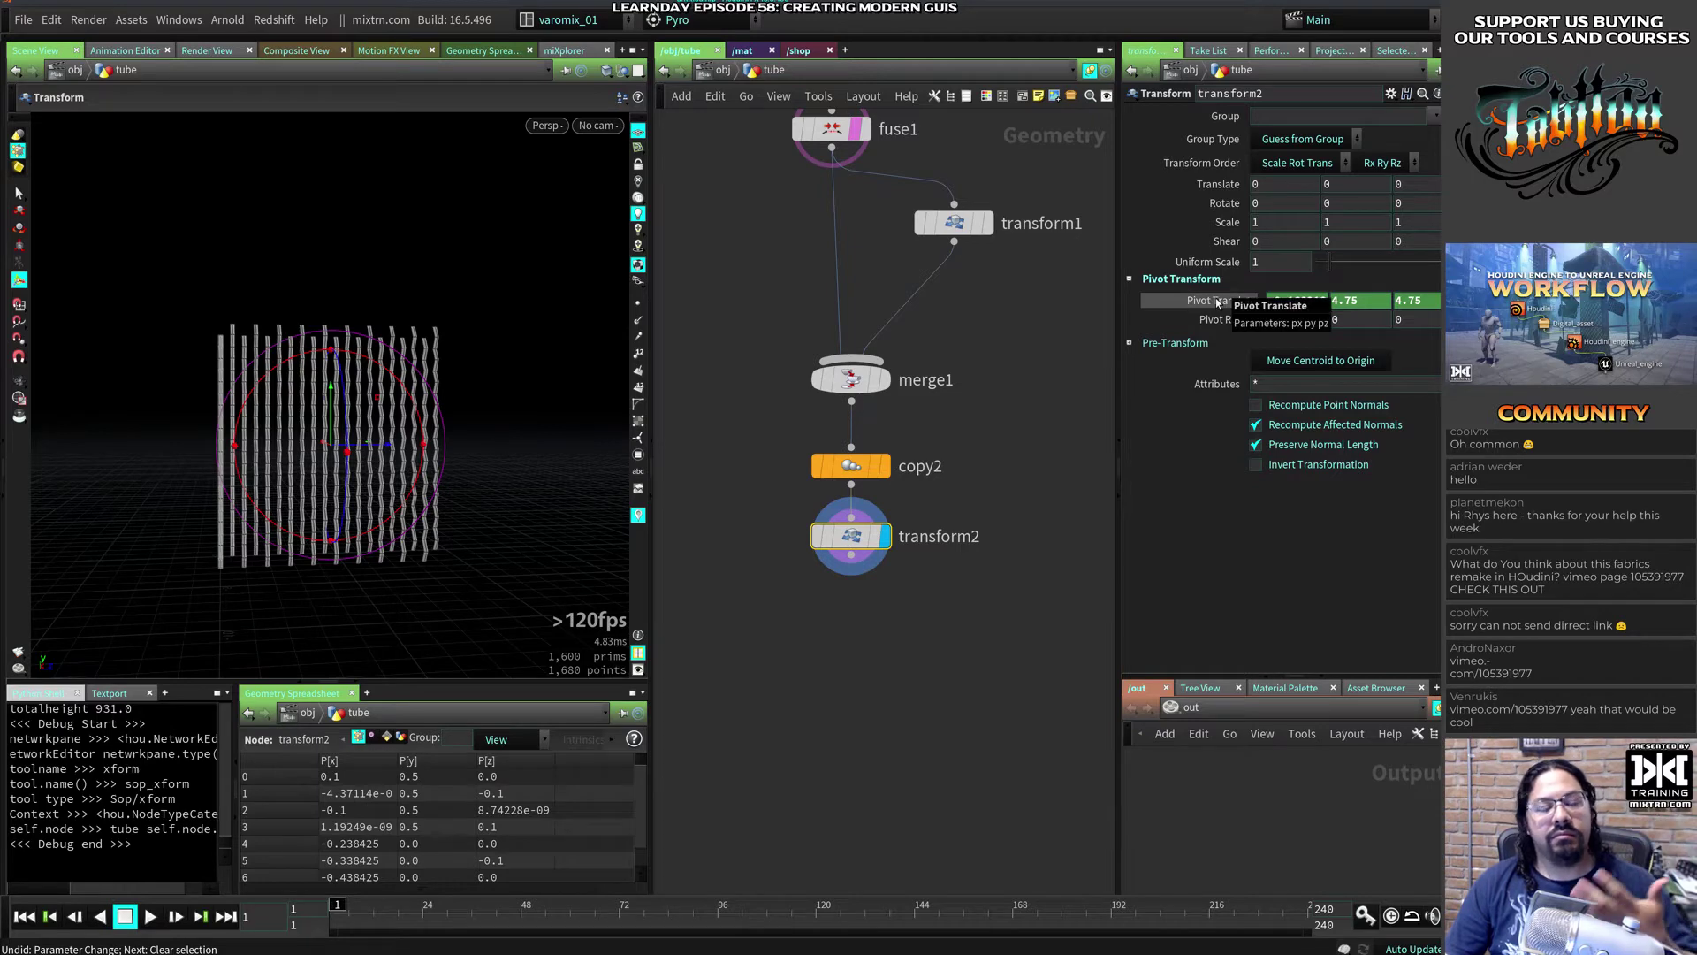
pyautogui.press('Escape')
pyautogui.moveTo(531, 466); pyautogui.dragTo(469, 520)
pyautogui.press('Return')
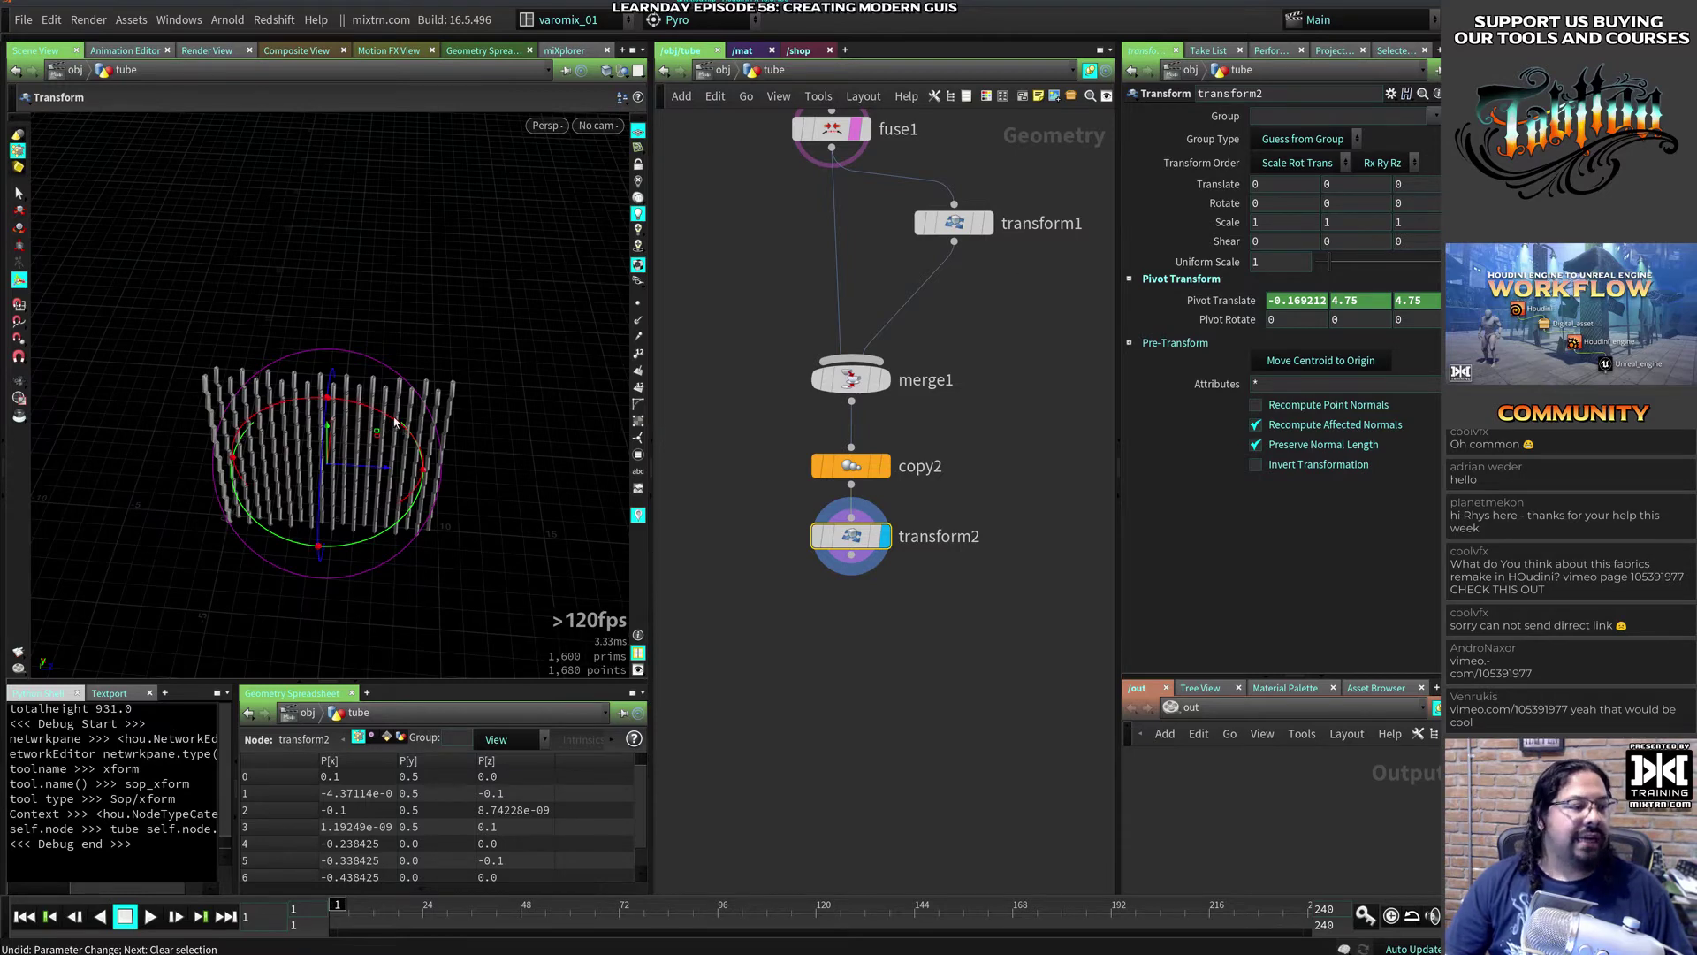
pyautogui.moveTo(1273, 202); pyautogui.dragTo(962, 309, button='middle')
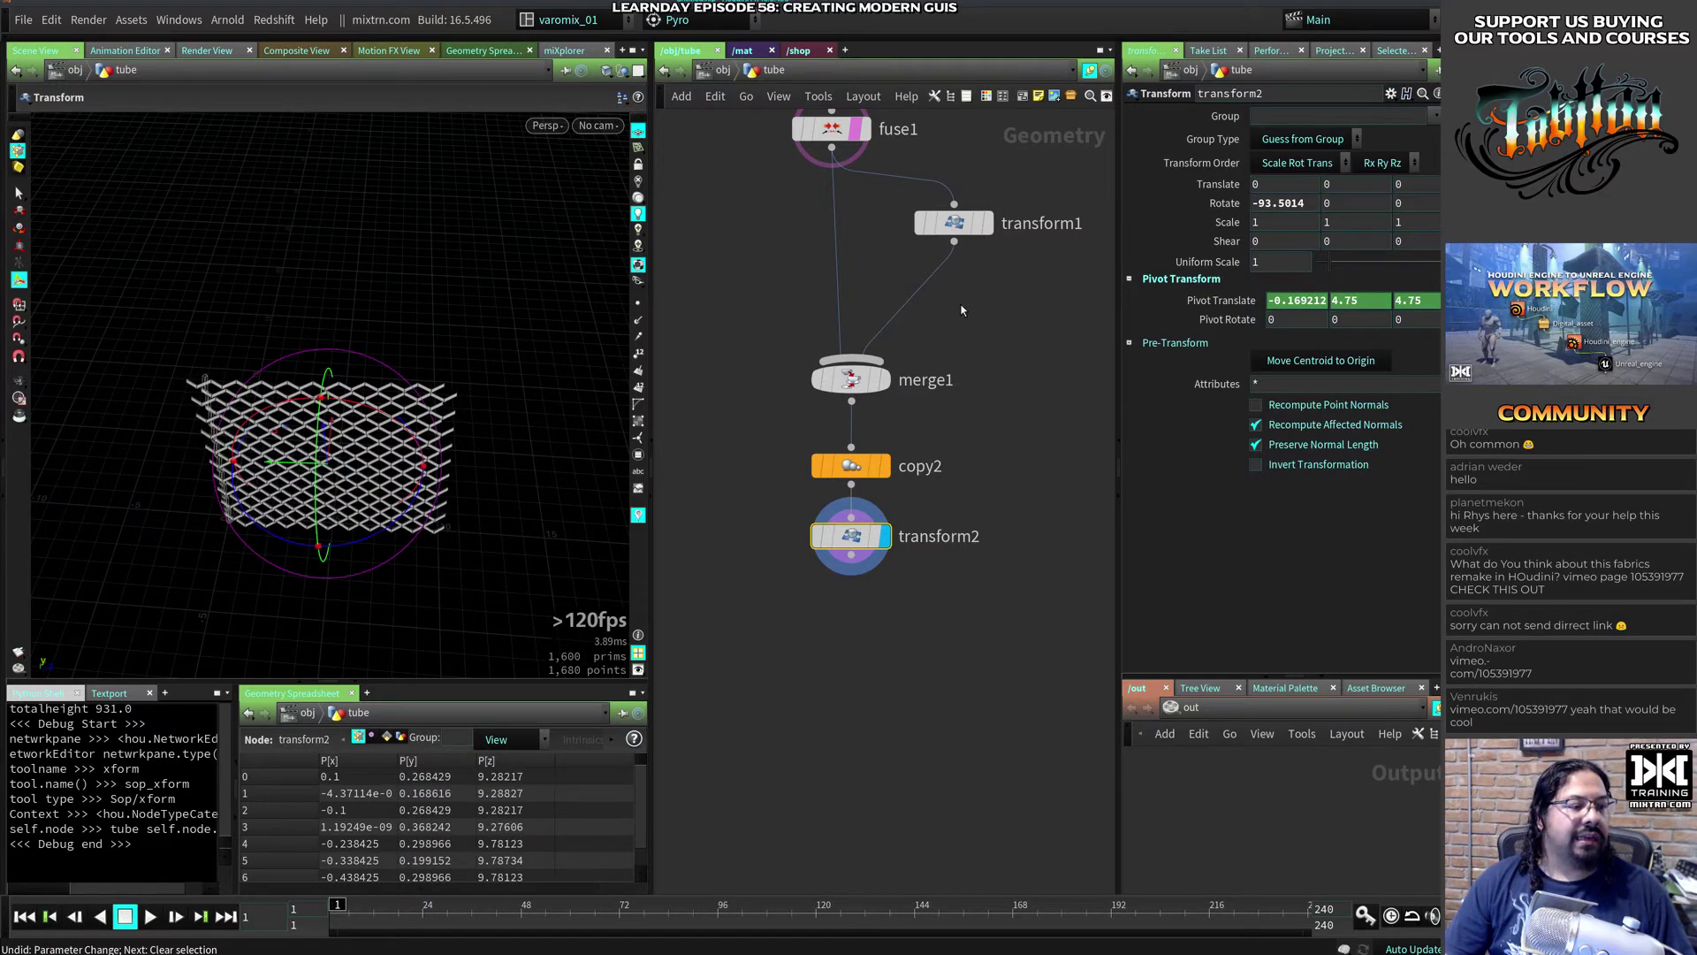
pyautogui.click(1309, 203)
pyautogui.write('-90')
pyautogui.press('Return')
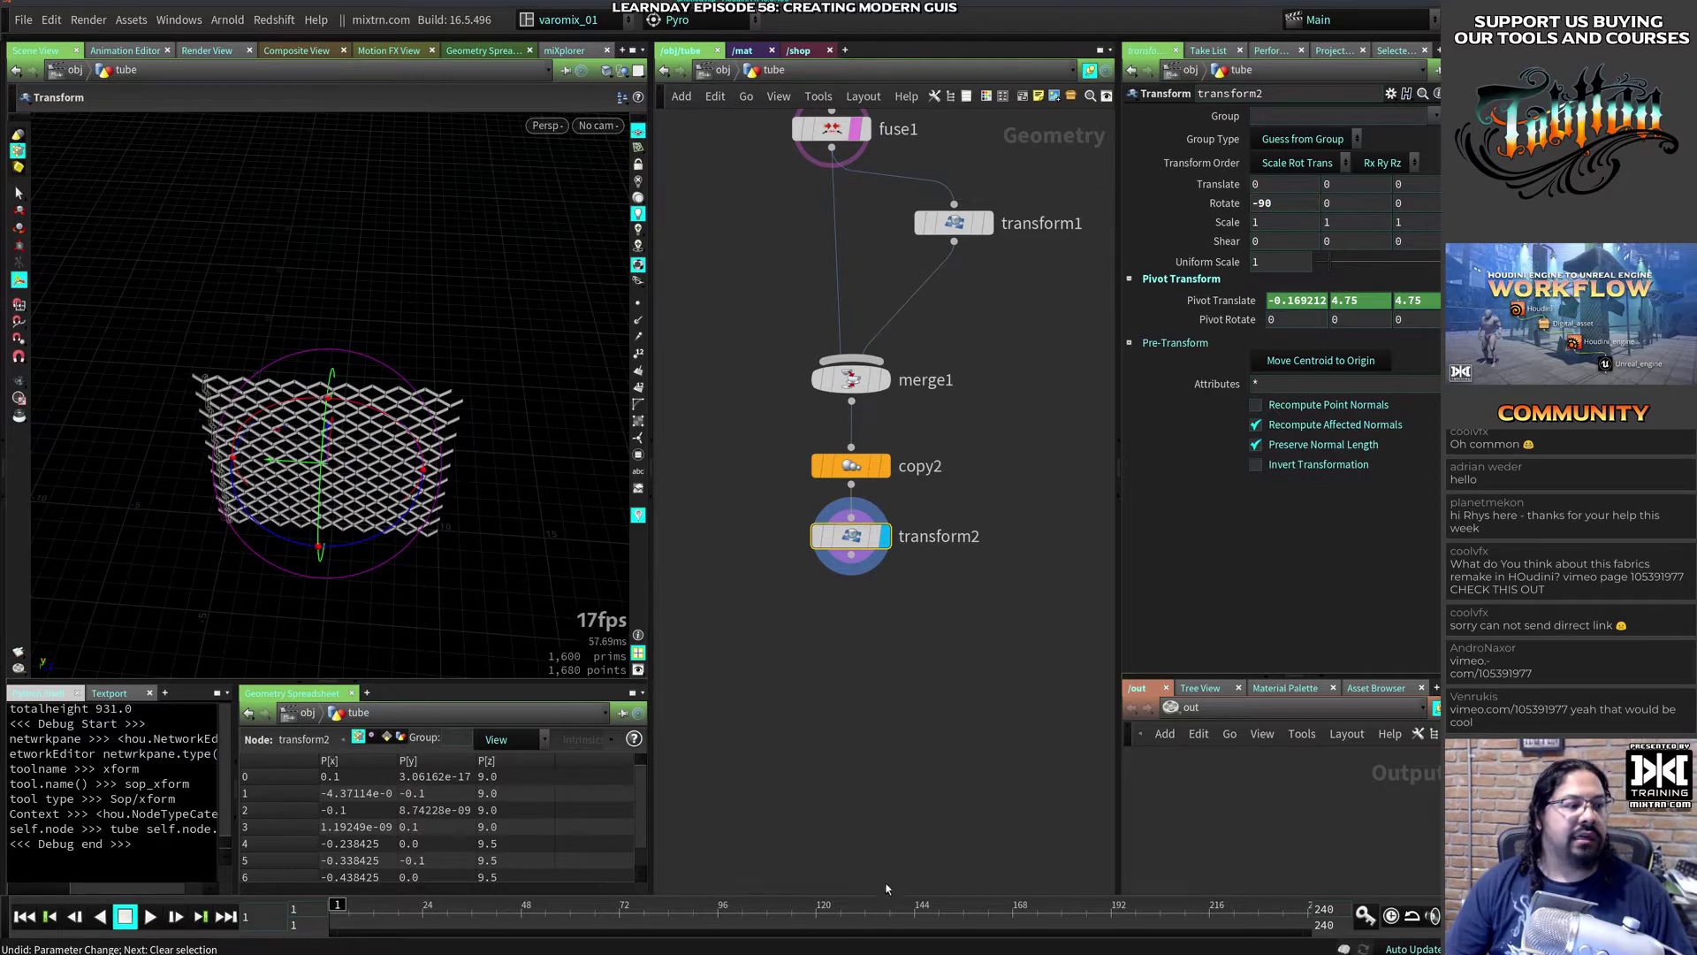
# Step: Move transform2 aside and combine the outputs of copy2 and transform2 in a new displayed Merge node
pyautogui.moveTo(757, 635); pyautogui.dragTo(809, 576, button='middle')
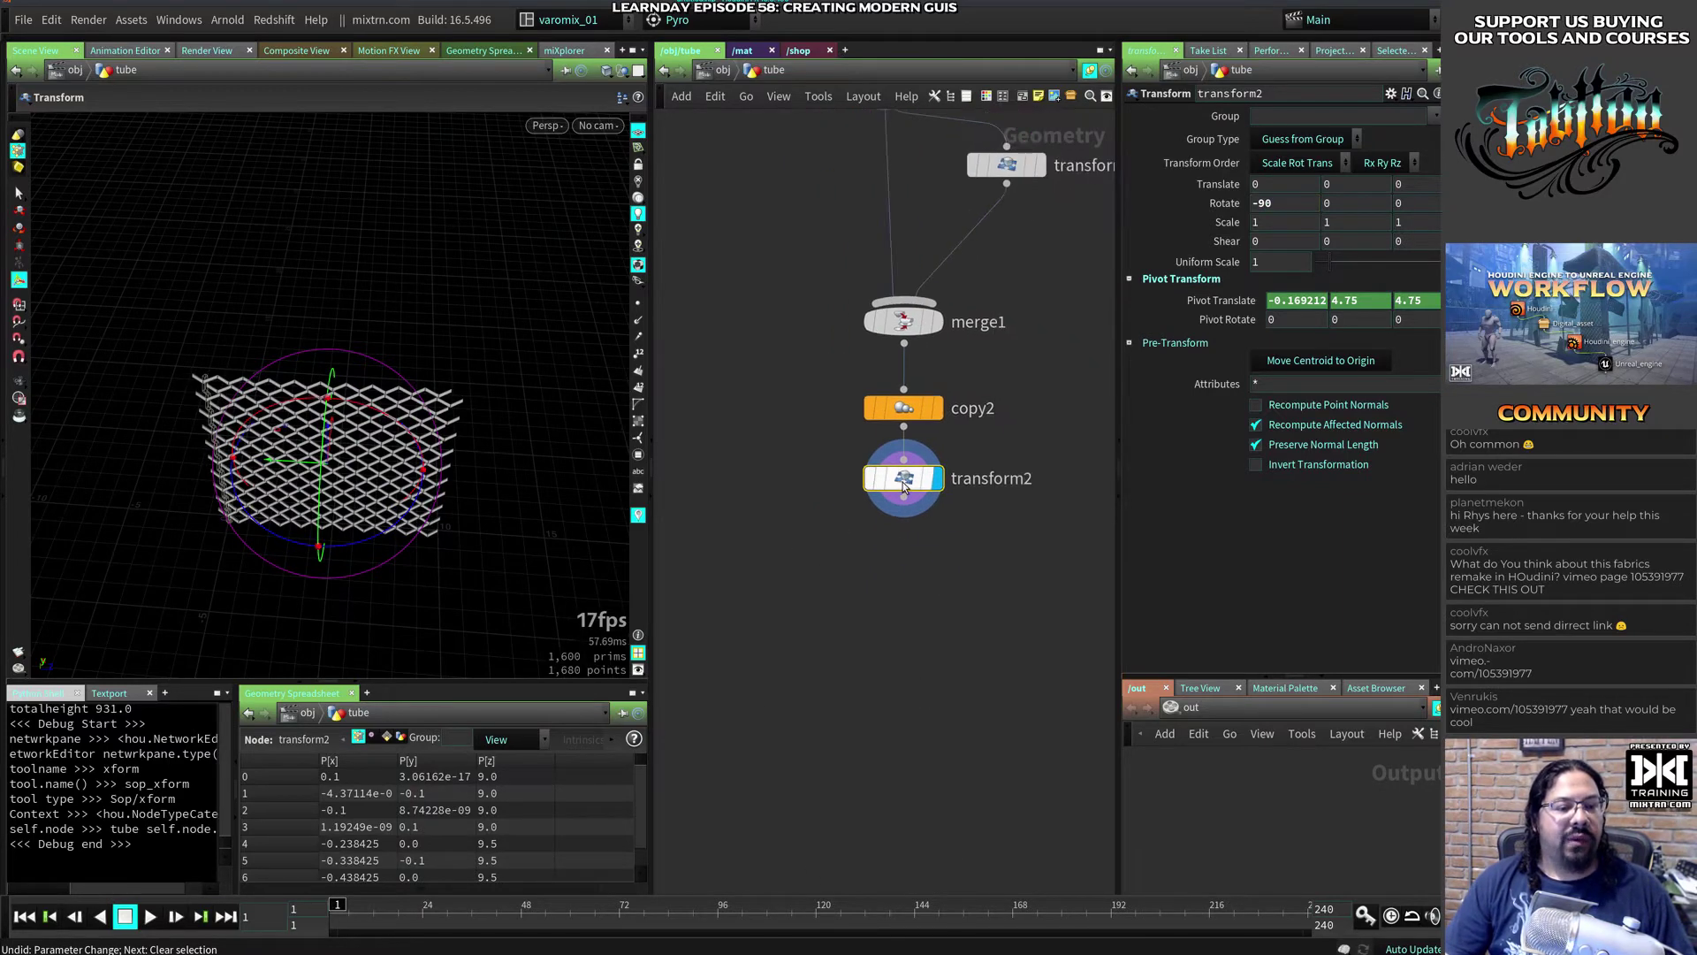
pyautogui.moveTo(902, 481); pyautogui.dragTo(990, 498)
pyautogui.moveTo(771, 579); pyautogui.dragTo(1000, 386)
pyautogui.moveTo(991, 515); pyautogui.dragTo(901, 644)
pyautogui.moveTo(386, 506); pyautogui.dragTo(321, 320)
# Step: Add a Subdivide node after merge2 to smooth the woven strands
pyautogui.moveTo(966, 672); pyautogui.dragTo(952, 524, button='middle')
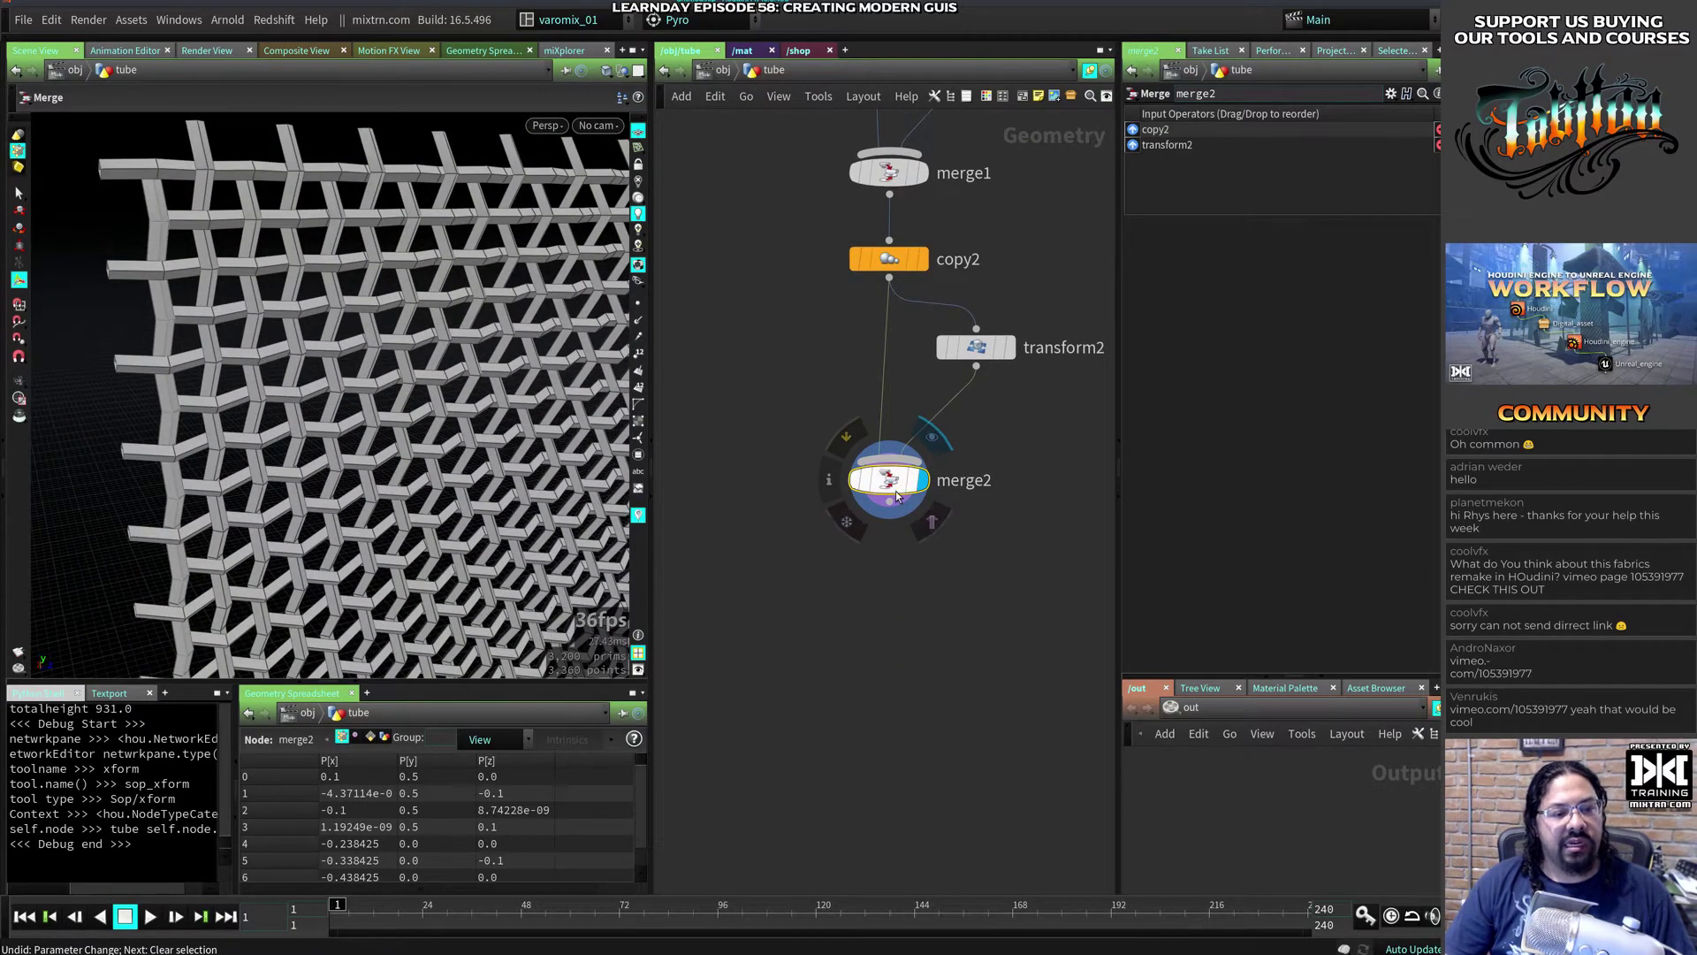
pyautogui.press('Tab')
pyautogui.write('su')
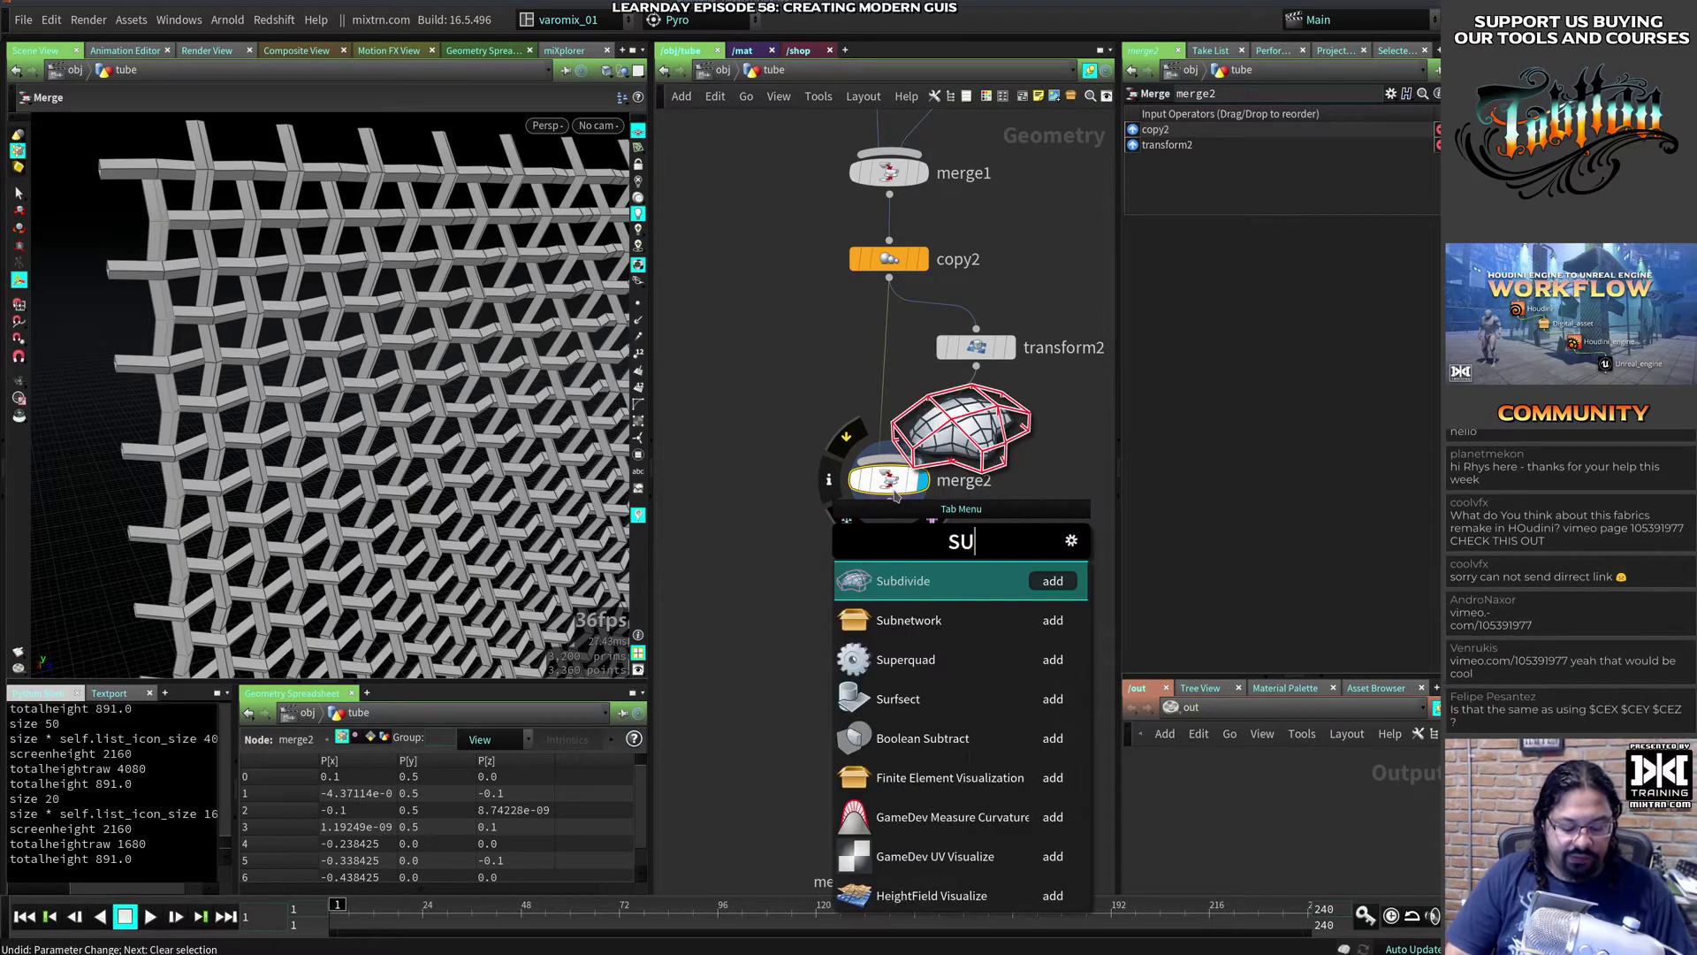
pyautogui.write('bd')
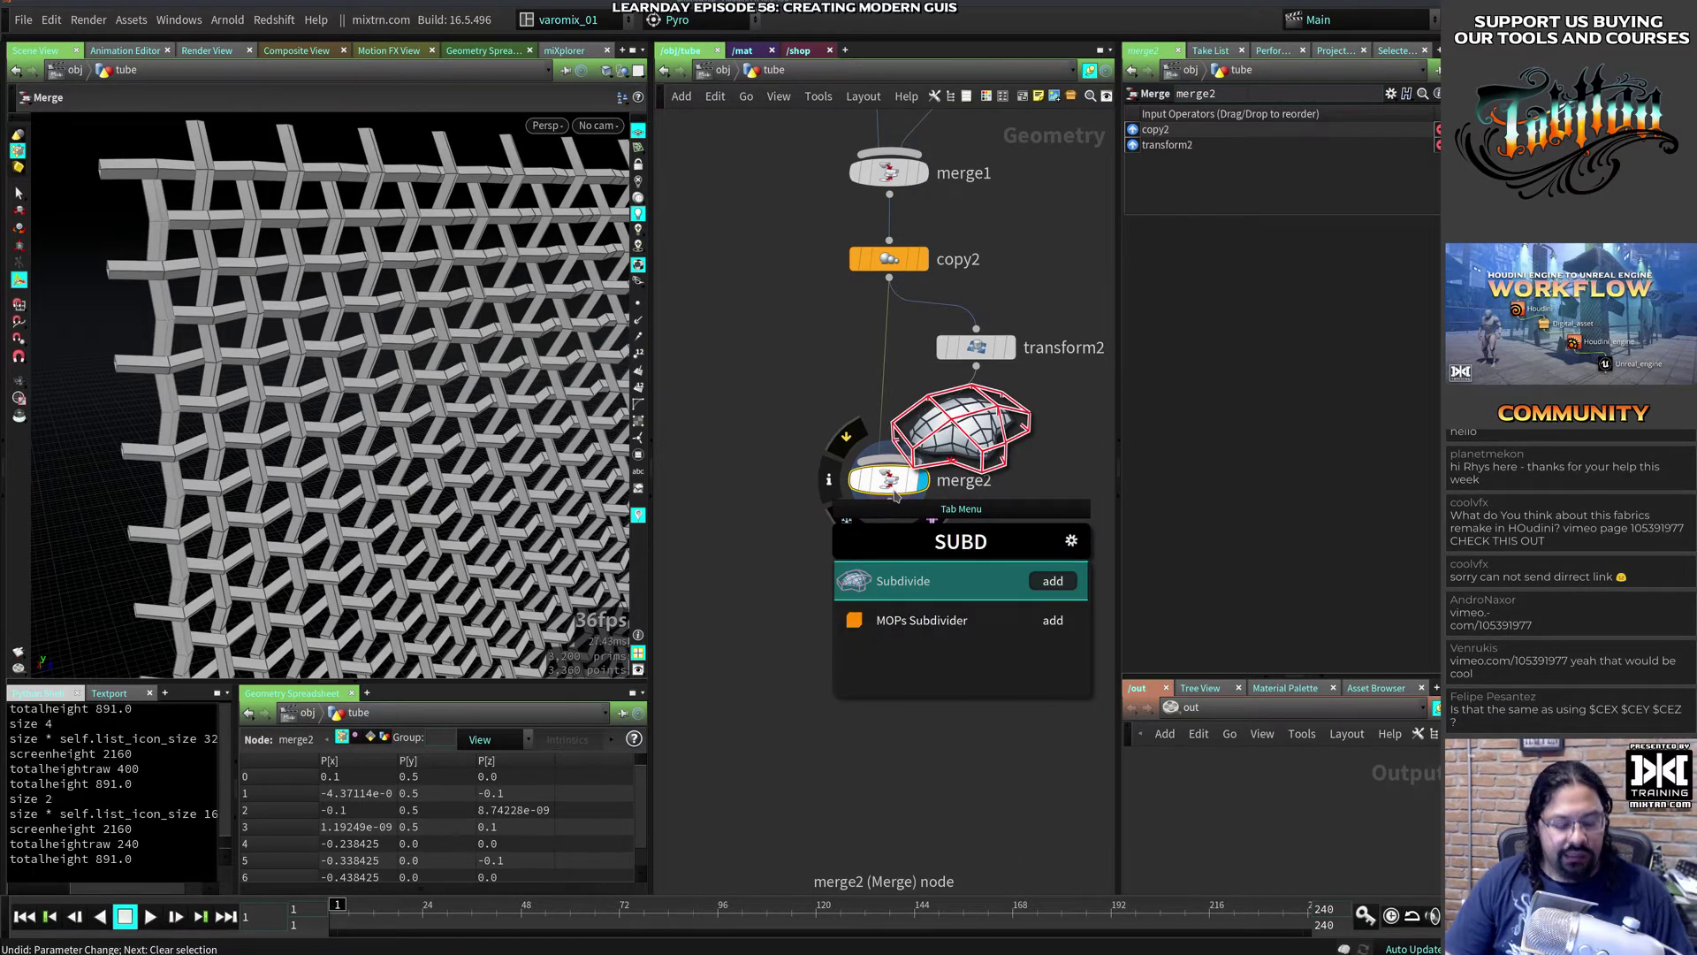
pyautogui.press('Return')
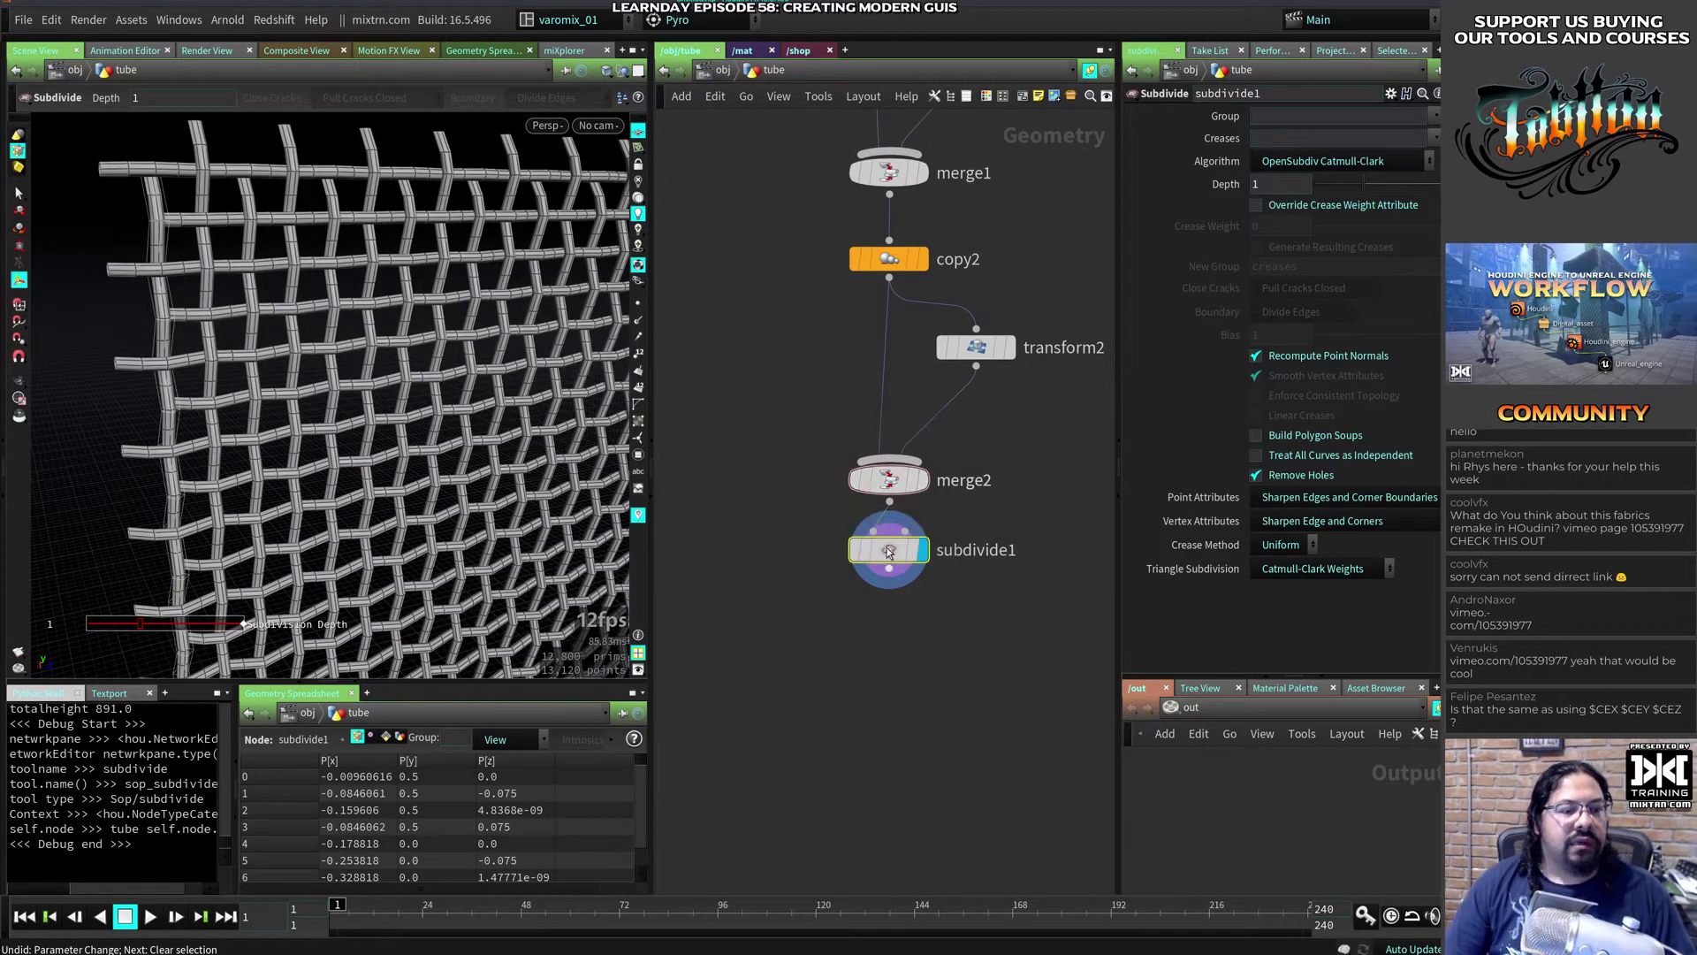
pyautogui.moveTo(889, 551); pyautogui.dragTo(890, 563)
# Step: Set the Subdivide node's depth to 2
pyautogui.keyDown('alt'); pyautogui.moveTo(328, 386); pyautogui.dragTo(352, 485); pyautogui.keyUp('alt')
pyautogui.click(1255, 183)
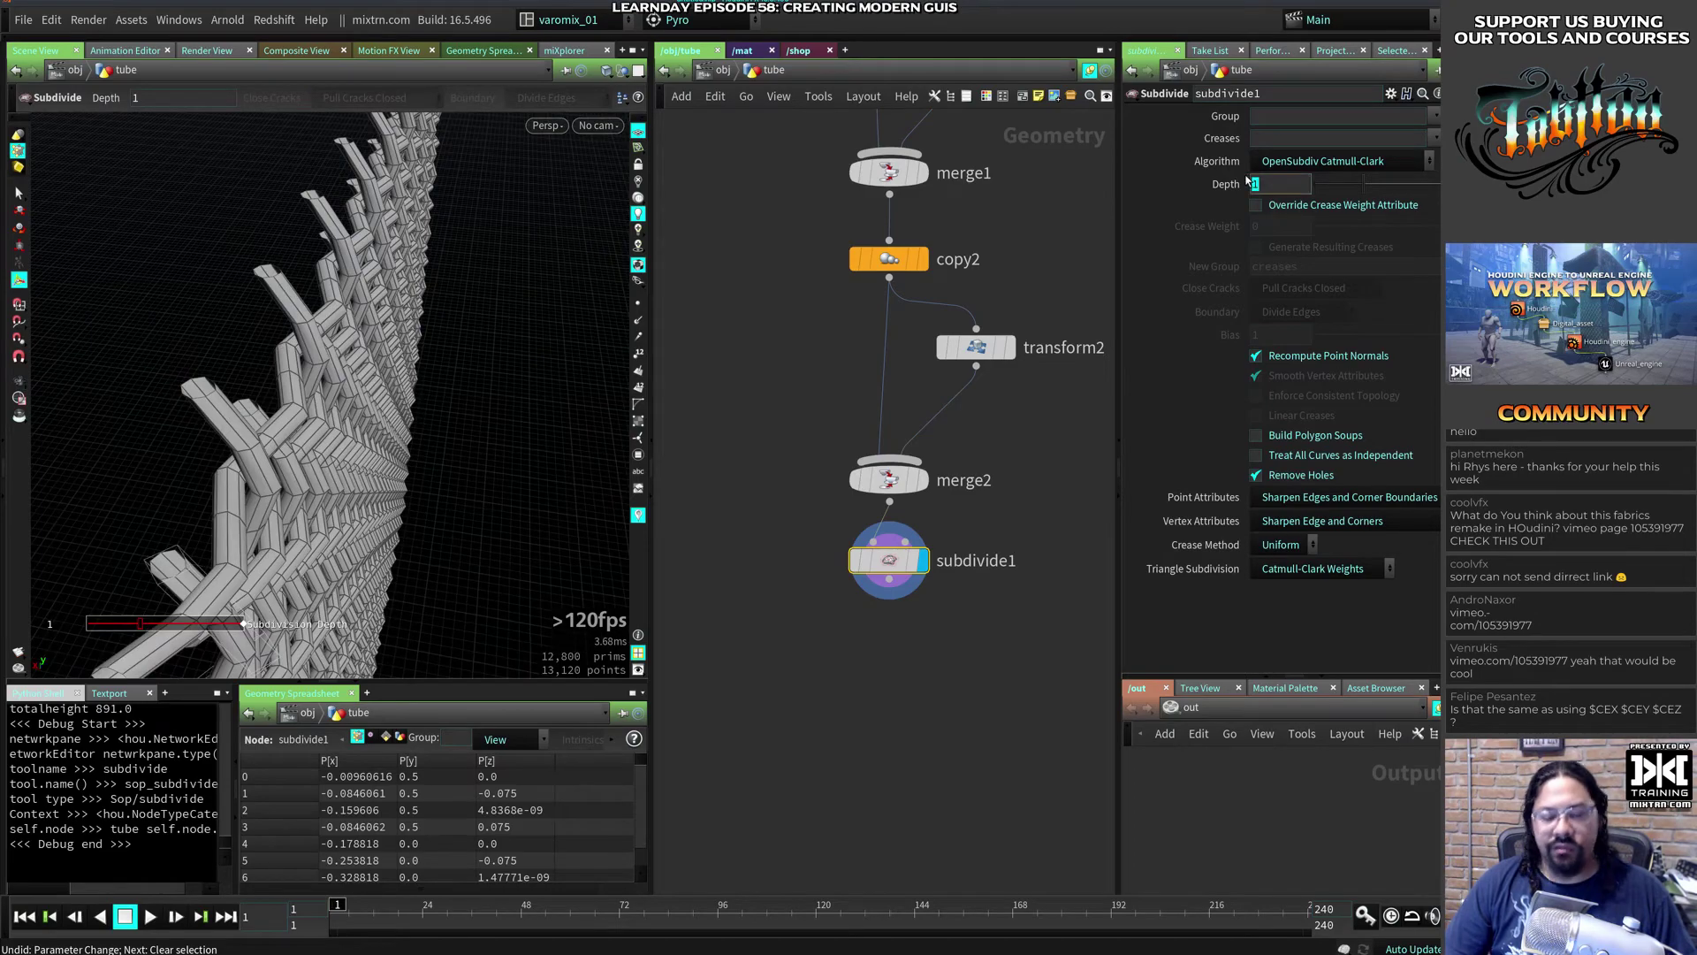
pyautogui.write('2')
pyautogui.press('Return')
pyautogui.keyDown('alt'); pyautogui.moveTo(478, 504); pyautogui.dragTo(520, 466); pyautogui.keyUp('alt')
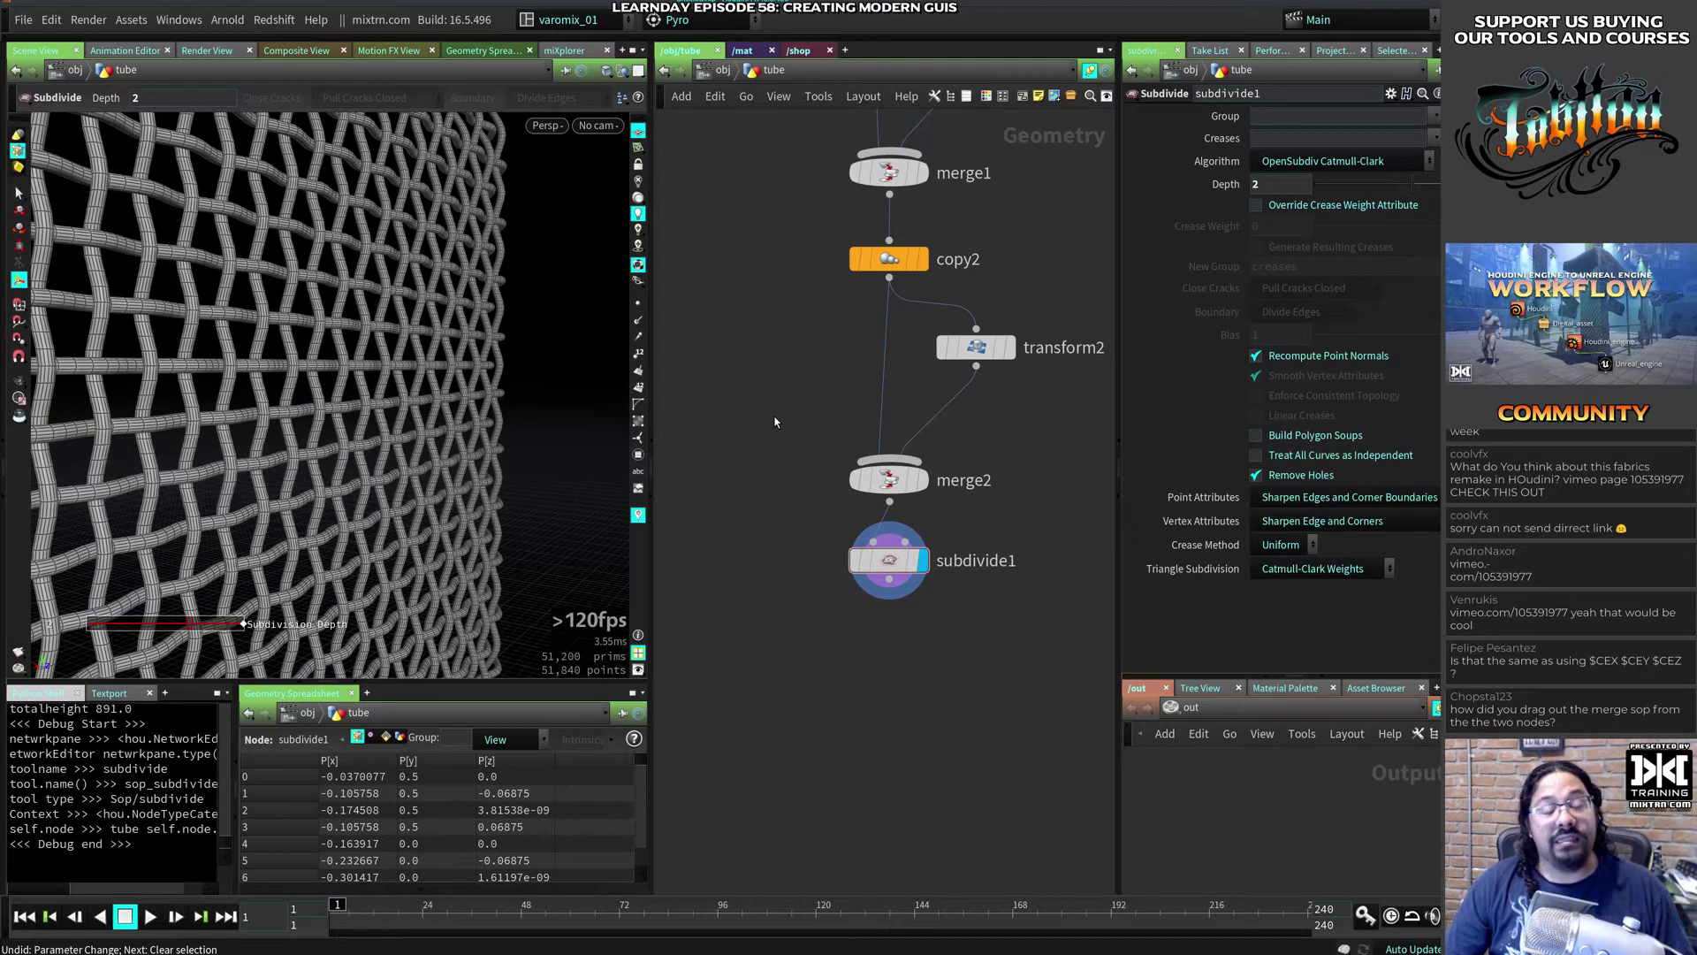
# Step: Wire copy2, transform2 and transform1 together into a trial Merge node, and delete that node
pyautogui.moveTo(822, 468); pyautogui.dragTo(767, 504, button='middle')
pyautogui.moveTo(686, 492); pyautogui.dragTo(986, 326)
pyautogui.click(990, 360)
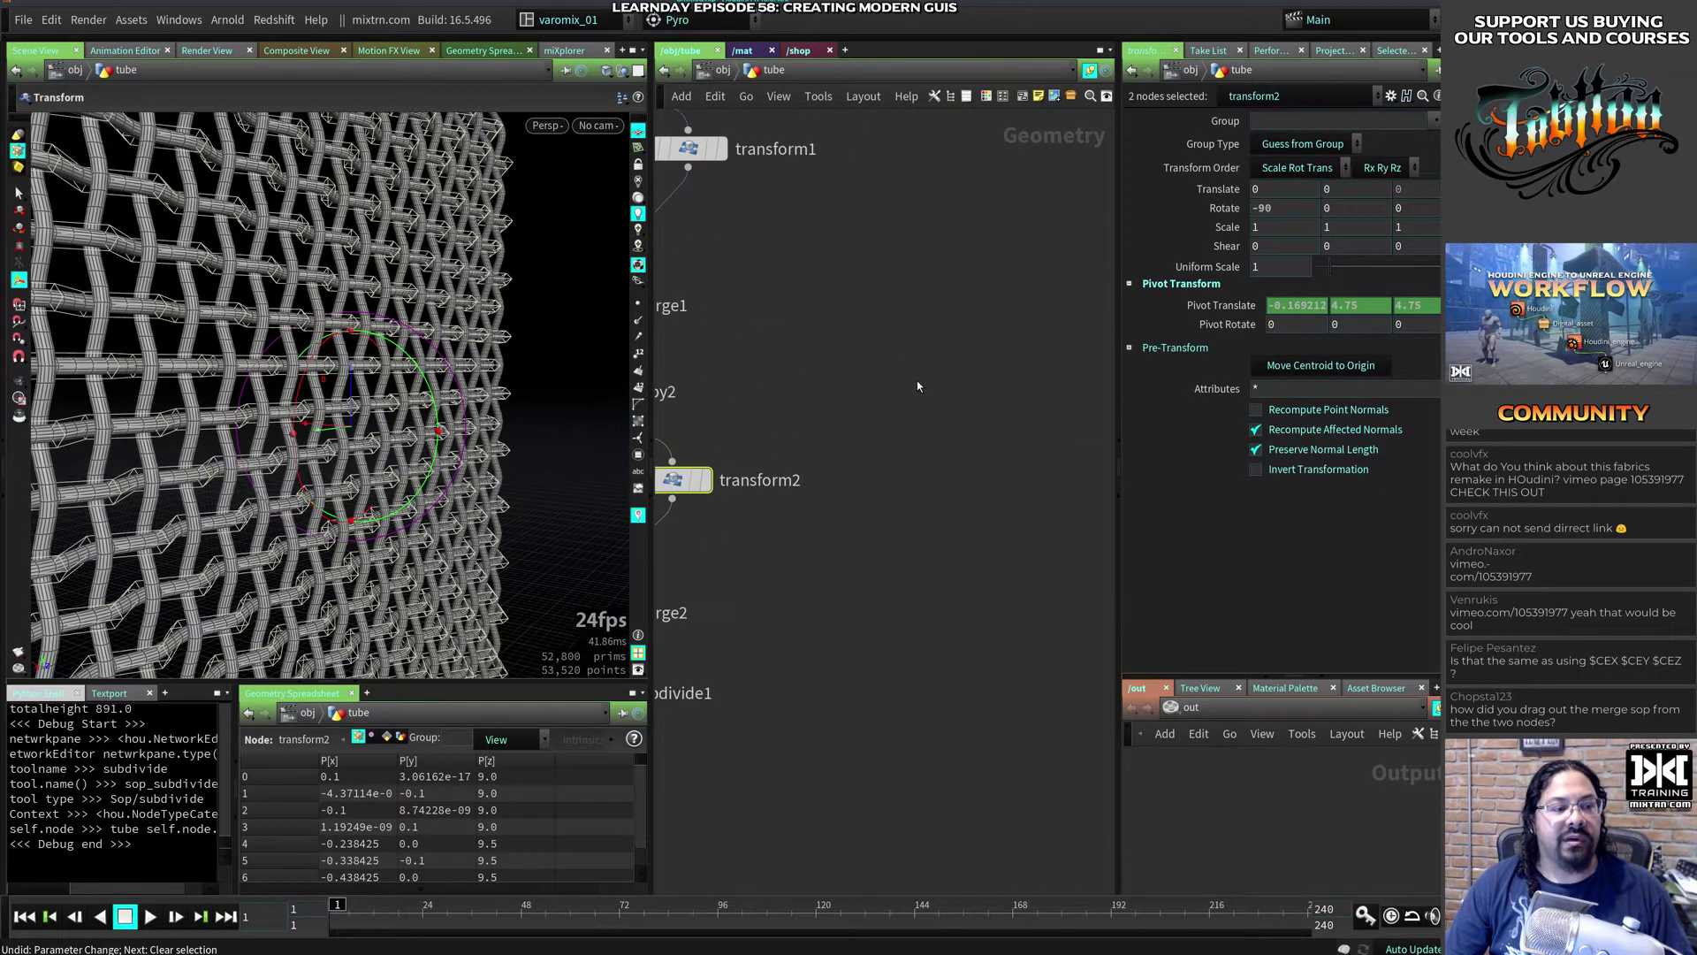
pyautogui.moveTo(830, 350); pyautogui.dragTo(971, 421, button='middle')
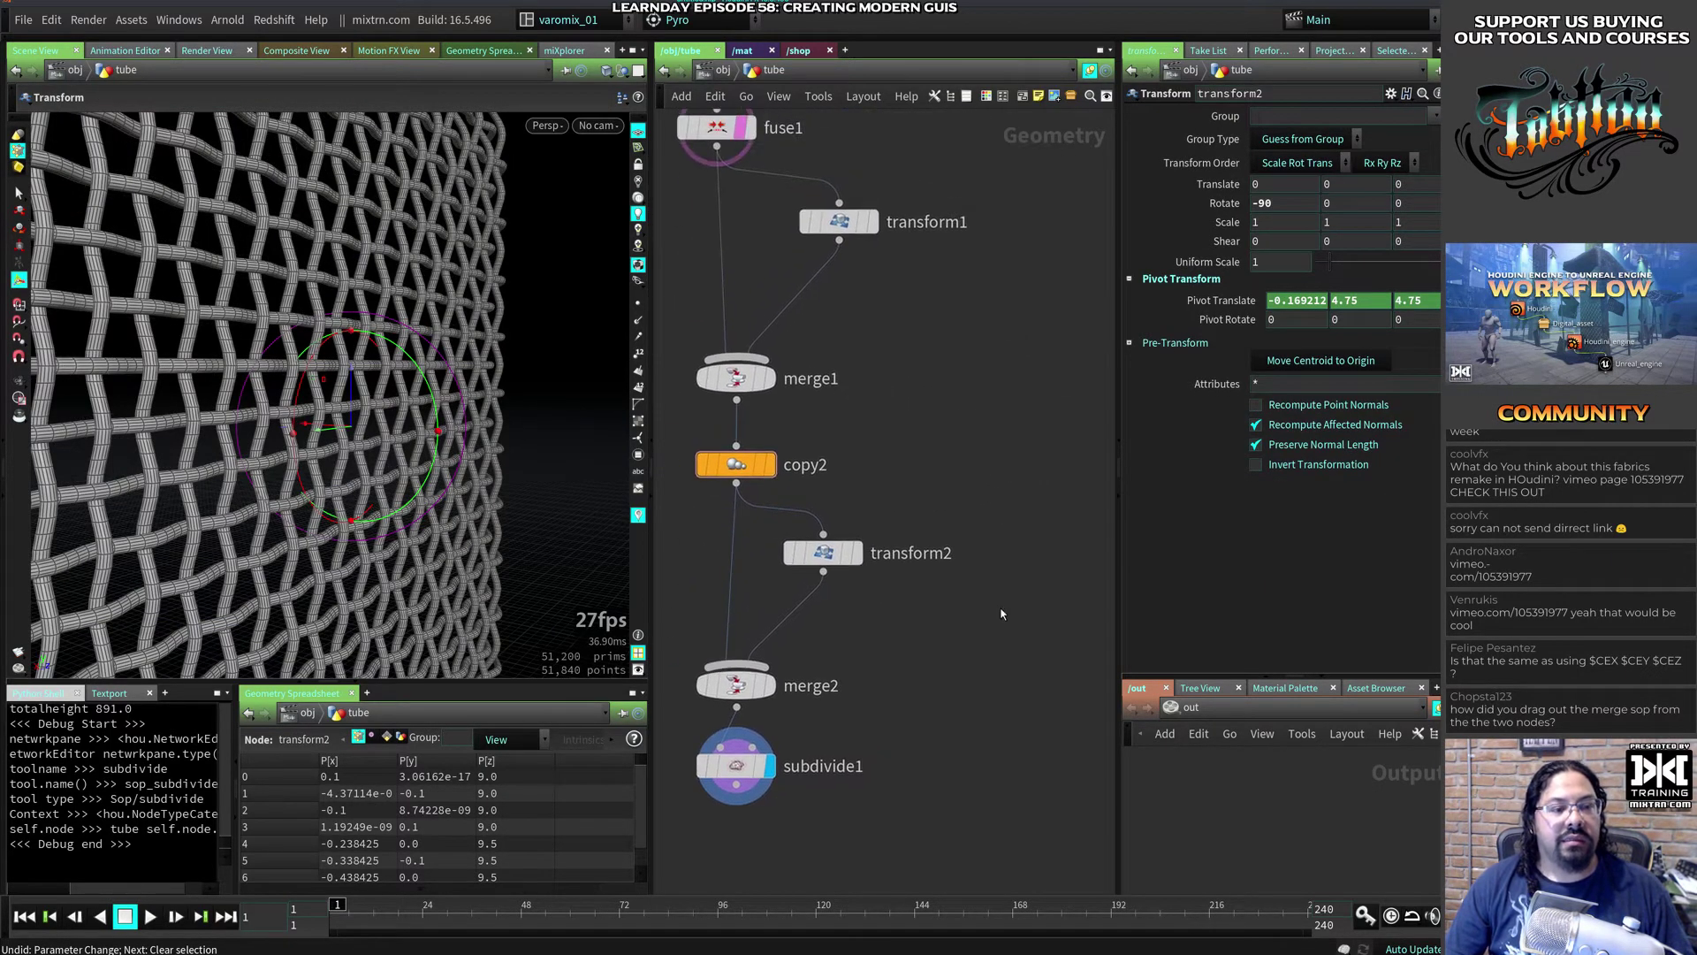
pyautogui.moveTo(1003, 622); pyautogui.dragTo(706, 432)
pyautogui.keyDown('shift'); pyautogui.click(837, 225); pyautogui.keyUp('shift')
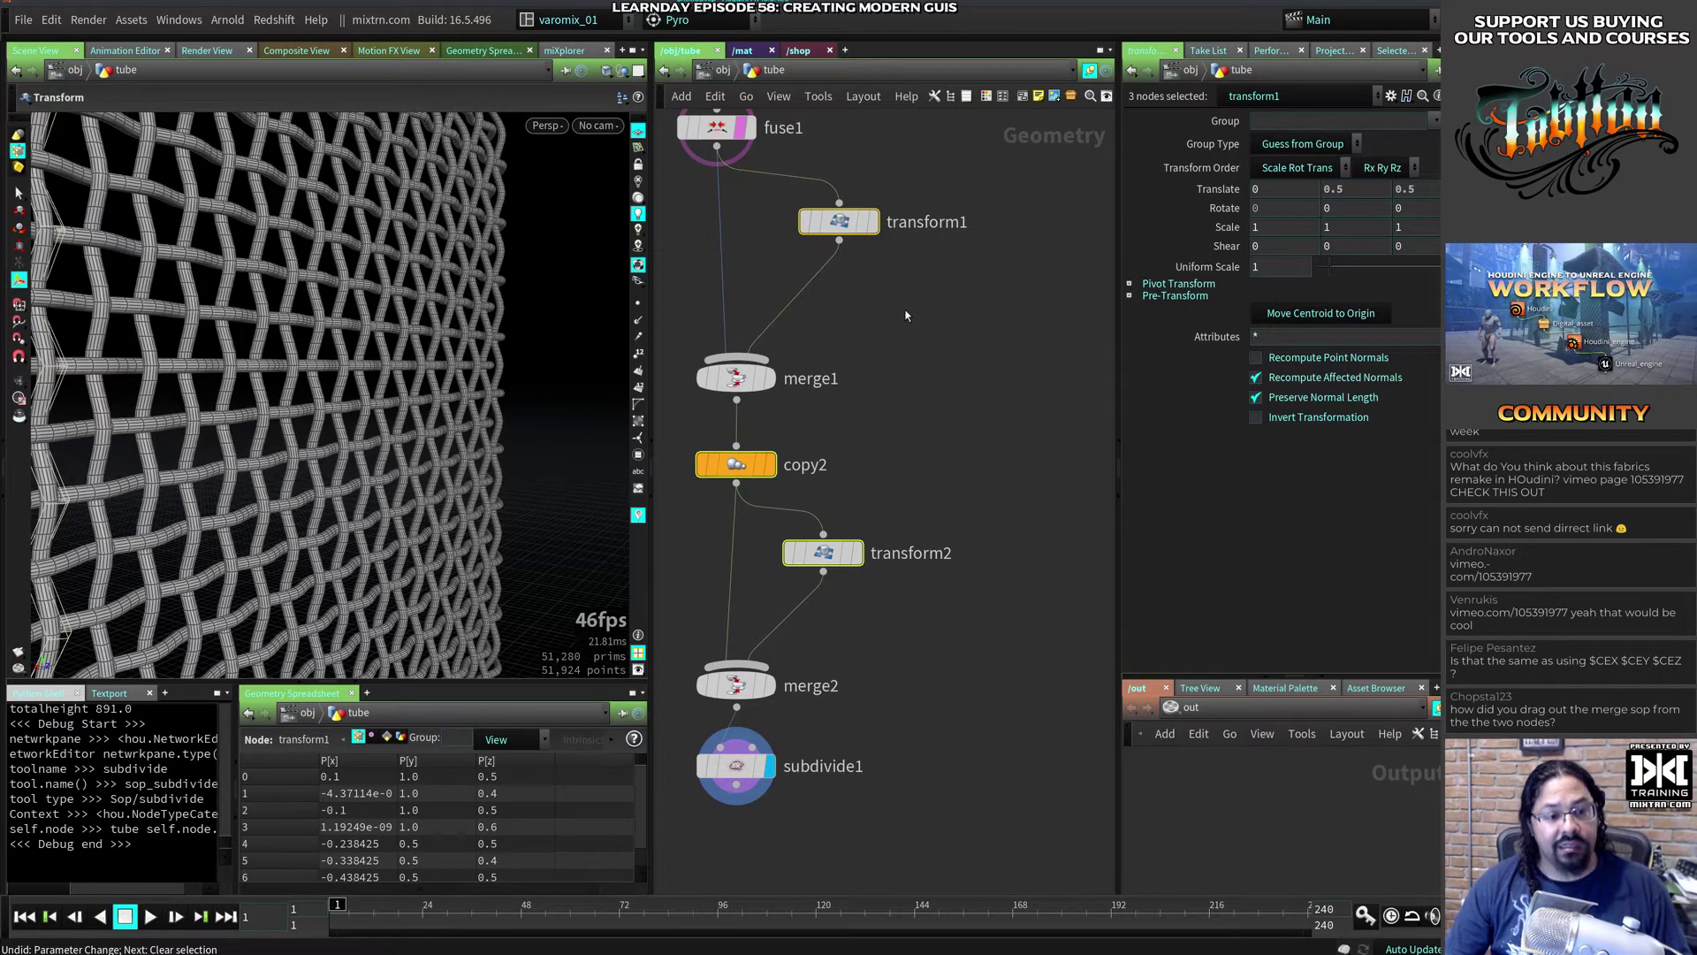
pyautogui.moveTo(839, 241); pyautogui.dragTo(1080, 586)
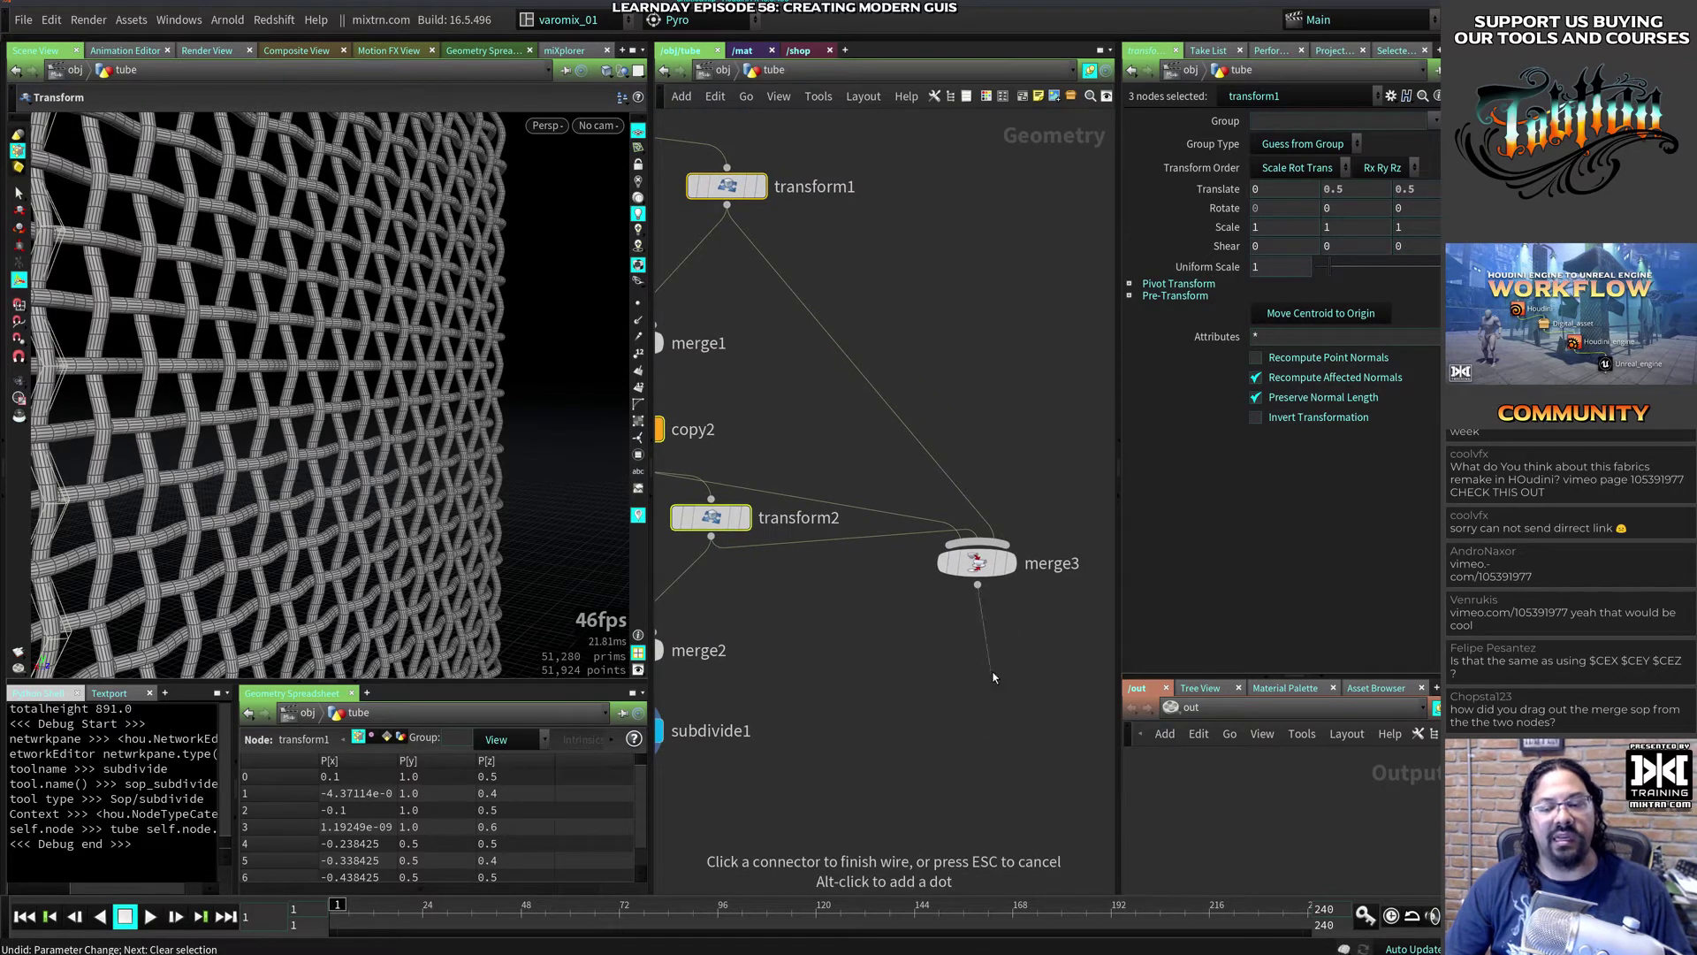
pyautogui.press('Escape')
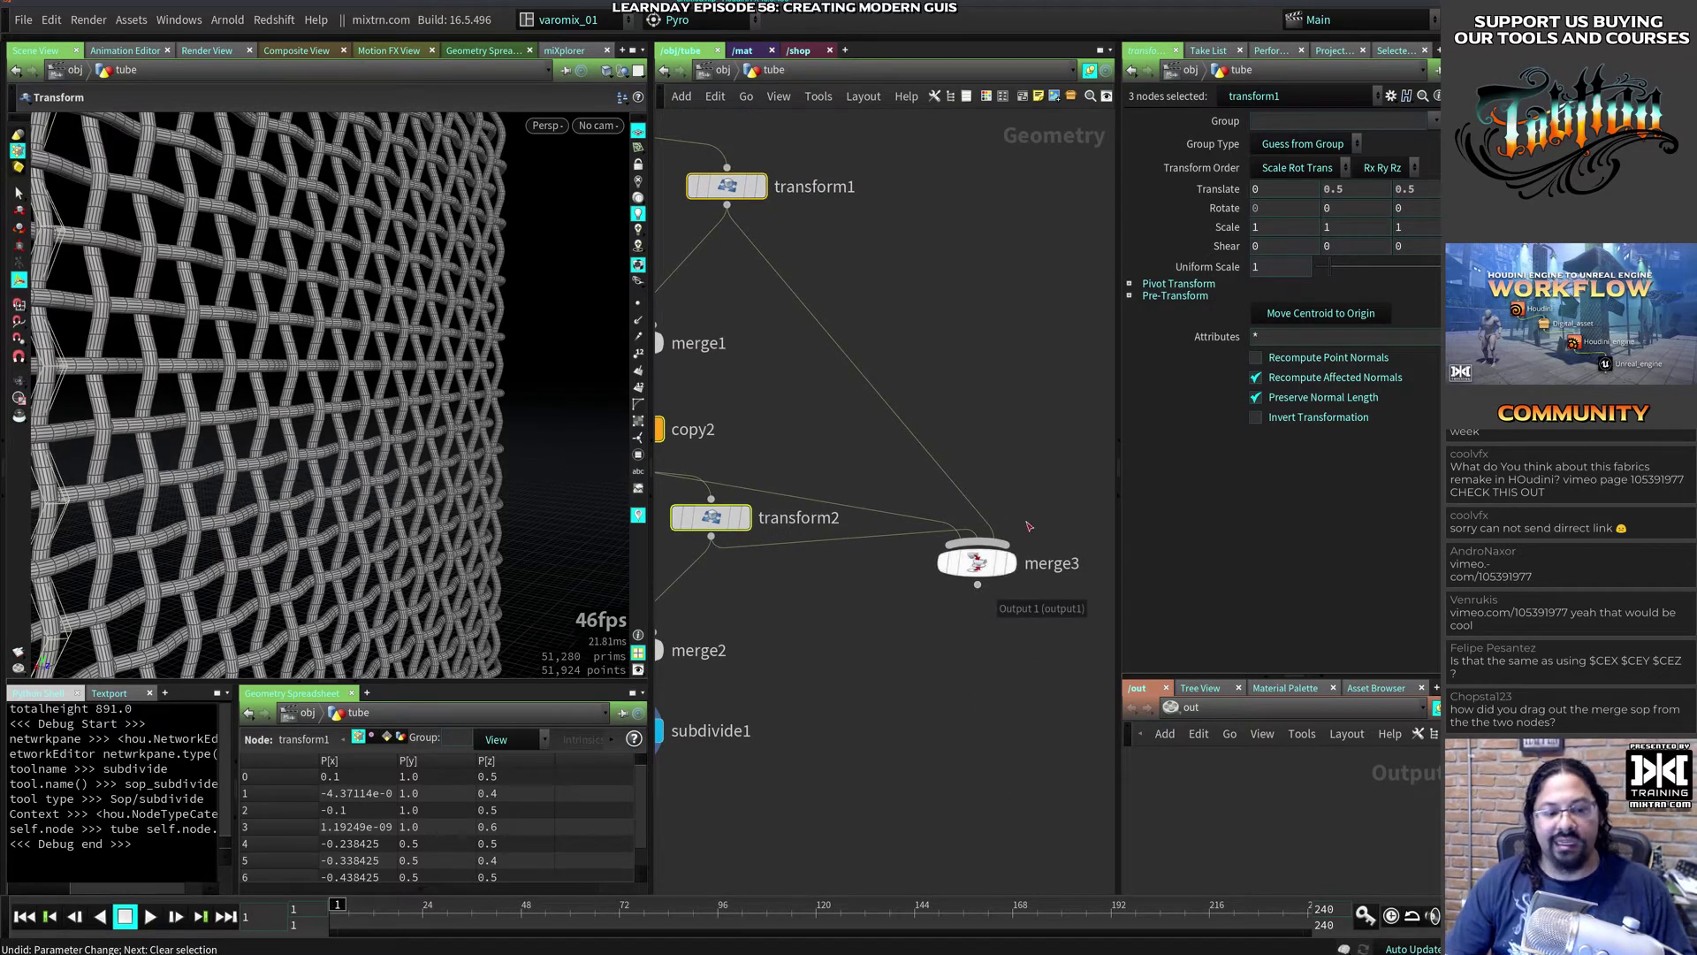
pyautogui.moveTo(1060, 449); pyautogui.dragTo(975, 636)
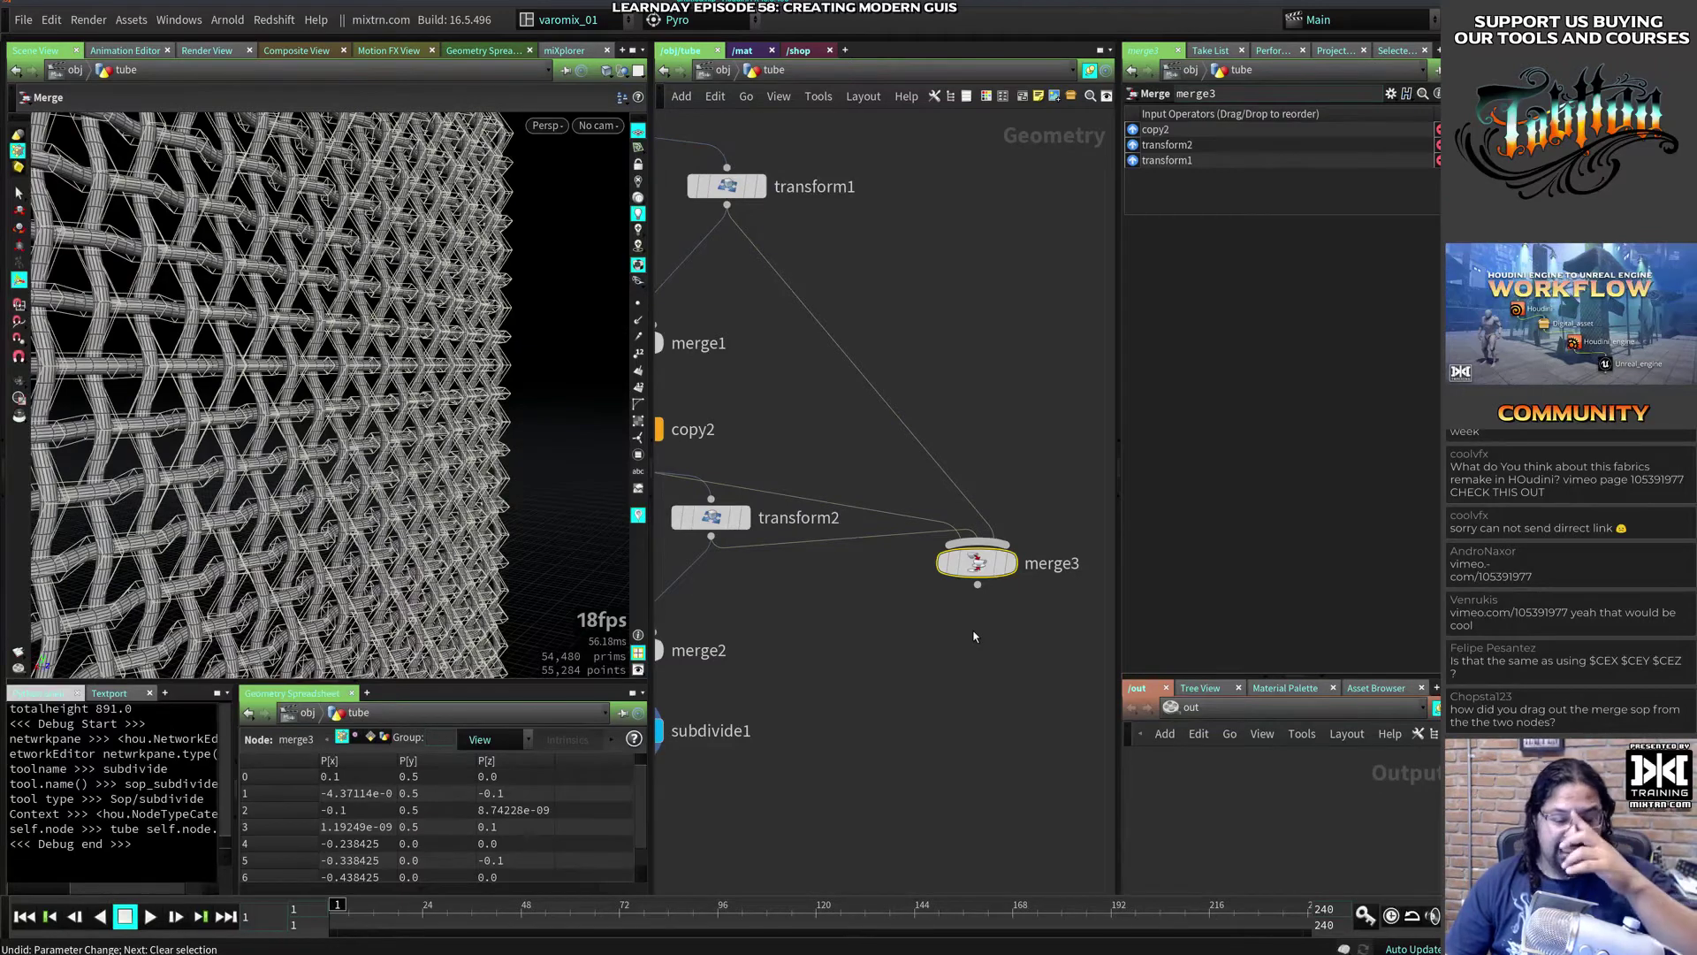
pyautogui.press('Delete')
# Step: Wire only copy2 and transform2 into another trial Merge node, and delete it again
pyautogui.moveTo(1012, 370); pyautogui.dragTo(1166, 334, button='middle')
pyautogui.moveTo(886, 538); pyautogui.dragTo(981, 543, button='middle')
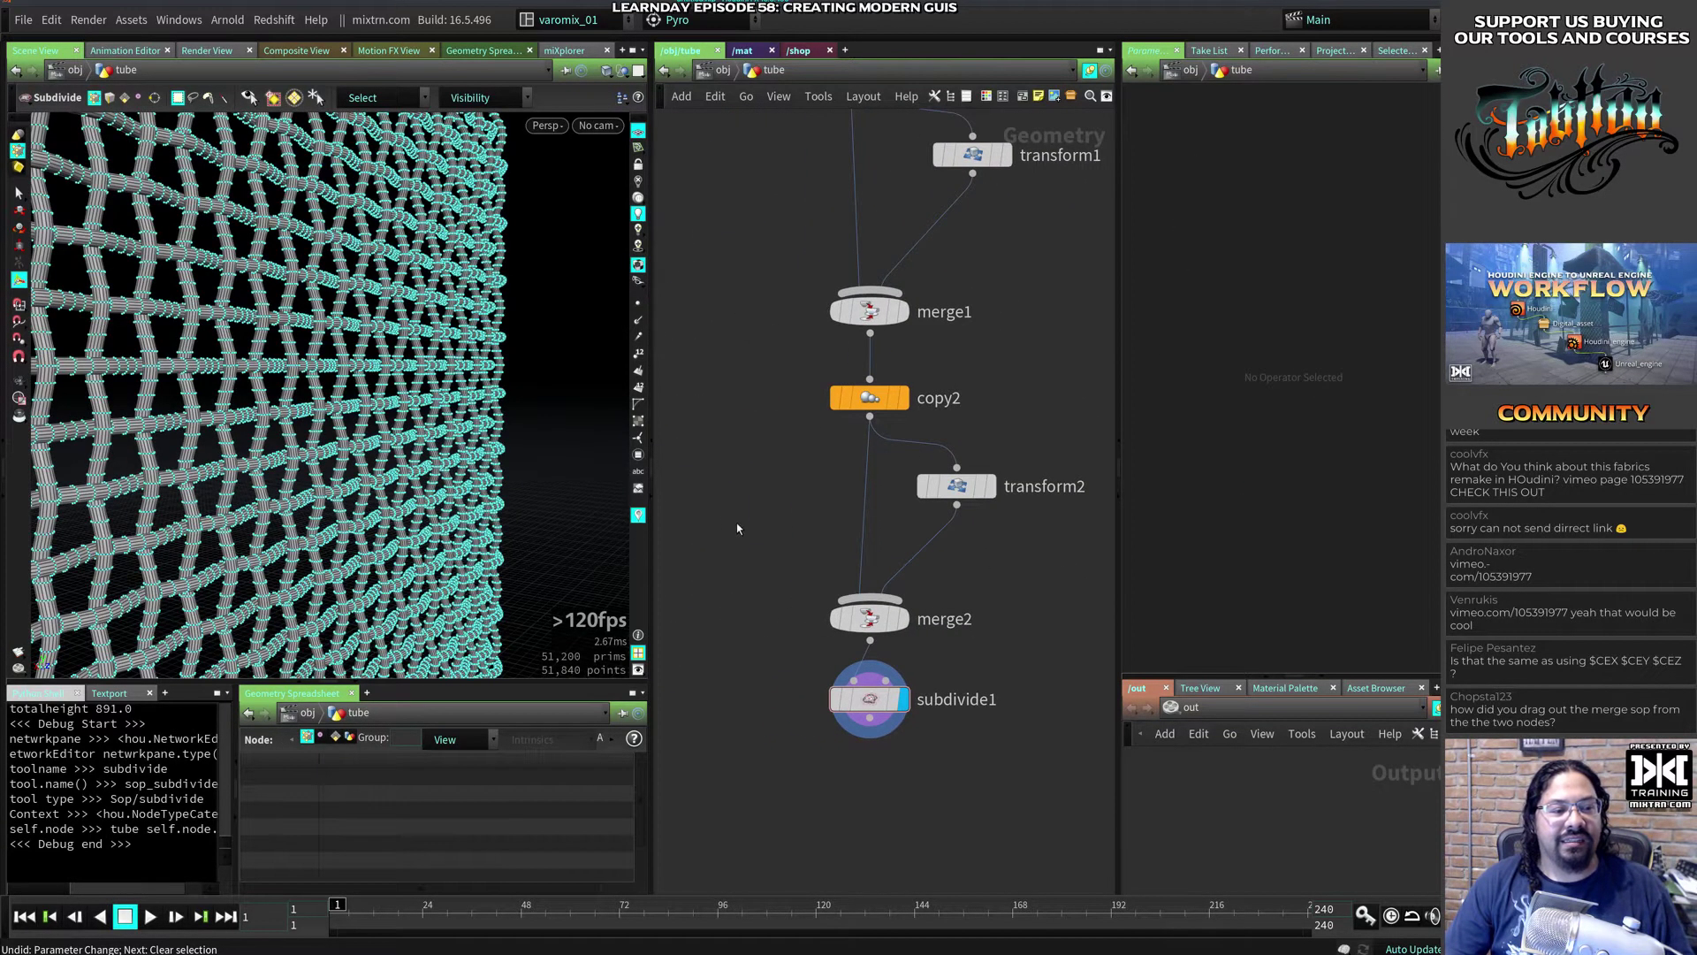
pyautogui.moveTo(735, 522); pyautogui.dragTo(791, 544, button='middle')
pyautogui.moveTo(796, 387); pyautogui.dragTo(729, 526)
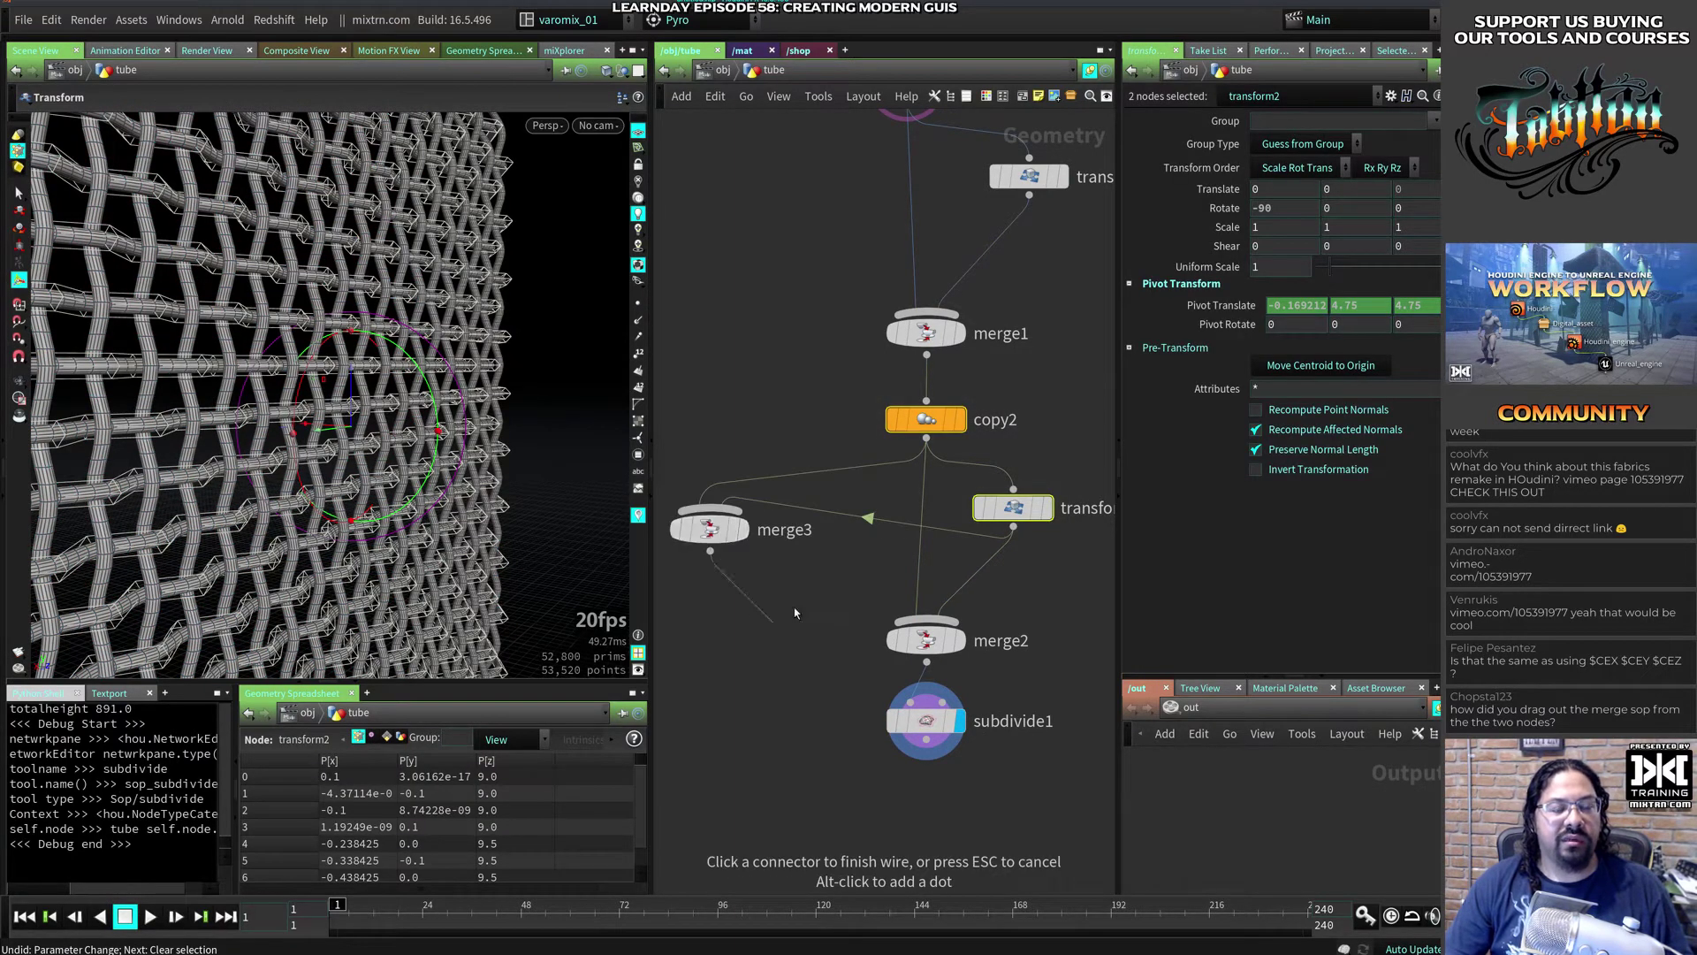
pyautogui.press('Escape')
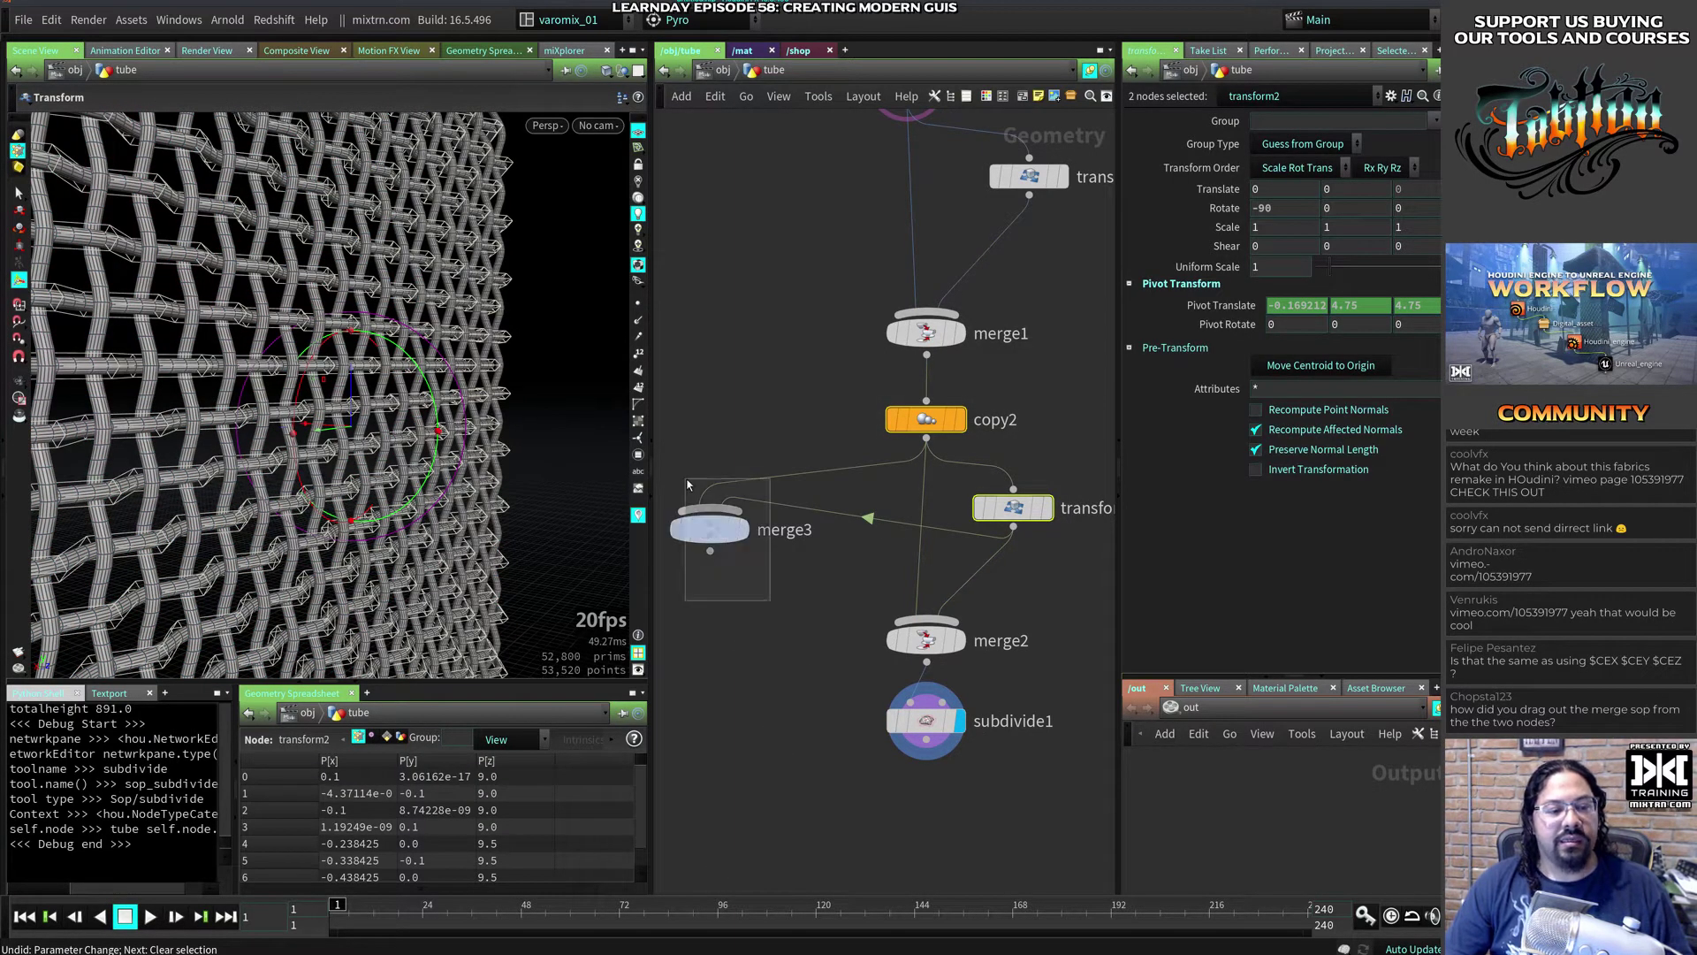
pyautogui.click(705, 526)
pyautogui.press('Delete')
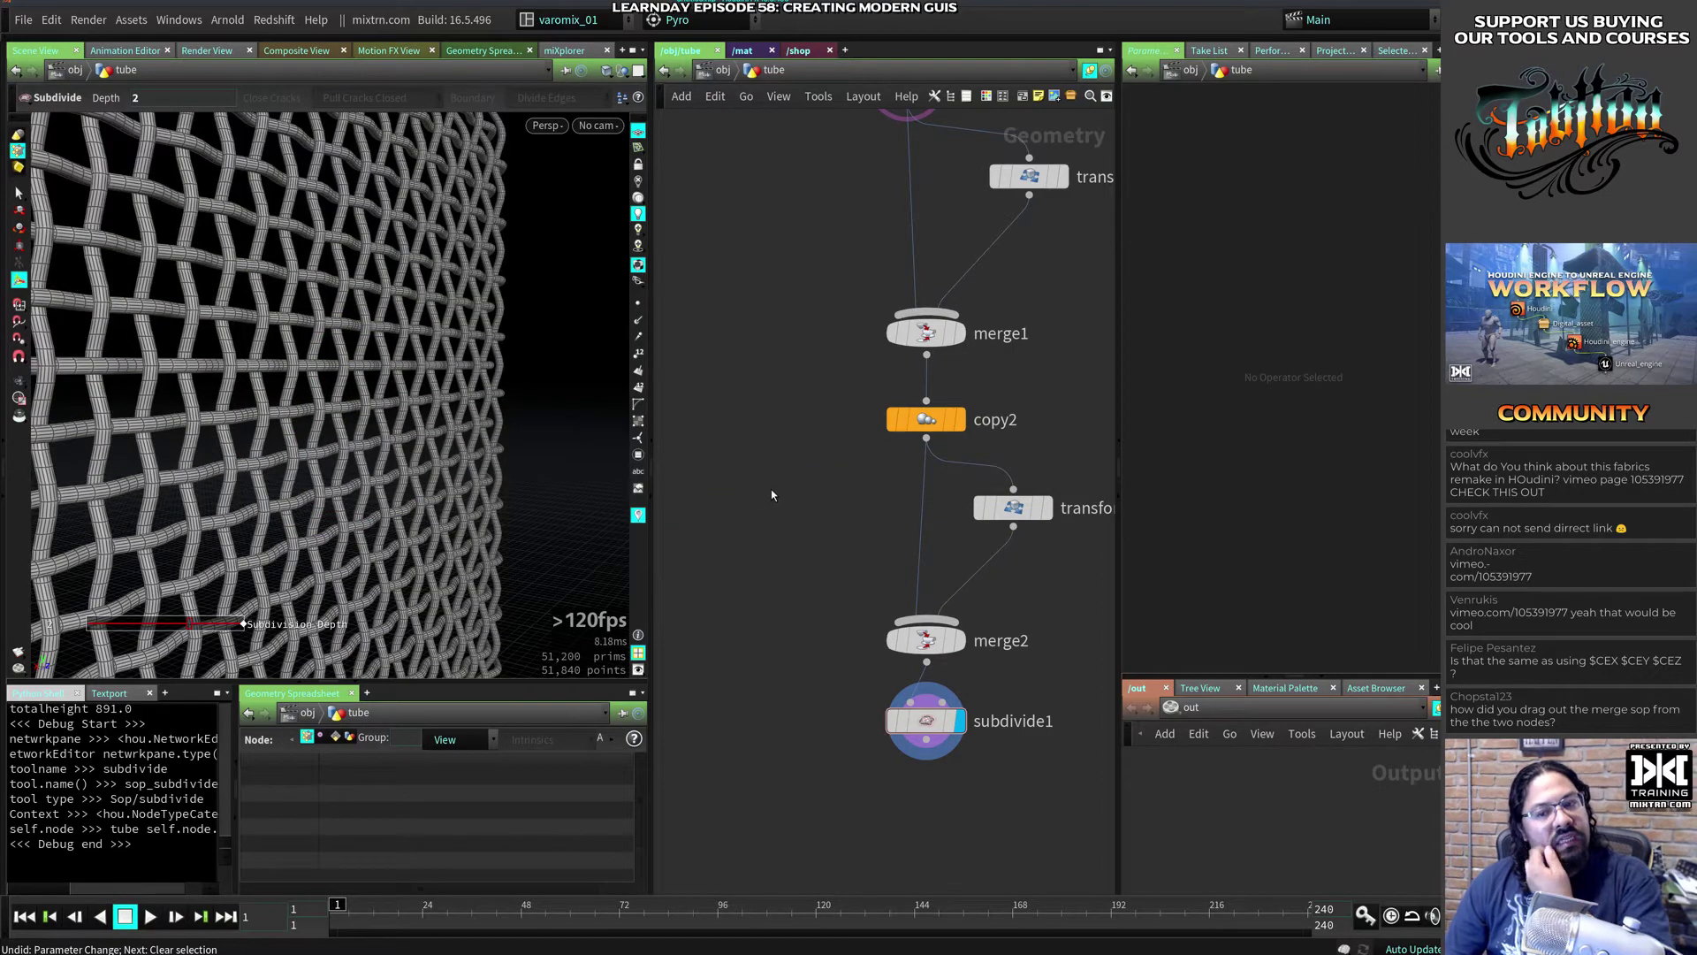
# Step: Examine how the subdivided strands interlace up close and across the whole woven grid
pyautogui.press('Escape')
pyautogui.moveTo(481, 470)
pyautogui.mouseDown()
pyautogui.moveTo(412, 387)
pyautogui.moveTo(485, 383)
pyautogui.moveTo(493, 454)
pyautogui.moveTo(360, 428)
pyautogui.moveTo(547, 435)
pyautogui.moveTo(424, 446)
pyautogui.moveTo(461, 480)
pyautogui.mouseUp()
pyautogui.press('Return')
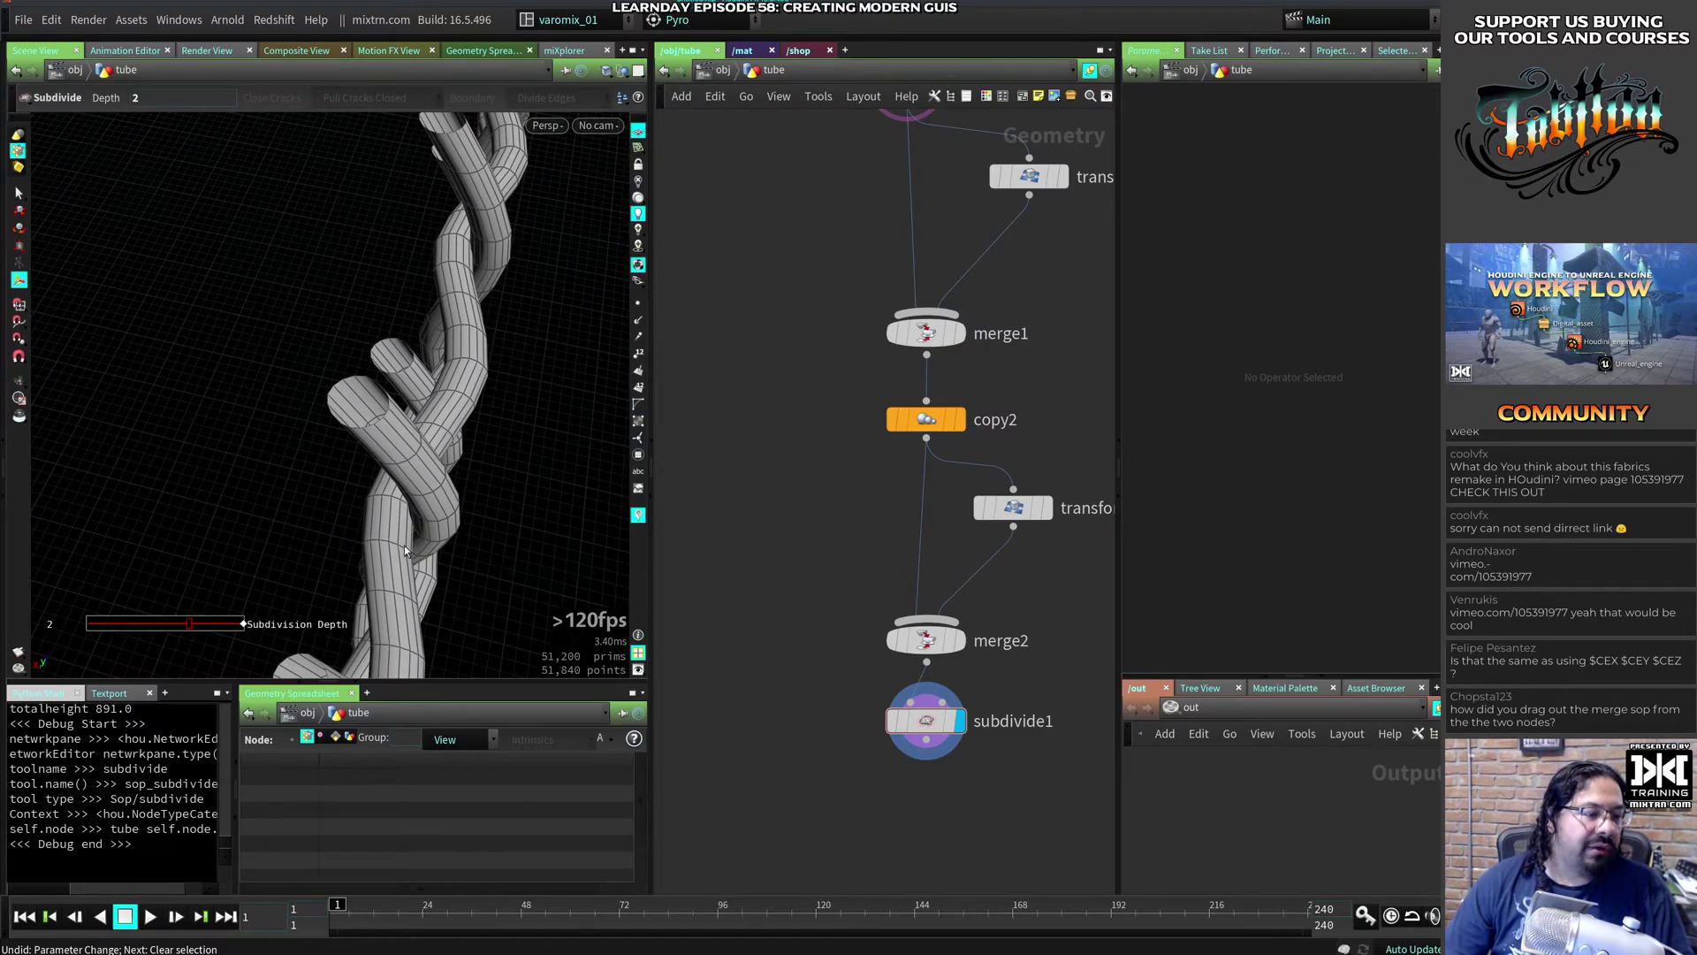
pyautogui.moveTo(824, 332); pyautogui.dragTo(755, 620, button='middle')
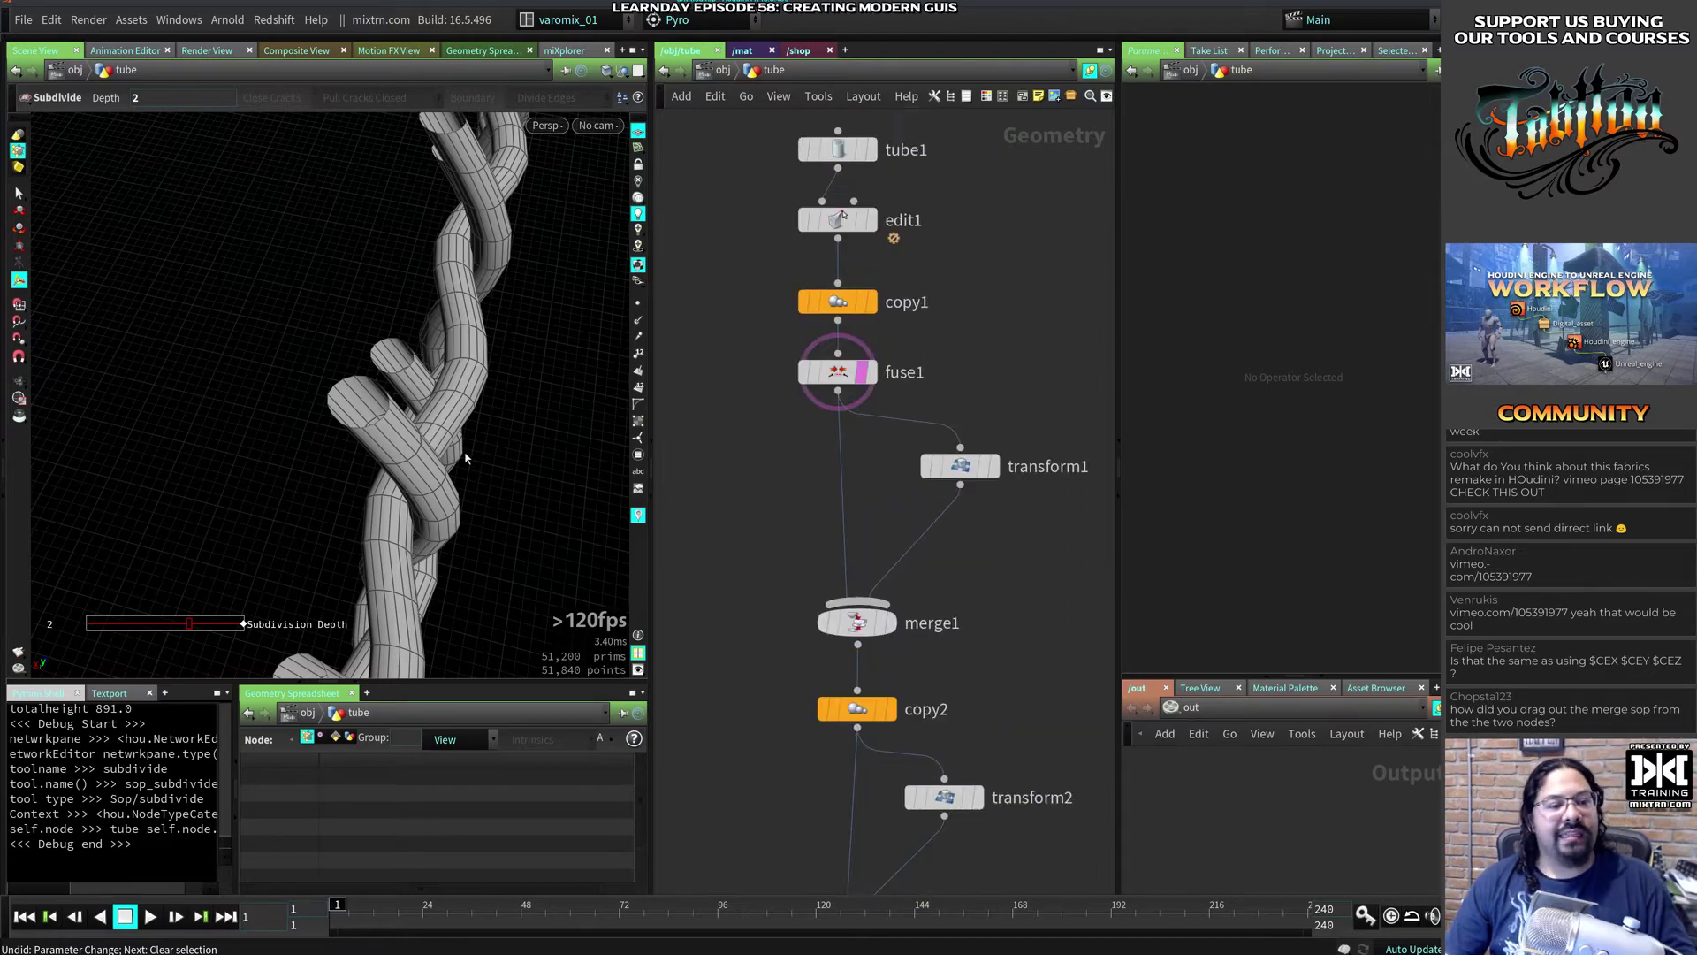
pyautogui.hotkey('space', 'h')
pyautogui.moveTo(450, 466); pyautogui.dragTo(208, 504, button='right')
pyautogui.moveTo(209, 504); pyautogui.dragTo(220, 541, button='middle')
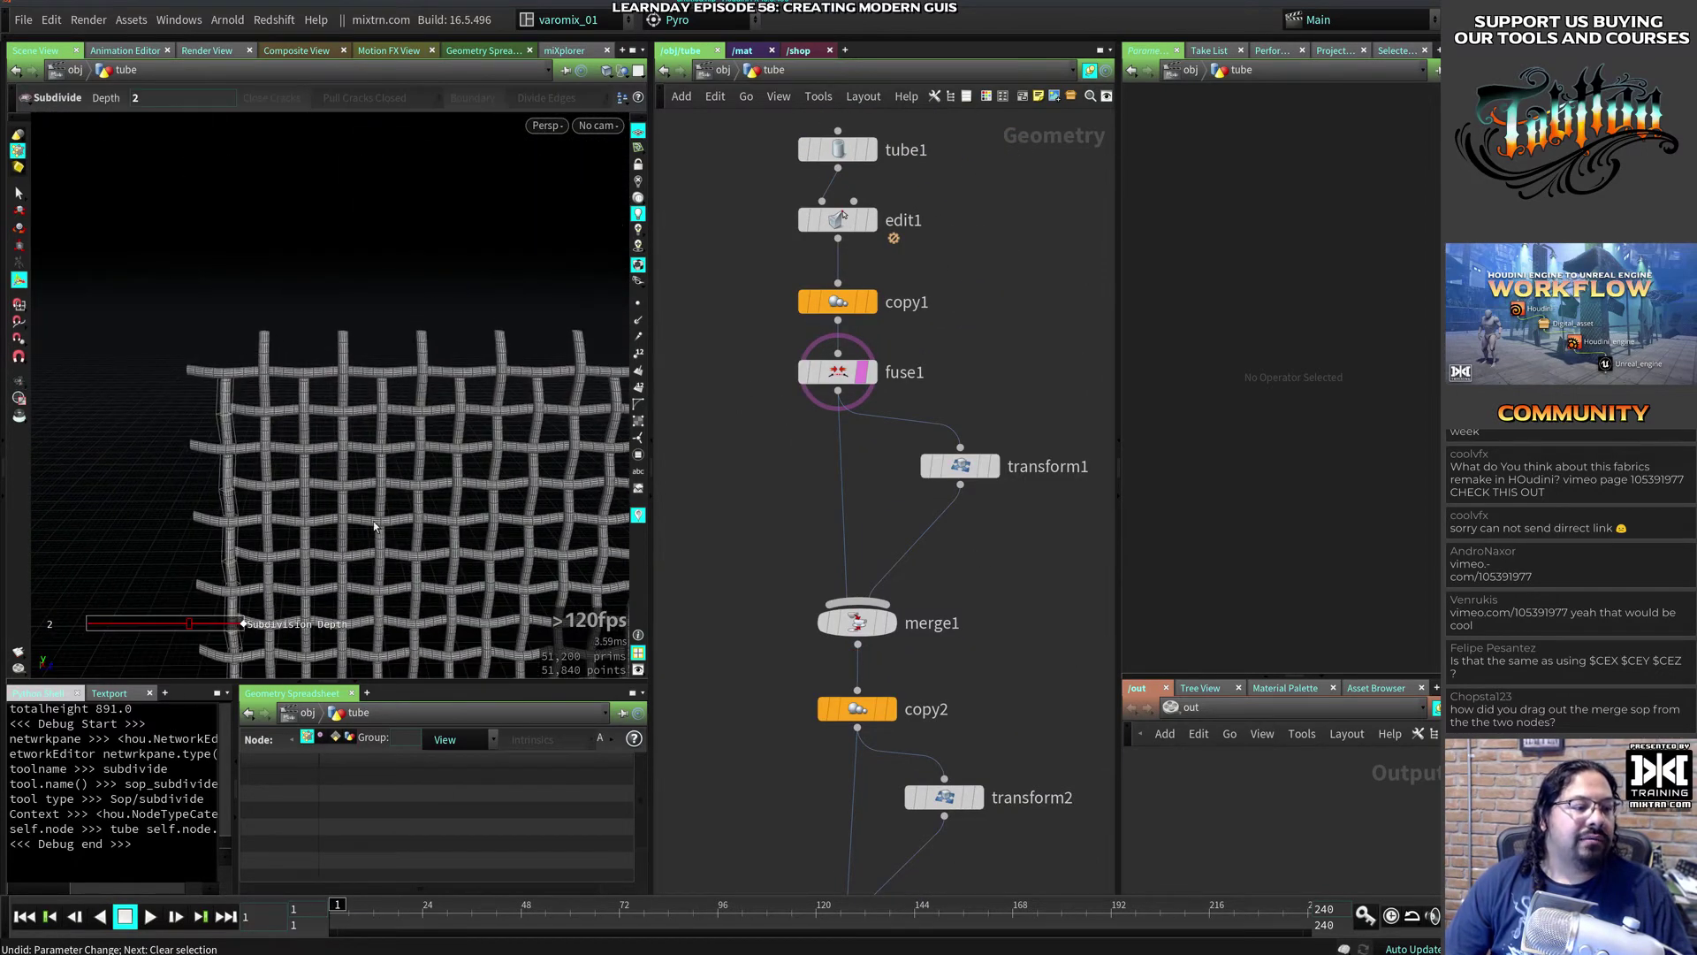
pyautogui.moveTo(468, 566); pyautogui.dragTo(397, 416, button='middle')
pyautogui.moveTo(397, 416); pyautogui.dragTo(372, 433, button='right')
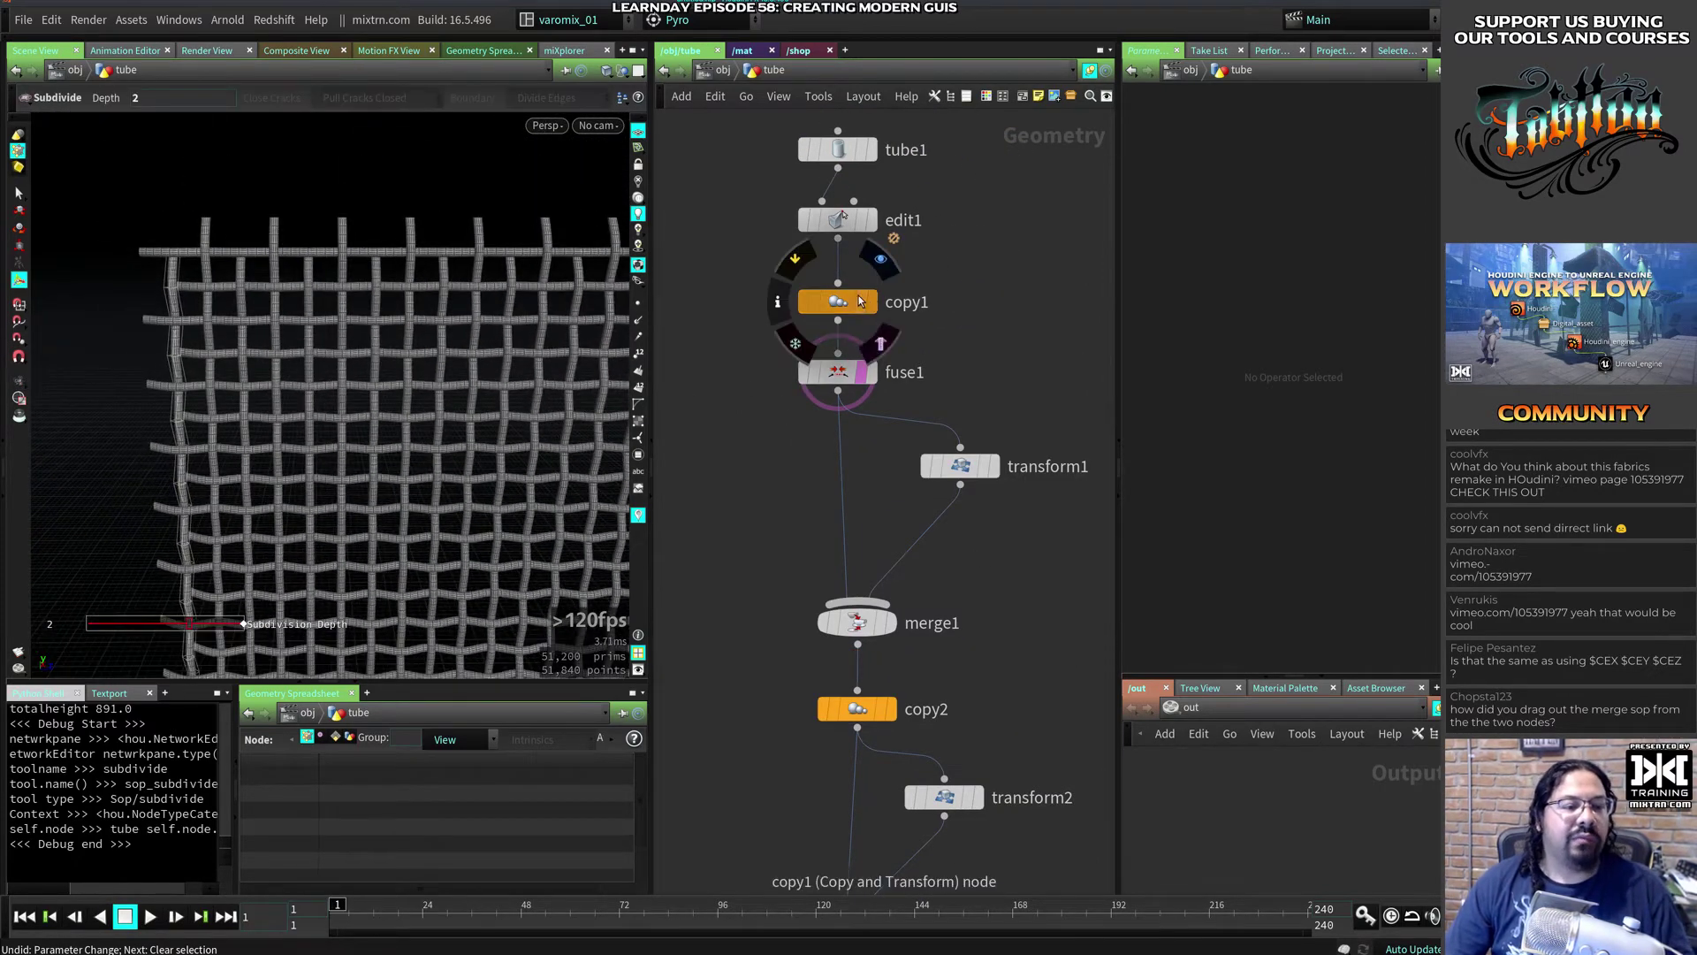
# Step: Copy copy1's Total Number parameter and paste it as a relative reference into copy2's Total Number
pyautogui.click(840, 302)
pyautogui.rightClick(1296, 140)
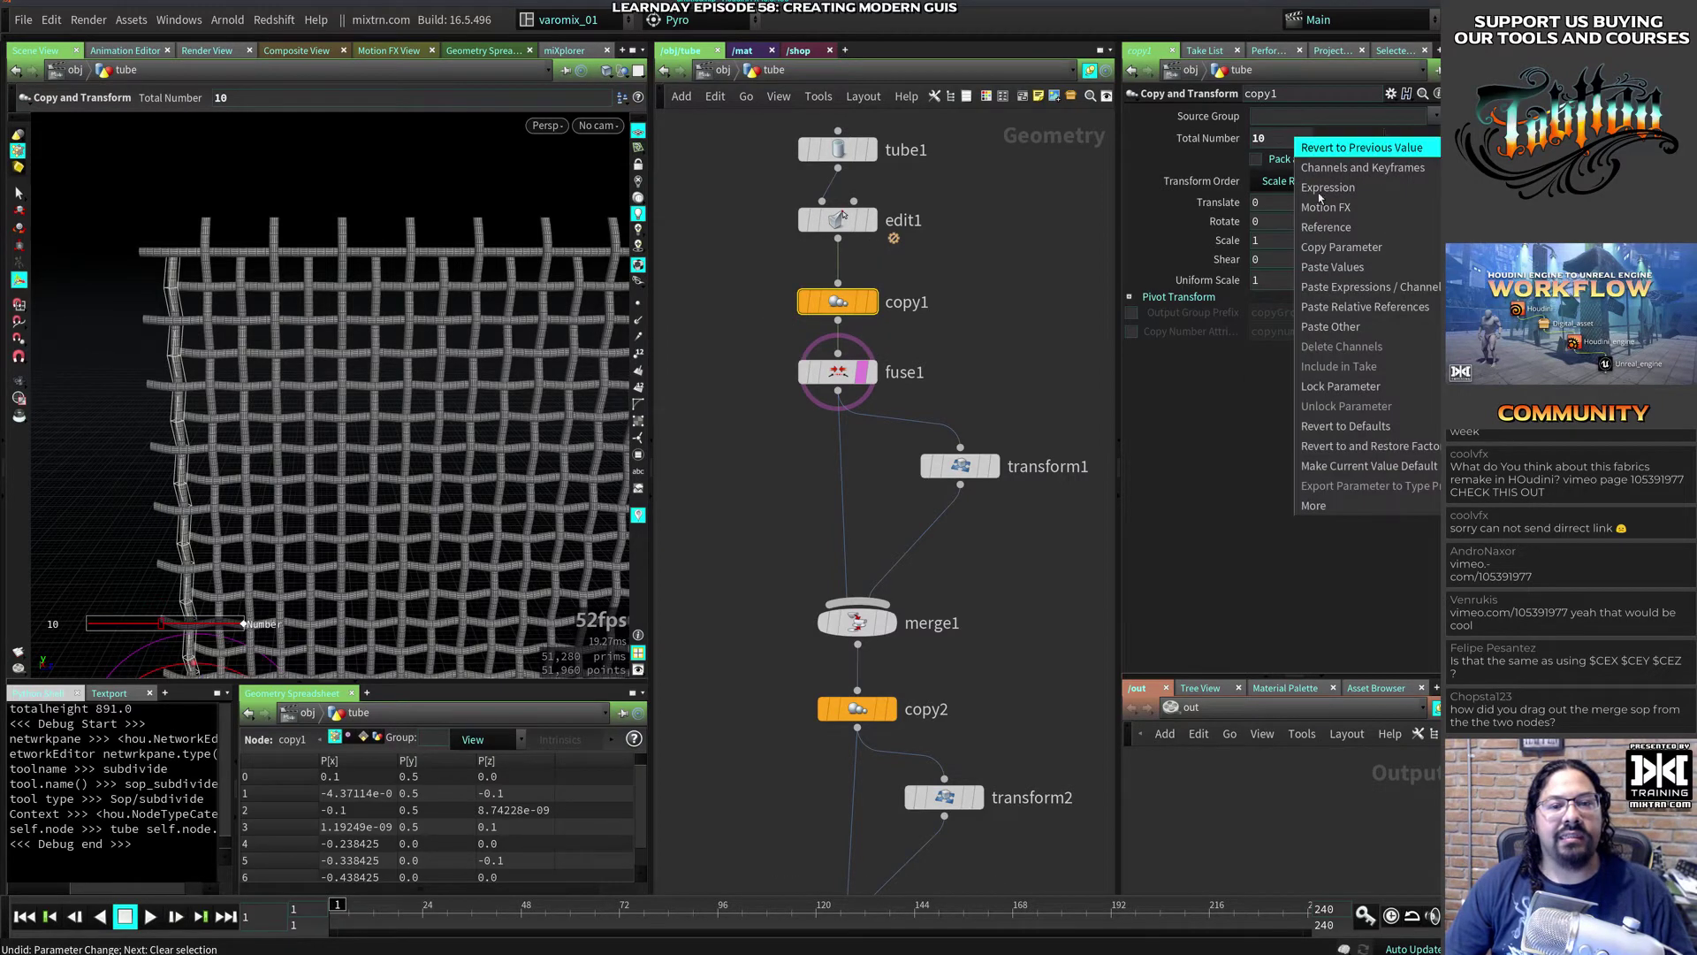
pyautogui.click(1298, 285)
pyautogui.moveTo(746, 595); pyautogui.dragTo(746, 407, button='middle')
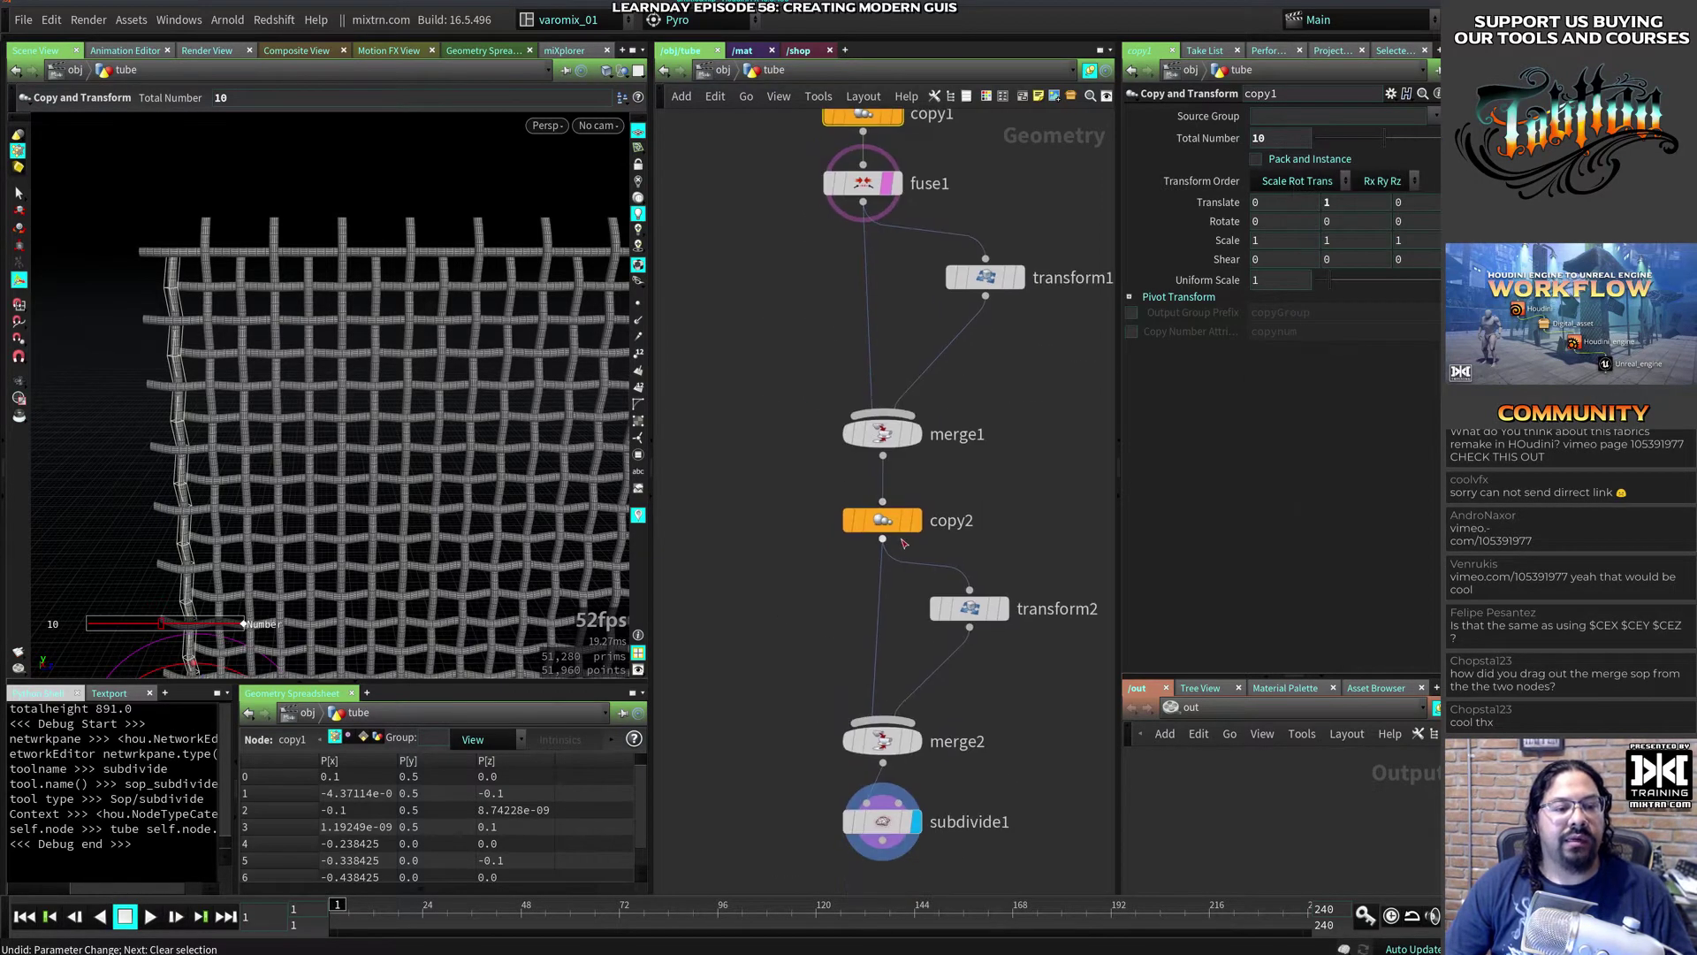
pyautogui.click(882, 519)
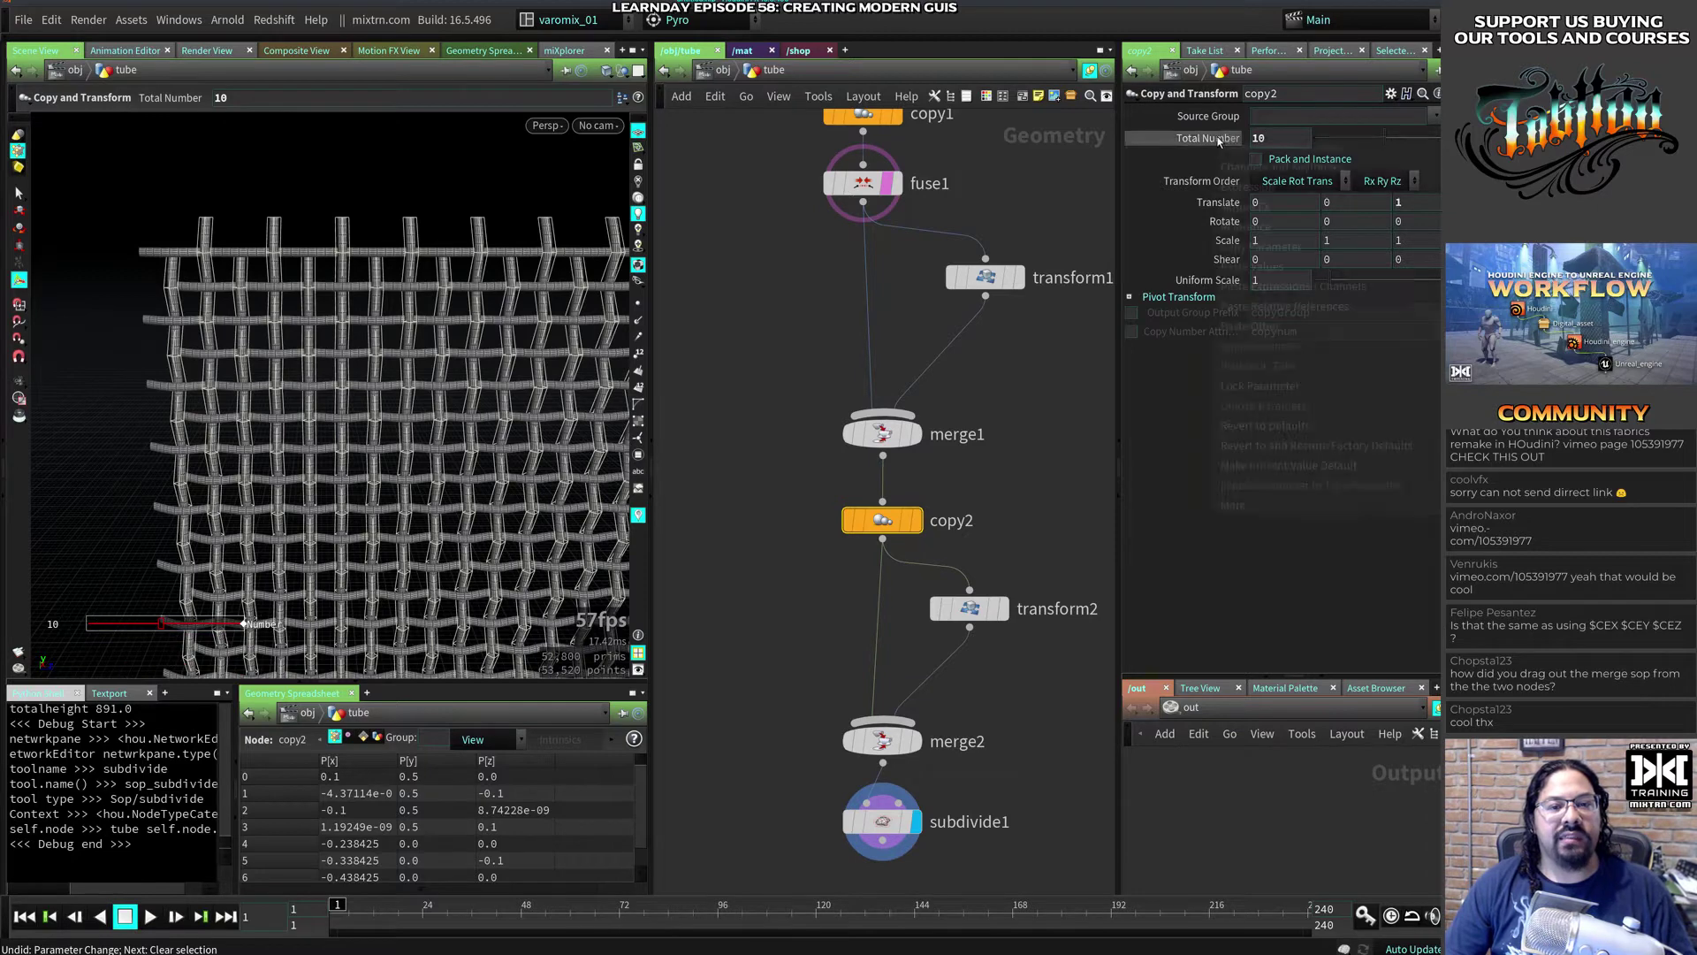
pyautogui.rightClick(1273, 138)
pyautogui.click(1343, 306)
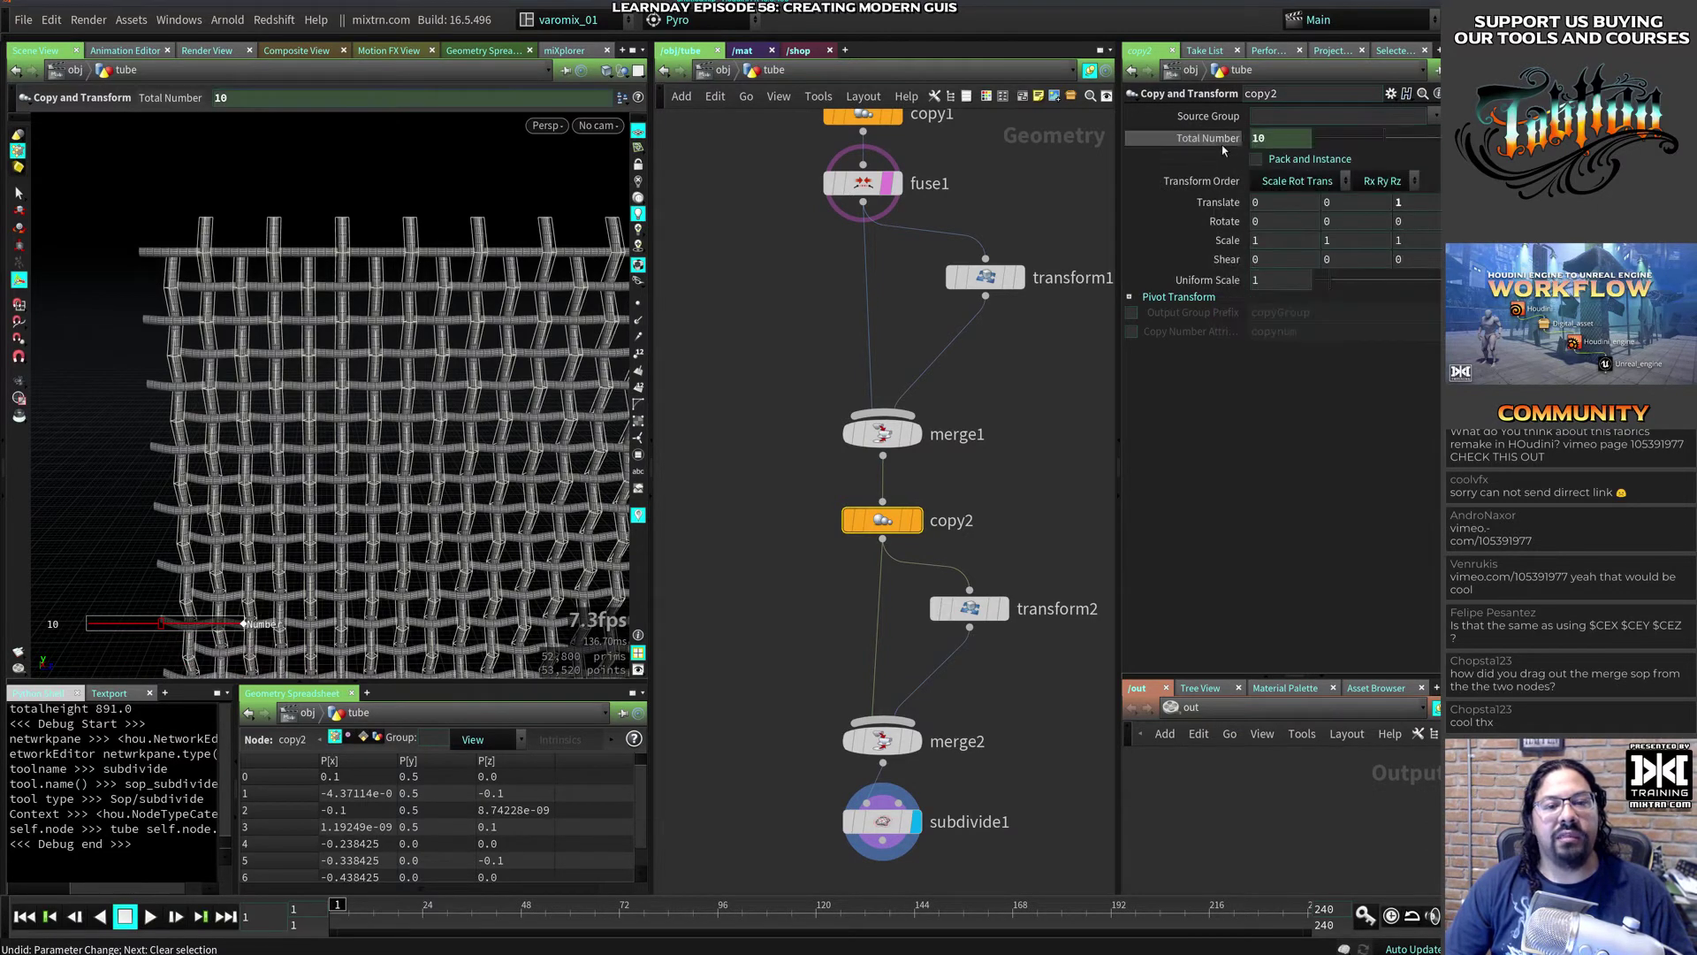
# Step: Set the Total Number of copy1 to 5 to test the linked copy count
pyautogui.moveTo(840, 190); pyautogui.dragTo(842, 411, button='middle')
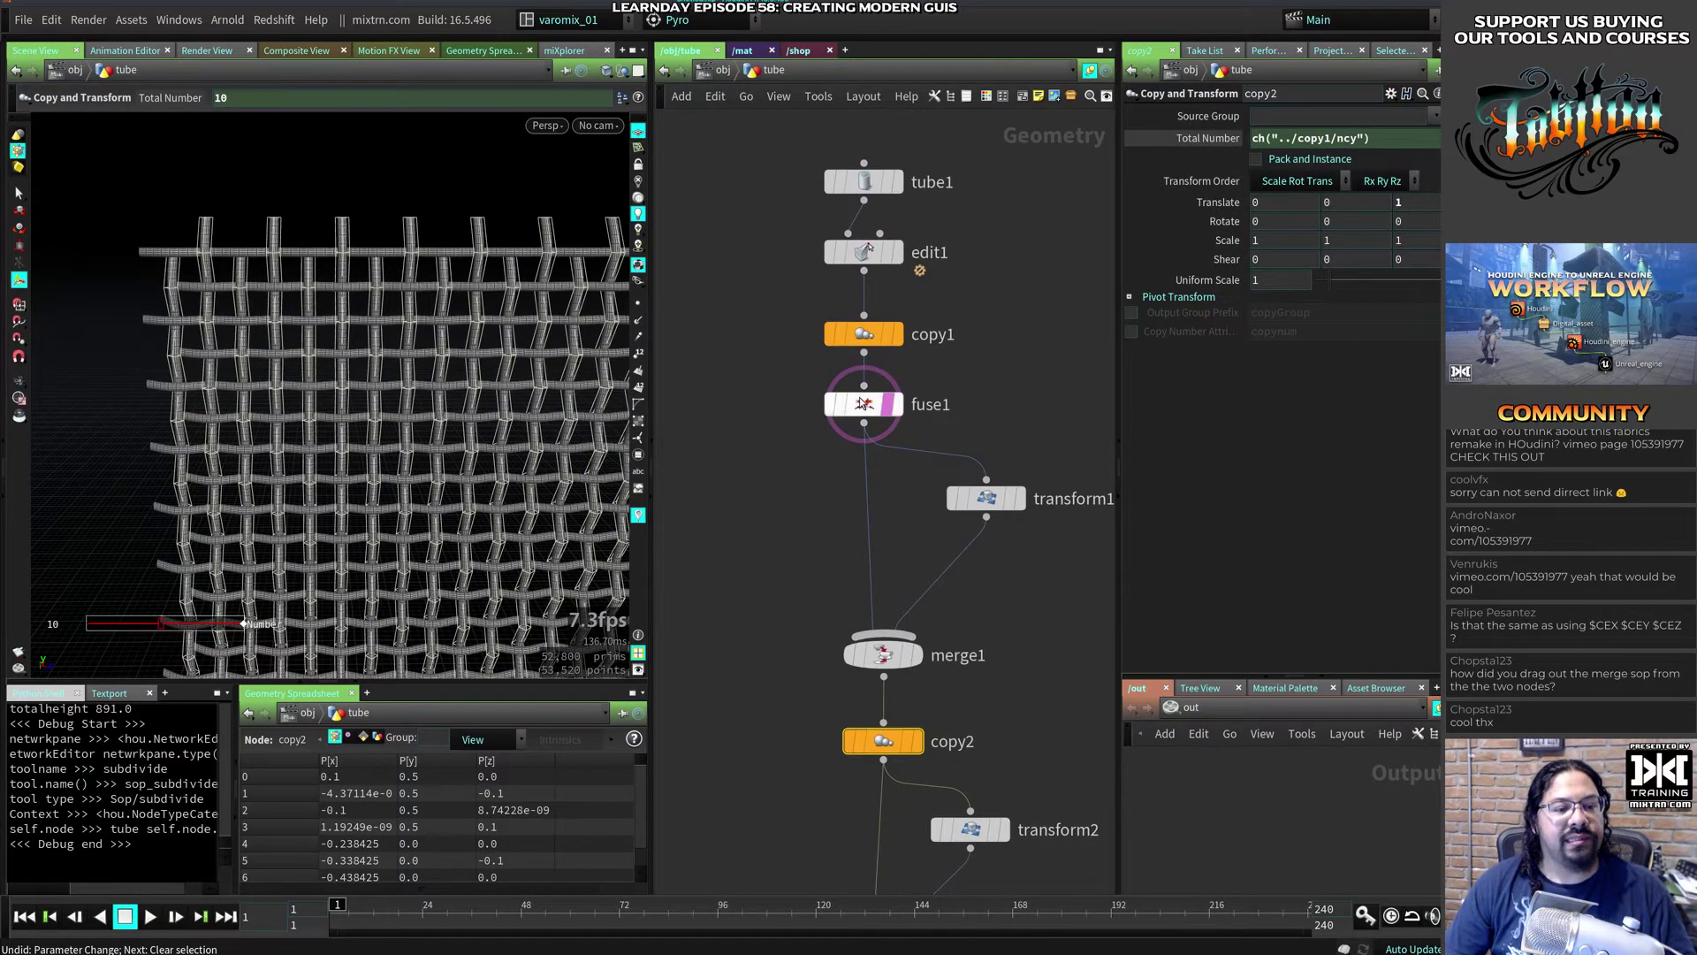
pyautogui.click(864, 334)
pyautogui.press('Escape')
pyautogui.keyDown('alt'); pyautogui.moveTo(173, 403); pyautogui.dragTo(374, 363); pyautogui.keyUp('alt')
pyautogui.doubleClick(1262, 139)
pyautogui.write('5')
pyautogui.press('Return')
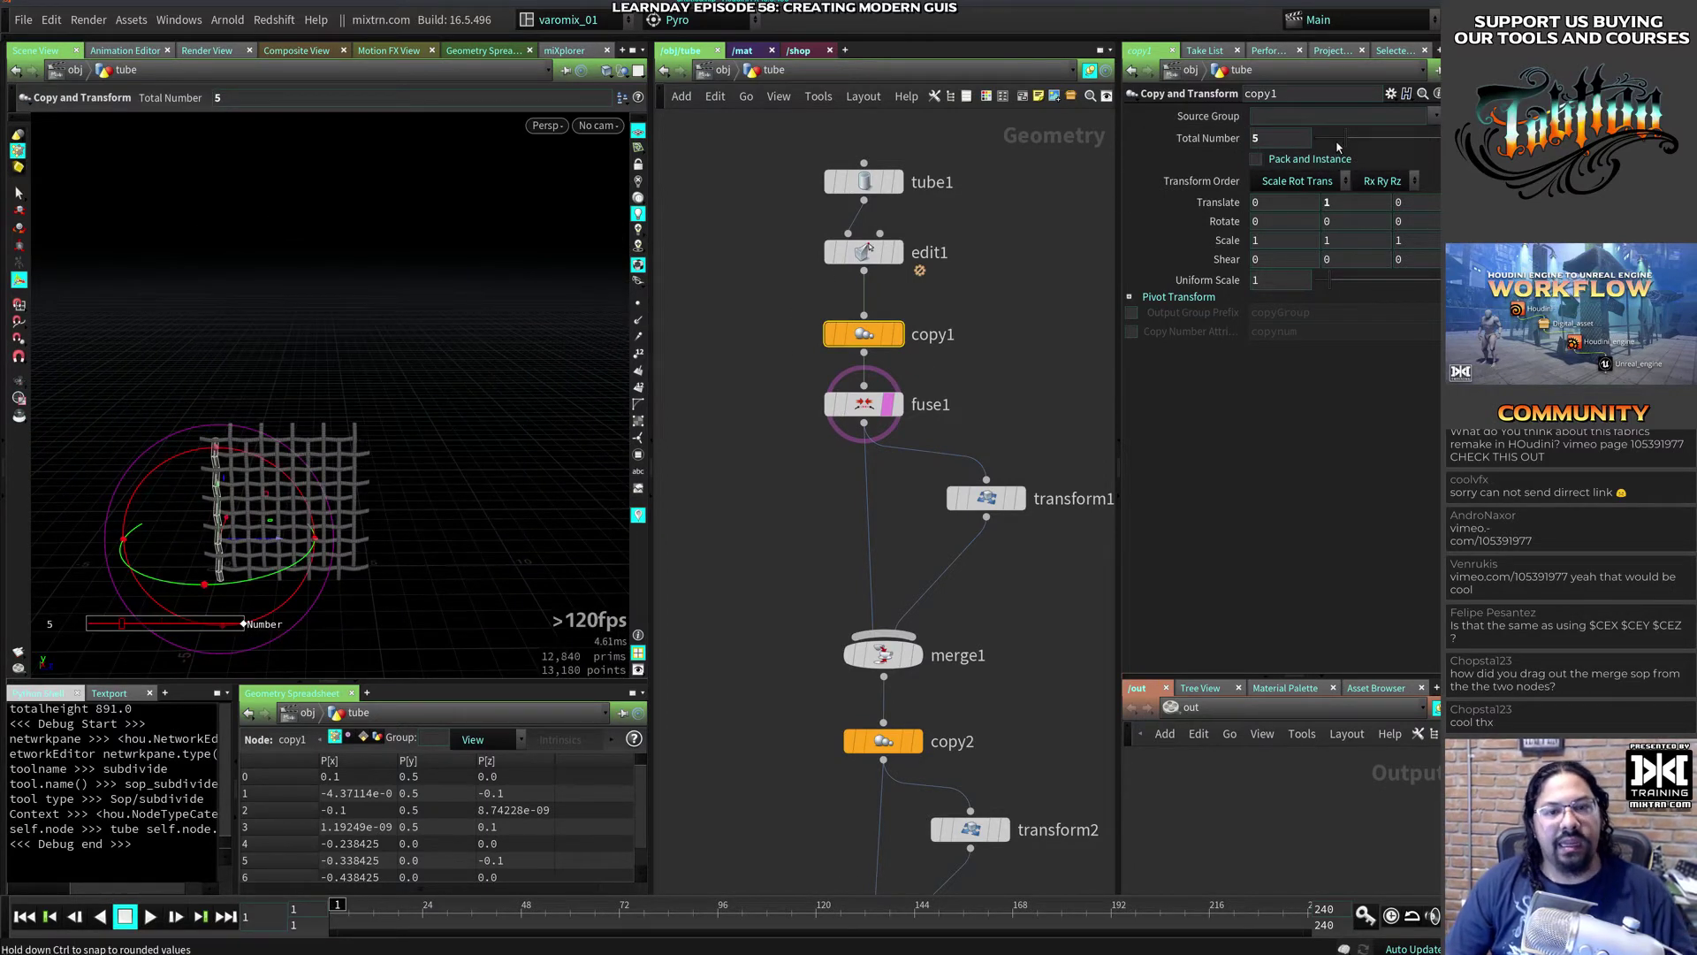
# Step: Set copy1's Total Number to 20 and view the whole enlarged weave
pyautogui.doubleClick(1259, 138)
pyautogui.write('20')
pyautogui.press('Return')
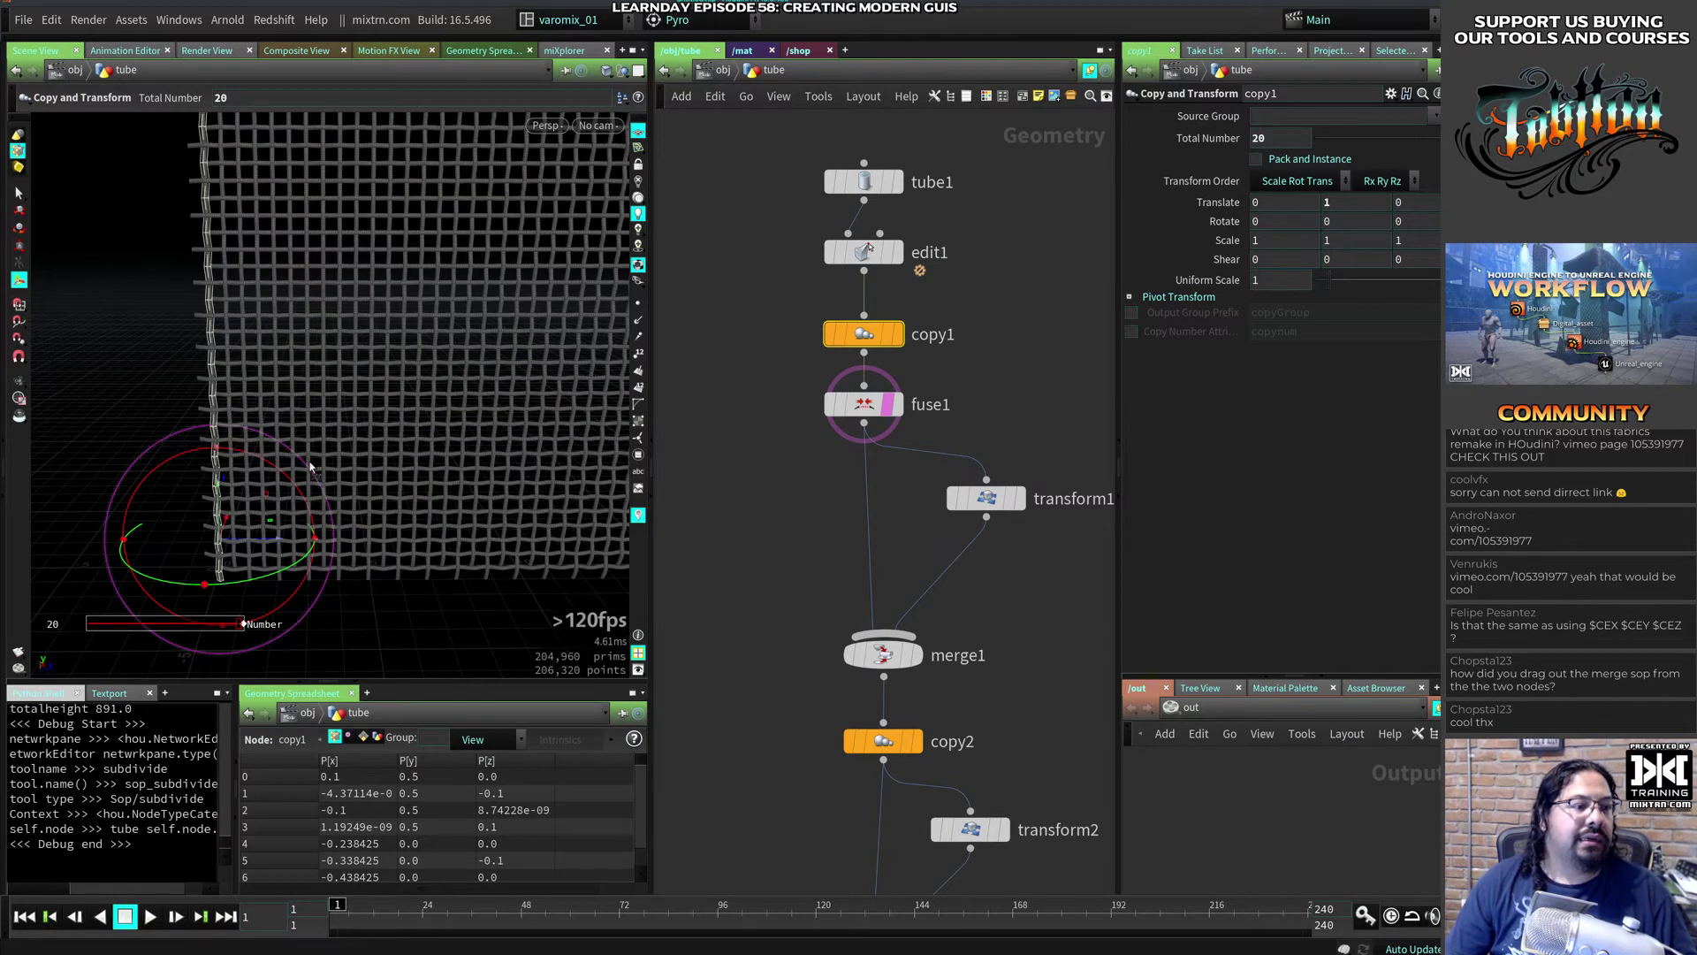
pyautogui.keyDown('alt'); pyautogui.moveTo(309, 469); pyautogui.dragTo(204, 473, button='right'); pyautogui.keyUp('alt')
pyautogui.keyDown('alt'); pyautogui.moveTo(476, 396); pyautogui.dragTo(358, 439, button='middle'); pyautogui.keyUp('alt')
pyautogui.keyDown('alt'); pyautogui.moveTo(358, 439); pyautogui.dragTo(468, 434, button='right'); pyautogui.keyUp('alt')
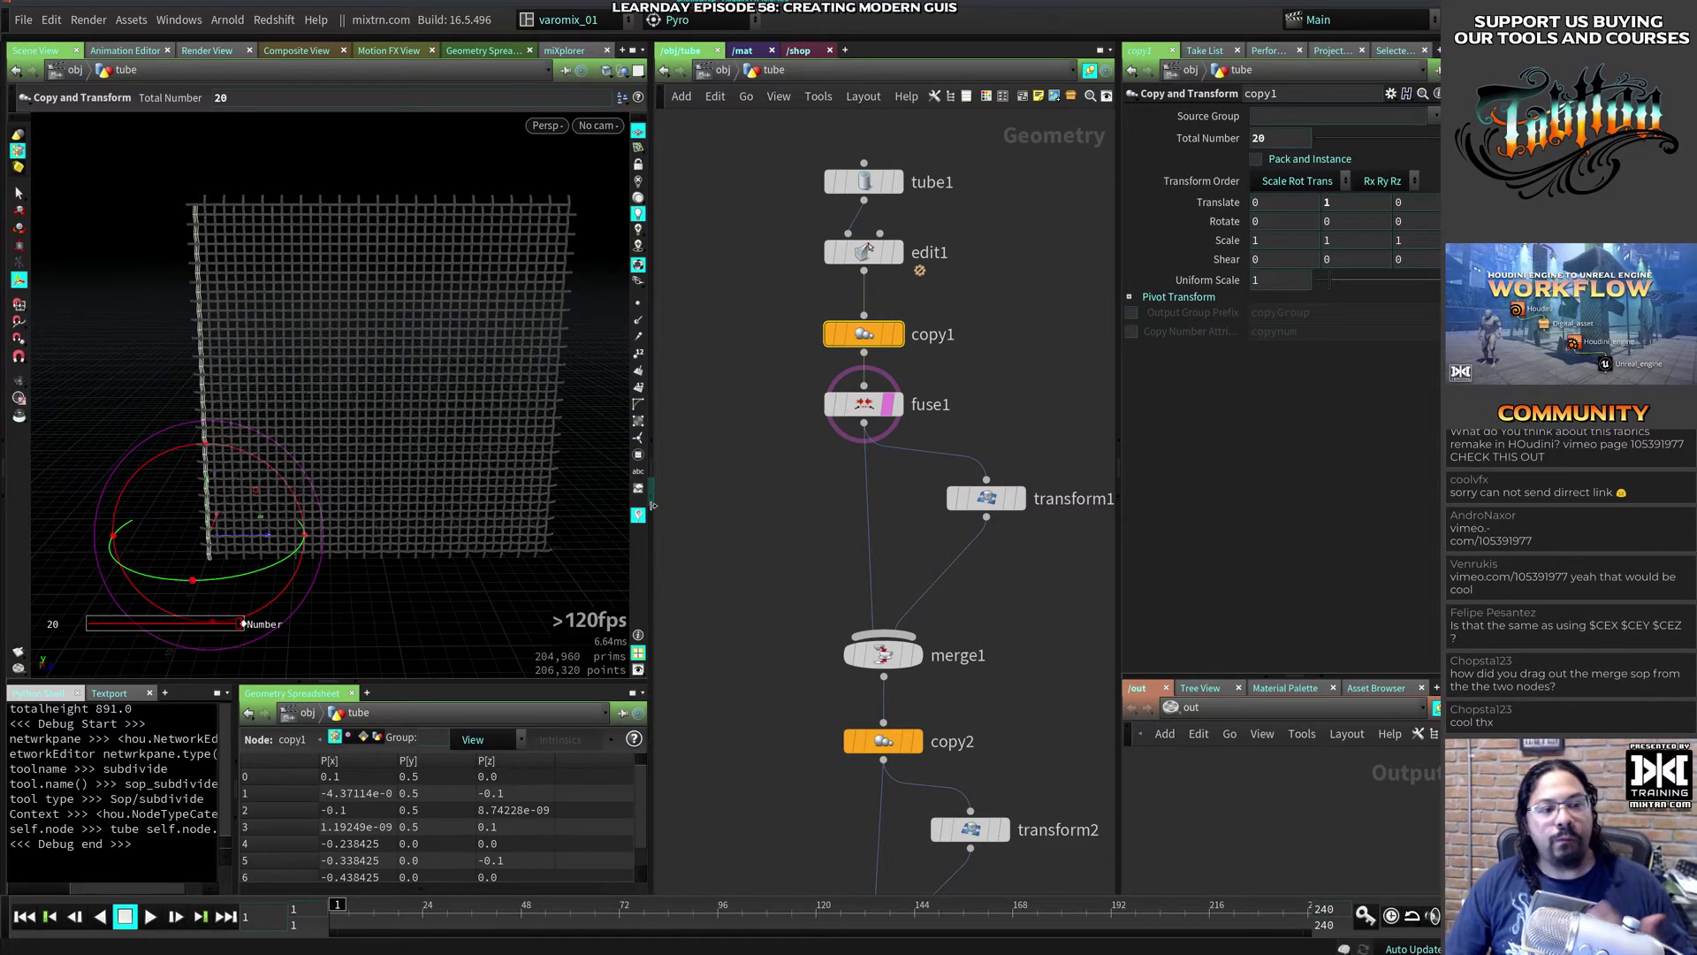
# Step: Increase copy1's Total Number to 50
pyautogui.moveTo(859, 336)
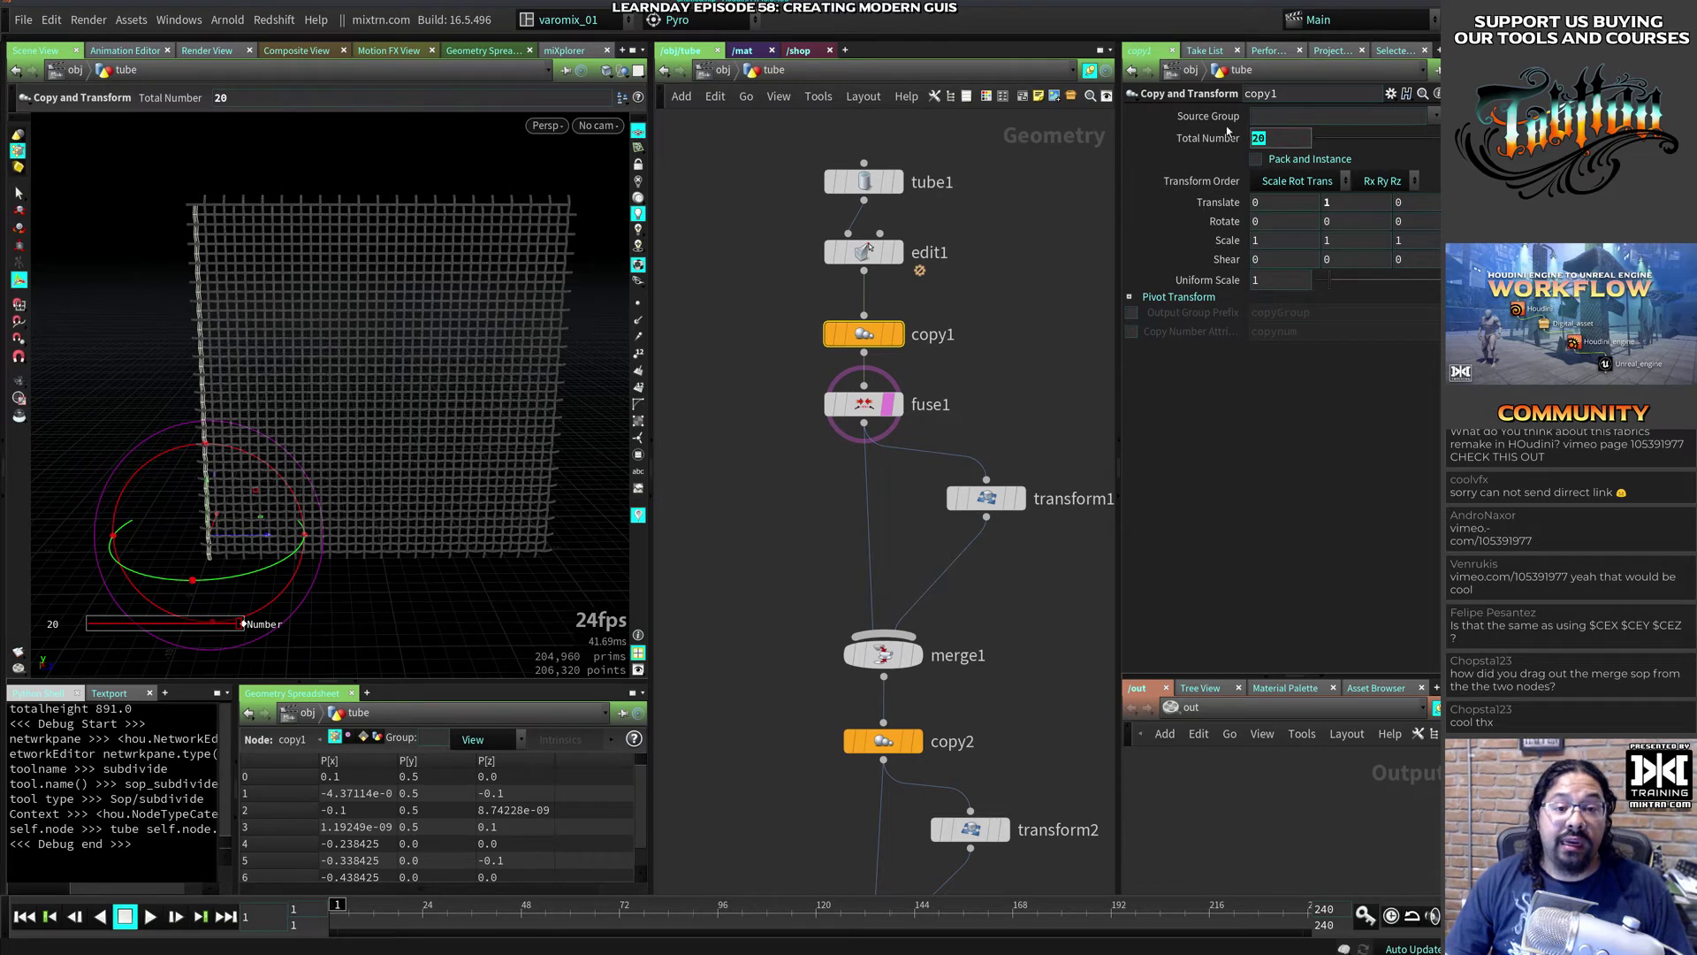
pyautogui.write('50')
pyautogui.press('Return')
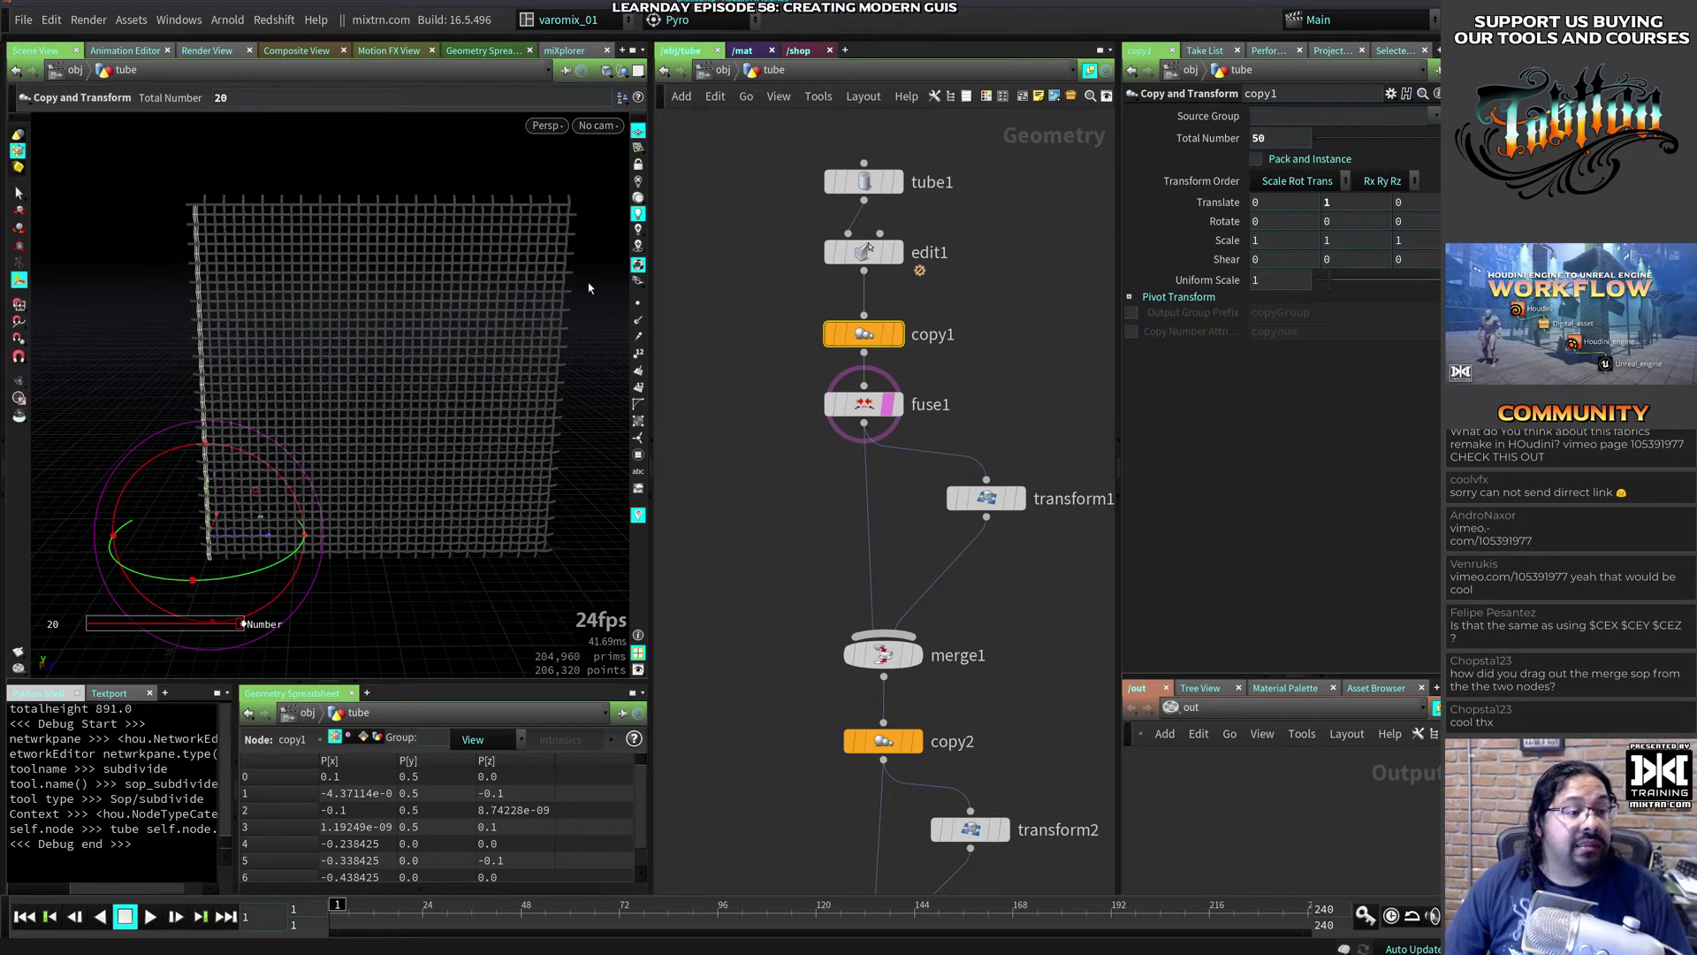
# Step: Check the 50-copy weave up close, reduce copy1's Total Number to 10 and frame the whole weave
pyautogui.press('Escape')
pyautogui.scroll(5, 417, 435)
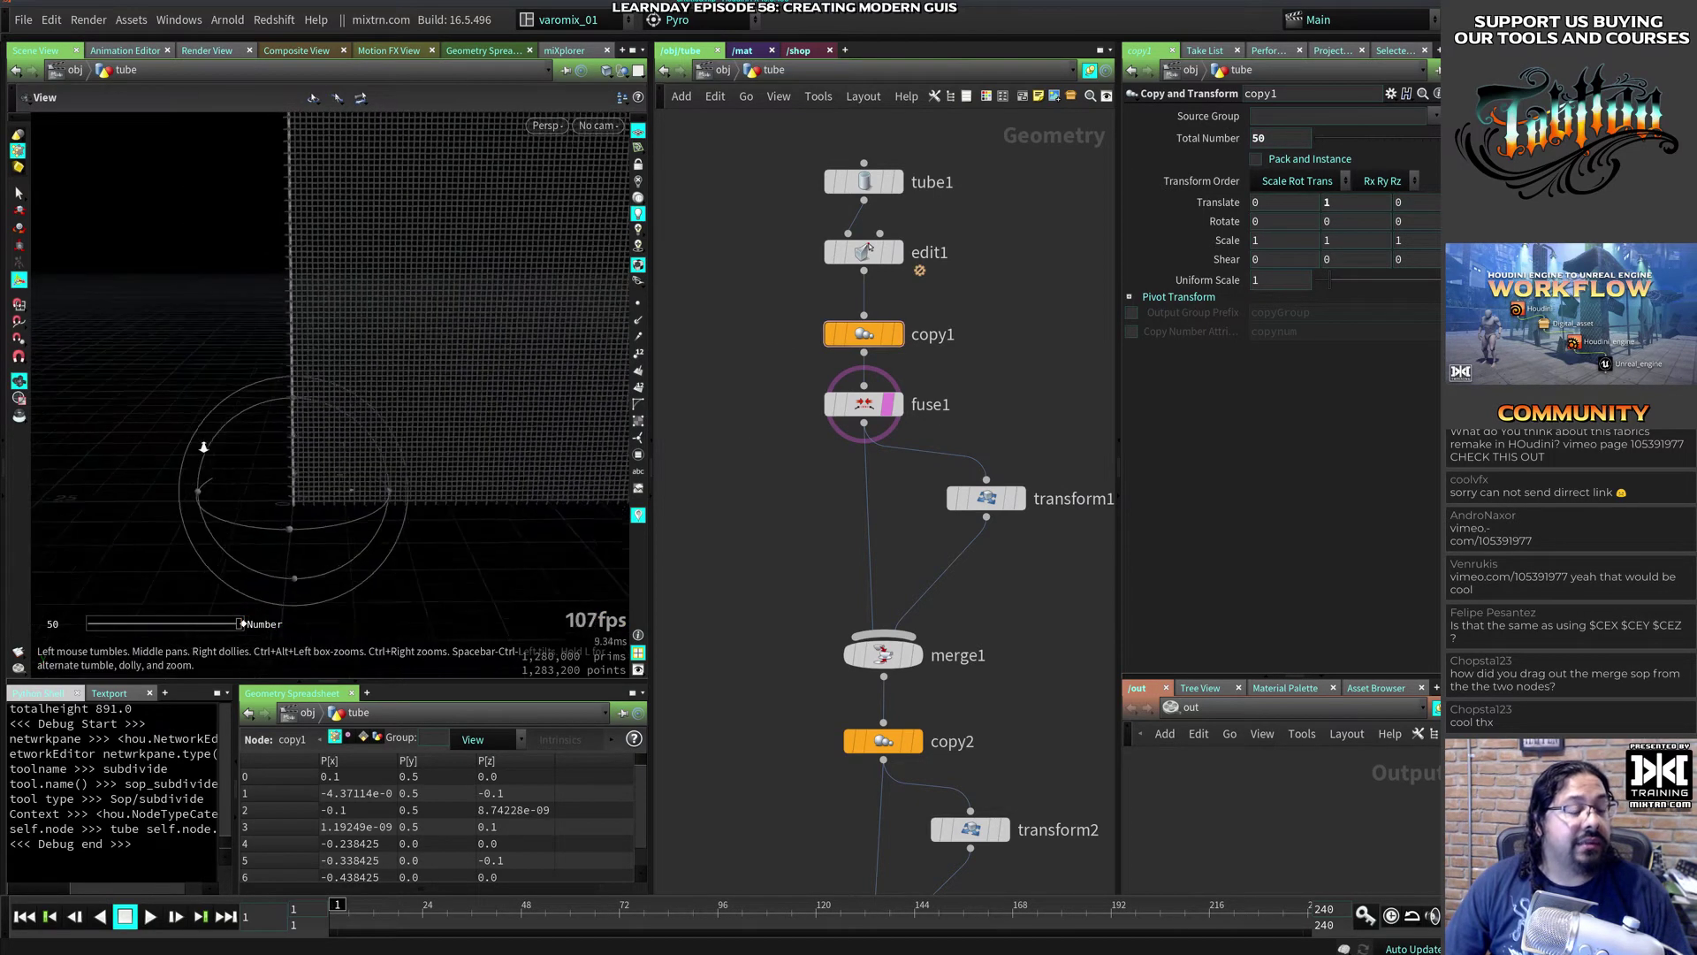
pyautogui.keyDown('alt'); pyautogui.moveTo(270, 485); pyautogui.dragTo(239, 462, button='right'); pyautogui.keyUp('alt')
pyautogui.keyDown('alt'); pyautogui.moveTo(238, 462); pyautogui.dragTo(326, 413); pyautogui.keyUp('alt')
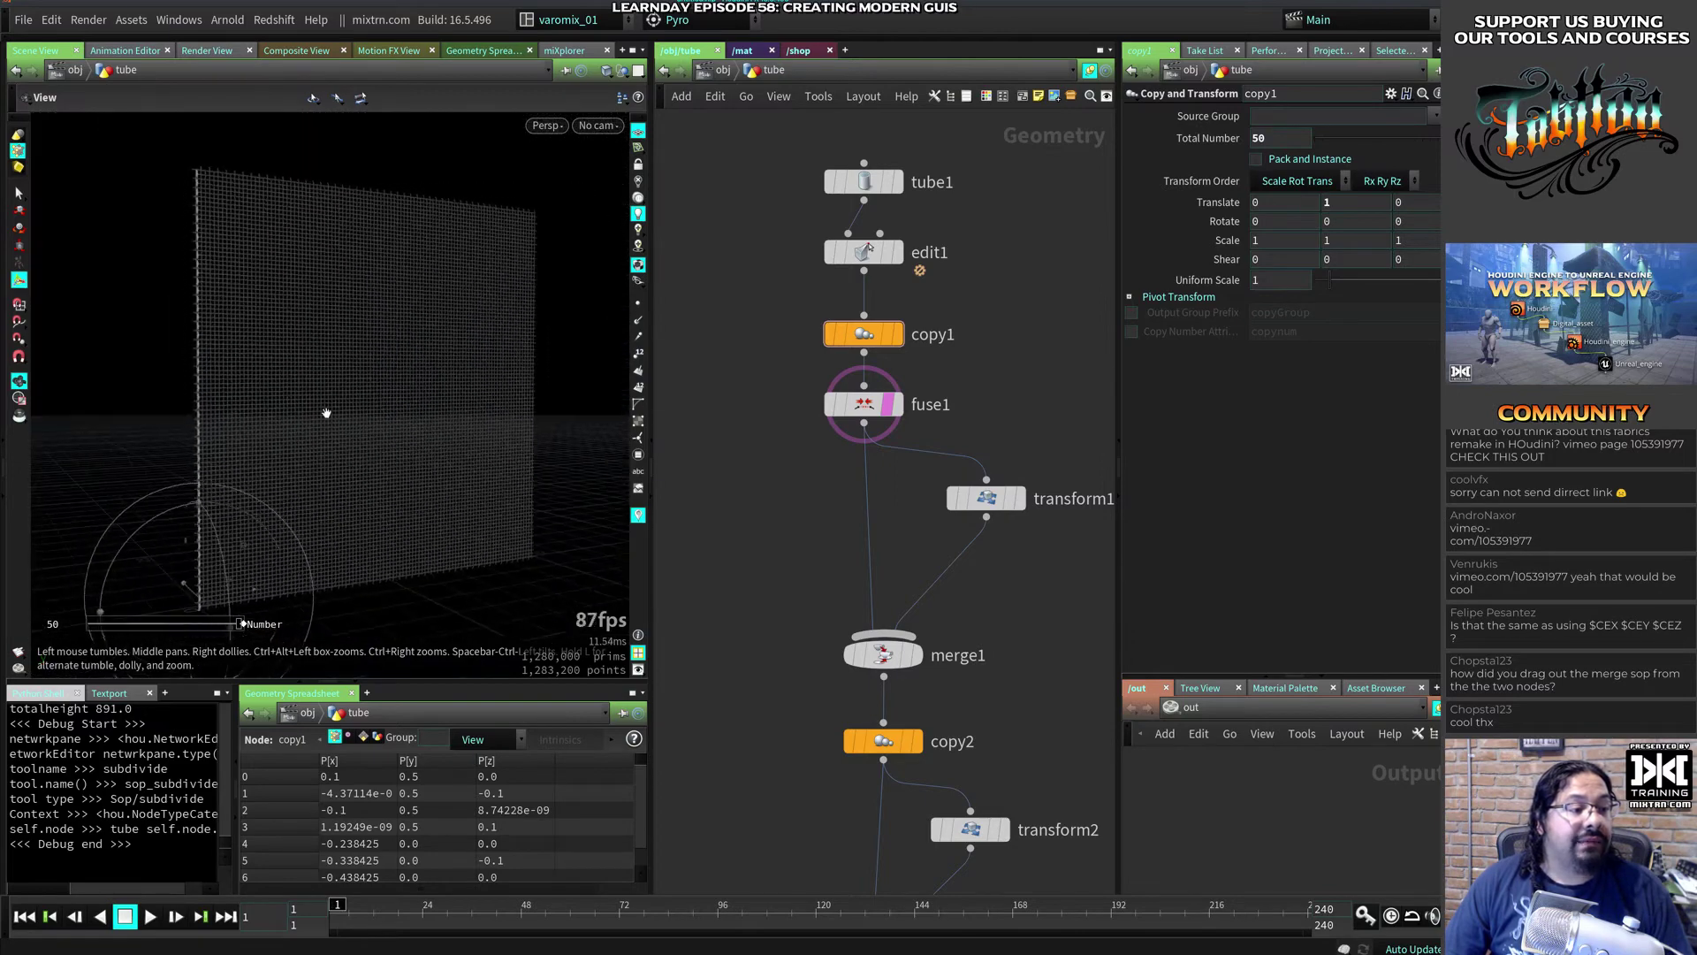
pyautogui.keyDown('alt'); pyautogui.moveTo(326, 412); pyautogui.dragTo(458, 421, button='right'); pyautogui.keyUp('alt')
pyautogui.click(1200, 141)
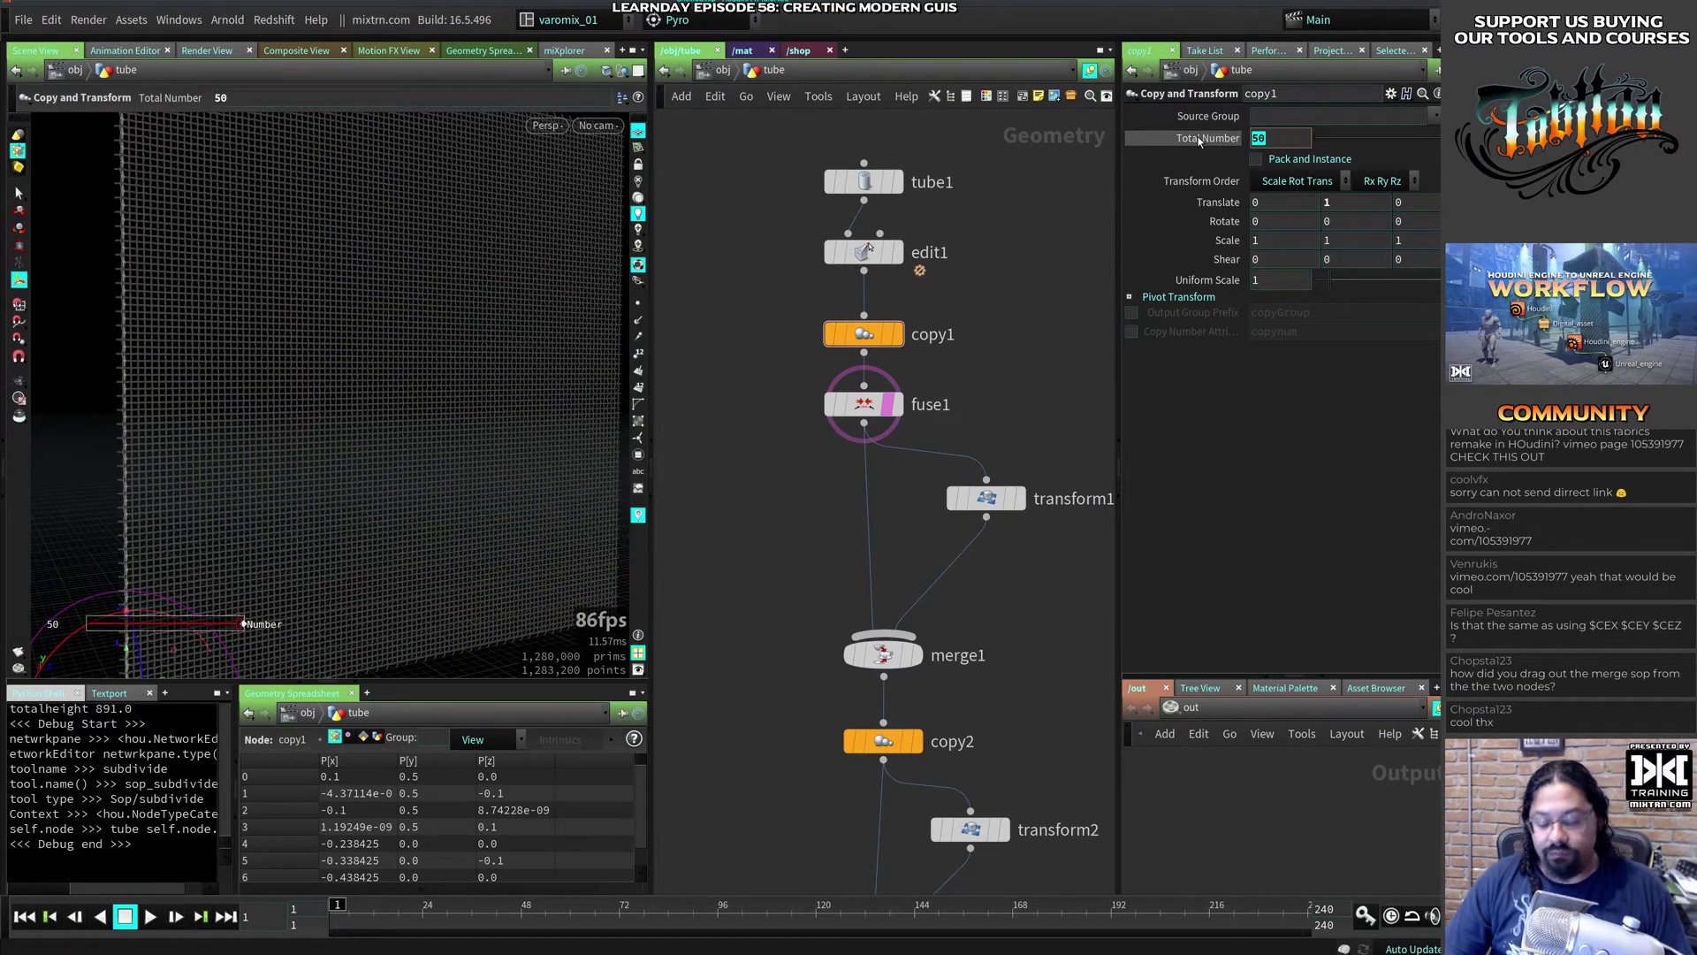
pyautogui.write('10')
pyautogui.press('Return')
pyautogui.hotkey('space', 'g')
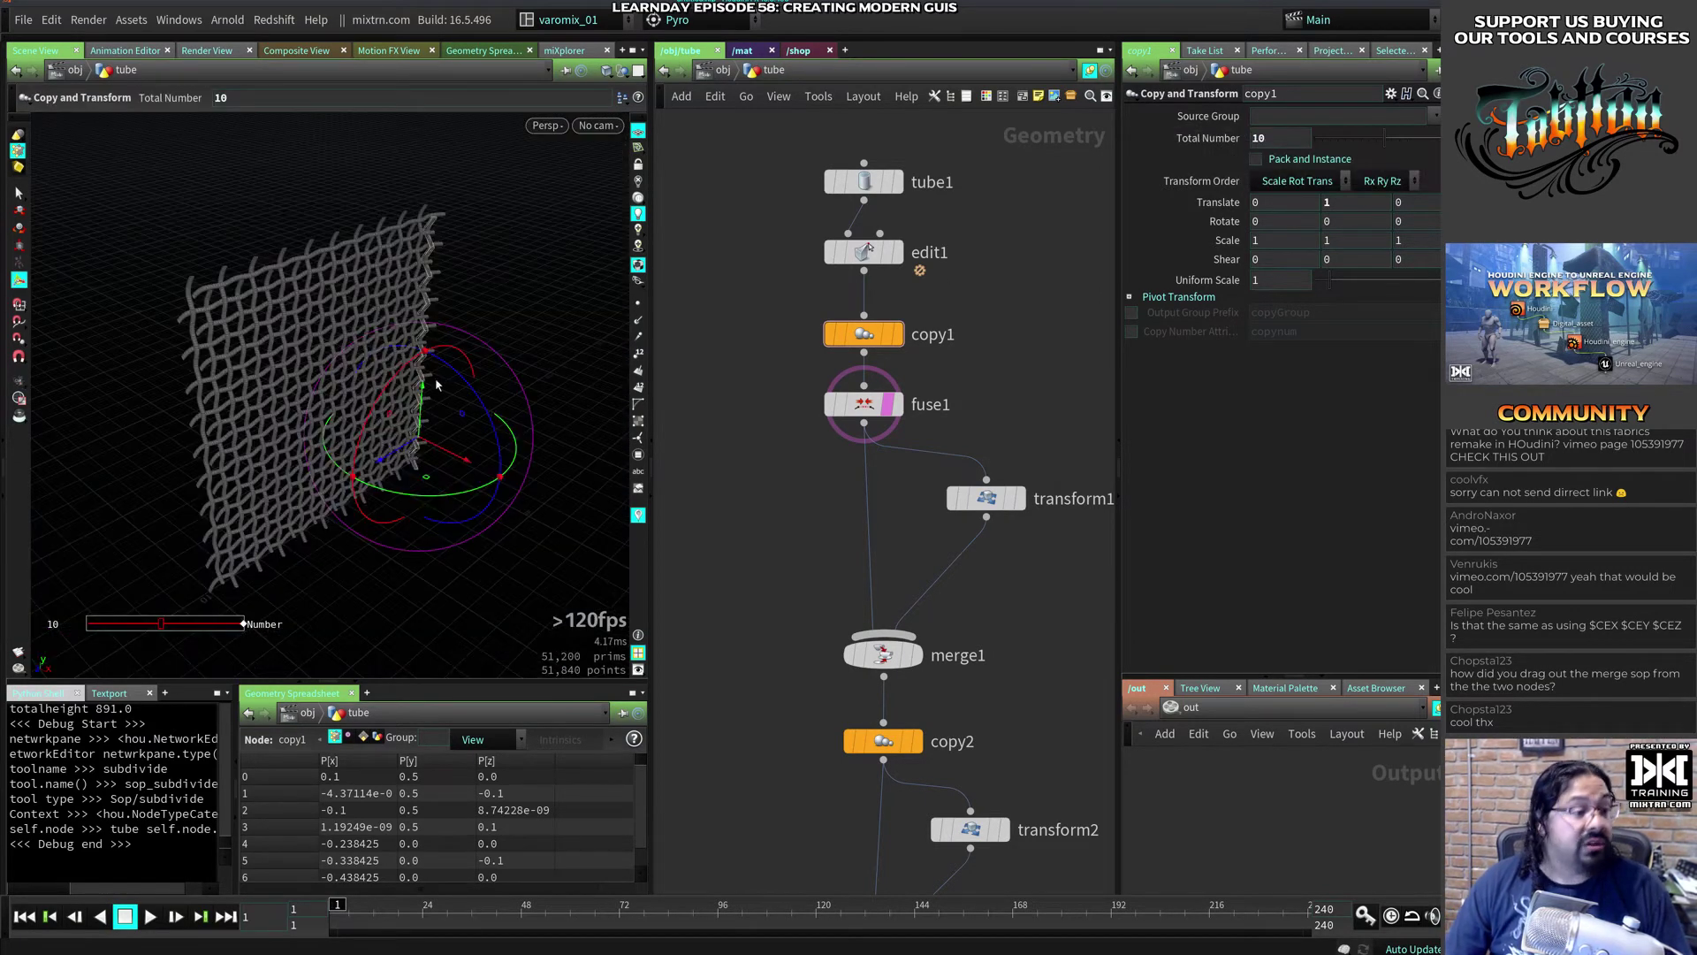
# Step: Examine how the woven strands overlap at close range and review the parameters of edit1 and tube1's Radius Scale
pyautogui.keyDown('alt'); pyautogui.moveTo(177, 389); pyautogui.dragTo(442, 369); pyautogui.keyUp('alt')
pyautogui.keyDown('alt'); pyautogui.moveTo(442, 370); pyautogui.dragTo(539, 372, button='right'); pyautogui.keyUp('alt')
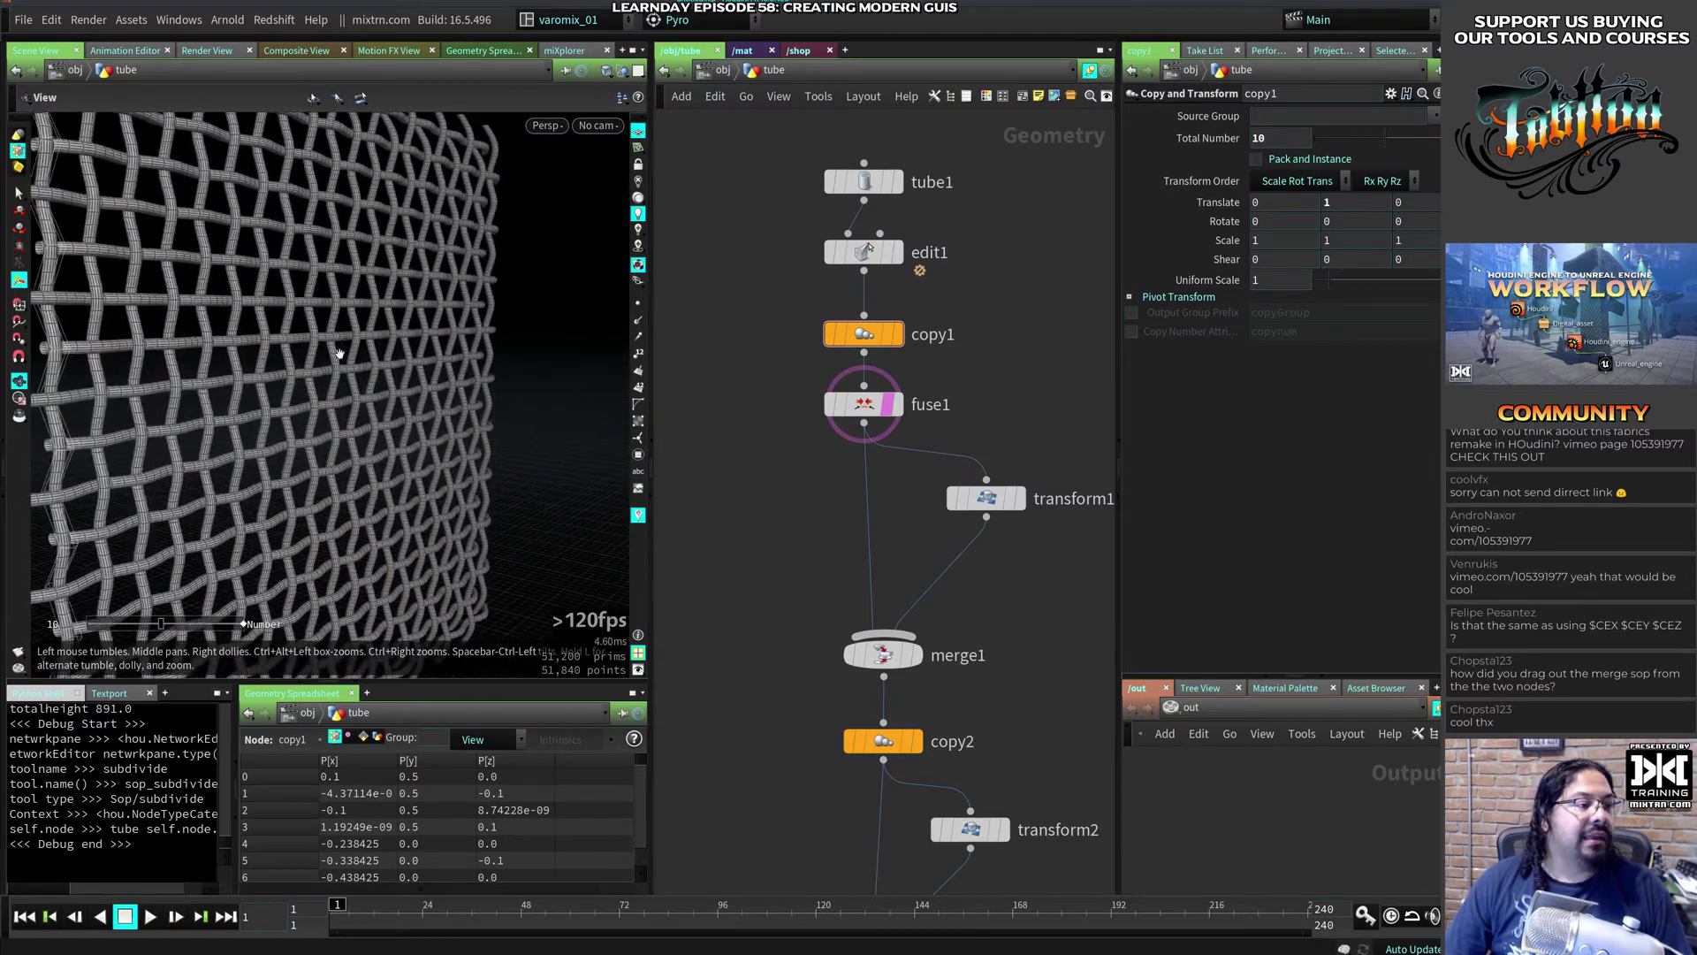
pyautogui.keyDown('alt'); pyautogui.moveTo(305, 221); pyautogui.dragTo(371, 357, button='middle'); pyautogui.keyUp('alt')
pyautogui.keyDown('alt'); pyautogui.moveTo(371, 357); pyautogui.dragTo(283, 362); pyautogui.keyUp('alt')
pyautogui.keyDown('alt'); pyautogui.moveTo(281, 305); pyautogui.dragTo(428, 378, button='right'); pyautogui.keyUp('alt')
pyautogui.keyDown('alt'); pyautogui.moveTo(428, 378); pyautogui.dragTo(304, 321); pyautogui.keyUp('alt')
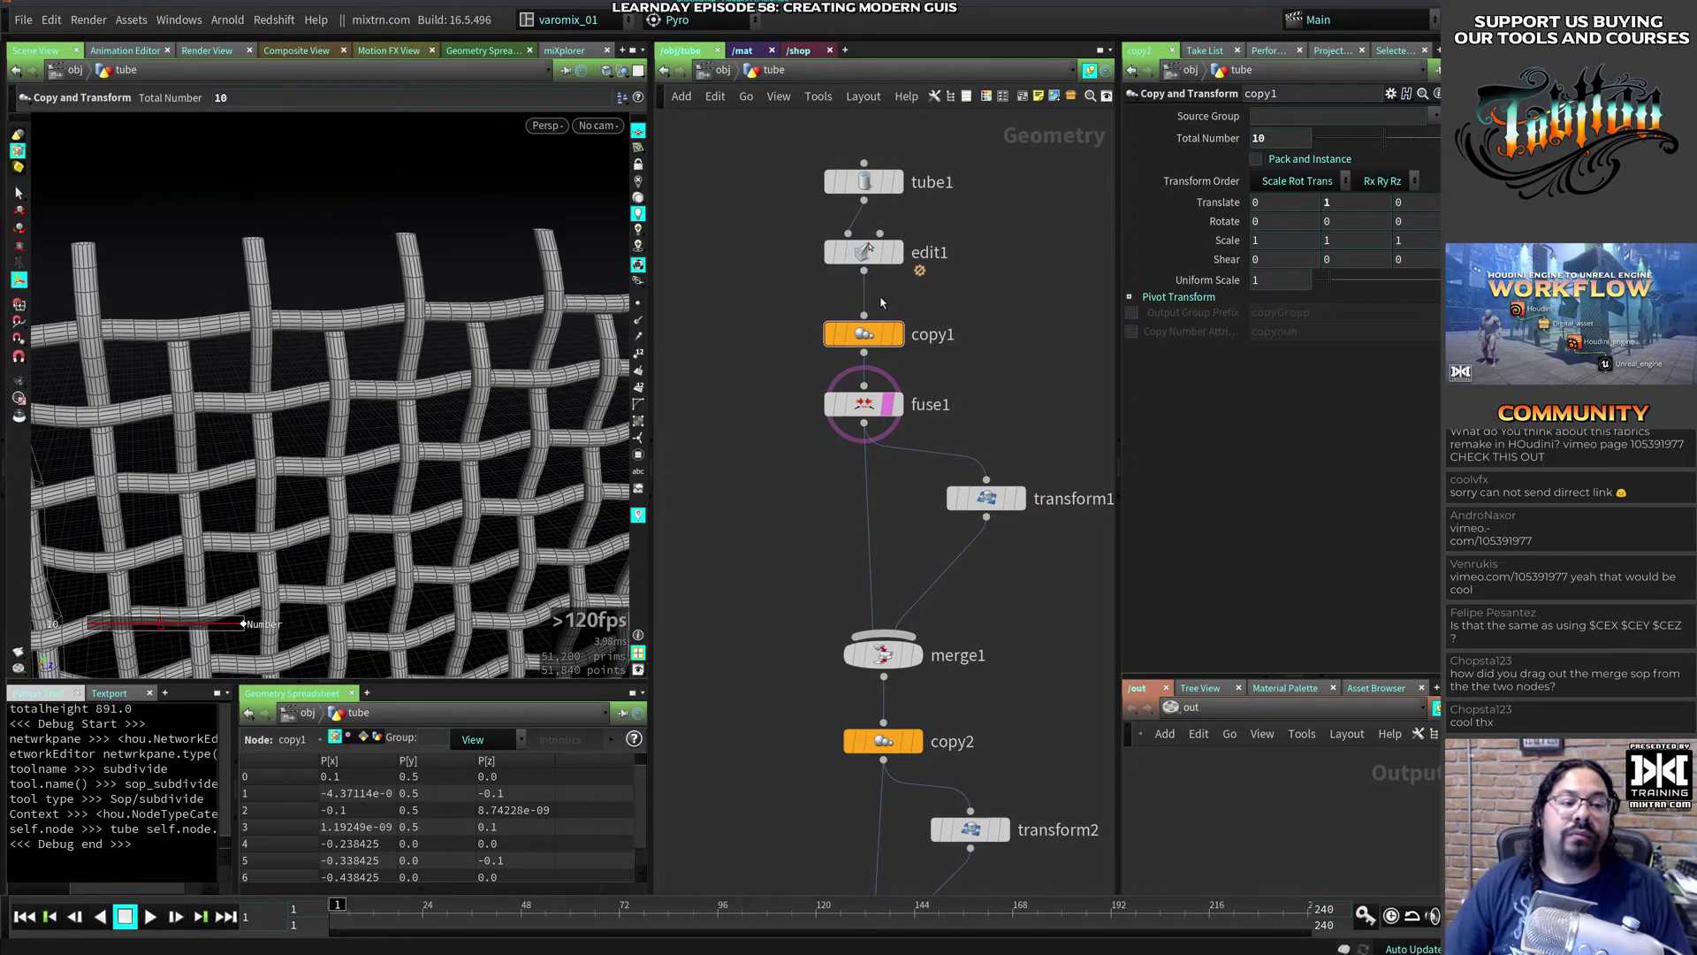
pyautogui.click(864, 254)
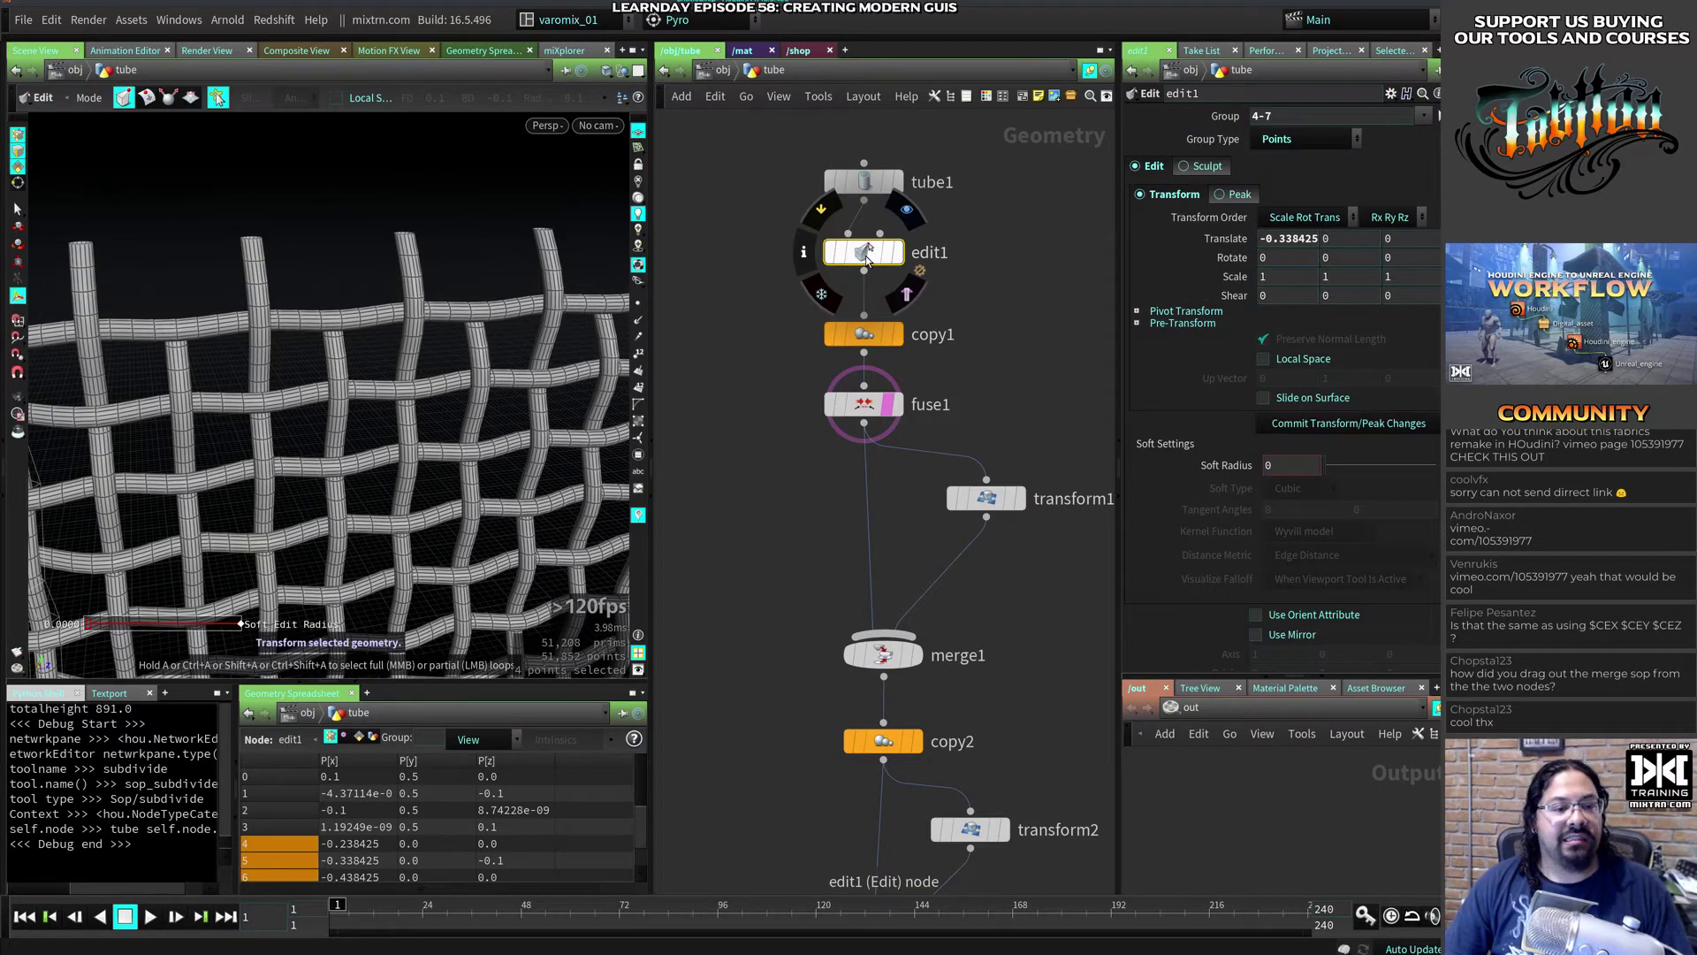
pyautogui.click(864, 183)
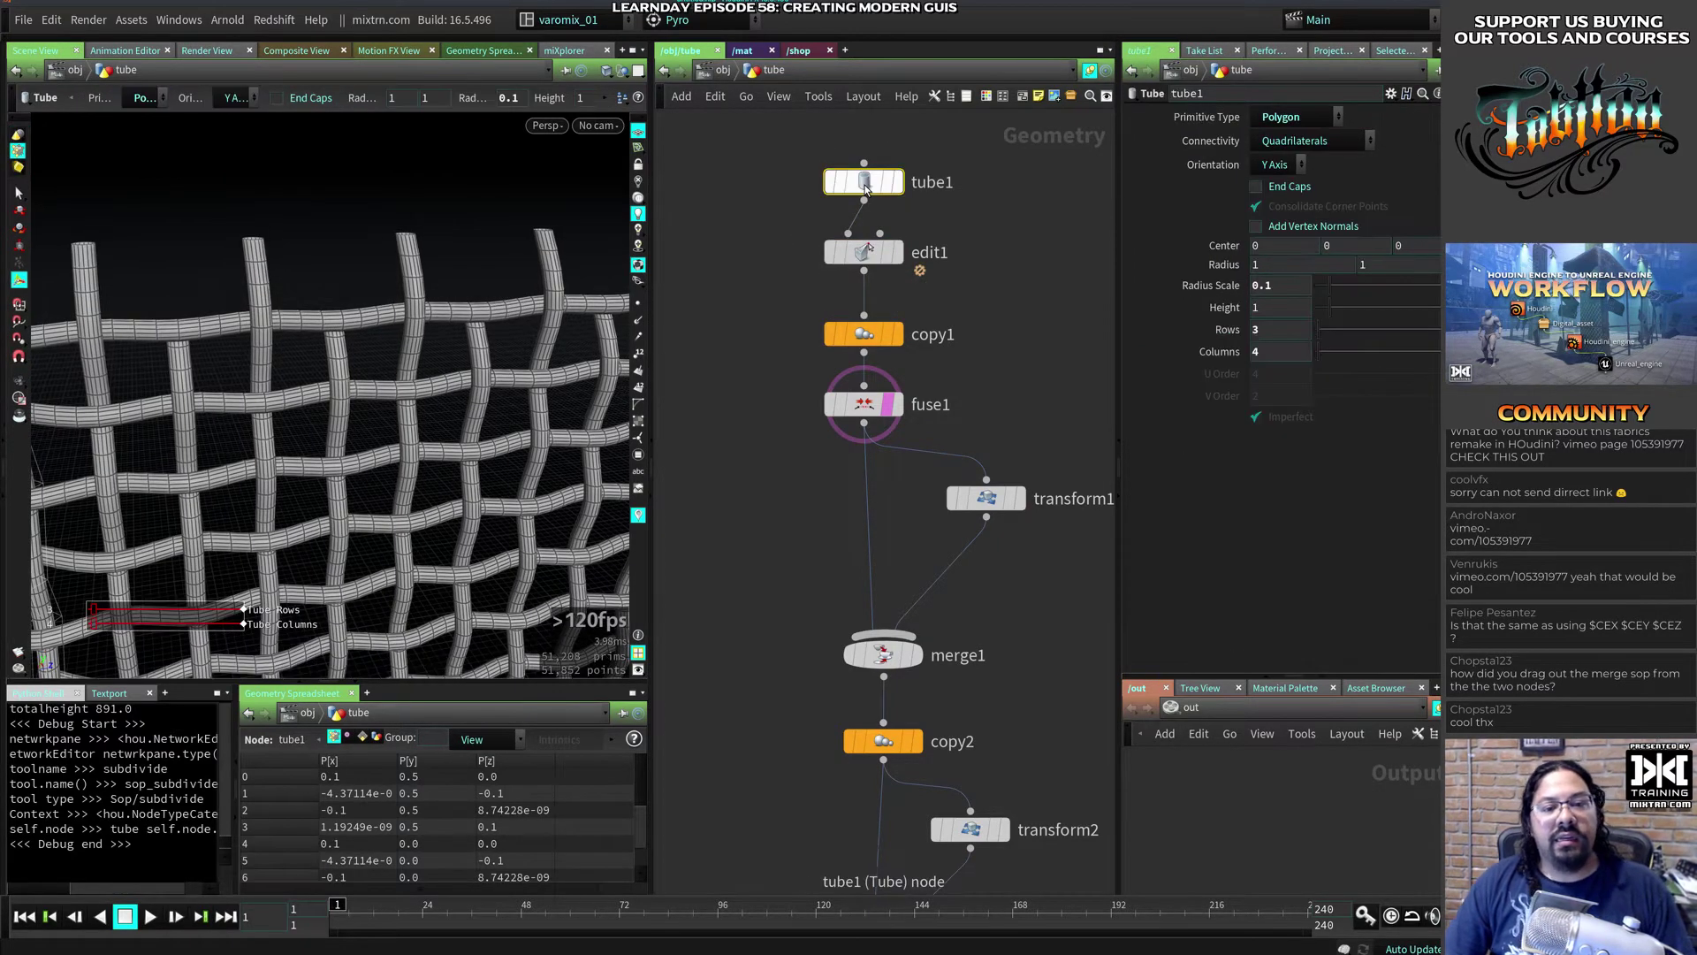
pyautogui.click(1284, 285)
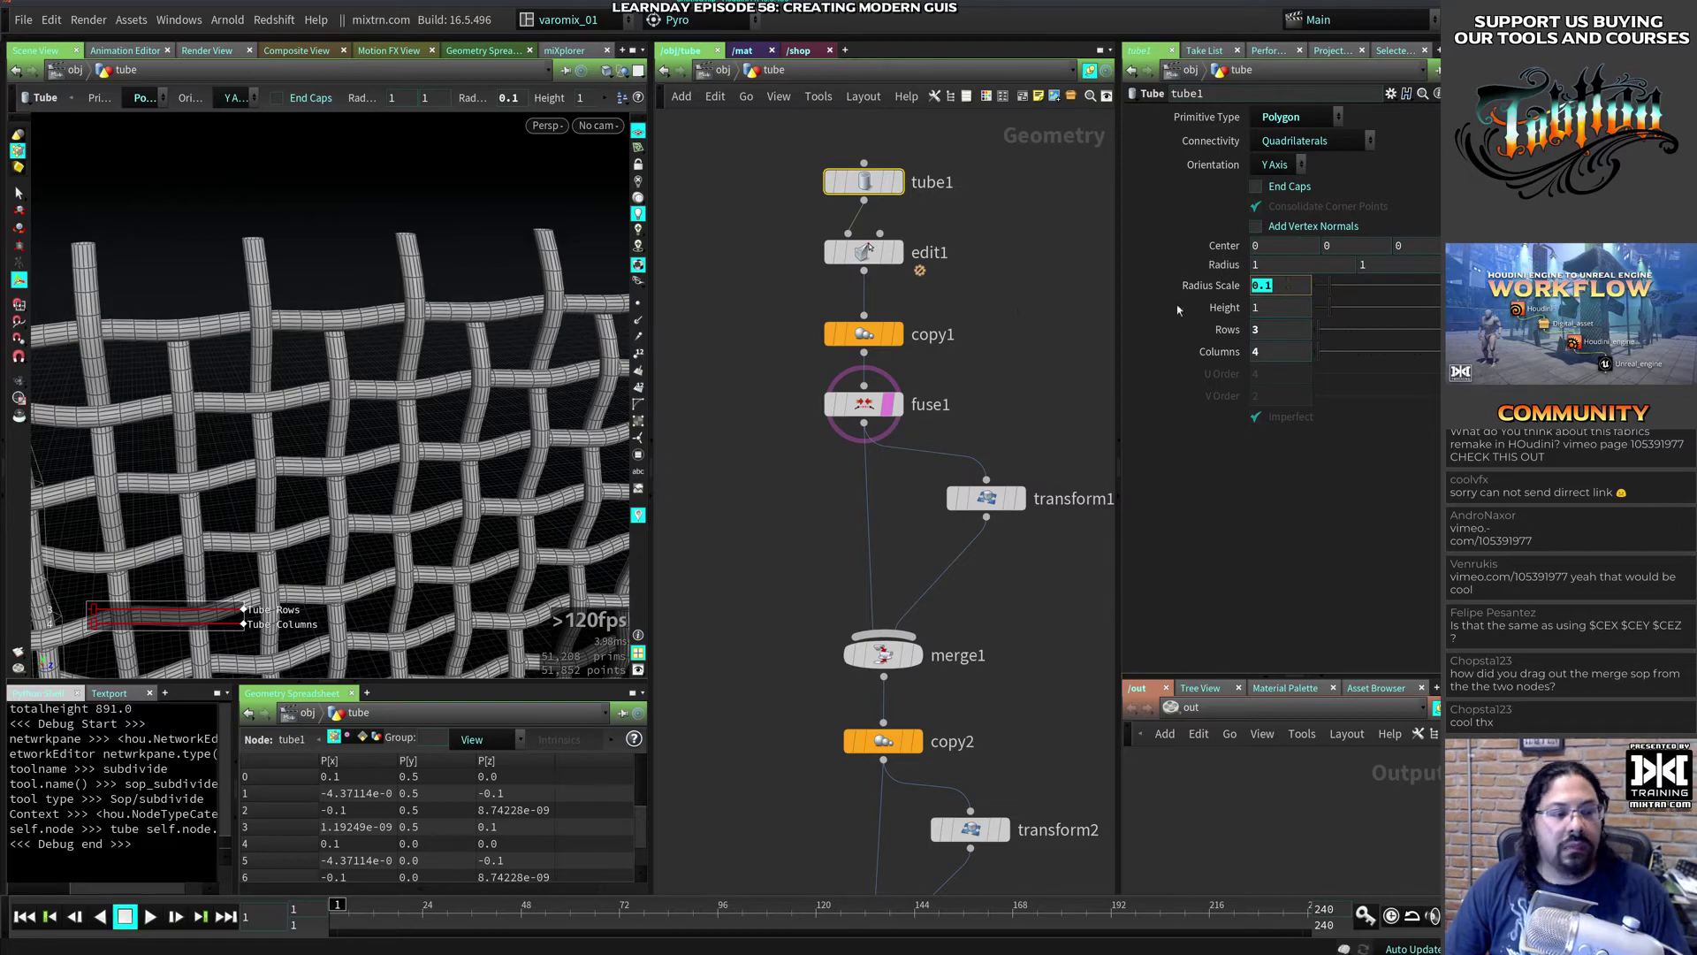
# Step: Set edit1's X Translate to -0.3 and check the strands from the side
pyautogui.click(870, 253)
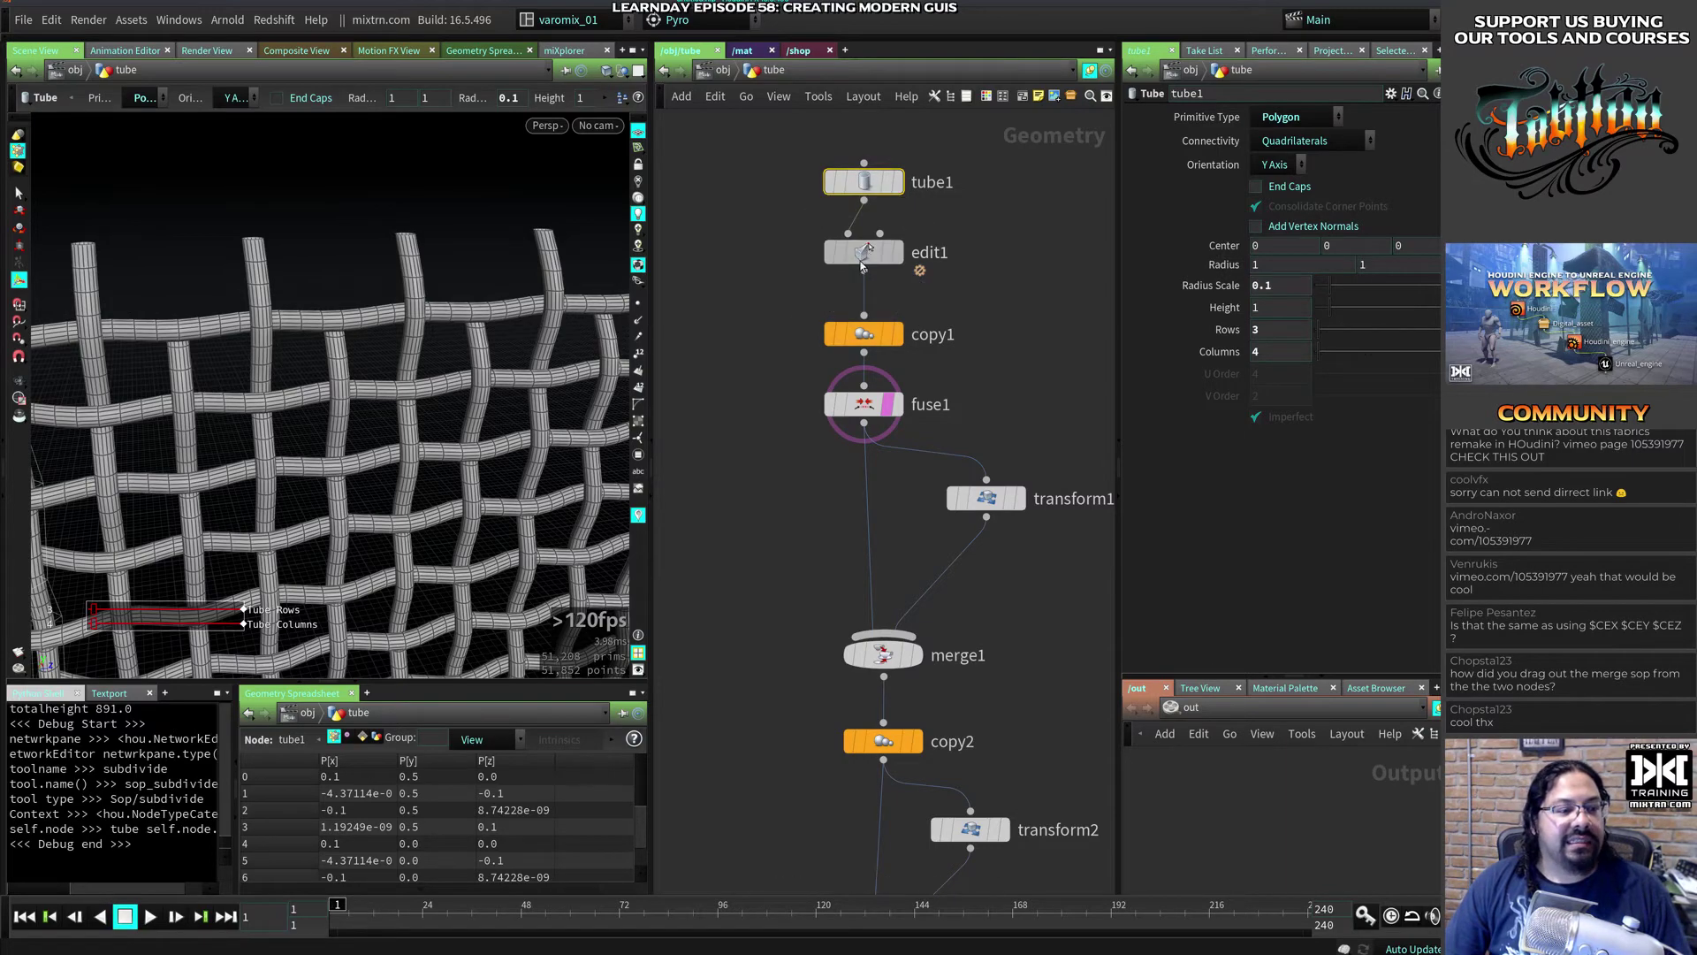
pyautogui.moveTo(291, 398); pyautogui.dragTo(540, 433)
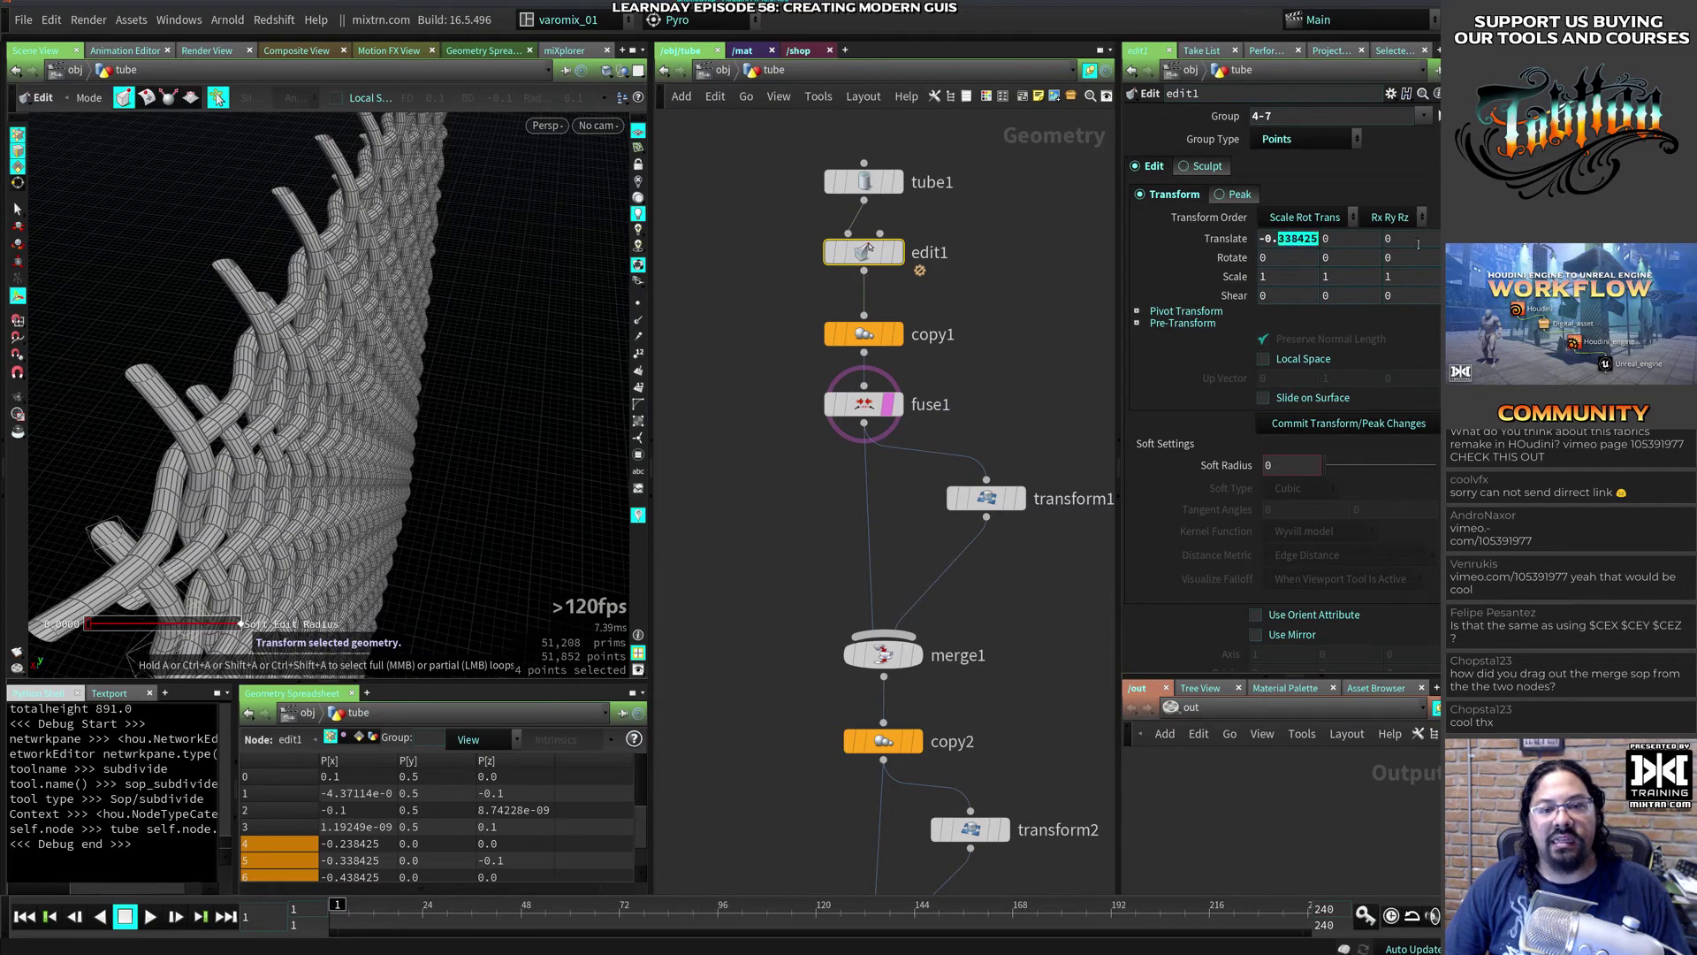
pyautogui.write('.')
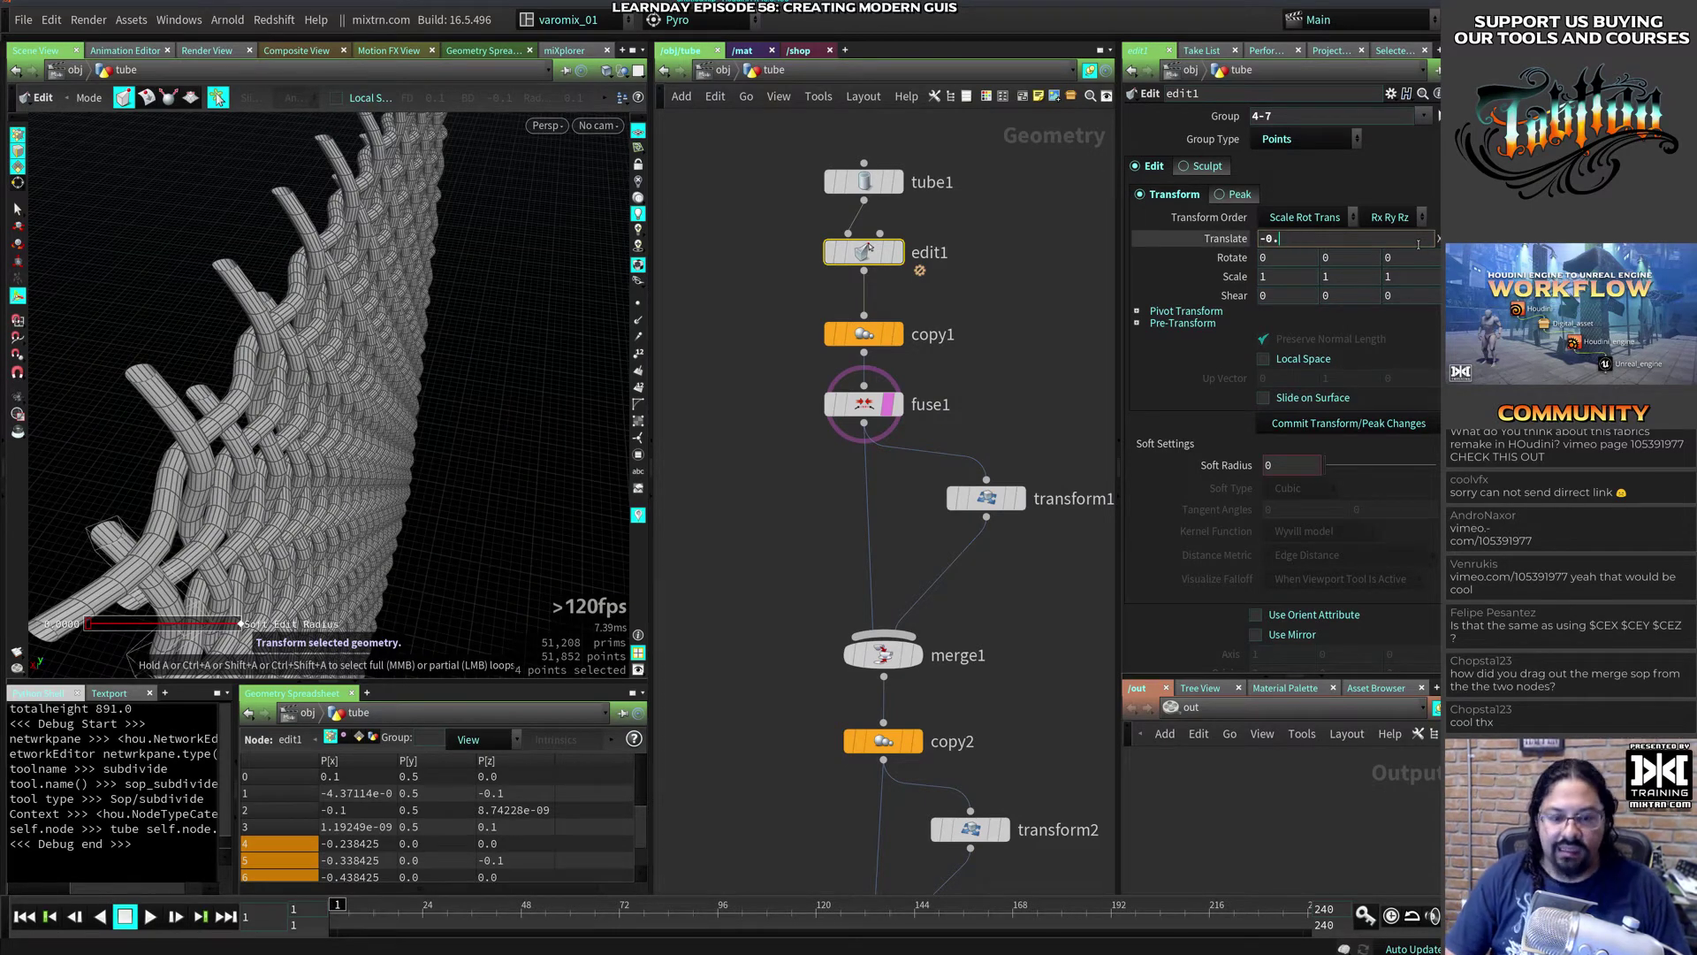
pyautogui.write('3')
pyautogui.press('Return')
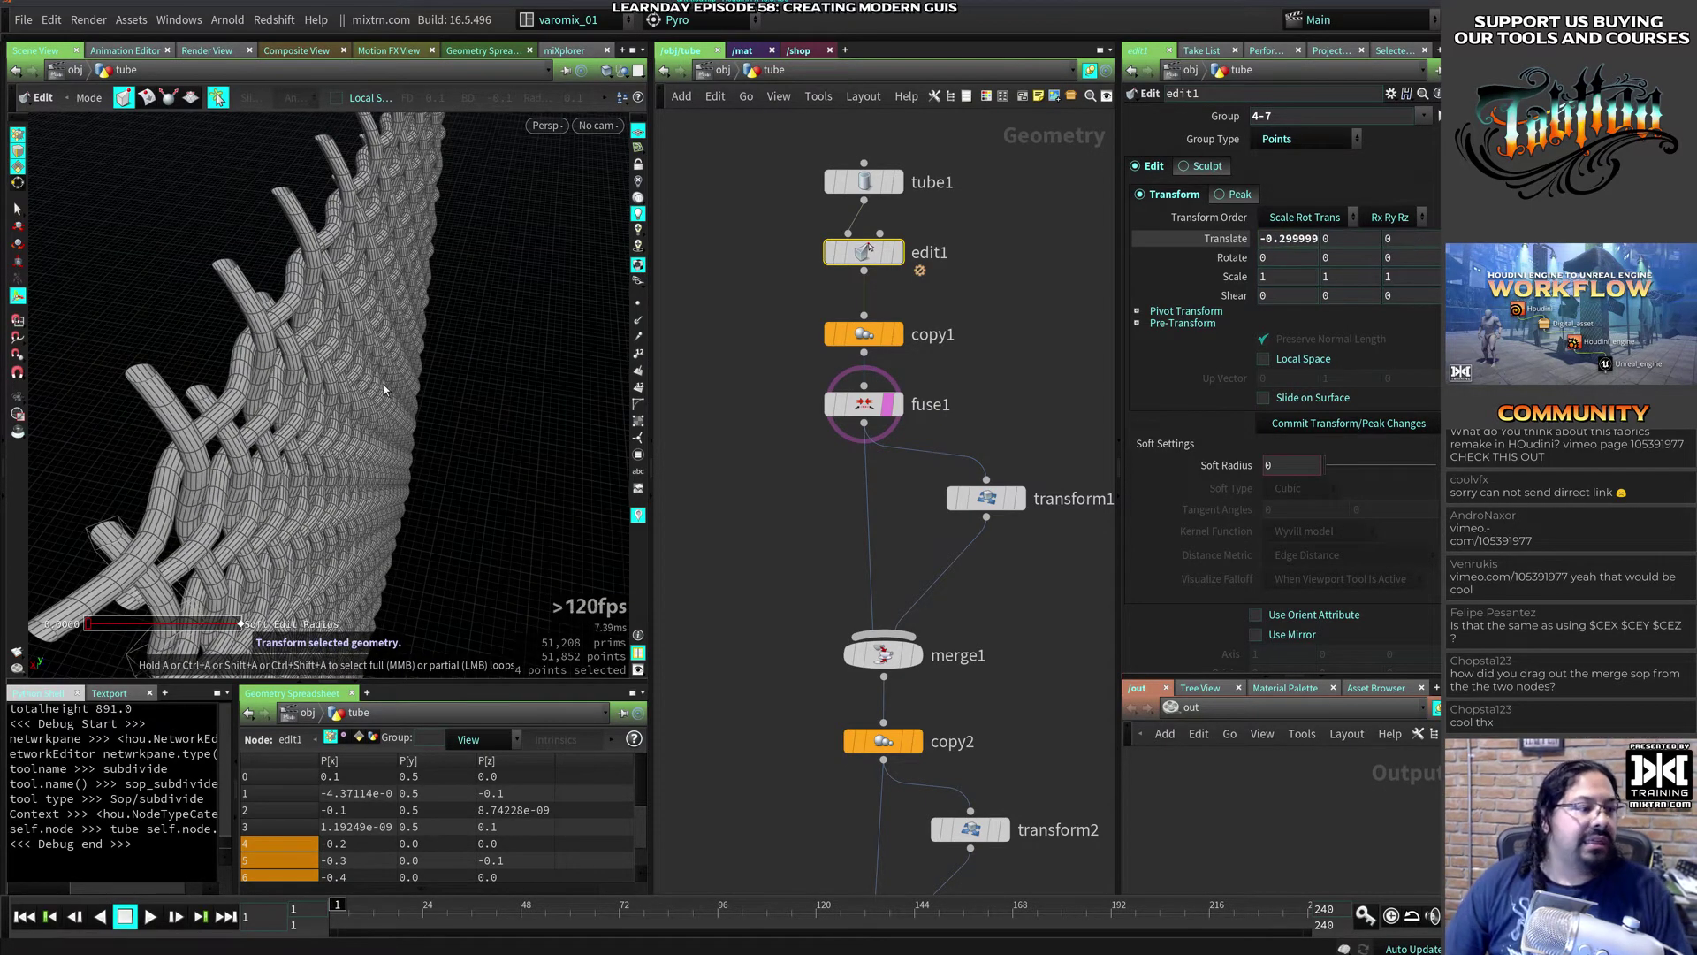
pyautogui.moveTo(384, 390)
pyautogui.keyDown('alt'); pyautogui.mouseDown()
pyautogui.moveTo(238, 376)
pyautogui.moveTo(389, 376)
pyautogui.mouseUp(); pyautogui.keyUp('alt')
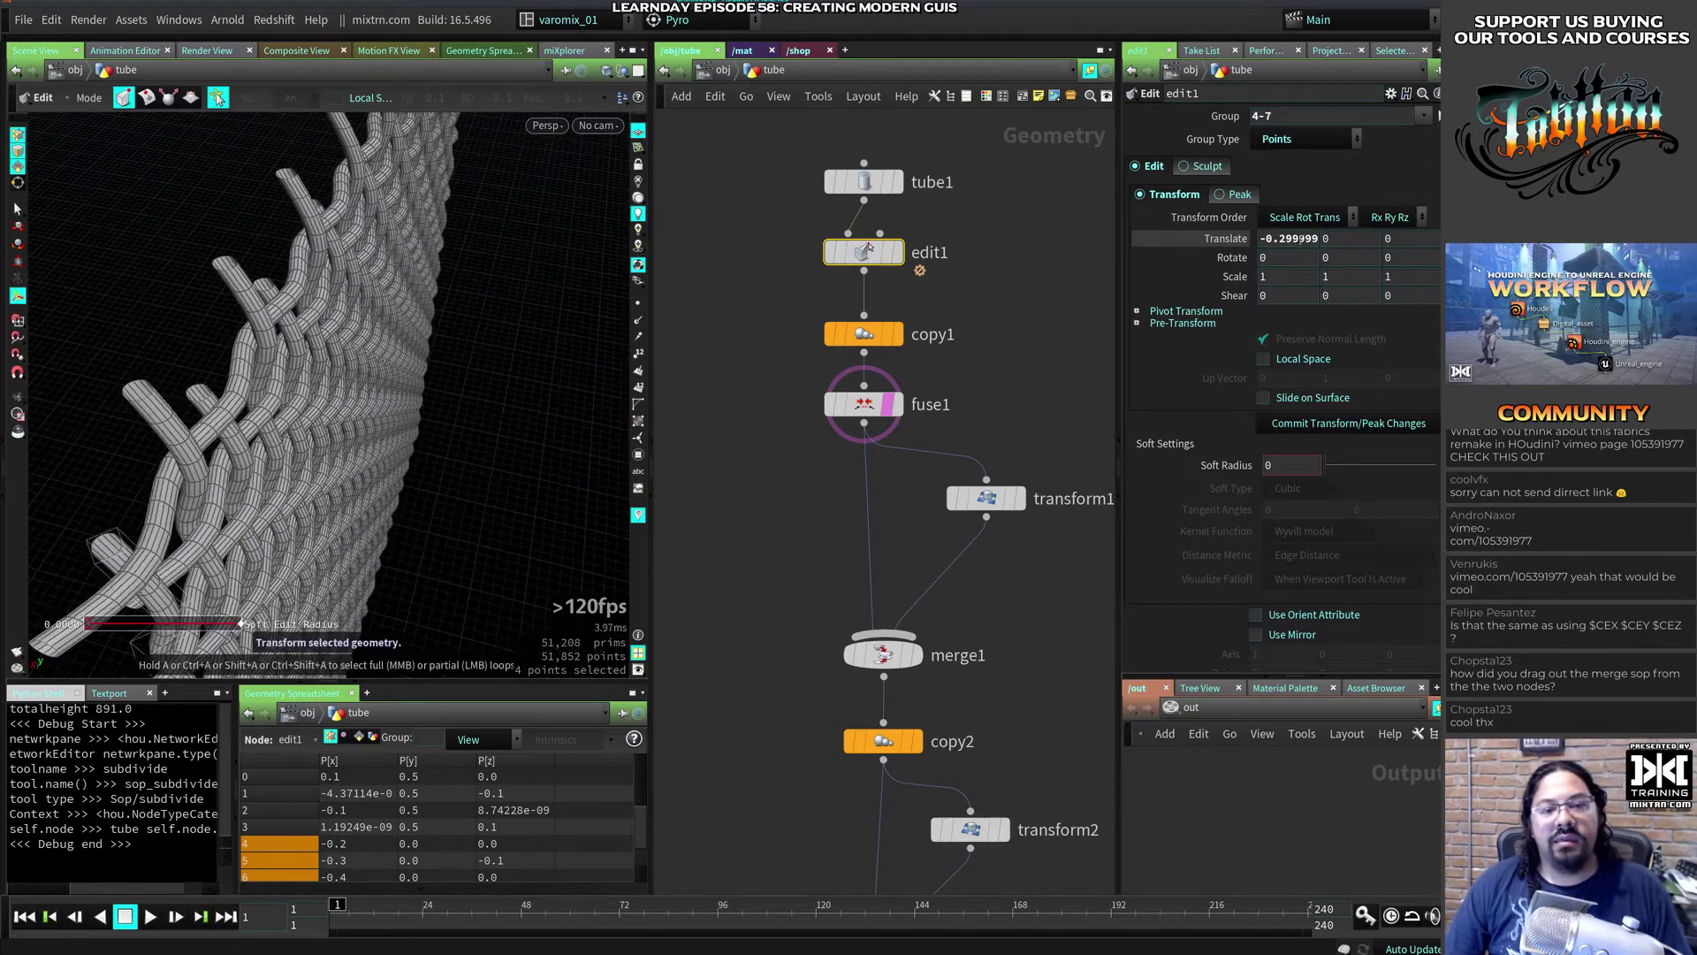
pyautogui.moveTo(865, 255)
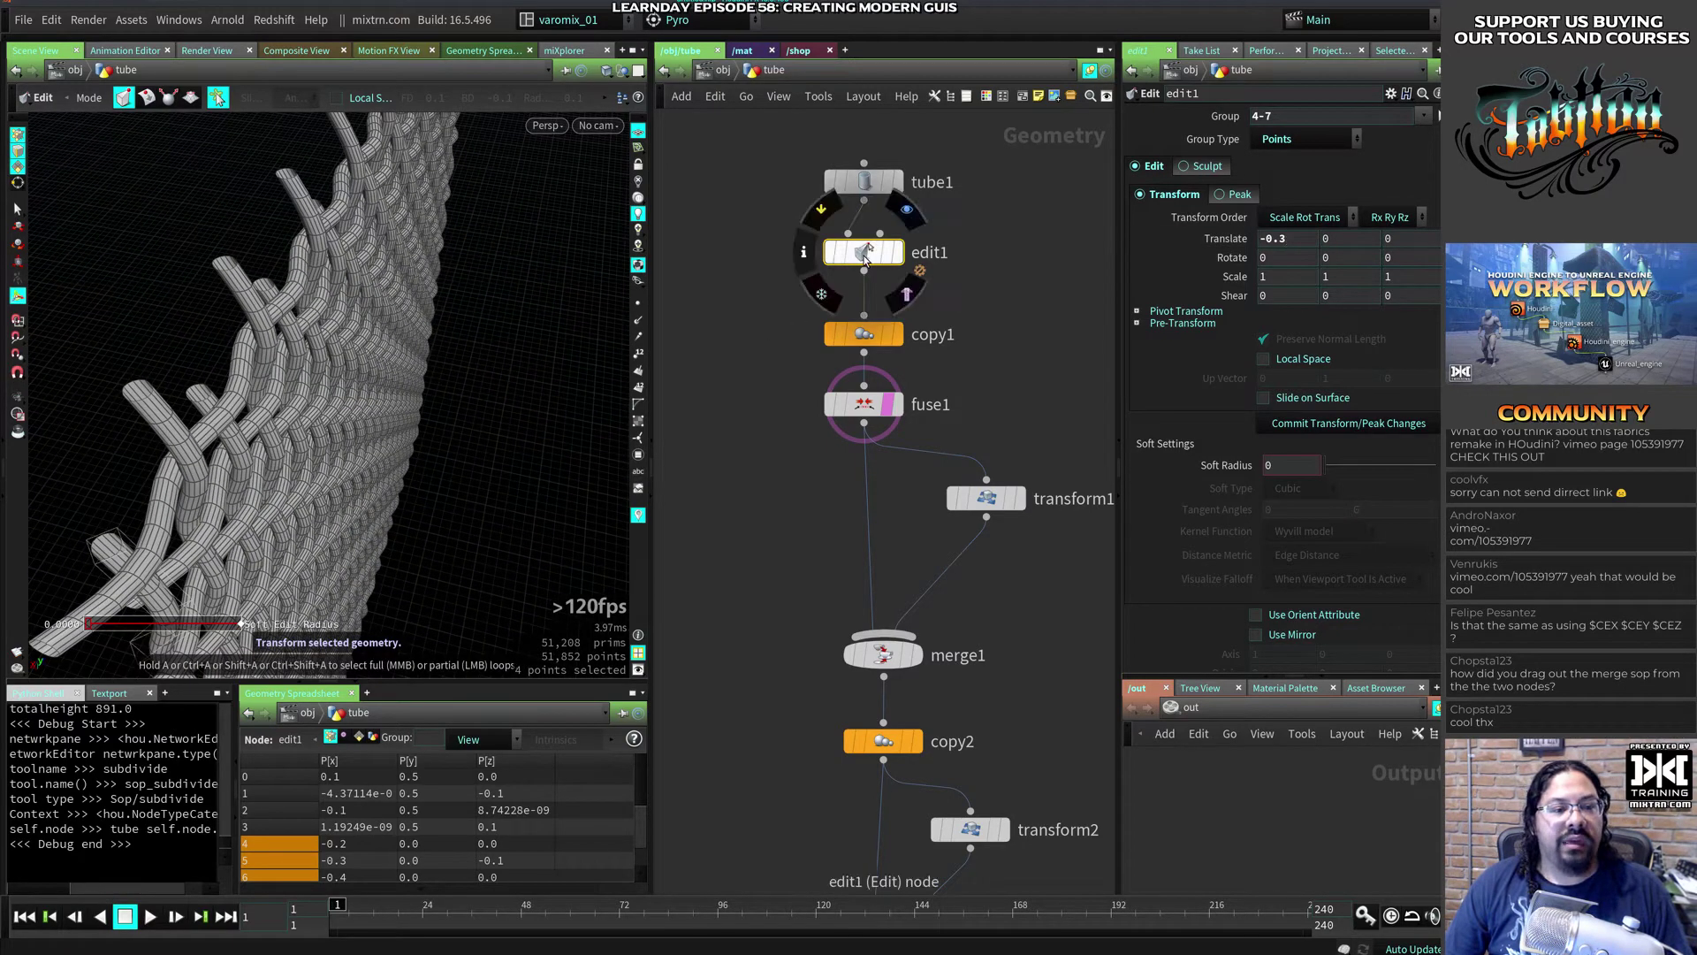
# Step: Increase tube1's Radius Scale to 0.42 and view the thickened weave from the front
pyautogui.click(864, 182)
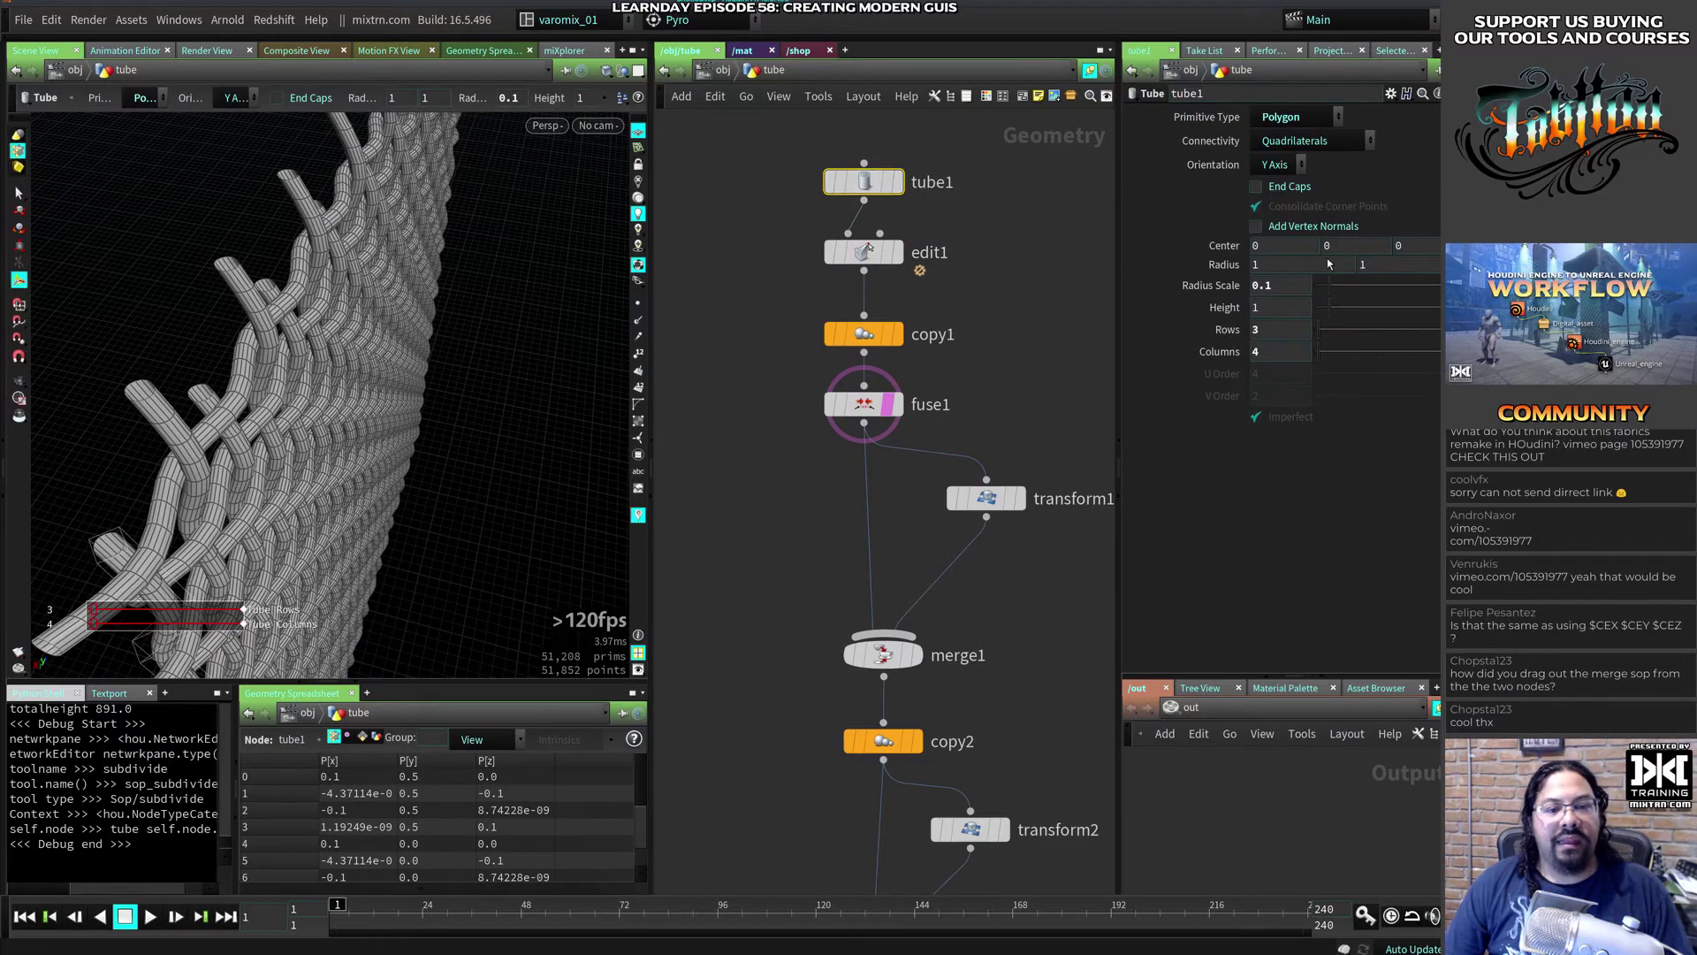
pyautogui.moveTo(1330, 293); pyautogui.dragTo(1379, 290)
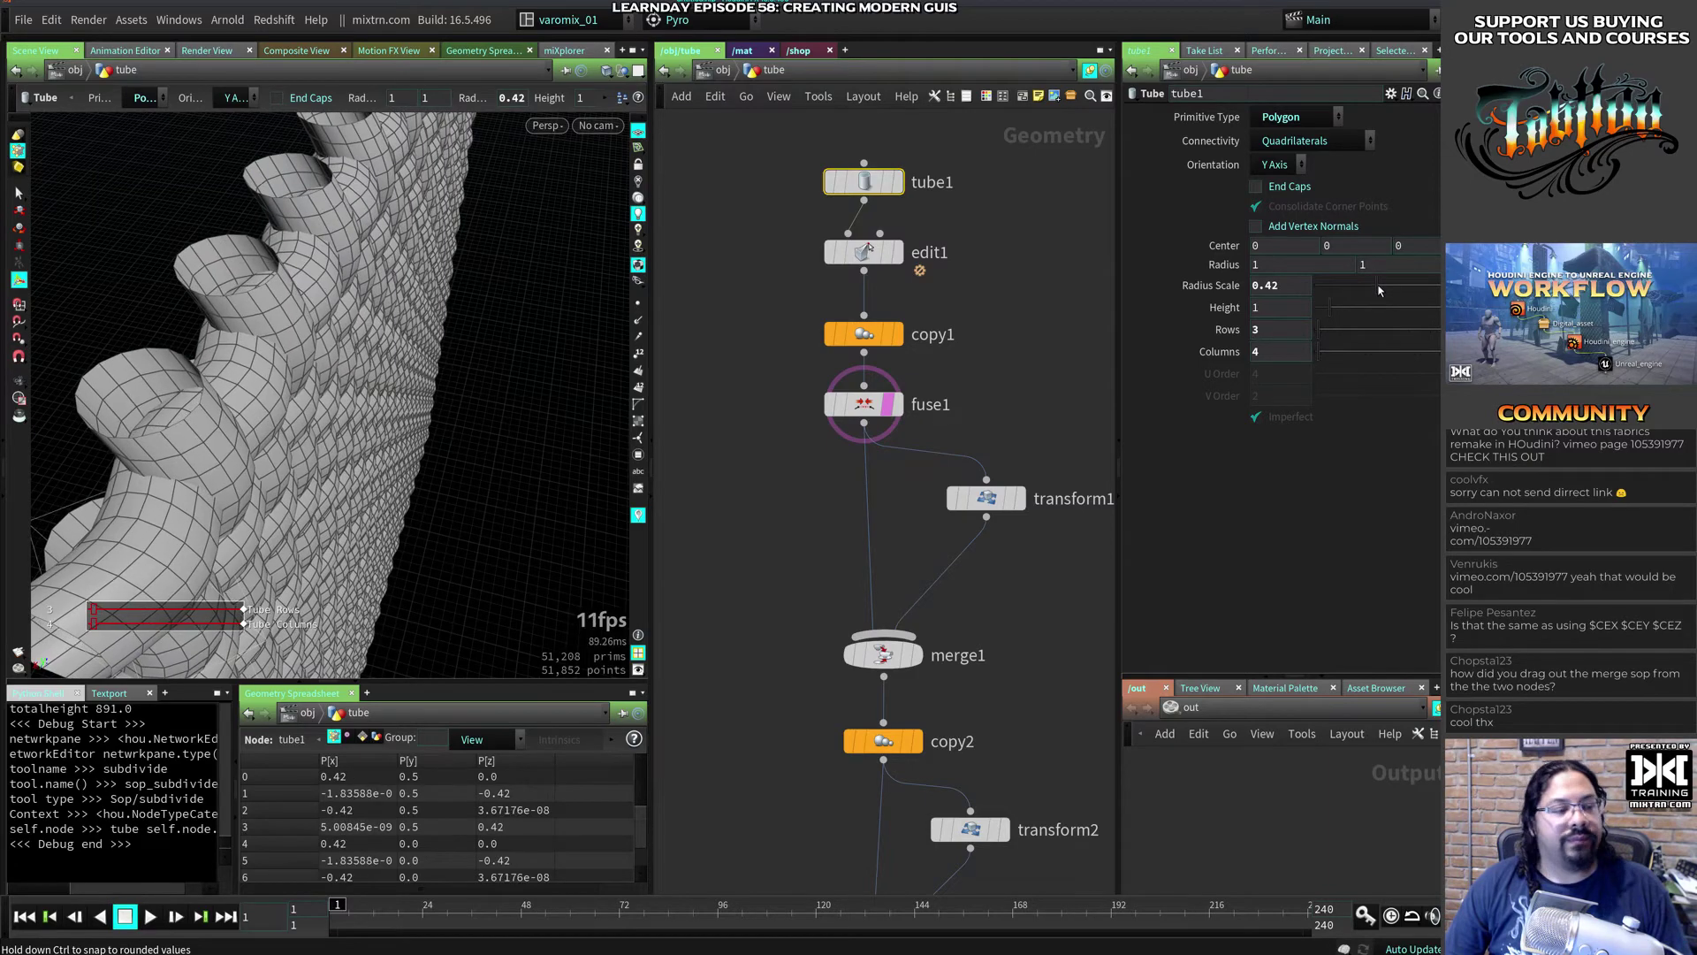
pyautogui.moveTo(519, 380); pyautogui.dragTo(359, 305)
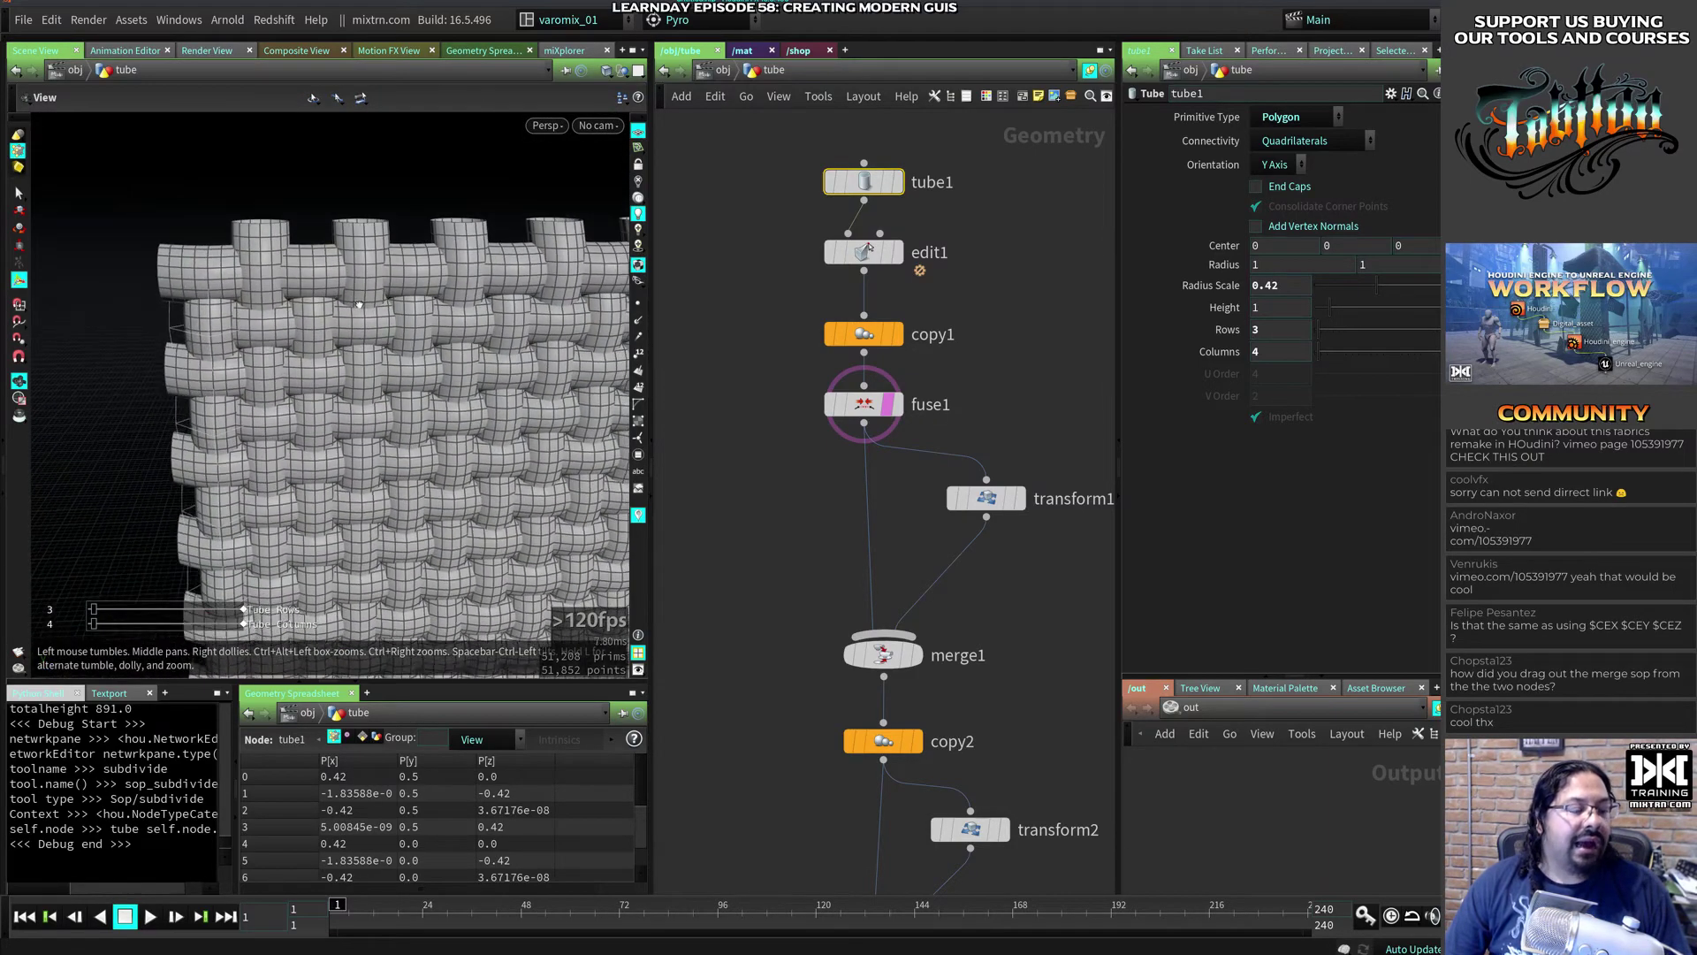
pyautogui.press('Return')
# Step: Lower tube1's Radius Scale to 0.293 and inspect the strand overlaps from the front and side
pyautogui.moveTo(1369, 289); pyautogui.dragTo(1358, 285)
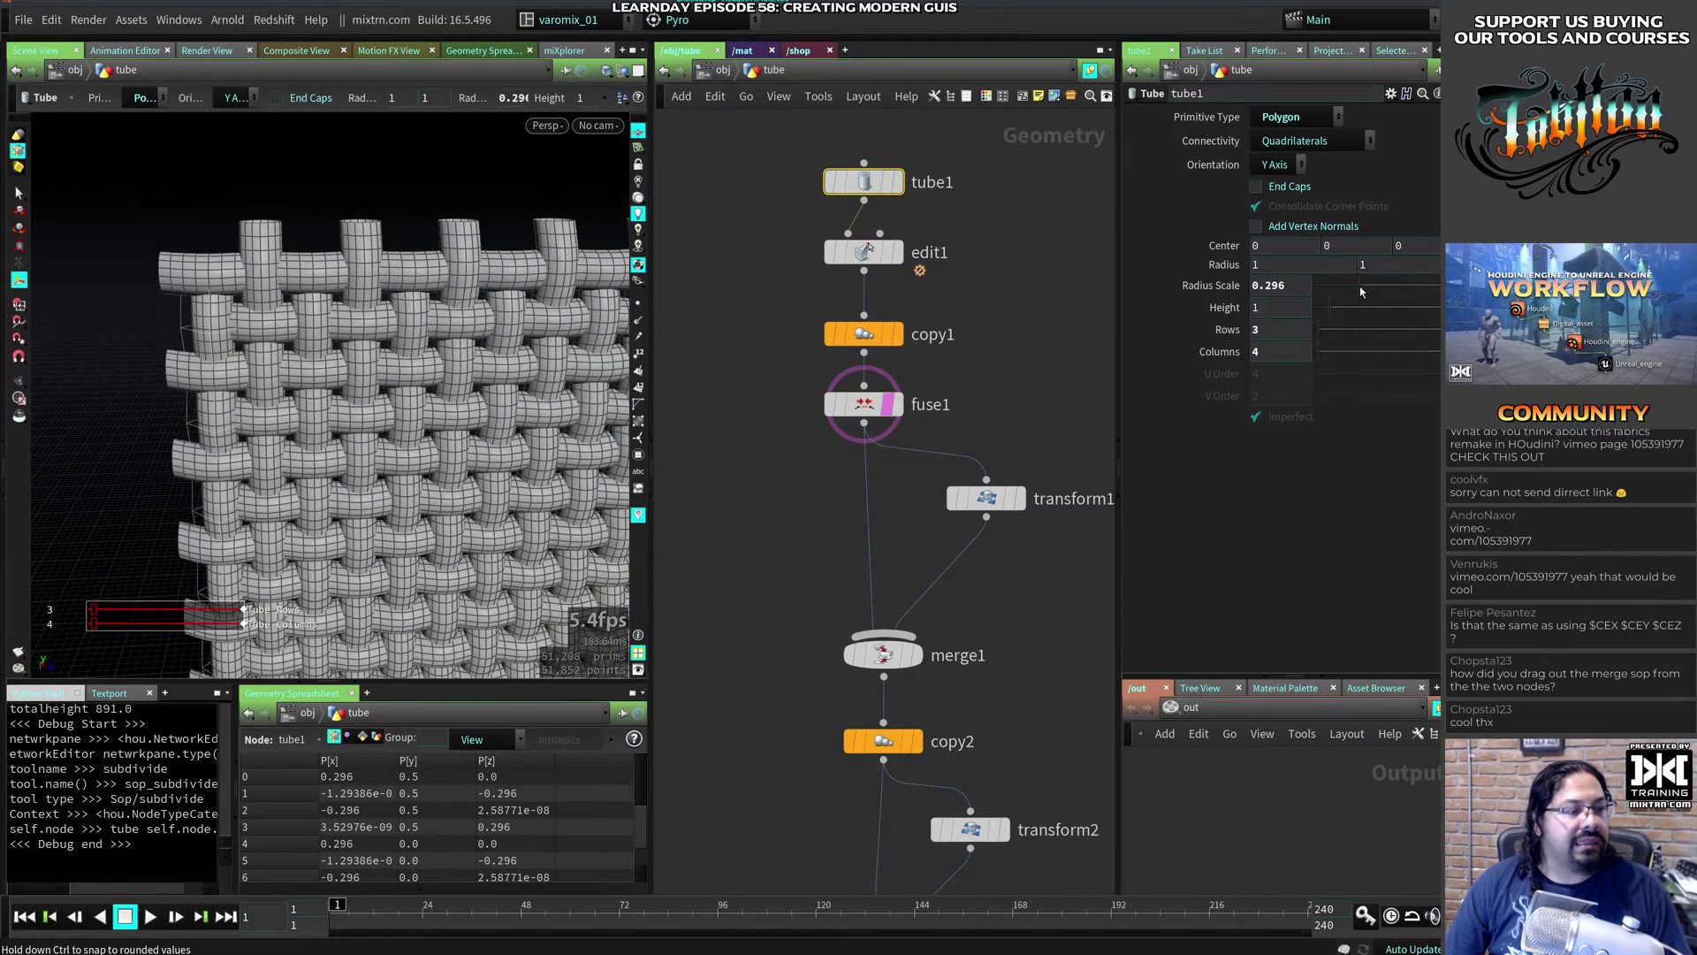
pyautogui.press('Escape')
pyautogui.moveTo(478, 364); pyautogui.dragTo(365, 425)
pyautogui.scroll(5, 365, 426)
pyautogui.press('Return')
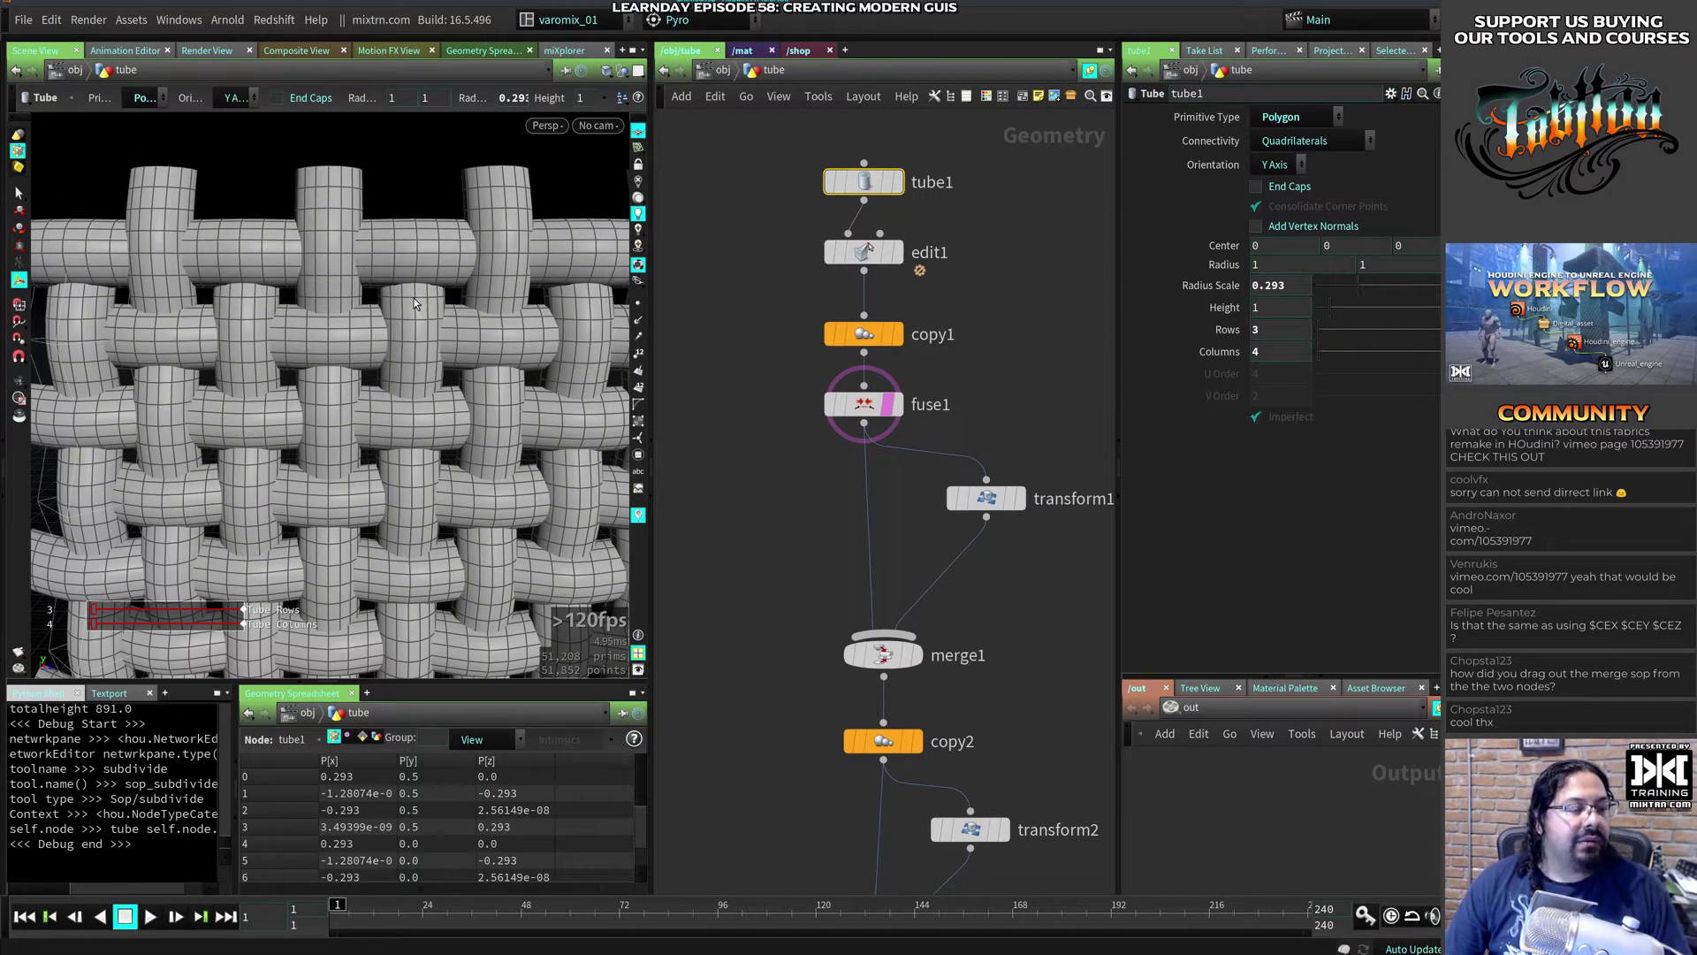
pyautogui.press('Escape')
pyautogui.moveTo(389, 353); pyautogui.dragTo(272, 427)
pyautogui.press('Return')
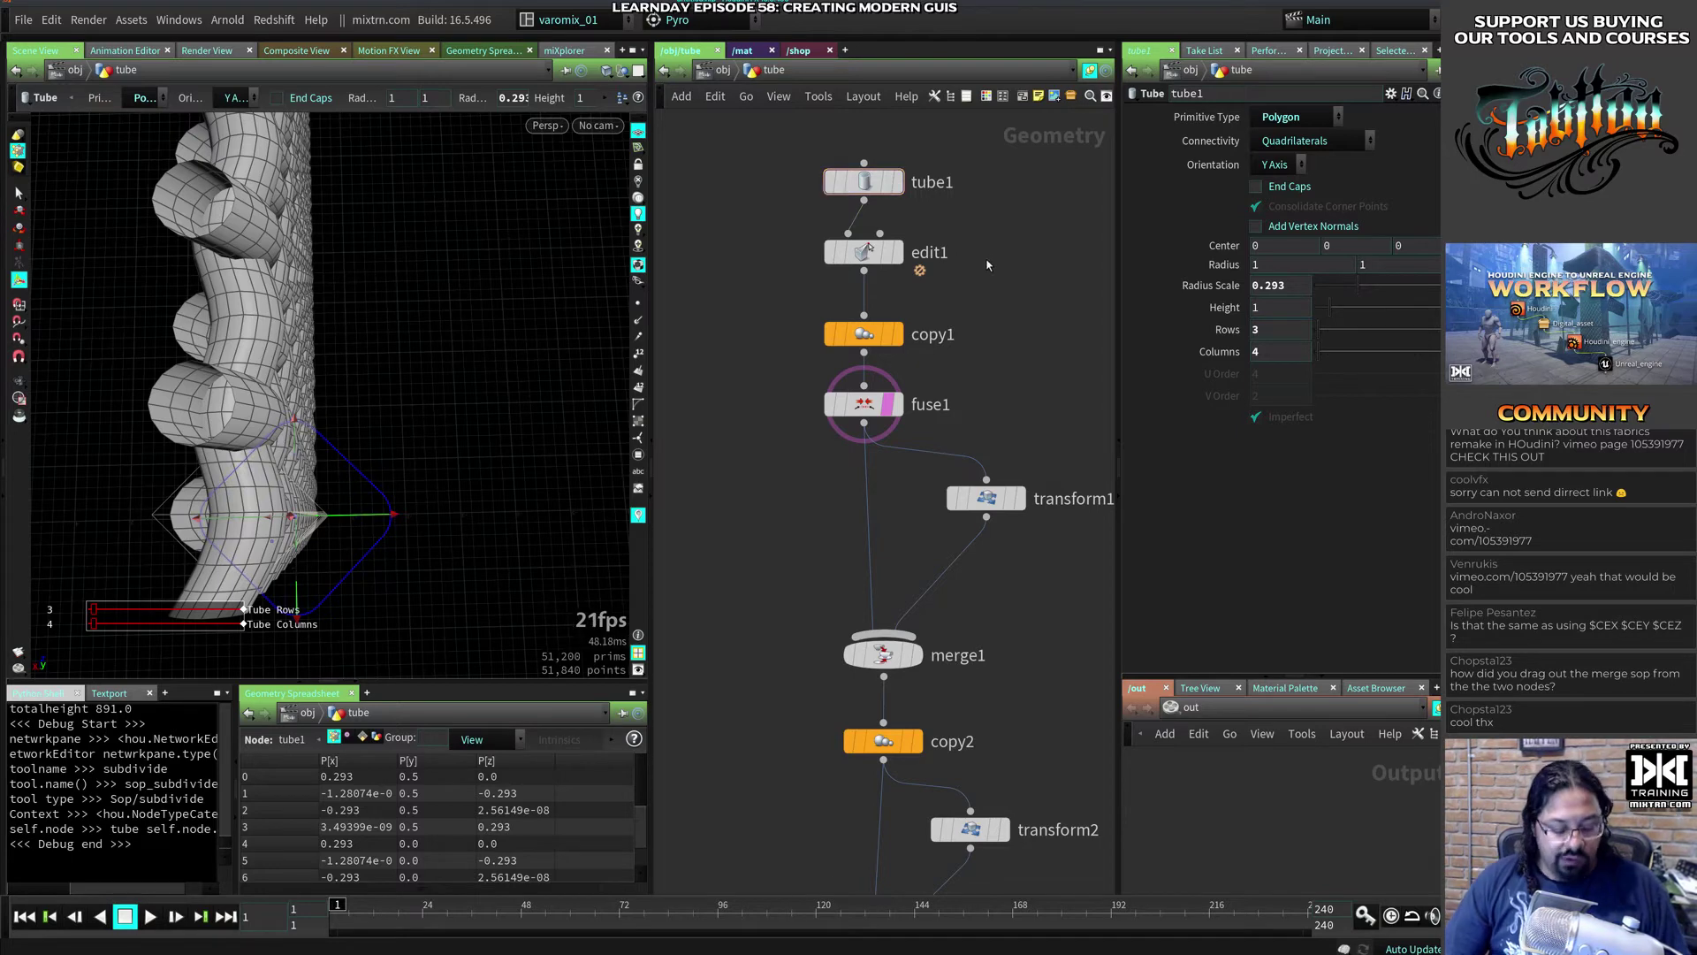
# Step: Restore the tube1 node selection and reset its Radius Scale to 0.1
pyautogui.hotkey('ctrl', 'z')
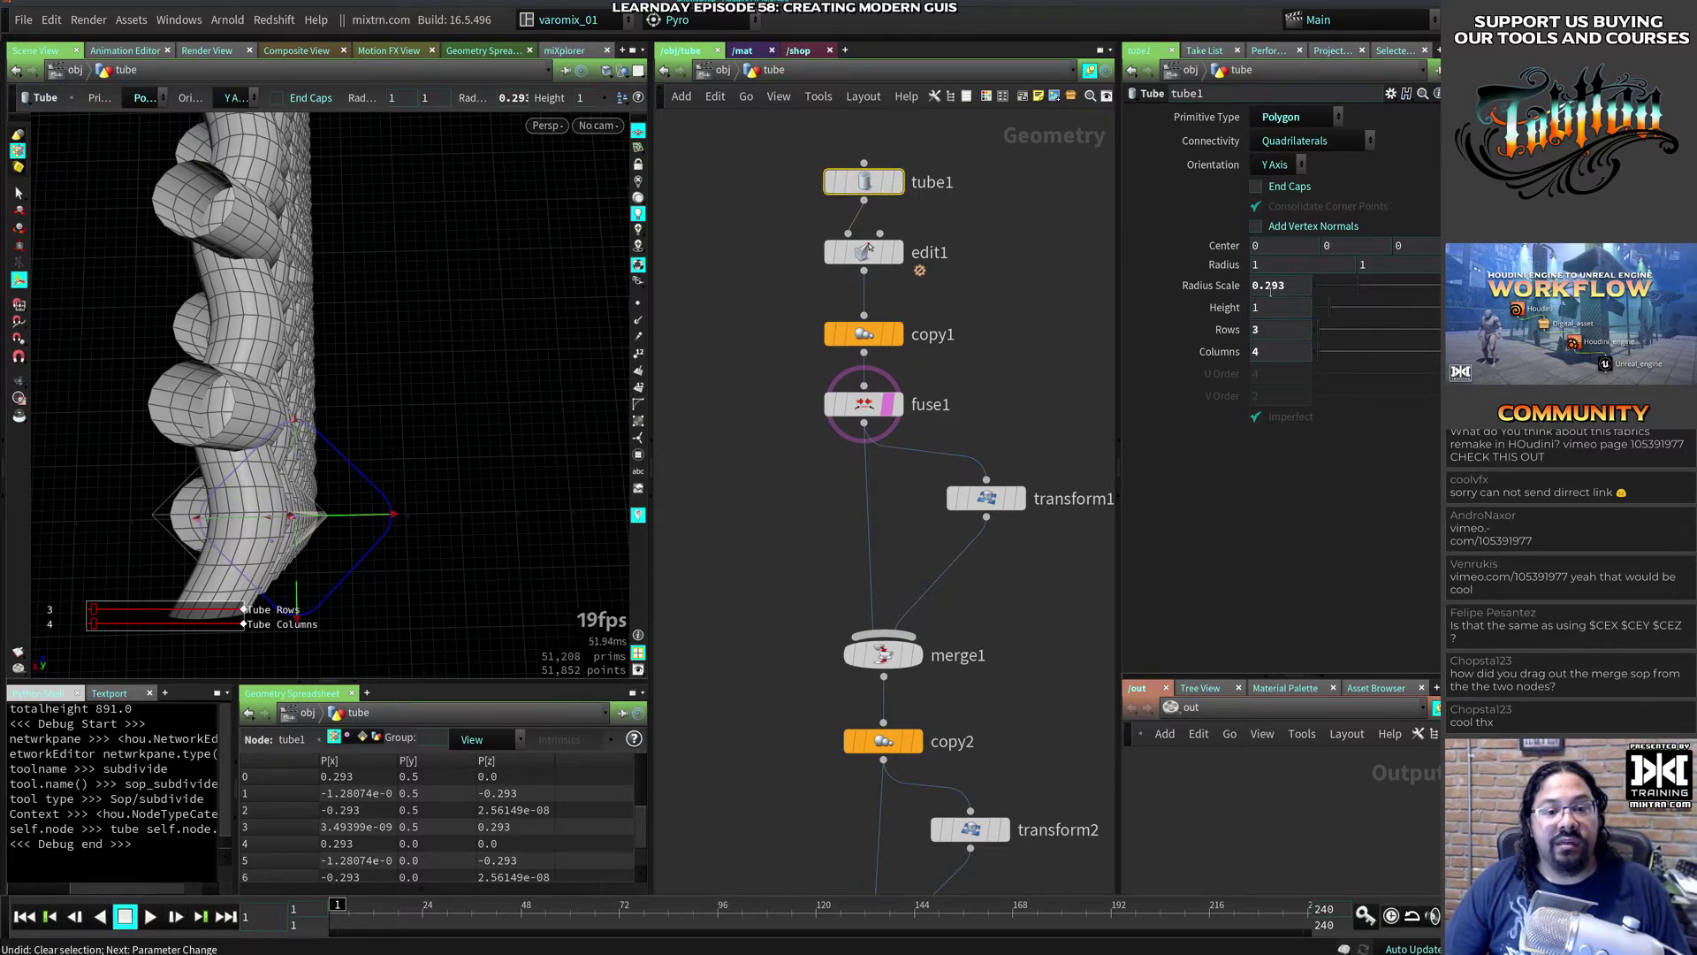
pyautogui.doubleClick(1270, 288)
pyautogui.write('0.1')
pyautogui.press('Return')
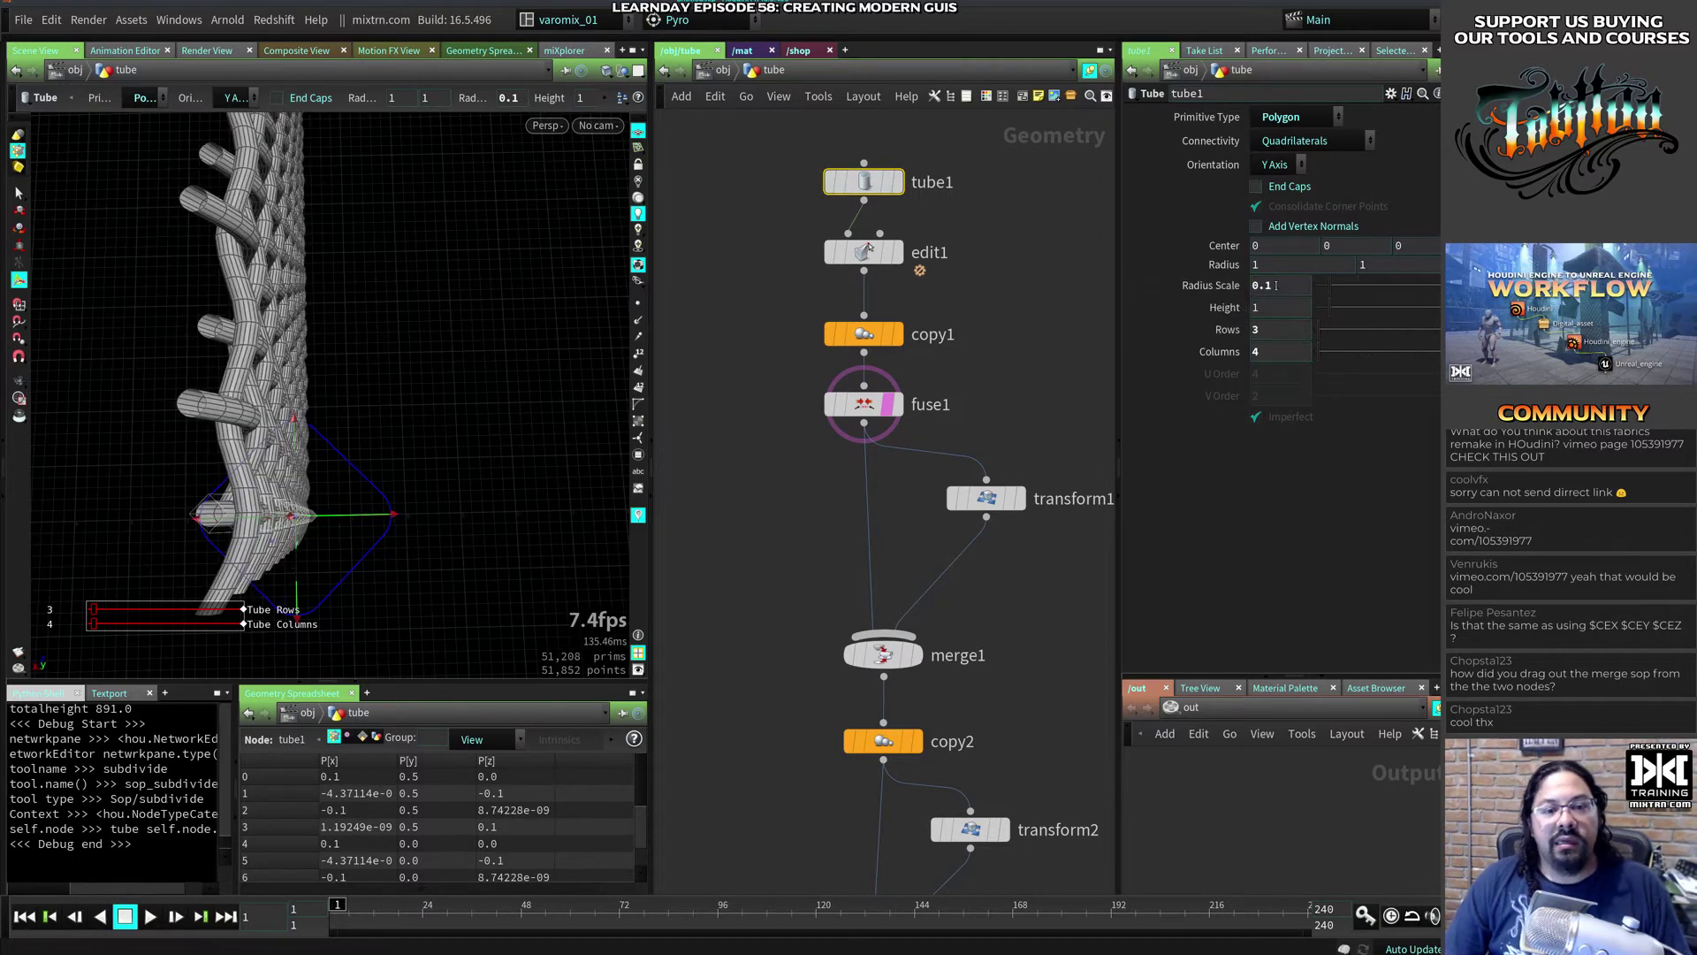
# Step: Copy tube1's Radius Scale parameter and paste it as a relative reference into edit1's X Translate
pyautogui.rightClick(1276, 284)
pyautogui.click(1295, 387)
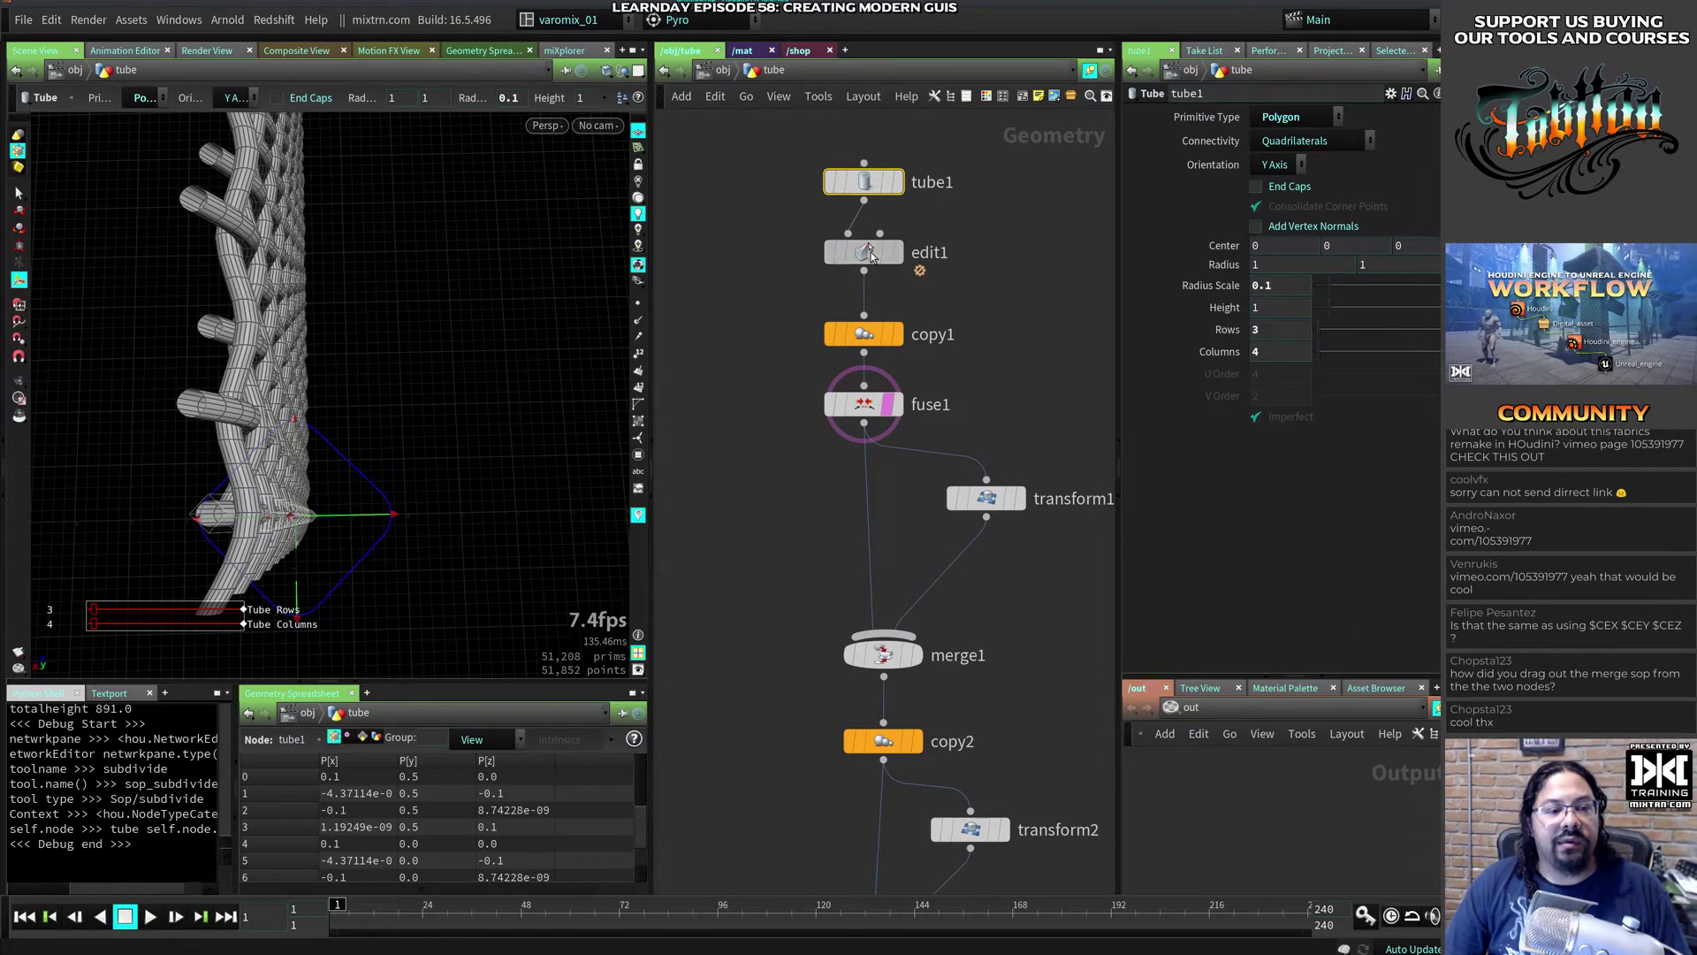
pyautogui.click(871, 255)
pyautogui.rightClick(1291, 238)
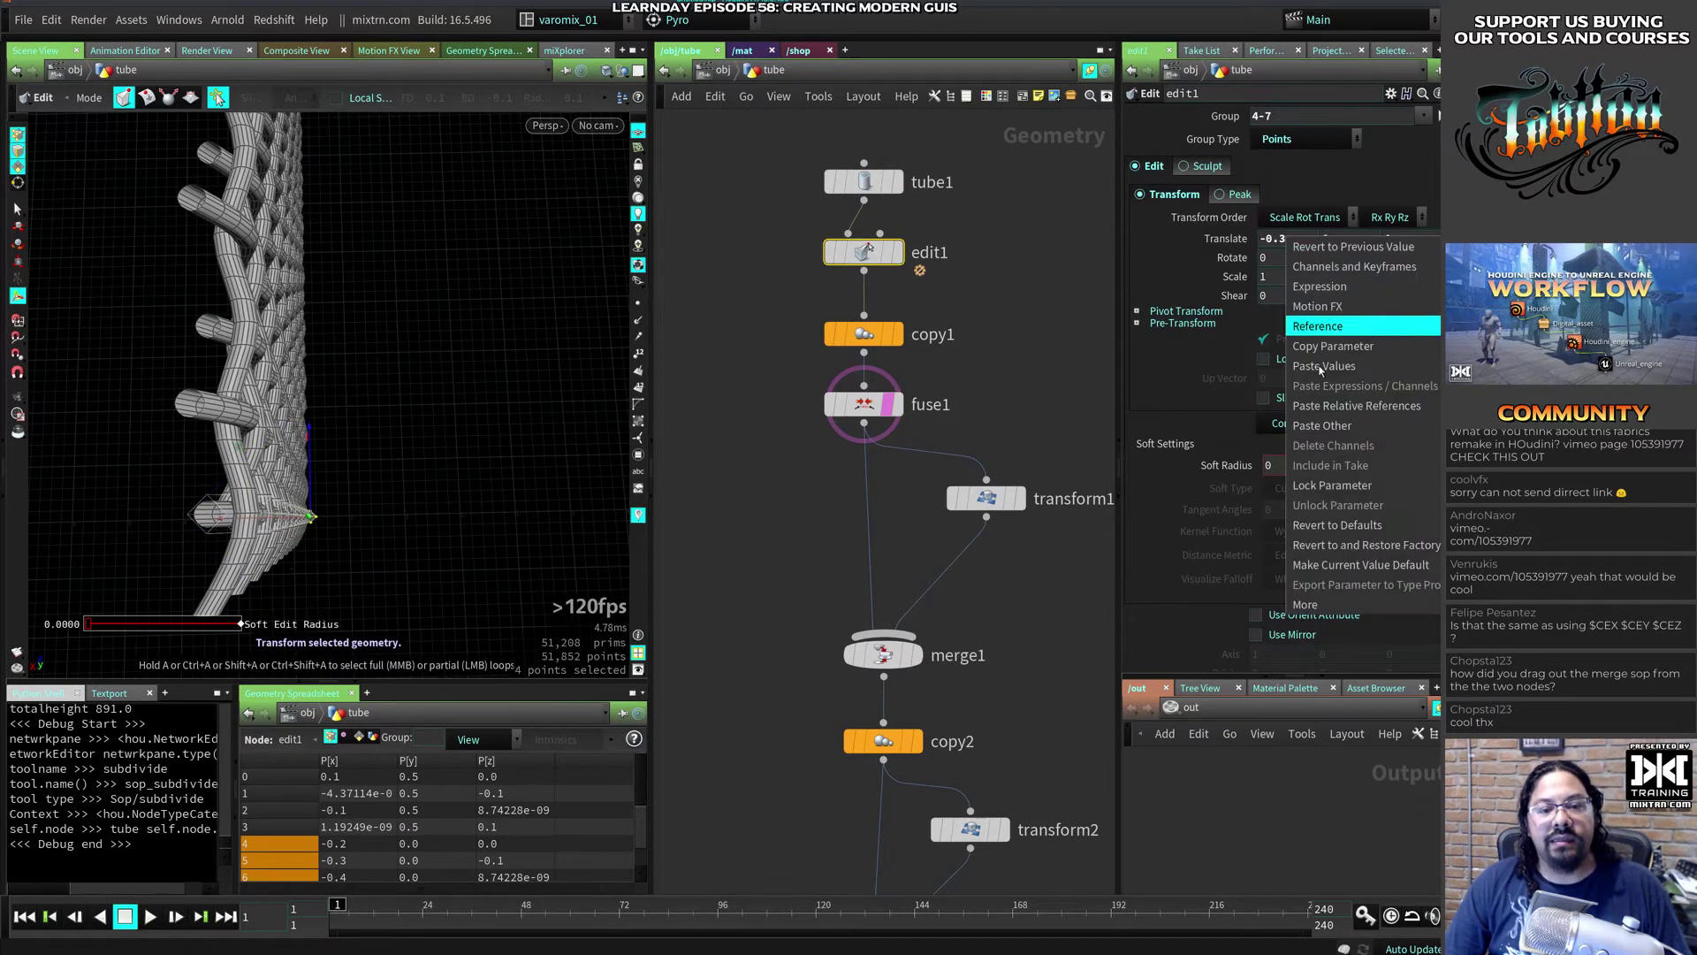
pyautogui.click(1344, 408)
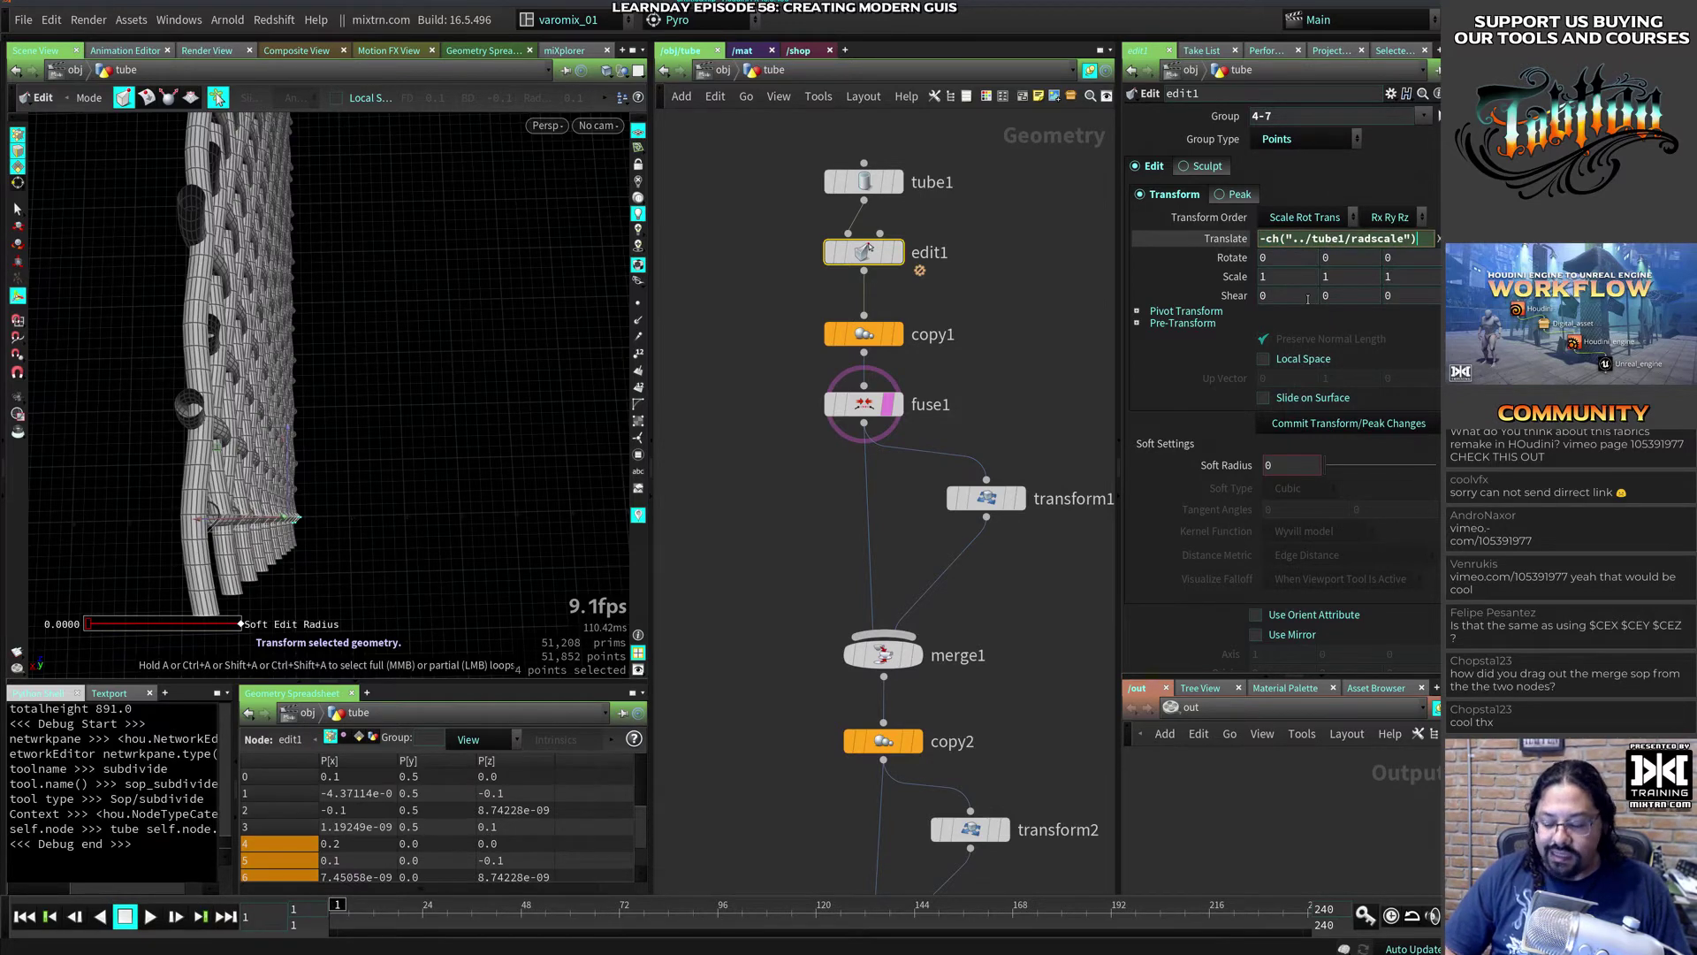
# Step: Change edit1's X Translate expression to -ch("../tube1/radscale")*3 and check its evaluated value
pyautogui.write('*')
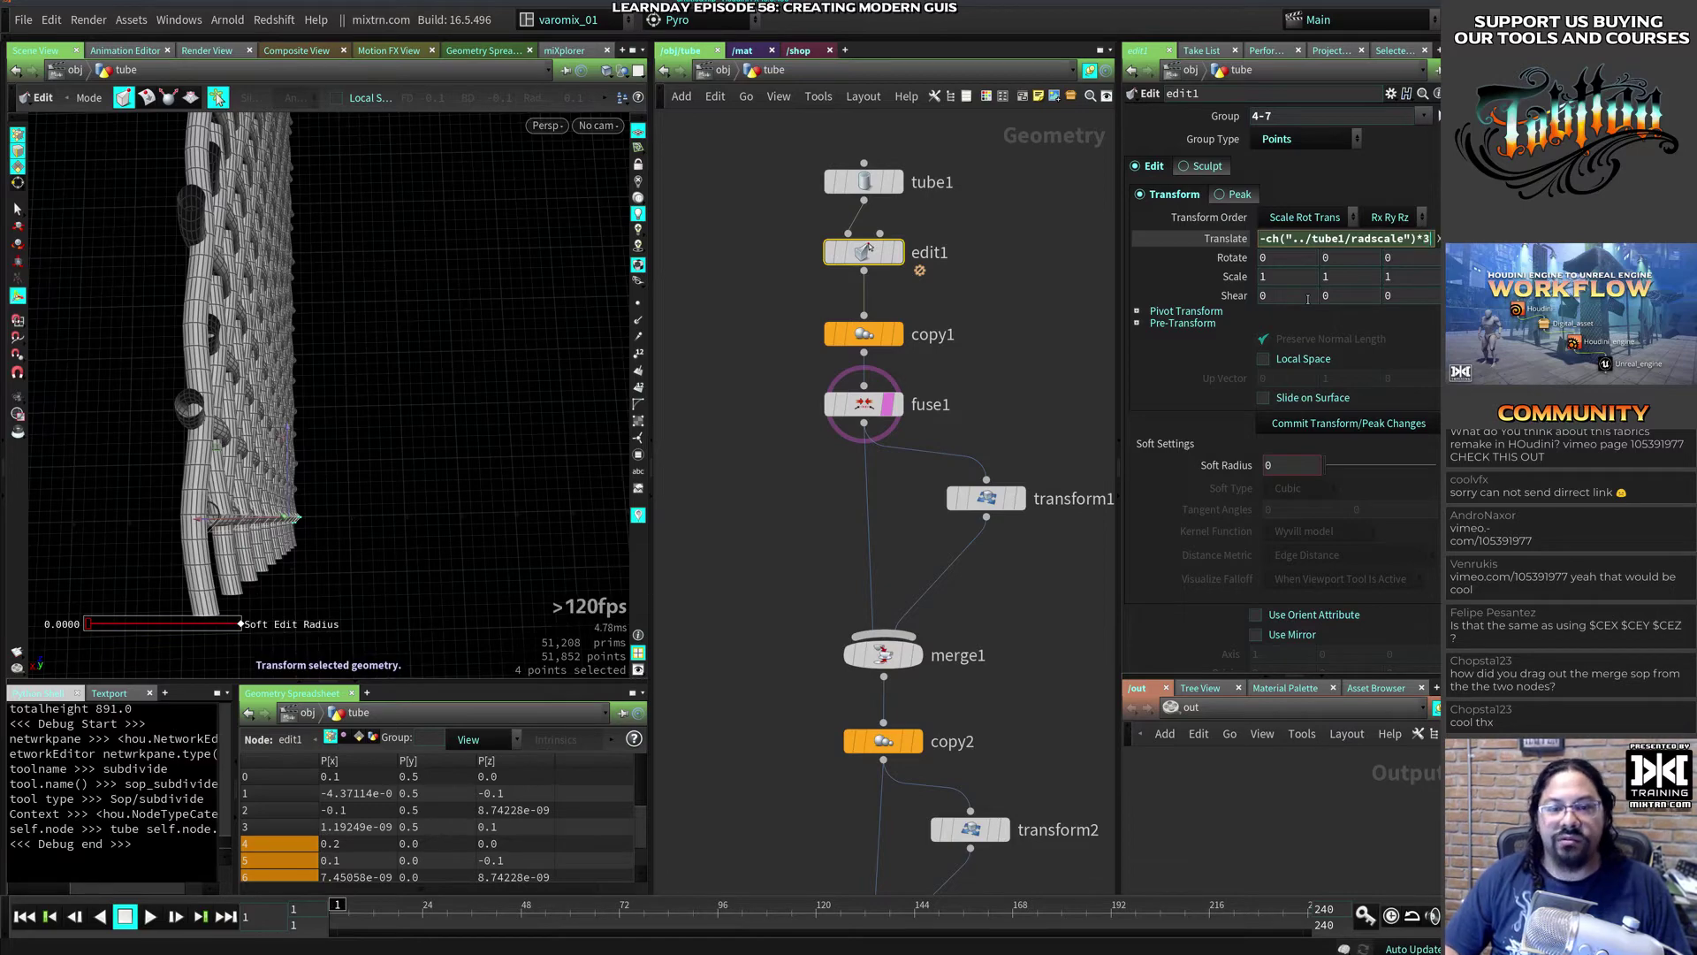
pyautogui.write('3')
pyautogui.press('Return')
pyautogui.click(367, 398)
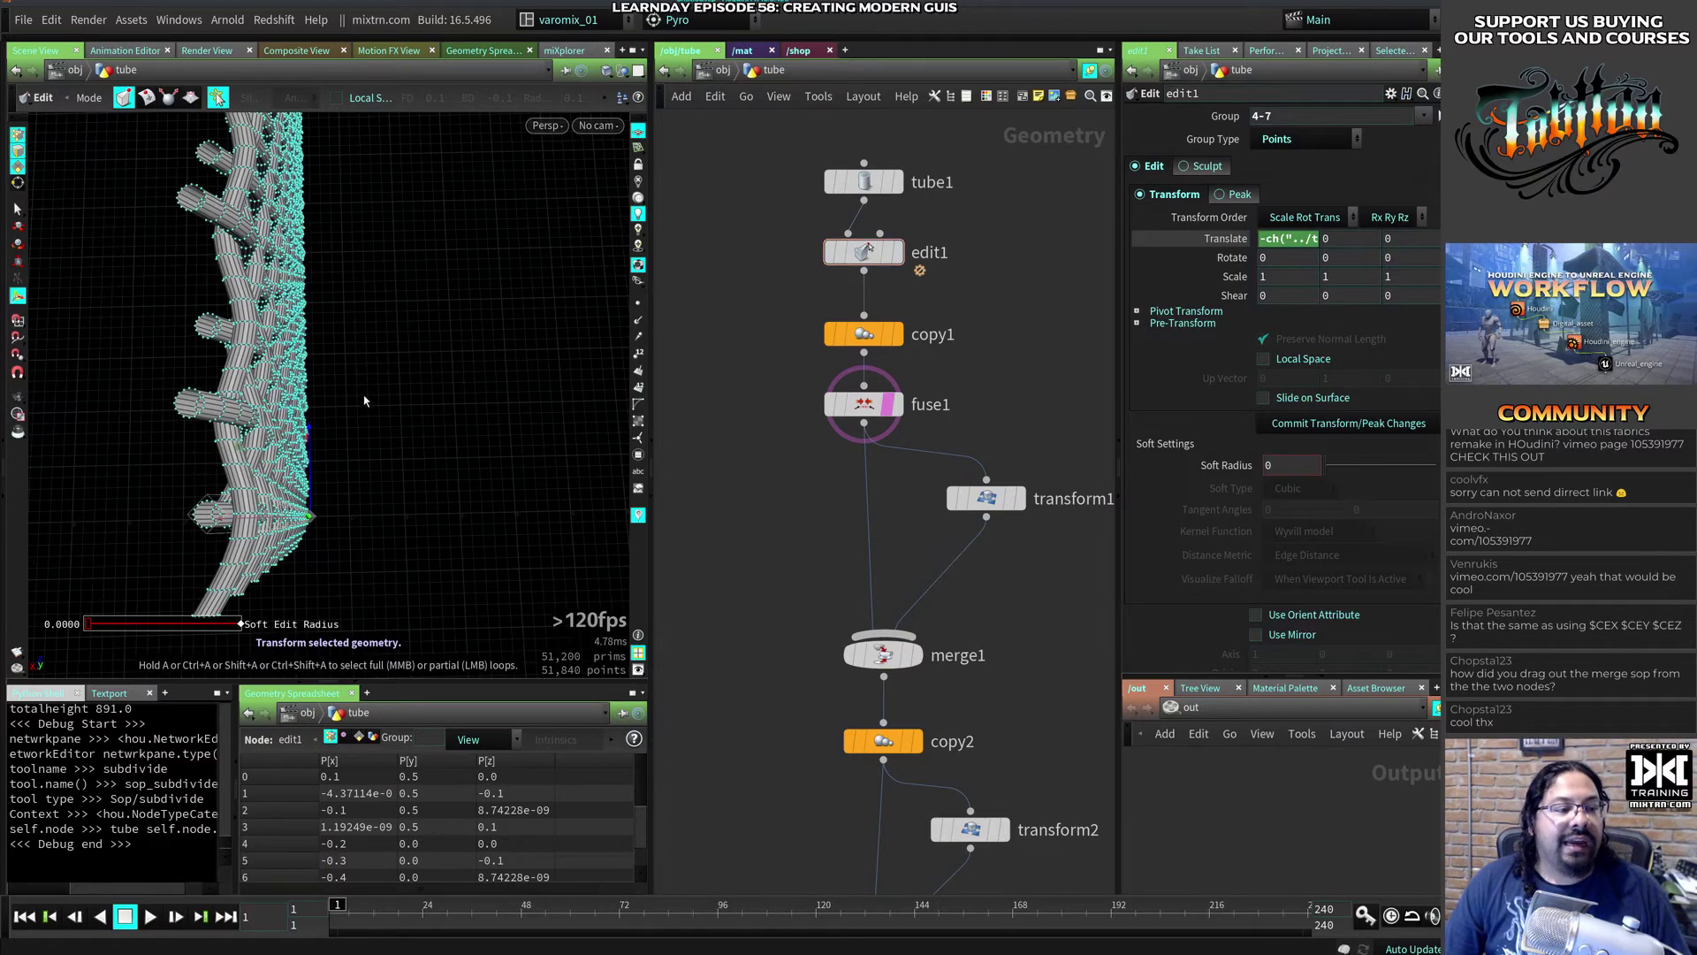
pyautogui.keyDown('alt'); pyautogui.moveTo(367, 398); pyautogui.dragTo(225, 397); pyautogui.keyUp('alt')
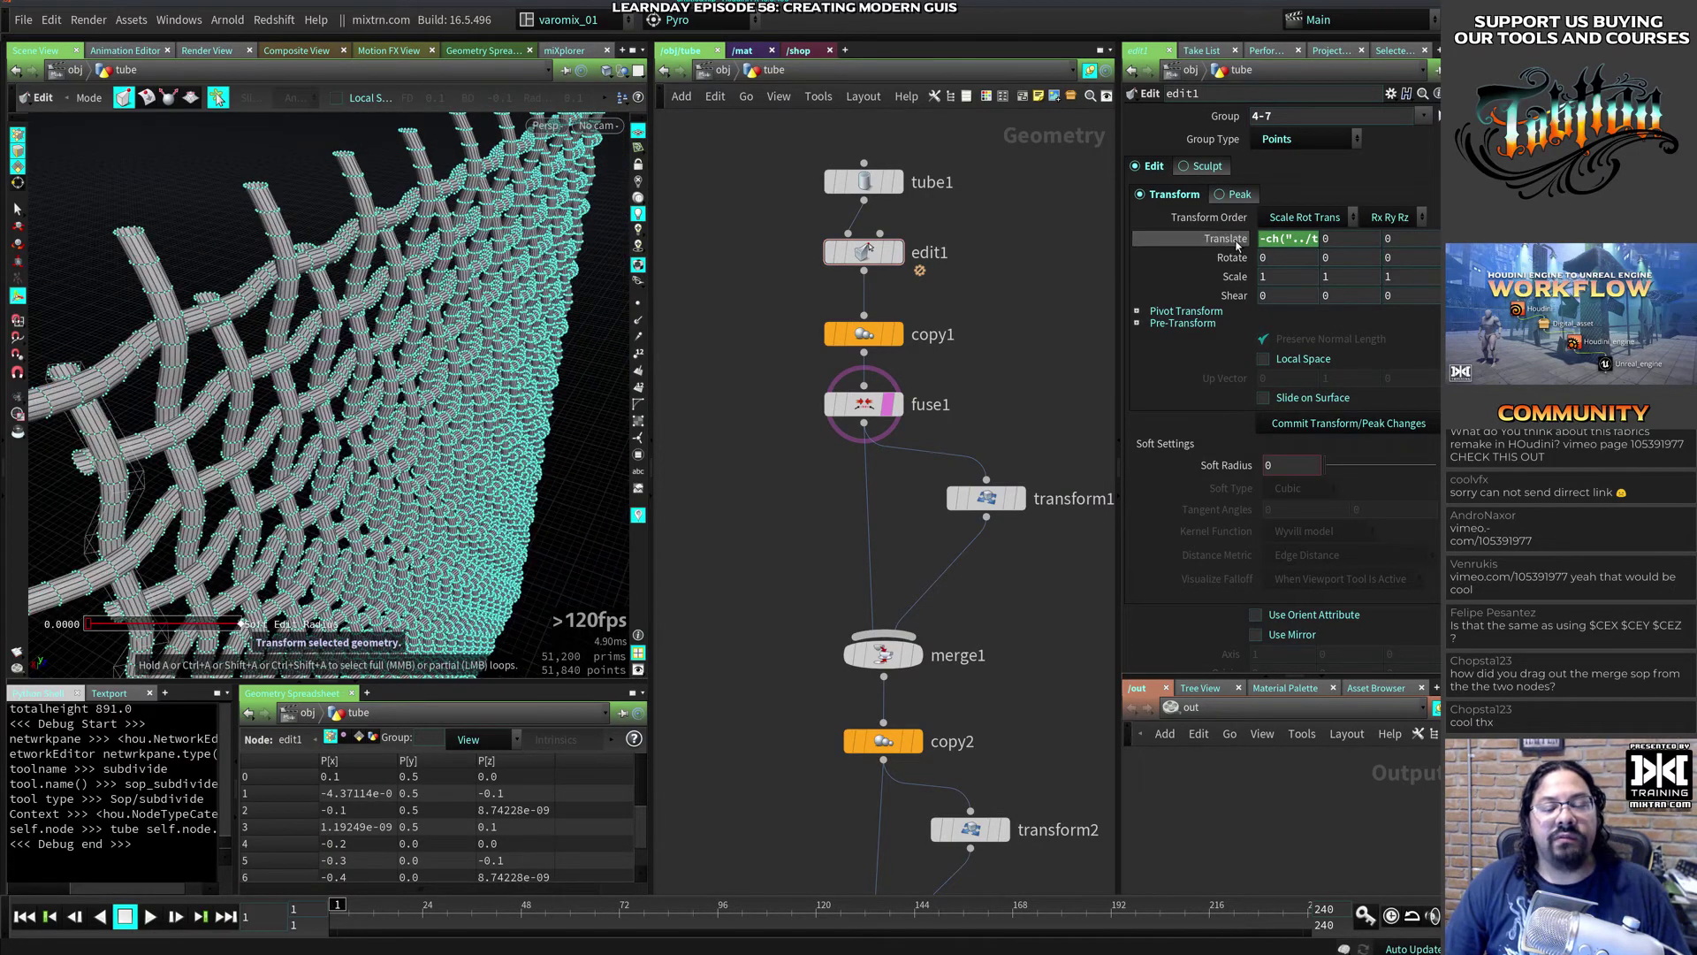
pyautogui.click(1234, 240)
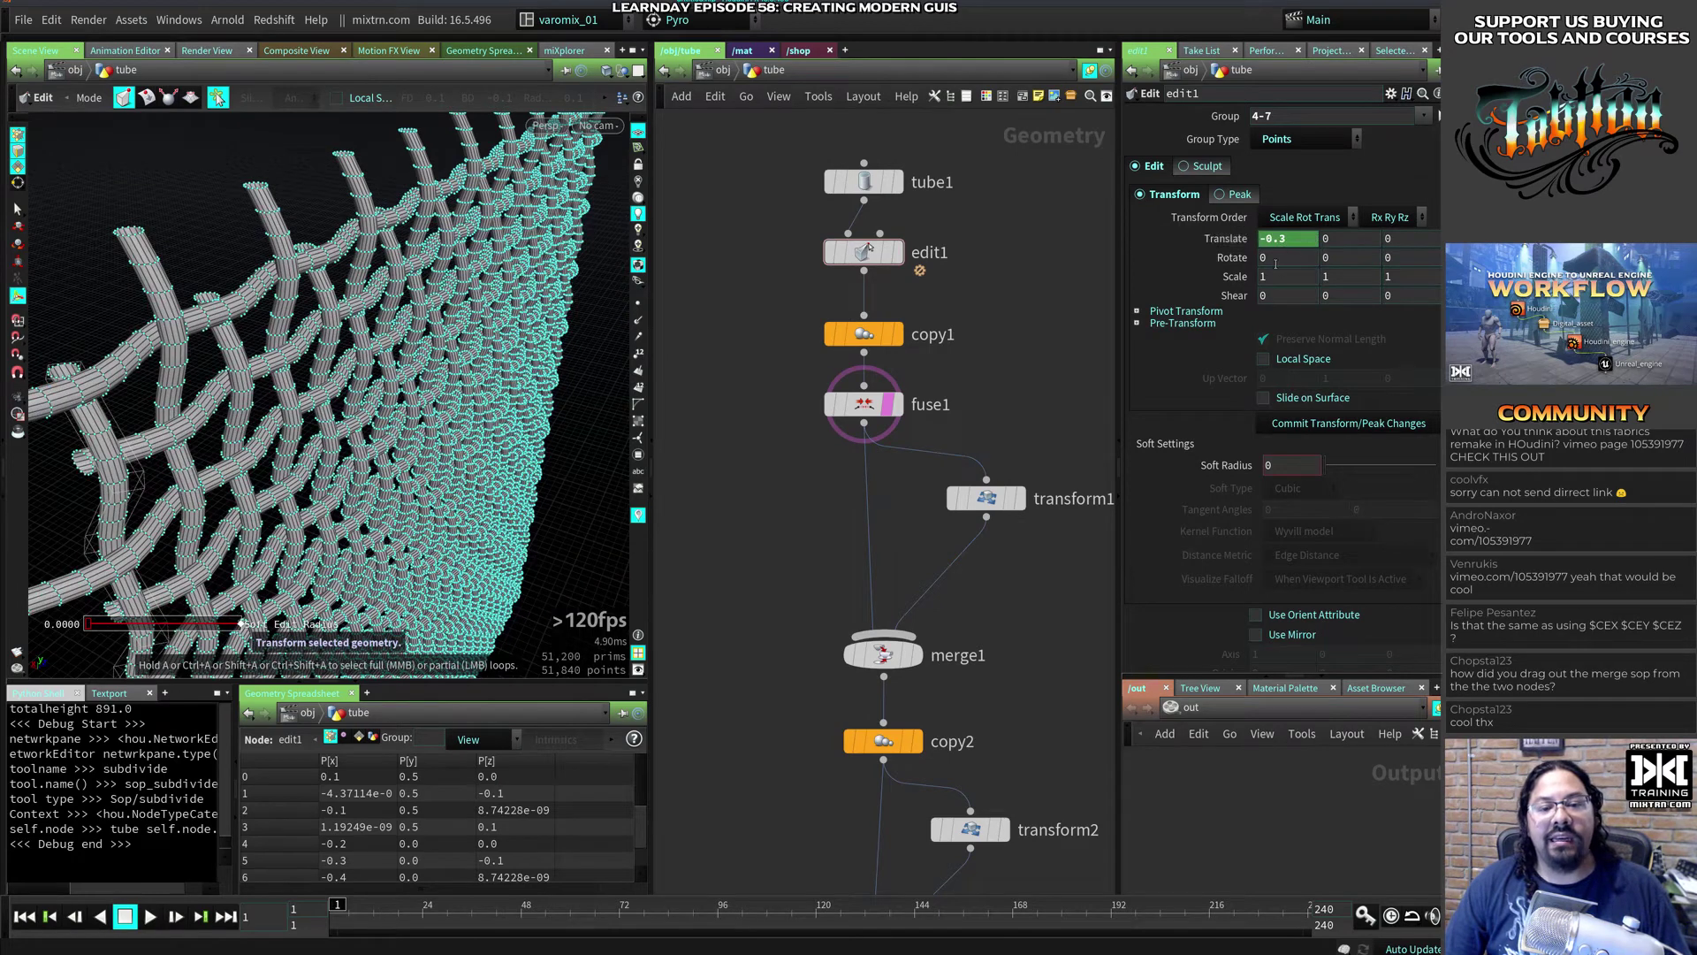
pyautogui.click(1234, 239)
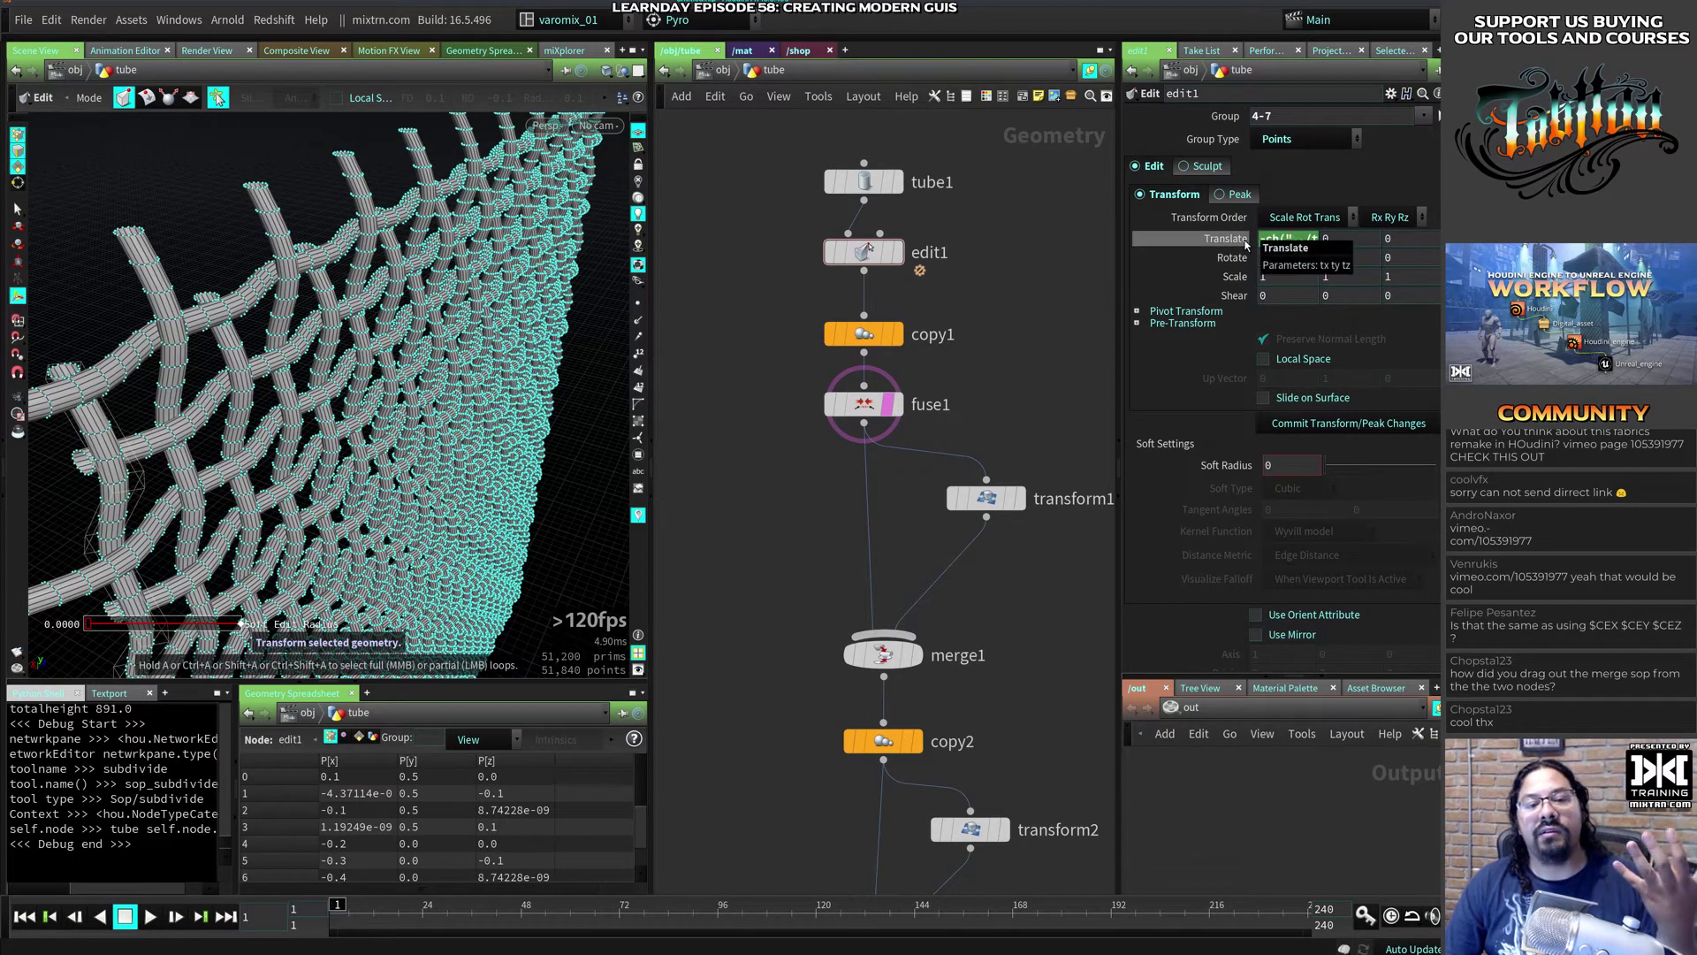
# Step: Test the linked offset by raising tube1's Radius Scale to 0.166 and orbiting around the weave's corner
pyautogui.click(867, 179)
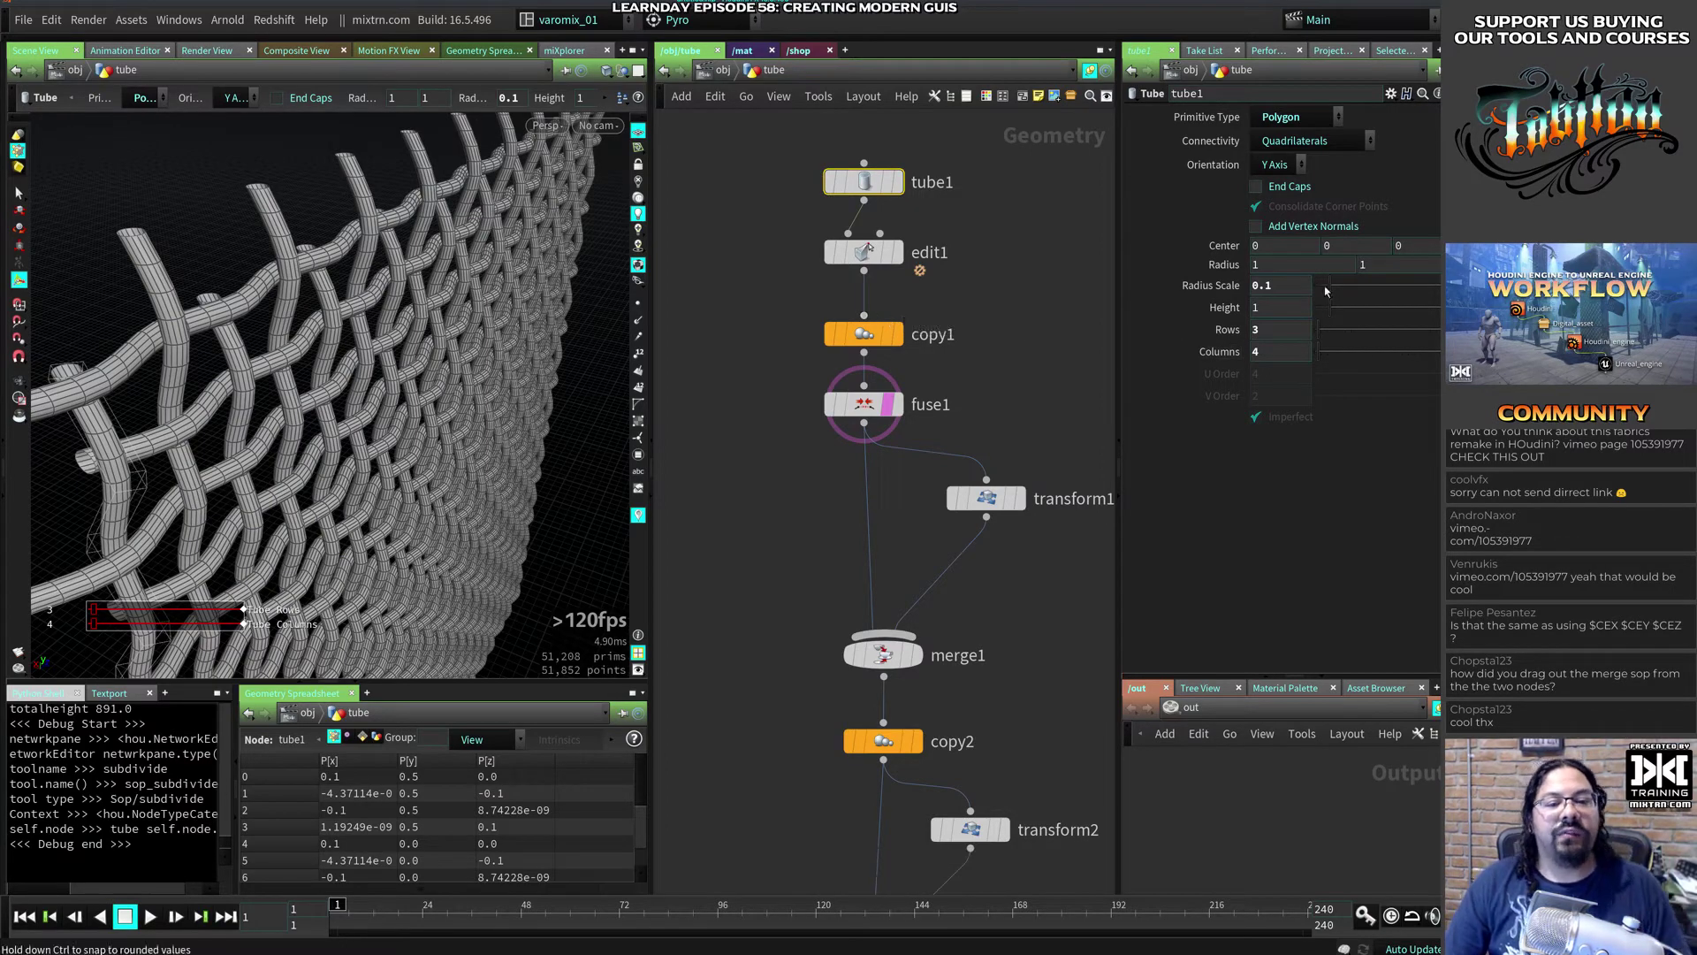
pyautogui.moveTo(1335, 289); pyautogui.dragTo(1342, 284)
pyautogui.press('Escape')
pyautogui.moveTo(301, 374); pyautogui.dragTo(327, 407)
pyautogui.press('Return')
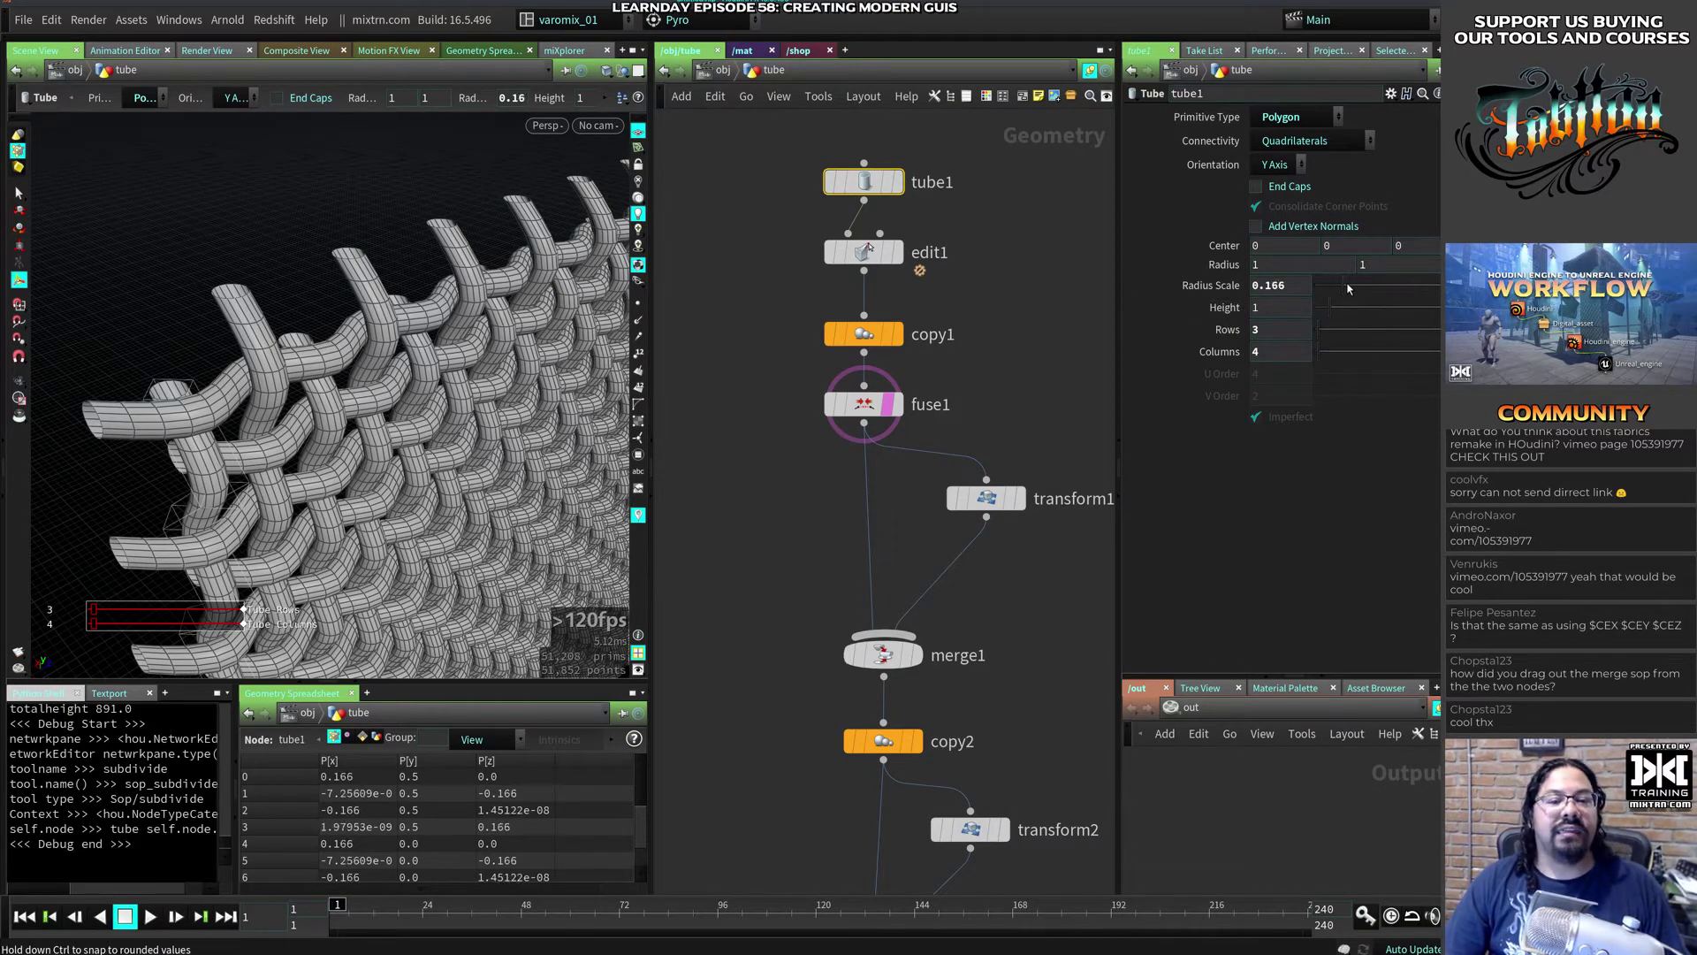
# Step: Try a Radius Scale of 0.293 on tube1, inspect the strand contacts closely, and reduce it to 0.196
pyautogui.moveTo(1348, 288)
pyautogui.mouseDown()
pyautogui.moveTo(1337, 296)
pyautogui.moveTo(1374, 288)
pyautogui.mouseUp()
pyautogui.press('Escape')
pyautogui.moveTo(364, 484); pyautogui.dragTo(384, 455)
pyautogui.scroll(5, 495, 398)
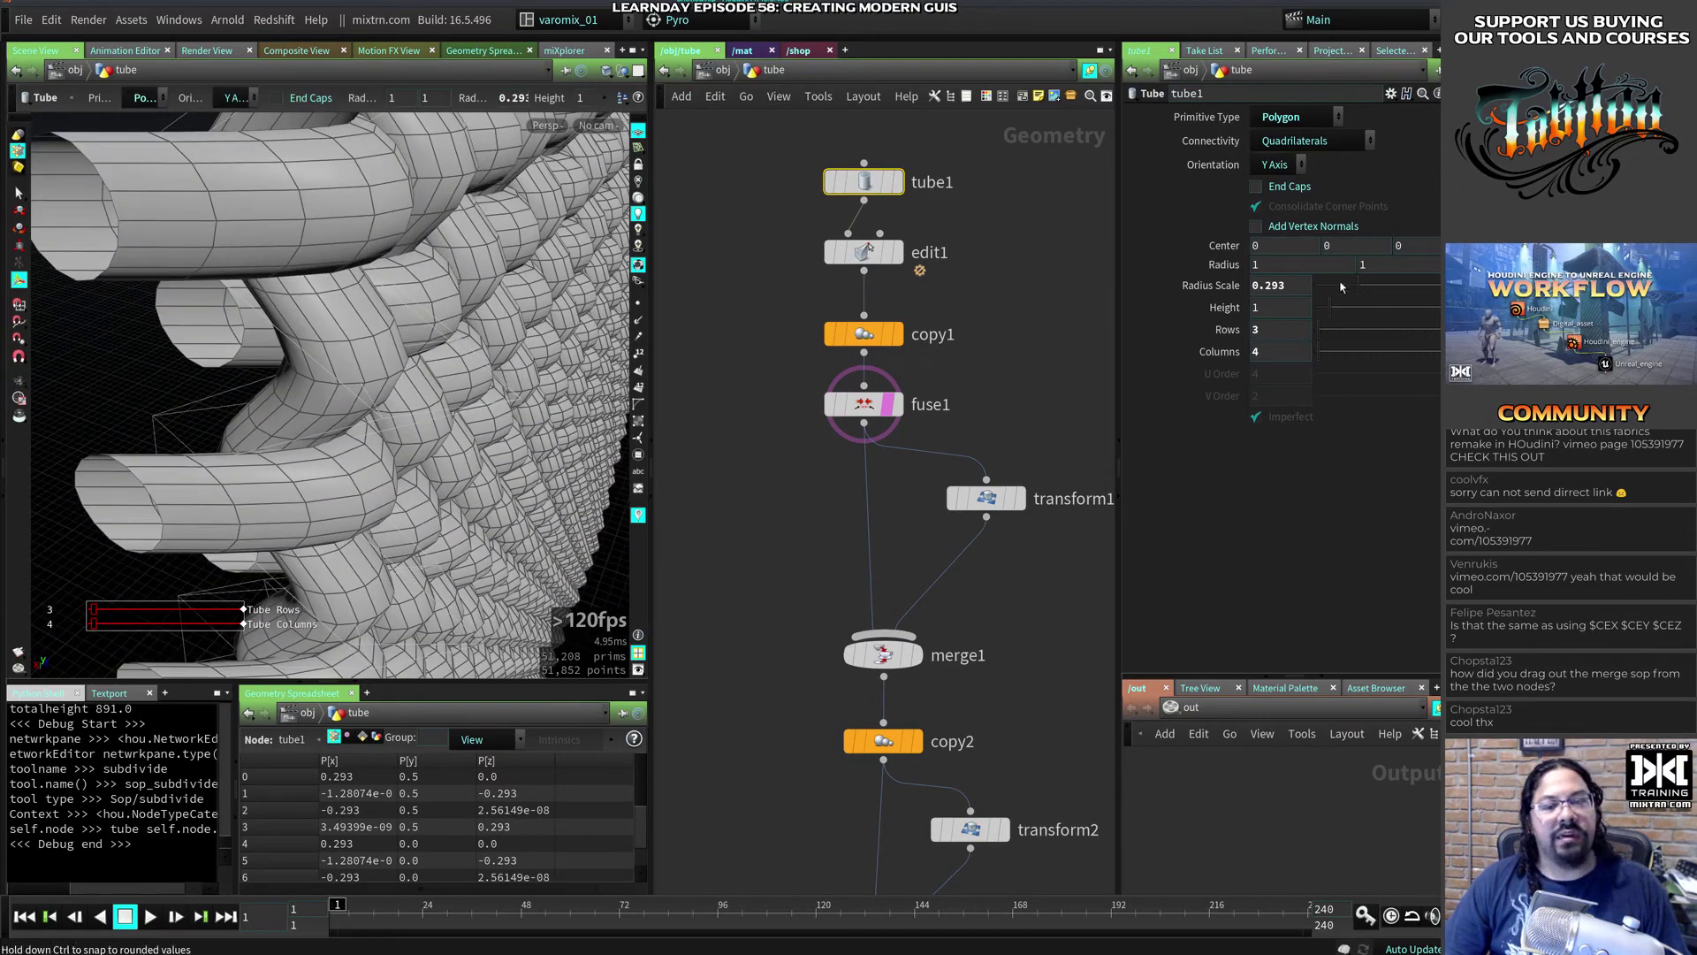
pyautogui.moveTo(1357, 287); pyautogui.dragTo(1347, 287)
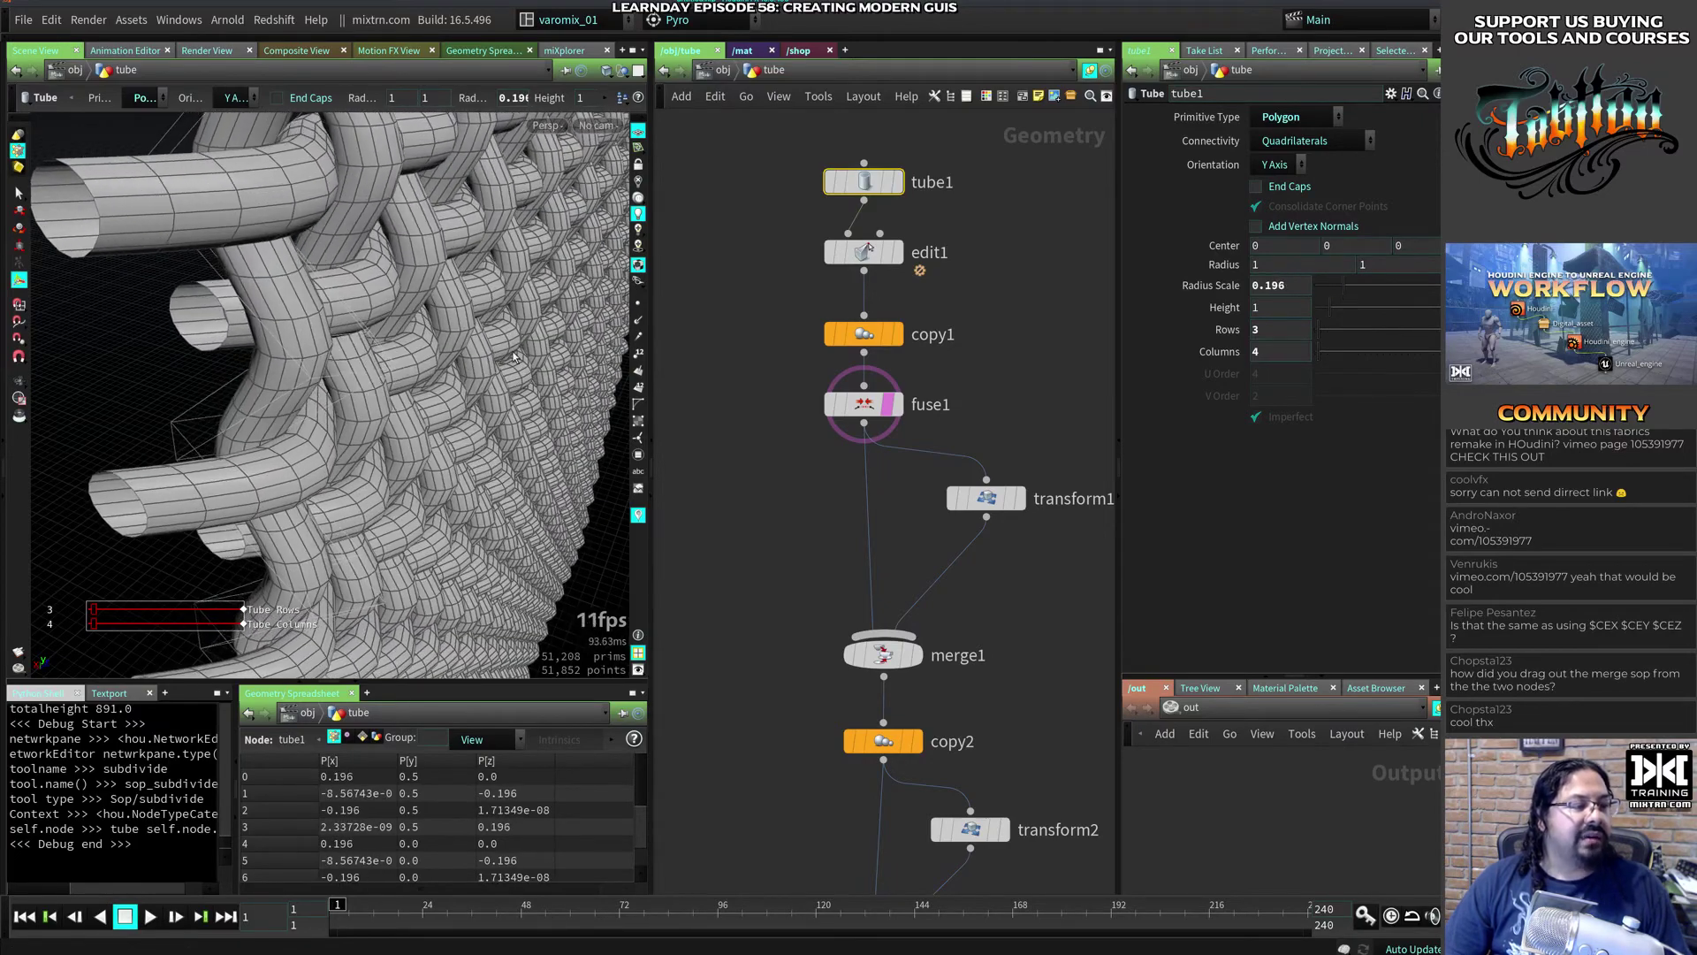
# Step: Try a Radius Scale of 0.26 on tube1 and inspect the denser weave up close and as a whole
pyautogui.moveTo(514, 357); pyautogui.dragTo(408, 358)
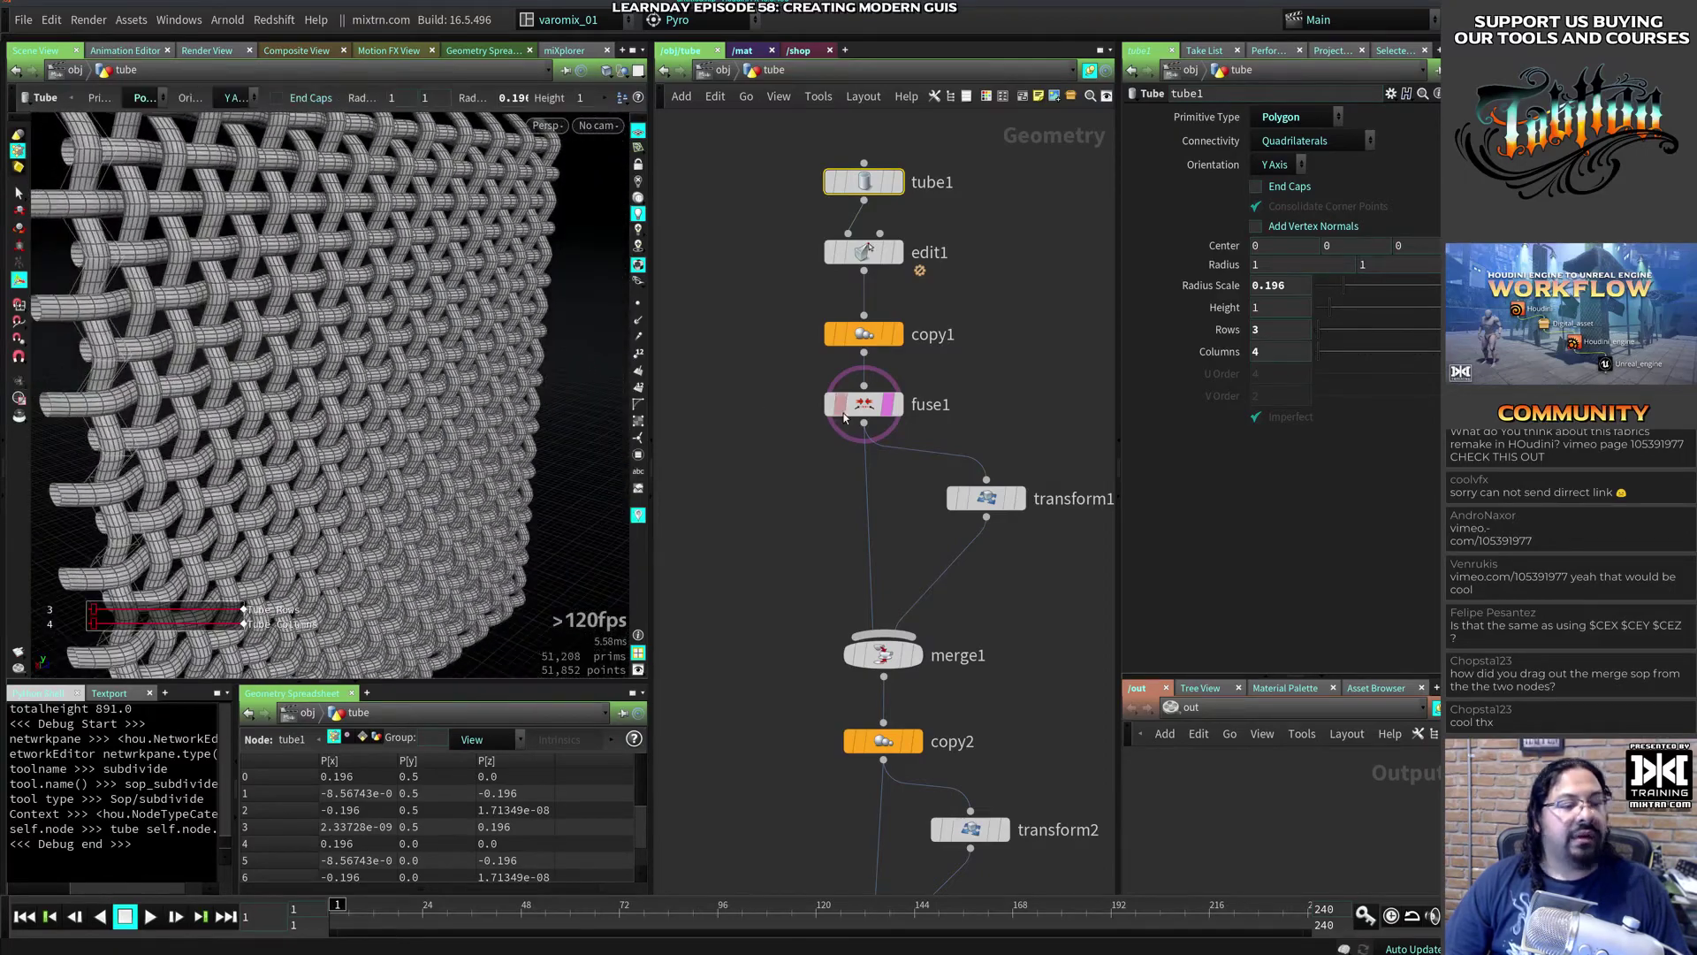
pyautogui.moveTo(1312, 289); pyautogui.dragTo(1354, 293)
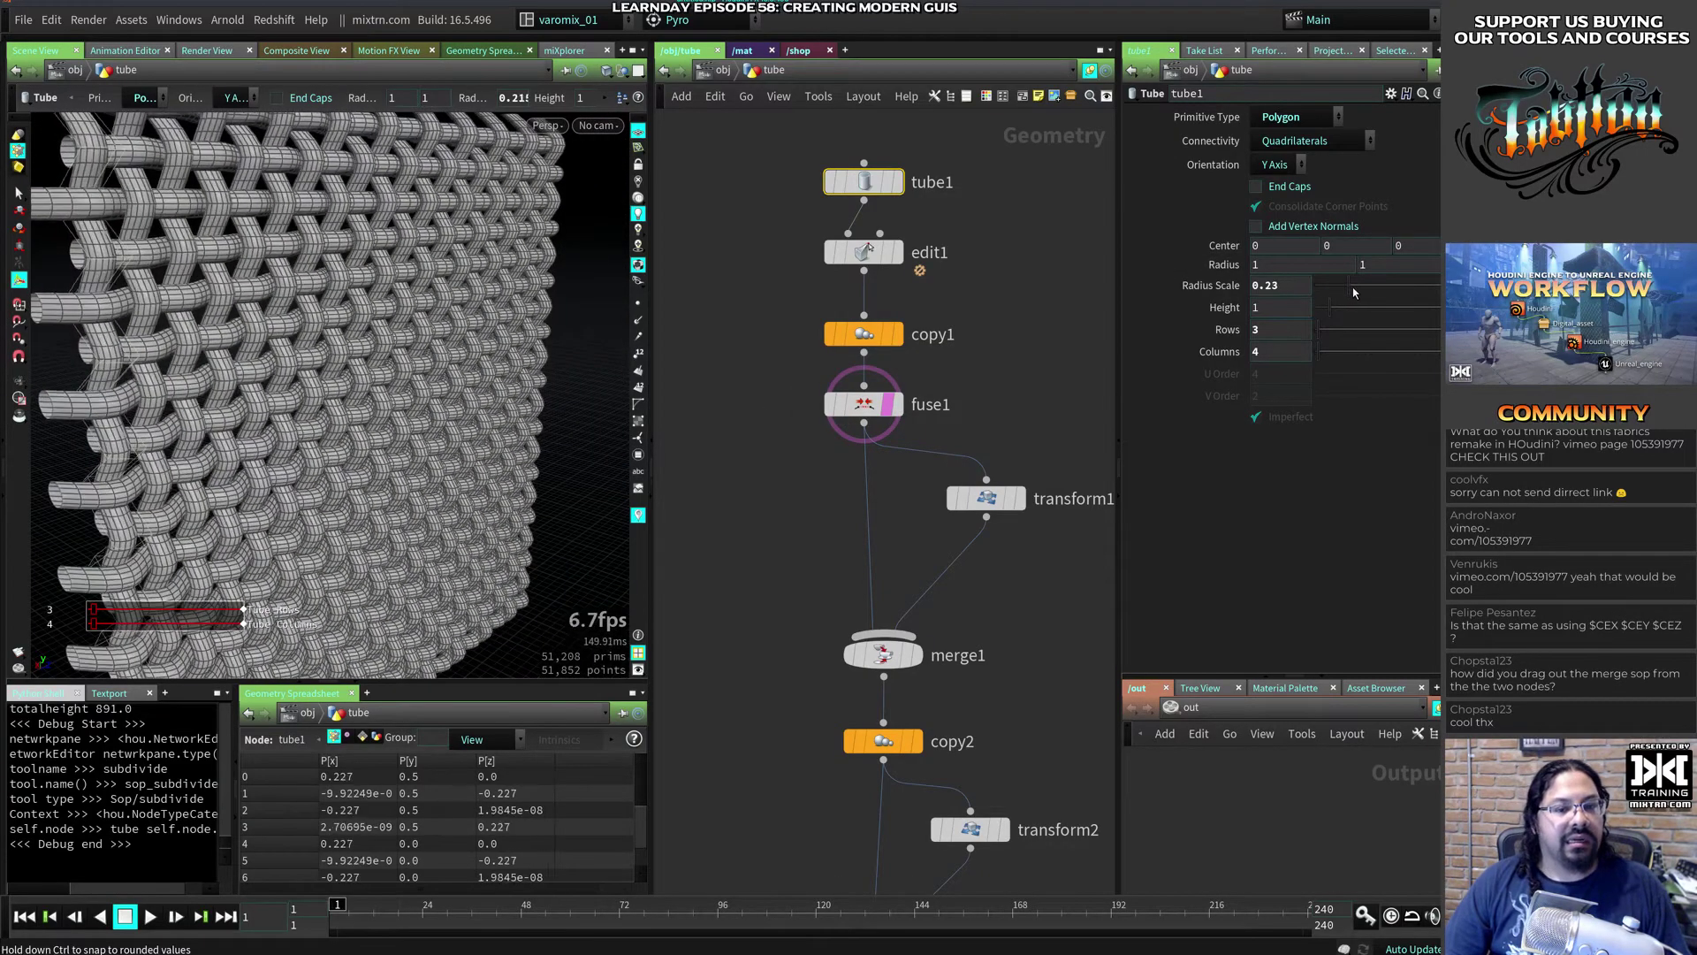
pyautogui.moveTo(307, 410); pyautogui.dragTo(366, 307)
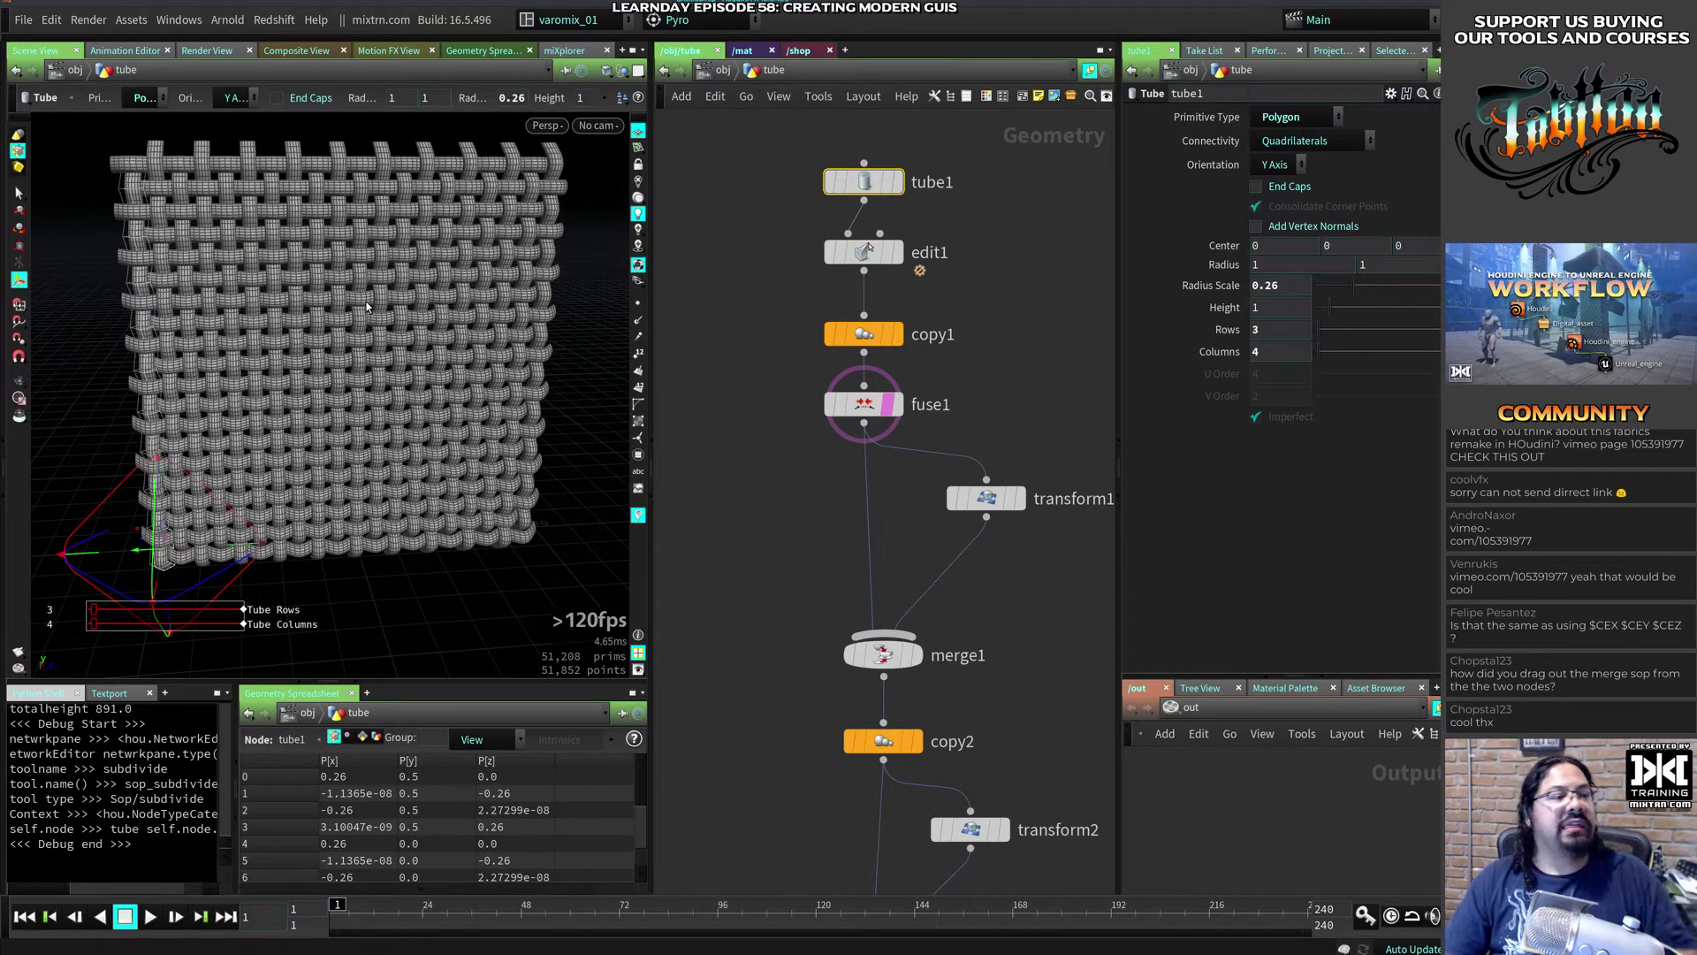
pyautogui.moveTo(420, 328); pyautogui.dragTo(425, 237)
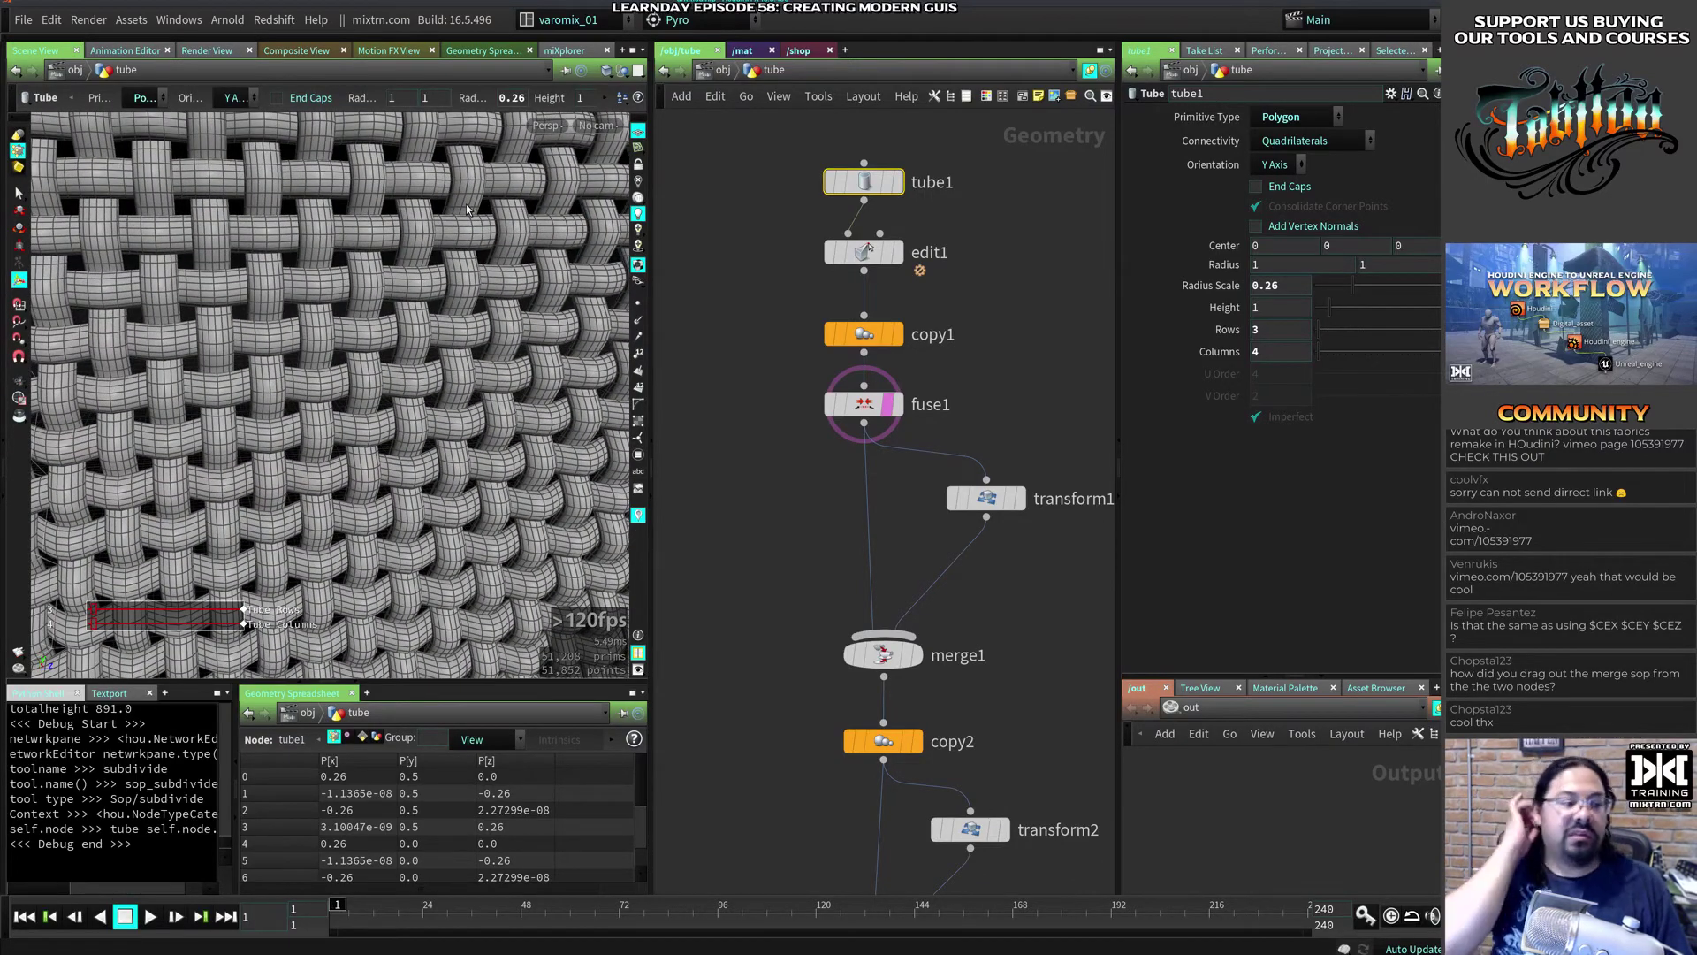
pyautogui.moveTo(485, 274); pyautogui.dragTo(450, 277, button='right')
pyautogui.moveTo(449, 276); pyautogui.dragTo(398, 322)
pyautogui.moveTo(398, 322); pyautogui.dragTo(320, 425, button='right')
pyautogui.moveTo(320, 425); pyautogui.dragTo(371, 357)
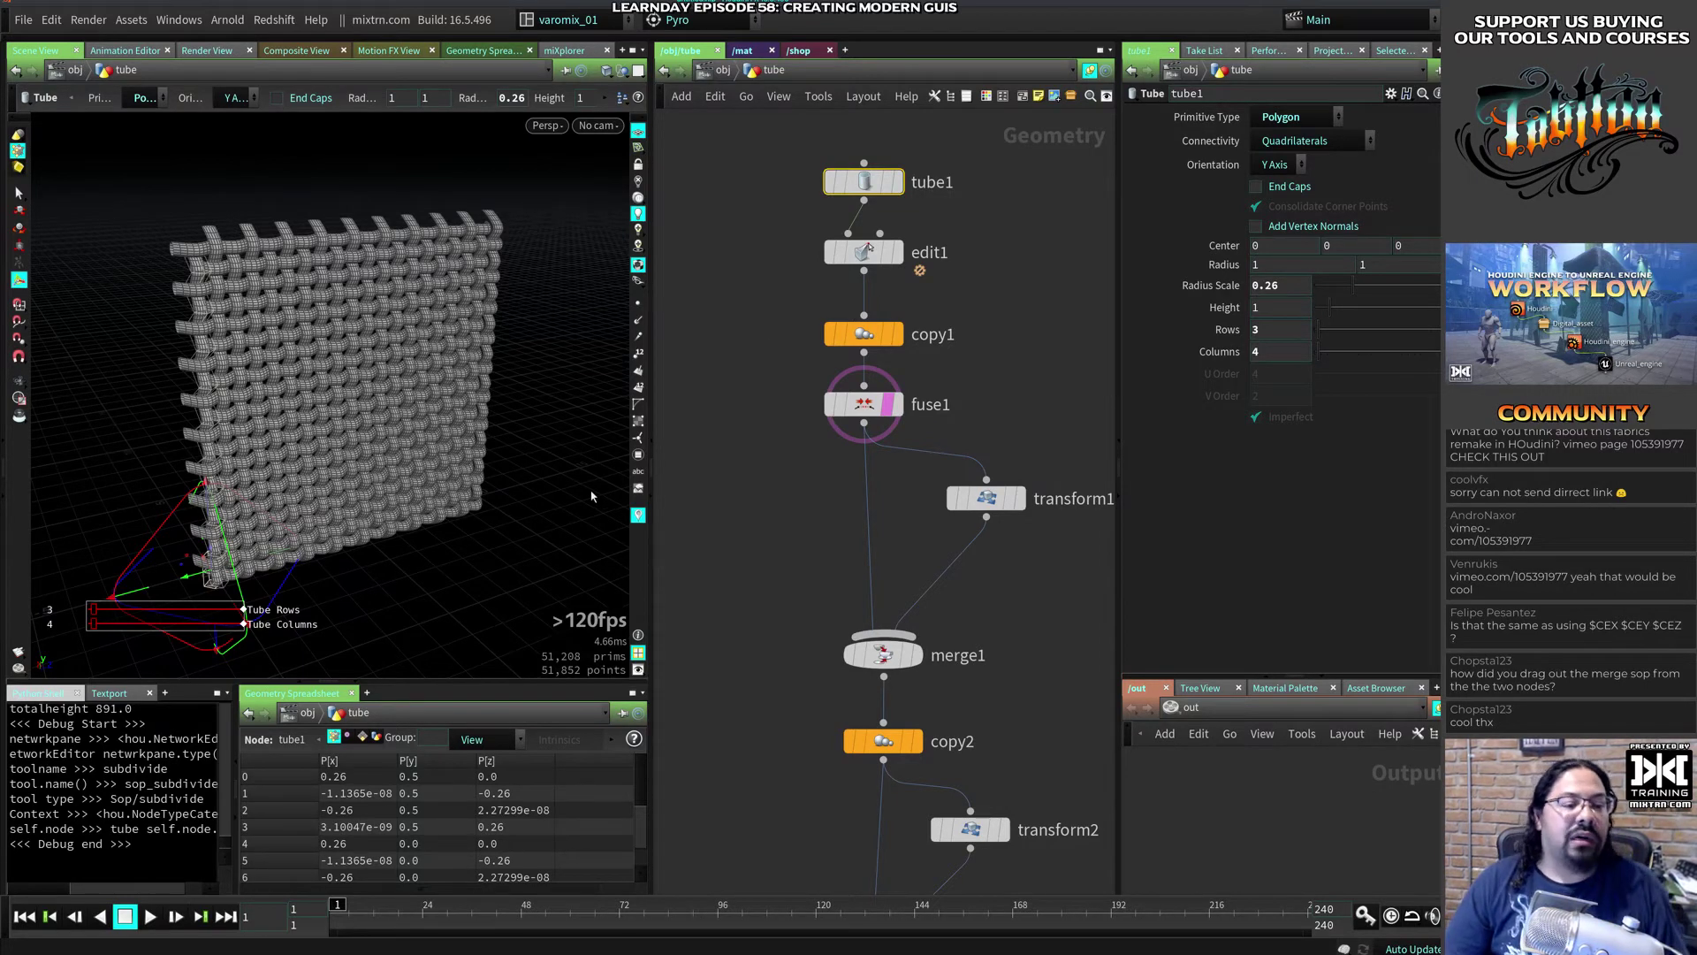
# Step: Set copy1's Total Number to 20 and inspect the enlarged weave from several angles
pyautogui.click(865, 336)
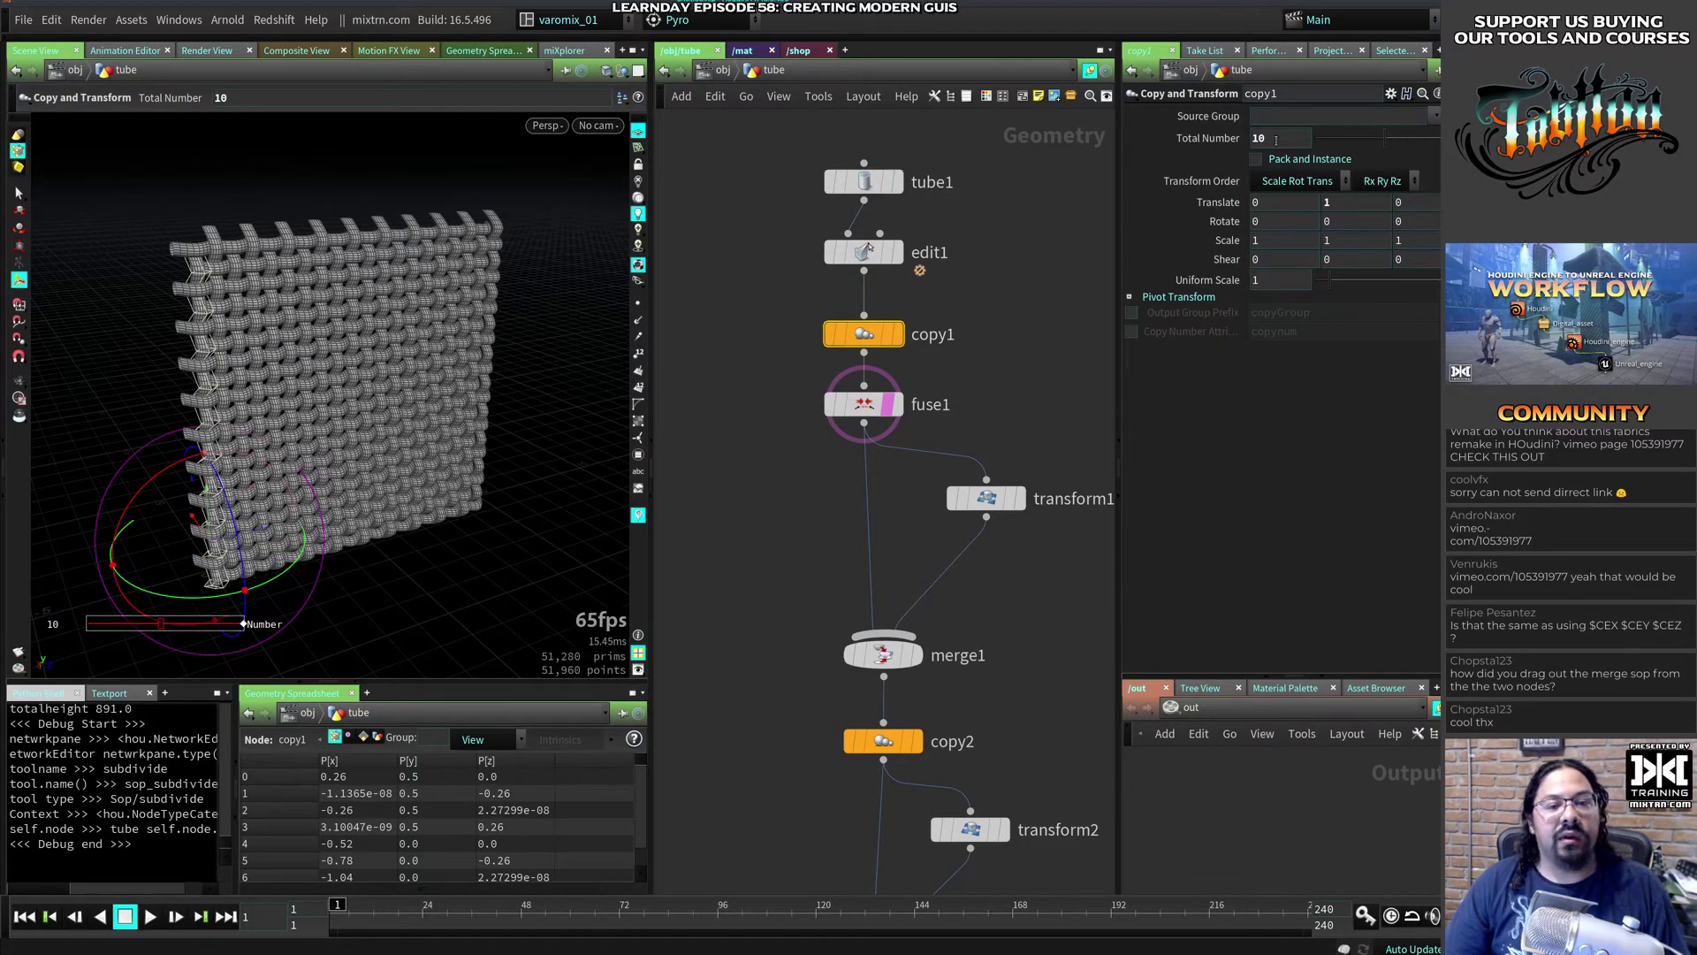
pyautogui.write('20')
pyautogui.press('Return')
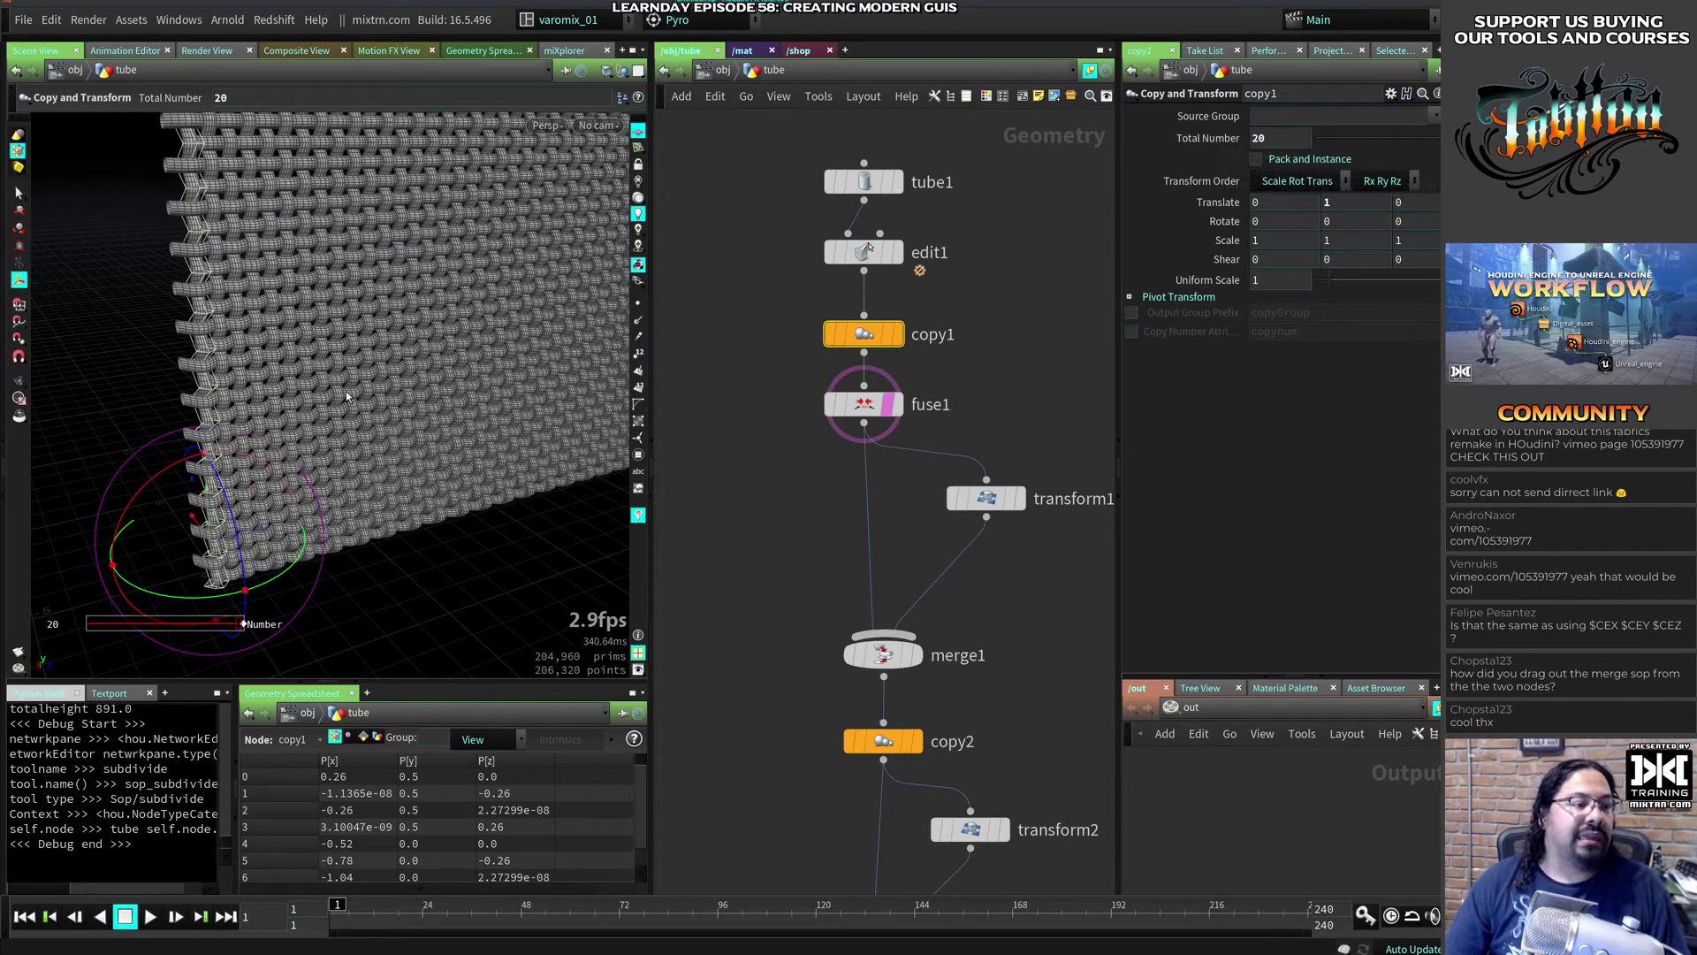
pyautogui.moveTo(346, 391); pyautogui.dragTo(519, 436)
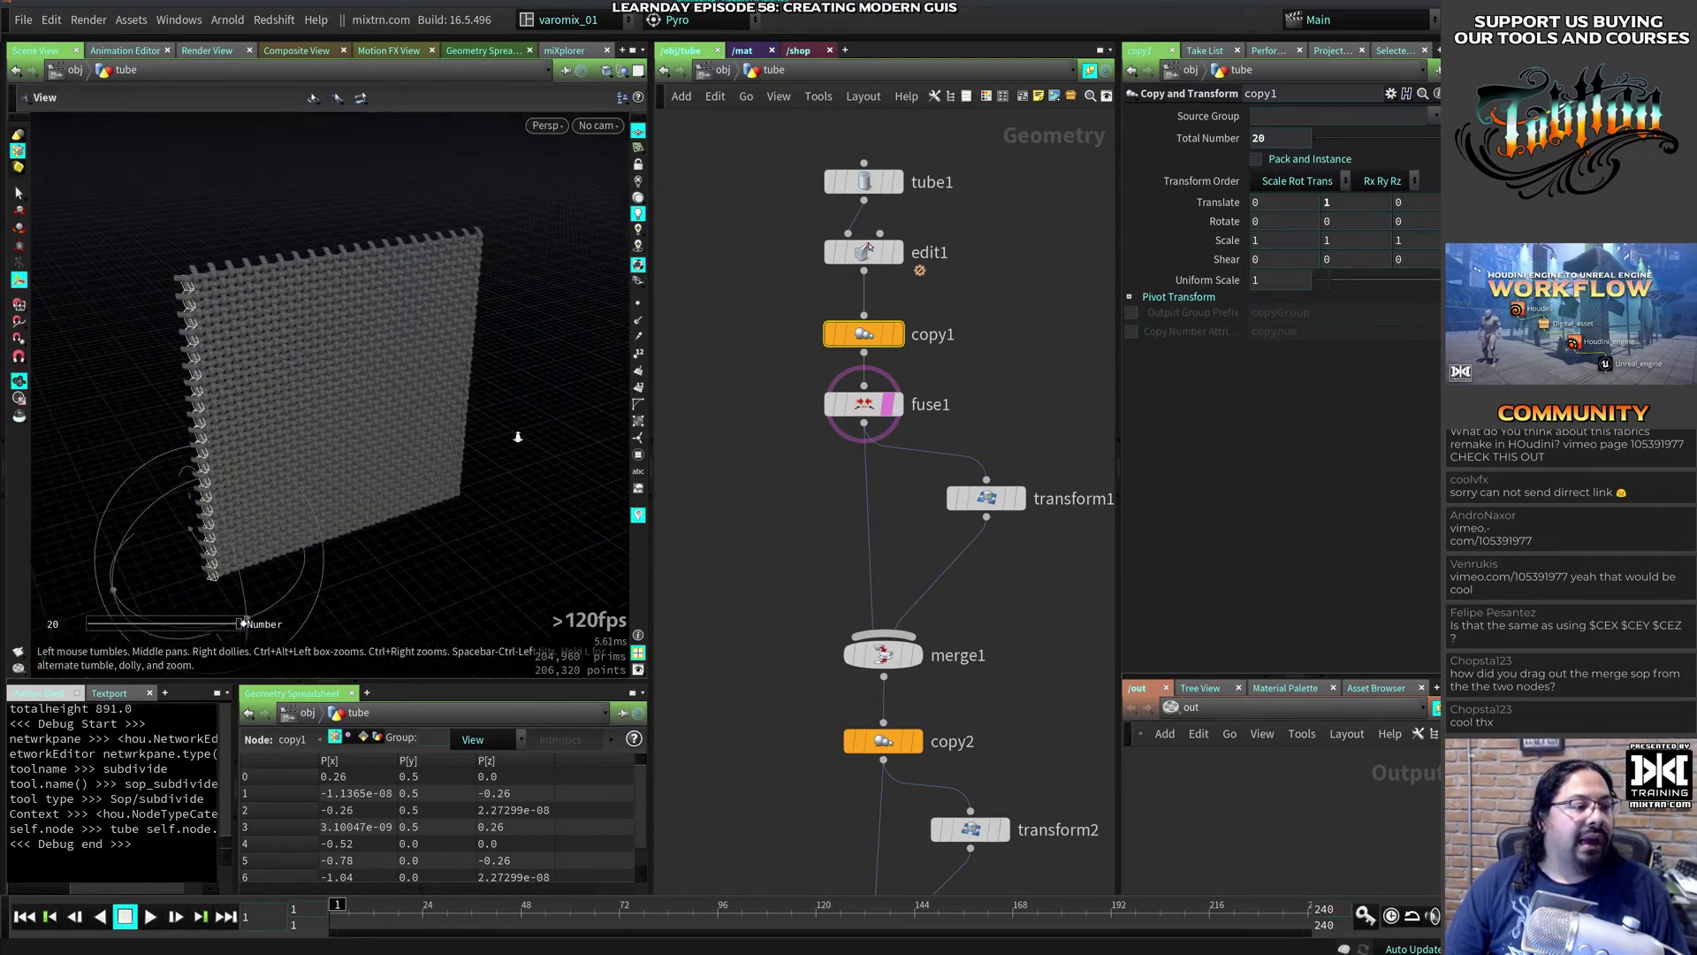
pyautogui.moveTo(519, 436); pyautogui.dragTo(561, 502, button='right')
pyautogui.moveTo(560, 502); pyautogui.dragTo(294, 322)
pyautogui.scroll(-10, 297, 350)
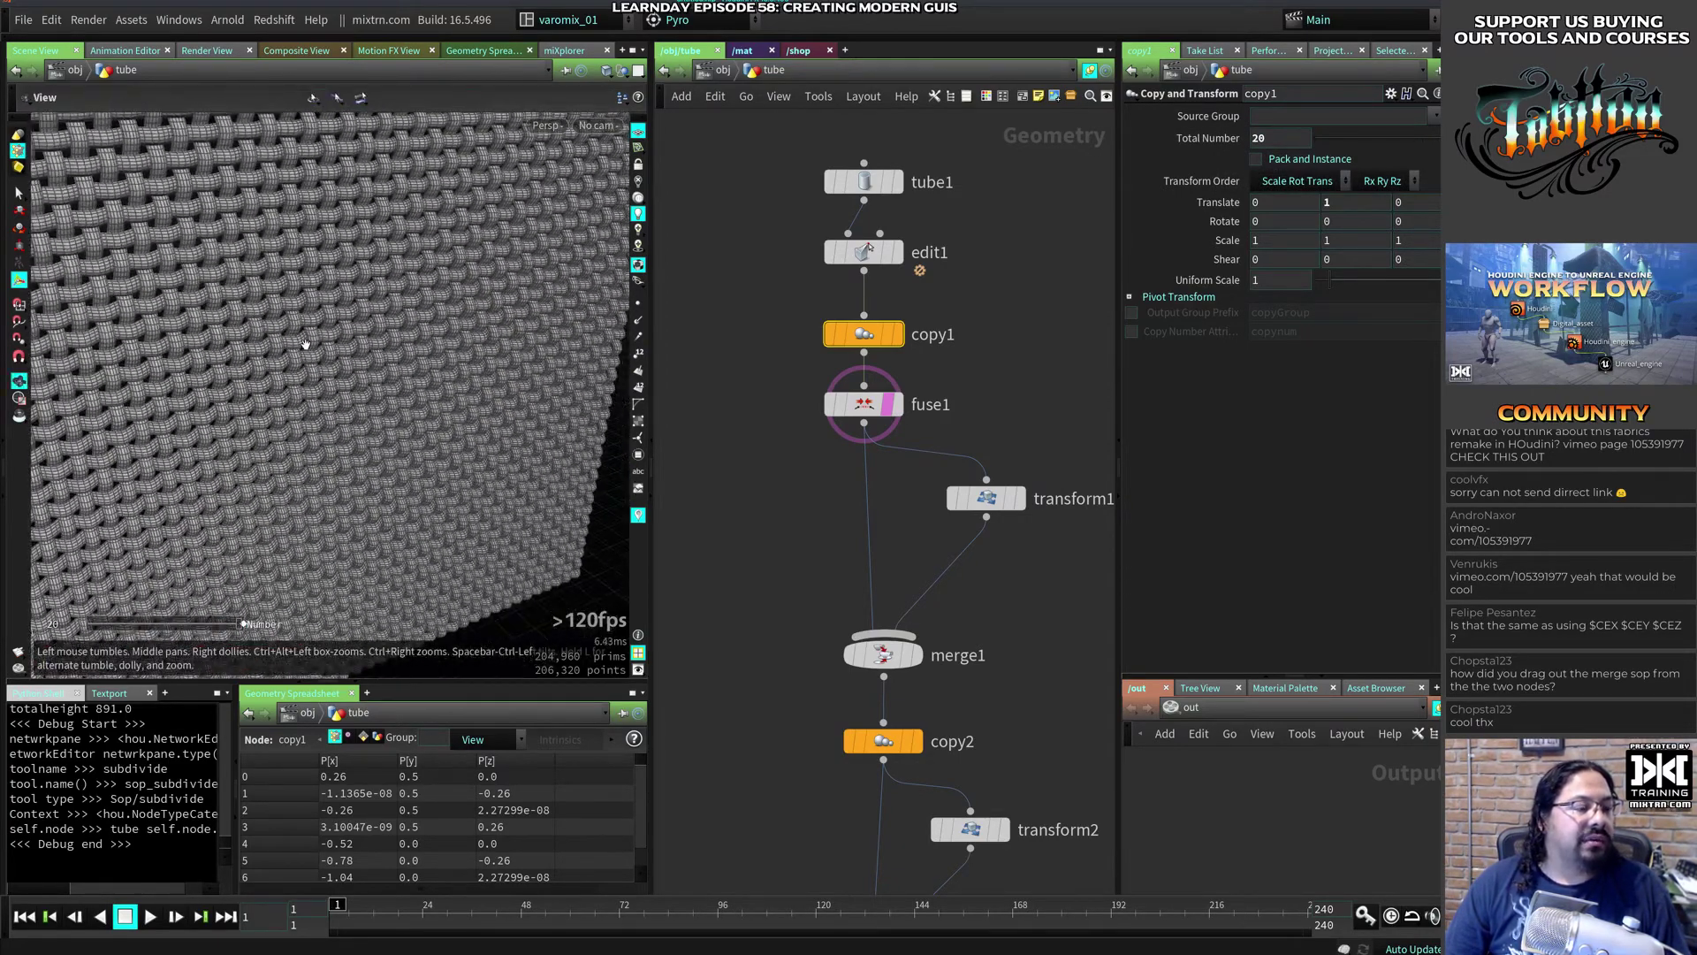
pyautogui.moveTo(296, 350); pyautogui.dragTo(459, 364)
pyautogui.moveTo(459, 364); pyautogui.dragTo(431, 435, button='right')
pyautogui.moveTo(431, 435); pyautogui.dragTo(365, 371)
# Step: Try a Radius Scale of 0.16 on tube1 and examine the strand crossings up close
pyautogui.click(871, 261)
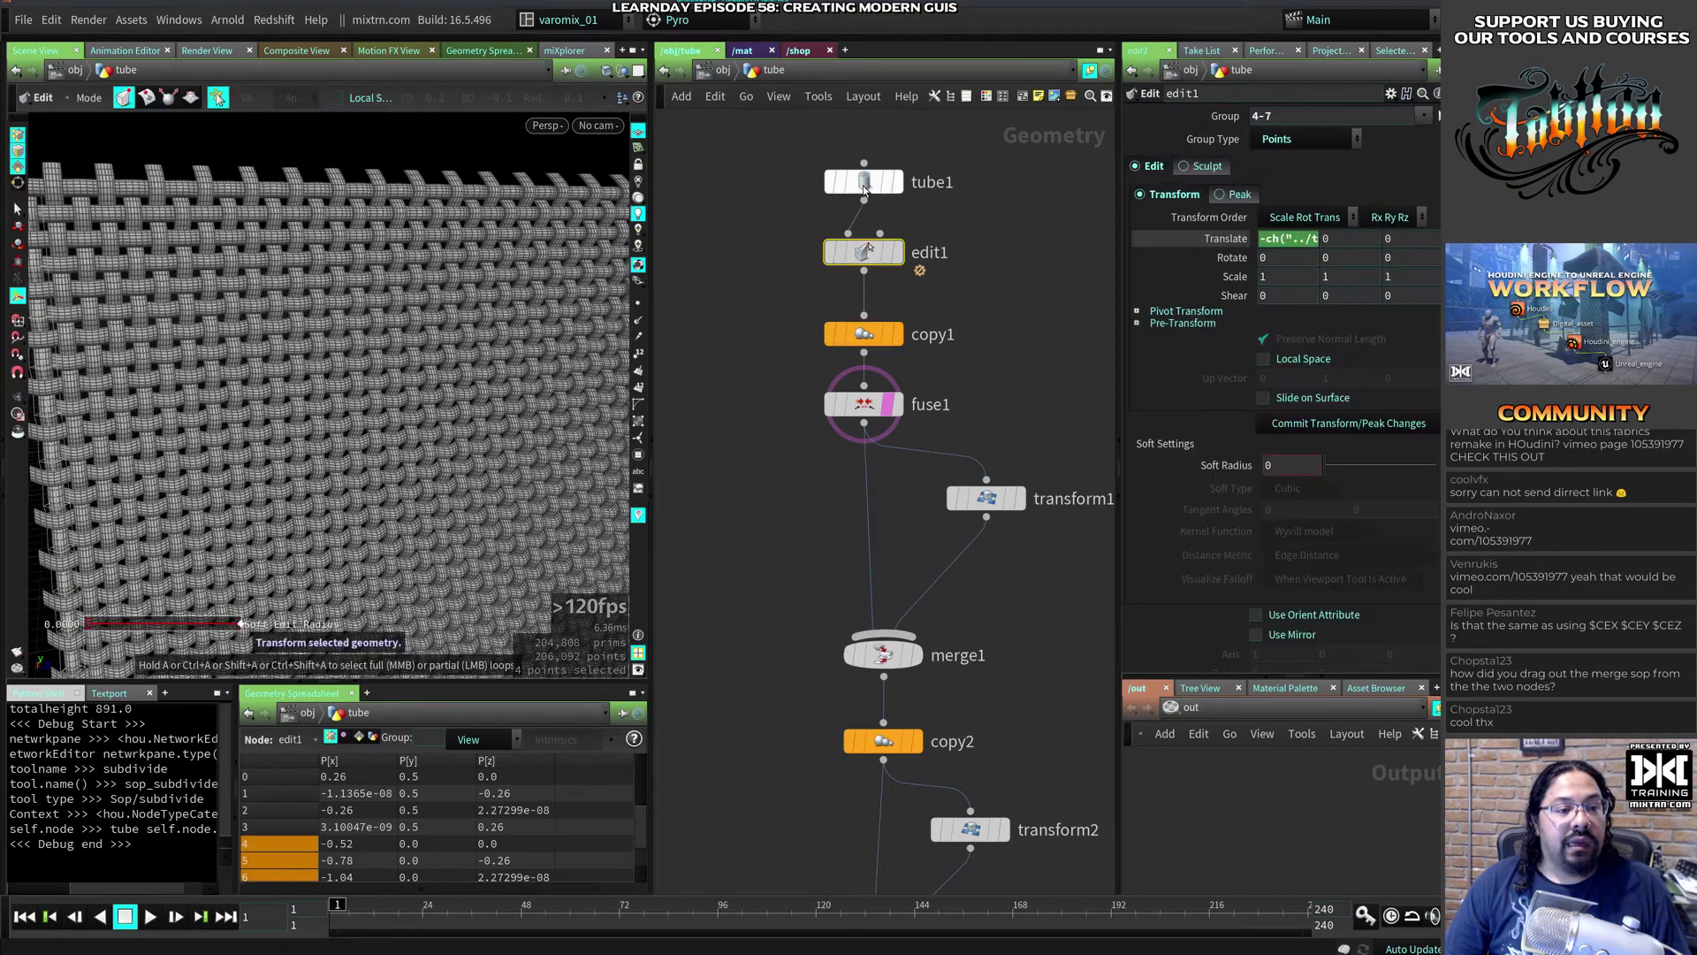
pyautogui.click(863, 182)
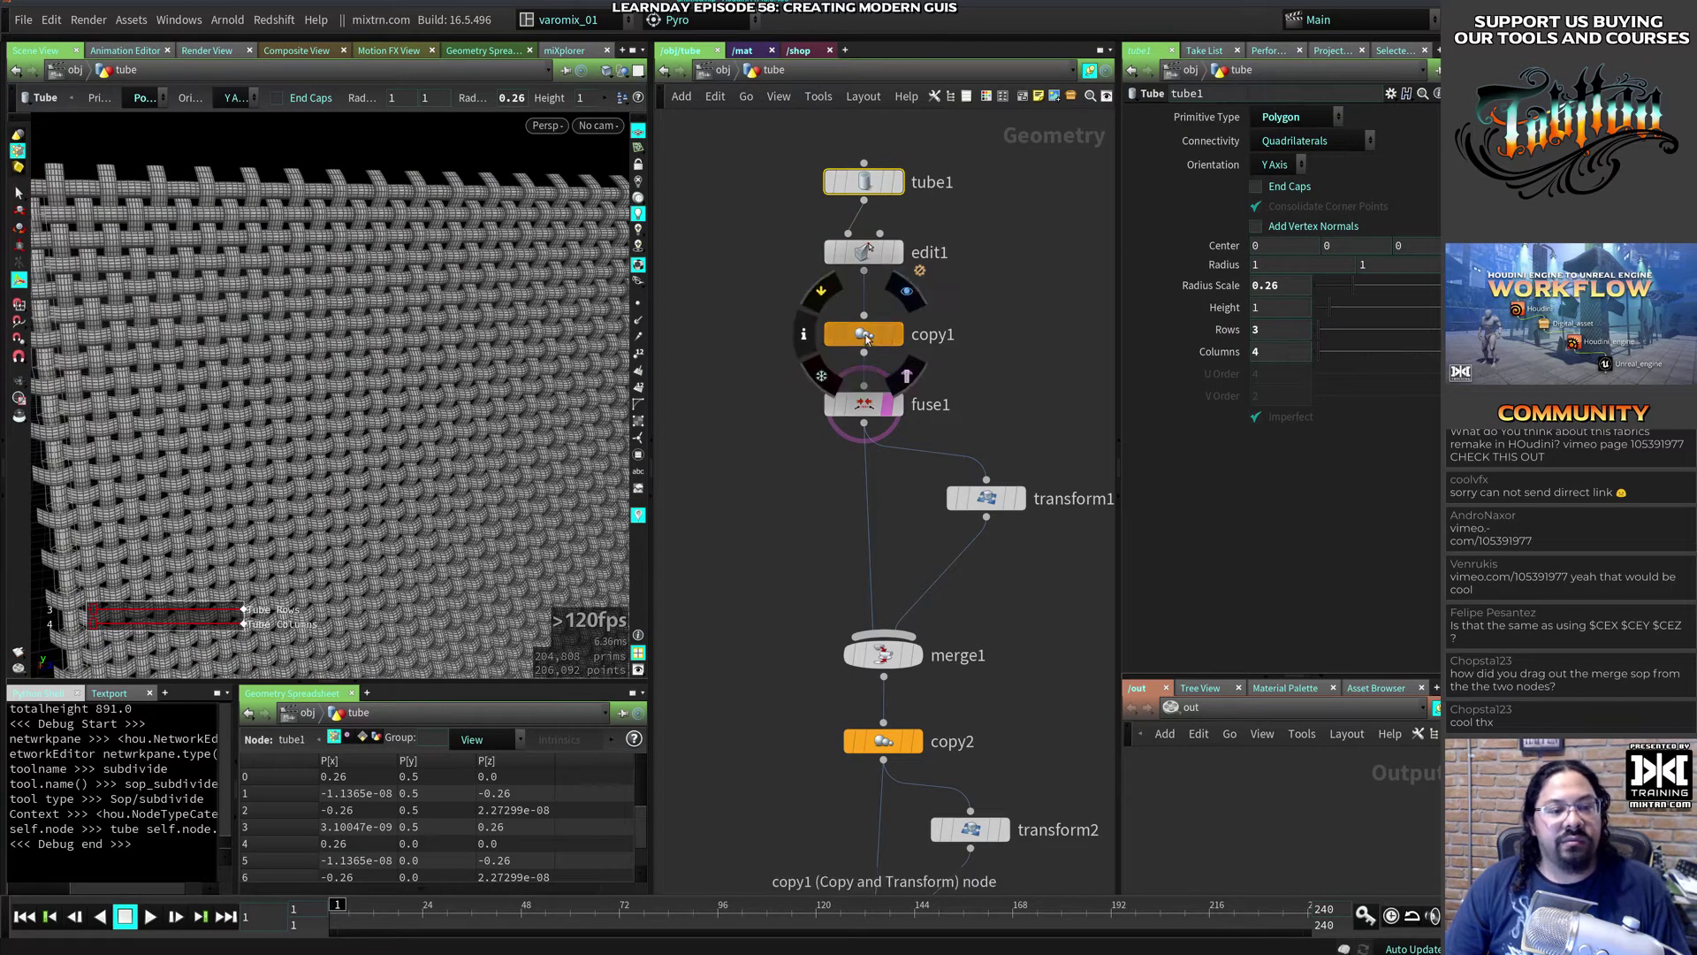
pyautogui.moveTo(1341, 290); pyautogui.dragTo(1337, 288)
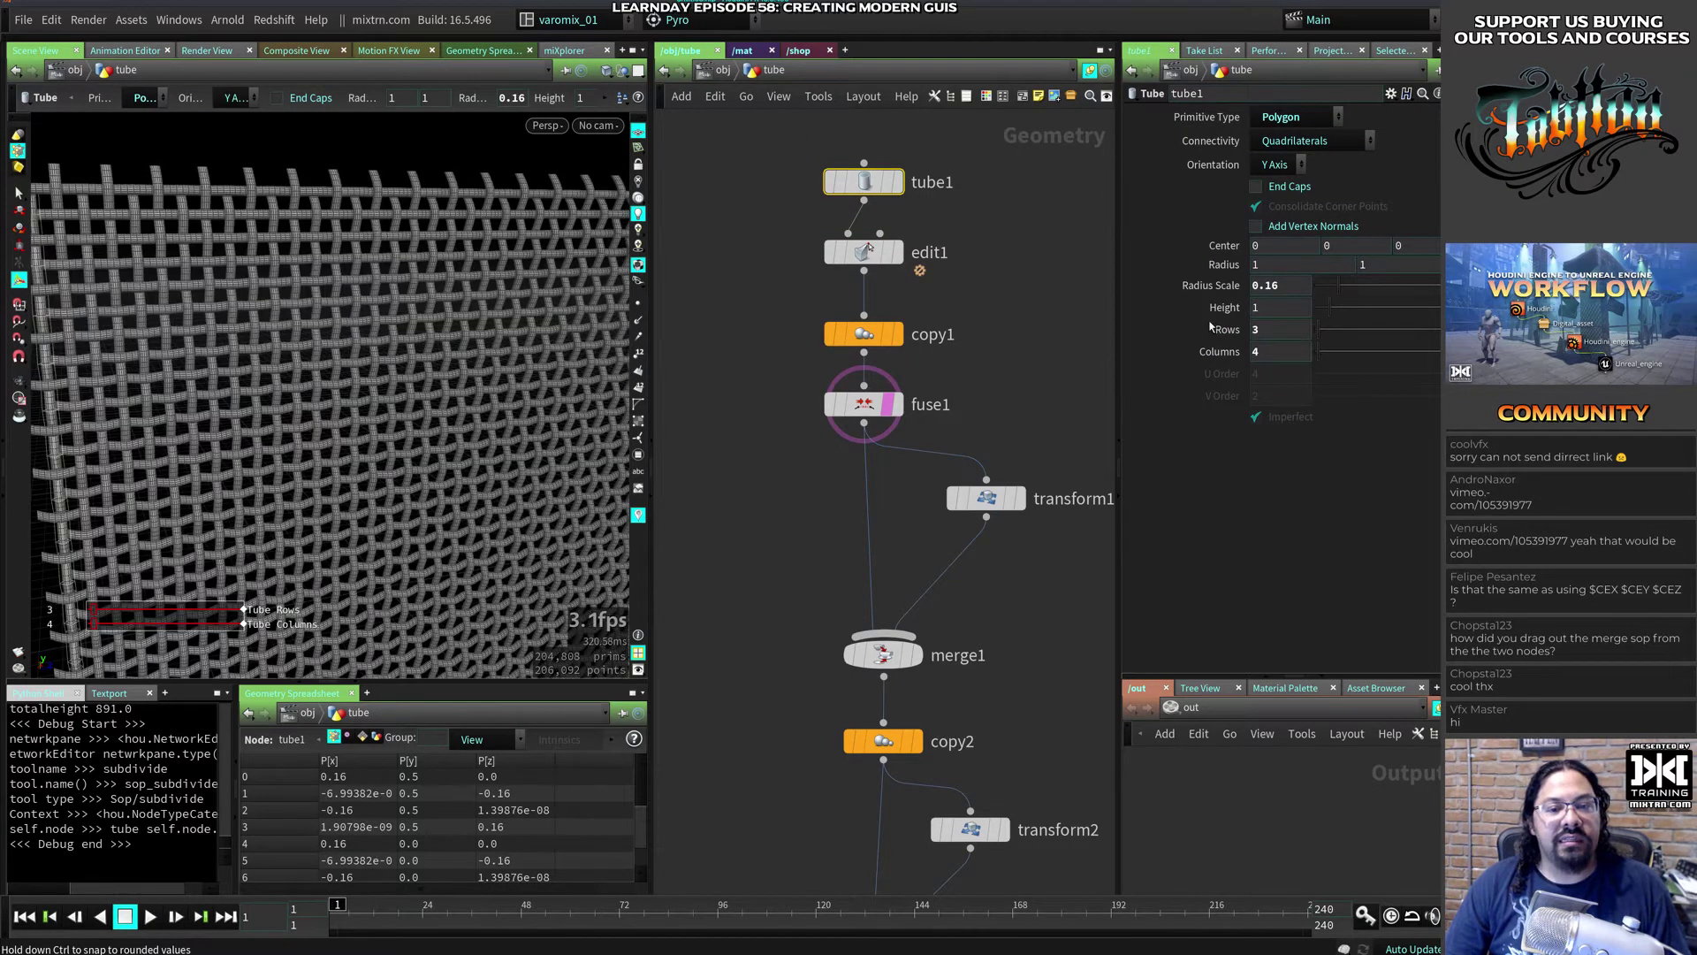
pyautogui.keyDown('alt'); pyautogui.moveTo(270, 305); pyautogui.dragTo(336, 327); pyautogui.keyUp('alt')
pyautogui.keyDown('alt'); pyautogui.moveTo(336, 327); pyautogui.dragTo(531, 354, button='right'); pyautogui.keyUp('alt')
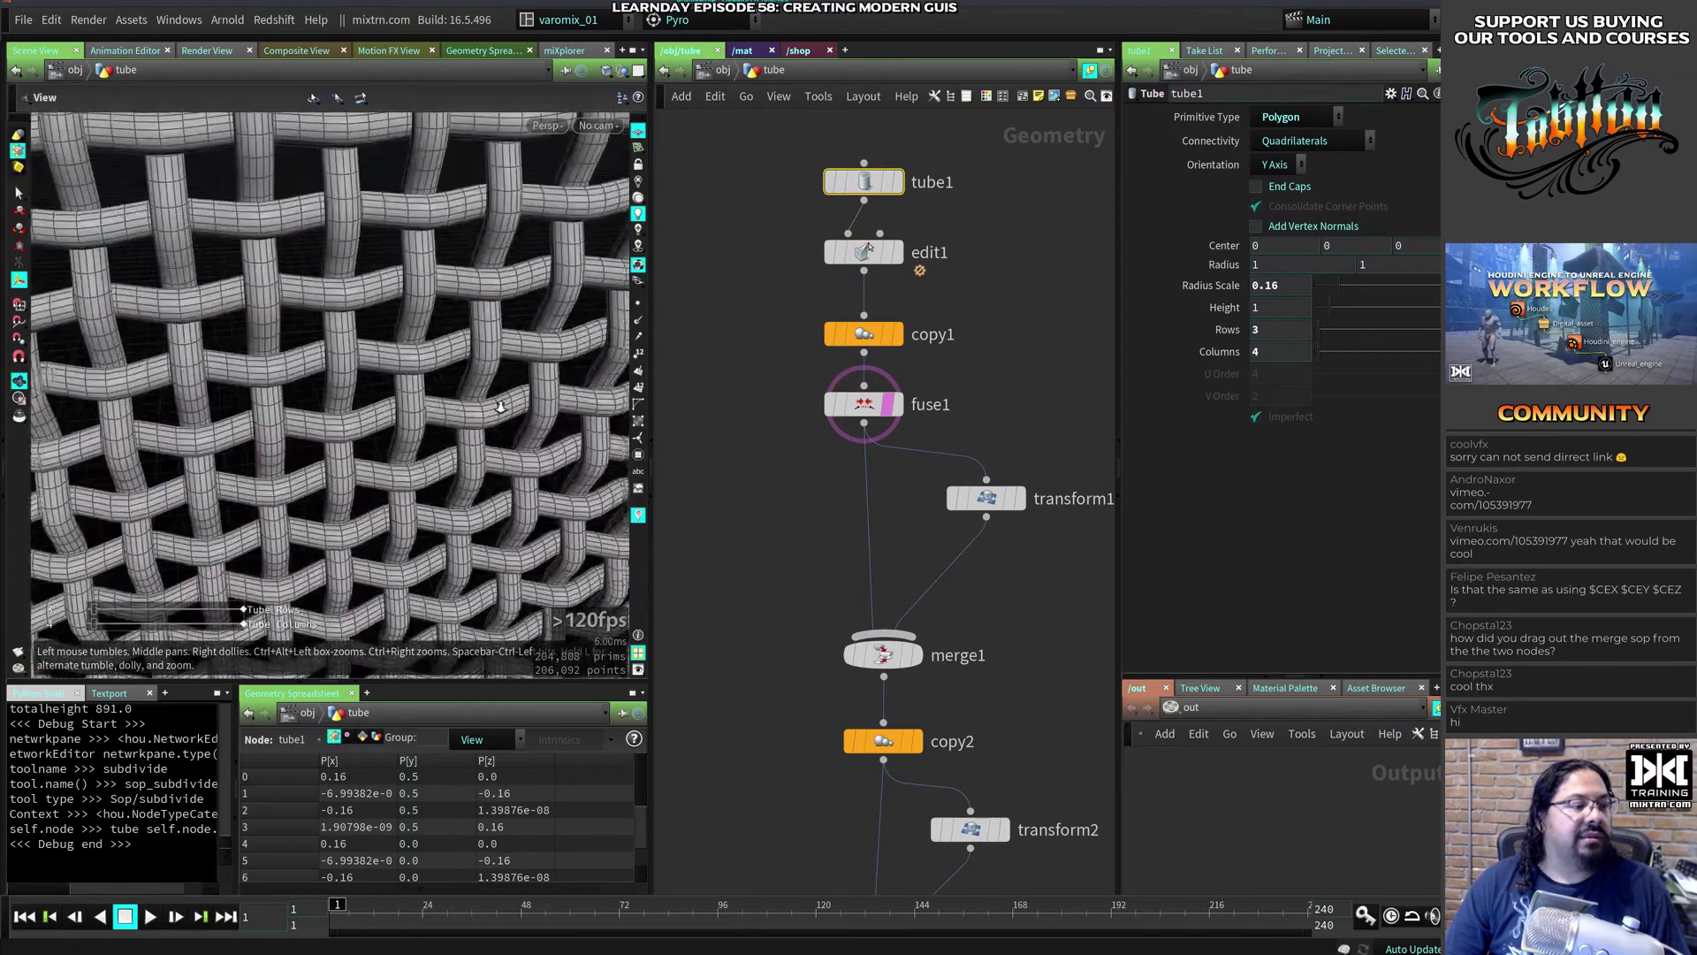
pyautogui.keyDown('alt'); pyautogui.moveTo(531, 354); pyautogui.dragTo(730, 371); pyautogui.keyUp('alt')
pyautogui.press('Return')
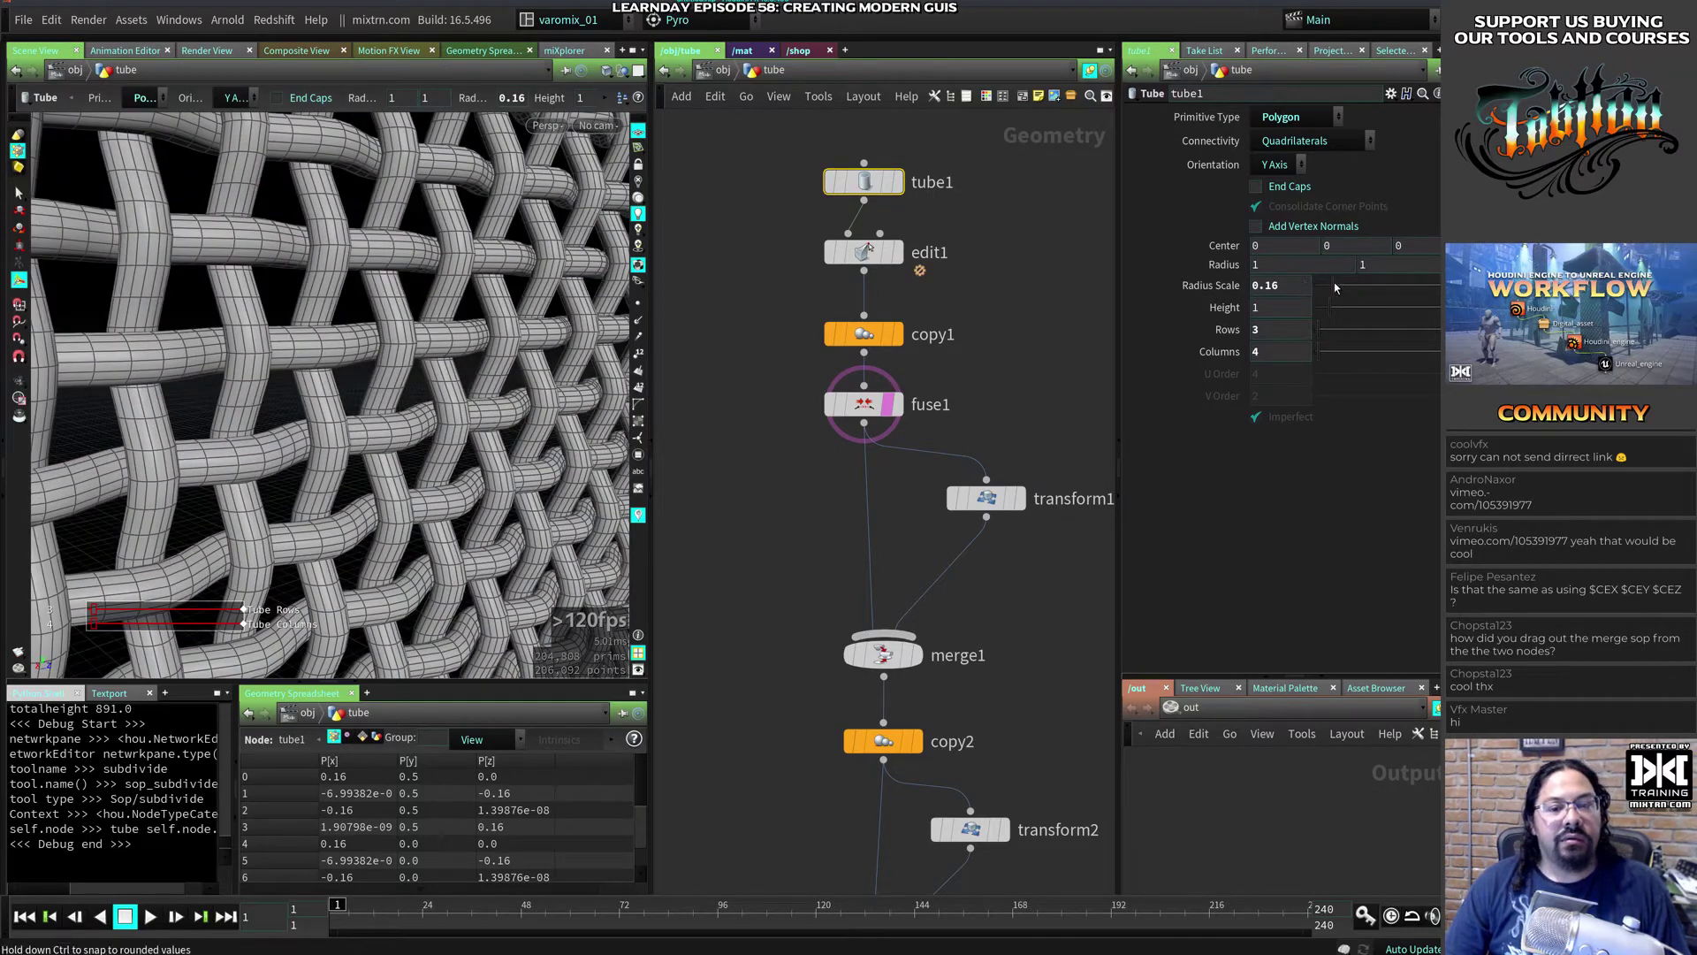
# Step: Try thin strands with a Radius Scale of 0.051 on tube1 and look over the mesh
pyautogui.moveTo(1335, 283); pyautogui.dragTo(1327, 293)
pyautogui.keyDown('alt'); pyautogui.moveTo(249, 354); pyautogui.dragTo(300, 395); pyautogui.keyUp('alt')
pyautogui.moveTo(294, 396); pyautogui.dragTo(129, 378)
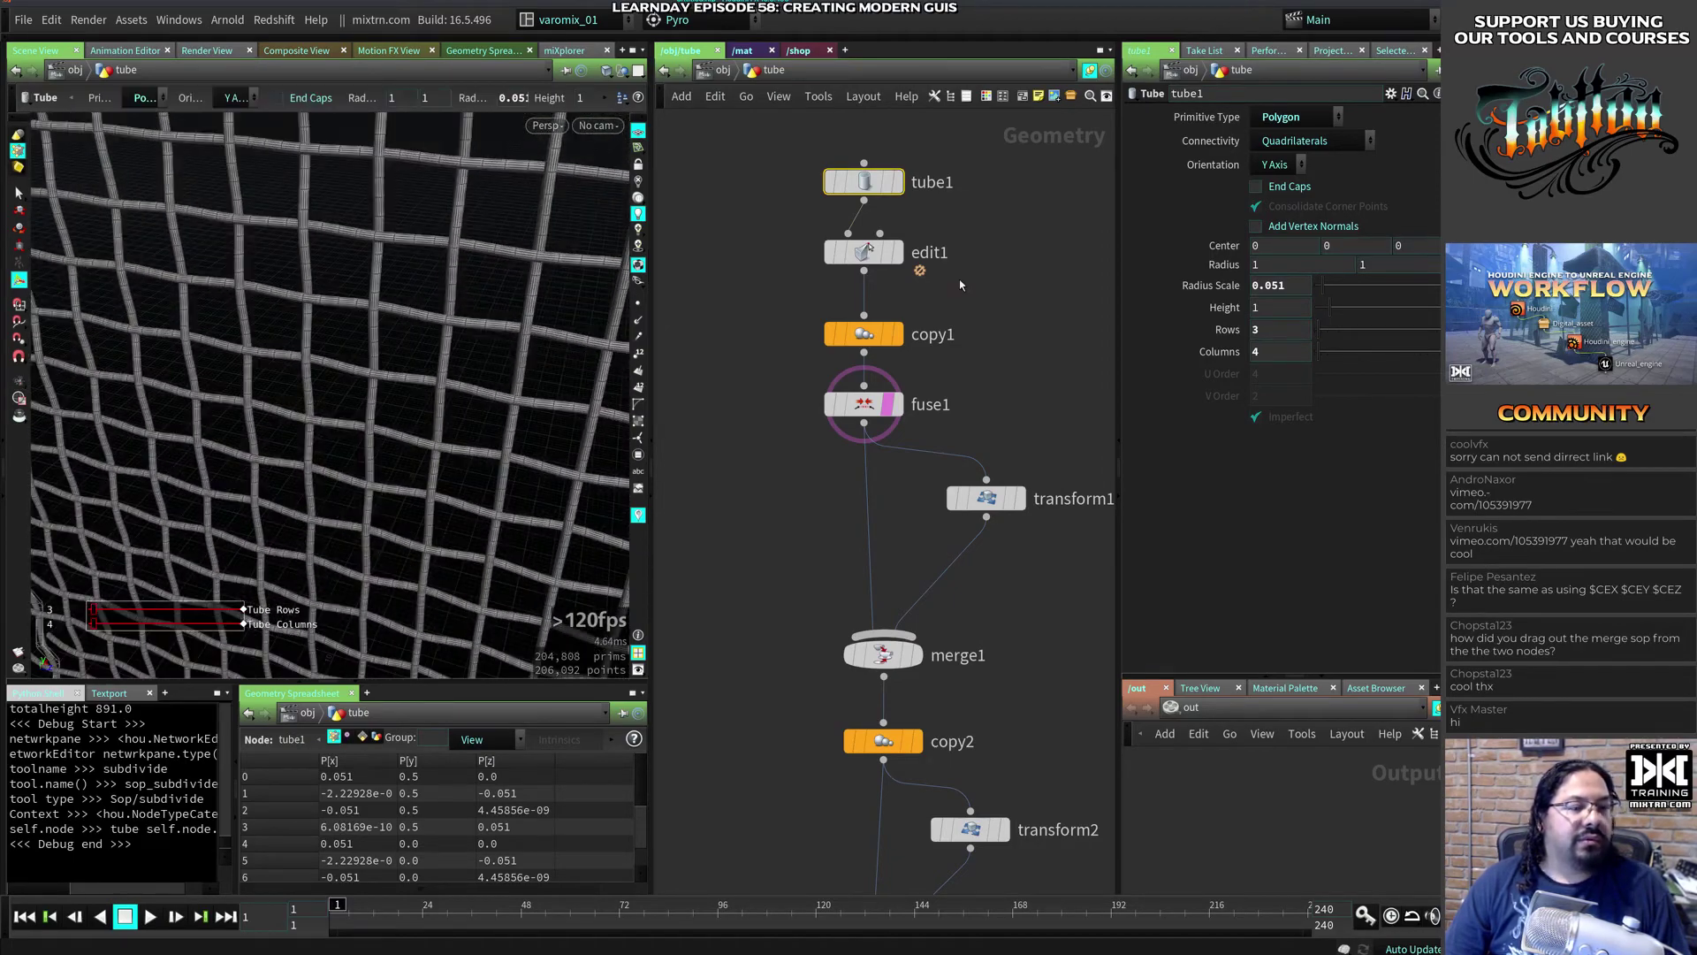
# Step: Set tube1's Radius Scale to 0.1
pyautogui.click(1290, 290)
pyautogui.write('0.1')
pyautogui.press('Return')
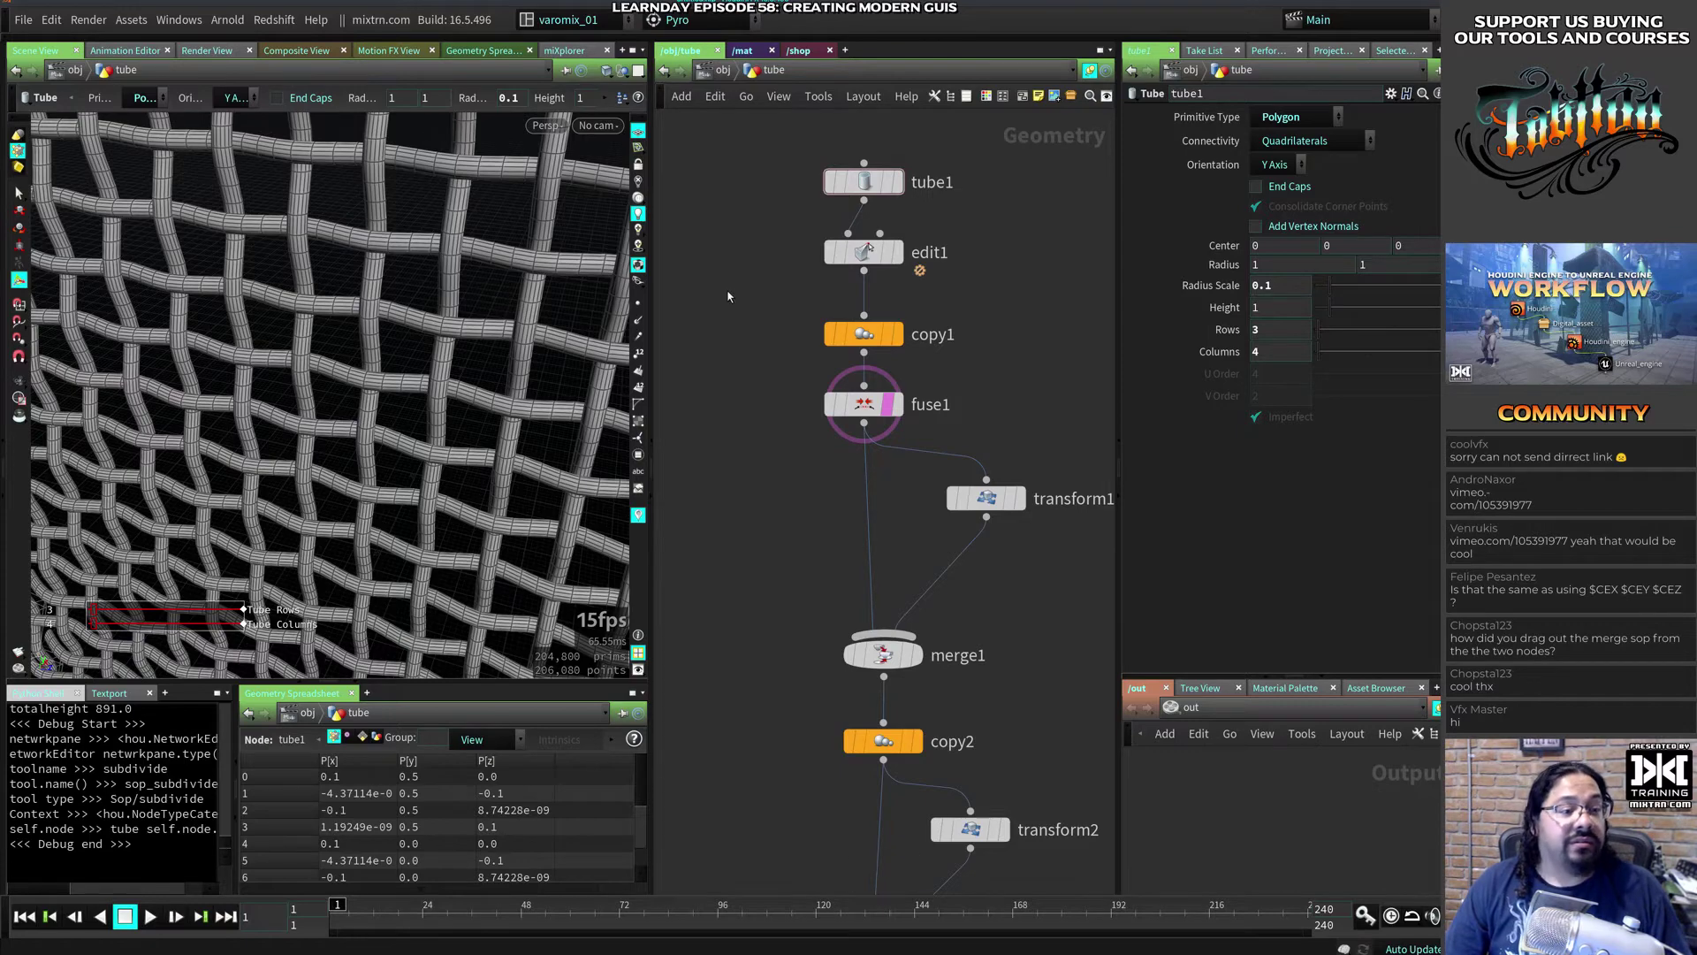
pyautogui.hotkey('ctrl', 'shift', 's')
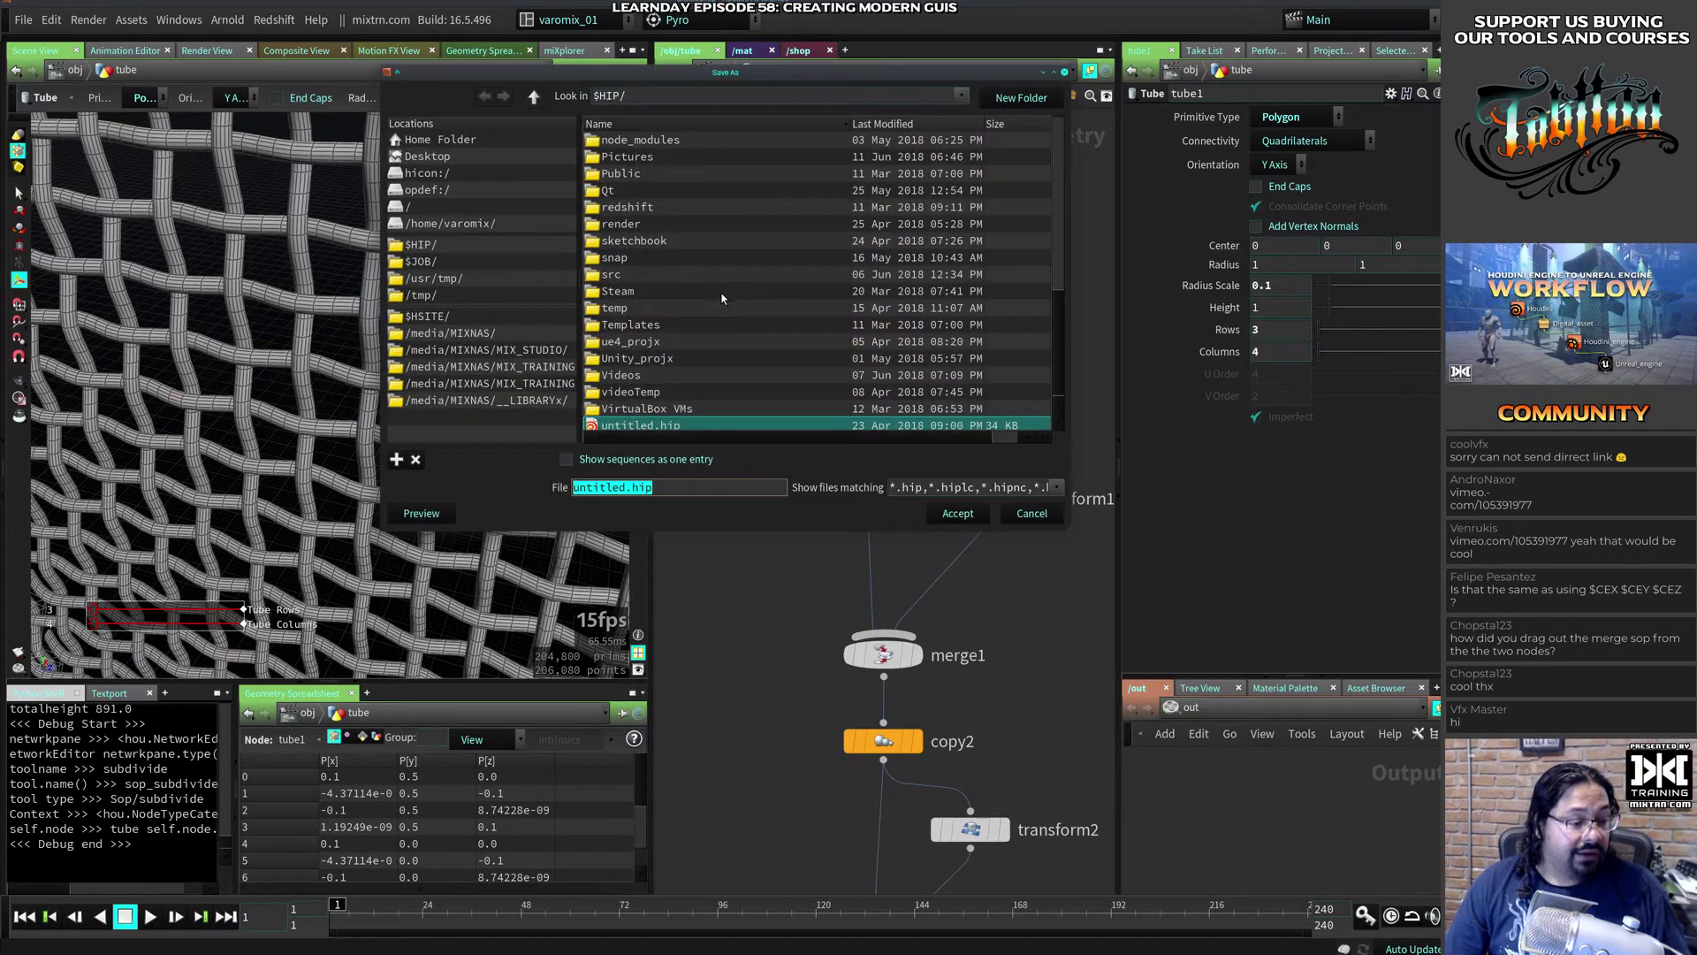
pyautogui.click(1032, 513)
pyautogui.press('Escape')
# Step: Return to the object level and rename the tube geometry object as mesh_01
pyautogui.moveTo(500, 358); pyautogui.dragTo(554, 367)
pyautogui.press('Return')
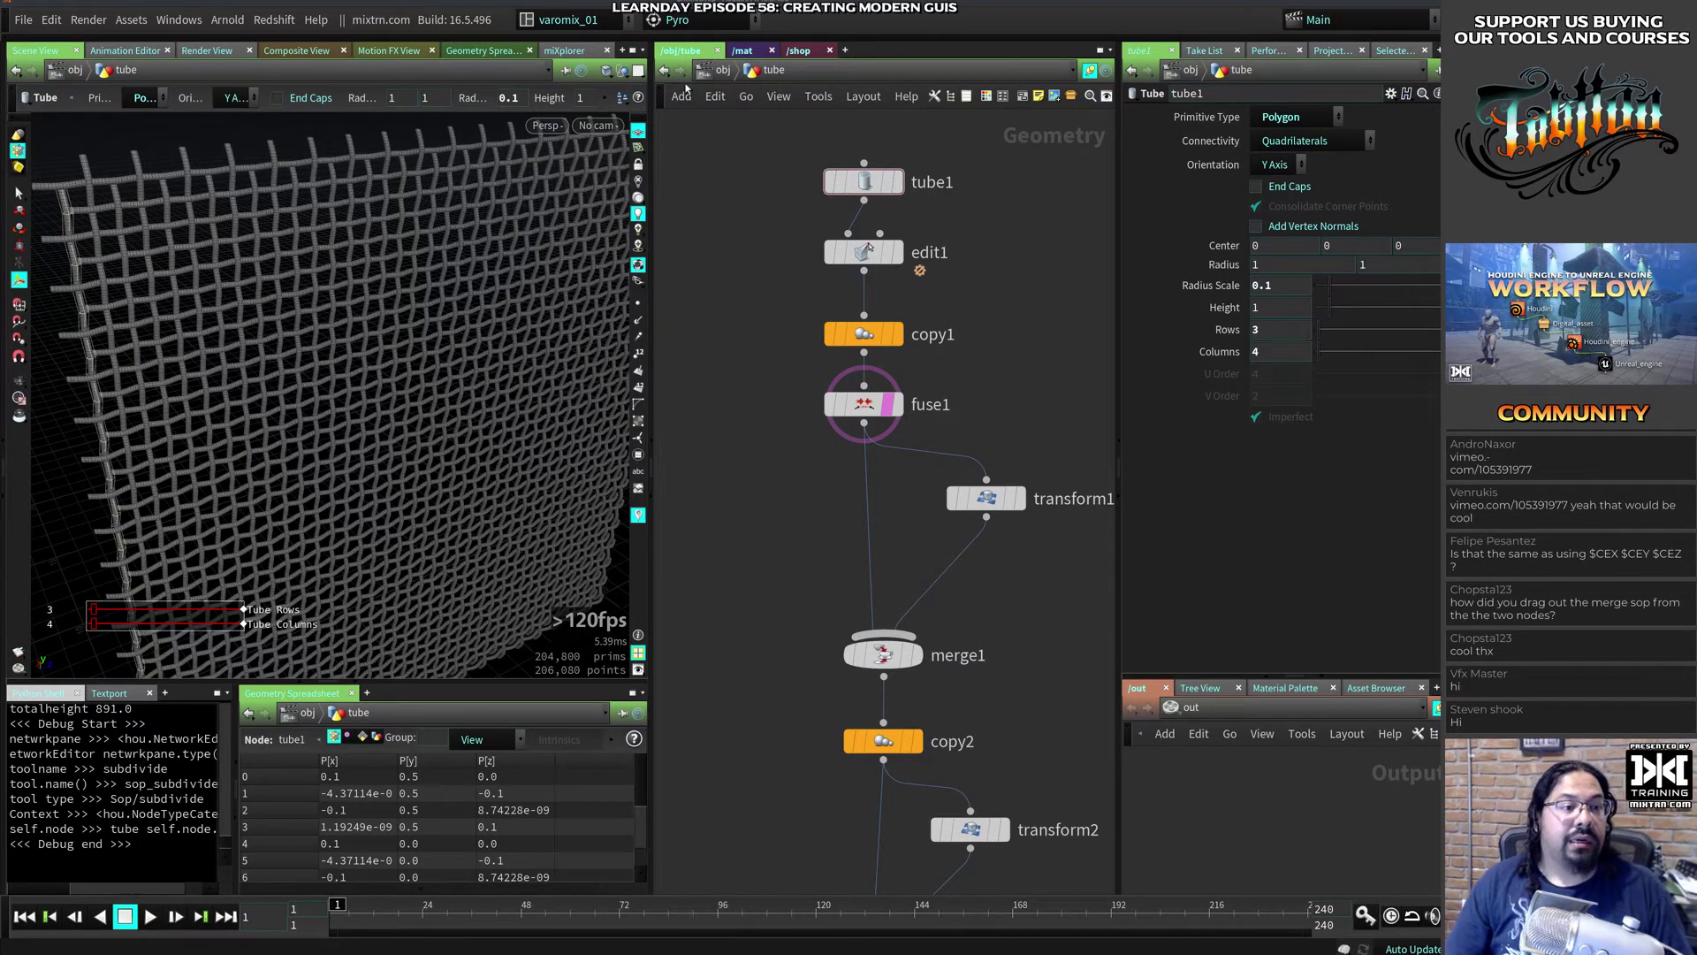
pyautogui.click(663, 70)
pyautogui.doubleClick(883, 337)
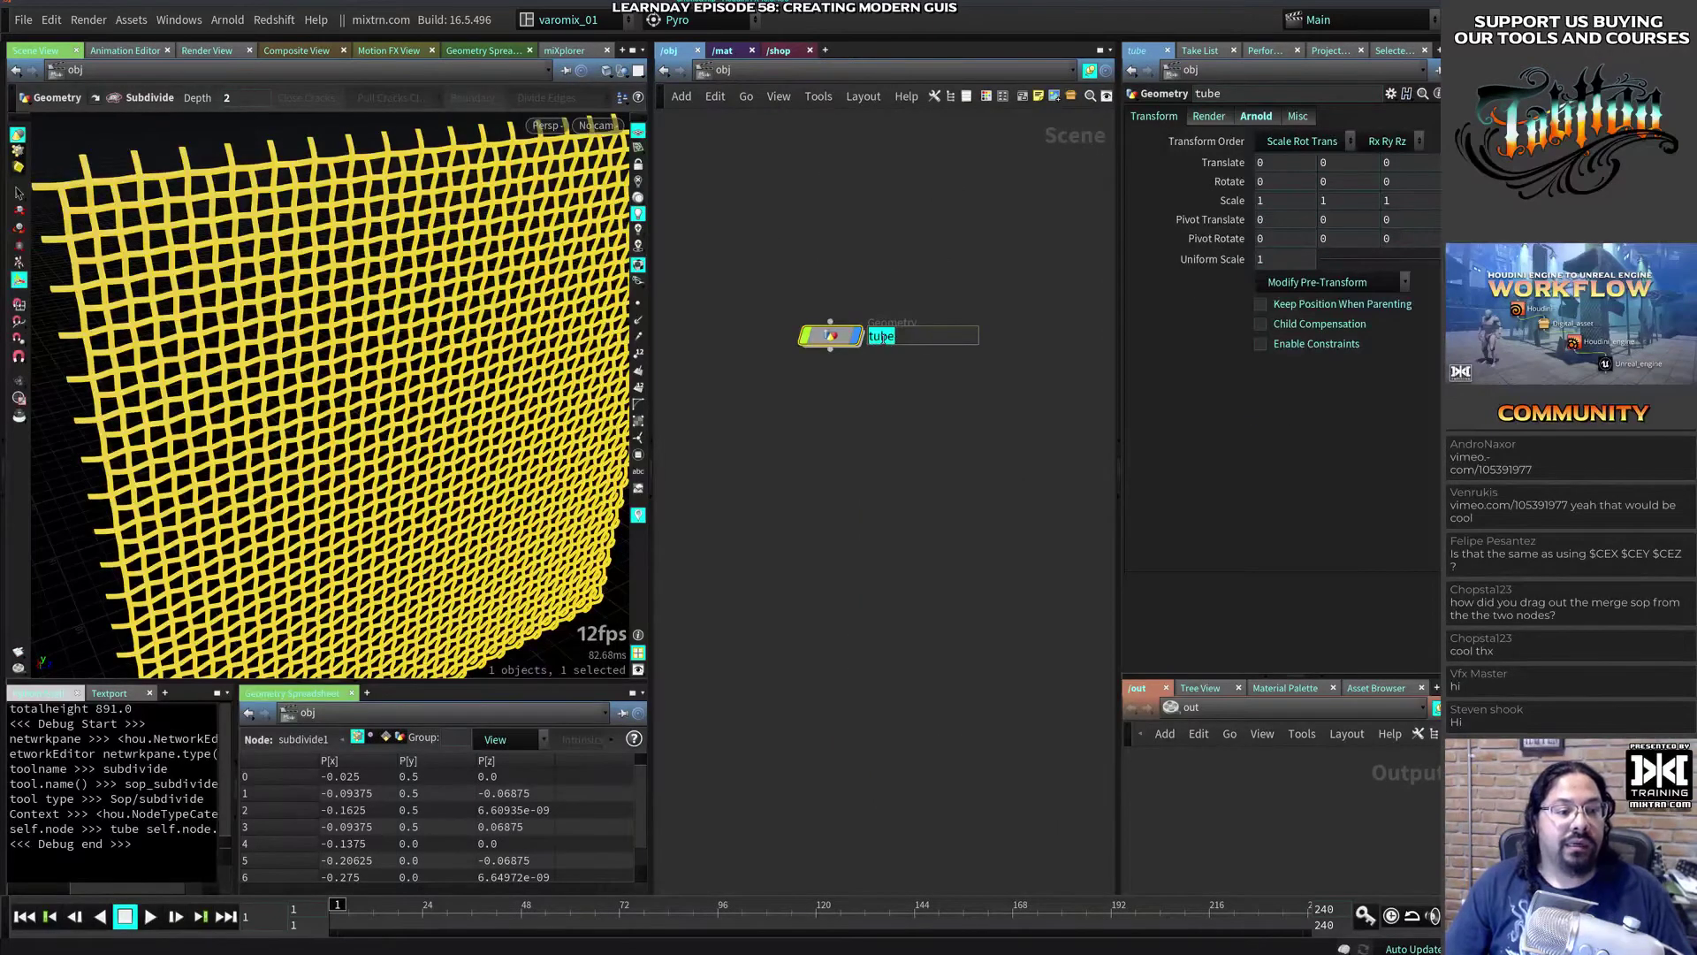
pyautogui.write('mesh_01')
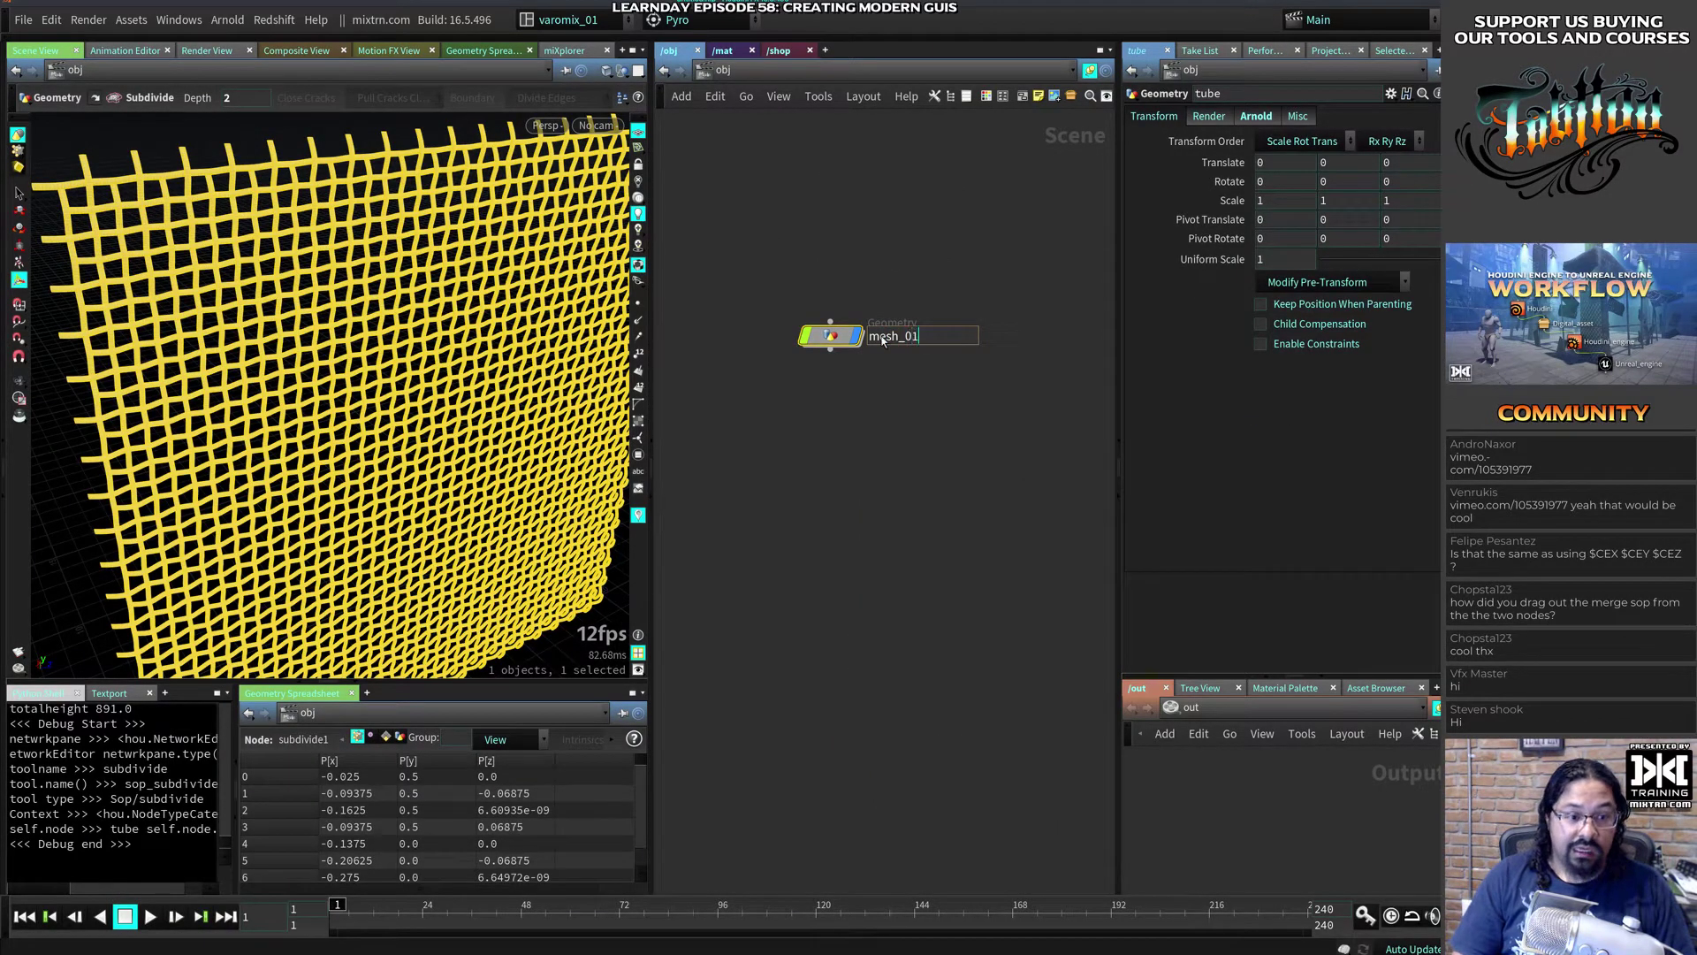
pyautogui.press('Return')
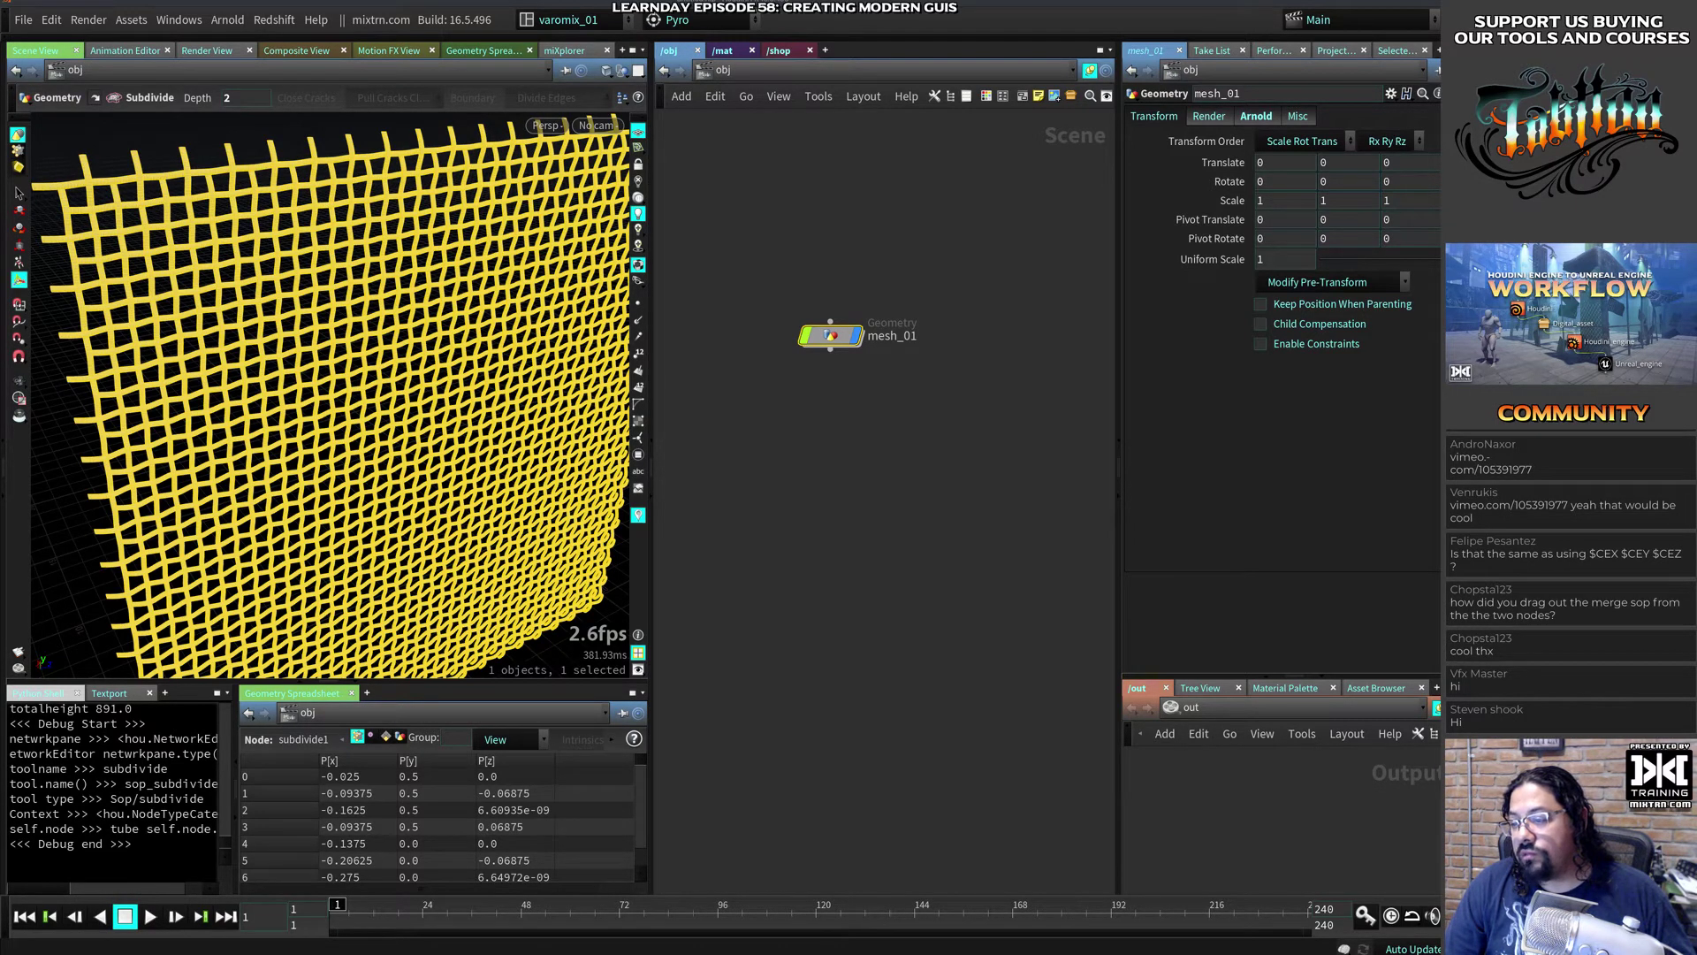
pyautogui.click(731, 512)
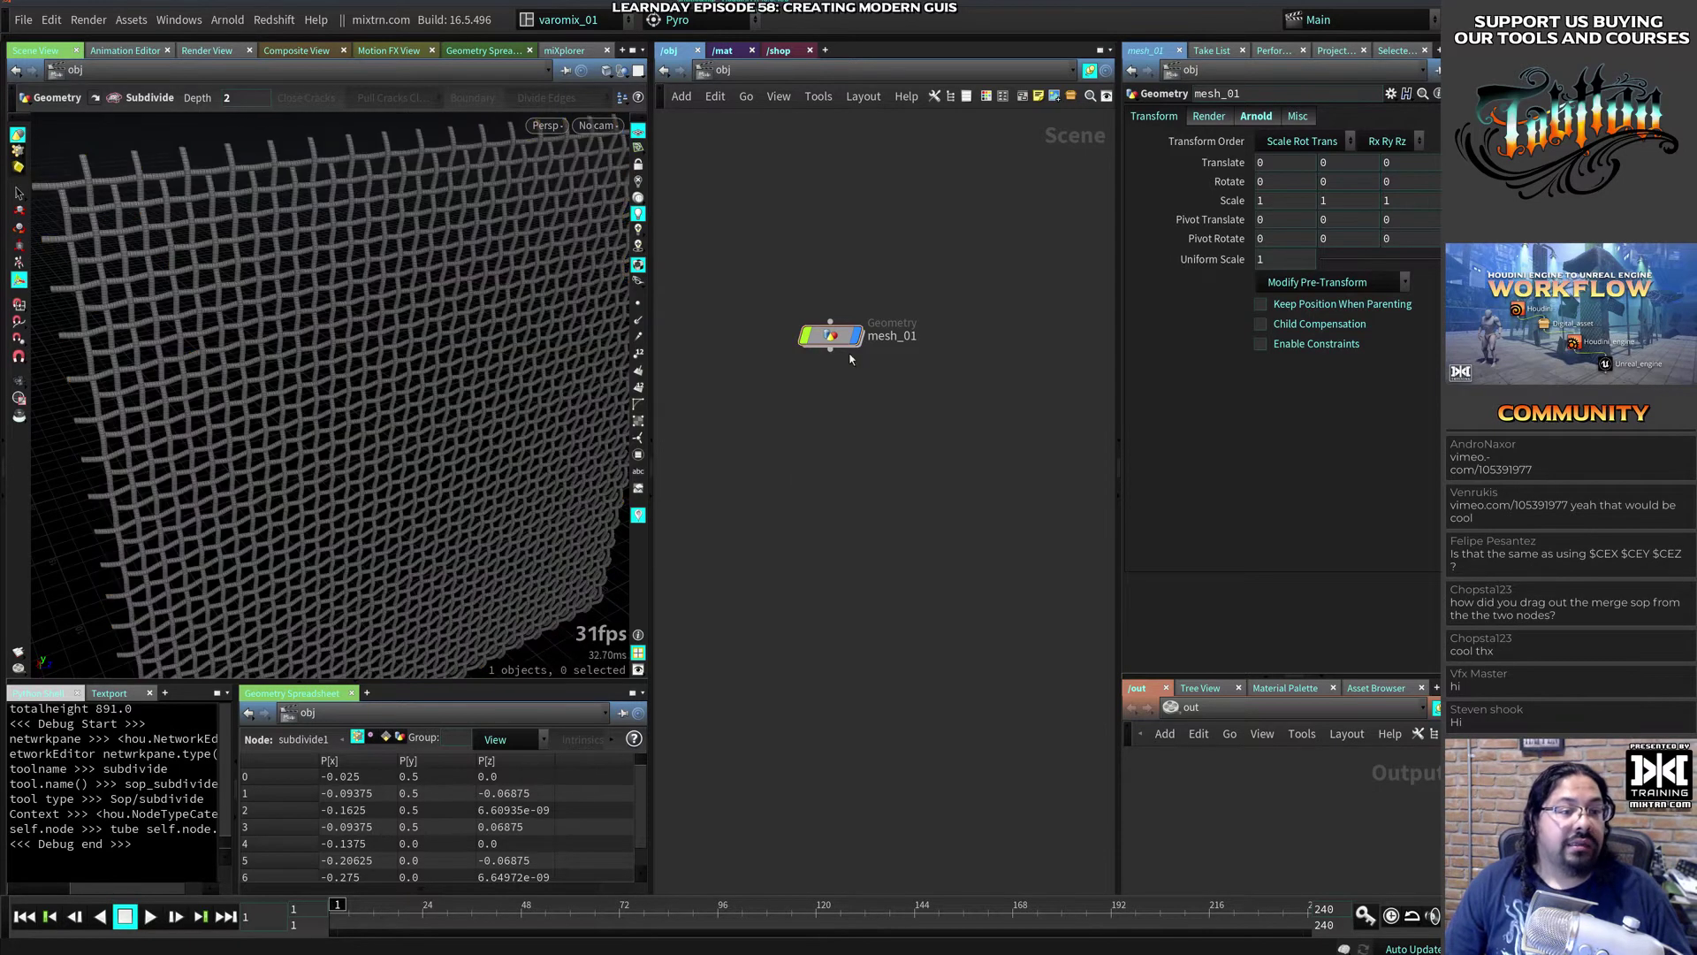
# Step: Enter mesh_01's network and move subdivide1 lower to make room for a node beneath merge2
pyautogui.doubleClick(831, 335)
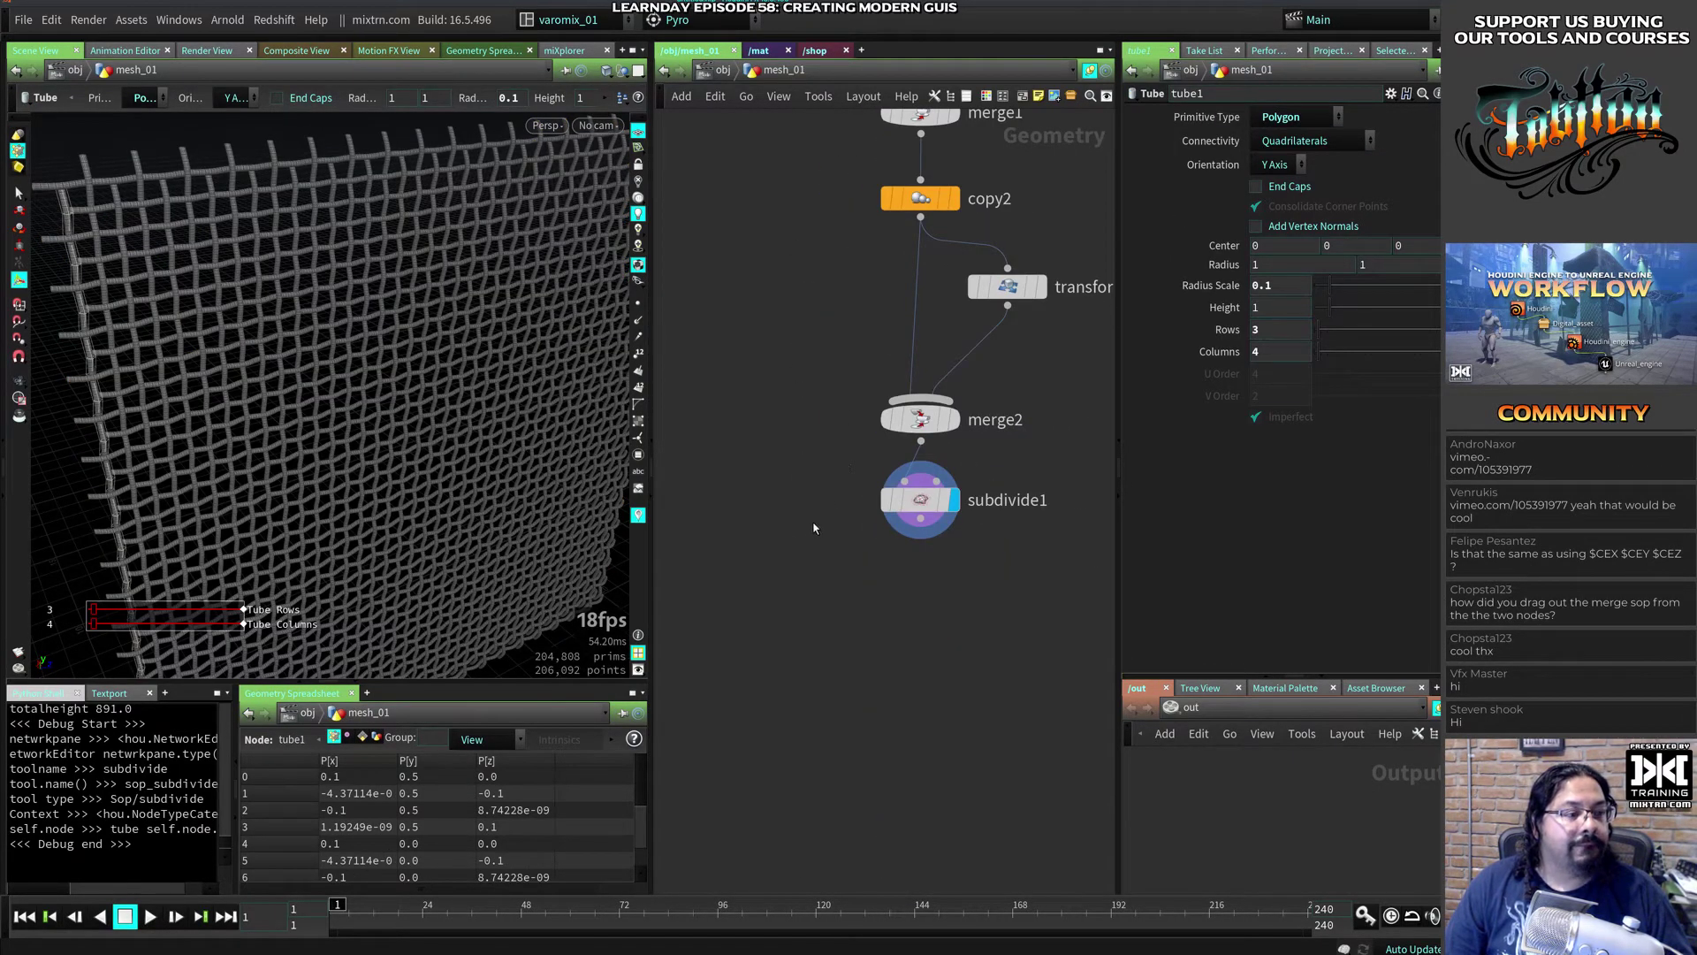
pyautogui.moveTo(920, 520)
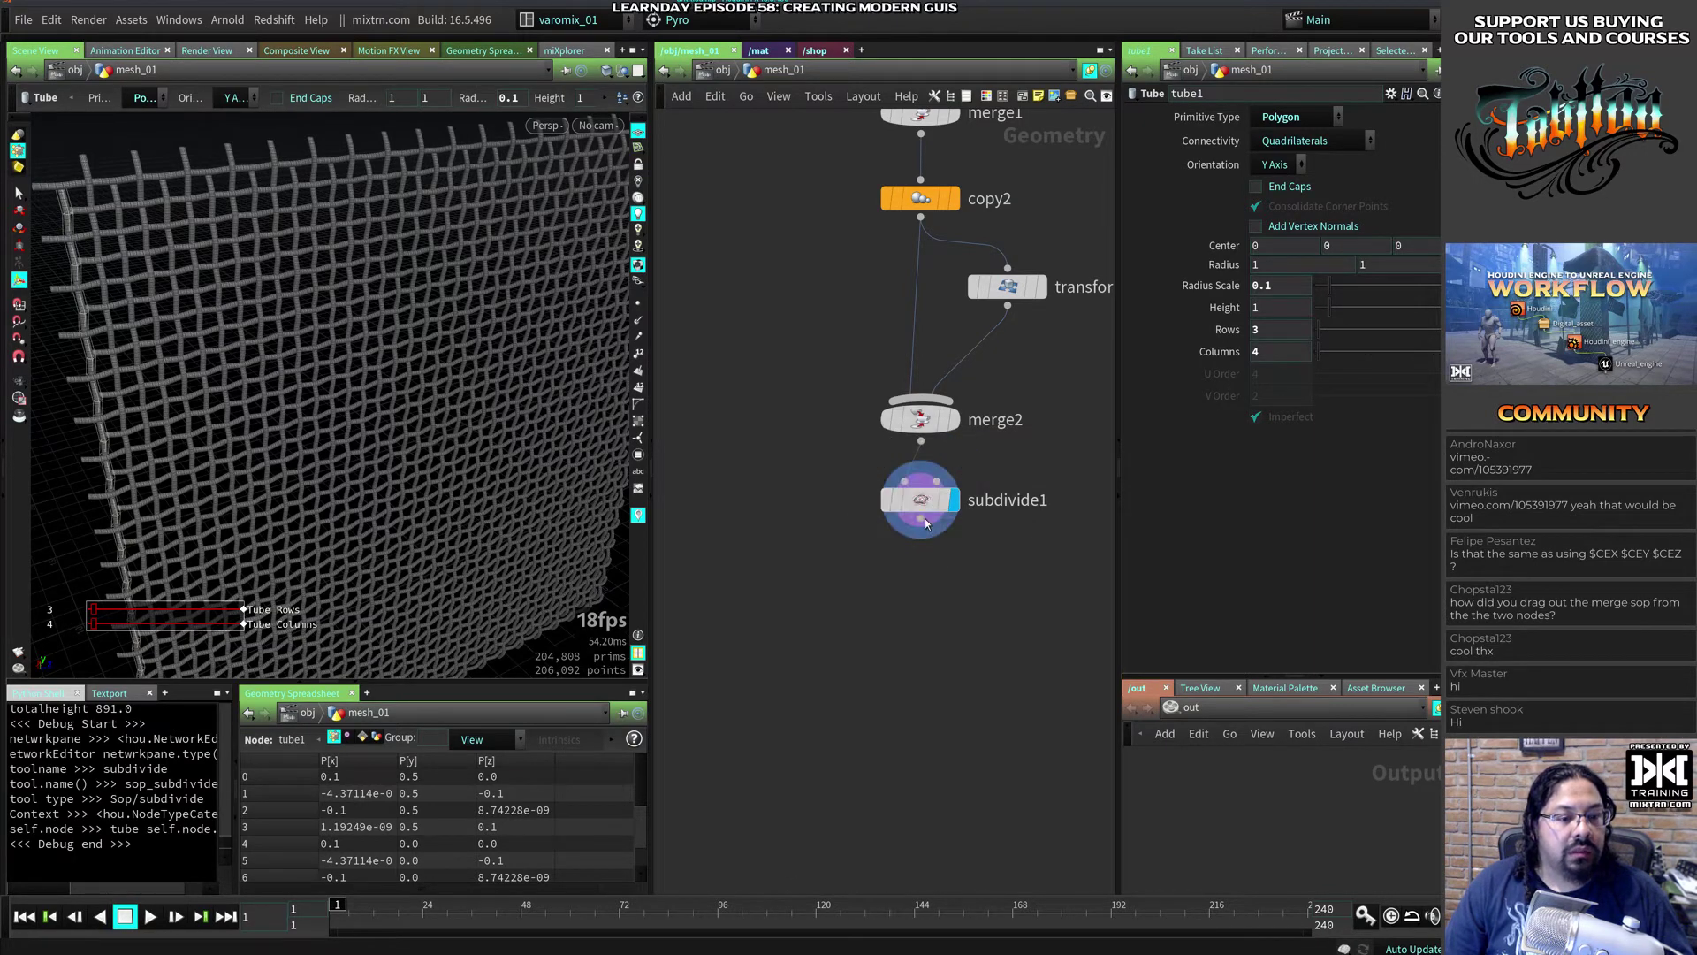
pyautogui.click(920, 521)
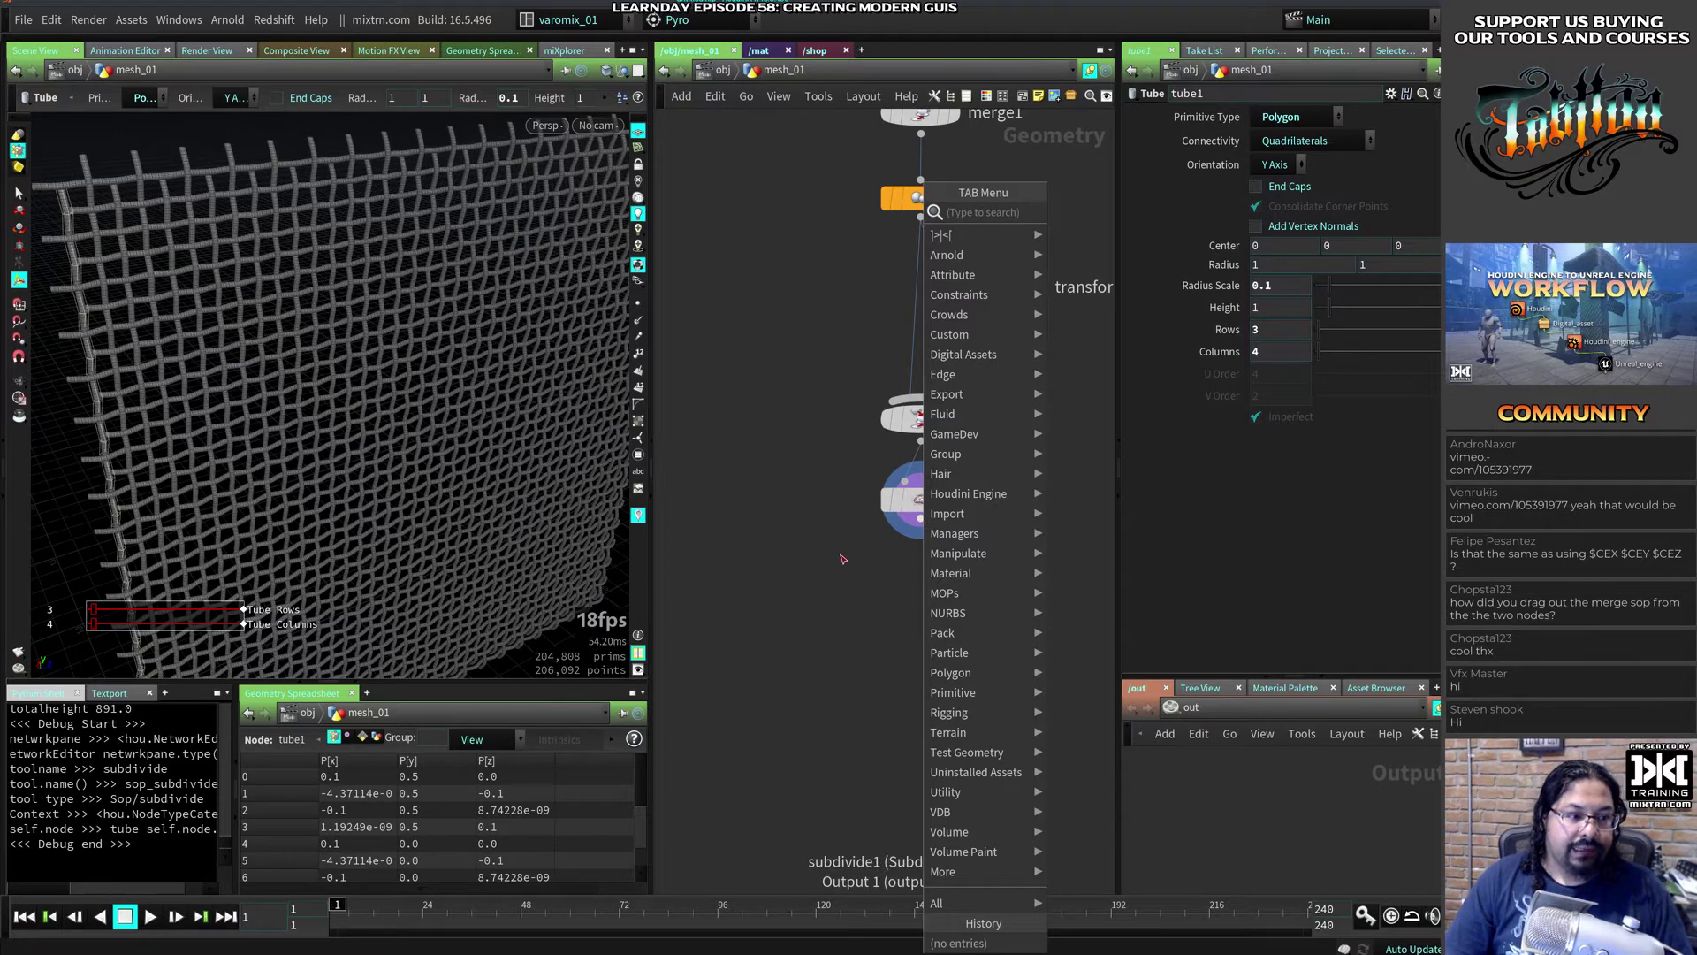
pyautogui.press('Escape')
pyautogui.moveTo(919, 500); pyautogui.dragTo(920, 595)
pyautogui.moveTo(955, 424)
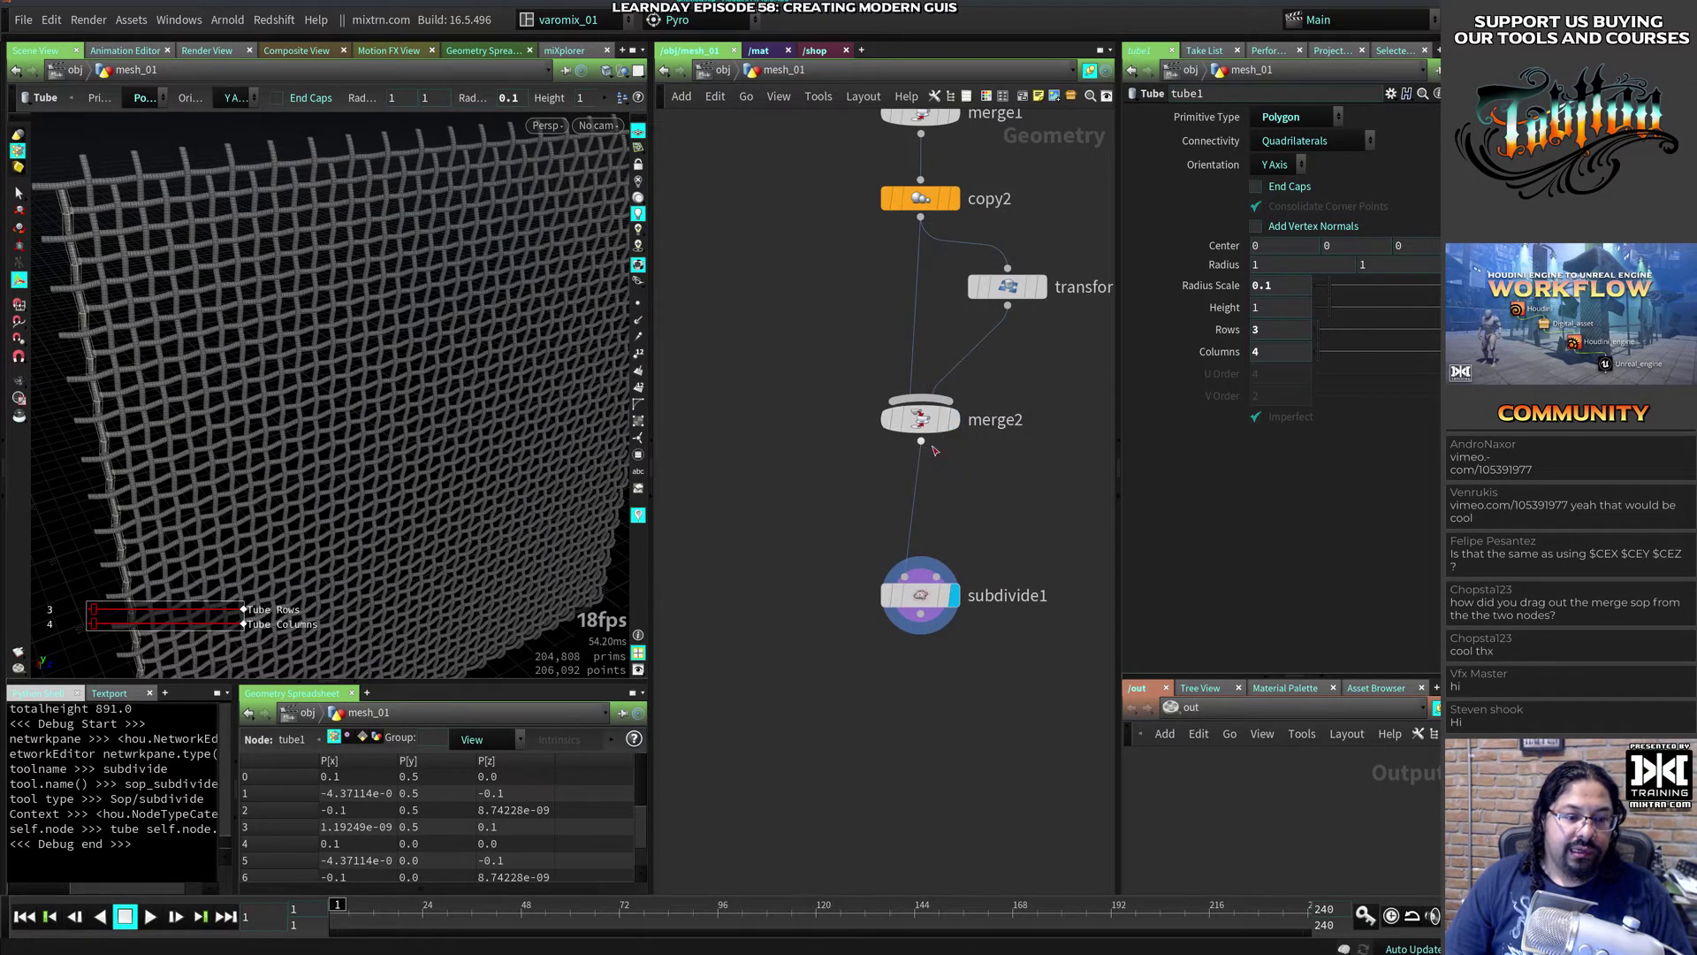
pyautogui.press('Tab')
pyautogui.write('bw')
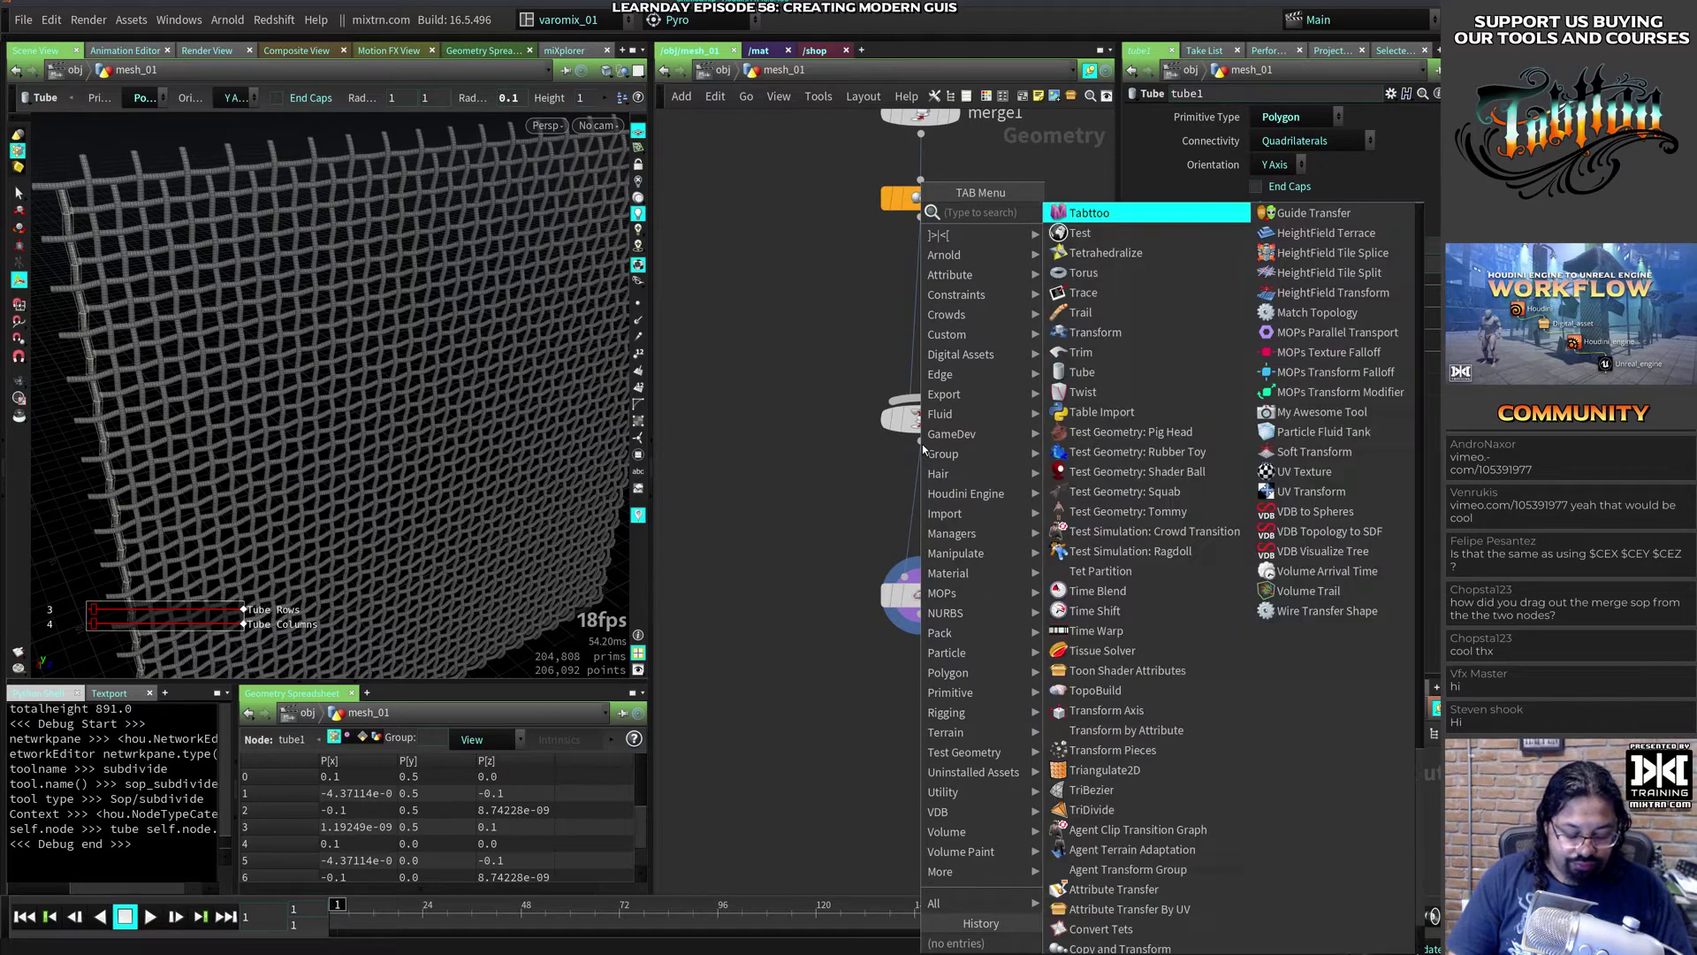
pyautogui.press('BackSpace')
pyautogui.press('BackSpace')
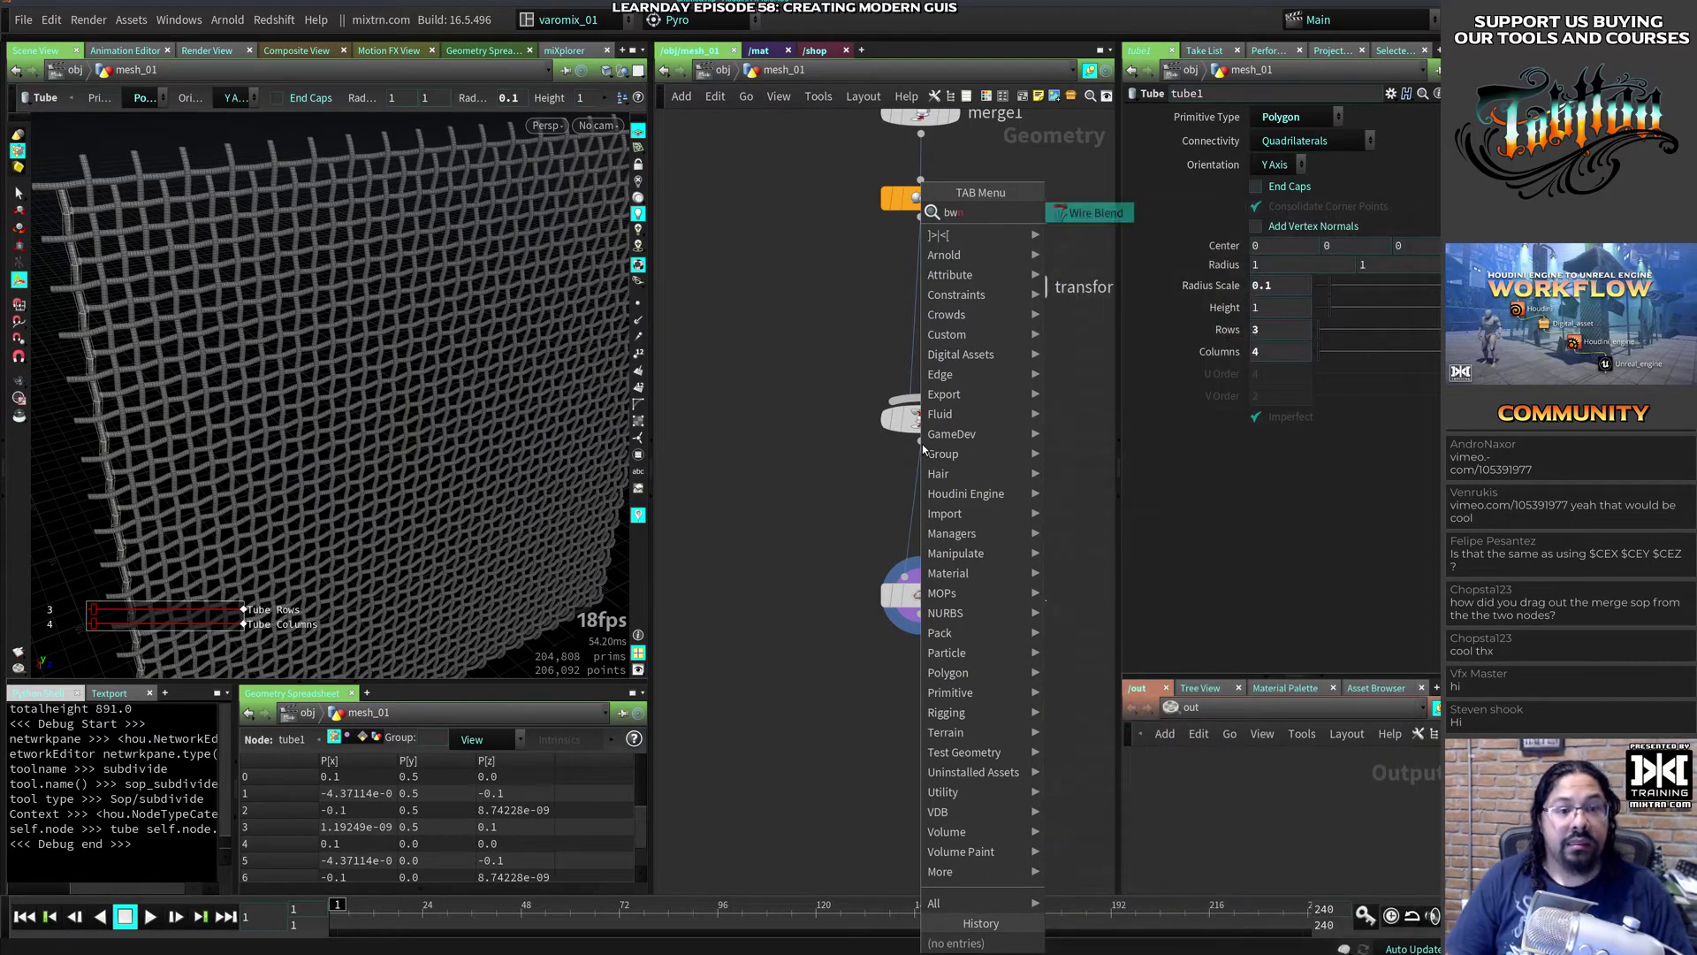
pyautogui.click(723, 530)
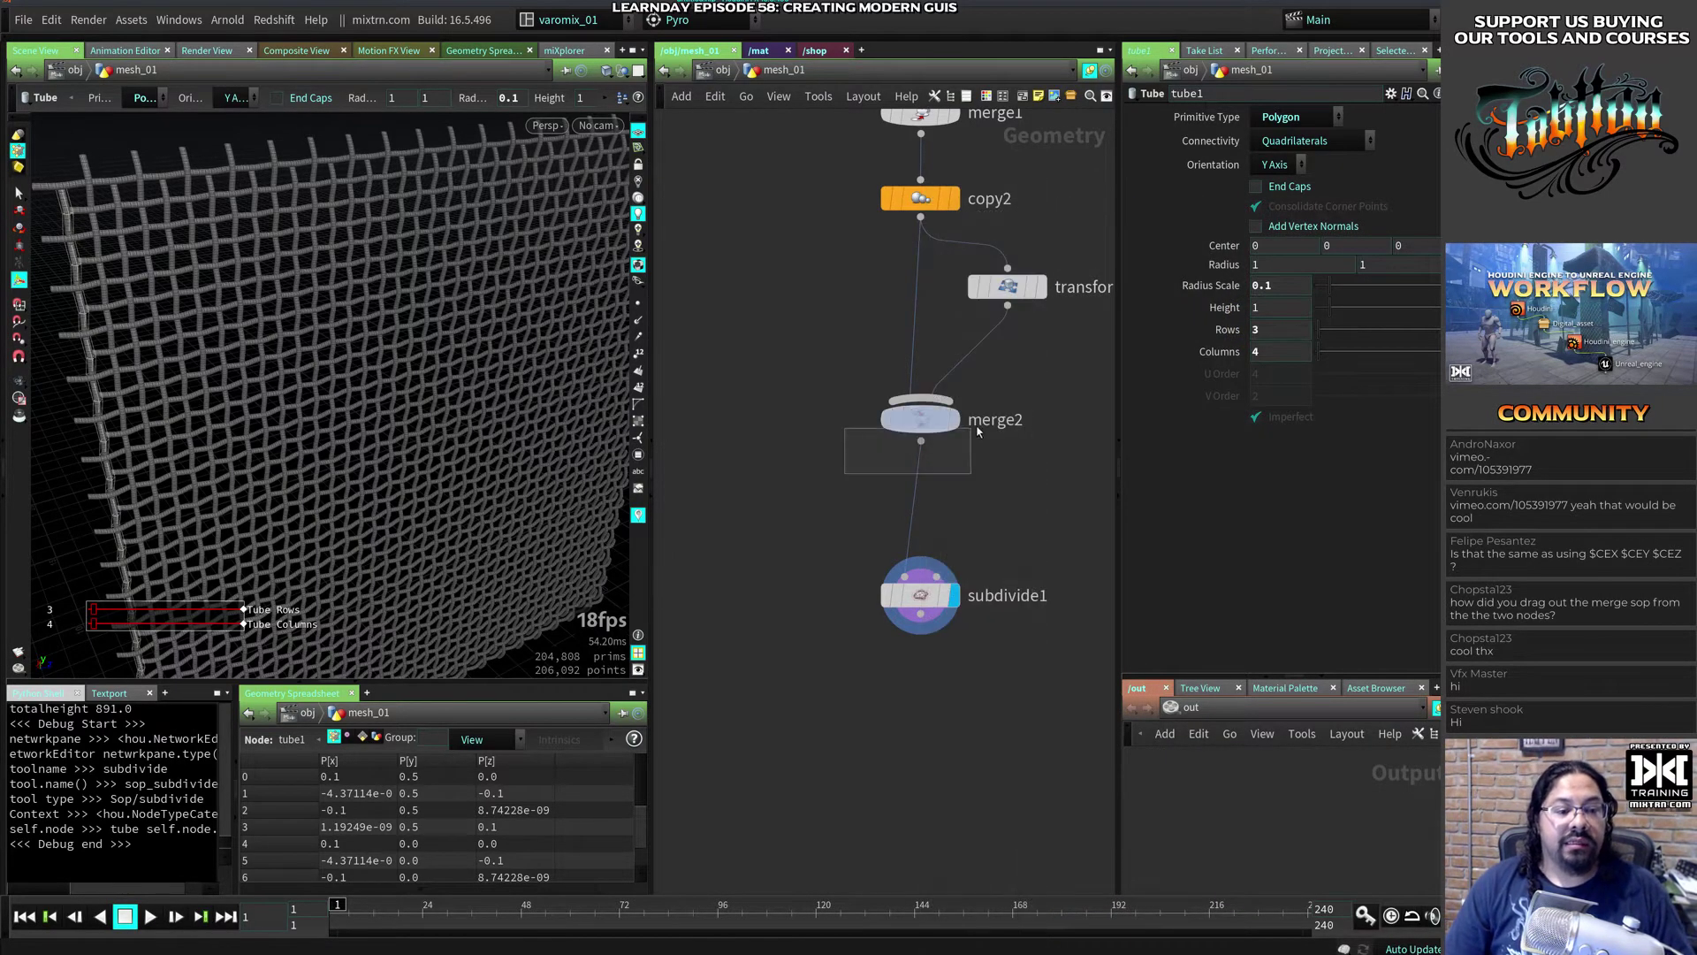
# Step: Insert a Bend node between merge2 and subdivide1, display its result and view the whole mesh
pyautogui.click(955, 419)
pyautogui.press('Tab')
pyautogui.write('bend')
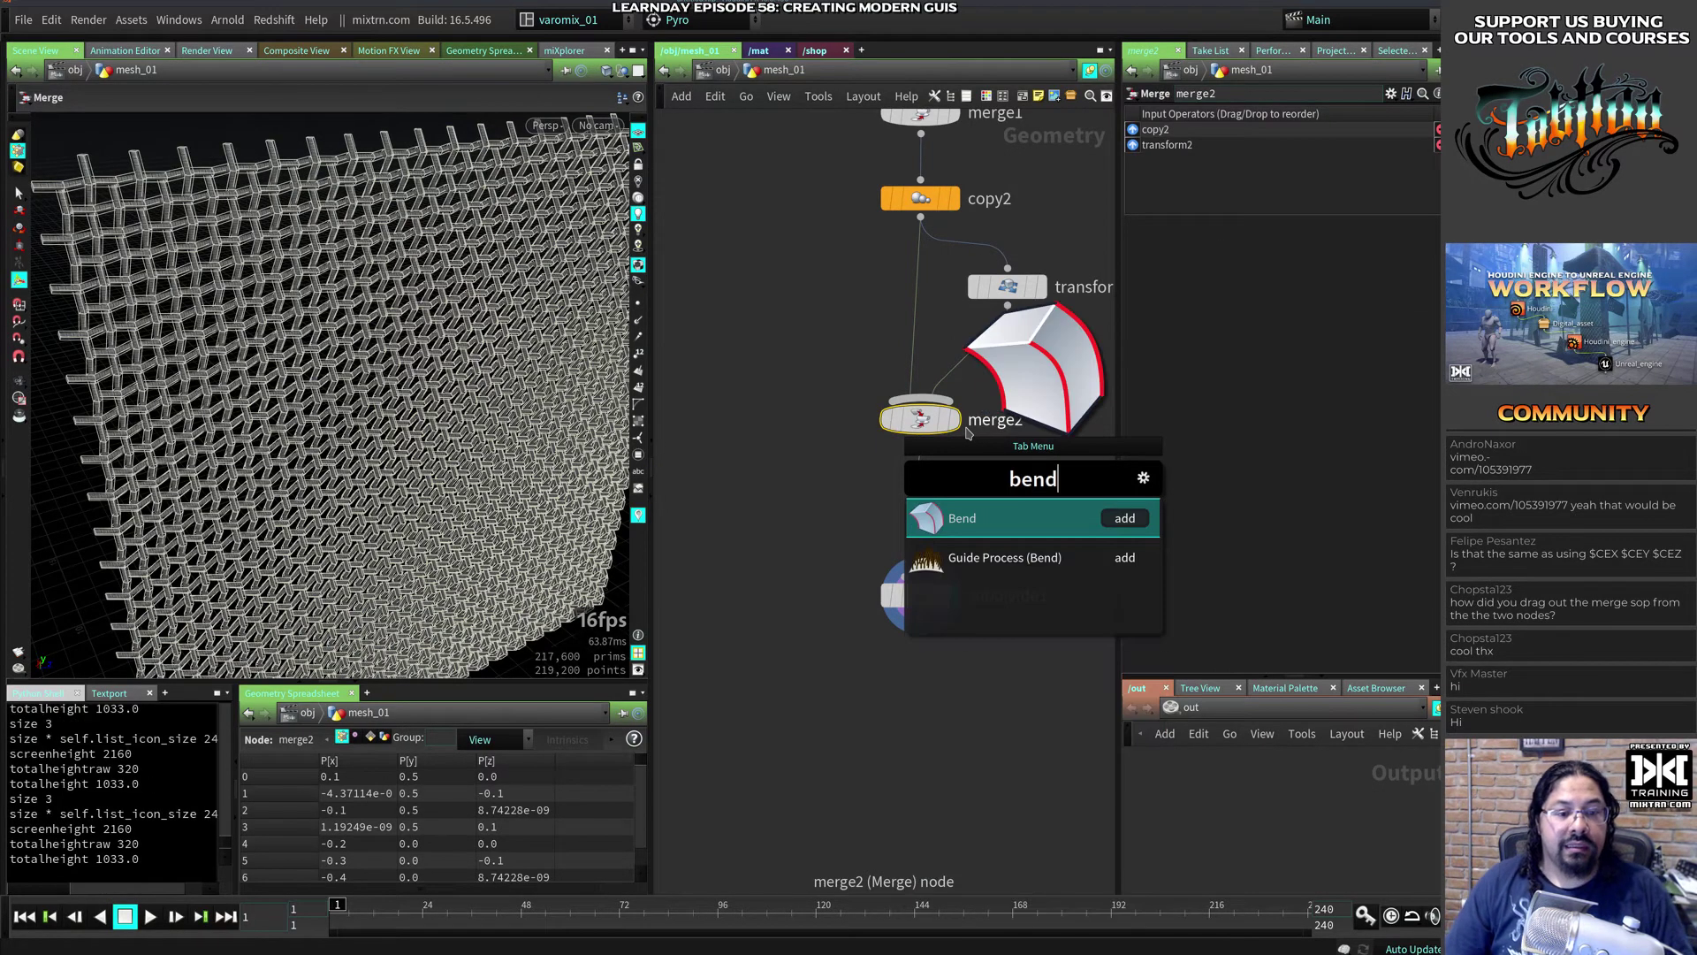
pyautogui.press('Return')
pyautogui.click(929, 503)
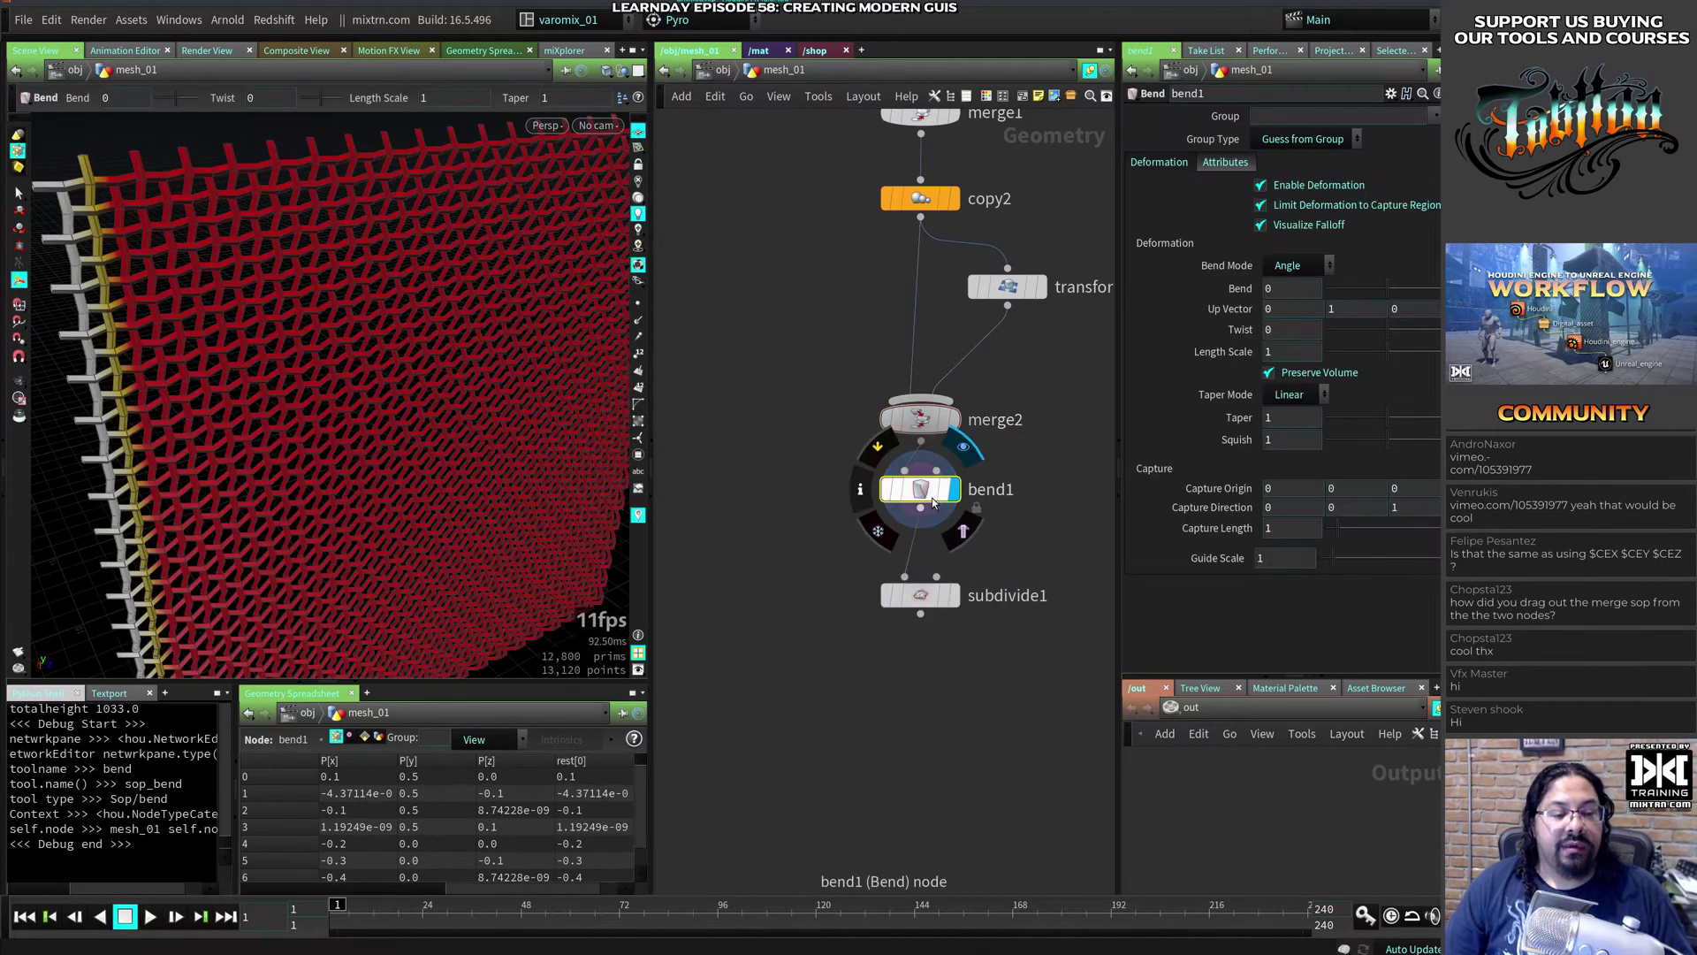
pyautogui.keyDown('alt'); pyautogui.moveTo(518, 384); pyautogui.dragTo(376, 404, button='right'); pyautogui.keyUp('alt')
pyautogui.moveTo(375, 404); pyautogui.dragTo(412, 434)
pyautogui.press('Return')
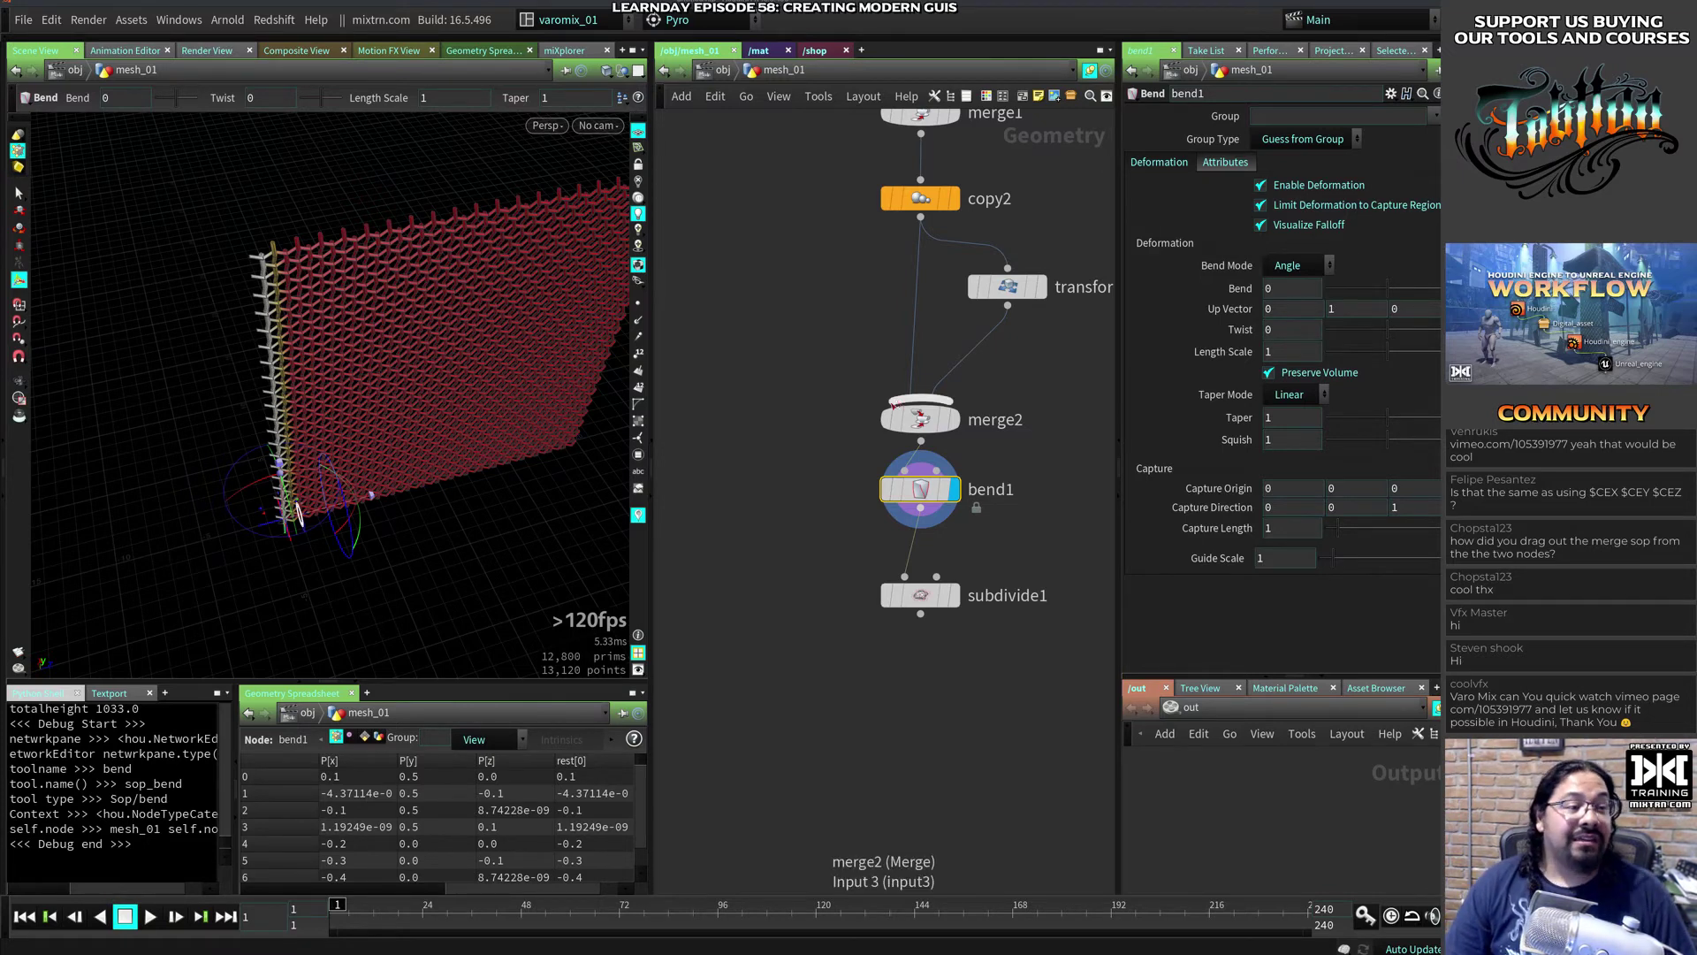
pyautogui.press('s')
pyautogui.click(363, 354)
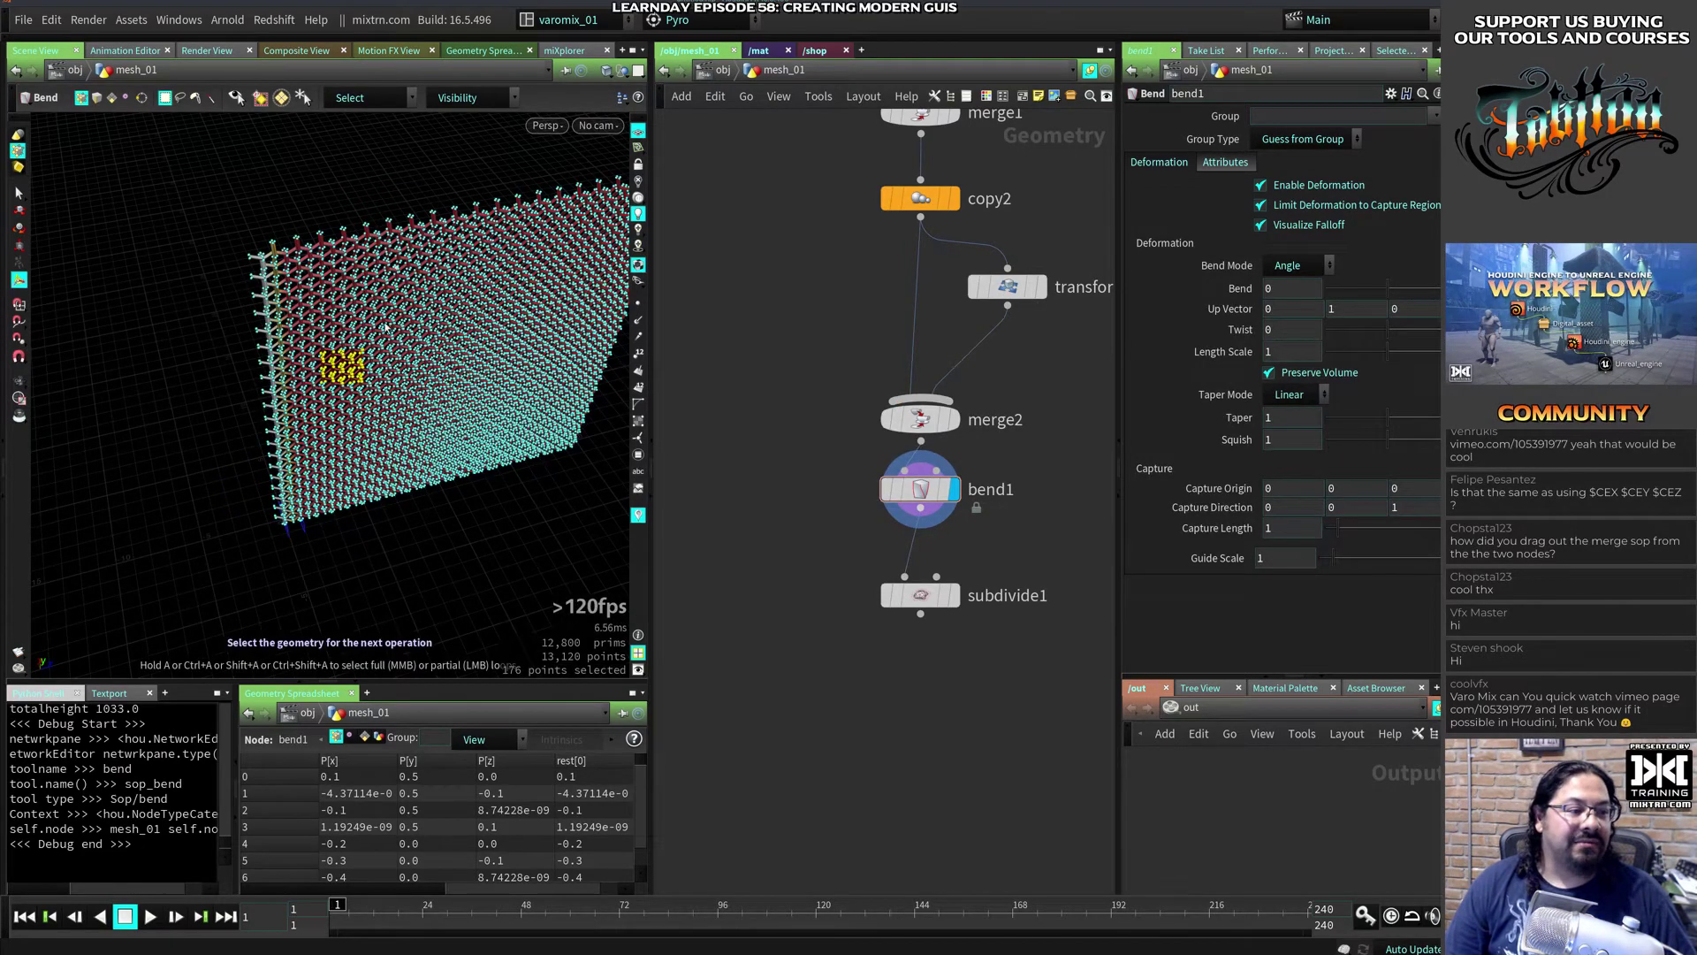
pyautogui.moveTo(828, 327); pyautogui.dragTo(798, 534)
pyautogui.click(142, 352)
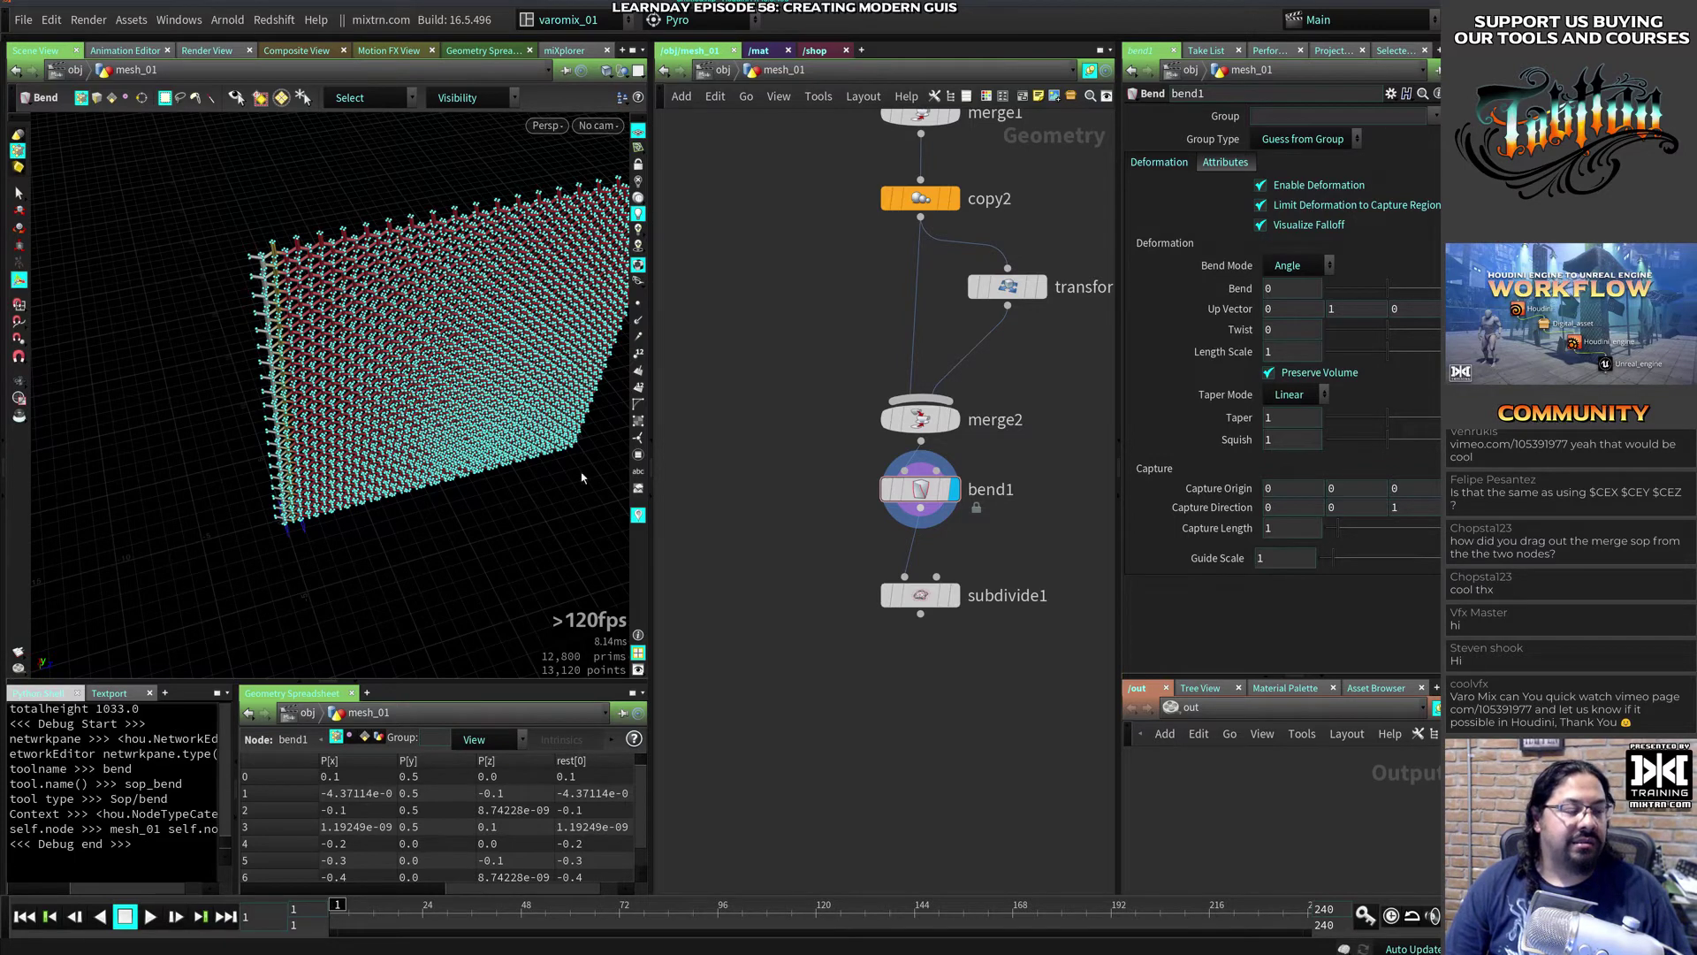
pyautogui.press('s')
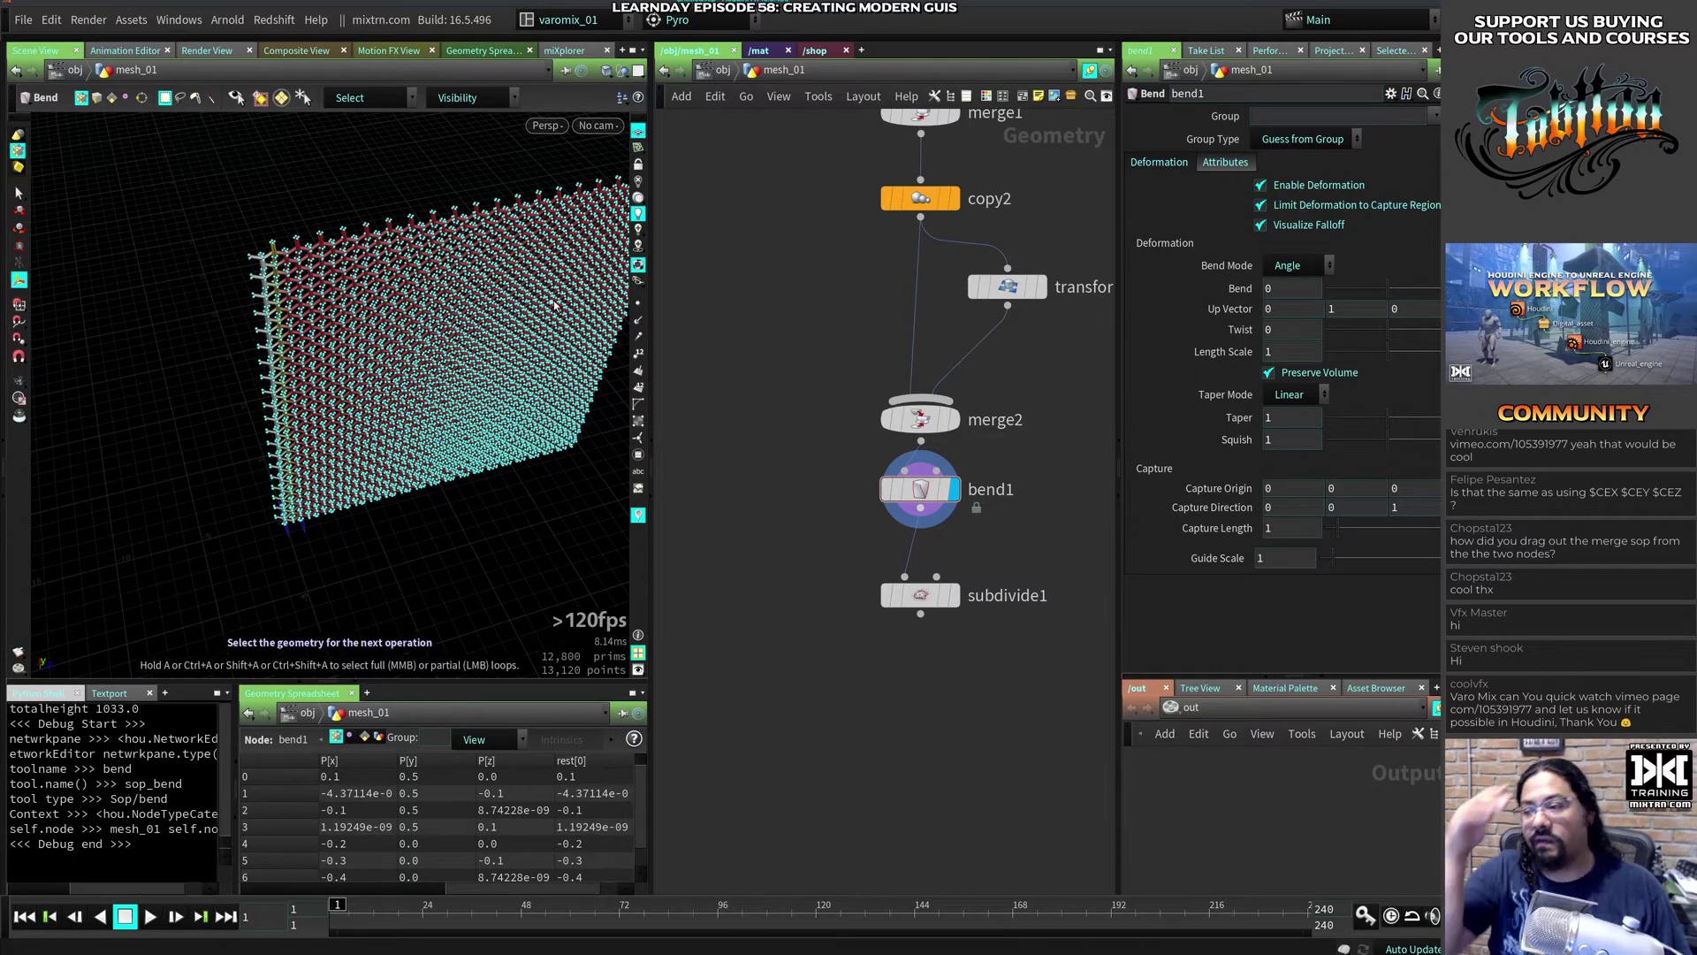
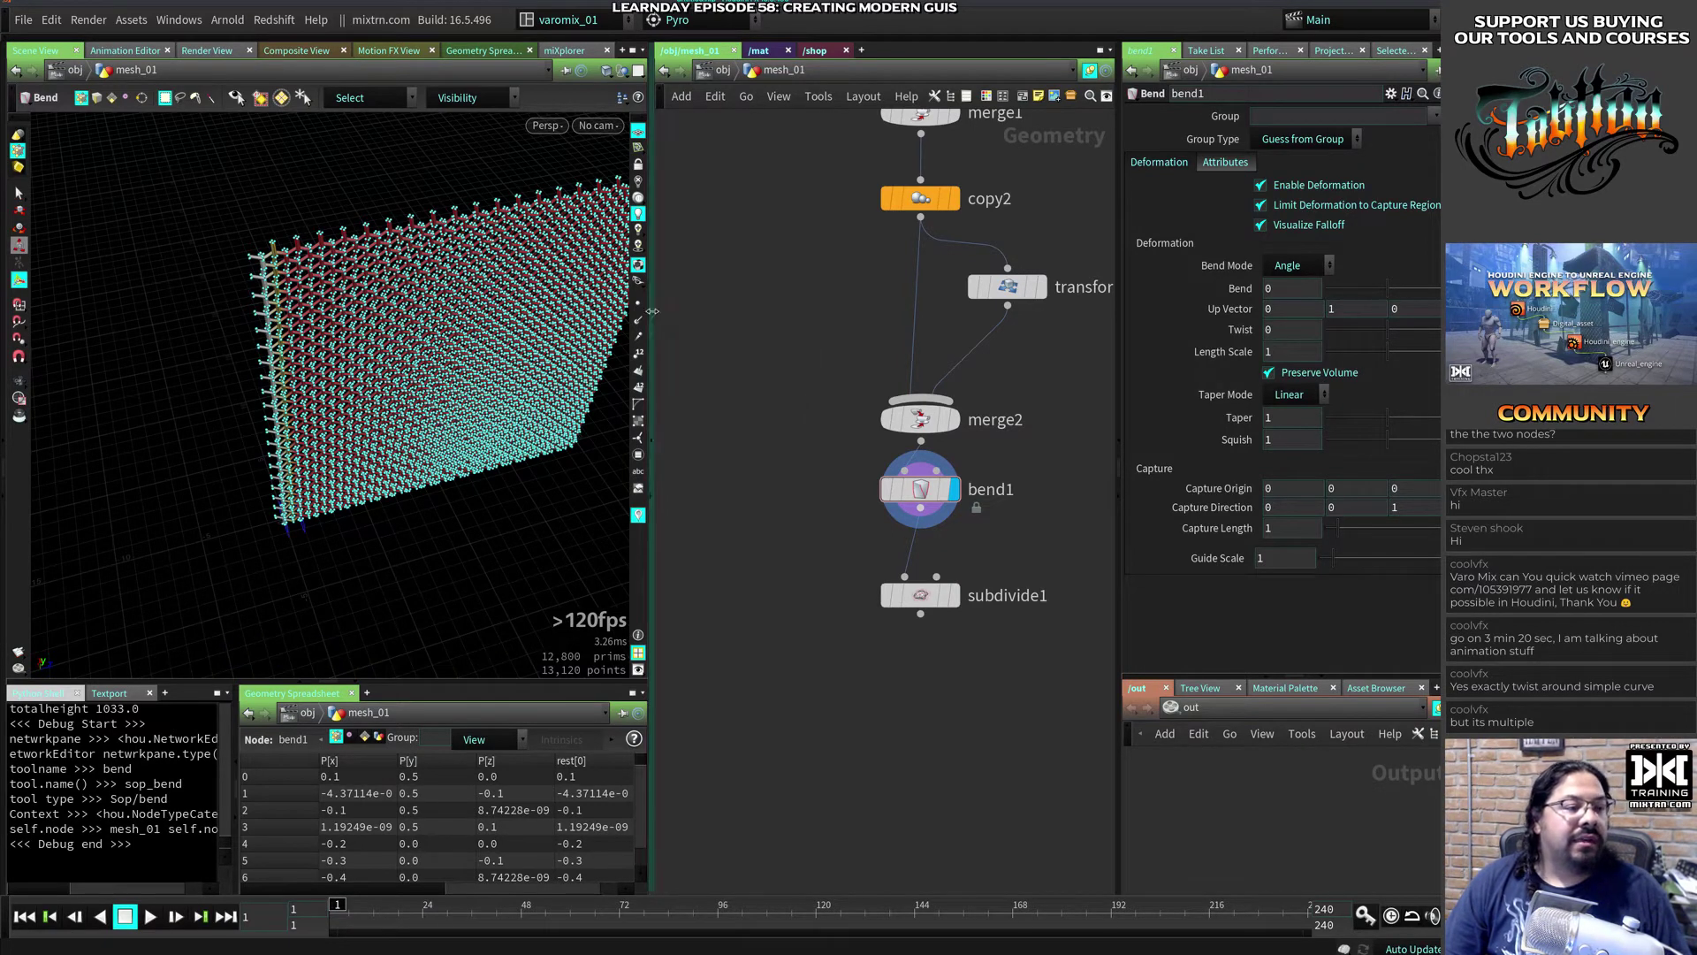
# Step: Leave the Bend node's selection prompt and switch the viewport to primitive selection
pyautogui.press('Escape')
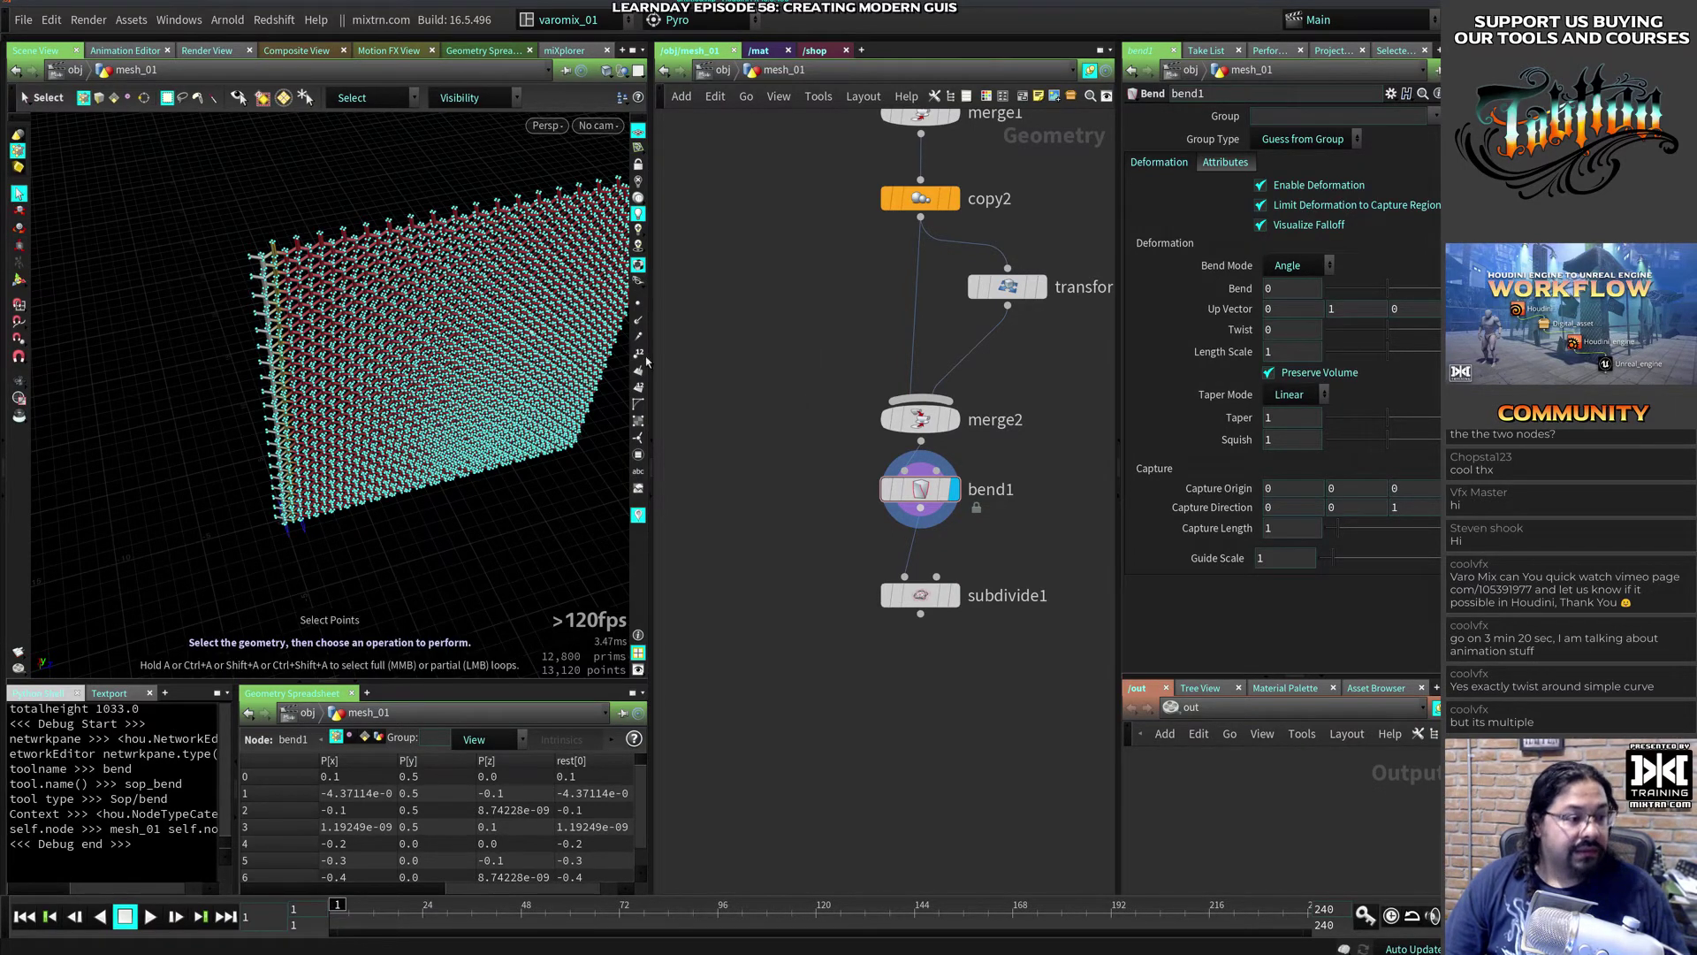
pyautogui.press('4')
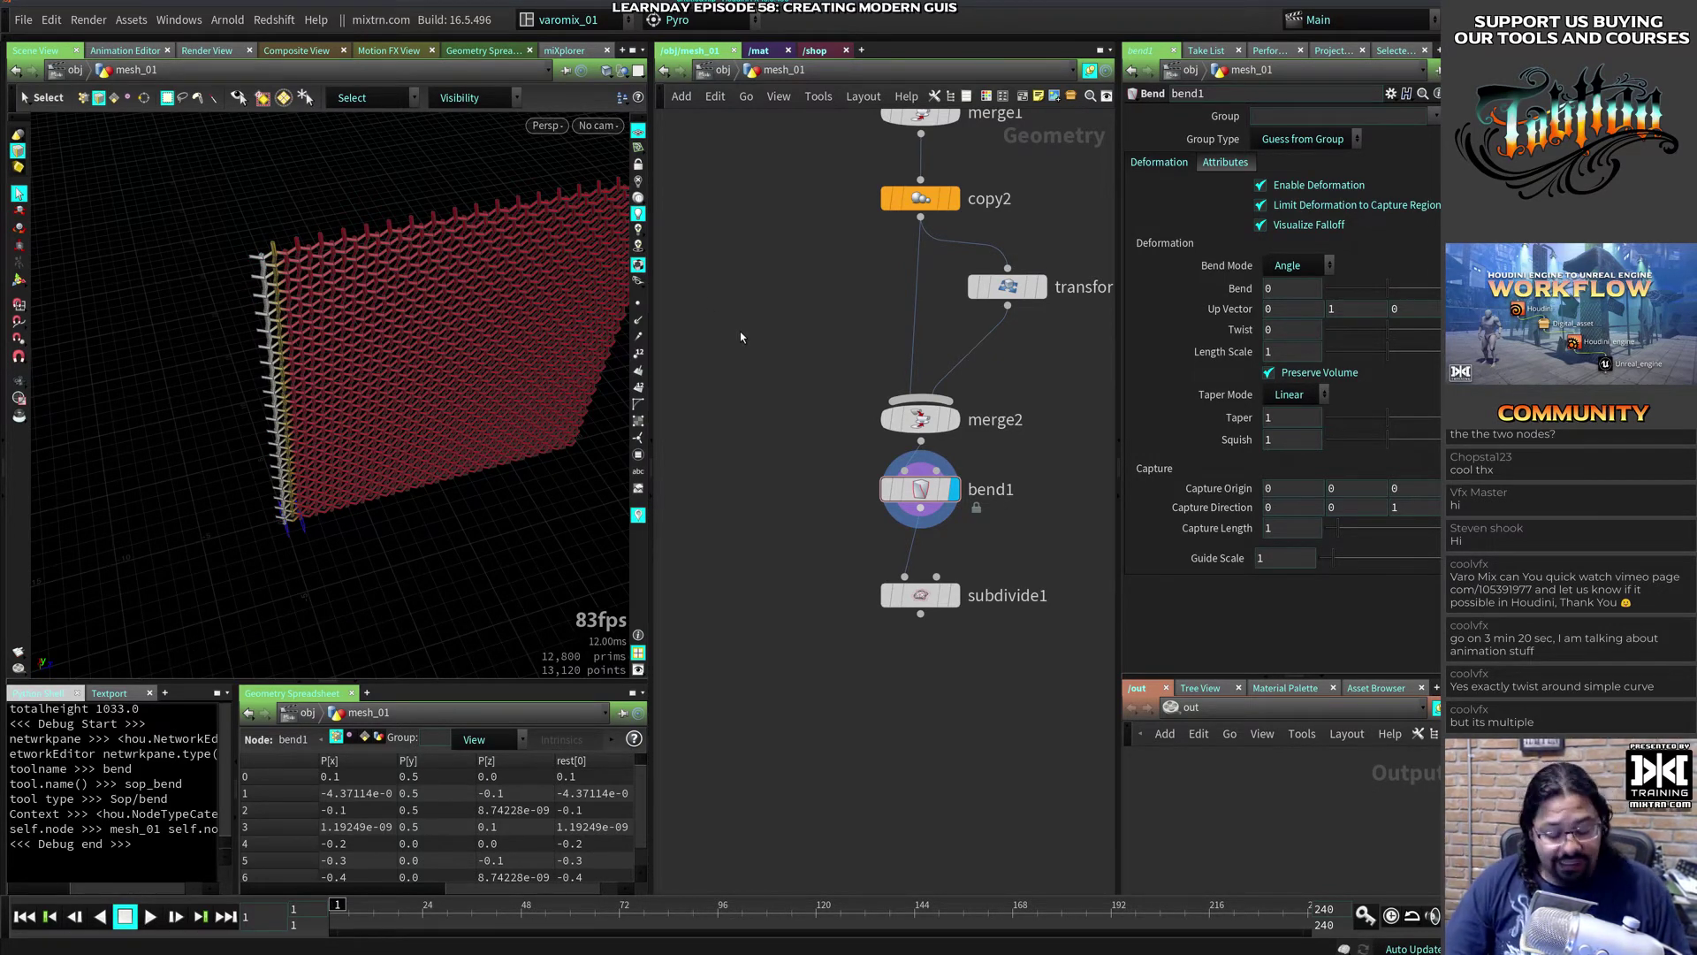
# Step: Save the scene as mic_mesh in the MIX_TRAINING/LEARNDAY_WEBINARS folder
pyautogui.hotkey('ctrl', 's')
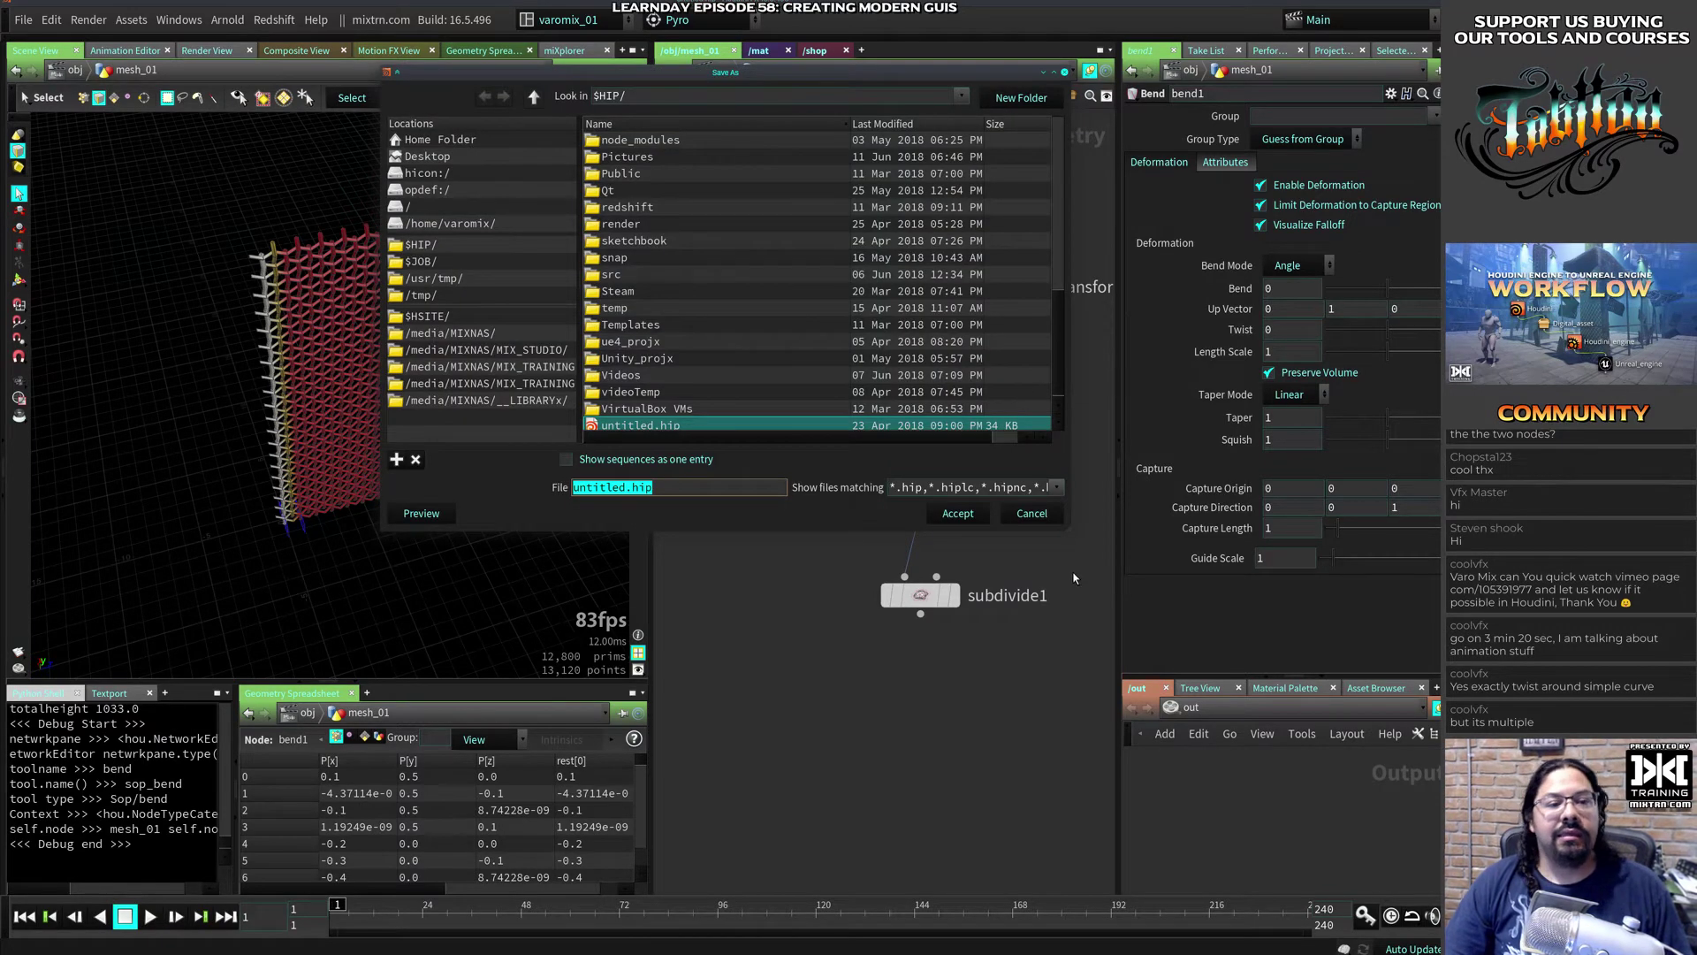
pyautogui.click(1043, 512)
pyautogui.hotkey('ctrl', 's')
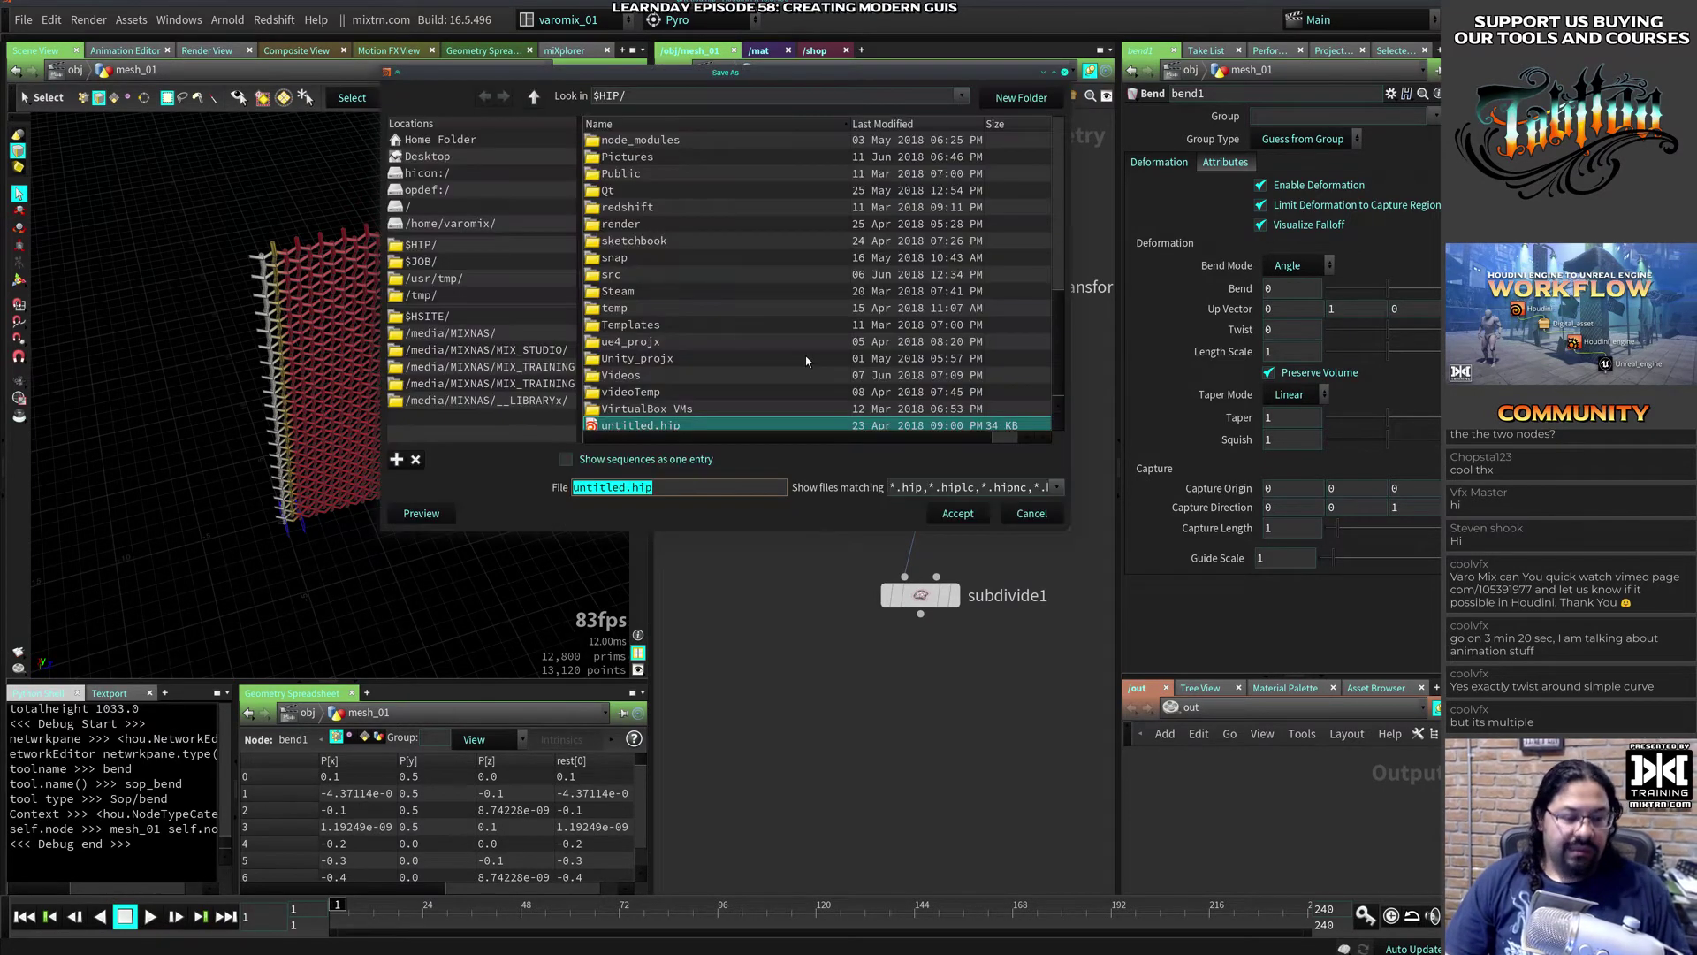
pyautogui.click(529, 349)
pyautogui.click(536, 368)
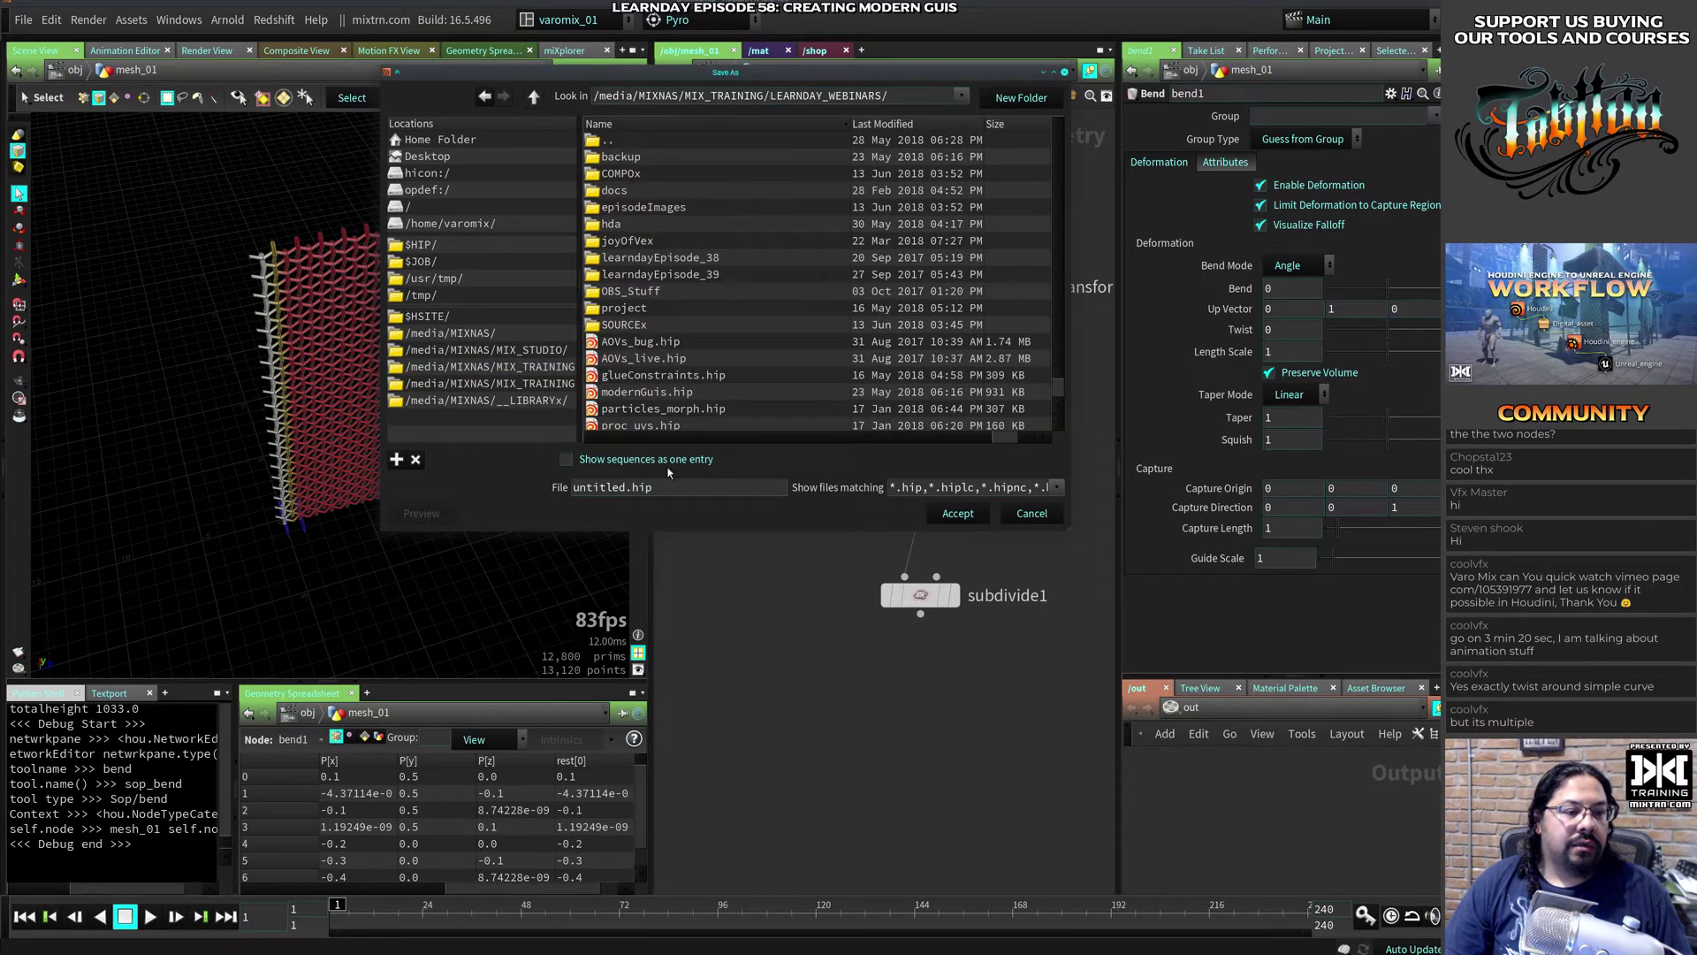
pyautogui.moveTo(669, 488); pyautogui.dragTo(531, 485)
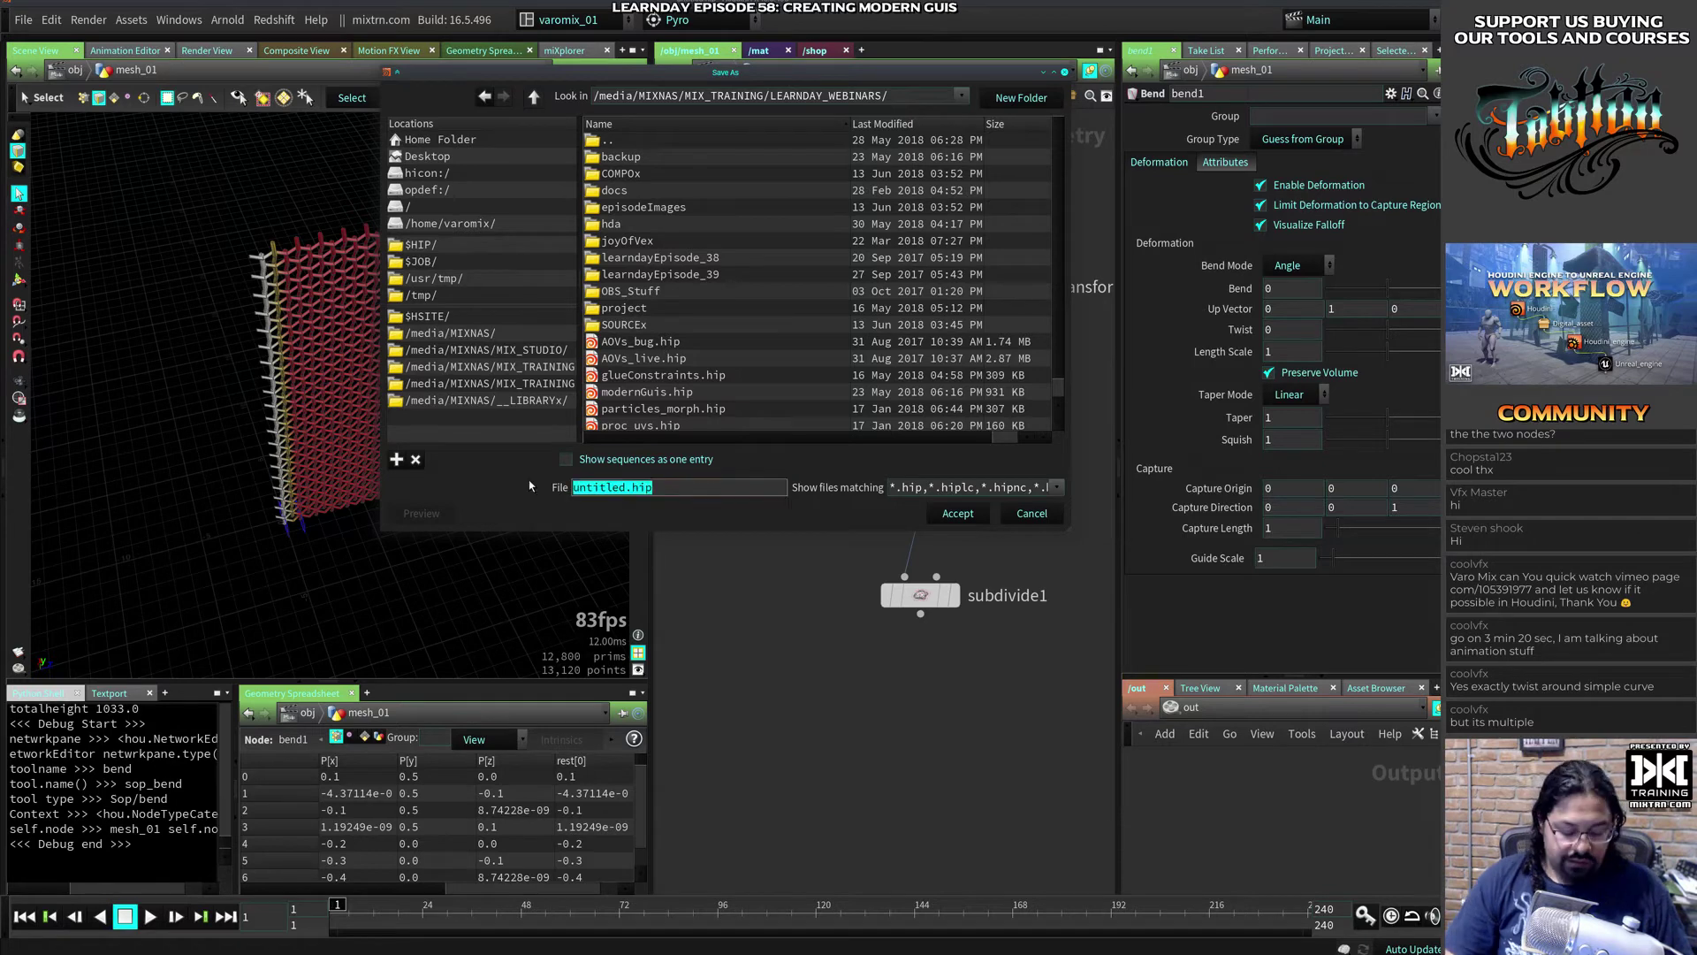
pyautogui.write('mic_mesh')
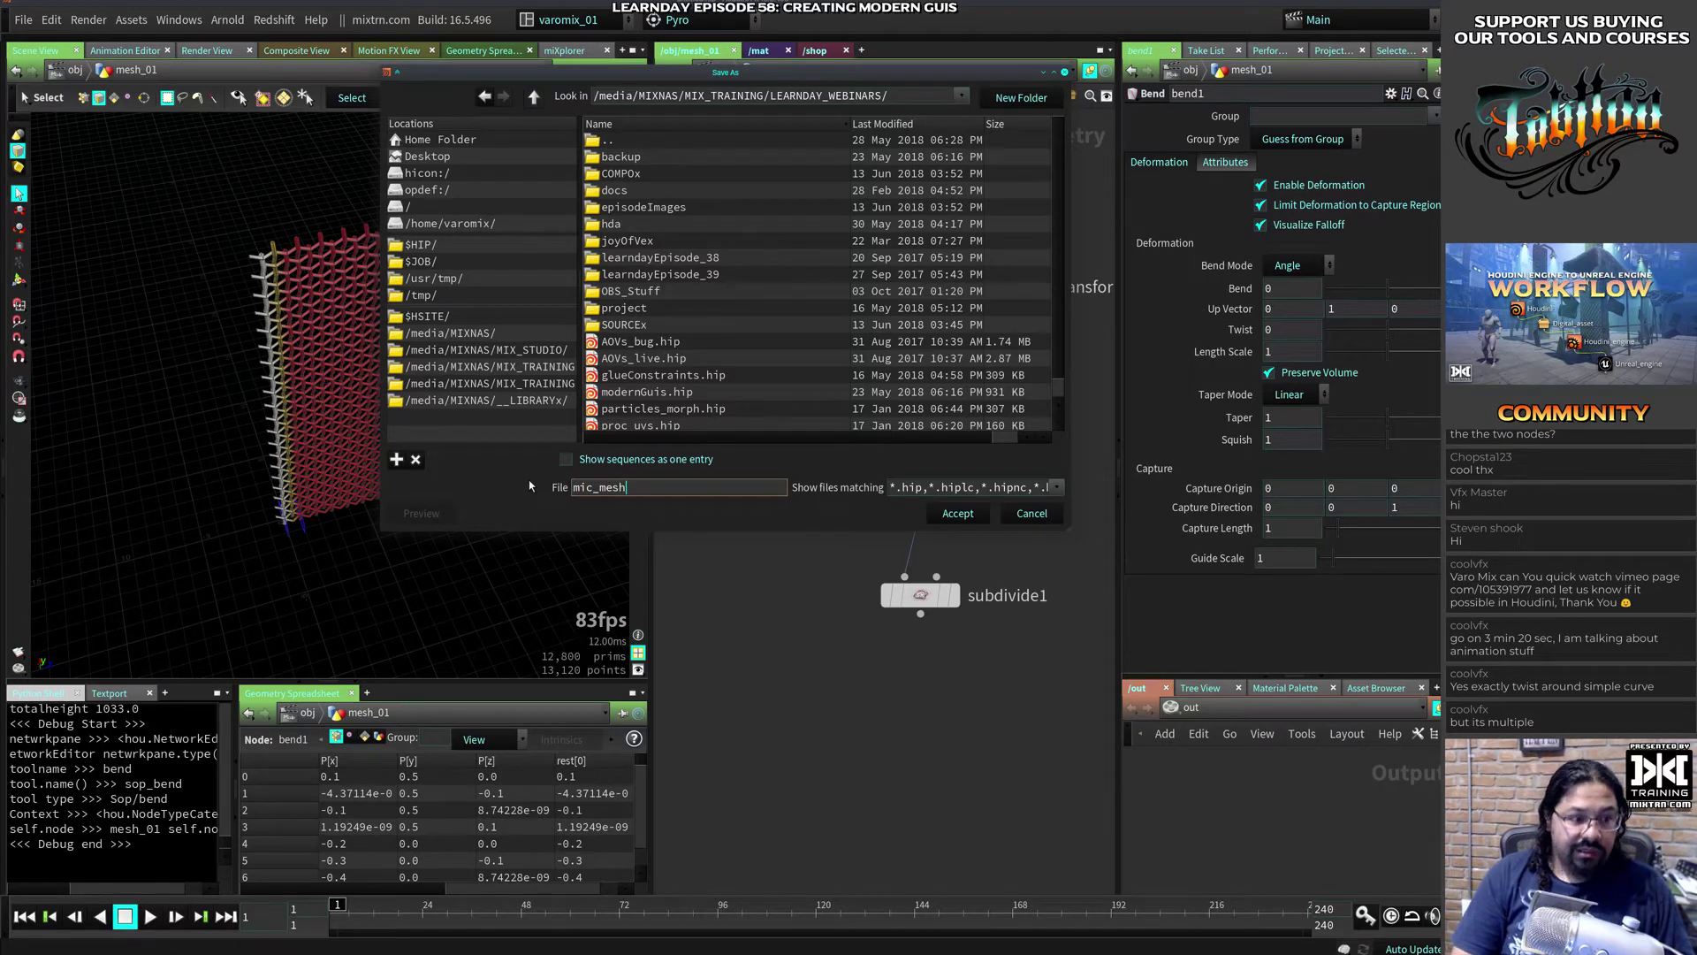
pyautogui.press('Return')
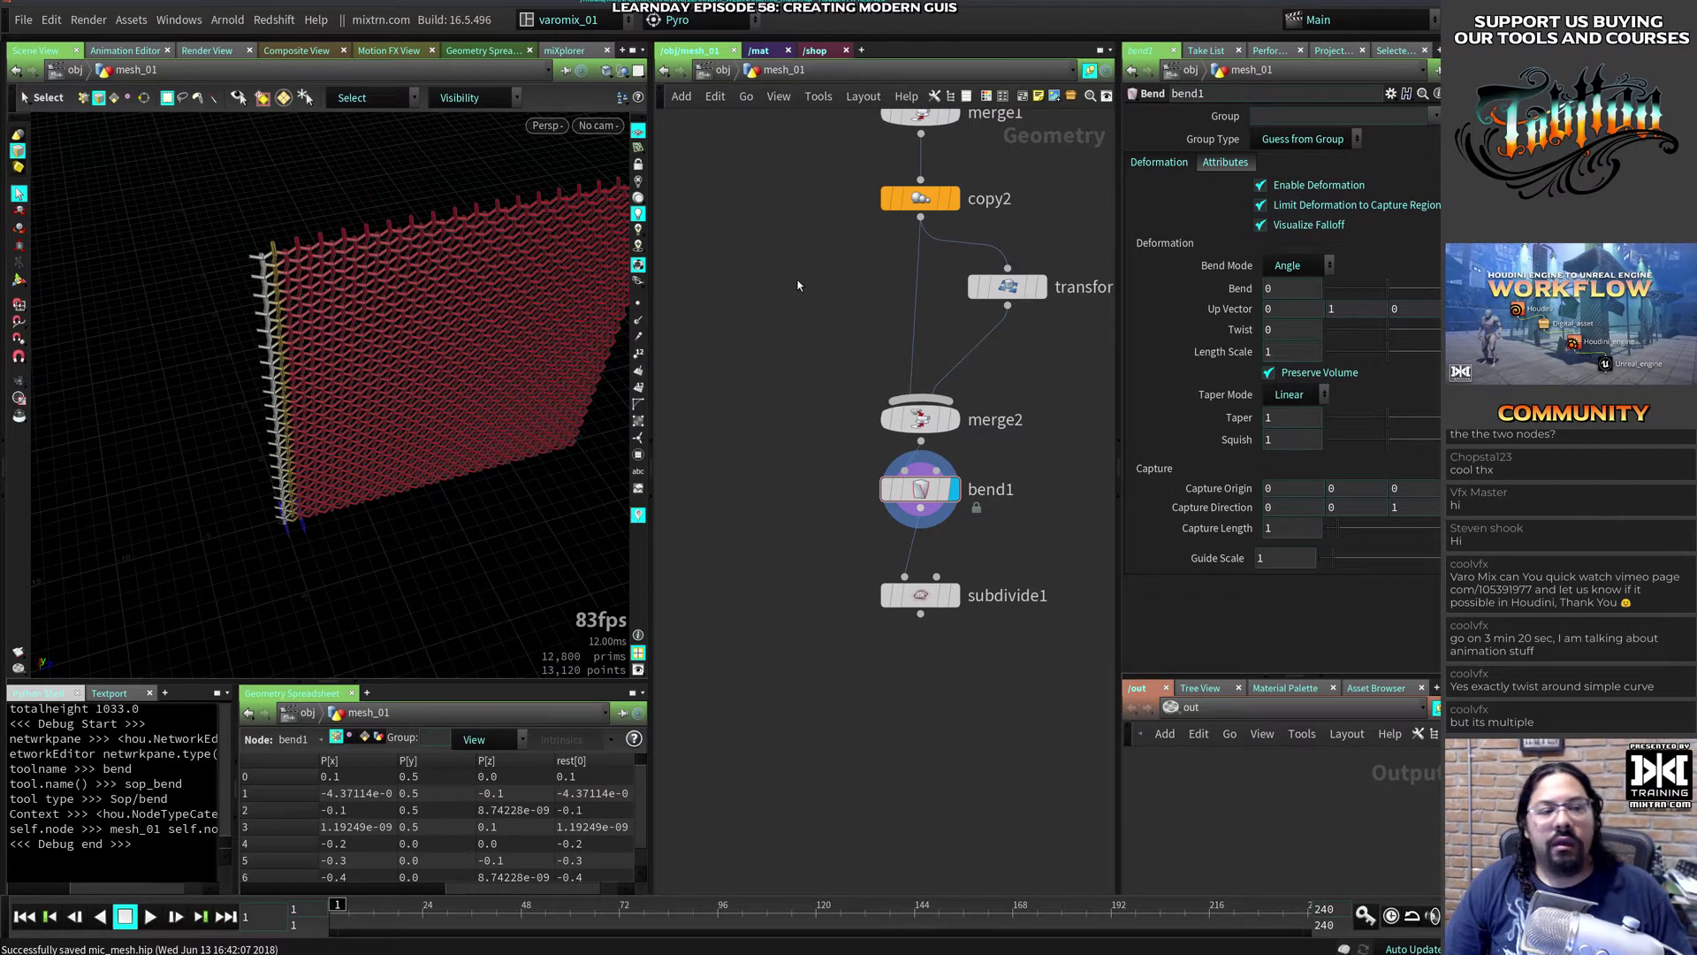
# Step: At the object level, hide mesh_01 and place a new Geometry object beneath it
pyautogui.click(719, 69)
pyautogui.click(856, 301)
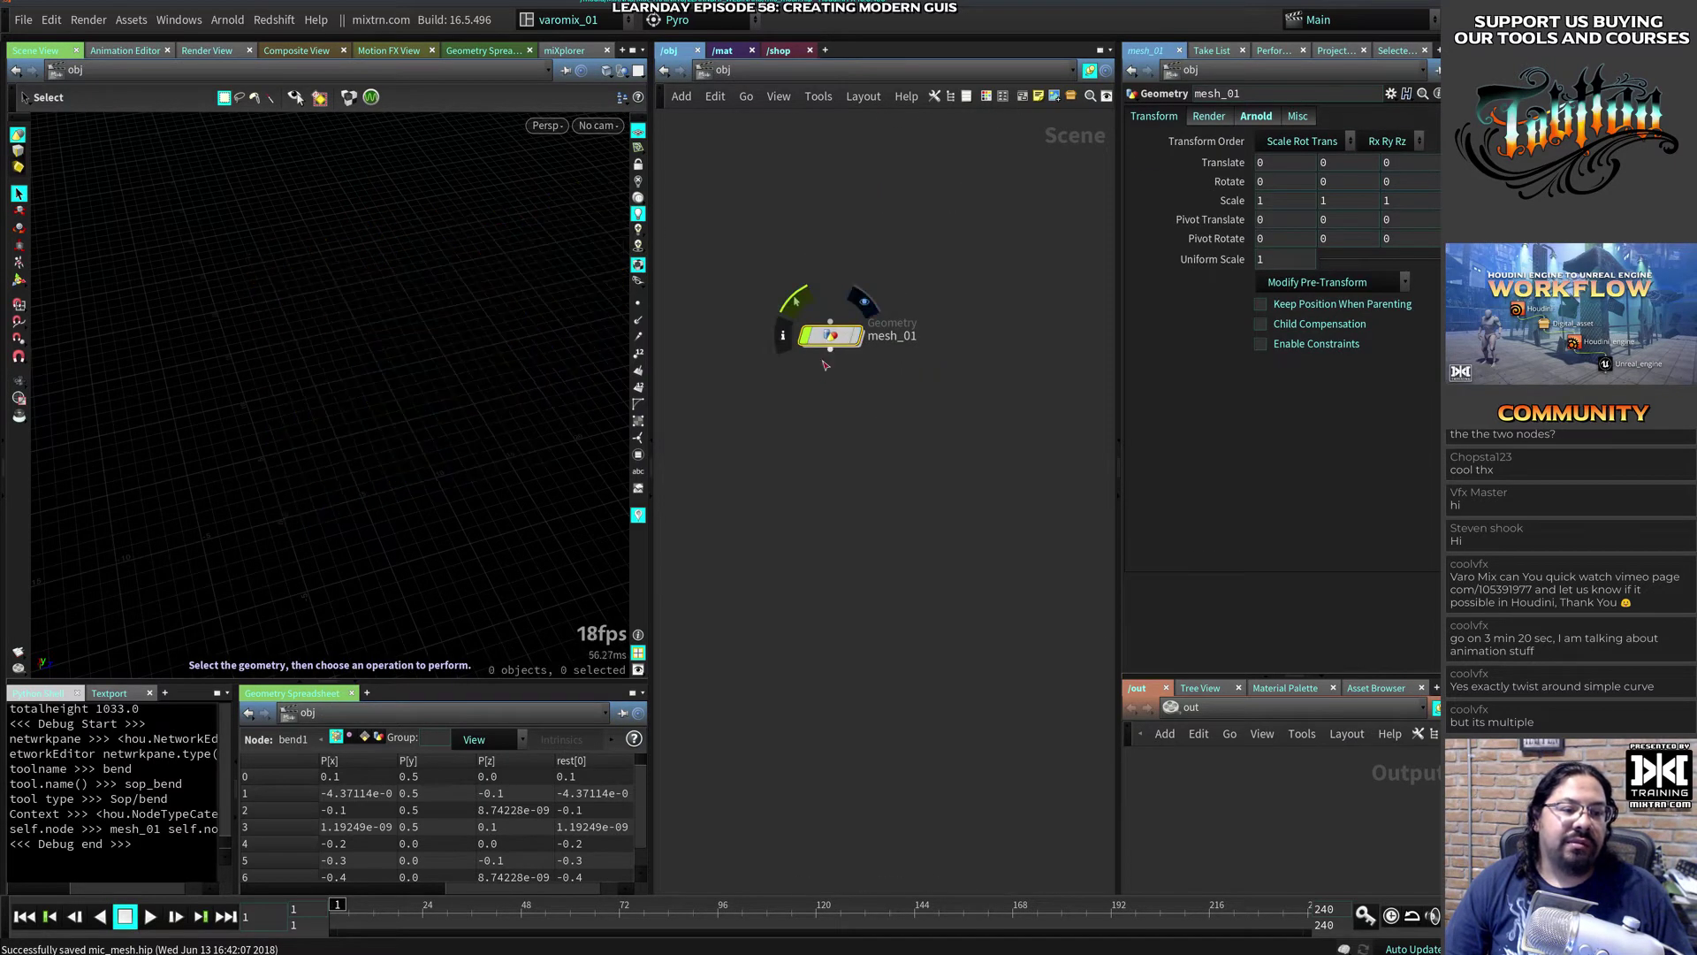
pyautogui.press('Tab')
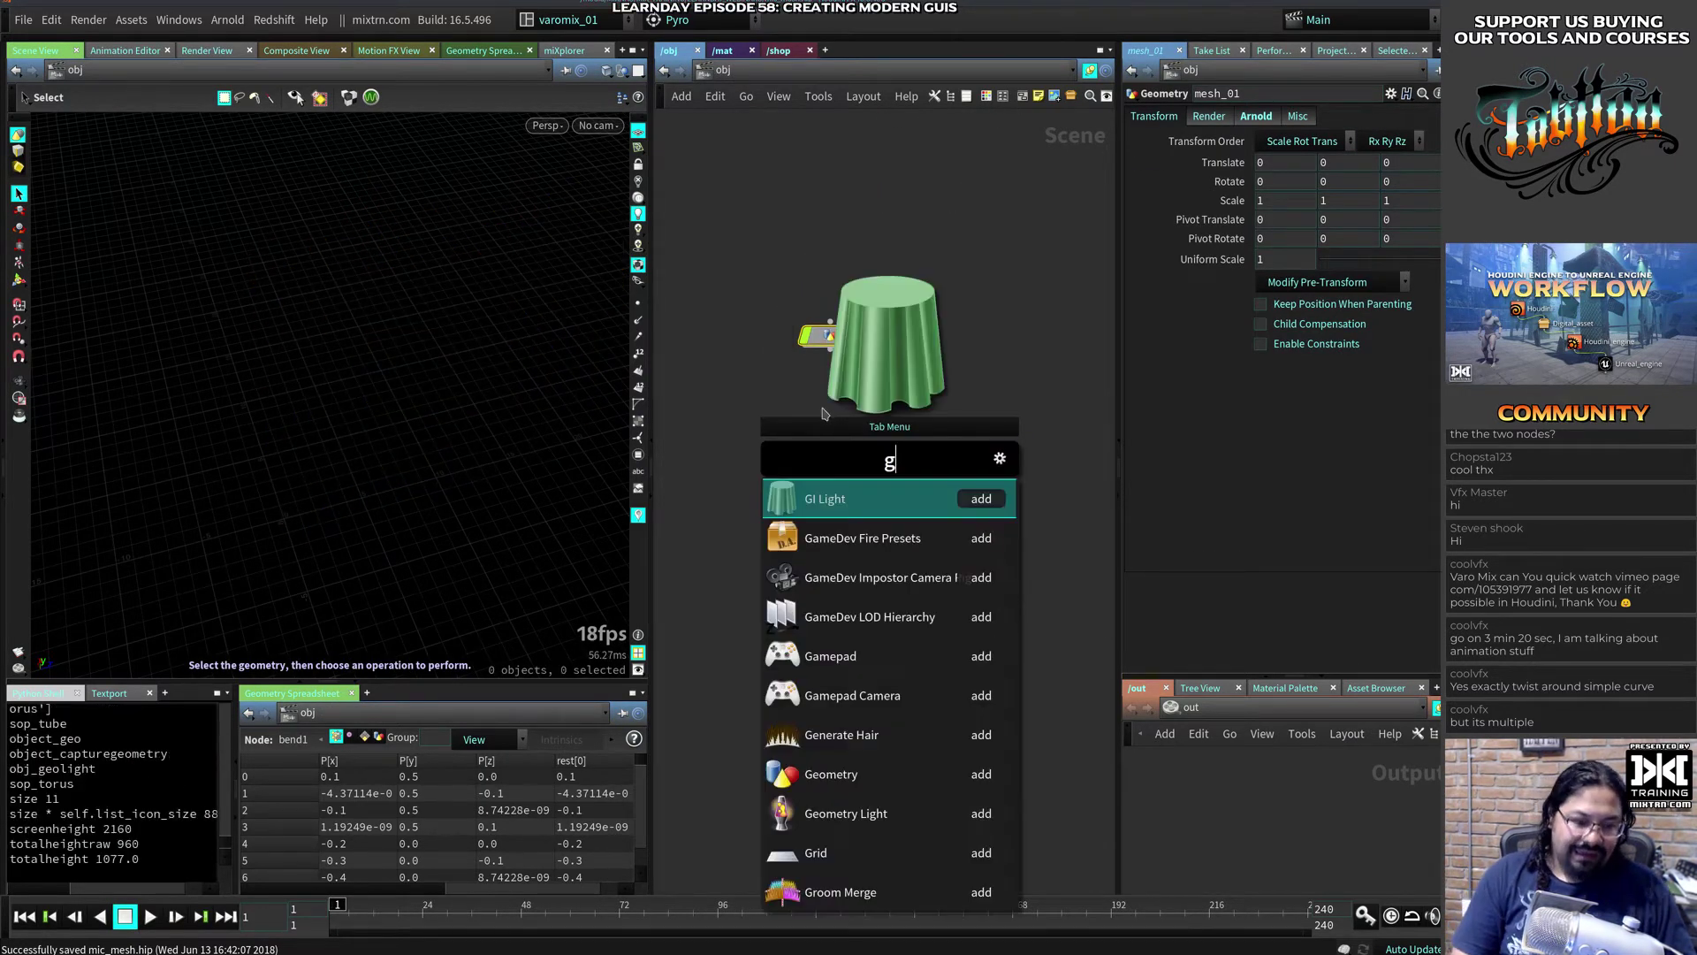
pyautogui.write('geo')
pyautogui.press('Return')
pyautogui.click(824, 414)
pyautogui.press('Return')
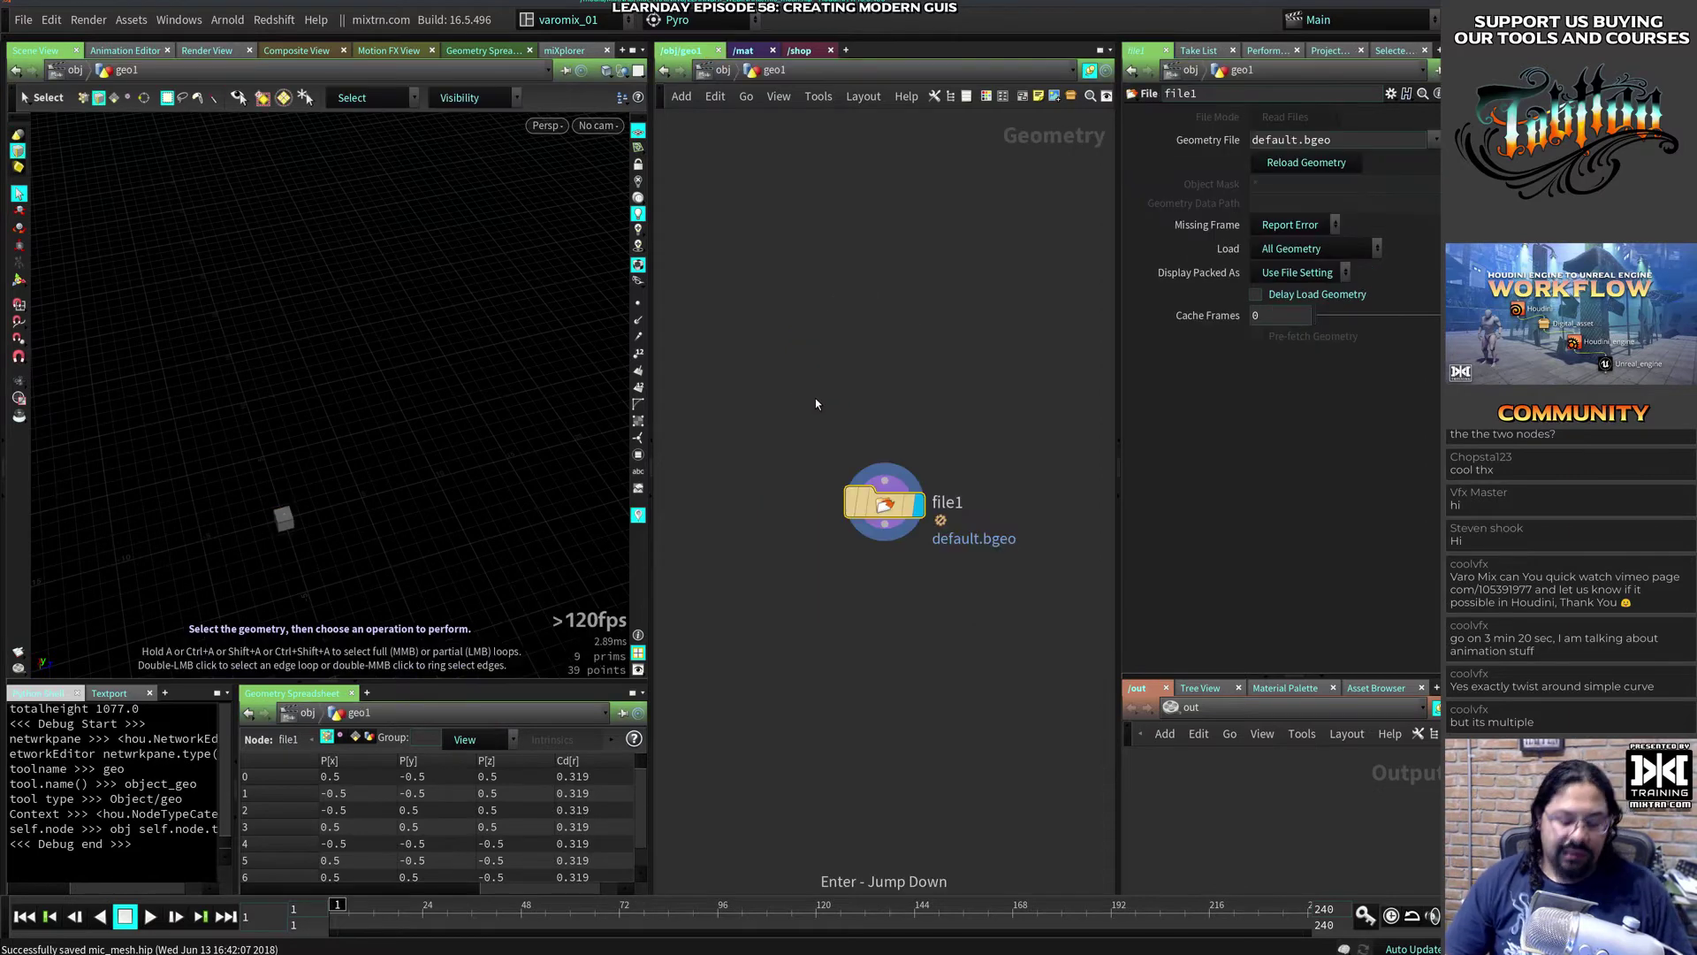
pyautogui.press('u')
pyautogui.moveTo(829, 390); pyautogui.dragTo(863, 416)
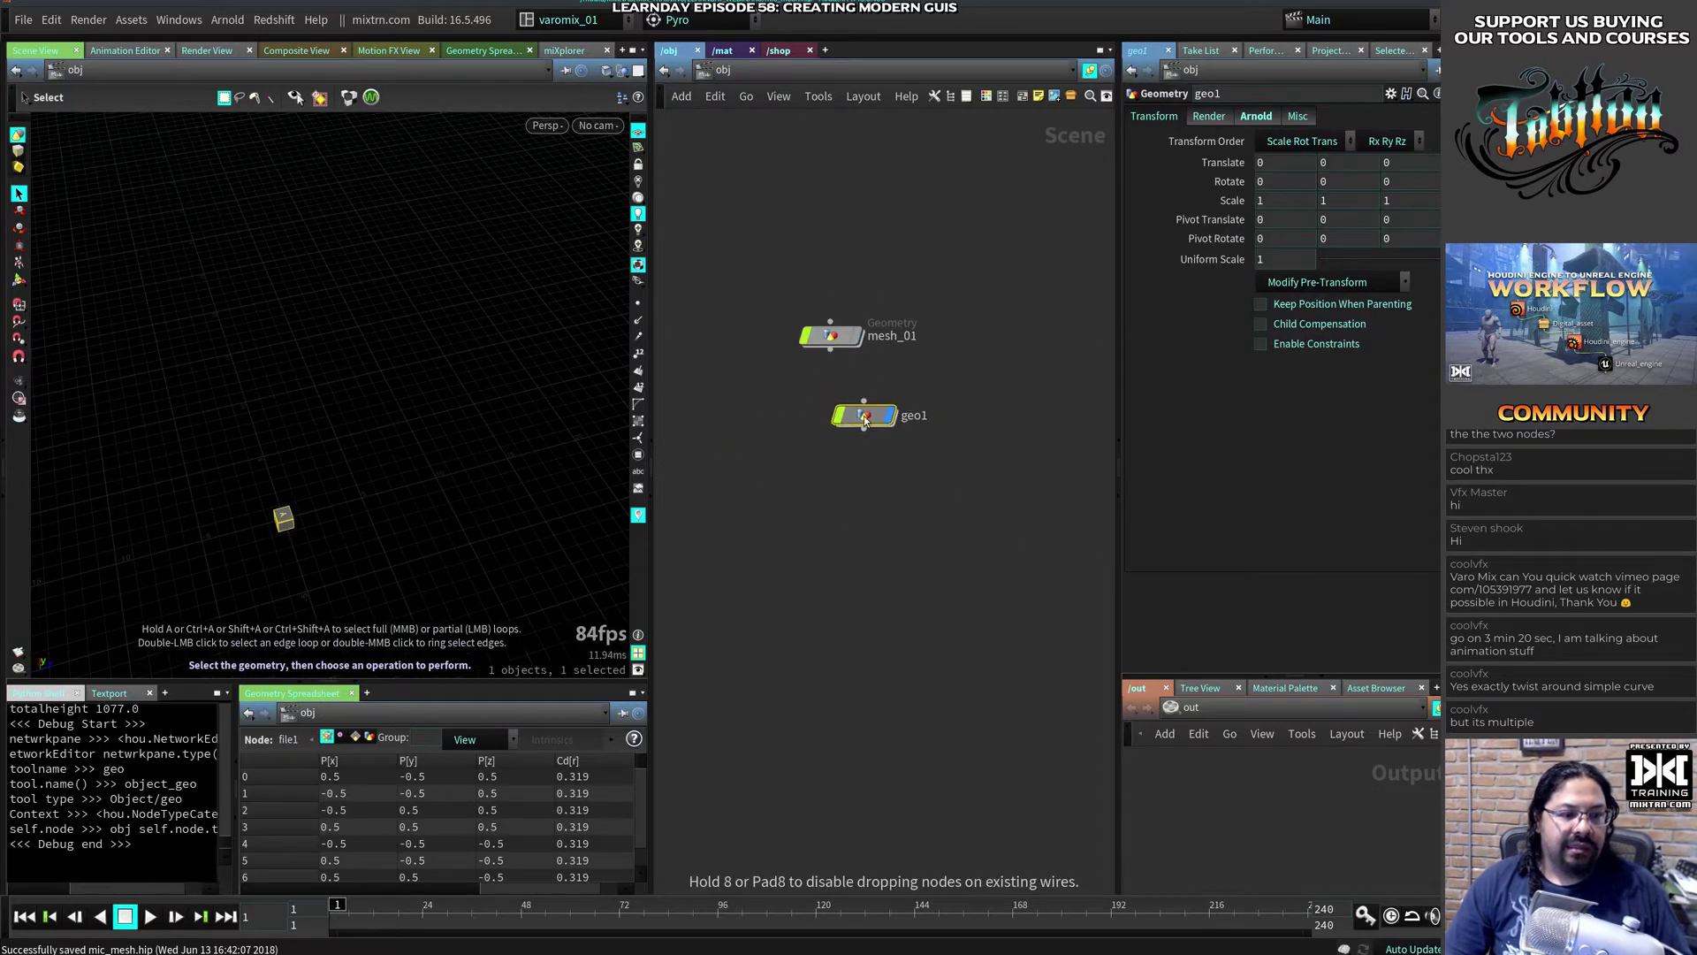
# Step: Enter the new geometry object's network and place a Line node above file1
pyautogui.doubleClick(863, 417)
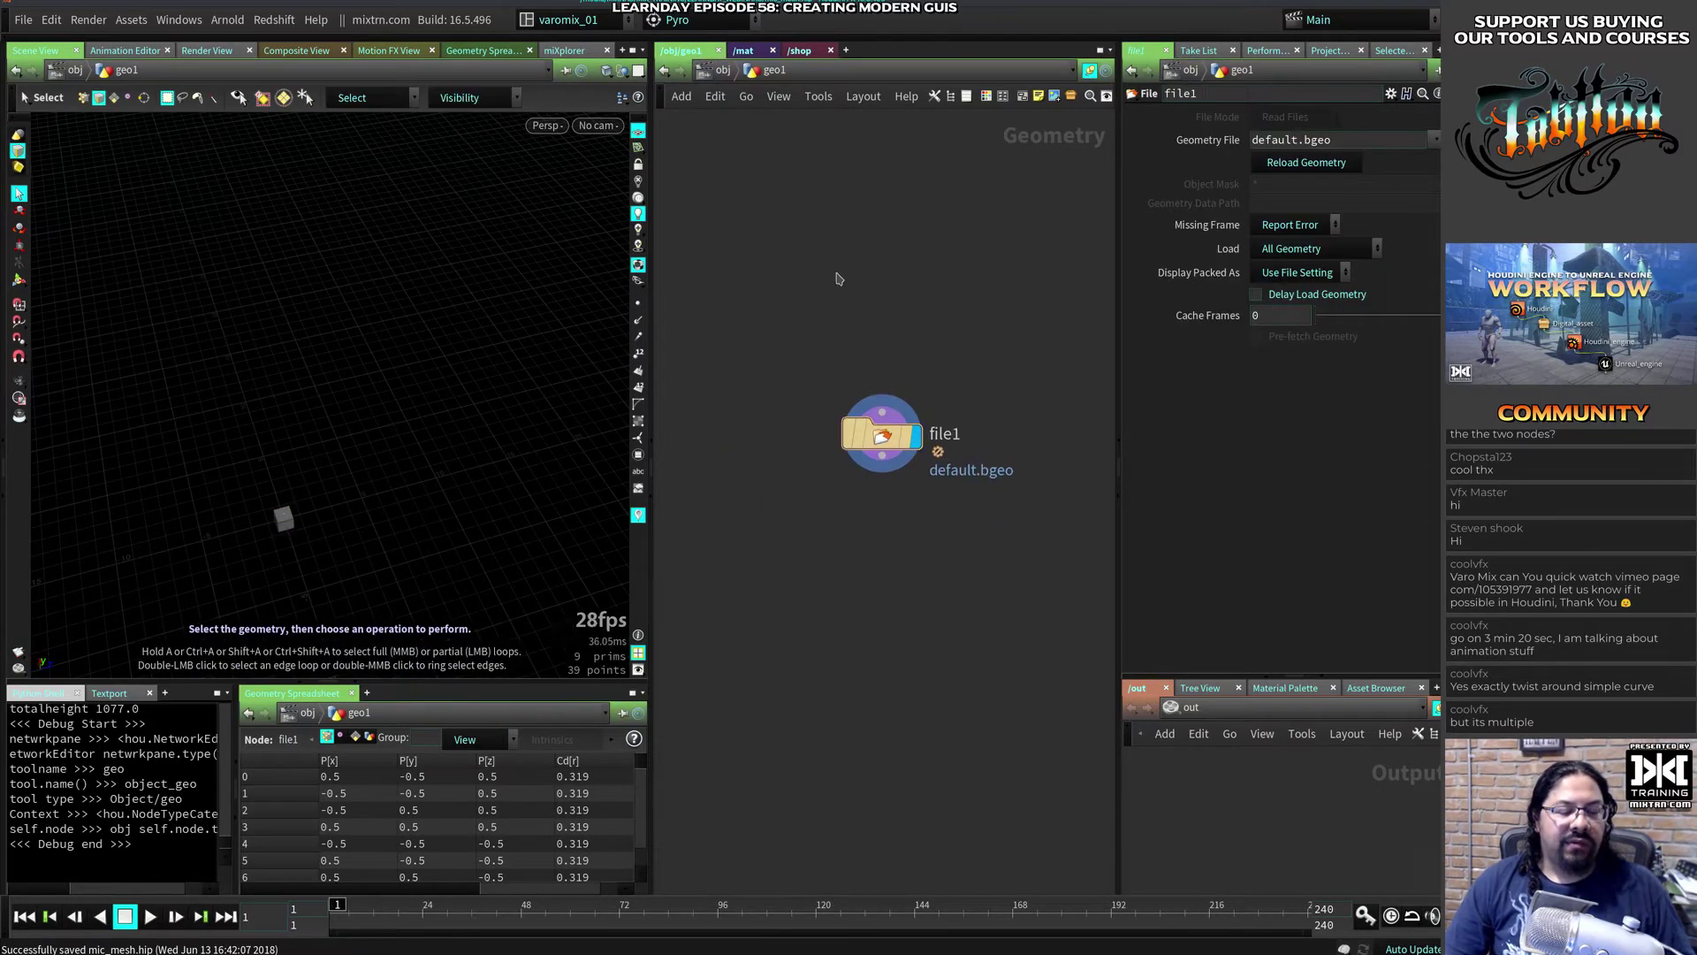
pyautogui.press('Tab')
pyautogui.write('cur')
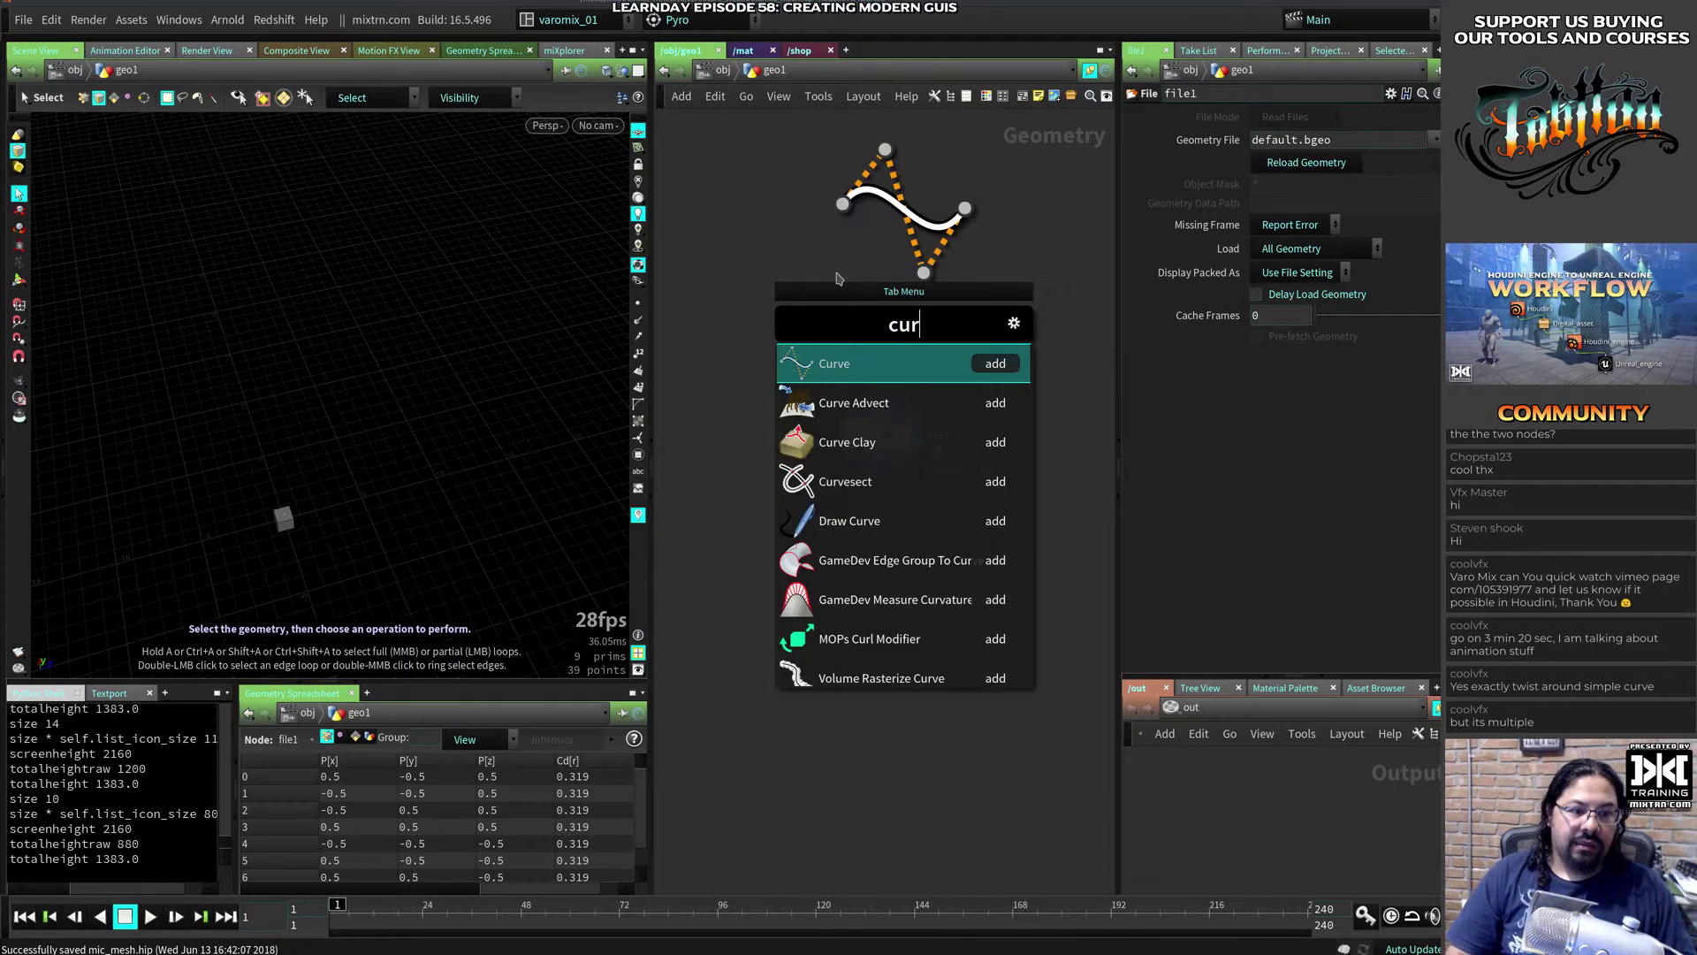
pyautogui.press('BackSpace')
pyautogui.press('BackSpace')
pyautogui.press('BackSpace')
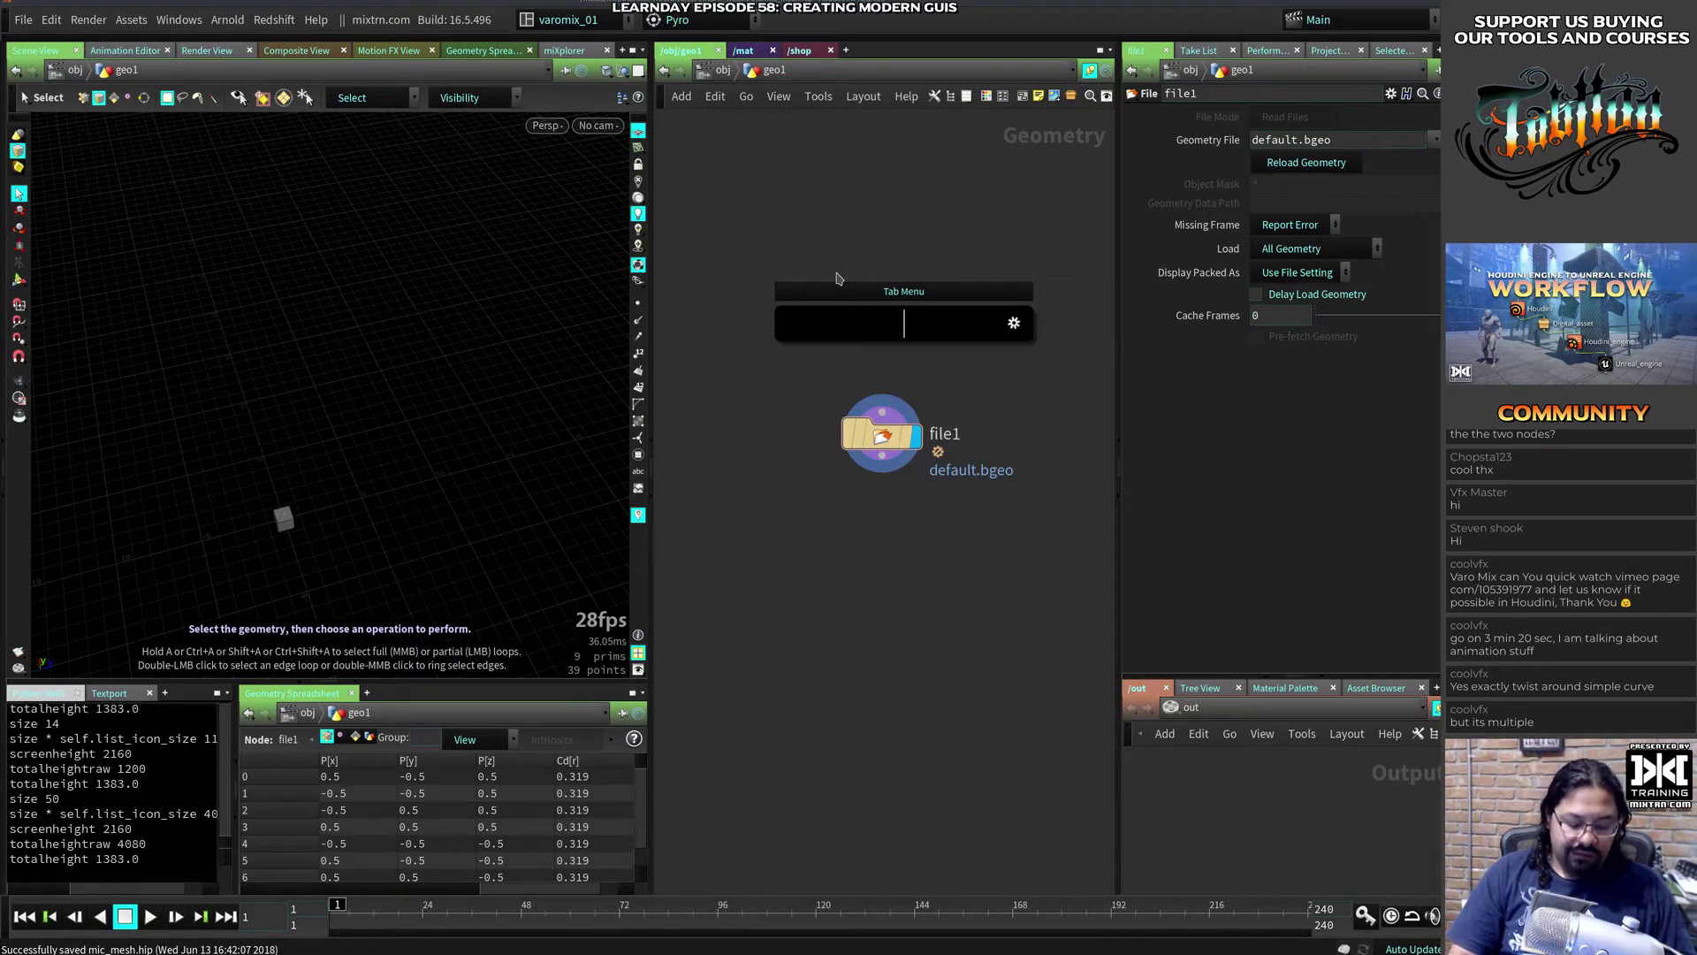
pyautogui.write('line')
pyautogui.press('Return')
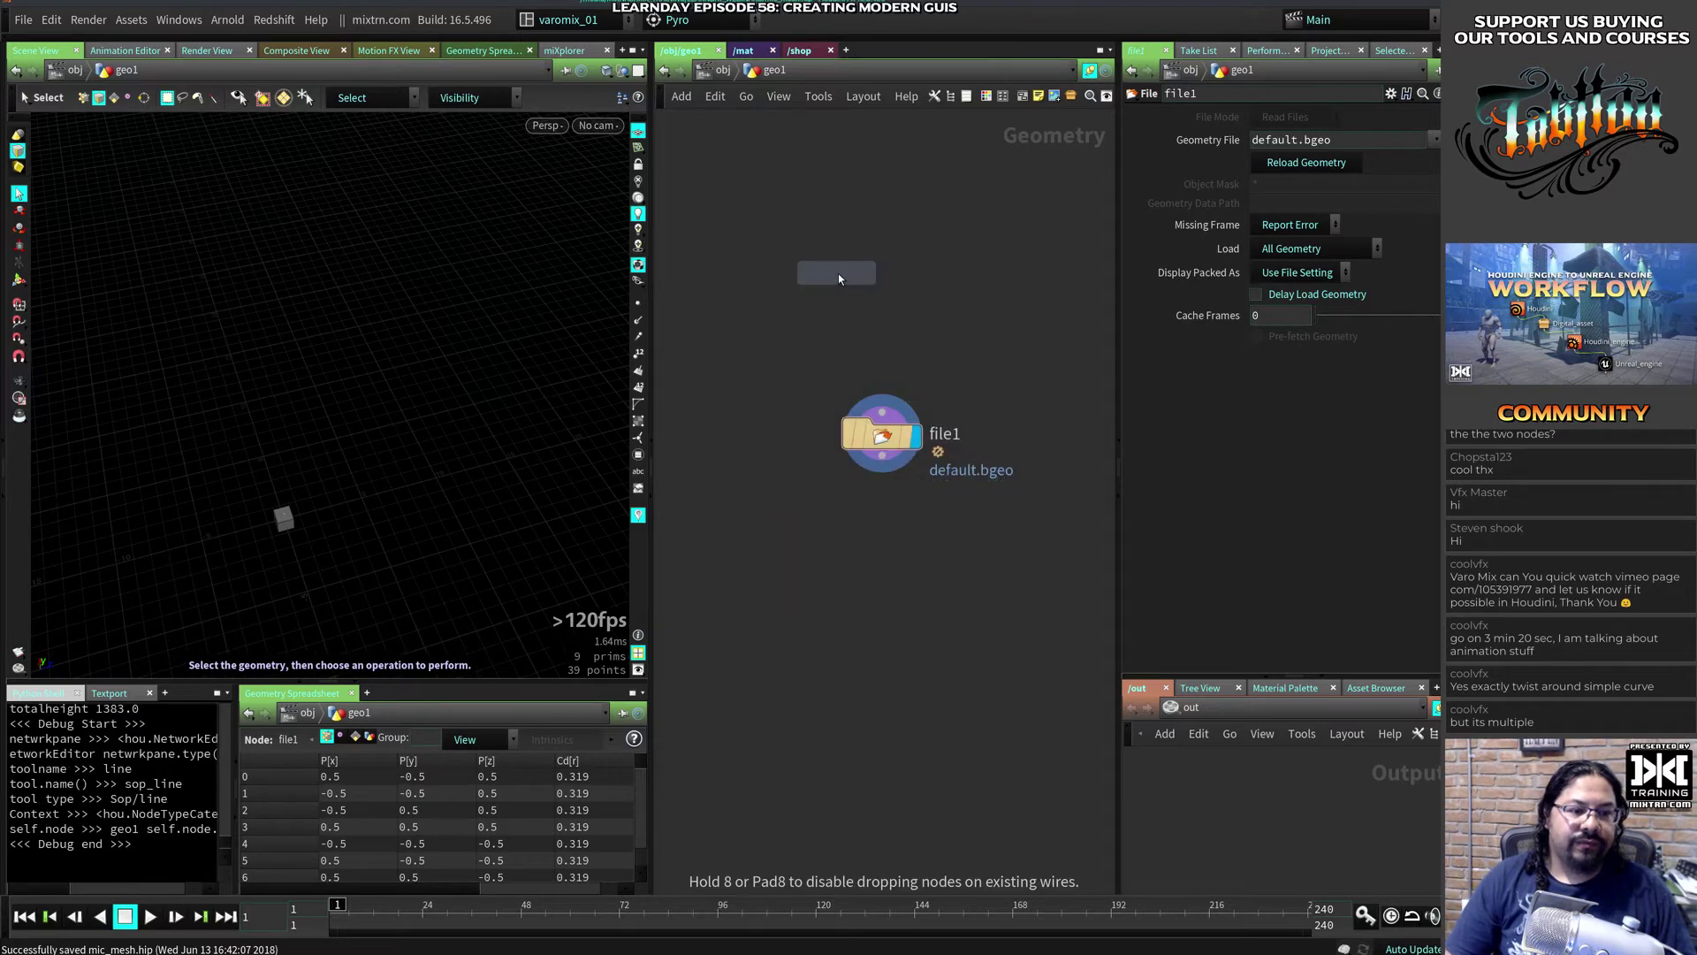
pyautogui.click(838, 273)
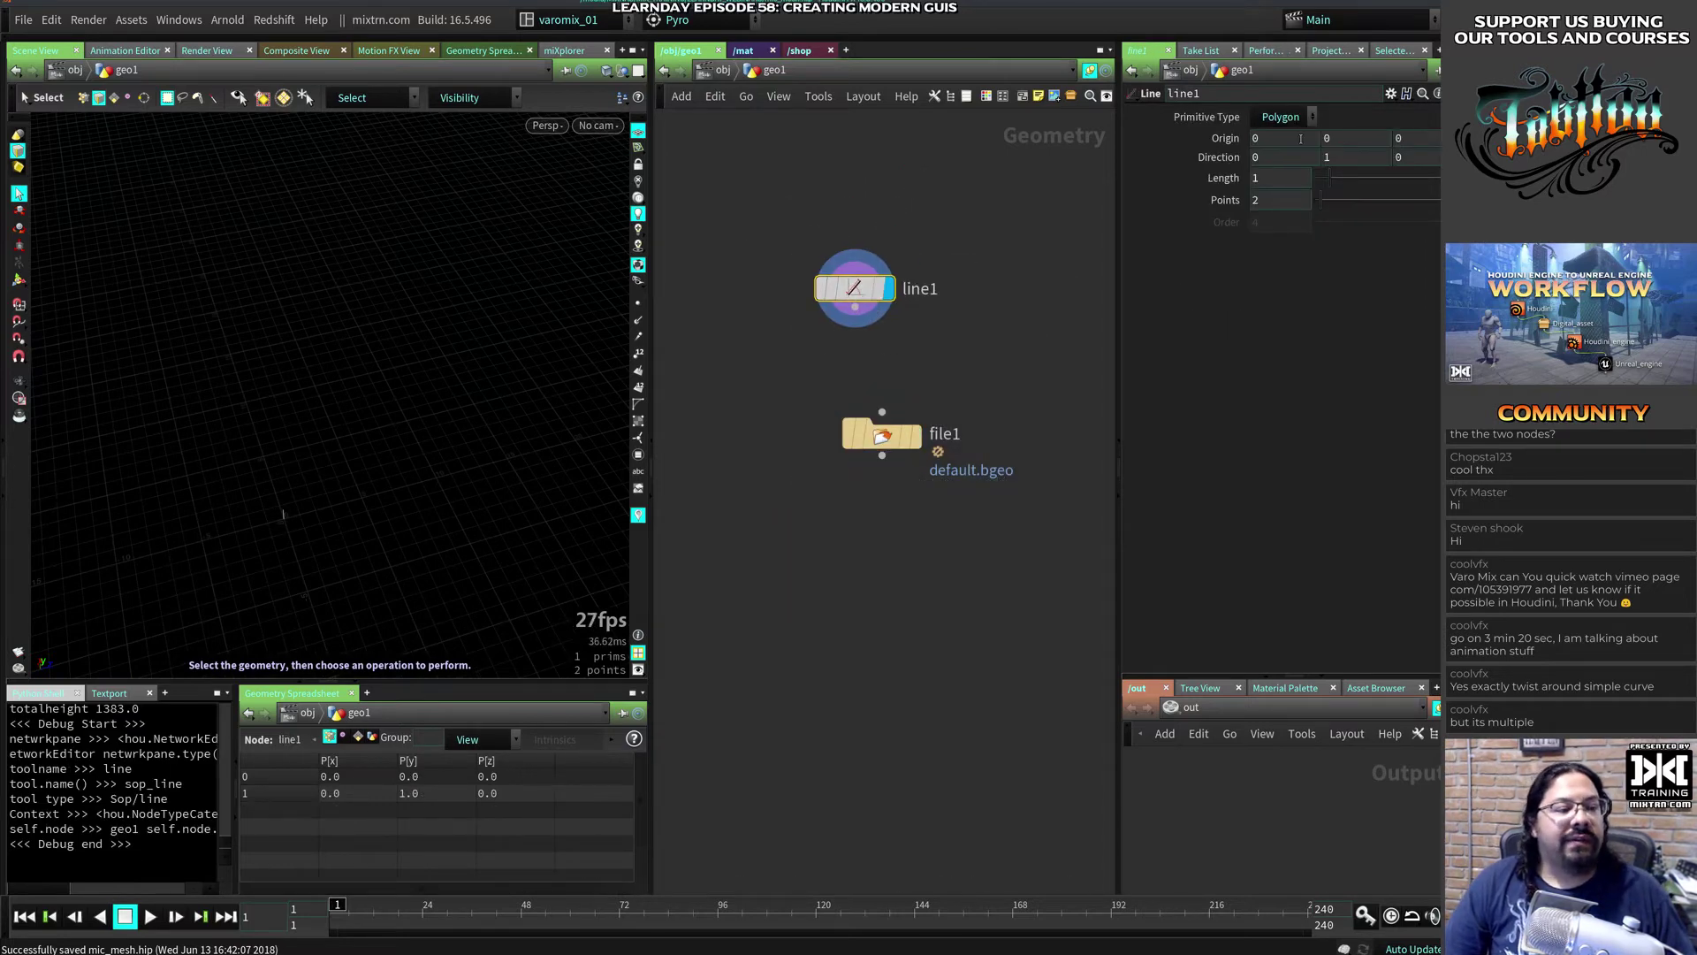
# Step: Set line1's Direction to 0, 0, 1 and its Length to 10
pyautogui.doubleClick(1384, 157)
pyautogui.write('0')
pyautogui.press('Tab')
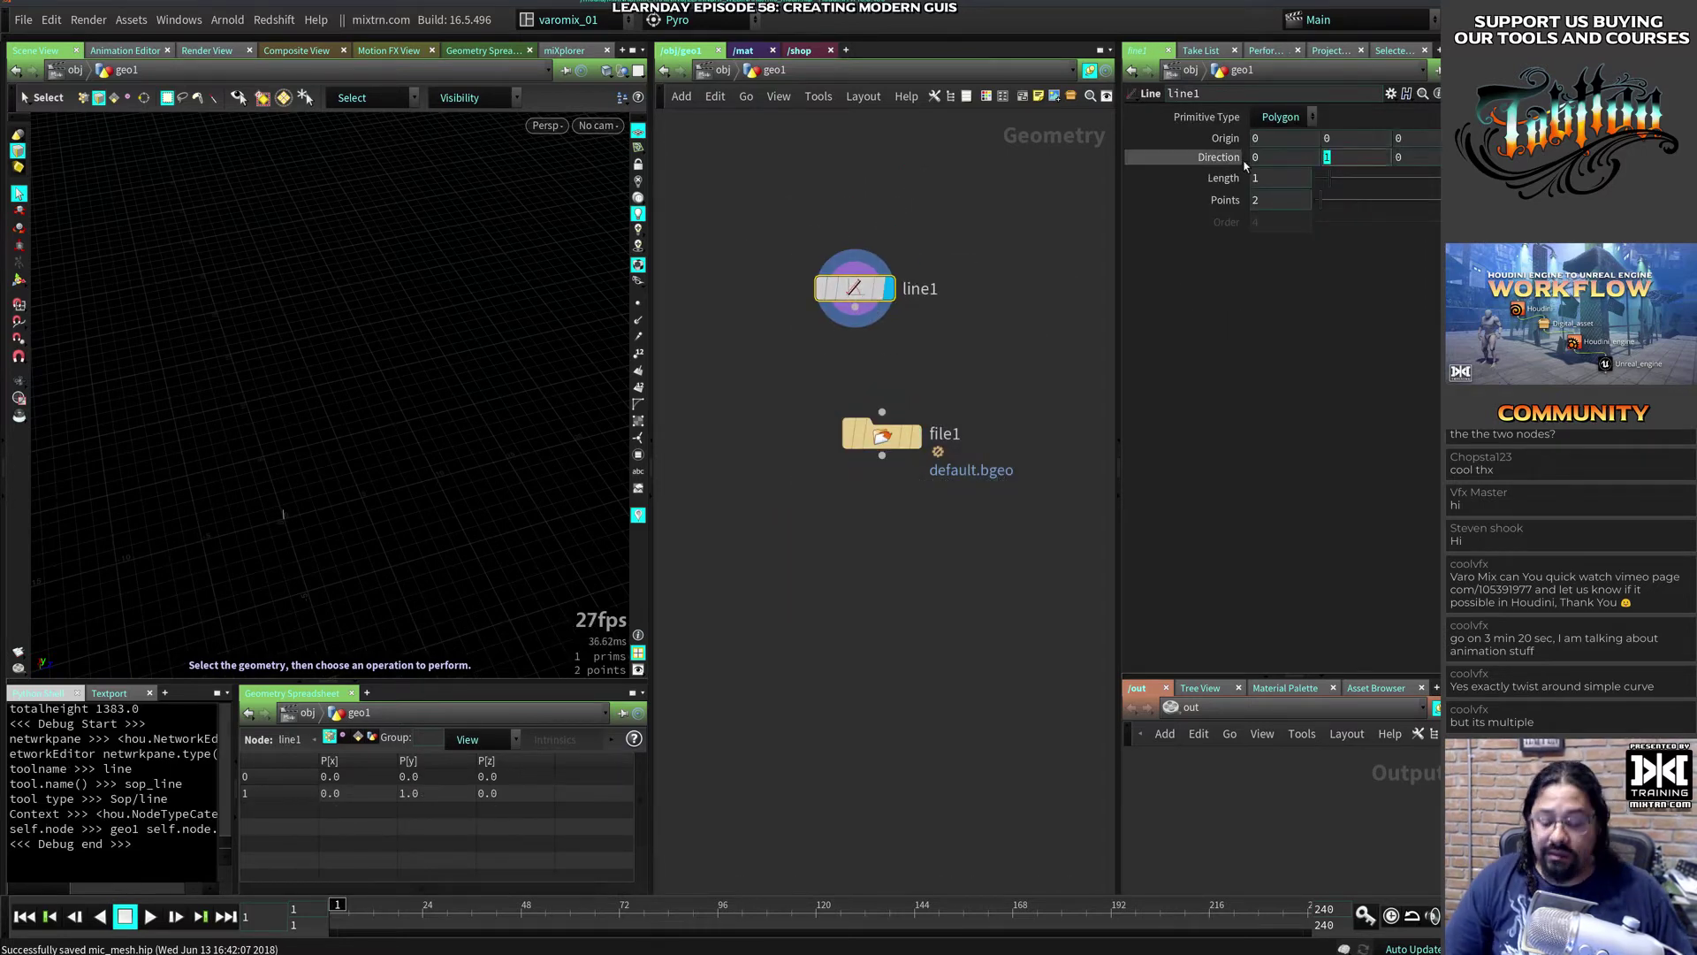
pyautogui.write('1')
pyautogui.press('Return')
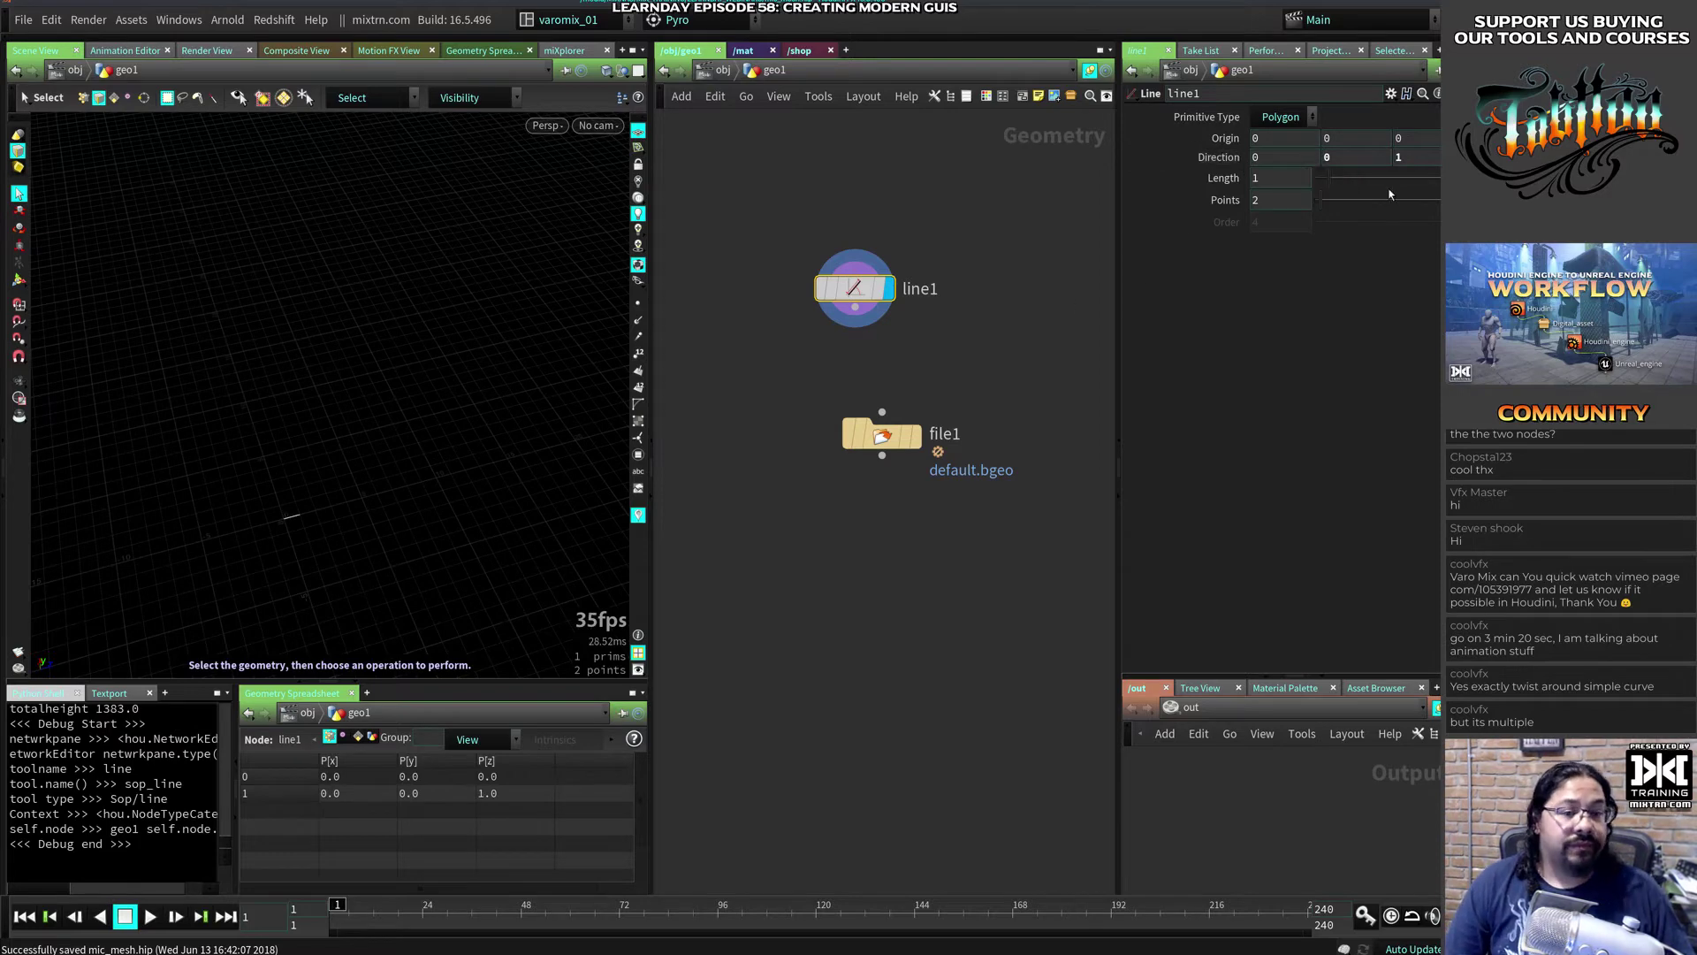
pyautogui.moveTo(1273, 178); pyautogui.dragTo(1149, 169)
pyautogui.write('10')
pyautogui.press('Return')
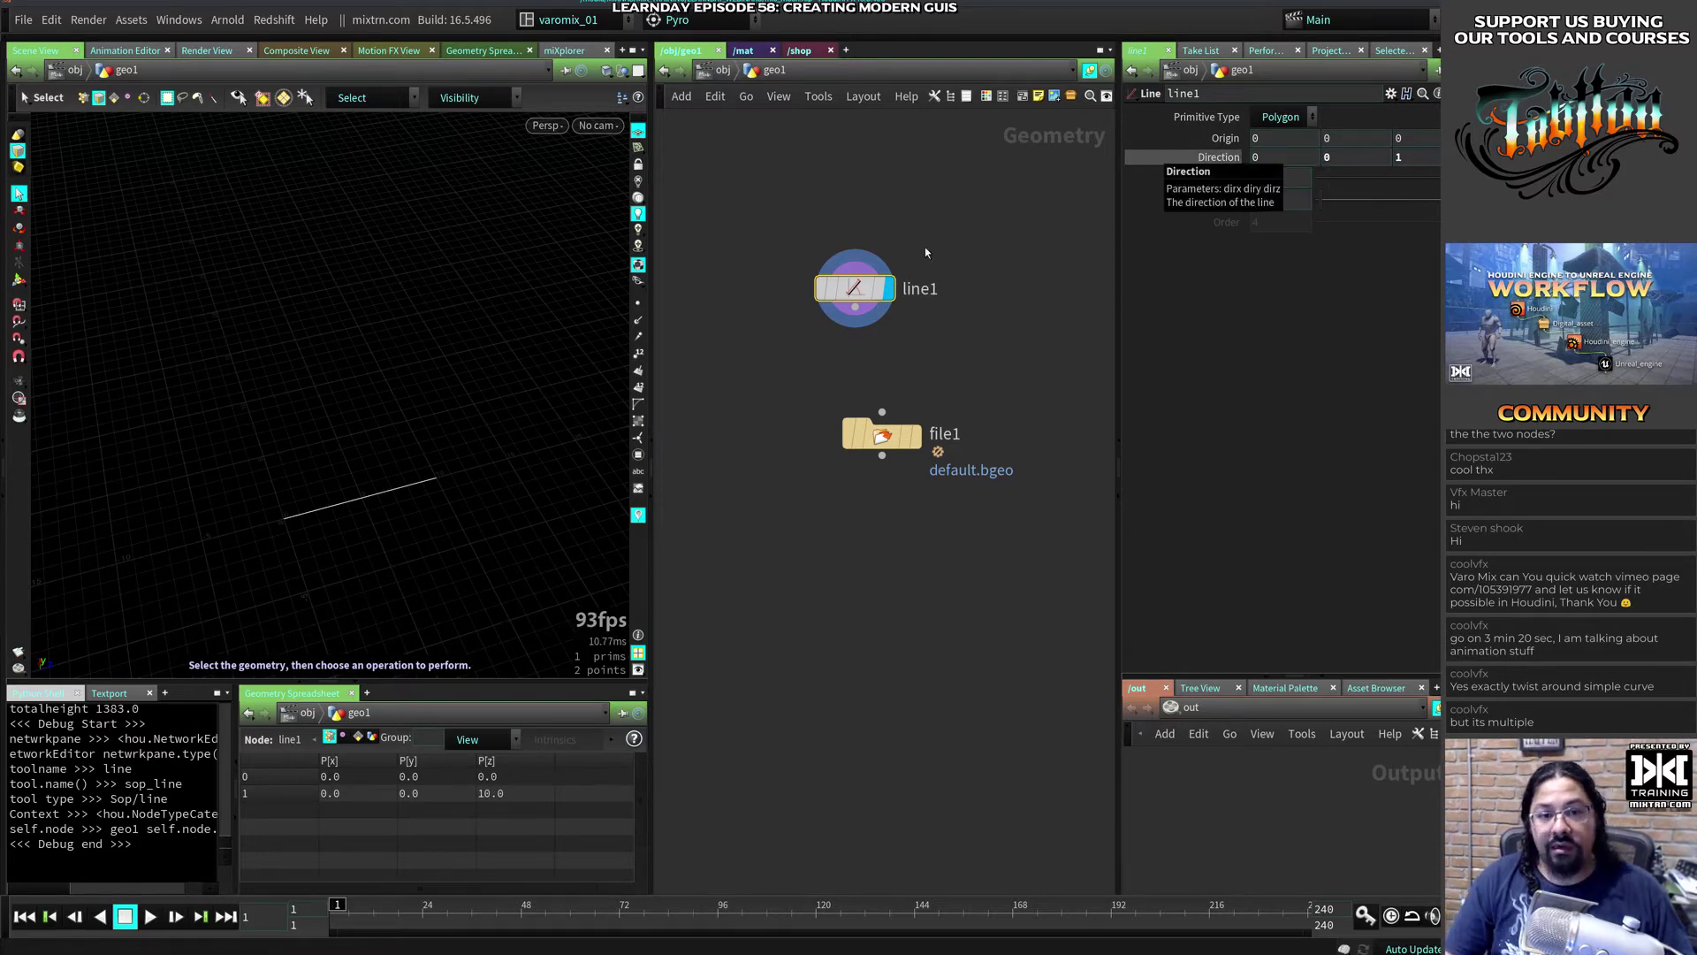
pyautogui.press('Escape')
pyautogui.moveTo(422, 534); pyautogui.dragTo(560, 457)
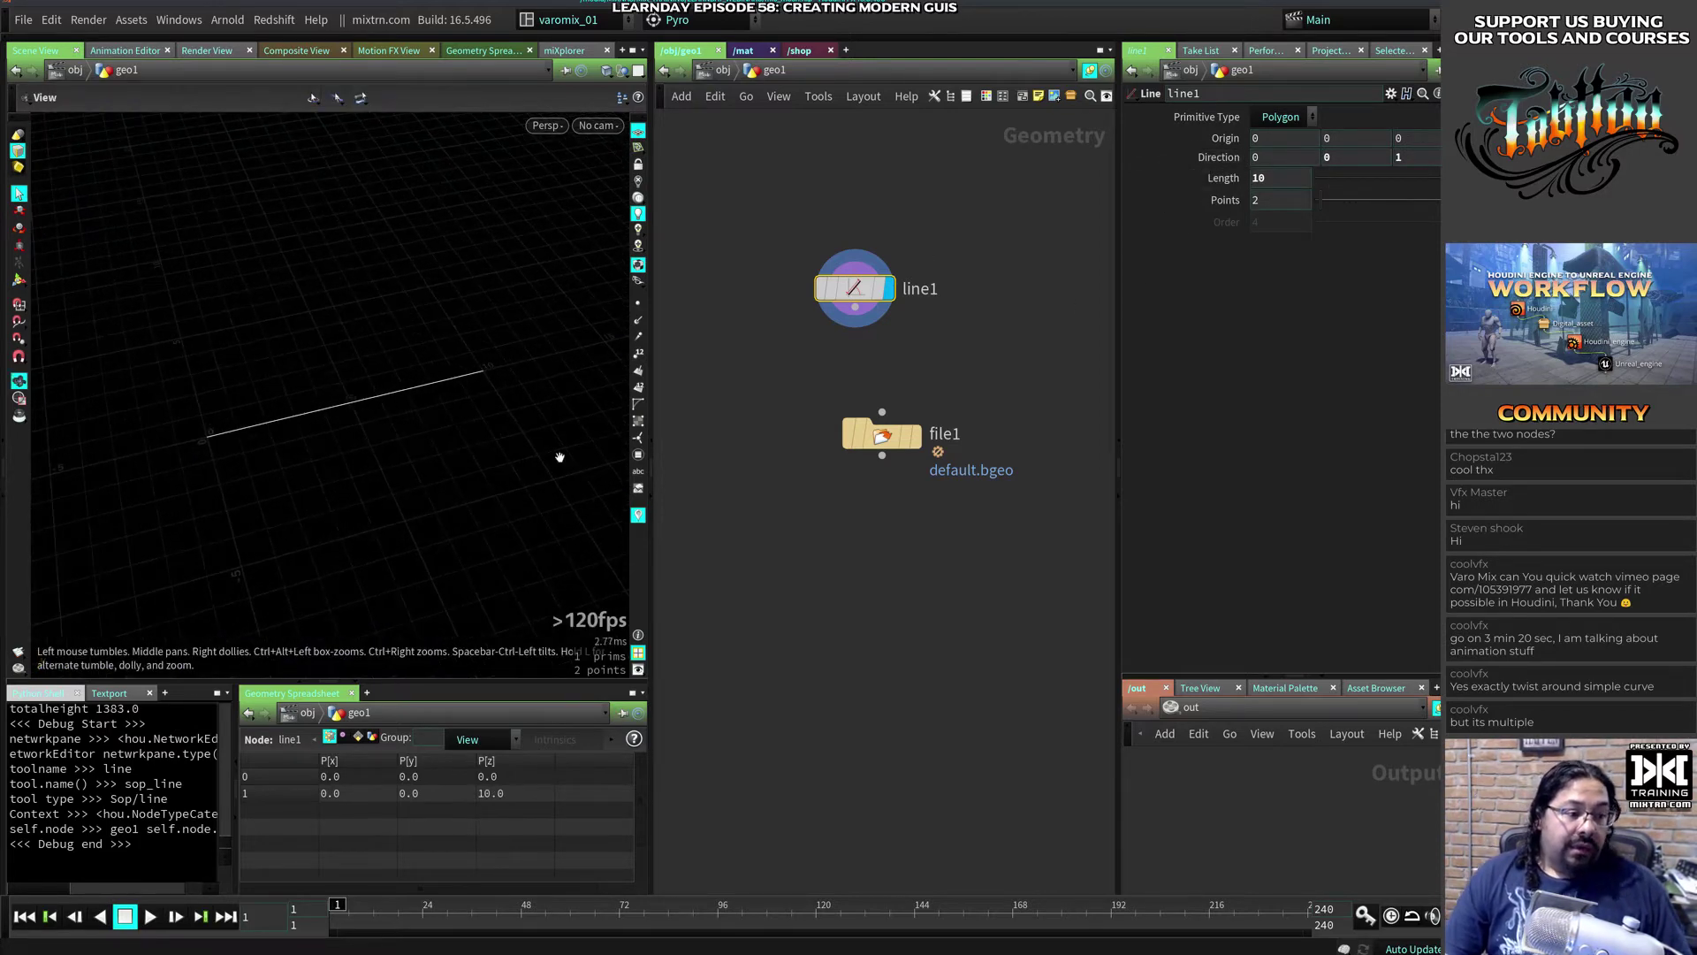
pyautogui.press('s')
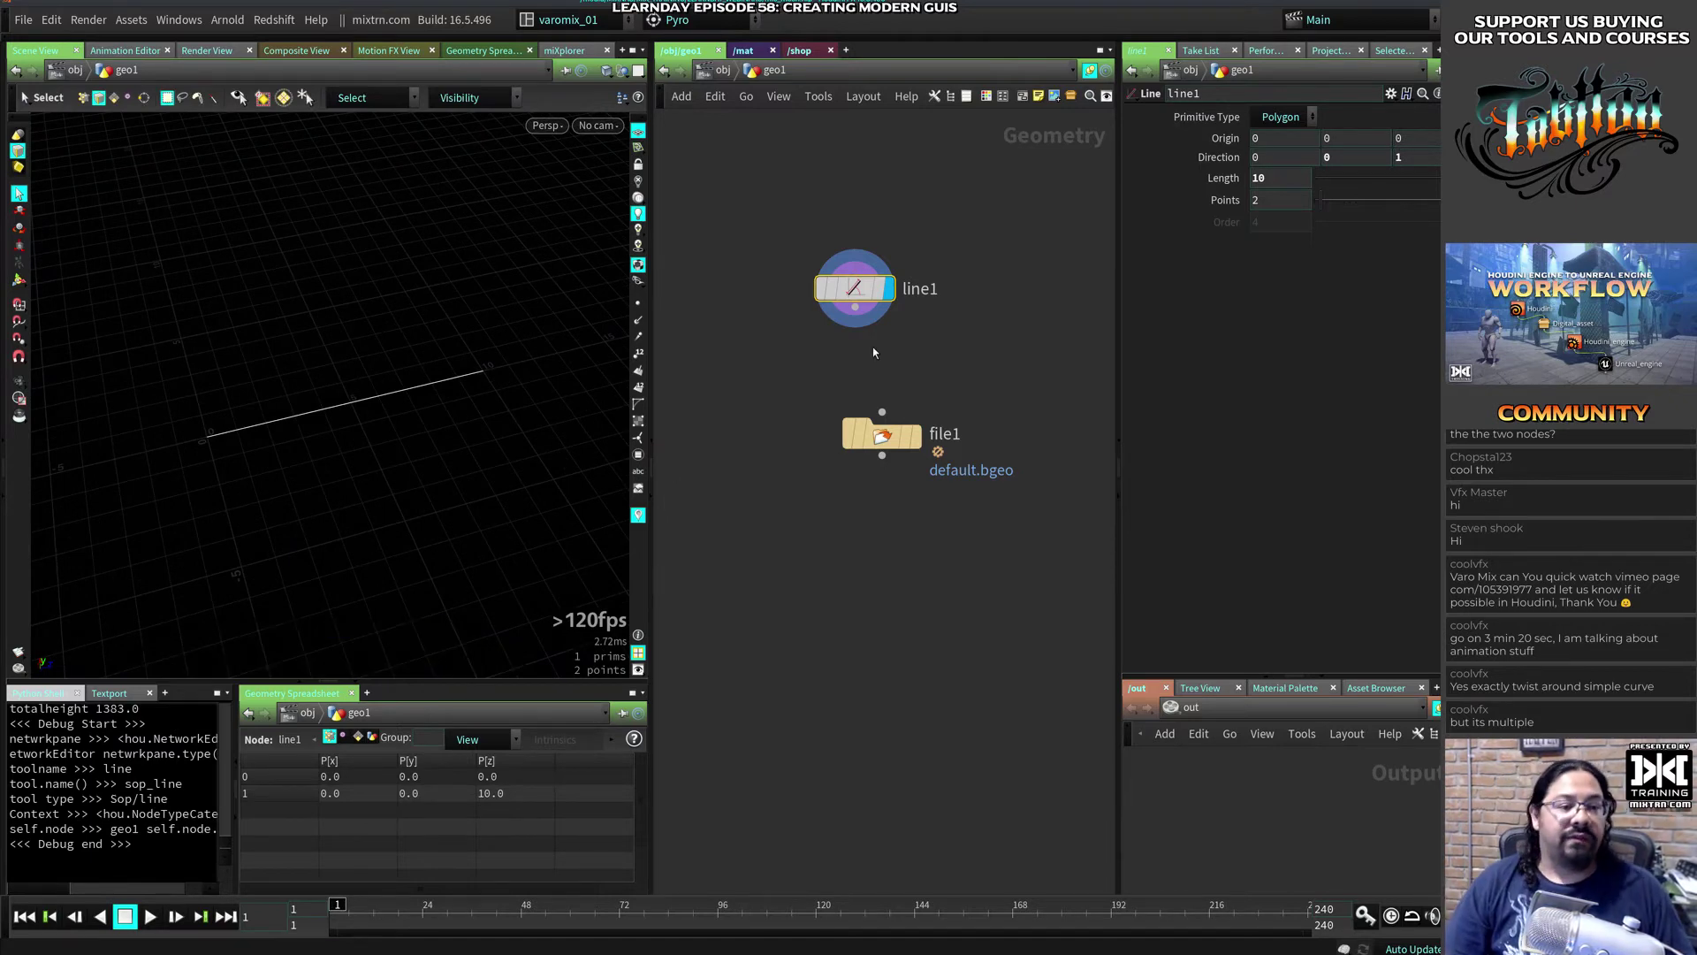
# Step: Add a Sphere node beside line1 in the network
pyautogui.press('Tab')
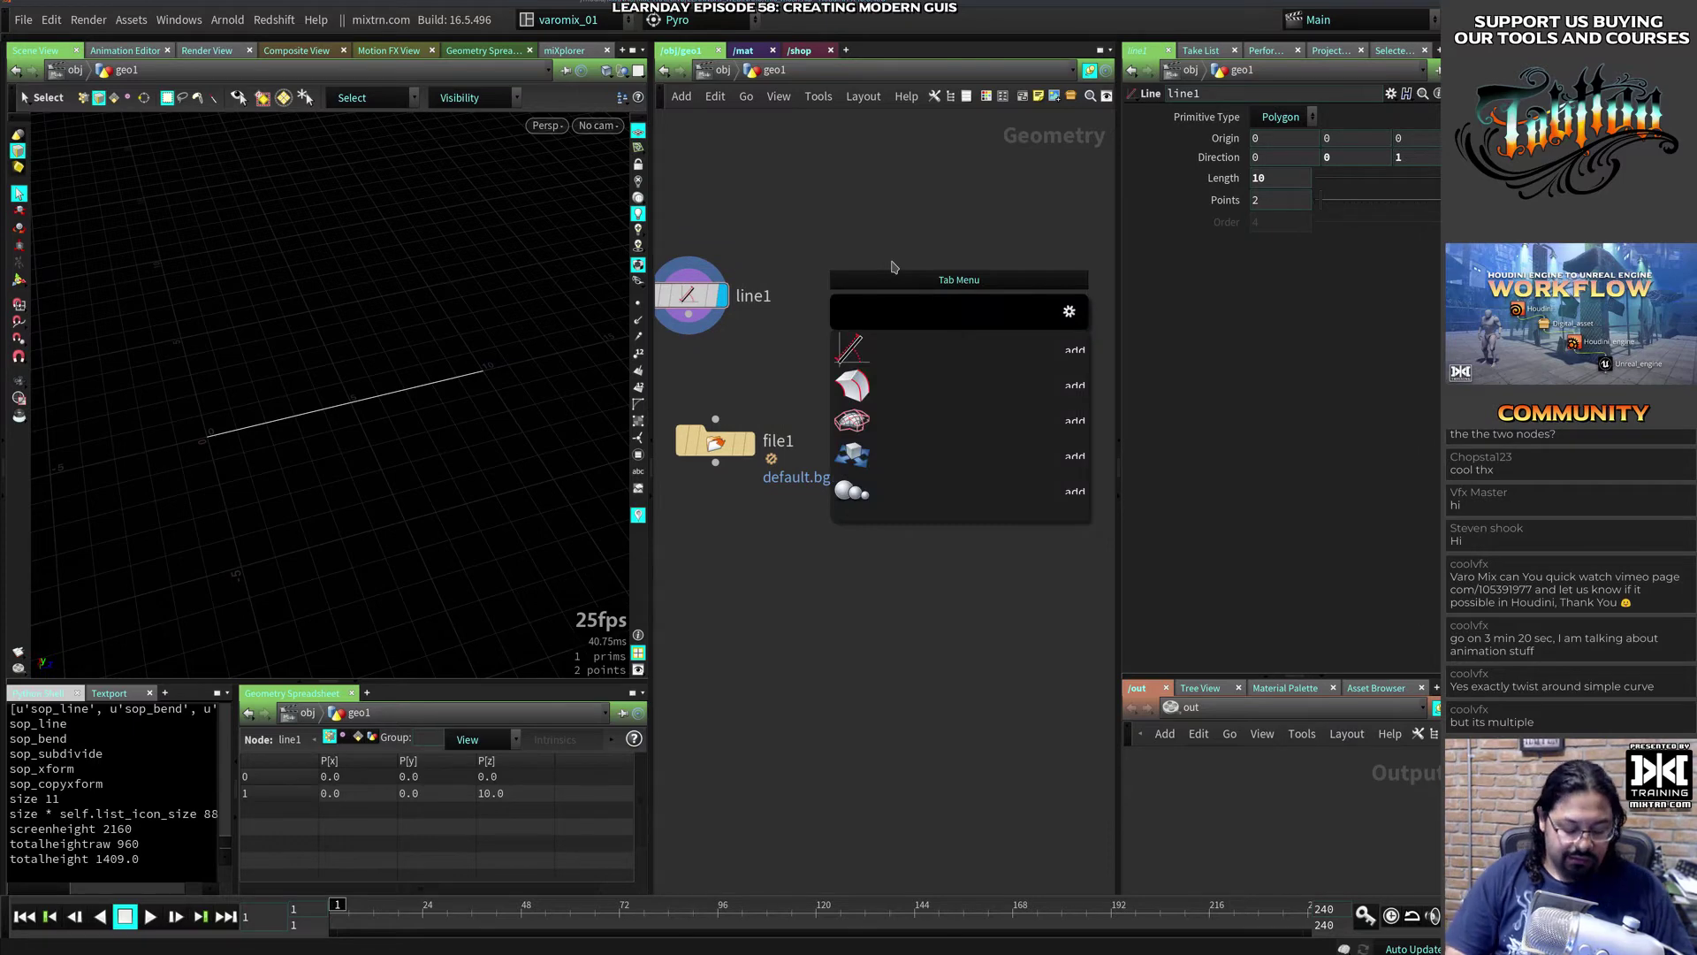
pyautogui.write('sphere')
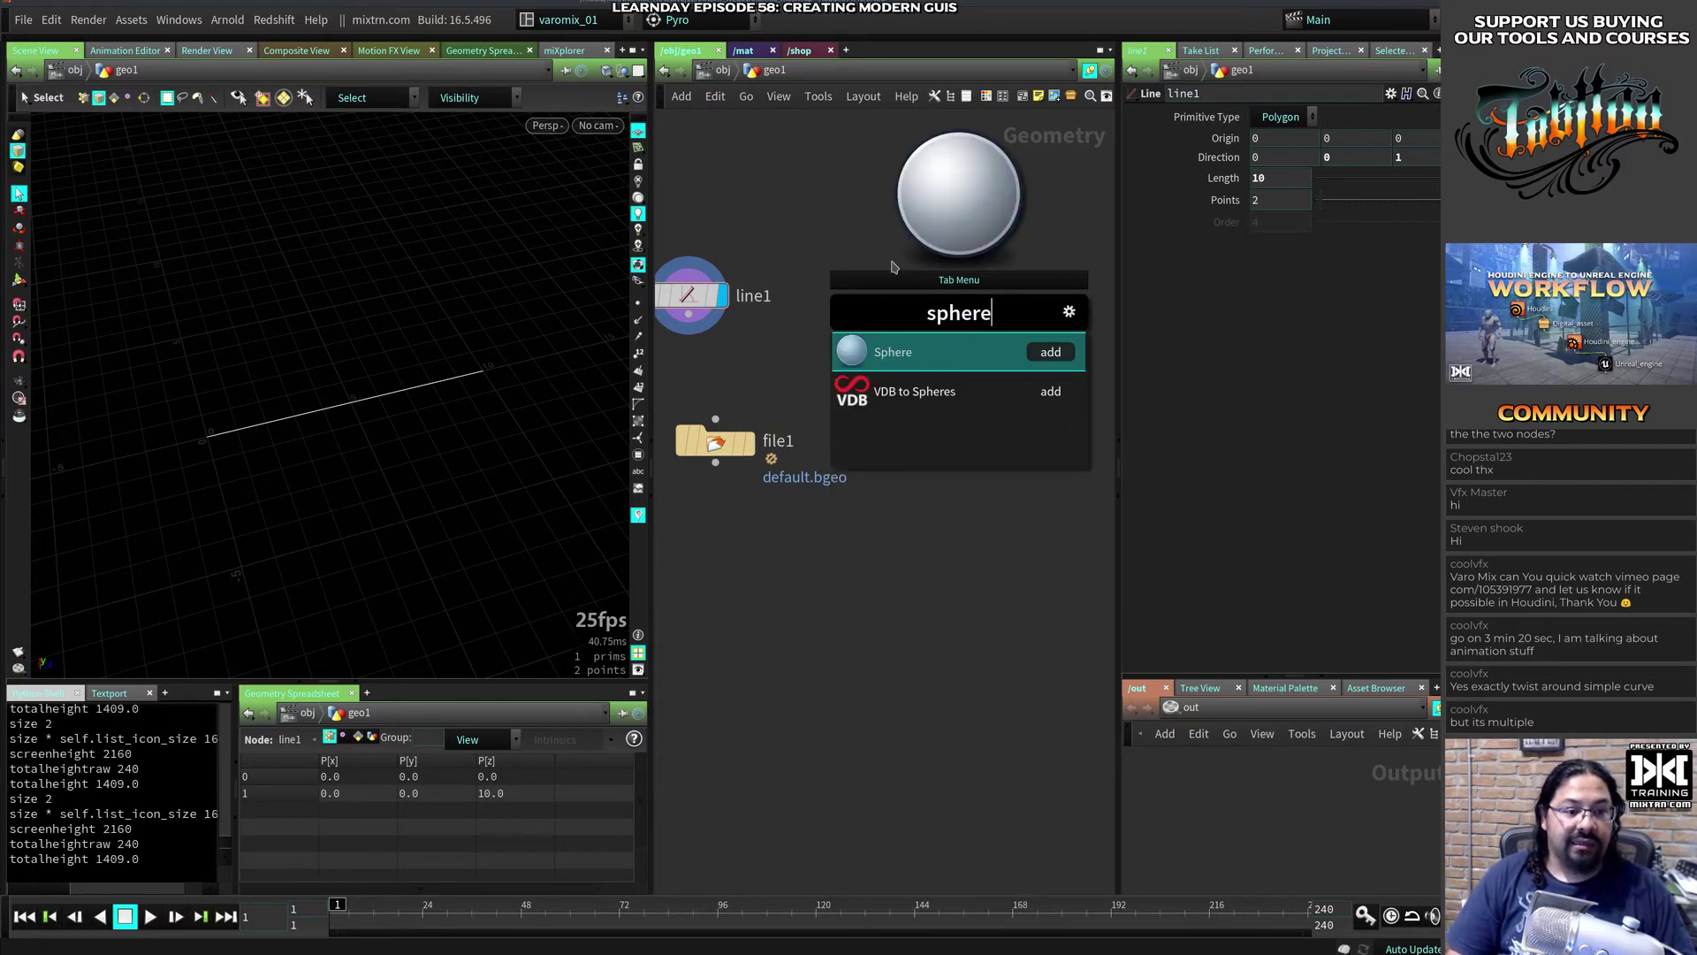
pyautogui.write('\\')
pyautogui.press('Return')
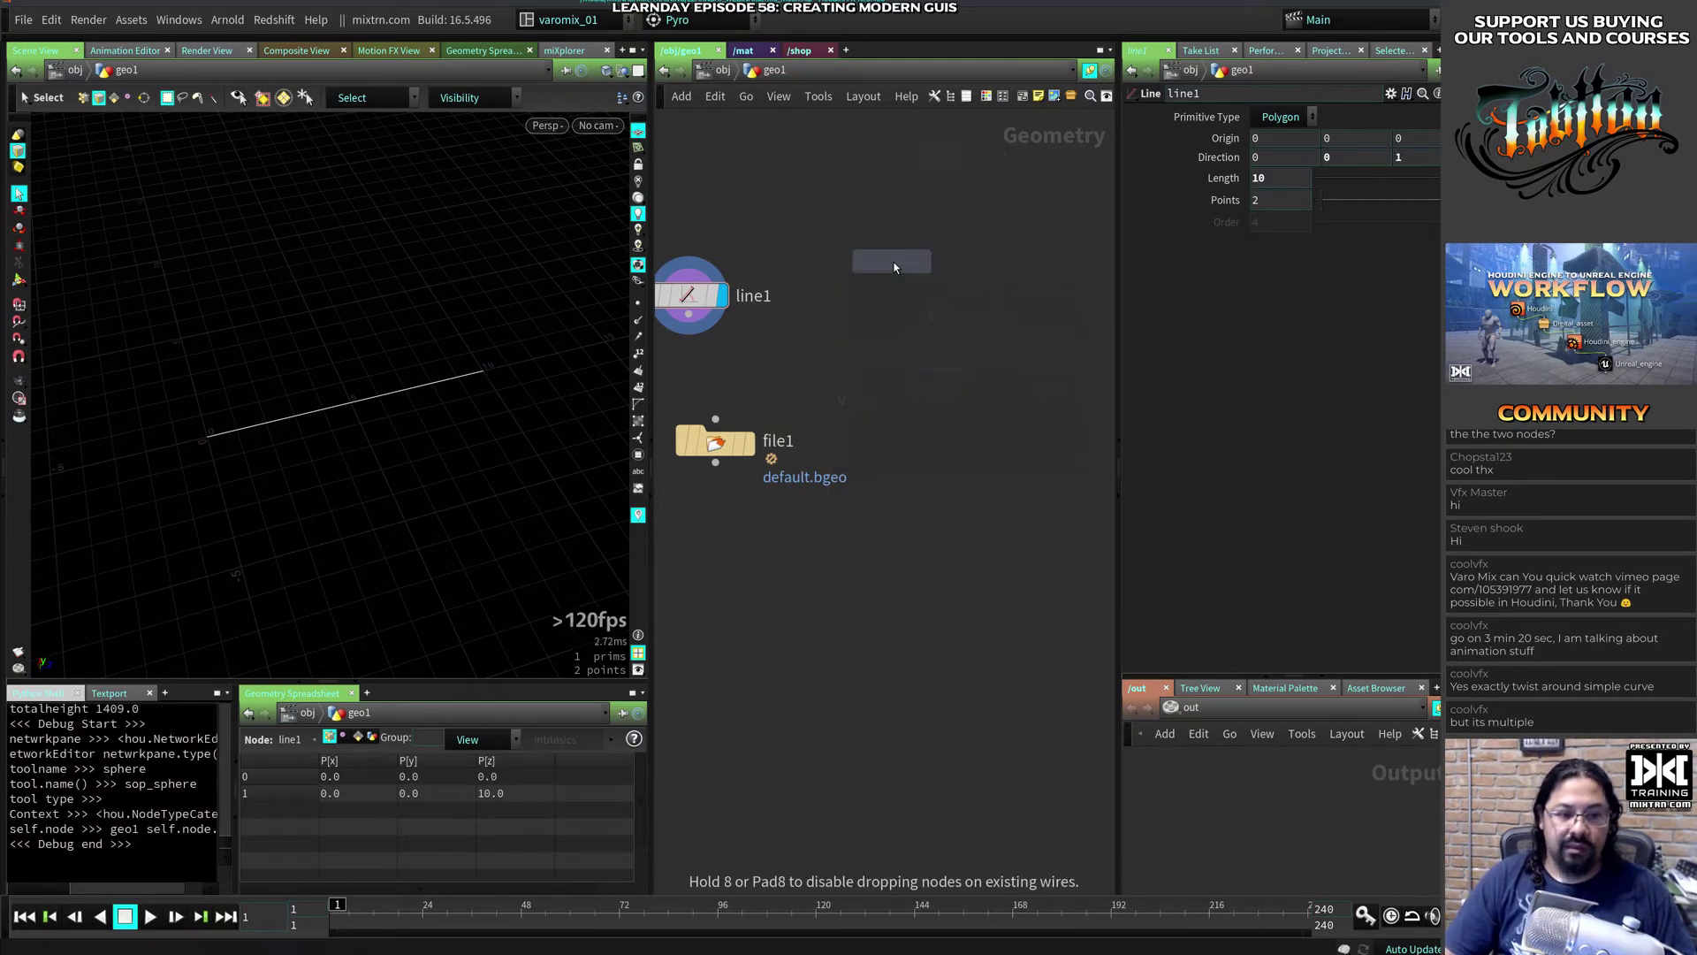
pyautogui.click(897, 266)
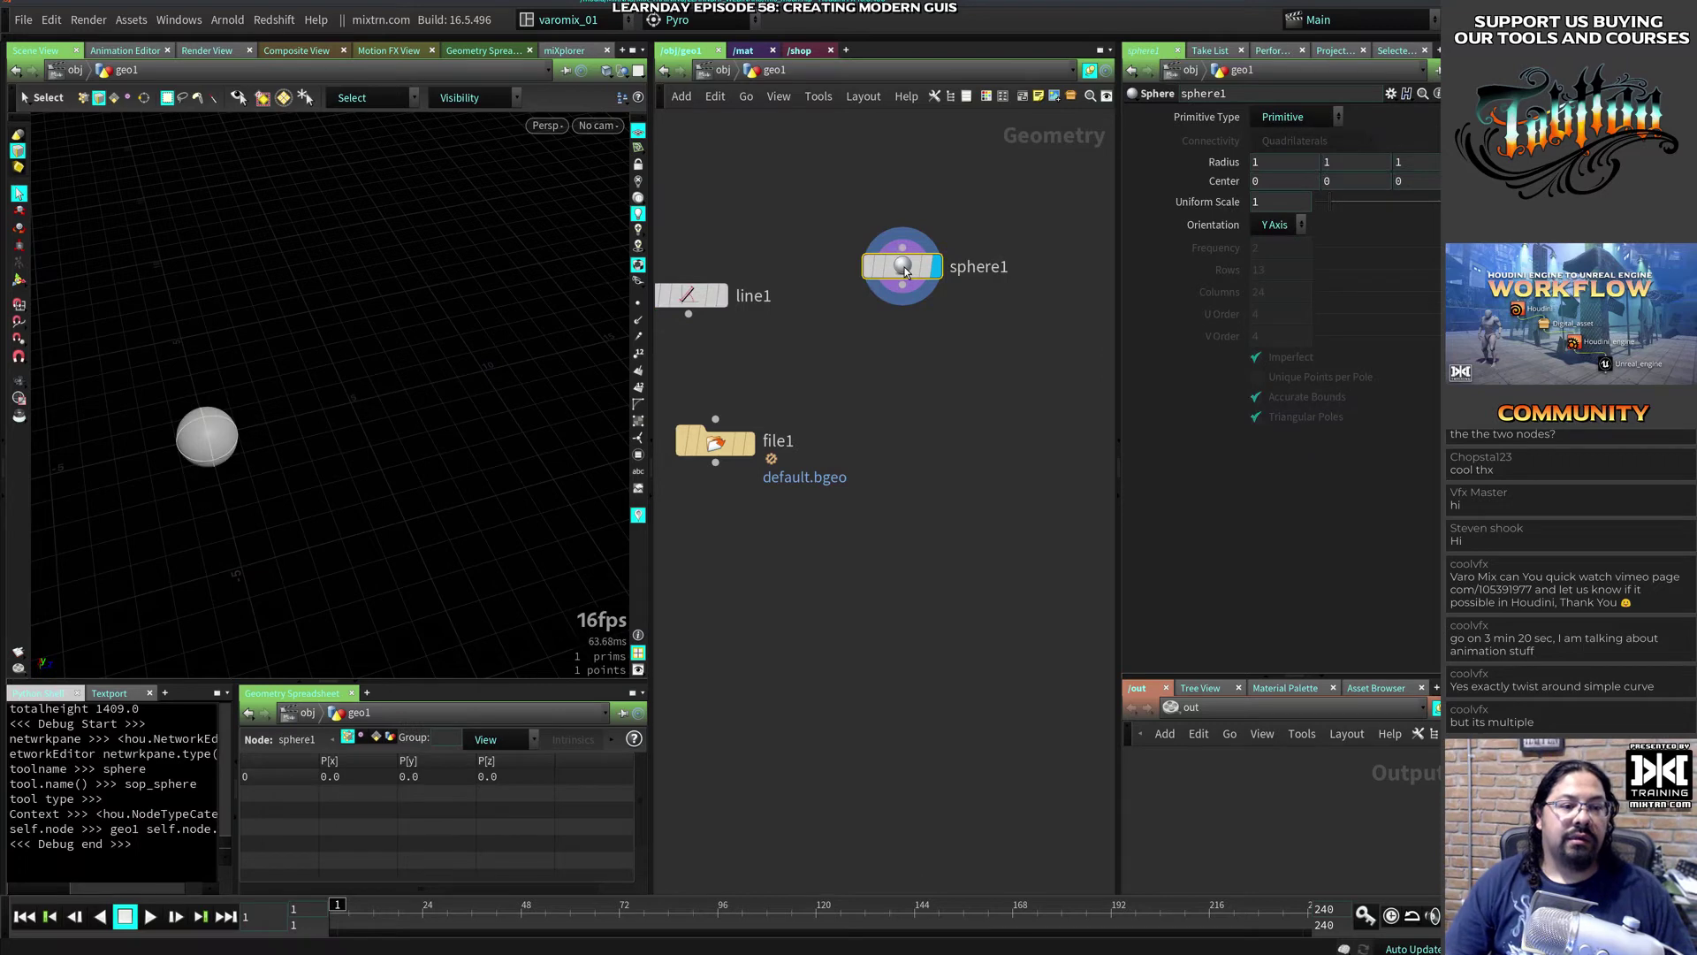
# Step: Set sphere1's Primitive Type to NURBS and its Connectivity to Rows
pyautogui.click(1303, 115)
pyautogui.click(1305, 216)
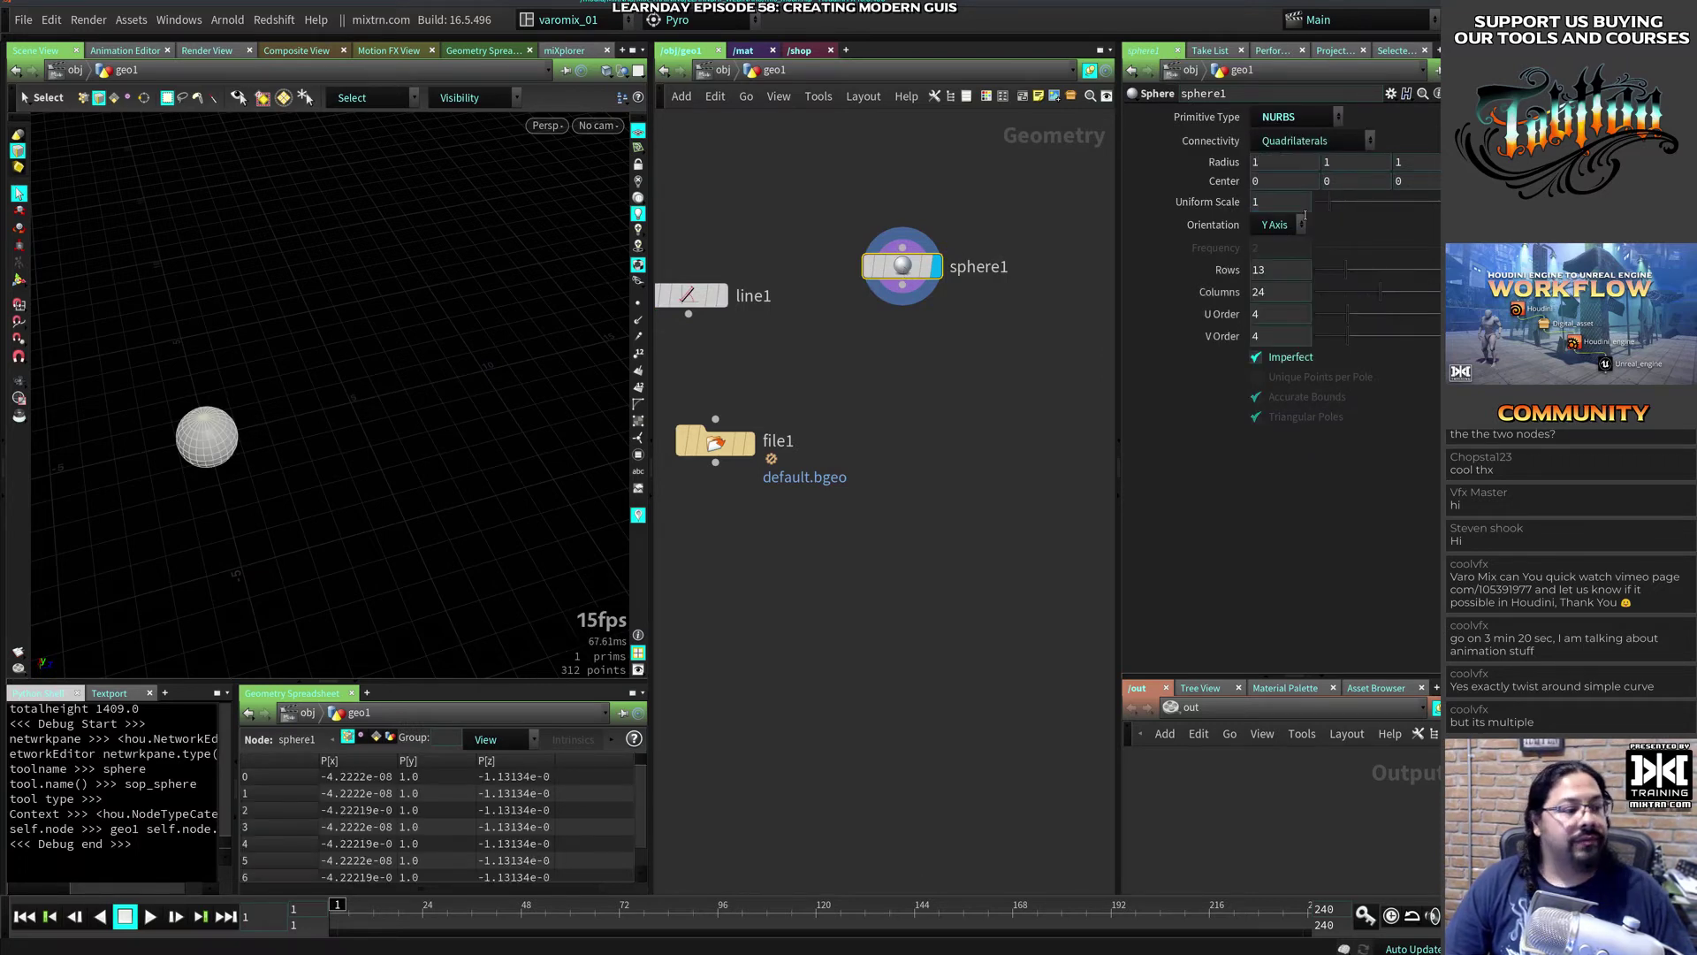
pyautogui.click(1300, 141)
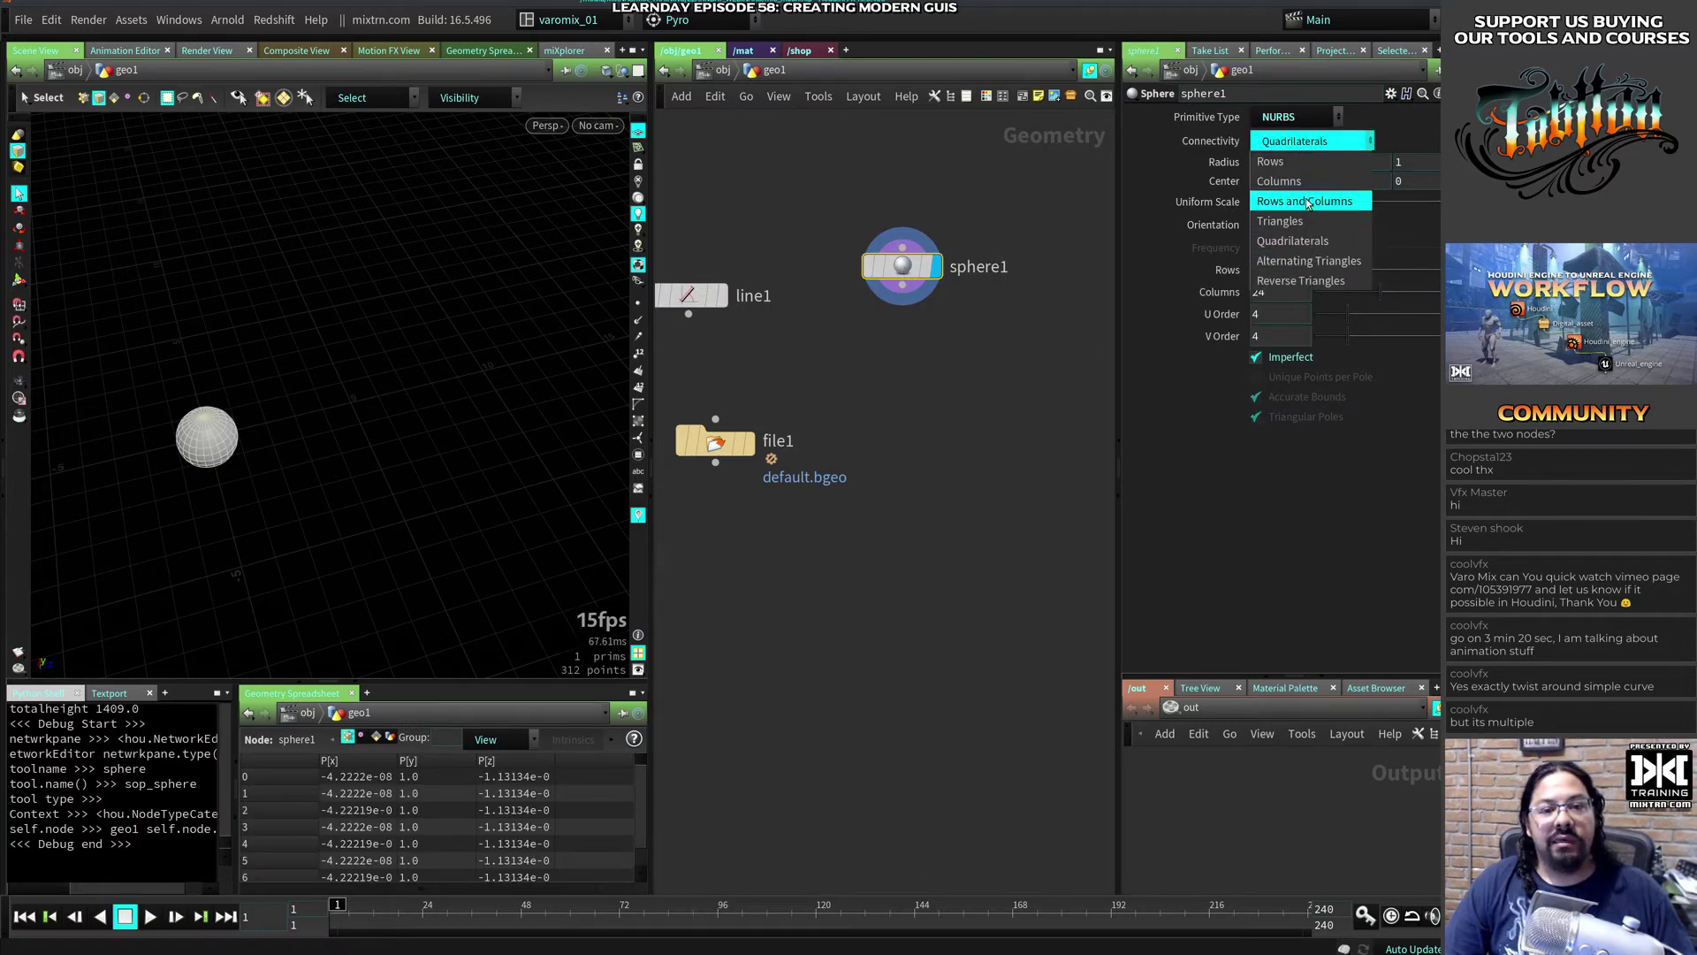
pyautogui.click(1306, 186)
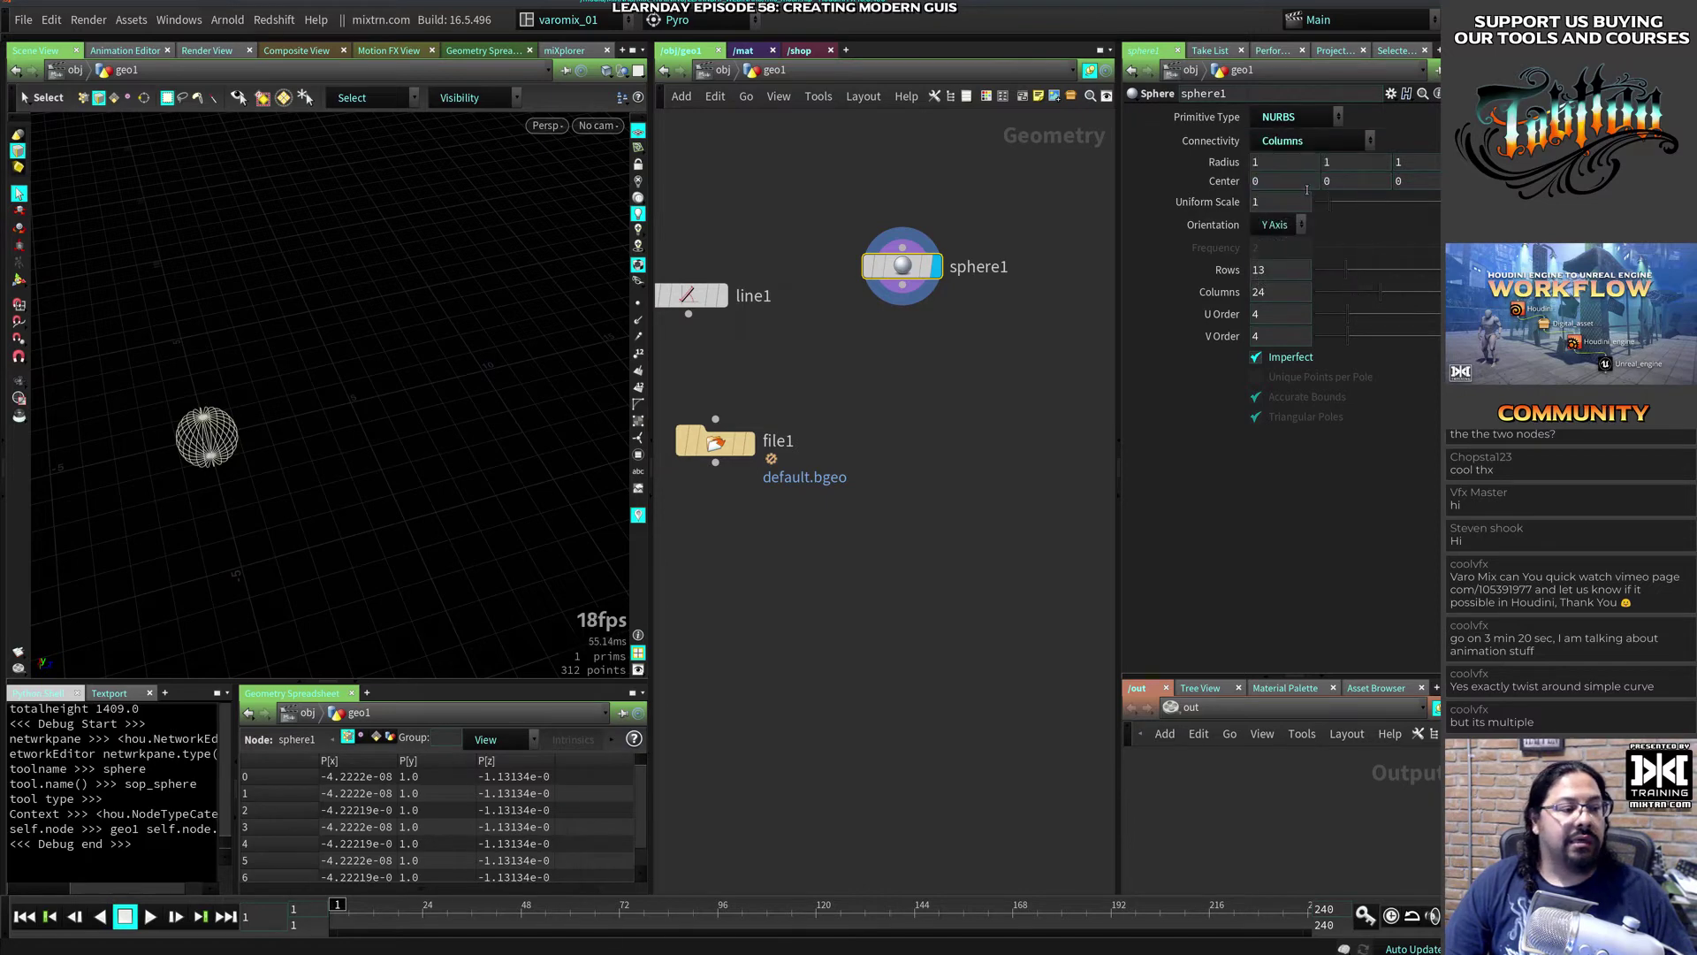
pyautogui.click(1309, 142)
pyautogui.click(1277, 162)
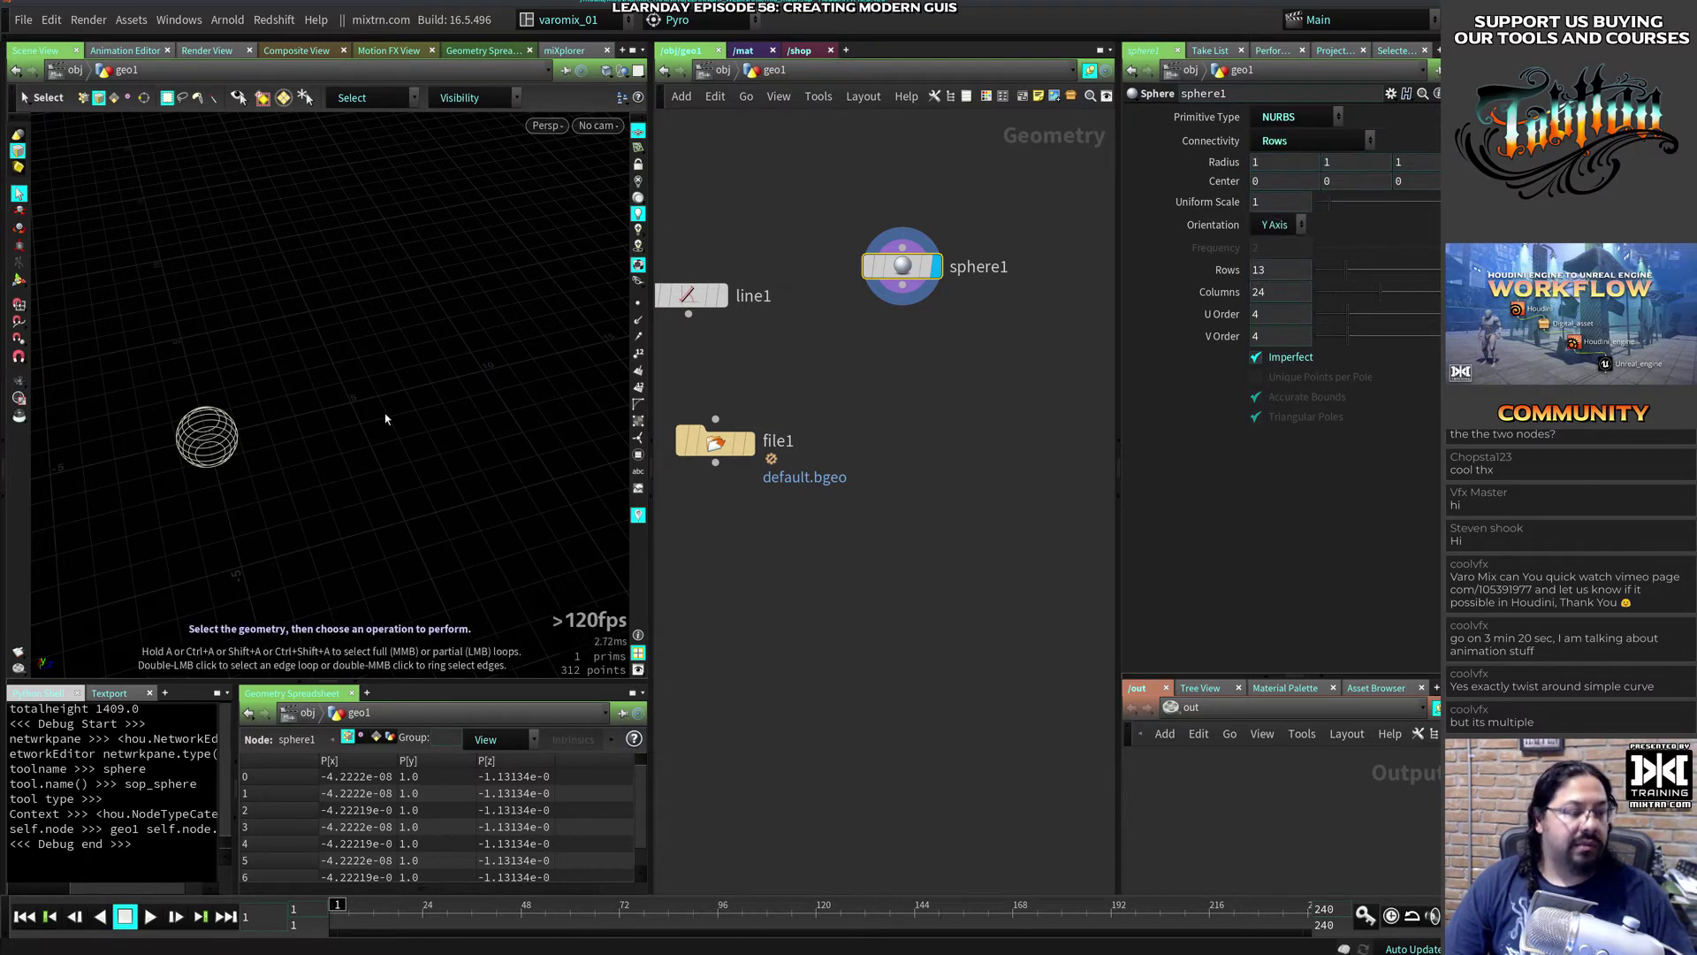
# Step: Frame the sphere in the viewport and select all its edges to examine the row curves
pyautogui.hotkey('space', 'h')
pyautogui.hotkey('space', 'g')
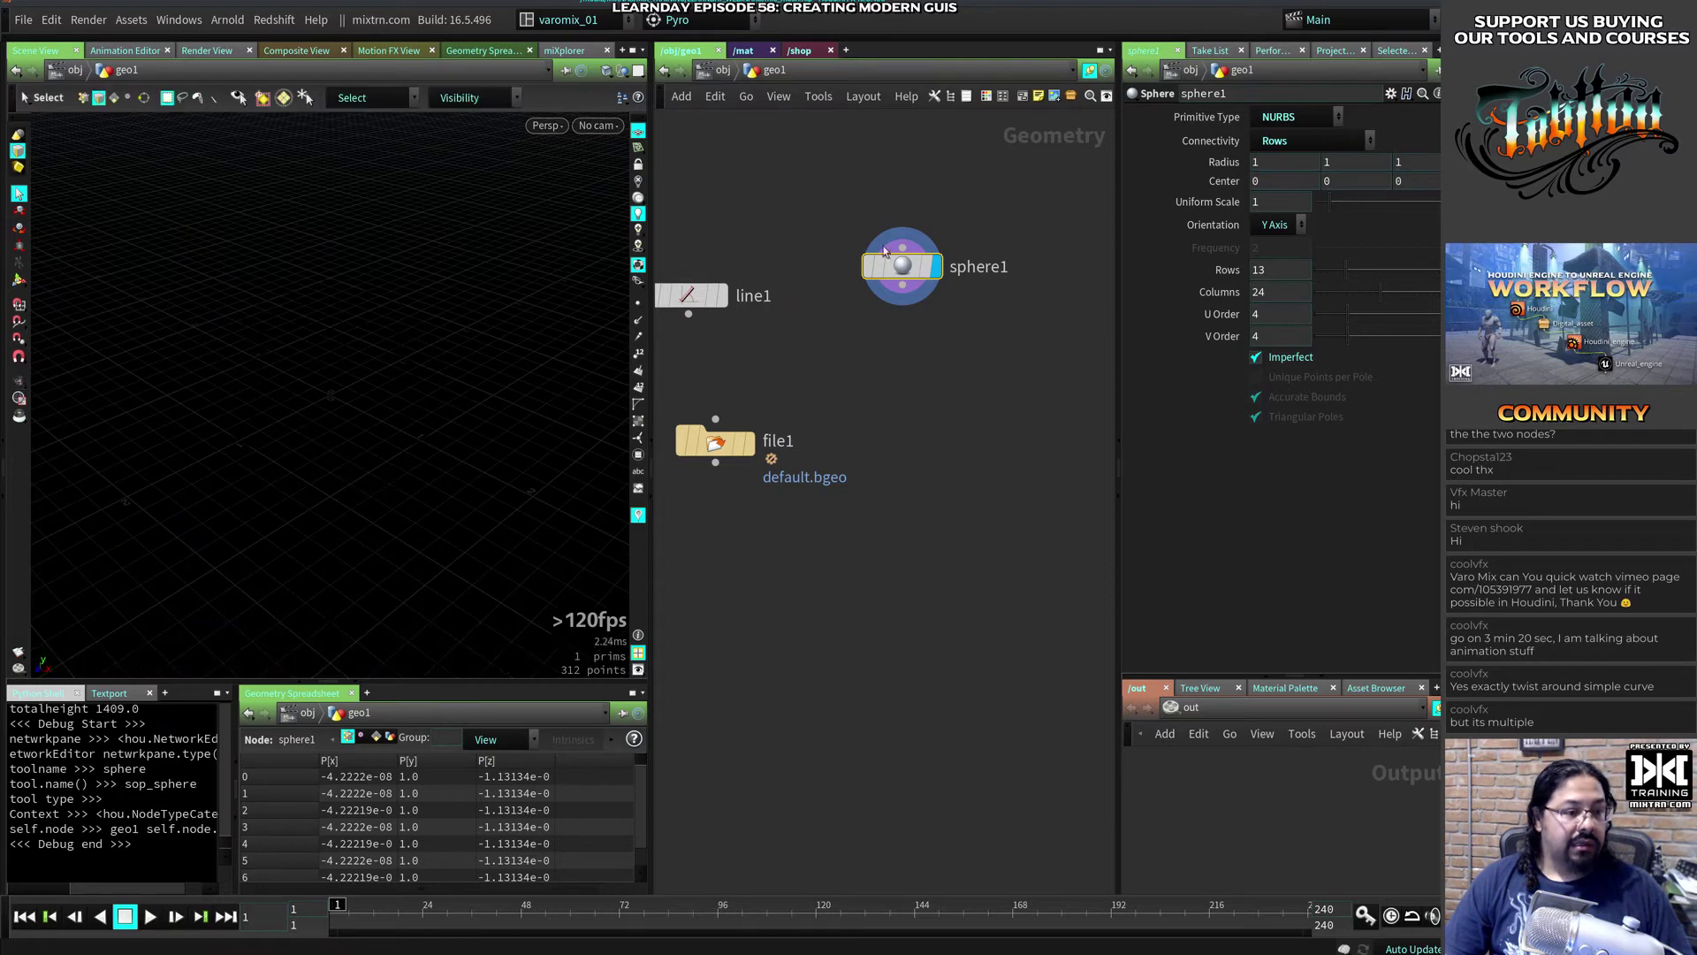
pyautogui.hotkey('space', 'g')
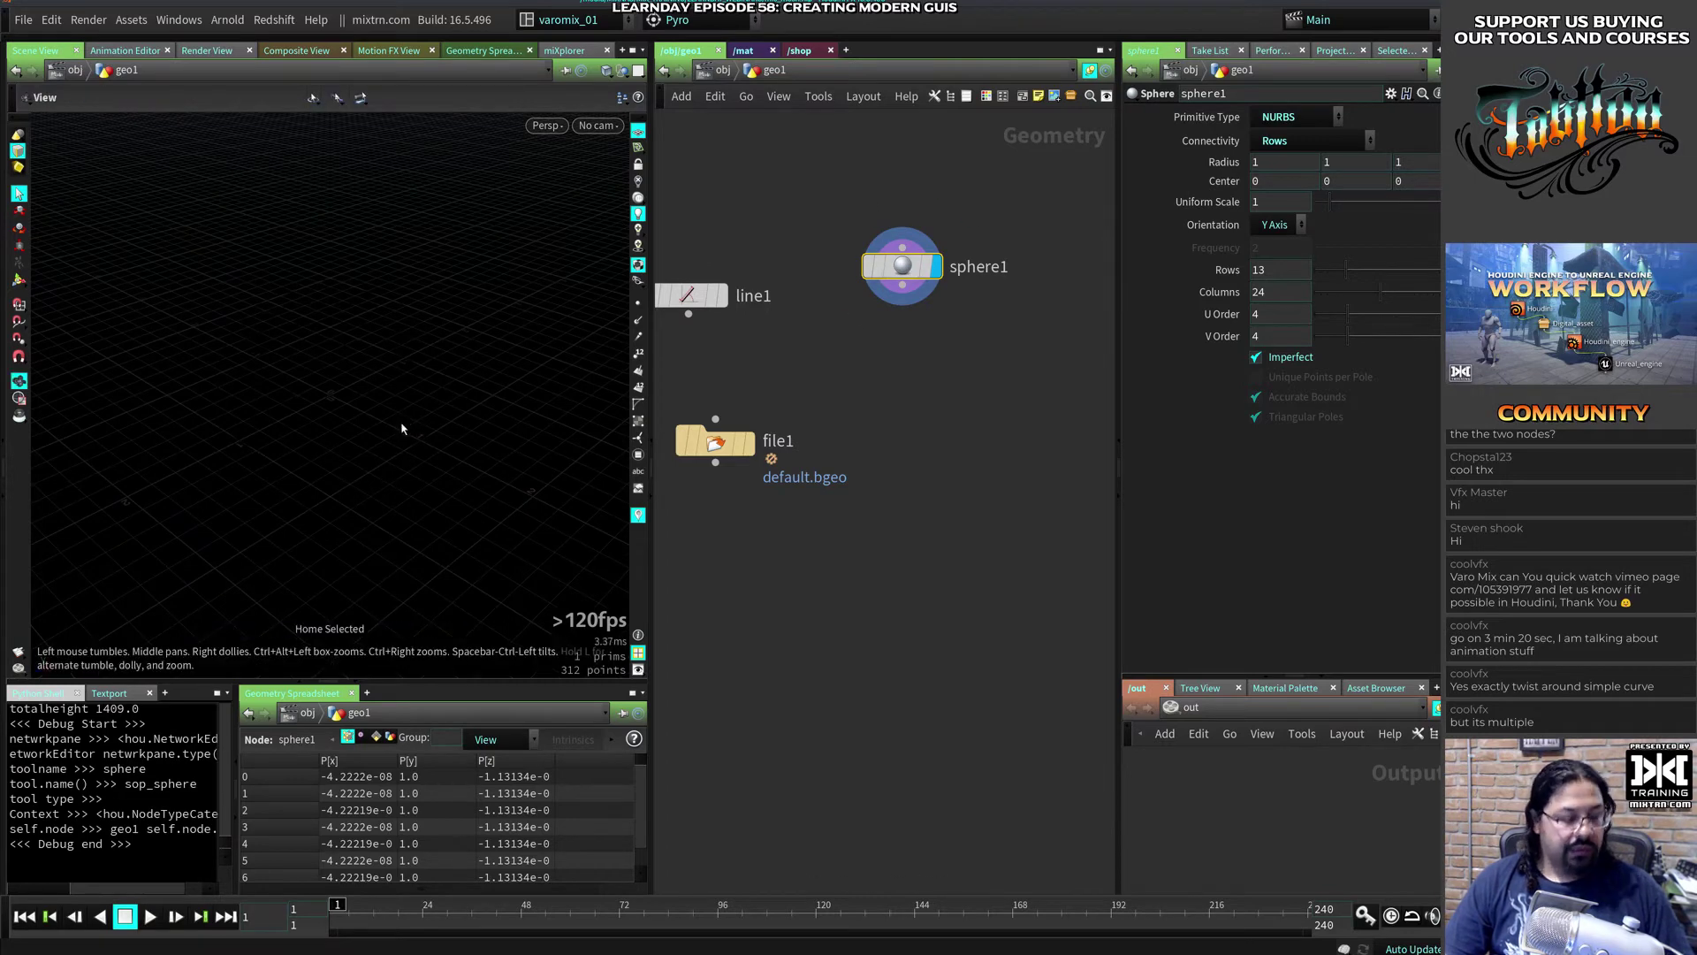
pyautogui.moveTo(263, 296); pyautogui.dragTo(556, 493)
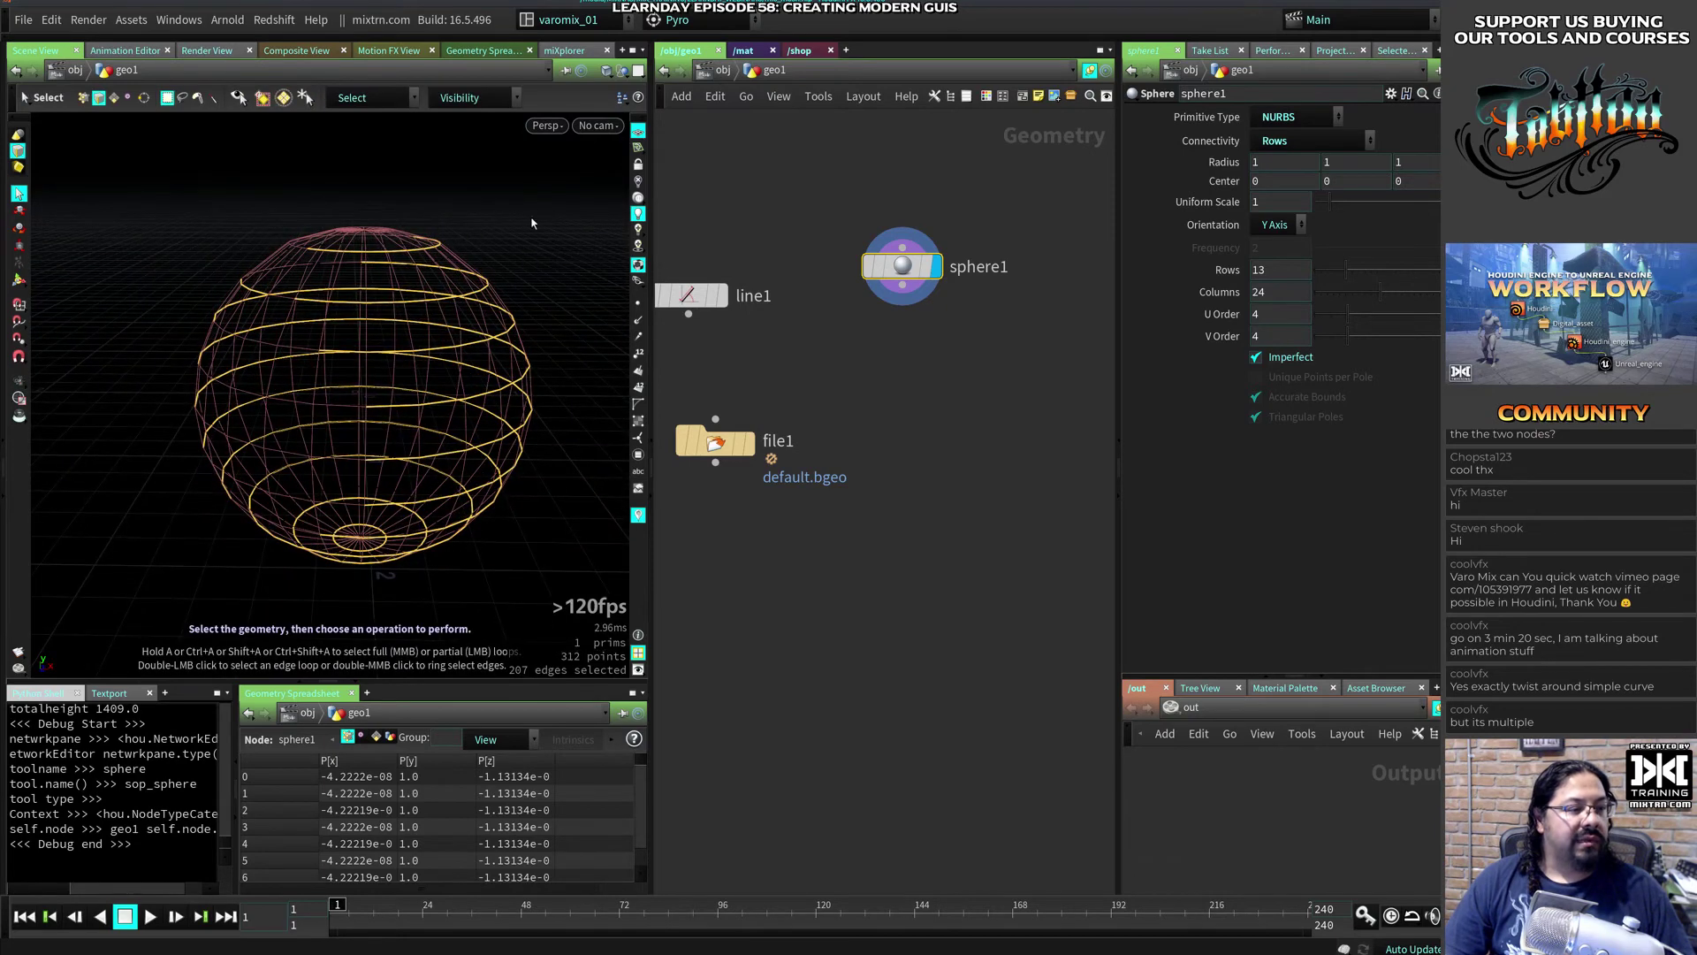
pyautogui.moveTo(535, 196); pyautogui.dragTo(119, 630)
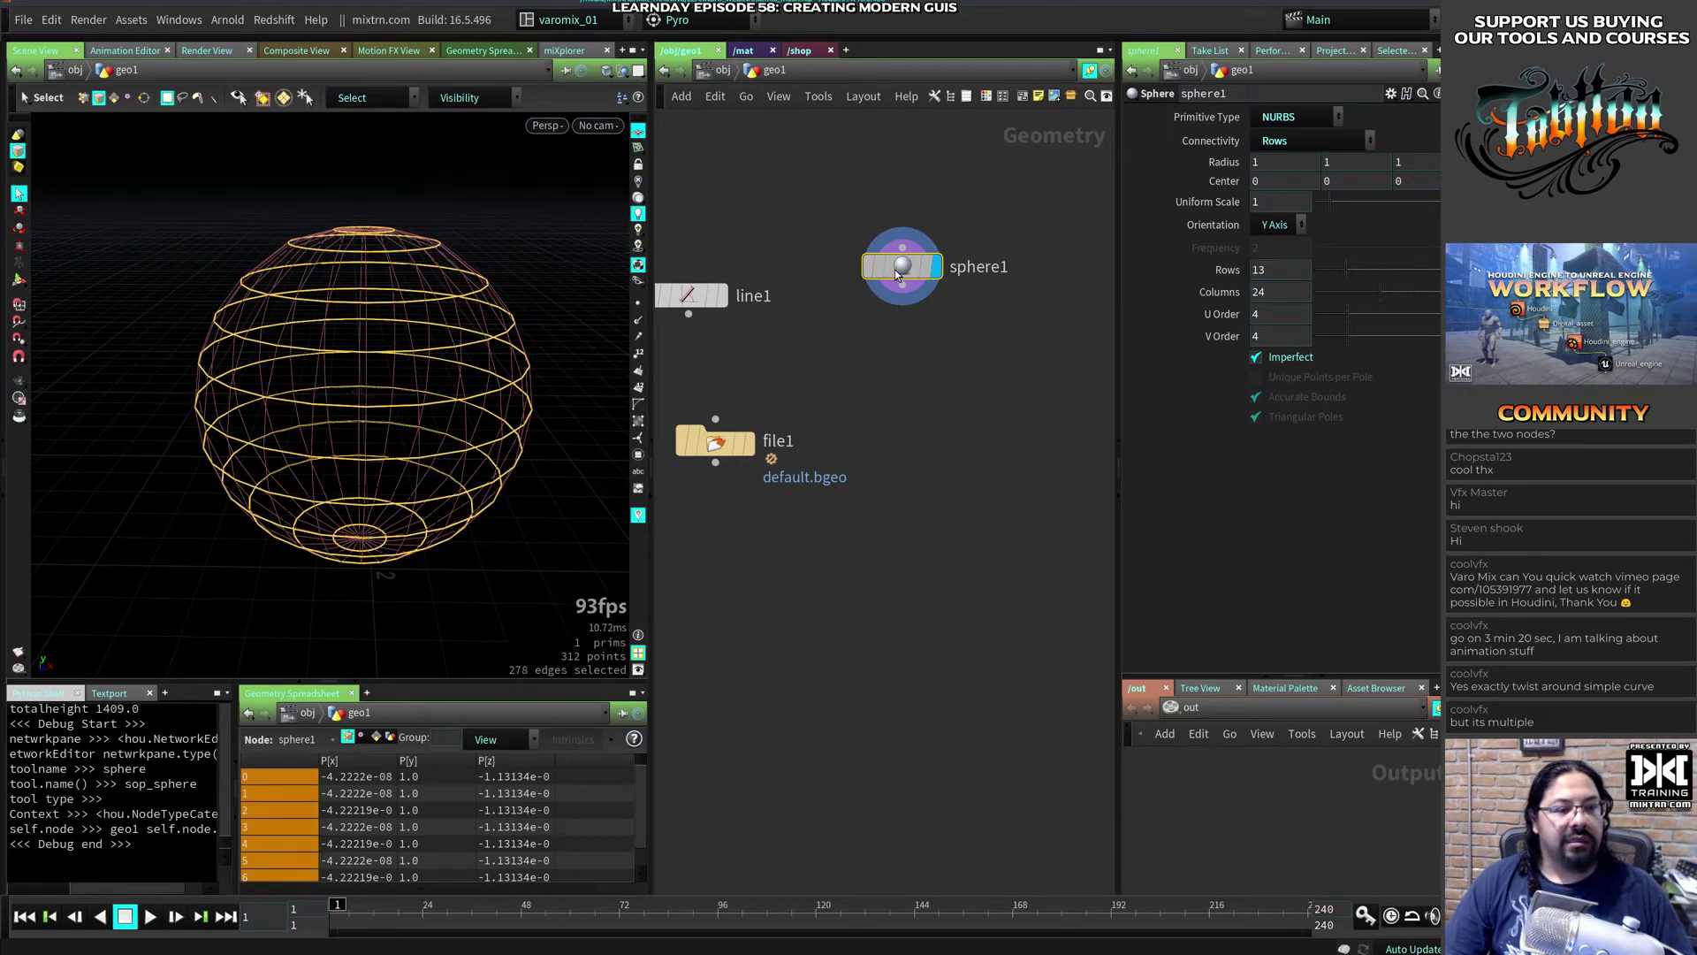
# Step: Add a Carve node below sphere1, taking the sphere as its input
pyautogui.press('Tab')
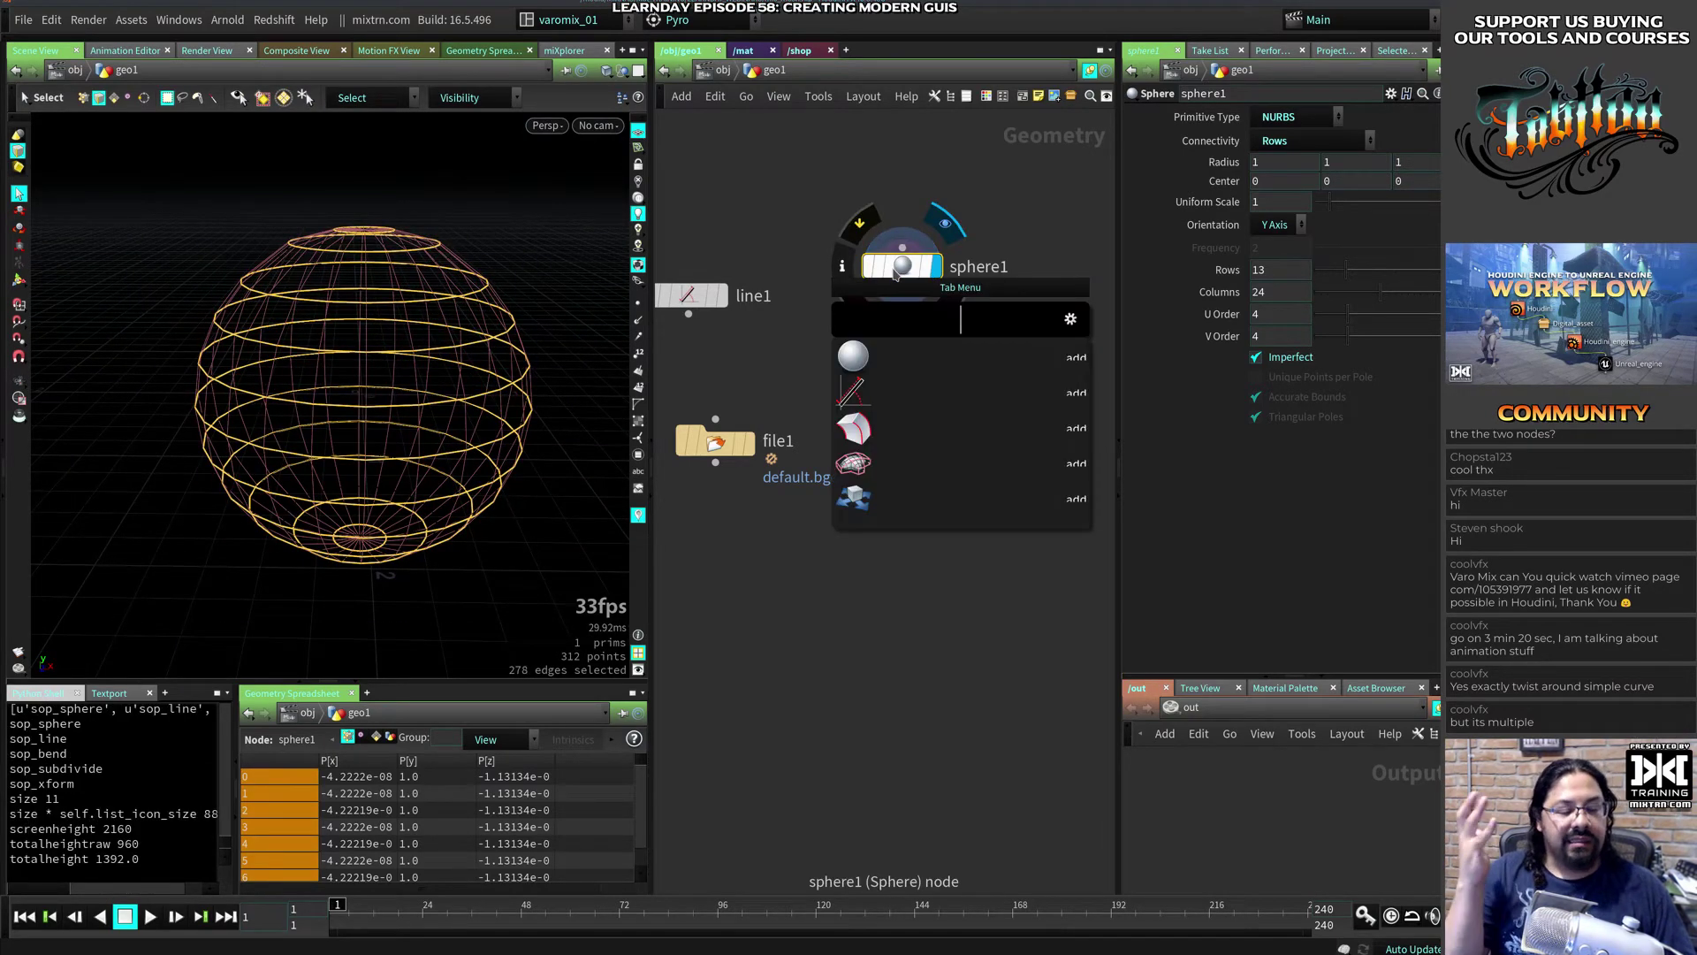
pyautogui.write('carve')
pyautogui.press('Return')
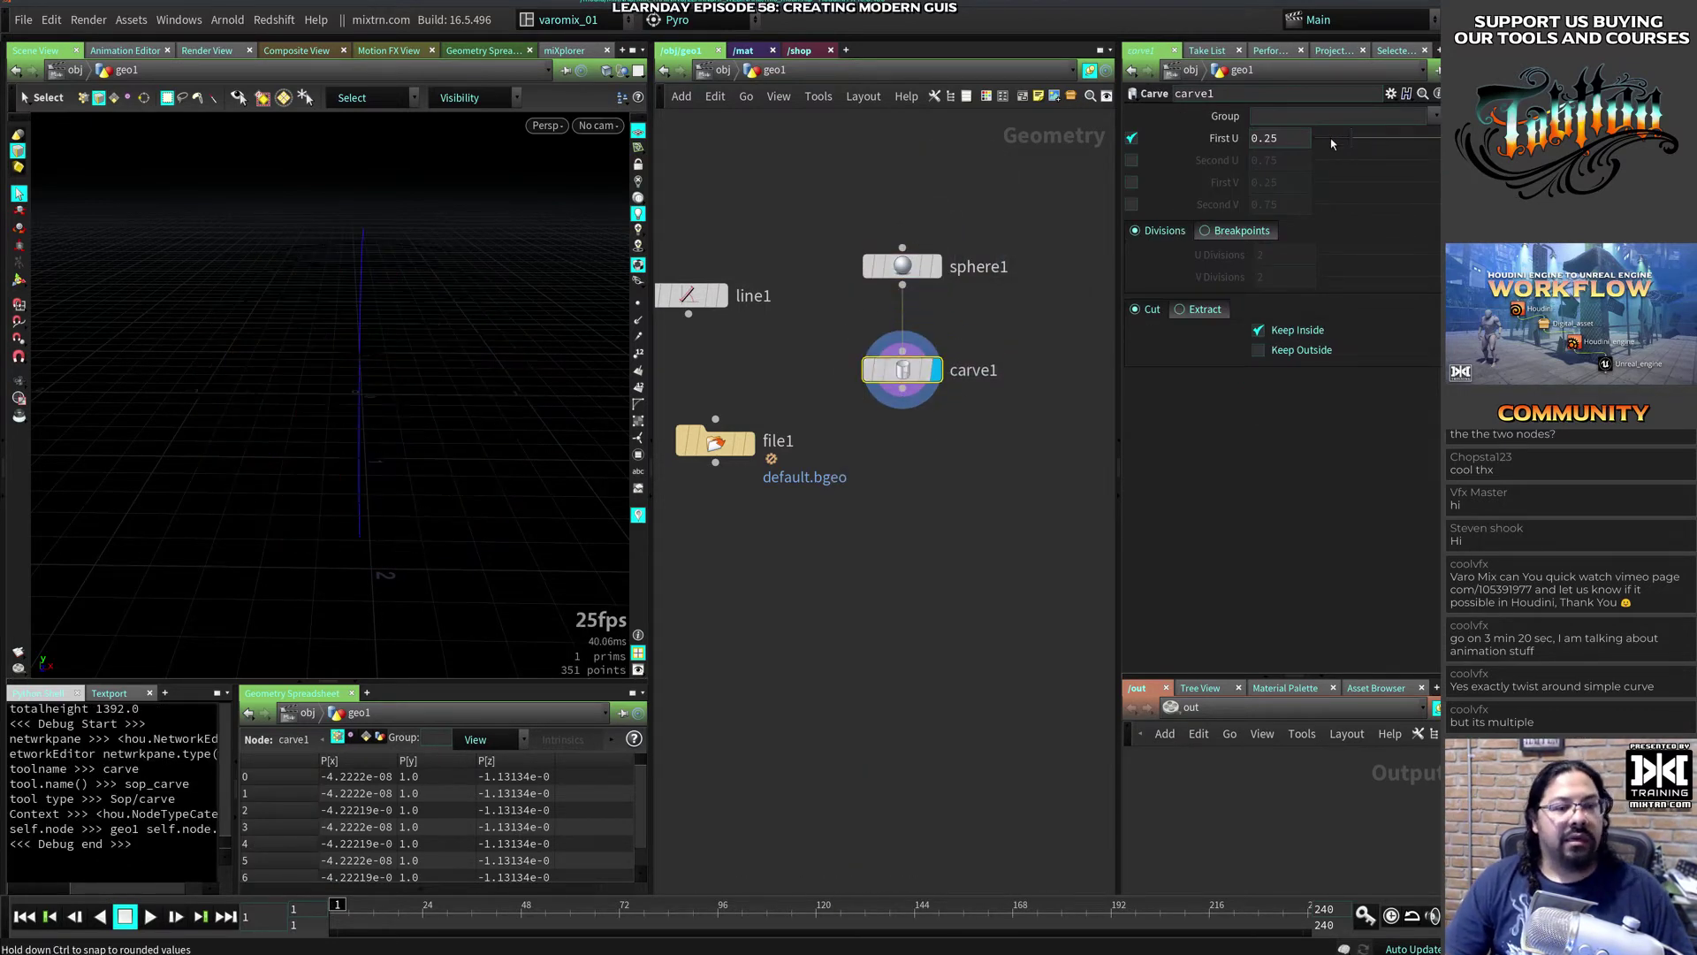
# Step: Set carve1's First U to 0.792, enable Second U at 0, and show the point markers in the viewport
pyautogui.moveTo(1350, 139); pyautogui.dragTo(1425, 182)
pyautogui.click(1132, 160)
pyautogui.press('Escape')
pyautogui.moveTo(380, 407); pyautogui.dragTo(526, 362)
pyautogui.press('s')
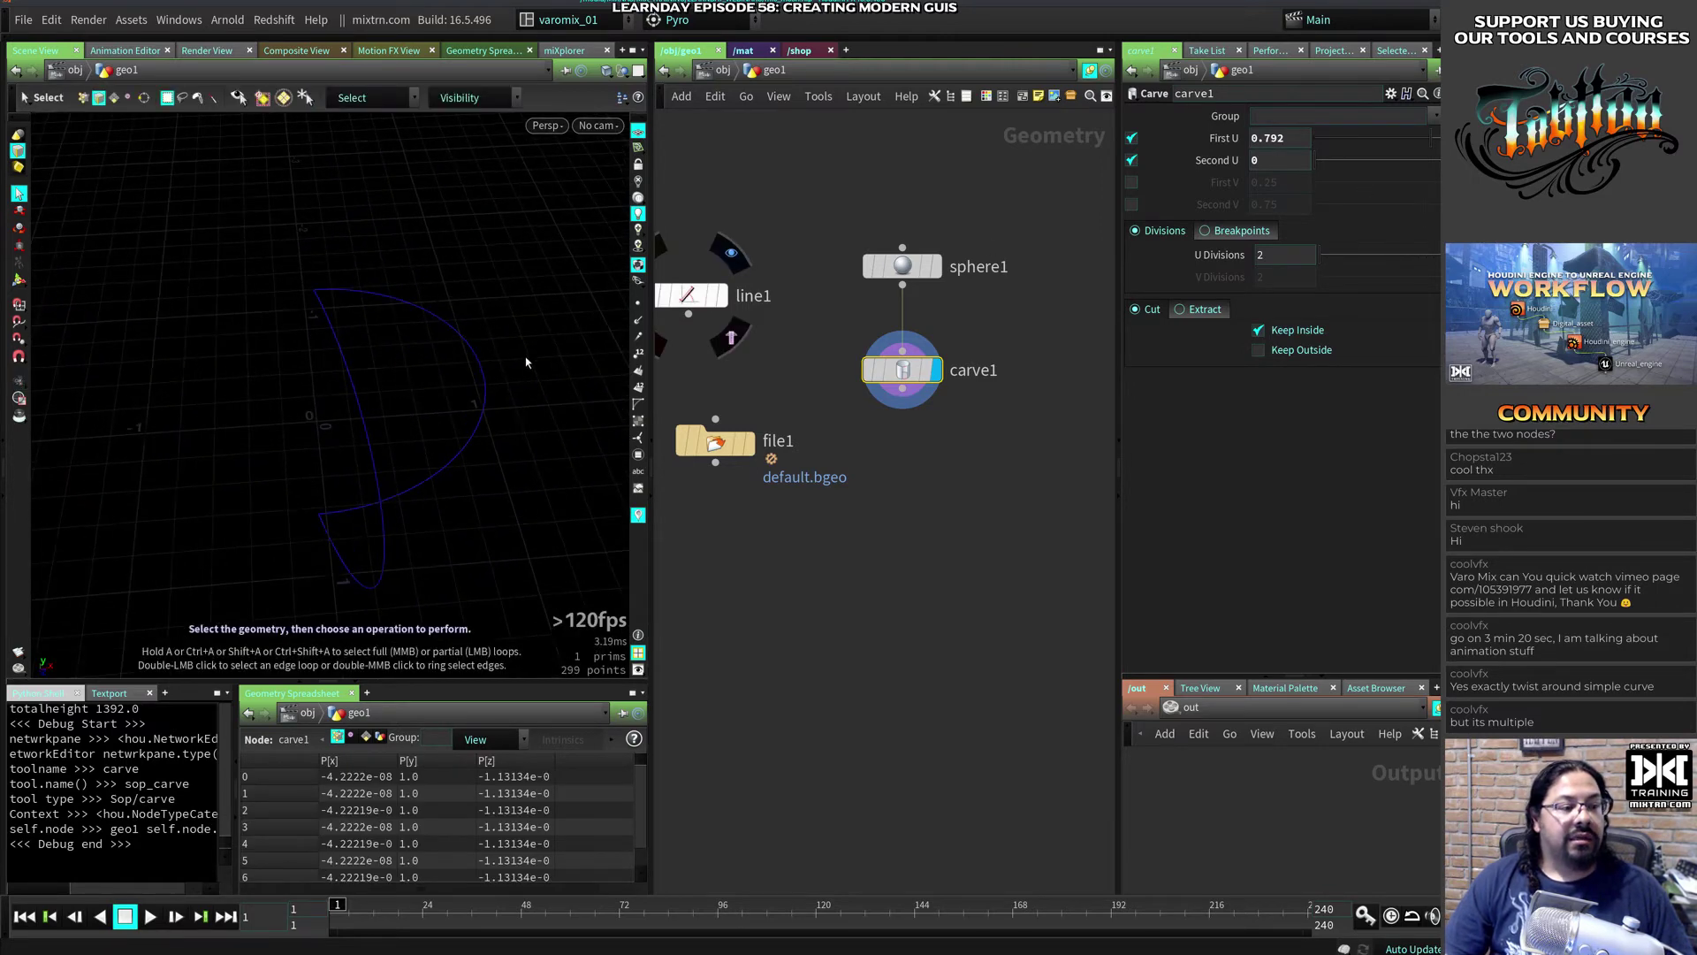
pyautogui.click(636, 304)
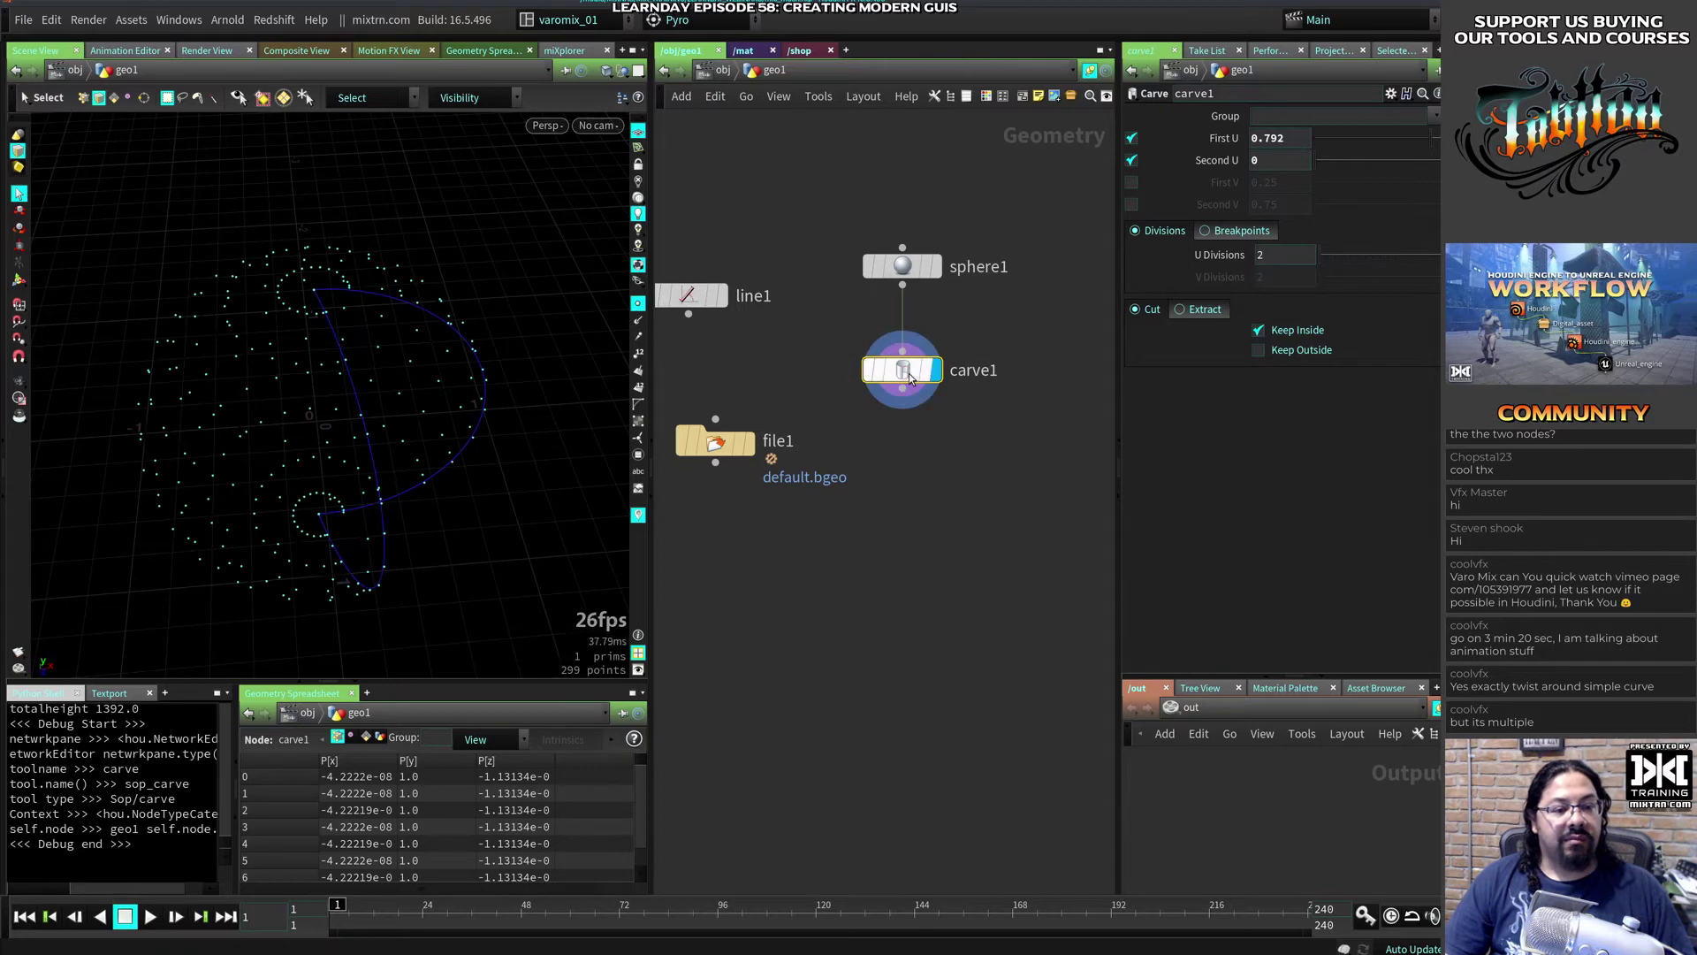
# Step: Try a Resample node after carve1 and between sphere1 and carve1, delete it, and display carve1 again
pyautogui.press('Tab')
pyautogui.write('resa')
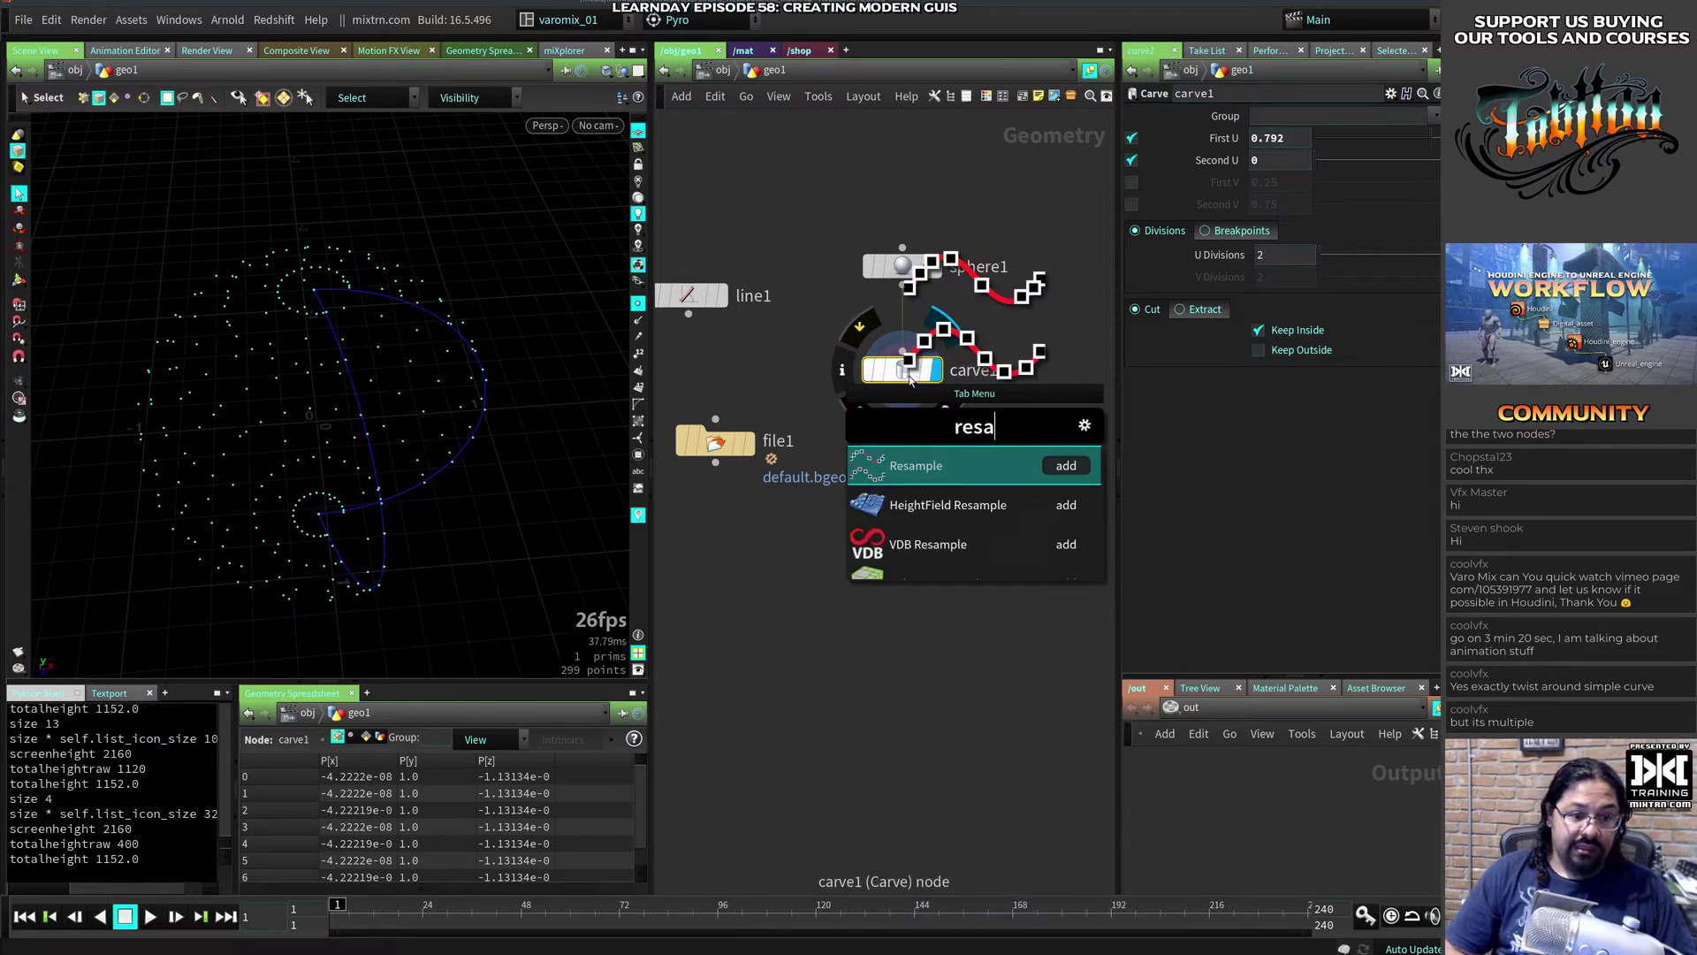
pyautogui.press('Return')
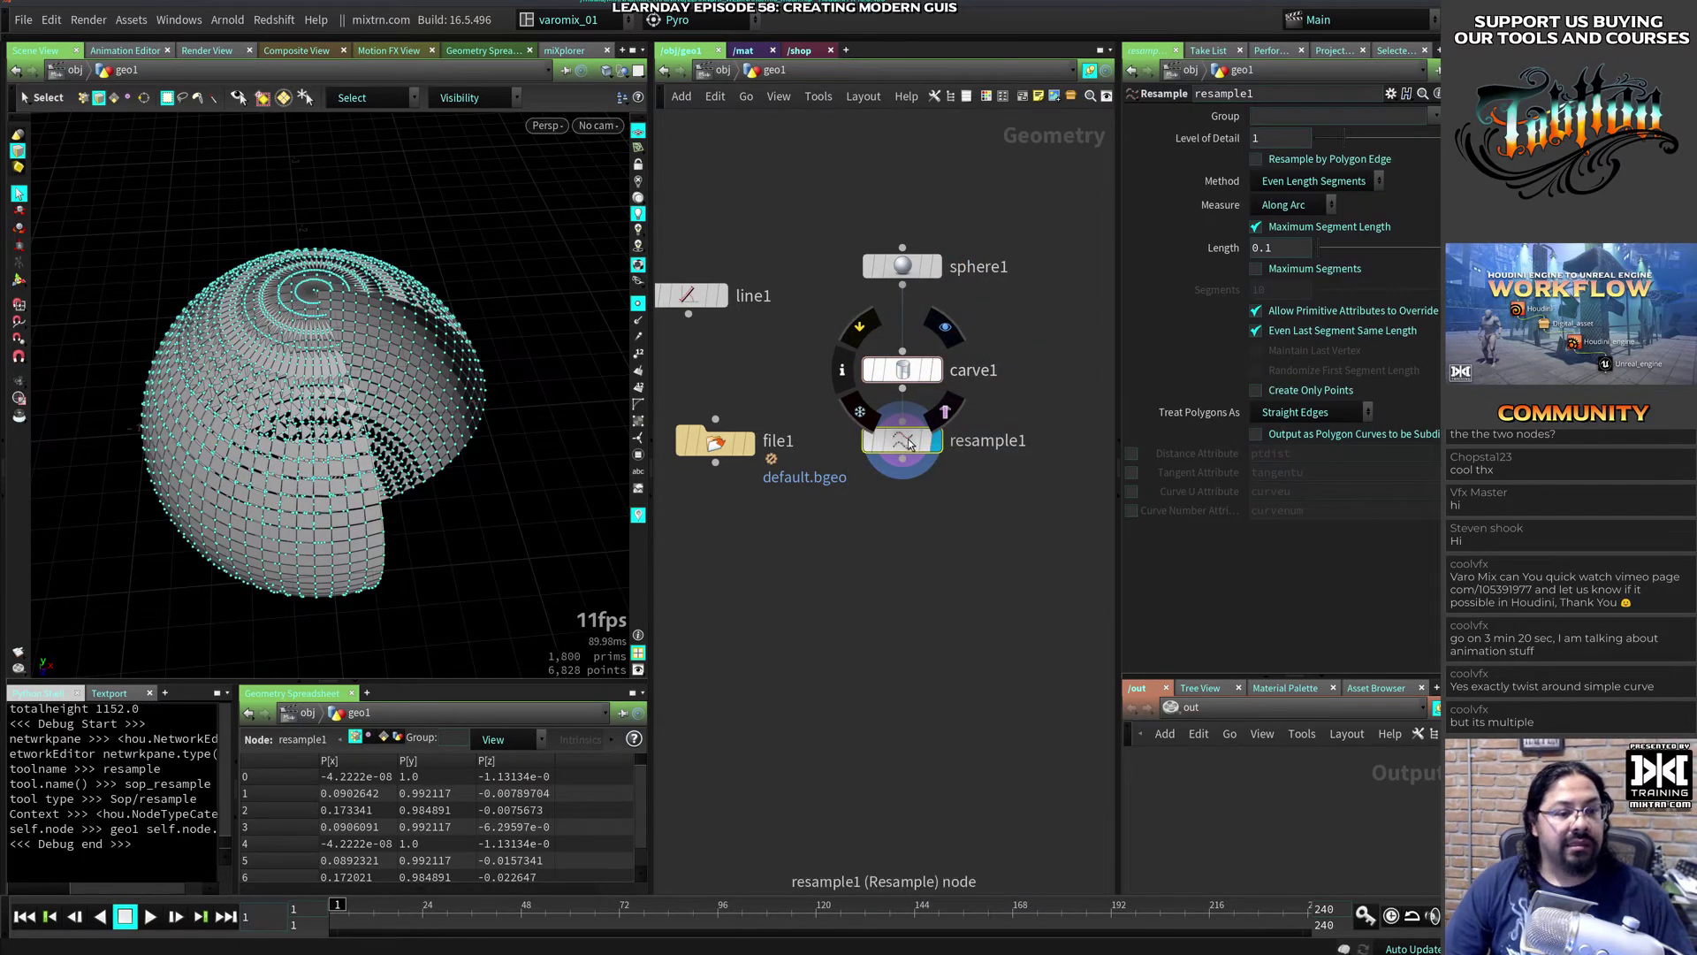
pyautogui.moveTo(910, 445); pyautogui.dragTo(910, 349)
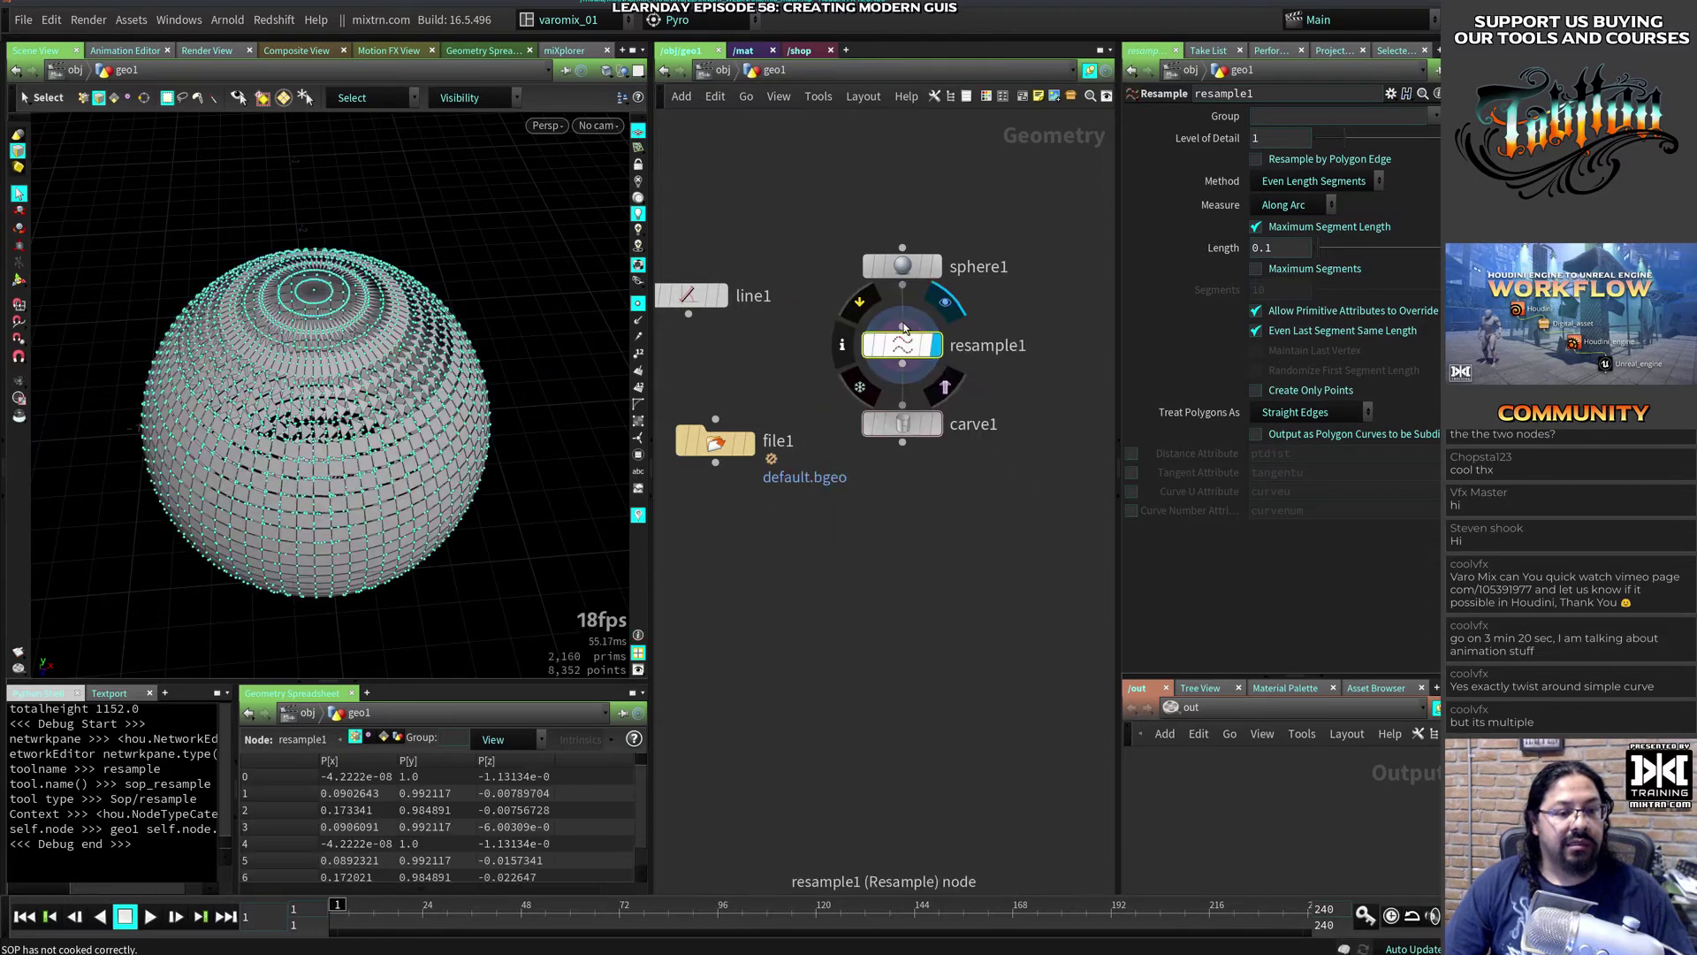
pyautogui.press('Delete')
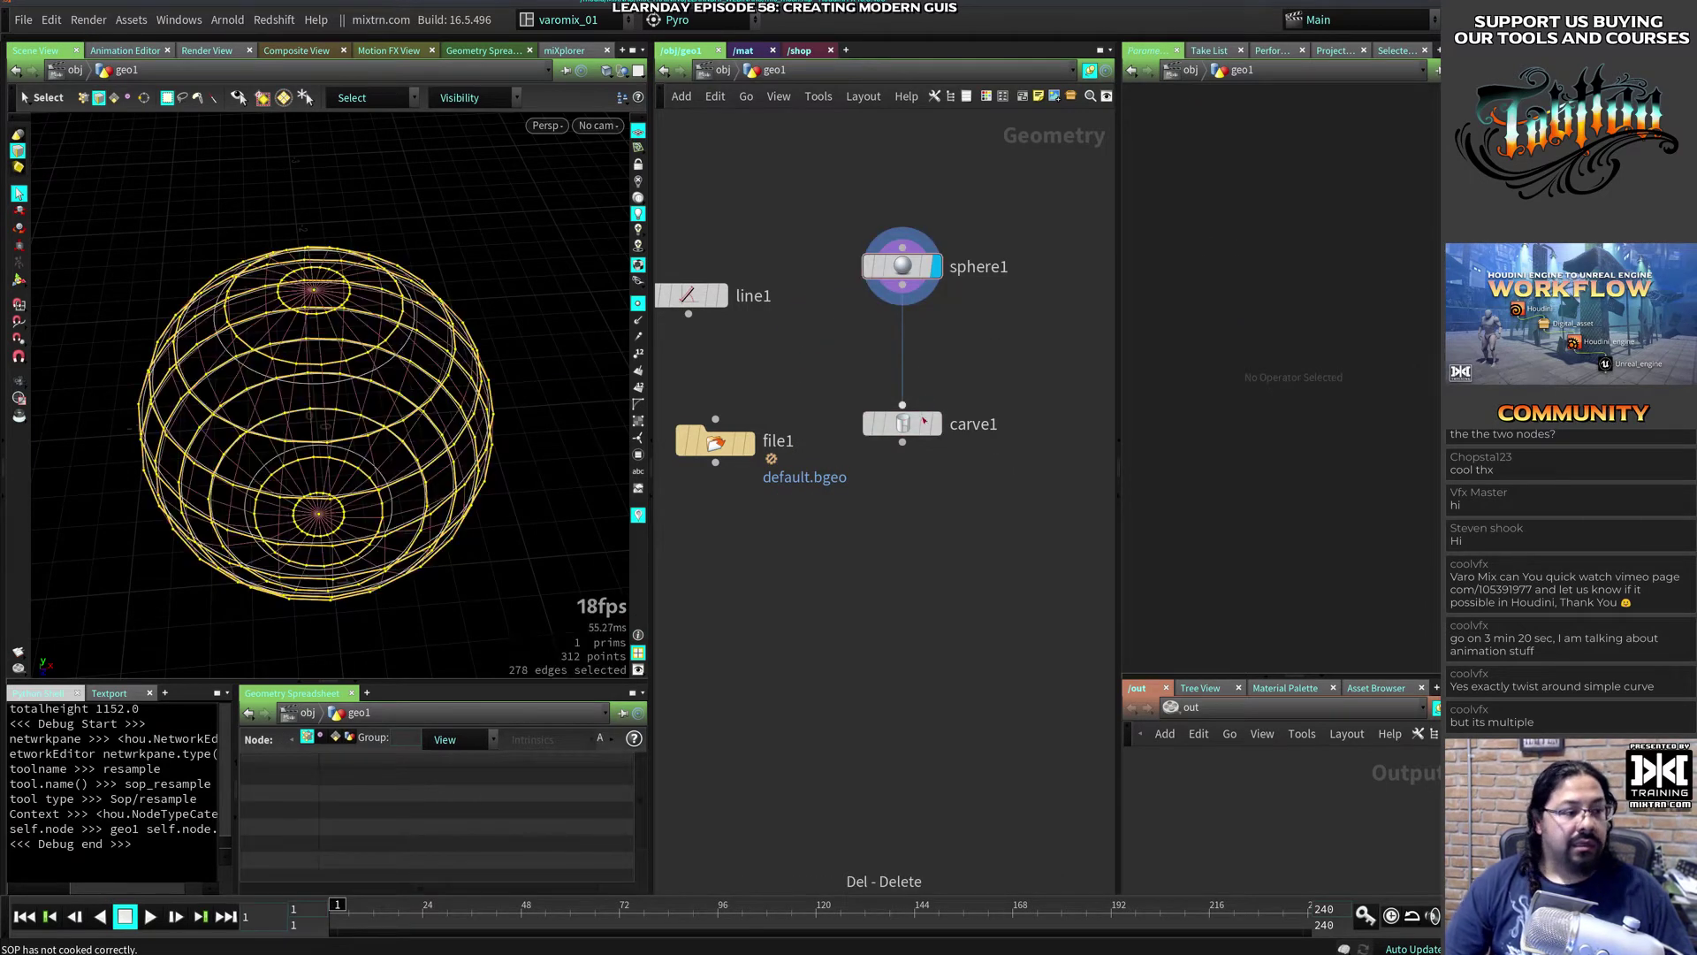
pyautogui.click(945, 380)
pyautogui.click(871, 431)
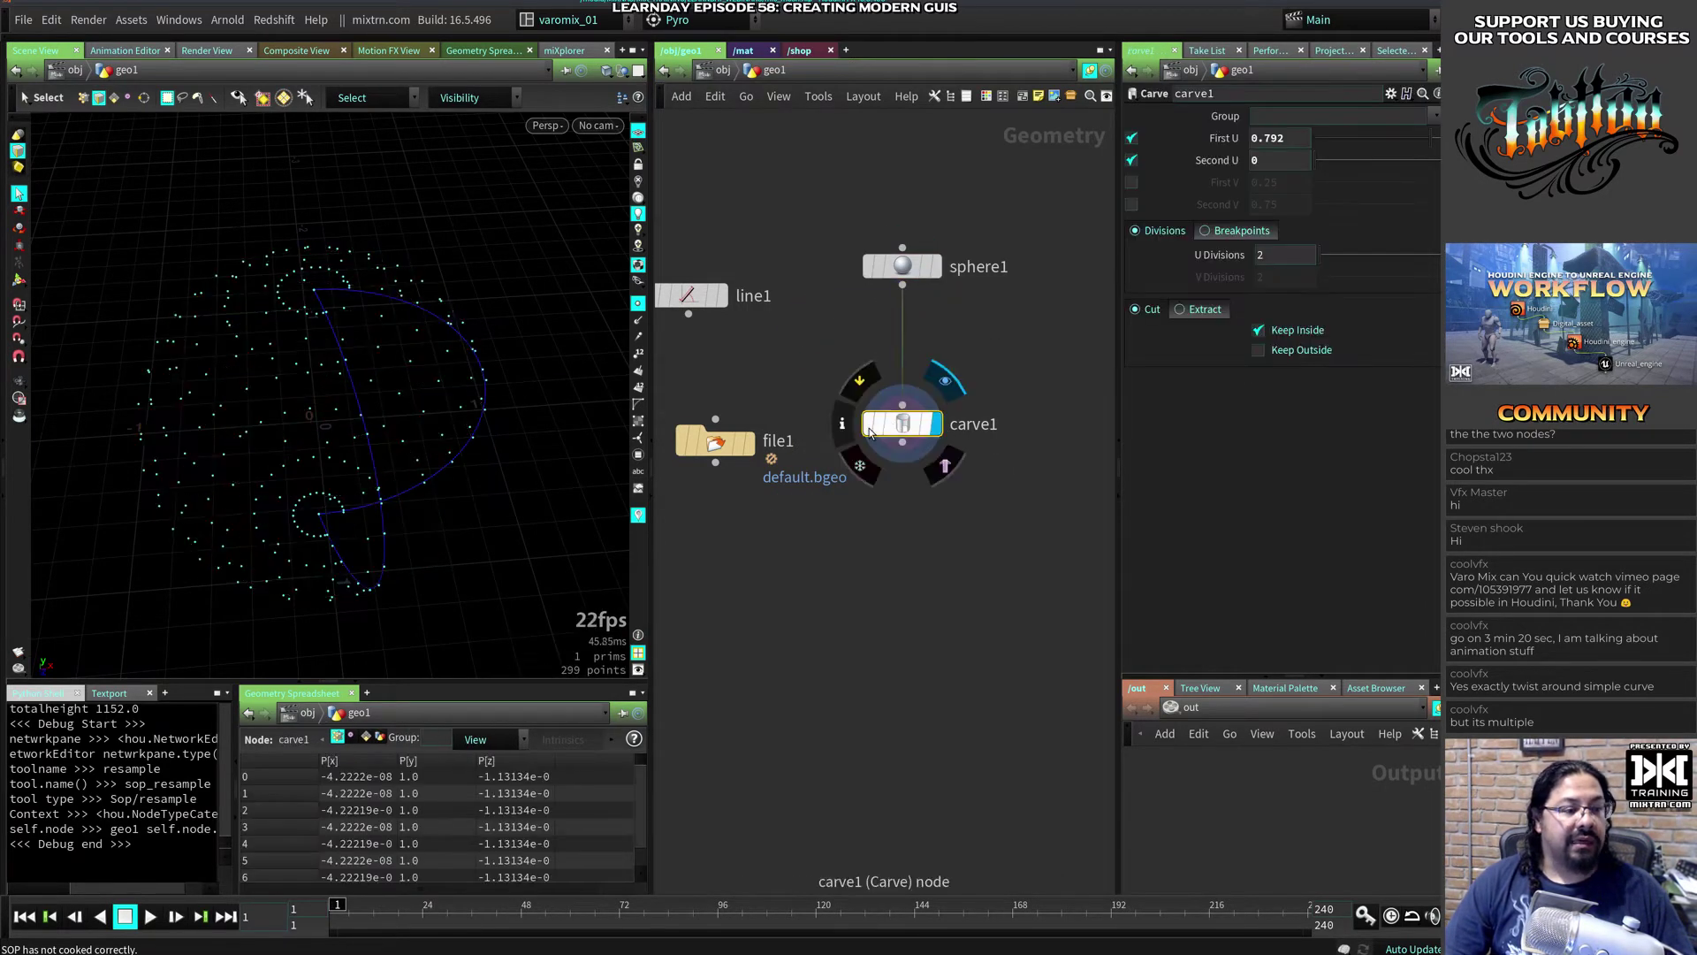
# Step: Show sphere1 as a template over the carved result and set carve1's First U to 0.404
pyautogui.click(933, 277)
pyautogui.keyDown('alt'); pyautogui.moveTo(557, 404); pyautogui.dragTo(680, 435); pyautogui.keyUp('alt')
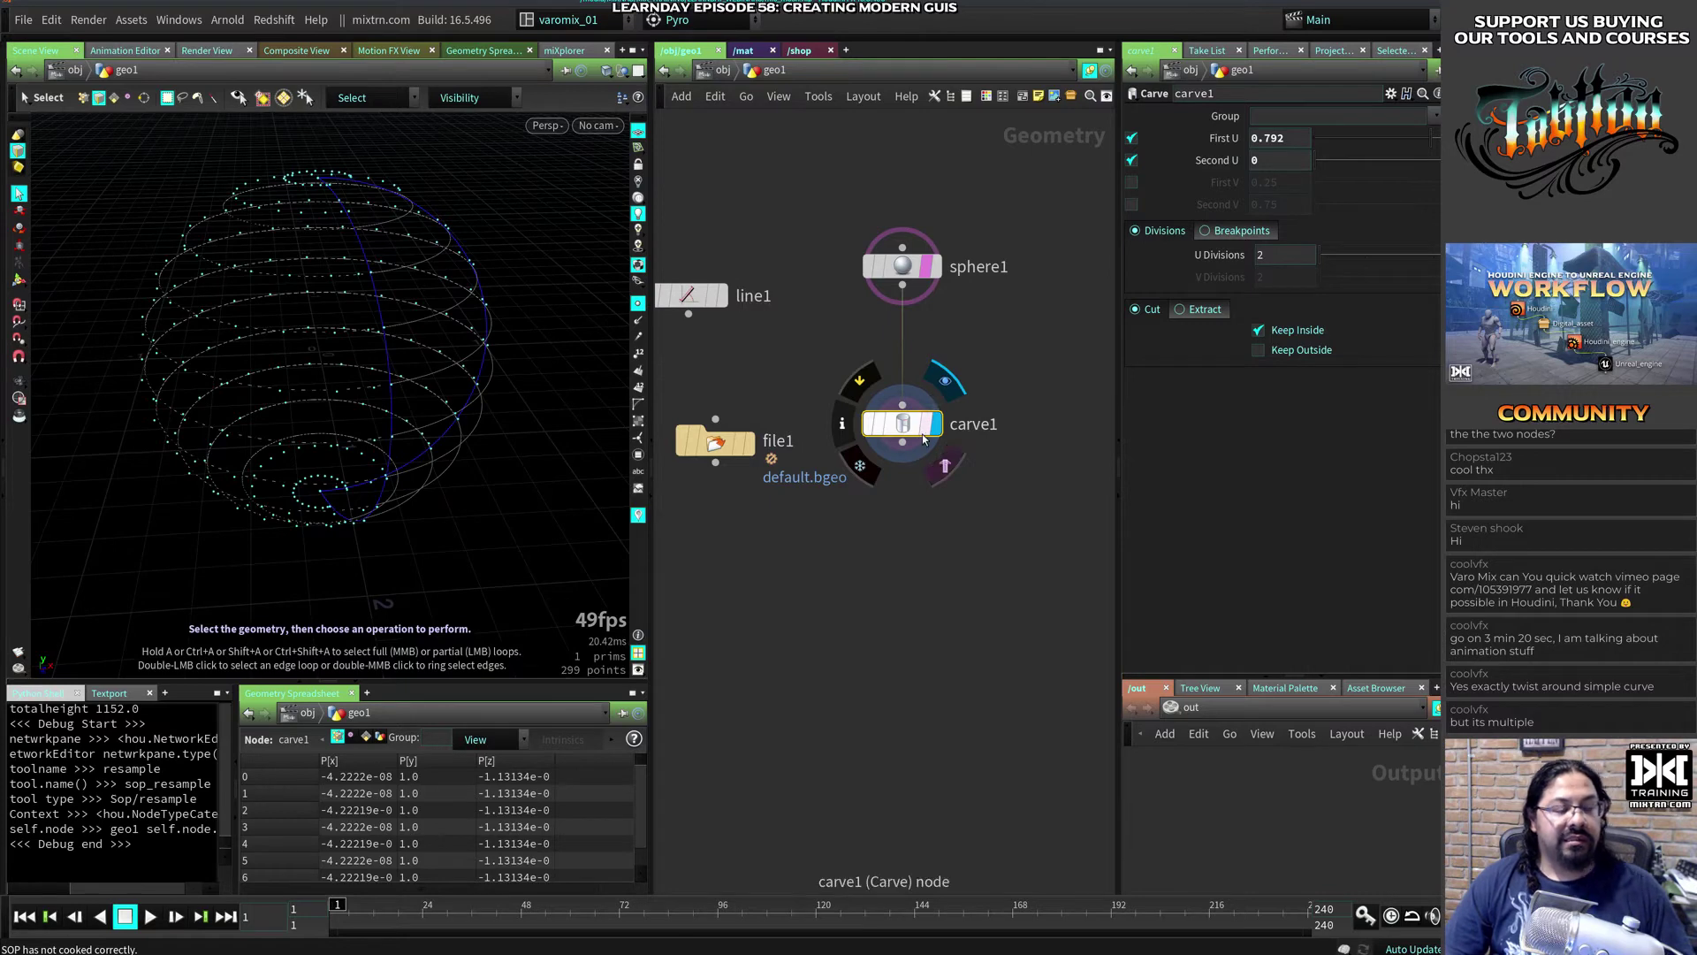
pyautogui.moveTo(1431, 140); pyautogui.dragTo(1330, 152)
# Step: Try the Bezier Primitive Type on sphere1 and switch it back to NURBS, keeping Imperfect enabled
pyautogui.click(901, 268)
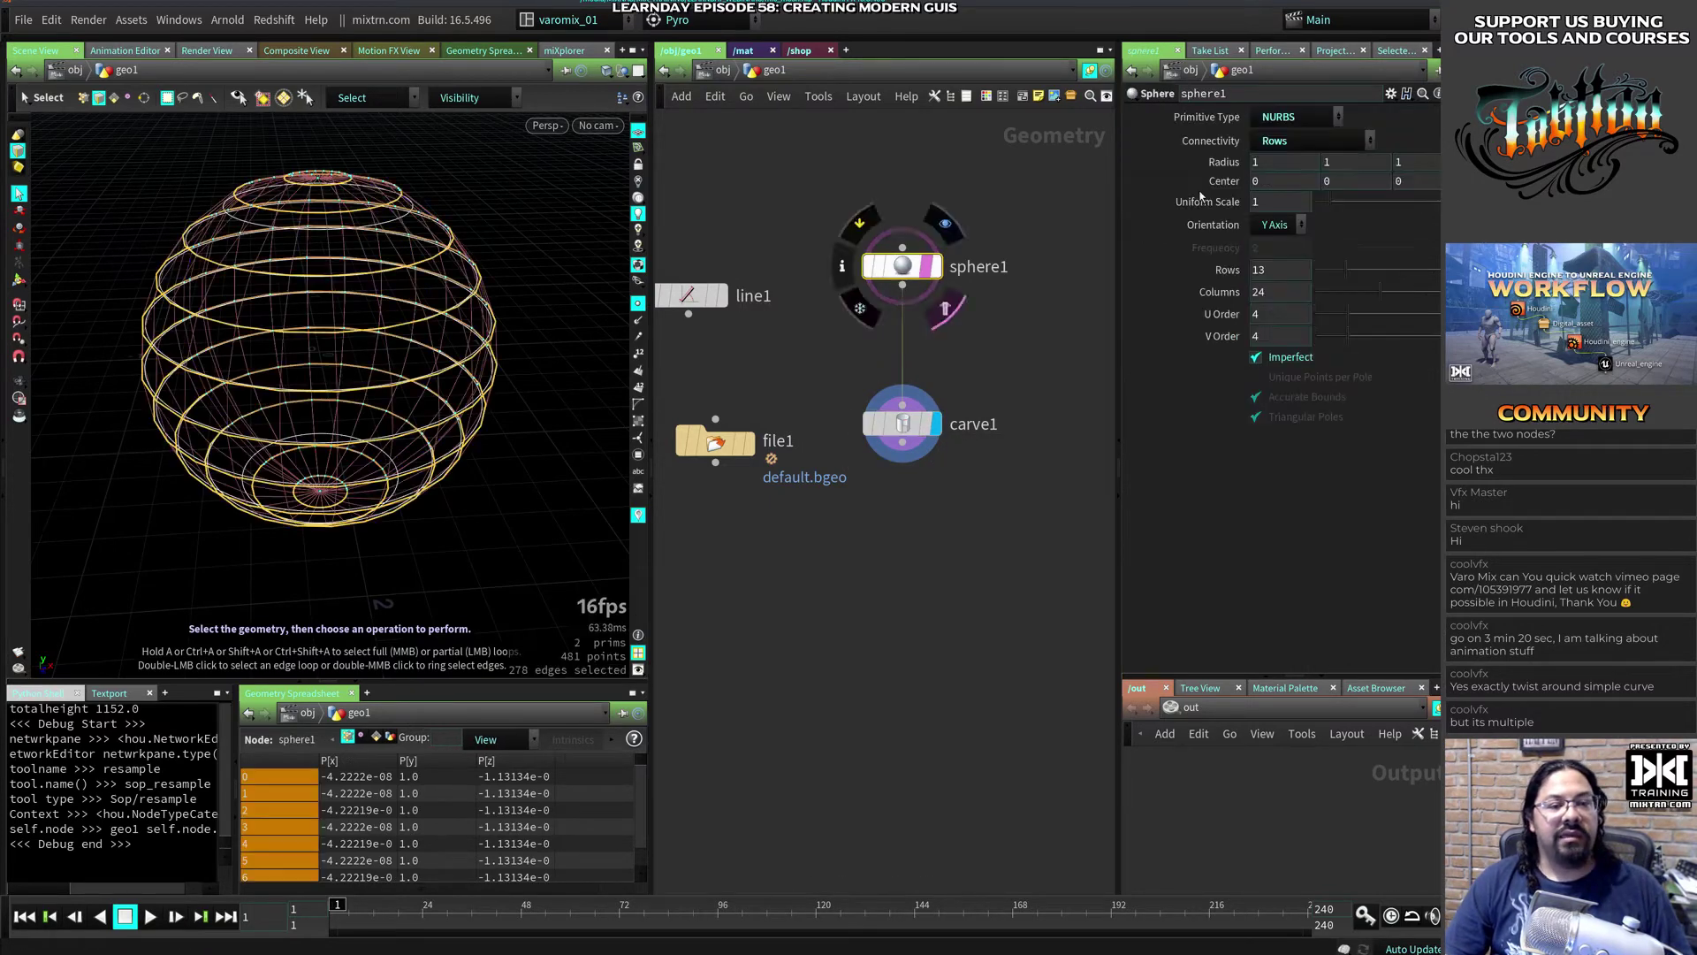
pyautogui.click(1296, 116)
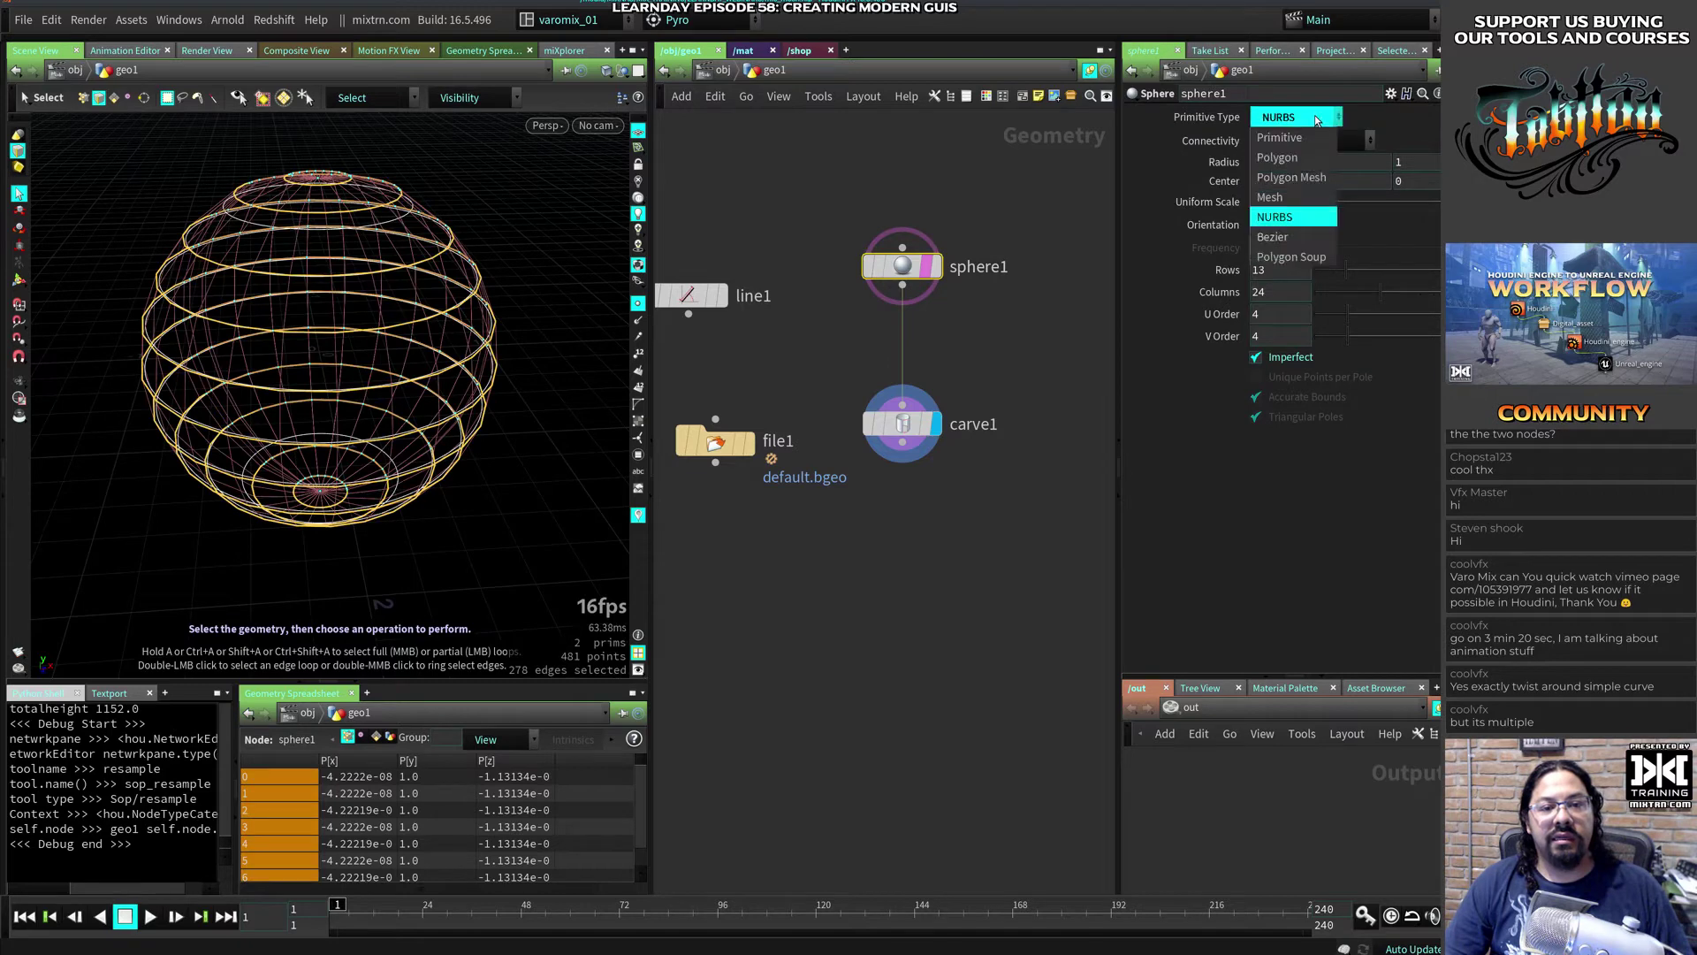
pyautogui.click(1294, 237)
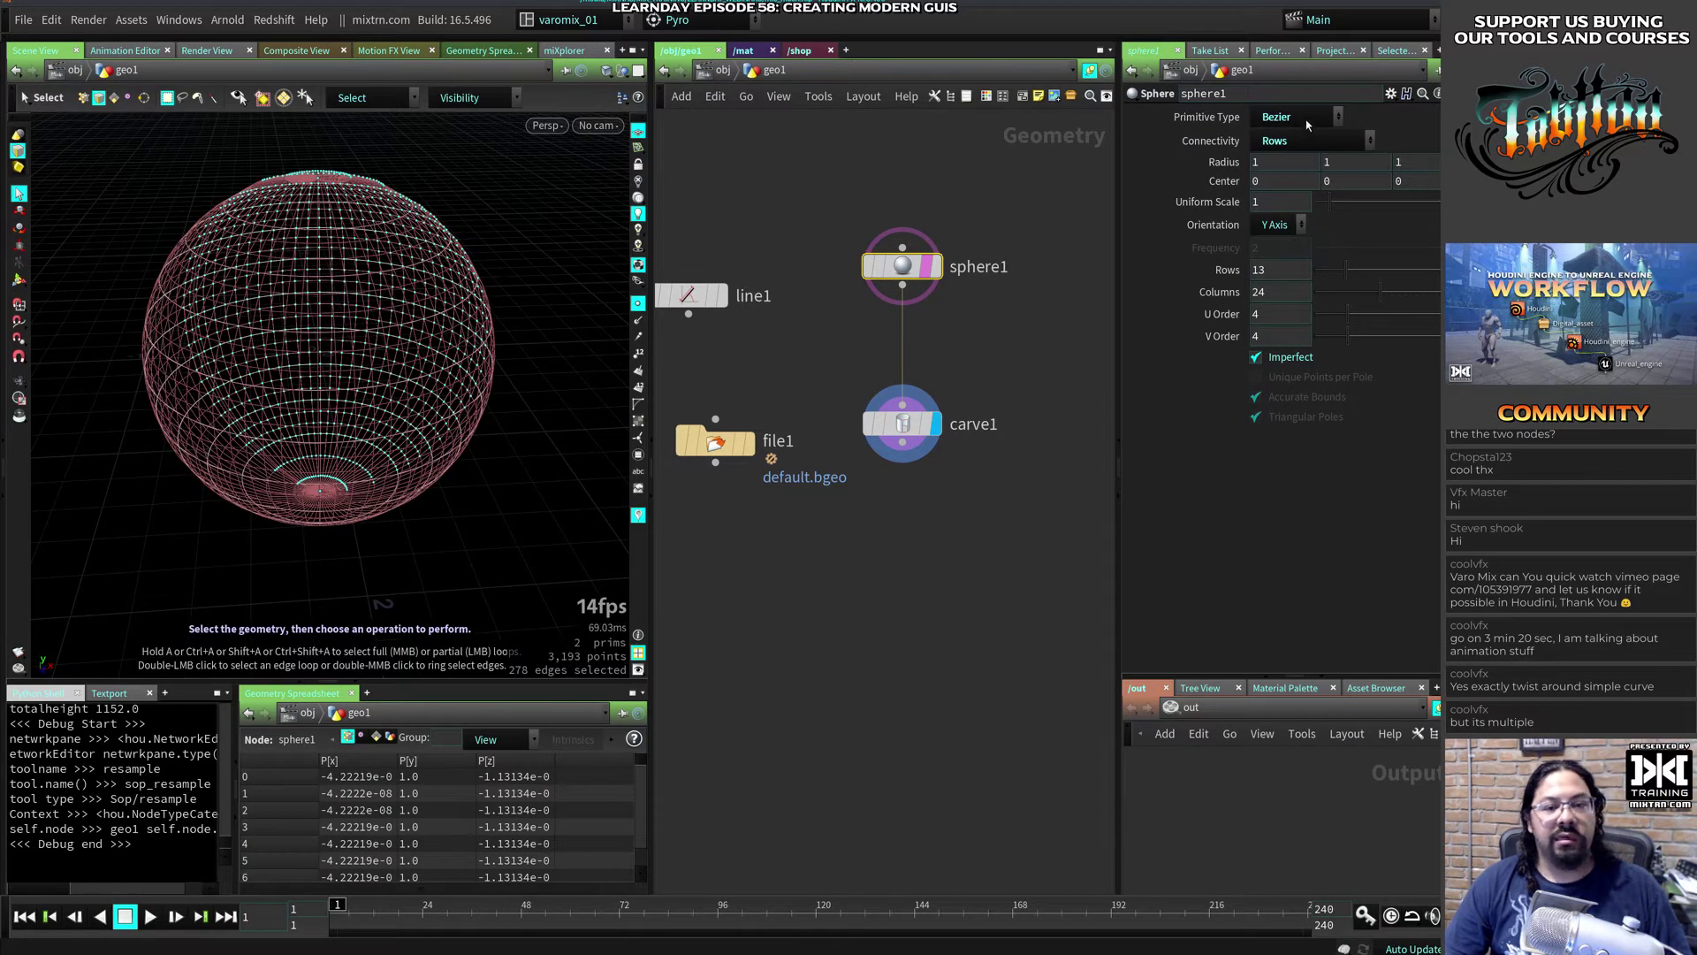
pyautogui.click(1306, 124)
pyautogui.click(1296, 213)
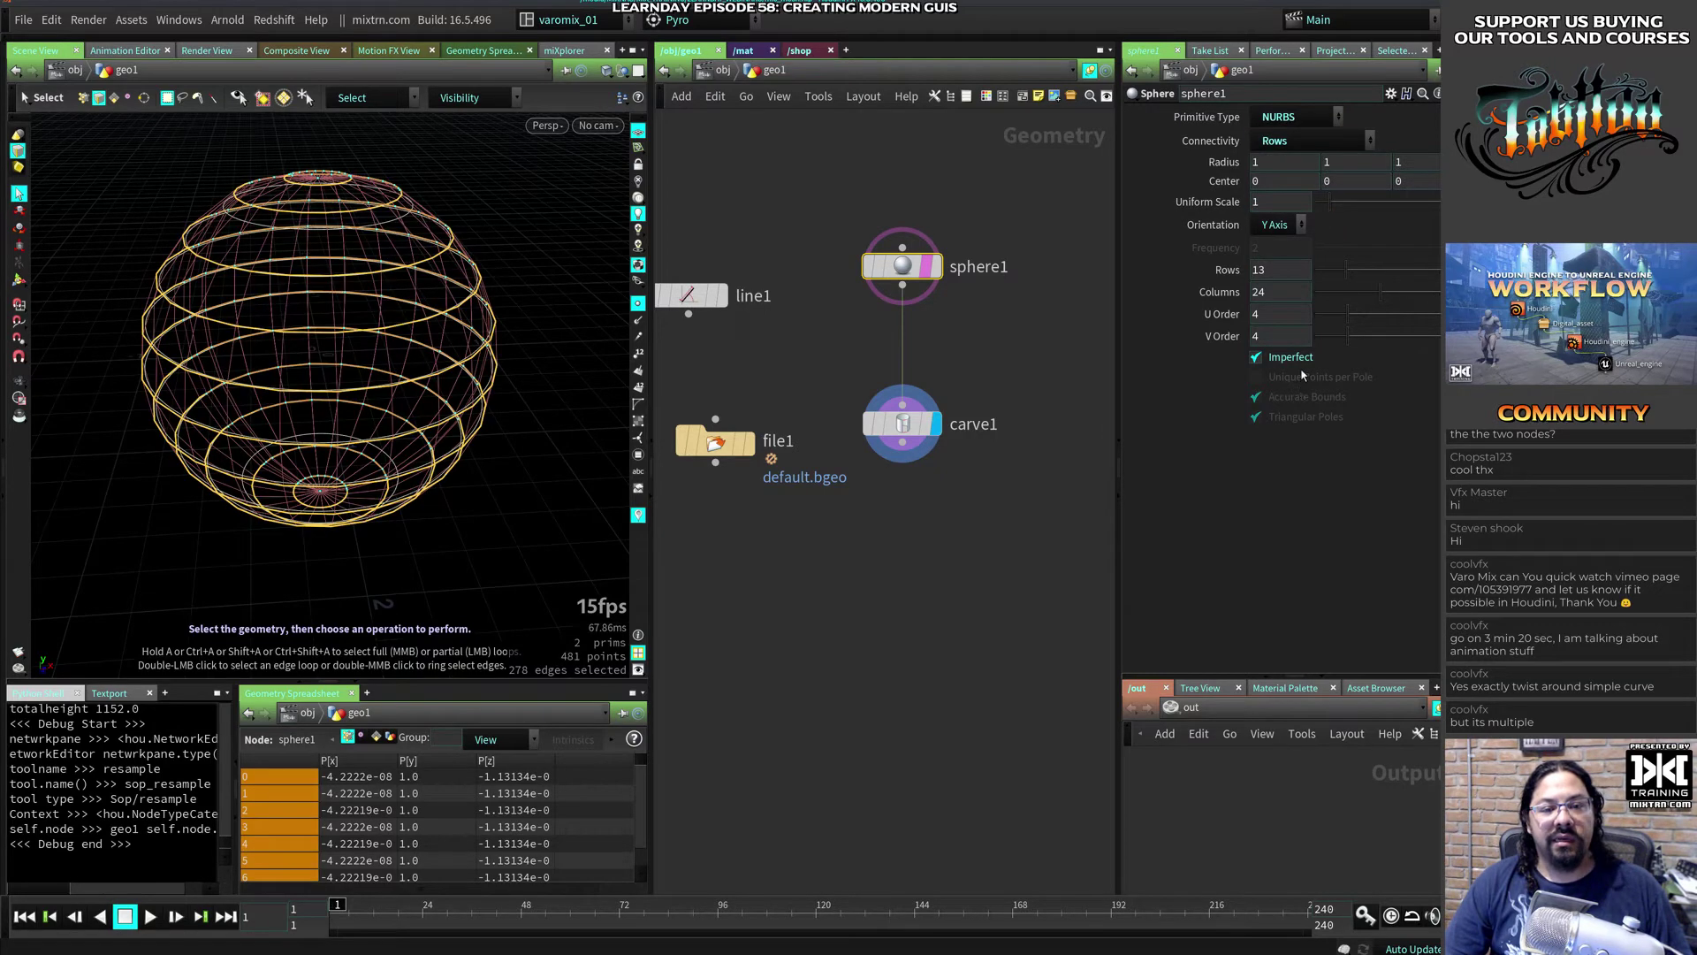
pyautogui.click(1257, 357)
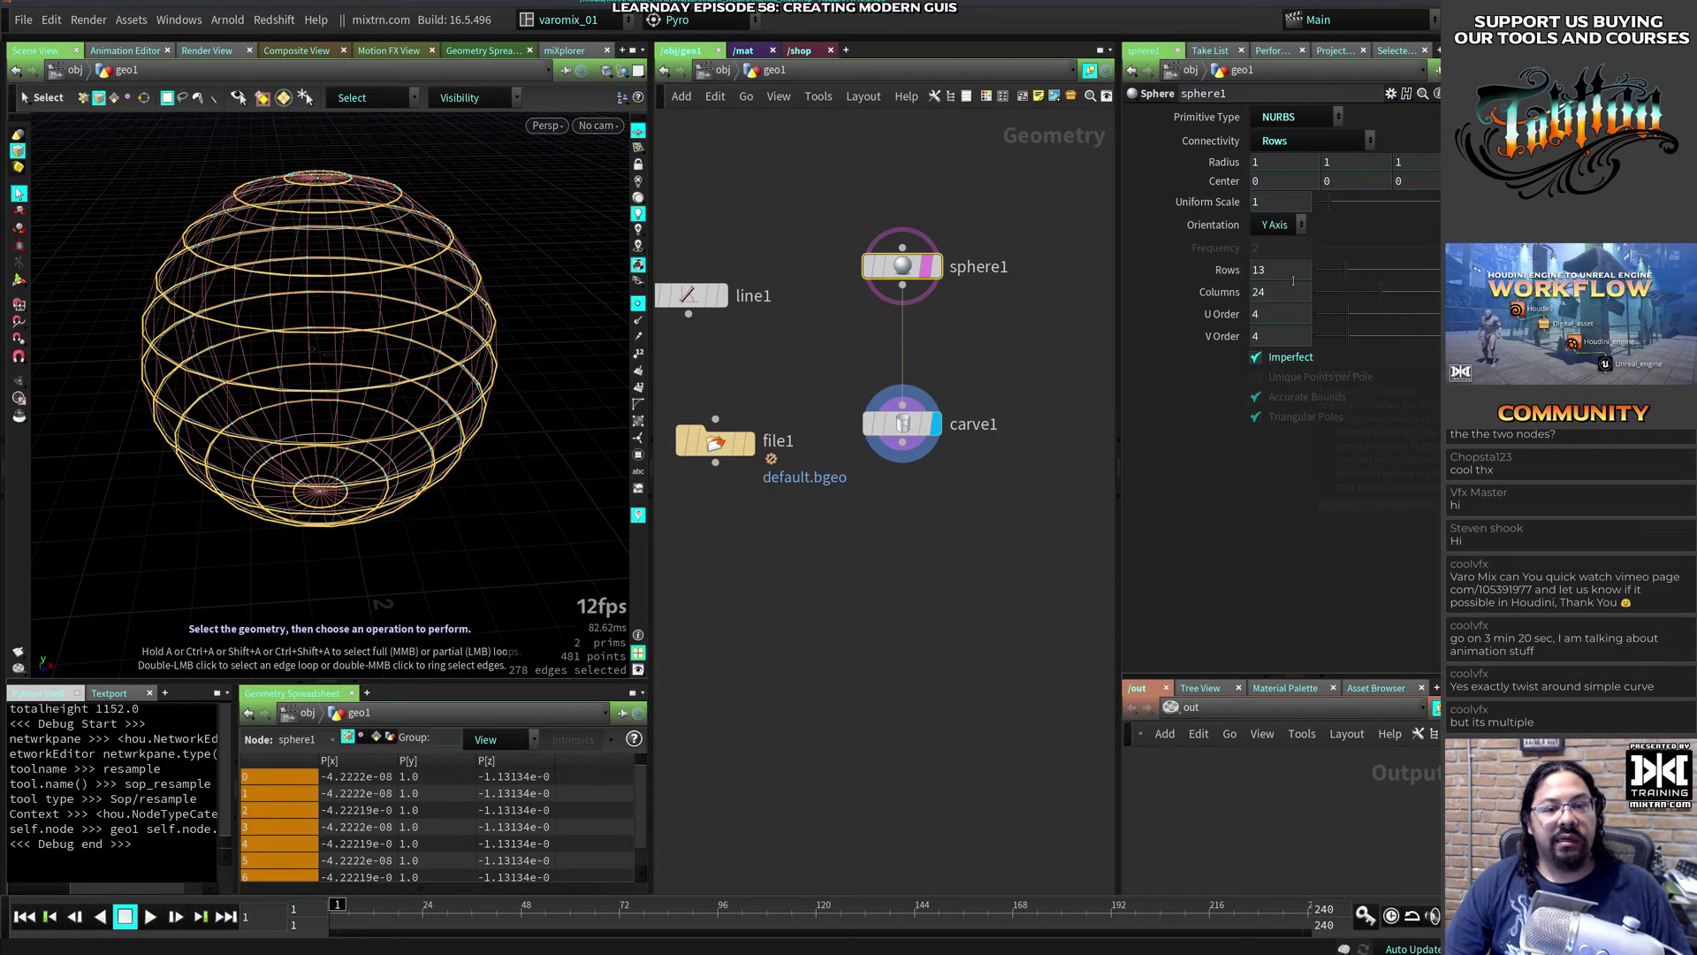
# Step: Turn off sphere1's template display and move carve1 slightly closer to it in the network
pyautogui.click(915, 421)
pyautogui.press('Escape')
pyautogui.moveTo(454, 404); pyautogui.dragTo(471, 446)
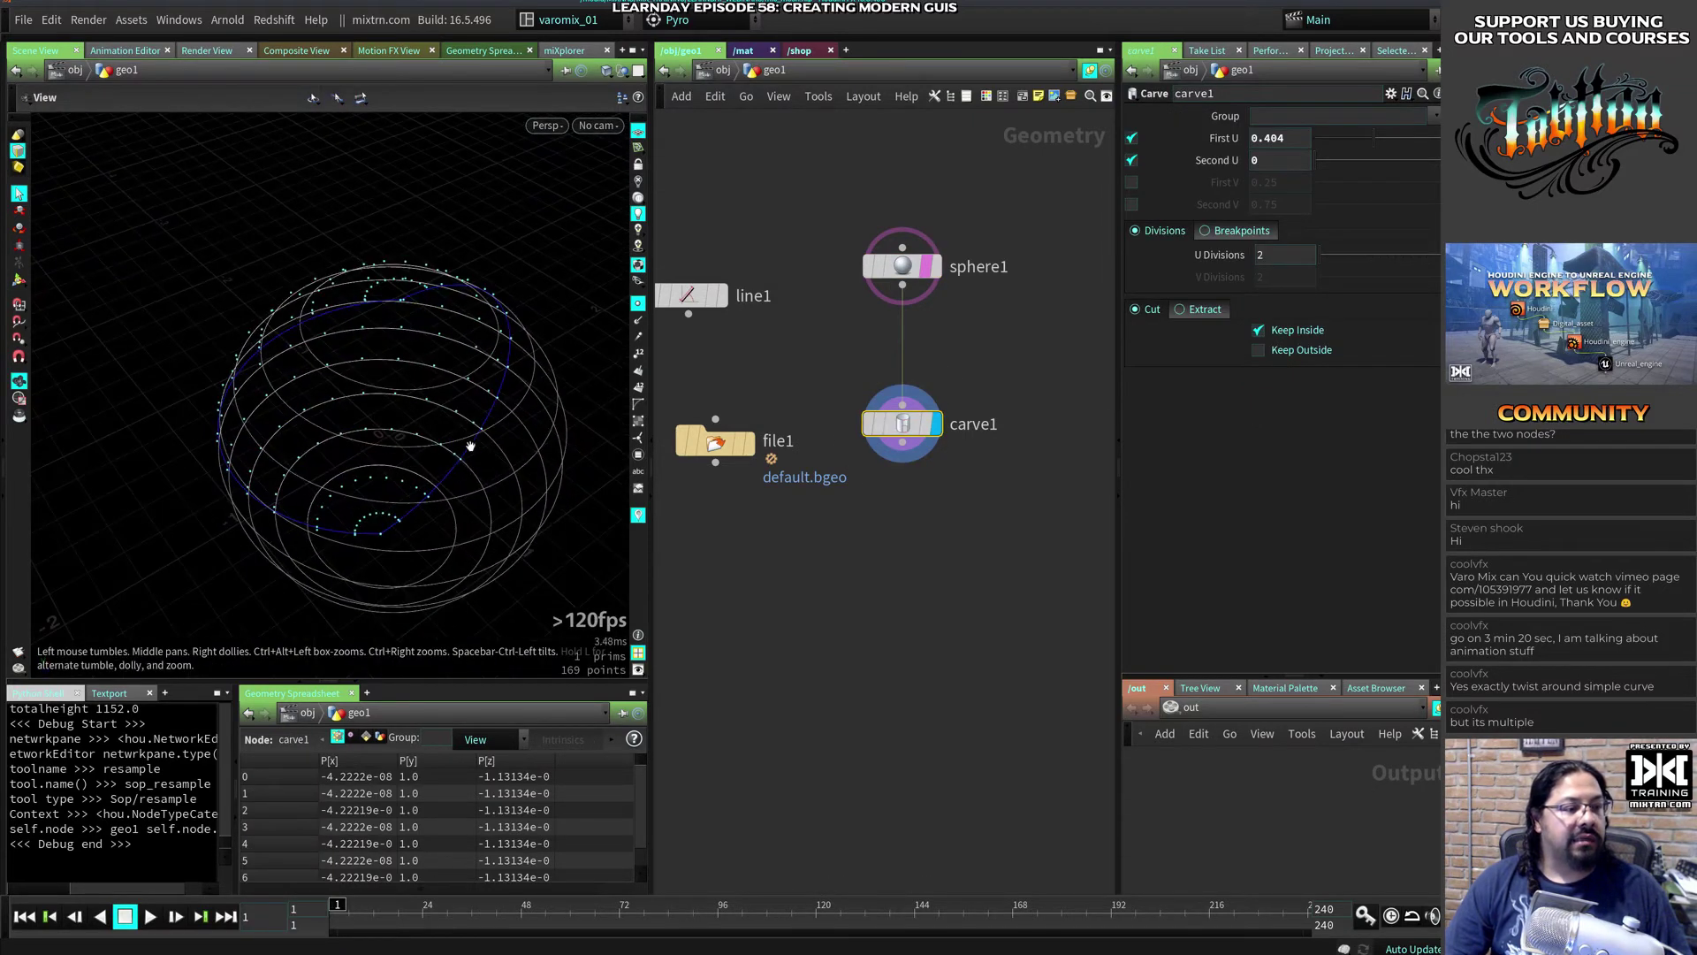
pyautogui.click(924, 266)
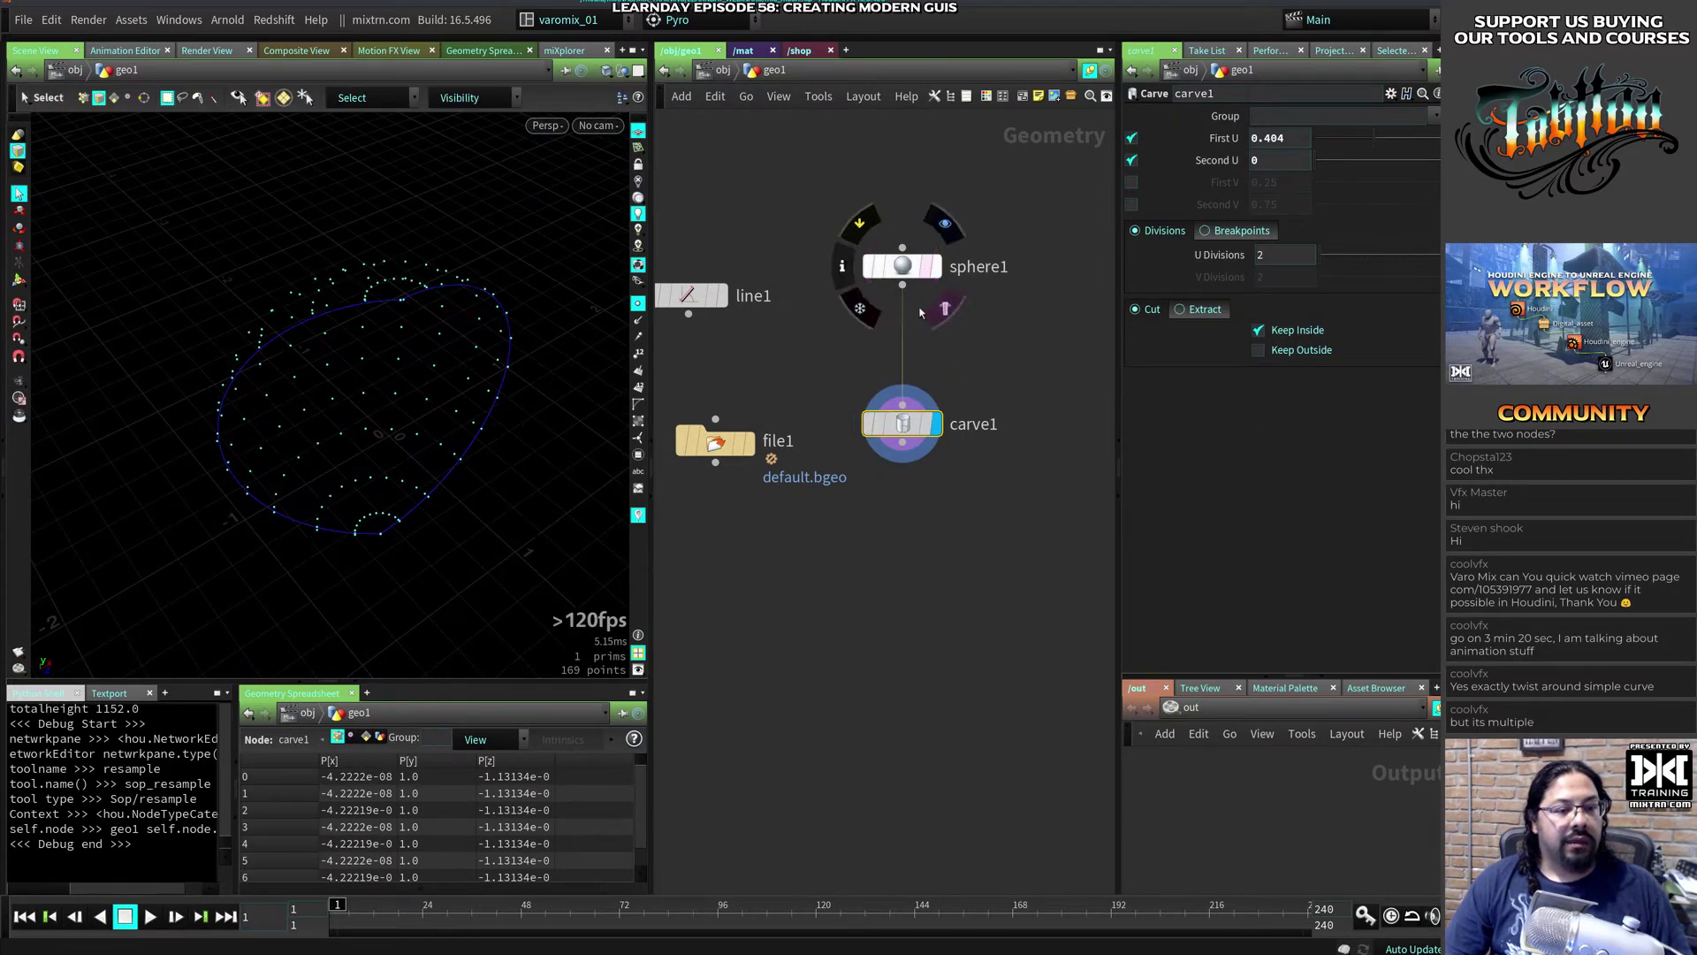
pyautogui.moveTo(911, 422); pyautogui.dragTo(911, 400)
# Step: Insert a Color node with its Class set to Primitive between sphere1 and carve1, and display carve1
pyautogui.click(901, 270)
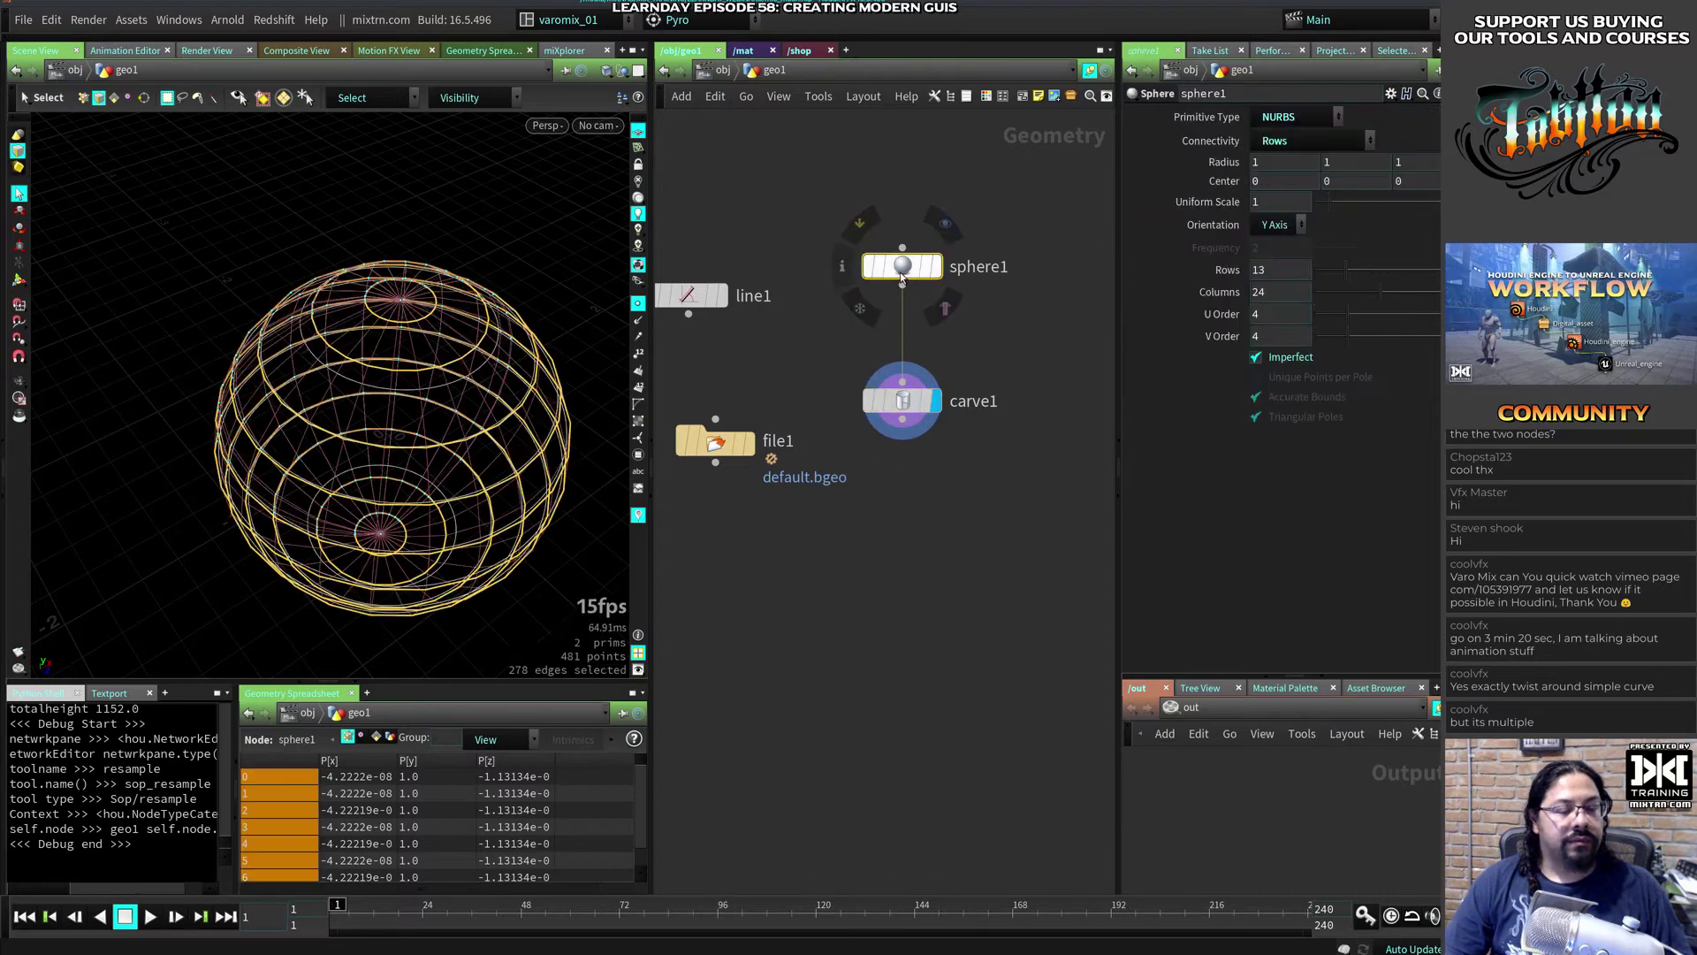
pyautogui.press('Tab')
pyautogui.write('color')
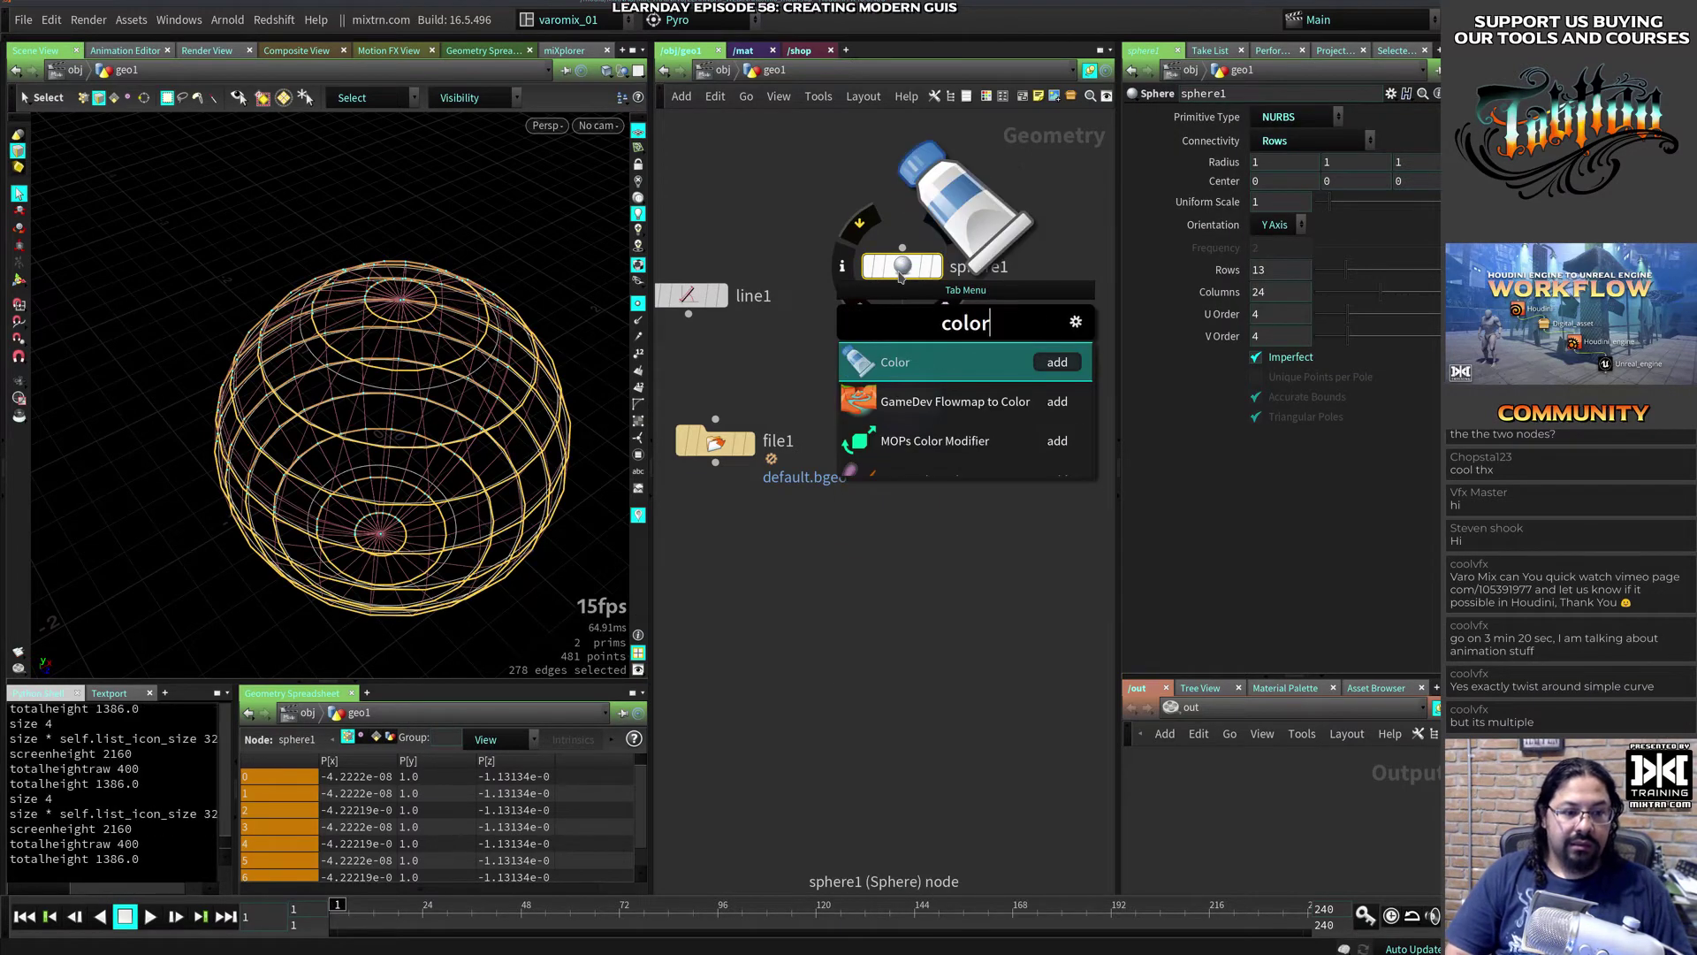
pyautogui.press('Return')
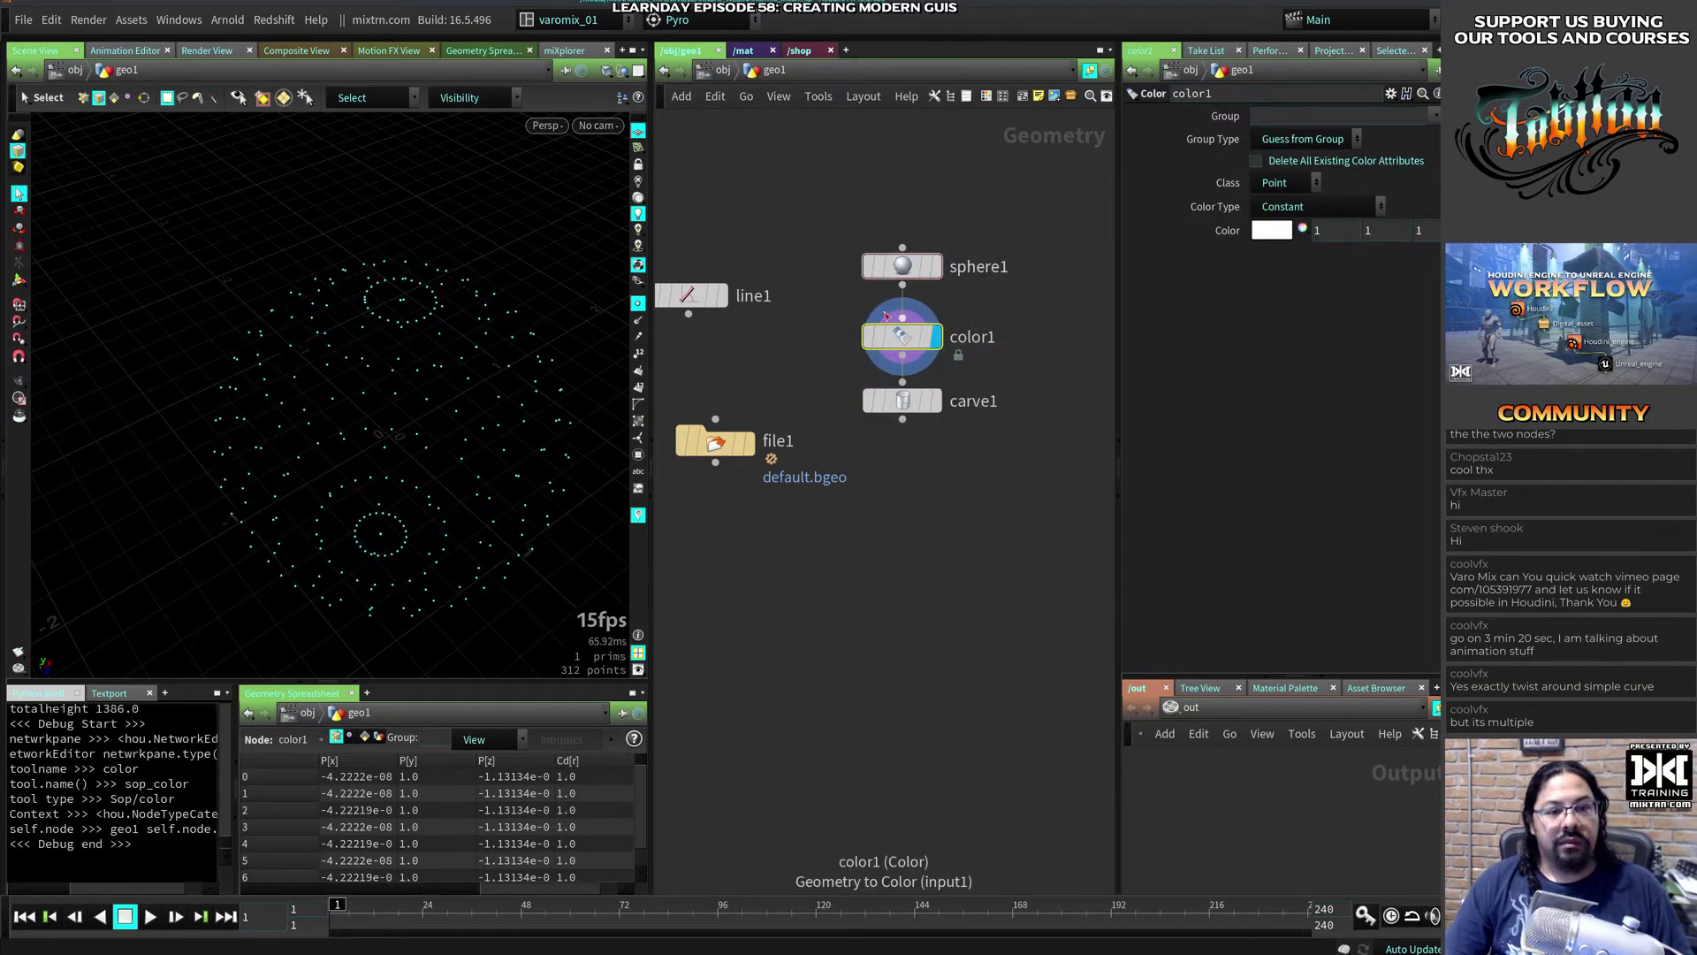
pyautogui.click(1281, 183)
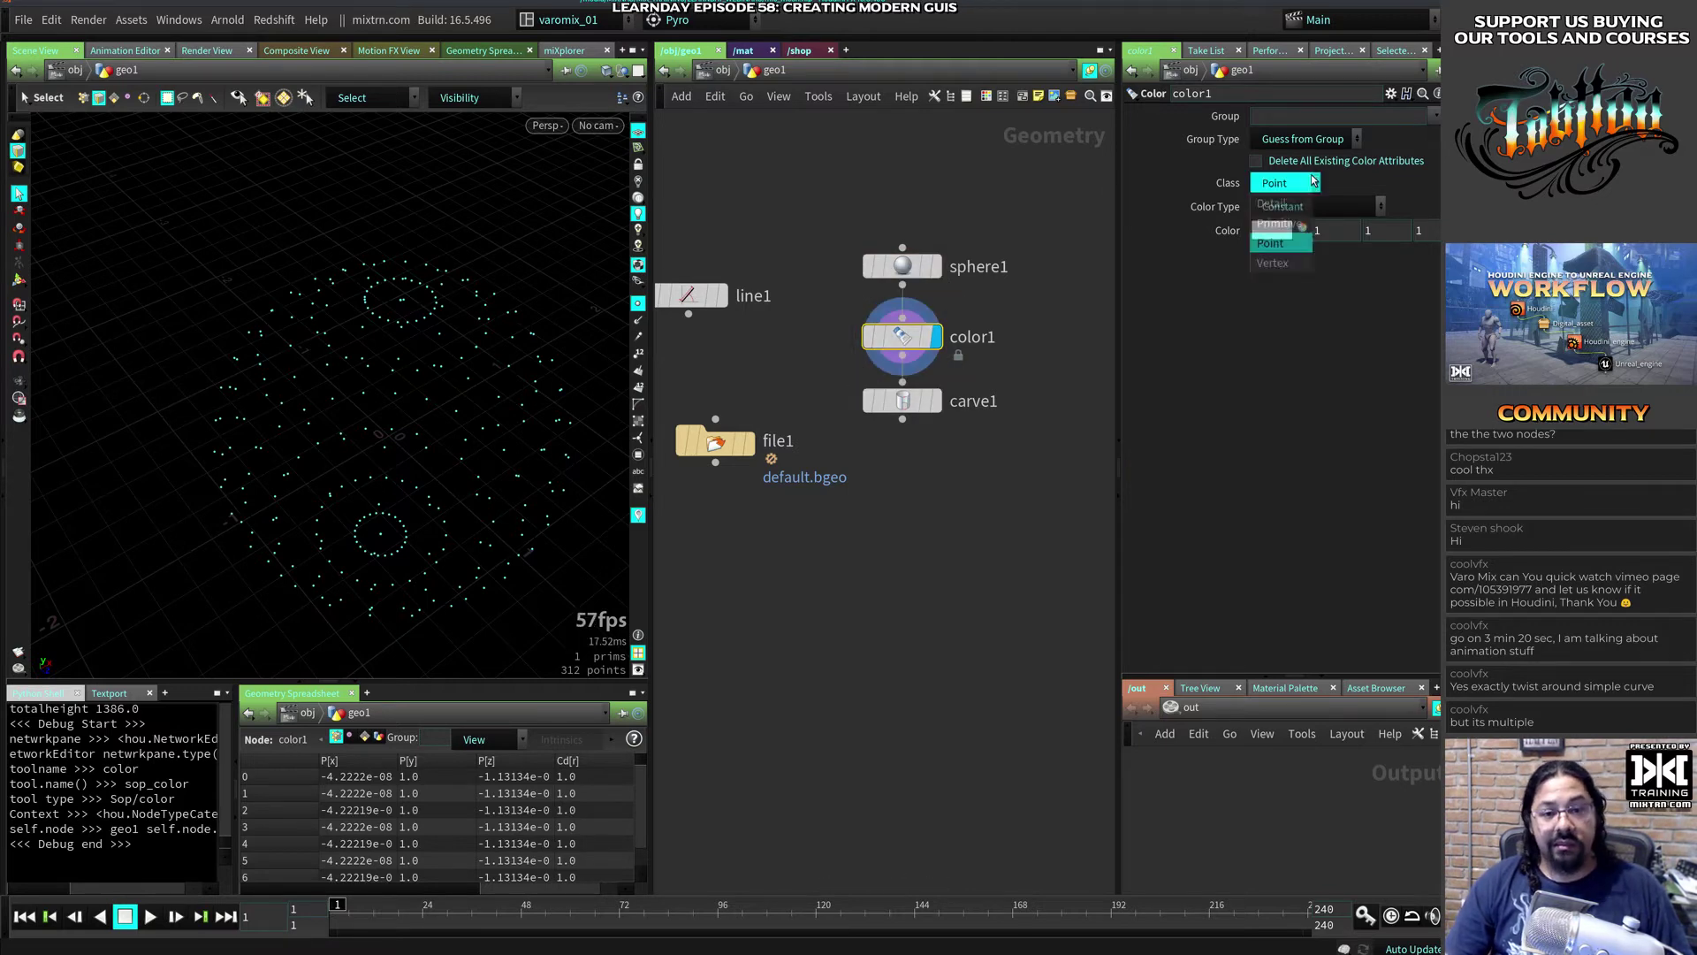
pyautogui.click(1284, 223)
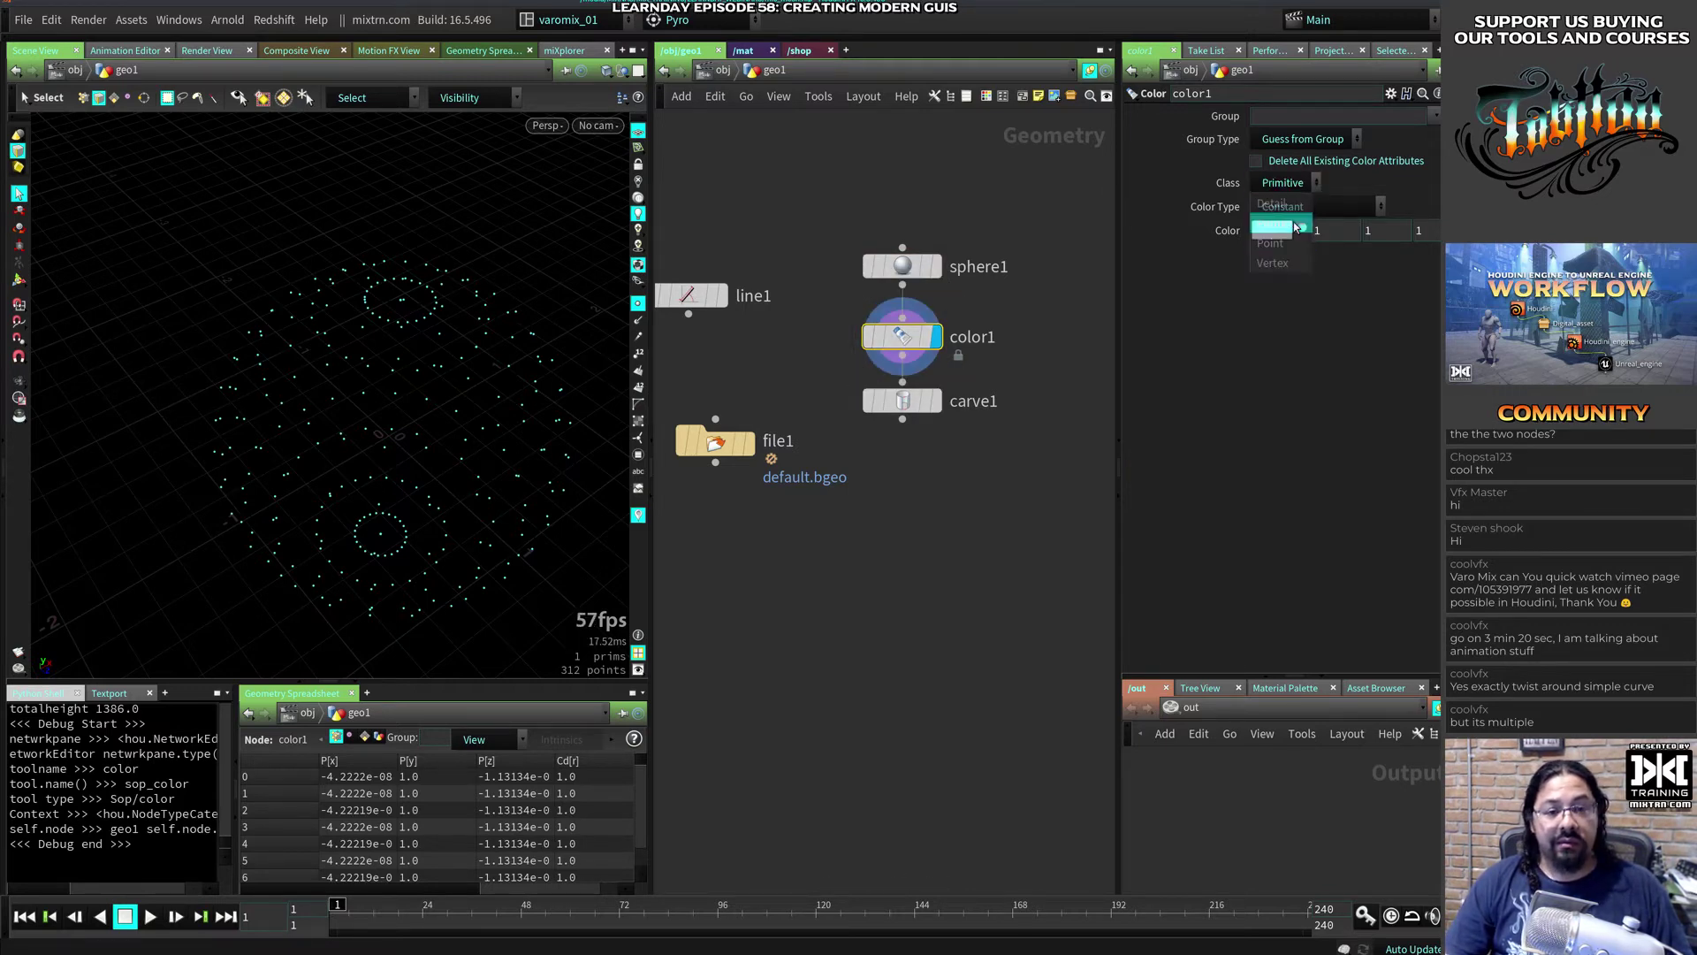
pyautogui.click(935, 401)
pyautogui.click(902, 401)
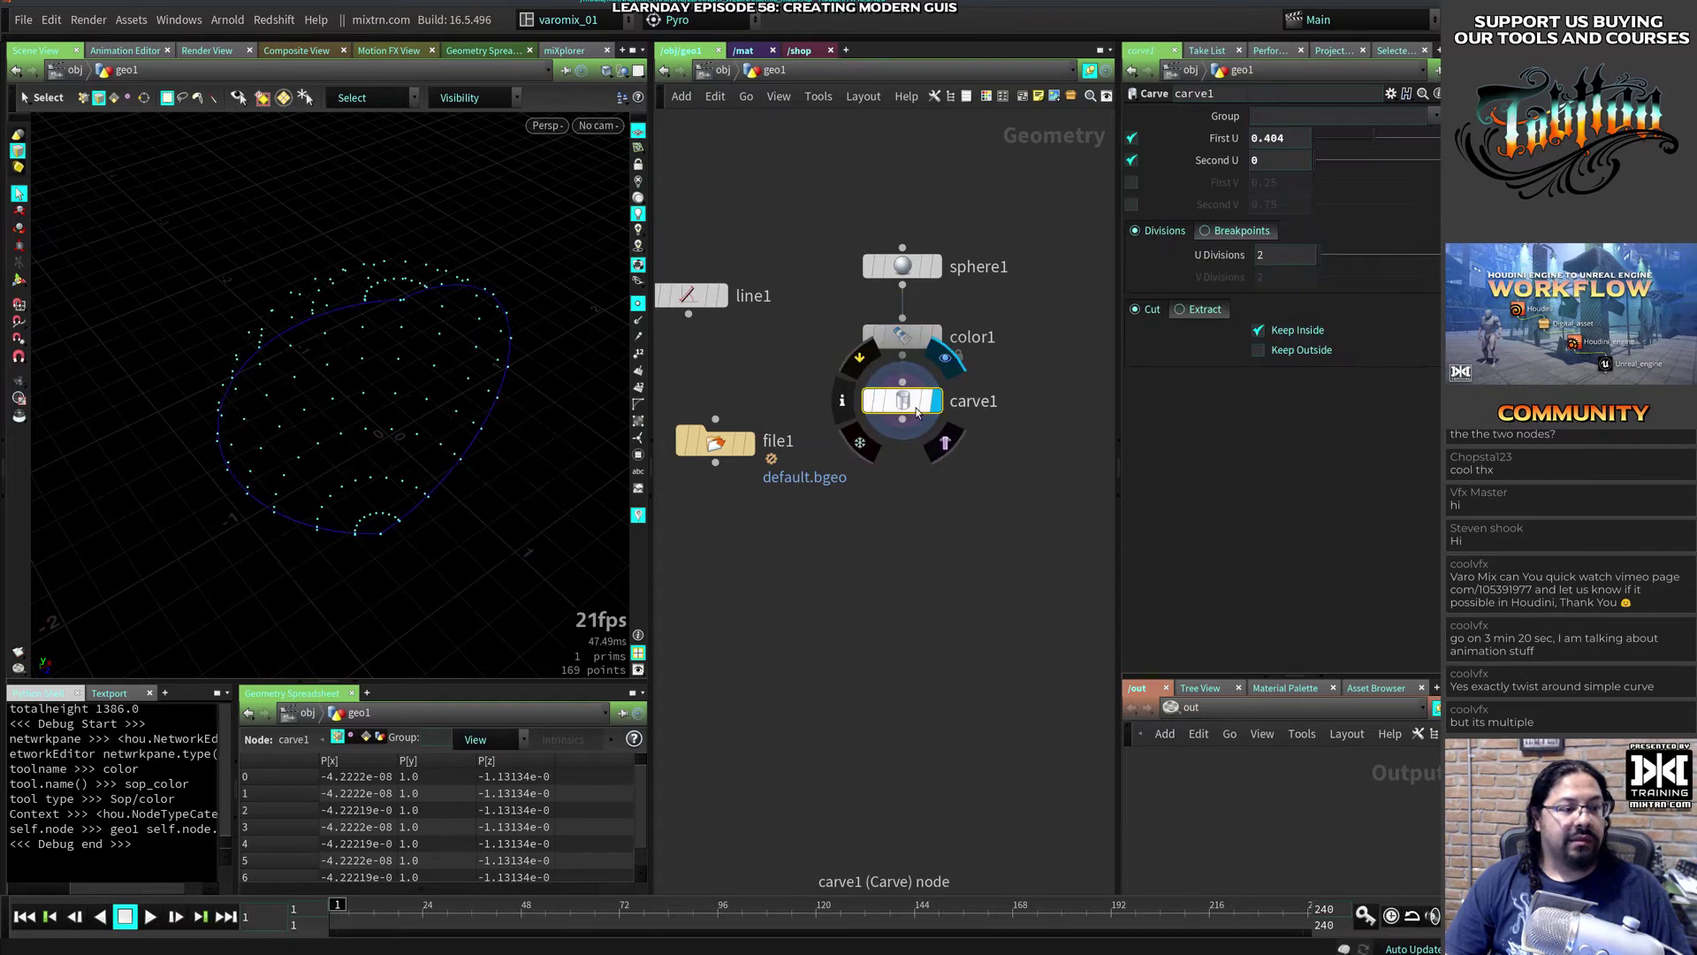
# Step: Select points across the upper part of the carved sphere to examine its geometry, and clear the selection
pyautogui.press('Escape')
pyautogui.moveTo(327, 469); pyautogui.dragTo(327, 434)
pyautogui.press('s')
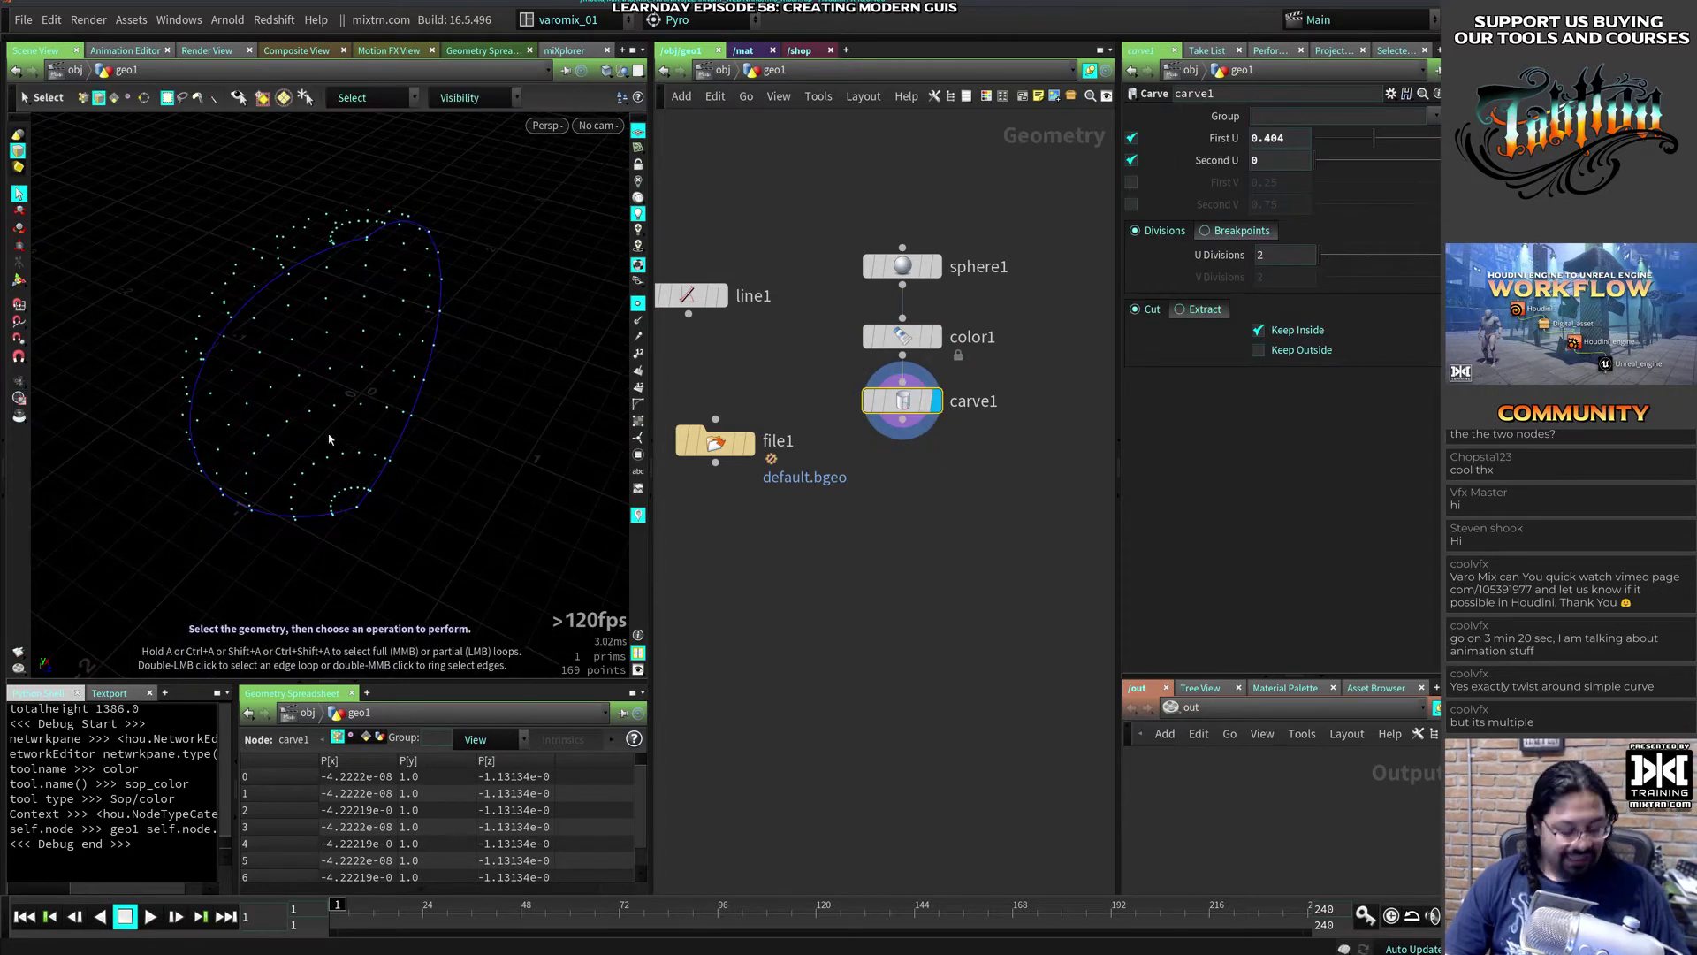
pyautogui.moveTo(495, 216); pyautogui.dragTo(256, 434)
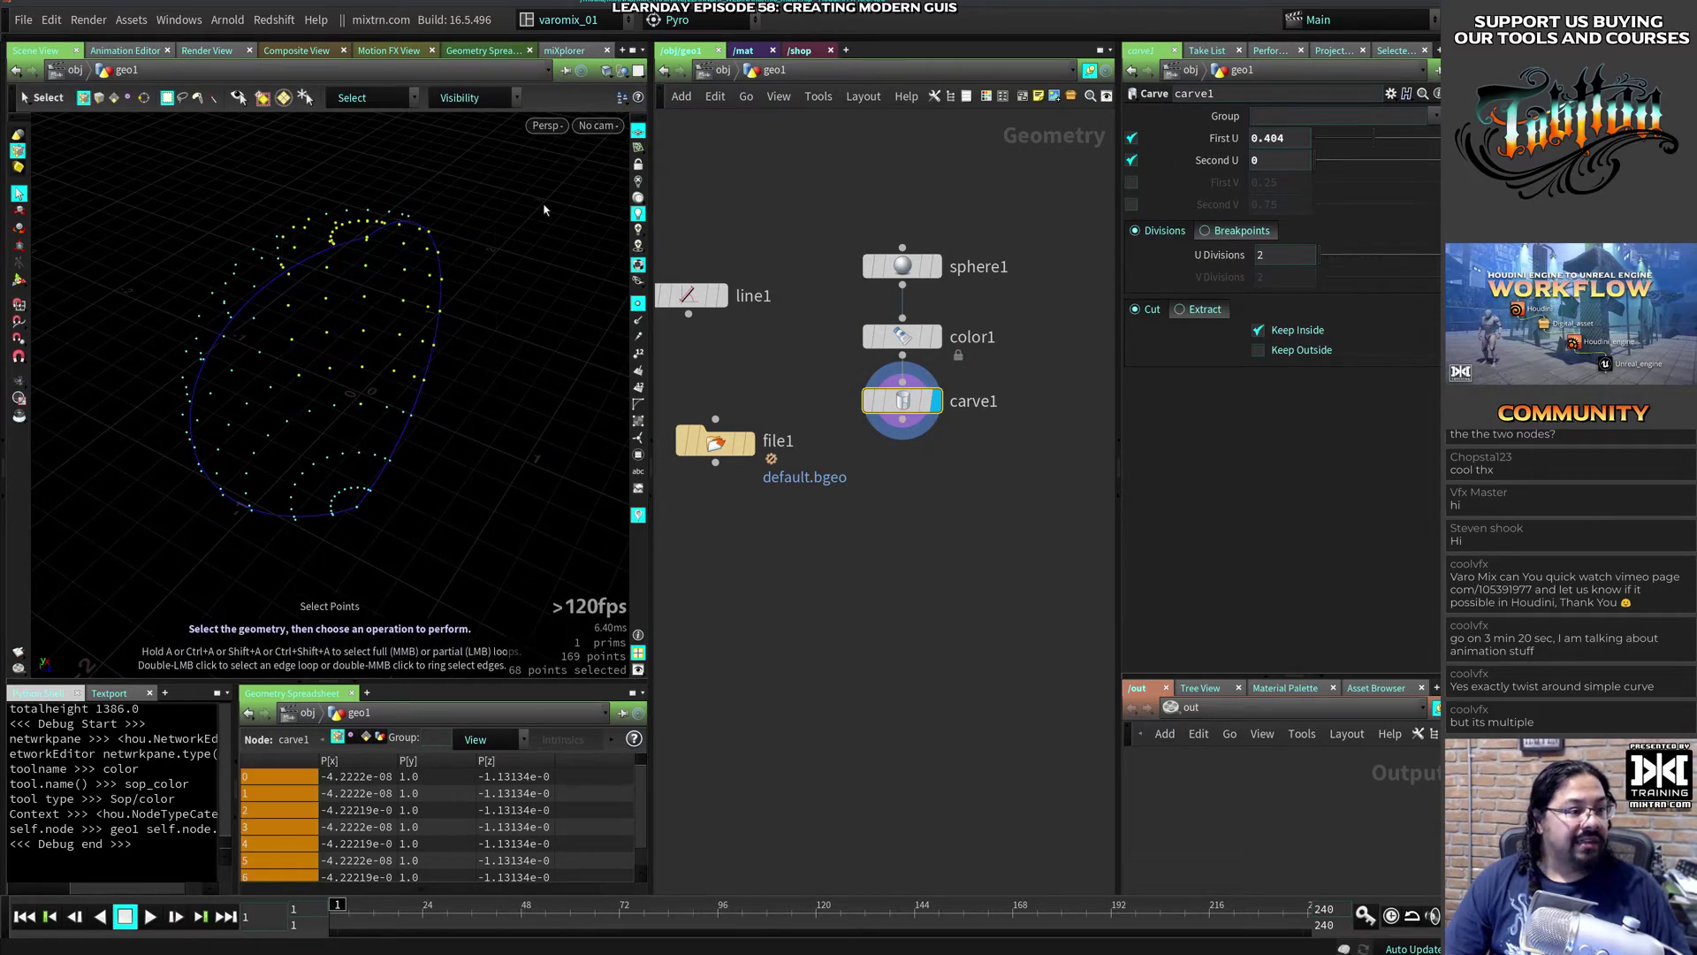
pyautogui.moveTo(541, 203); pyautogui.dragTo(234, 461)
pyautogui.click(593, 325)
# Step: Set the viewport background's Color Scheme to Grey in the display options and close them
pyautogui.press('d')
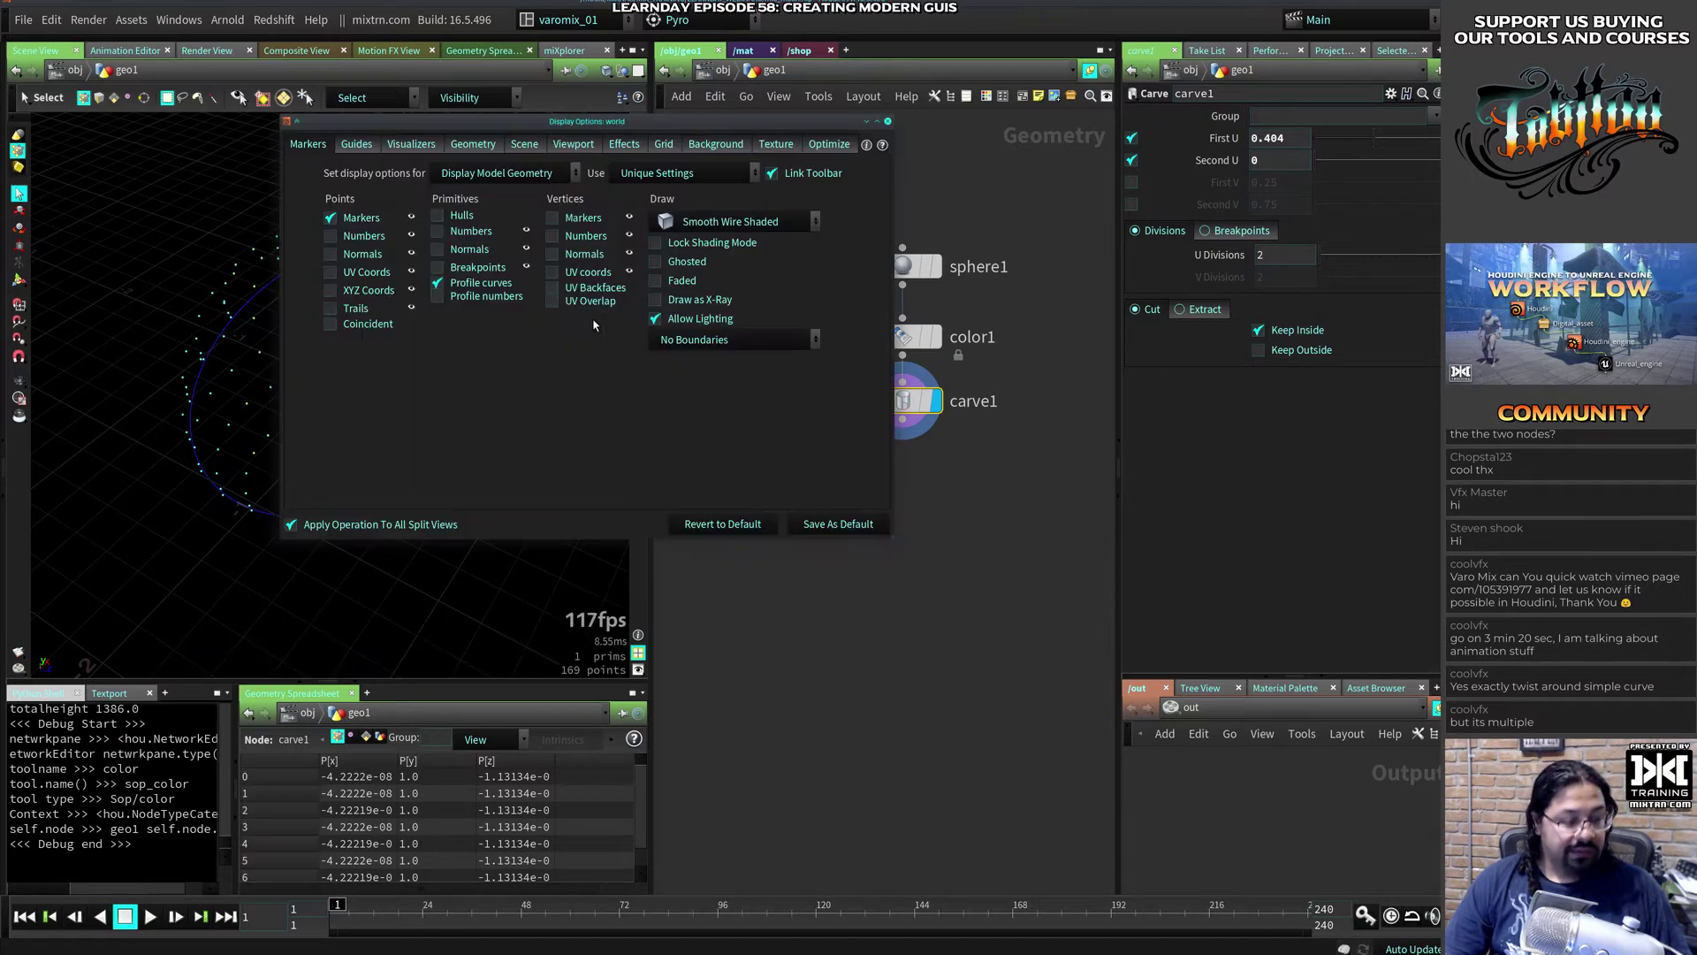
pyautogui.click(714, 144)
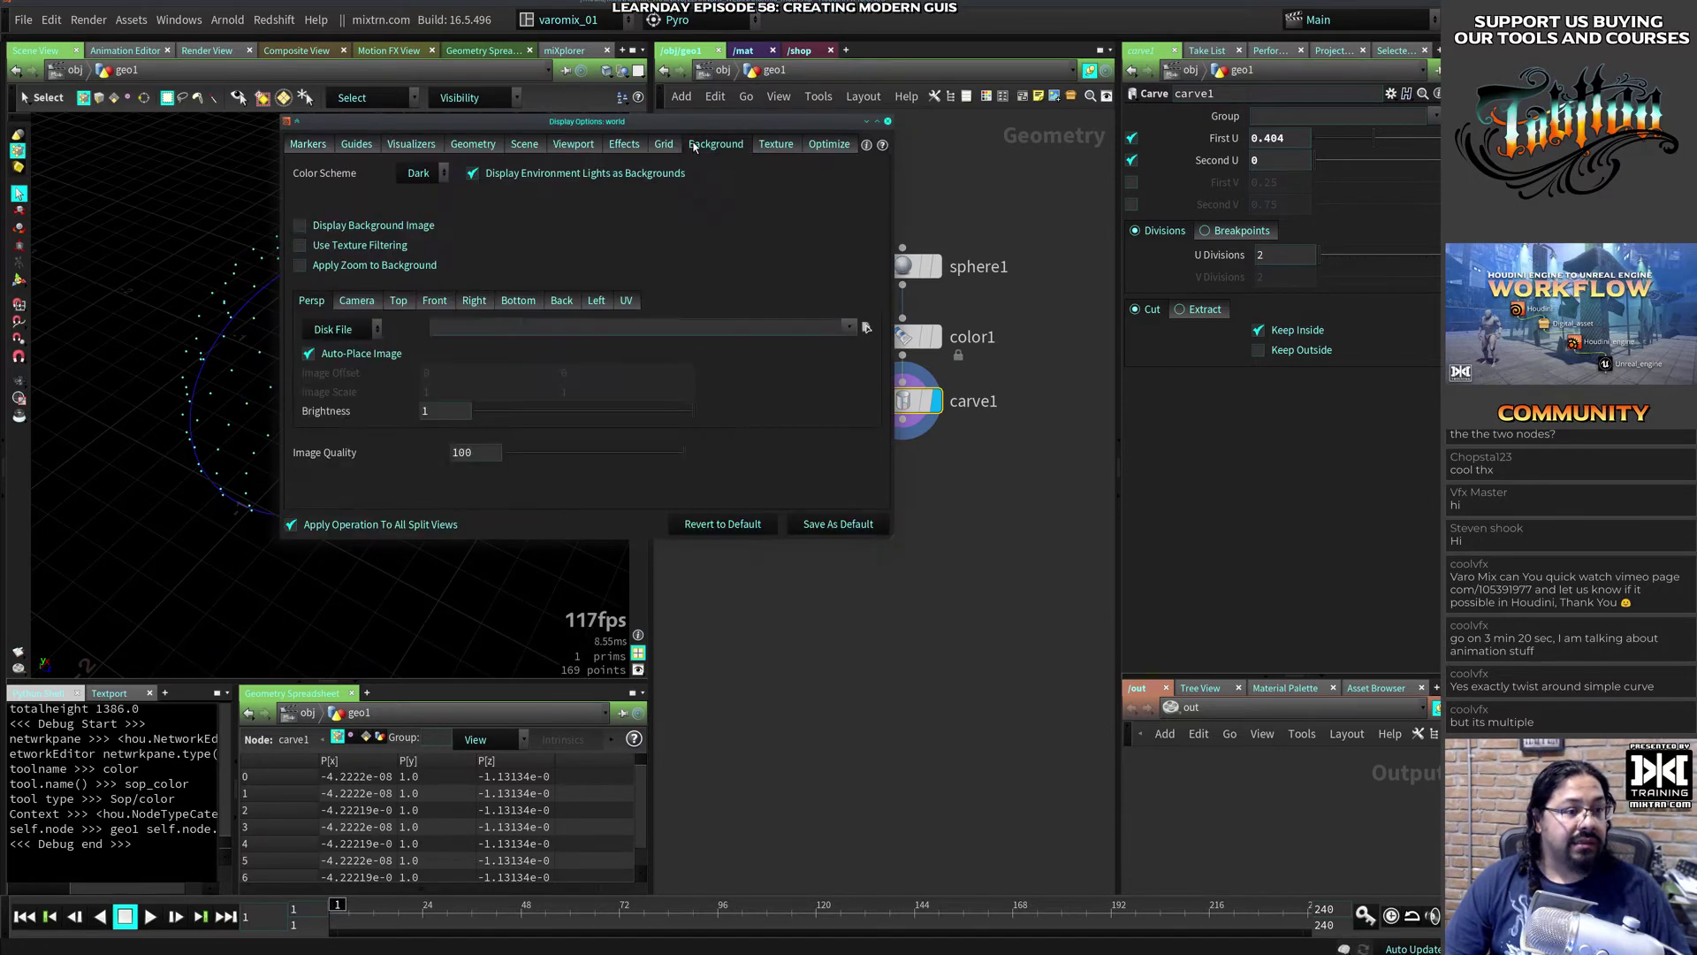
pyautogui.click(420, 174)
pyautogui.click(417, 221)
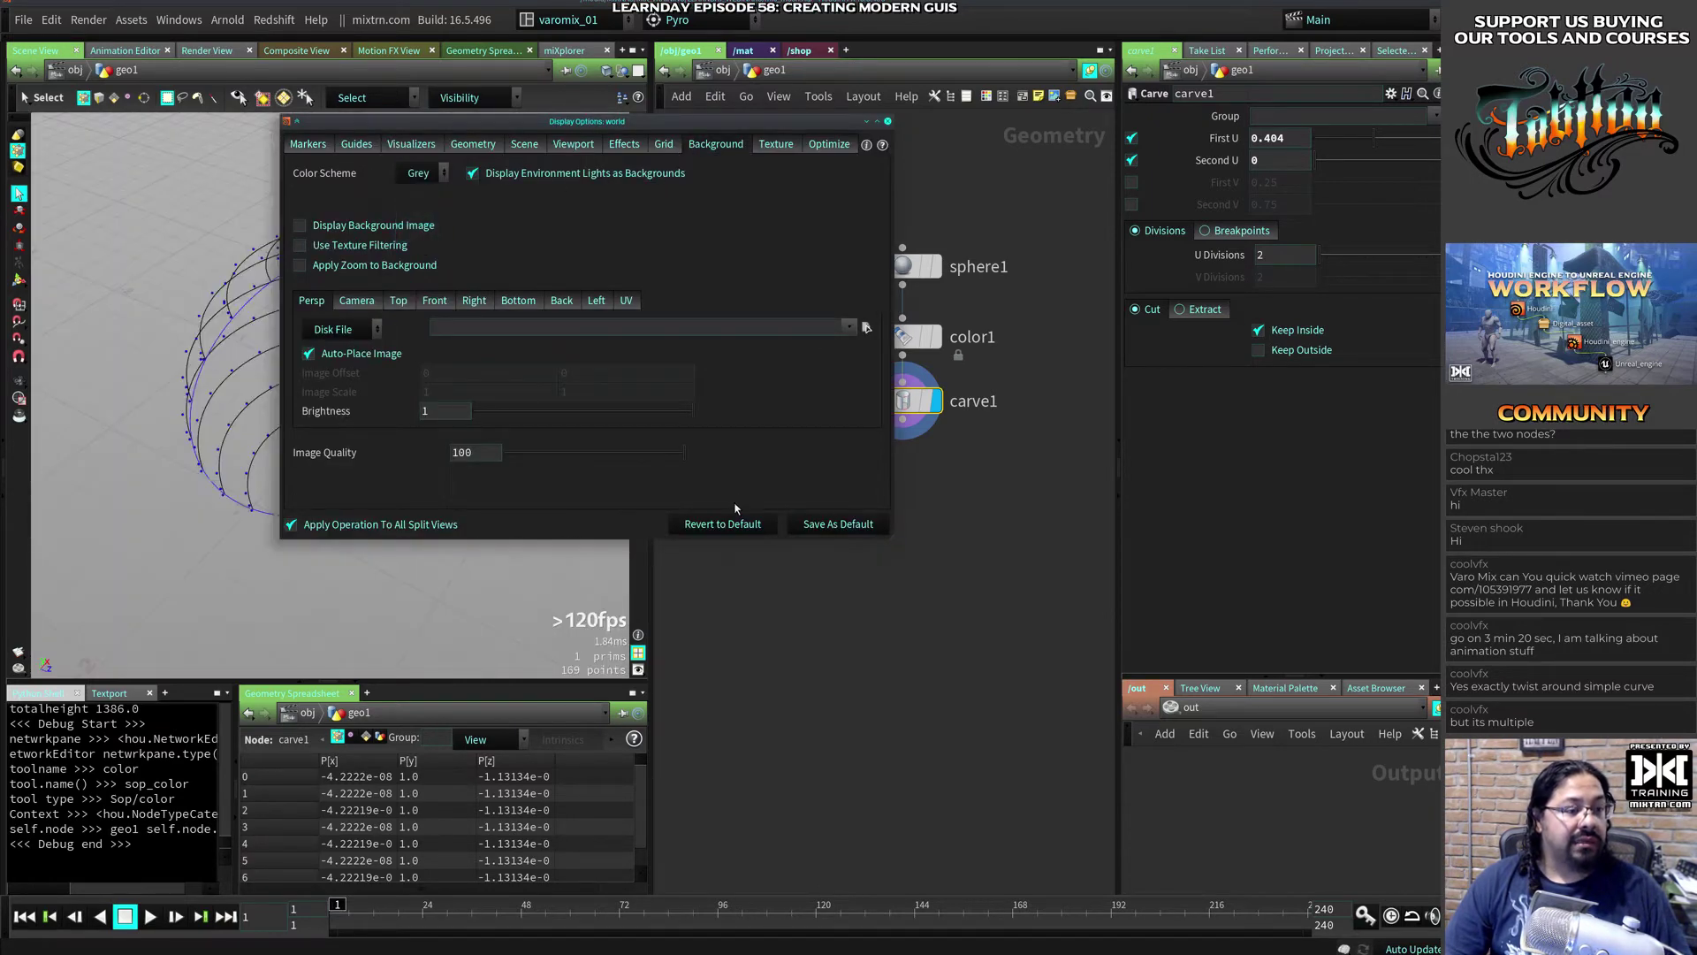
pyautogui.click(888, 123)
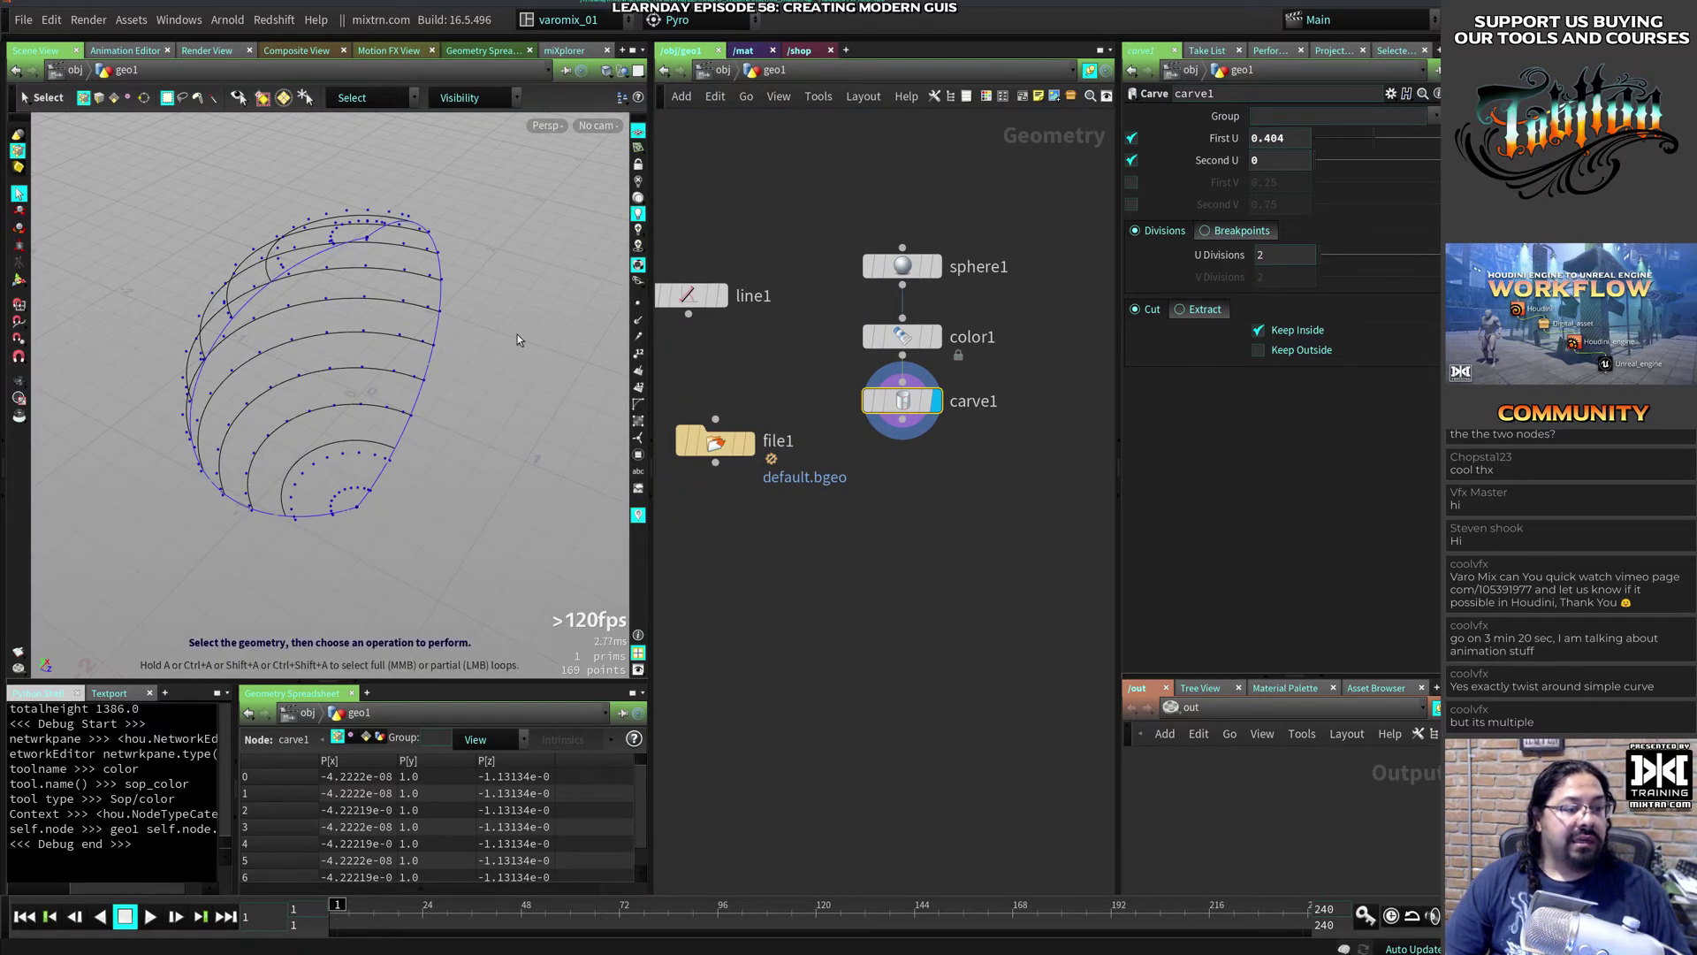
# Step: Hide the viewport point markers and vary carve1's First U, trying 0.717 and settling on 0.533
pyautogui.keyDown('alt'); pyautogui.moveTo(635, 305); pyautogui.dragTo(524, 338); pyautogui.keyUp('alt')
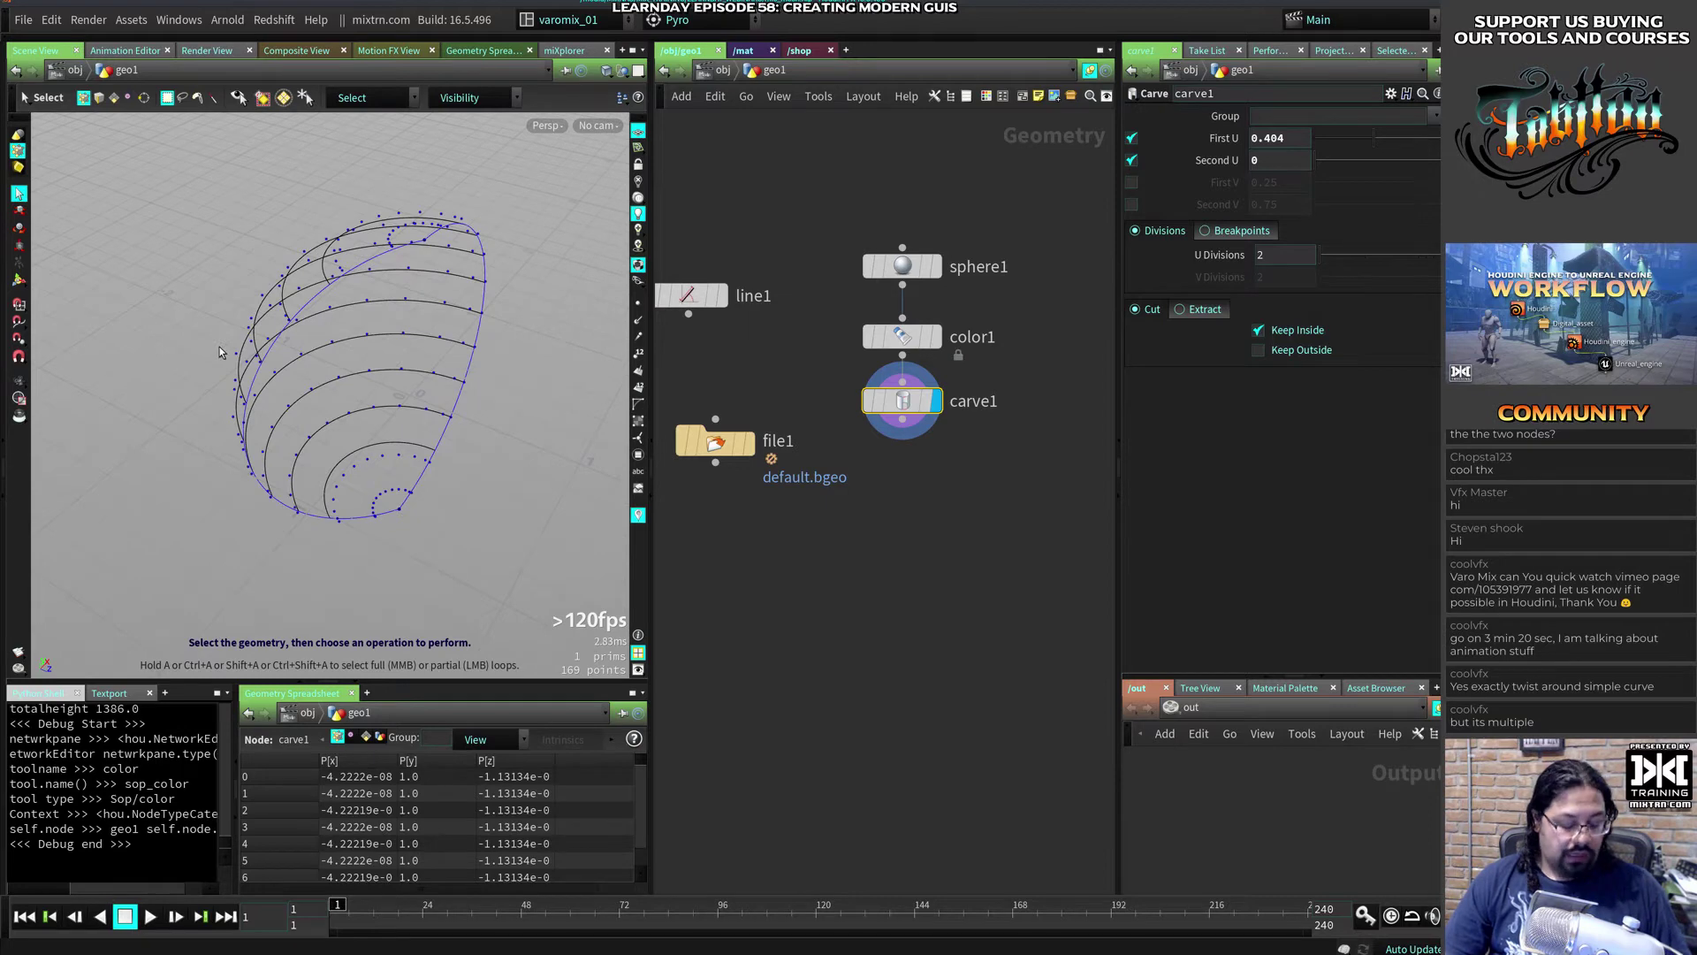
pyautogui.press('Escape')
pyautogui.moveTo(220, 346); pyautogui.dragTo(459, 410)
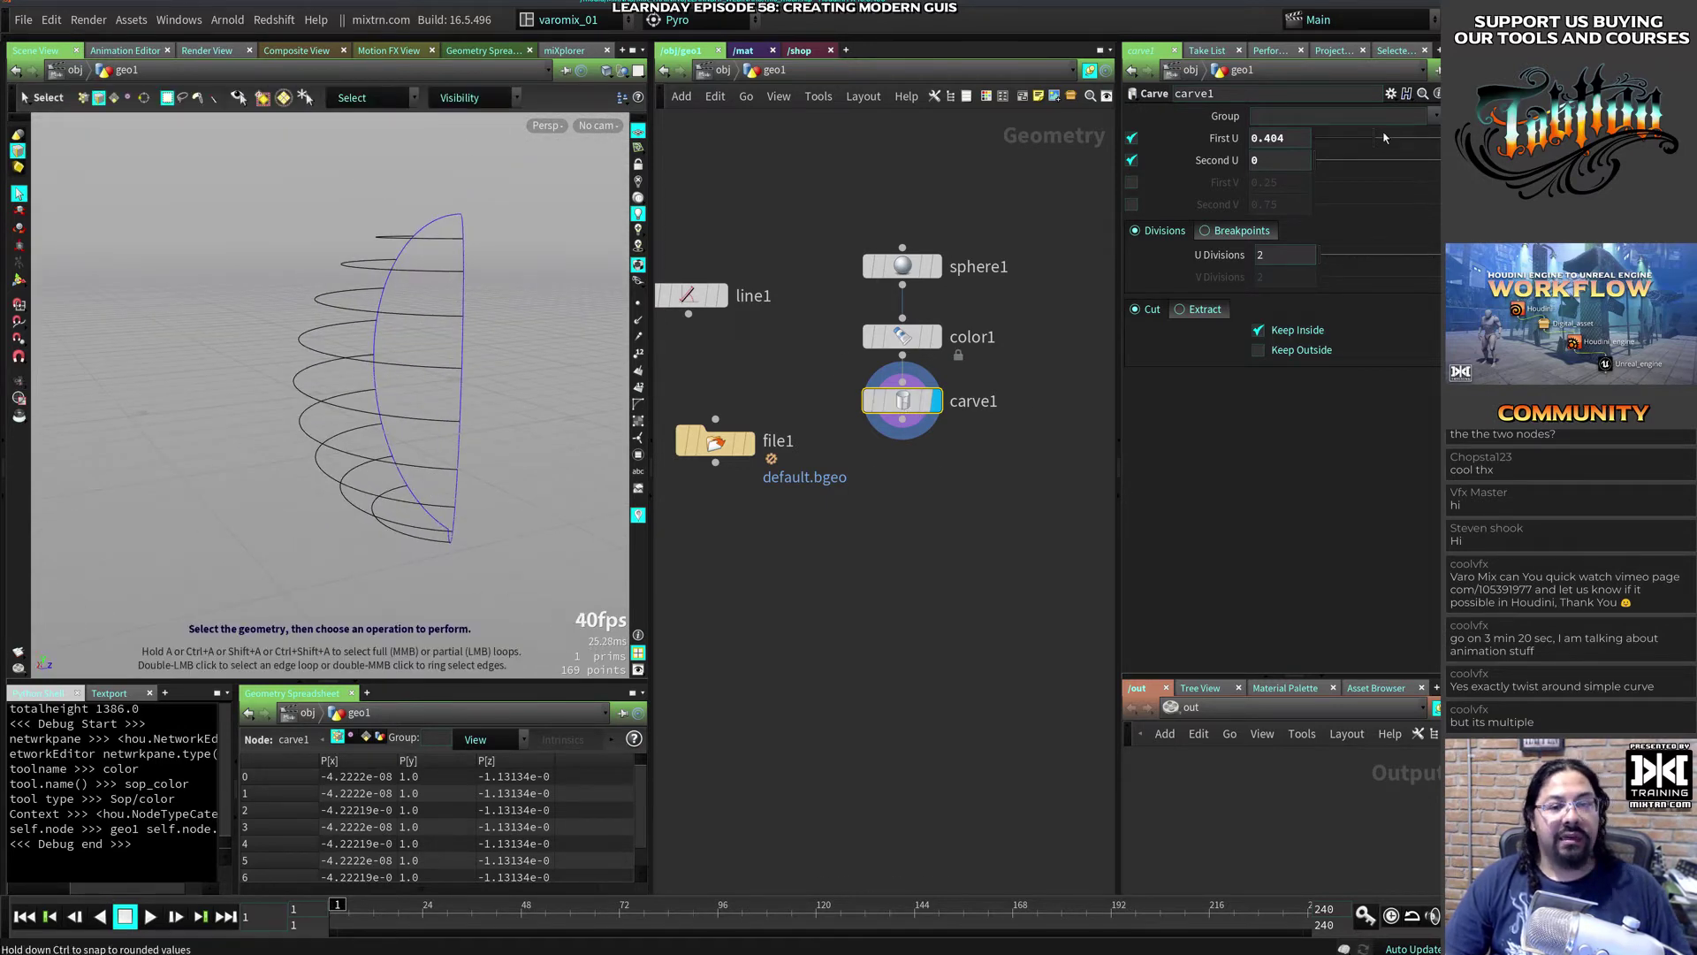
pyautogui.moveTo(1351, 144); pyautogui.dragTo(1422, 167)
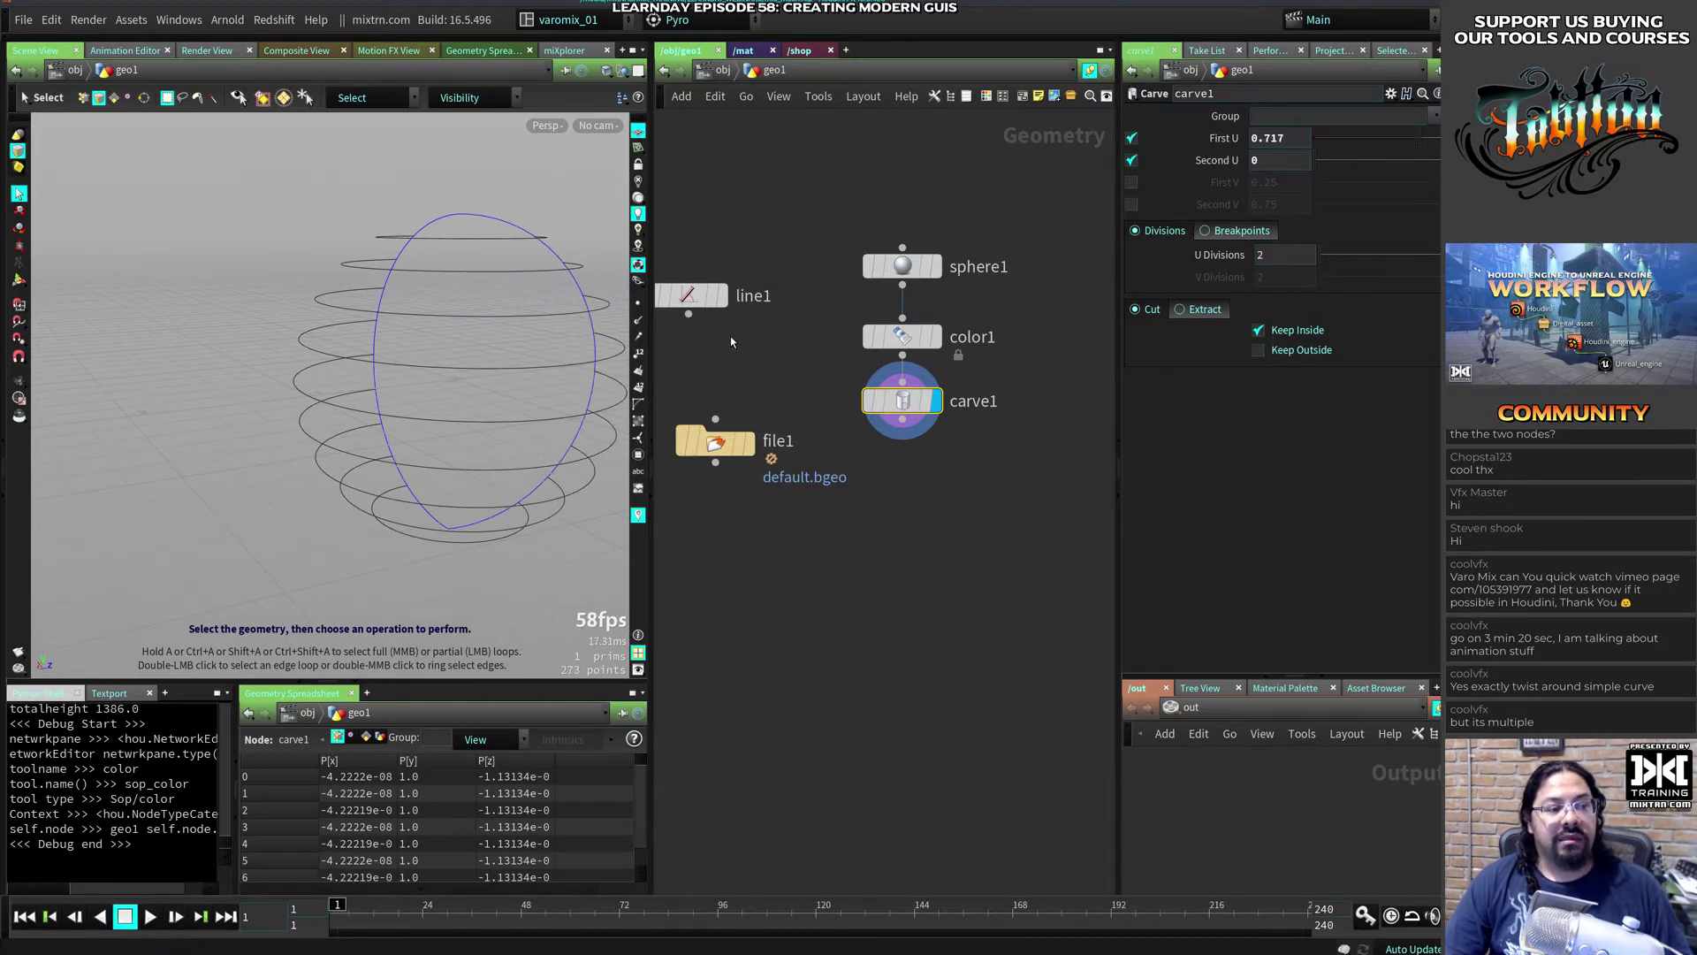
pyautogui.keyDown('alt'); pyautogui.moveTo(459, 359); pyautogui.dragTo(372, 389); pyautogui.keyUp('alt')
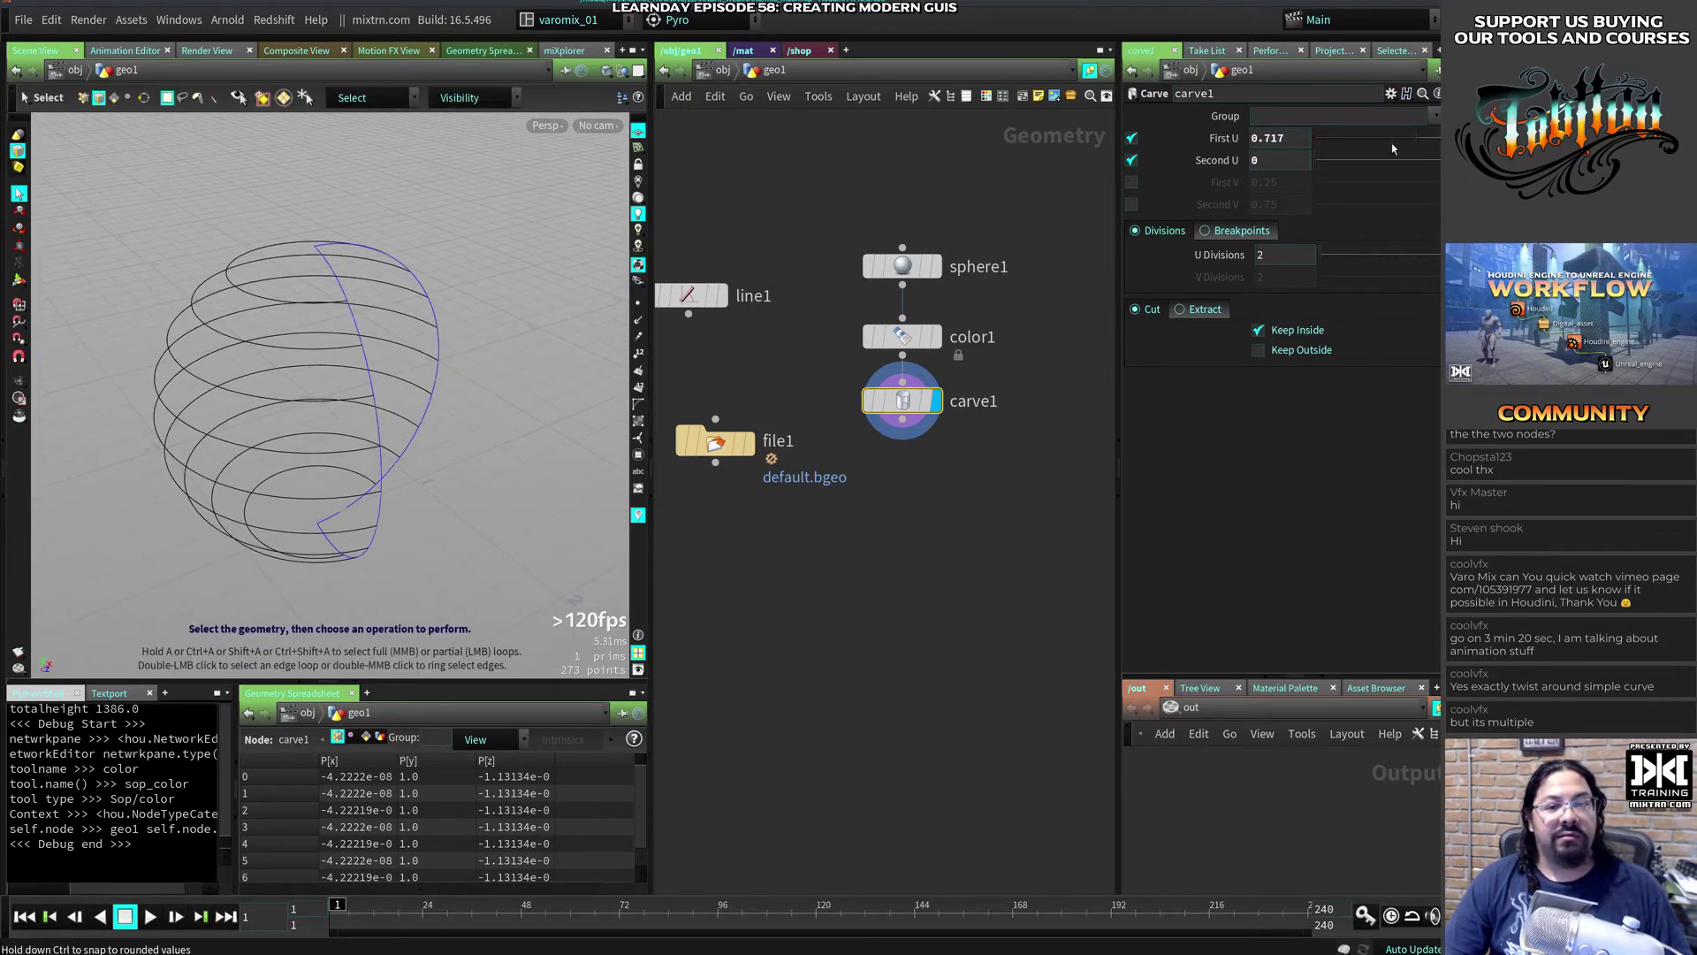
pyautogui.moveTo(1405, 140); pyautogui.dragTo(1379, 139)
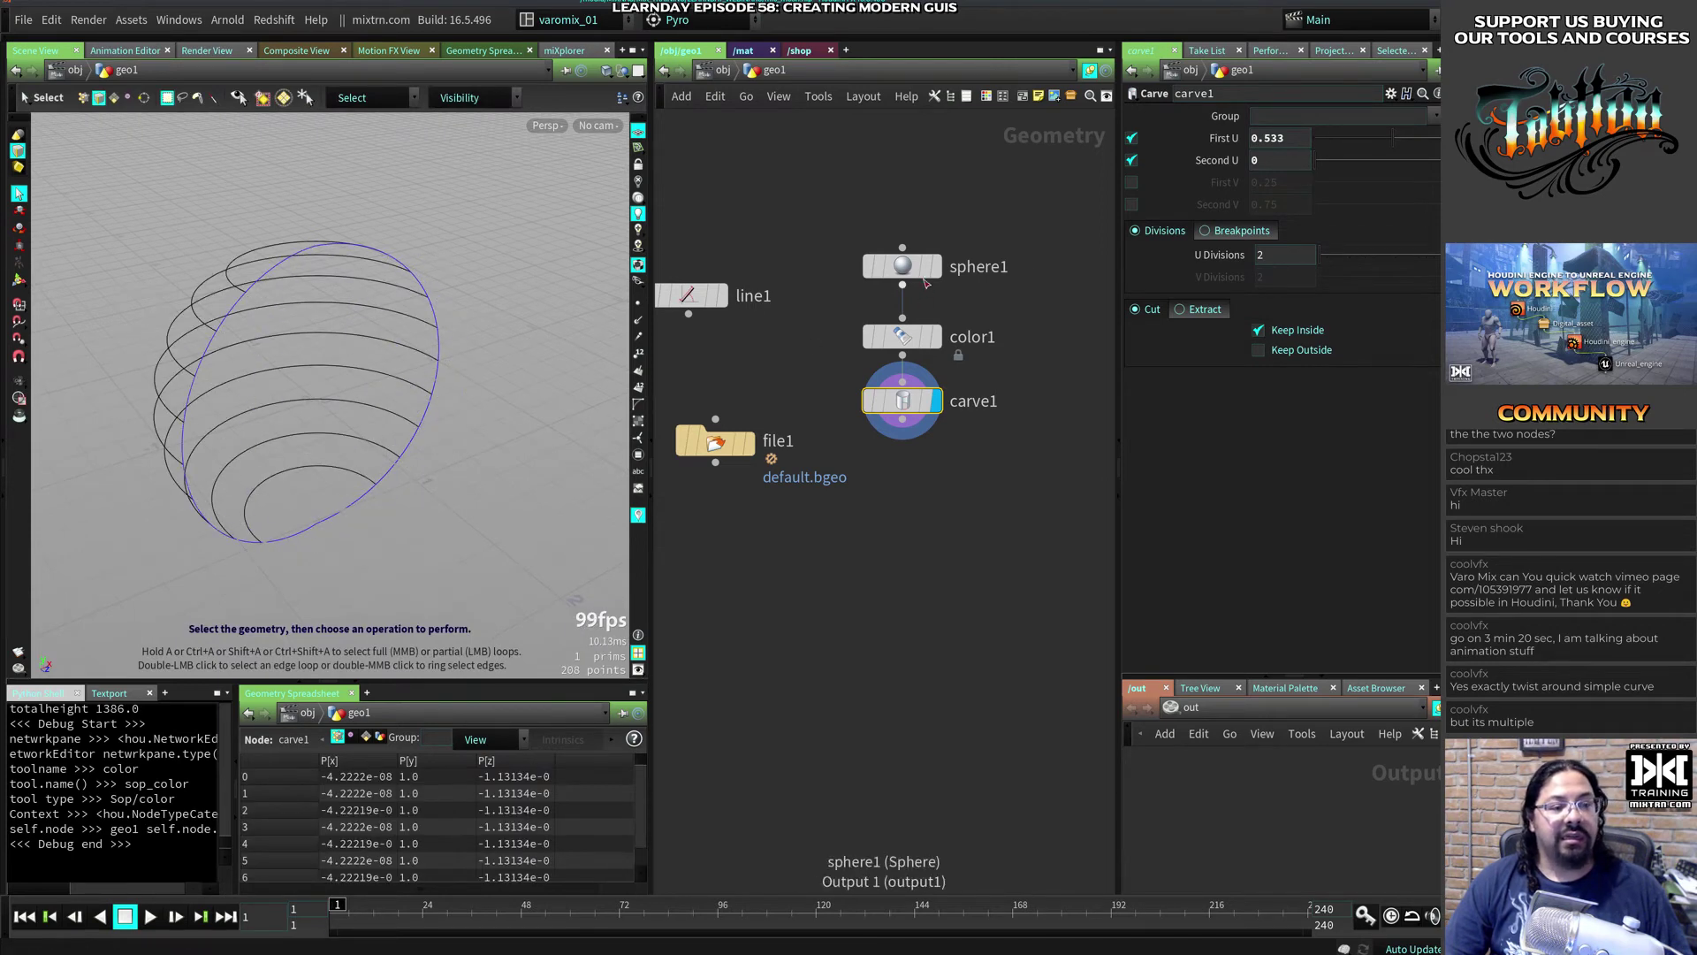
# Step: Duplicate sphere1 and carve1 into a second branch with carve2 displayed, and delete the color1 node
pyautogui.click(902, 266)
pyautogui.moveTo(953, 273); pyautogui.dragTo(858, 267, button='middle')
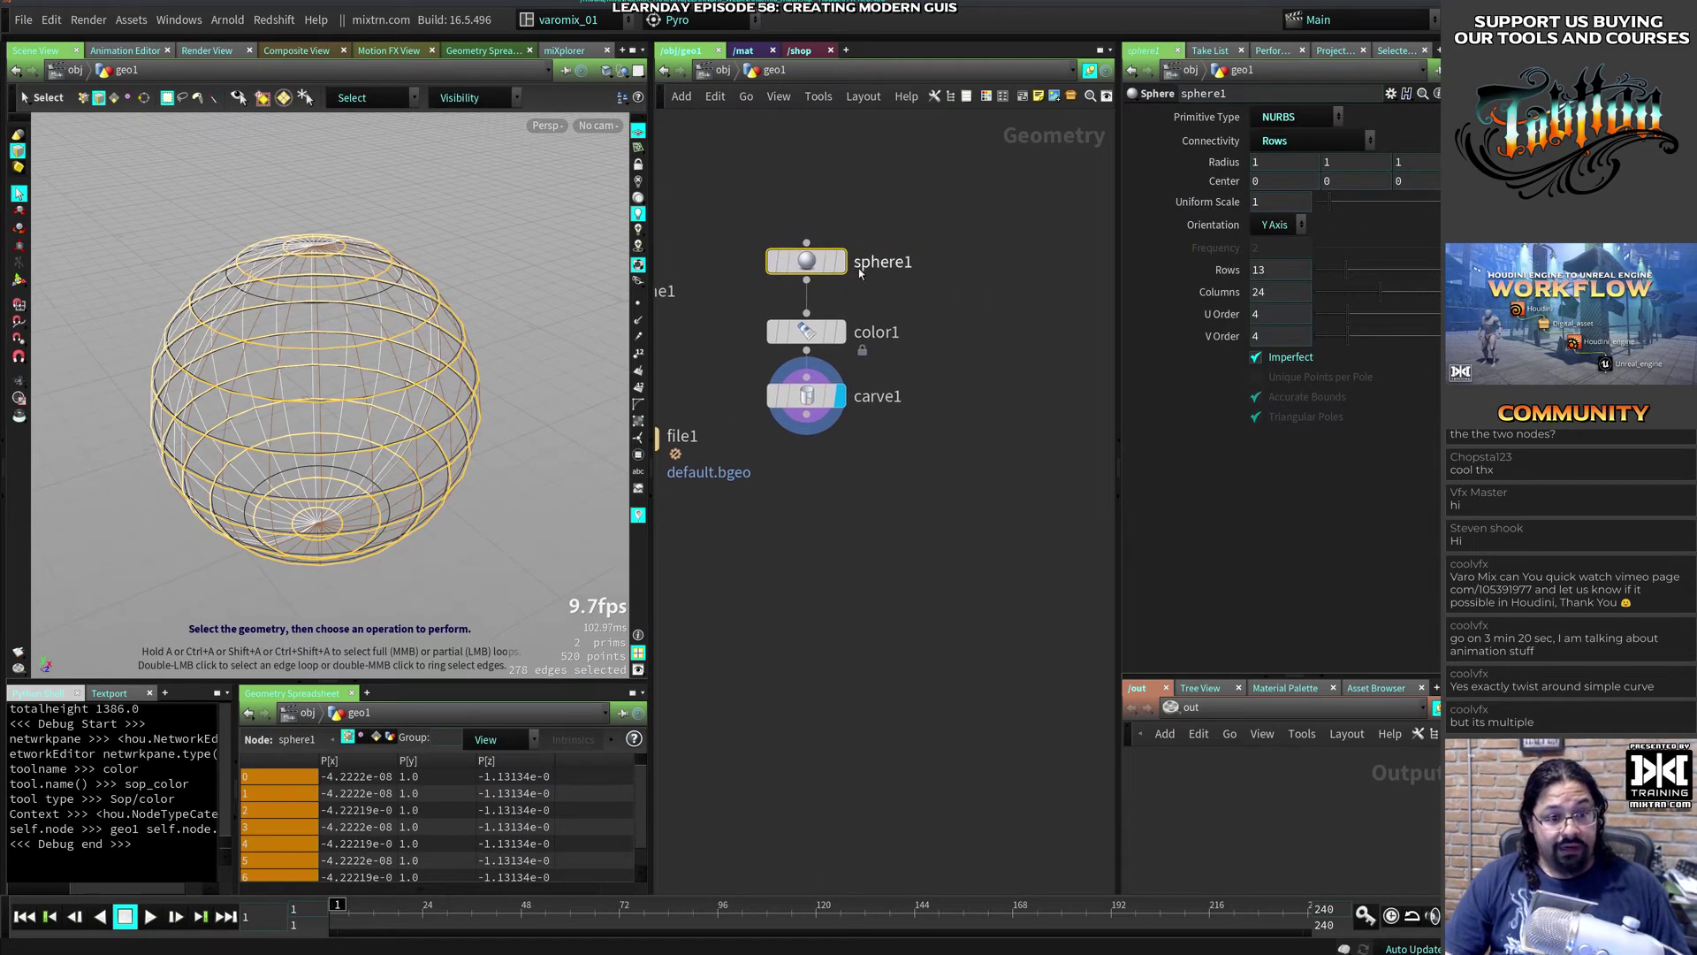
pyautogui.keyDown('alt'); pyautogui.moveTo(820, 266); pyautogui.dragTo(1042, 265); pyautogui.keyUp('alt')
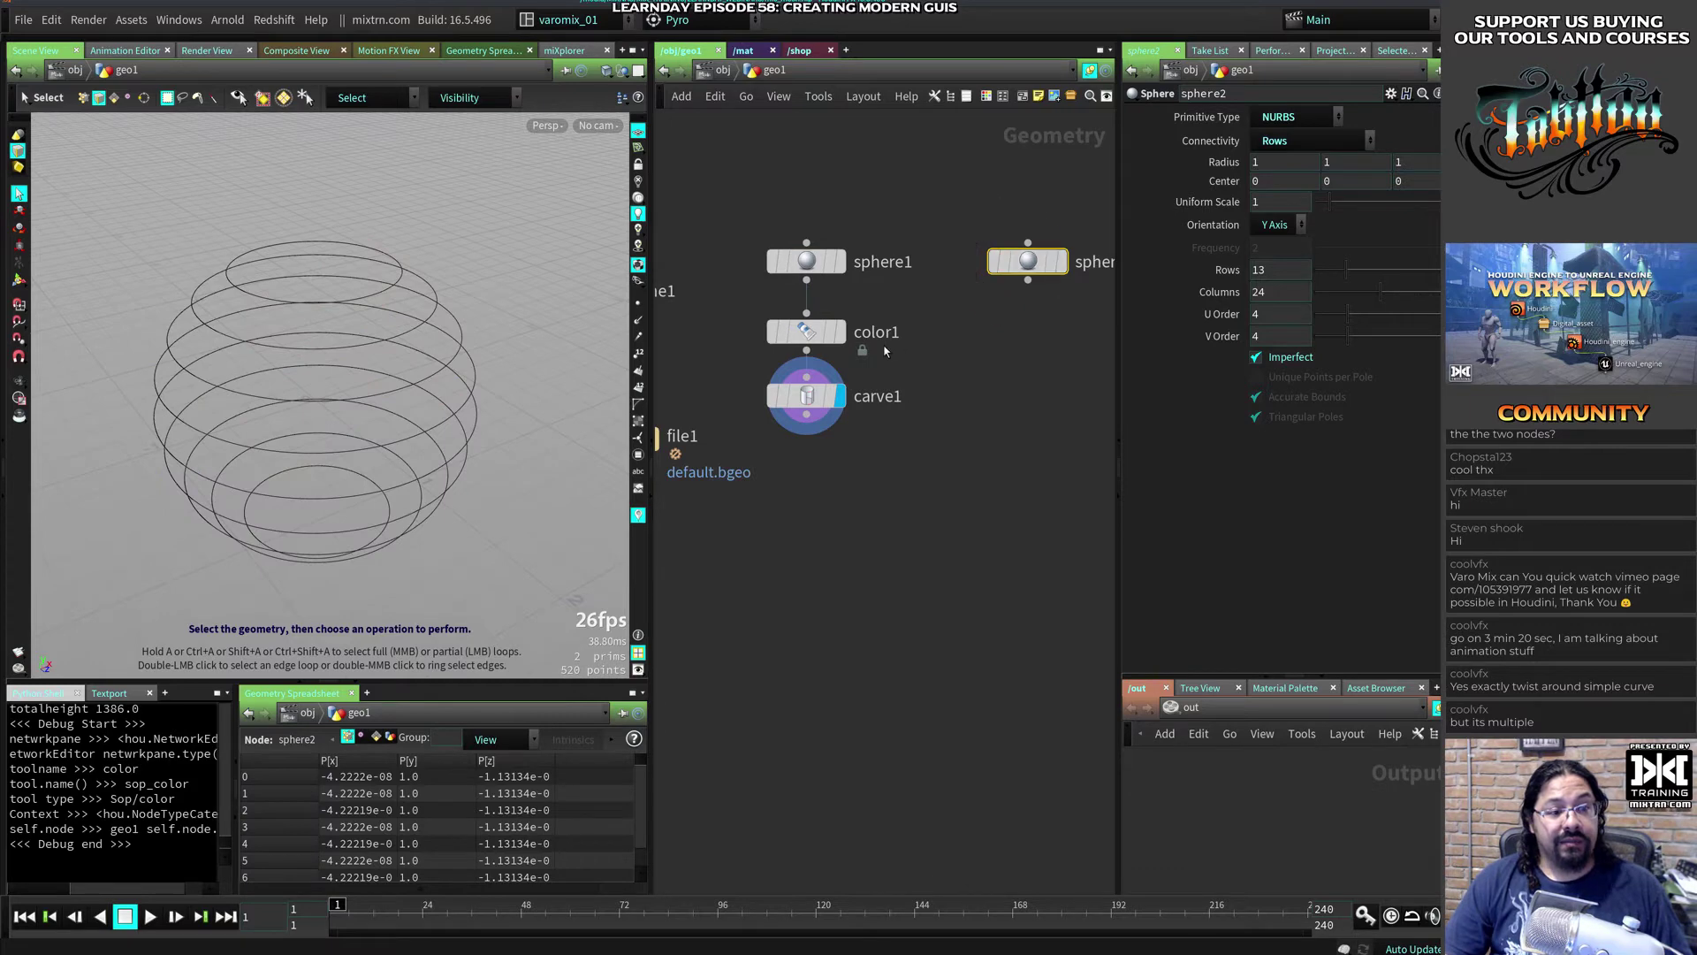
pyautogui.moveTo(917, 300); pyautogui.dragTo(1030, 395)
pyautogui.press('Delete')
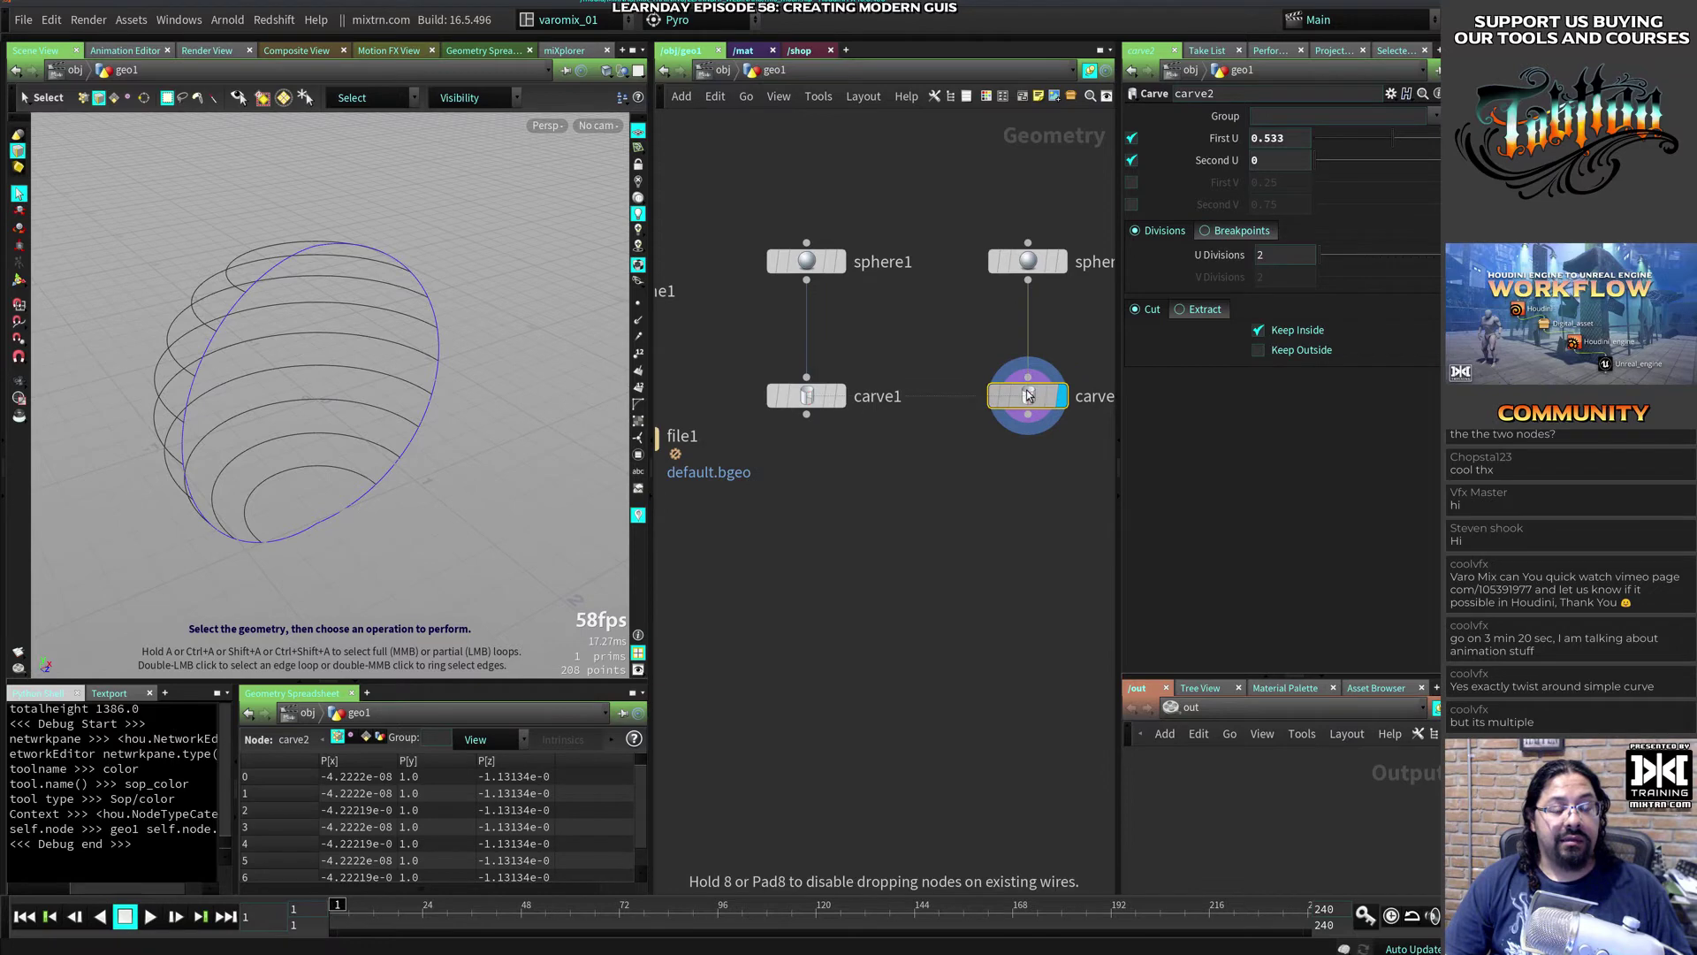
# Step: Set the Connectivity of the duplicated sphere to Columns
pyautogui.click(1022, 265)
pyautogui.click(1319, 142)
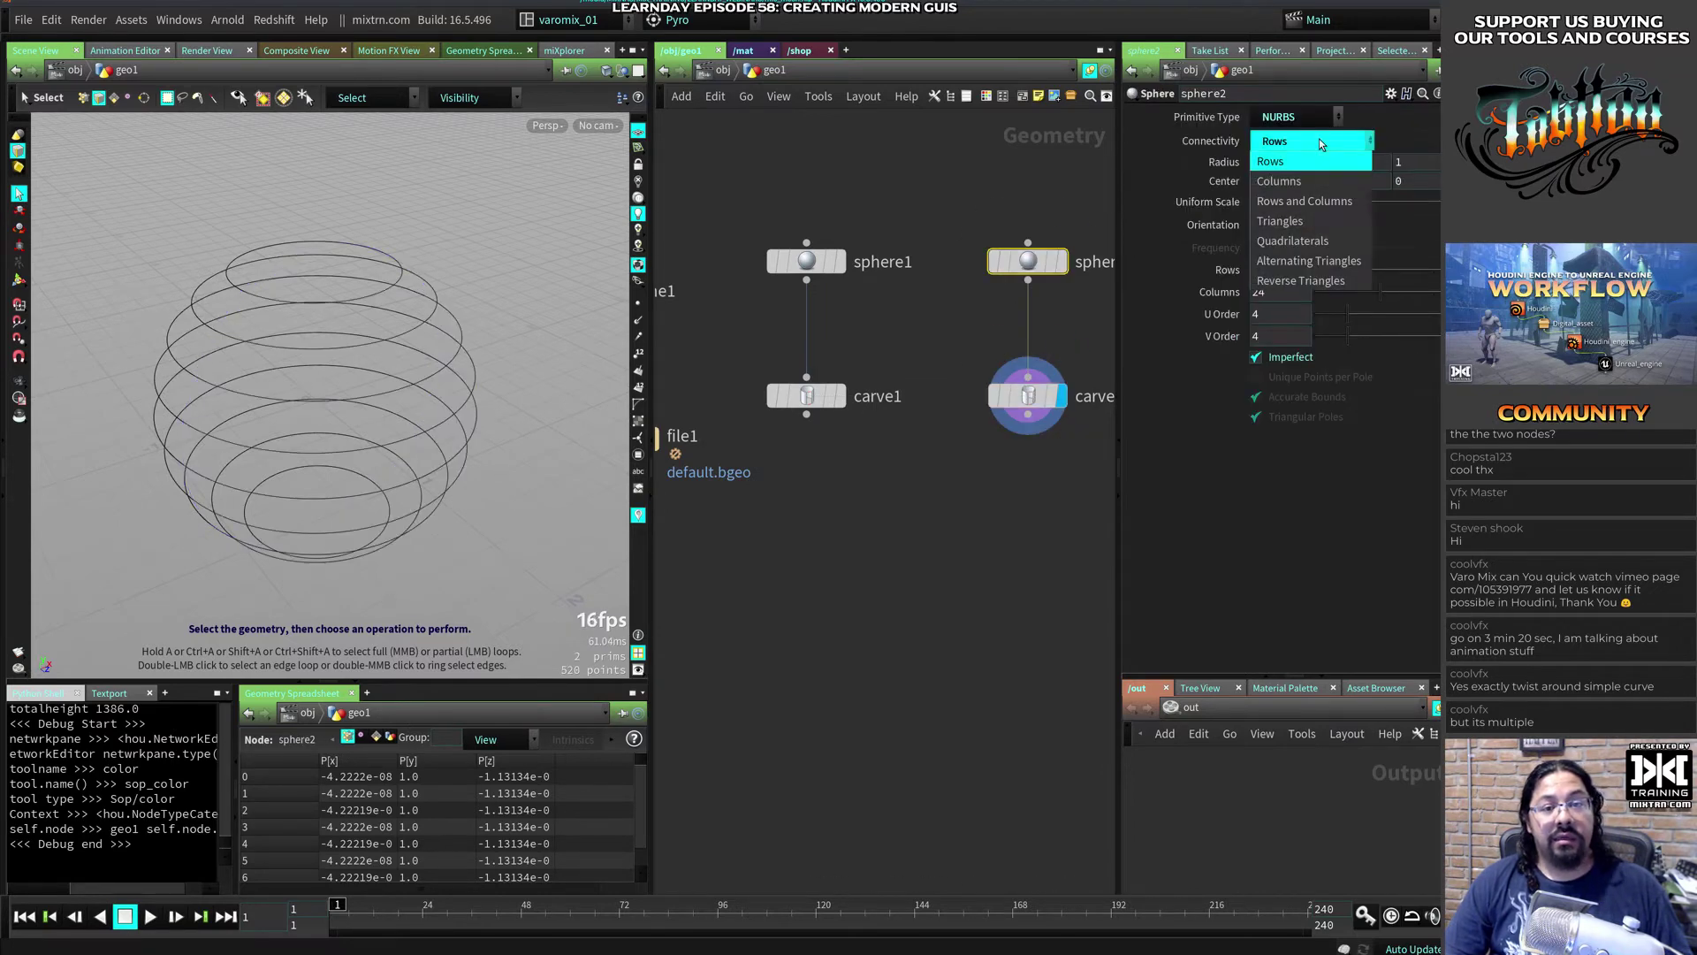
pyautogui.click(1310, 183)
# Step: Combine the outputs of carve1 and carve2 in a Merge node
pyautogui.moveTo(796, 492); pyautogui.dragTo(1036, 387)
pyautogui.press('m')
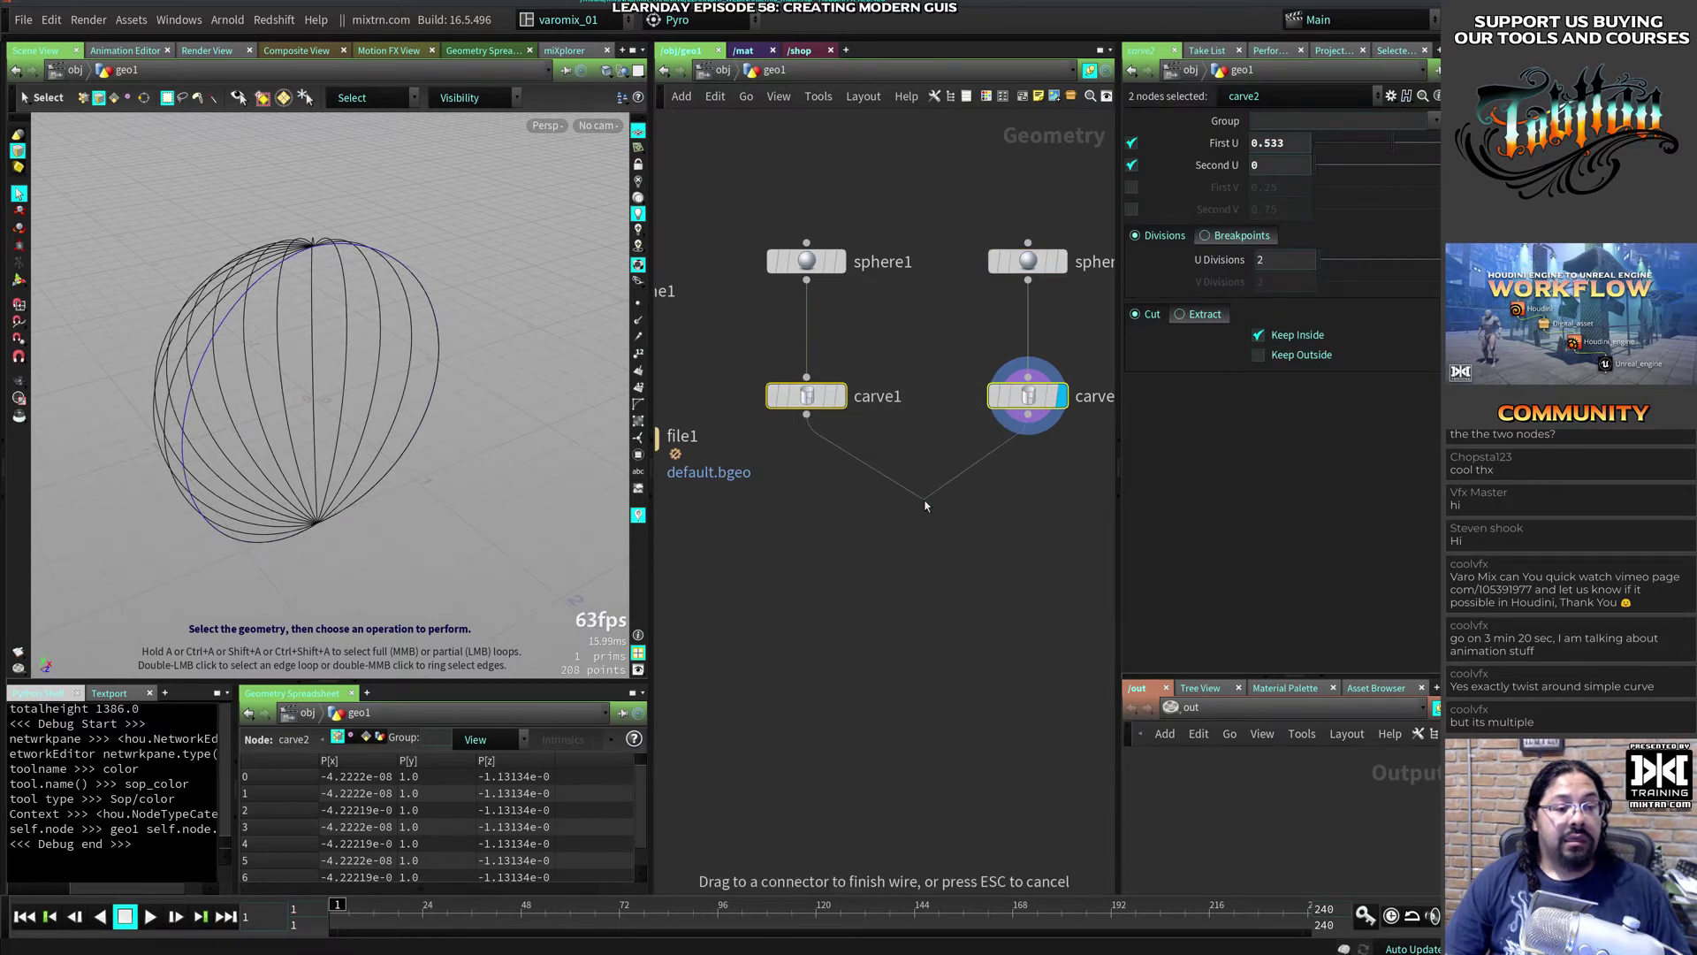
pyautogui.press('Escape')
# Step: Copy carve1's First U parameter, and select and display carve2
pyautogui.click(807, 396)
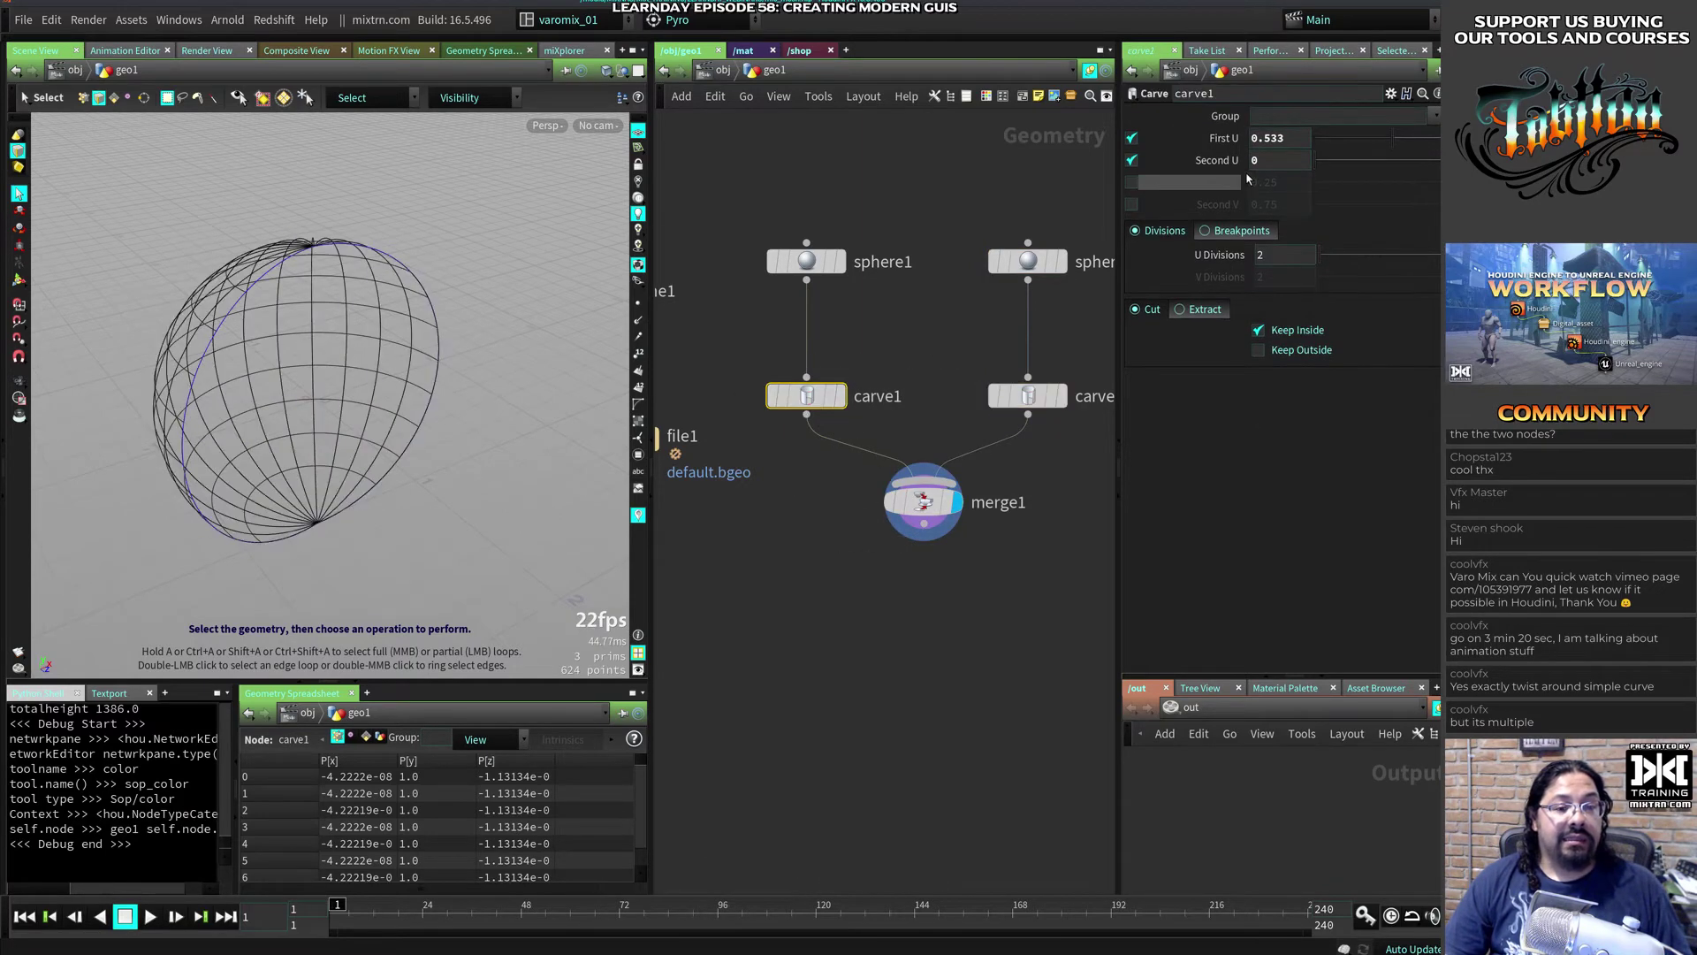
pyautogui.rightClick(1303, 137)
pyautogui.click(1344, 244)
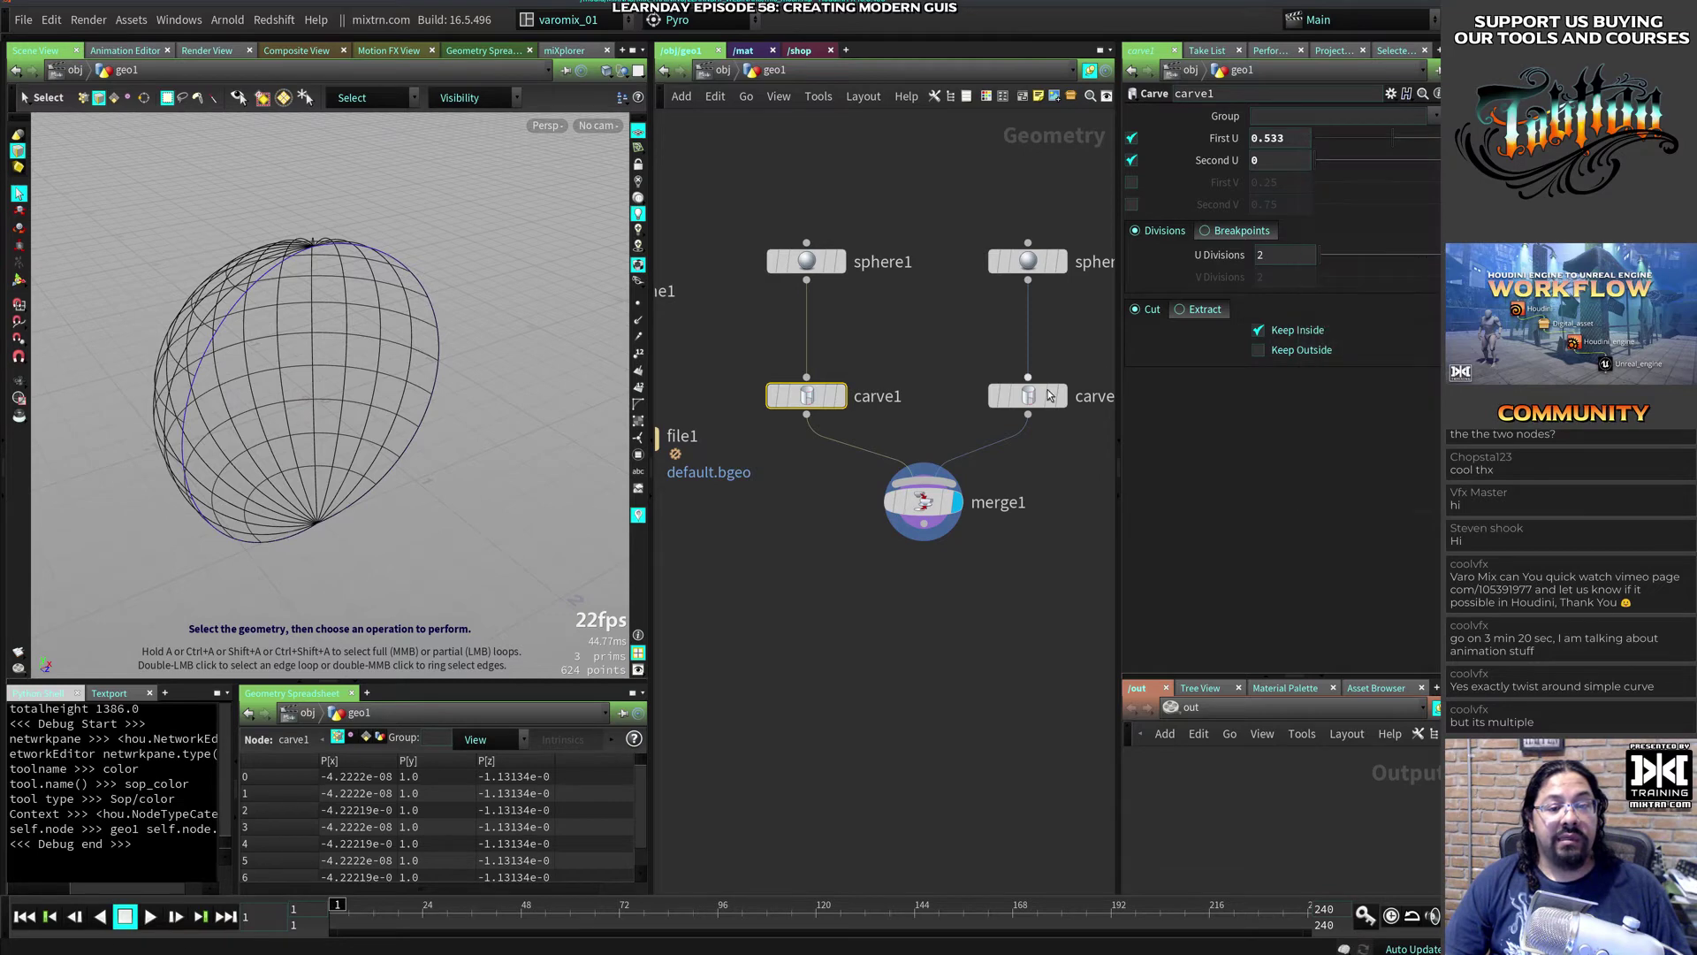
pyautogui.click(1066, 402)
pyautogui.click(1036, 406)
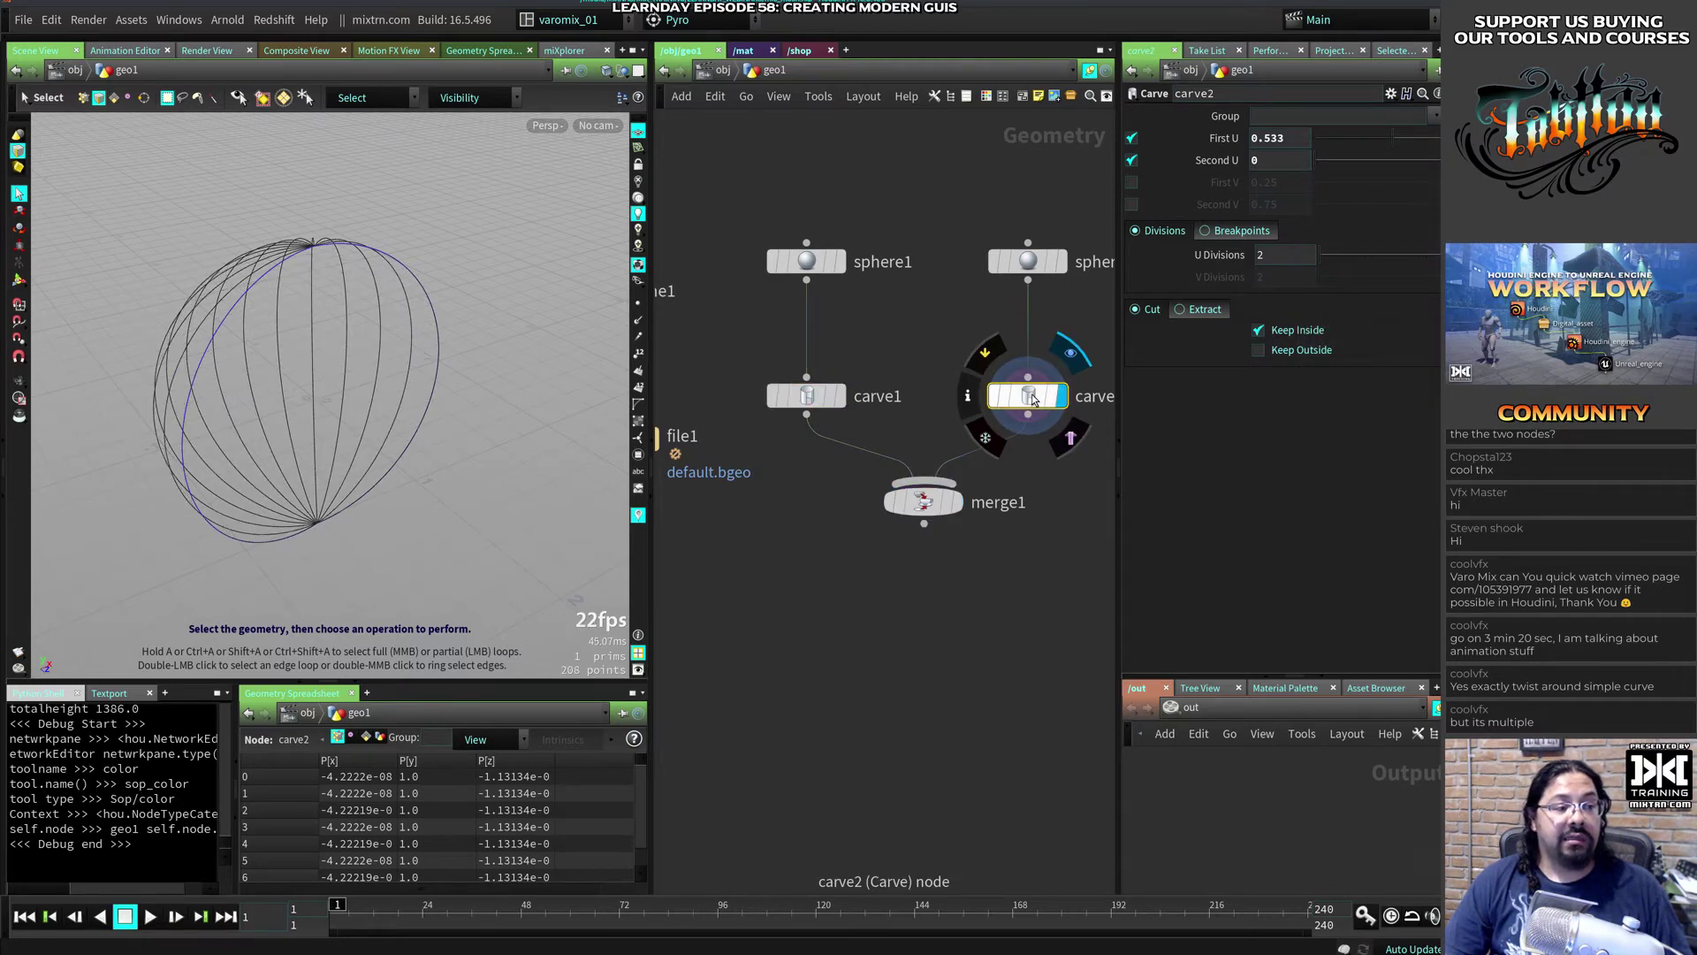
# Step: Disable carve2's First U and Second U, enable both V parameters, and set First V to 1 and Second V to 0
pyautogui.moveTo(1394, 137); pyautogui.dragTo(1174, 155)
pyautogui.click(1132, 137)
pyautogui.click(1132, 160)
pyautogui.click(1132, 182)
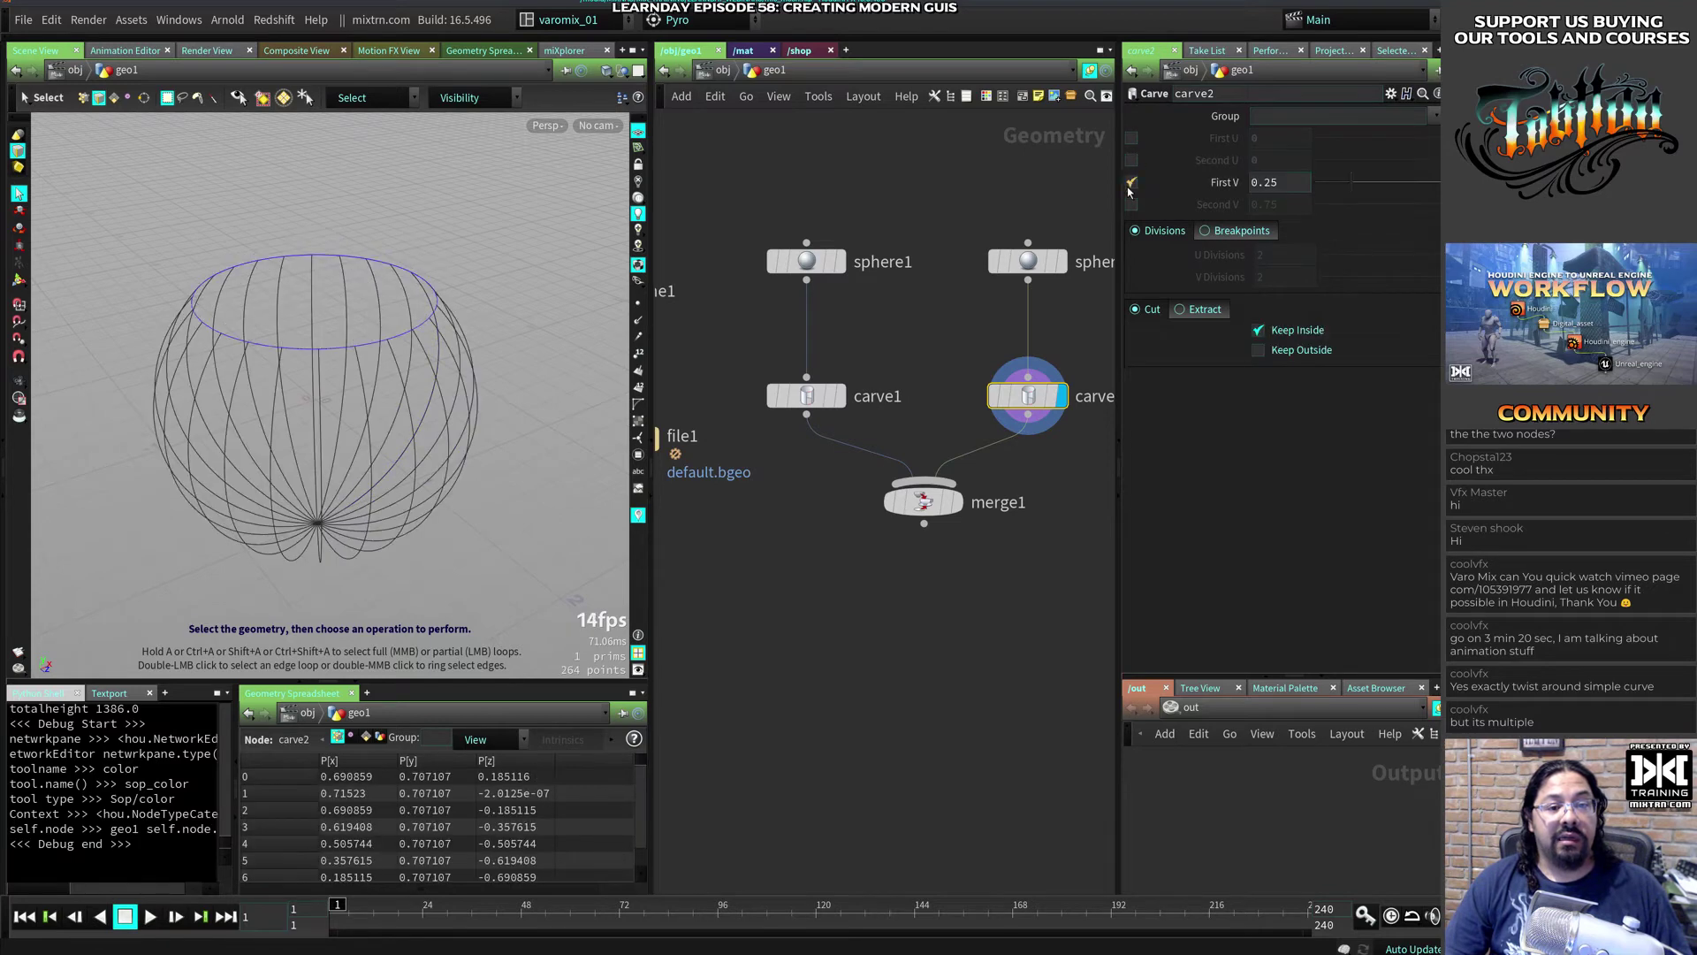
pyautogui.click(1131, 205)
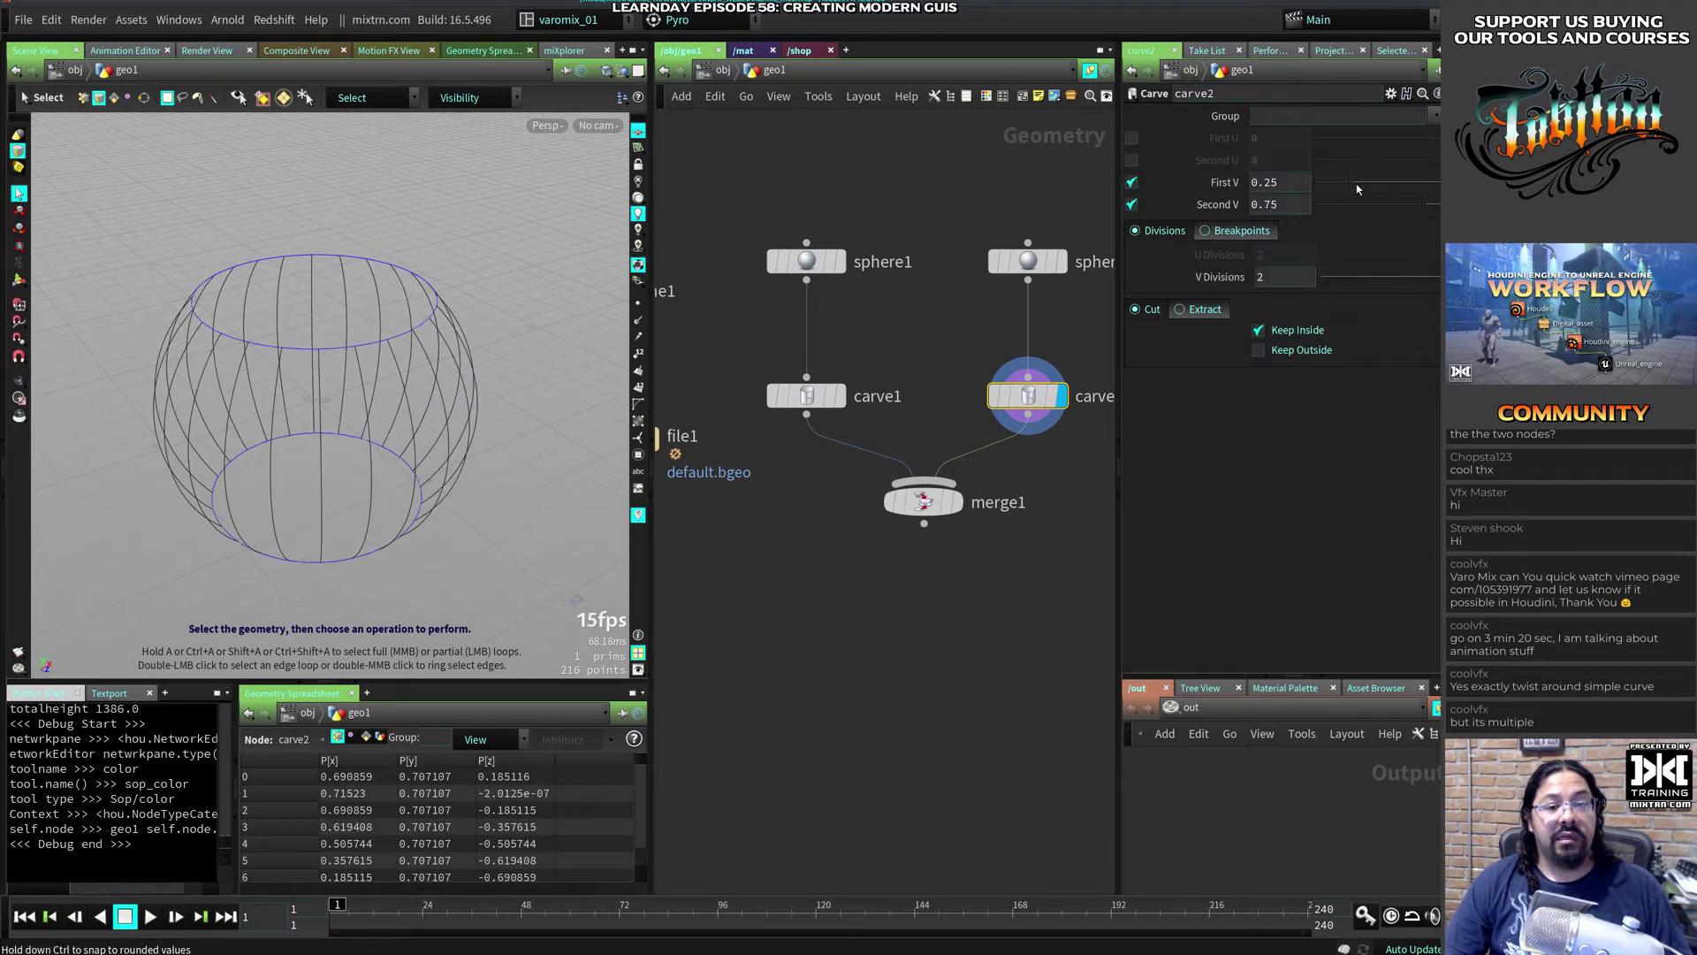
pyautogui.moveTo(1358, 189); pyautogui.dragTo(1439, 188)
pyautogui.moveTo(1322, 204)
pyautogui.mouseDown()
pyautogui.moveTo(1438, 205)
pyautogui.moveTo(1318, 204)
pyautogui.mouseUp()
# Step: Paste the copied First U as a relative reference into carve2's Second V, and display merge1
pyautogui.rightClick(1271, 206)
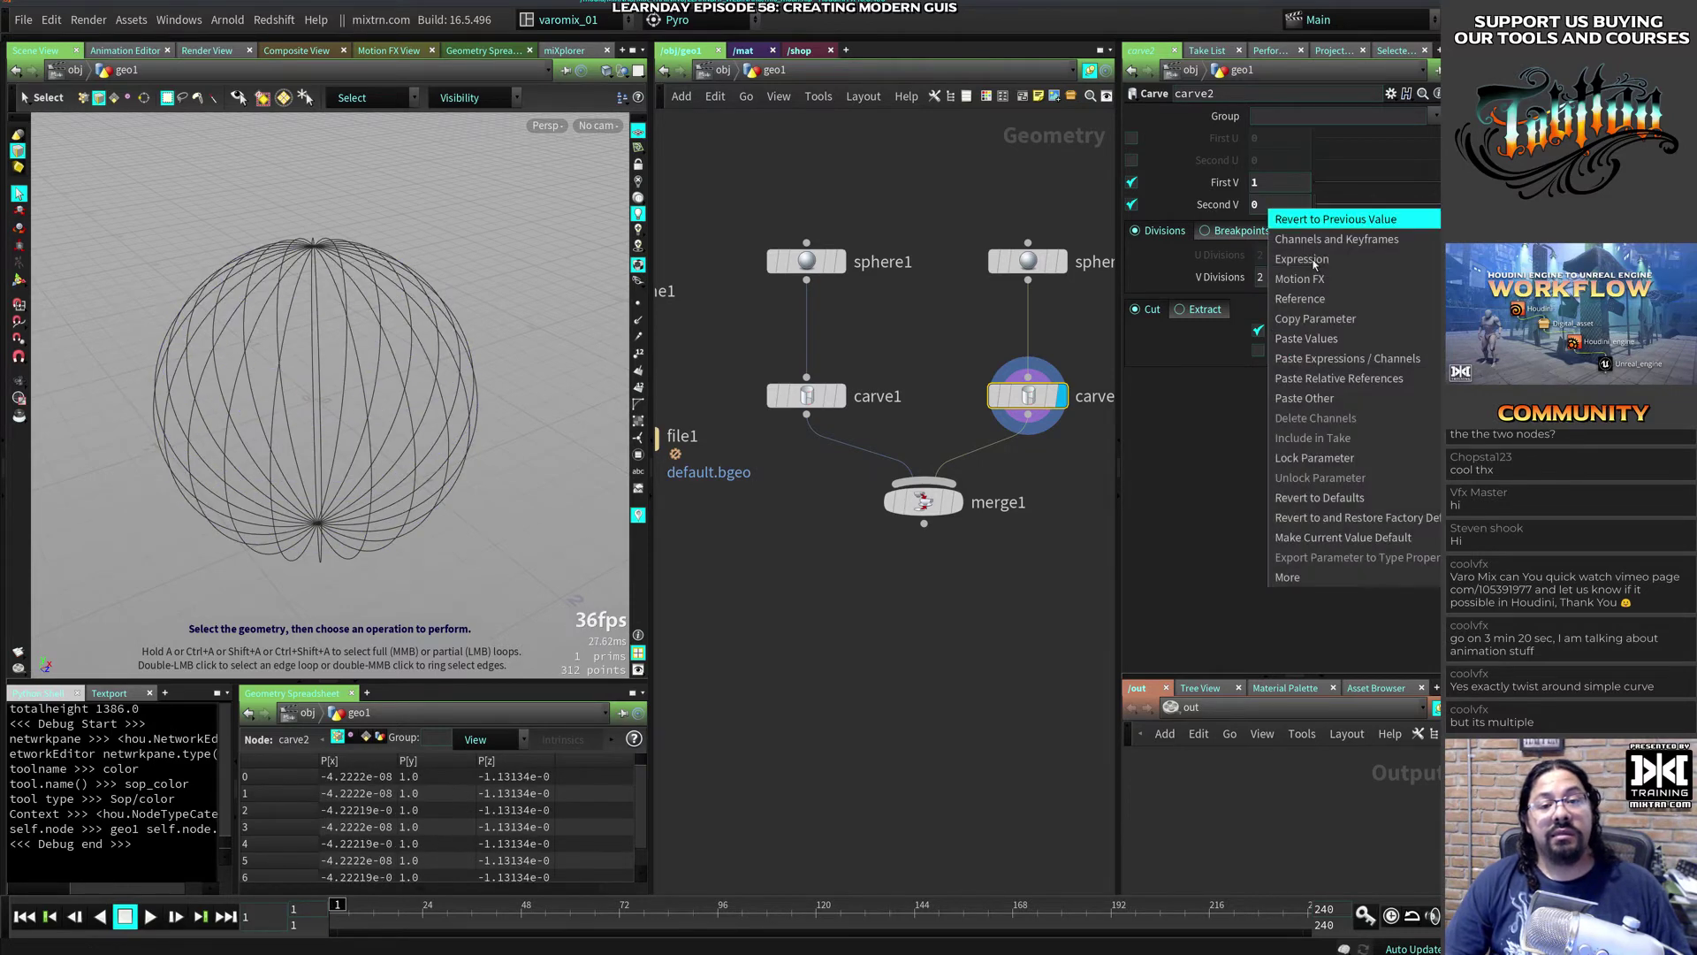
pyautogui.click(1356, 377)
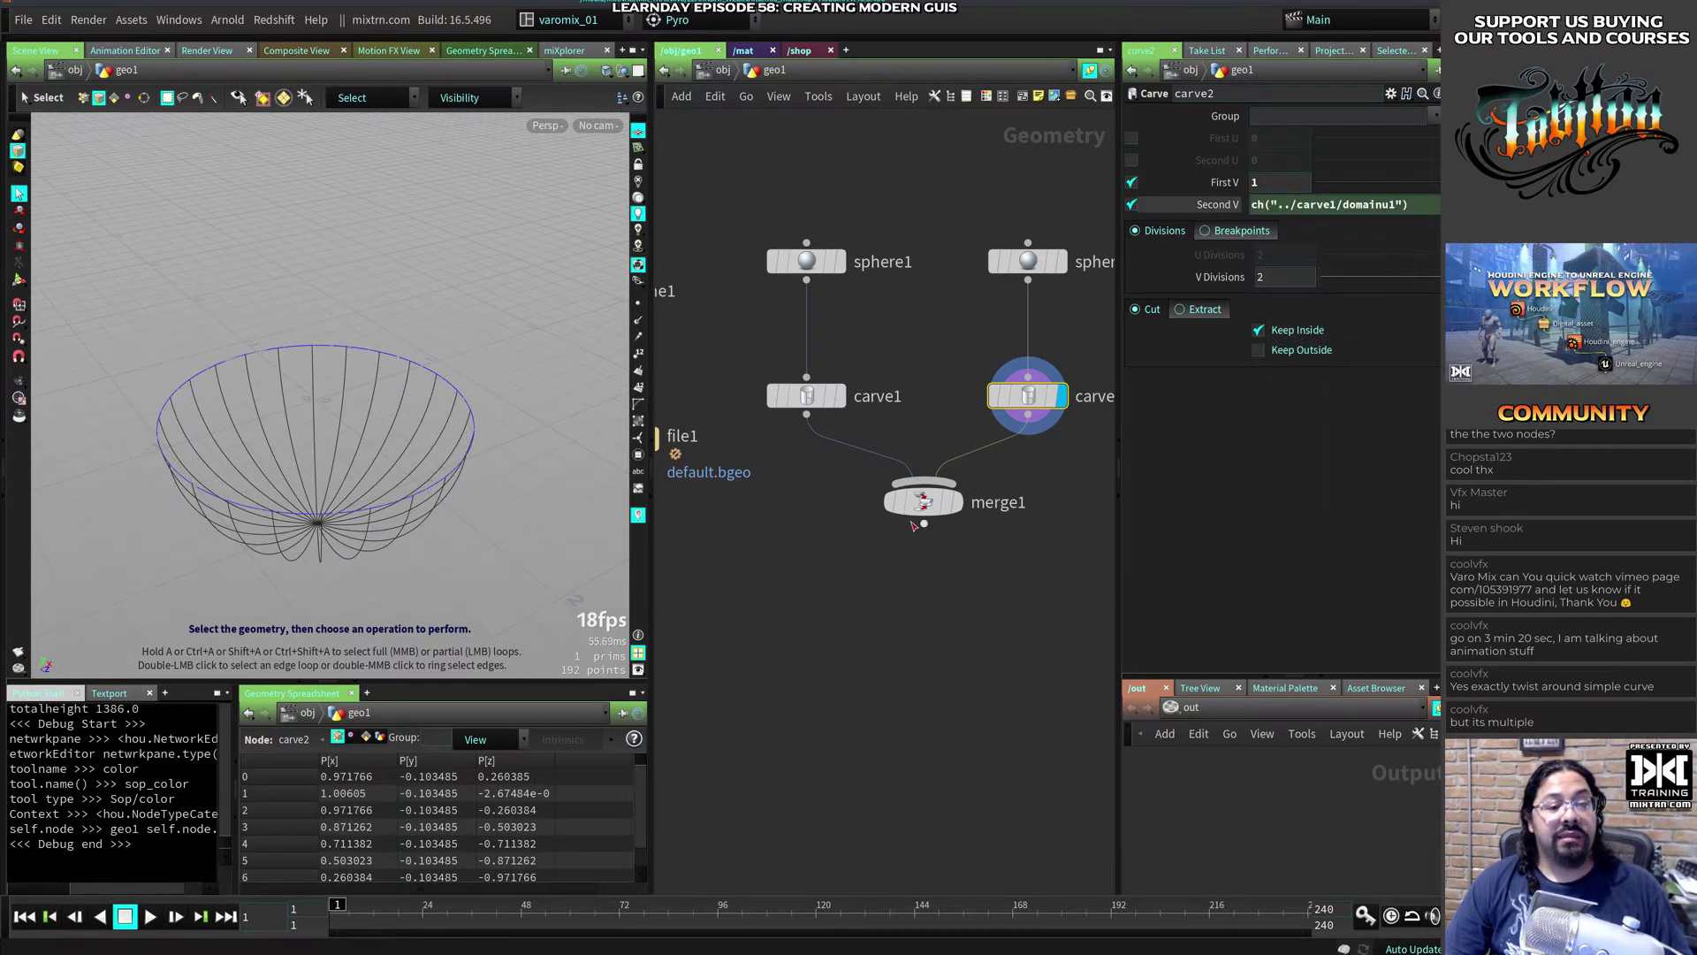
pyautogui.click(963, 510)
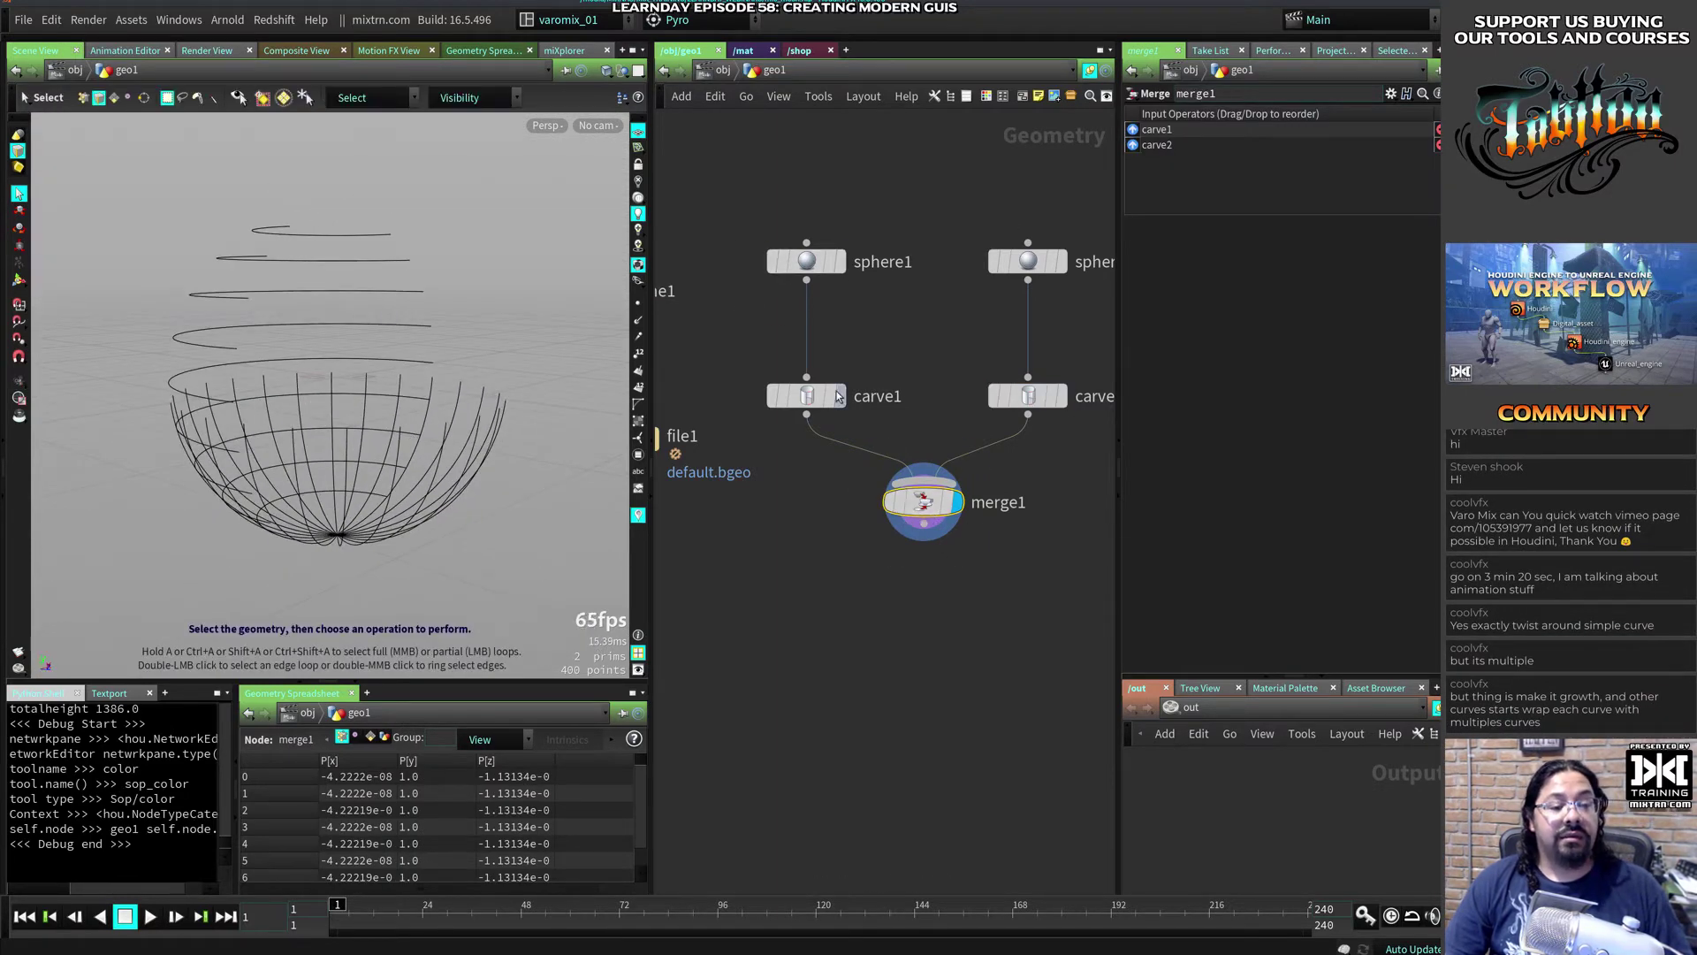
# Step: Set carve1's First U to 0 and Second U to 1, and copy the Second U parameter
pyautogui.click(807, 395)
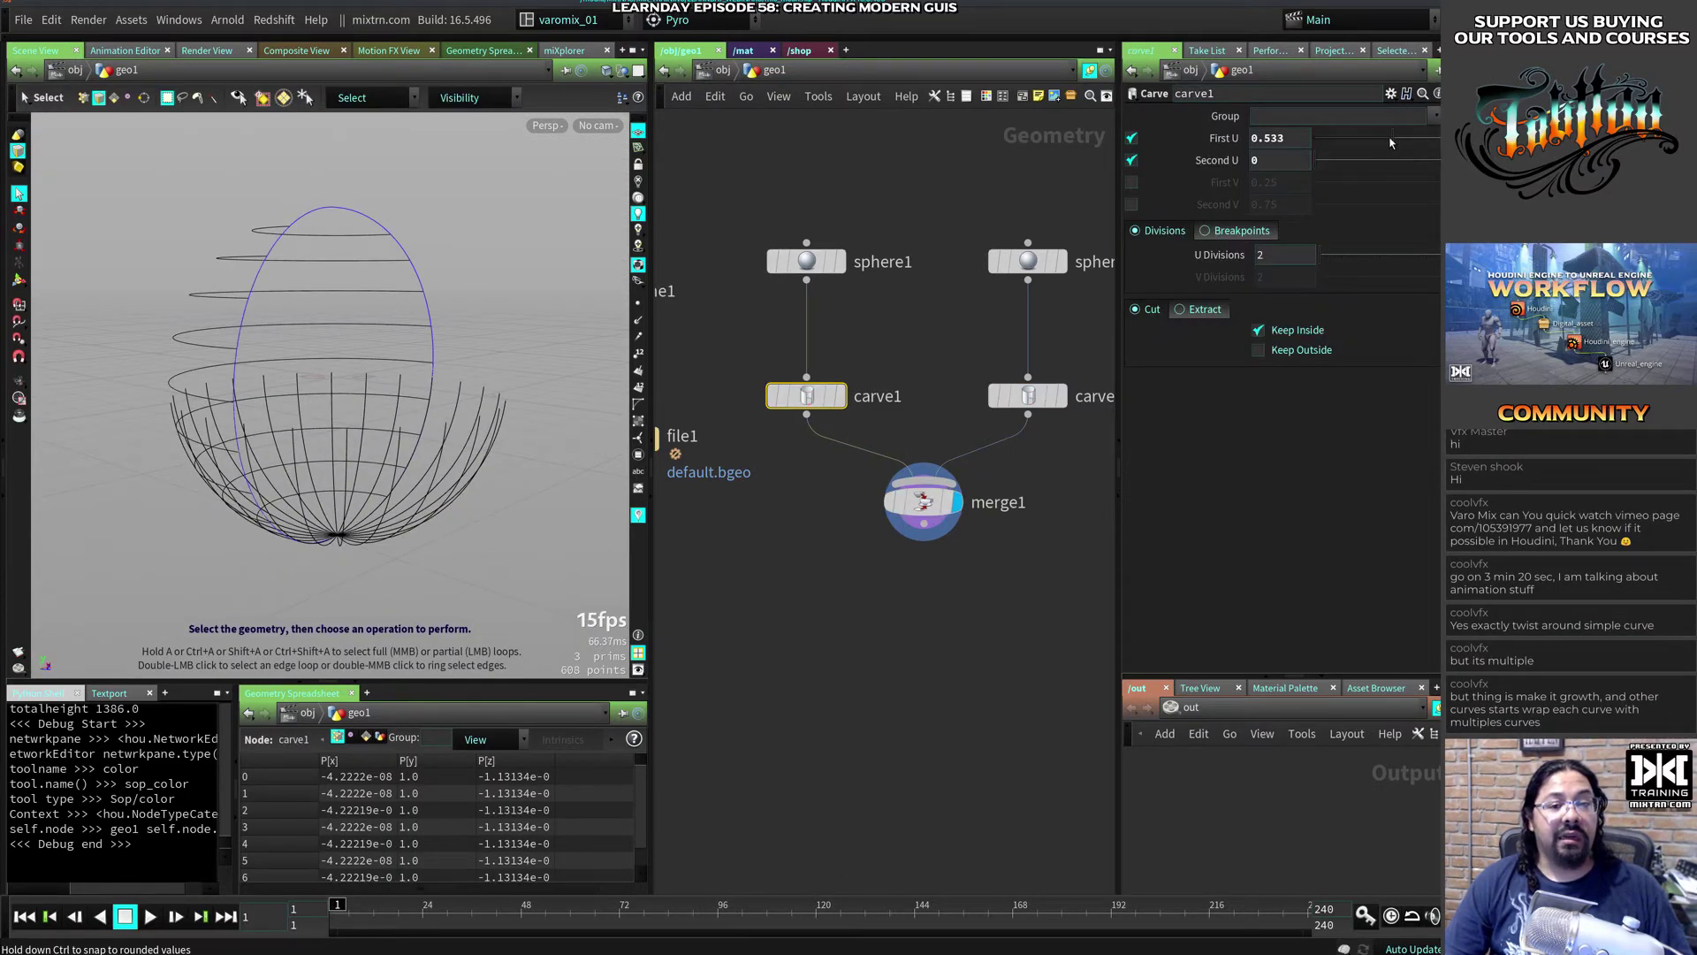
pyautogui.moveTo(1373, 149); pyautogui.dragTo(1437, 173)
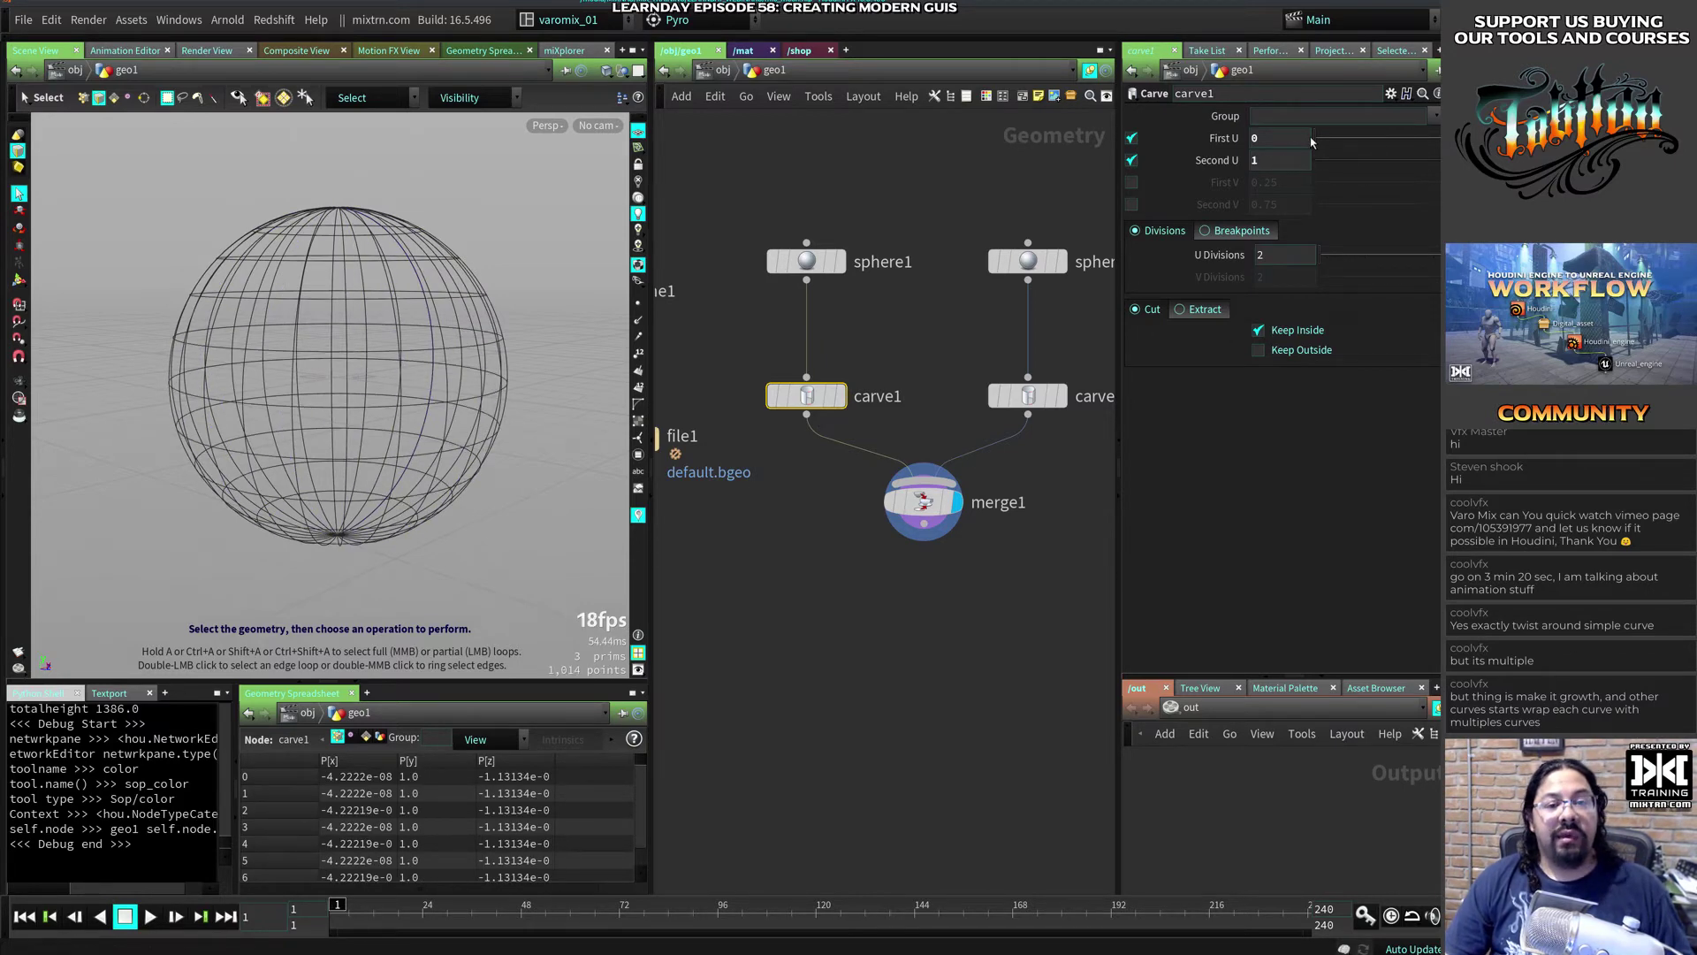
pyautogui.rightClick(1288, 161)
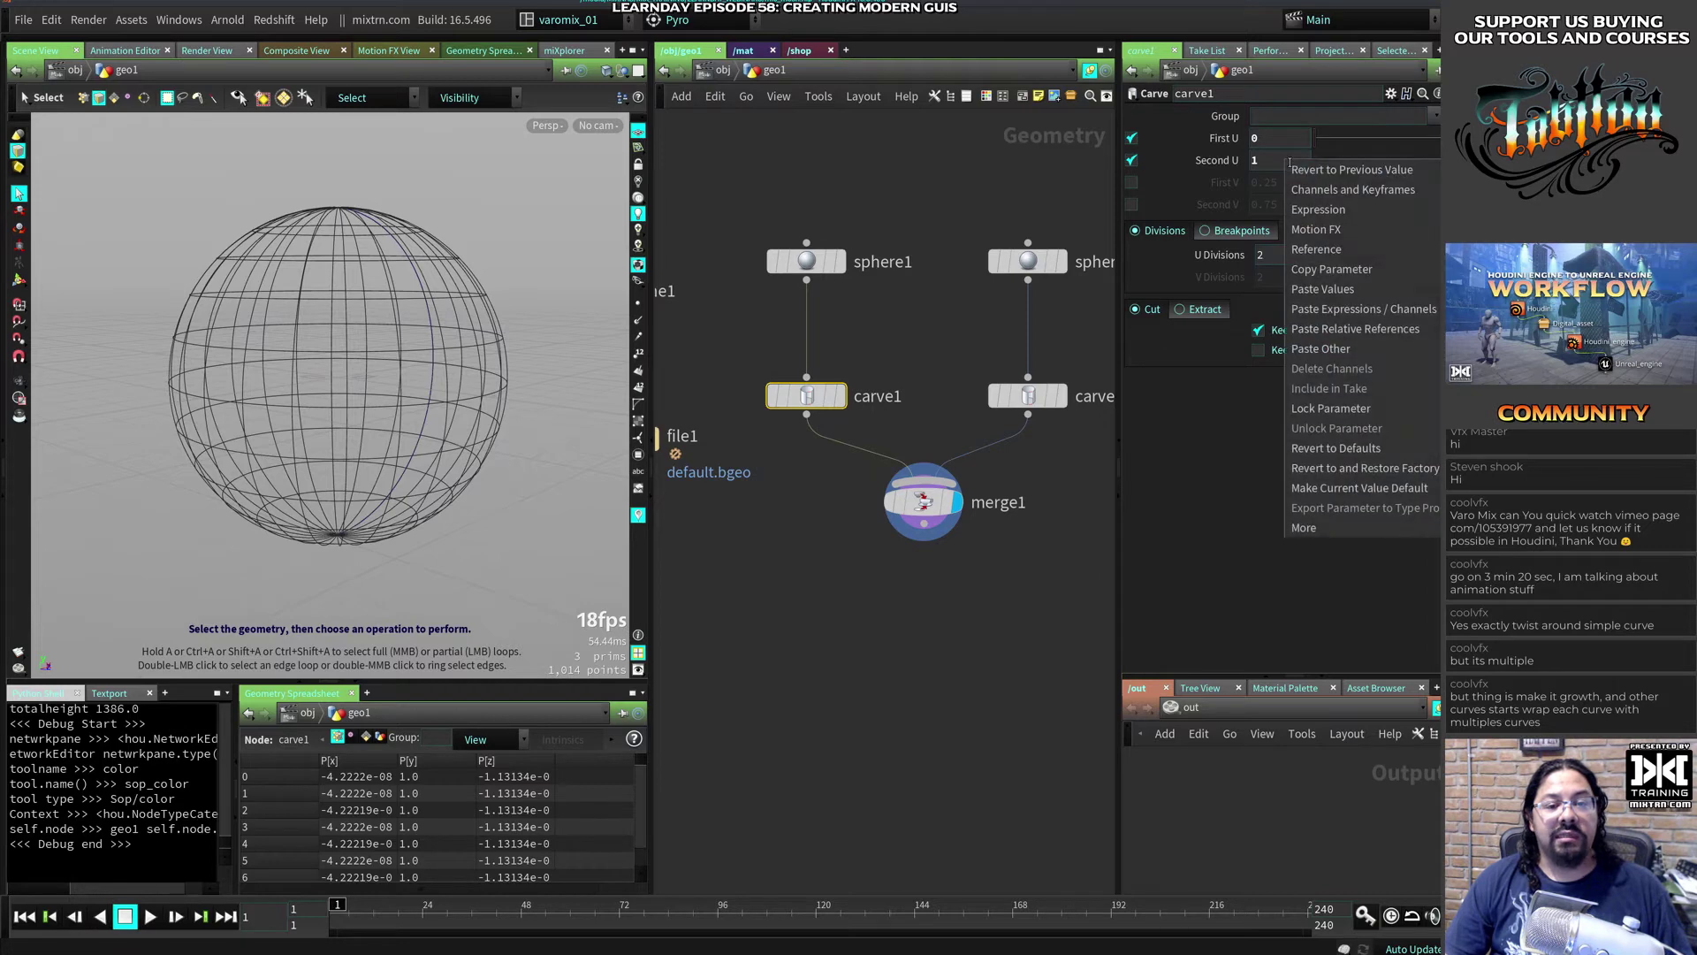
pyautogui.click(1273, 153)
pyautogui.rightClick(1271, 152)
pyautogui.rightClick(1257, 161)
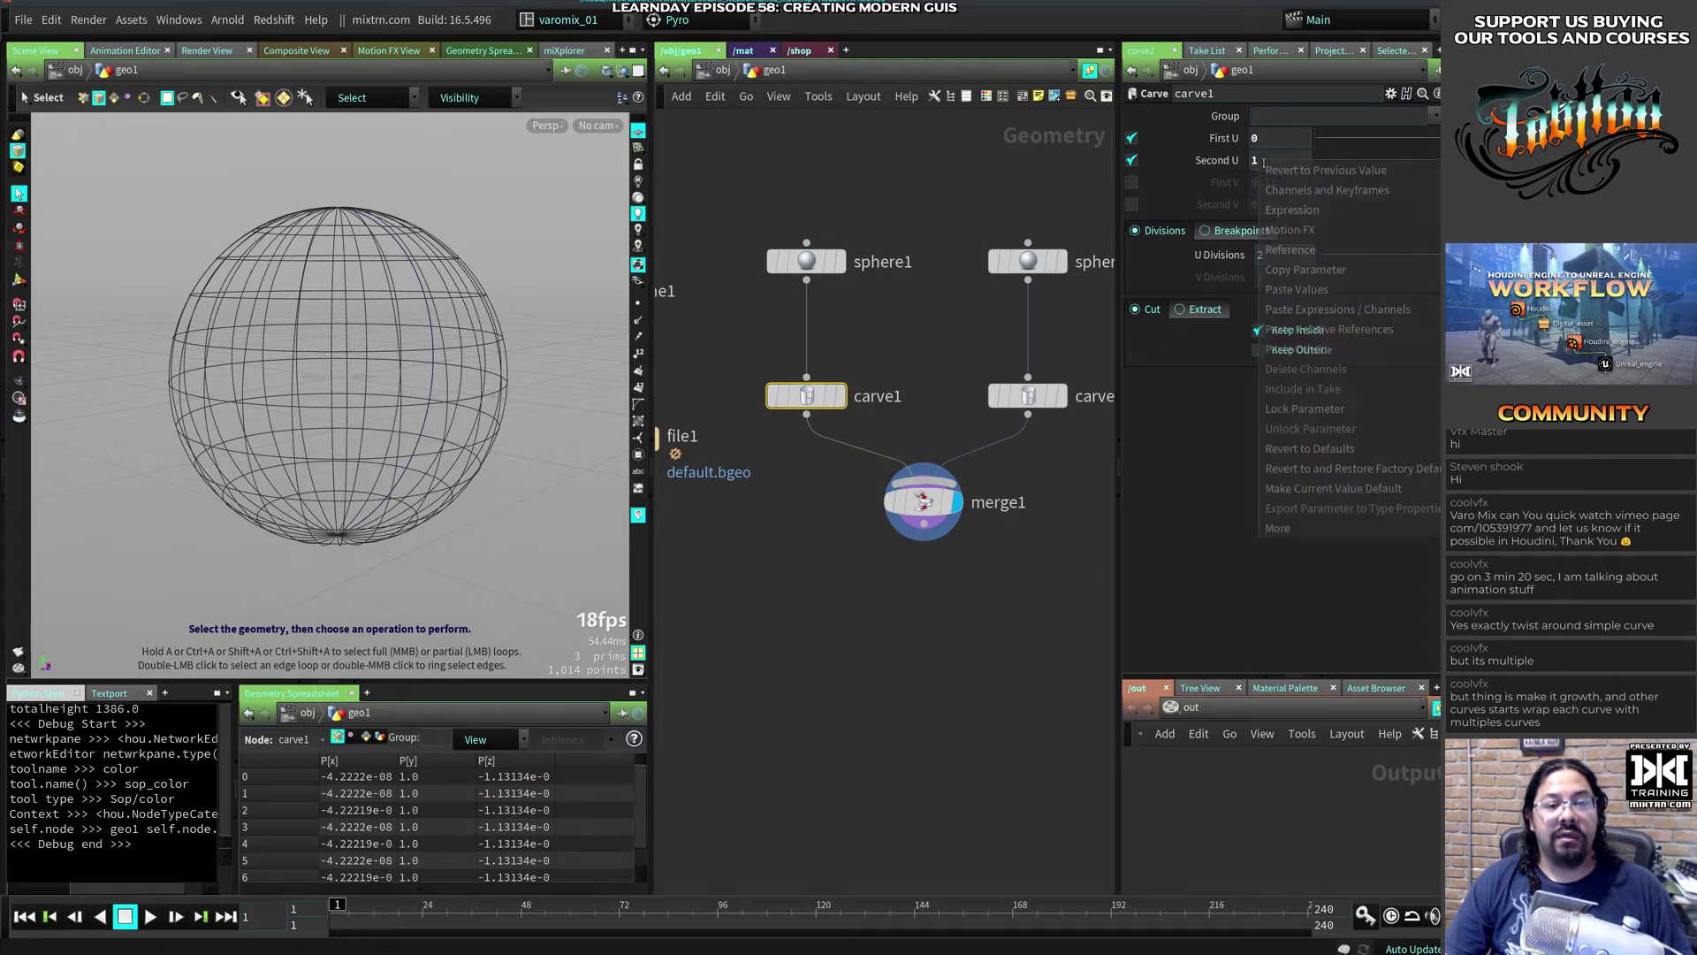
pyautogui.click(1304, 270)
# Step: Link carve2's Second V to carve1's Second U with a relative reference, and set carve1's Second U to 0.25
pyautogui.click(1029, 396)
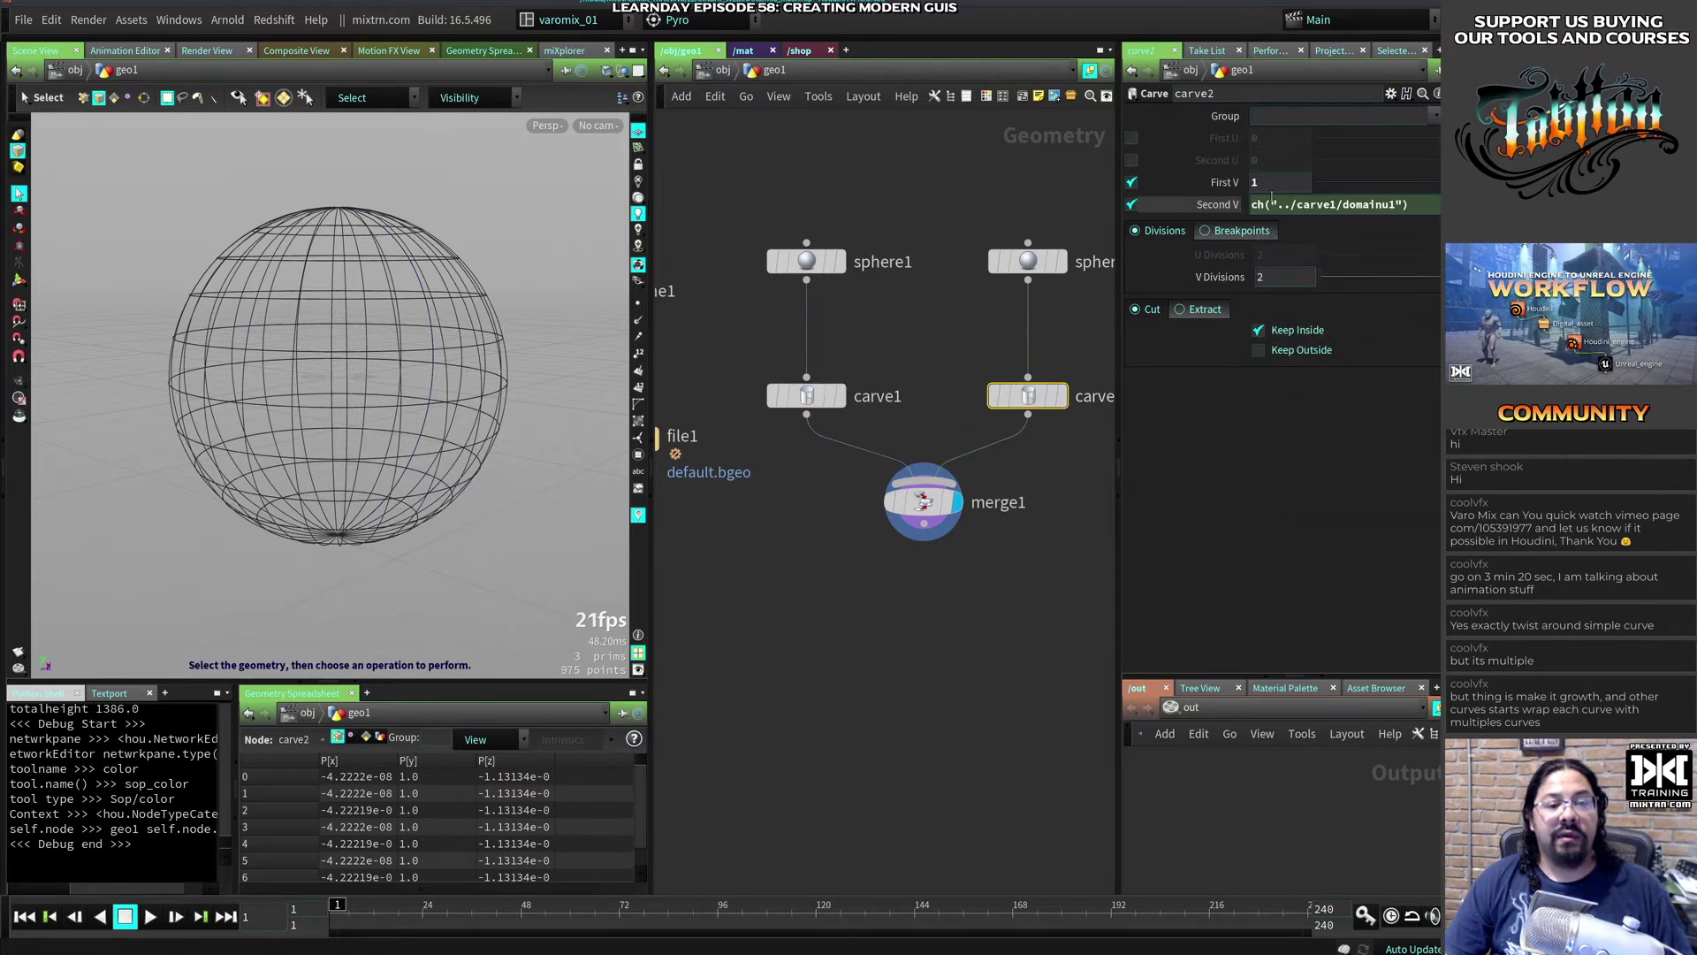
pyautogui.rightClick(1216, 207)
pyautogui.click(1256, 379)
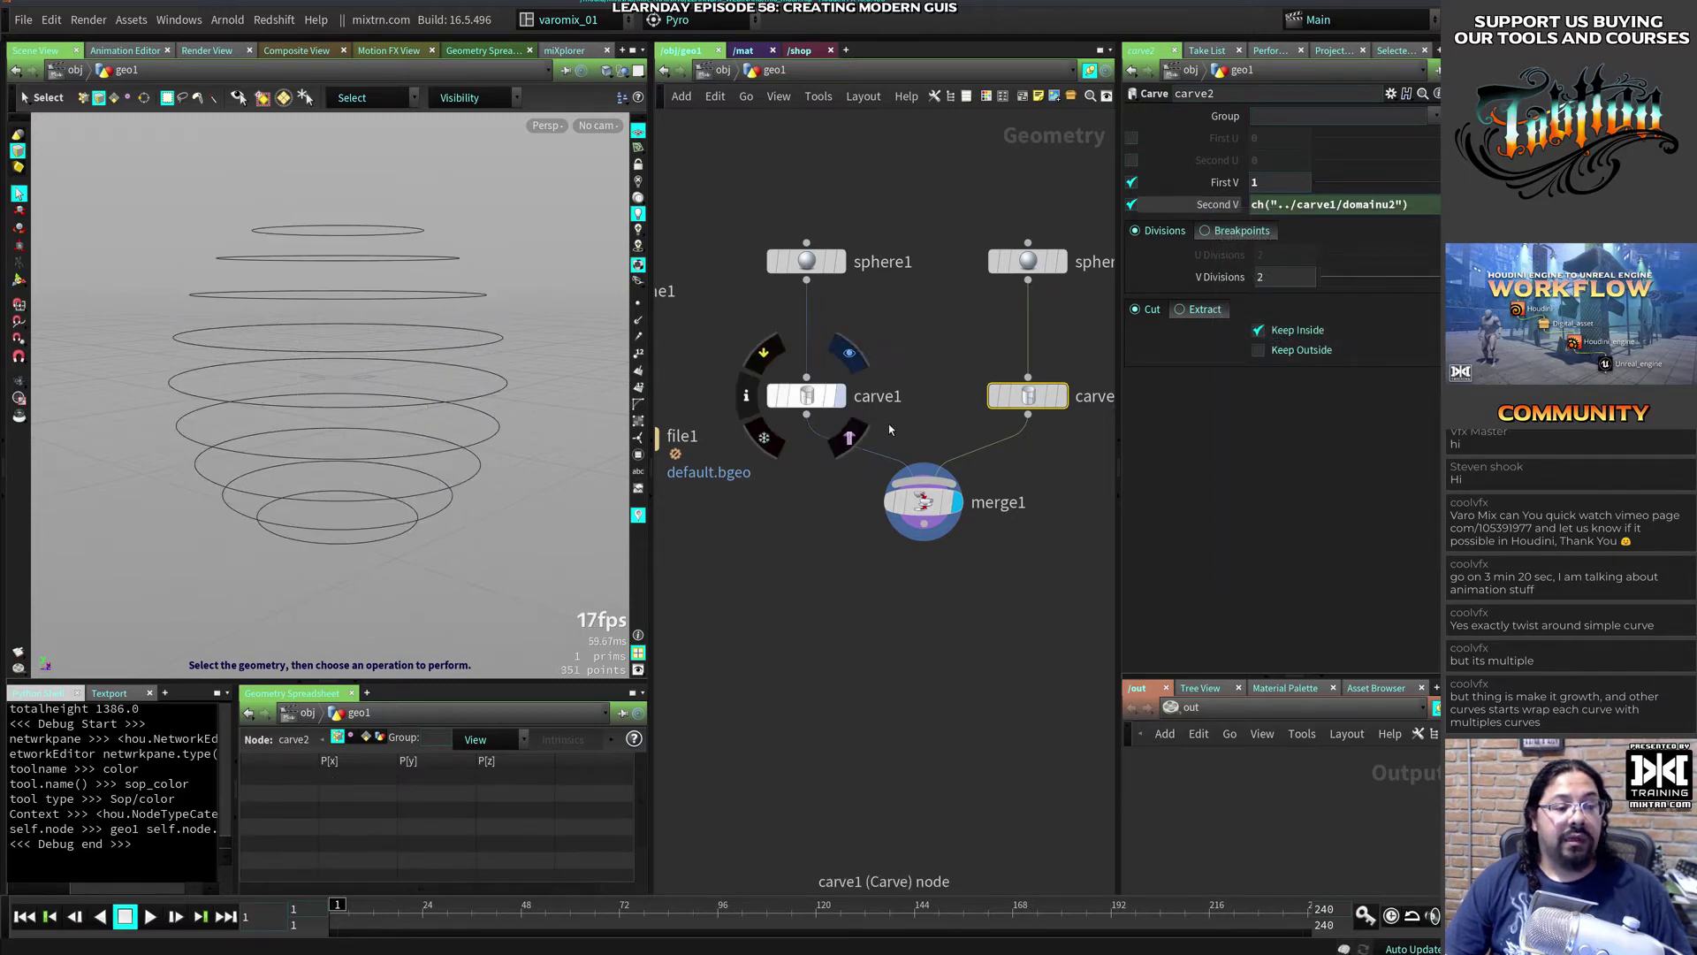
pyautogui.click(806, 396)
pyautogui.moveTo(1334, 167); pyautogui.dragTo(1353, 172)
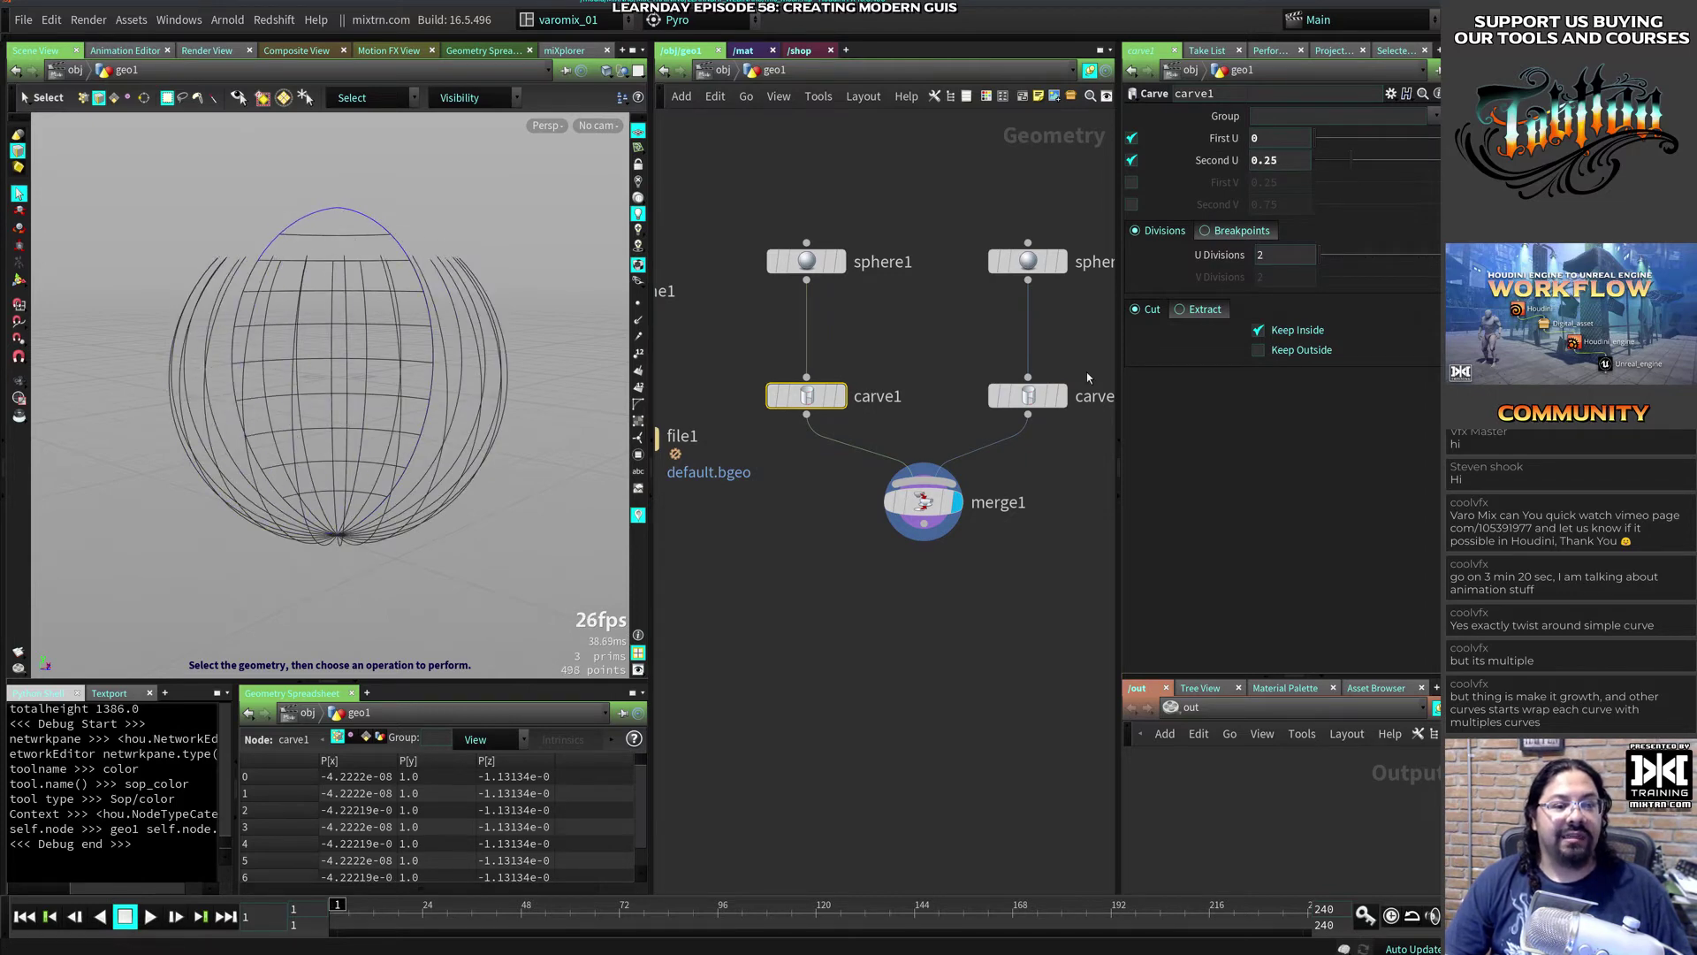
# Step: Negate carve2's Second V expression so it reads -ch("../carve1/domainu2")
pyautogui.click(1028, 396)
pyautogui.click(1419, 205)
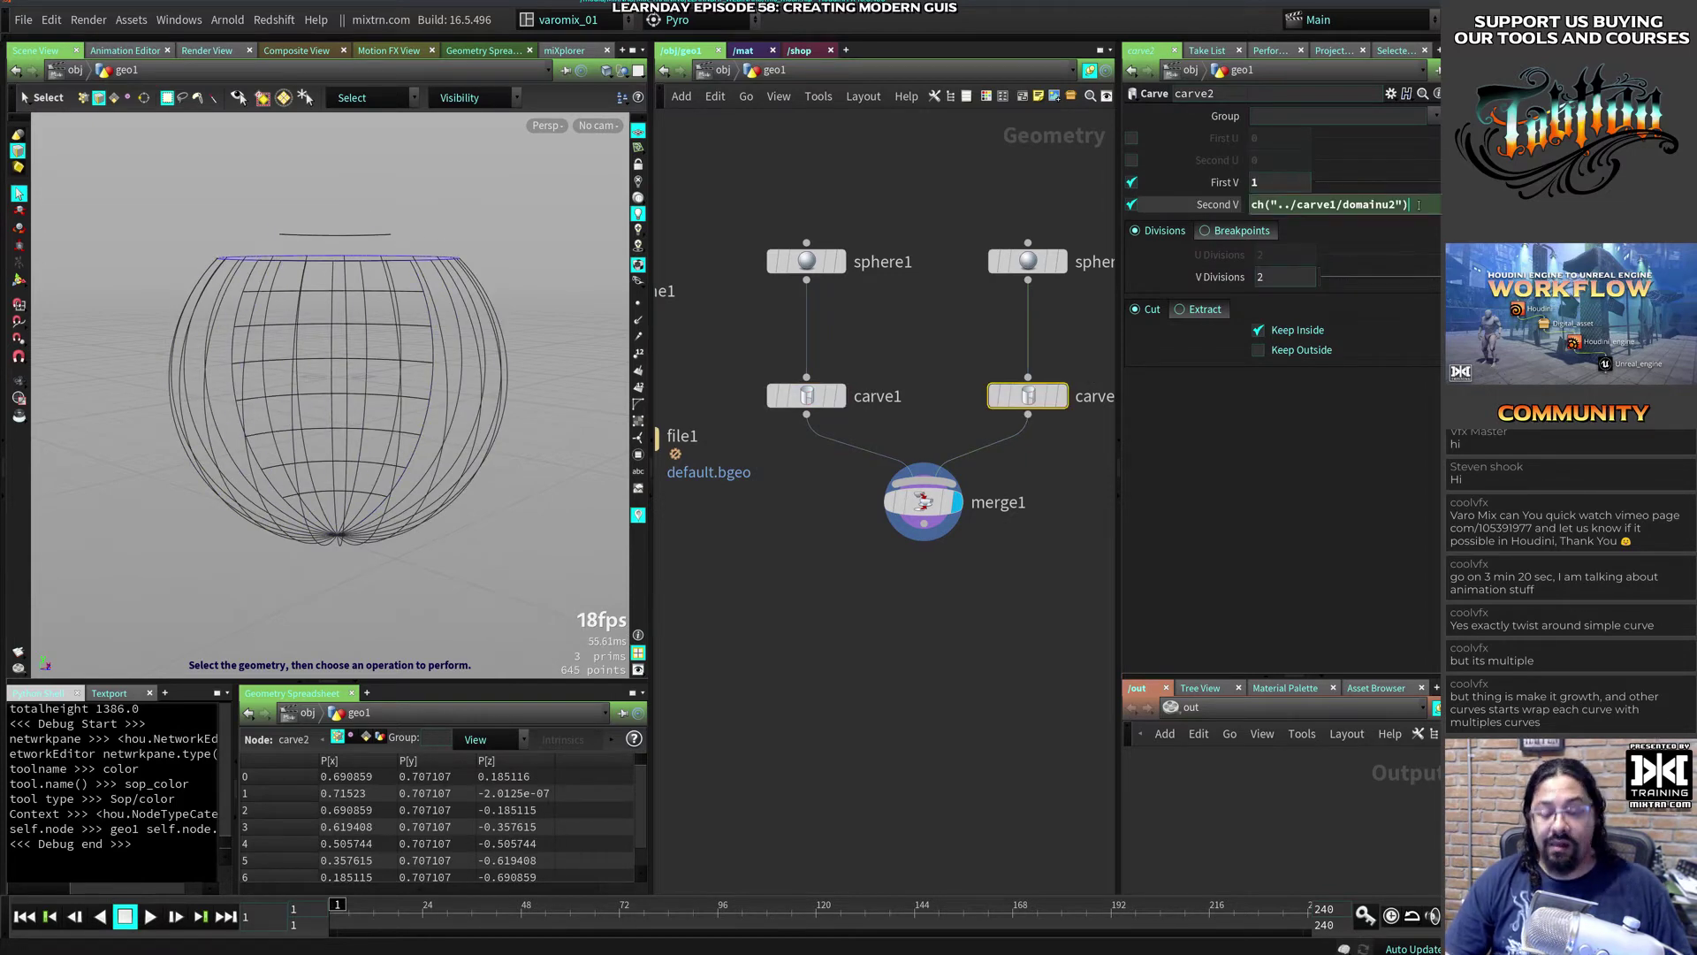
pyautogui.press('Home')
pyautogui.write('-')
pyautogui.press('Return')
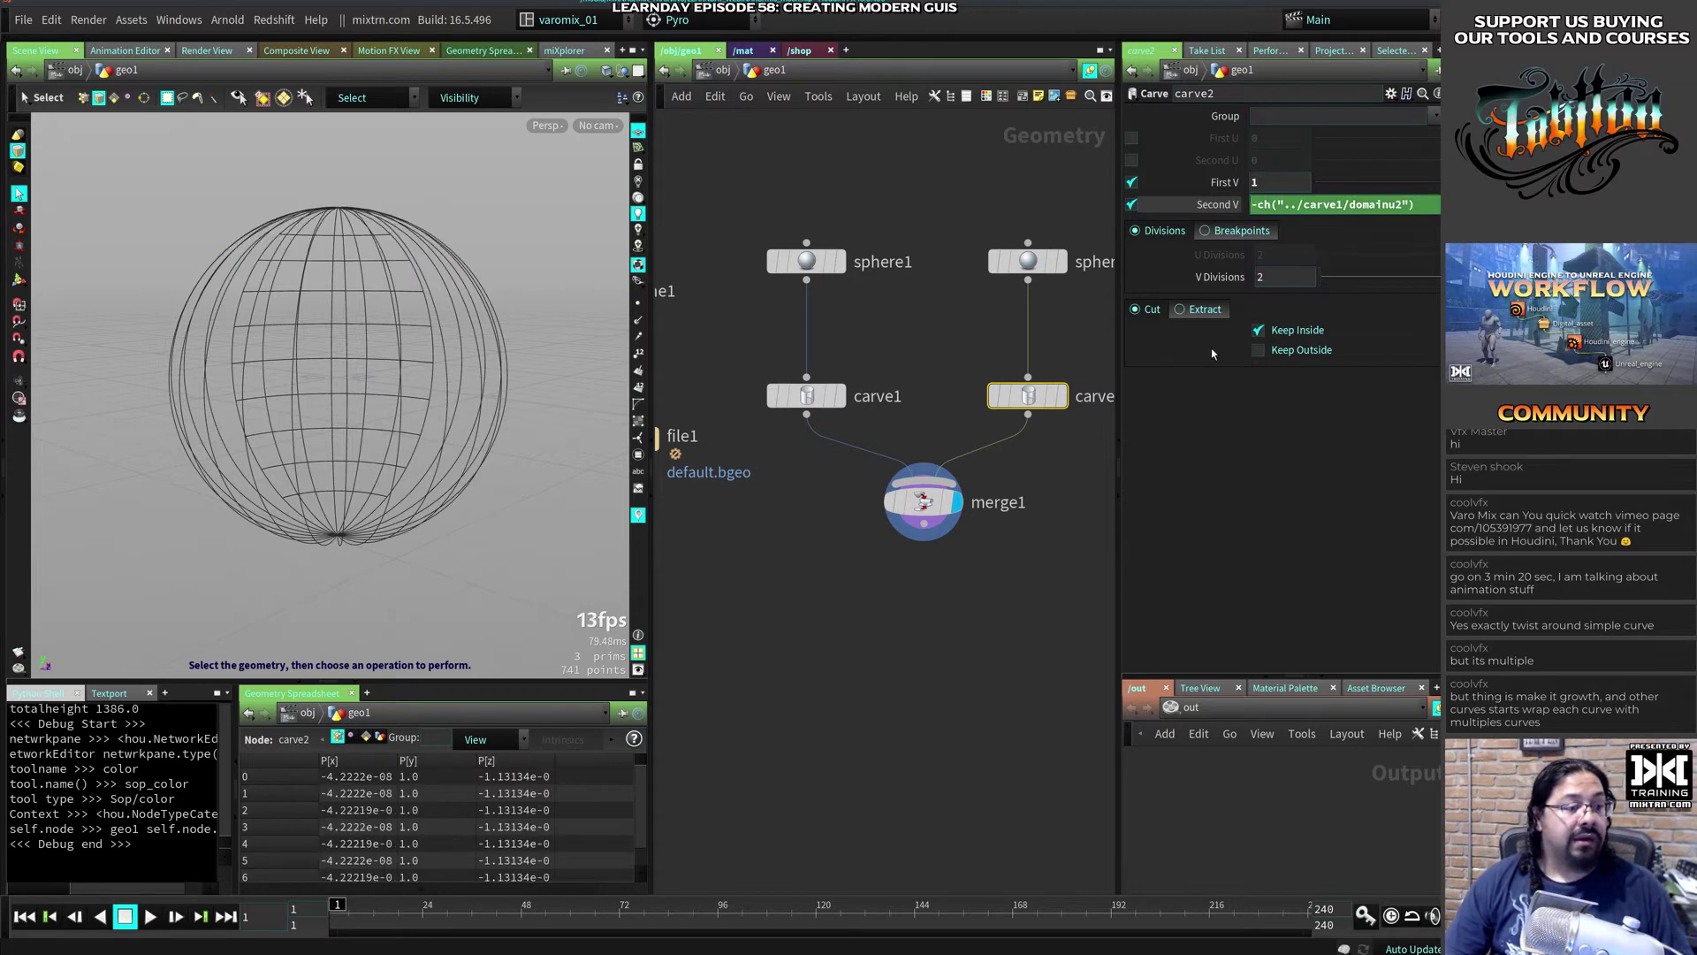
pyautogui.keyDown('alt'); pyautogui.moveTo(399, 414); pyautogui.dragTo(428, 447); pyautogui.keyUp('alt')
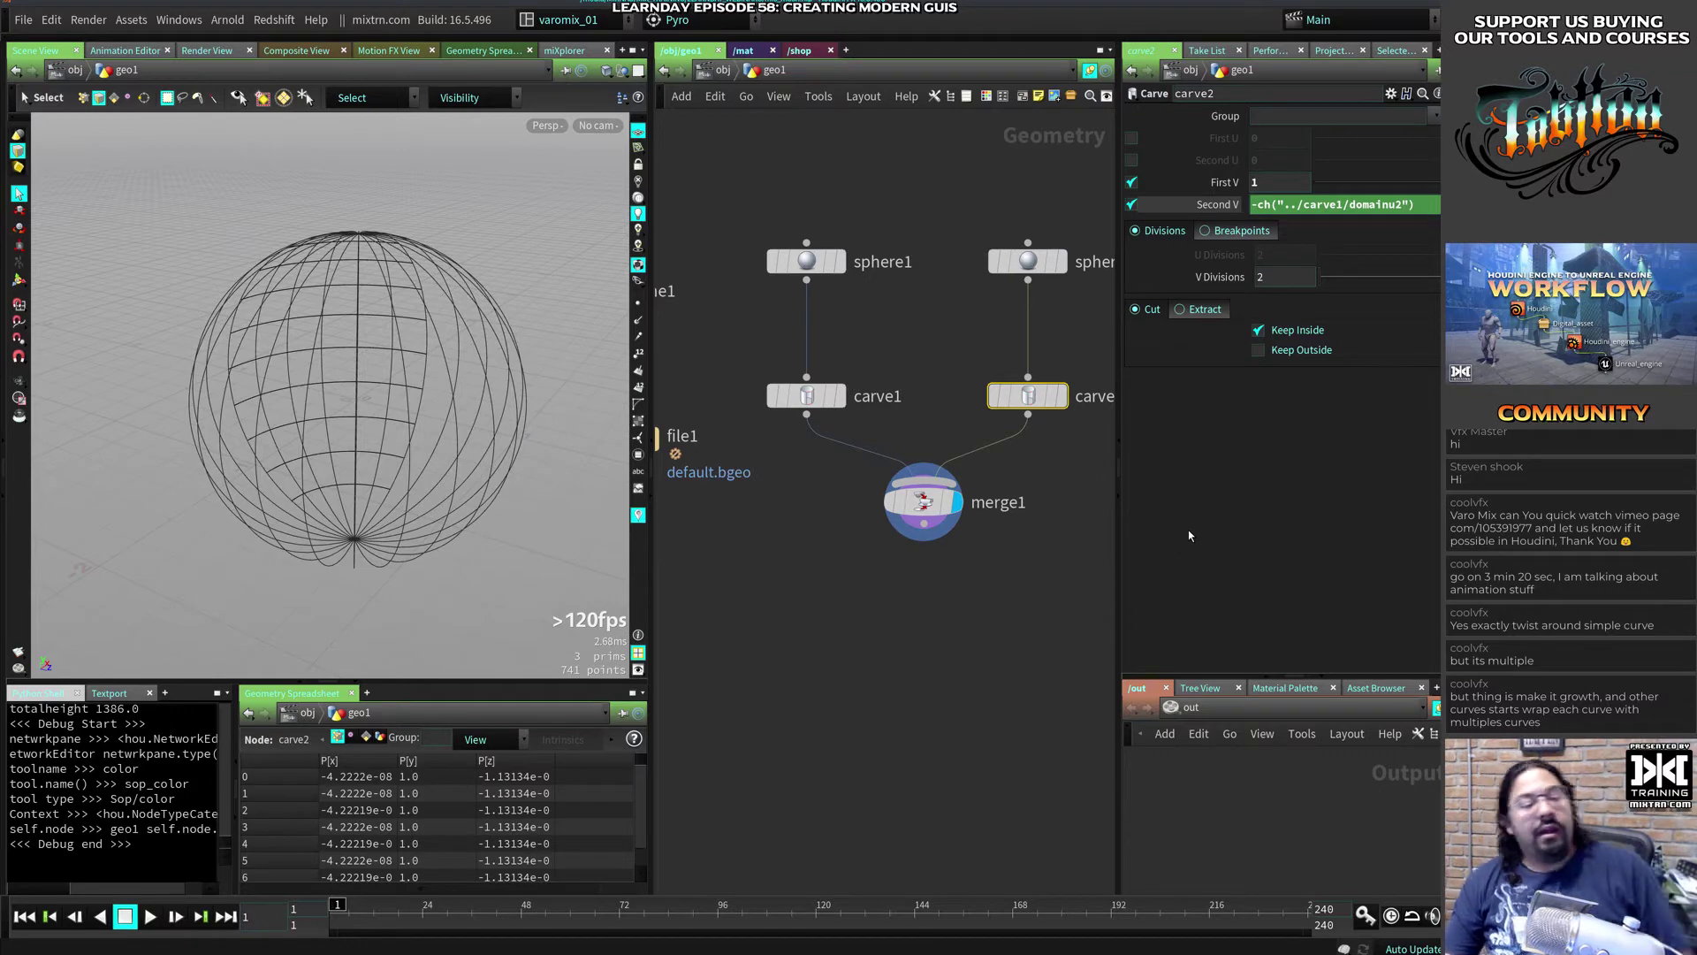
# Step: Move merge1 lower in the network, display carve1, and raise its Second U to 1
pyautogui.moveTo(889, 470); pyautogui.dragTo(870, 509)
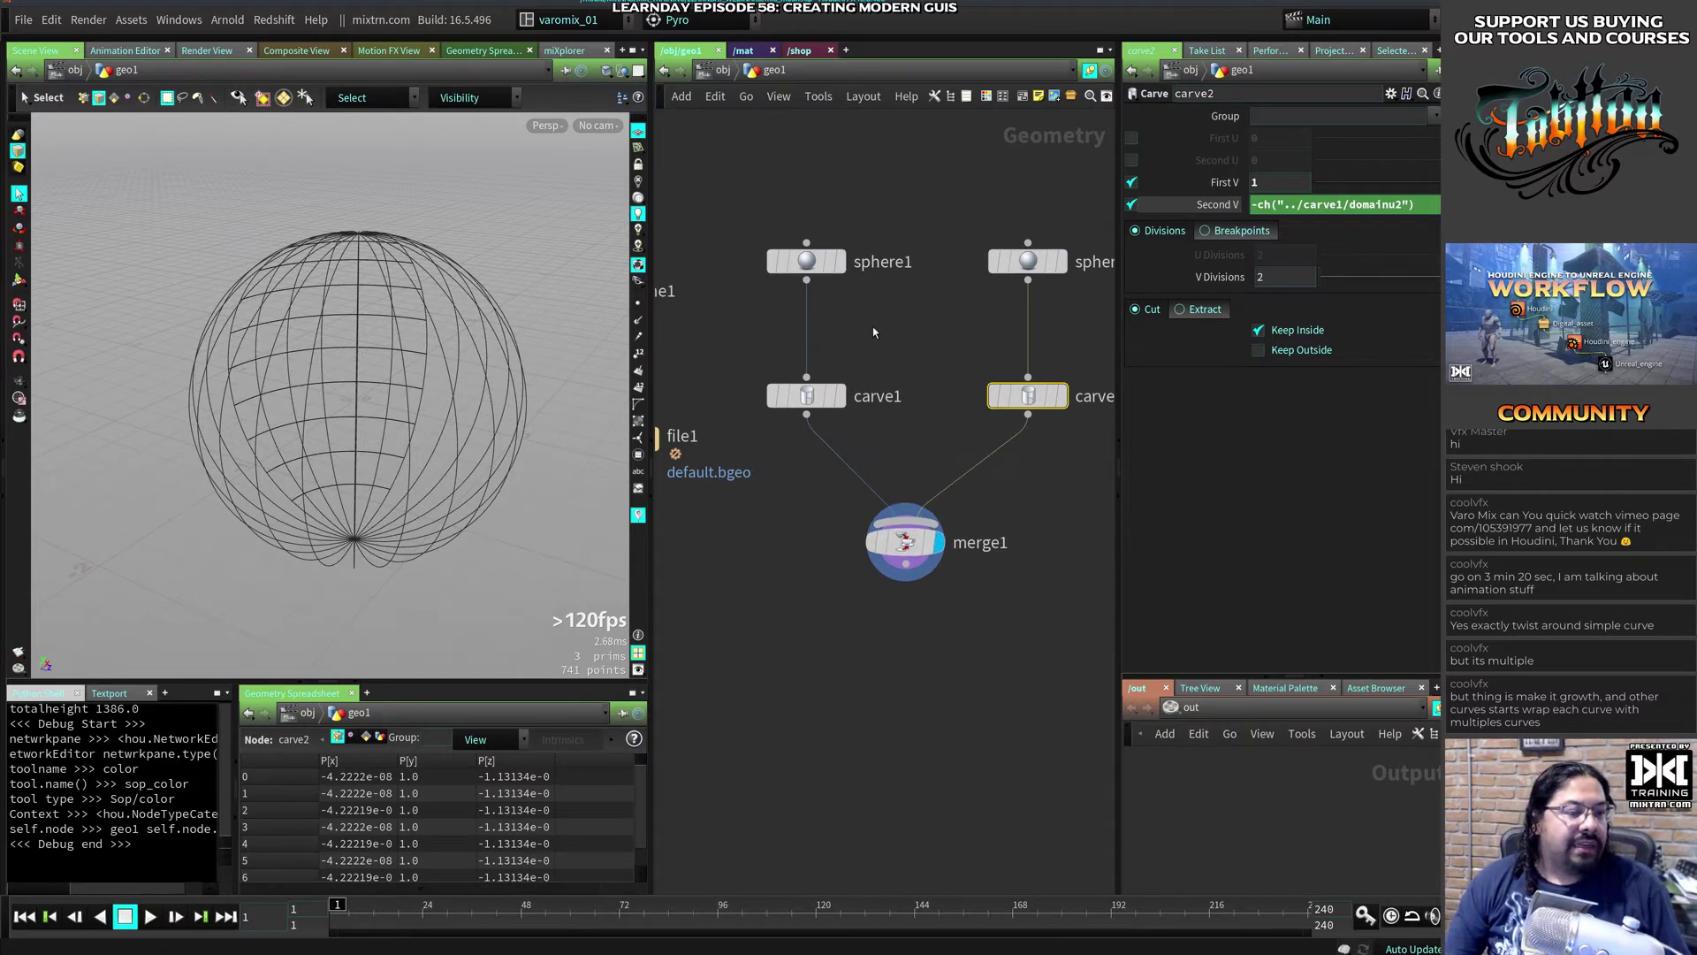
pyautogui.click(840, 396)
pyautogui.click(799, 396)
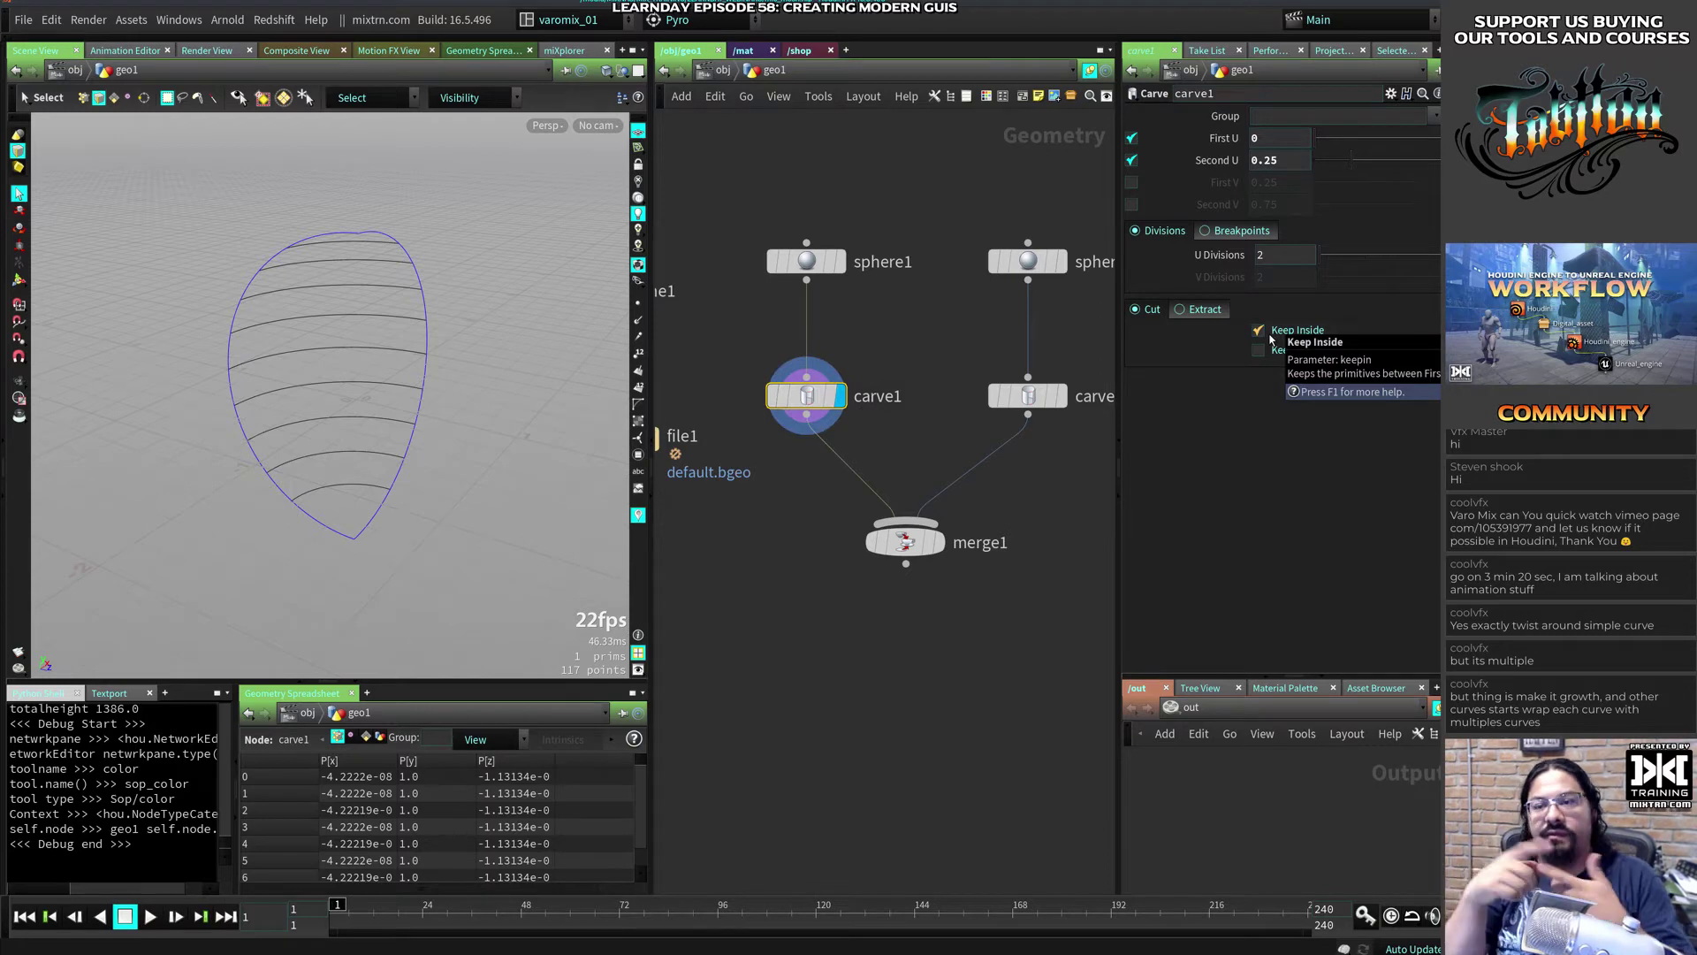
pyautogui.moveTo(1351, 160); pyautogui.dragTo(1472, 179)
pyautogui.hotkey('ctrl', 'z')
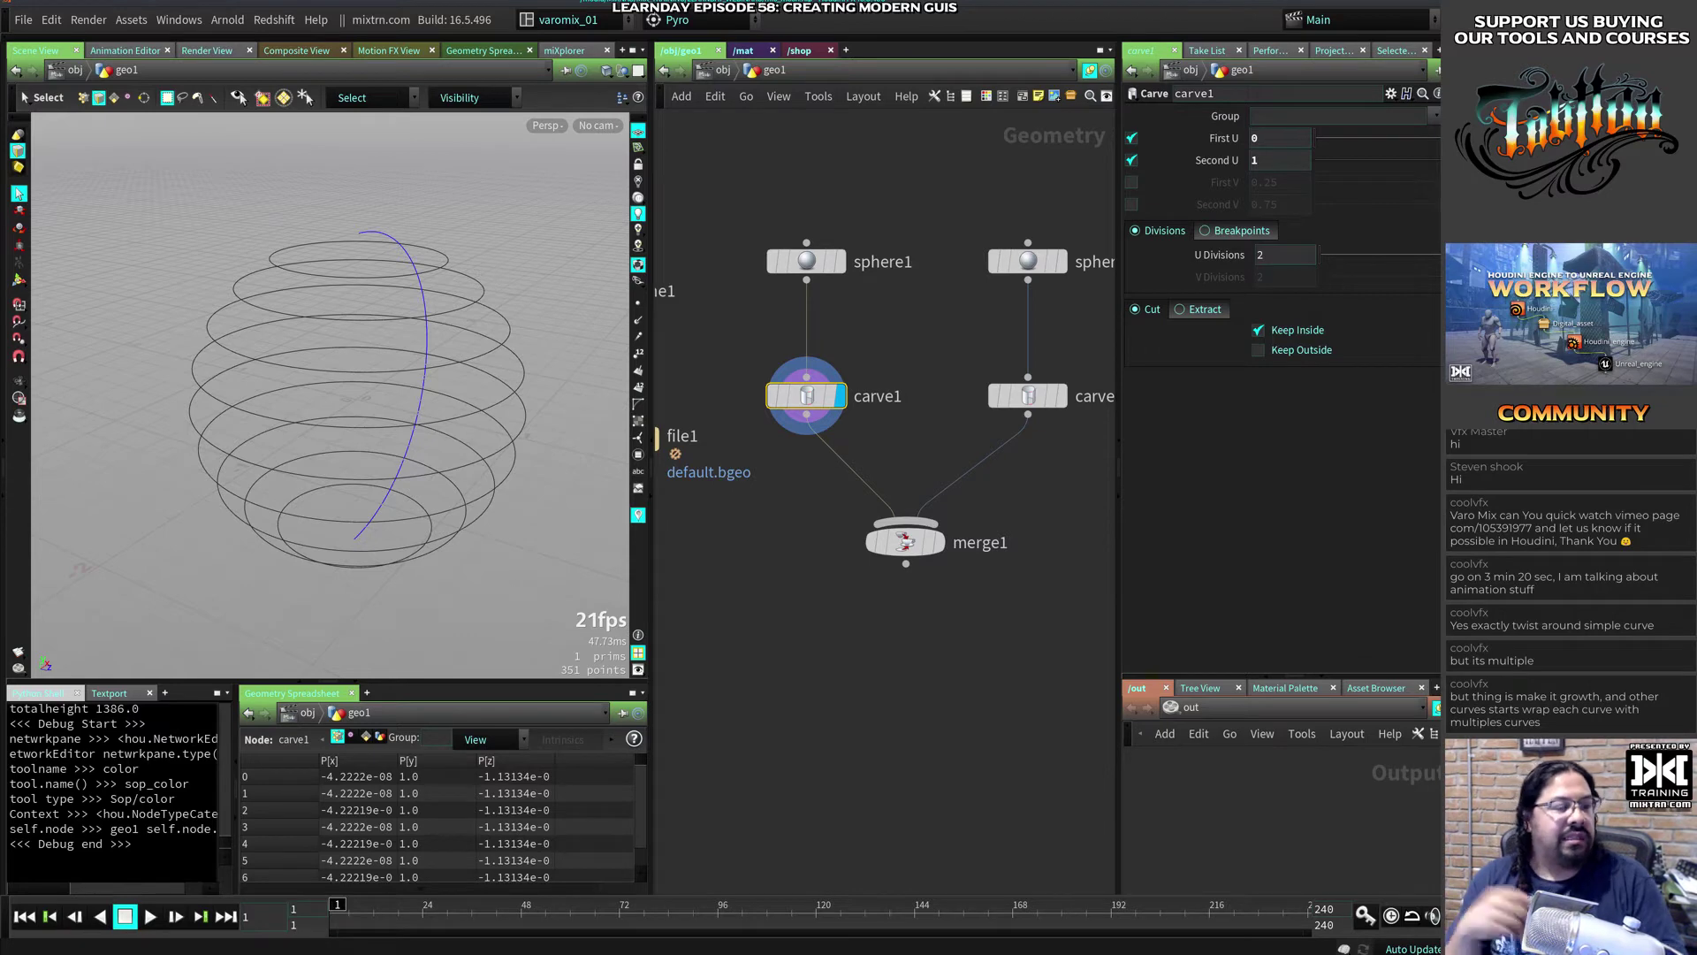
pyautogui.keyDown('alt'); pyautogui.moveTo(395, 309); pyautogui.dragTo(439, 383); pyautogui.keyUp('alt')
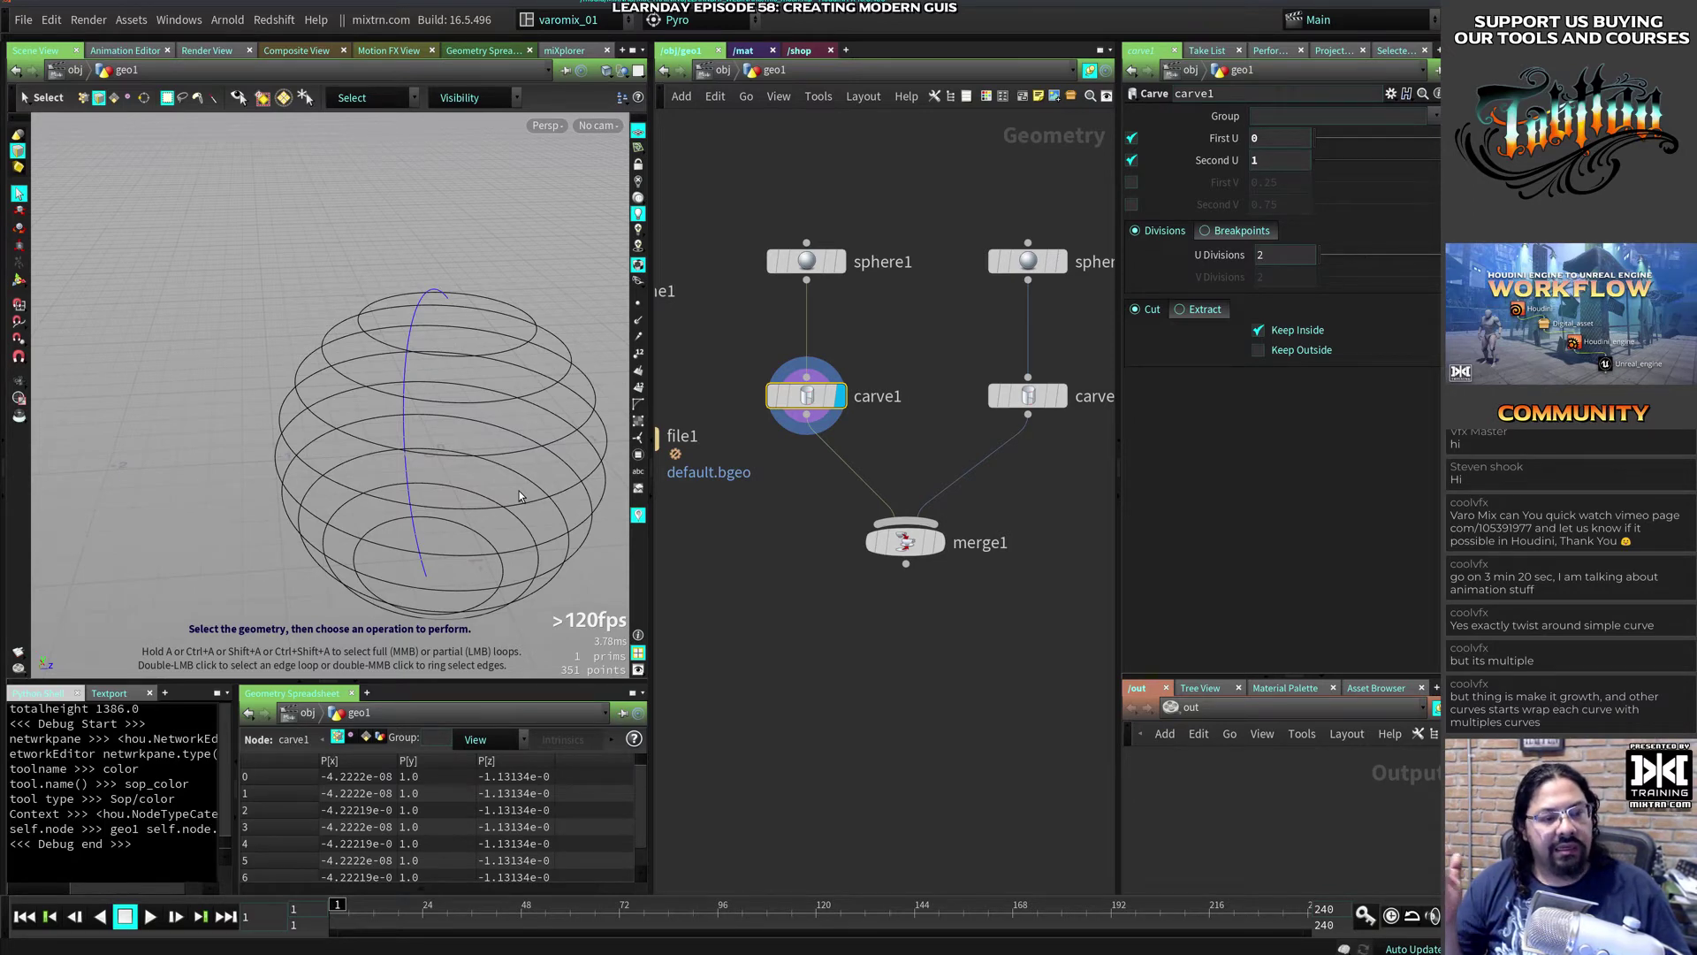
# Step: Vary carve1's Second U, settling on 0.898
pyautogui.moveTo(812, 395)
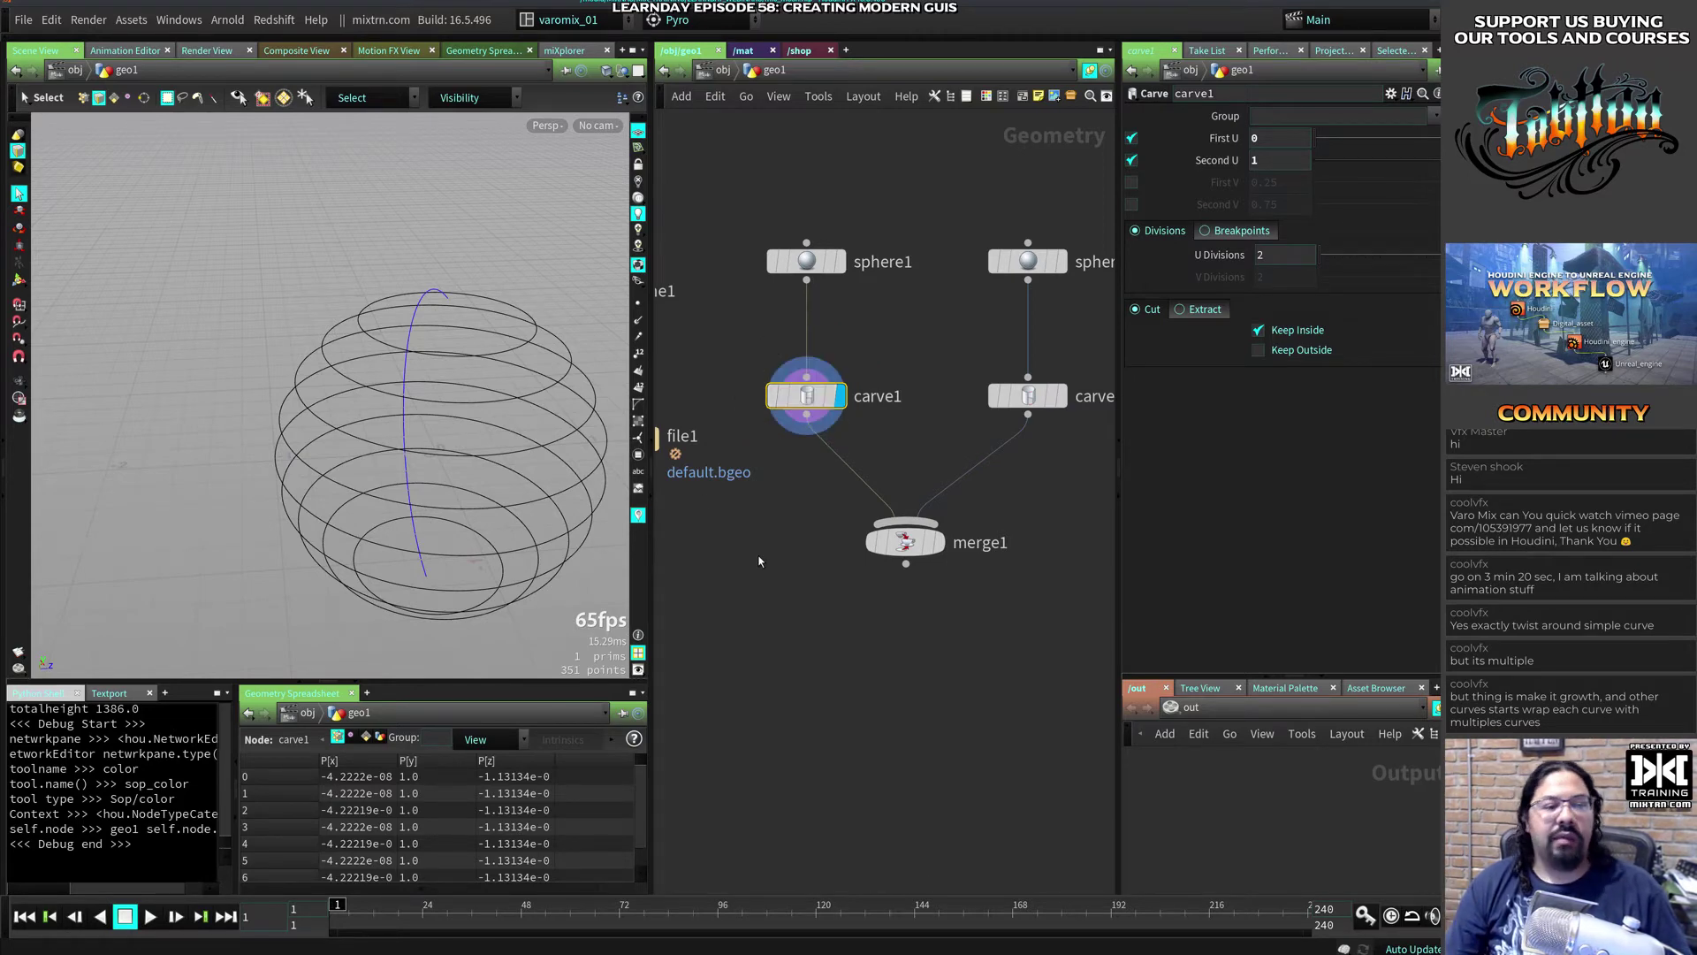
pyautogui.moveTo(747, 575); pyautogui.dragTo(857, 521, button='middle')
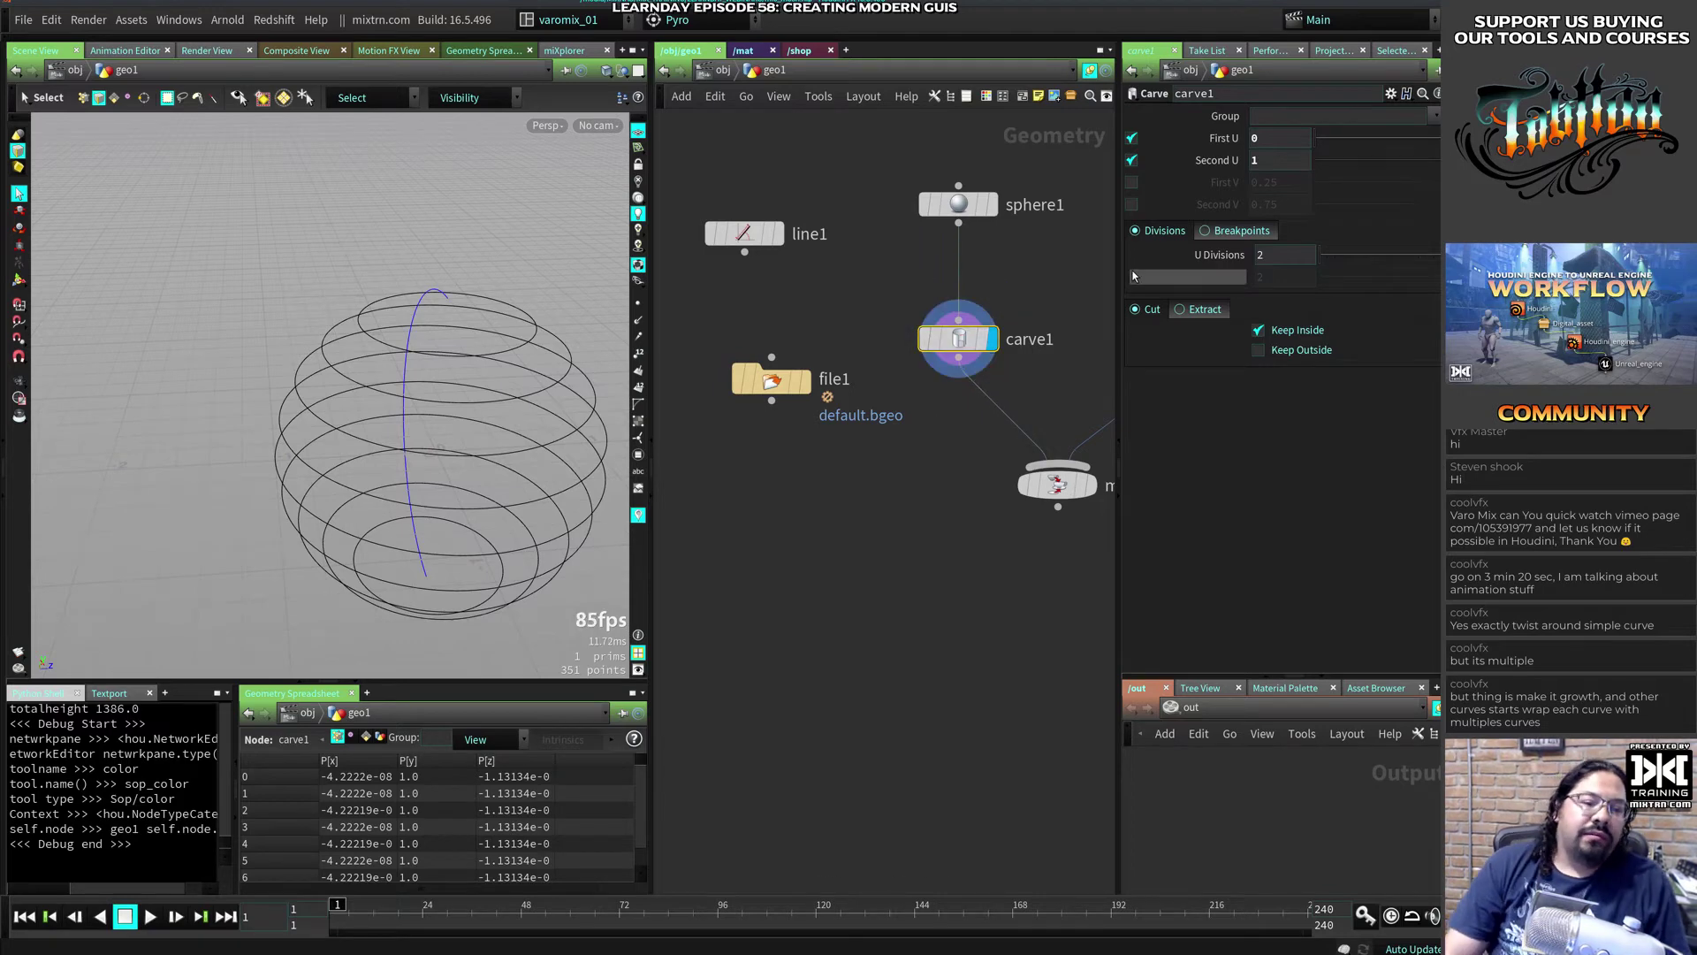
pyautogui.moveTo(1376, 160); pyautogui.dragTo(1384, 168)
pyautogui.moveTo(1372, 186); pyautogui.dragTo(1434, 178)
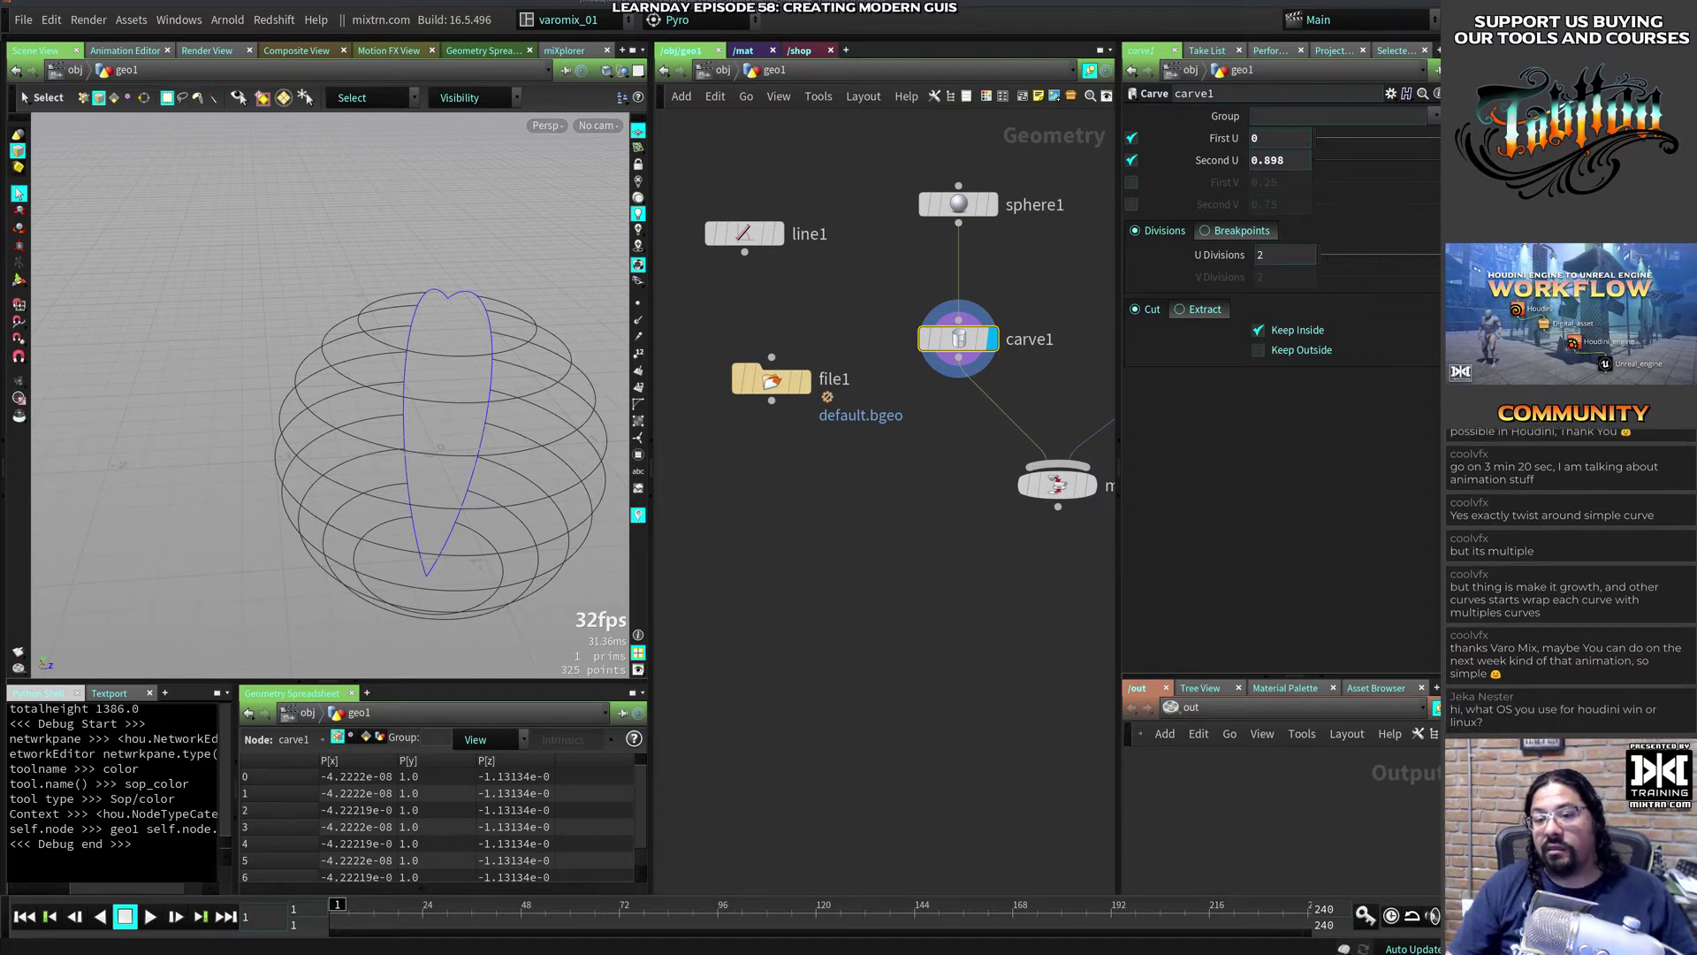
# Step: Switch to the browser and skim the Procedural Rope video on YouTube up to 4:10 to examine its twisted-wire setup
pyautogui.hotkey('alt', 'Tab')
pyautogui.hotkey('alt', 'Tab')
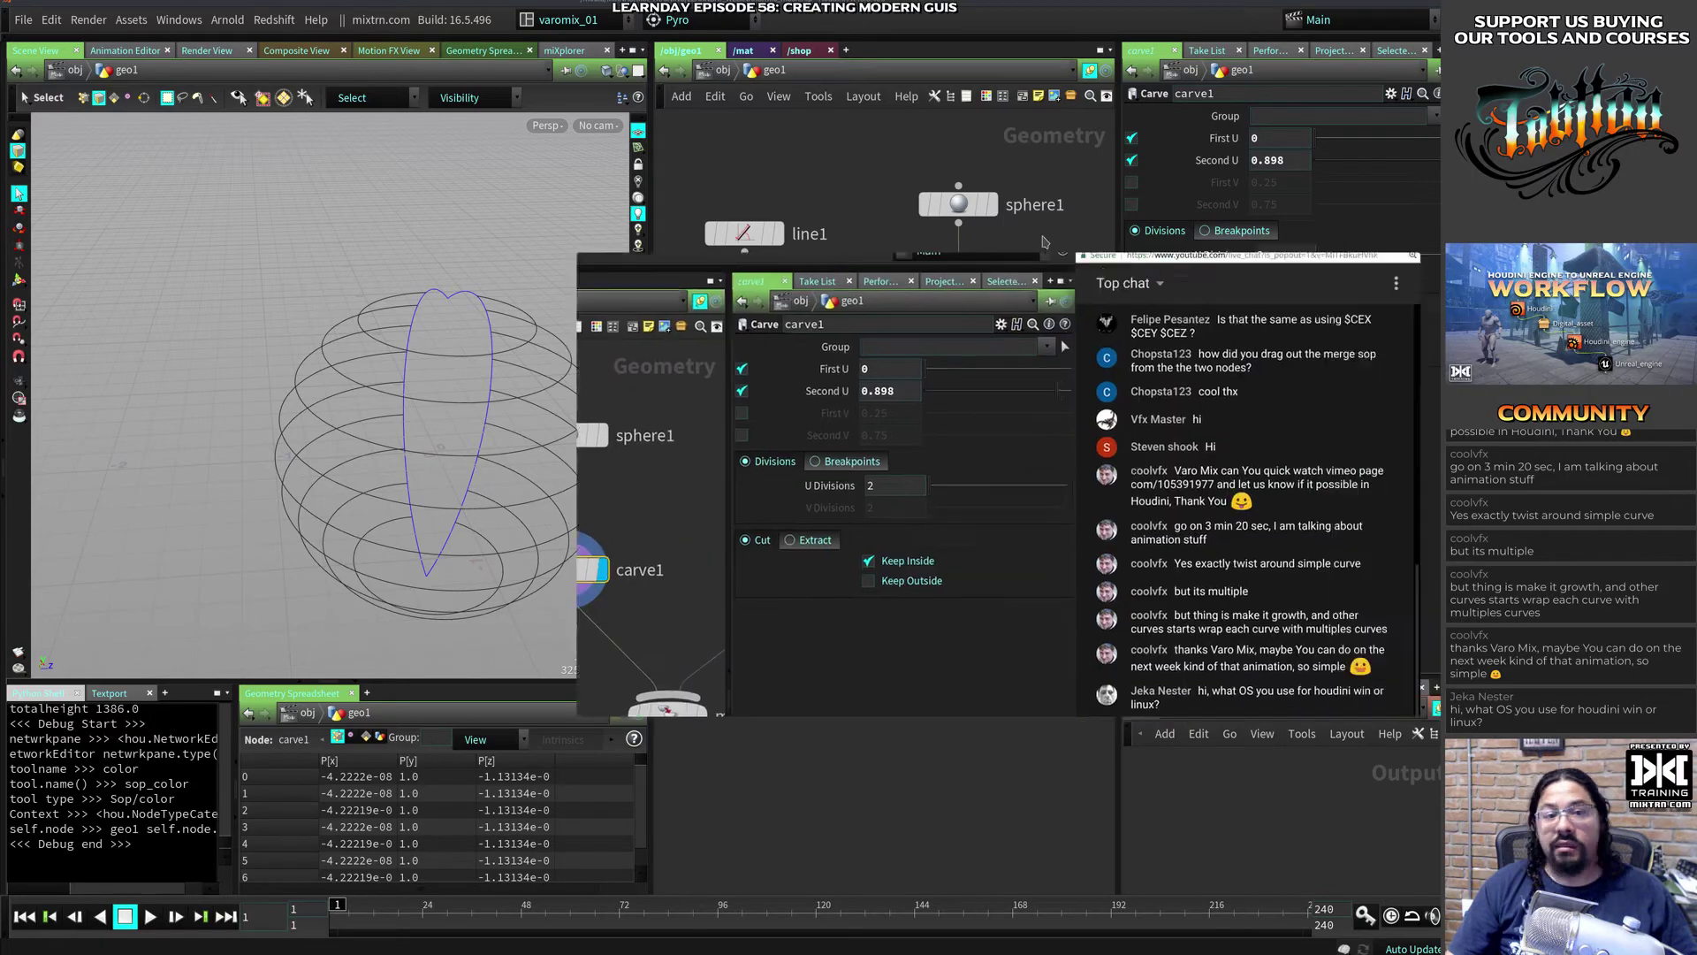
pyautogui.keyDown('alt'); pyautogui.moveTo(905, 462); pyautogui.dragTo(1210, 687, button='right'); pyautogui.keyUp('alt')
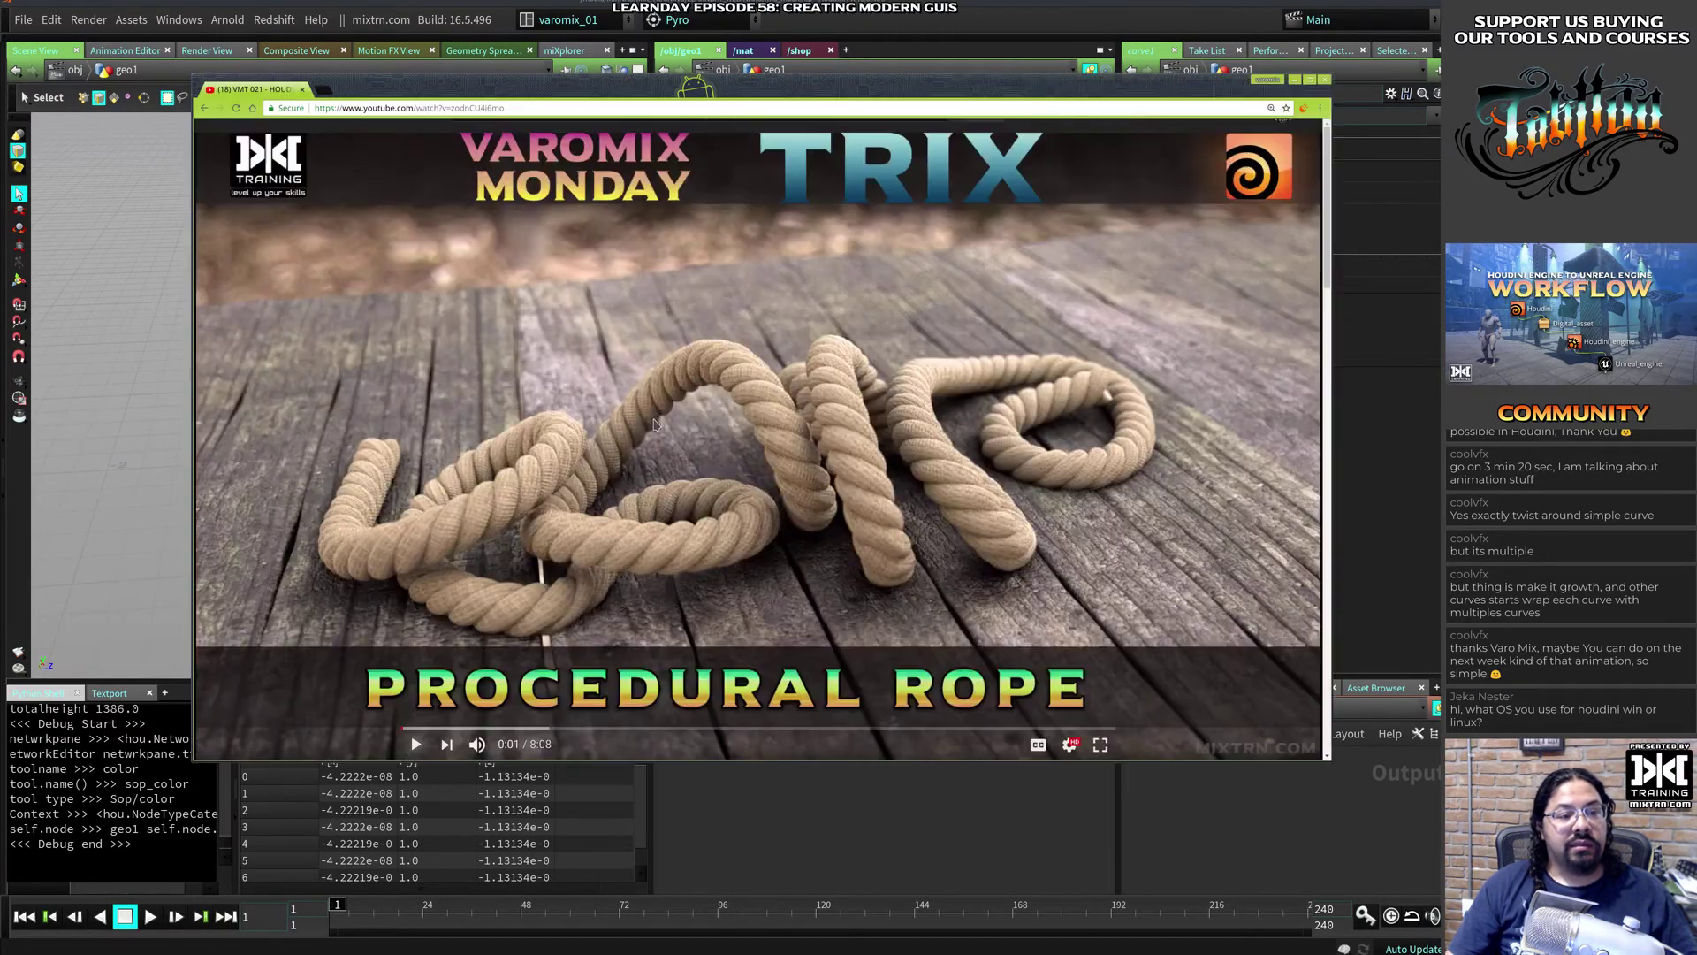
pyautogui.click(479, 730)
pyautogui.moveTo(478, 730); pyautogui.dragTo(606, 730)
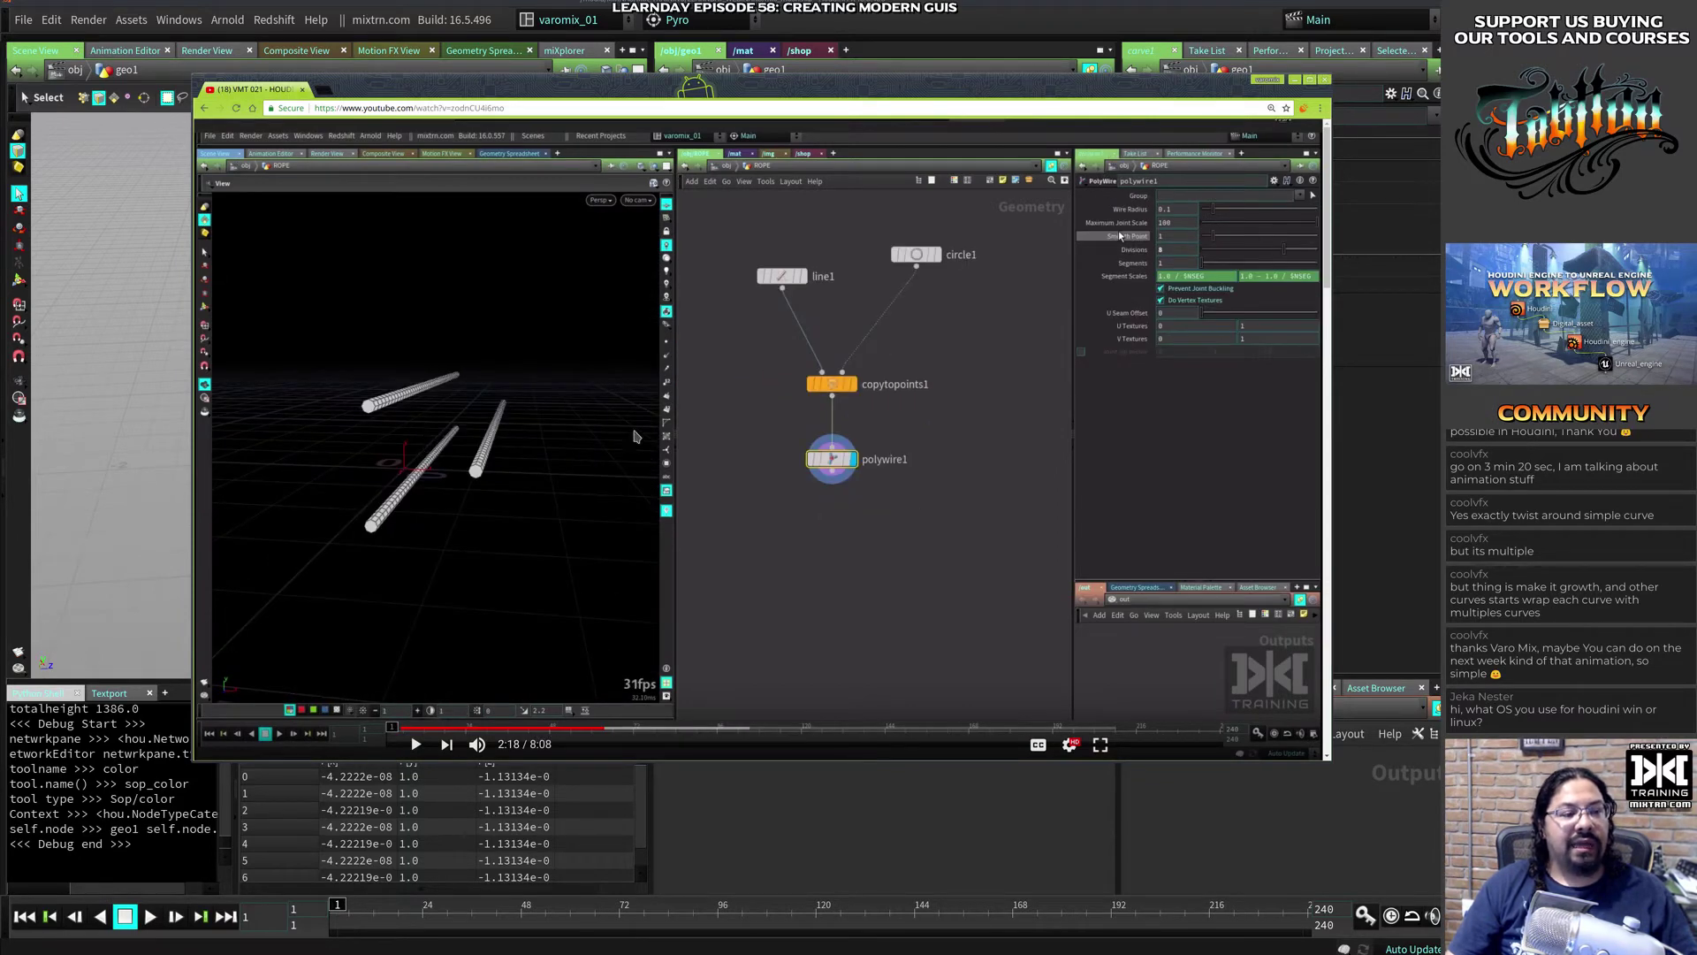
pyautogui.click(626, 730)
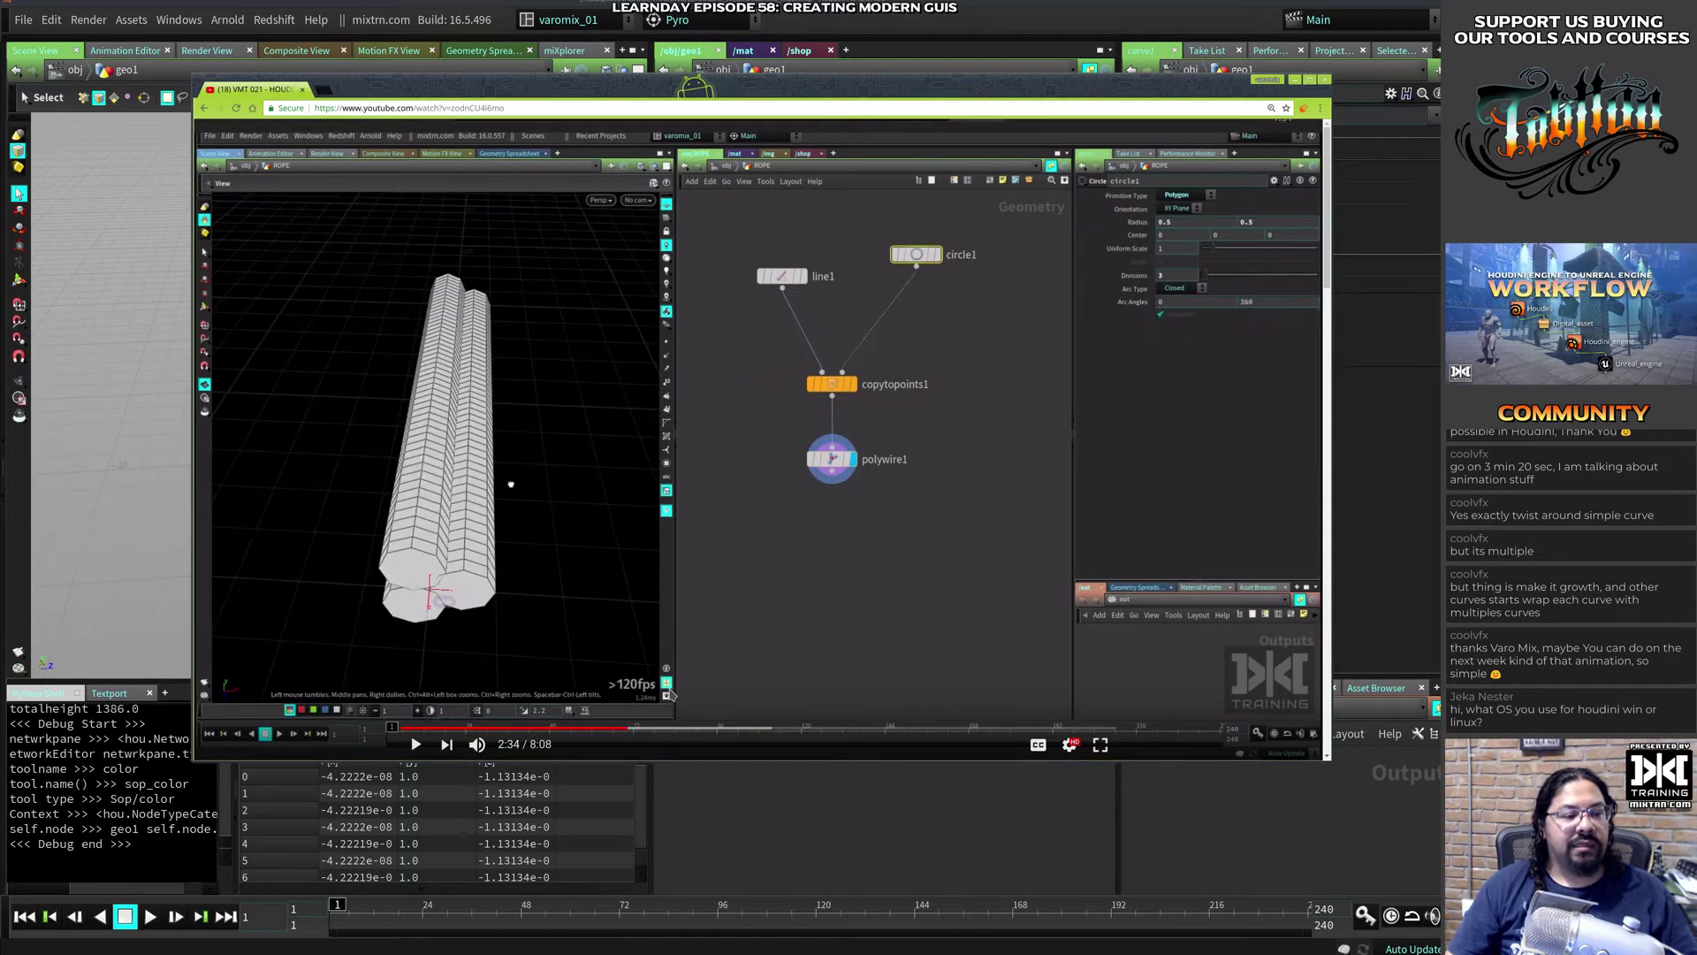
pyautogui.click(769, 732)
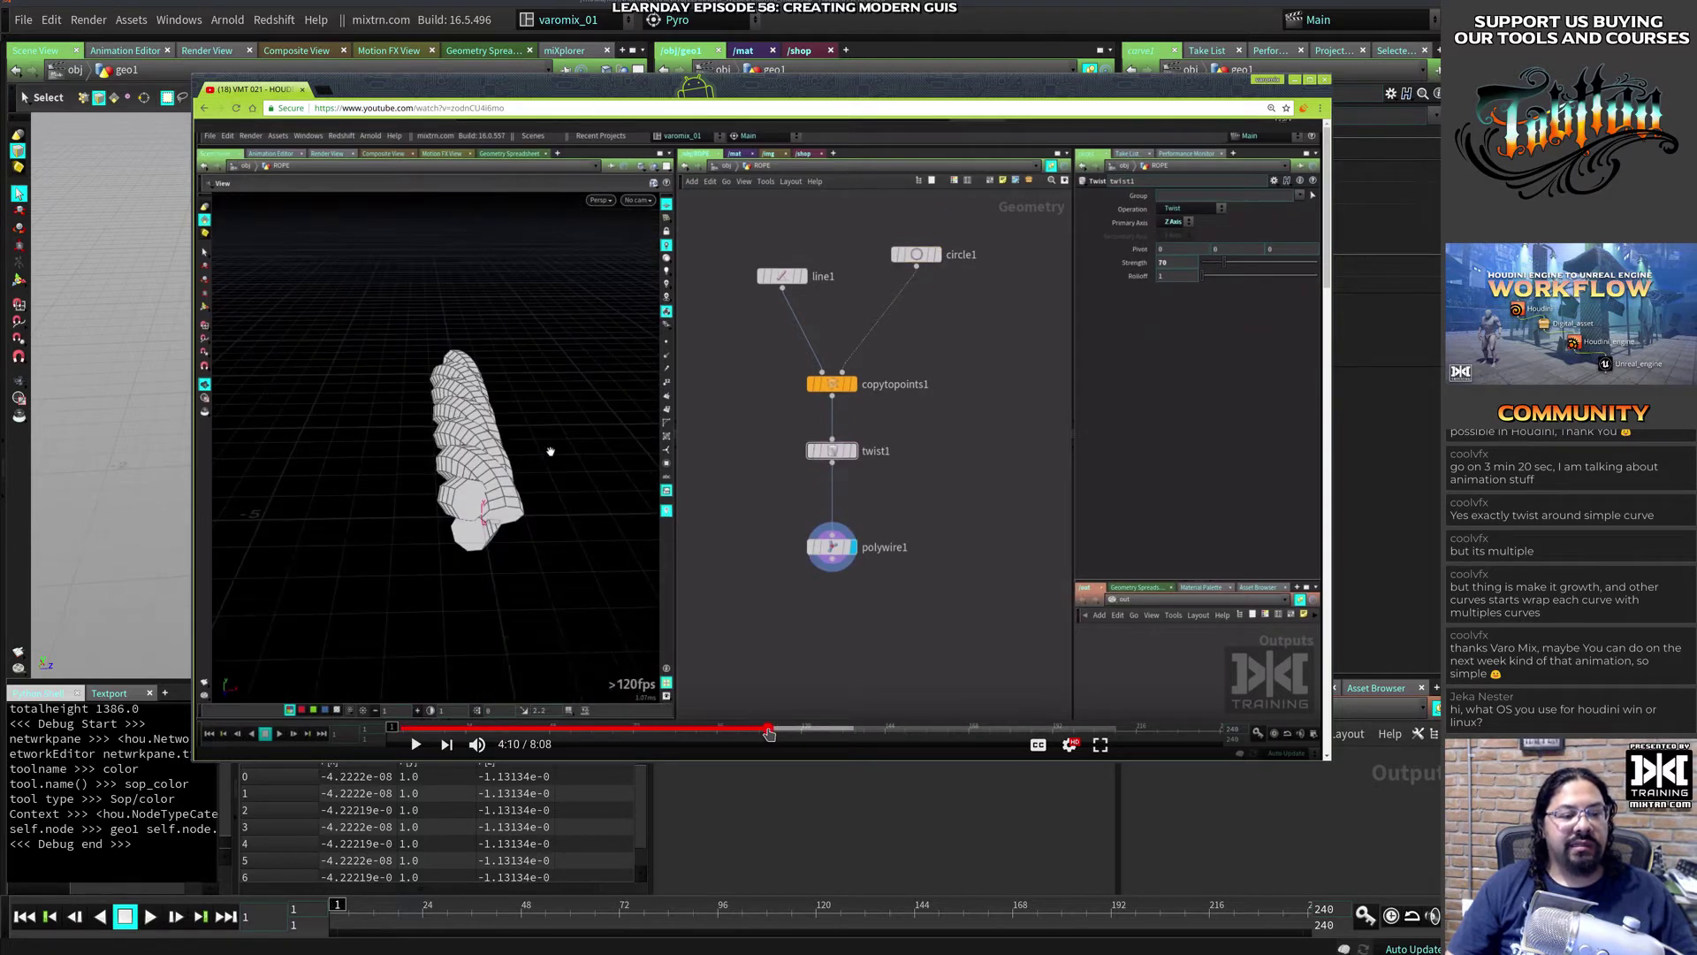
# Step: Examine the subdivided rope in the YouTube video and the Fabric Weaving in Maya Tutorial on Vimeo, then return to Houdini
pyautogui.click(735, 730)
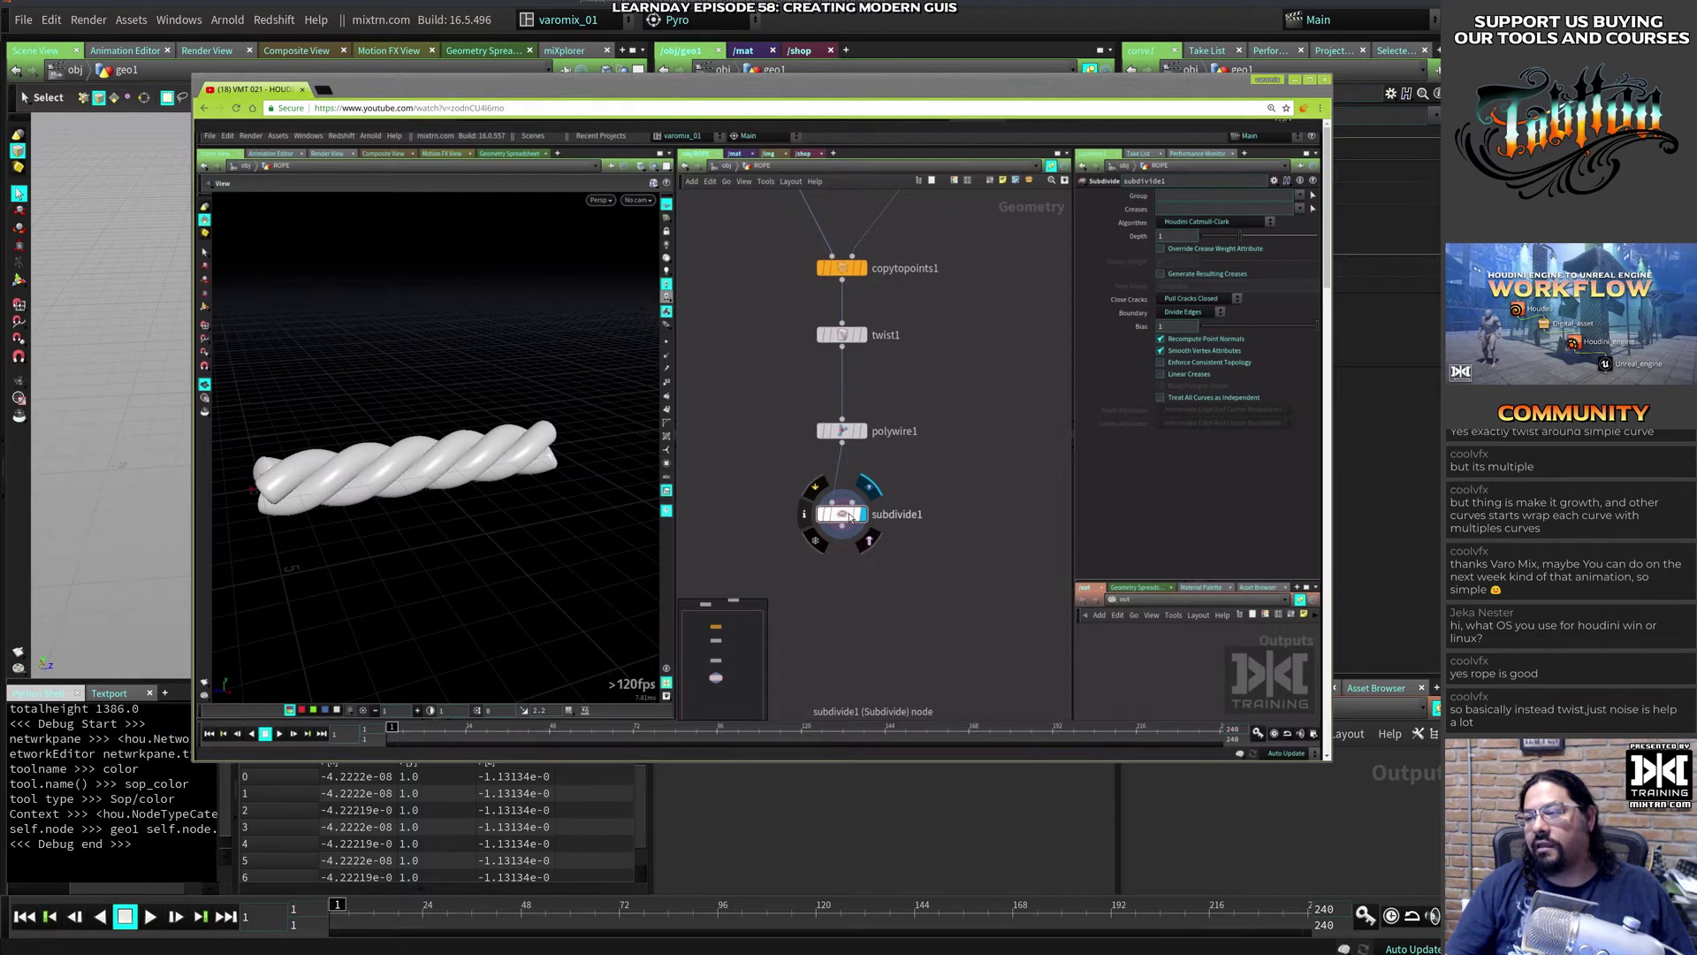
pyautogui.moveTo(760, 187); pyautogui.dragTo(746, 89)
pyautogui.keyDown('ctrl'); pyautogui.scroll(6, 659, 314); pyautogui.keyUp('ctrl')
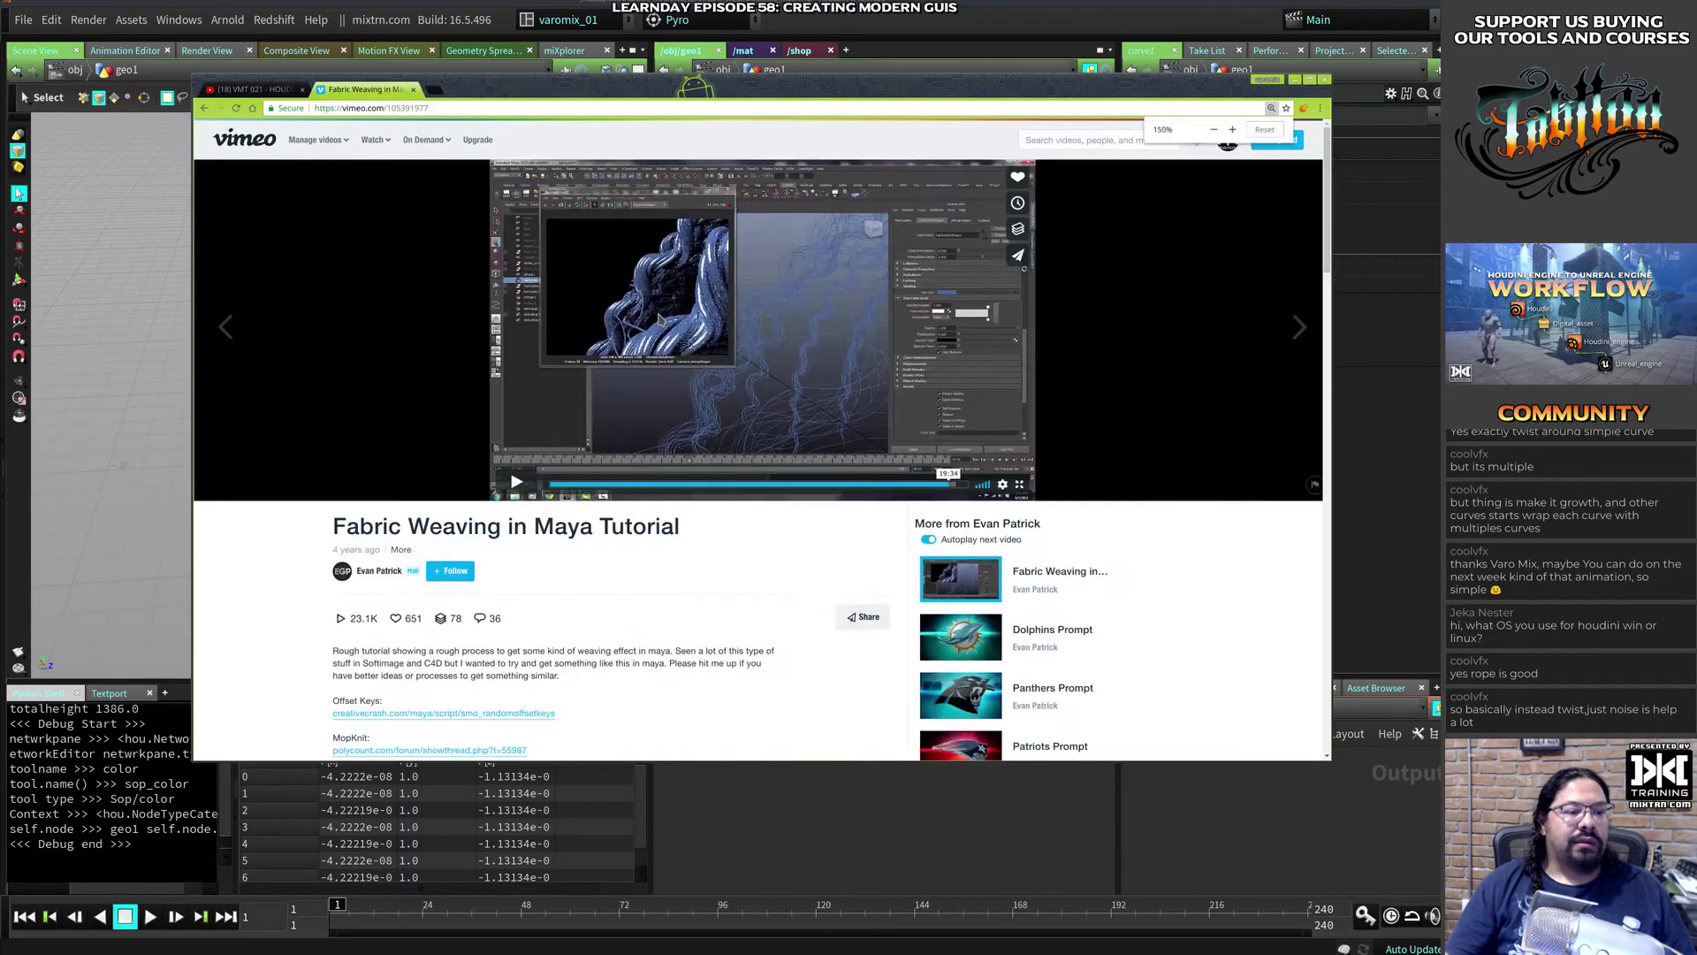
pyautogui.keyDown('ctrl'); pyautogui.scroll(2, 659, 318); pyautogui.keyUp('ctrl')
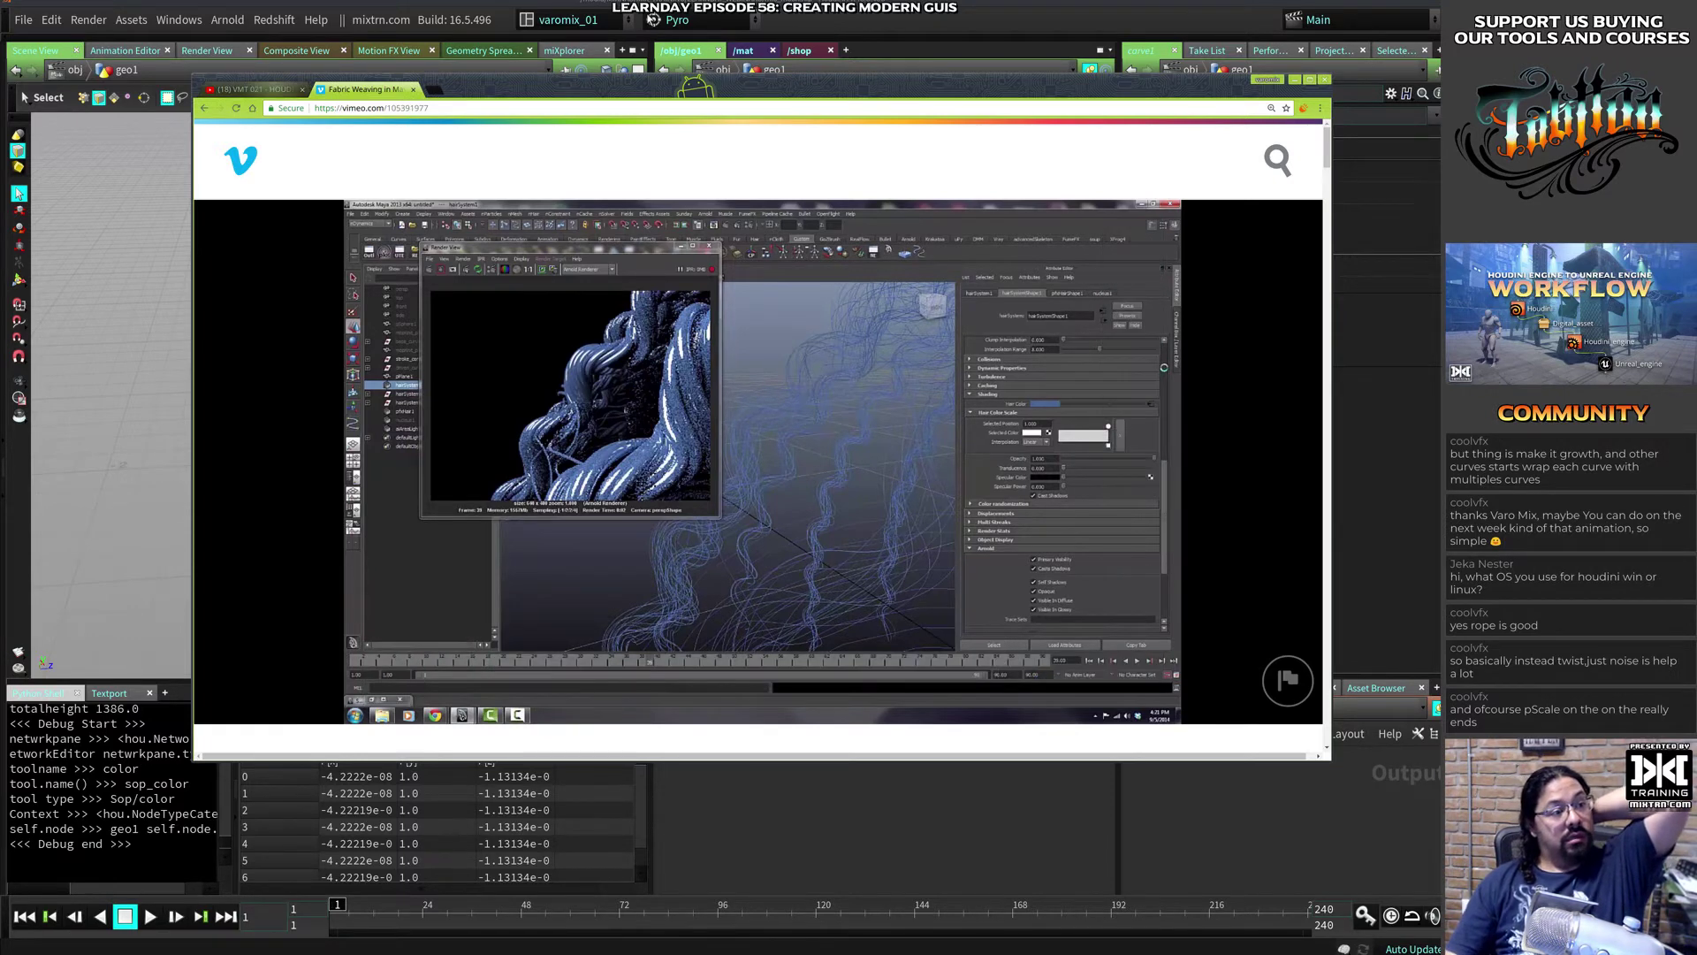
pyautogui.click(834, 17)
pyautogui.moveTo(818, 60)
pyautogui.keyDown('super'); pyautogui.mouseDown(button='right')
pyautogui.moveTo(818, 88)
pyautogui.moveTo(818, 64)
pyautogui.mouseUp(button='right'); pyautogui.keyUp('super')
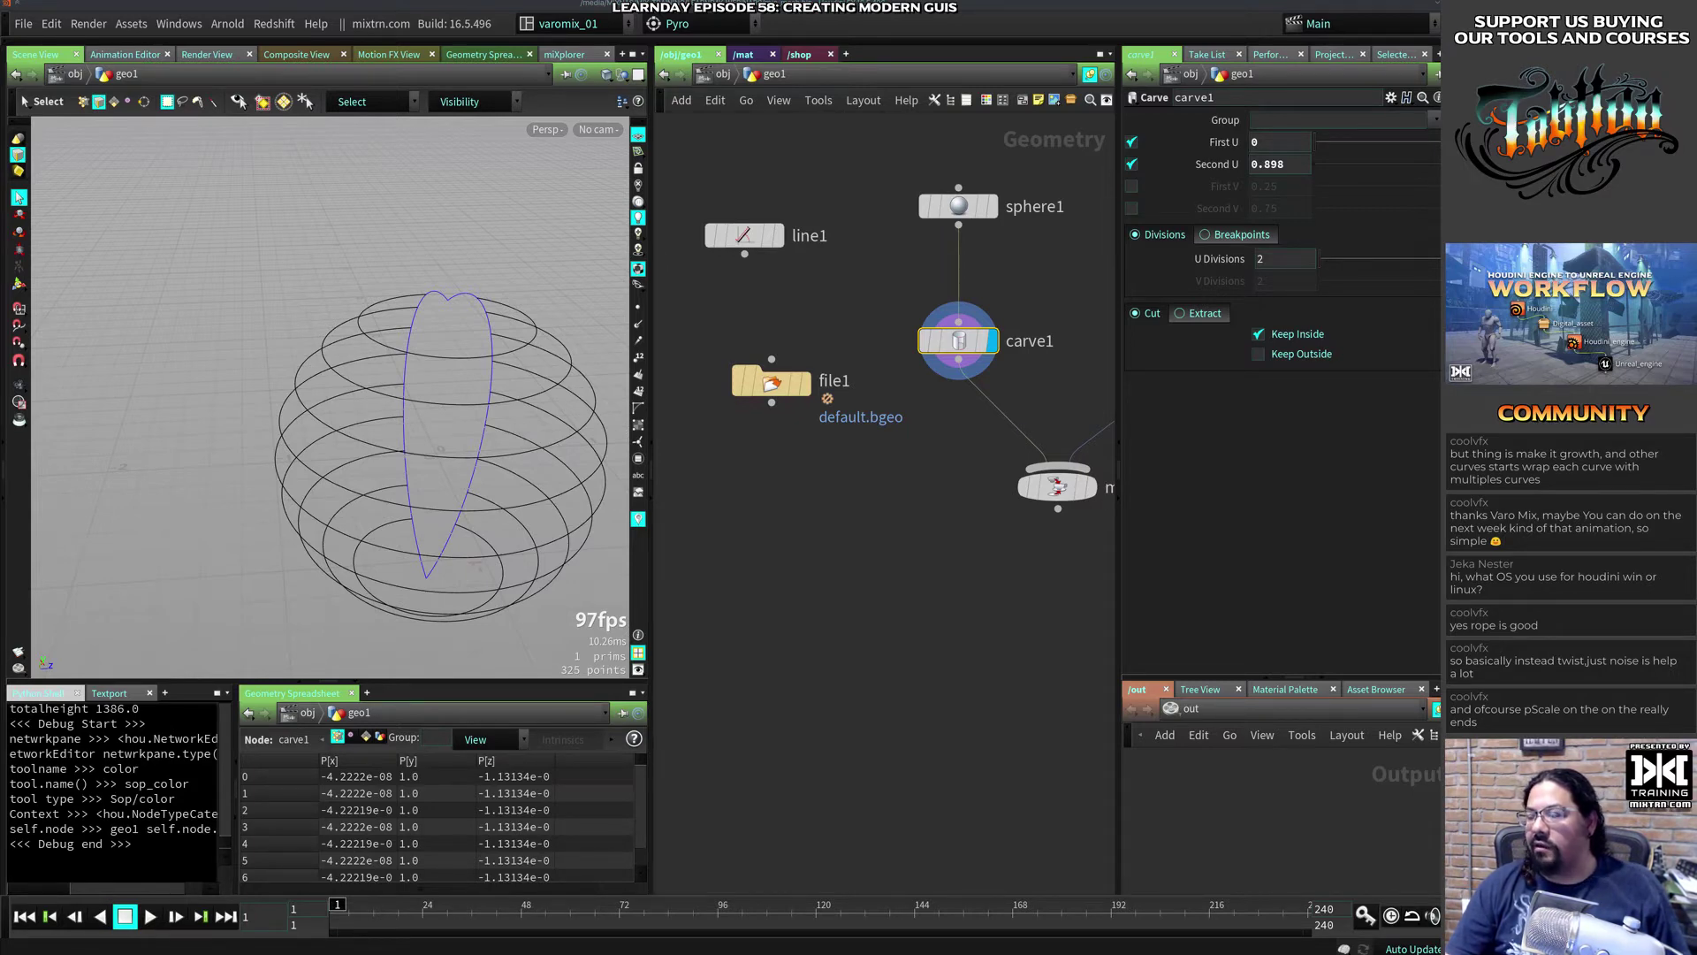
# Step: Switch to the browser showing the Gold Pencil Holder image result and enlarge its window and contents
pyautogui.hotkey('alt', 'Tab')
pyautogui.moveTo(1531, 37)
pyautogui.mouseDown()
pyautogui.moveTo(1182, 196)
pyautogui.moveTo(670, 119)
pyautogui.moveTo(776, 159)
pyautogui.mouseUp()
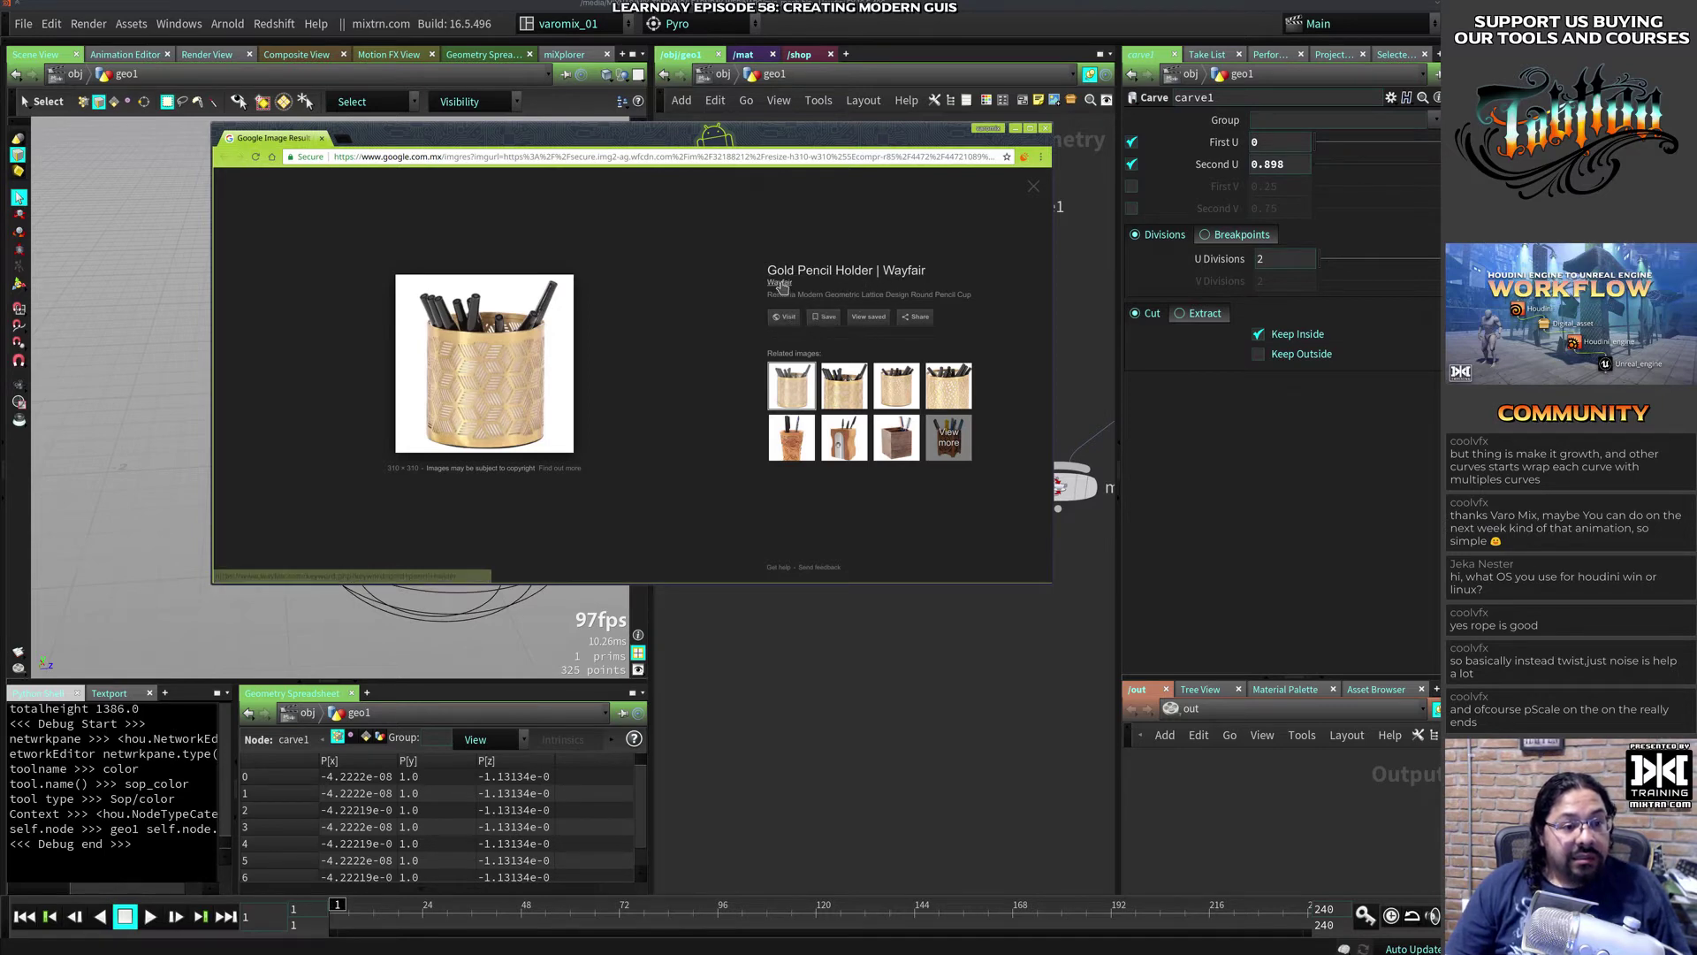
pyautogui.keyDown('ctrl'); pyautogui.scroll(4, 455, 363); pyautogui.keyUp('ctrl')
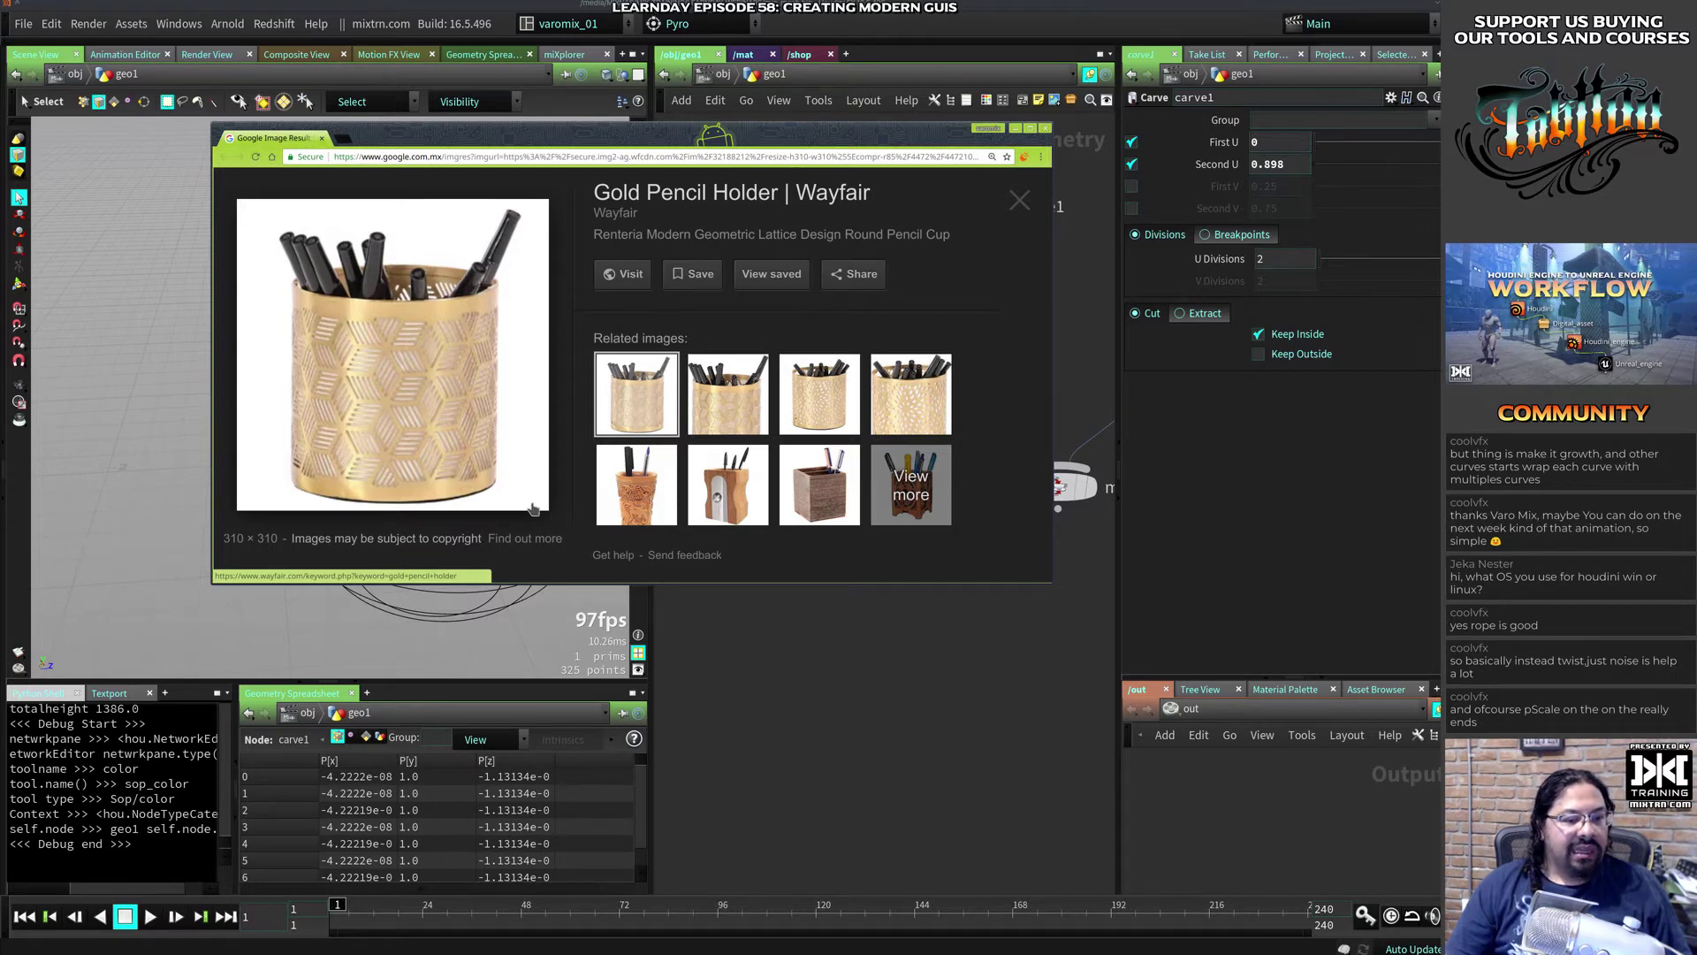
pyautogui.keyDown('alt'); pyautogui.moveTo(868, 571); pyautogui.dragTo(1096, 704, button='right'); pyautogui.keyUp('alt')
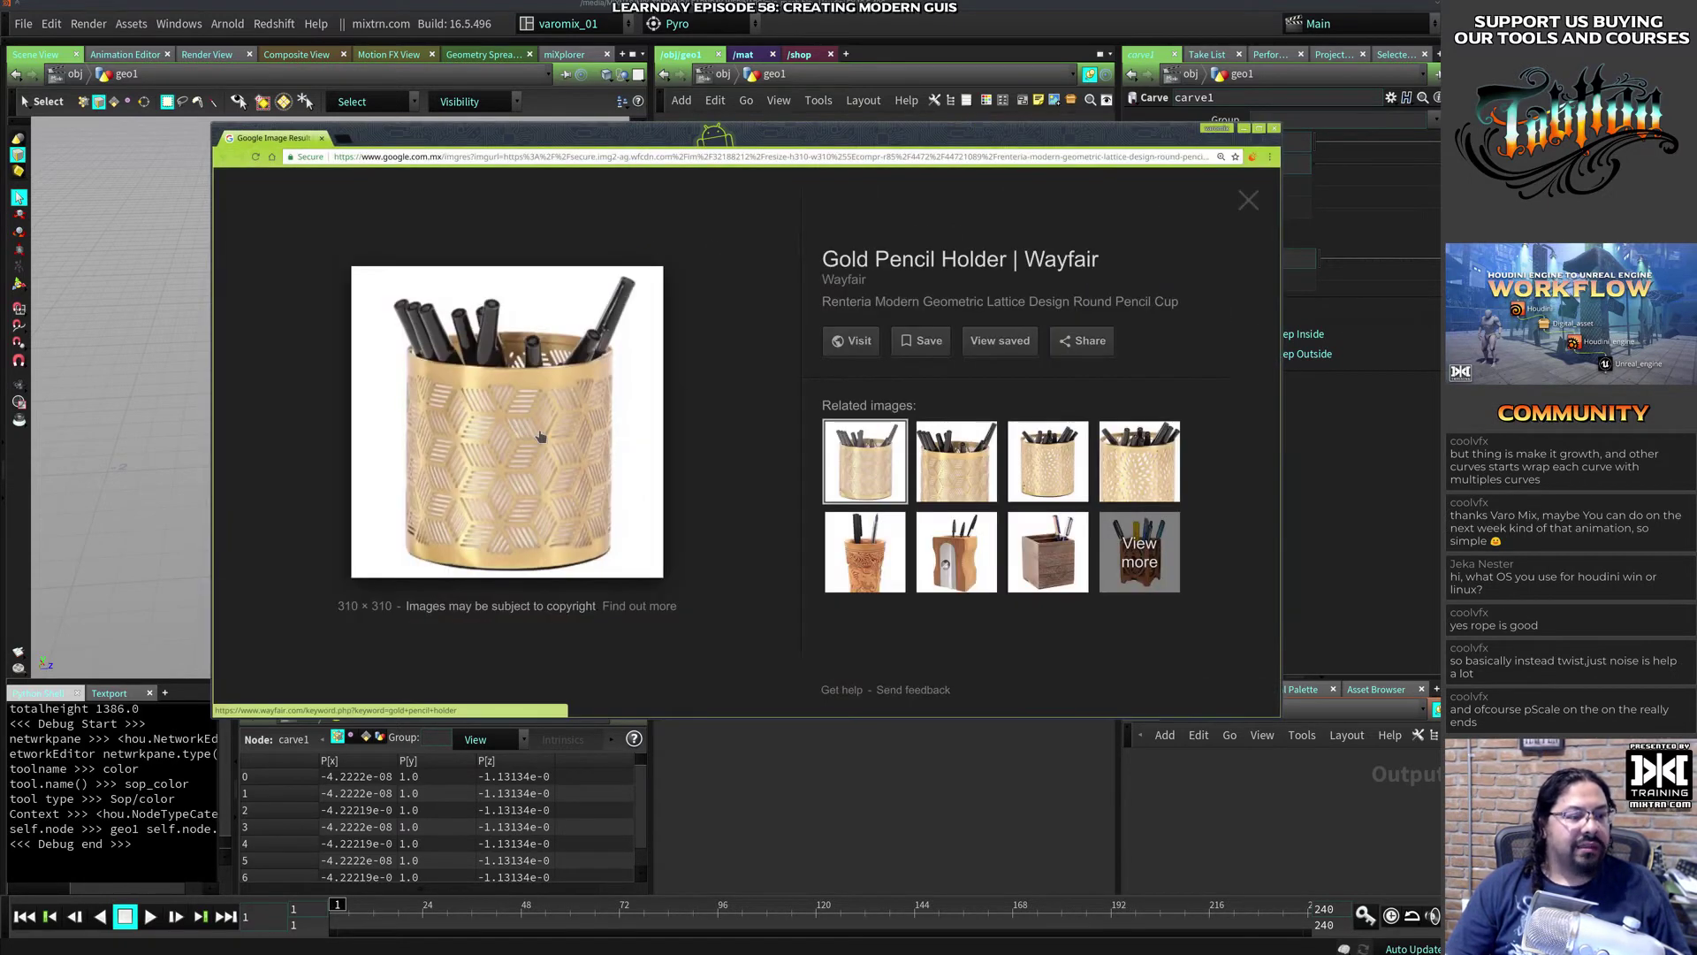
pyautogui.rightClick(514, 412)
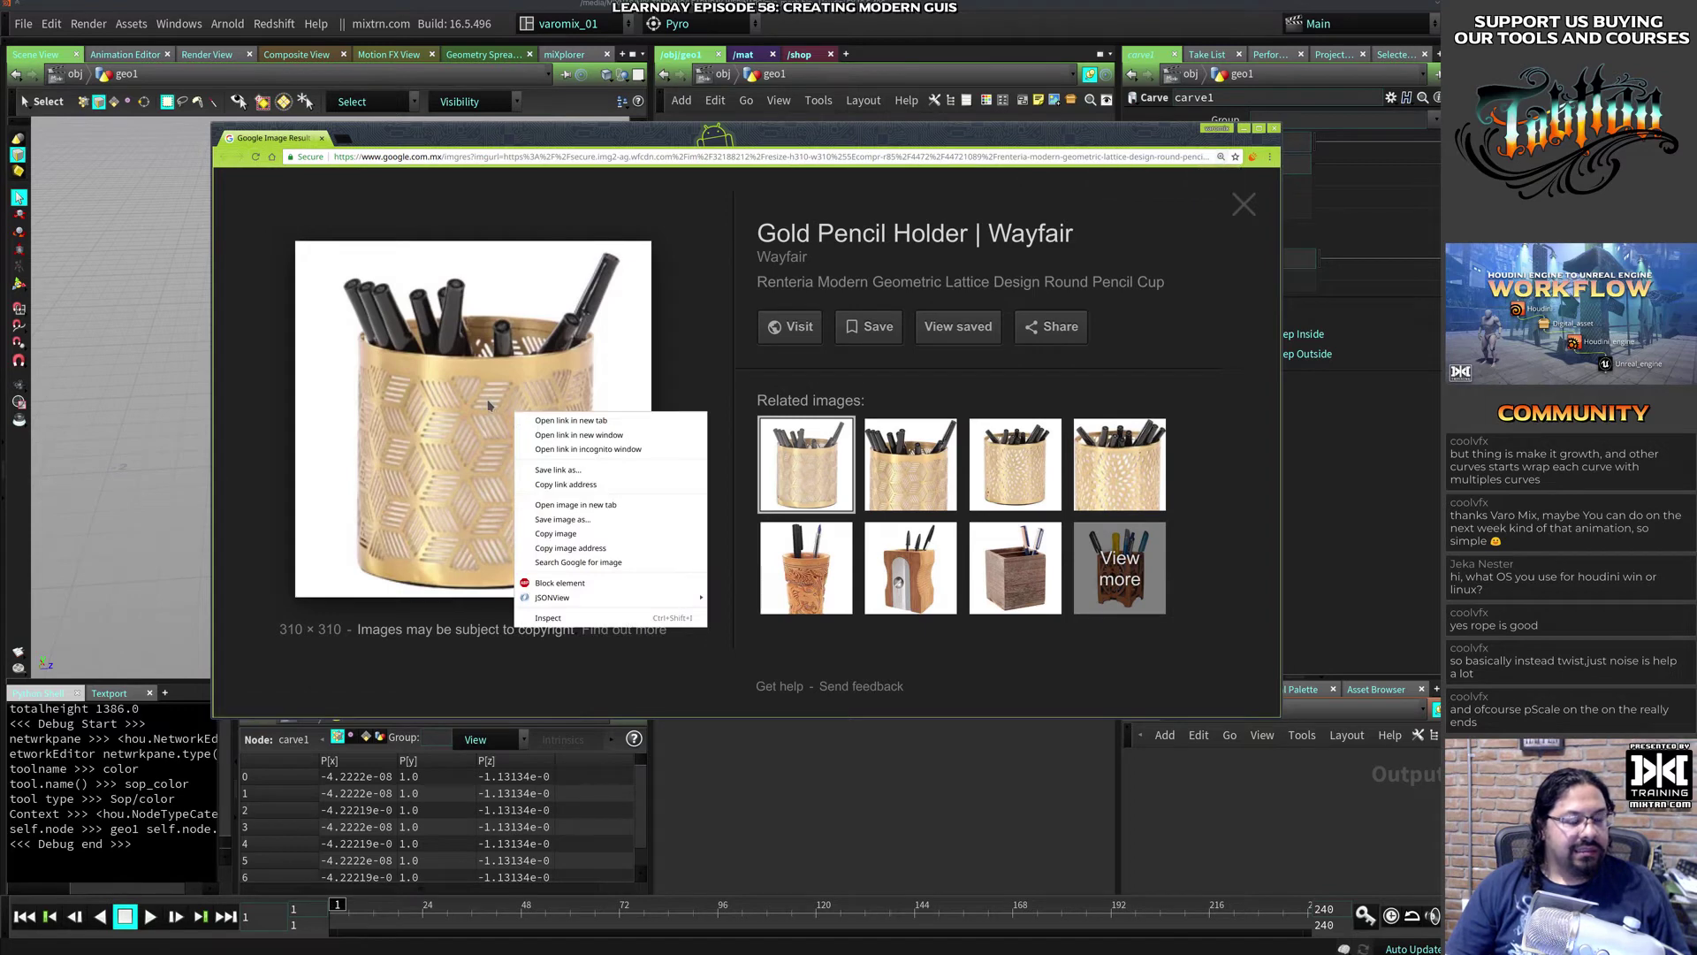
pyautogui.click(488, 405)
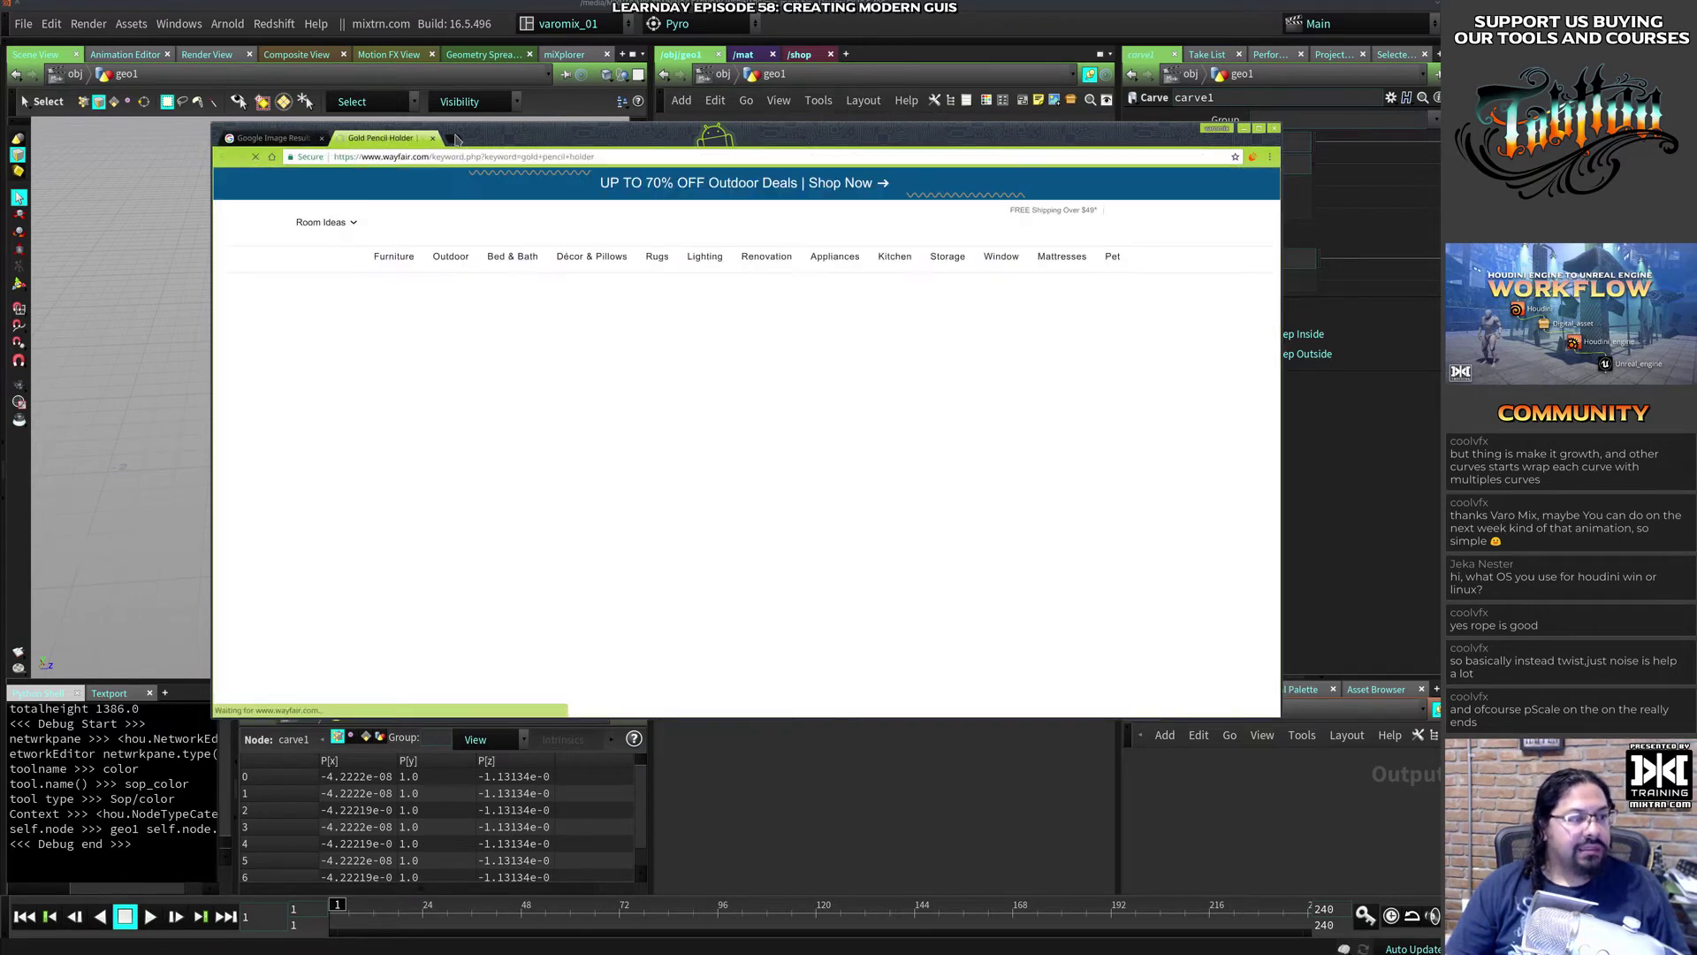
pyautogui.click(433, 138)
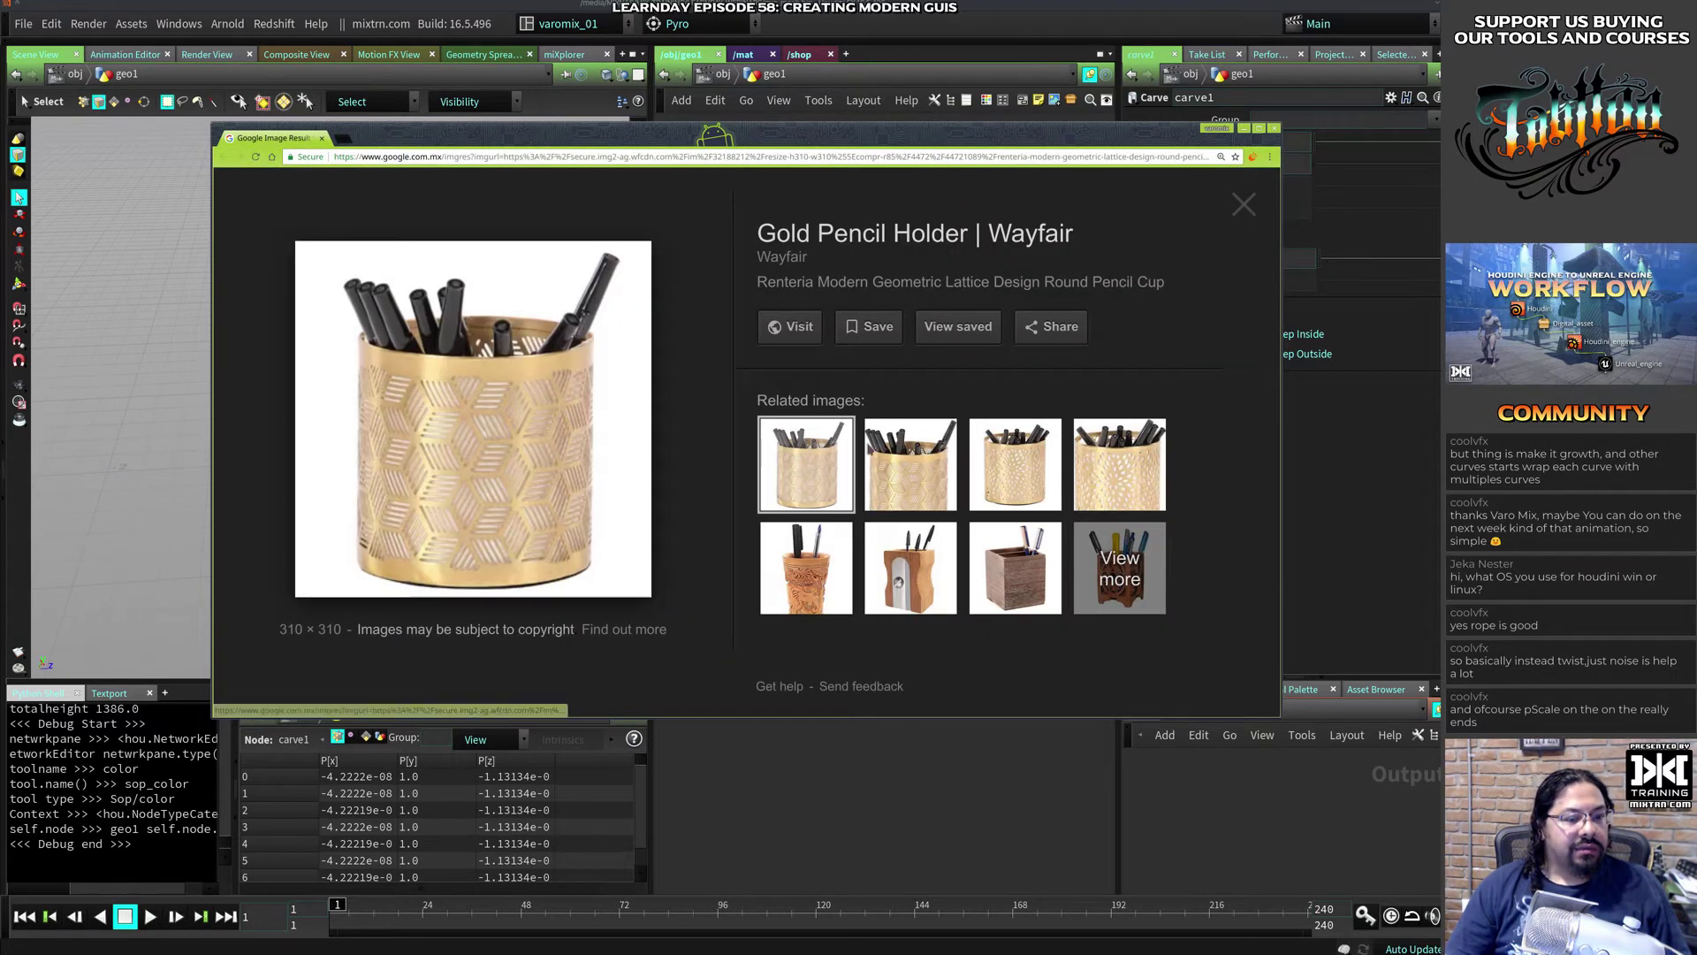
# Step: Open the related UMA cylindrical pencil holder image in its own tab and enlarge it to examine the lattice pattern
pyautogui.click(933, 477)
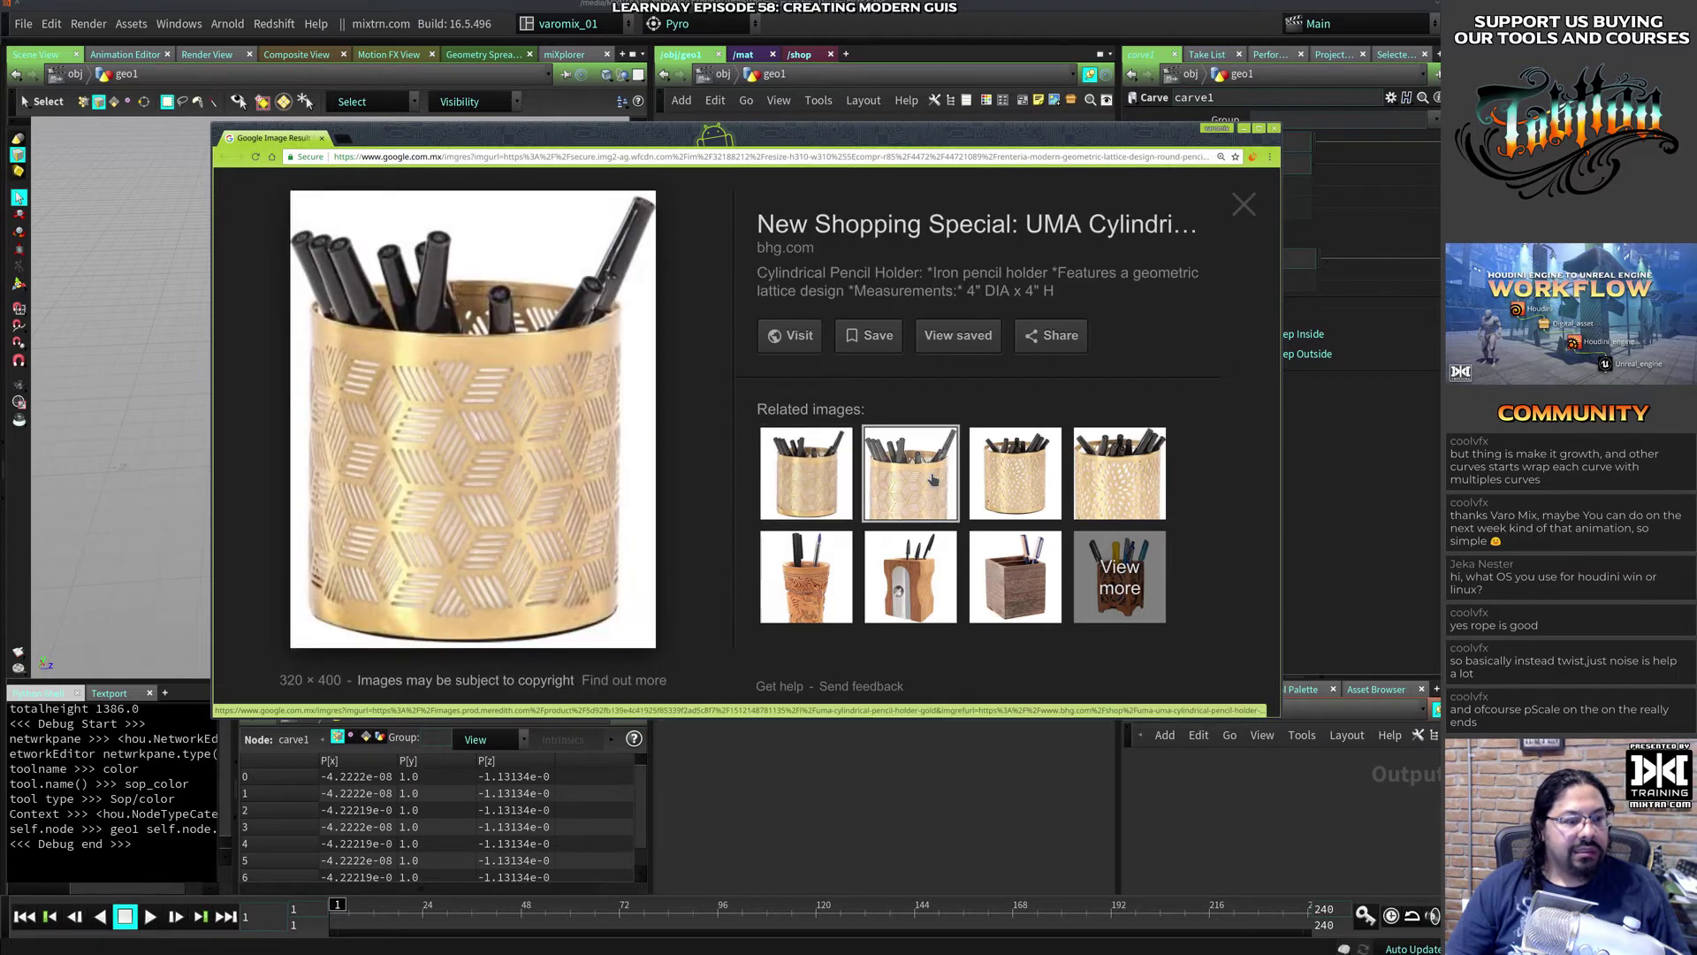
pyautogui.rightClick(517, 460)
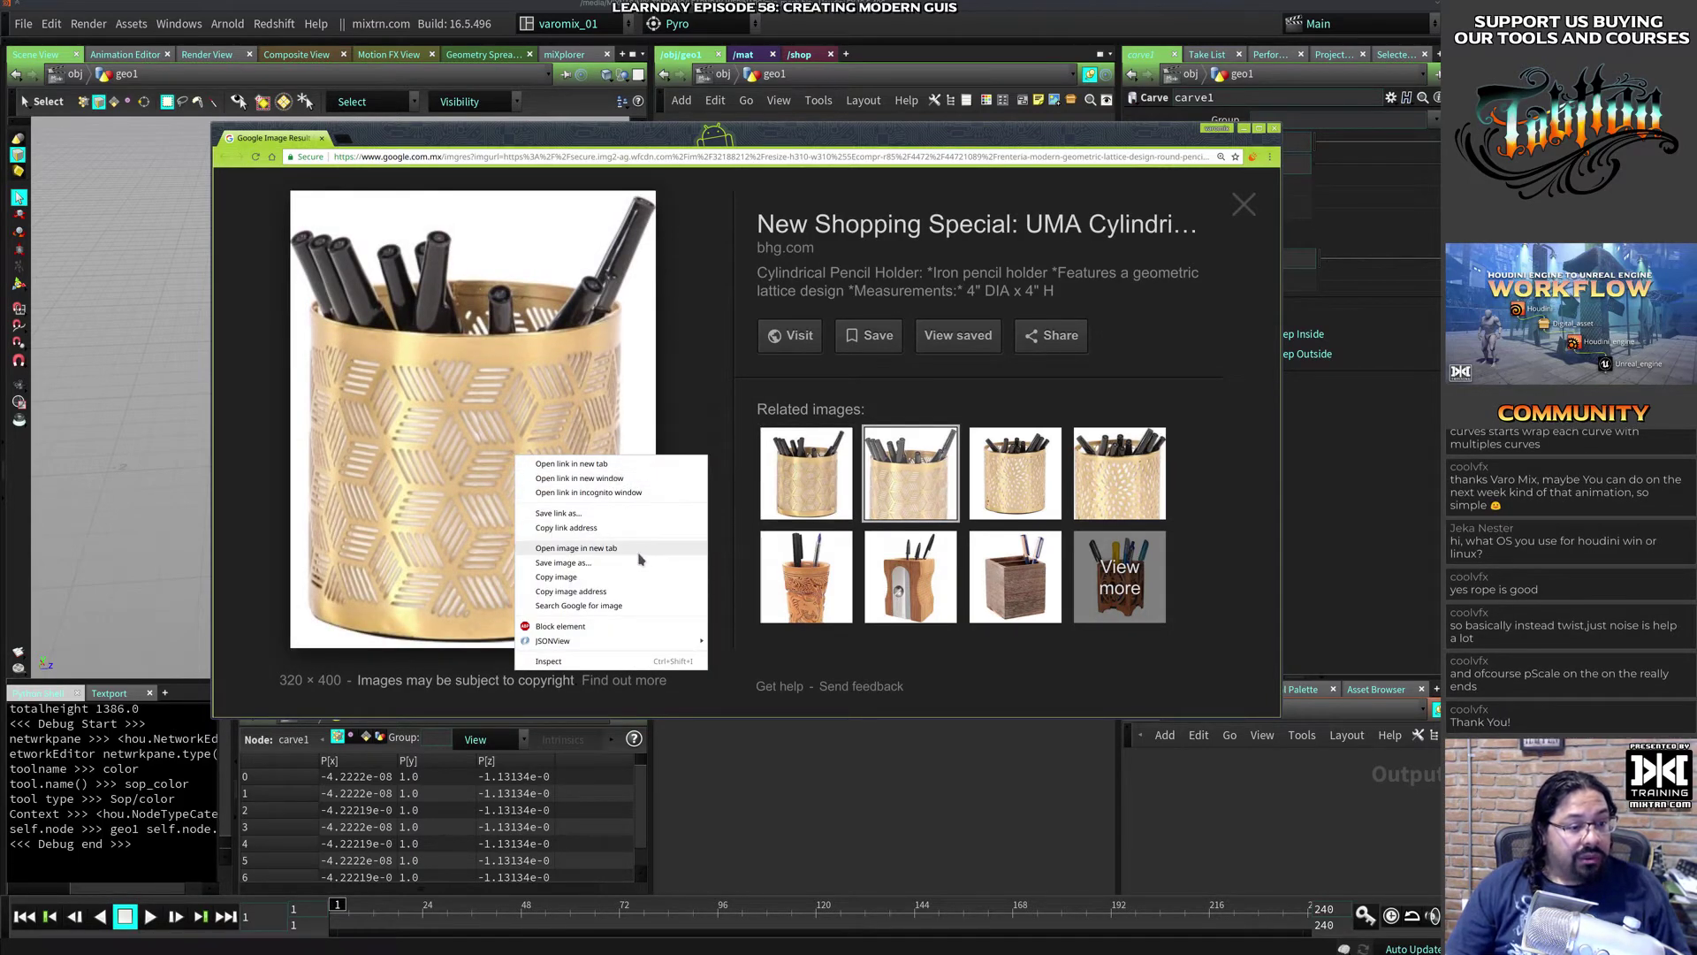
pyautogui.click(577, 548)
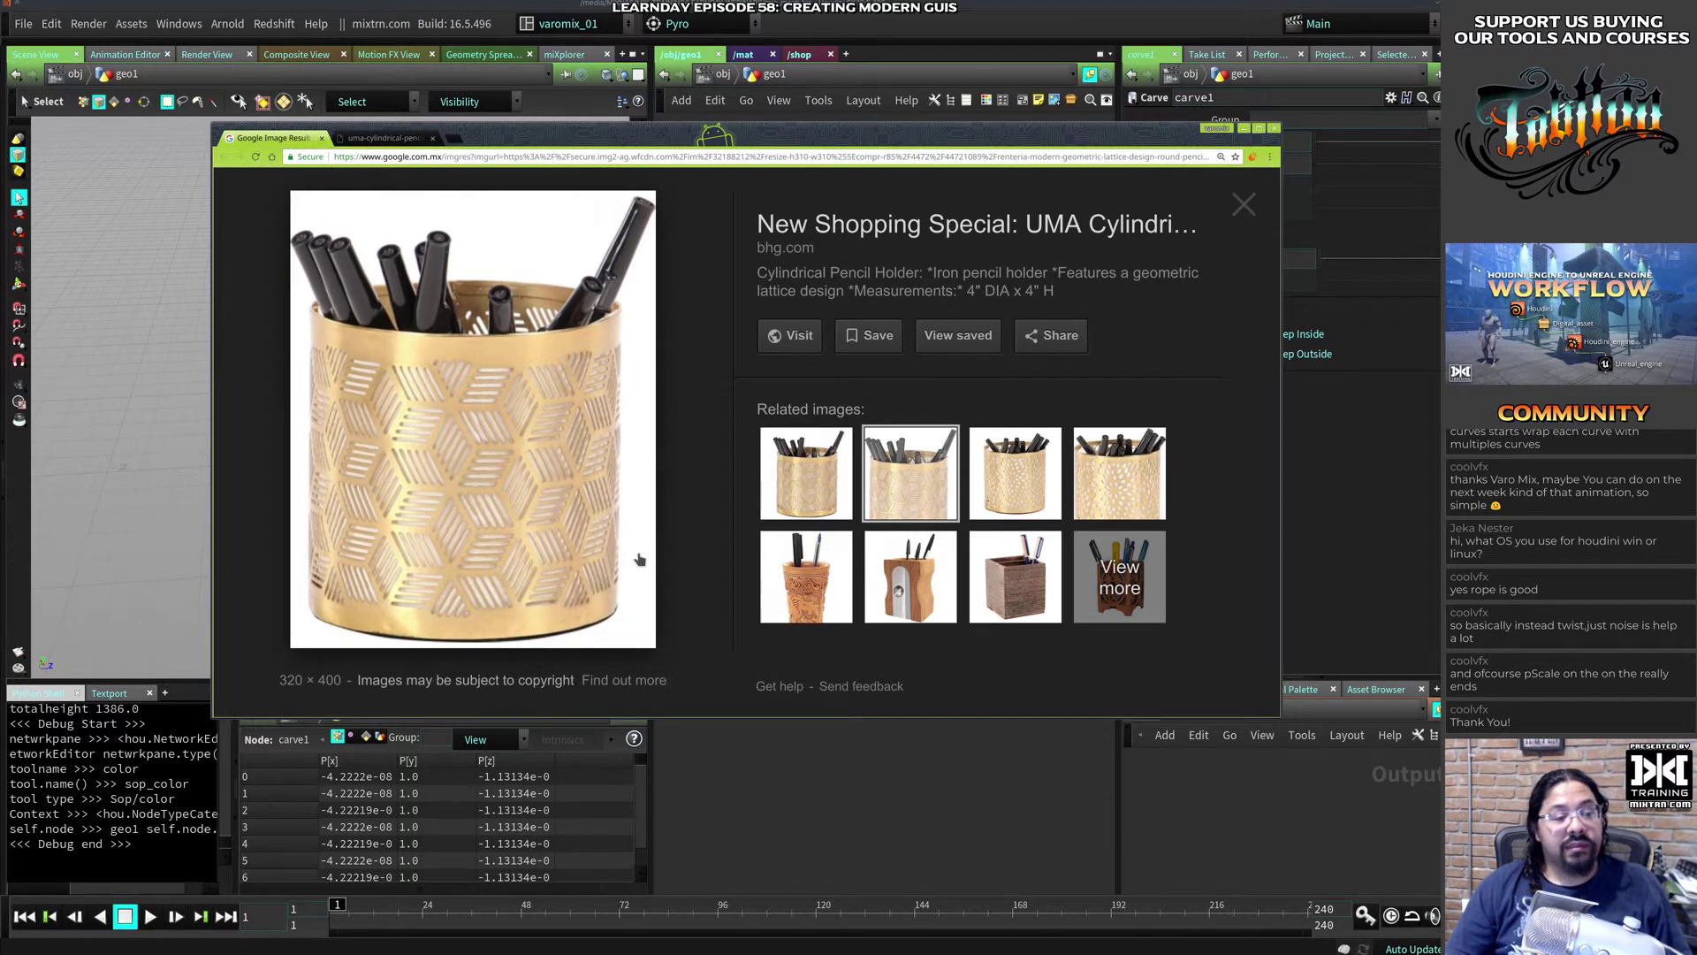
pyautogui.click(384, 138)
pyautogui.keyDown('ctrl'); pyautogui.scroll(7, 749, 458); pyautogui.keyUp('ctrl')
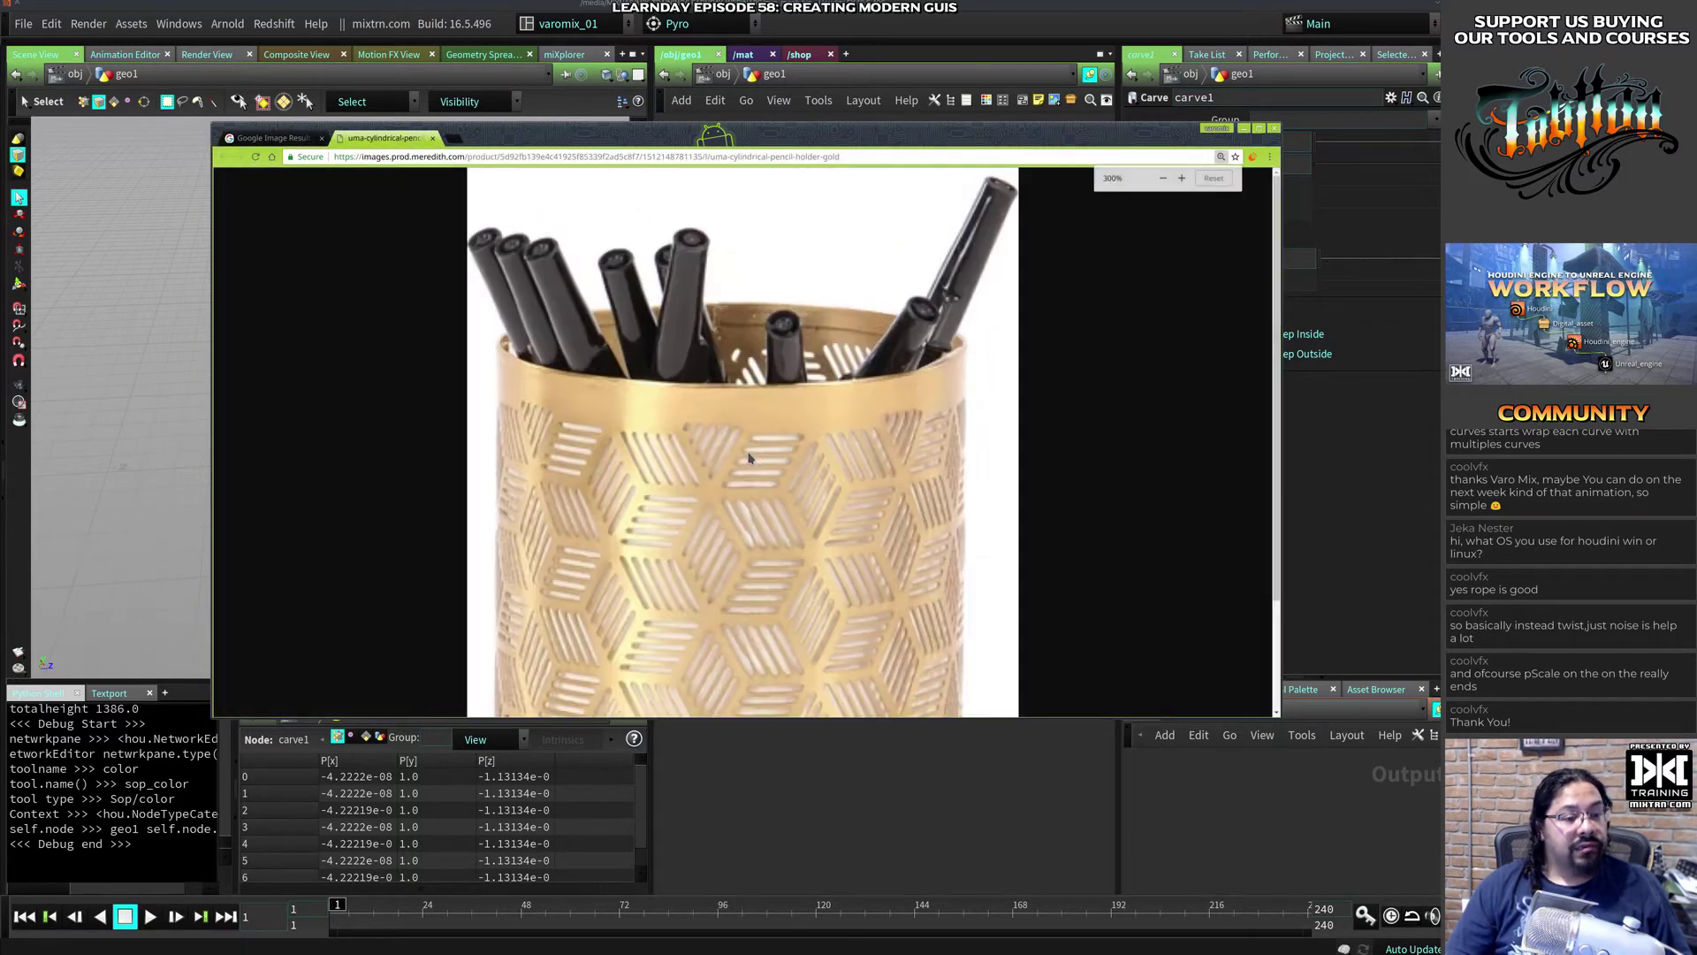
pyautogui.keyDown('ctrl'); pyautogui.scroll(2, 749, 457); pyautogui.keyUp('ctrl')
pyautogui.scroll(-5, 749, 458)
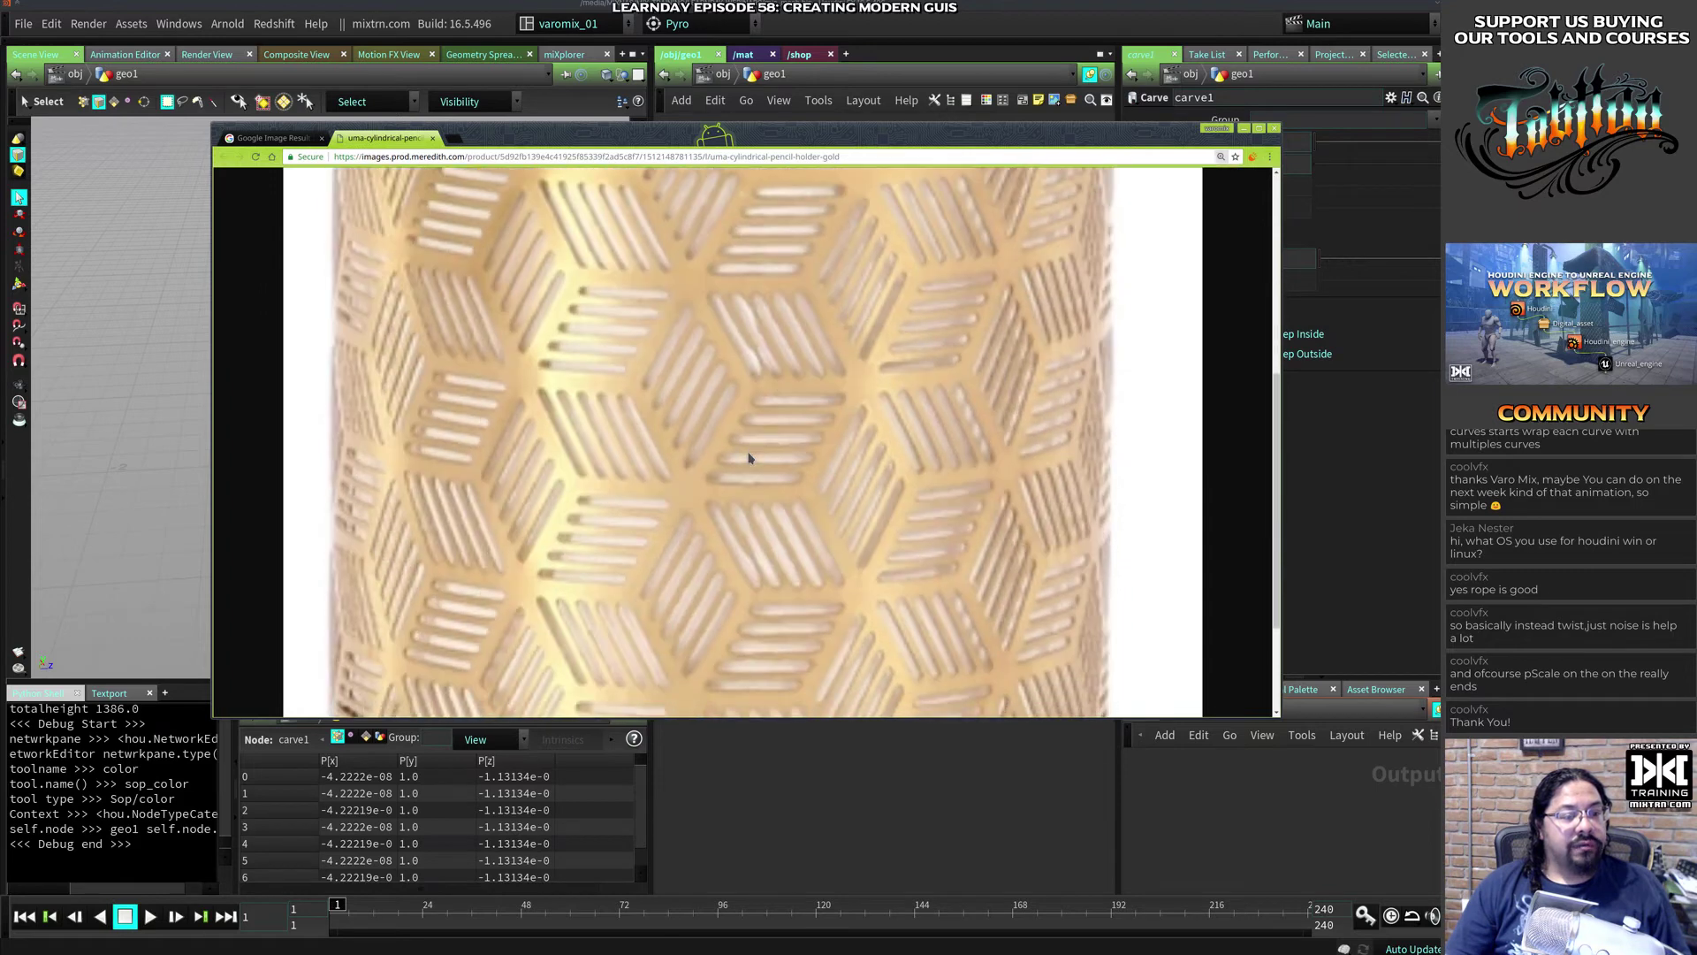
pyautogui.scroll(2, 747, 458)
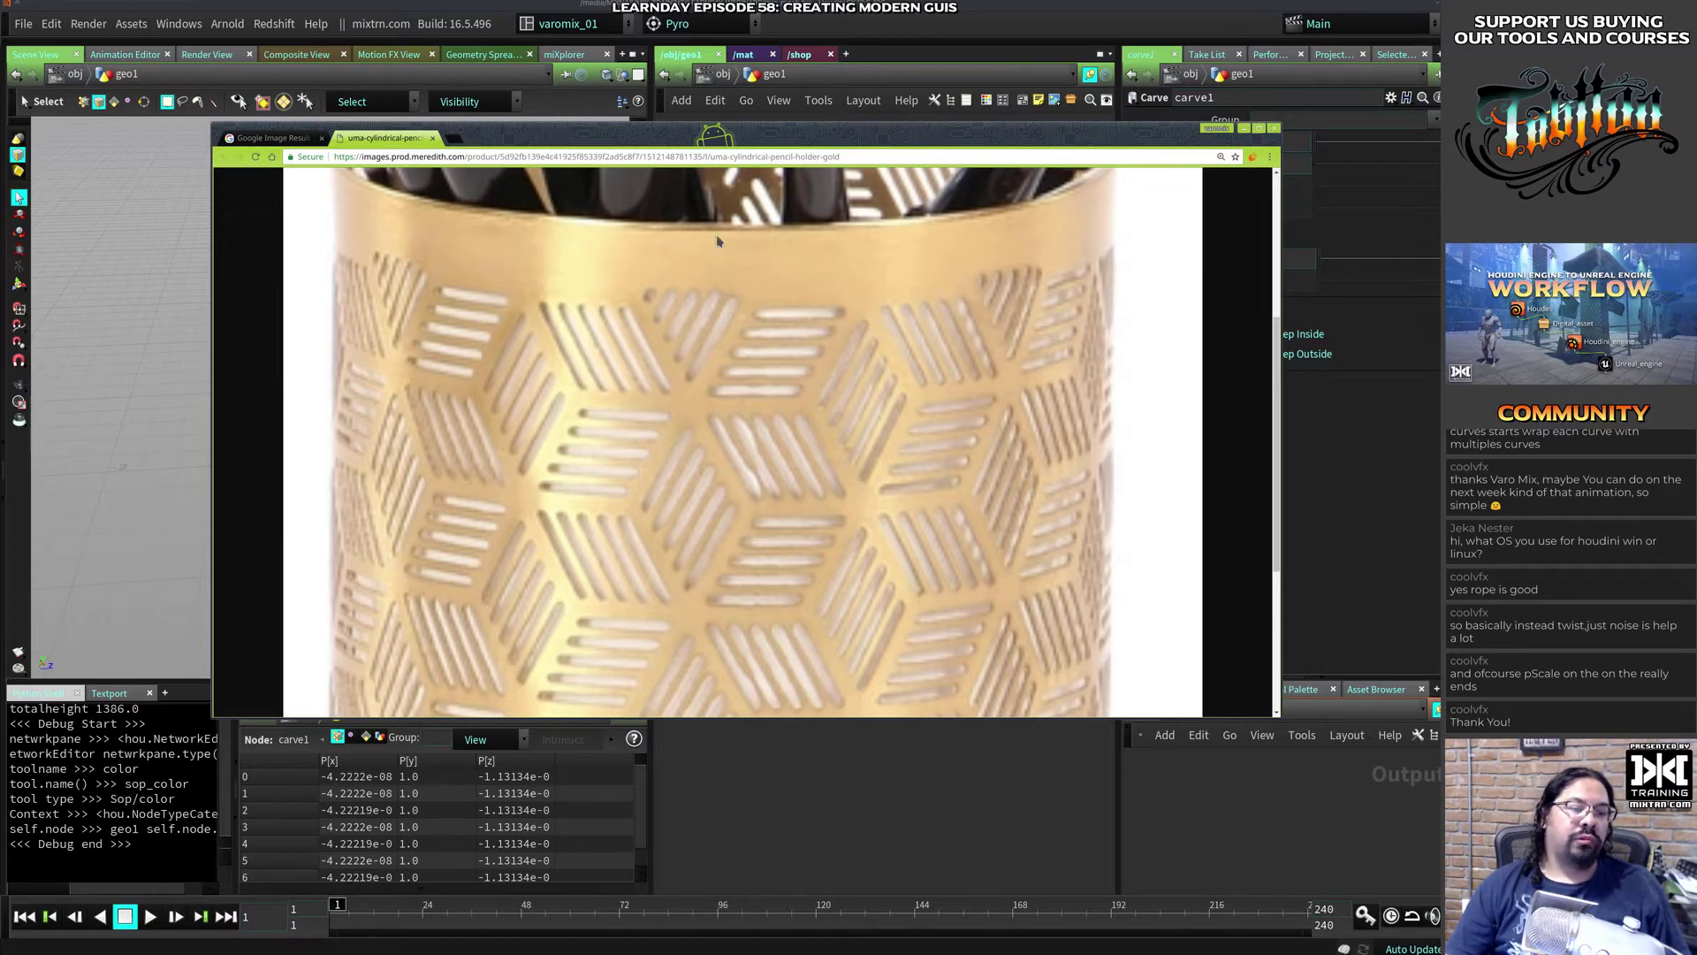
# Step: Save the pencil holder picture as uma-cylindrical-pencil-holder-gold.jpeg in the LEARNDAY_WEBINARS/SOURCEx folder
pyautogui.moveTo(758, 137); pyautogui.dragTo(682, 185)
pyautogui.rightClick(717, 275)
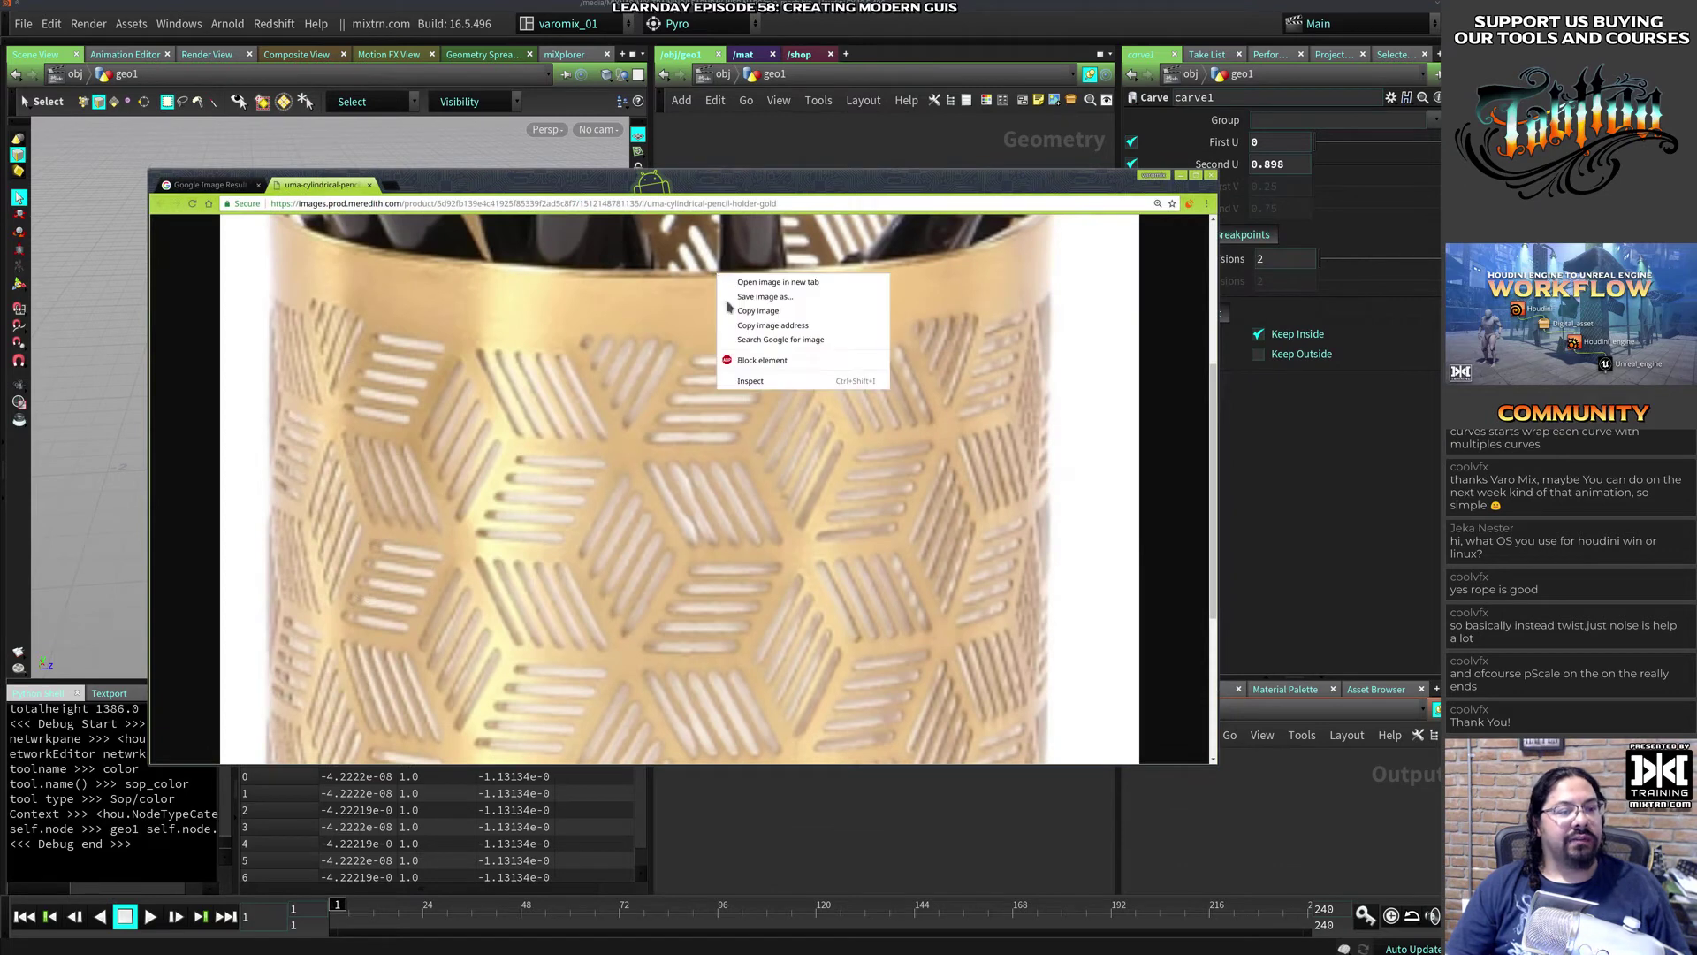
pyautogui.click(808, 297)
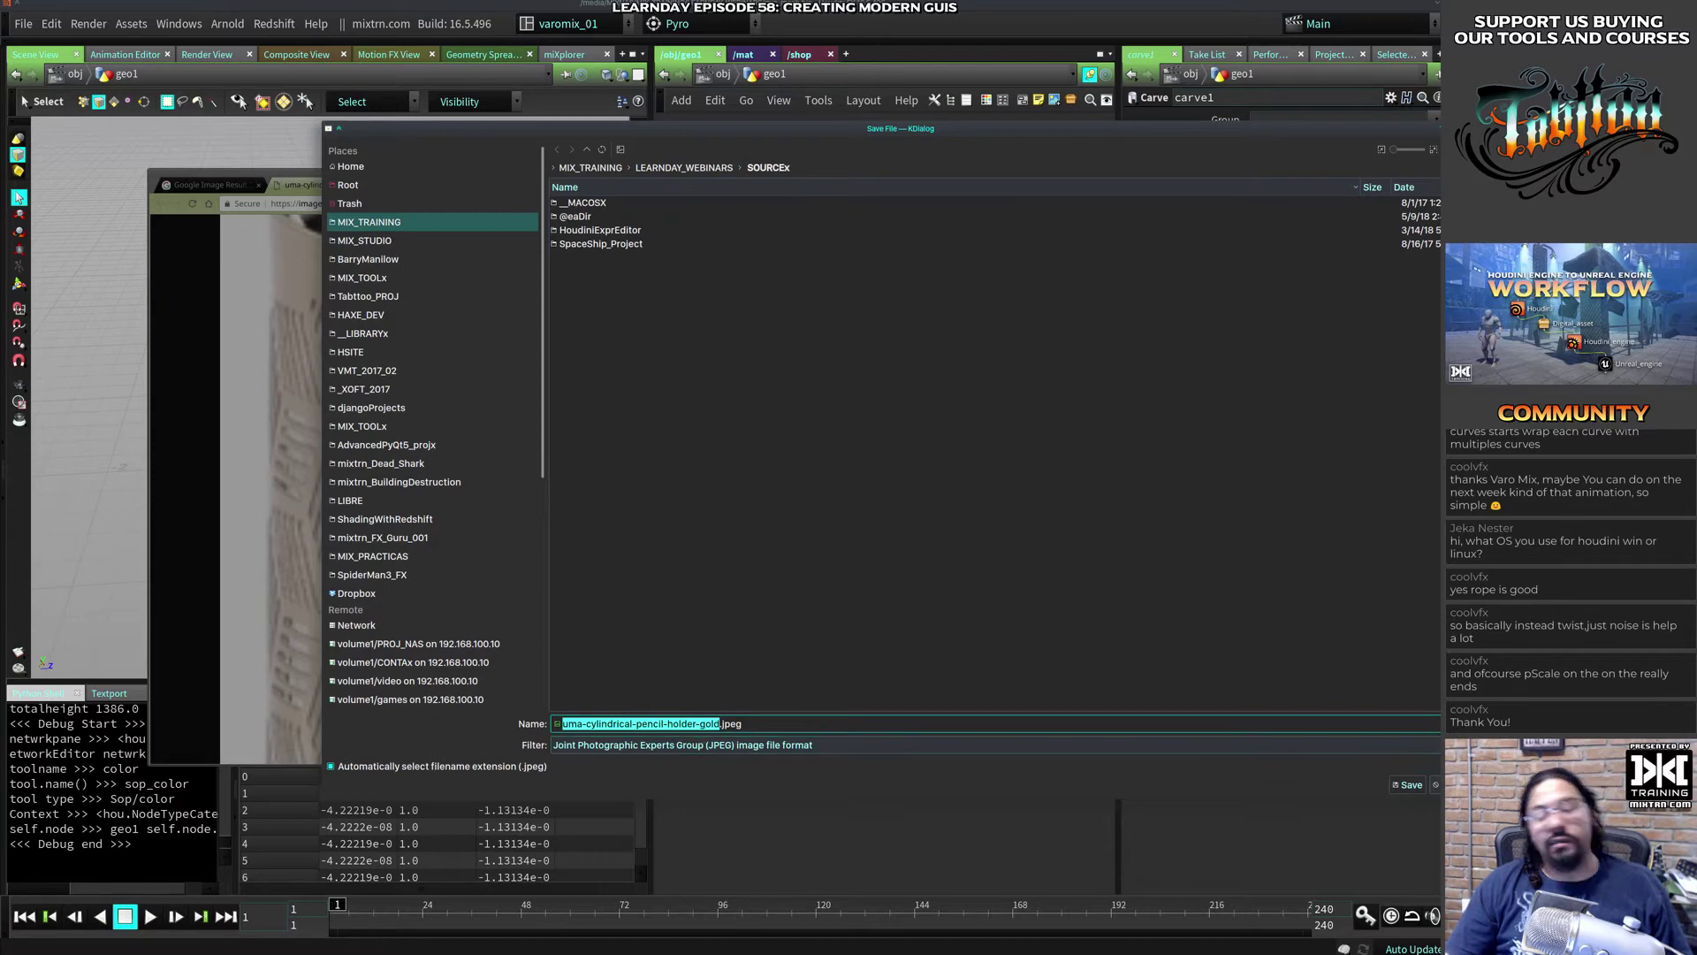
pyautogui.click(1408, 784)
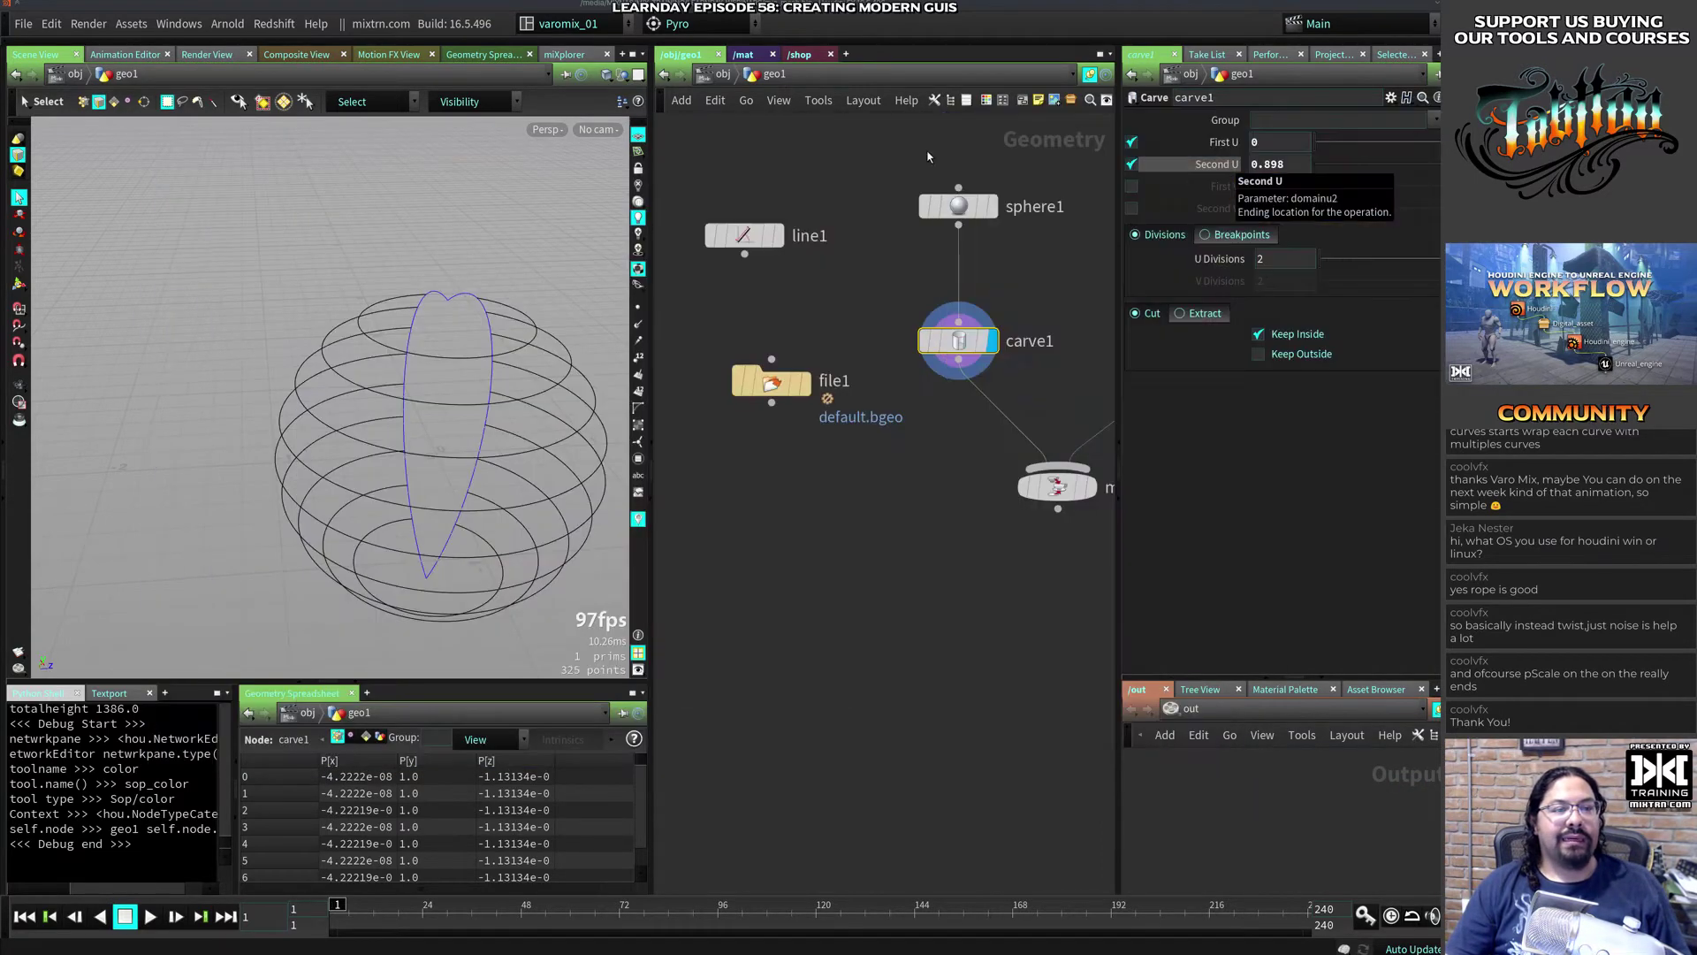
# Step: Return to Houdini, reveal the shelf tools and launch the custom Ref image tool
pyautogui.click(1182, 176)
pyautogui.click(459, 41)
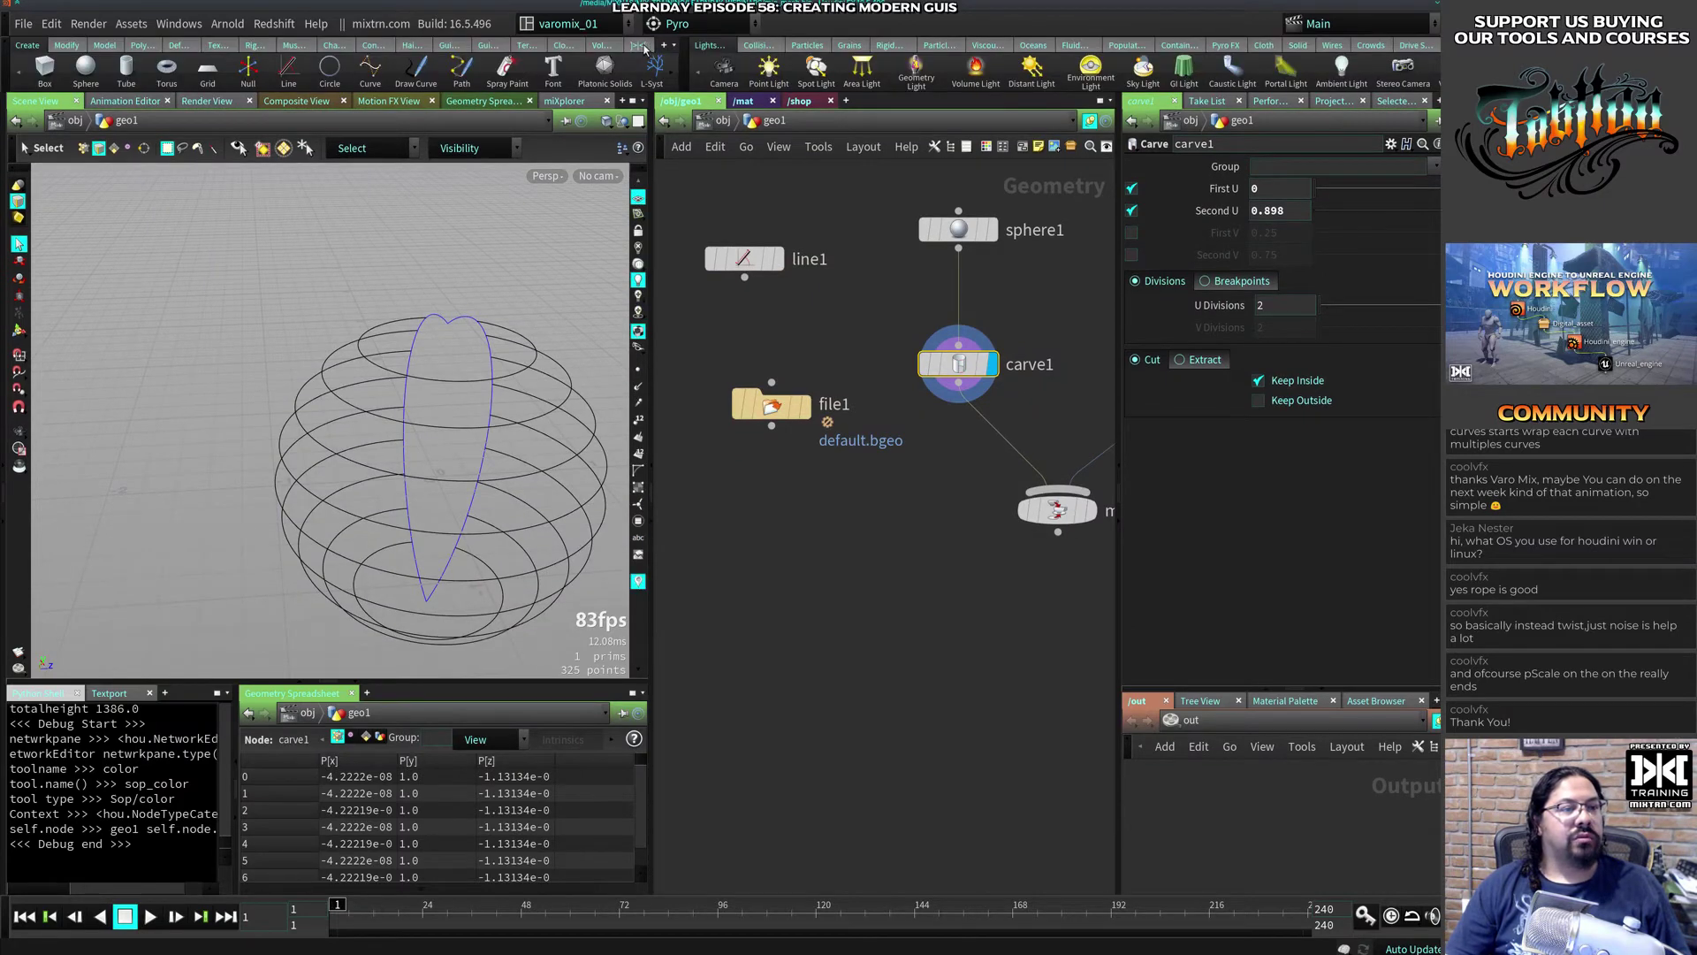
pyautogui.click(640, 45)
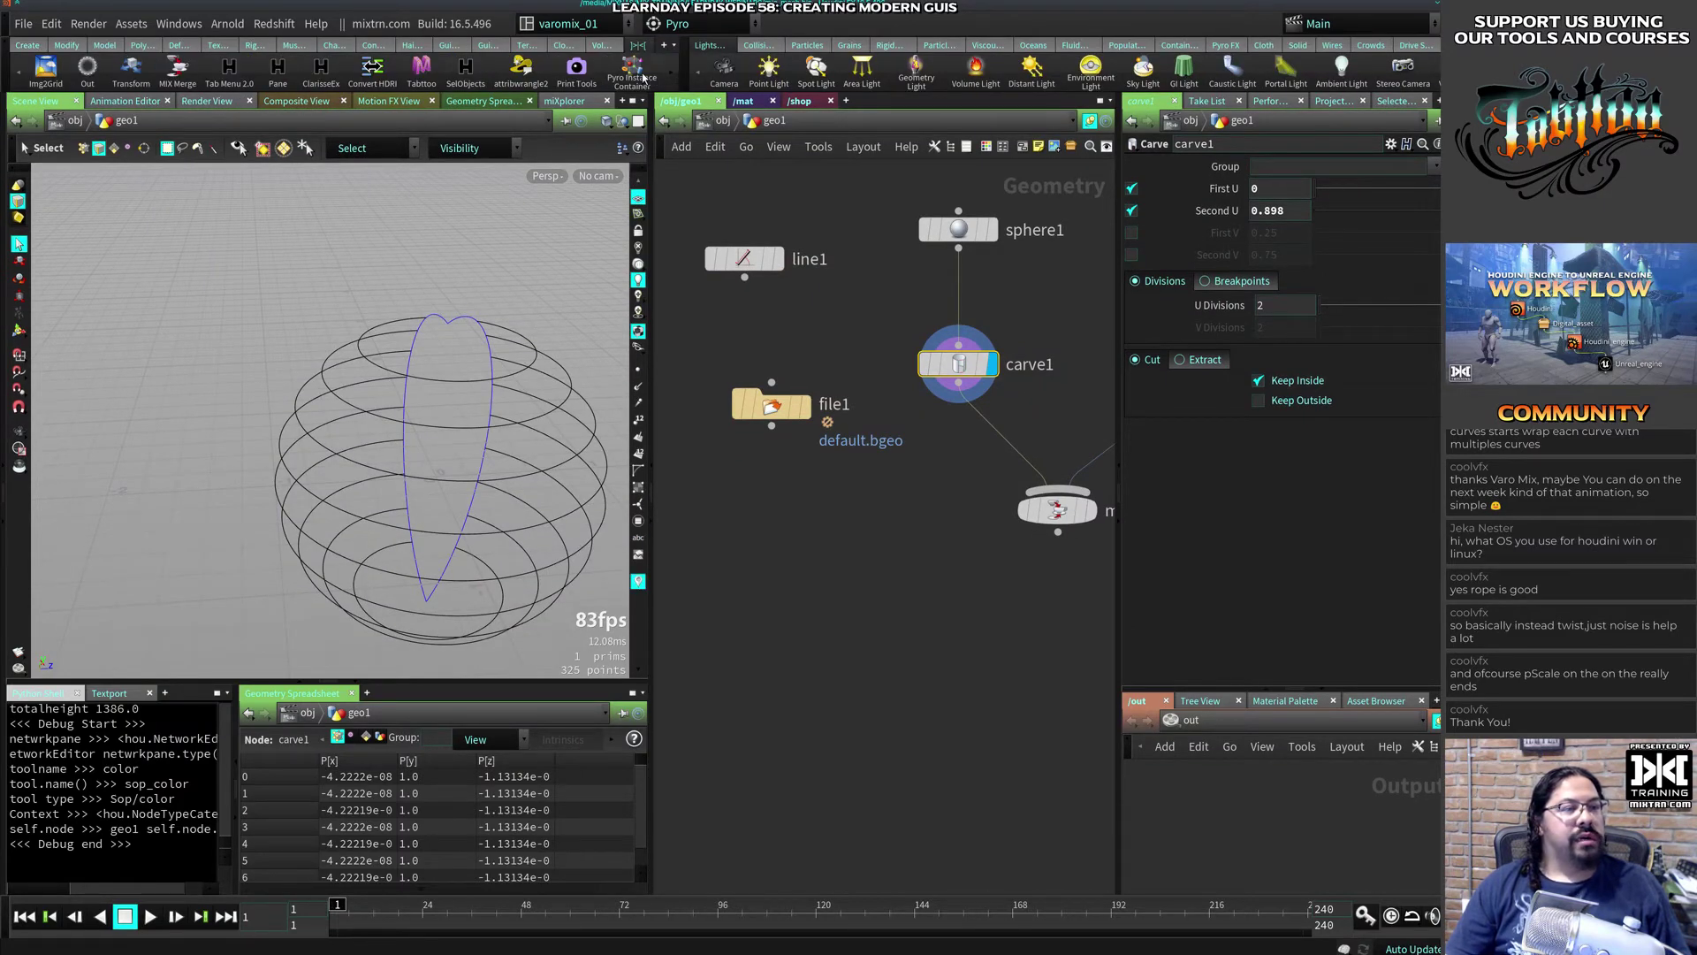
pyautogui.scroll(-3, 676, 78)
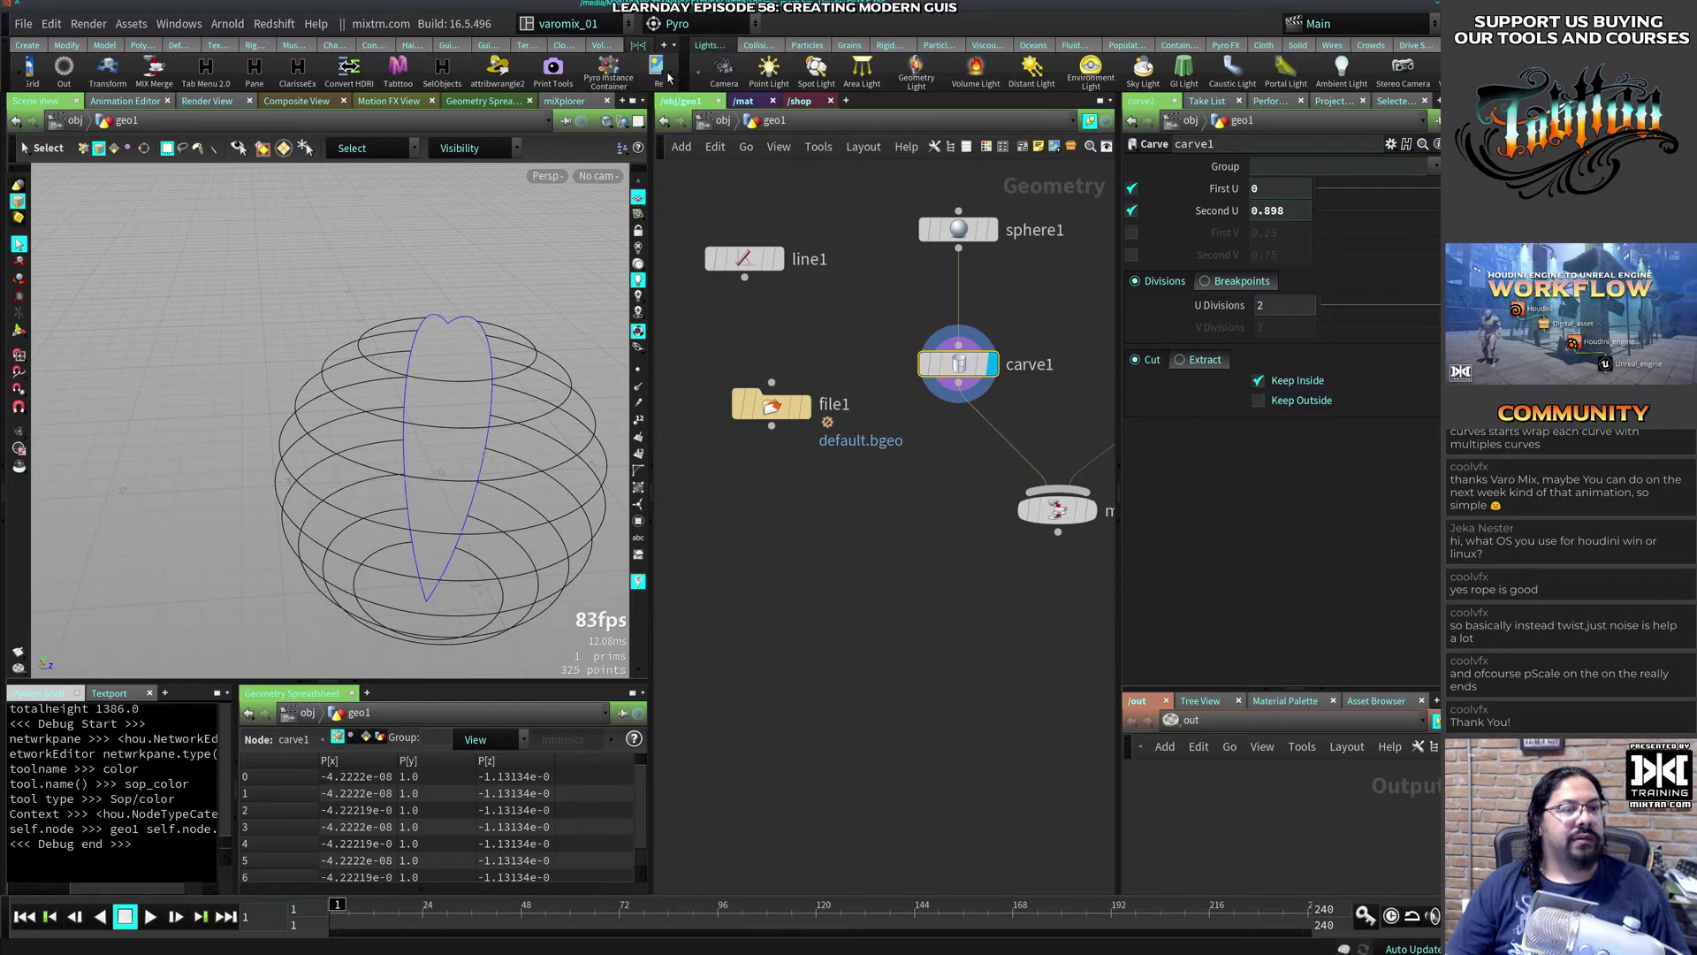
pyautogui.click(589, 75)
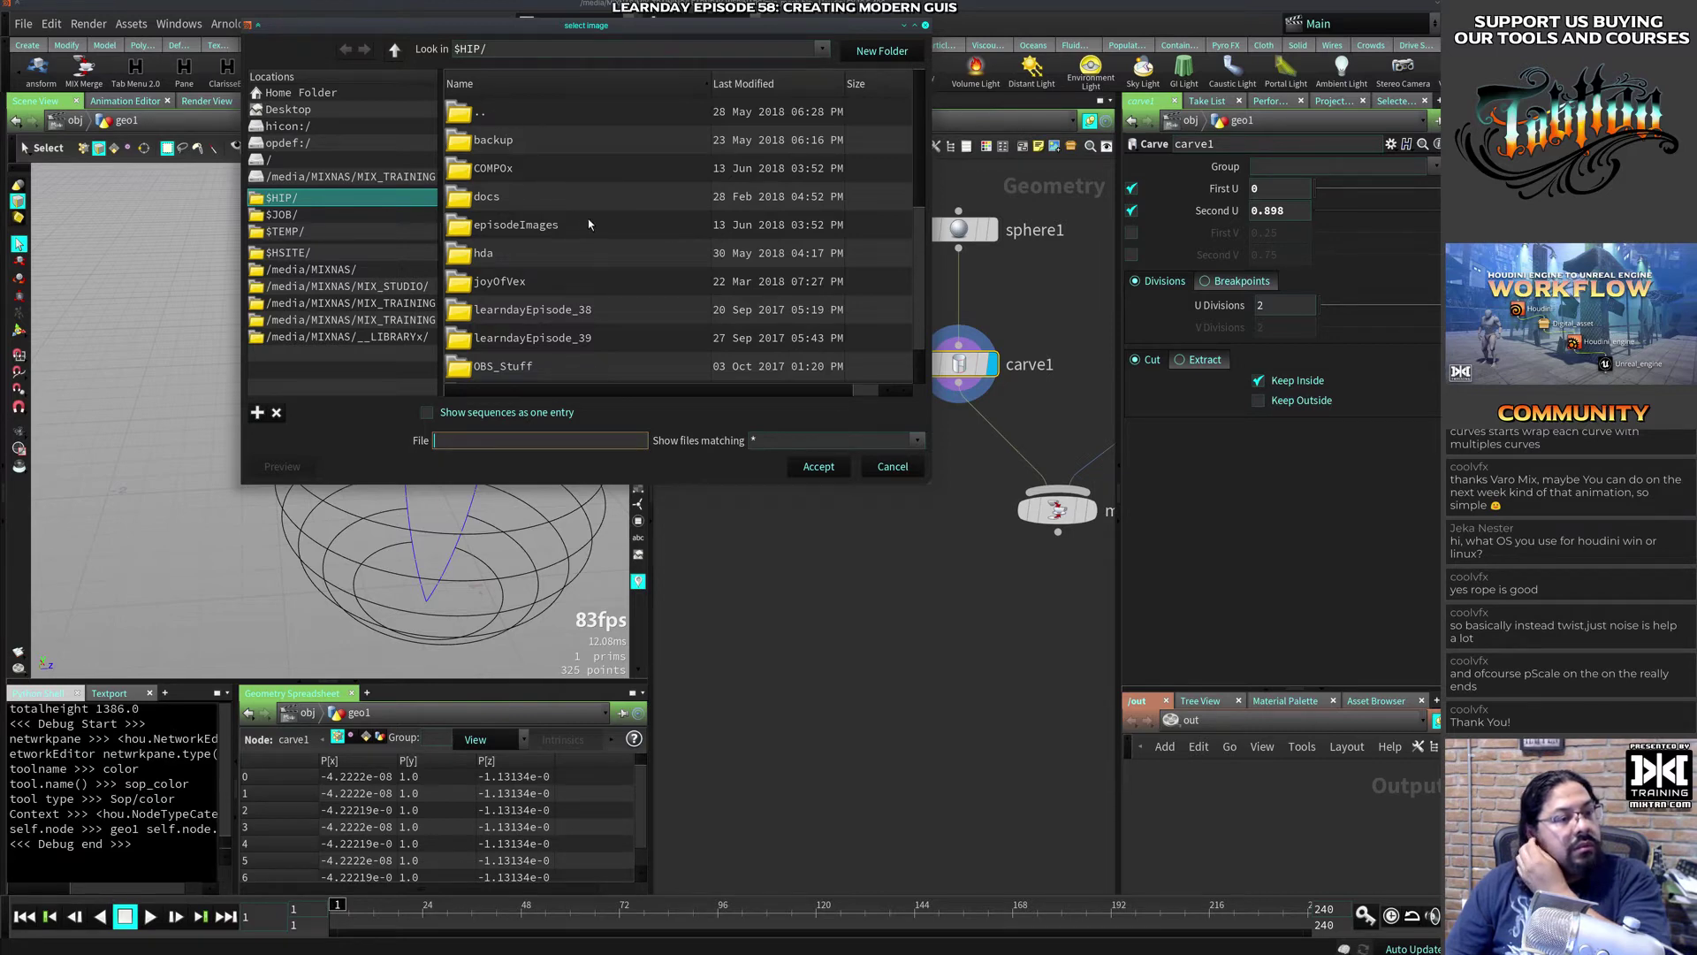
# Step: Load uma-cylindrical-pencil-holder-gold.jpeg from $HIP/SOURCEx as the reference image
pyautogui.scroll(-2, 587, 219)
pyautogui.click(526, 258)
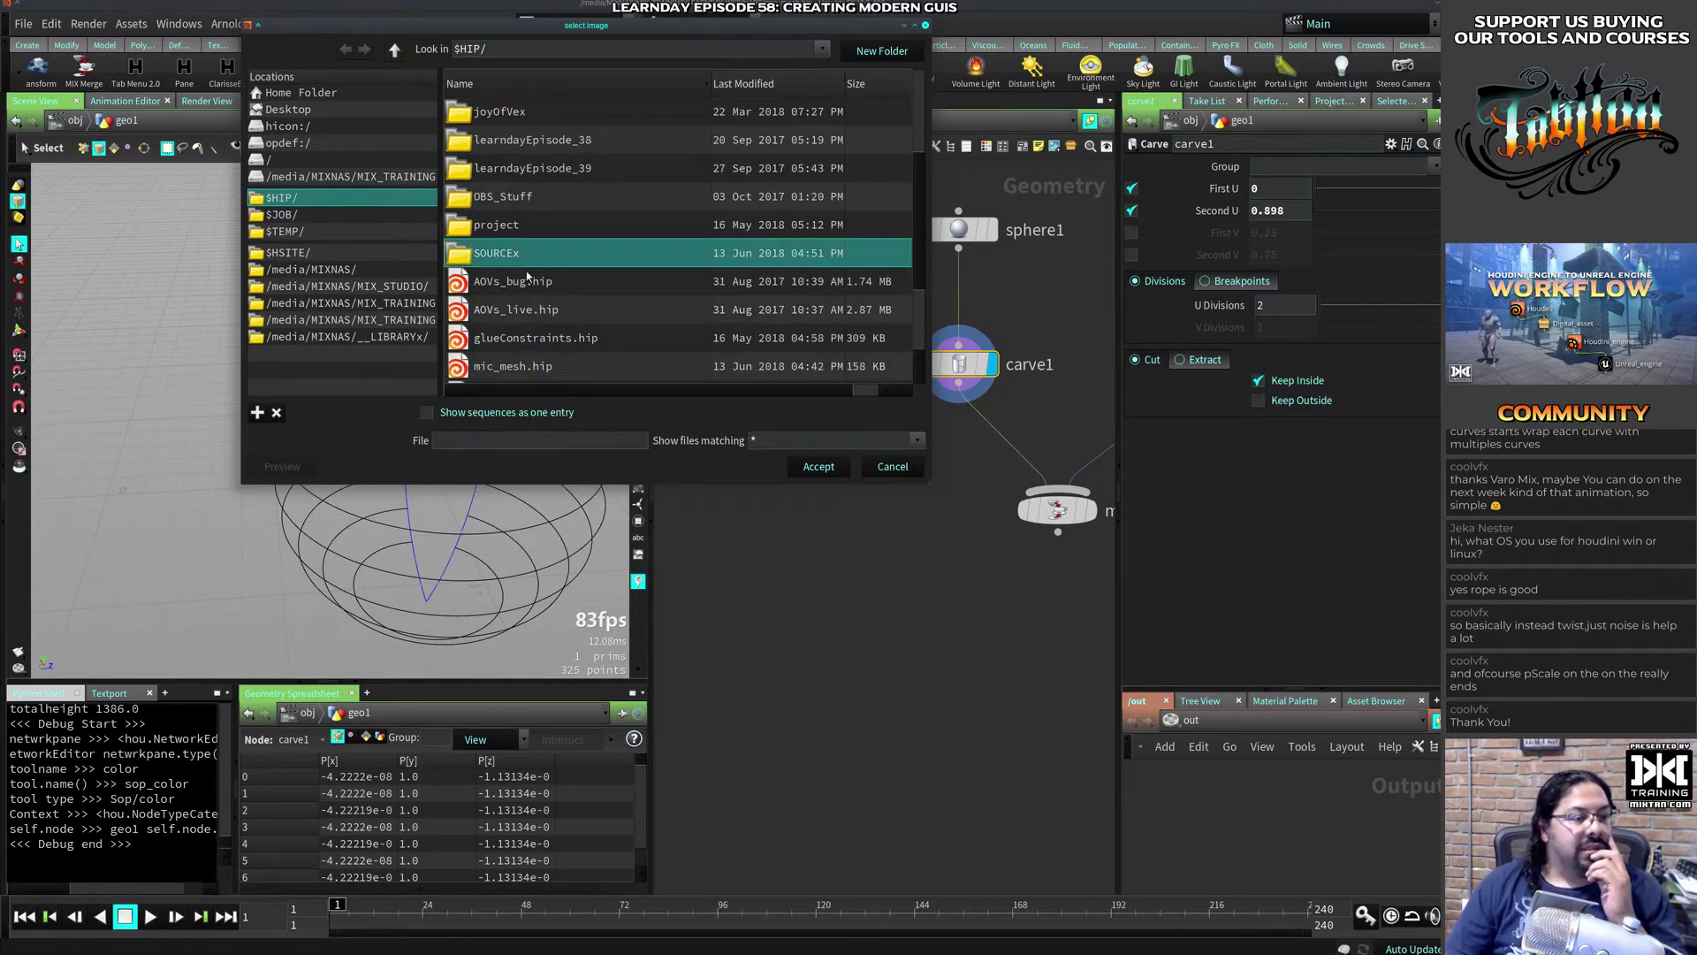
pyautogui.scroll(-5, 665, 298)
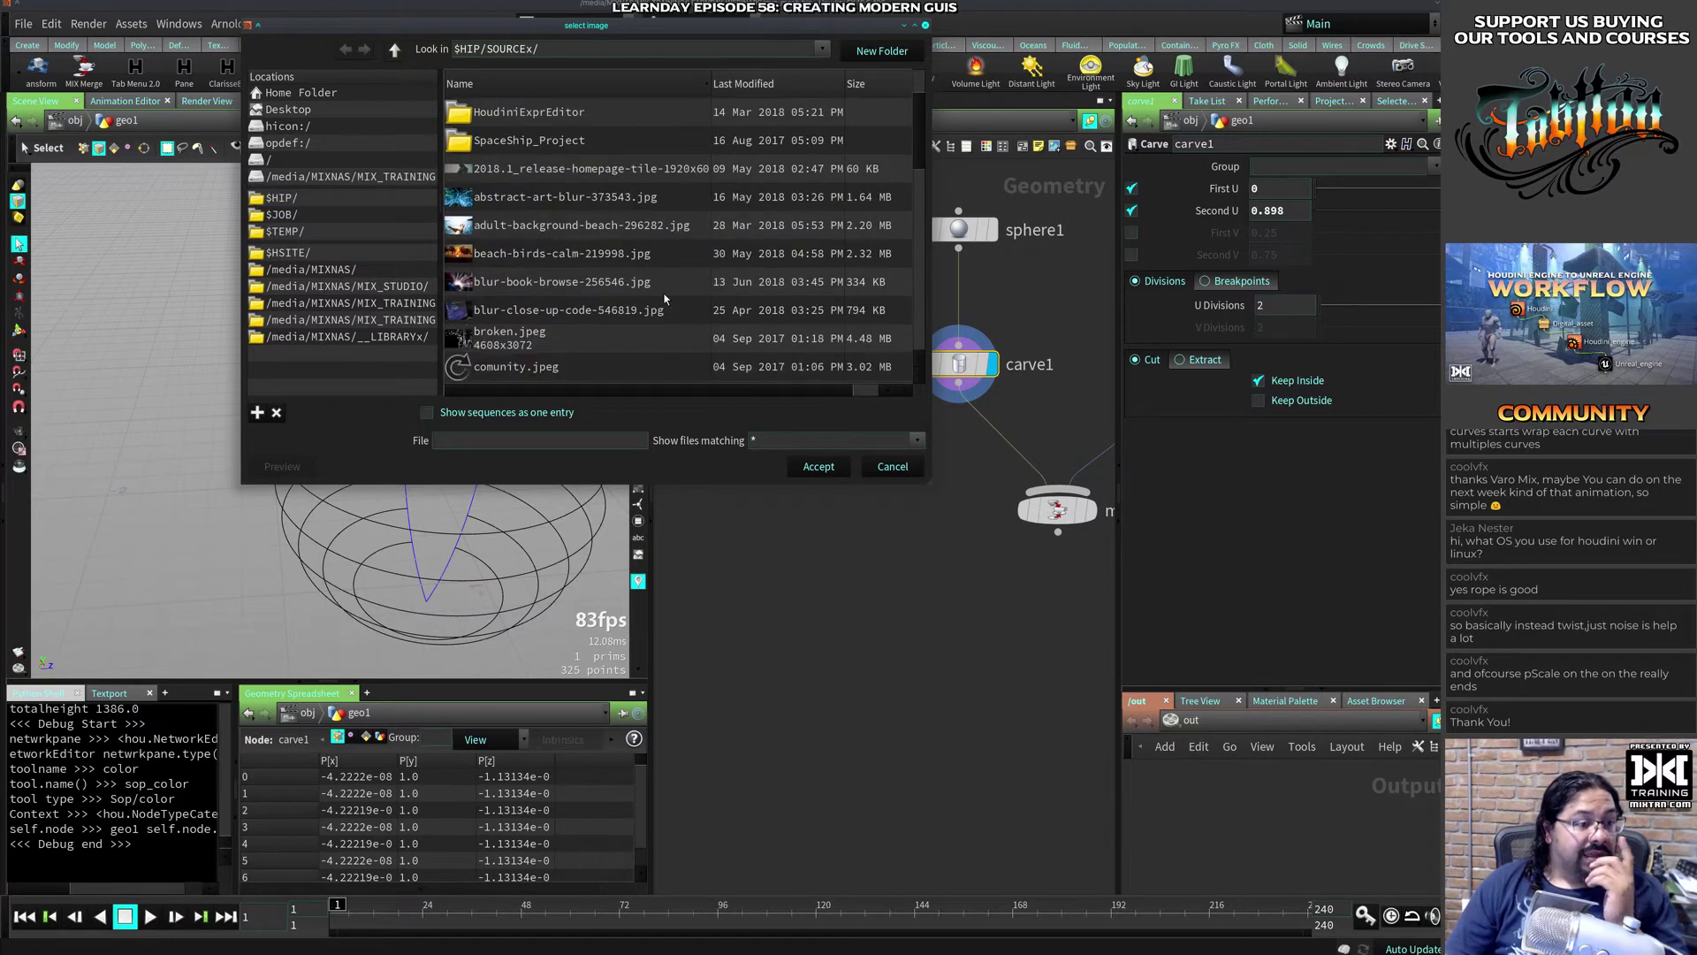
pyautogui.scroll(-3, 664, 298)
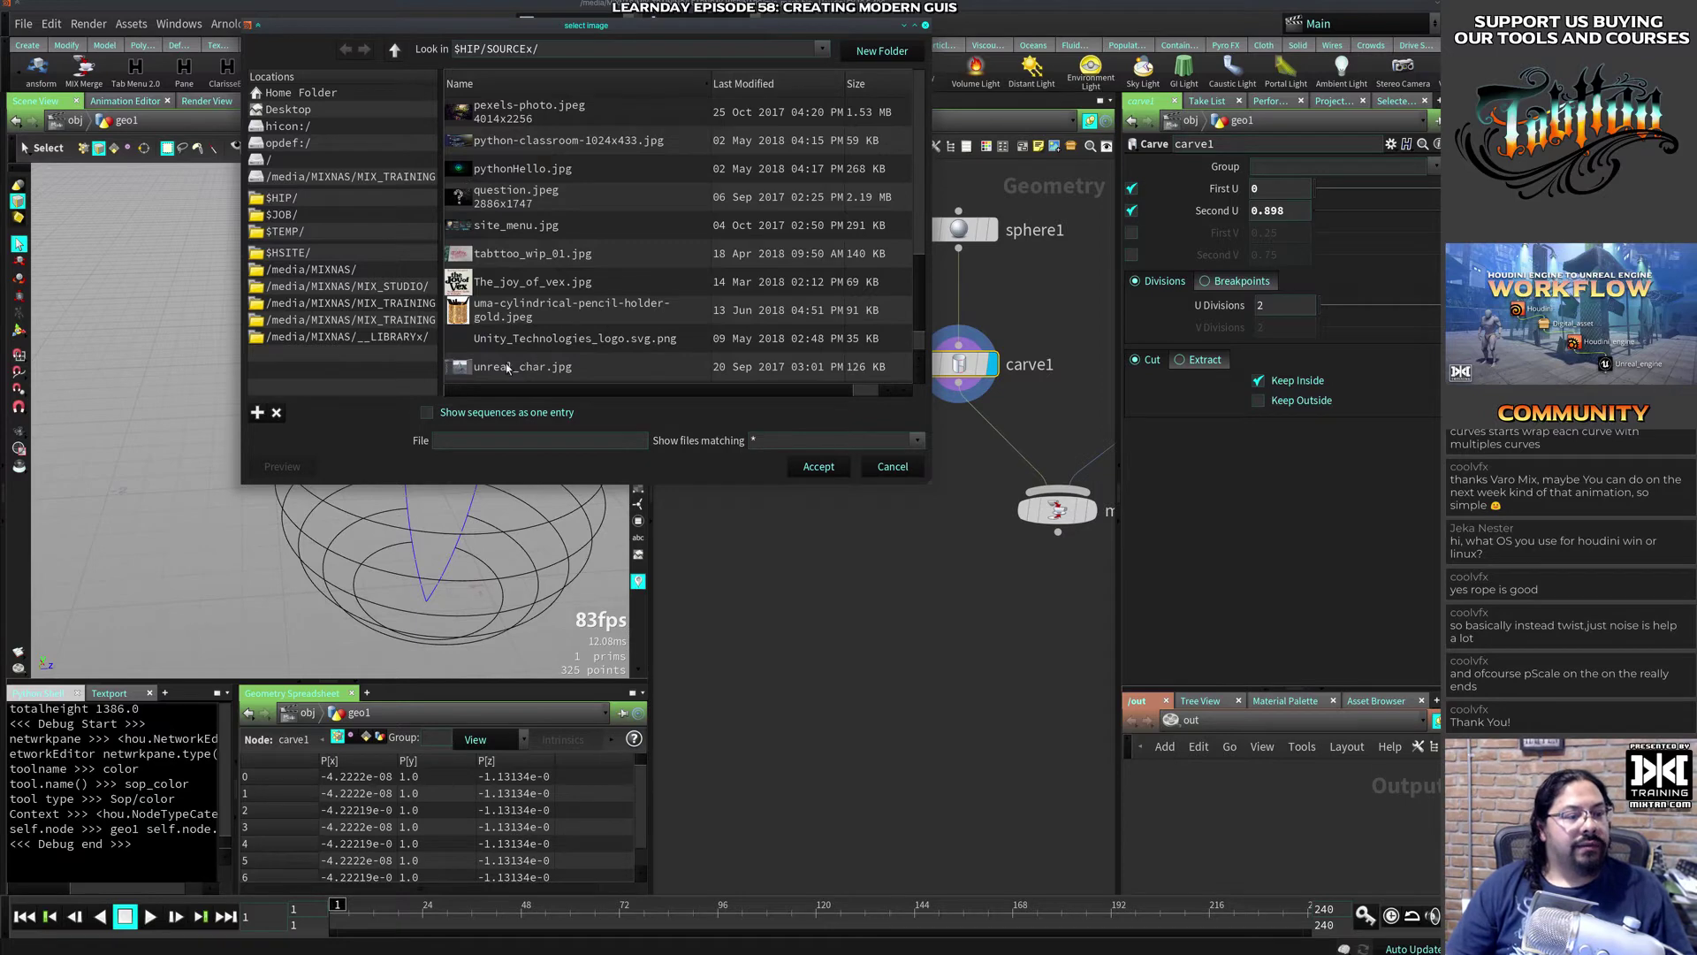
pyautogui.click(525, 311)
pyautogui.click(819, 466)
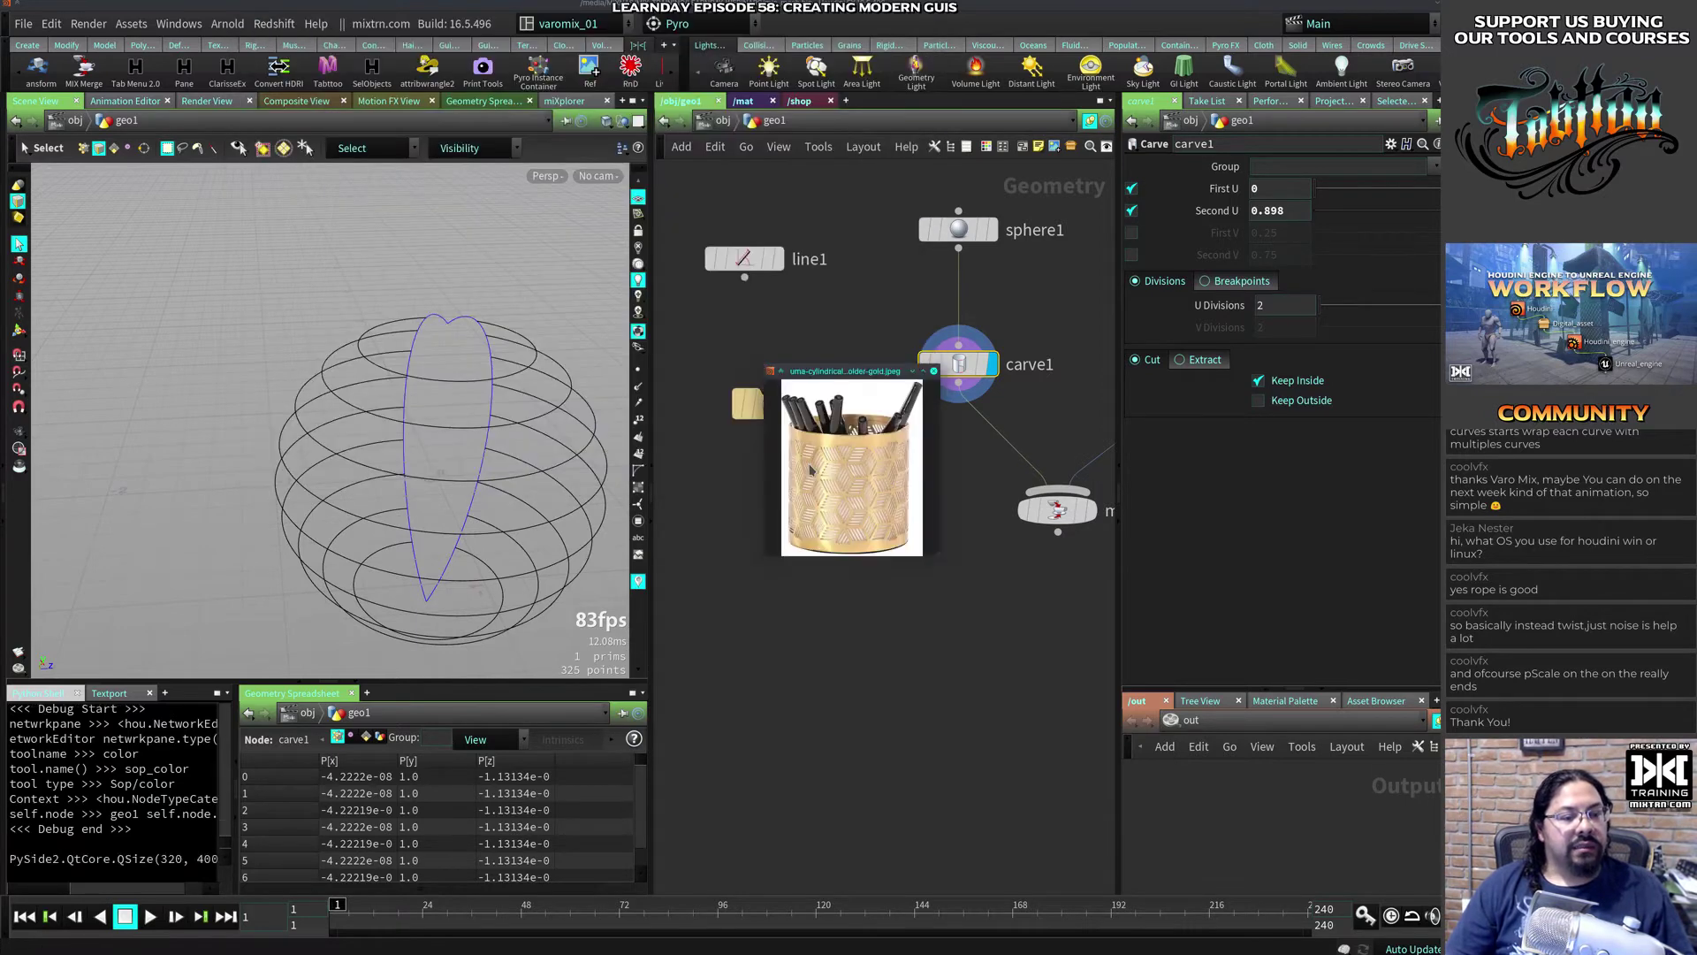
# Step: Enlarge the floating pencil holder reference window and move it low, clear of the viewport and node network
pyautogui.moveTo(939, 555)
pyautogui.mouseDown()
pyautogui.moveTo(1000, 665)
pyautogui.moveTo(1297, 834)
pyautogui.mouseUp()
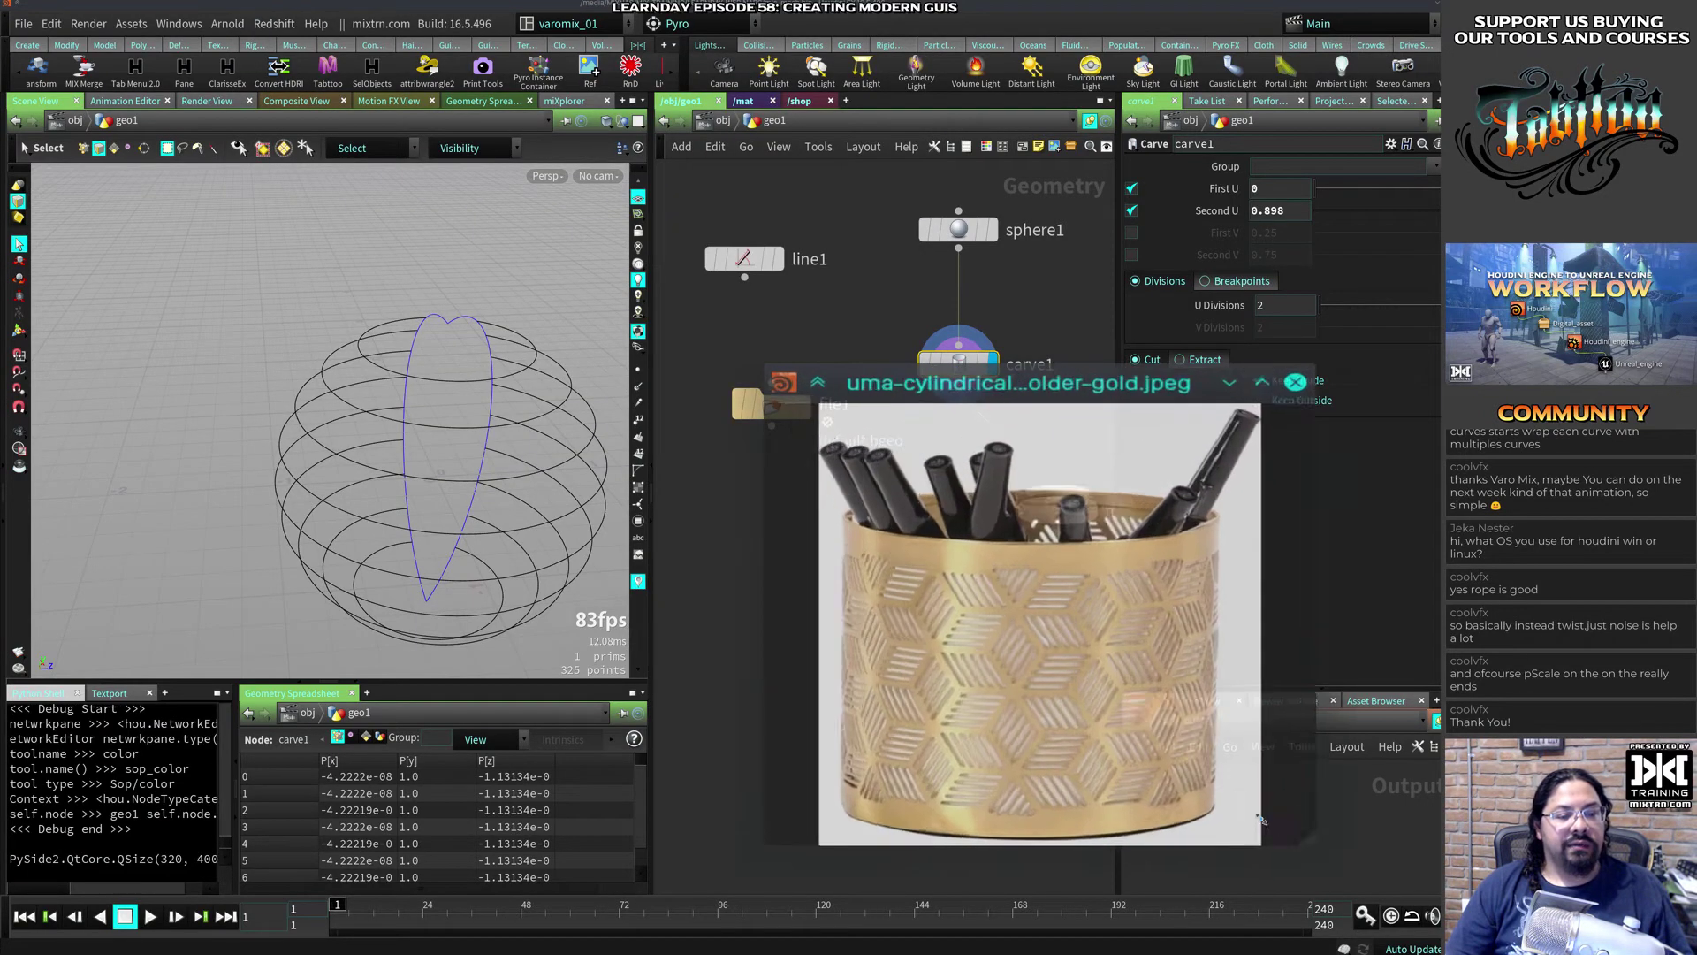
pyautogui.keyDown('super'); pyautogui.moveTo(1026, 669); pyautogui.dragTo(591, 582); pyautogui.keyUp('super')
pyautogui.keyDown('super'); pyautogui.moveTo(732, 710); pyautogui.dragTo(822, 857, button='right'); pyautogui.keyUp('super')
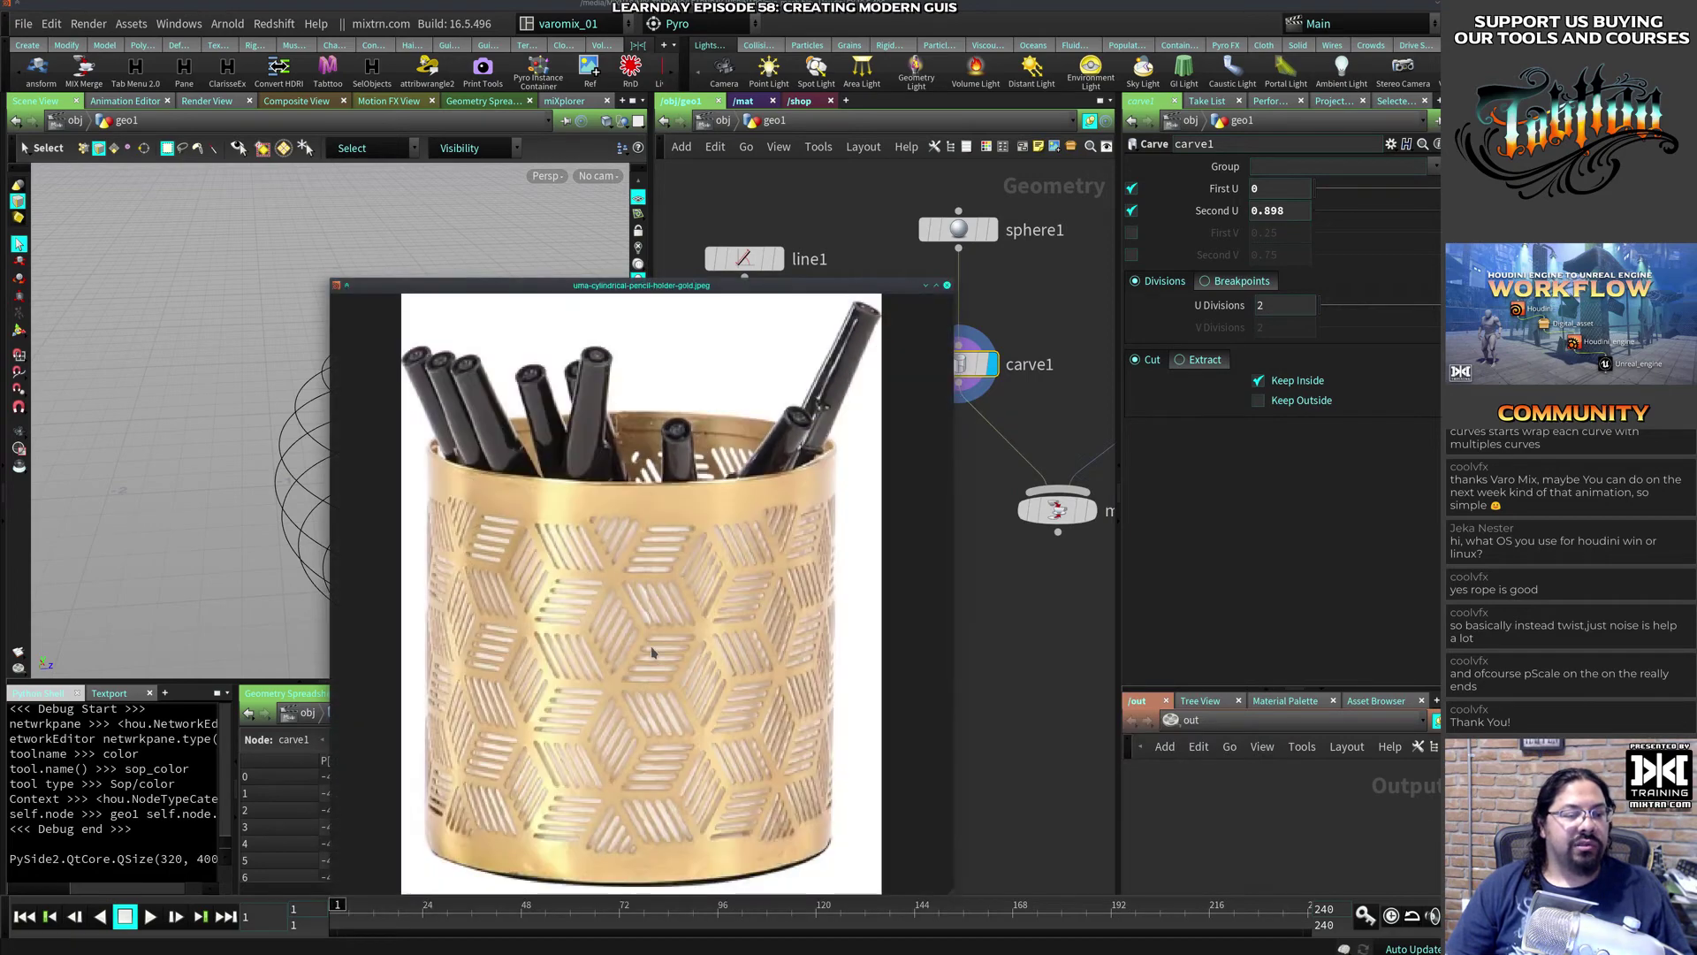
pyautogui.moveTo(652, 651)
pyautogui.keyDown('super'); pyautogui.mouseDown()
pyautogui.moveTo(645, 752)
pyautogui.moveTo(576, 824)
pyautogui.moveTo(594, 839)
pyautogui.mouseUp(); pyautogui.keyUp('super')
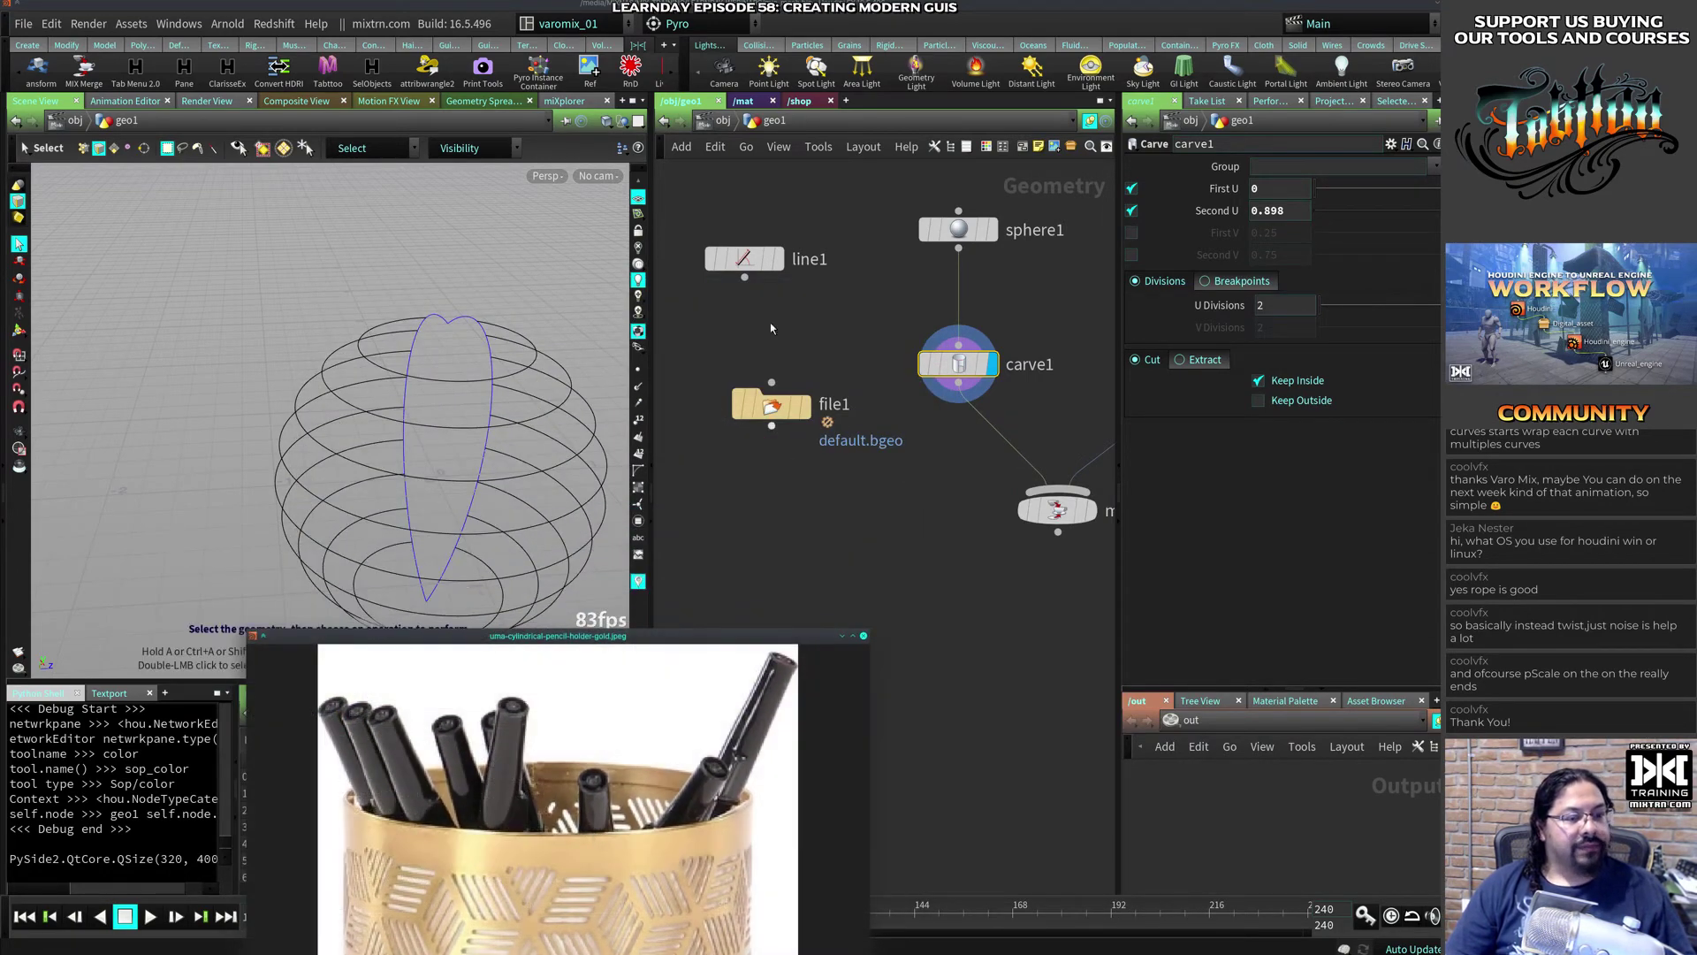
# Step: Go up to the obj level and save the scene mic_mesh.hip
pyautogui.click(718, 120)
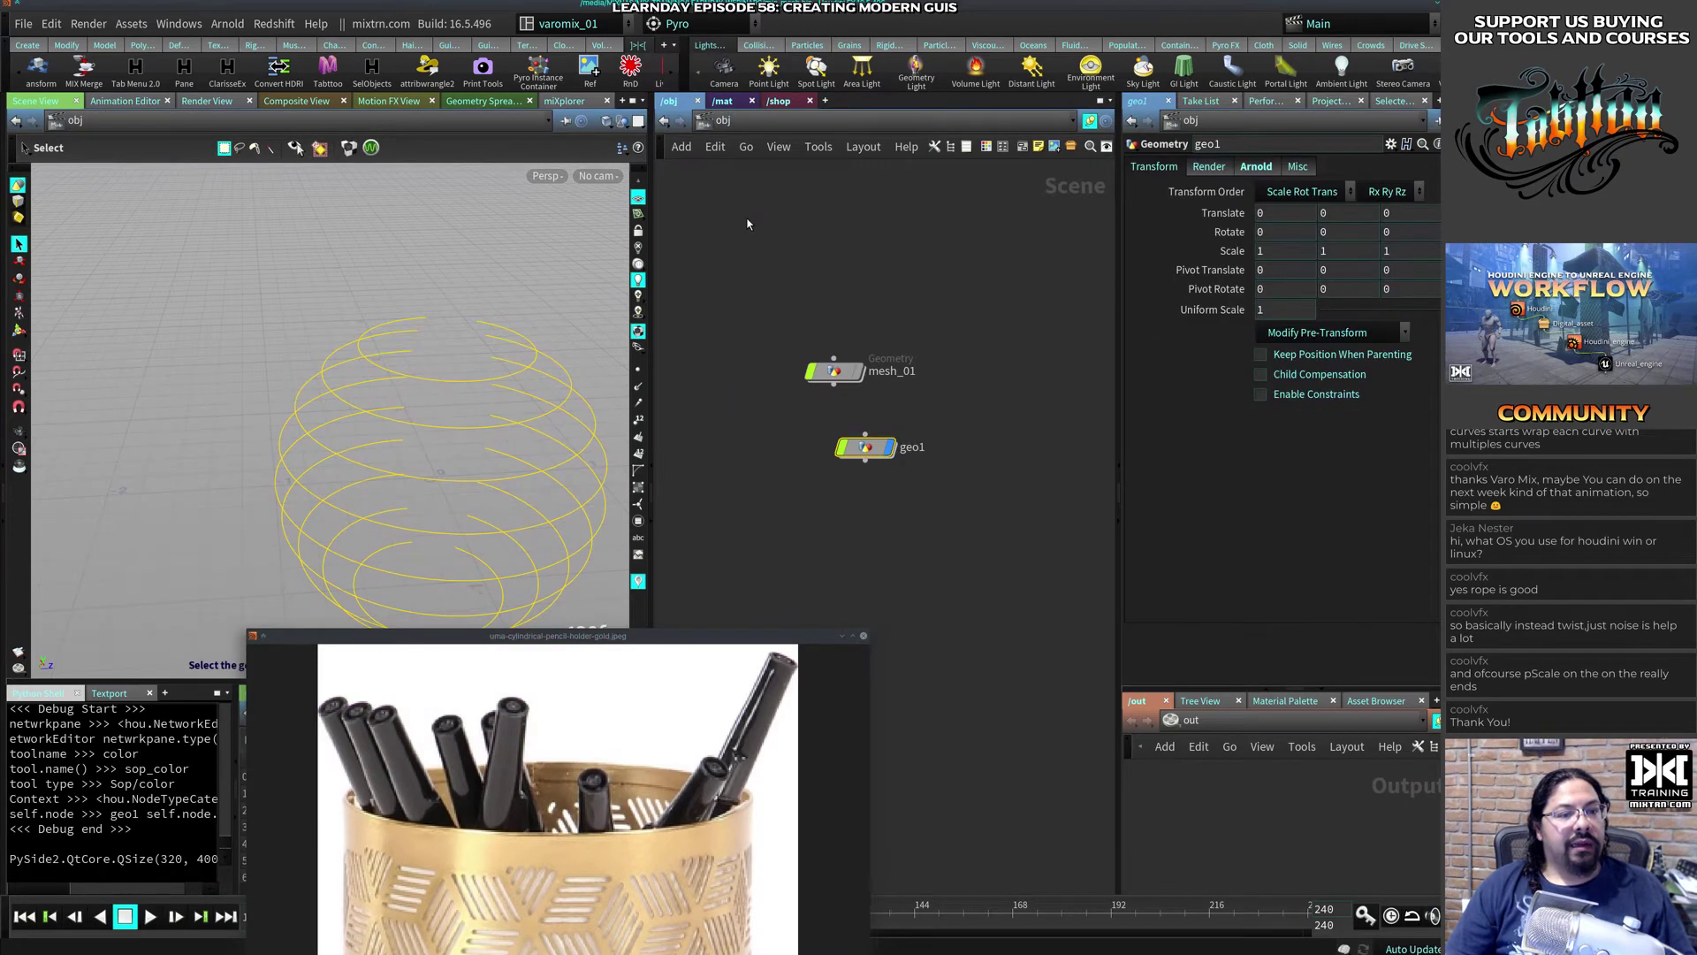
pyautogui.hotkey('ctrl', 's')
pyautogui.click(23, 24)
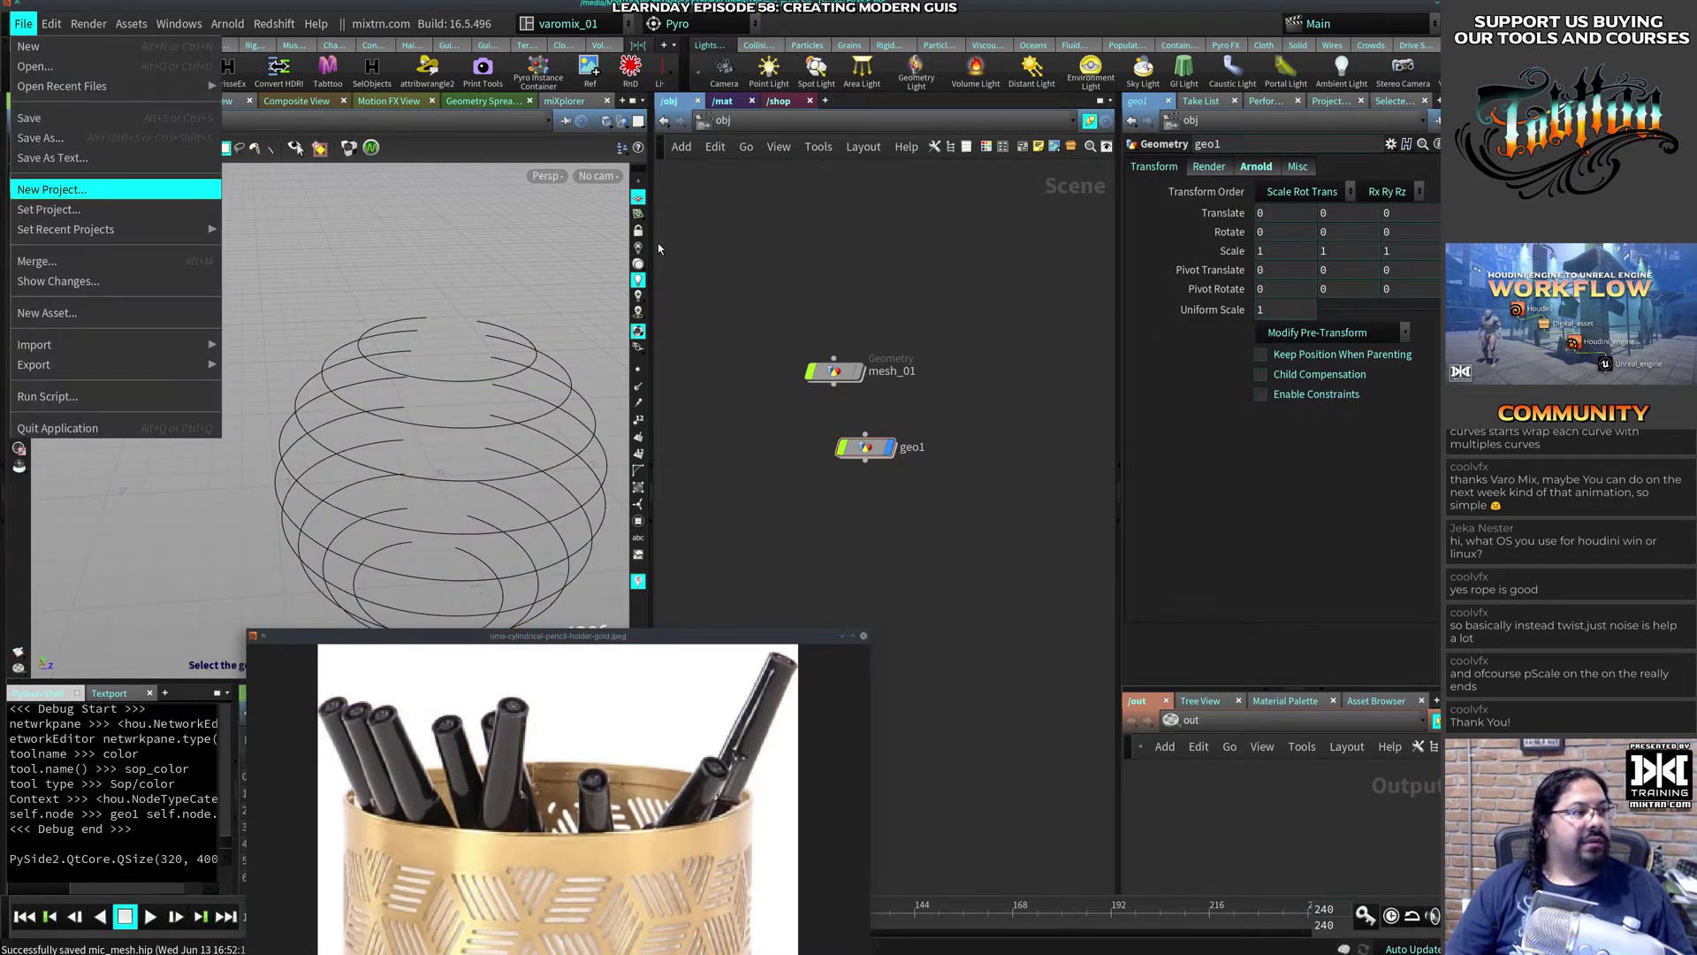
pyautogui.click(851, 345)
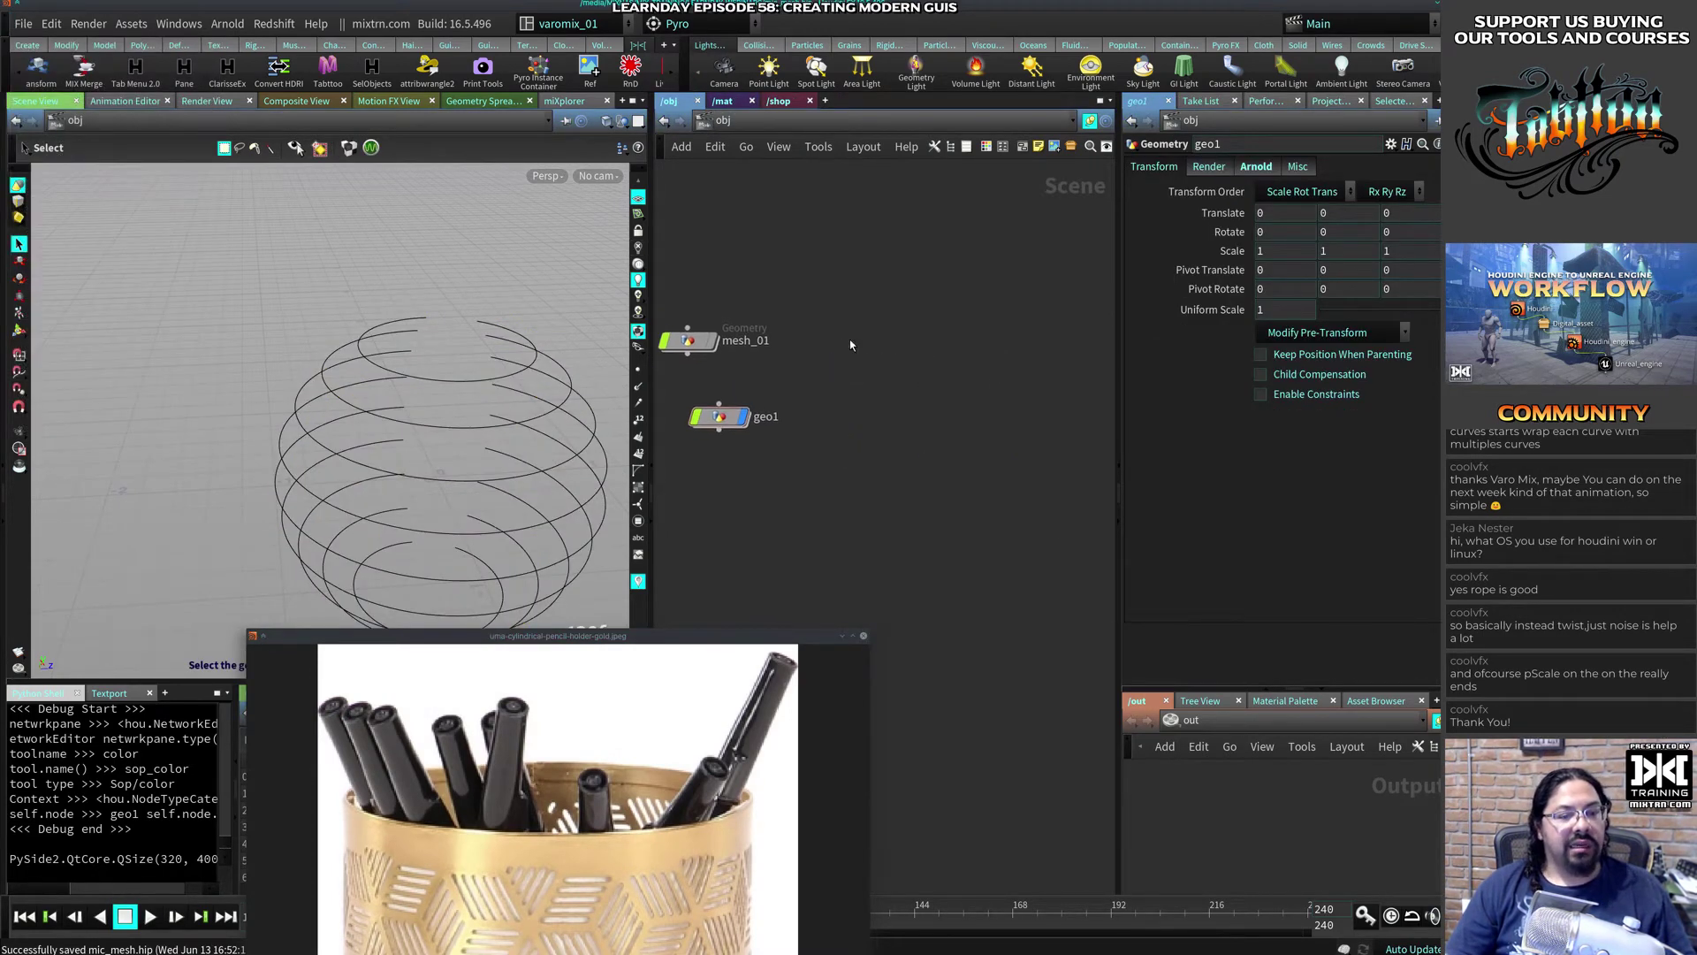
# Step: Hide the geo1 object and add a new Tube geometry object to the scene
pyautogui.click(747, 416)
pyautogui.press('Tab')
pyautogui.write('geo')
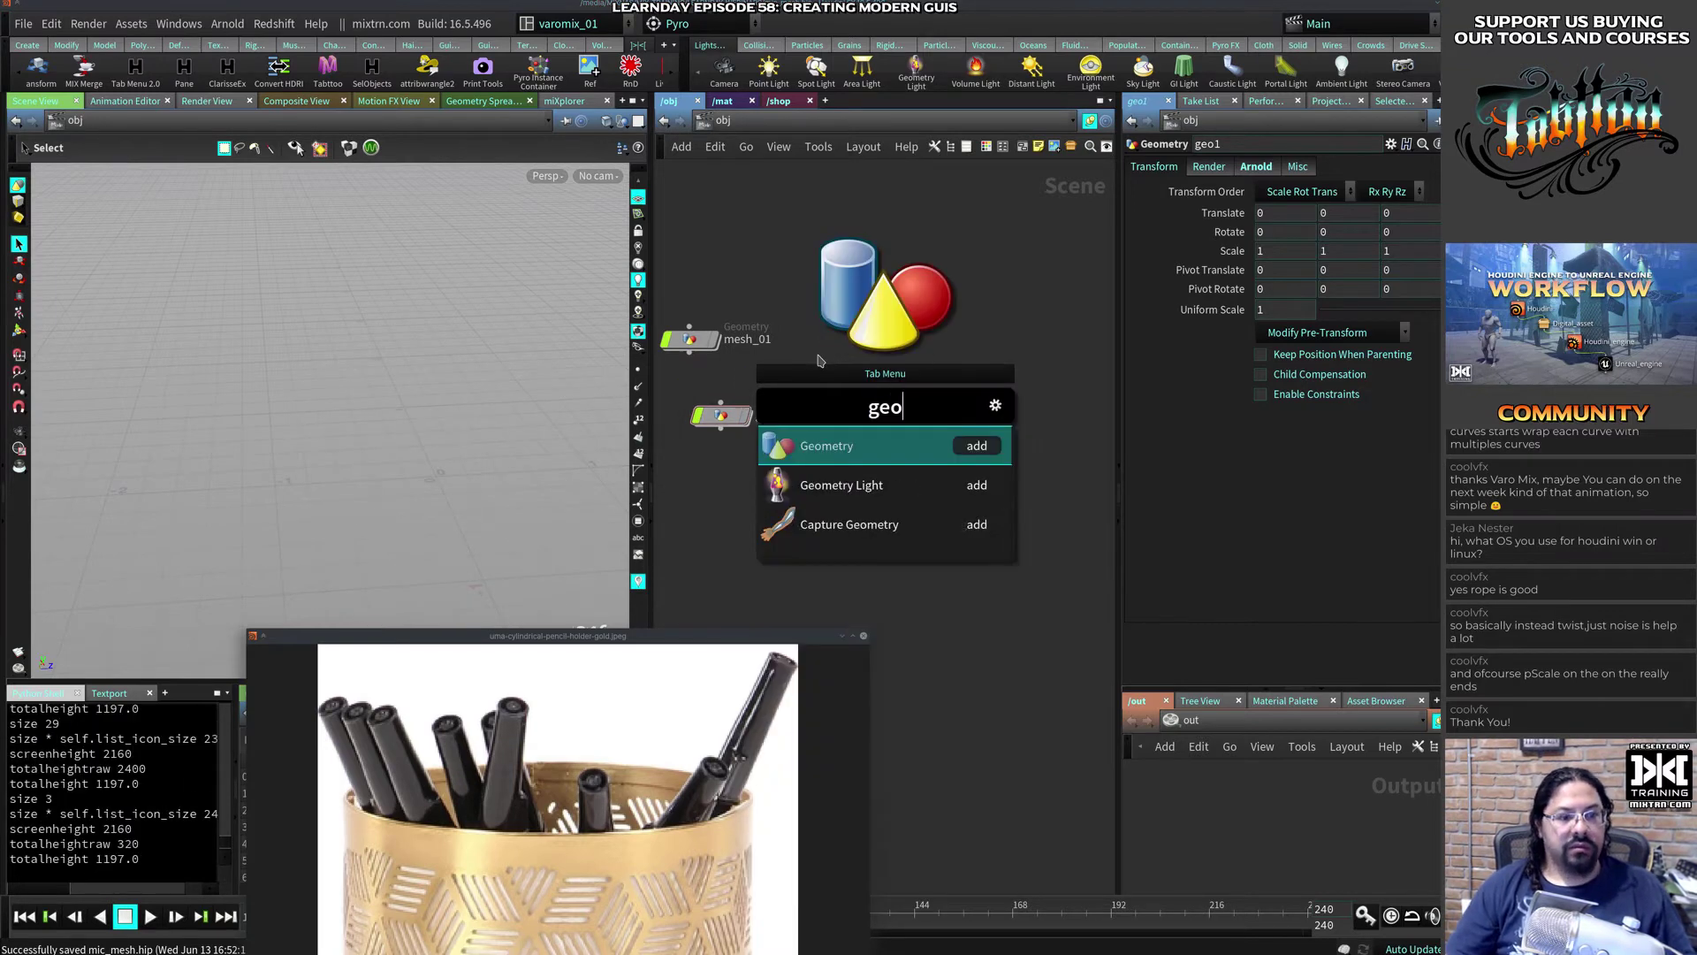
pyautogui.press('Return')
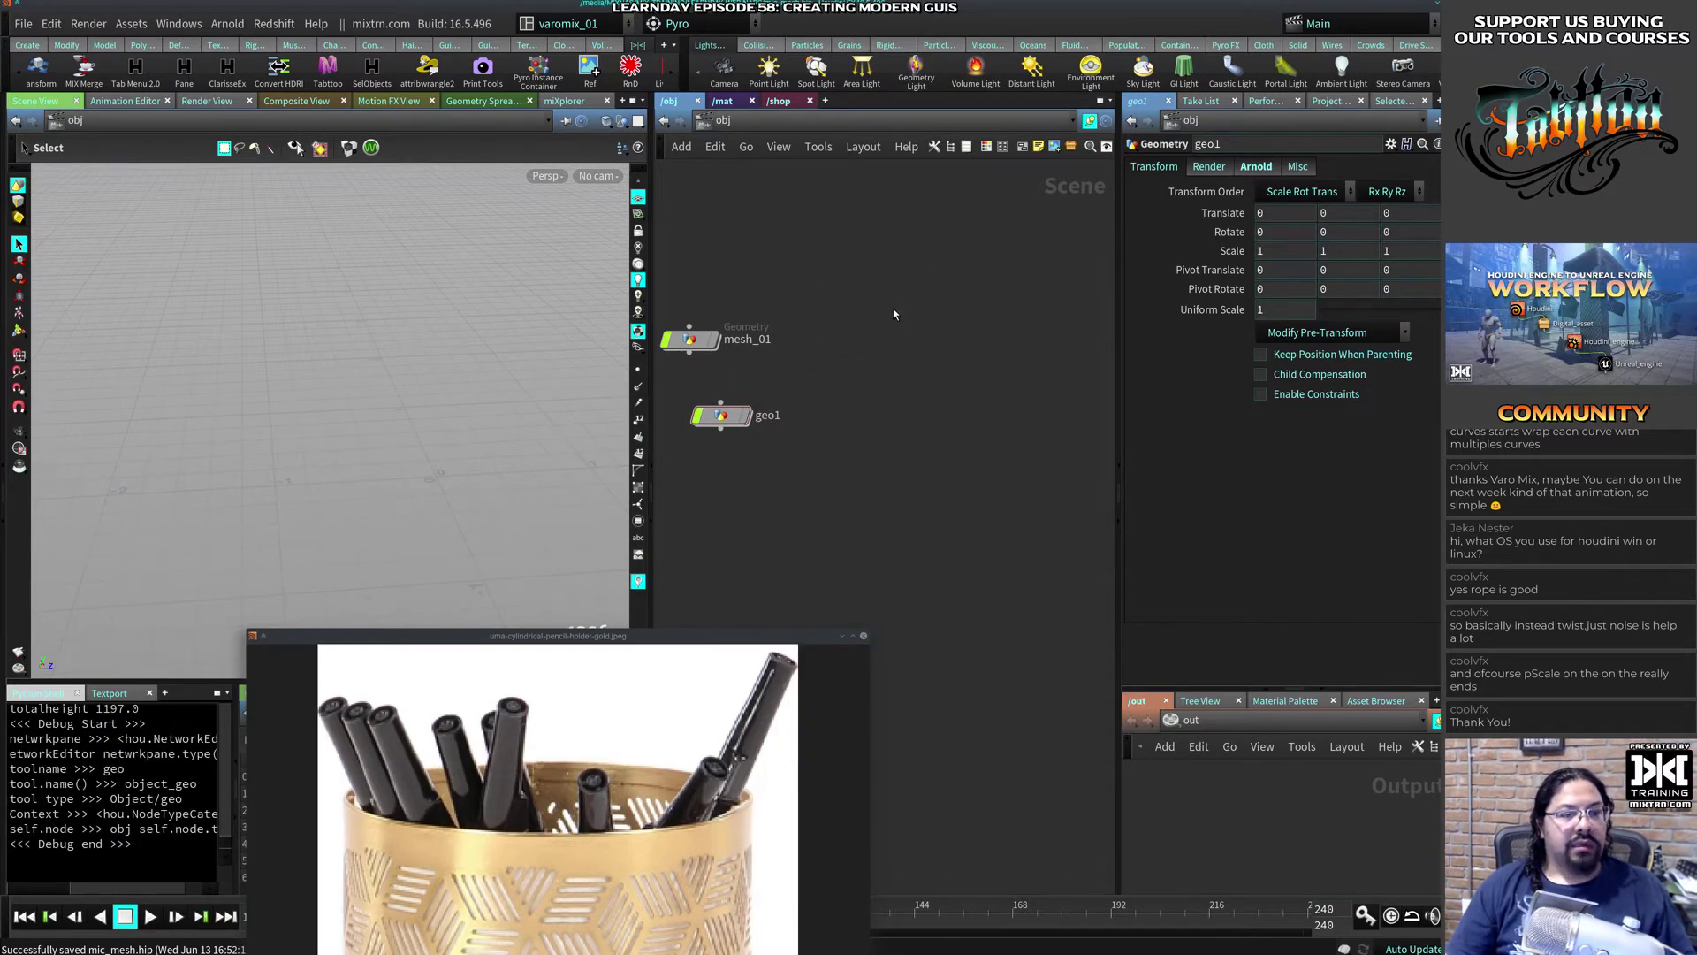
pyautogui.press('Tab')
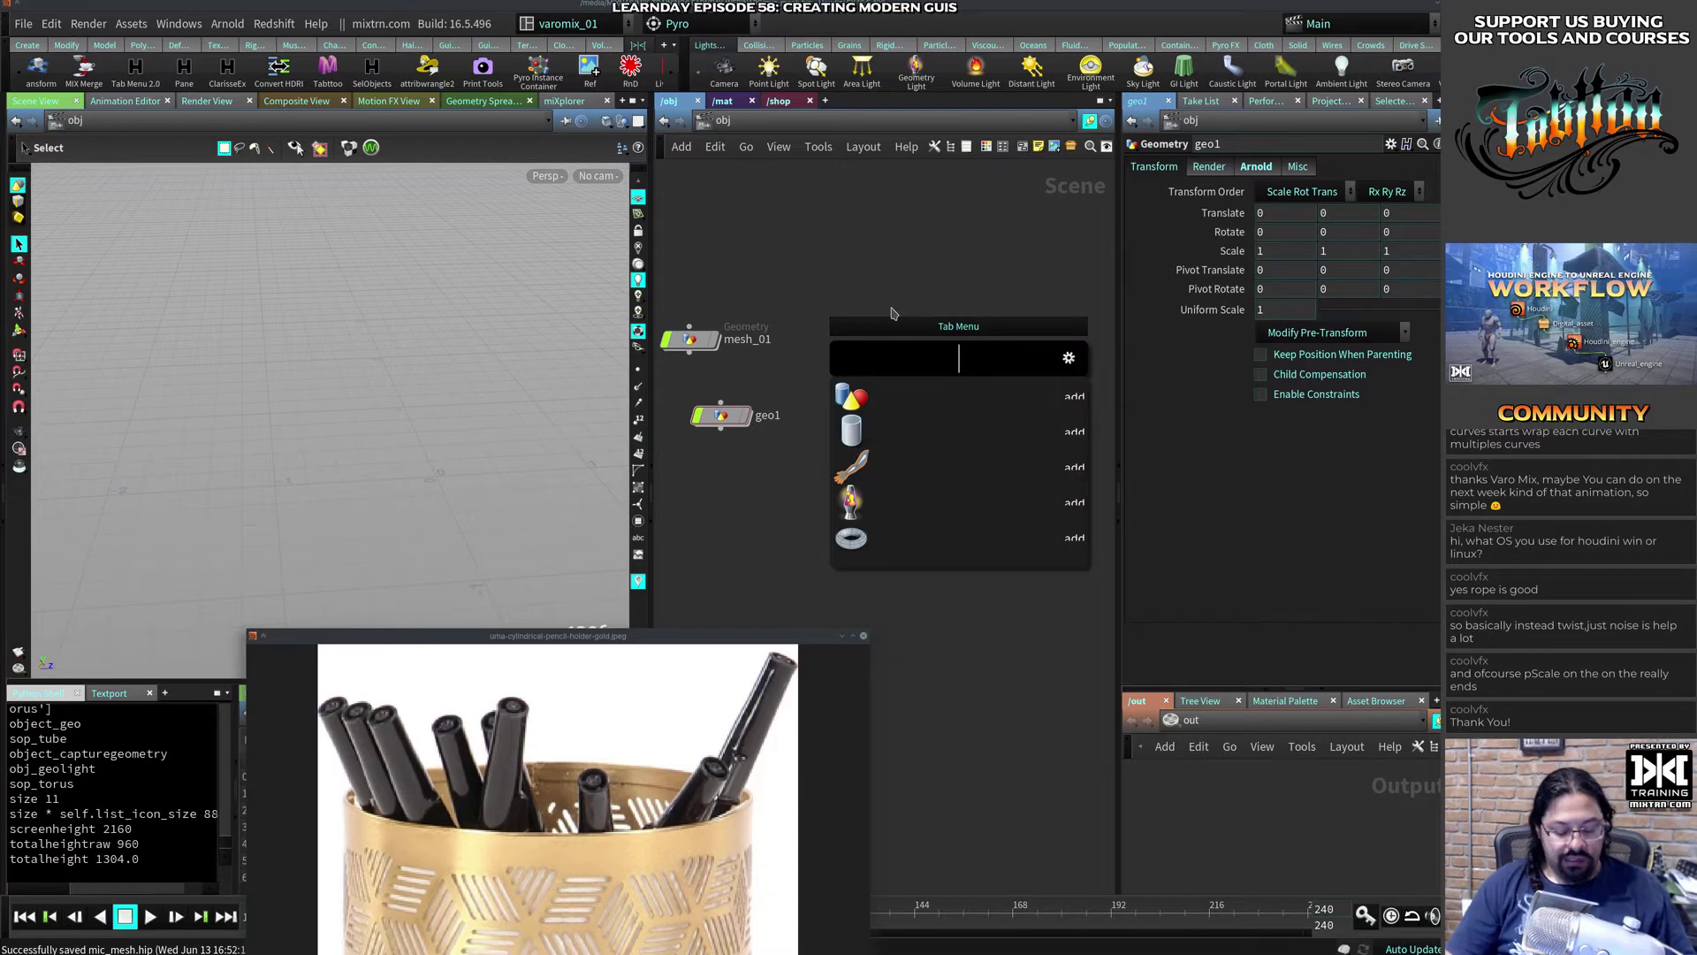
pyautogui.write('tube')
pyautogui.press('Return')
pyautogui.click(899, 299)
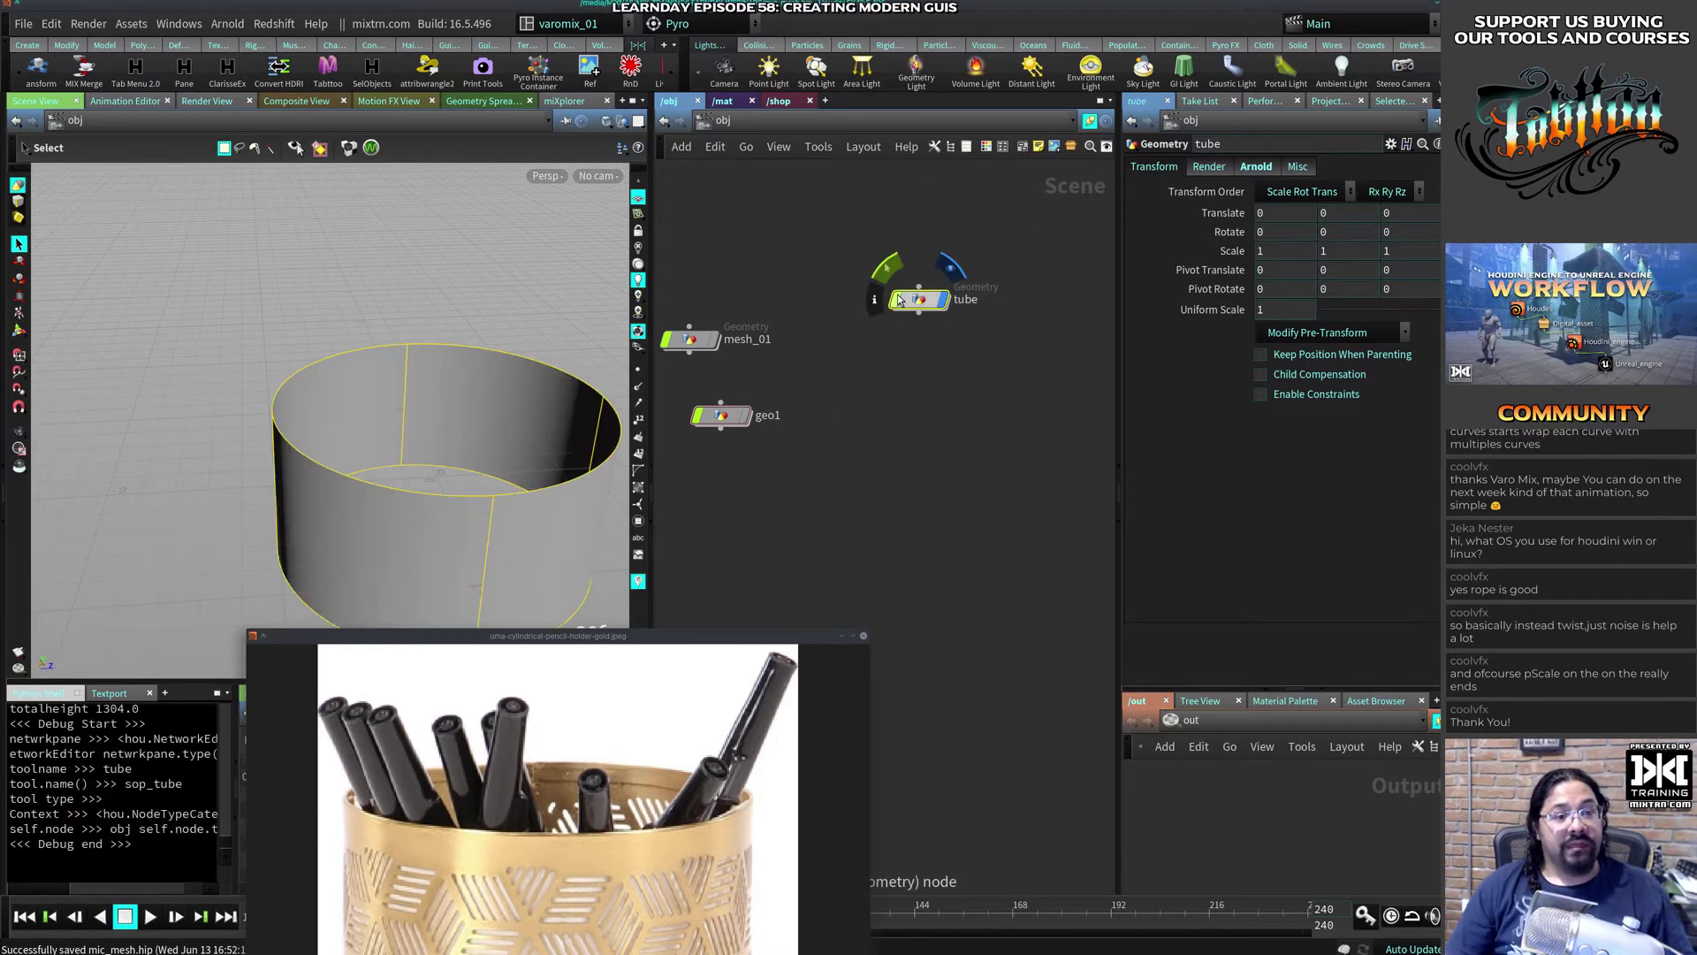
# Step: Move the tube object slightly down in the network and rename it Pencil_Holder
pyautogui.moveTo(899, 299); pyautogui.dragTo(896, 321)
pyautogui.doubleClick(966, 323)
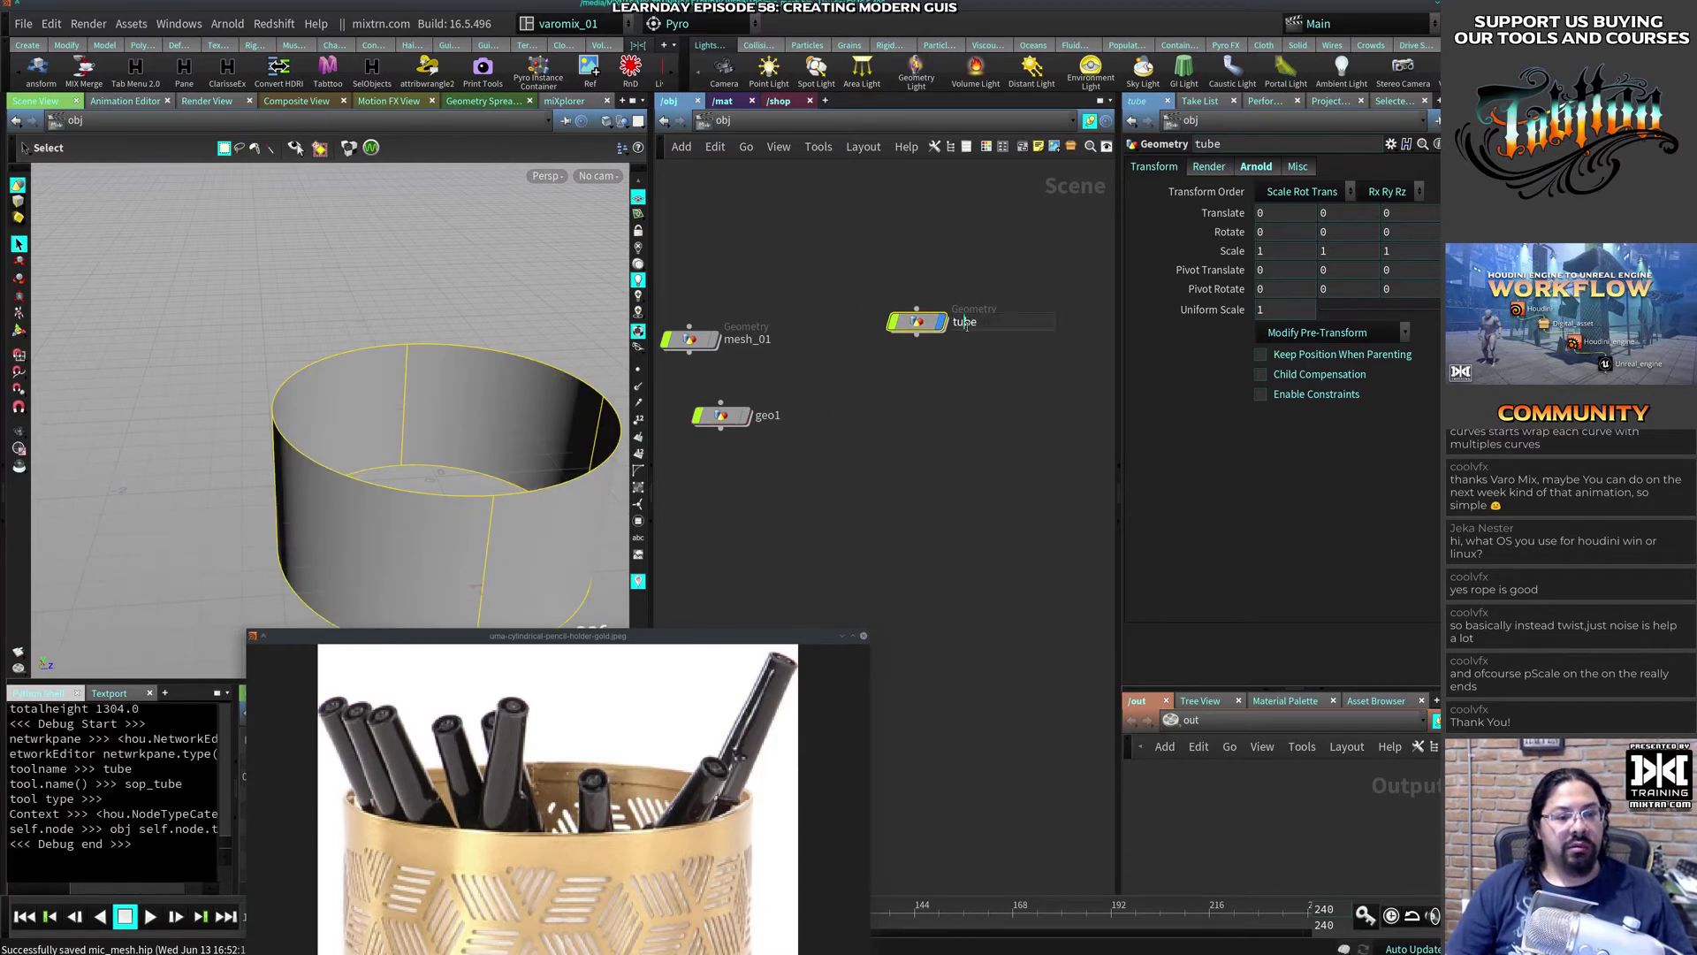
pyautogui.doubleClick(966, 323)
pyautogui.write('P')
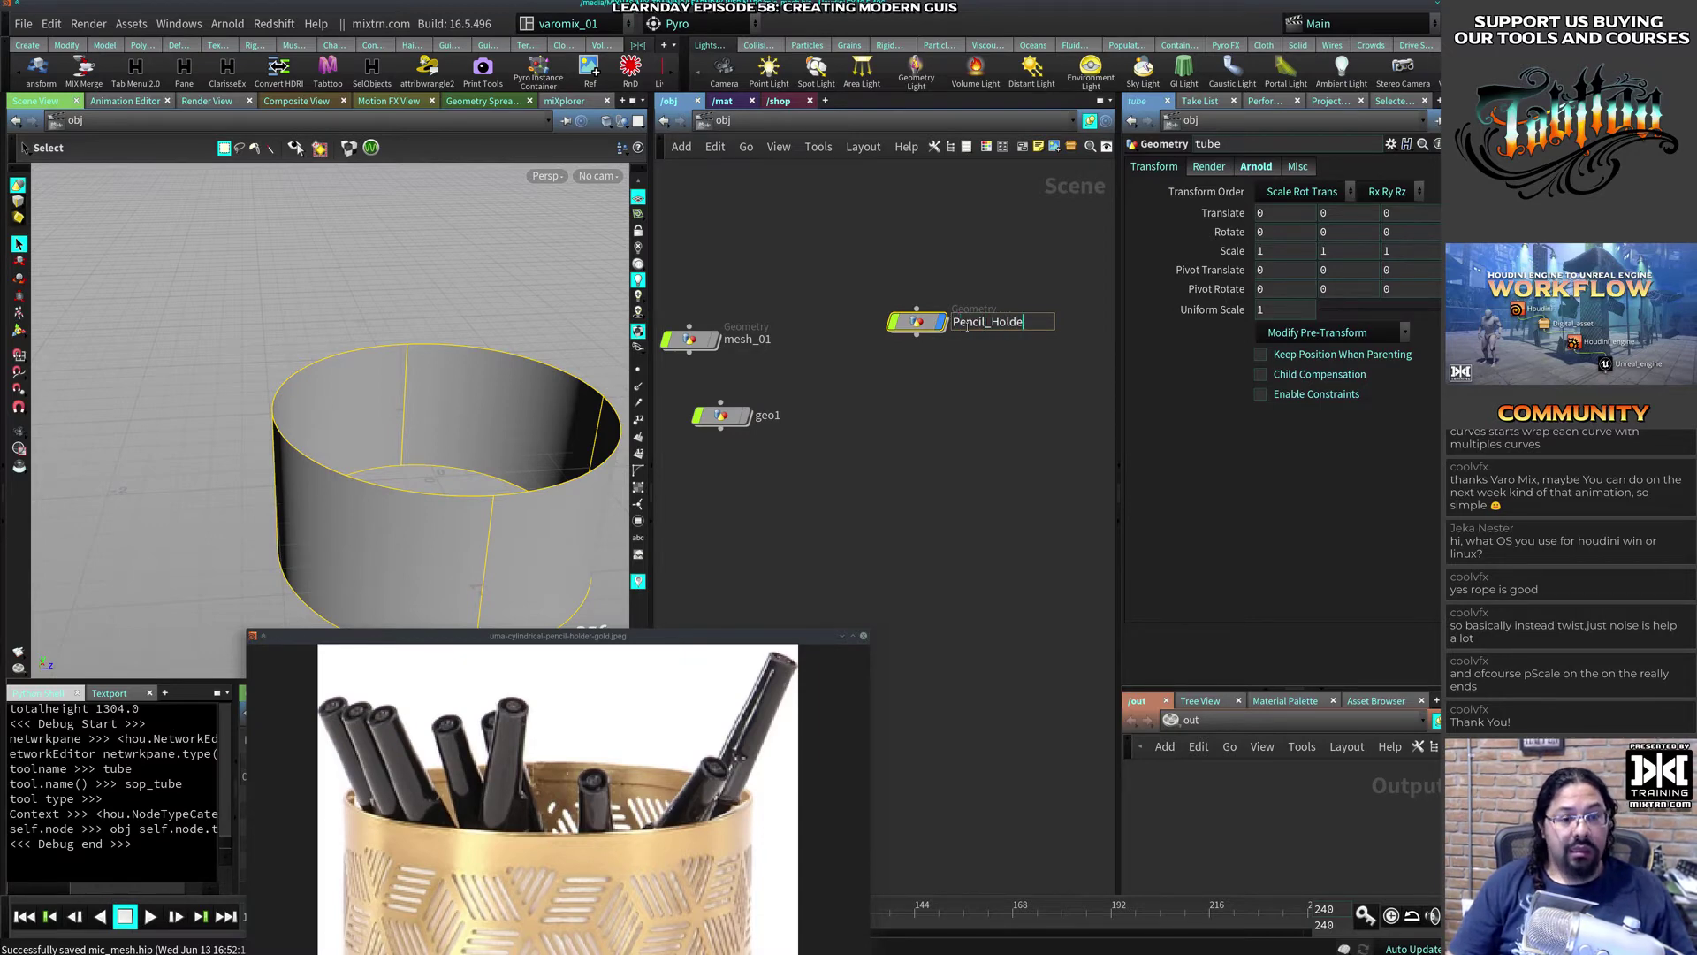
pyautogui.write('encil_Holde')
pyautogui.press('Return')
pyautogui.click(1030, 331)
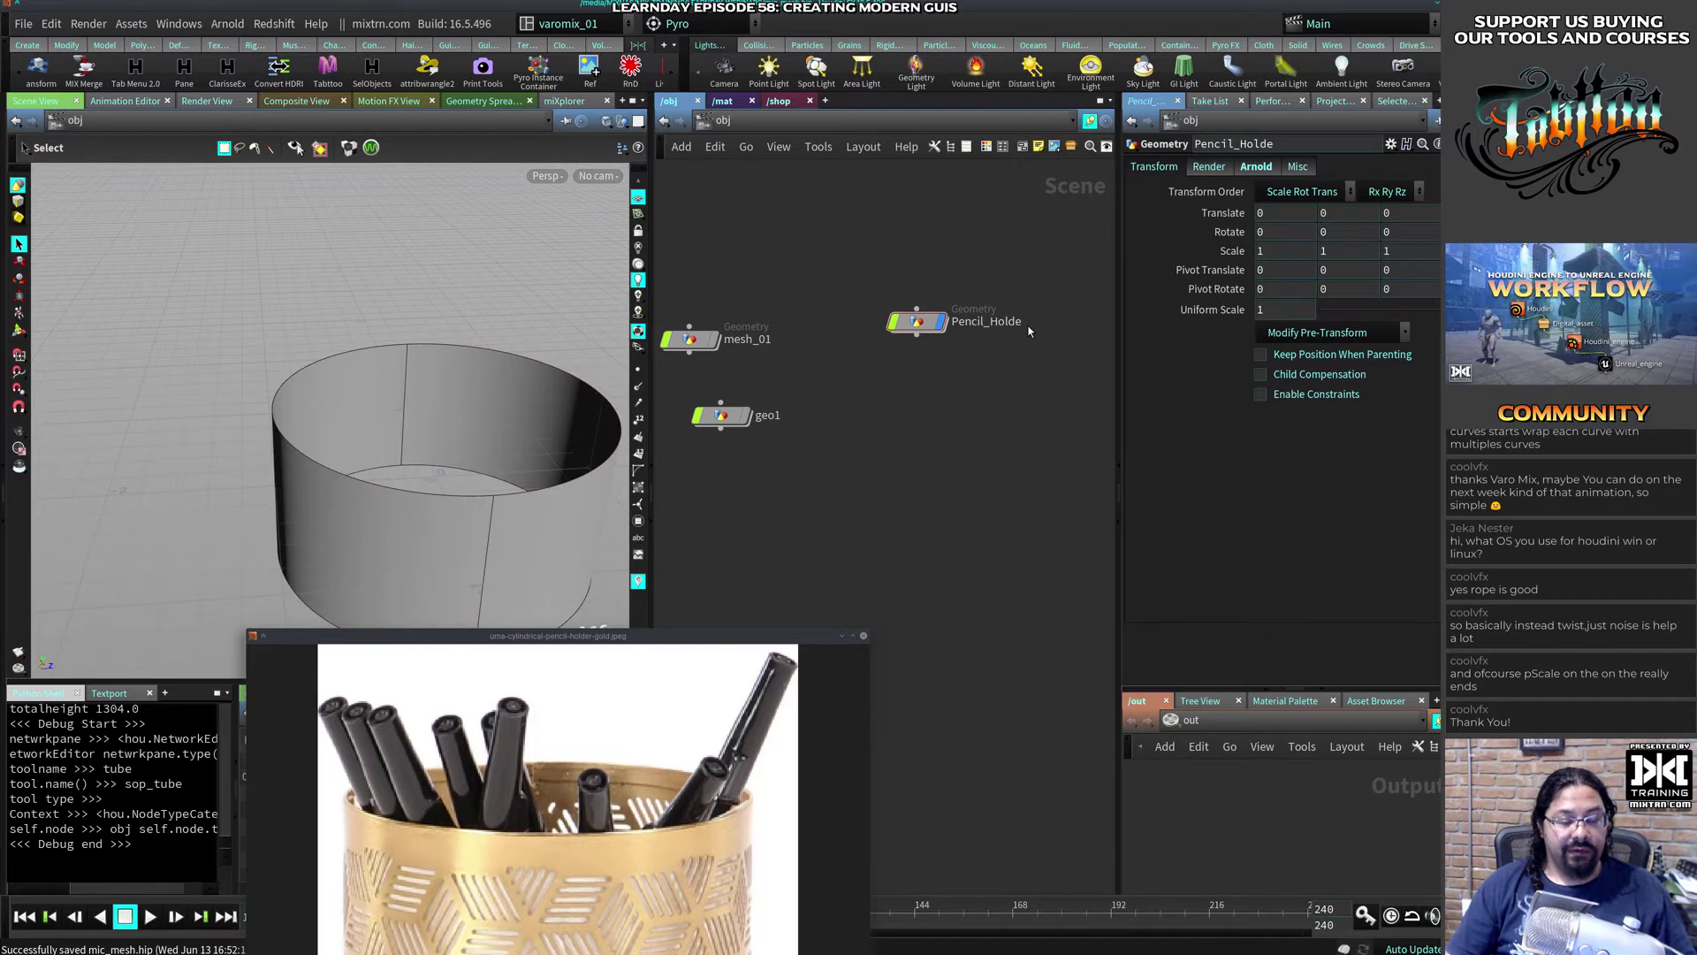
pyautogui.doubleClick(1027, 331)
pyautogui.write('r')
pyautogui.press('Return')
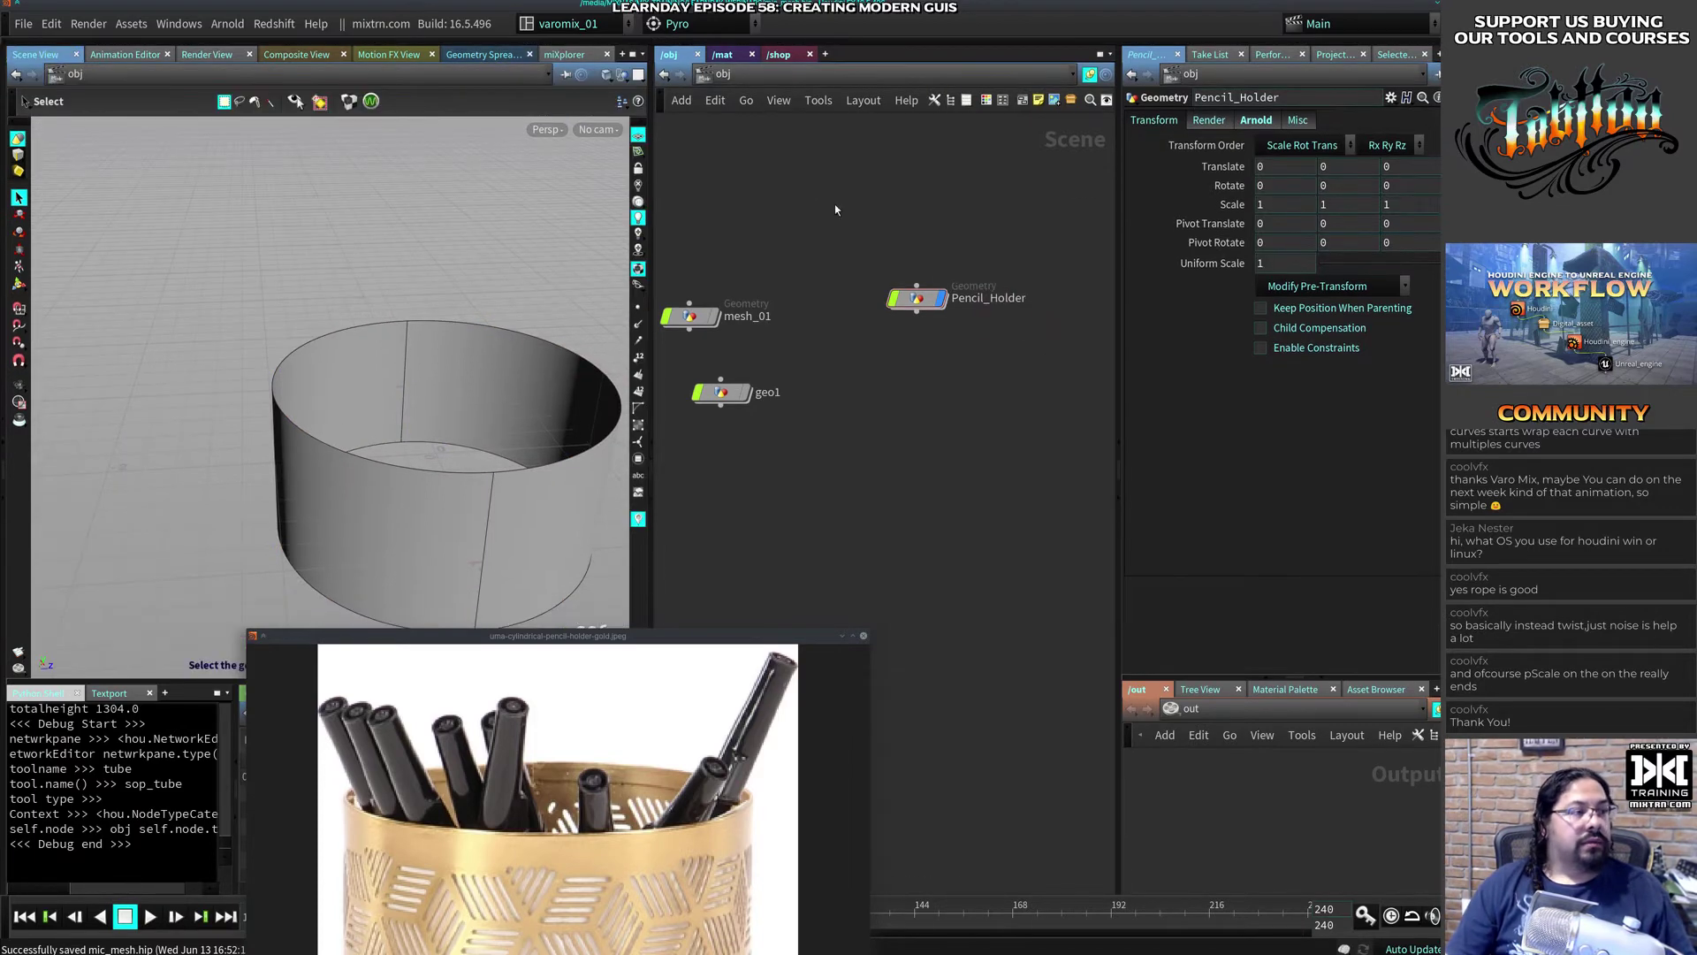
# Step: Go inside Pencil_Holder, set the tube's primitive type to Polygon and move its node up in the network
pyautogui.doubleClick(921, 299)
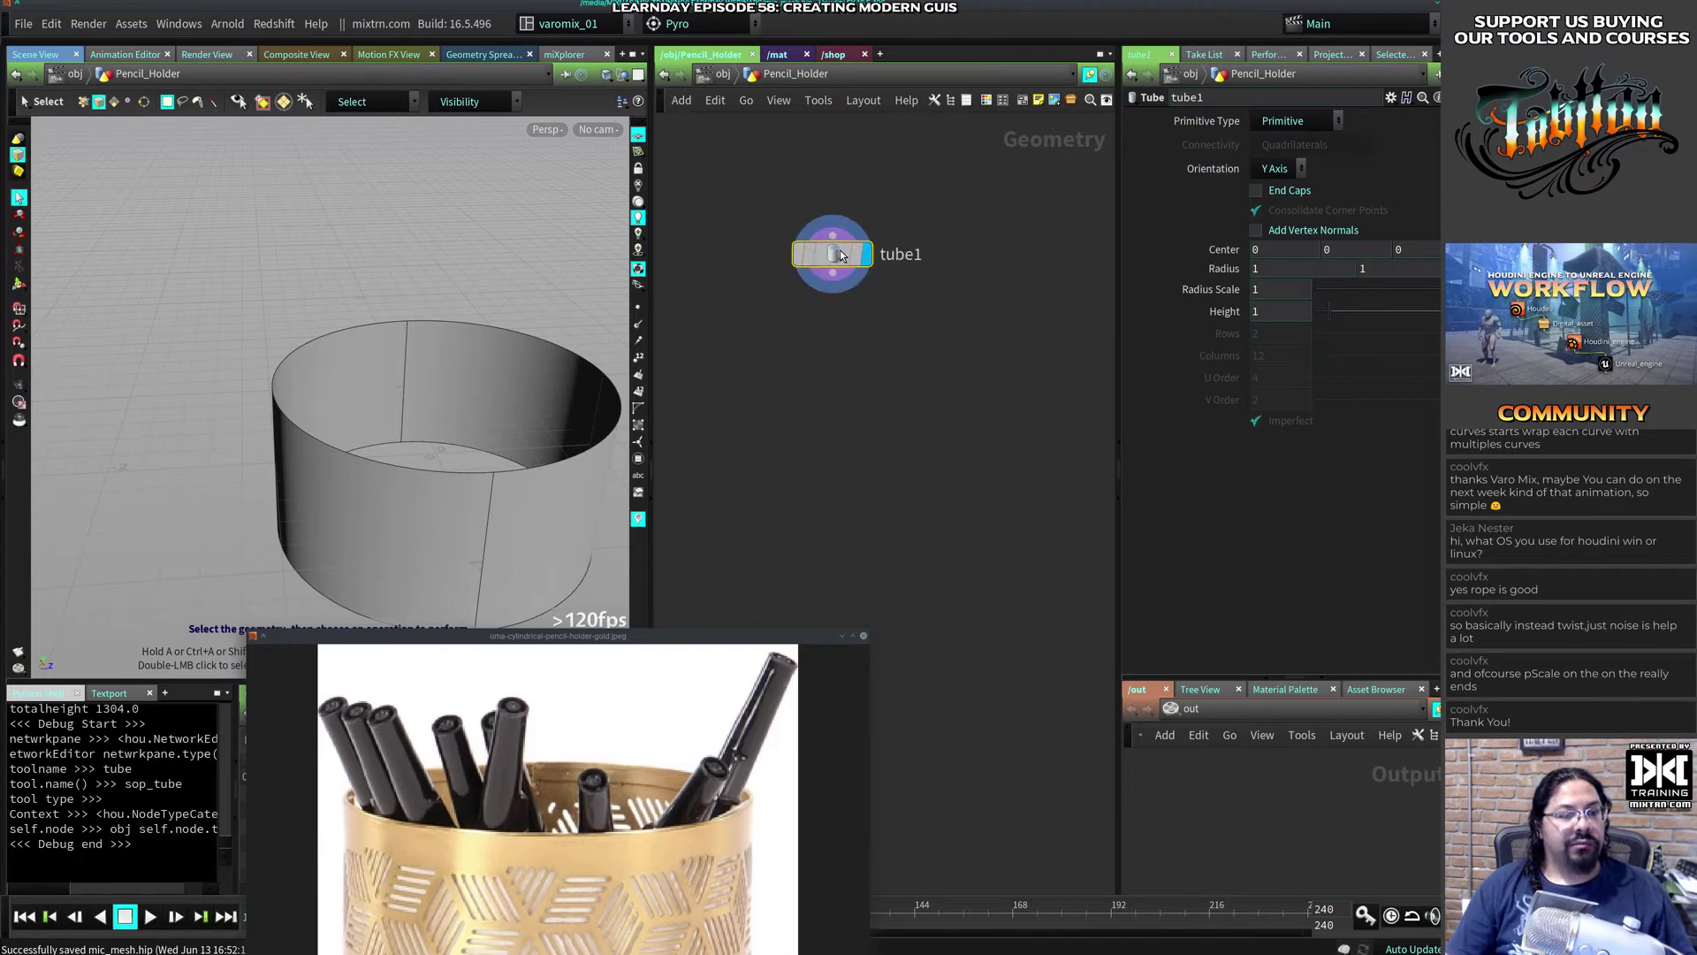
pyautogui.click(1295, 121)
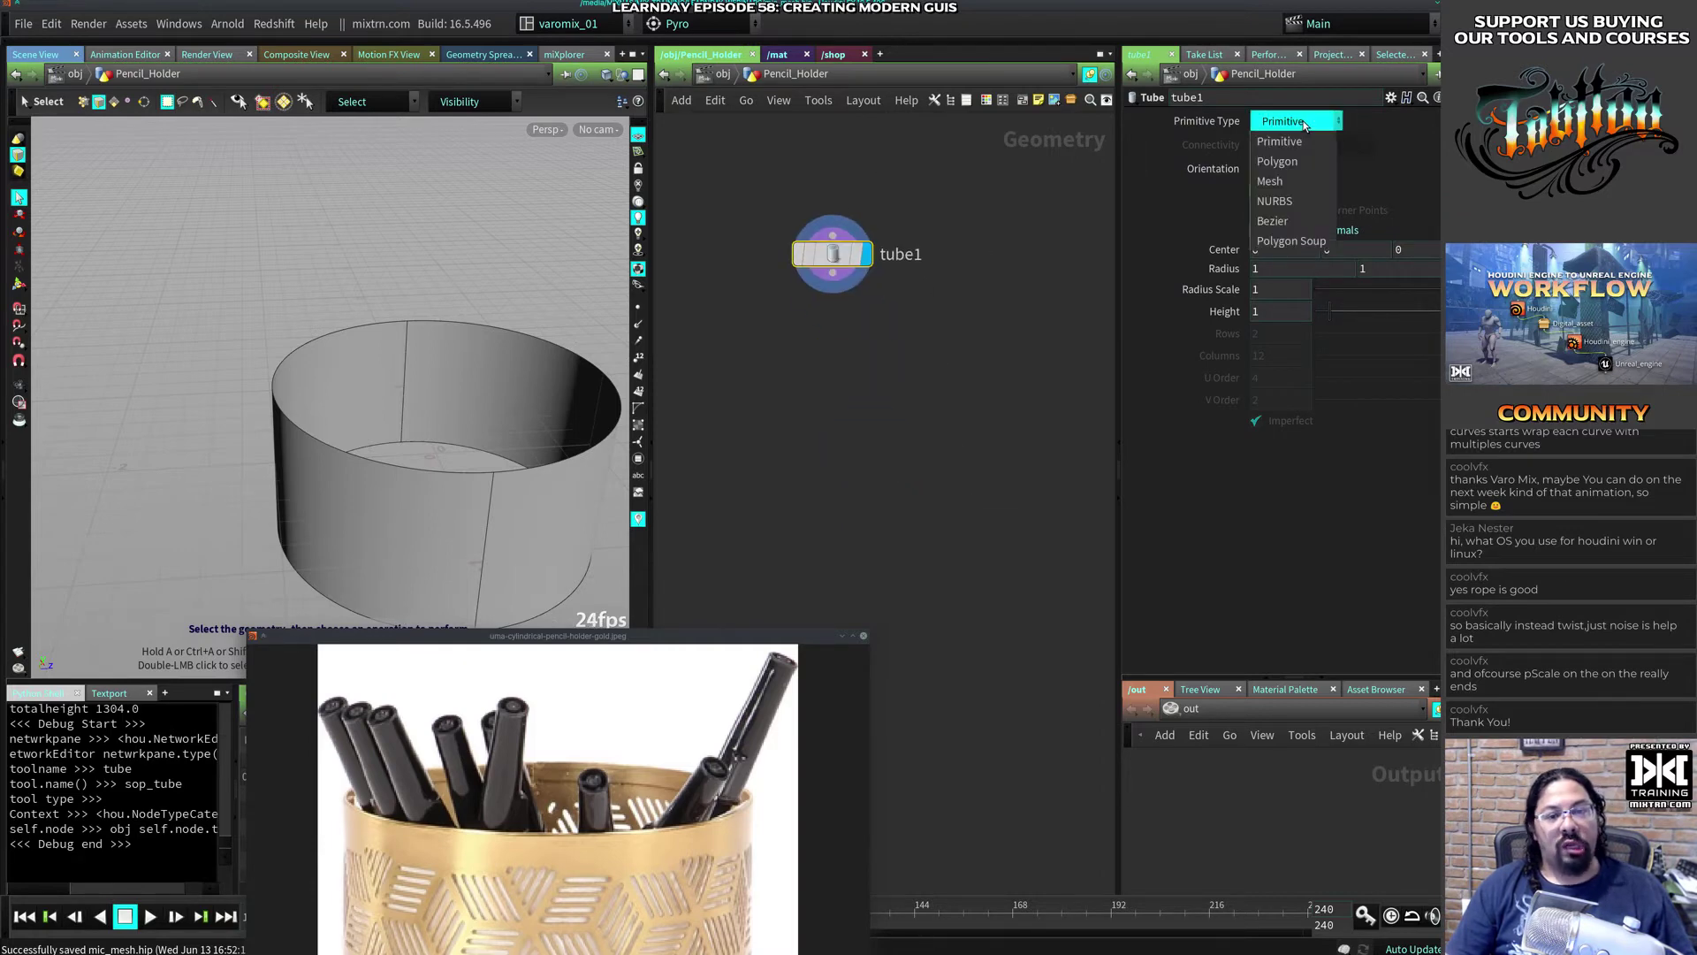
pyautogui.click(1278, 161)
pyautogui.moveTo(836, 254); pyautogui.dragTo(869, 192)
# Step: Examine the lattice pattern on the pencil holder reference image and move its window back out of the way
pyautogui.keyDown('alt'); pyautogui.moveTo(604, 893); pyautogui.dragTo(657, 669); pyautogui.keyUp('alt')
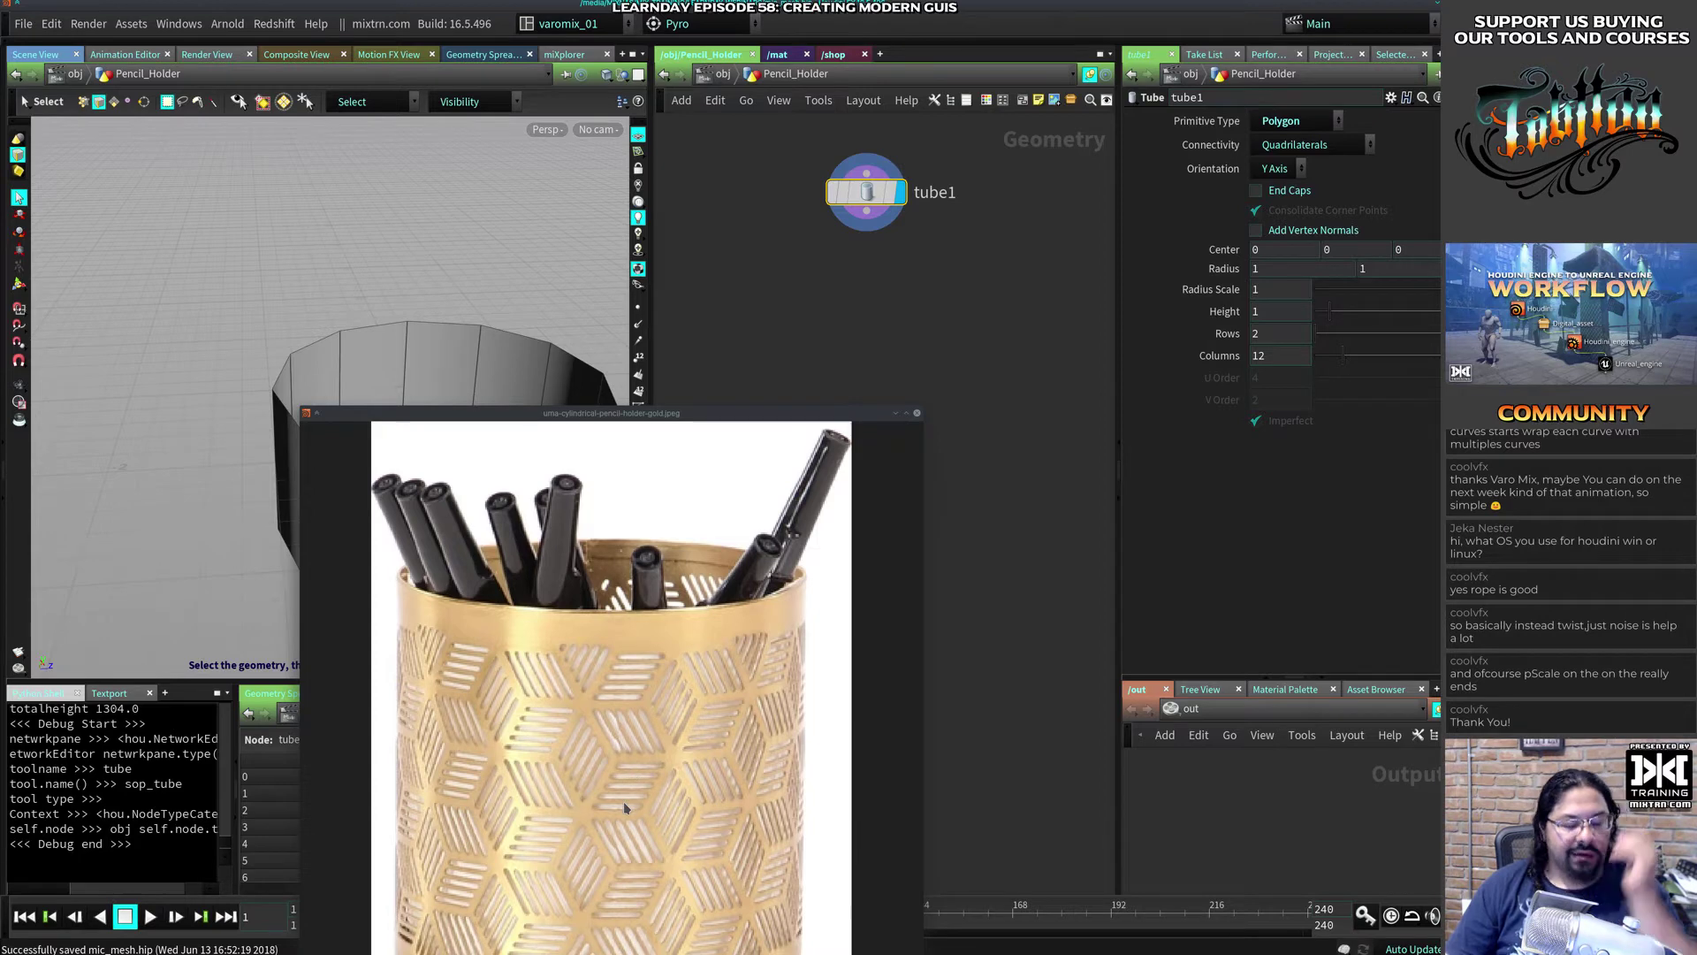
pyautogui.moveTo(715, 415); pyautogui.dragTo(748, 611)
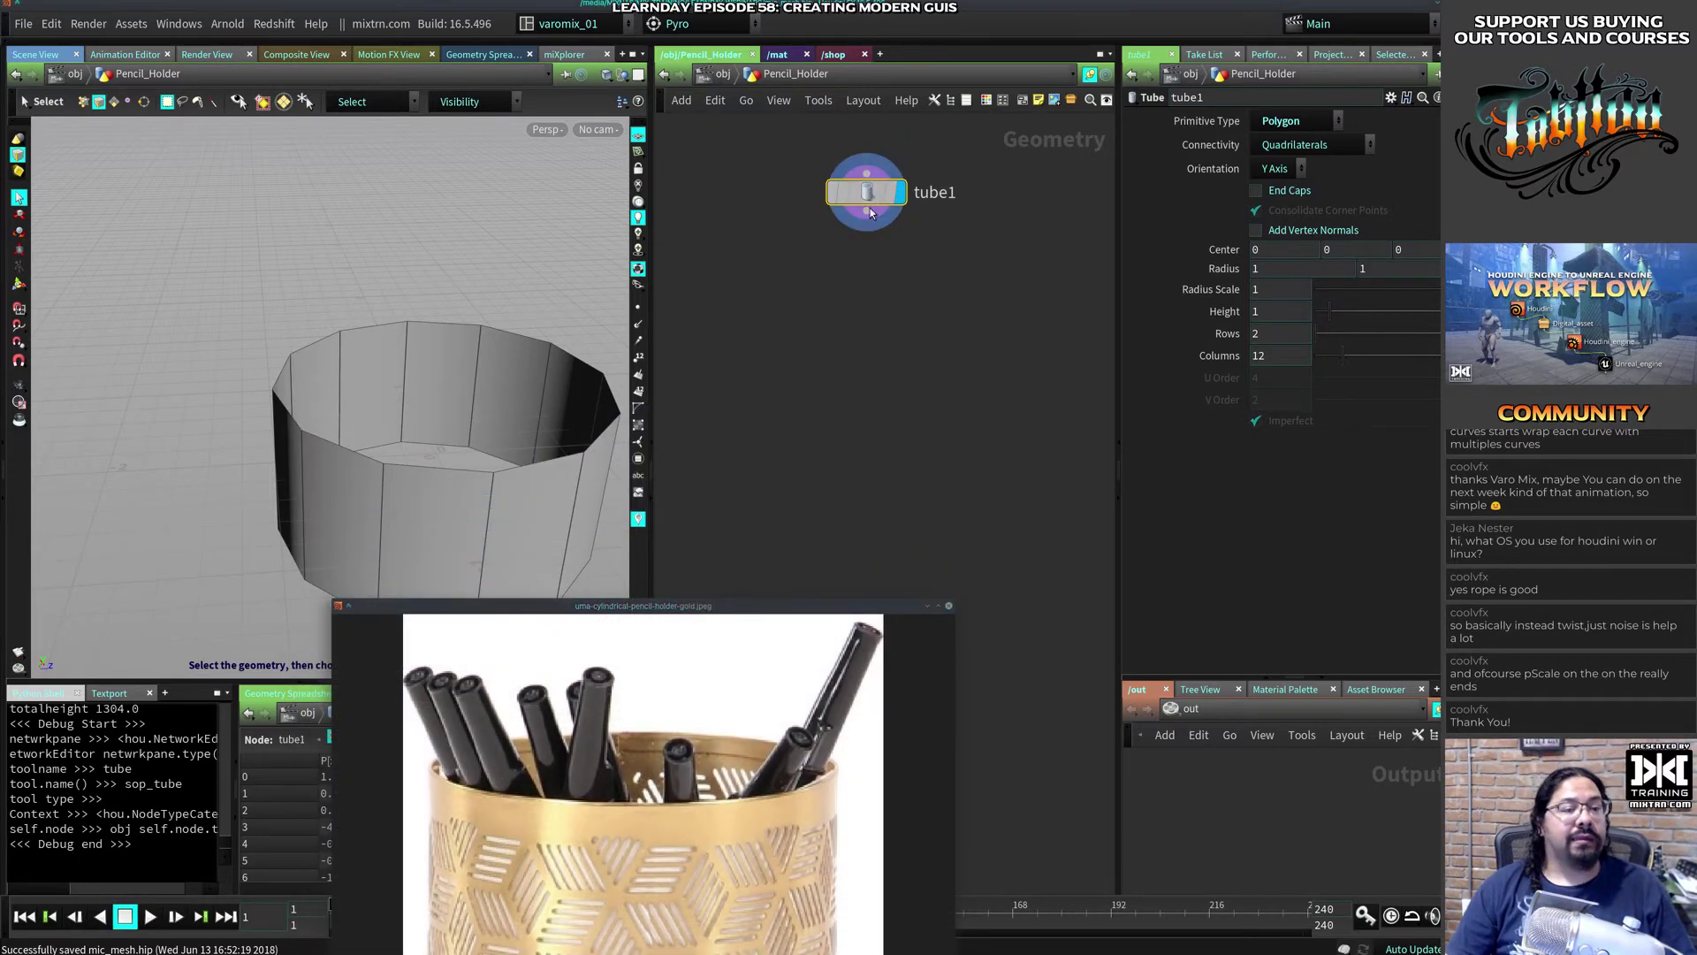
pyautogui.moveTo(864, 192); pyautogui.dragTo(845, 225)
# Step: Try 4 rows and 20 columns on the tube, test a different height, and undo the height change
pyautogui.moveTo(1340, 362)
pyautogui.mouseDown()
pyautogui.moveTo(1324, 360)
pyautogui.moveTo(1370, 364)
pyautogui.moveTo(1358, 333)
pyautogui.moveTo(1323, 337)
pyautogui.mouseUp()
pyautogui.press('Escape')
pyautogui.moveTo(476, 407); pyautogui.dragTo(505, 386)
pyautogui.press('s')
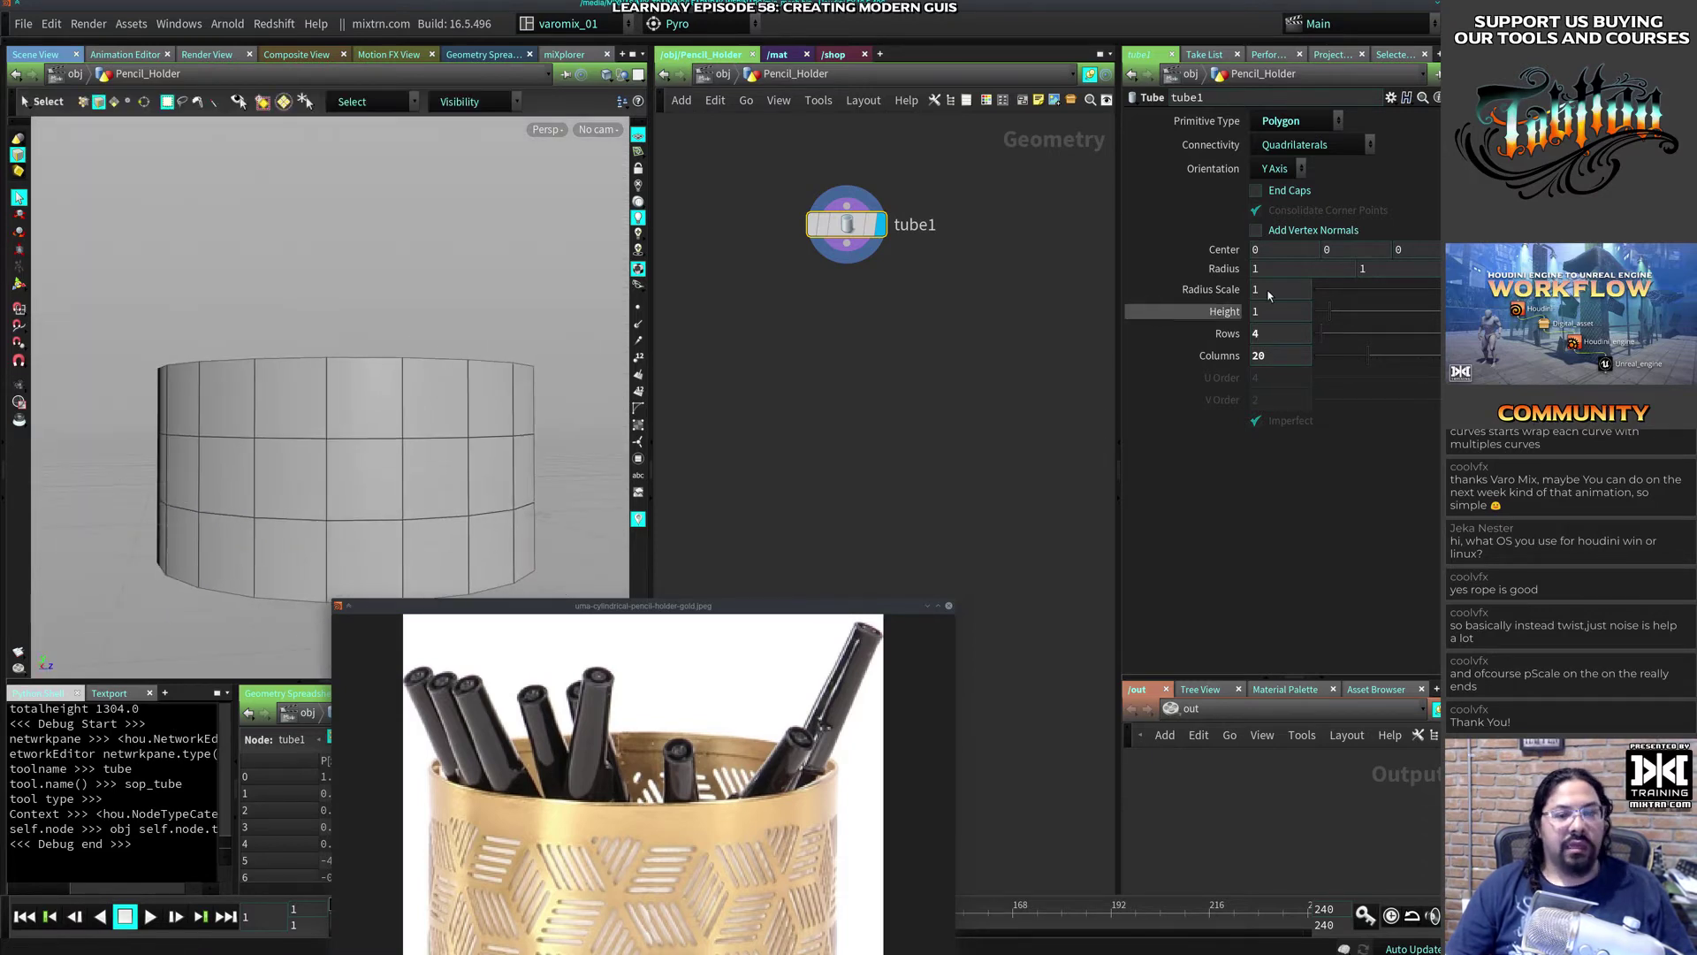
pyautogui.moveTo(1330, 315); pyautogui.dragTo(1346, 311)
pyautogui.hotkey('ctrl', 'z')
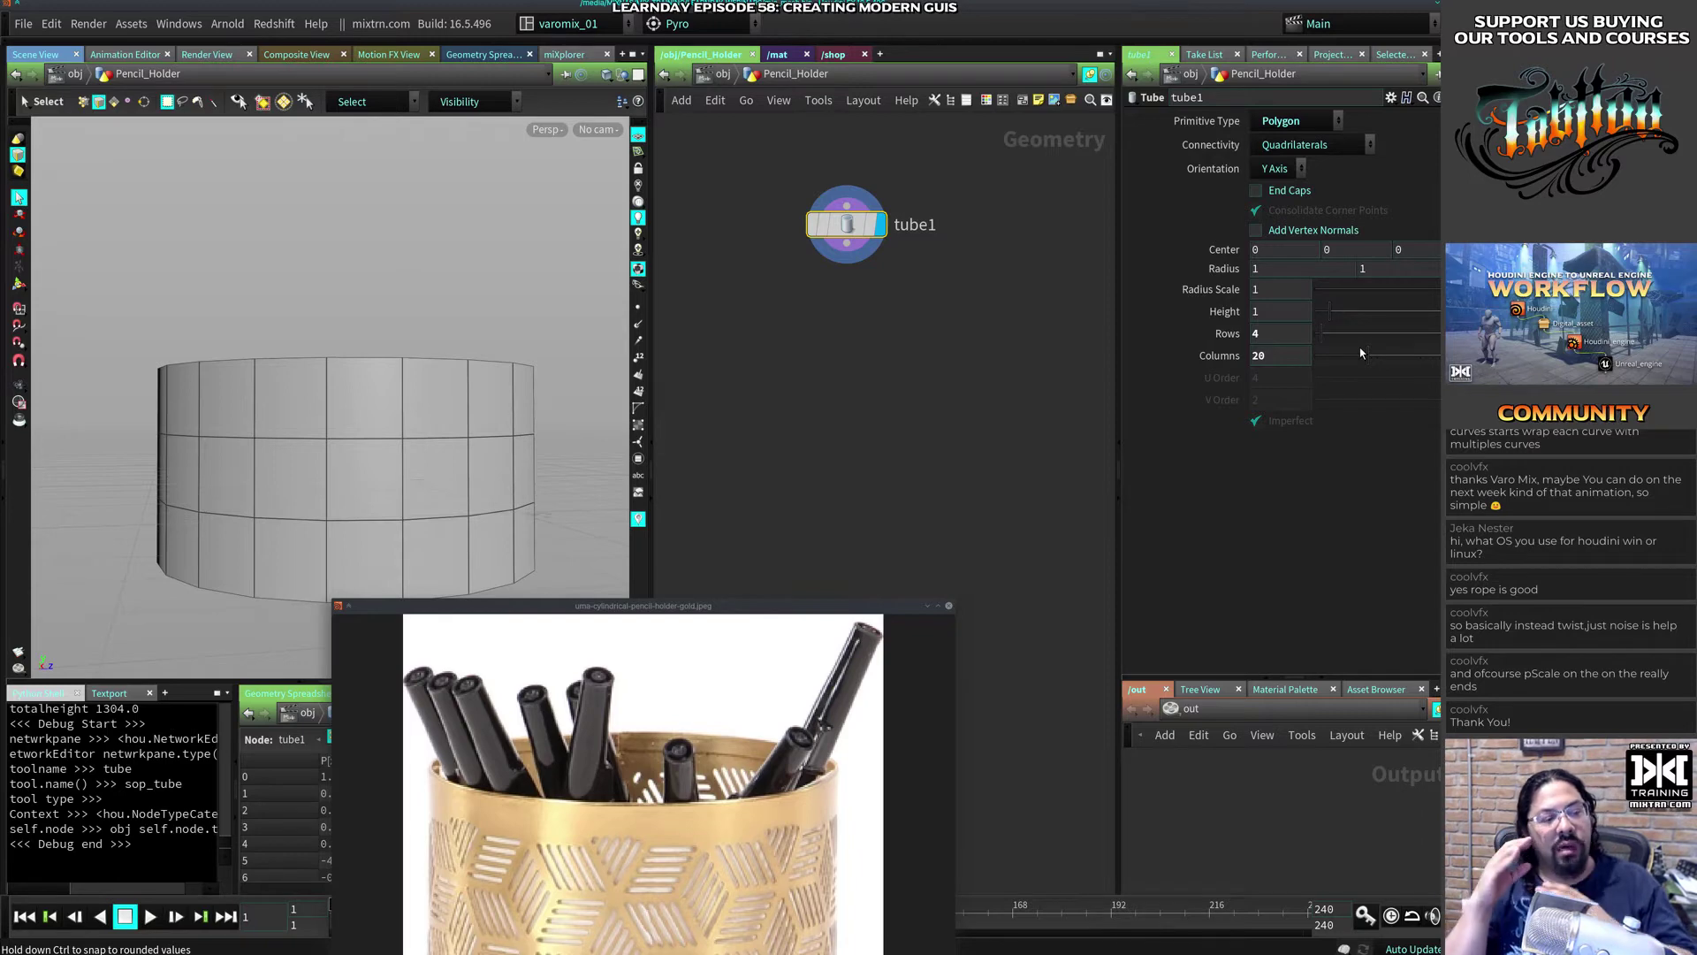
# Step: Set the tube to 24 columns, 3 rows and a height of 0.57
pyautogui.moveTo(1365, 355); pyautogui.dragTo(1230, 354)
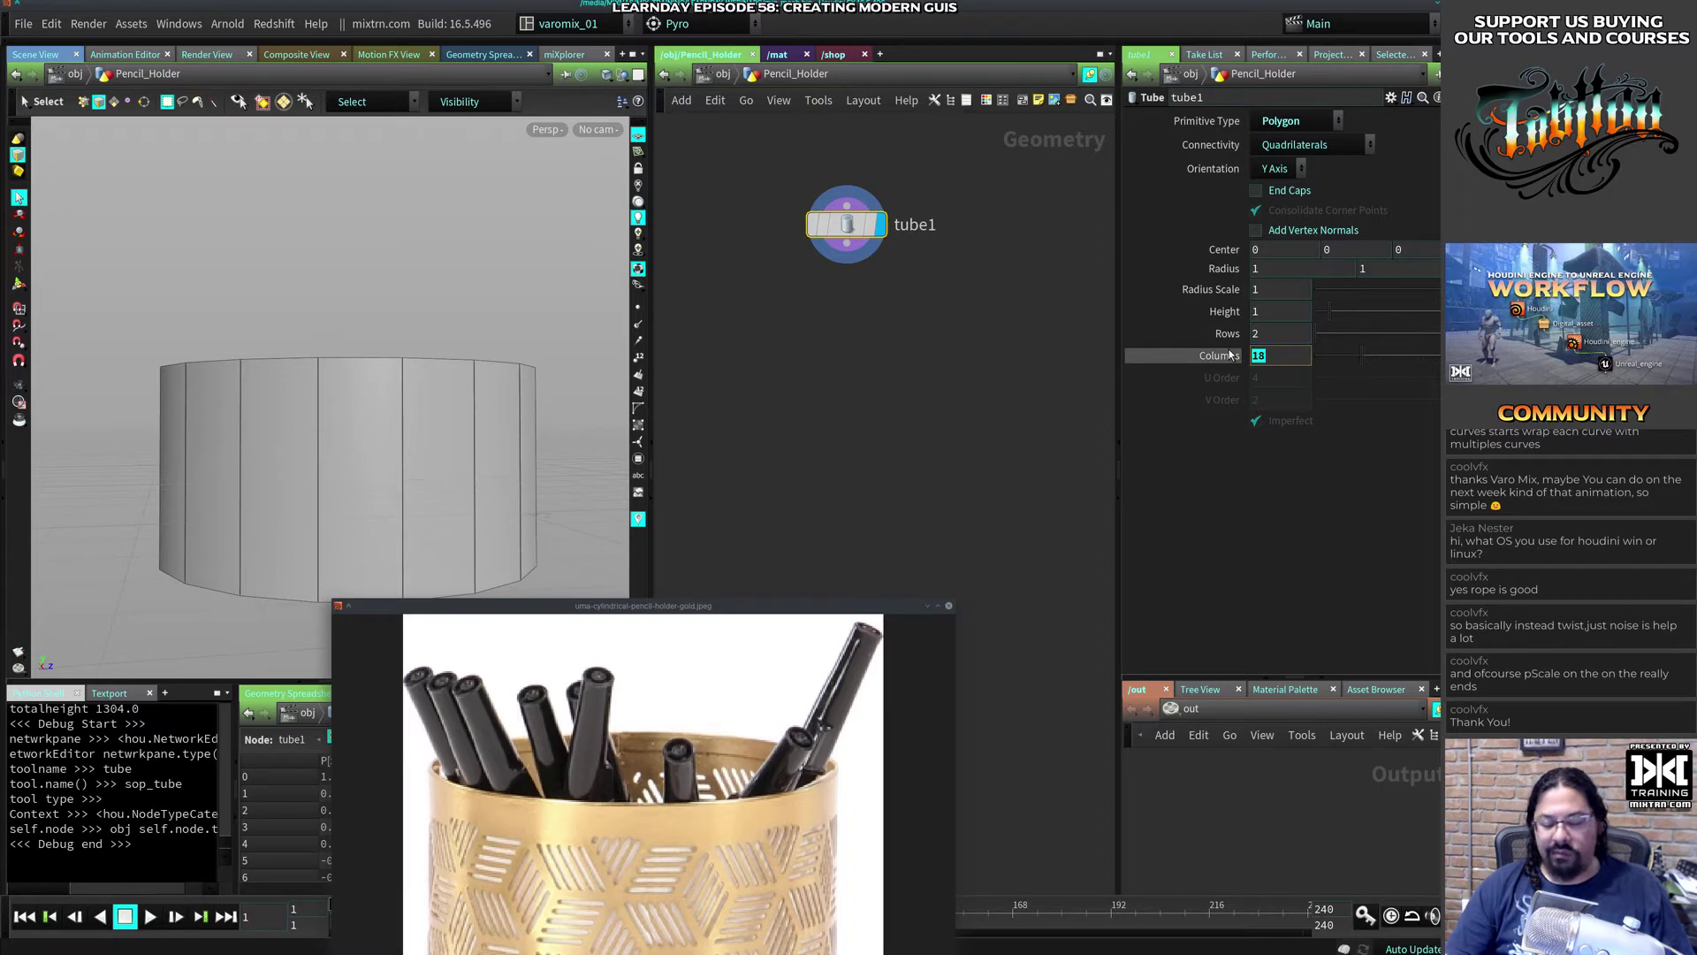
pyautogui.write('24')
pyautogui.press('Return')
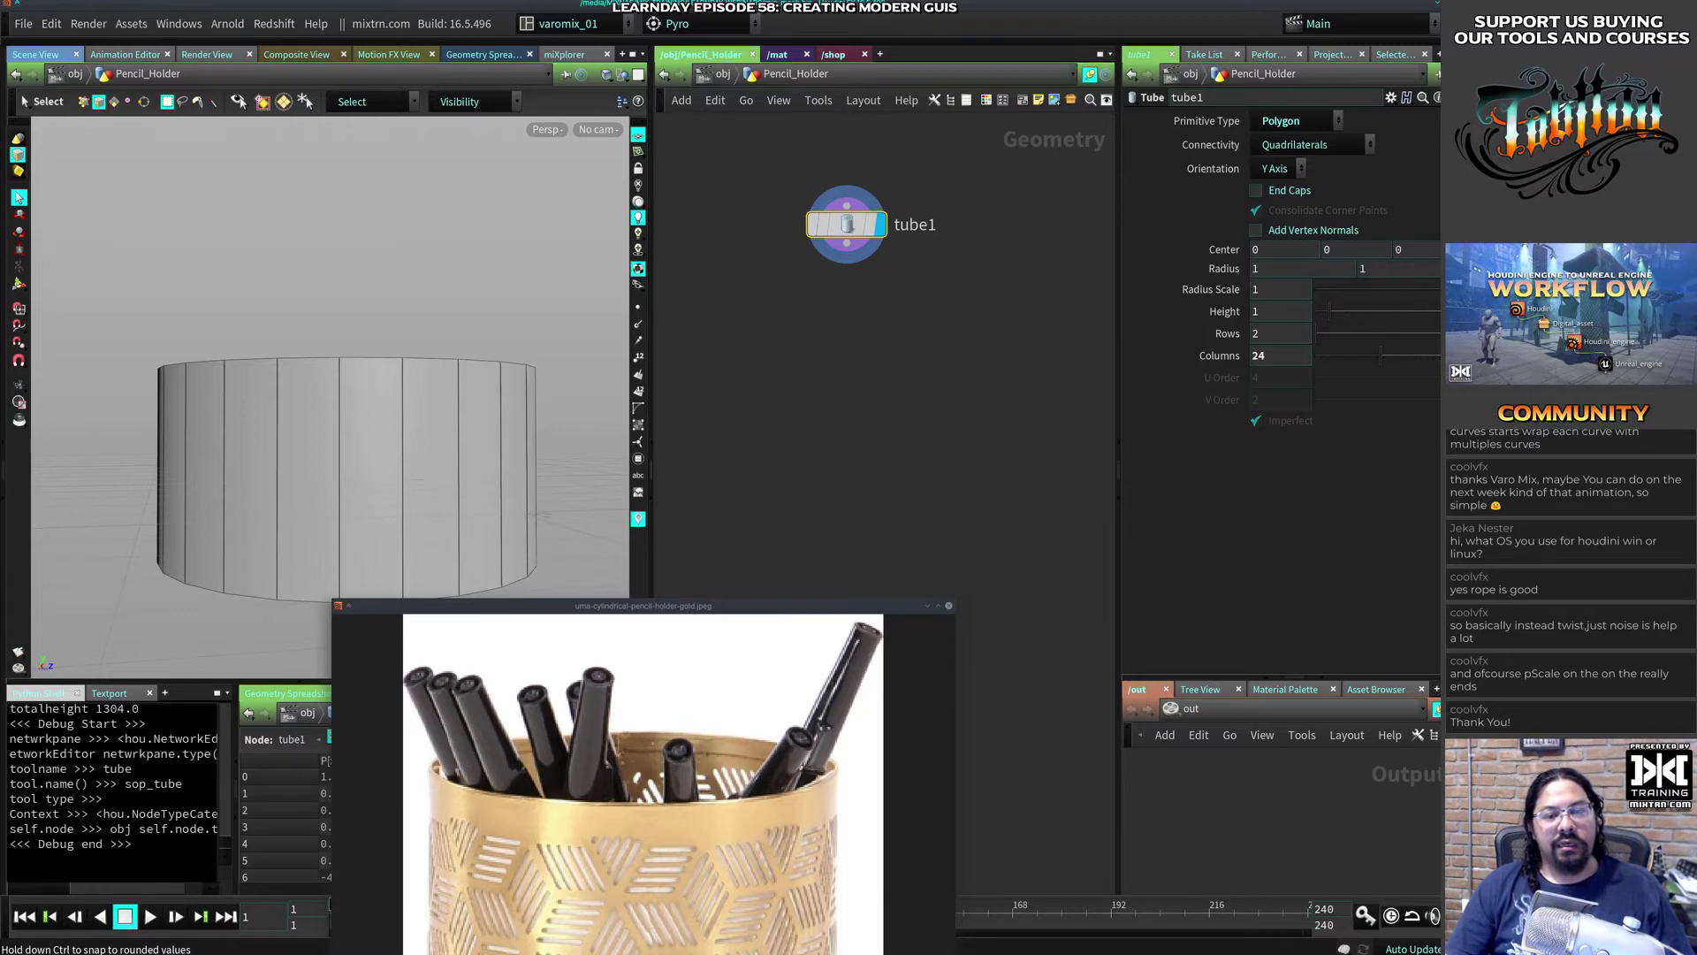
pyautogui.moveTo(1462, 295); pyautogui.dragTo(1412, 304)
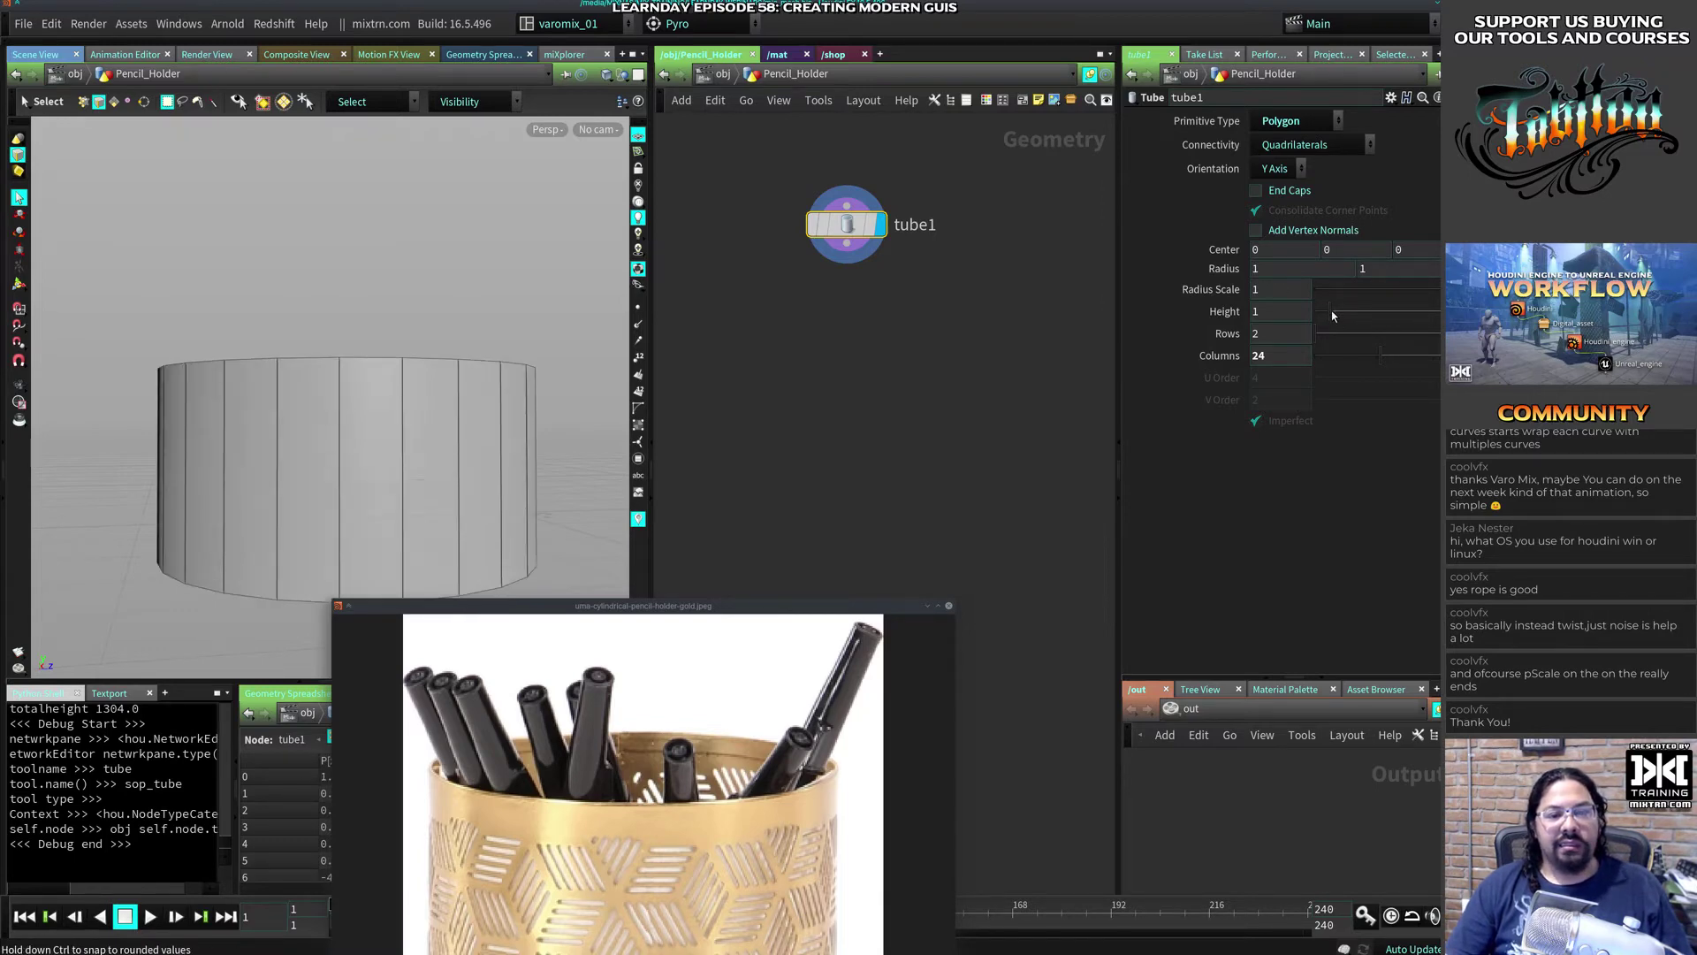
pyautogui.moveTo(1333, 315); pyautogui.dragTo(1323, 324)
pyautogui.keyDown('alt'); pyautogui.moveTo(531, 412); pyautogui.dragTo(415, 471); pyautogui.keyUp('alt')
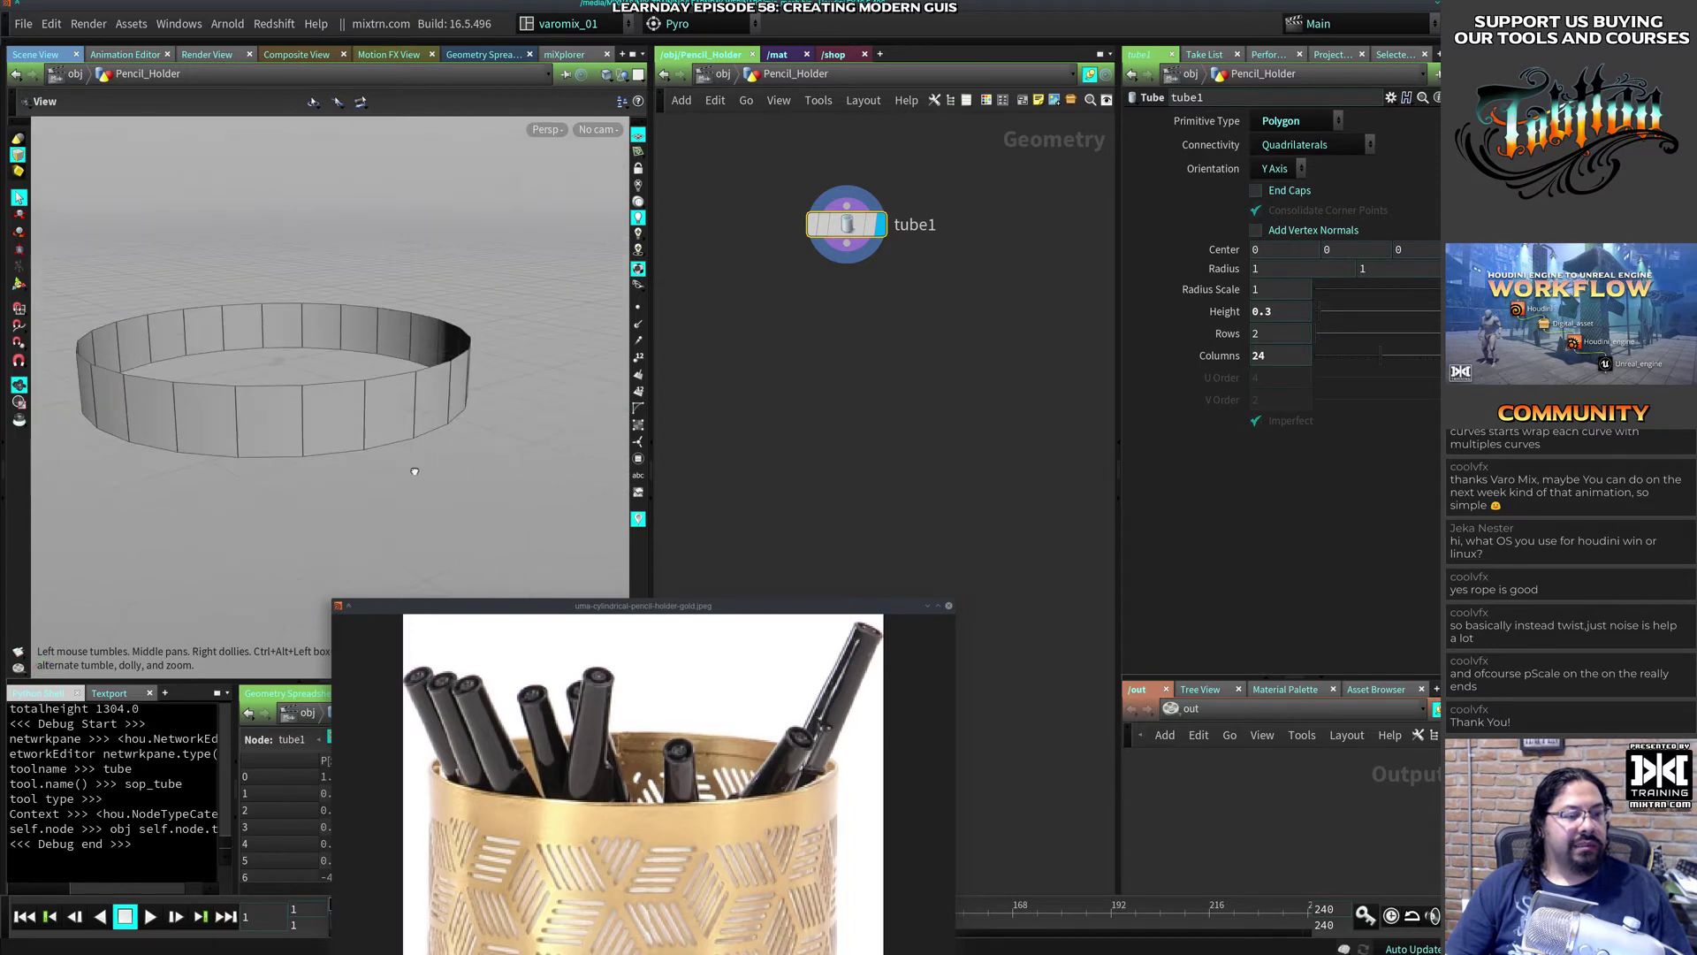
pyautogui.moveTo(1319, 337); pyautogui.dragTo(1328, 320)
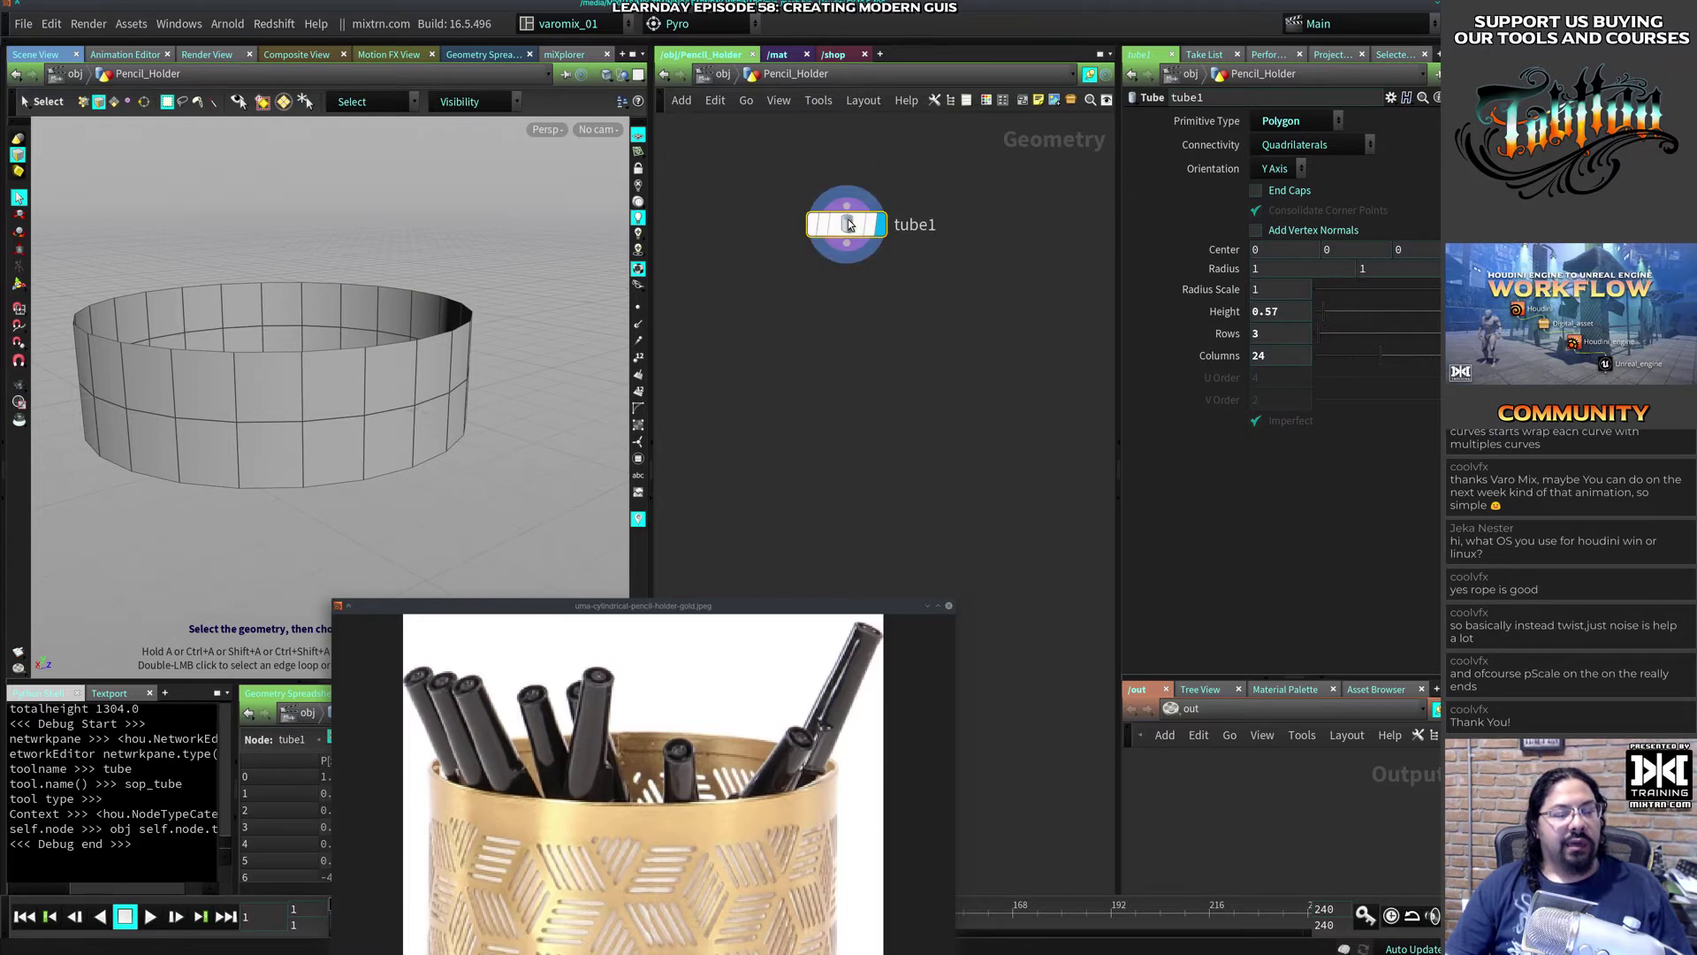
# Step: Add a Divide node after tube1 and enable Compute Dual to turn the triangles into hexagonal cells
pyautogui.press('Tab')
pyautogui.write('div')
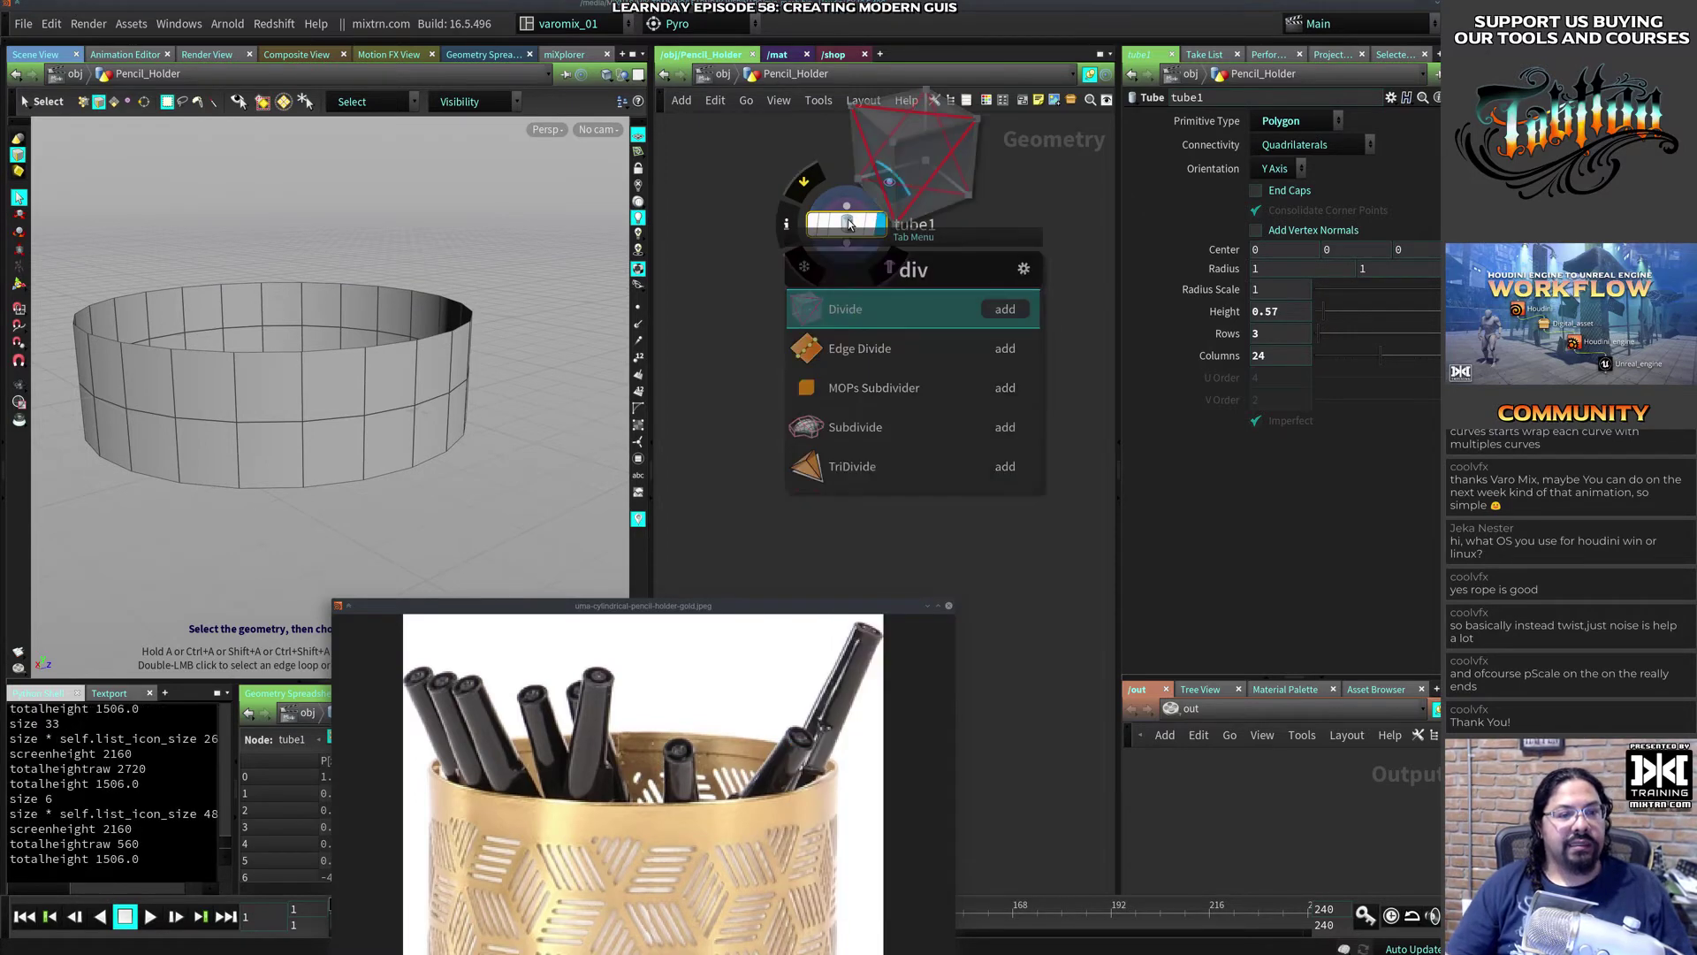
pyautogui.press('Return')
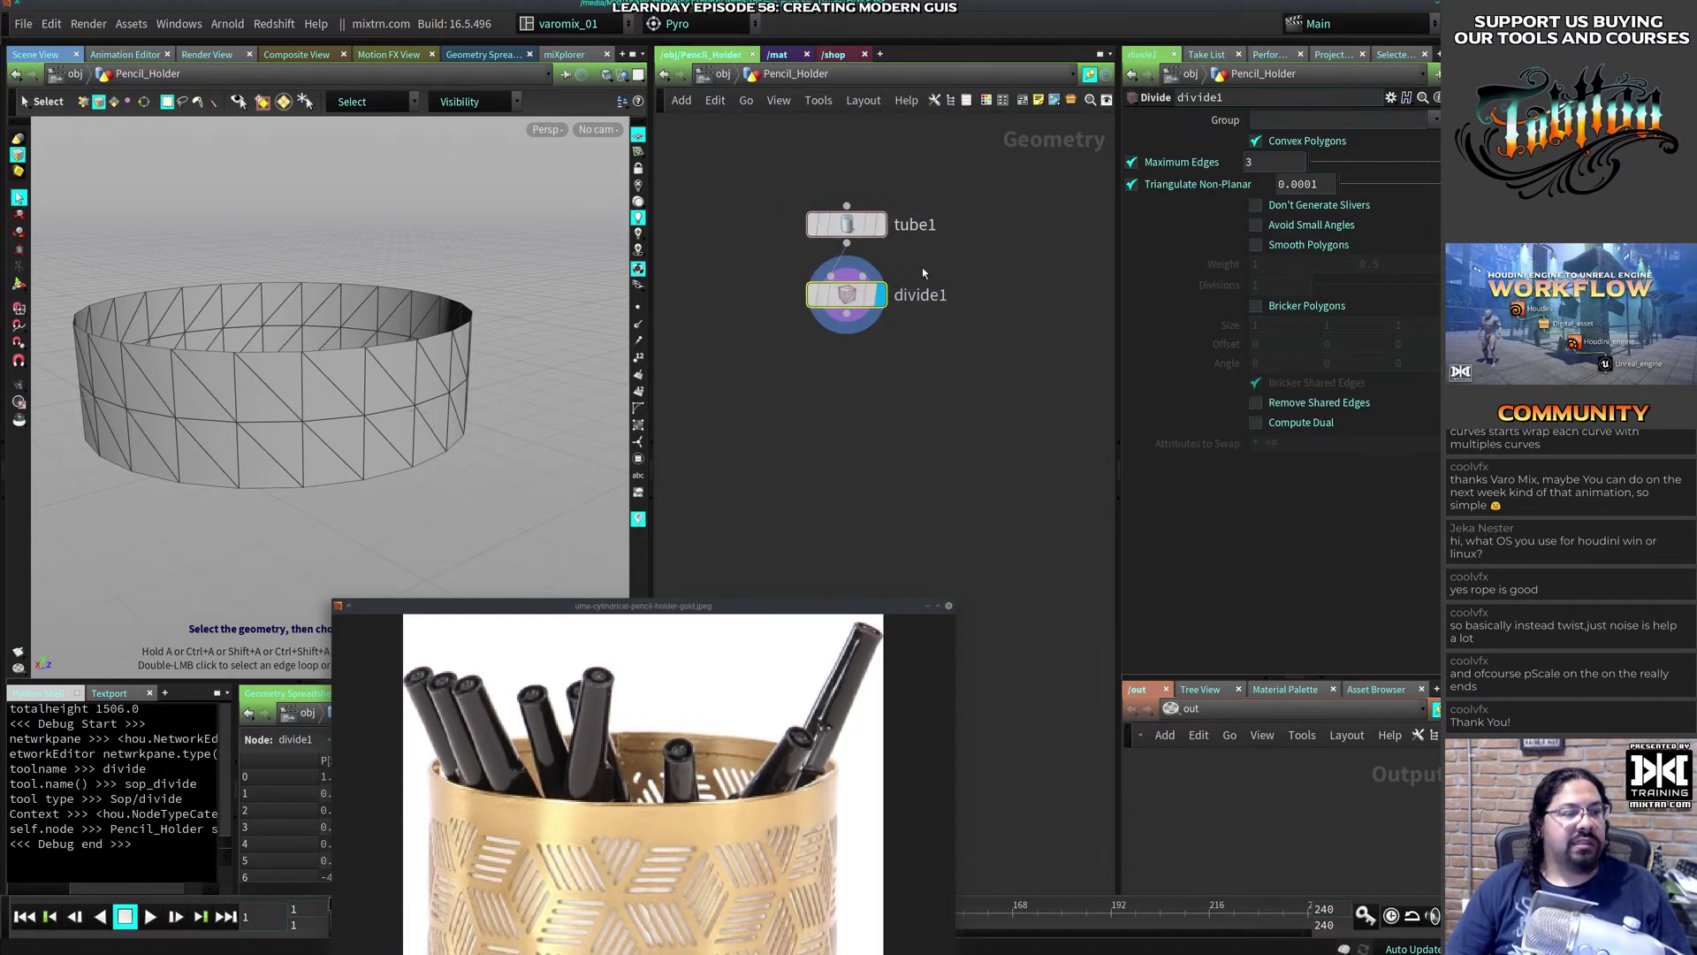
pyautogui.moveTo(846, 299); pyautogui.dragTo(844, 320)
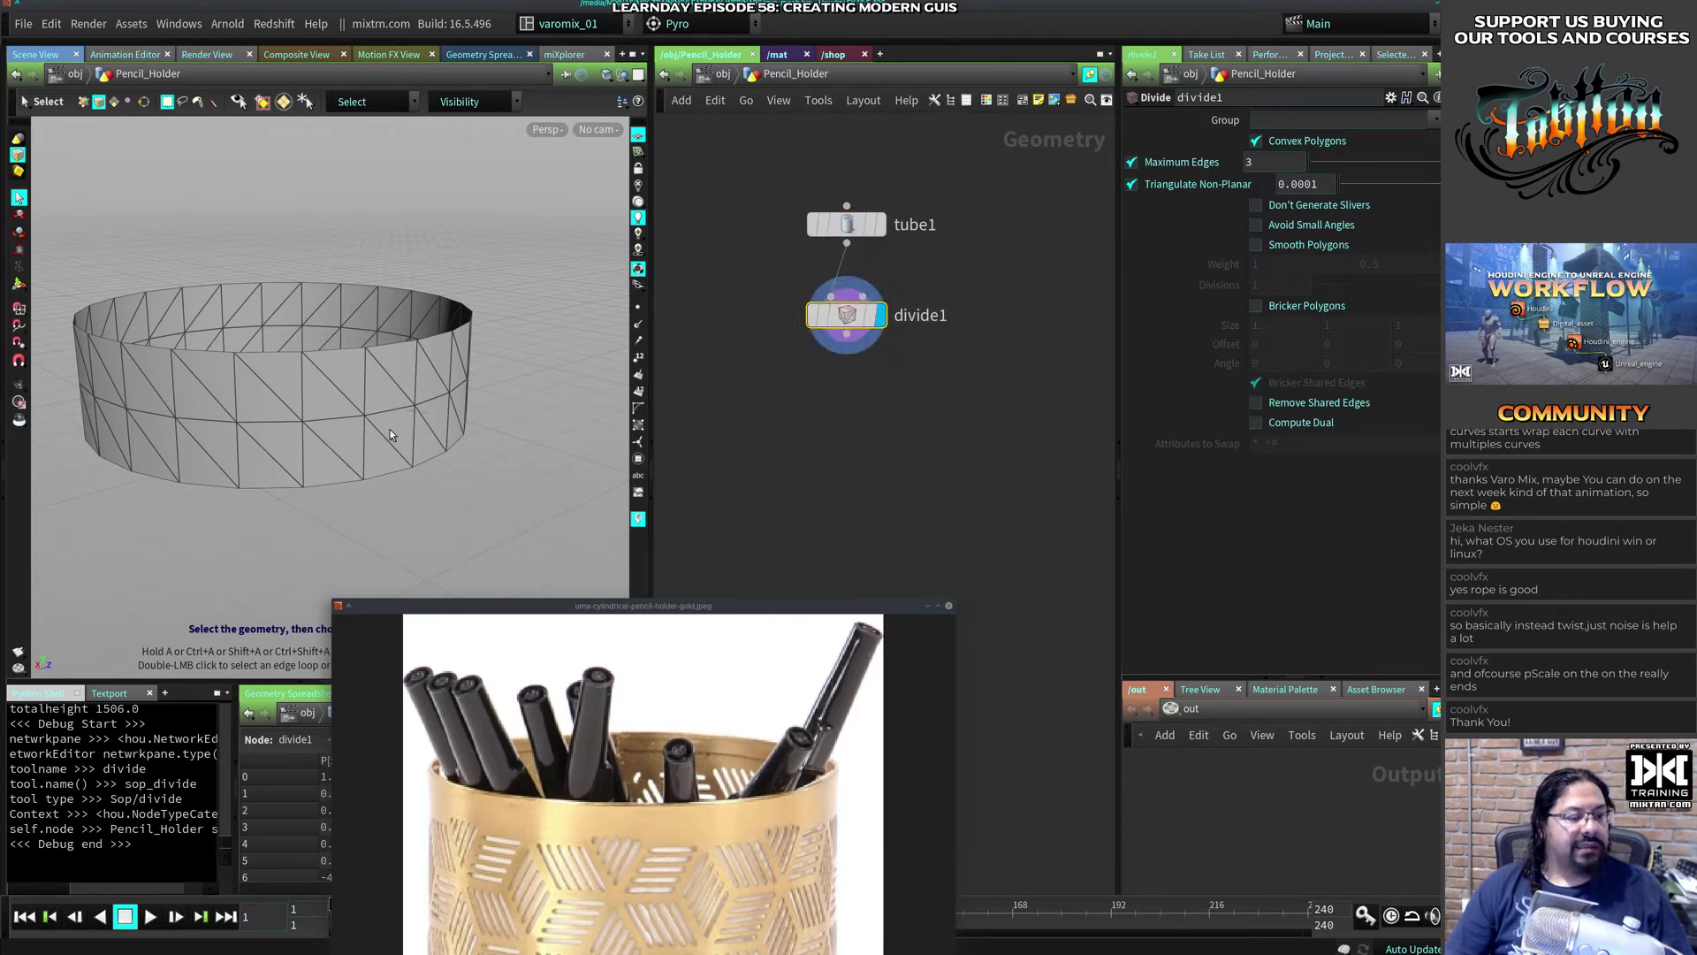
pyautogui.moveTo(390, 428); pyautogui.dragTo(456, 464)
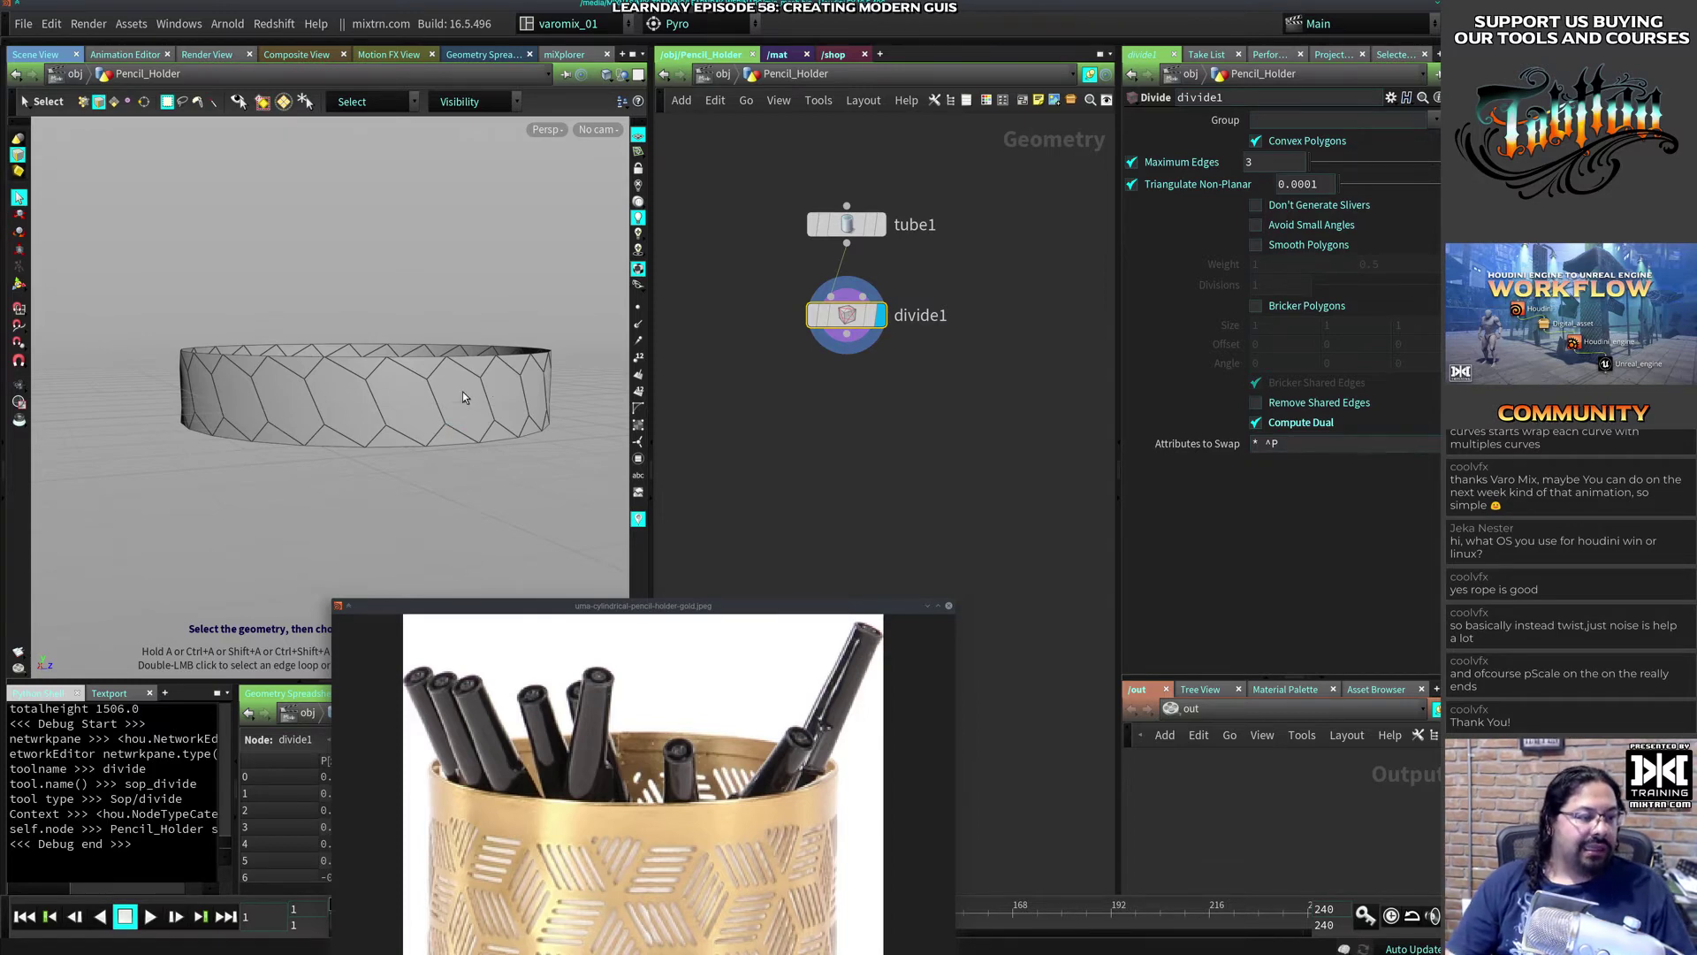
# Step: Select the upper points of the hexagon band and rotate them about 5.4 degrees around Y with an Edit node
pyautogui.press('2')
pyautogui.moveTo(85, 257); pyautogui.dragTo(597, 383)
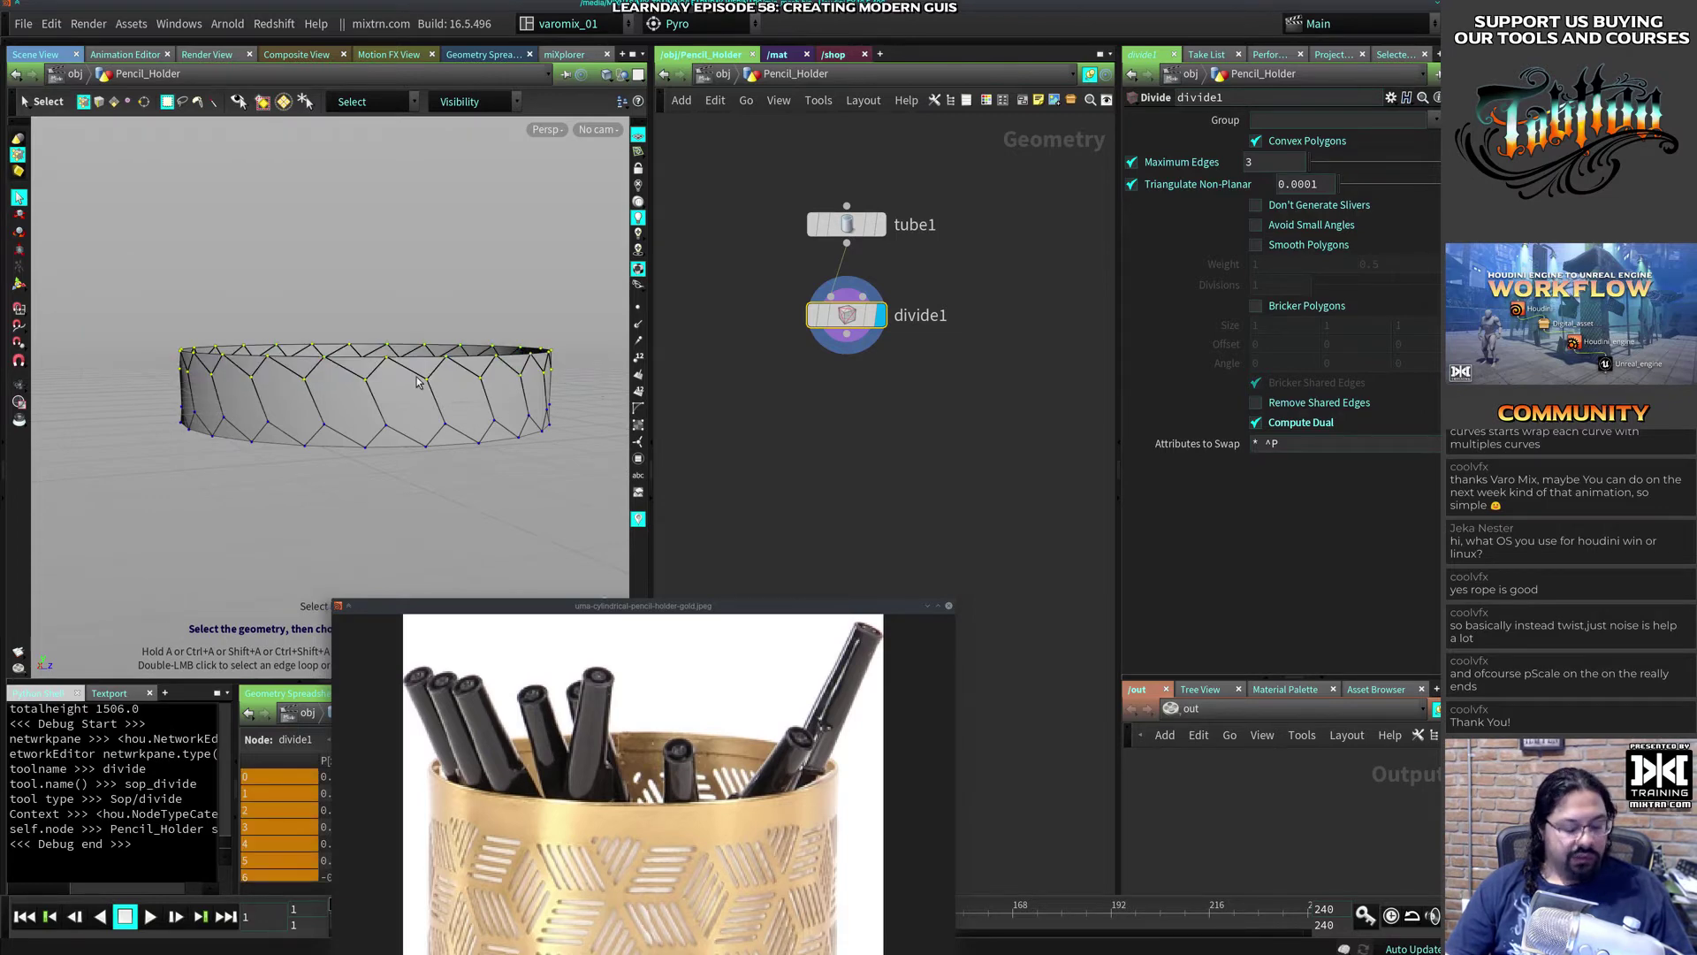
pyautogui.press('t')
pyautogui.press('r')
pyautogui.moveTo(383, 371); pyautogui.dragTo(380, 370)
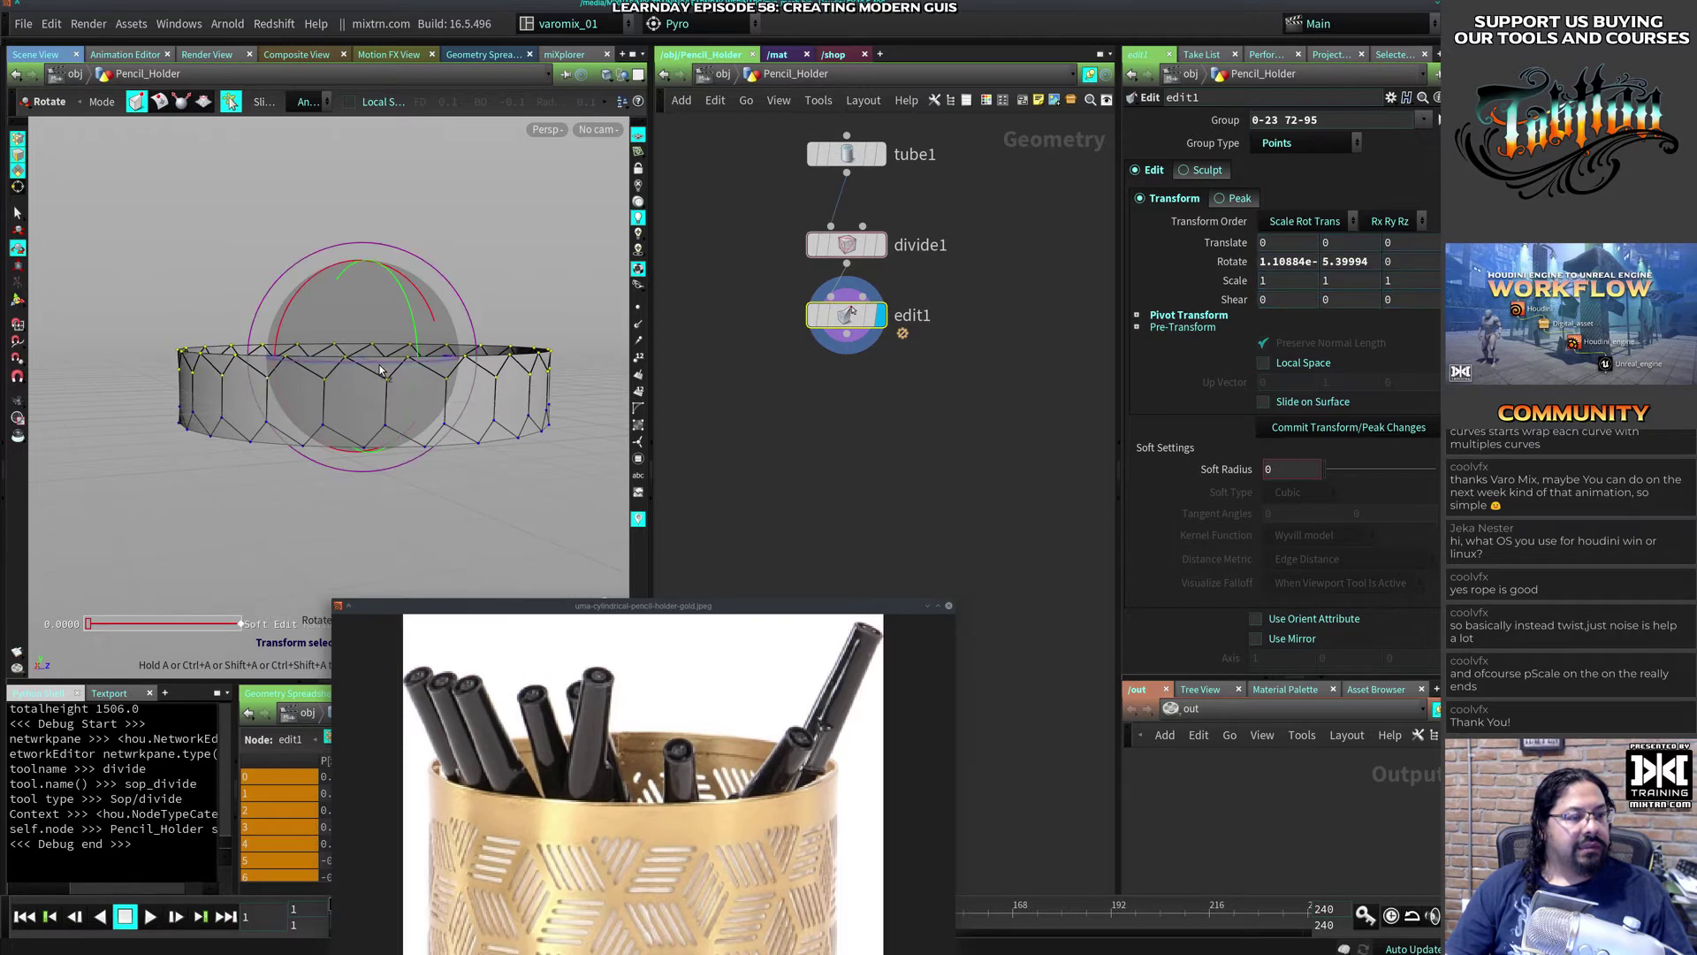
# Step: Inspect the hexagon edges in the front view and place the reference image beside the viewport for comparison
pyautogui.keyDown('alt'); pyautogui.moveTo(232, 366); pyautogui.dragTo(341, 360); pyautogui.keyUp('alt')
pyautogui.hotkey('space', '2')
pyautogui.hotkey('space', '3')
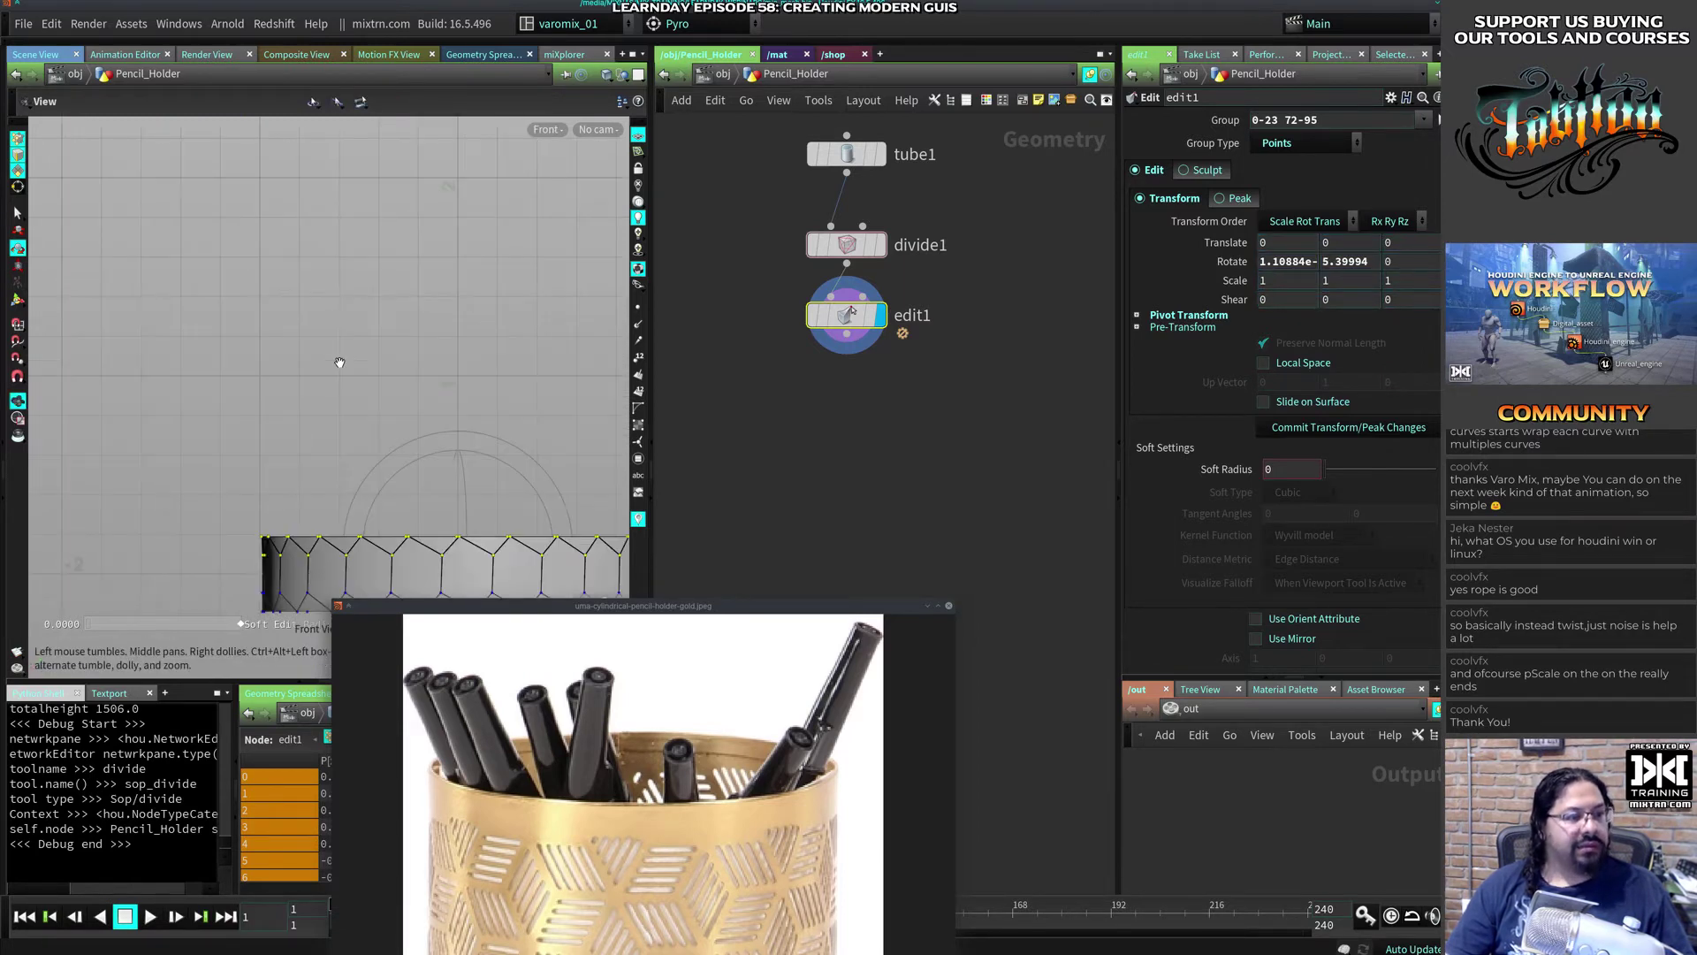
pyautogui.hotkey('space', 'h')
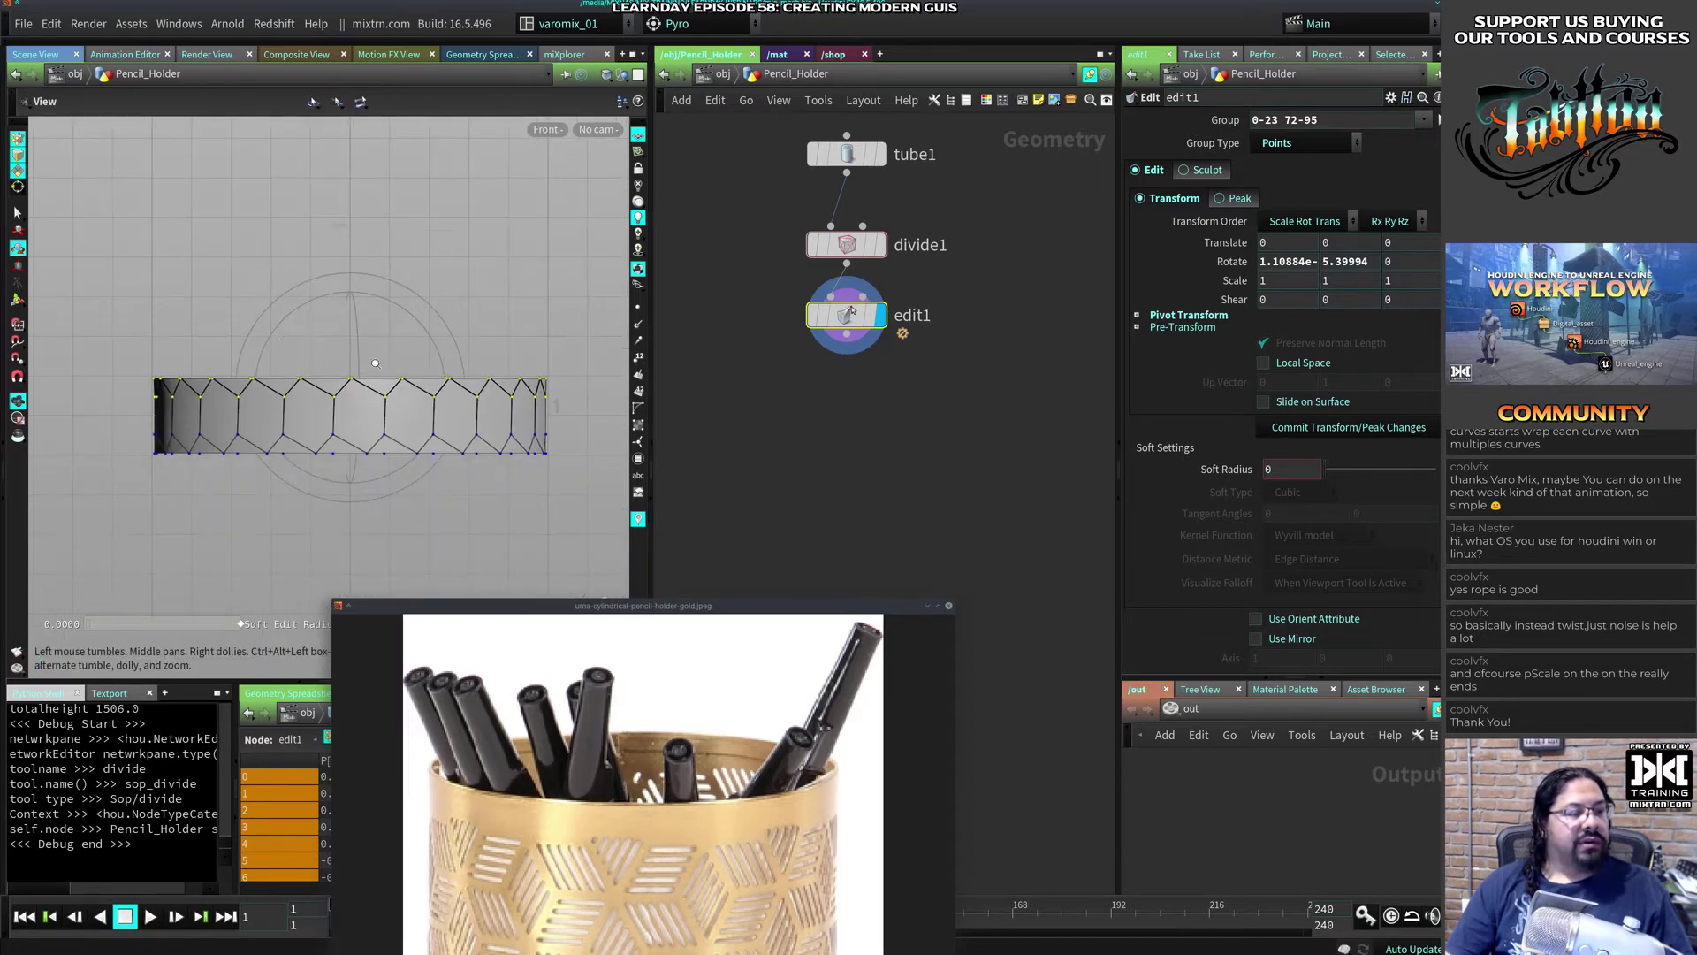
pyautogui.scroll(5, 415, 371)
pyautogui.moveTo(415, 372); pyautogui.dragTo(416, 315, button='middle')
pyautogui.scroll(2, 415, 316)
pyautogui.press('r')
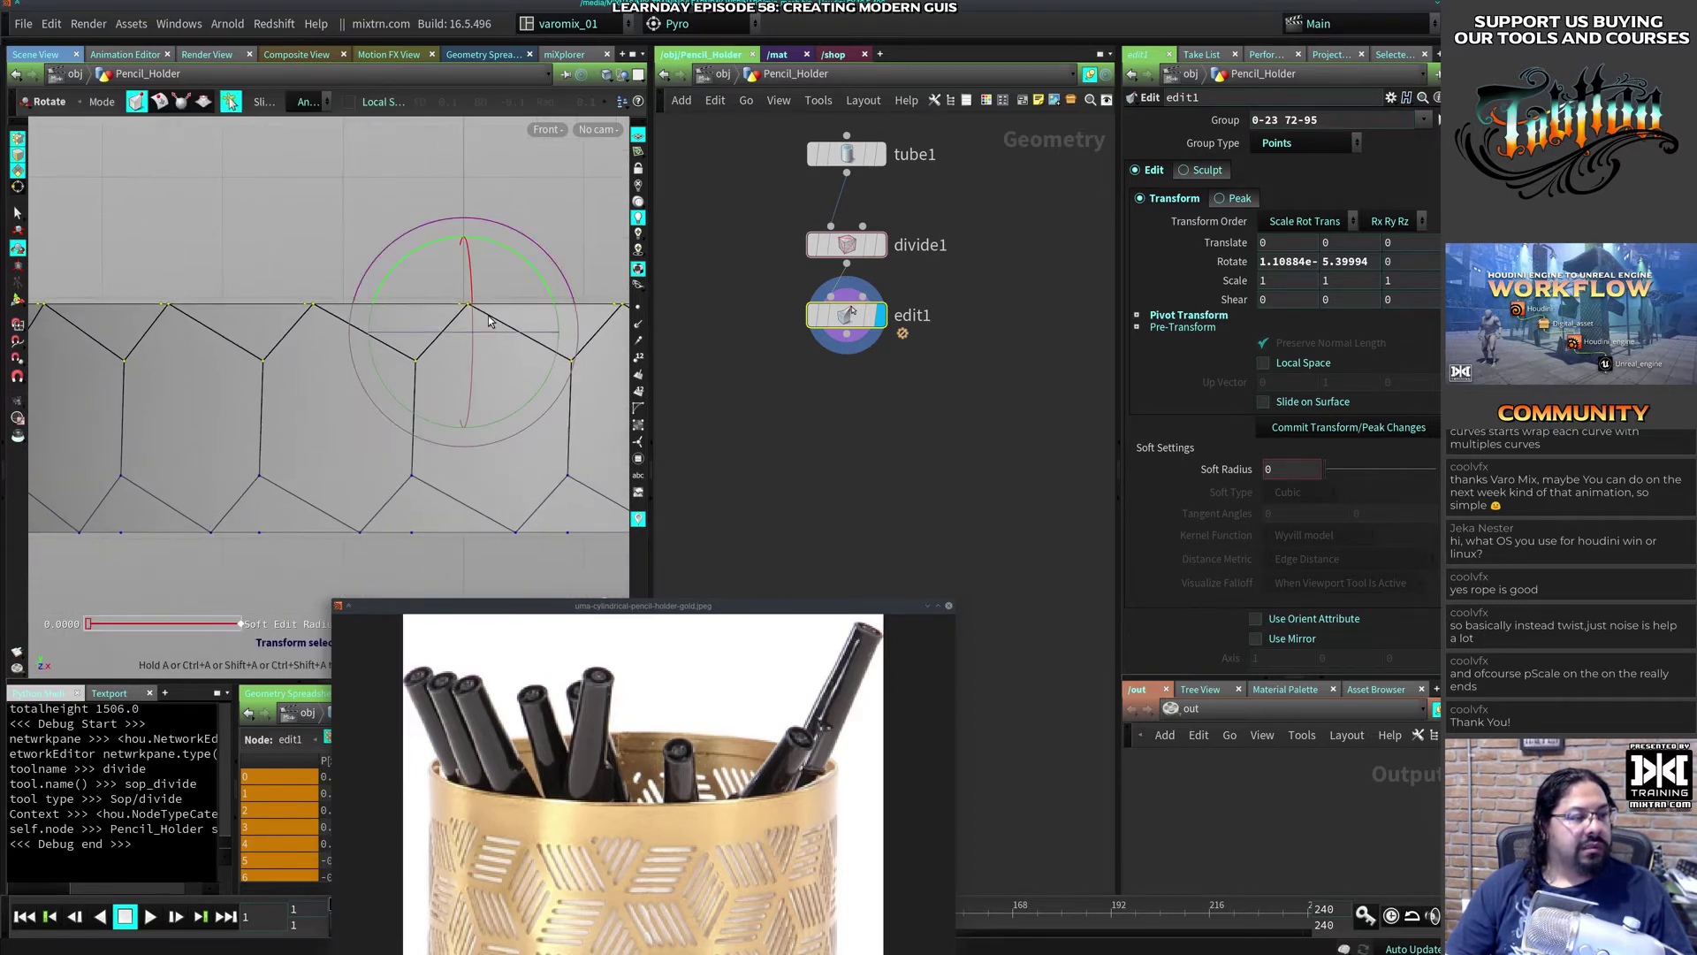
pyautogui.moveTo(520, 336); pyautogui.dragTo(501, 338)
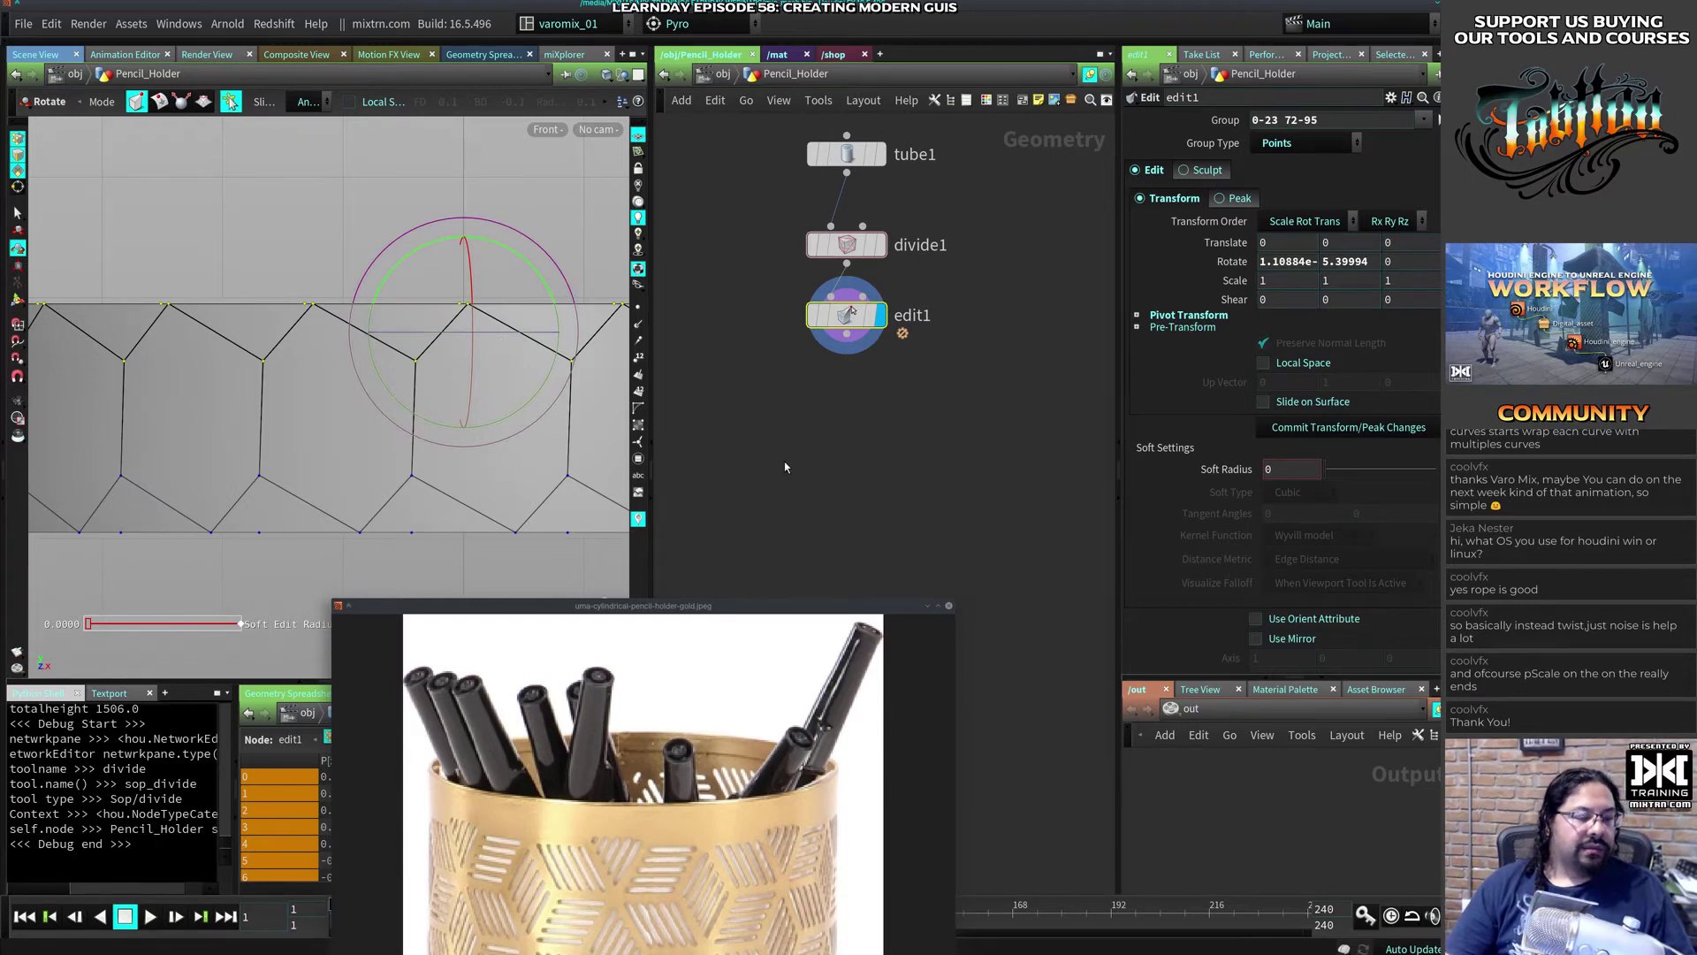
pyautogui.moveTo(767, 607); pyautogui.dragTo(1109, 291)
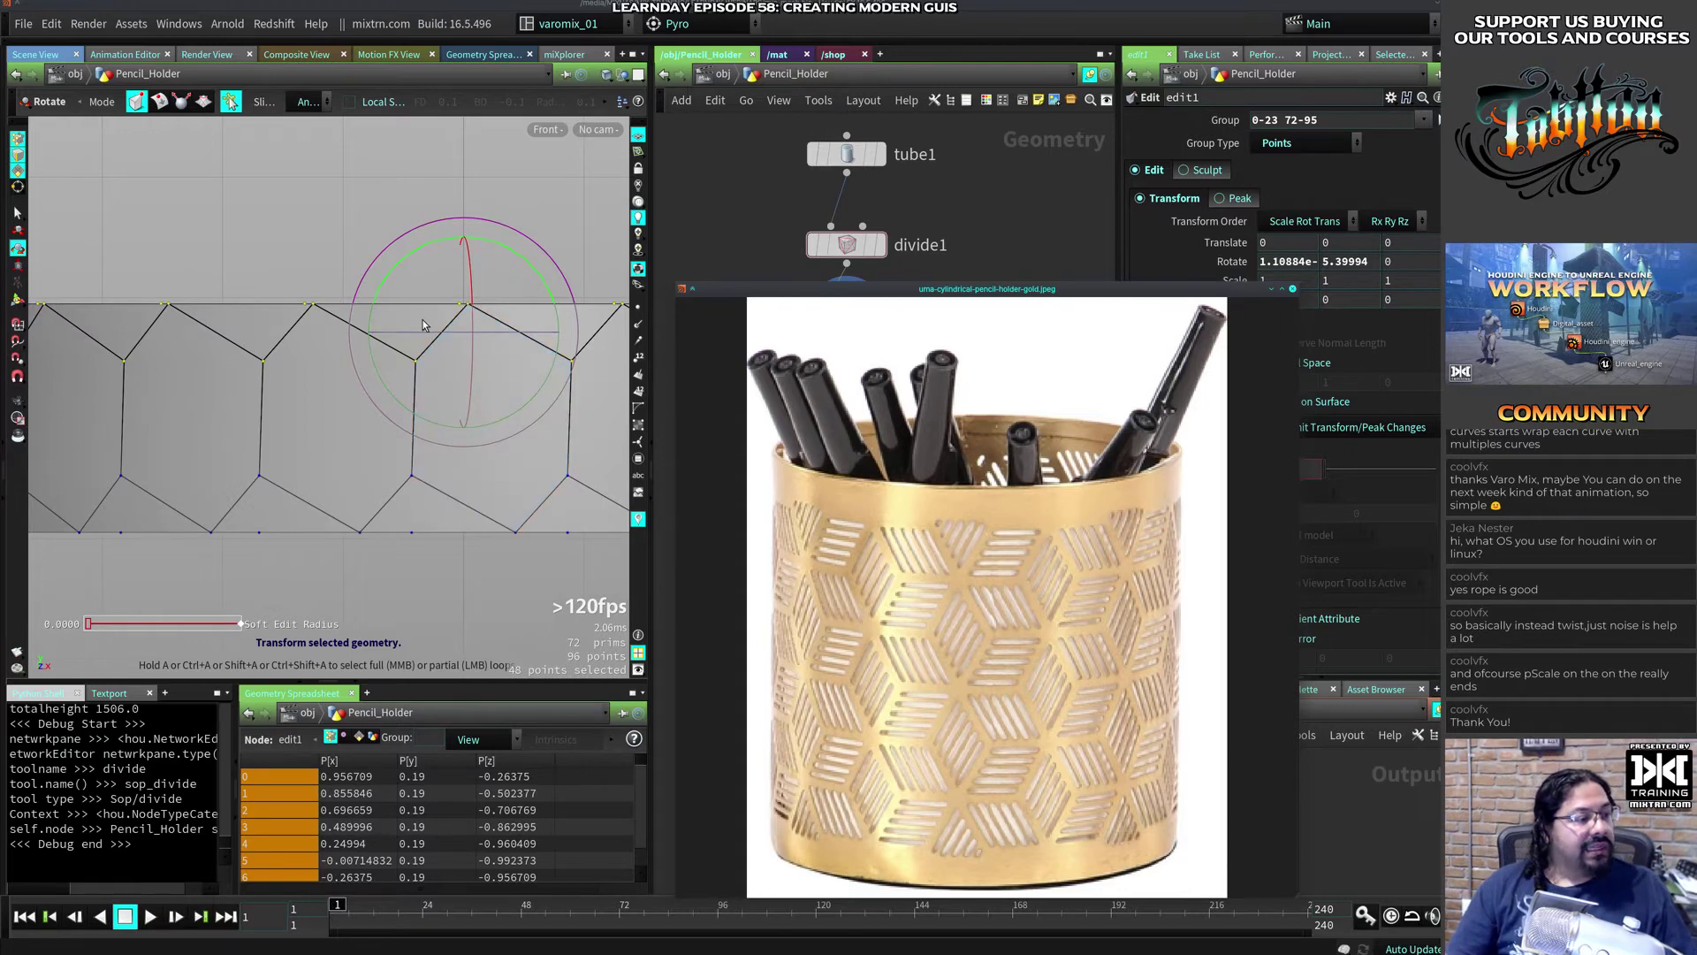
# Step: Try selecting the lower points of the band, and undo that edit together with the last rotation of the upper points
pyautogui.moveTo(527, 591); pyautogui.dragTo(287, 568, button='right')
pyautogui.moveTo(287, 569); pyautogui.dragTo(247, 544)
pyautogui.press('r')
pyautogui.moveTo(77, 550); pyautogui.dragTo(626, 518)
pyautogui.keyDown('alt'); pyautogui.moveTo(440, 601); pyautogui.dragTo(319, 570, button='middle'); pyautogui.keyUp('alt')
pyautogui.keyDown('alt'); pyautogui.moveTo(509, 587); pyautogui.dragTo(341, 614, button='right'); pyautogui.keyUp('alt')
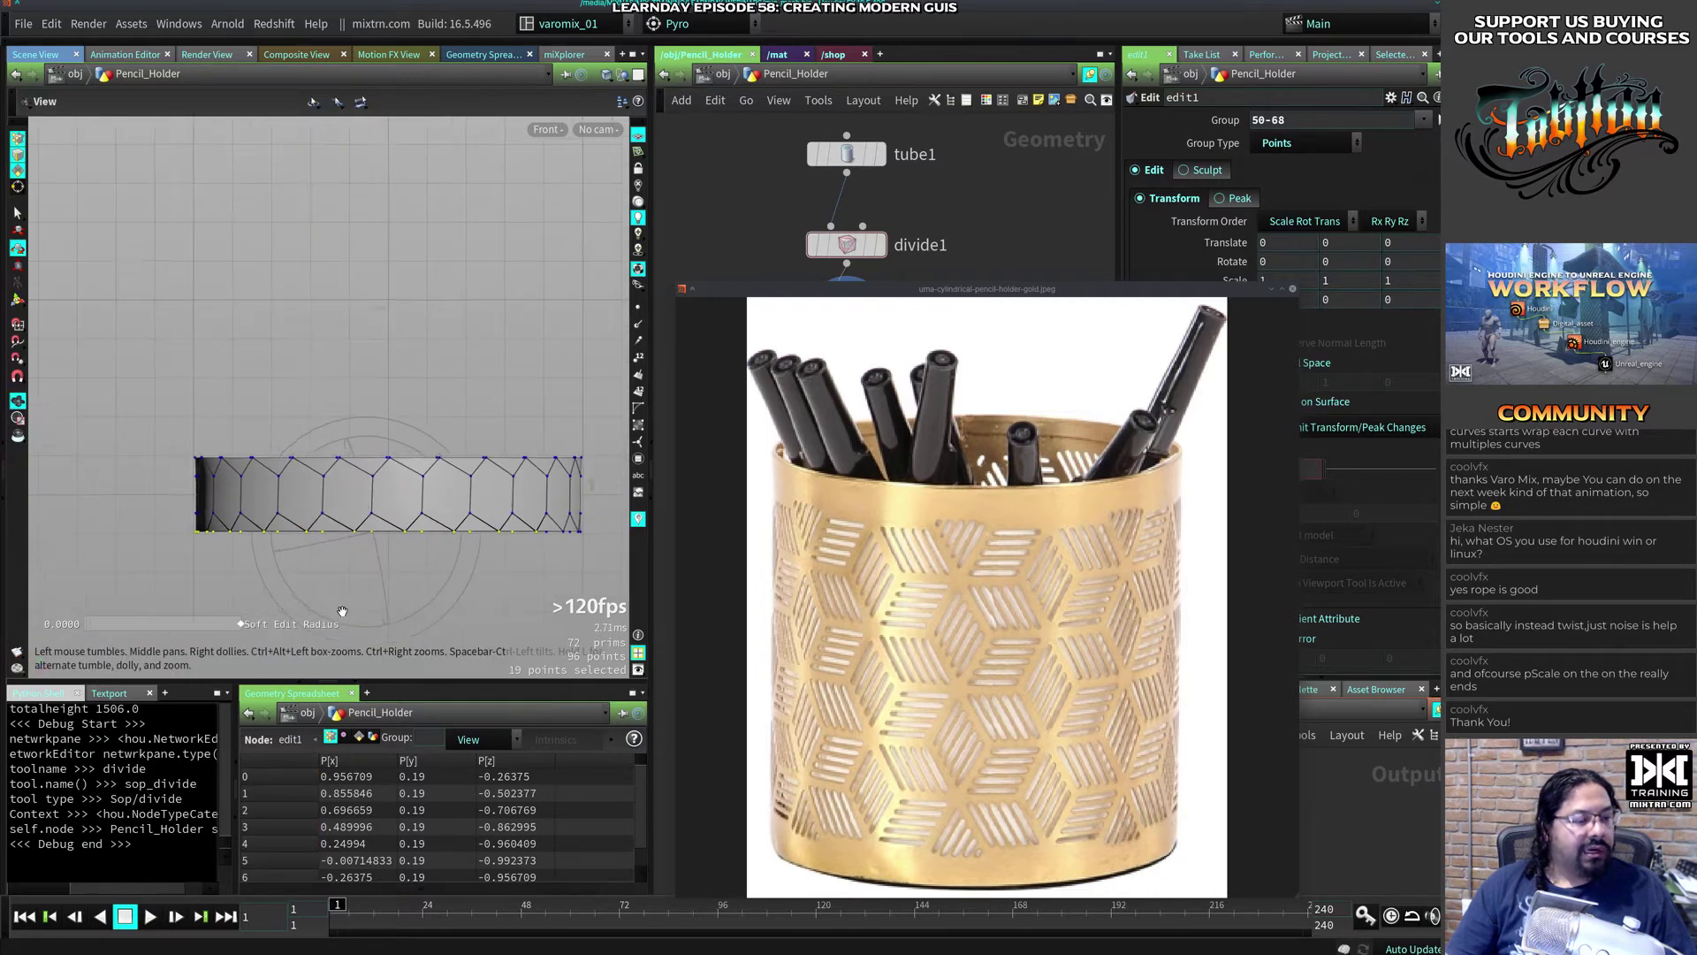
pyautogui.hotkey('ctrl', 'z')
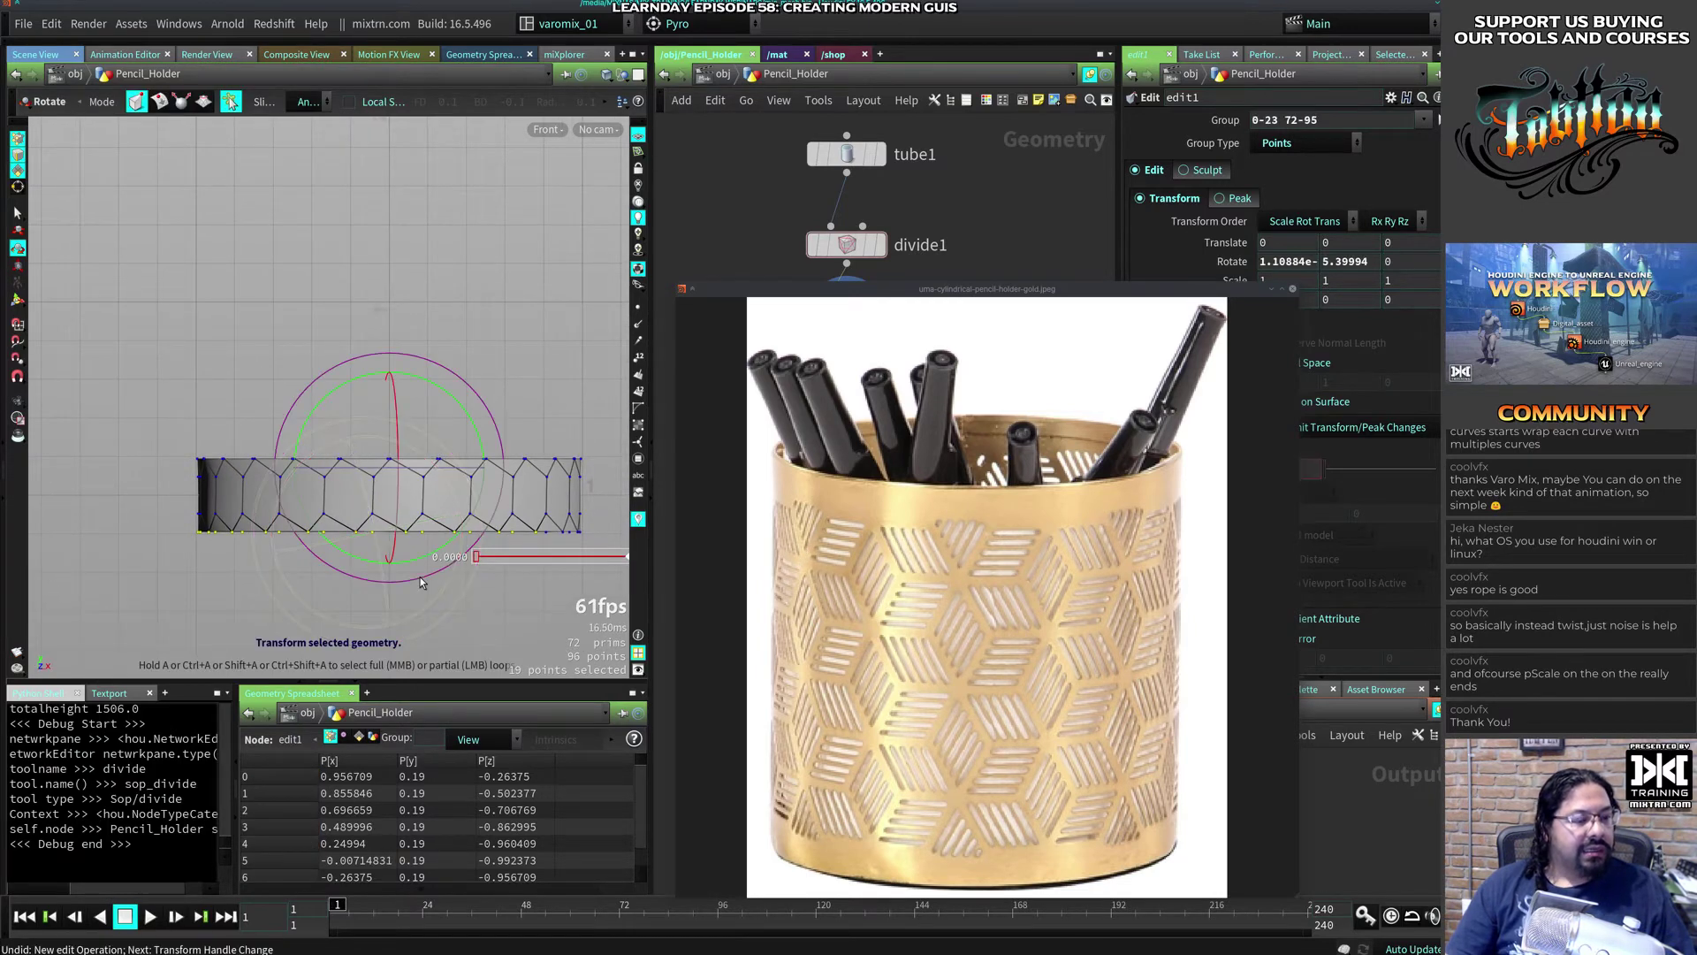
pyautogui.hotkey('ctrl', 'z')
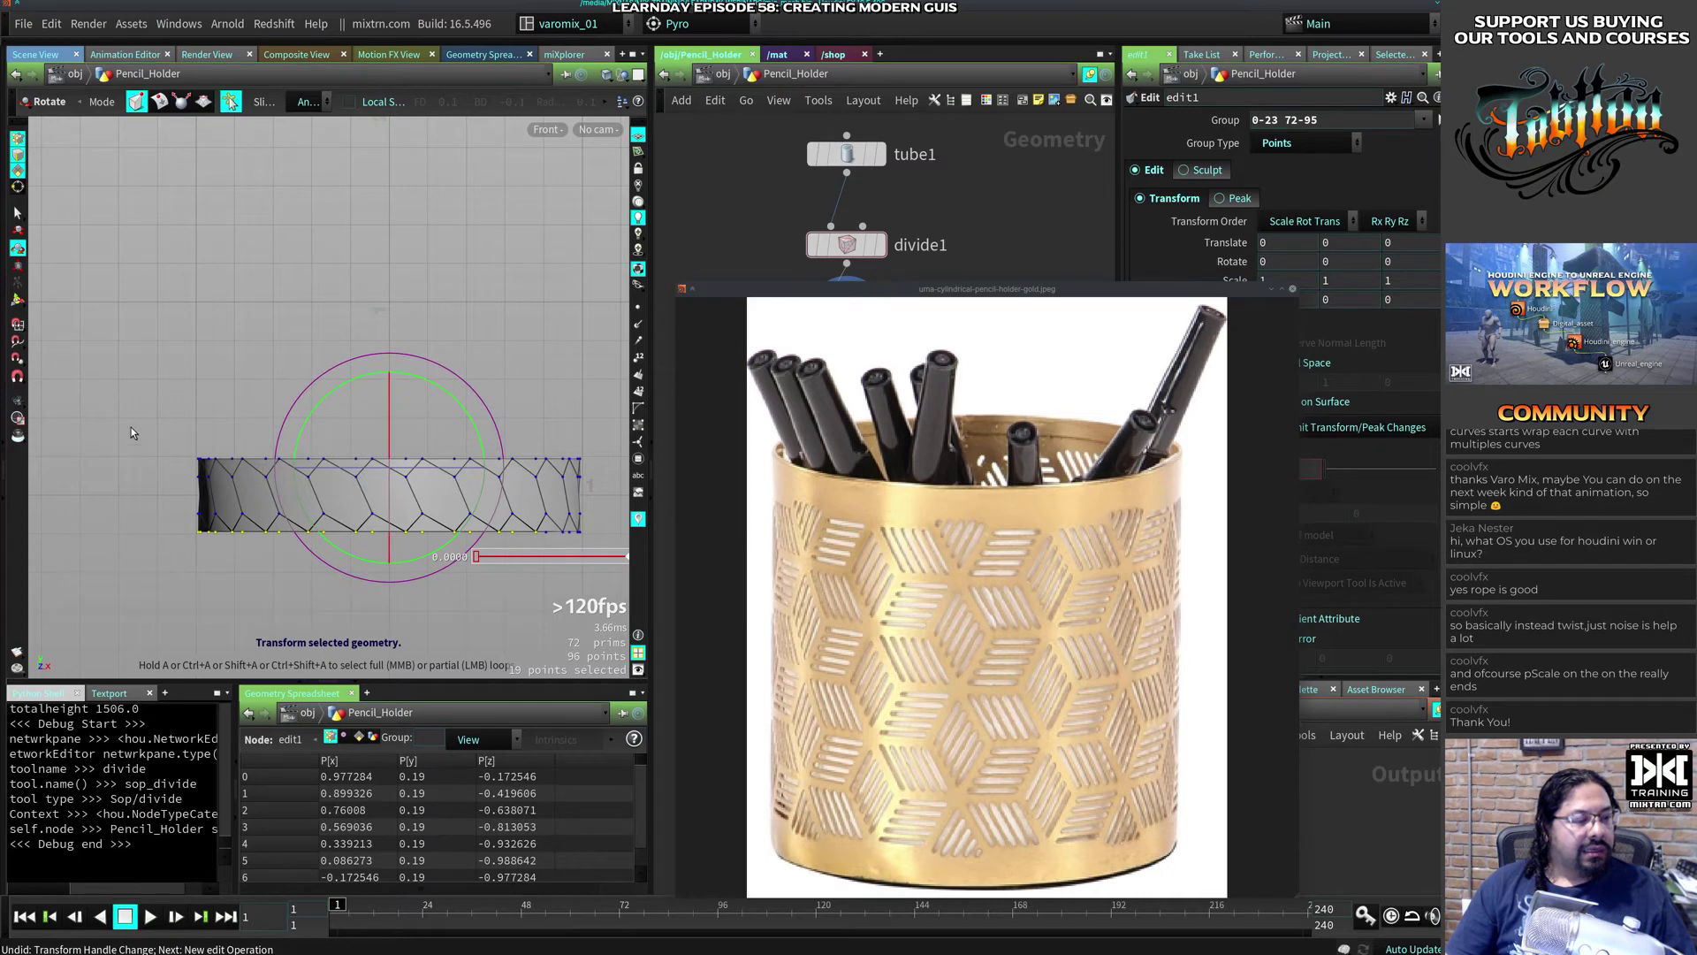
# Step: Reselect the upper points of the hexagon band and rotate them 4.8 degrees around Y to straighten the vertical edges
pyautogui.moveTo(131, 398); pyautogui.dragTo(628, 501)
pyautogui.press('Escape')
pyautogui.scroll(3, 130, 469)
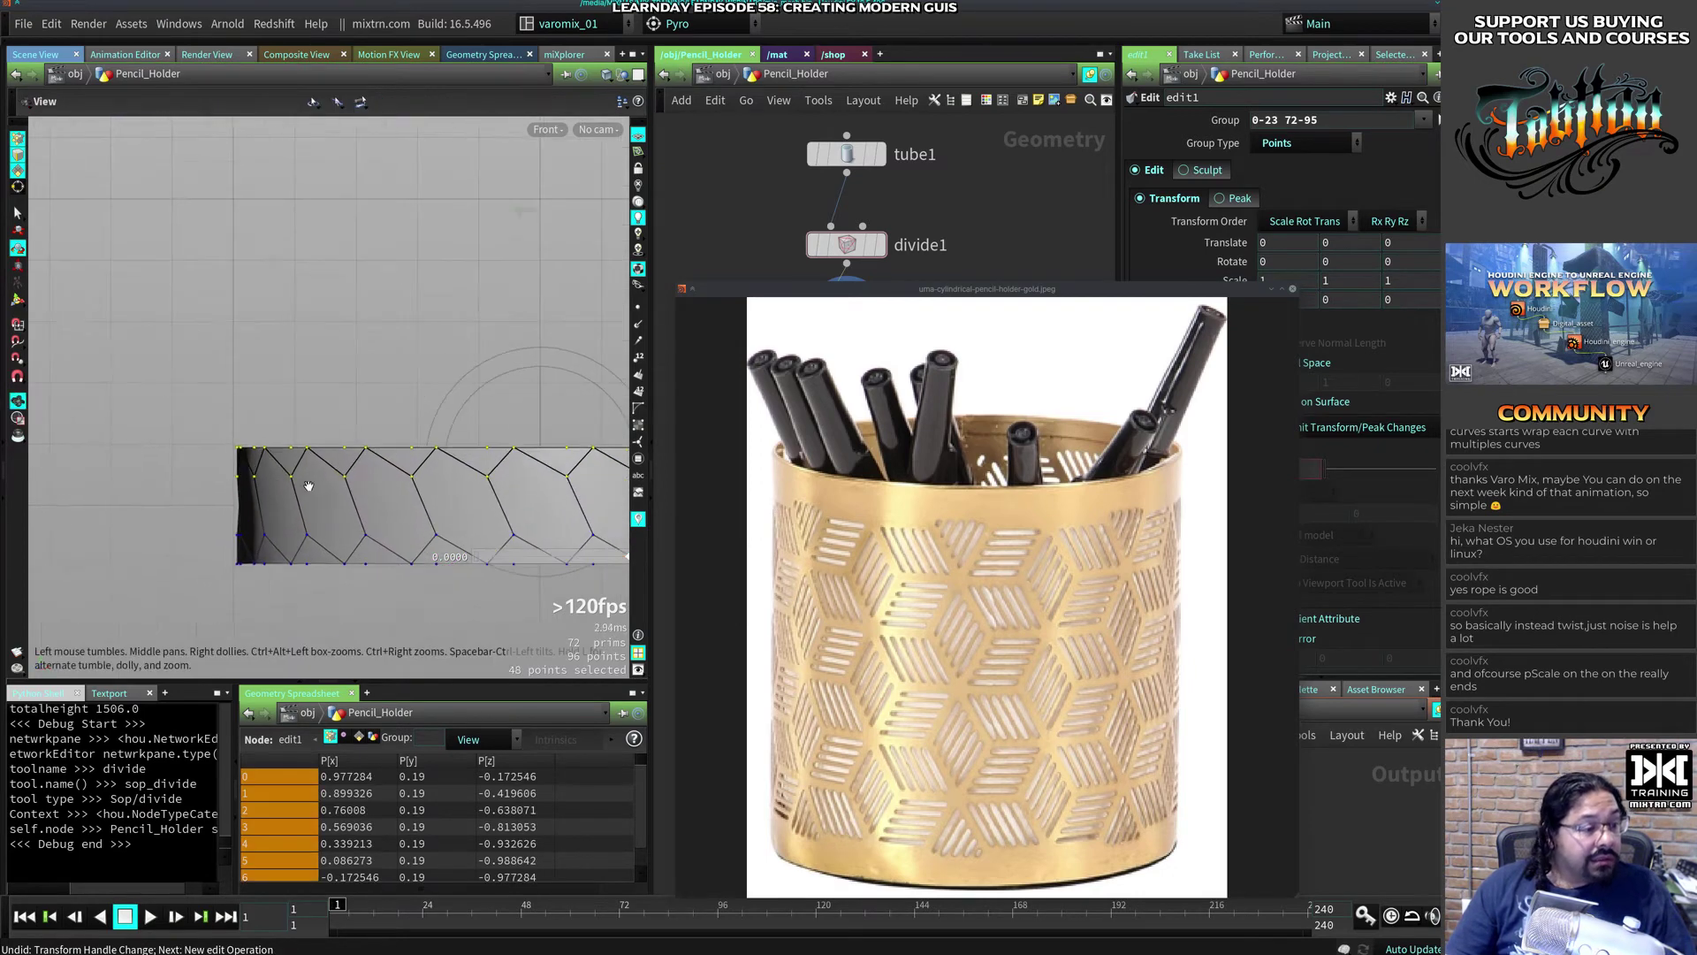
pyautogui.moveTo(309, 485); pyautogui.dragTo(184, 478, button='middle')
pyautogui.moveTo(472, 456); pyautogui.dragTo(480, 465)
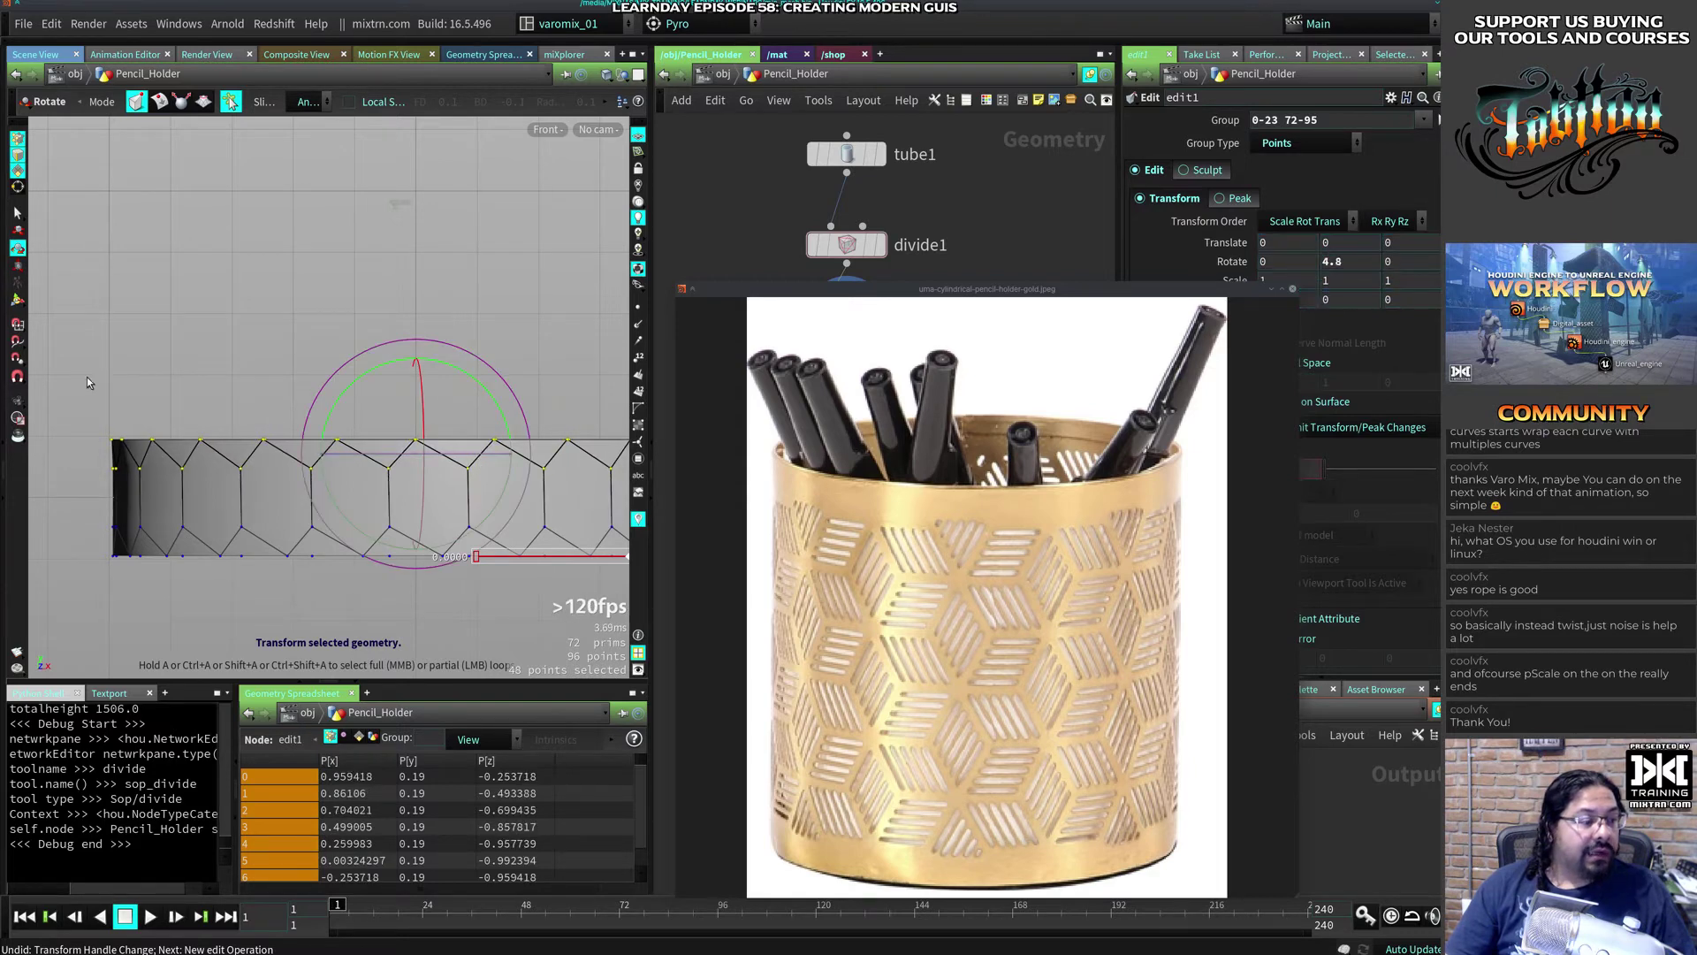
# Step: Select the topmost row of points on the hexagon band and rotate them 3 degrees around Y
pyautogui.moveTo(84, 379); pyautogui.dragTo(591, 461)
pyautogui.press('Escape')
pyautogui.moveTo(591, 462); pyautogui.dragTo(495, 442)
pyautogui.press('r')
pyautogui.keyDown('shift'); pyautogui.moveTo(594, 407); pyautogui.dragTo(474, 466); pyautogui.keyUp('shift')
pyautogui.moveTo(362, 464); pyautogui.dragTo(368, 461)
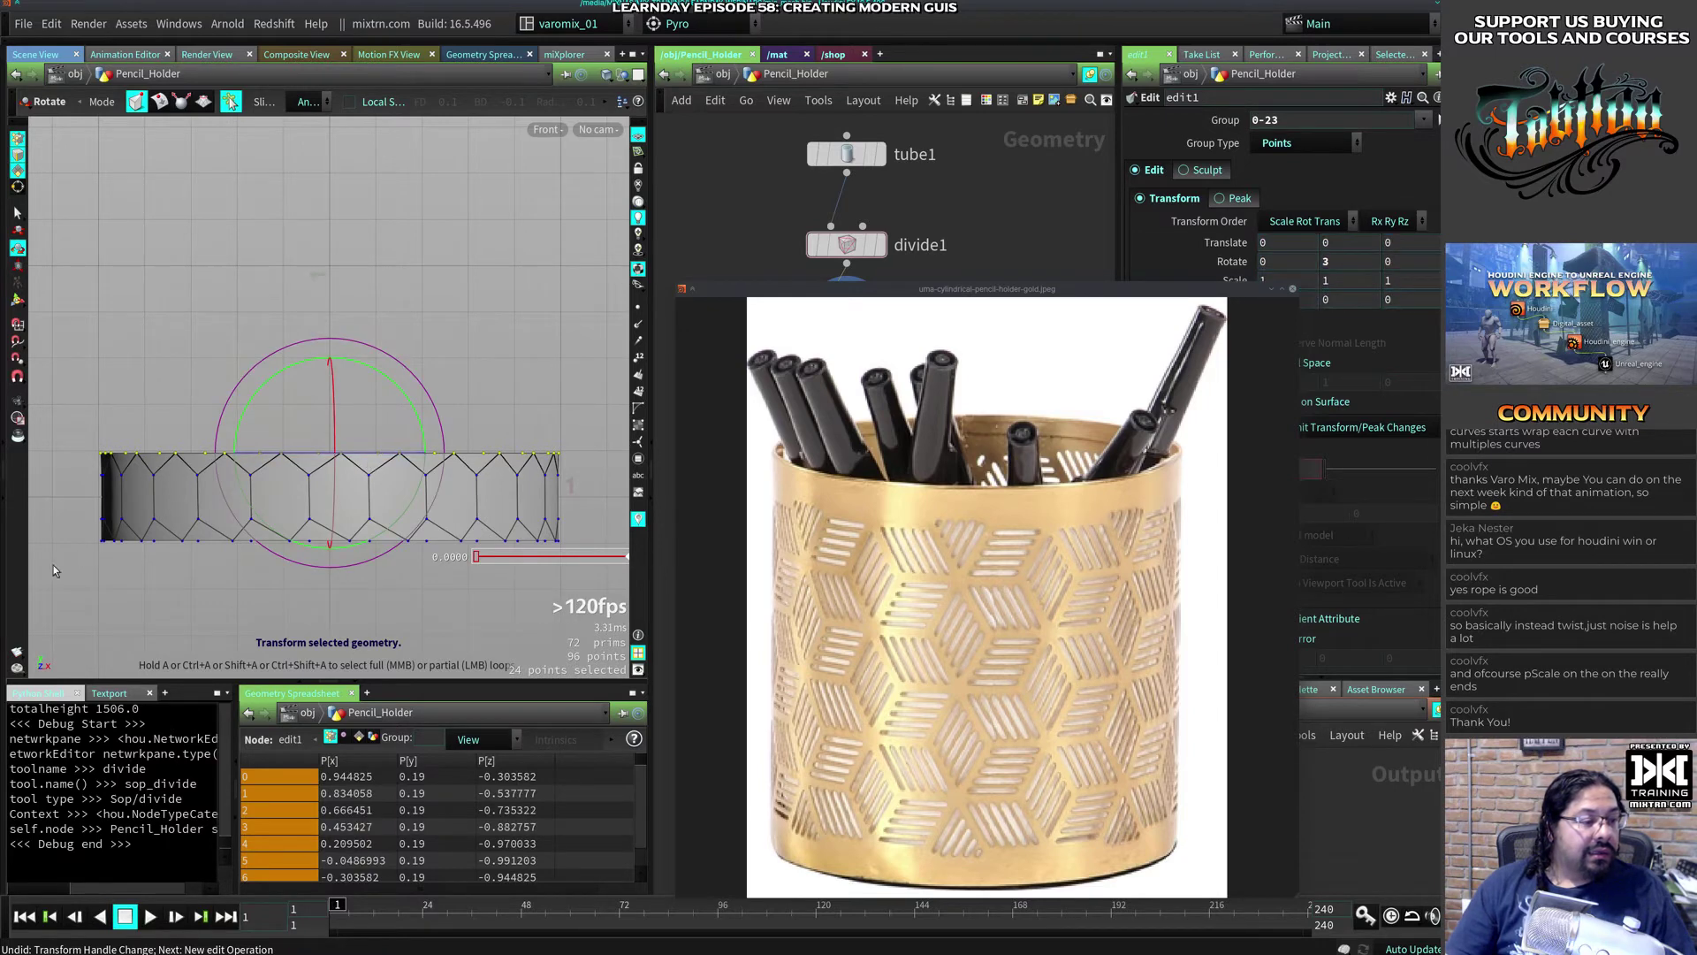
# Step: Select the bottom row of points to adjust it slightly, and rotate the top row another -0.6 degrees around Y
pyautogui.moveTo(67, 588); pyautogui.dragTo(606, 535)
pyautogui.moveTo(390, 545); pyautogui.dragTo(389, 549)
pyautogui.moveTo(80, 387); pyautogui.dragTo(592, 458)
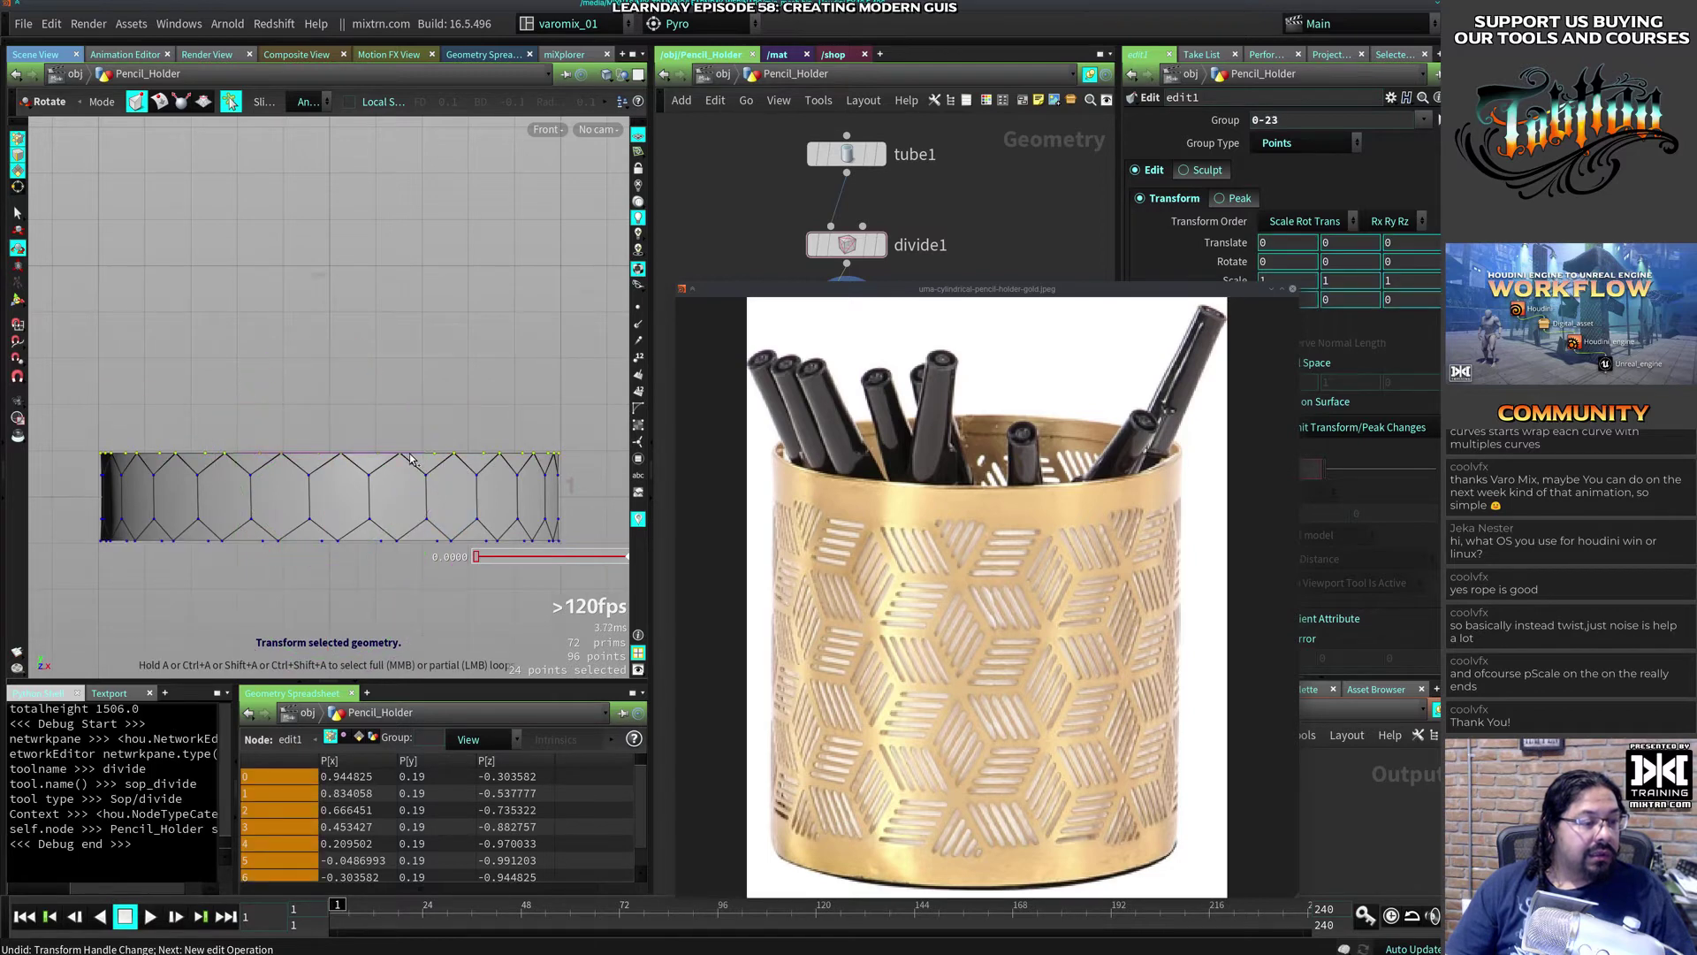
pyautogui.moveTo(409, 459); pyautogui.dragTo(408, 460)
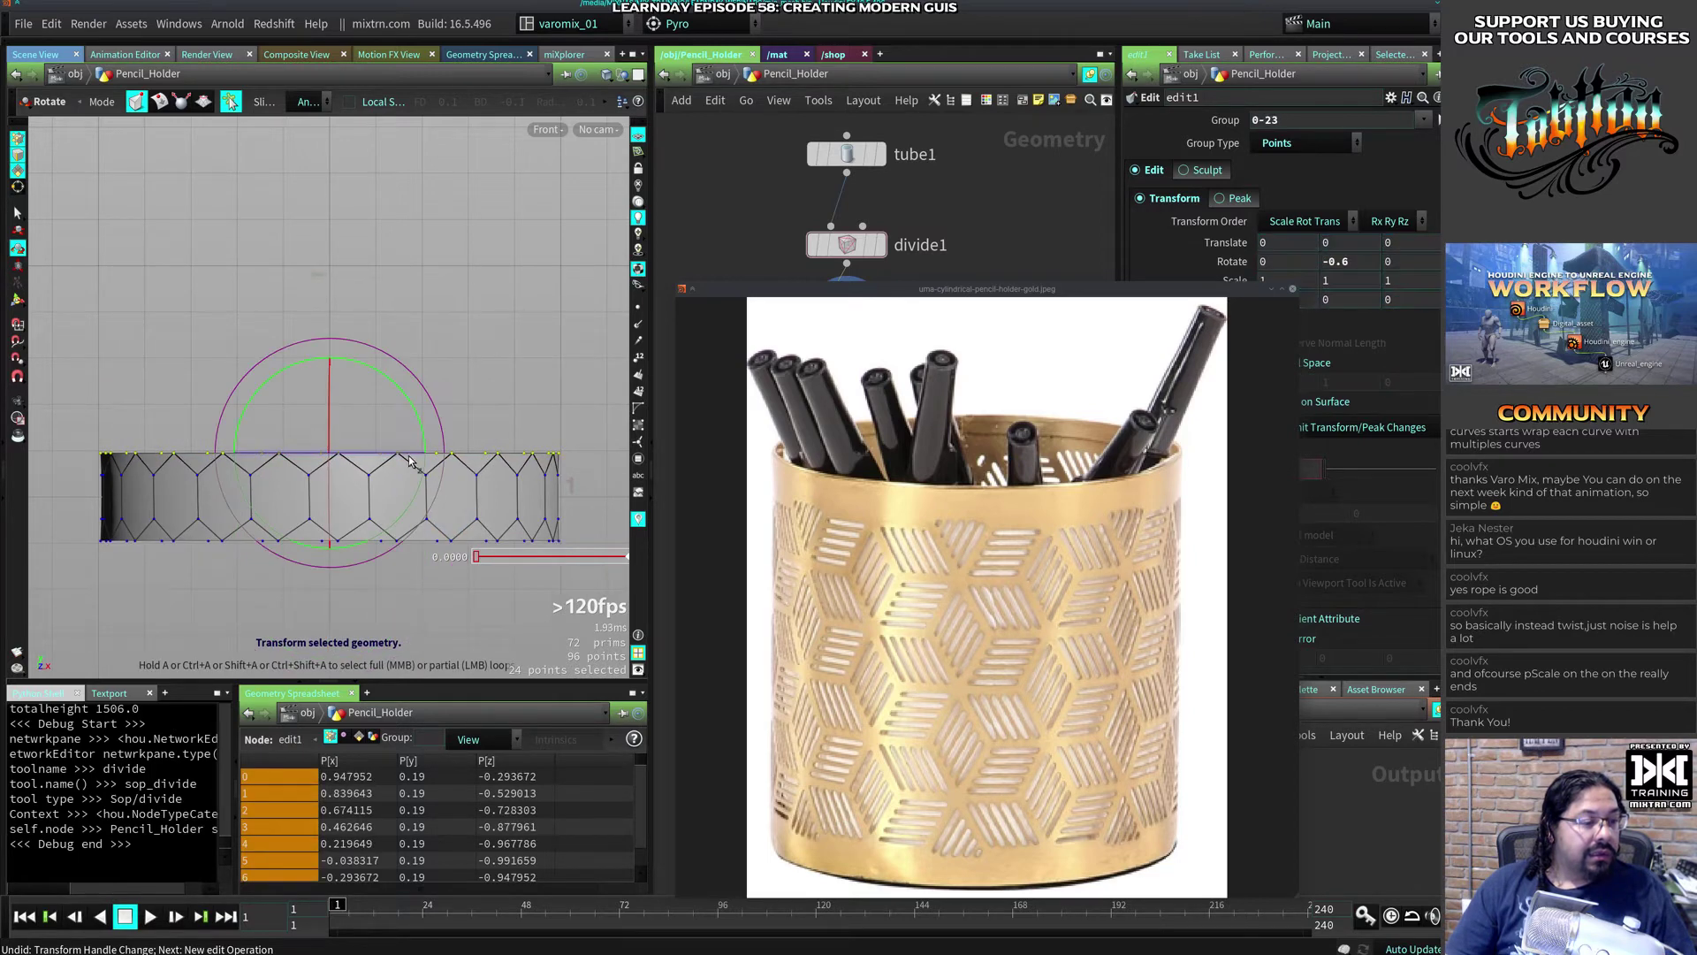
pyautogui.click(375, 624)
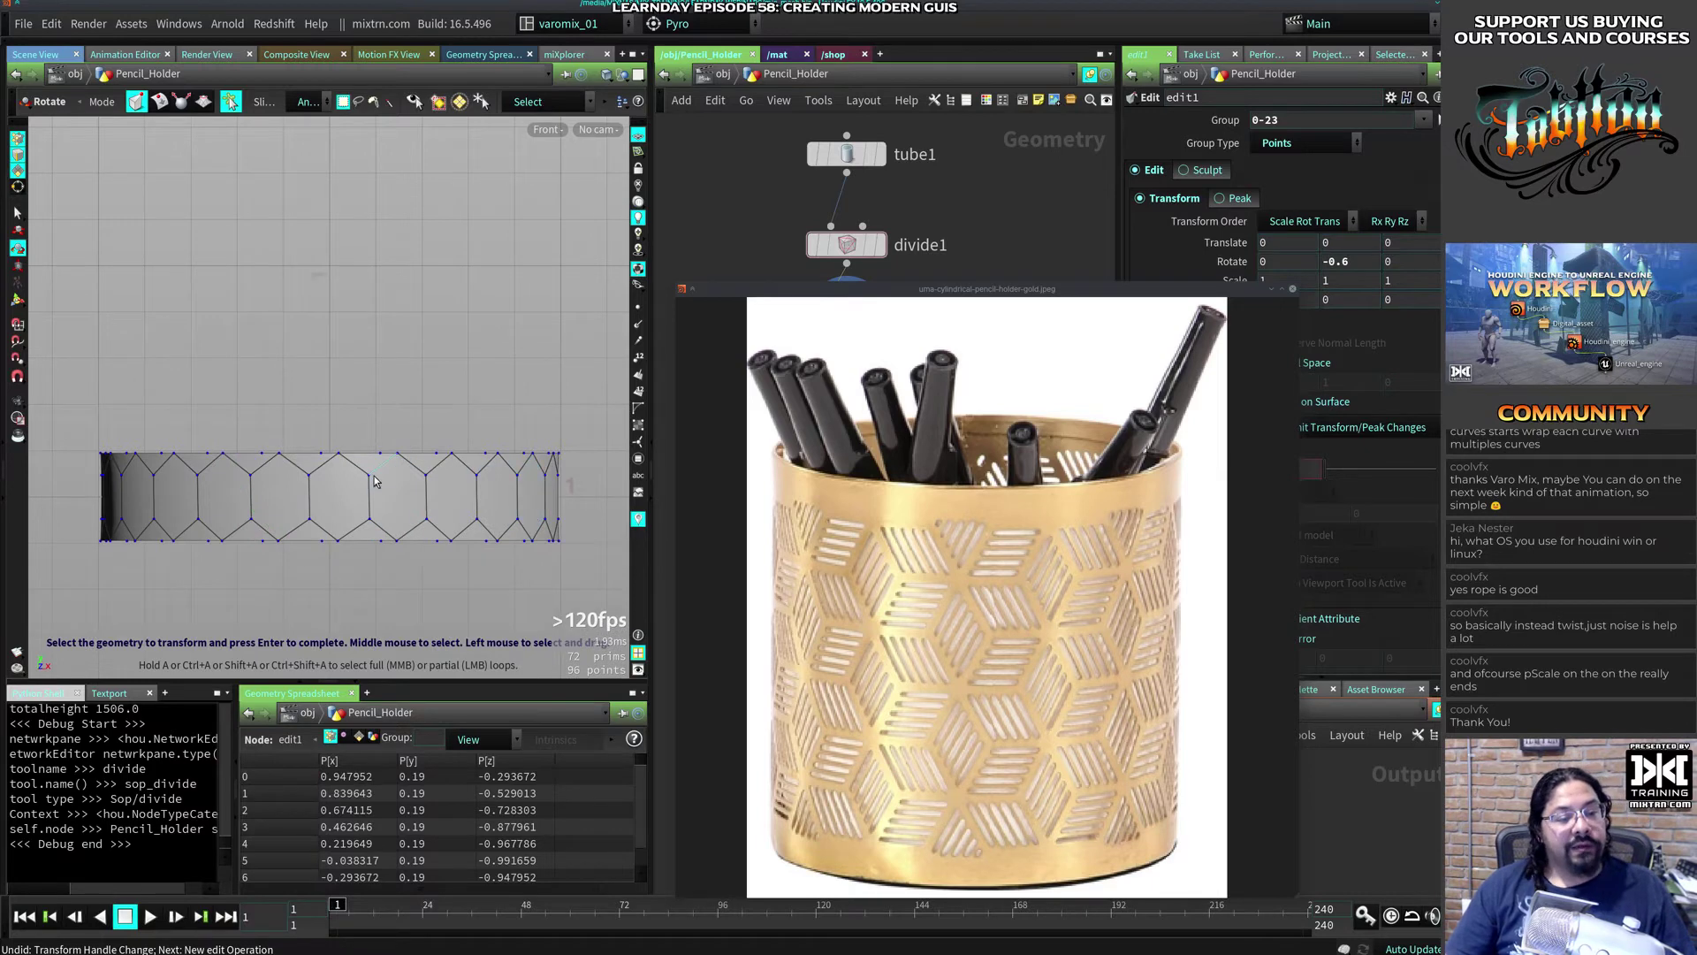
pyautogui.press('Return')
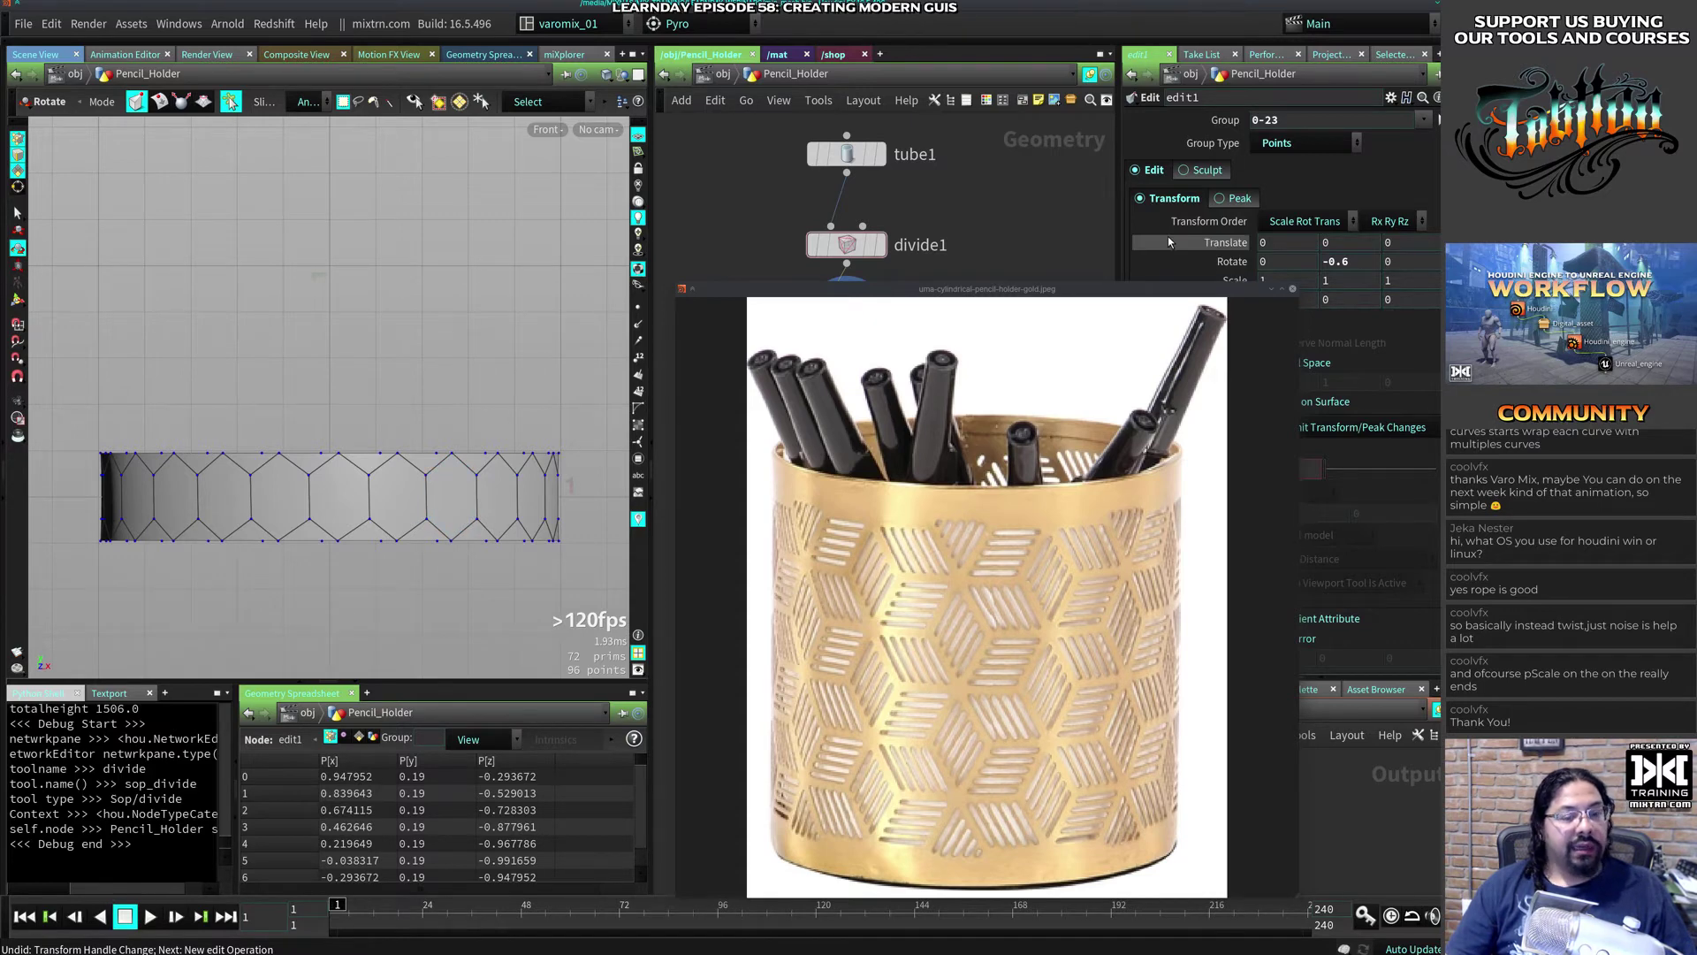
# Step: Move the reference image clear of the node network and inspect the adjusted hexagon band in the perspective view
pyautogui.moveTo(1137, 288); pyautogui.dragTo(1071, 704)
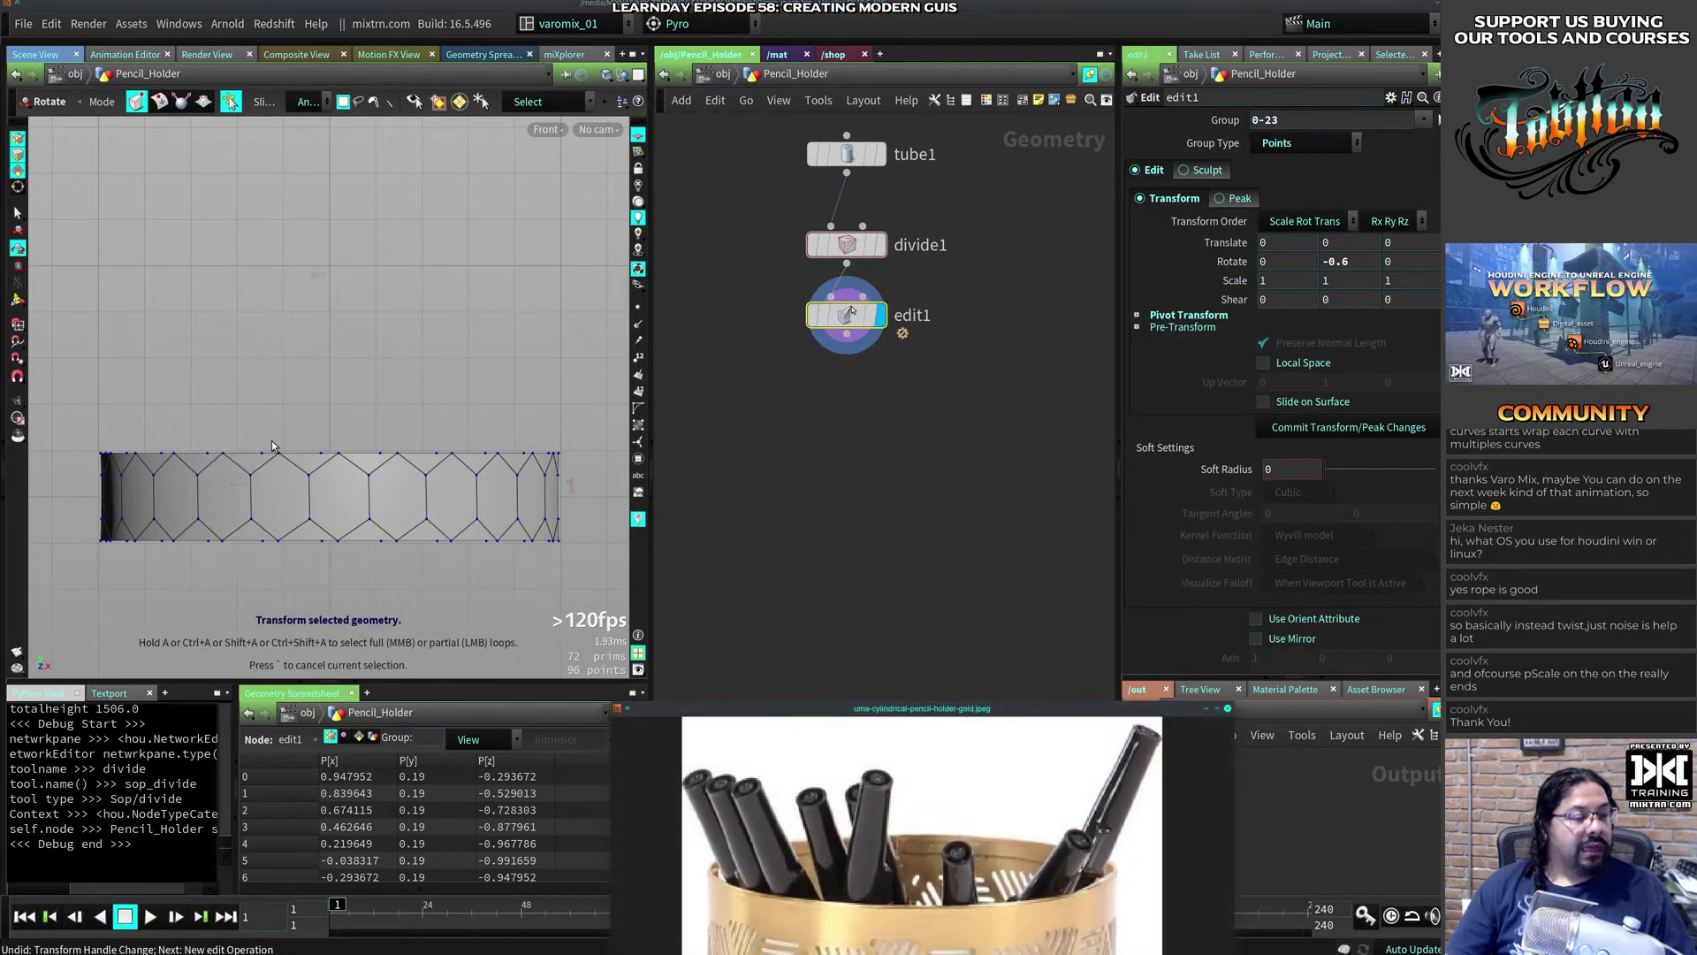
pyautogui.moveTo(231, 464); pyautogui.dragTo(267, 492)
pyautogui.hotkey('space', '1')
pyautogui.keyDown('alt'); pyautogui.moveTo(327, 425); pyautogui.dragTo(530, 447); pyautogui.keyUp('alt')
# Step: Try a second Divide node after the Edit node with convex polygons turned off, and delete that node
pyautogui.press('Tab')
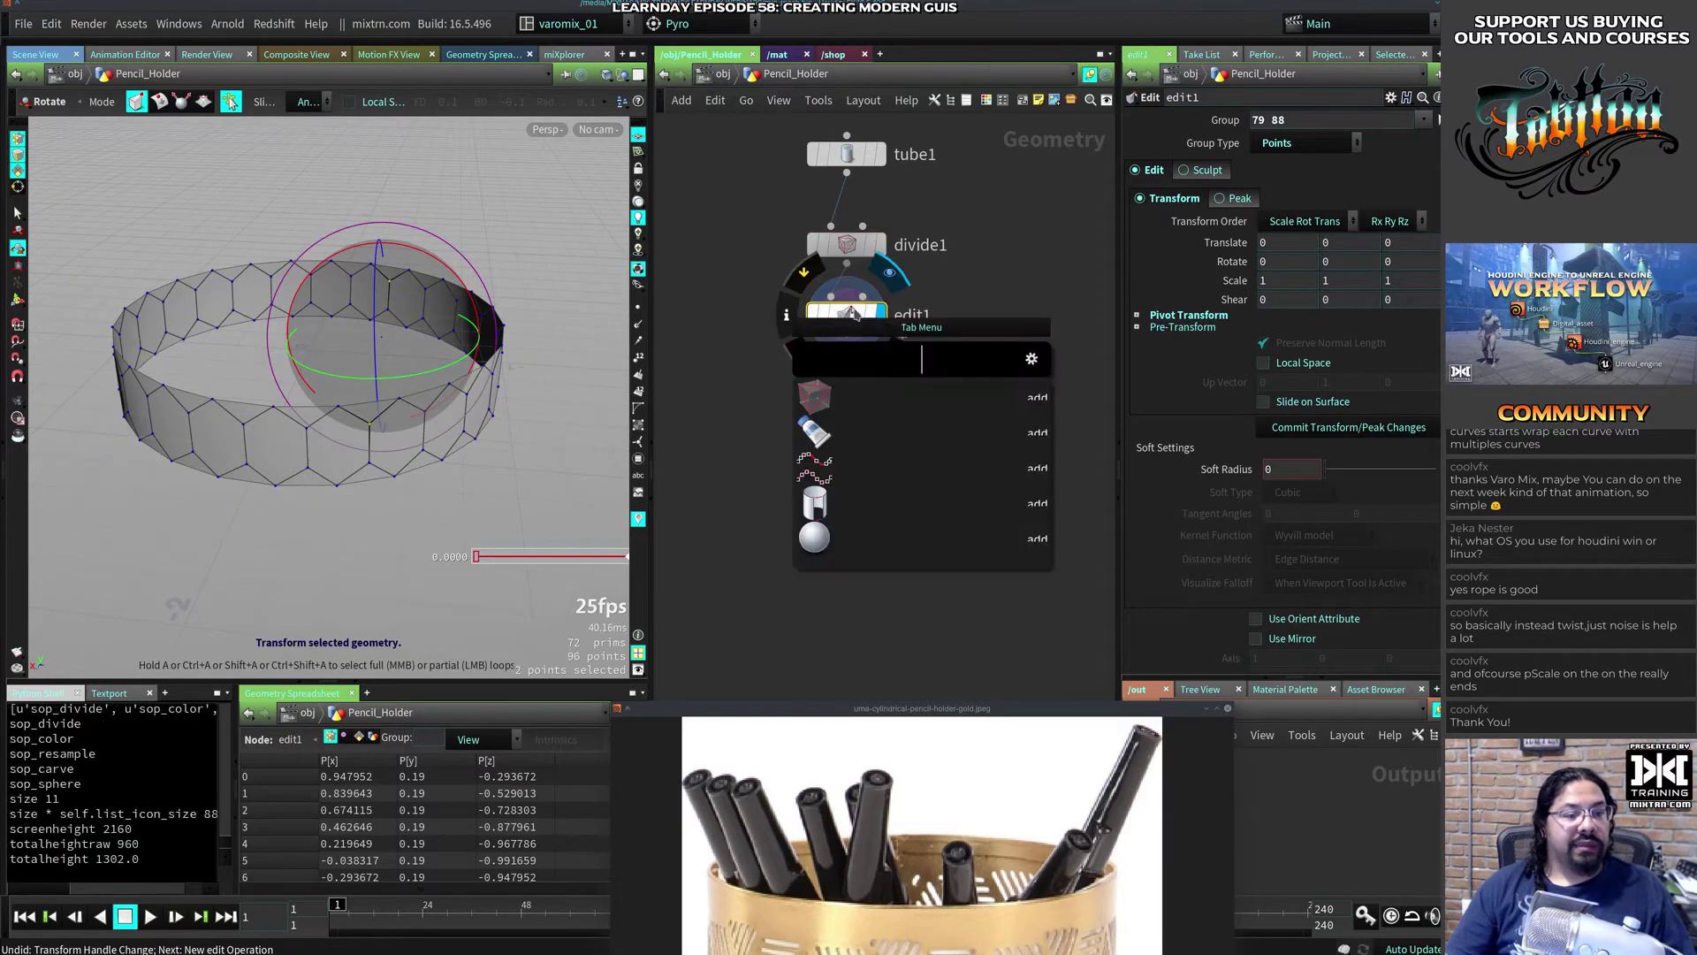
pyautogui.write('dive')
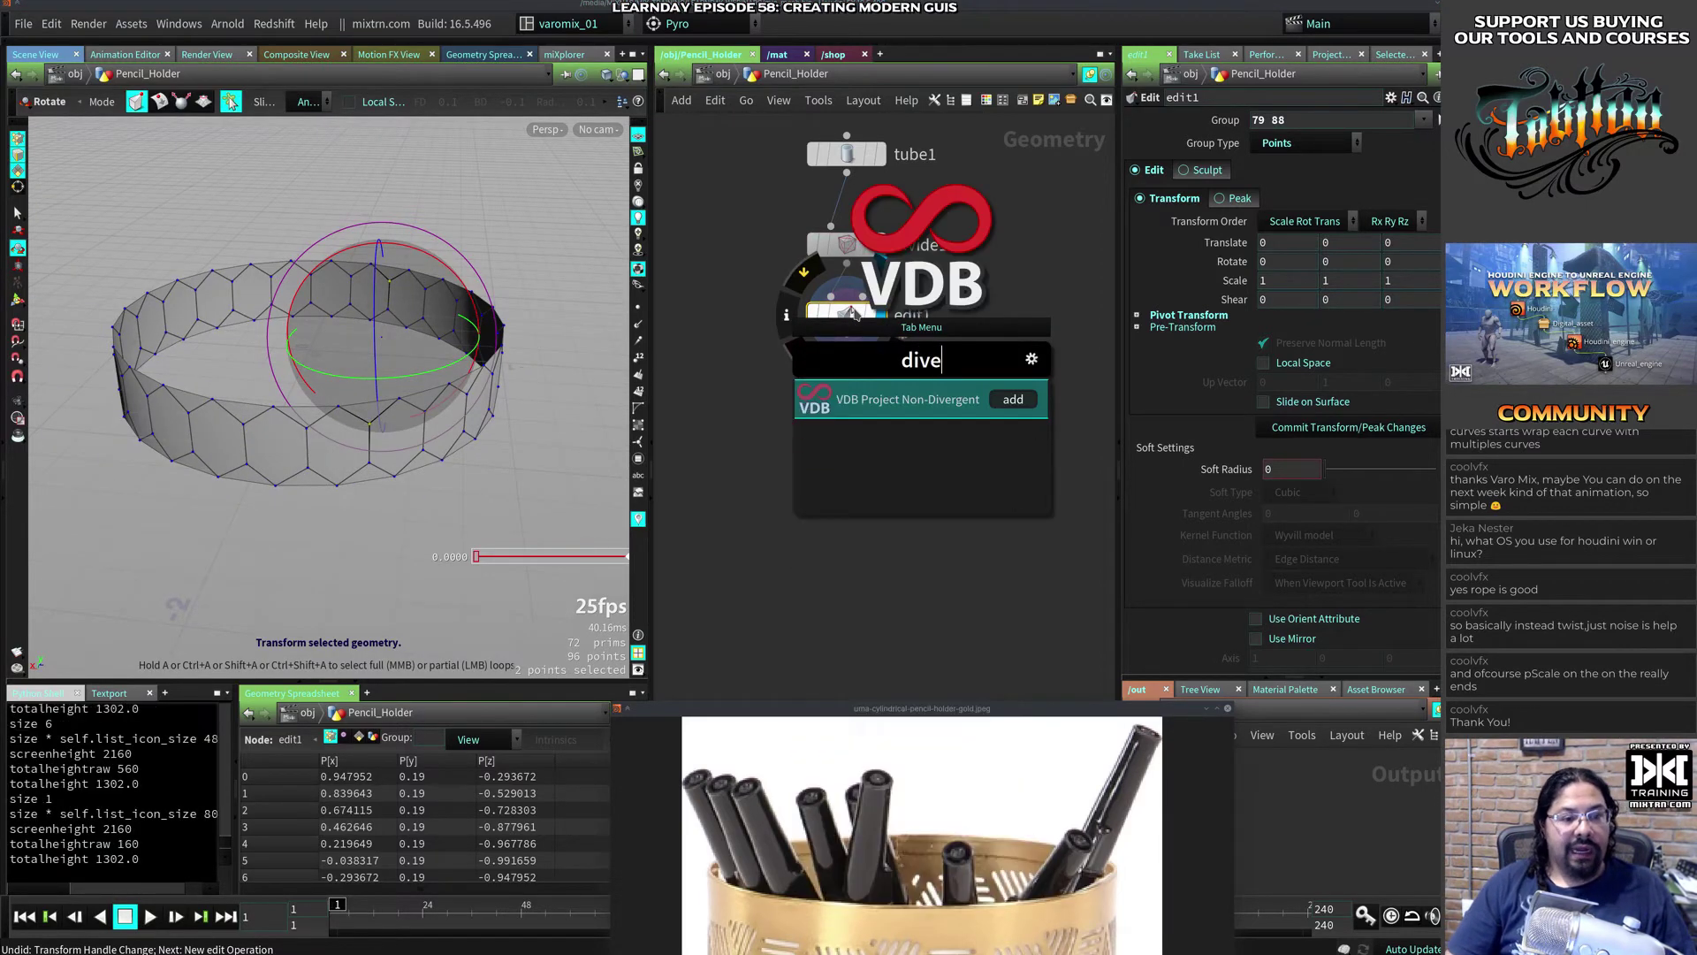
pyautogui.press('BackSpace')
pyautogui.press('Return')
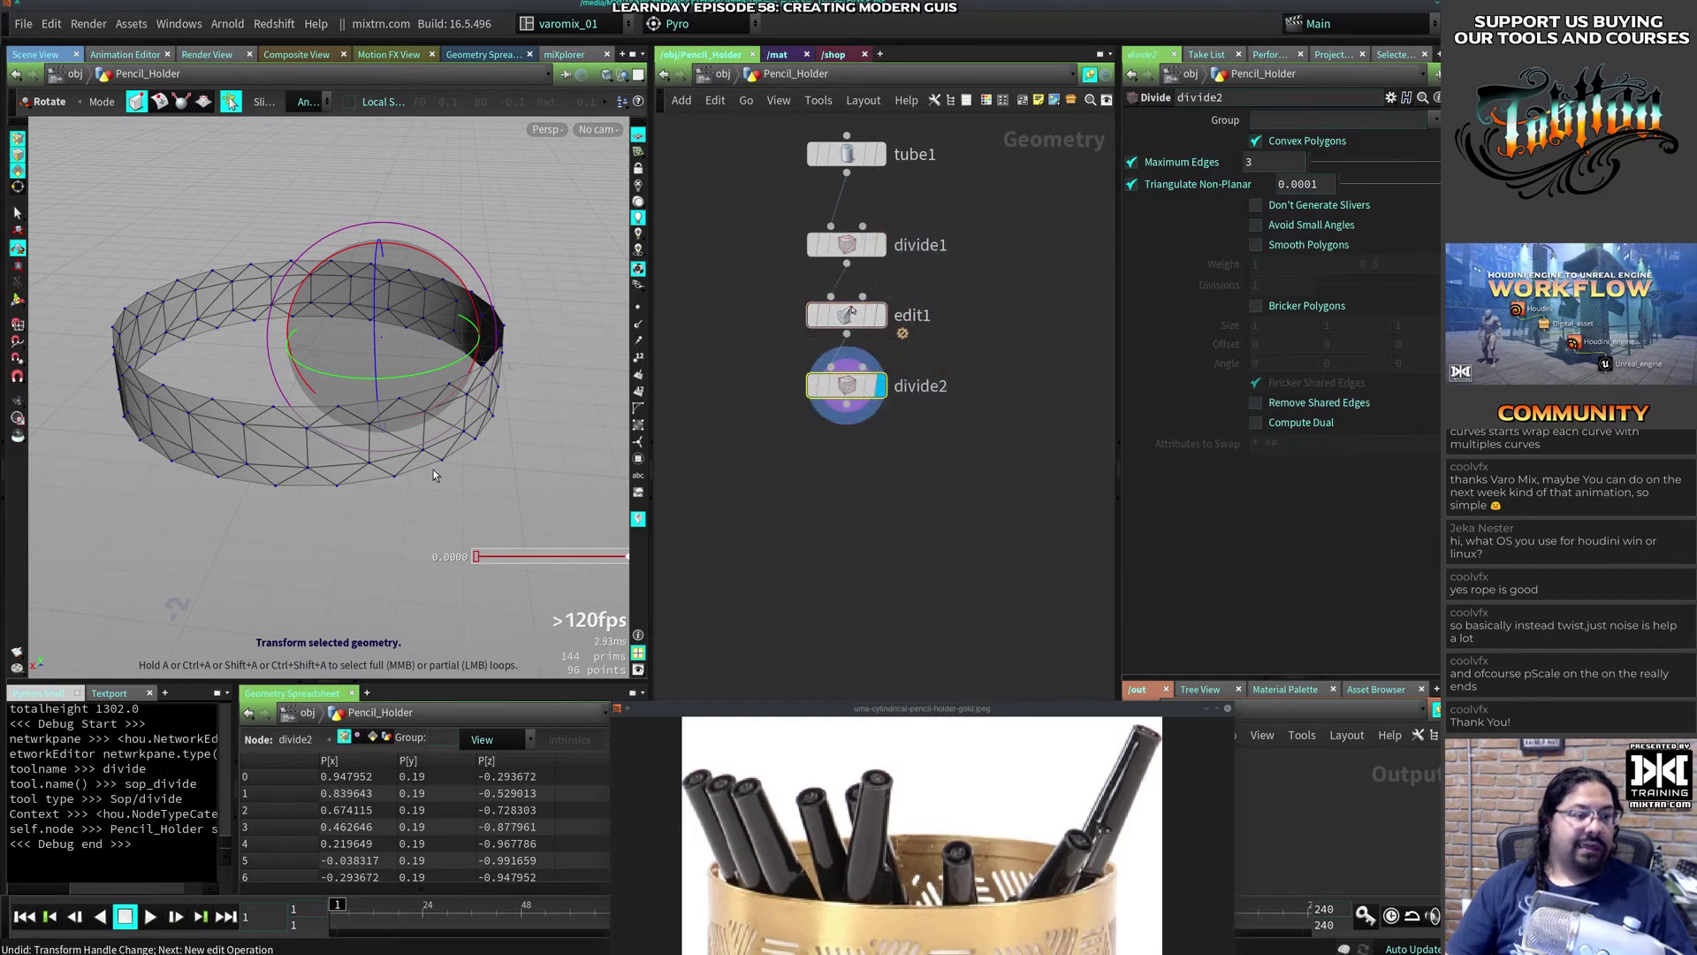
pyautogui.keyDown('alt'); pyautogui.moveTo(404, 499); pyautogui.dragTo(396, 462); pyautogui.keyUp('alt')
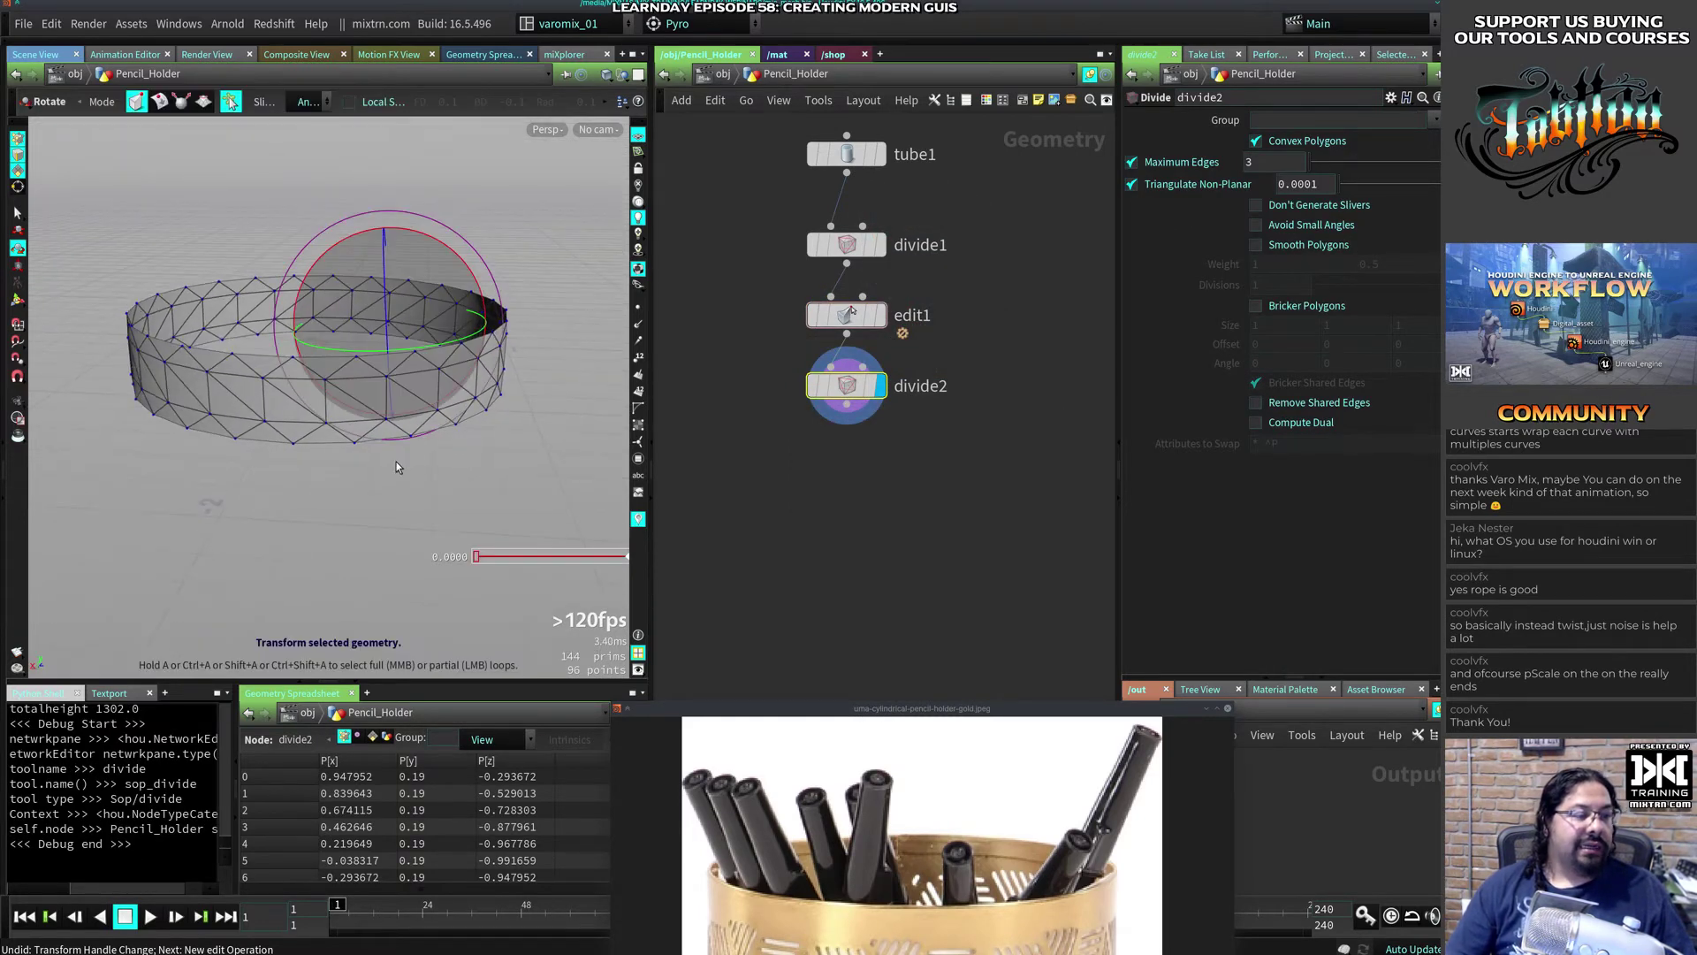
pyautogui.moveTo(833, 703); pyautogui.dragTo(873, 520)
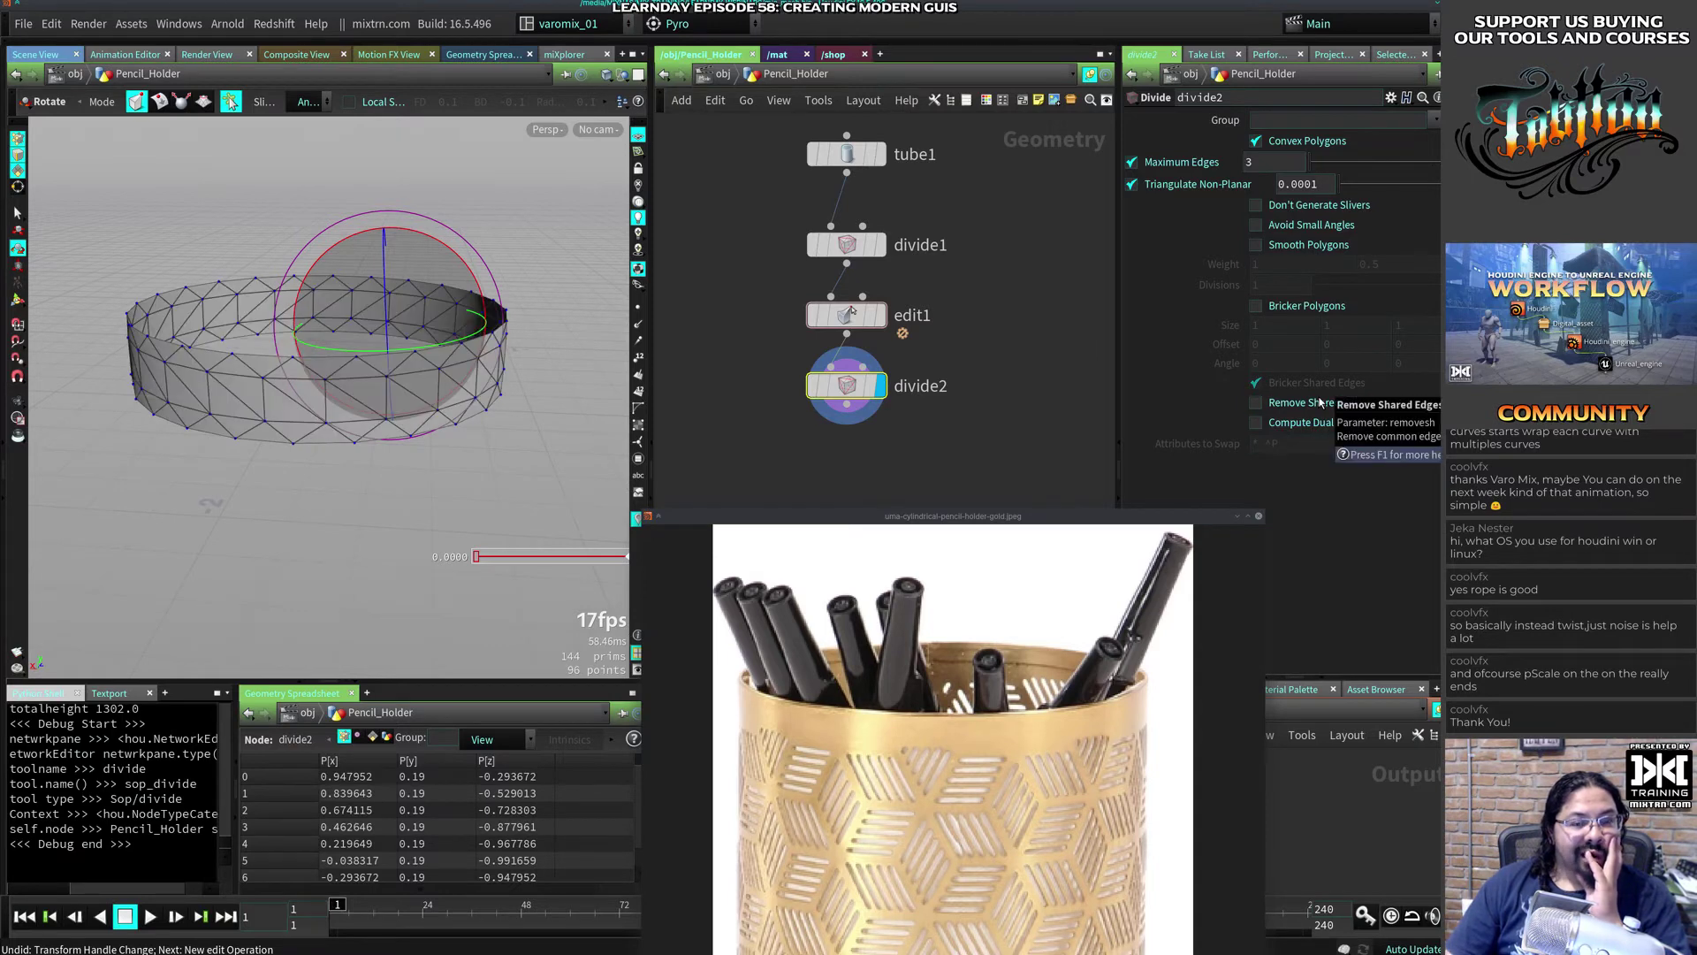
pyautogui.click(1255, 141)
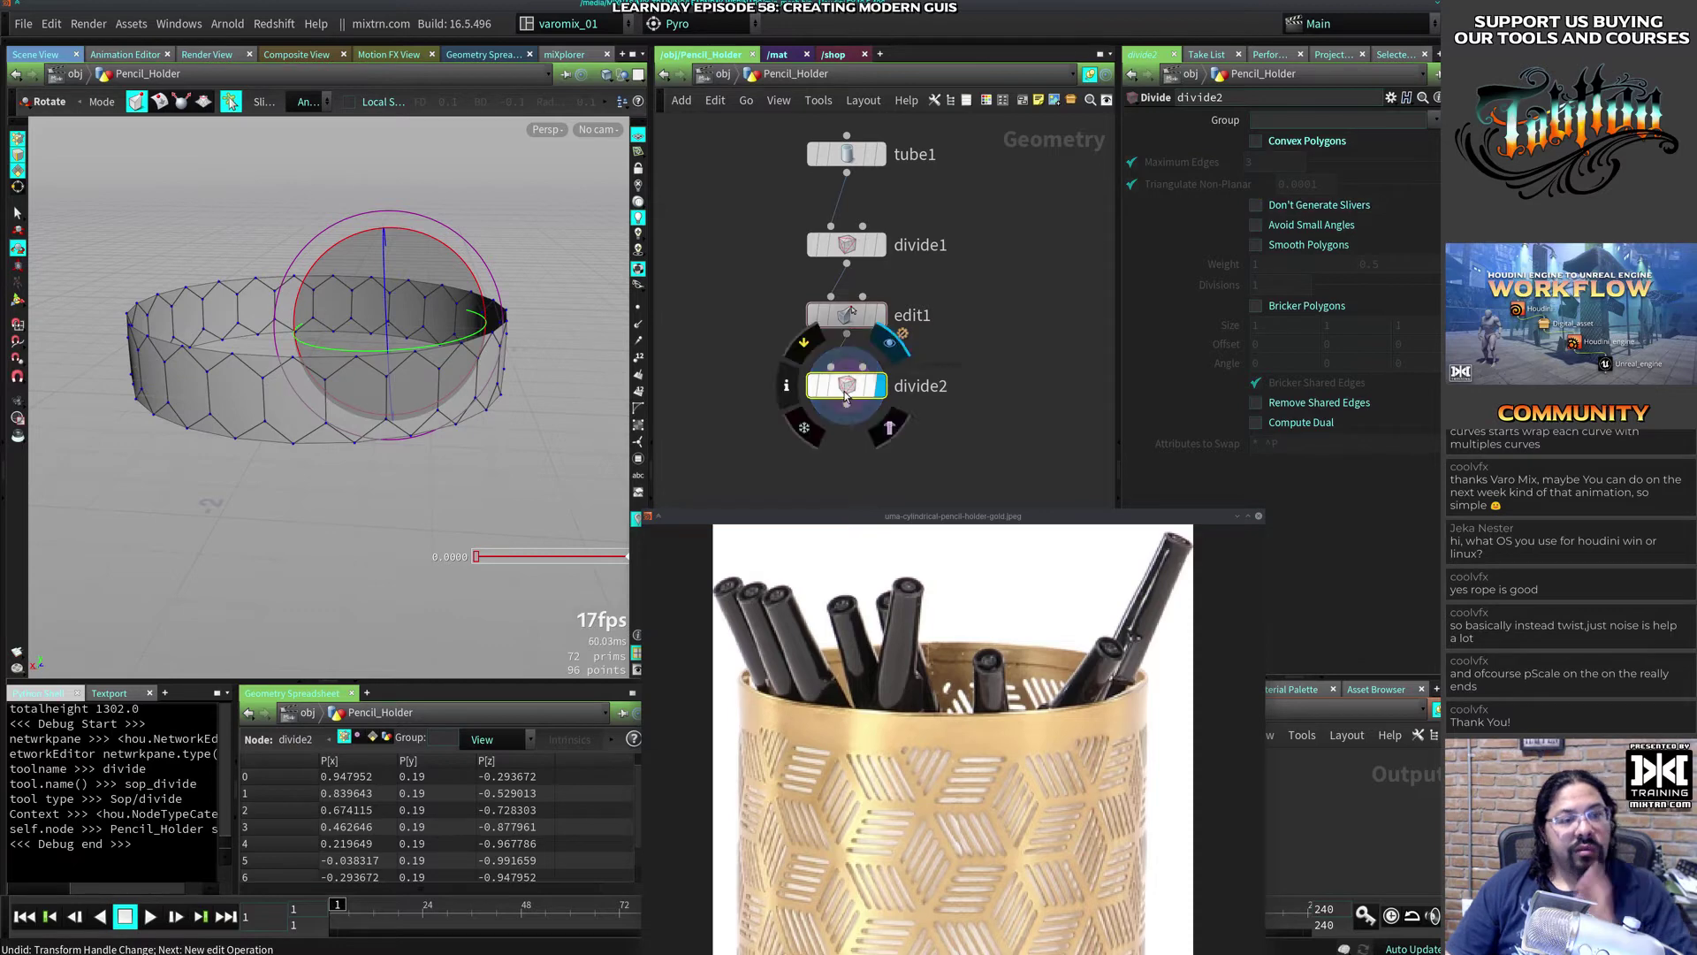
pyautogui.press('Delete')
# Step: Add a Remesh node after the Edit node and set its target edge length to 0.242
pyautogui.click(845, 329)
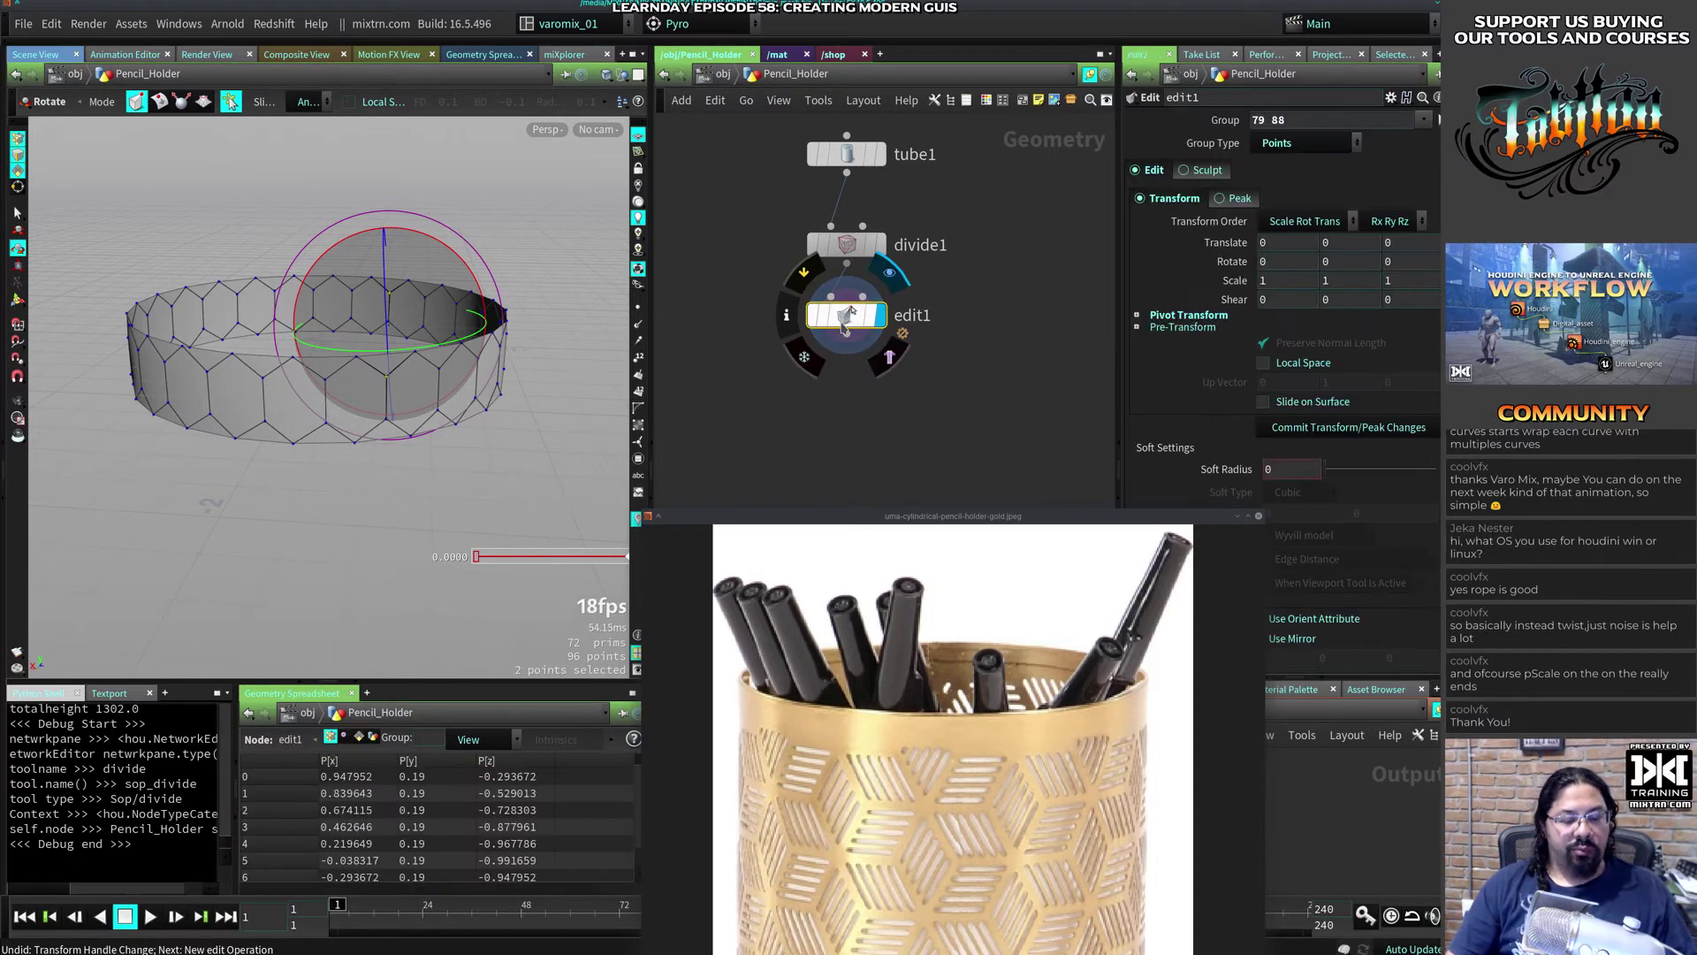
pyautogui.press('Tab')
pyautogui.write('pok')
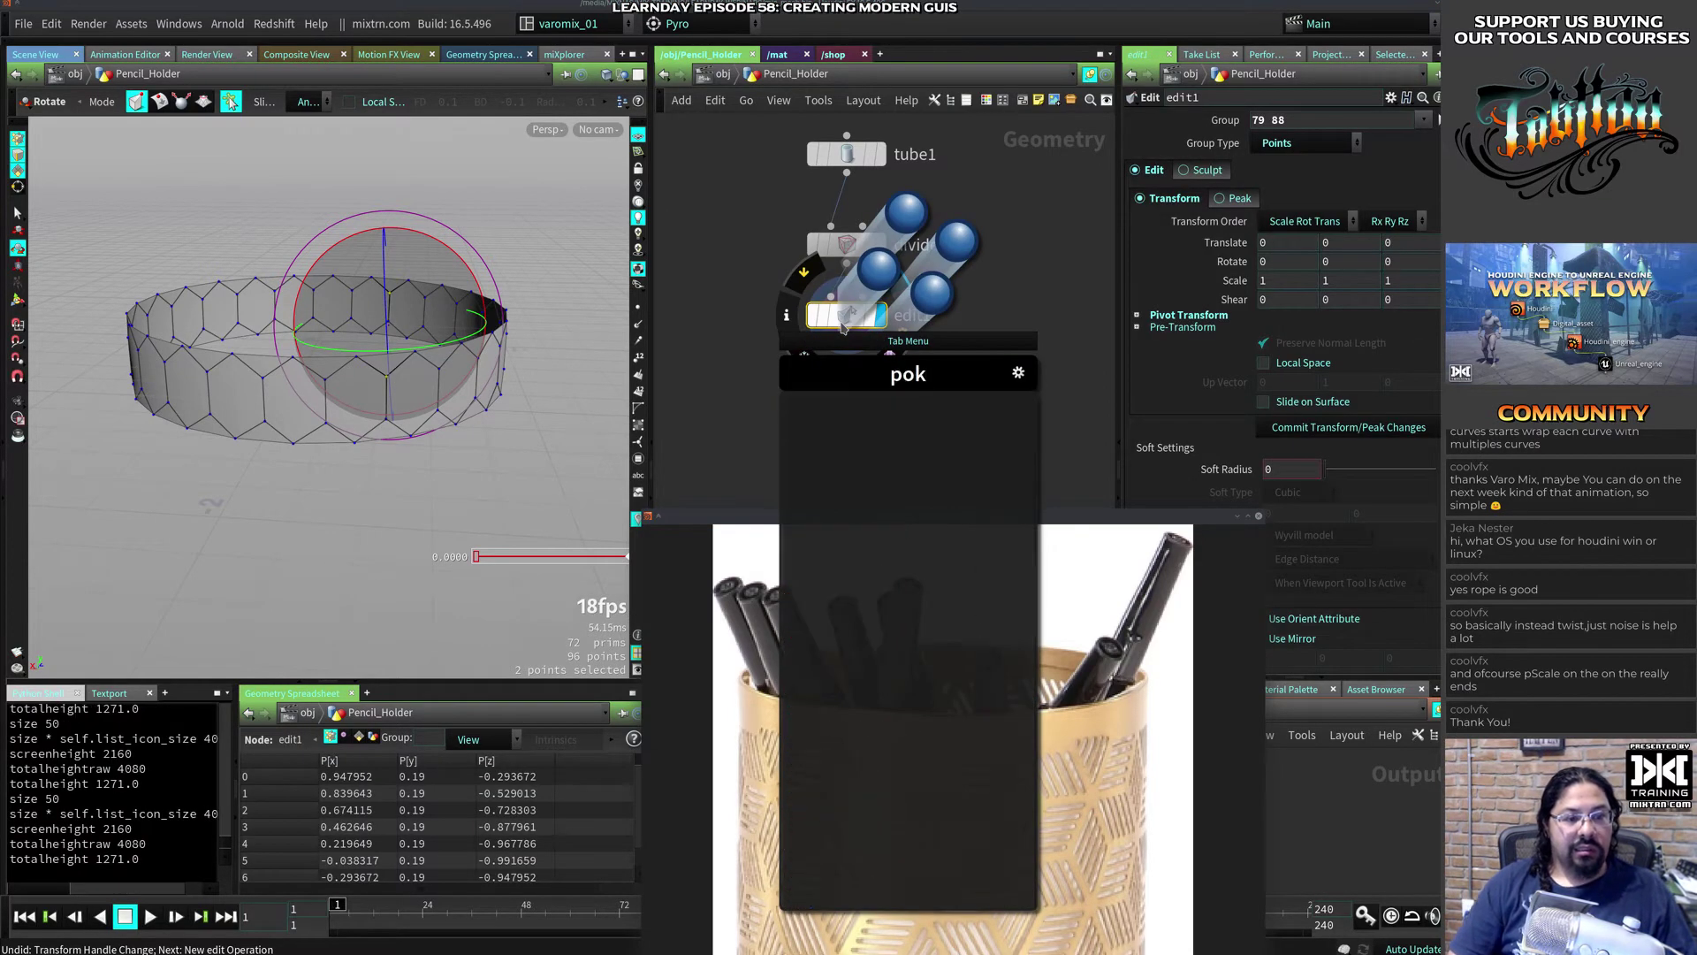
pyautogui.press('BackSpace')
pyautogui.press('BackSpace')
pyautogui.press('BackSpace')
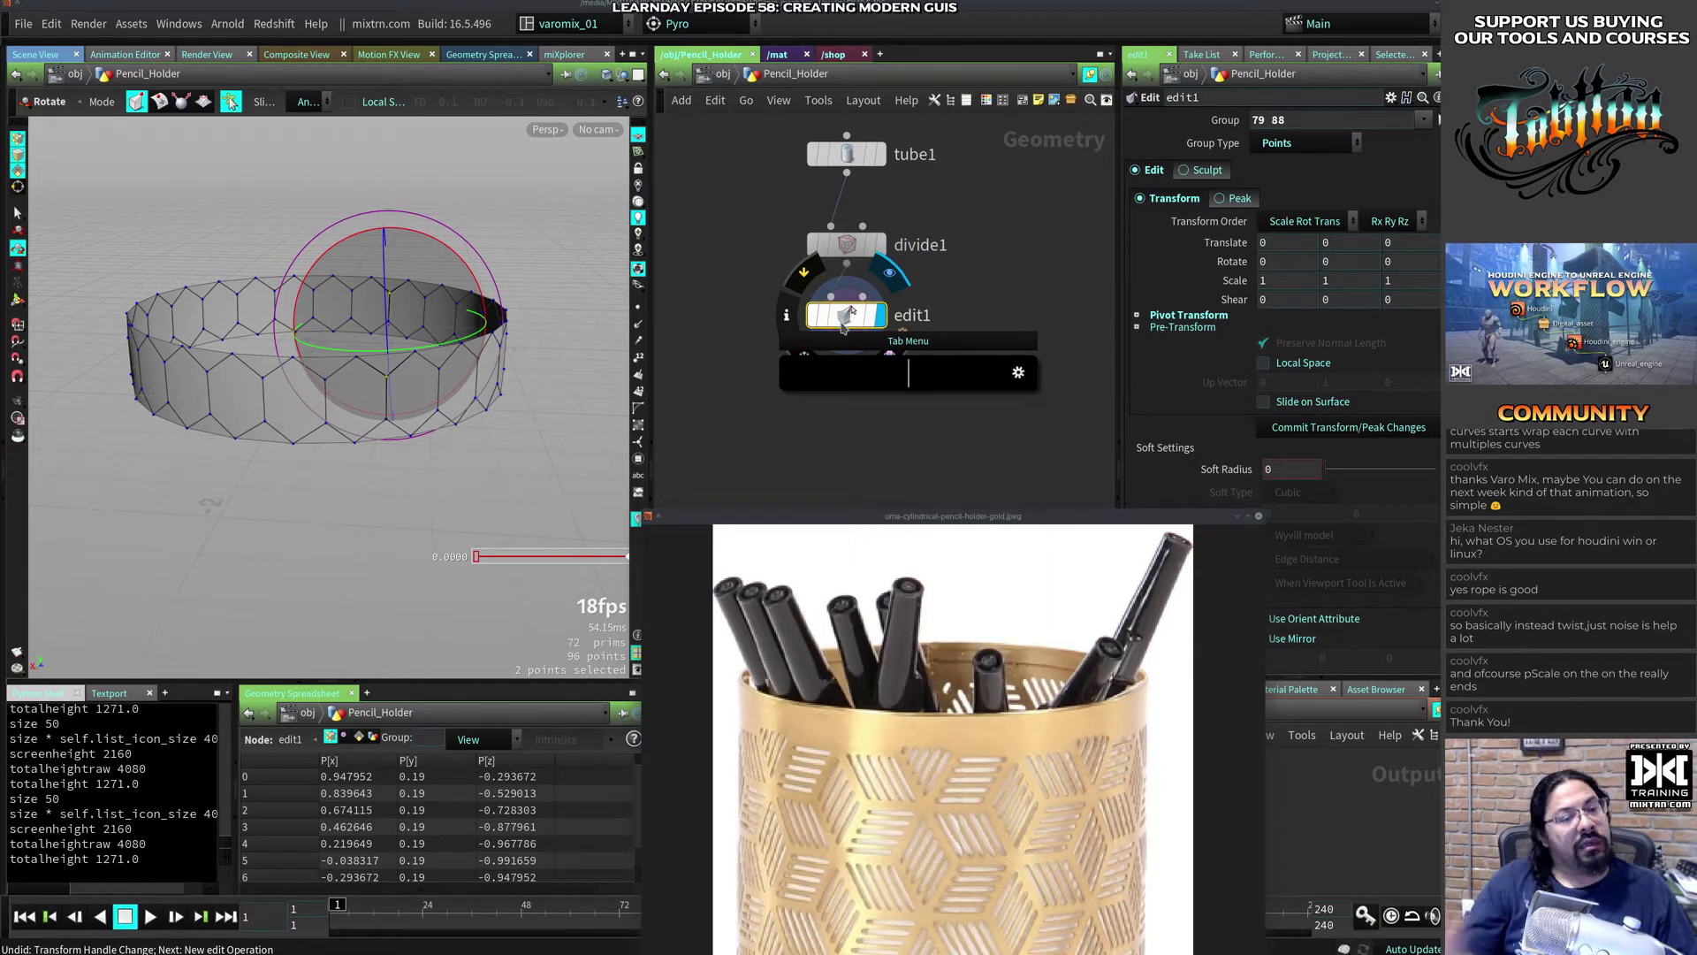
pyautogui.write('mes')
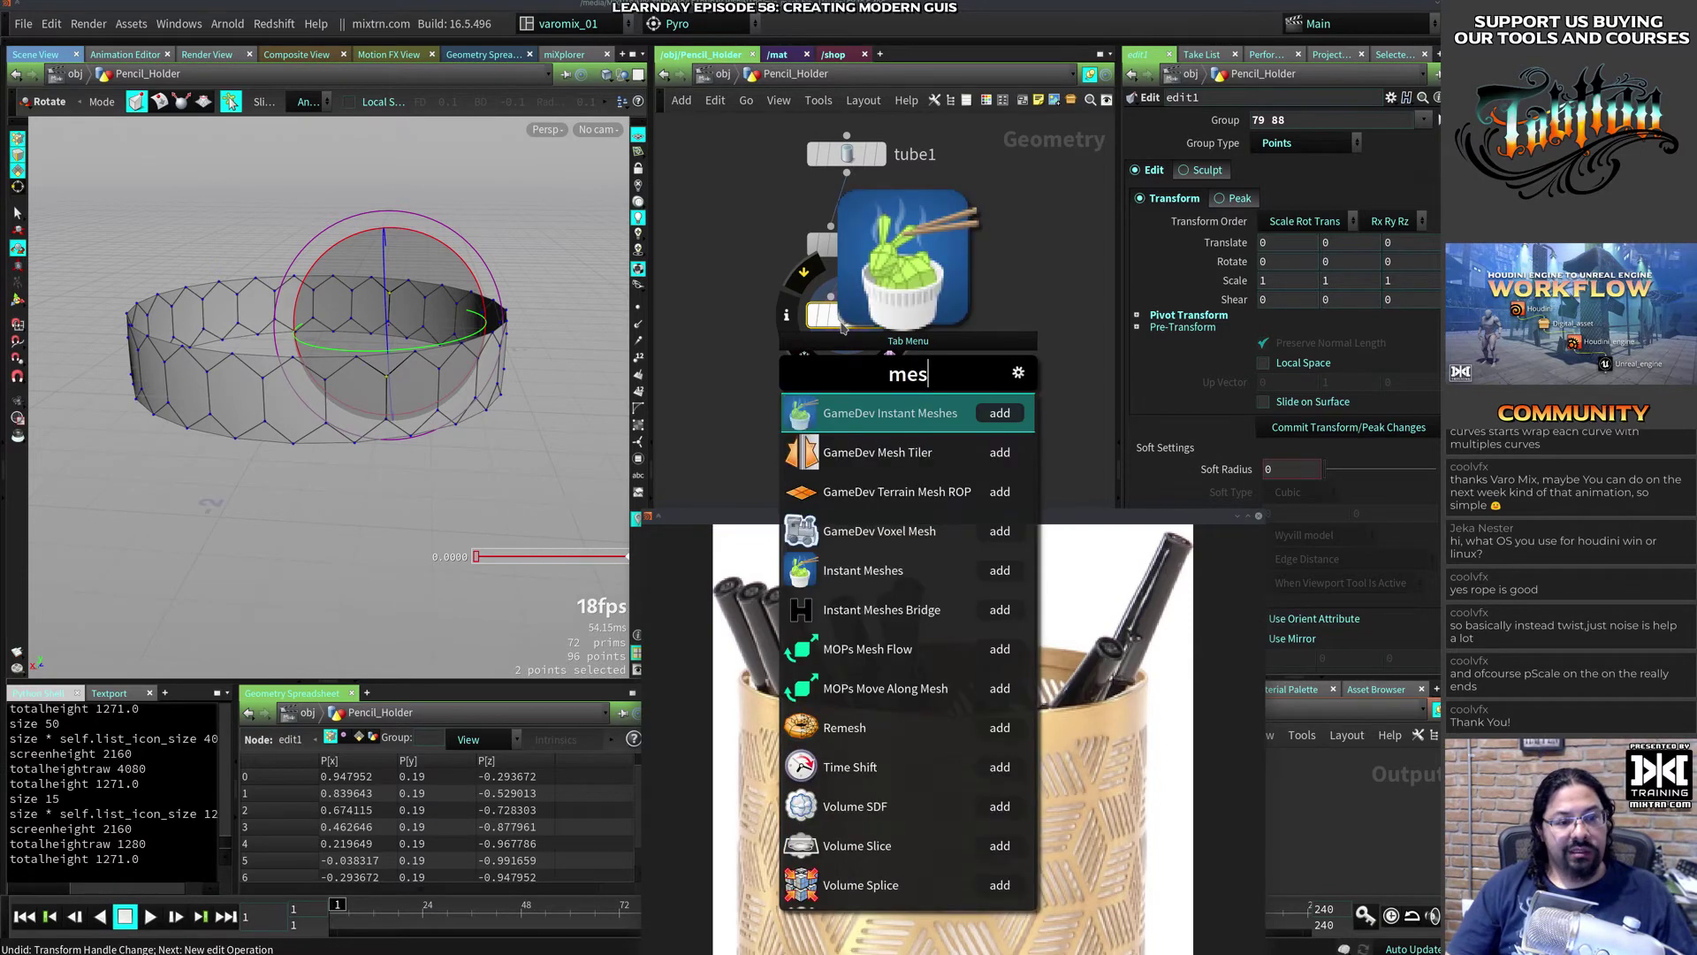
pyautogui.hotkey('ctrl', 'a')
pyautogui.write('remesh')
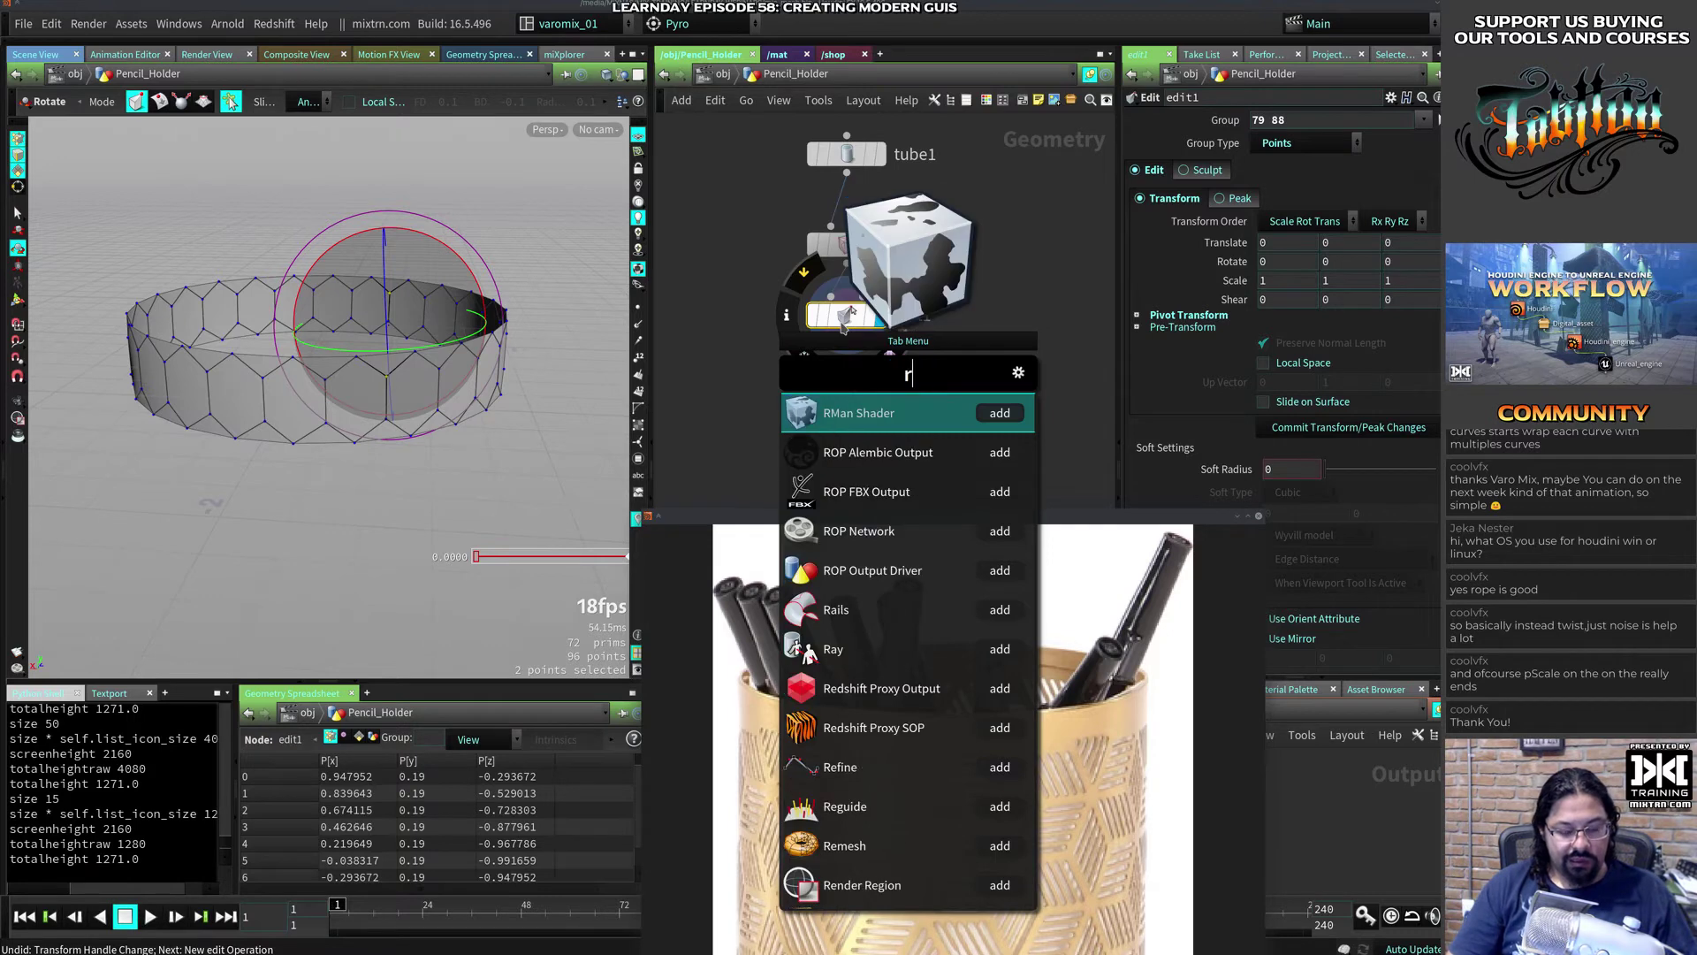
pyautogui.press('Return')
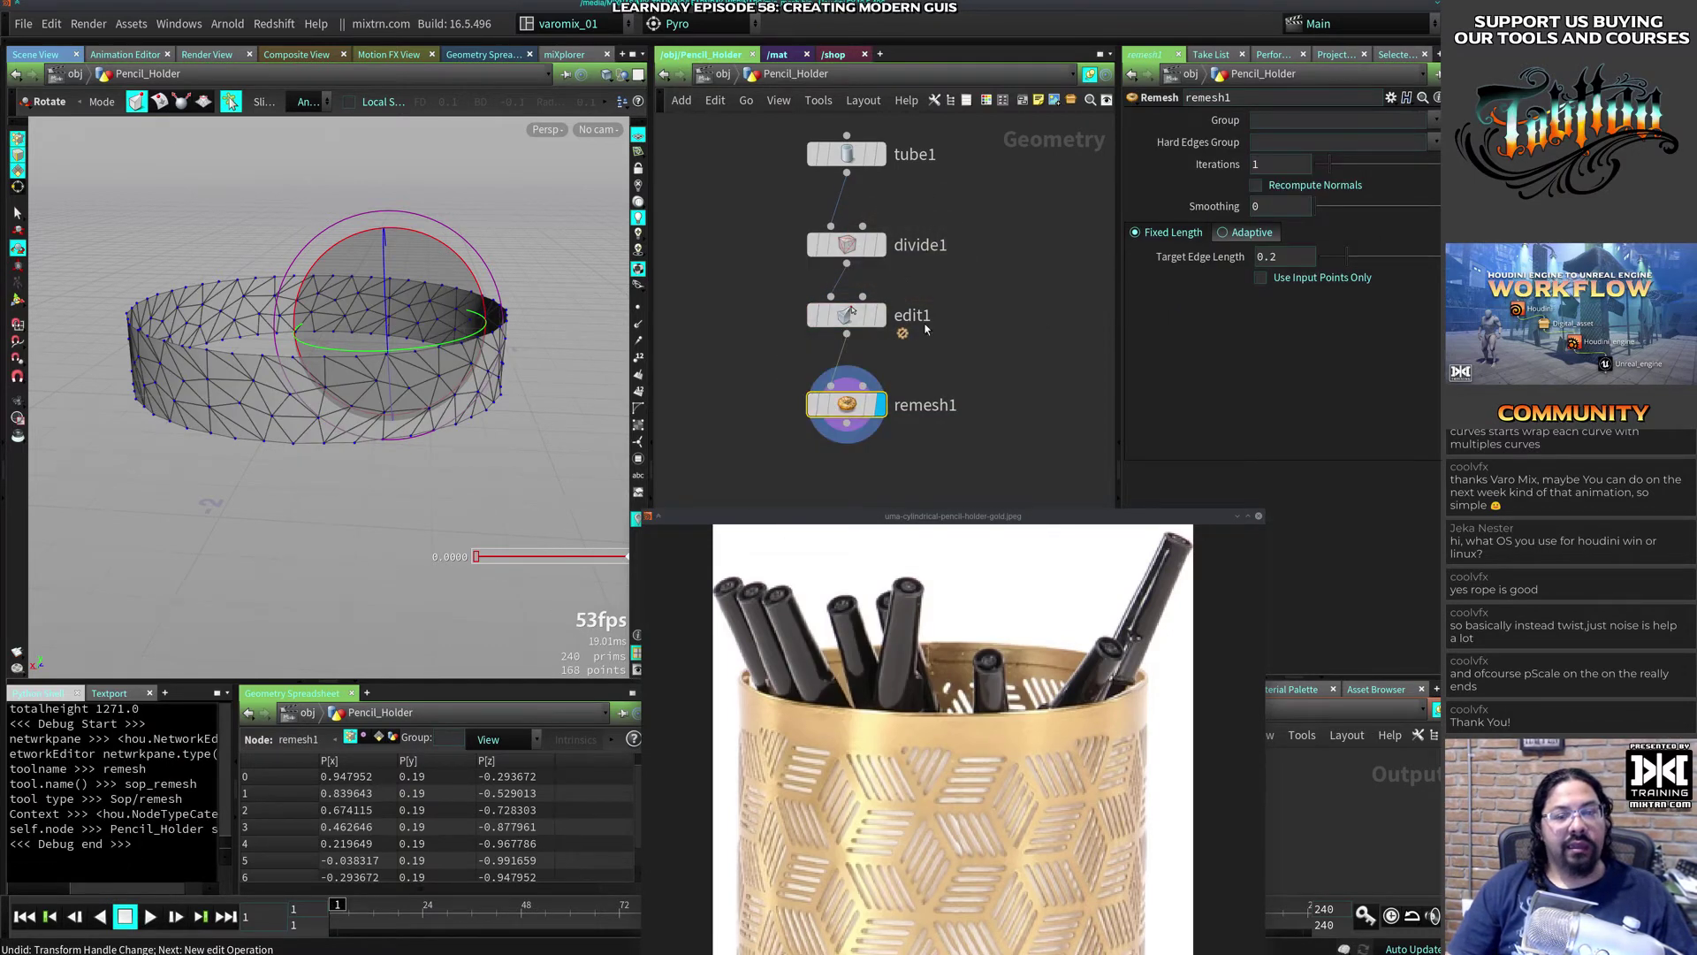
pyautogui.moveTo(1349, 257); pyautogui.dragTo(1356, 263)
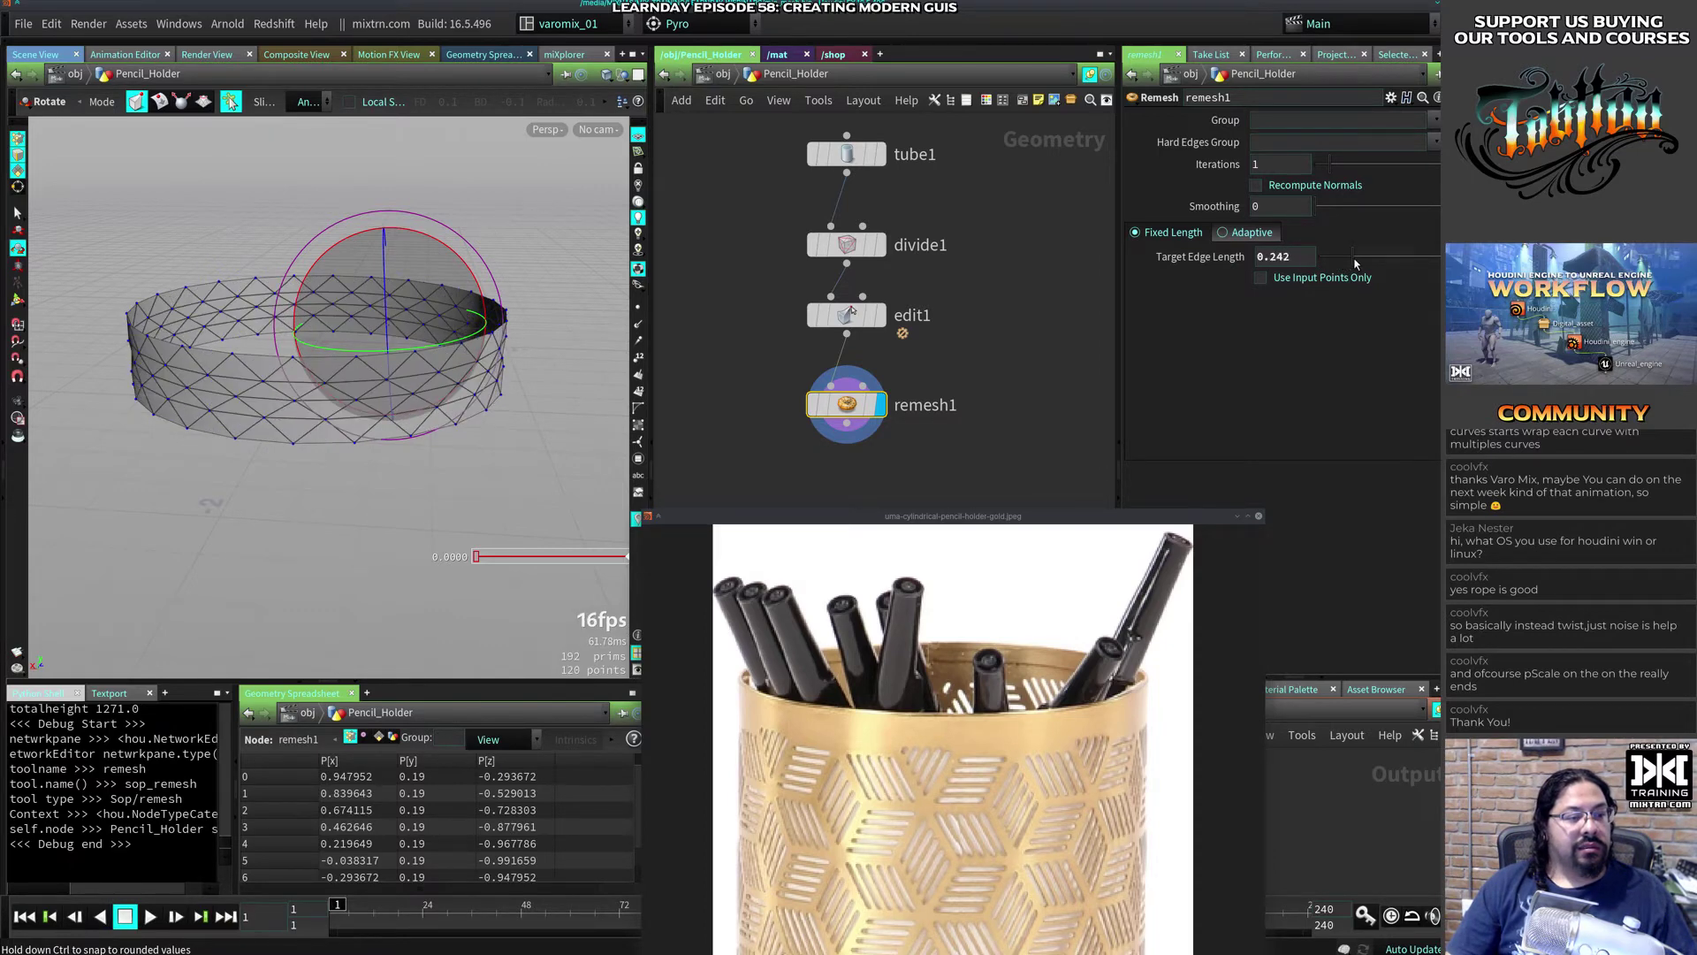
# Step: Examine the remeshed band by selecting triangles that form a hexagon at its middle, and compare them with the reference pattern
pyautogui.press('Escape')
pyautogui.moveTo(422, 500); pyautogui.dragTo(344, 451)
pyautogui.press('r')
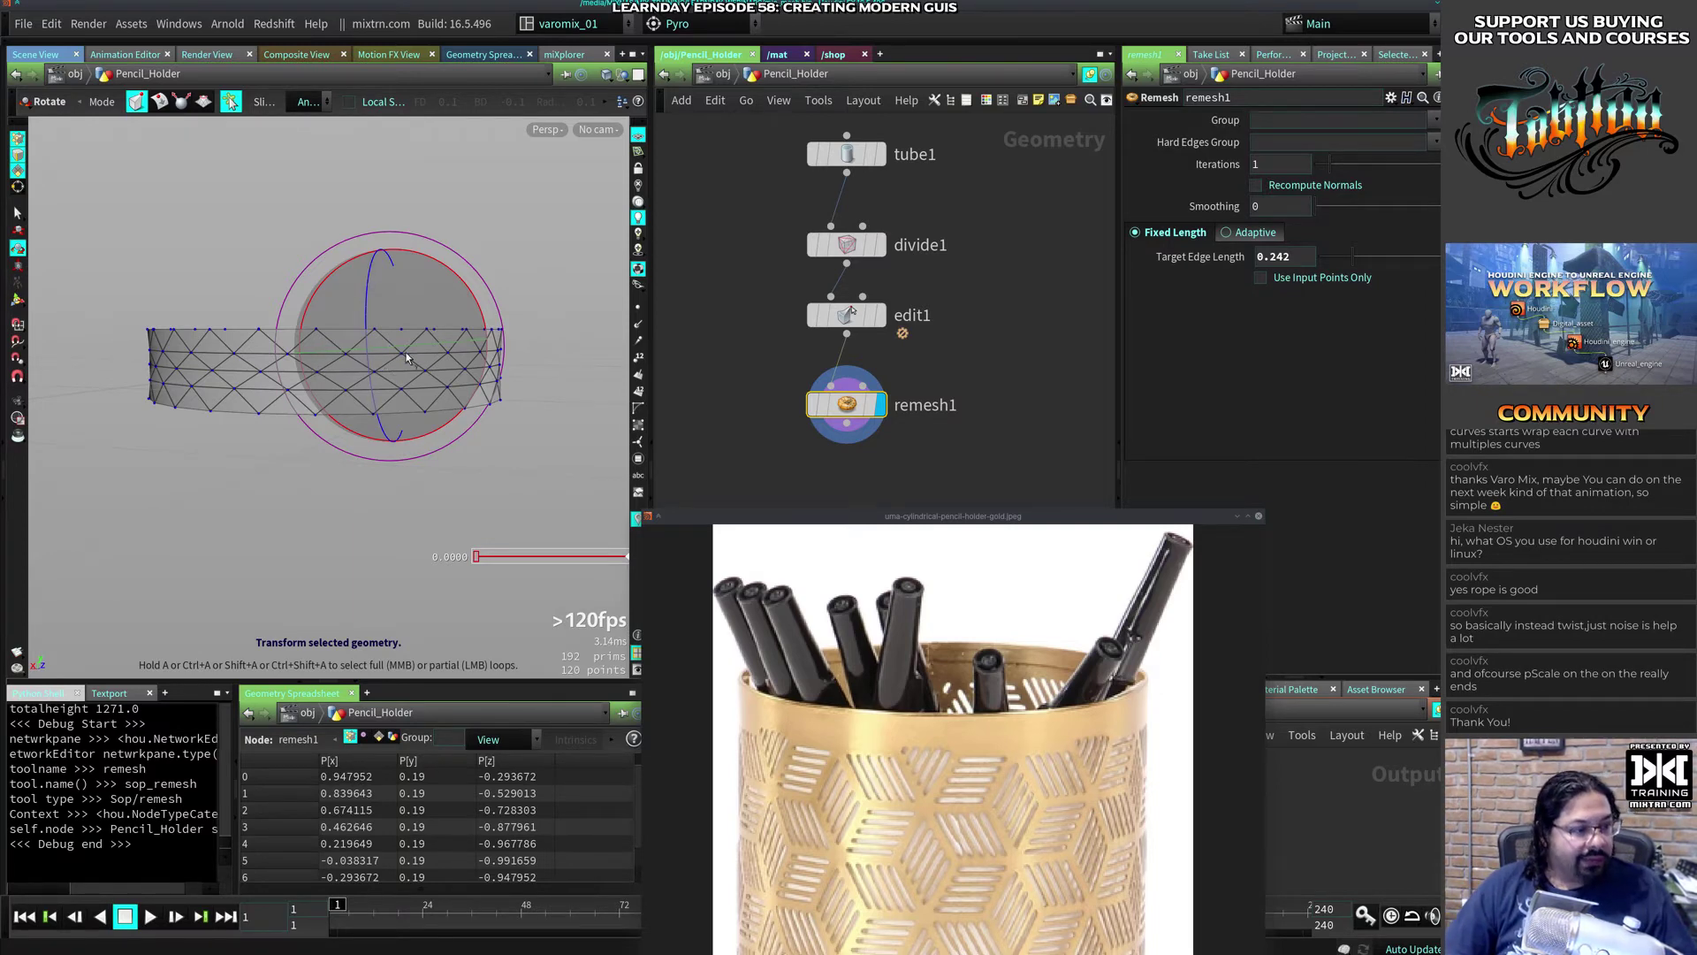
pyautogui.keyDown('alt'); pyautogui.moveTo(280, 469); pyautogui.dragTo(443, 493, button='right'); pyautogui.keyUp('alt')
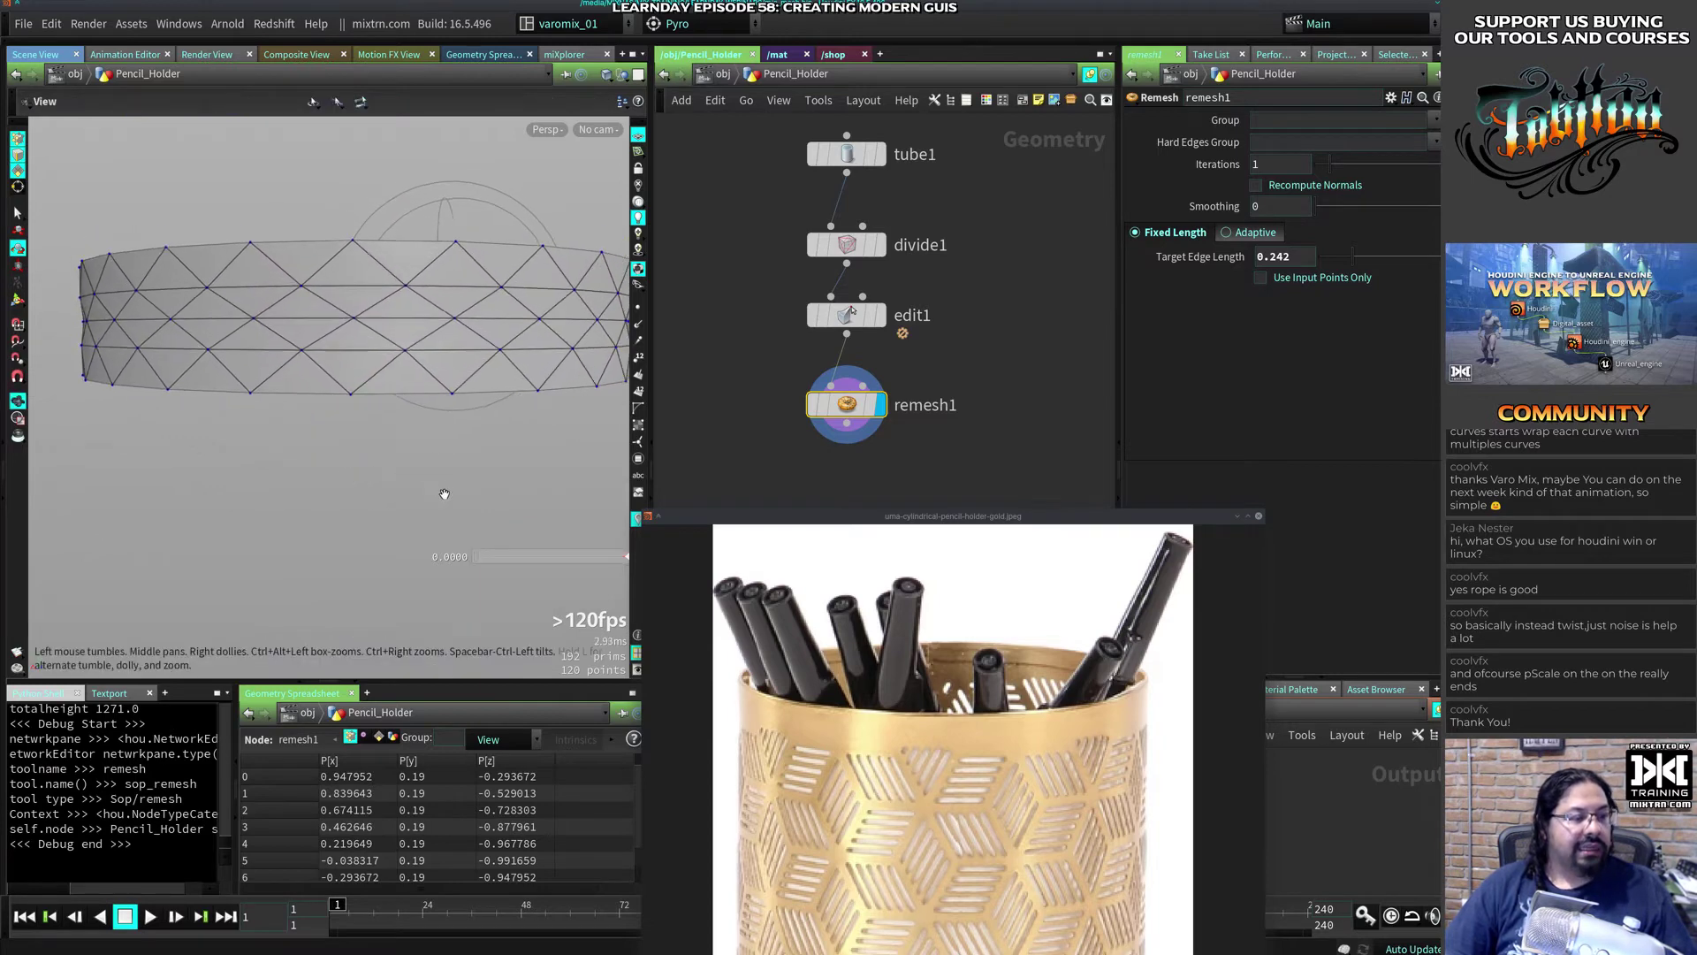
pyautogui.press('s')
pyautogui.click(341, 343)
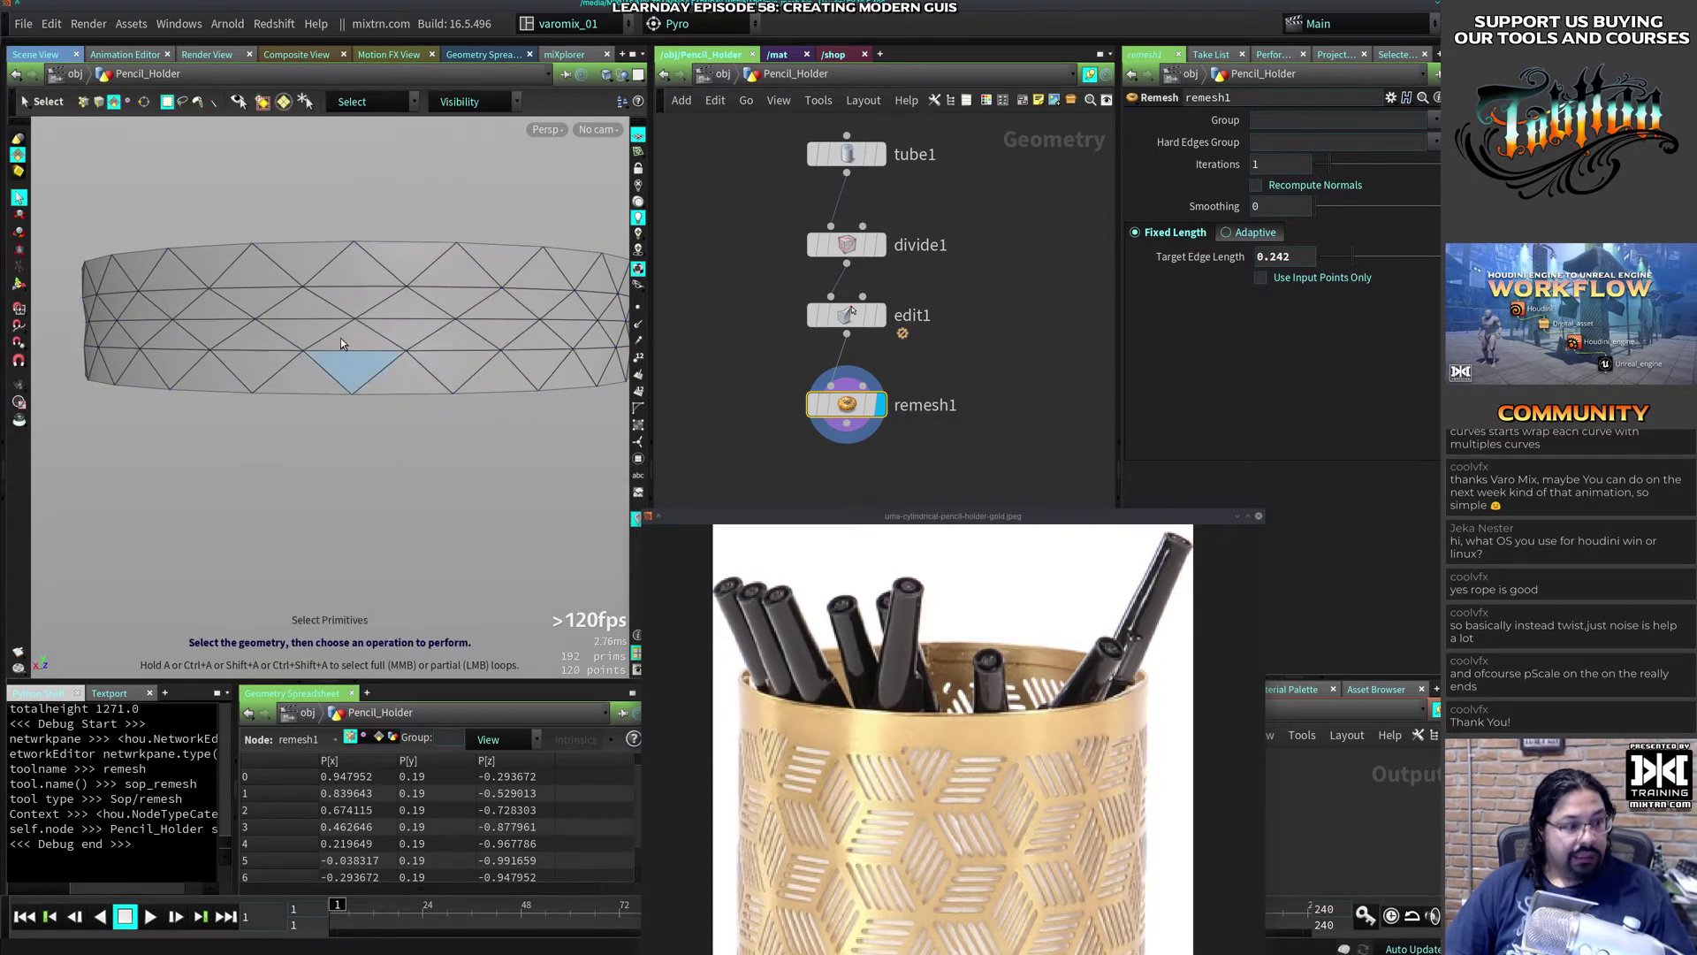
pyautogui.moveTo(328, 306)
pyautogui.mouseDown()
pyautogui.moveTo(359, 331)
pyautogui.moveTo(394, 326)
pyautogui.mouseUp()
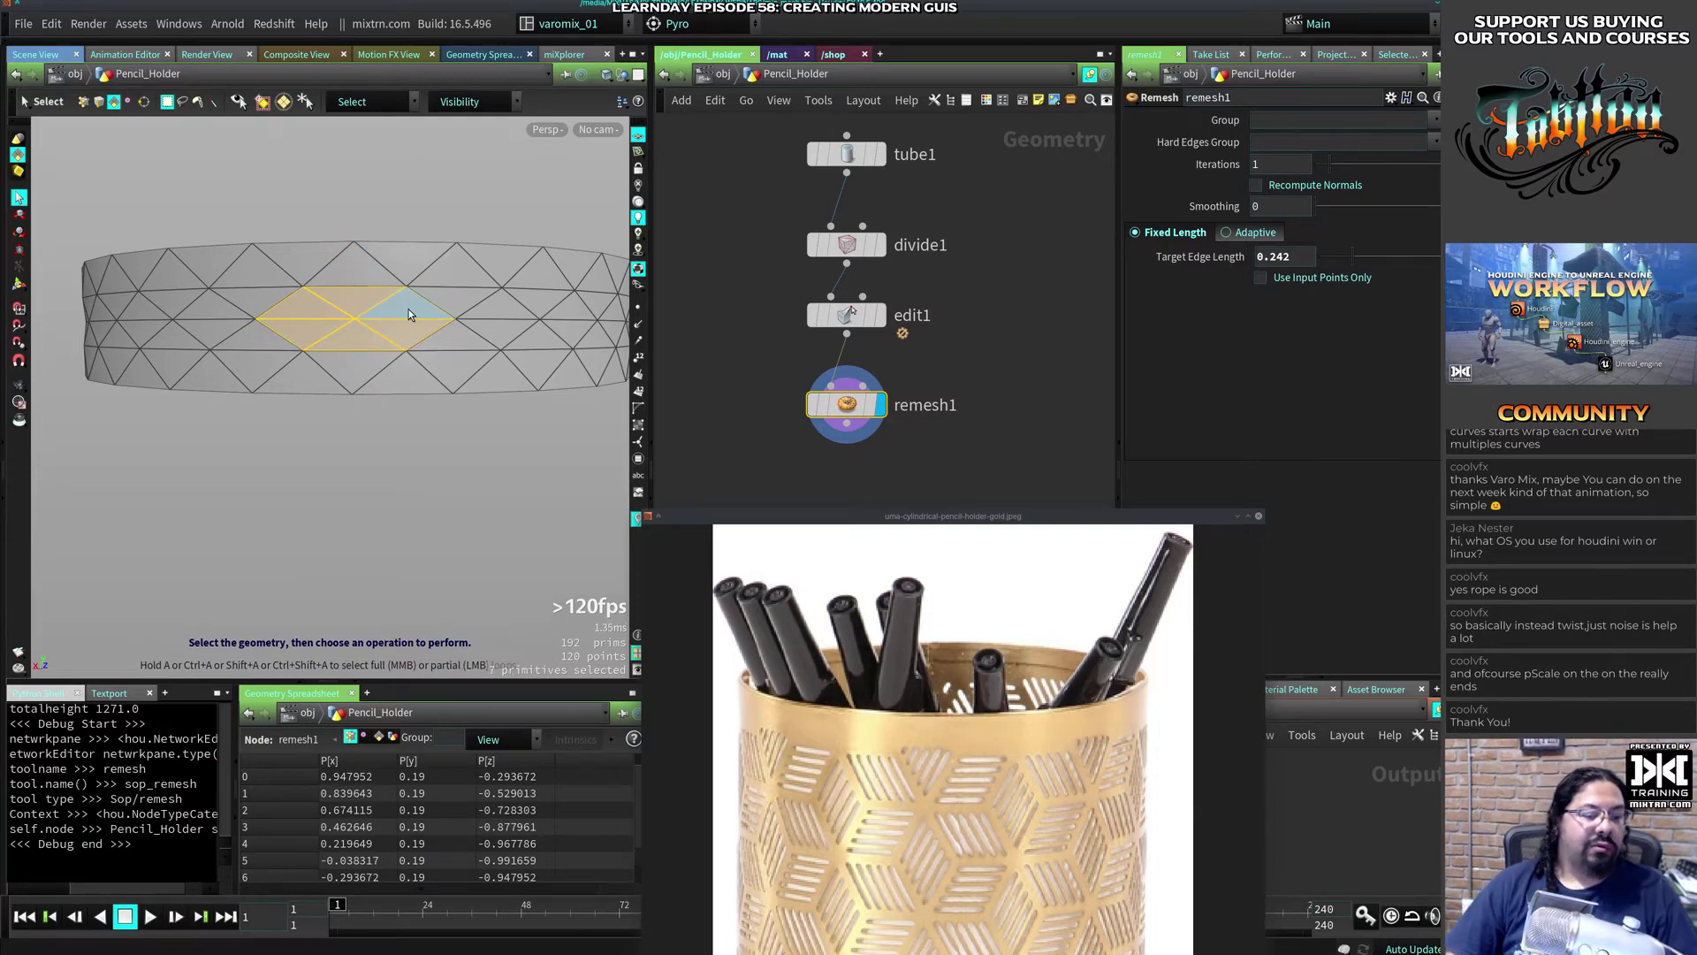
pyautogui.moveTo(942, 519); pyautogui.dragTo(954, 368)
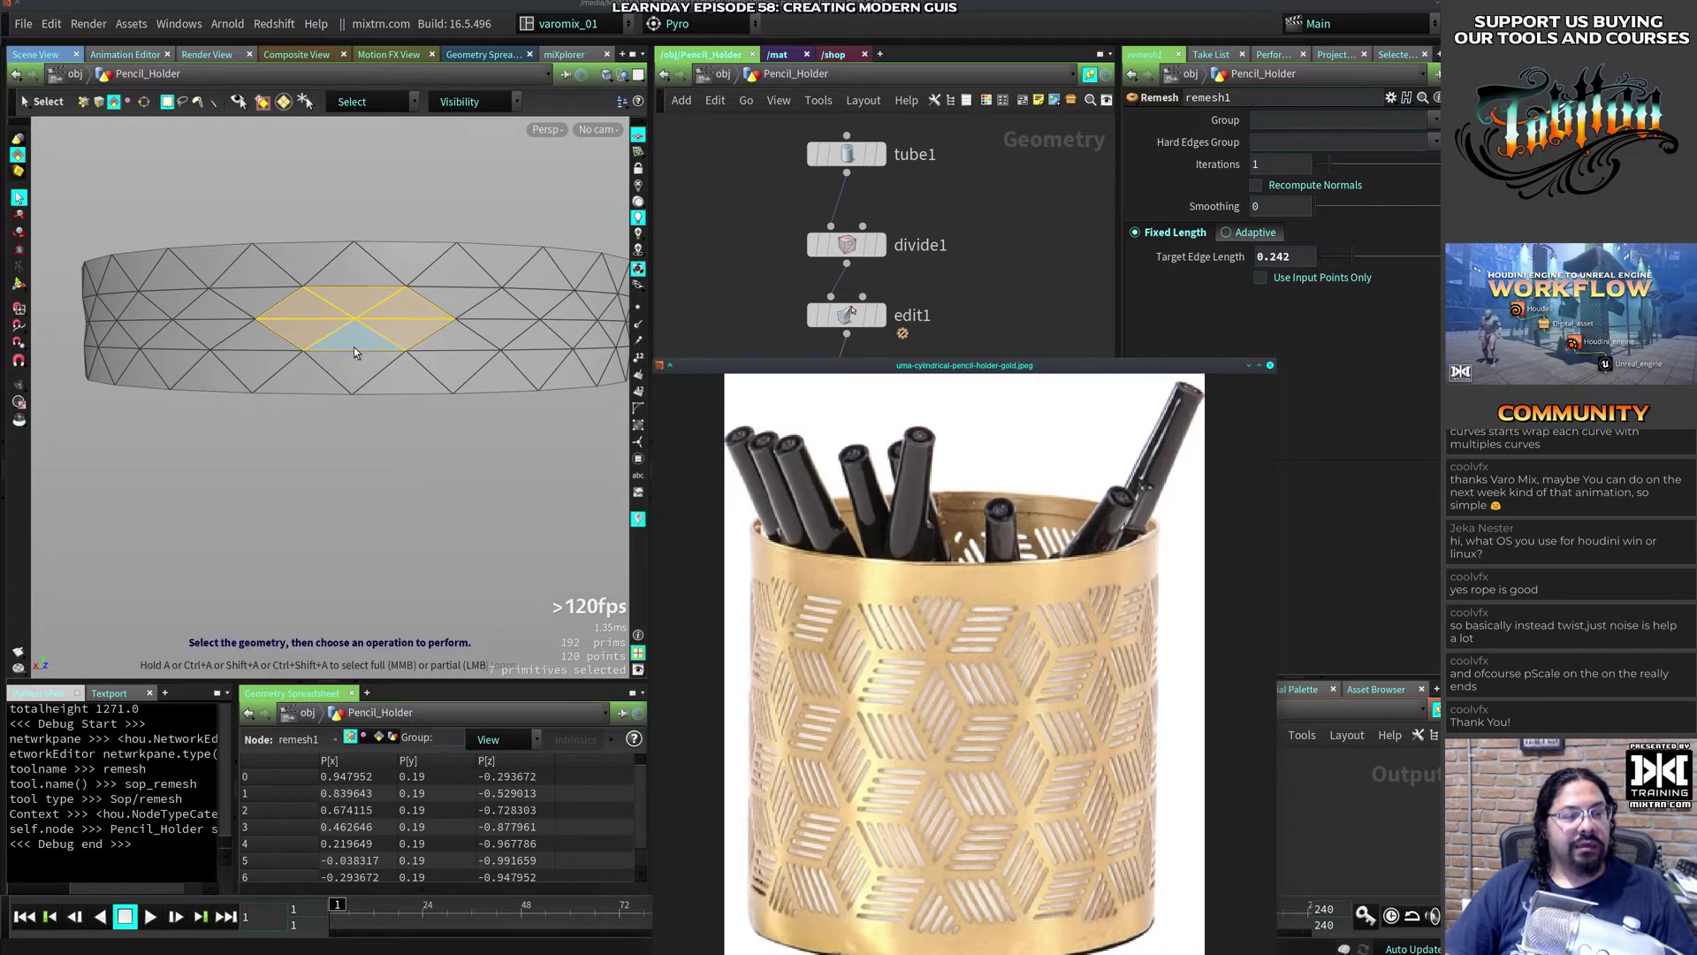
pyautogui.click(373, 301)
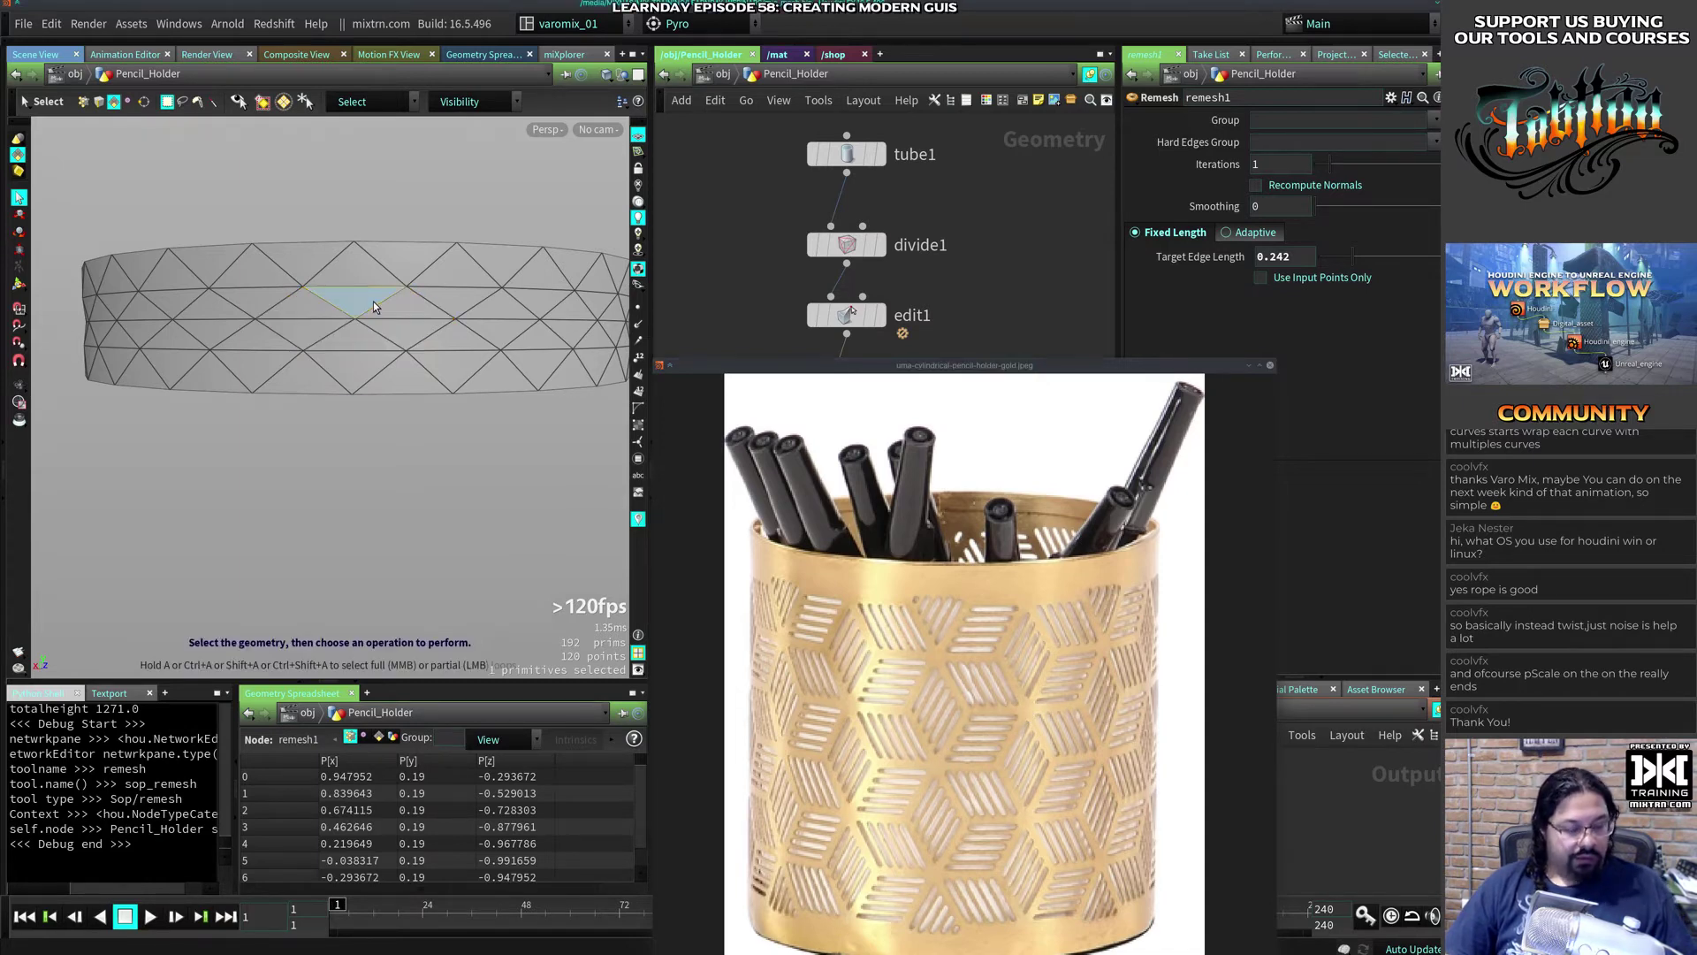
pyautogui.press('3')
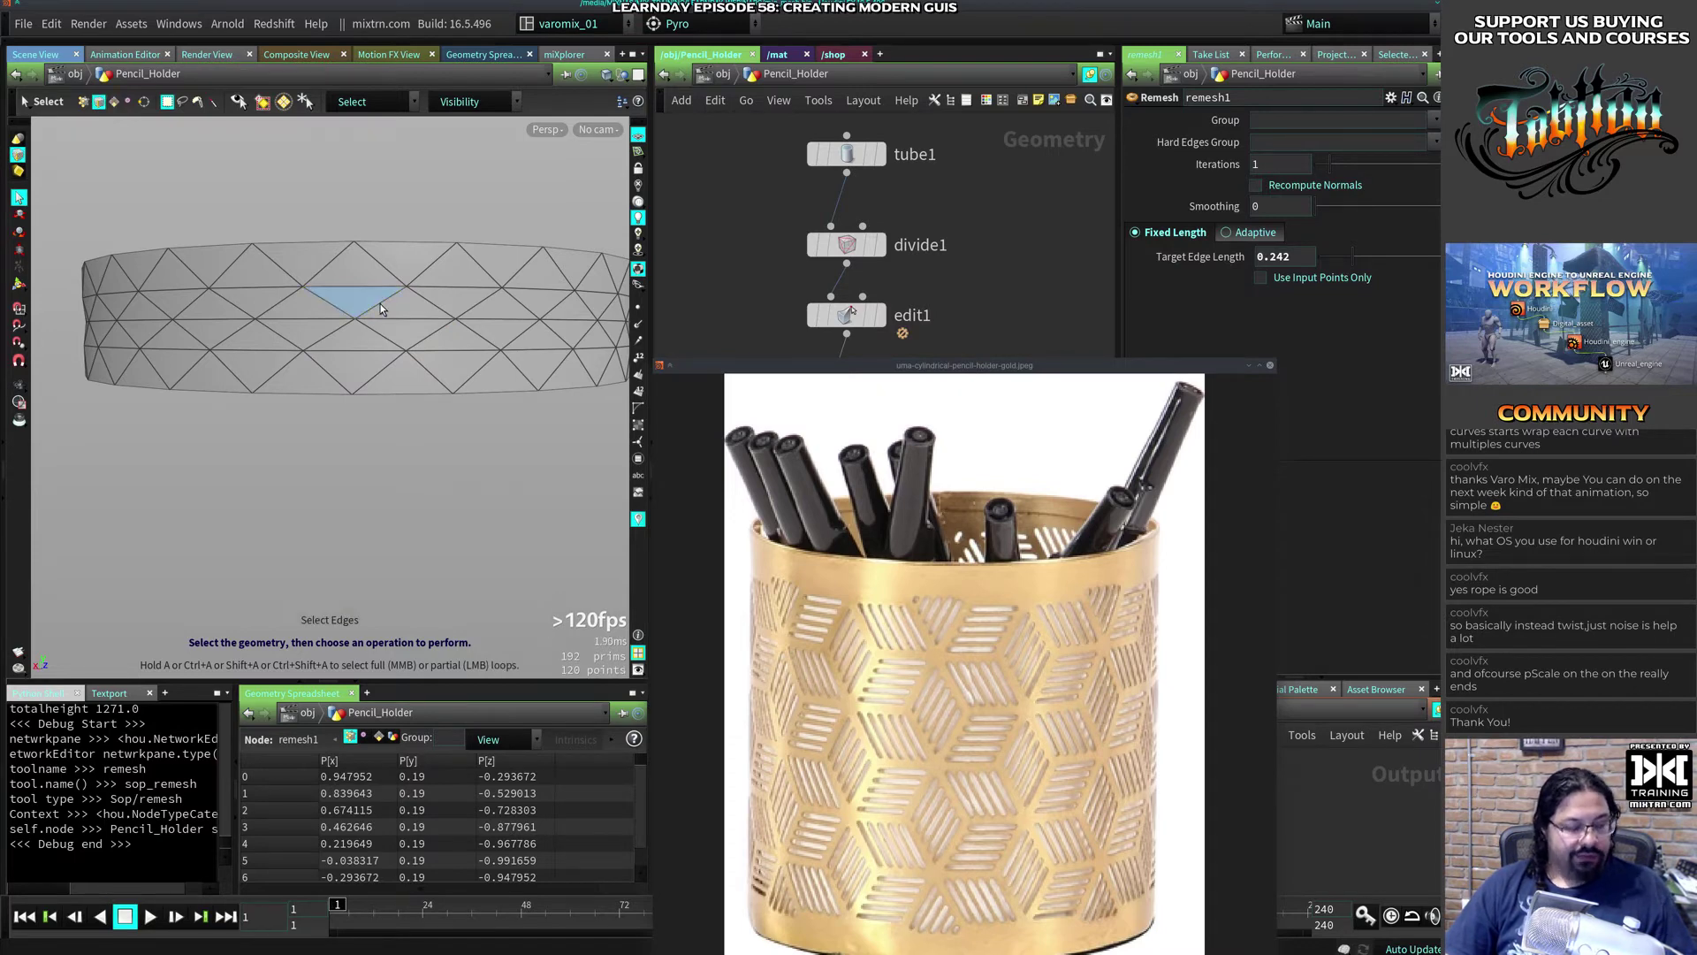
# Step: Select all points of the remeshed band and scale them vertically by about 2.9
pyautogui.click(380, 303)
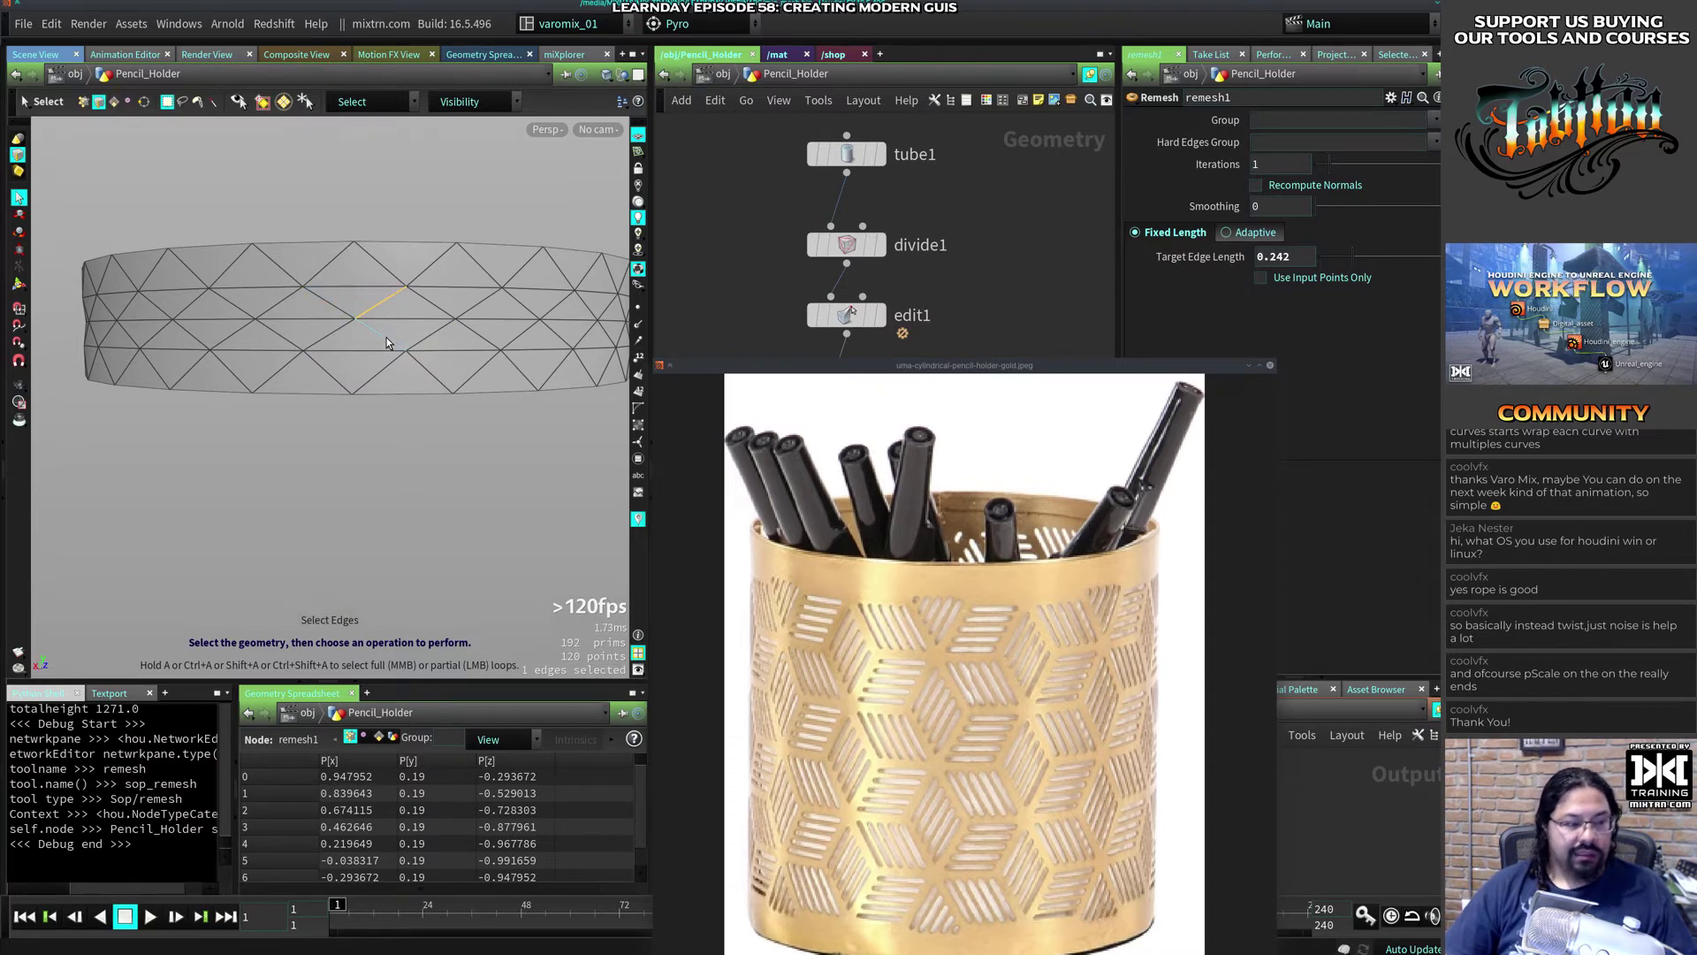
pyautogui.scroll(-5, 386, 337)
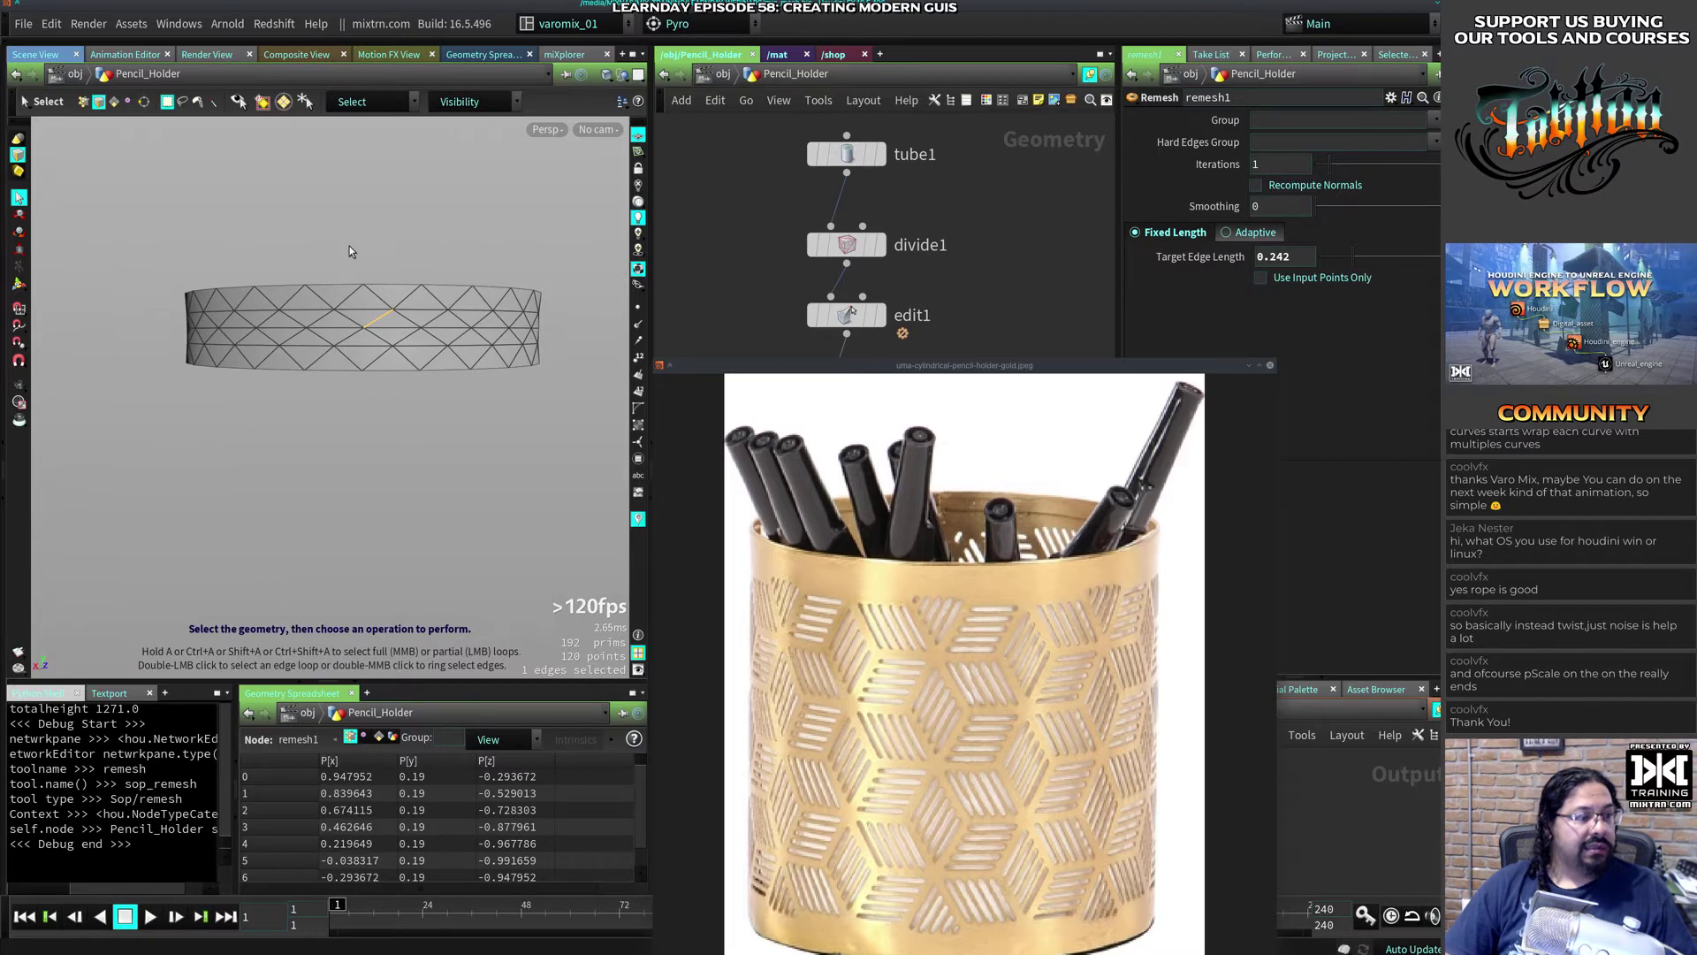
pyautogui.press('2')
pyautogui.moveTo(74, 201); pyautogui.dragTo(658, 446)
pyautogui.press('r')
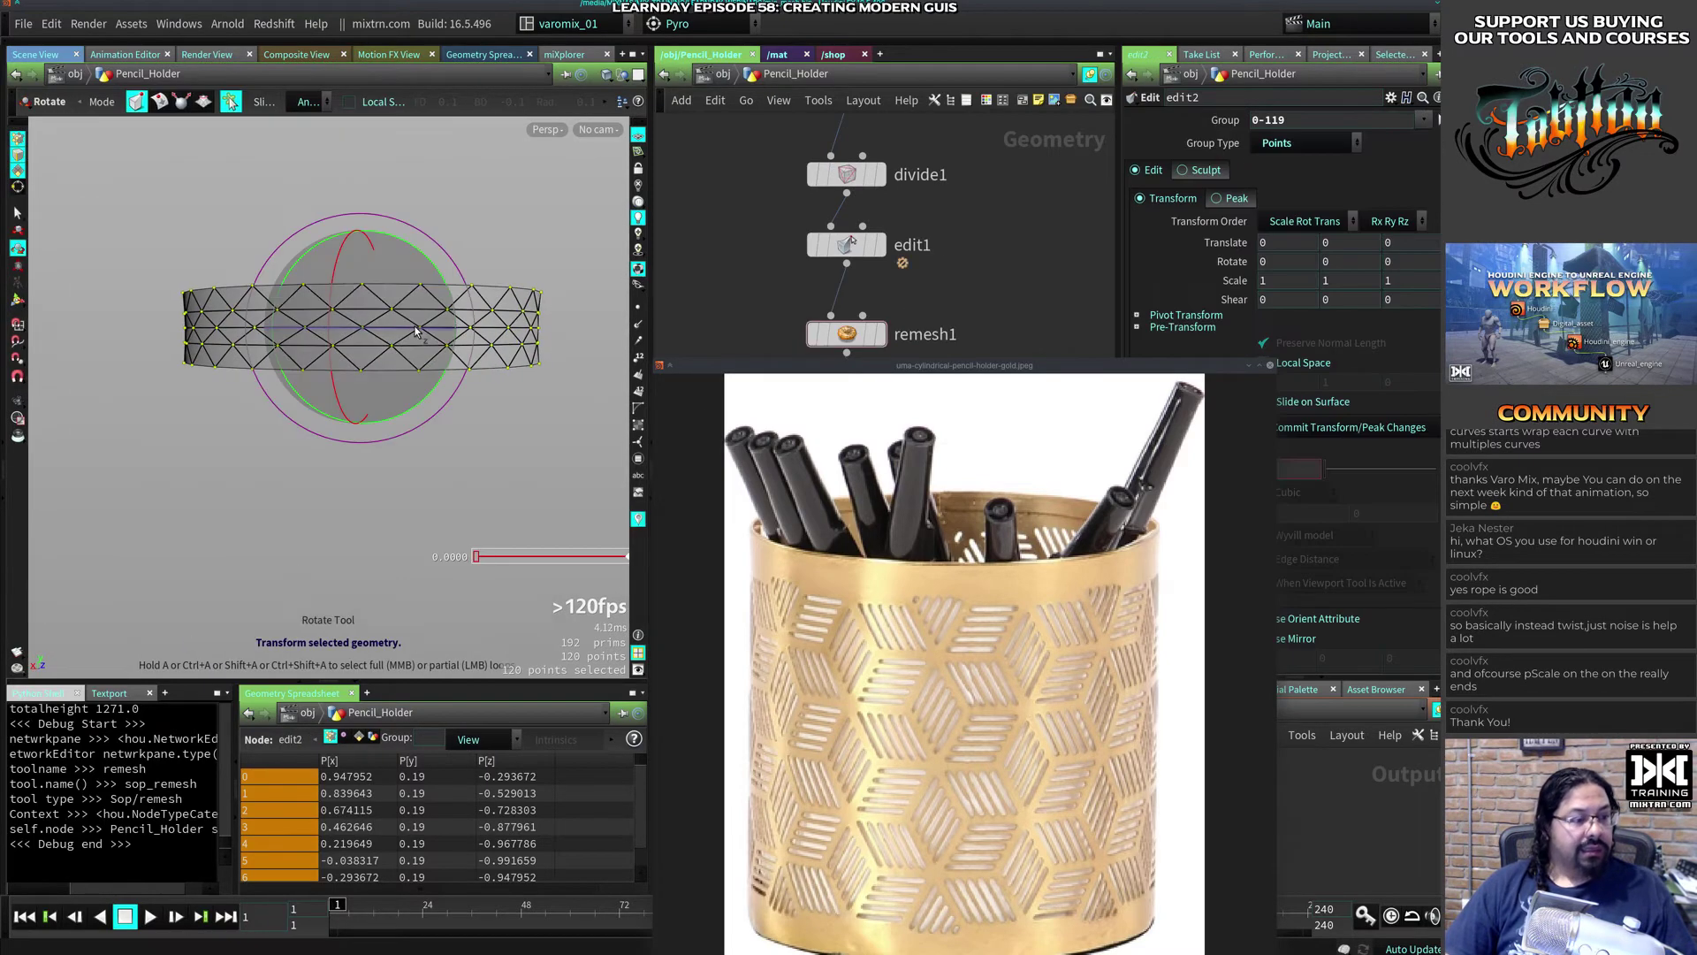
pyautogui.press('e')
pyautogui.moveTo(364, 265); pyautogui.dragTo(368, 130)
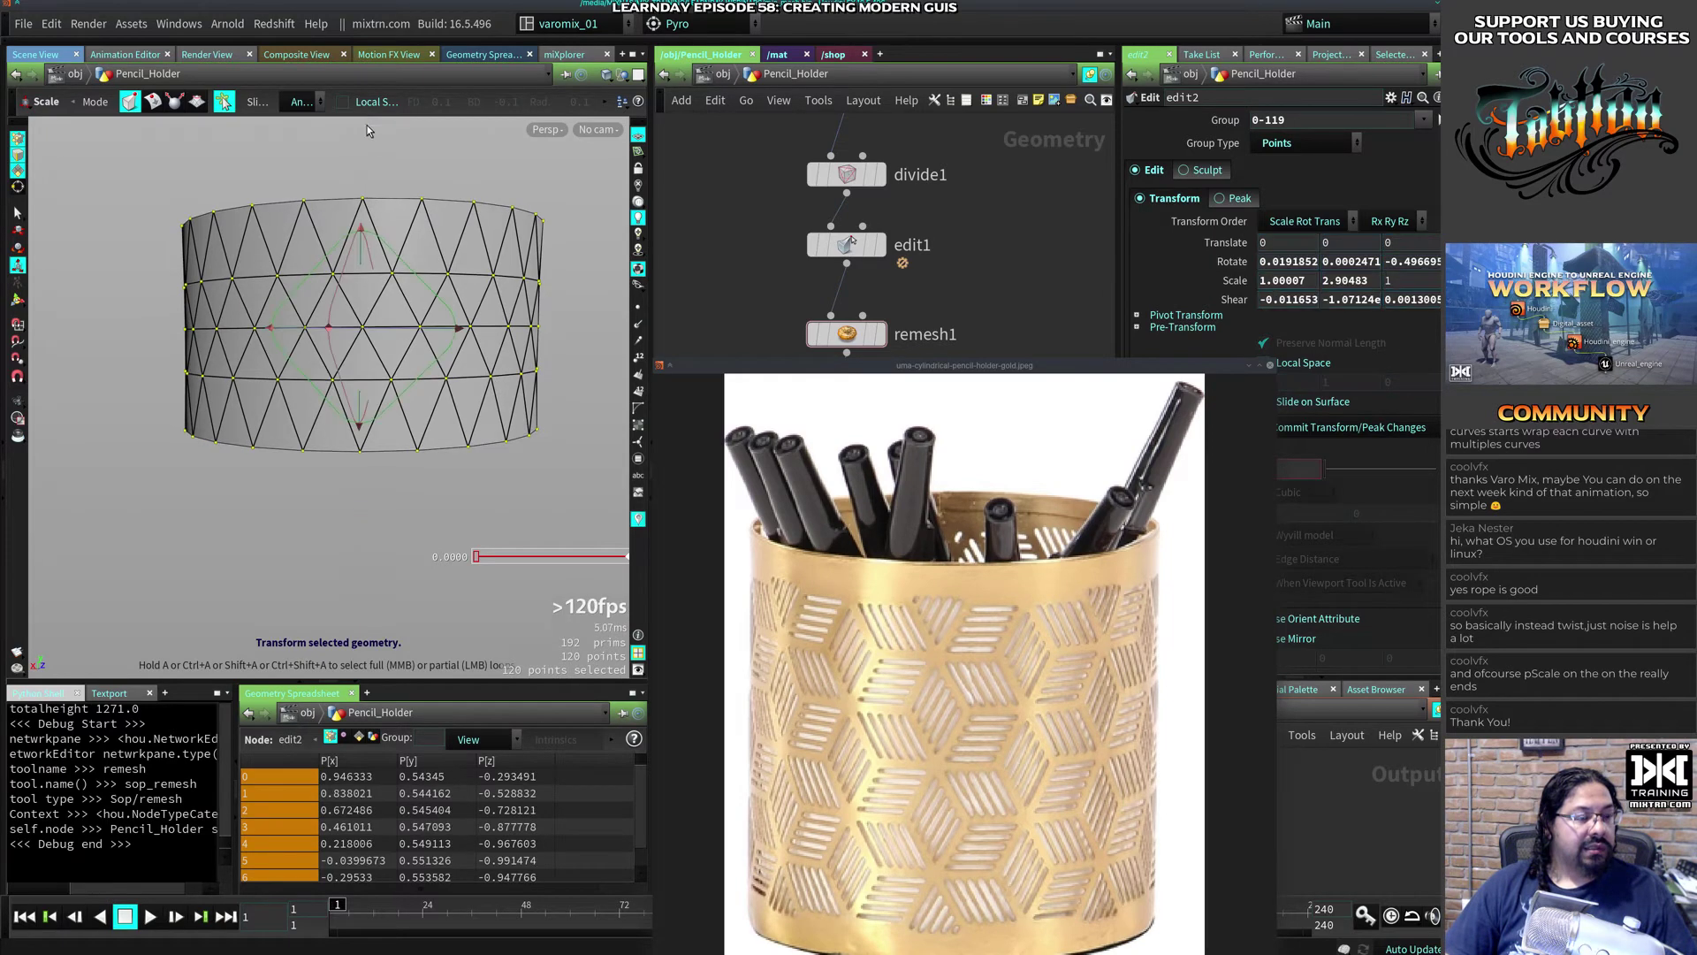
pyautogui.click(324, 510)
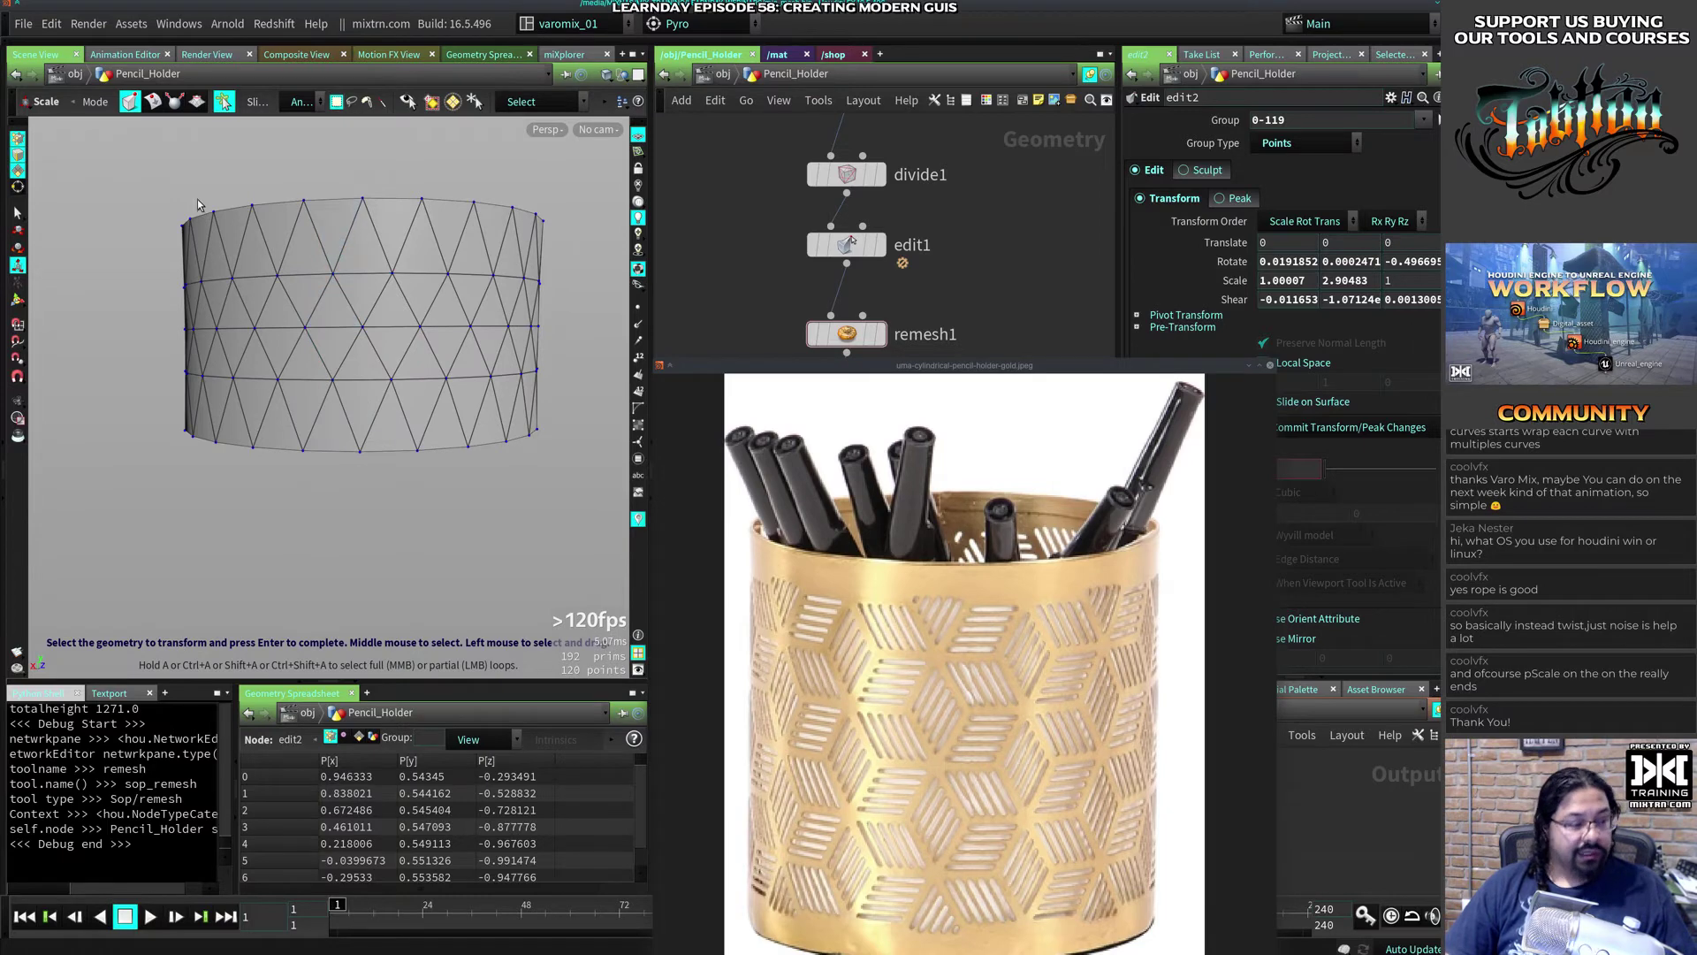
# Step: Delete the uppermost and lowermost rows of triangles from the band, keeping the two middle rows
pyautogui.press('s')
pyautogui.press('4')
pyautogui.moveTo(79, 159); pyautogui.dragTo(614, 264)
pyautogui.keyDown('shift'); pyautogui.moveTo(106, 491); pyautogui.dragTo(629, 361); pyautogui.keyUp('shift')
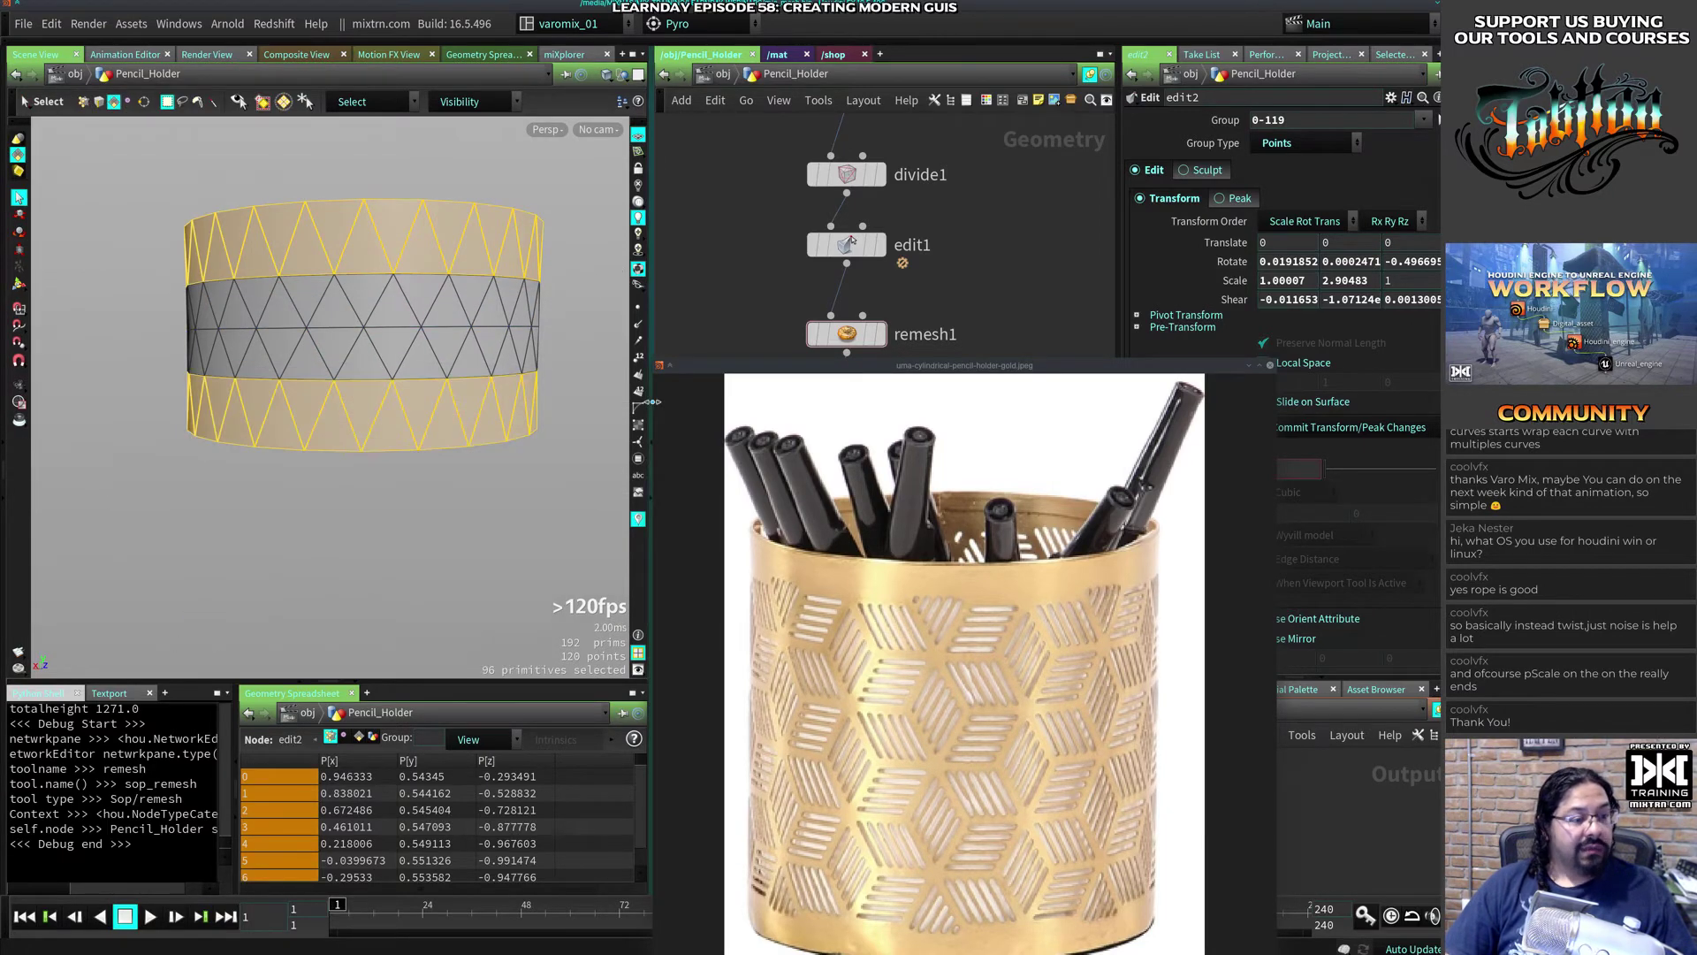
pyautogui.press('Escape')
pyautogui.moveTo(466, 354); pyautogui.dragTo(369, 398)
pyautogui.press('Delete')
pyautogui.press('s')
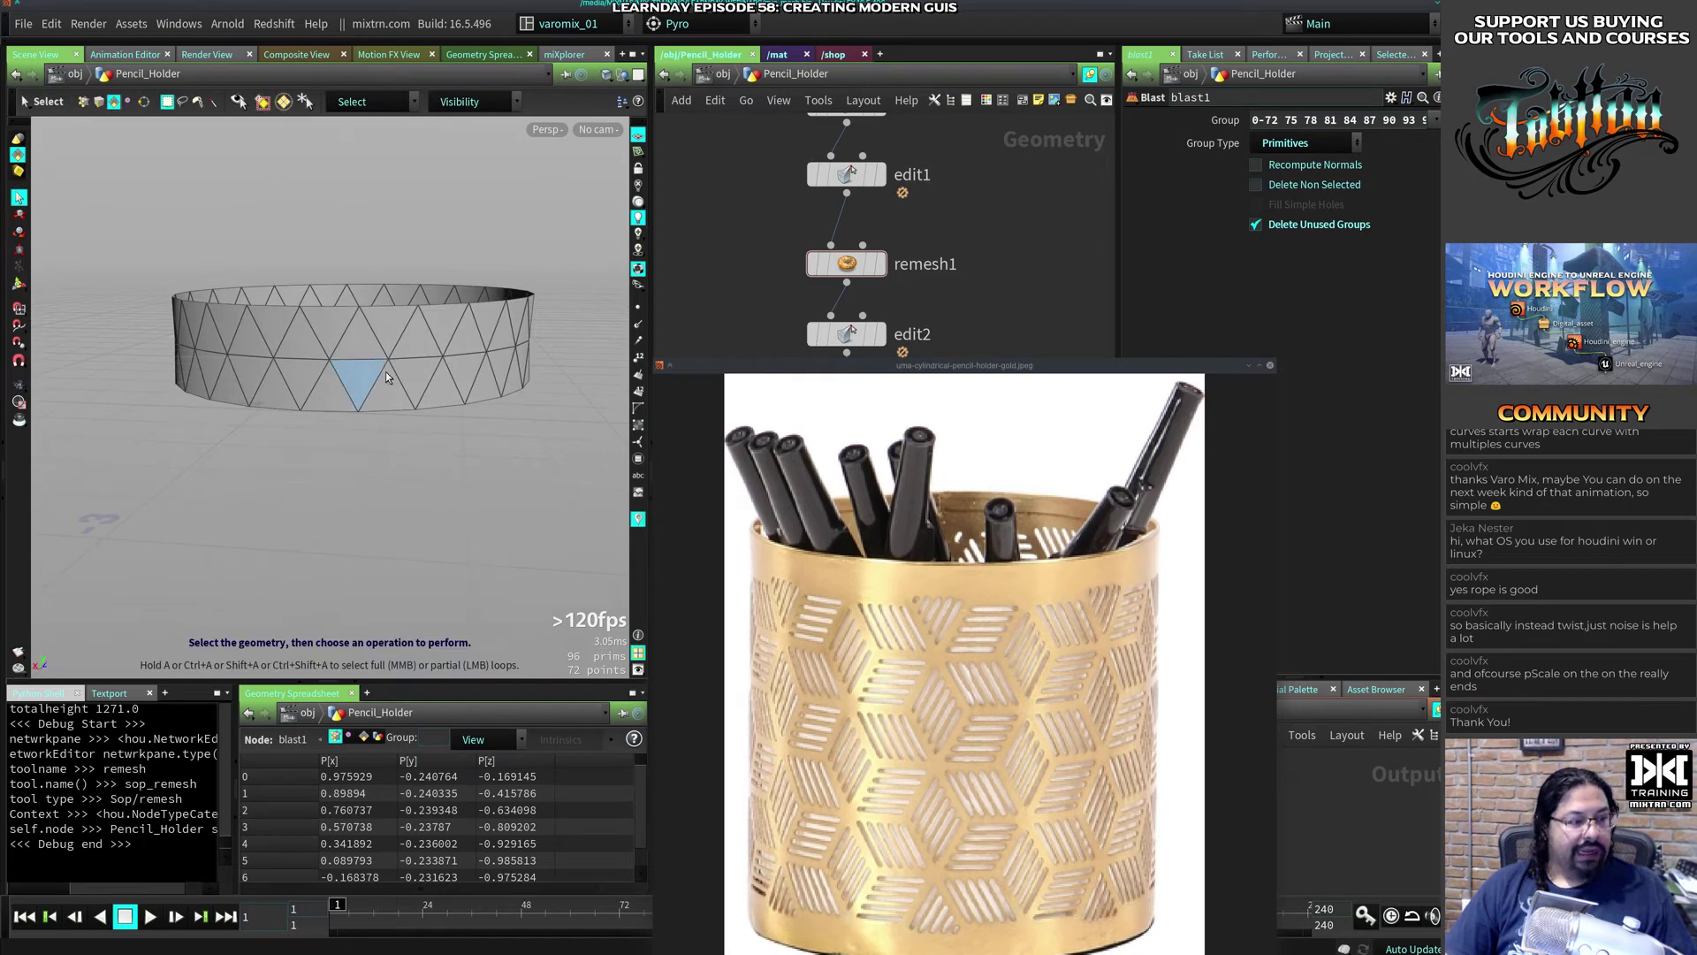
# Step: Try dissolving three edges that meet in a Y shape at one mid-row point on the band's front
pyautogui.press('Escape')
pyautogui.moveTo(371, 394); pyautogui.dragTo(440, 395, button='right')
pyautogui.moveTo(441, 395); pyautogui.dragTo(405, 389)
pyautogui.moveTo(406, 389); pyautogui.dragTo(406, 377, button='right')
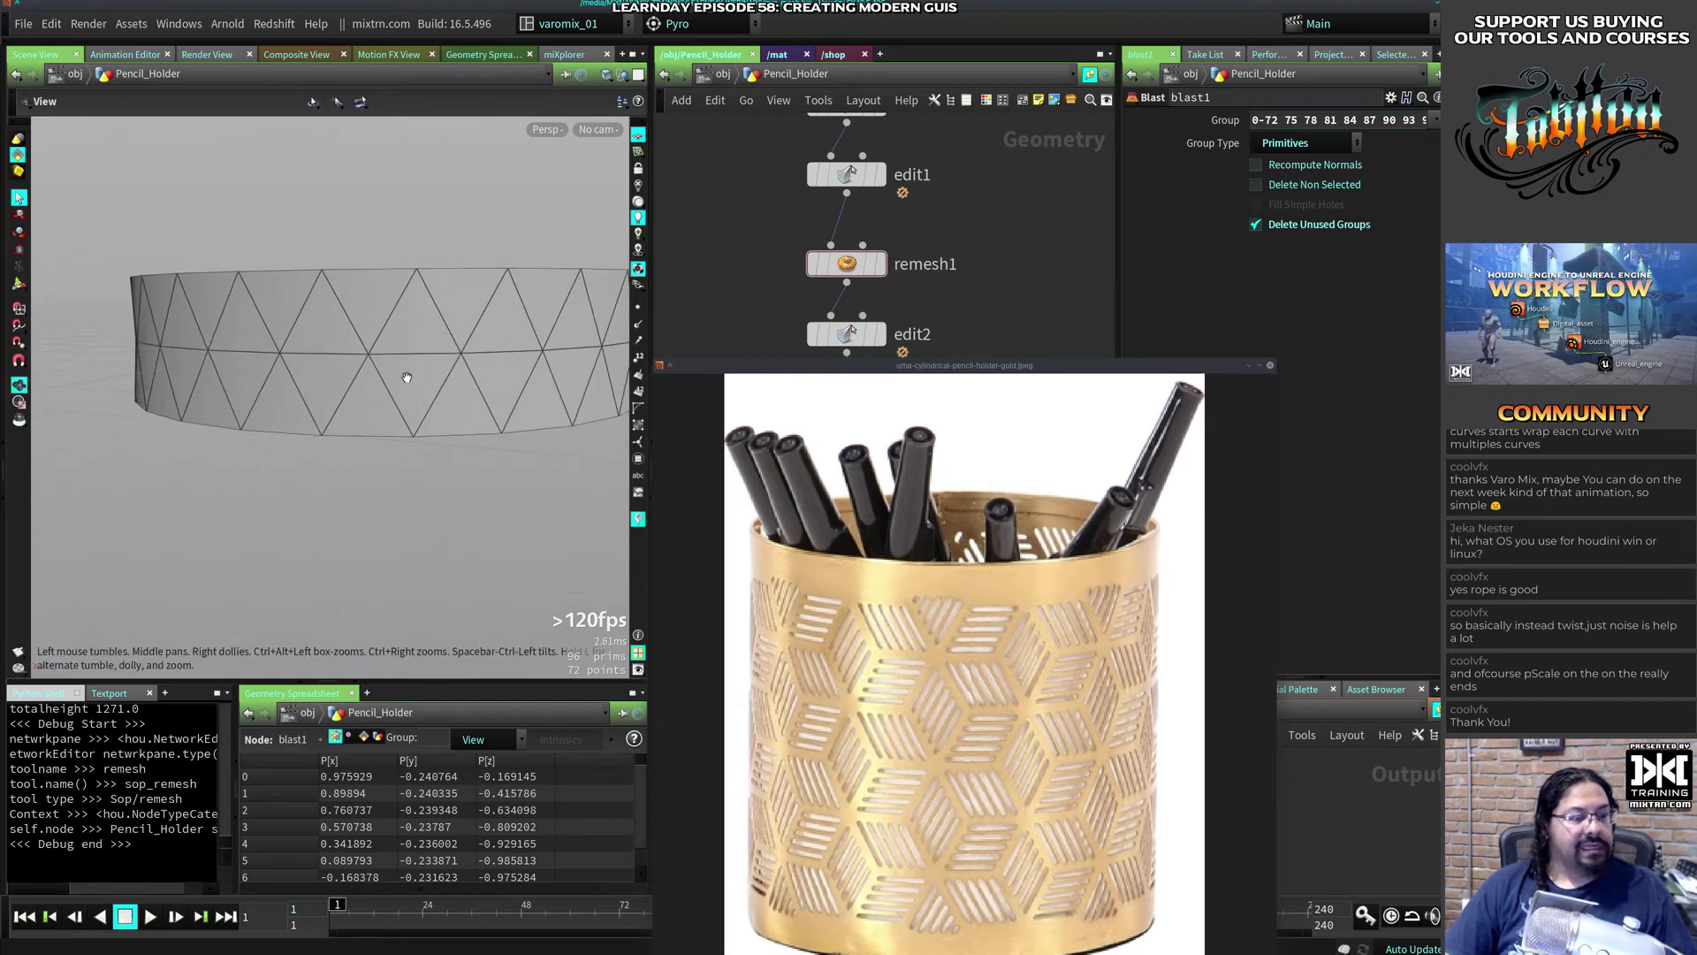
pyautogui.press('s')
pyautogui.press('3')
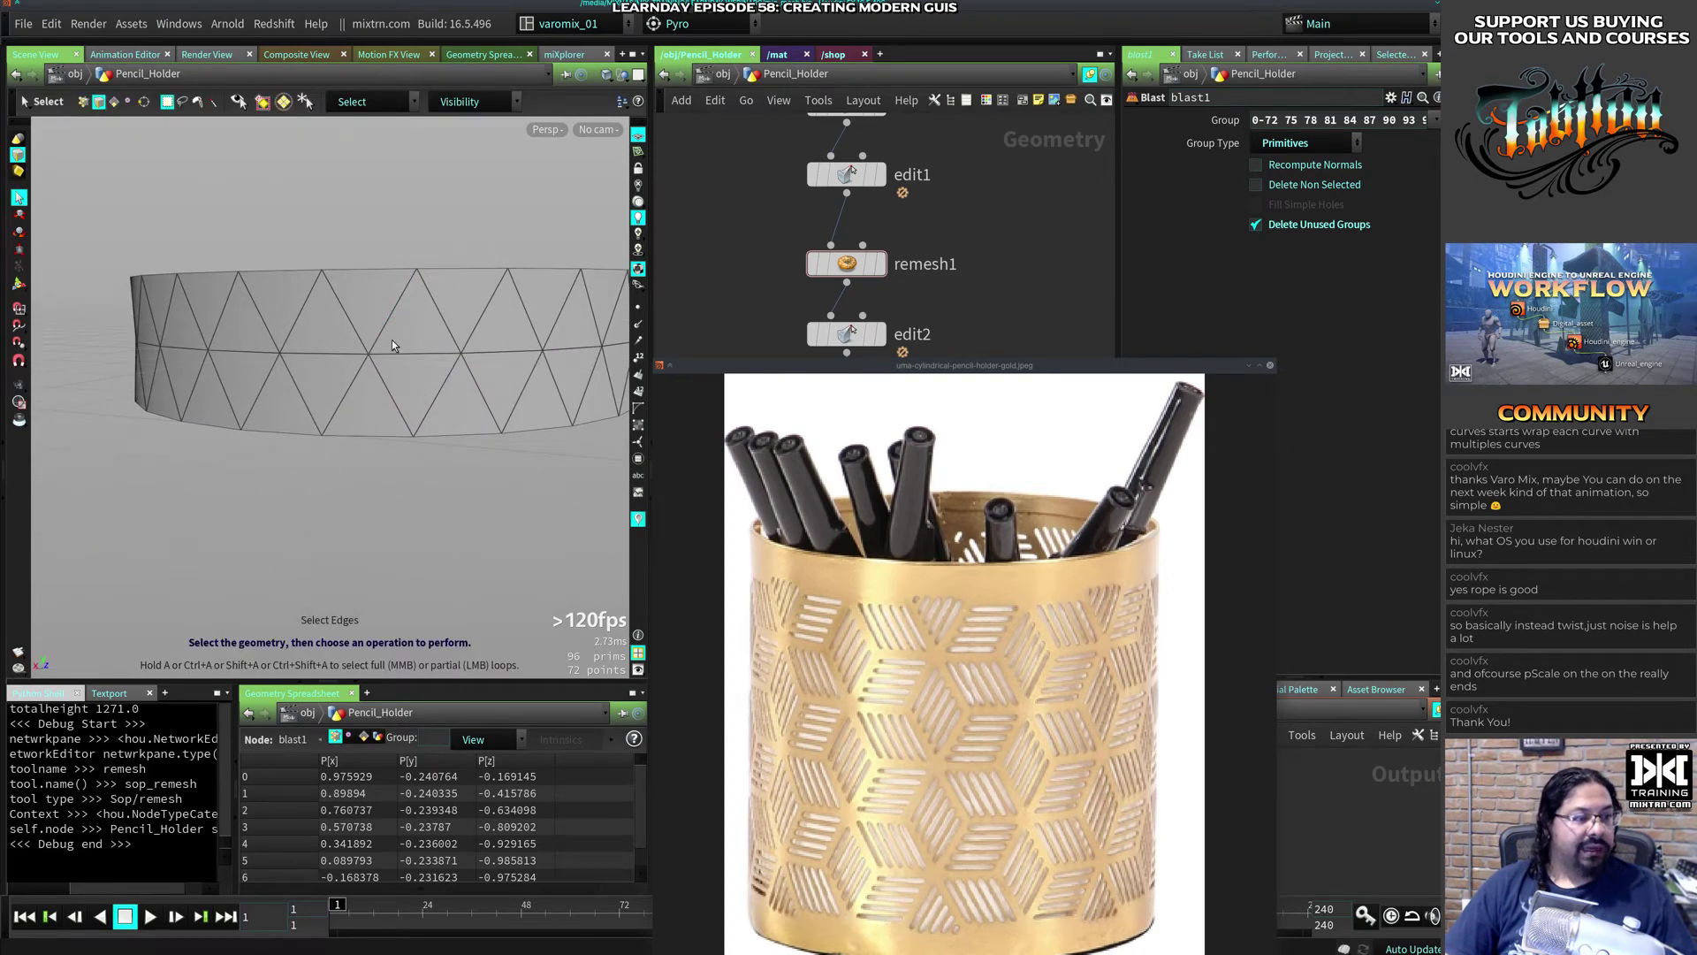
pyautogui.keyDown('alt'); pyautogui.moveTo(396, 321); pyautogui.dragTo(430, 330); pyautogui.keyUp('alt')
pyautogui.keyDown('alt'); pyautogui.moveTo(431, 330); pyautogui.dragTo(404, 327, button='middle'); pyautogui.keyUp('alt')
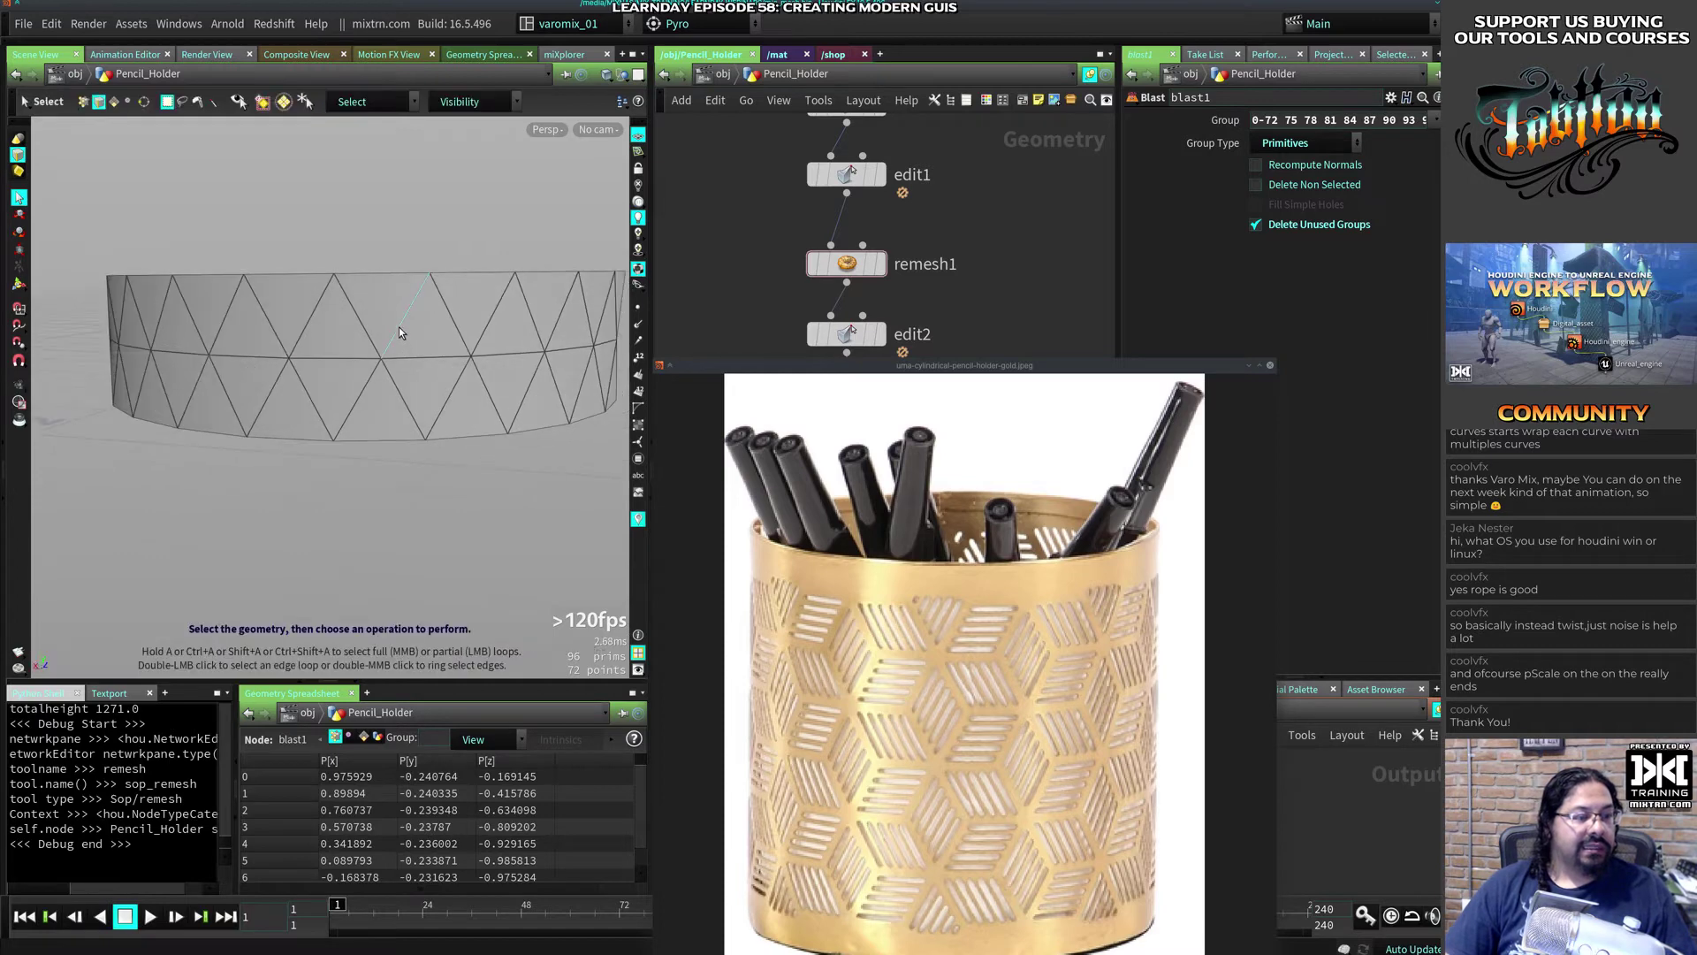
pyautogui.click(400, 327)
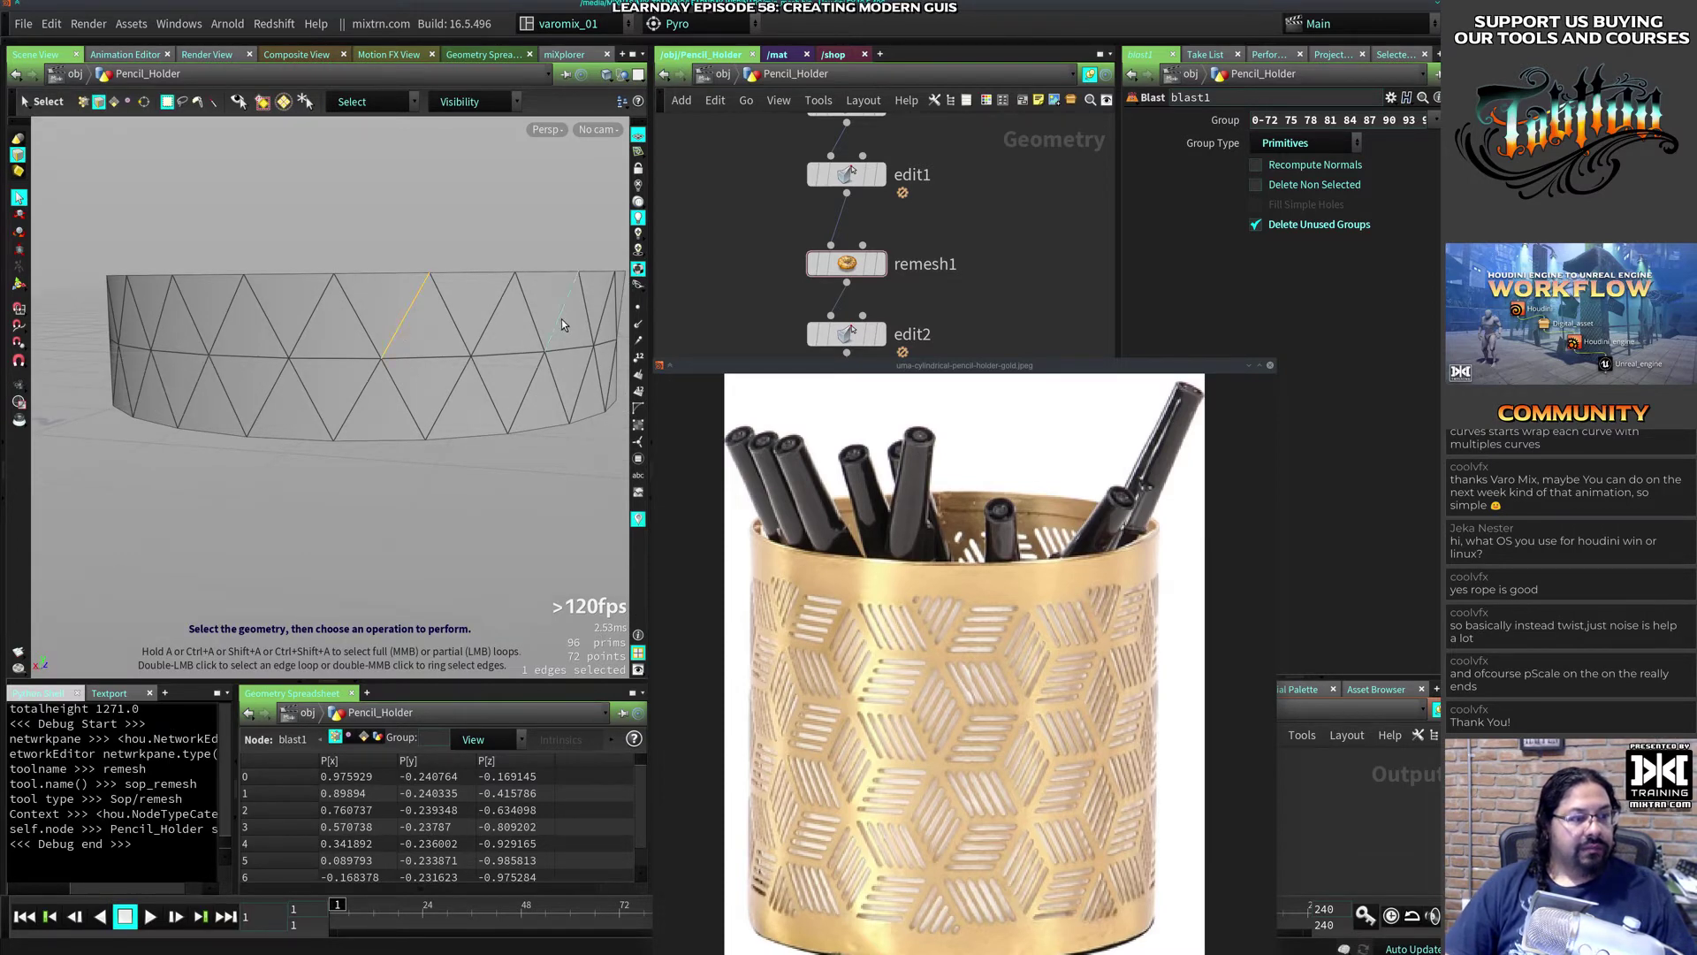
pyautogui.keyDown('shift'); pyautogui.click(409, 412); pyautogui.keyUp('shift')
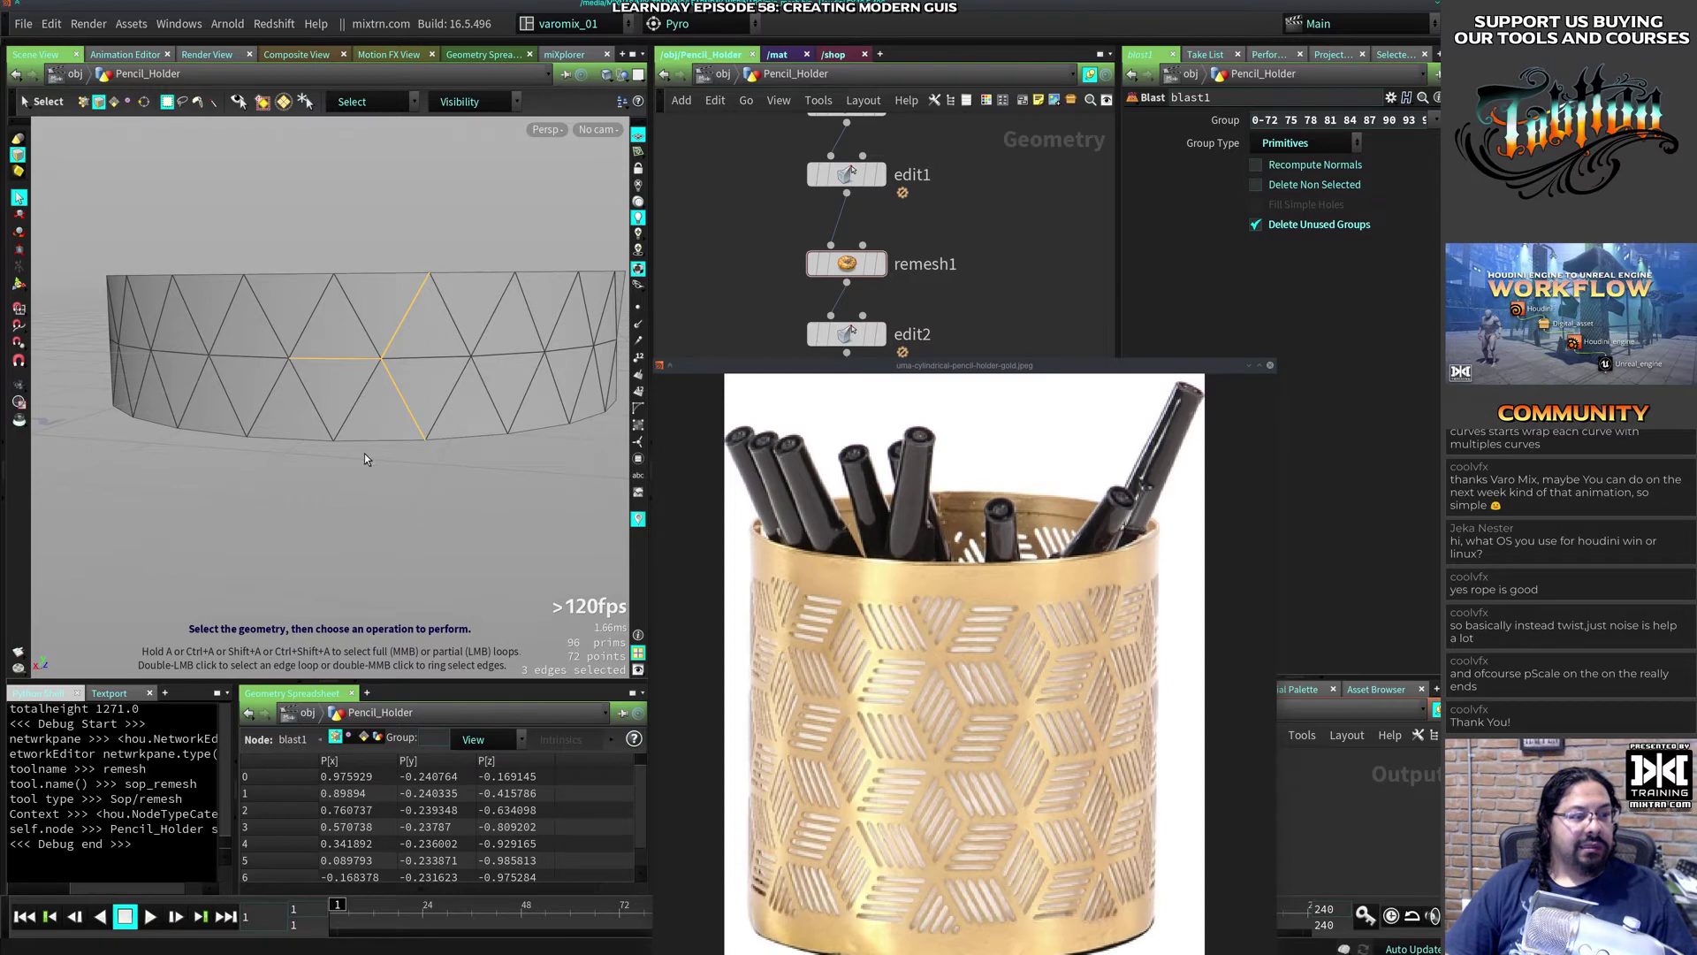
pyautogui.press('Delete')
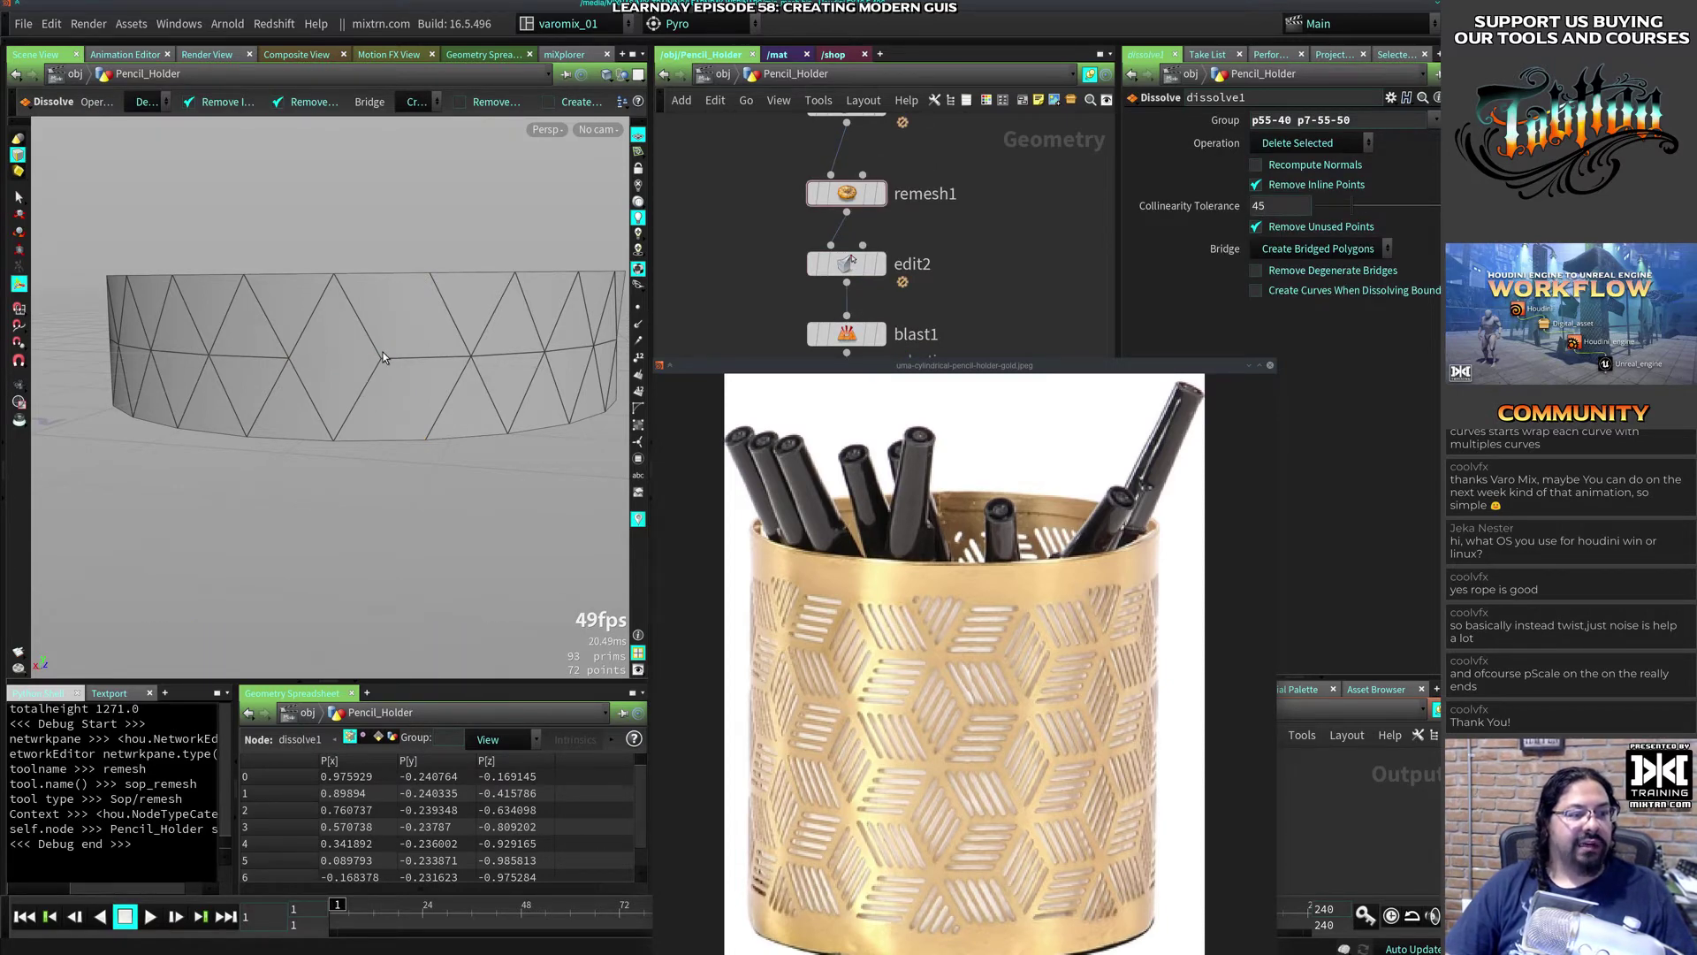
# Step: Inspect the dissolved edges from a higher angle and undo the dissolve
pyautogui.press('Escape')
pyautogui.moveTo(433, 337); pyautogui.dragTo(339, 378)
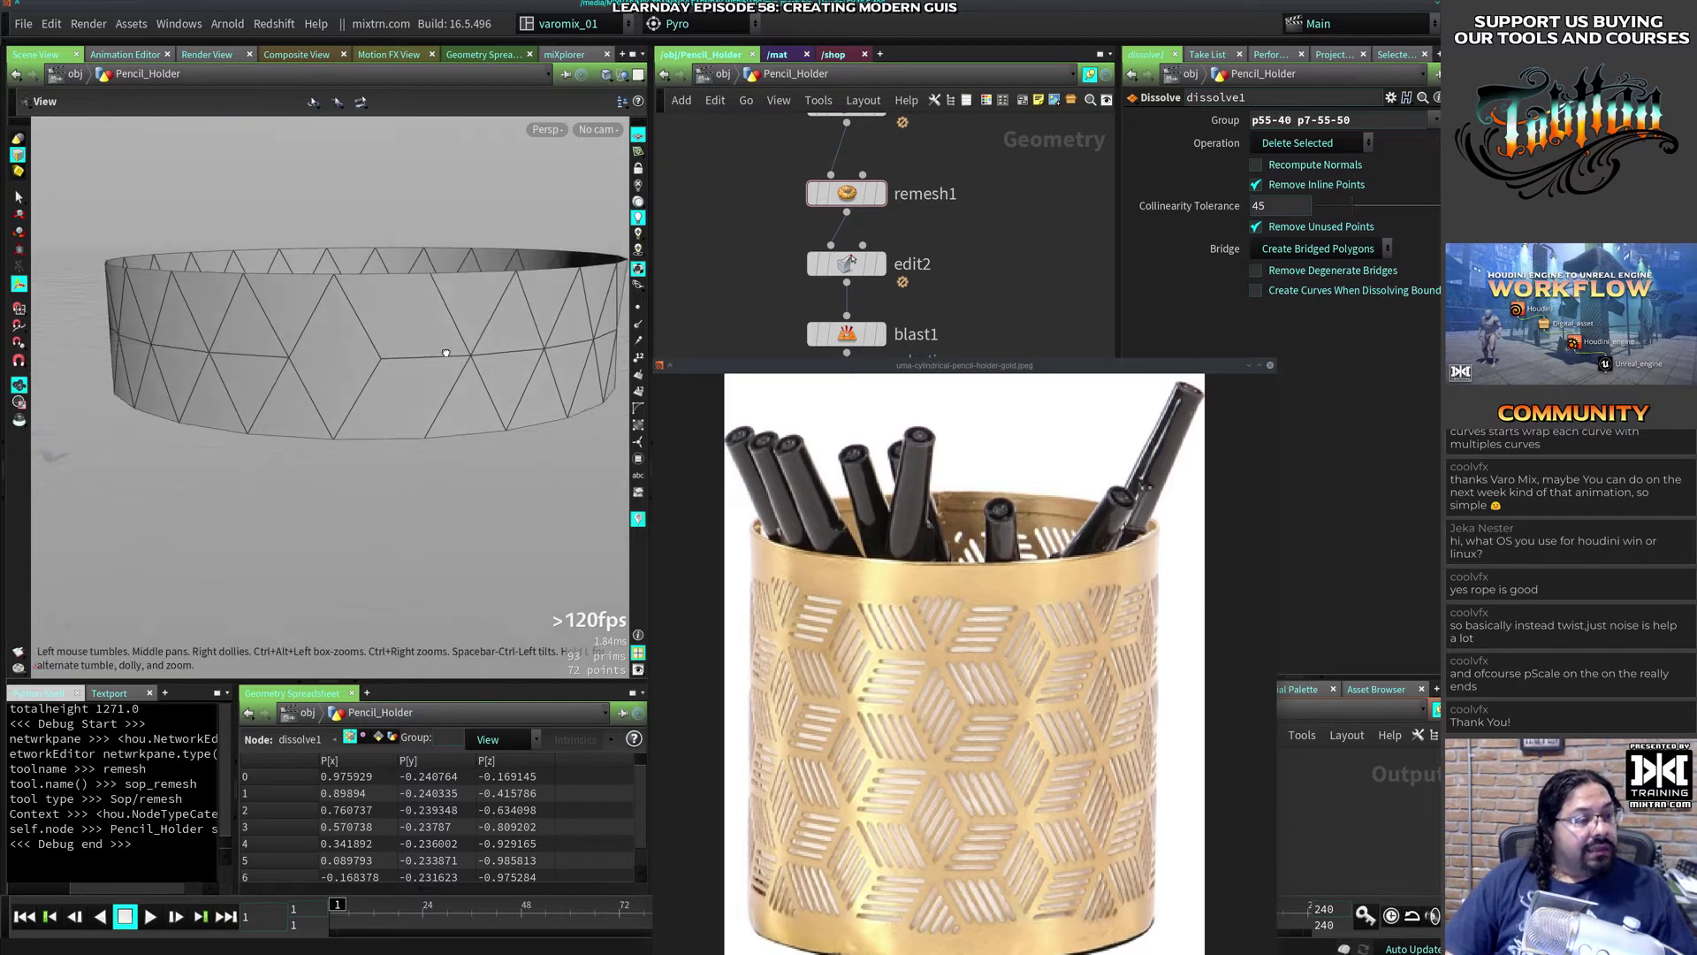
pyautogui.press('Return')
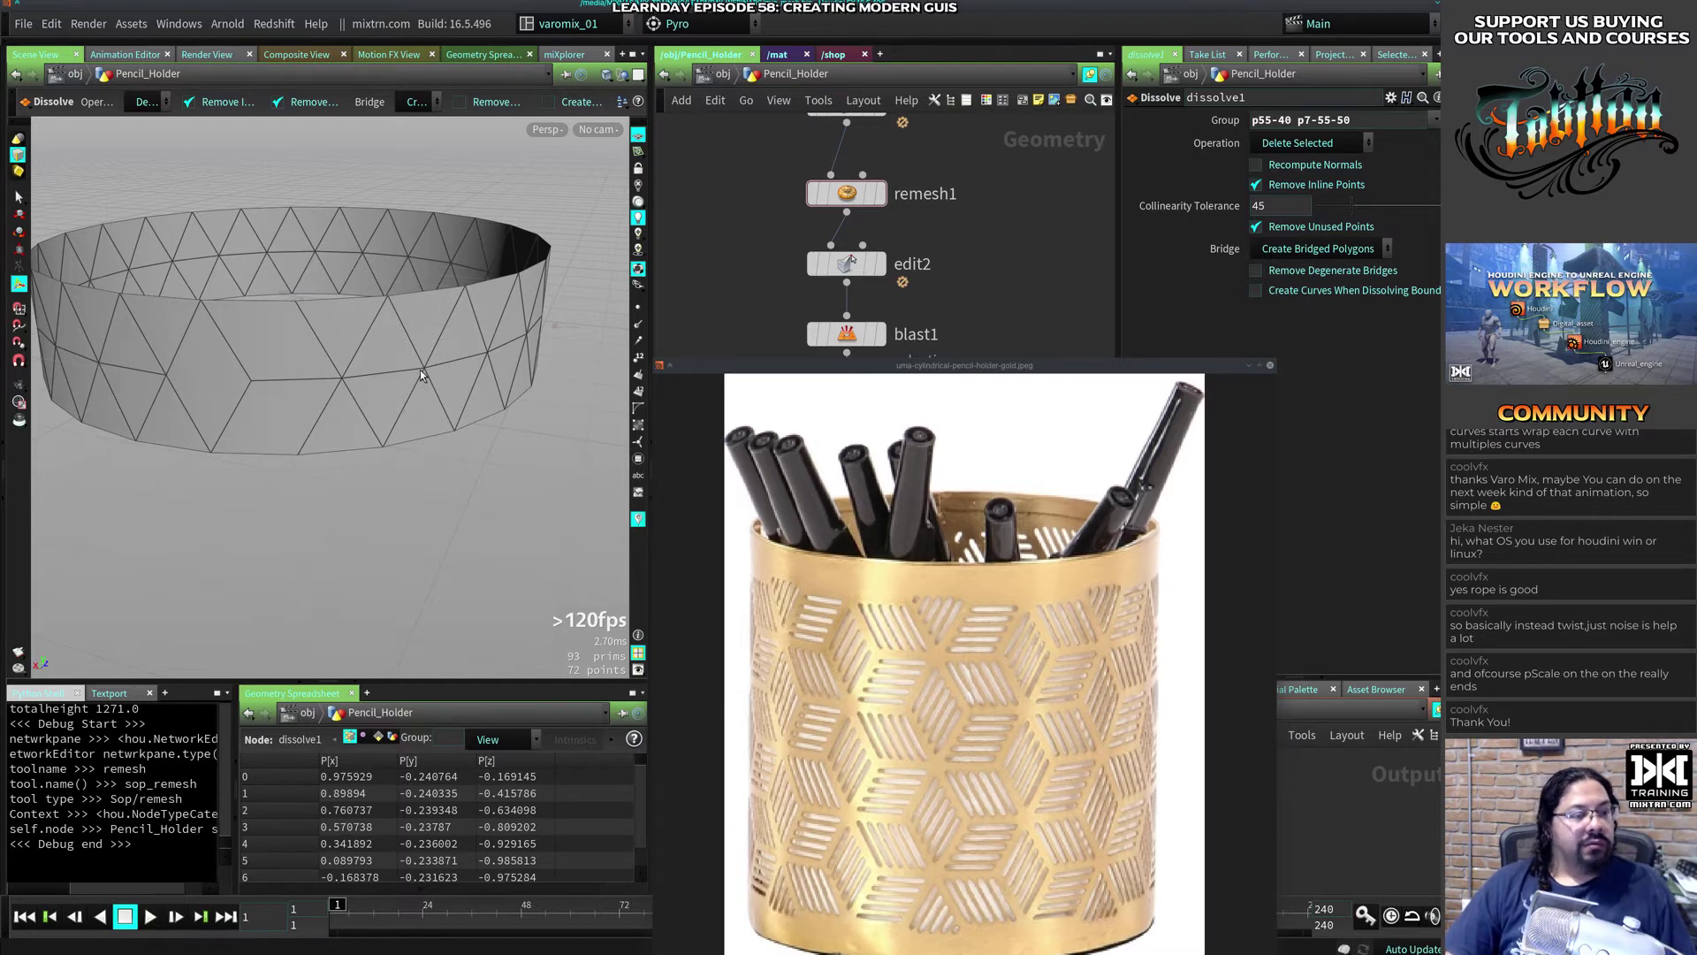
pyautogui.hotkey('ctrl', 'z')
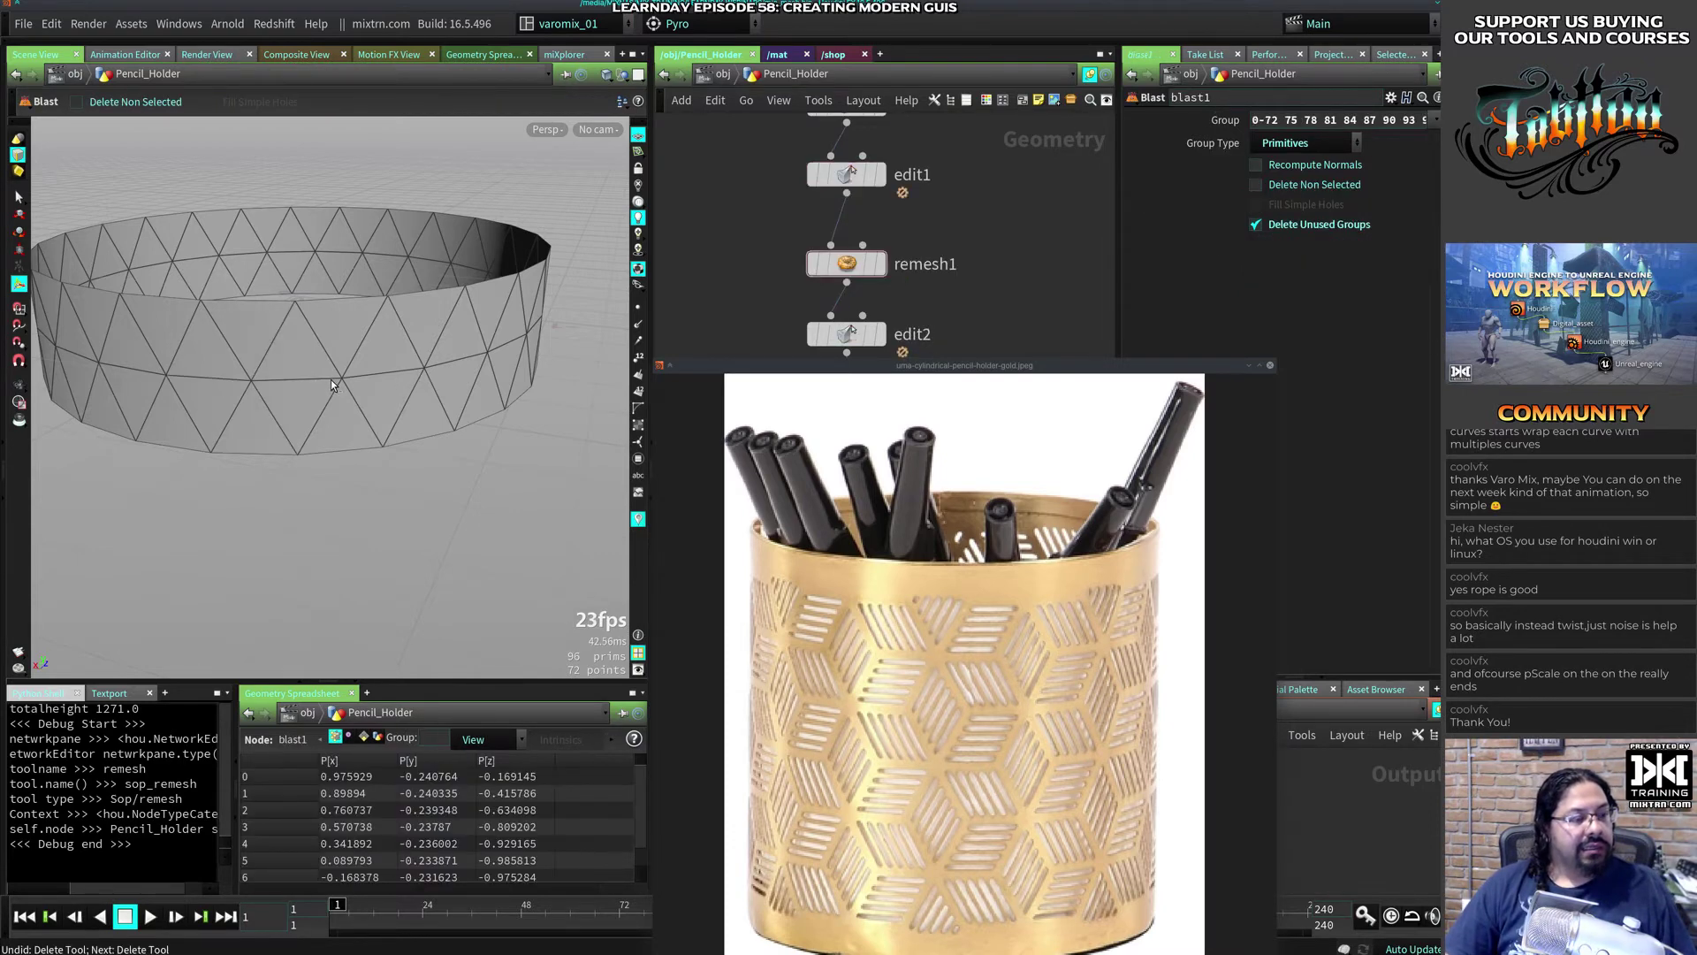
# Step: Try dissolving two neighbouring Y-shaped groups of three edges on the band's front, and undo it
pyautogui.press('s')
pyautogui.click(269, 350)
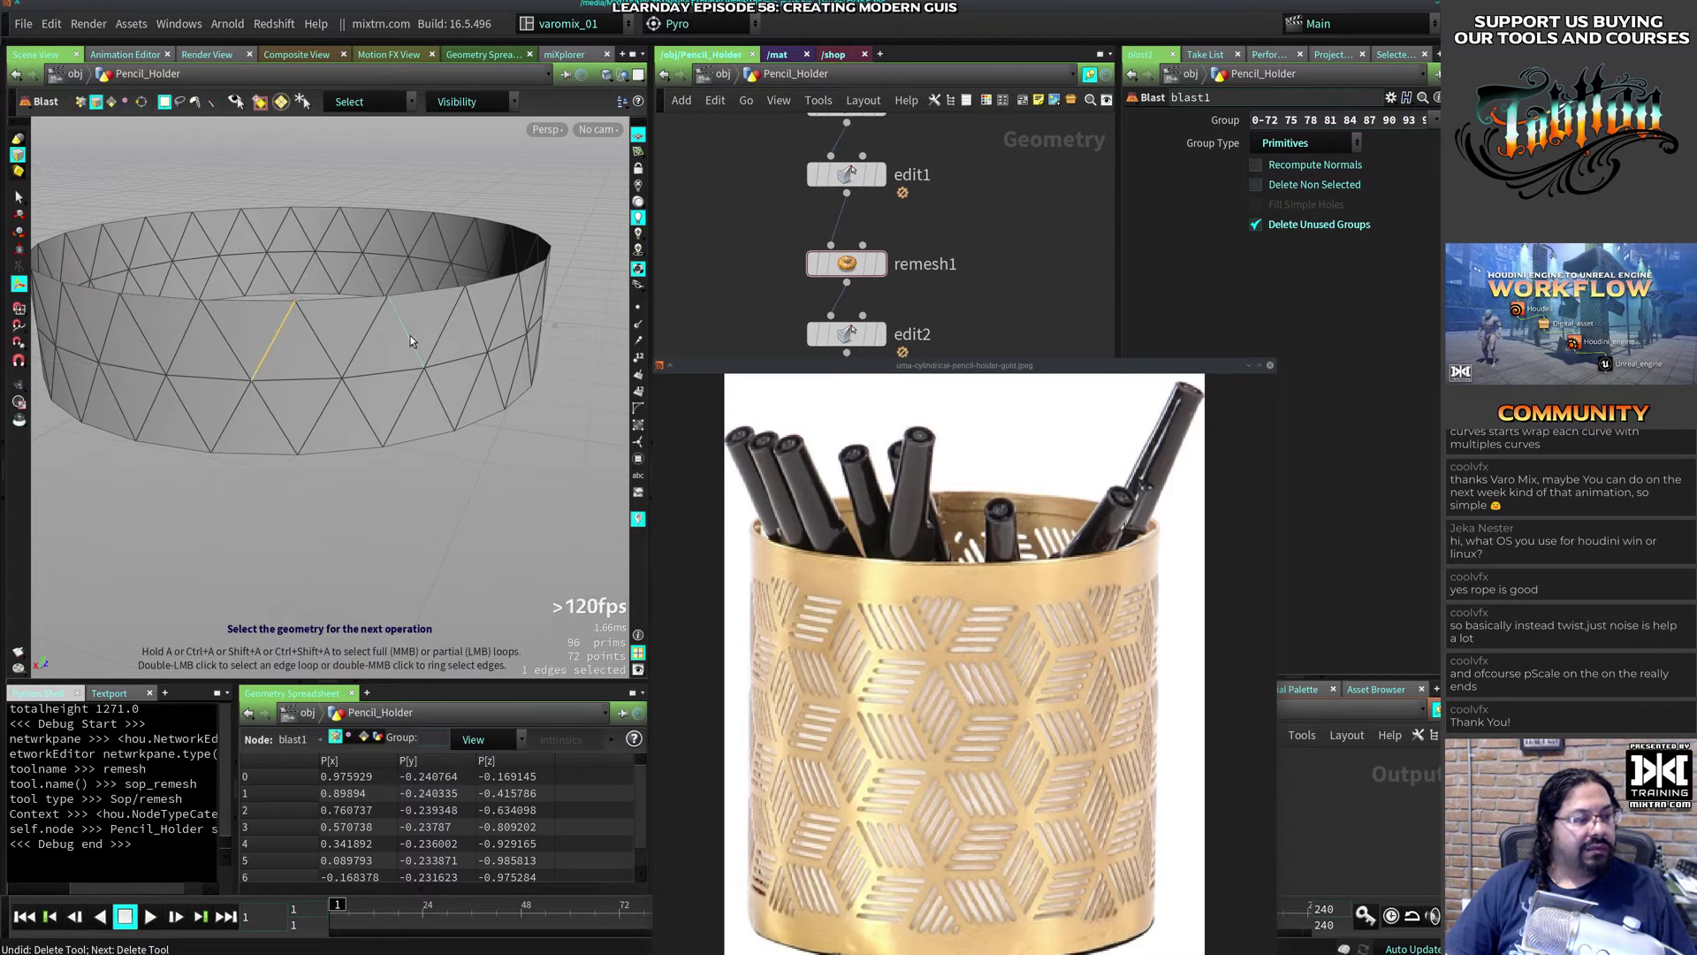
pyautogui.keyDown('ctrl'); pyautogui.click(411, 340); pyautogui.keyUp('ctrl')
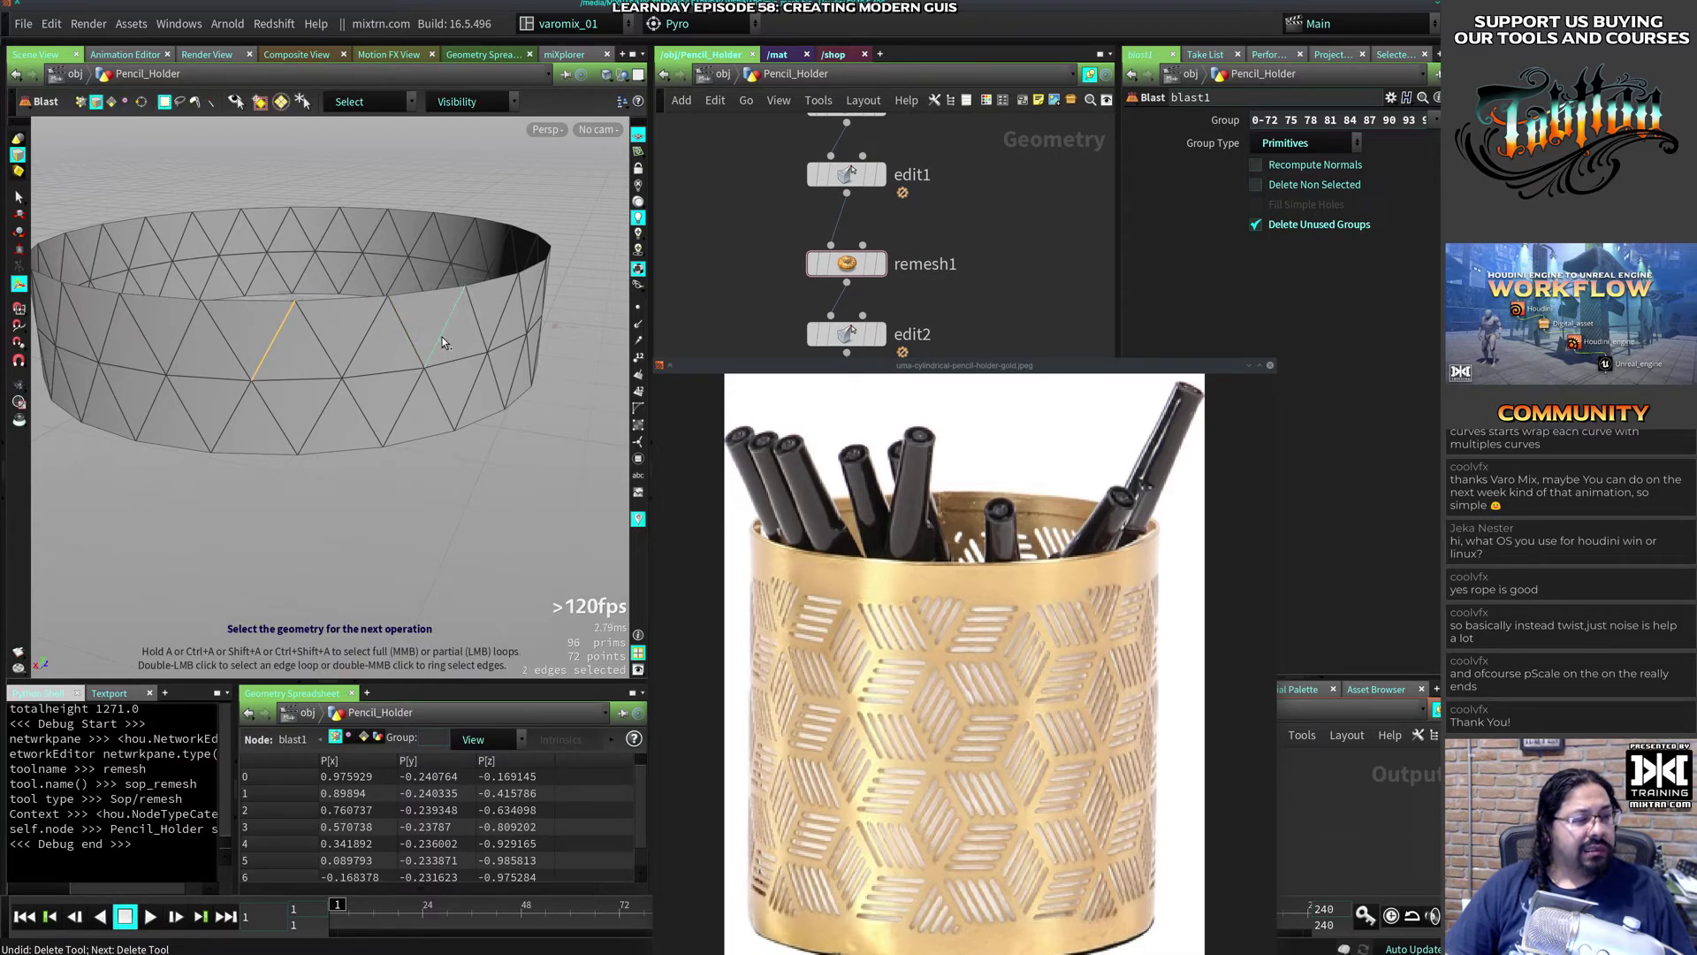
pyautogui.keyDown('shift'); pyautogui.click(276, 421); pyautogui.keyUp('shift')
pyautogui.keyDown('shift'); pyautogui.click(221, 378); pyautogui.keyUp('shift')
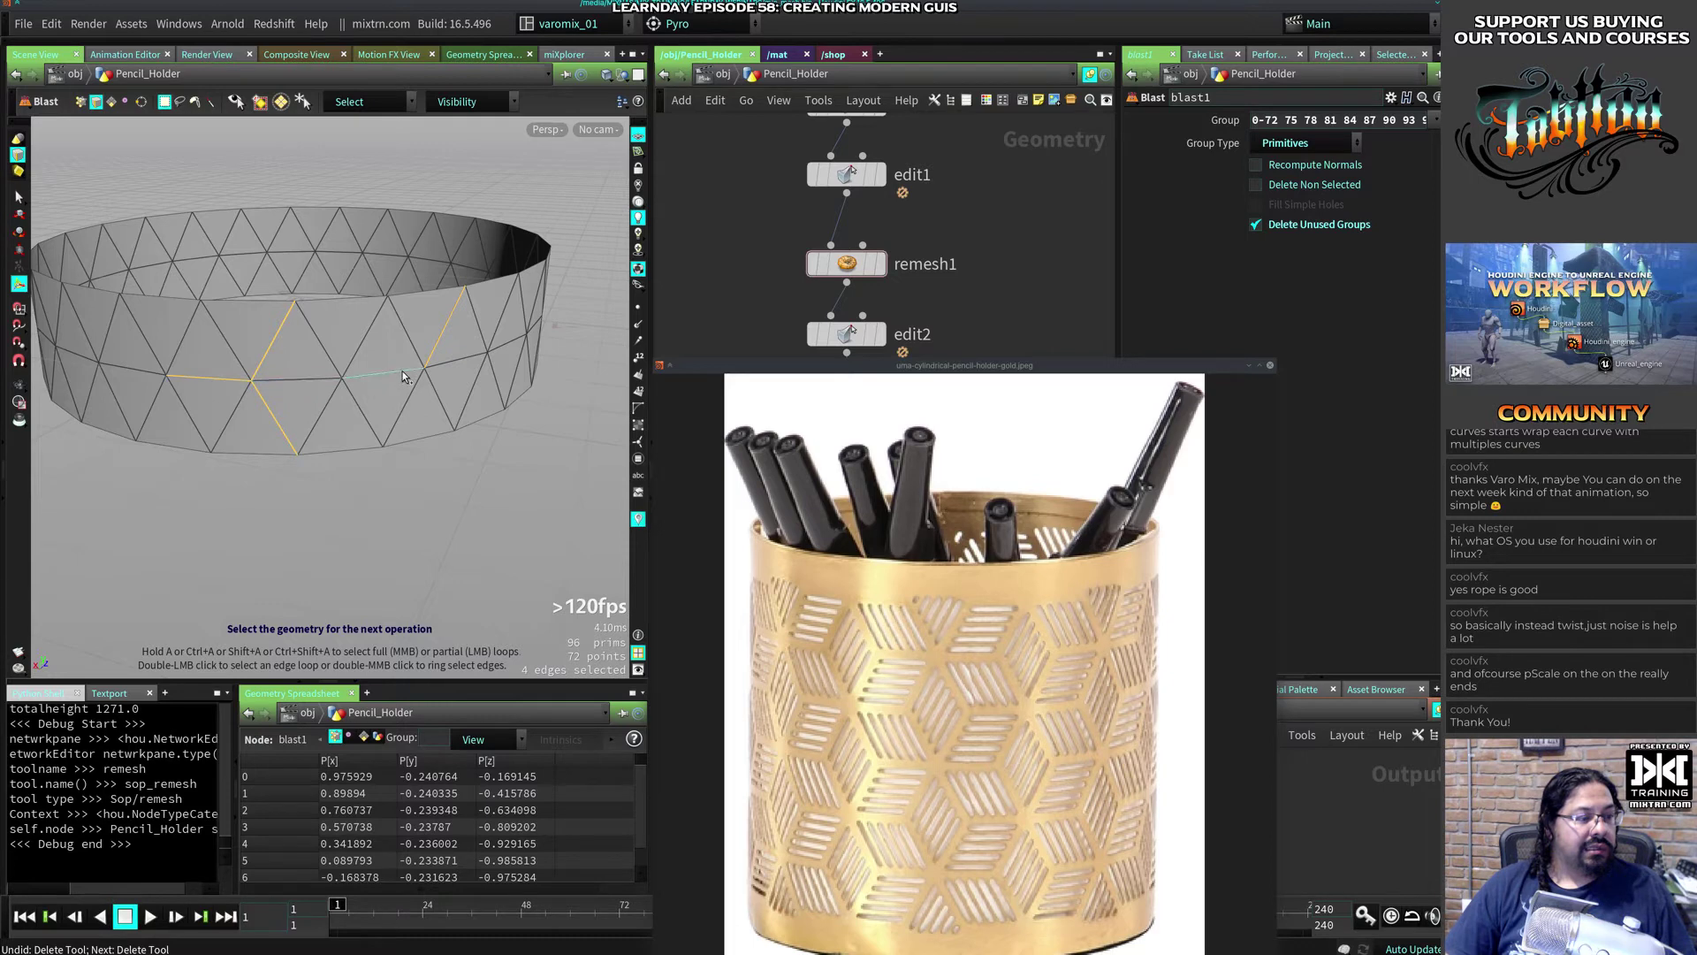
pyautogui.press('Delete')
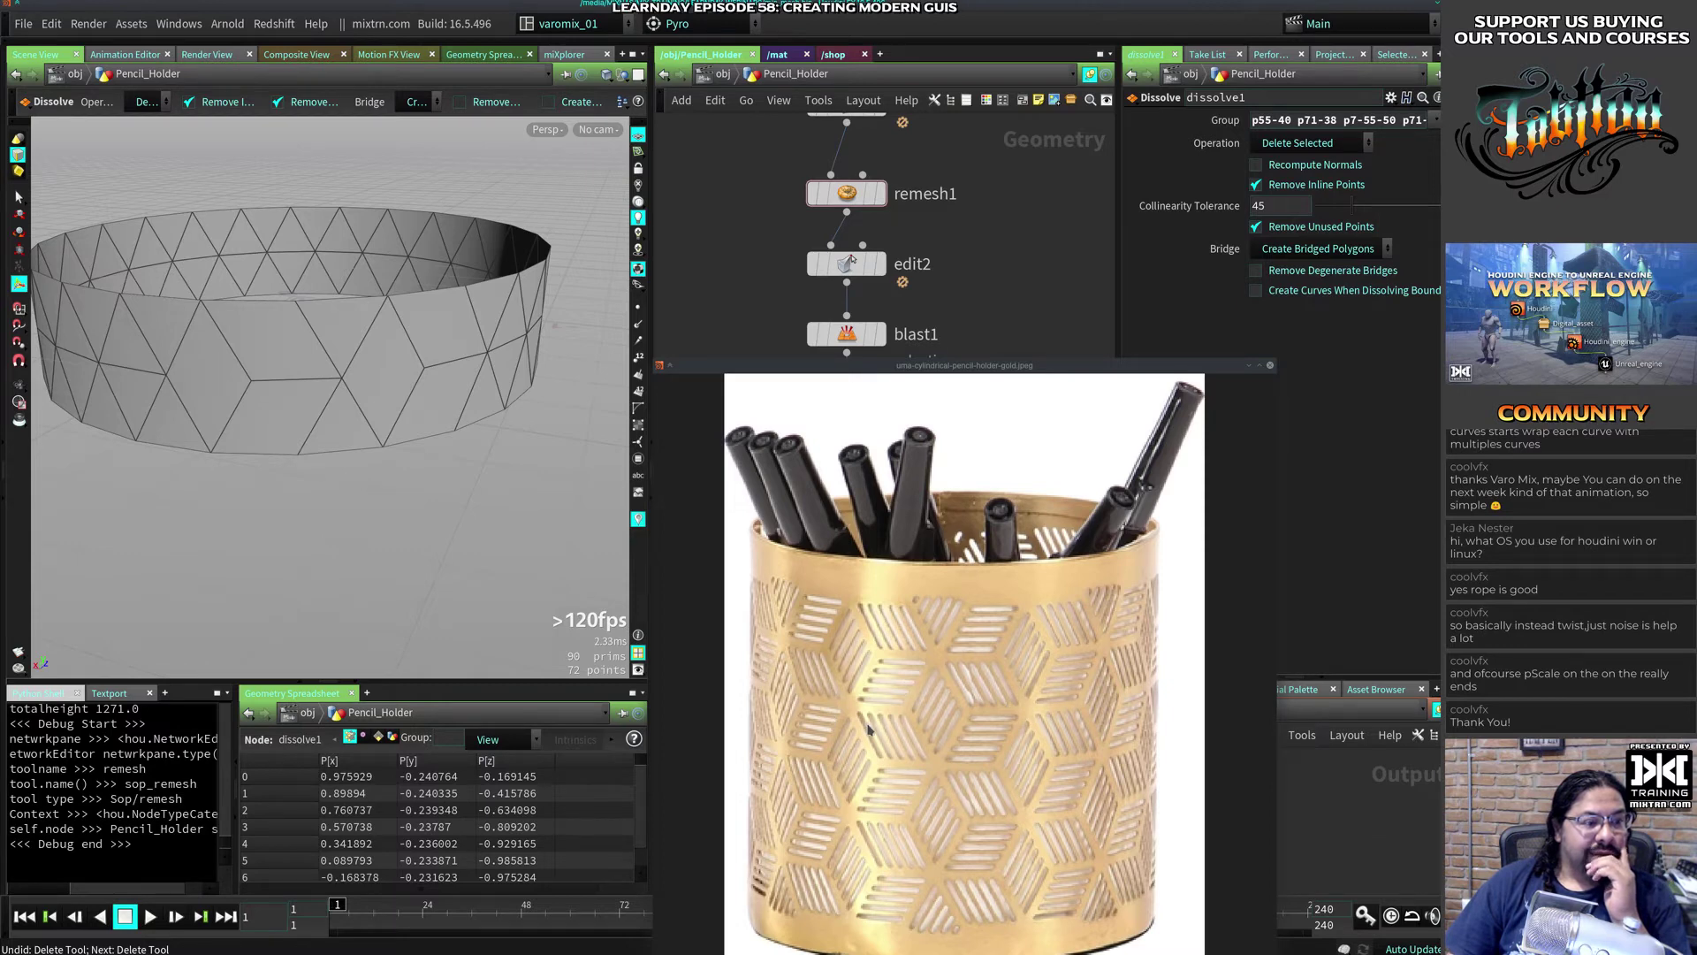
pyautogui.press('Up')
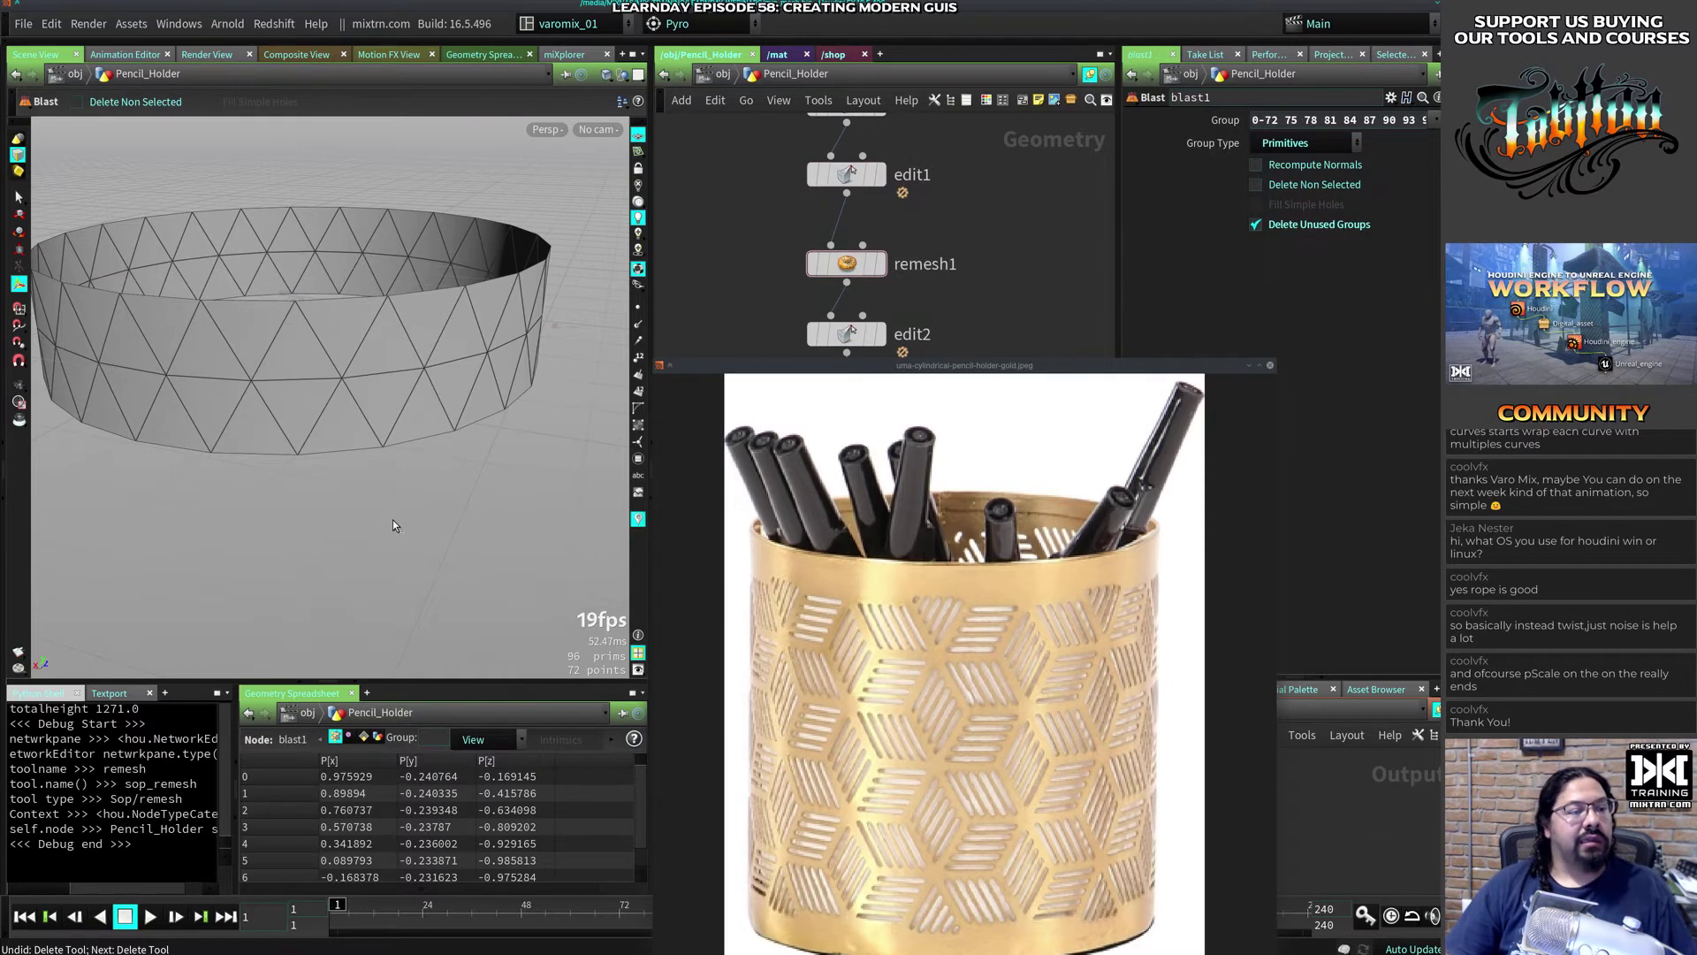
# Step: Select the four outline edges of a two-triangle diamond on the band's front and the mid-row edge on each side of it
pyautogui.press('Return')
pyautogui.click(267, 354)
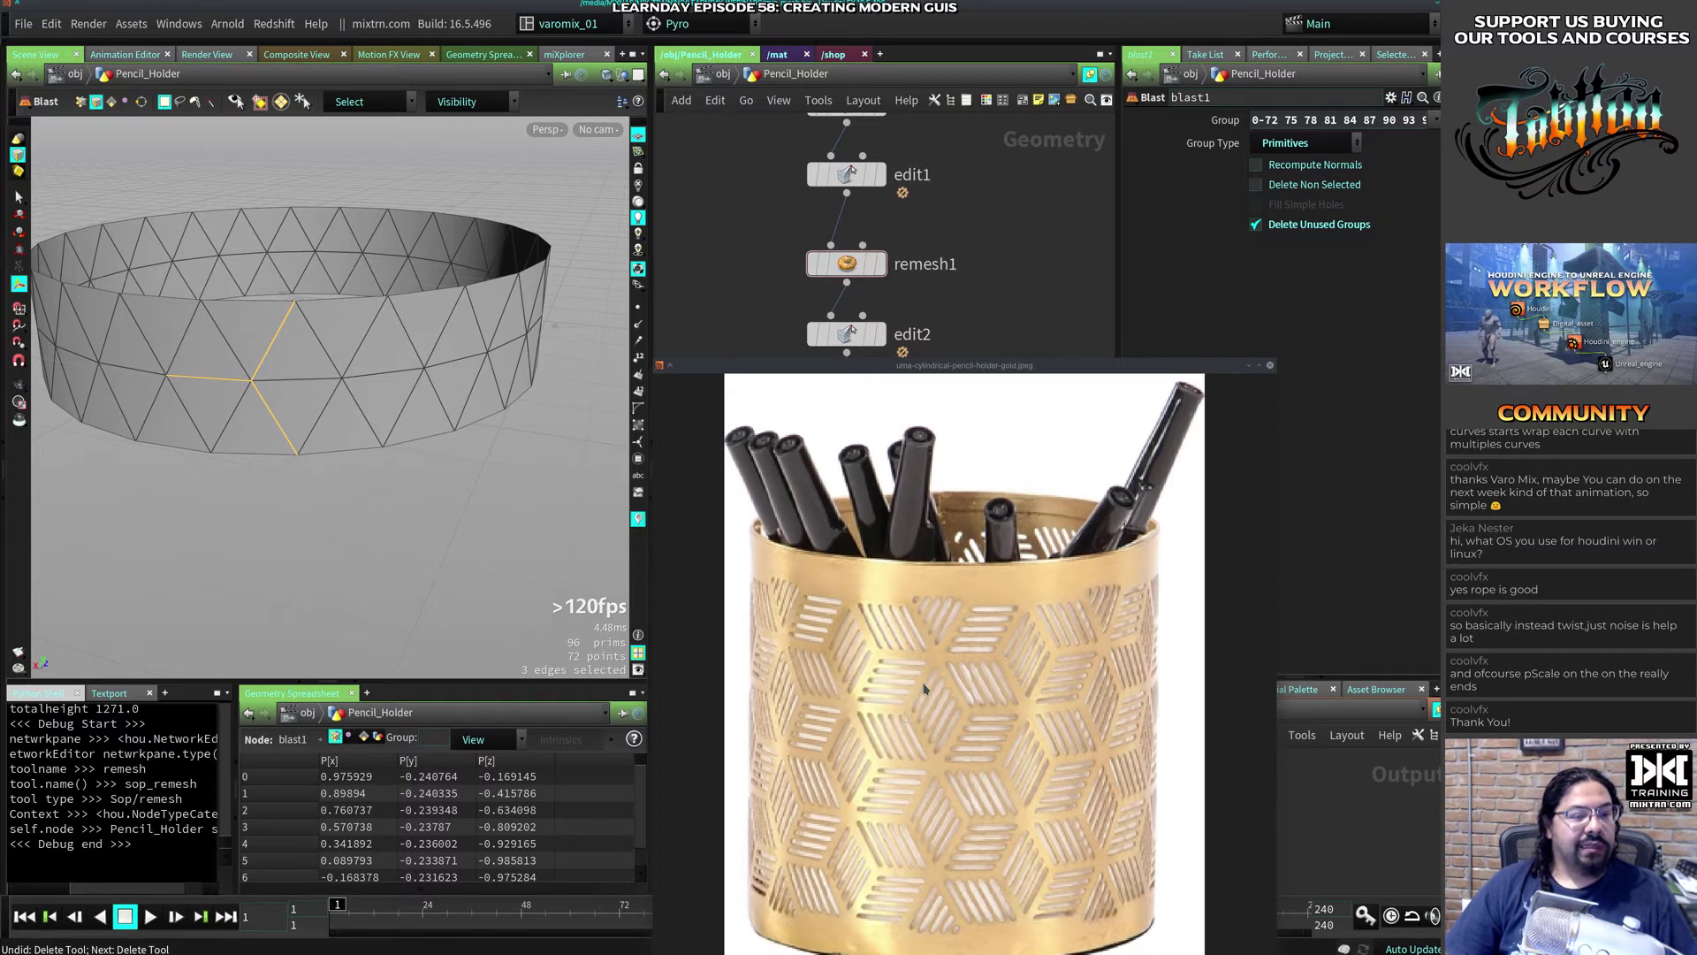
pyautogui.press('ctrl')
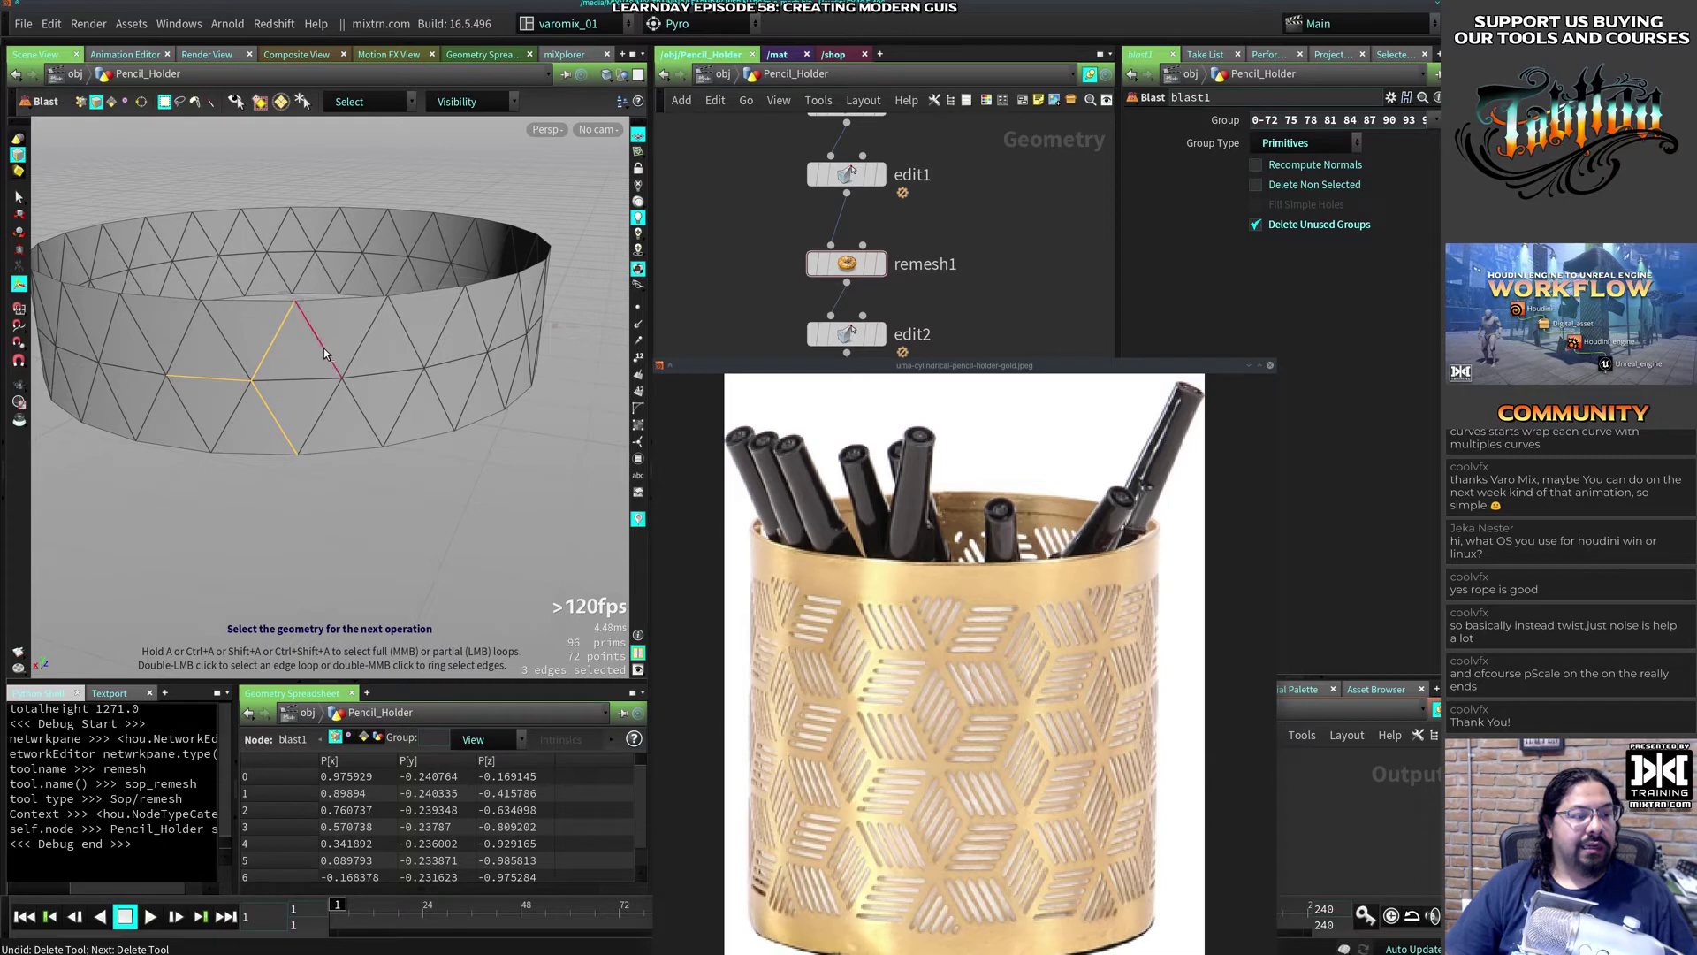
pyautogui.keyDown('shift'); pyautogui.click(334, 362); pyautogui.keyUp('shift')
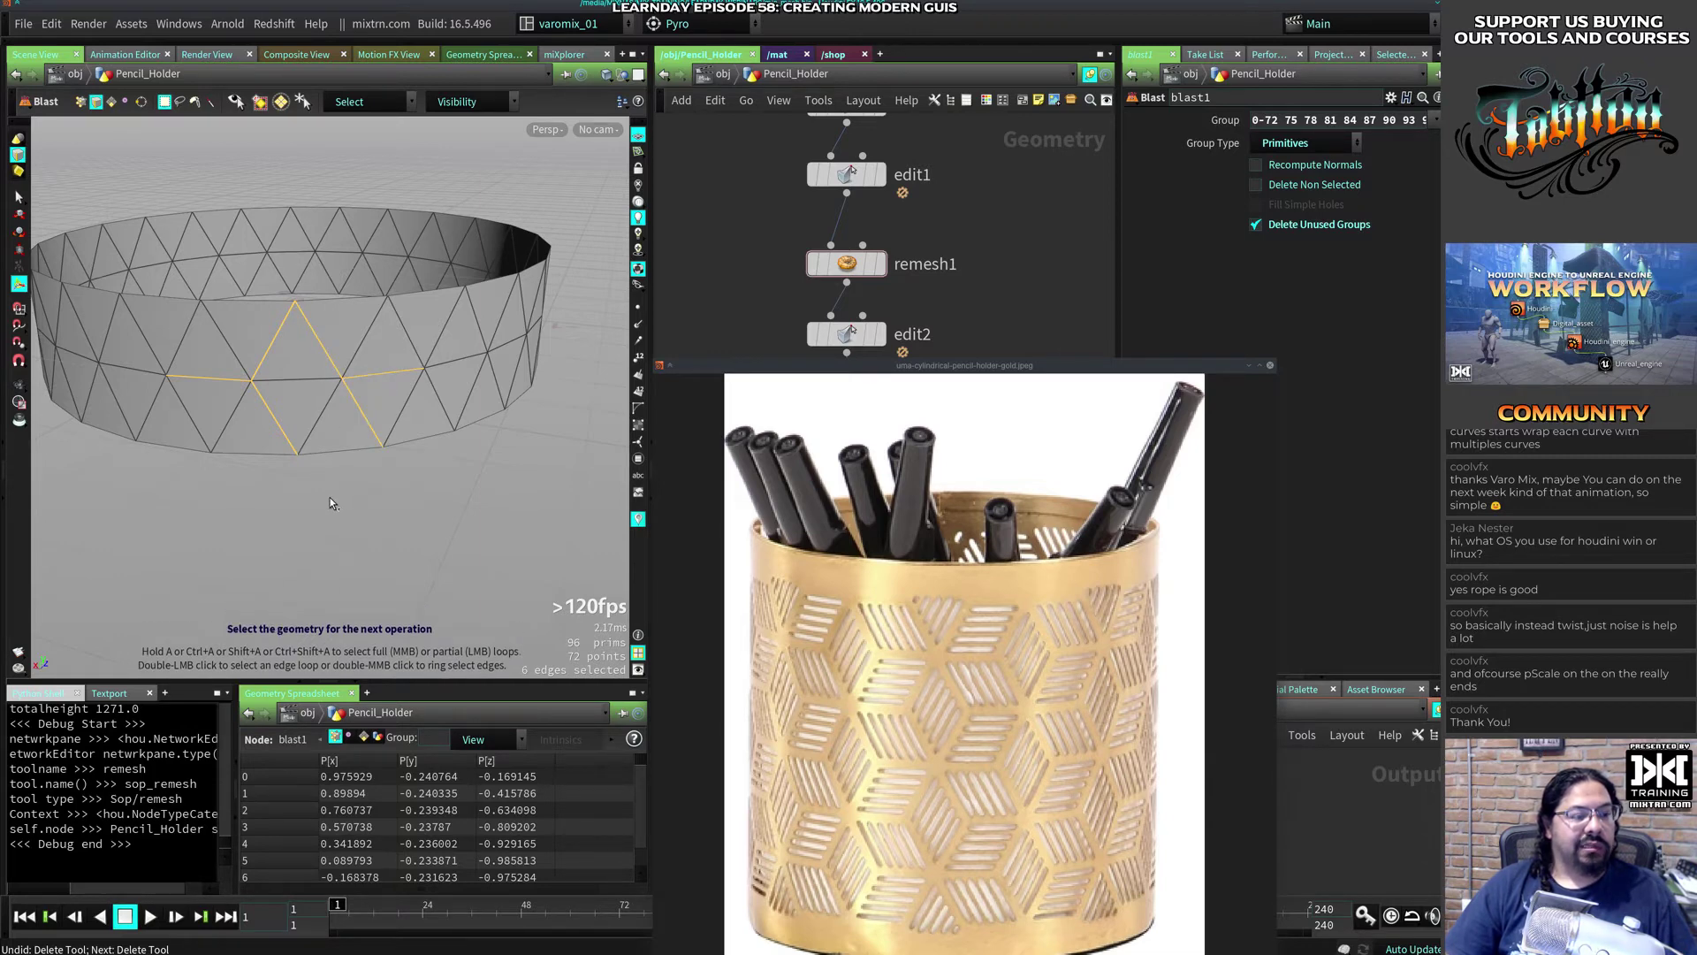
pyautogui.keyDown('ctrl'); pyautogui.click(361, 416); pyautogui.keyUp('ctrl')
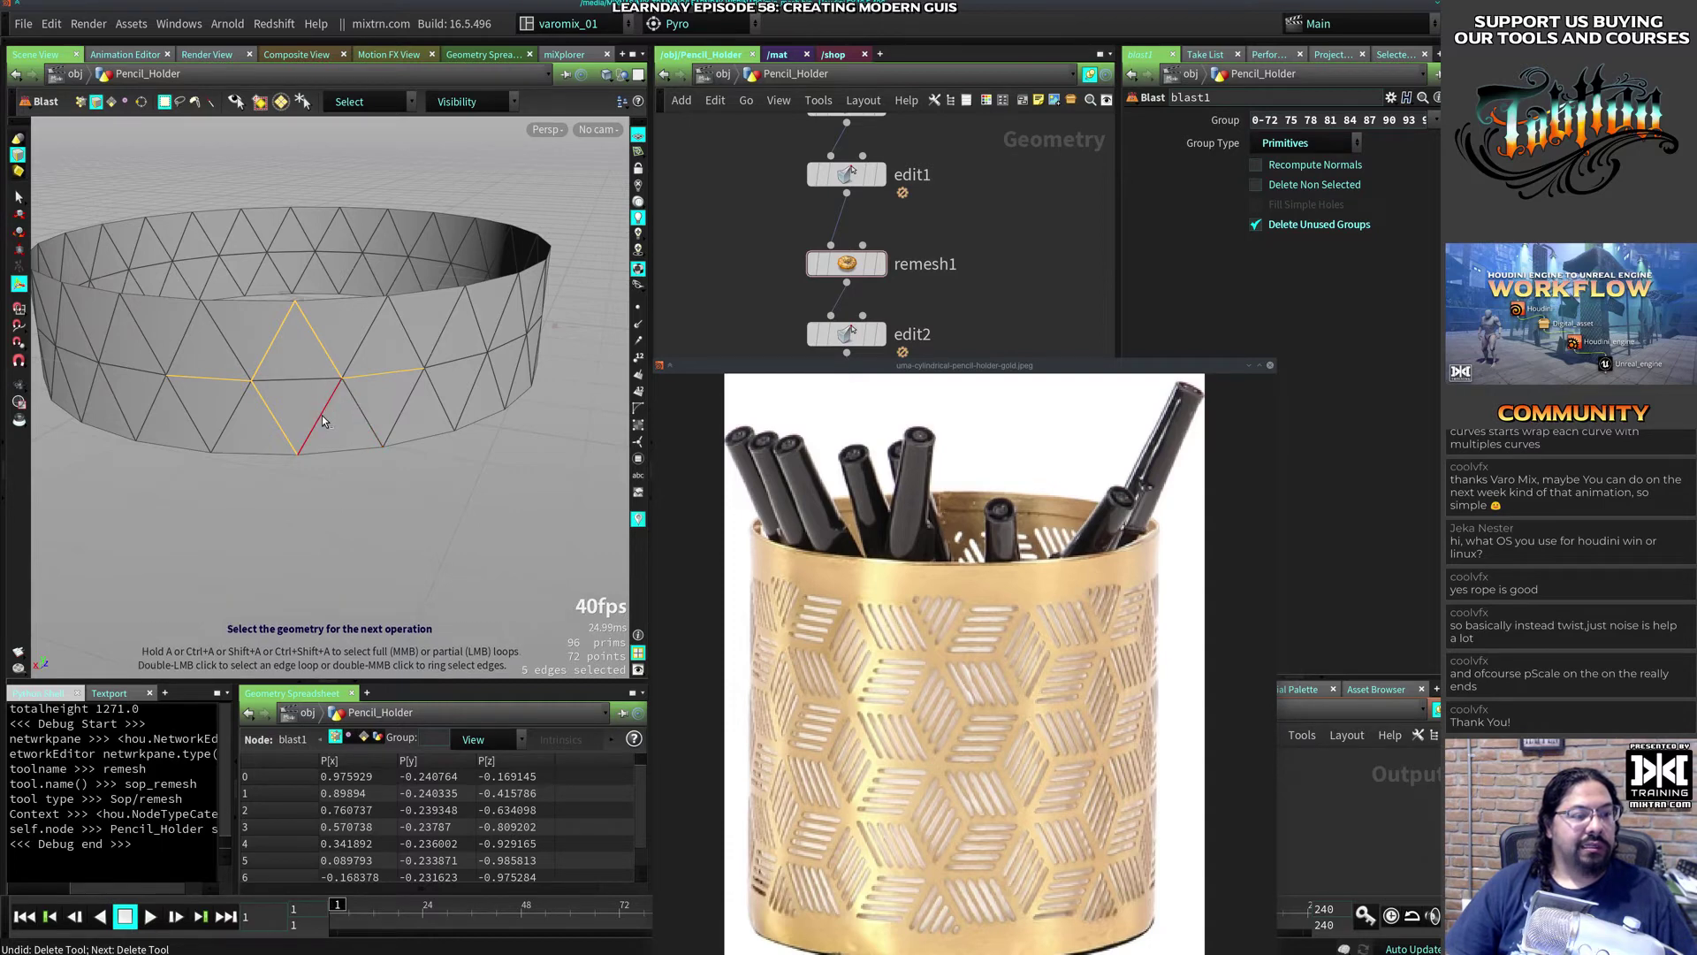
pyautogui.keyDown('shift'); pyautogui.click(326, 404); pyautogui.keyUp('shift')
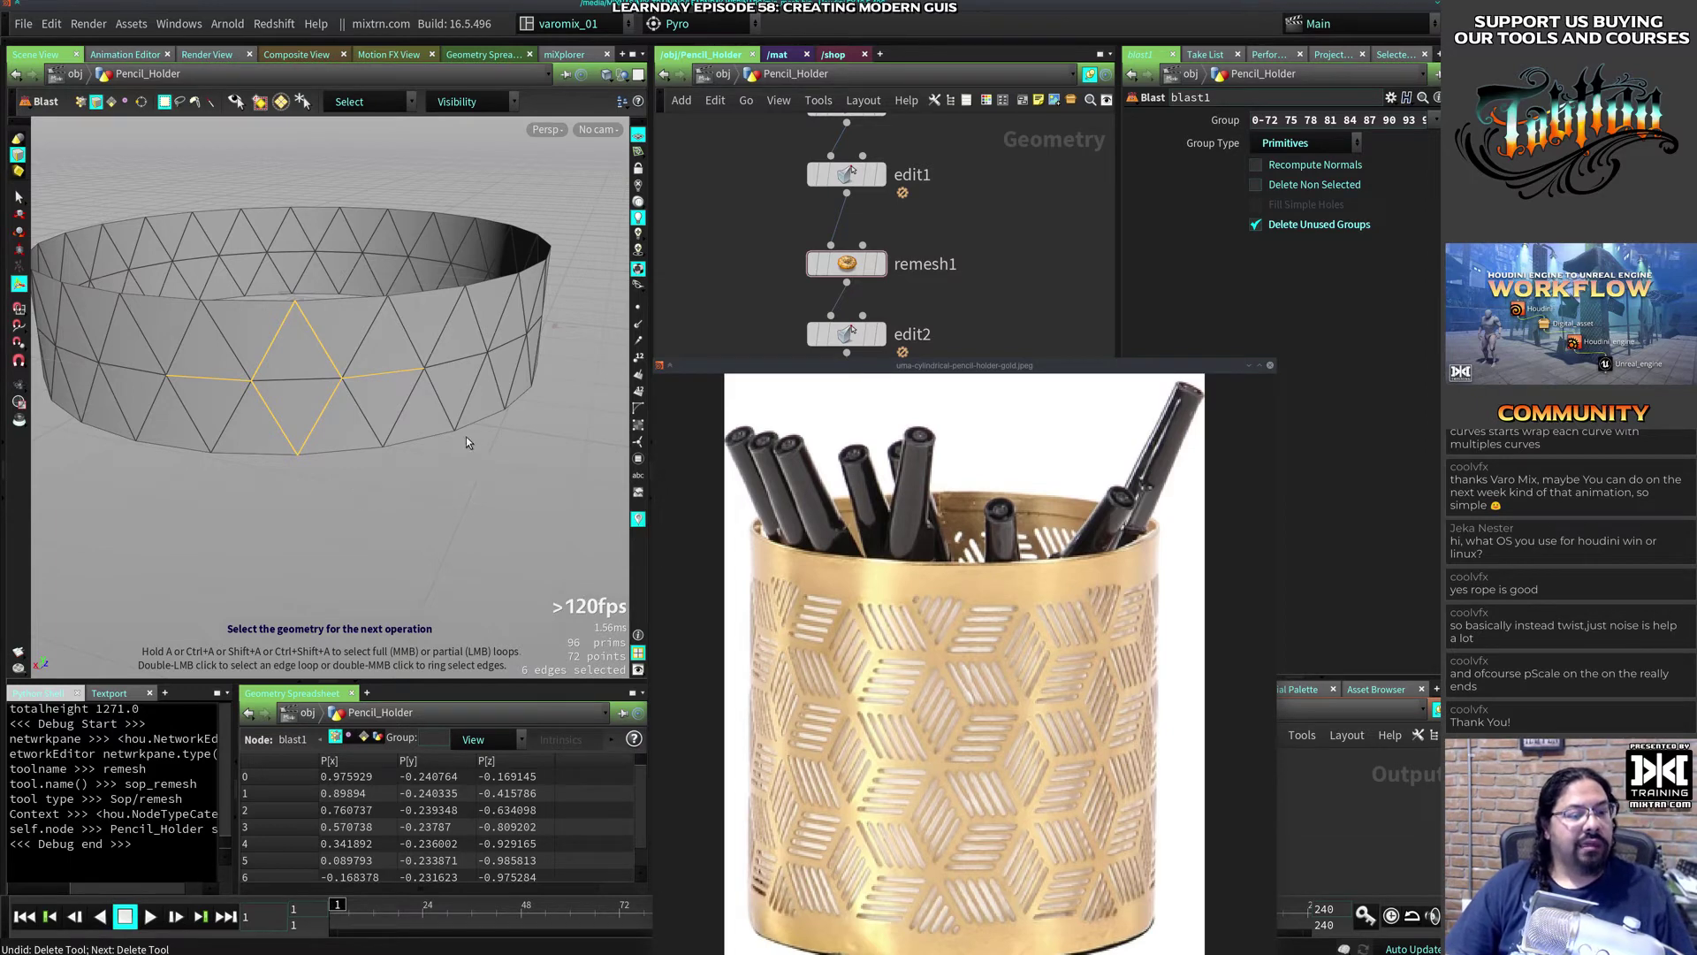
# Step: Add the second and third diamond outlines around the band to the edge selection, with the mid-row edge linking them
pyautogui.keyDown('alt'); pyautogui.moveTo(465, 436); pyautogui.dragTo(410, 398); pyautogui.keyUp('alt')
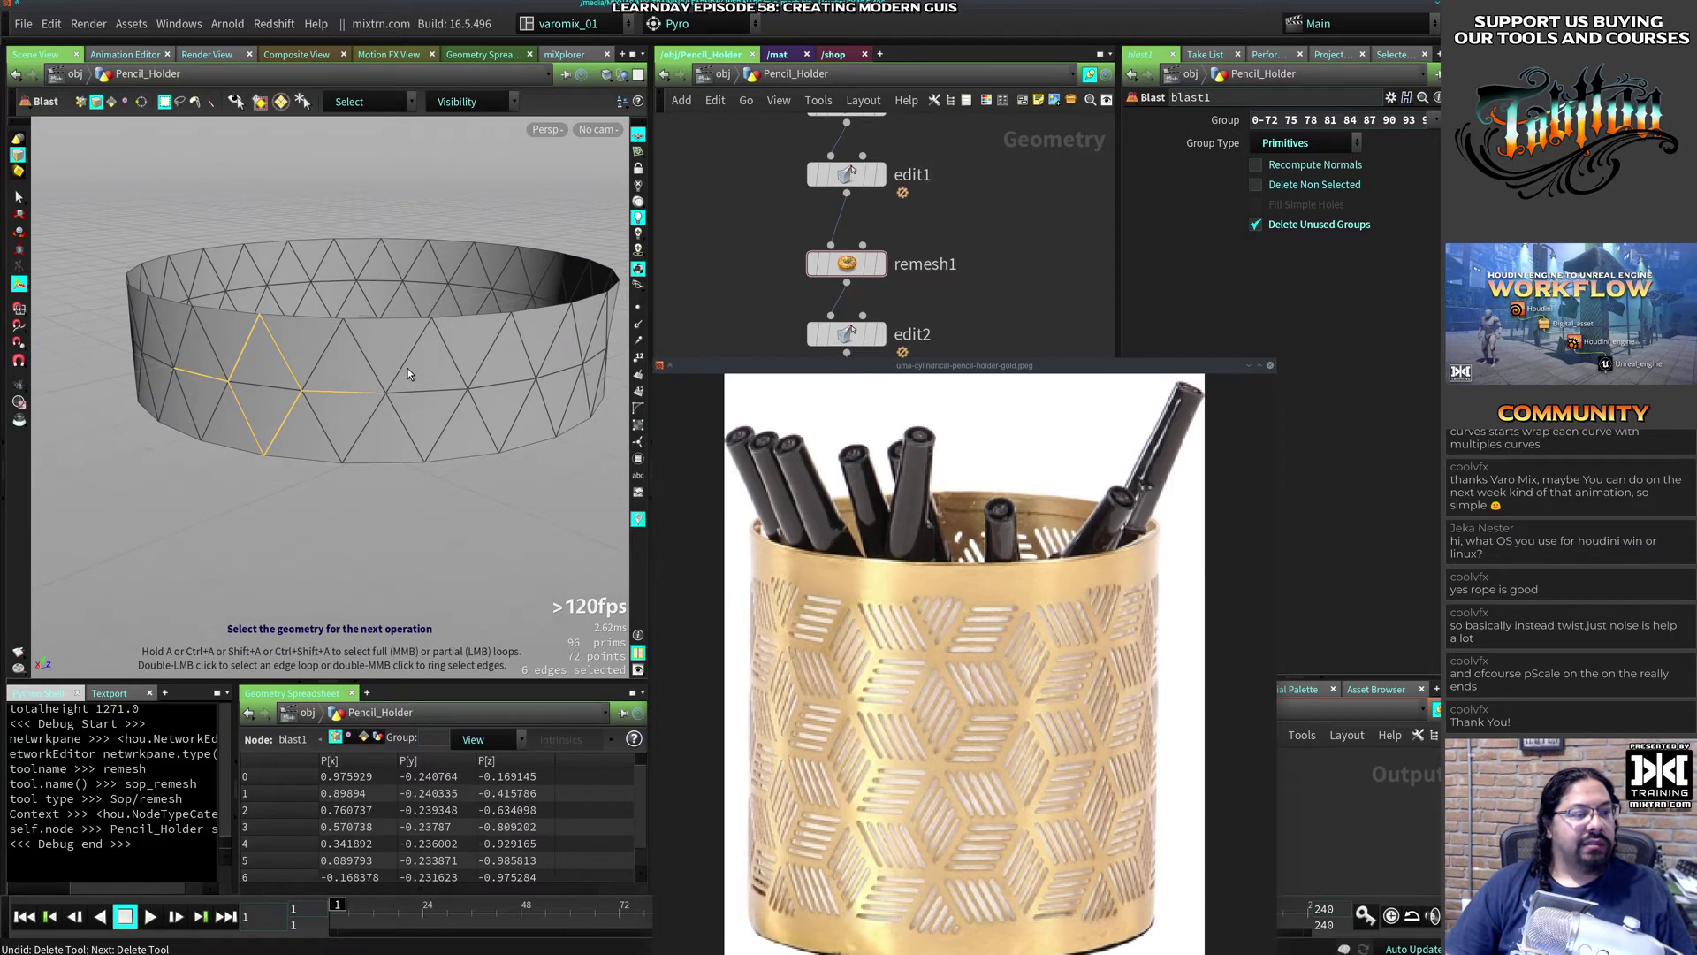
pyautogui.keyDown('shift'); pyautogui.click(405, 428); pyautogui.keyUp('shift')
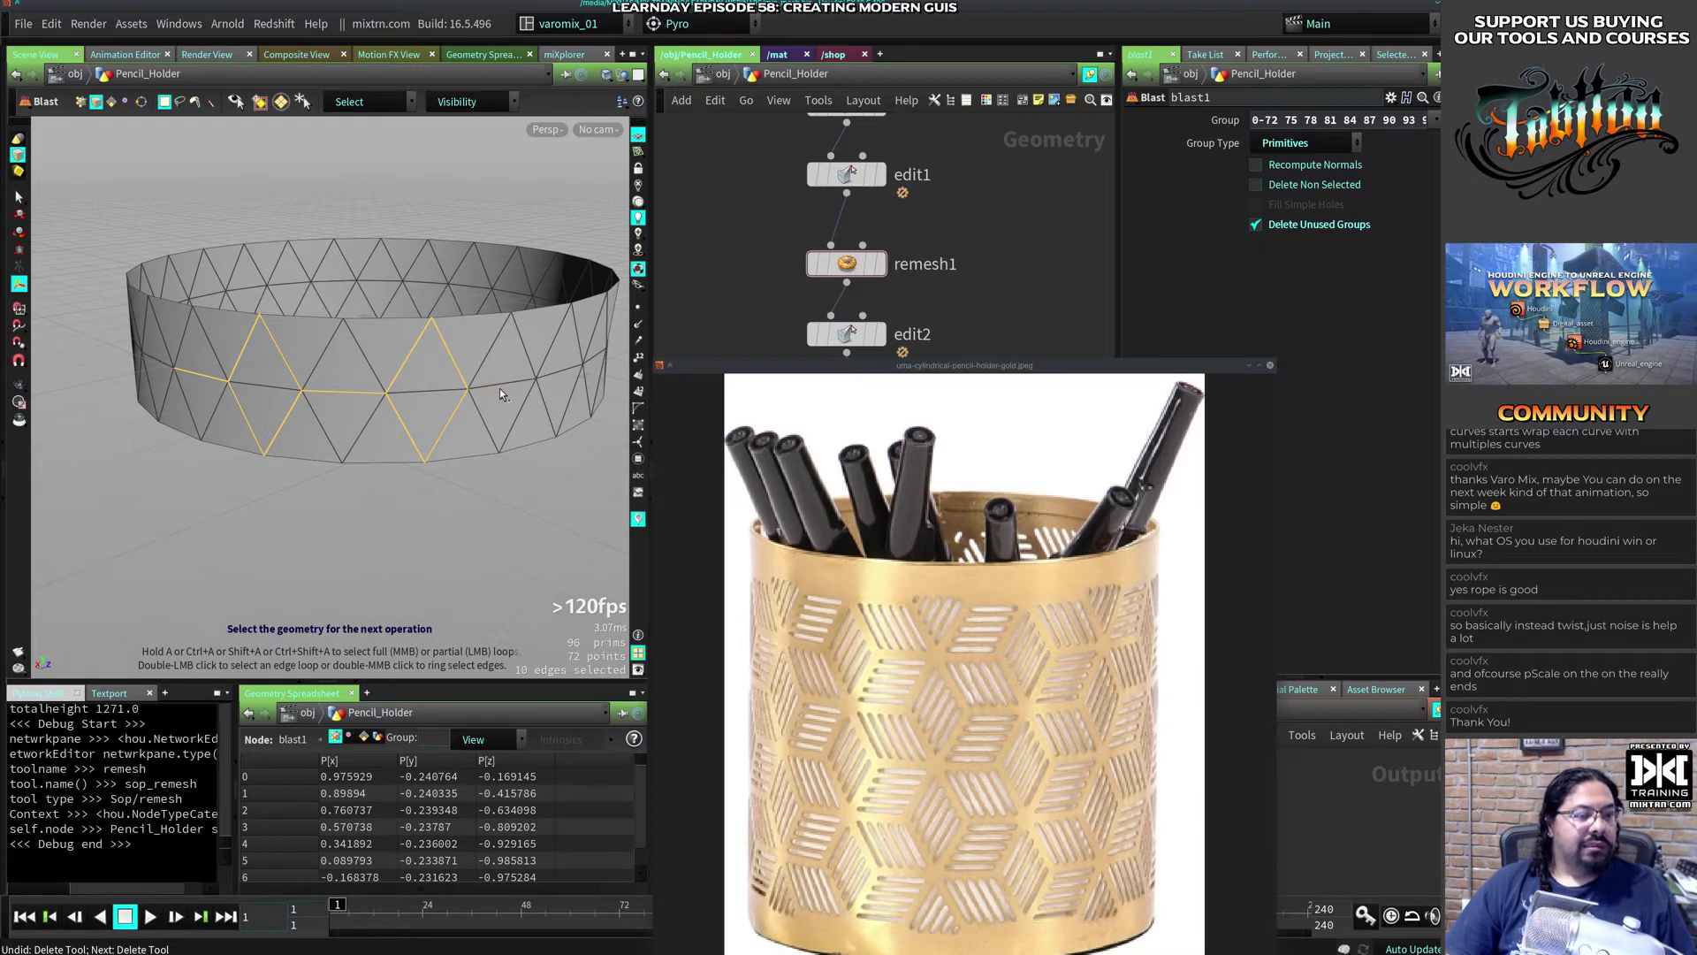
pyautogui.keyDown('shift'); pyautogui.click(500, 387); pyautogui.keyUp('shift')
pyautogui.keyDown('alt'); pyautogui.moveTo(529, 408); pyautogui.dragTo(414, 391); pyautogui.keyUp('alt')
pyautogui.keyDown('shift'); pyautogui.click(417, 395); pyautogui.keyUp('shift')
pyautogui.keyDown('shift'); pyautogui.click(474, 399); pyautogui.keyUp('shift')
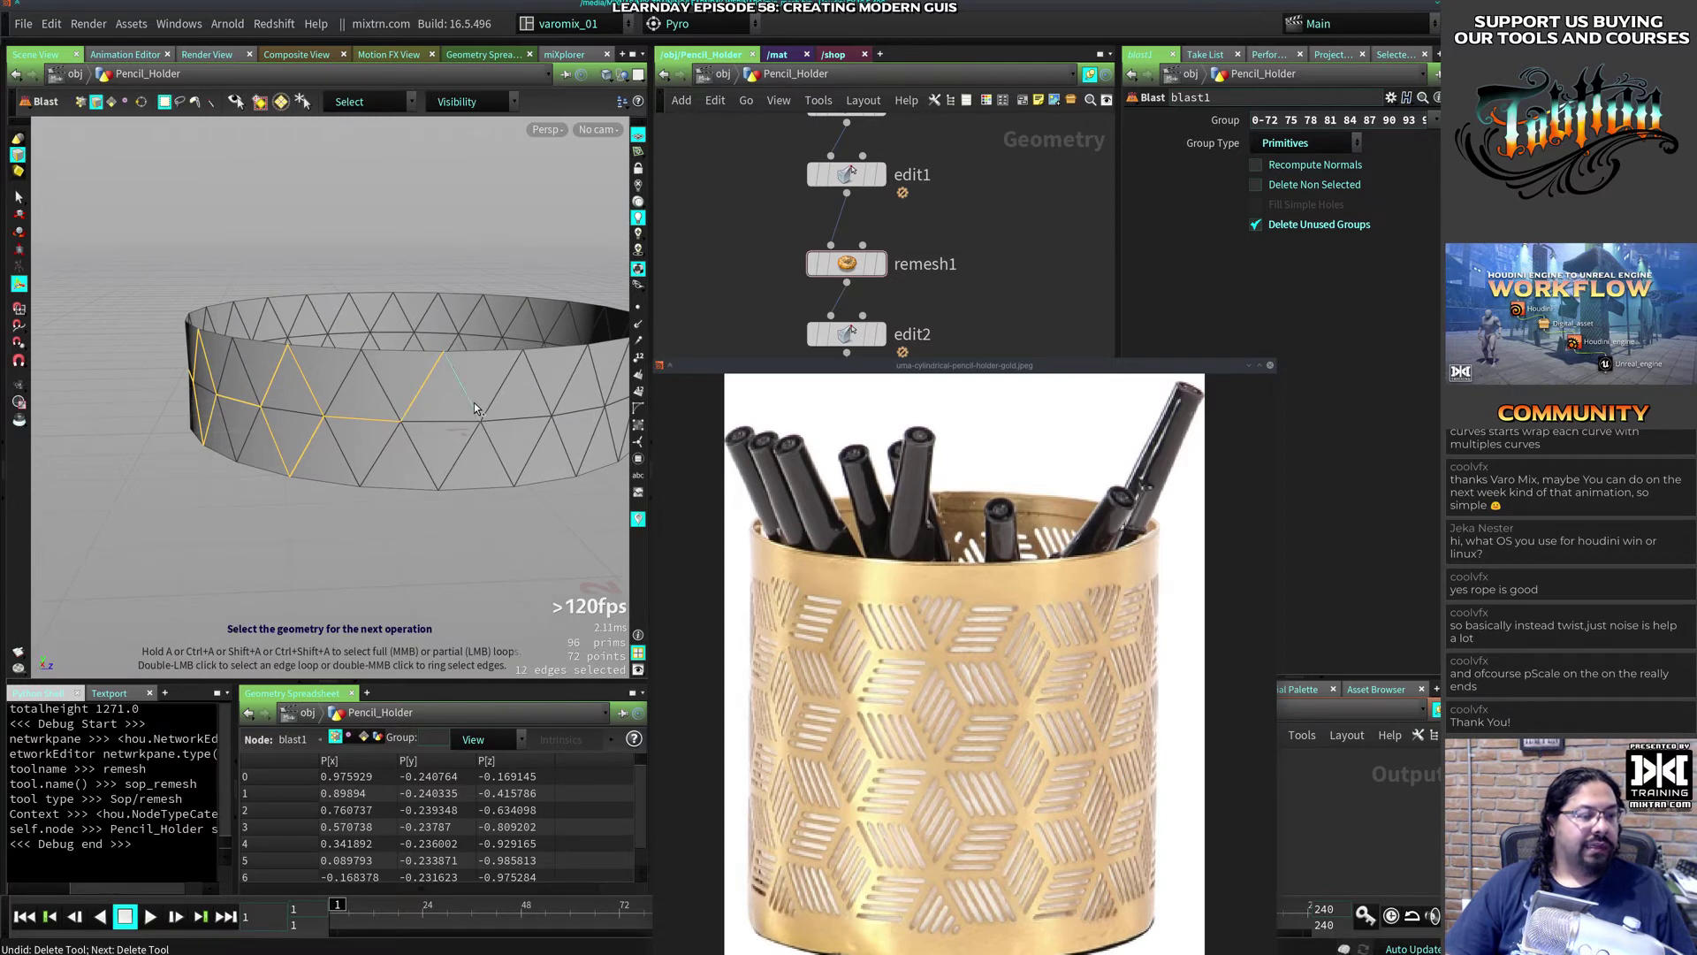
pyautogui.keyDown('shift'); pyautogui.click(417, 454); pyautogui.keyUp('shift')
# Step: Extend the edge selection with the fourth diamond outline and the mid-row edge leading to it
pyautogui.keyDown('alt'); pyautogui.moveTo(394, 474); pyautogui.dragTo(366, 427); pyautogui.keyUp('alt')
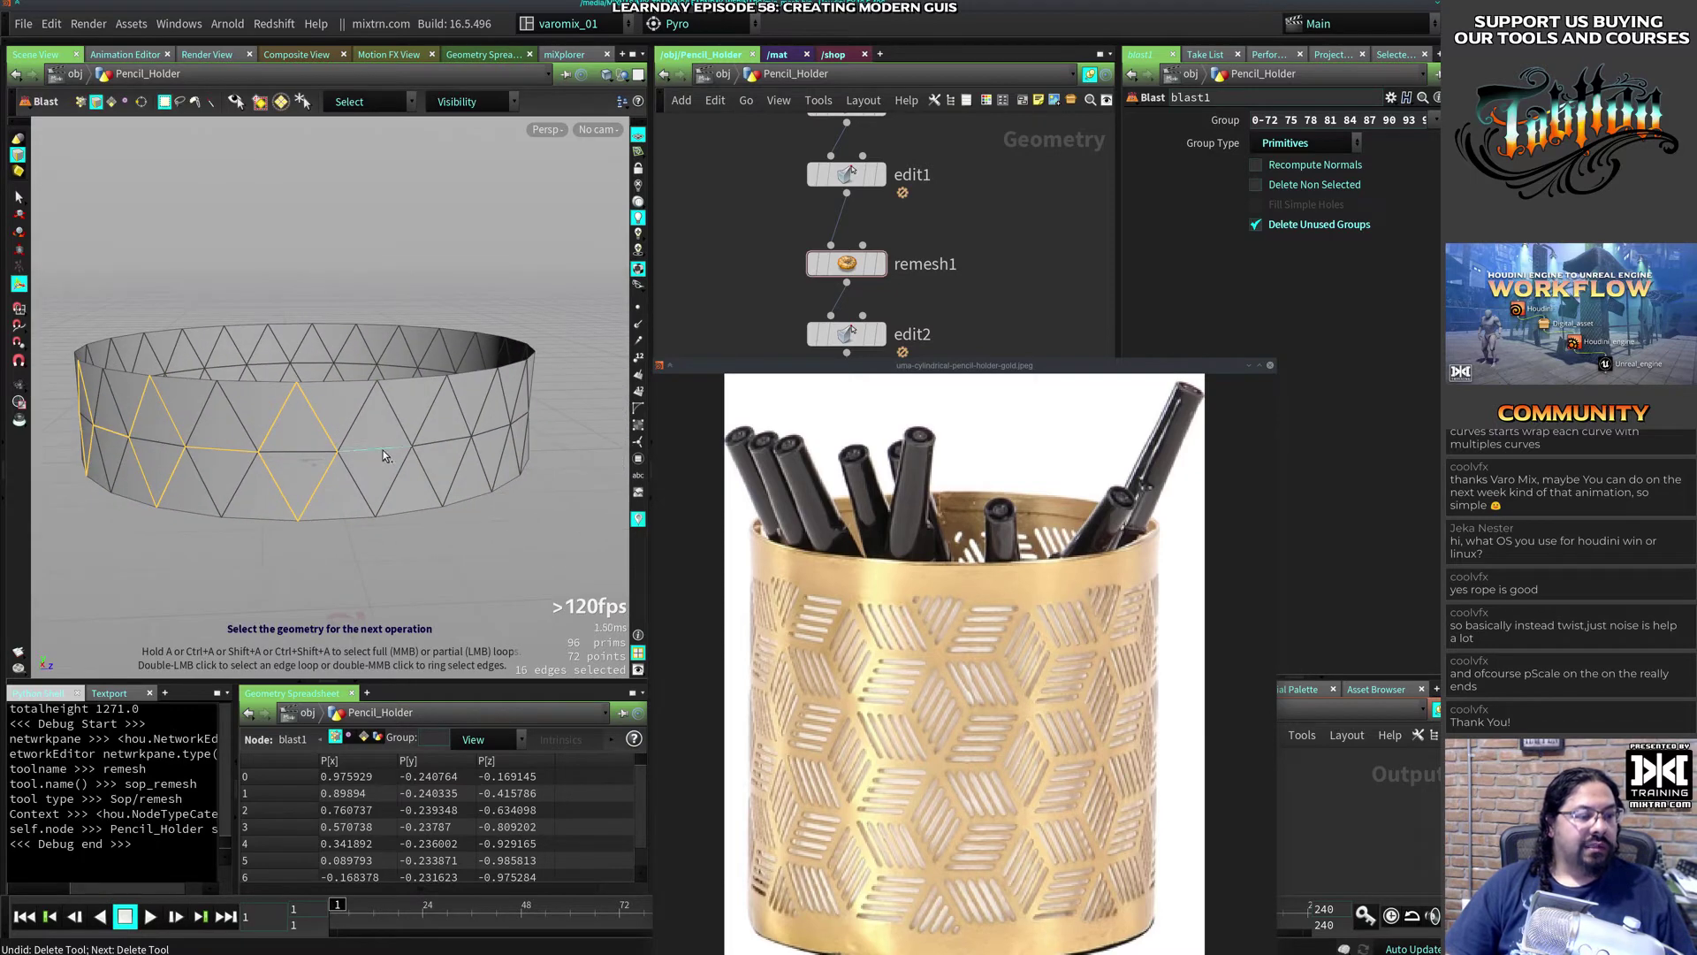
pyautogui.keyDown('shift'); pyautogui.click(433, 410); pyautogui.keyUp('shift')
pyautogui.keyDown('shift'); pyautogui.click(465, 416); pyautogui.keyUp('shift')
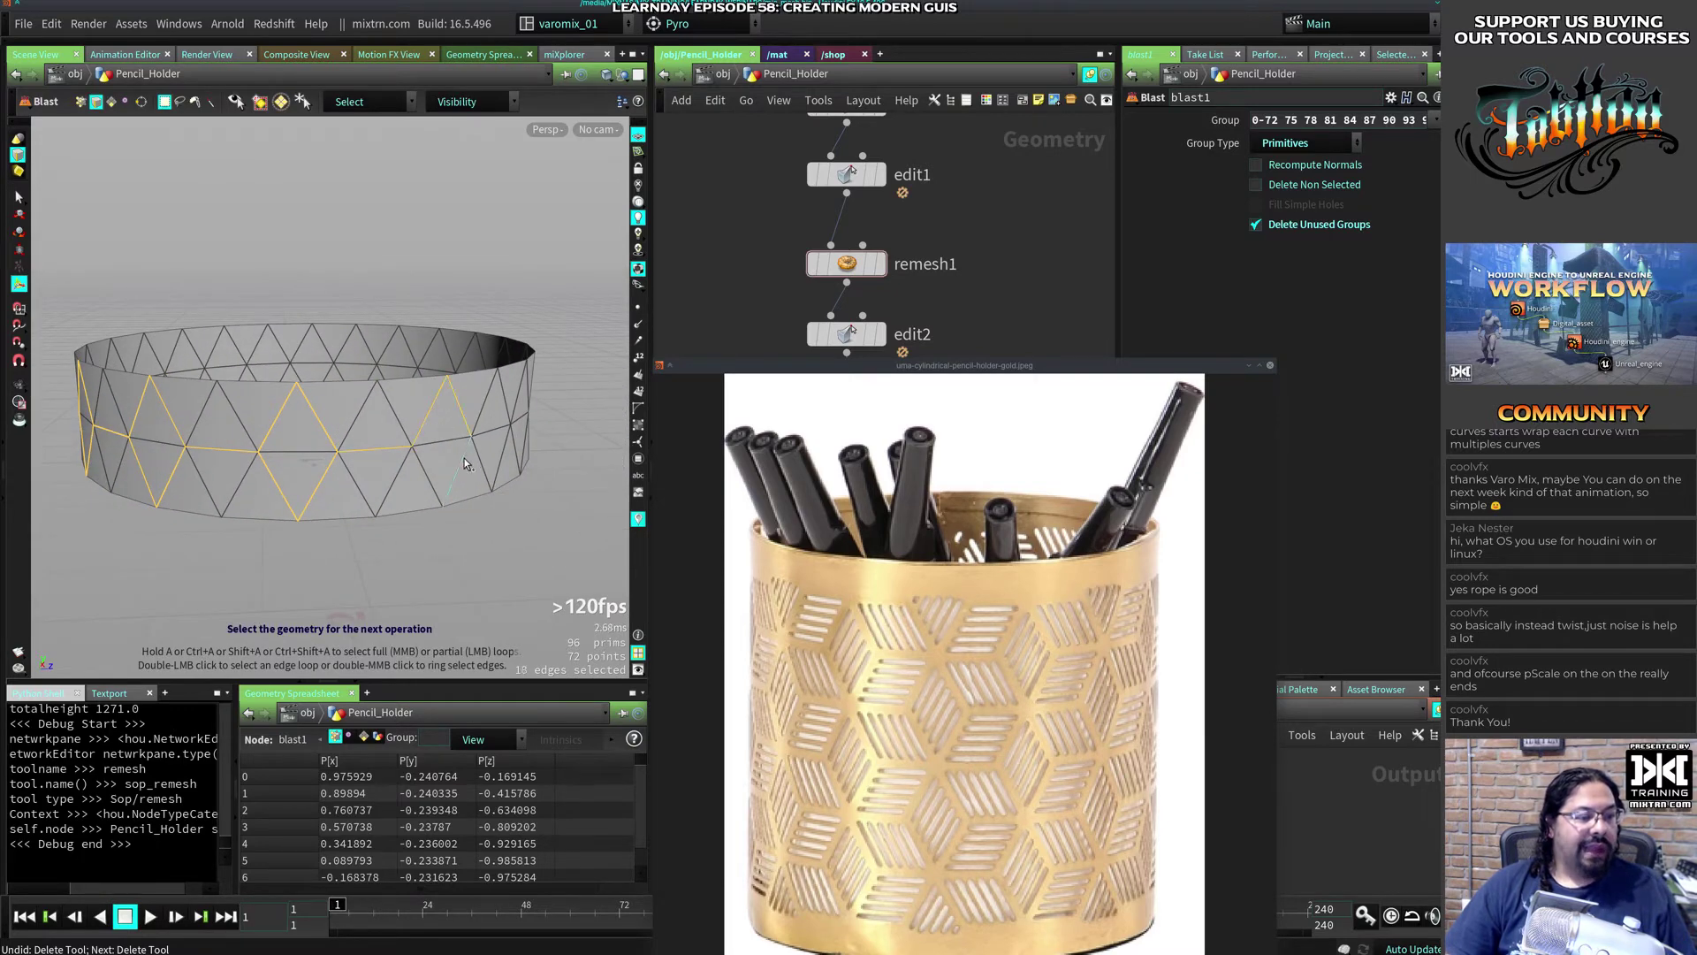
pyautogui.keyDown('shift'); pyautogui.click(461, 459); pyautogui.keyUp('shift')
pyautogui.keyDown('shift'); pyautogui.click(424, 472); pyautogui.keyUp('shift')
# Step: Extend the edge selection around the band with the fifth and sixth diamond outlines and the mid-row edges linking them
pyautogui.keyDown('alt'); pyautogui.moveTo(424, 478); pyautogui.dragTo(379, 504); pyautogui.keyUp('alt')
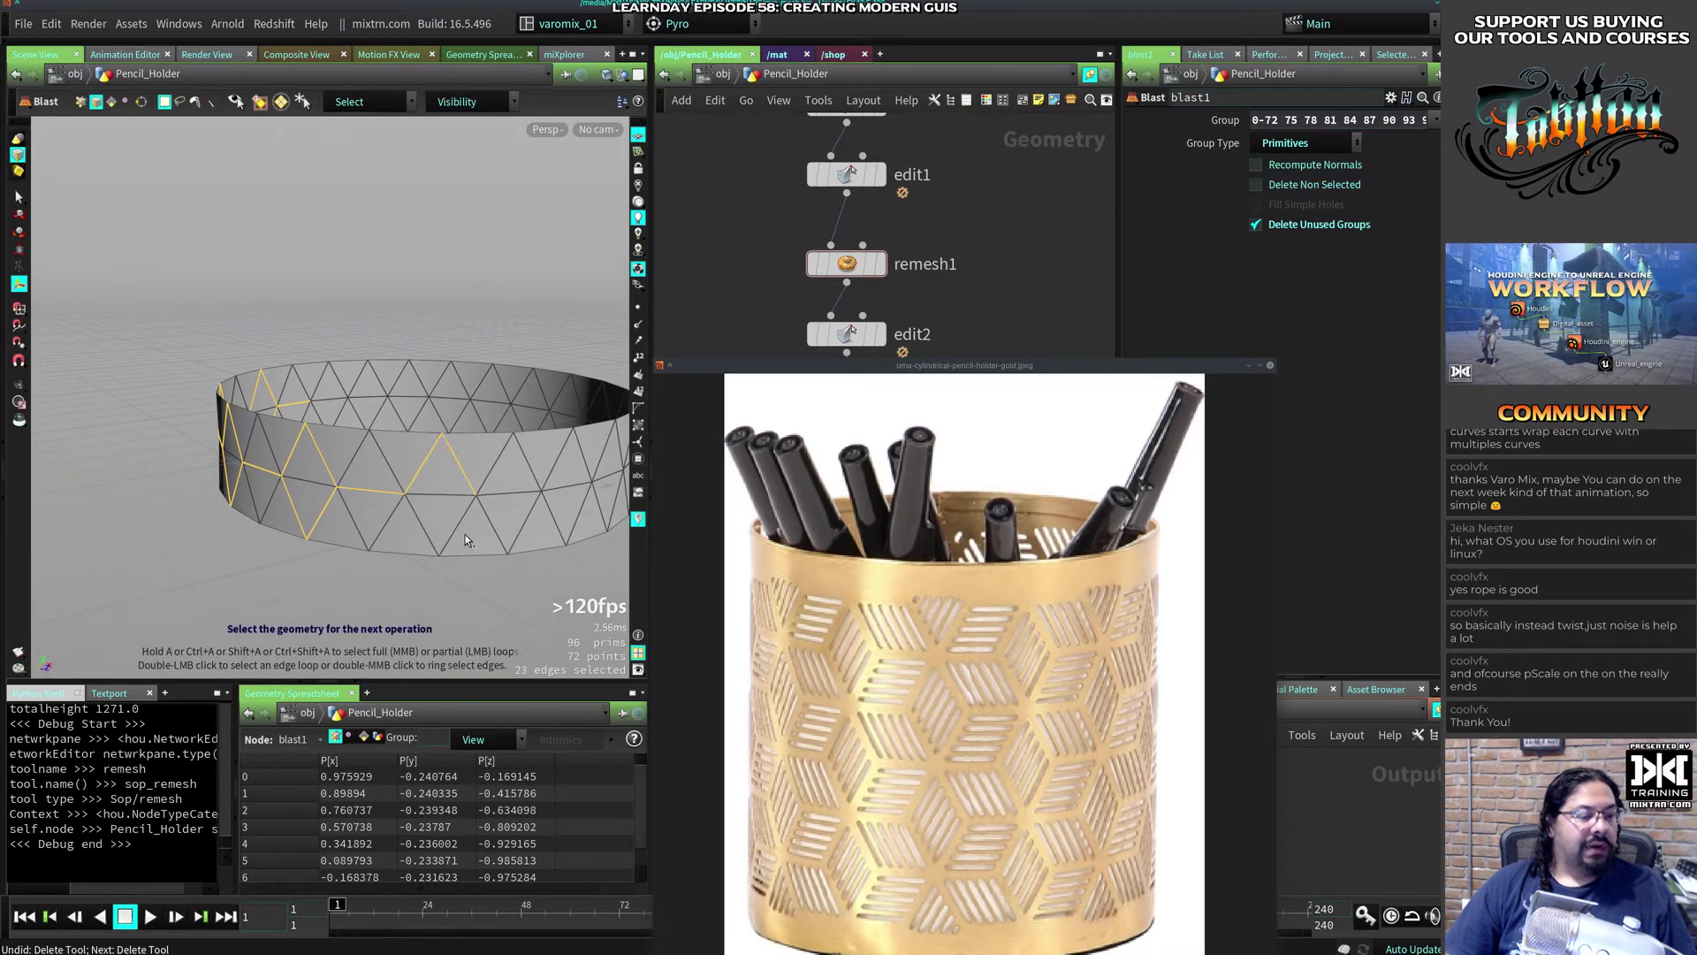
pyautogui.keyDown('shift'); pyautogui.click(439, 536); pyautogui.keyUp('shift')
pyautogui.keyDown('alt'); pyautogui.moveTo(491, 522); pyautogui.dragTo(379, 526); pyautogui.keyUp('alt')
pyautogui.keyDown('shift'); pyautogui.click(386, 519); pyautogui.keyUp('shift')
pyautogui.keyDown('shift'); pyautogui.click(444, 491); pyautogui.keyUp('shift')
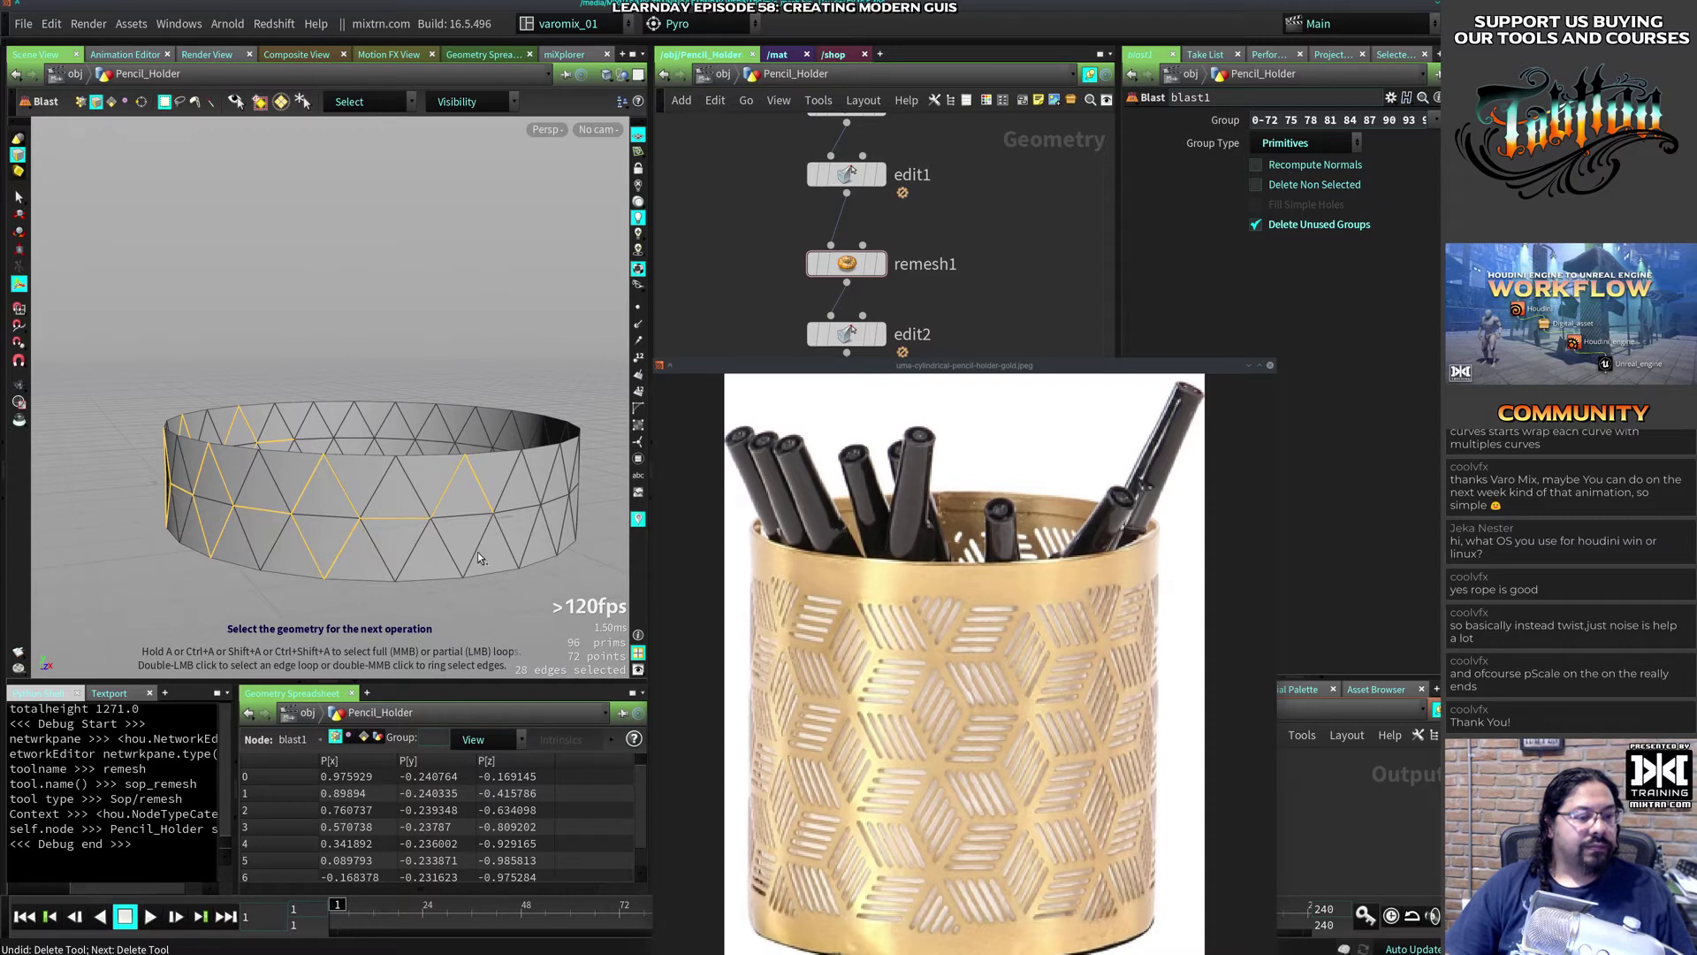
pyautogui.keyDown('alt'); pyautogui.moveTo(450, 554); pyautogui.dragTo(440, 534); pyautogui.keyUp('alt')
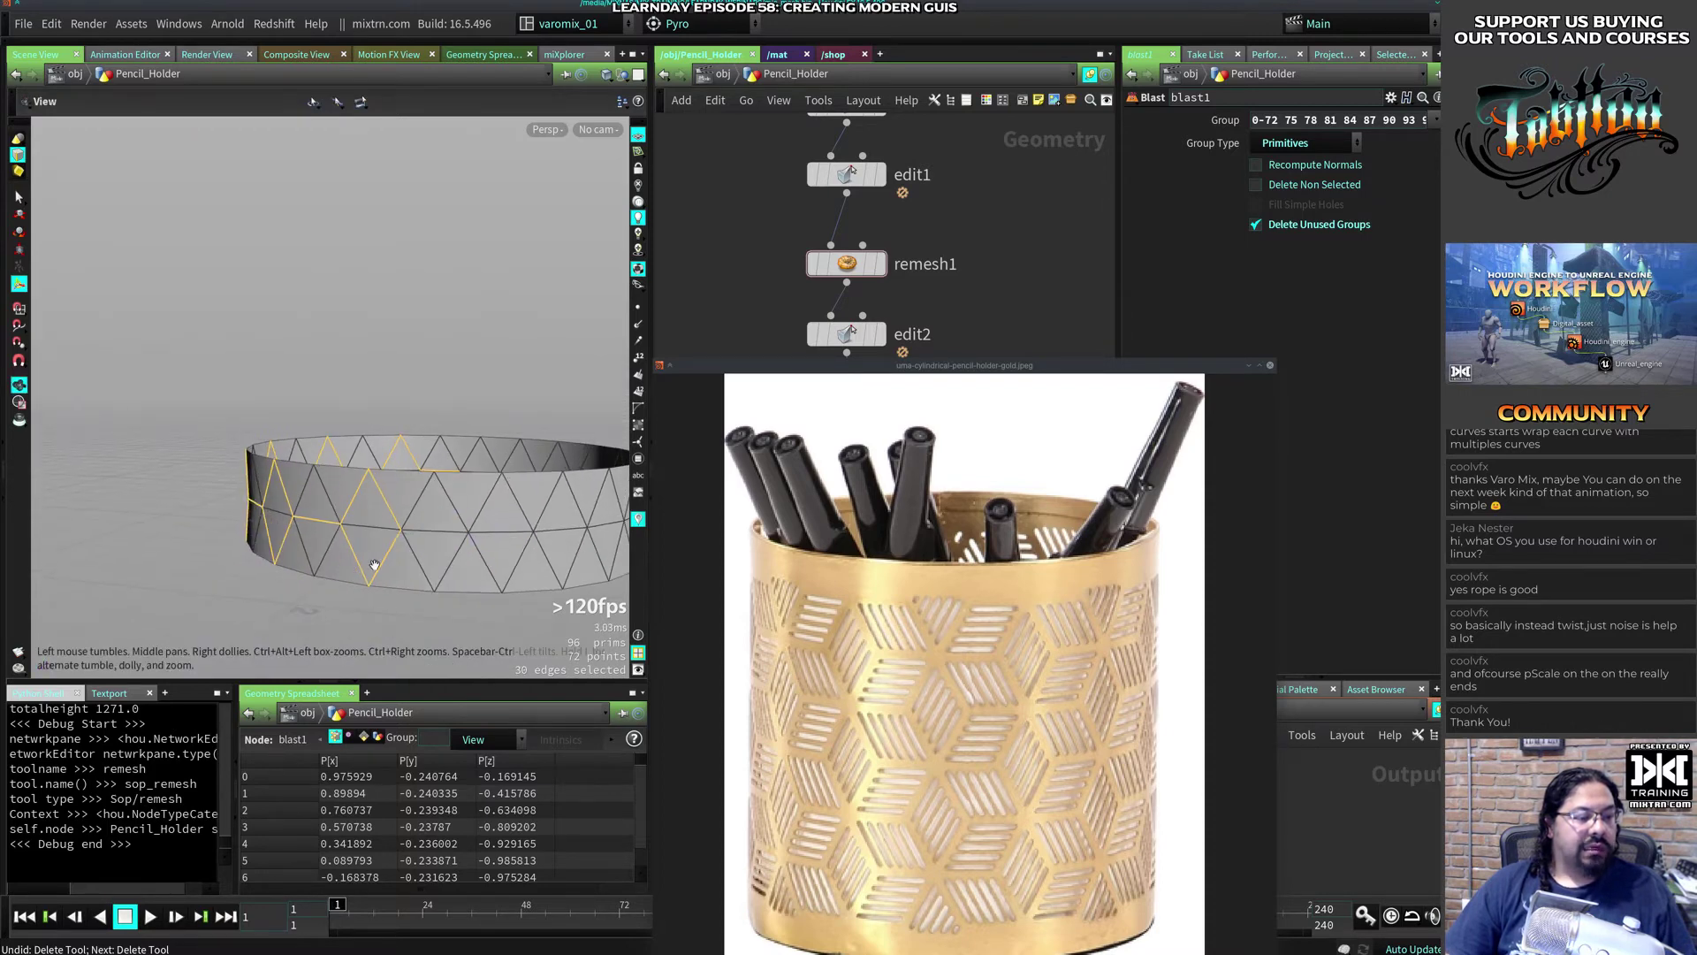
pyautogui.keyDown('shift'); pyautogui.click(440, 534); pyautogui.keyUp('shift')
pyautogui.keyDown('shift'); pyautogui.click(464, 535); pyautogui.keyUp('shift')
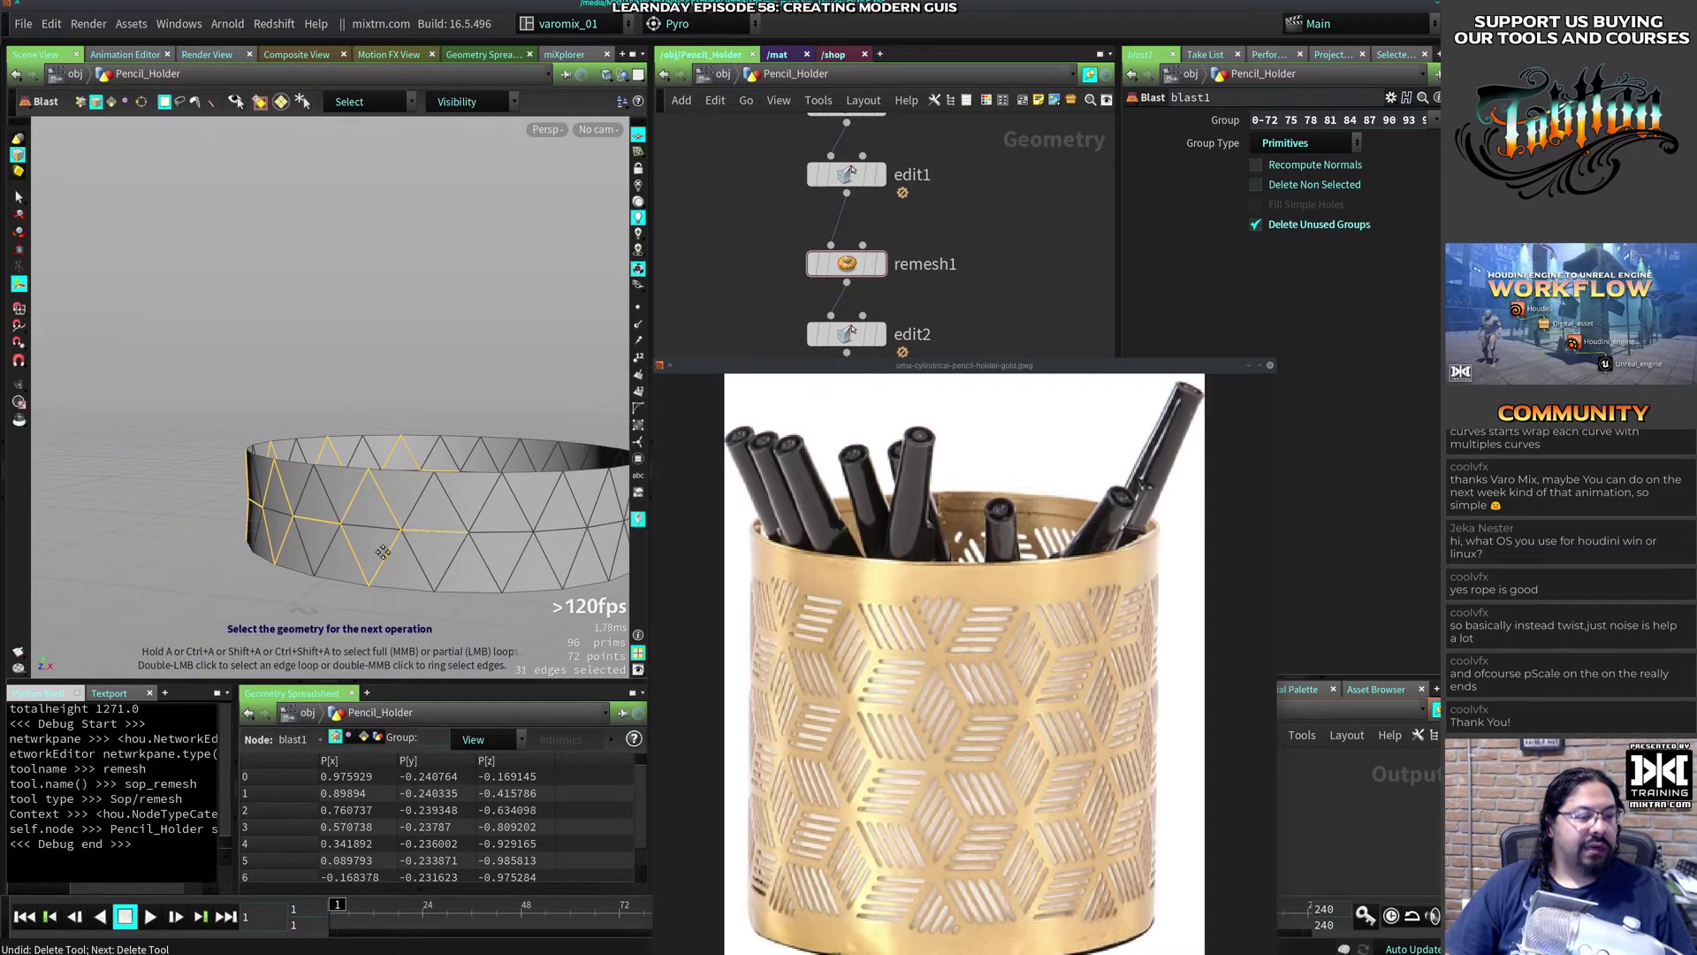
# Step: Add the seventh and eighth diamond outlines to the edge selection, with the mid-row edge between them
pyautogui.keyDown('alt'); pyautogui.moveTo(378, 548); pyautogui.dragTo(305, 552, button='middle'); pyautogui.keyUp('alt')
pyautogui.keyDown('shift'); pyautogui.click(383, 518); pyautogui.keyUp('shift')
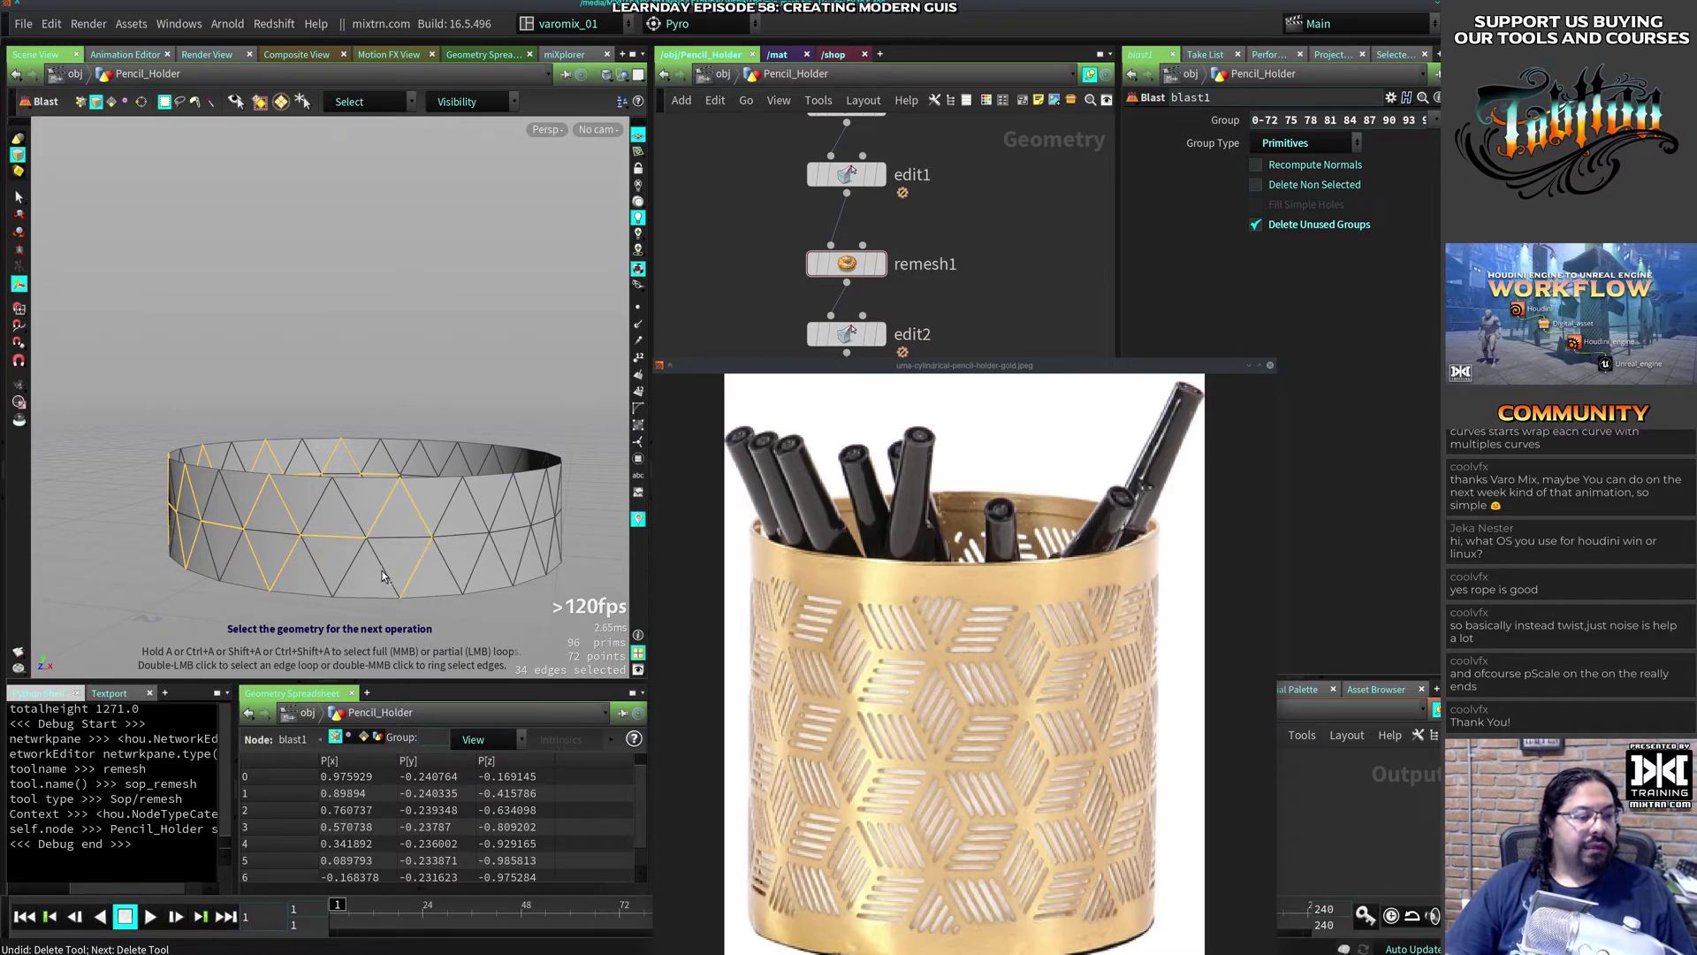
pyautogui.keyDown('shift'); pyautogui.click(468, 536); pyautogui.keyUp('shift')
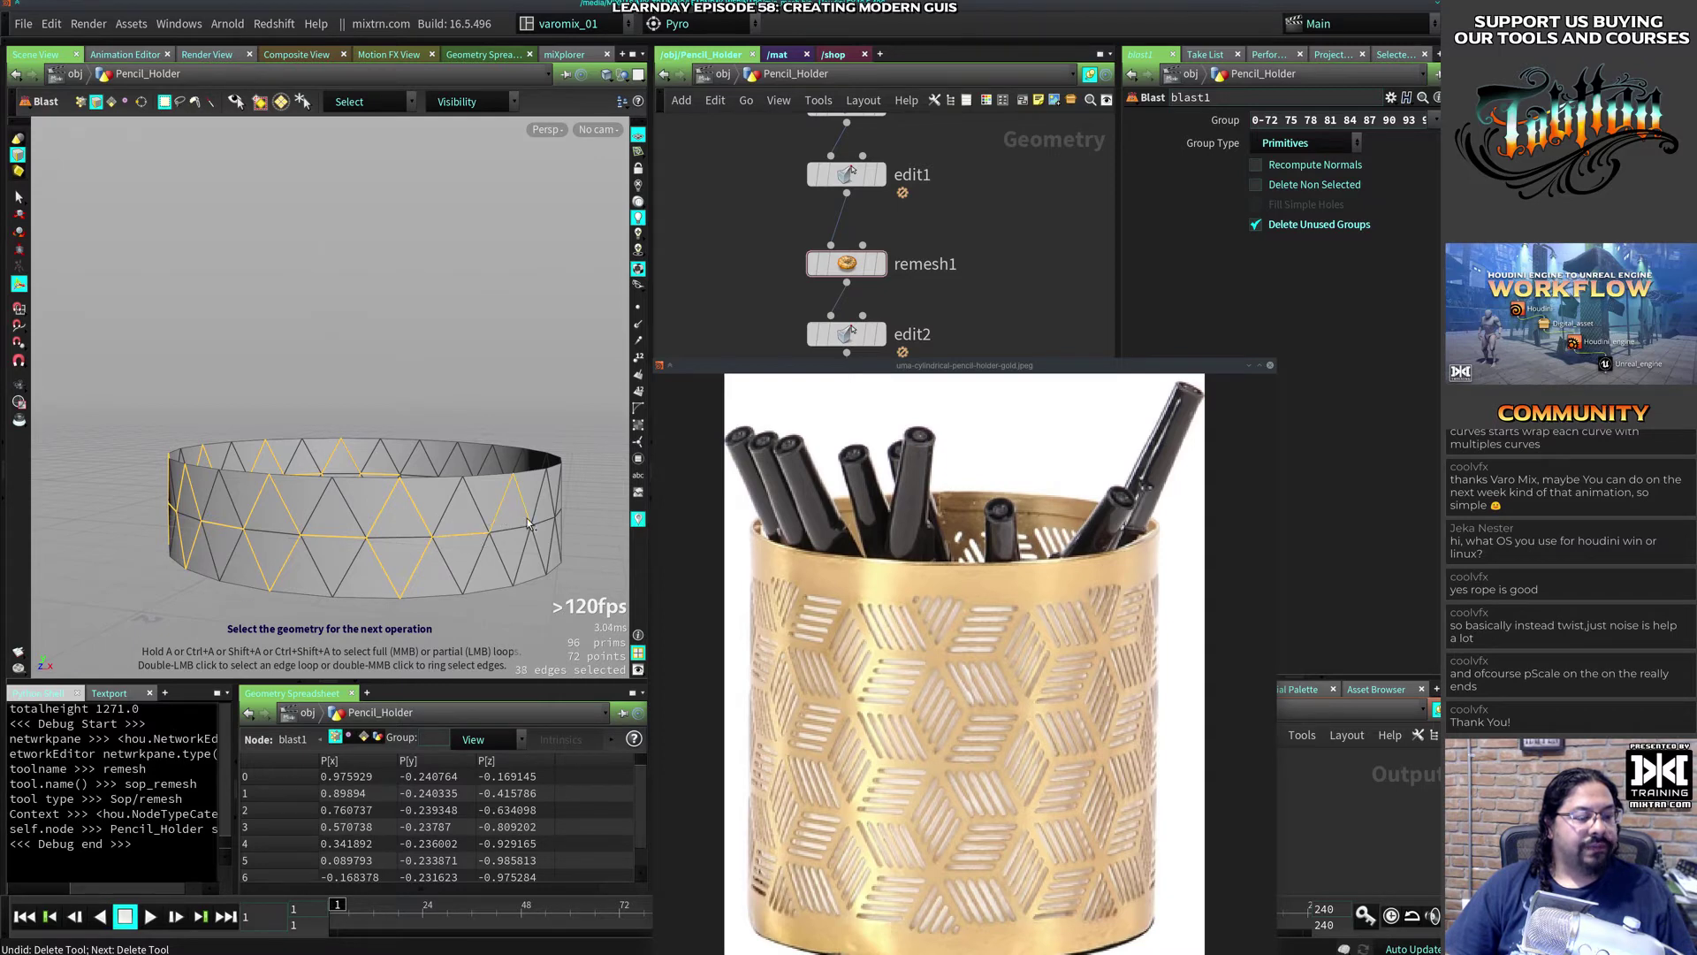
pyautogui.keyDown('shift'); pyautogui.click(523, 551); pyautogui.keyUp('shift')
pyautogui.keyDown('shift'); pyautogui.click(501, 559); pyautogui.keyUp('shift')
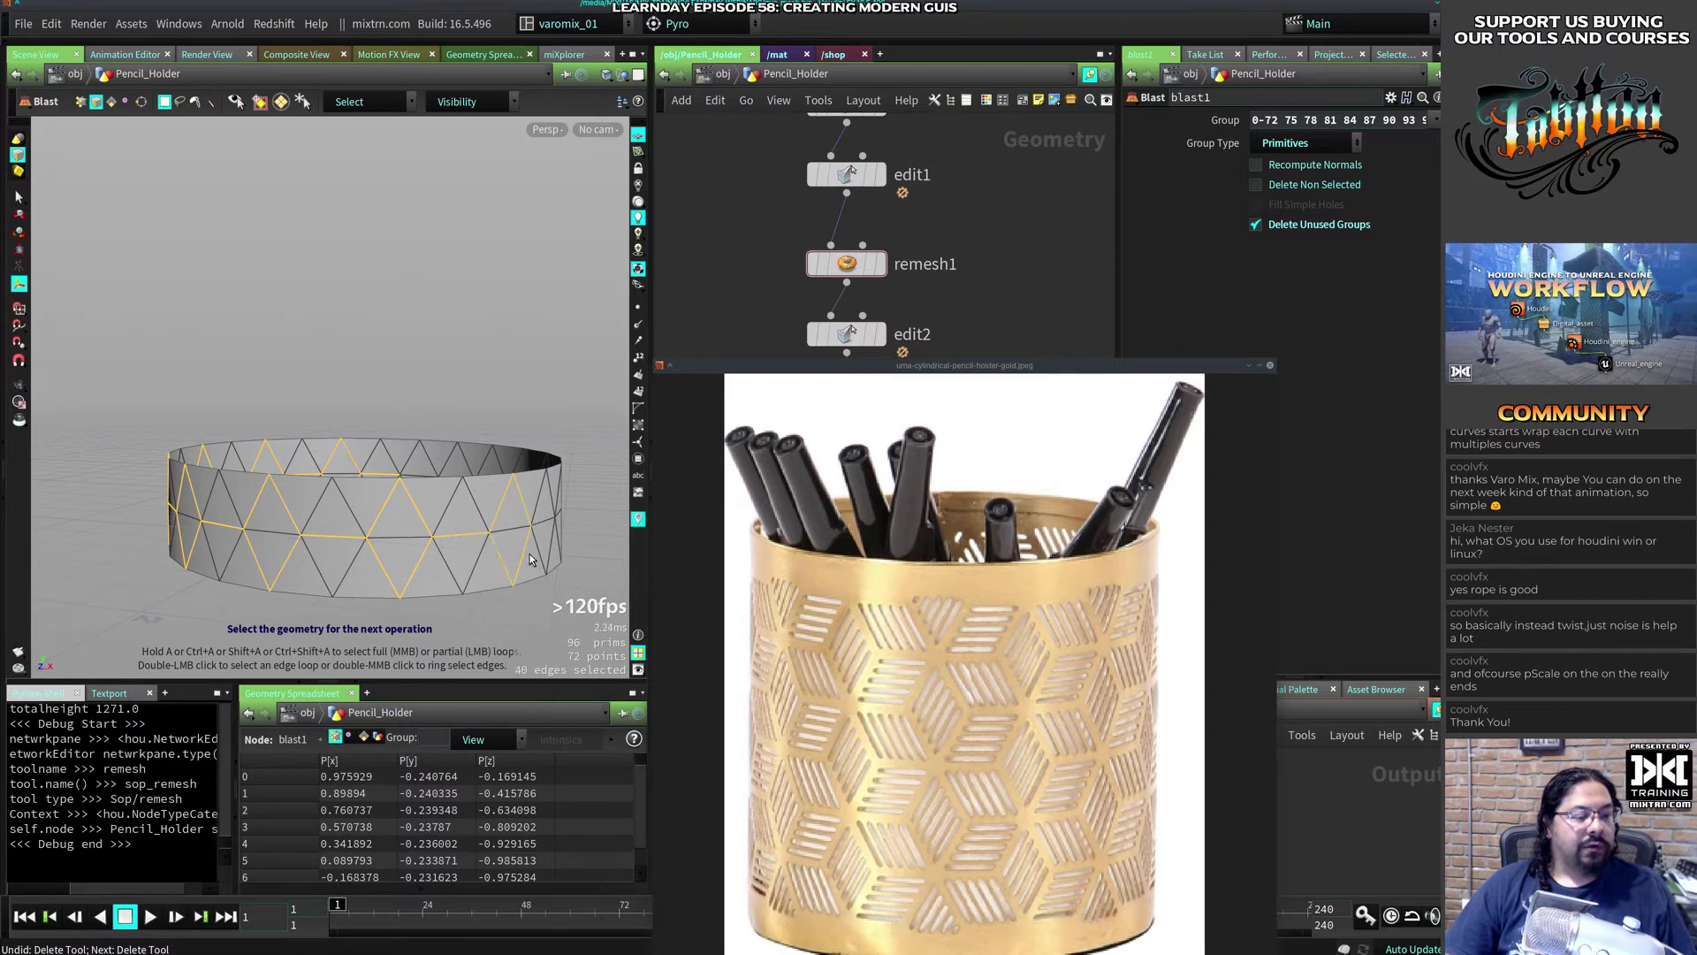
# Step: Add the ninth diamond outline and the mid-row edge on each side of it to the edge selection
pyautogui.keyDown('alt'); pyautogui.moveTo(531, 559); pyautogui.dragTo(363, 539); pyautogui.keyUp('alt')
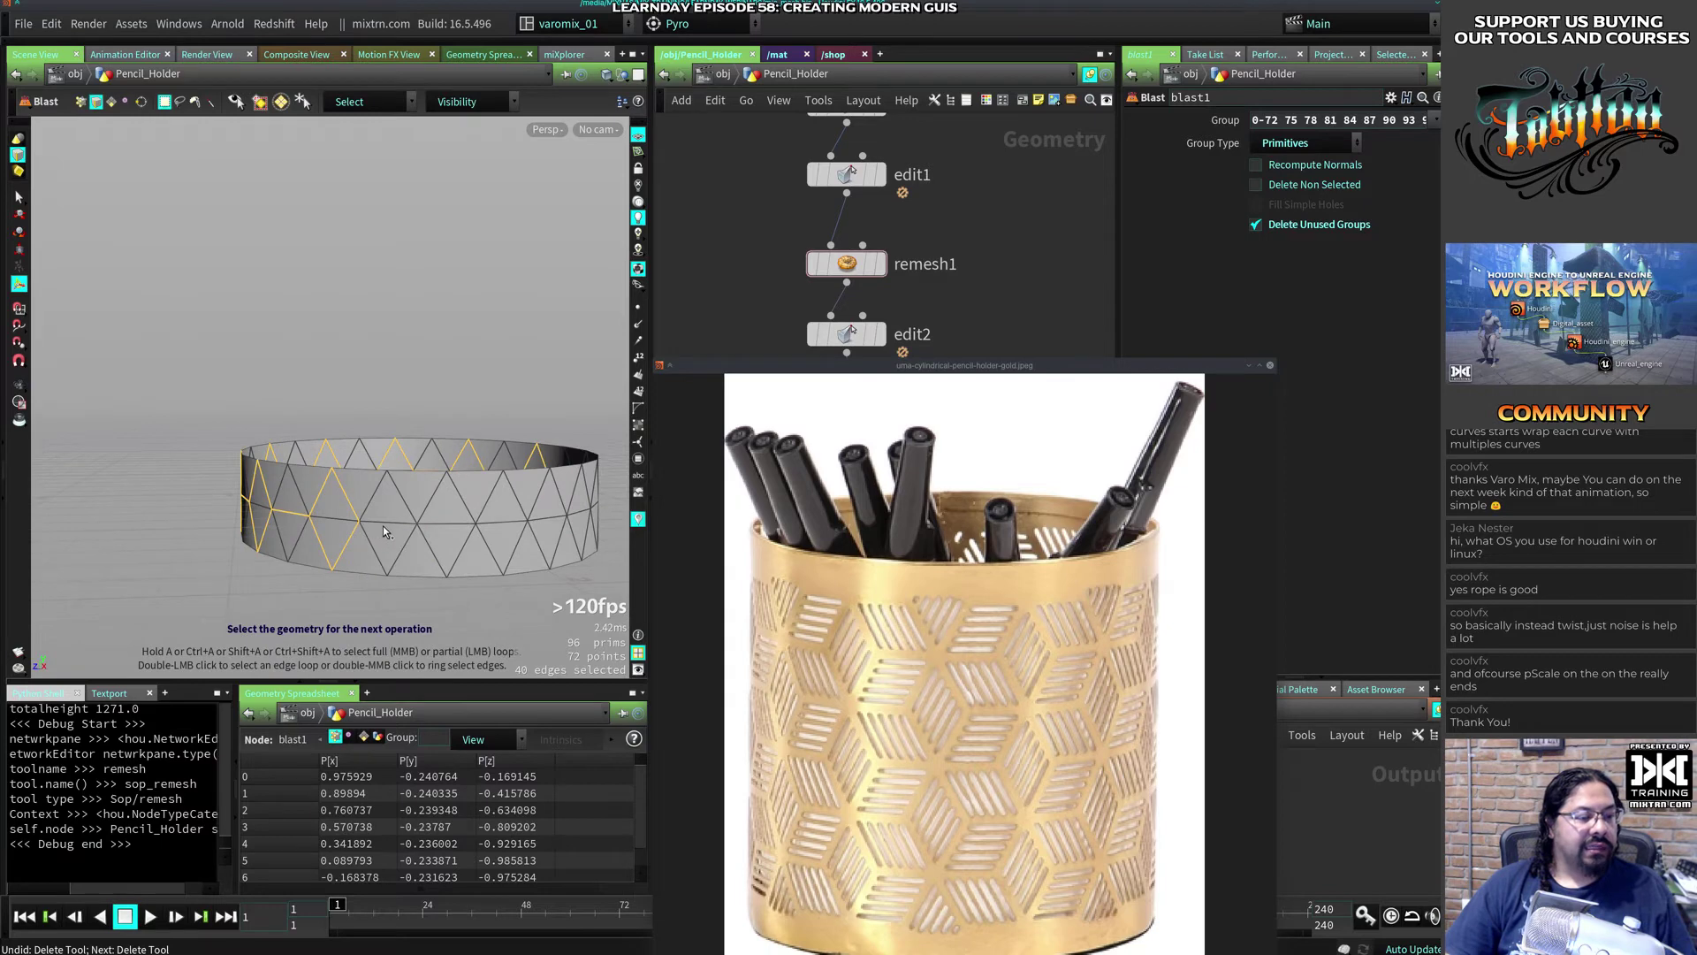
pyautogui.keyDown('shift'); pyautogui.click(391, 523); pyautogui.keyUp('shift')
pyautogui.keyDown('shift'); pyautogui.click(433, 498); pyautogui.keyUp('shift')
pyautogui.keyDown('shift'); pyautogui.click(468, 511); pyautogui.keyUp('shift')
pyautogui.keyDown('shift'); pyautogui.click(462, 550); pyautogui.keyUp('shift')
pyautogui.keyDown('shift'); pyautogui.click(438, 557); pyautogui.keyUp('shift')
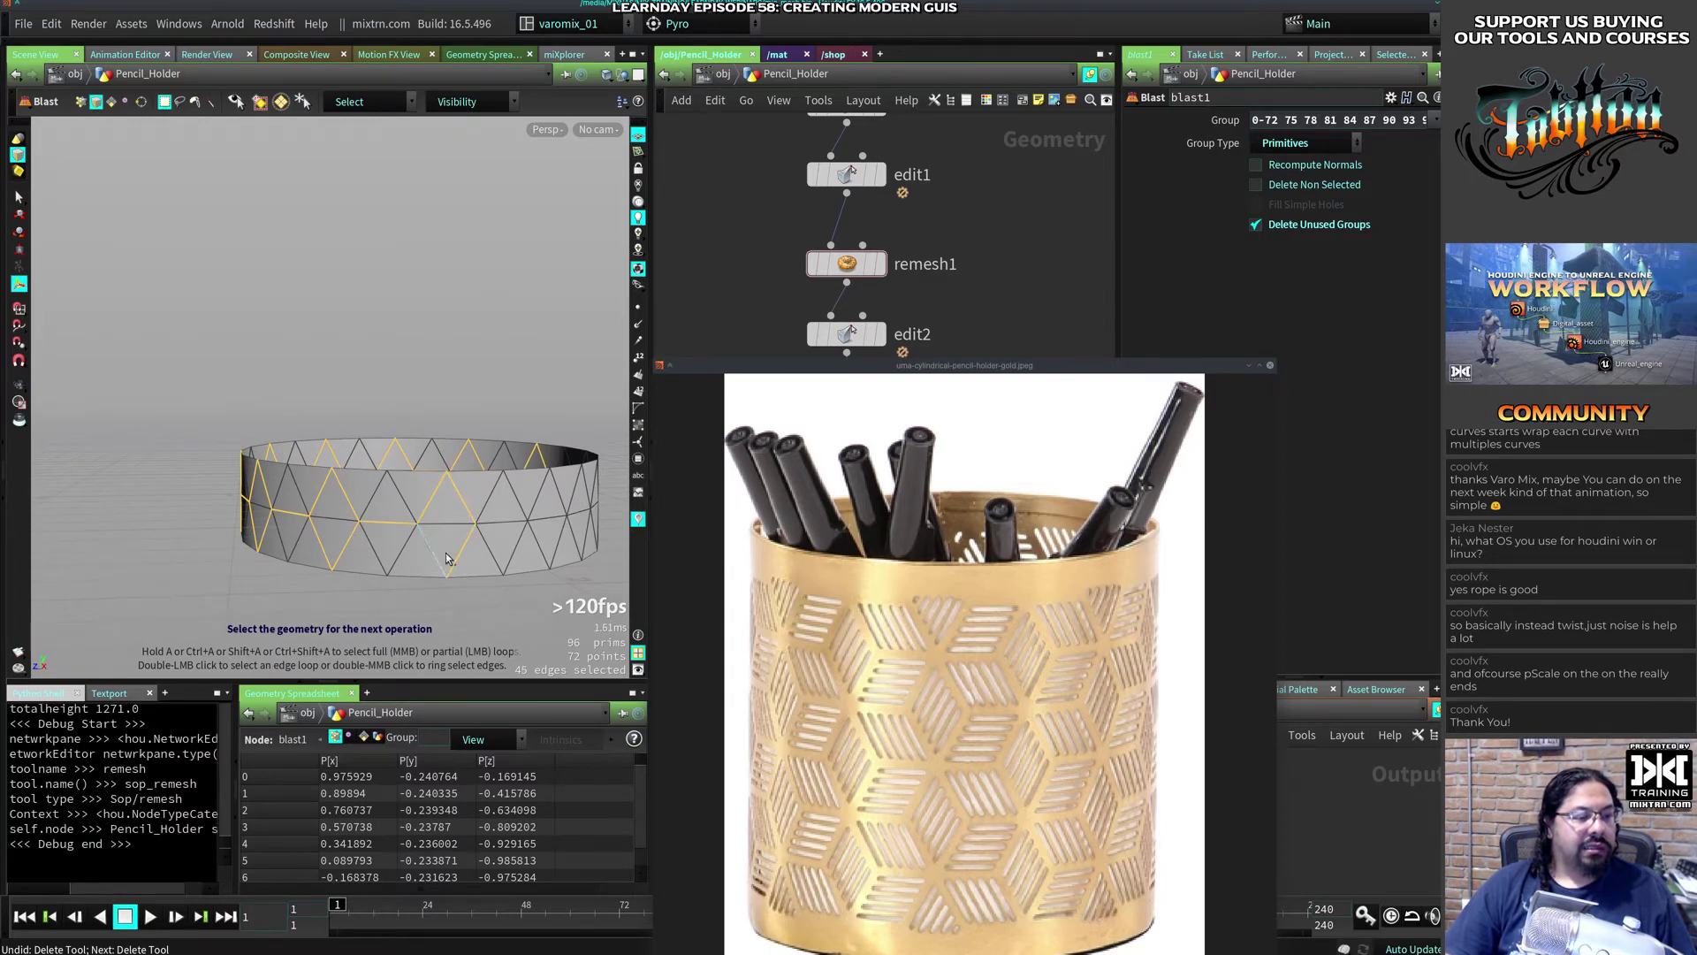
pyautogui.keyDown('shift'); pyautogui.click(519, 501); pyautogui.keyUp('shift')
# Step: Continue the edge selection around the band with the four outline edges of the tenth diamond
pyautogui.keyDown('alt'); pyautogui.moveTo(575, 520); pyautogui.dragTo(409, 529); pyautogui.keyUp('alt')
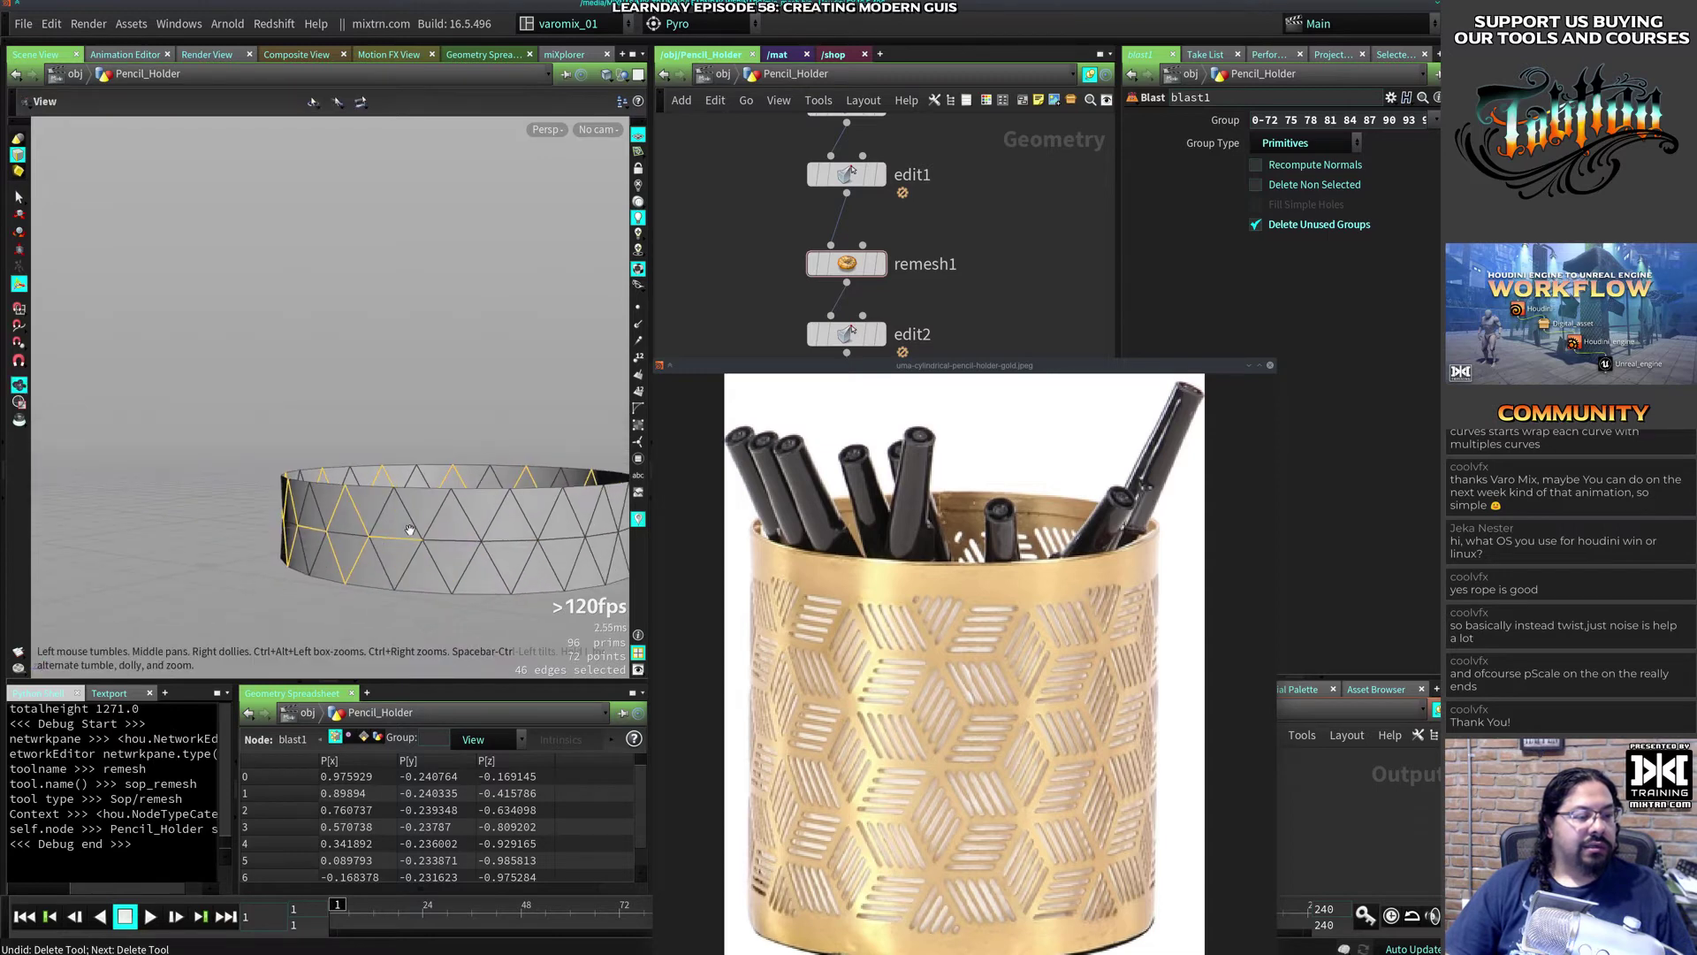
pyautogui.keyDown('shift'); pyautogui.click(437, 517); pyautogui.keyUp('shift')
pyautogui.keyDown('shift'); pyautogui.click(472, 531); pyautogui.keyUp('shift')
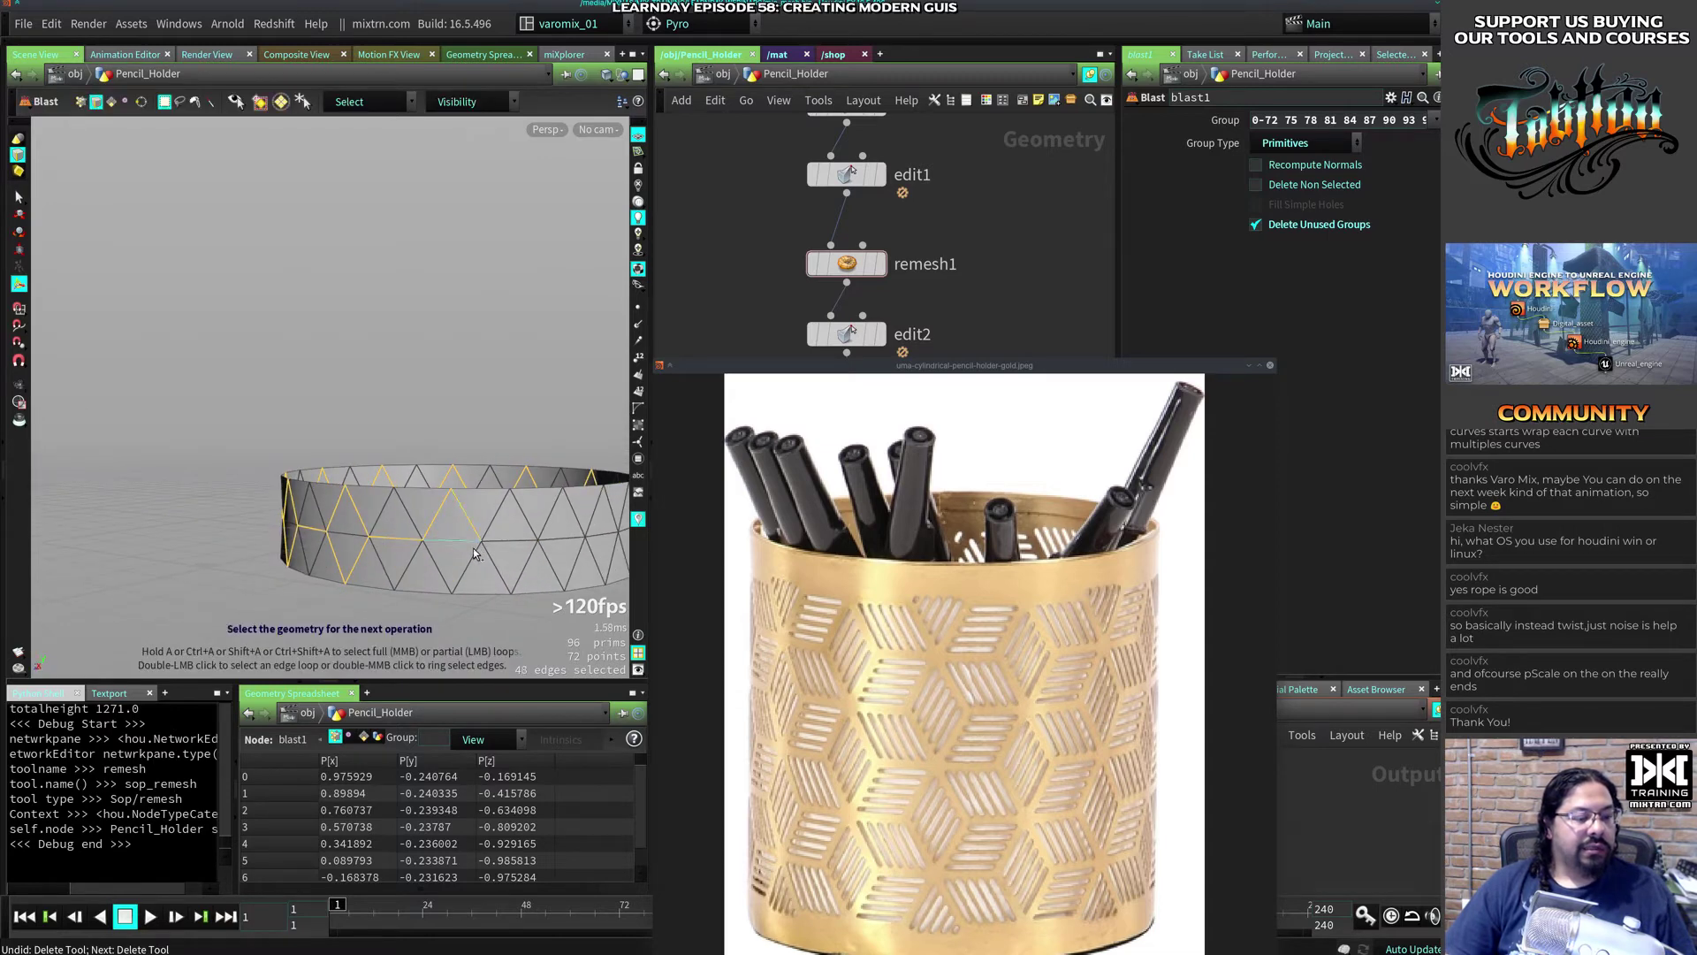
pyautogui.keyDown('shift'); pyautogui.click(465, 567); pyautogui.keyUp('shift')
pyautogui.keyDown('shift'); pyautogui.click(439, 567); pyautogui.keyUp('shift')
pyautogui.keyDown('alt'); pyautogui.moveTo(443, 568); pyautogui.dragTo(375, 574, button='middle'); pyautogui.keyUp('alt')
# Step: Add the eleventh diamond outline to the edge selection, together with the mid-row edge on each side of it
pyautogui.keyDown('alt'); pyautogui.moveTo(375, 574); pyautogui.dragTo(323, 562); pyautogui.keyUp('alt')
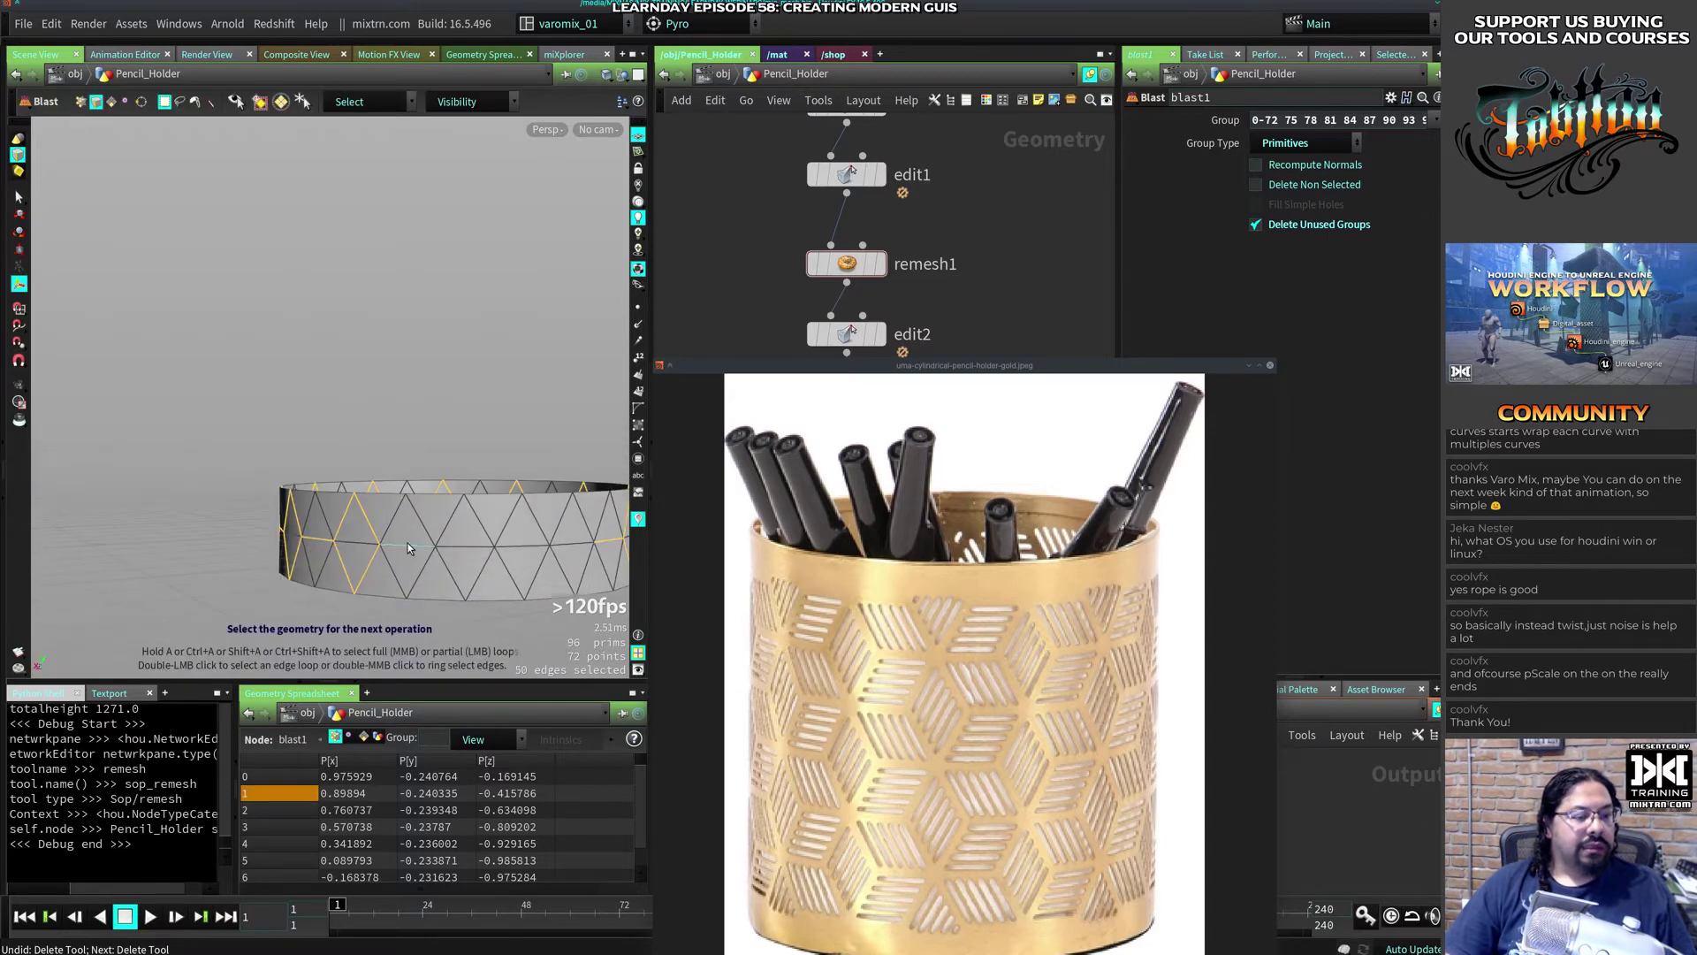
pyautogui.keyDown('shift'); pyautogui.click(412, 547); pyautogui.keyUp('shift')
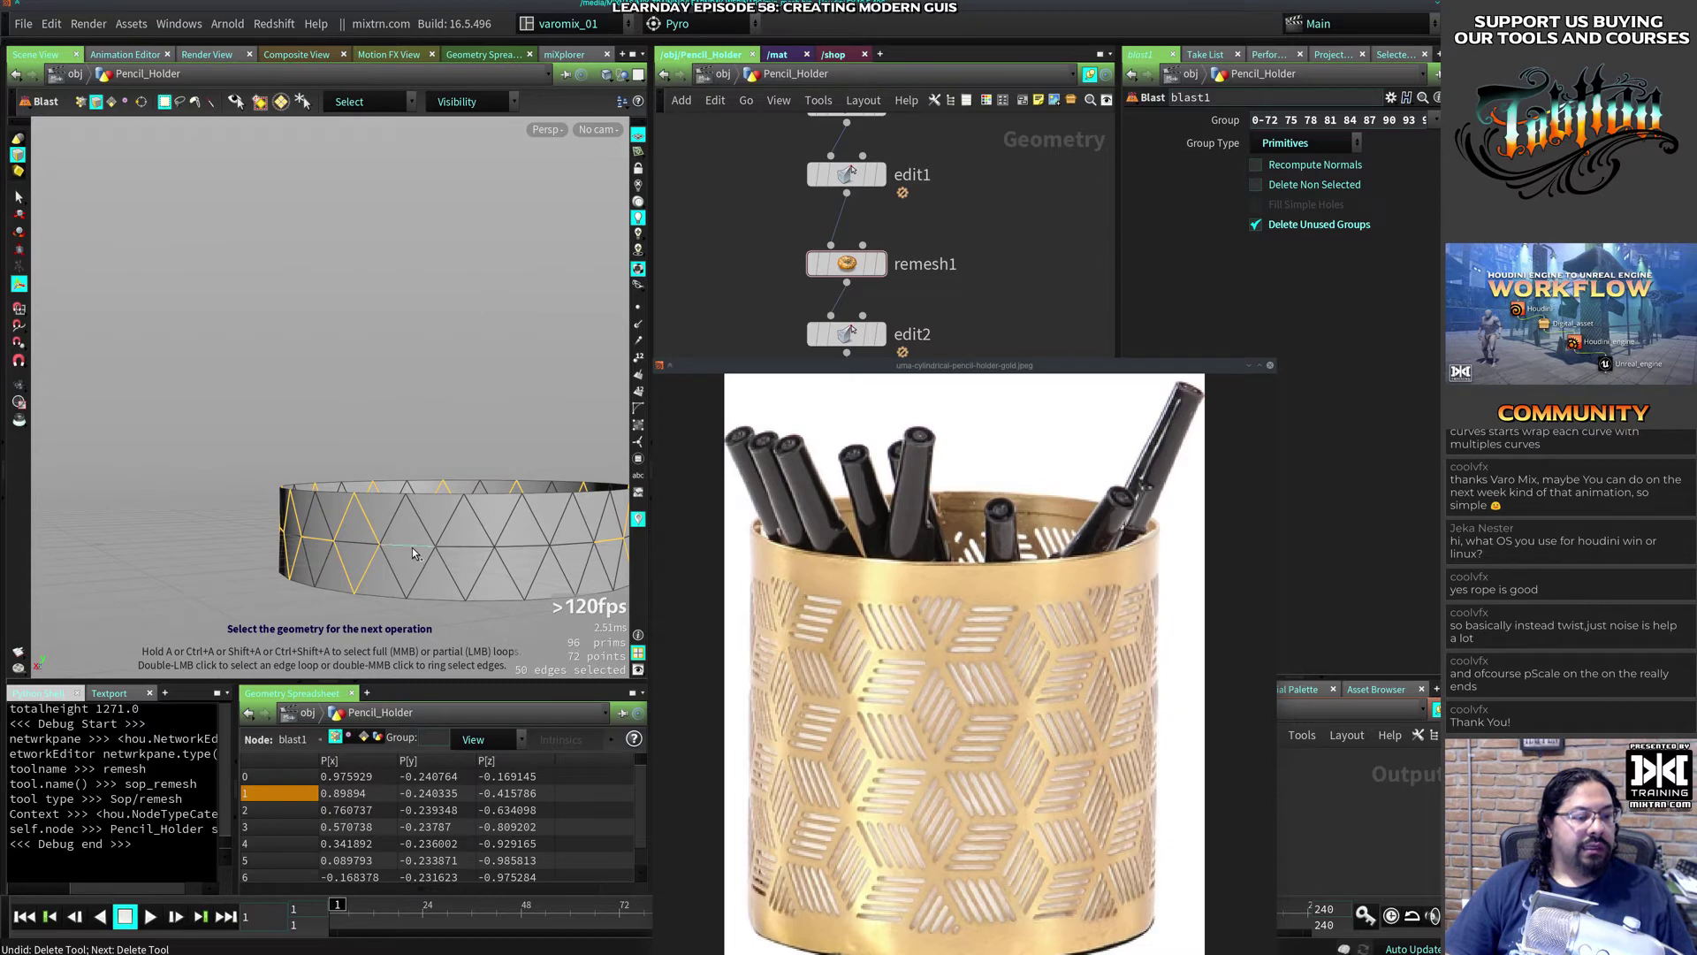
pyautogui.keyDown('shift'); pyautogui.click(489, 534); pyautogui.keyUp('shift')
pyautogui.keyDown('shift'); pyautogui.click(476, 582); pyautogui.keyUp('shift')
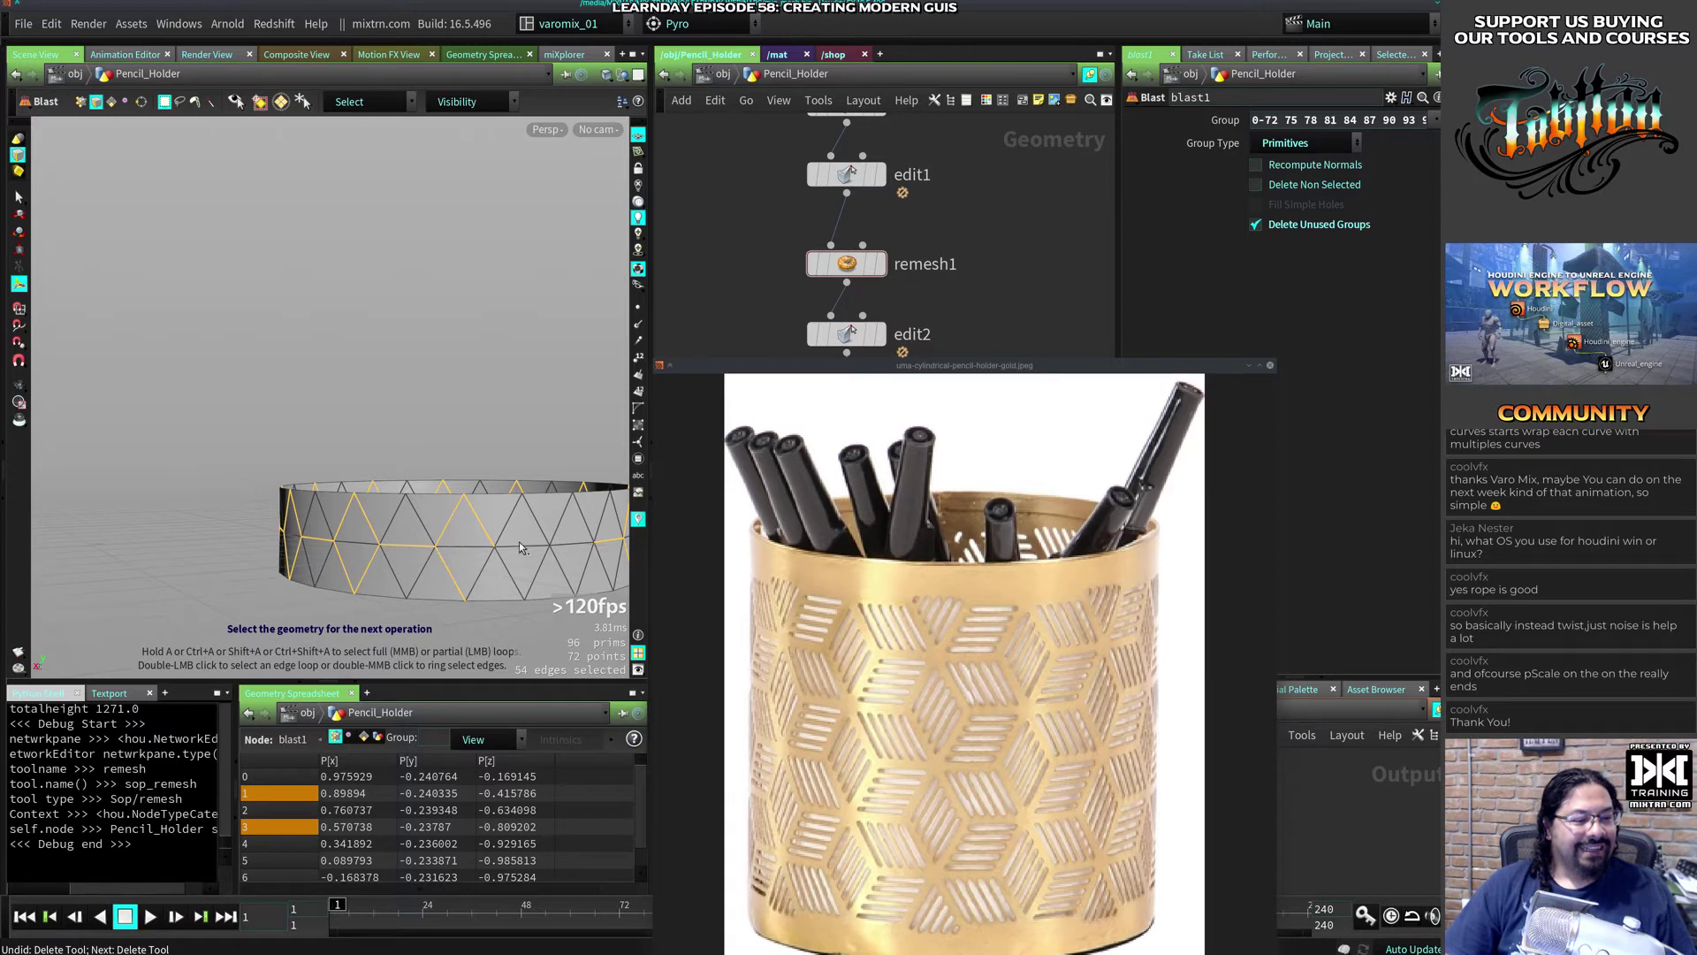
pyautogui.keyDown('shift'); pyautogui.click(522, 547); pyautogui.keyUp('shift')
pyautogui.keyDown('shift'); pyautogui.click(482, 576); pyautogui.keyUp('shift')
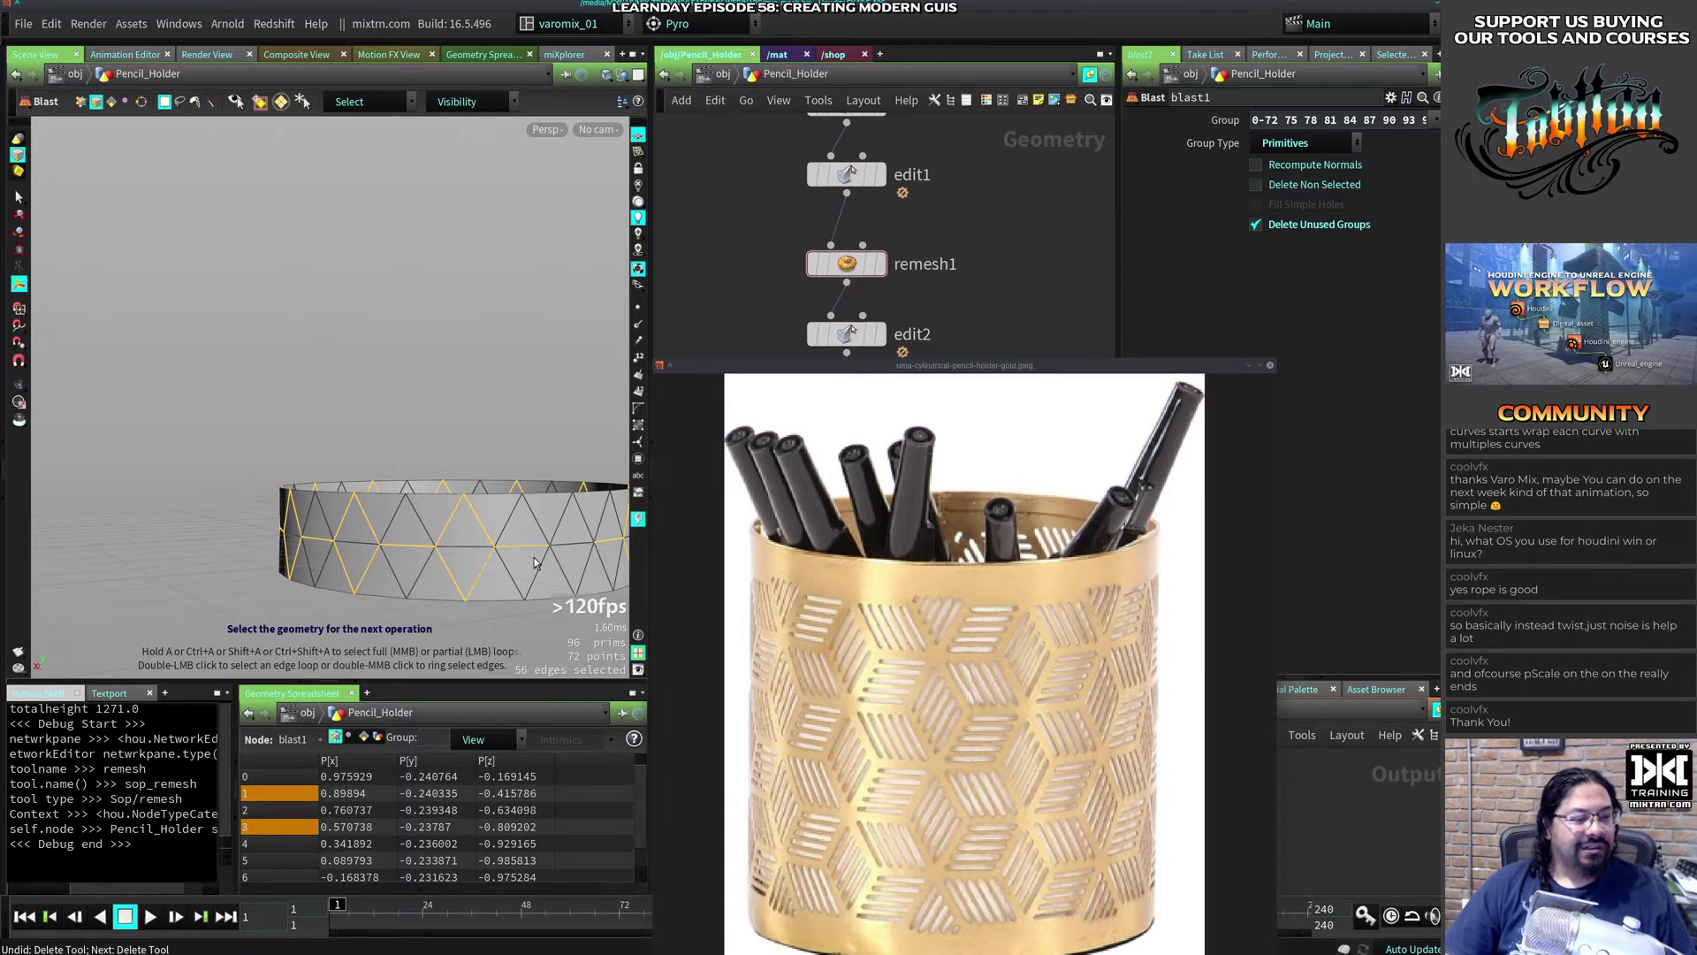
# Step: Close the edge selection around the band with the outline edges of the twelfth and last diamond
pyautogui.keyDown('alt'); pyautogui.moveTo(534, 562); pyautogui.dragTo(436, 534); pyautogui.keyUp('alt')
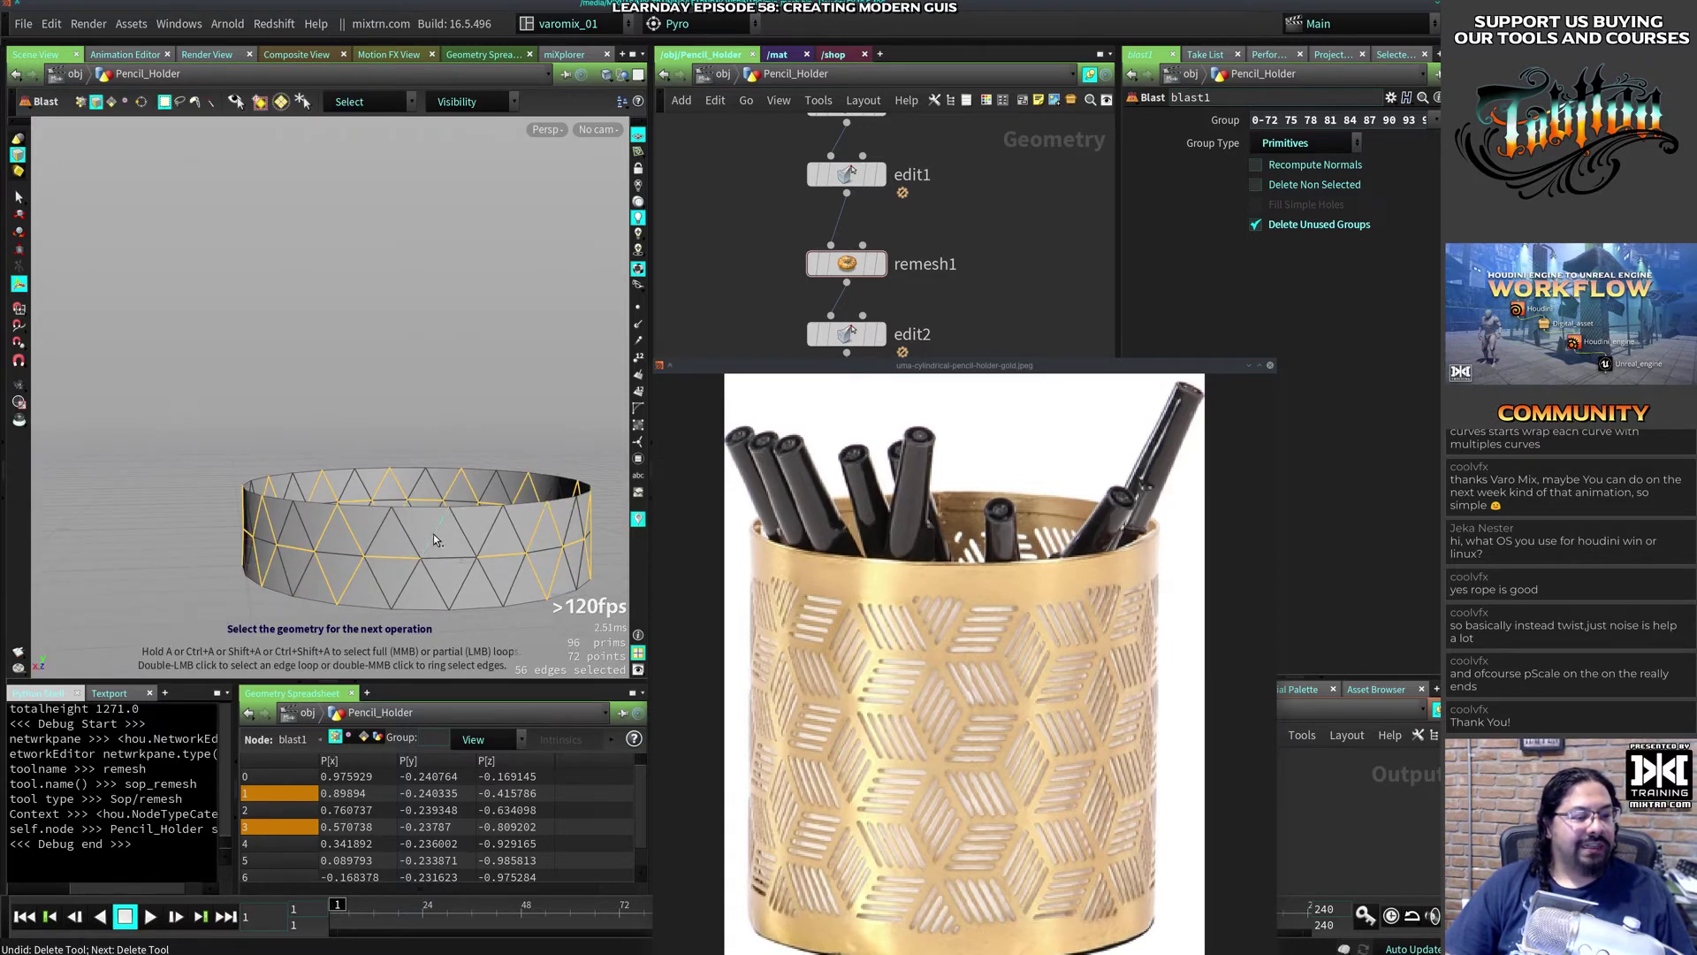
pyautogui.keyDown('shift'); pyautogui.click(434, 535); pyautogui.keyUp('shift')
pyautogui.keyDown('shift'); pyautogui.click(469, 541); pyautogui.keyUp('shift')
pyautogui.keyDown('shift'); pyautogui.click(469, 580); pyautogui.keyUp('shift')
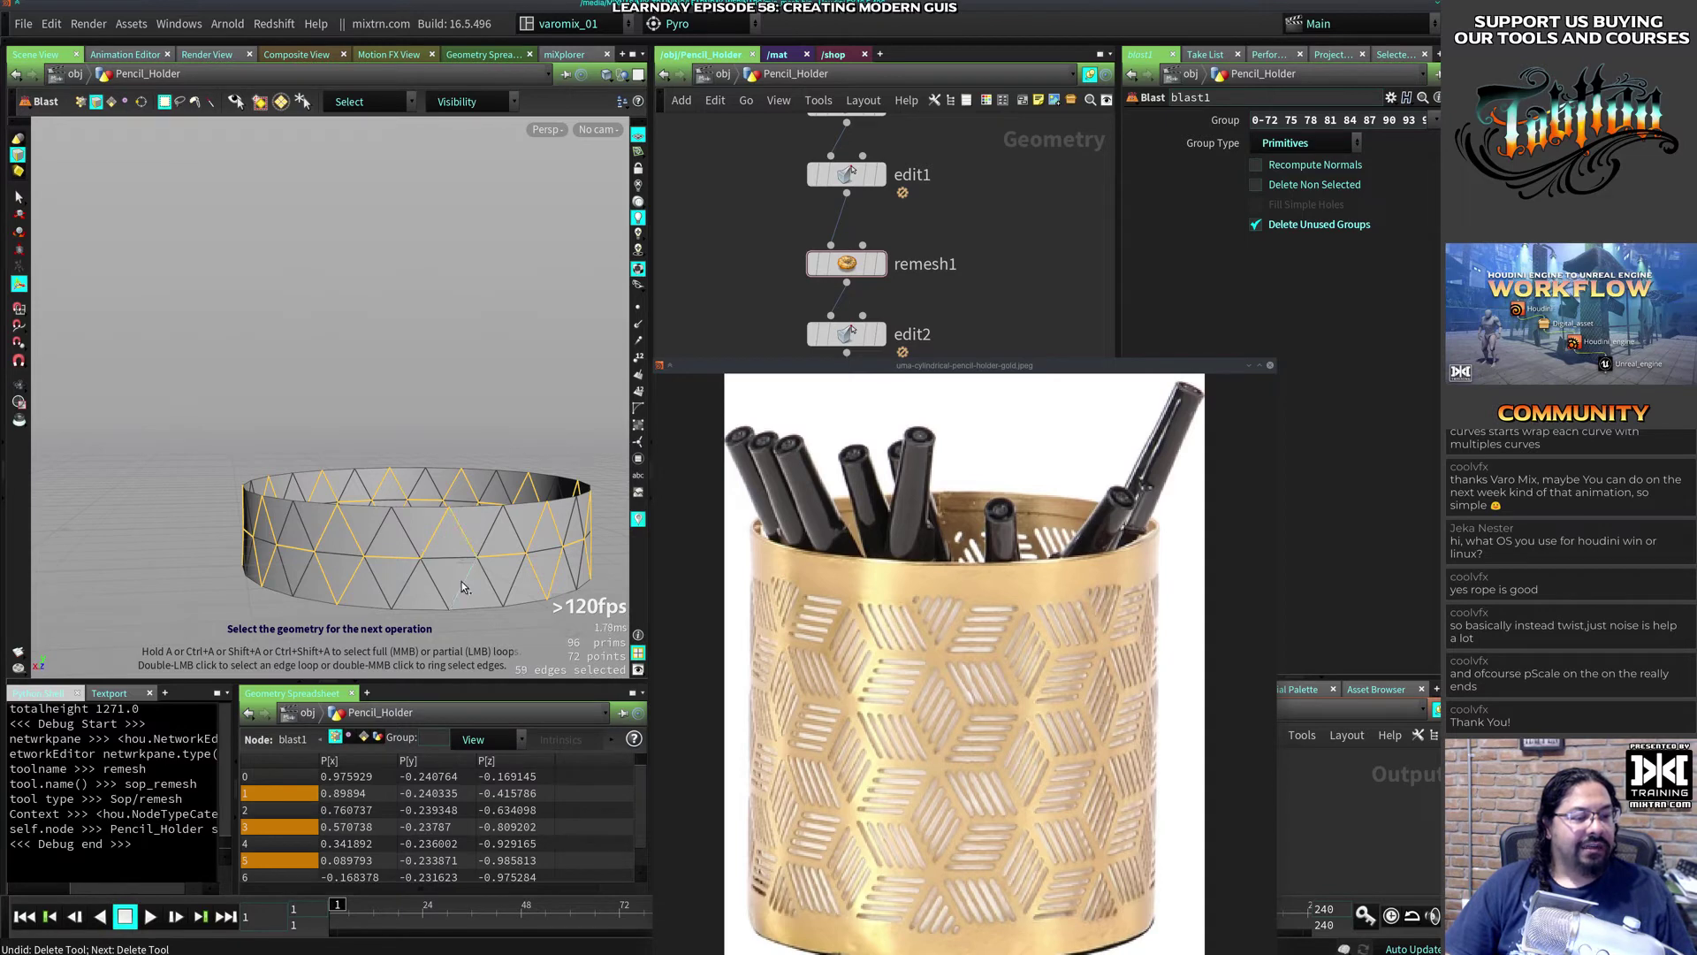
# Step: Try dissolving the selected diamond outlines and mid-row edges around the band, and undo back to before the blast
pyautogui.keyDown('alt'); pyautogui.moveTo(437, 432); pyautogui.dragTo(442, 489); pyautogui.keyUp('alt')
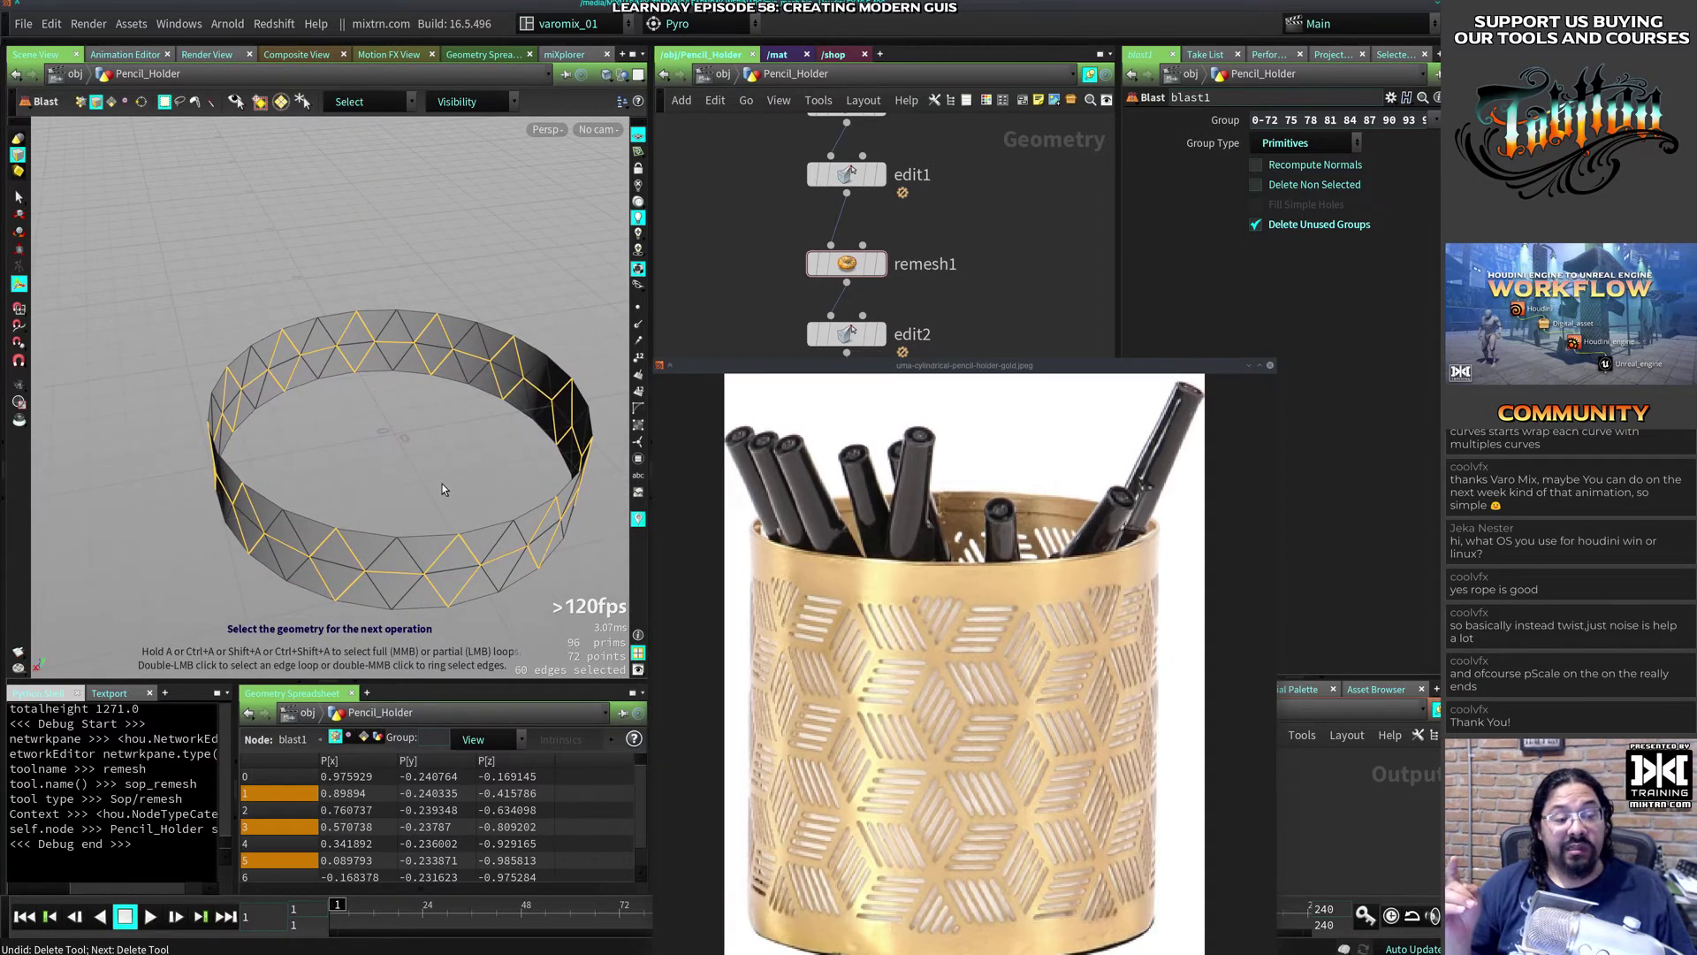
pyautogui.press('Delete')
pyautogui.moveTo(426, 577)
pyautogui.keyDown('alt'); pyautogui.mouseDown()
pyautogui.moveTo(381, 541)
pyautogui.moveTo(327, 544)
pyautogui.moveTo(421, 560)
pyautogui.mouseUp(); pyautogui.keyUp('alt')
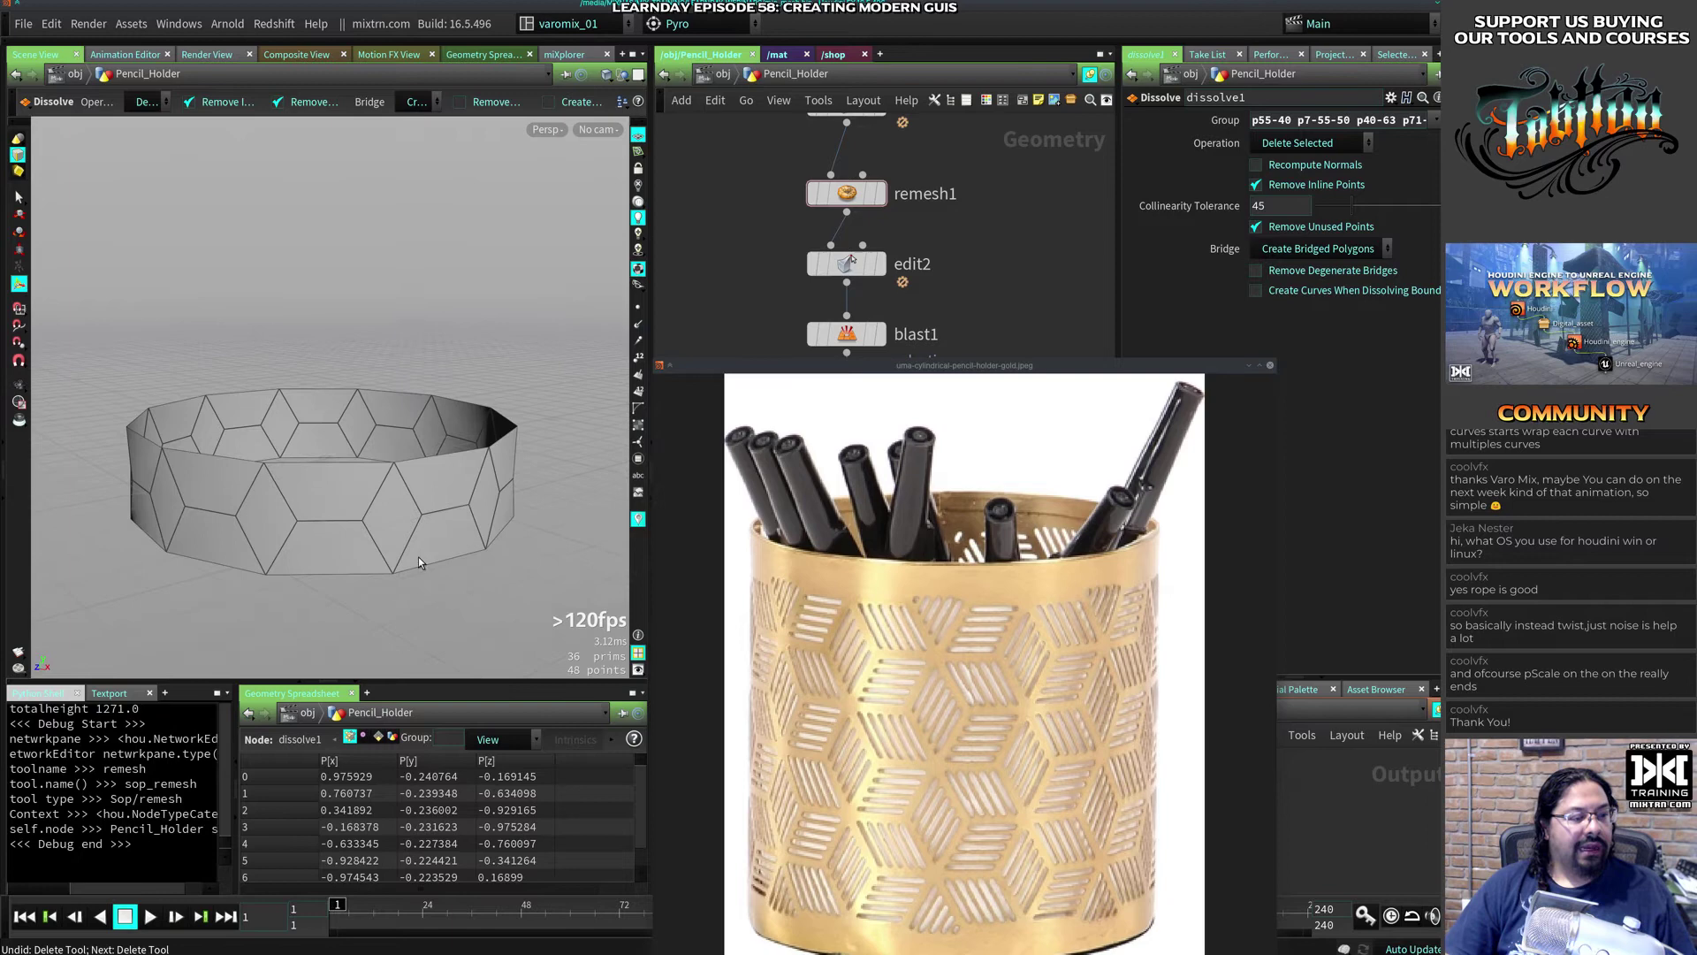
pyautogui.hotkey('ctrl', 'z')
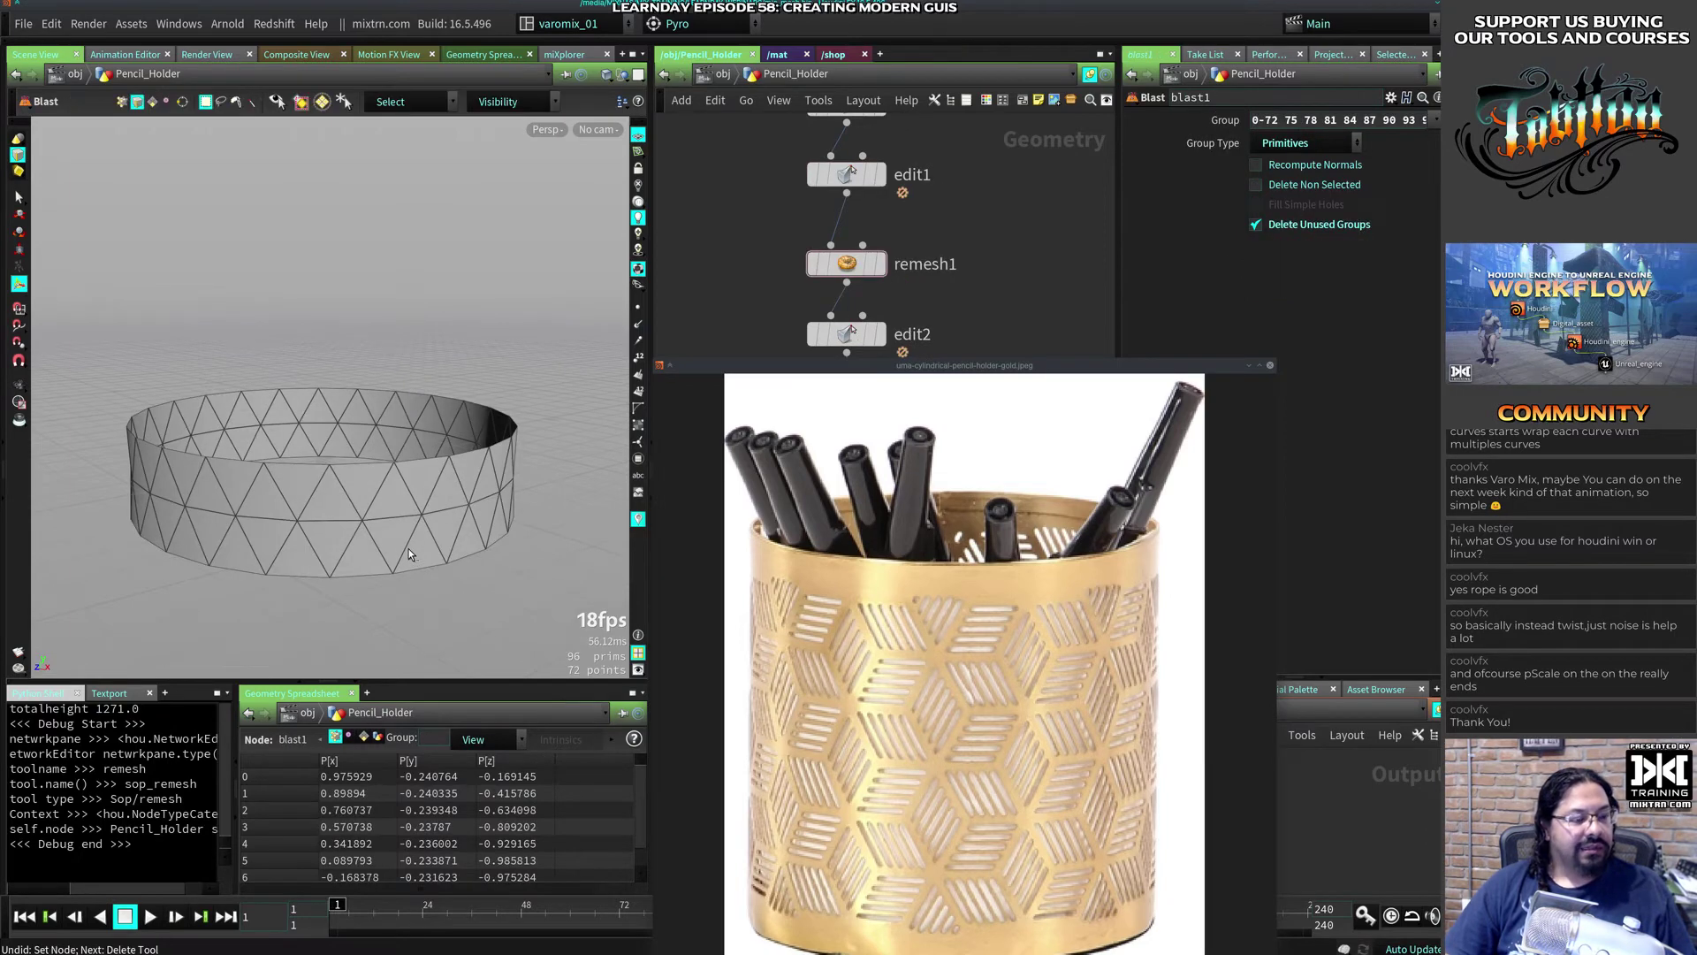
pyautogui.hotkey('ctrl', 'z')
pyautogui.hotkey('ctrl', 'y')
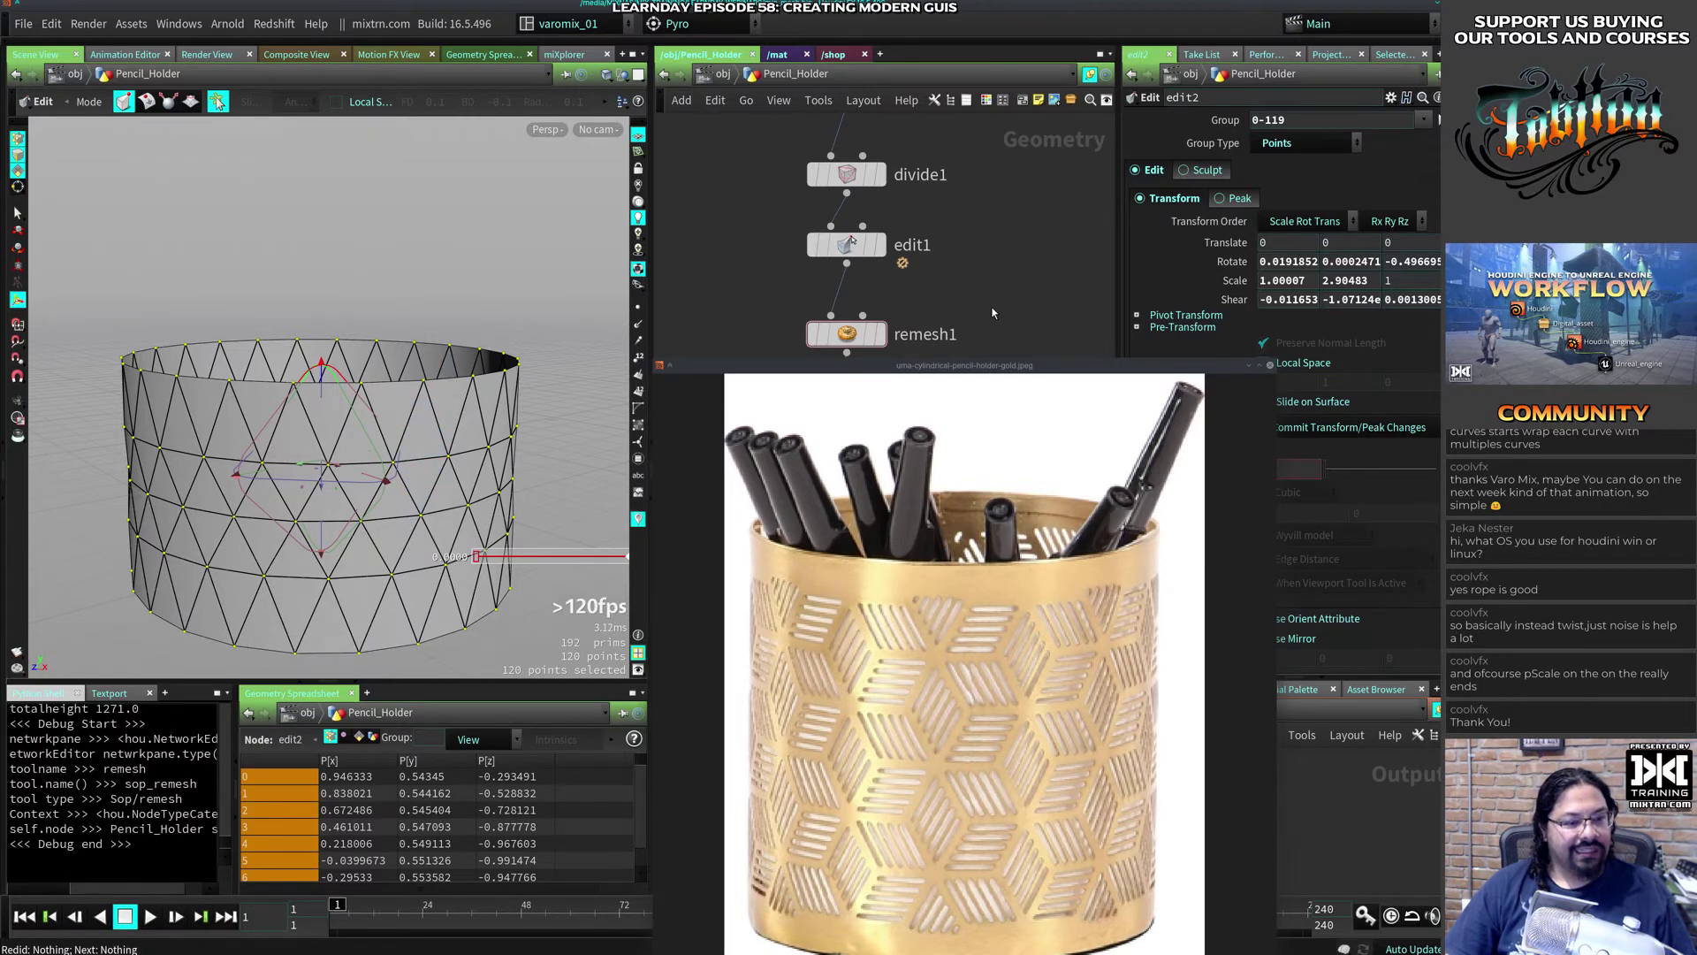
# Step: Move the reference photo down to uncover the edit2 node and try to redo the undone operations
pyautogui.moveTo(990, 364); pyautogui.dragTo(1005, 476)
pyautogui.click(855, 413)
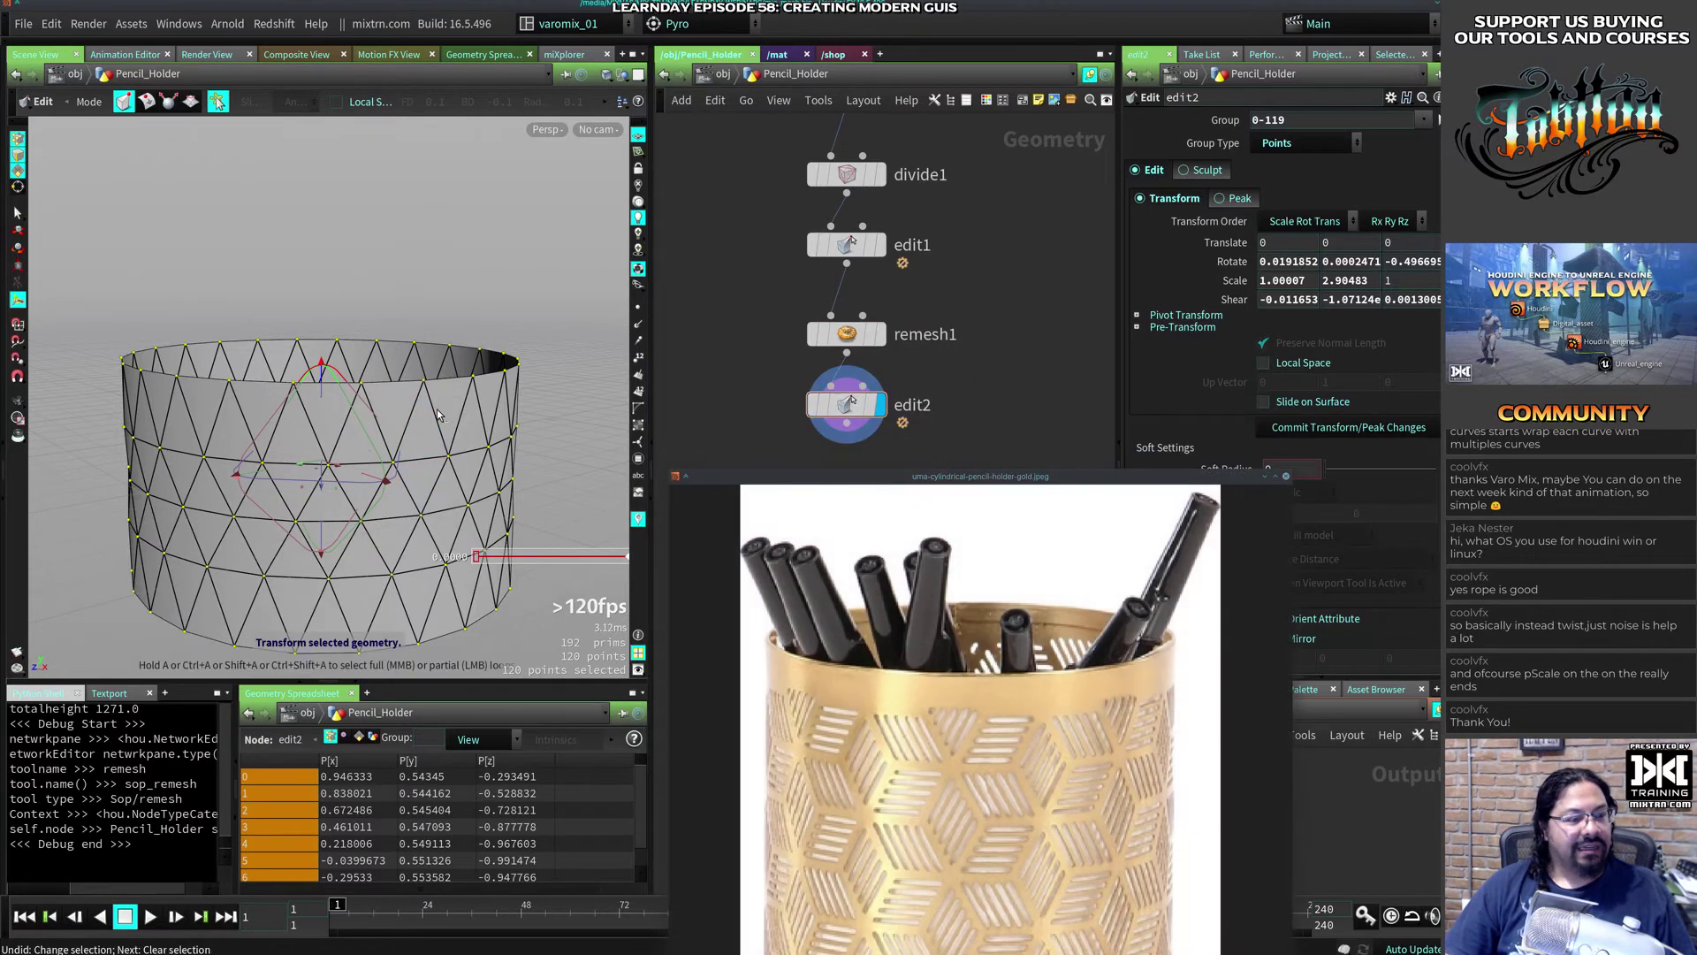
pyautogui.hotkey('ctrl', 'z')
pyautogui.click(53, 23)
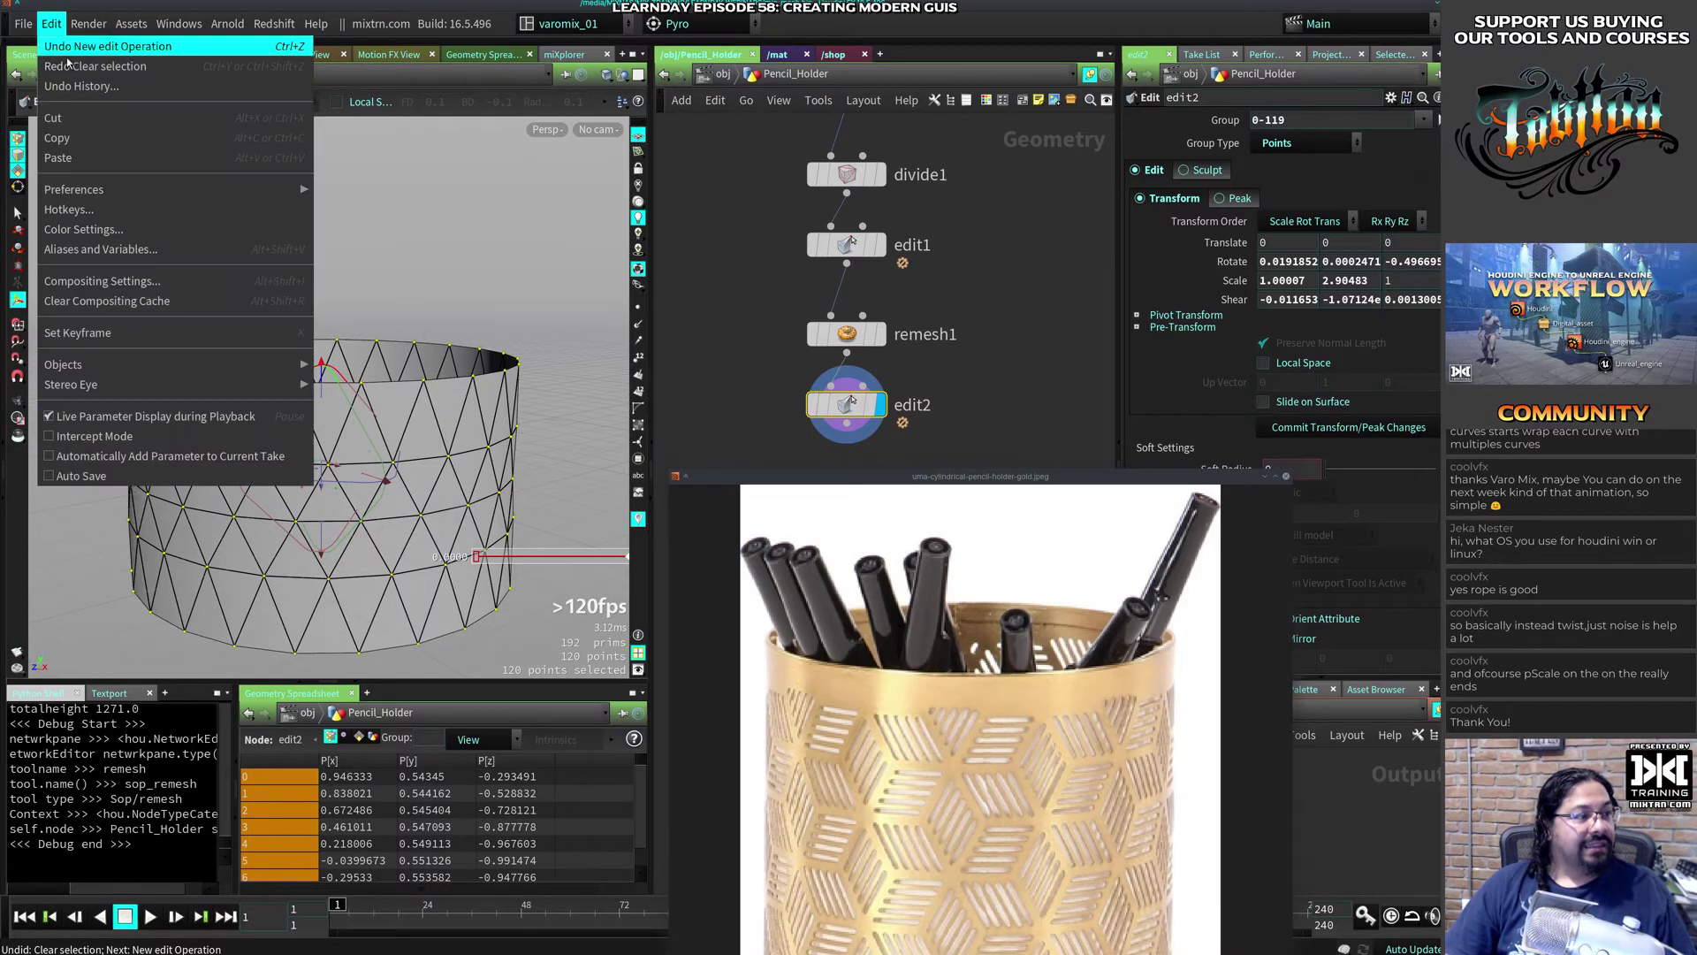
pyautogui.click(82, 66)
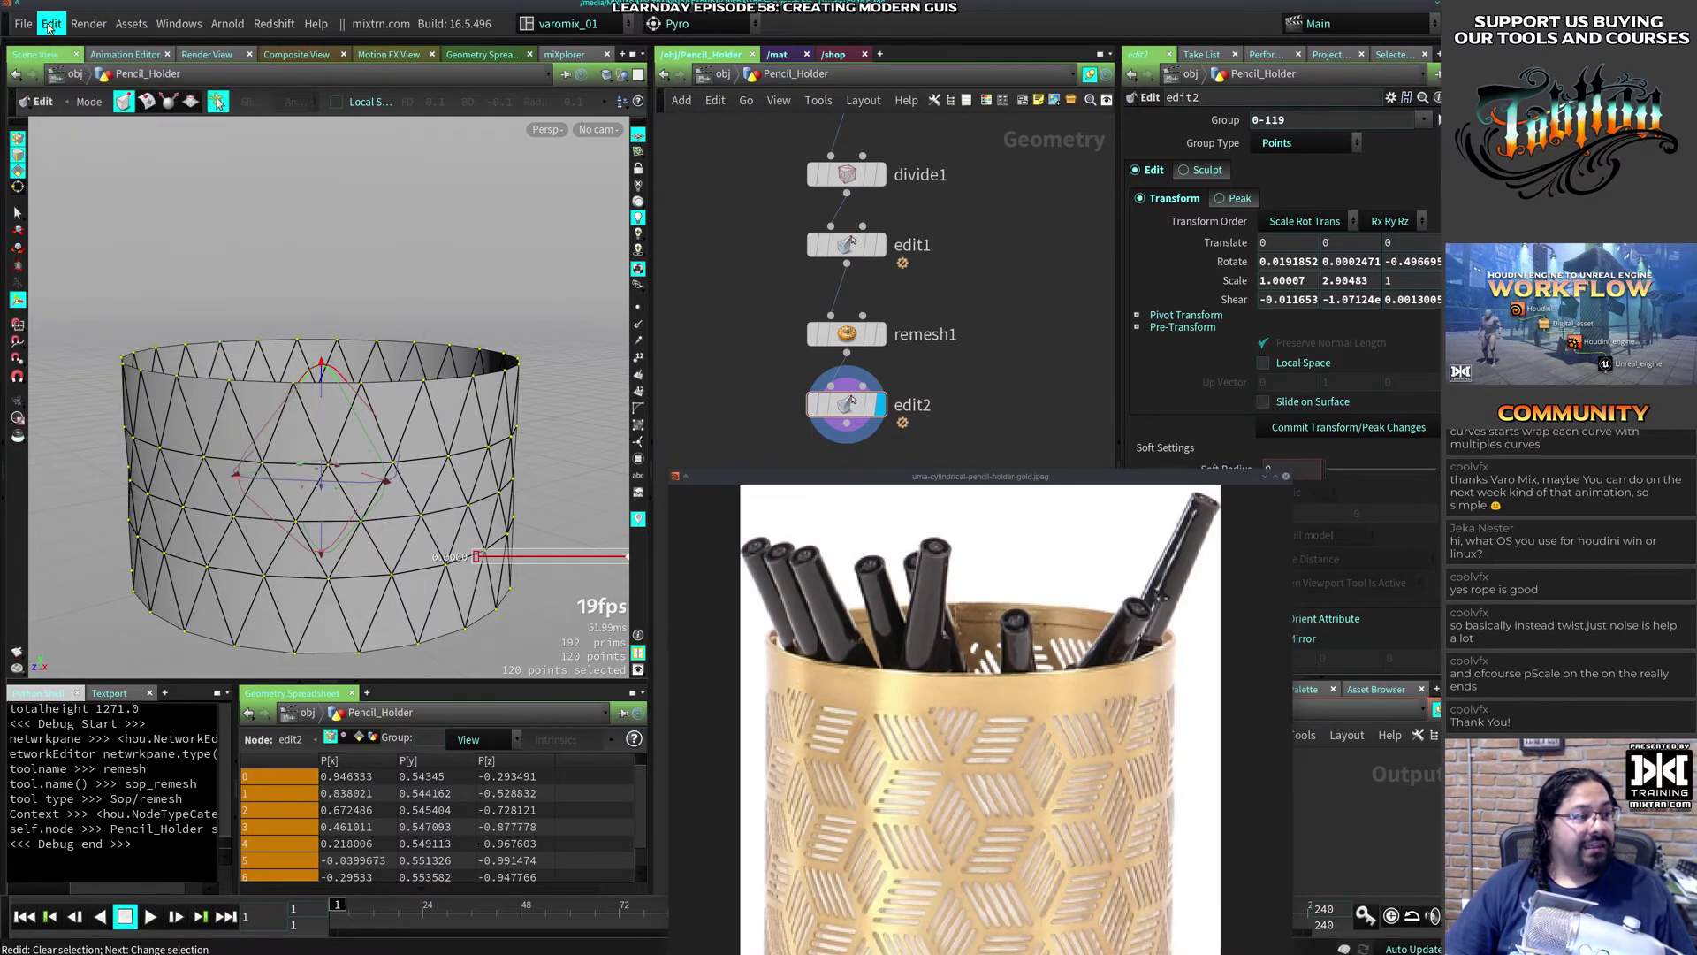
pyautogui.click(54, 23)
pyautogui.click(87, 67)
pyautogui.click(60, 25)
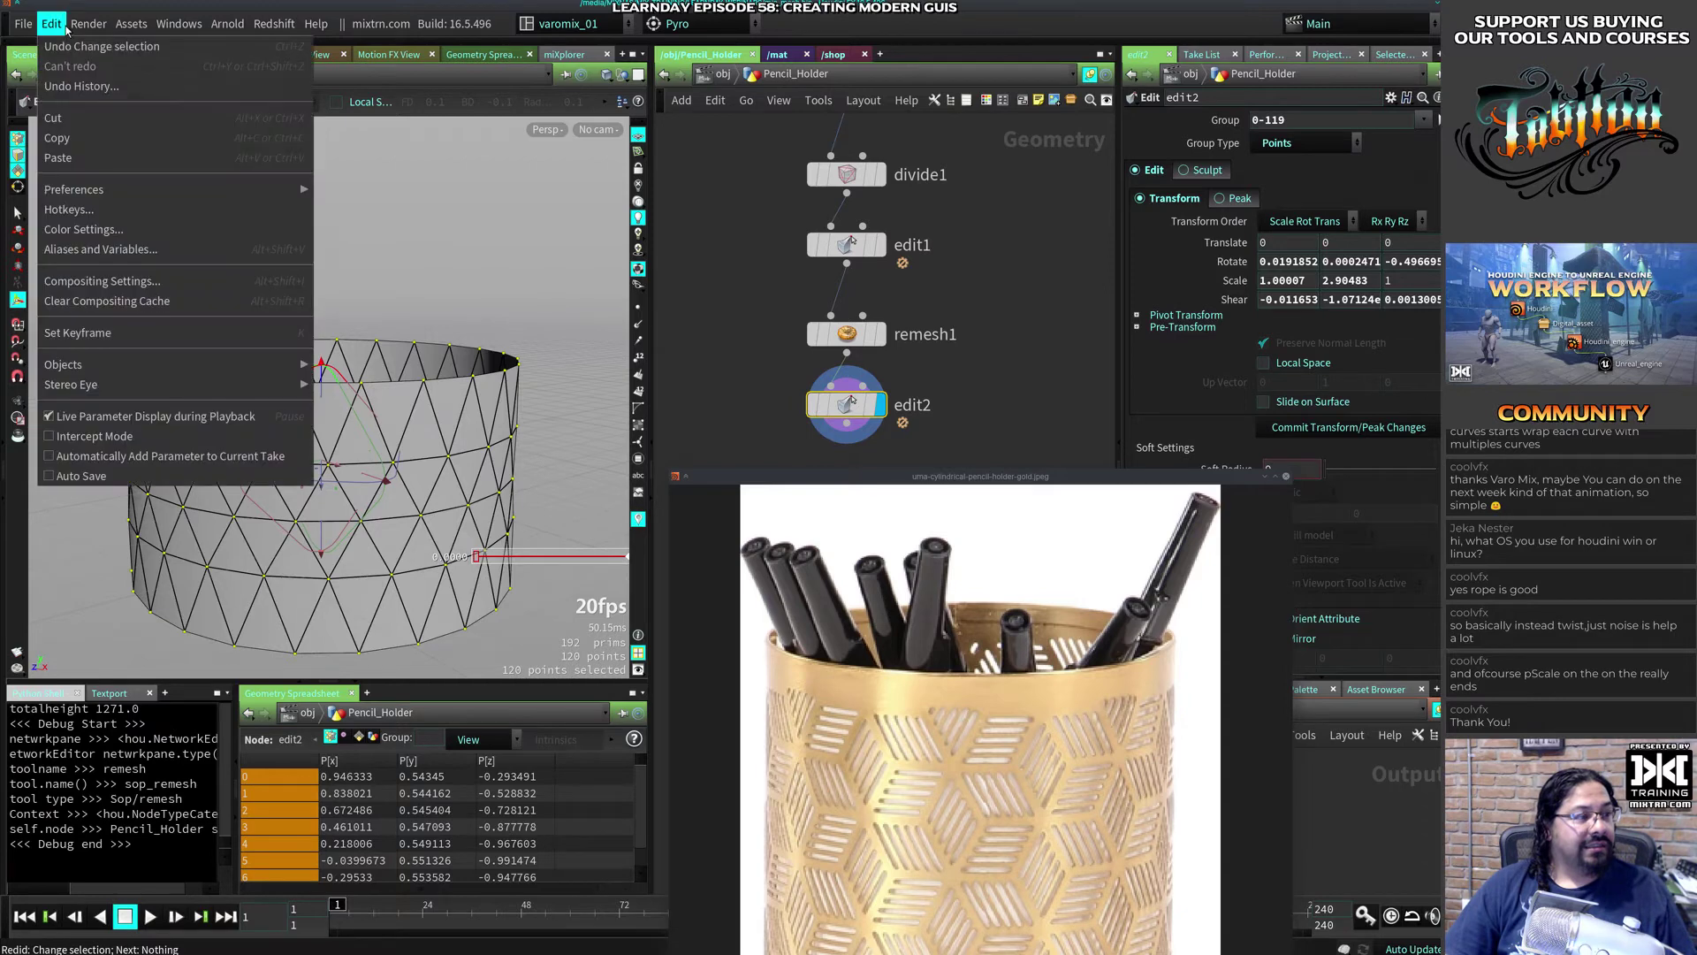
pyautogui.click(740, 223)
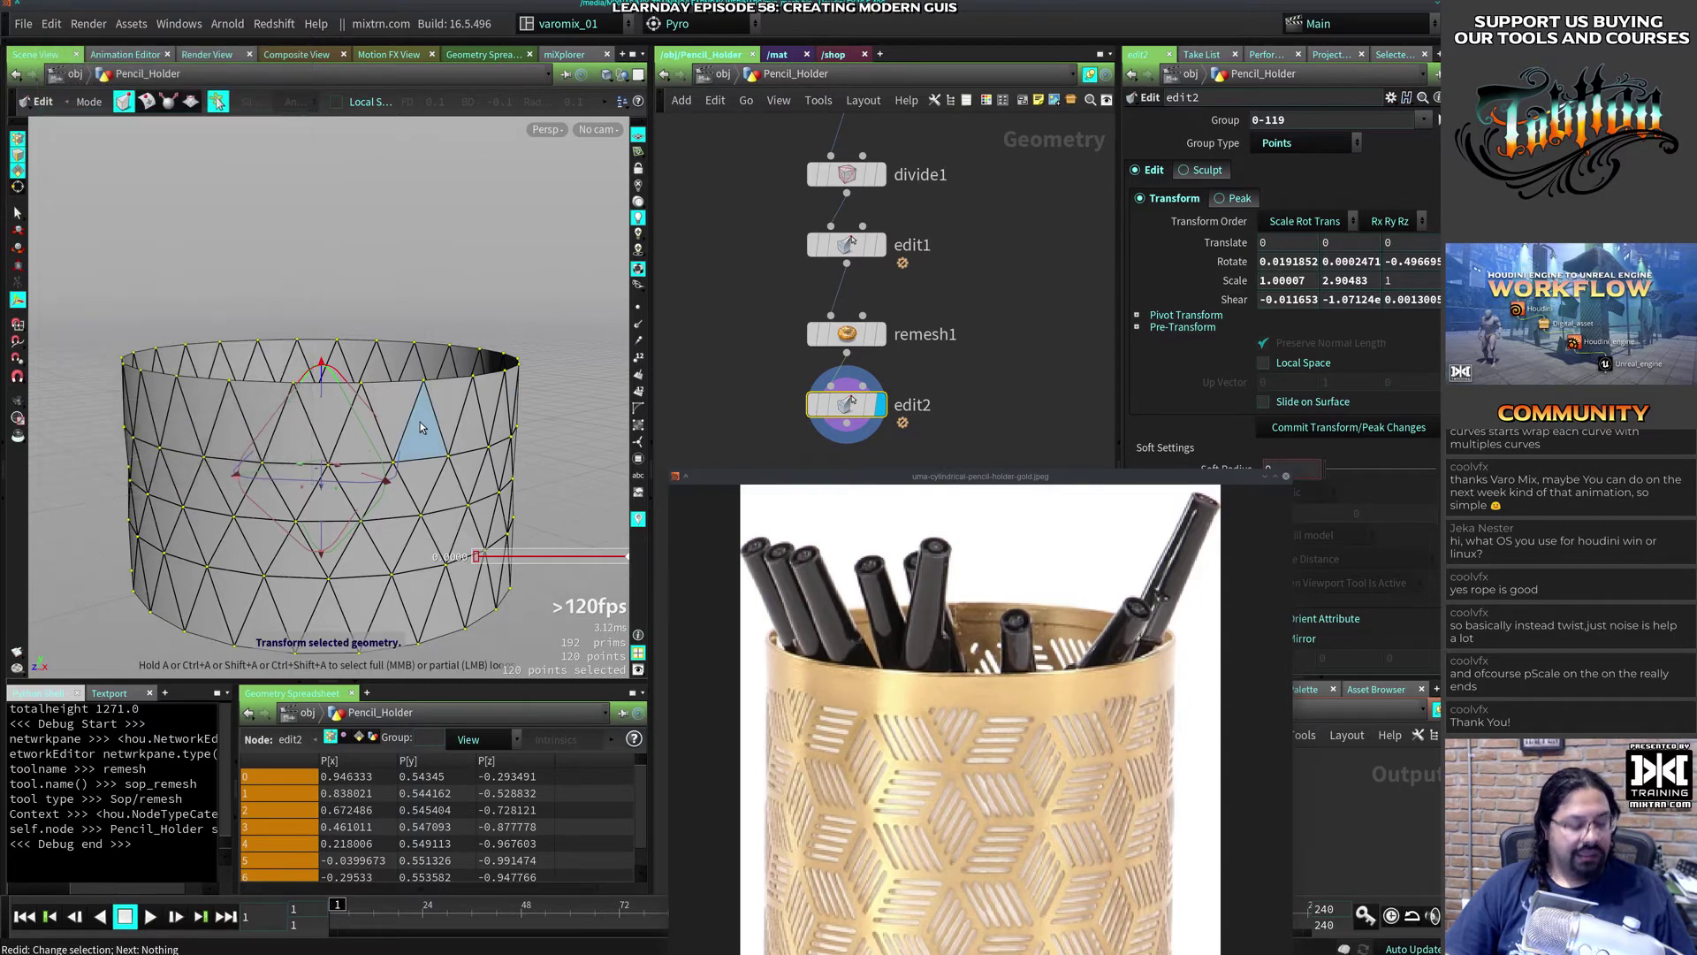
# Step: Select the top and bottom rows of triangles on the cylinder and delete them, keeping the two middle rows
pyautogui.press('s')
pyautogui.press('4')
pyautogui.moveTo(63, 286); pyautogui.dragTo(522, 386)
pyautogui.keyDown('alt'); pyautogui.moveTo(362, 433); pyautogui.dragTo(334, 360); pyautogui.keyUp('alt')
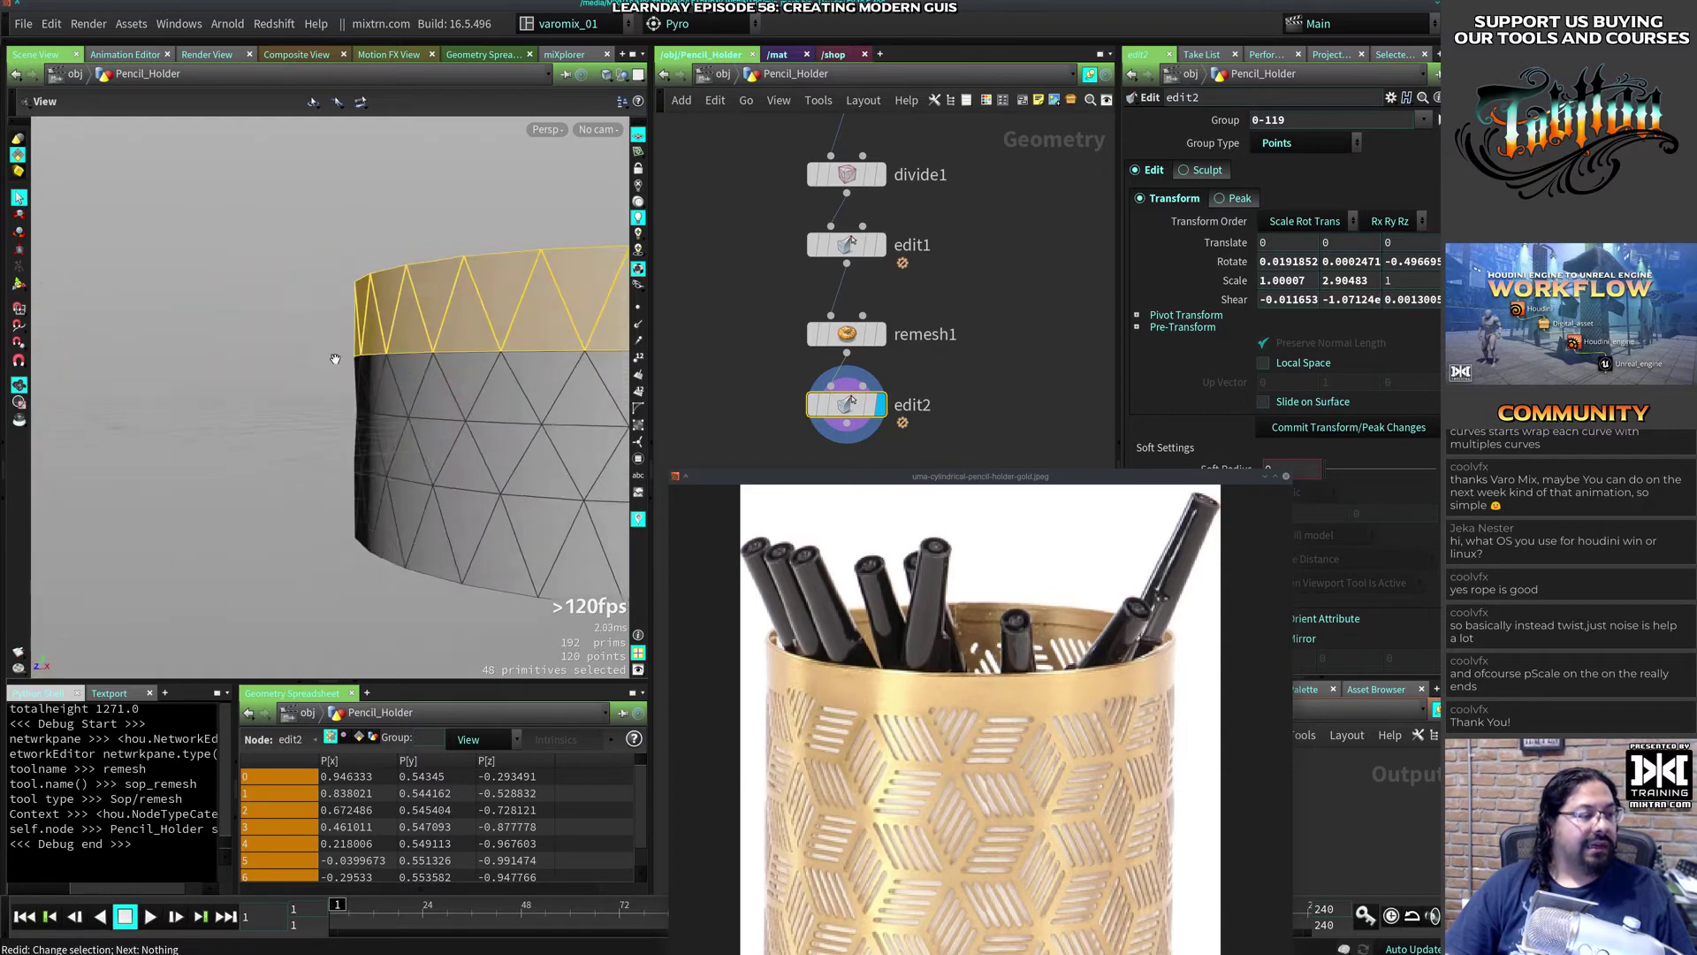
pyautogui.keyDown('alt'); pyautogui.moveTo(459, 371); pyautogui.dragTo(276, 404, button='middle'); pyautogui.keyUp('alt')
pyautogui.scroll(-3, 456, 396)
pyautogui.press('s')
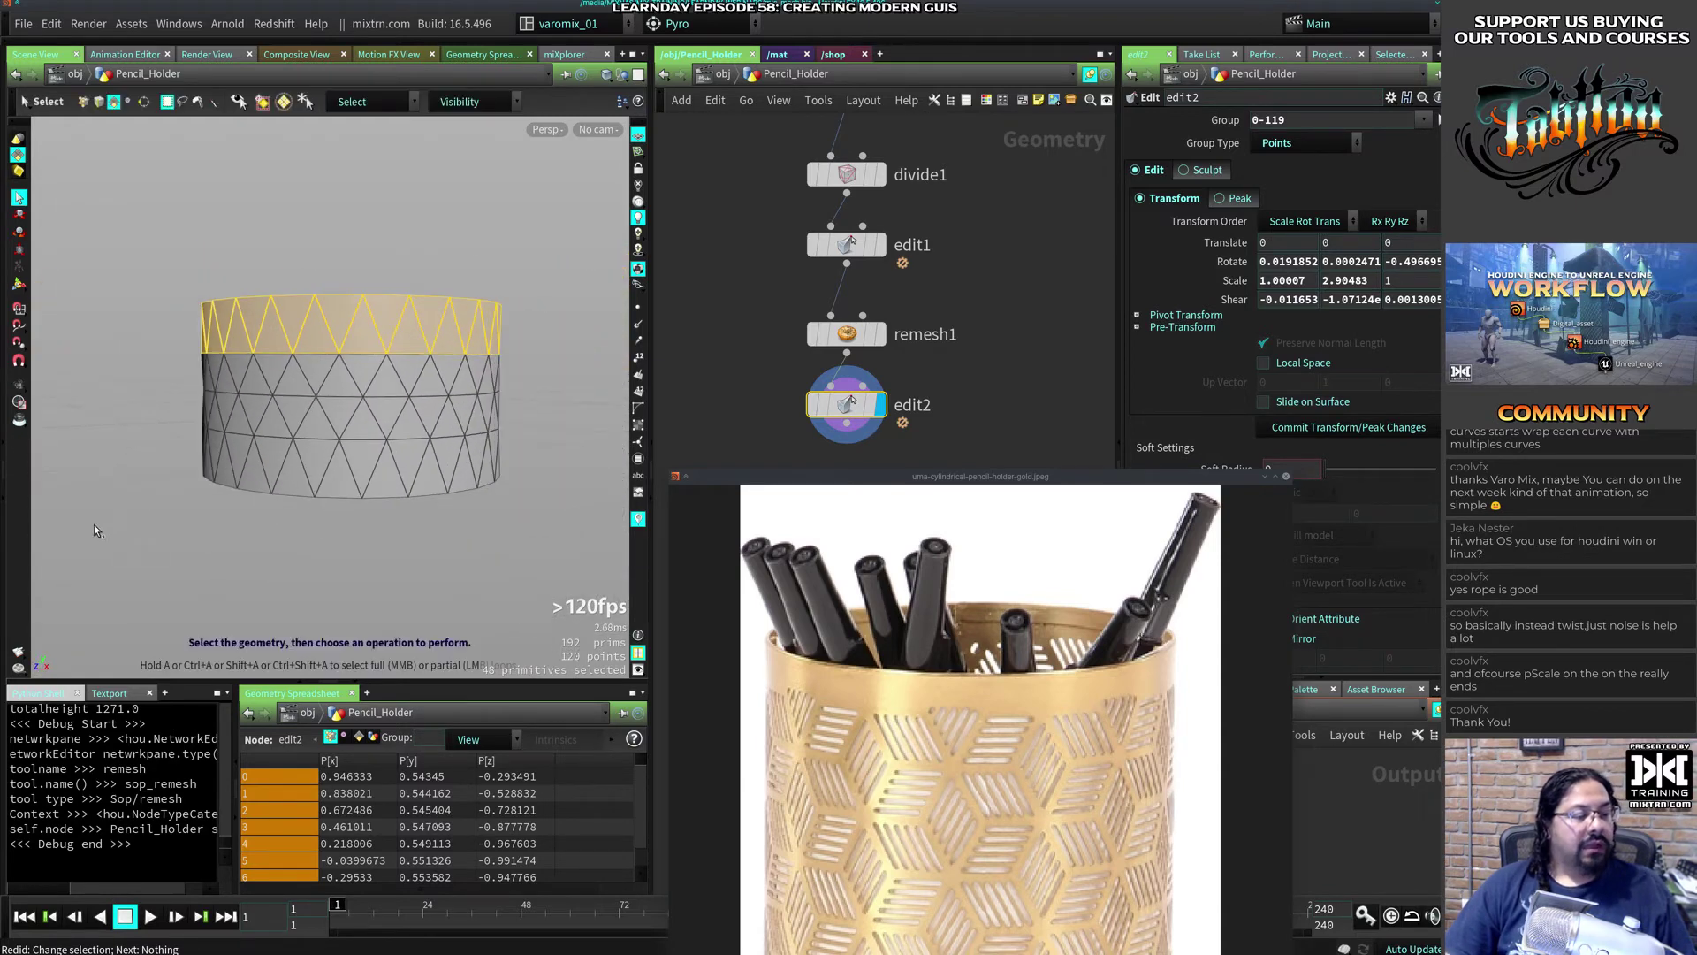
pyautogui.moveTo(130, 520); pyautogui.dragTo(586, 450)
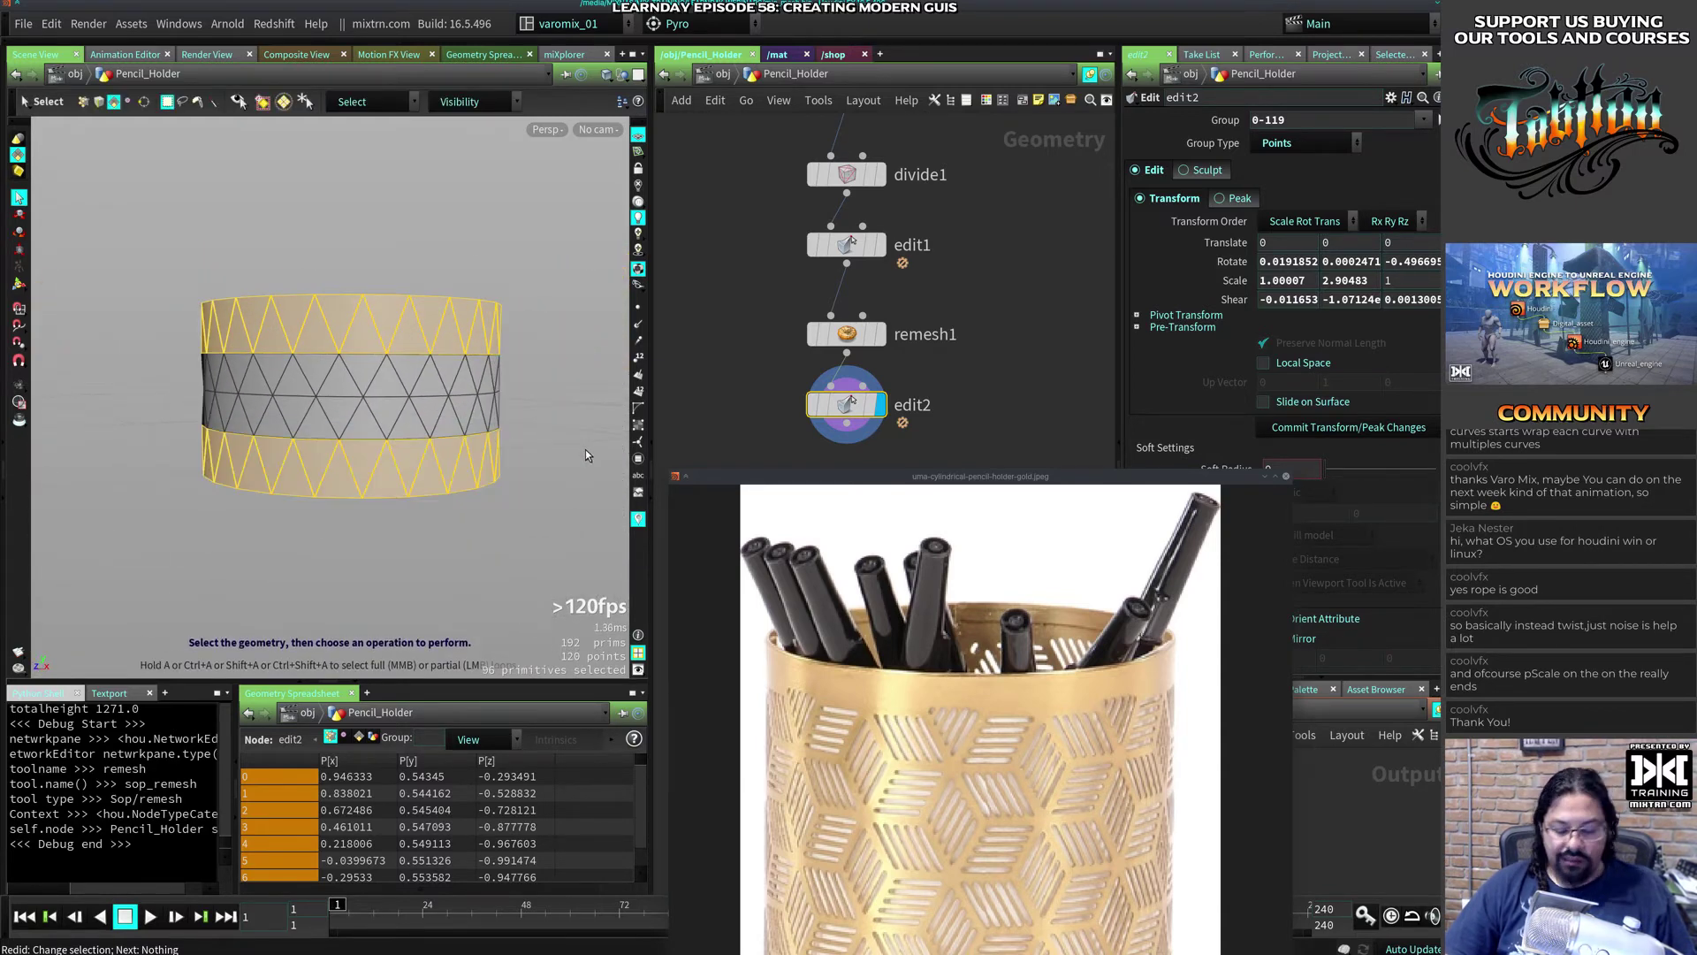
pyautogui.press('Delete')
pyautogui.scroll(2, 446, 511)
# Step: Select a front diamond's four outline edges and the mid-row edge on each side, and move the reference photo up for comparison
pyautogui.press('s')
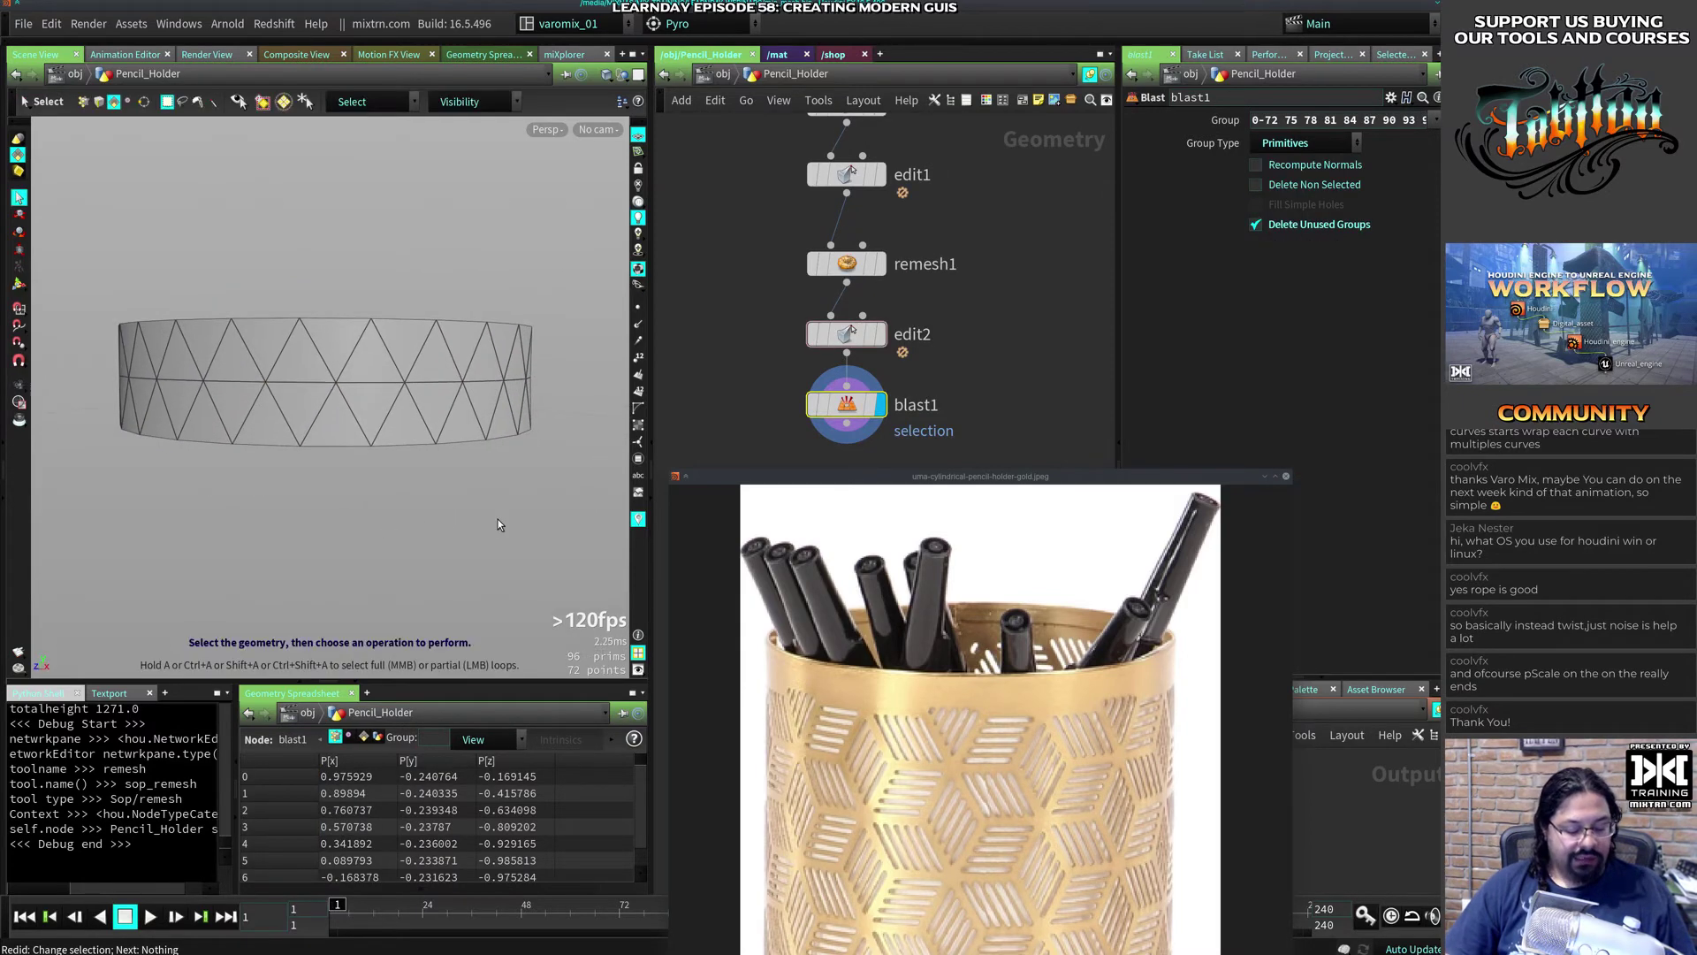
pyautogui.press('2')
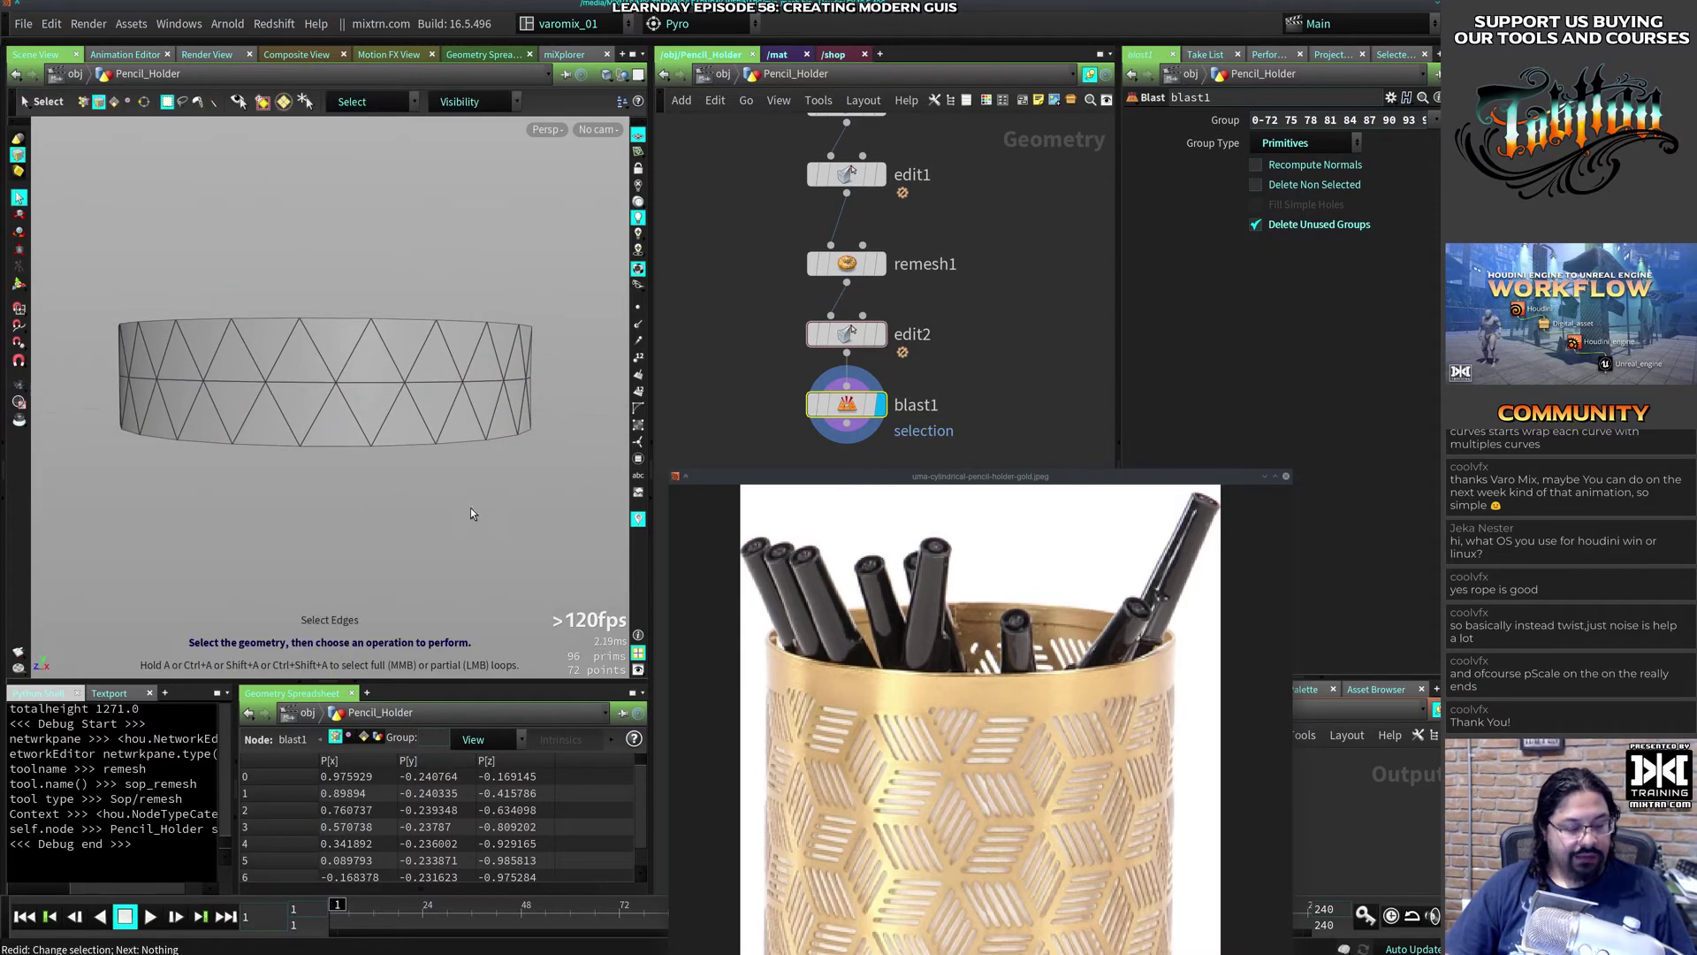
pyautogui.click(389, 389)
pyautogui.keyDown('shift'); pyautogui.click(420, 355); pyautogui.keyUp('shift')
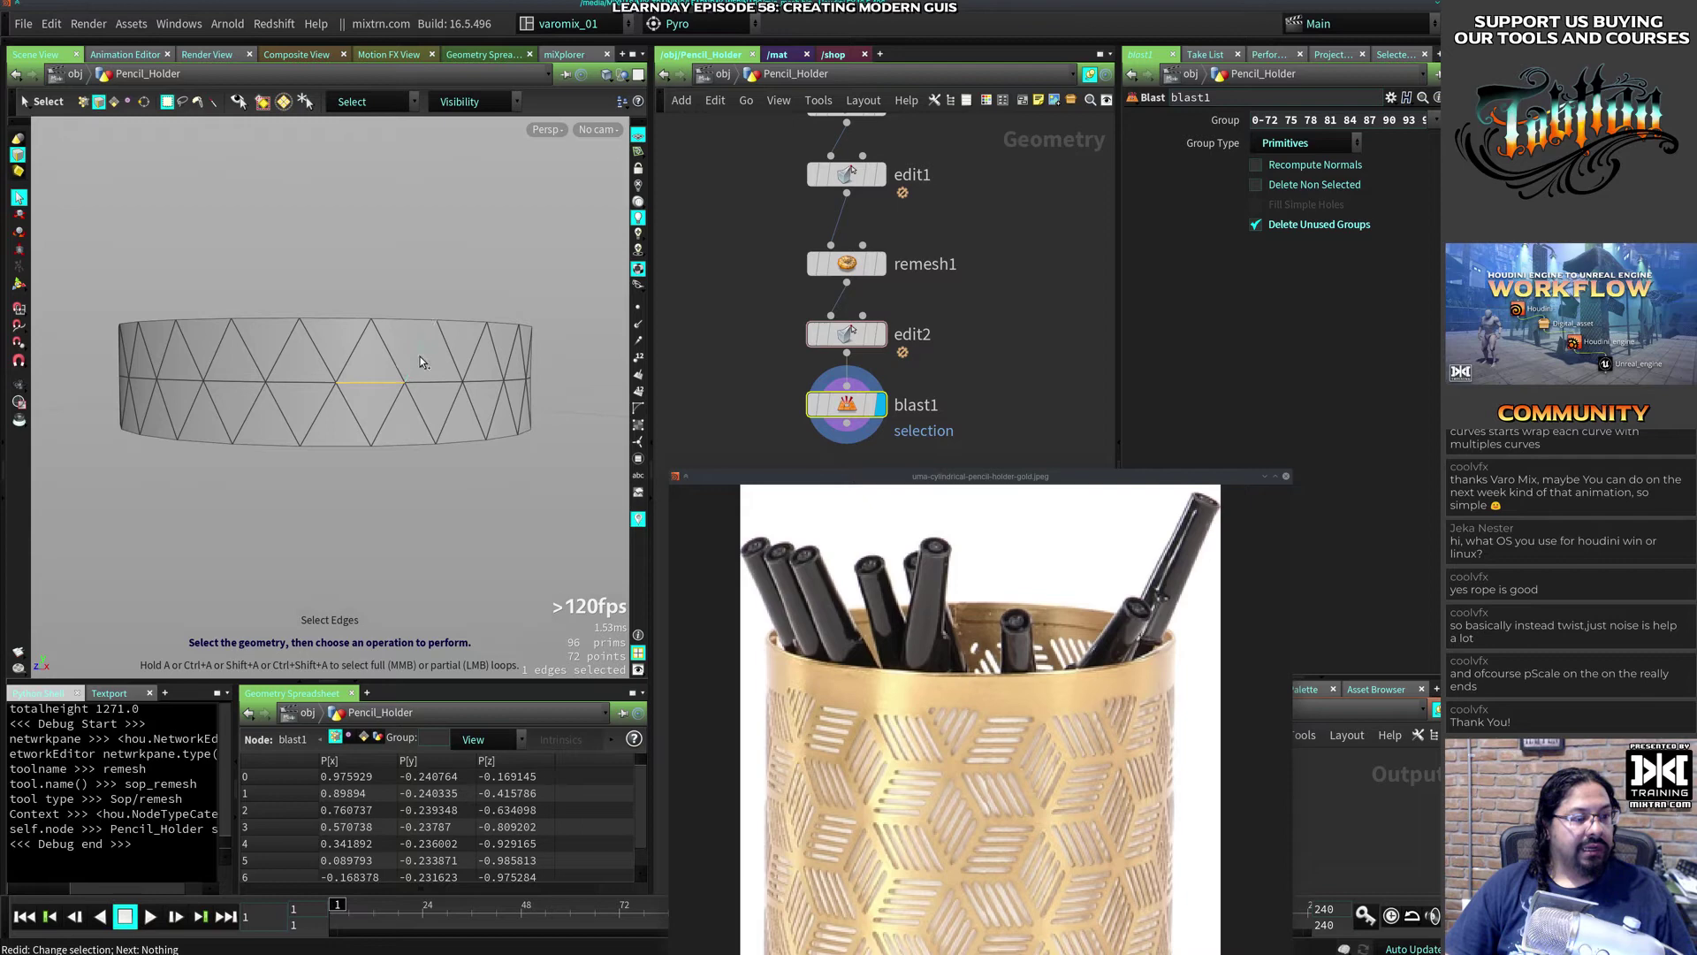
pyautogui.keyDown('shift'); pyautogui.click(417, 410); pyautogui.keyUp('shift')
pyautogui.keyDown('alt'); pyautogui.moveTo(504, 420); pyautogui.dragTo(404, 481, button='middle'); pyautogui.keyUp('alt')
pyautogui.keyDown('alt'); pyautogui.moveTo(403, 481); pyautogui.dragTo(389, 530); pyautogui.keyUp('alt')
pyautogui.keyDown('shift'); pyautogui.click(344, 412); pyautogui.keyUp('shift')
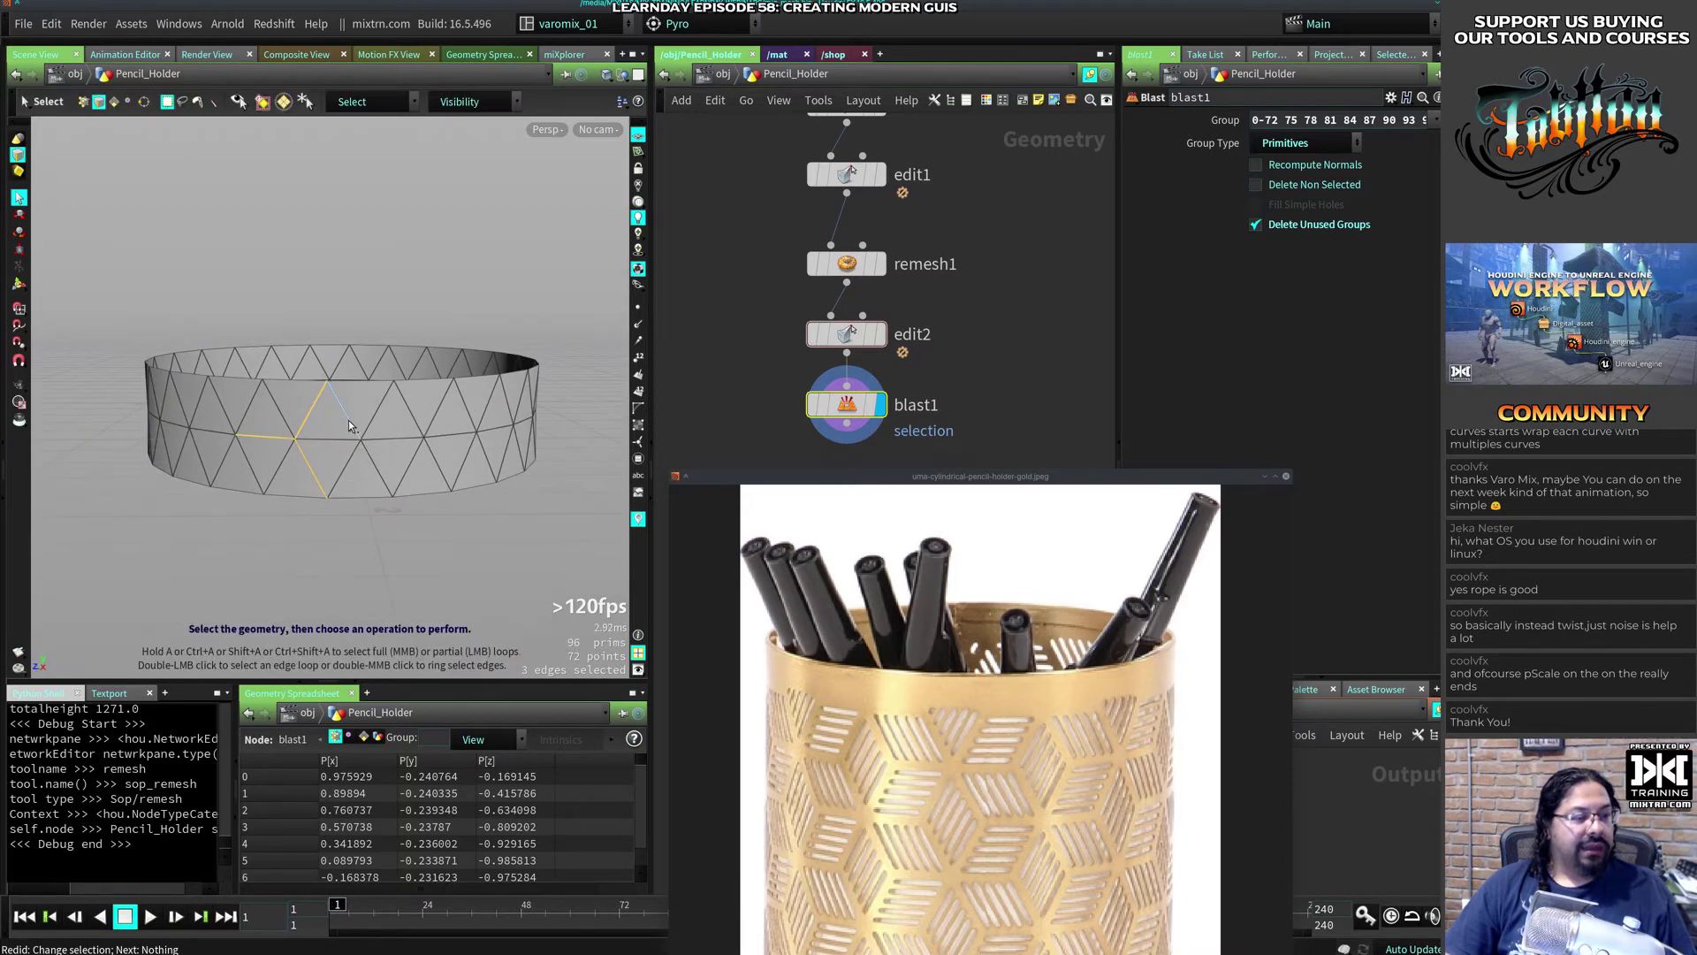
pyautogui.keyDown('shift'); pyautogui.click(350, 464); pyautogui.keyUp('shift')
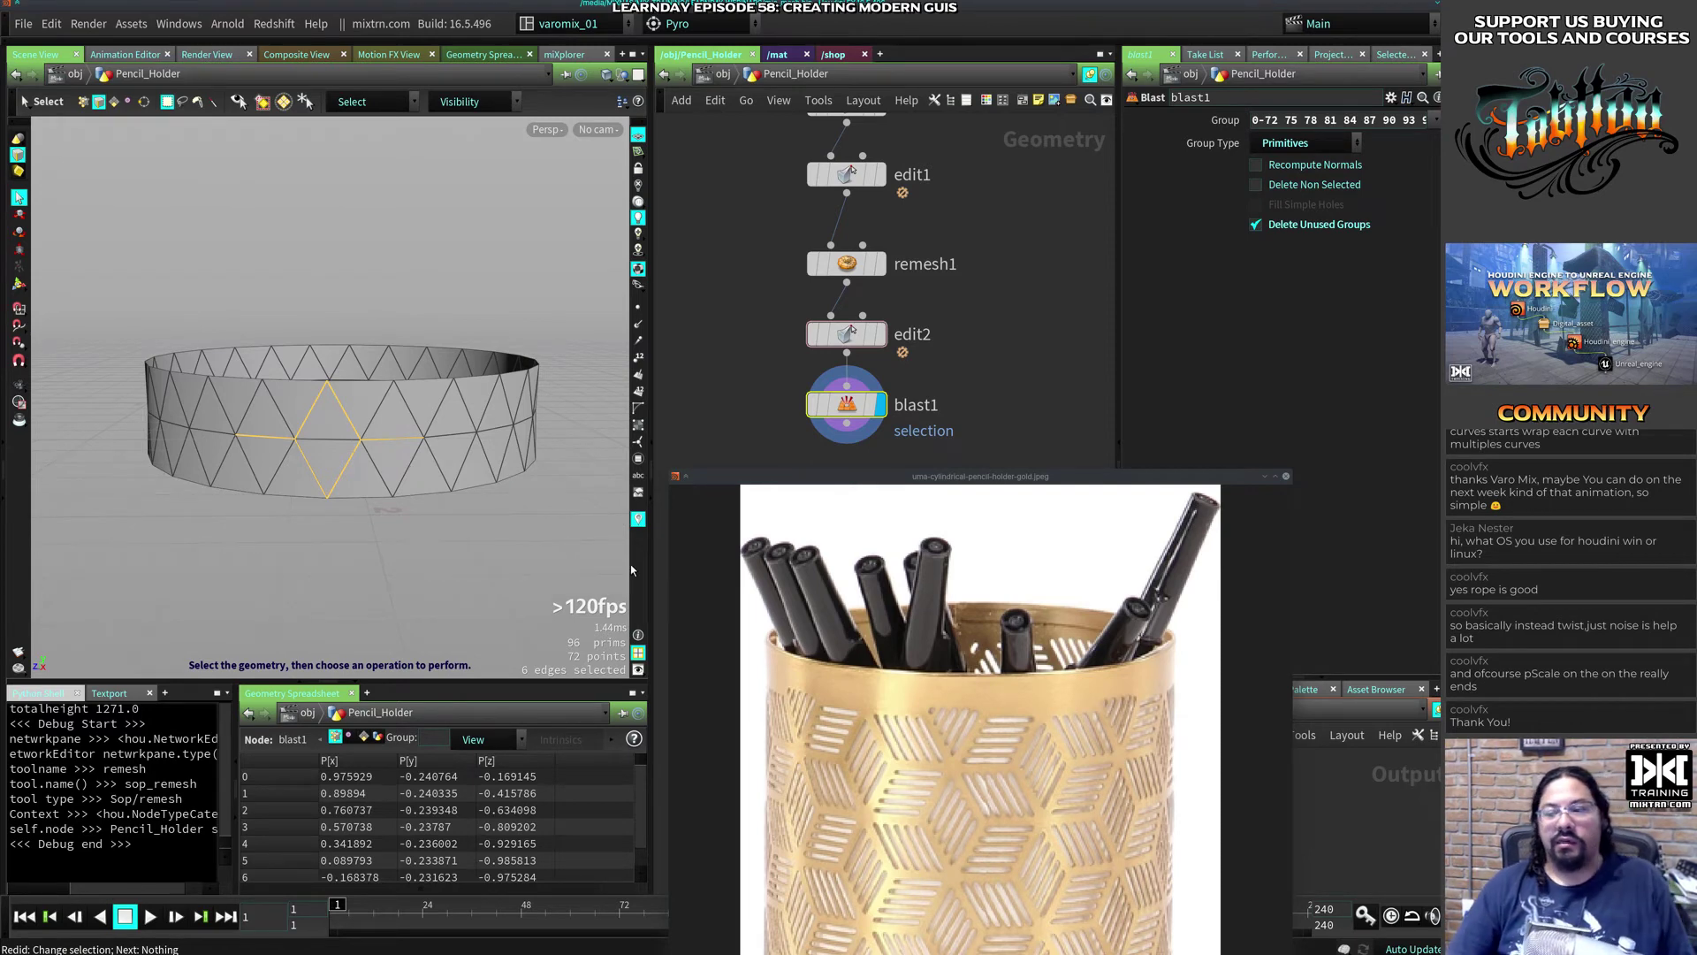
pyautogui.moveTo(692, 825)
pyautogui.keyDown('alt'); pyautogui.mouseDown()
pyautogui.moveTo(612, 519)
pyautogui.moveTo(607, 532)
pyautogui.mouseUp(); pyautogui.keyUp('alt')
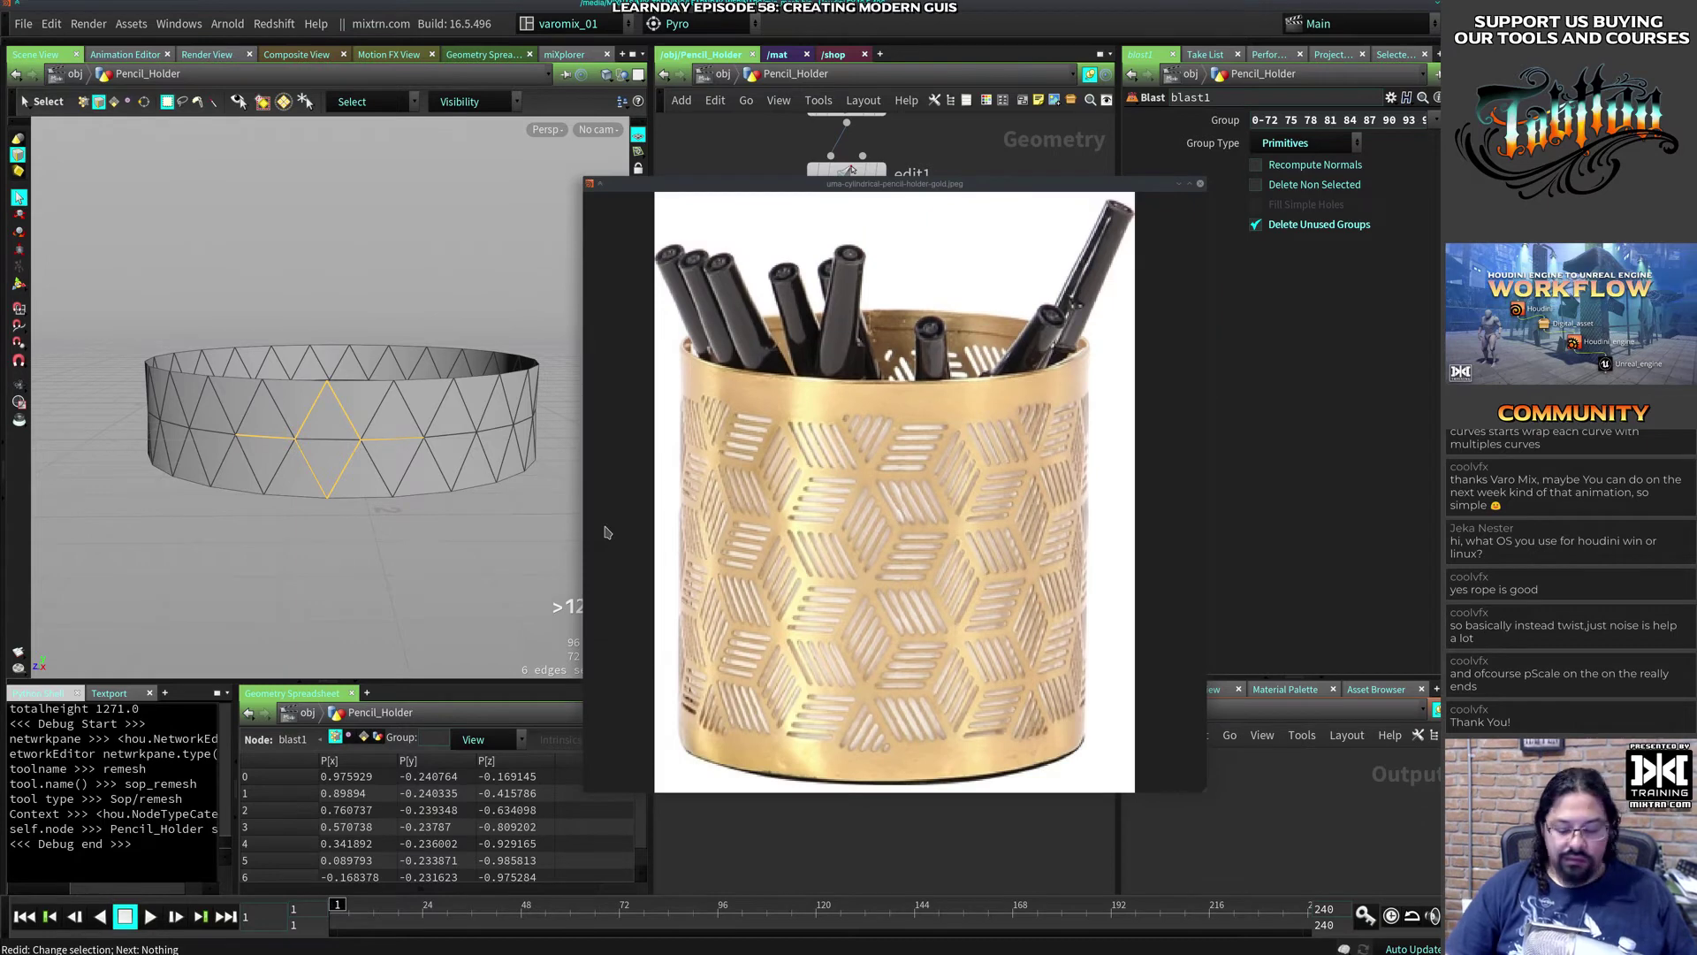
# Step: Try dissolving the selected front diamond outline and adjoining mid-row edges, and undo it
pyautogui.keyDown('alt'); pyautogui.moveTo(466, 283); pyautogui.dragTo(466, 289); pyautogui.keyUp('alt')
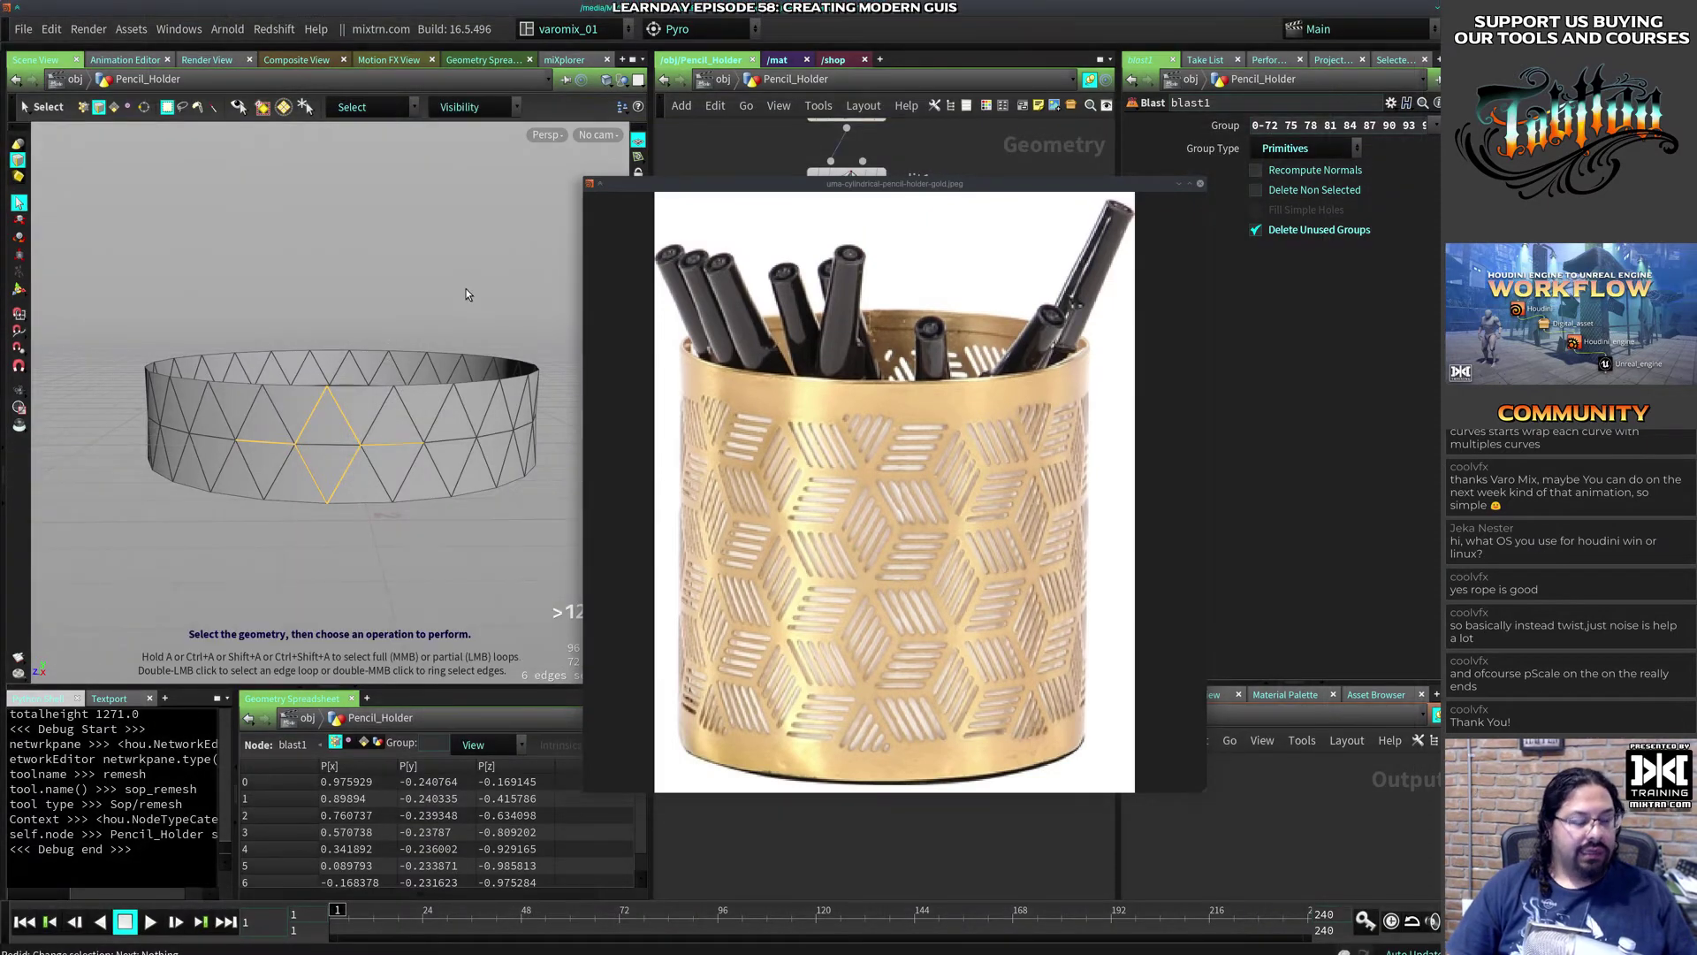
pyautogui.press('Delete')
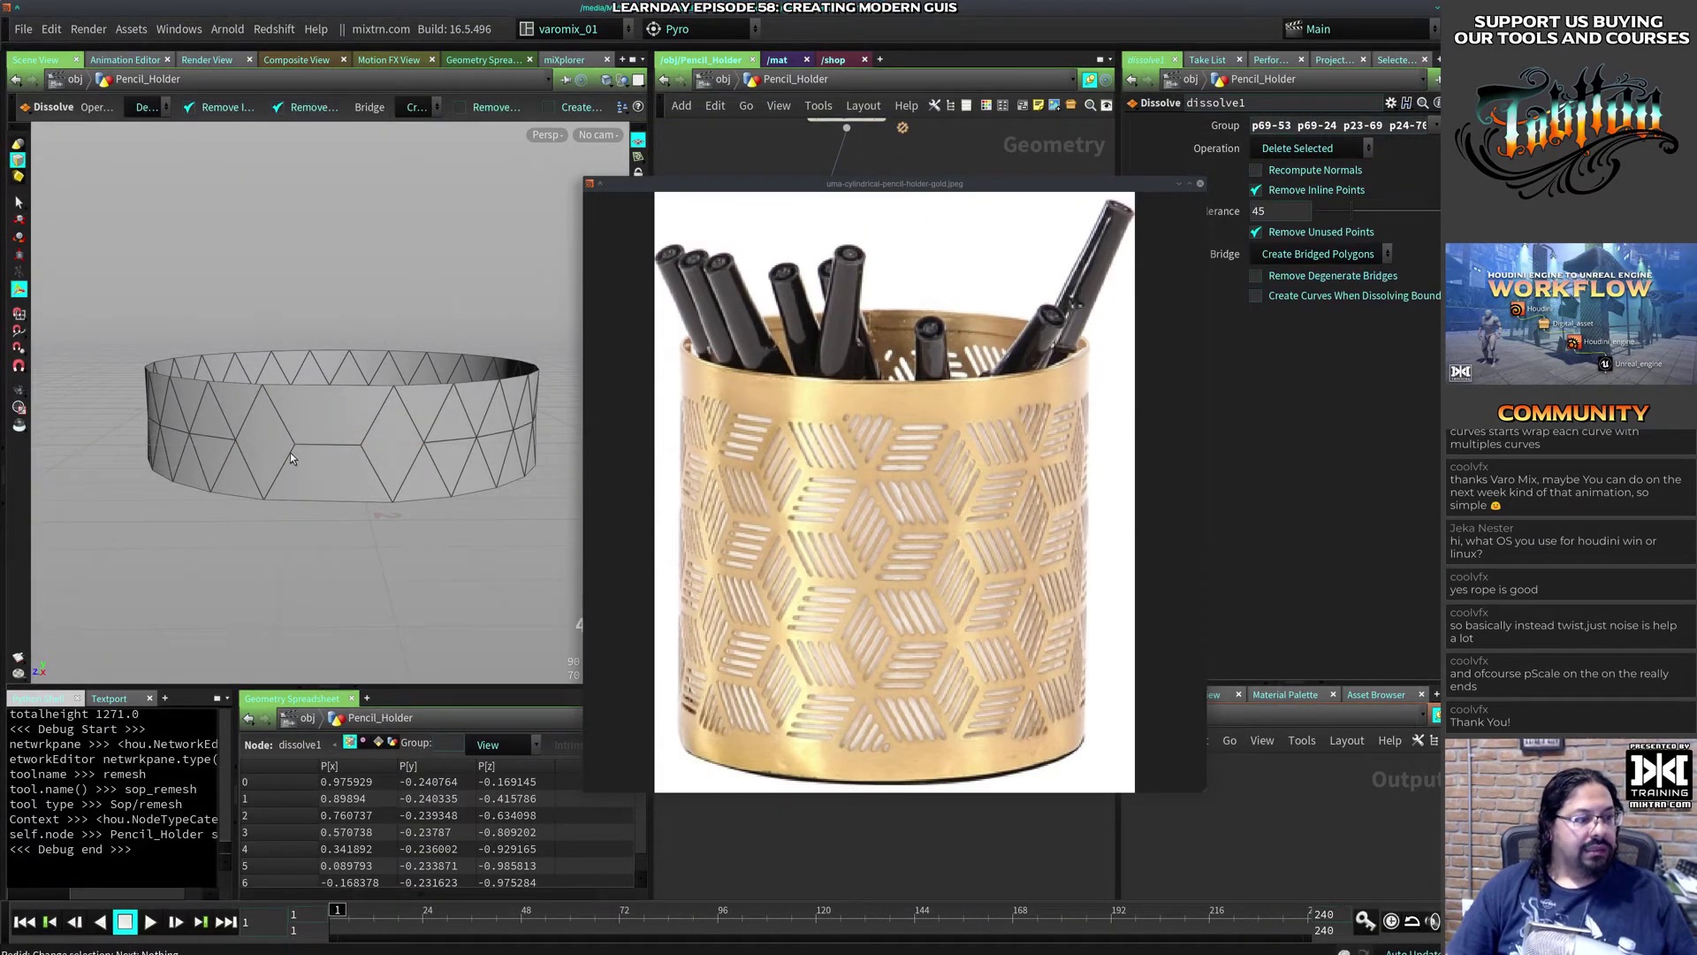
pyautogui.hotkey('ctrl', 'z')
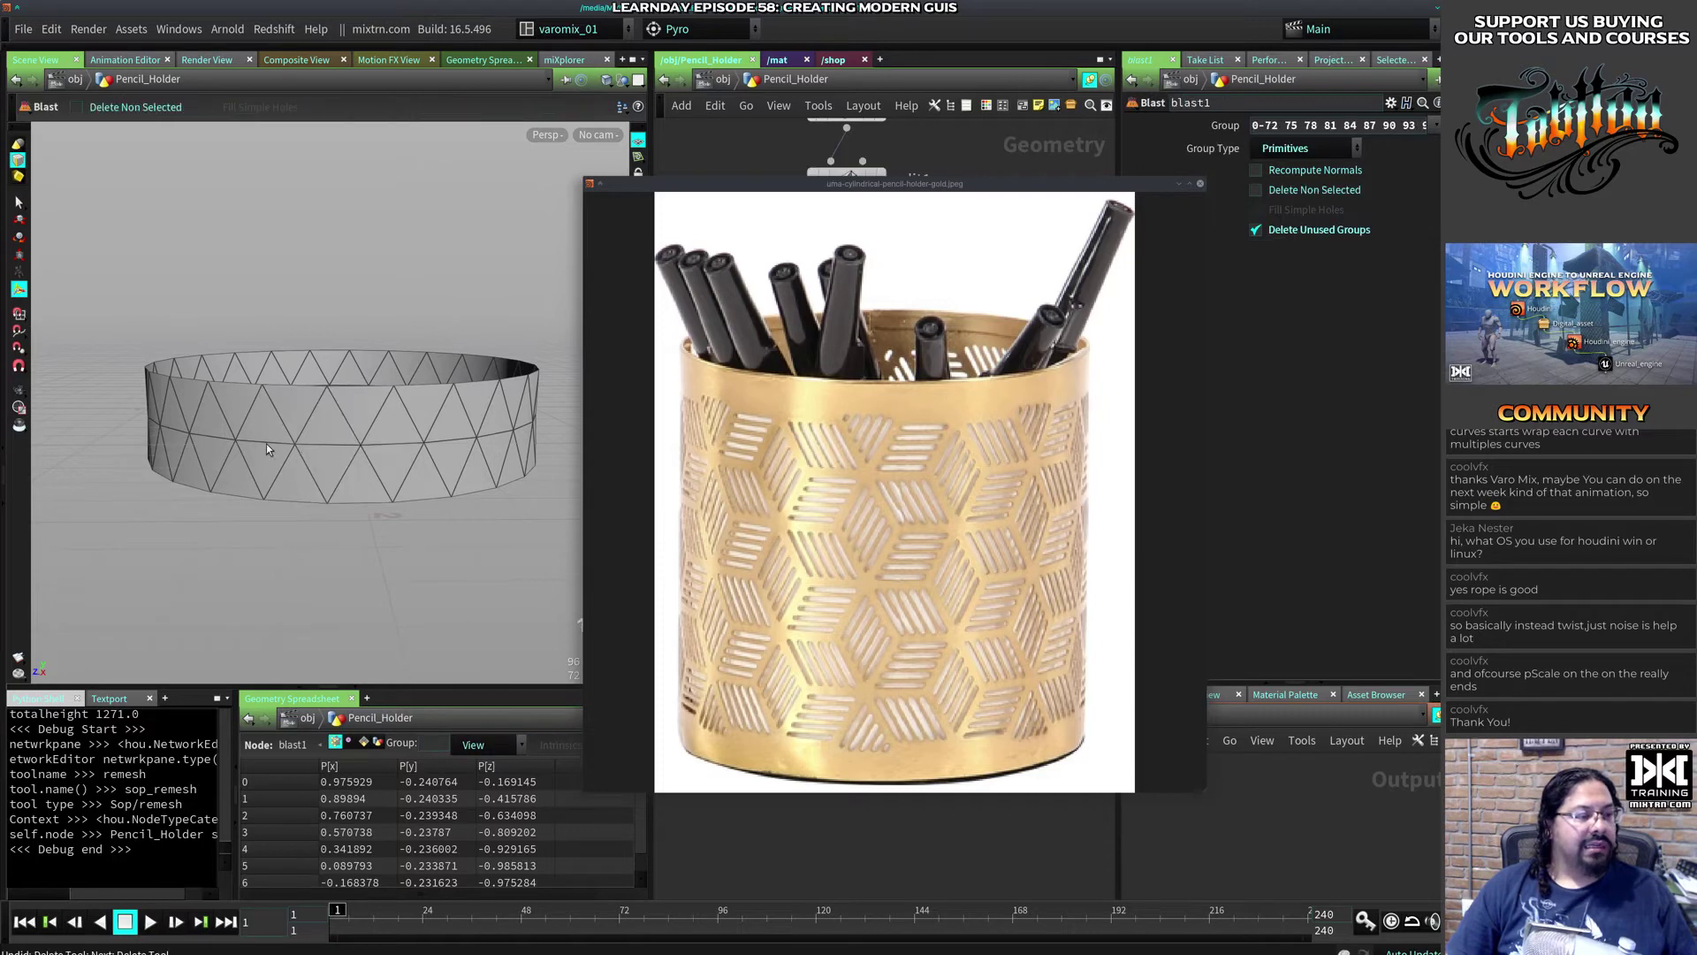
# Step: Try dissolving three alternating edges around a front mid-row vertex, repeat it two vertices along, and undo both dissolves
pyautogui.press('s')
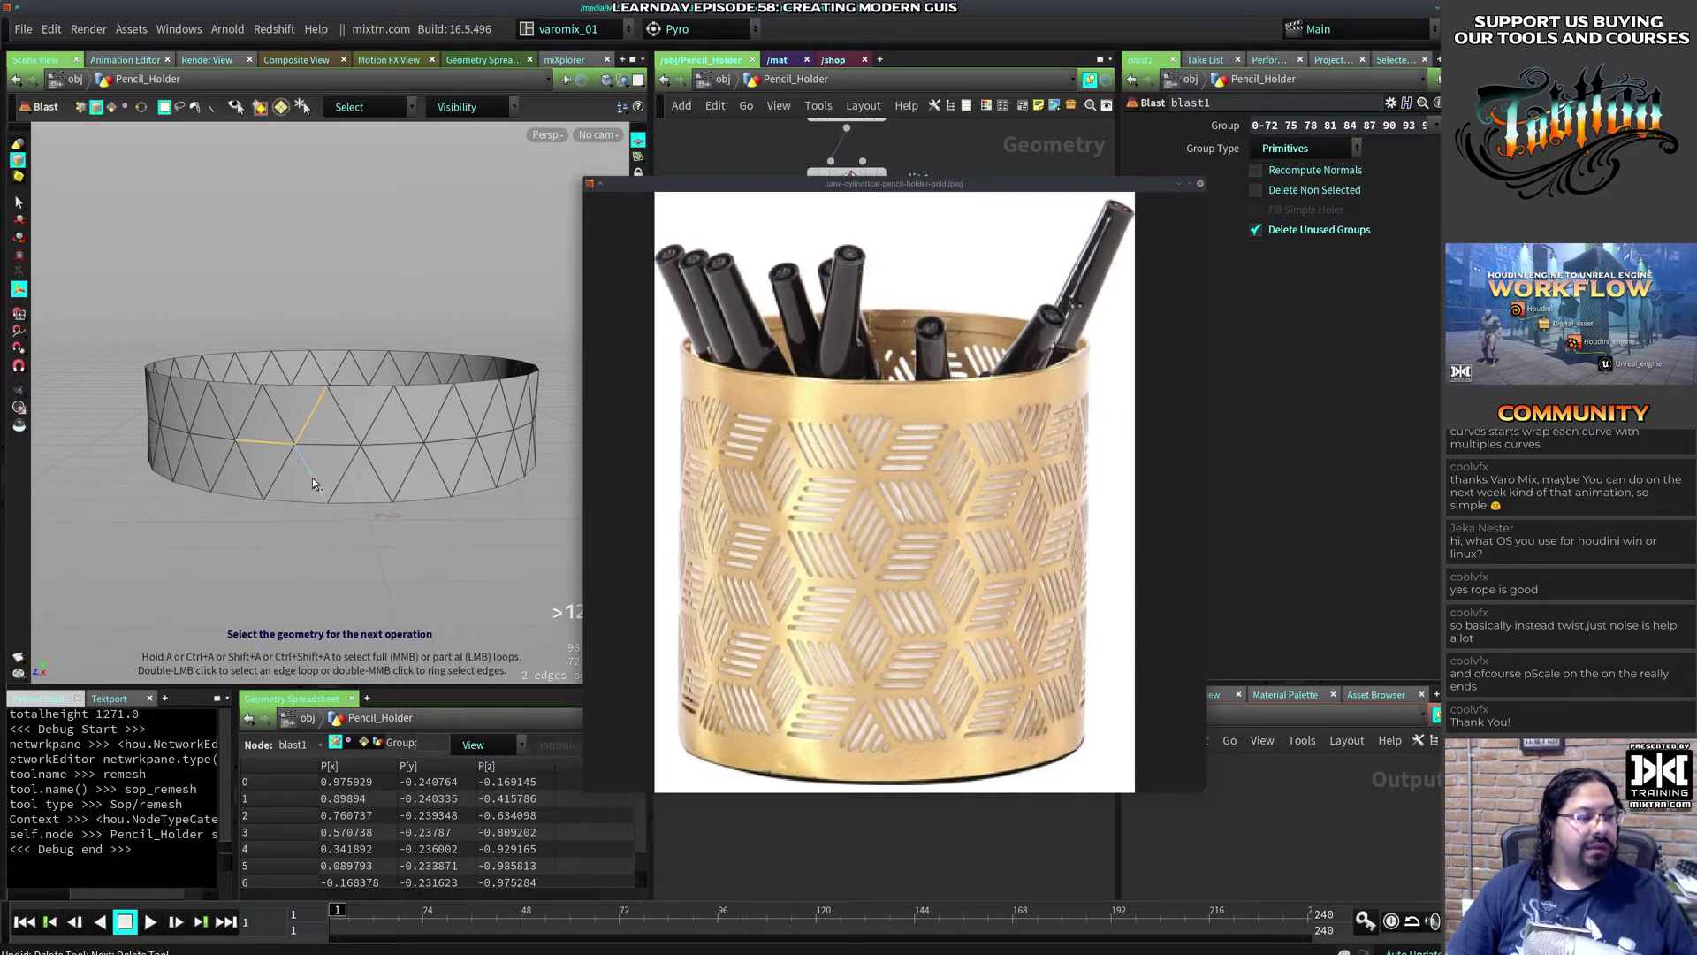
pyautogui.press('Delete')
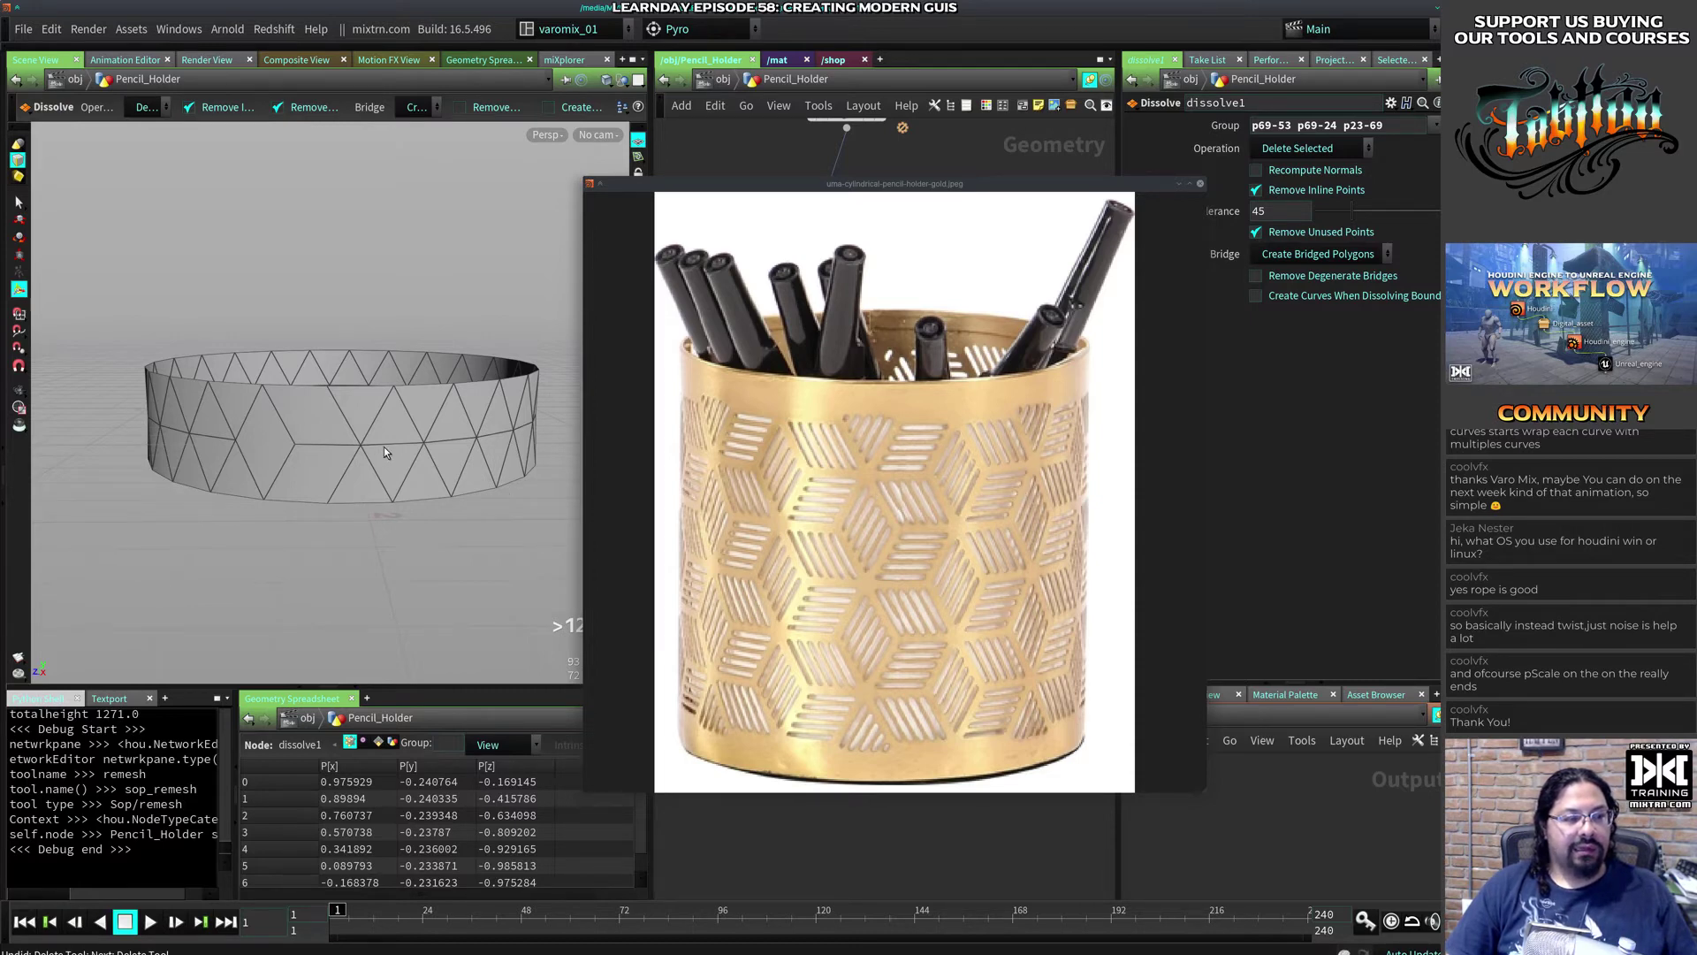
pyautogui.press('s')
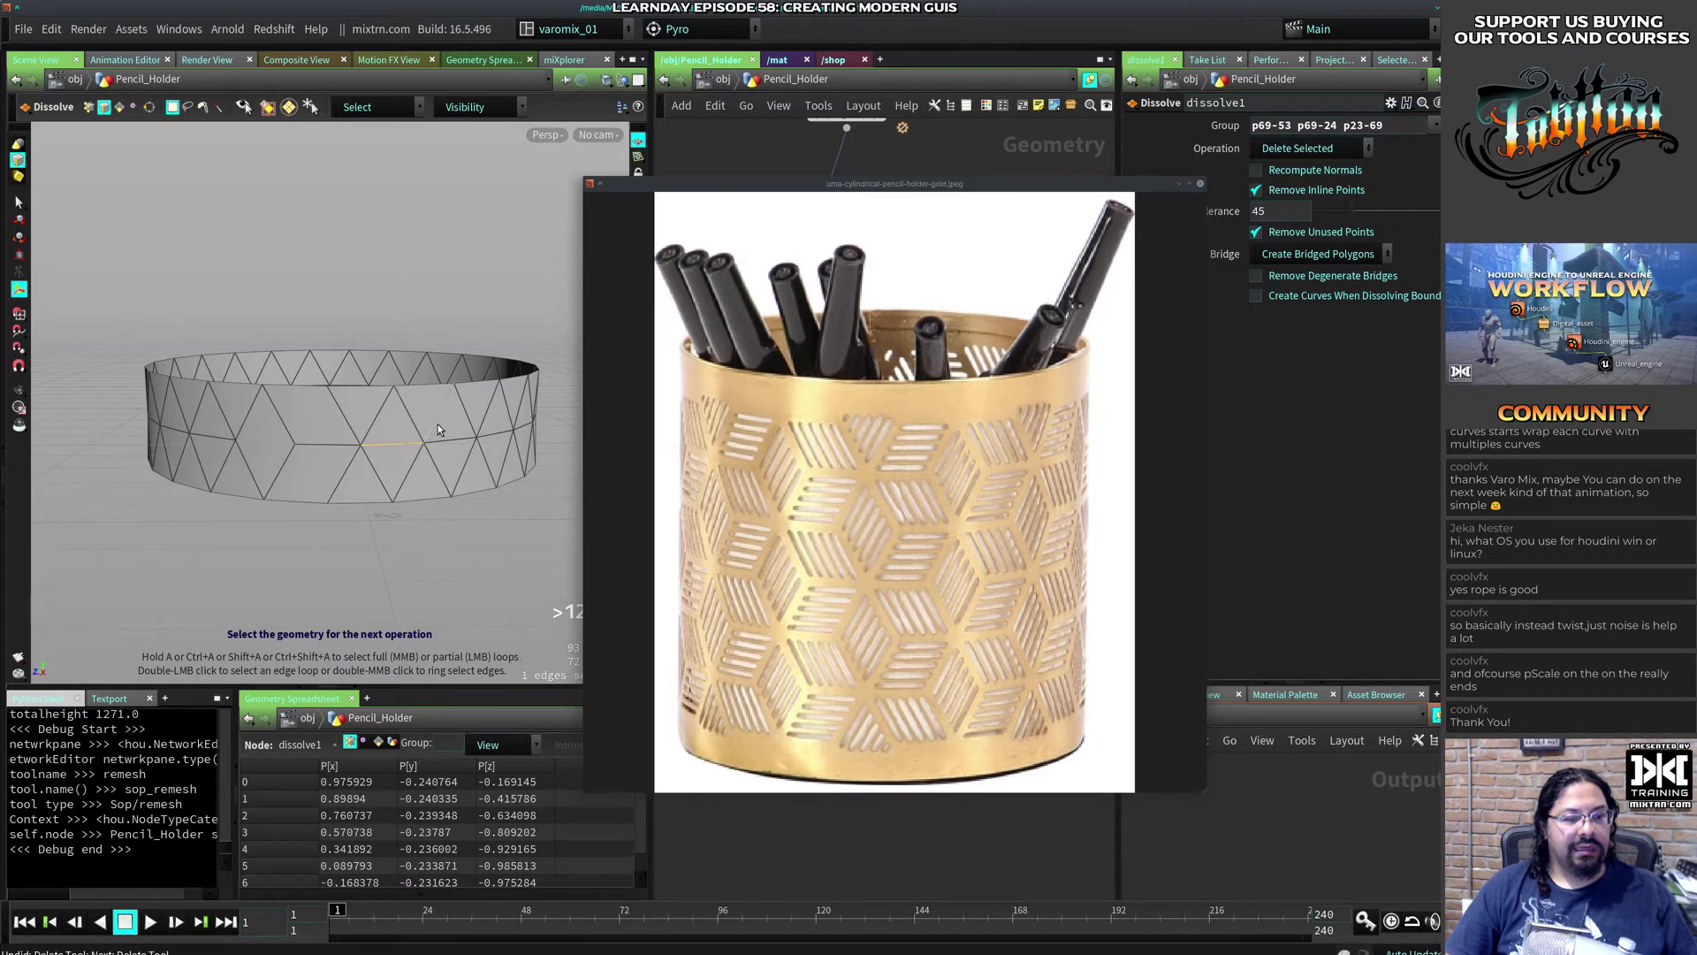
pyautogui.keyDown('shift'); pyautogui.click(438, 425); pyautogui.keyUp('shift')
pyautogui.keyDown('shift'); pyautogui.click(436, 466); pyautogui.keyUp('shift')
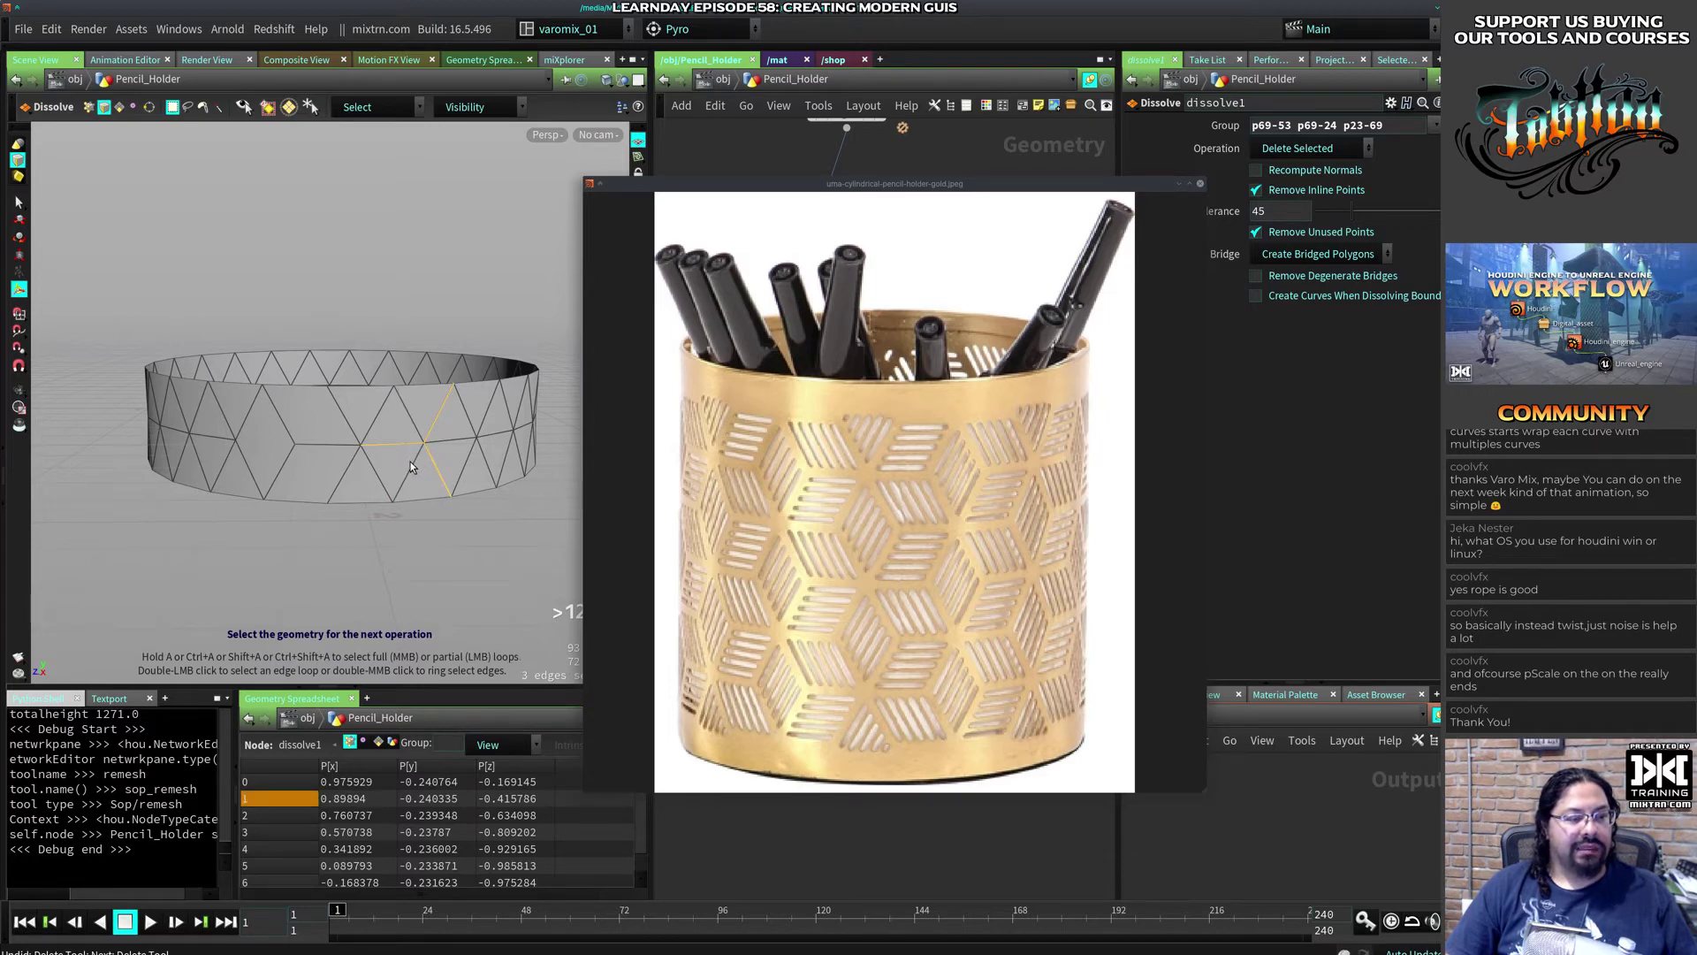
pyautogui.click(412, 464)
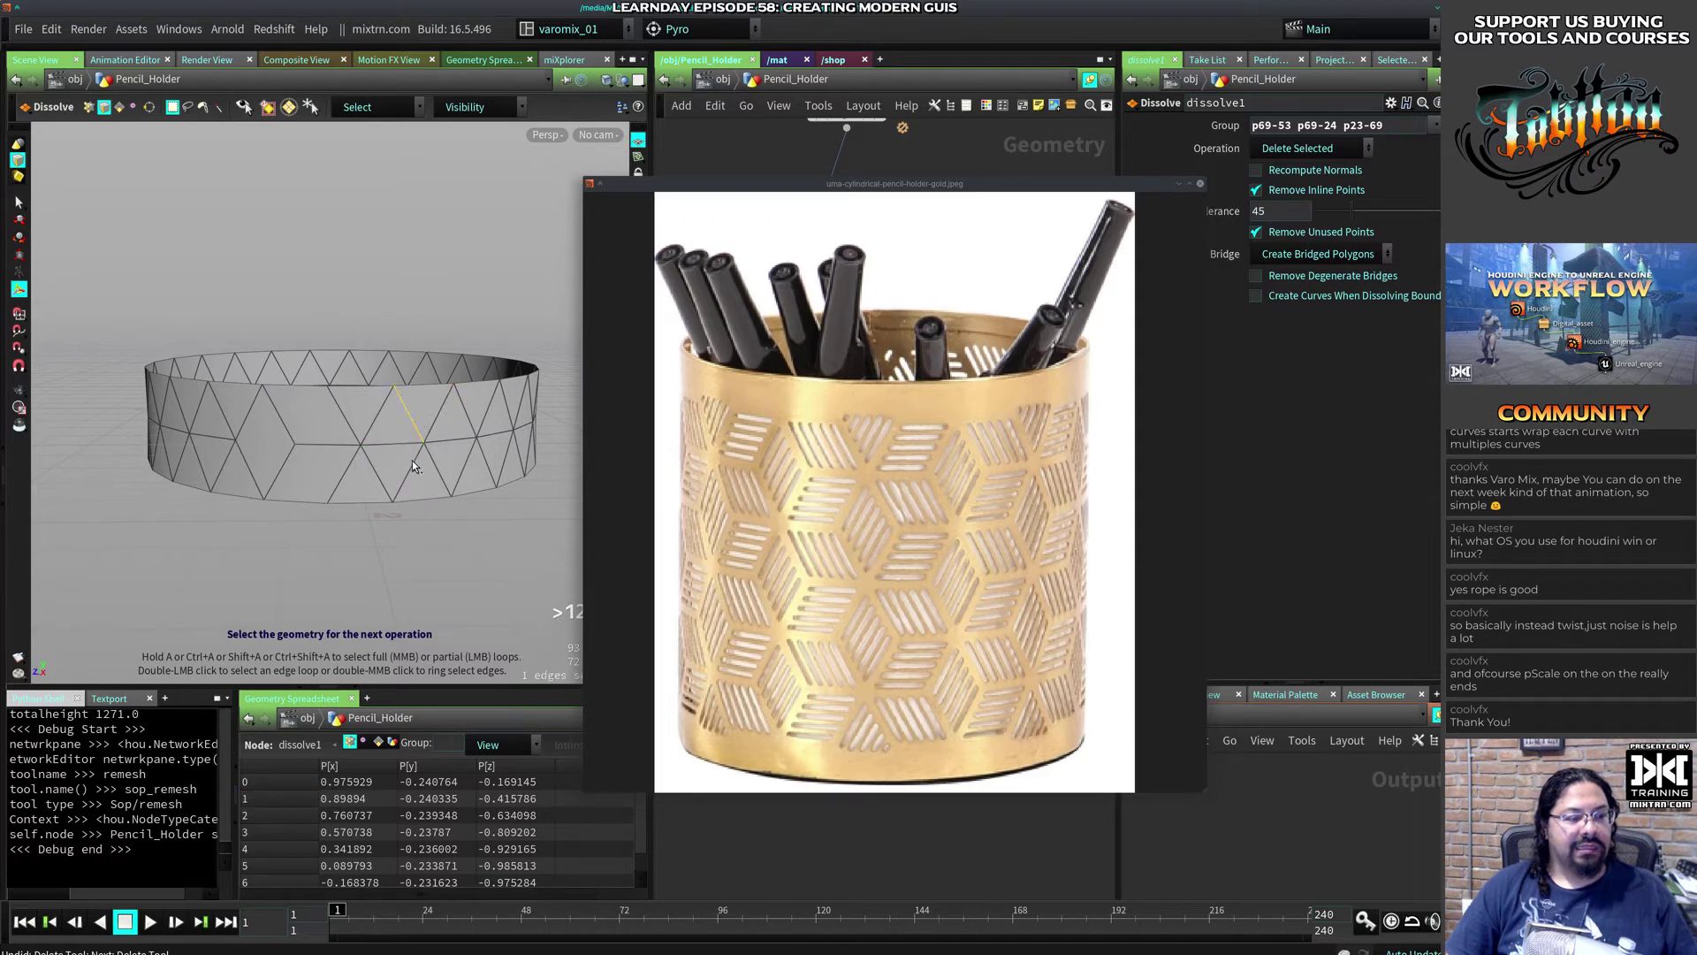
pyautogui.keyDown('shift'); pyautogui.click(426, 458); pyautogui.keyUp('shift')
pyautogui.keyDown('shift'); pyautogui.click(451, 440); pyautogui.keyUp('shift')
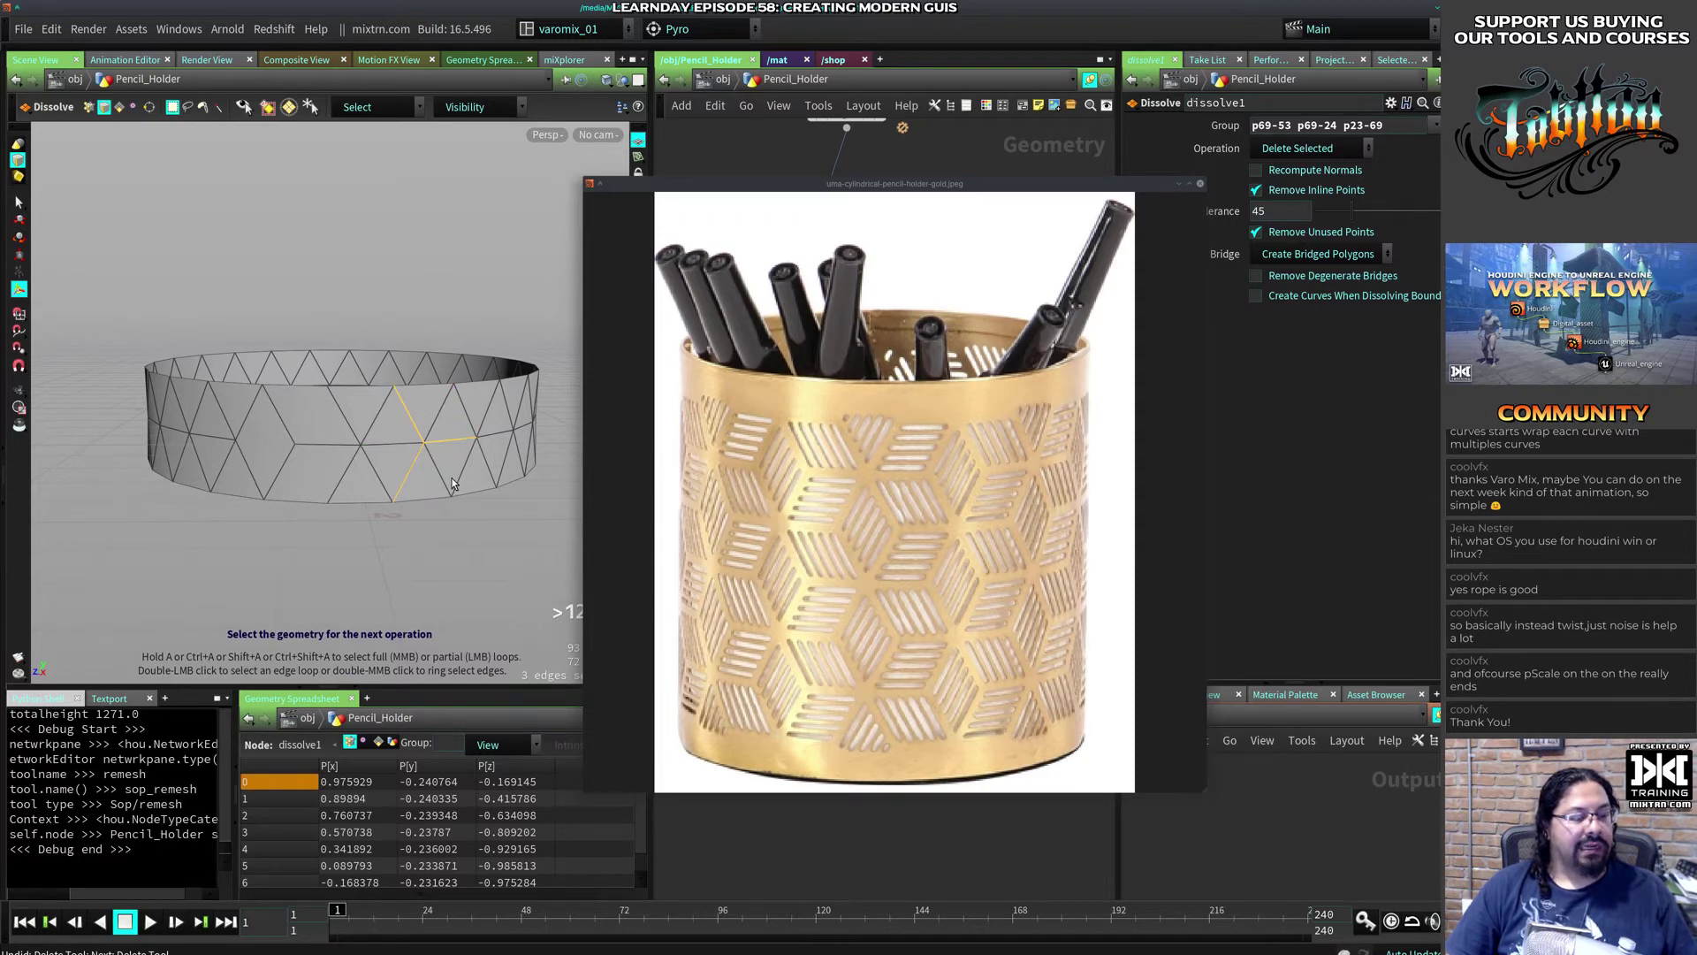
pyautogui.press('Return')
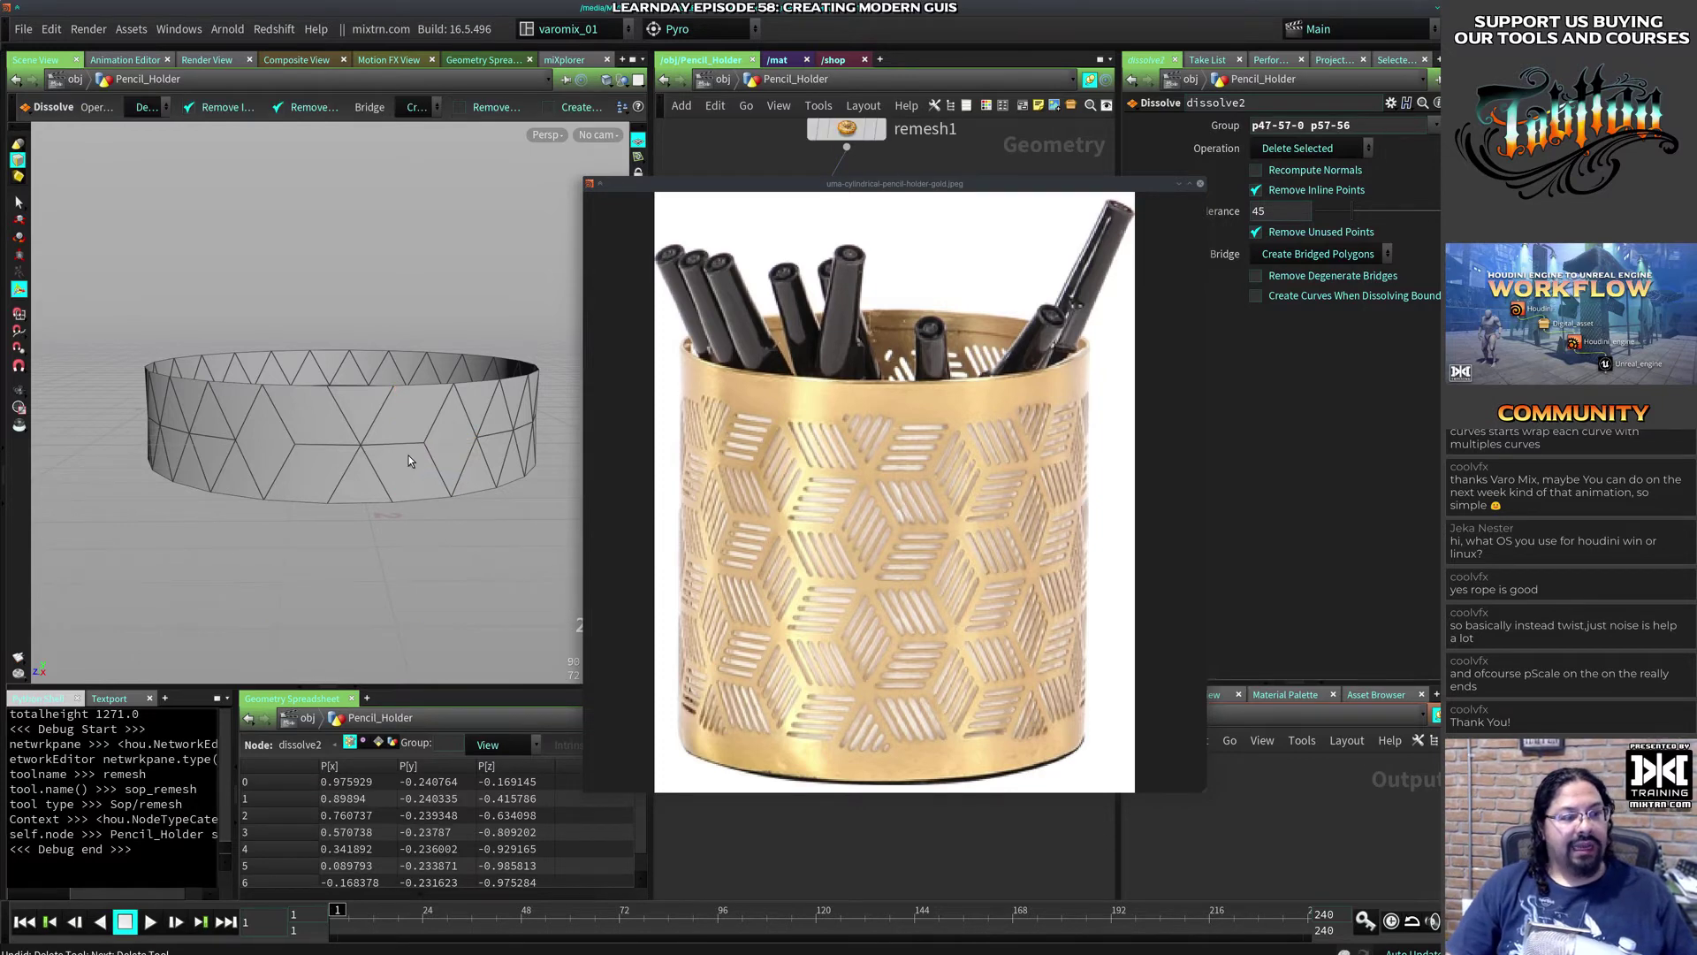
pyautogui.hotkey('ctrl', 'z')
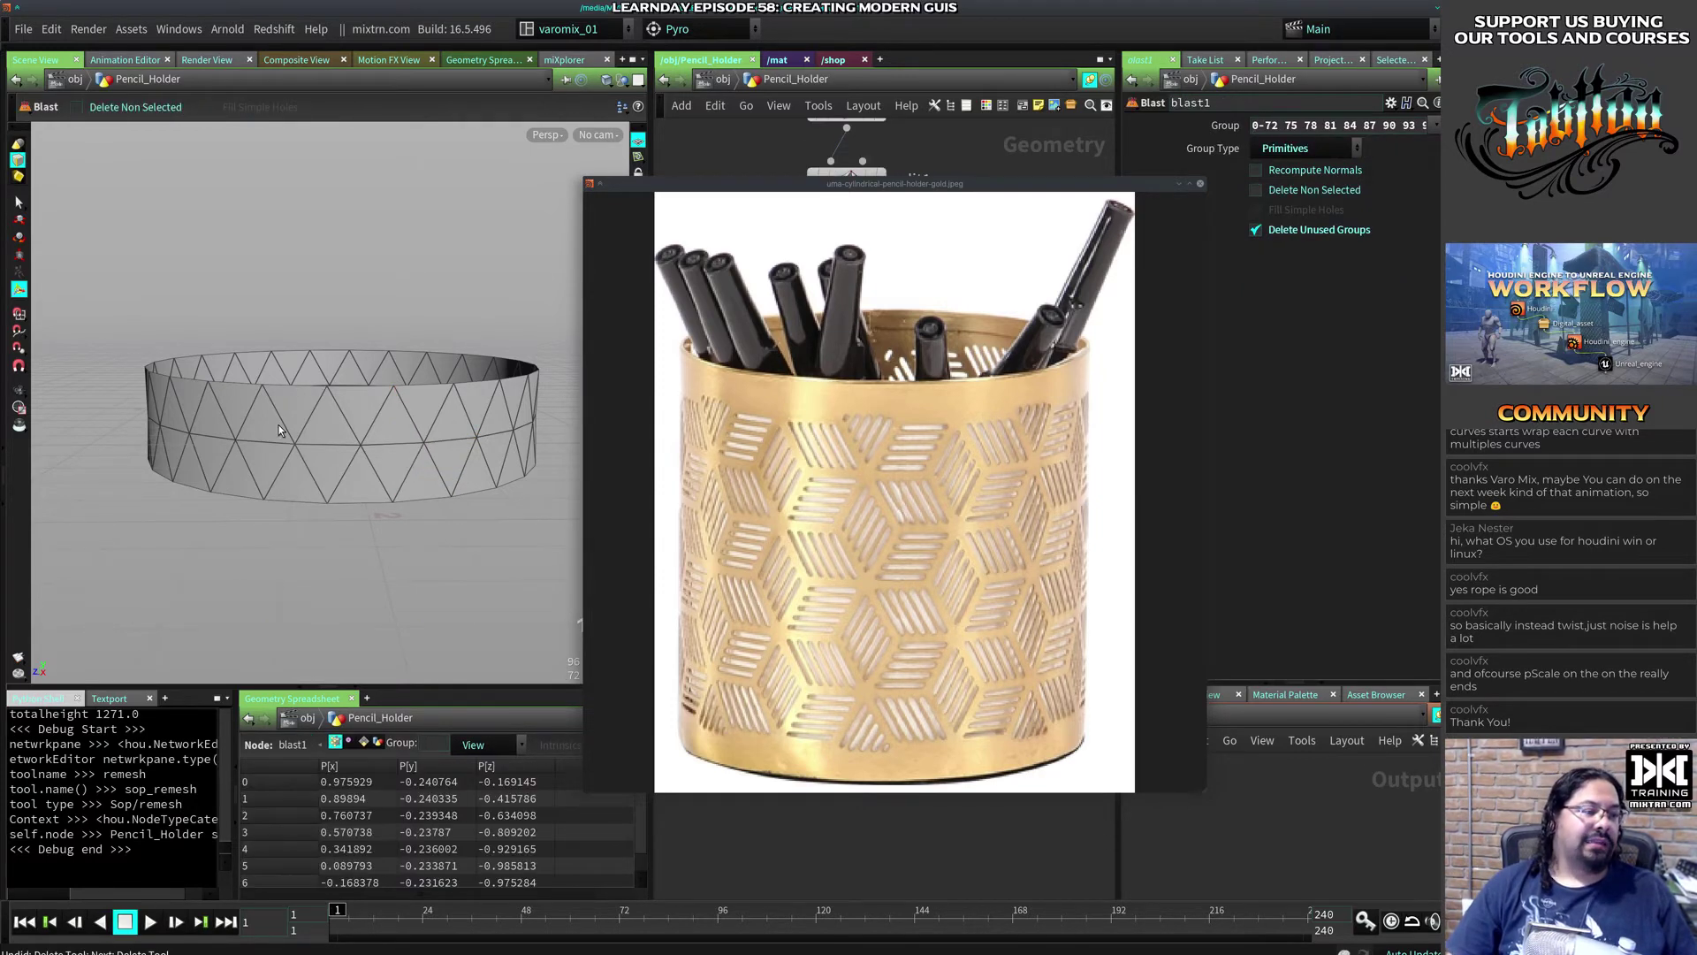
# Step: Select three alternating edges around each of two front mid-row vertices, skipping the vertex between them and mirroring the second set
pyautogui.press('Delete')
pyautogui.keyDown('shift'); pyautogui.click(311, 424); pyautogui.keyUp('shift')
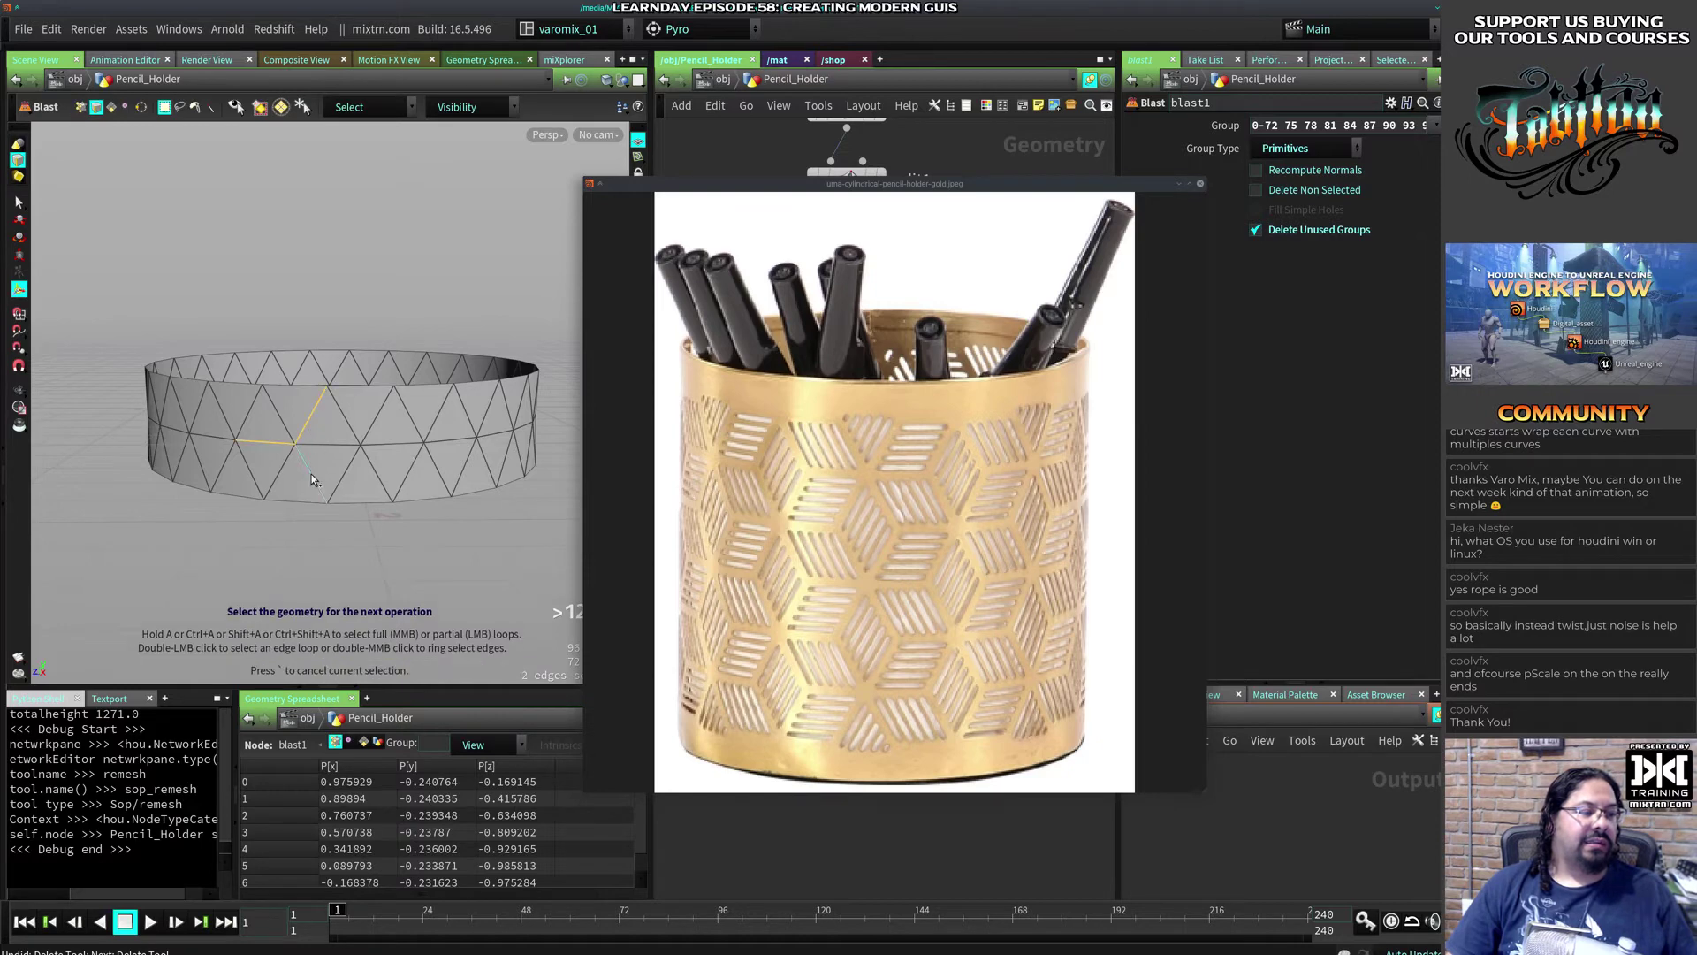
pyautogui.keyDown('shift'); pyautogui.click(316, 481); pyautogui.keyUp('shift')
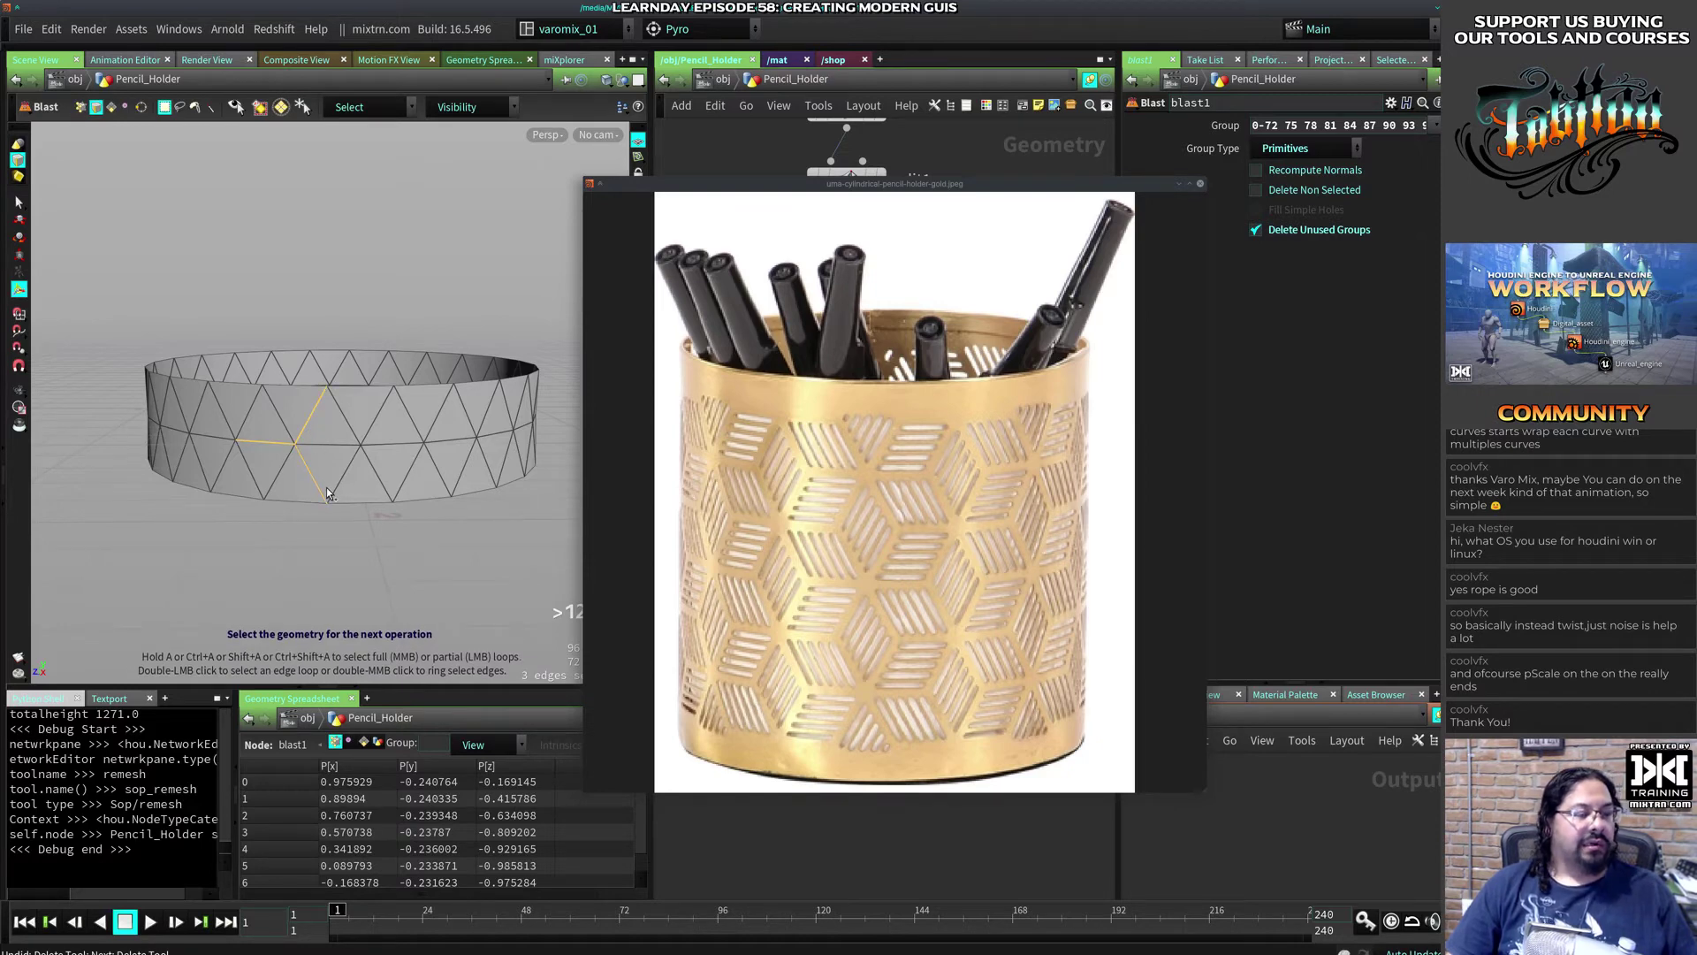
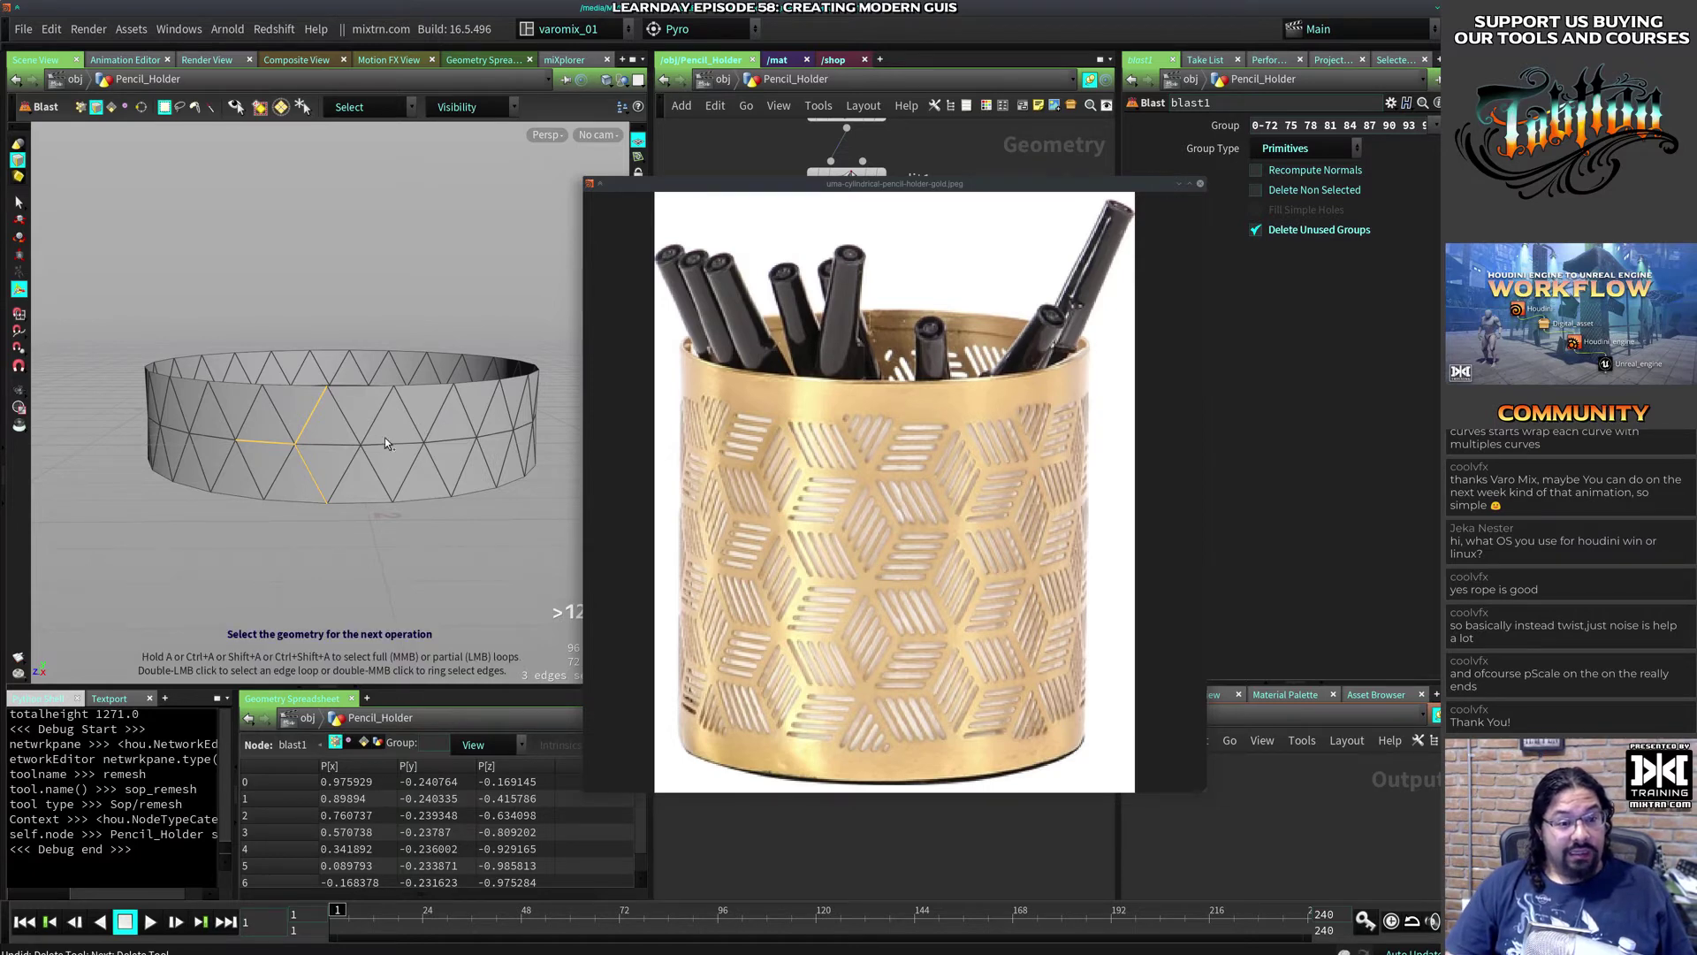
pyautogui.keyDown('shift'); pyautogui.click(420, 430); pyautogui.keyUp('shift')
pyautogui.keyDown('shift'); pyautogui.click(406, 478); pyautogui.keyUp('shift')
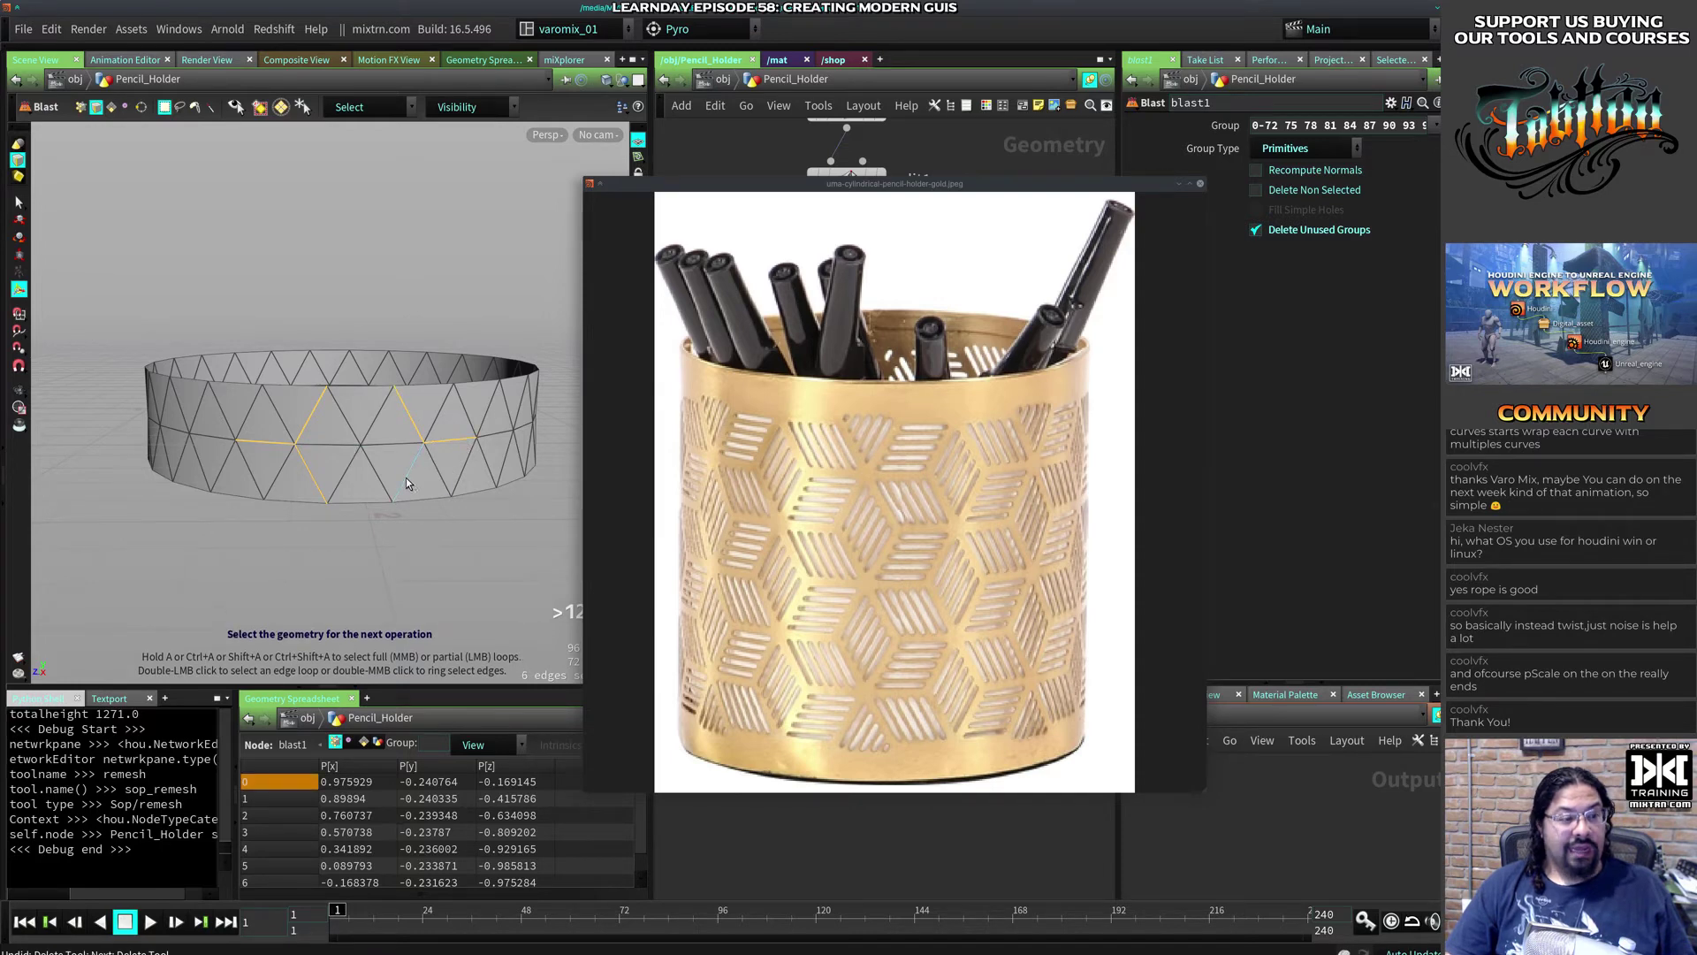
# Step: Add the three alternating edges around the third and fourth alternate mid-row vertices along the band to the selection
pyautogui.press('Escape')
pyautogui.moveTo(406, 475); pyautogui.dragTo(388, 476)
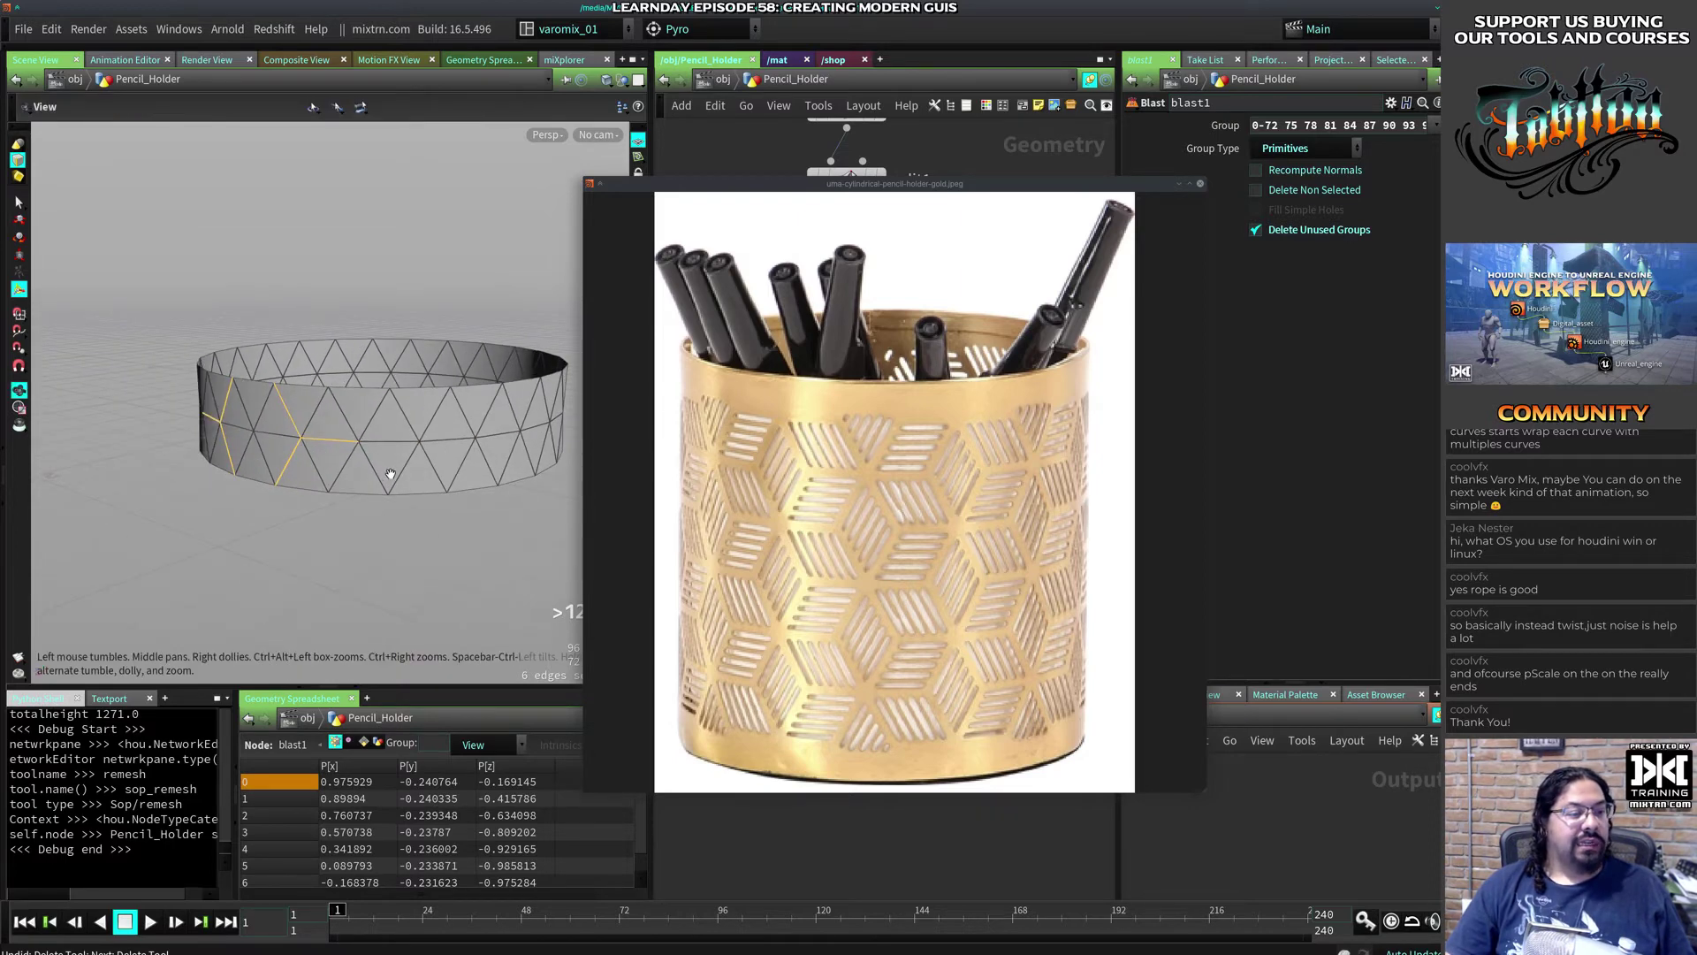
pyautogui.press('Return')
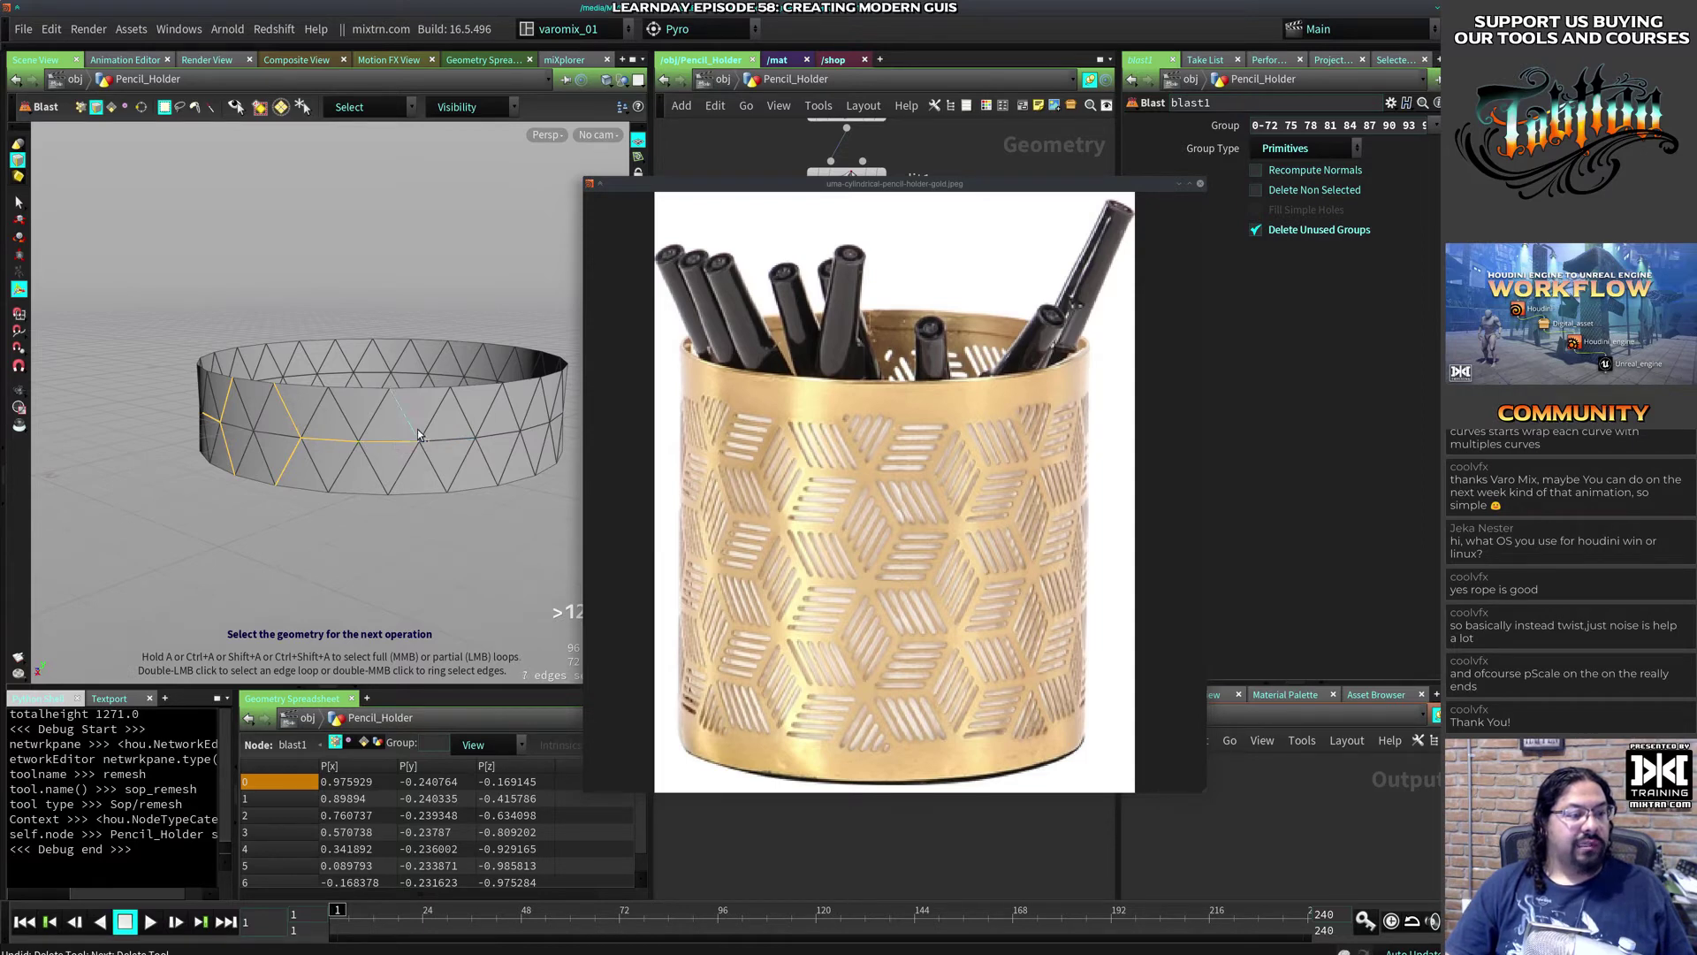
pyautogui.keyDown('shift'); pyautogui.click(431, 464); pyautogui.keyUp('shift')
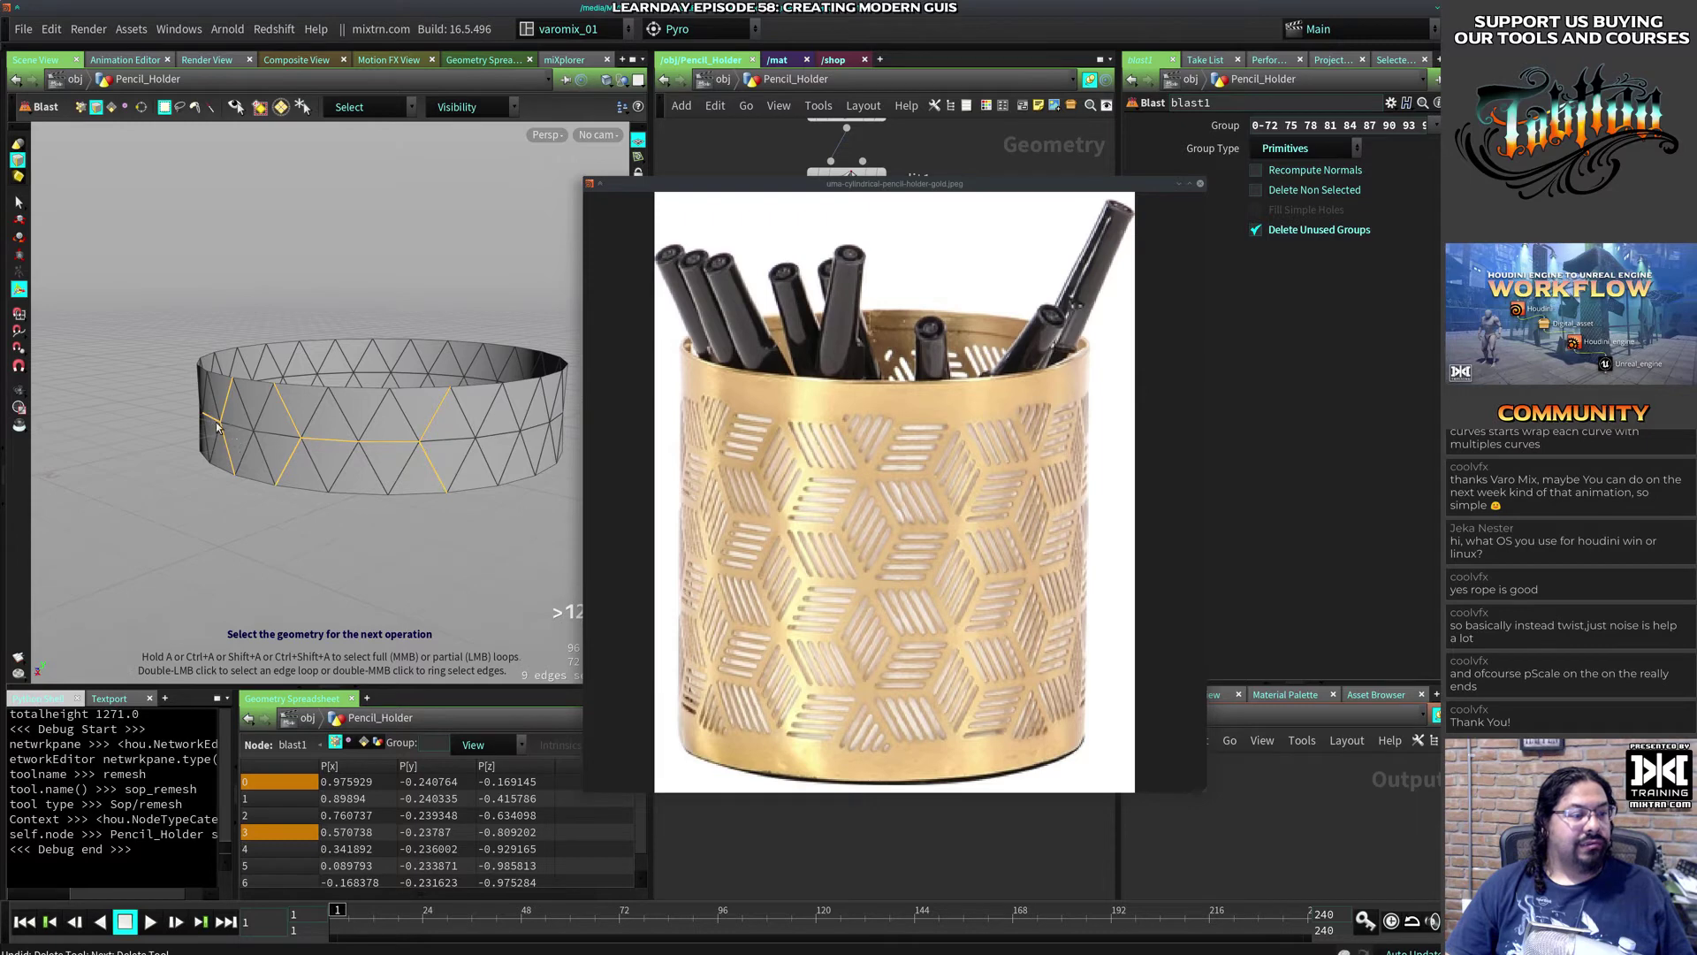
pyautogui.press('Escape')
pyautogui.moveTo(551, 457); pyautogui.dragTo(419, 472)
pyautogui.press('Return')
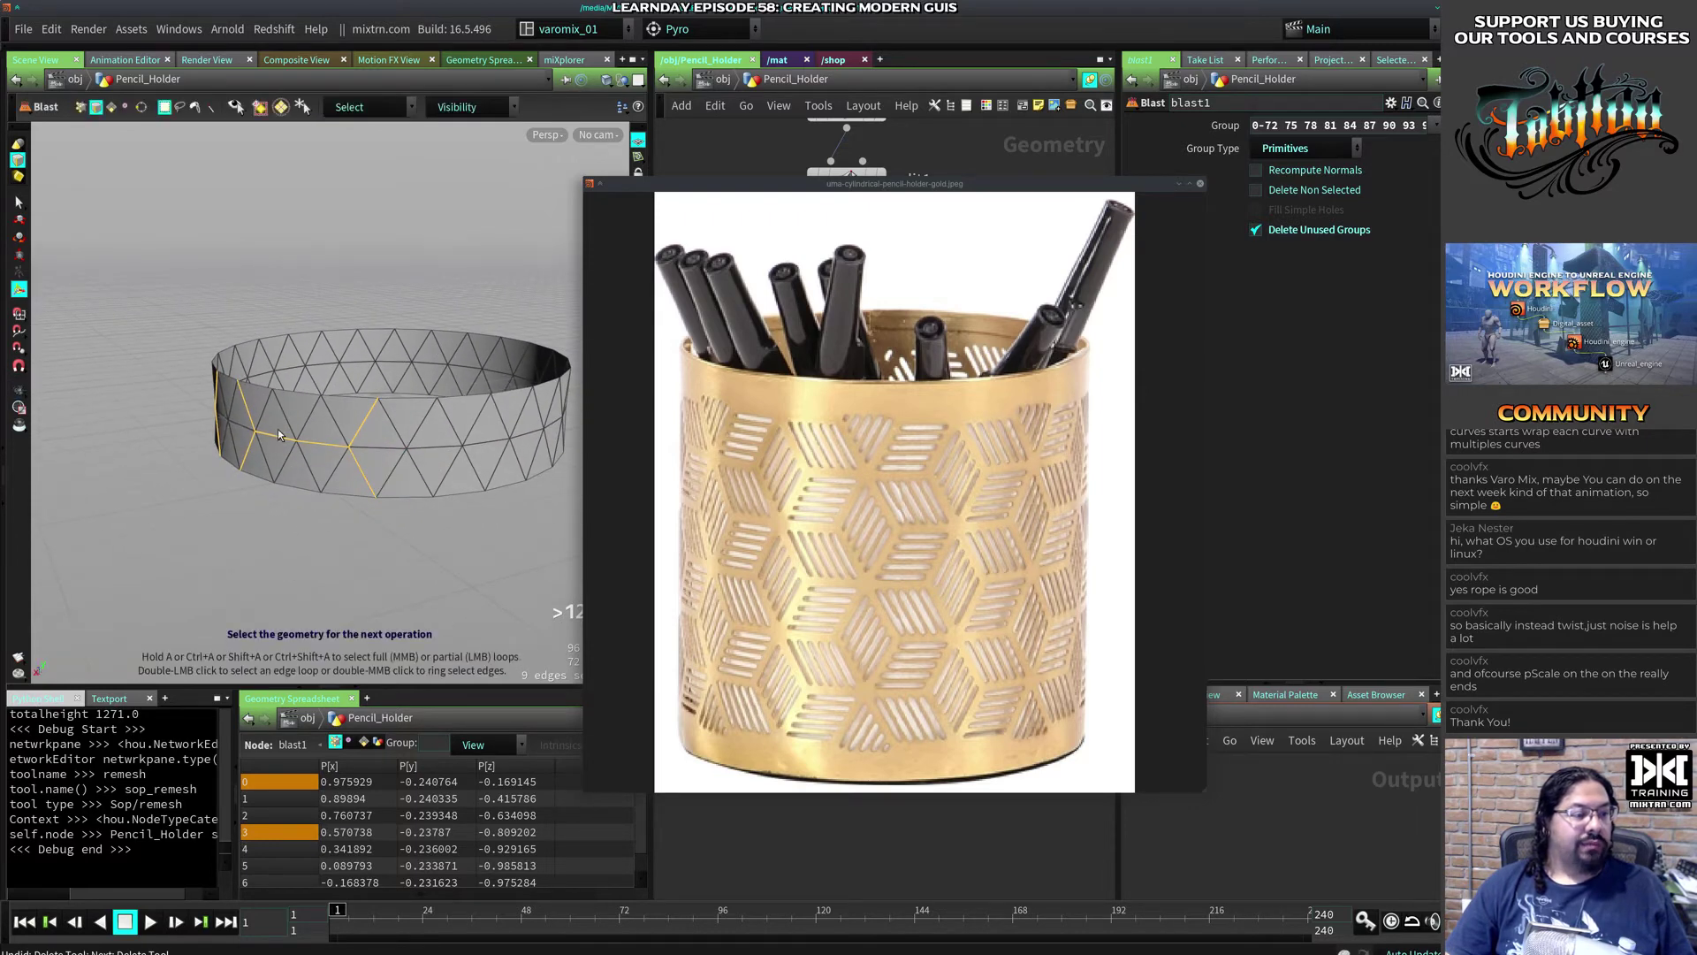
pyautogui.keyDown('shift'); pyautogui.click(453, 426); pyautogui.keyUp('shift')
pyautogui.keyDown('shift'); pyautogui.click(450, 466); pyautogui.keyUp('shift')
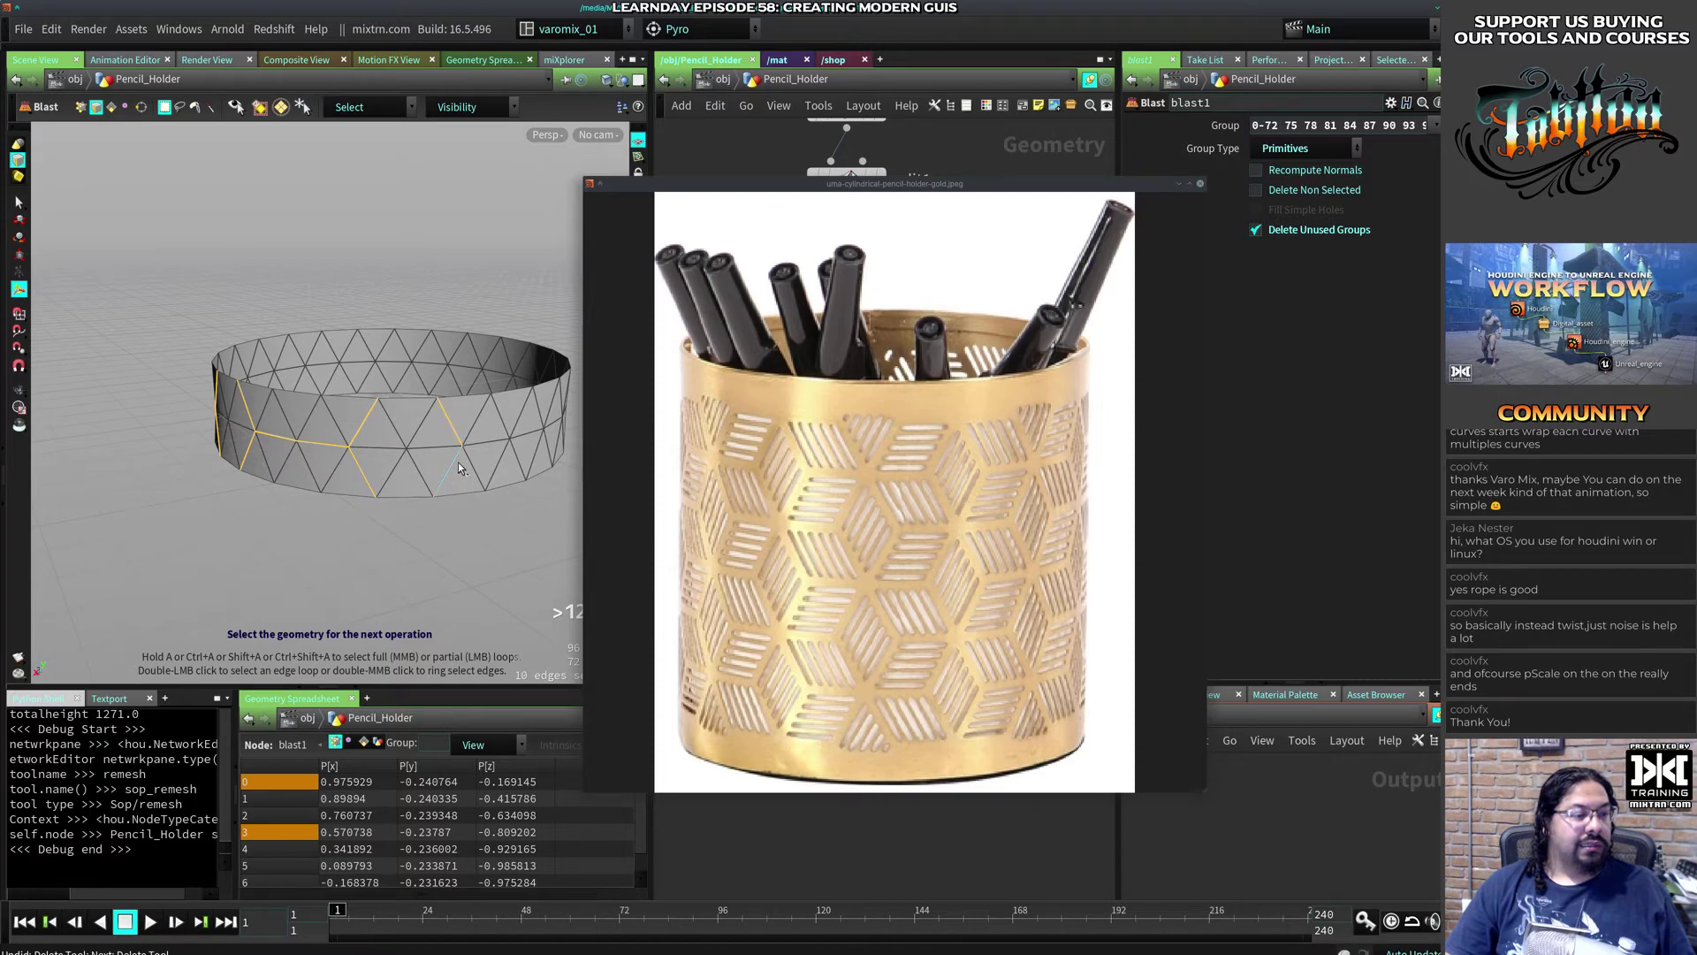
pyautogui.keyDown('shift'); pyautogui.click(497, 442); pyautogui.keyUp('shift')
# Step: Extend the edge selection with the mirrored three-edge sets around the fifth and sixth alternate mid-row vertices
pyautogui.keyDown('alt'); pyautogui.moveTo(297, 444); pyautogui.dragTo(398, 438); pyautogui.keyUp('alt')
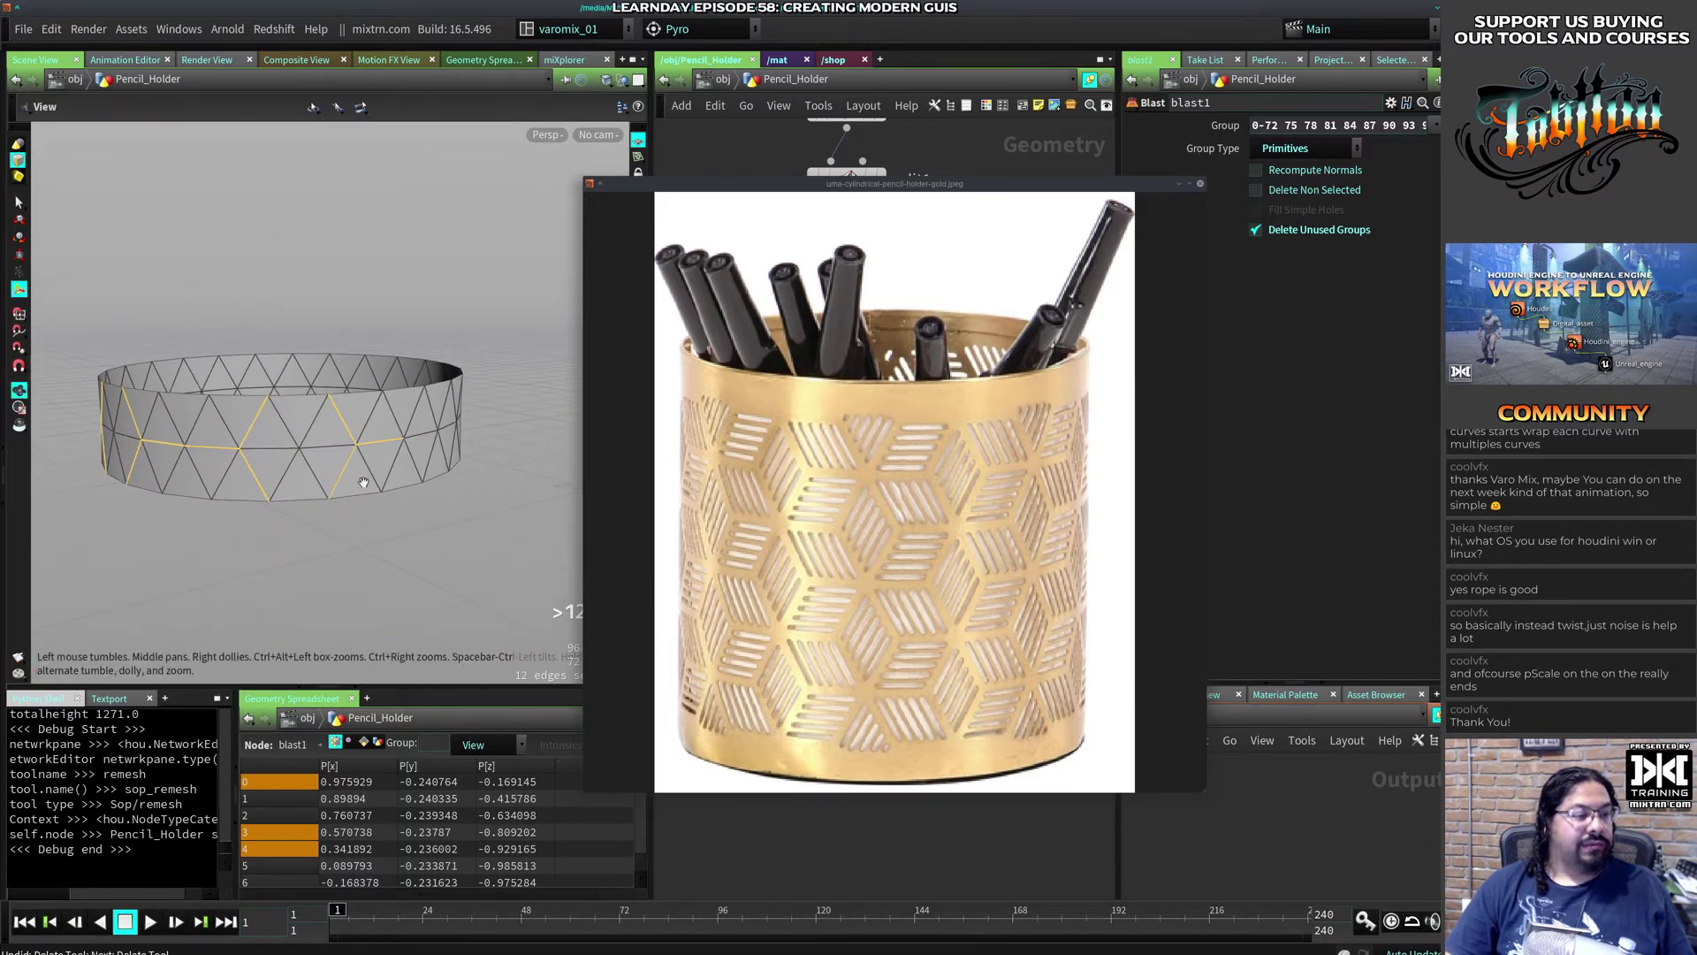
pyautogui.keyDown('shift'); pyautogui.click(417, 437); pyautogui.keyUp('shift')
pyautogui.keyDown('shift'); pyautogui.click(443, 413); pyautogui.keyUp('shift')
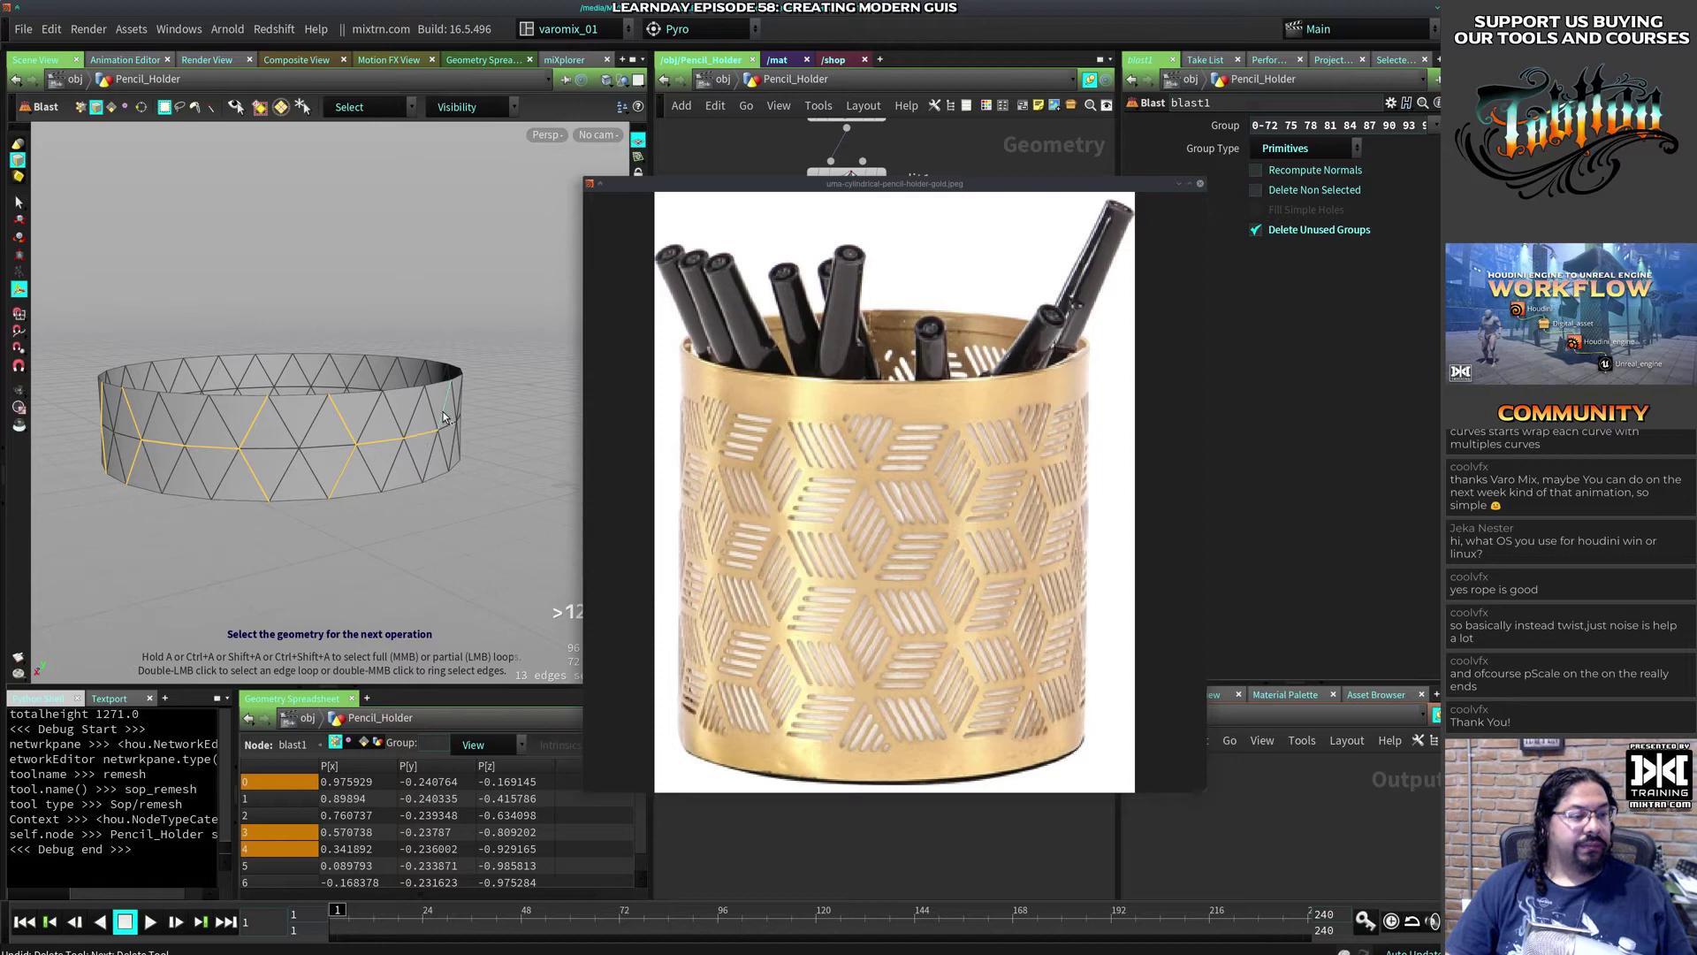
pyautogui.keyDown('shift'); pyautogui.click(446, 458); pyautogui.keyUp('shift')
pyautogui.keyDown('alt'); pyautogui.moveTo(445, 456); pyautogui.dragTo(383, 485); pyautogui.keyUp('alt')
pyautogui.keyDown('shift'); pyautogui.click(451, 470); pyautogui.keyUp('shift')
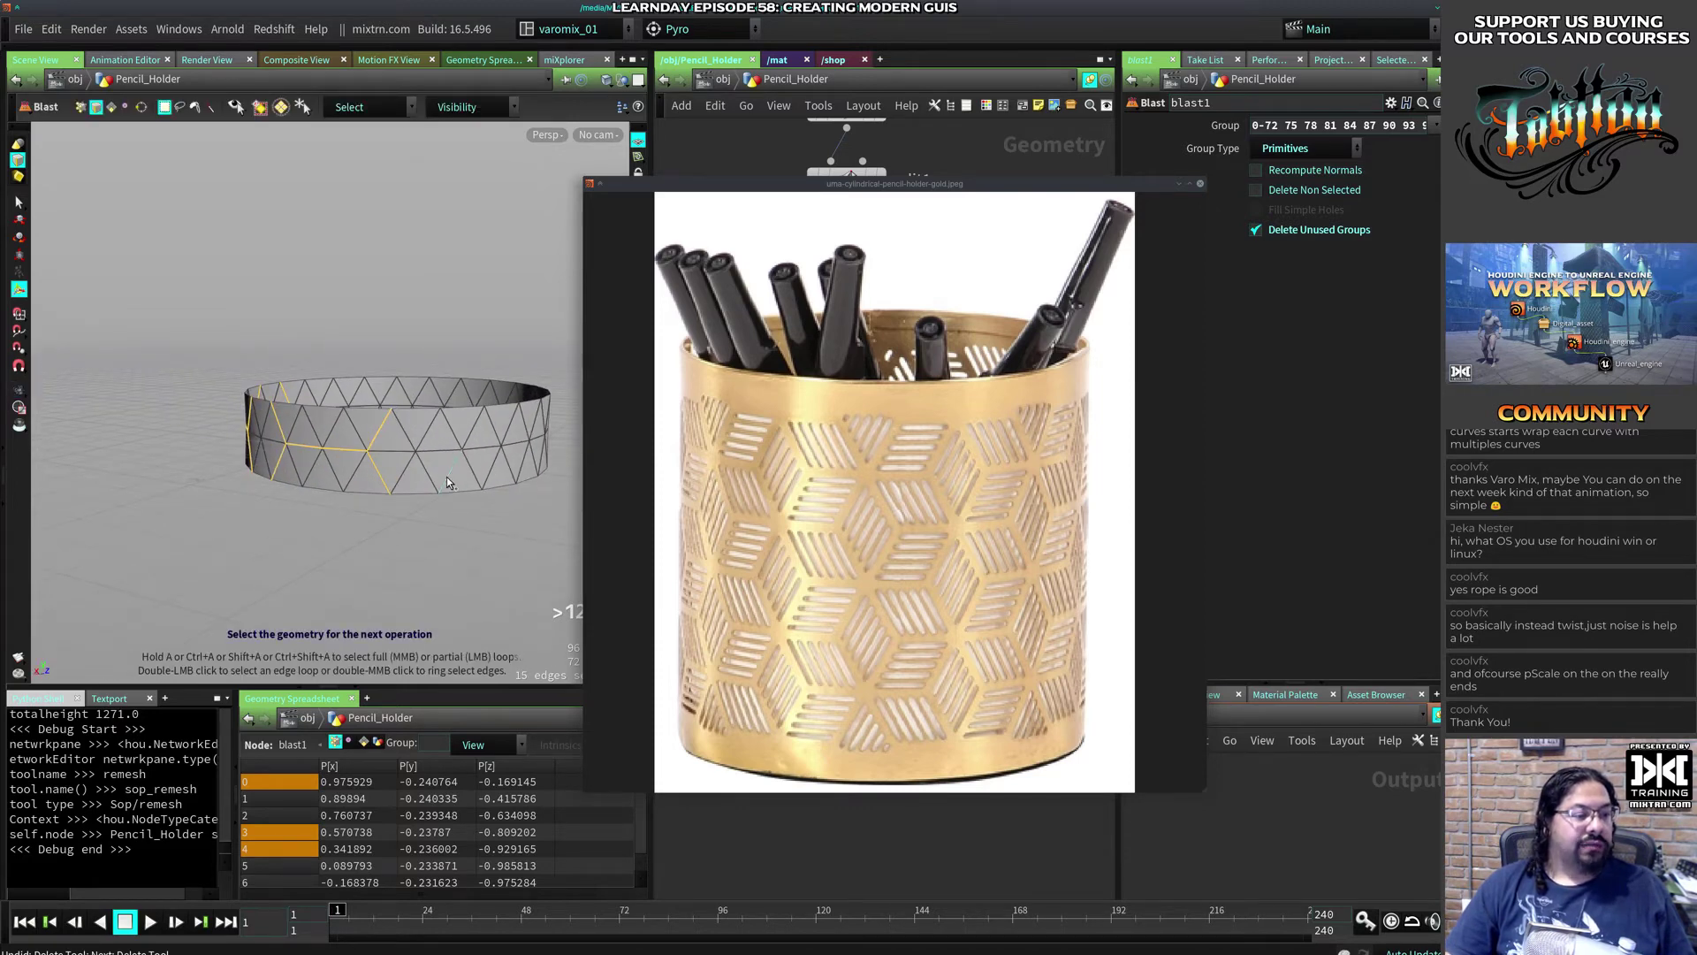
pyautogui.keyDown('shift'); pyautogui.click(452, 431); pyautogui.keyUp('shift')
pyautogui.keyDown('shift'); pyautogui.click(485, 450); pyautogui.keyUp('shift')
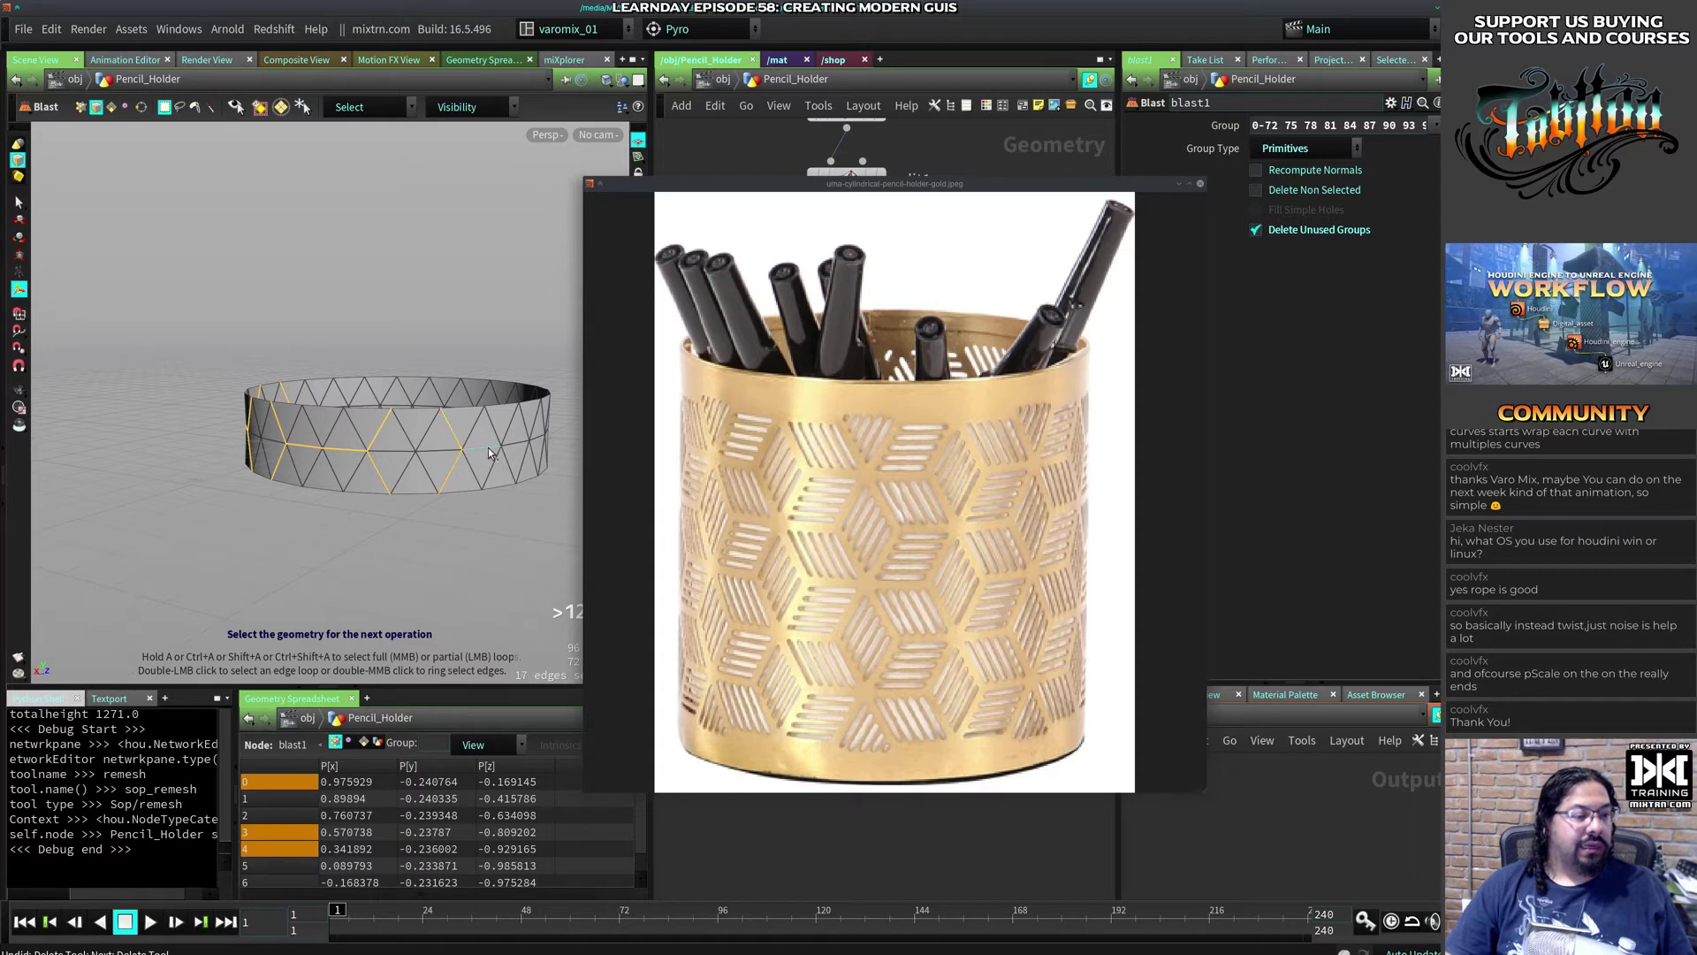
pyautogui.keyDown('shift'); pyautogui.click(515, 446); pyautogui.keyUp('shift')
# Step: Continue the mirrored three-edge selection around the band at the seventh and eighth alternate mid-row vertices
pyautogui.keyDown('alt'); pyautogui.moveTo(479, 487); pyautogui.dragTo(431, 511, button='middle'); pyautogui.keyUp('alt')
pyautogui.keyDown('alt'); pyautogui.moveTo(430, 512); pyautogui.dragTo(406, 500); pyautogui.keyUp('alt')
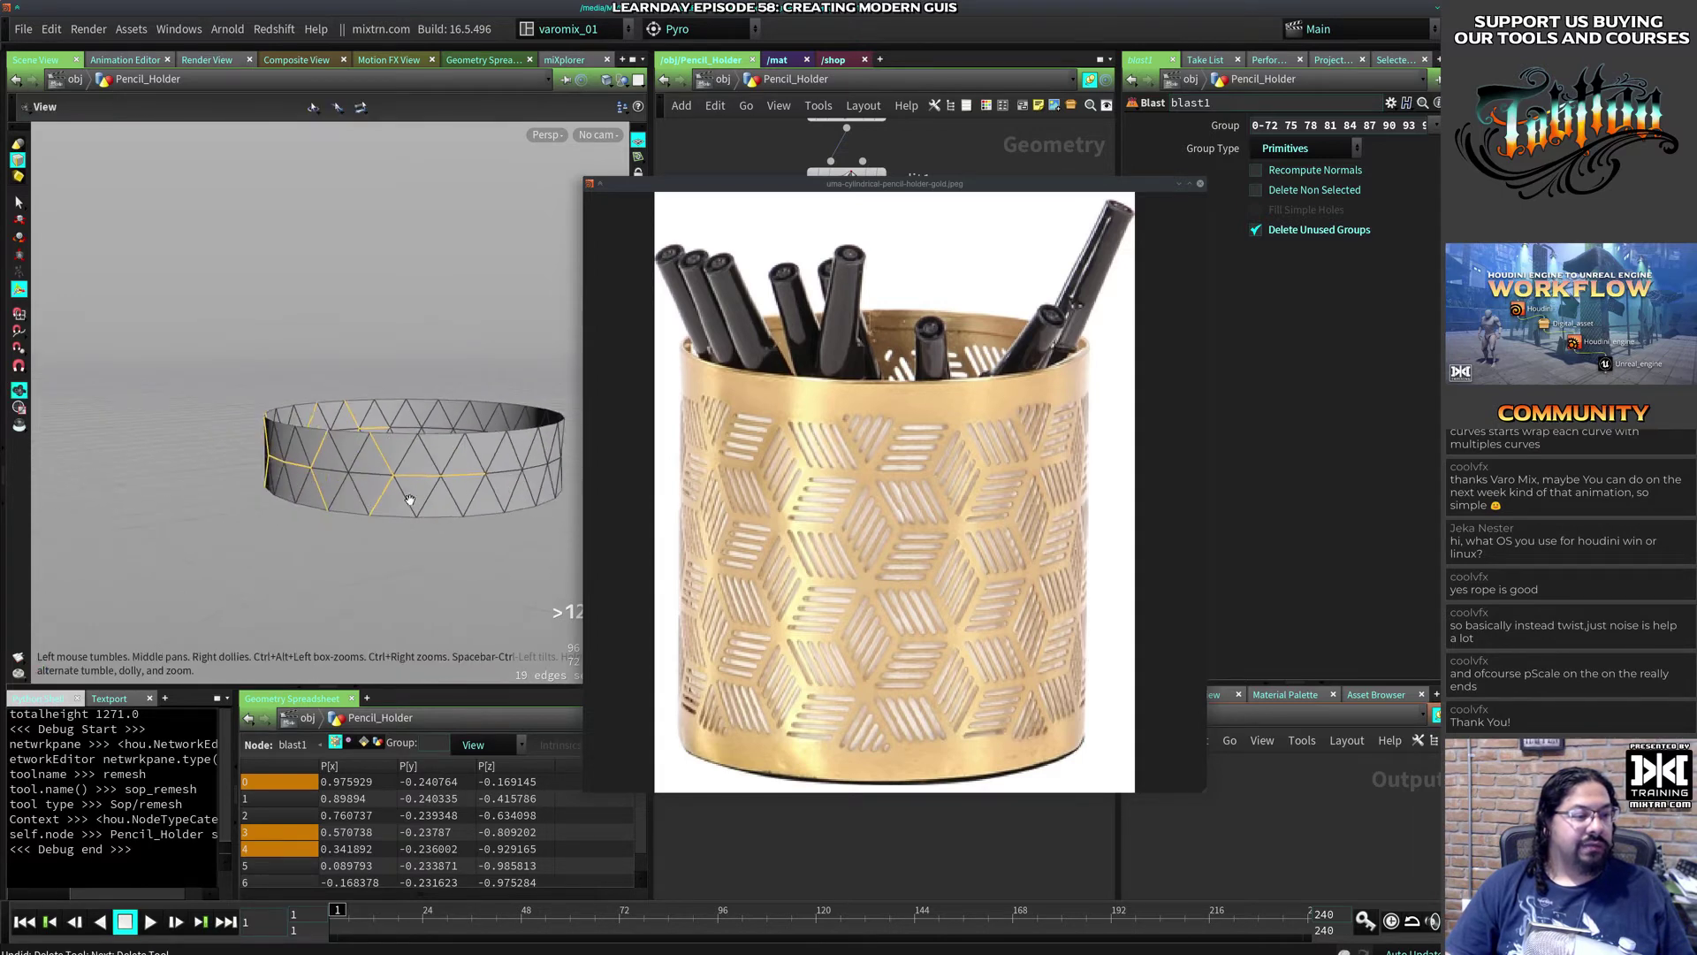
pyautogui.keyDown('alt'); pyautogui.moveTo(406, 501); pyautogui.dragTo(354, 491, button='middle'); pyautogui.keyUp('alt')
pyautogui.keyDown('shift'); pyautogui.click(411, 454); pyautogui.keyUp('shift')
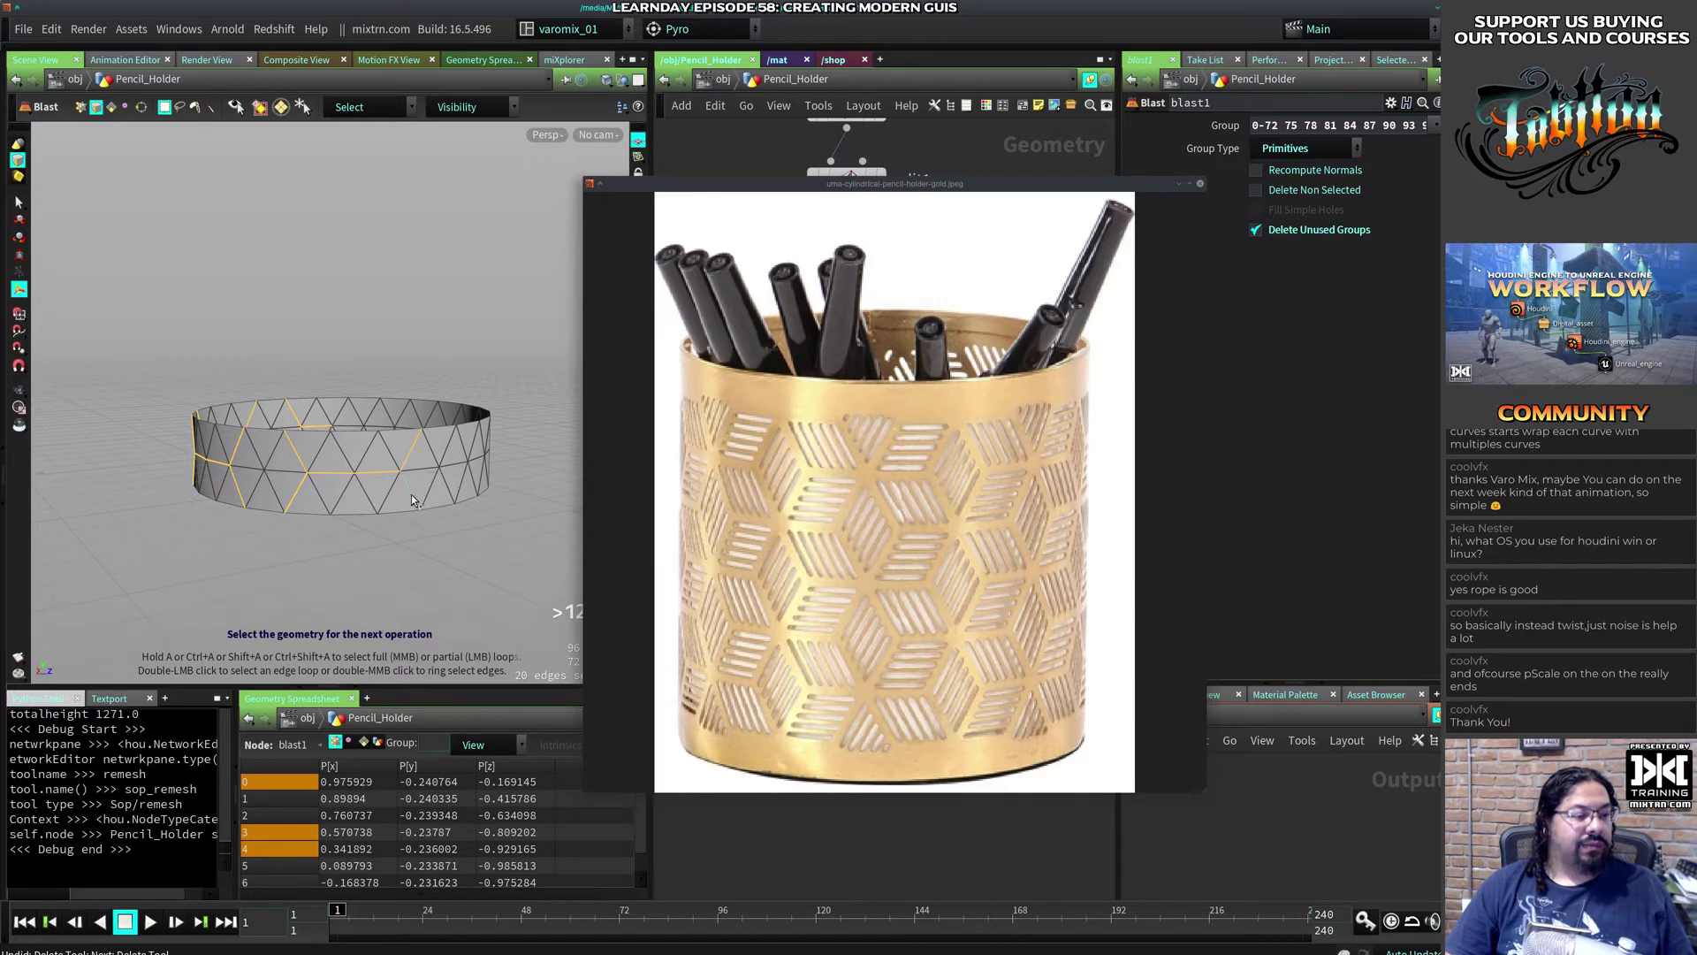
pyautogui.keyDown('shift'); pyautogui.click(412, 500); pyautogui.keyUp('shift')
pyautogui.keyDown('alt'); pyautogui.moveTo(411, 499); pyautogui.dragTo(429, 510); pyautogui.keyUp('alt')
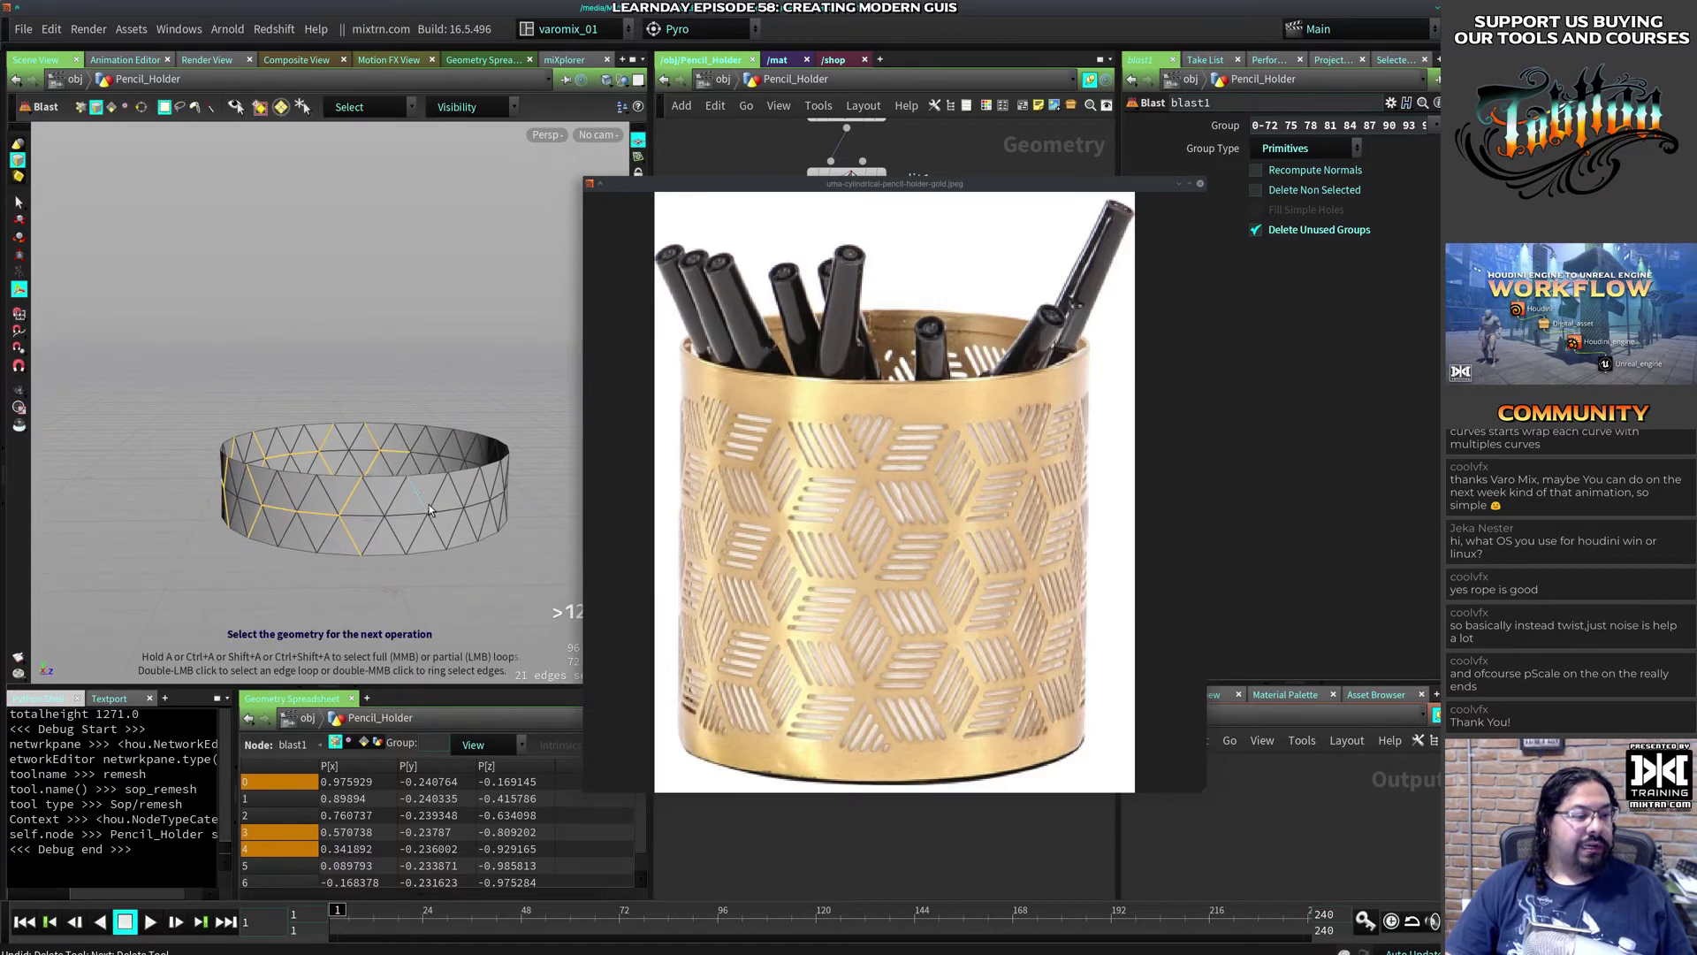
pyautogui.keyDown('shift'); pyautogui.click(418, 500); pyautogui.keyUp('shift')
pyautogui.keyDown('shift'); pyautogui.click(446, 512); pyautogui.keyUp('shift')
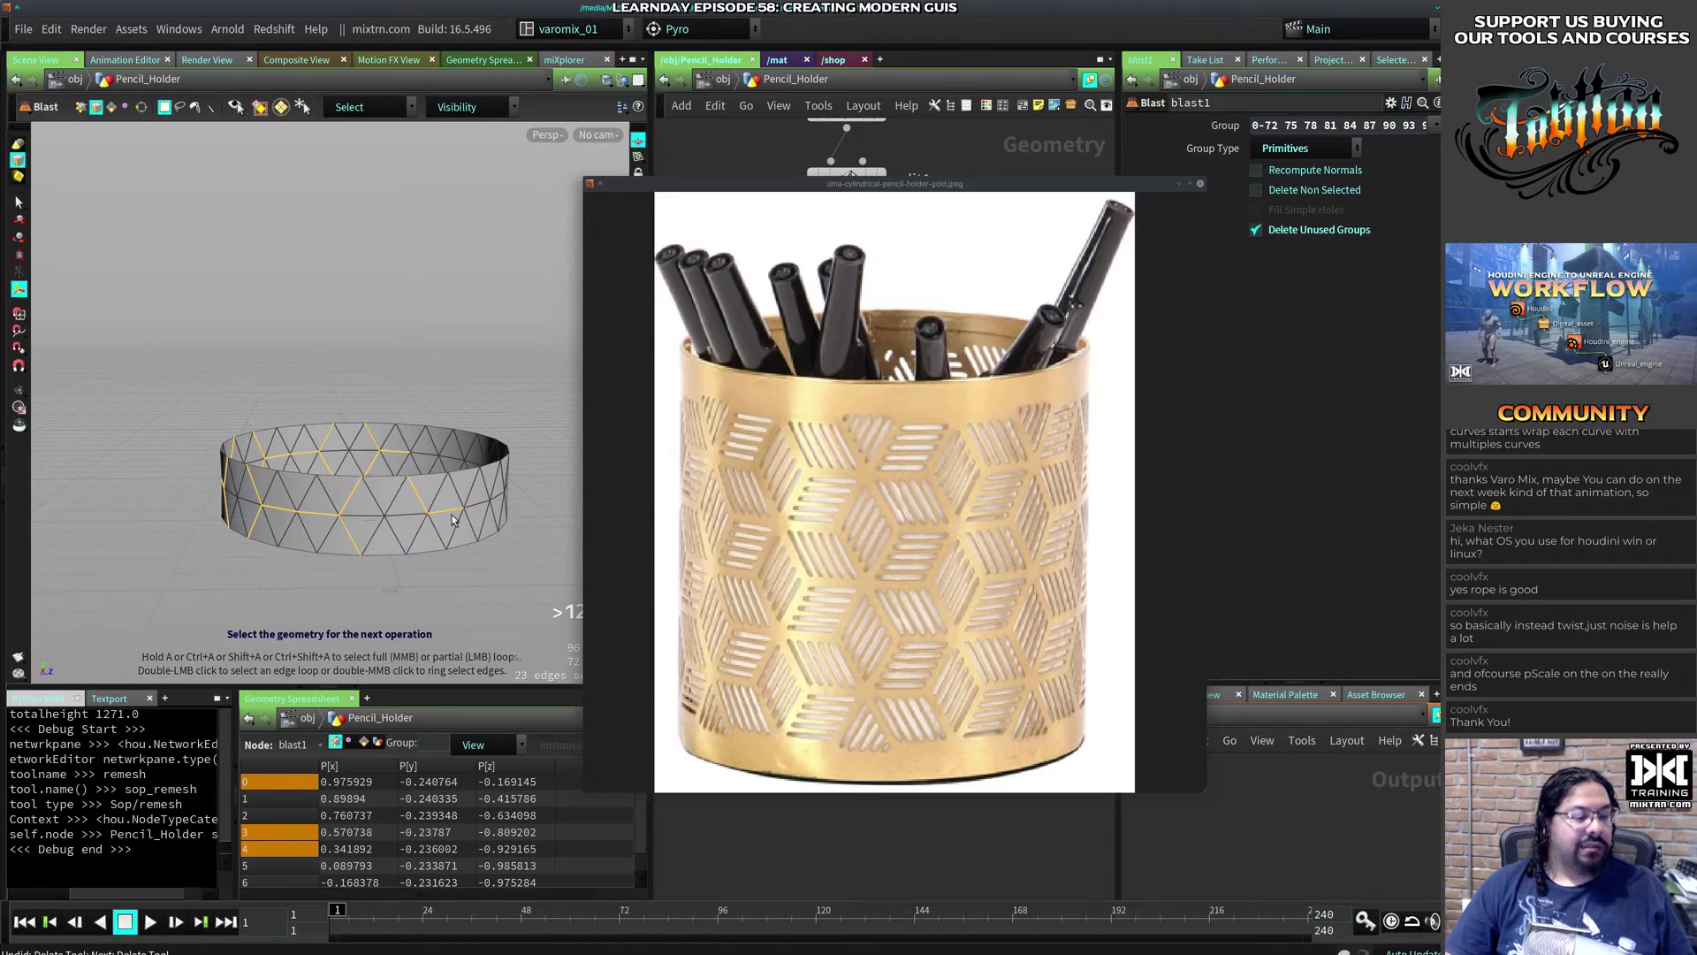
pyautogui.keyDown('shift'); pyautogui.click(481, 509); pyautogui.keyUp('shift')
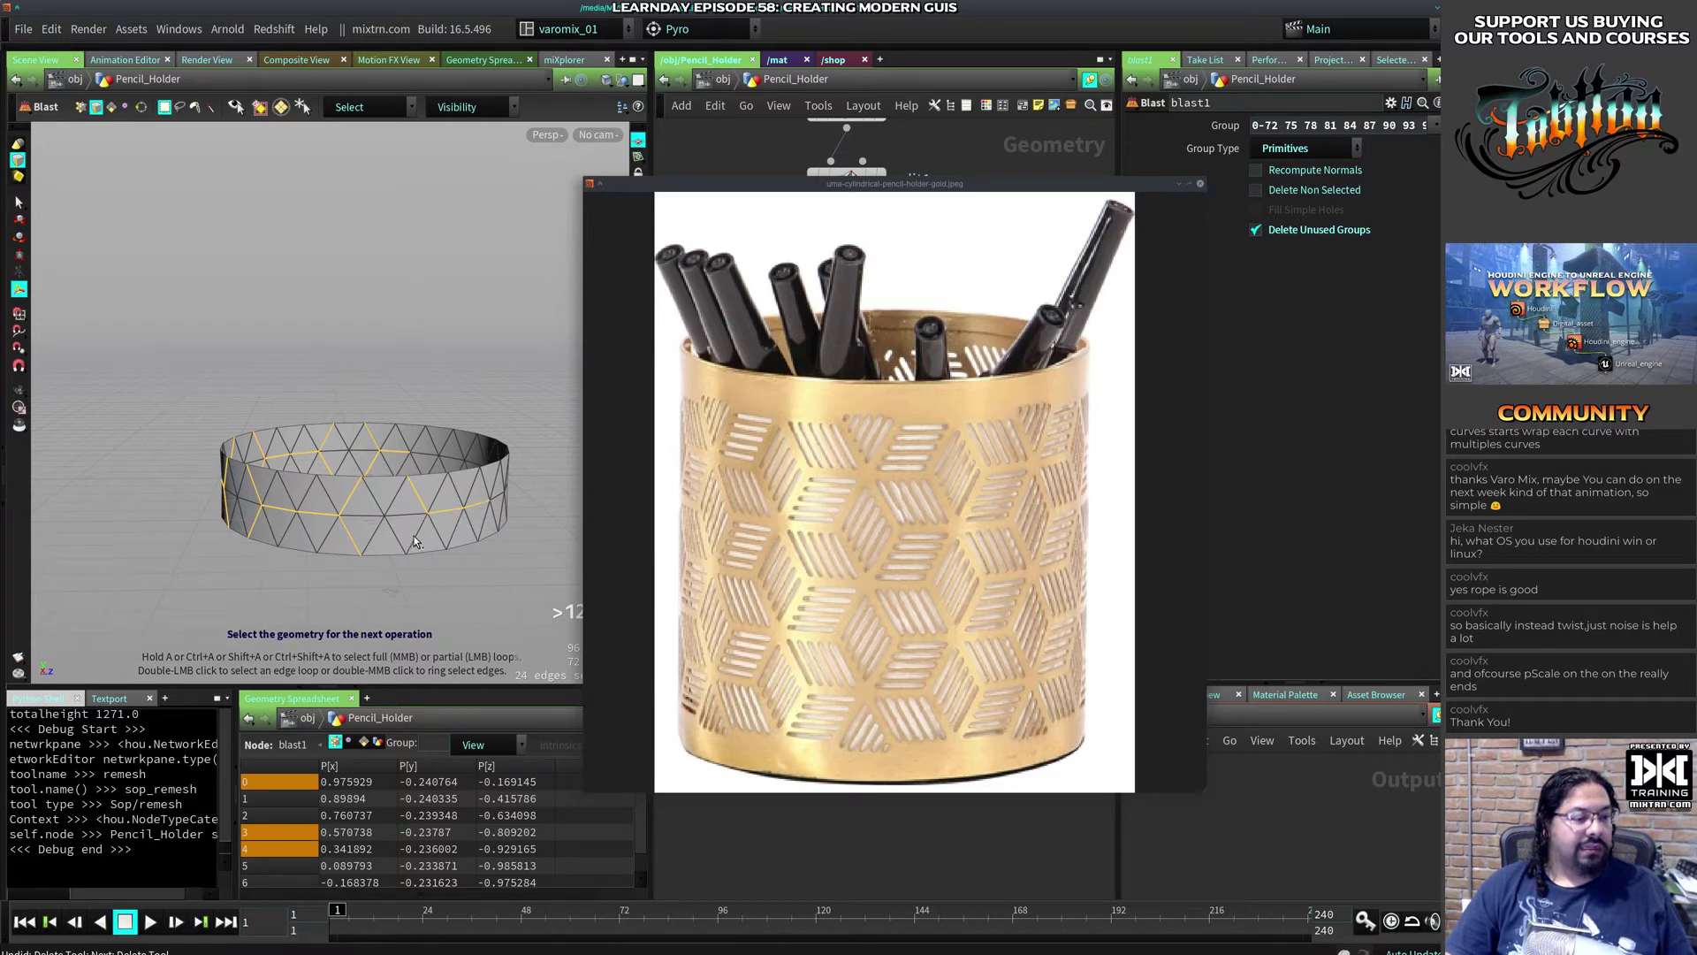
pyautogui.keyDown('shift'); pyautogui.click(414, 538); pyautogui.keyUp('shift')
# Step: Add the mirrored three-edge sets around the ninth and tenth alternate mid-row vertices to the selection
pyautogui.keyDown('alt'); pyautogui.moveTo(479, 503); pyautogui.dragTo(400, 516); pyautogui.keyUp('alt')
pyautogui.keyDown('shift'); pyautogui.click(404, 562); pyautogui.keyUp('shift')
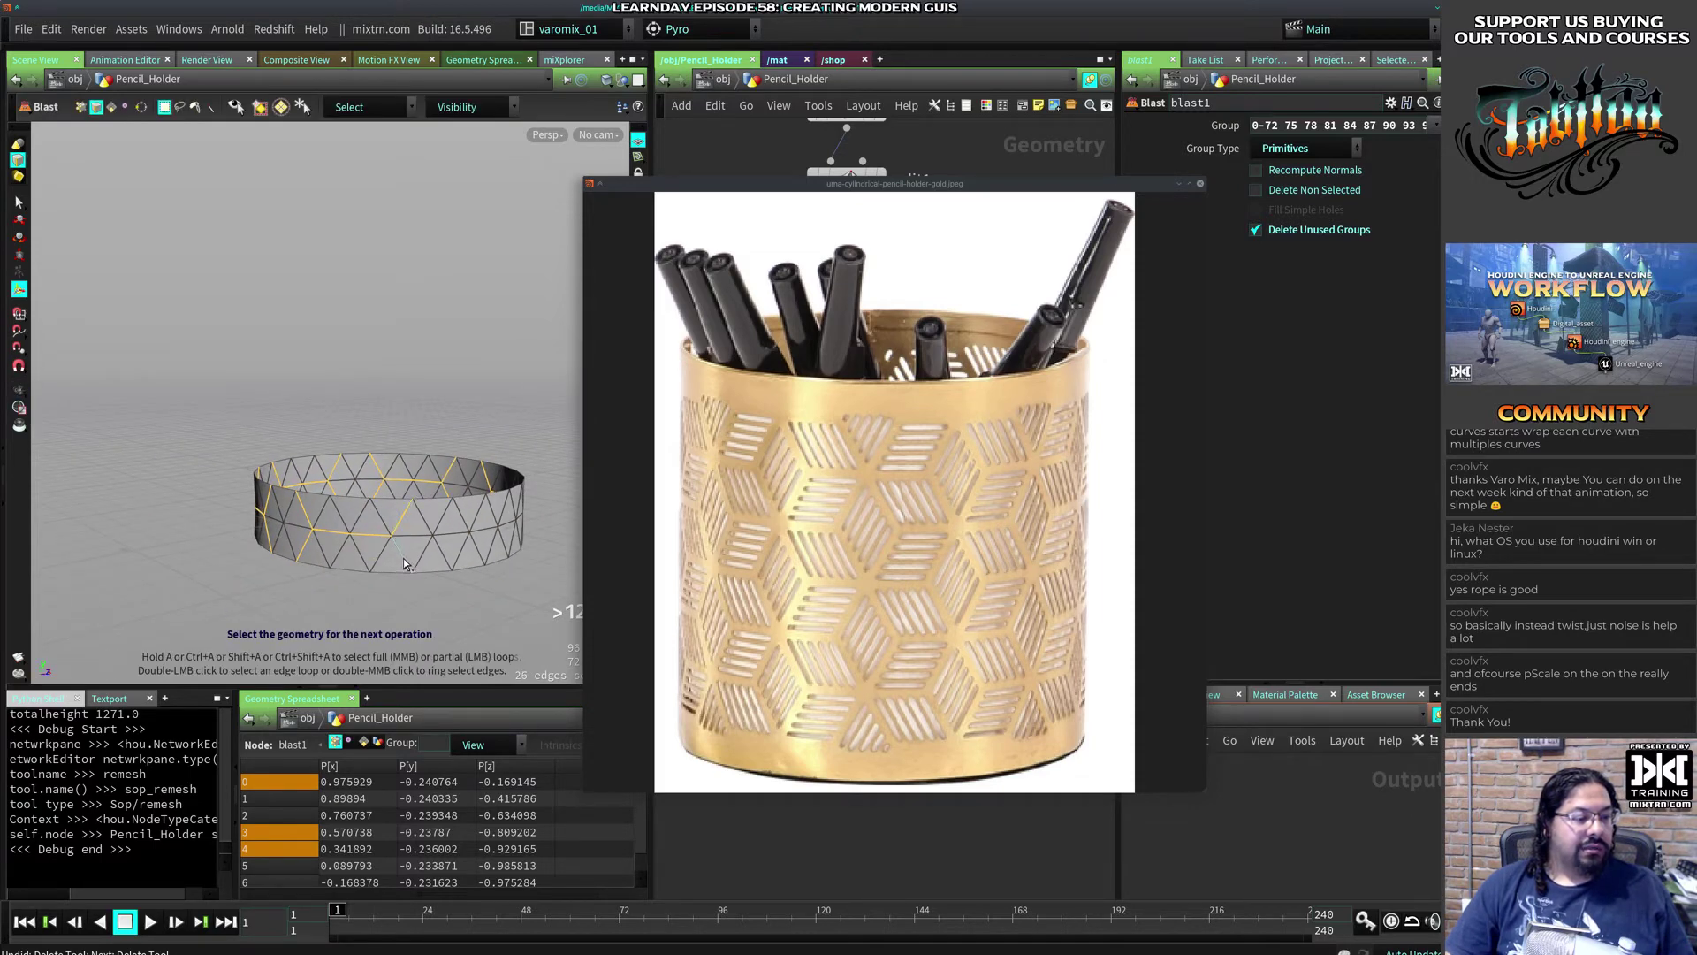
pyautogui.keyDown('shift'); pyautogui.click(469, 517); pyautogui.keyUp('shift')
pyautogui.keyDown('shift'); pyautogui.click(467, 557); pyautogui.keyUp('shift')
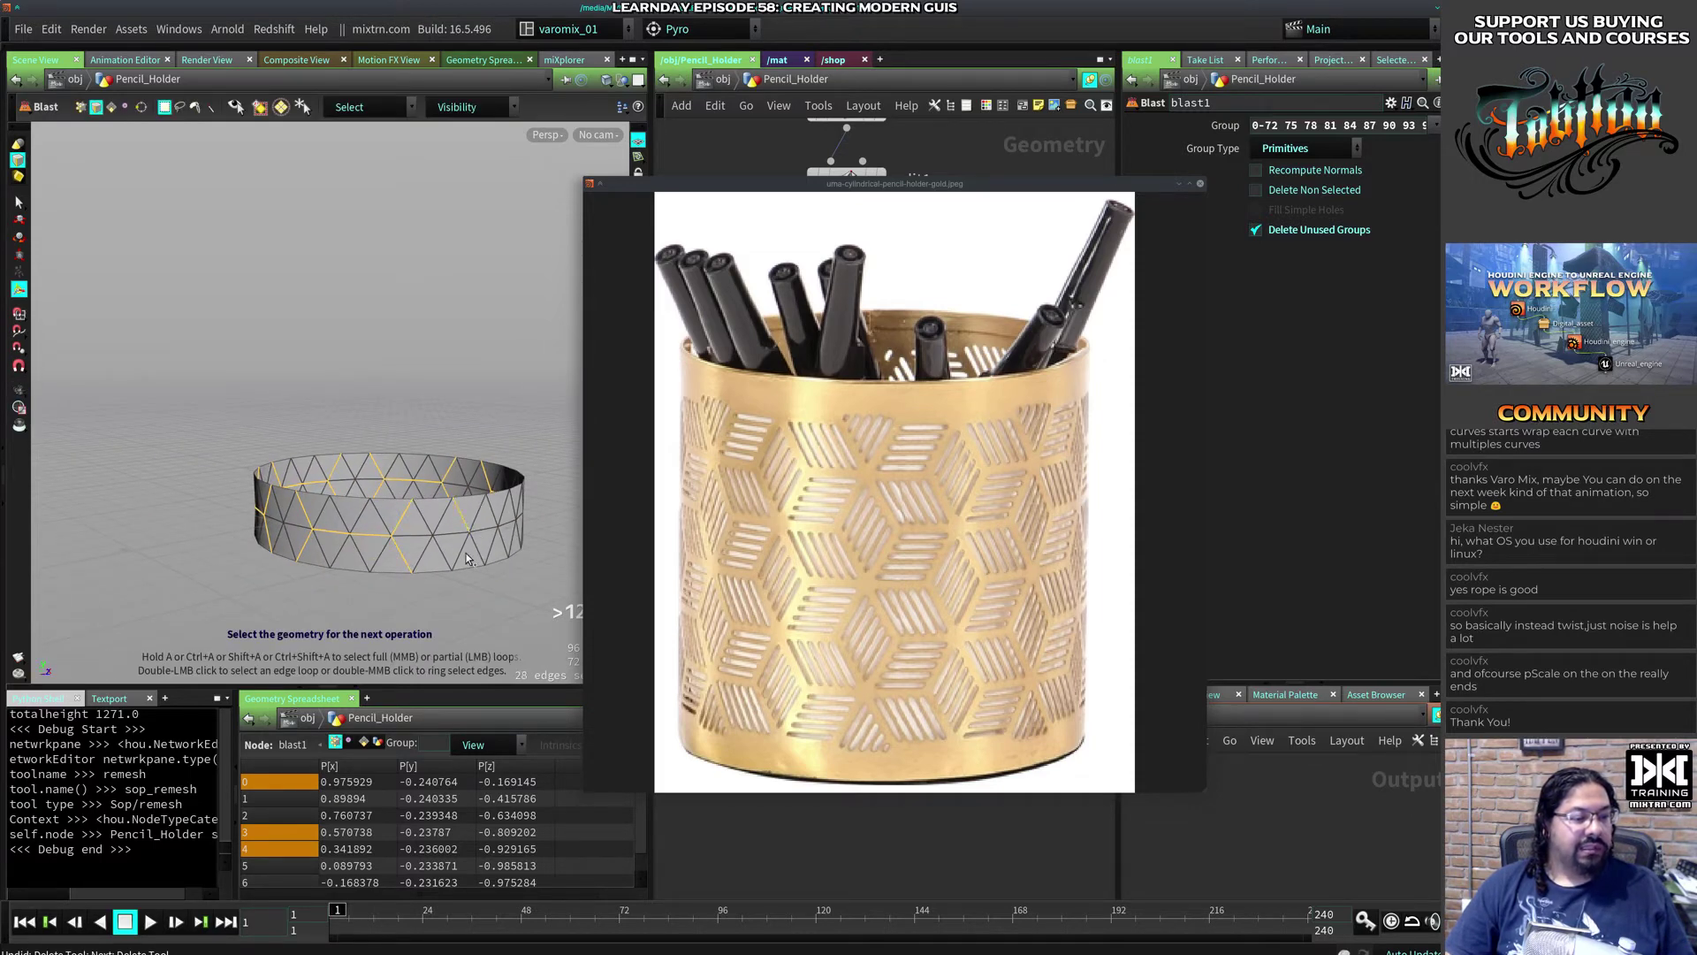
pyautogui.keyDown('shift'); pyautogui.click(463, 554); pyautogui.keyUp('shift')
pyautogui.keyDown('shift'); pyautogui.click(484, 531); pyautogui.keyUp('shift')
pyautogui.keyDown('shift'); pyautogui.click(447, 560); pyautogui.keyUp('shift')
pyautogui.keyDown('alt'); pyautogui.moveTo(447, 559); pyautogui.dragTo(493, 544); pyautogui.keyUp('alt')
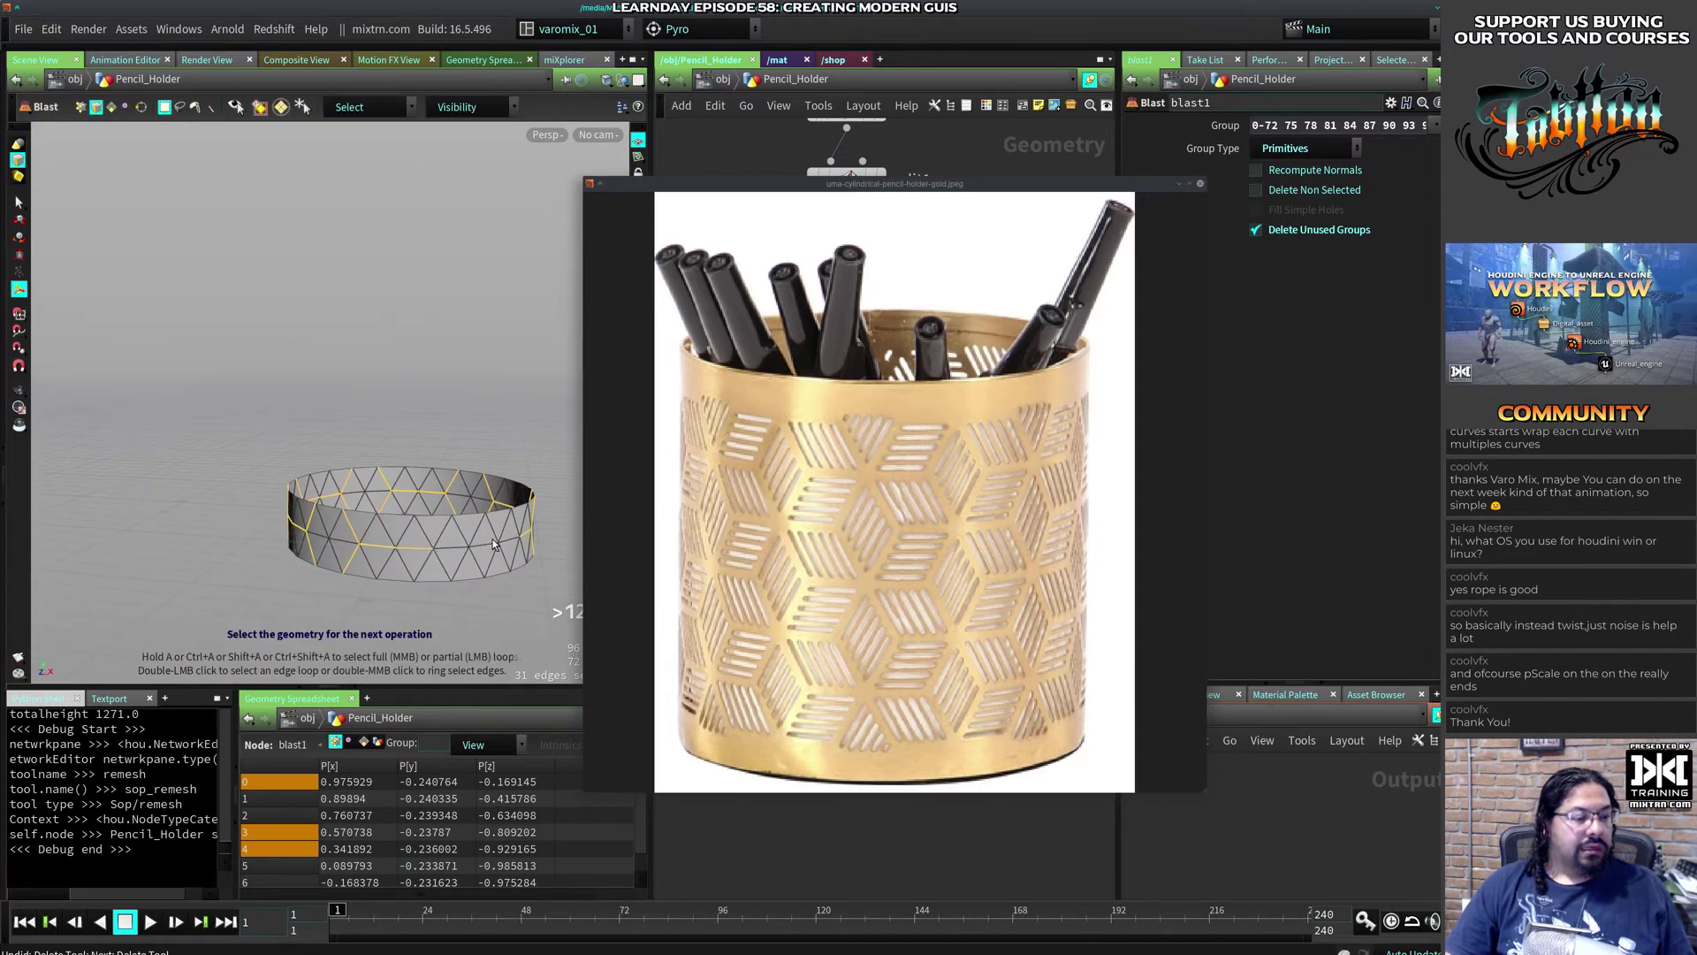
# Step: Complete the edge selection around the band with the three-edge sets at the last two alternate mid-row vertices
pyautogui.keyDown('shift'); pyautogui.click(443, 569); pyautogui.keyUp('shift')
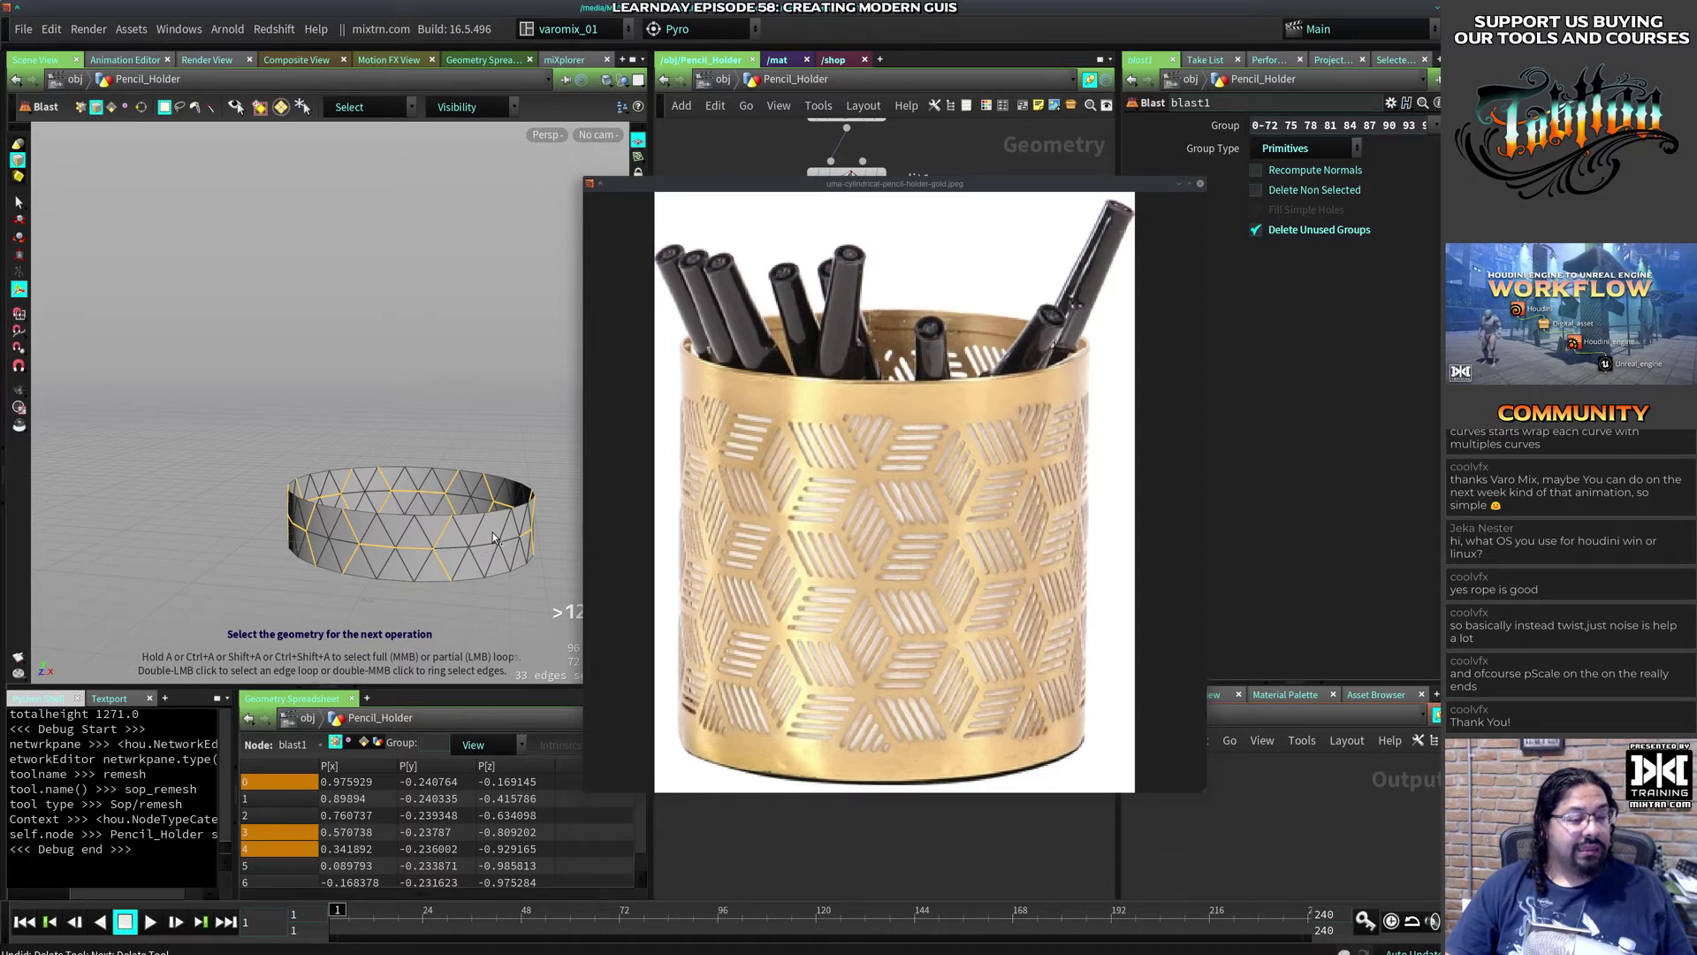
pyautogui.keyDown('shift'); pyautogui.click(493, 573); pyautogui.keyUp('shift')
pyautogui.keyDown('shift'); pyautogui.click(509, 545); pyautogui.keyUp('shift')
pyautogui.keyDown('shift'); pyautogui.click(509, 540); pyautogui.keyUp('shift')
pyautogui.keyDown('alt'); pyautogui.moveTo(451, 570); pyautogui.dragTo(387, 573); pyautogui.keyUp('alt')
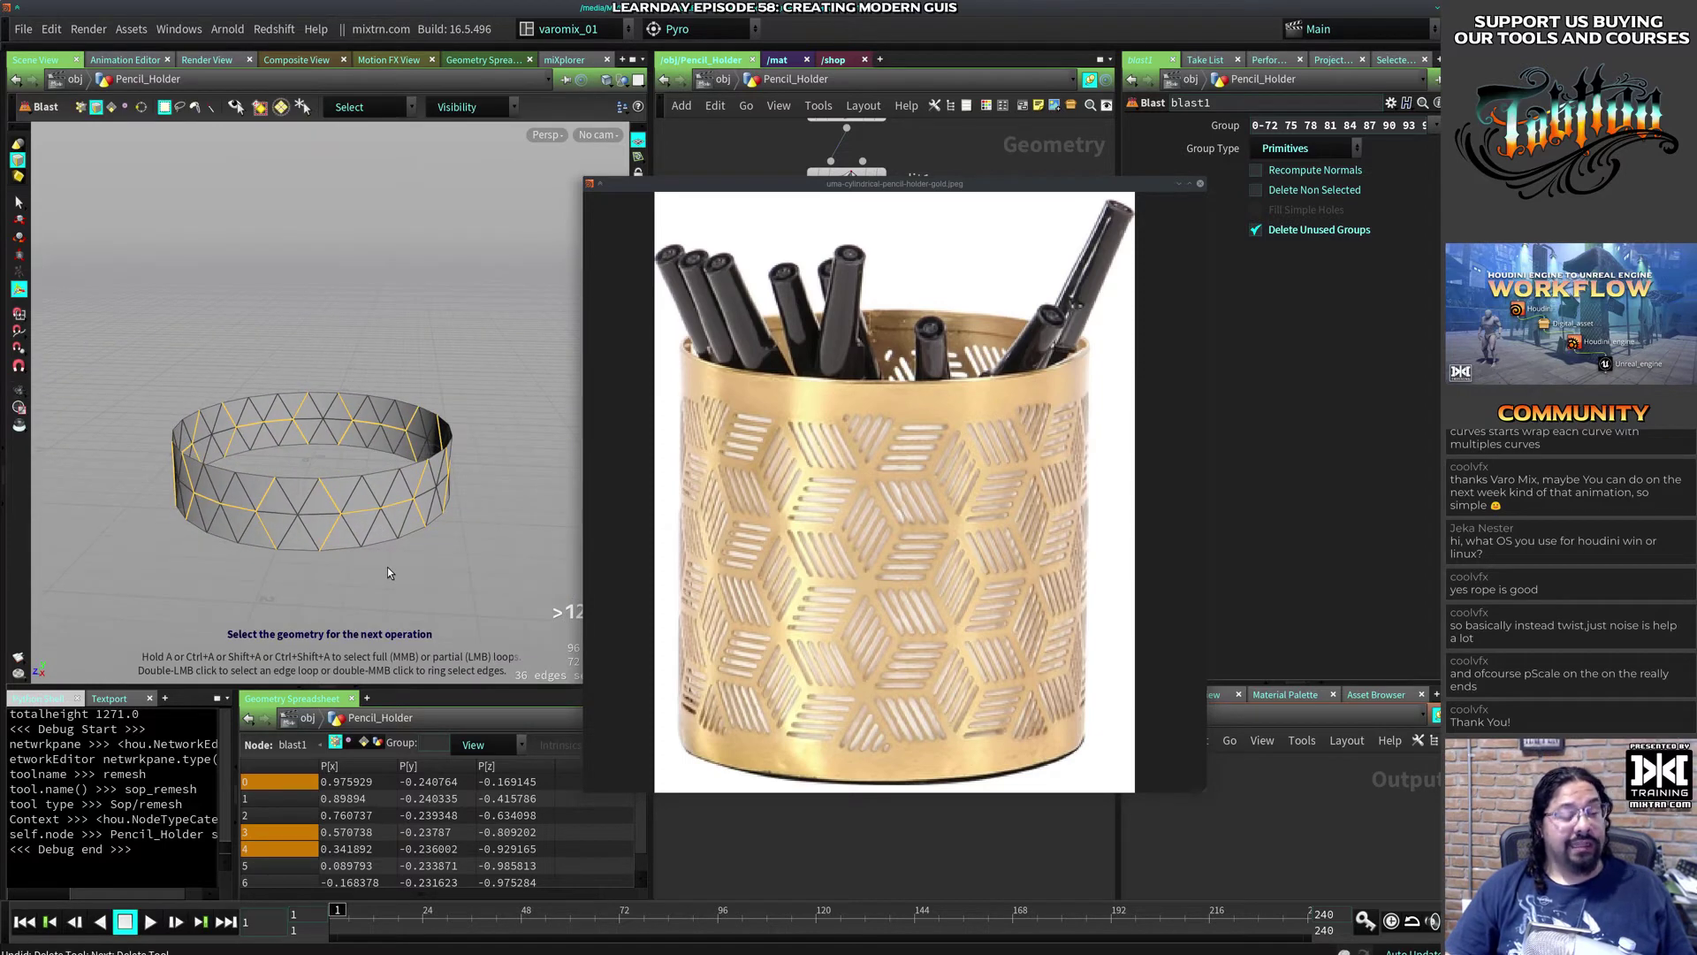
# Step: Dissolve the selected edges around the whole band and inspect the resulting pattern from above
pyautogui.press('Delete')
pyautogui.moveTo(266, 518); pyautogui.dragTo(317, 500)
pyautogui.press('Return')
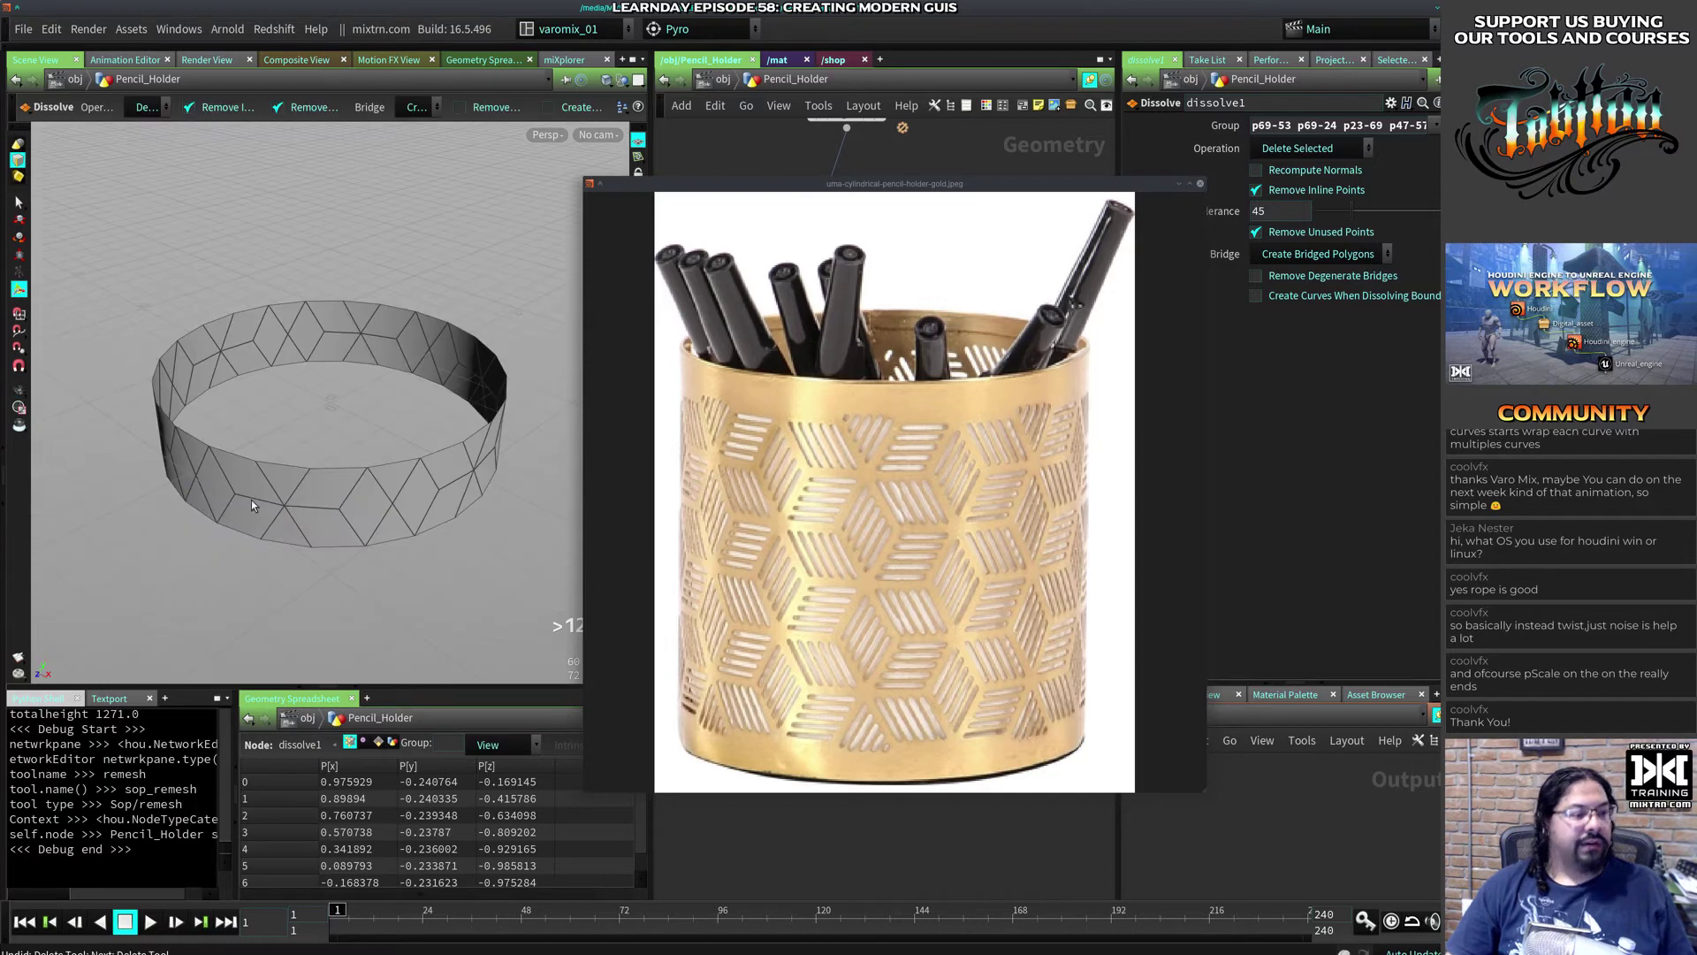
# Step: Select the upper parallelogram face of the front cube shape on the band in primitive selection mode
pyautogui.press('Escape')
pyautogui.scroll(5, 251, 500)
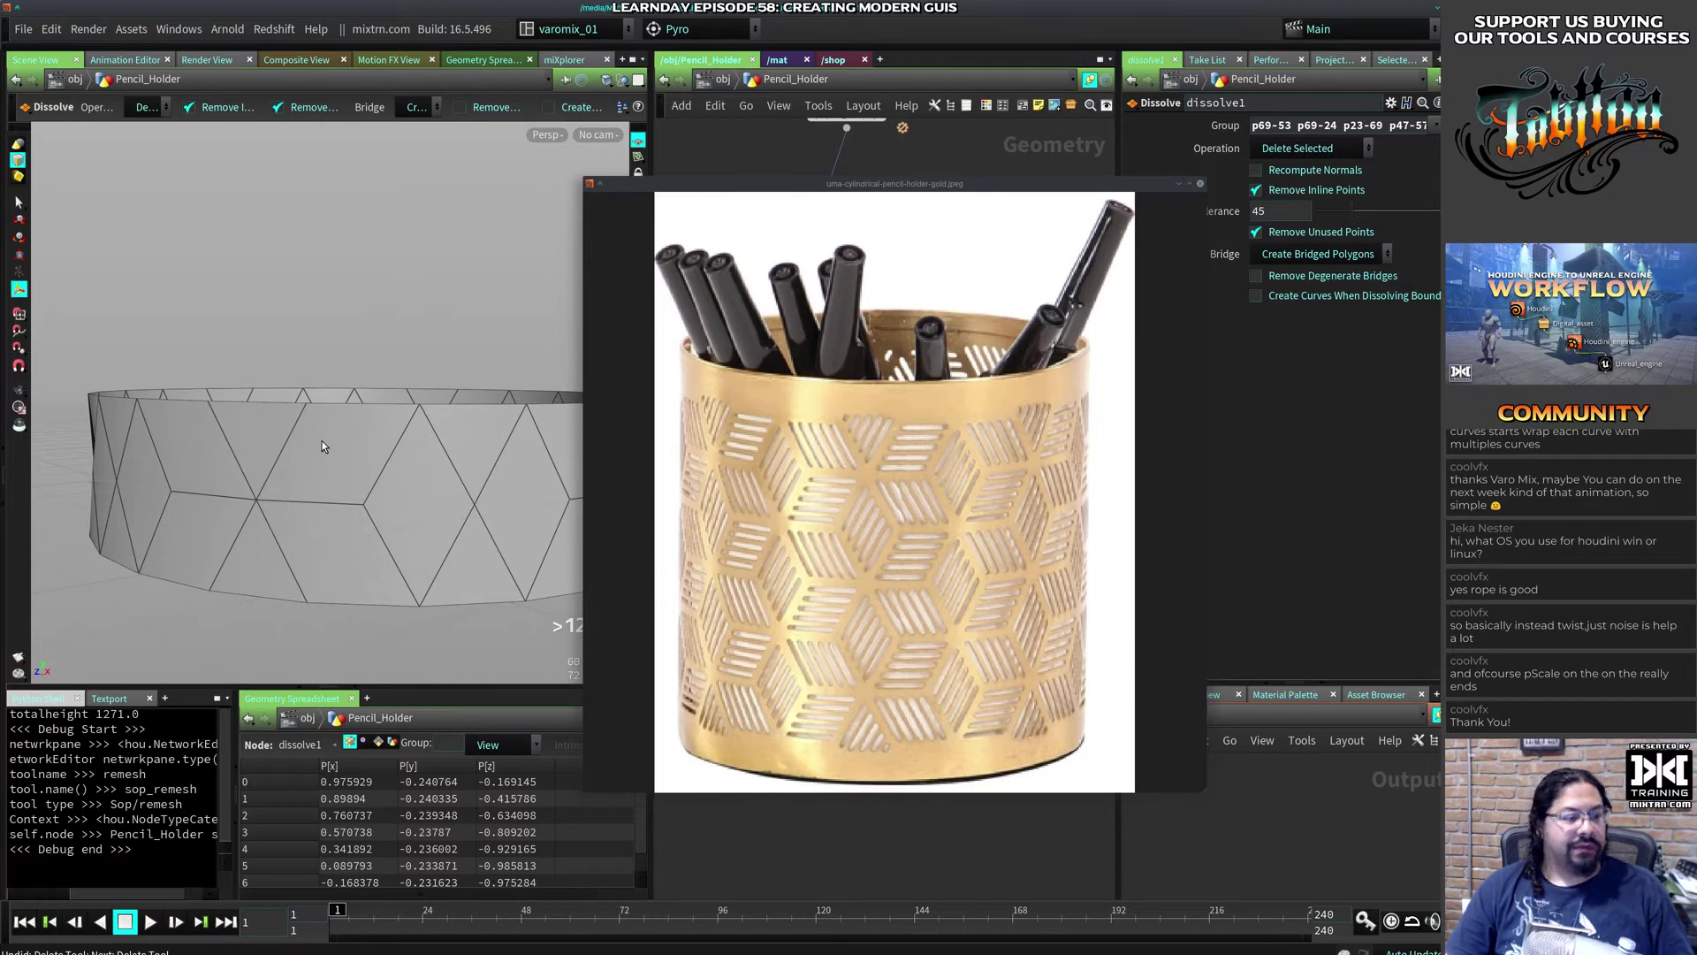
pyautogui.press('s')
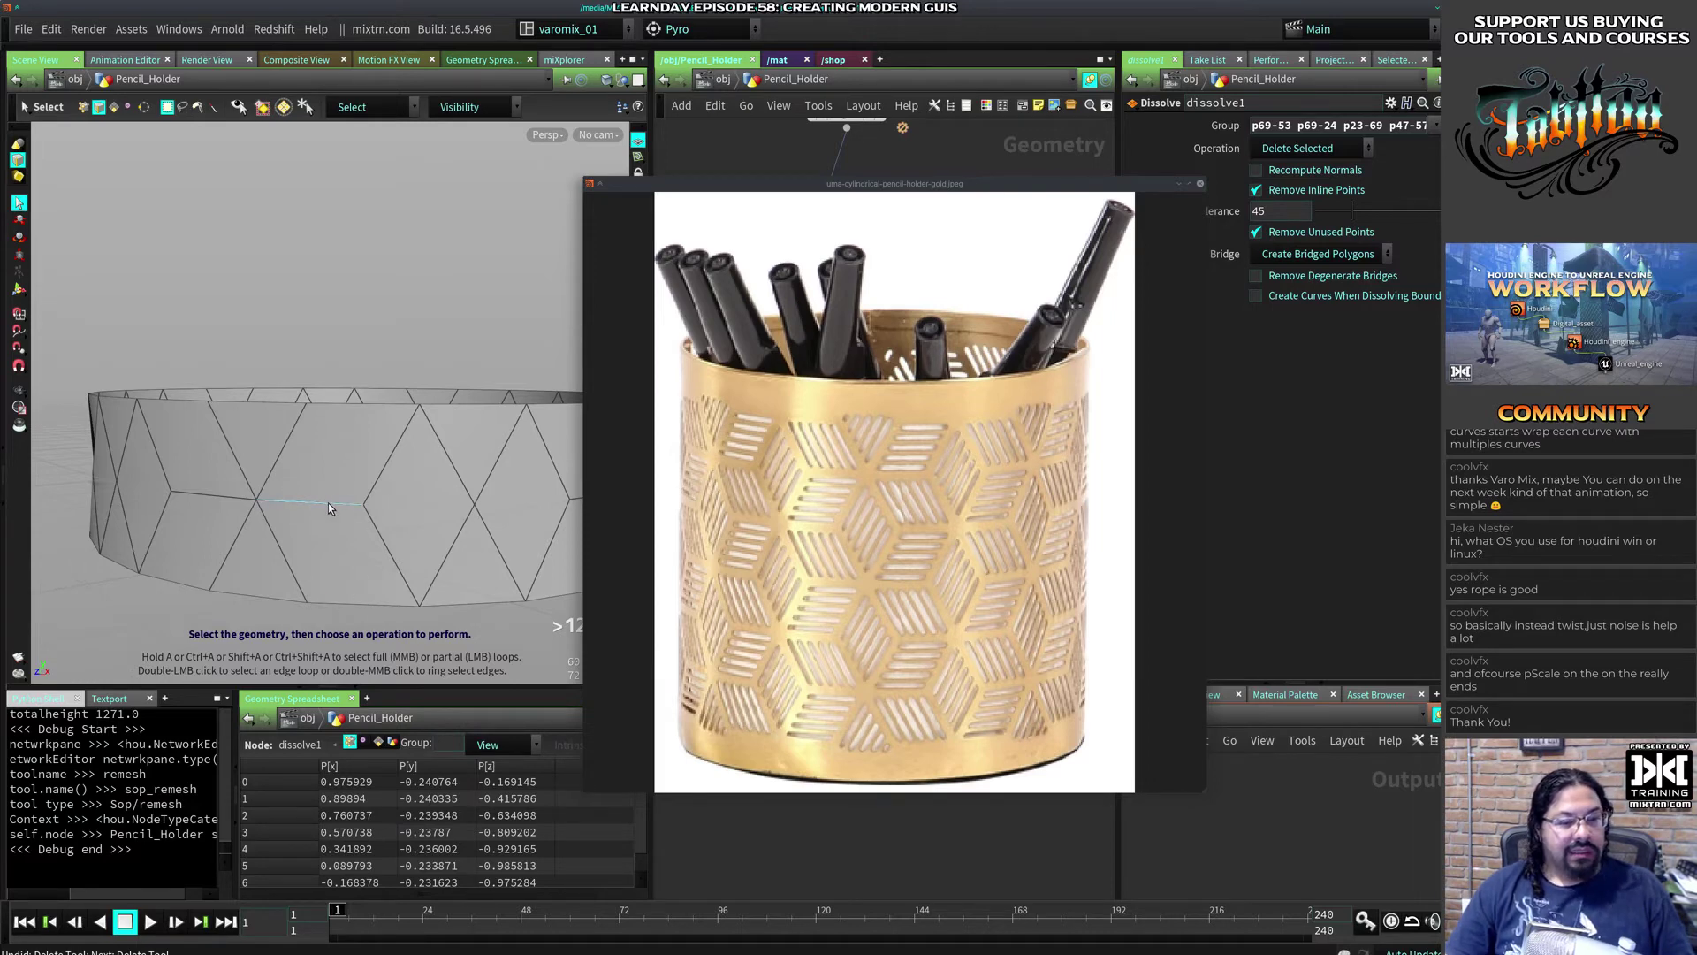
pyautogui.keyDown('alt'); pyautogui.moveTo(381, 497); pyautogui.dragTo(262, 534, button='right'); pyautogui.keyUp('alt')
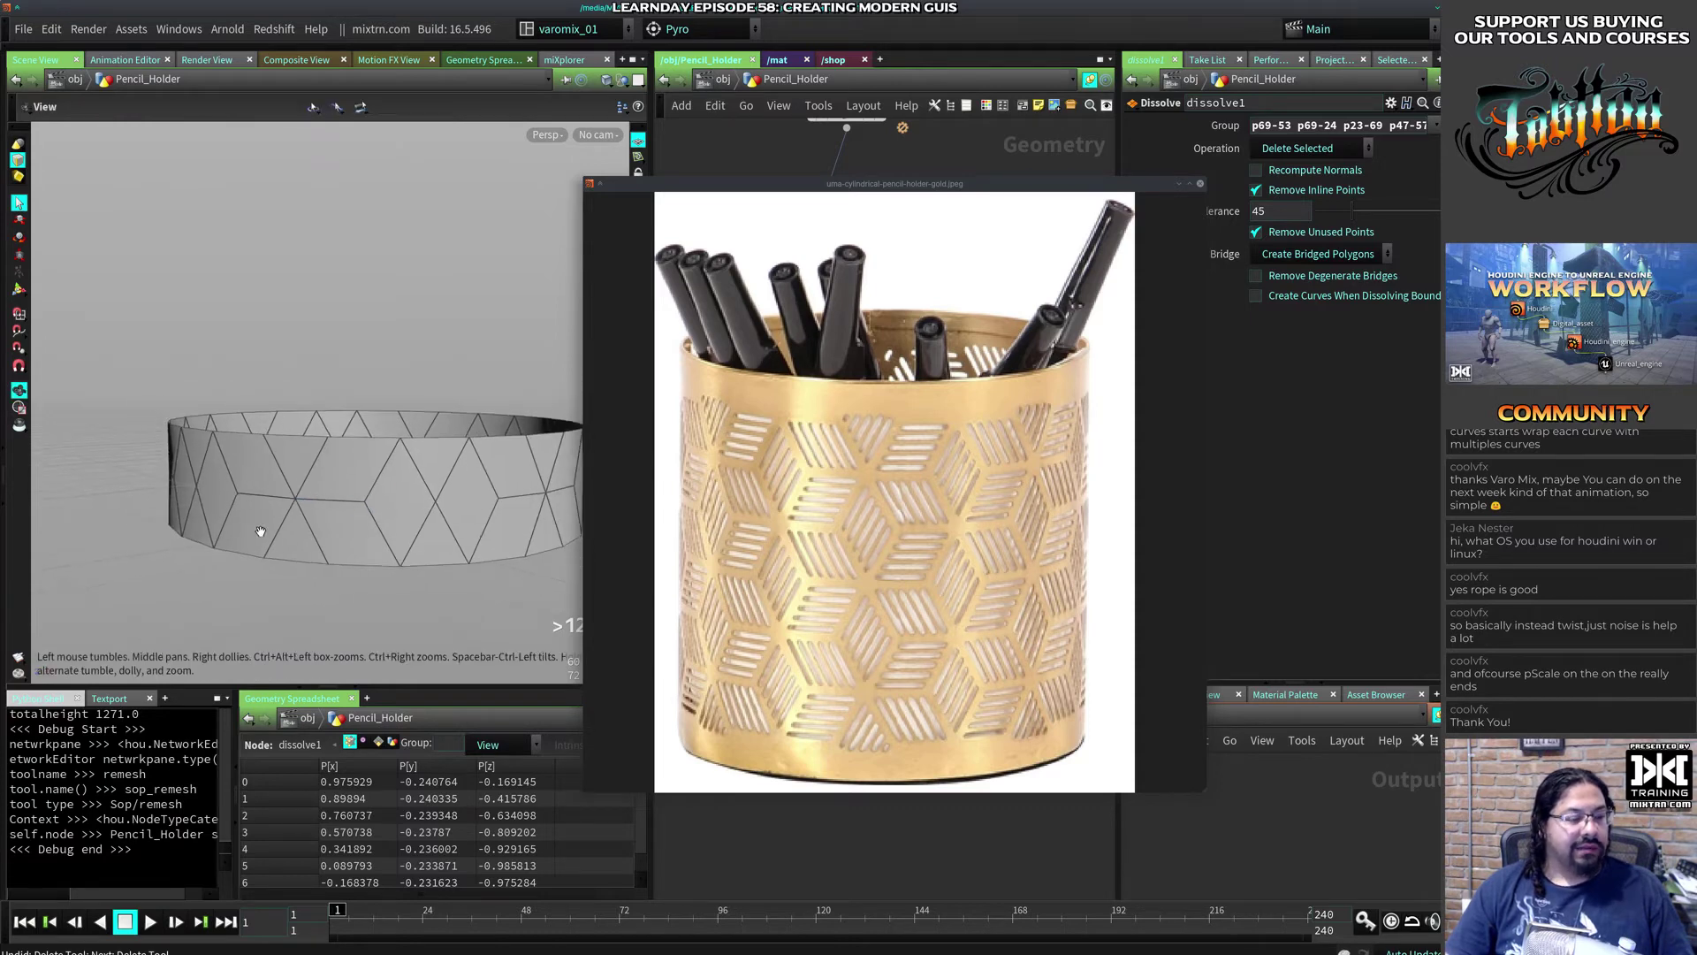
pyautogui.keyDown('alt'); pyautogui.moveTo(261, 534); pyautogui.dragTo(329, 544); pyautogui.keyUp('alt')
pyautogui.keyDown('alt'); pyautogui.moveTo(329, 544); pyautogui.dragTo(419, 532, button='right'); pyautogui.keyUp('alt')
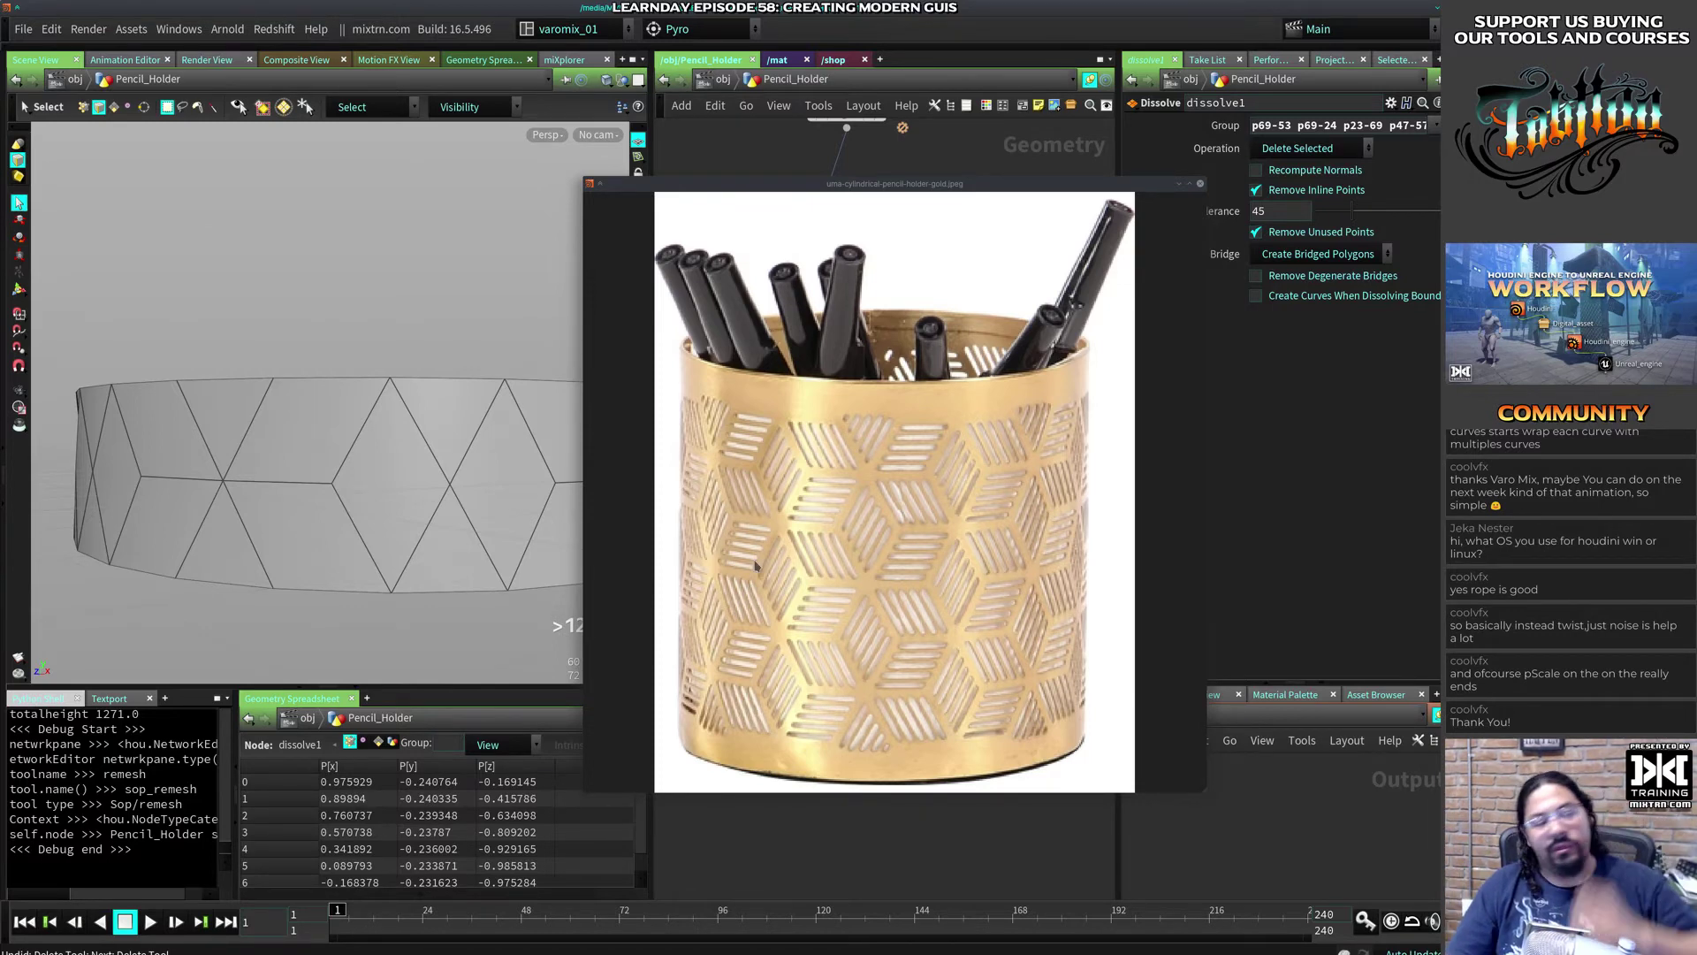
pyautogui.press('4')
pyautogui.click(318, 440)
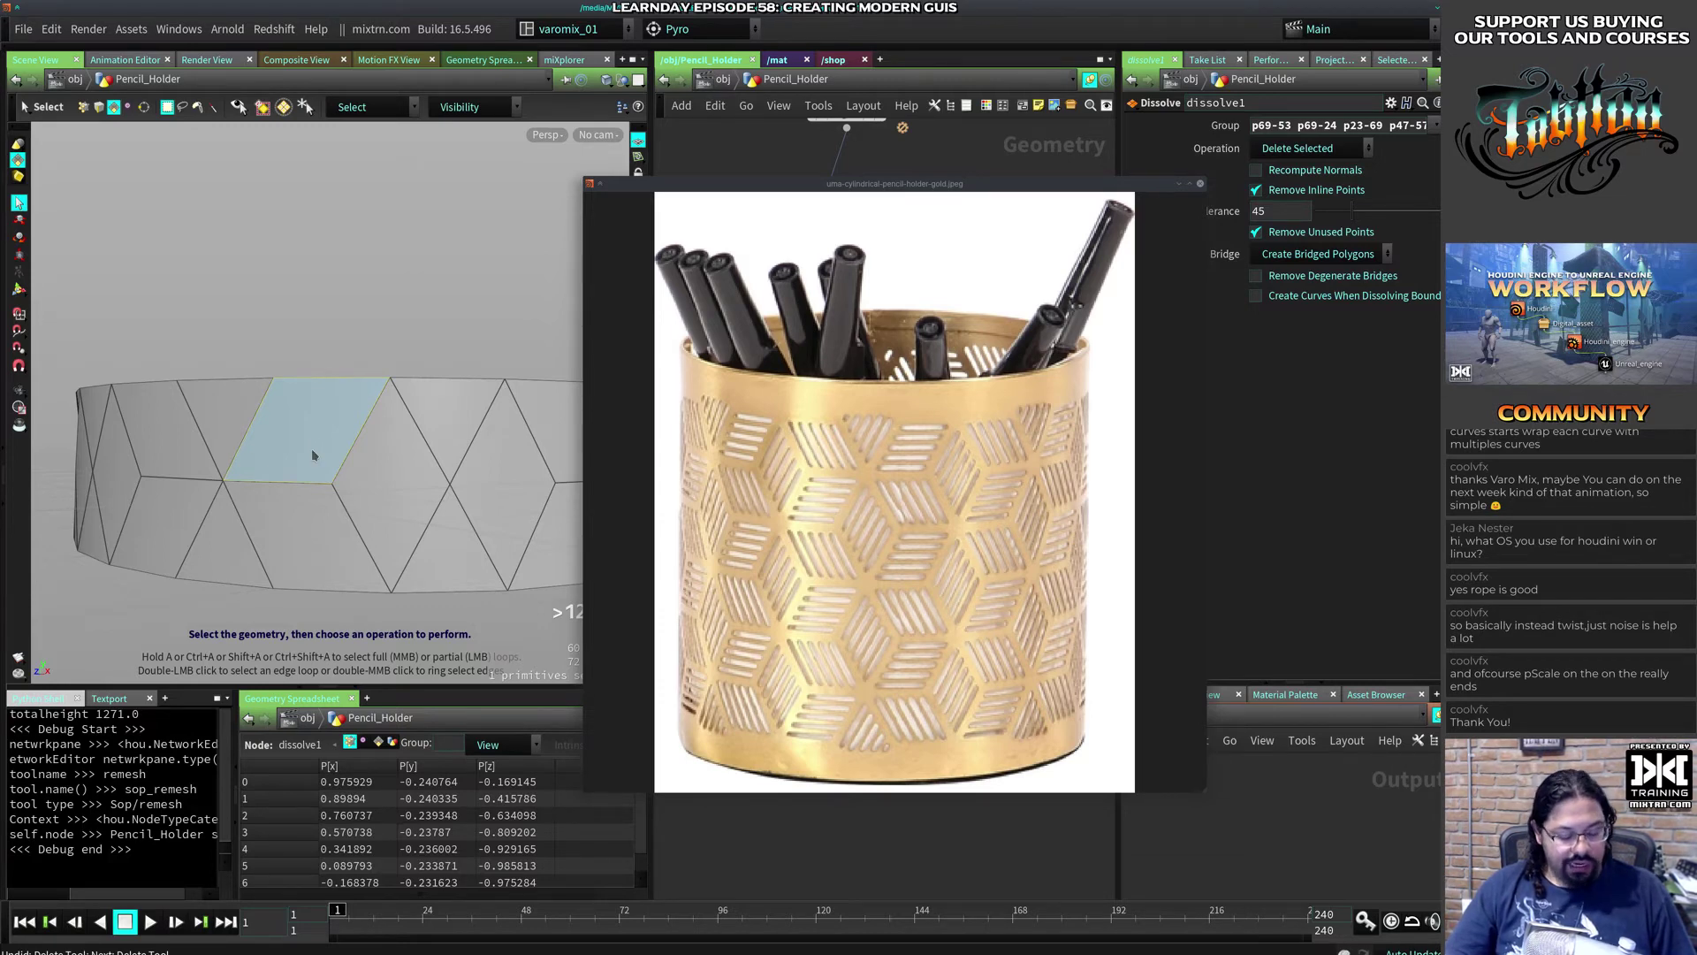
# Step: Switch the viewport's radial menu set to Poly Modeling
pyautogui.press('c')
pyautogui.click(625, 32)
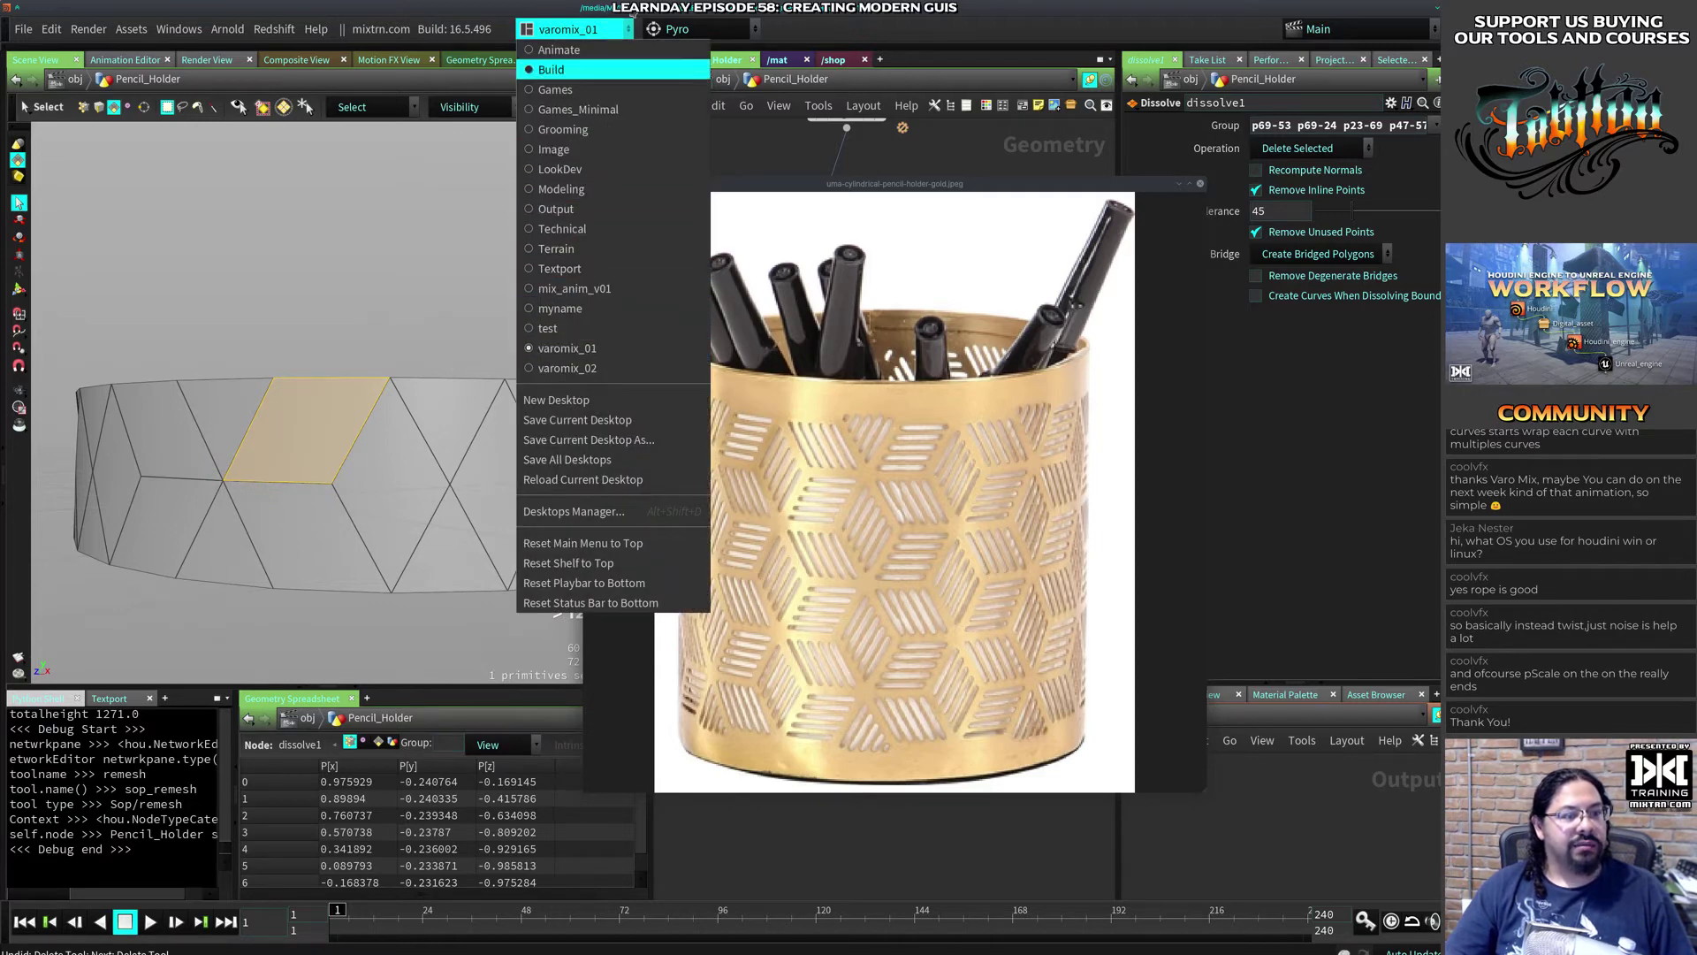
pyautogui.click(710, 34)
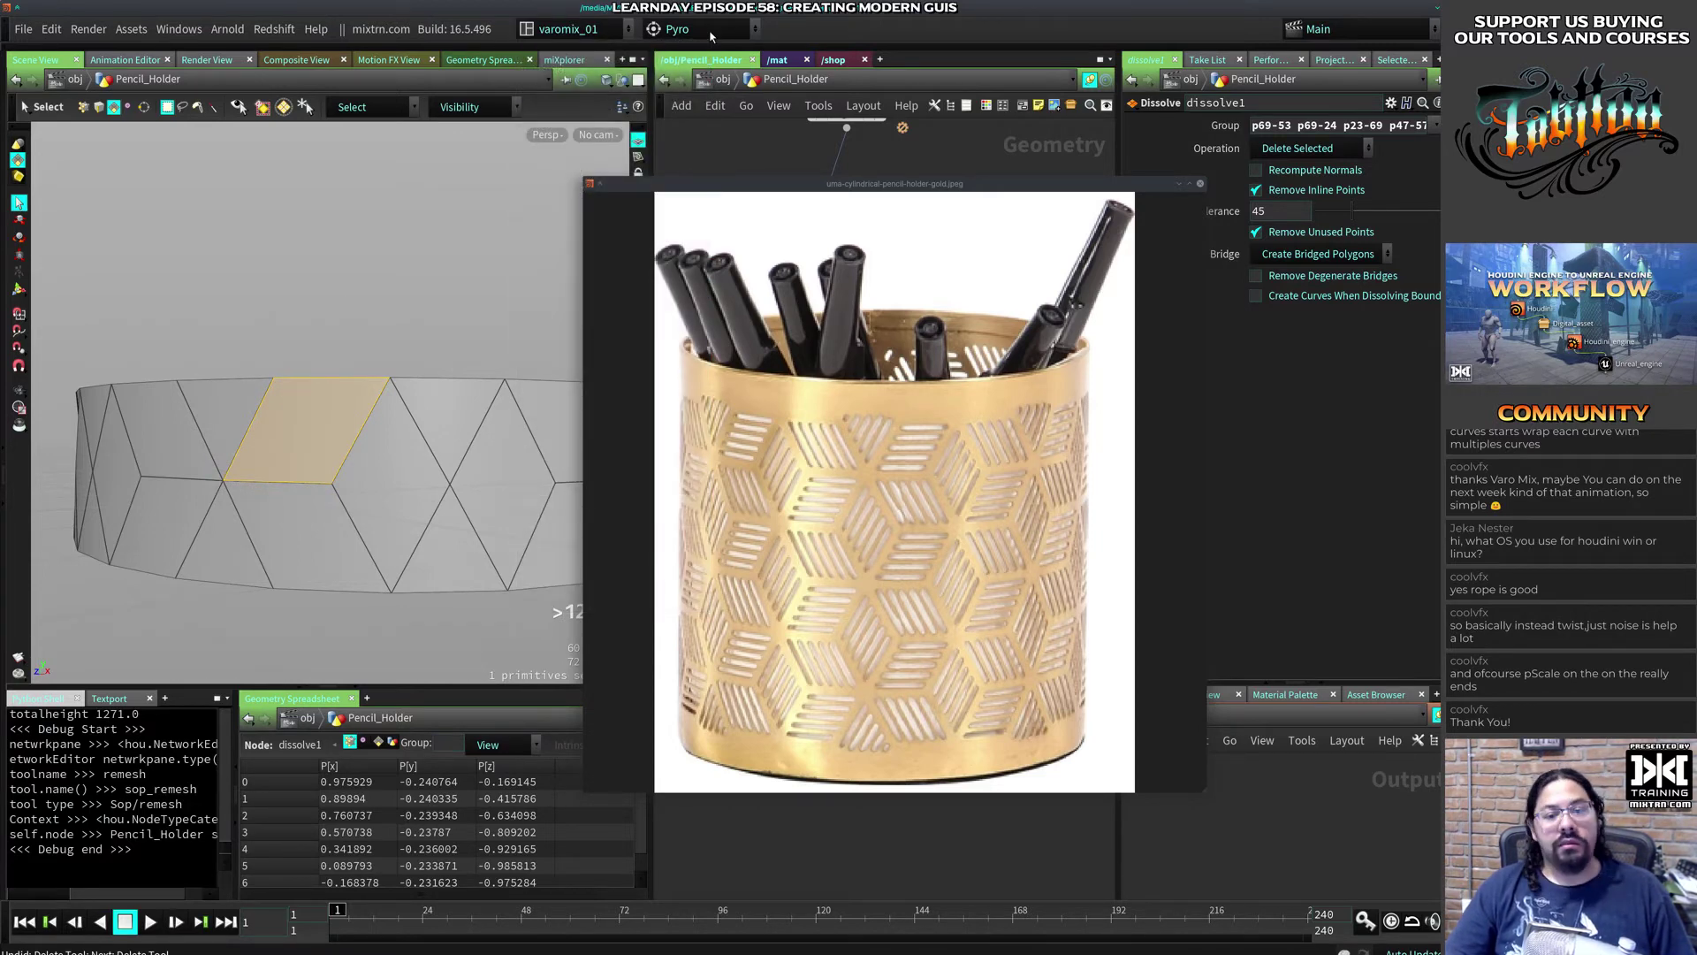
pyautogui.click(703, 29)
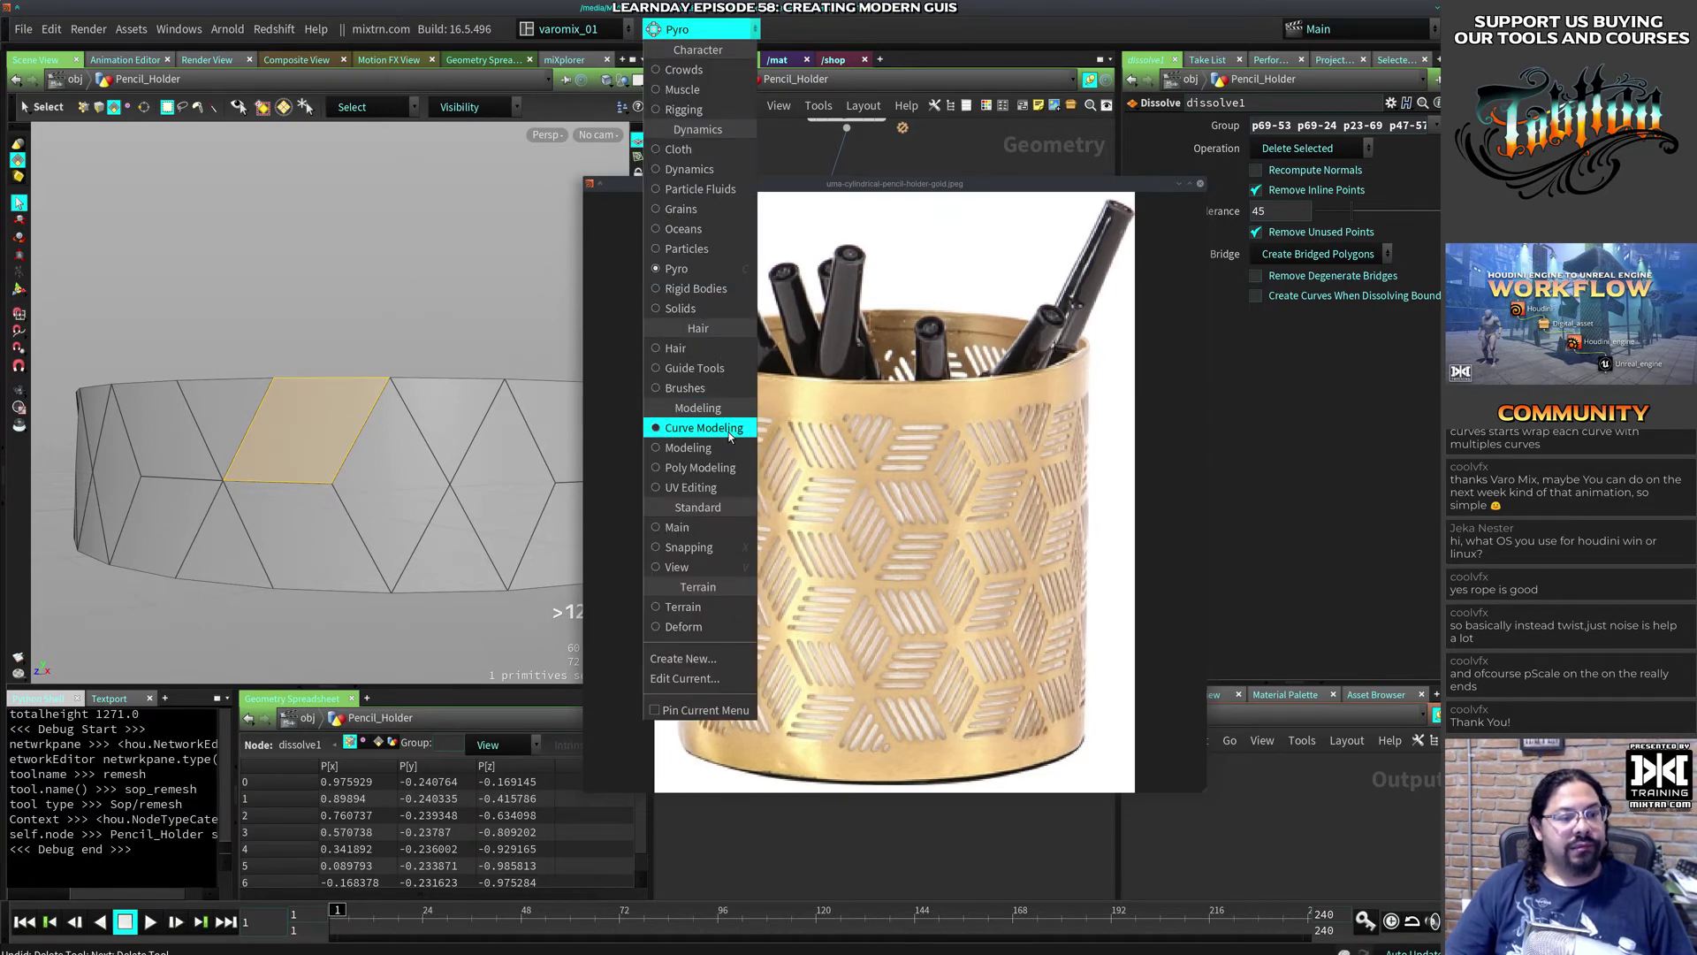
pyautogui.click(716, 469)
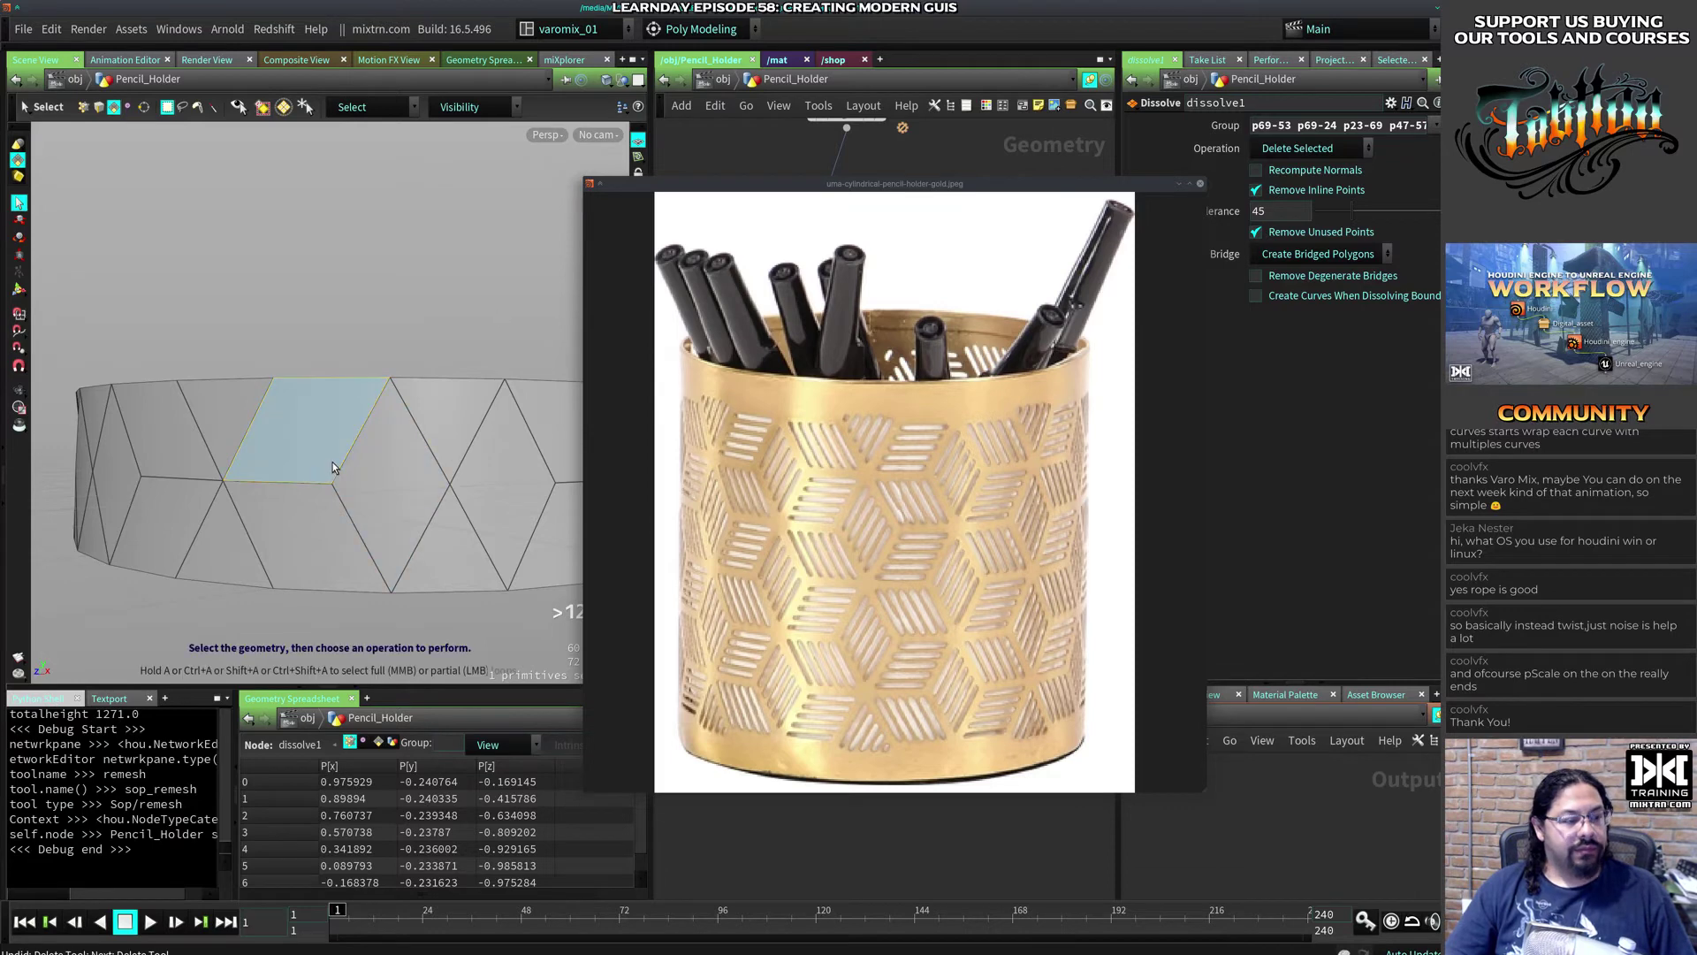
# Step: Add 4 edge loops with the Edge Loop tool, running from the band's upper rim down through the cube's two stacked parallelograms
pyautogui.press('c')
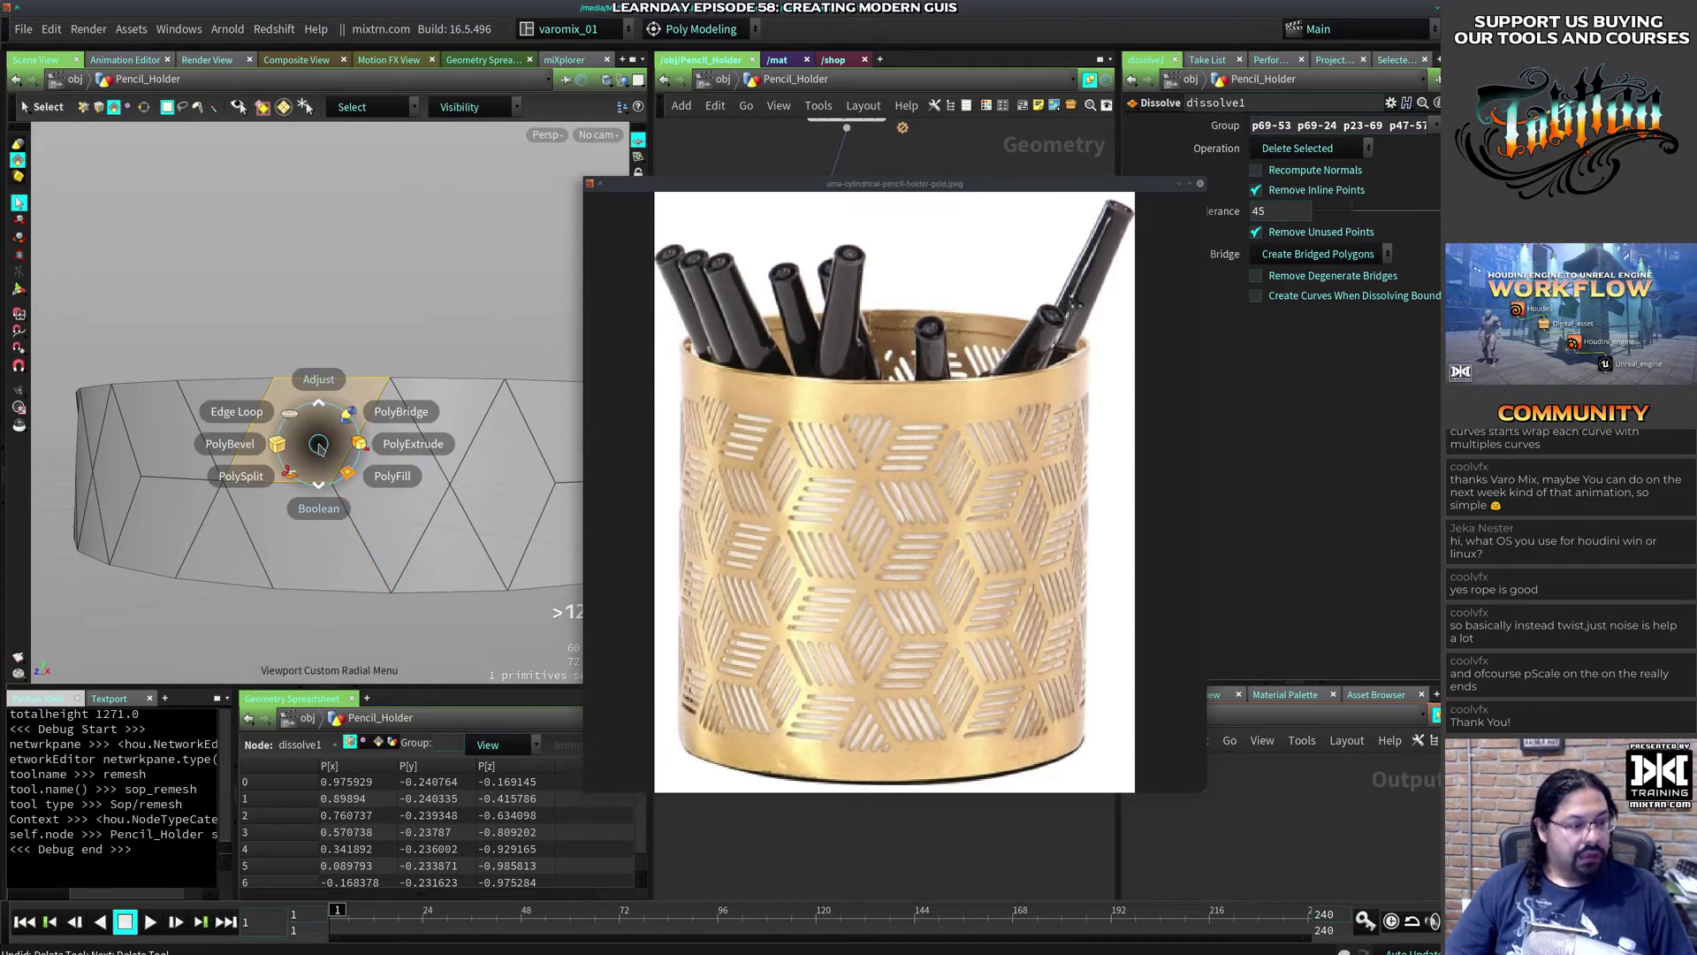
pyautogui.click(258, 416)
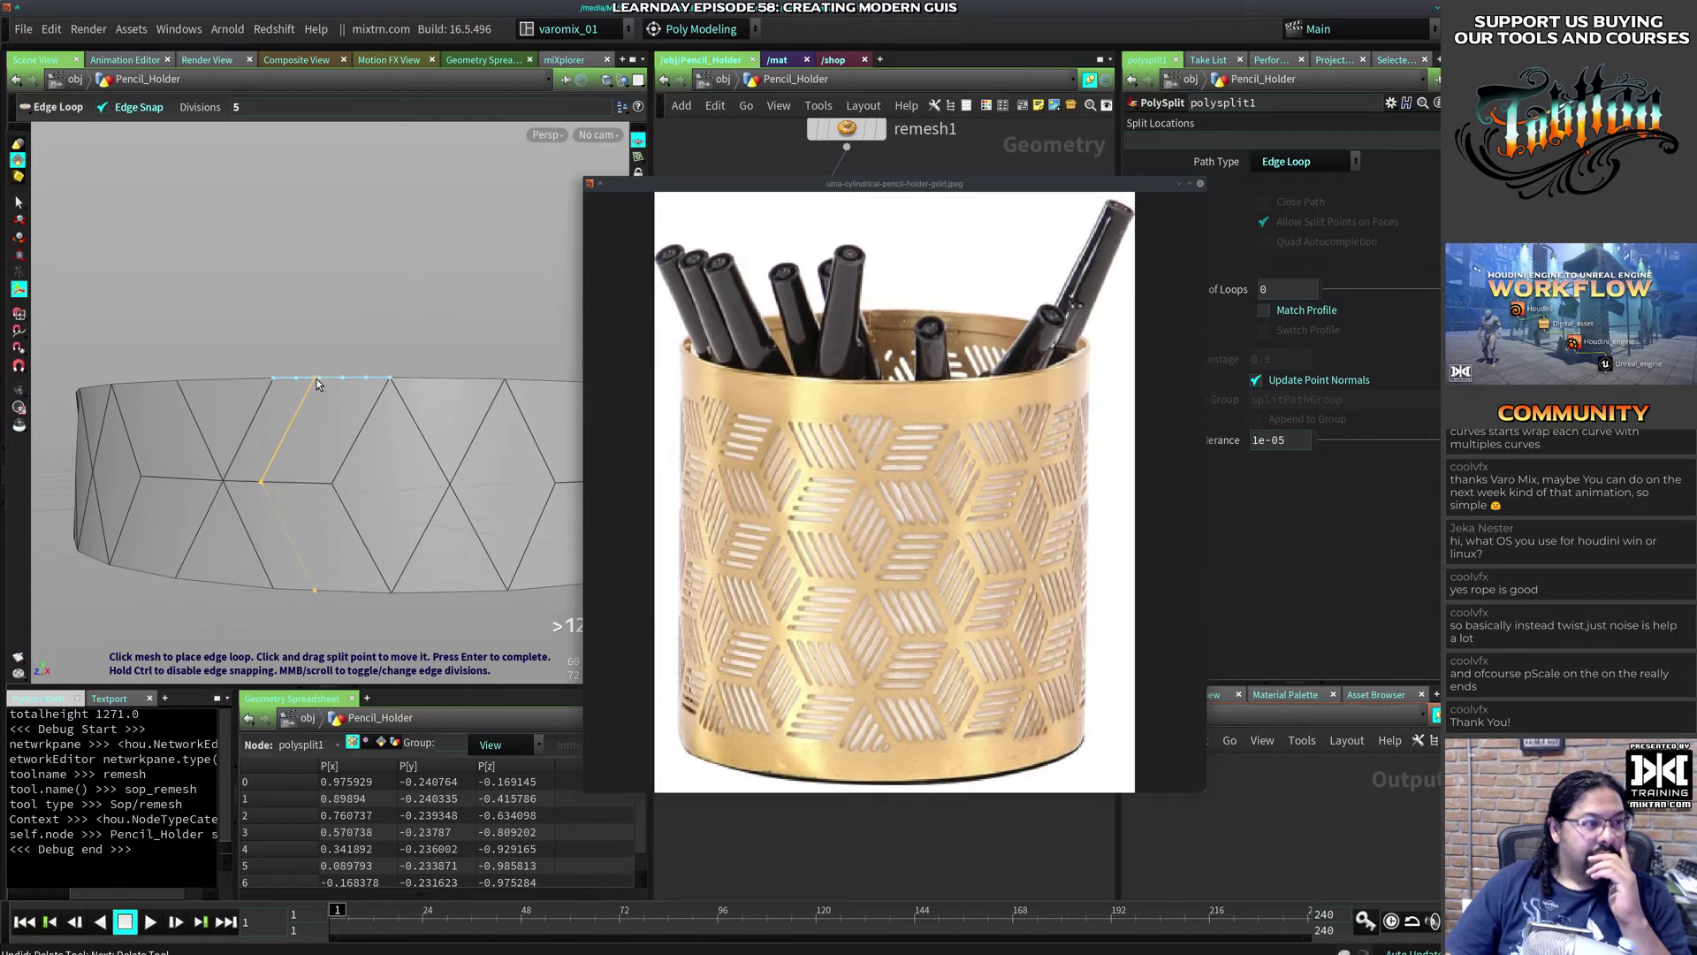
pyautogui.moveTo(1326, 291); pyautogui.dragTo(1358, 296)
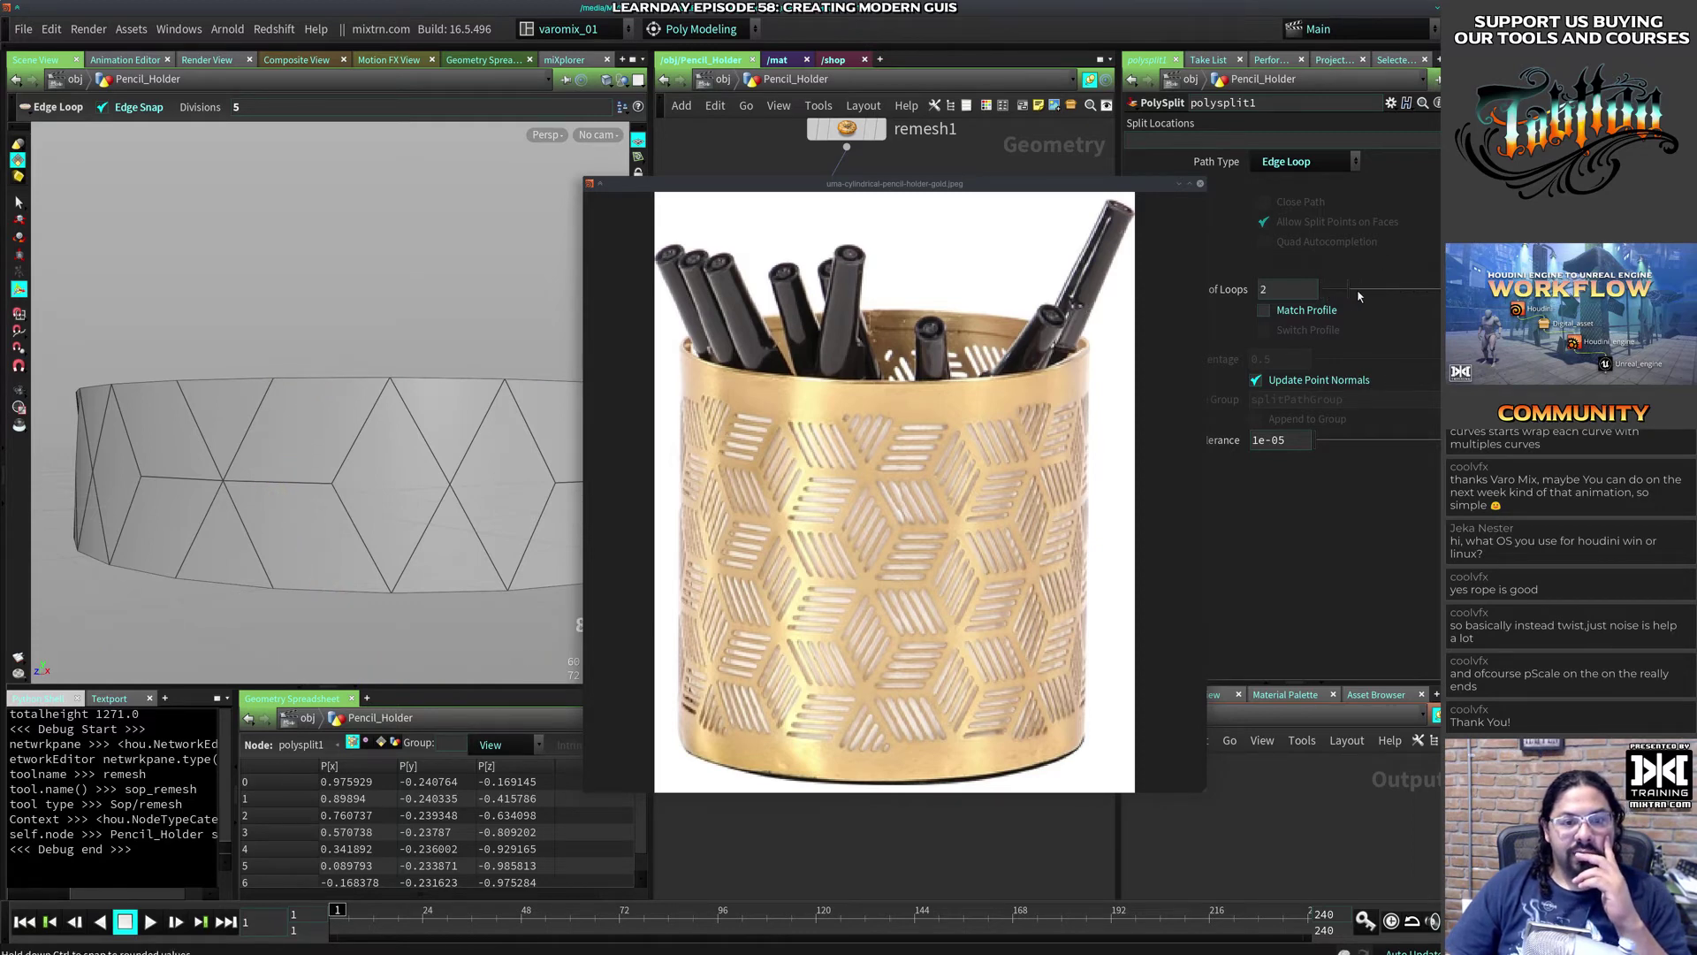
pyautogui.moveTo(1092, 178); pyautogui.dragTo(1018, 173)
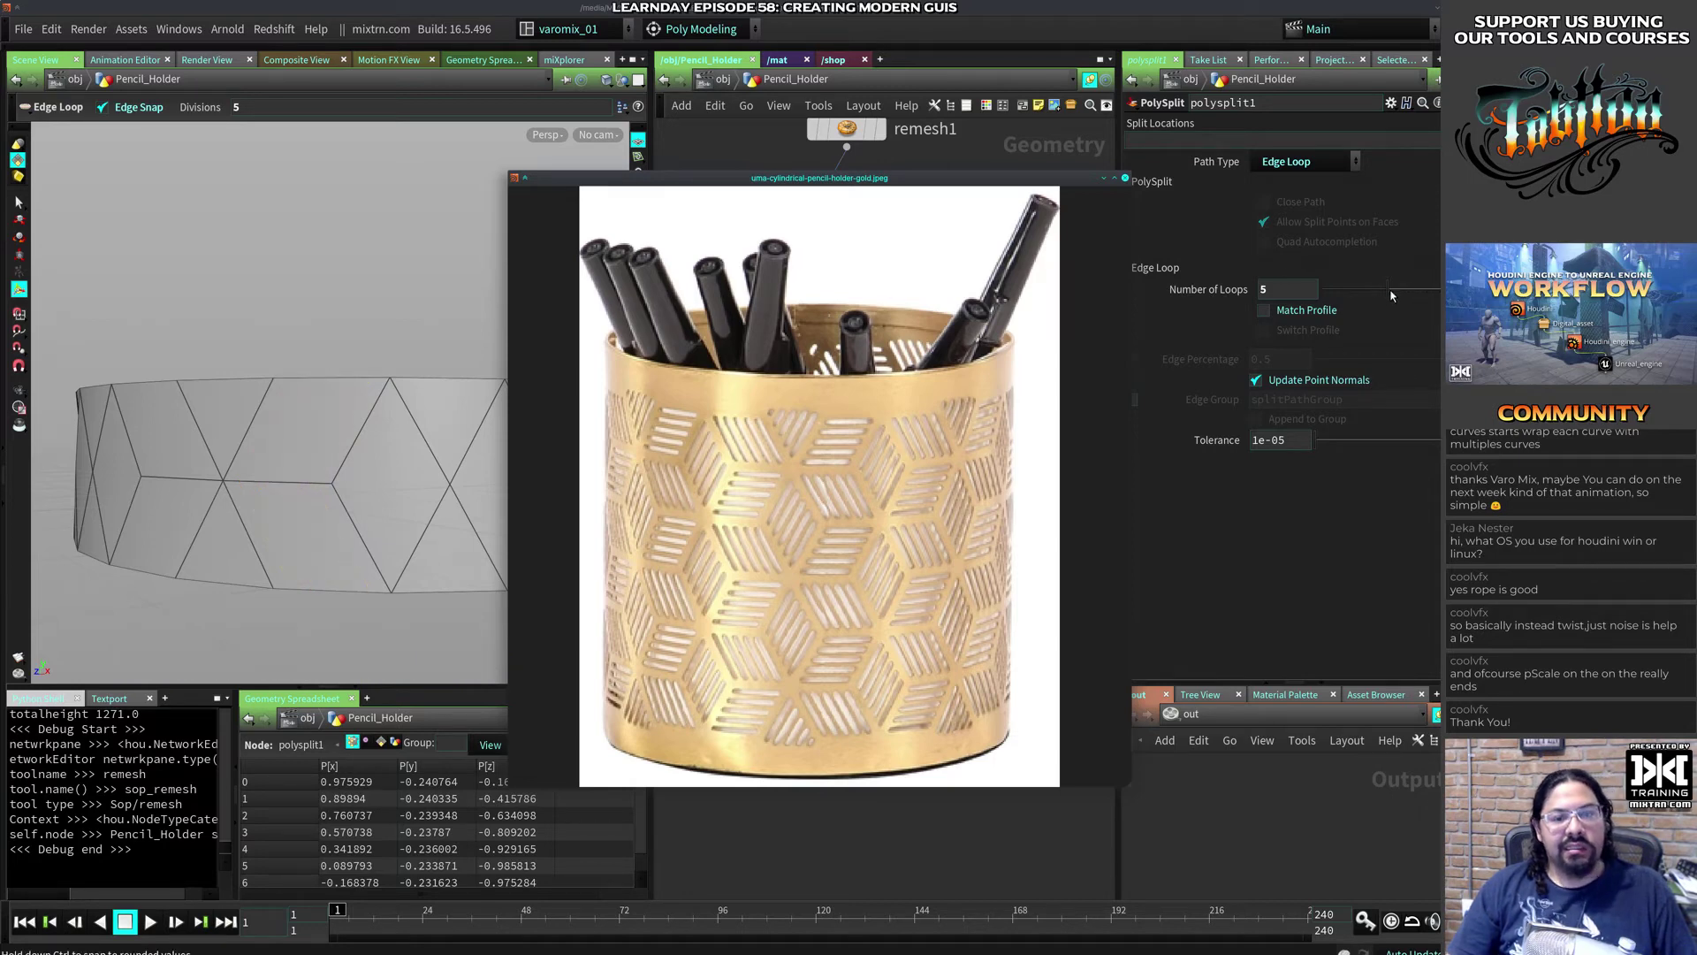
pyautogui.moveTo(1395, 295); pyautogui.dragTo(1384, 296)
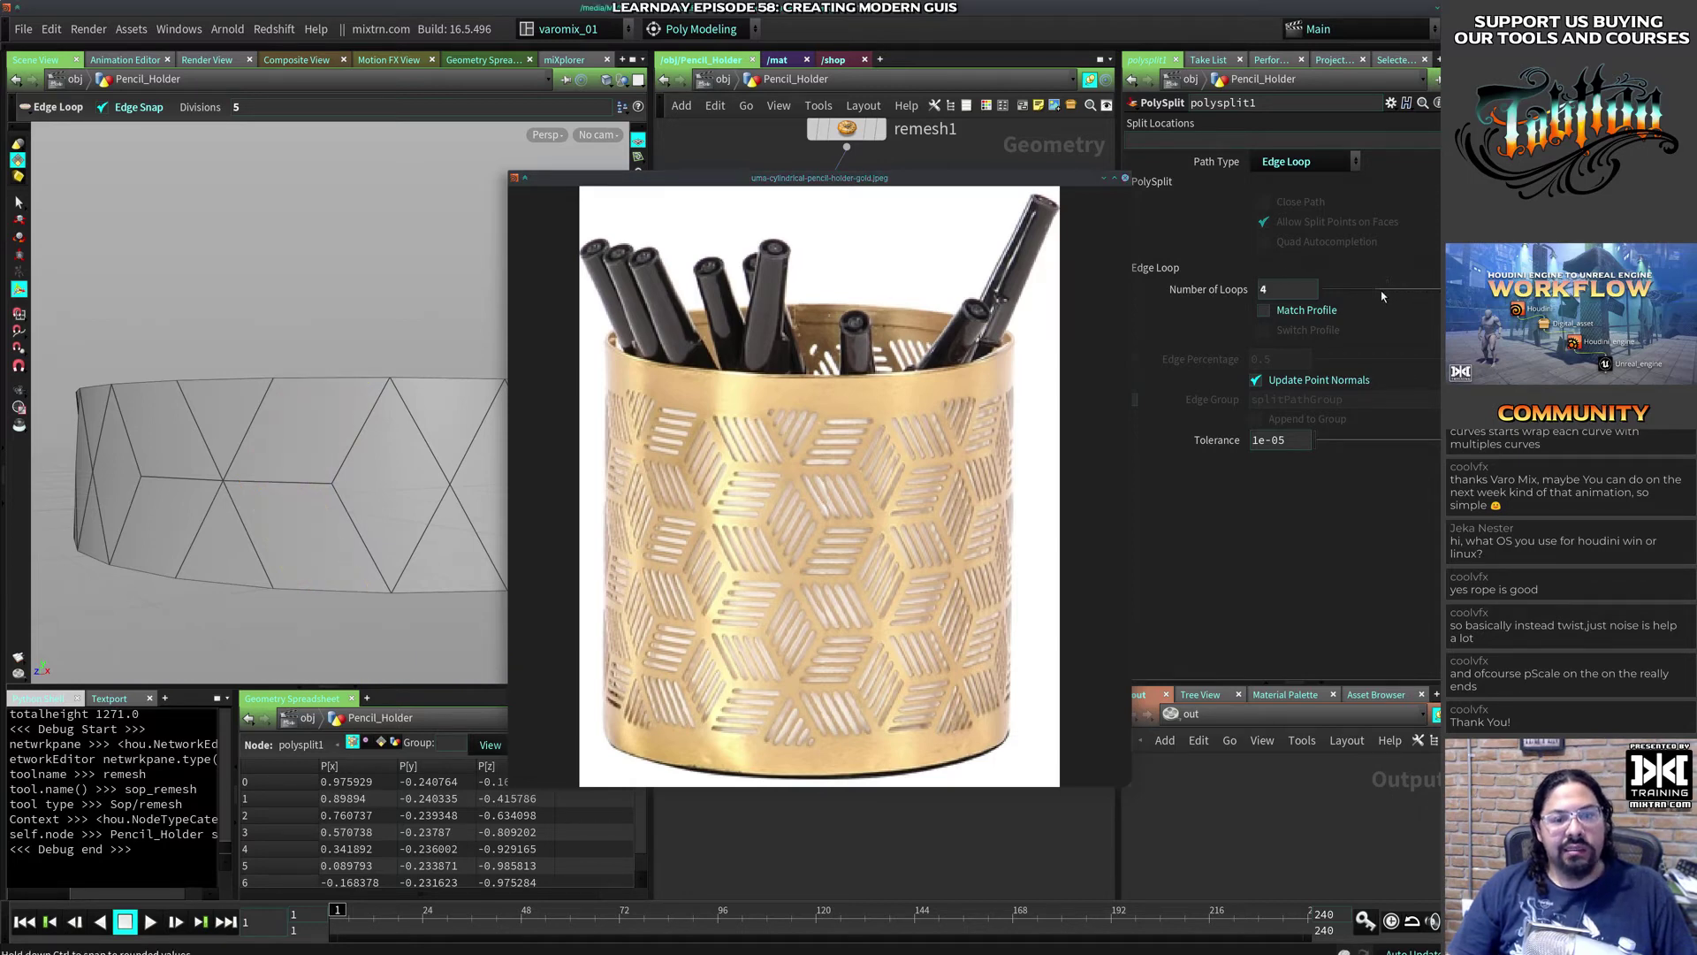
pyautogui.click(320, 382)
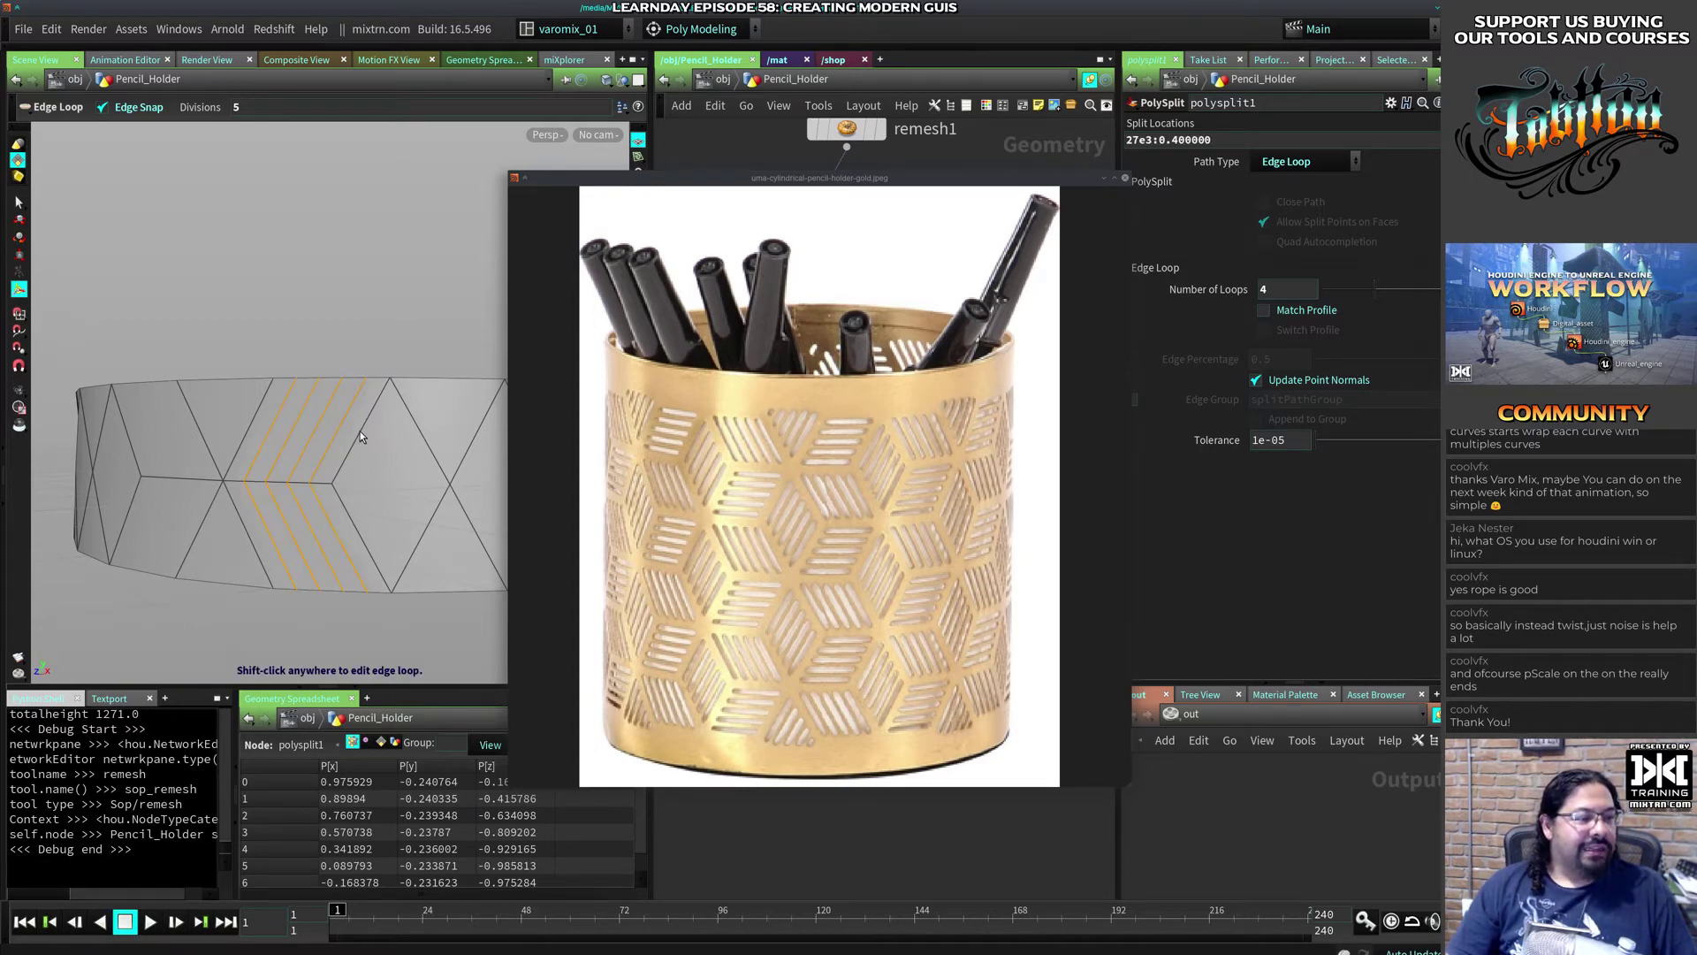
# Step: Repeat the Edge Loop tool with 4 loops across the cube's upper parallelogram and into its side diamond
pyautogui.press('q')
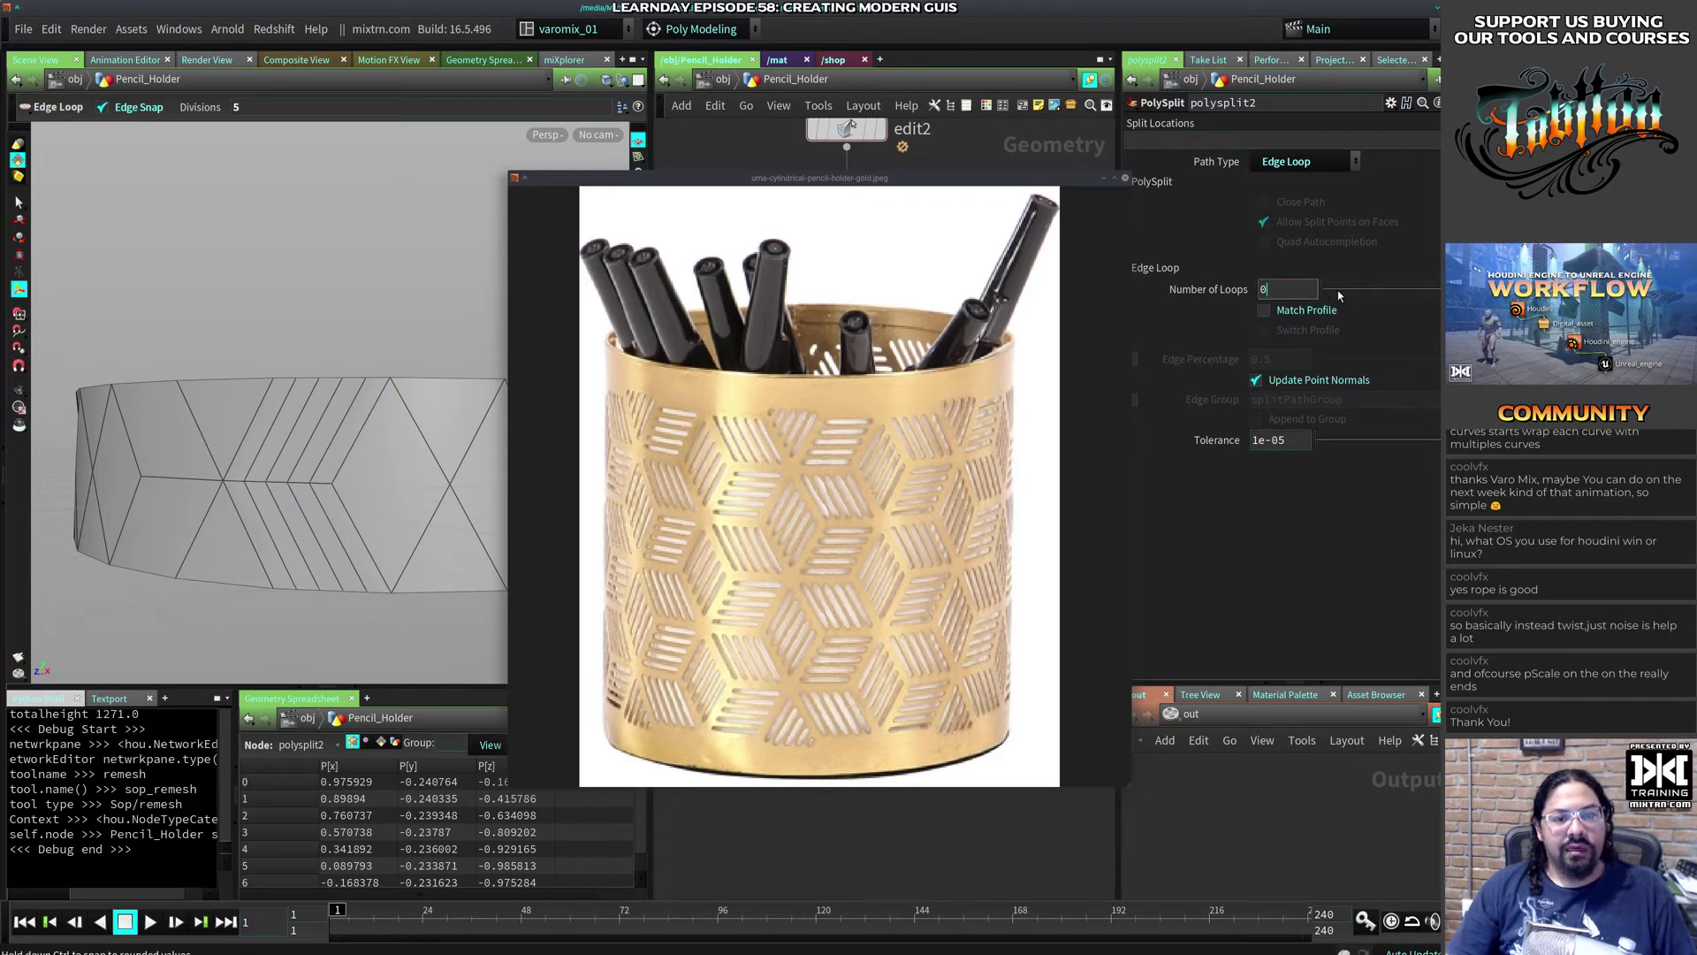
pyautogui.moveTo(1338, 292); pyautogui.dragTo(1376, 291)
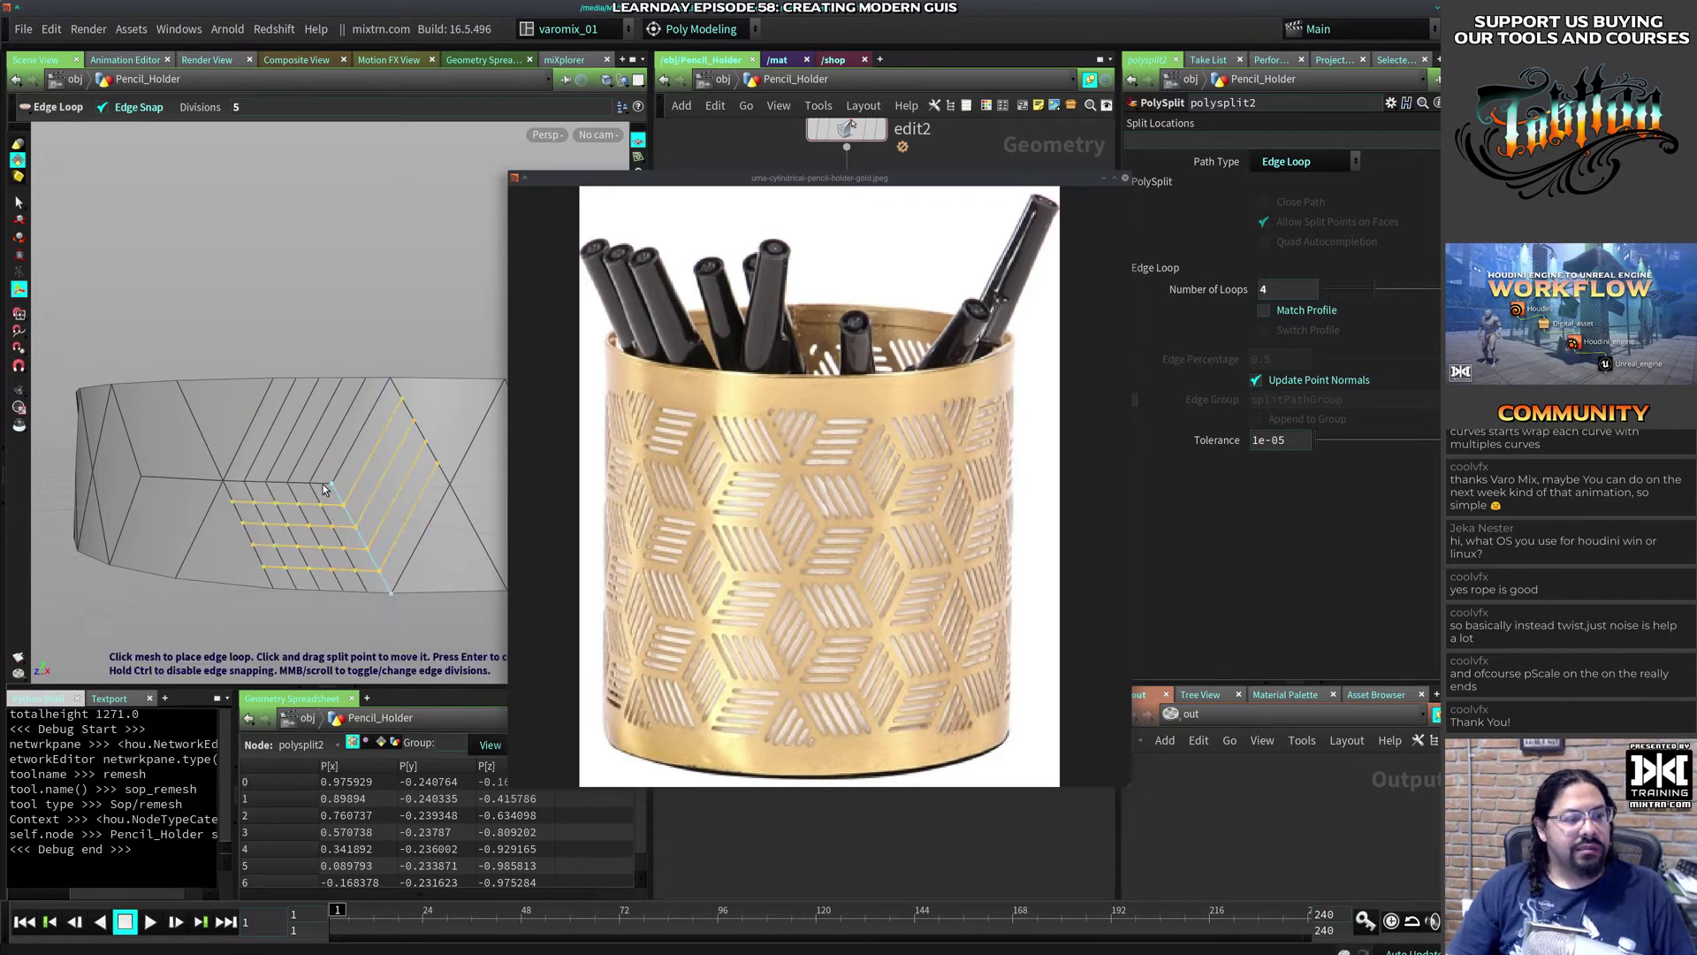
pyautogui.click(360, 446)
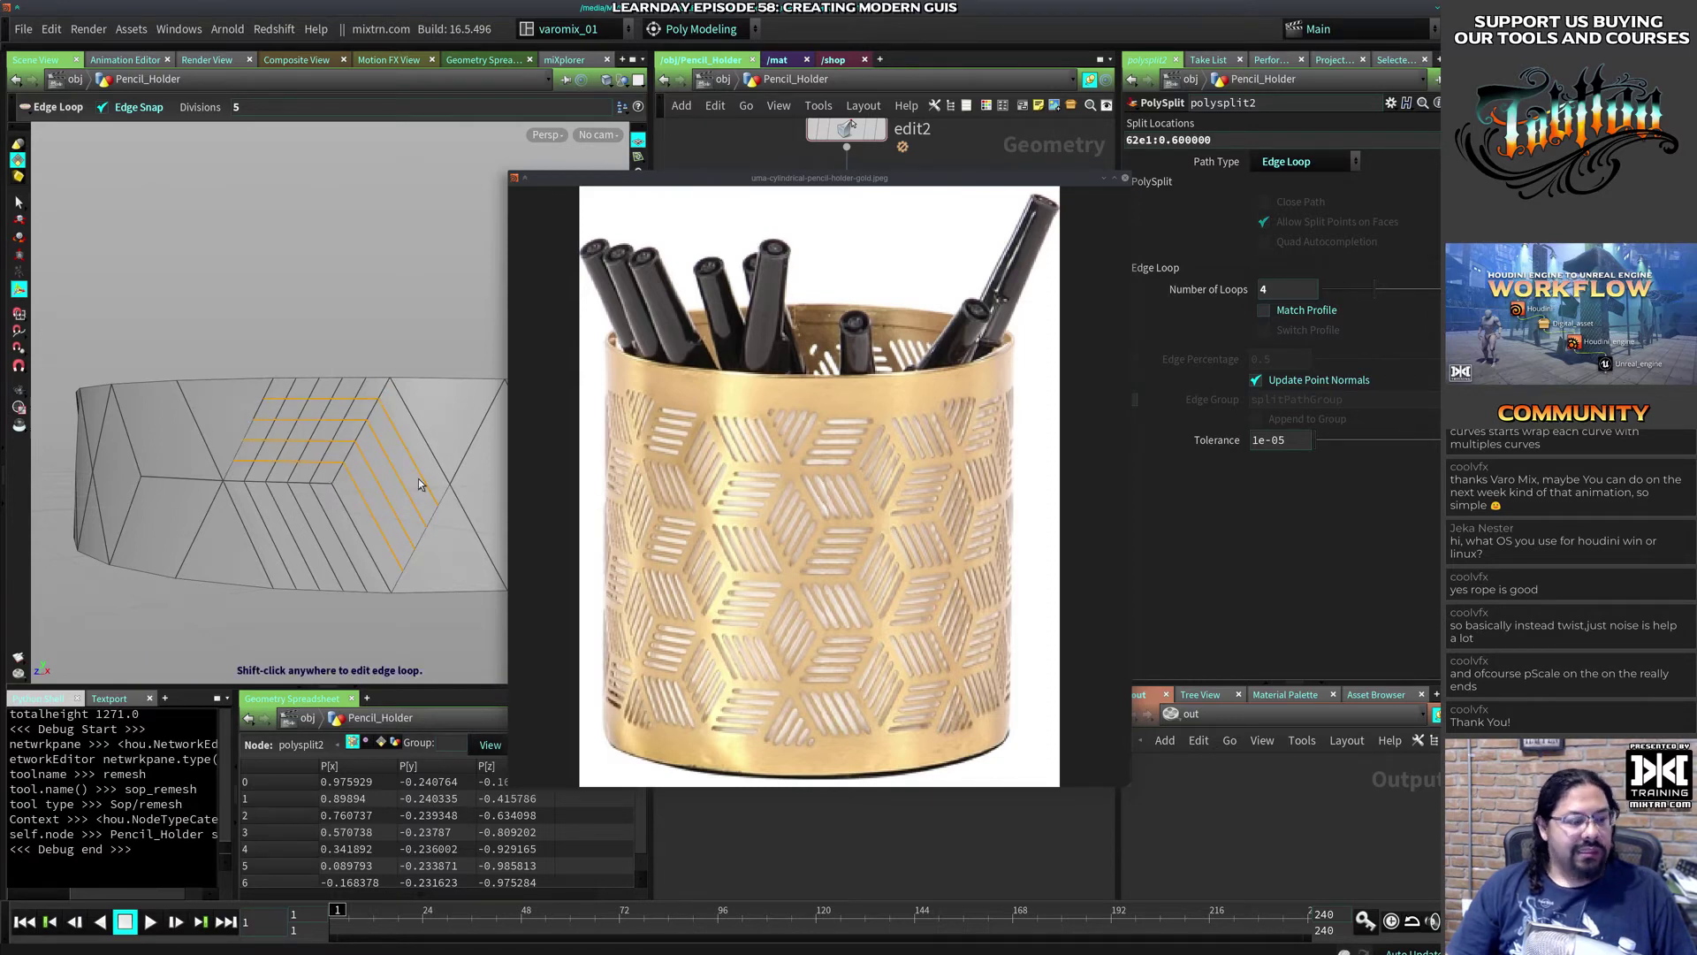
# Step: Add another 4 edge loops across the cube's lower parallelogram and side diamond, completing the grid on all three faces
pyautogui.press('q')
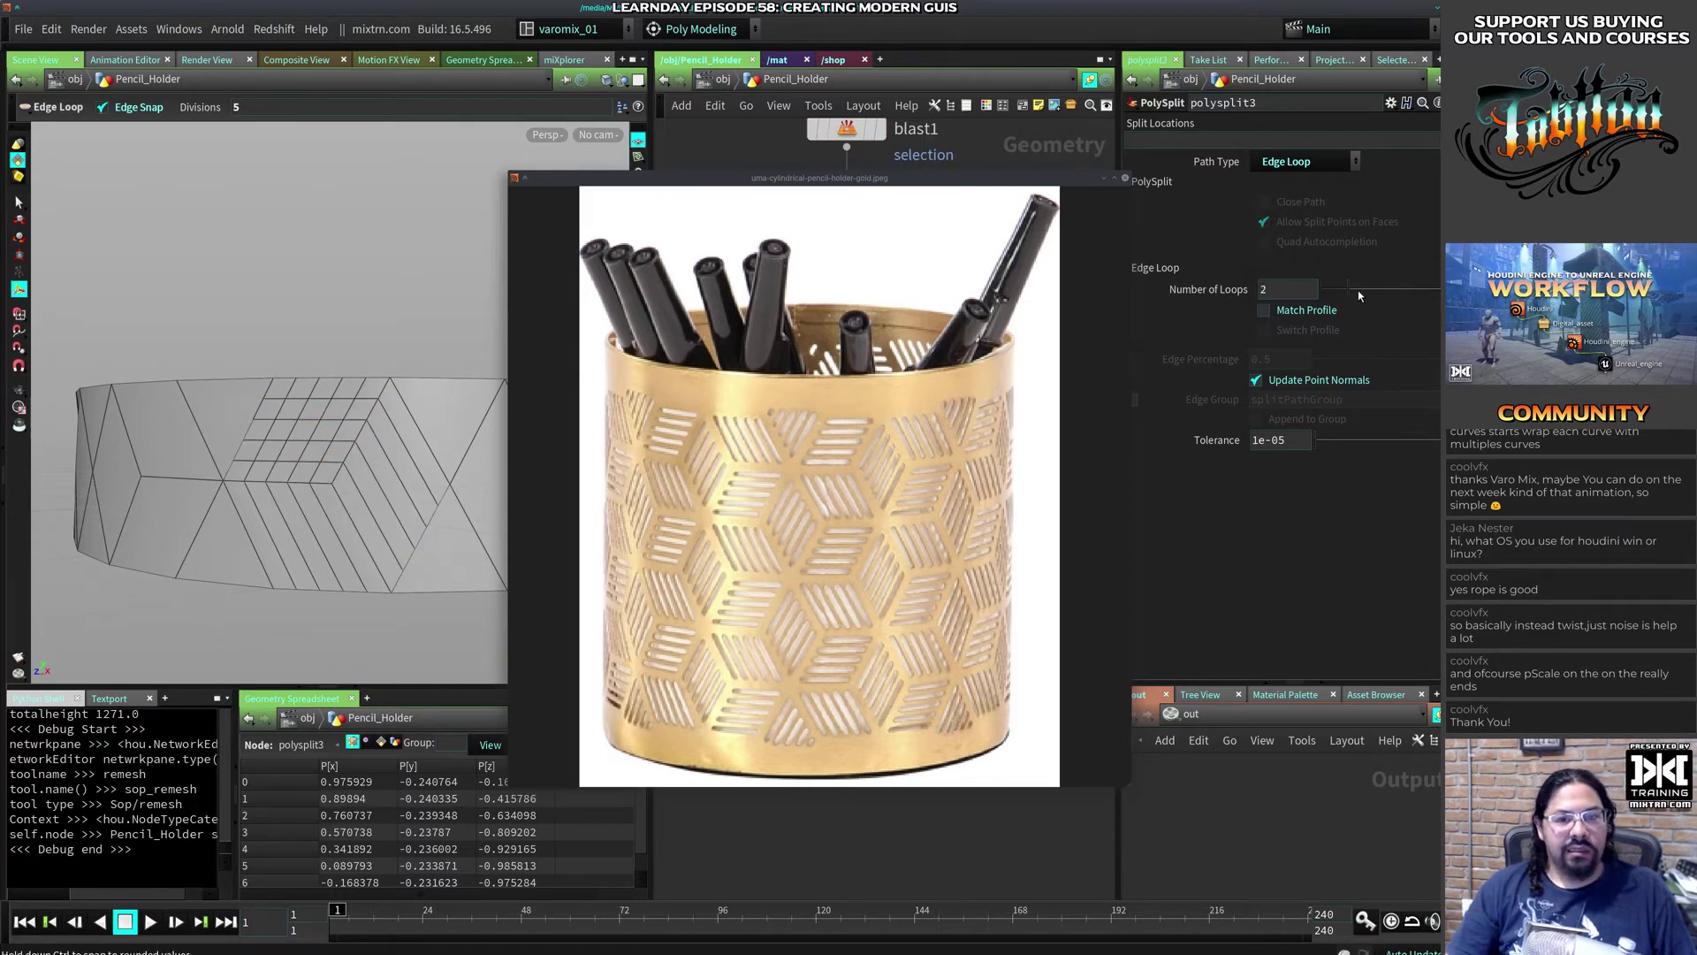
pyautogui.moveTo(1358, 290); pyautogui.dragTo(1376, 292)
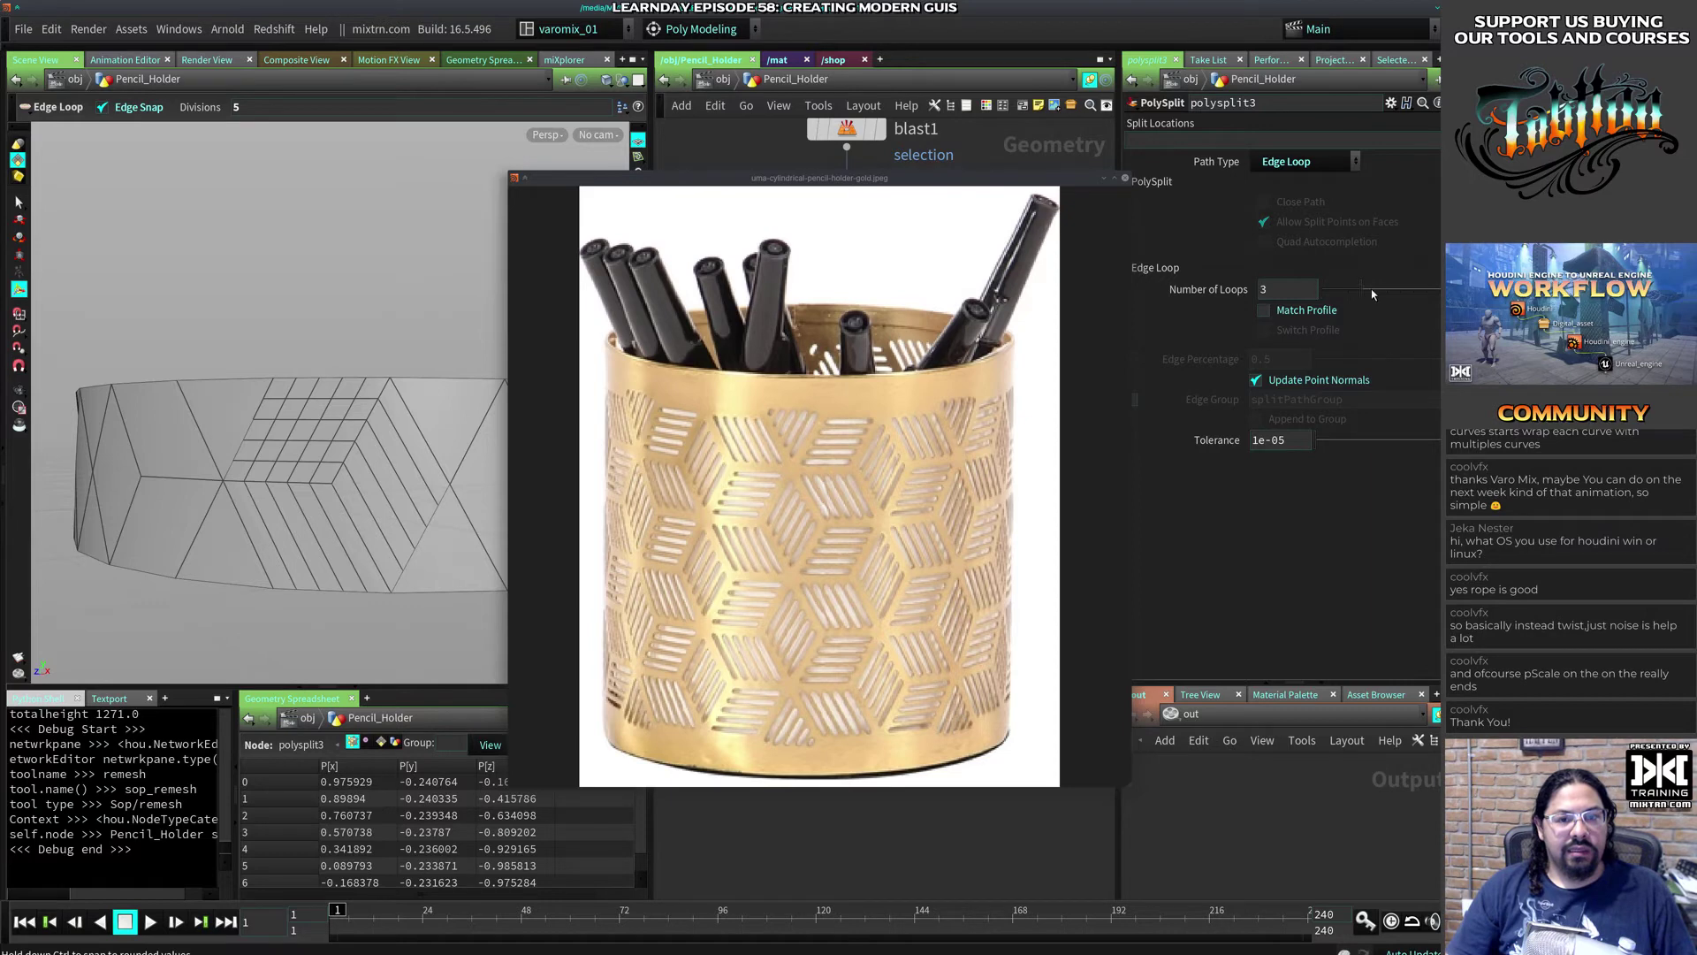
pyautogui.click(348, 518)
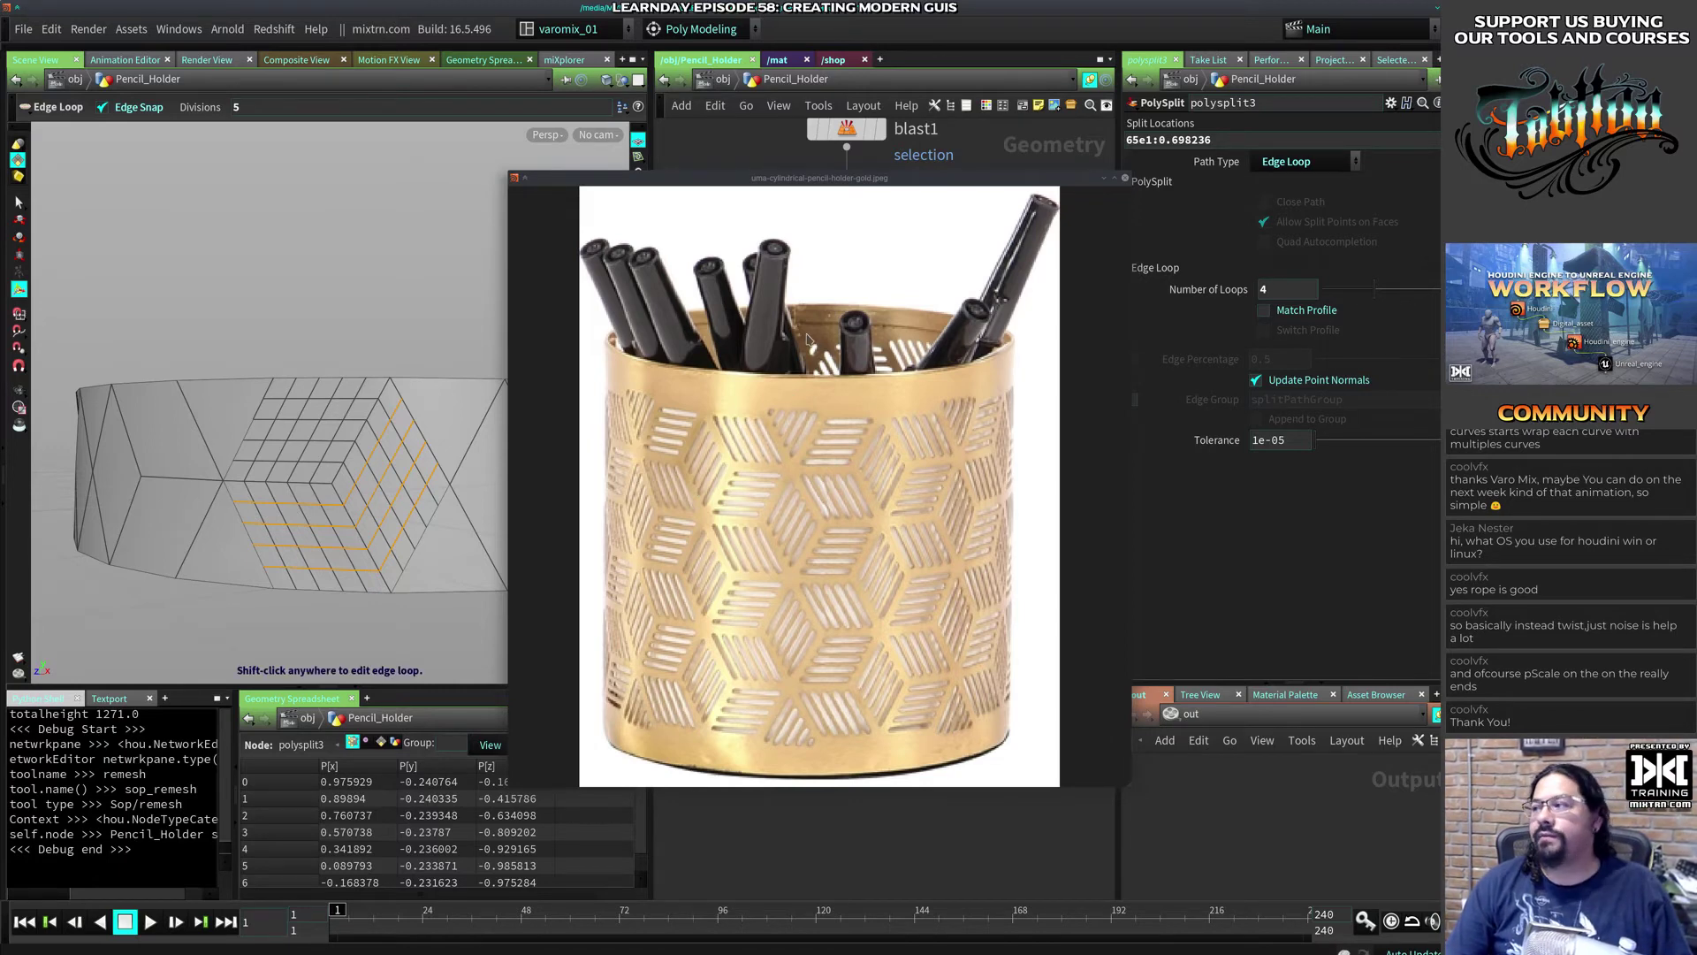
# Step: Uncover the node network and append a null named OUT_BOX after polysplit3
pyautogui.moveTo(749, 194); pyautogui.dragTo(581, 630)
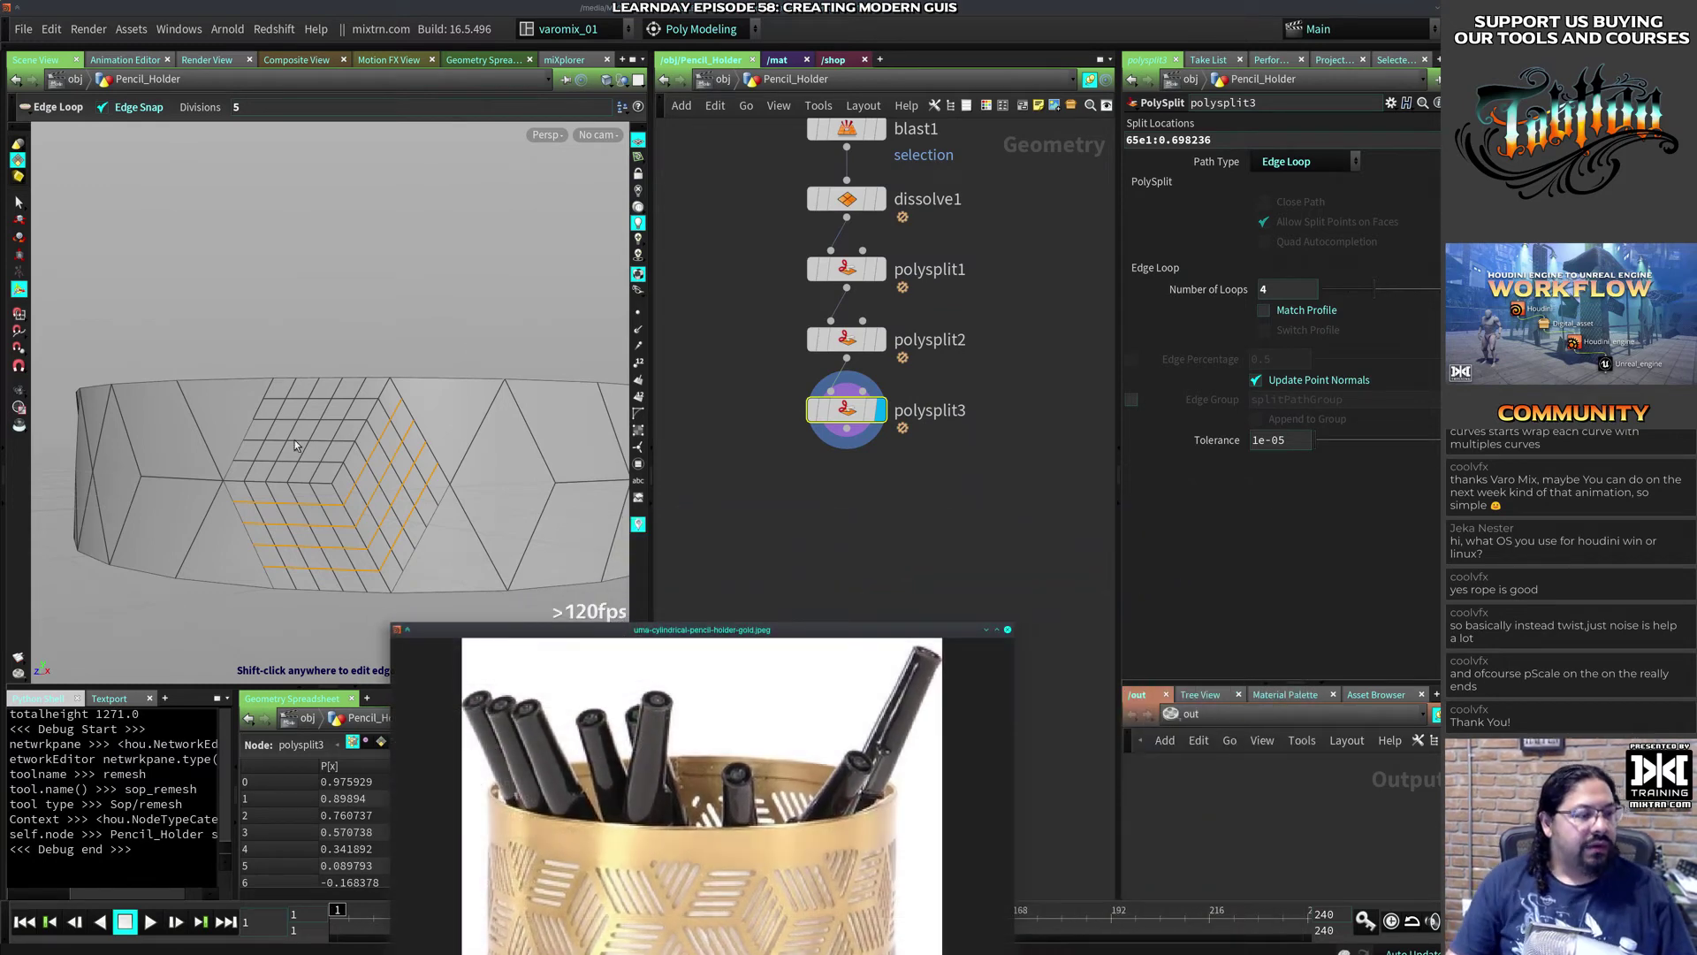
pyautogui.click(1003, 495)
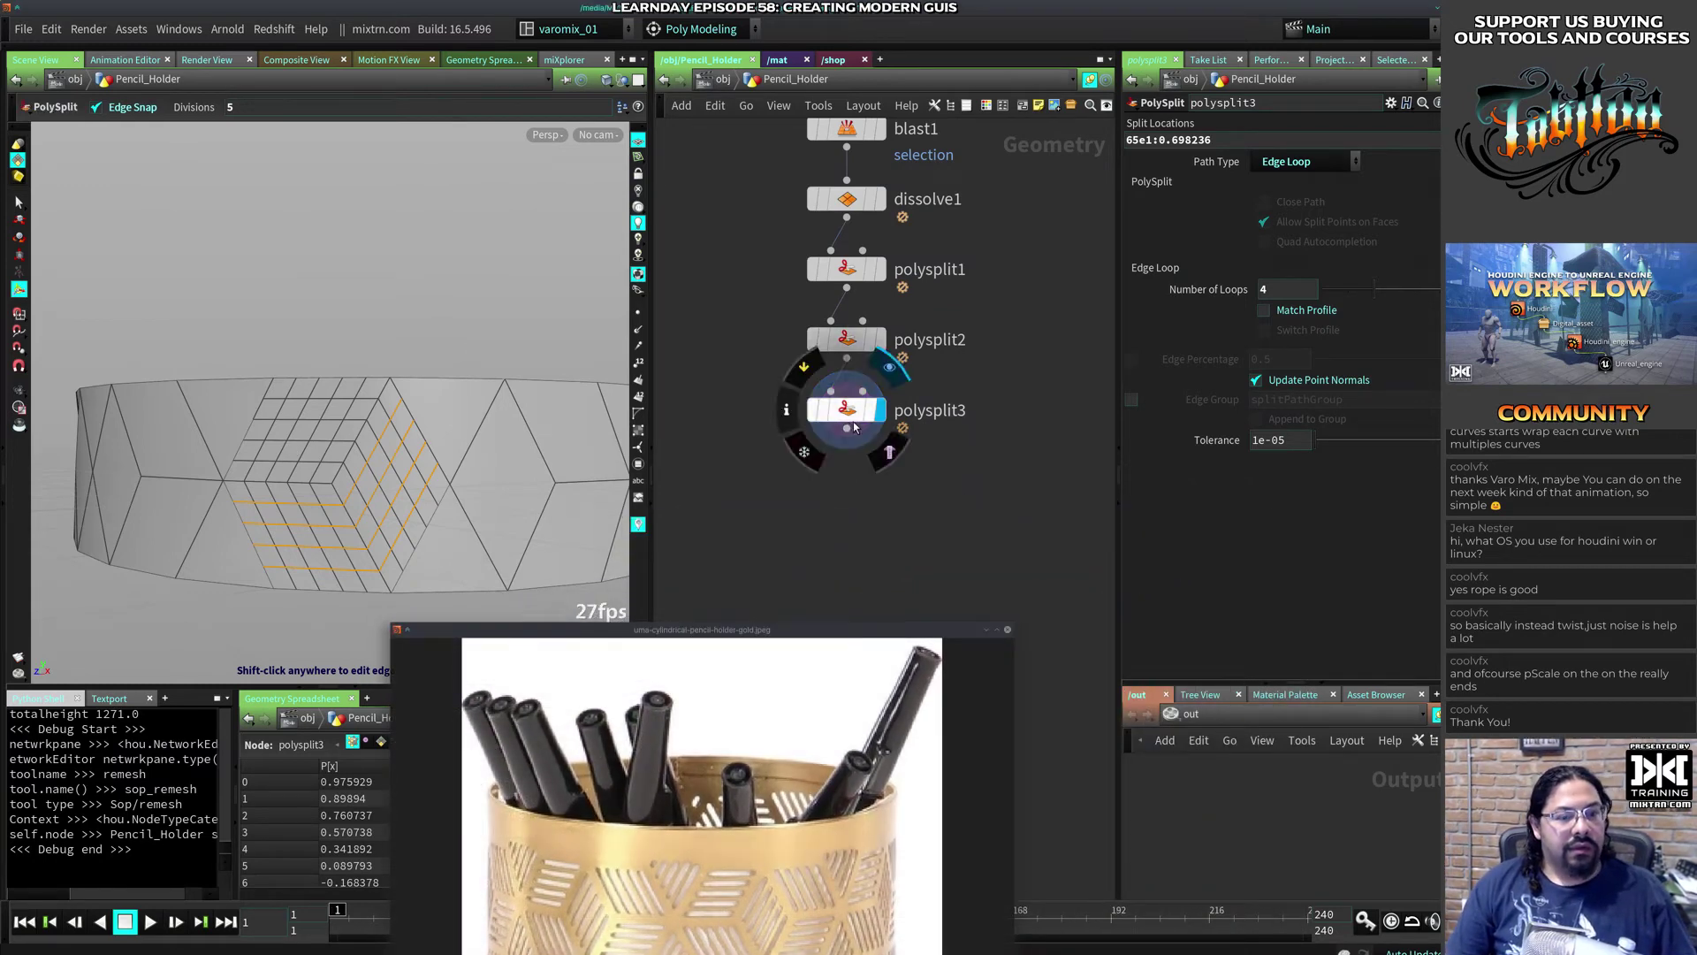
pyautogui.moveTo(867, 457); pyautogui.dragTo(842, 350, button='middle')
pyautogui.click(824, 309)
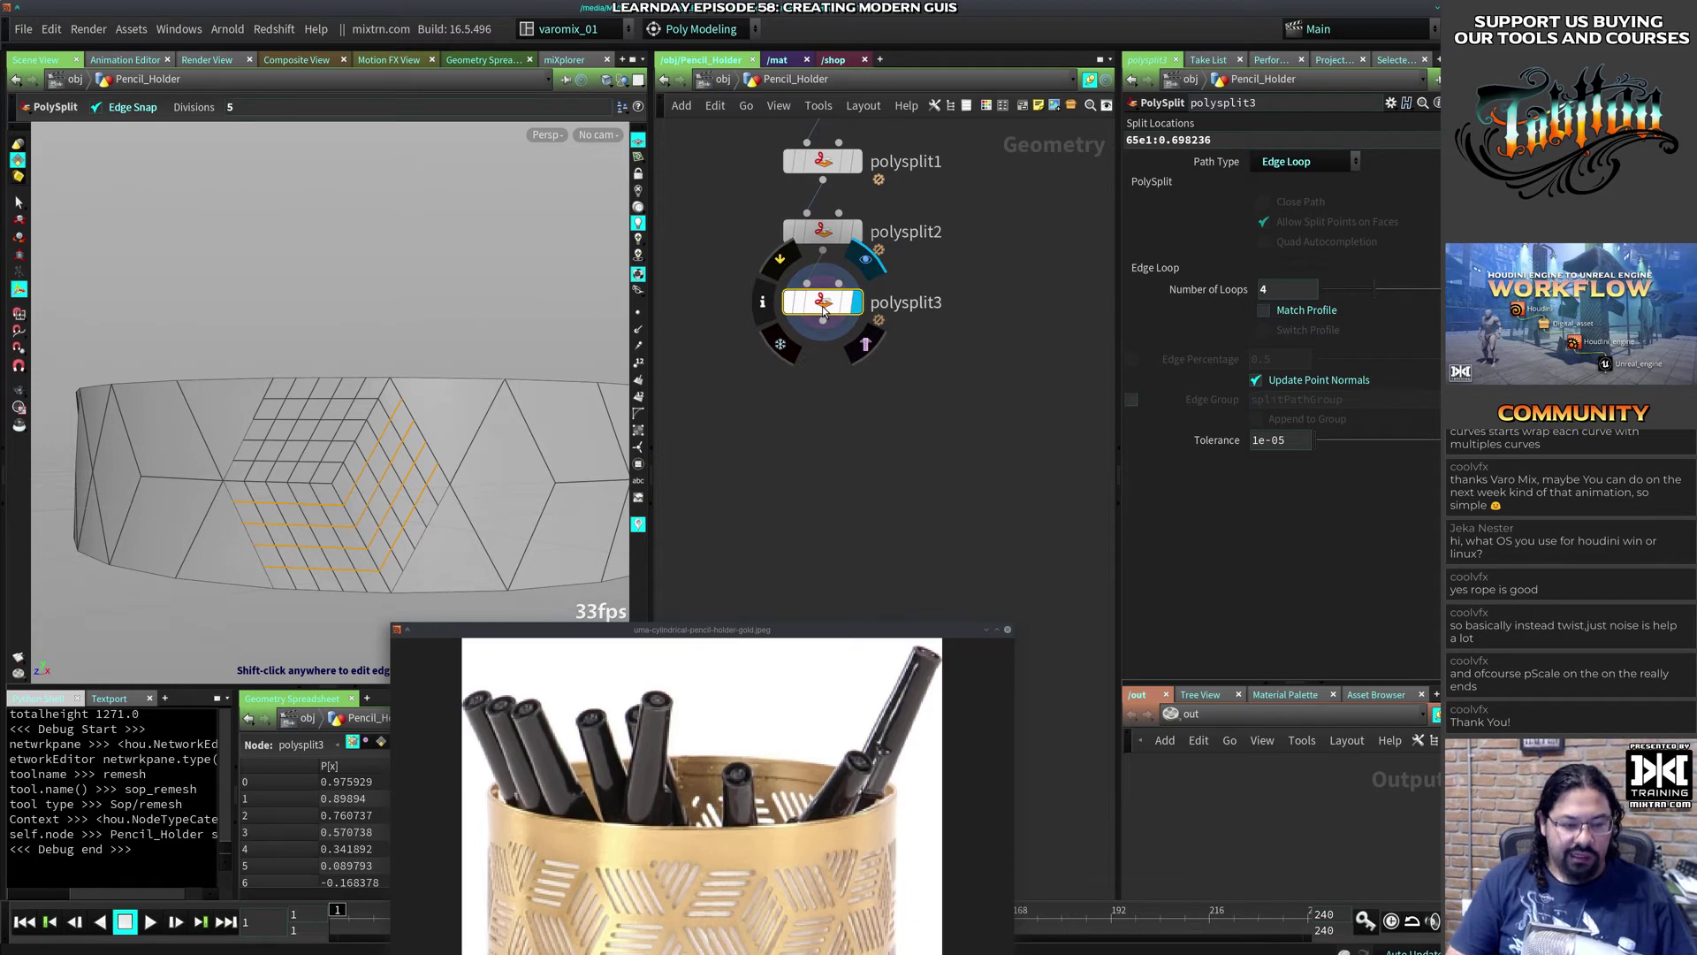
pyautogui.press('Tab')
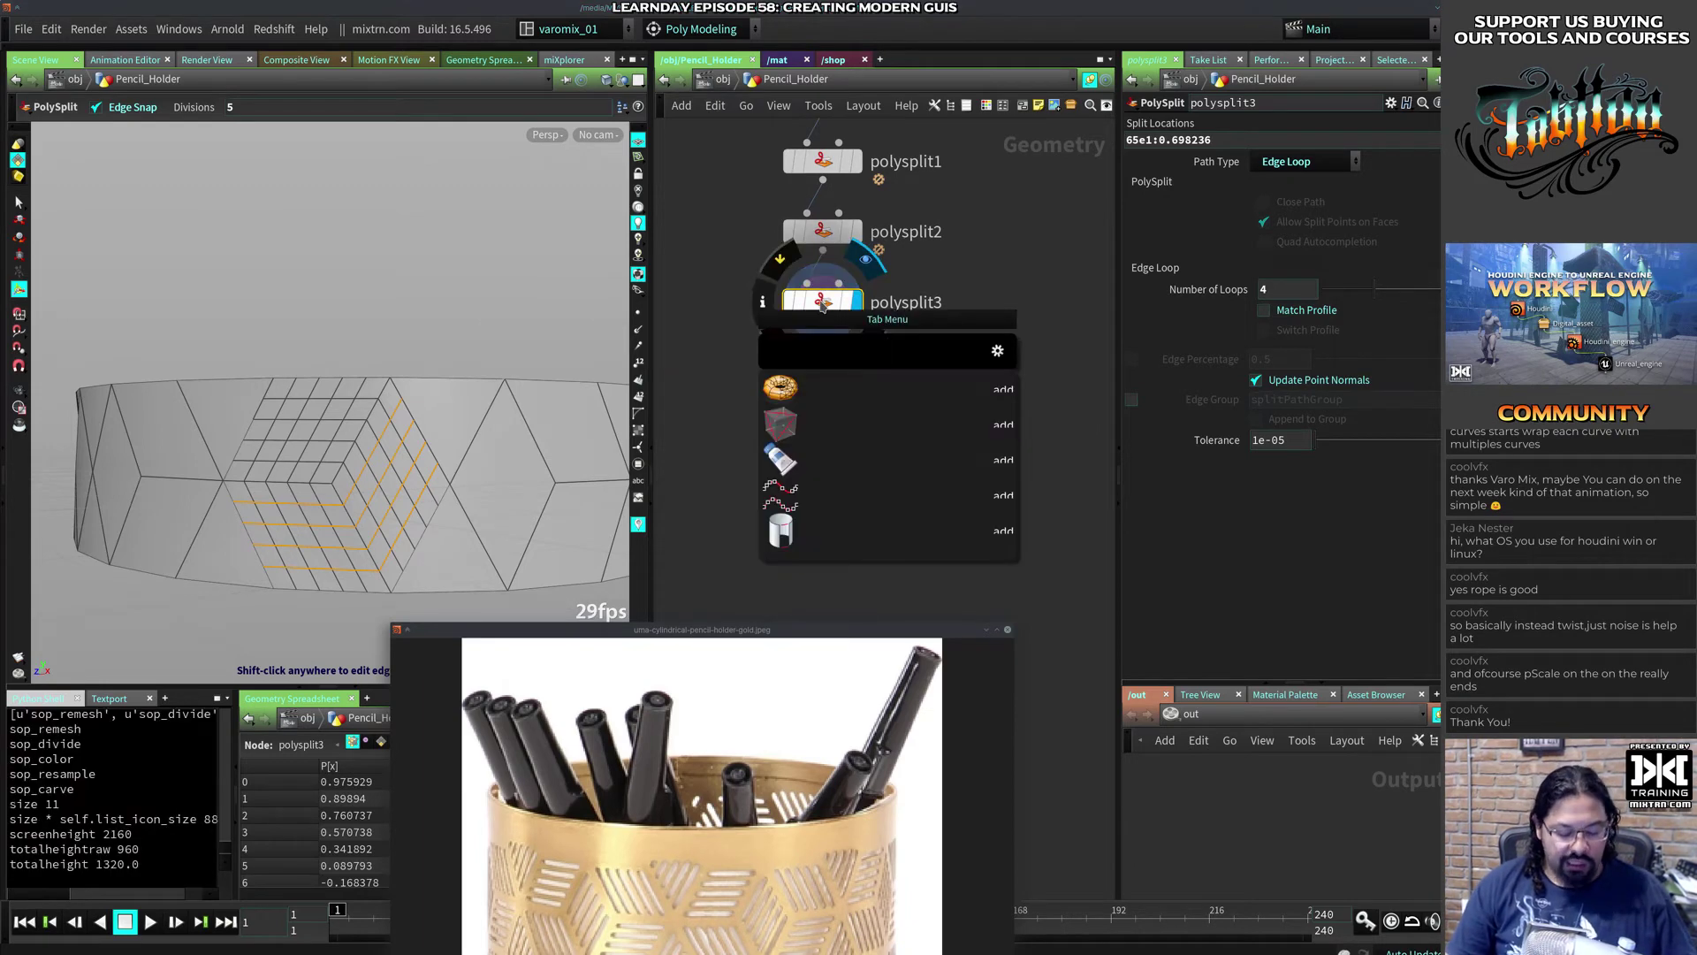
pyautogui.write('n')
pyautogui.click(851, 403)
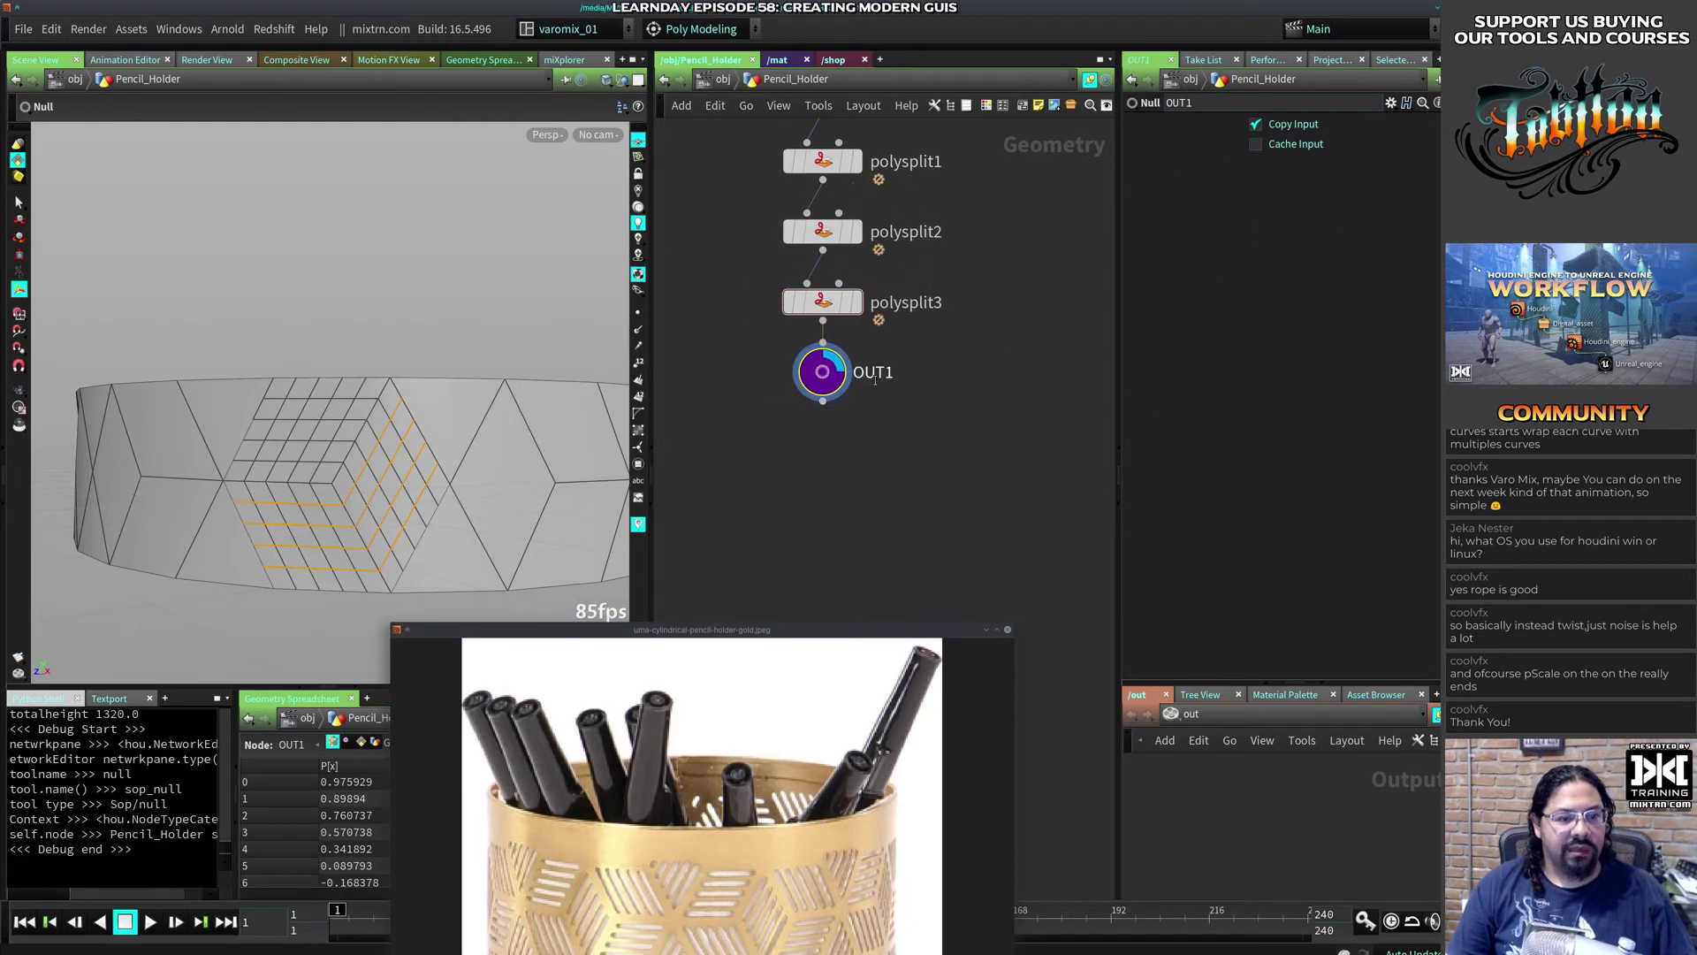
pyautogui.doubleClick(875, 379)
pyautogui.write('OUT_BOX')
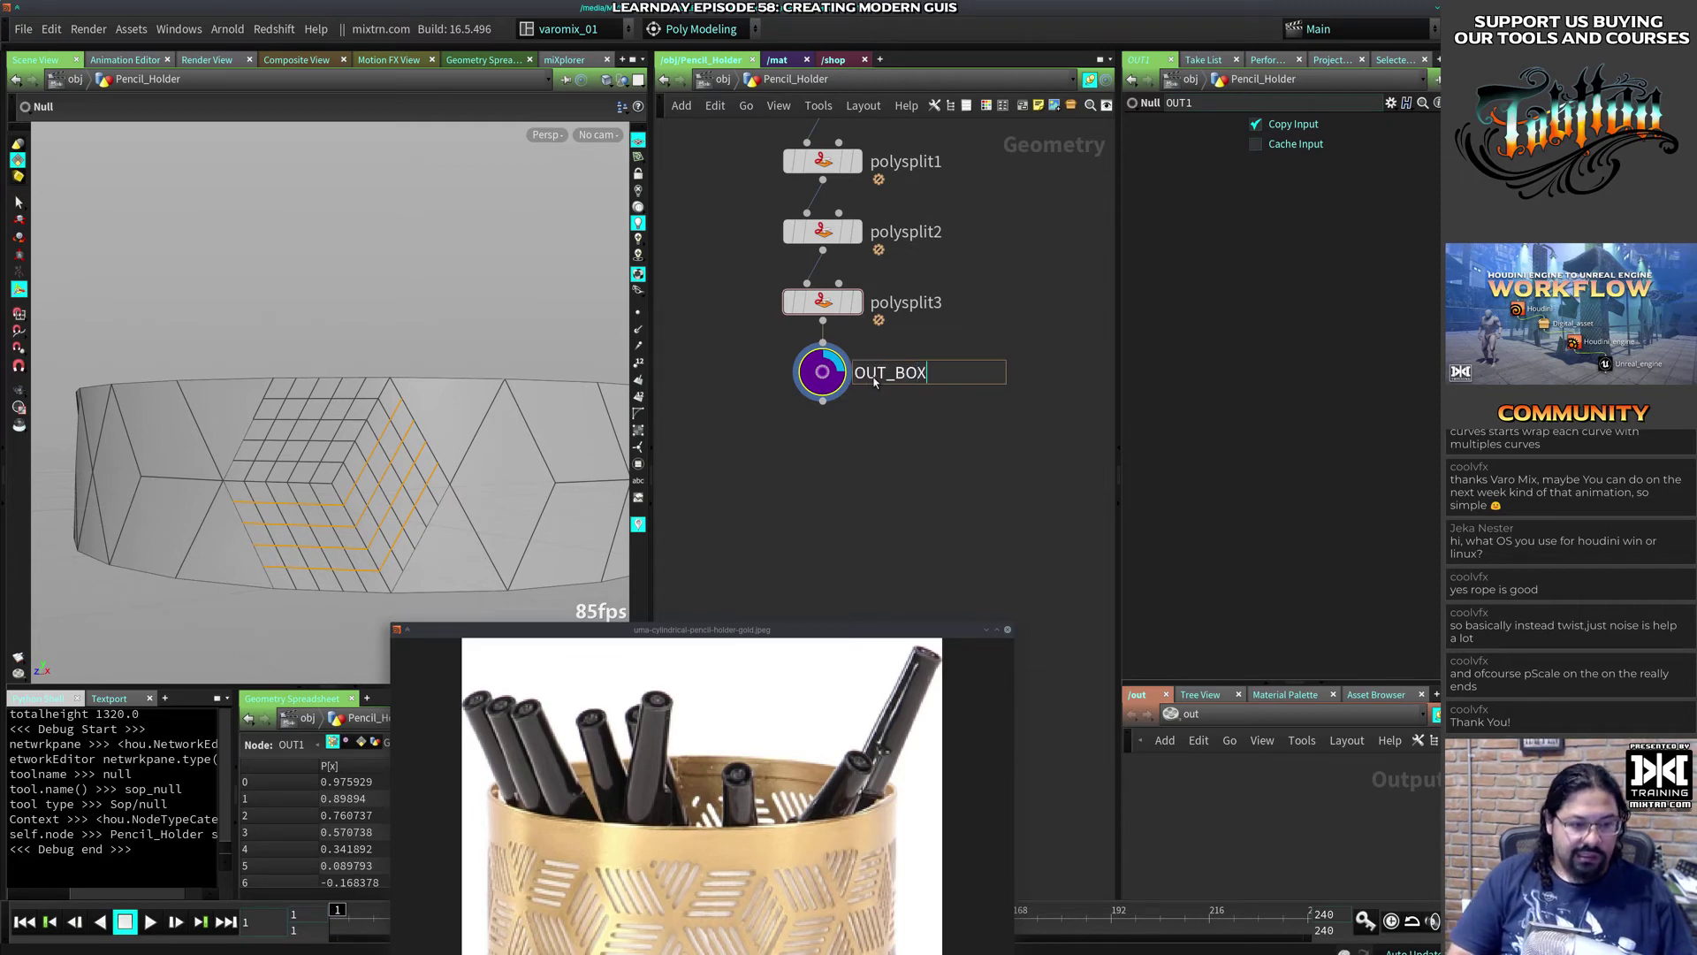
pyautogui.press('Return')
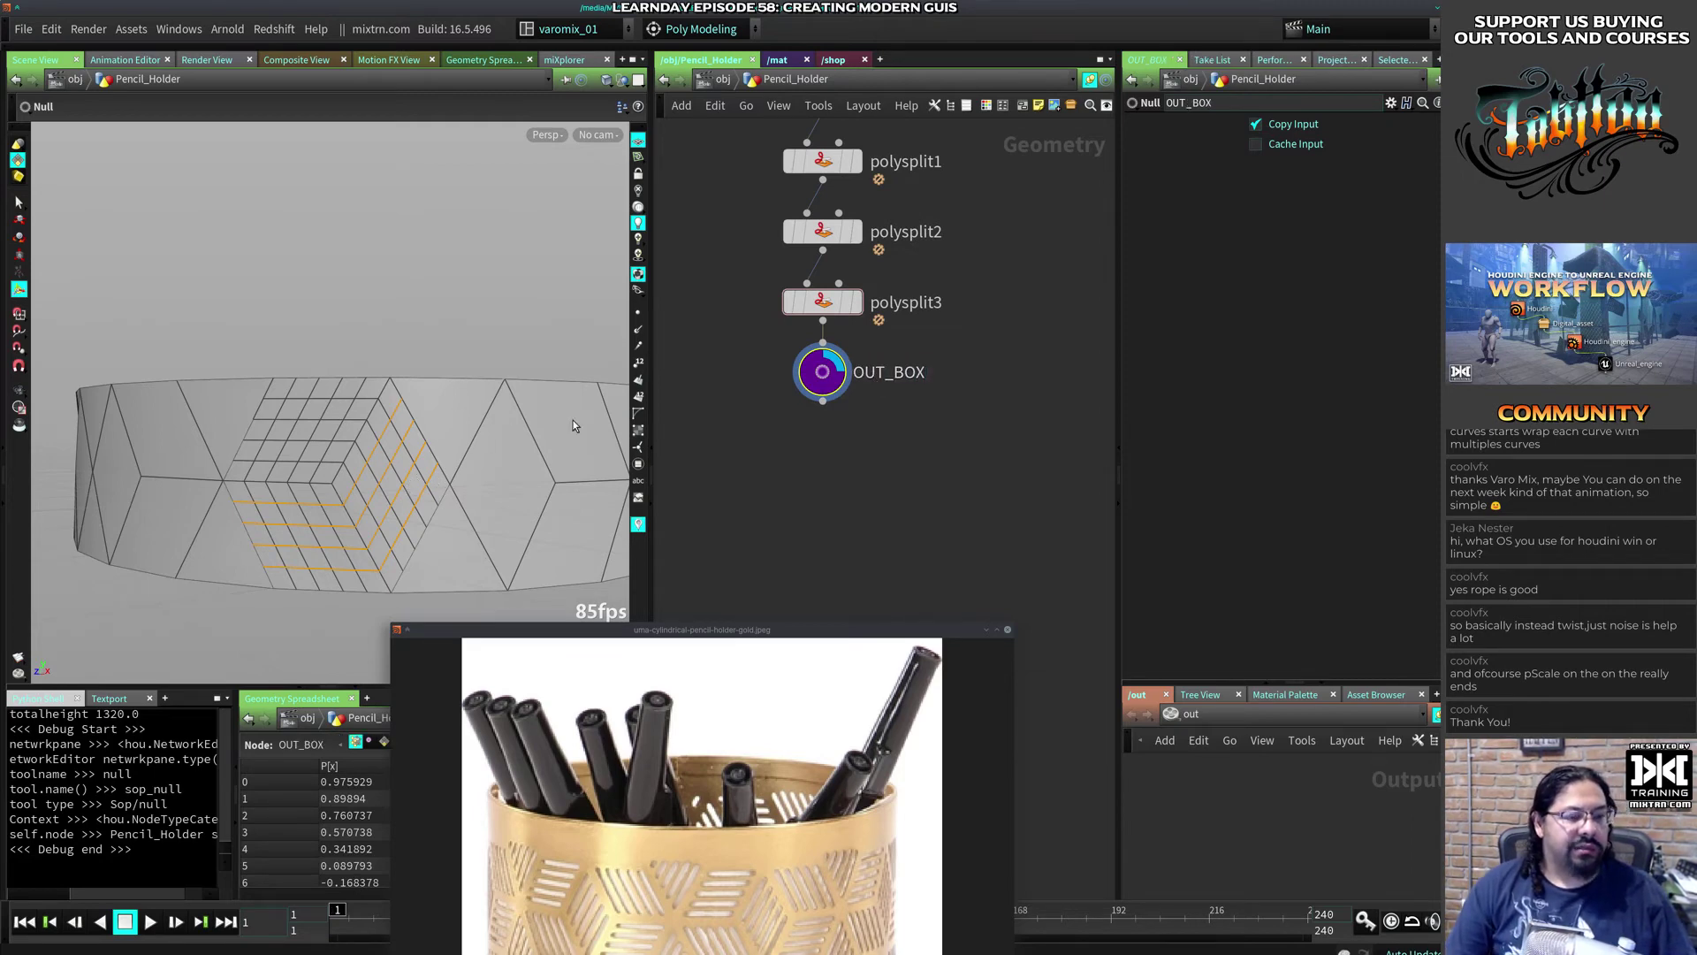
# Step: Frame the band's subdivided cube from the front and reposition the reference photo so its rim pattern can be compared
pyautogui.keyDown('alt'); pyautogui.moveTo(573, 426); pyautogui.dragTo(349, 436, button='right'); pyautogui.keyUp('alt')
pyautogui.keyDown('alt'); pyautogui.moveTo(348, 436); pyautogui.dragTo(339, 478); pyautogui.keyUp('alt')
pyautogui.keyDown('alt'); pyautogui.moveTo(338, 477); pyautogui.dragTo(330, 454, button='right'); pyautogui.keyUp('alt')
pyautogui.keyDown('alt'); pyautogui.moveTo(364, 466); pyautogui.dragTo(390, 467, button='middle'); pyautogui.keyUp('alt')
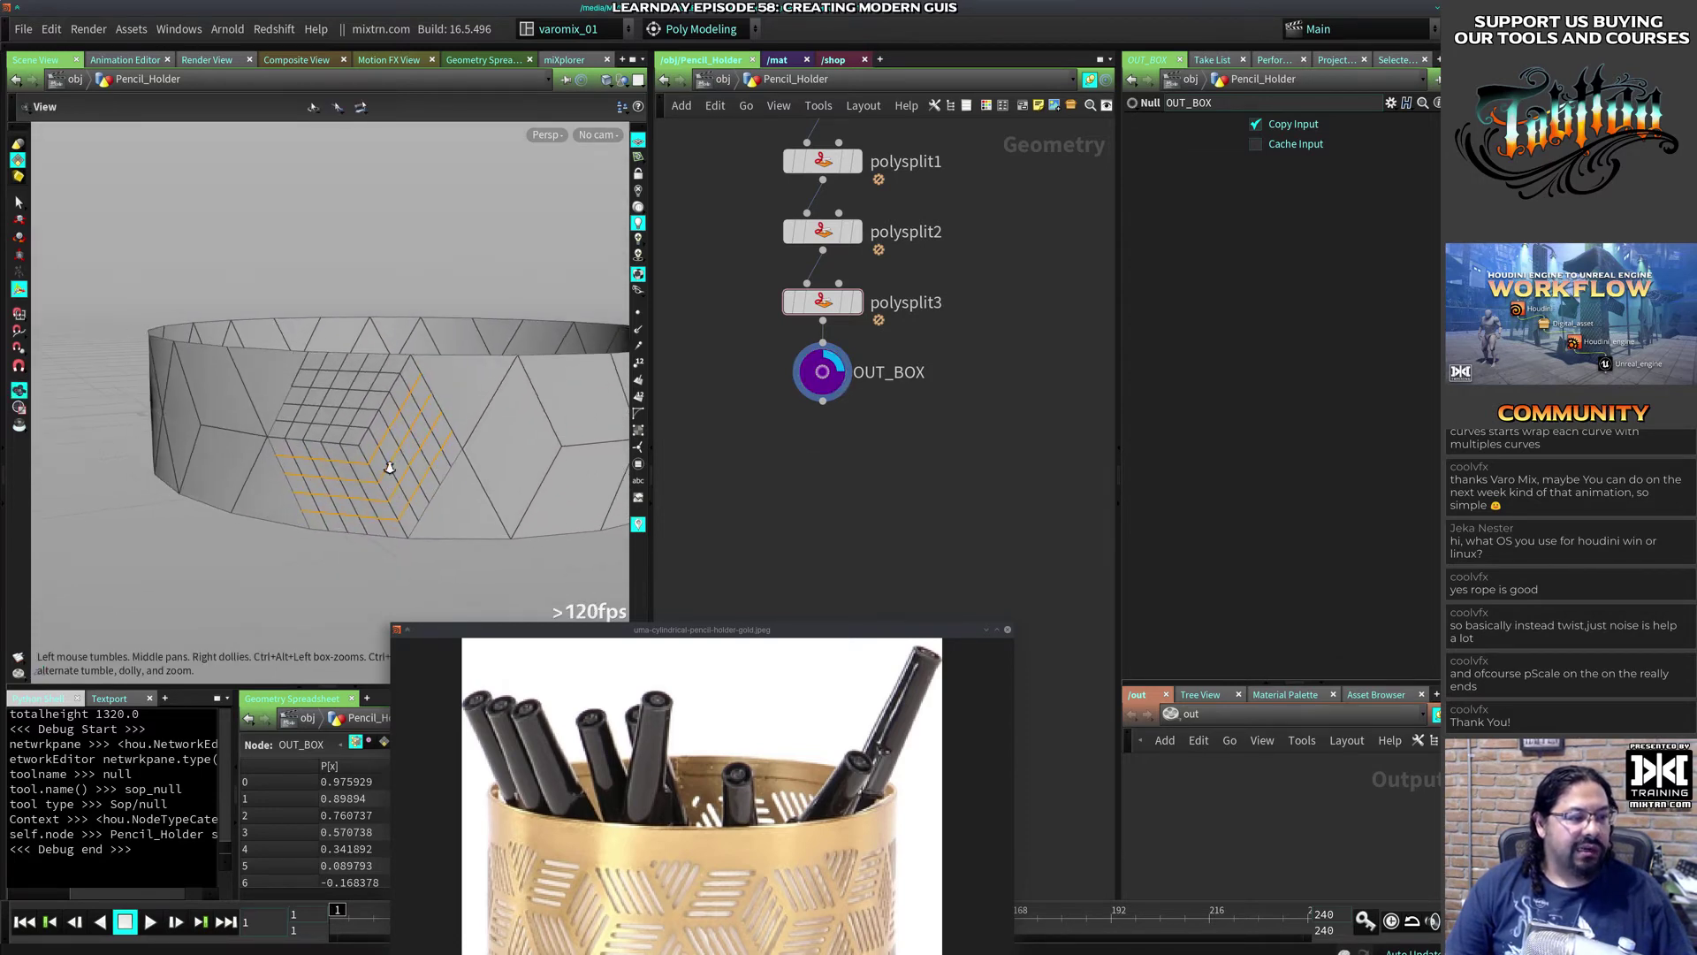
pyautogui.keyDown('alt'); pyautogui.moveTo(390, 467); pyautogui.dragTo(390, 444, button='right'); pyautogui.keyUp('alt')
pyautogui.moveTo(390, 444)
pyautogui.keyDown('alt'); pyautogui.mouseDown()
pyautogui.moveTo(371, 435)
pyautogui.moveTo(405, 438)
pyautogui.moveTo(388, 424)
pyautogui.mouseUp(); pyautogui.keyUp('alt')
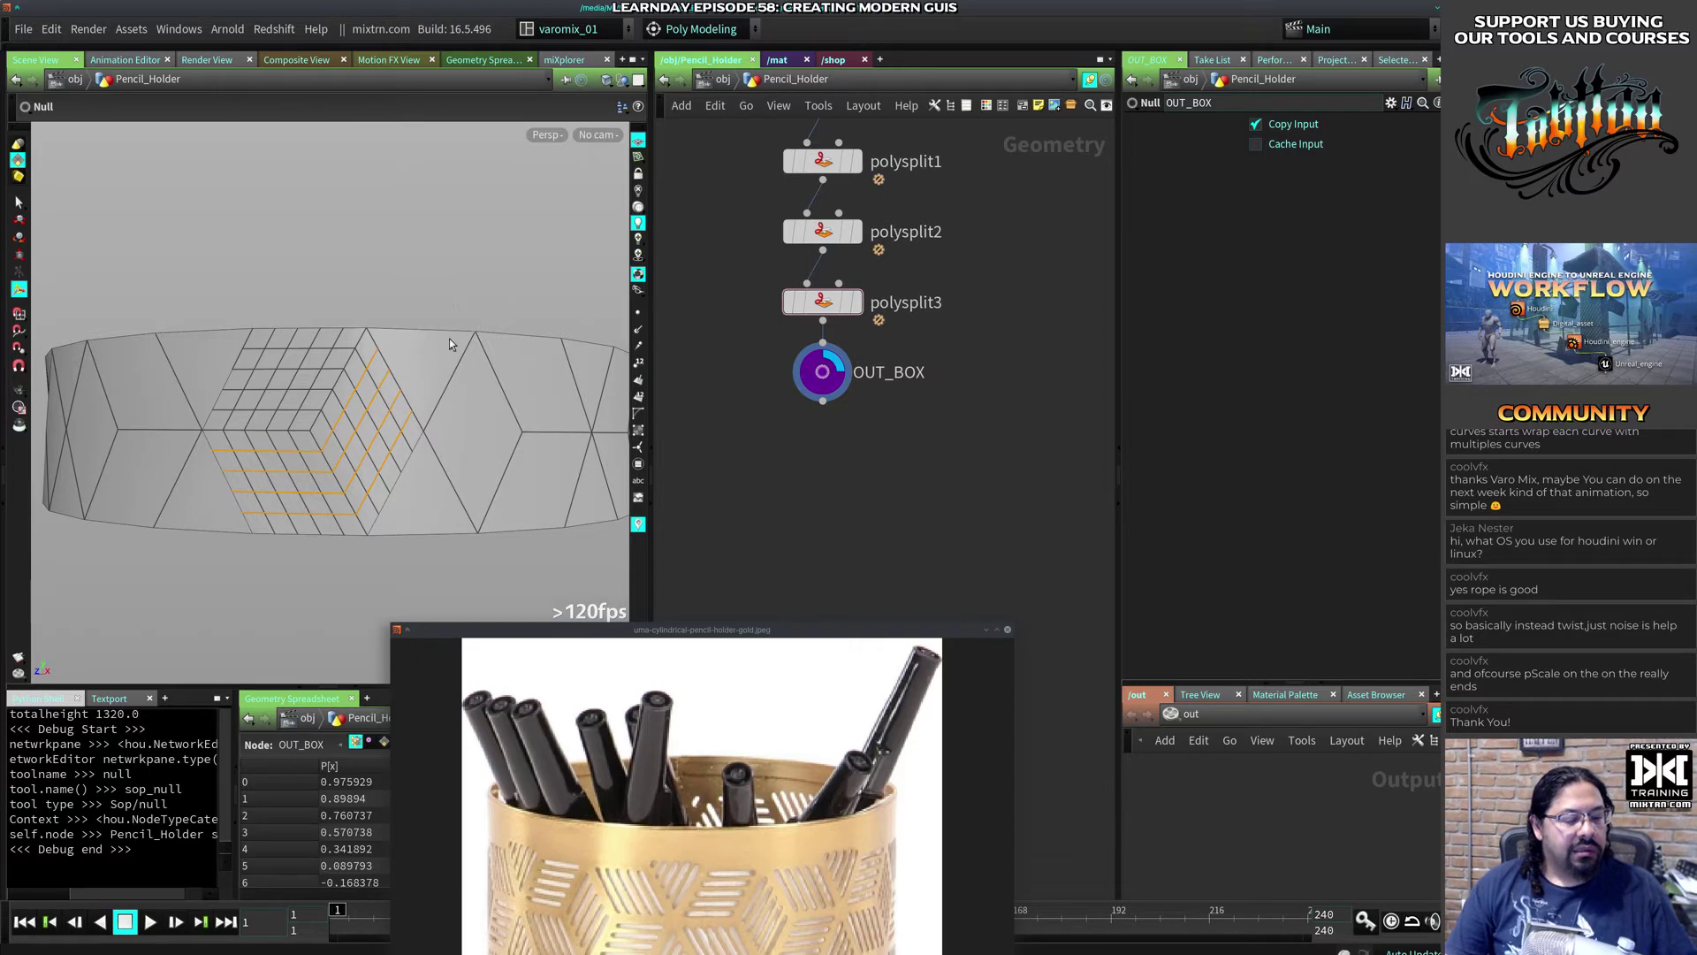
pyautogui.moveTo(750, 633); pyautogui.dragTo(954, 477)
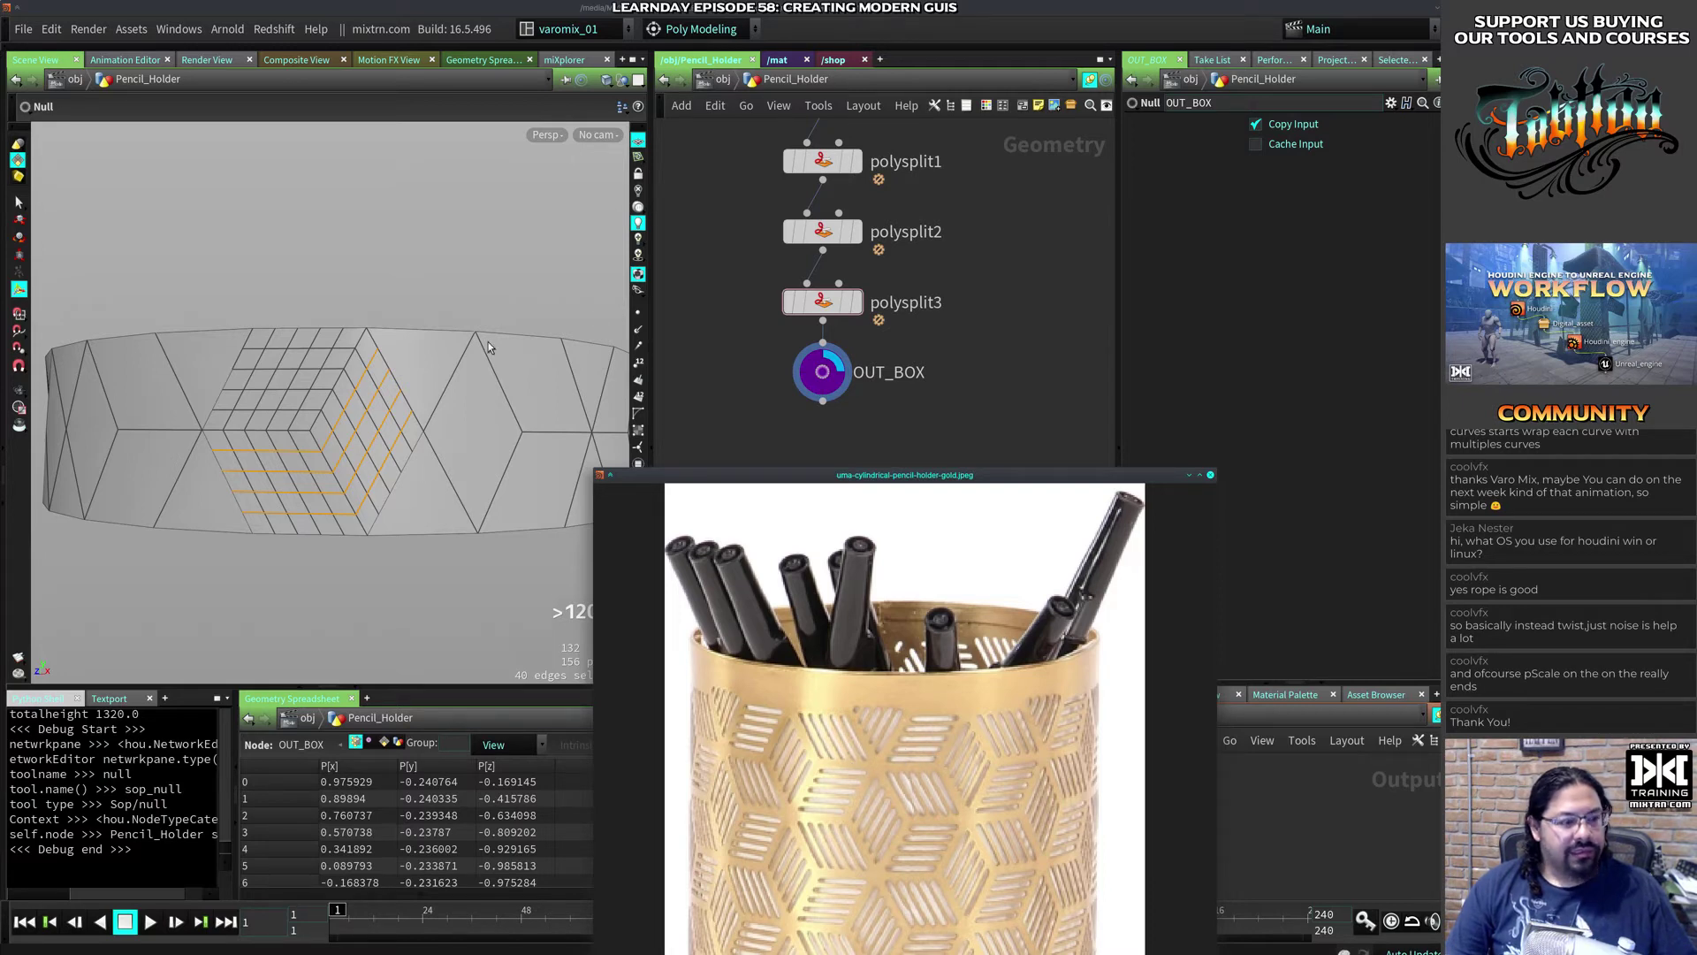
# Step: Try the Edge Loop tool with 4 loops on the triangle beside the subdivided cube and delete its node
pyautogui.press('s')
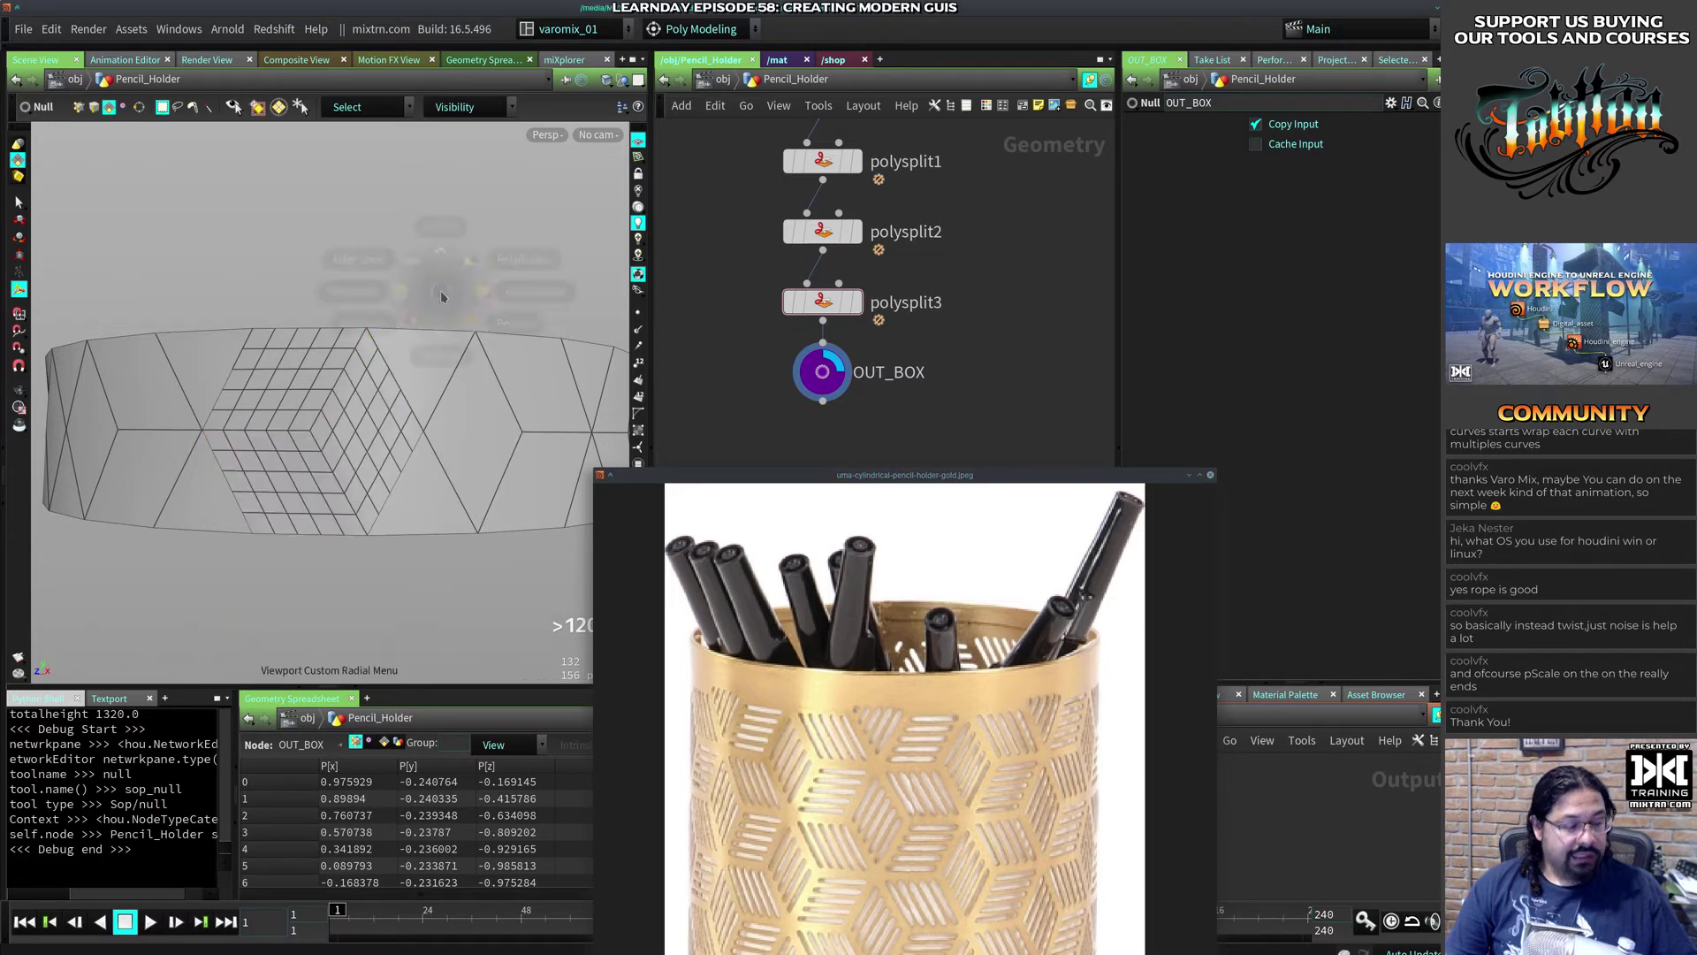
pyautogui.press('c')
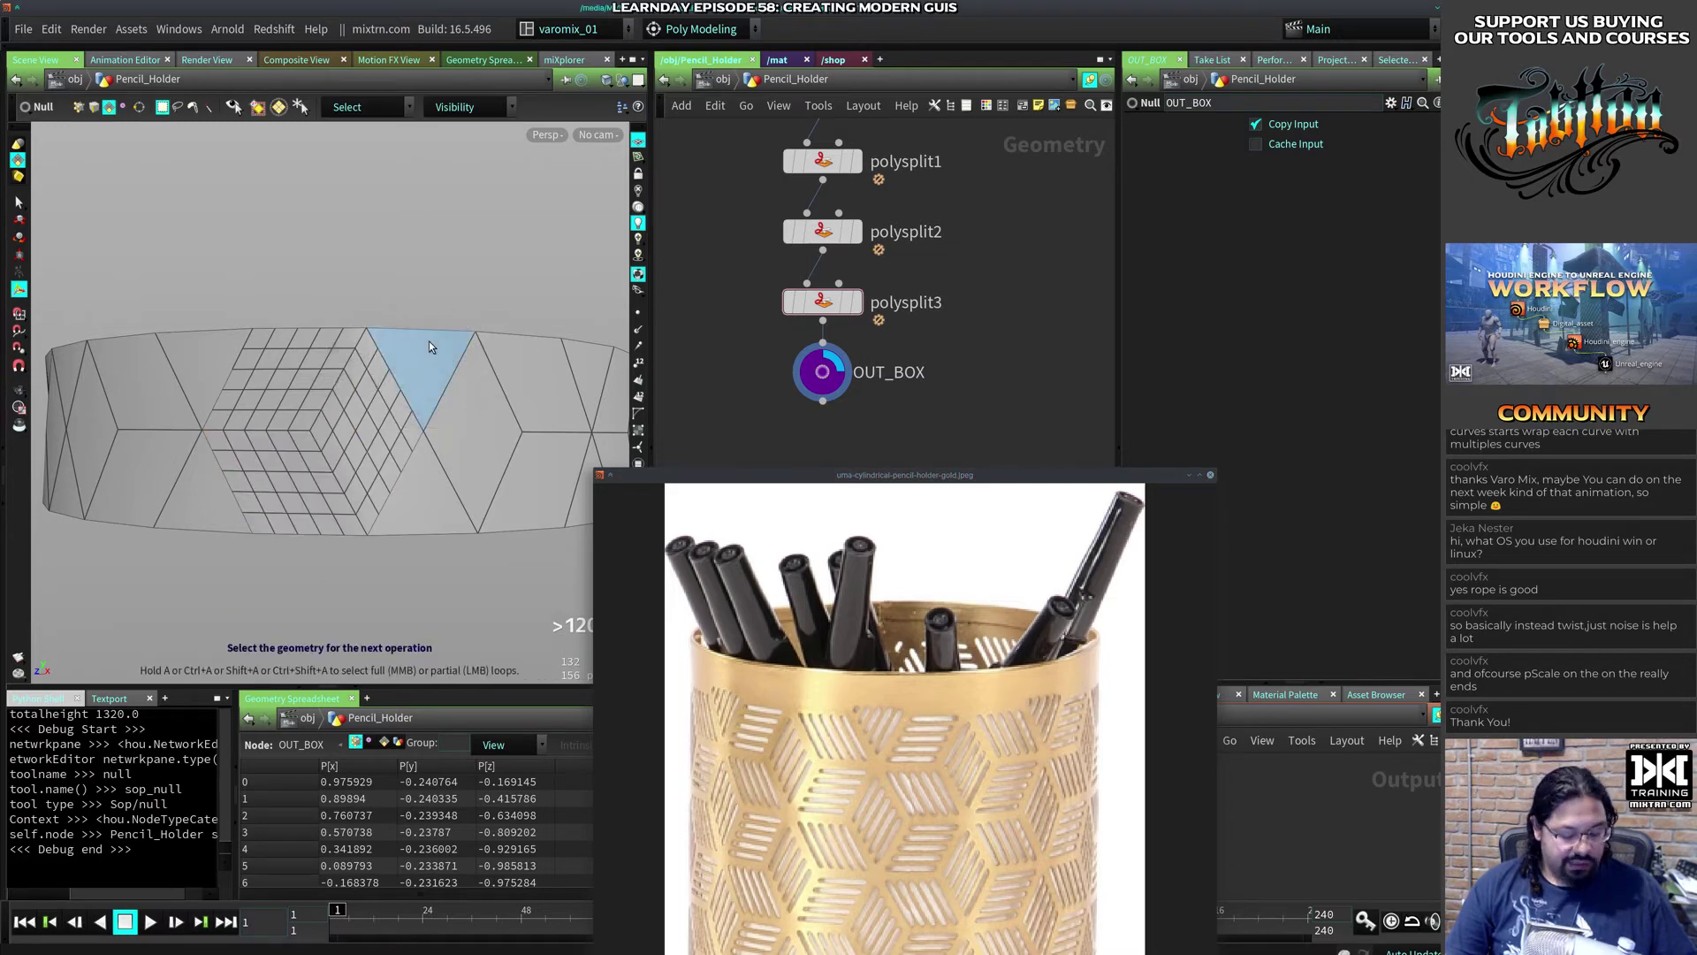
pyautogui.press('c')
pyautogui.click(385, 316)
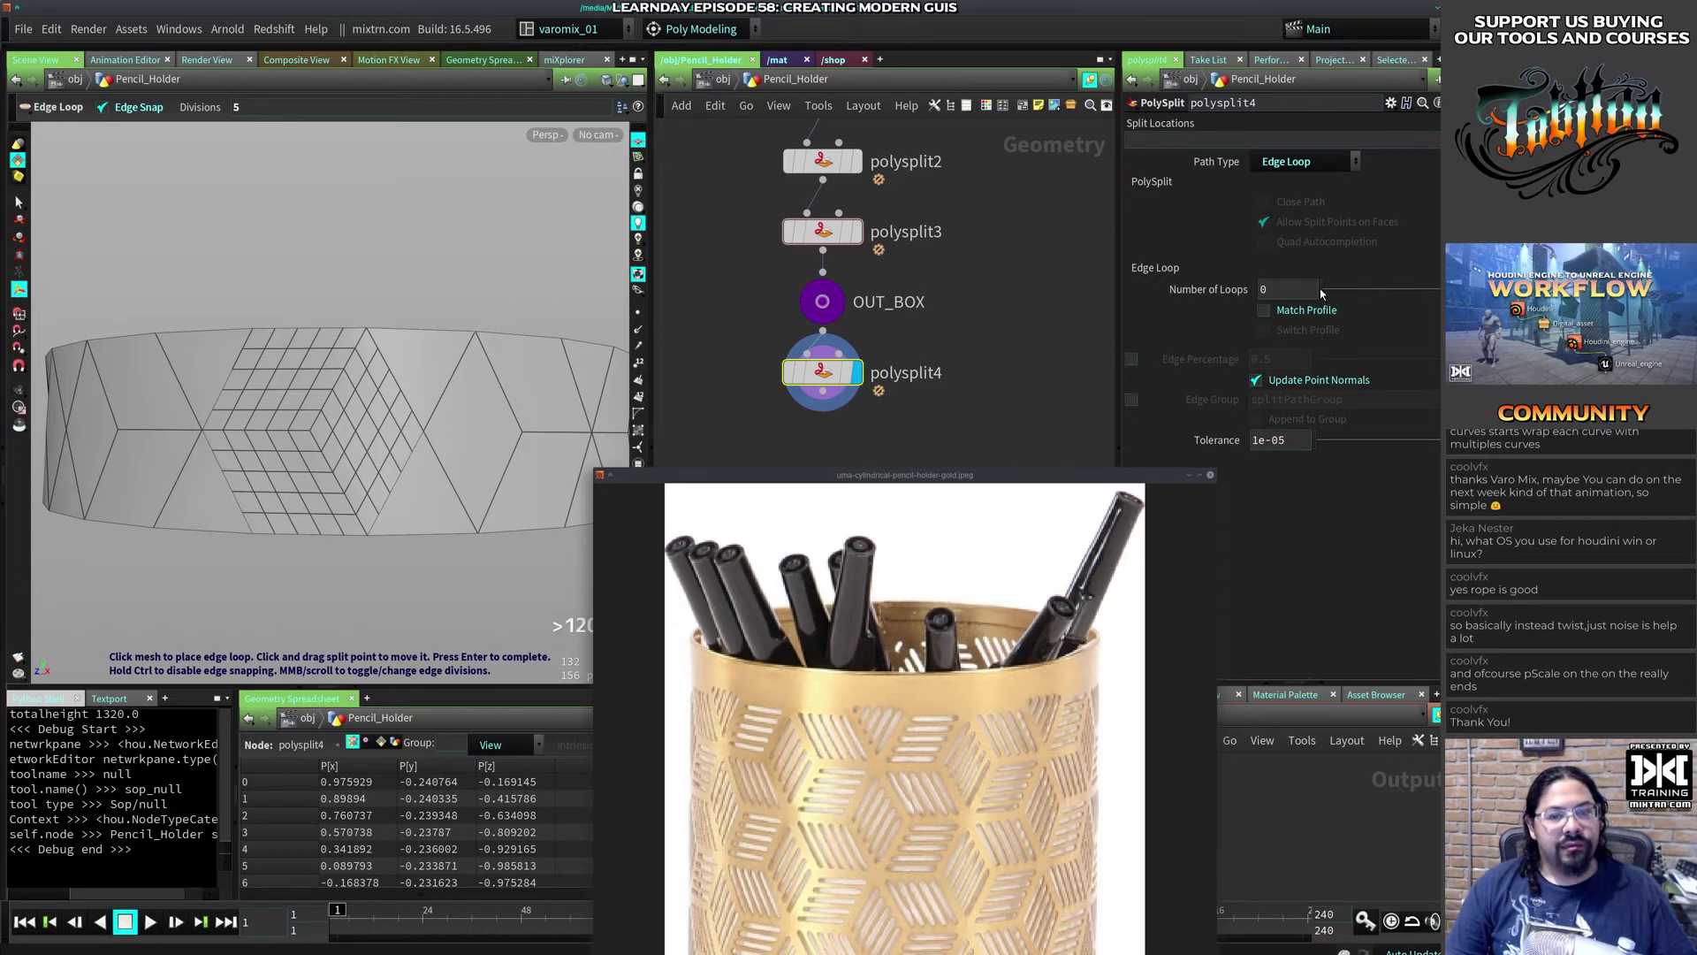
pyautogui.click(1370, 293)
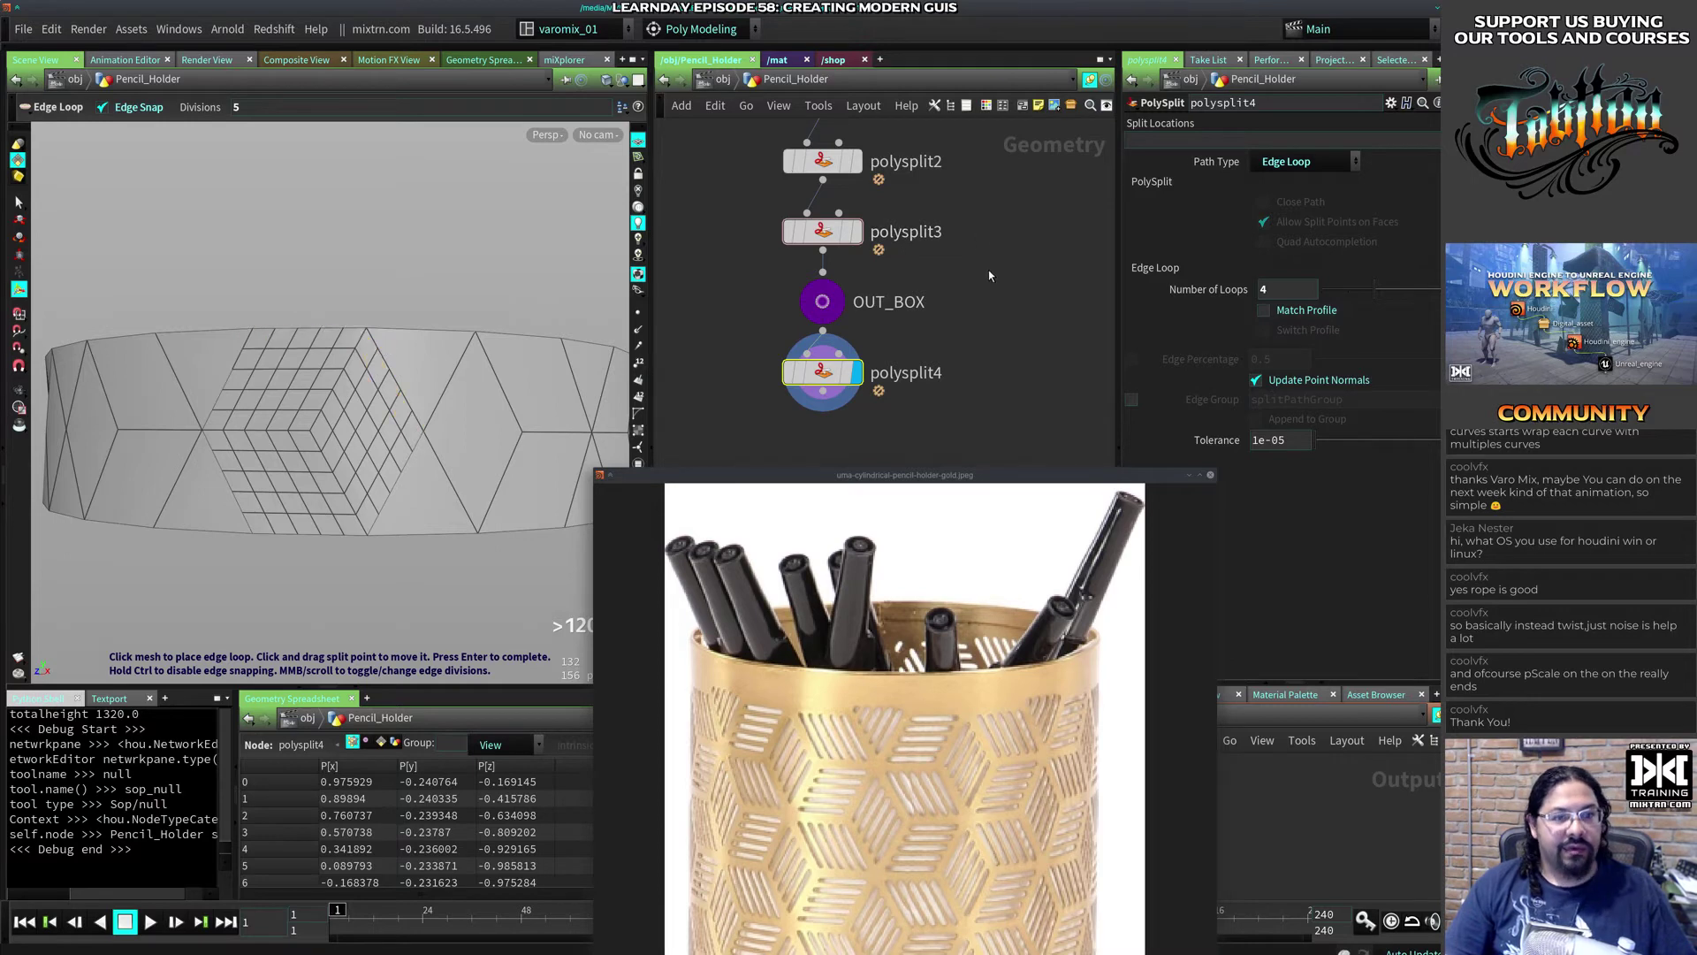
pyautogui.press('Delete')
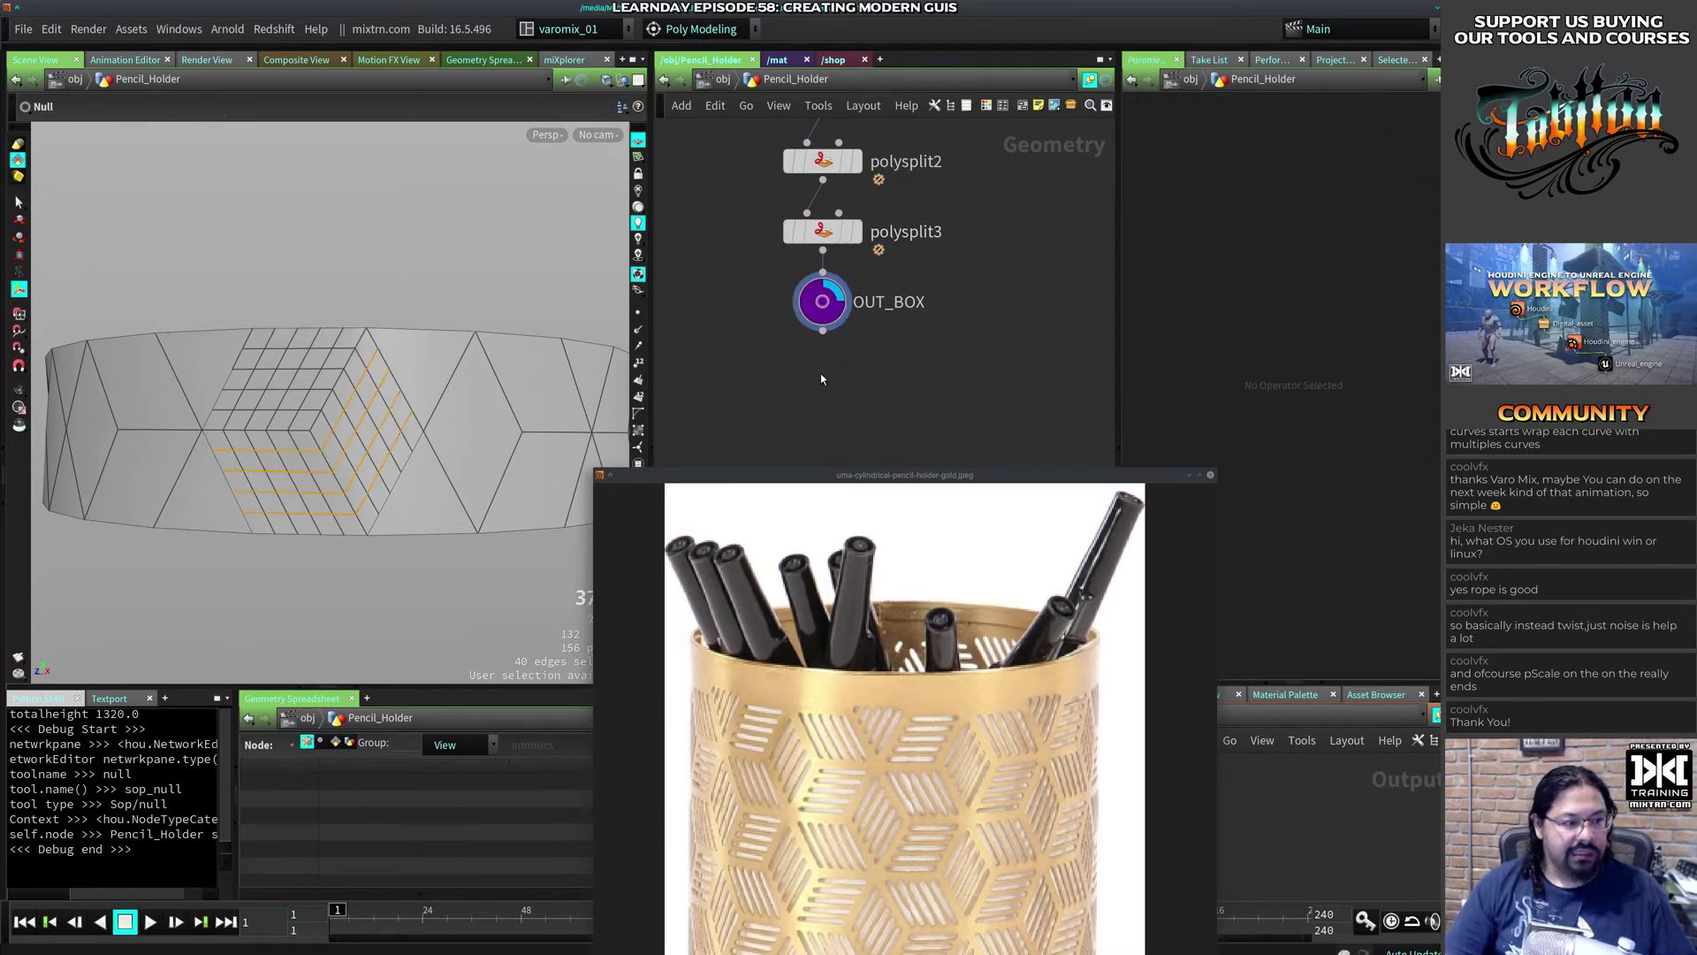
# Step: Try cutting the upper triangle beside the cube with separate PolySplit lines from the rim, and undo the cuts
pyautogui.press('c')
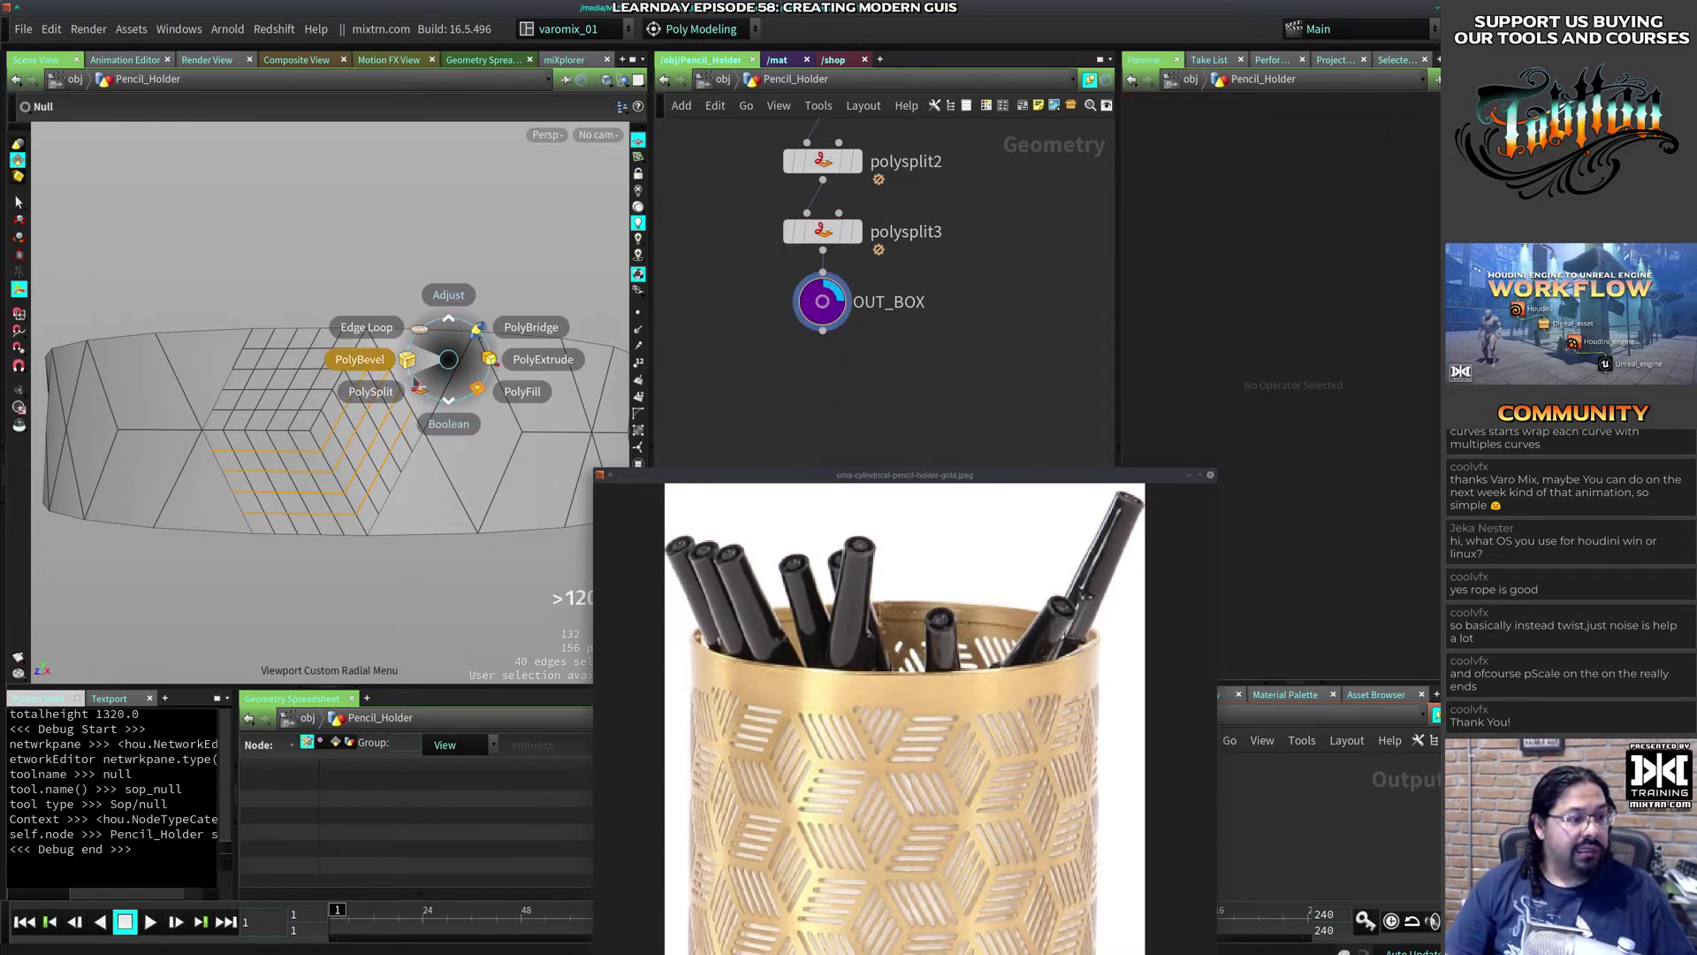
pyautogui.click(405, 395)
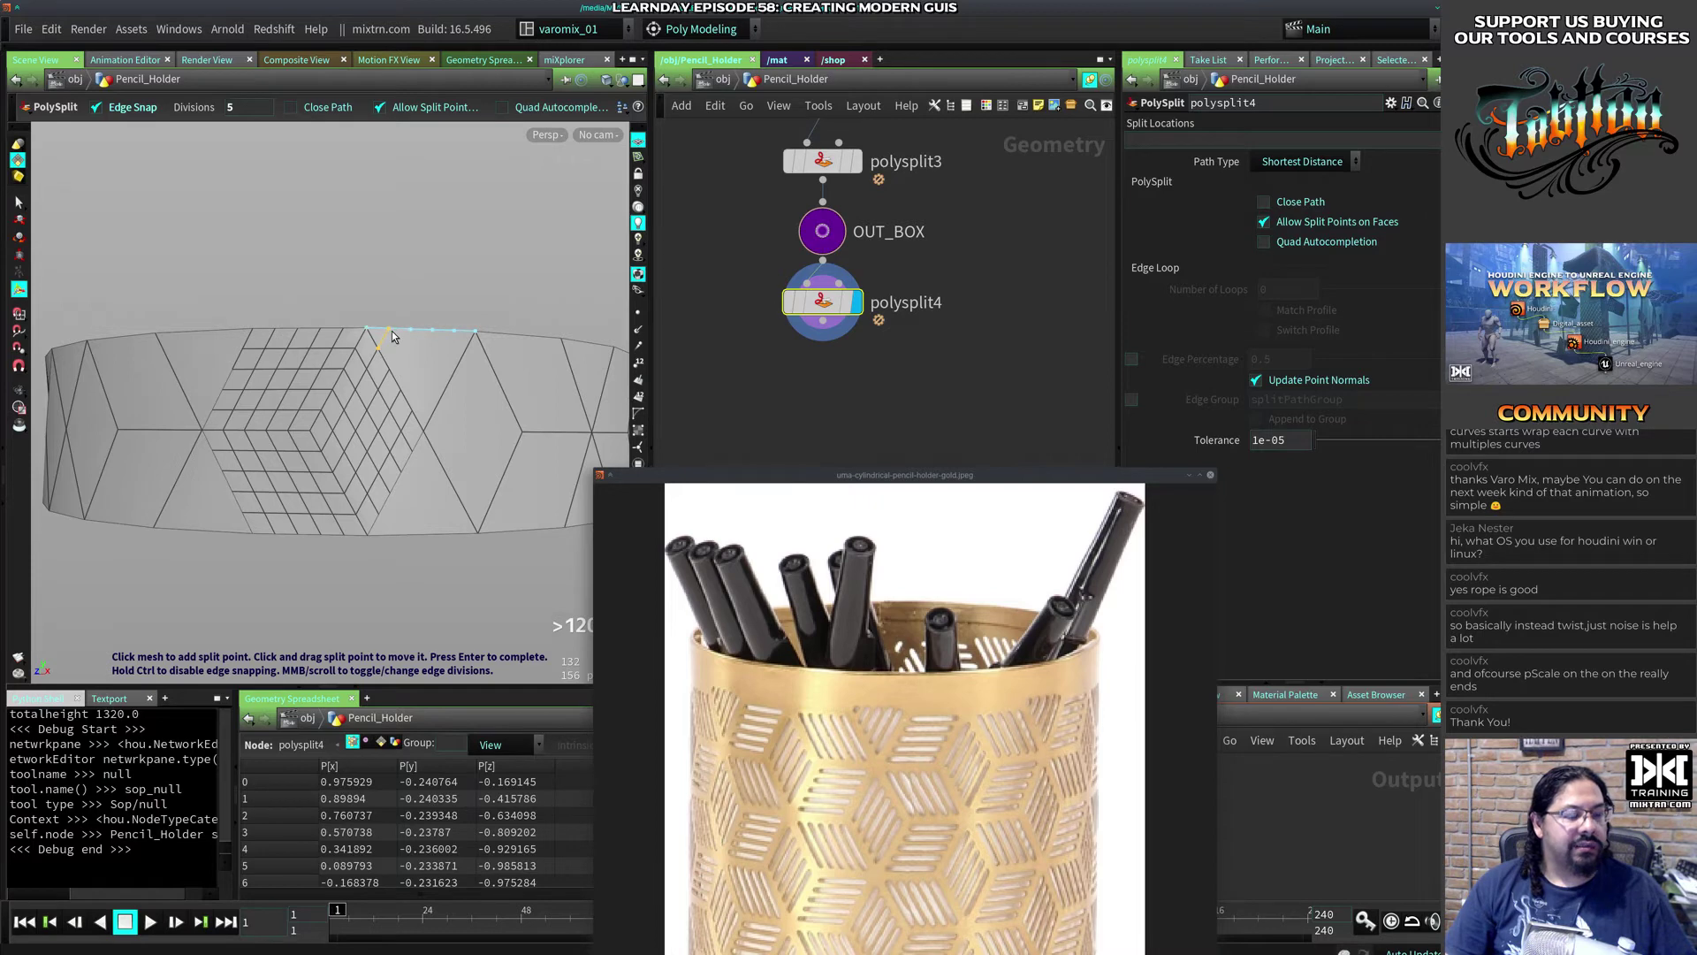
pyautogui.hotkey('ctrl', 'z')
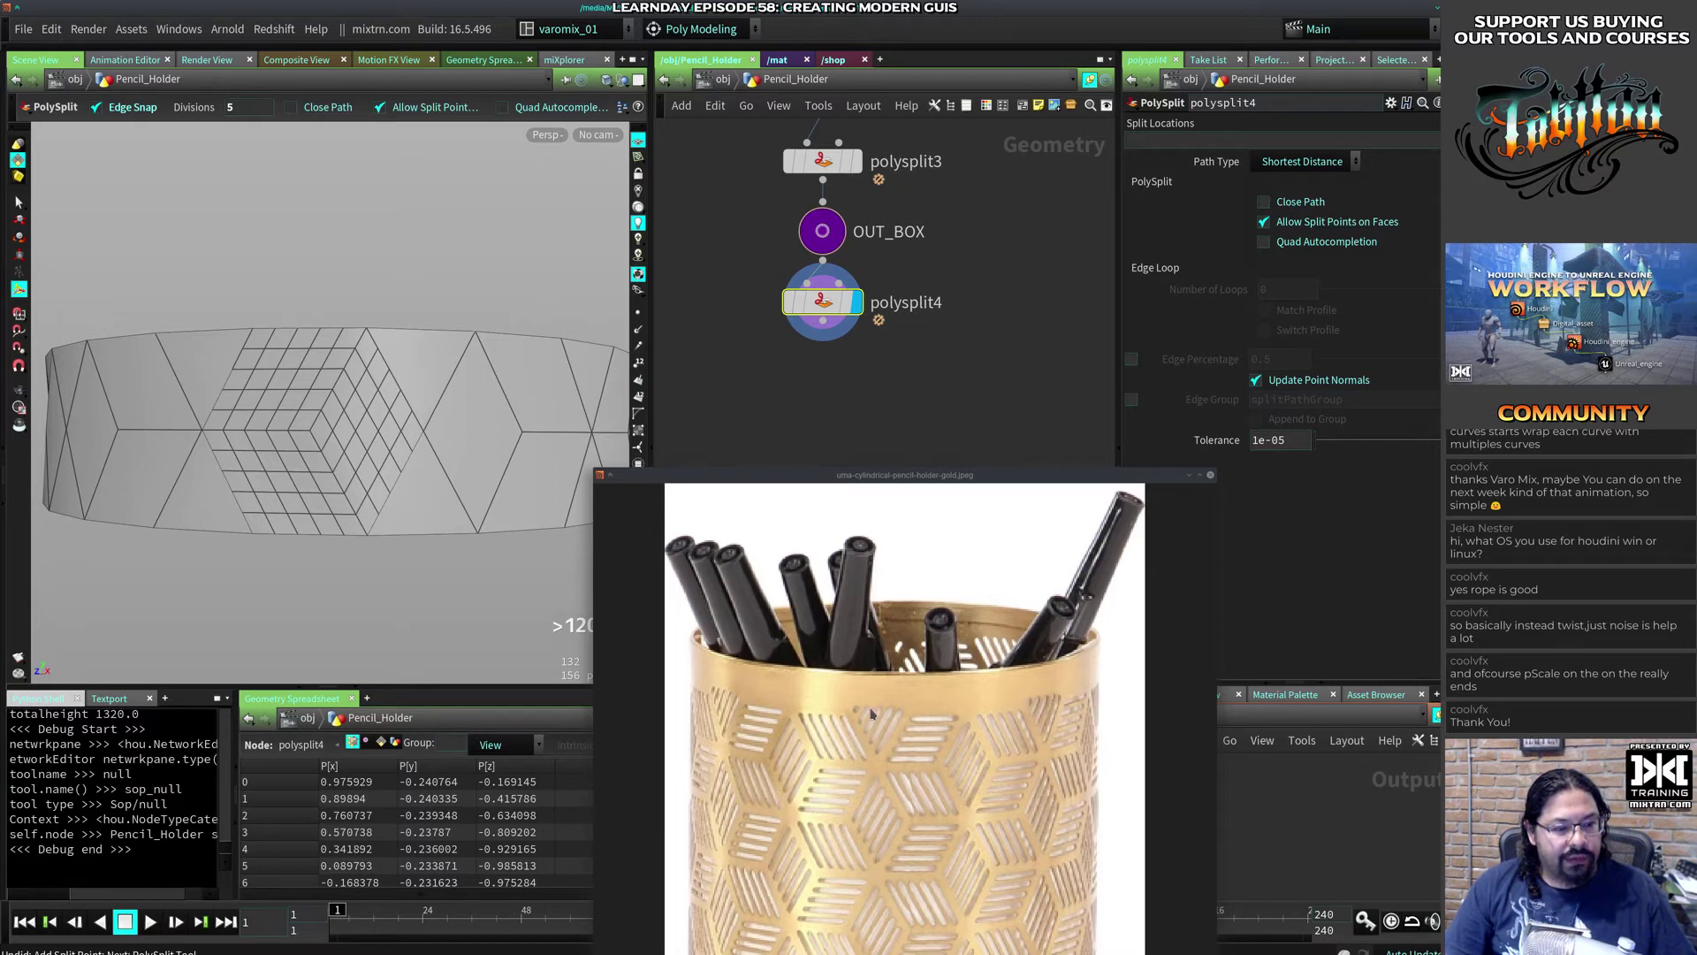
pyautogui.click(434, 412)
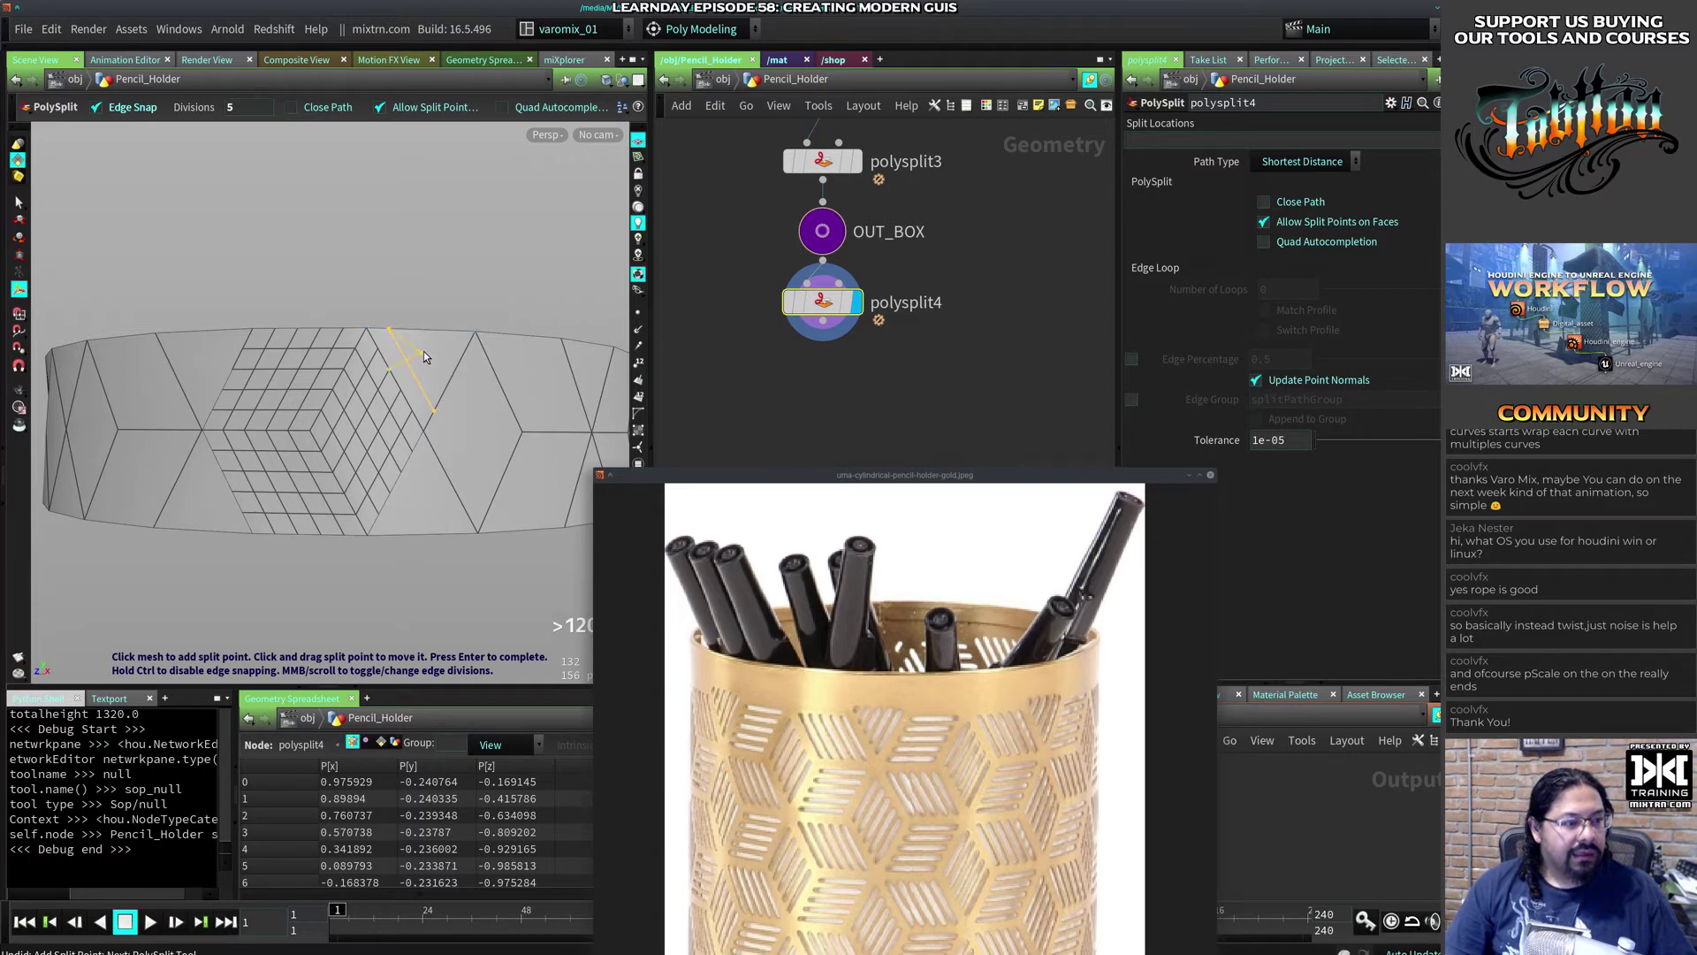
pyautogui.press('q')
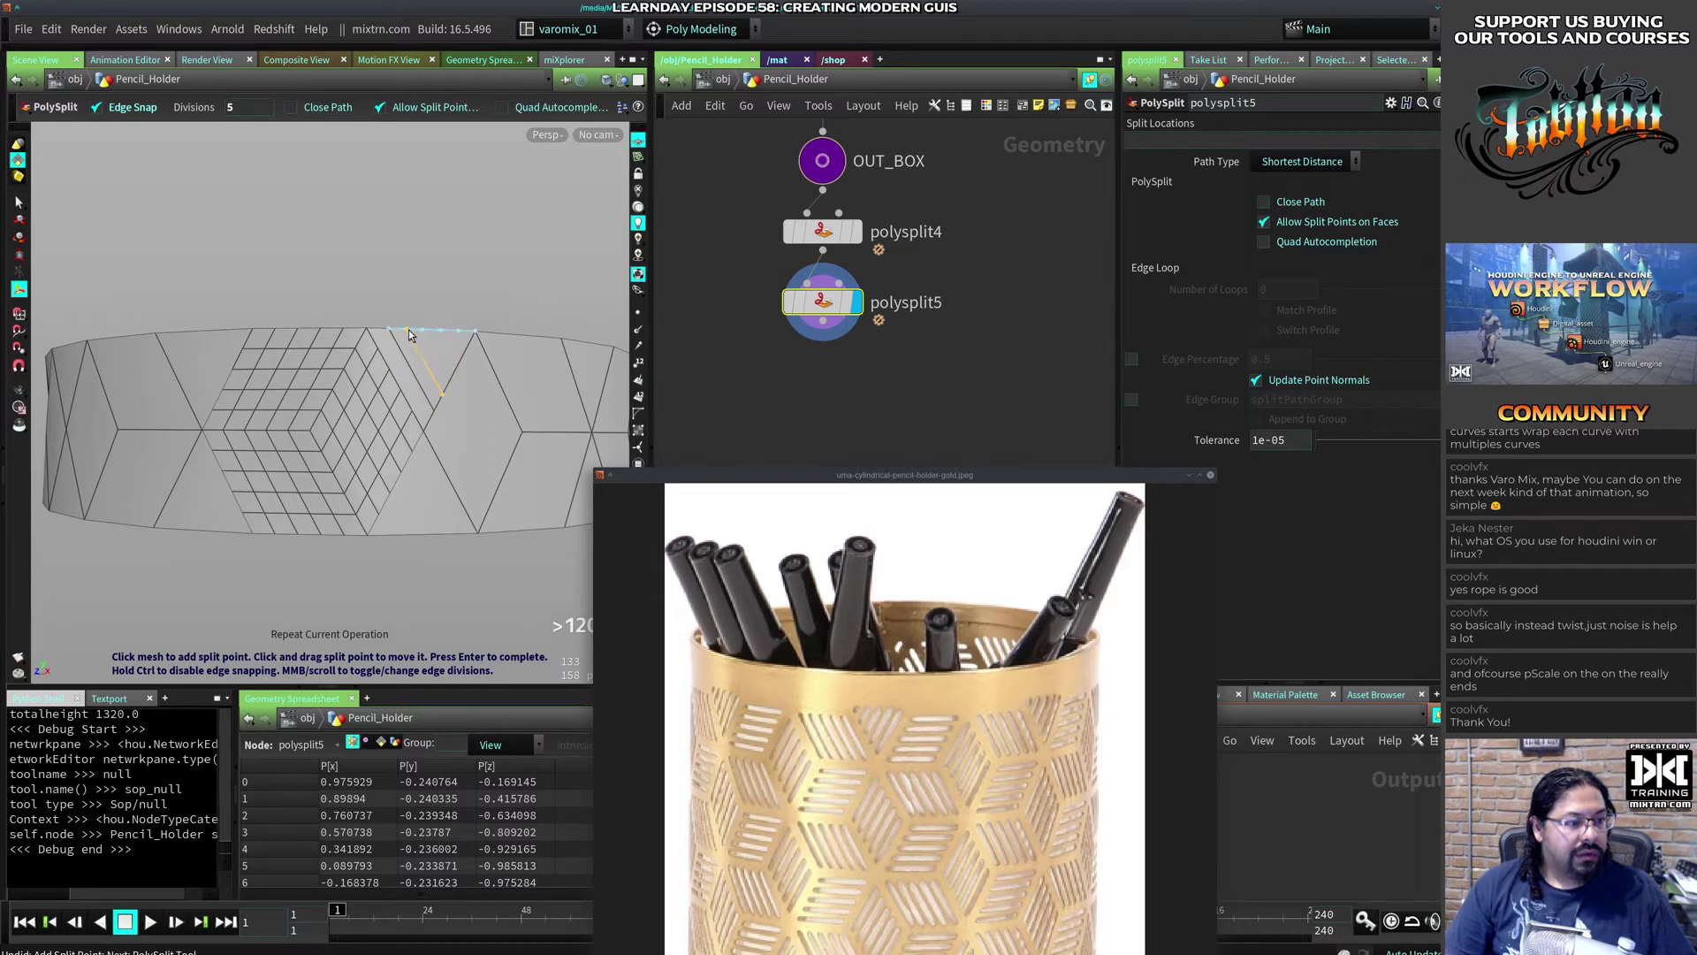
pyautogui.press('q')
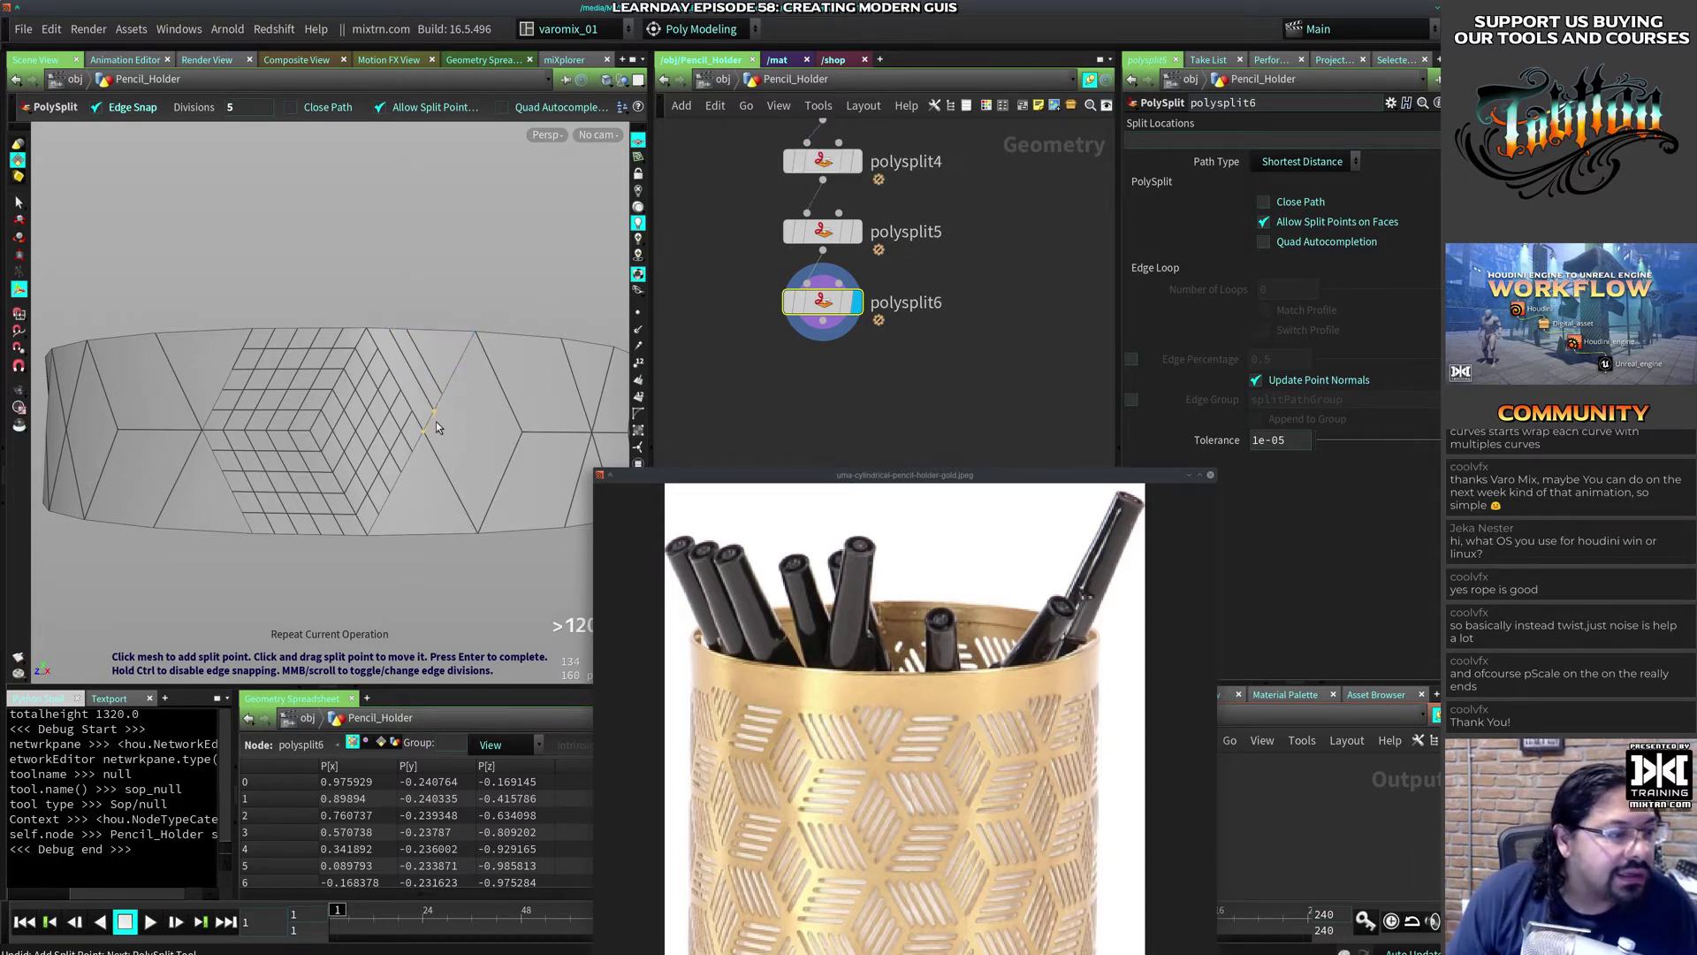
pyautogui.hotkey('ctrl', 'z')
pyautogui.hotkey('ctrl', 'z')
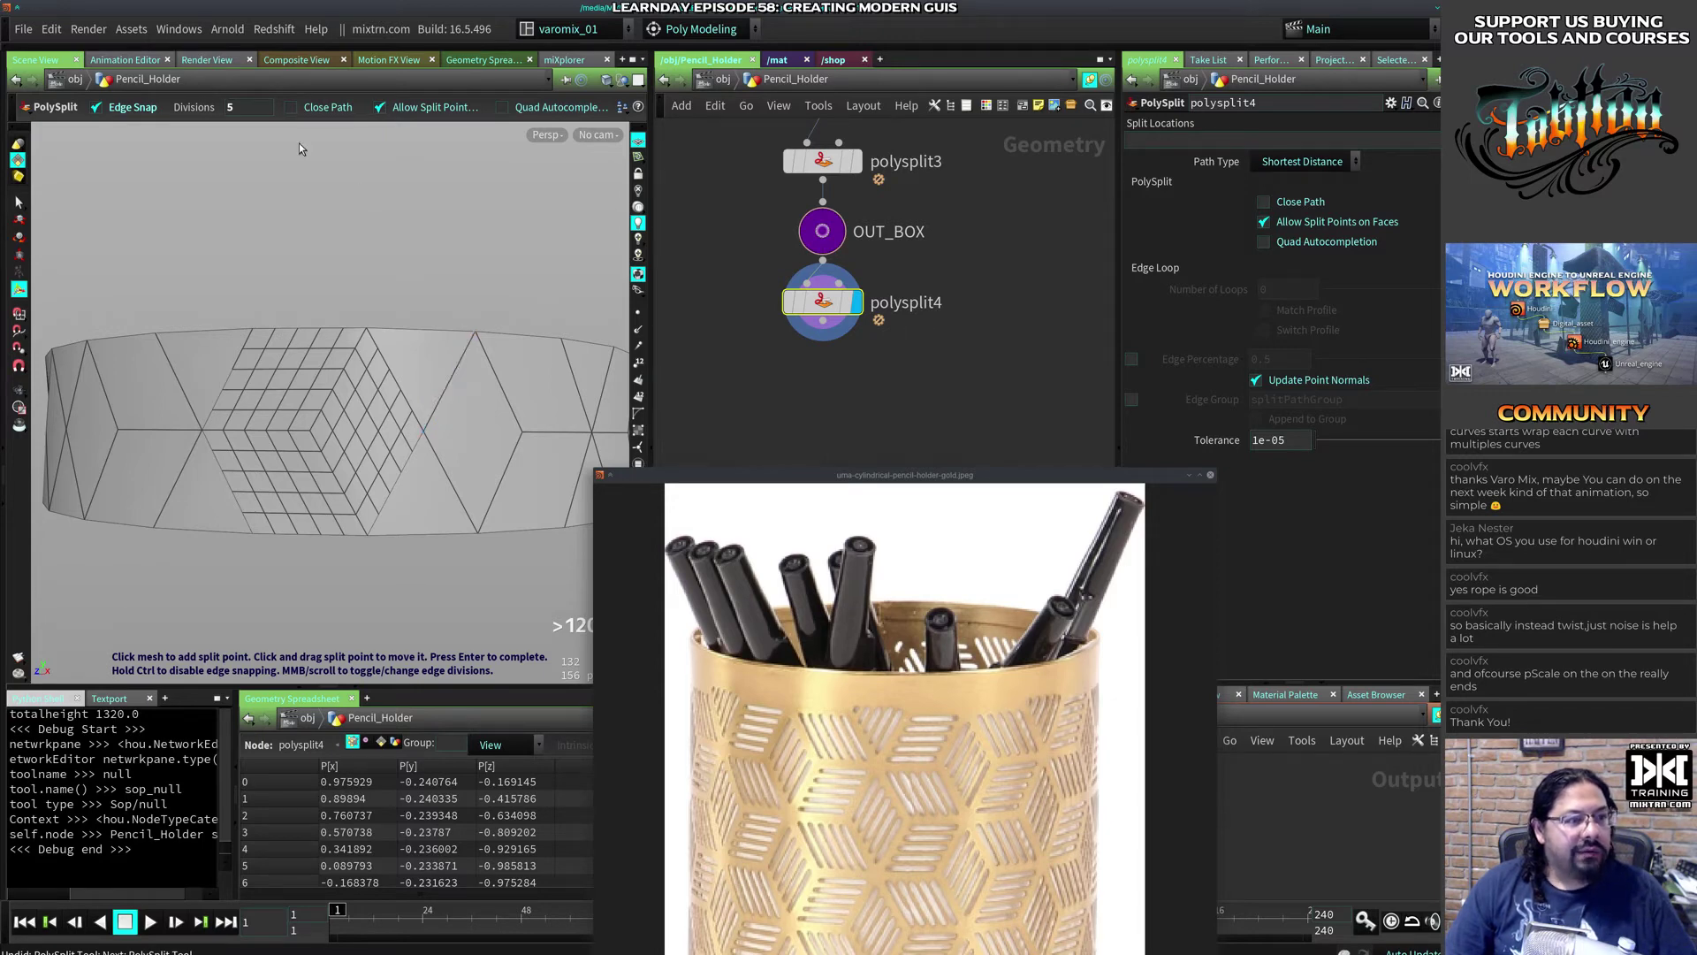
# Step: Try 4 edge-snap divisions for the PolySplit tool, then restore the value to 5
pyautogui.moveTo(254, 113); pyautogui.dragTo(129, 109)
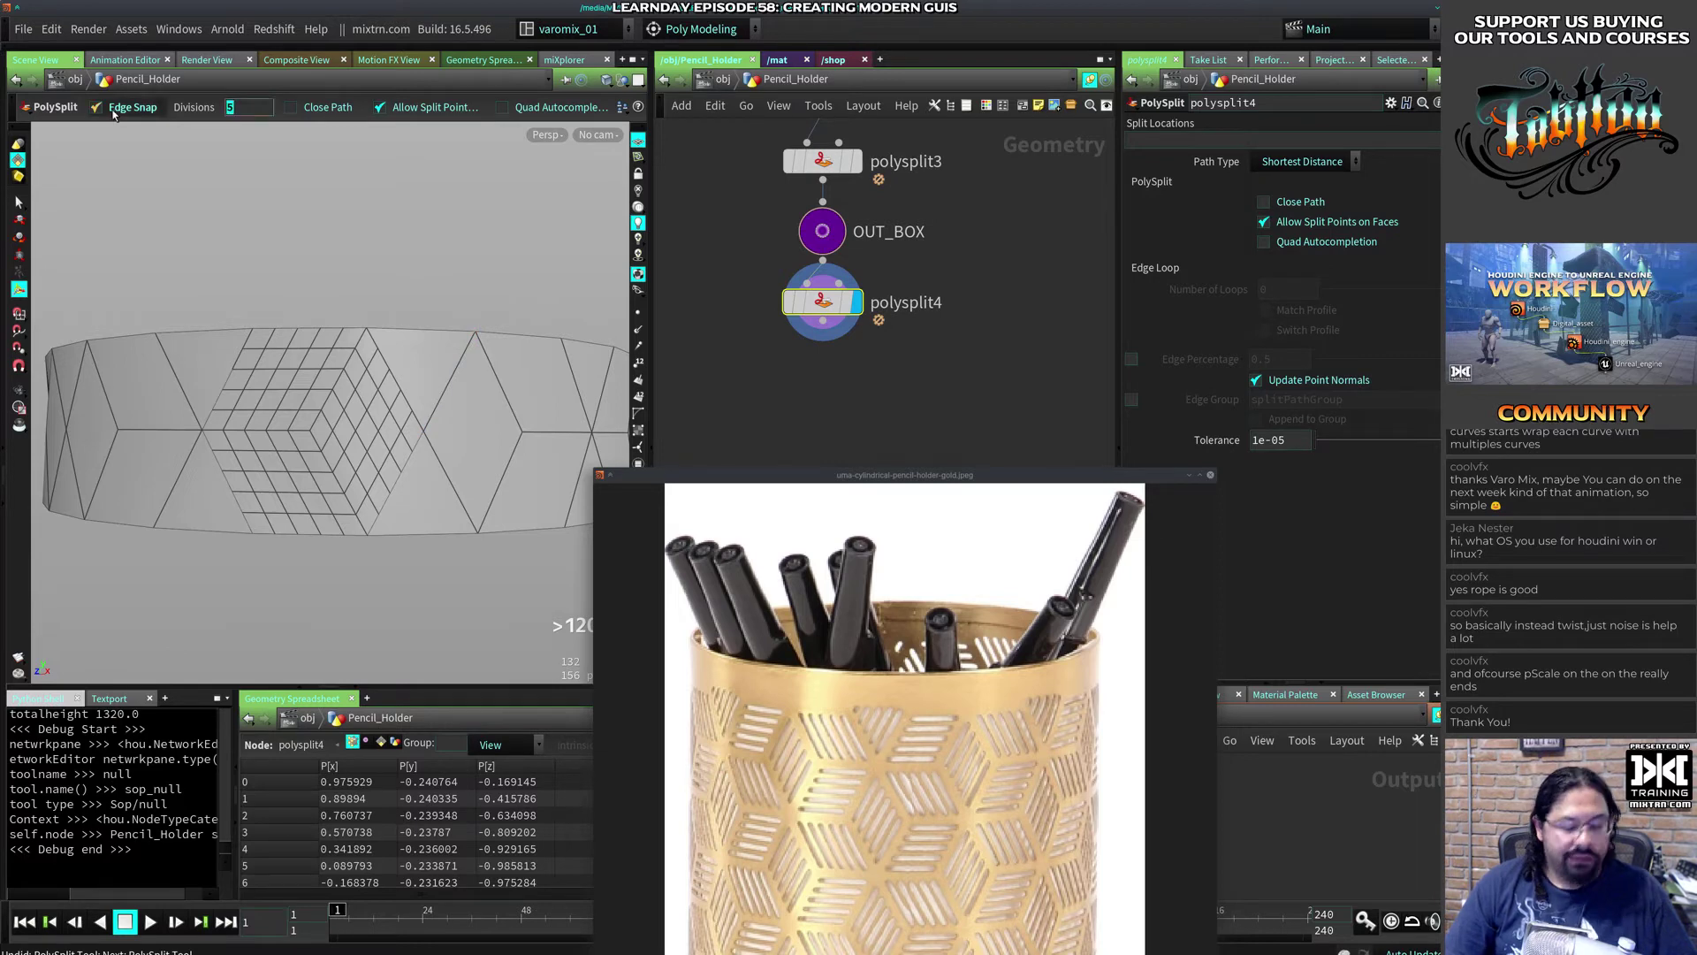
pyautogui.write('4')
pyautogui.press('Return')
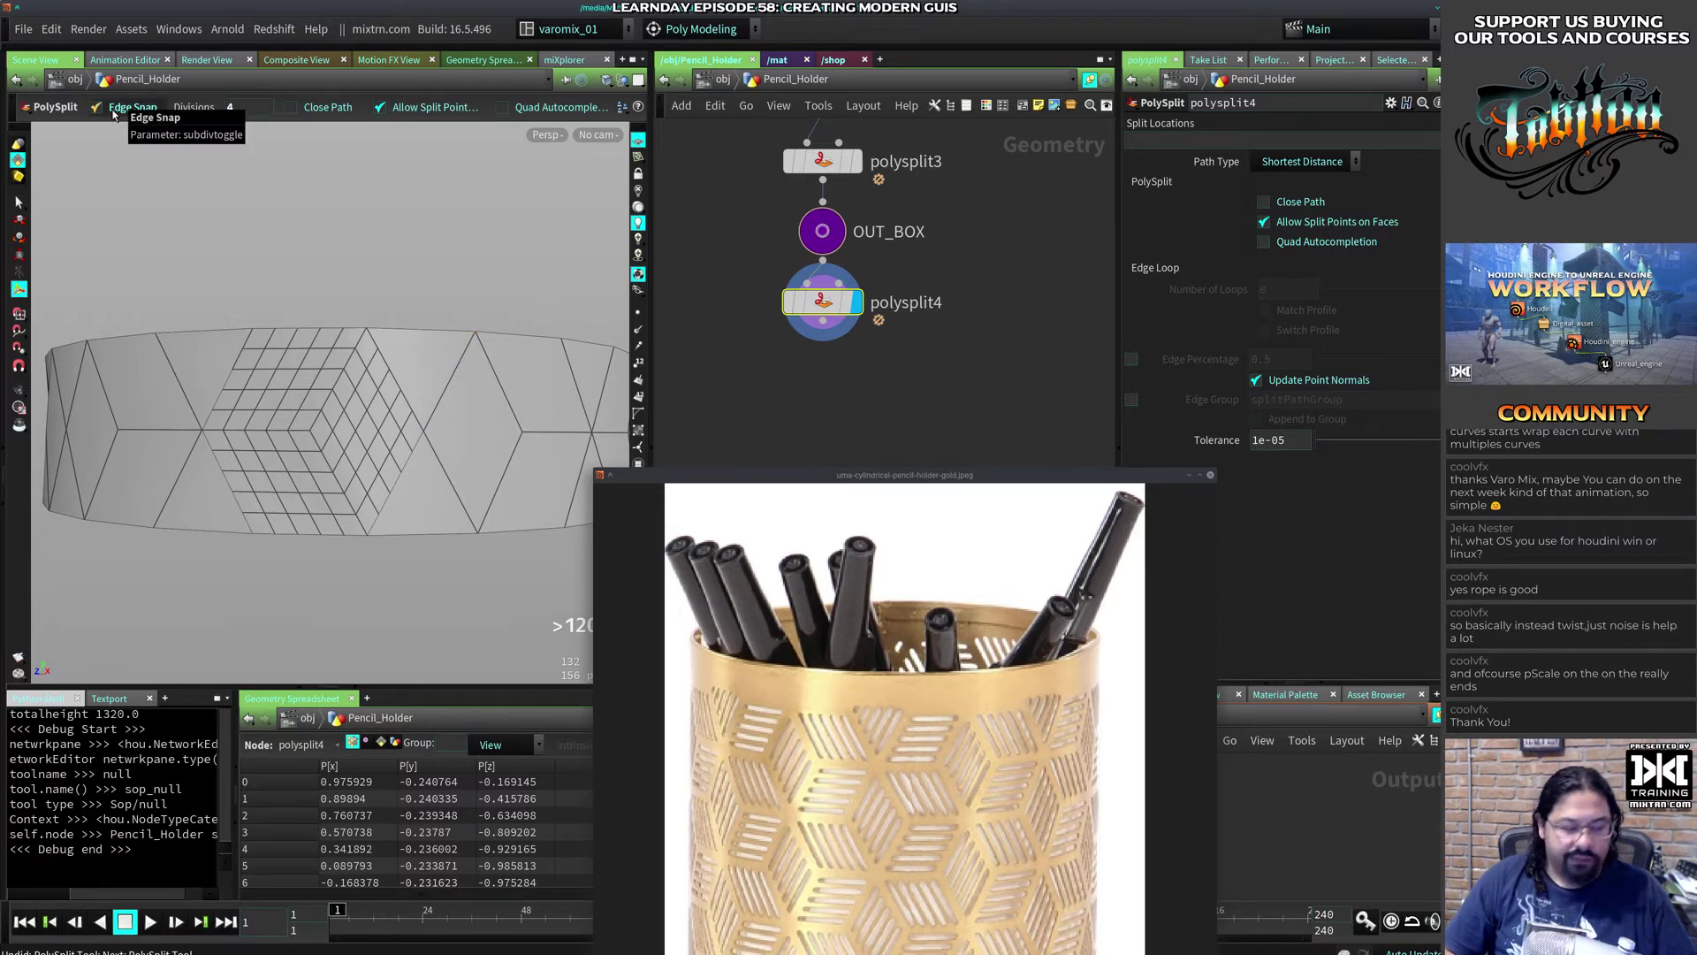
pyautogui.click(466, 352)
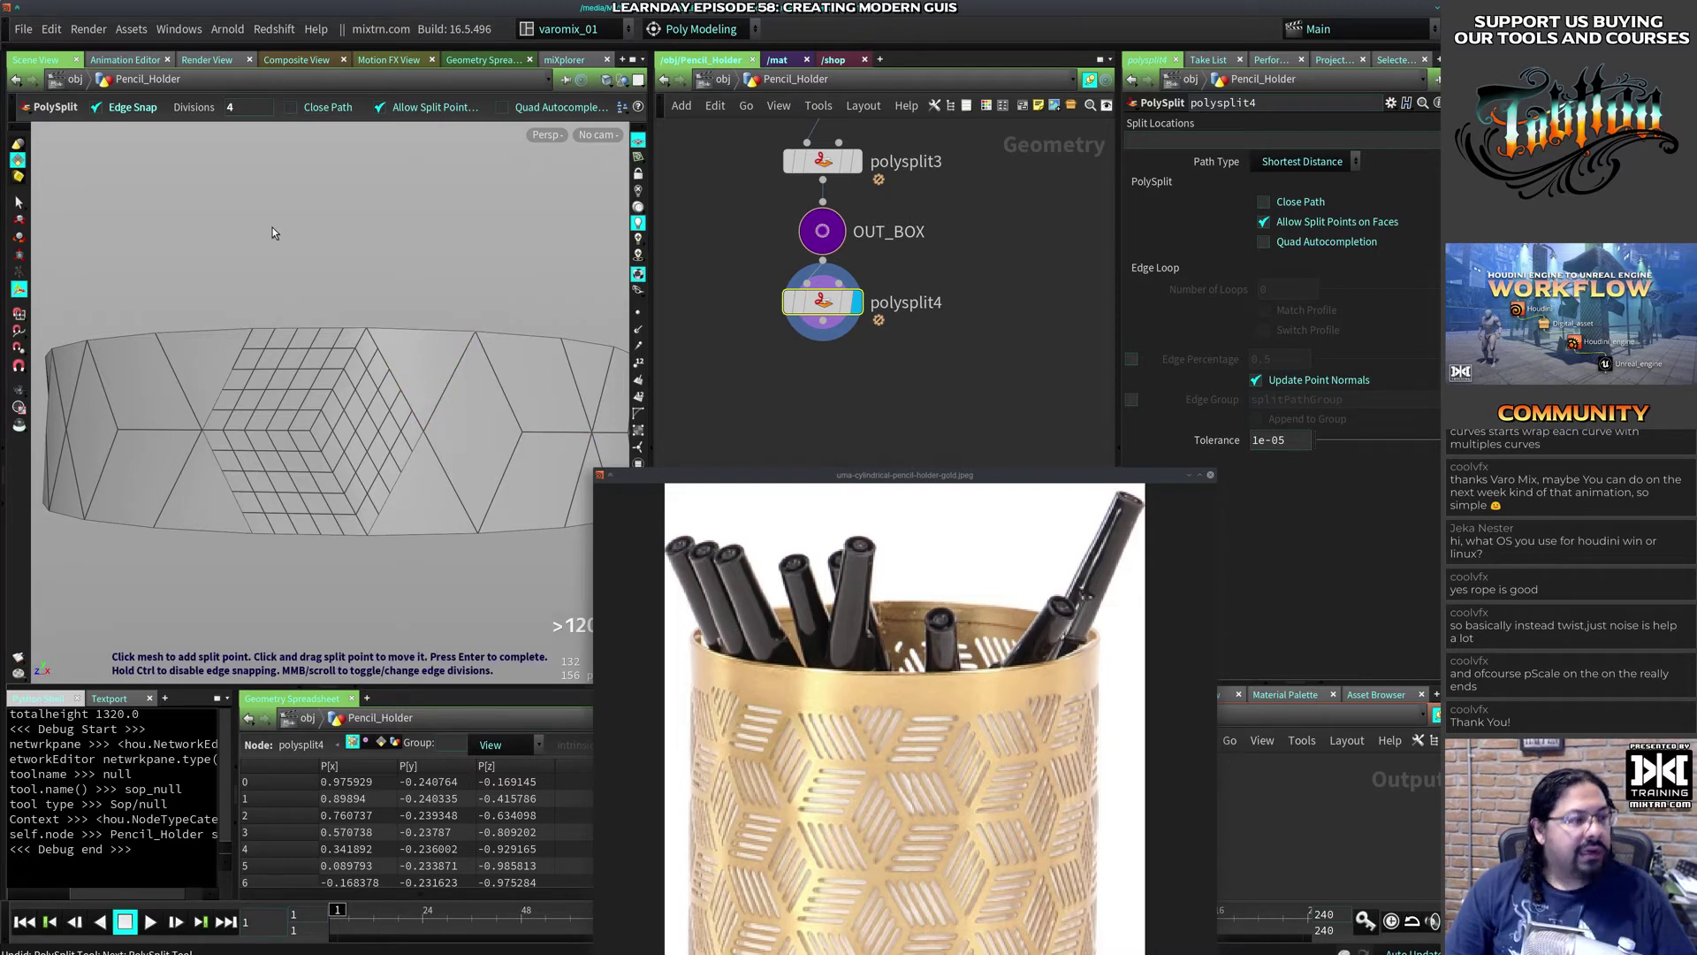
pyautogui.moveTo(237, 106); pyautogui.dragTo(207, 105)
pyautogui.write('5')
pyautogui.press('Return')
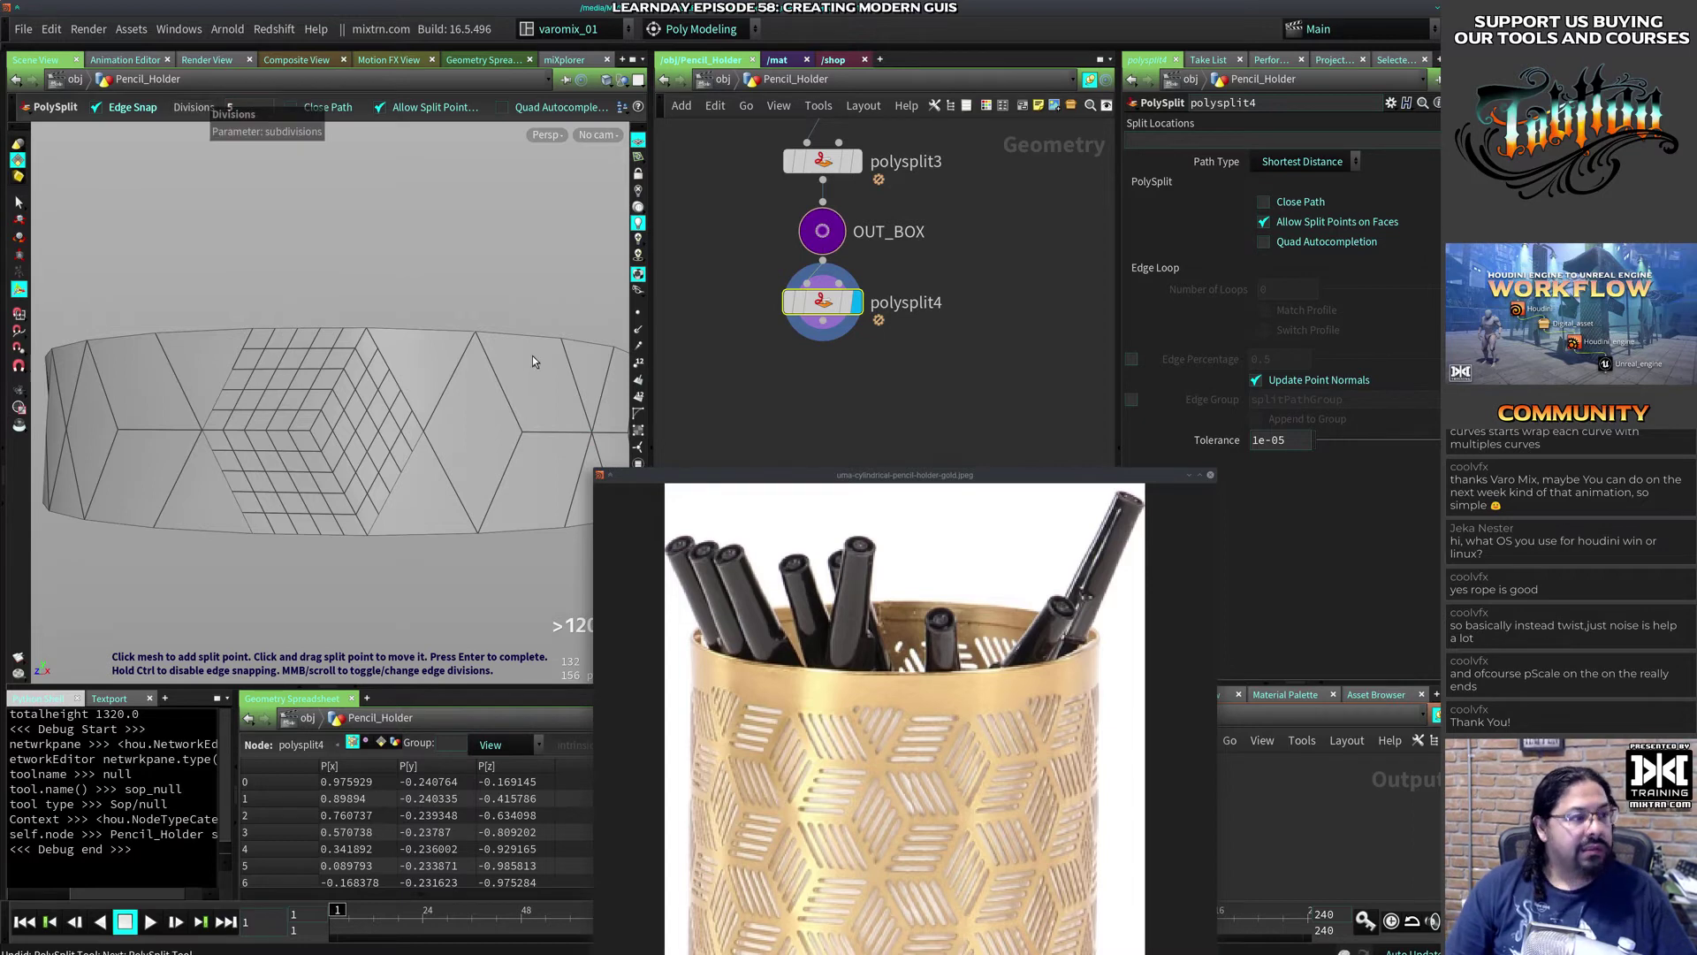
# Step: Cut a zigzag PolySplit path across the upper triangle between the rim's and the side edge's division points
pyautogui.click(465, 351)
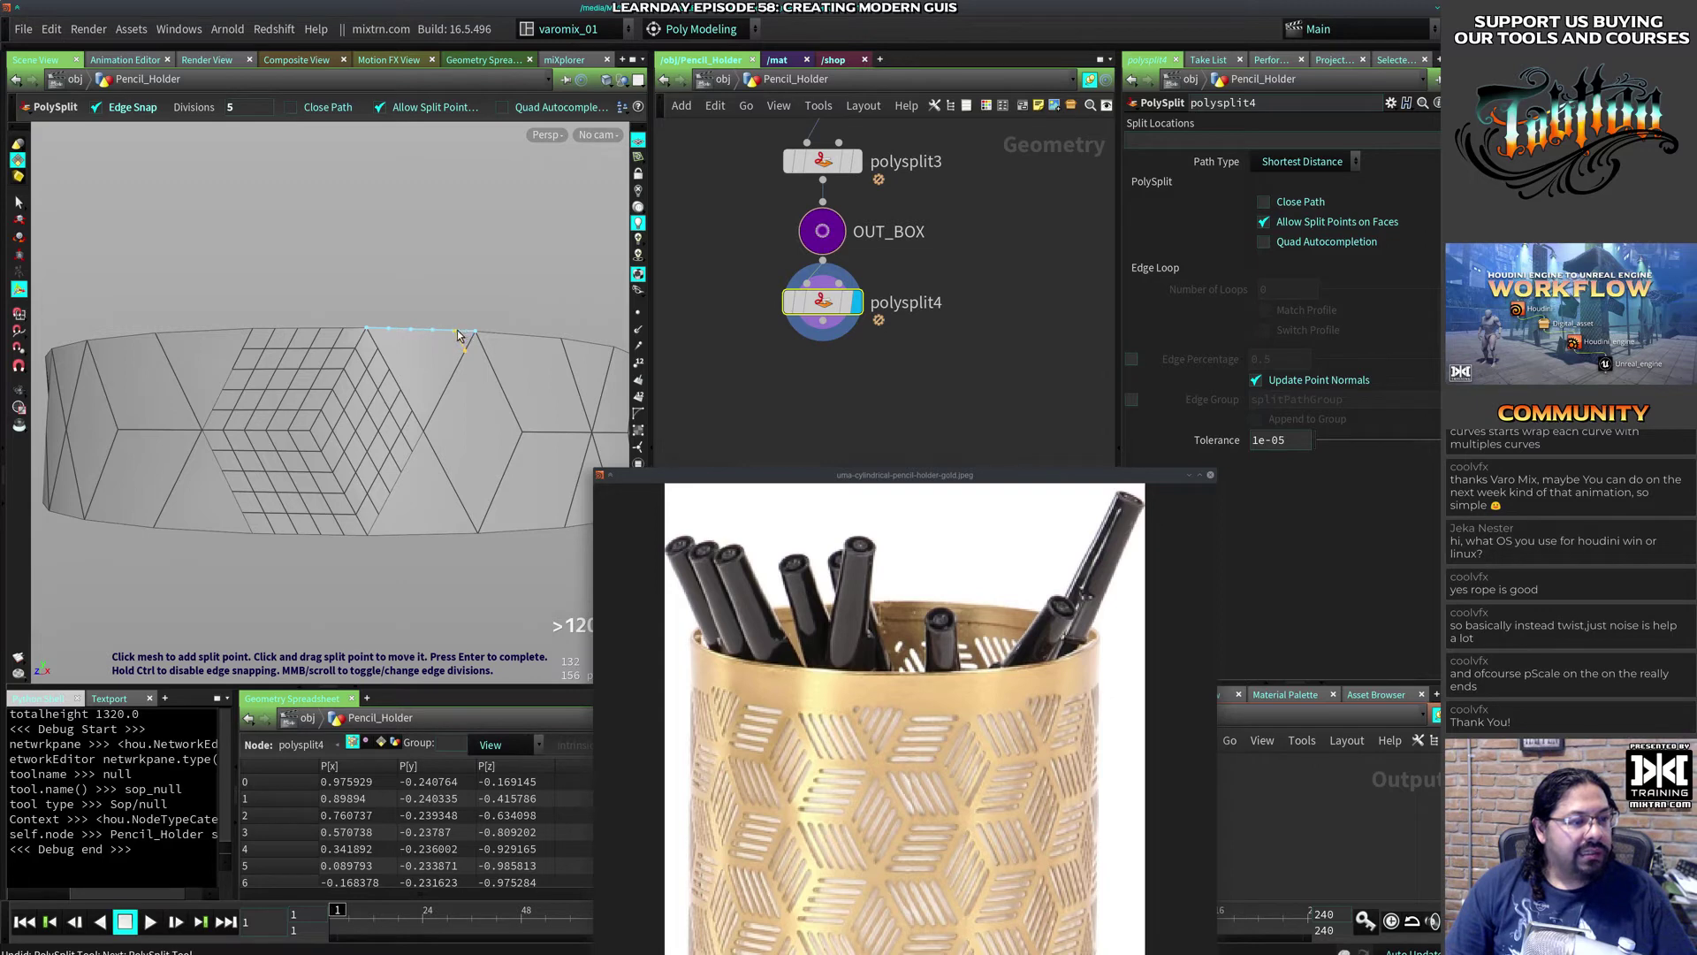
pyautogui.click(456, 333)
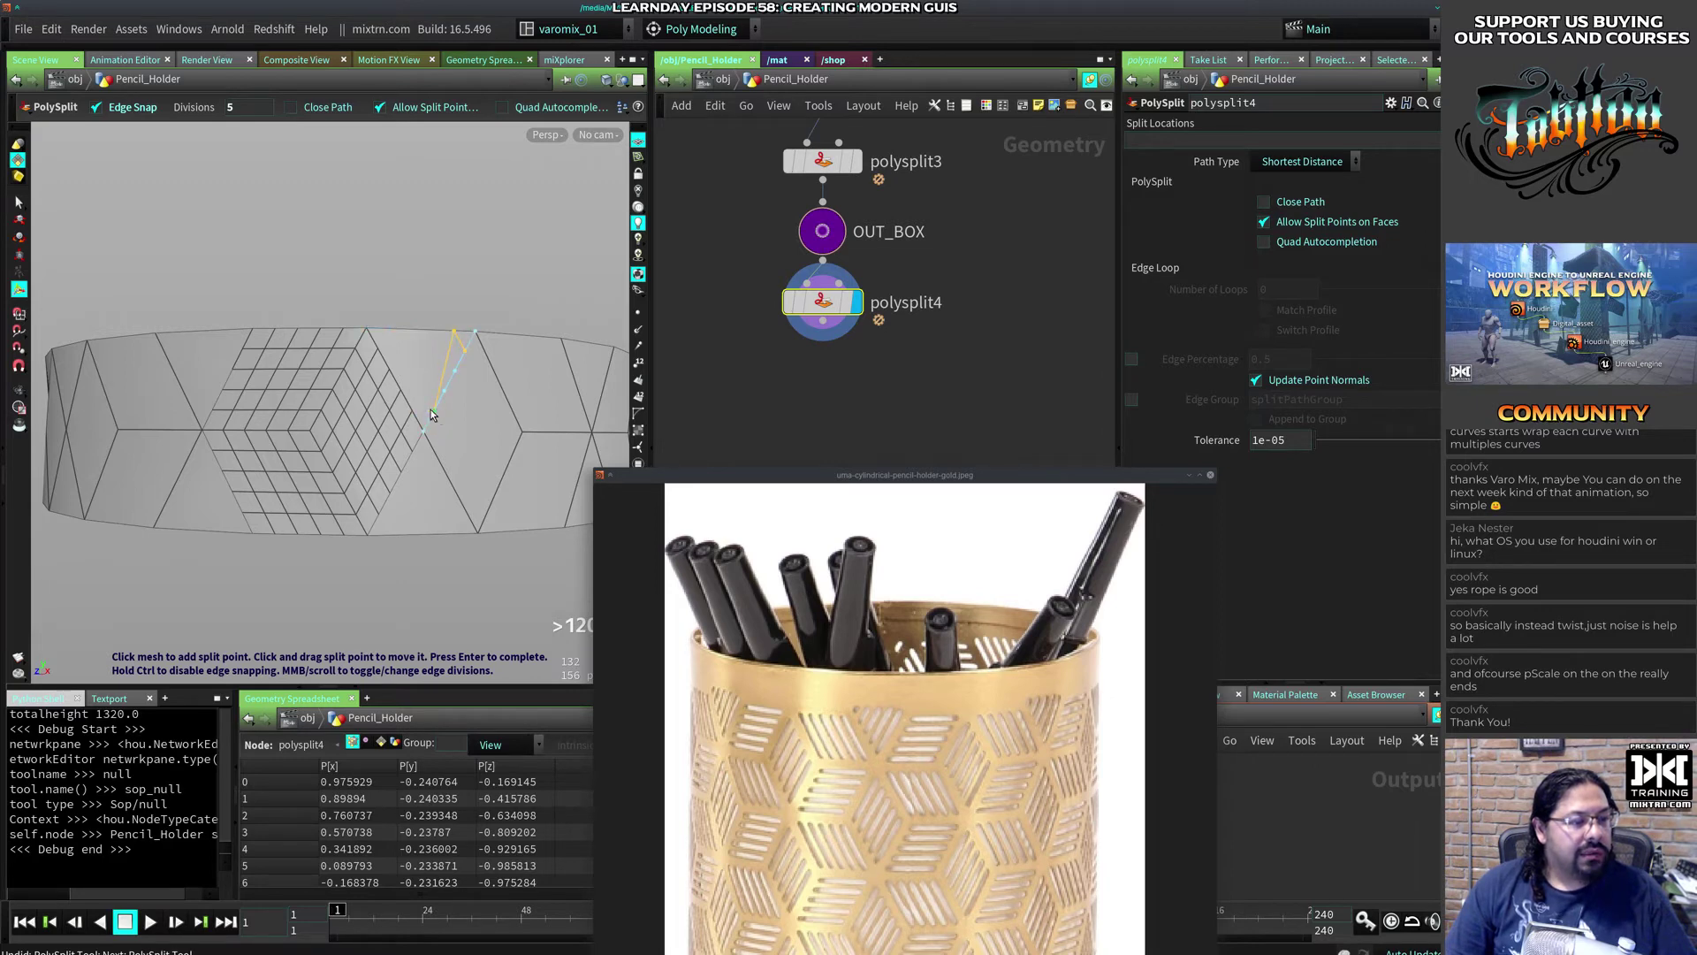
pyautogui.click(433, 410)
pyautogui.click(389, 332)
pyautogui.click(445, 392)
pyautogui.click(453, 368)
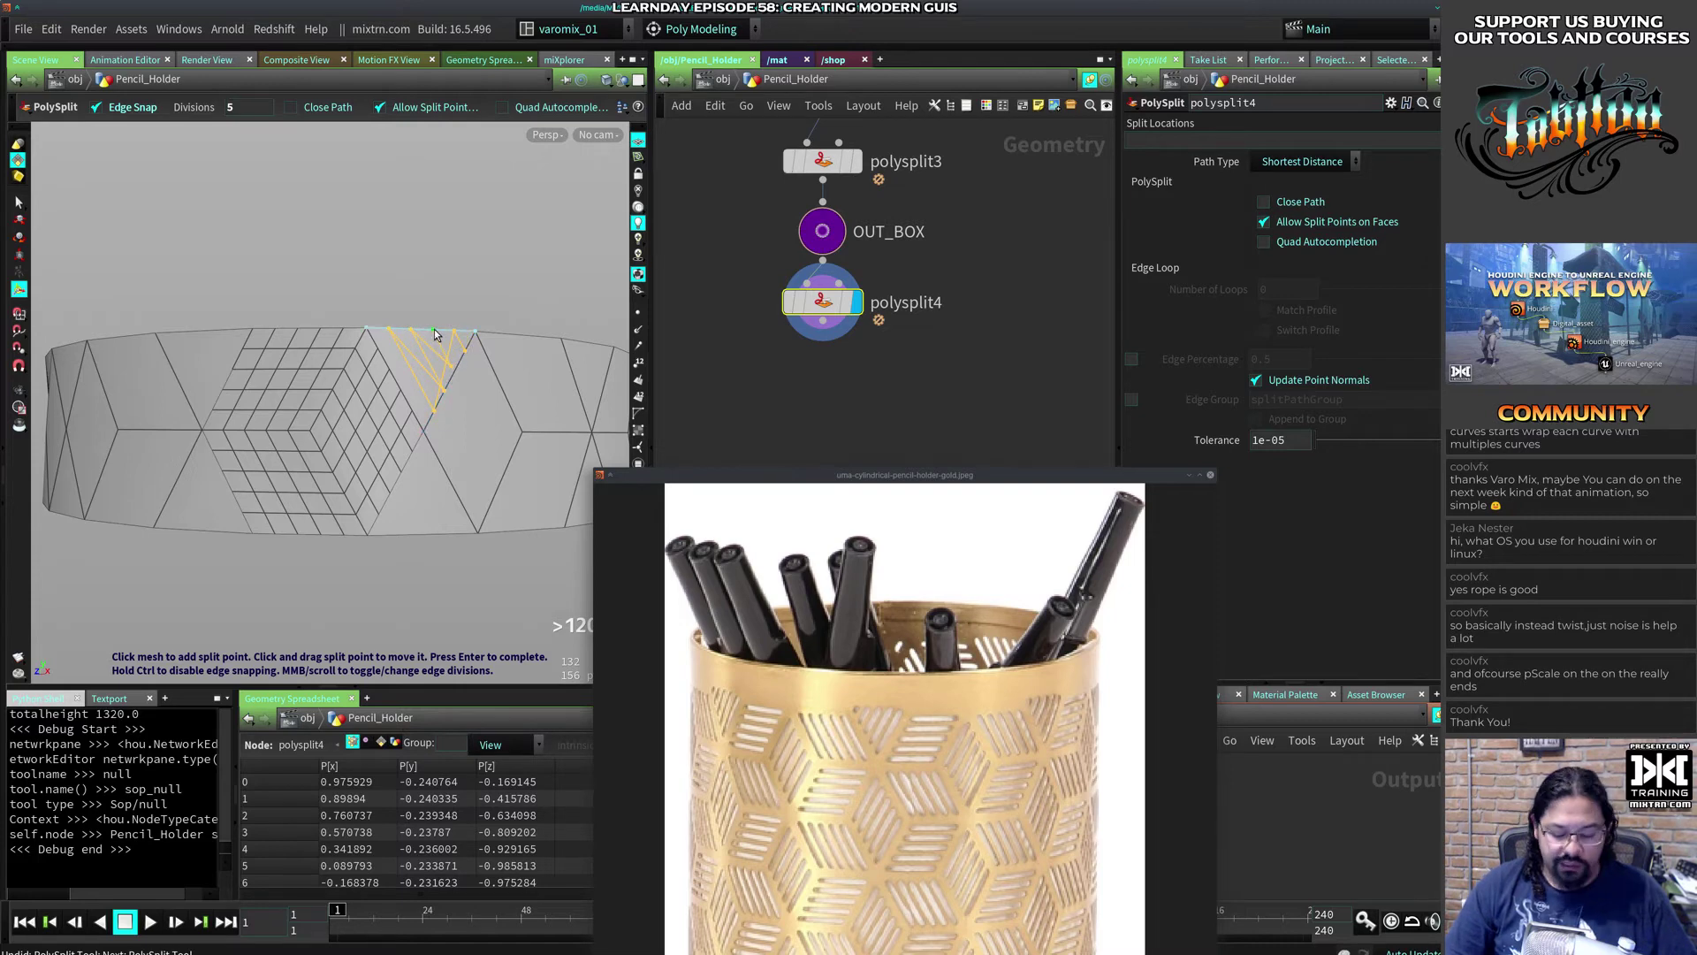
pyautogui.press('Return')
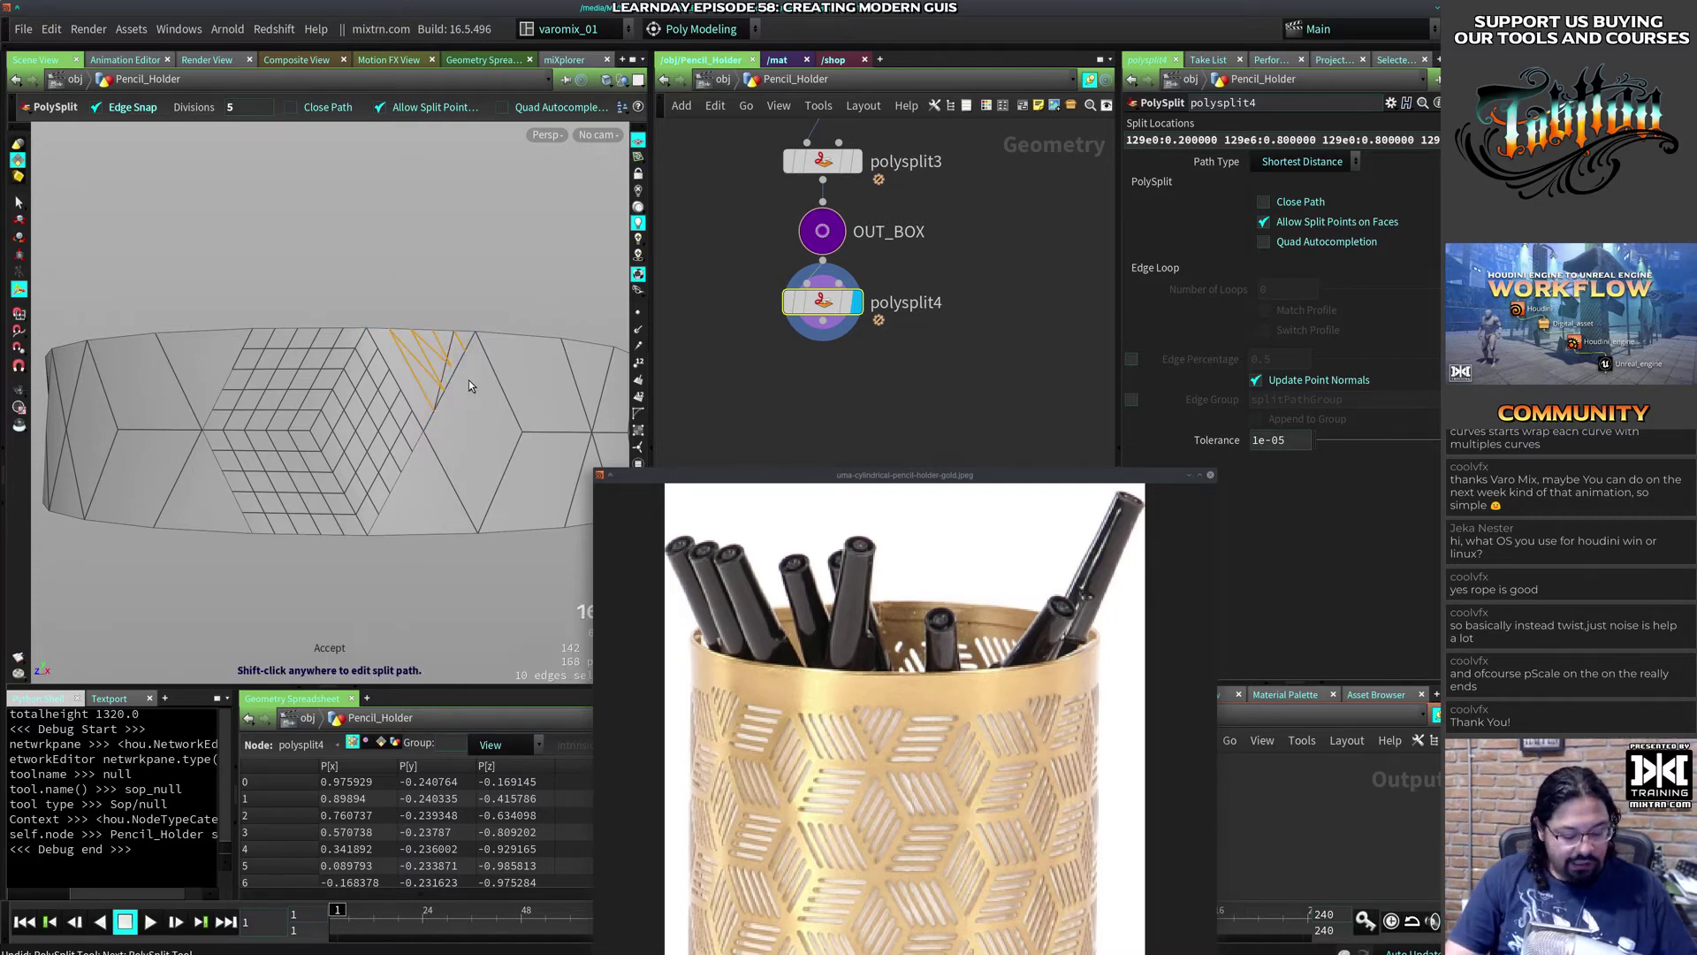
# Step: Select the zigzag's diagonal edges for cleanup, undo the split path and delete the polysplit4 node
pyautogui.press('s')
pyautogui.press('3')
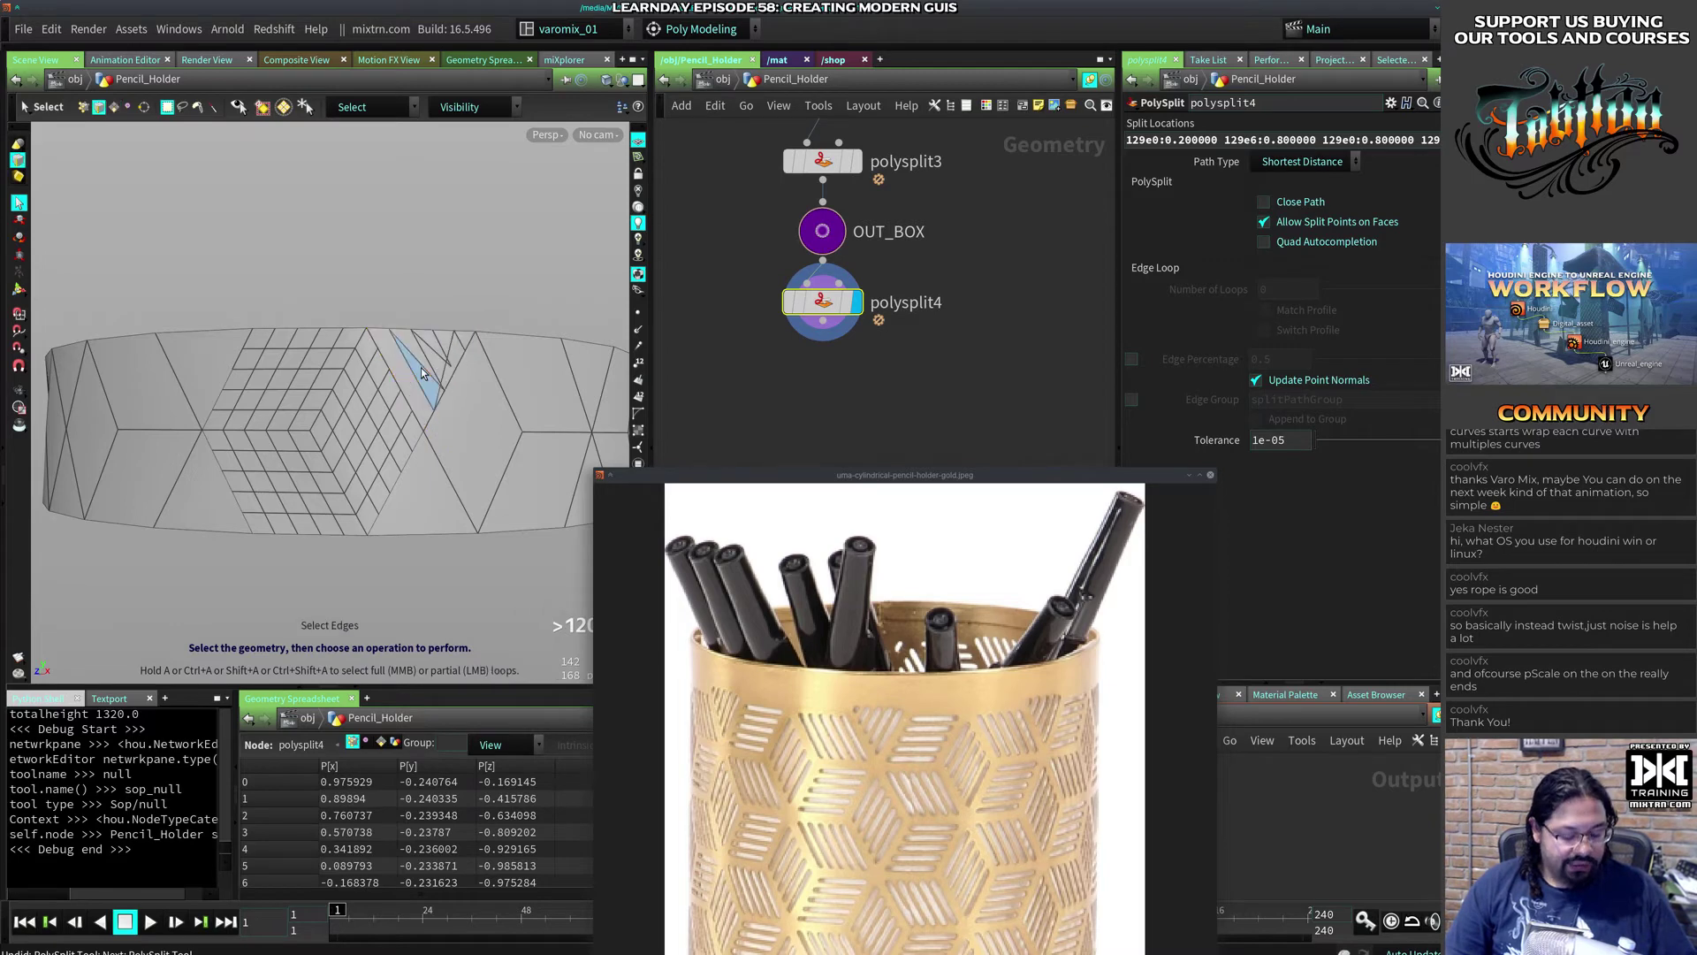
pyautogui.click(425, 367)
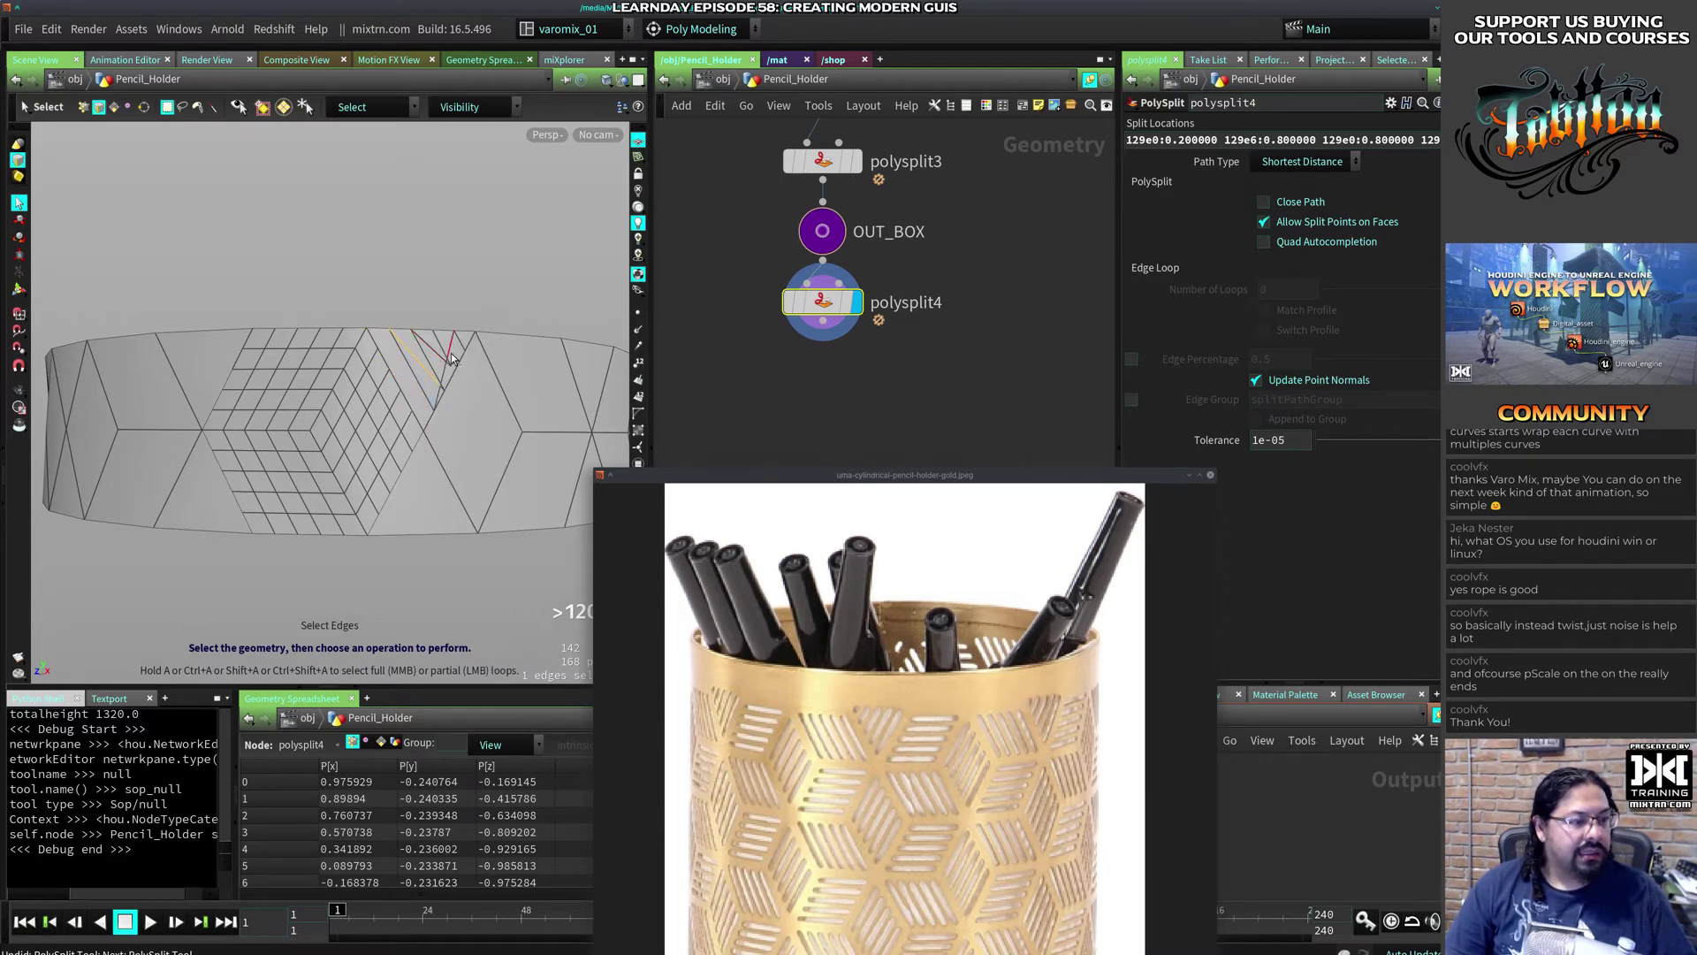
pyautogui.click(466, 380)
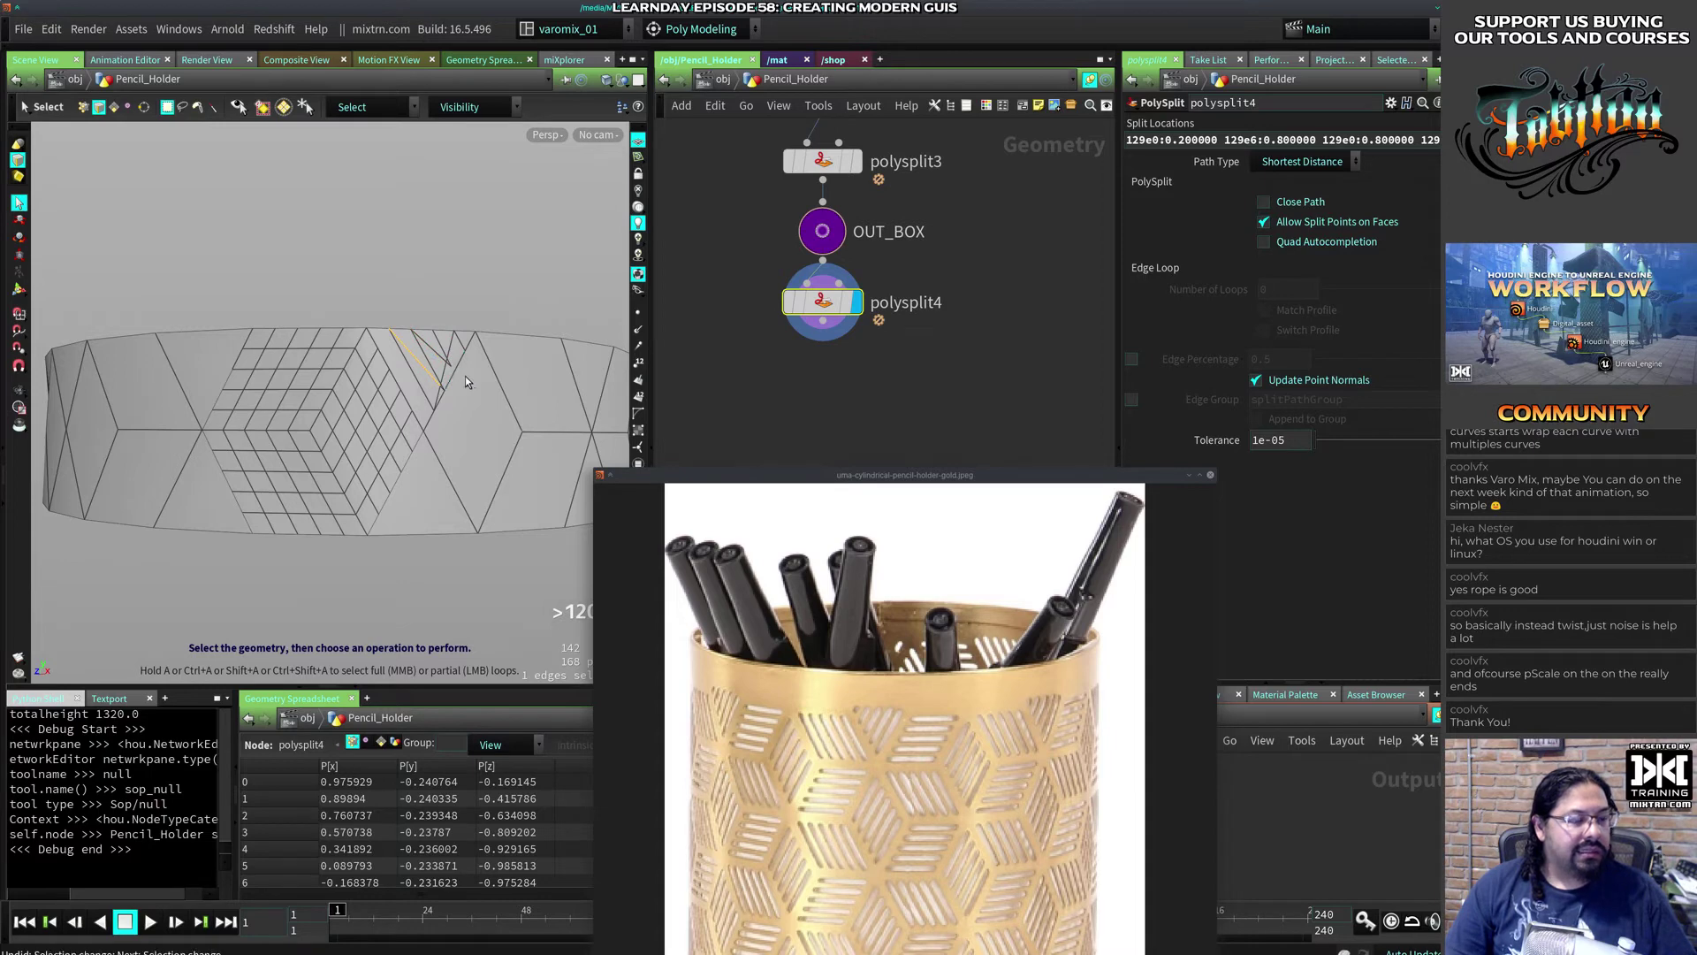
pyautogui.hotkey('ctrl', 'z')
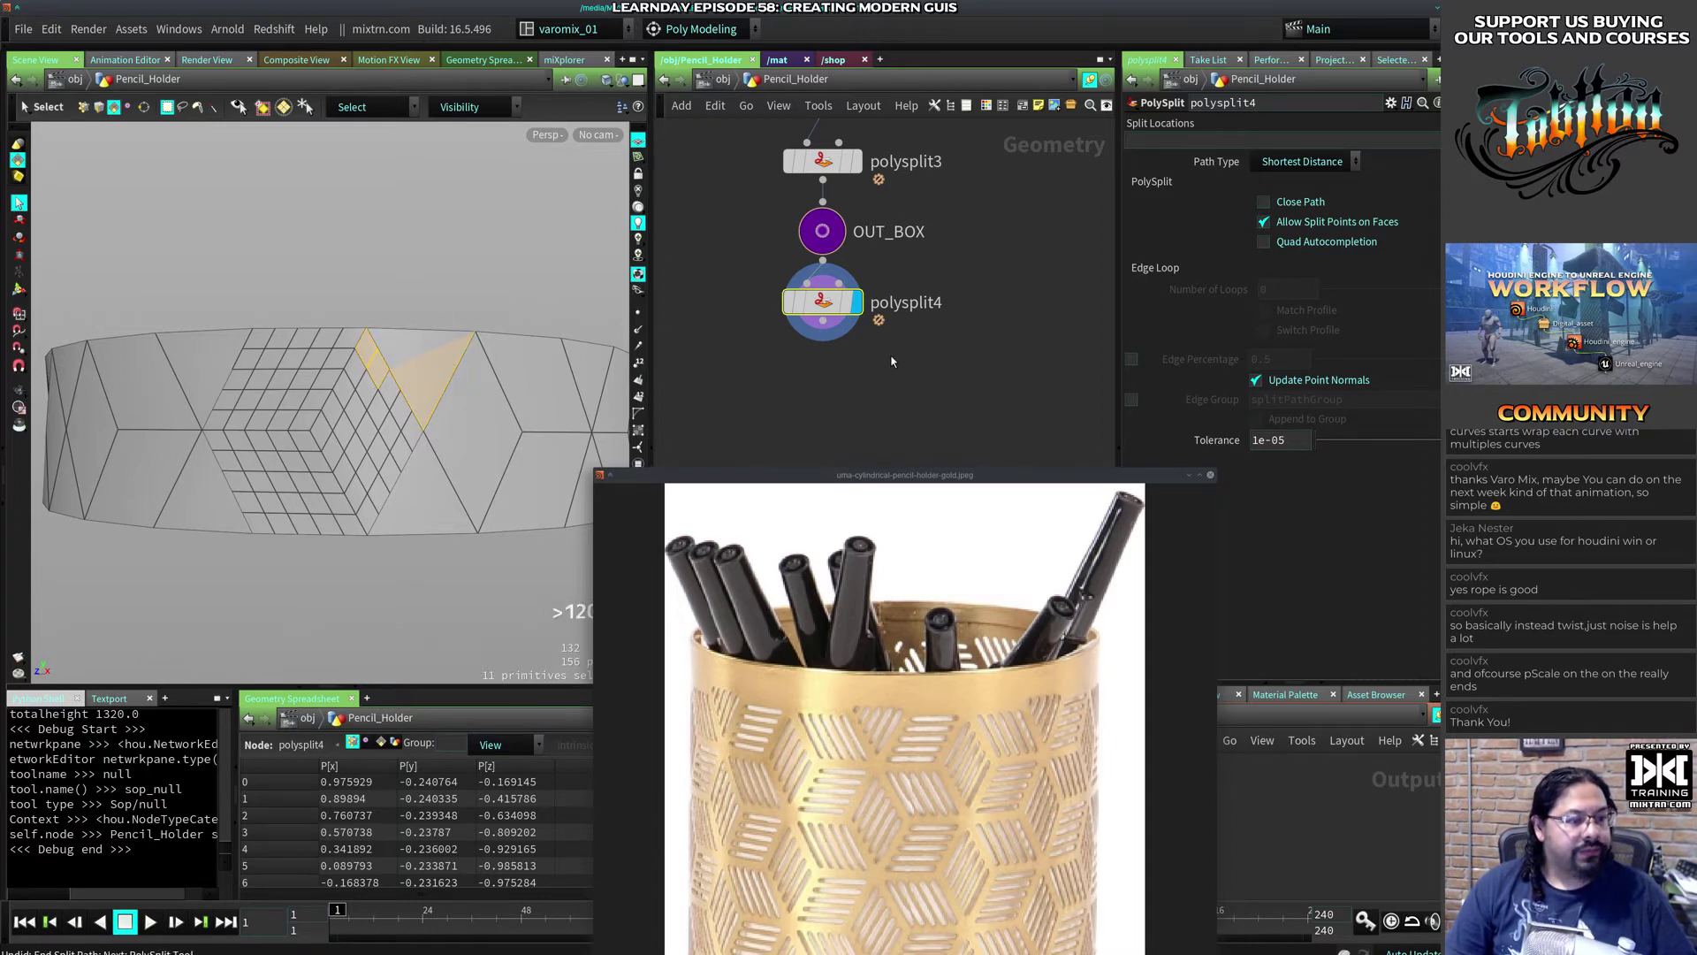
pyautogui.press('Delete')
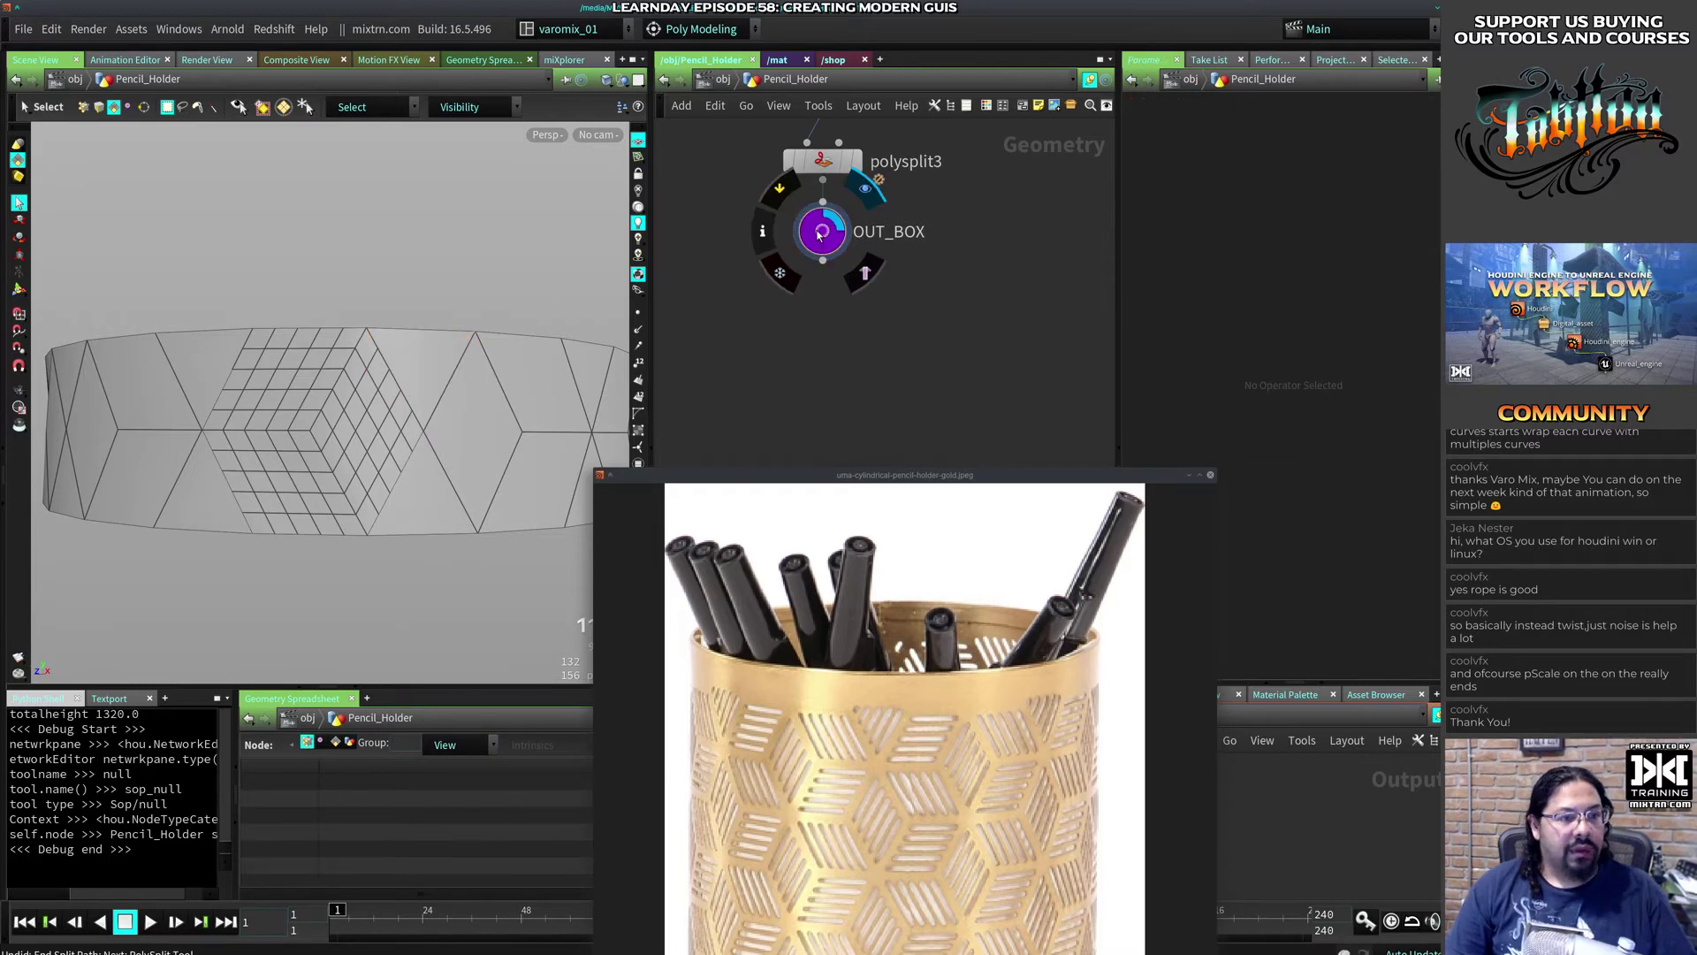
# Step: Append a new PolySplit after OUT_BOX and cut a zigzag path across the upper triangle beside the cube, between rim and side-edge division points
pyautogui.click(819, 235)
pyautogui.press('Tab')
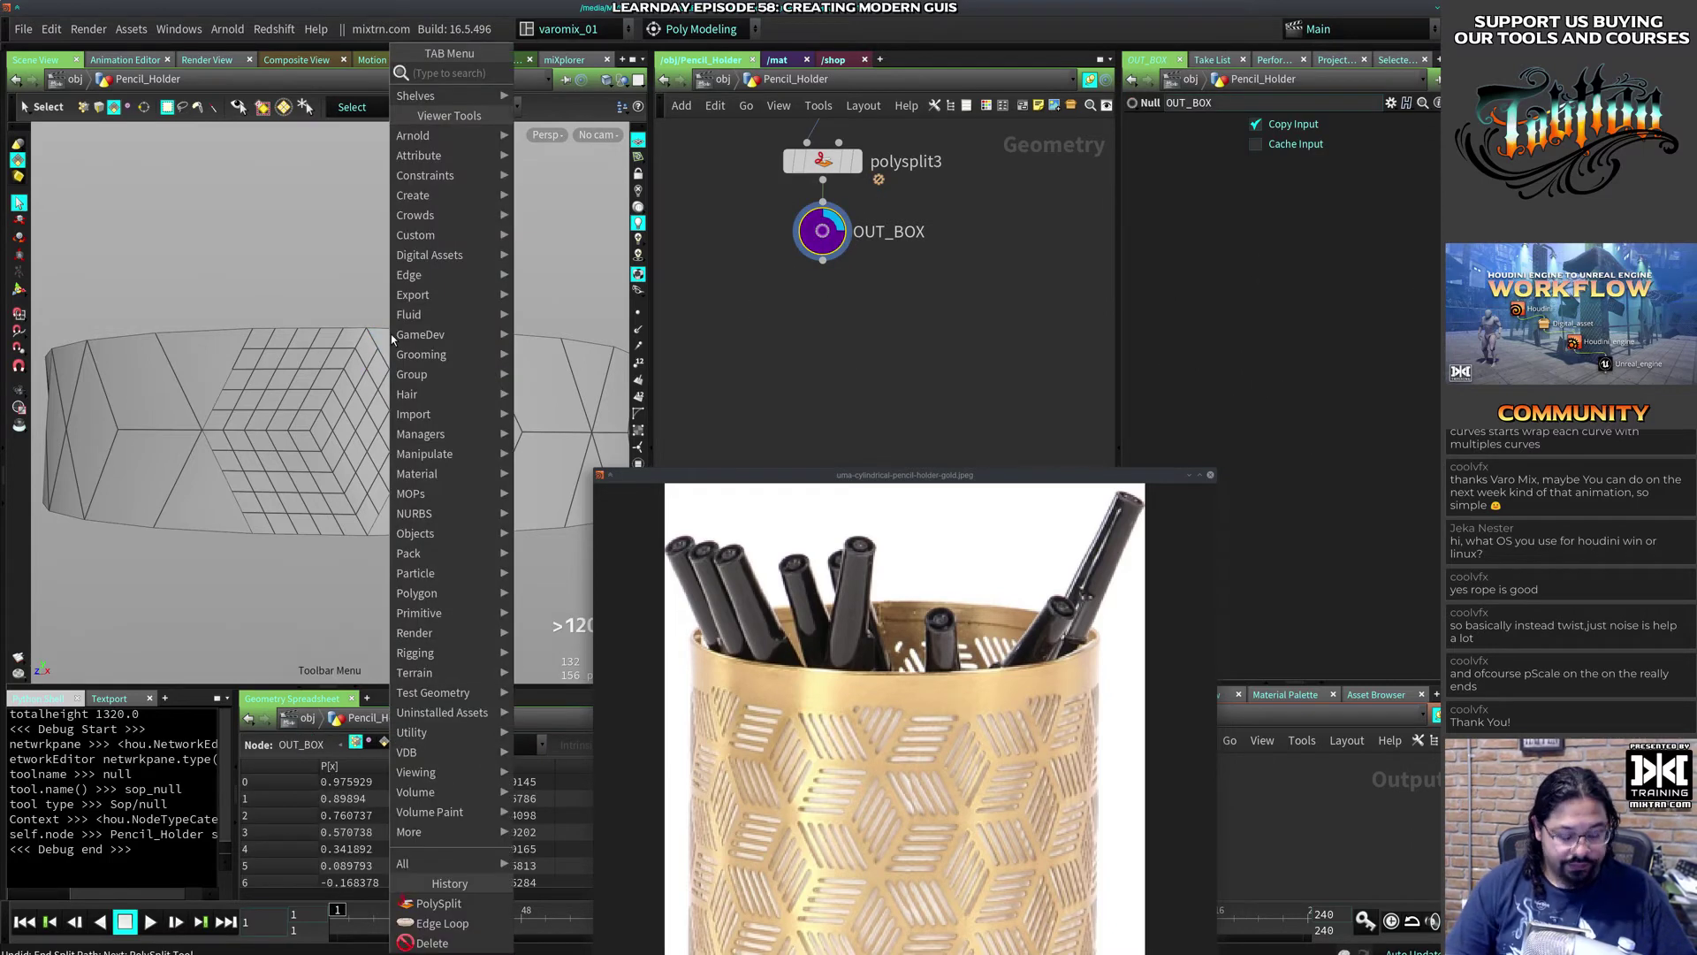
pyautogui.press('Escape')
pyautogui.press('c')
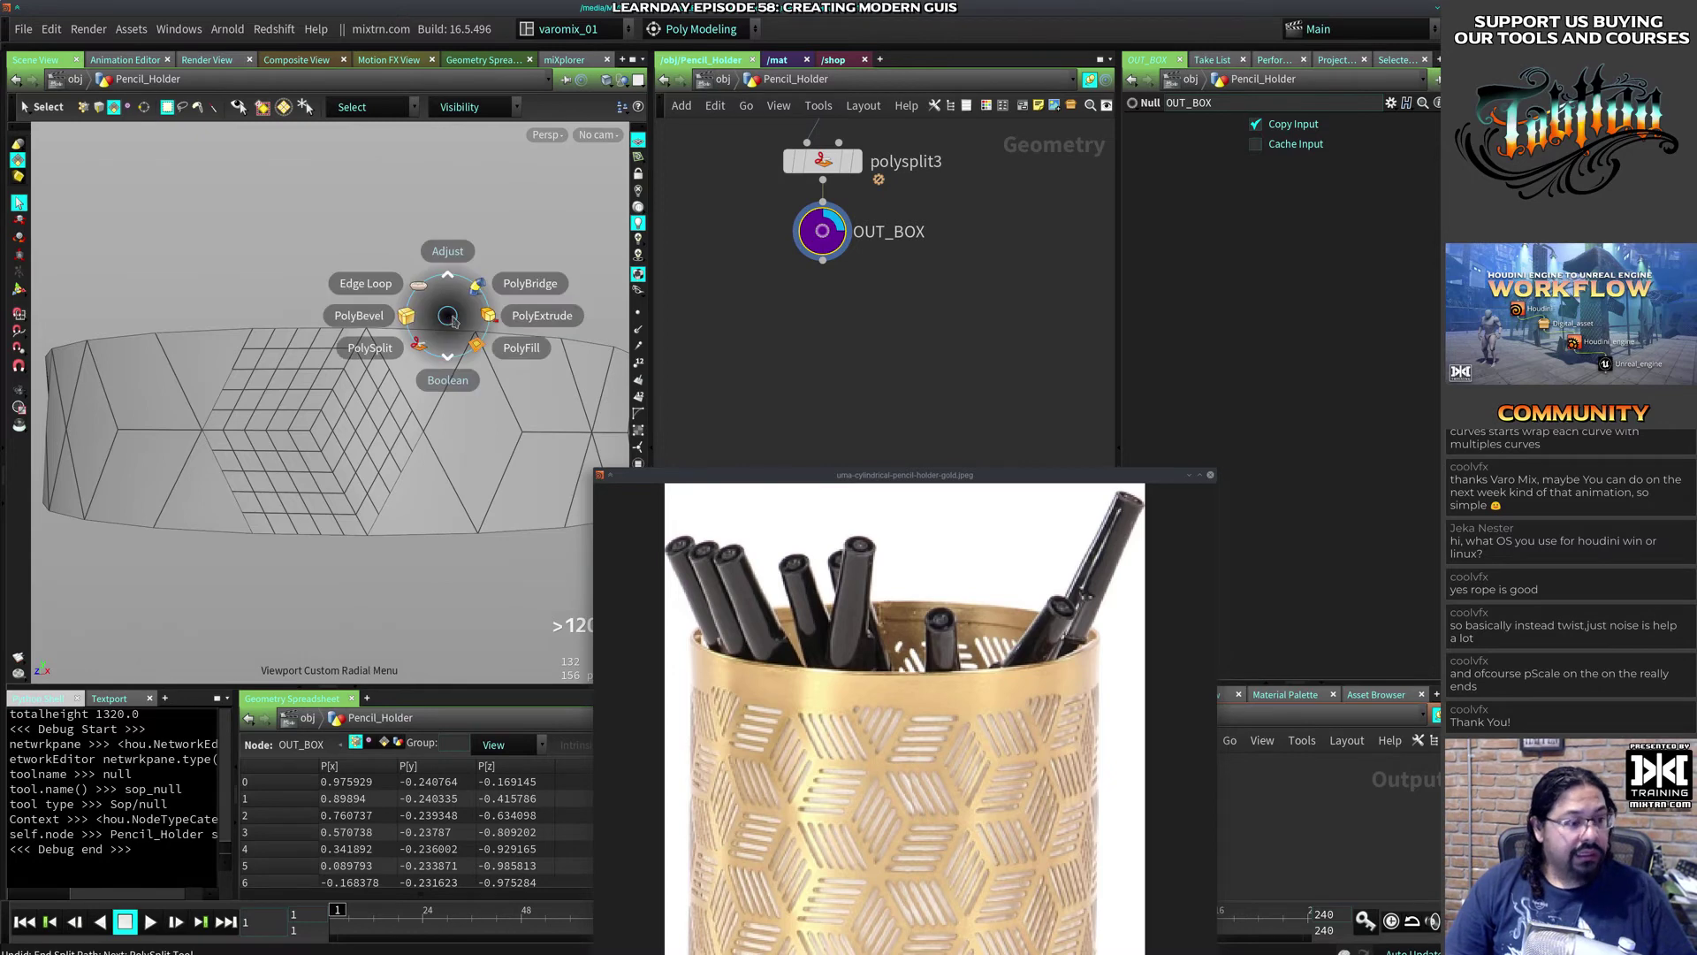
pyautogui.click(382, 347)
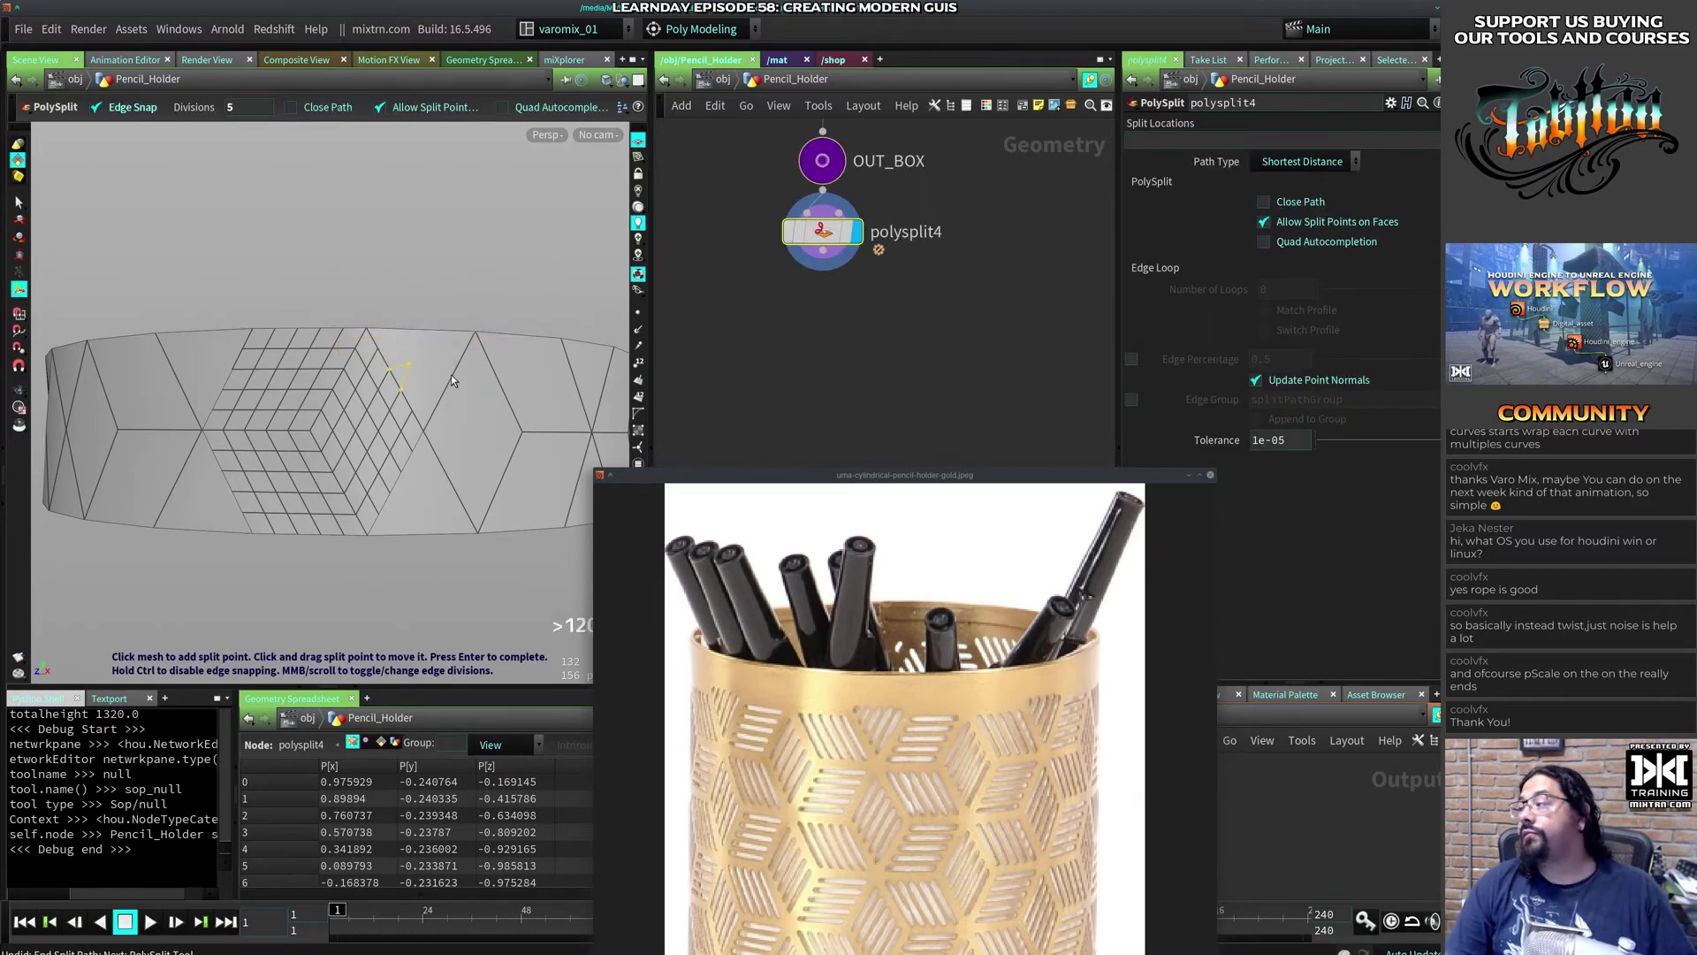
pyautogui.click(437, 412)
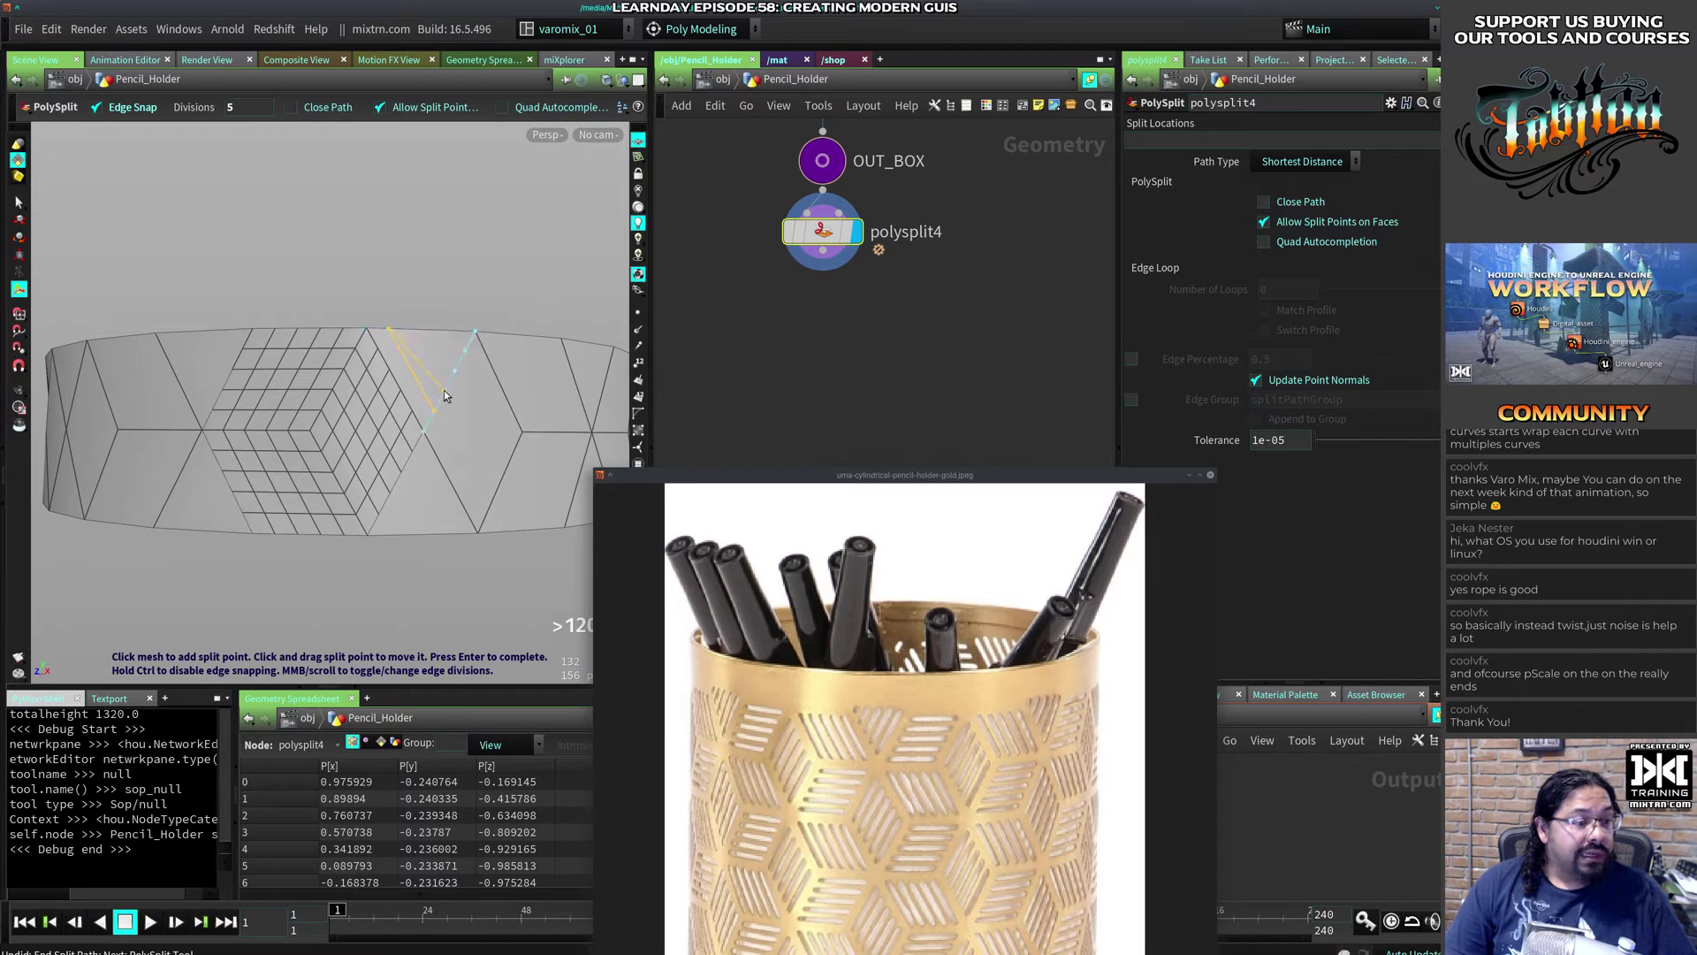
pyautogui.click(444, 393)
pyautogui.click(412, 330)
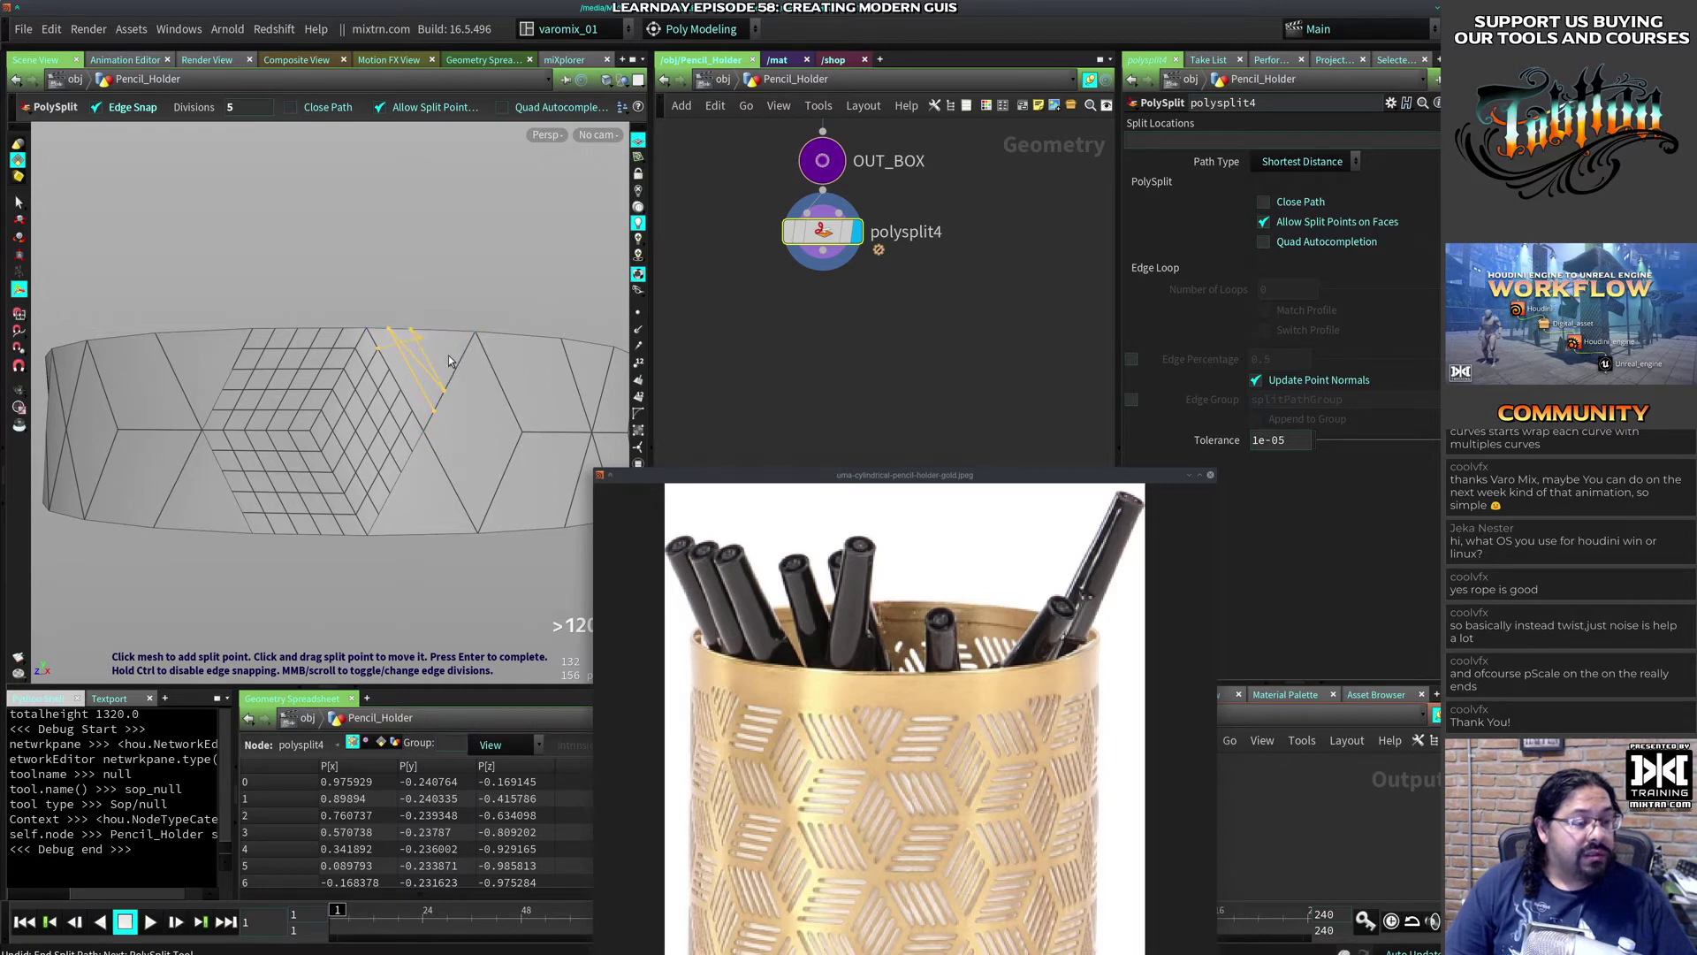
pyautogui.click(456, 369)
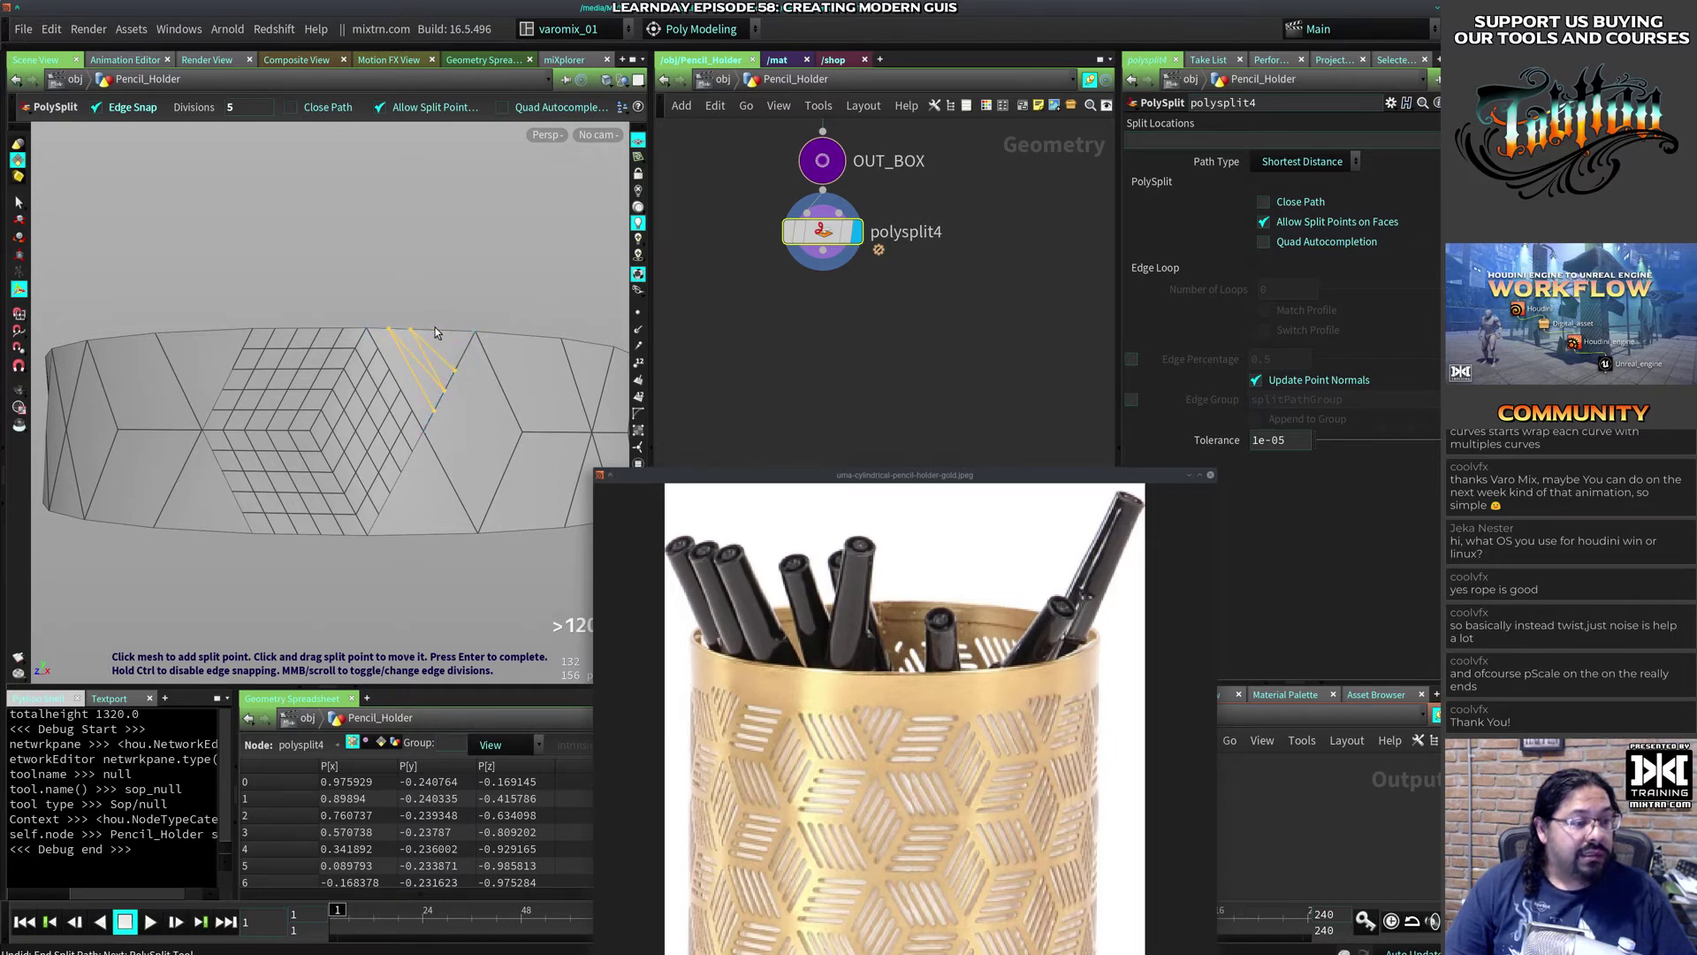
pyautogui.click(433, 330)
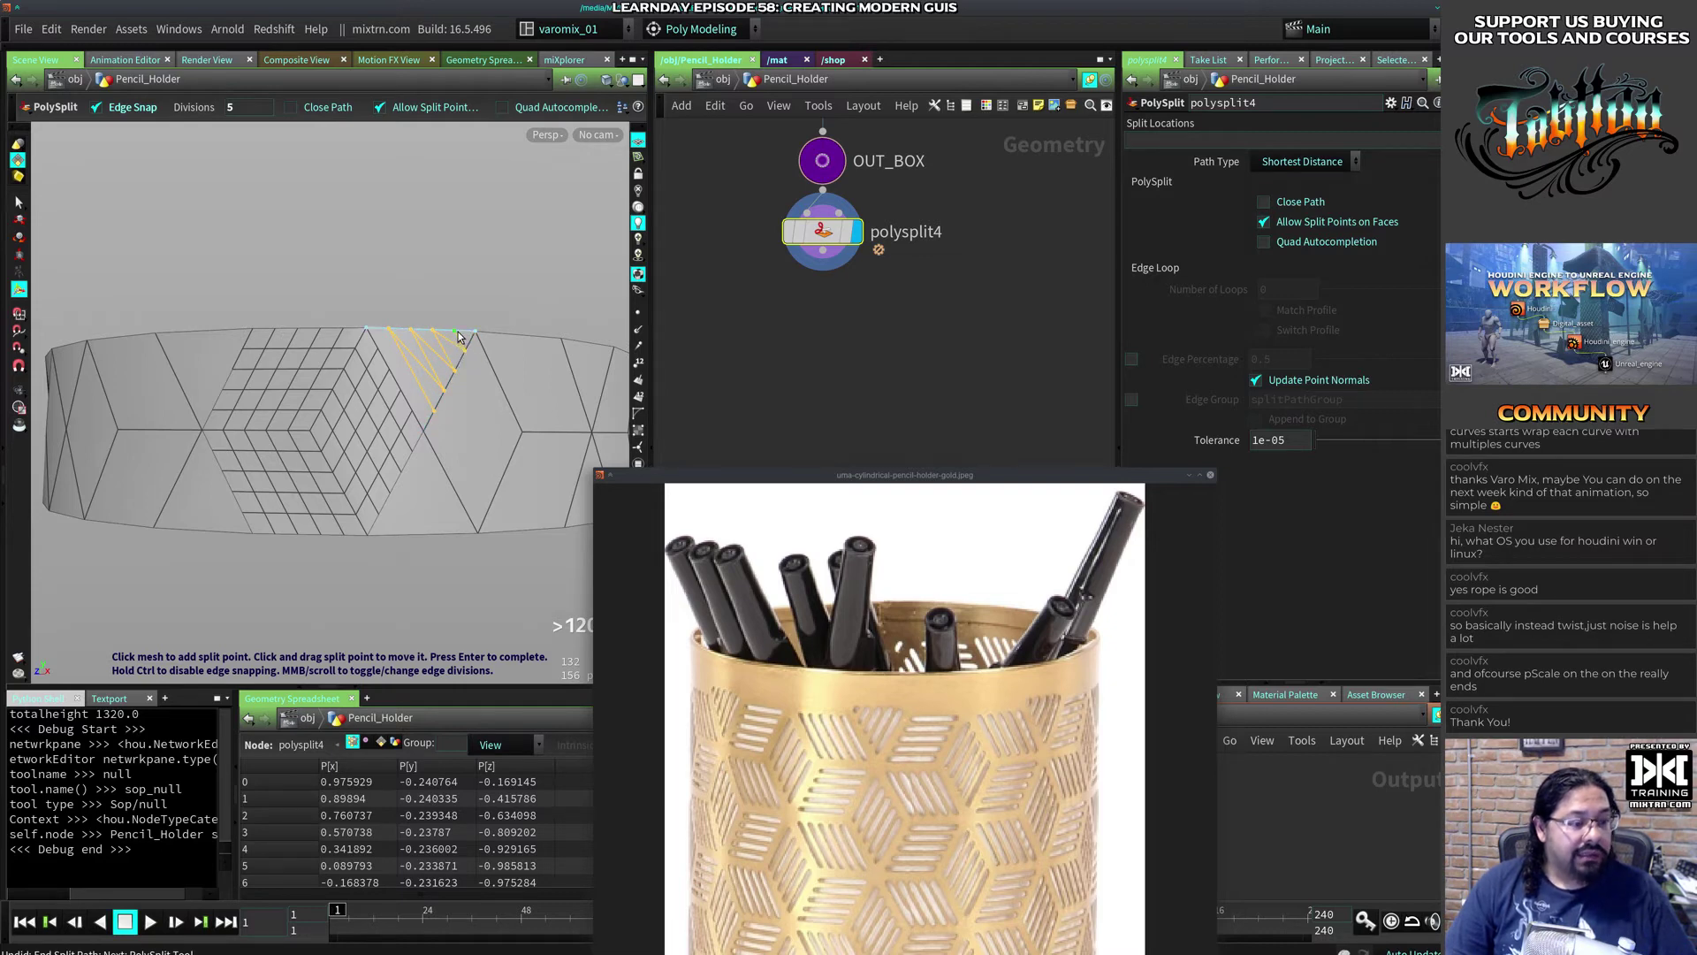
pyautogui.press('Return')
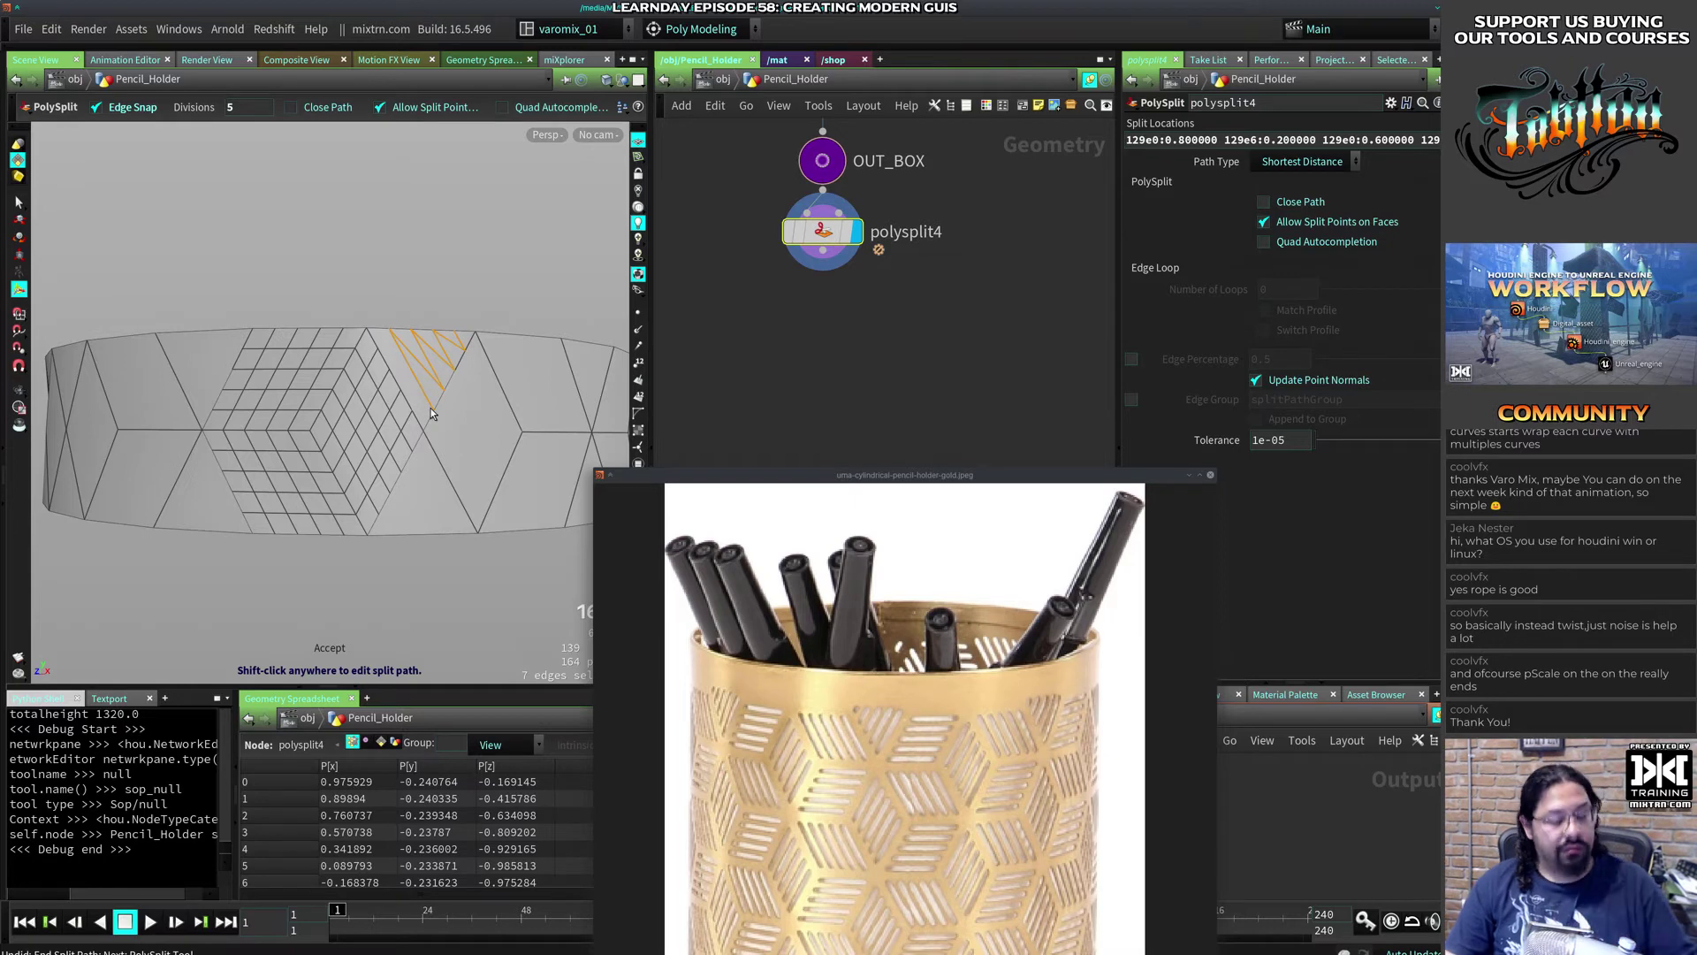
# Step: Select and dissolve the zigzag's three connecting diagonal edges in the upper triangle, leaving only the parallel cuts
pyautogui.press('s')
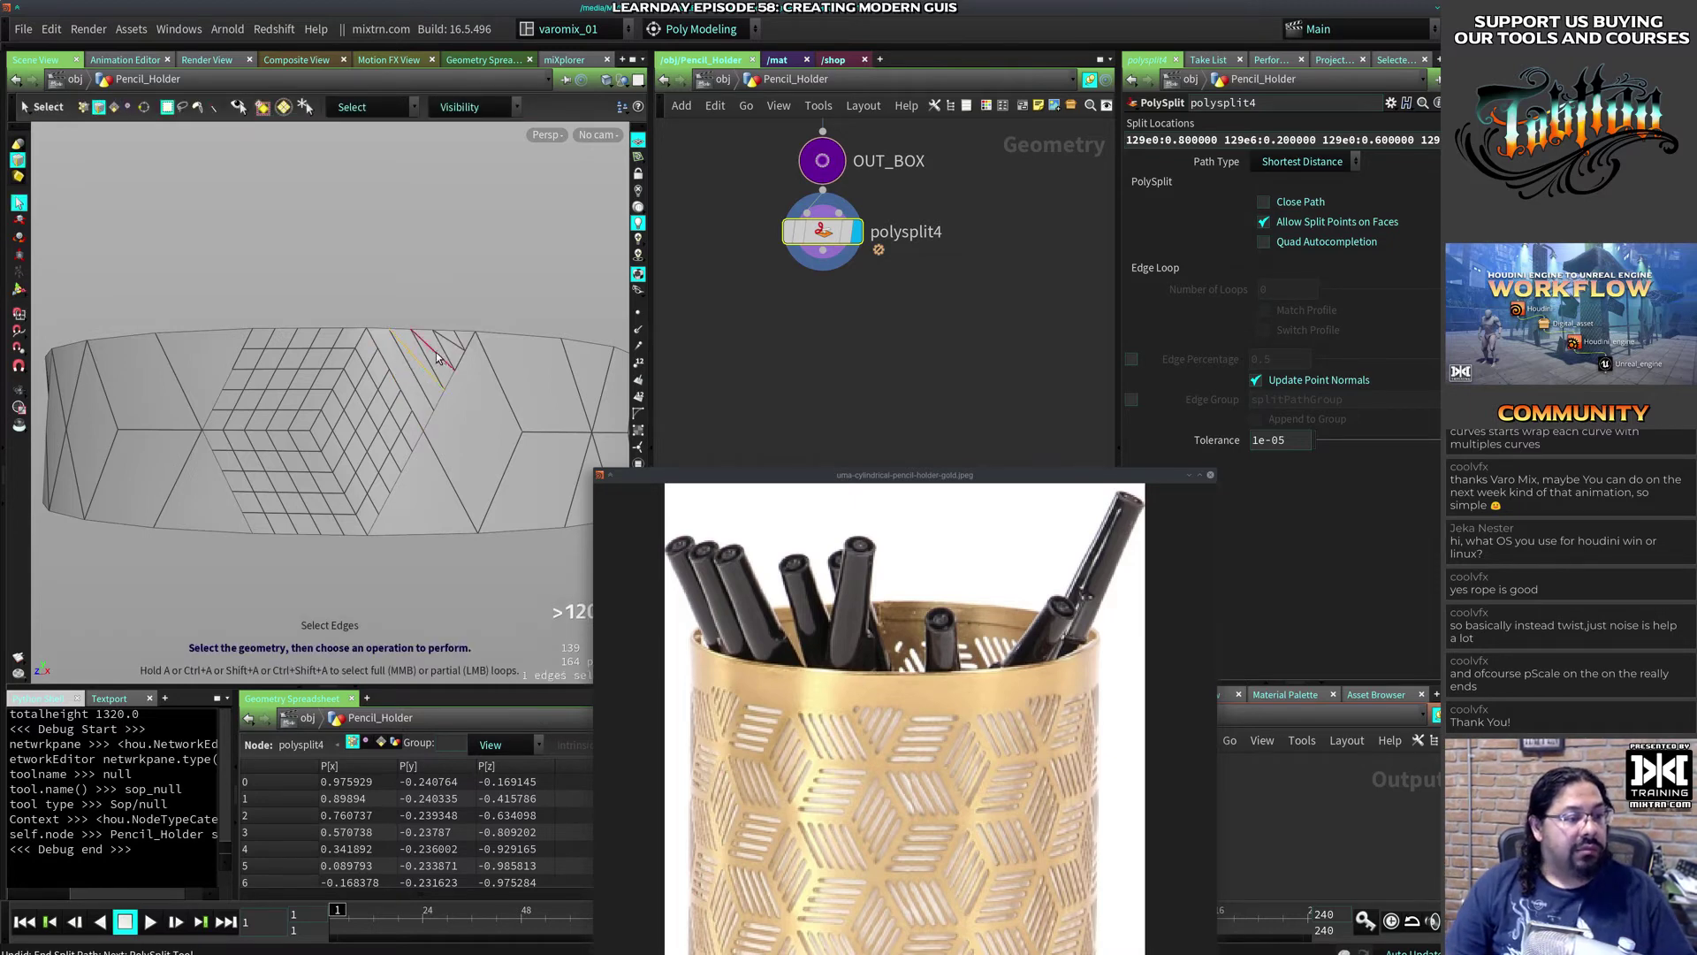
pyautogui.click(442, 354)
pyautogui.keyDown('shift'); pyautogui.click(446, 351); pyautogui.keyUp('shift')
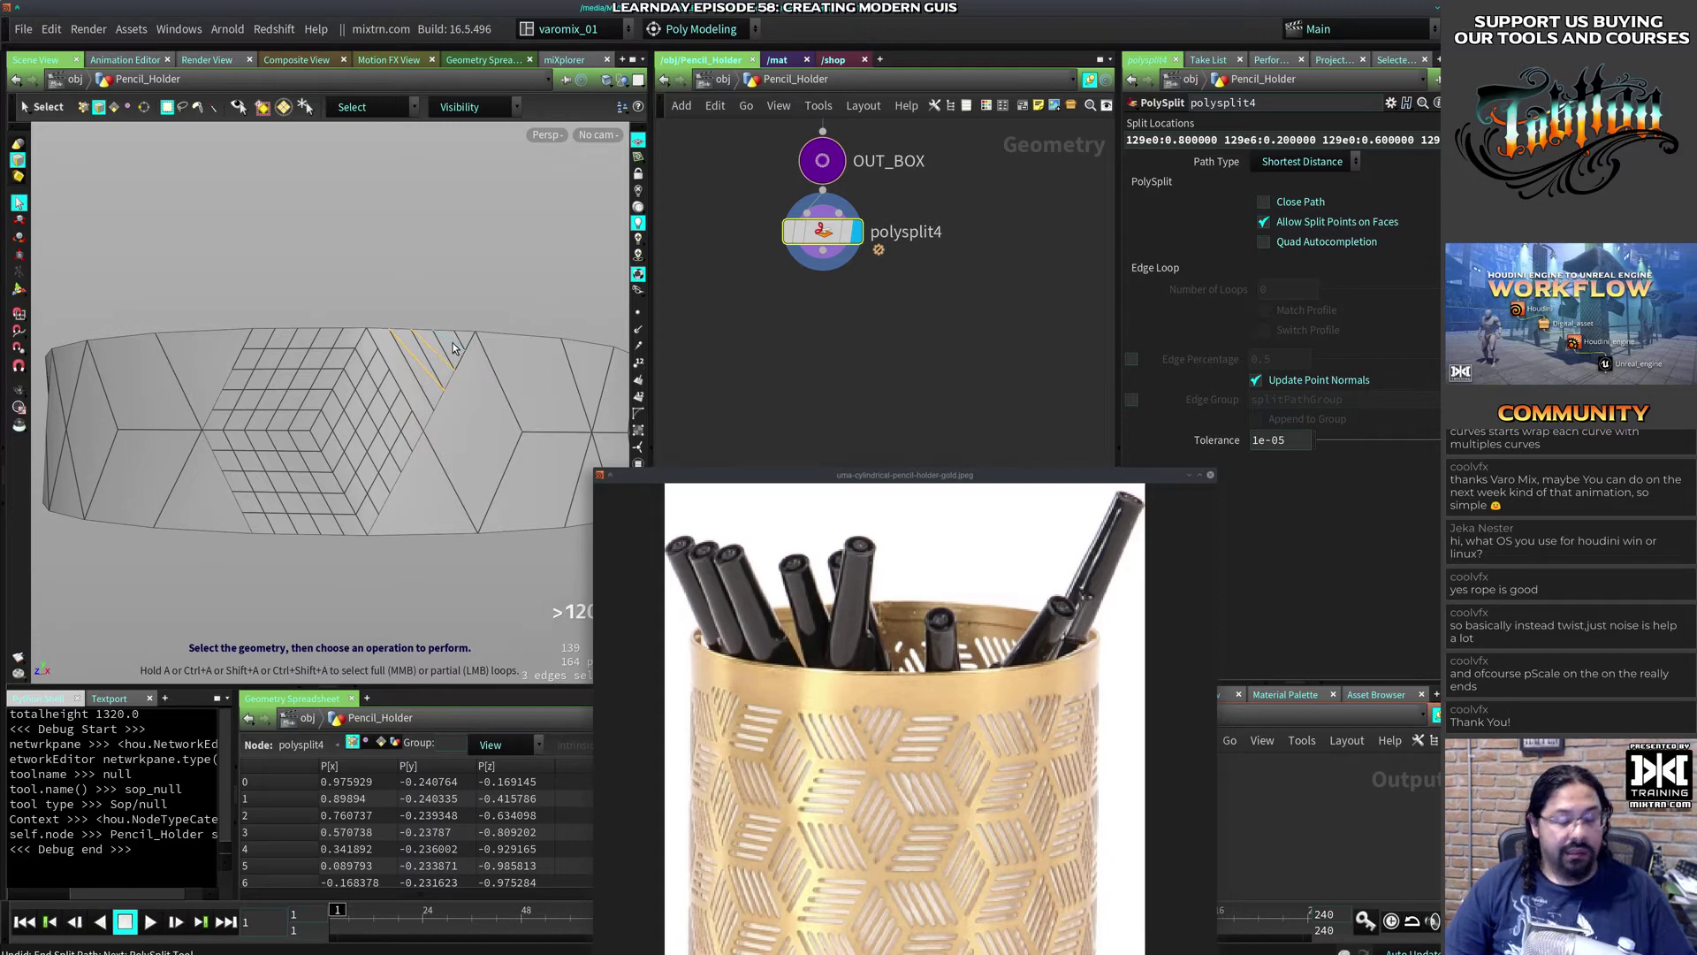
pyautogui.press('Delete')
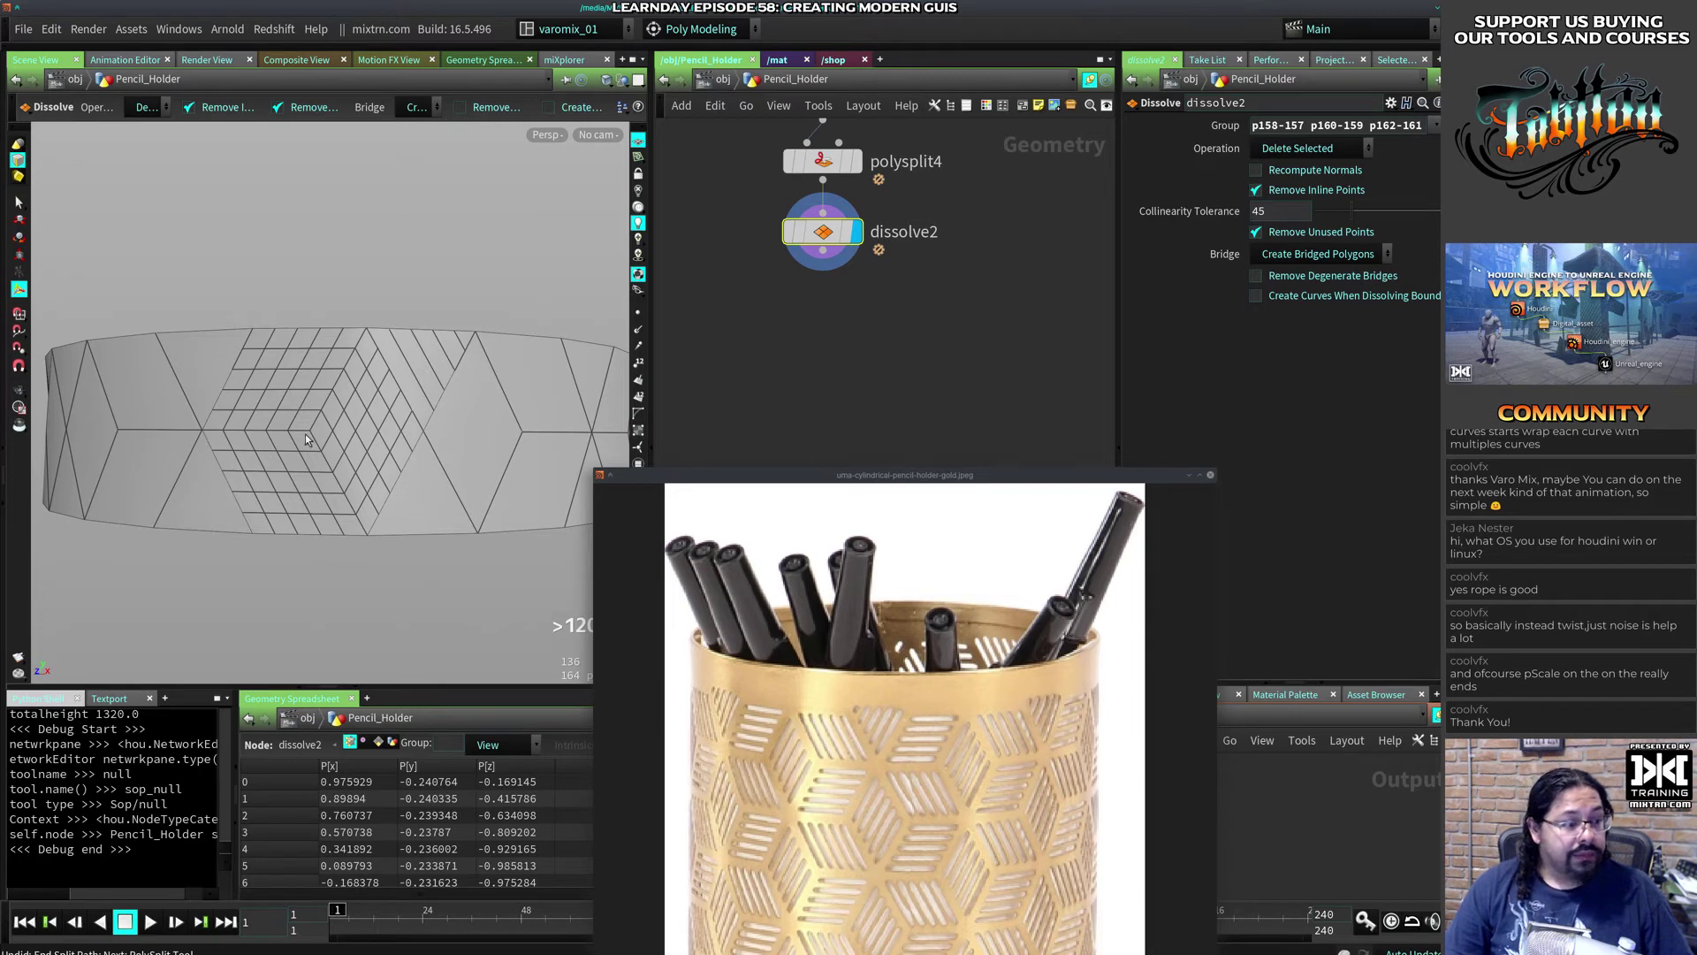
# Step: Select three alternating strips of primitives on the cube's upper-left face
pyautogui.press('s')
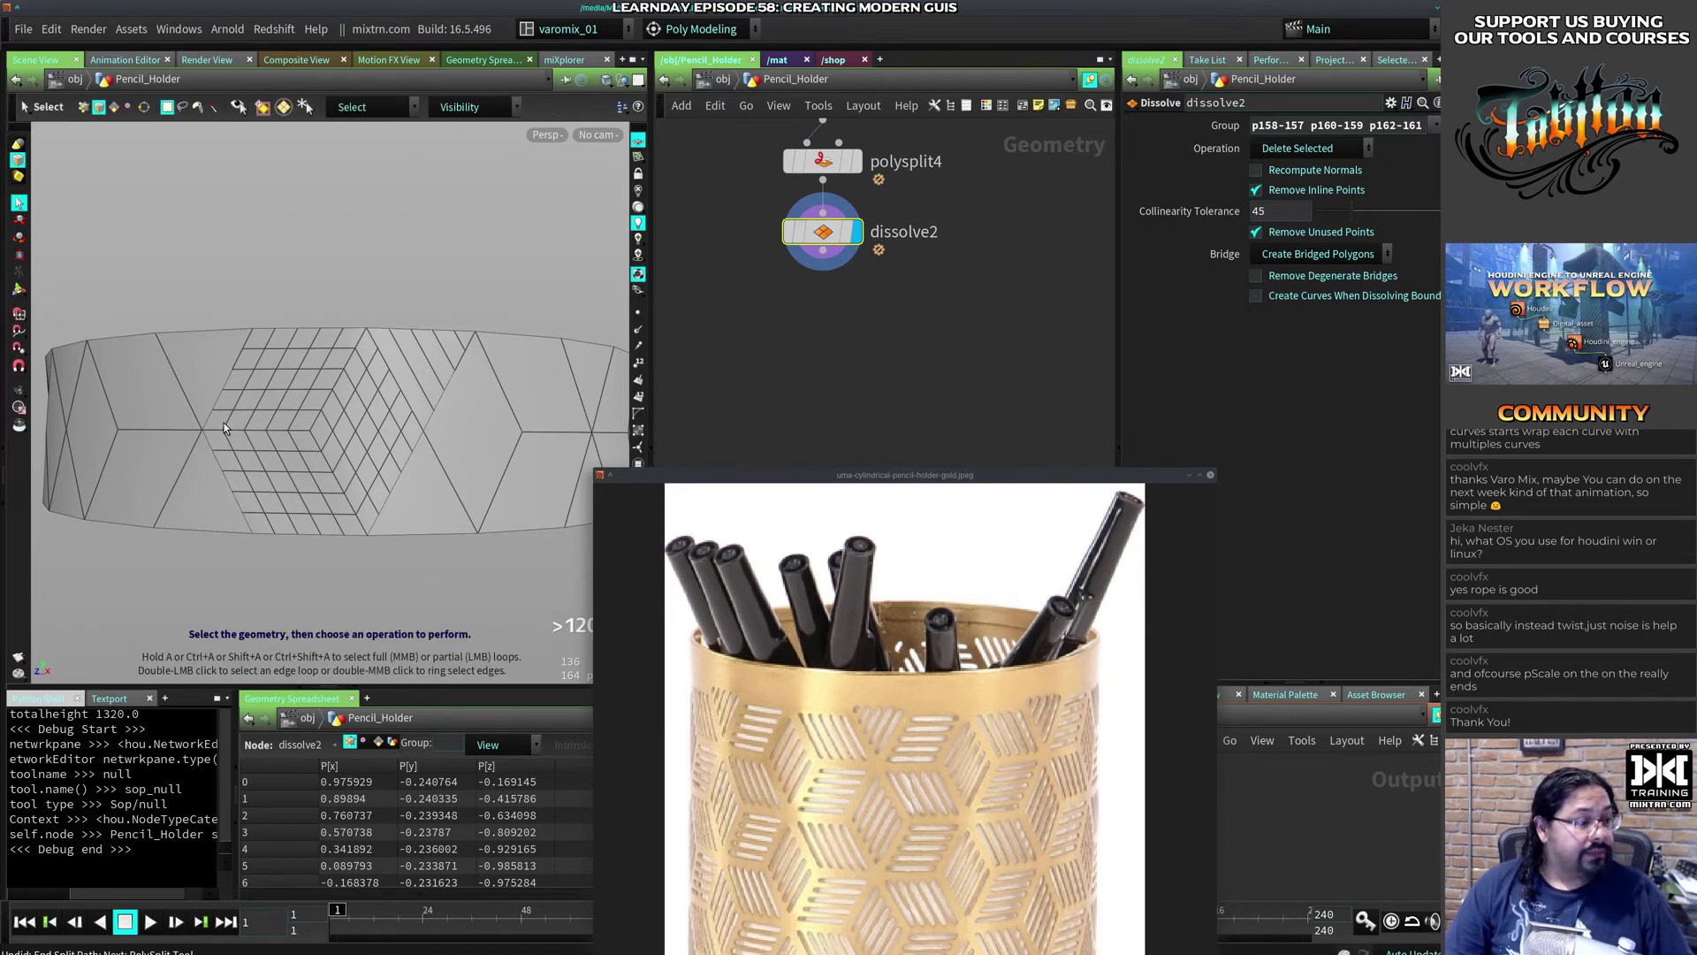
pyautogui.press('4')
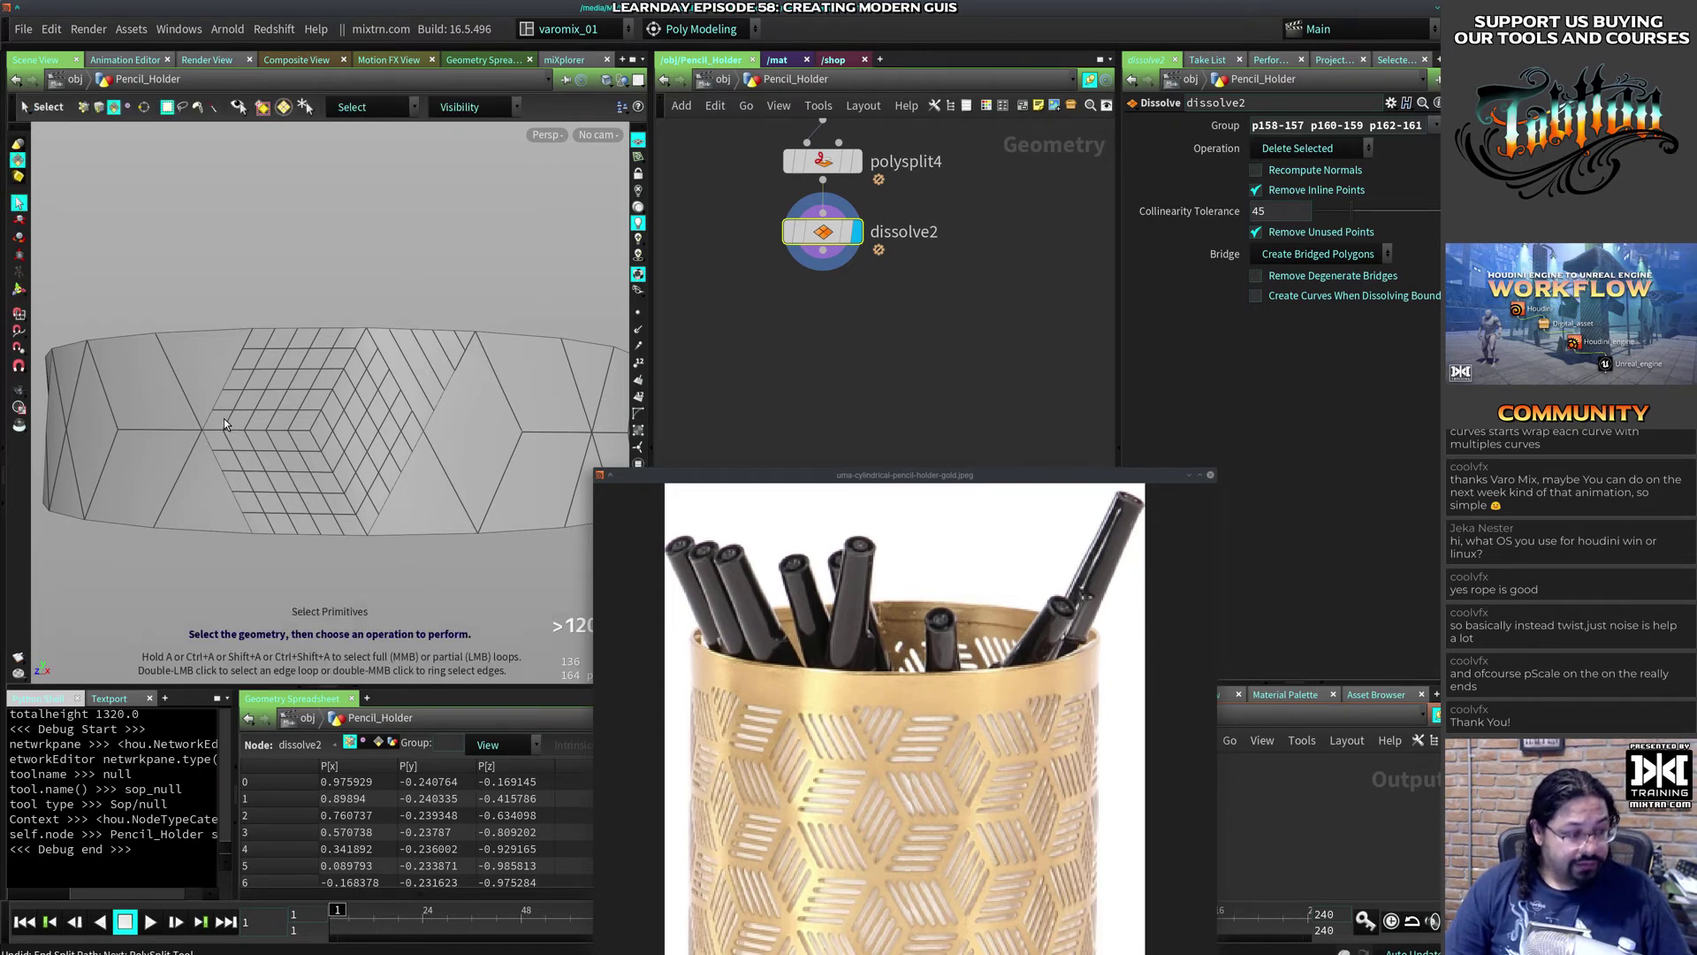
pyautogui.click(221, 421)
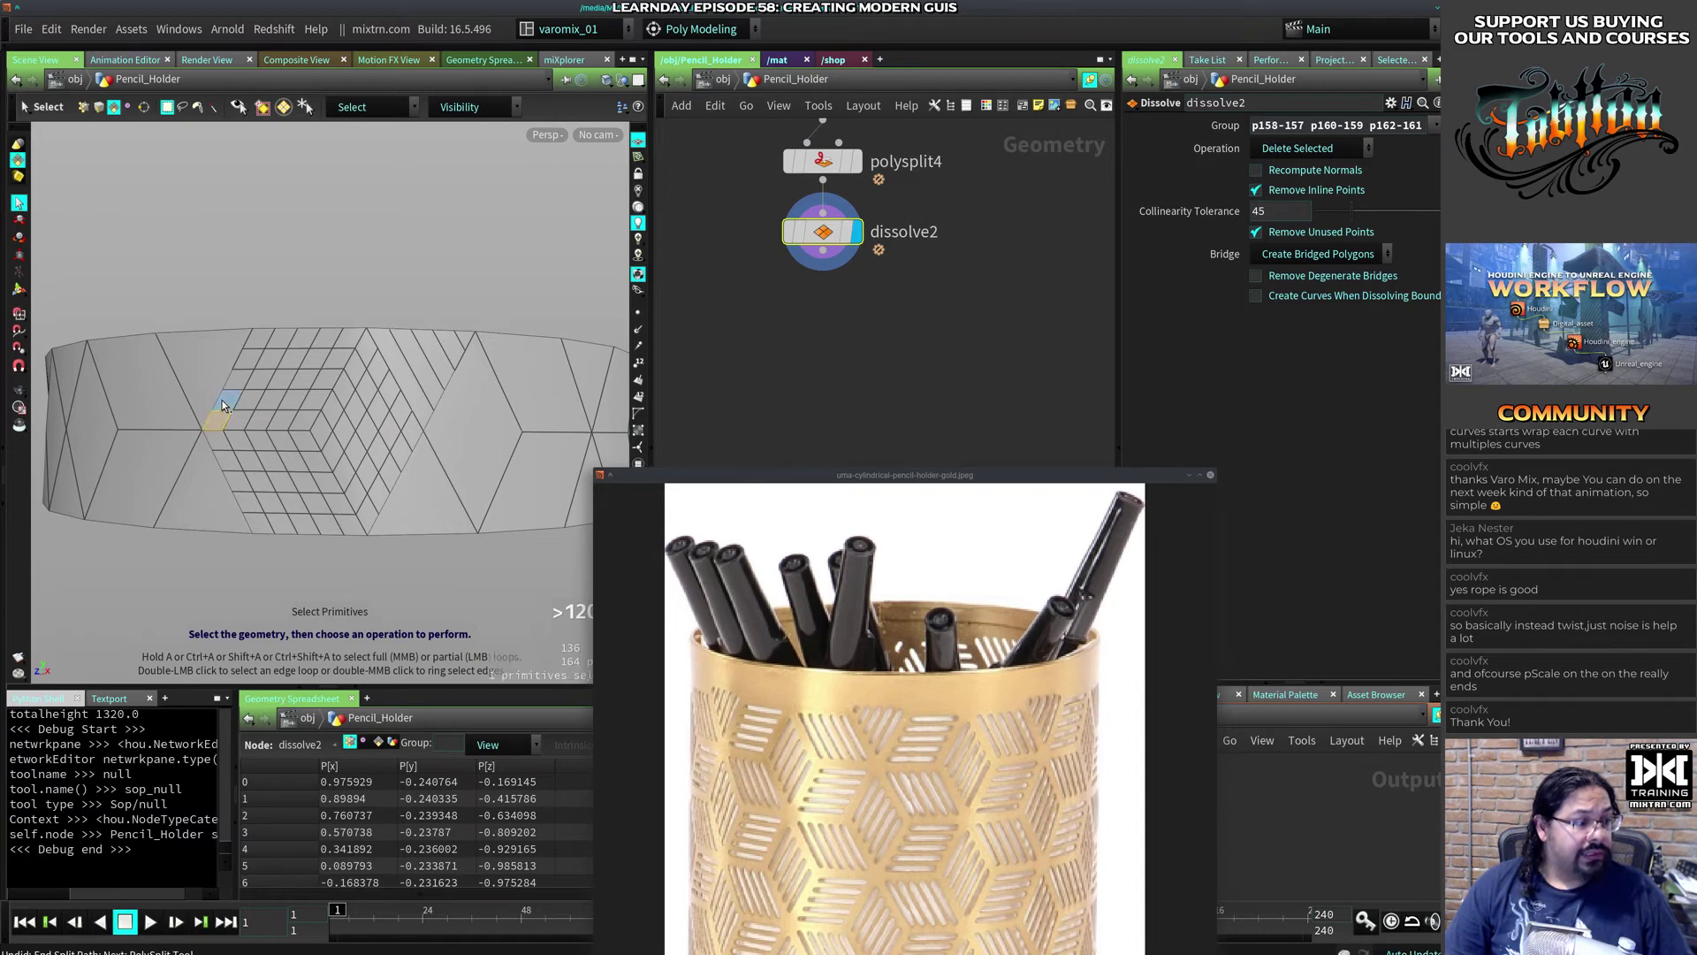
pyautogui.keyDown('shift'); pyautogui.click(292, 360); pyautogui.keyUp('shift')
pyautogui.keyDown('shift'); pyautogui.click(281, 378); pyautogui.keyUp('shift')
pyautogui.keyDown('shift'); pyautogui.click(271, 400); pyautogui.keyUp('shift')
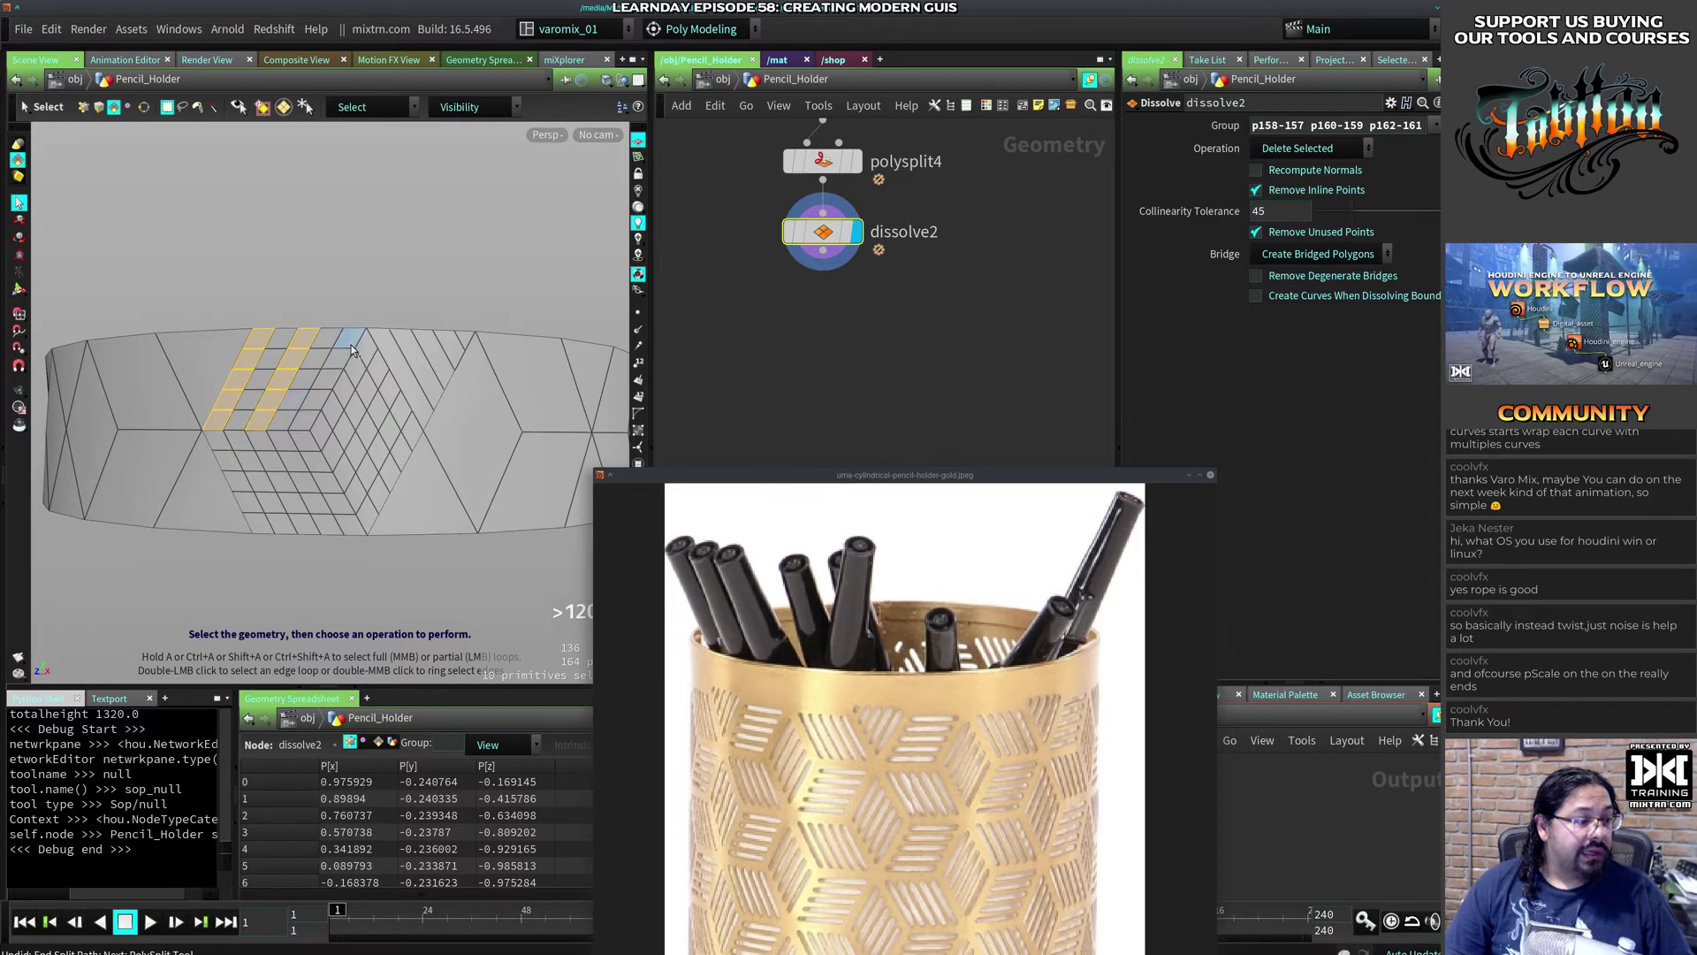
pyautogui.keyDown('shift'); pyautogui.moveTo(351, 349); pyautogui.dragTo(320, 392); pyautogui.keyUp('shift')
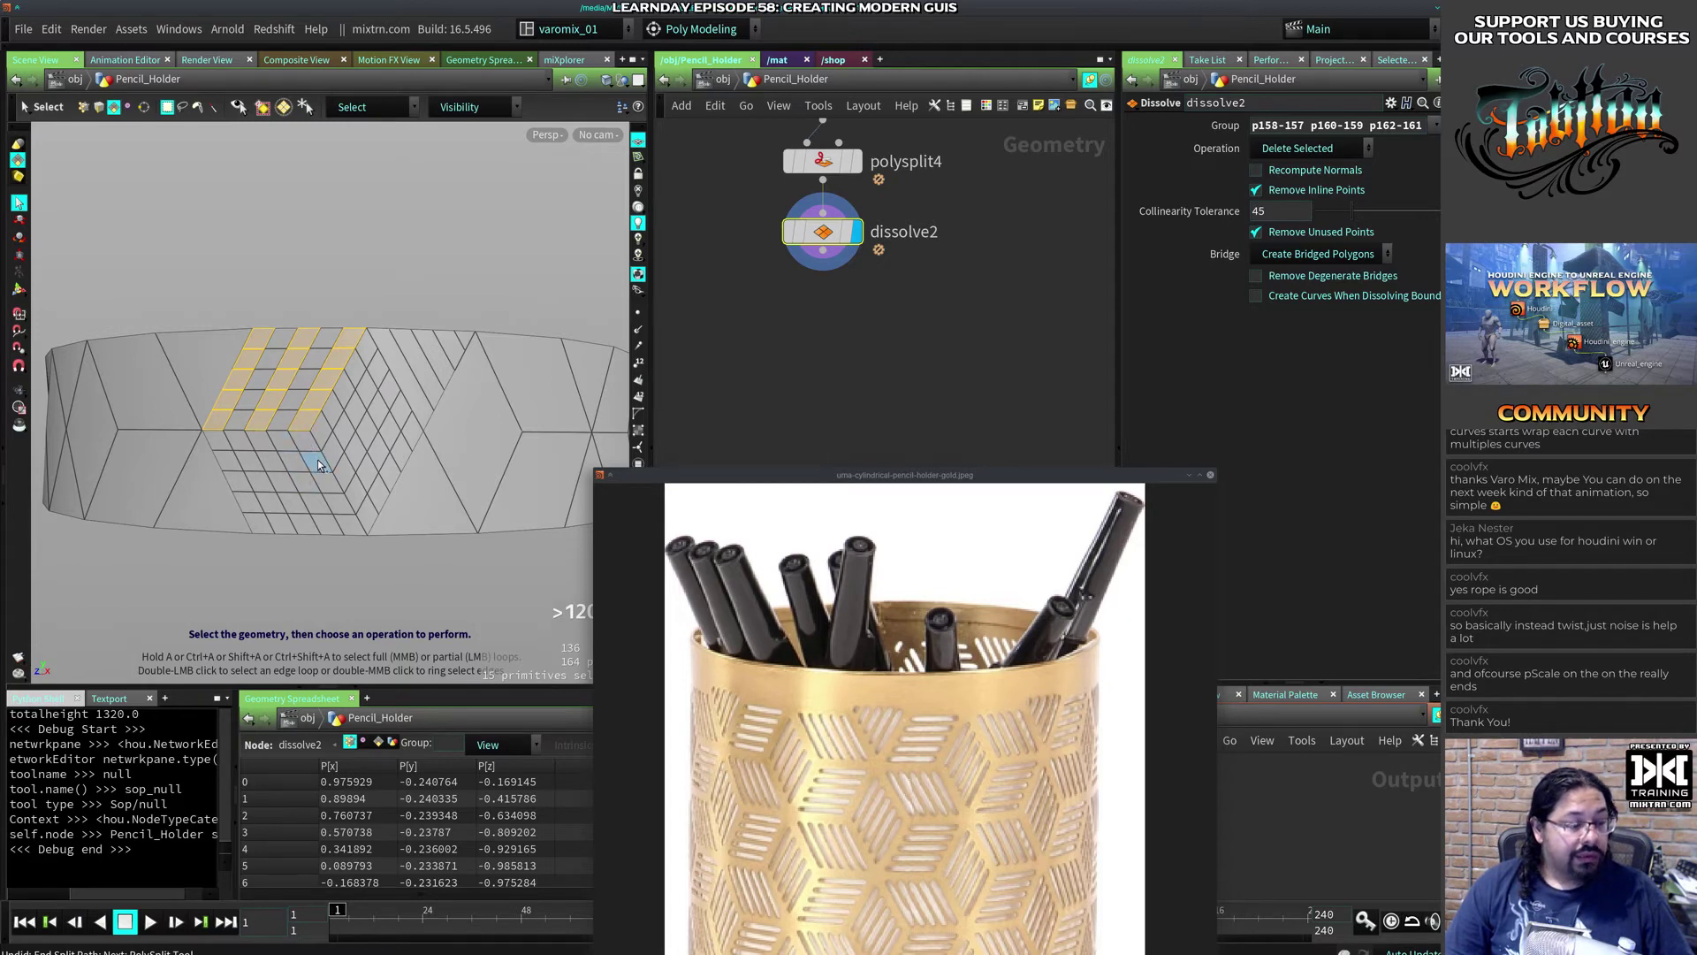
# Step: Try adding two alternating strips on the cube's lower-left face and a primitive on its right face to the selection
pyautogui.keyDown('shift'); pyautogui.click(252, 465); pyautogui.keyUp('shift')
pyautogui.keyDown('shift'); pyautogui.click(231, 464); pyautogui.keyUp('shift')
pyautogui.keyDown('shift'); pyautogui.click(245, 502); pyautogui.keyUp('shift')
pyautogui.keyDown('shift'); pyautogui.click(269, 502); pyautogui.keyUp('shift')
pyautogui.keyDown('shift'); pyautogui.click(297, 502); pyautogui.keyUp('shift')
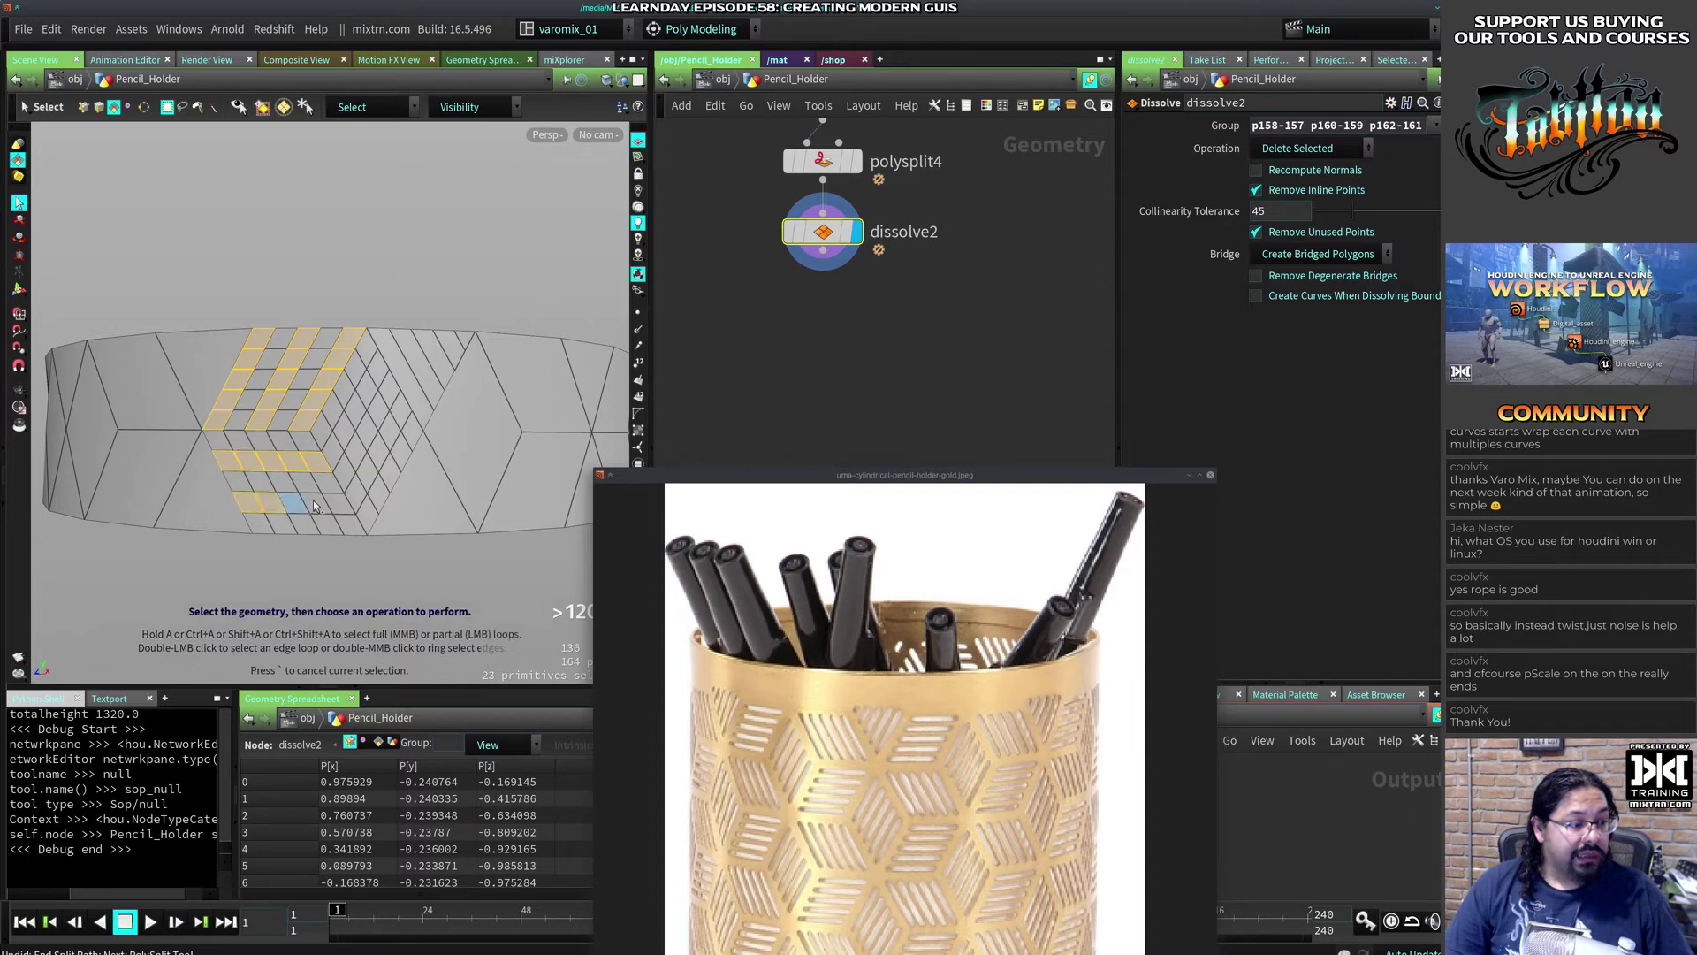
pyautogui.keyDown('shift'); pyautogui.click(294, 504); pyautogui.keyUp('shift')
pyautogui.keyDown('shift'); pyautogui.click(318, 504); pyautogui.keyUp('shift')
pyautogui.keyDown('shift'); pyautogui.click(343, 504); pyautogui.keyUp('shift')
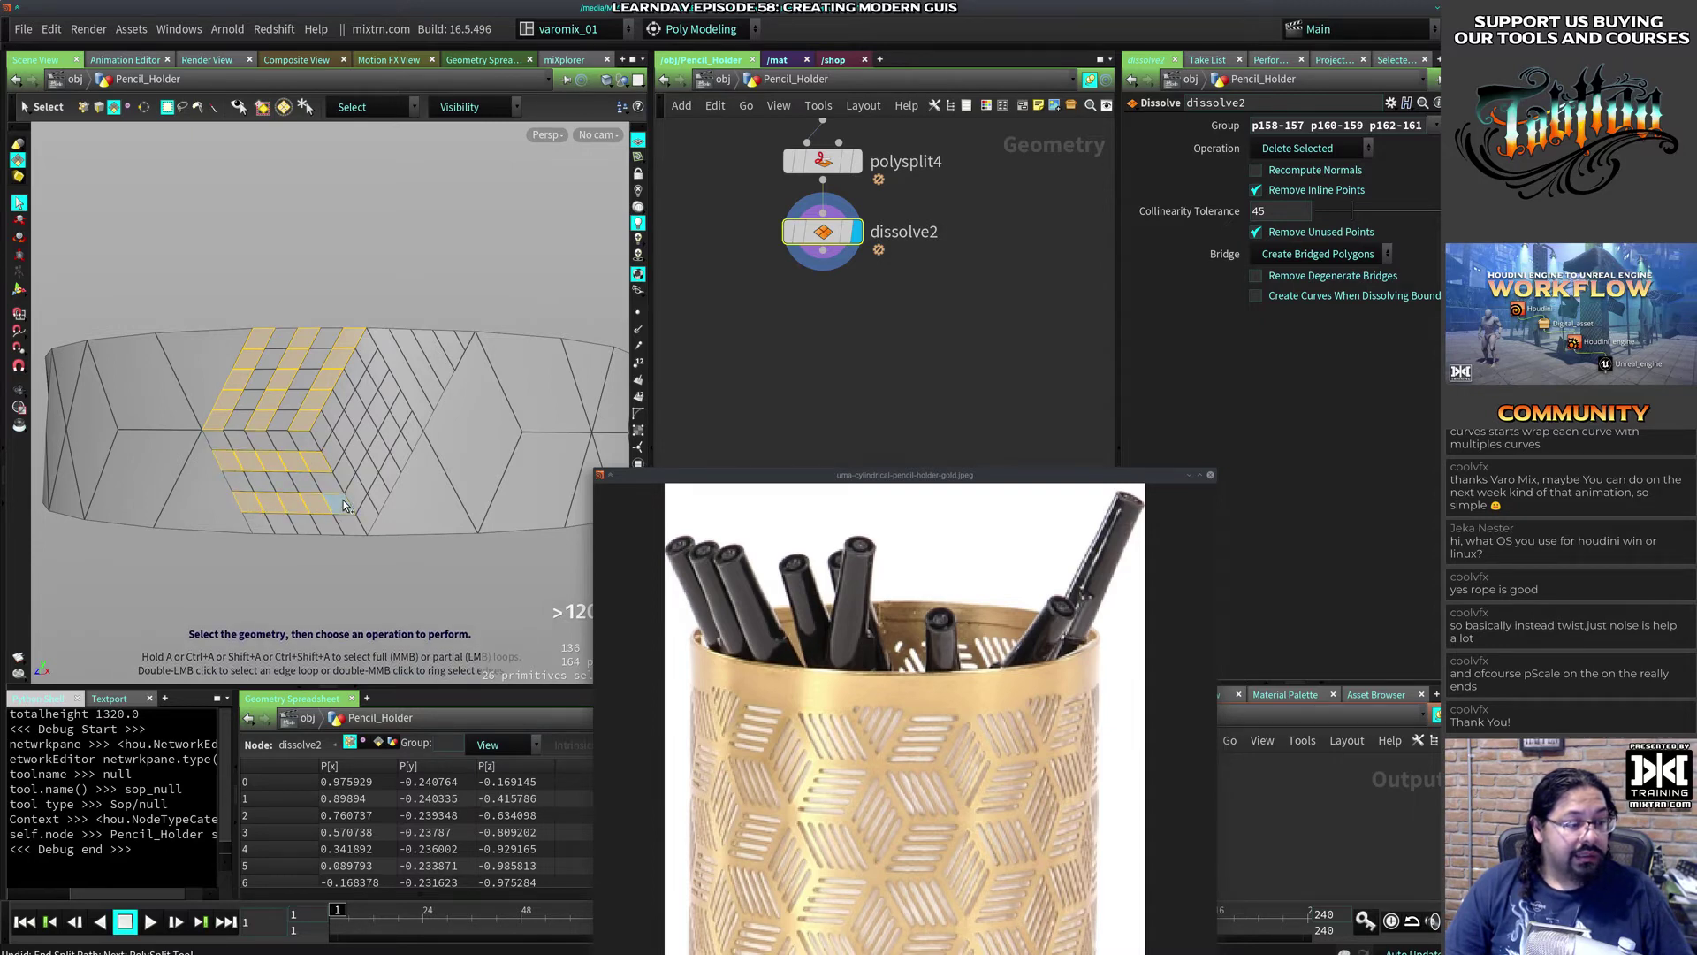
pyautogui.keyDown('shift'); pyautogui.click(346, 433); pyautogui.keyUp('shift')
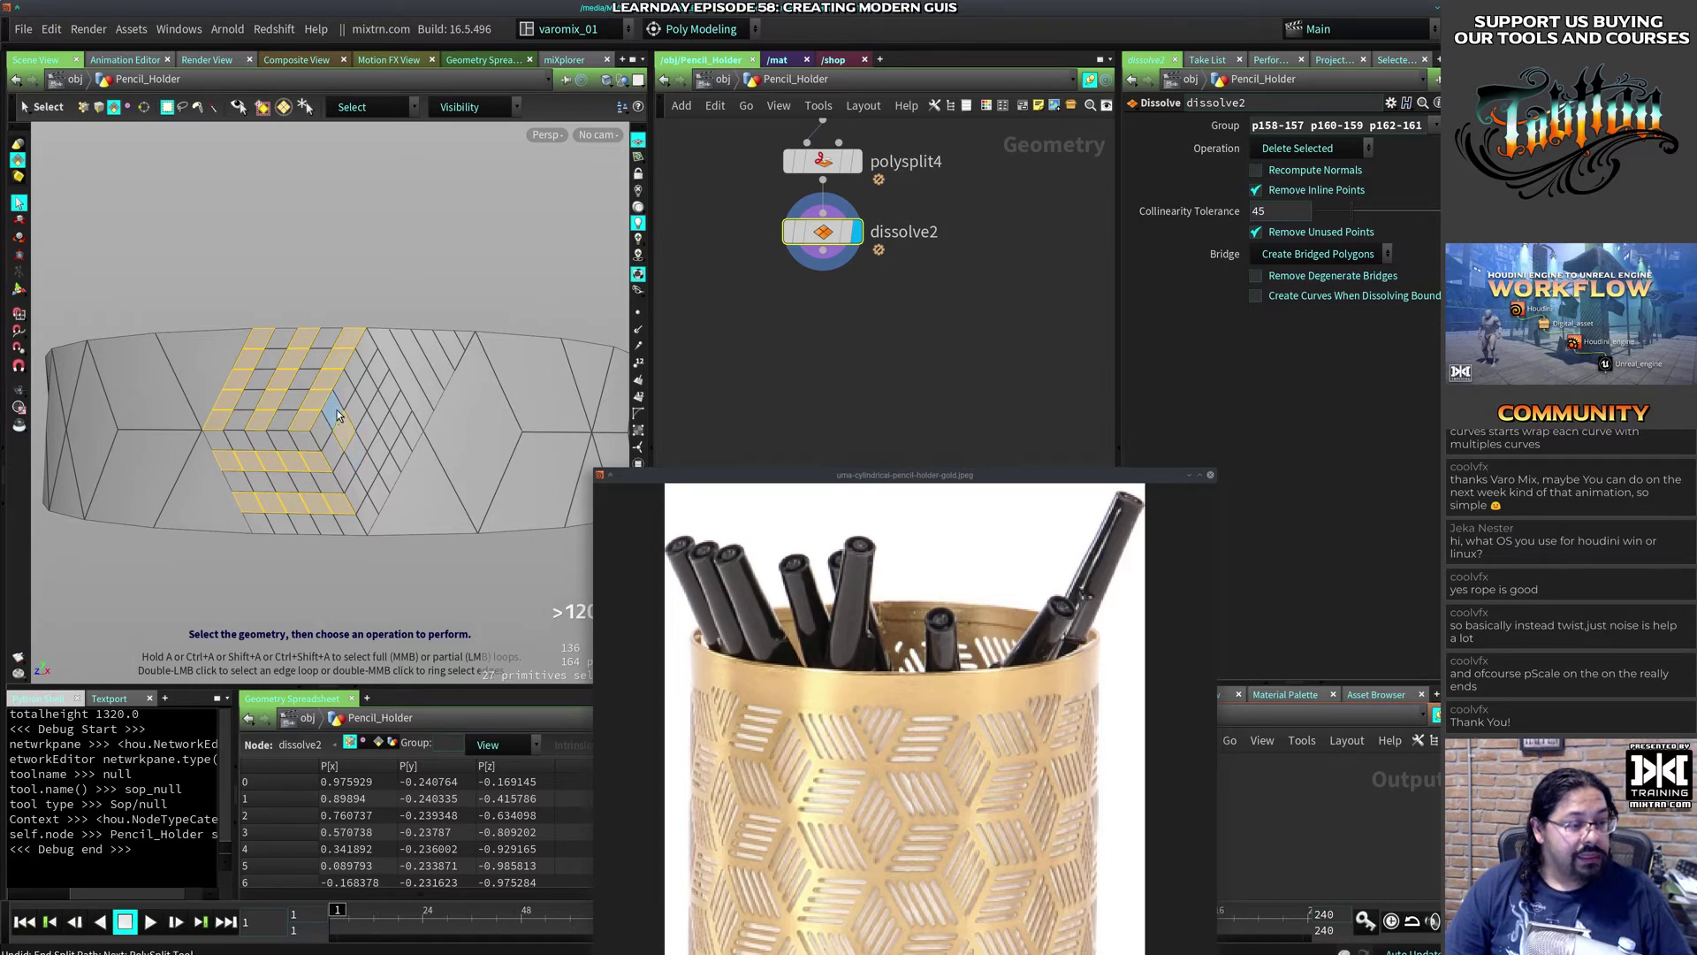
pyautogui.click(290, 402)
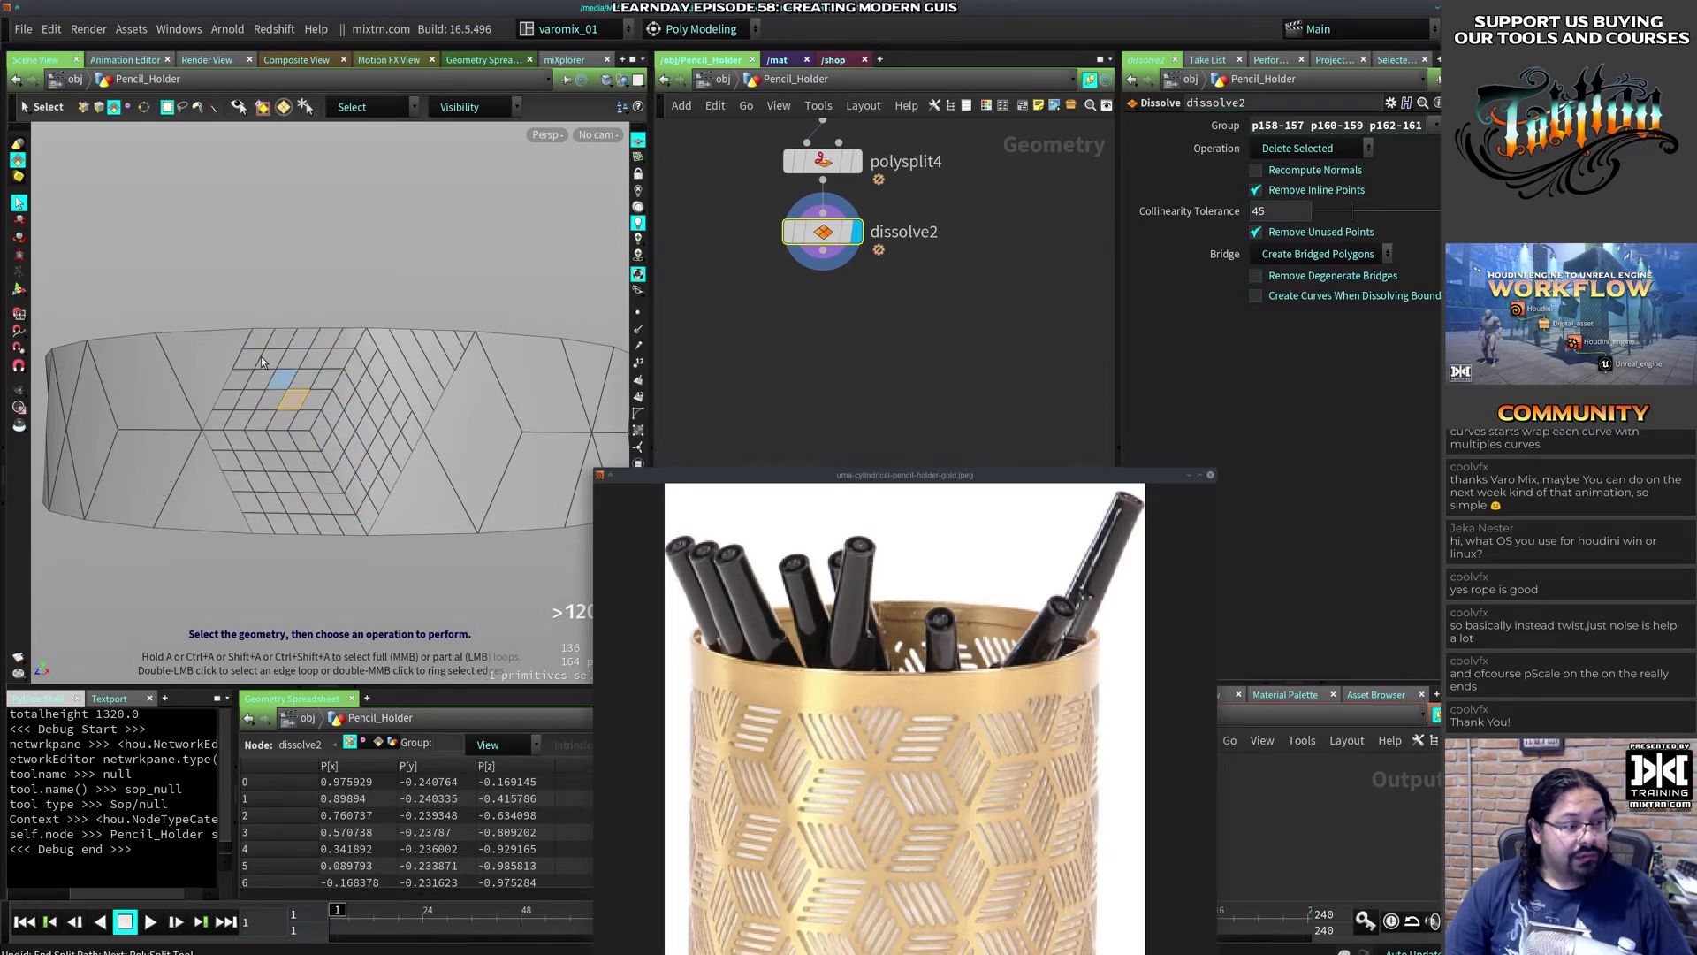
# Step: Reselect the three alternating strips of primitives on the cube's upper-left face, starting from its outer edge
pyautogui.click(265, 344)
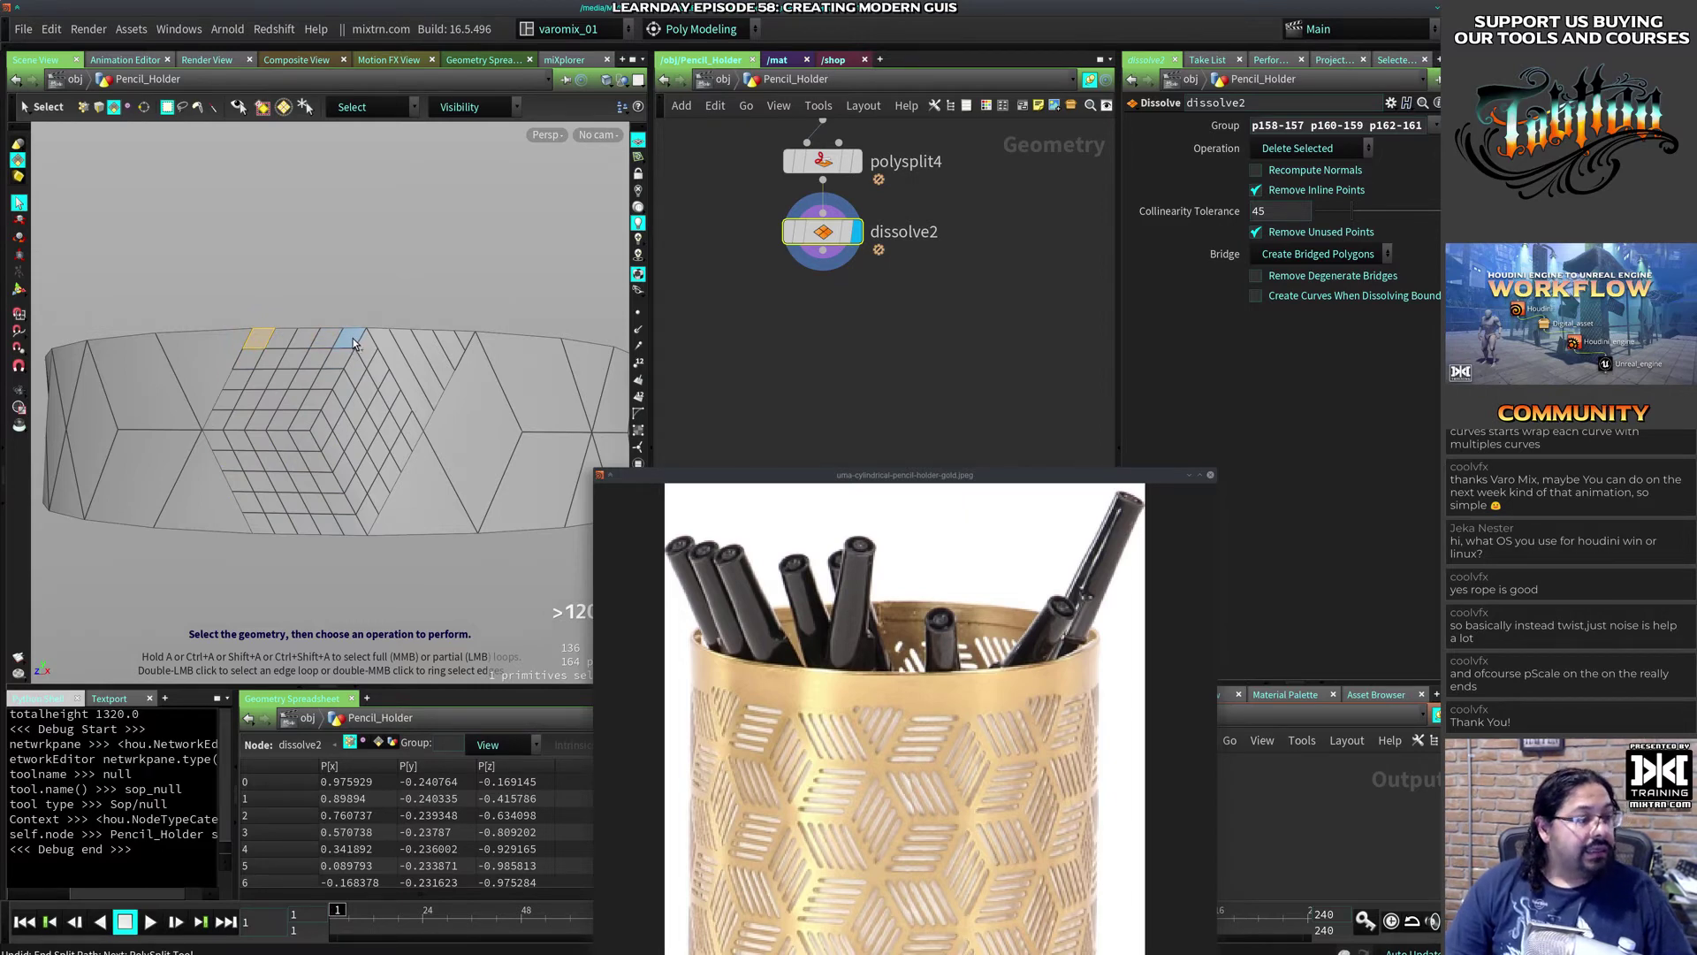
pyautogui.keyDown('shift'); pyautogui.click(247, 365); pyautogui.keyUp('shift')
pyautogui.keyDown('shift'); pyautogui.click(235, 385); pyautogui.keyUp('shift')
pyautogui.keyDown('shift'); pyautogui.click(228, 414); pyautogui.keyUp('shift')
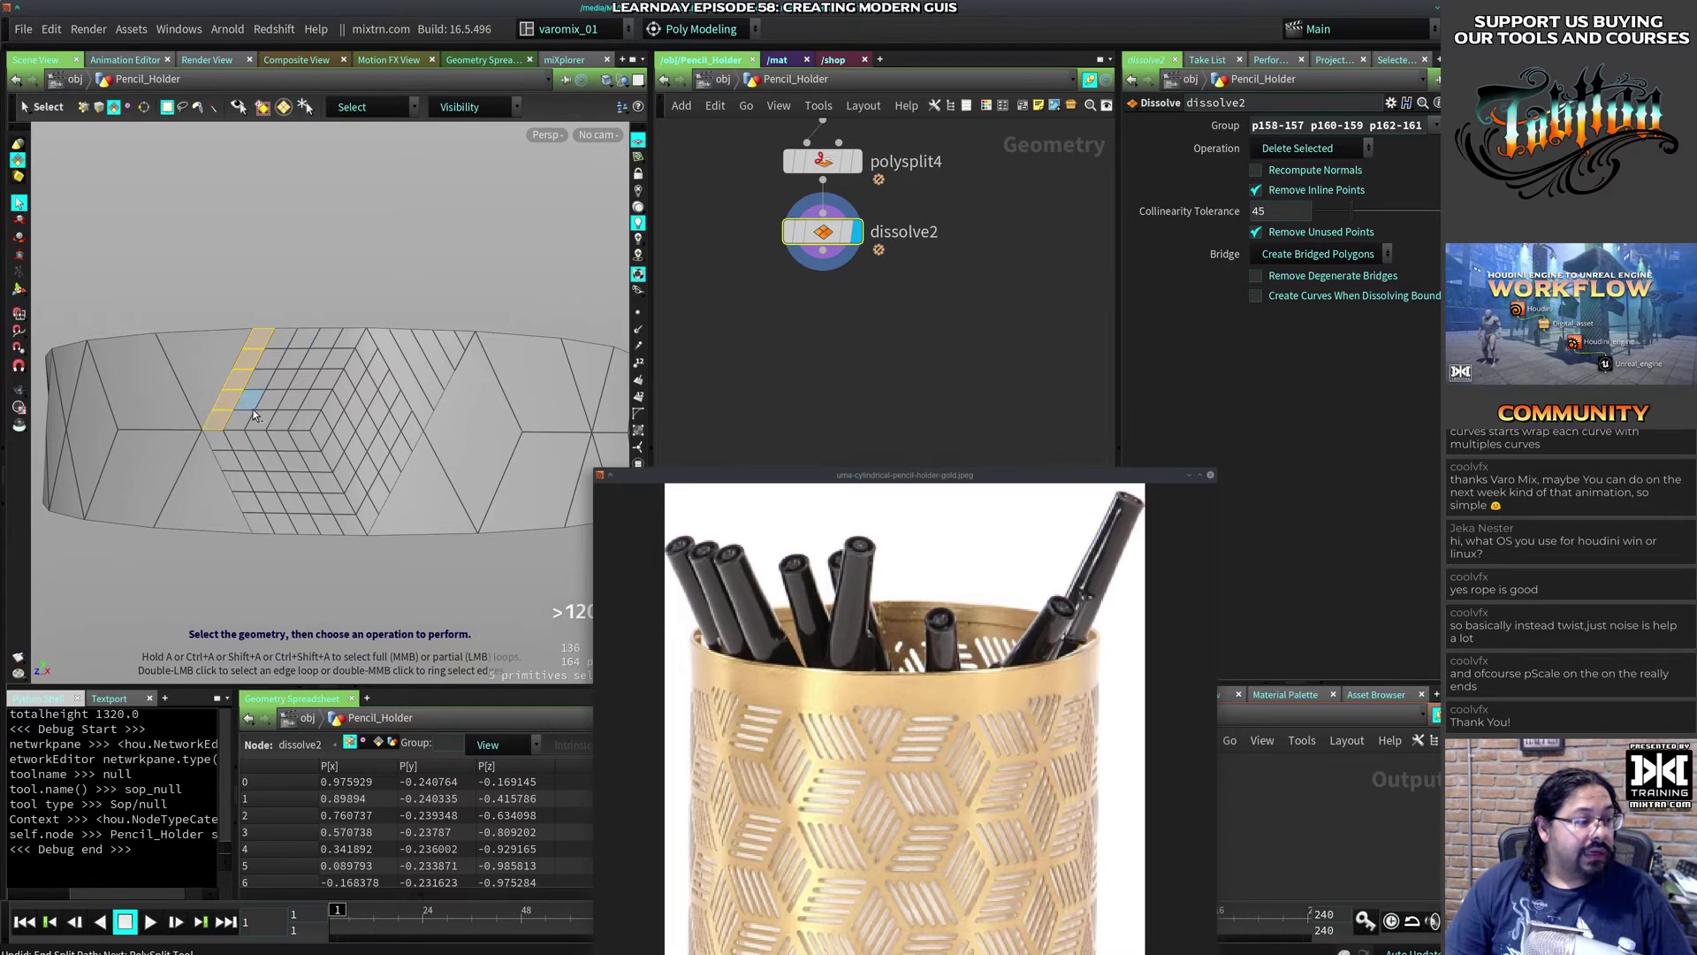
pyautogui.keyDown('shift'); pyautogui.click(263, 419); pyautogui.keyUp('shift')
pyautogui.keyDown('shift'); pyautogui.click(270, 399); pyautogui.keyUp('shift')
pyautogui.keyDown('shift'); pyautogui.click(281, 379); pyautogui.keyUp('shift')
pyautogui.keyDown('shift'); pyautogui.click(293, 359); pyautogui.keyUp('shift')
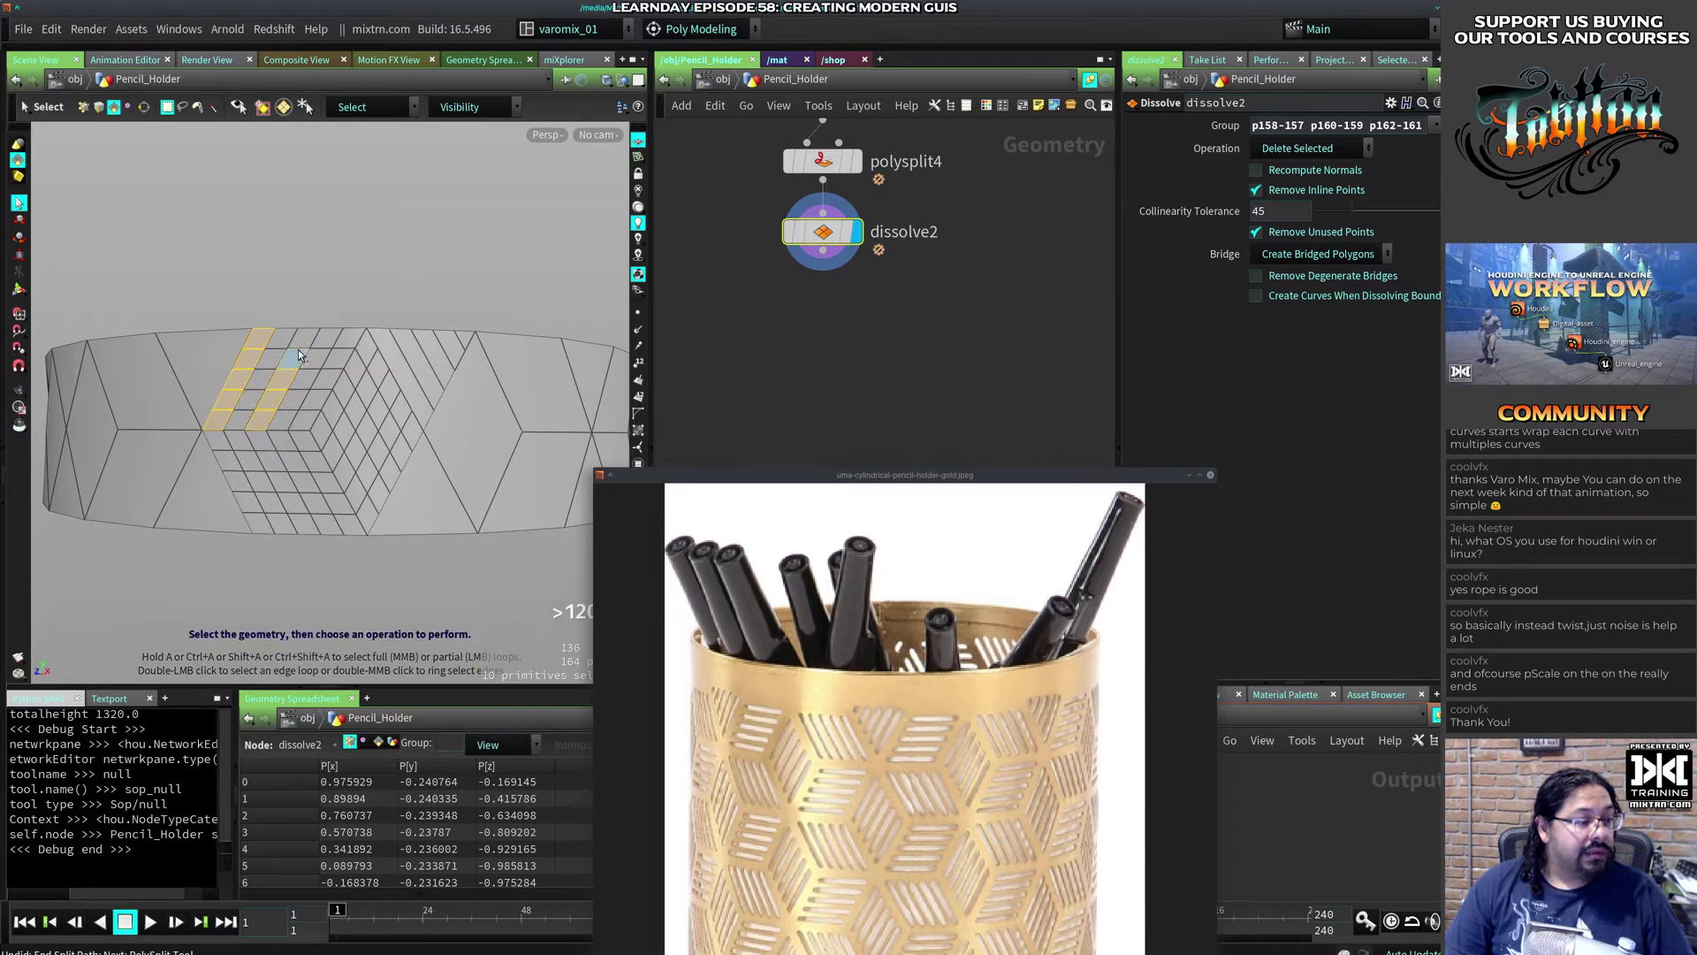
pyautogui.keyDown('shift'); pyautogui.click(304, 339); pyautogui.keyUp('shift')
pyautogui.keyDown('shift'); pyautogui.click(348, 338); pyautogui.keyUp('shift')
pyautogui.keyDown('shift'); pyautogui.click(338, 358); pyautogui.keyUp('shift')
pyautogui.keyDown('shift'); pyautogui.click(326, 378); pyautogui.keyUp('shift')
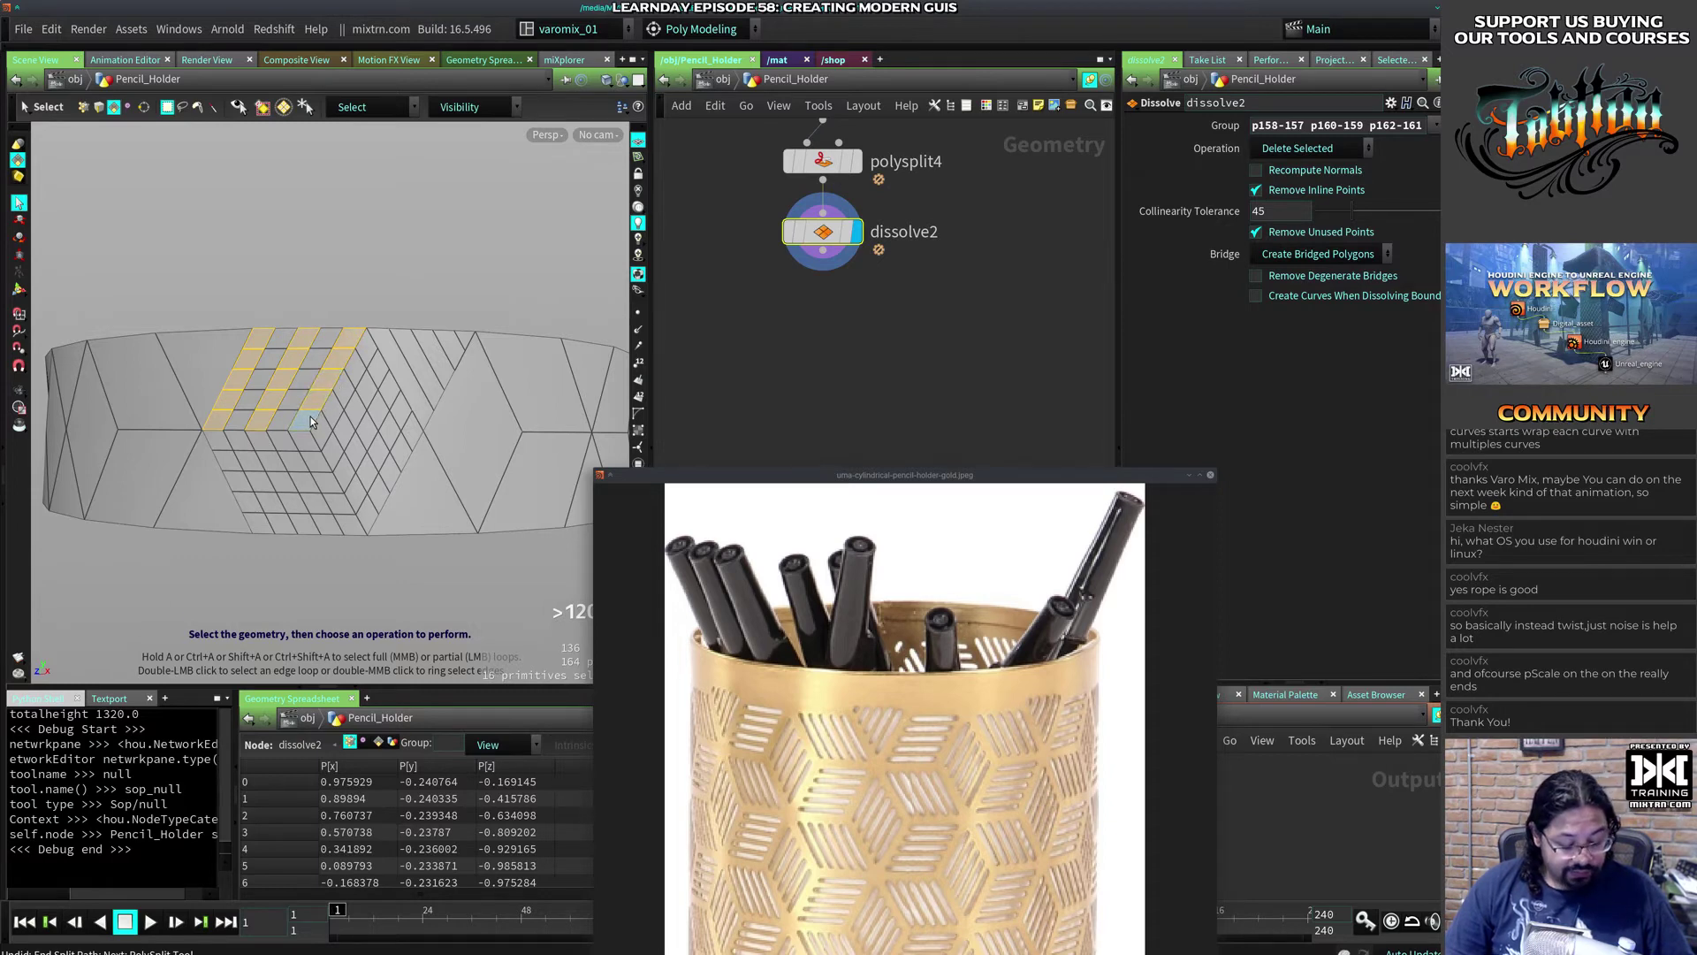
# Step: Try a PolyExtrude on the three selected strips, and undo it
pyautogui.press('c')
pyautogui.click(345, 414)
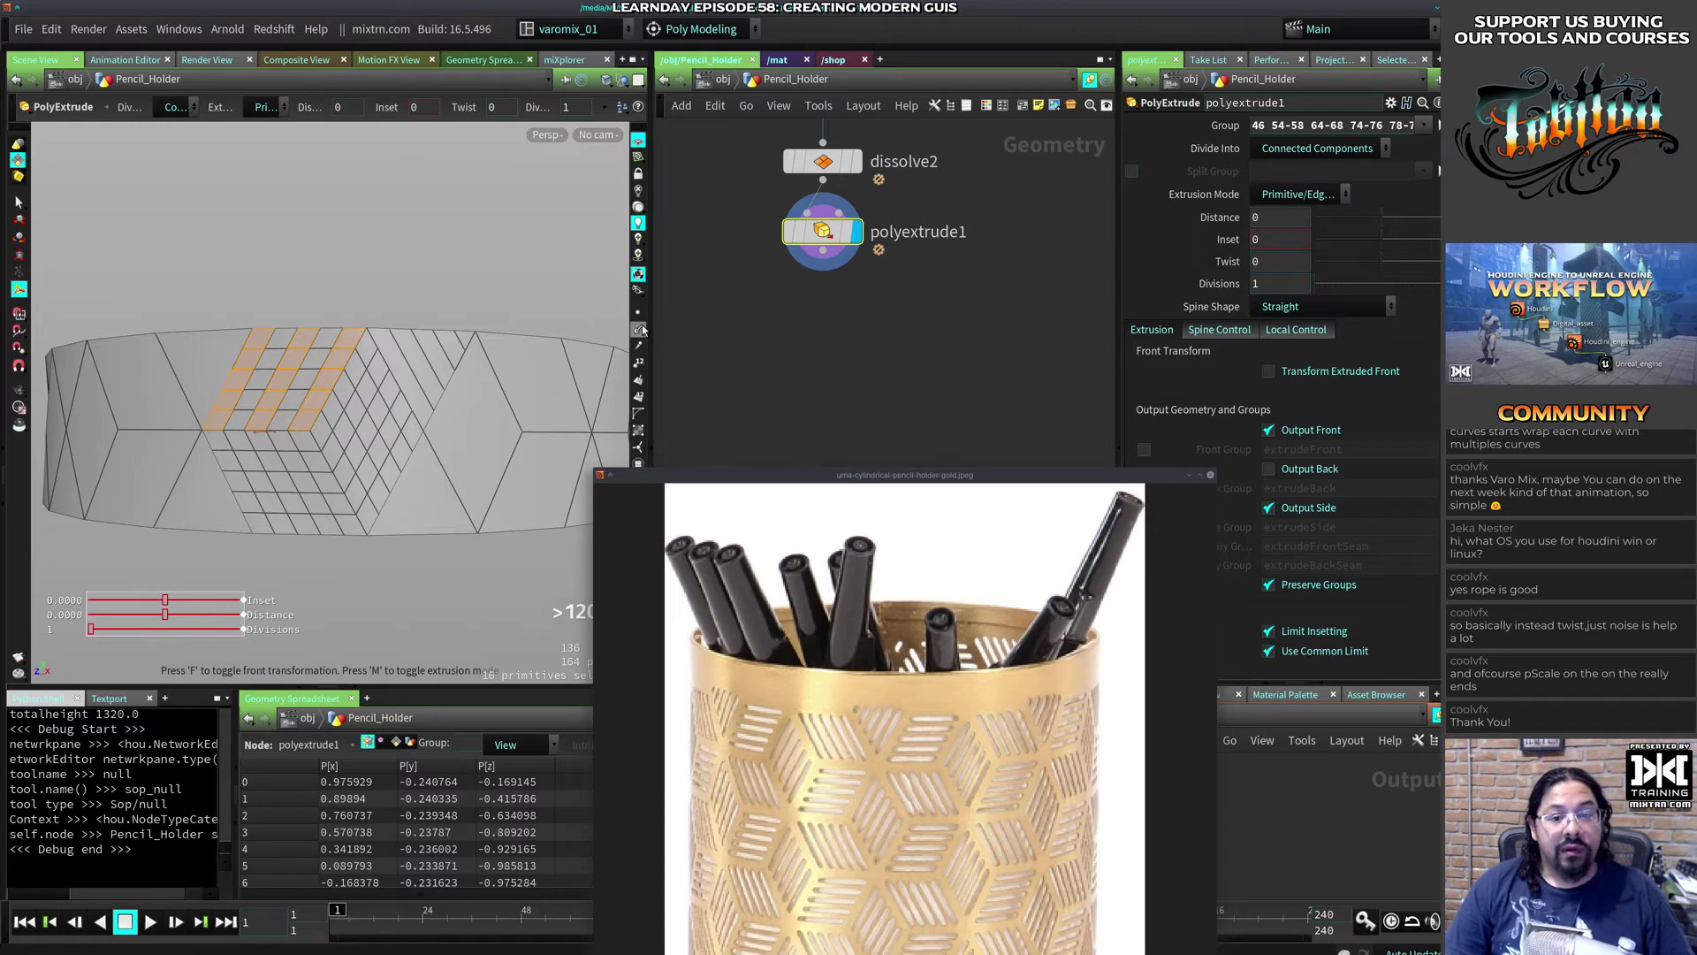
pyautogui.hotkey('ctrl', 'z')
# Step: Try selecting the full primitive loop along the cube's outer edge, and undo the loop selection
pyautogui.press('s')
pyautogui.click(219, 418)
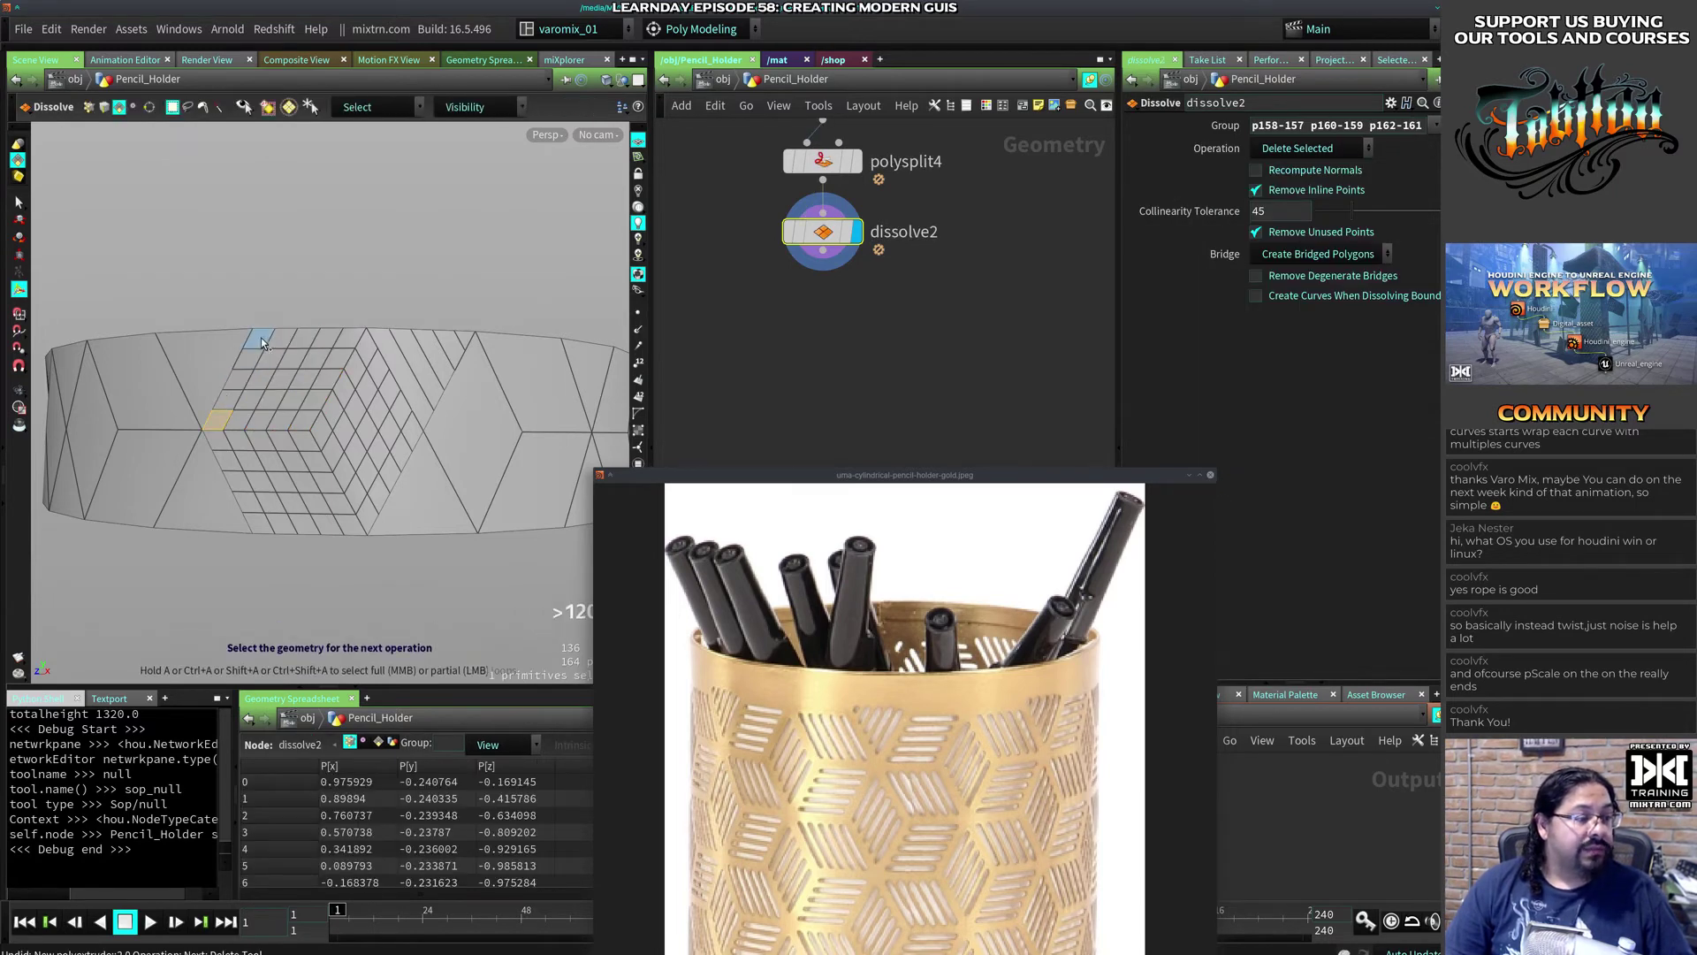
pyautogui.middleClick(260, 341)
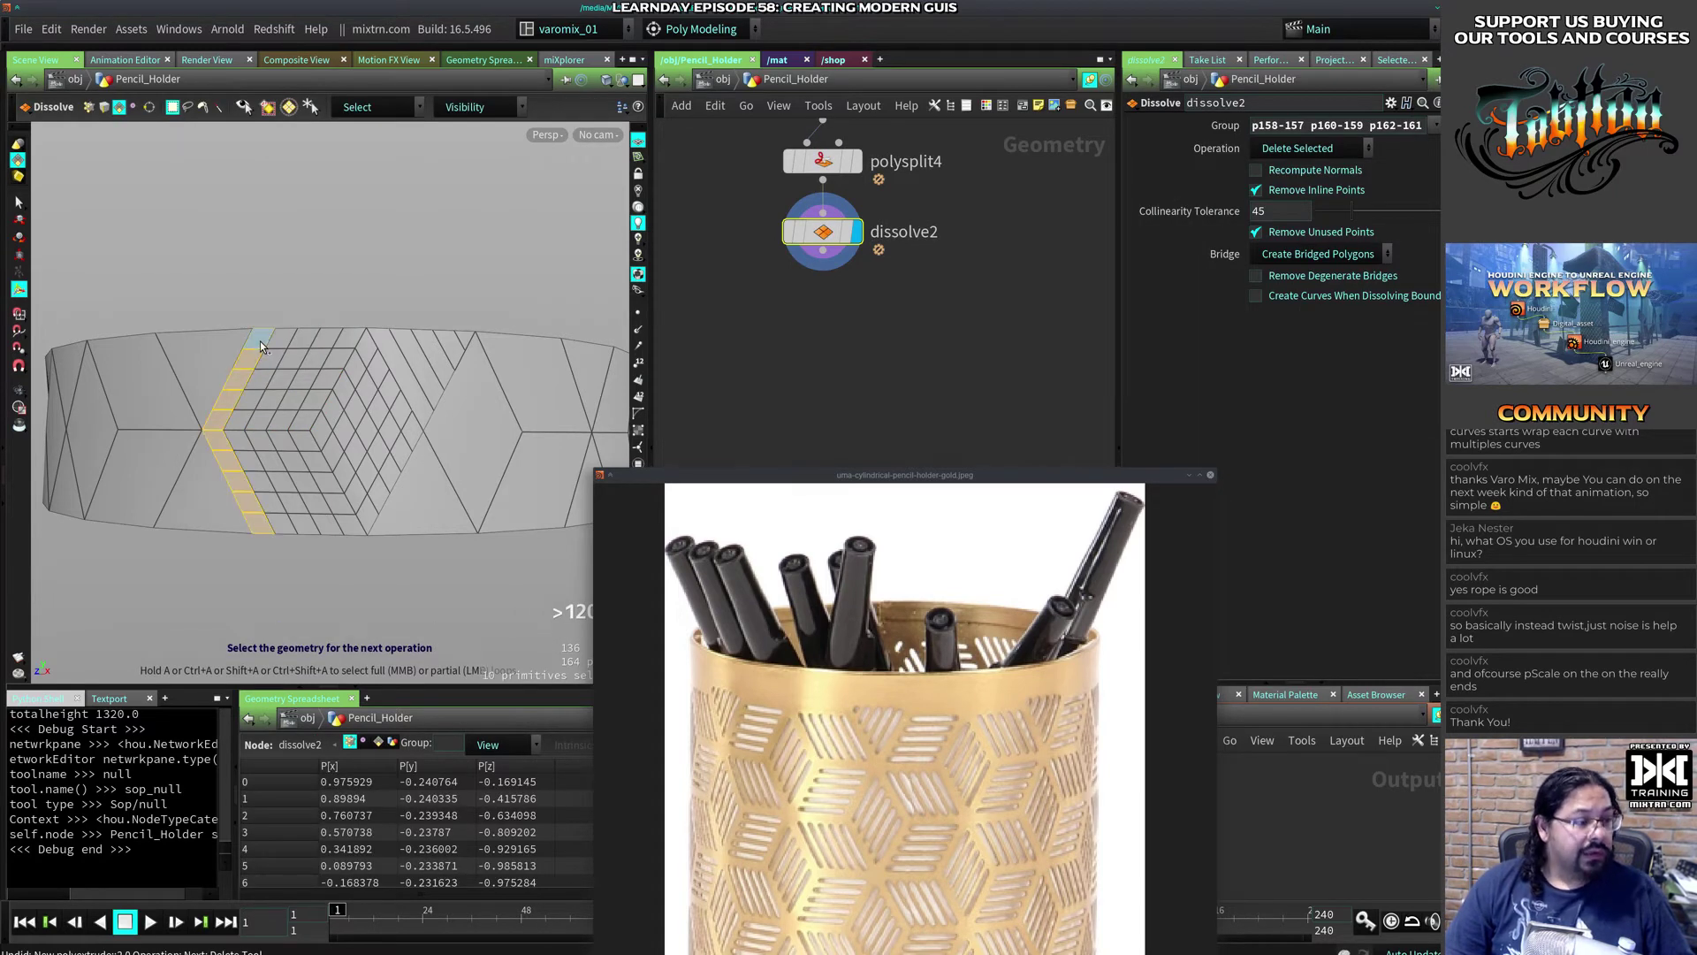
pyautogui.hotkey('ctrl', 'z')
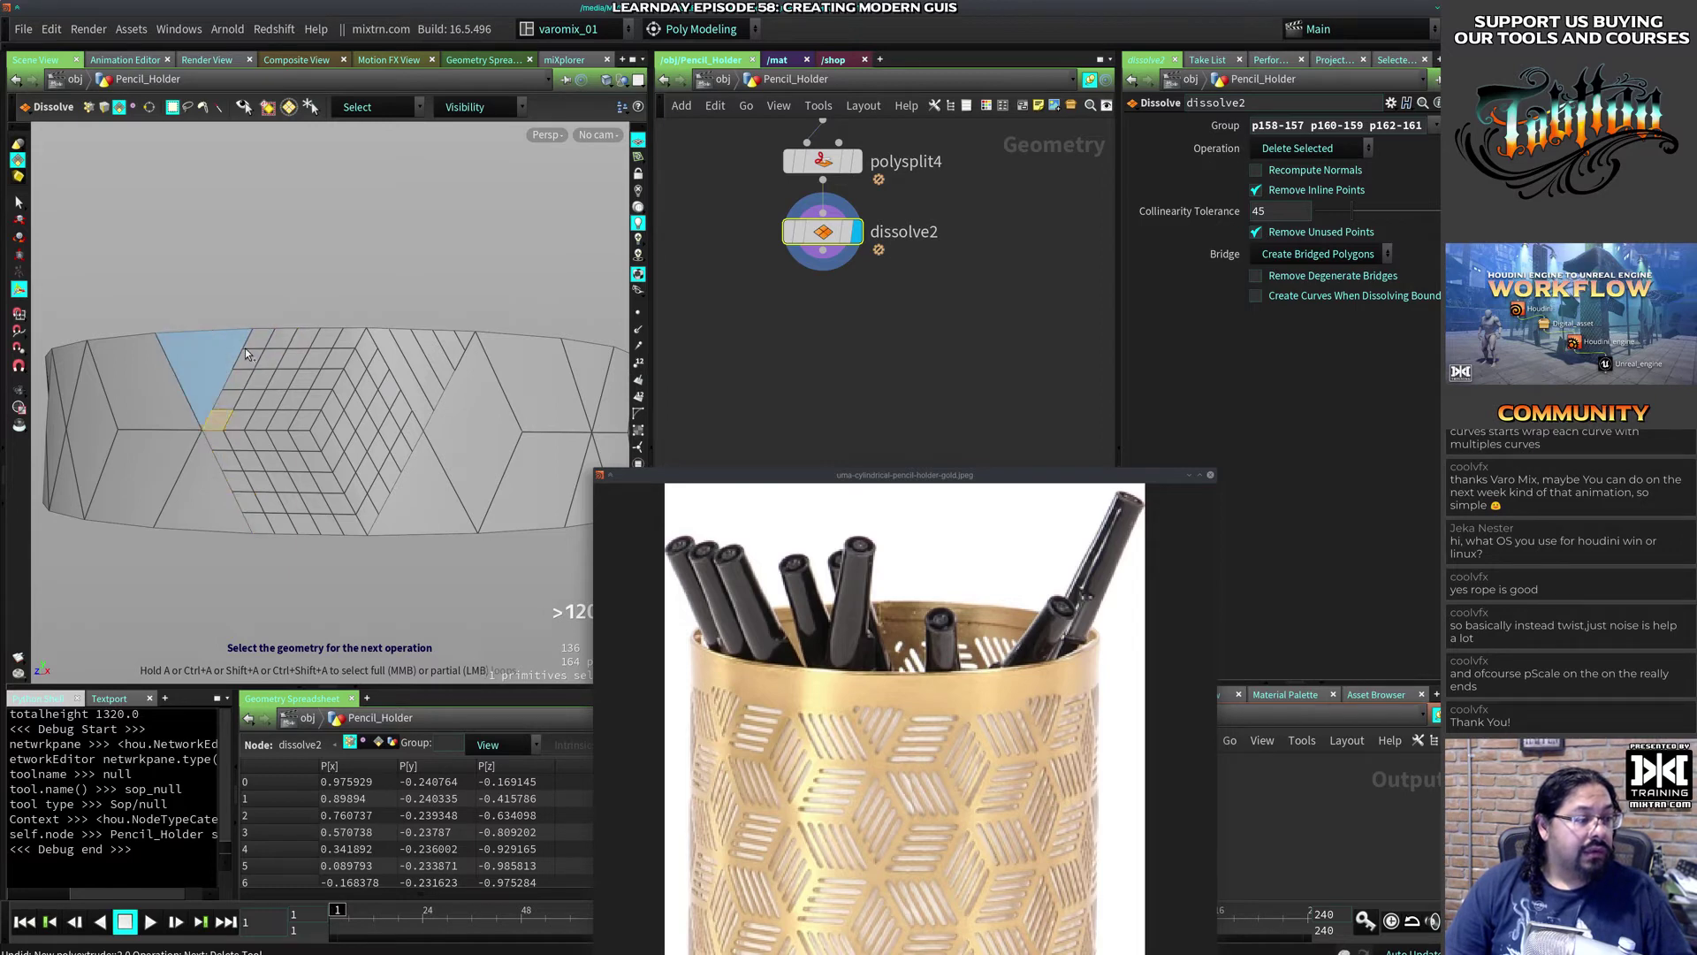
# Step: Select all primitives of the cube's upper-left face with partial loops, working from the outer edge to the centre
pyautogui.click(258, 341)
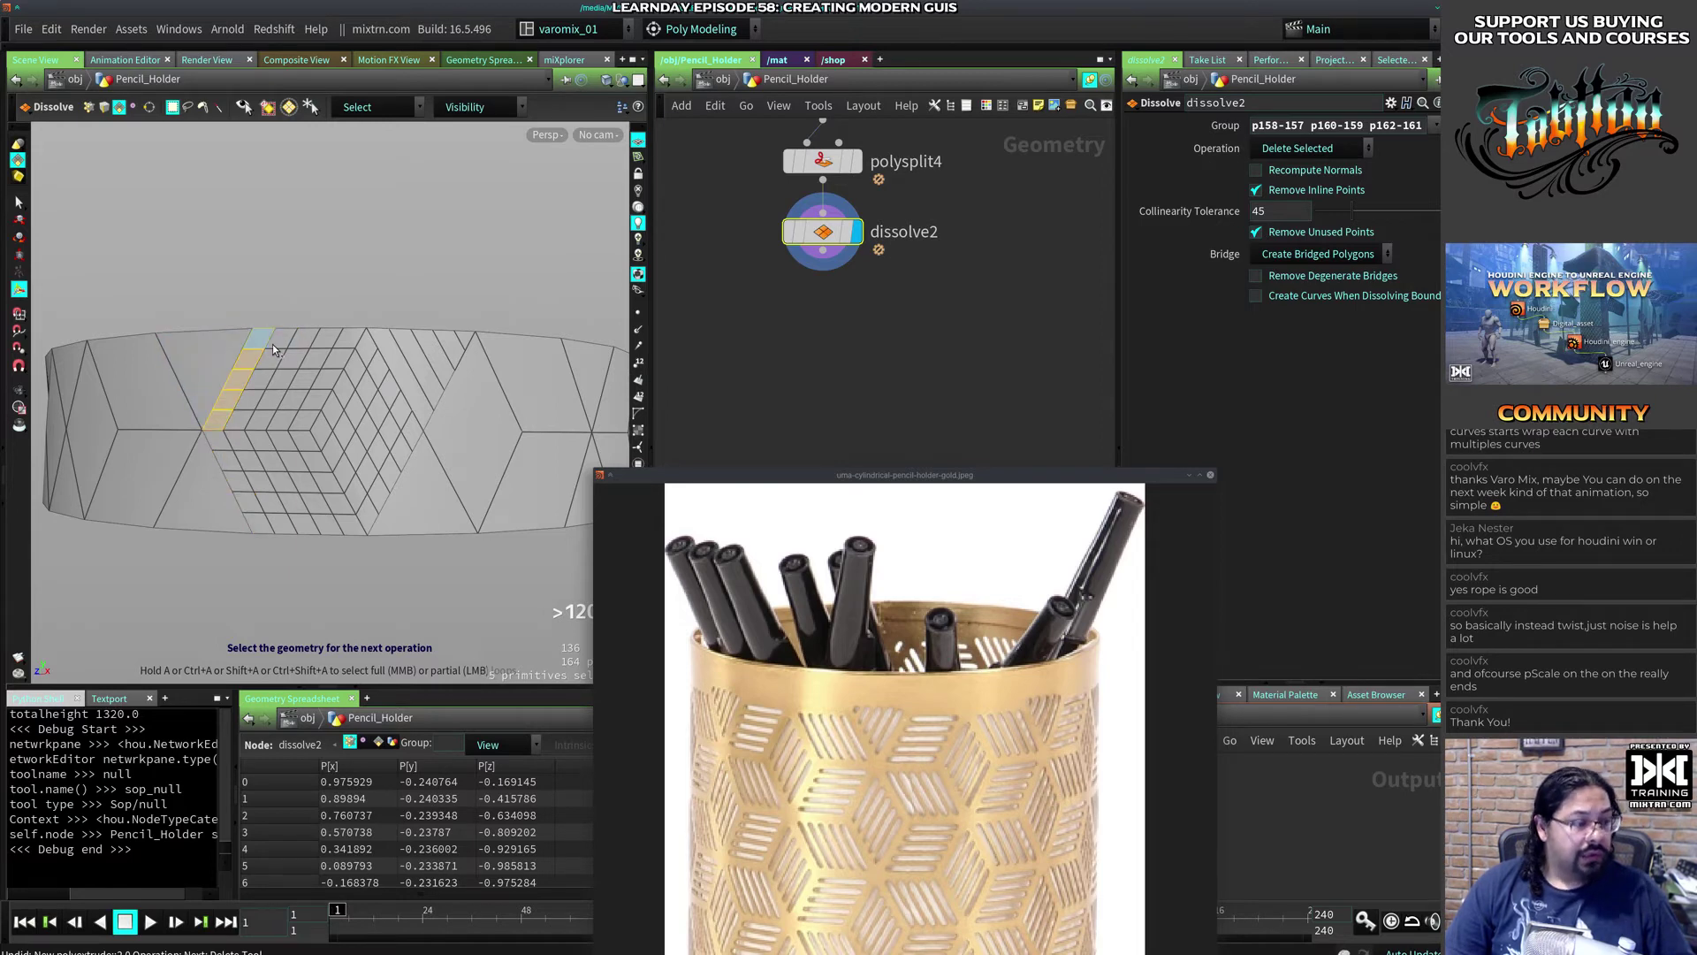
pyautogui.click(343, 336)
pyautogui.click(304, 417)
pyautogui.click(254, 405)
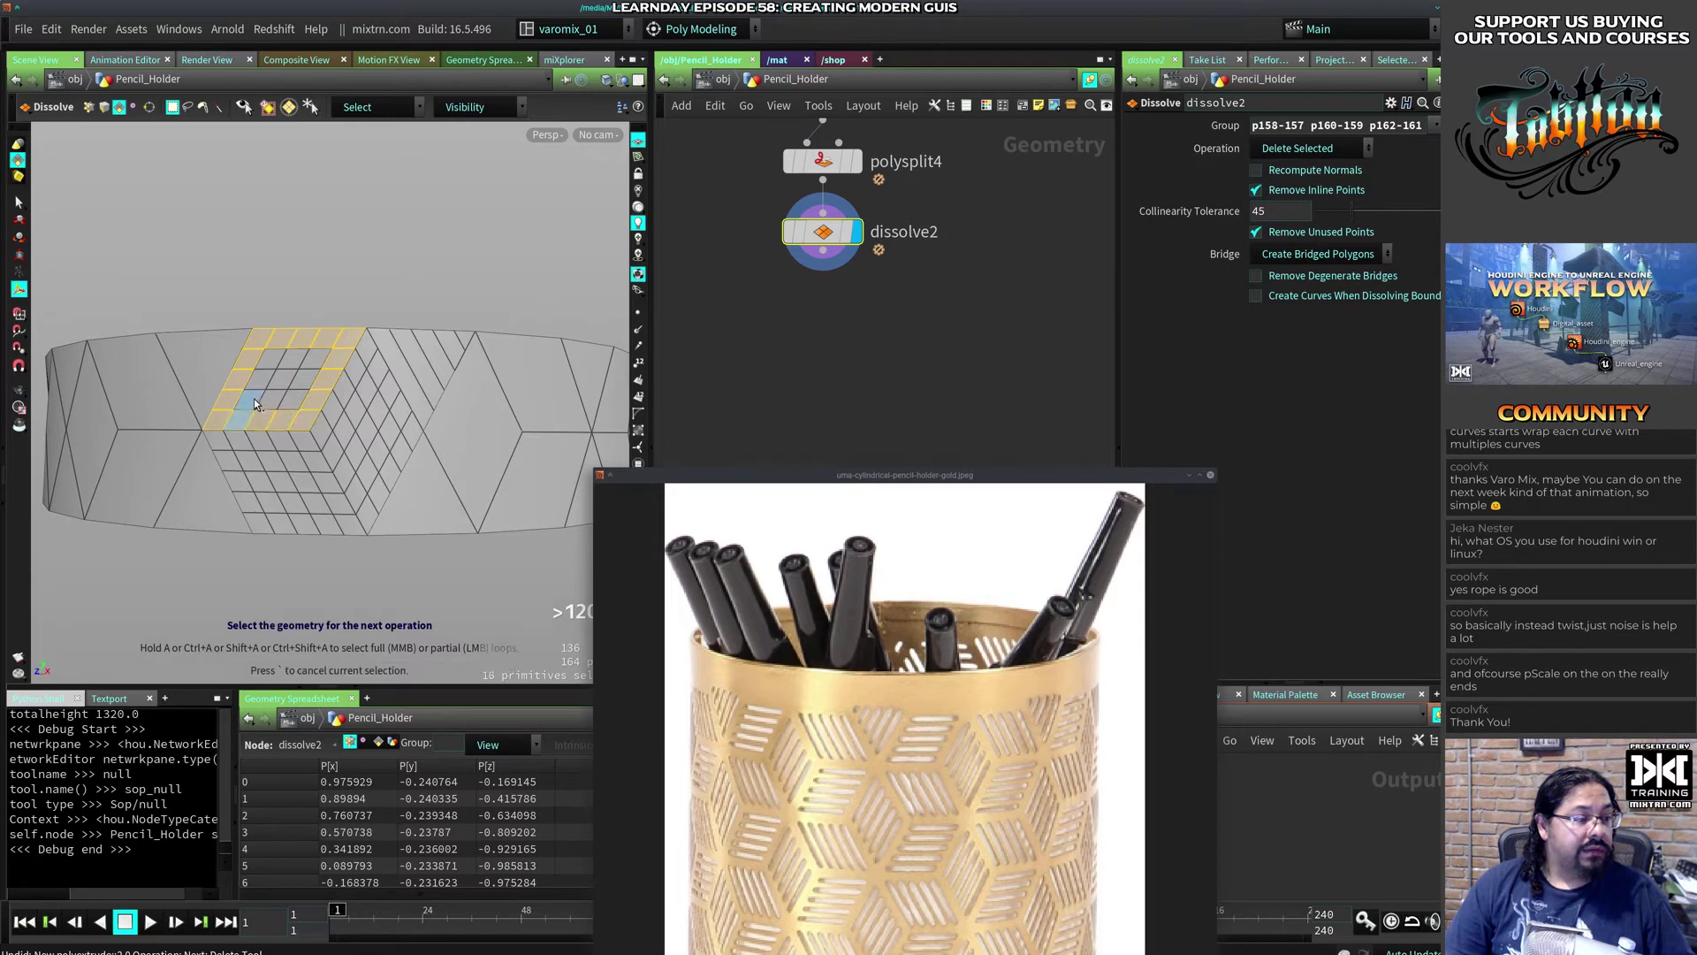
pyautogui.click(278, 364)
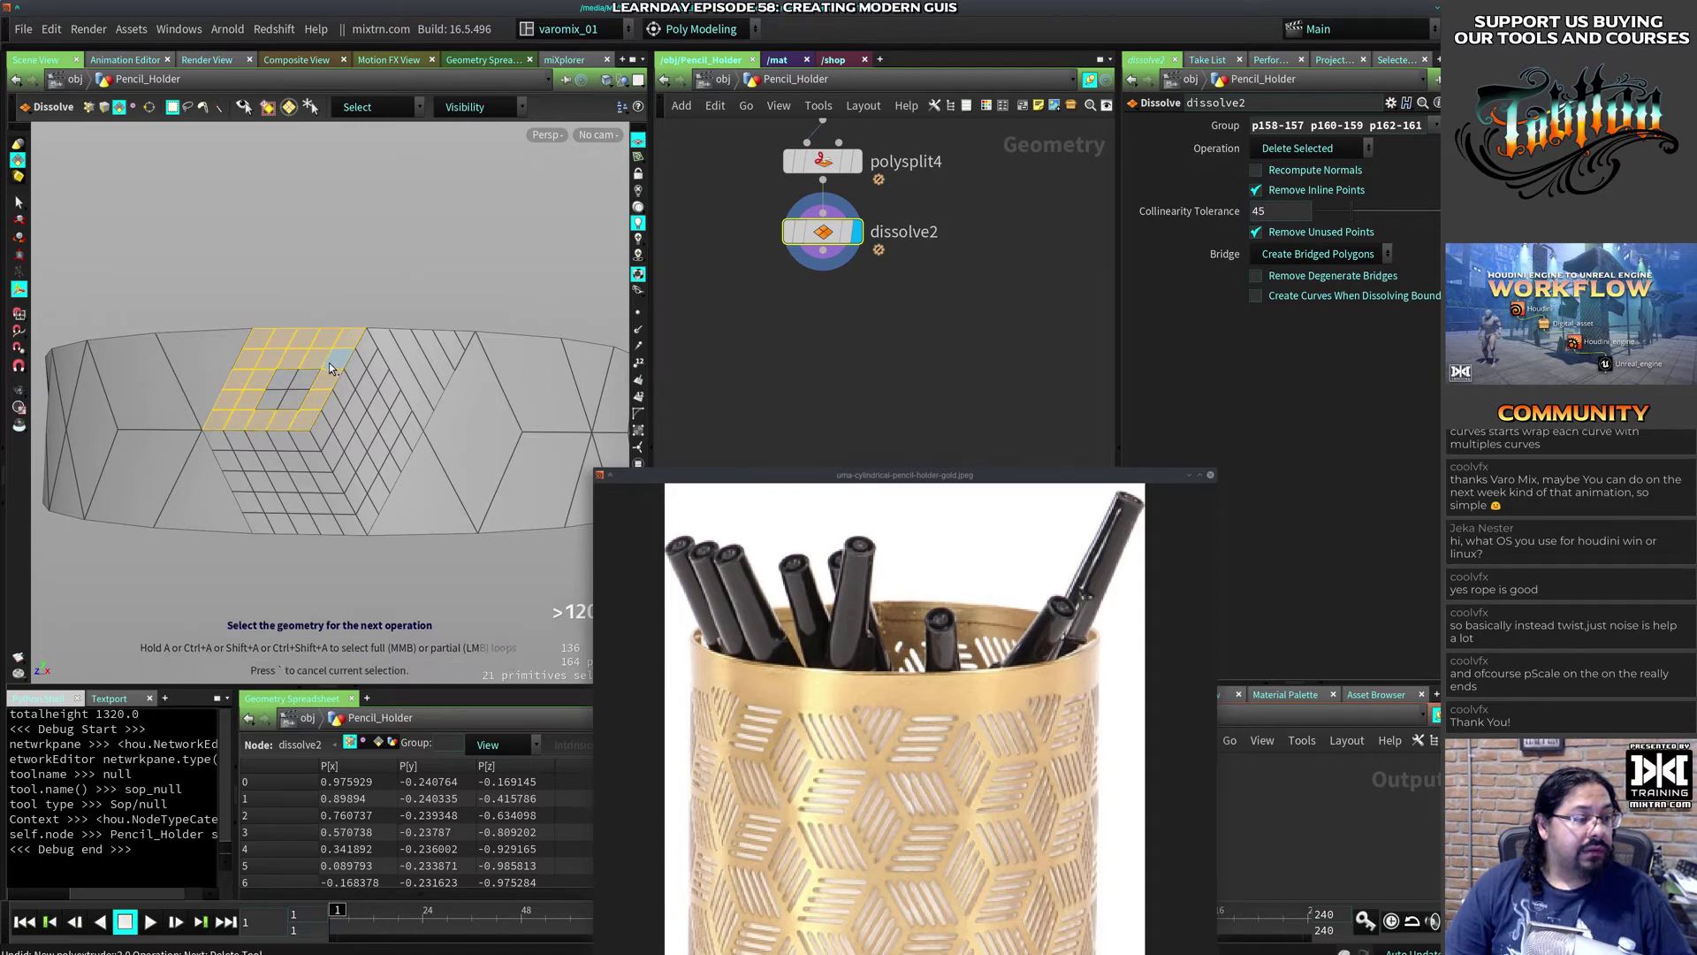
pyautogui.click(285, 389)
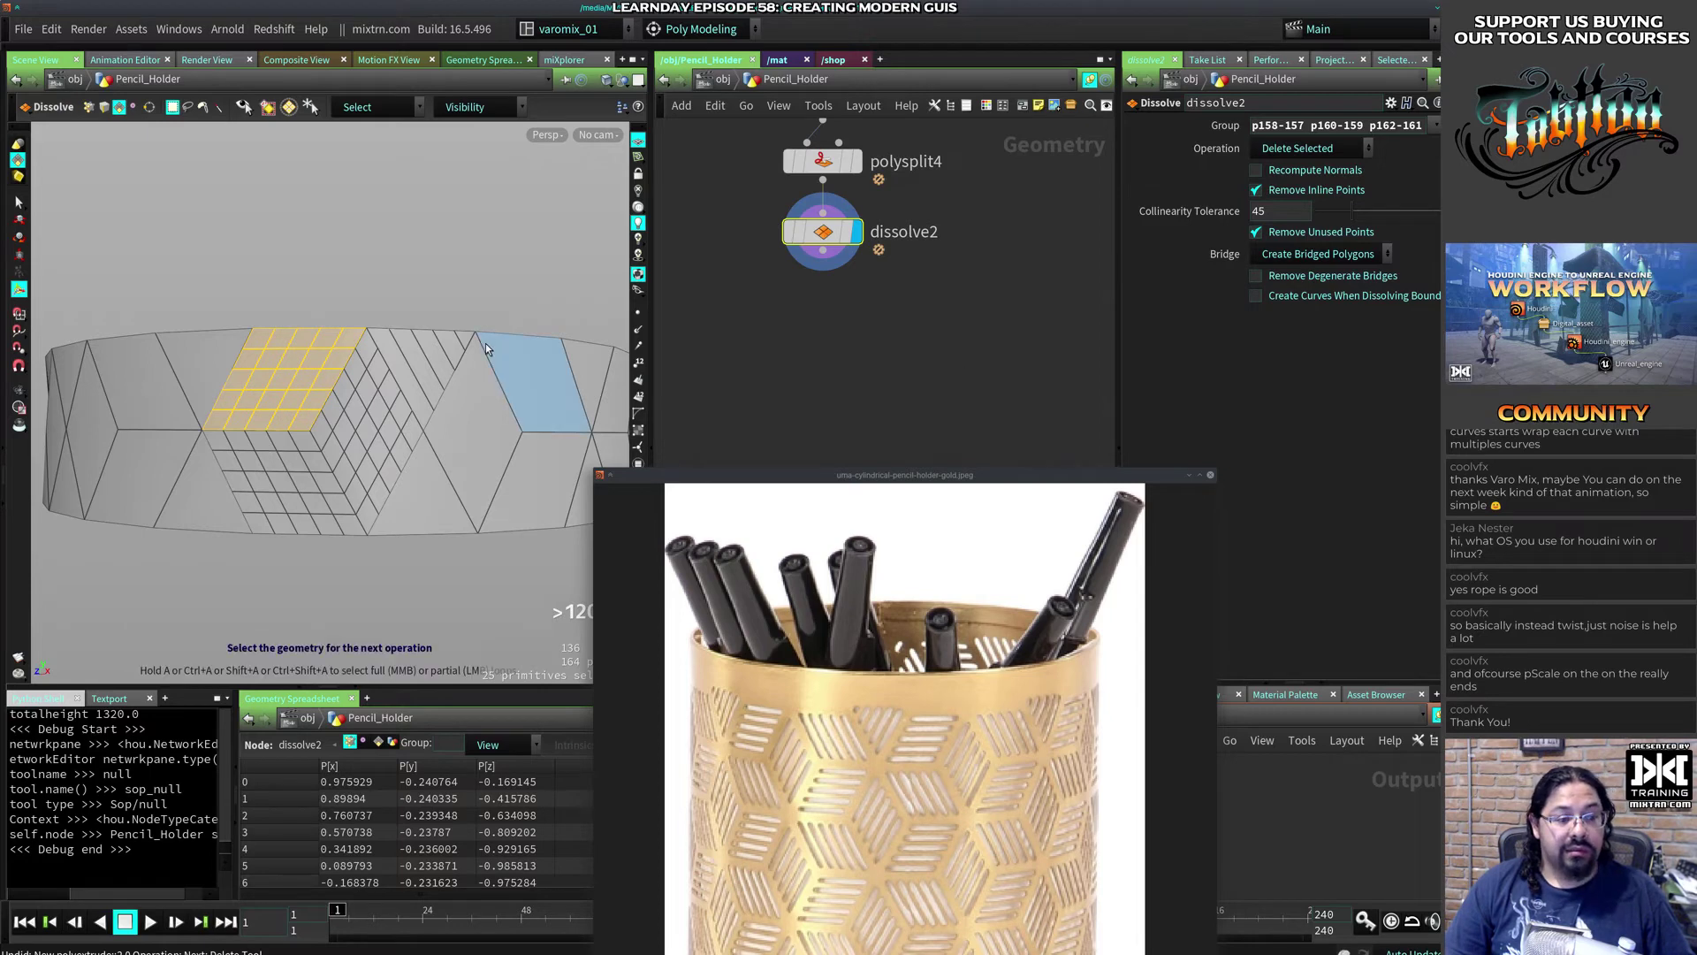
pyautogui.press('c')
pyautogui.hotkey('ctrl', 'z')
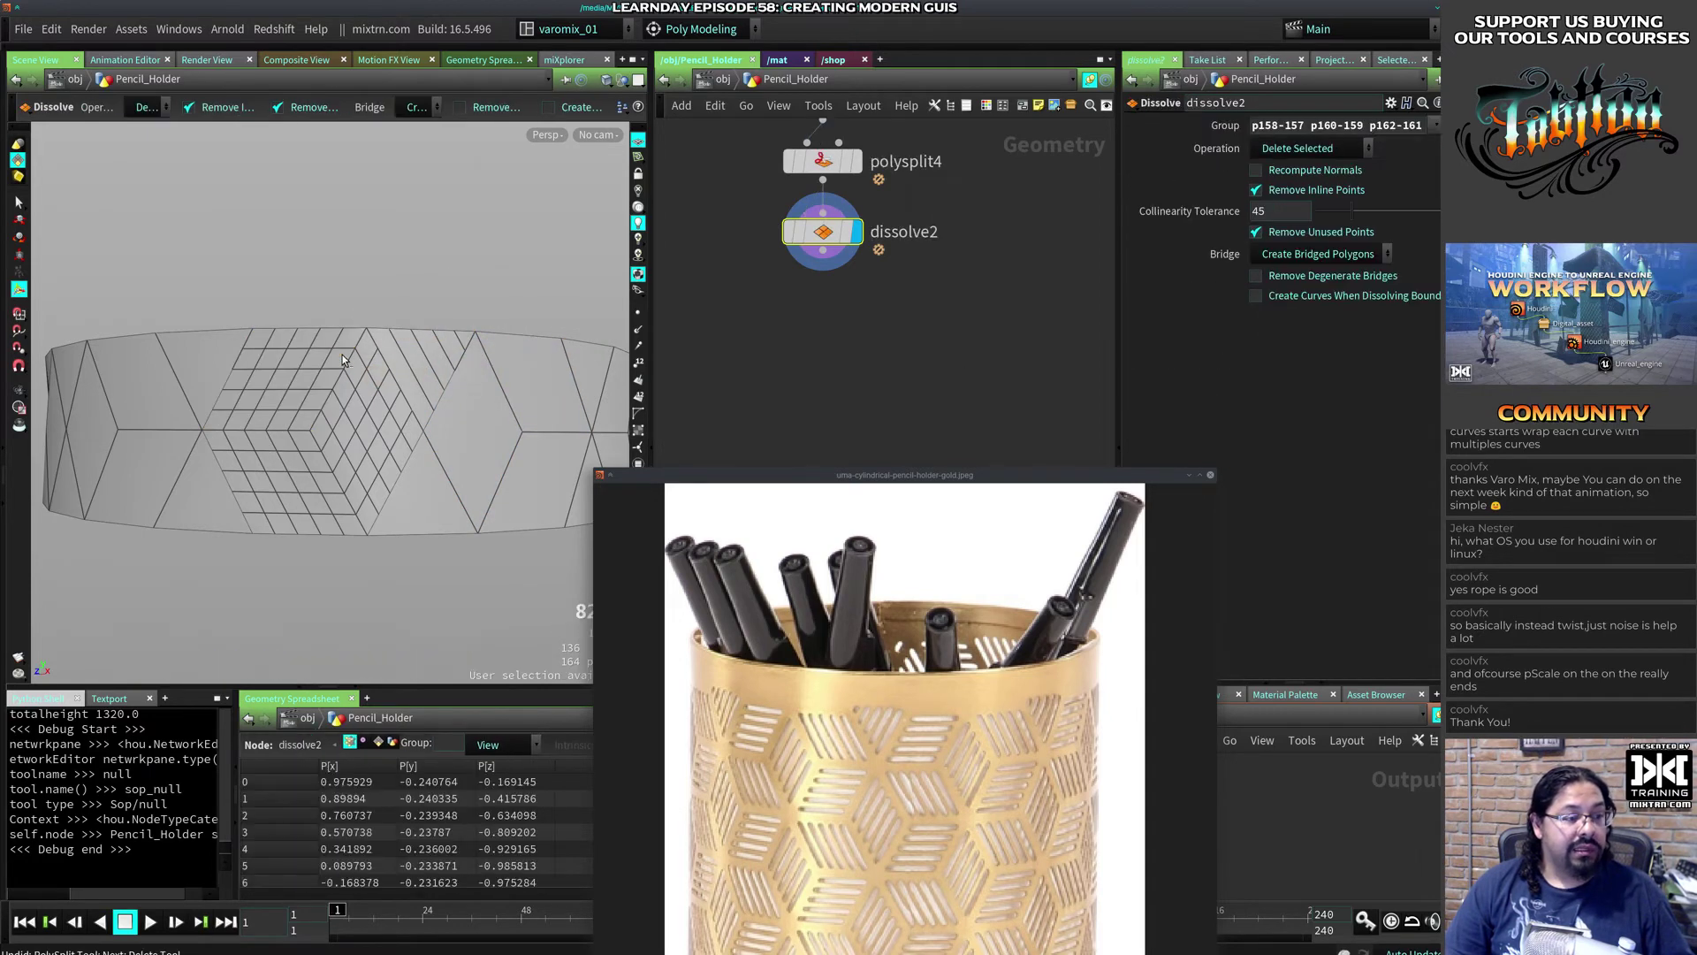
pyautogui.hotkey('ctrl', 'z')
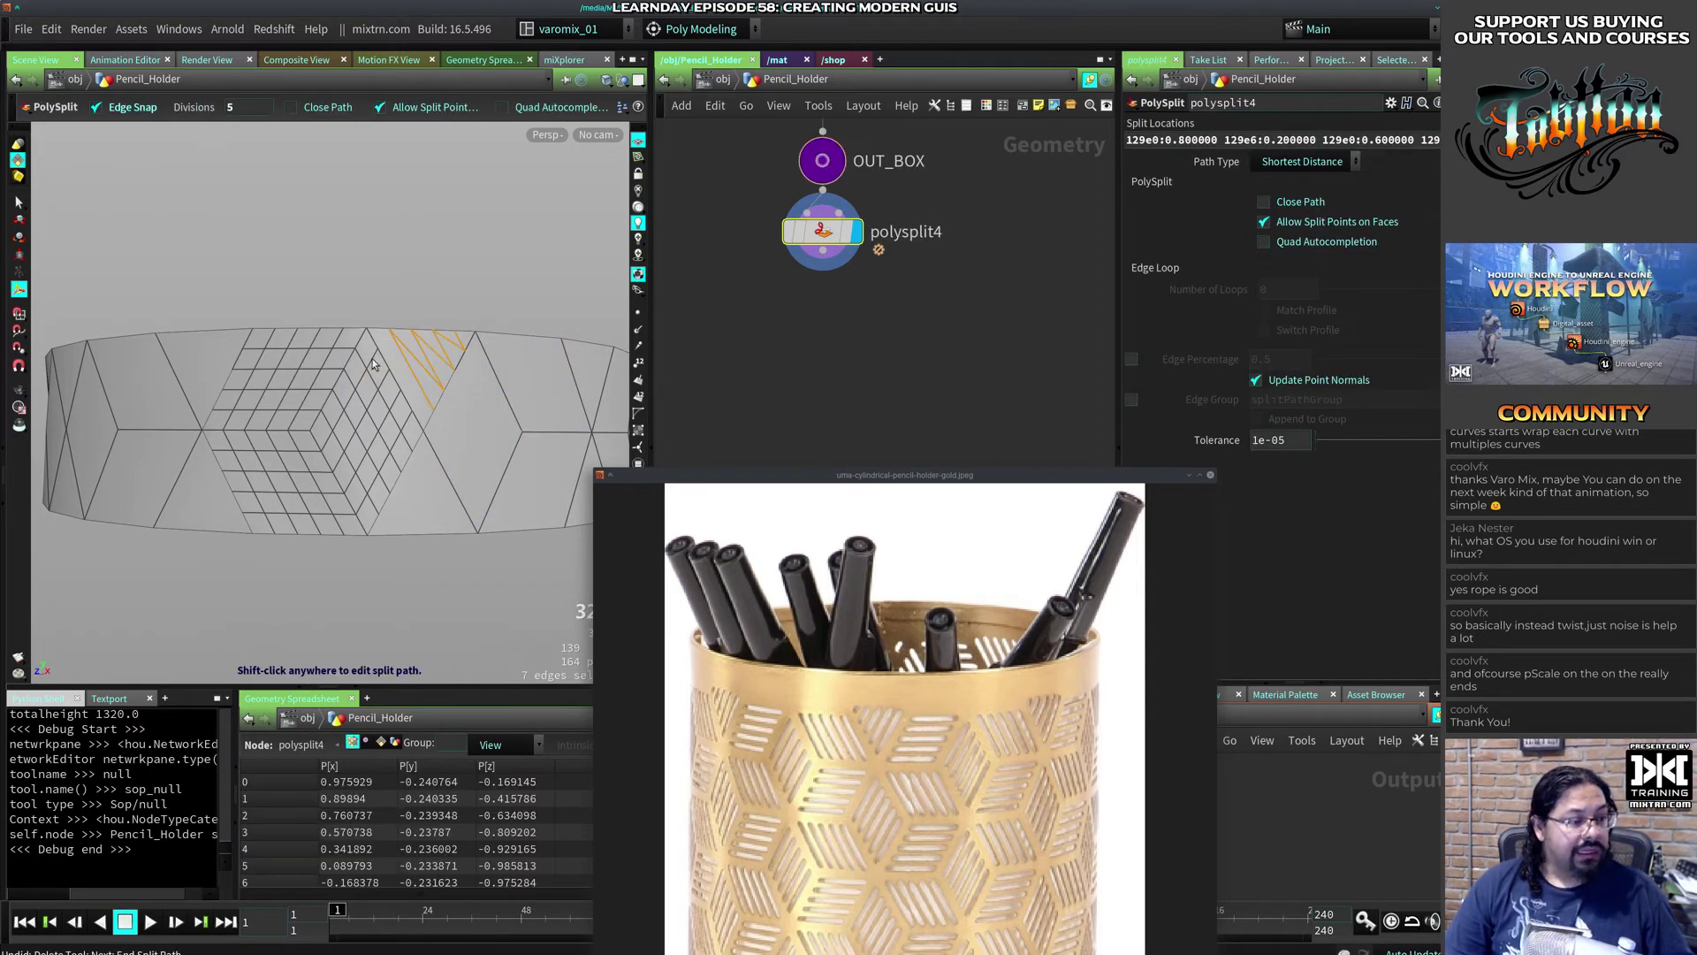
pyautogui.click(51, 28)
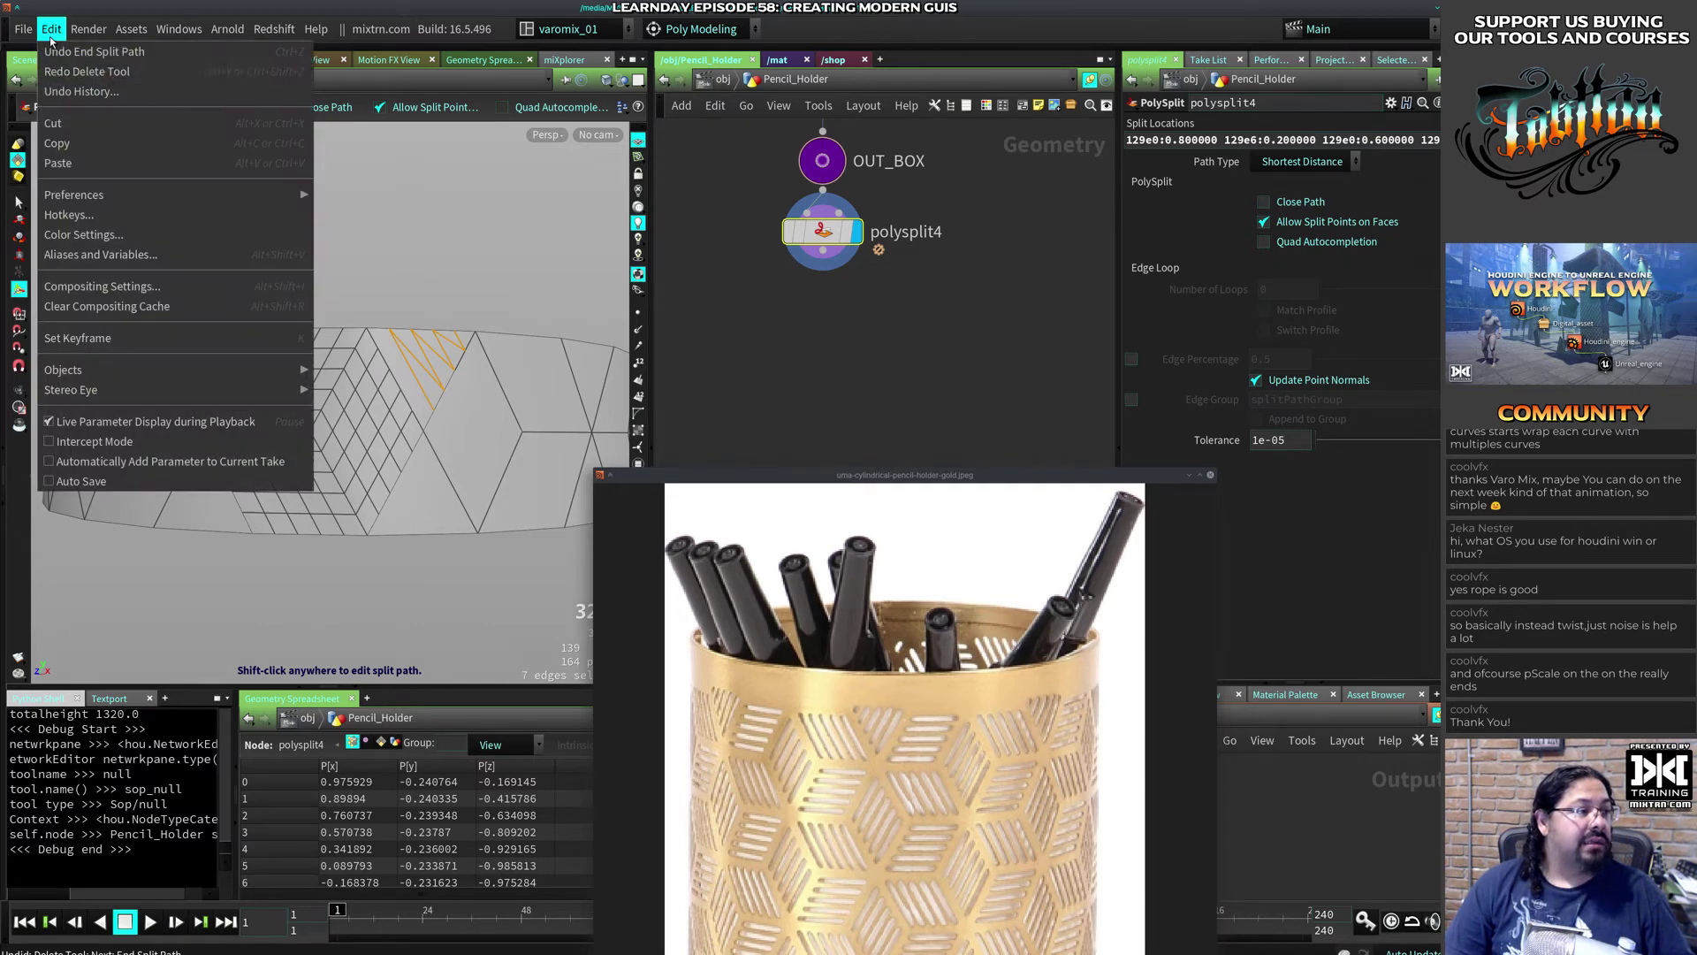
pyautogui.click(81, 72)
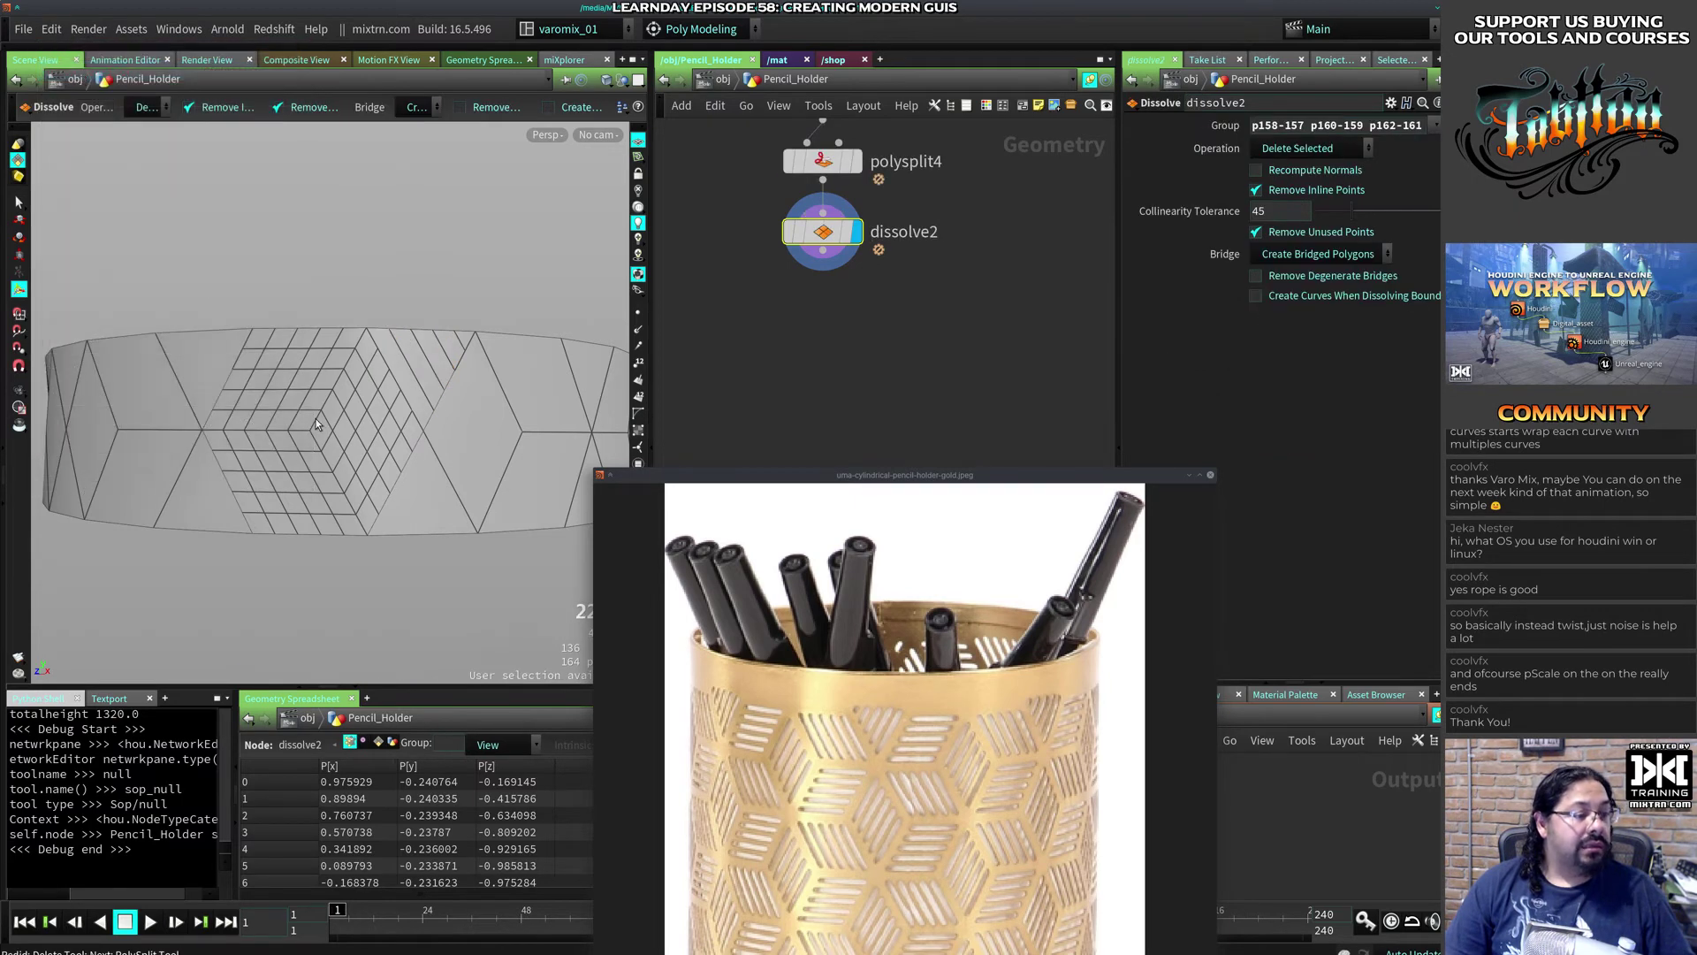
# Step: PolyExtrude the primitives of the cube's upper-left face with an inset of about 0.008
pyautogui.press('s')
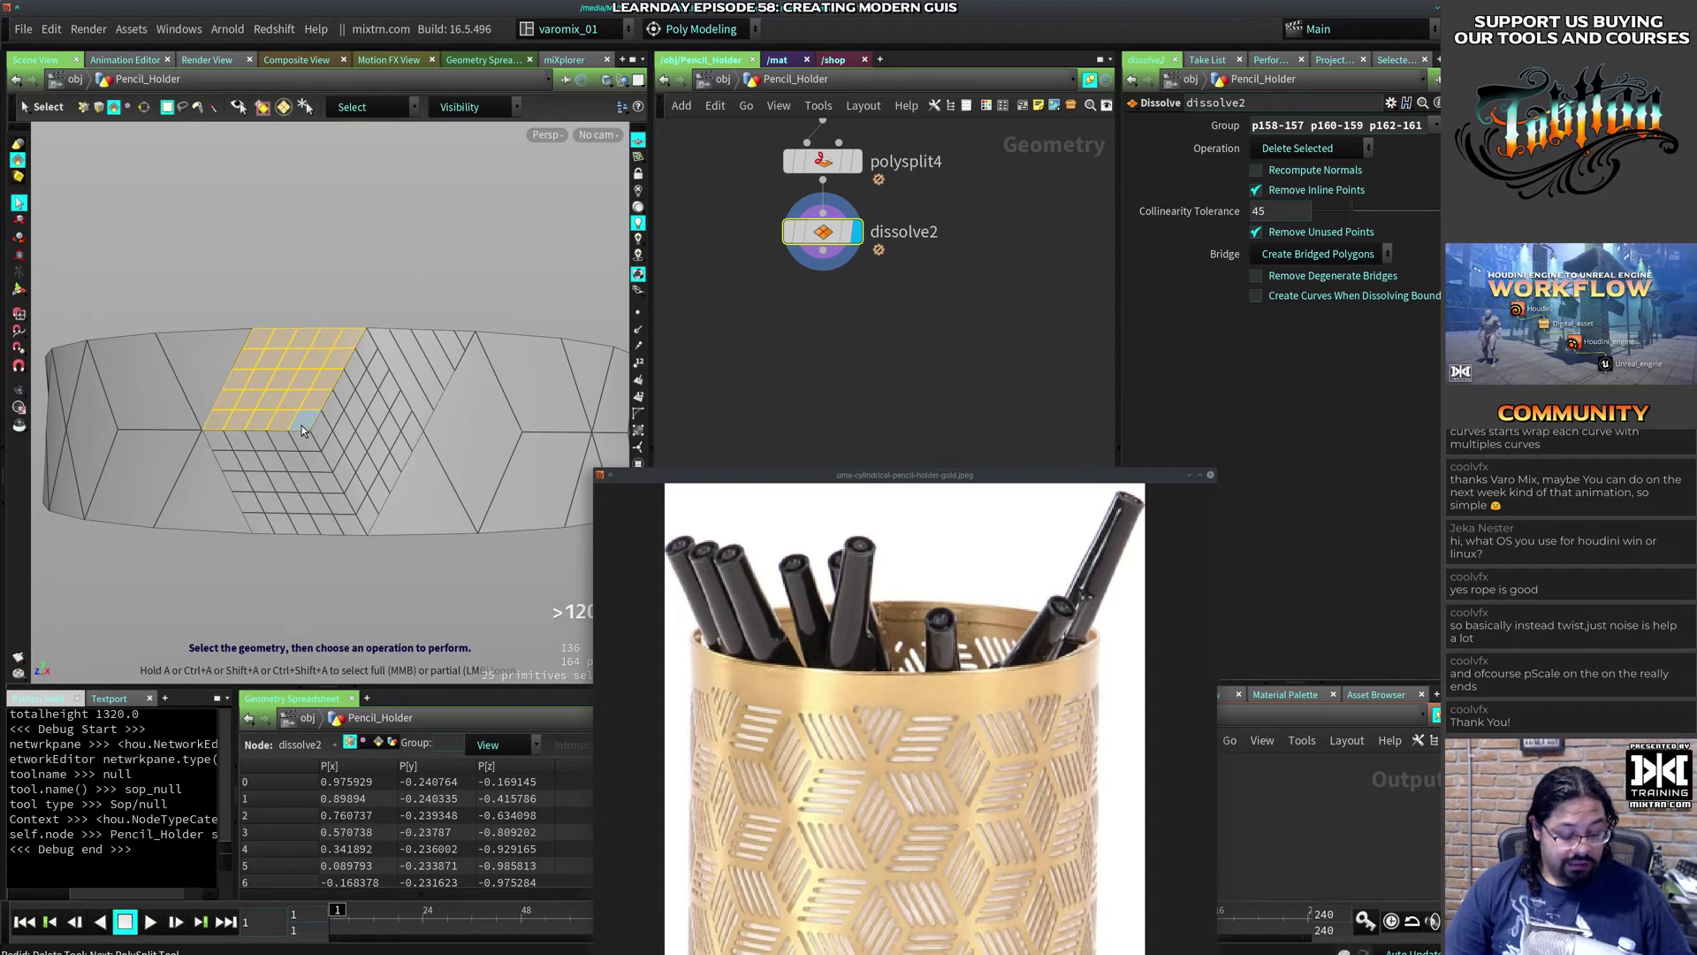
pyautogui.press('c')
pyautogui.click(415, 375)
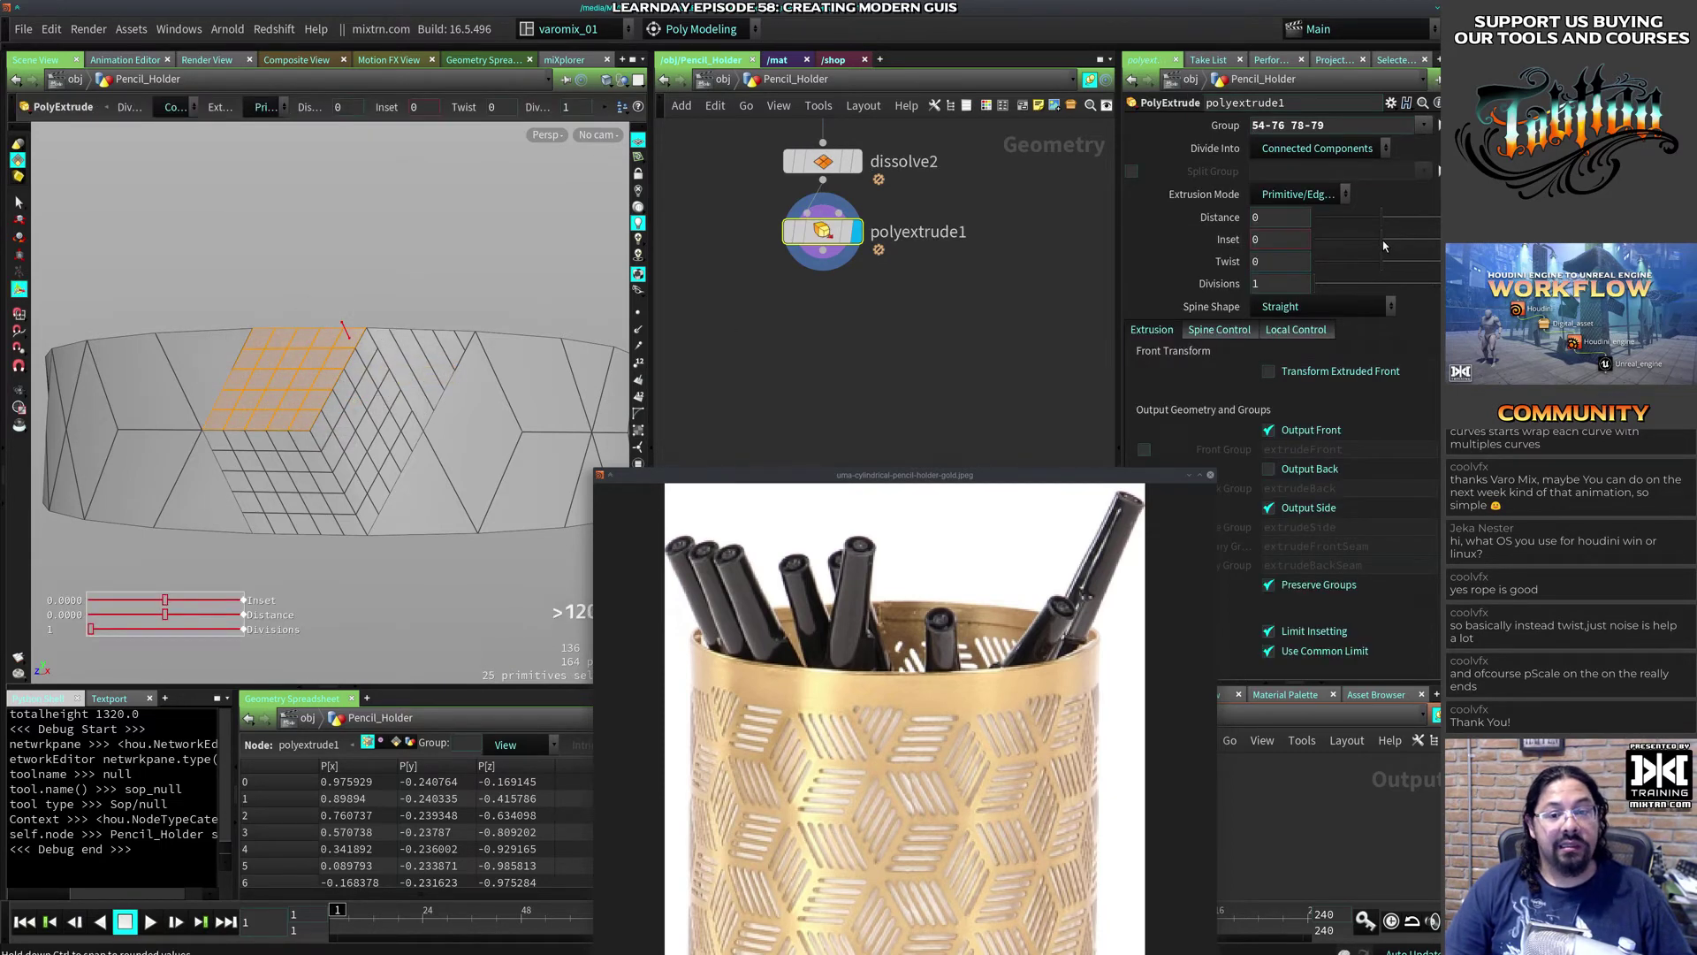
pyautogui.moveTo(1386, 247); pyautogui.dragTo(1386, 246)
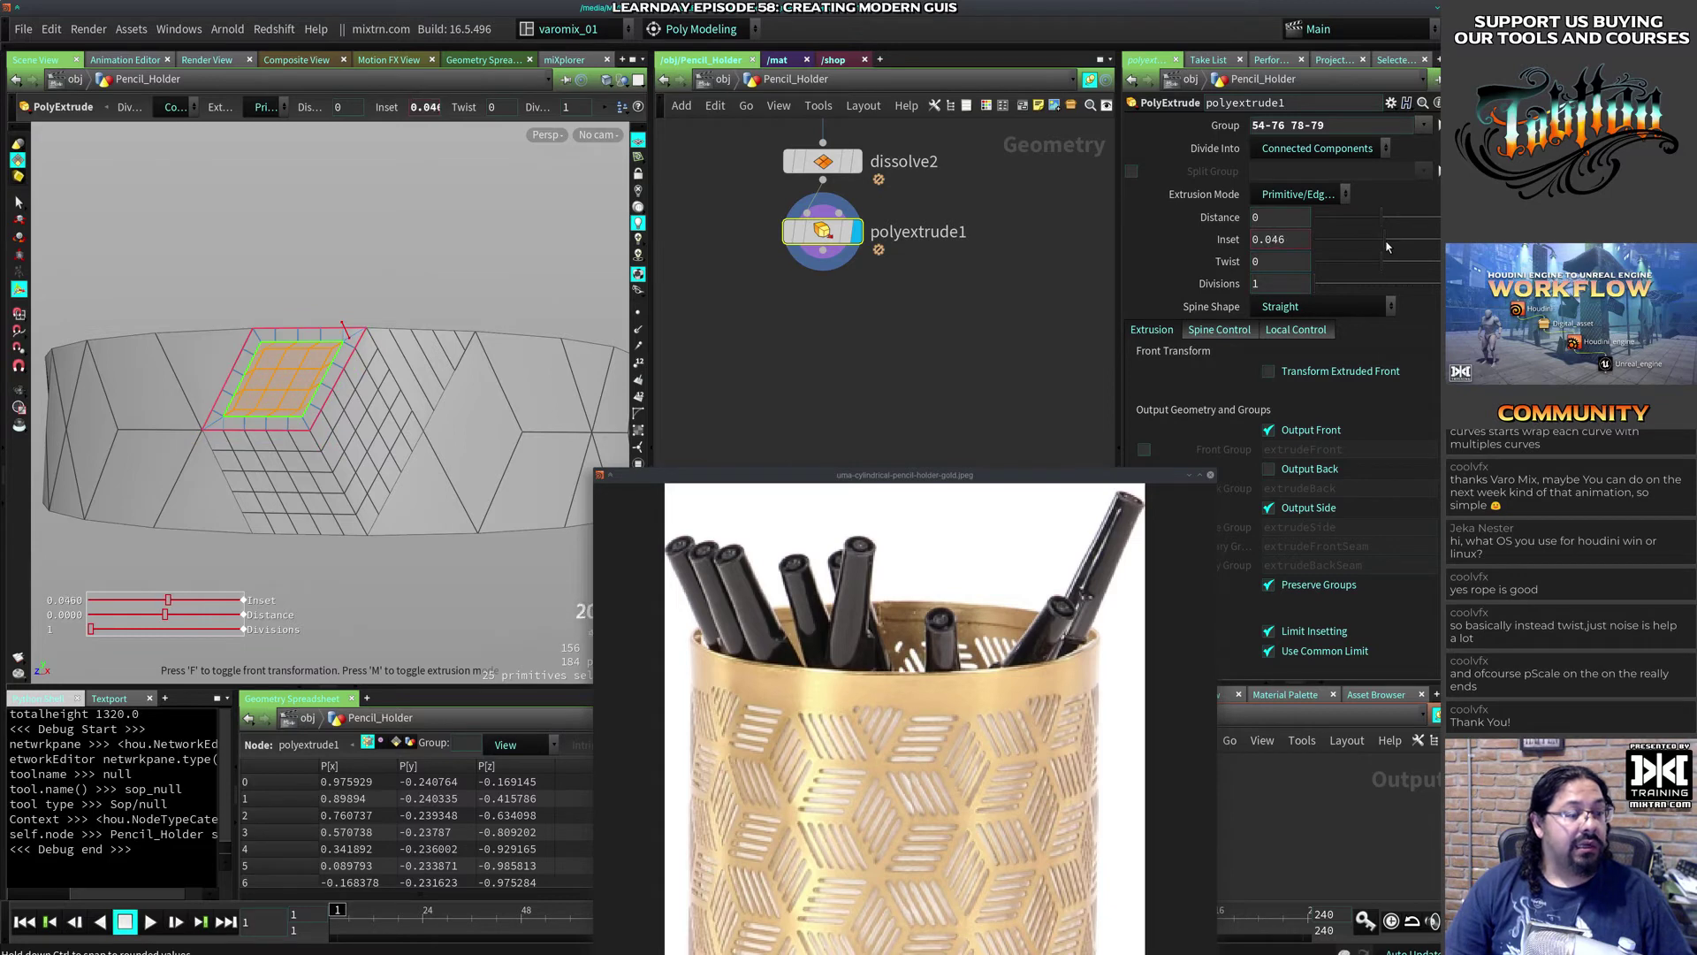
pyautogui.moveTo(1291, 237); pyautogui.dragTo(975, 323, button='middle')
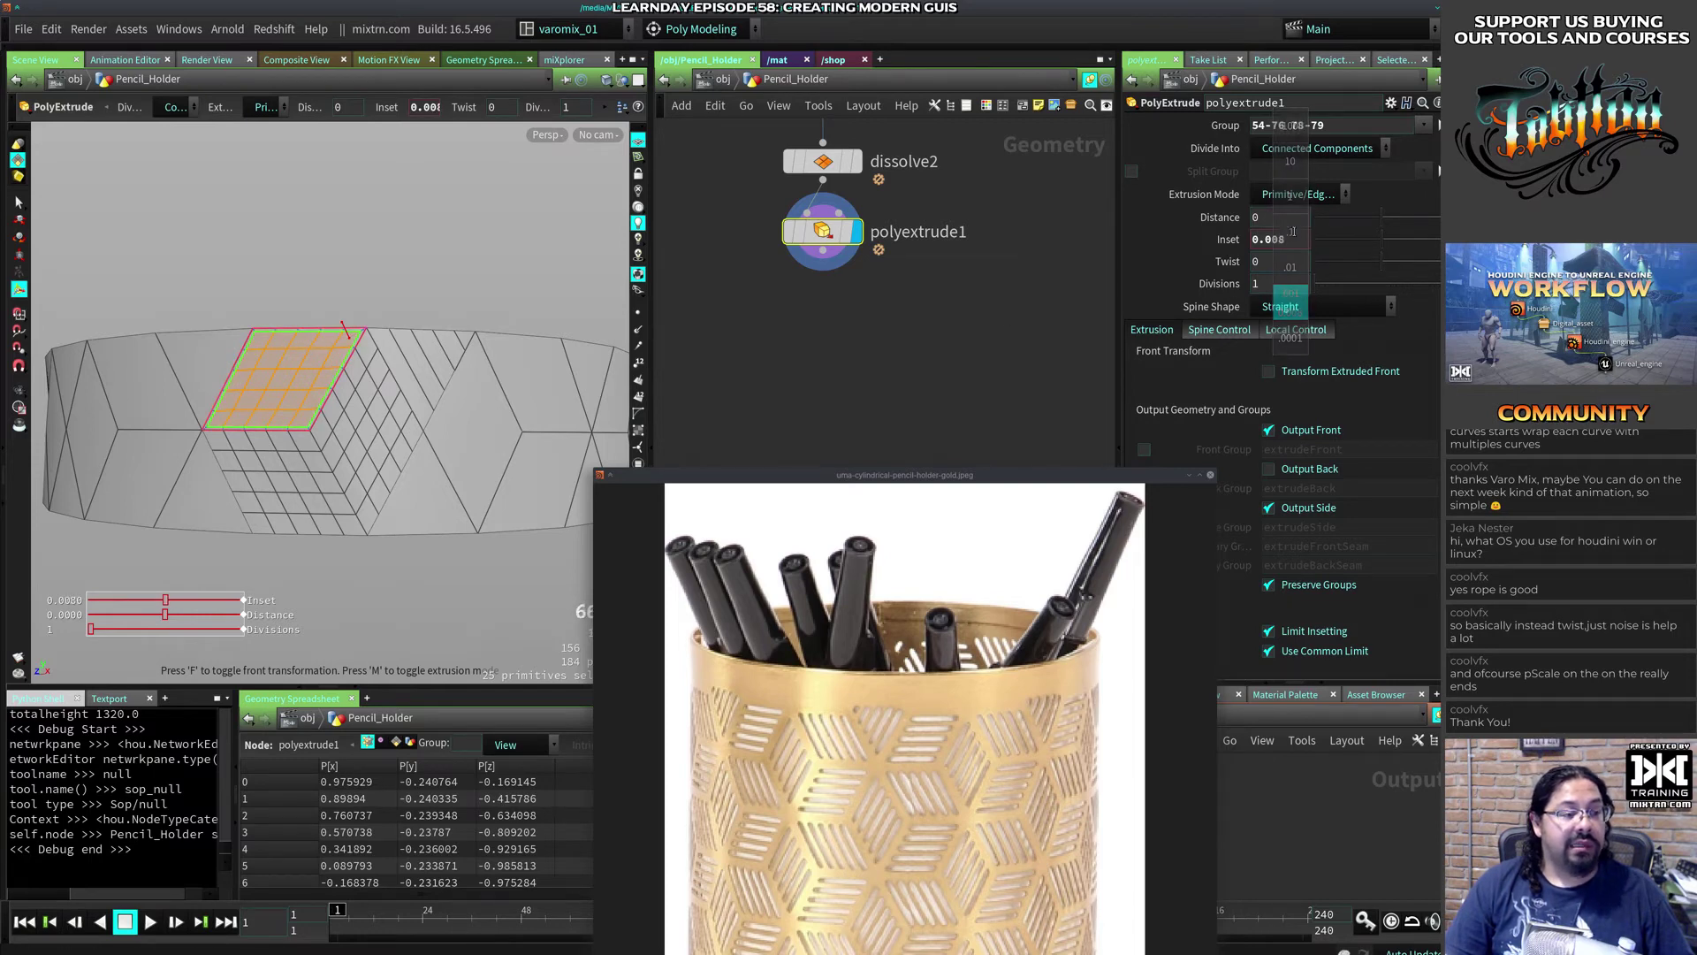
pyautogui.press('Escape')
pyautogui.moveTo(406, 352)
pyautogui.mouseDown()
pyautogui.moveTo(507, 362)
pyautogui.moveTo(348, 466)
pyautogui.moveTo(284, 451)
pyautogui.moveTo(274, 379)
pyautogui.moveTo(394, 371)
pyautogui.moveTo(406, 394)
pyautogui.moveTo(409, 360)
pyautogui.mouseUp()
pyautogui.press('Return')
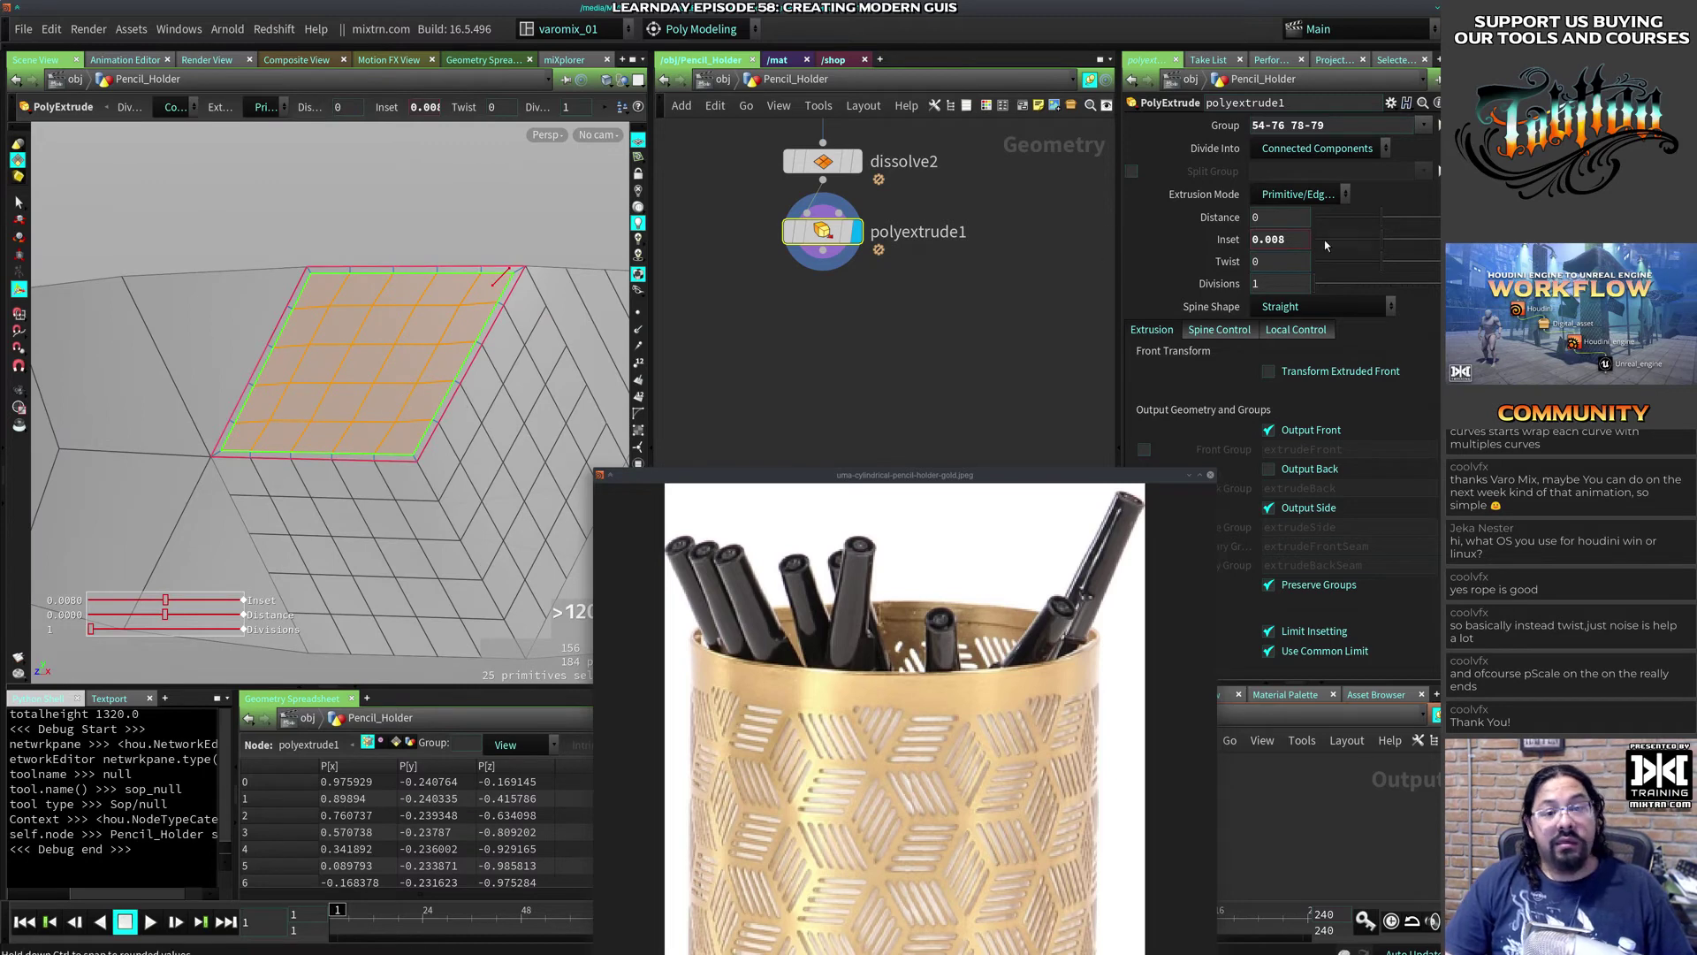
# Step: Try insets of 0.005 and 0.02 on the upper-left face's PolyExtrude
pyautogui.click(1282, 239)
pyautogui.write('5')
pyautogui.press('Return')
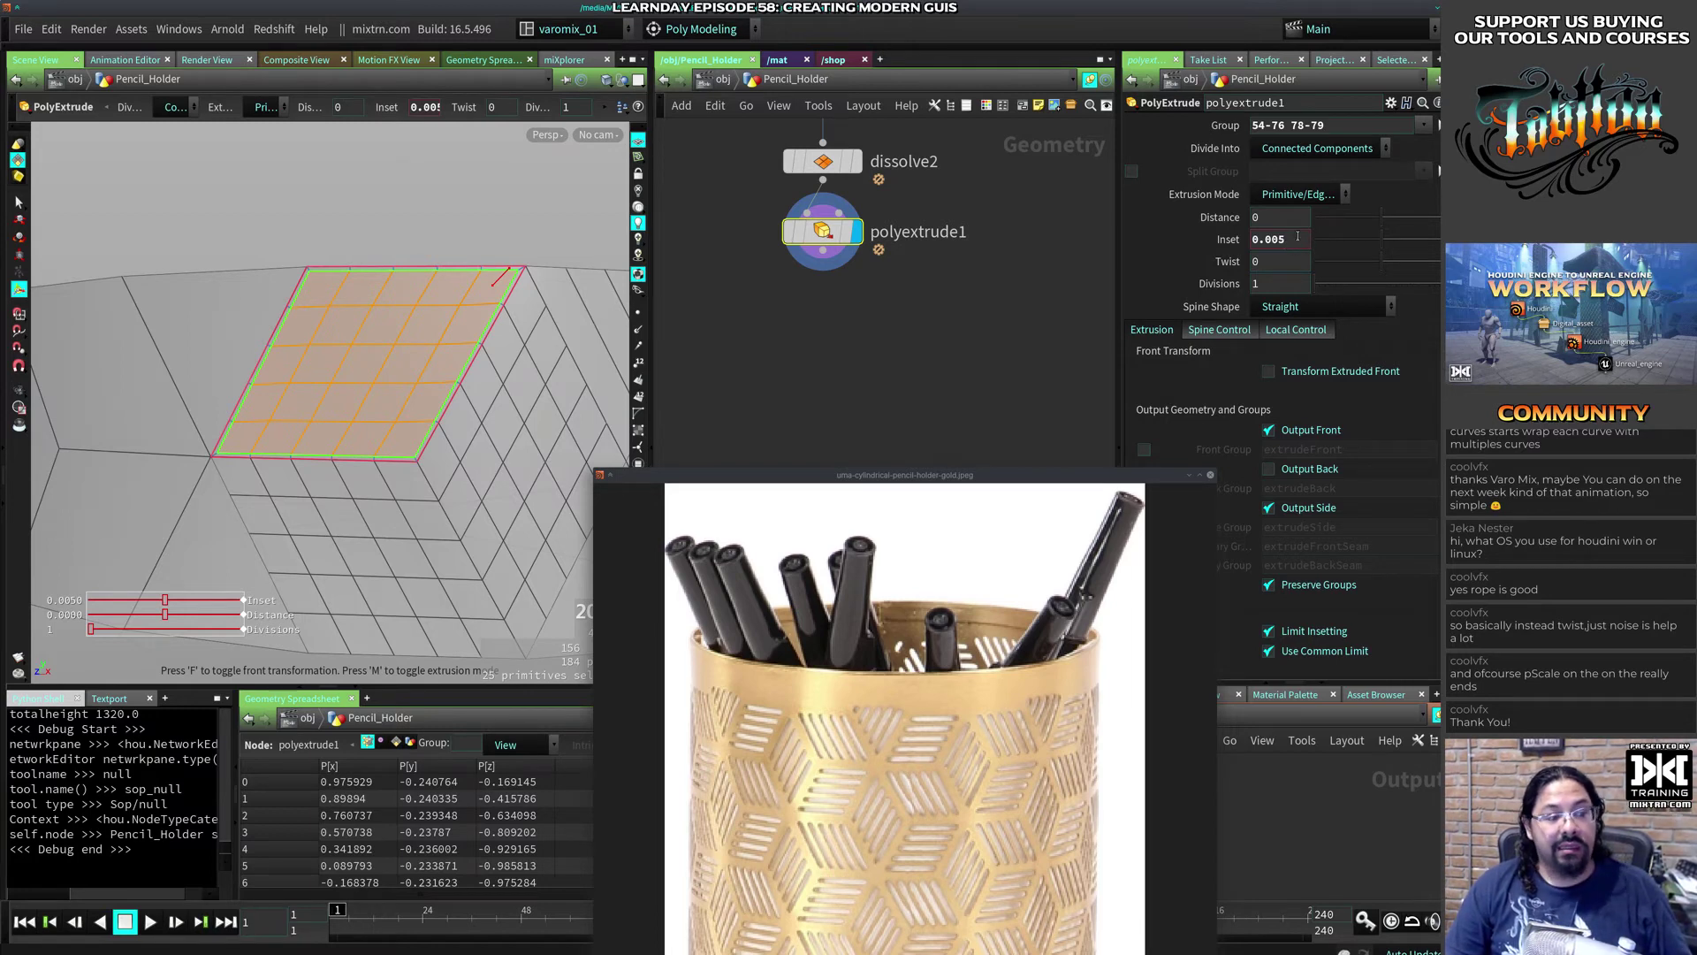
pyautogui.moveTo(1299, 236); pyautogui.dragTo(1274, 240)
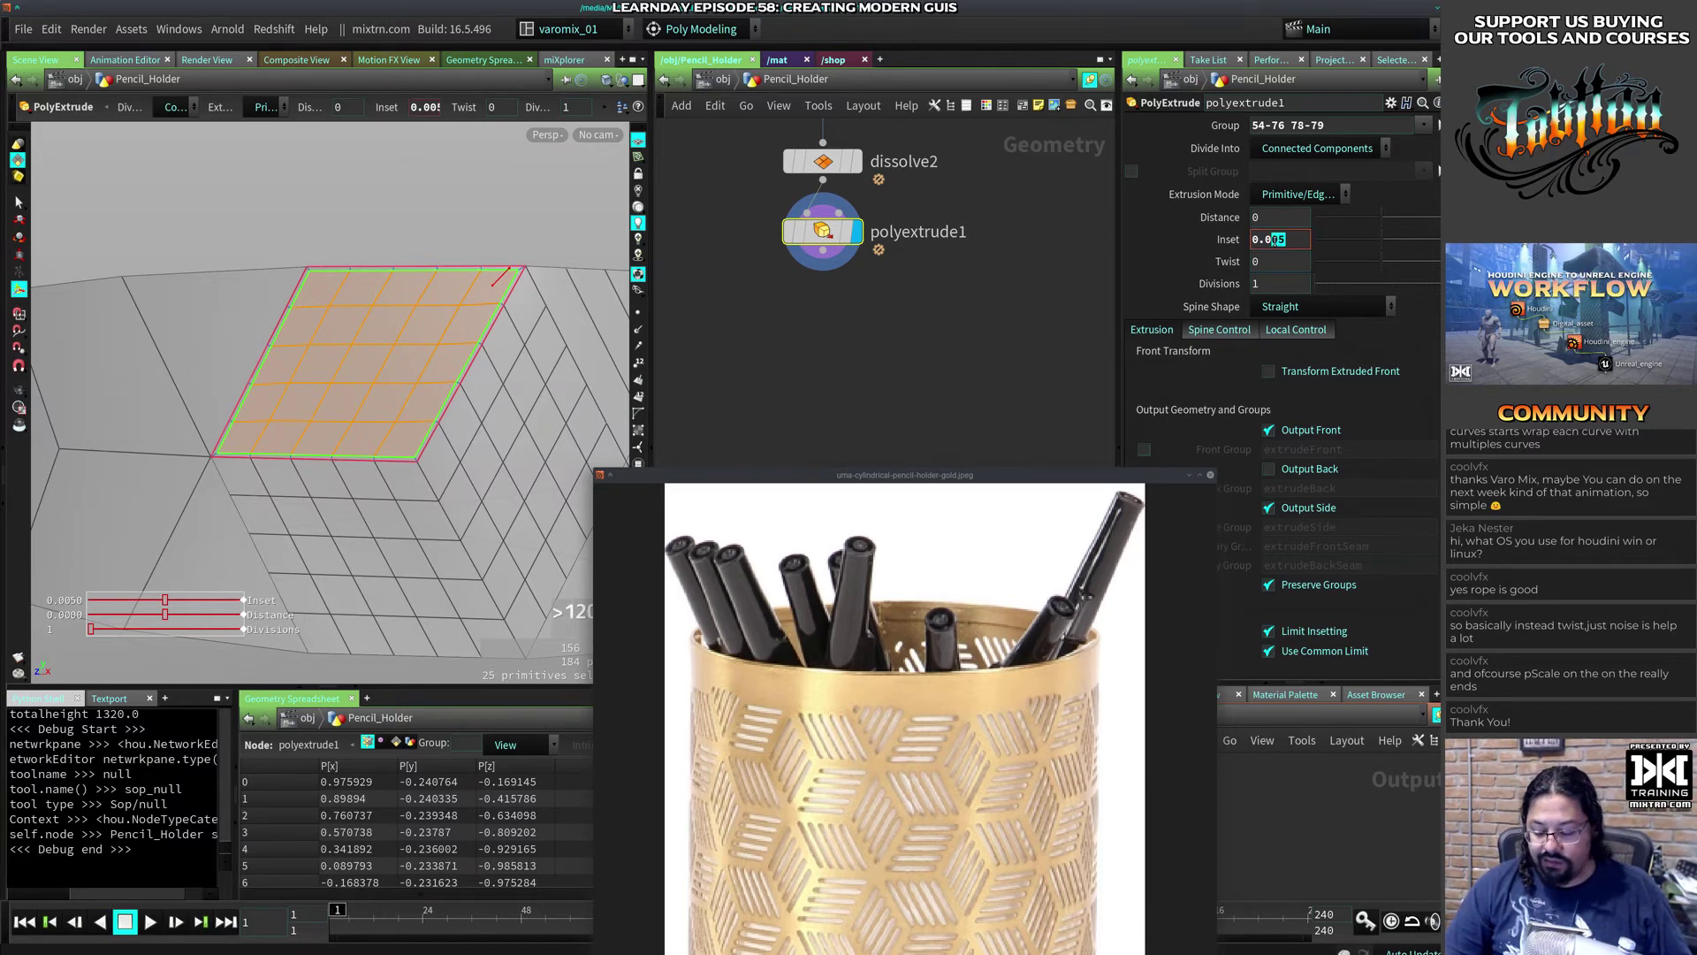
pyautogui.write('2')
pyautogui.press('Return')
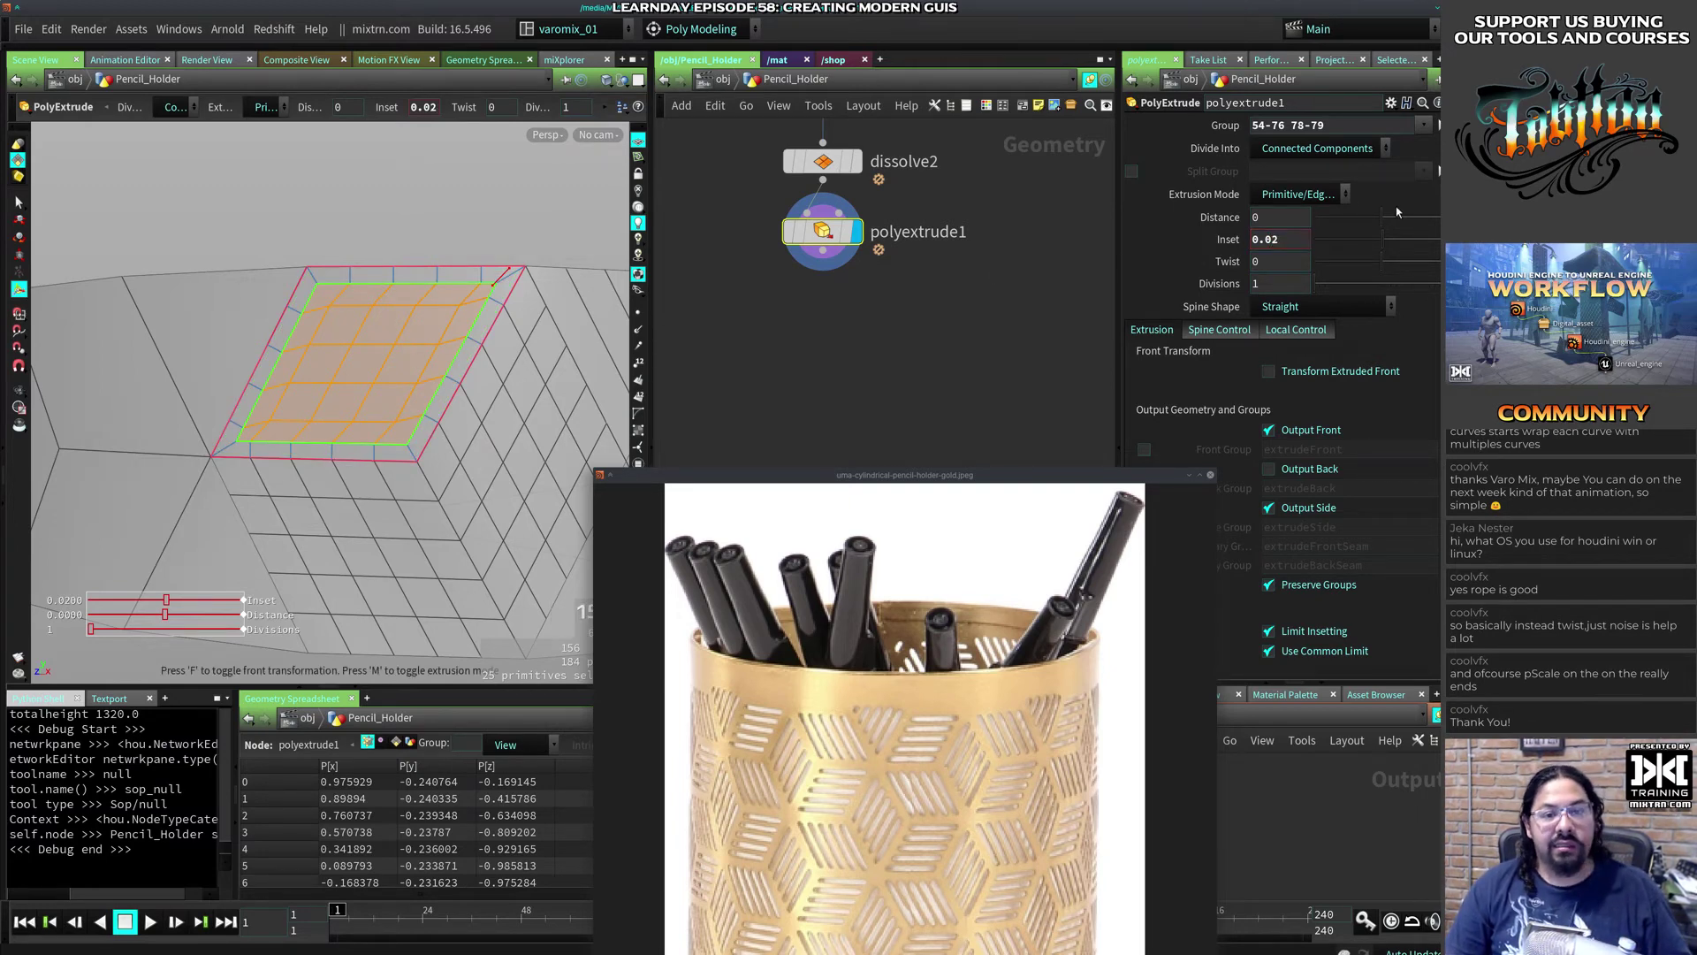
# Step: Set the extrusion mode to Point Normal, and try the Curved spine shape before restoring Straight
pyautogui.click(1298, 193)
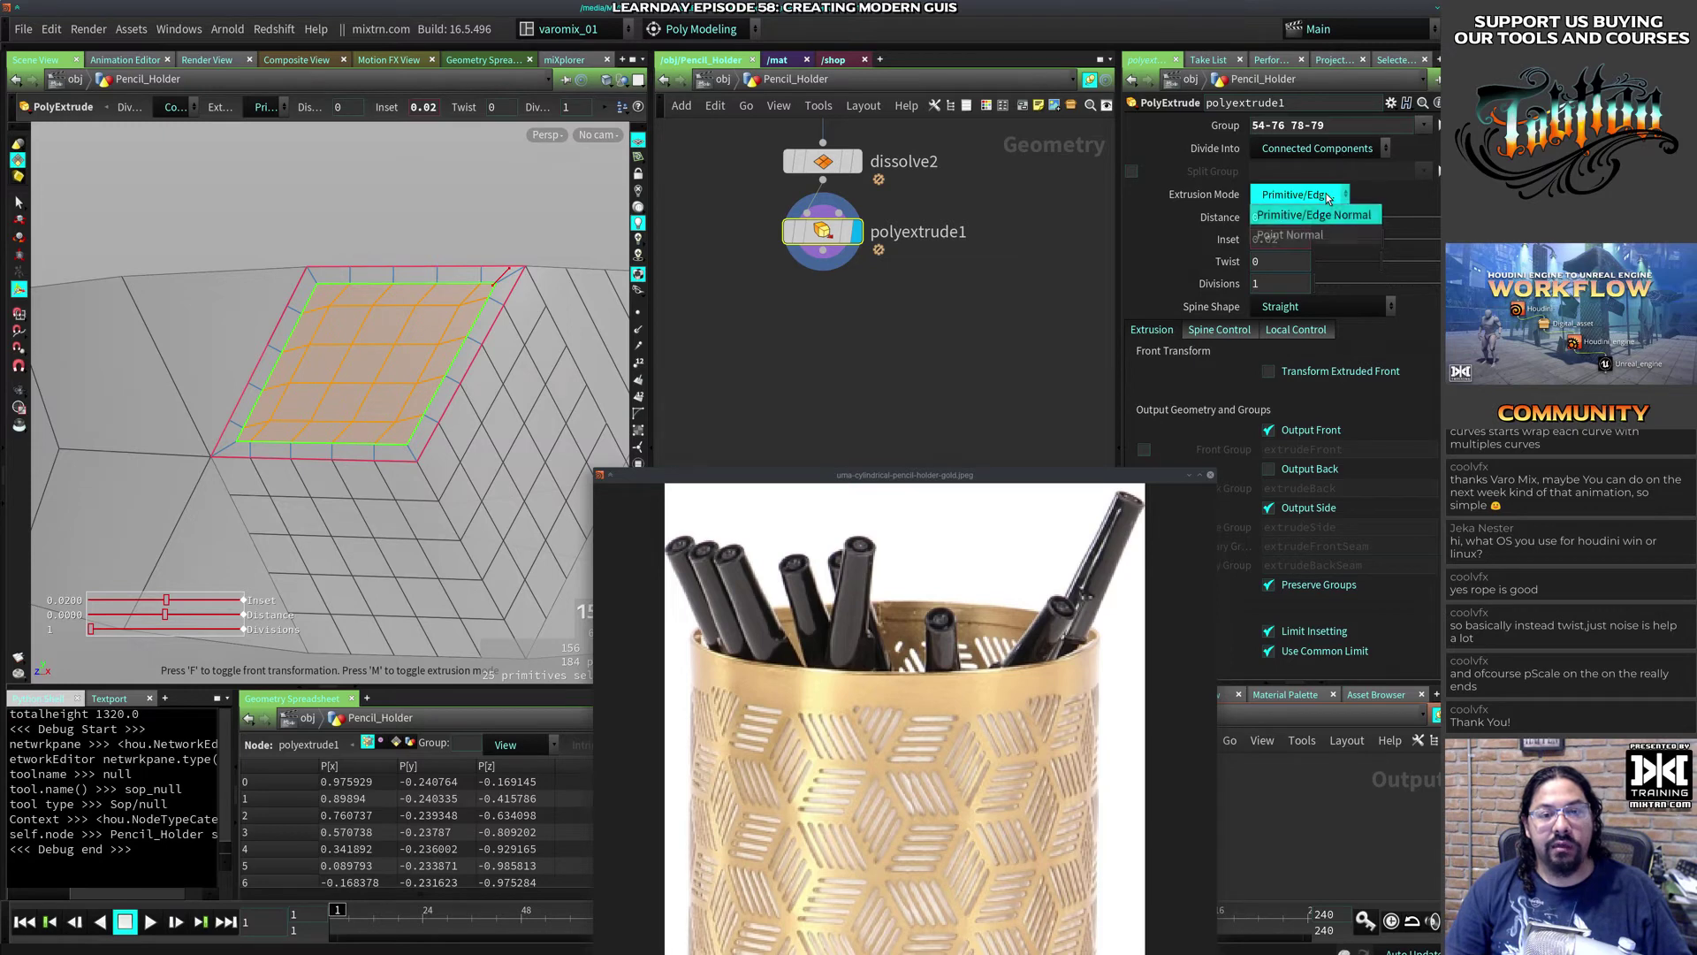
pyautogui.click(1335, 237)
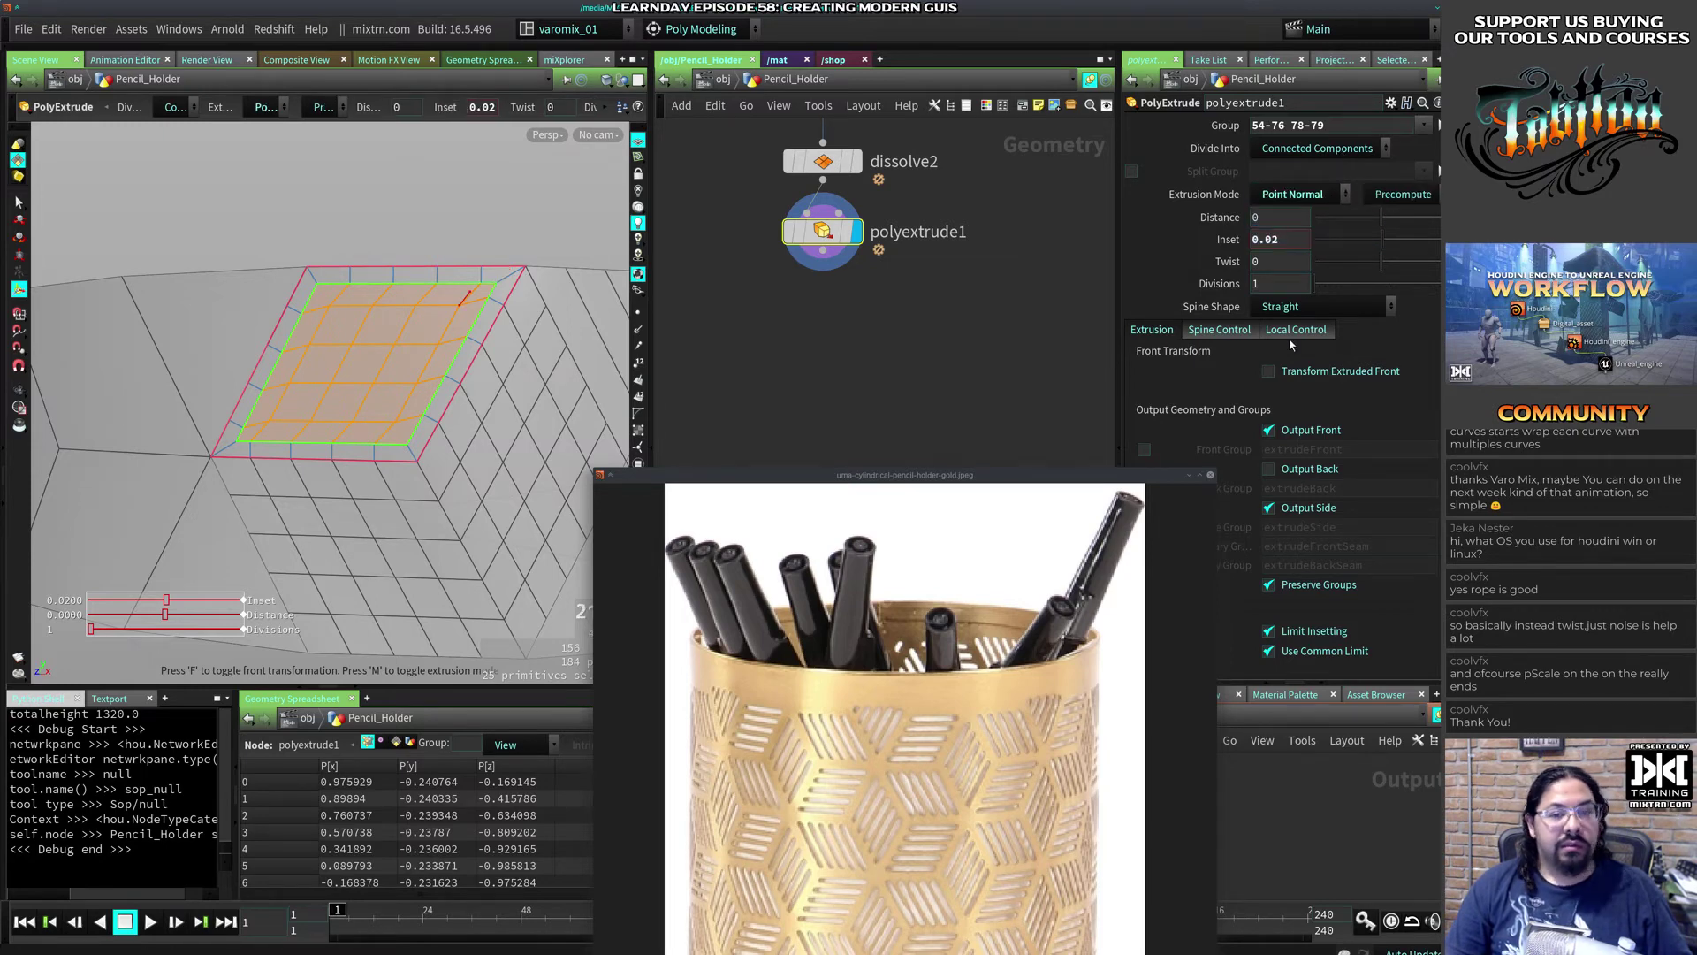
pyautogui.click(1328, 306)
pyautogui.click(1327, 326)
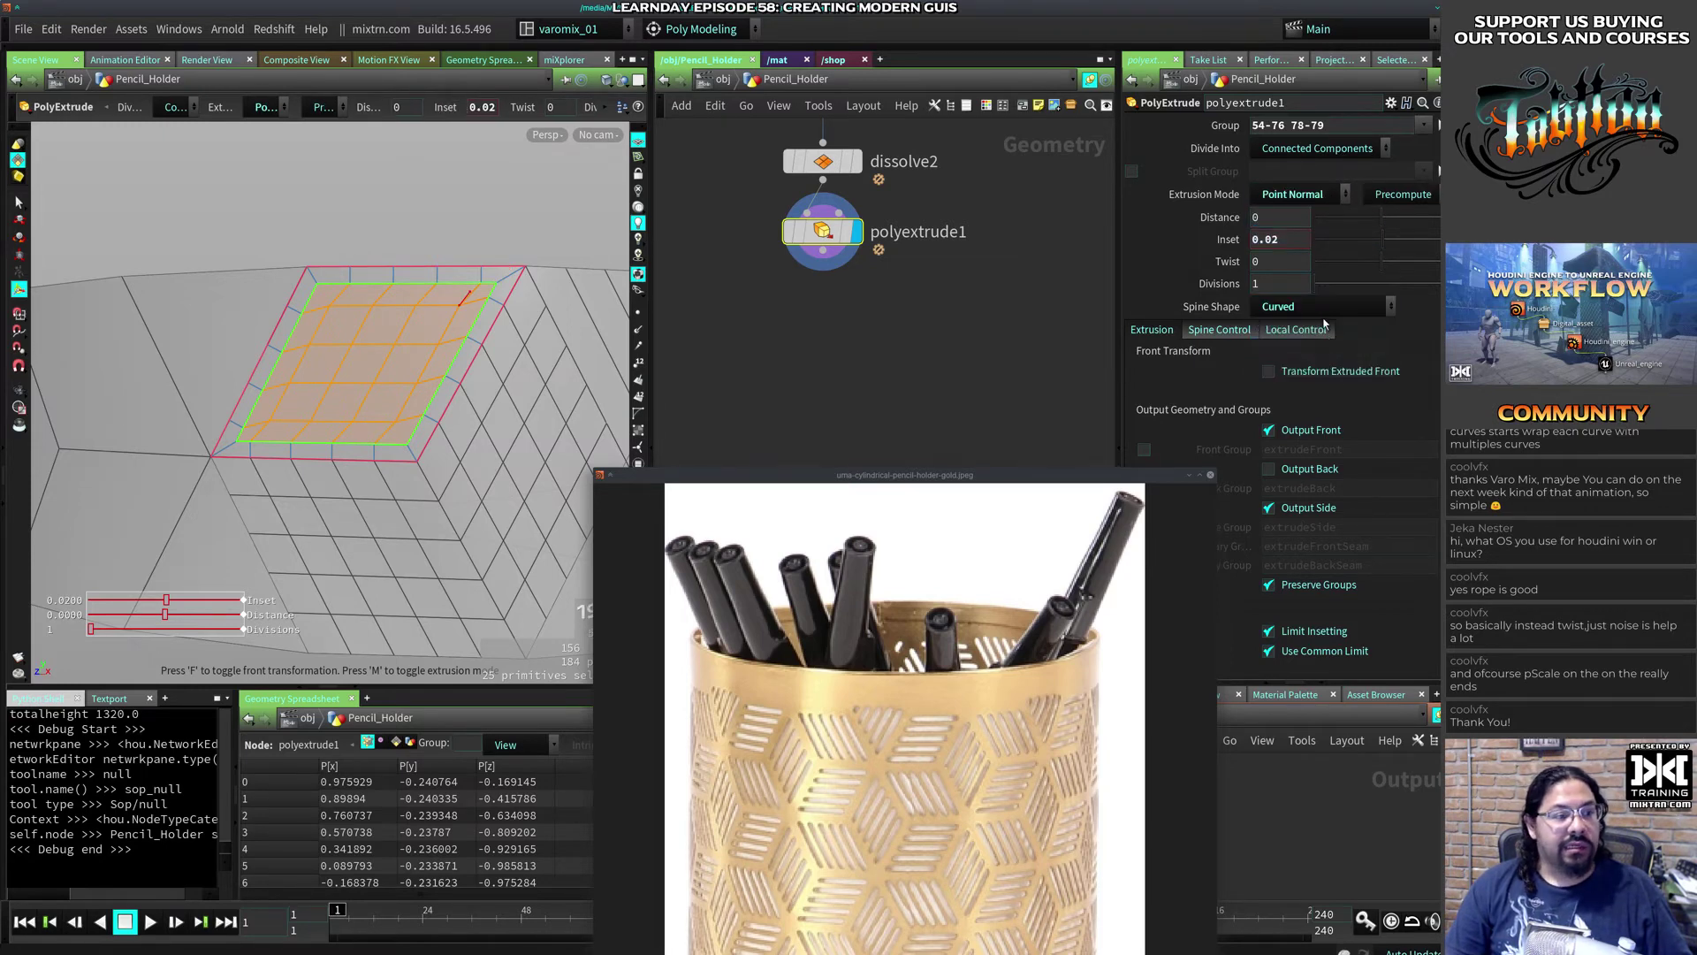
pyautogui.click(1326, 308)
pyautogui.click(1291, 304)
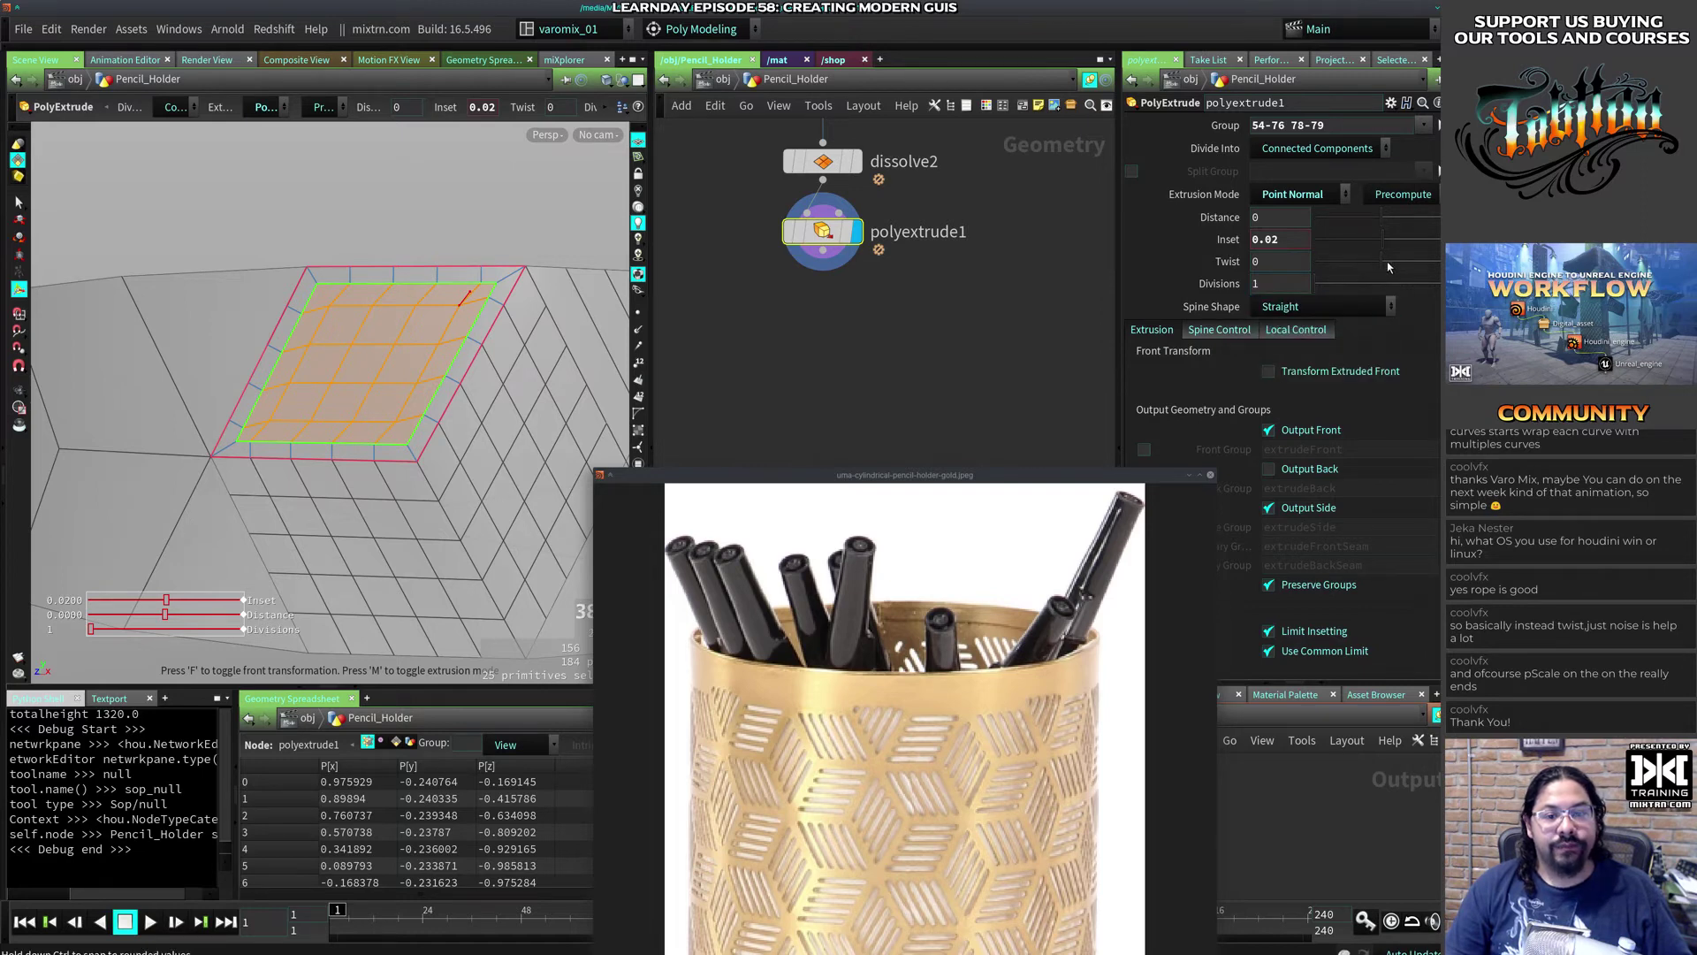
pyautogui.moveTo(1366, 263); pyautogui.dragTo(1346, 264)
pyautogui.keyDown('ctrl'); pyautogui.middleClick(1355, 260); pyautogui.keyUp('ctrl')
pyautogui.press('Escape')
# Step: Select all primitives of the cube's lower-left face with partial loops, going around its border and then filling the centre
pyautogui.moveTo(500, 410); pyautogui.dragTo(356, 396)
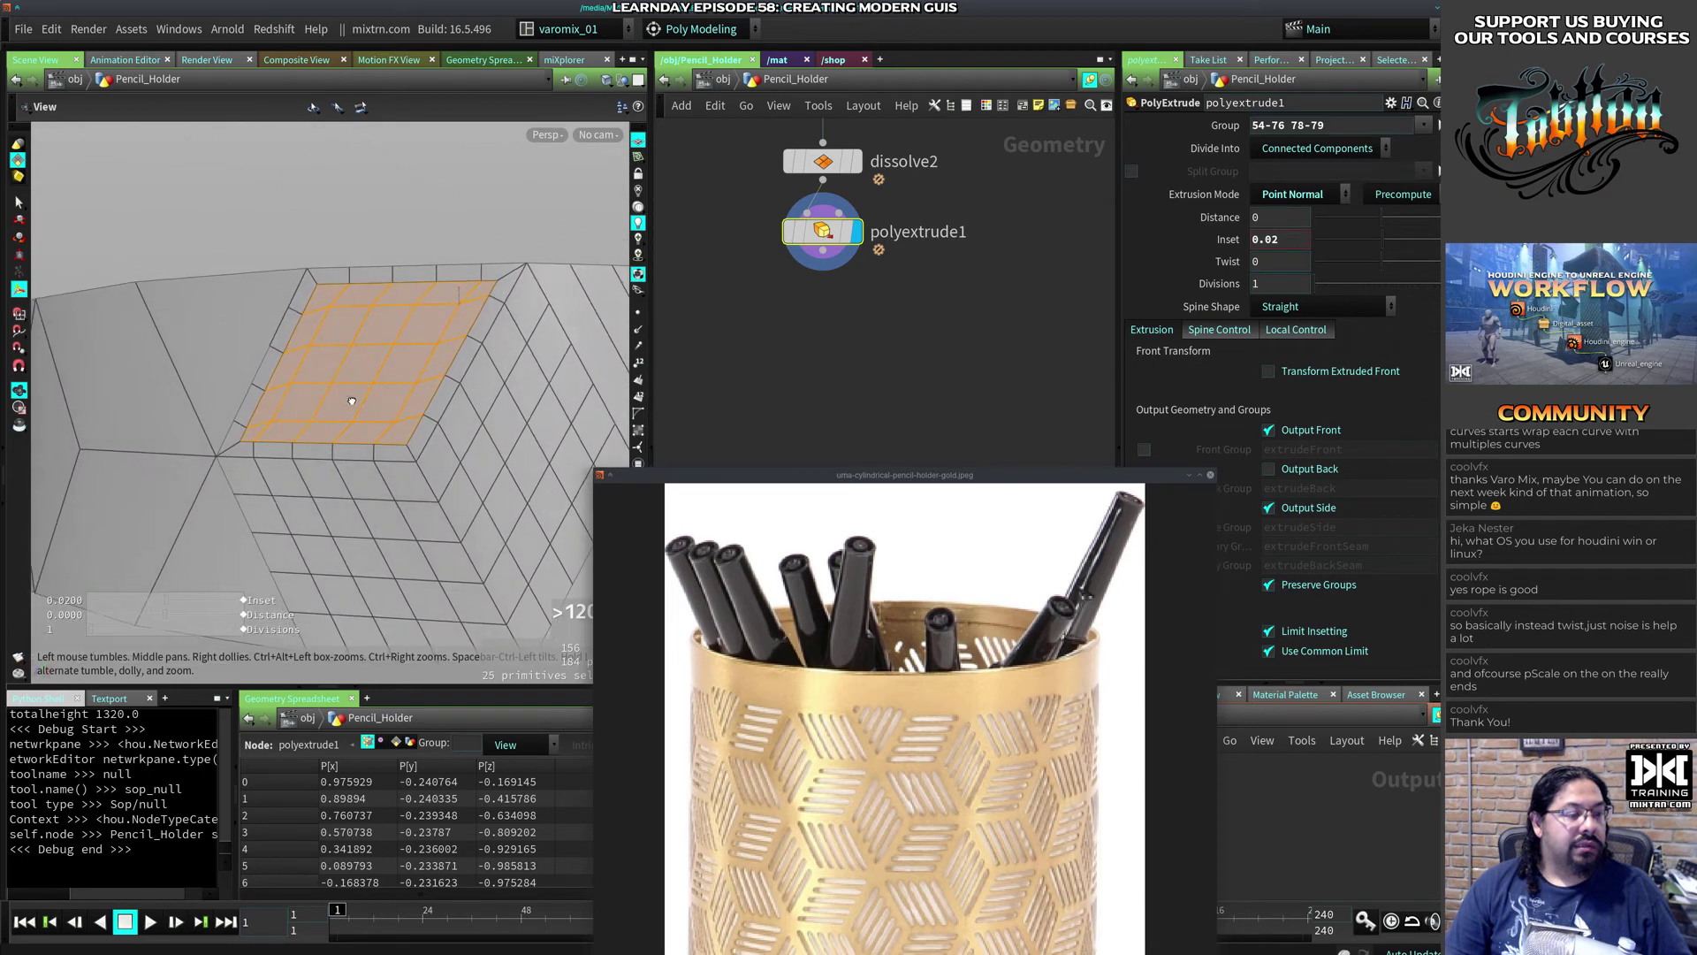
pyautogui.press('Return')
pyautogui.press('Escape')
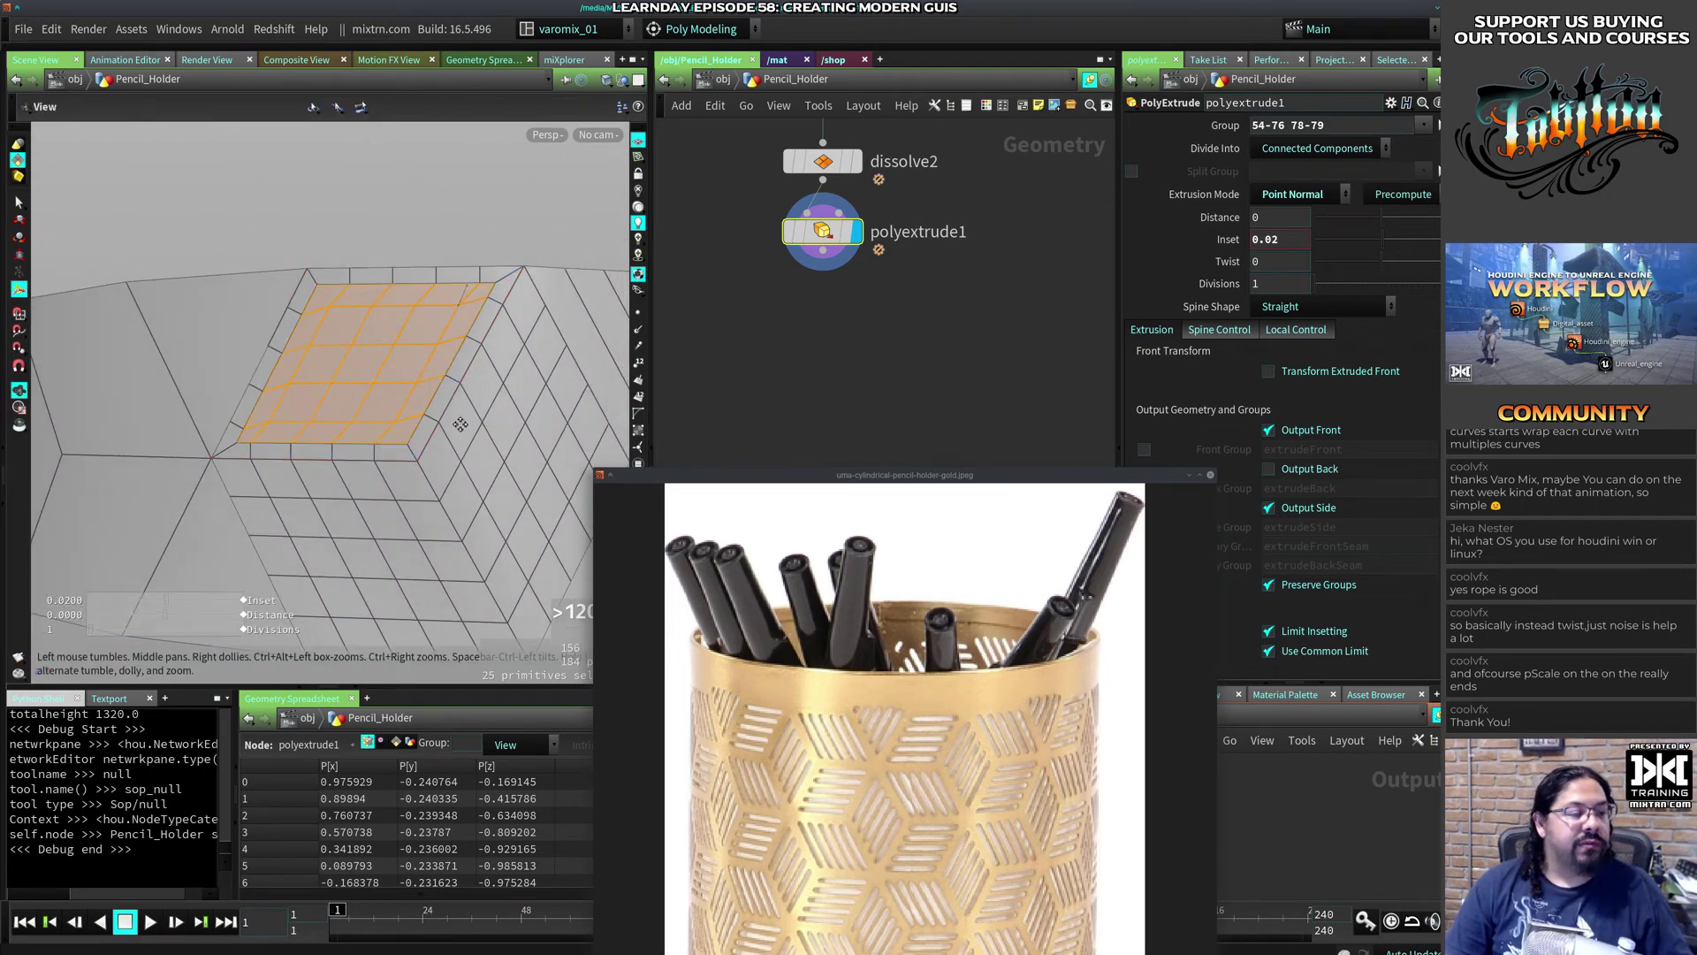
pyautogui.moveTo(359, 400); pyautogui.dragTo(336, 425)
pyautogui.press('Return')
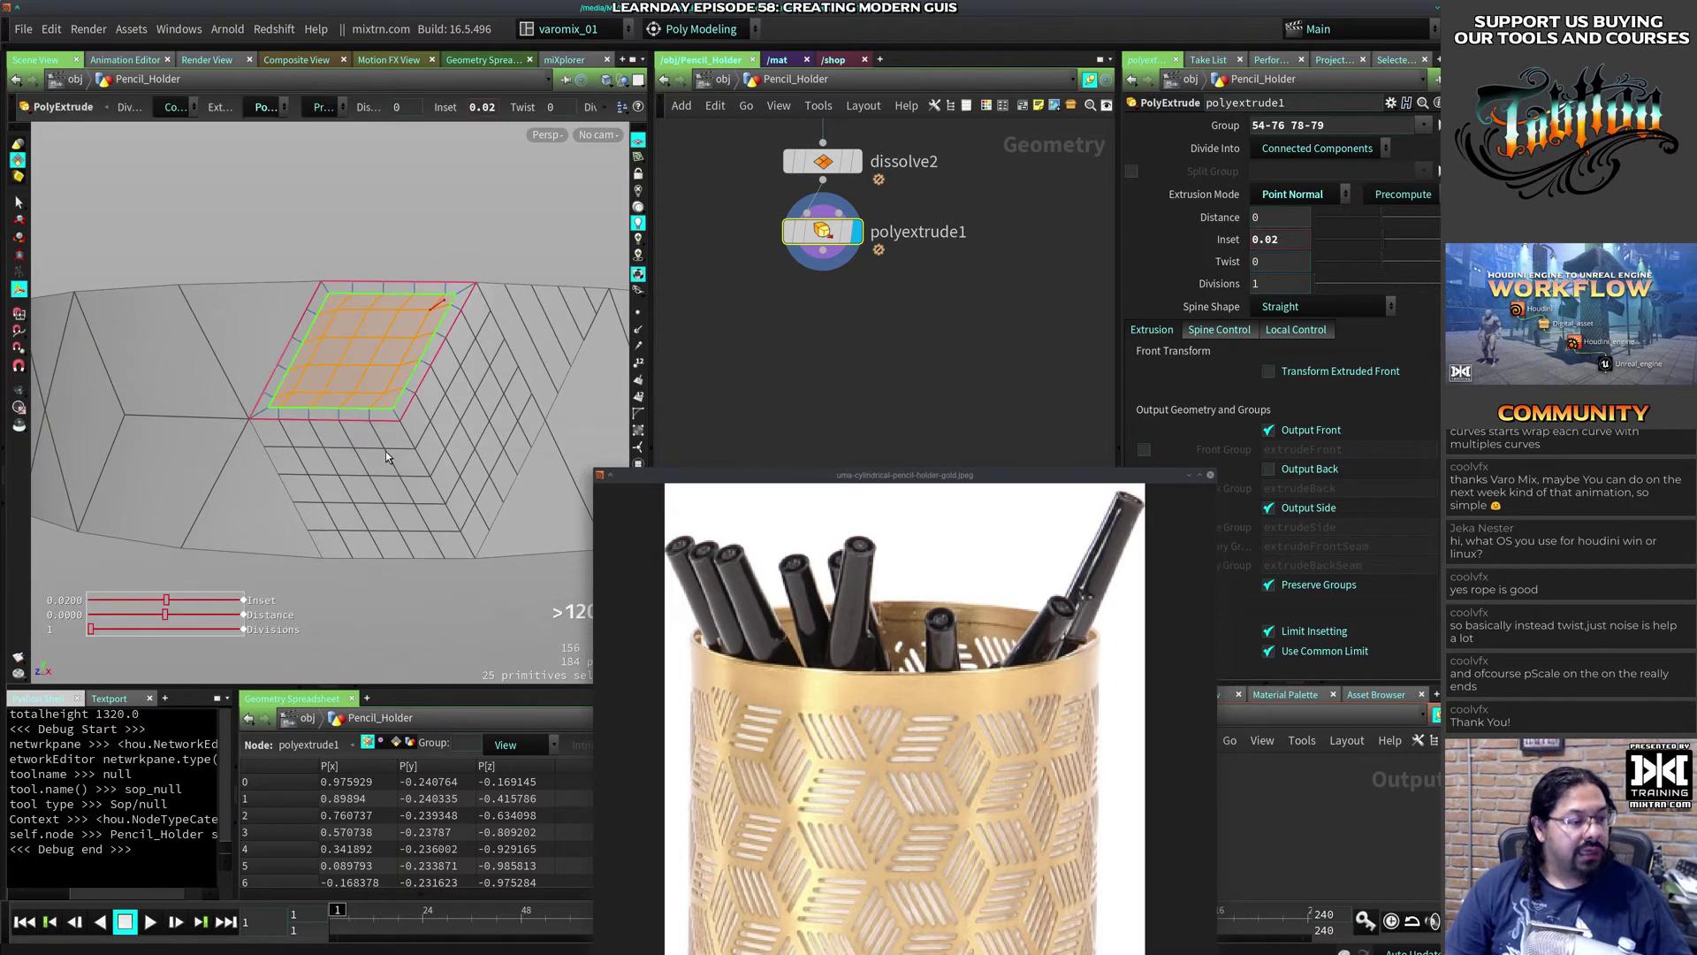
pyautogui.press('s')
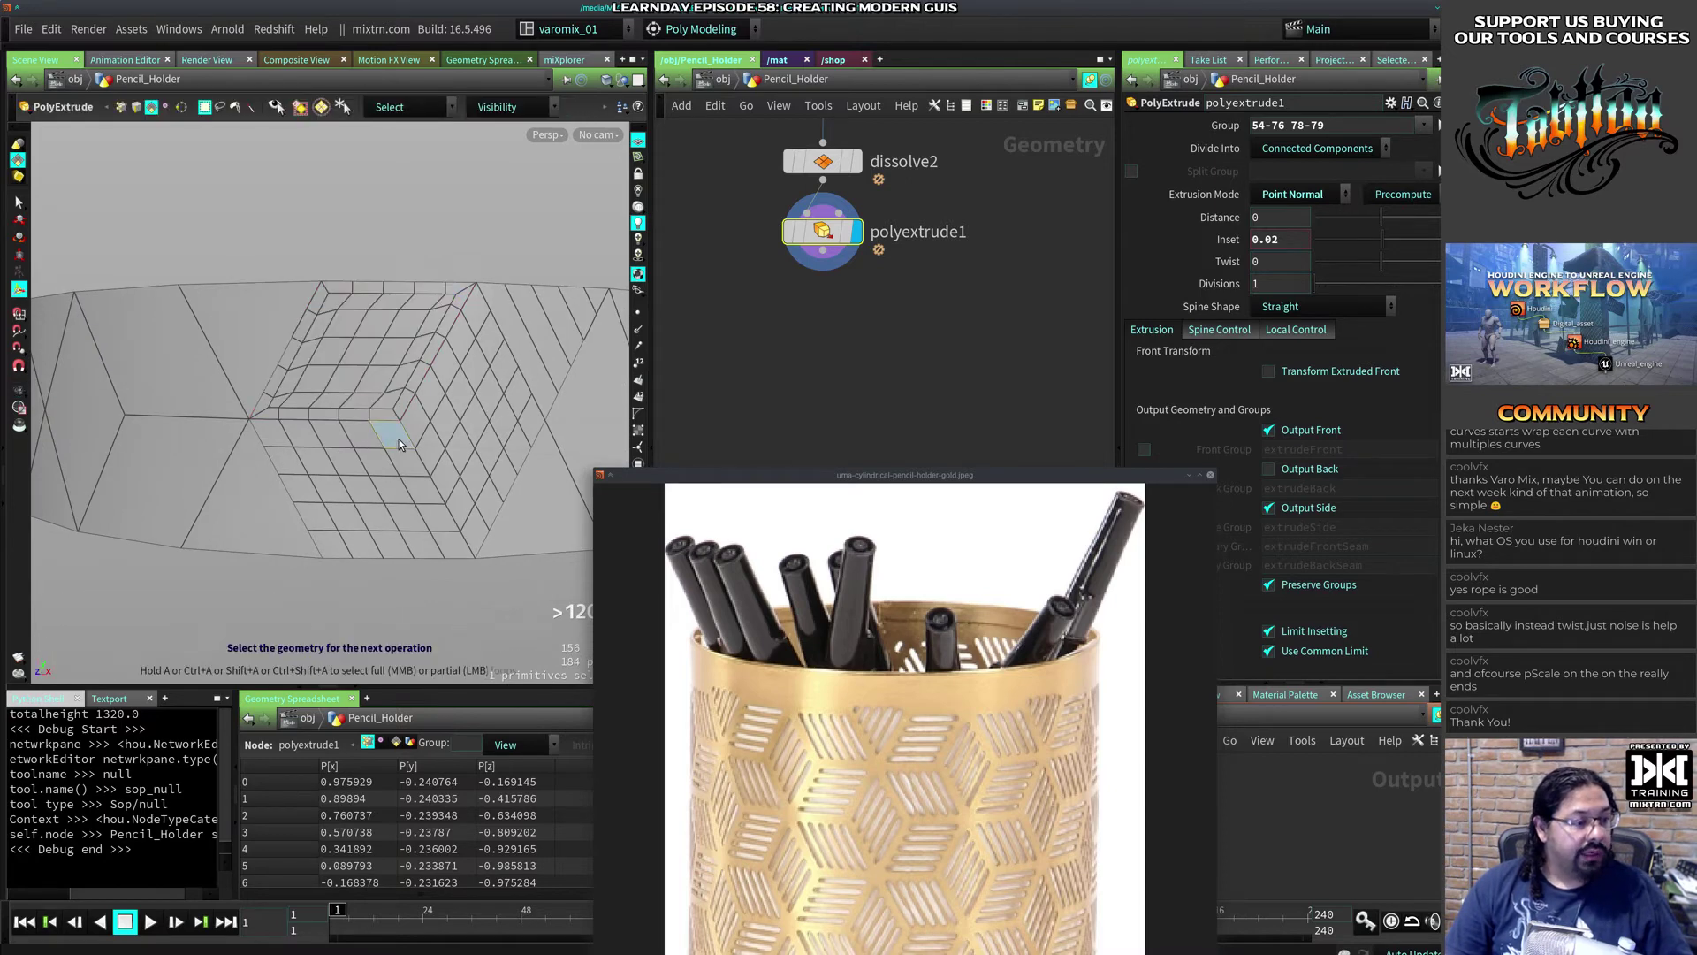
pyautogui.click(273, 437)
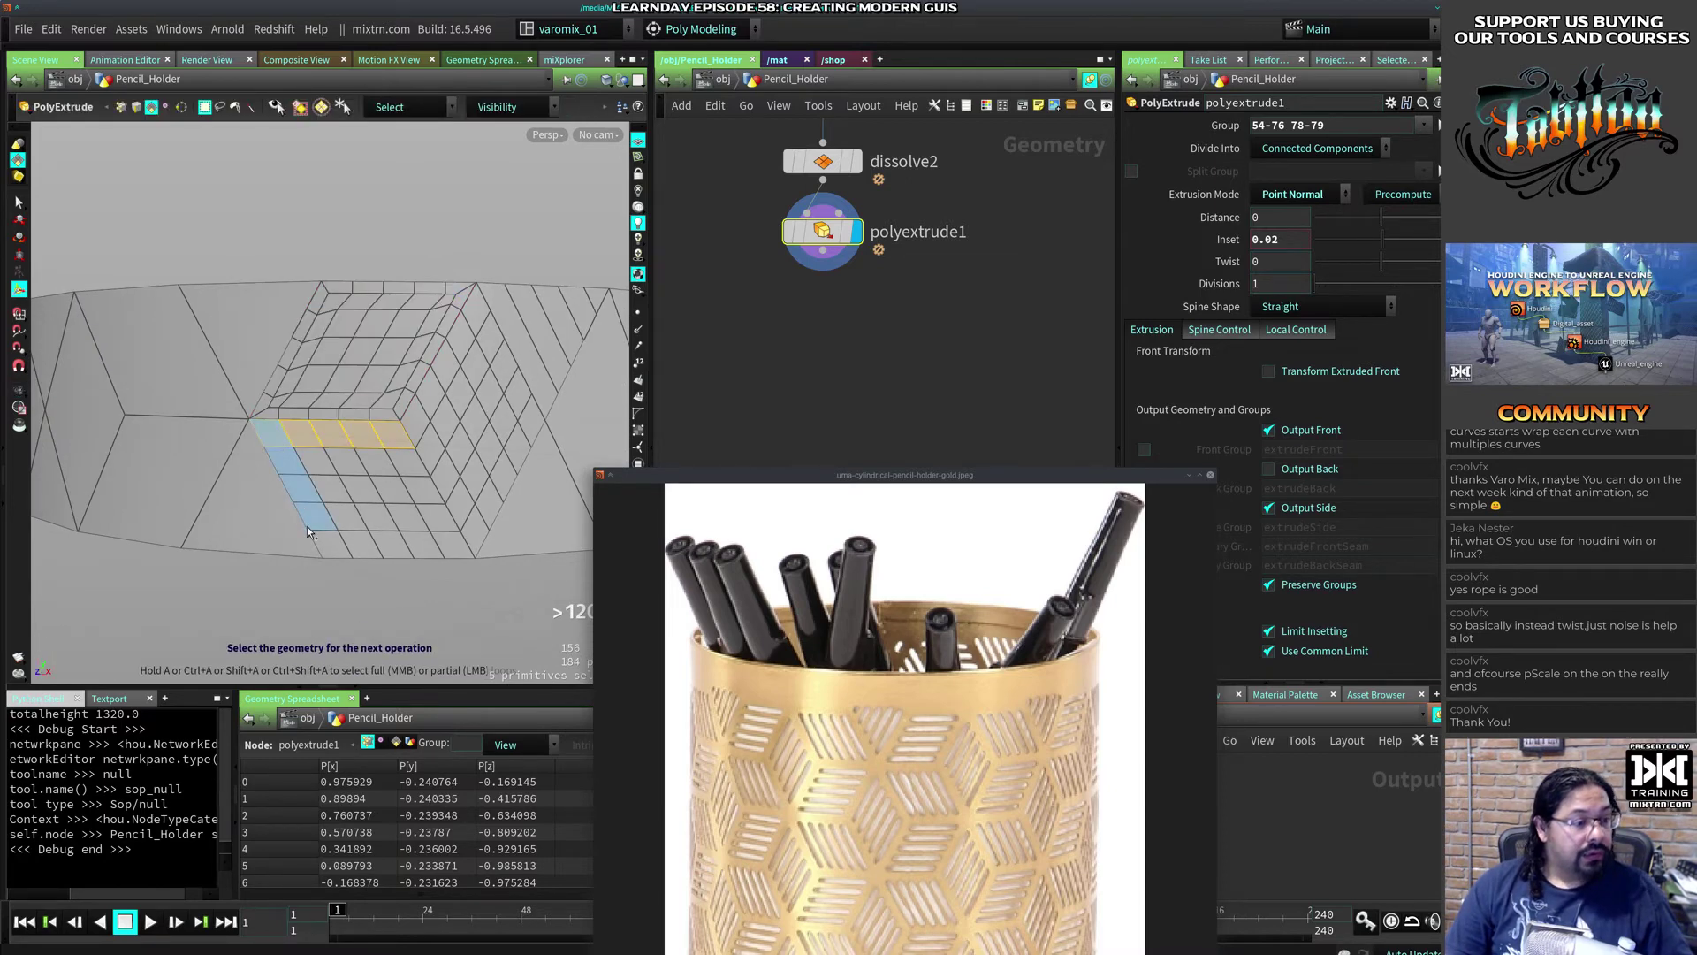
pyautogui.click(306, 527)
pyautogui.click(455, 550)
pyautogui.click(423, 465)
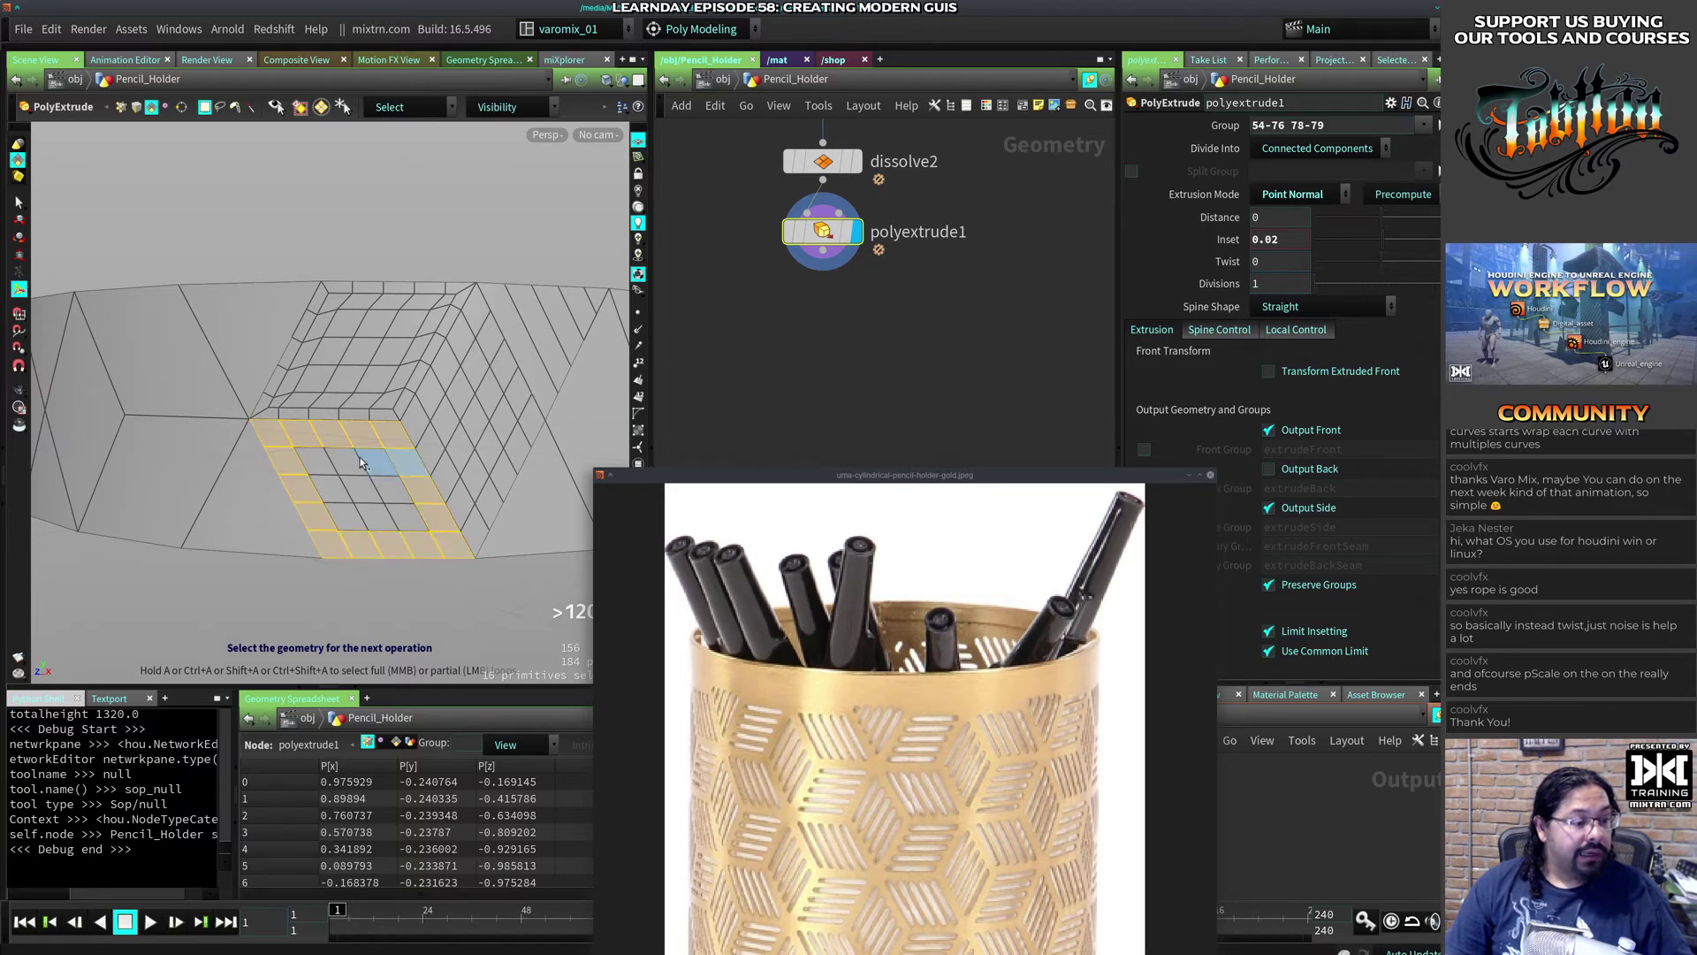
pyautogui.keyDown('shift'); pyautogui.click(328, 462); pyautogui.keyUp('shift')
pyautogui.keyDown('shift'); pyautogui.click(354, 515); pyautogui.keyUp('shift')
pyautogui.keyDown('shift'); pyautogui.click(417, 518); pyautogui.keyUp('shift')
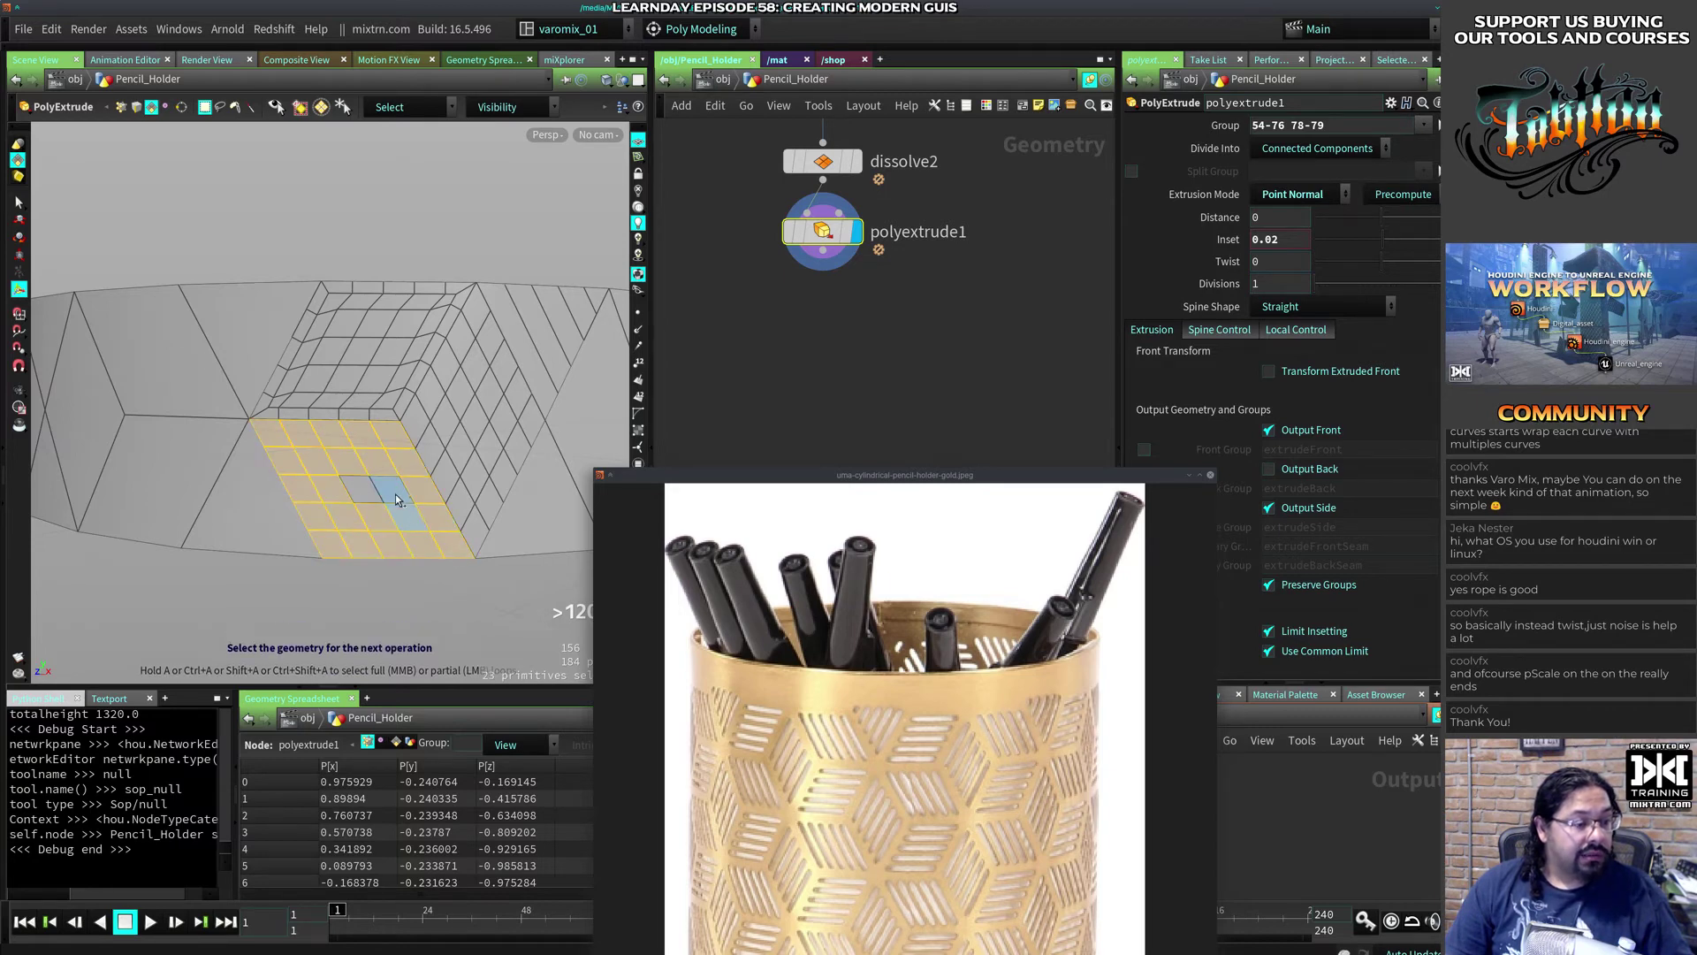
pyautogui.keyDown('shift'); pyautogui.click(374, 494); pyautogui.keyUp('shift')
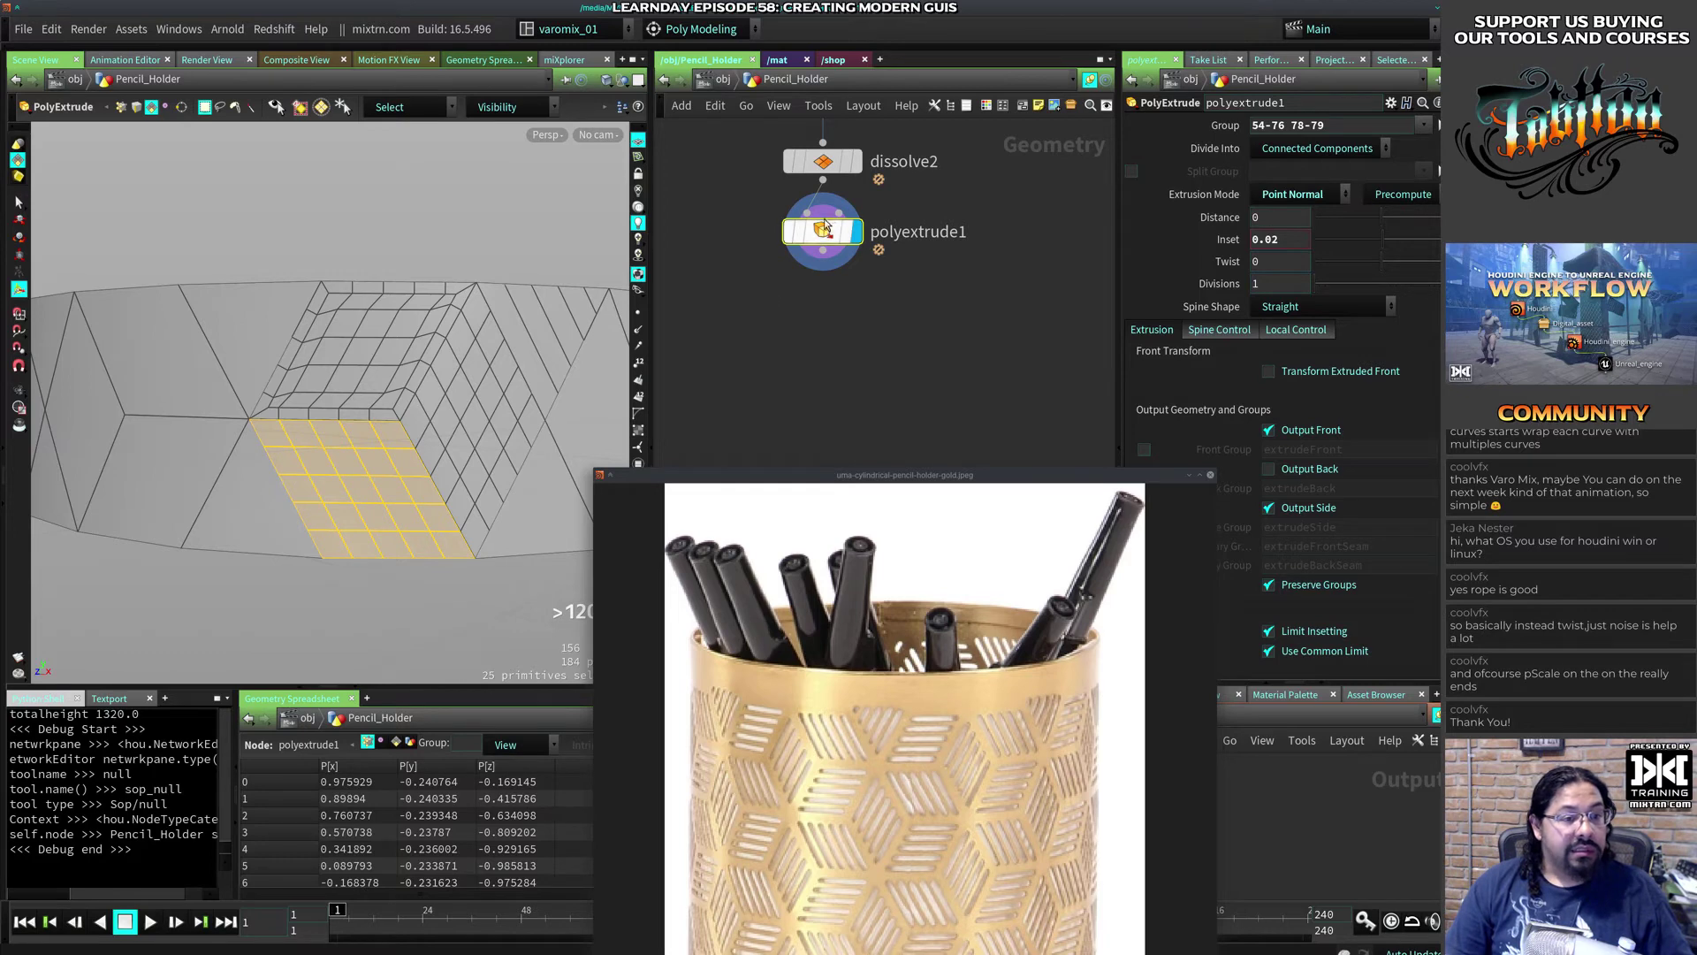
# Step: PolyExtrude the selected lower-left face with an inset of 0.01
pyautogui.press('c')
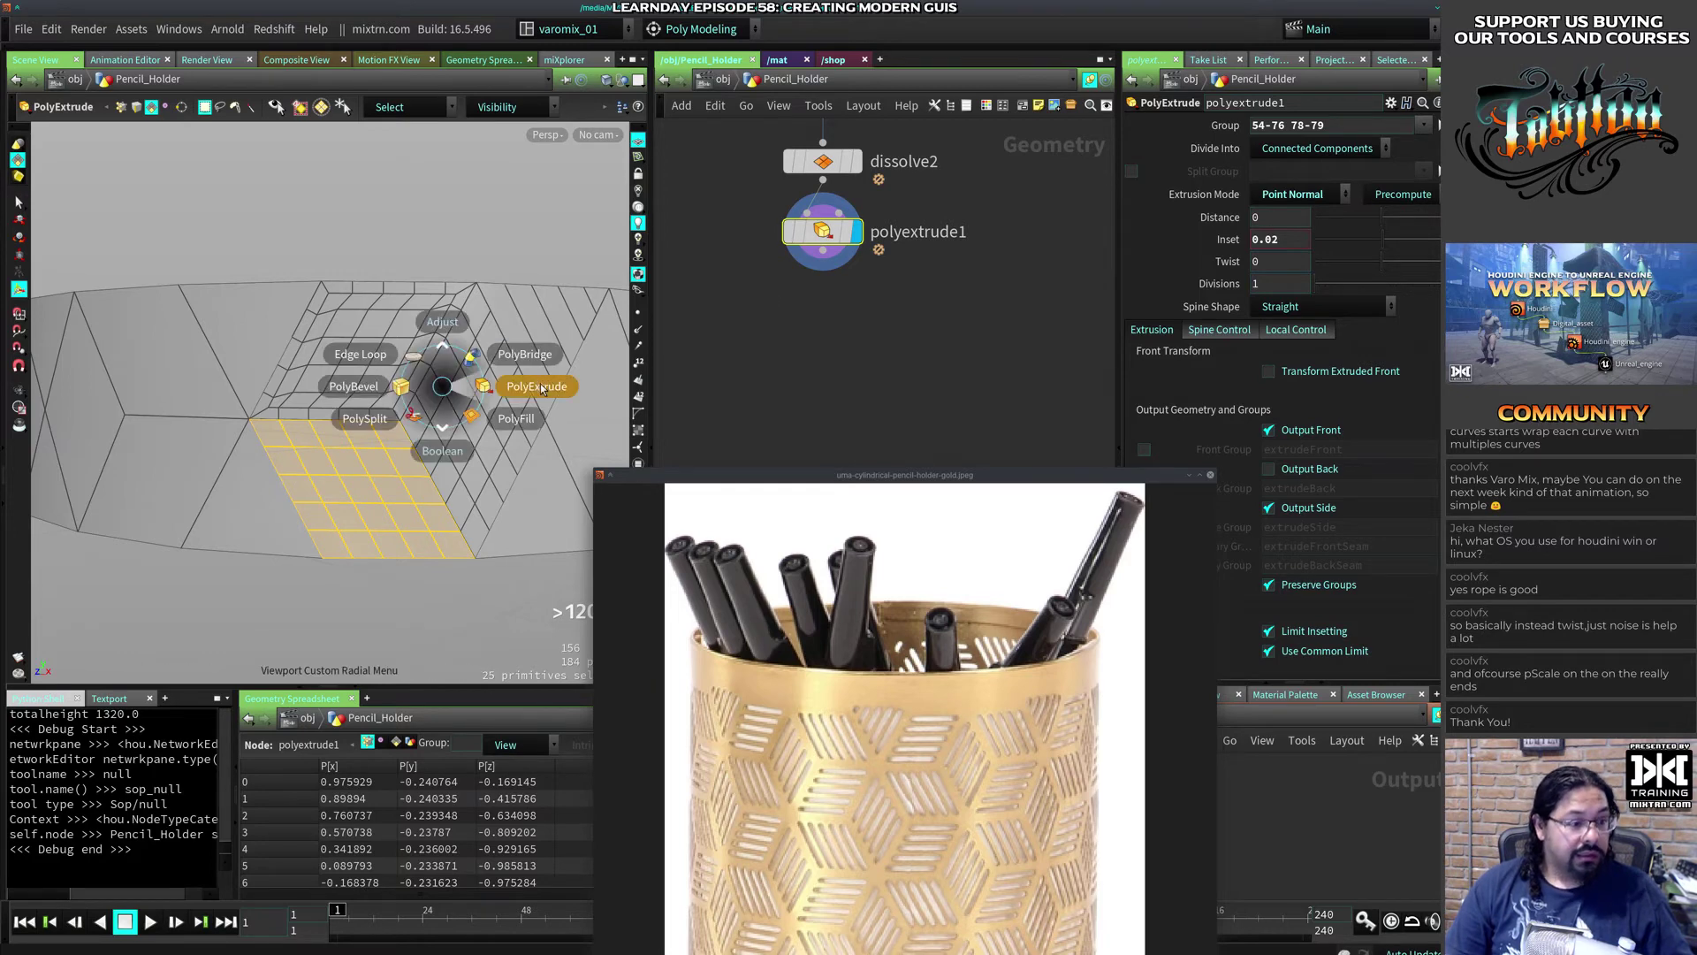
pyautogui.click(541, 389)
pyautogui.click(1279, 238)
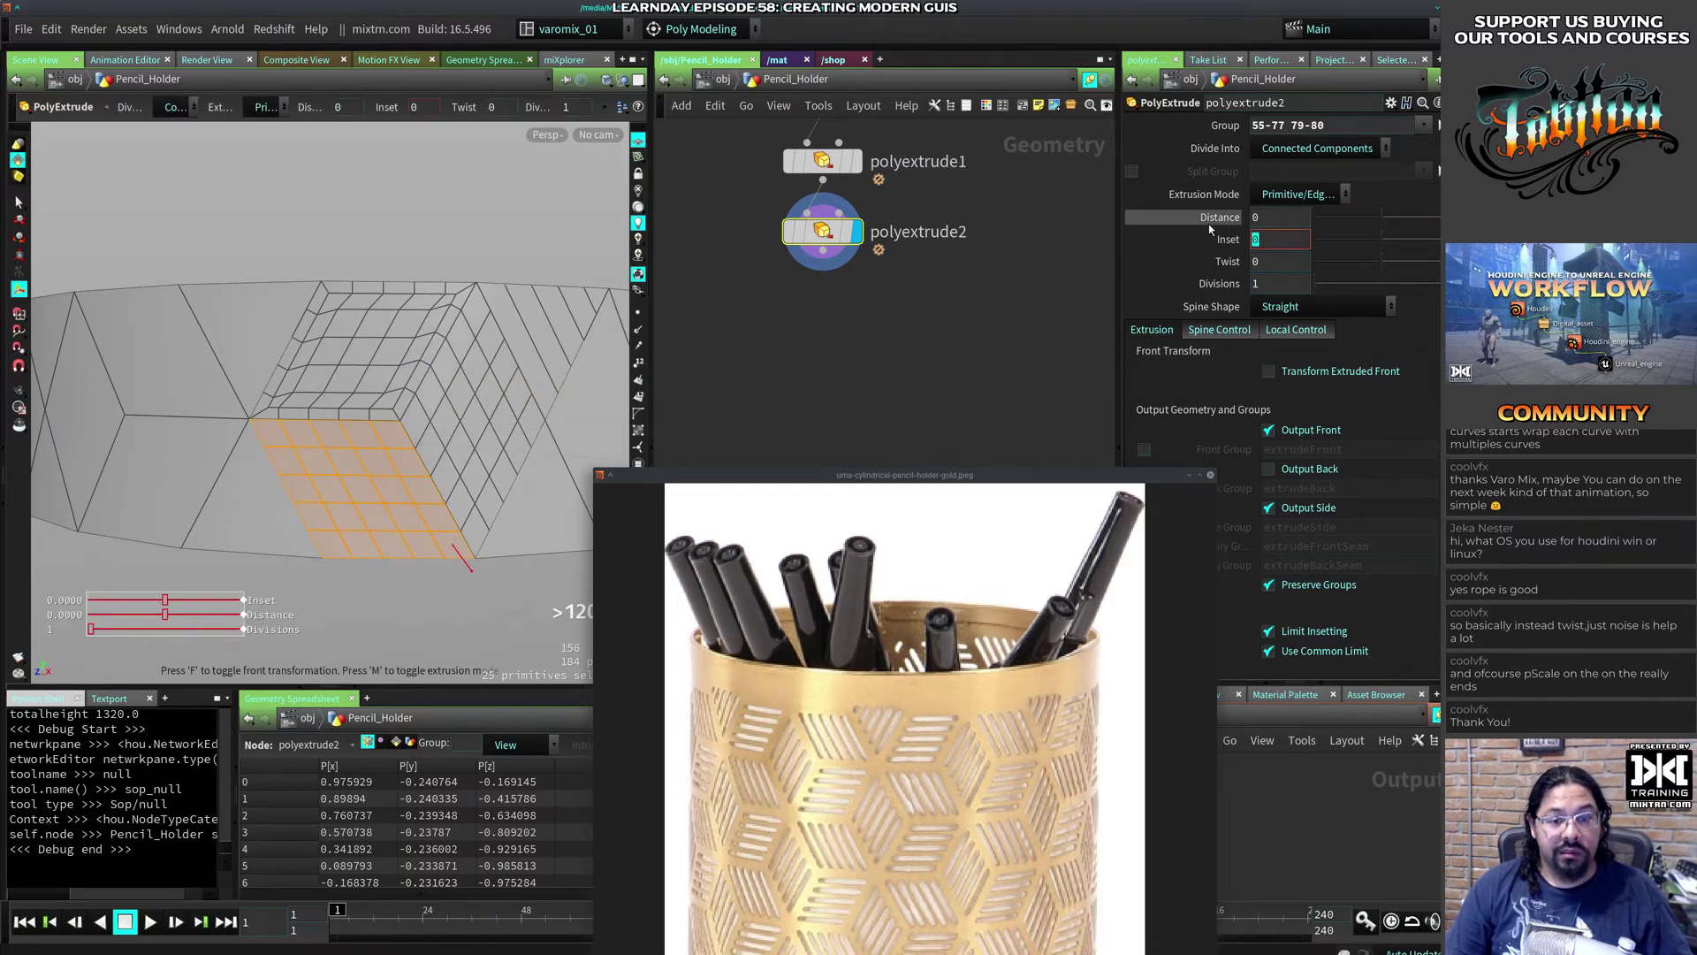
pyautogui.write('0.01')
pyautogui.press('Return')
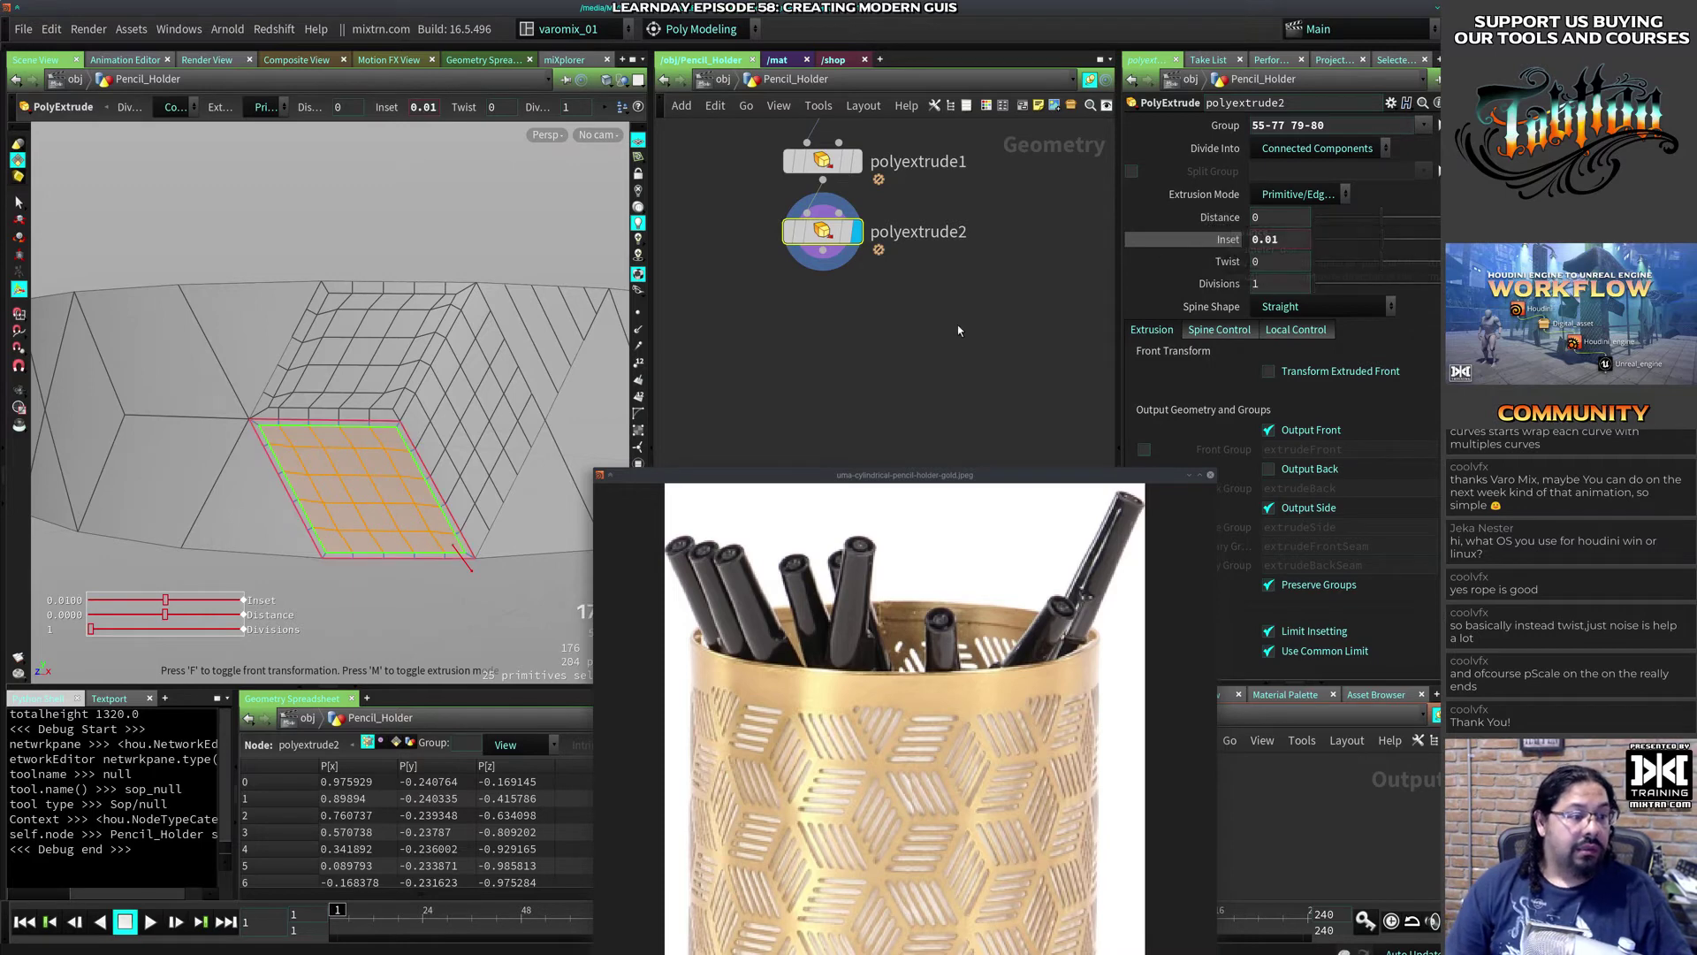
# Step: Set the inset of the upper-left face's PolyExtrude to 0.01 to match the lower-left face
pyautogui.click(817, 161)
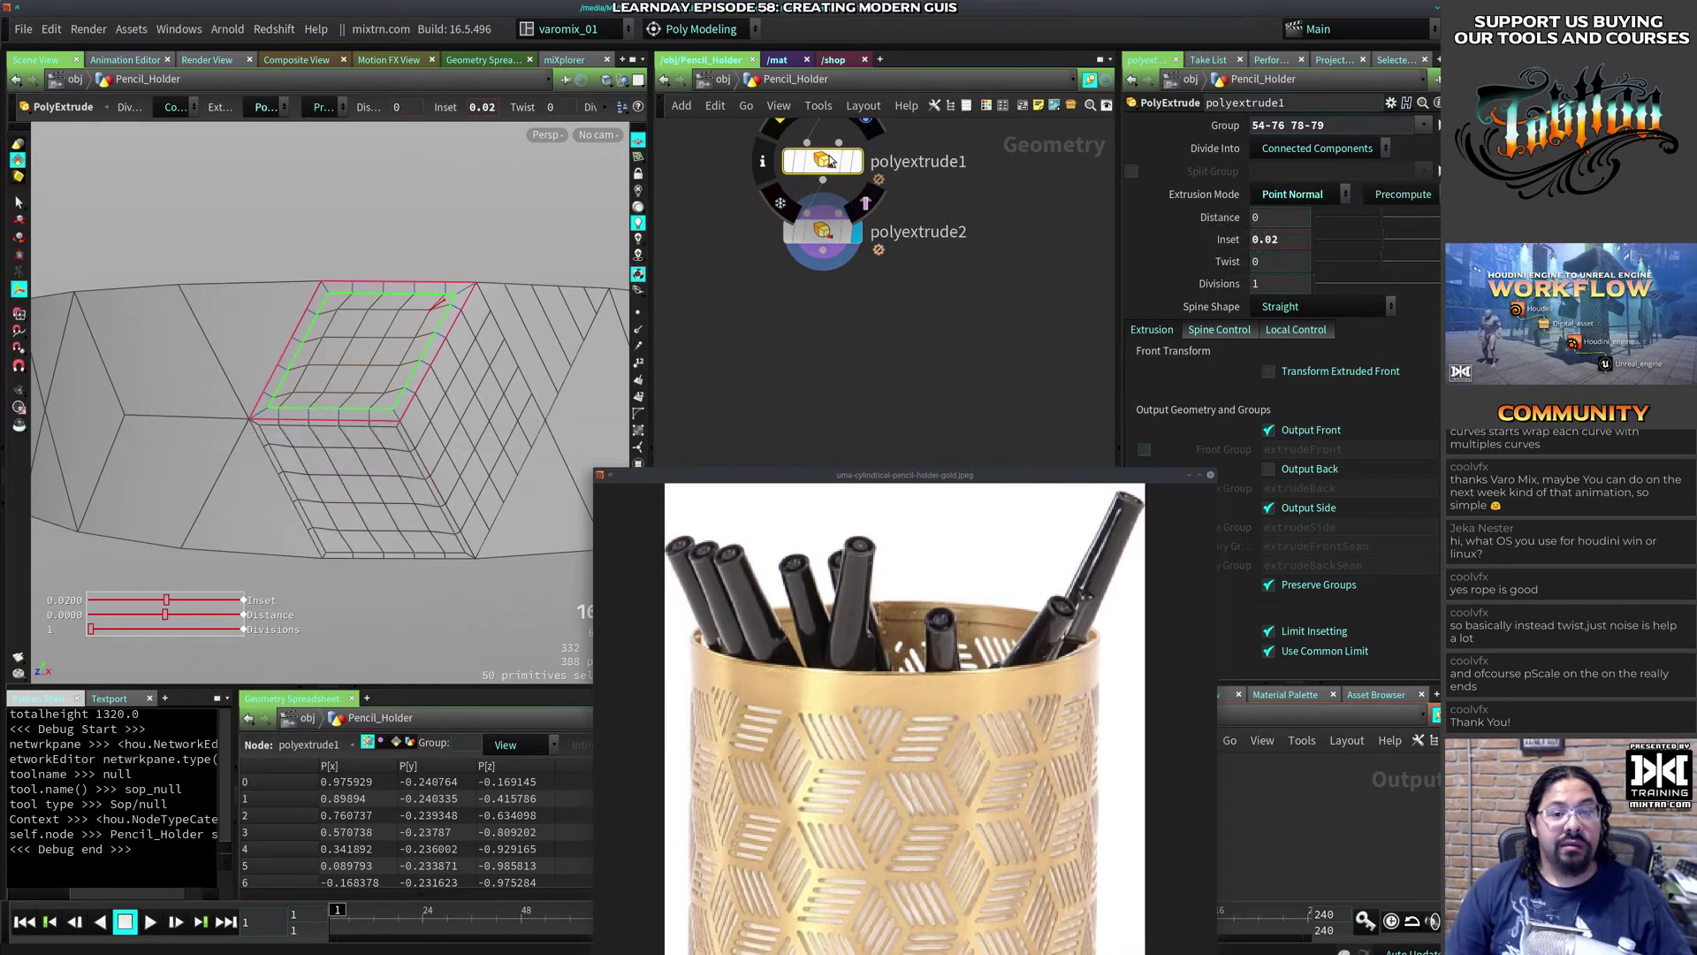
pyautogui.click(835, 230)
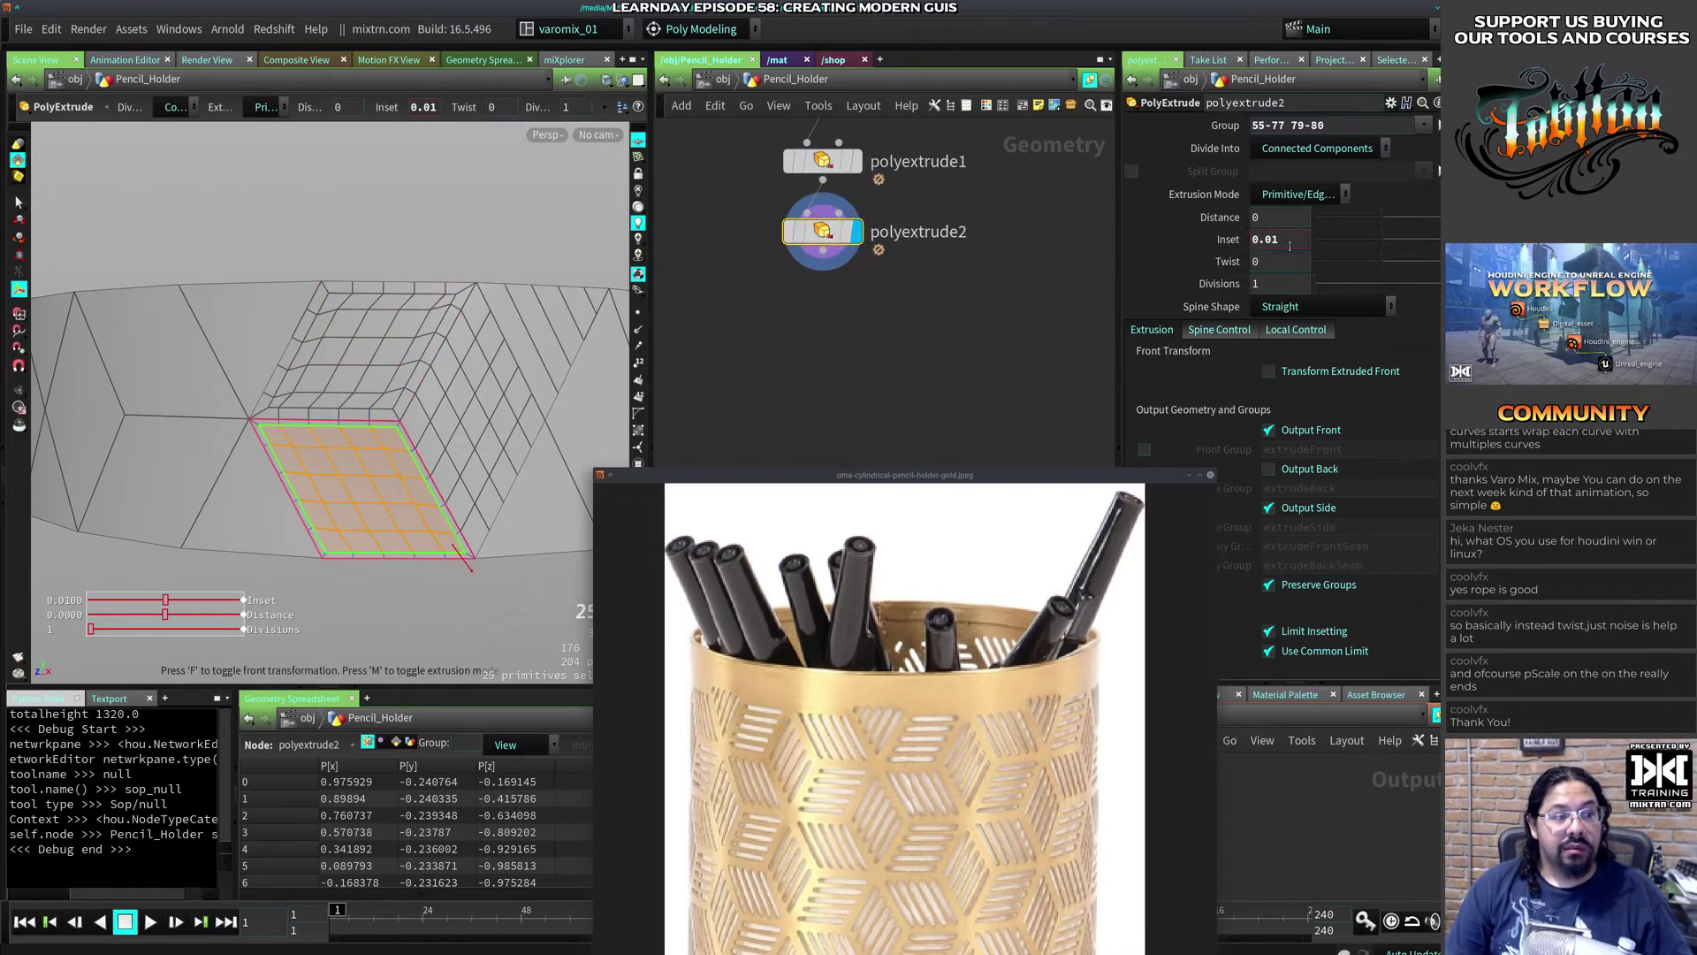
pyautogui.click(815, 162)
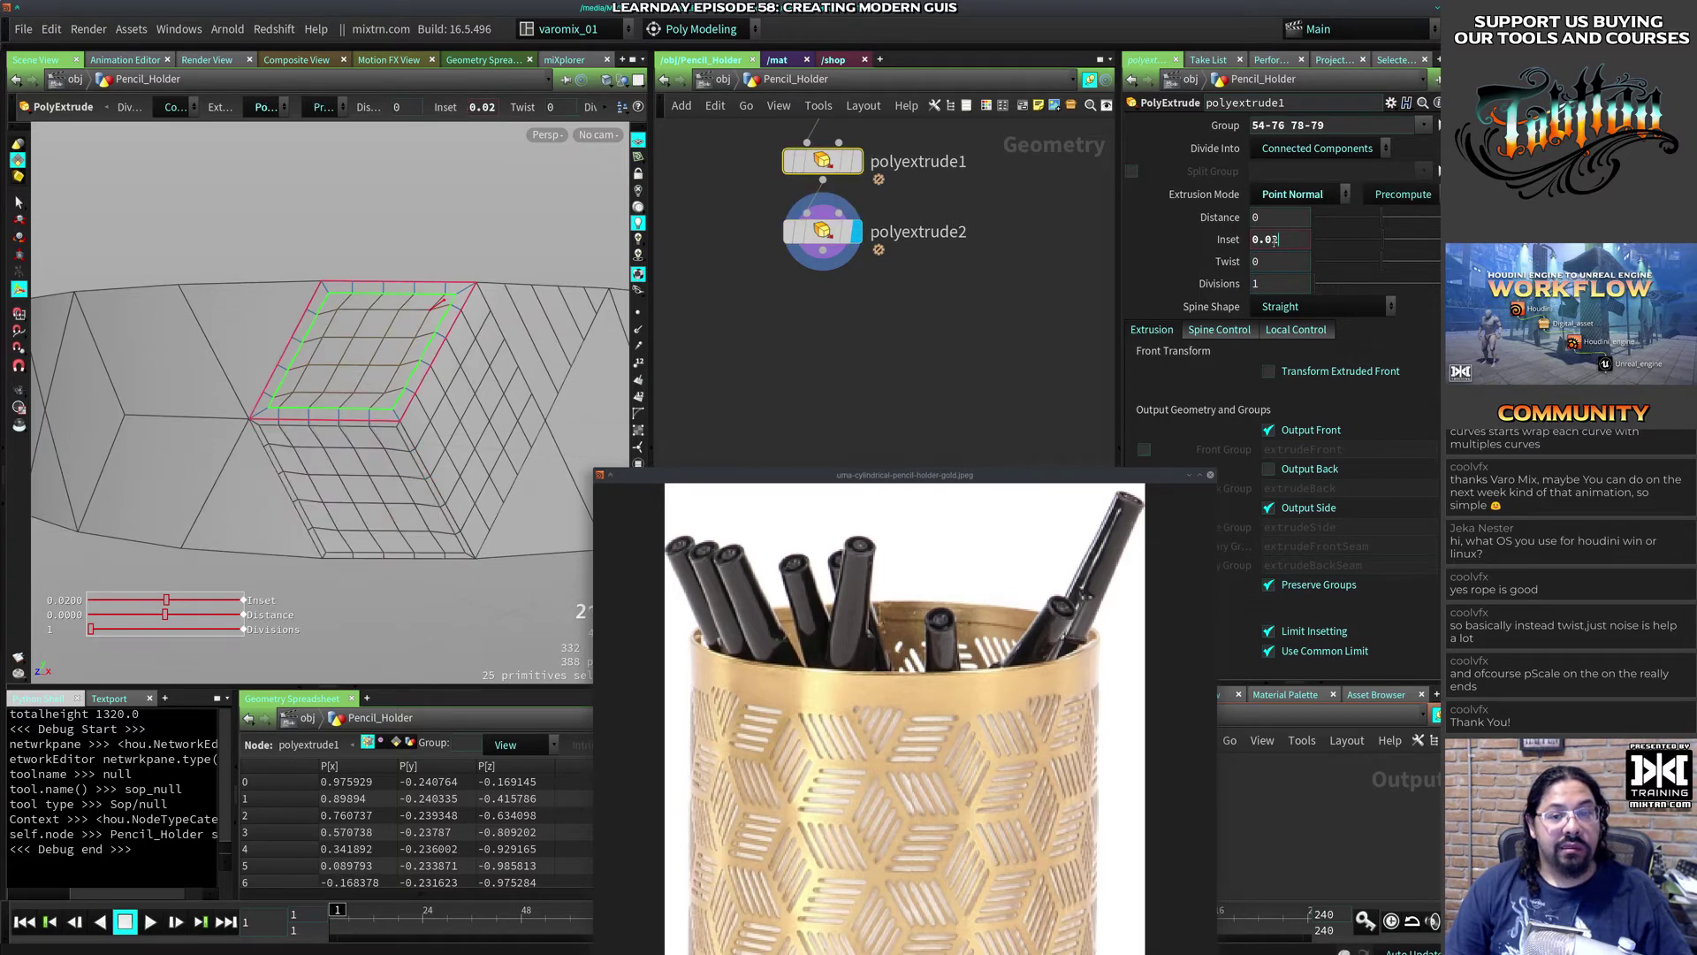
pyautogui.moveTo(1275, 241); pyautogui.dragTo(1227, 241)
pyautogui.write('0.01')
pyautogui.press('Return')
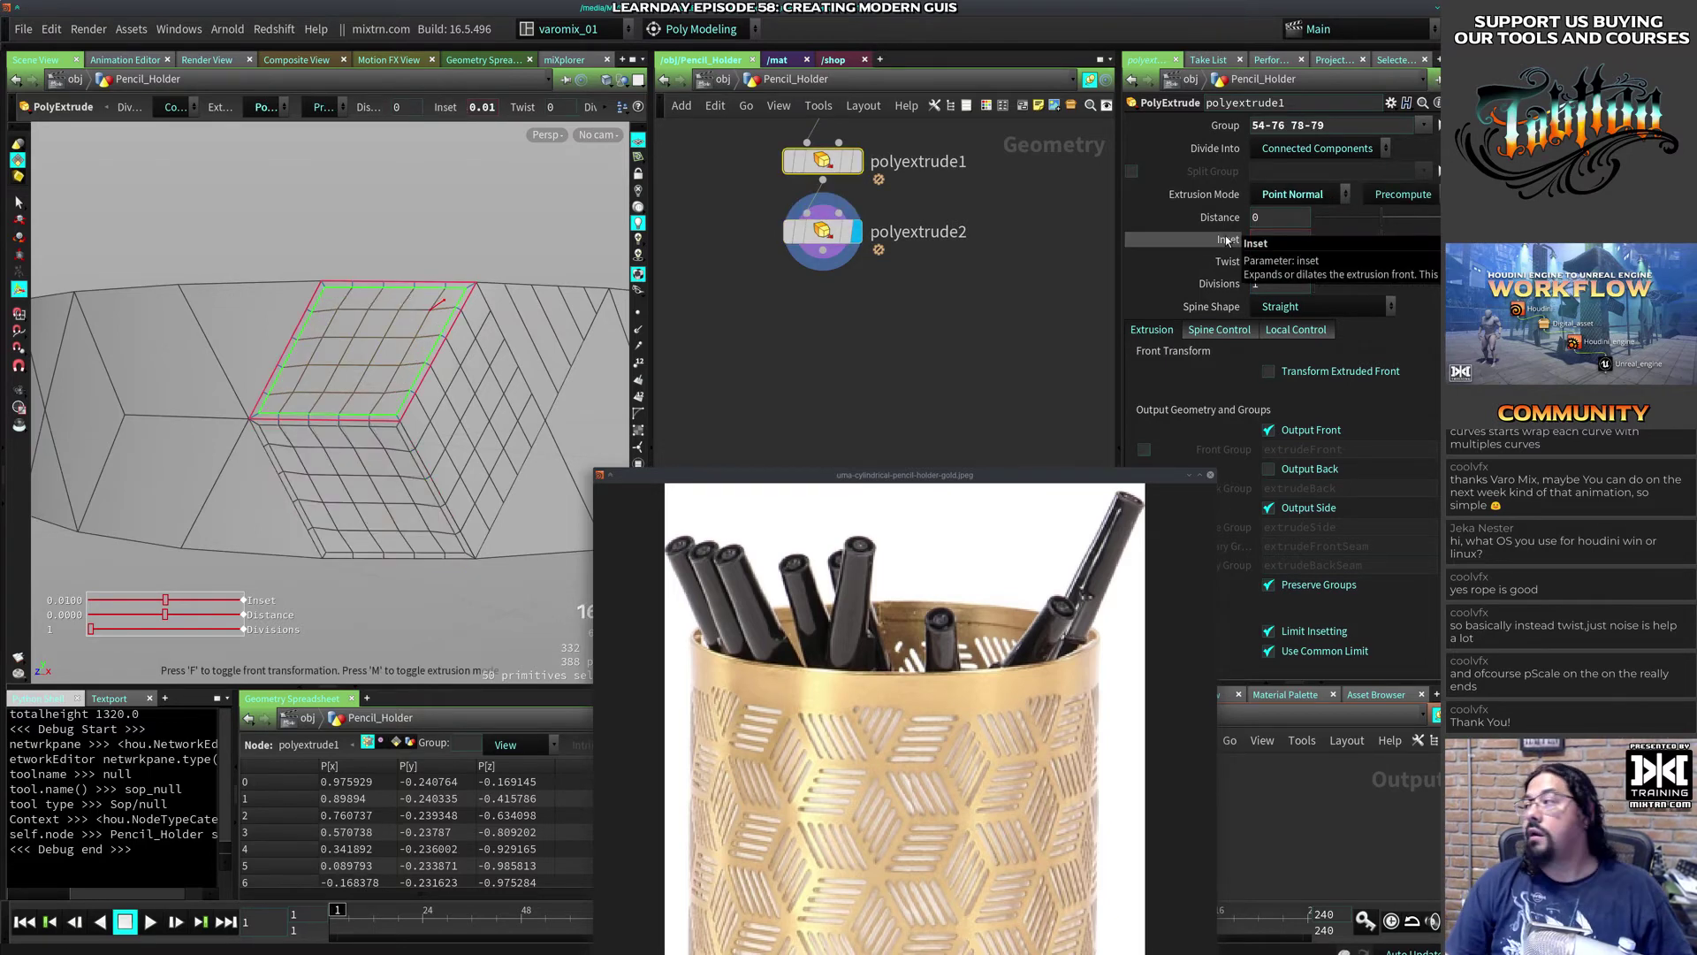
# Step: Select all primitives of the cube's right face, going around its border with partial loops and then filling the centre
pyautogui.press('s')
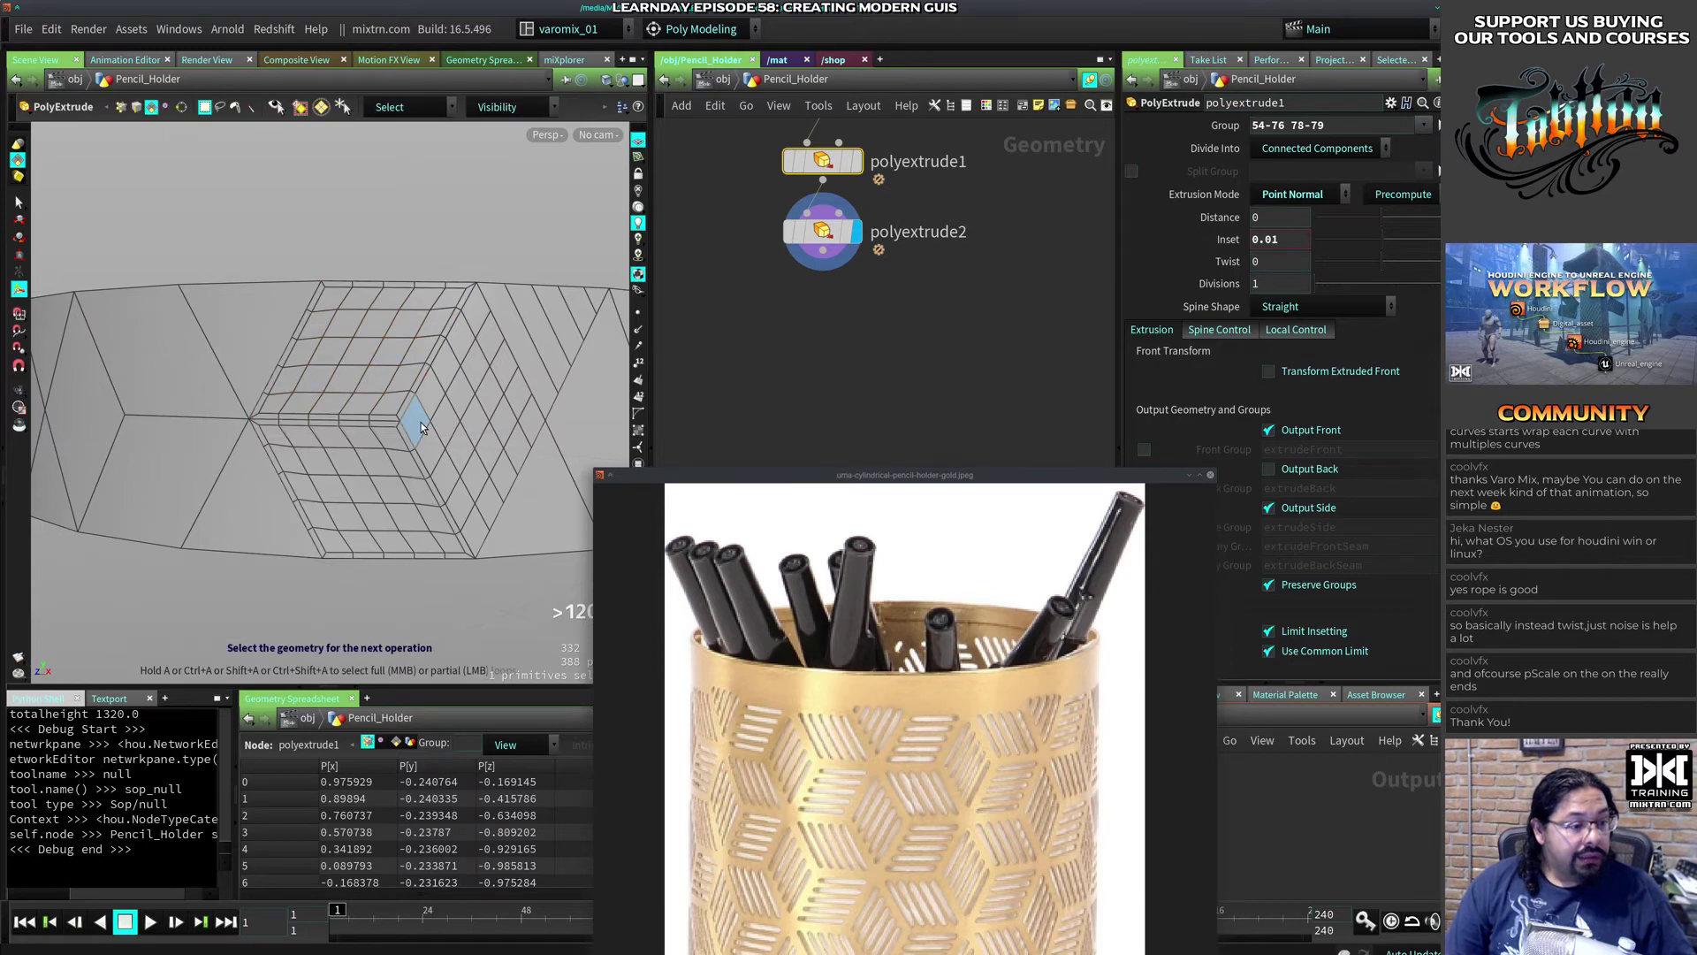
pyautogui.press('a')
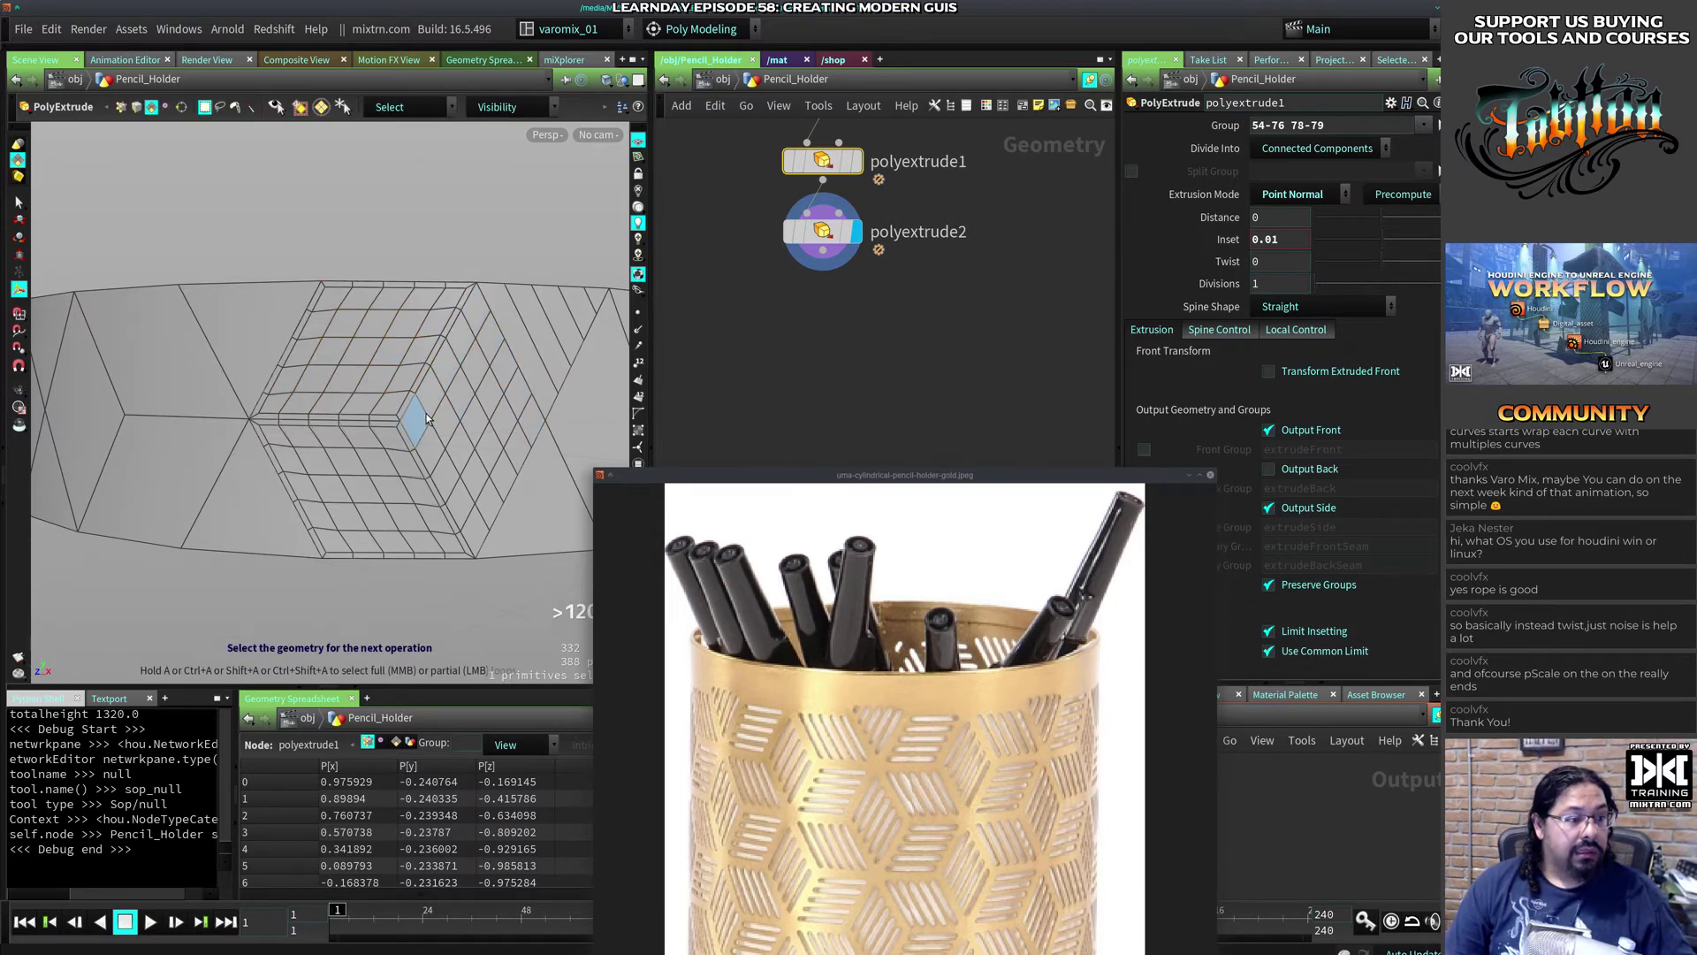
pyautogui.press('s')
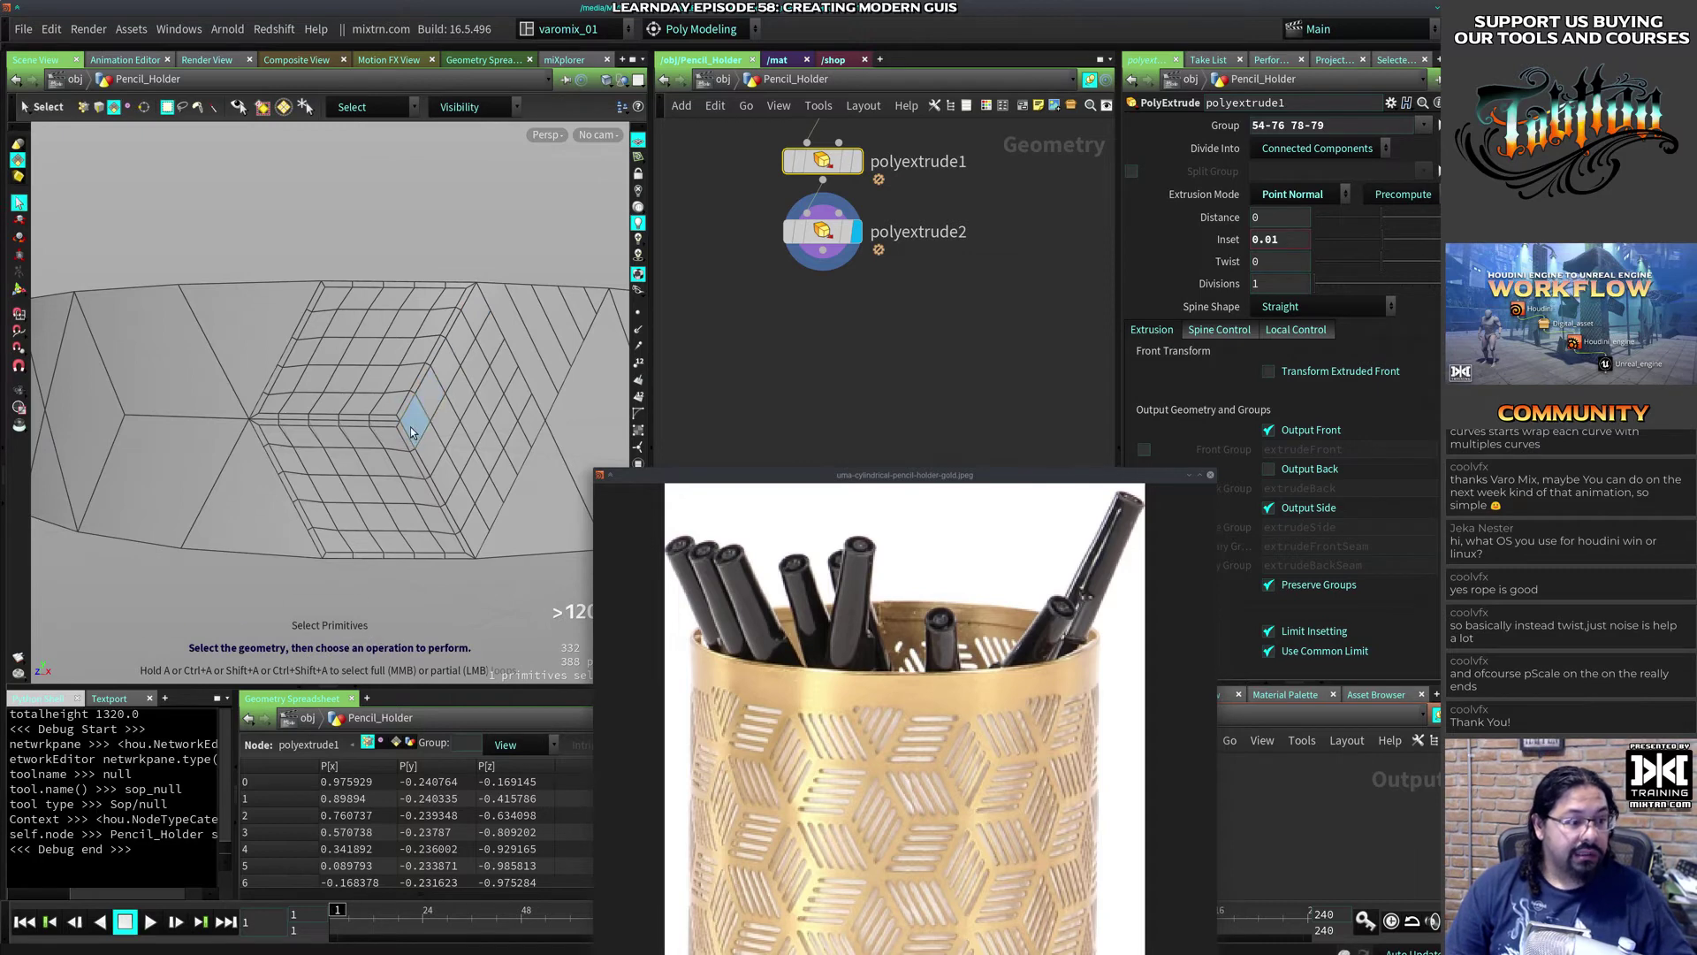
pyautogui.press('a')
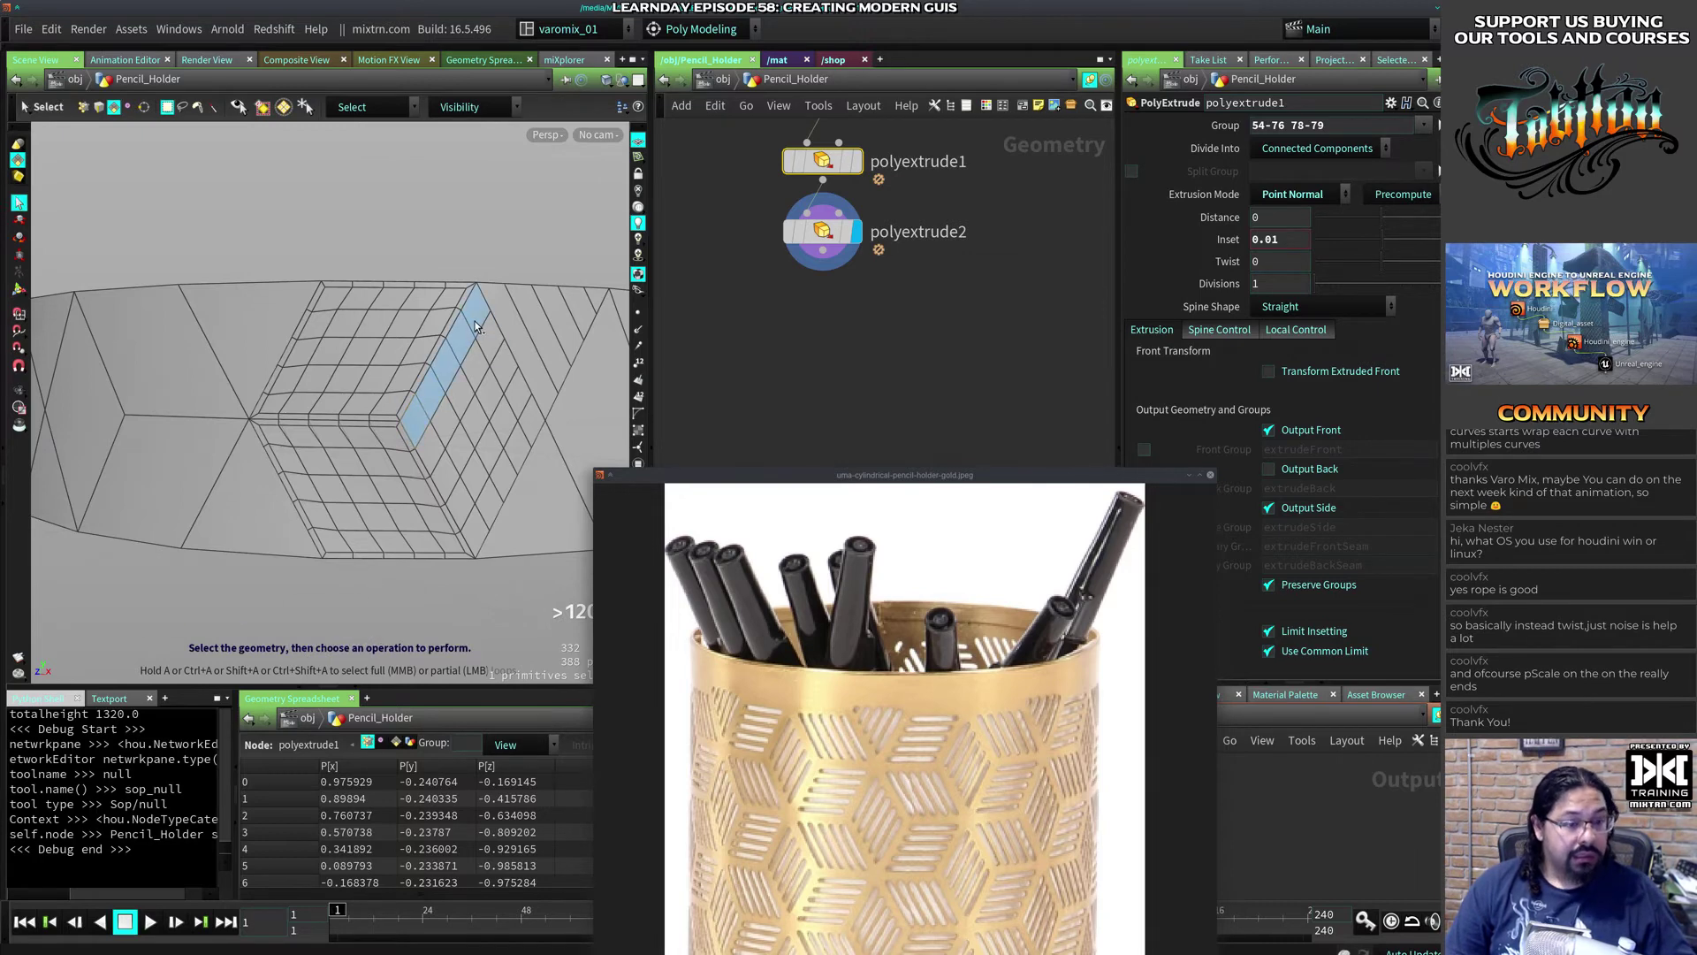
pyautogui.click(835, 231)
pyautogui.click(421, 420)
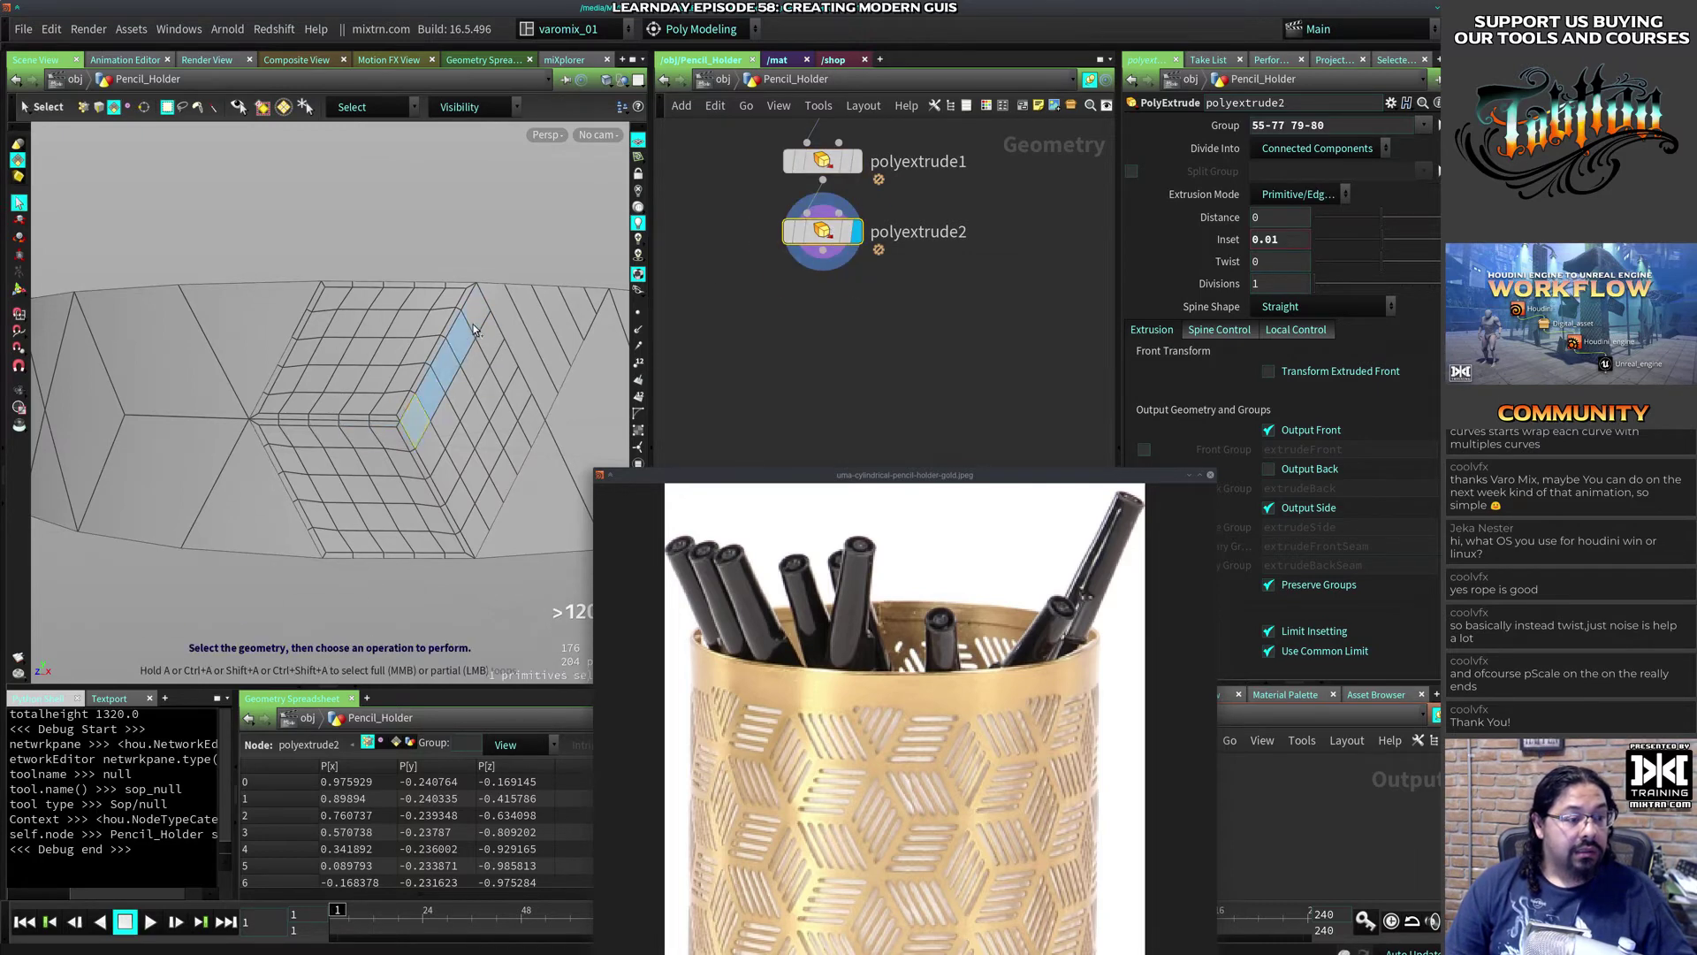
pyautogui.click(517, 394)
pyautogui.click(480, 531)
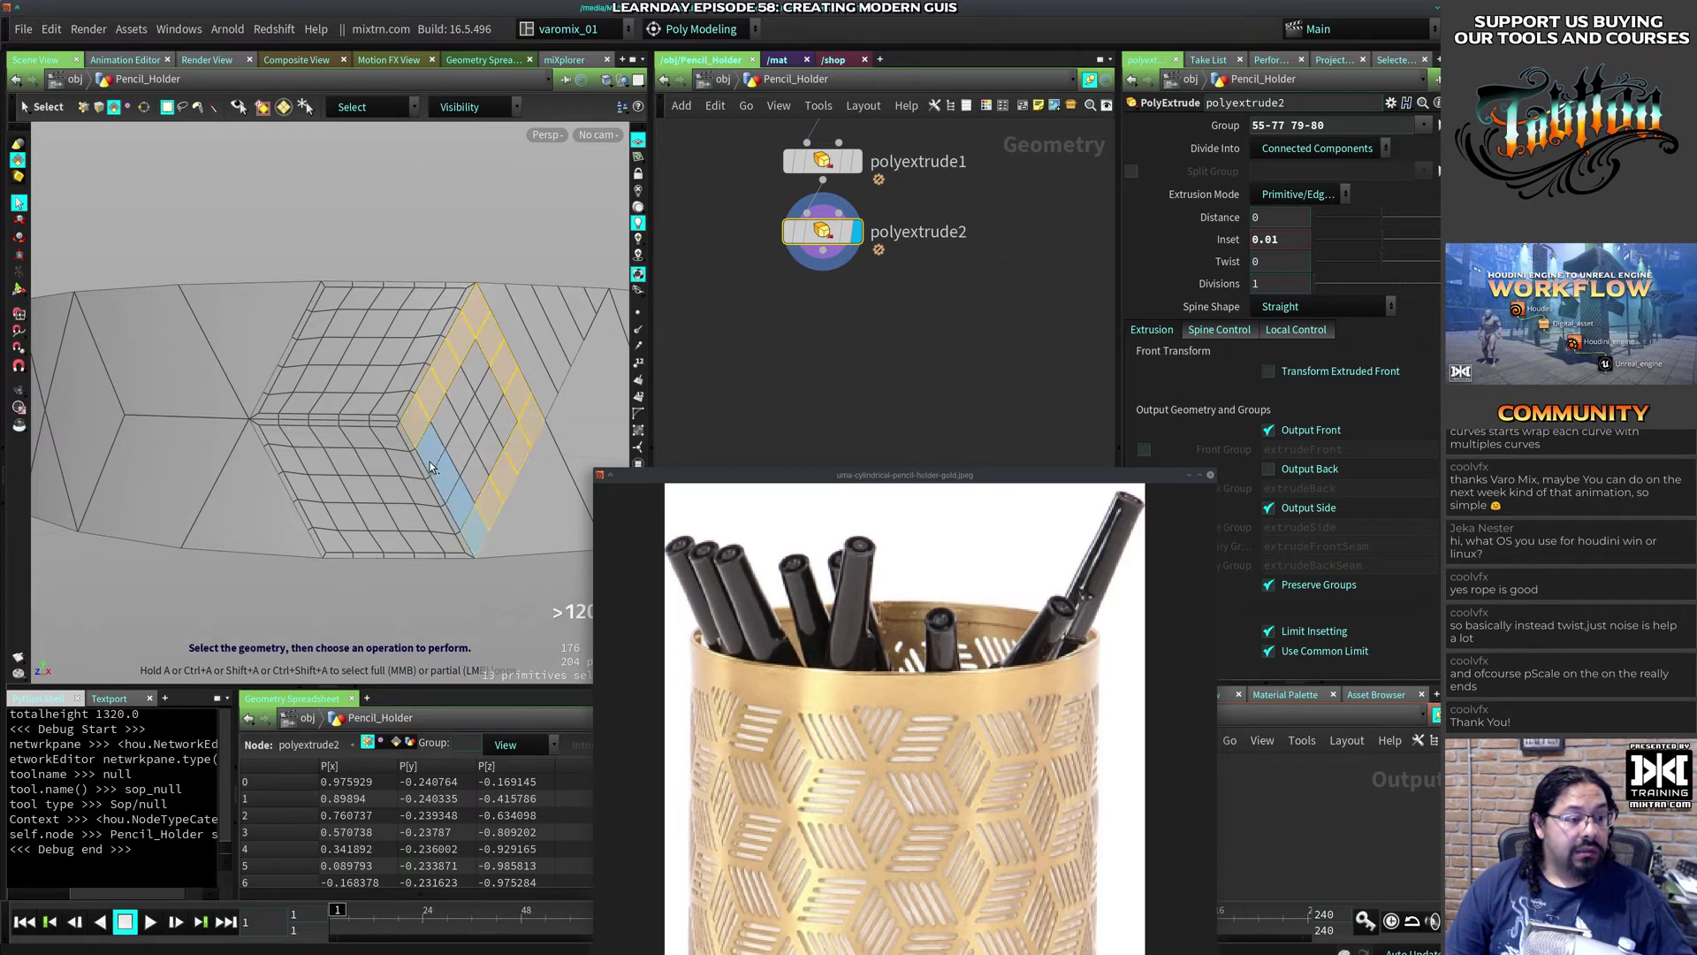
pyautogui.click(430, 458)
pyautogui.click(477, 376)
pyautogui.click(505, 425)
pyautogui.click(482, 475)
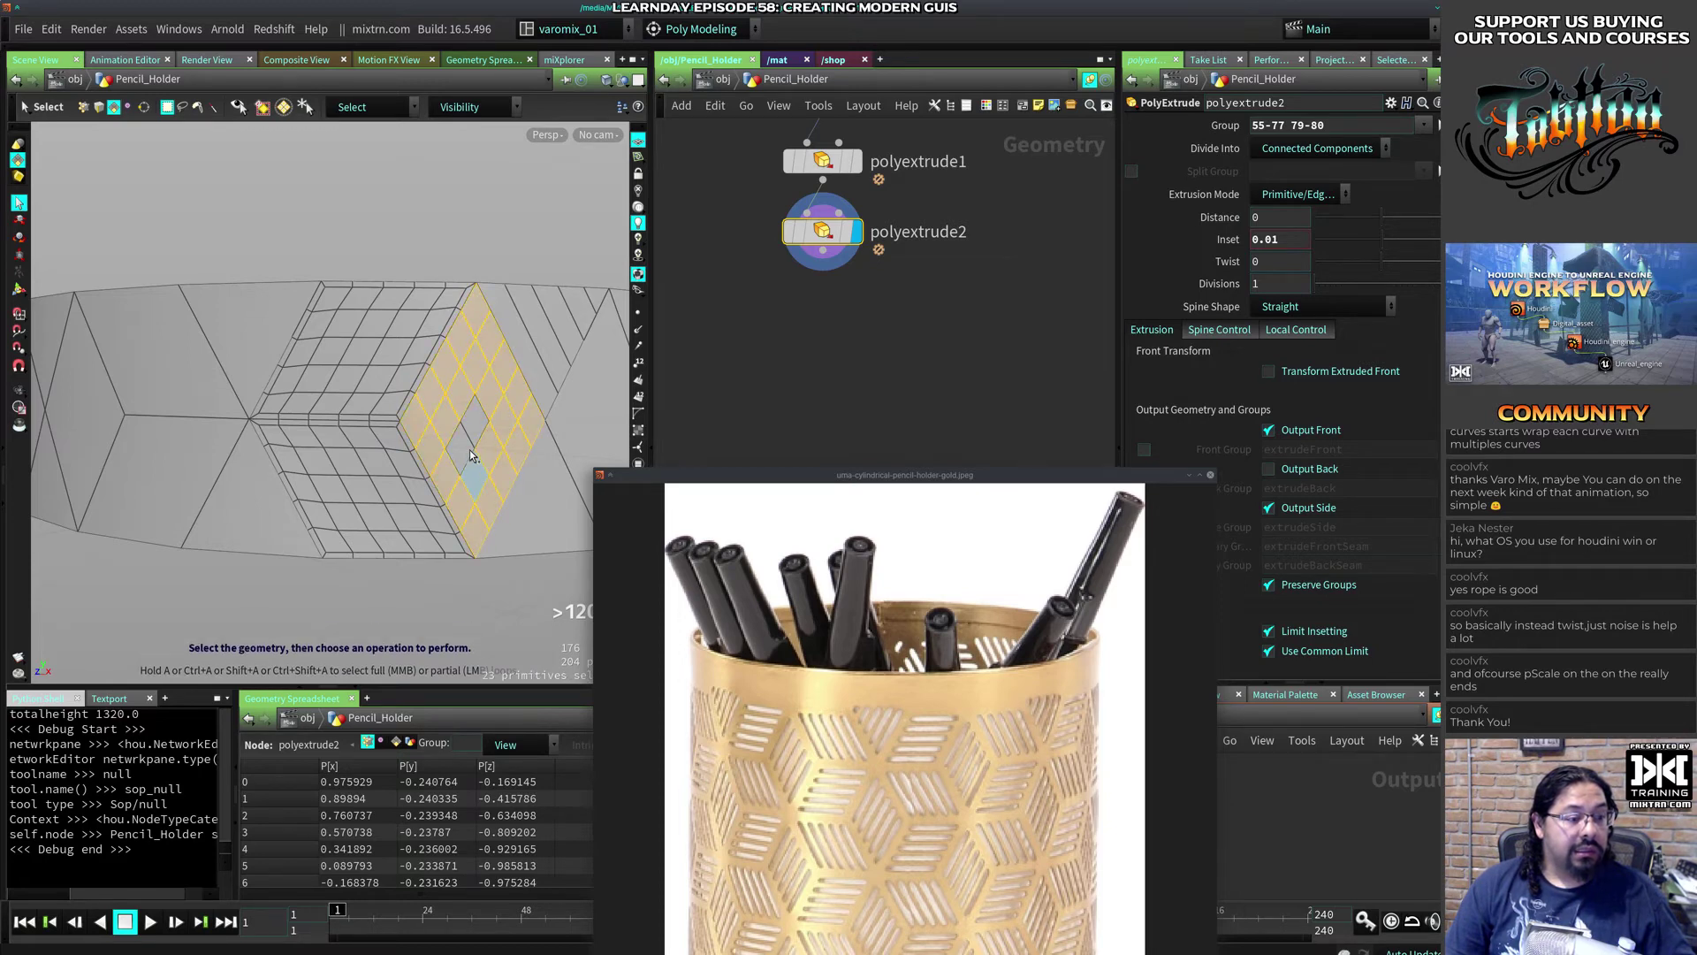
pyautogui.click(466, 449)
pyautogui.click(482, 429)
# Step: PolyExtrude the selected right face of the cube with an inset of 0.01
pyautogui.press('c')
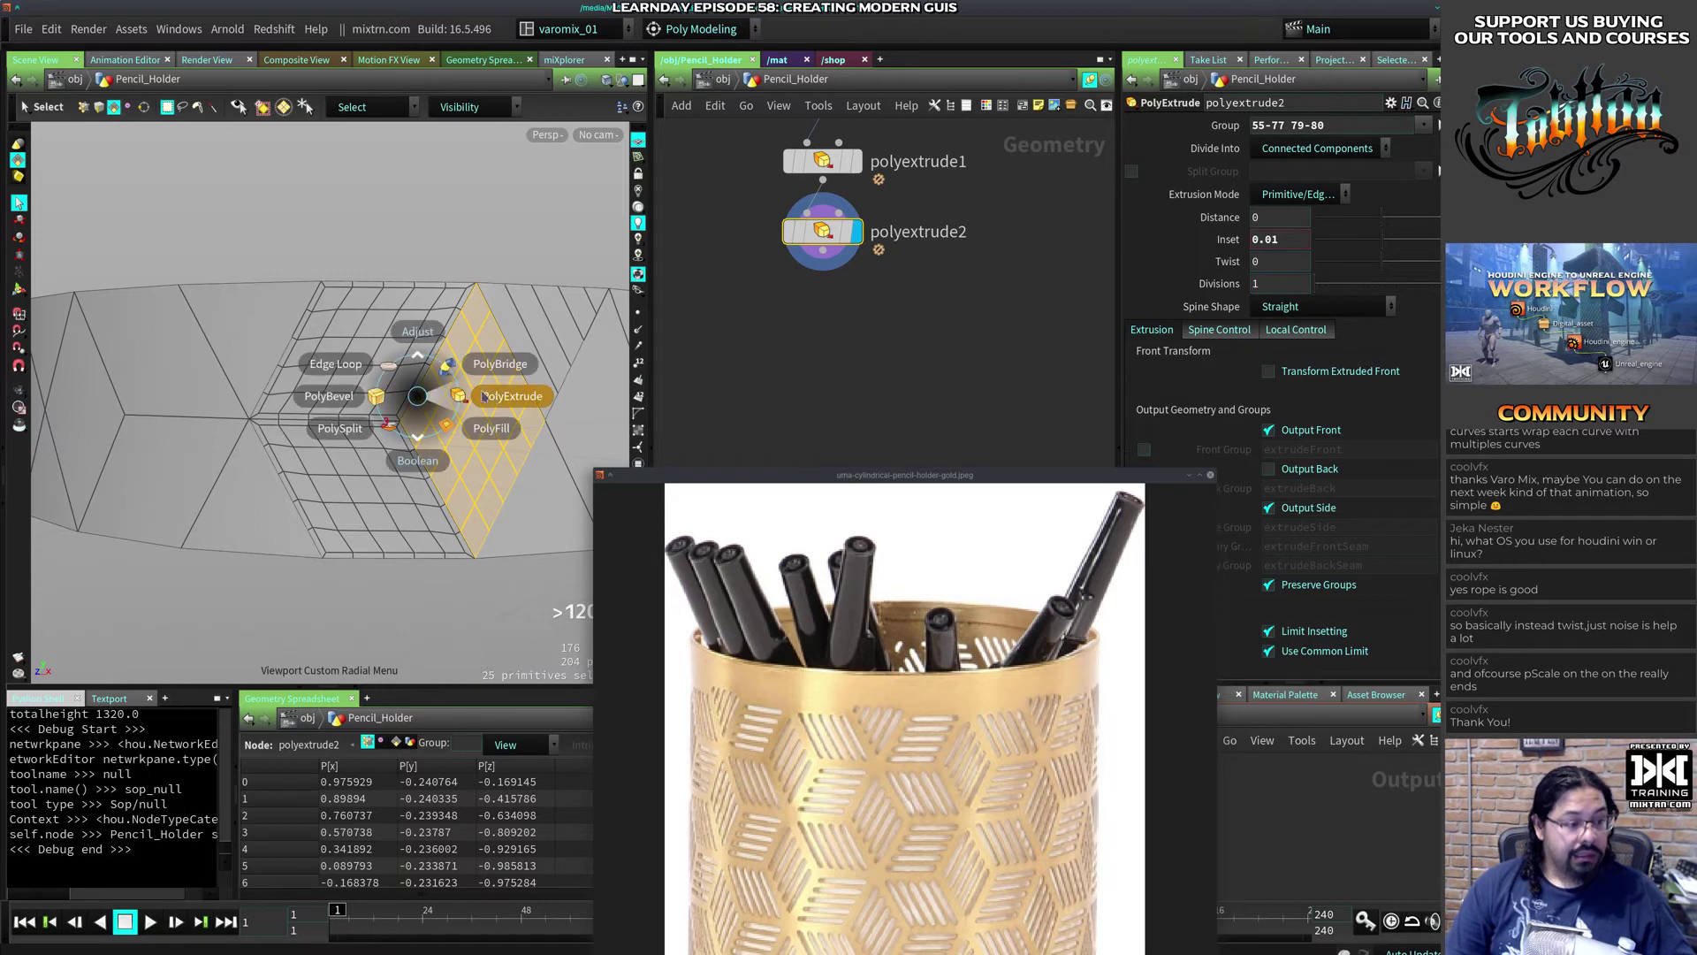
pyautogui.click(494, 364)
pyautogui.click(1292, 247)
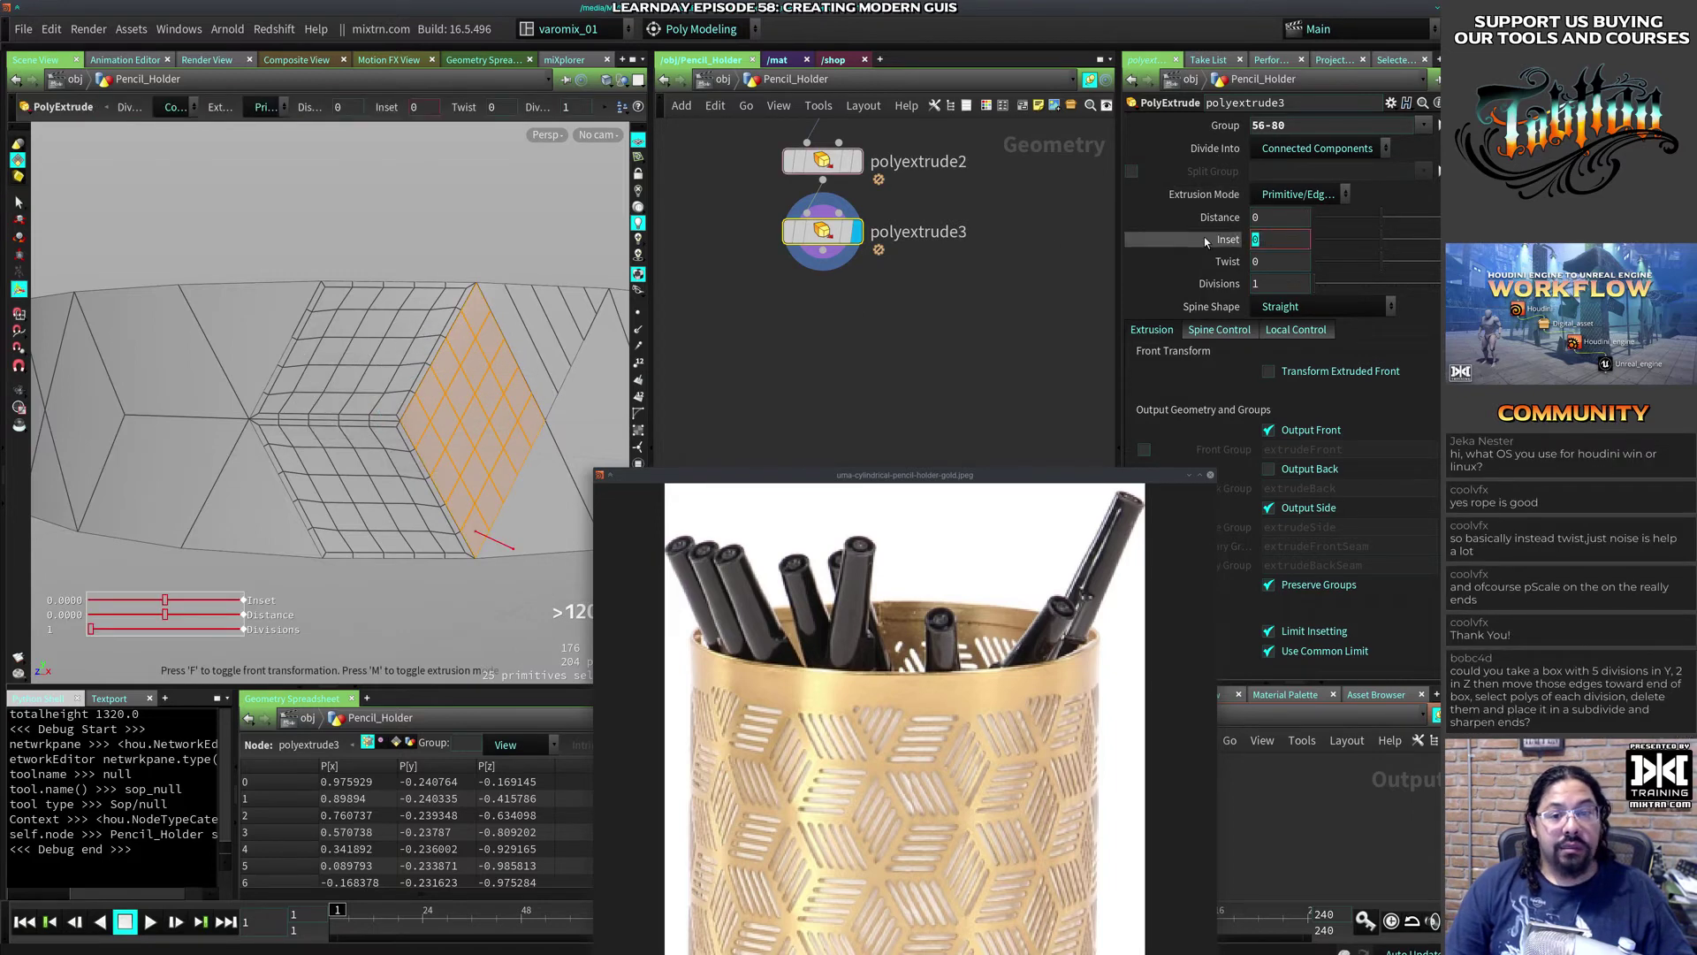
pyautogui.write('0.01')
pyautogui.press('Return')
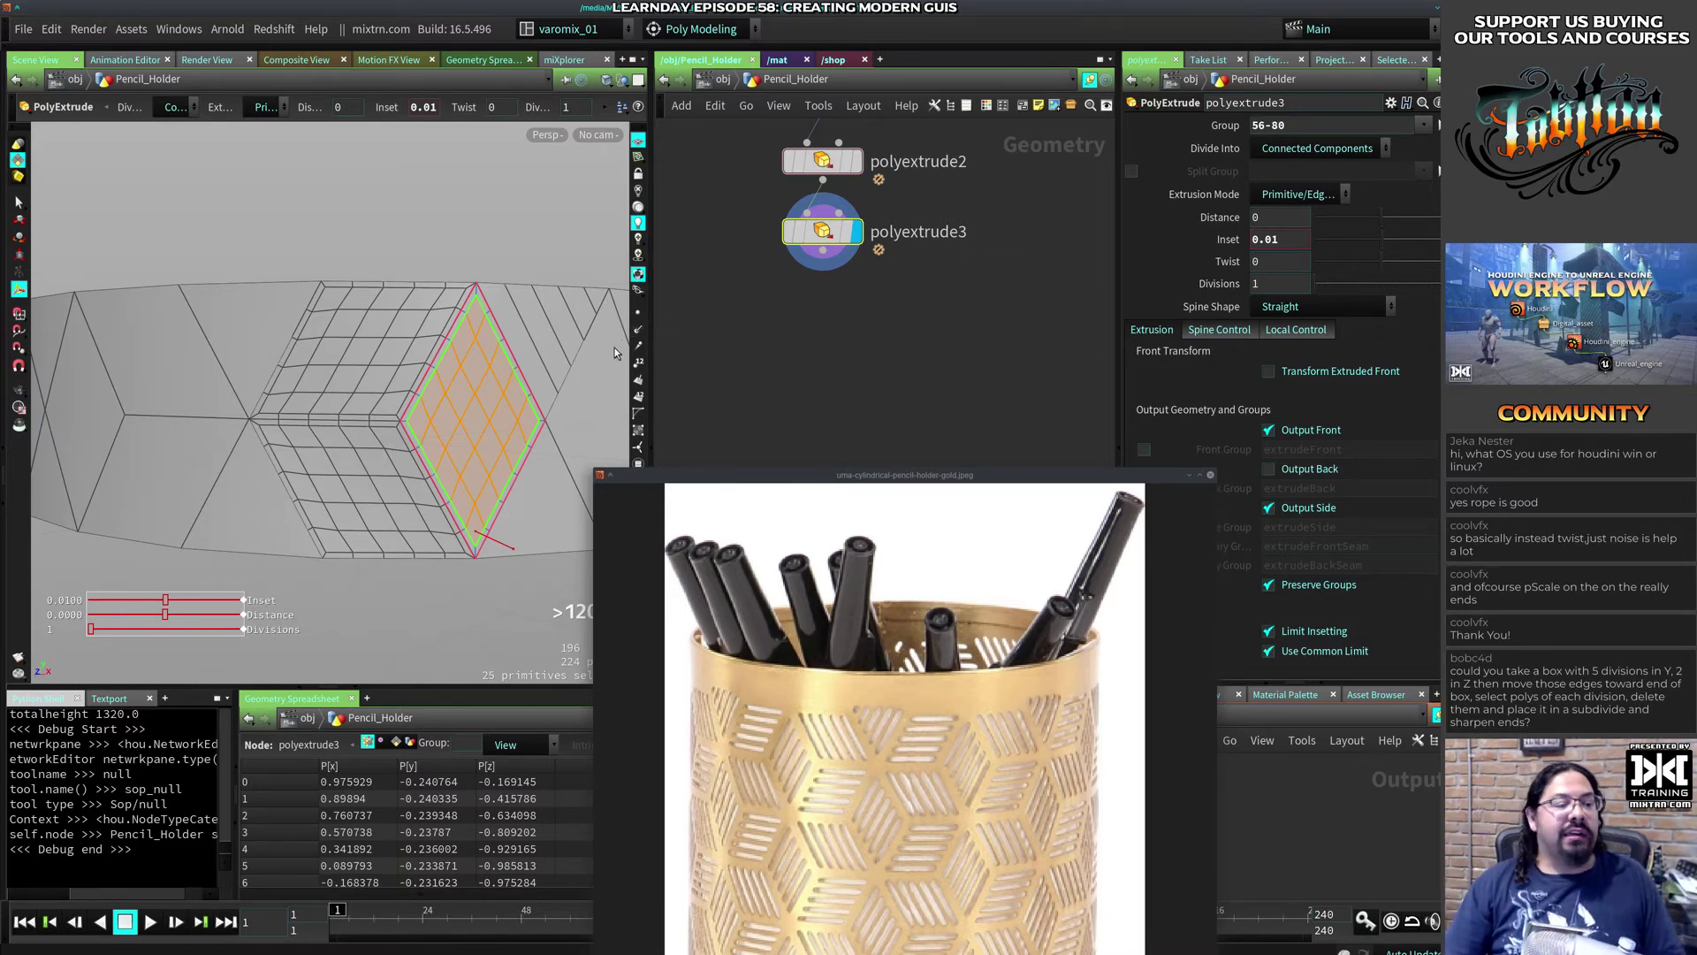
# Step: Select three alternating slanted strips of primitives inside the inset border of the cube's right face
pyautogui.click(428, 426)
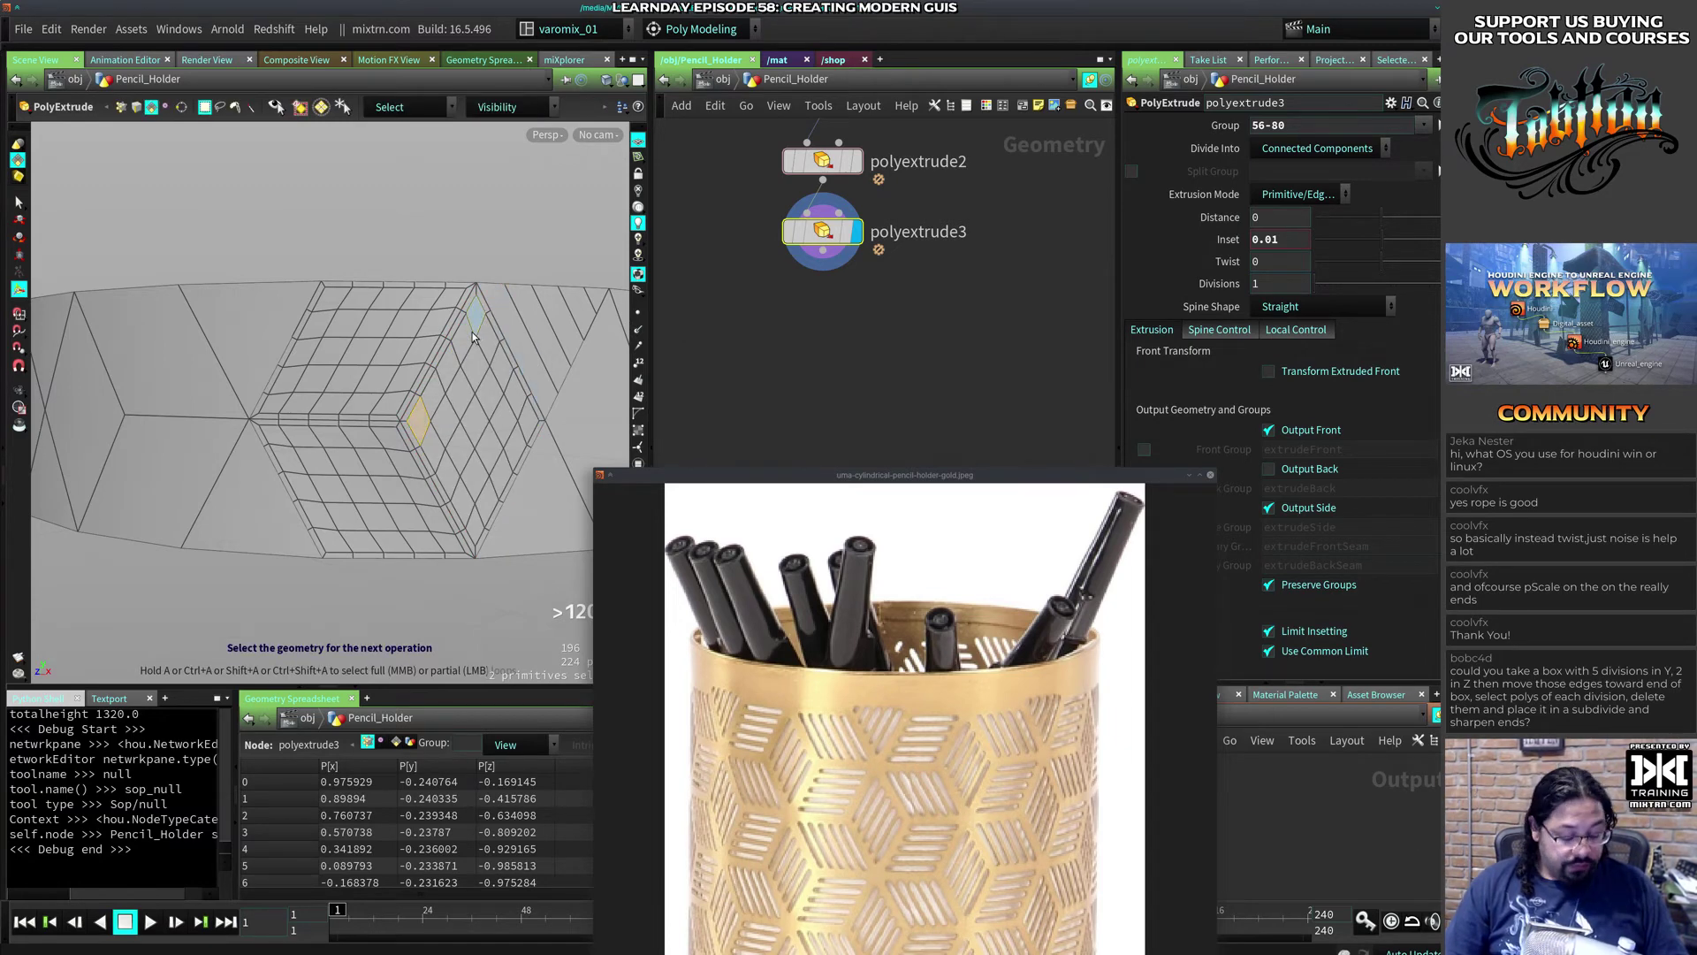
pyautogui.click(421, 425)
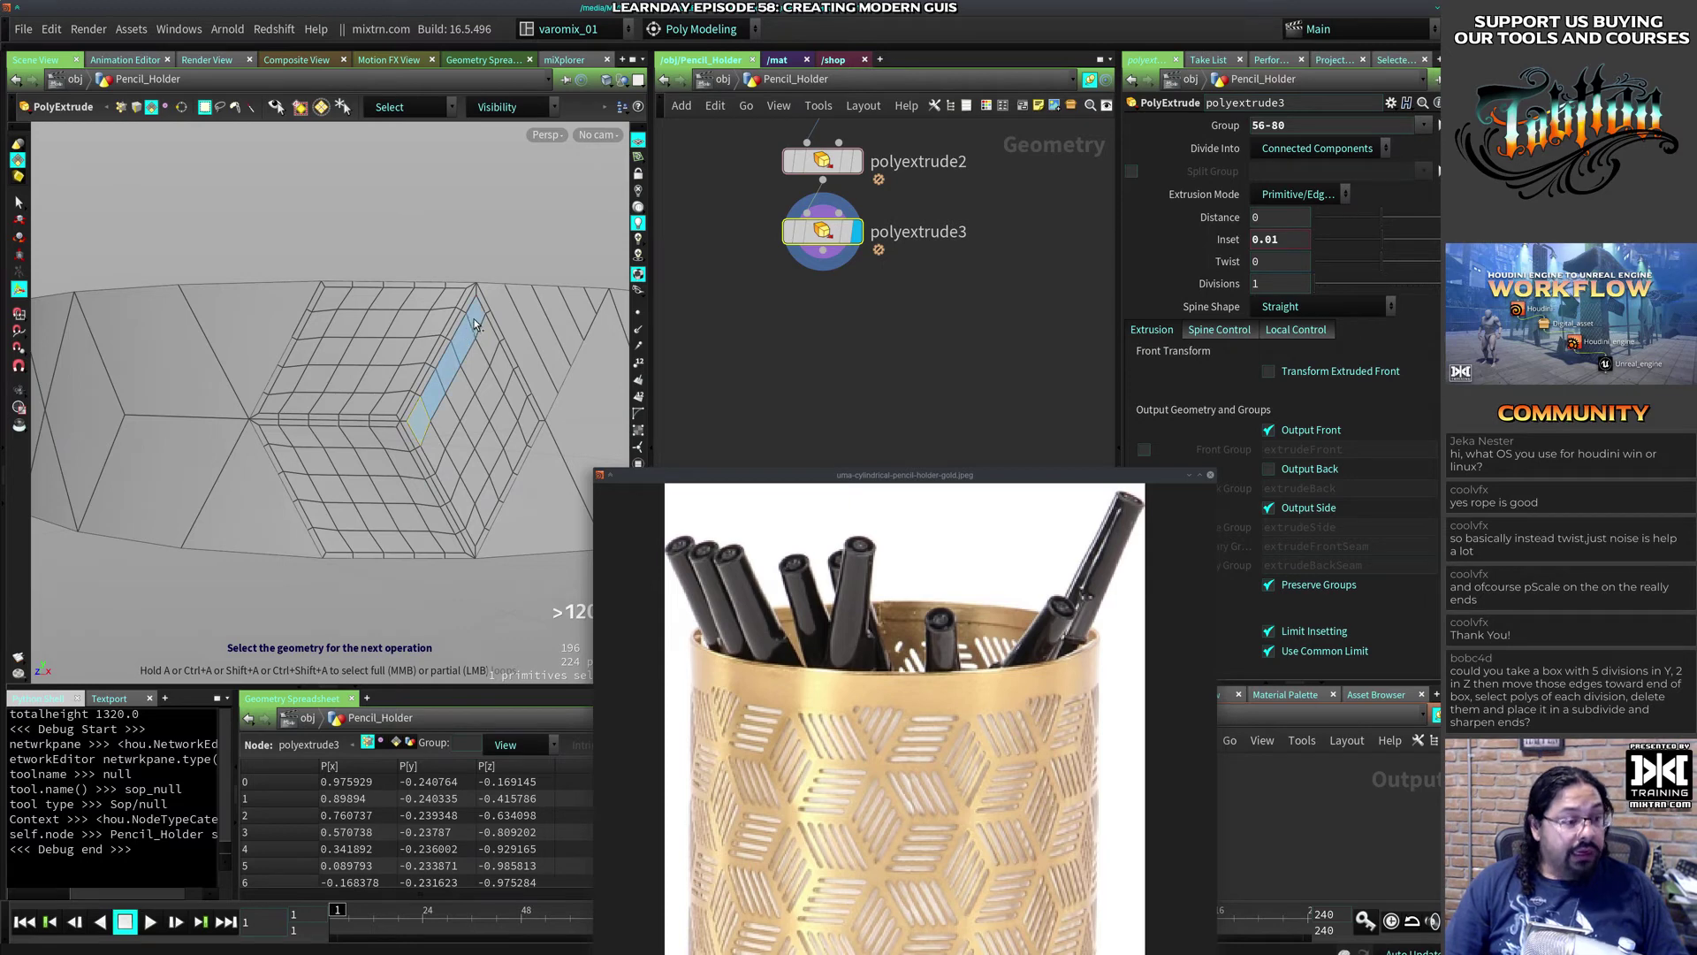
pyautogui.click(474, 320)
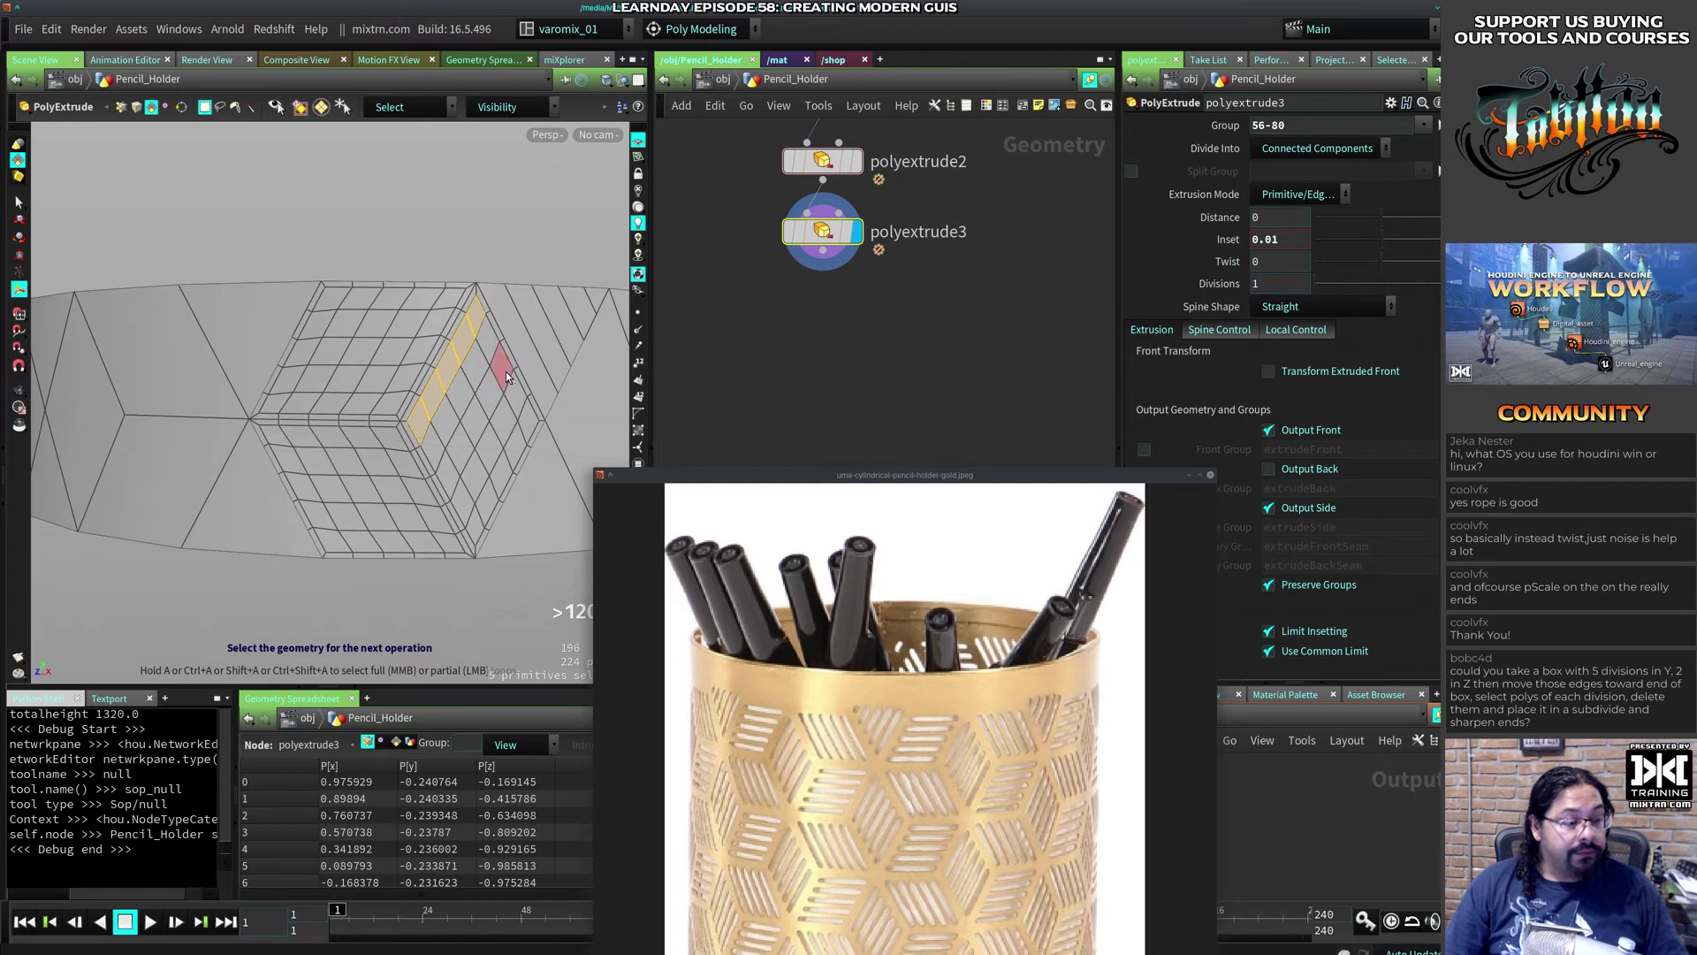
pyautogui.keyDown('shift'); pyautogui.click(449, 463); pyautogui.keyUp('shift')
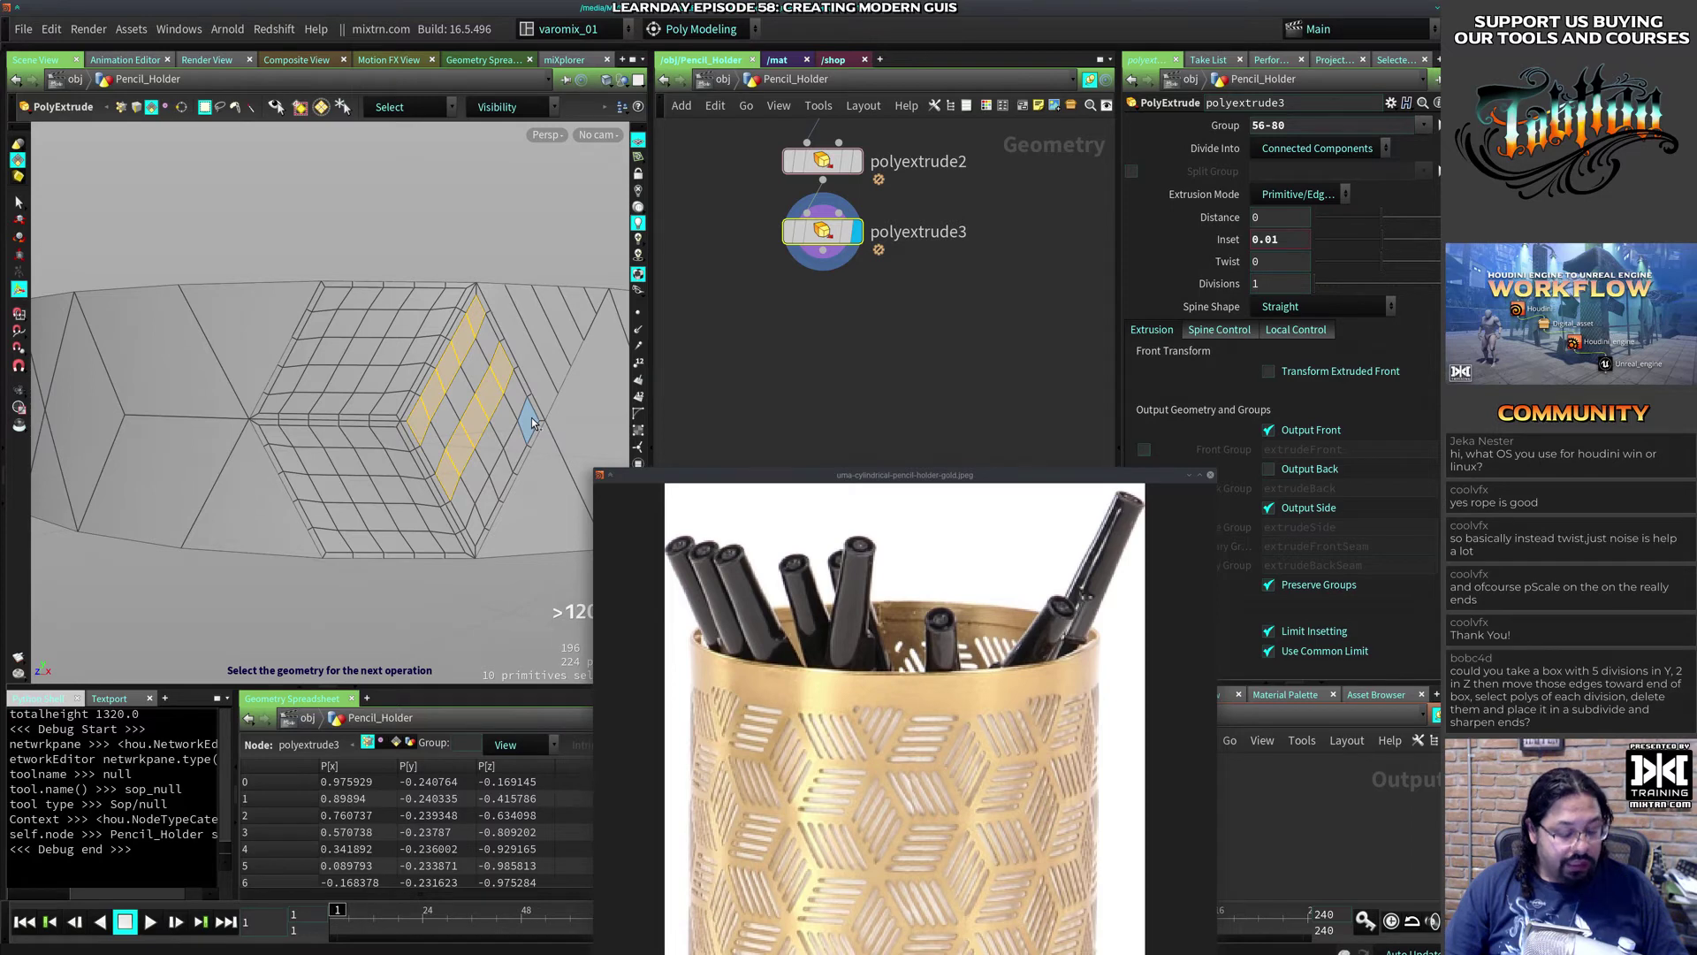
pyautogui.keyDown('shift'); pyautogui.click(530, 419); pyautogui.keyUp('shift')
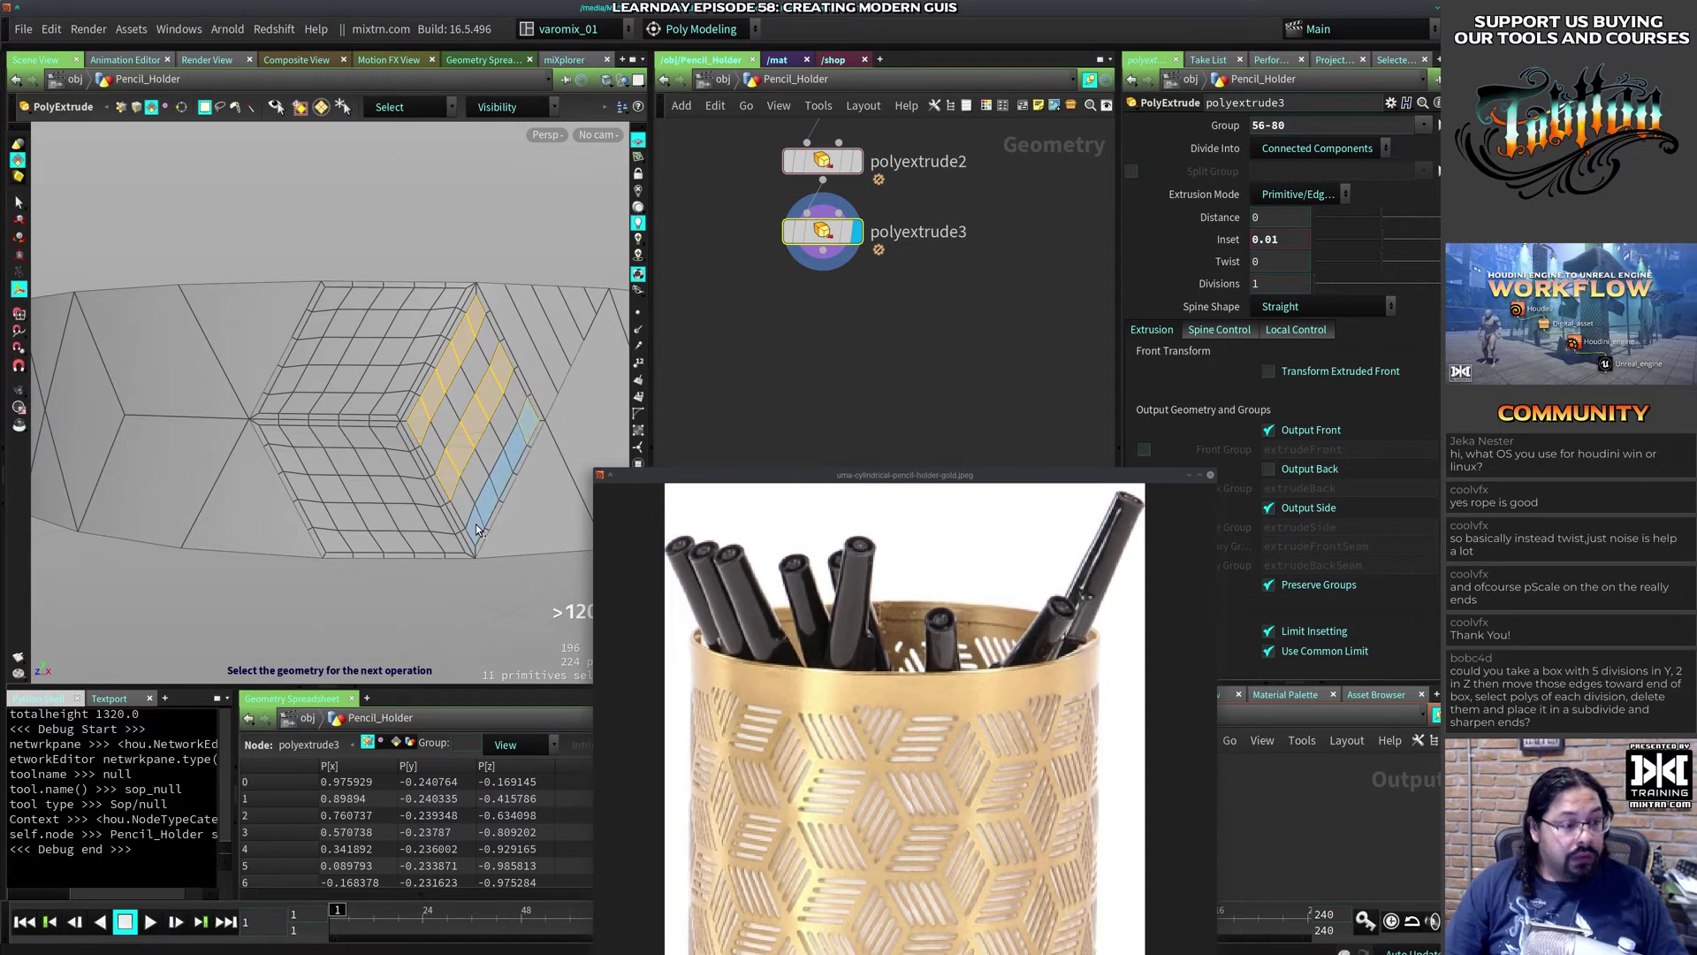
pyautogui.keyDown('shift'); pyautogui.click(480, 523); pyautogui.keyUp('shift')
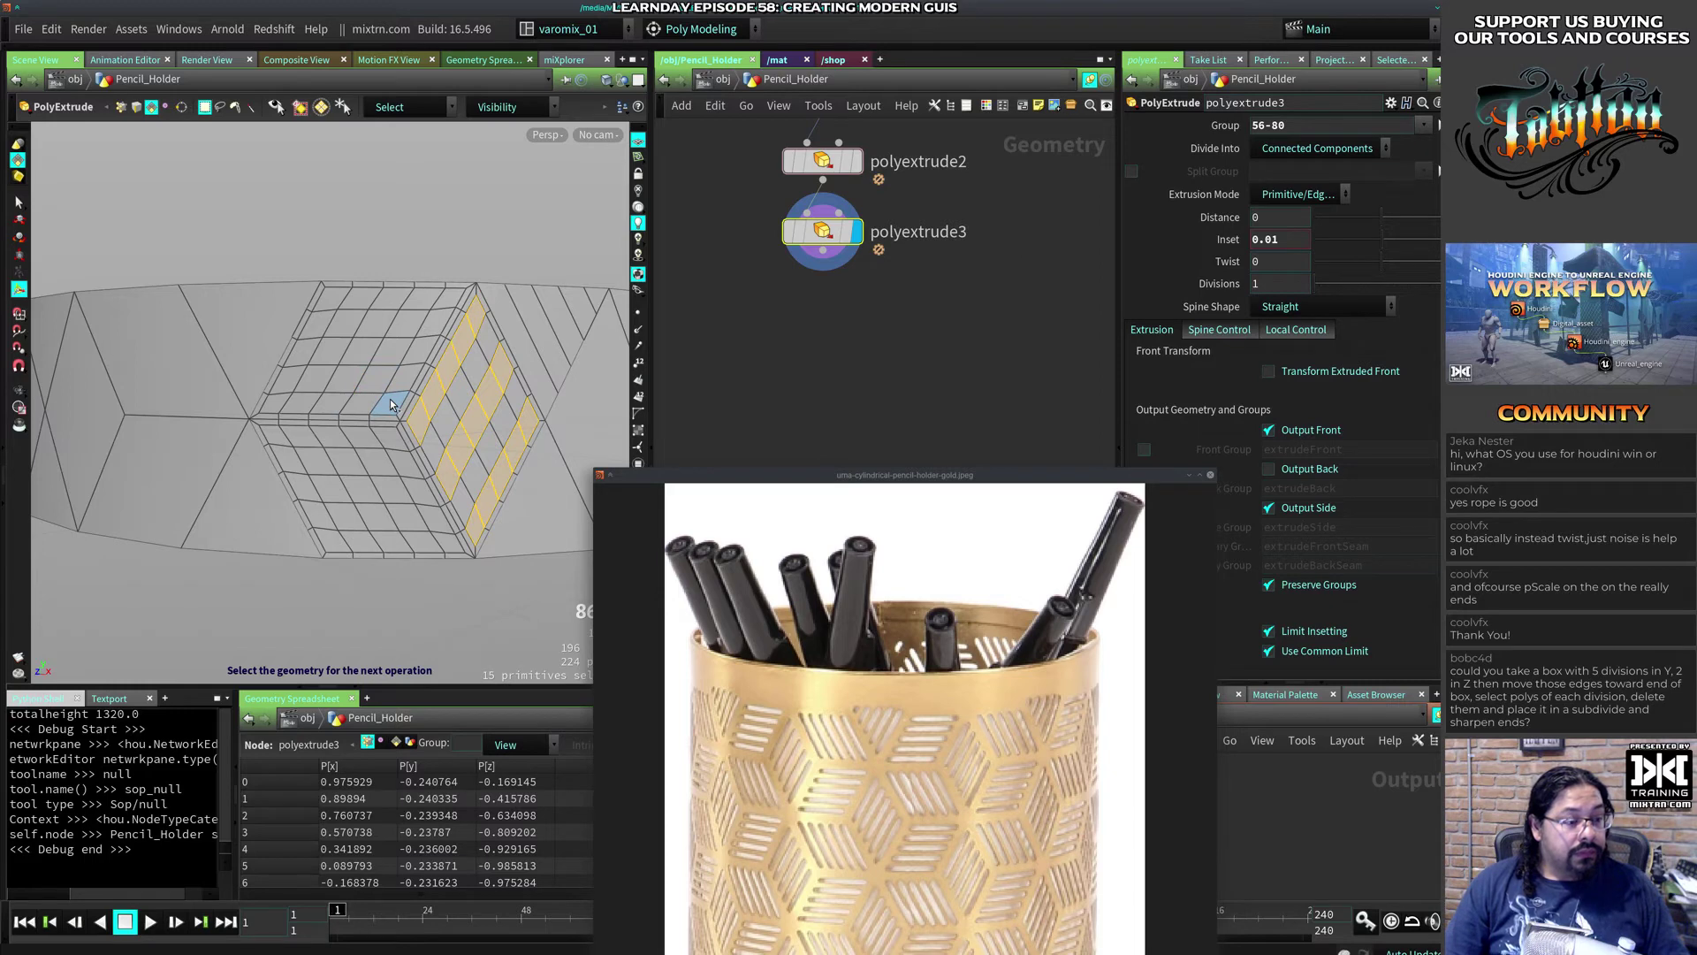
# Step: Add three alternating lengthwise strips of the cube's upper-left face to the primitive selection
pyautogui.keyDown('shift'); pyautogui.moveTo(392, 404); pyautogui.dragTo(278, 396); pyautogui.keyUp('shift')
pyautogui.keyDown('shift'); pyautogui.click(303, 358); pyautogui.keyUp('shift')
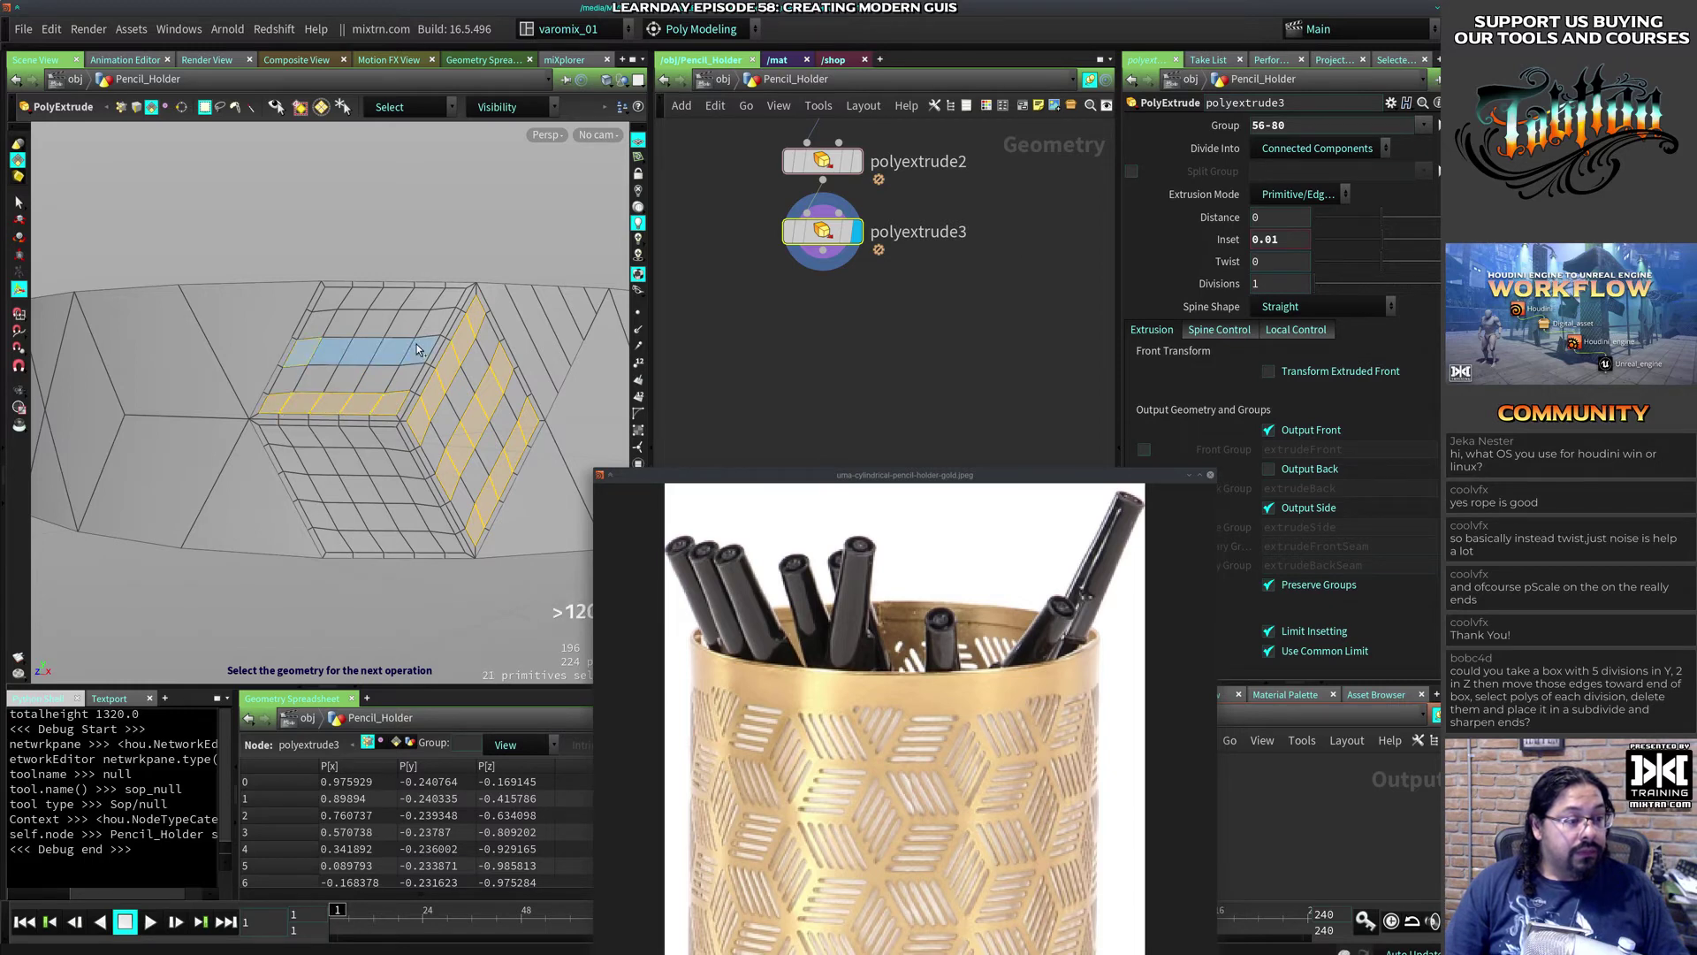
pyautogui.keyDown('shift'); pyautogui.click(422, 352); pyautogui.keyUp('shift')
pyautogui.keyDown('shift'); pyautogui.click(329, 304); pyautogui.keyUp('shift')
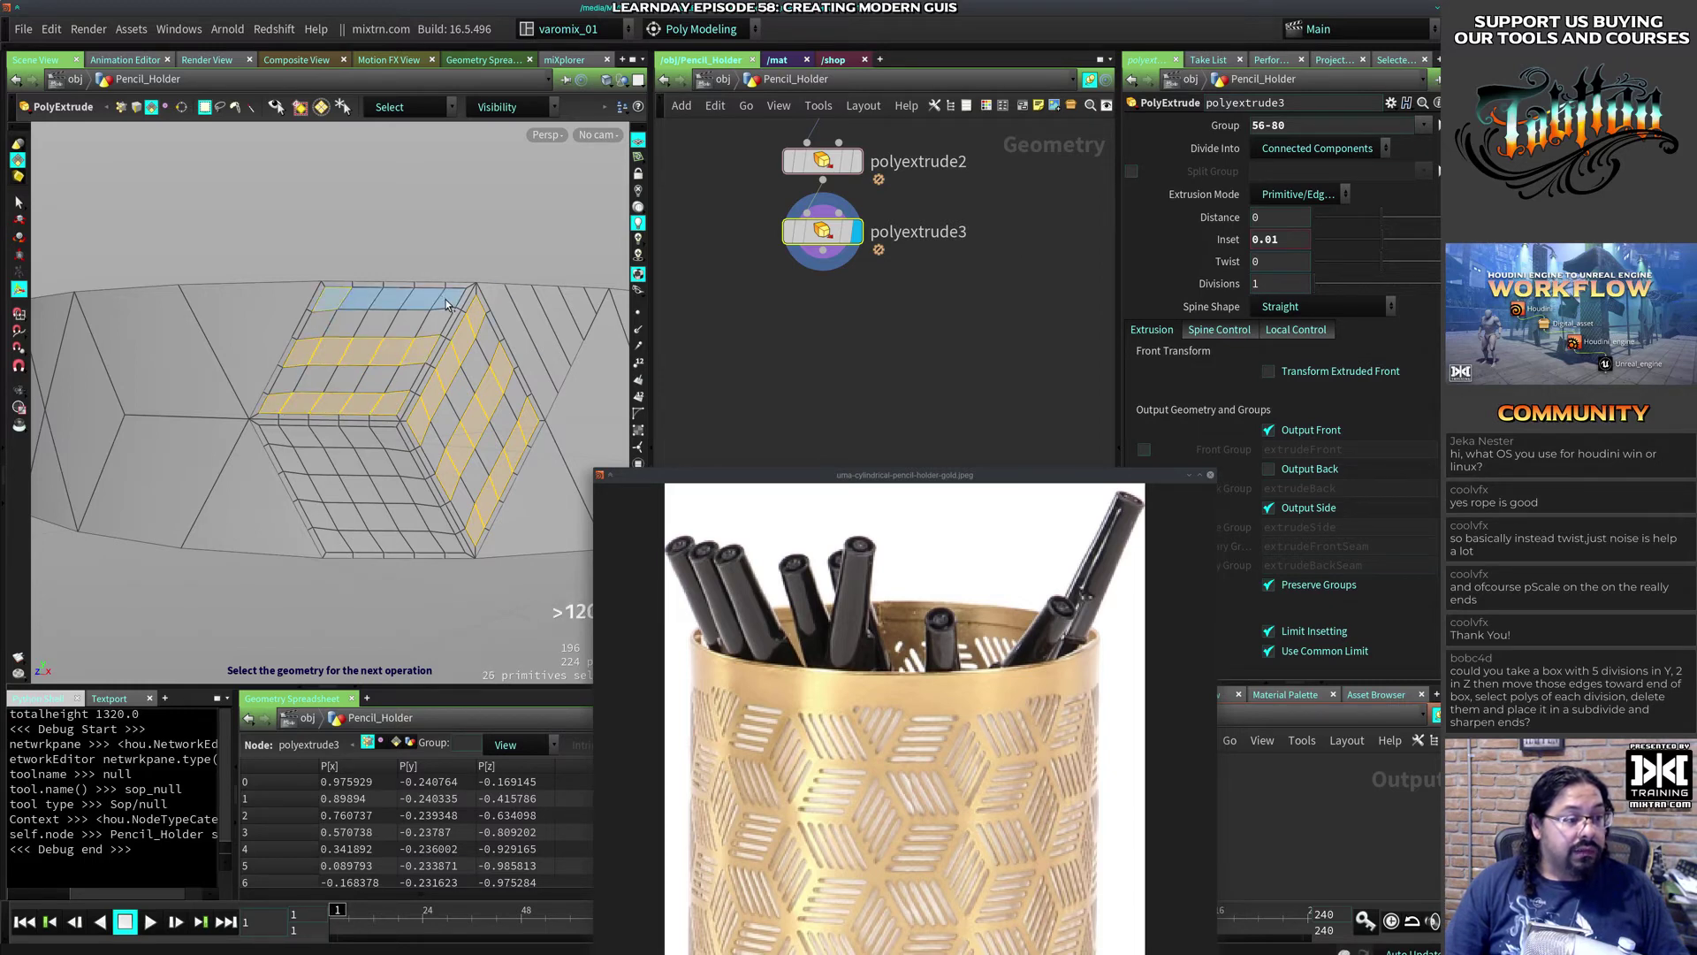
pyautogui.keyDown('shift'); pyautogui.click(445, 299); pyautogui.keyUp('shift')
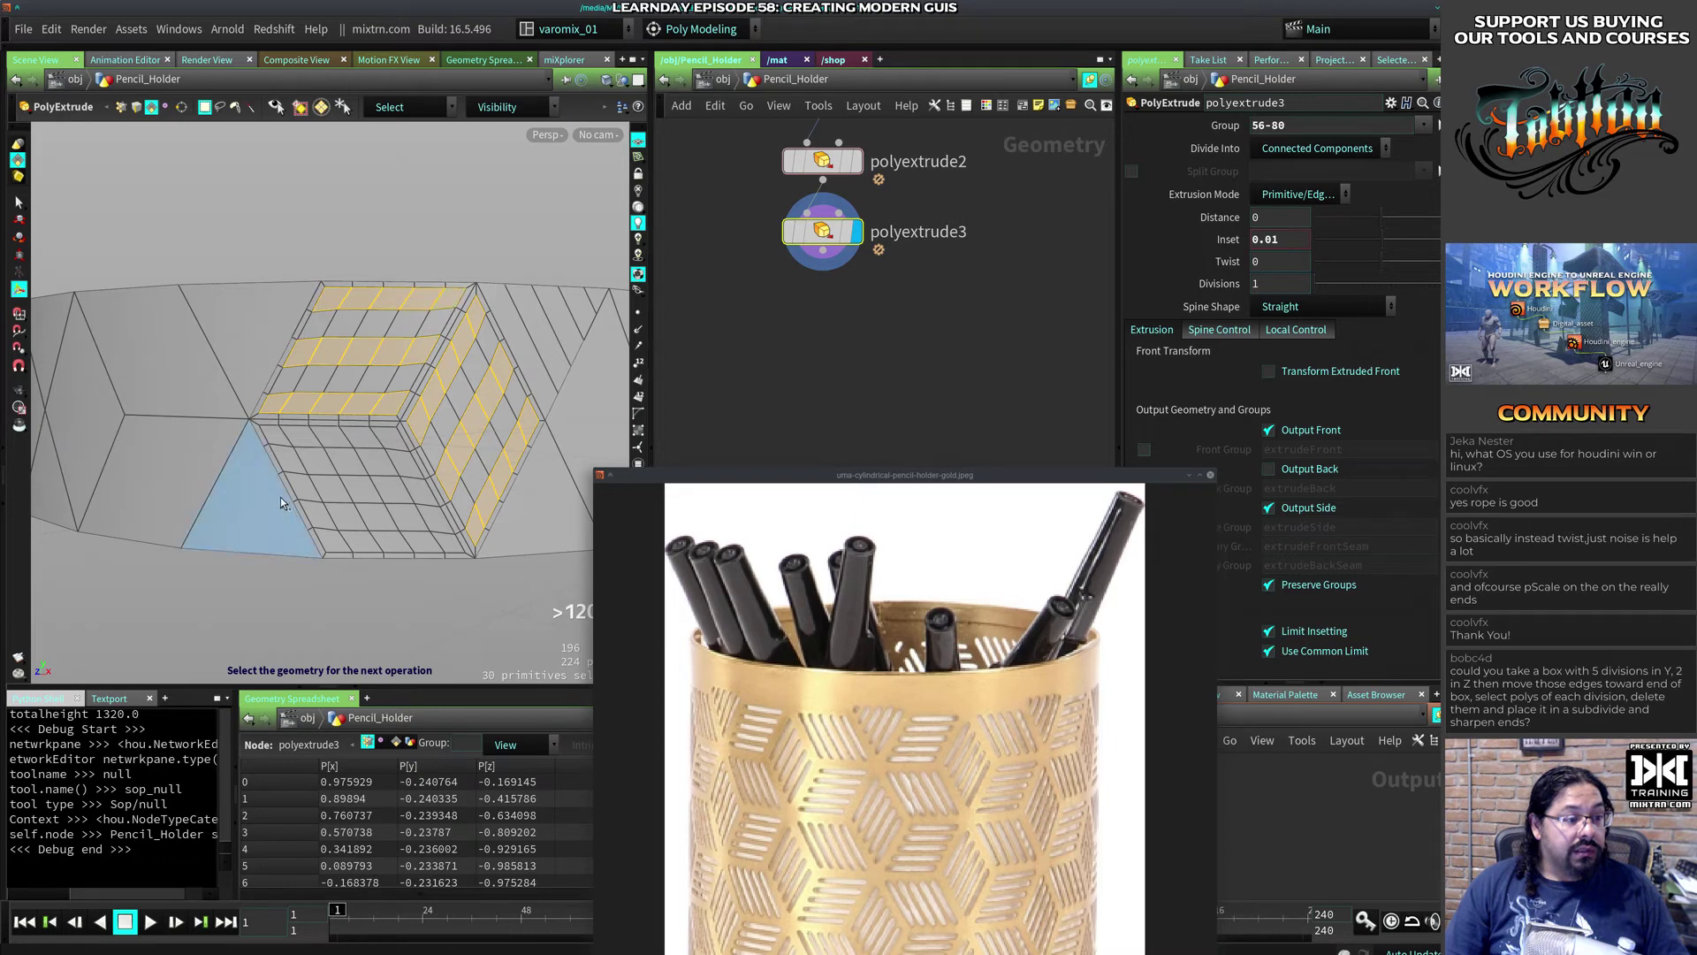
# Step: Add three alternating slanted strips of the cube's lower-left face to the primitive selection
pyautogui.keyDown('shift'); pyautogui.click(333, 547); pyautogui.keyUp('shift')
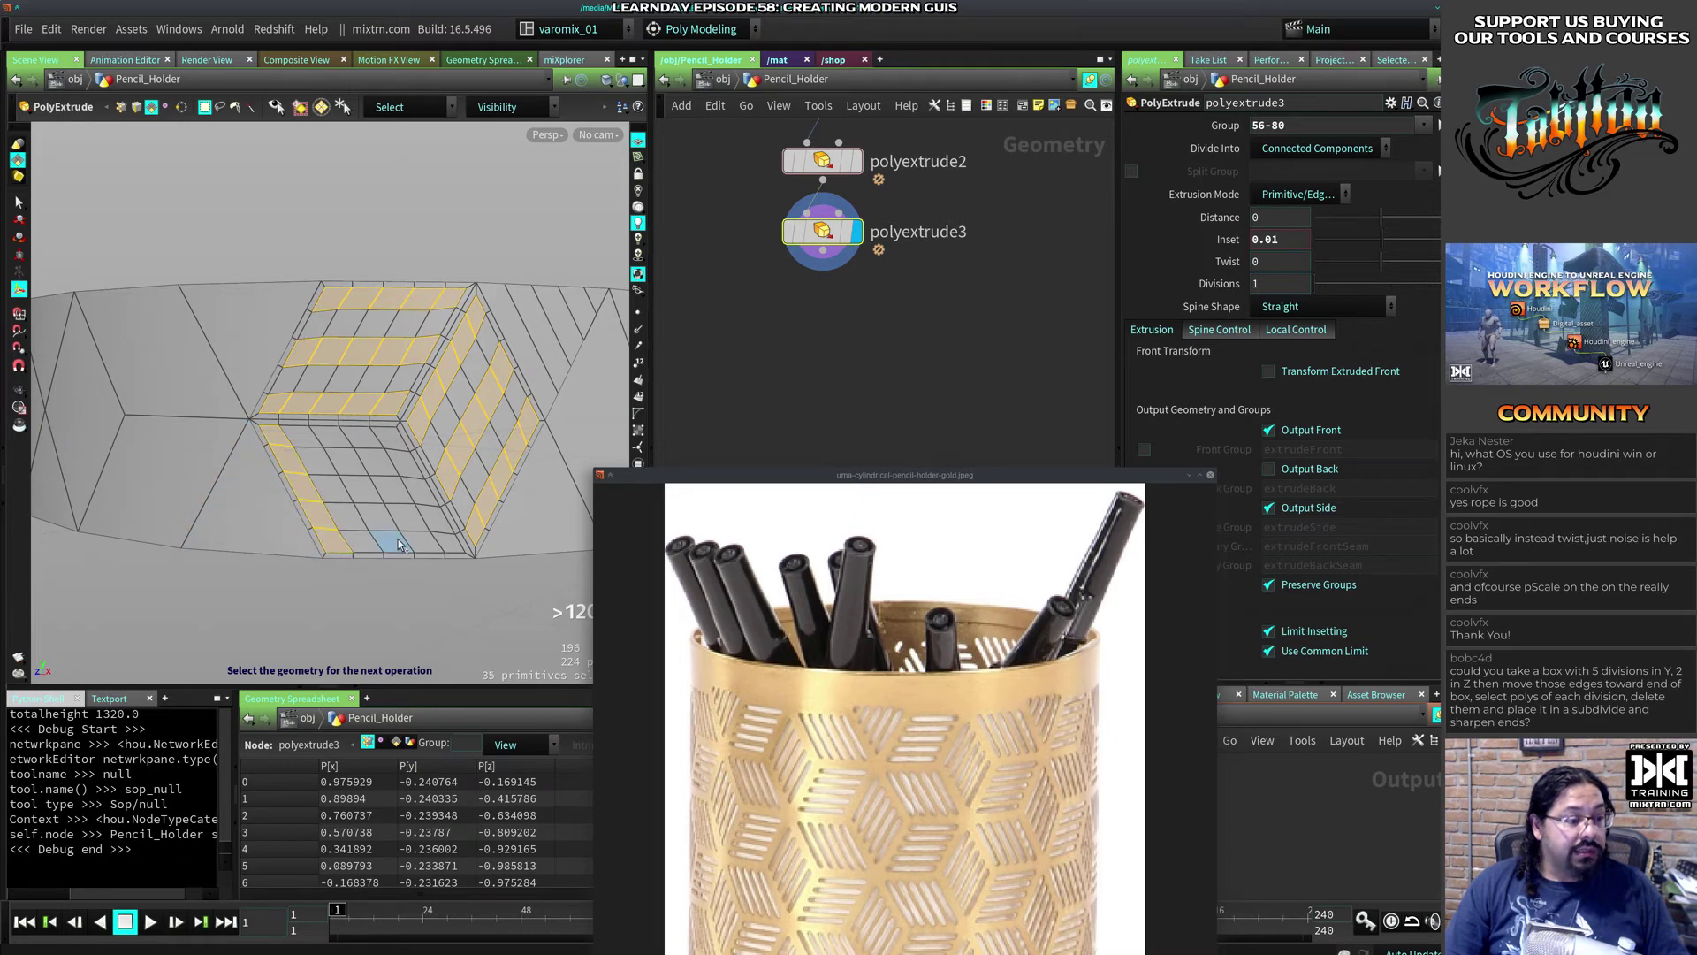
pyautogui.keyDown('shift'); pyautogui.click(334, 442); pyautogui.keyUp('shift')
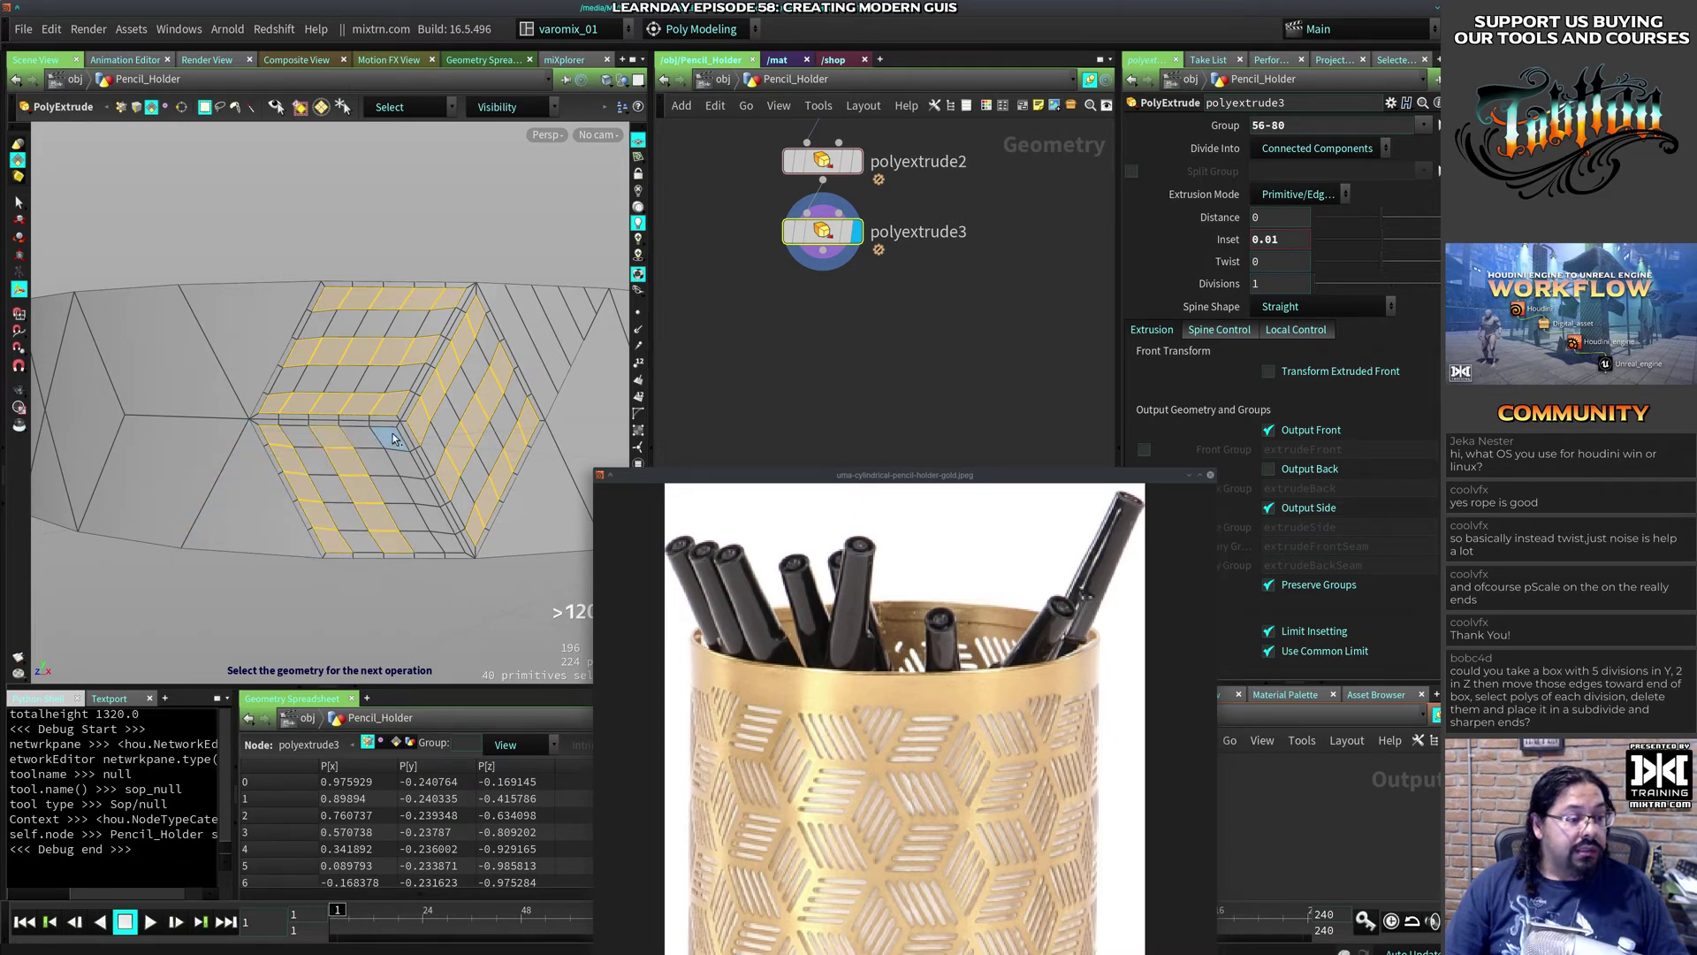
pyautogui.keyDown('shift'); pyautogui.click(449, 544); pyautogui.keyUp('shift')
# Step: PolyExtrude the selected strips inward in Point Normal mode with a distance of about -0.039
pyautogui.press('c')
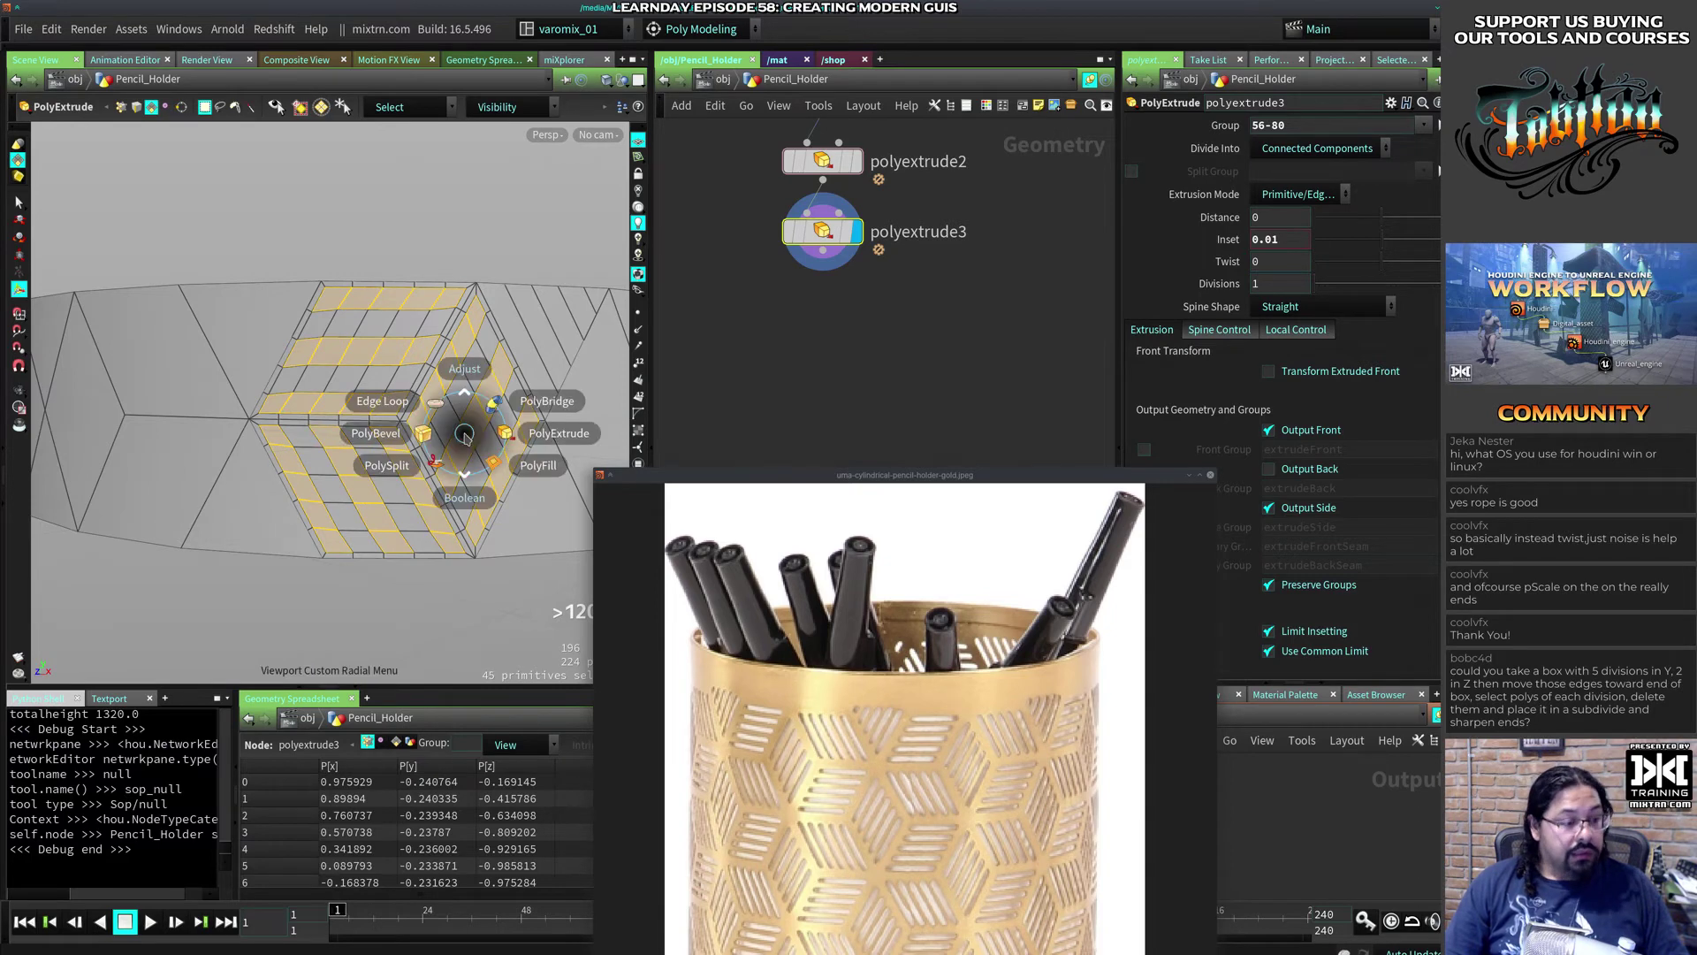
pyautogui.click(543, 435)
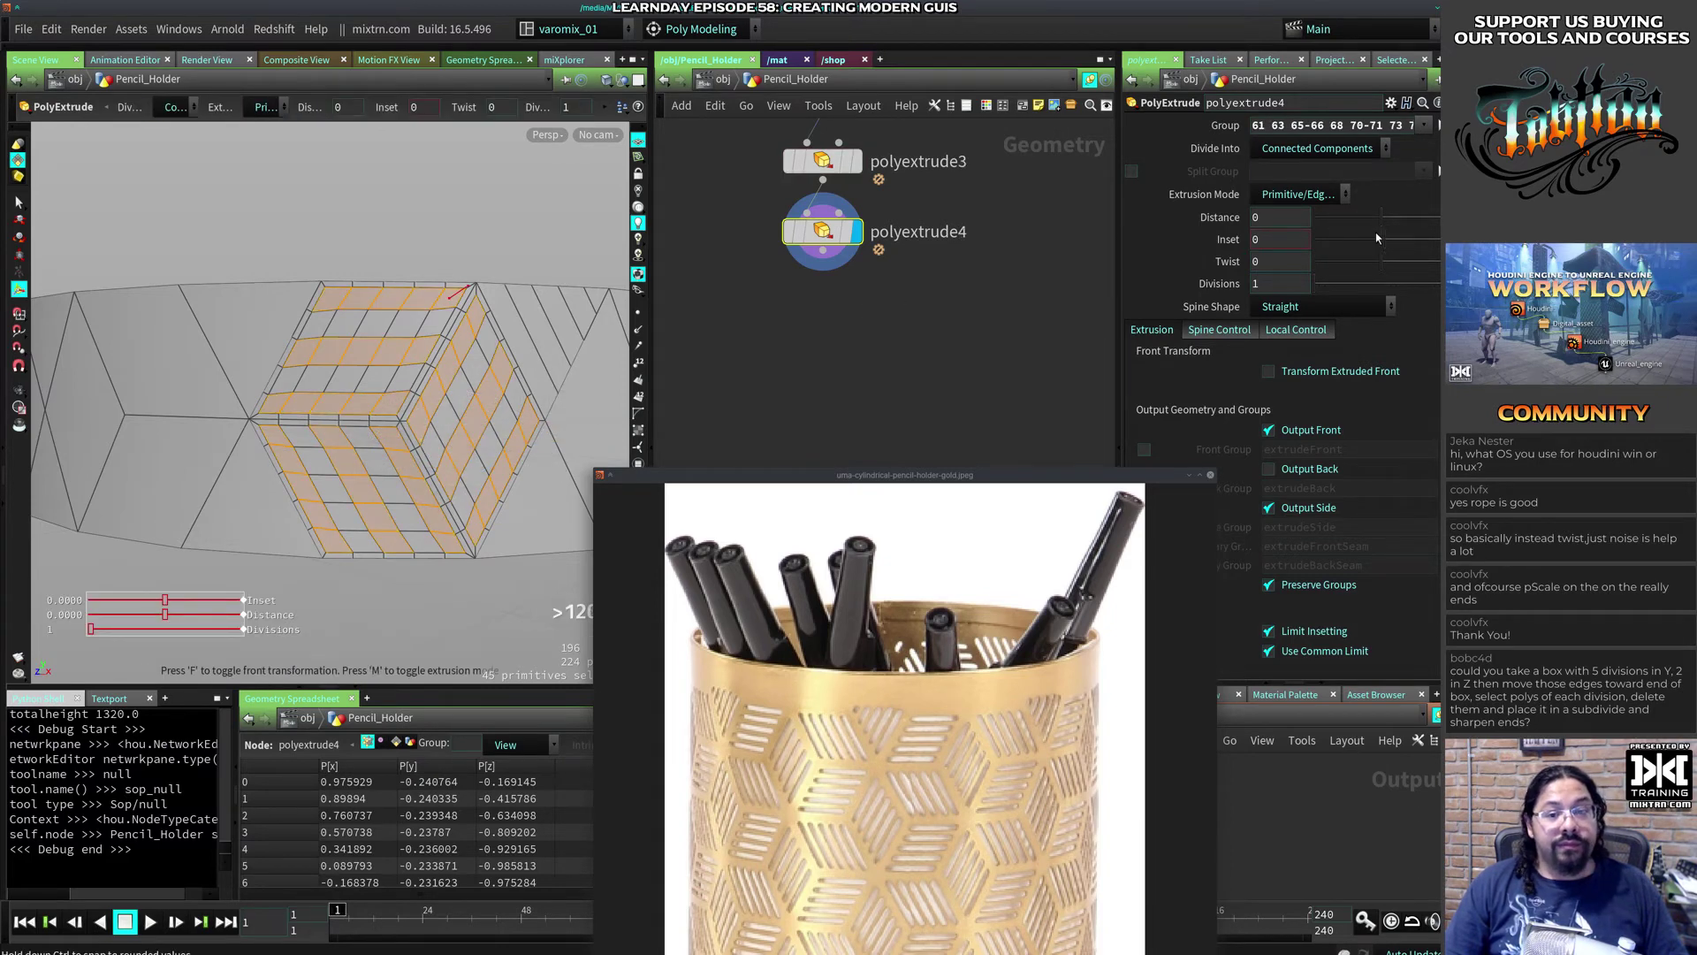
pyautogui.moveTo(1385, 220); pyautogui.dragTo(1324, 200)
pyautogui.click(1324, 200)
pyautogui.click(1317, 221)
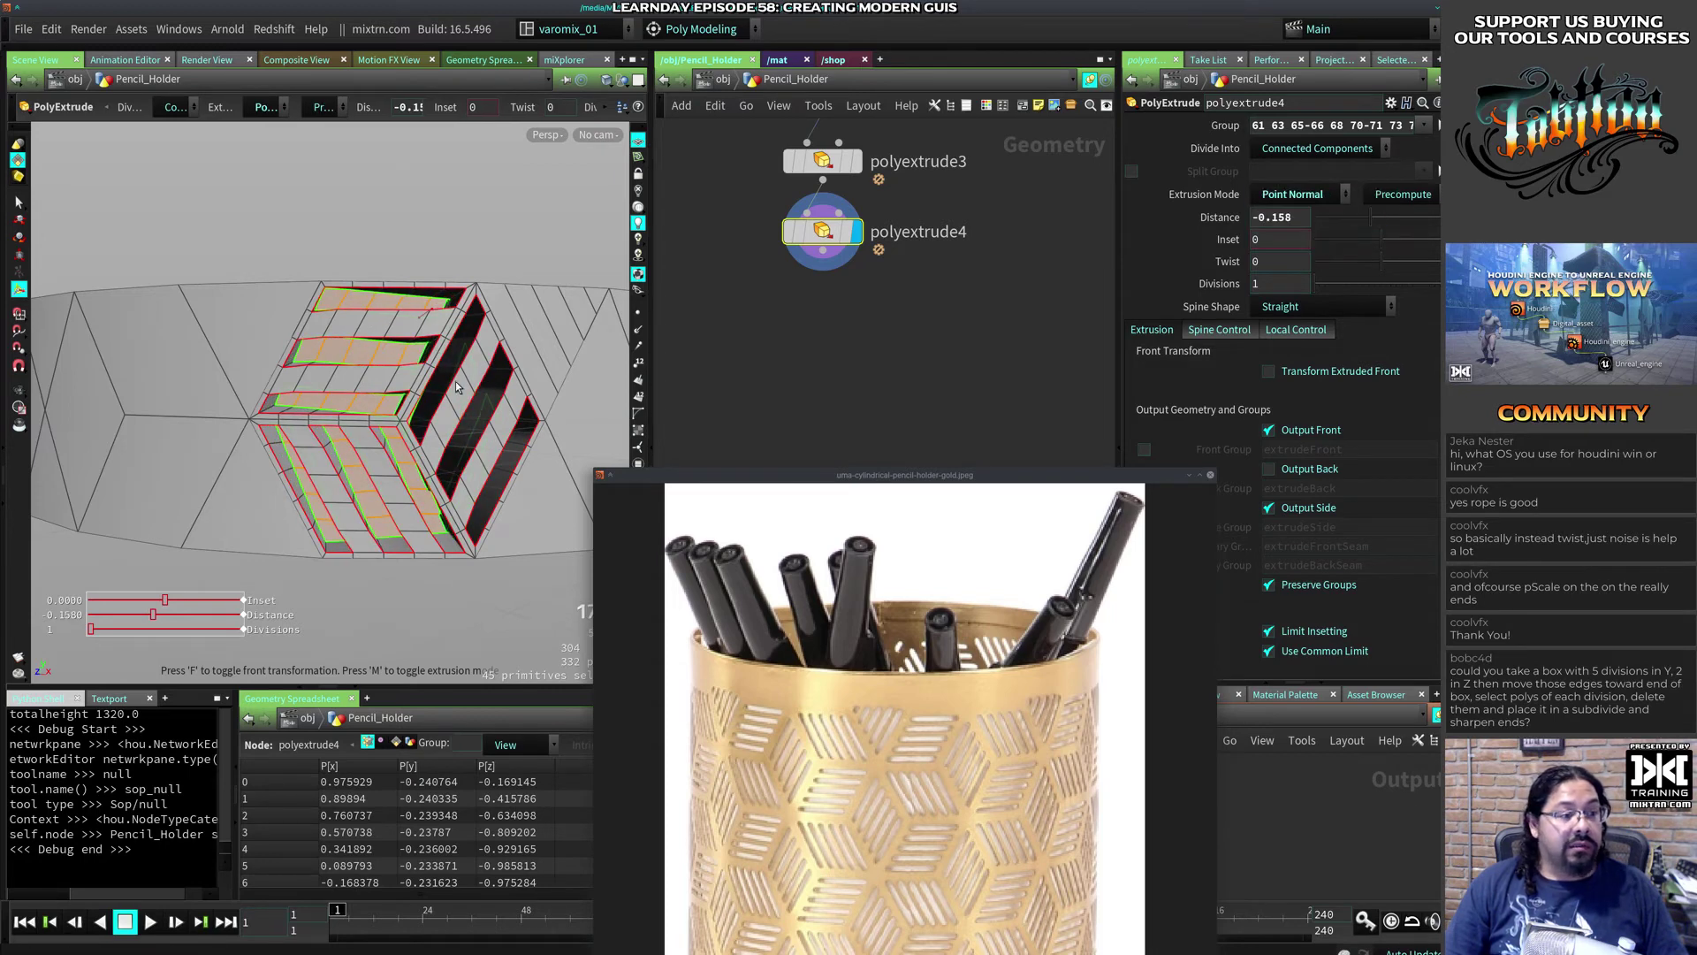
pyautogui.moveTo(276, 378); pyautogui.dragTo(198, 345)
pyautogui.moveTo(1374, 216); pyautogui.dragTo(1383, 233)
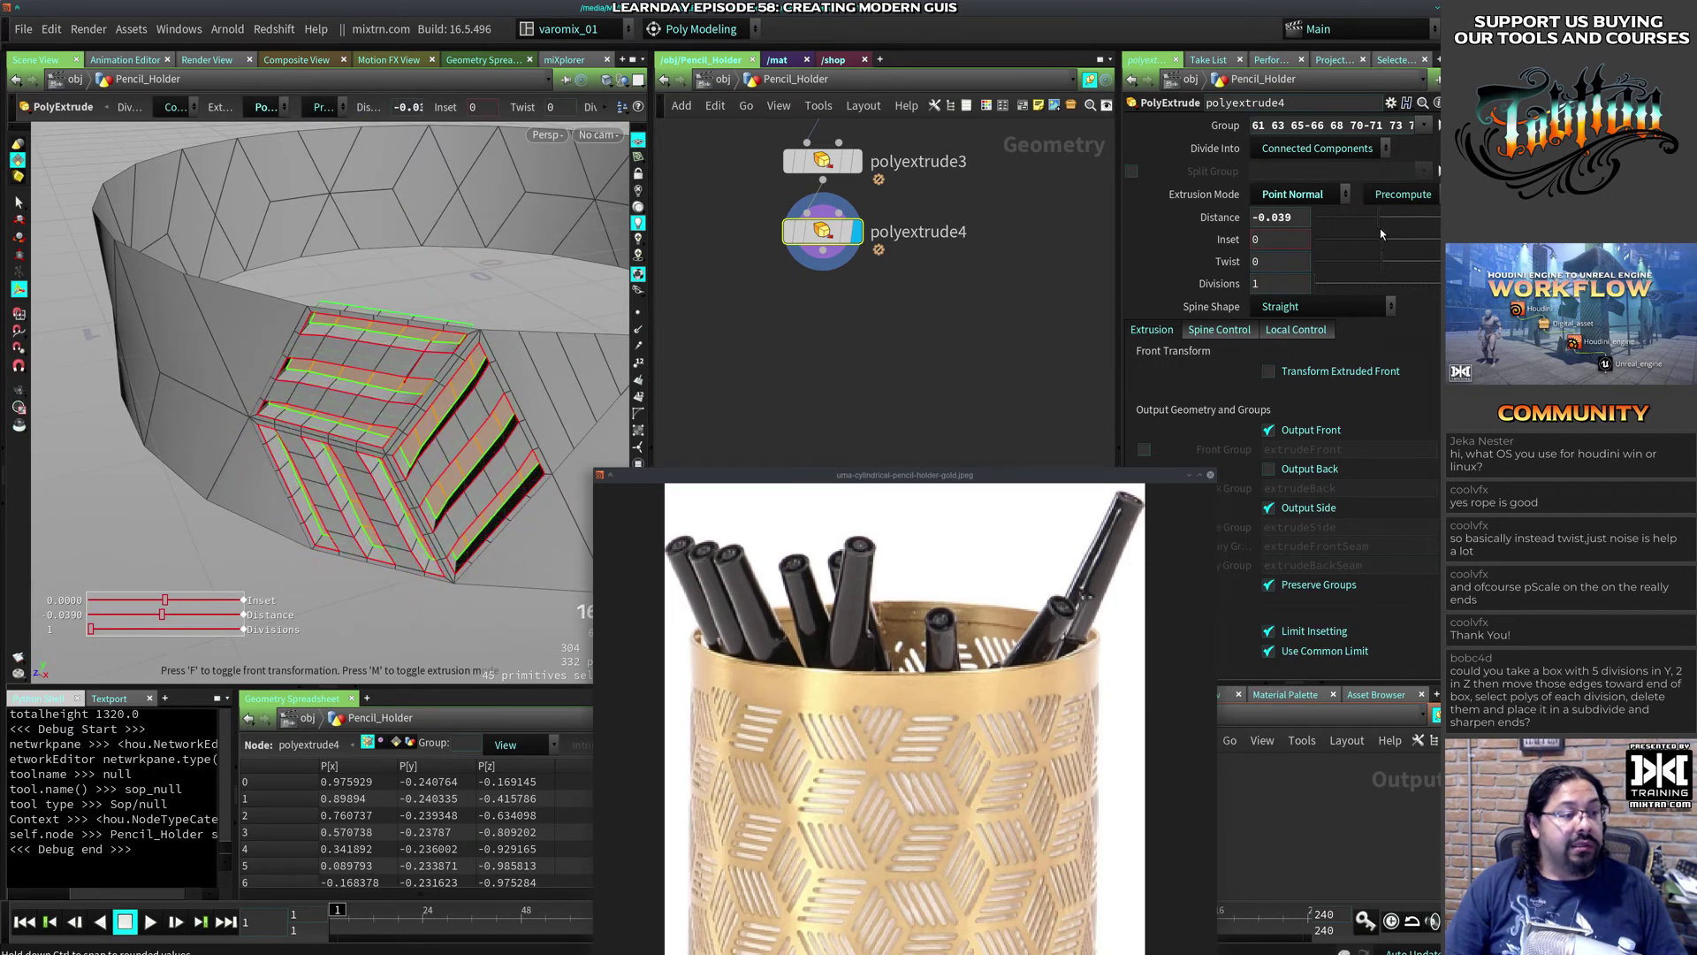
pyautogui.moveTo(305, 398); pyautogui.dragTo(358, 508)
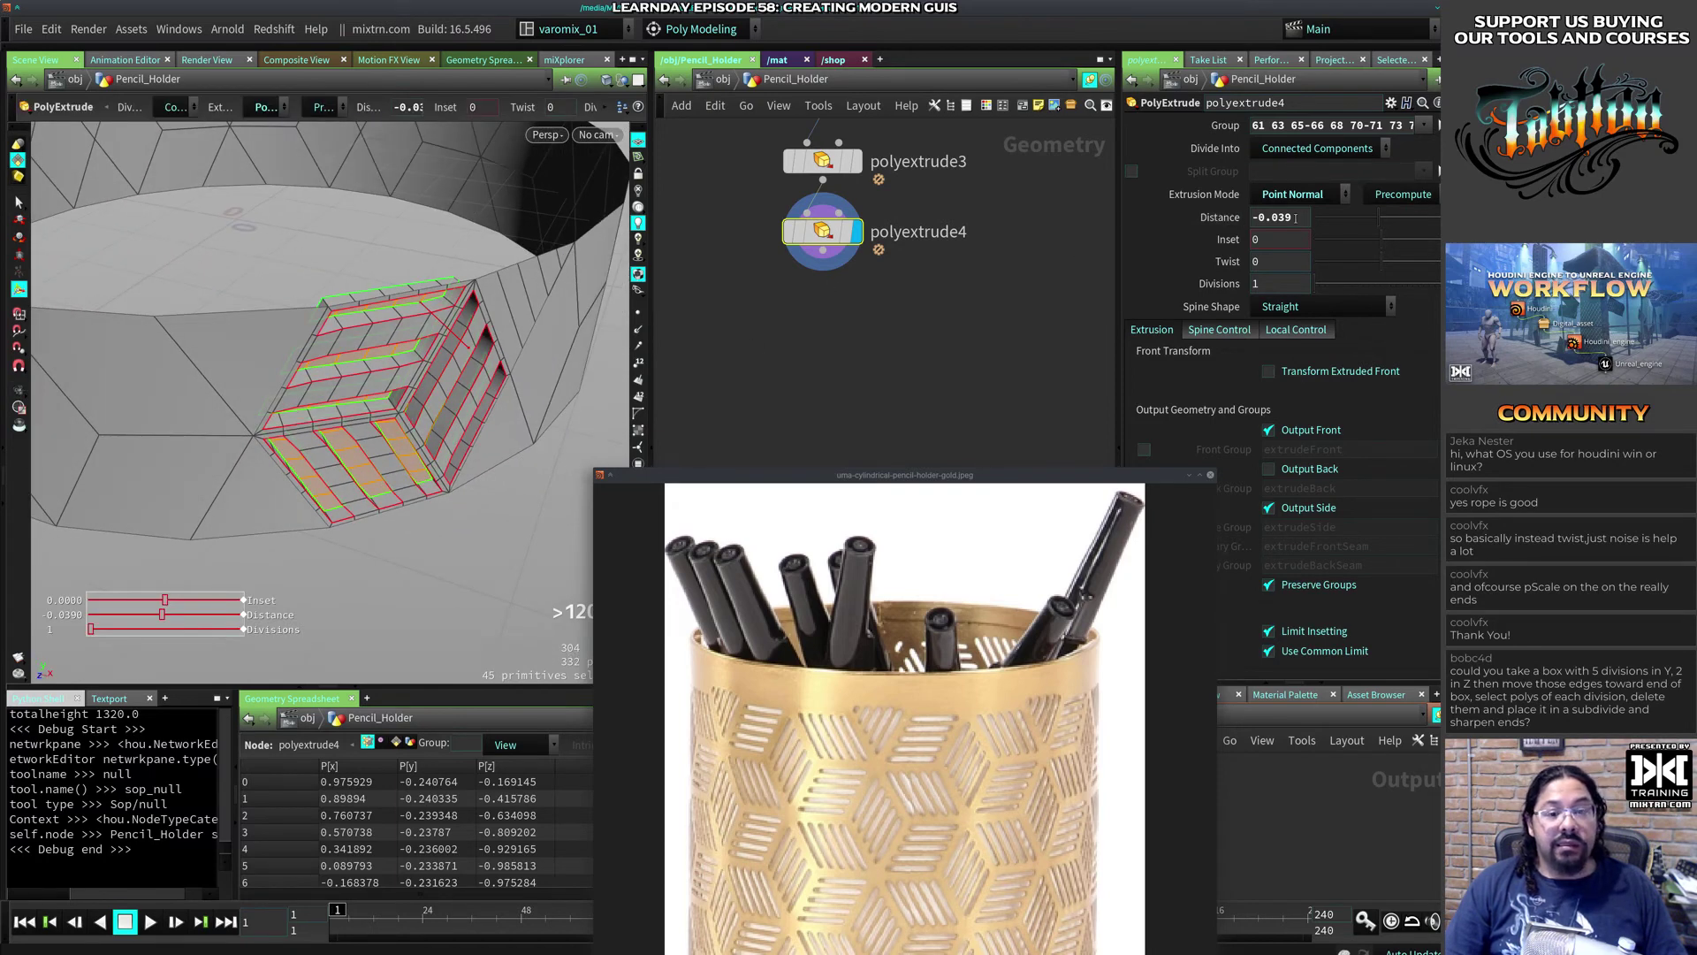
# Step: Set the strips' extrusion distance to -0.03 and delete the recessed front faces to open the slots
pyautogui.moveTo(1295, 219); pyautogui.dragTo(1282, 219)
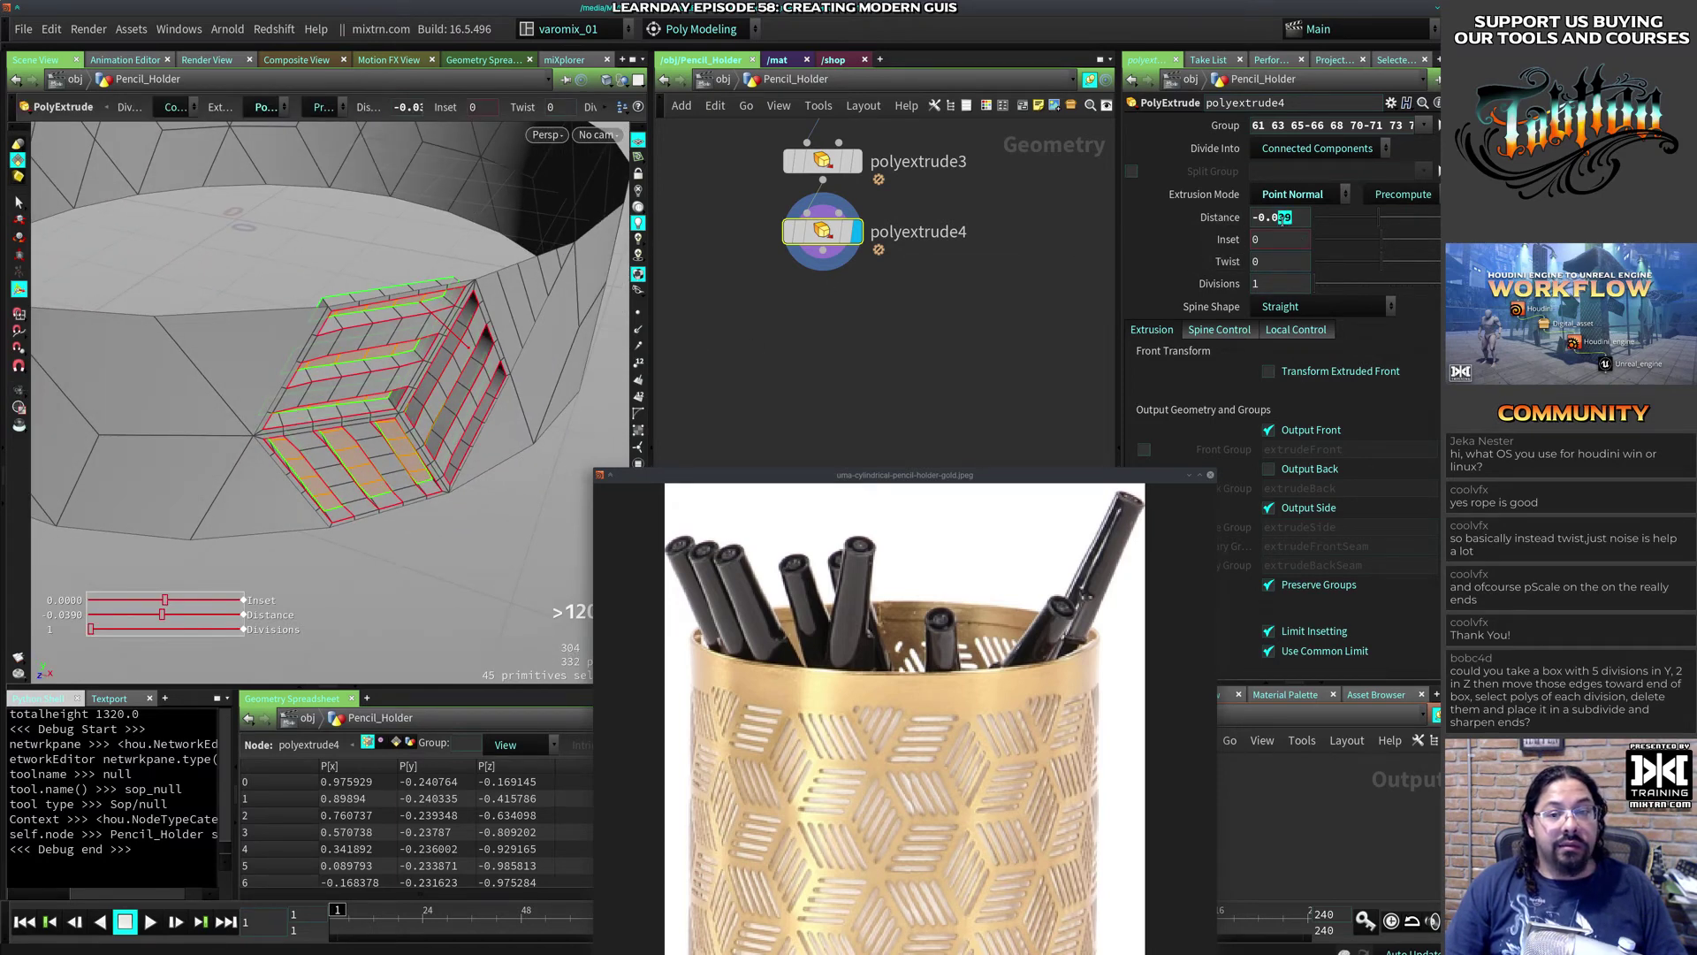
pyautogui.write('3')
pyautogui.press('Return')
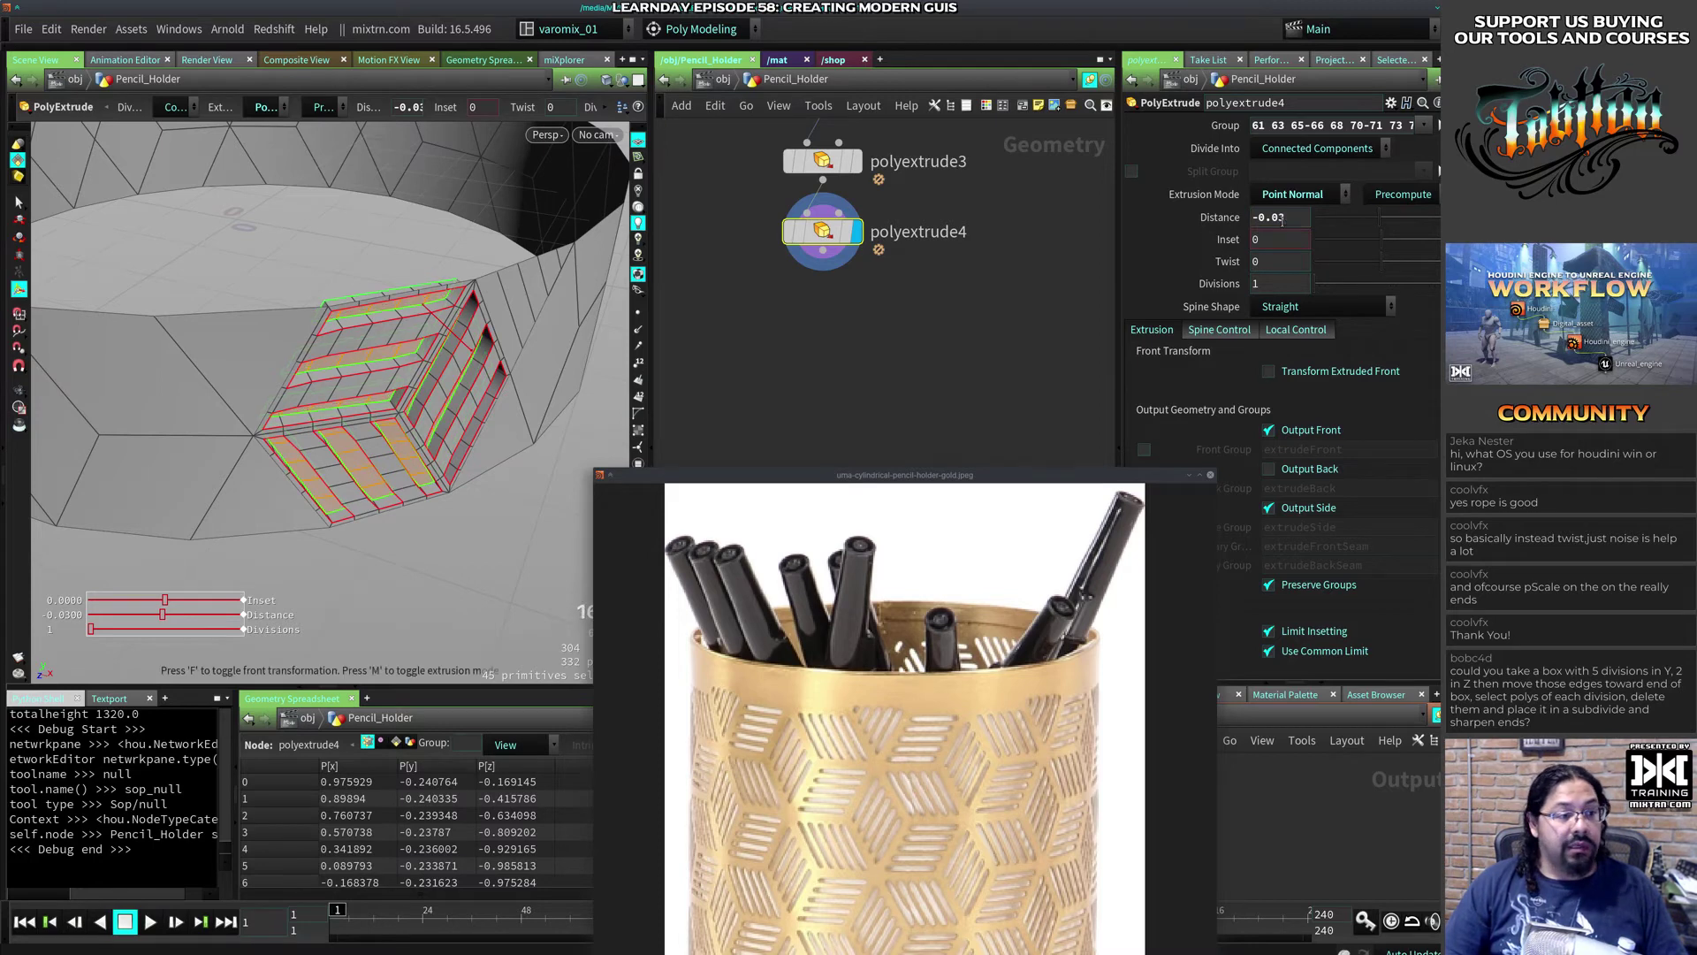
pyautogui.press('Delete')
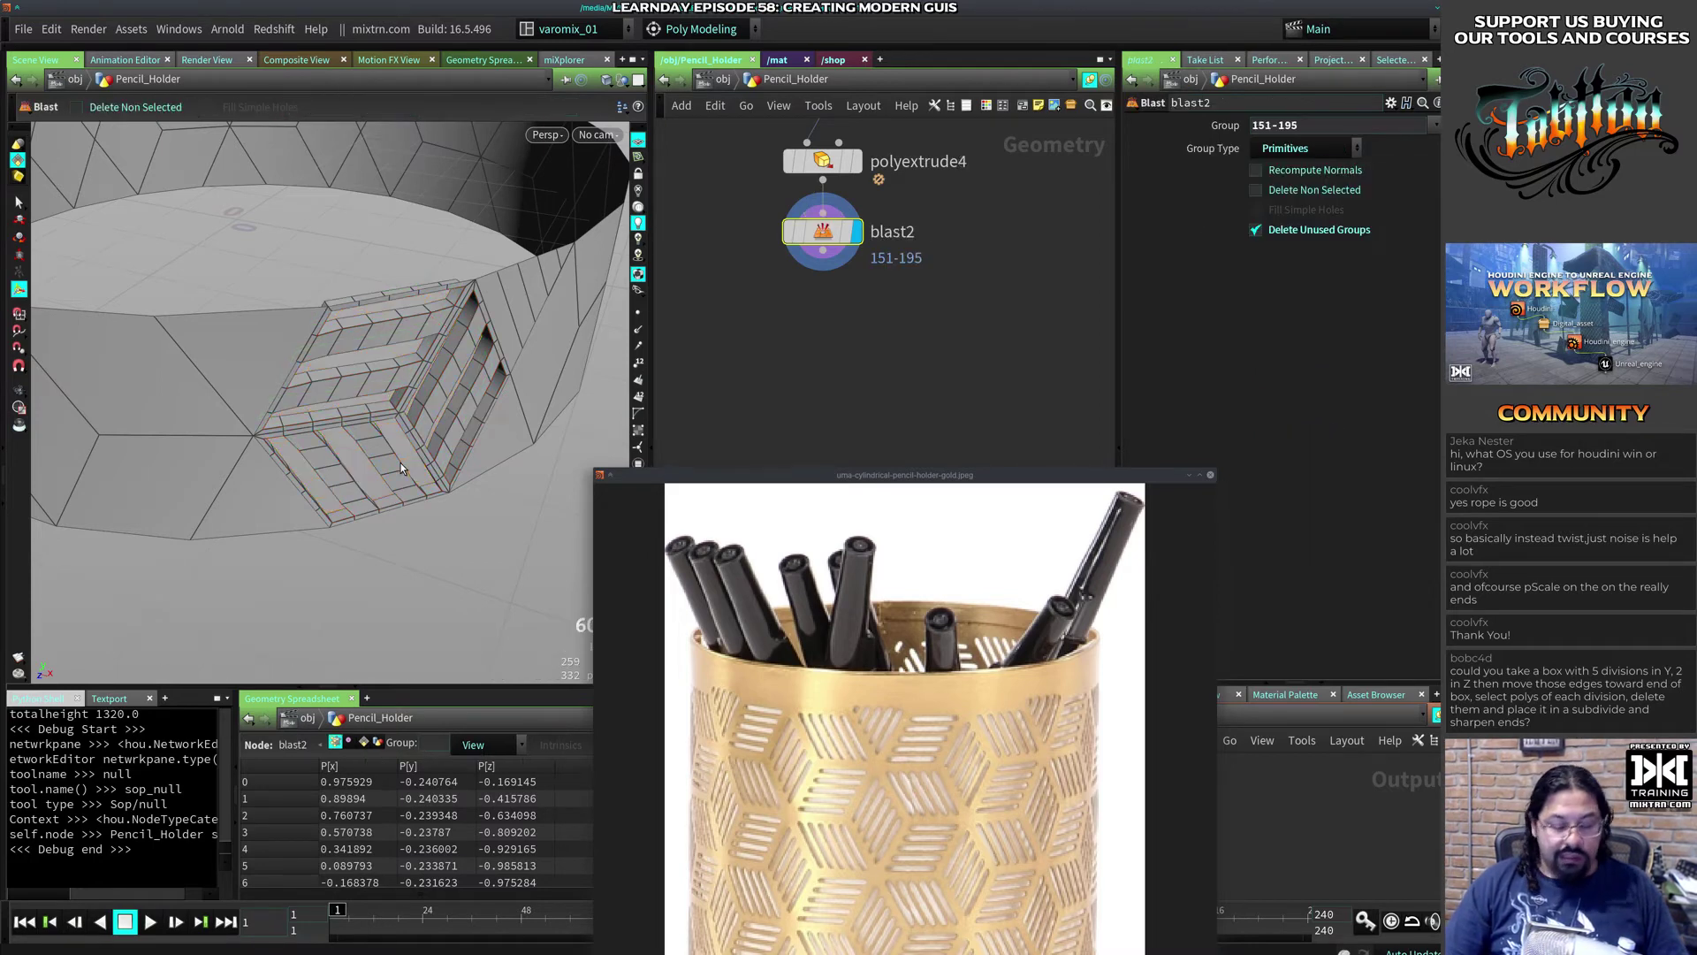
# Step: Examine the opened slots on the cube from several angles, with and without the wireframe over the shading
pyautogui.moveTo(385, 378)
pyautogui.keyDown('alt'); pyautogui.mouseDown()
pyautogui.moveTo(437, 336)
pyautogui.moveTo(402, 363)
pyautogui.moveTo(398, 425)
pyautogui.mouseUp(); pyautogui.keyUp('alt')
pyautogui.hotkey('shift', 'w')
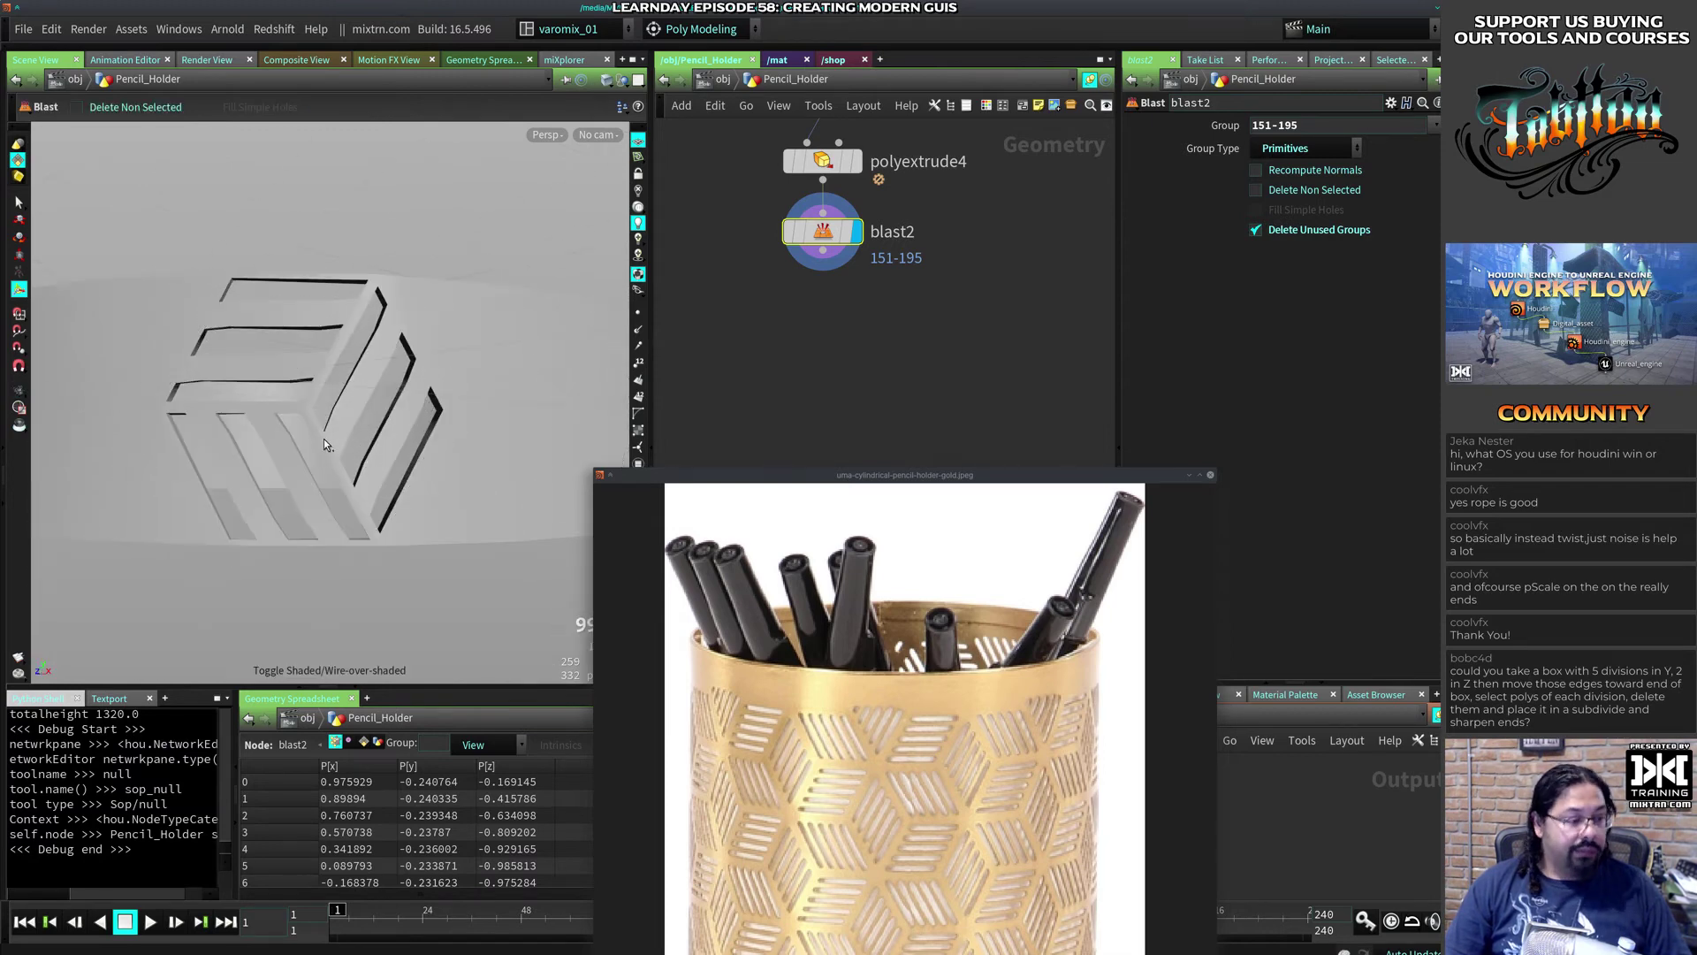
pyautogui.hotkey('shift', 'w')
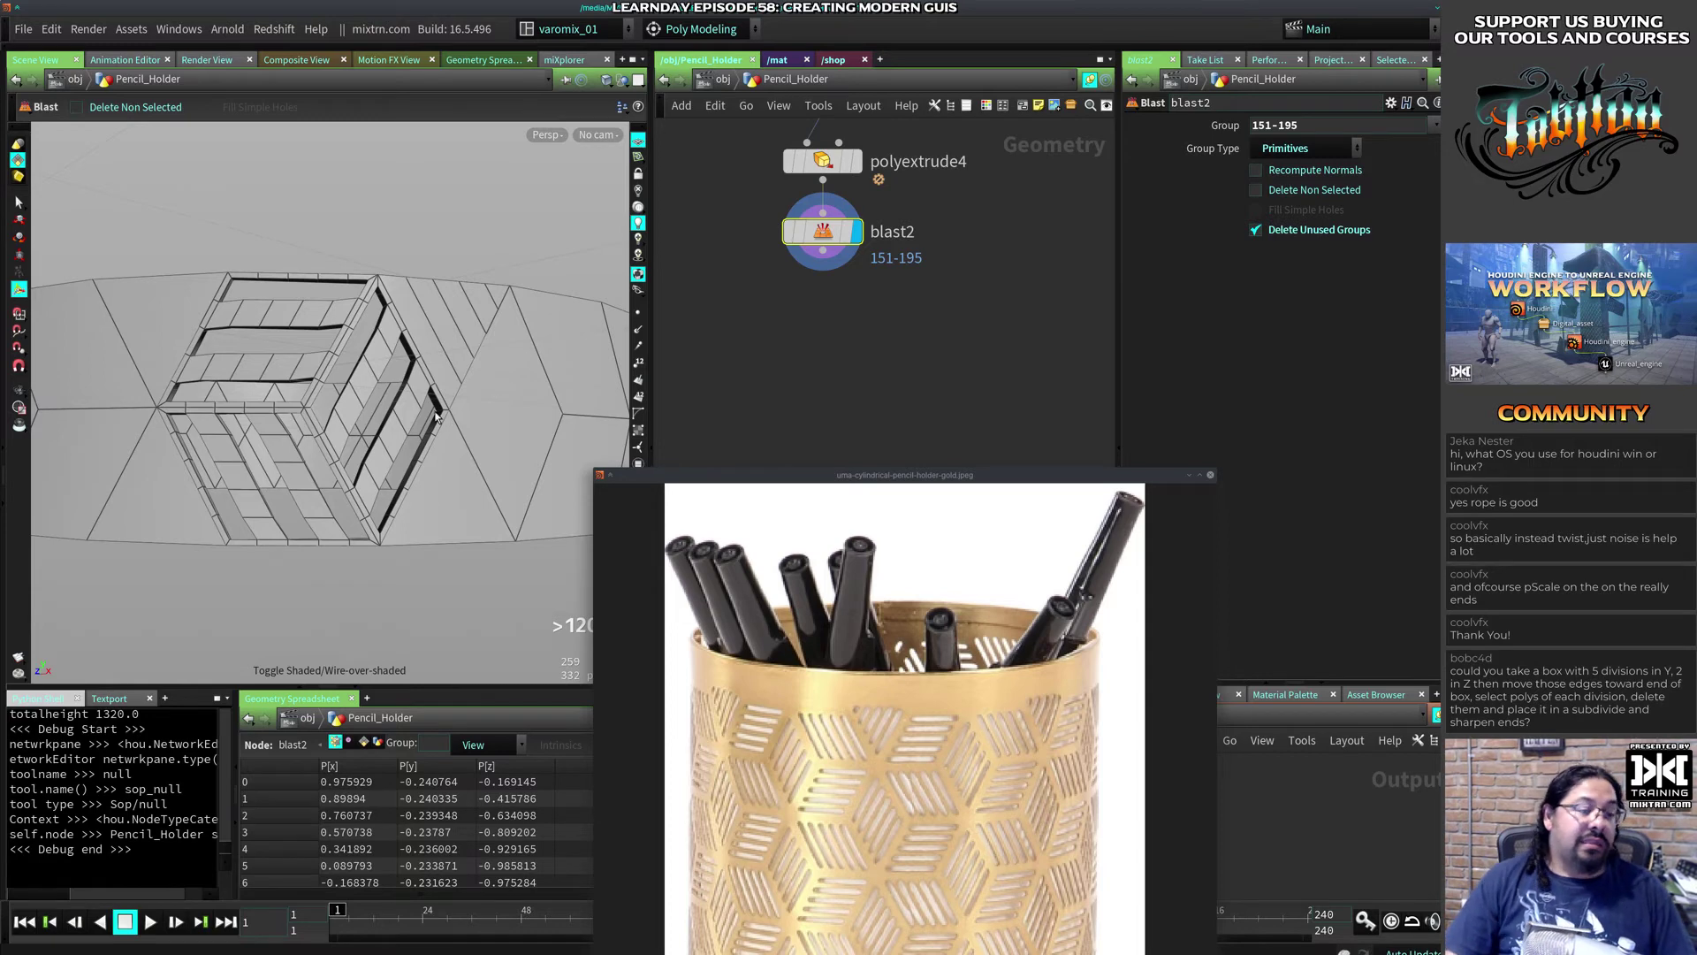
pyautogui.scroll(-3, 515, 395)
pyautogui.keyDown('alt'); pyautogui.moveTo(516, 394); pyautogui.dragTo(405, 471); pyautogui.keyUp('alt')
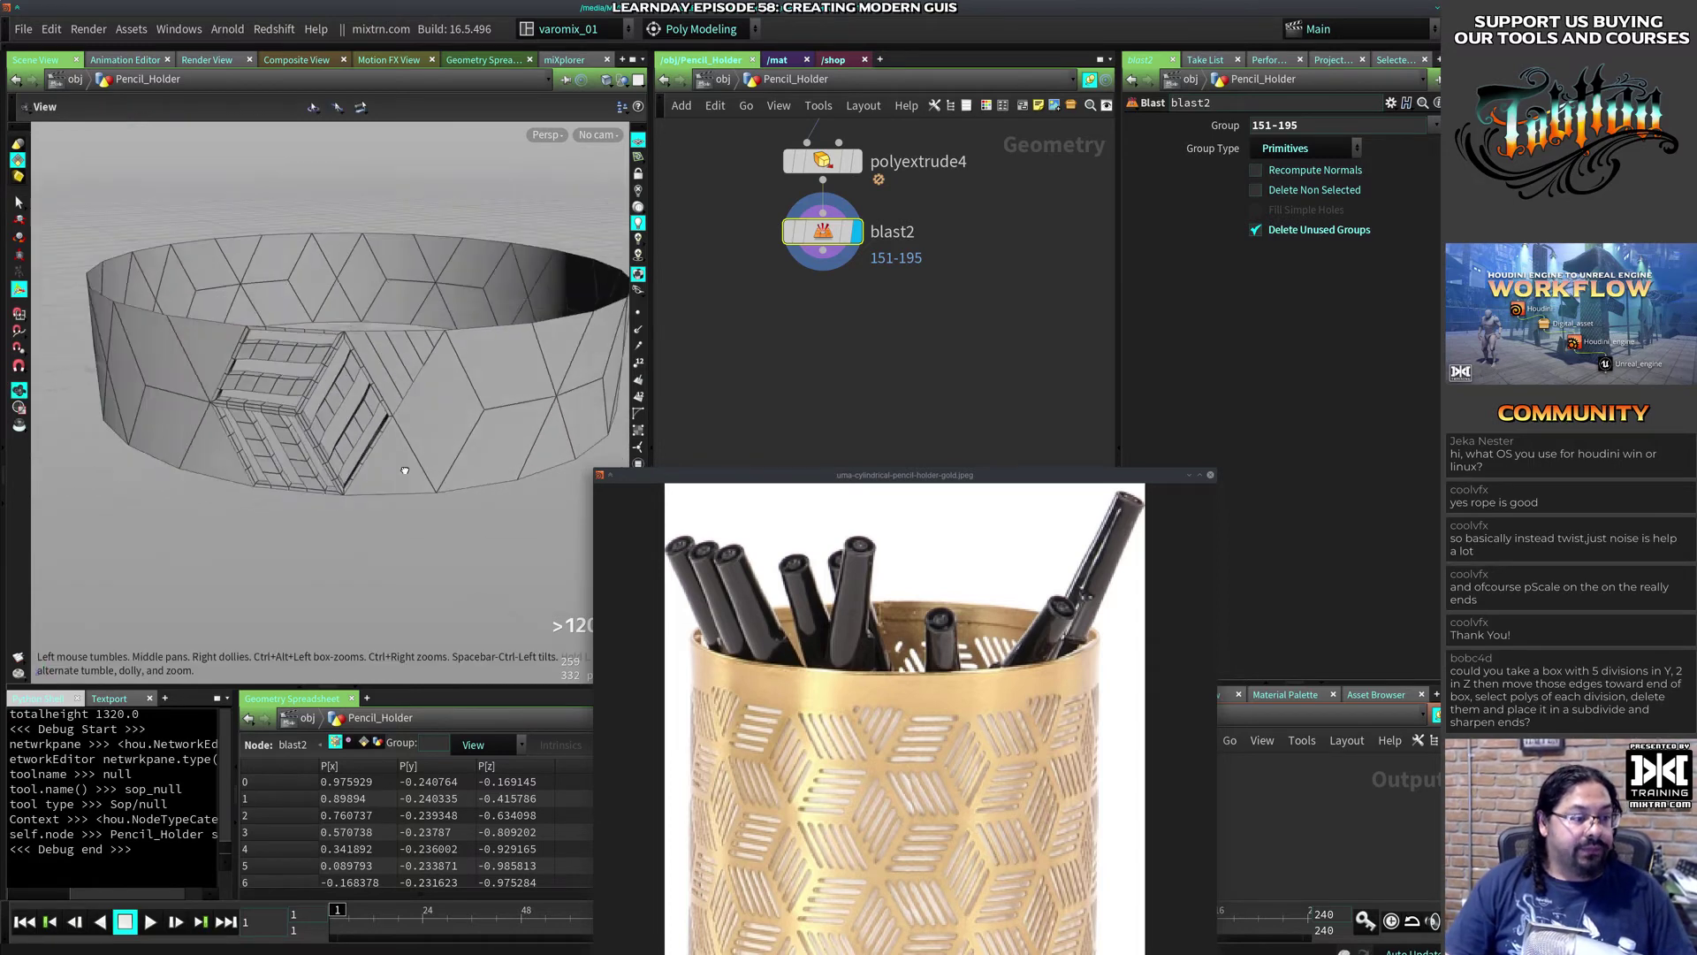
pyautogui.scroll(6, 405, 471)
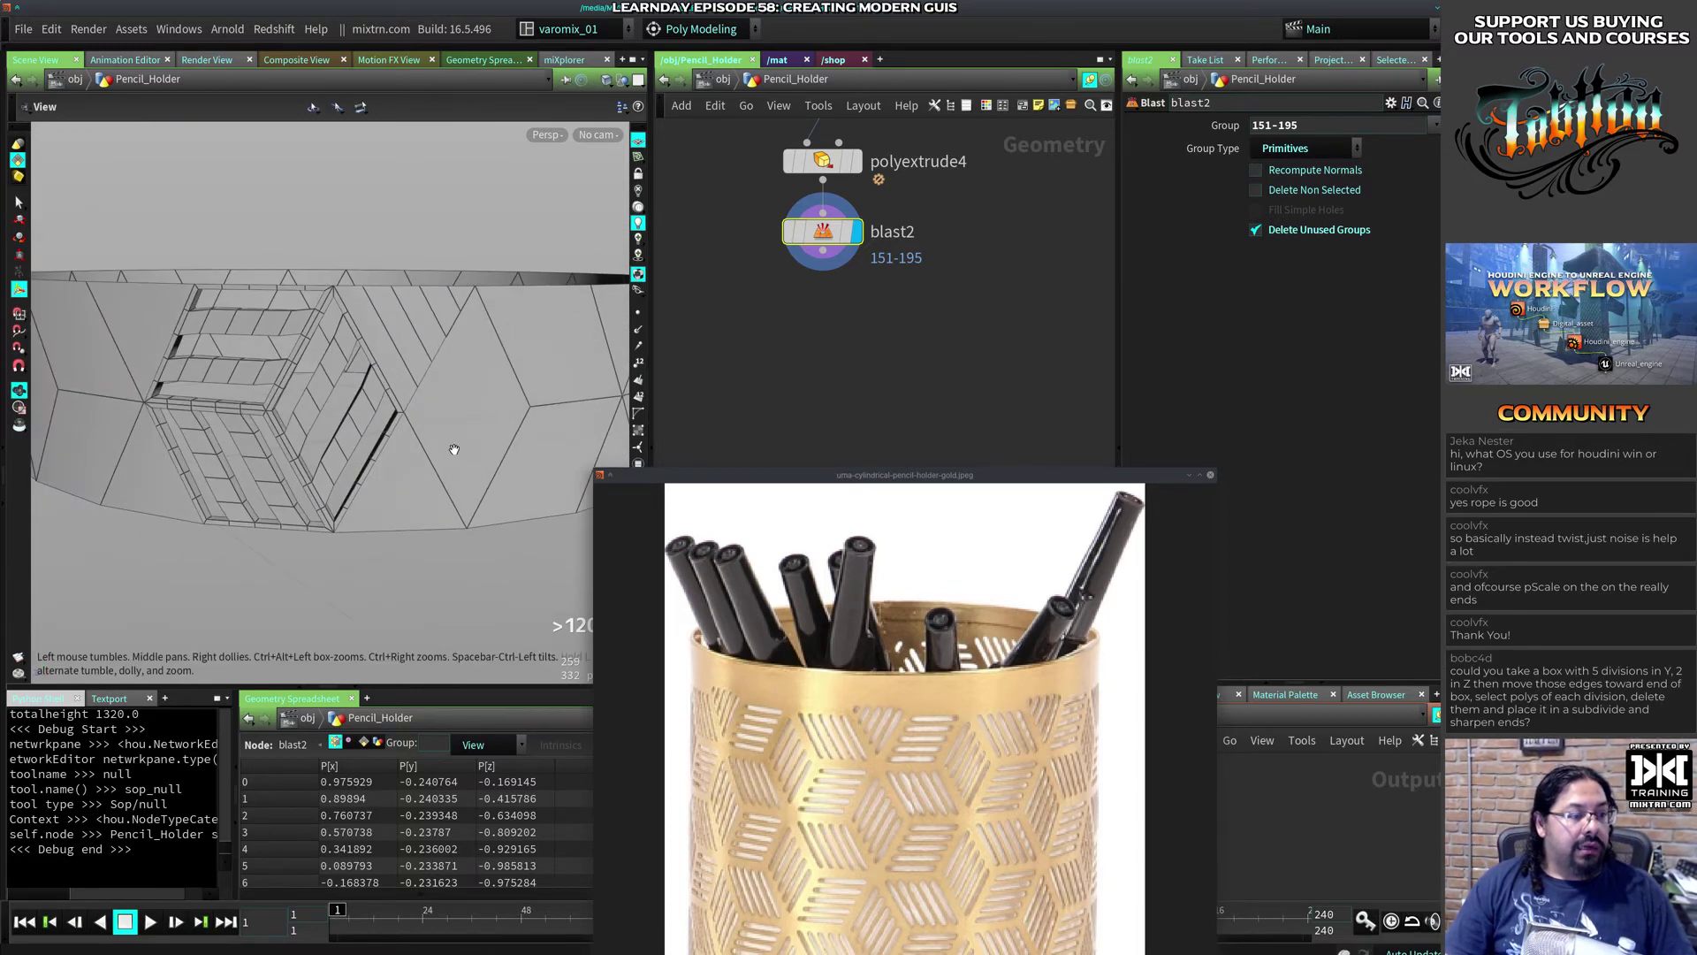
pyautogui.press('Return')
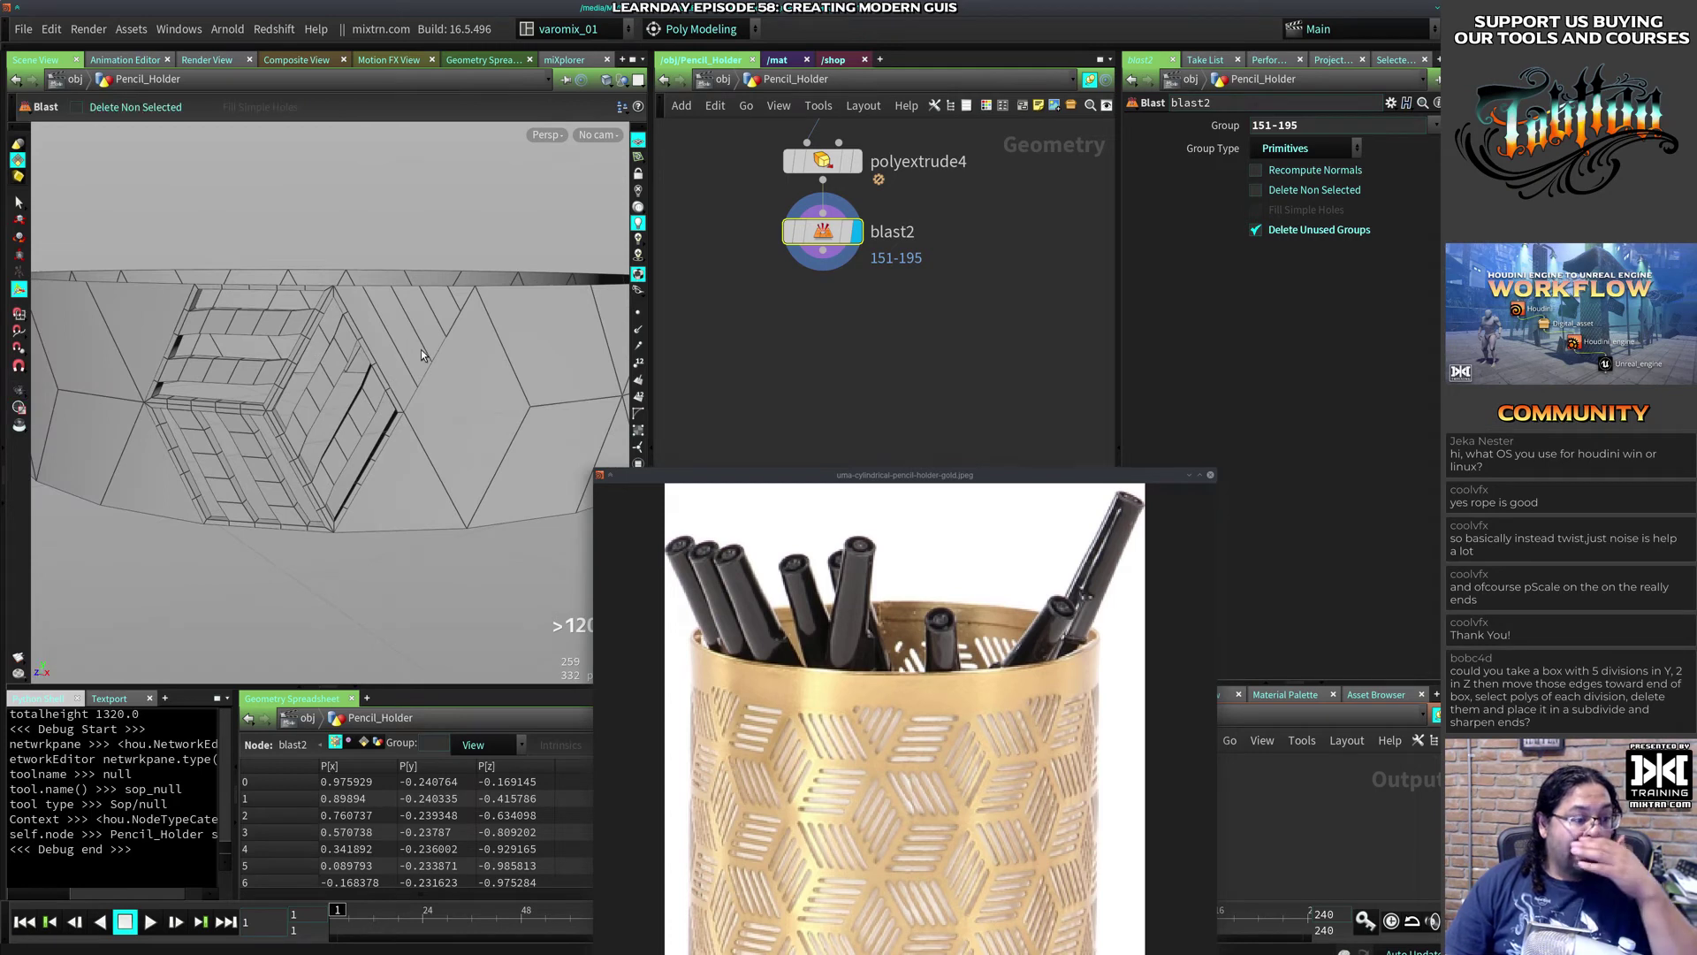
pyautogui.press('Escape')
pyautogui.moveTo(348, 399); pyautogui.dragTo(379, 466)
pyautogui.press('Return')
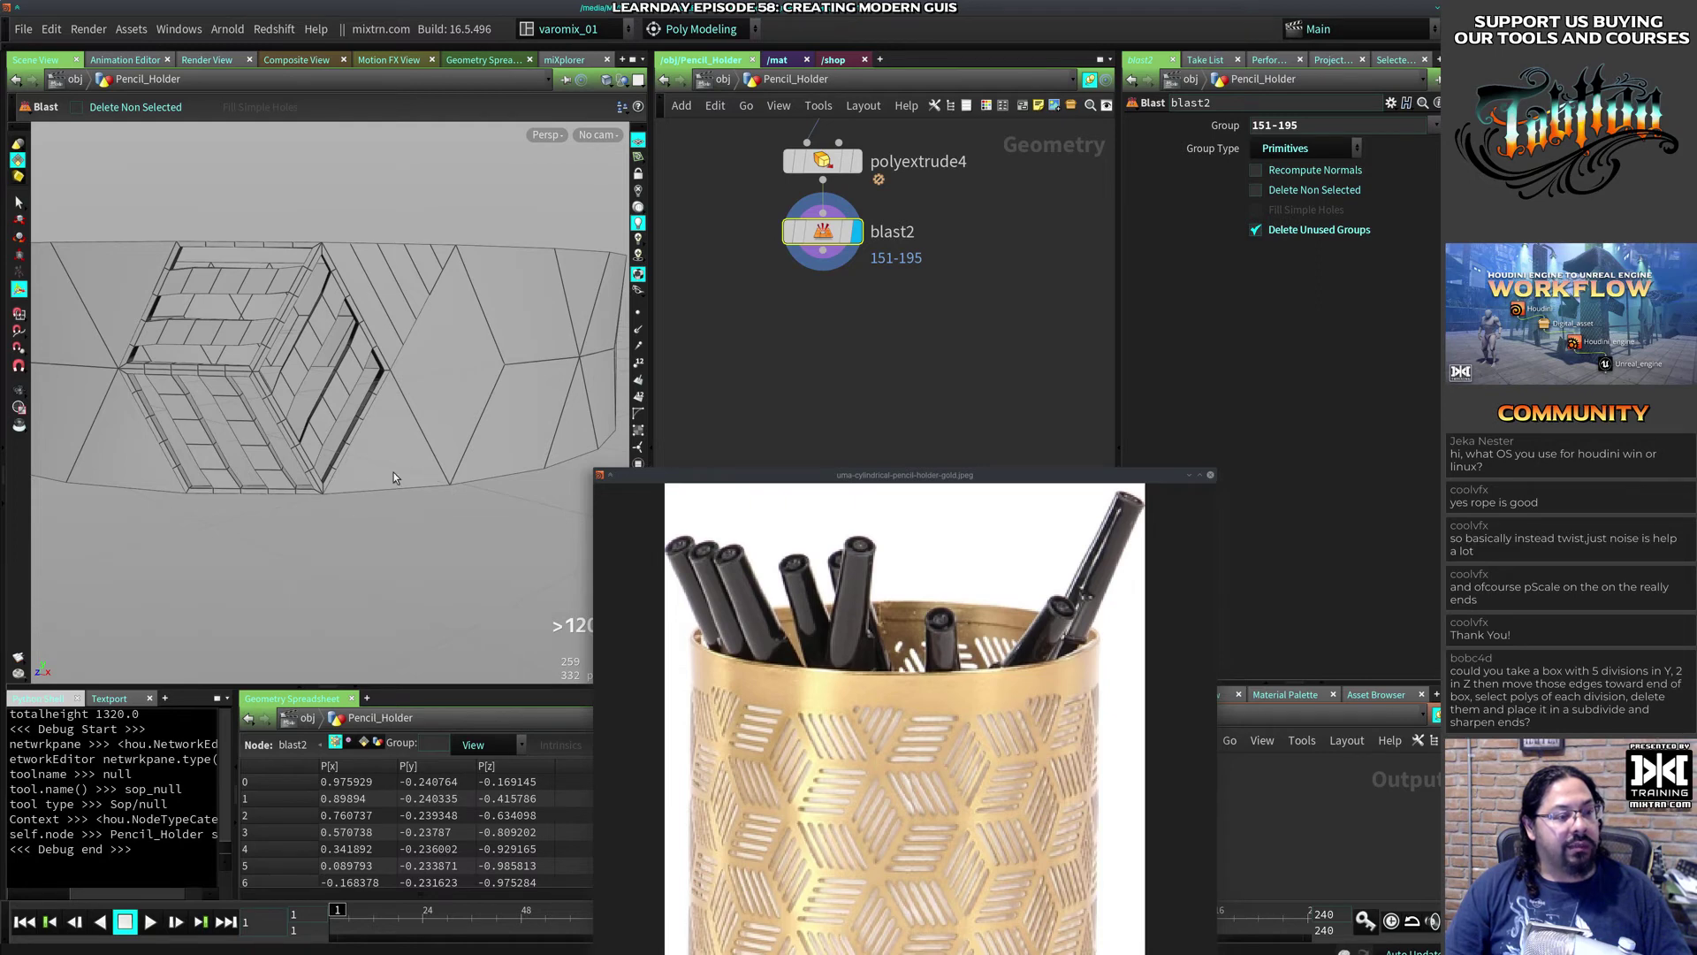
# Step: Save the scene with the slotted cube on the ring
pyautogui.hotkey('space', 'h')
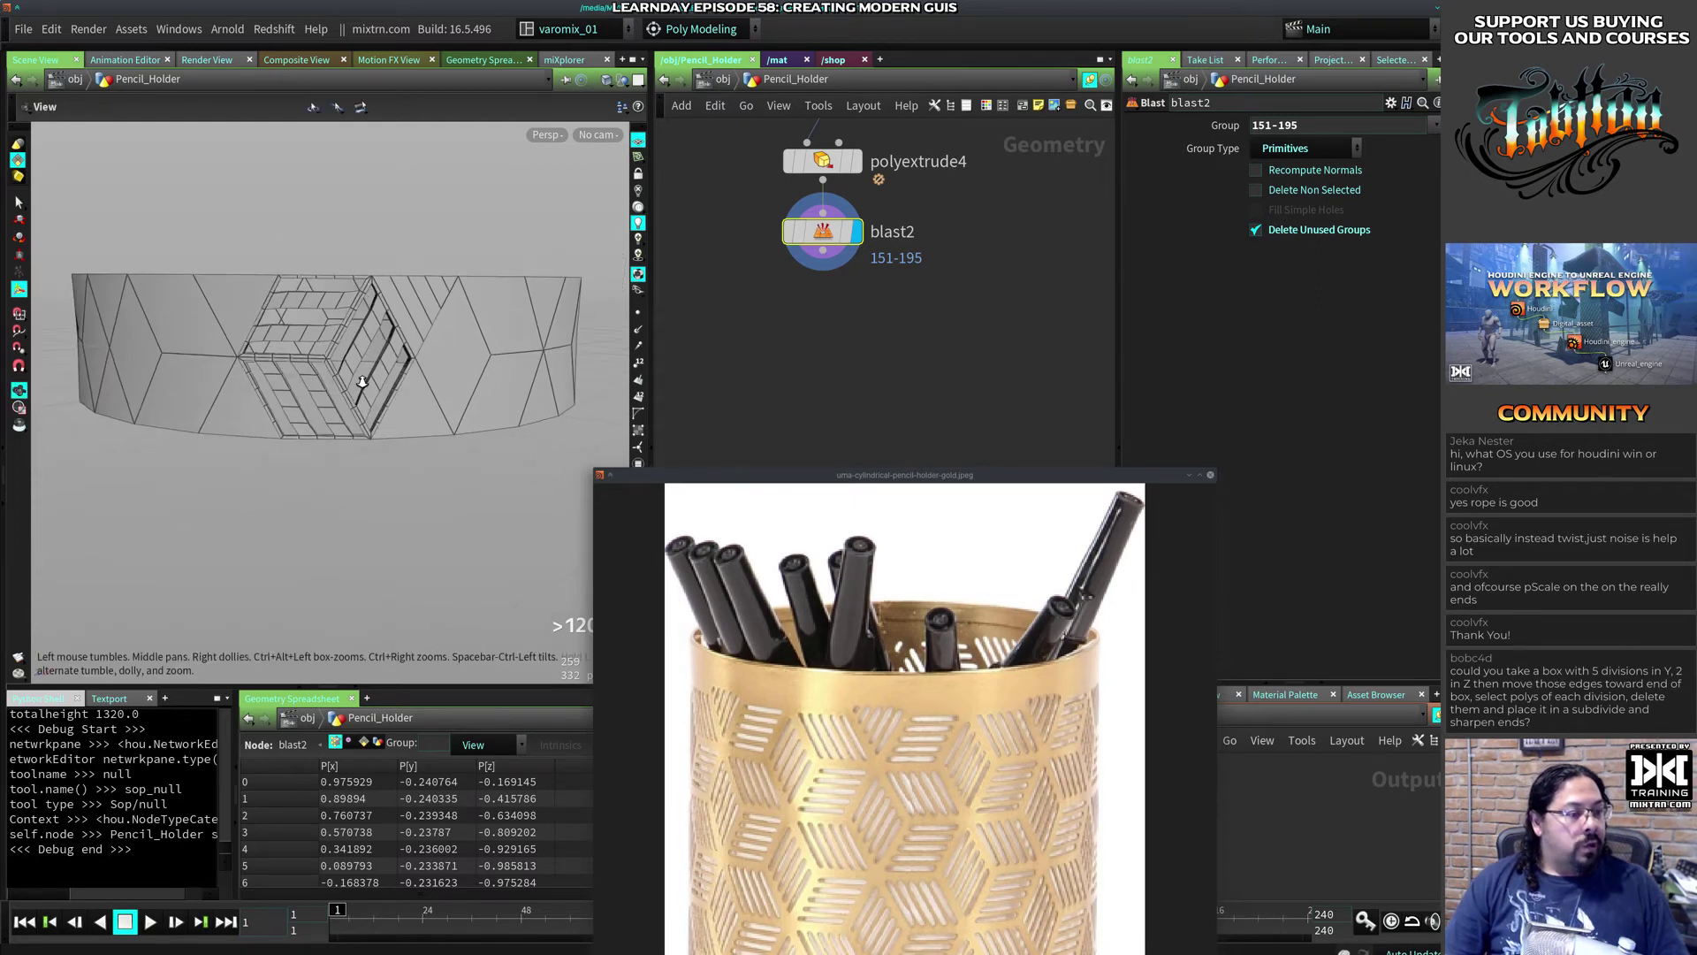
pyautogui.moveTo(425, 387); pyautogui.dragTo(407, 421)
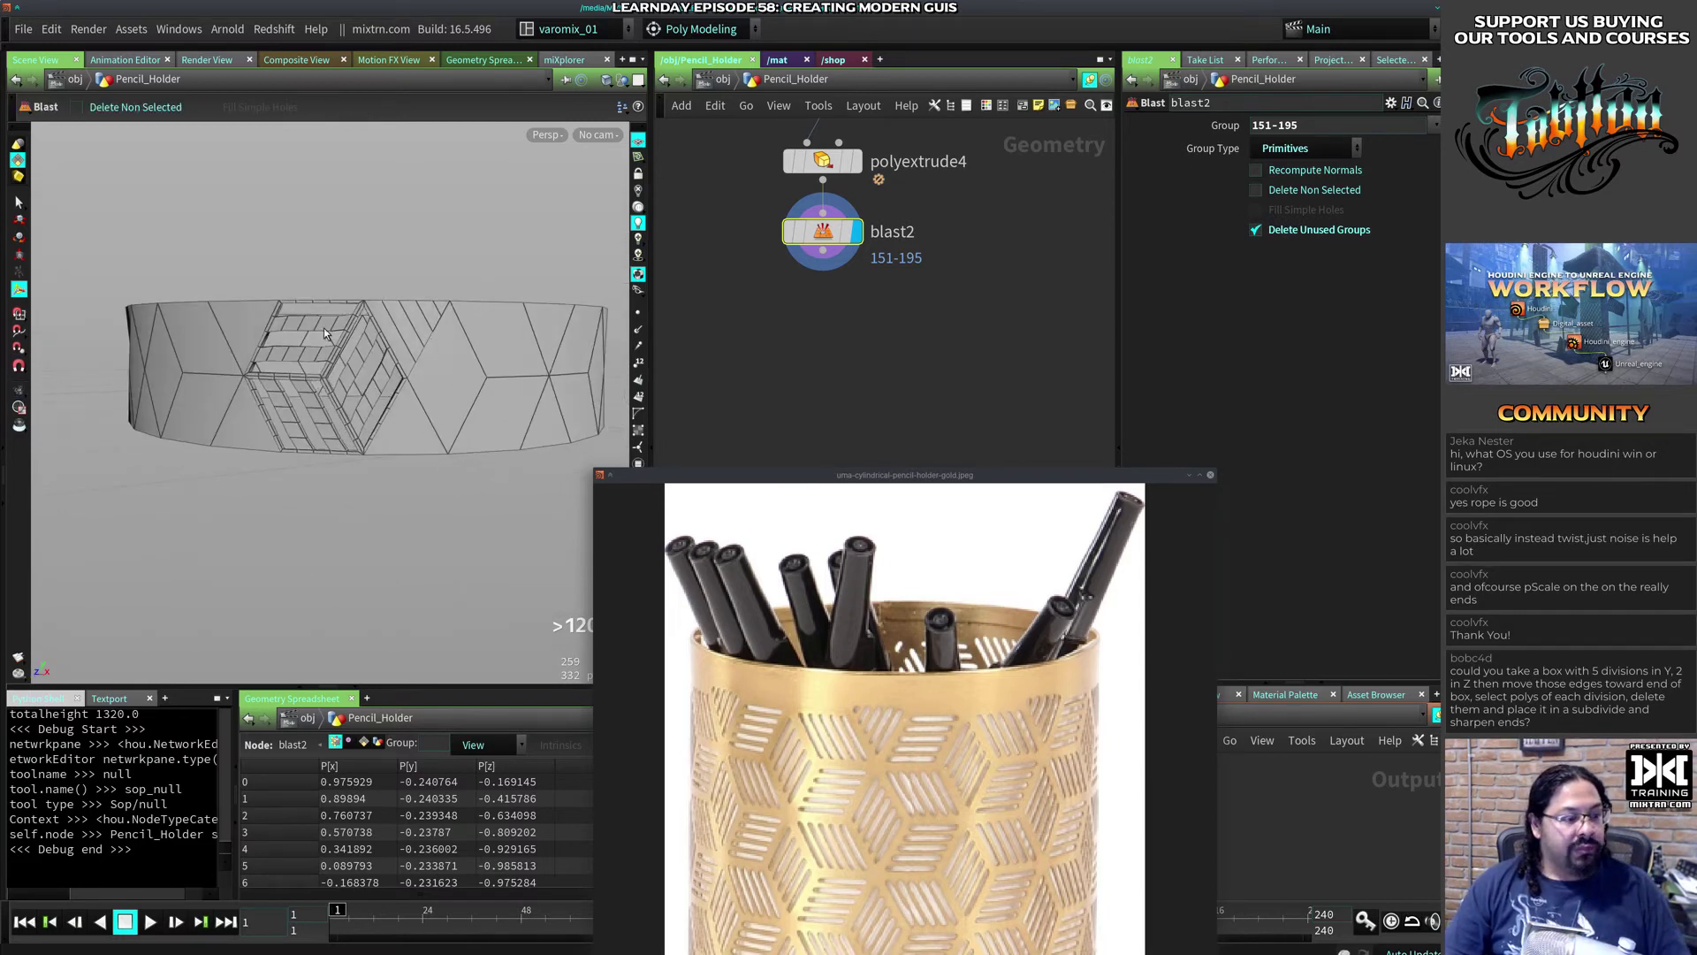
pyautogui.moveTo(324, 327); pyautogui.dragTo(320, 453)
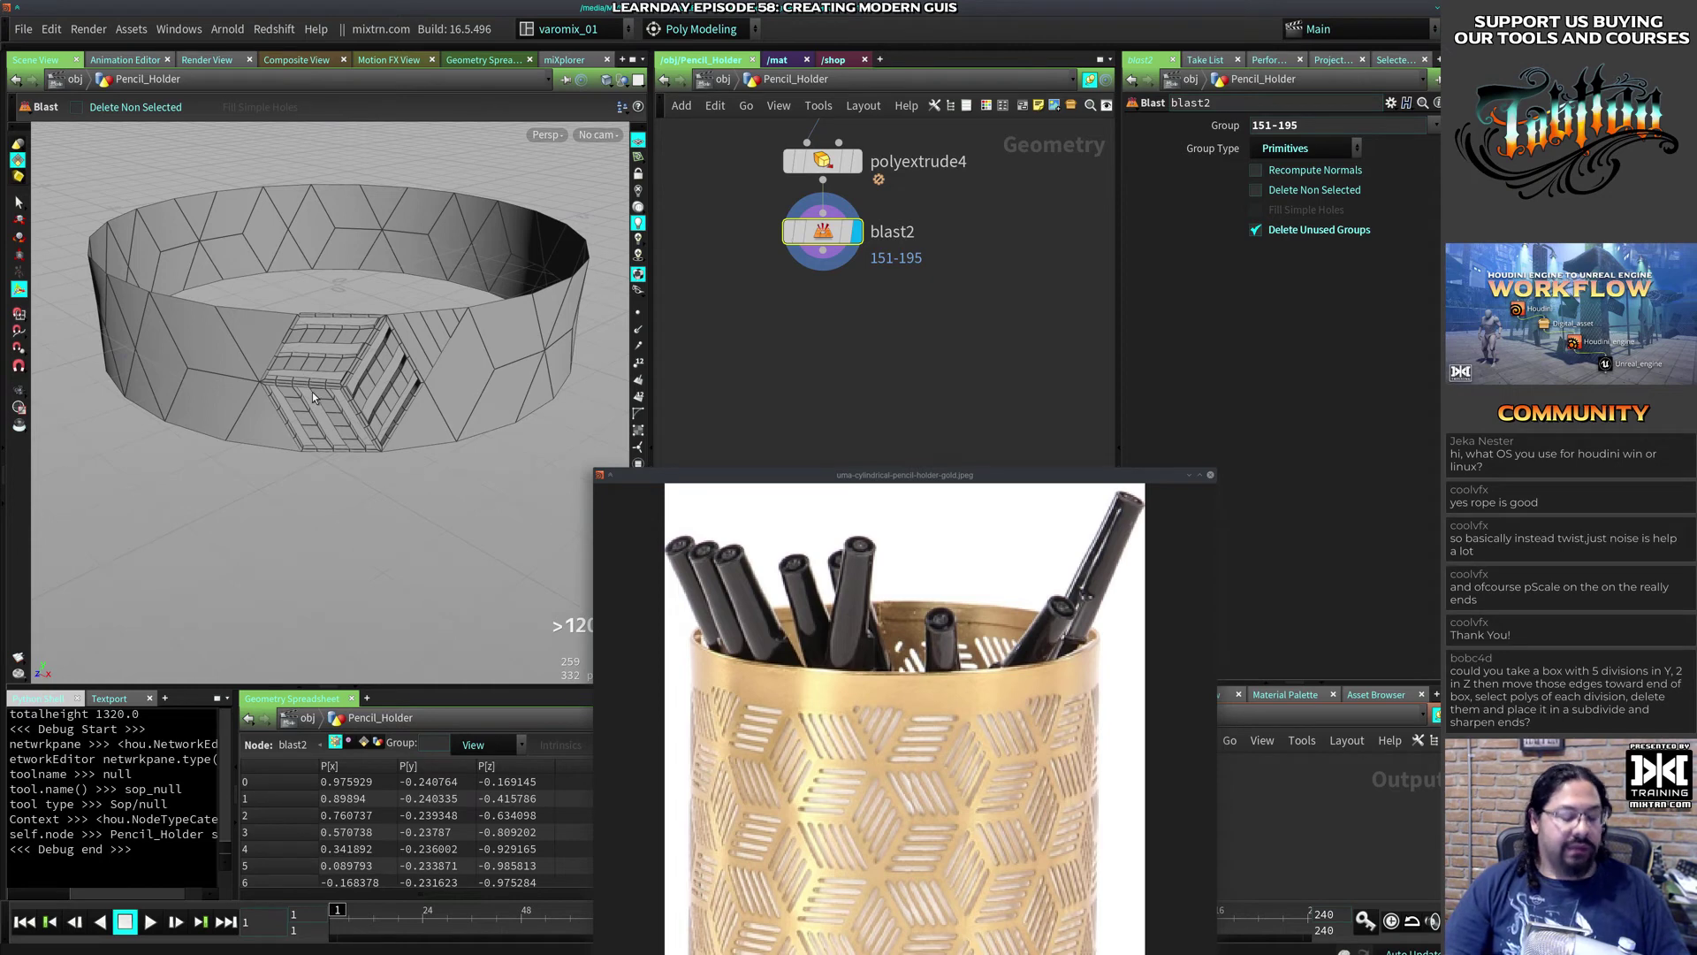
pyautogui.hotkey('ctrl', 's')
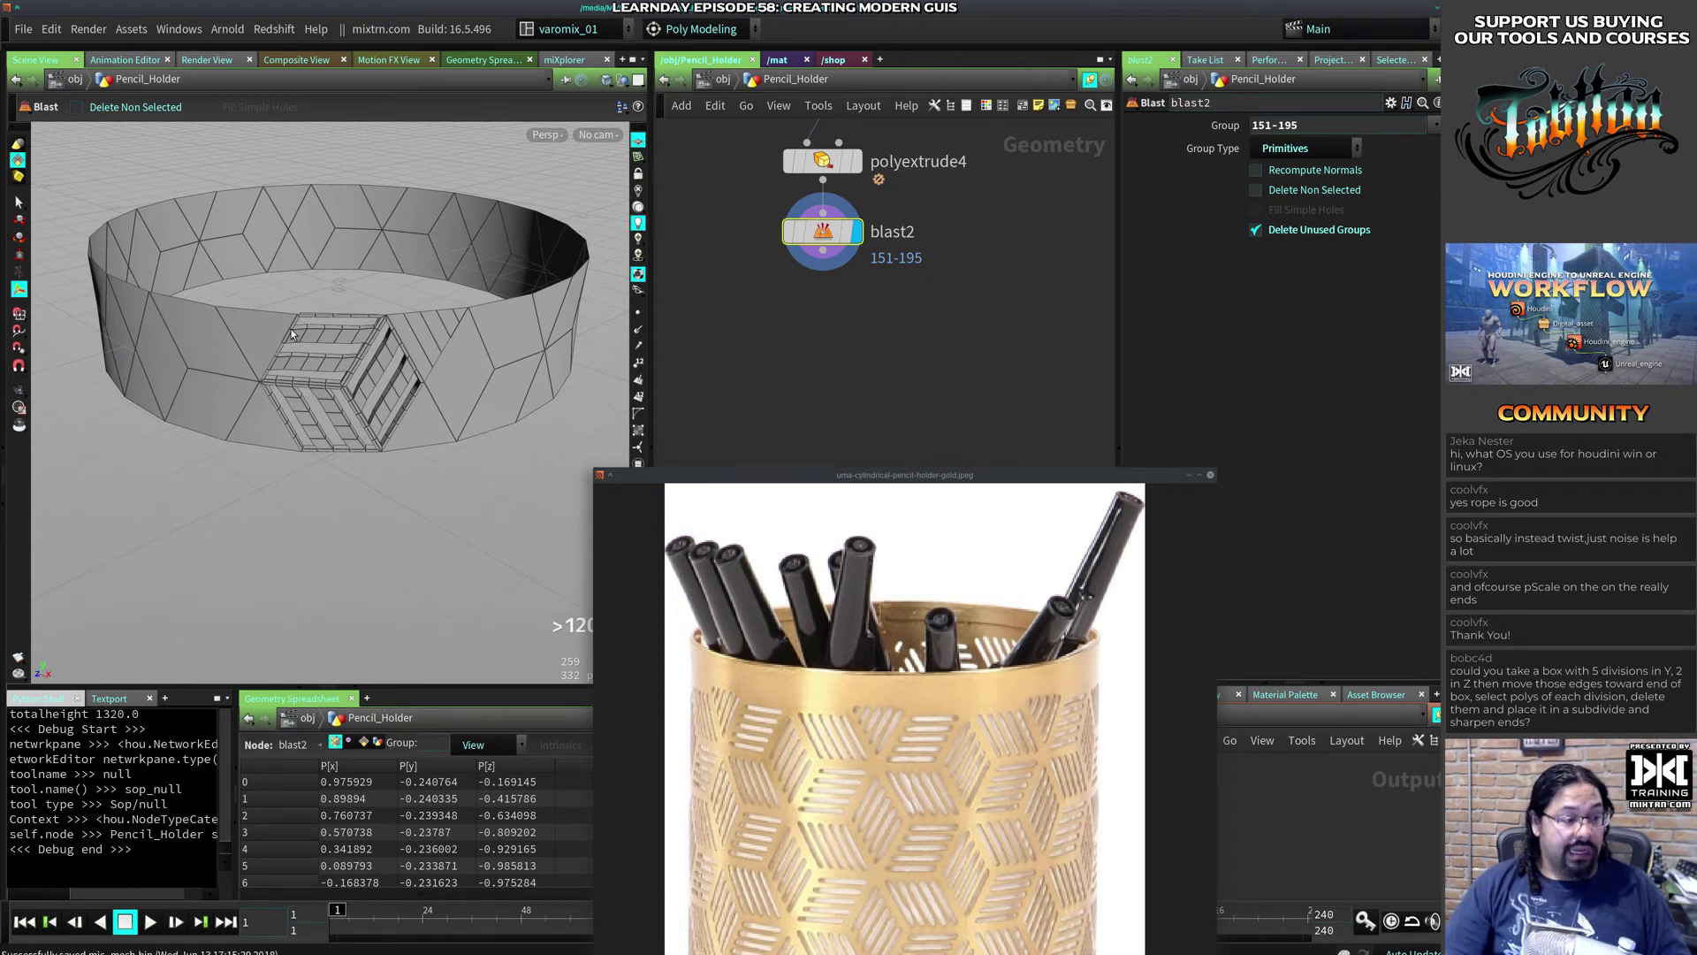
# Step: Try to select the cube's primitives by growing a box selection made across its upper face and centre
pyautogui.press('s')
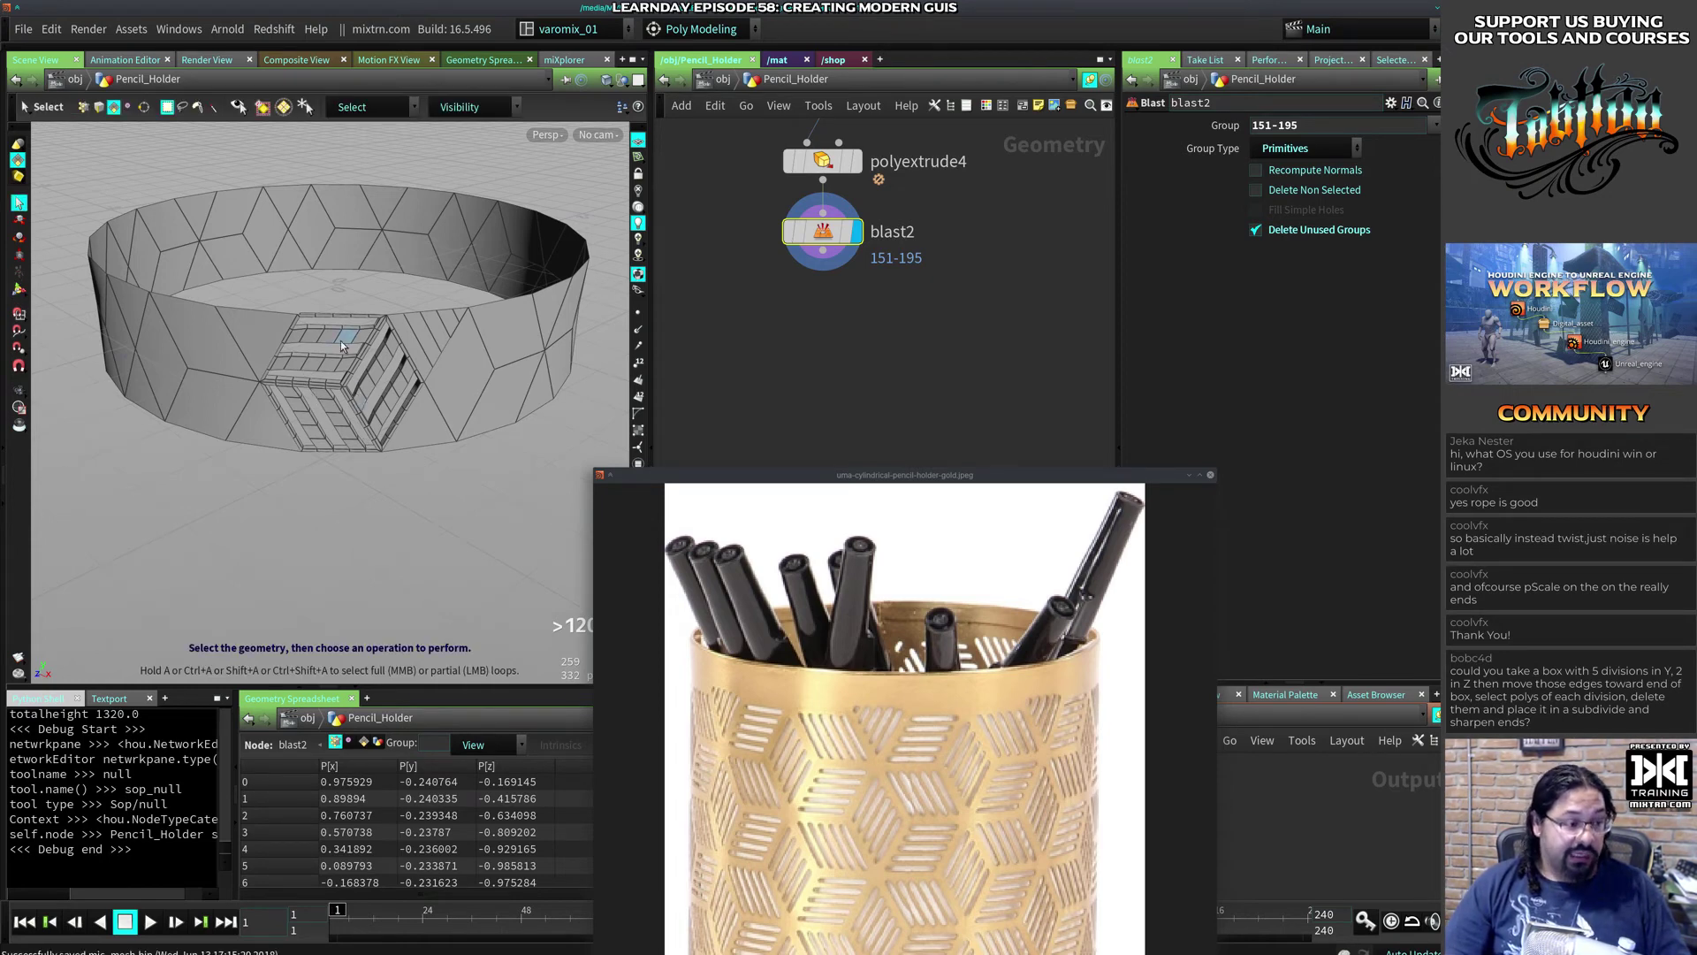
pyautogui.moveTo(340, 299); pyautogui.dragTo(368, 410)
pyautogui.hotkey('shift', 'g')
pyautogui.hotkey('shift', 'g')
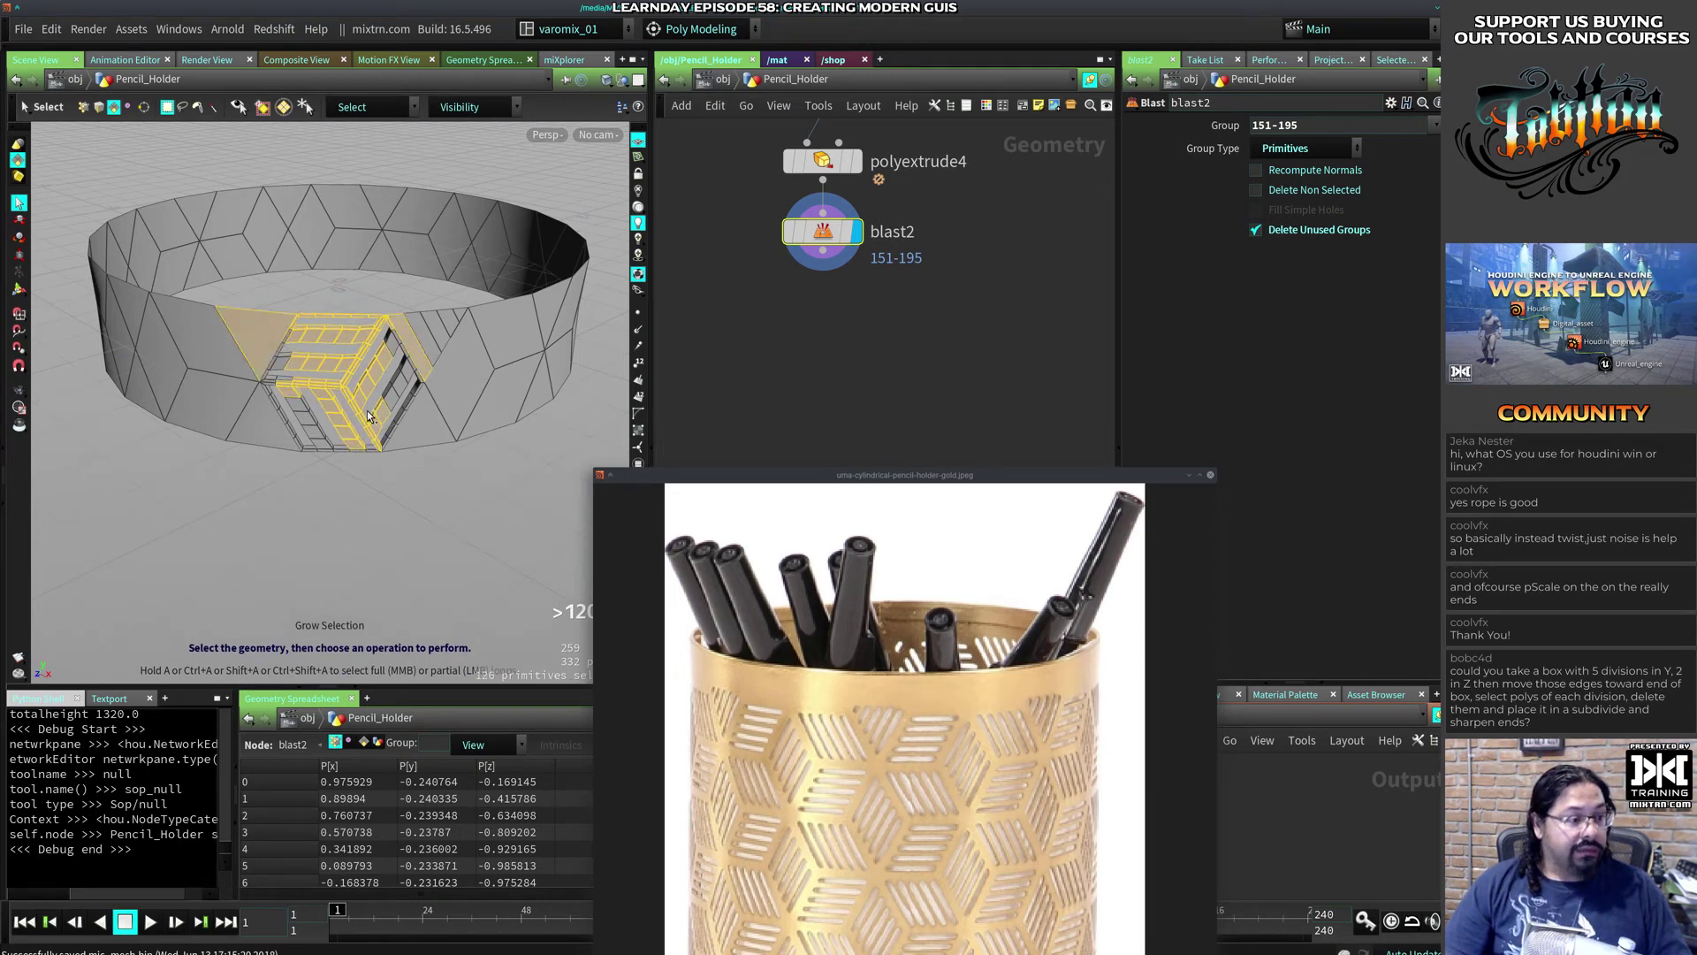
pyautogui.click(347, 366)
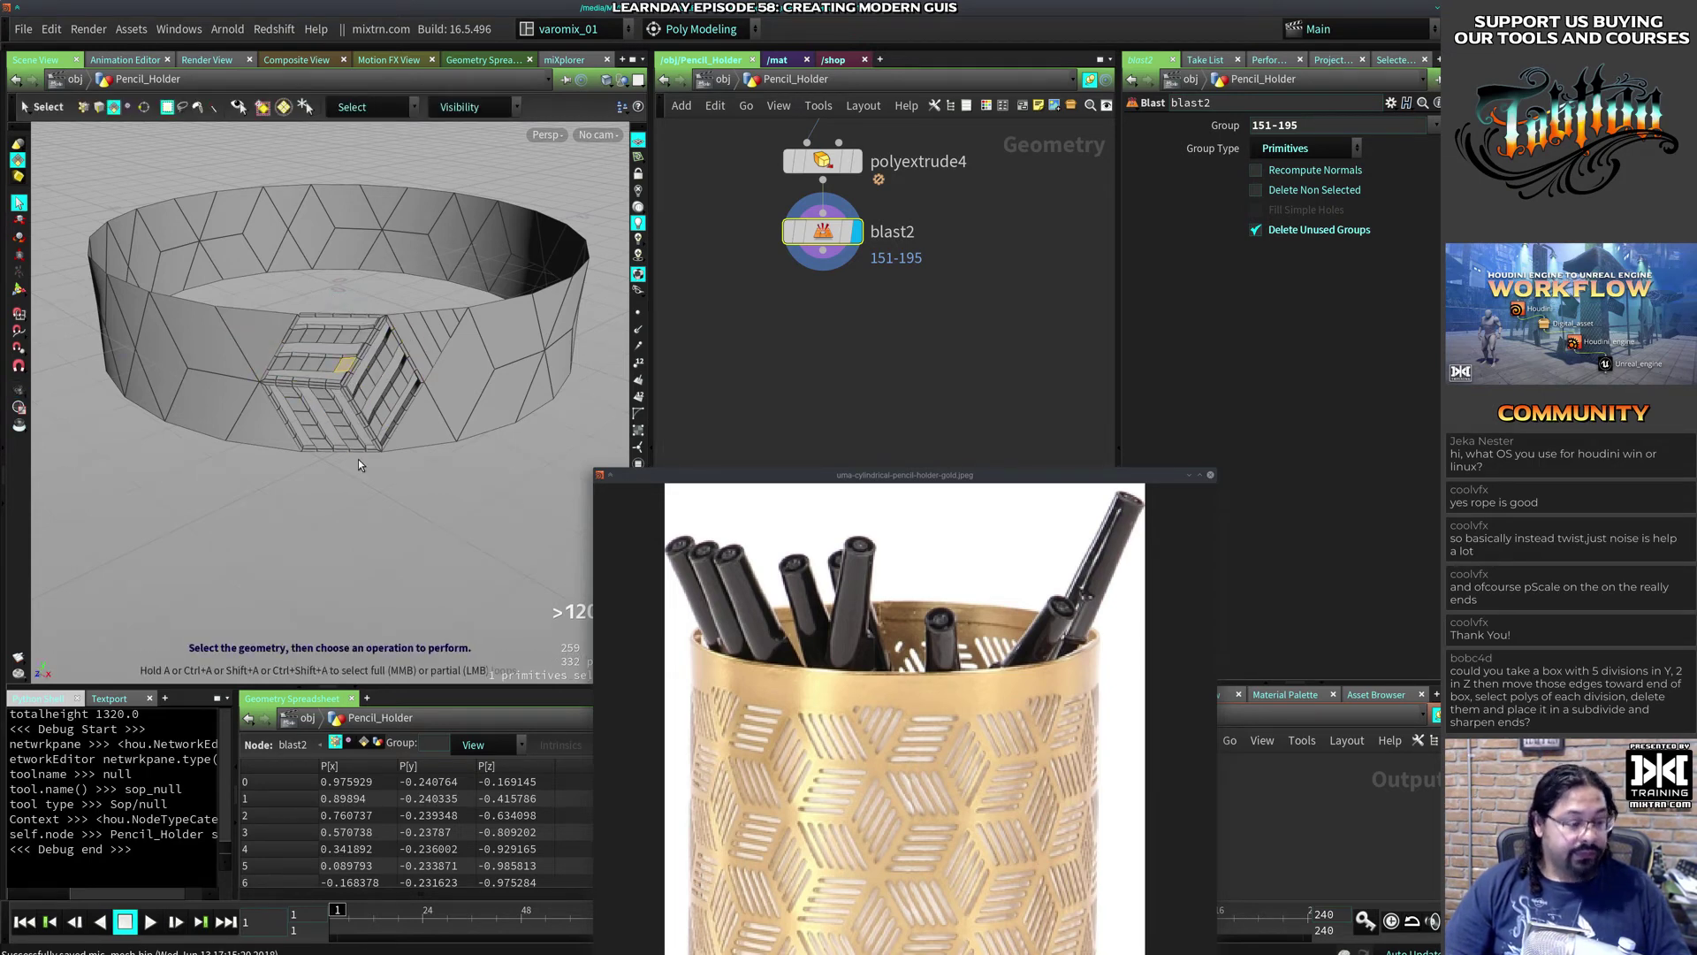
# Step: Select the rim primitives around the cube's central corner and grow the selection over the whole cube
pyautogui.press('Escape')
pyautogui.moveTo(358, 459); pyautogui.dragTo(441, 500)
pyautogui.scroll(4, 440, 501)
pyautogui.press('s')
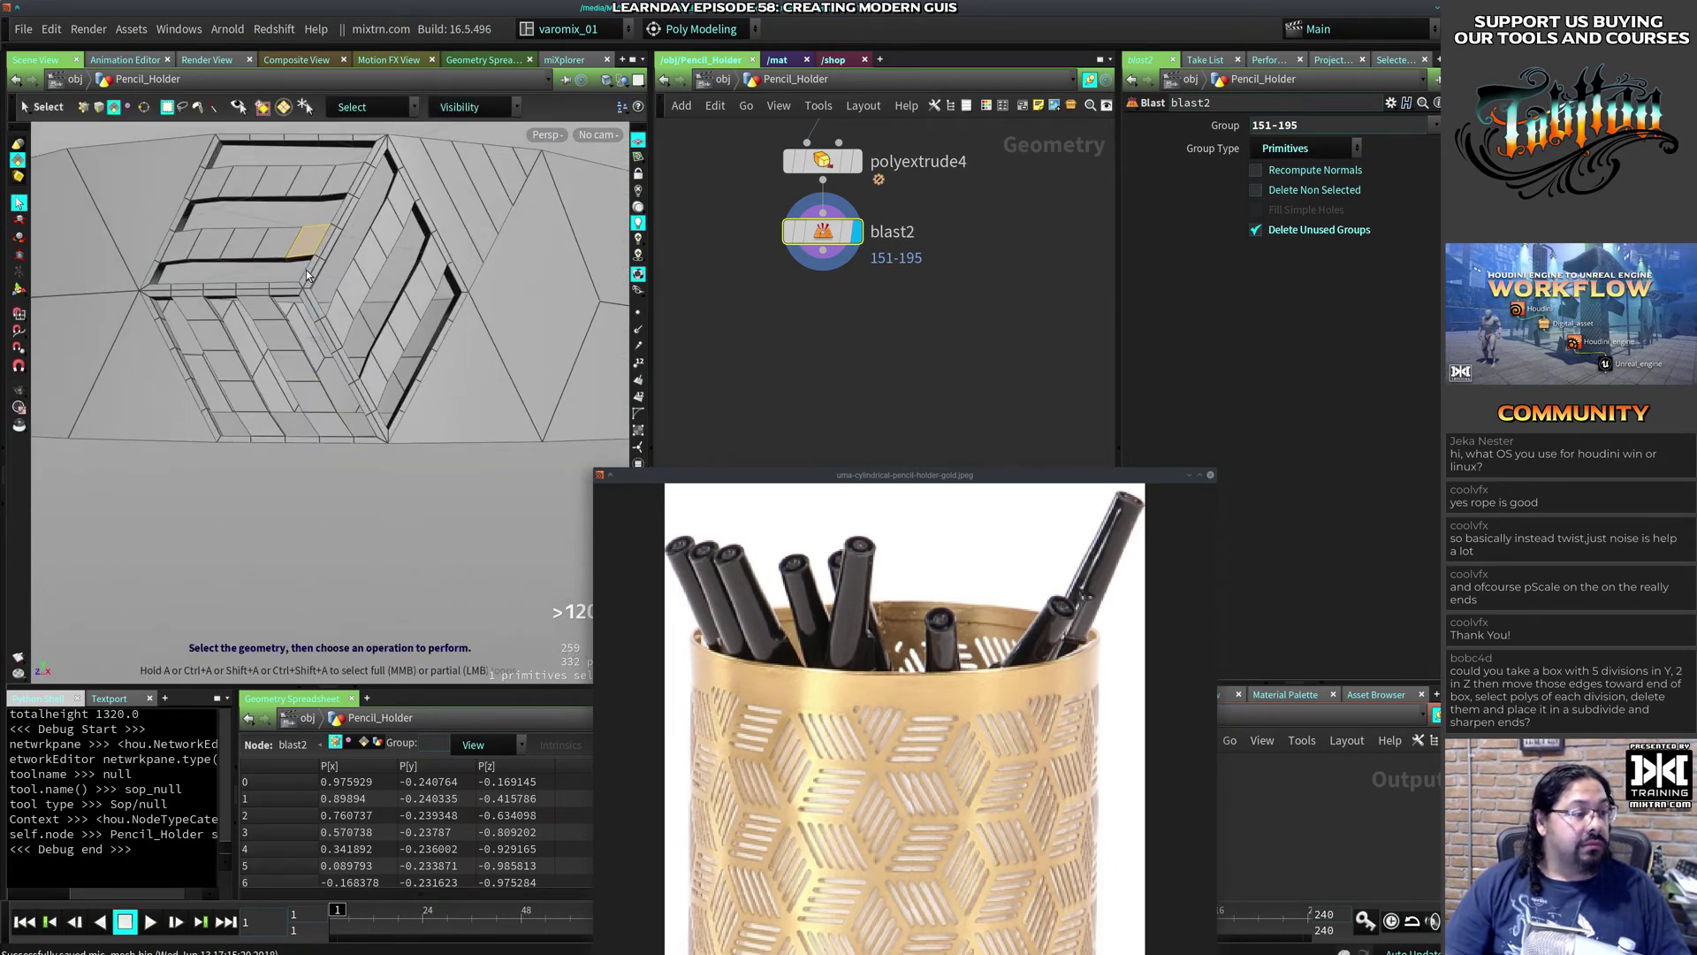
pyautogui.click(313, 282)
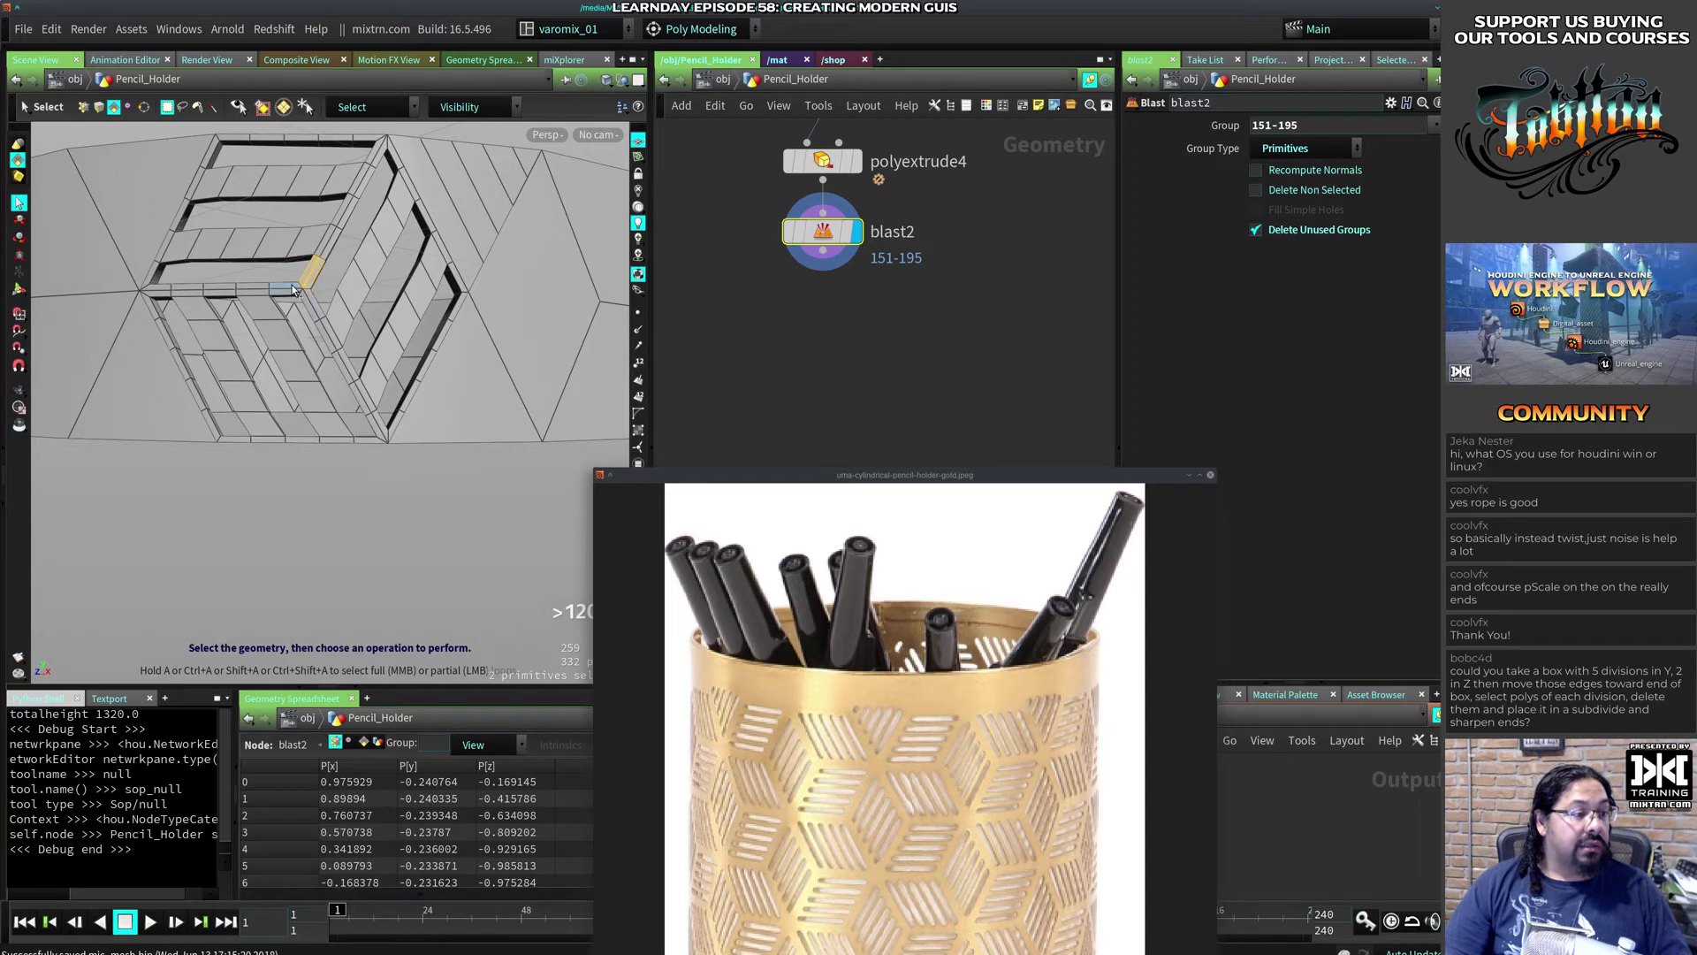
pyautogui.keyDown('shift'); pyautogui.click(293, 298); pyautogui.keyUp('shift')
pyautogui.keyDown('shift'); pyautogui.click(310, 306); pyautogui.keyUp('shift')
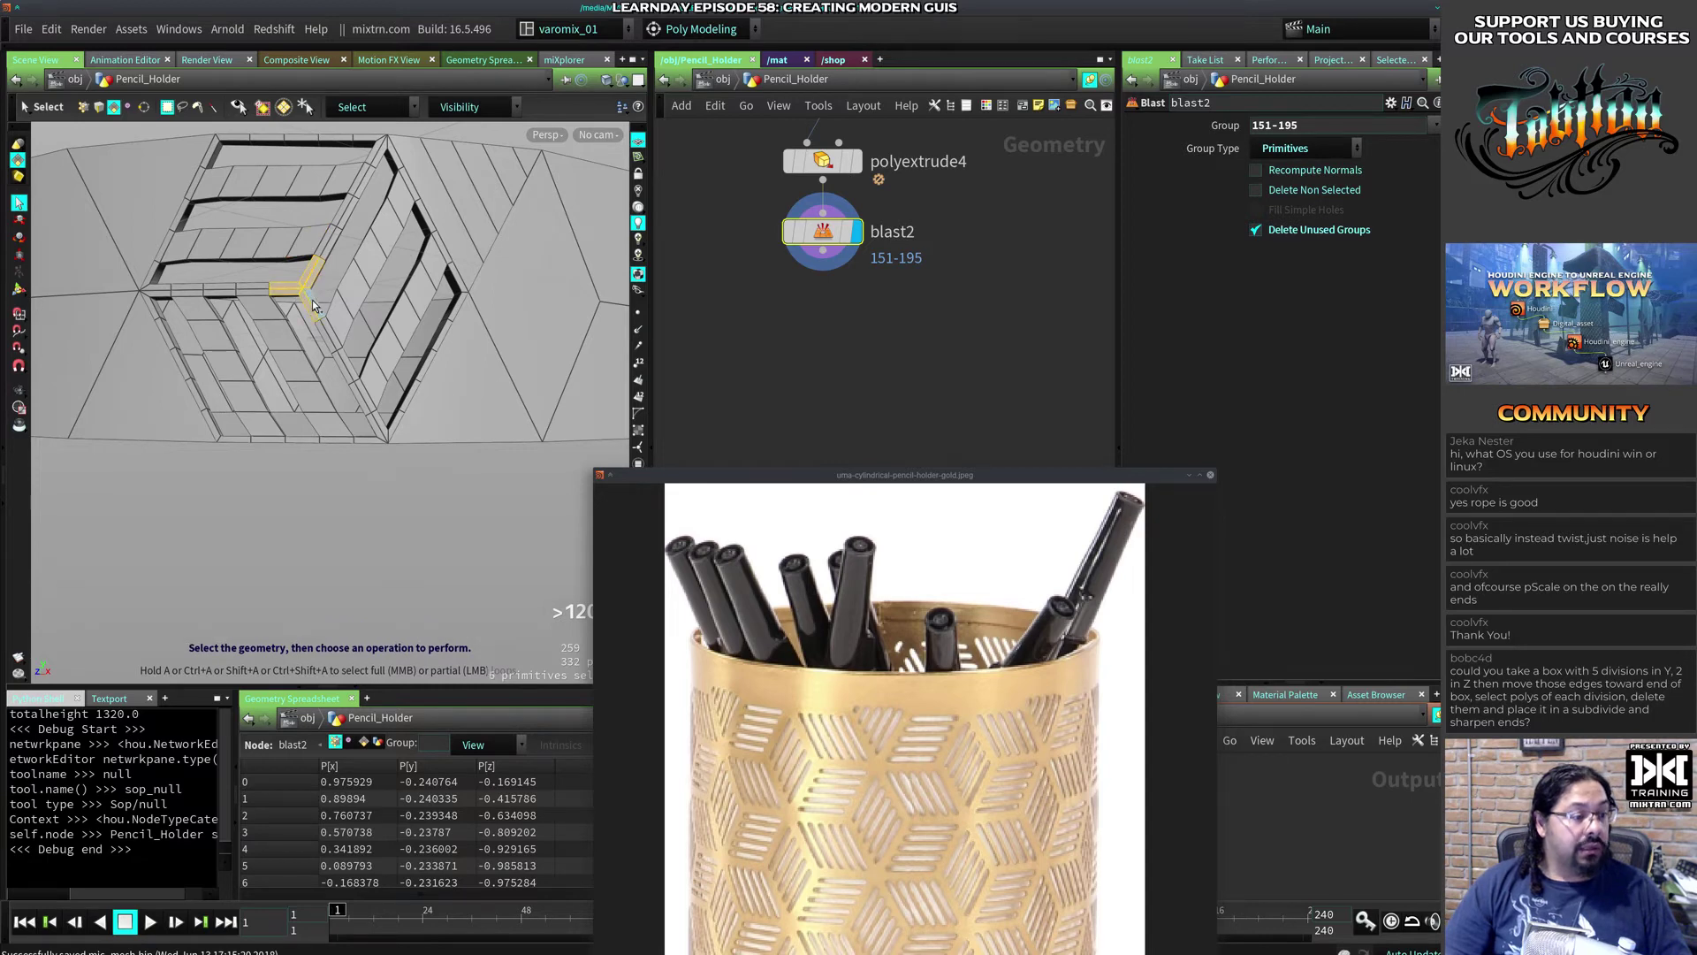
pyautogui.hotkey('shift', 'g')
pyautogui.hotkey('shift', 'g')
pyautogui.hotkey('shift', 'g')
pyautogui.hotkey('shift', 'g')
pyautogui.hotkey('shift', 'g')
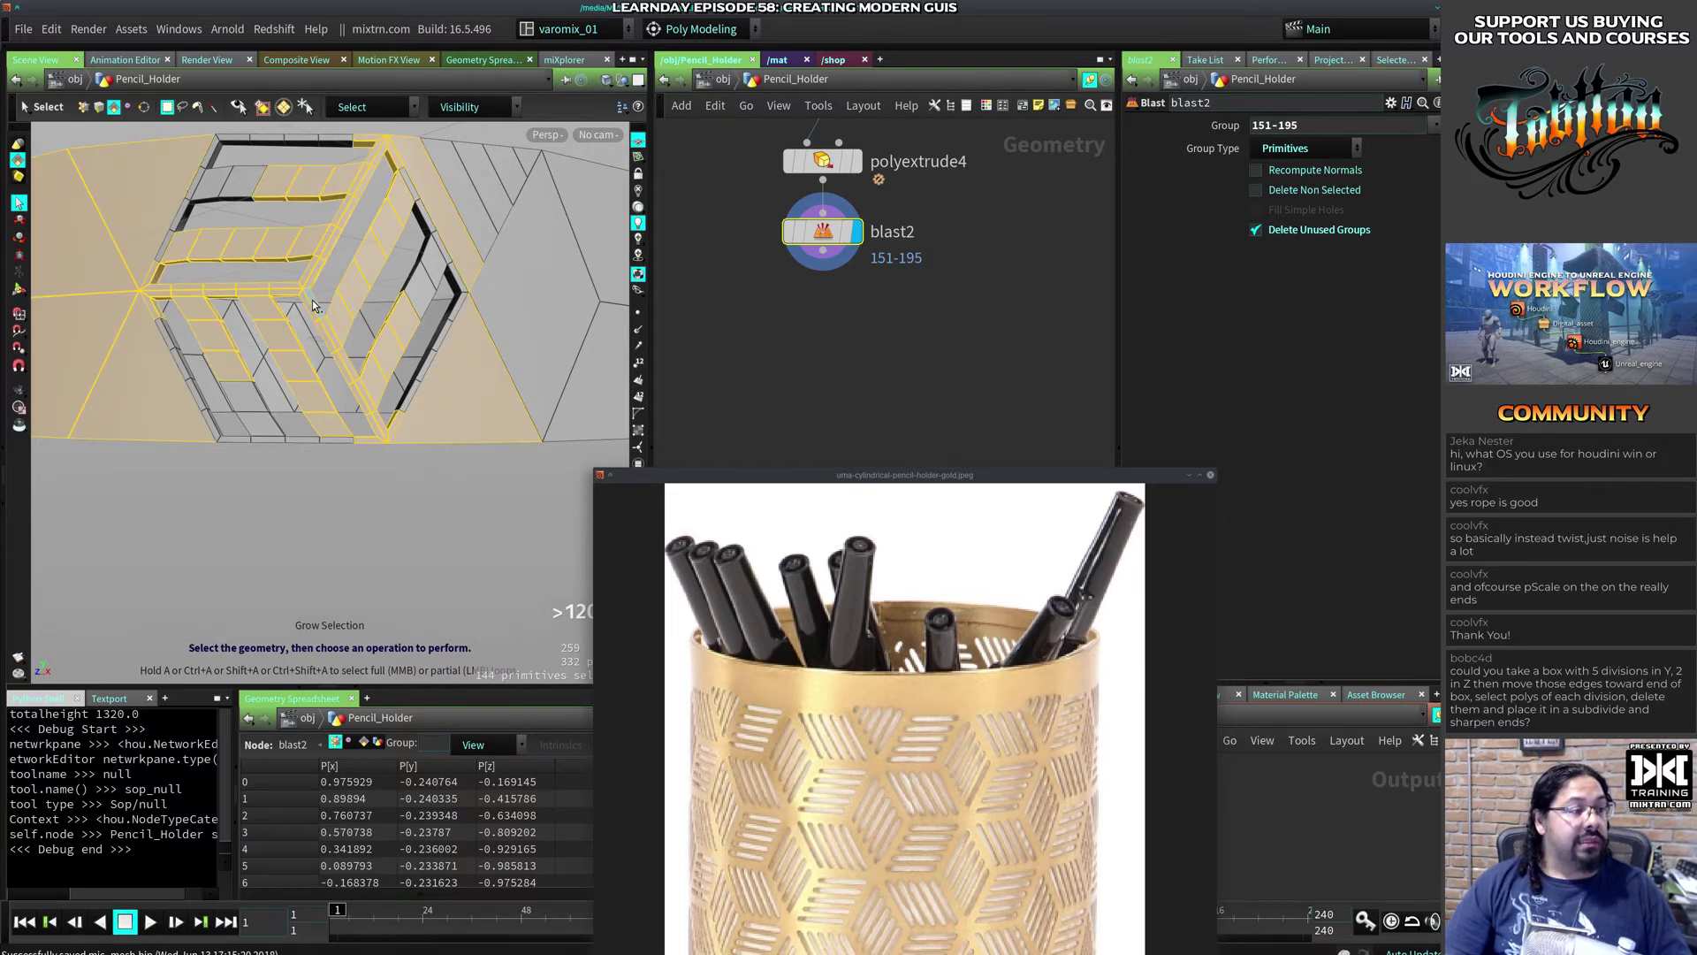
pyautogui.hotkey('shift', 'g')
pyautogui.hotkey('shift', 'g')
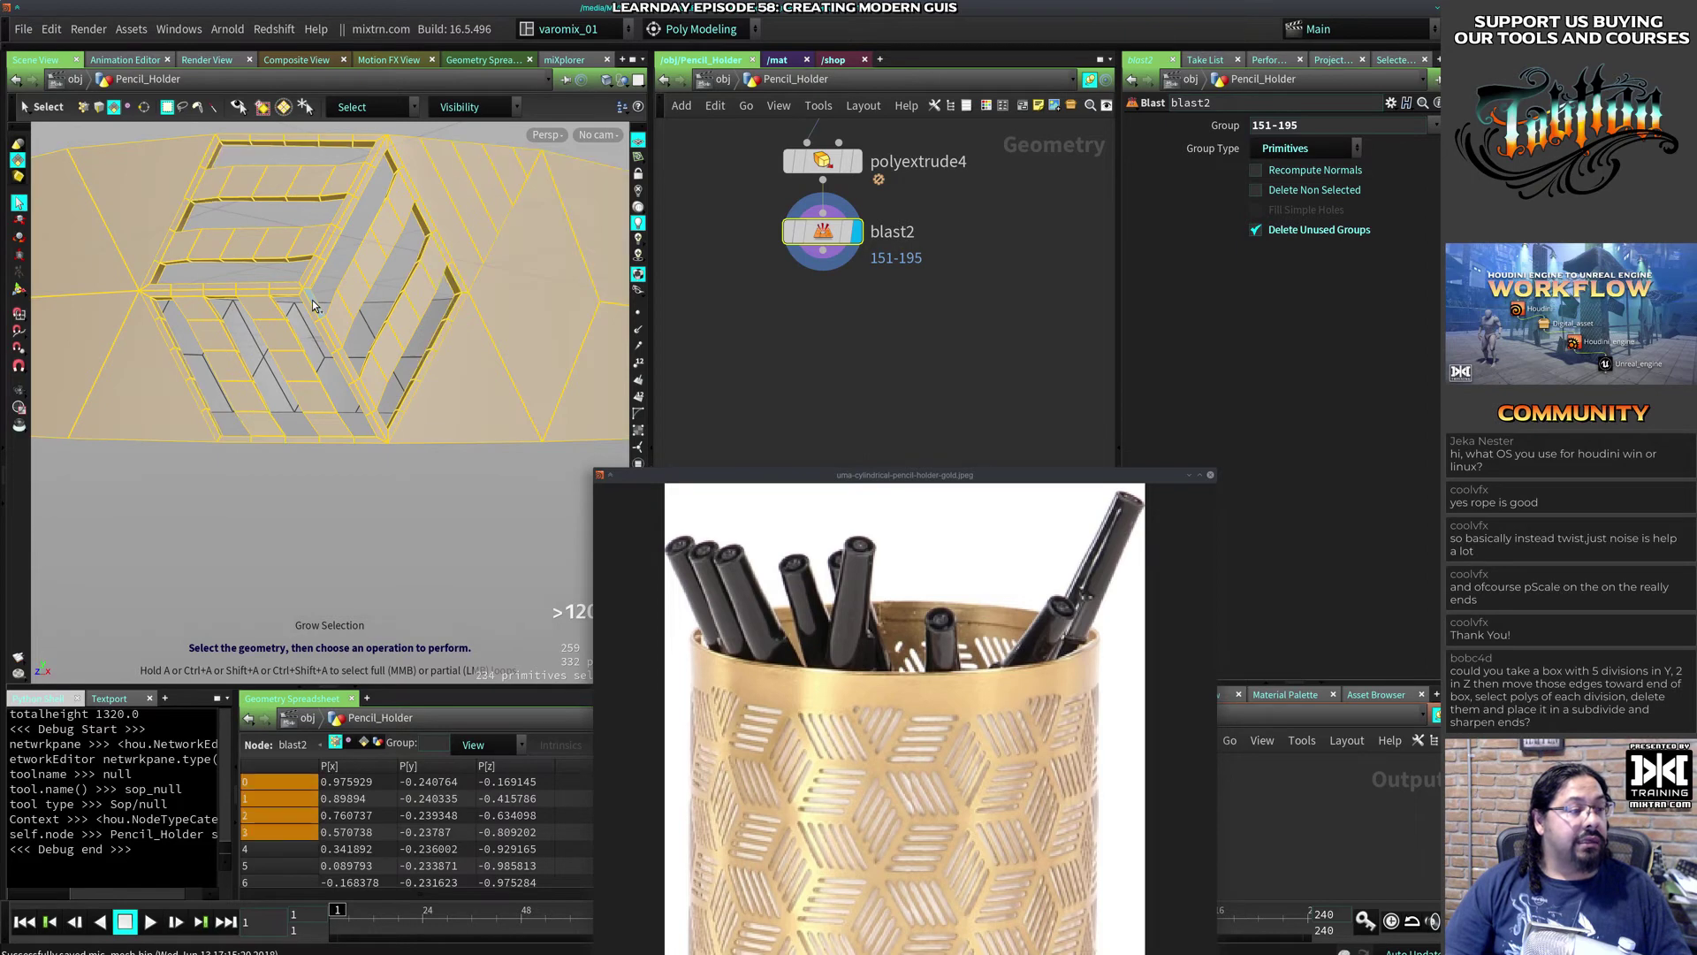
# Step: Deselect the plain panels to the left of the cube from the grown selection
pyautogui.keyDown('alt'); pyautogui.moveTo(383, 497); pyautogui.dragTo(318, 371); pyautogui.keyUp('alt')
pyautogui.moveTo(194, 497); pyautogui.dragTo(552, 403)
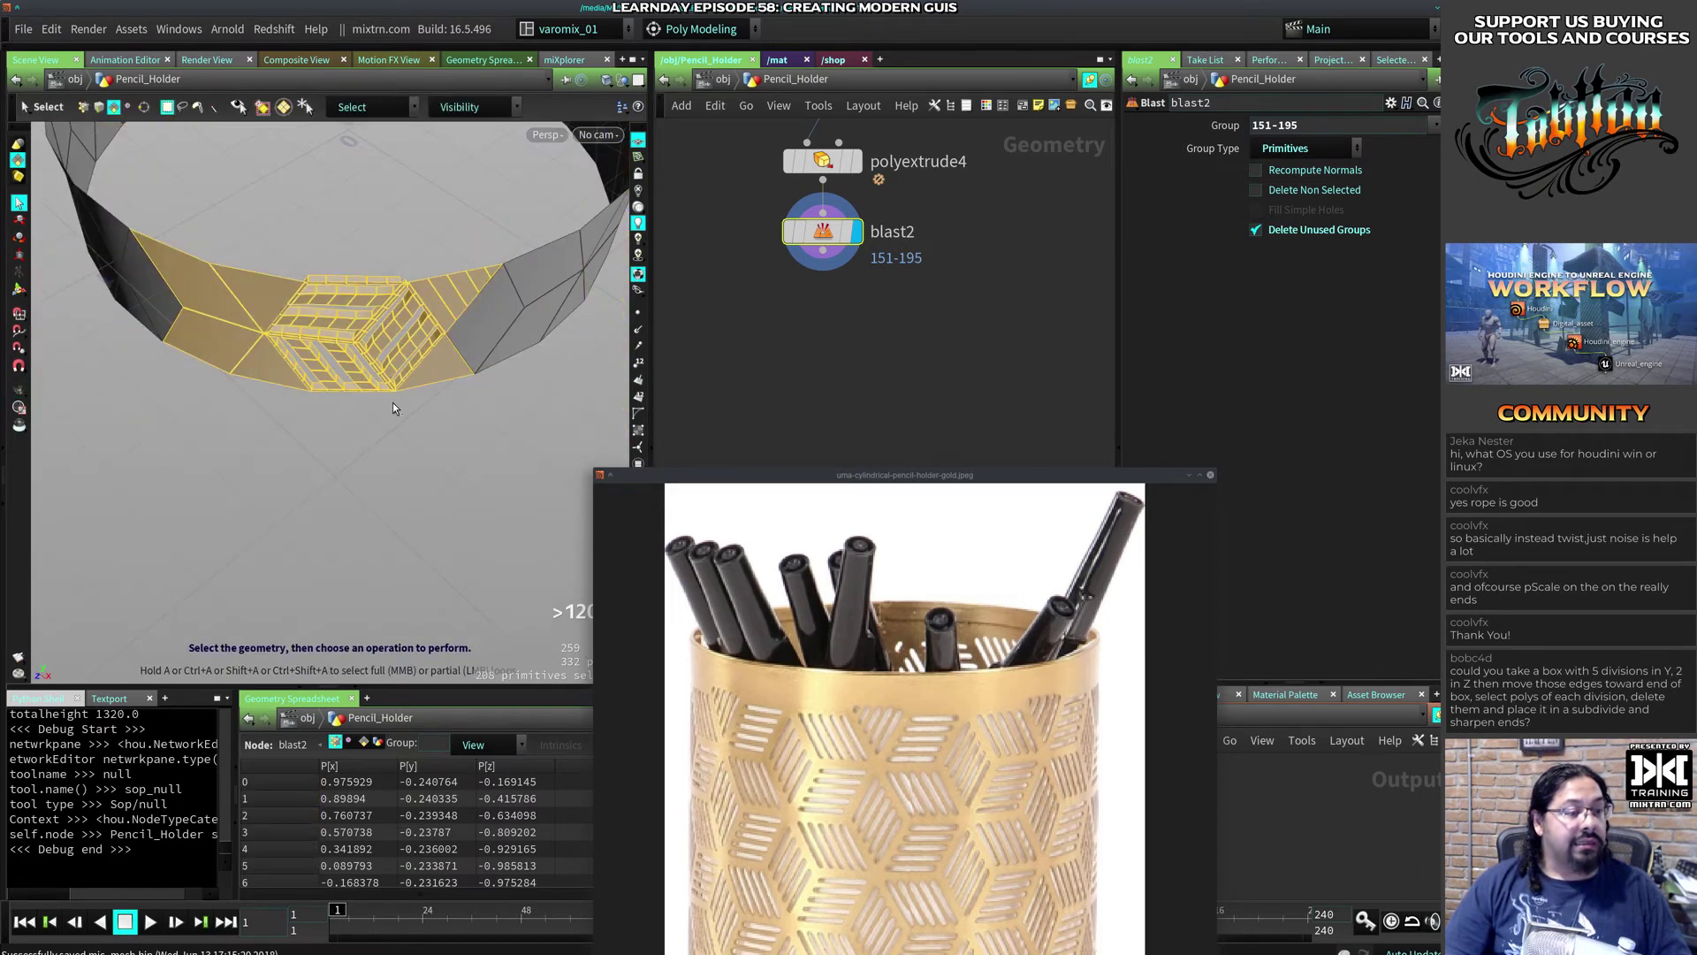
pyautogui.keyDown('ctrl'); pyautogui.moveTo(170, 422); pyautogui.dragTo(265, 221); pyautogui.keyUp('ctrl')
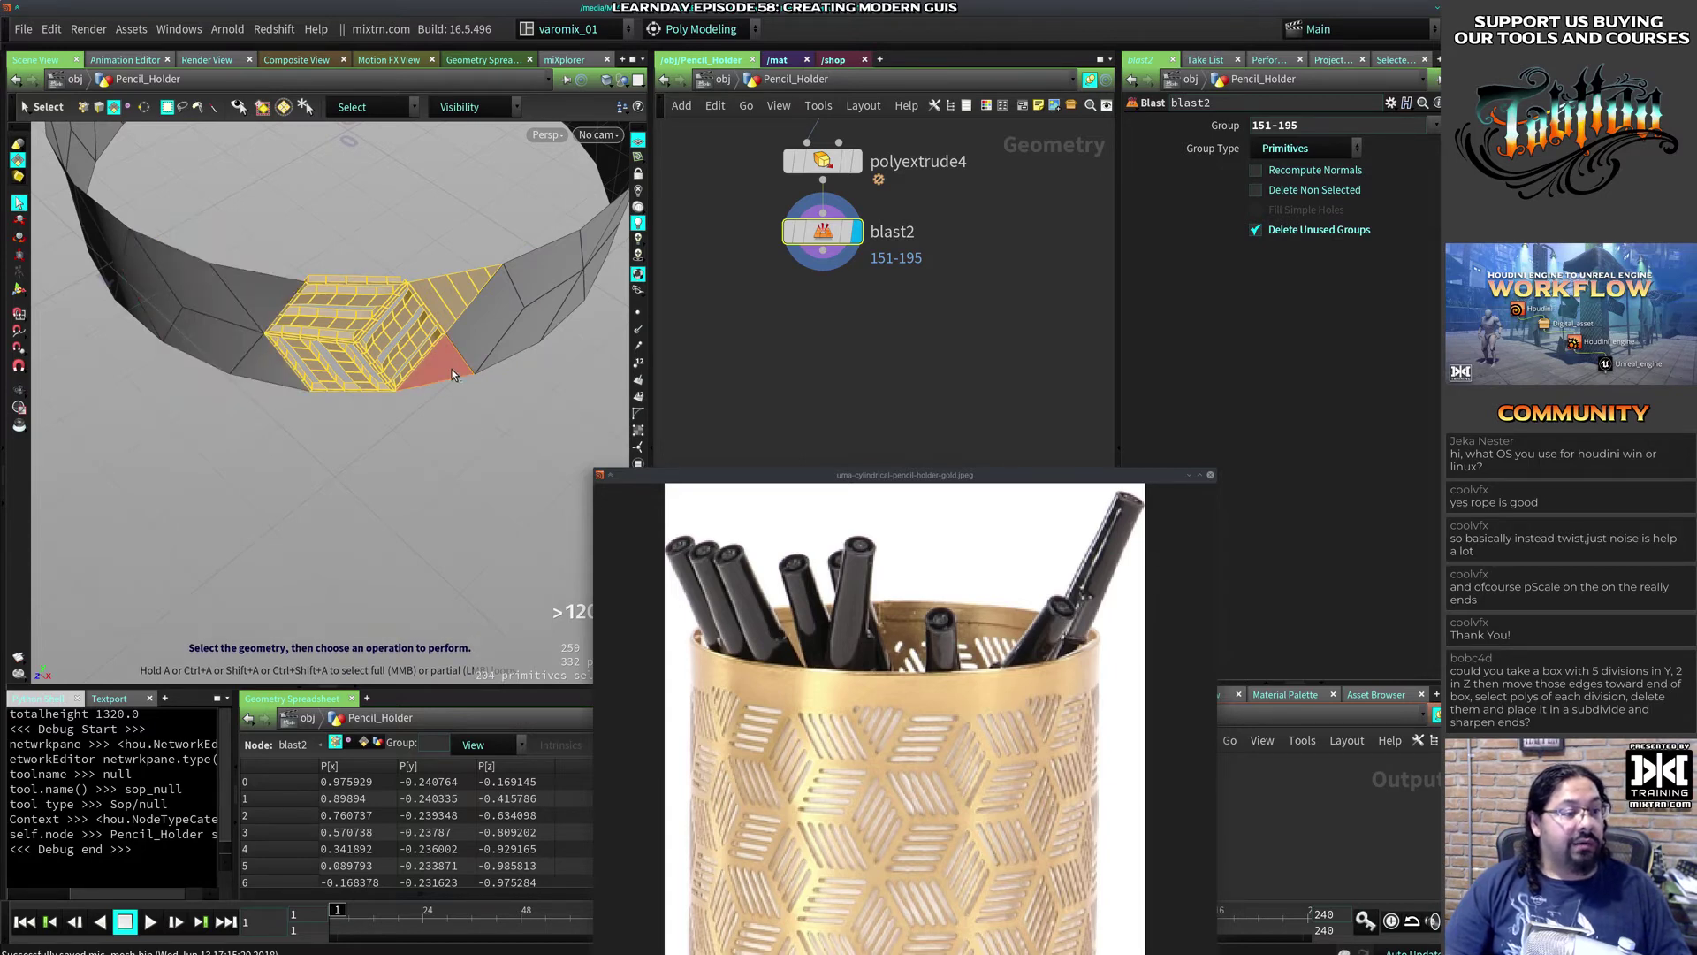
pyautogui.press('Escape')
pyautogui.moveTo(449, 379); pyautogui.dragTo(540, 414)
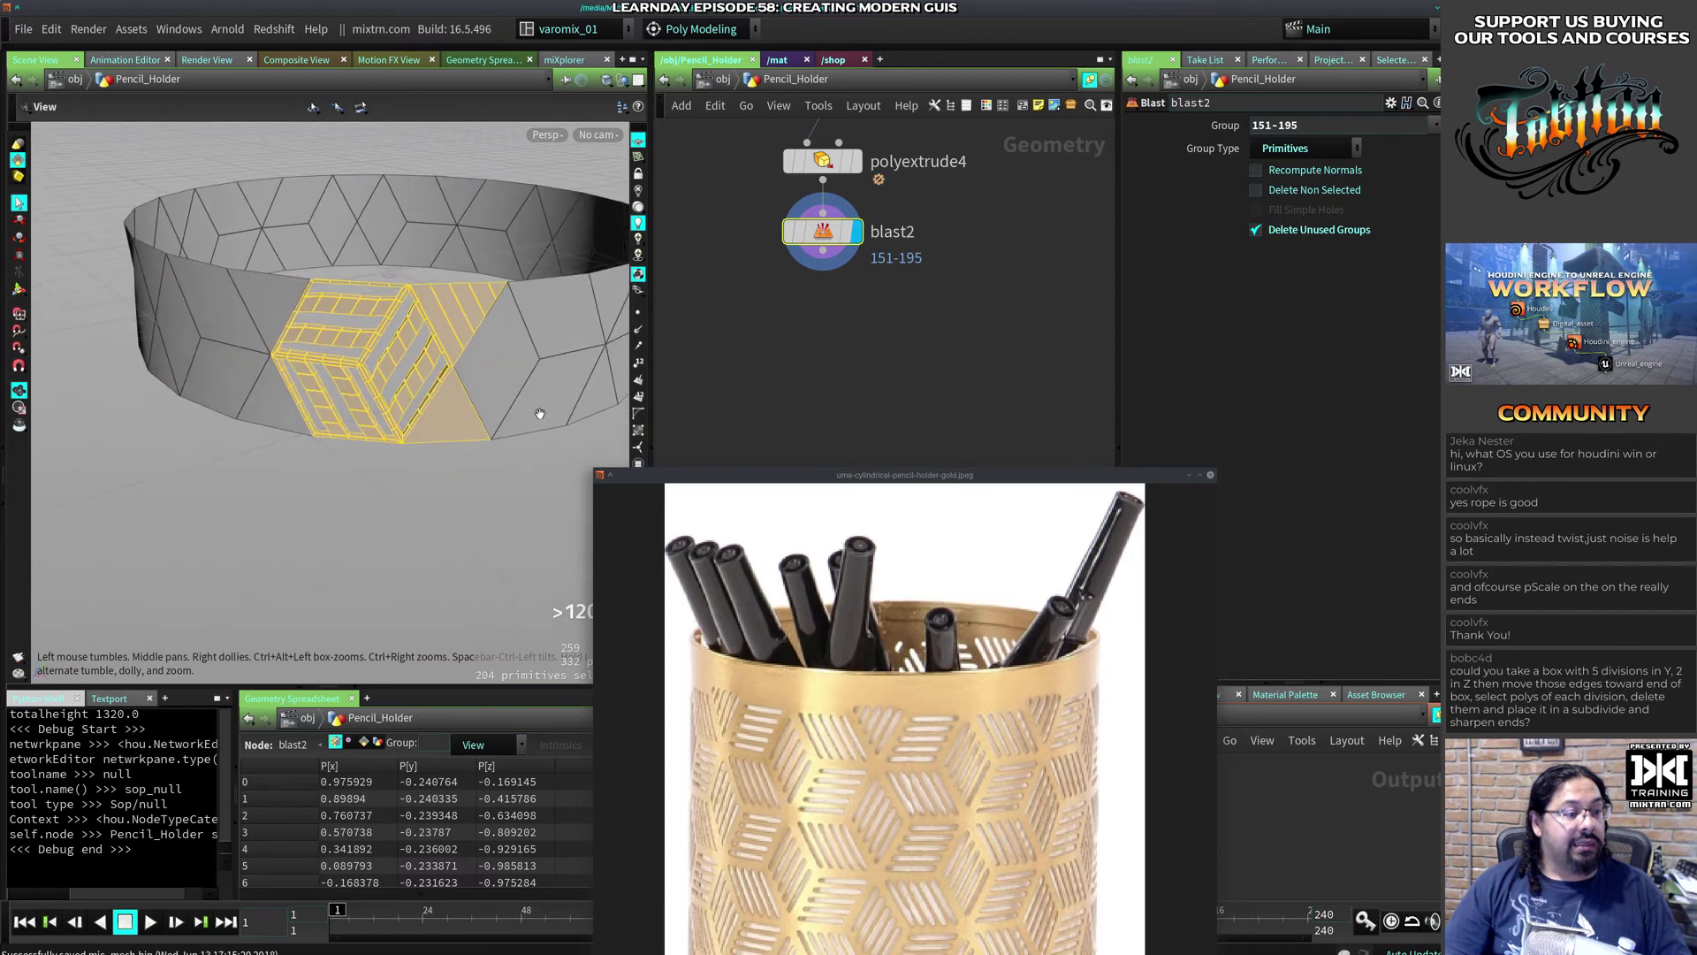
pyautogui.scroll(5, 540, 414)
pyautogui.press('s')
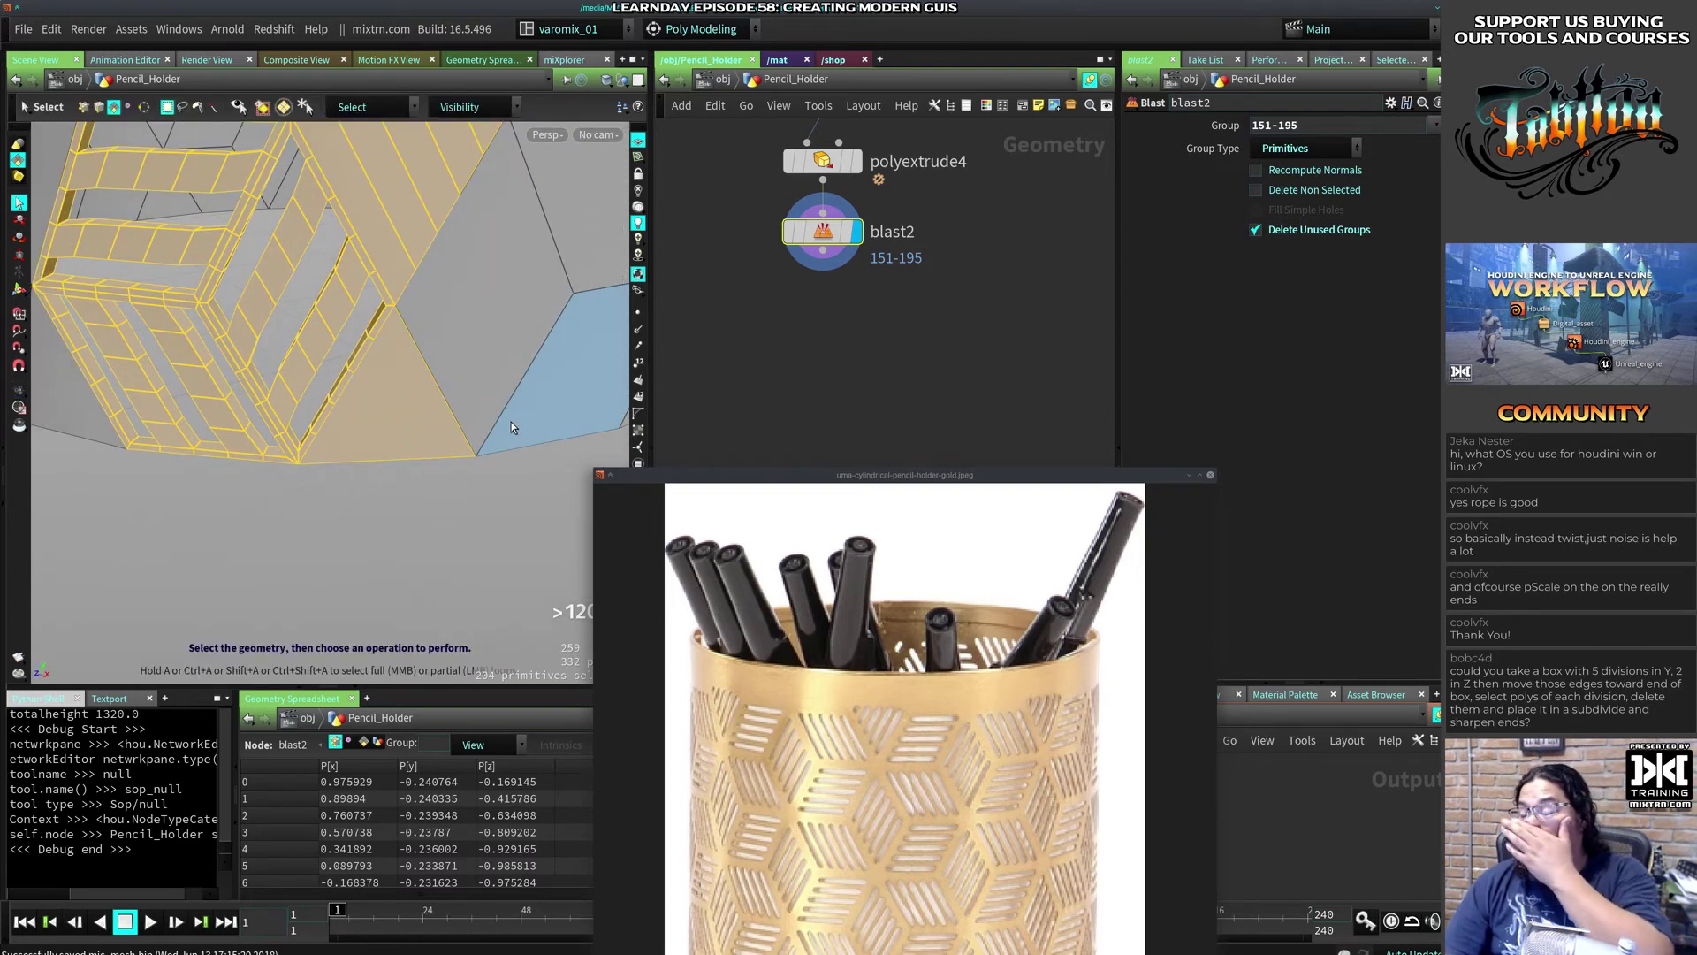
# Step: Select two alternating slanted strips in the upper triangle to the right of the cube
pyautogui.press('Escape')
pyautogui.moveTo(348, 353); pyautogui.dragTo(419, 279)
pyautogui.press('s')
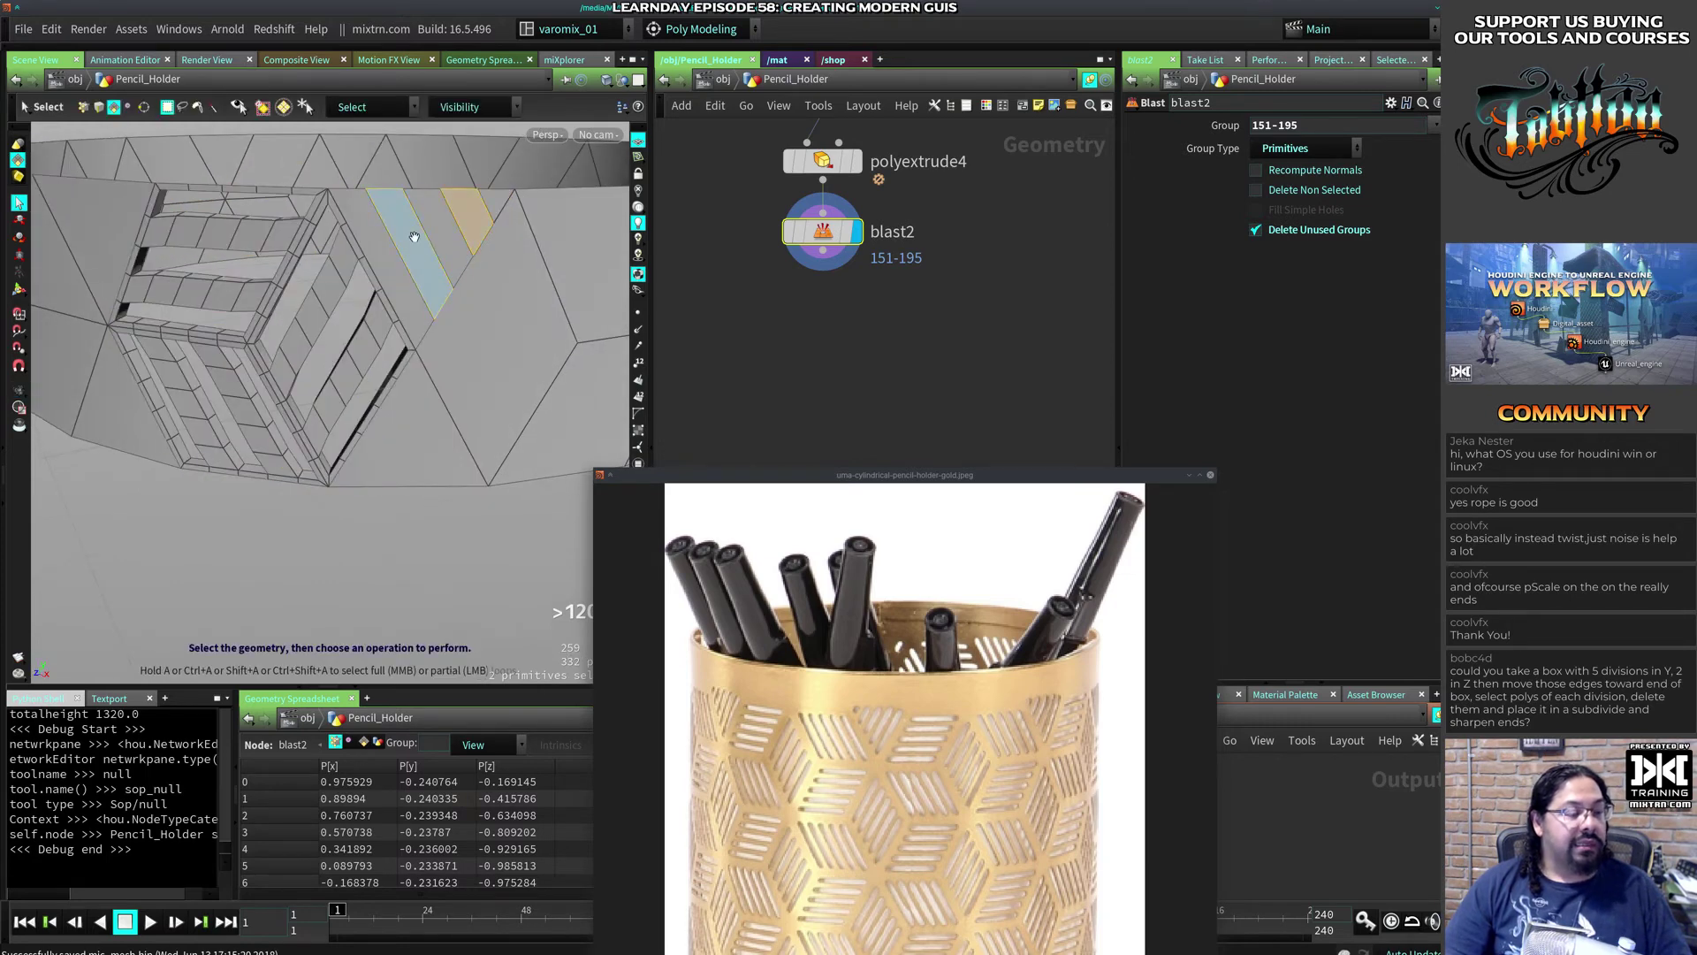
pyautogui.press('Escape')
pyautogui.moveTo(416, 237)
pyautogui.mouseDown()
pyautogui.moveTo(397, 266)
pyautogui.moveTo(394, 249)
pyautogui.moveTo(415, 265)
pyautogui.mouseUp()
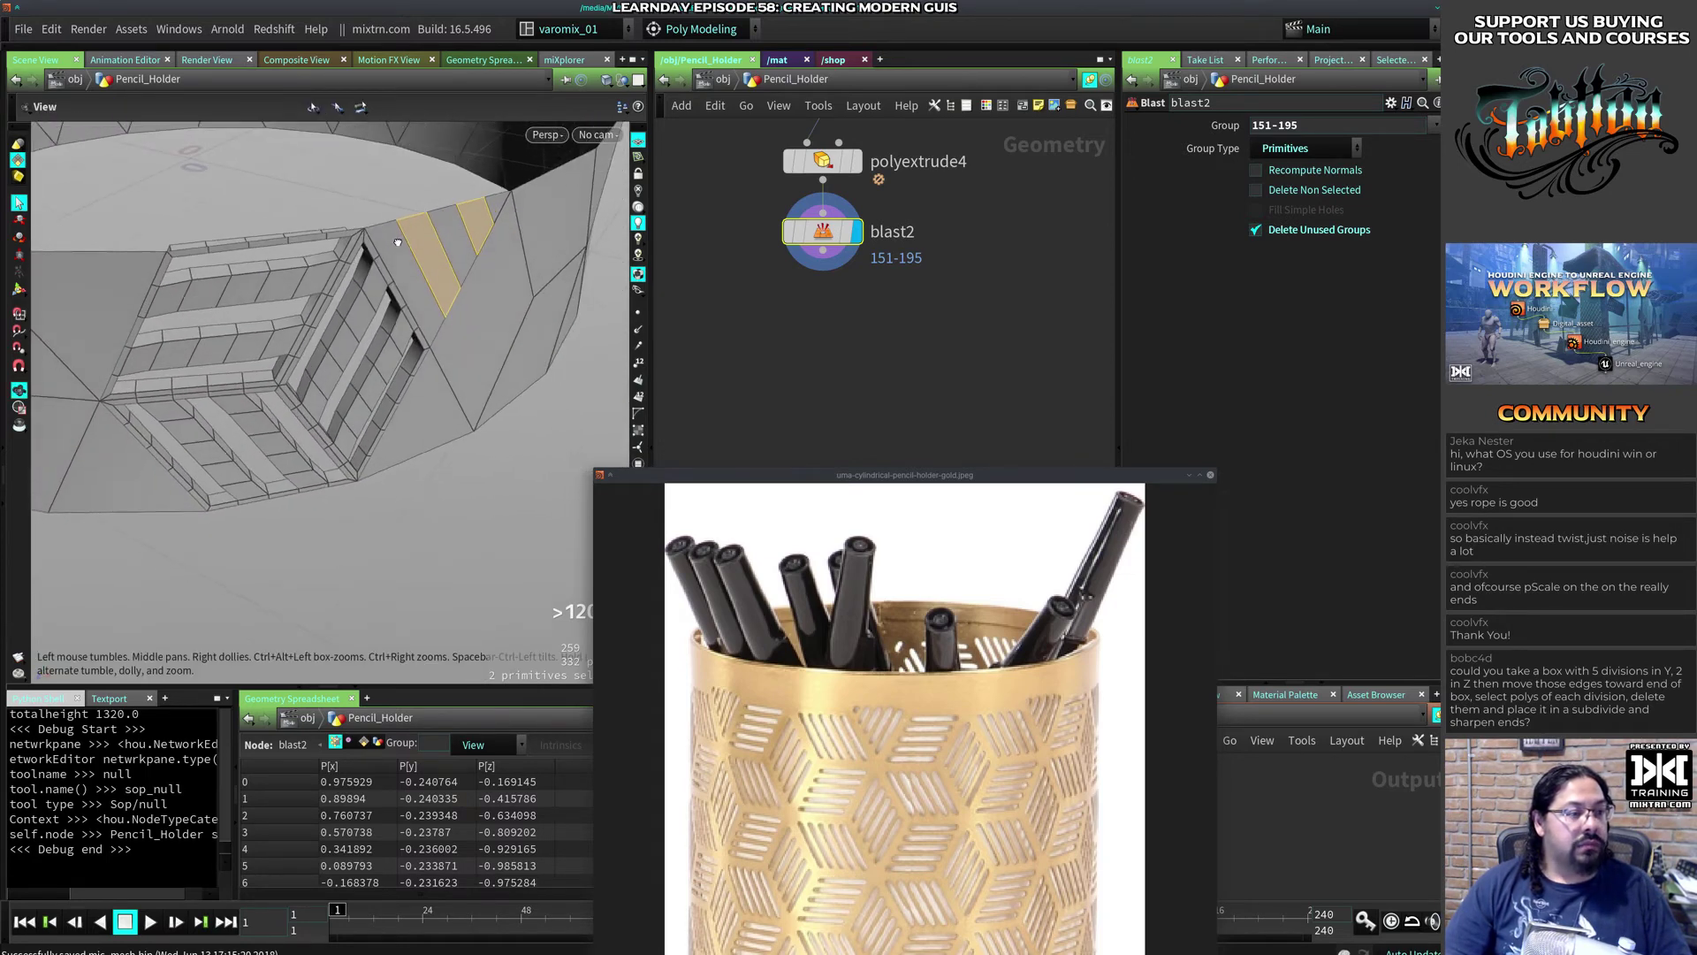
pyautogui.press('s')
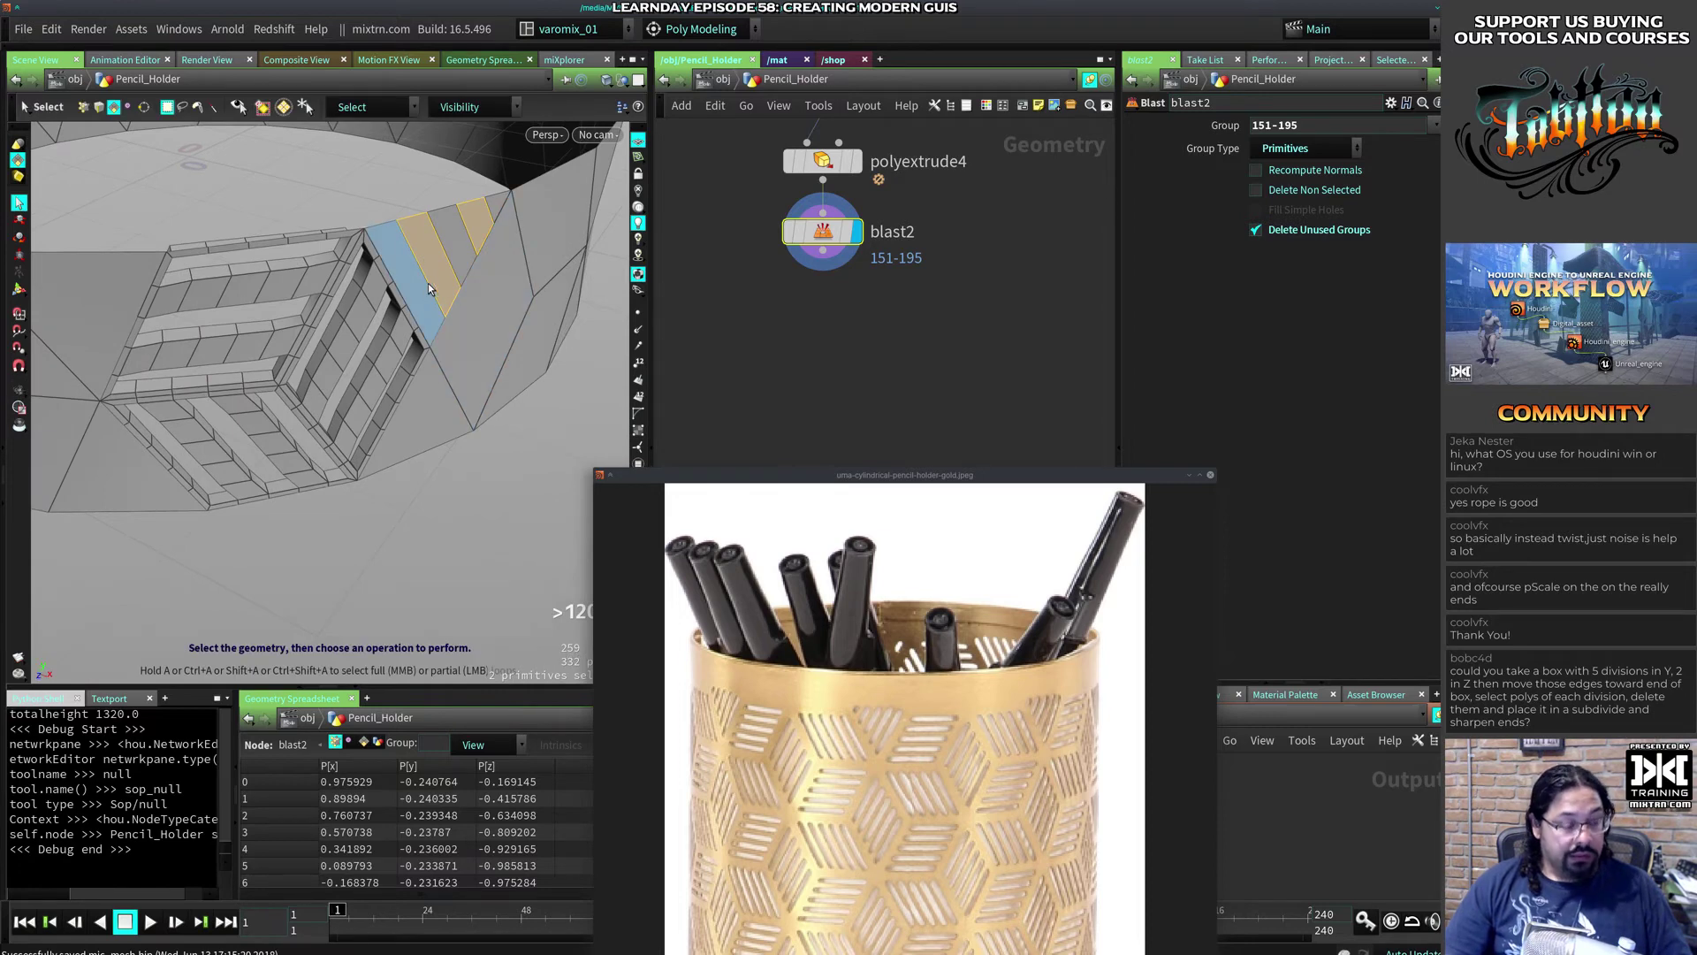
pyautogui.press('Escape')
pyautogui.moveTo(434, 421); pyautogui.dragTo(413, 393)
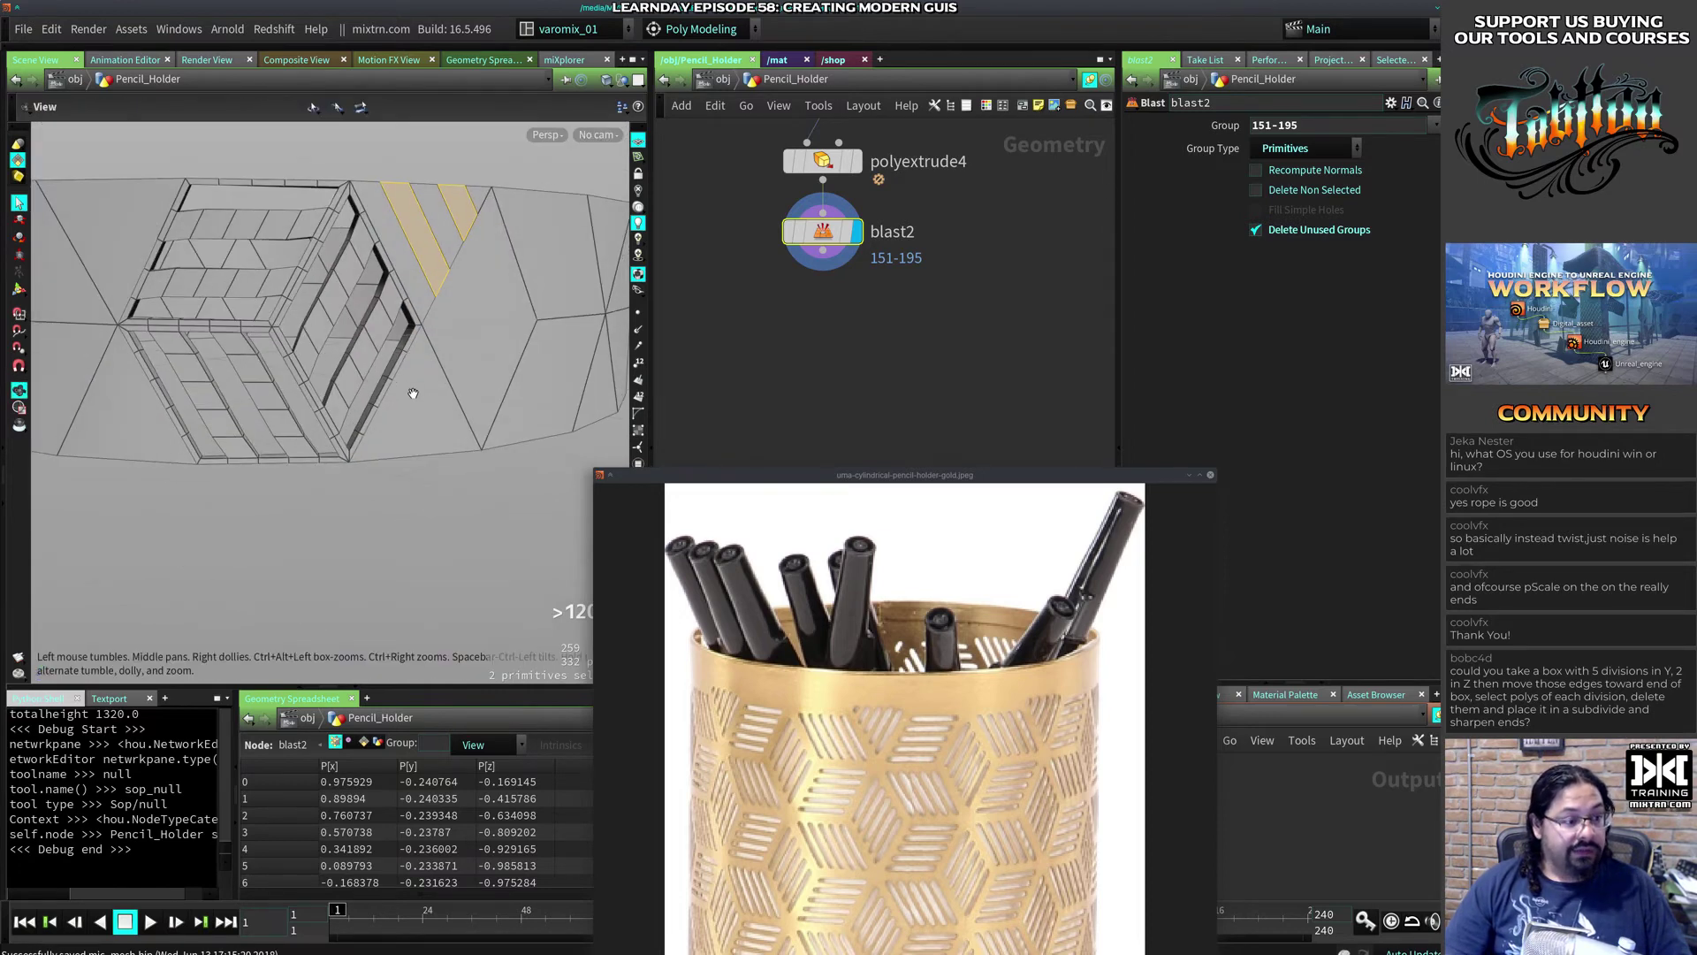
# Step: PolySplit the lower triangle to the right of the cube in a zigzag through its 5-division snap points
pyautogui.press('s')
pyautogui.press('c')
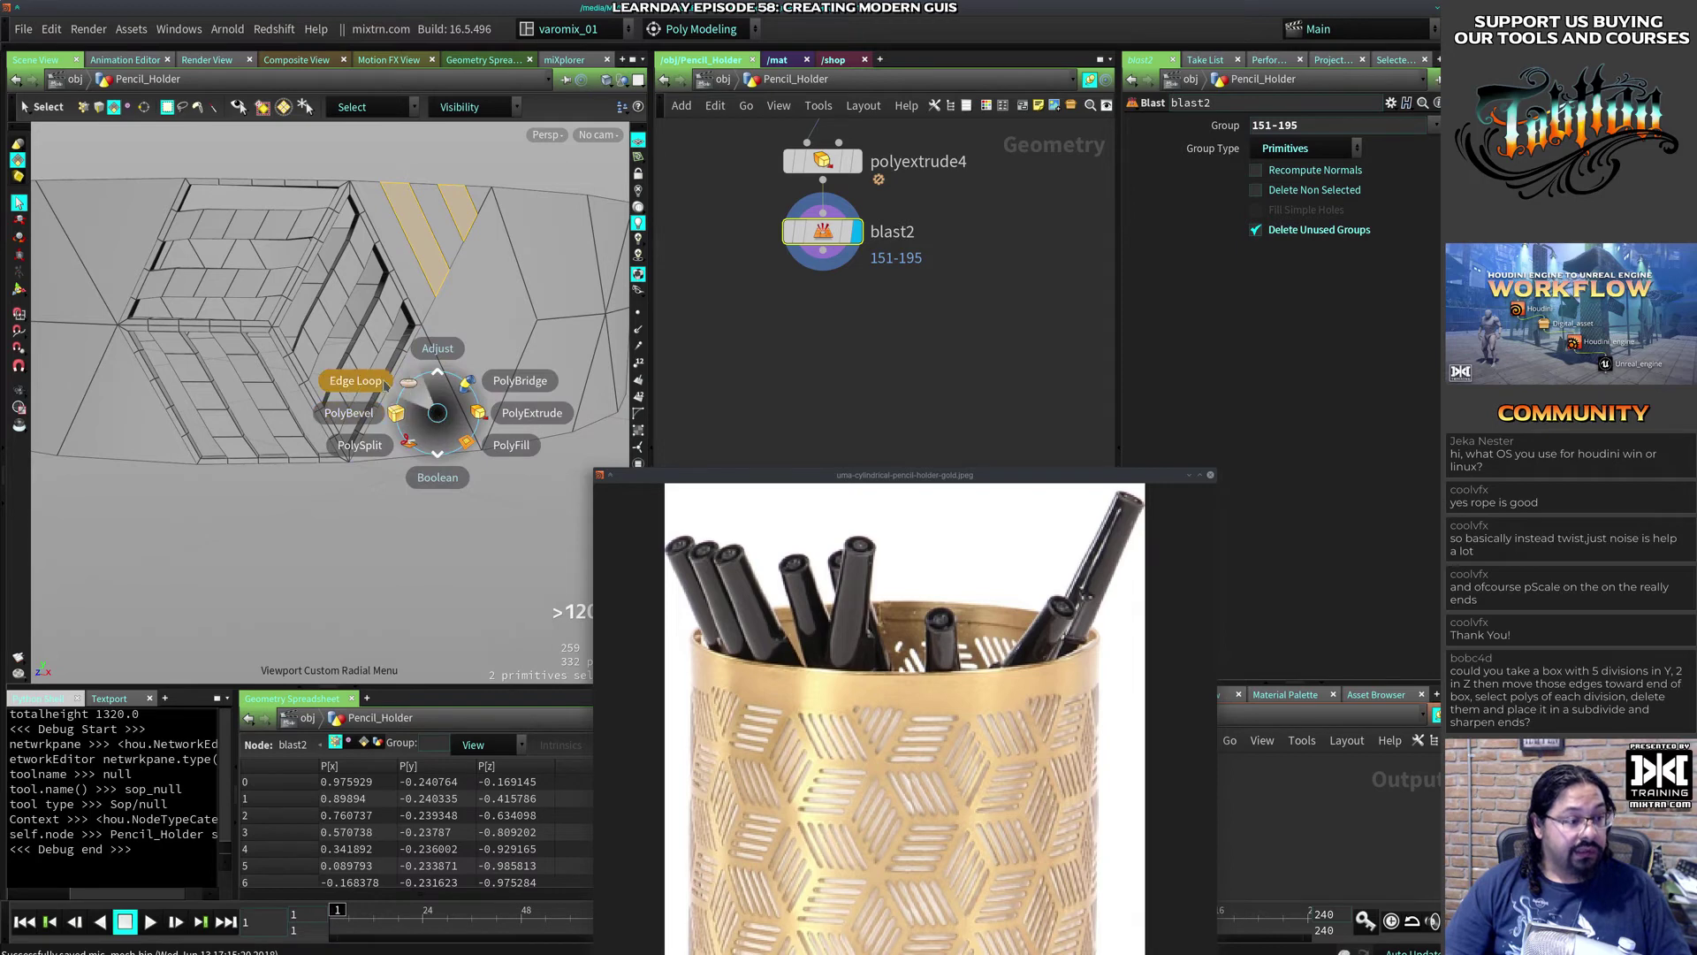
pyautogui.click(362, 455)
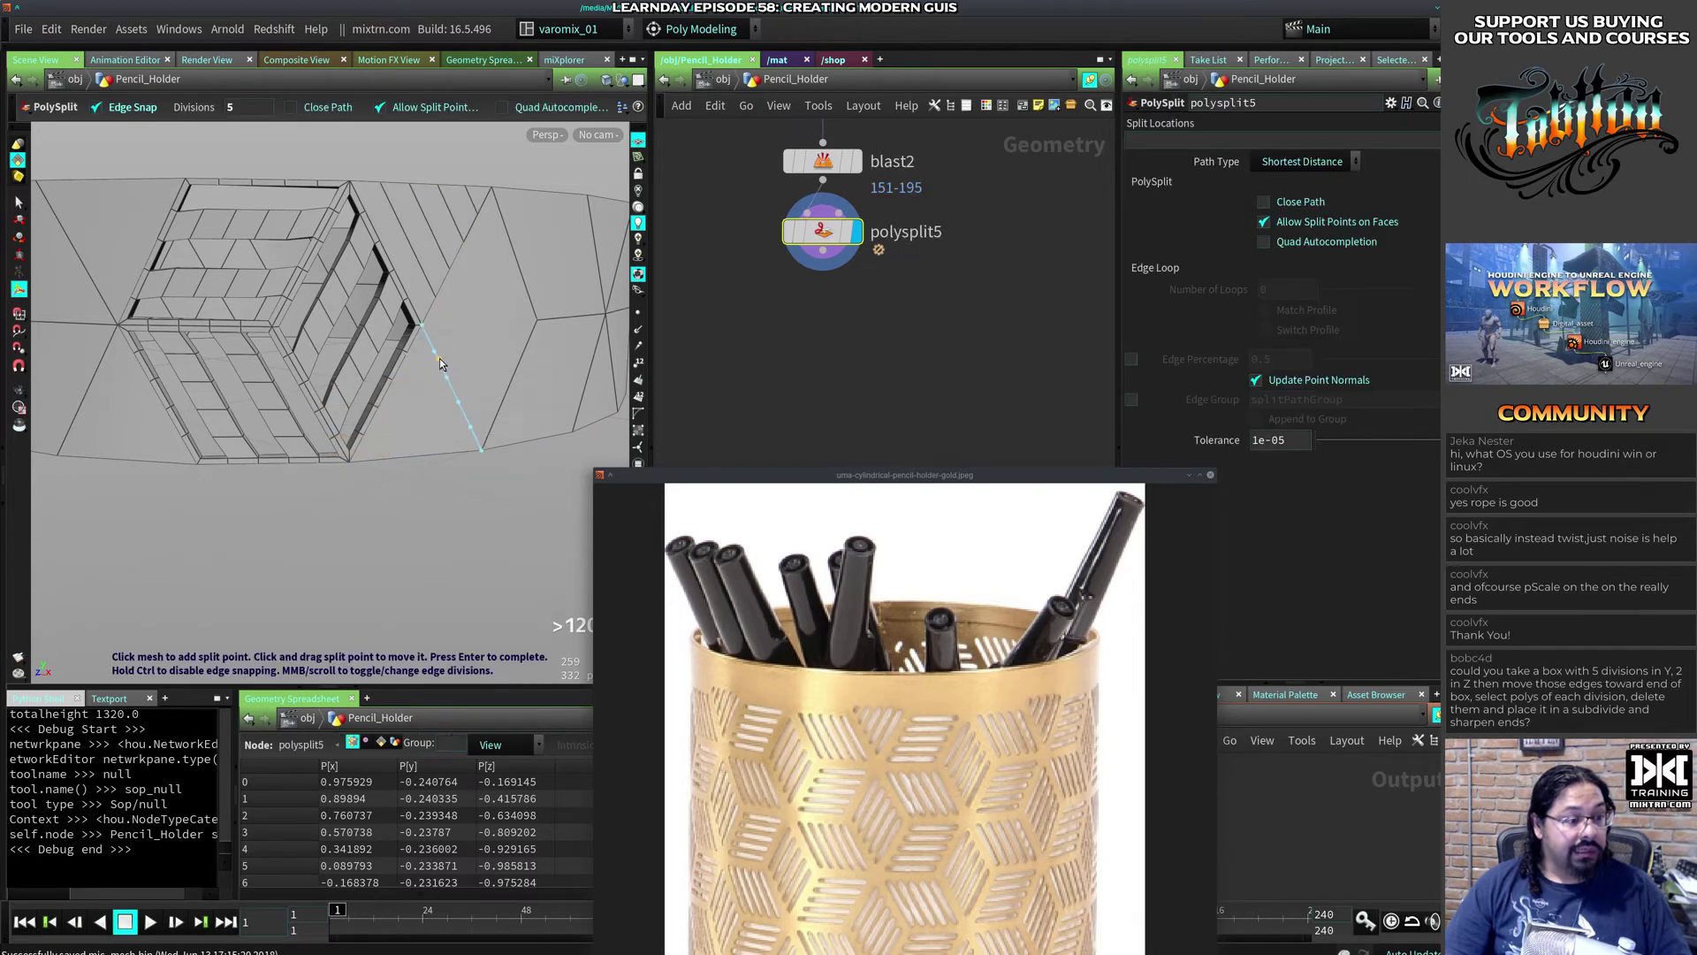
pyautogui.click(435, 352)
pyautogui.click(379, 460)
pyautogui.click(447, 378)
pyautogui.click(405, 459)
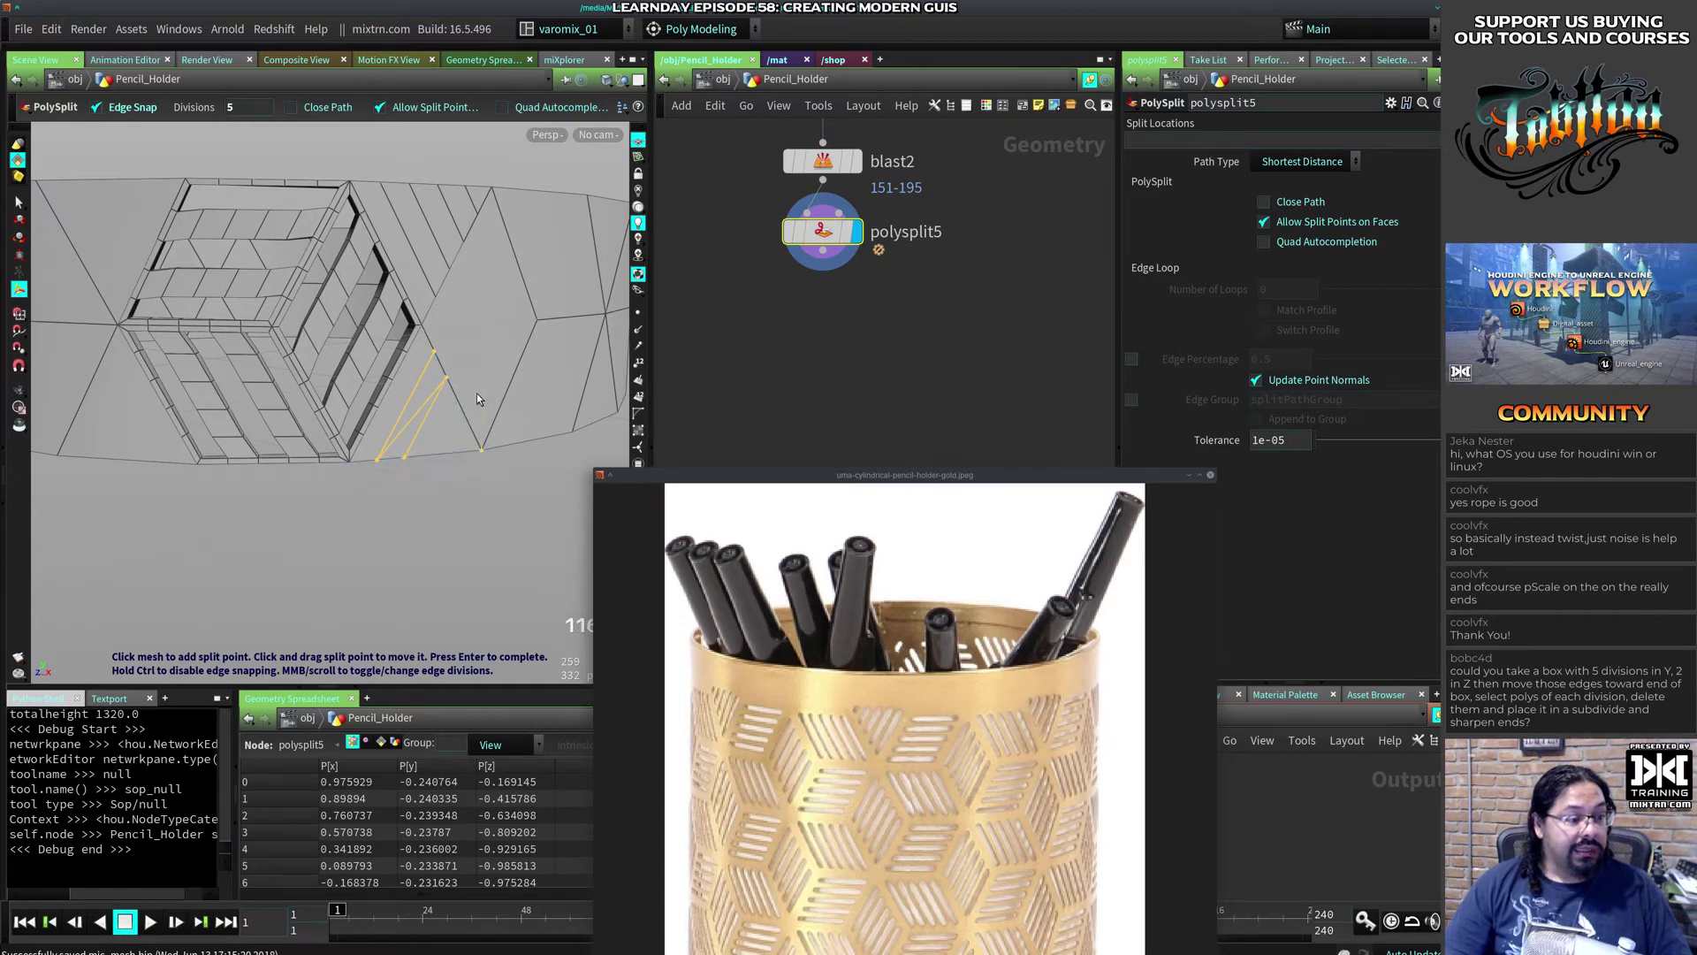
pyautogui.click(458, 405)
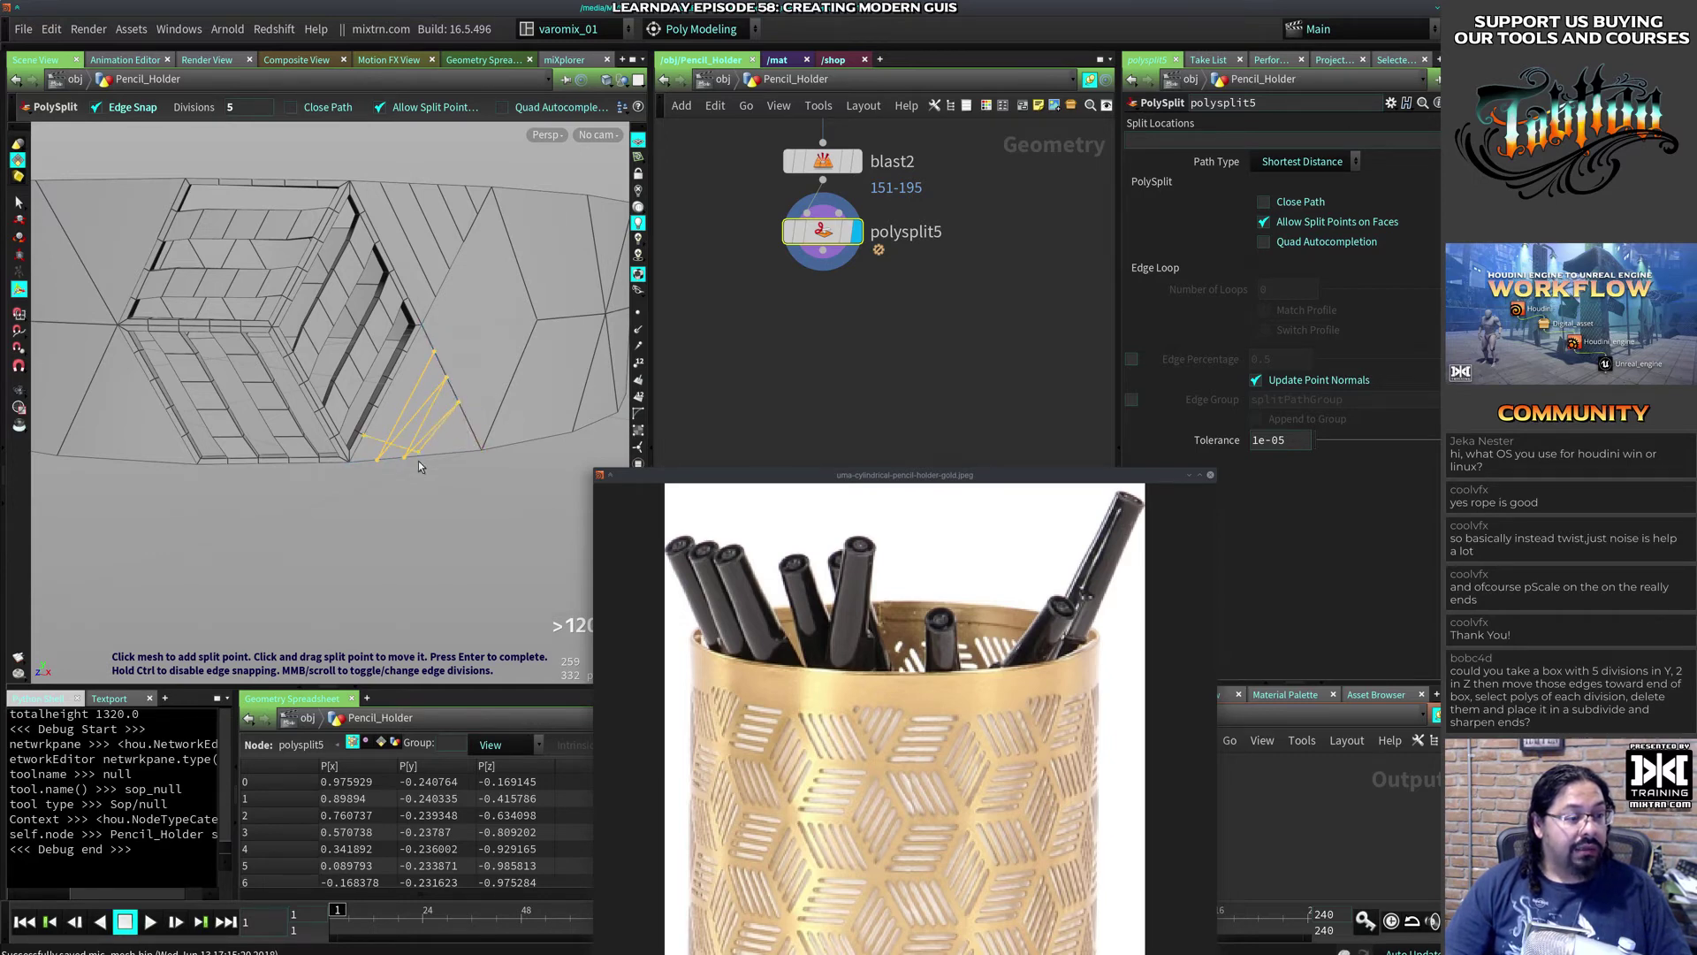
pyautogui.click(431, 456)
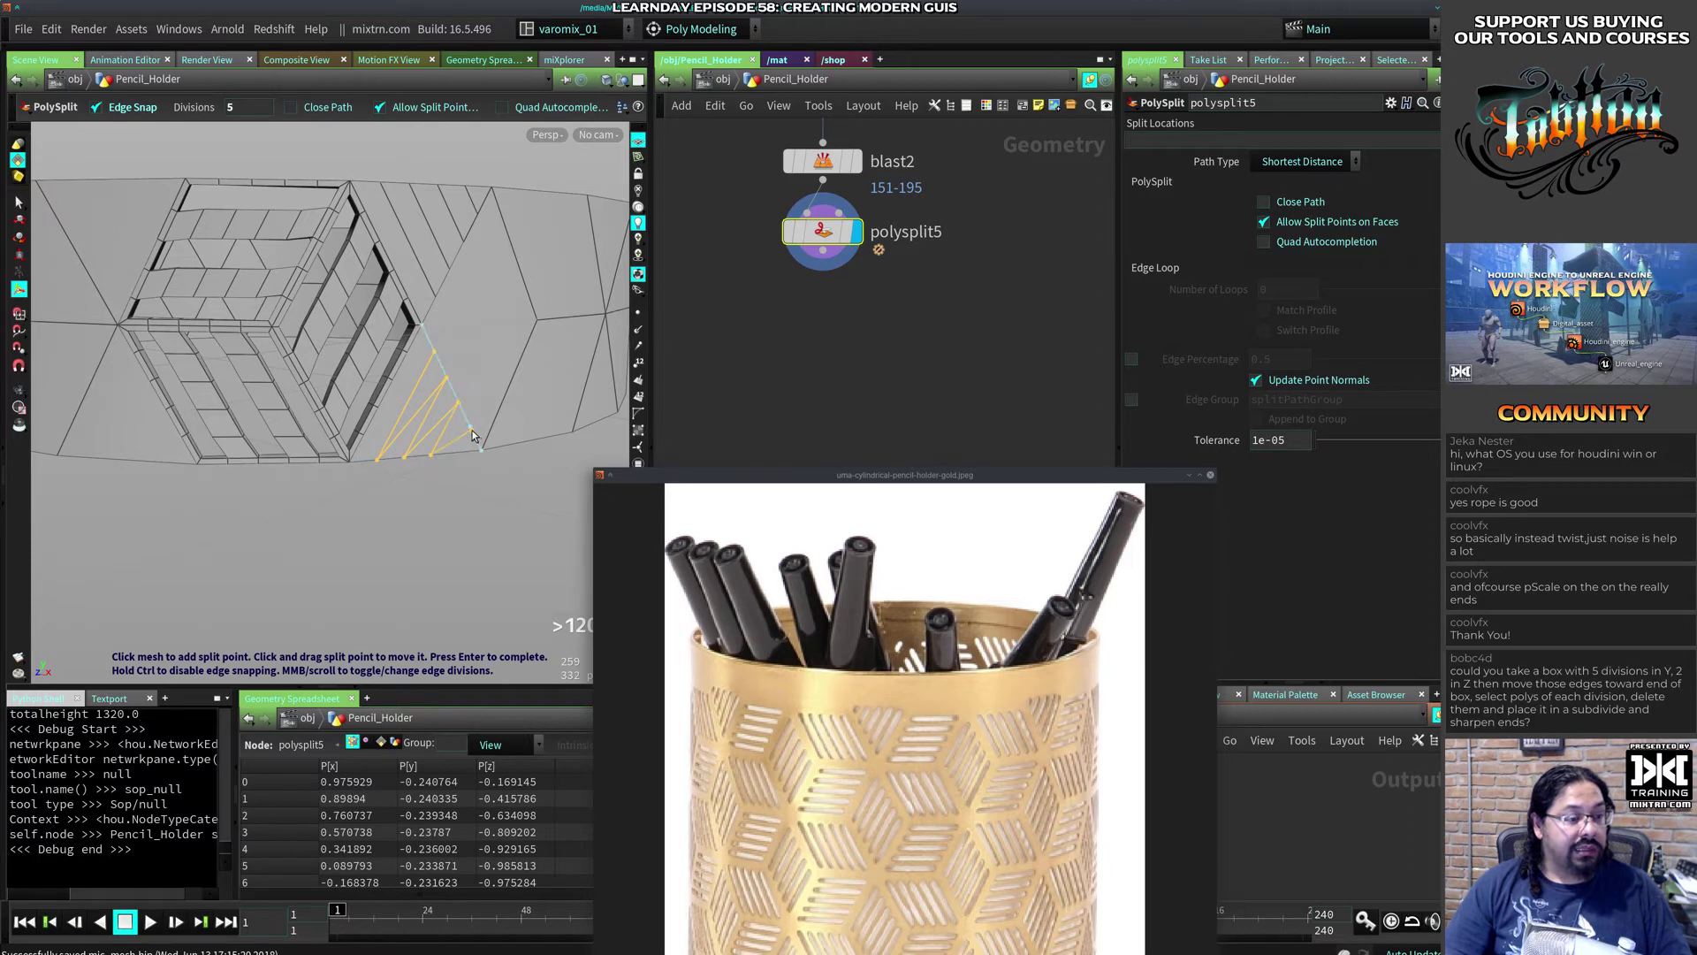
pyautogui.click(471, 427)
pyautogui.click(458, 455)
pyautogui.press('Return')
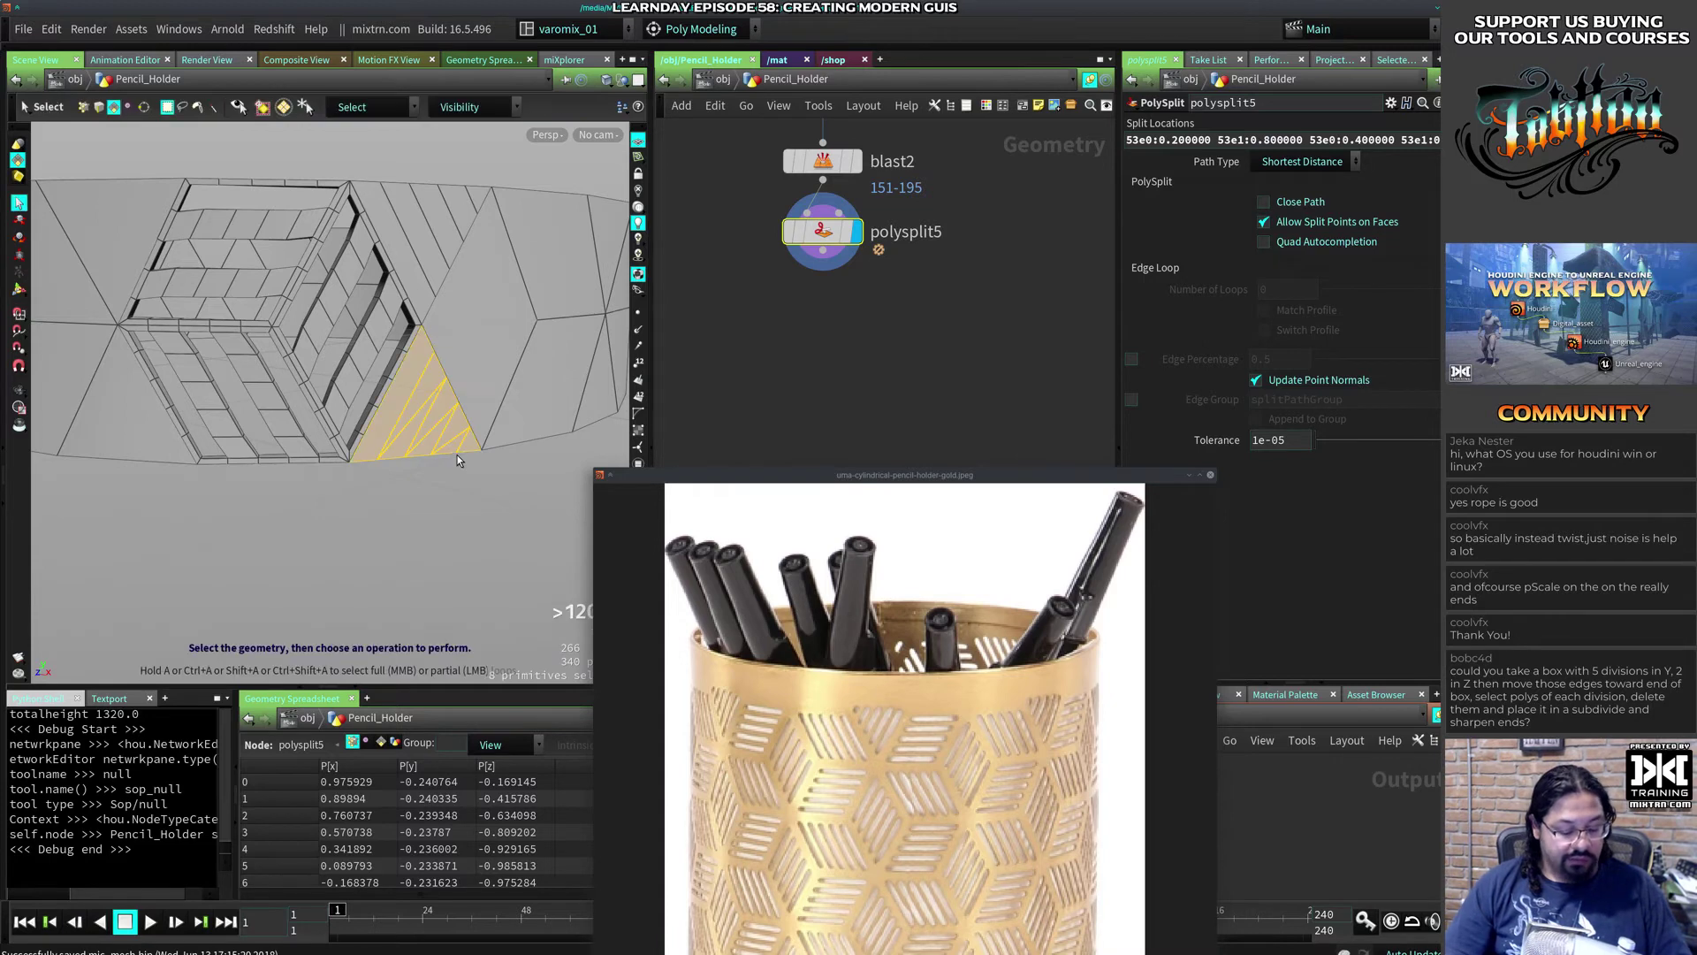
# Step: Dissolve the three connecting edges of the lower triangle's zigzag, keeping only the parallel slanted cuts
pyautogui.click(428, 426)
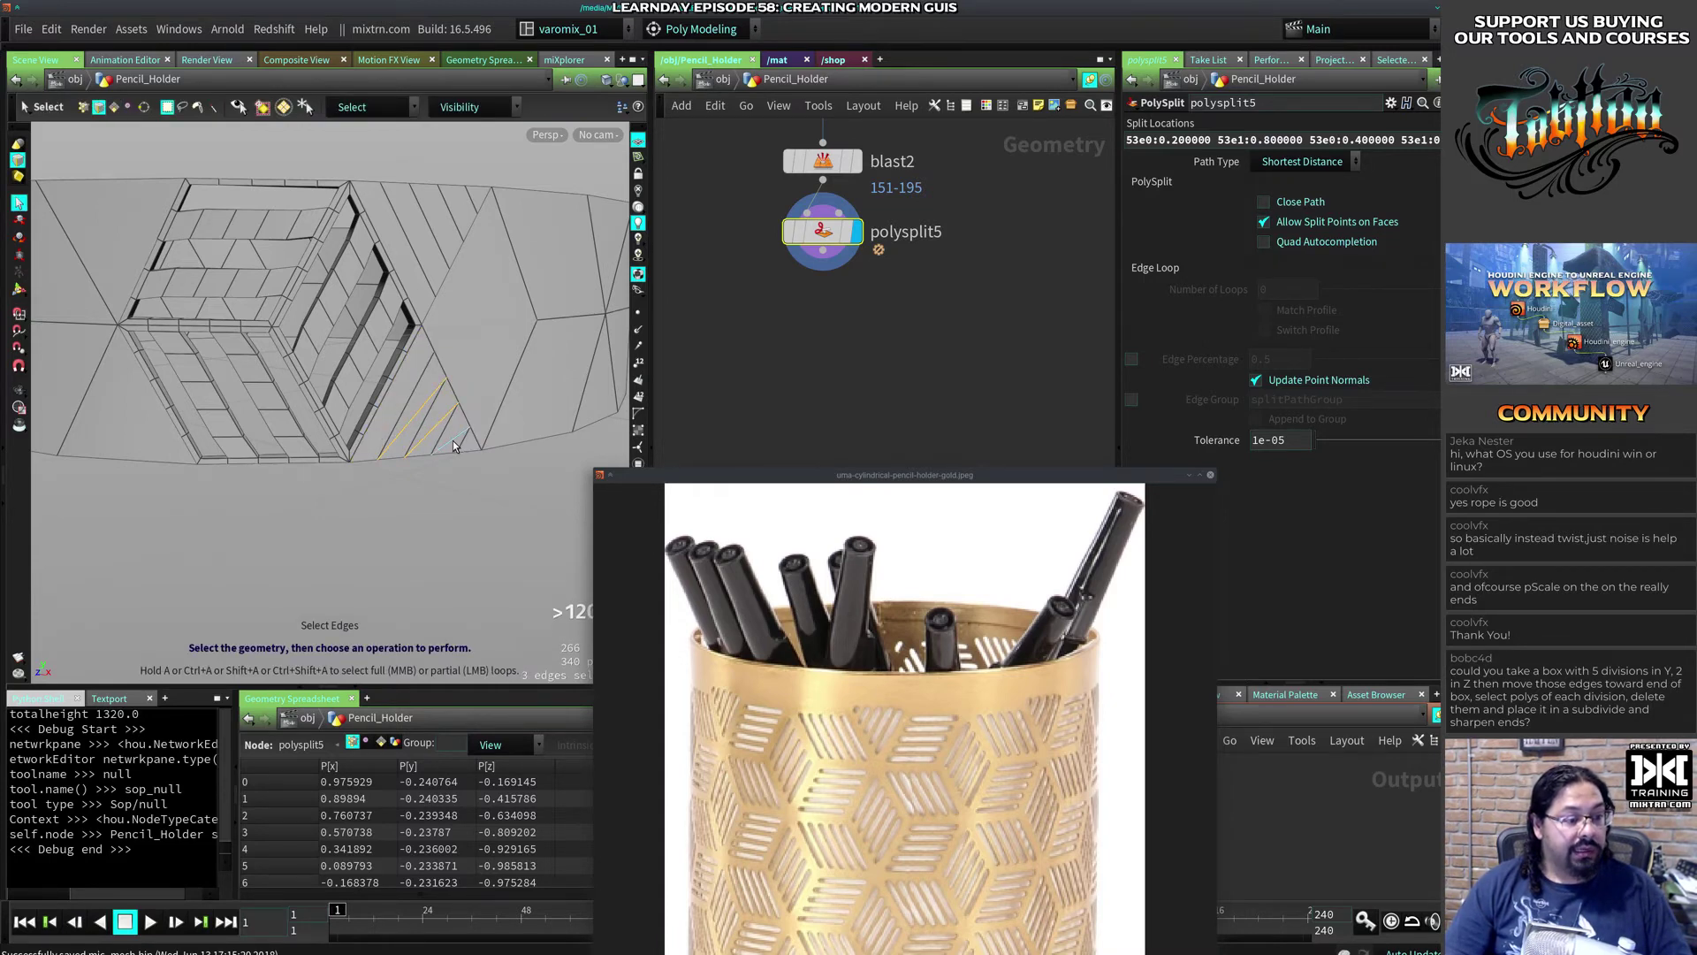
pyautogui.press('Tab')
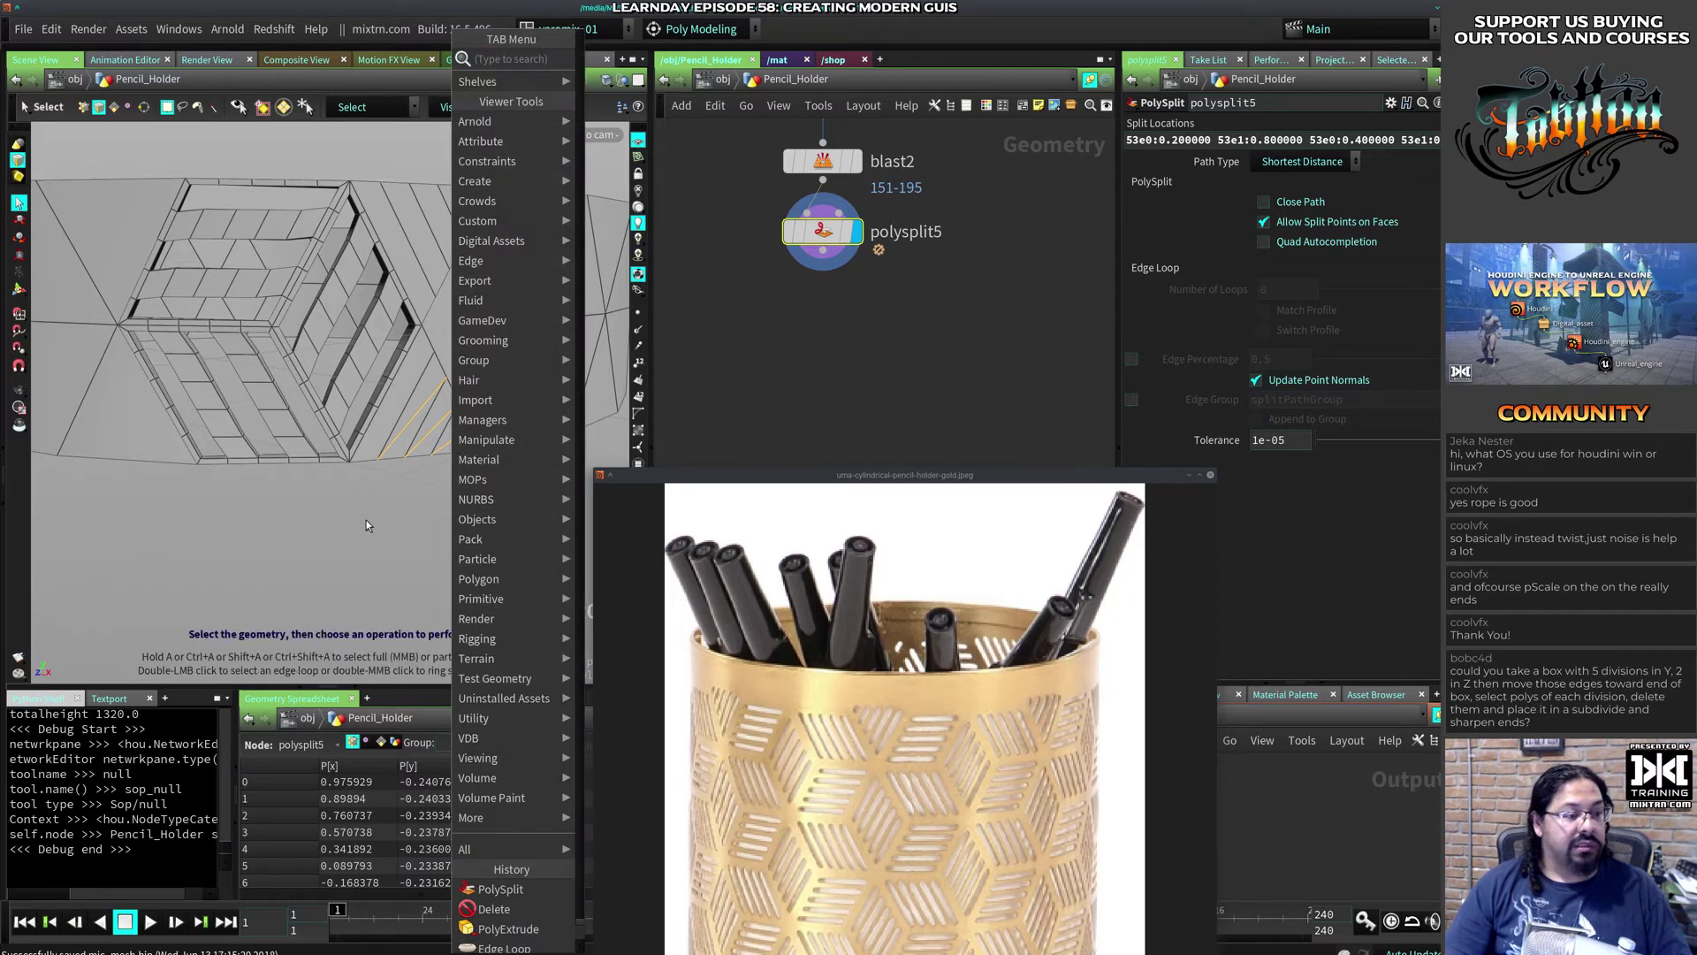
pyautogui.press('Escape')
pyautogui.press('Delete')
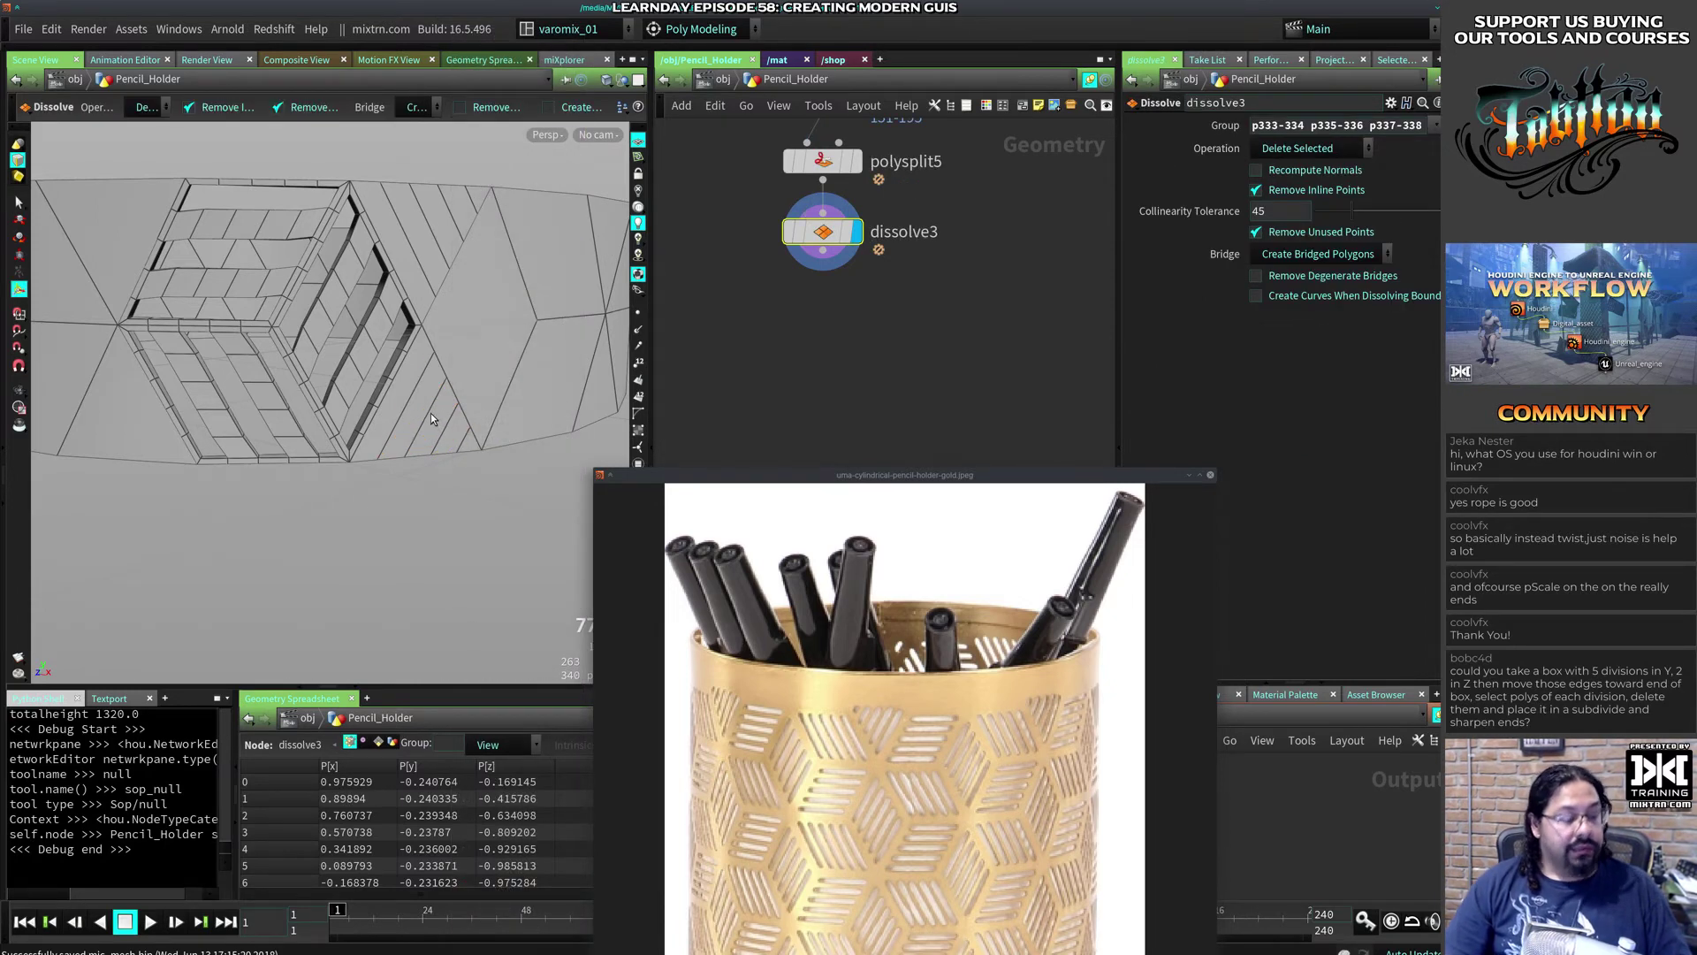
# Step: PolyExtrude the two alternating strips in both the upper and lower triangles beside the cube with an inset of 0.007
pyautogui.press('s')
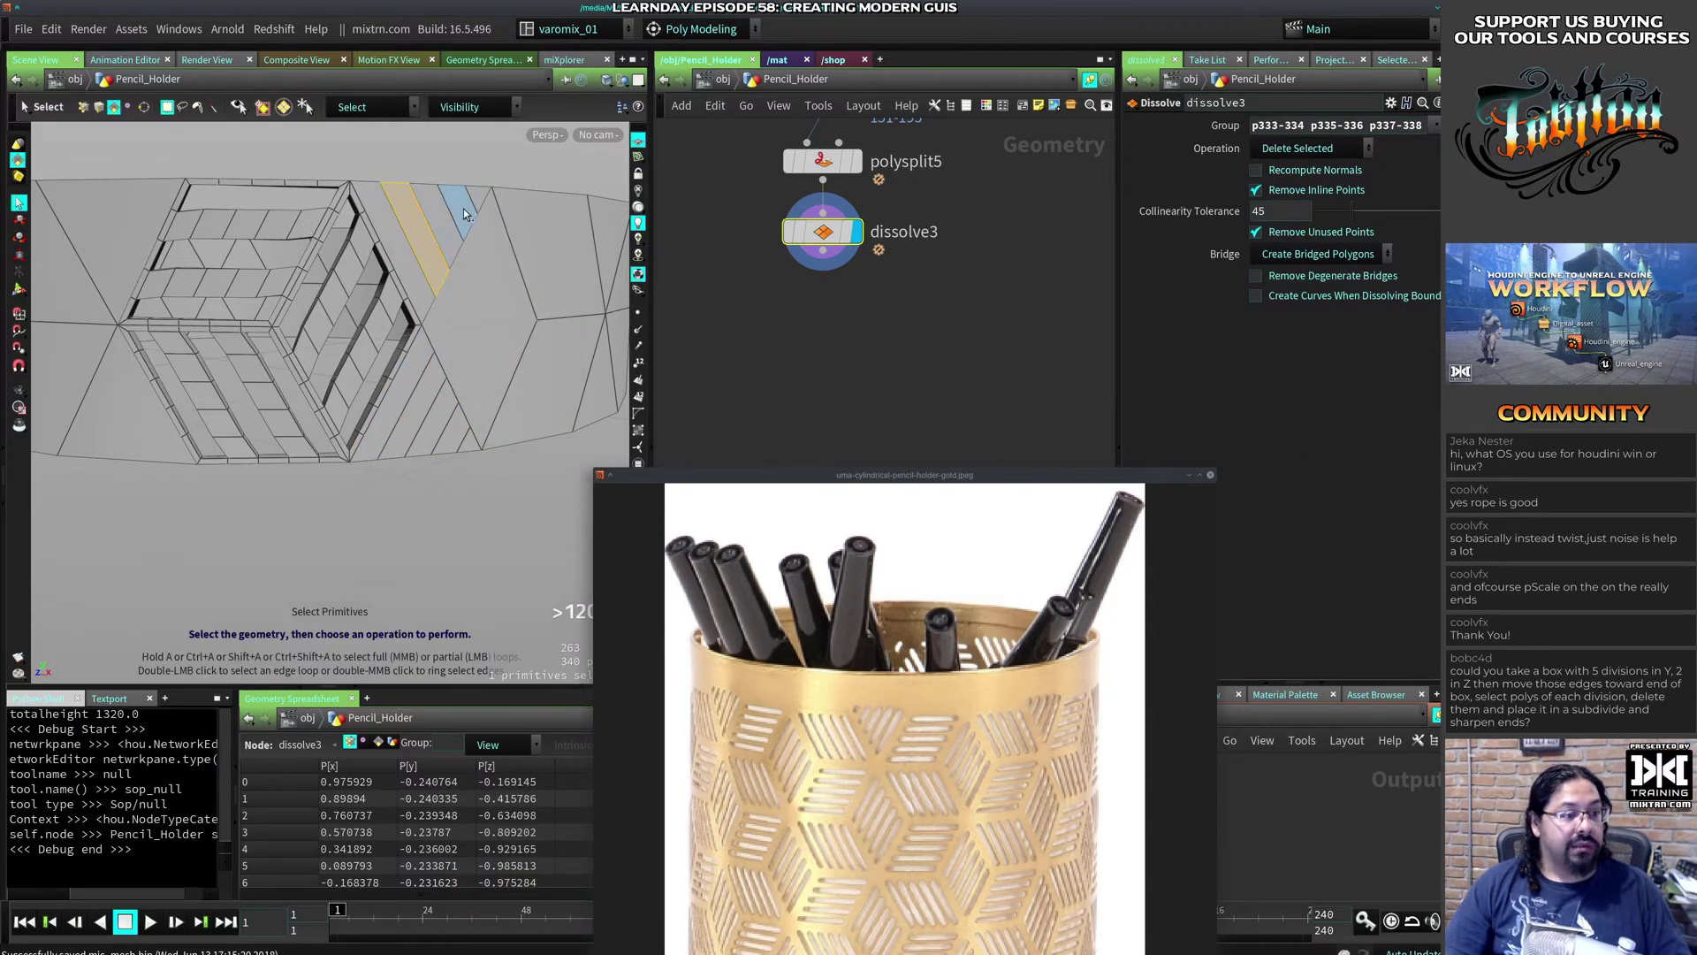
pyautogui.keyDown('shift'); pyautogui.click(463, 210); pyautogui.keyUp('shift')
pyautogui.keyDown('shift'); pyautogui.click(405, 426); pyautogui.keyUp('shift')
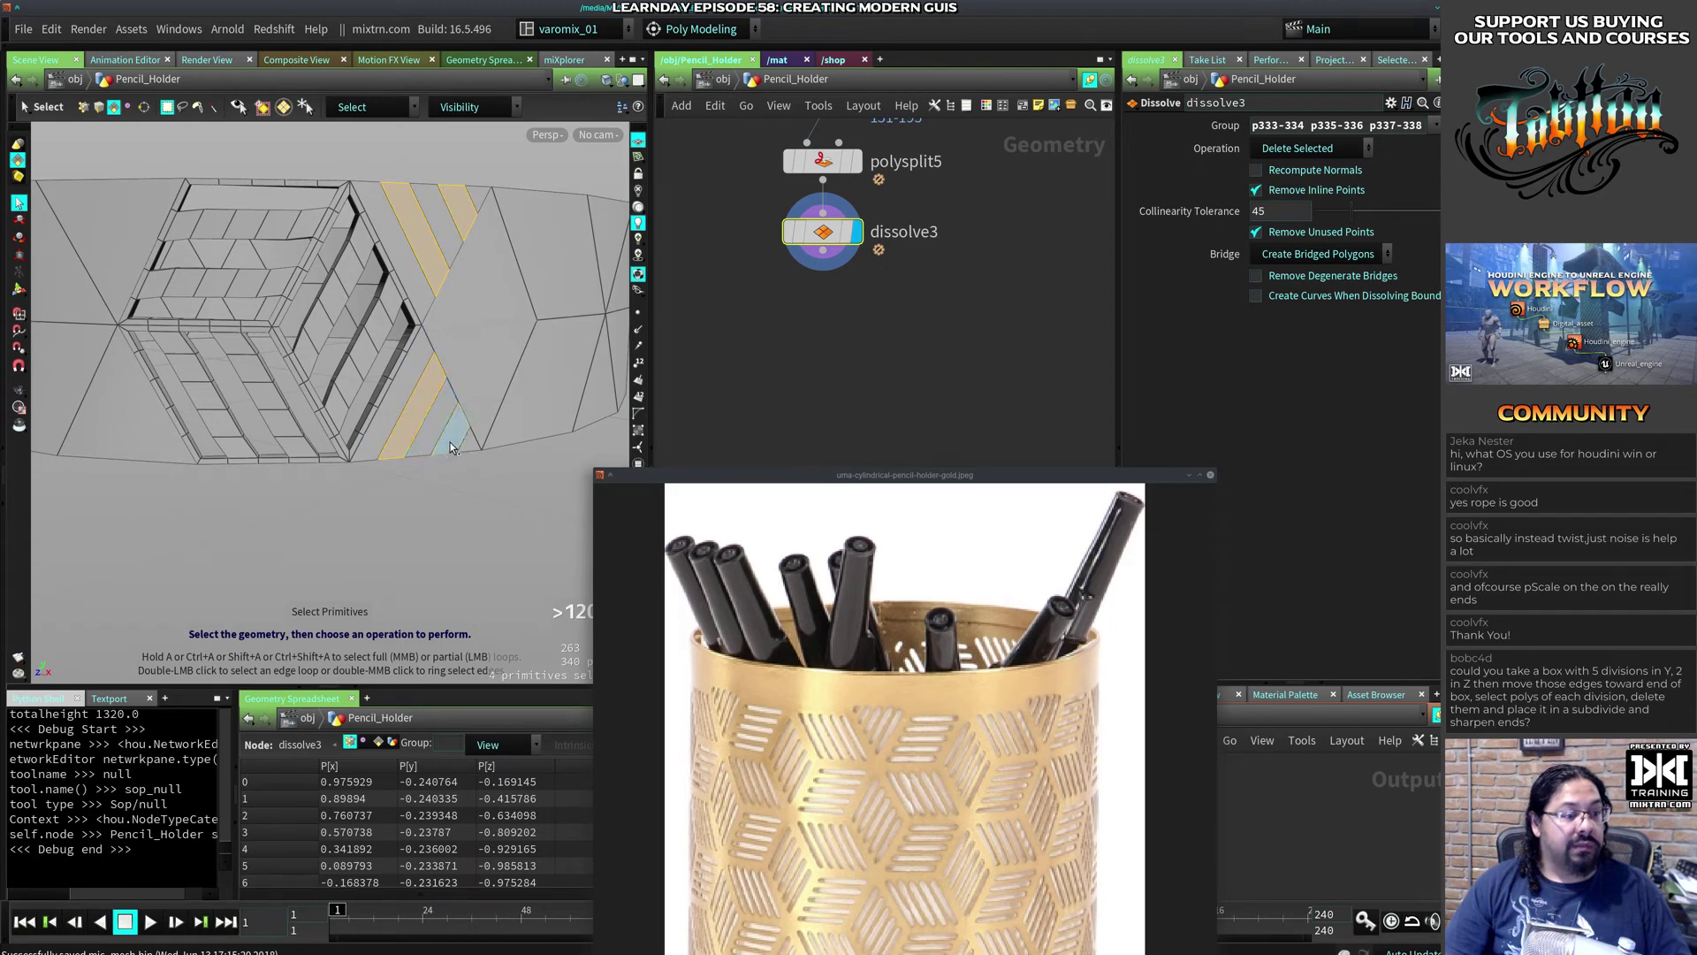
pyautogui.keyDown('shift'); pyautogui.click(449, 442); pyautogui.keyUp('shift')
pyautogui.press('c')
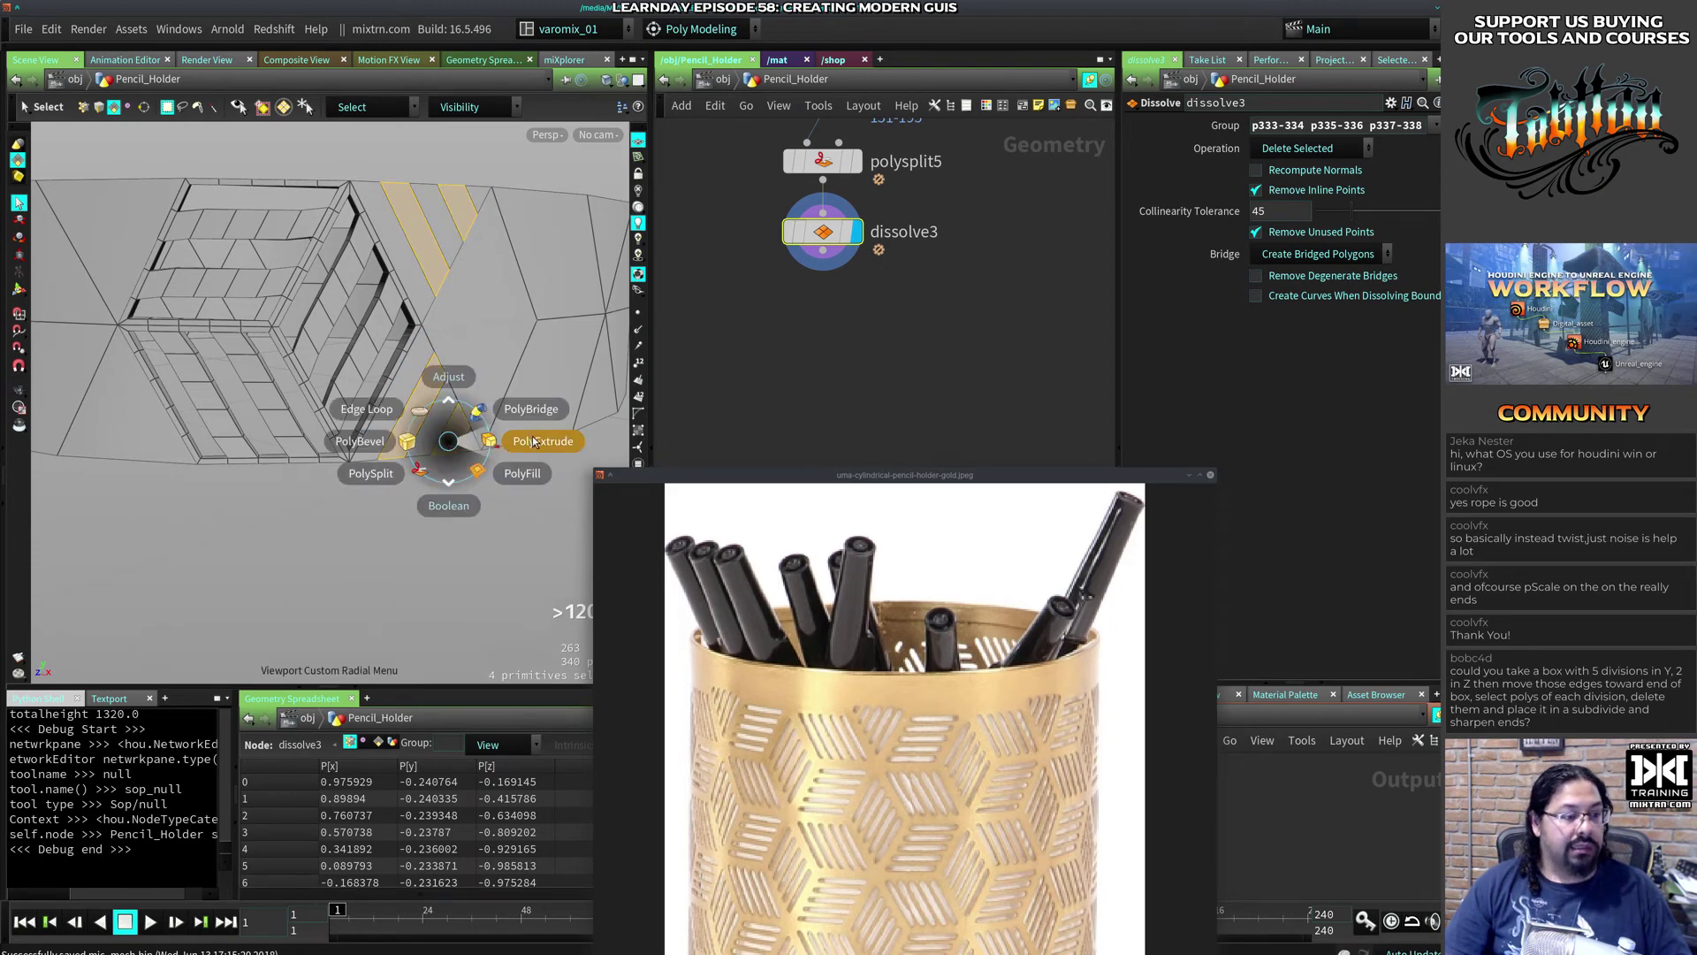
pyautogui.click(537, 438)
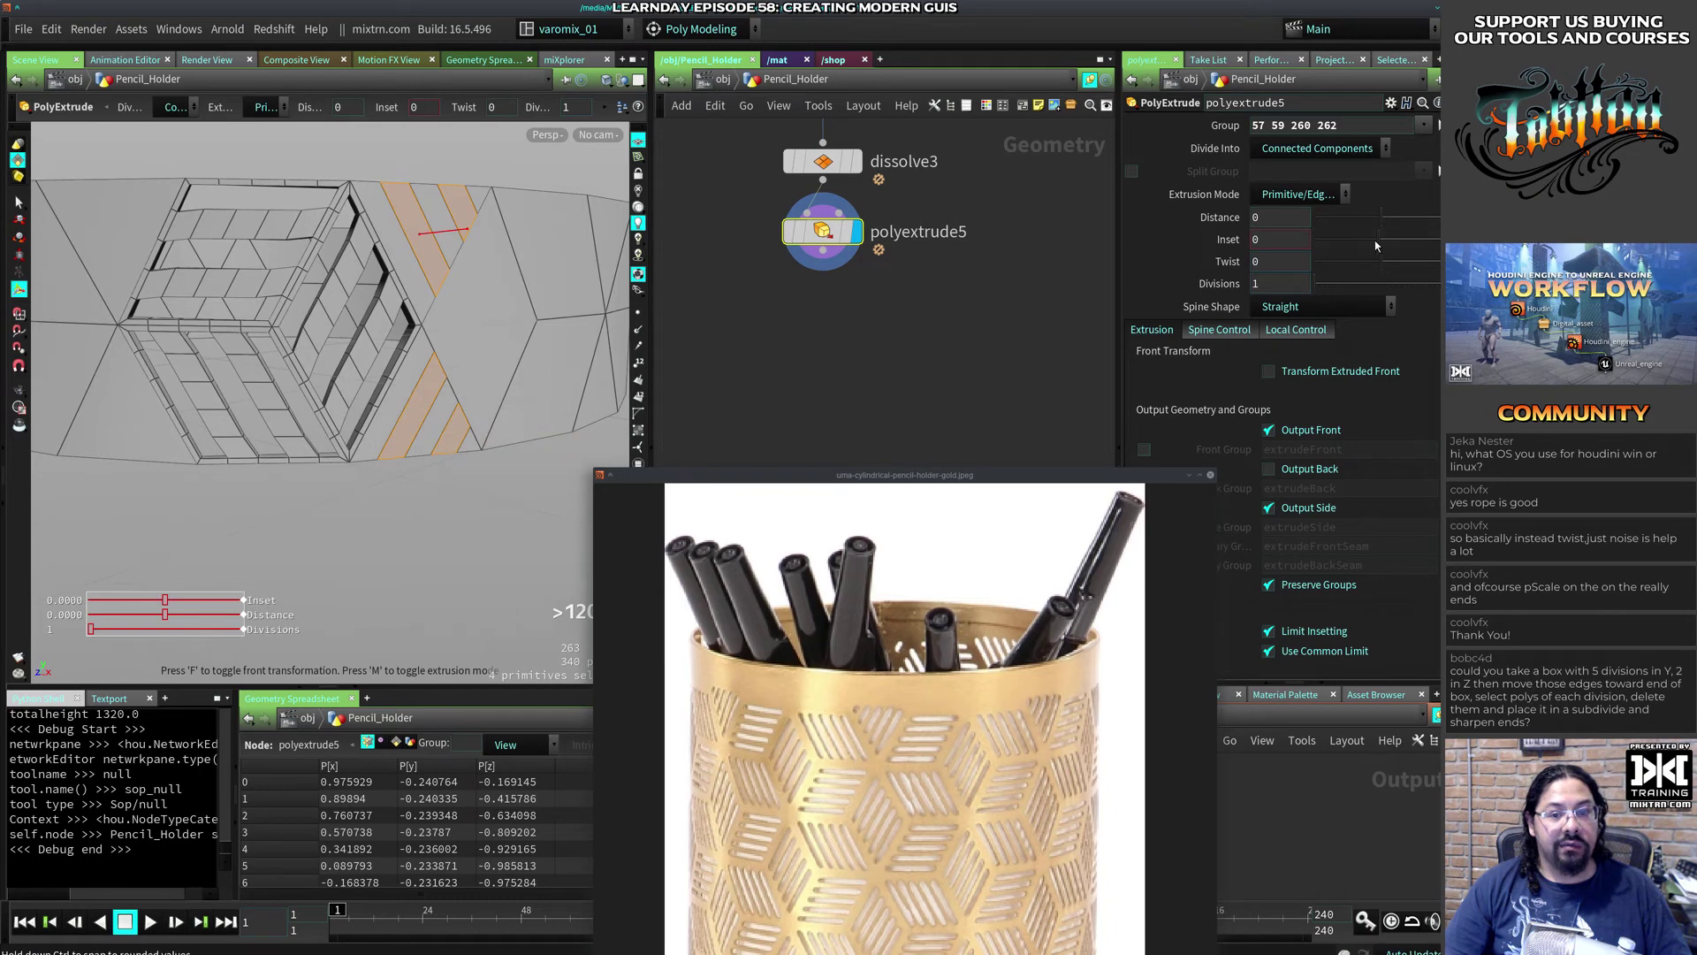
pyautogui.moveTo(1381, 245); pyautogui.dragTo(1384, 247)
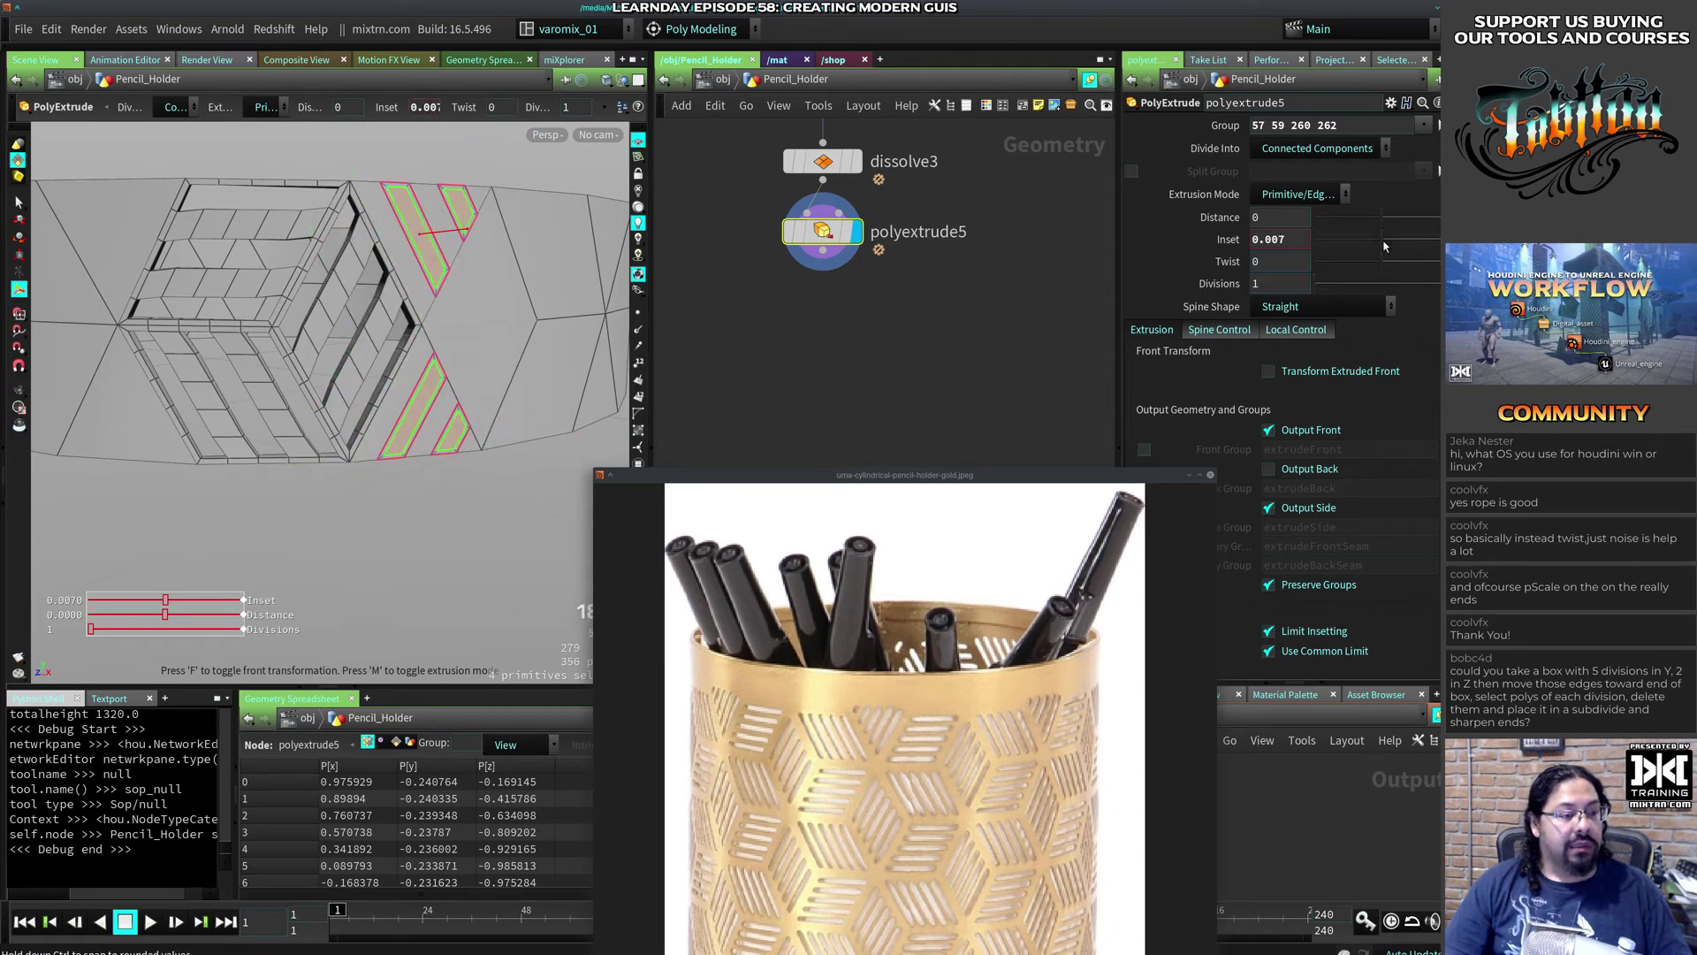
# Step: PolyExtrude the four inset strips beside the cube with a distance of -0.03 and delete their sunken faces to open the slots
pyautogui.press('q')
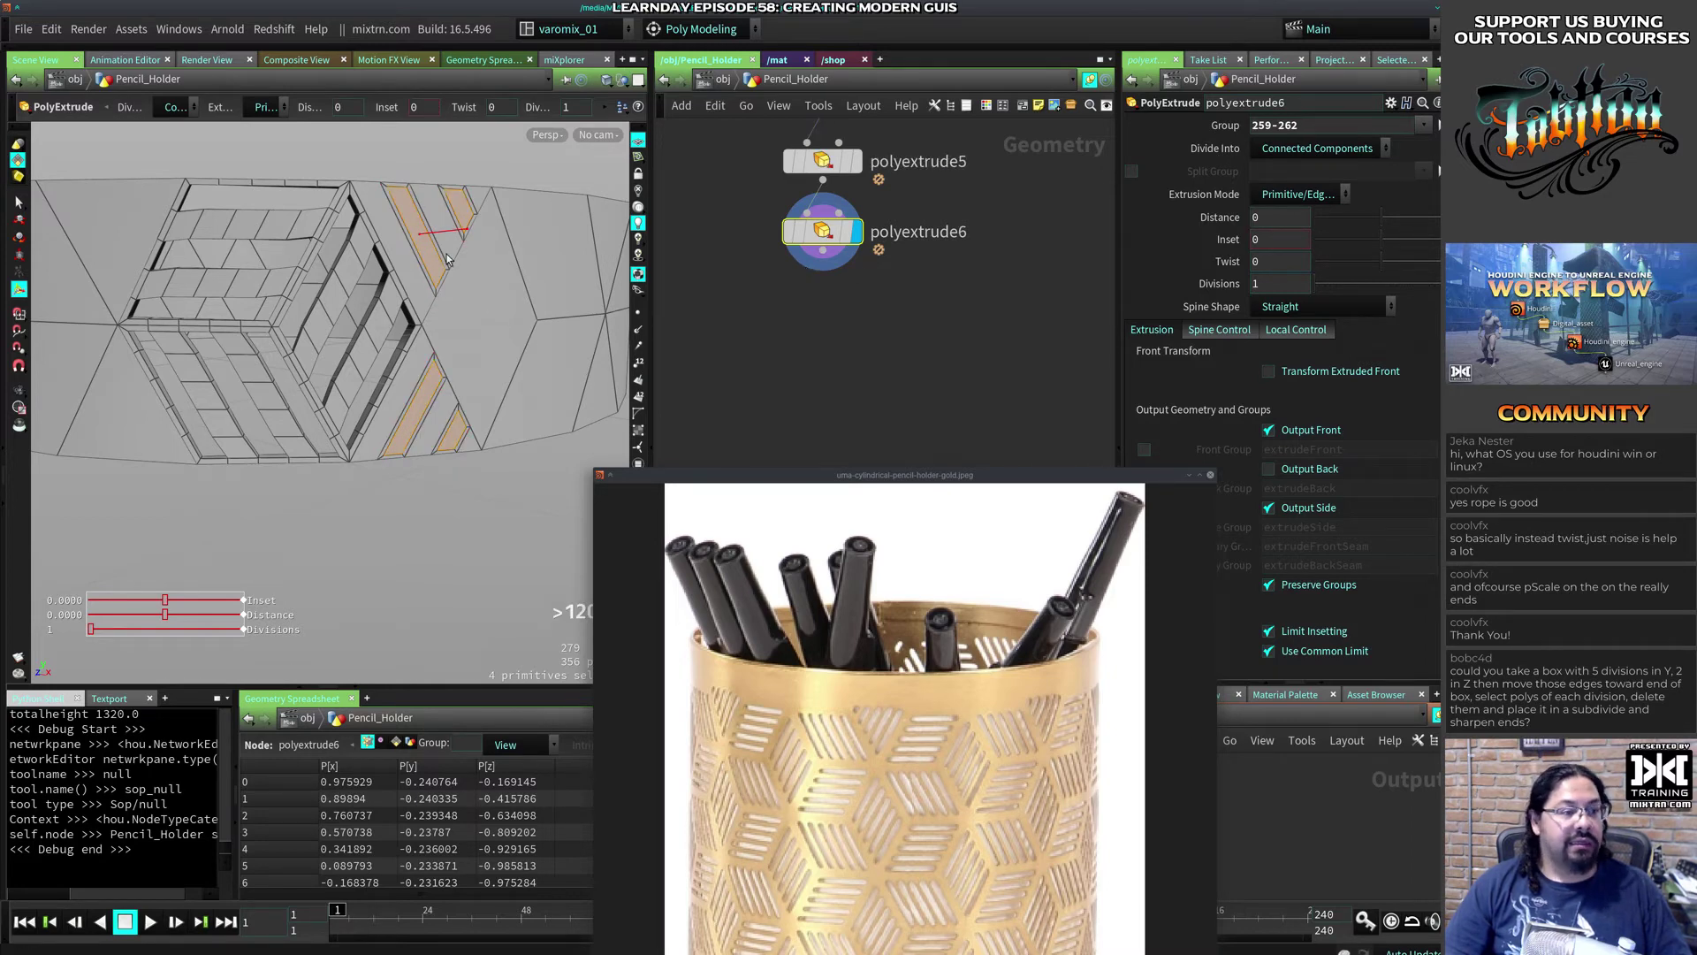
pyautogui.moveTo(452, 235); pyautogui.dragTo(447, 240)
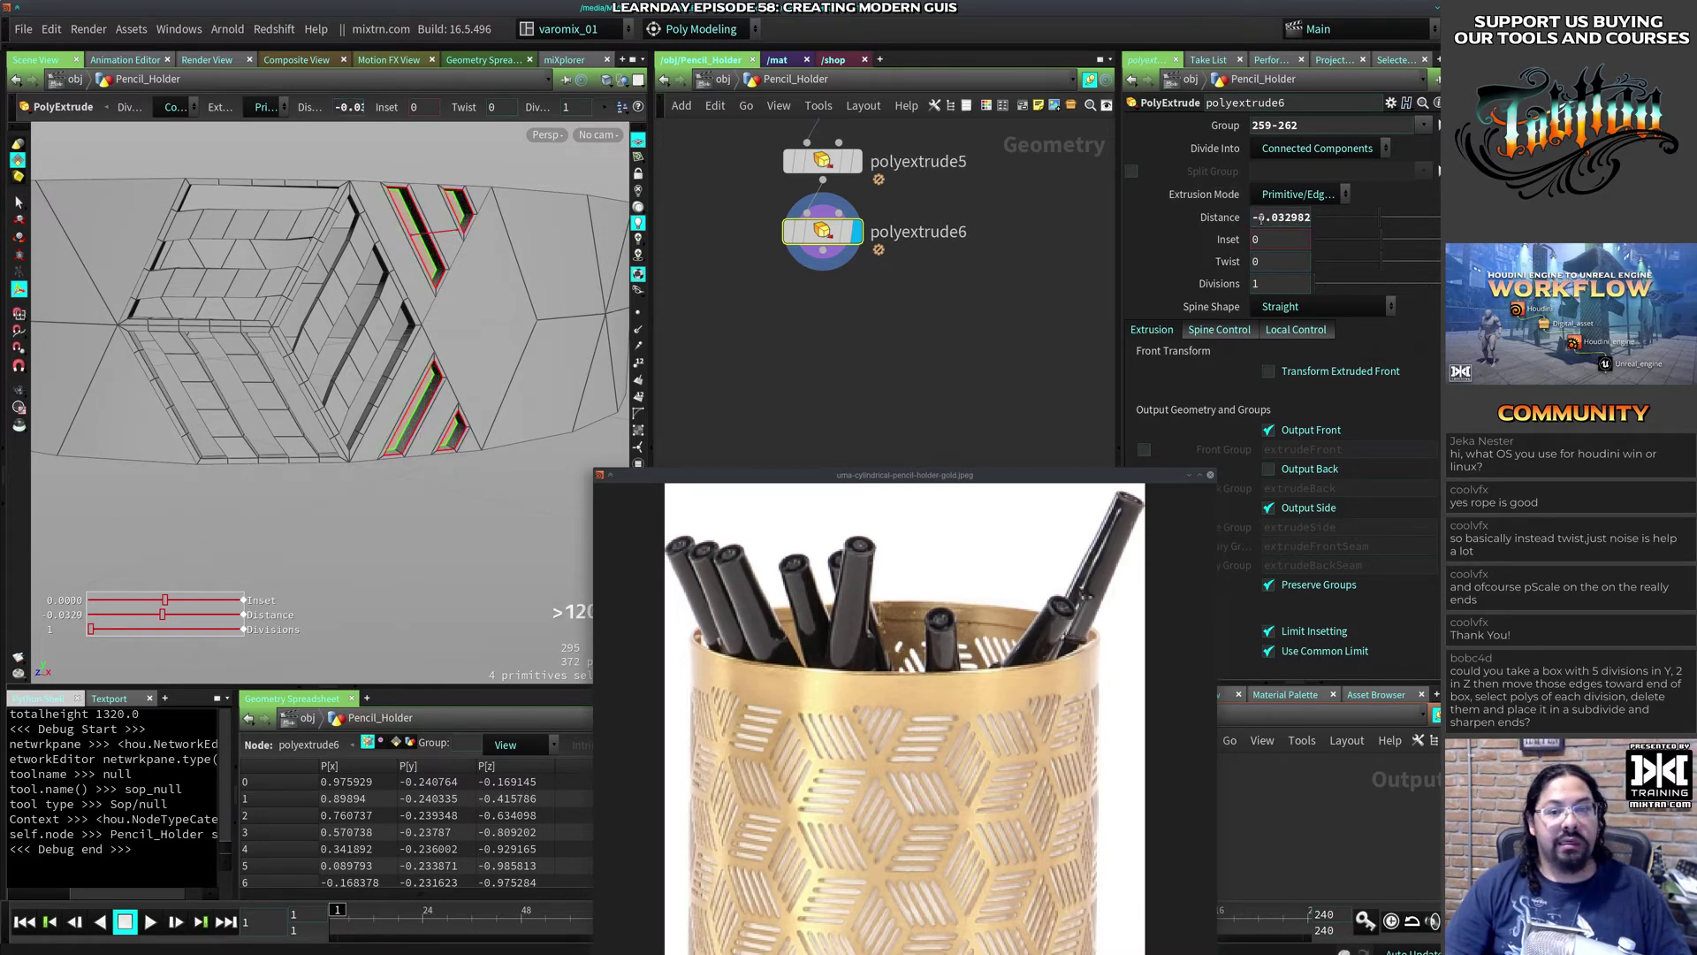
pyautogui.doubleClick(1281, 217)
pyautogui.write('-0.03')
pyautogui.press('Return')
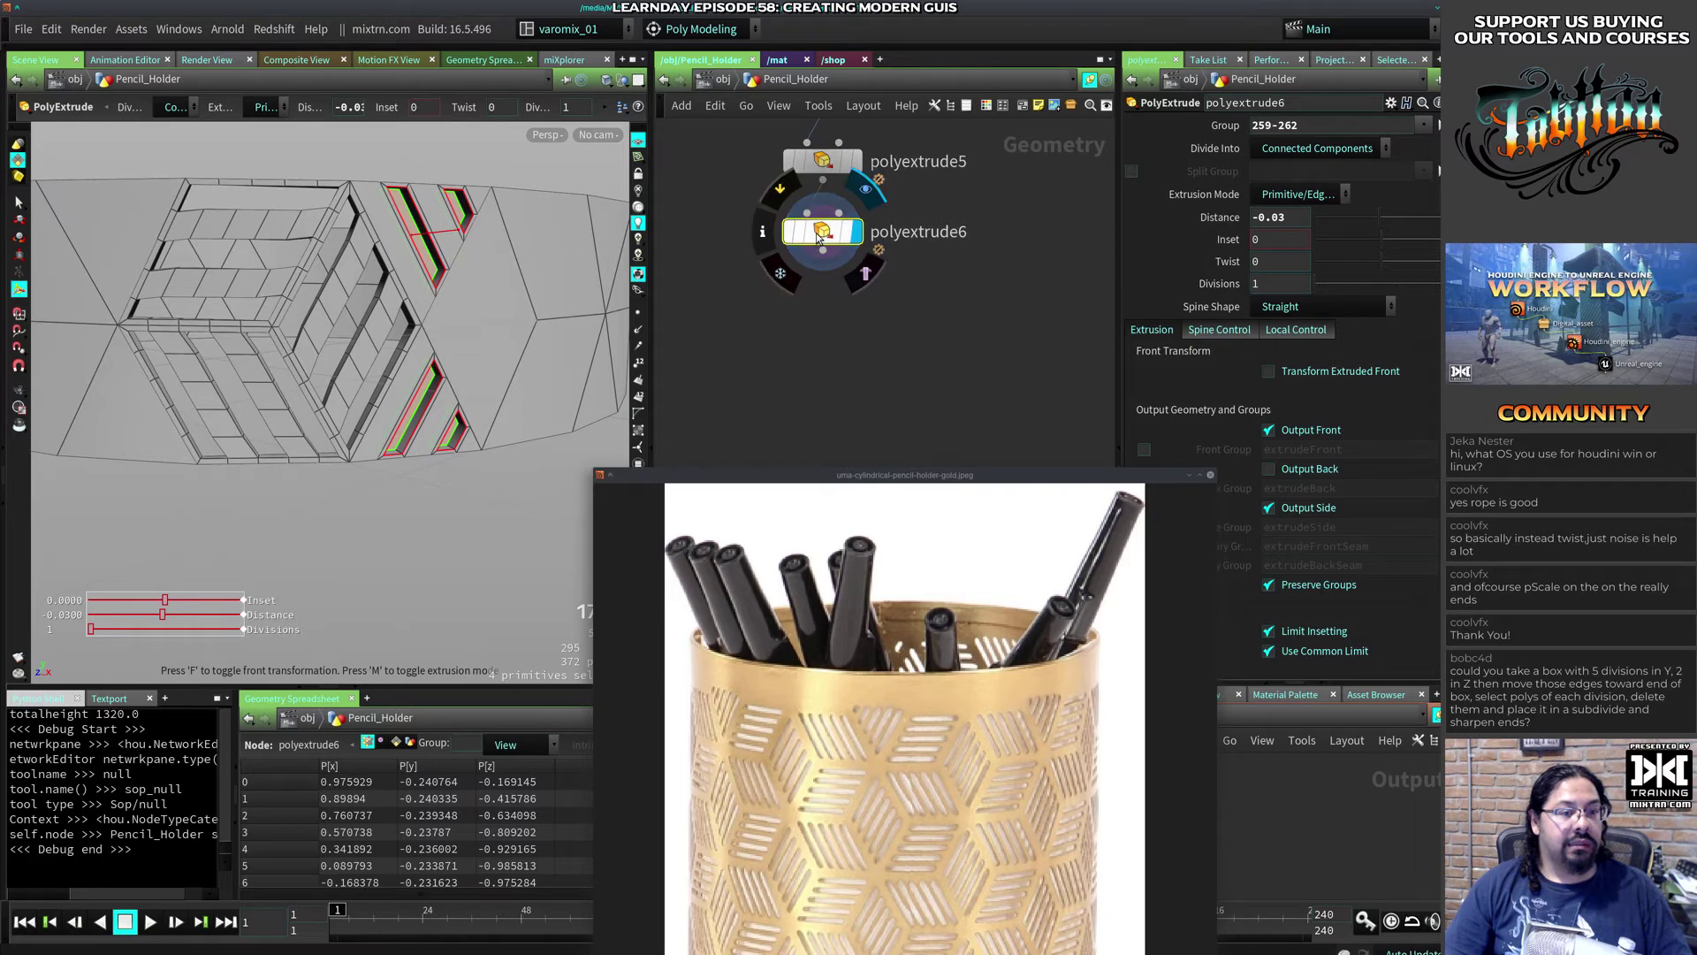
pyautogui.press('Delete')
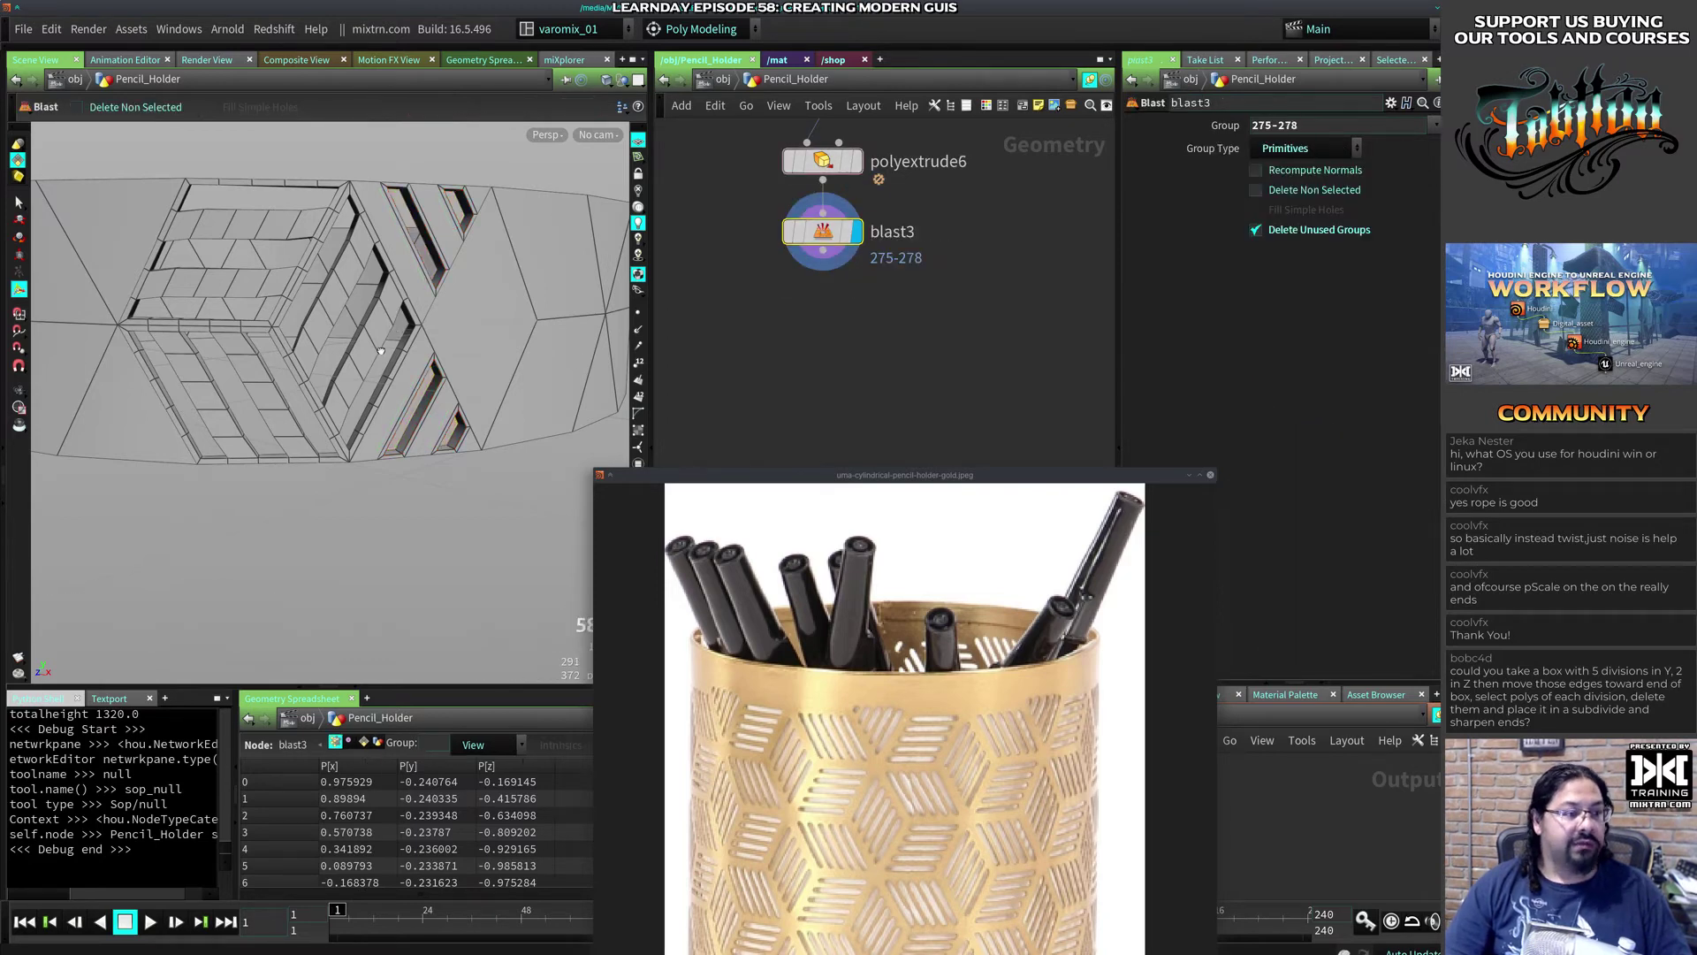
pyautogui.keyDown('alt'); pyautogui.moveTo(408, 403); pyautogui.dragTo(482, 423); pyautogui.keyUp('alt')
pyautogui.keyDown('alt'); pyautogui.moveTo(481, 423); pyautogui.dragTo(475, 403, button='right'); pyautogui.keyUp('alt')
pyautogui.keyDown('alt'); pyautogui.moveTo(475, 403); pyautogui.dragTo(471, 395); pyautogui.keyUp('alt')
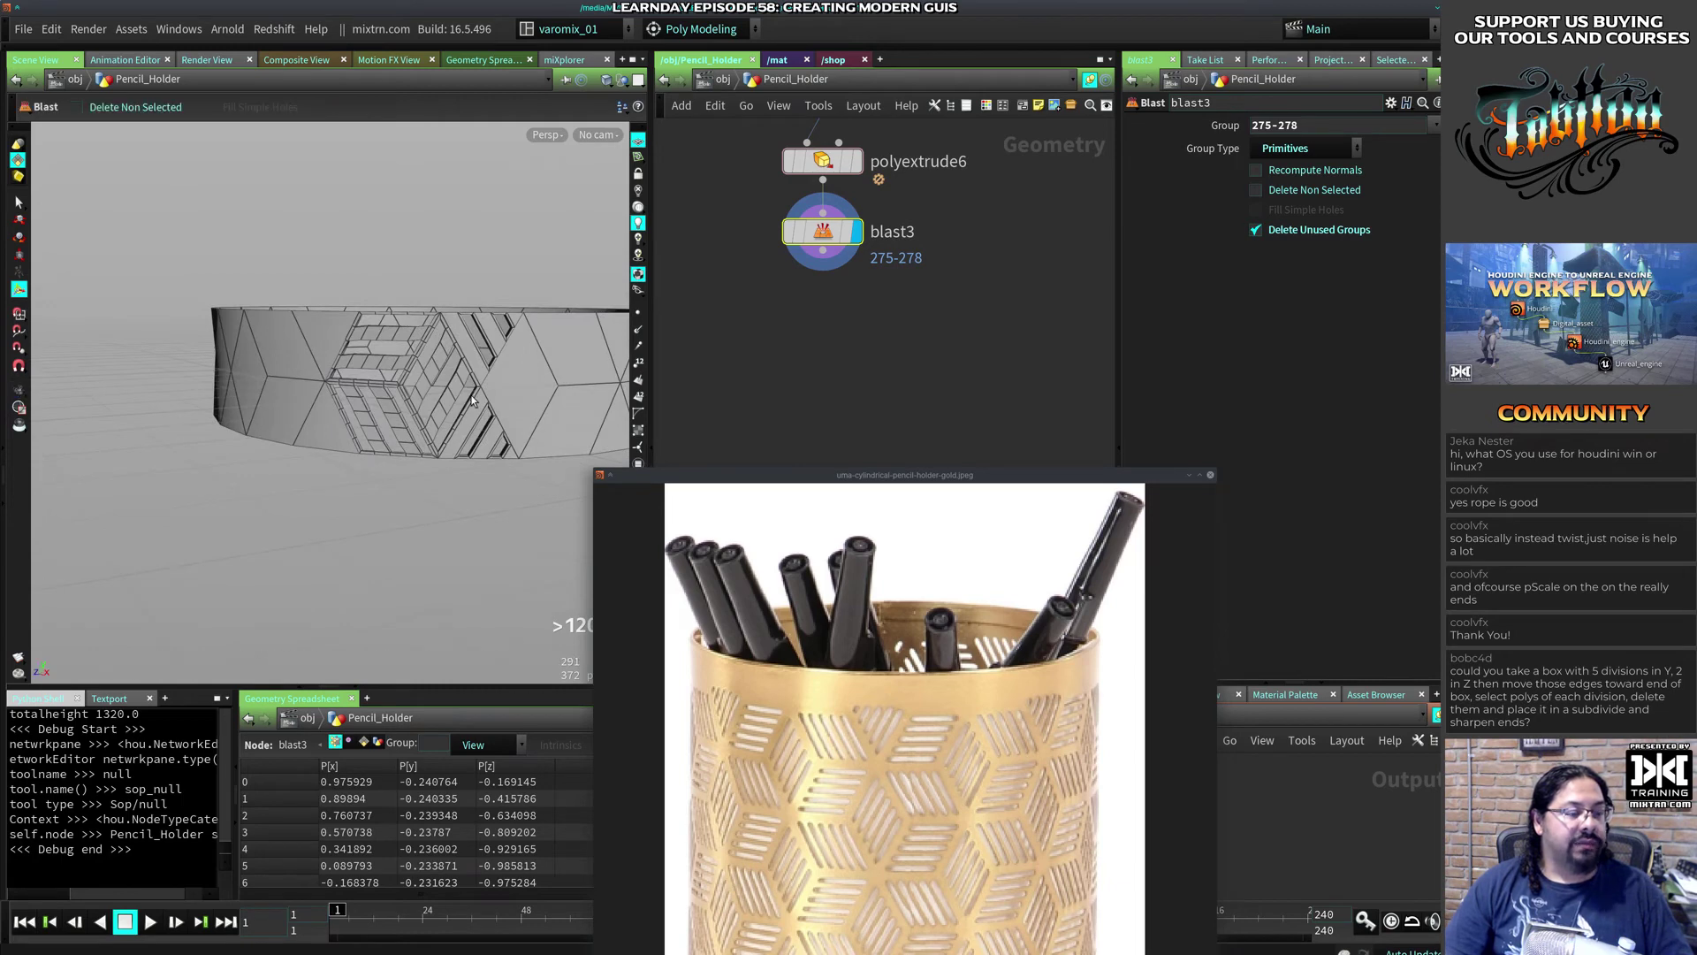
pyautogui.press('s')
pyautogui.moveTo(427, 501); pyautogui.dragTo(469, 281)
pyautogui.keyDown('alt'); pyautogui.moveTo(482, 431); pyautogui.dragTo(506, 428); pyautogui.keyUp('alt')
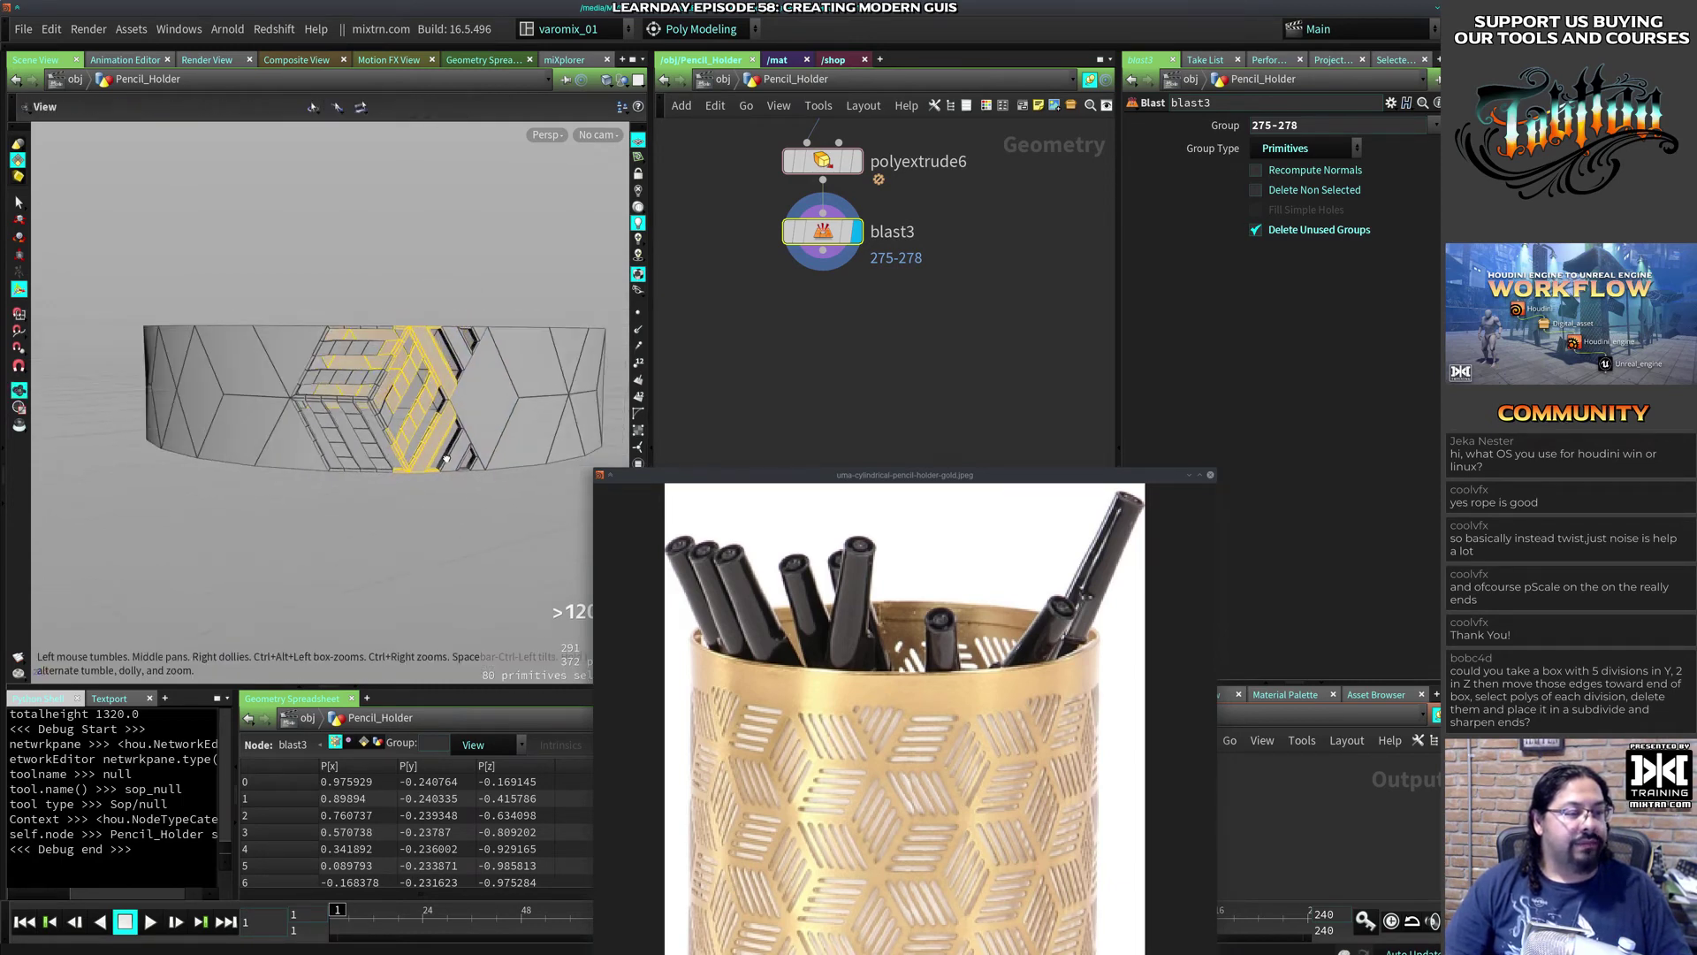
pyautogui.moveTo(345, 502)
pyautogui.keyDown('shift'); pyautogui.mouseDown()
pyautogui.moveTo(430, 311)
pyautogui.moveTo(379, 492)
pyautogui.moveTo(481, 492)
pyautogui.moveTo(389, 492)
pyautogui.mouseUp(); pyautogui.keyUp('shift')
pyautogui.moveTo(386, 508); pyautogui.dragTo(378, 529)
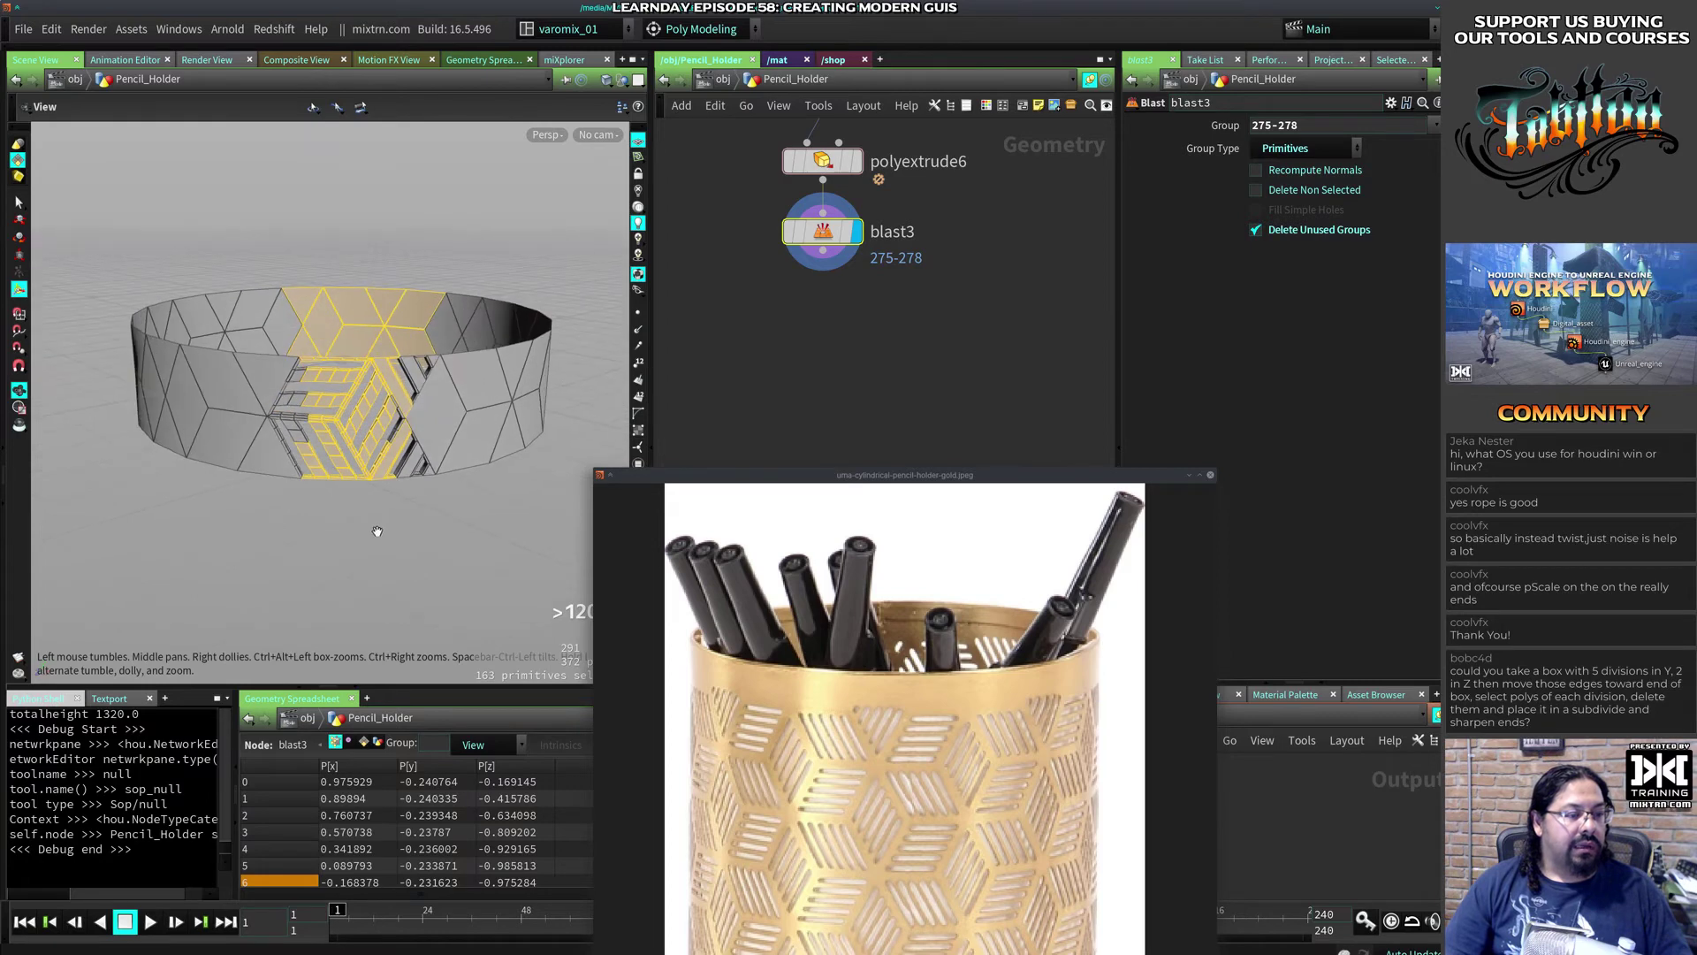
pyautogui.press('Return')
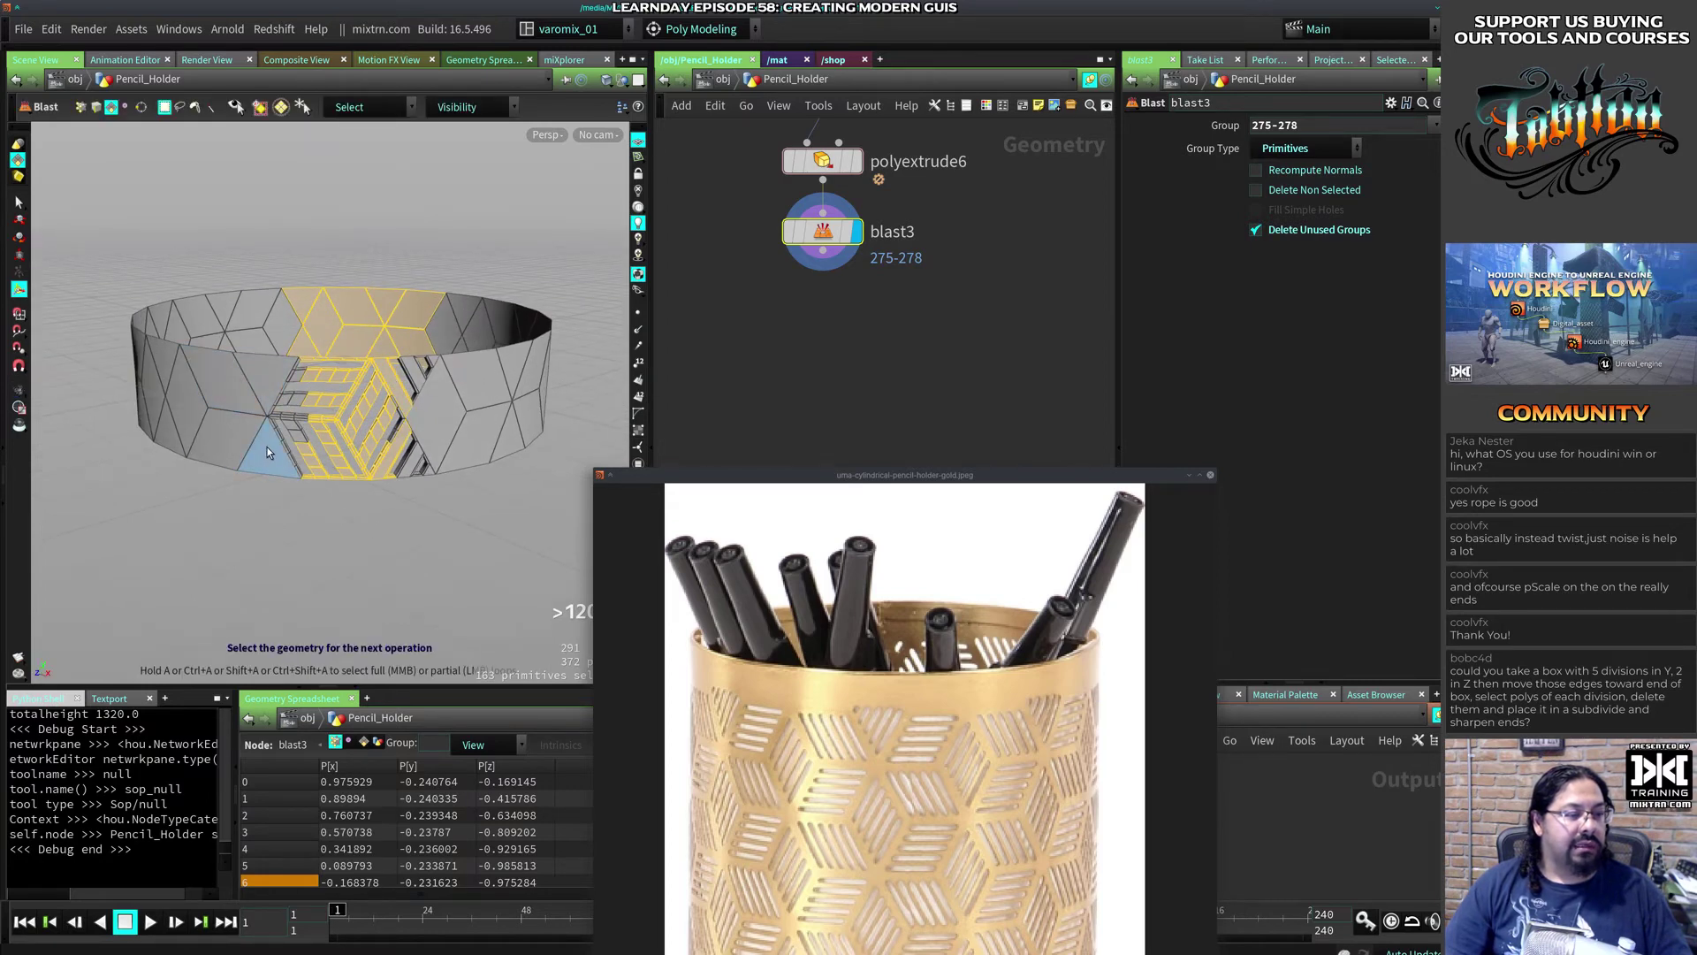
pyautogui.click(394, 500)
pyautogui.moveTo(363, 484); pyautogui.dragTo(539, 341)
pyautogui.keyDown('shift'); pyautogui.moveTo(196, 523); pyautogui.dragTo(474, 326); pyautogui.keyUp('shift')
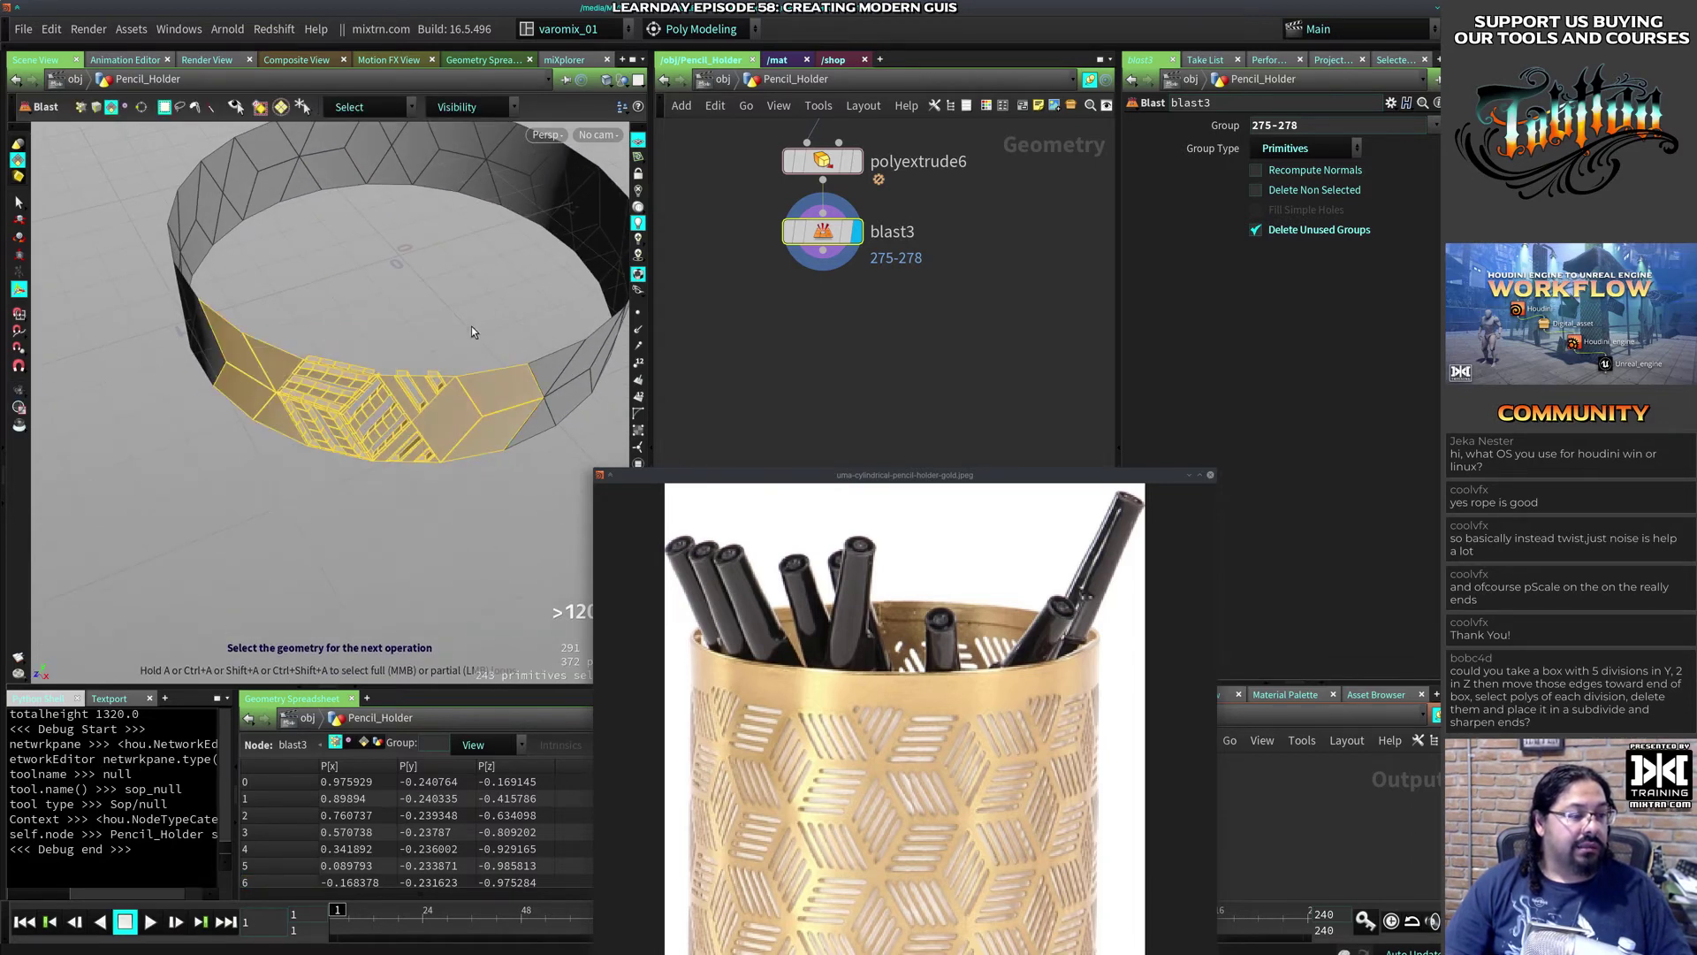
# Step: Save the scene and append a Null node named PRE_CLONE after the last Blast
pyautogui.hotkey('ctrl', 's')
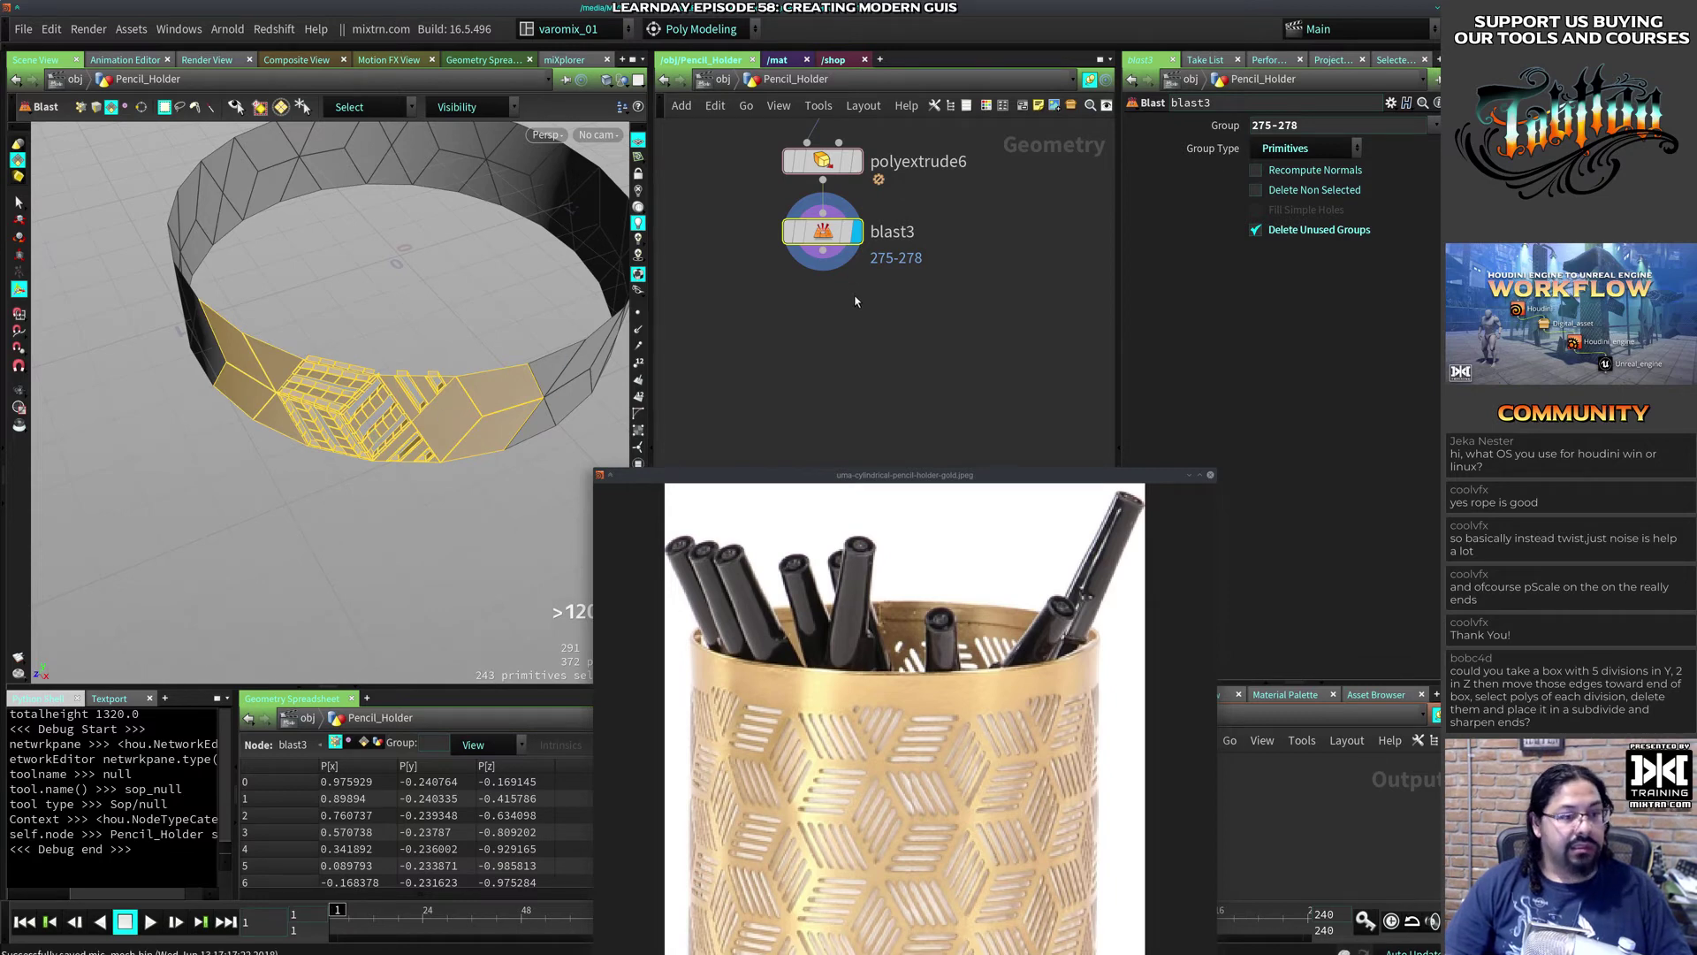
pyautogui.moveTo(856, 298); pyautogui.dragTo(862, 341, button='middle')
pyautogui.moveTo(836, 282)
pyautogui.press('Tab')
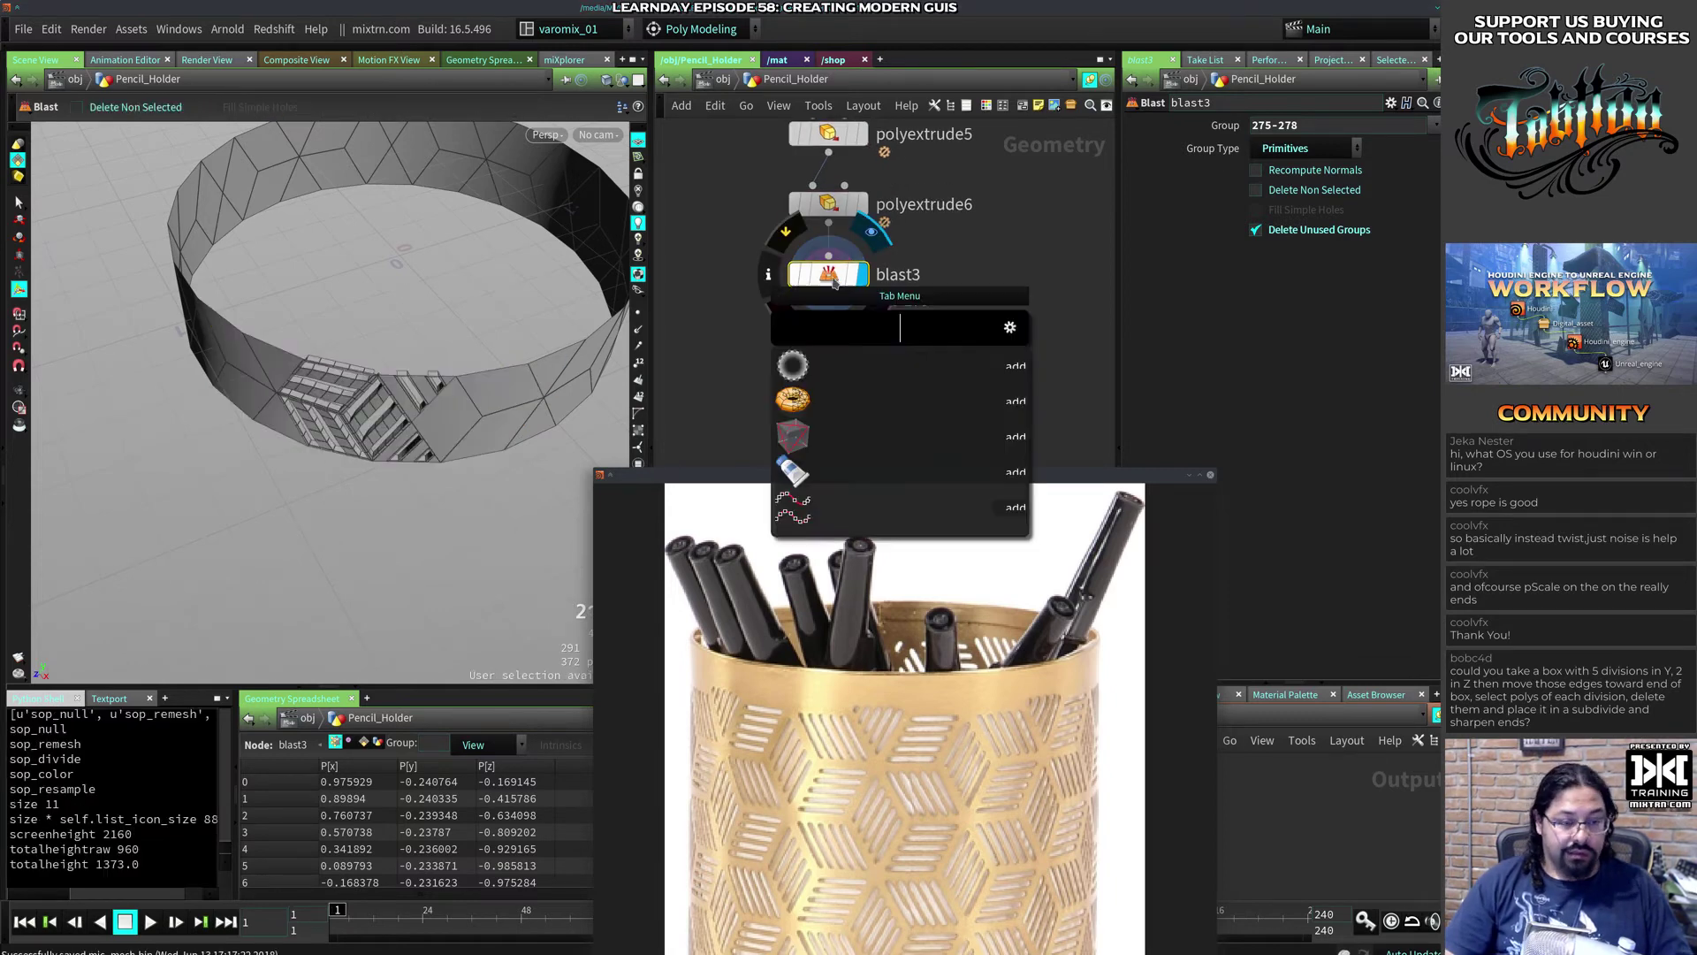
pyautogui.write('n\\')
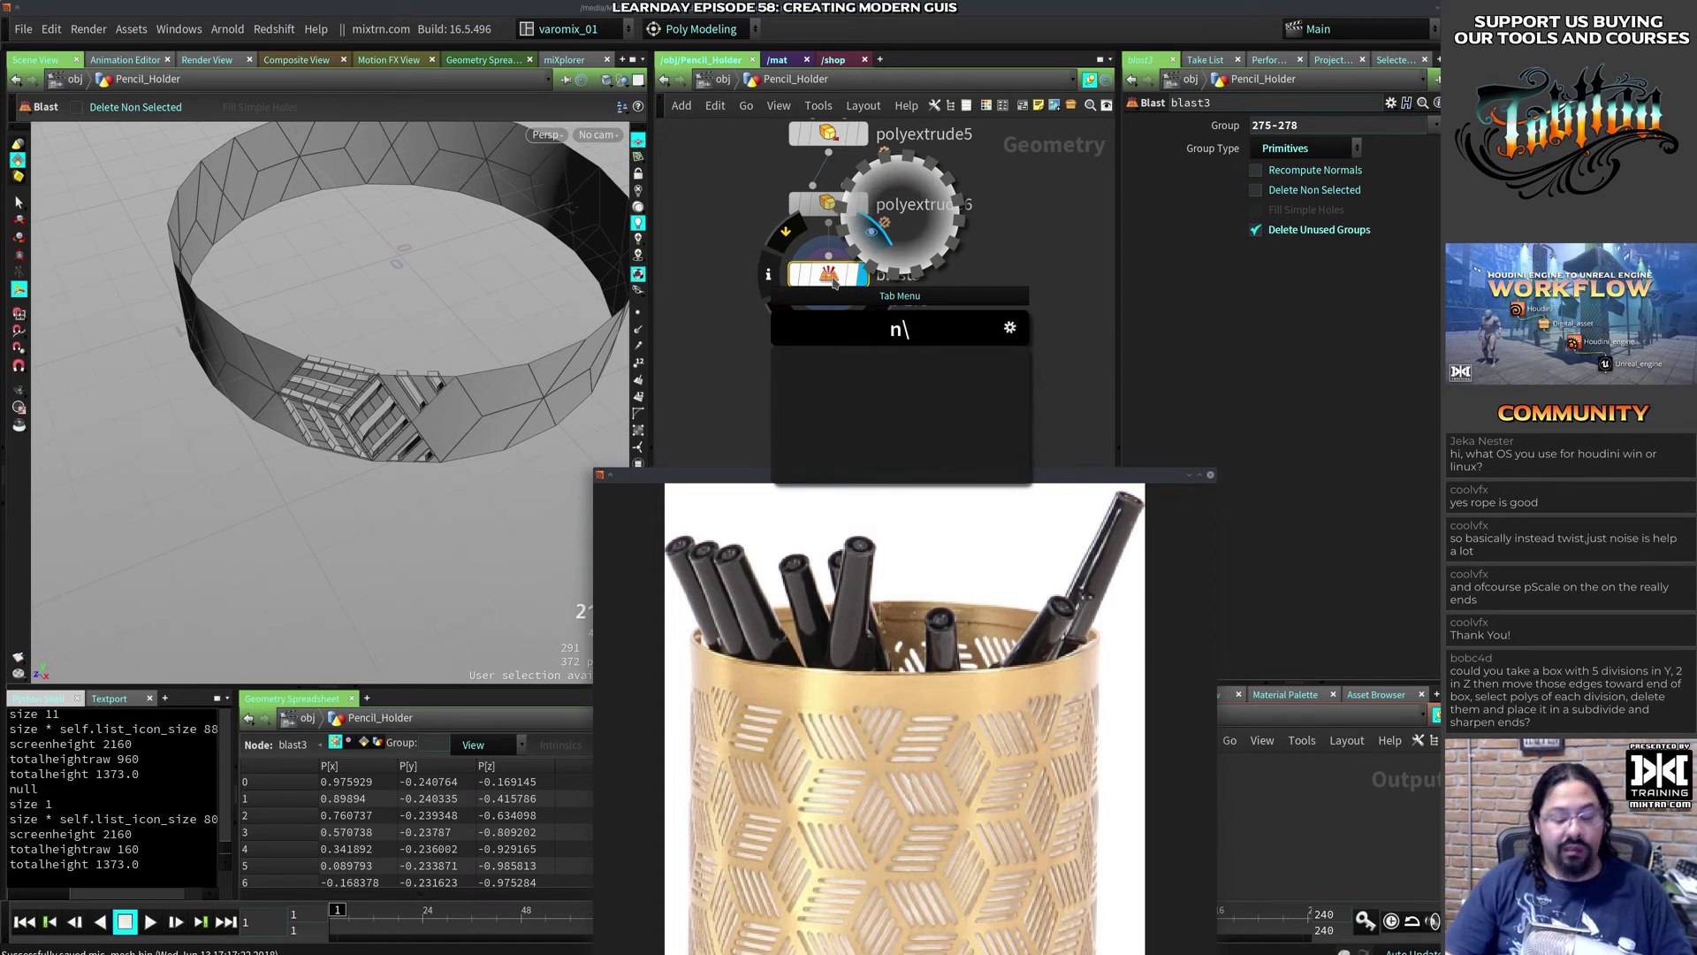
pyautogui.press('Return')
pyautogui.doubleClick(878, 349)
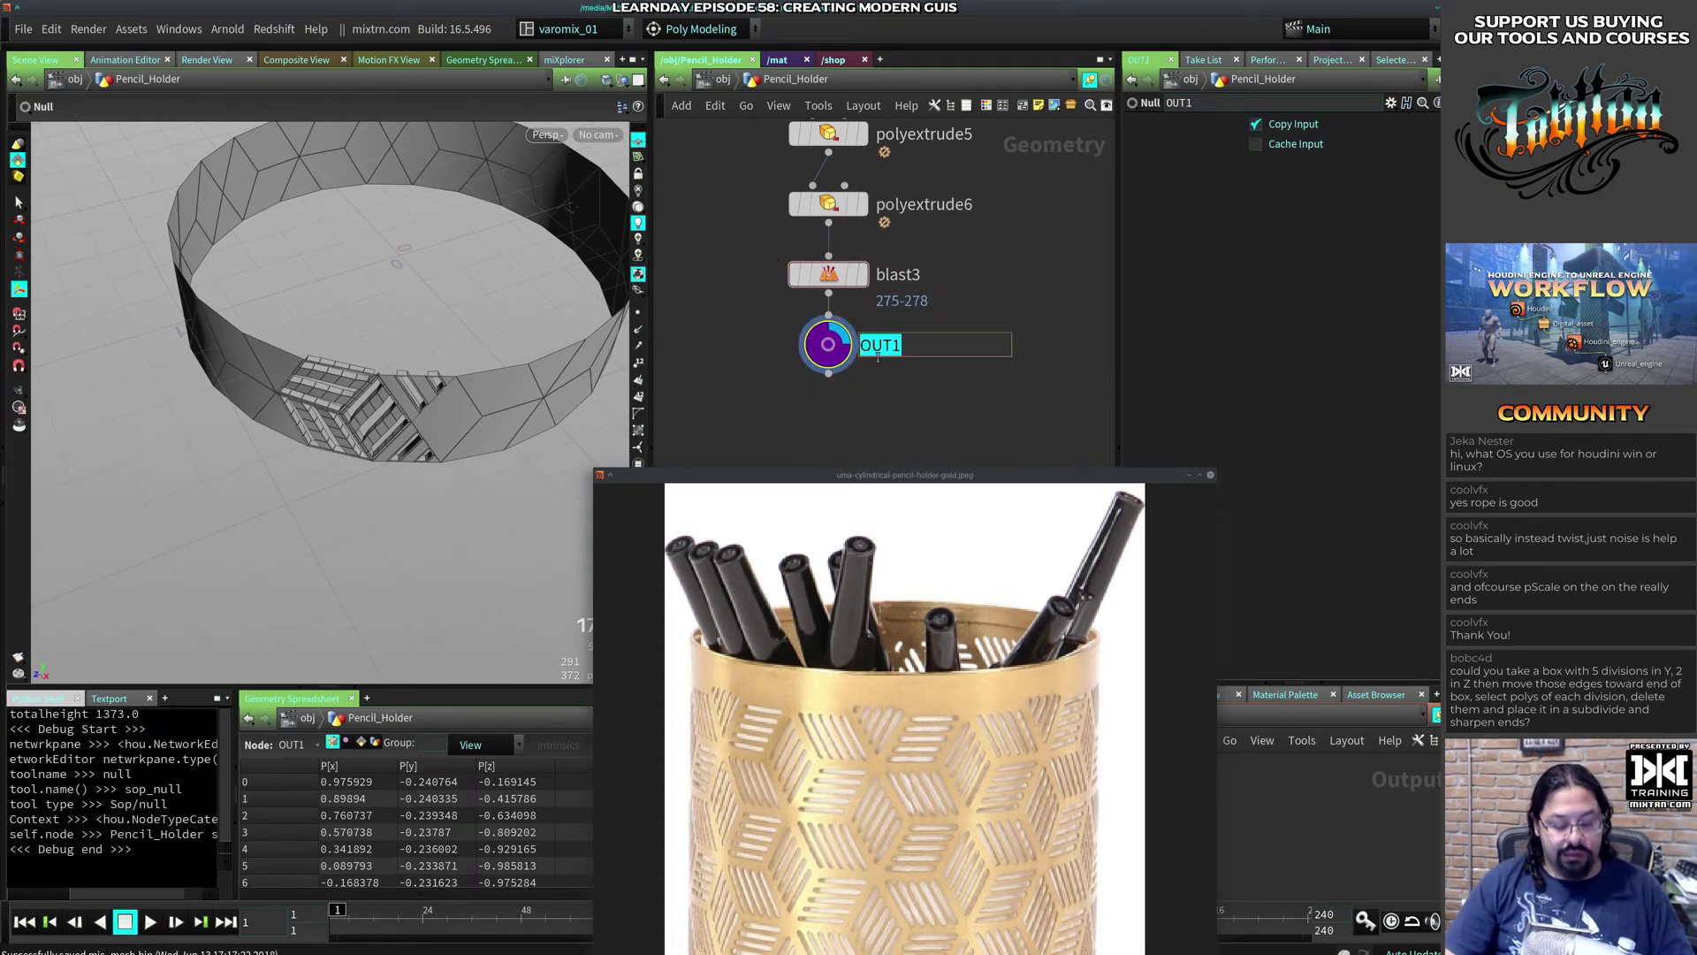
pyautogui.write('PRE_CLONE')
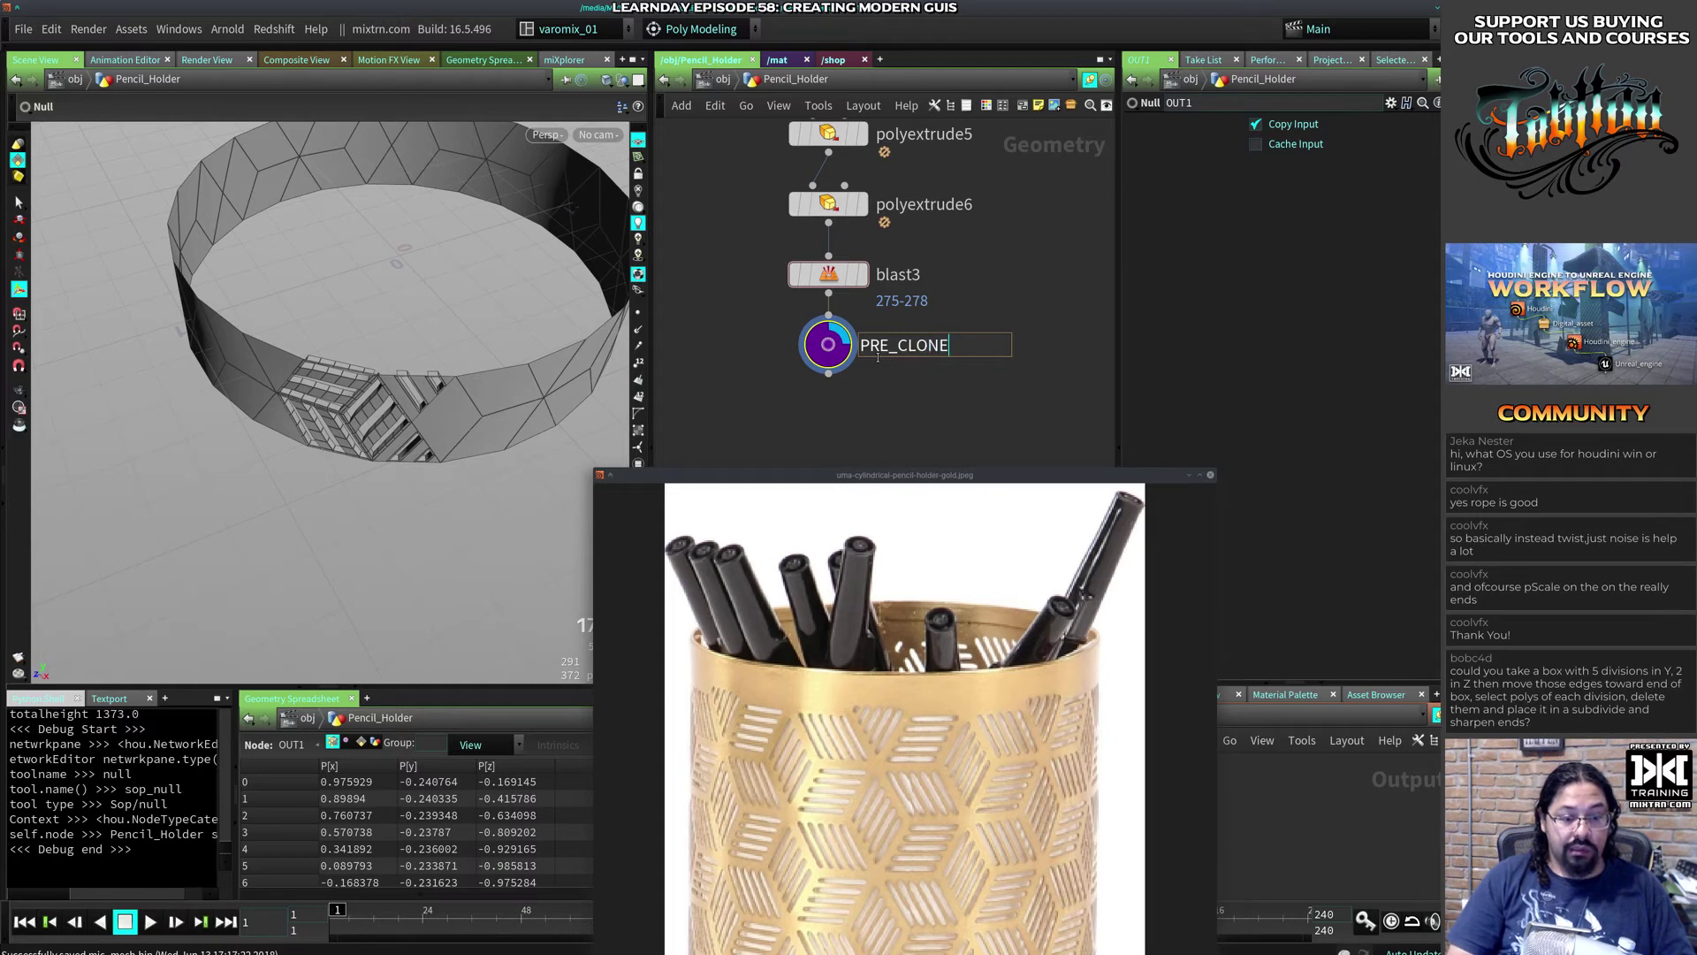
# Step: Name the null node PRE_CLONE and move the reference photo window lower, clear of the node network
pyautogui.press('Return')
pyautogui.moveTo(1166, 482); pyautogui.dragTo(1214, 656)
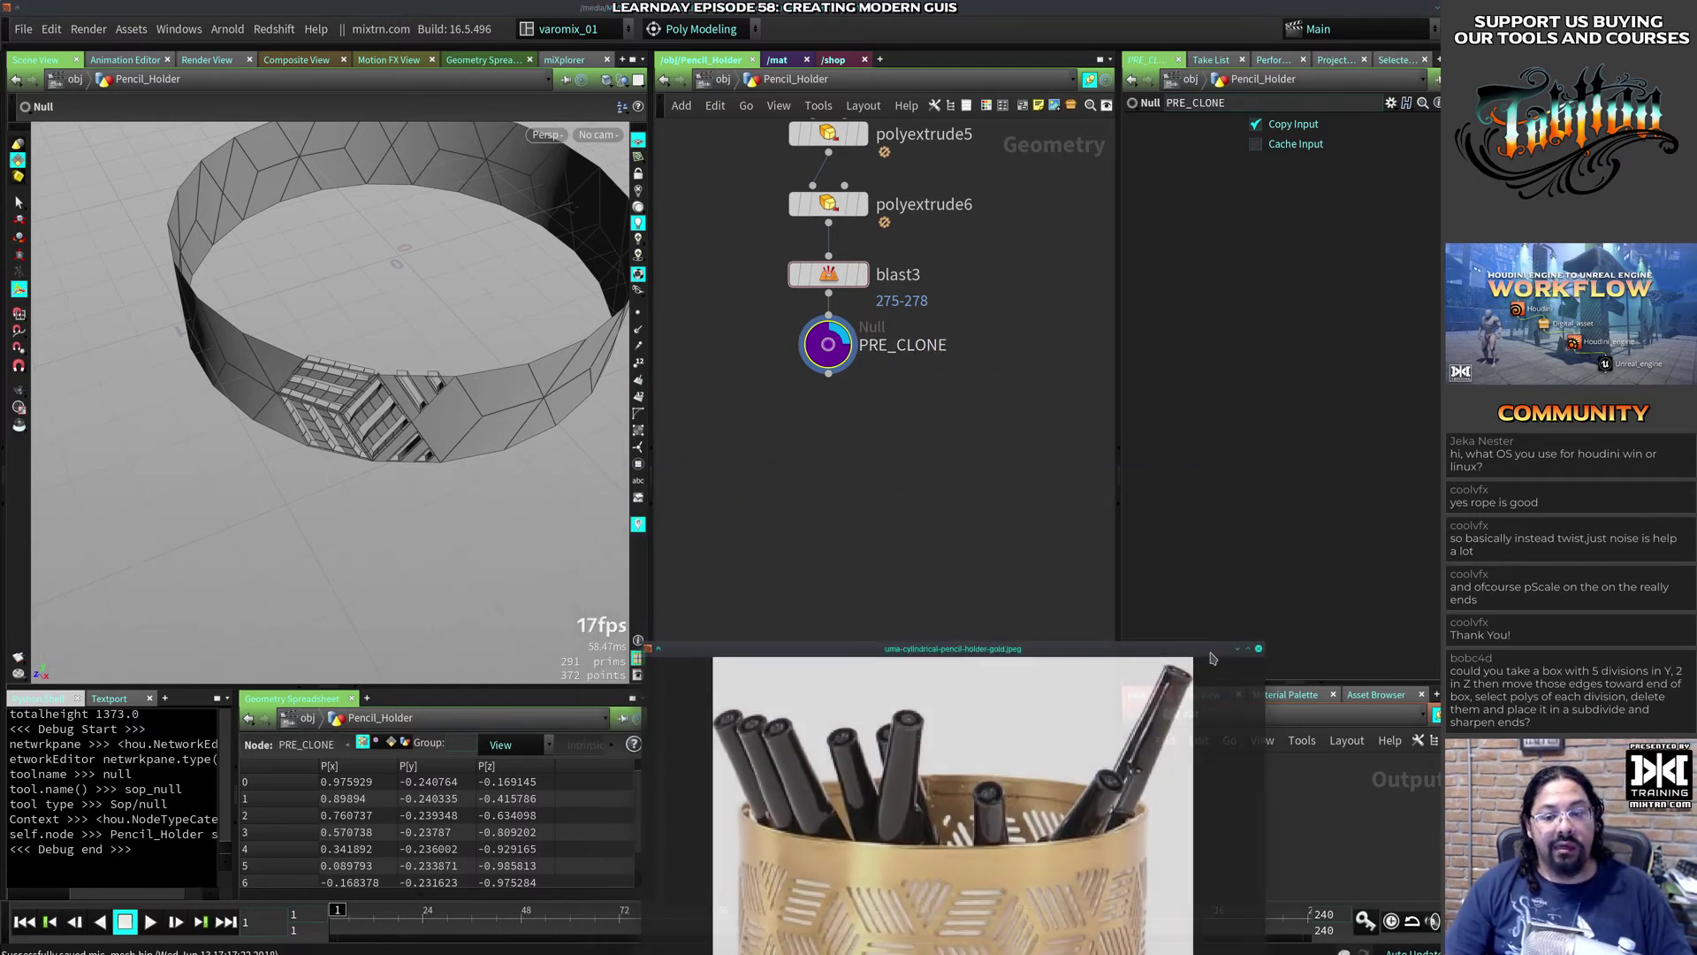
# Step: Isolate the detailed slatted section of the ring after PRE_CLONE, using a primitive Blast with Delete Non Selected enabled
pyautogui.scroll(-3, 281, 476)
pyautogui.moveTo(281, 475); pyautogui.dragTo(369, 496)
pyautogui.press('s')
pyautogui.moveTo(236, 497); pyautogui.dragTo(459, 356)
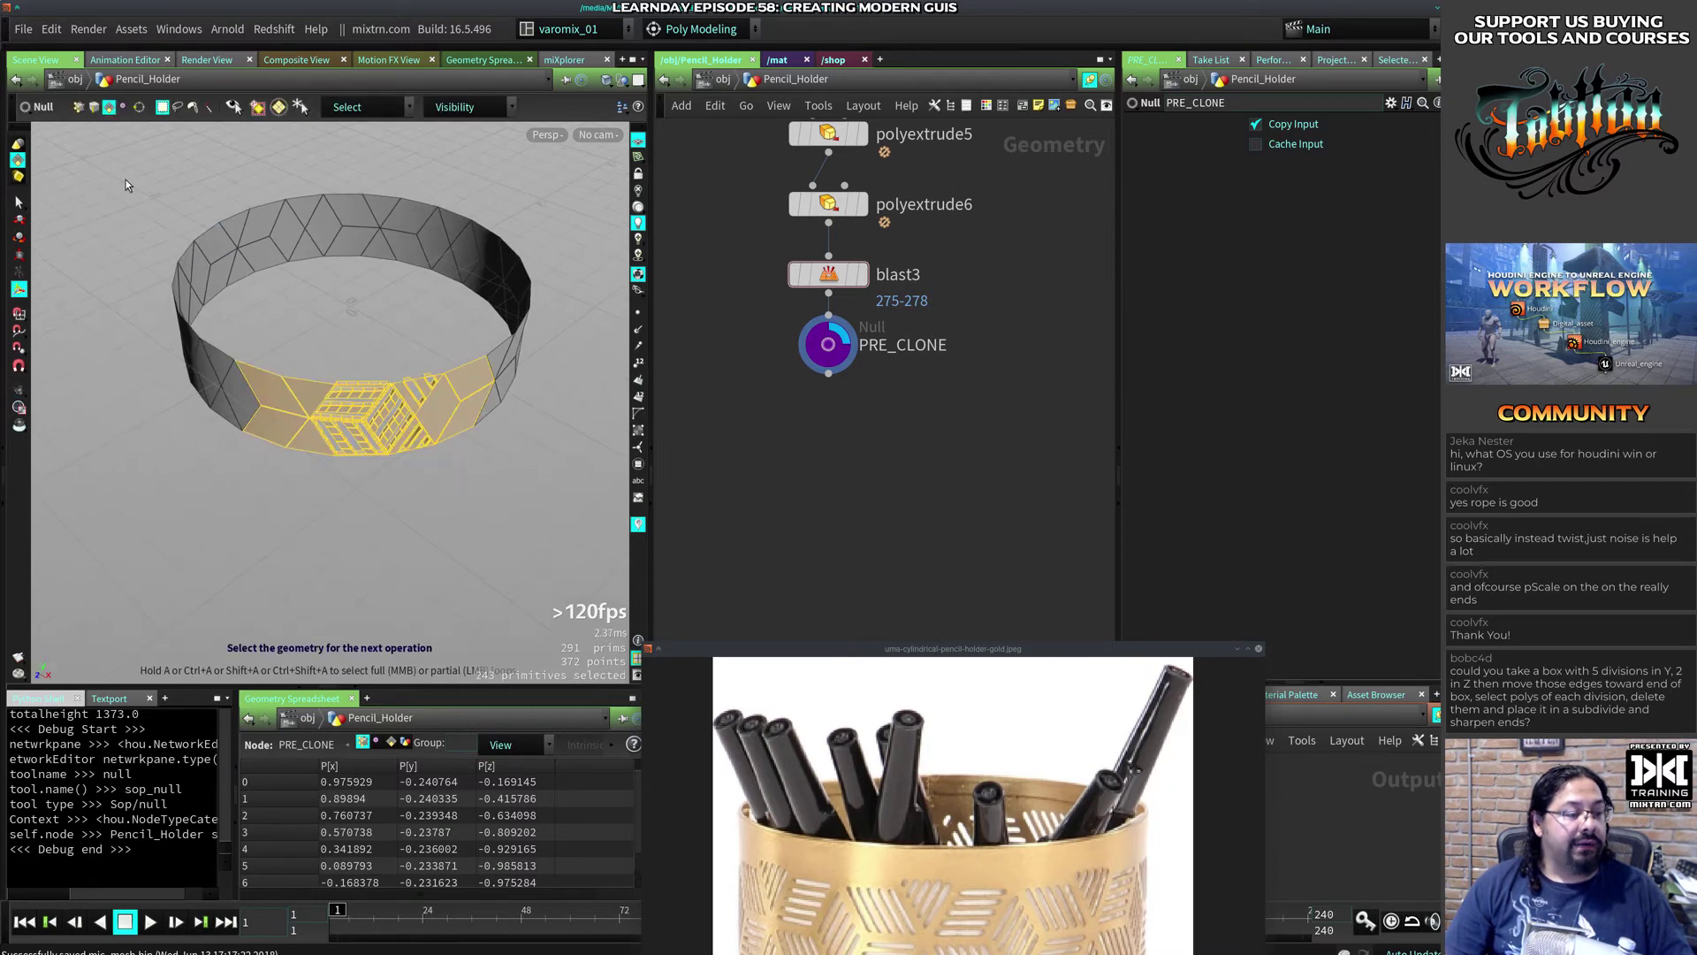
pyautogui.keyDown('ctrl'); pyautogui.moveTo(175, 215); pyautogui.dragTo(339, 477); pyautogui.keyUp('ctrl')
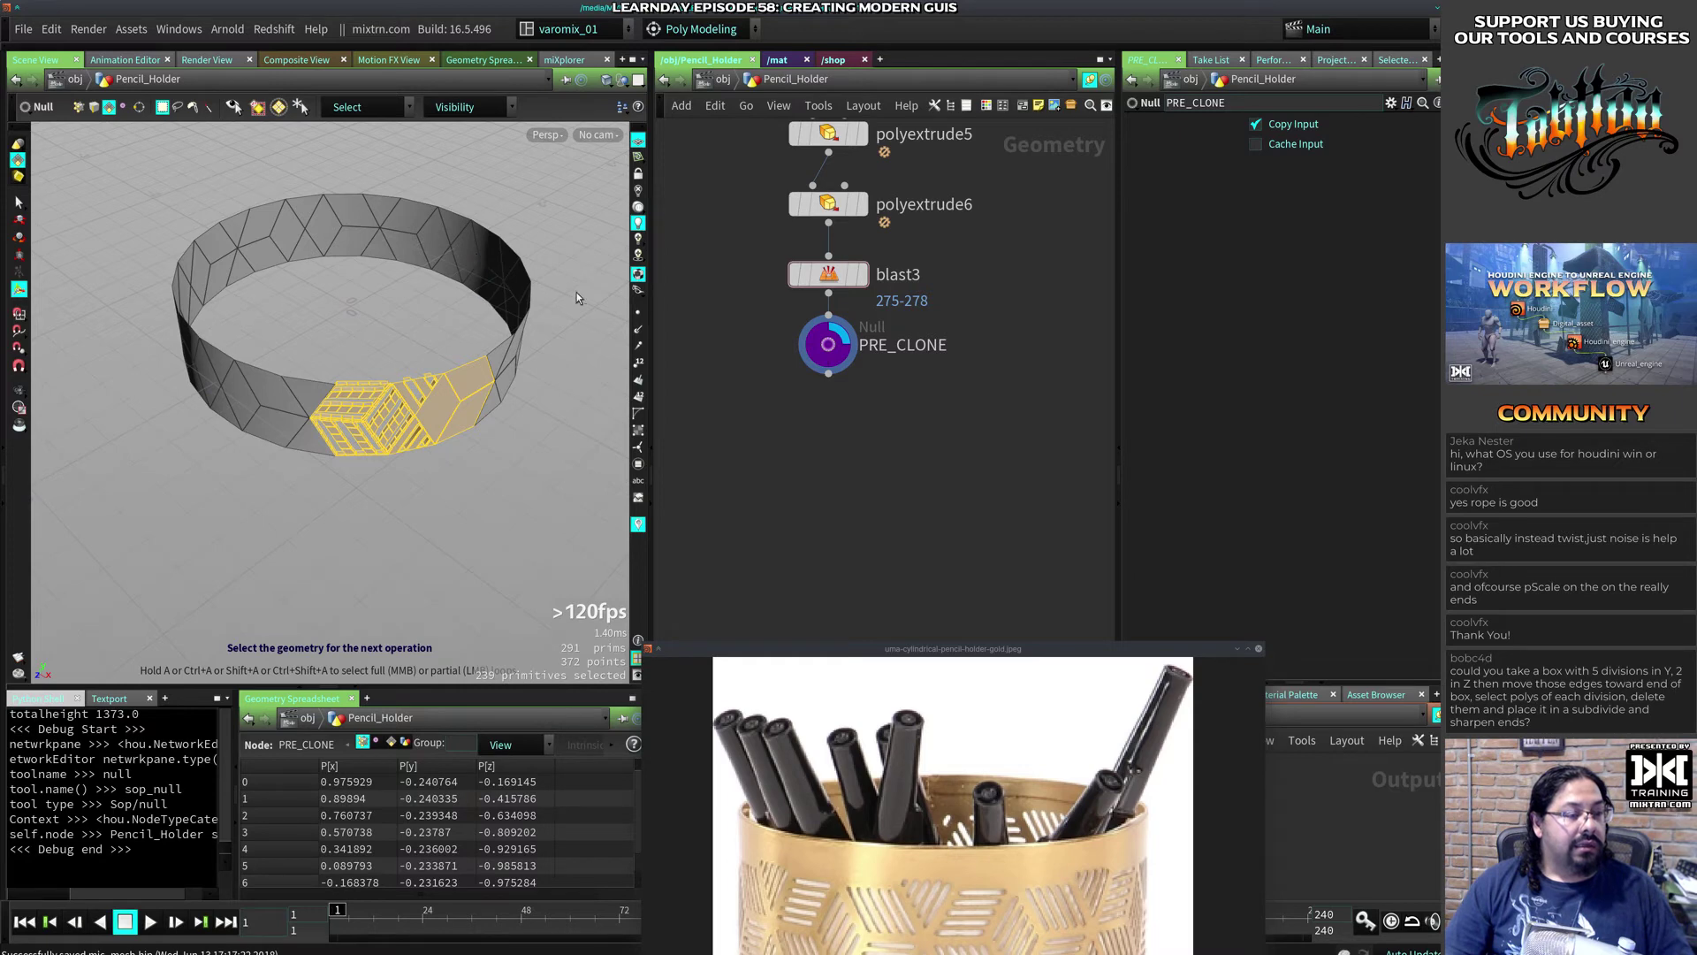
pyautogui.keyDown('ctrl'); pyautogui.moveTo(570, 298); pyautogui.dragTo(458, 435); pyautogui.keyUp('ctrl')
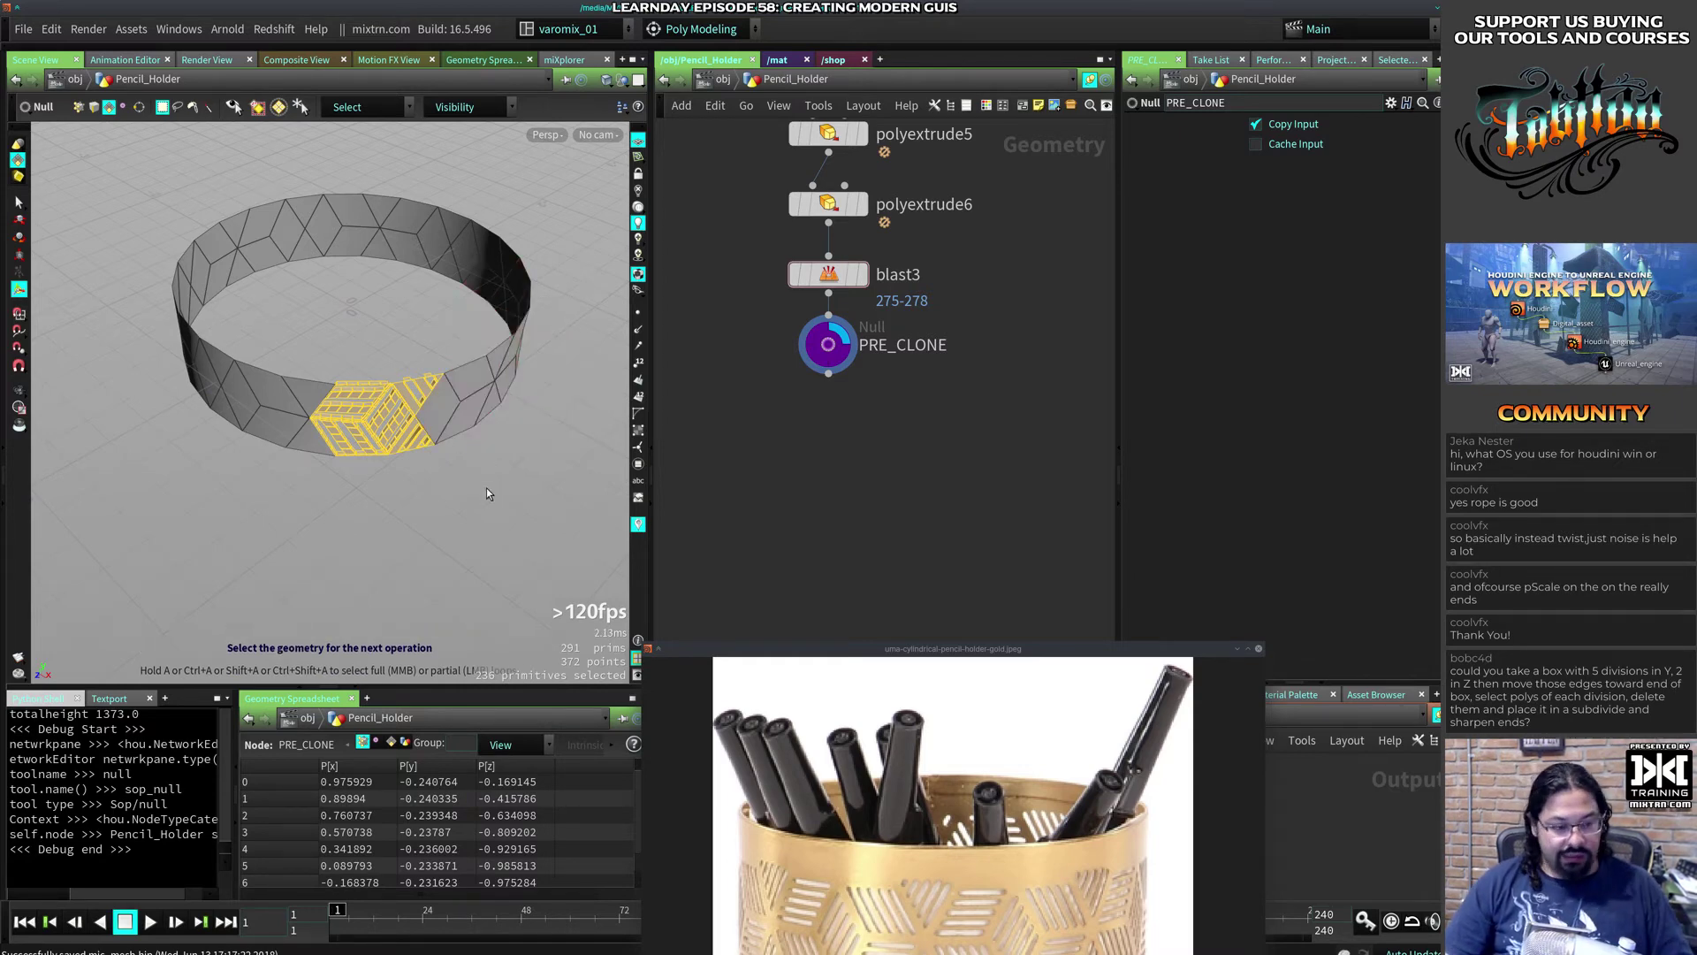
pyautogui.press('Return')
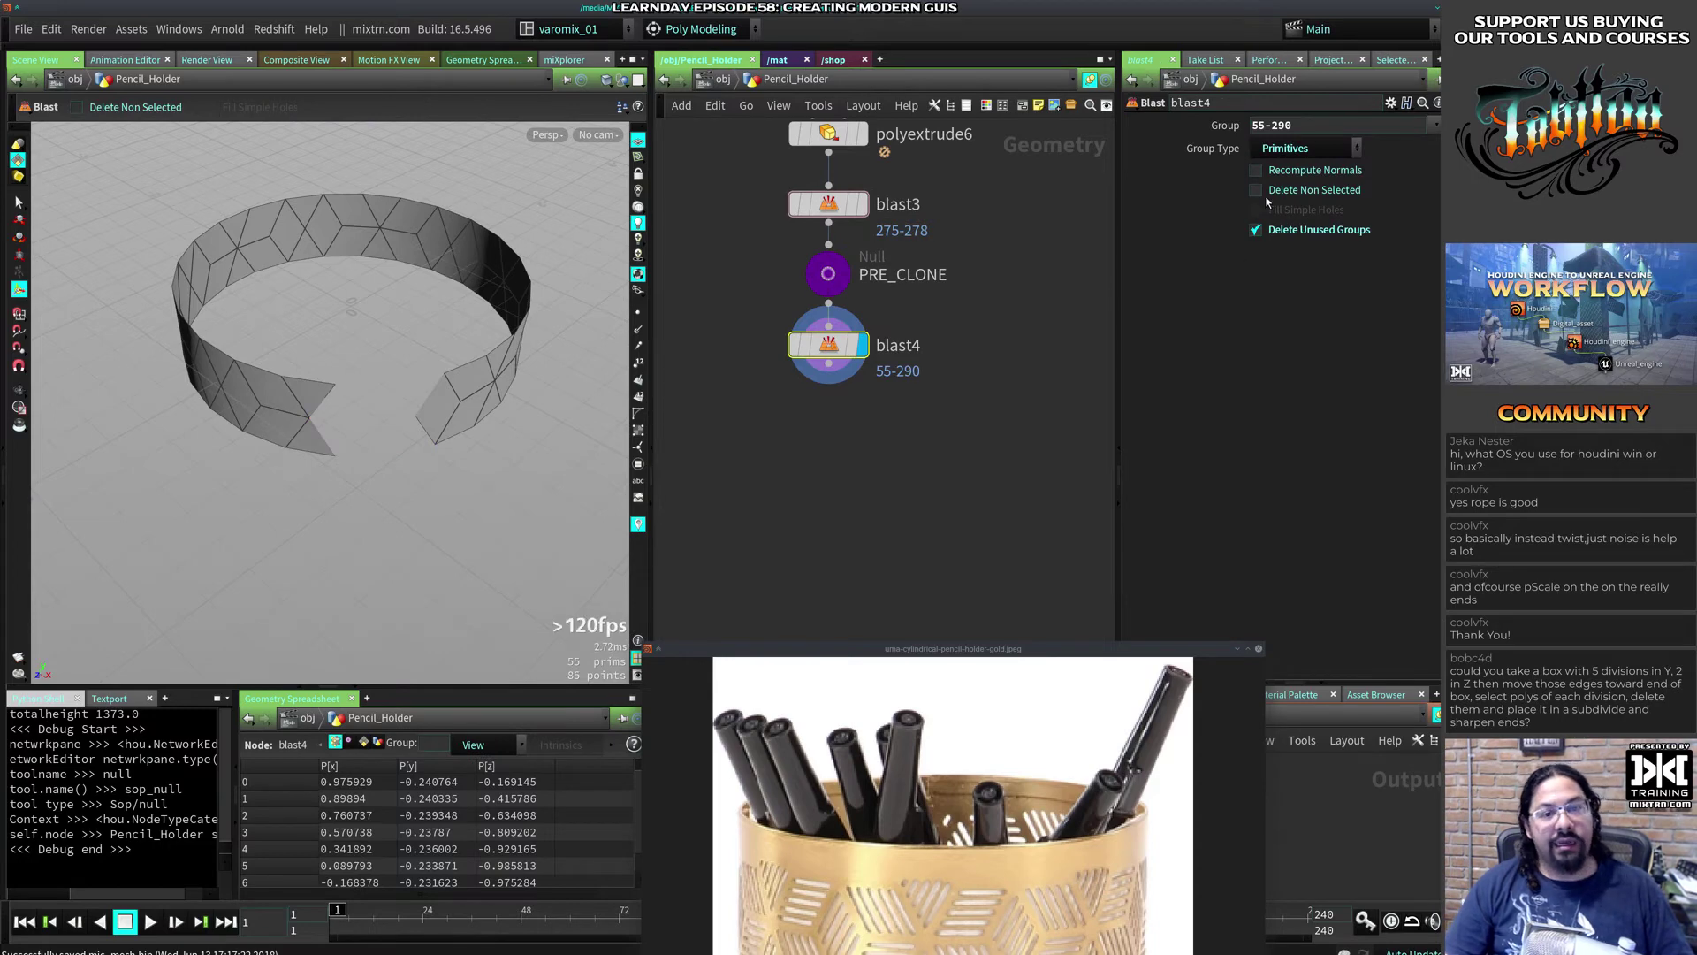
pyautogui.click(1319, 190)
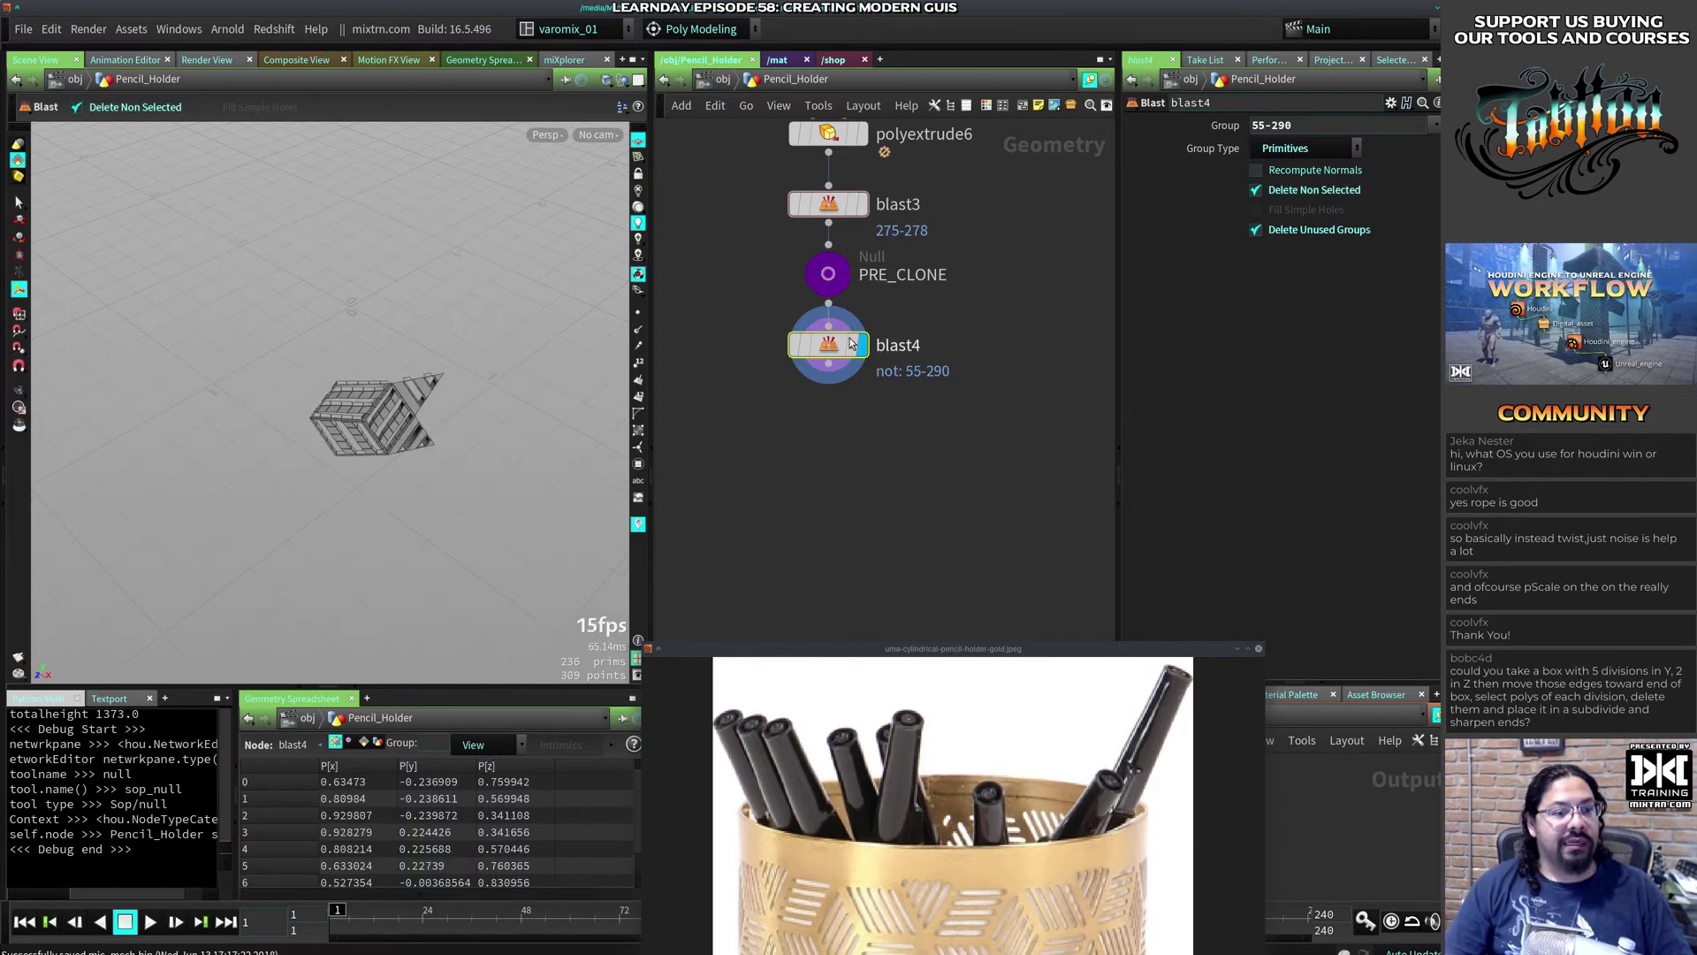
# Step: Add a Copy and Transform node after blast4 and set its Total Number to 4
pyautogui.press('Tab')
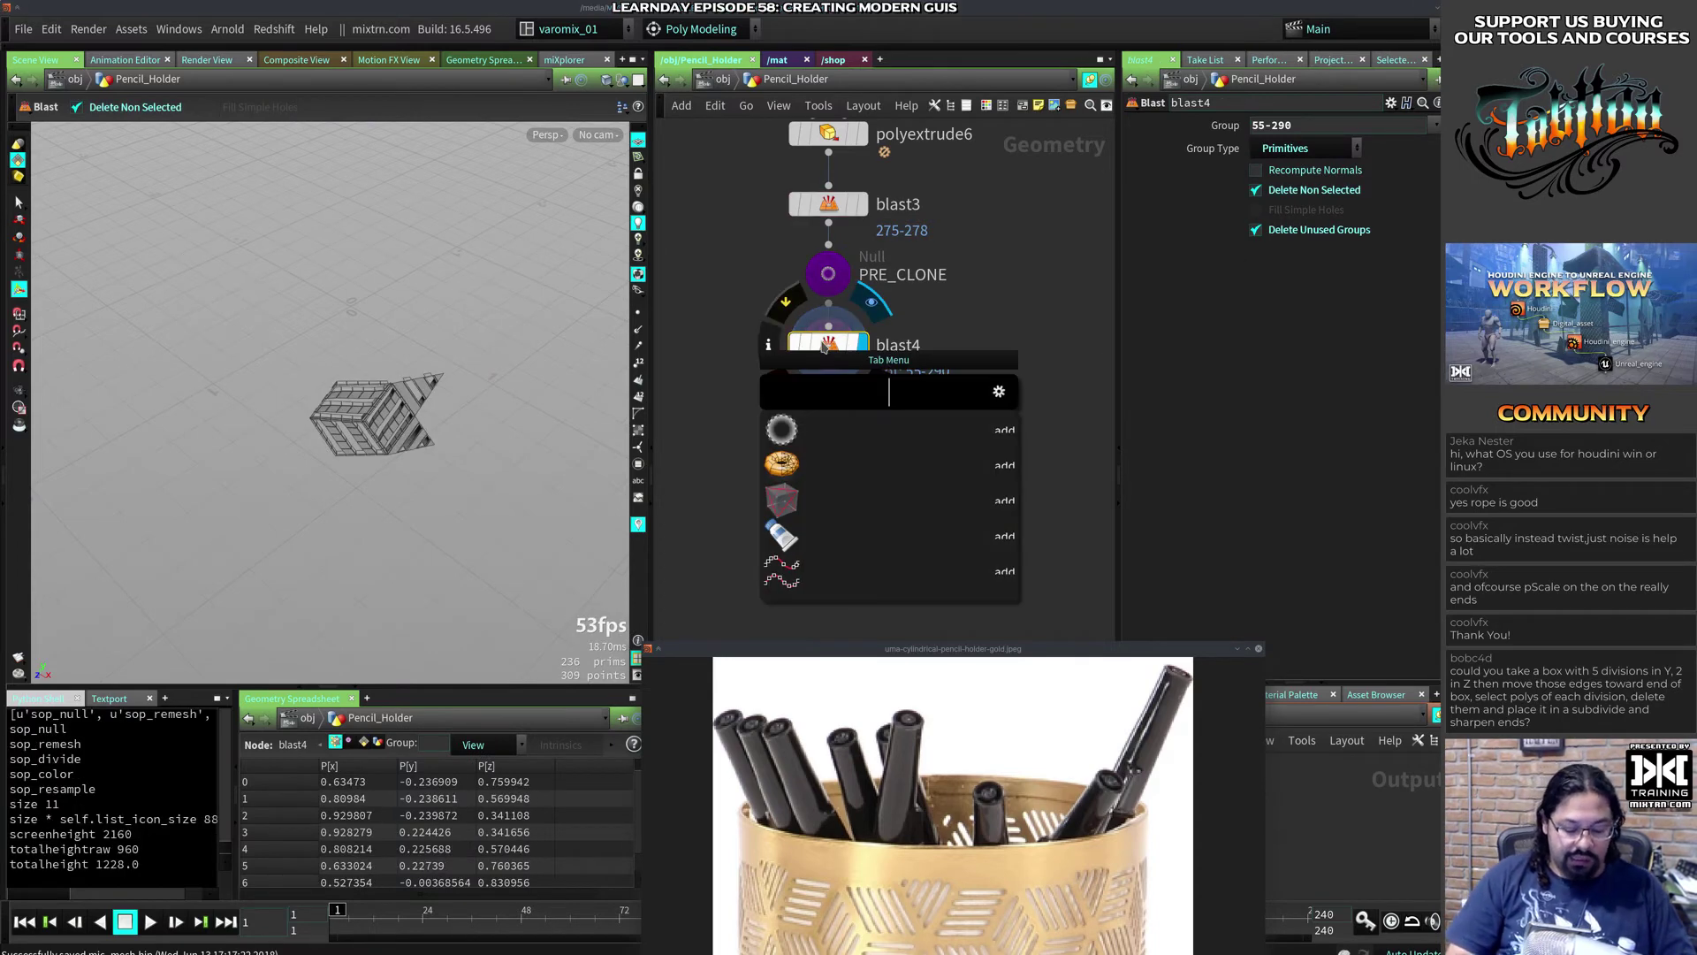
pyautogui.write('cty')
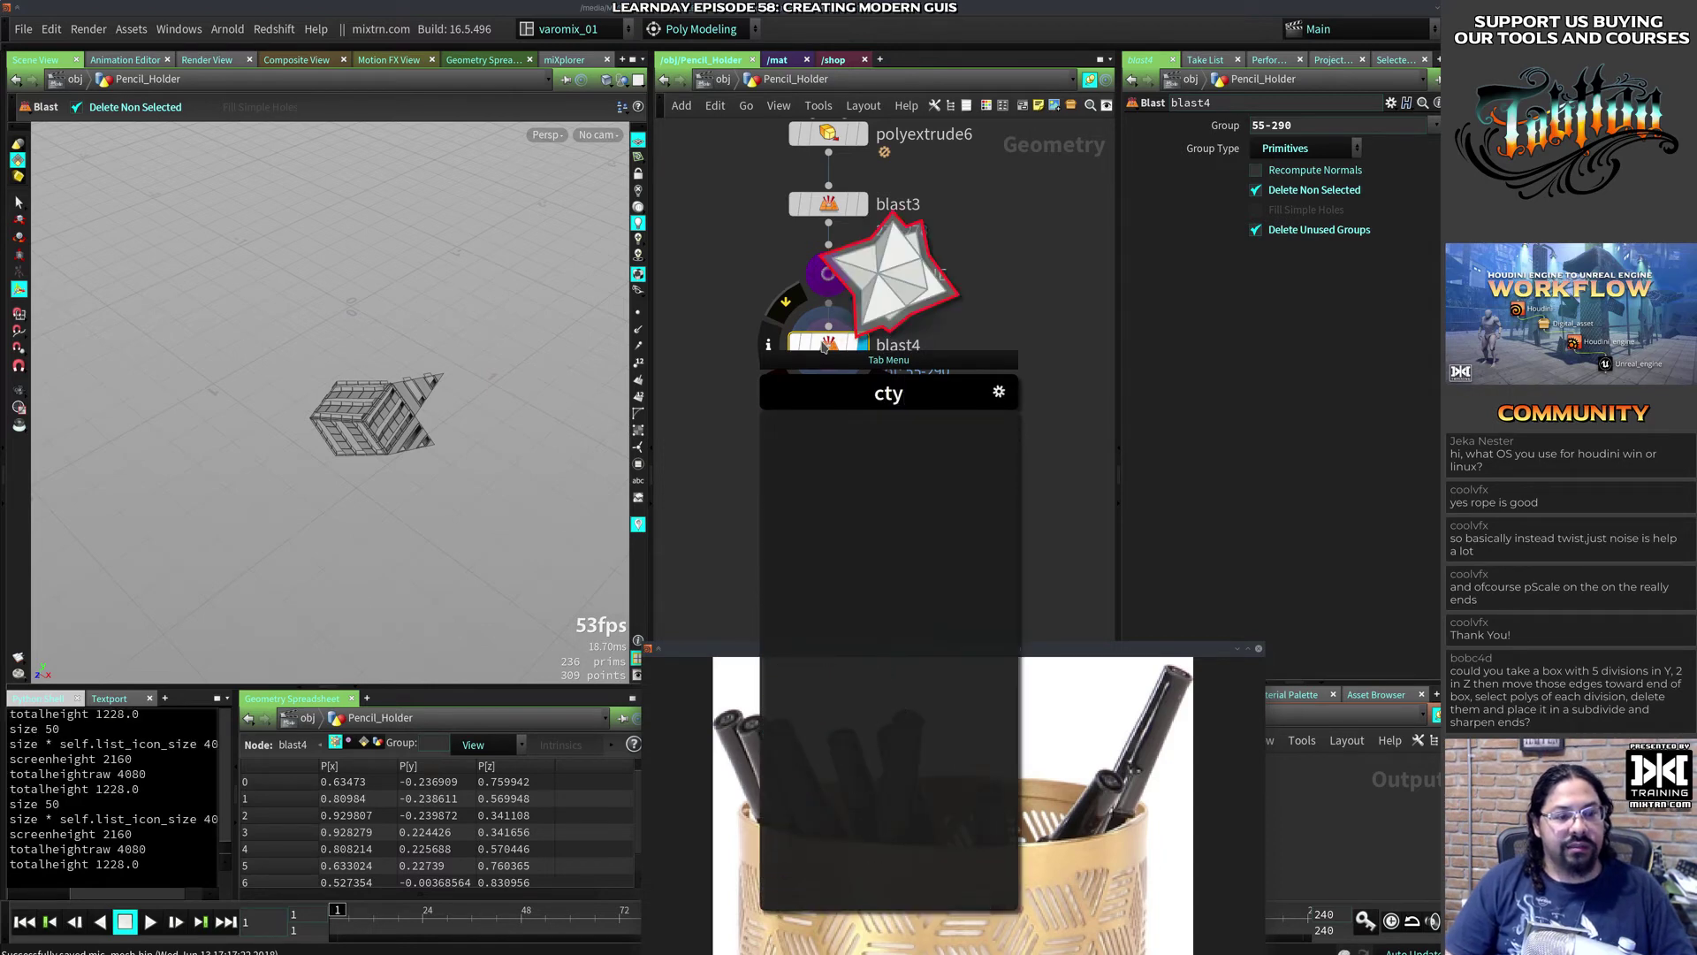
pyautogui.press('BackSpace')
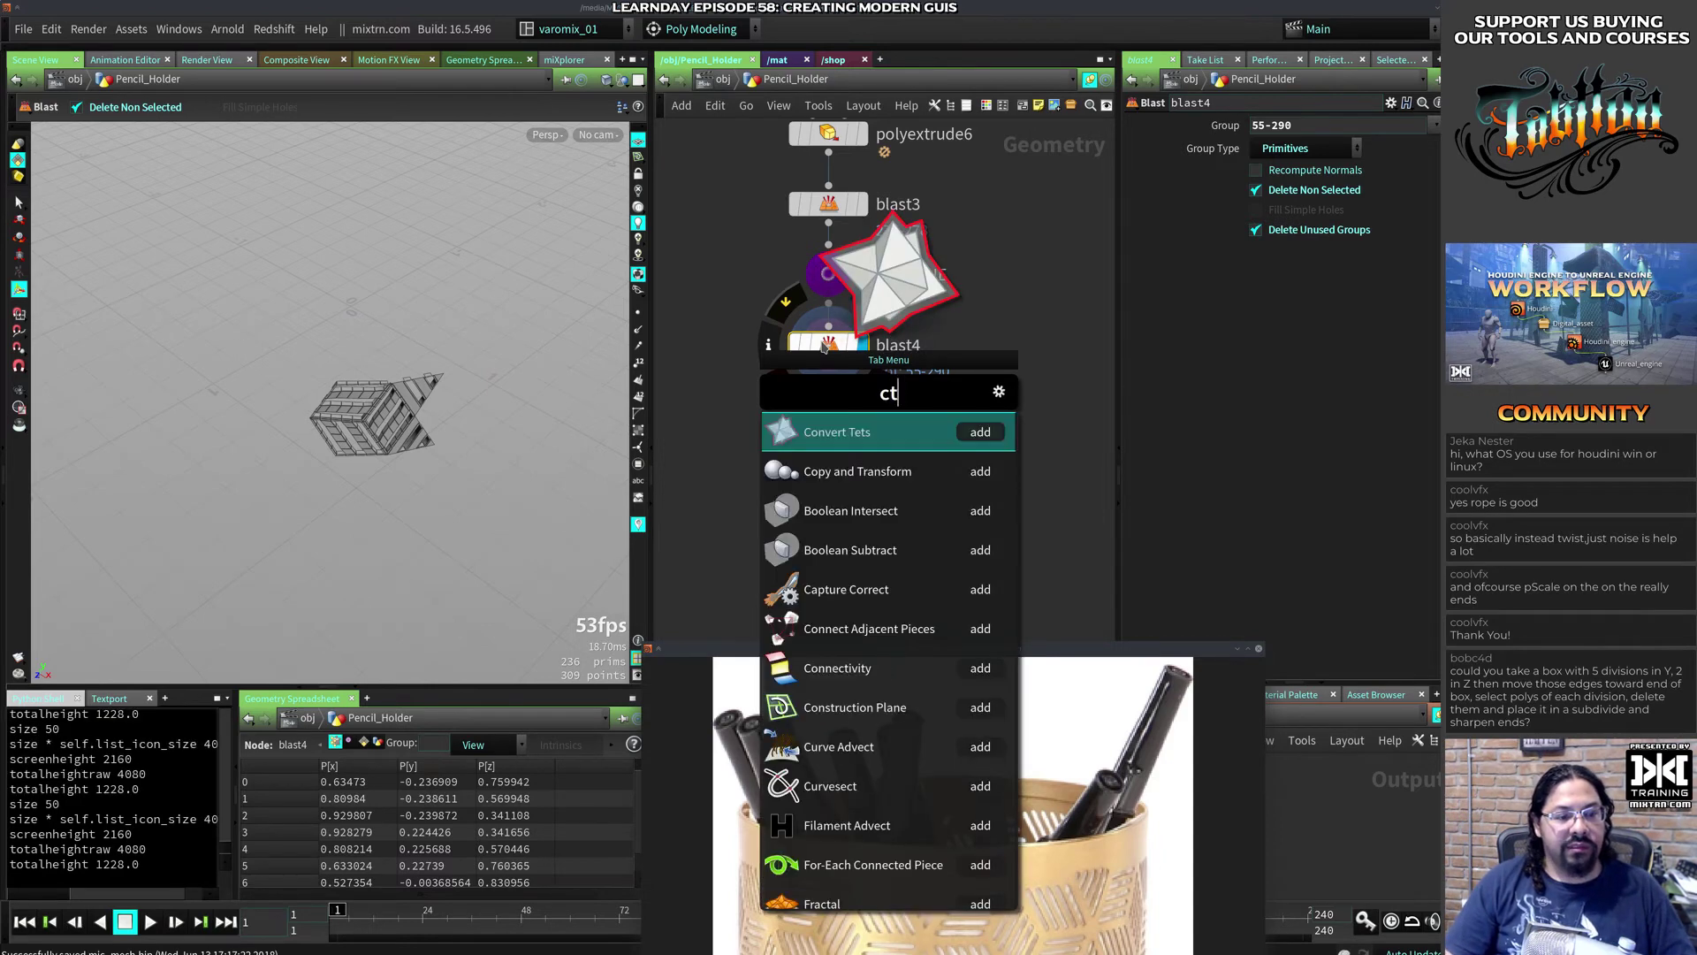
pyautogui.click(865, 472)
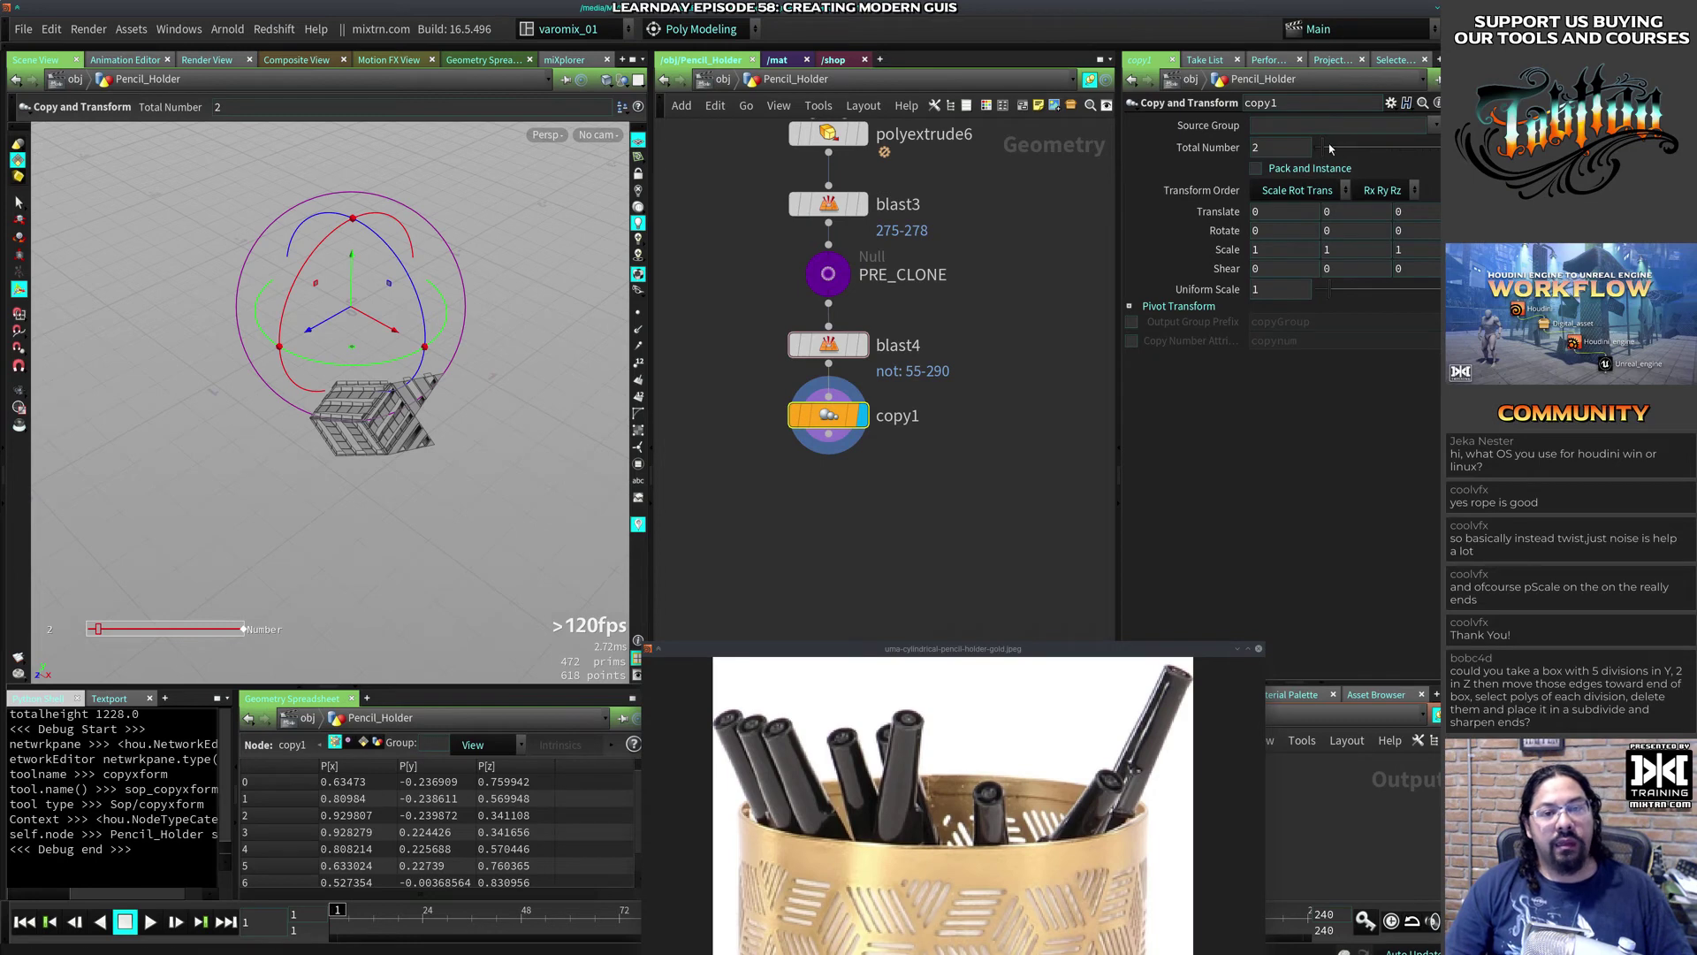
pyautogui.moveTo(1329, 147); pyautogui.dragTo(1349, 153)
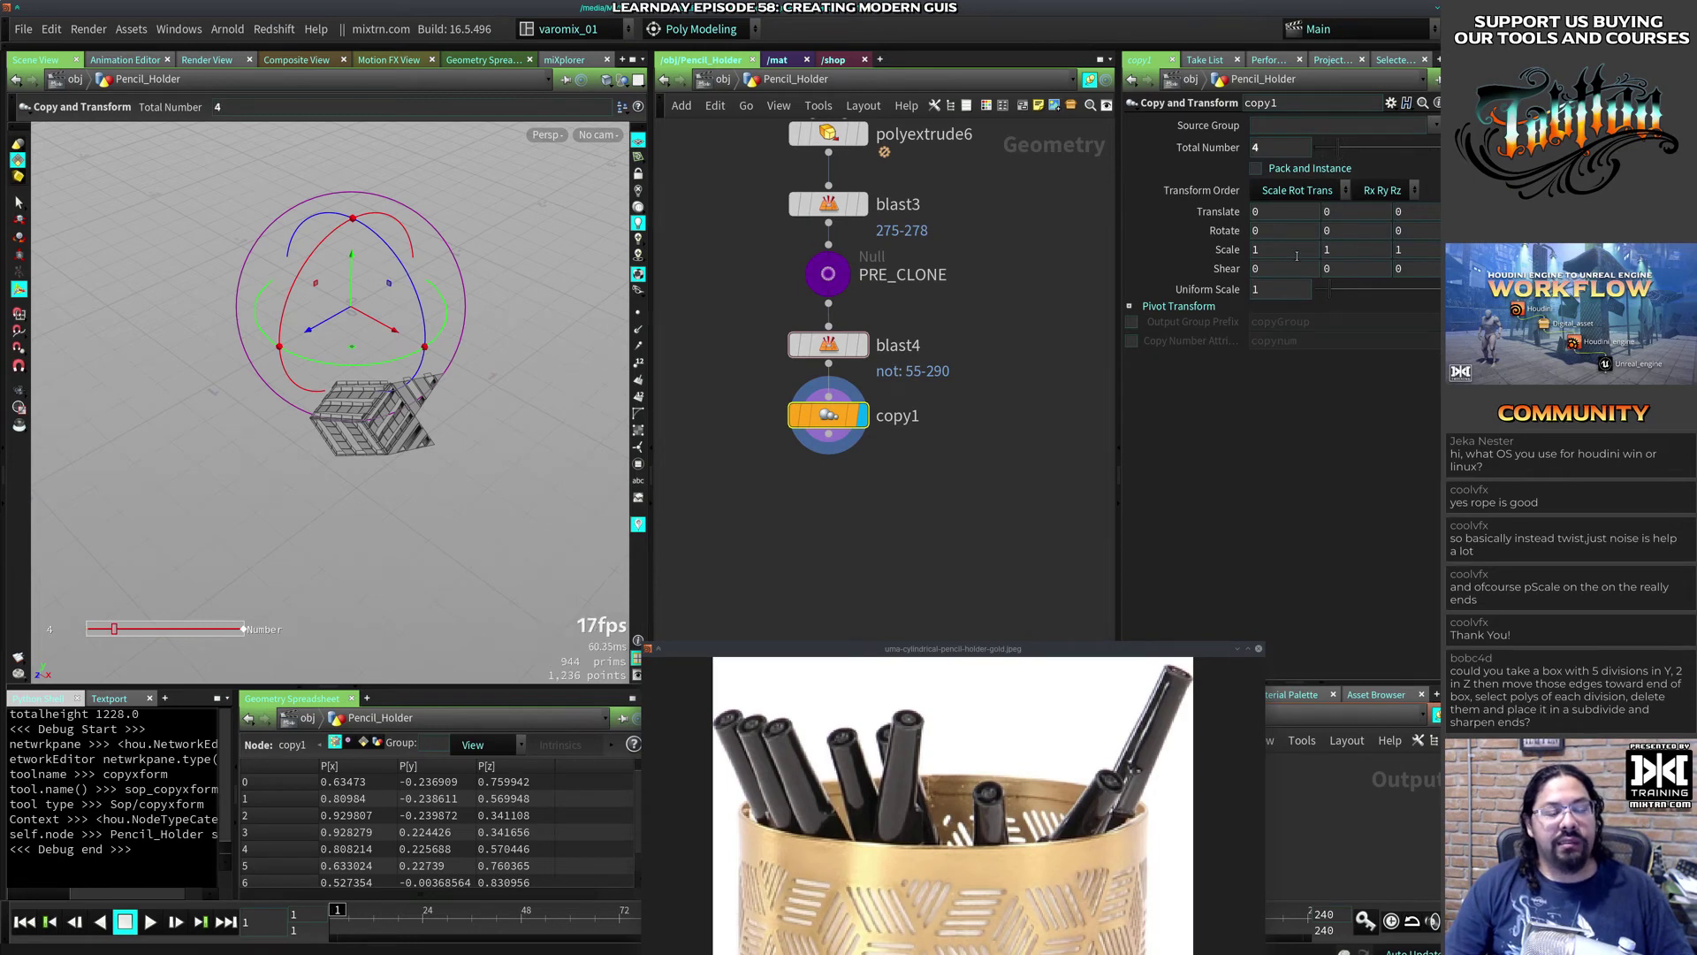
# Step: Display the PRE_CLONE ring to examine from several angles how the slatted section repeats, and return the display to copy1
pyautogui.moveTo(859, 357)
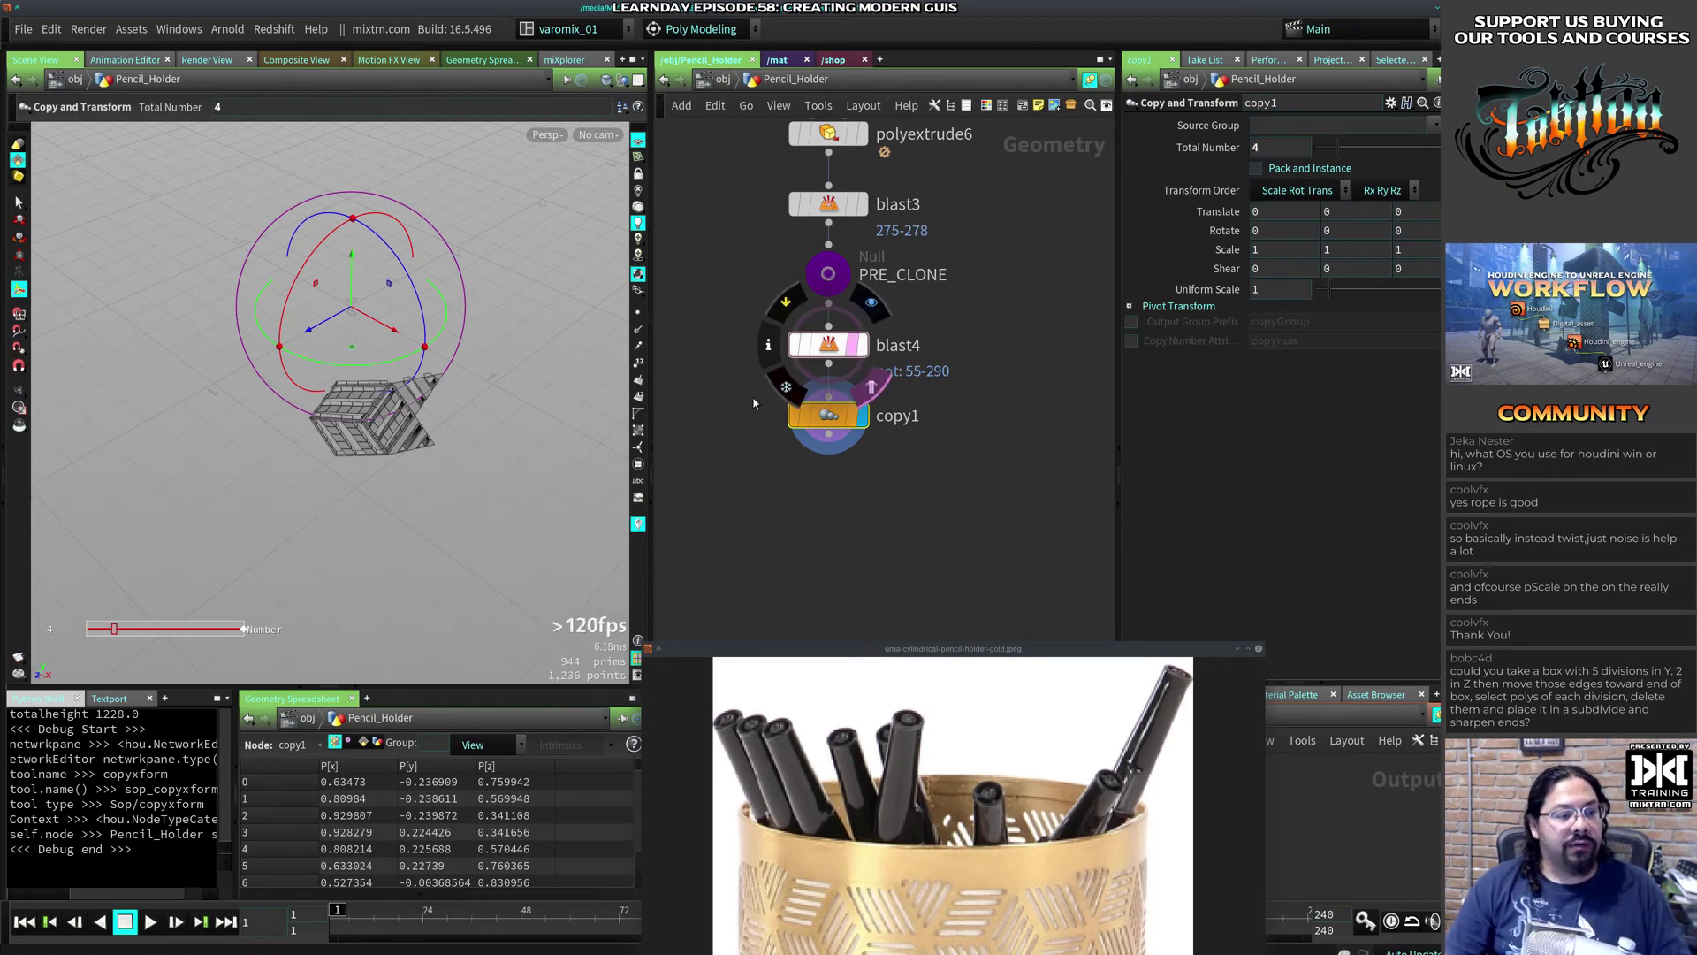
pyautogui.click(859, 346)
pyautogui.moveTo(842, 267)
pyautogui.click(871, 231)
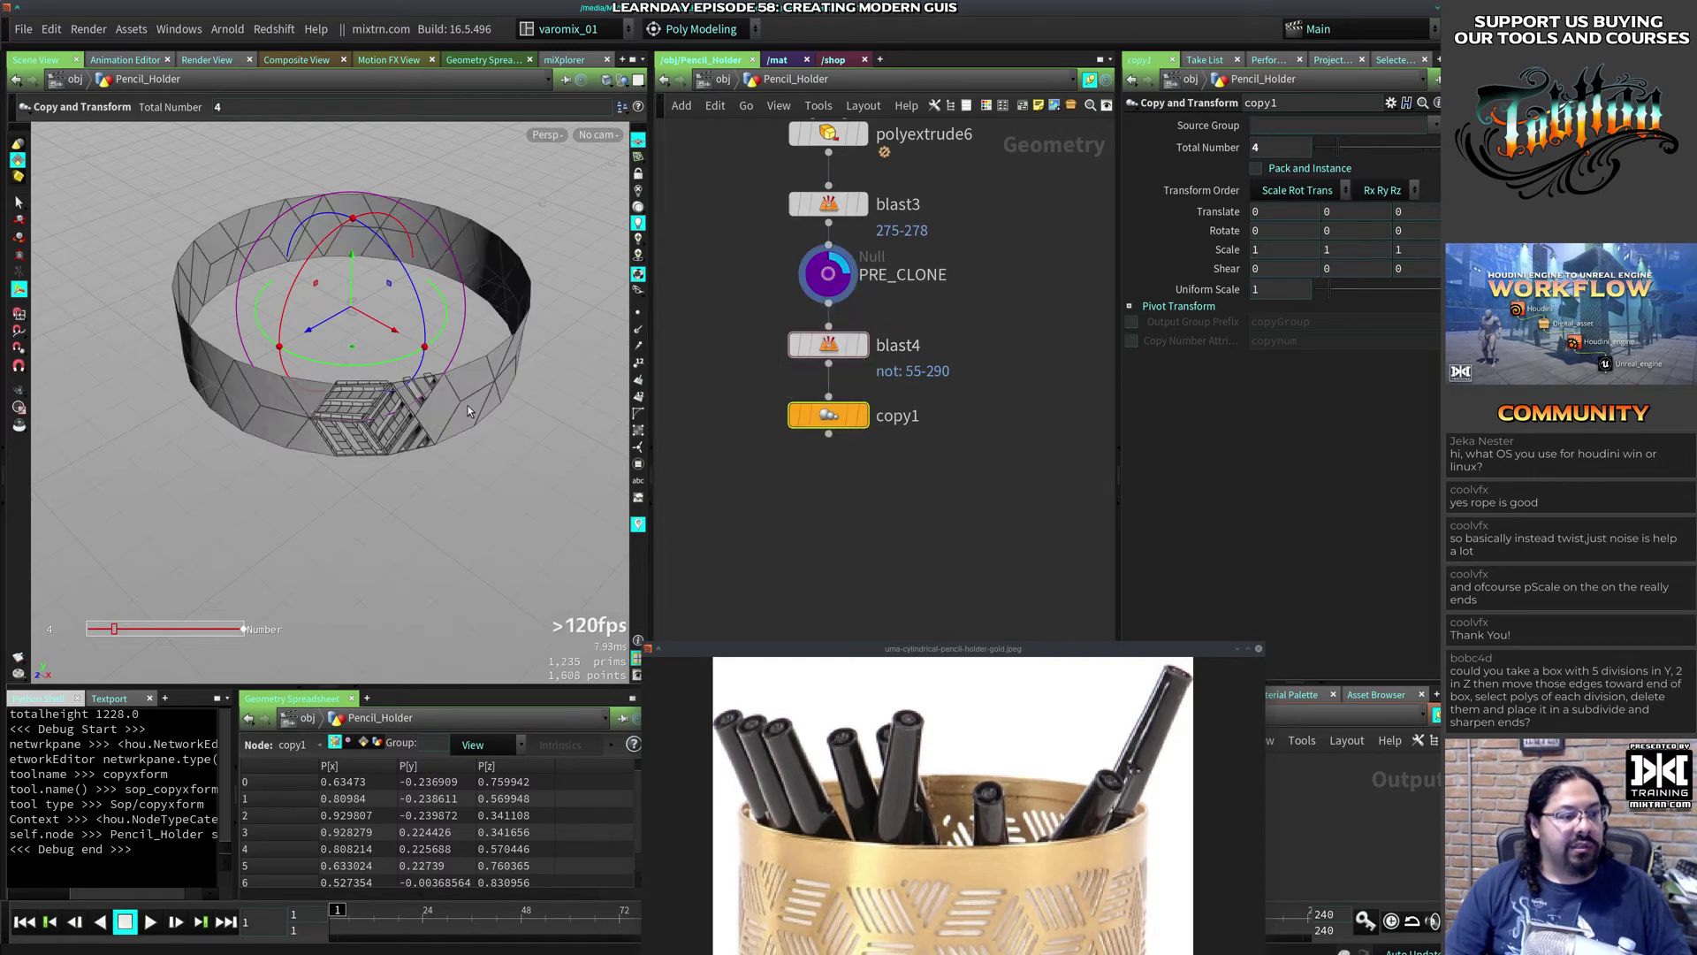
pyautogui.press('Escape')
pyautogui.moveTo(447, 428); pyautogui.dragTo(380, 485)
pyautogui.press('Return')
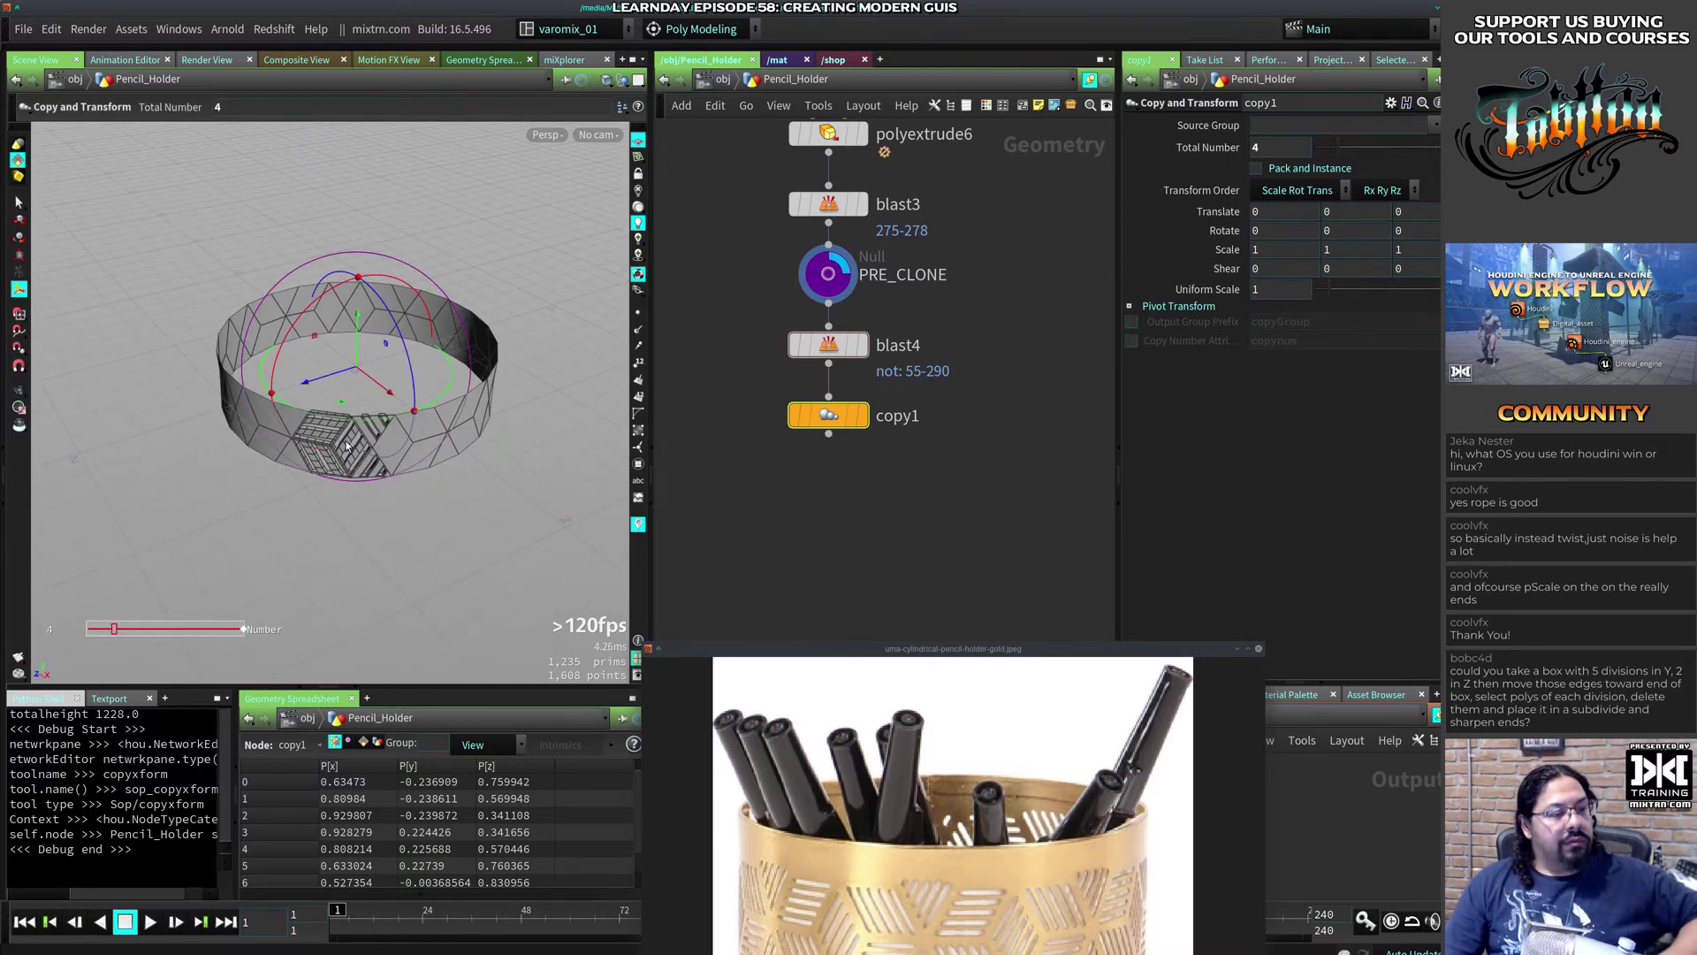
pyautogui.press('Escape')
pyautogui.moveTo(481, 442); pyautogui.dragTo(353, 527)
pyautogui.press('Return')
pyautogui.press('Escape')
pyautogui.press('Return')
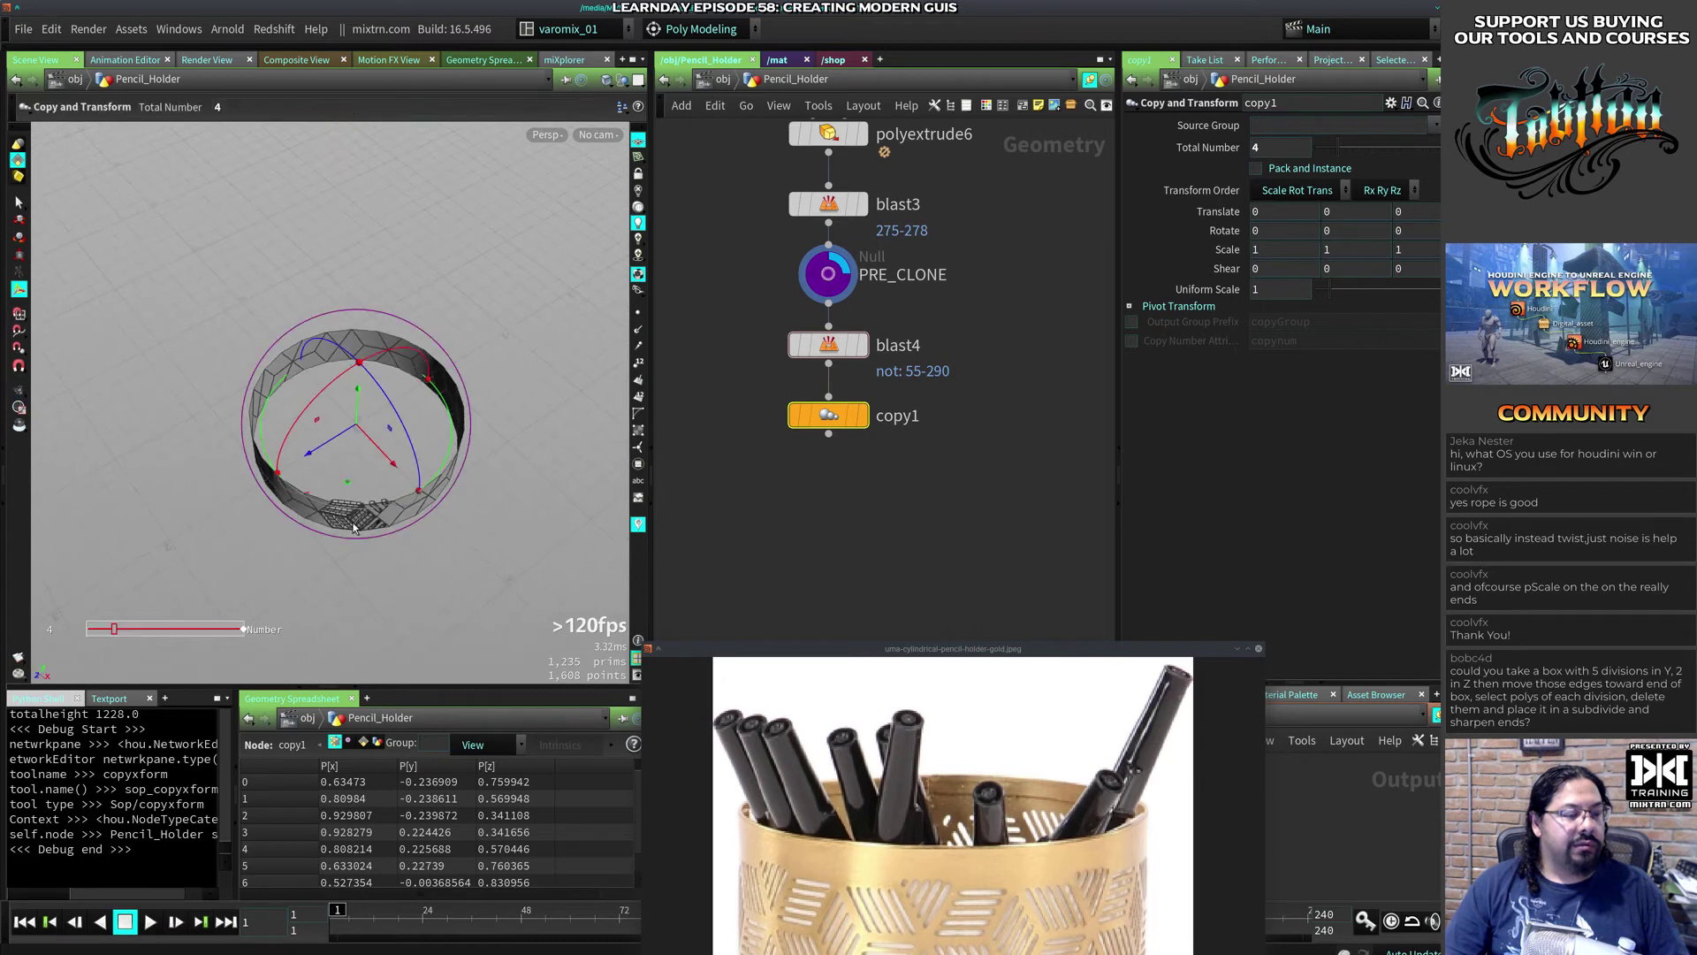
pyautogui.moveTo(480, 522); pyautogui.dragTo(451, 478)
pyautogui.moveTo(832, 414)
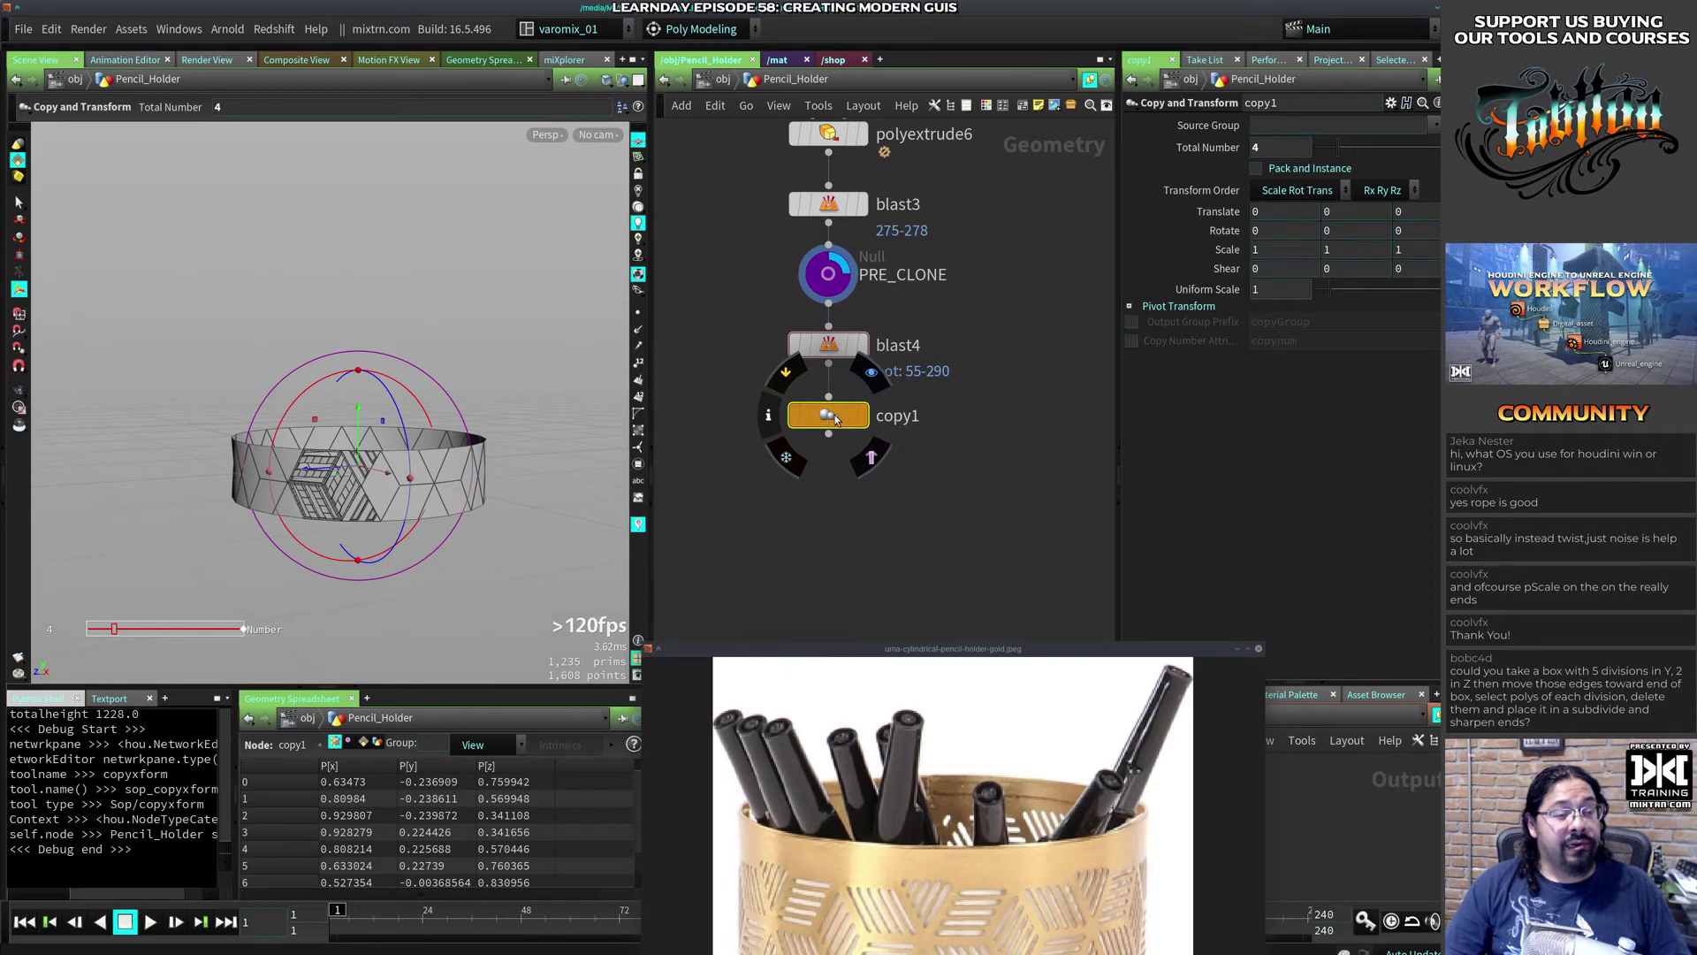
pyautogui.click(870, 372)
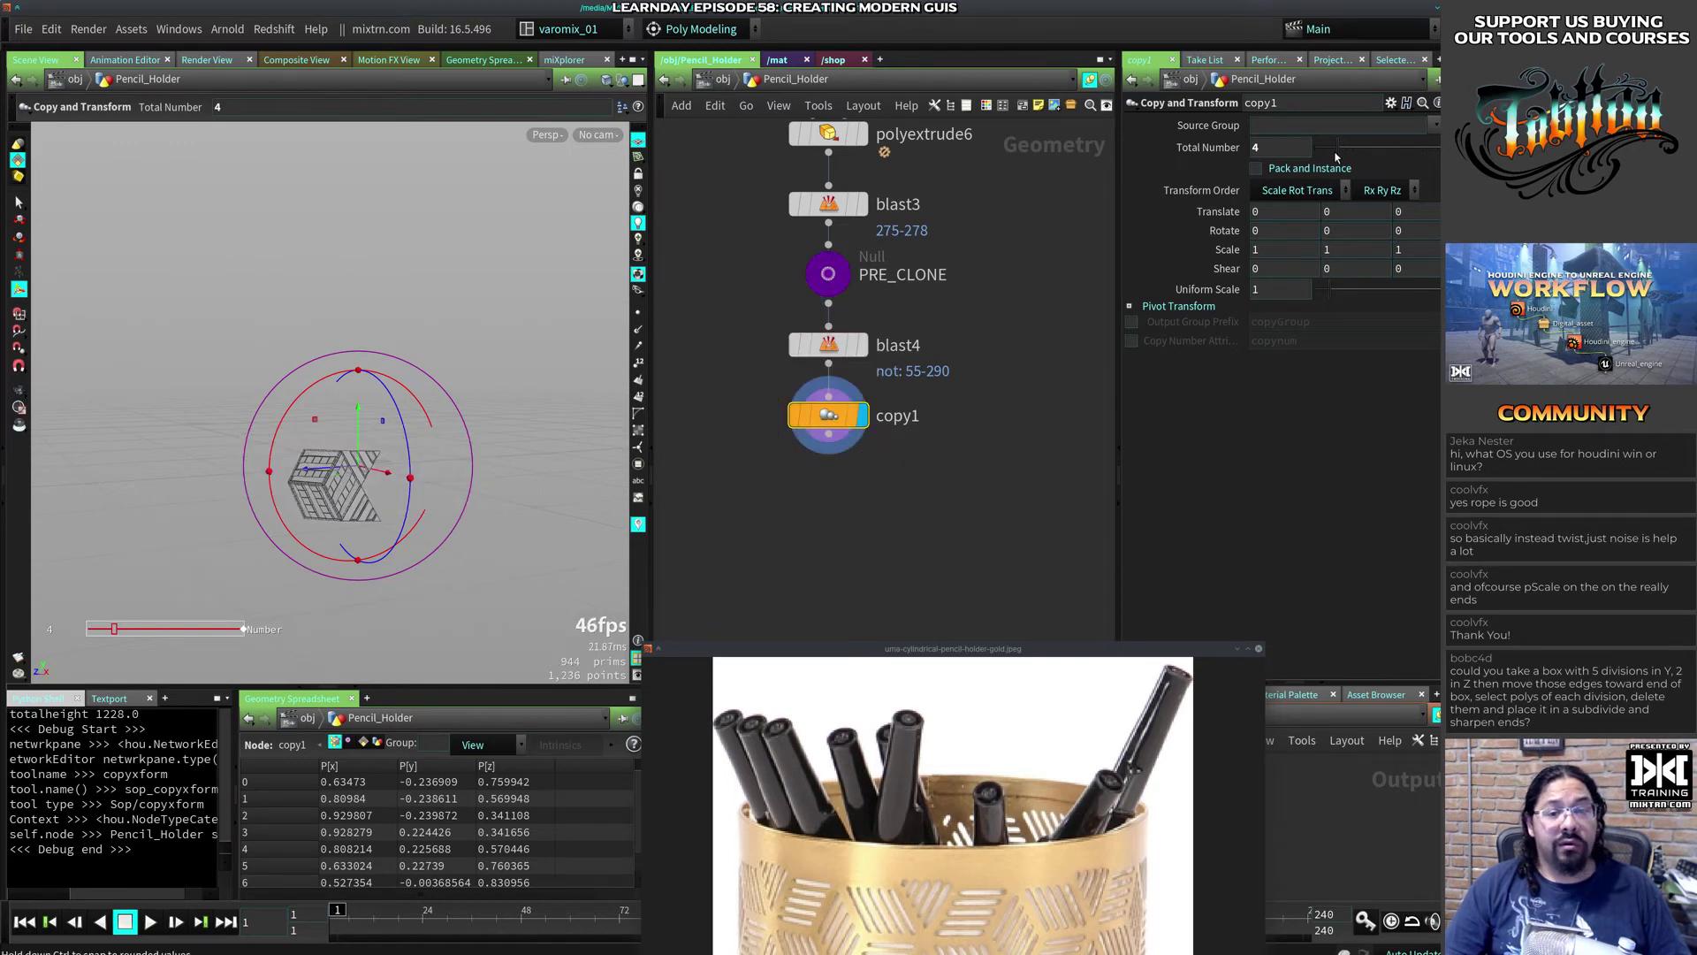
# Step: Set the copy node's Total Number to 8 and its Y rotation to 29
pyautogui.rightClick(1283, 149)
pyautogui.click(1300, 258)
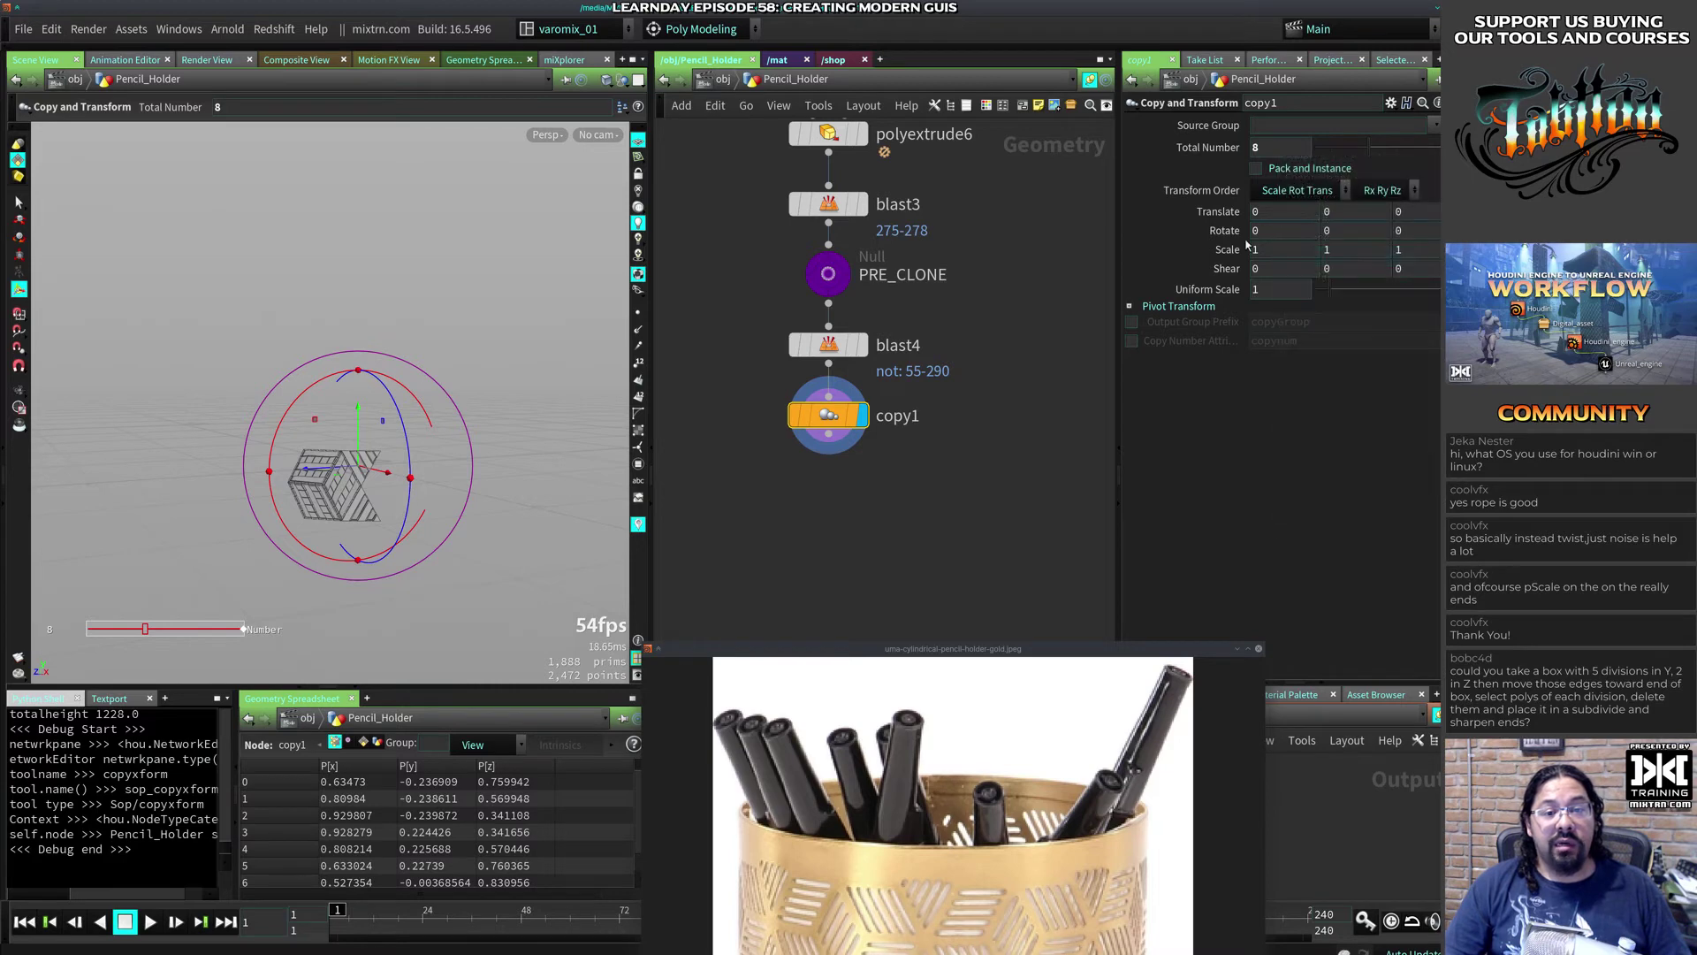
pyautogui.moveTo(1328, 231); pyautogui.dragTo(1389, 193, button='middle')
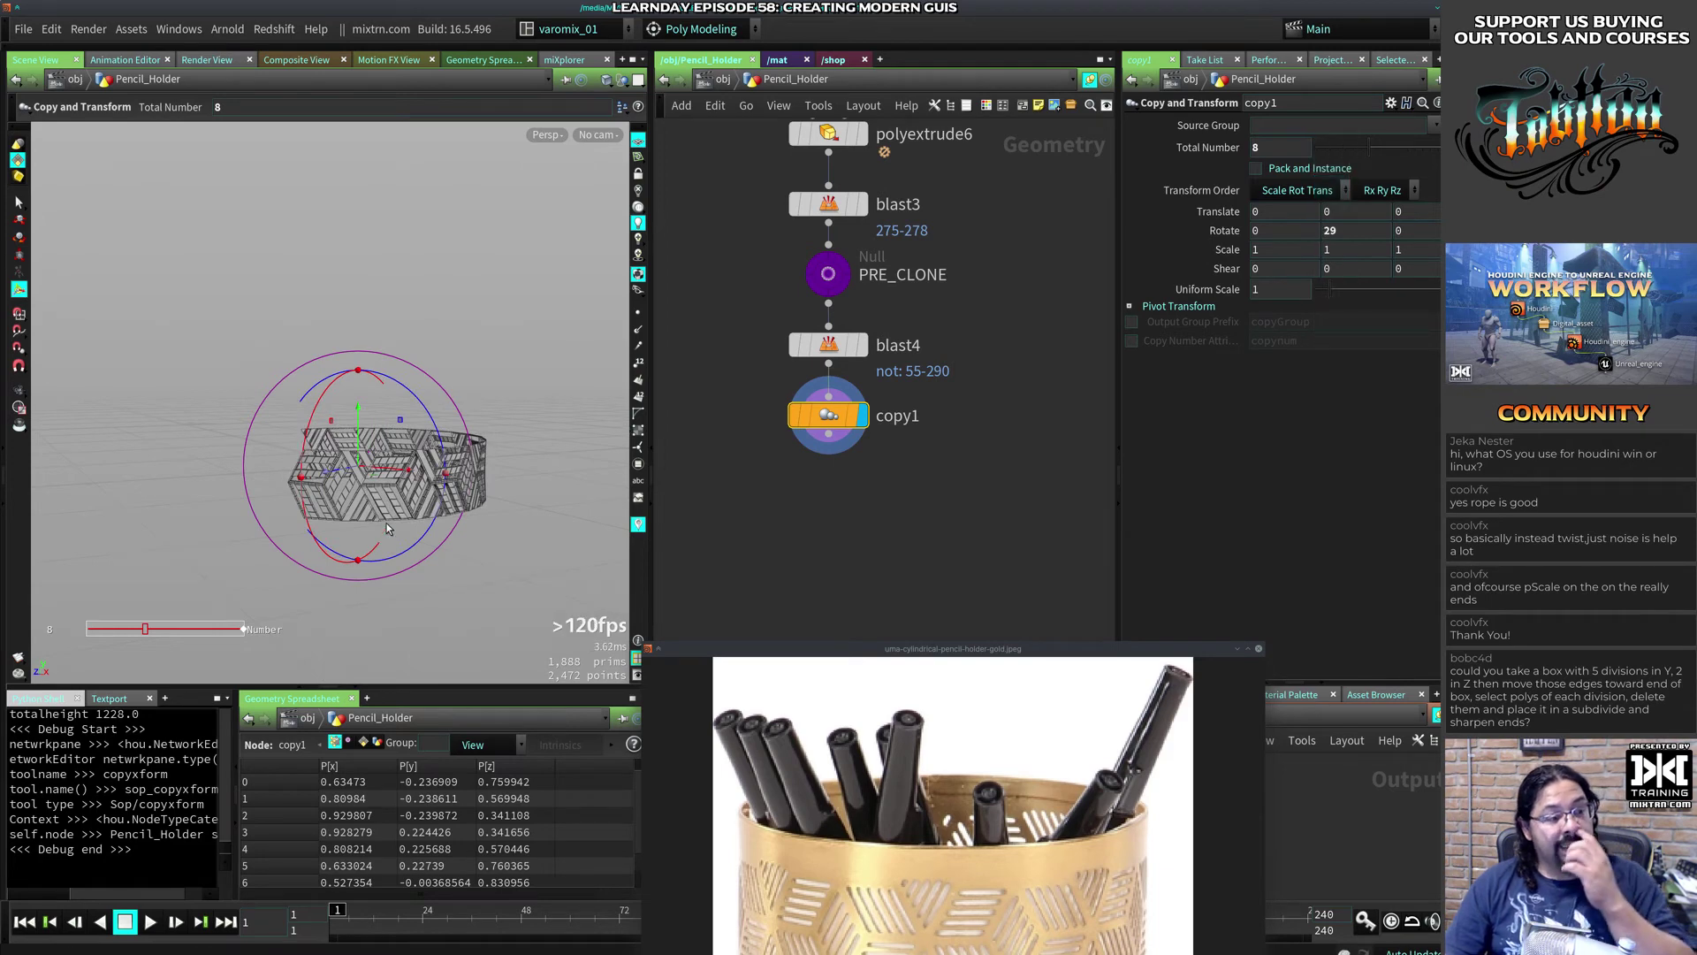
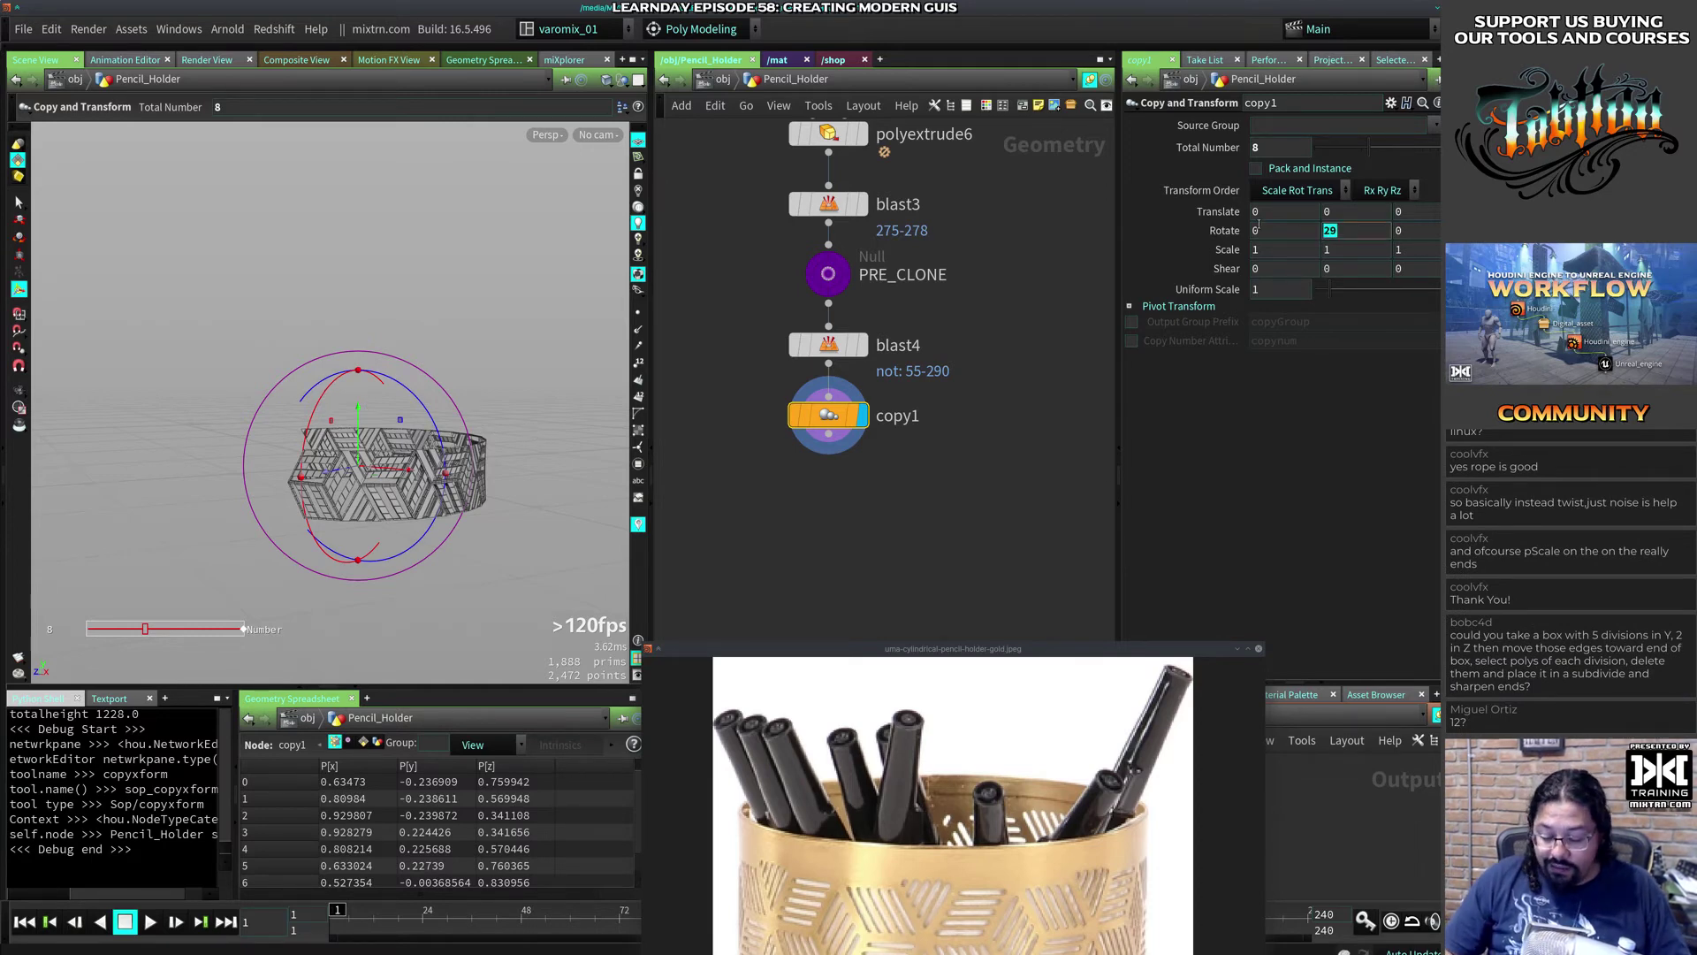
# Step: Drive copy1's Y rotation with the expression 360/ch("ncy") referencing Total Number, and set Total Number to 12
pyautogui.rightClick(1215, 151)
pyautogui.click(1254, 265)
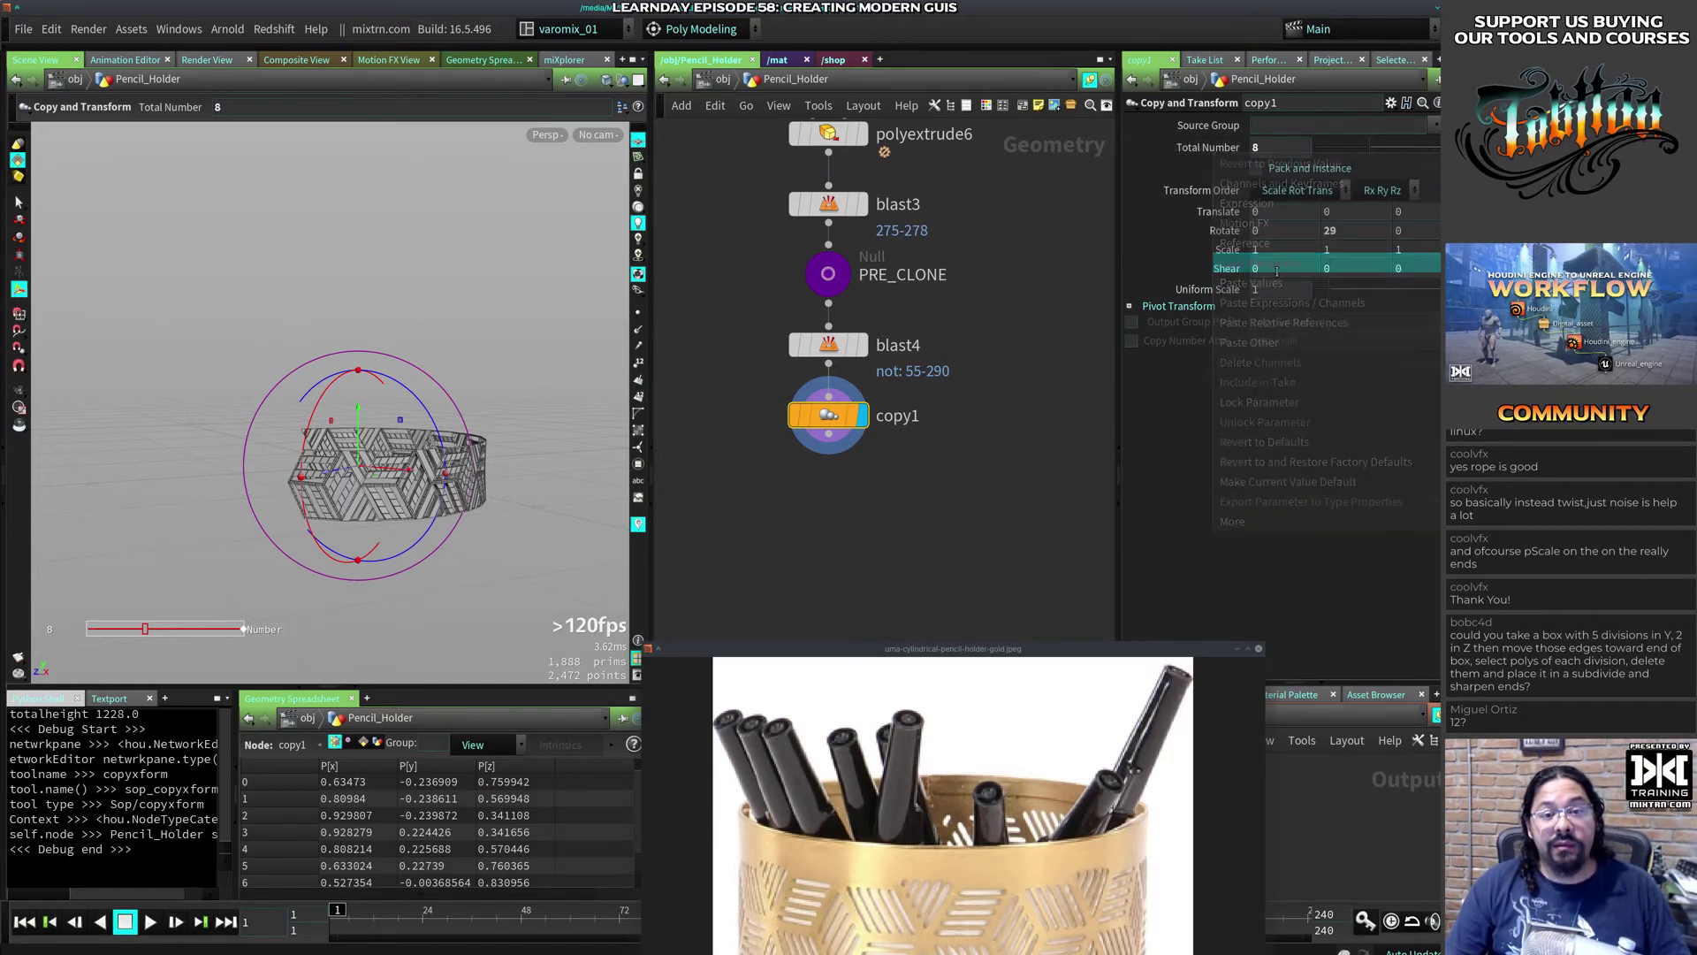
pyautogui.rightClick(1364, 237)
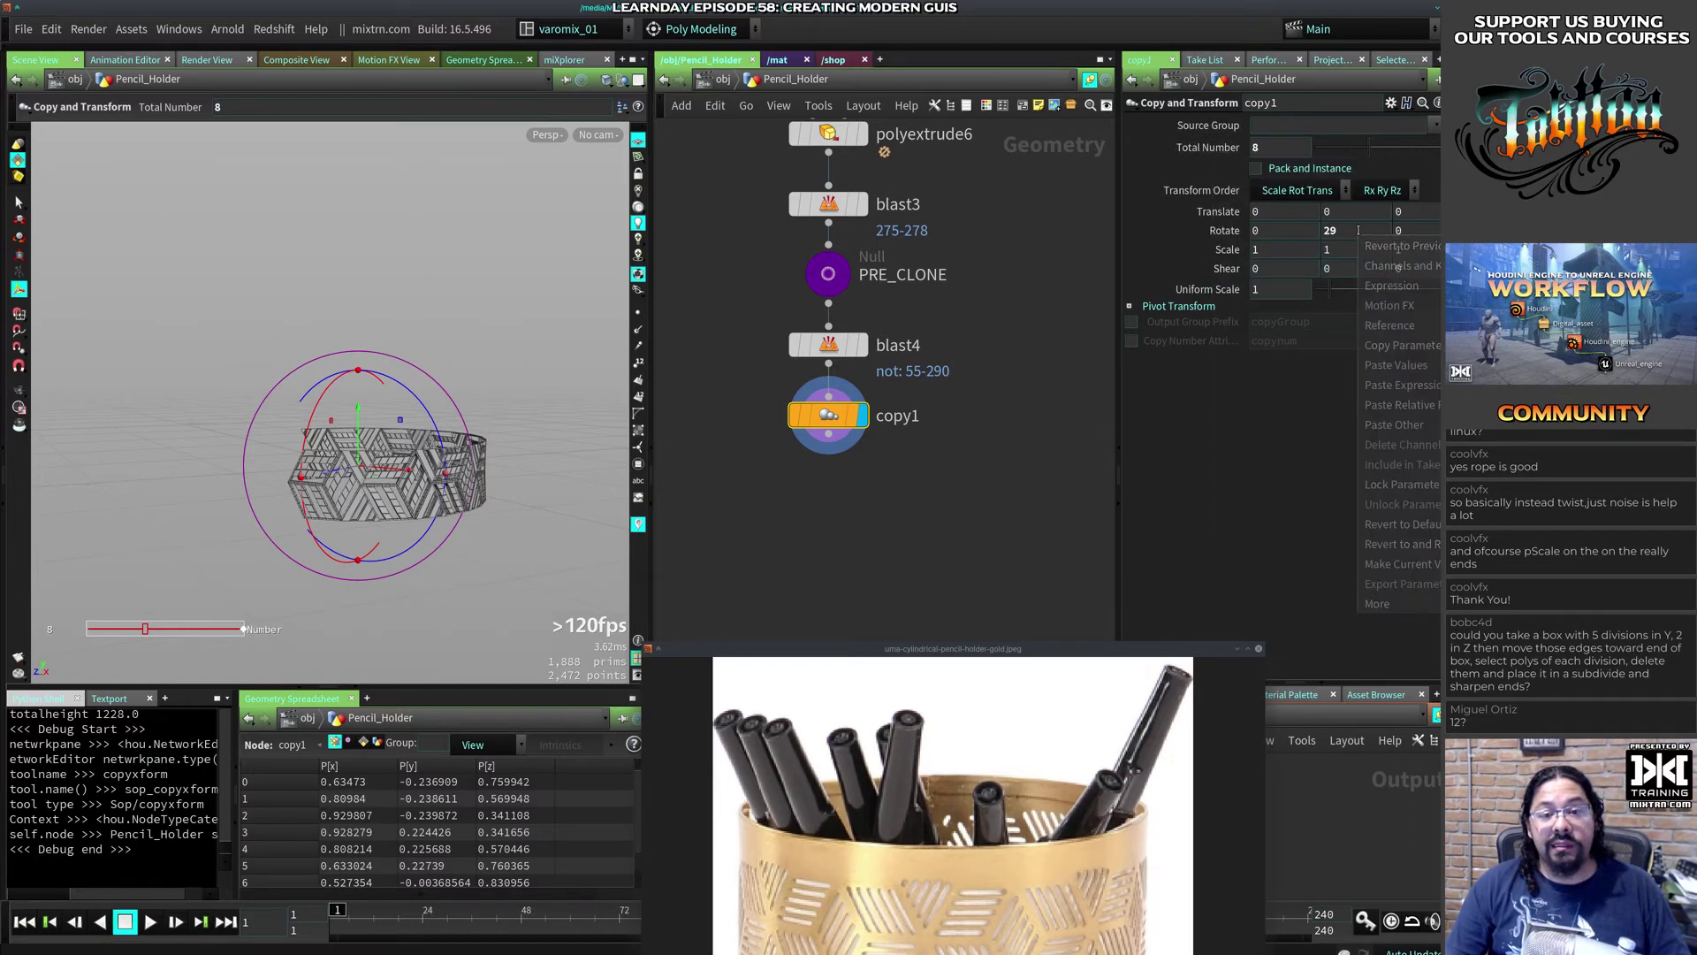
pyautogui.click(1426, 397)
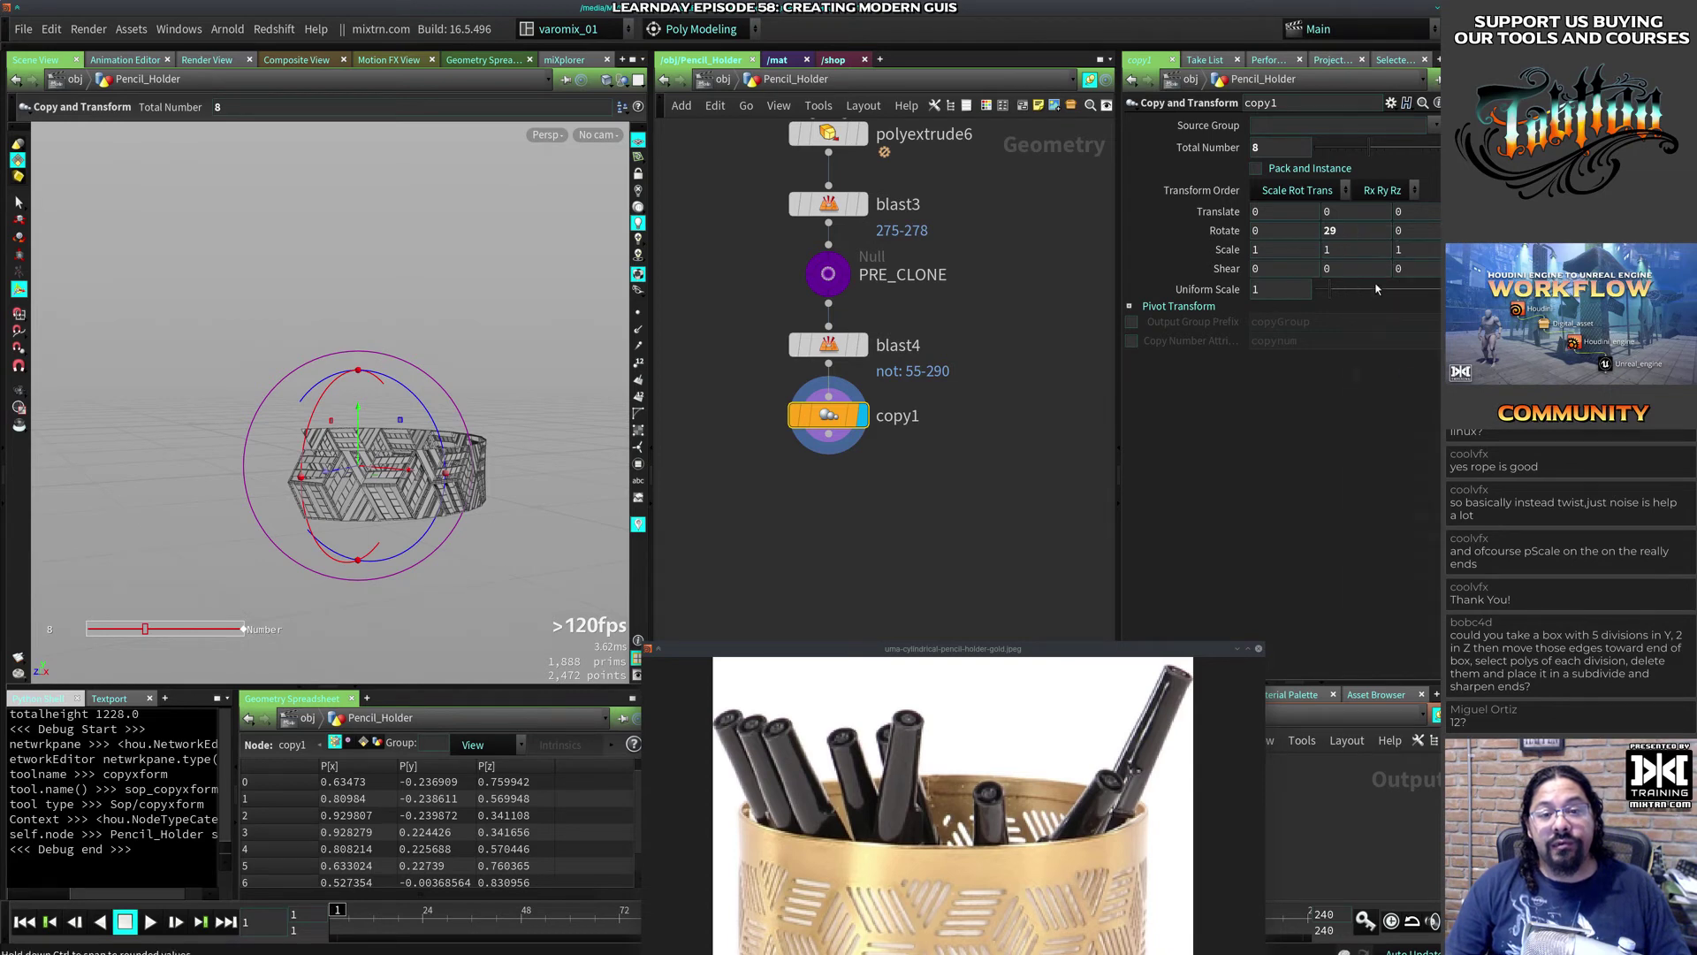
pyautogui.rightClick(1354, 231)
pyautogui.click(1410, 390)
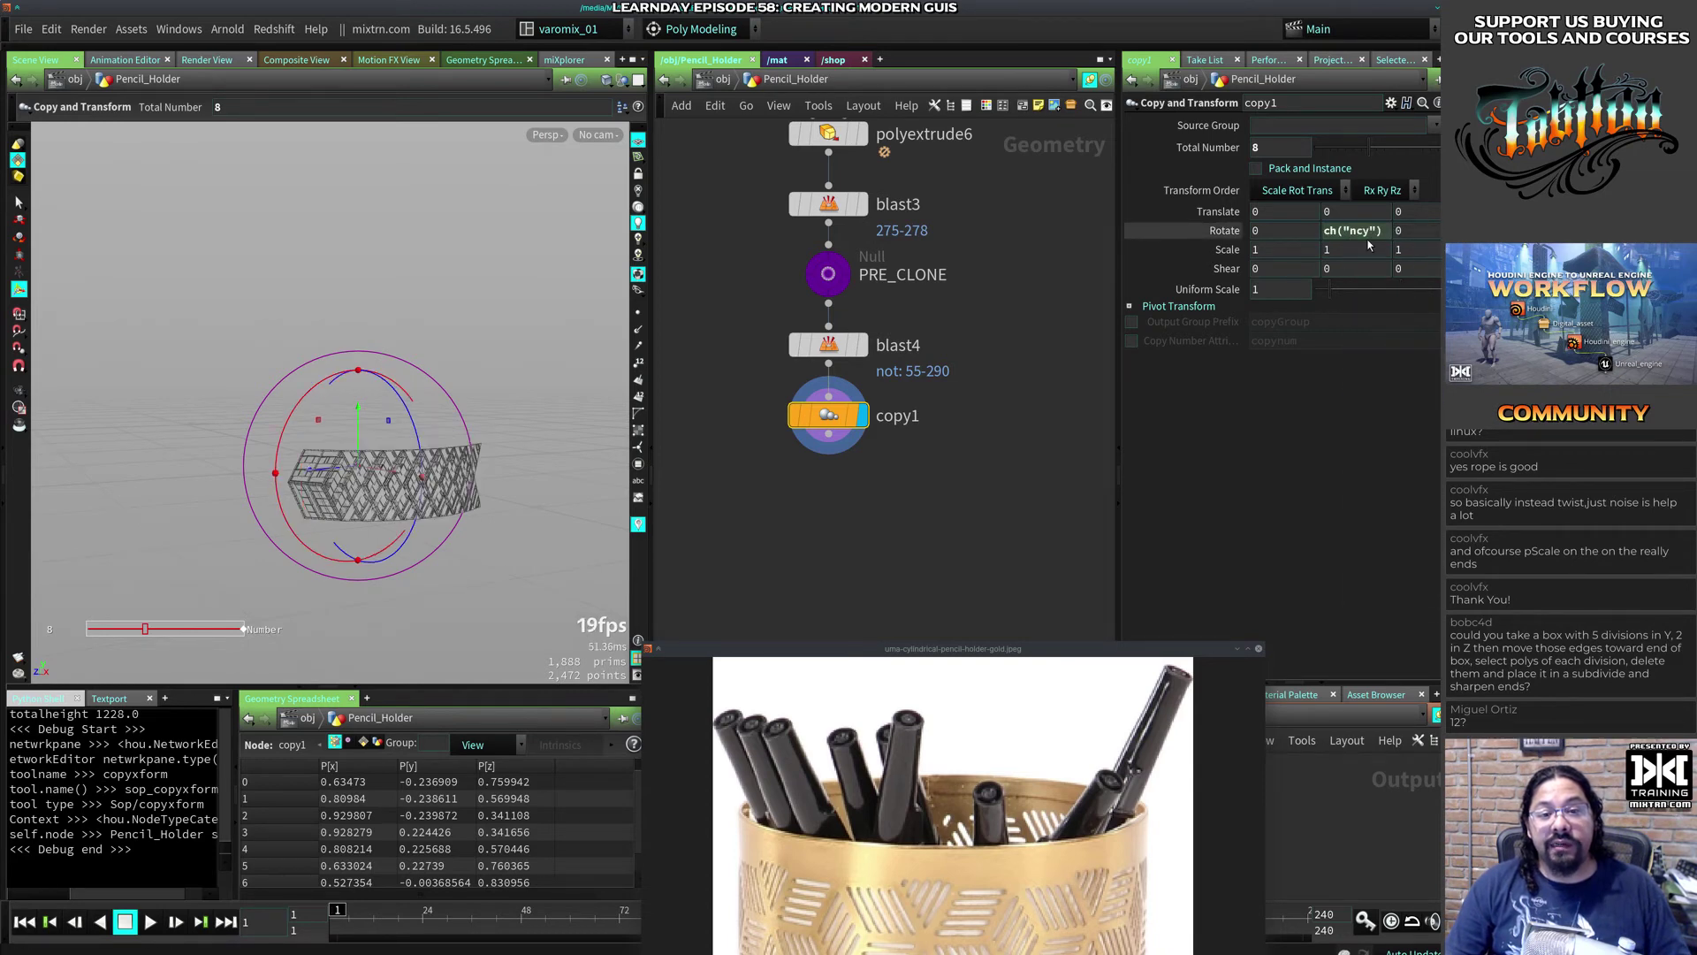
pyautogui.click(1385, 231)
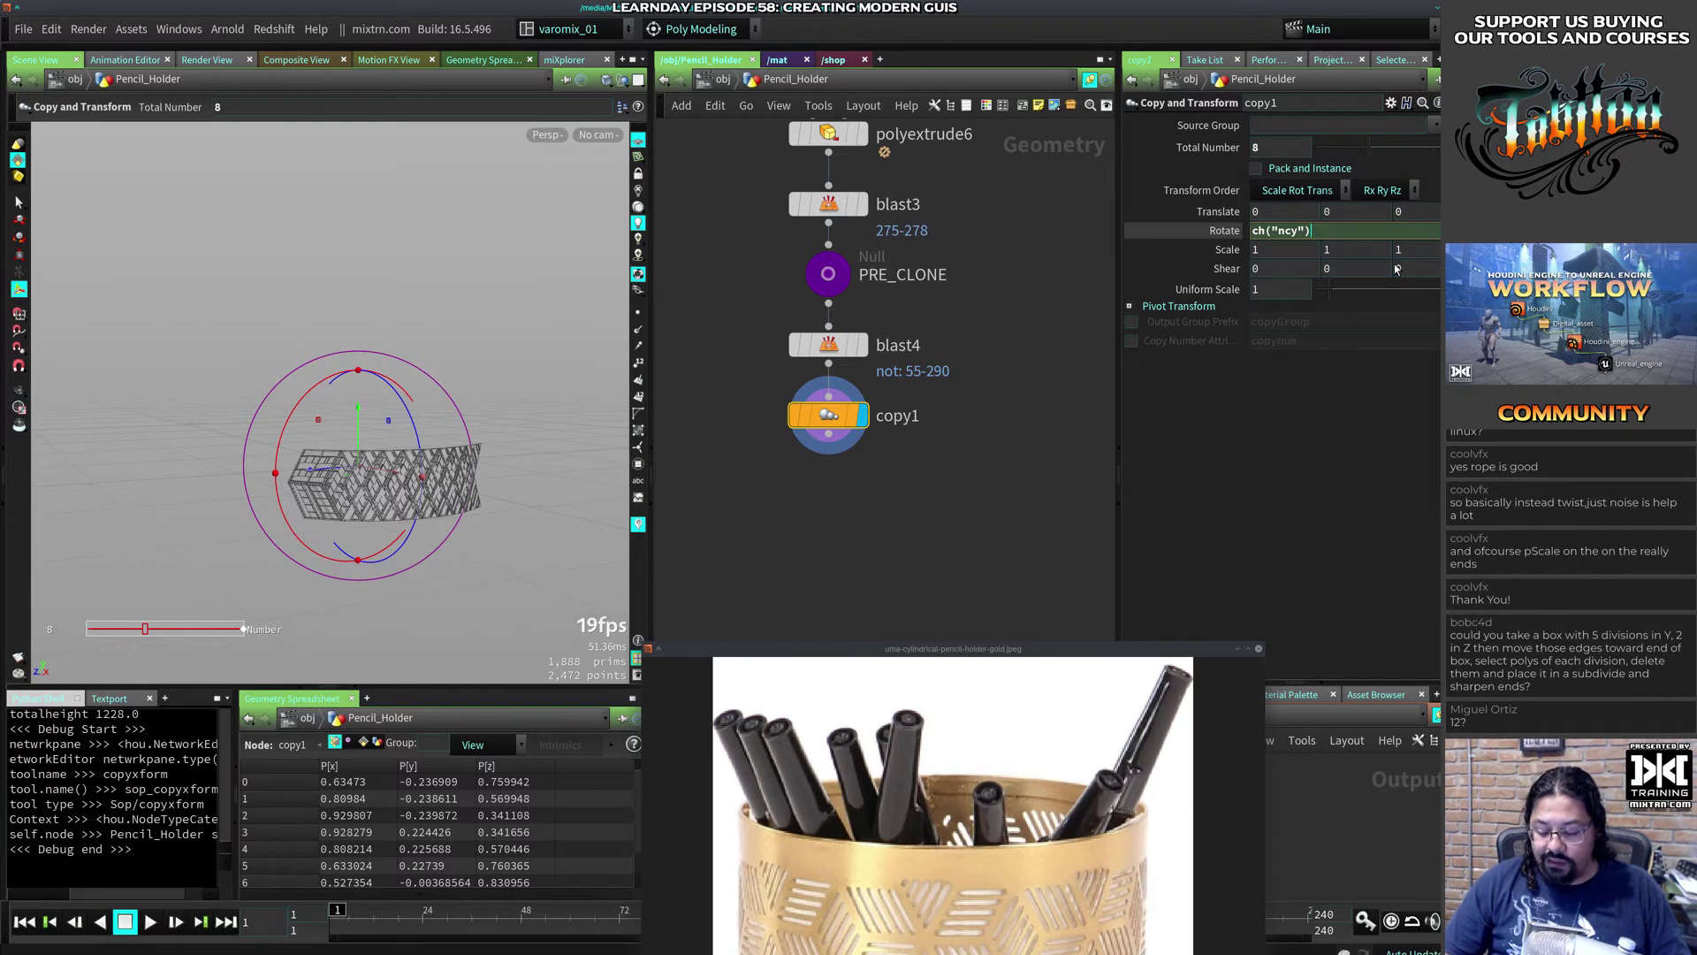
pyautogui.write('36')
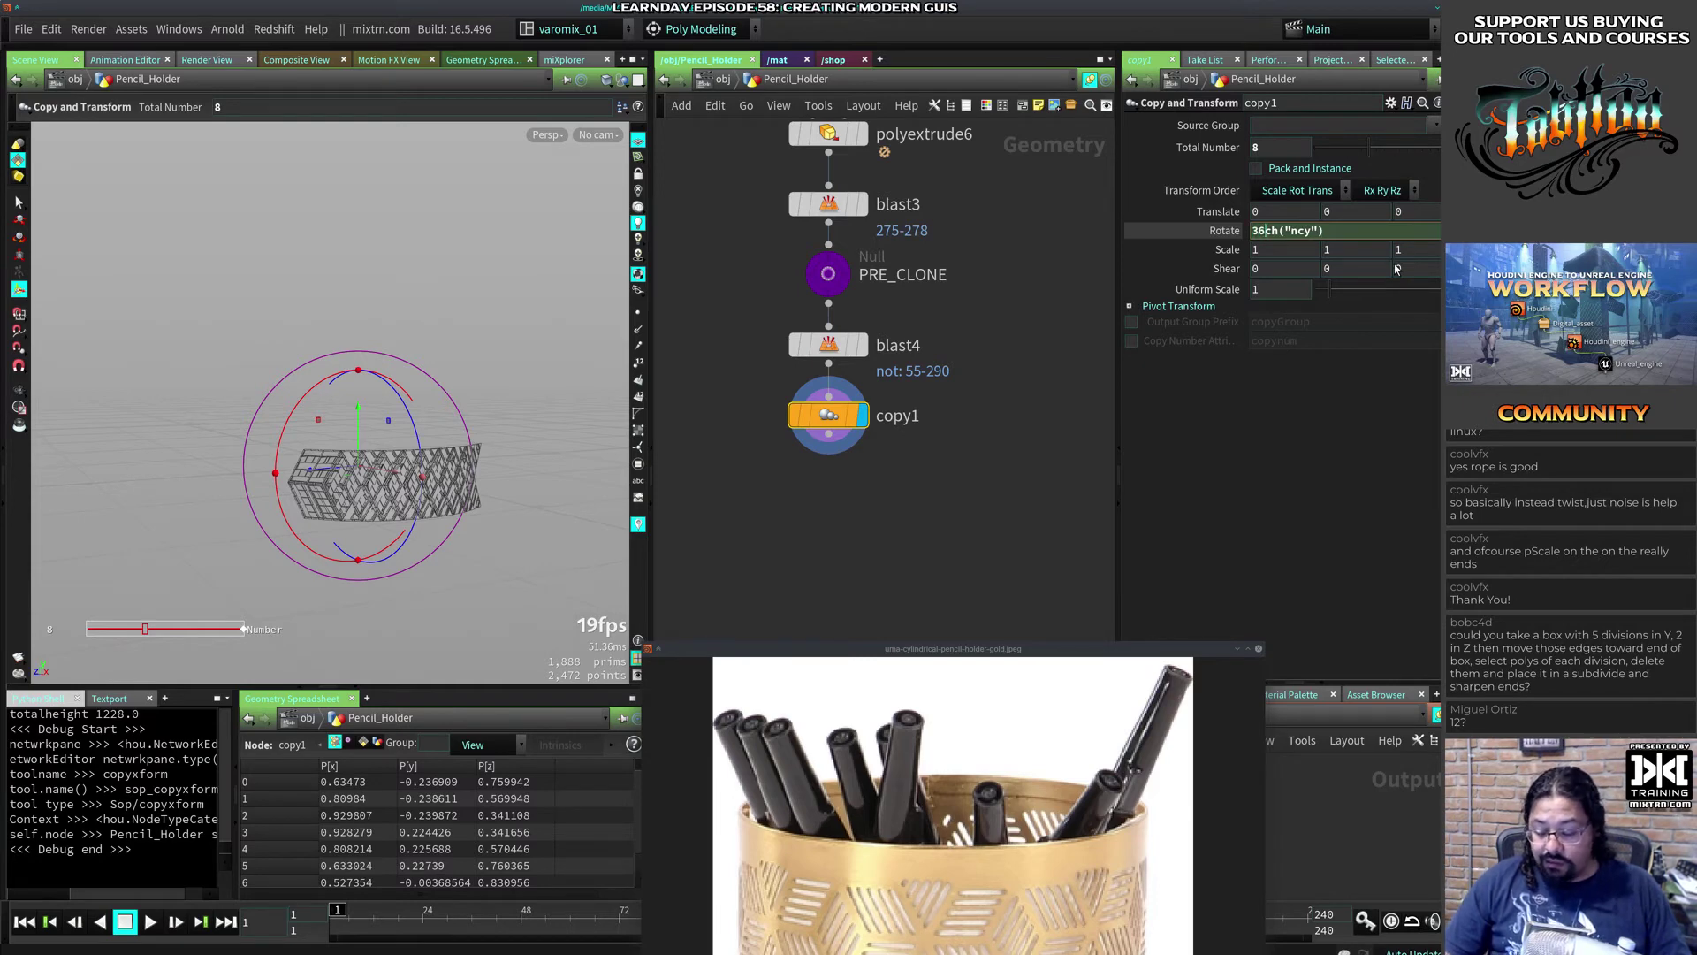
pyautogui.write('0/')
pyautogui.press('Return')
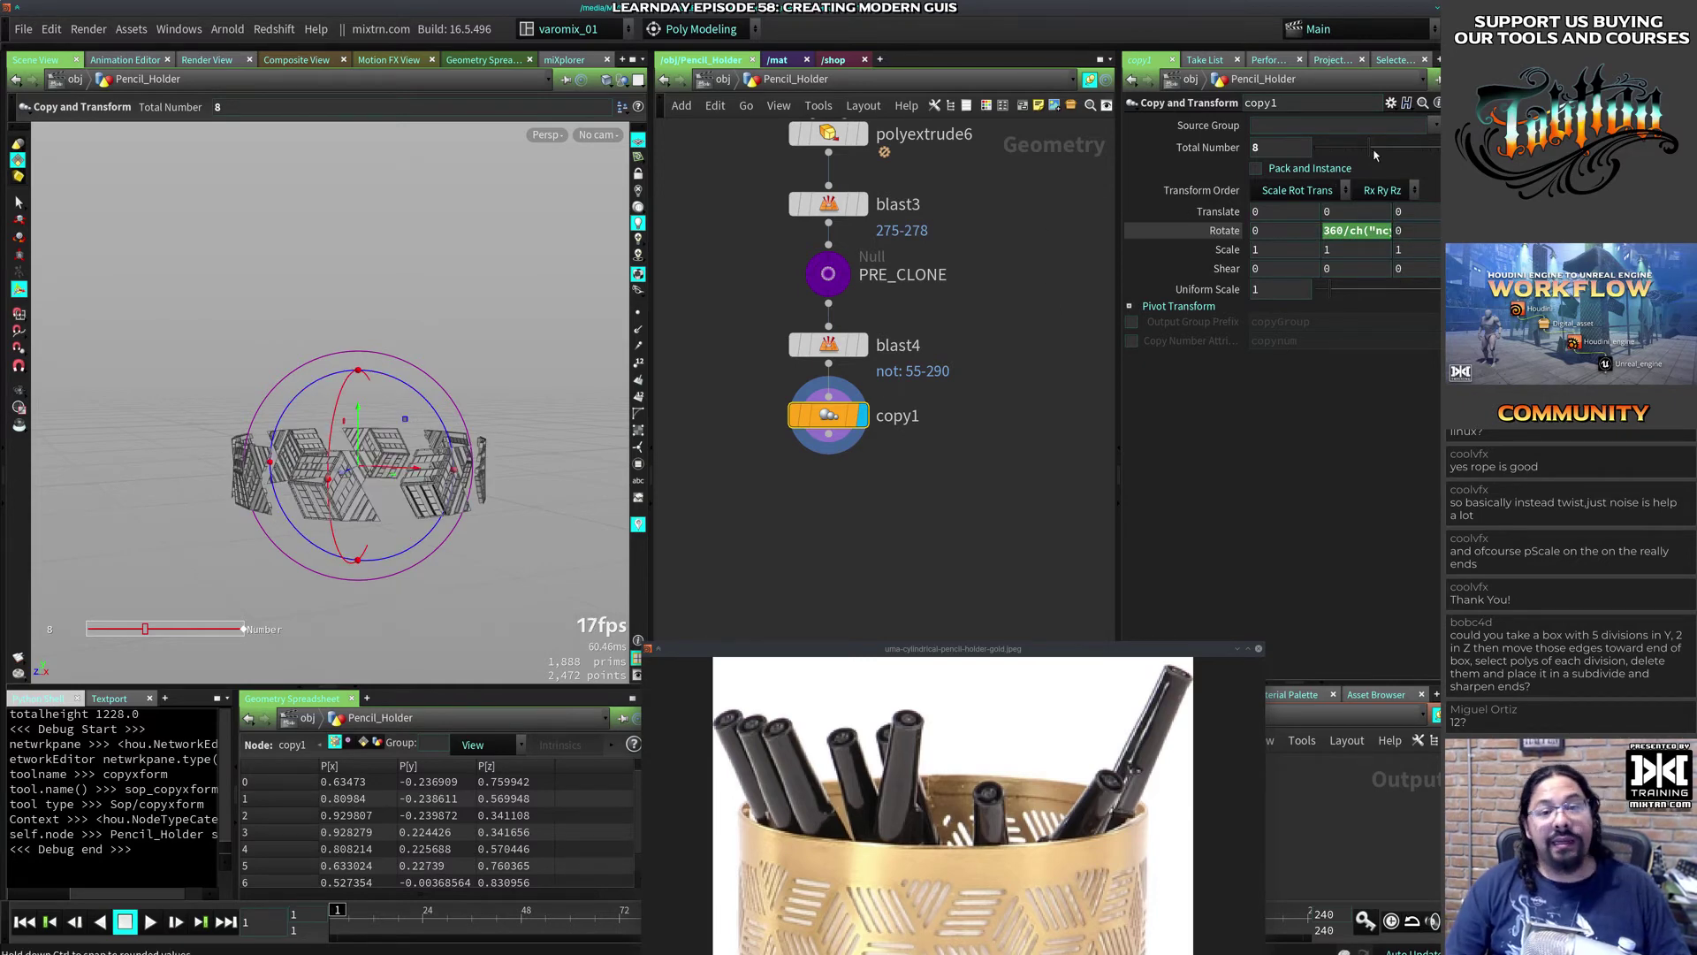
pyautogui.moveTo(1385, 145); pyautogui.dragTo(1399, 147)
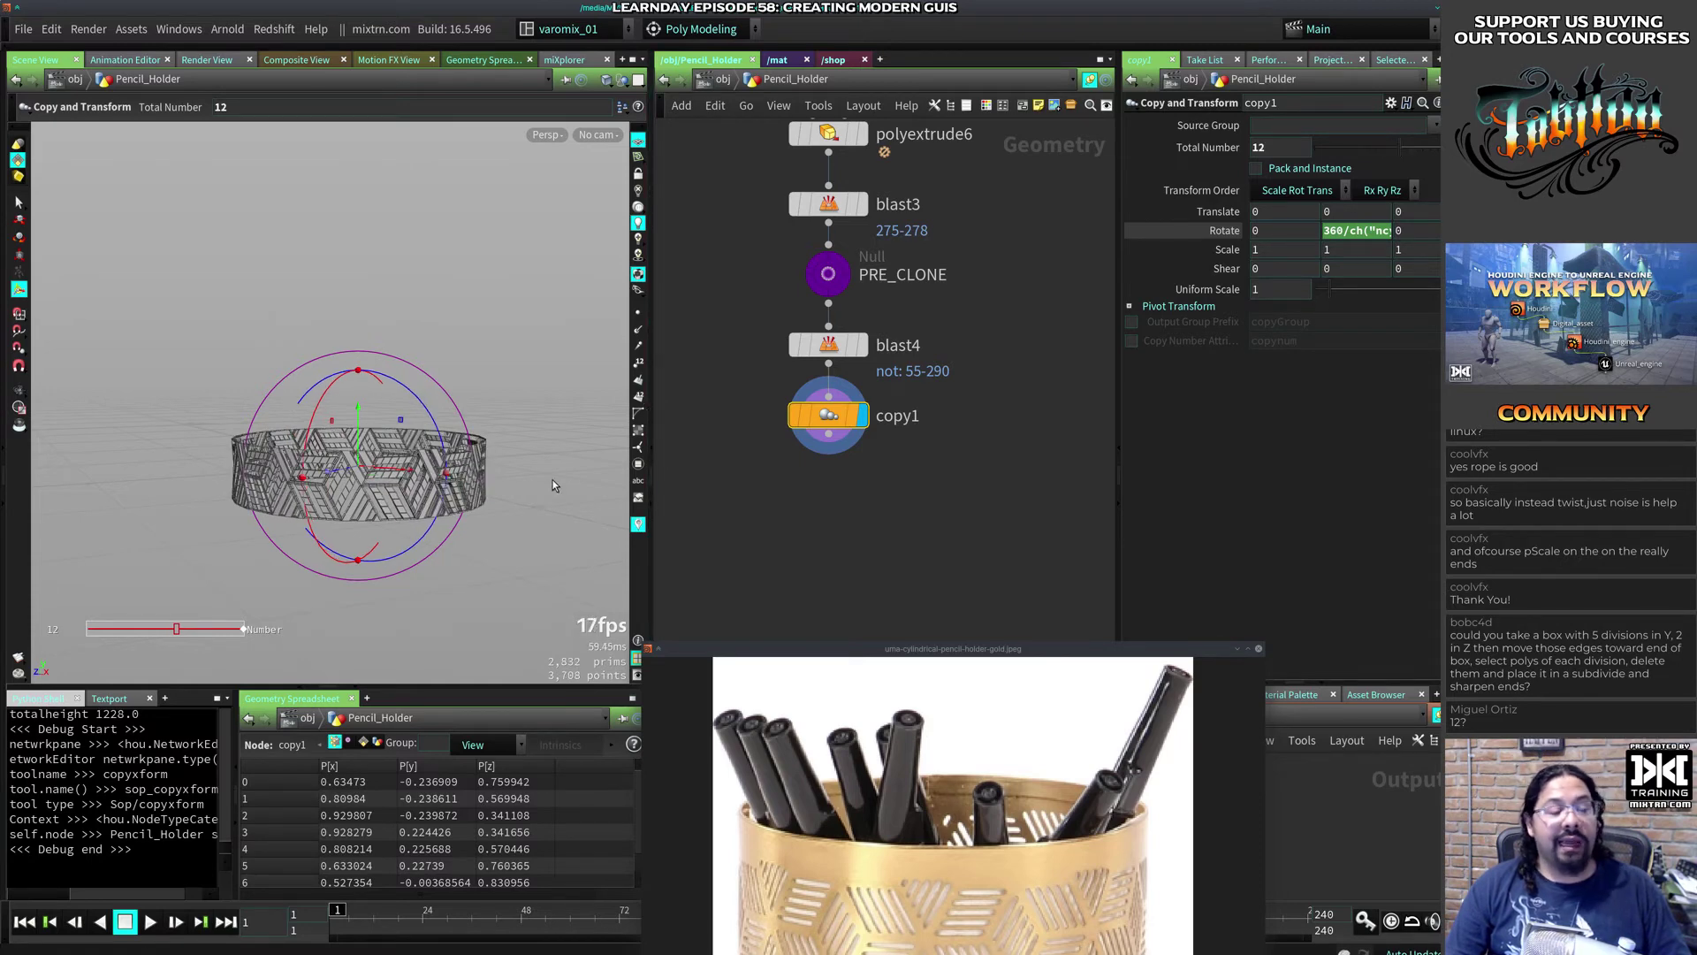
# Step: Examine the ring of copied sections up close, toggling the wireframe shading to check the seams
pyautogui.keyDown('alt'); pyautogui.moveTo(391, 520); pyautogui.dragTo(458, 455, button='middle'); pyautogui.keyUp('alt')
pyautogui.keyDown('alt'); pyautogui.moveTo(458, 455); pyautogui.dragTo(565, 495, button='right'); pyautogui.keyUp('alt')
pyautogui.keyDown('alt'); pyautogui.moveTo(566, 495); pyautogui.dragTo(648, 446, button='middle'); pyautogui.keyUp('alt')
pyautogui.keyDown('alt'); pyautogui.moveTo(548, 470); pyautogui.dragTo(315, 504); pyautogui.keyUp('alt')
pyautogui.keyDown('alt'); pyautogui.moveTo(314, 504); pyautogui.dragTo(534, 440, button='right'); pyautogui.keyUp('alt')
pyautogui.keyDown('alt'); pyautogui.moveTo(534, 440); pyautogui.dragTo(406, 486, button='middle'); pyautogui.keyUp('alt')
pyautogui.keyDown('alt'); pyautogui.moveTo(407, 487); pyautogui.dragTo(369, 505); pyautogui.keyUp('alt')
pyautogui.hotkey('shift', 'w')
pyautogui.hotkey('shift', 'w')
pyautogui.press('Return')
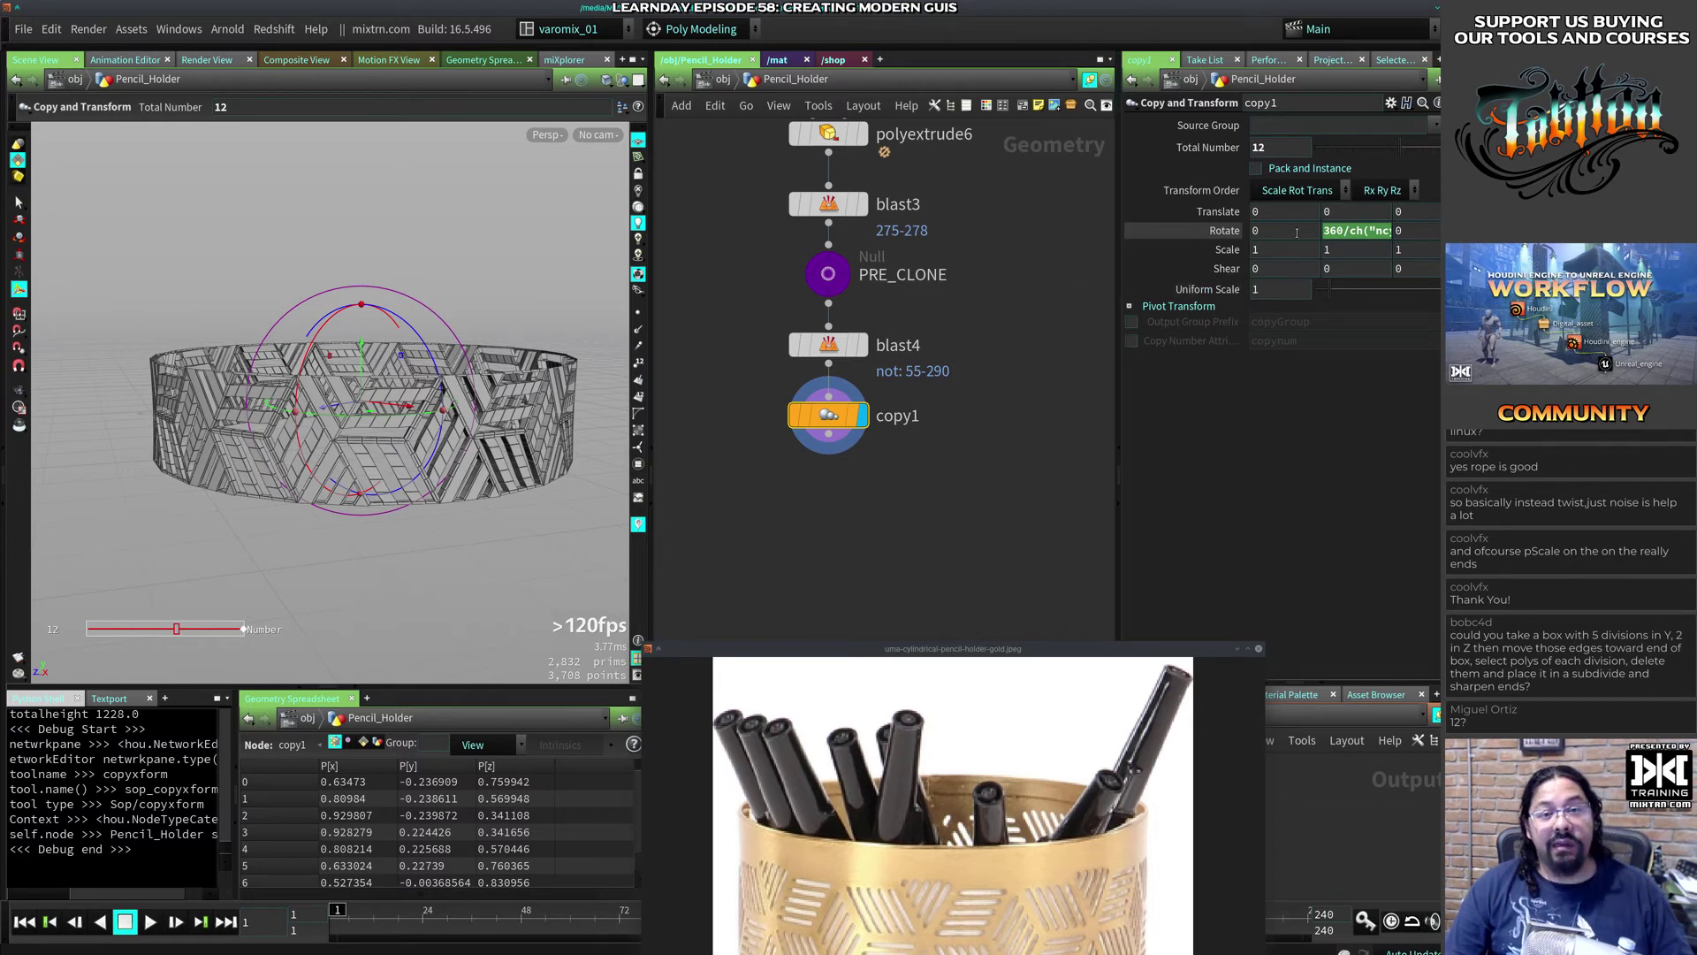
# Step: Try an X rotation of 180 on the copies and undo it
pyautogui.moveTo(1201, 230); pyautogui.dragTo(1188, 230)
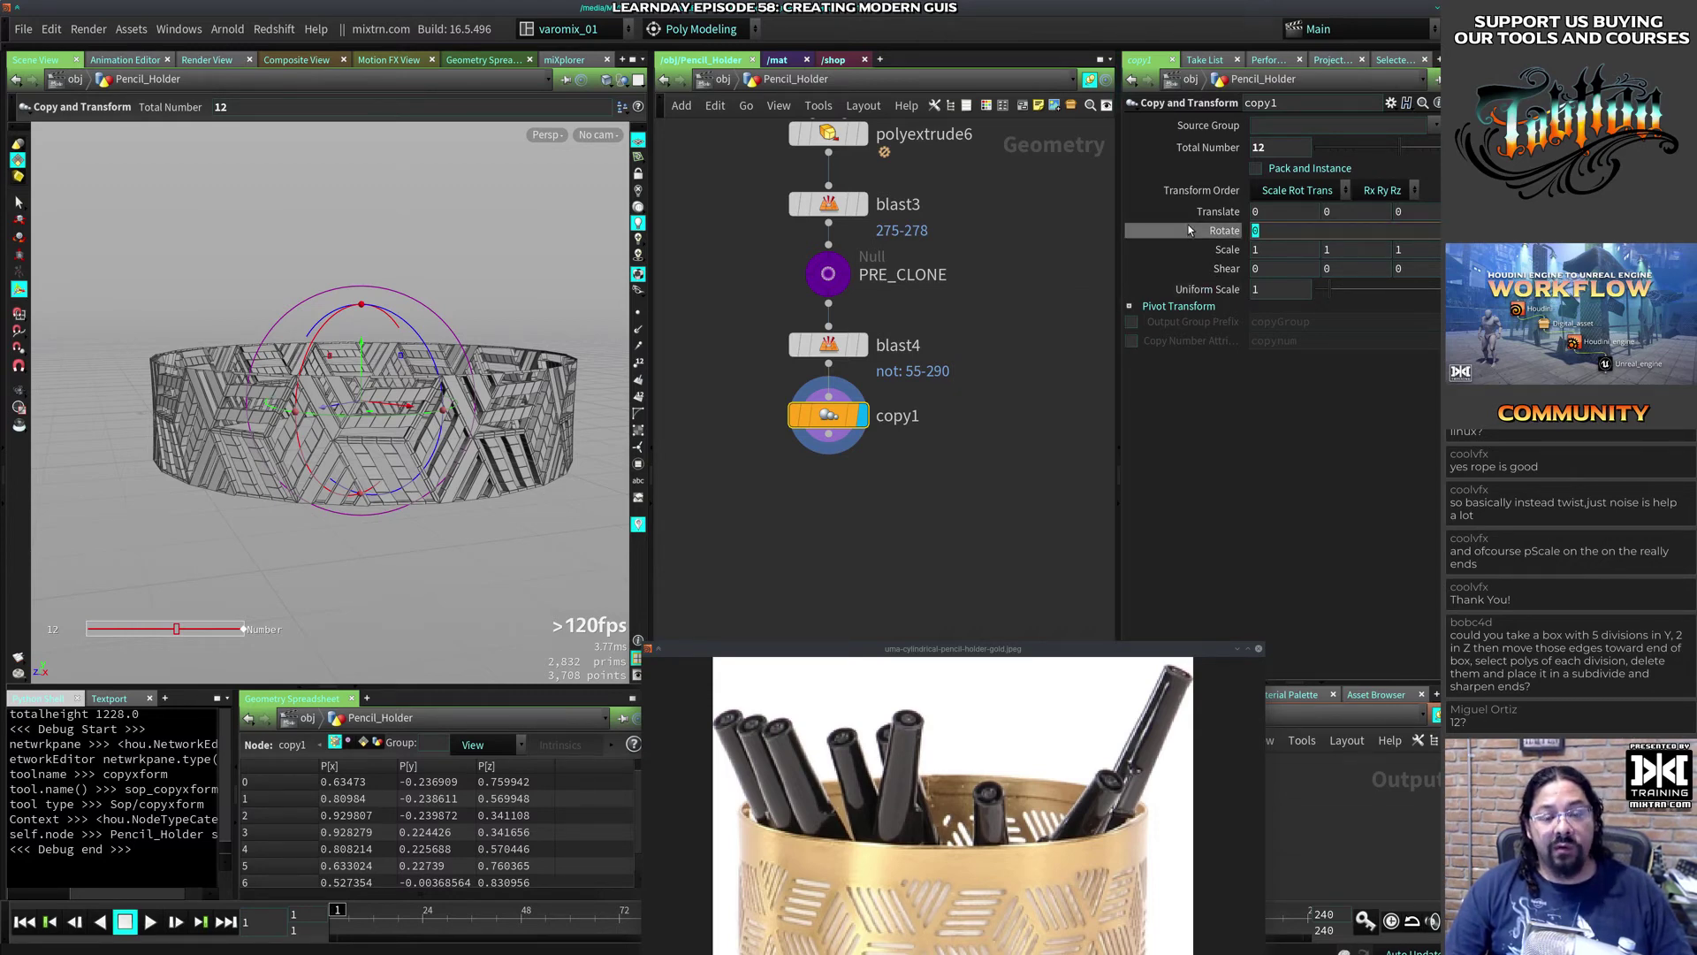
pyautogui.write('180')
pyautogui.press('Return')
pyautogui.hotkey('ctrl', 'z')
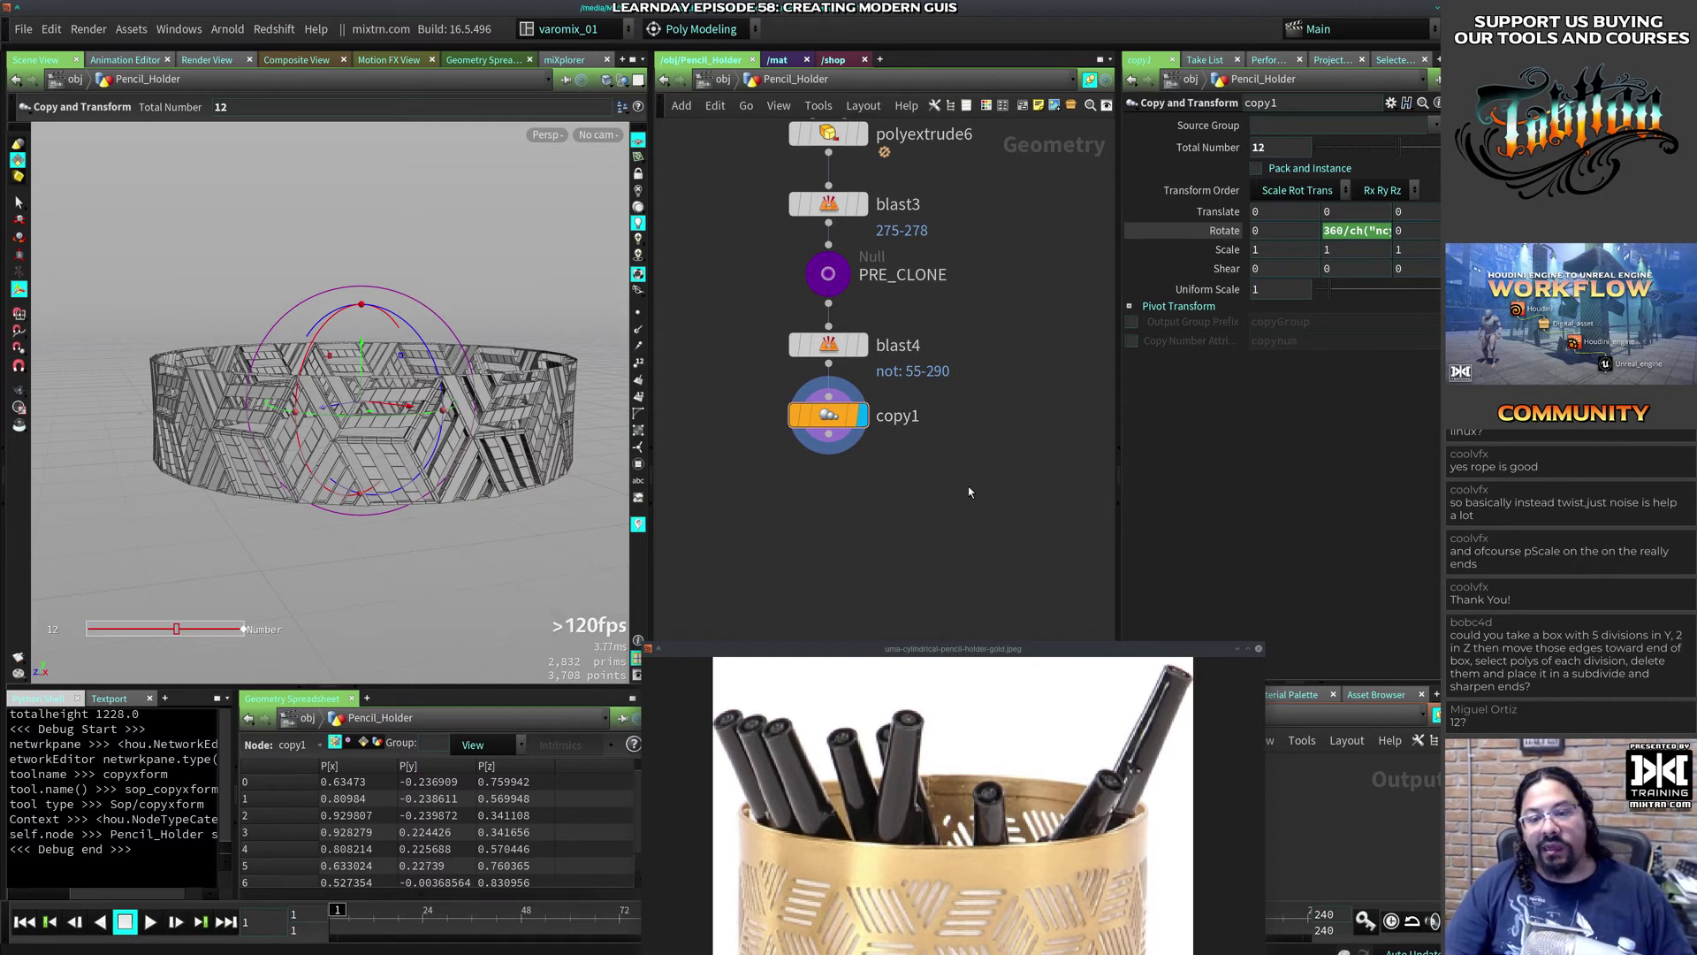
# Step: Inspect the copied ring from above, and display the blast4 section to examine its slats up close
pyautogui.press('Escape')
pyautogui.moveTo(549, 564)
pyautogui.mouseDown()
pyautogui.moveTo(423, 572)
pyautogui.moveTo(433, 534)
pyautogui.moveTo(447, 557)
pyautogui.moveTo(363, 473)
pyautogui.mouseUp()
pyautogui.keyDown('alt'); pyautogui.moveTo(363, 473); pyautogui.dragTo(560, 512, button='right'); pyautogui.keyUp('alt')
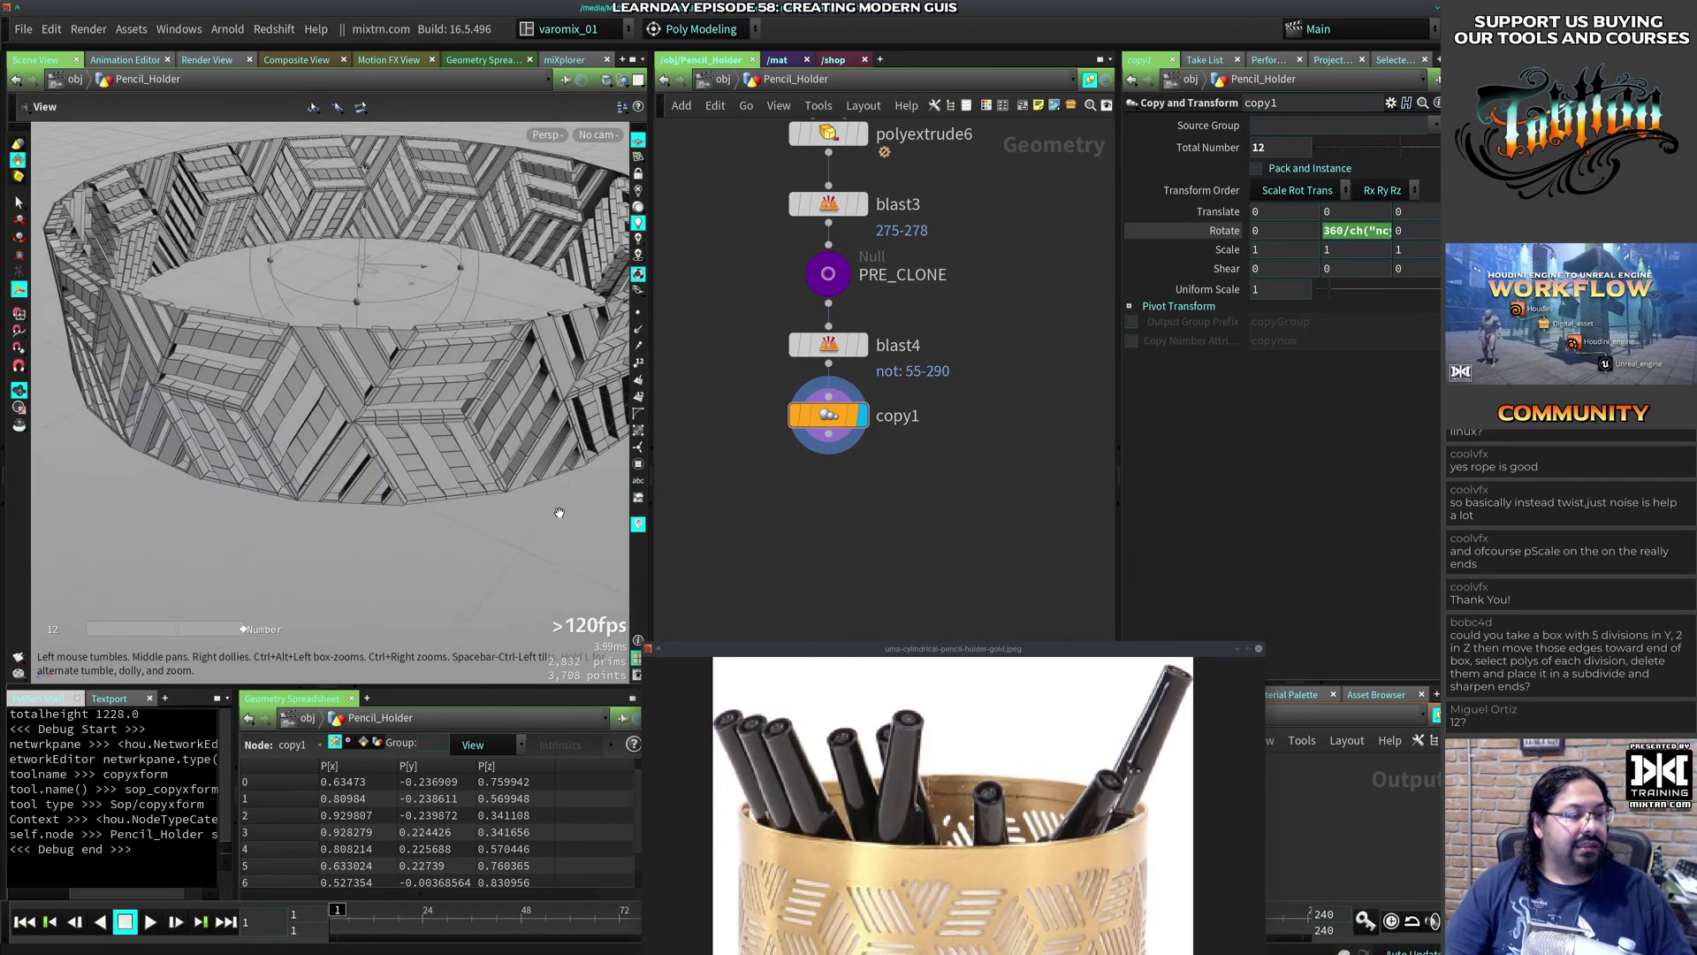
pyautogui.click(862, 345)
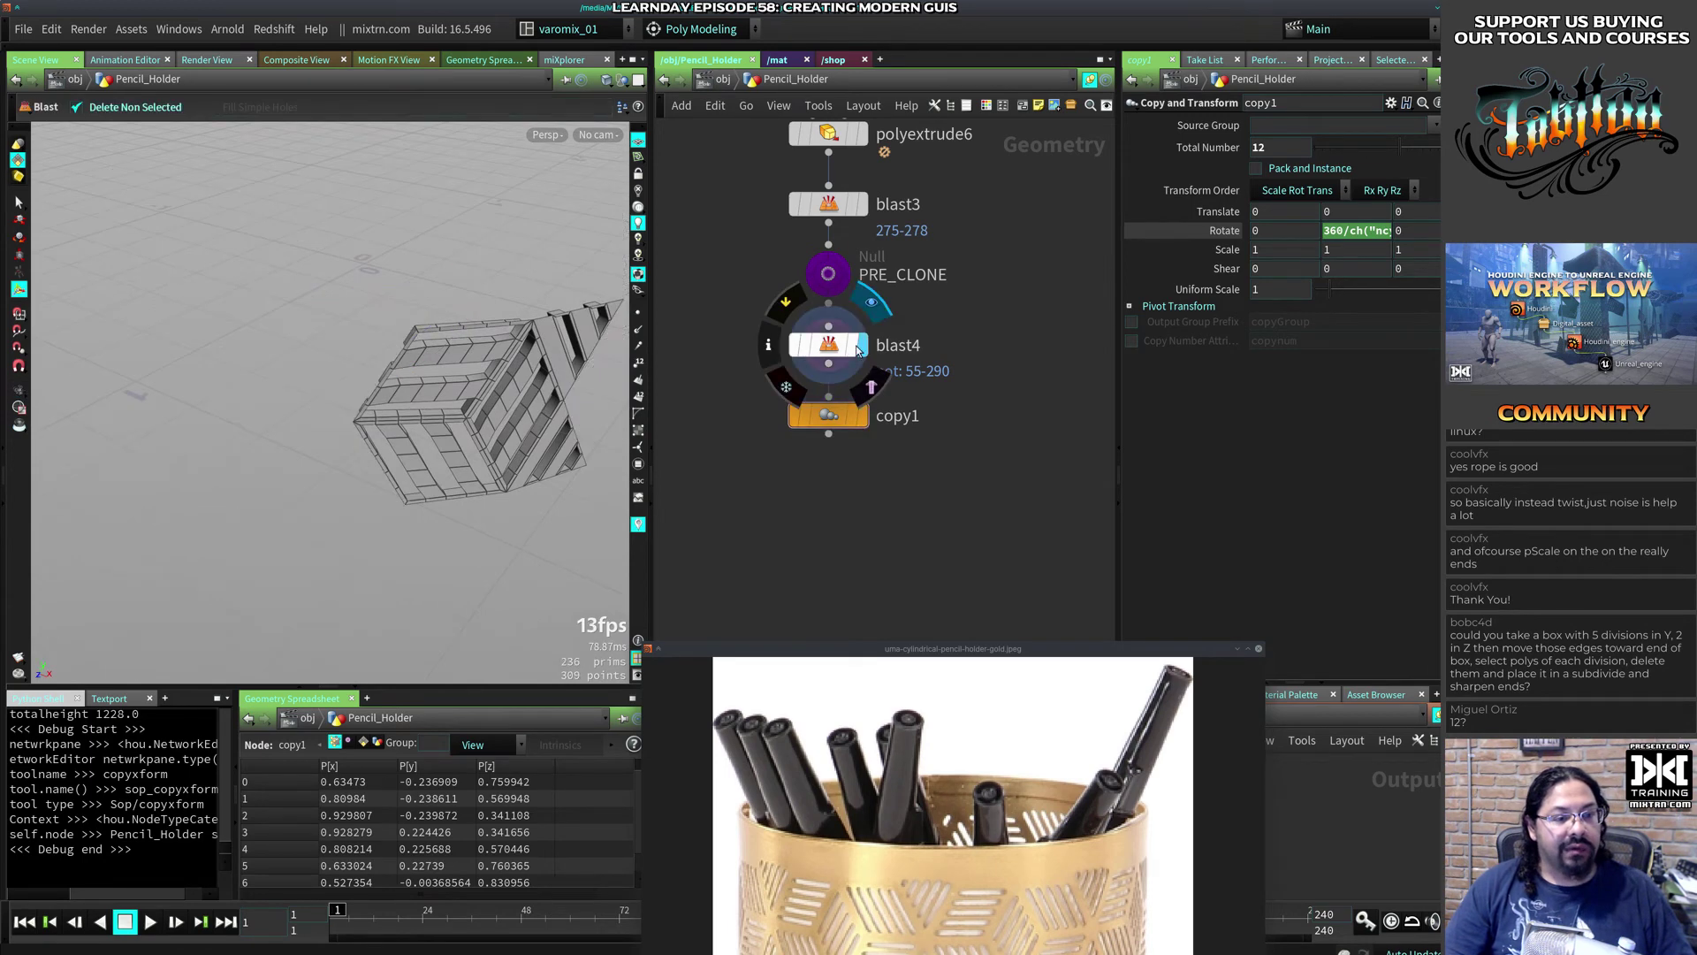
pyautogui.moveTo(311, 457); pyautogui.dragTo(447, 459)
pyautogui.scroll(5, 459, 468)
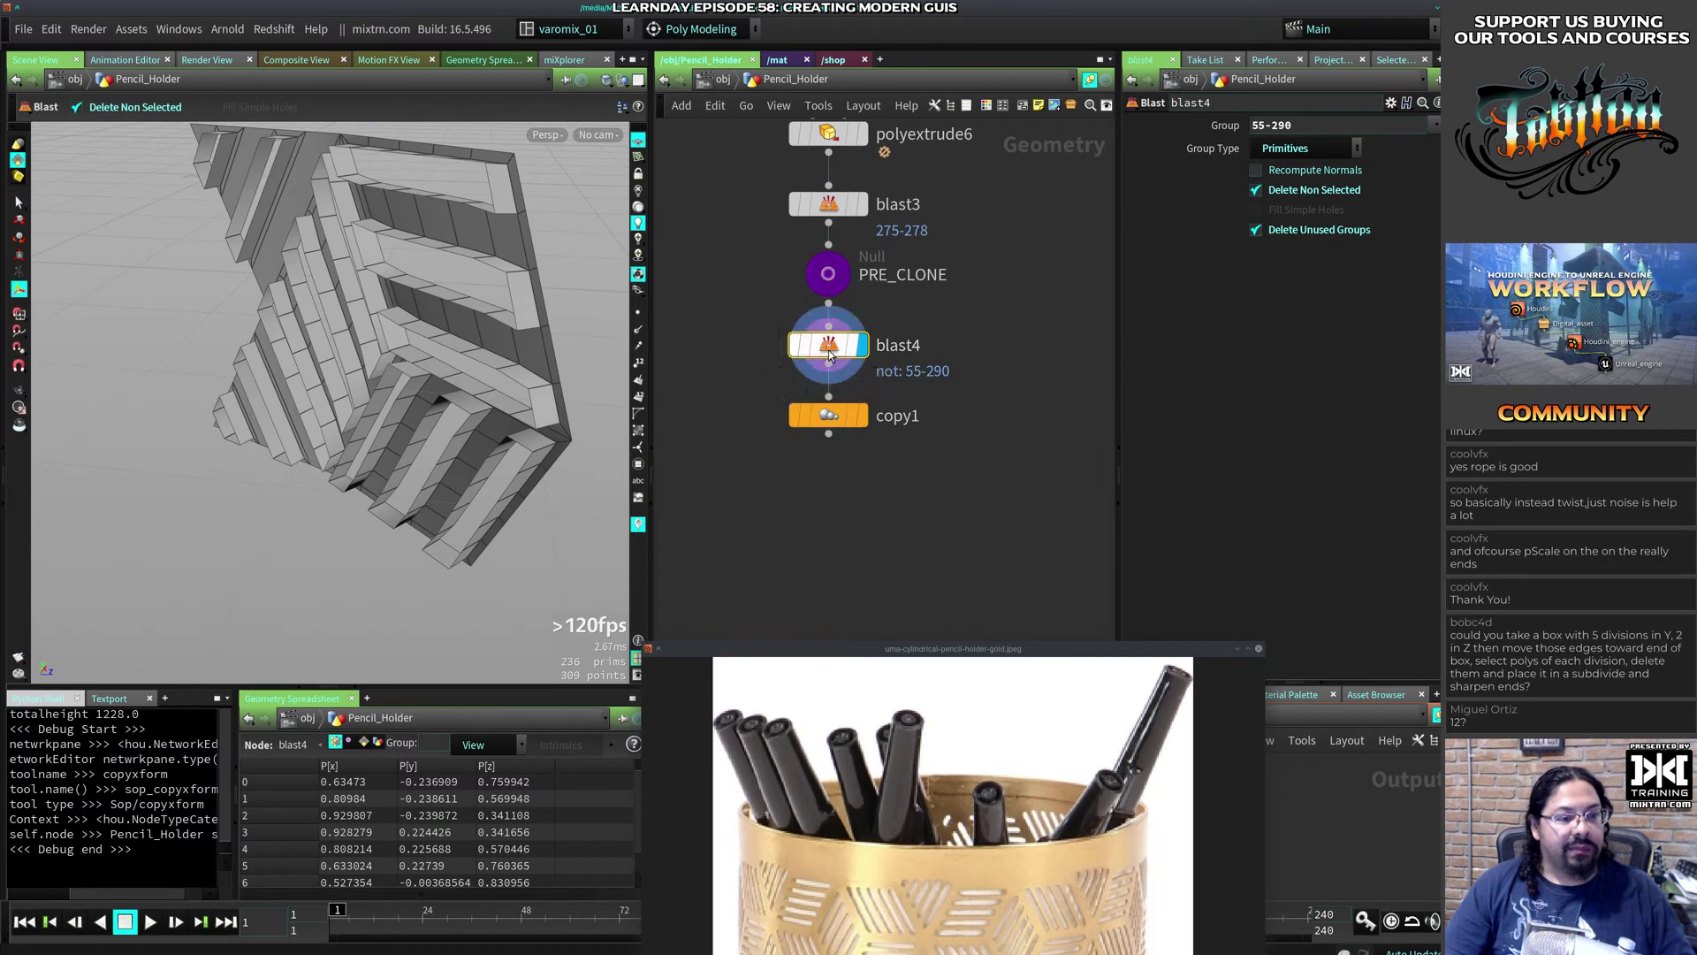
# Step: Add a PolyFill node between blast4 and copy1 to fill the open boundaries of the slatted section
pyautogui.press('Tab')
pyautogui.write('p;o')
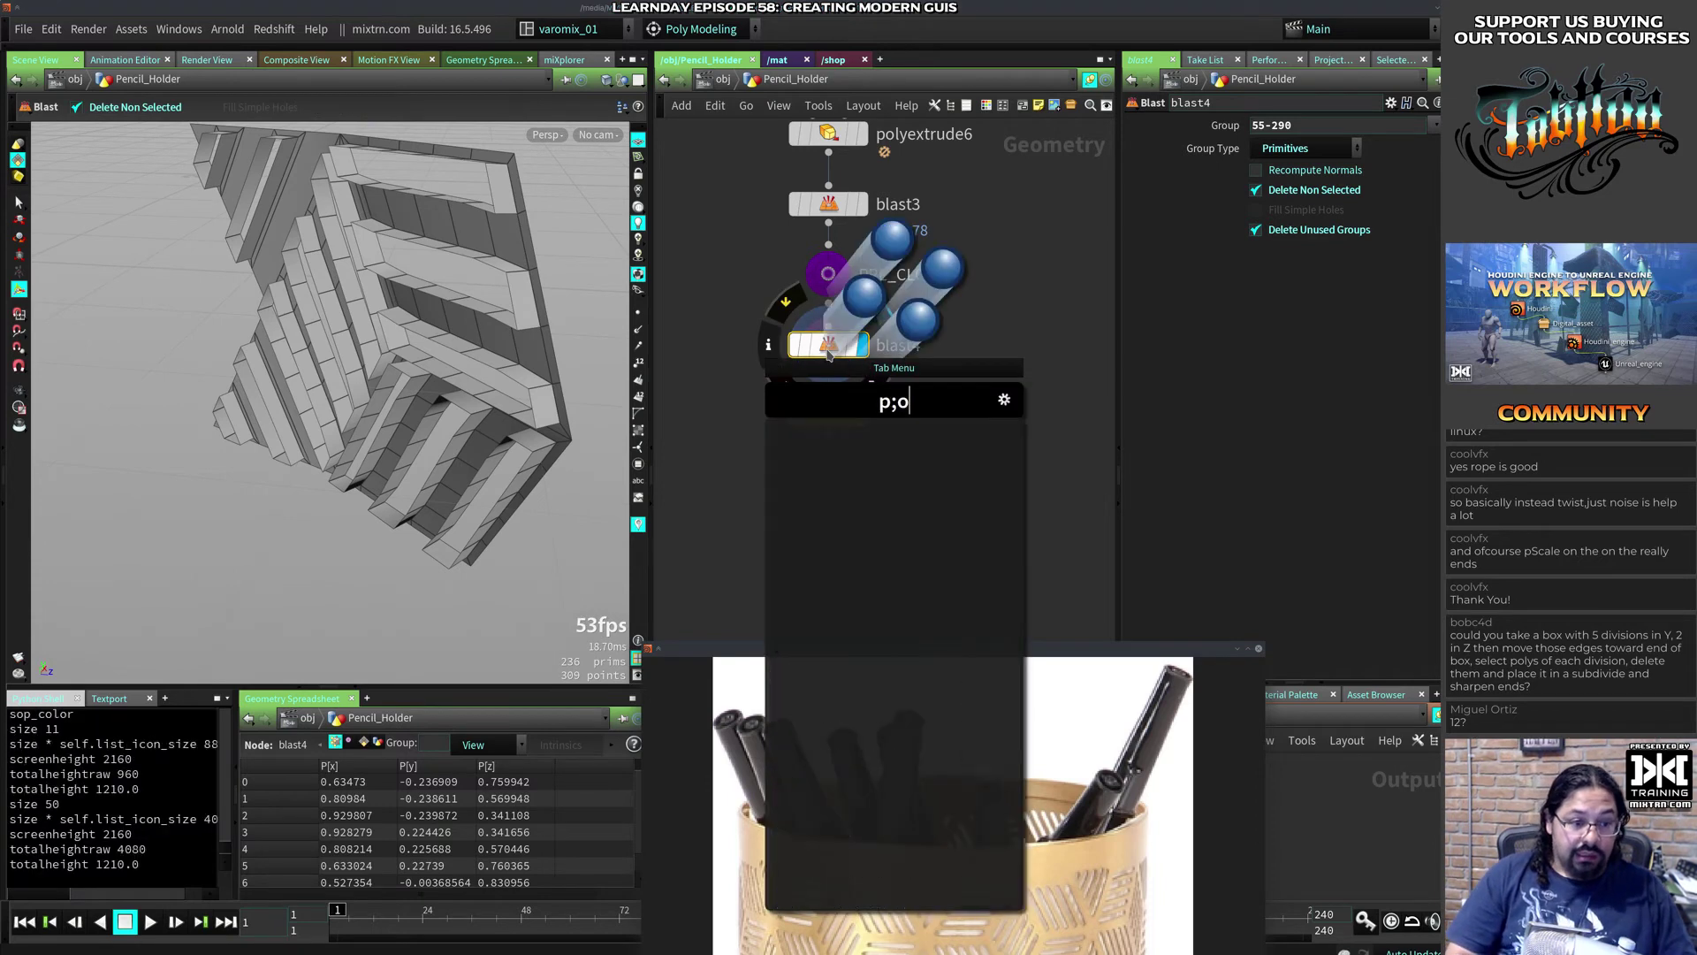
pyautogui.press('BackSpace')
pyautogui.write('olyca')
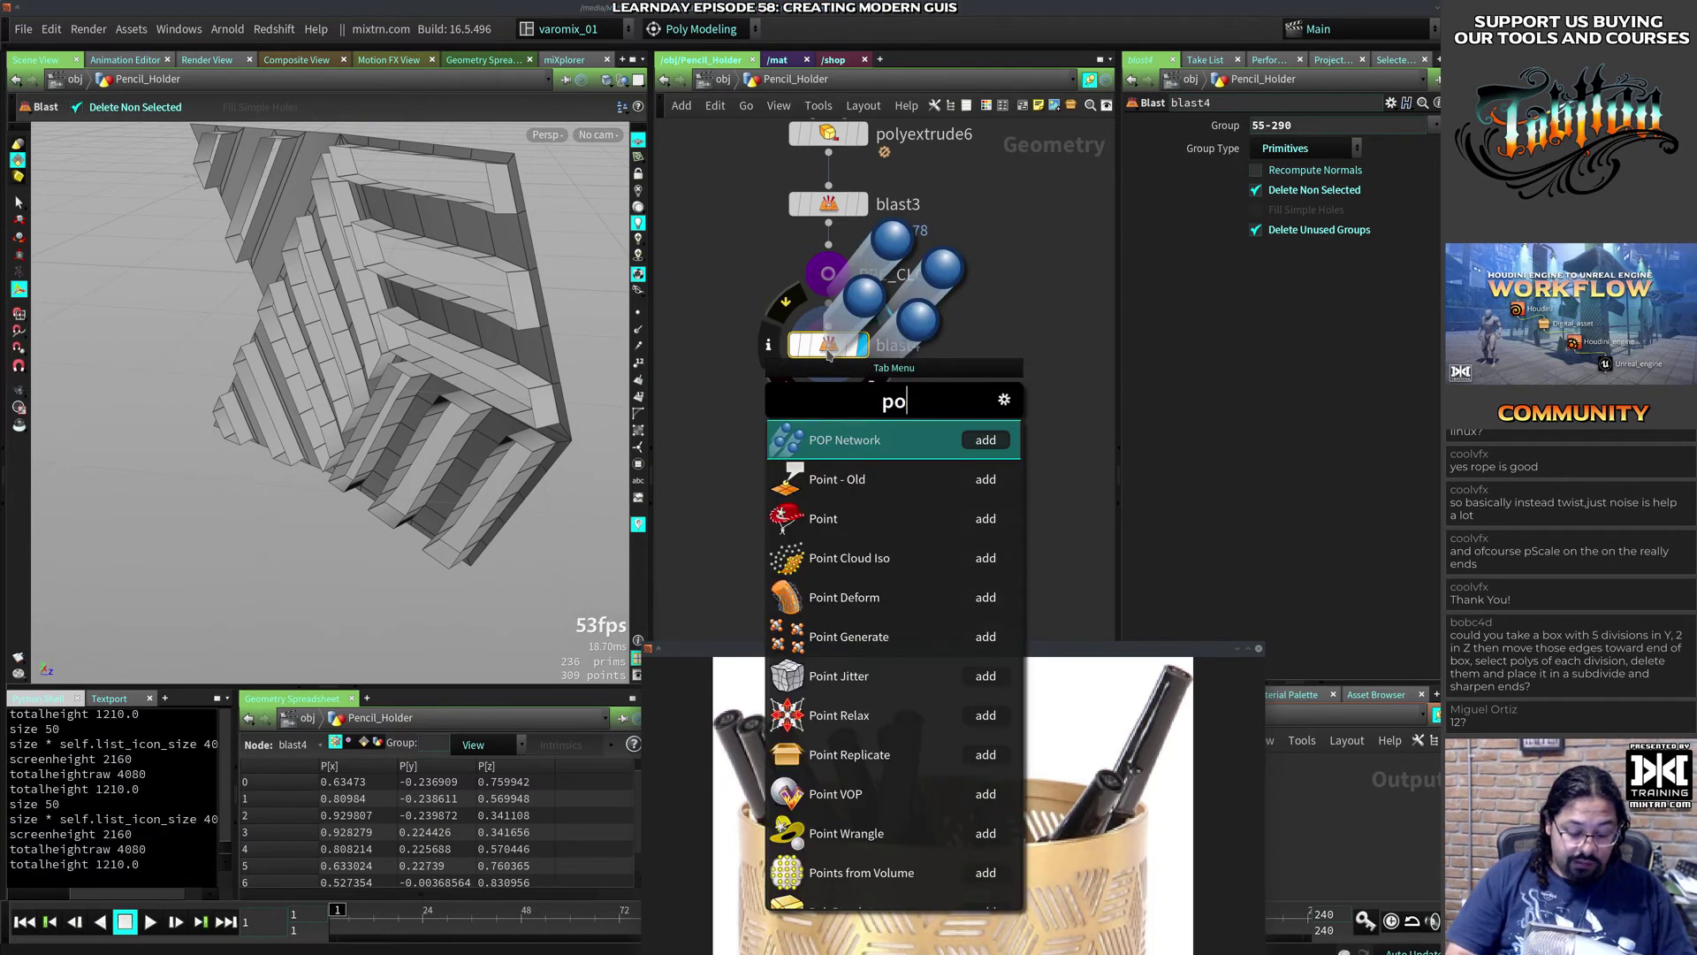
pyautogui.press('BackSpace')
pyautogui.press('BackSpace')
pyautogui.press('BackSpace')
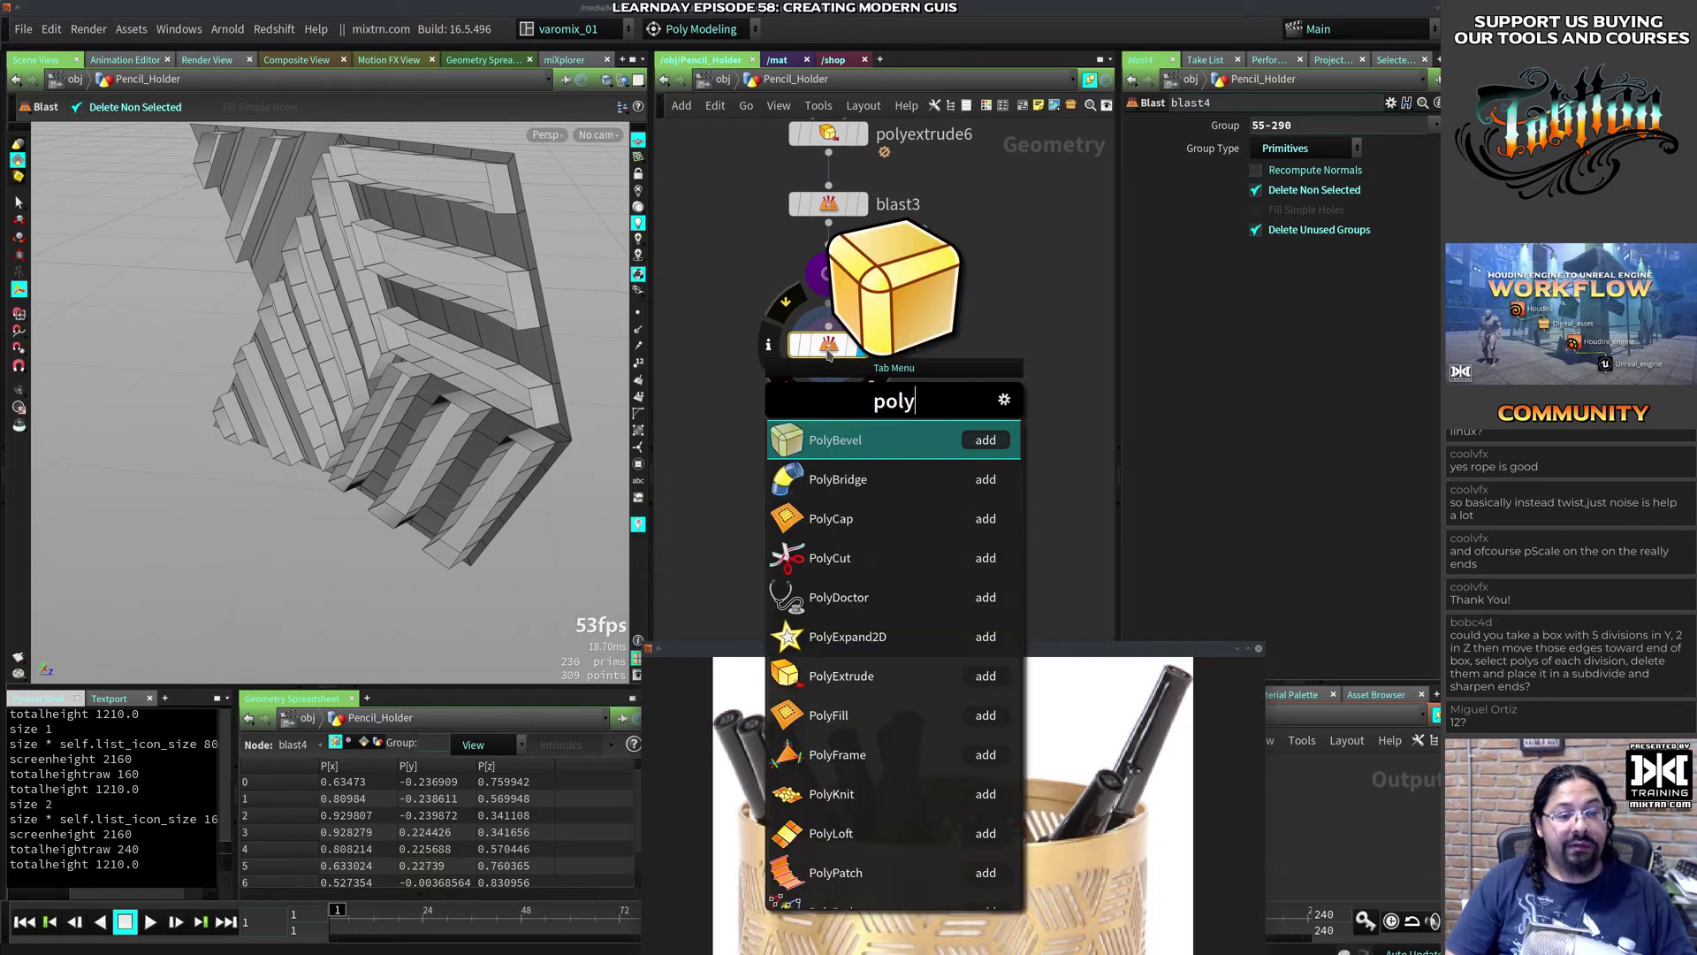
pyautogui.write('yf')
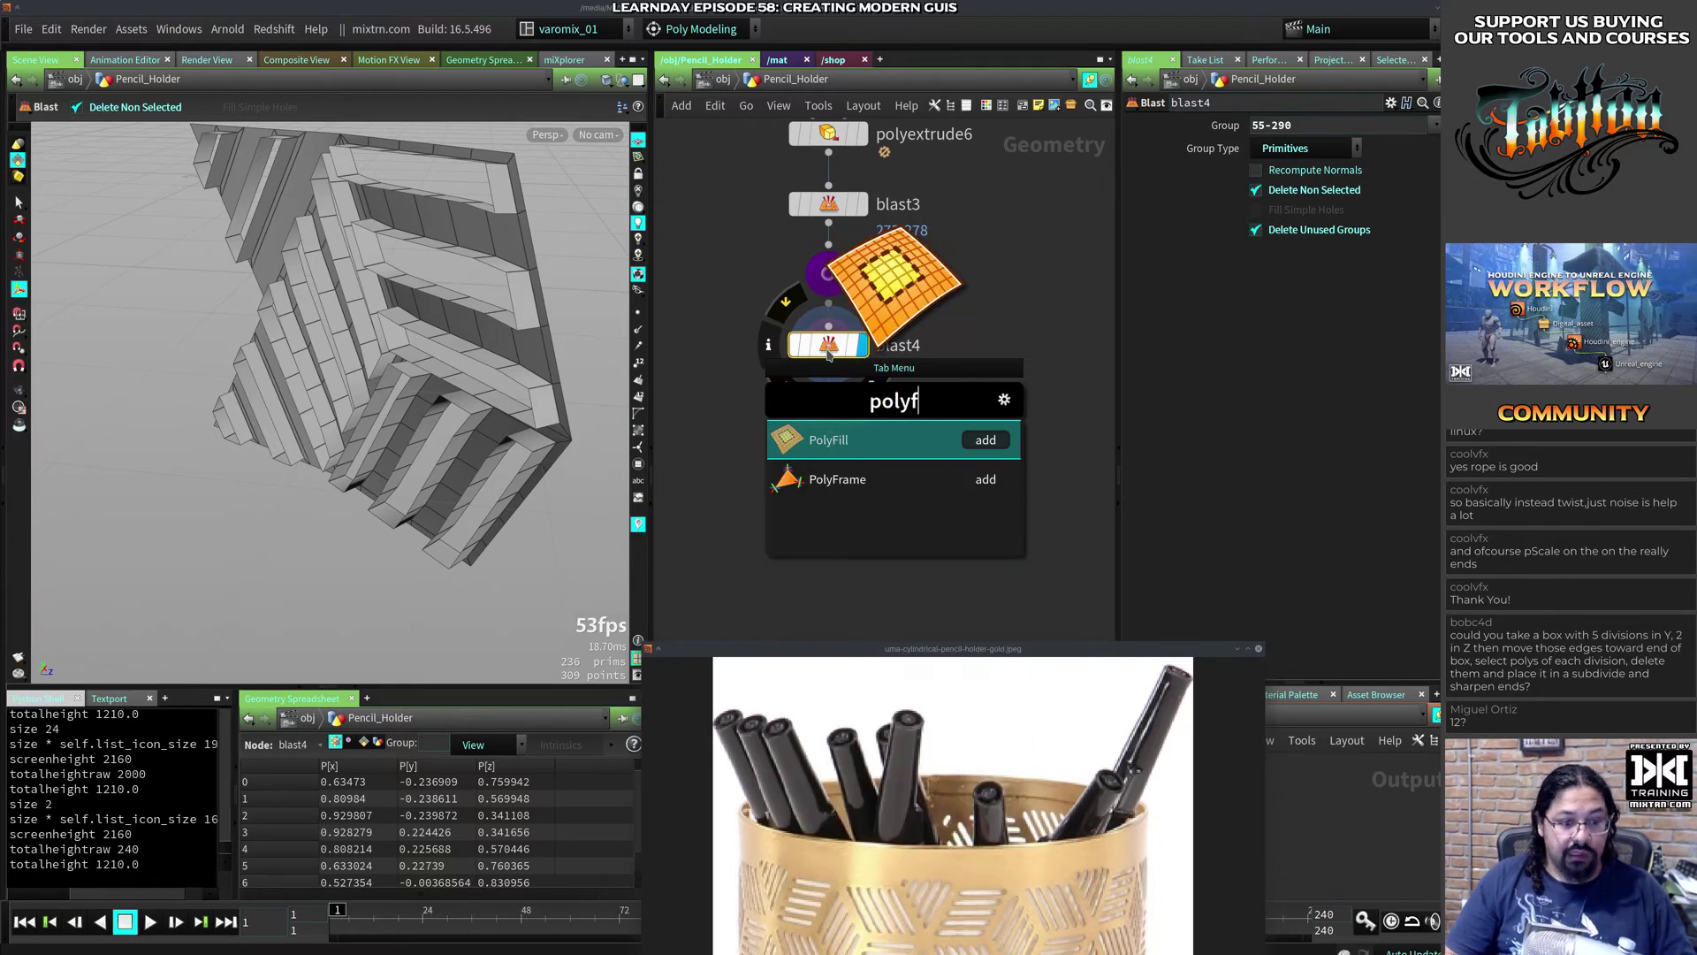
pyautogui.press('Return')
pyautogui.press('Escape')
pyautogui.moveTo(483, 328); pyautogui.dragTo(185, 329)
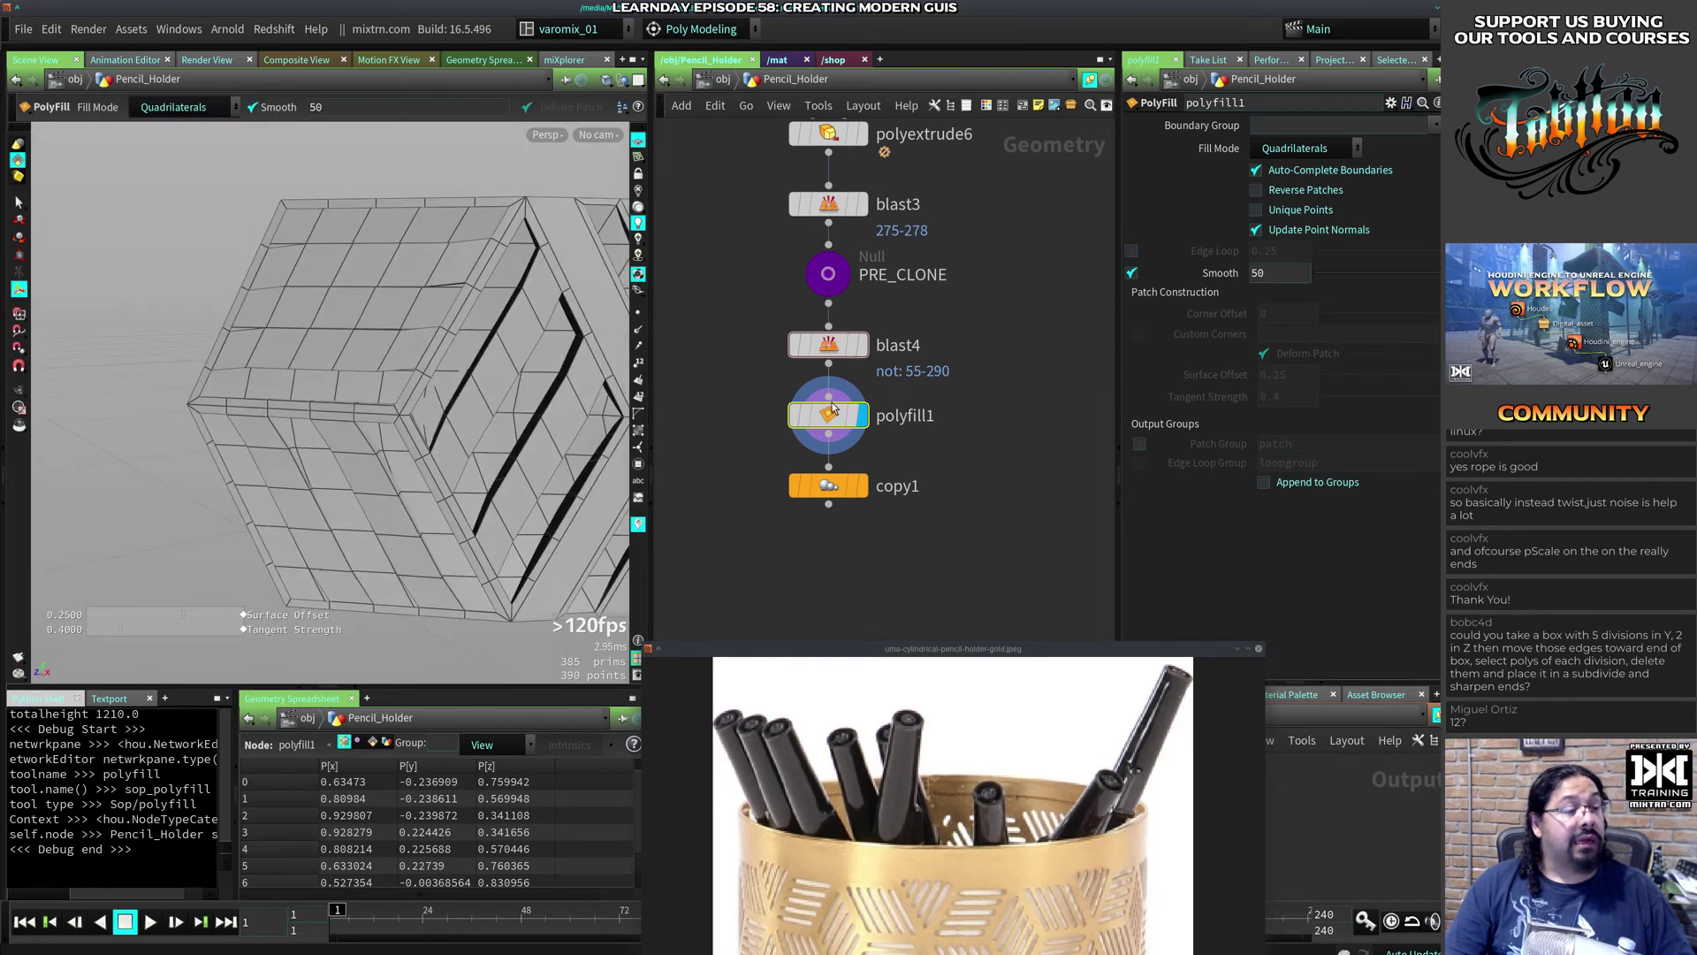
# Step: Display copy1 and inspect the ring with the filled sections
pyautogui.click(860, 485)
pyautogui.moveTo(113, 427); pyautogui.dragTo(156, 460, button='right')
pyautogui.moveTo(156, 460); pyautogui.dragTo(61, 419)
pyautogui.moveTo(61, 419); pyautogui.dragTo(198, 453, button='right')
pyautogui.moveTo(198, 453); pyautogui.dragTo(101, 429, button='middle')
pyautogui.moveTo(101, 429); pyautogui.dragTo(133, 389)
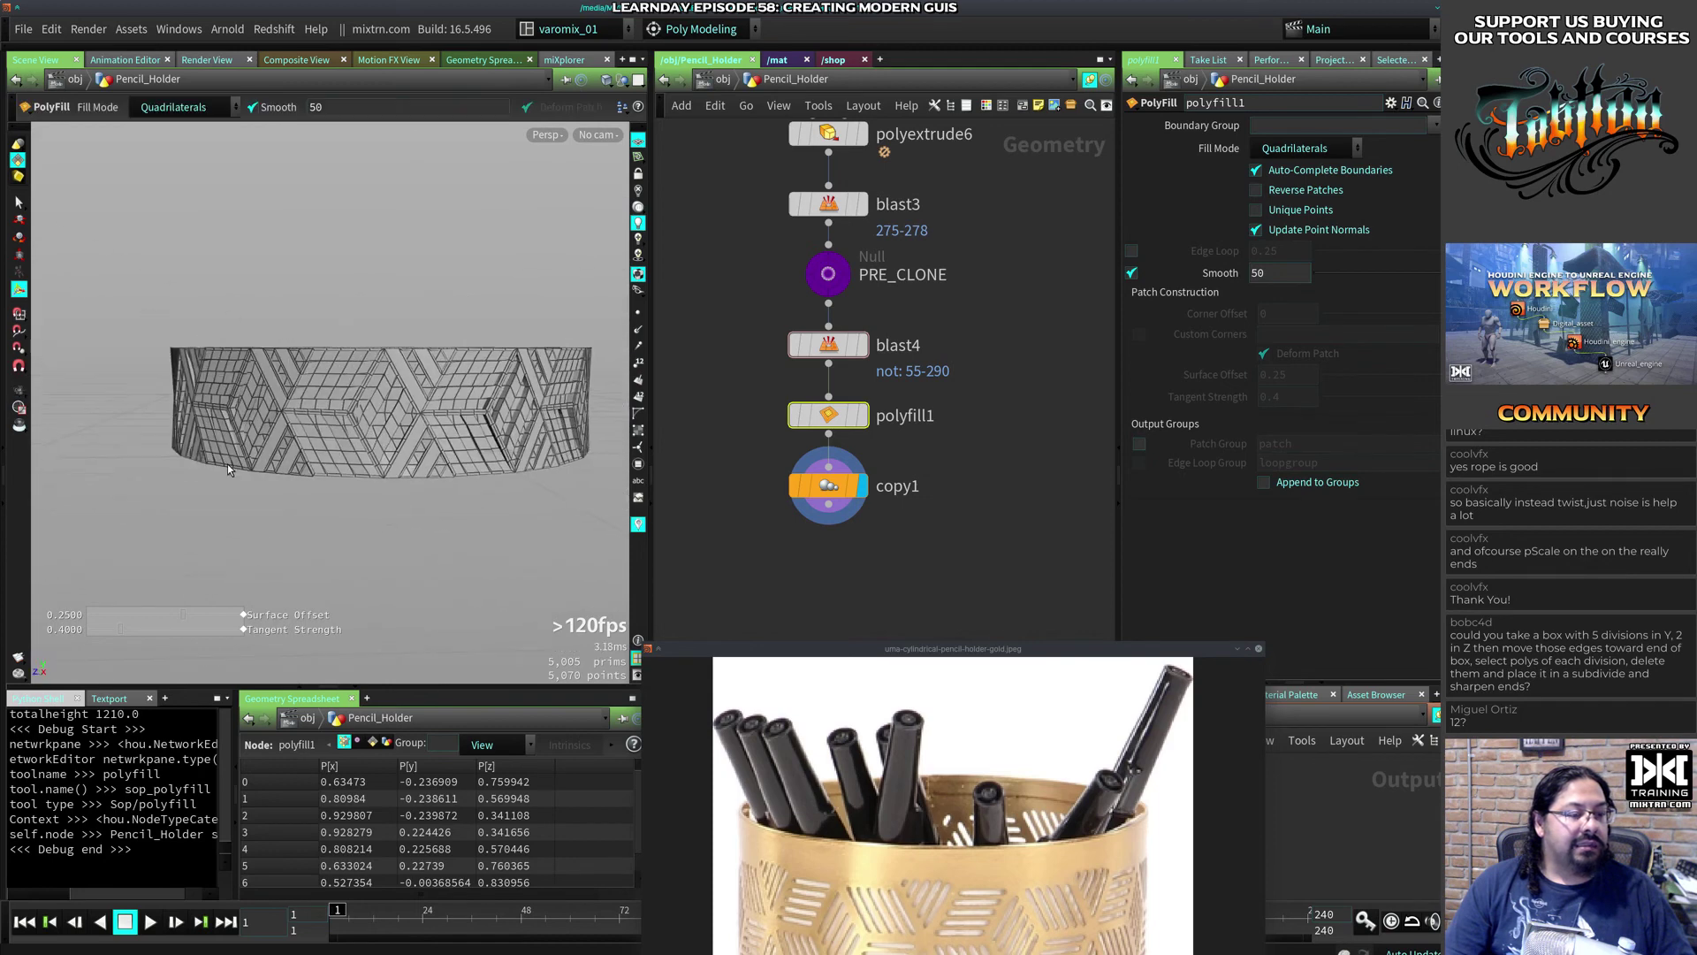
# Step: Bypass the polyfill1 node and save the scene
pyautogui.click(821, 415)
pyautogui.moveTo(820, 415)
pyautogui.click(786, 375)
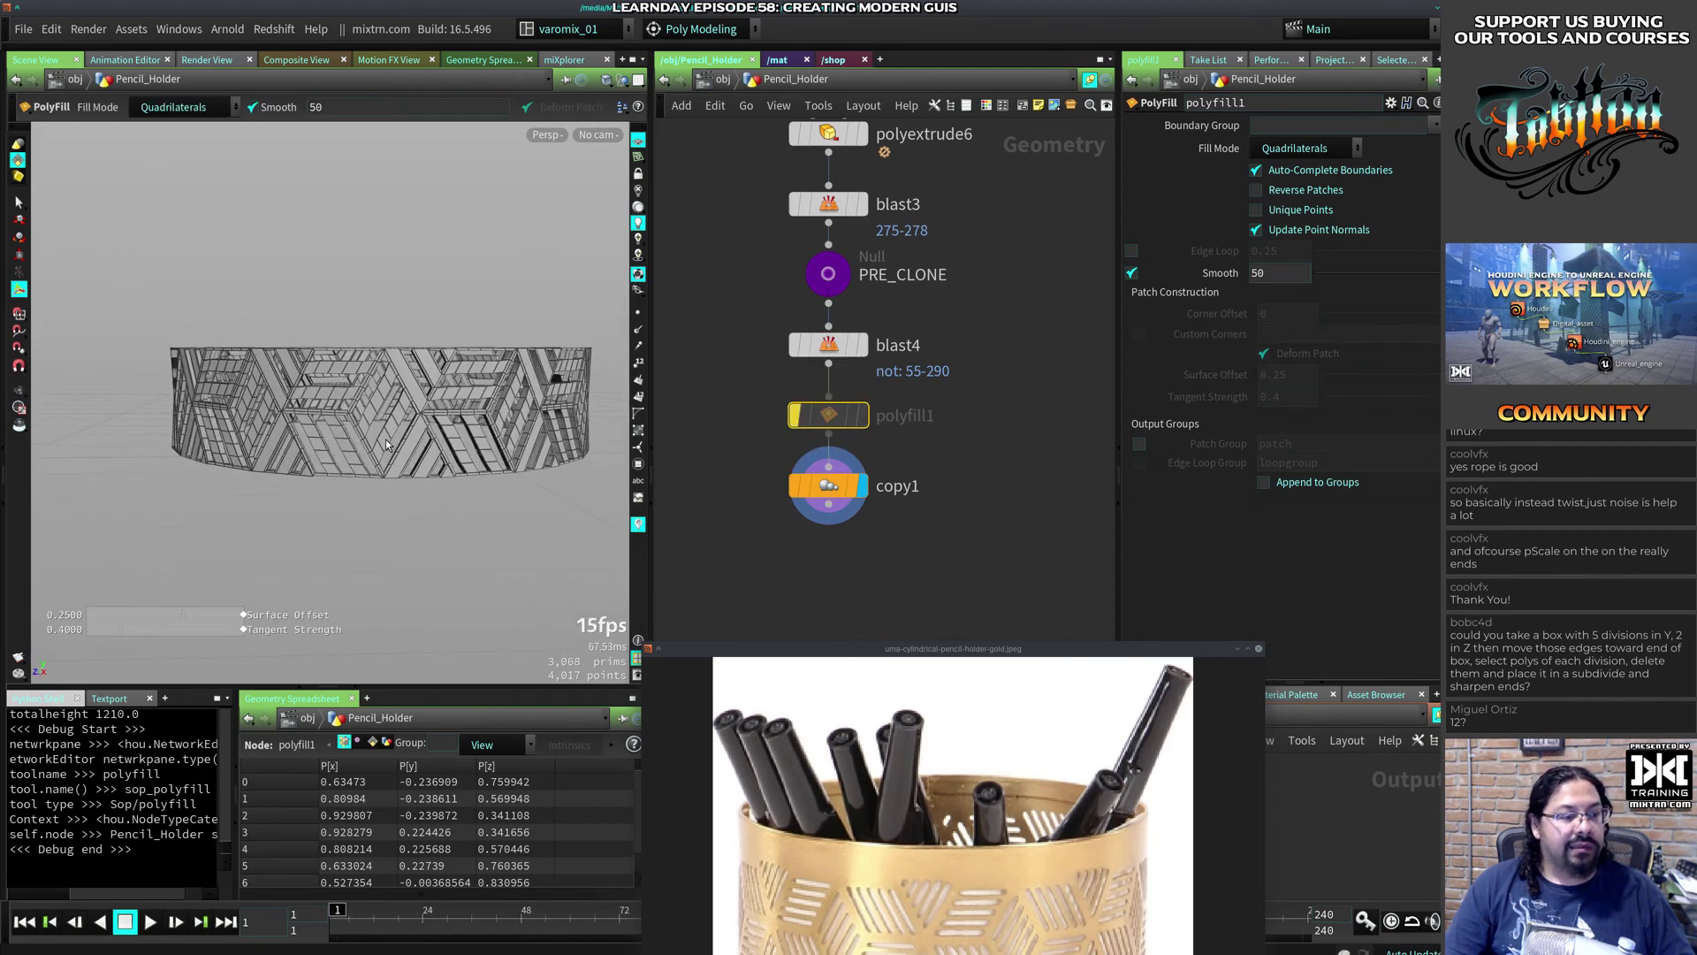
pyautogui.moveTo(385, 439)
pyautogui.mouseDown()
pyautogui.moveTo(443, 462)
pyautogui.moveTo(400, 456)
pyautogui.mouseUp()
pyautogui.hotkey('ctrl', 's')
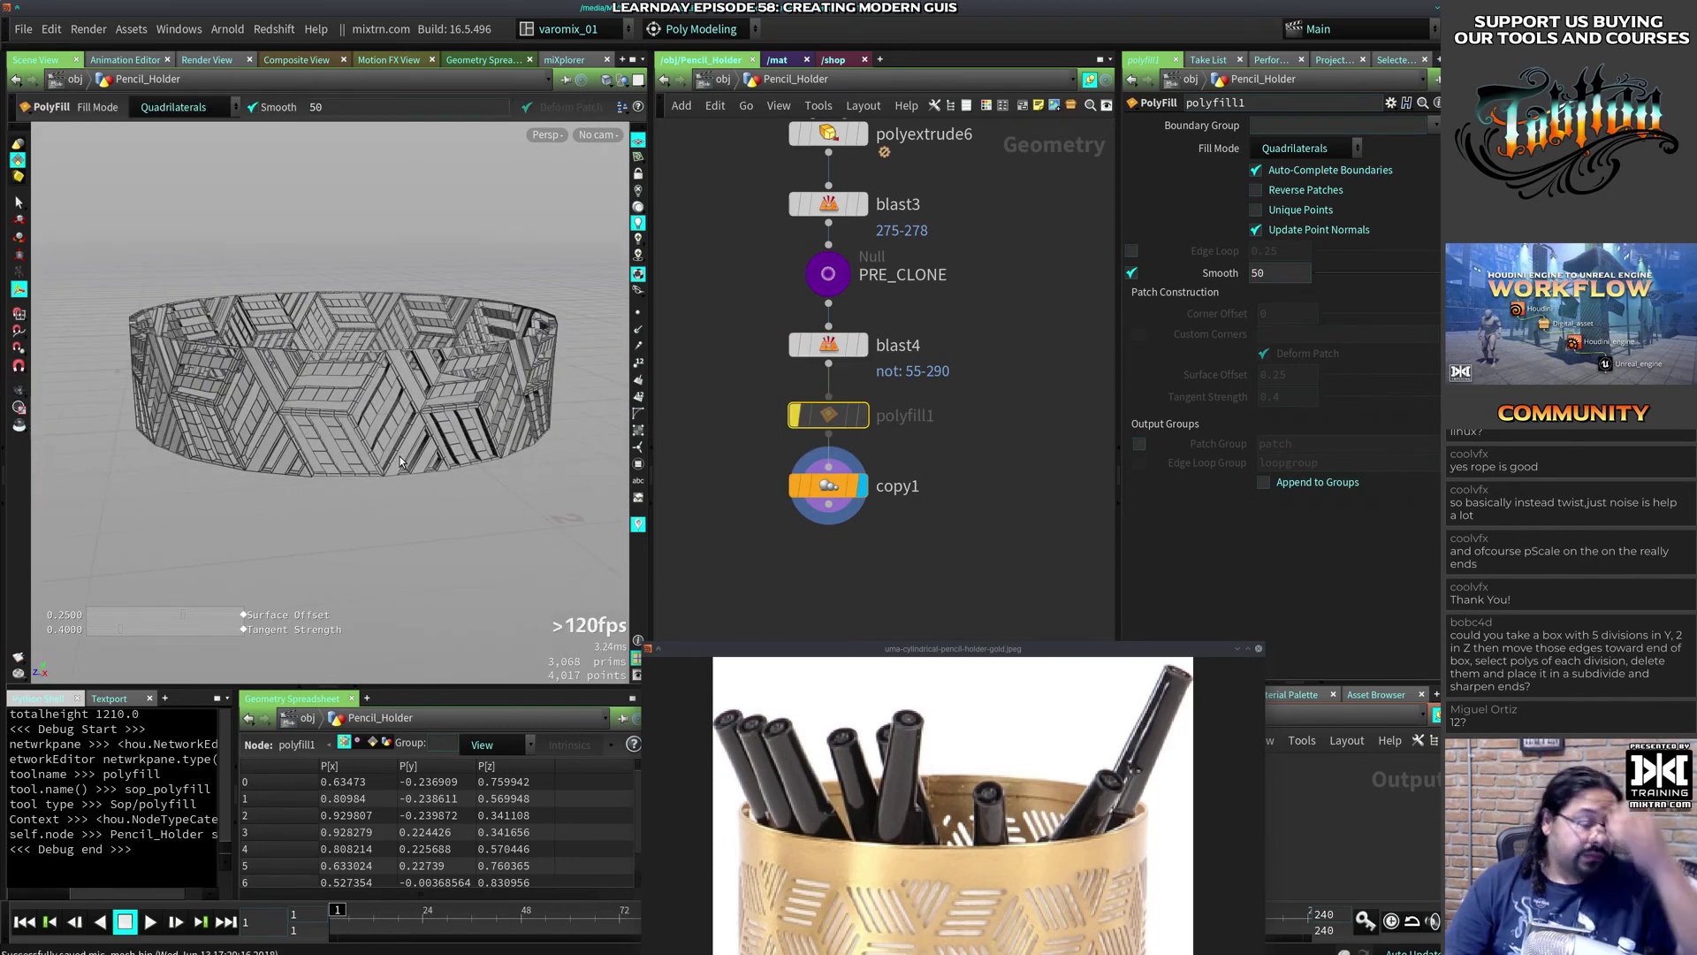
# Step: Add a Fuse node after copy1 to merge the ring's seam points, and look over the ring
pyautogui.click(838, 486)
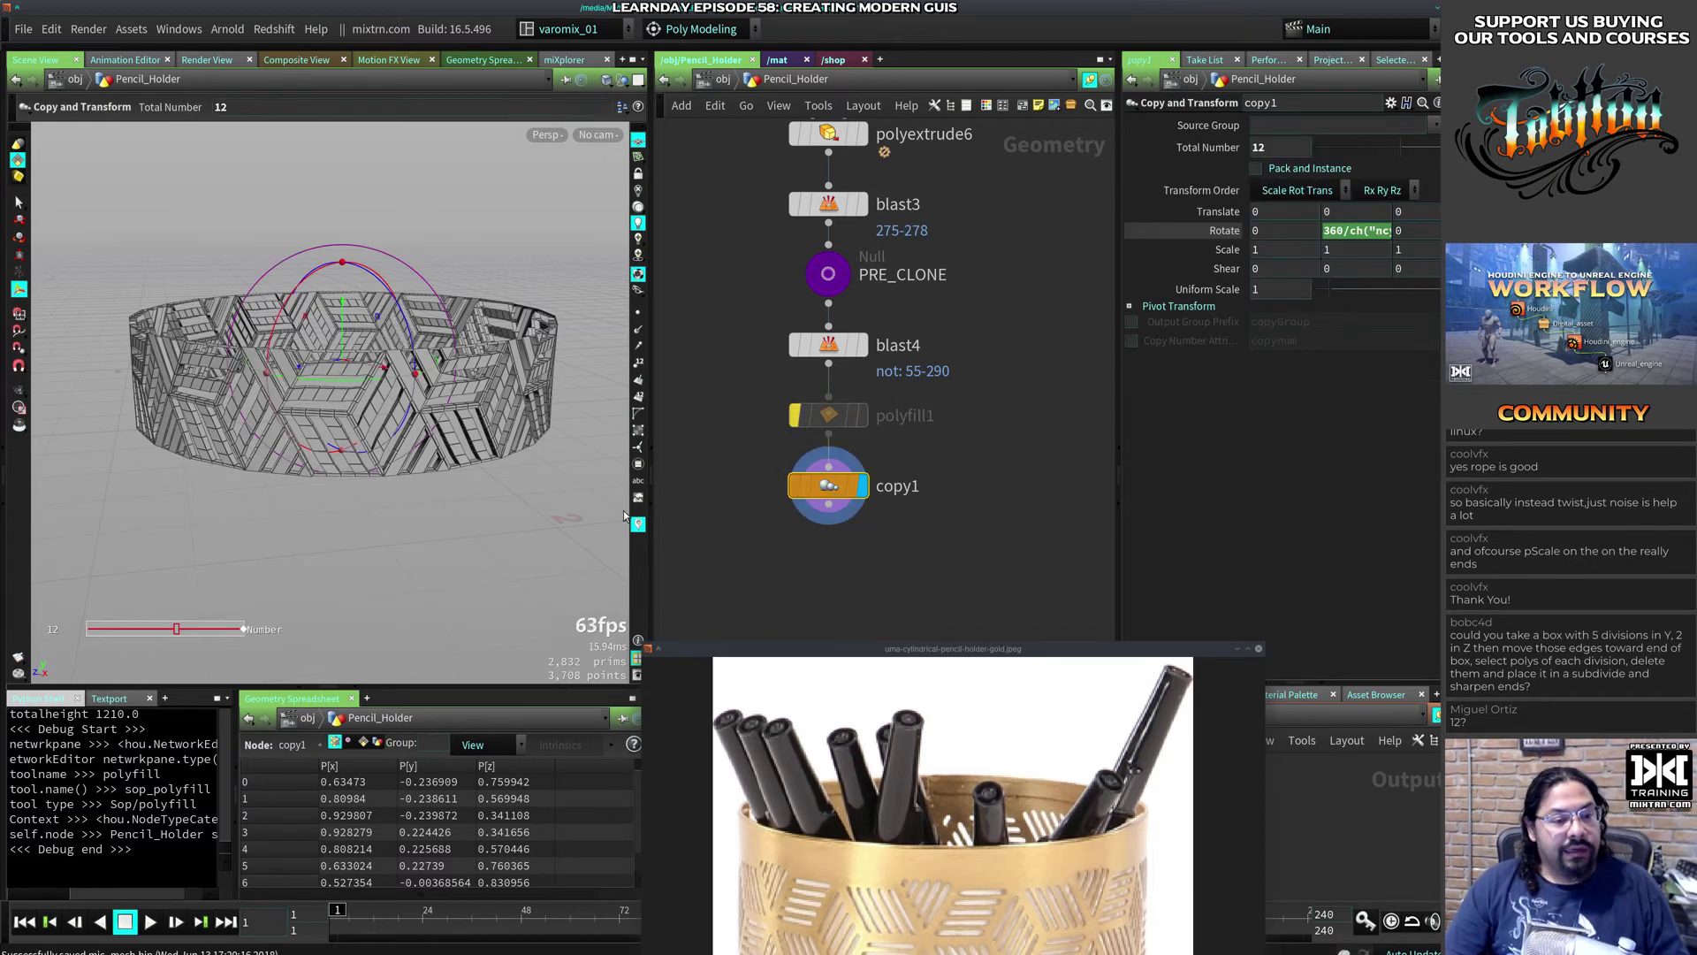
pyautogui.scroll(-2, 311, 481)
pyautogui.moveTo(310, 481); pyautogui.dragTo(461, 504)
pyautogui.press('Return')
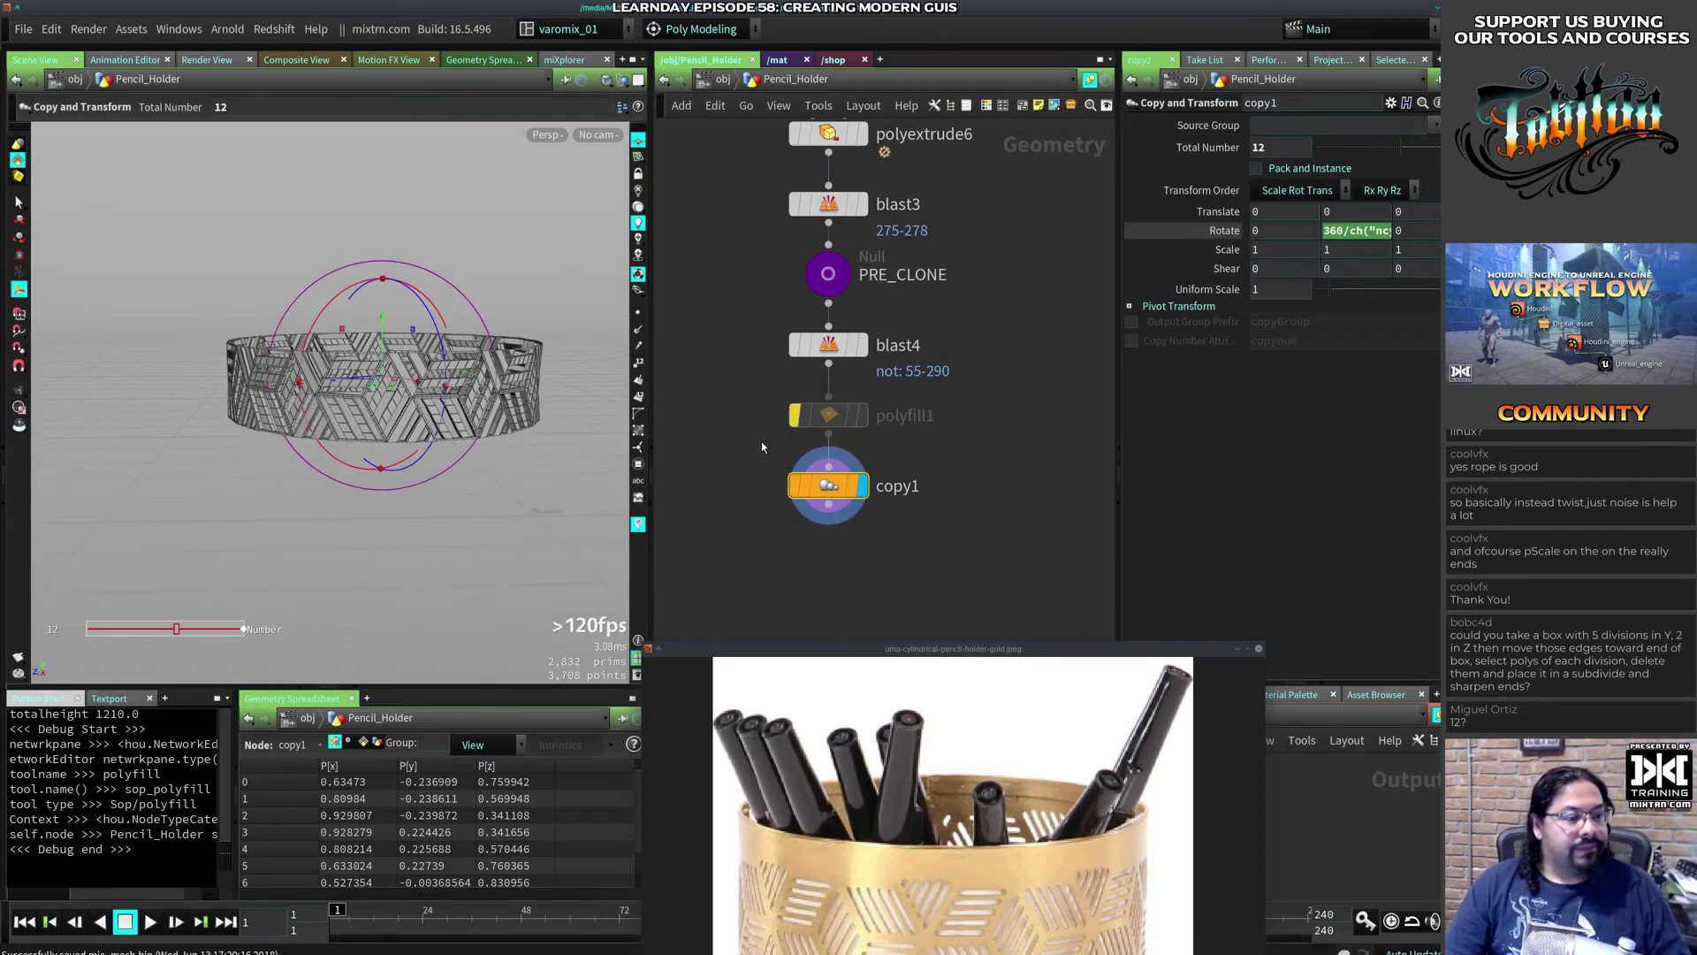
pyautogui.press('Tab')
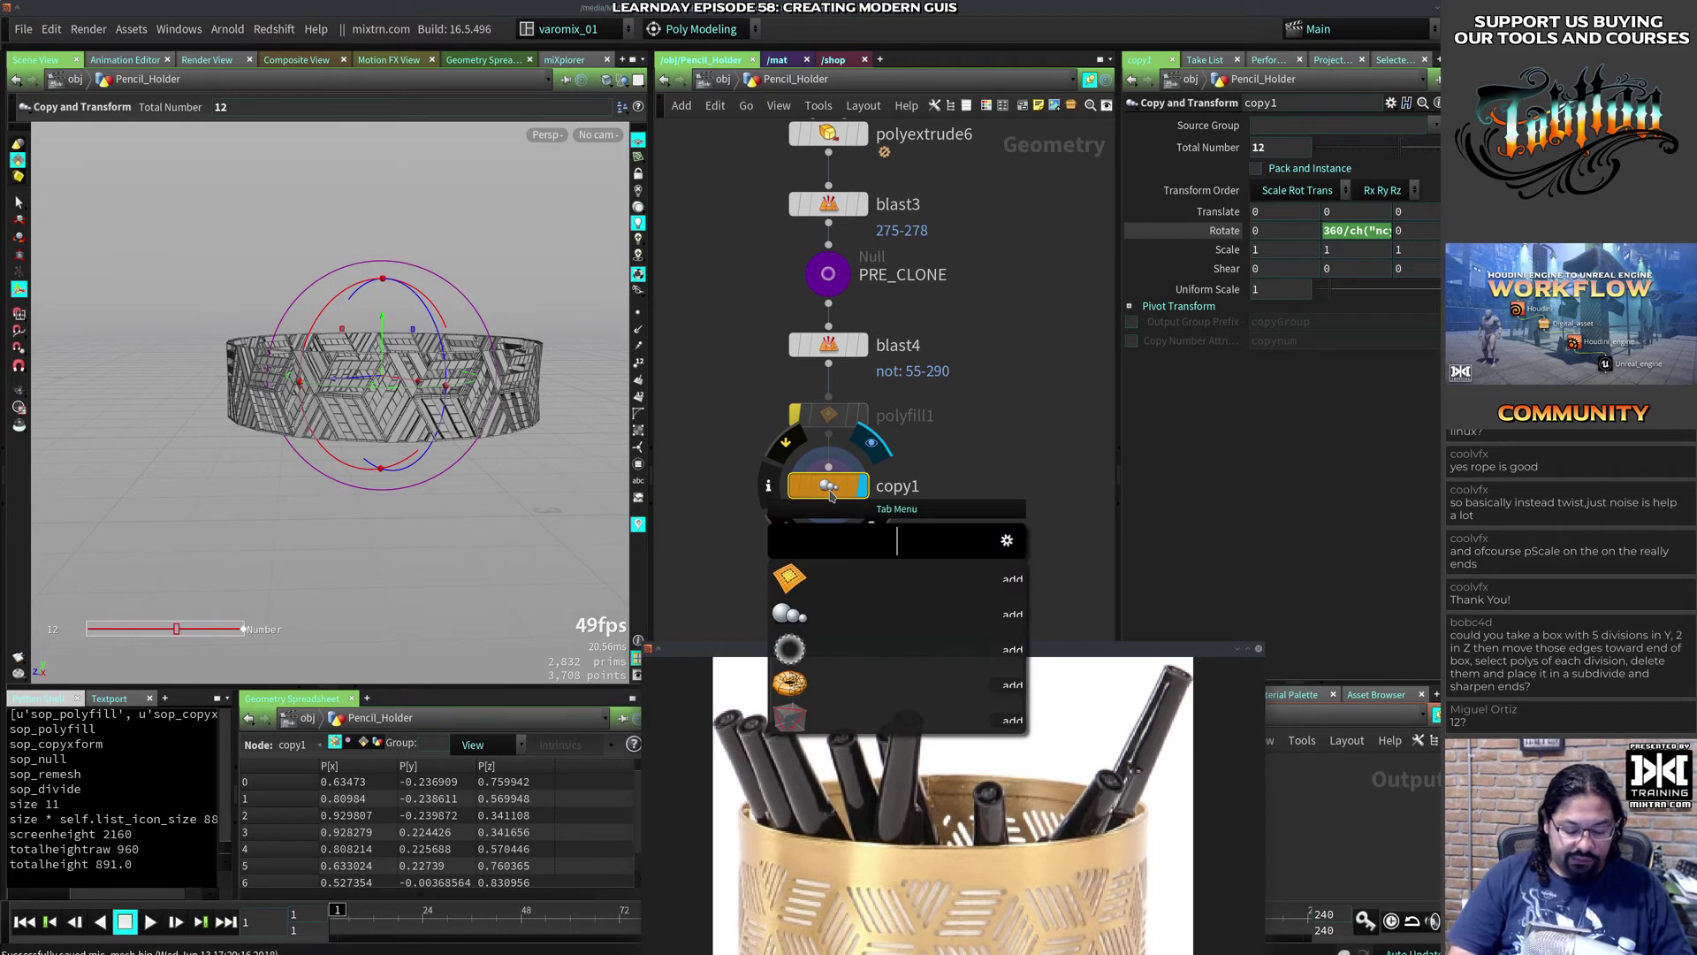
pyautogui.write('fuse')
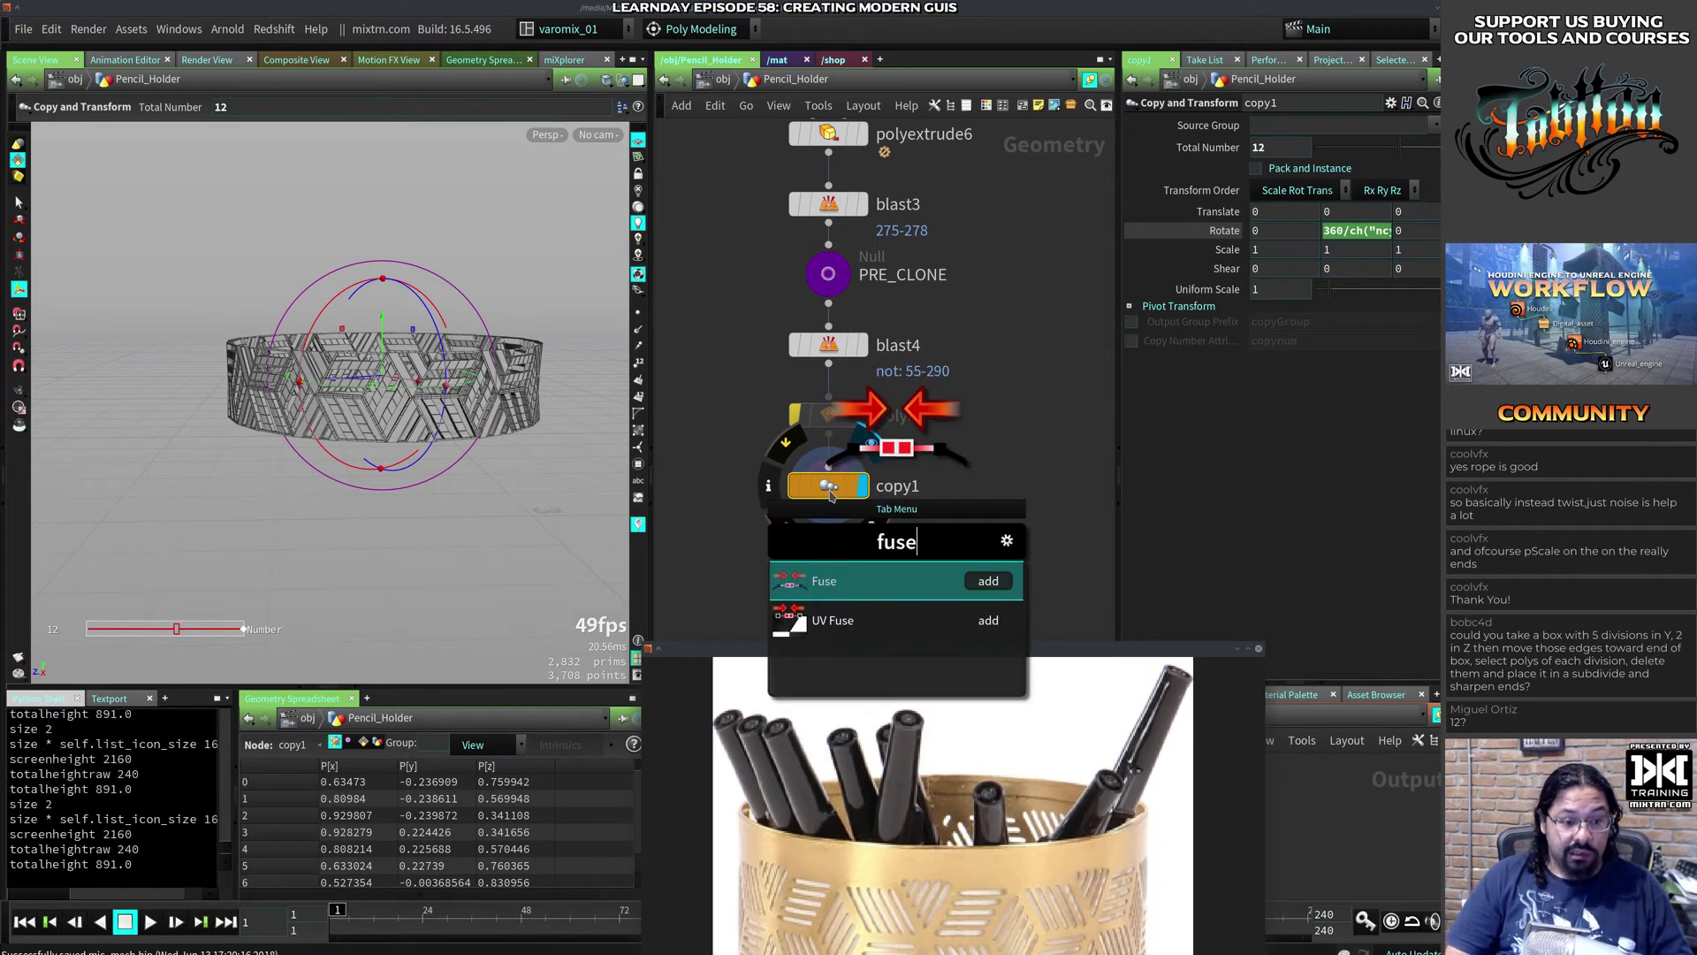
pyautogui.press('Return')
pyautogui.keyDown('alt'); pyautogui.moveTo(475, 379); pyautogui.dragTo(380, 364); pyautogui.keyUp('alt')
pyautogui.keyDown('alt'); pyautogui.moveTo(380, 365); pyautogui.dragTo(403, 382, button='right'); pyautogui.keyUp('alt')
pyautogui.keyDown('alt'); pyautogui.moveTo(402, 382); pyautogui.dragTo(355, 375); pyautogui.keyUp('alt')
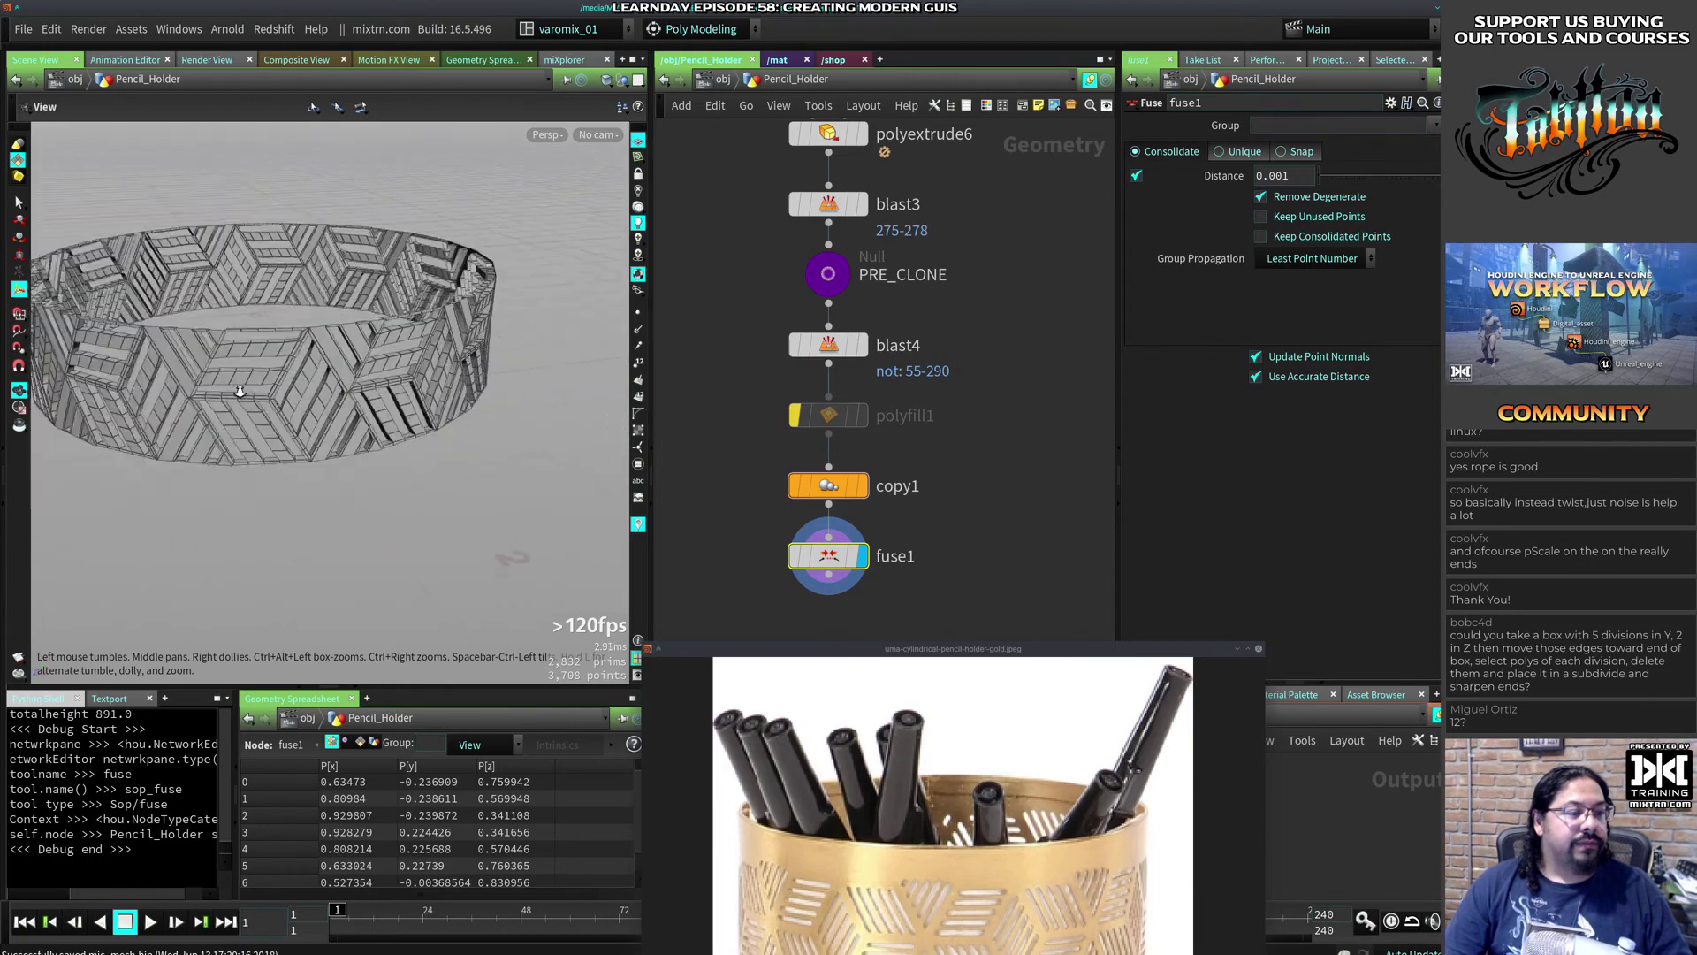
pyautogui.keyDown('alt'); pyautogui.moveTo(355, 375); pyautogui.dragTo(309, 345, button='right'); pyautogui.keyUp('alt')
# Step: Add a Copy and Transform node after fuse1 and set its Y translation to 0.5 to stack a second ring
pyautogui.moveTo(982, 319); pyautogui.dragTo(1011, 237, button='middle')
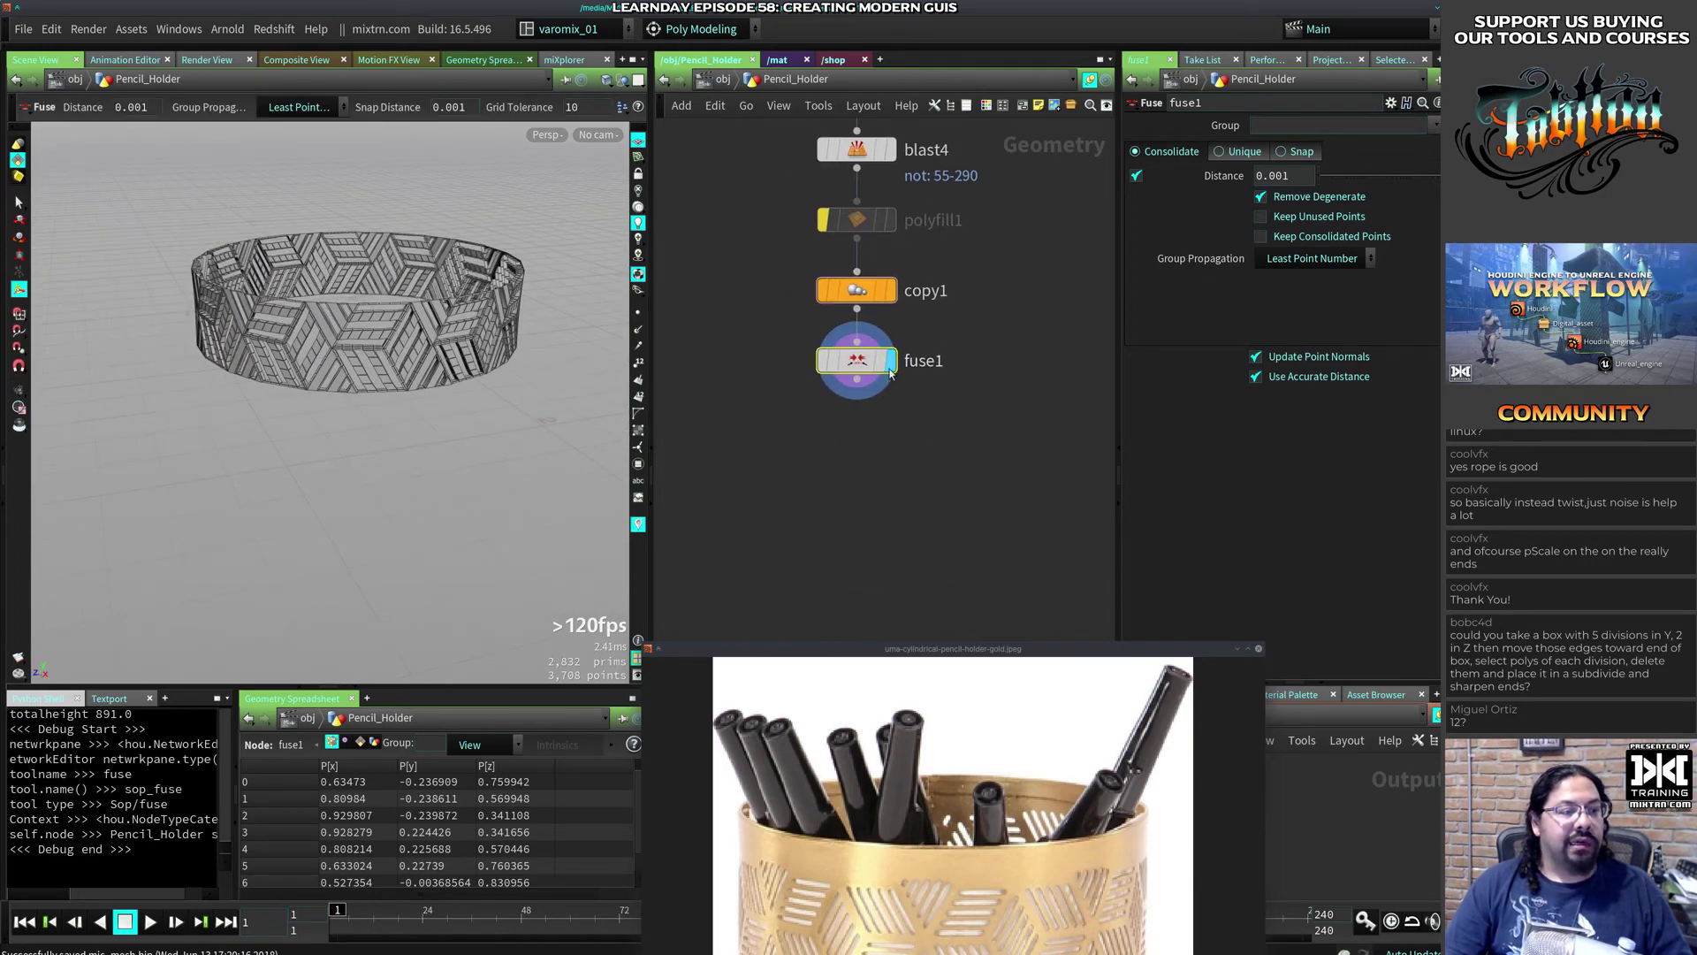
pyautogui.press('Tab')
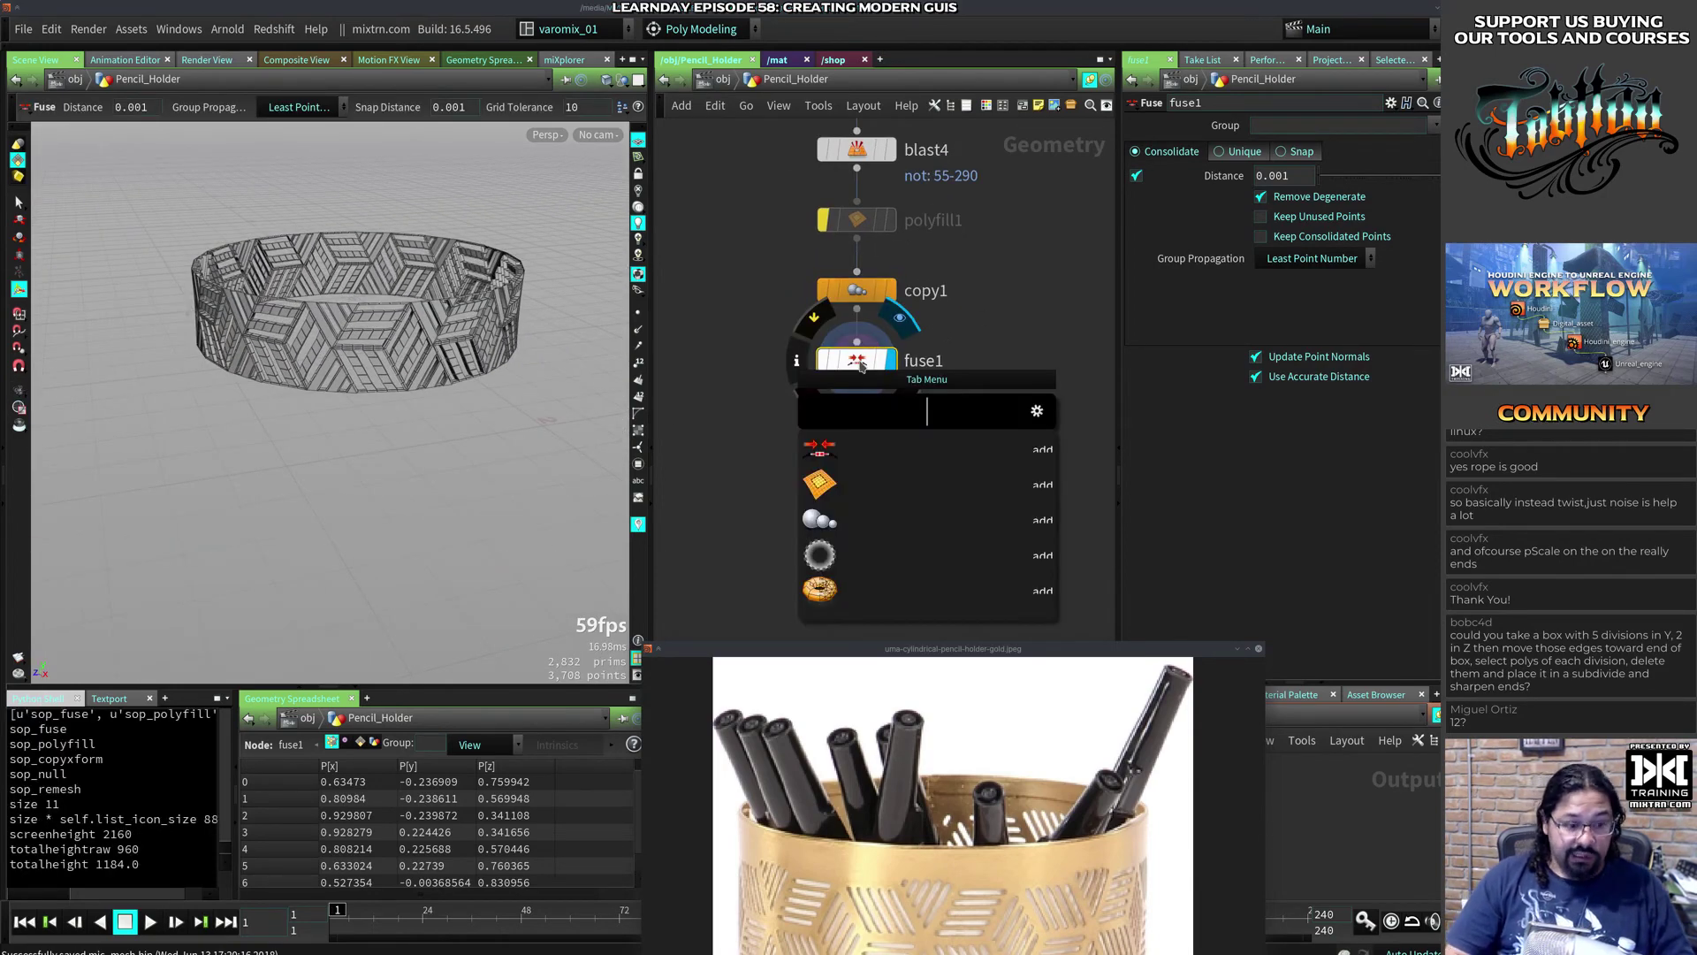
pyautogui.write('ct')
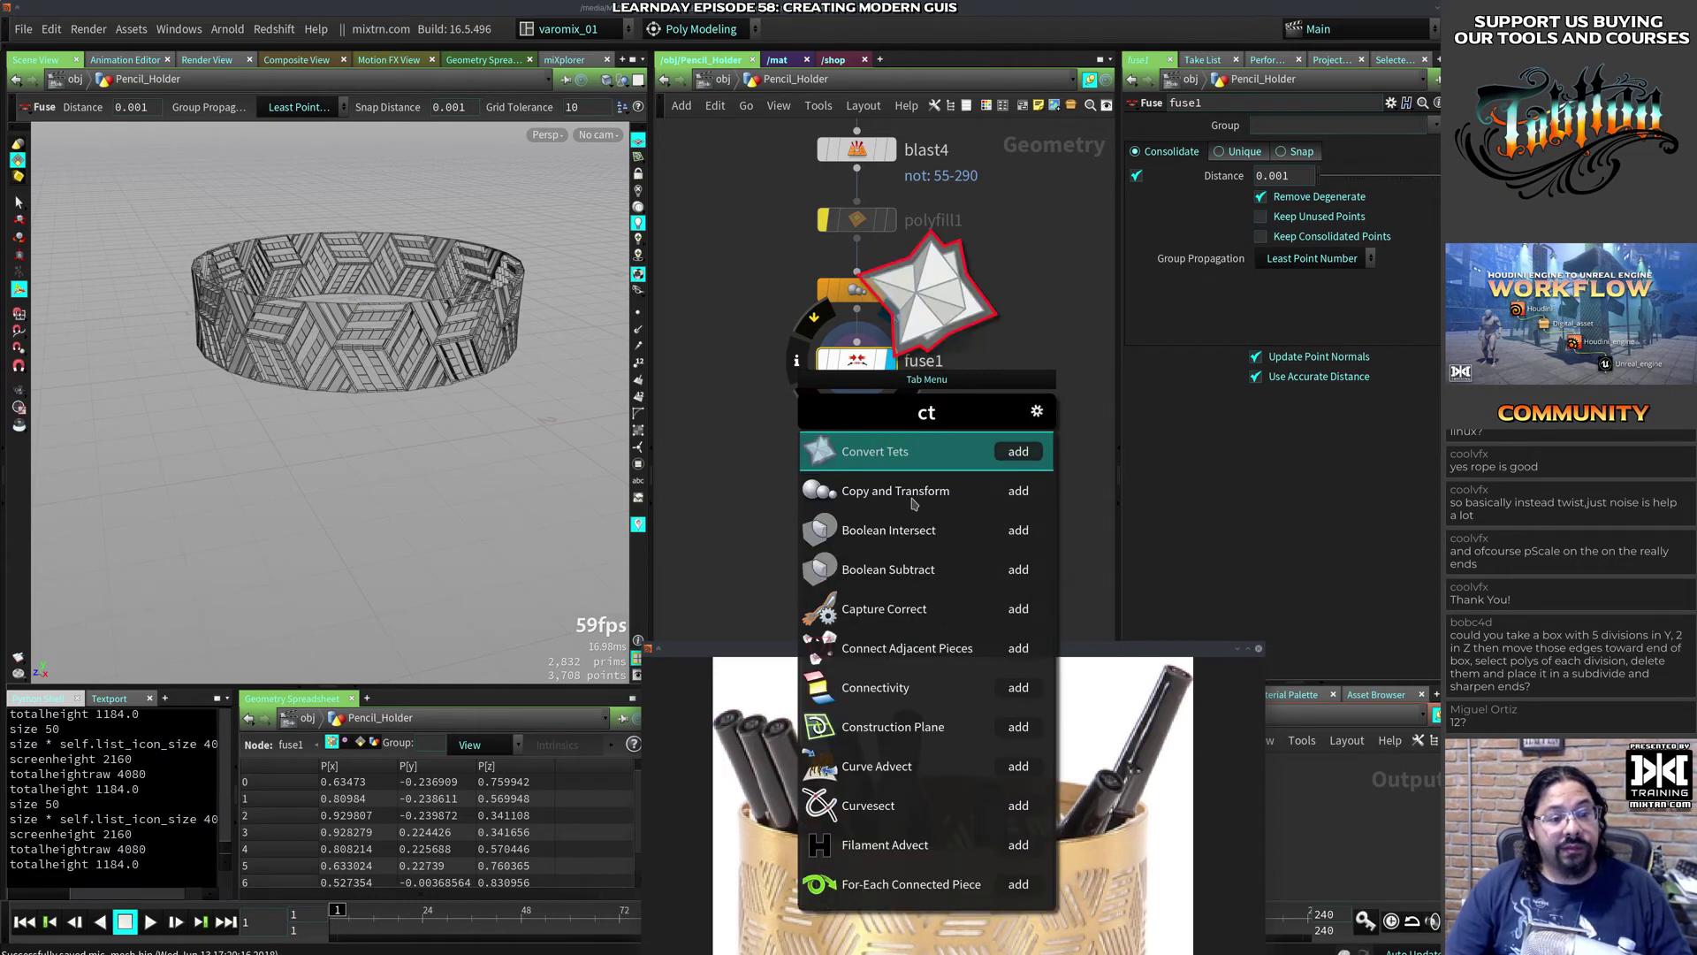
pyautogui.click(914, 493)
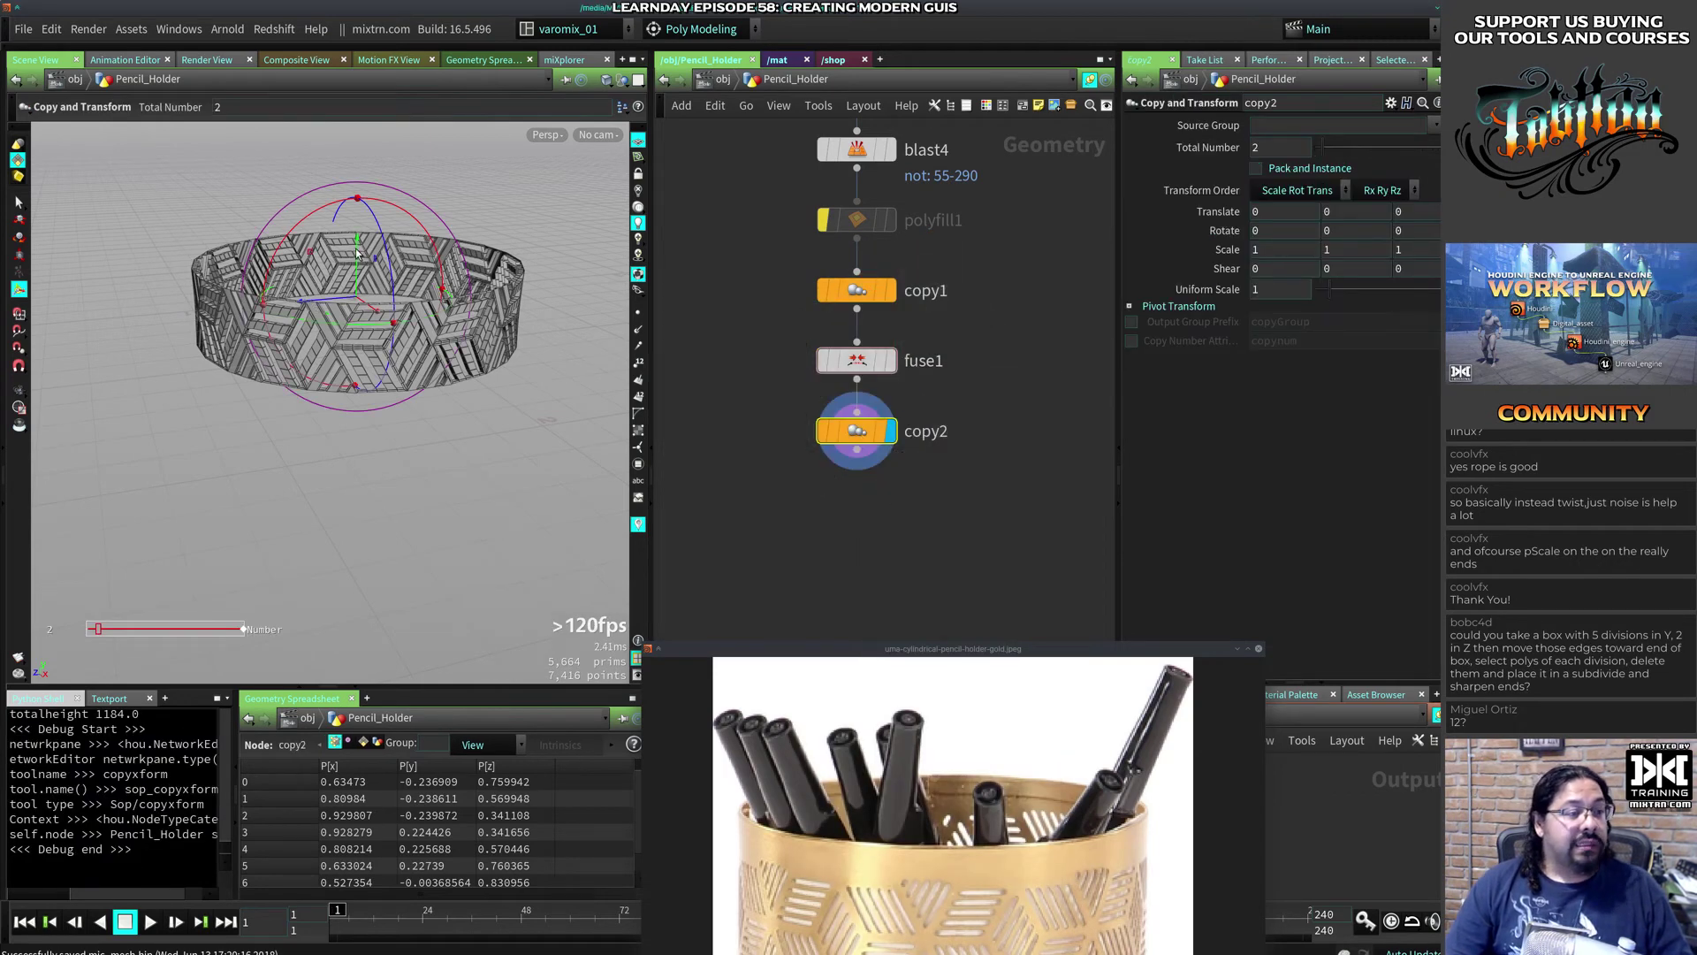
pyautogui.moveTo(357, 254); pyautogui.dragTo(357, 183)
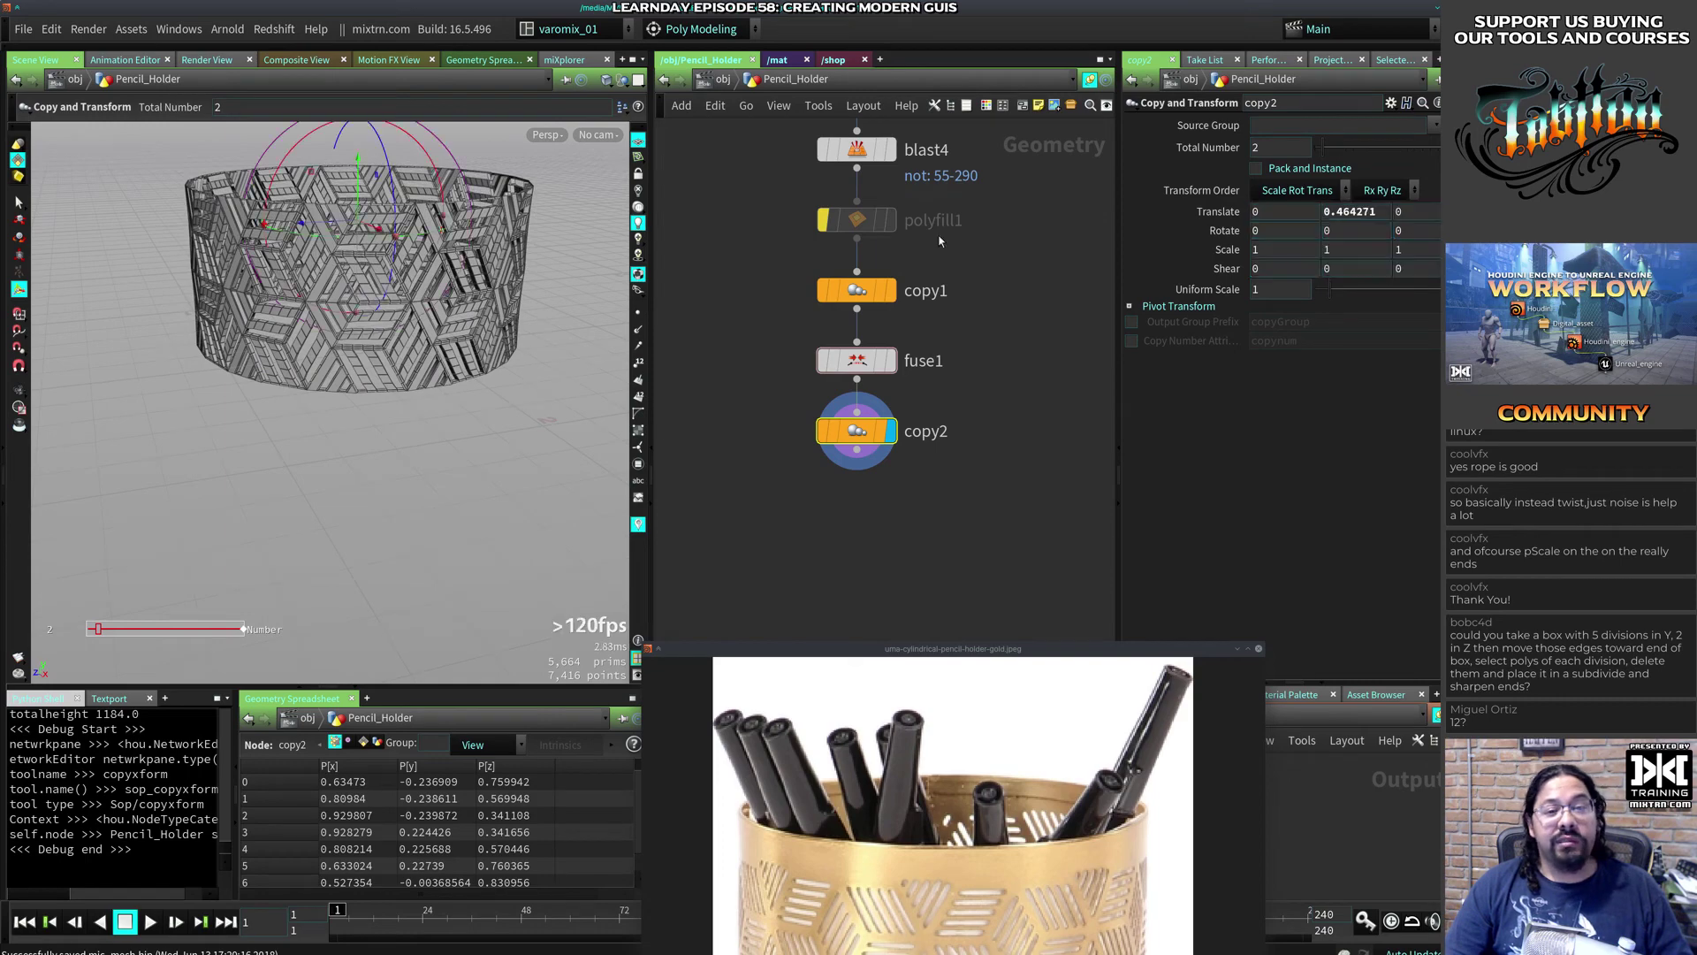
pyautogui.write('0.')
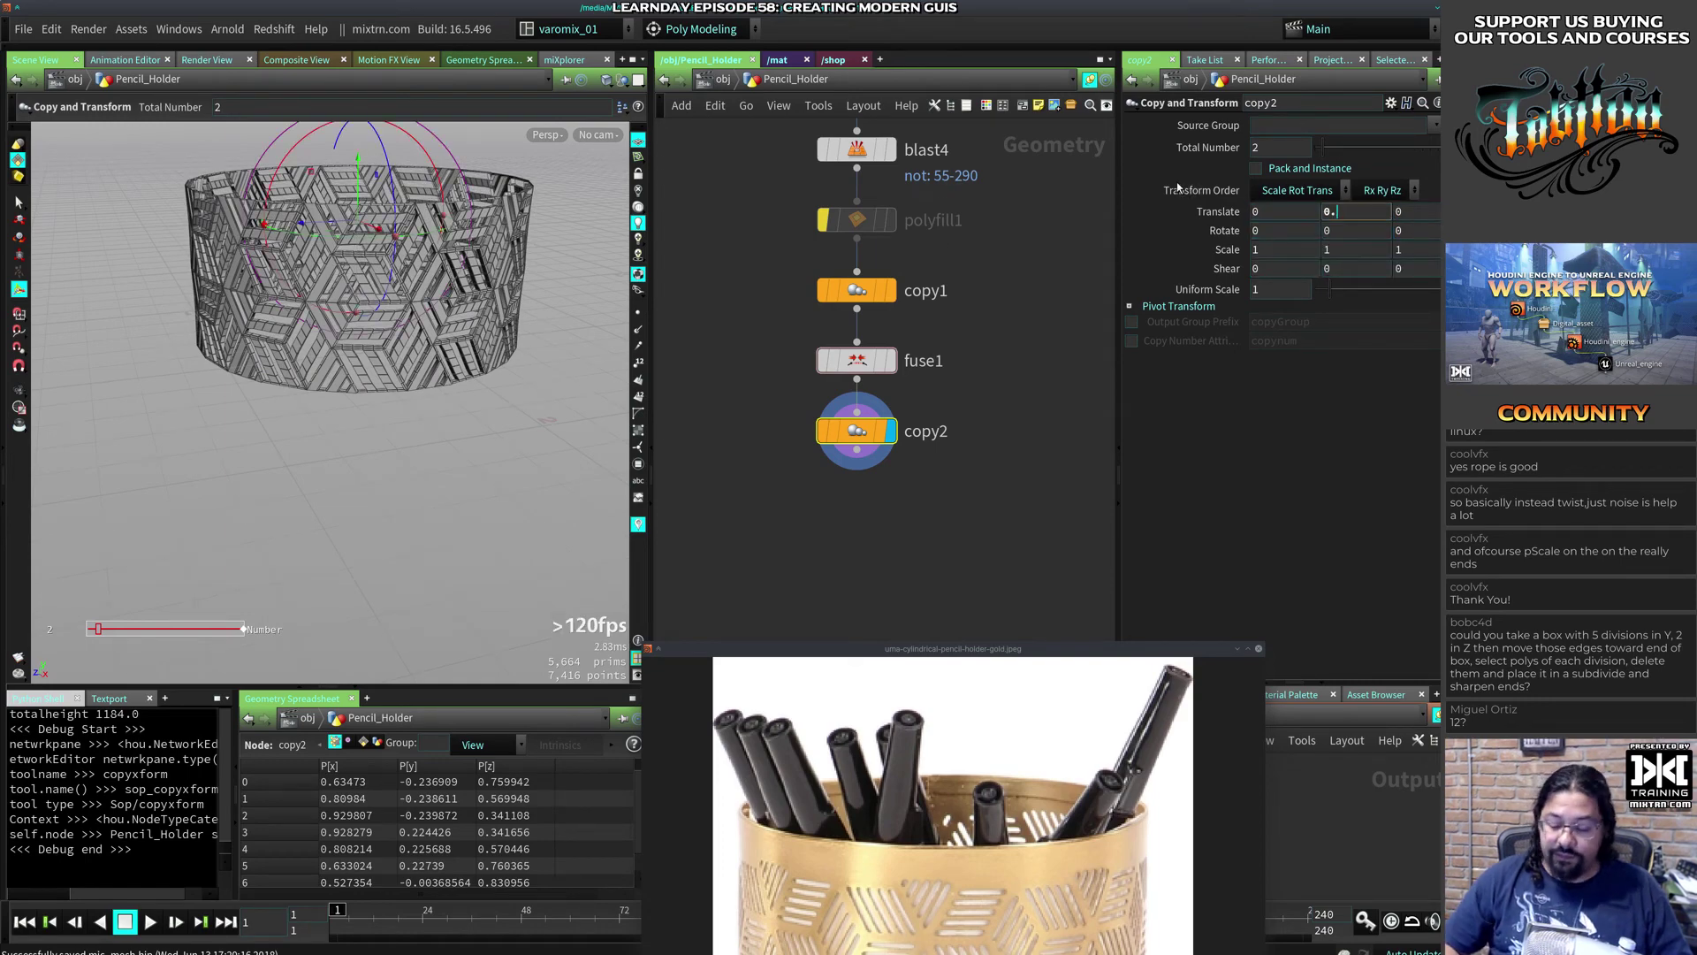
pyautogui.write('5')
pyautogui.press('Return')
# Step: Reduce copy2's Y translation to 0.47 to narrow the gap between the two rings, checking the seam up close
pyautogui.keyDown('alt'); pyautogui.moveTo(388, 462); pyautogui.dragTo(367, 422); pyautogui.keyUp('alt')
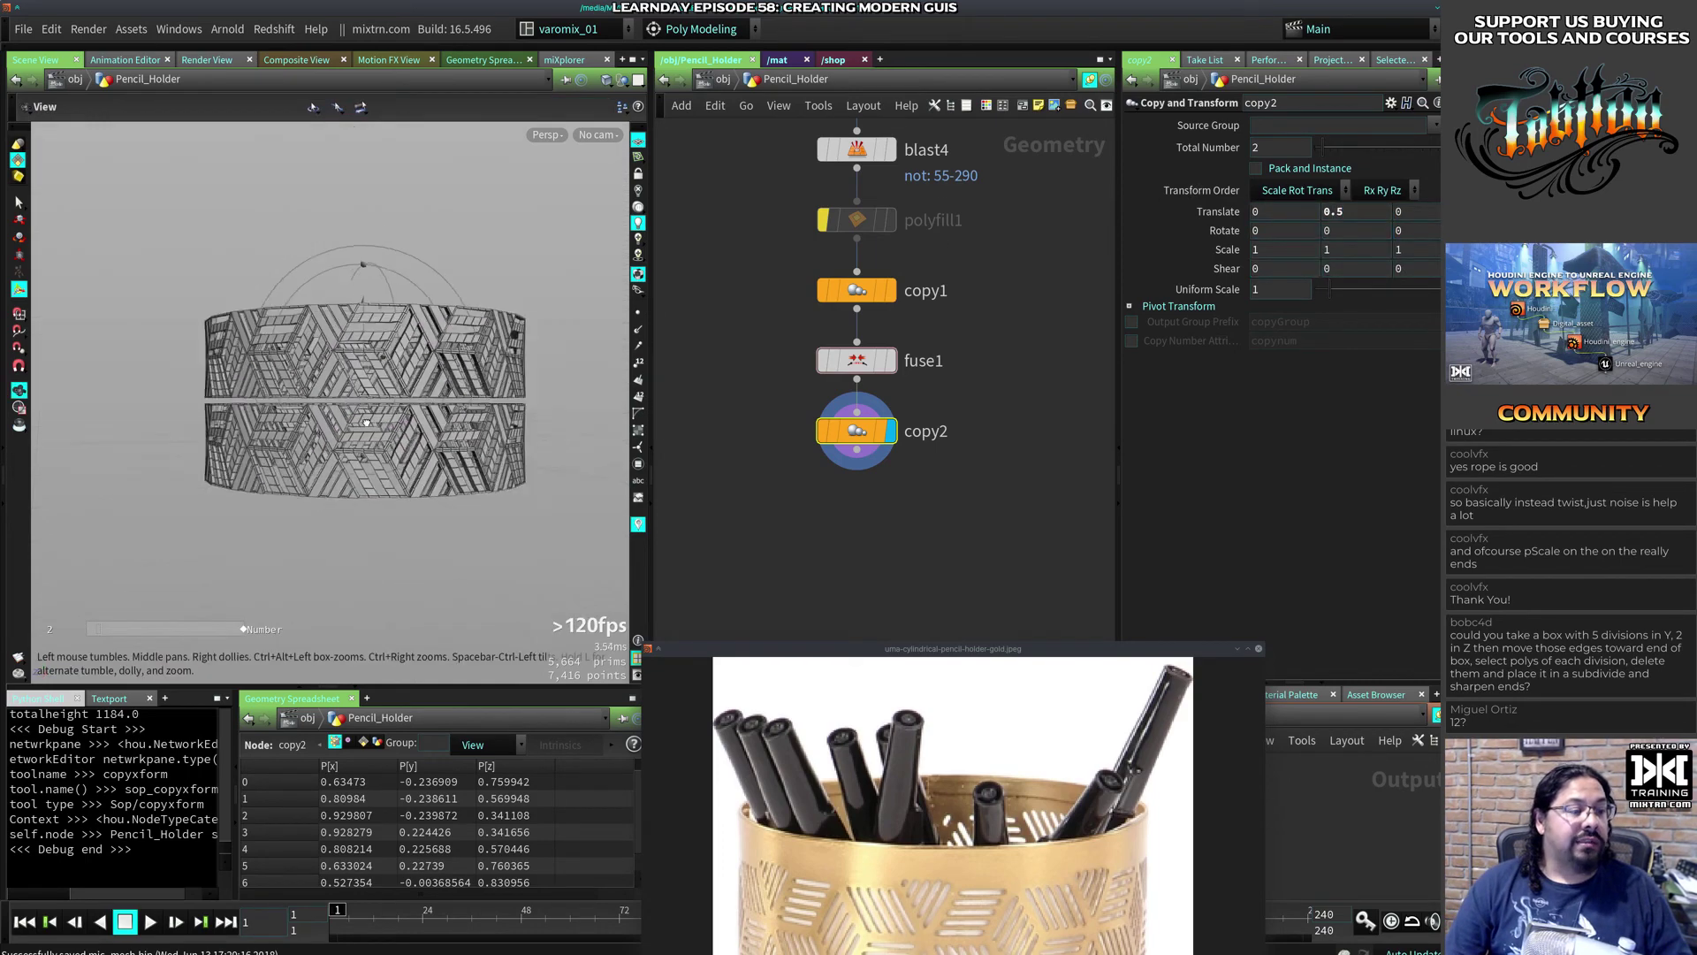
pyautogui.scroll(10, 366, 422)
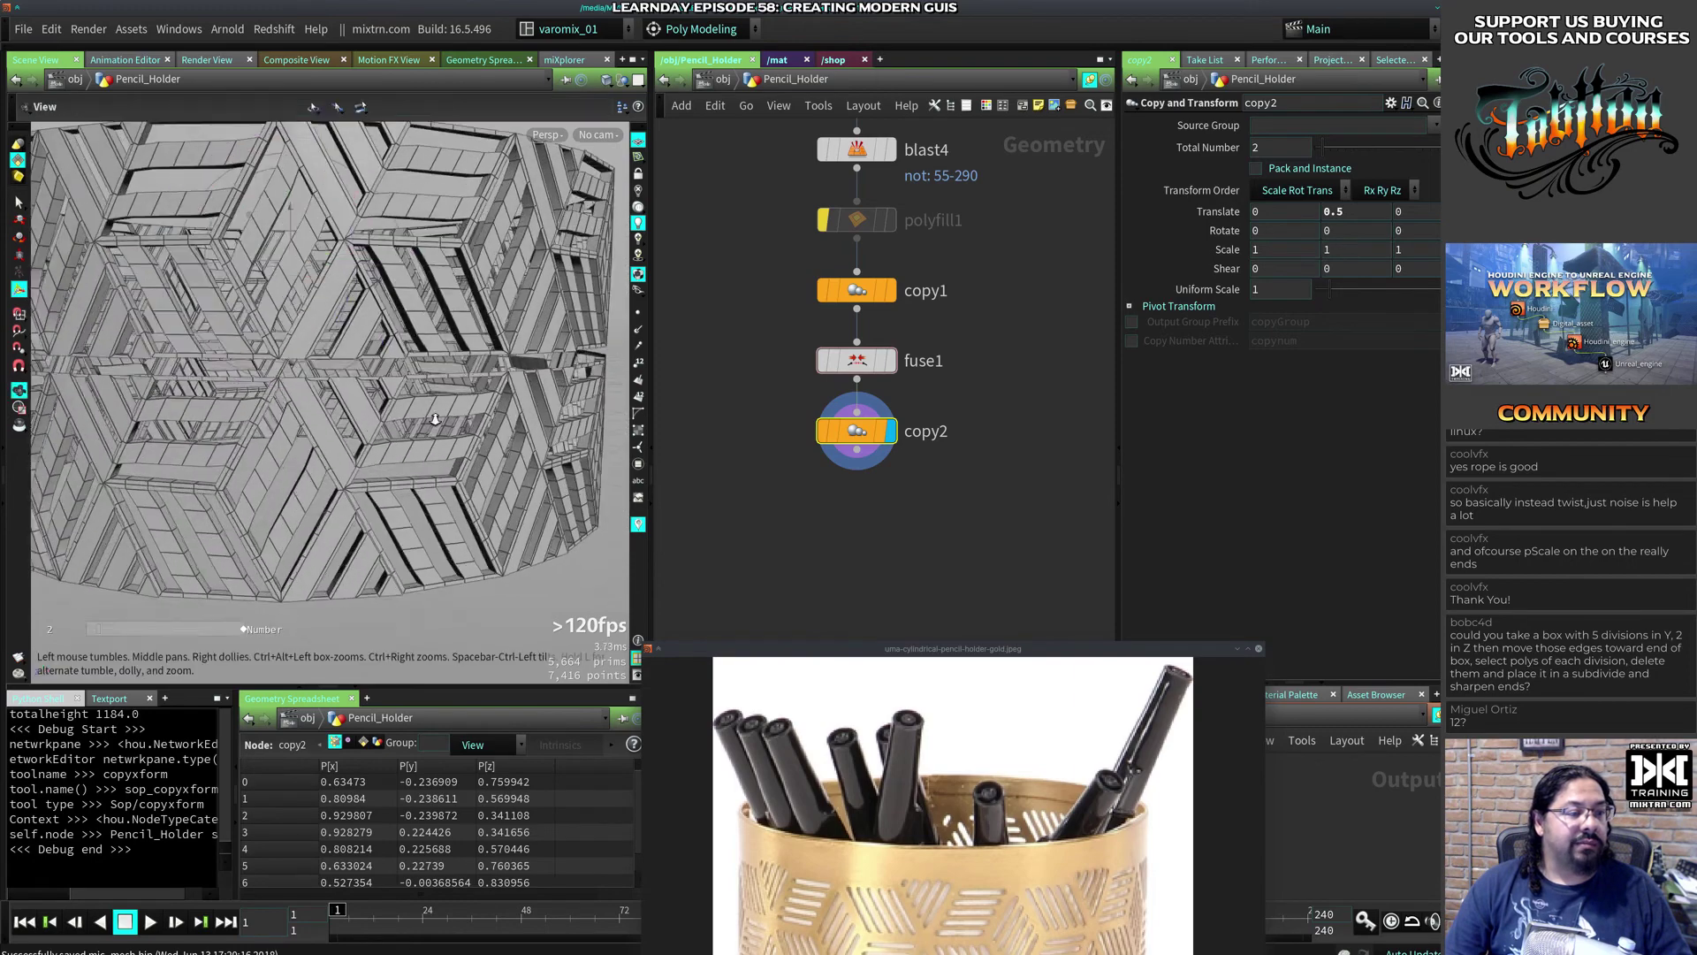
pyautogui.keyDown('alt'); pyautogui.moveTo(435, 419); pyautogui.dragTo(566, 400, button='right'); pyautogui.keyUp('alt')
pyautogui.keyDown('alt'); pyautogui.moveTo(566, 400); pyautogui.dragTo(508, 403); pyautogui.keyUp('alt')
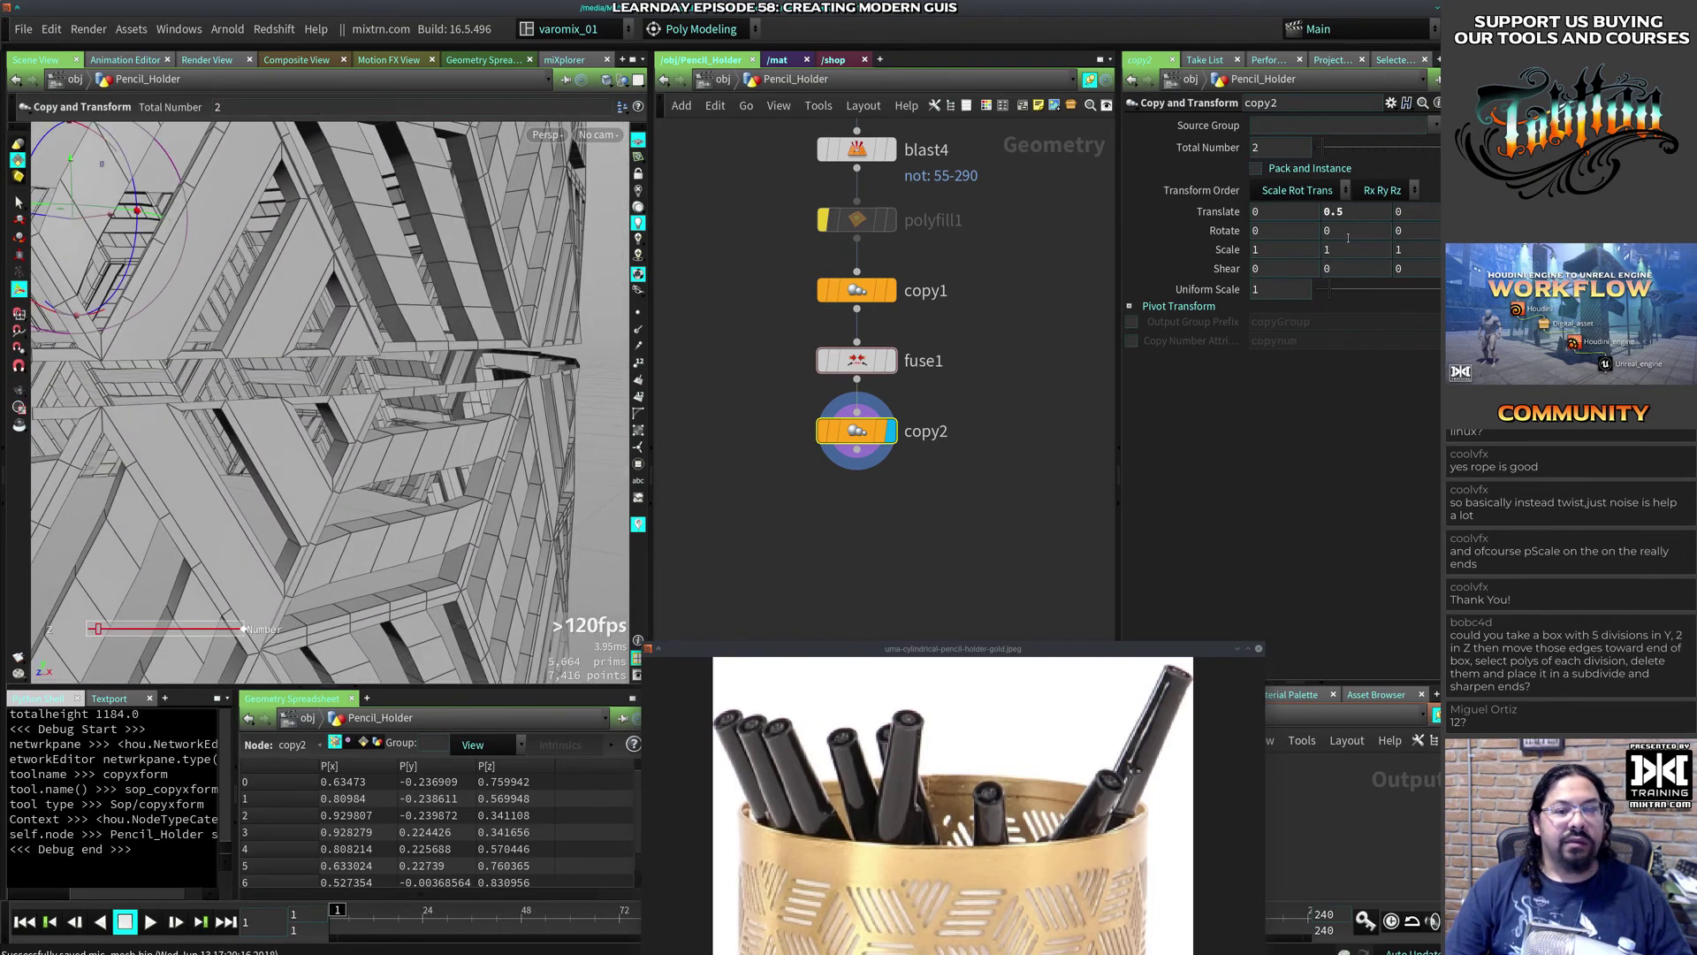
pyautogui.moveTo(1371, 212); pyautogui.dragTo(1327, 256, button='middle')
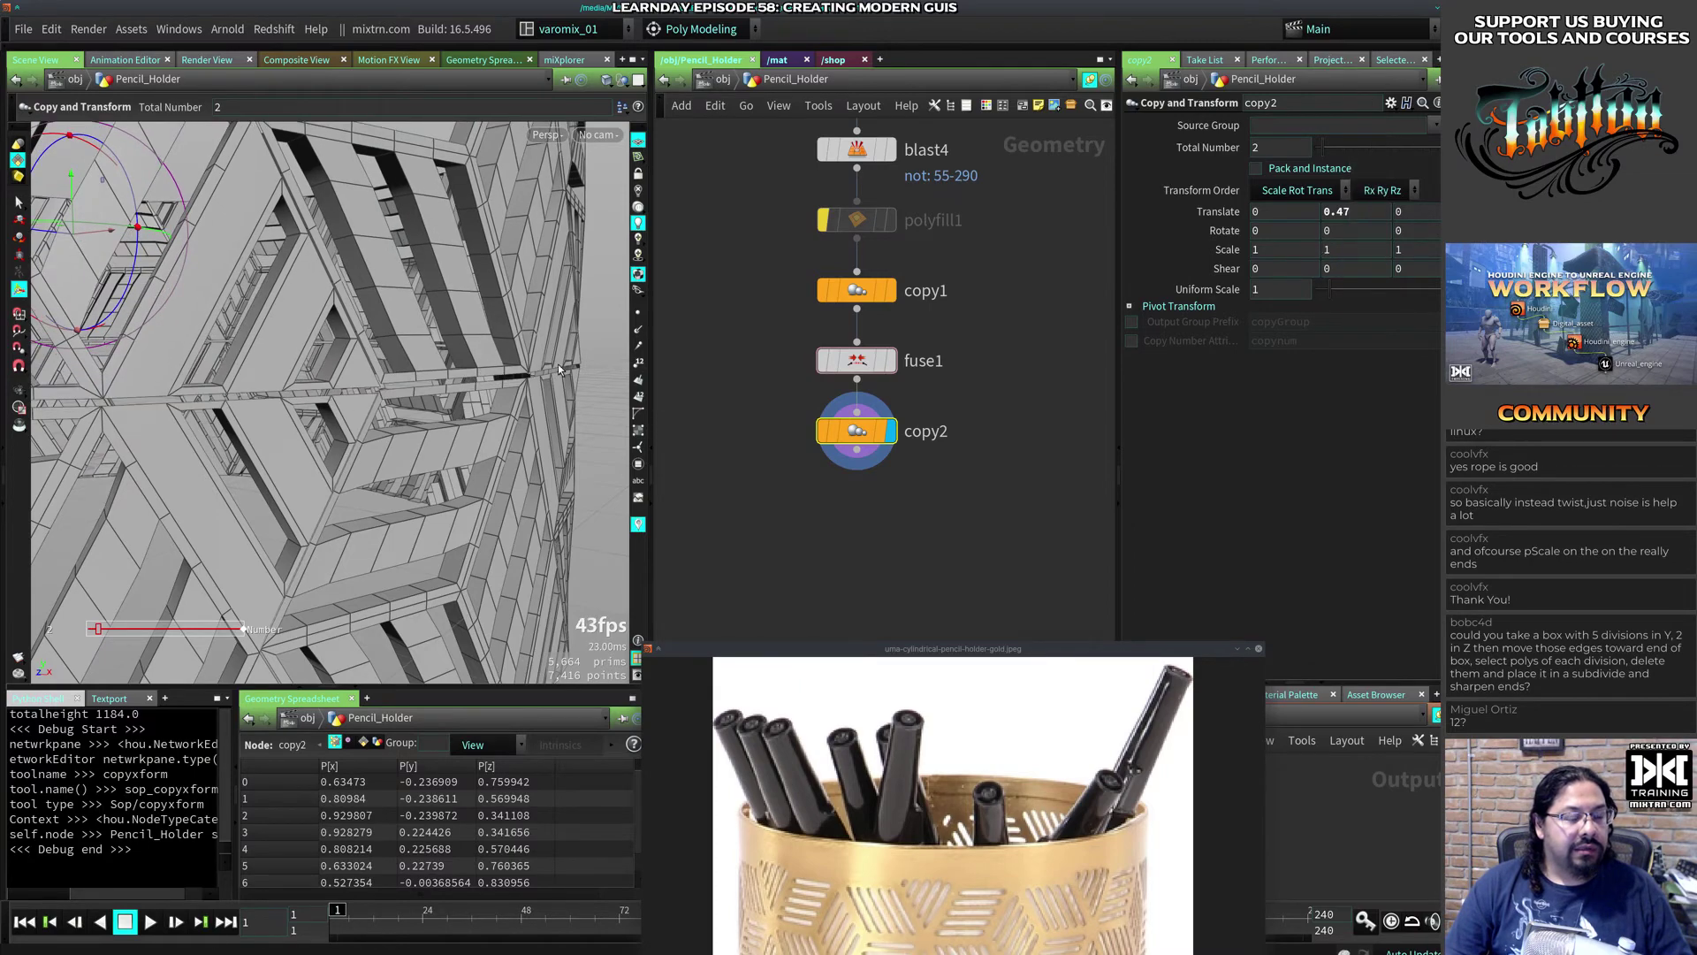
pyautogui.moveTo(183, 469); pyautogui.dragTo(425, 455)
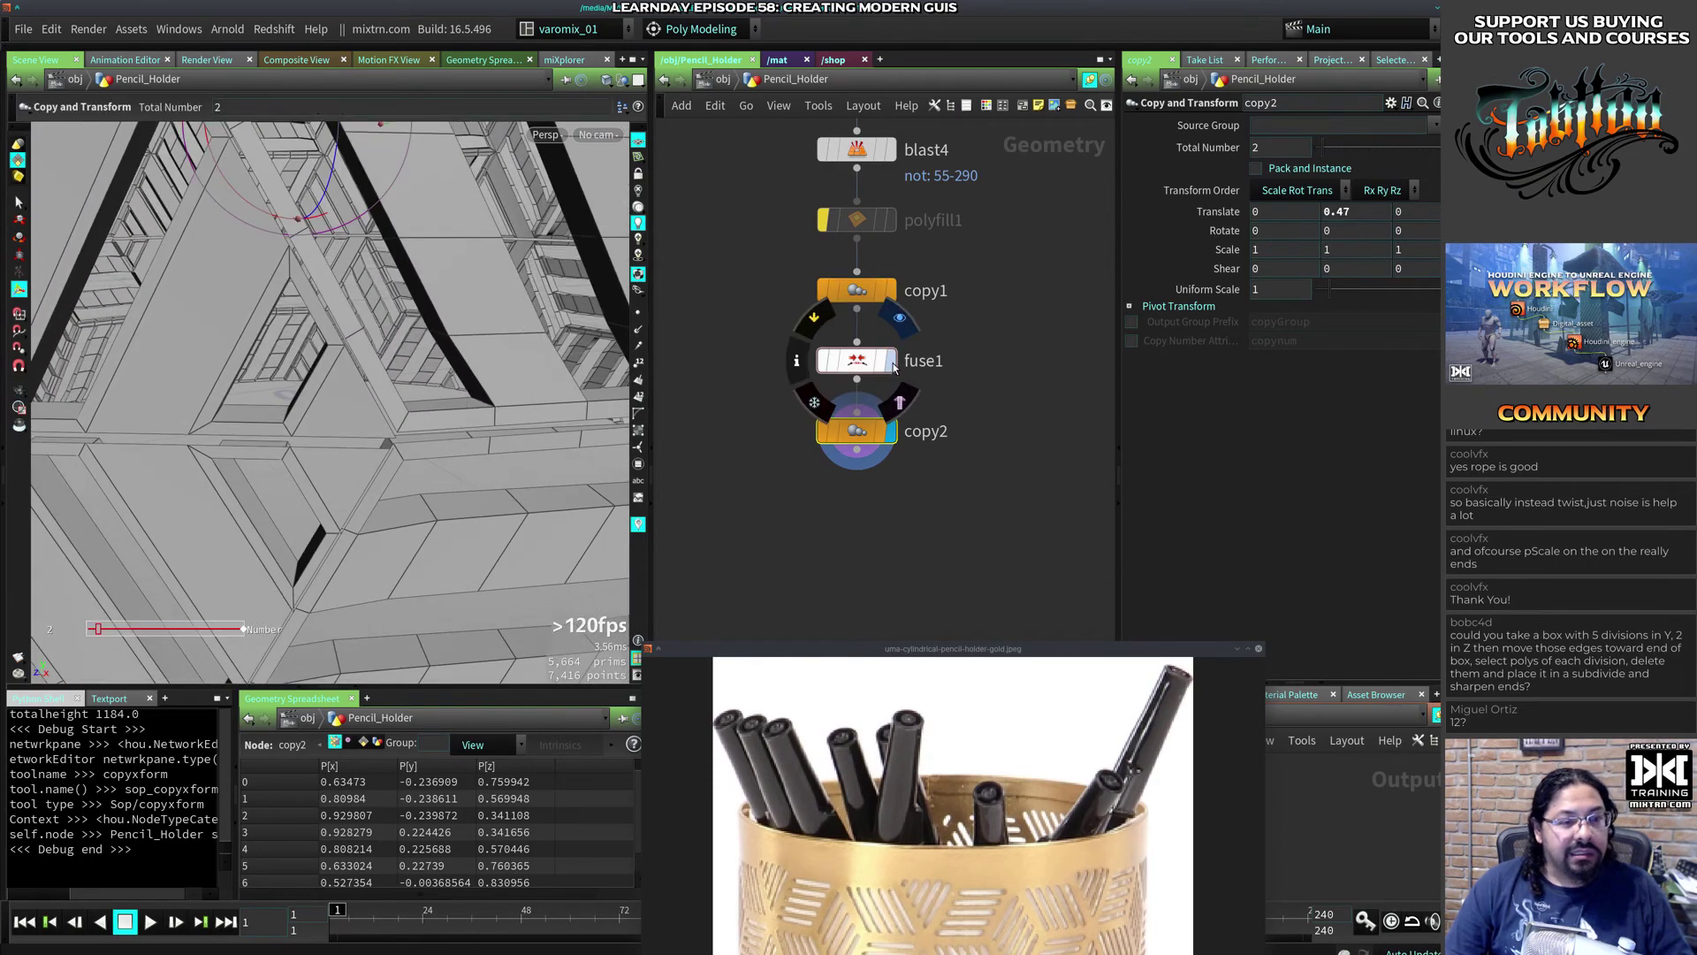
# Step: Display fuse1 and set its fuse distance to 0.005 after trying 0.01, checking the slat corners
pyautogui.click(886, 361)
pyautogui.click(871, 365)
pyautogui.moveTo(411, 516); pyautogui.dragTo(448, 239)
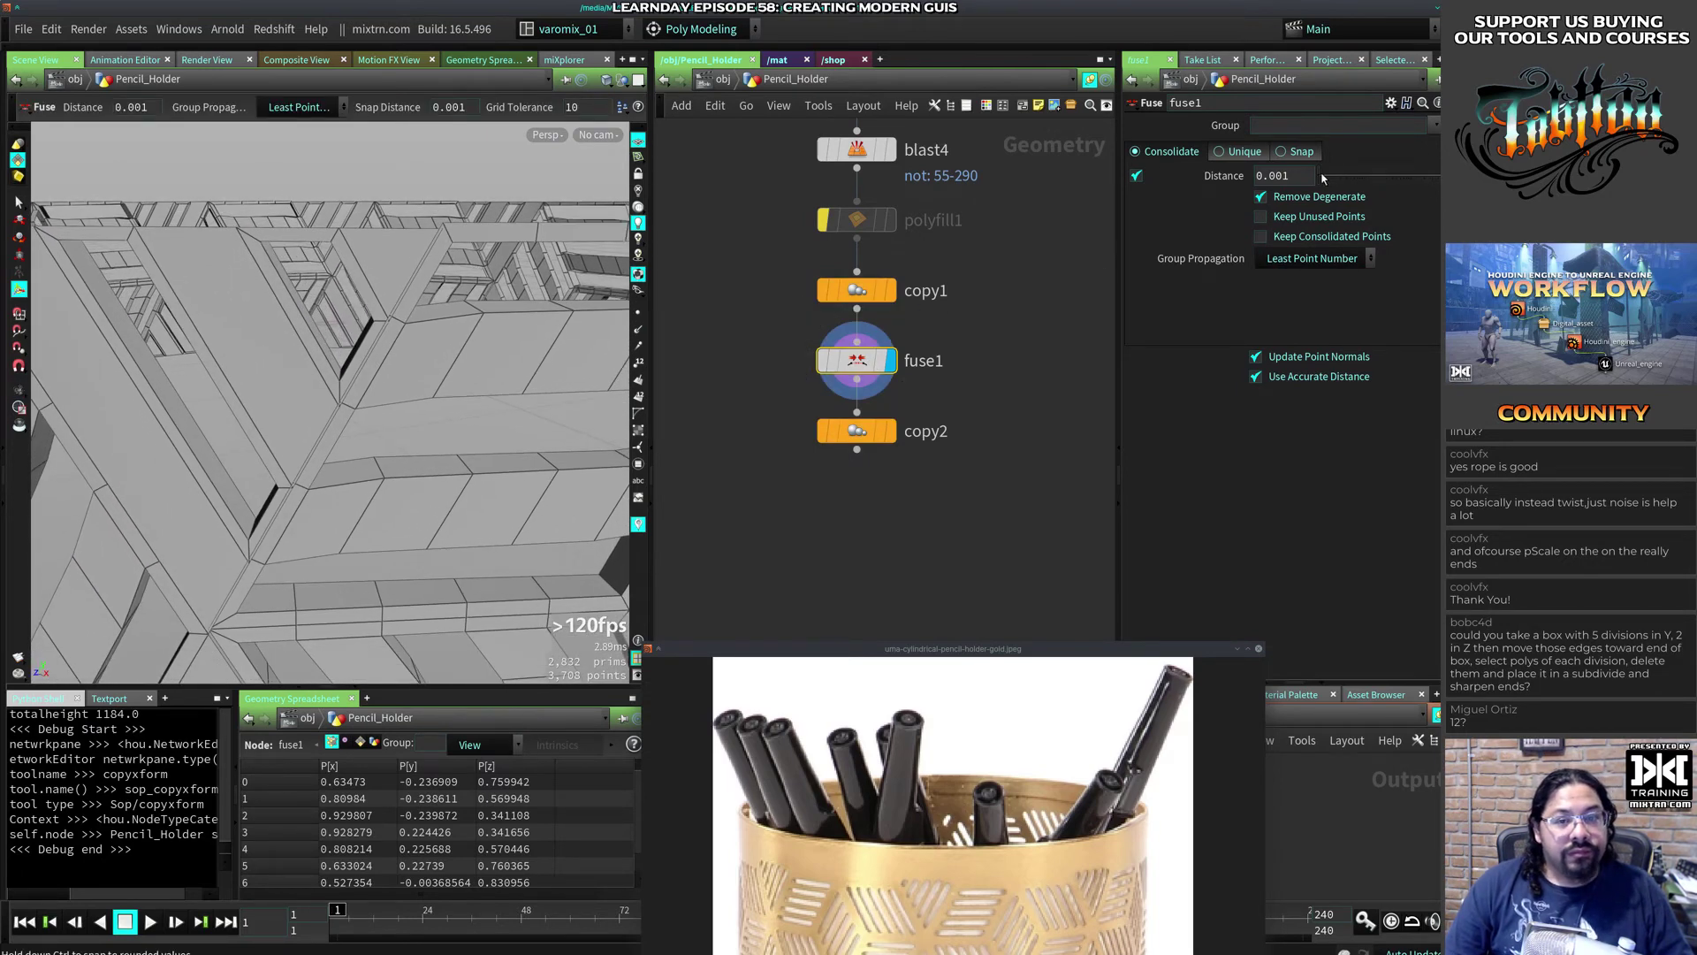
pyautogui.moveTo(1323, 178); pyautogui.dragTo(1320, 183)
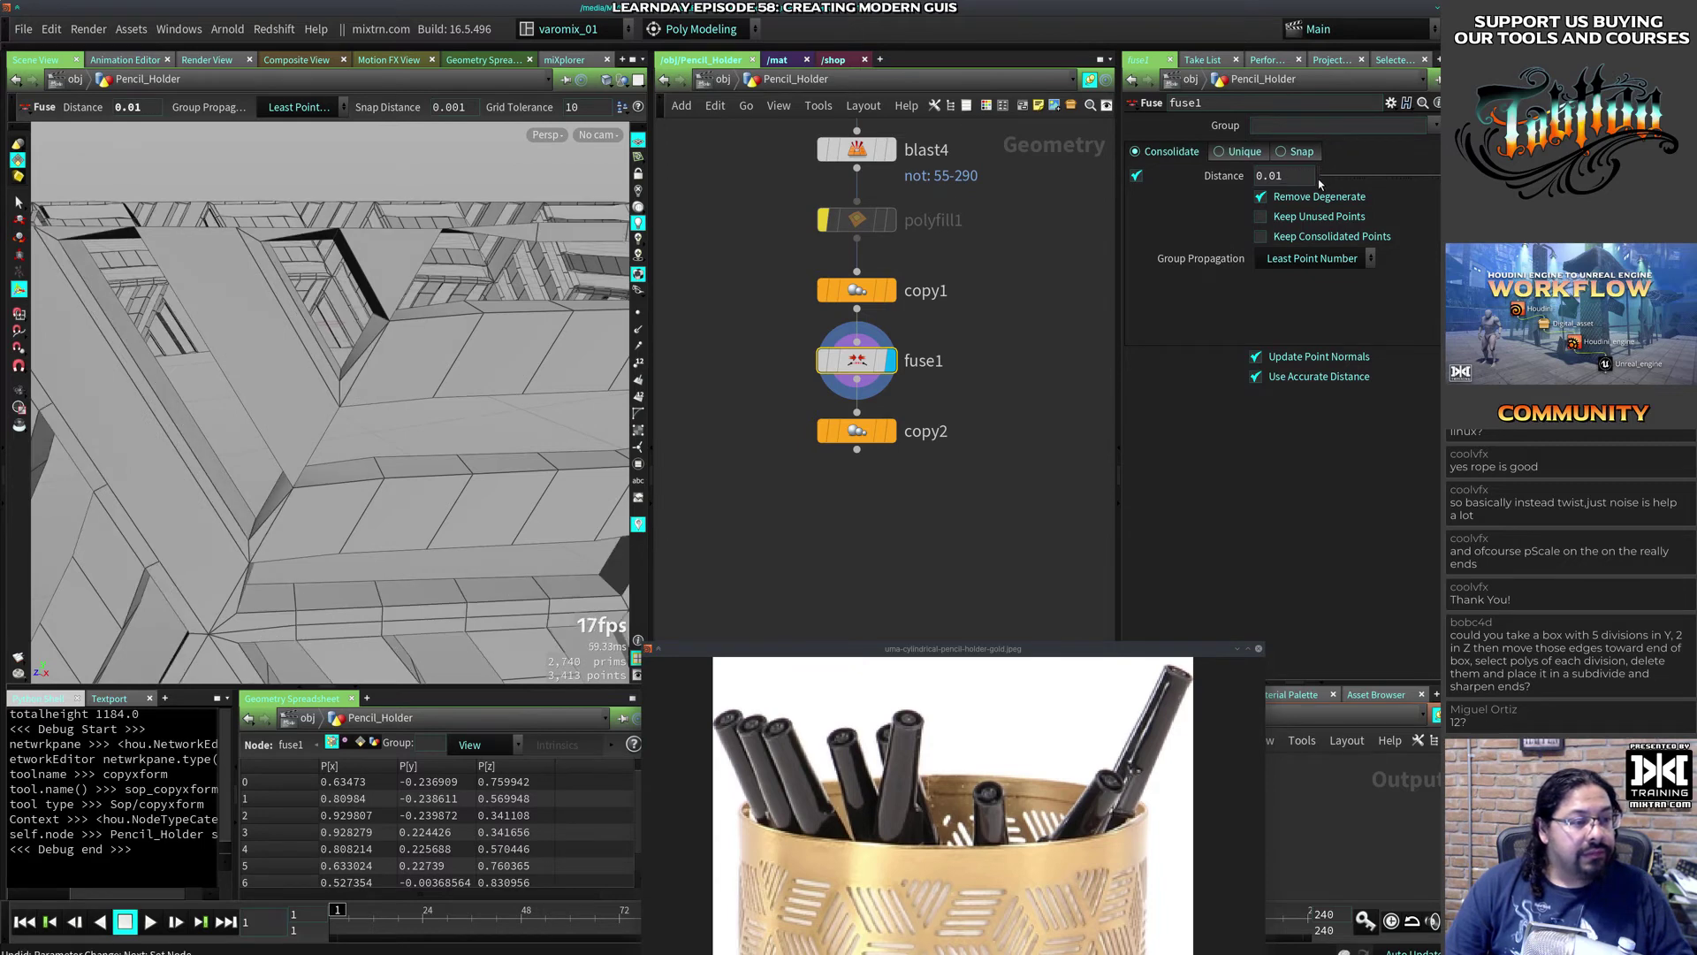
pyautogui.moveTo(1320, 183); pyautogui.dragTo(1331, 241, button='middle')
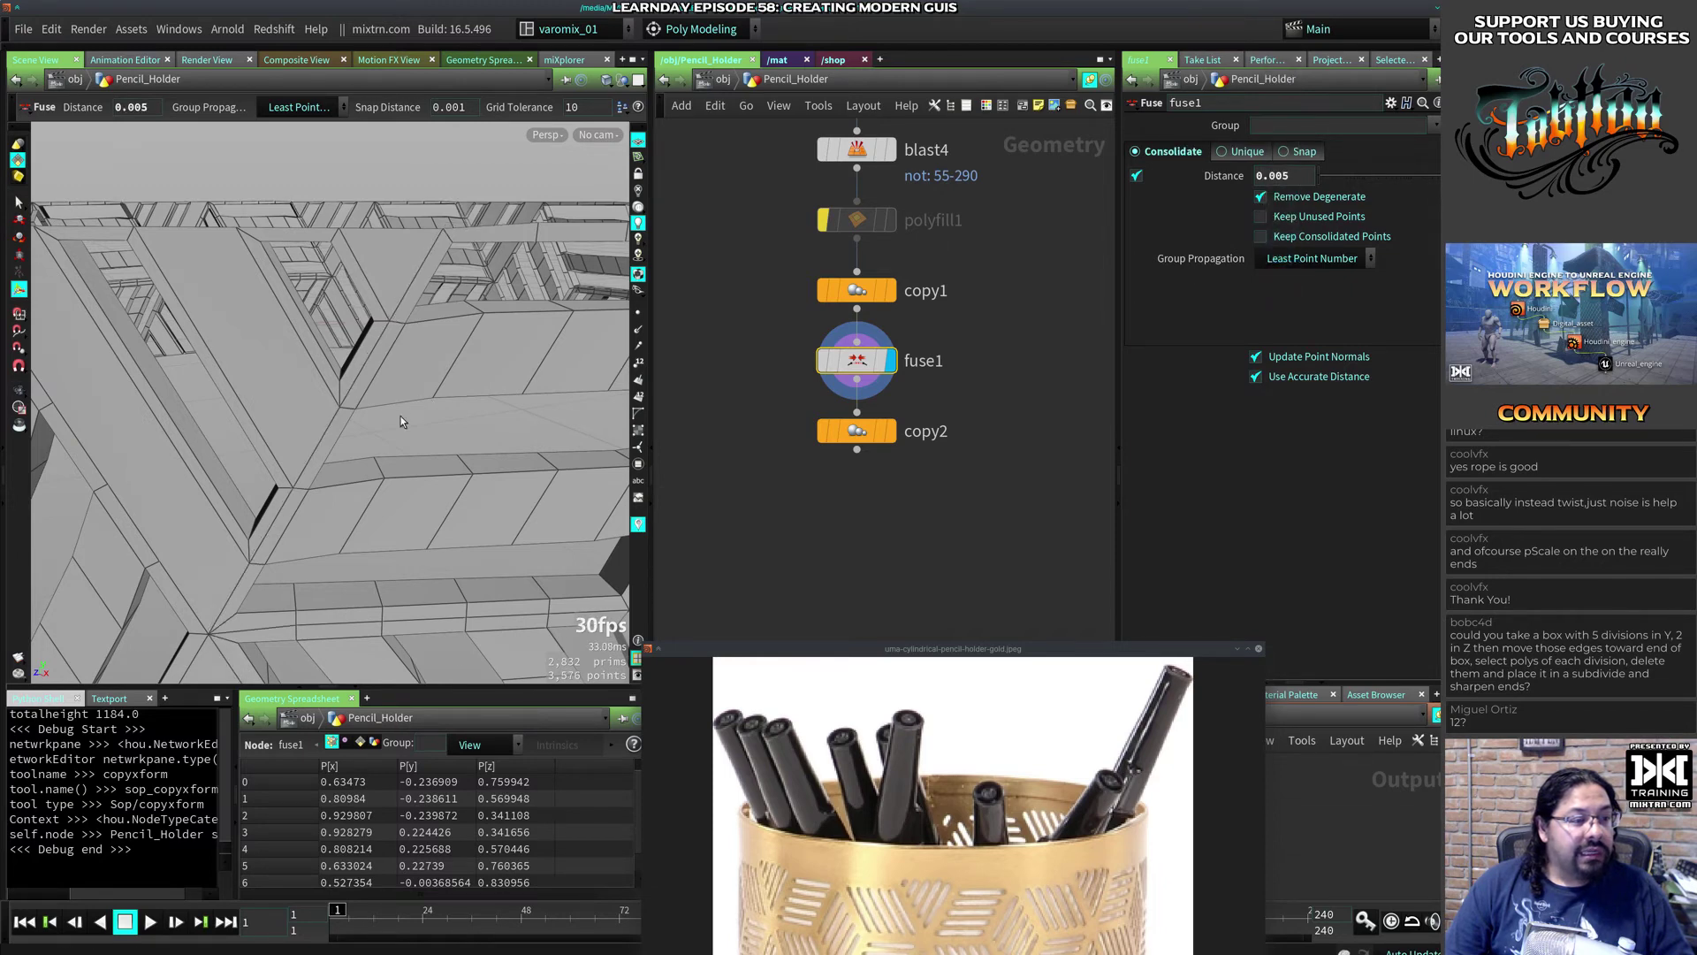
pyautogui.moveTo(401, 422); pyautogui.dragTo(522, 395)
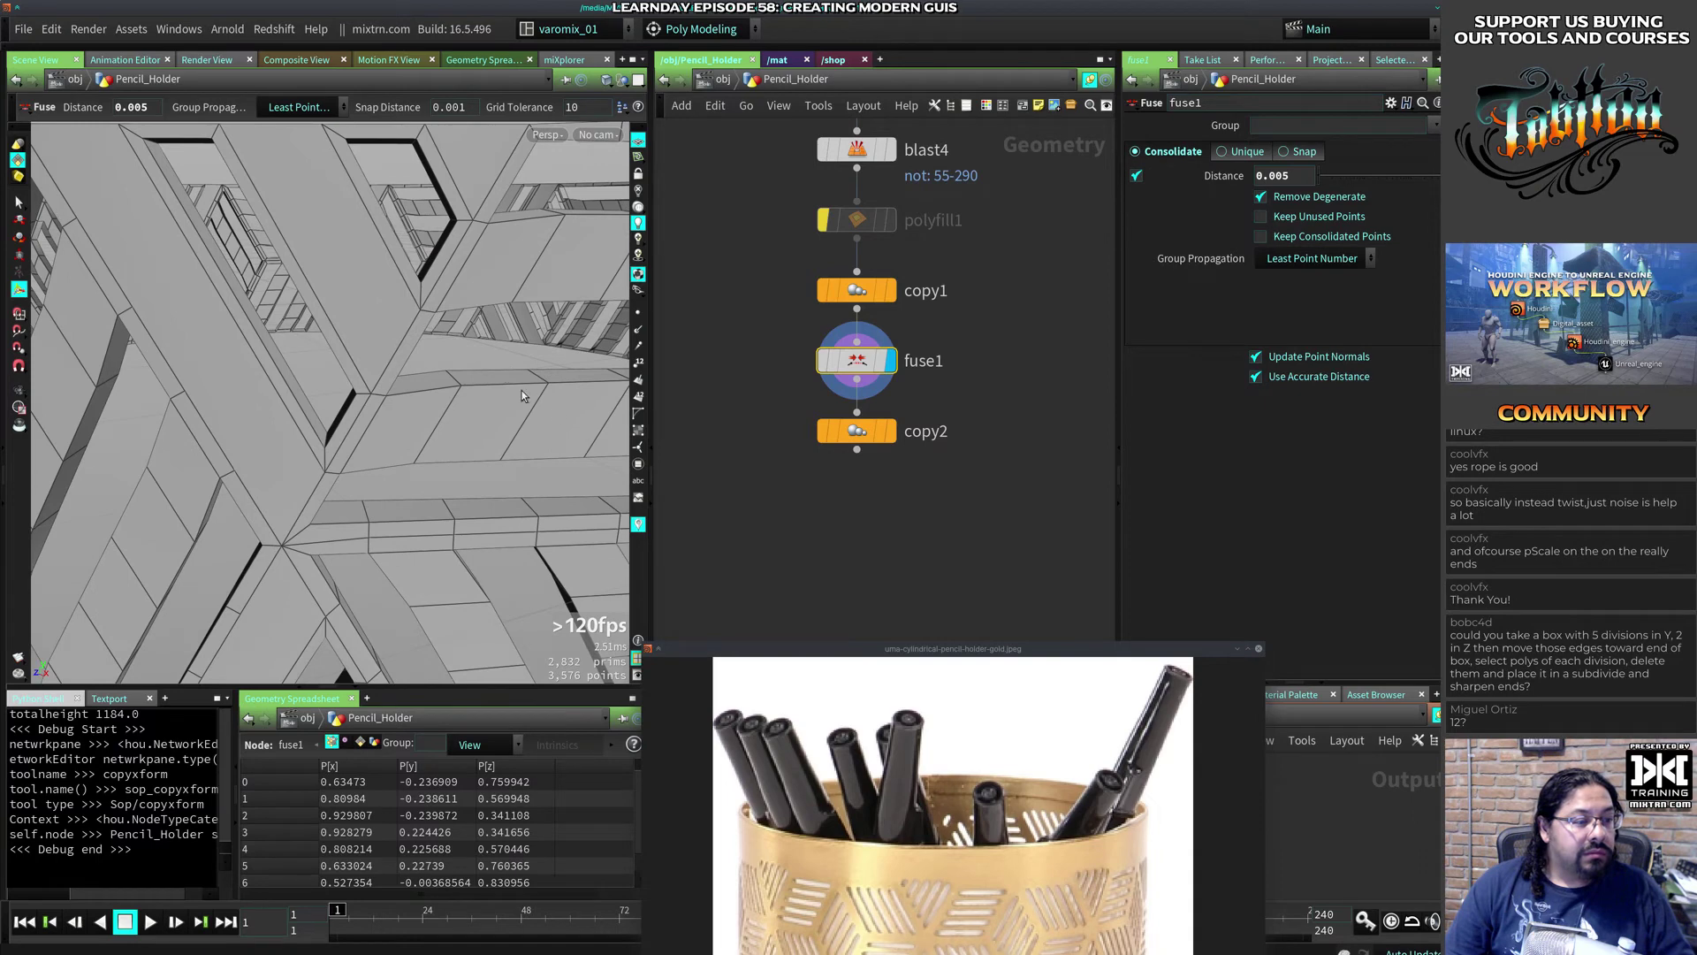
# Step: Display copy2 and set its Y translation to 0.464 so the stacked rings meet at the seam
pyautogui.click(893, 430)
pyautogui.click(882, 431)
pyautogui.keyDown('alt'); pyautogui.moveTo(305, 320); pyautogui.dragTo(212, 489, button='middle'); pyautogui.keyUp('alt')
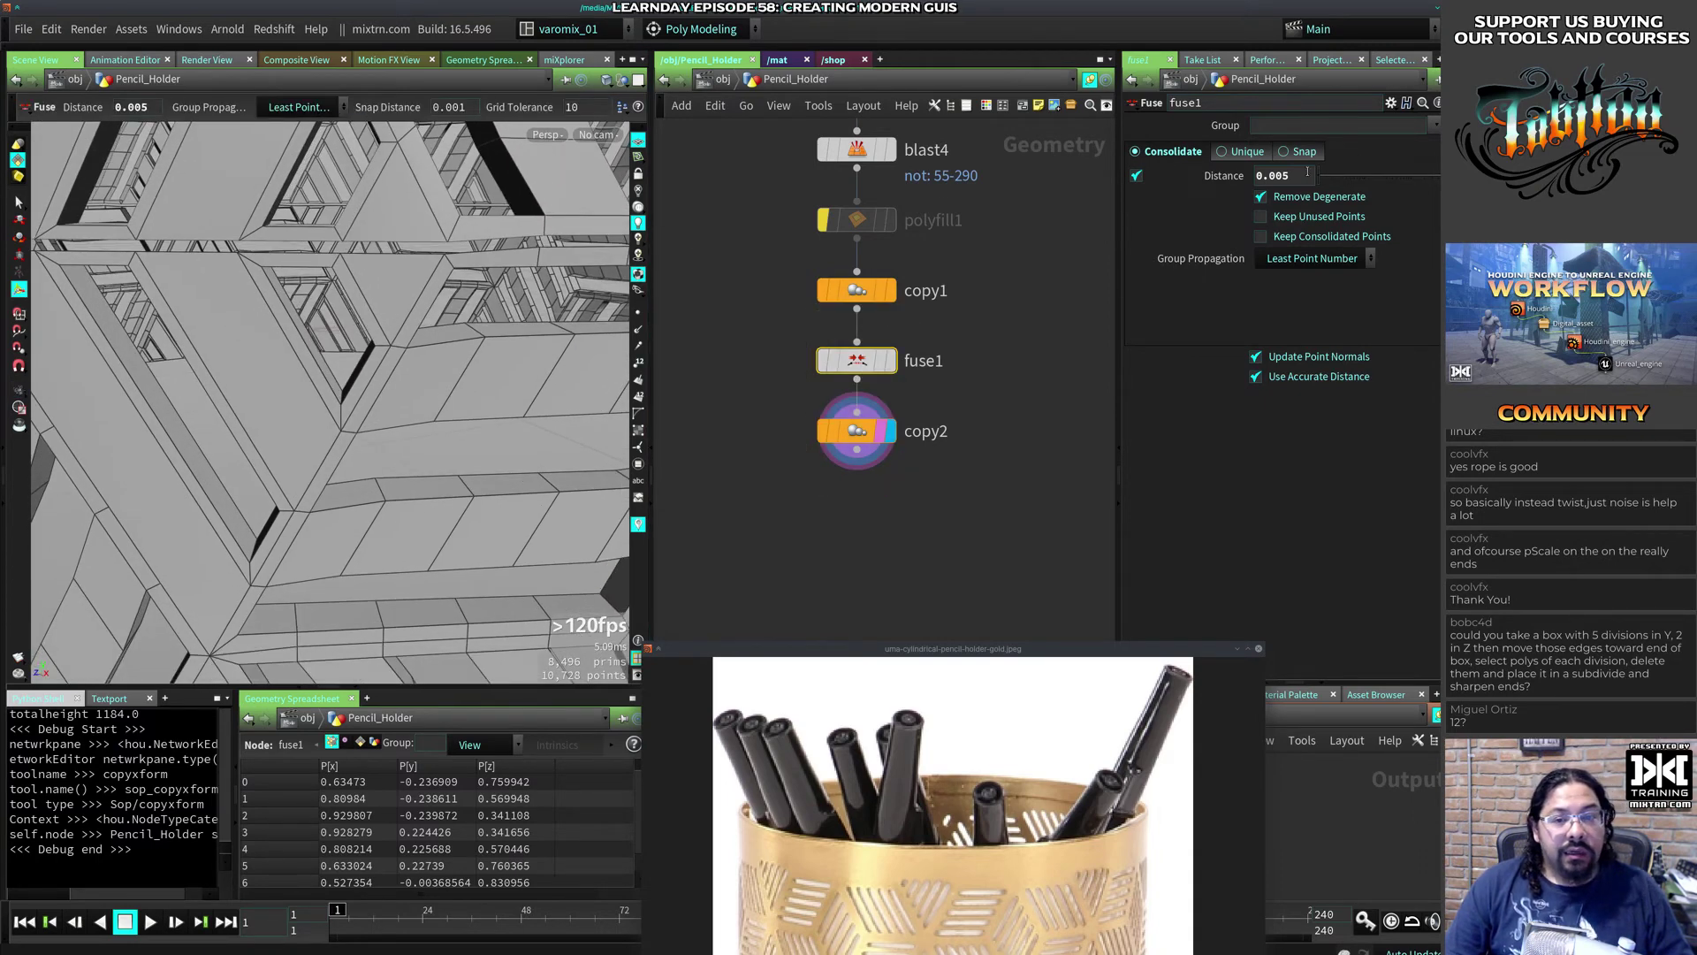
pyautogui.moveTo(1307, 171); pyautogui.dragTo(1302, 238, button='middle')
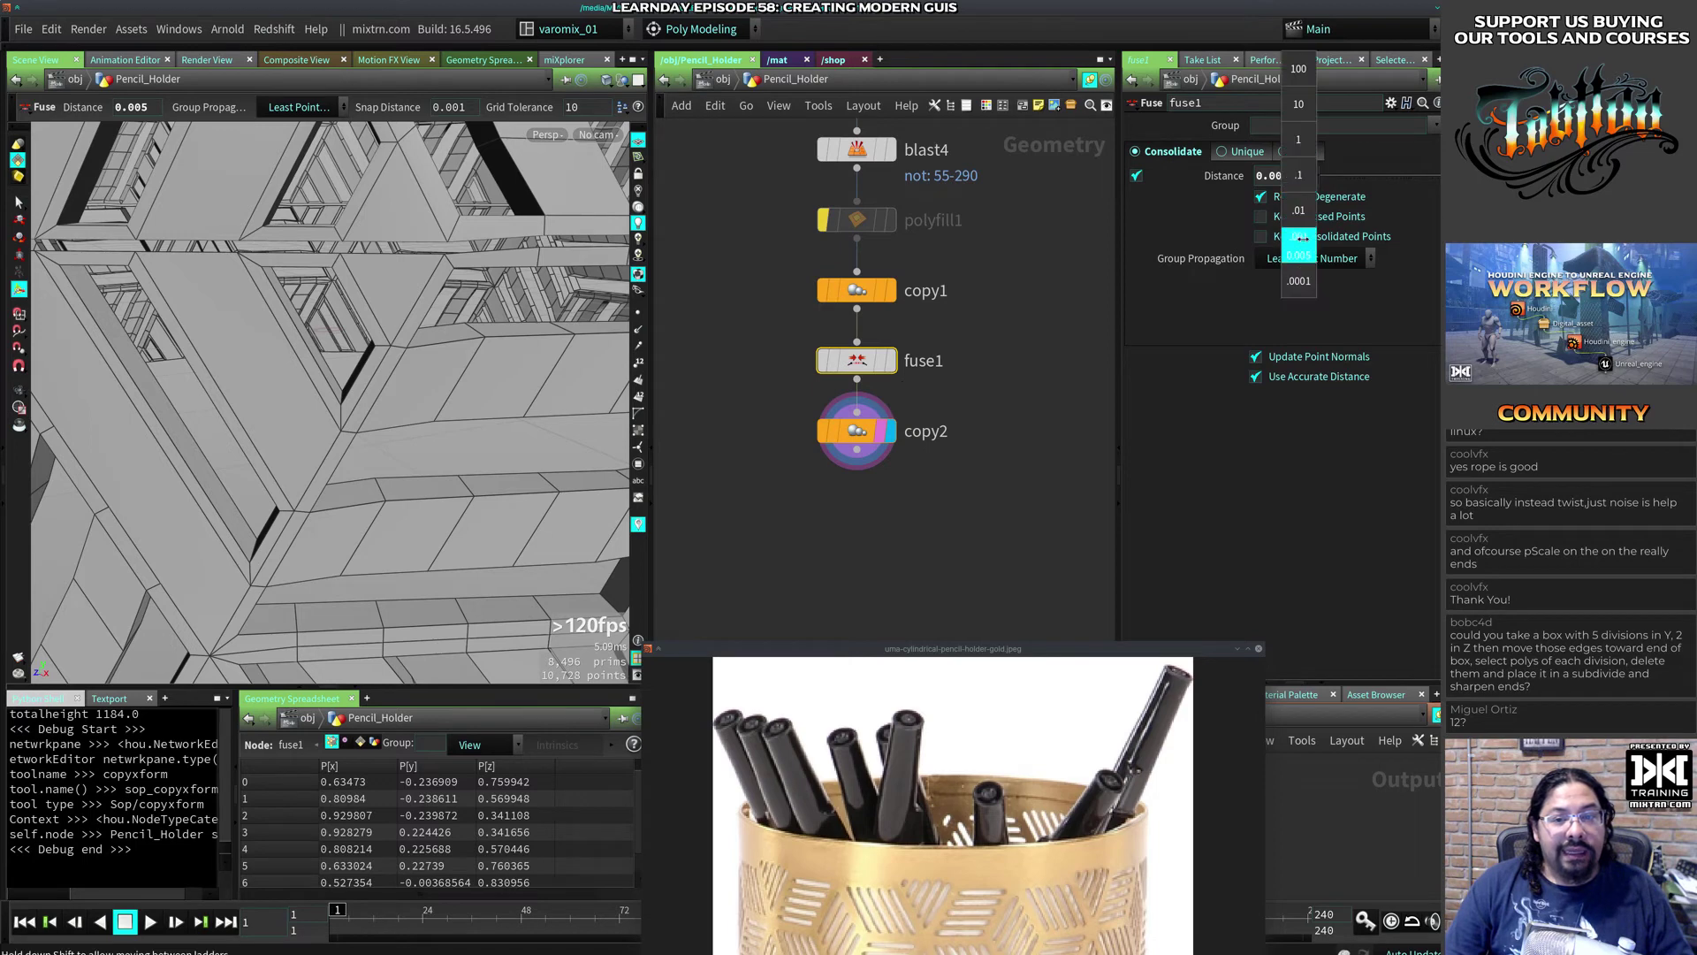
pyautogui.click(856, 431)
pyautogui.moveTo(1358, 213); pyautogui.dragTo(1293, 273, button='middle')
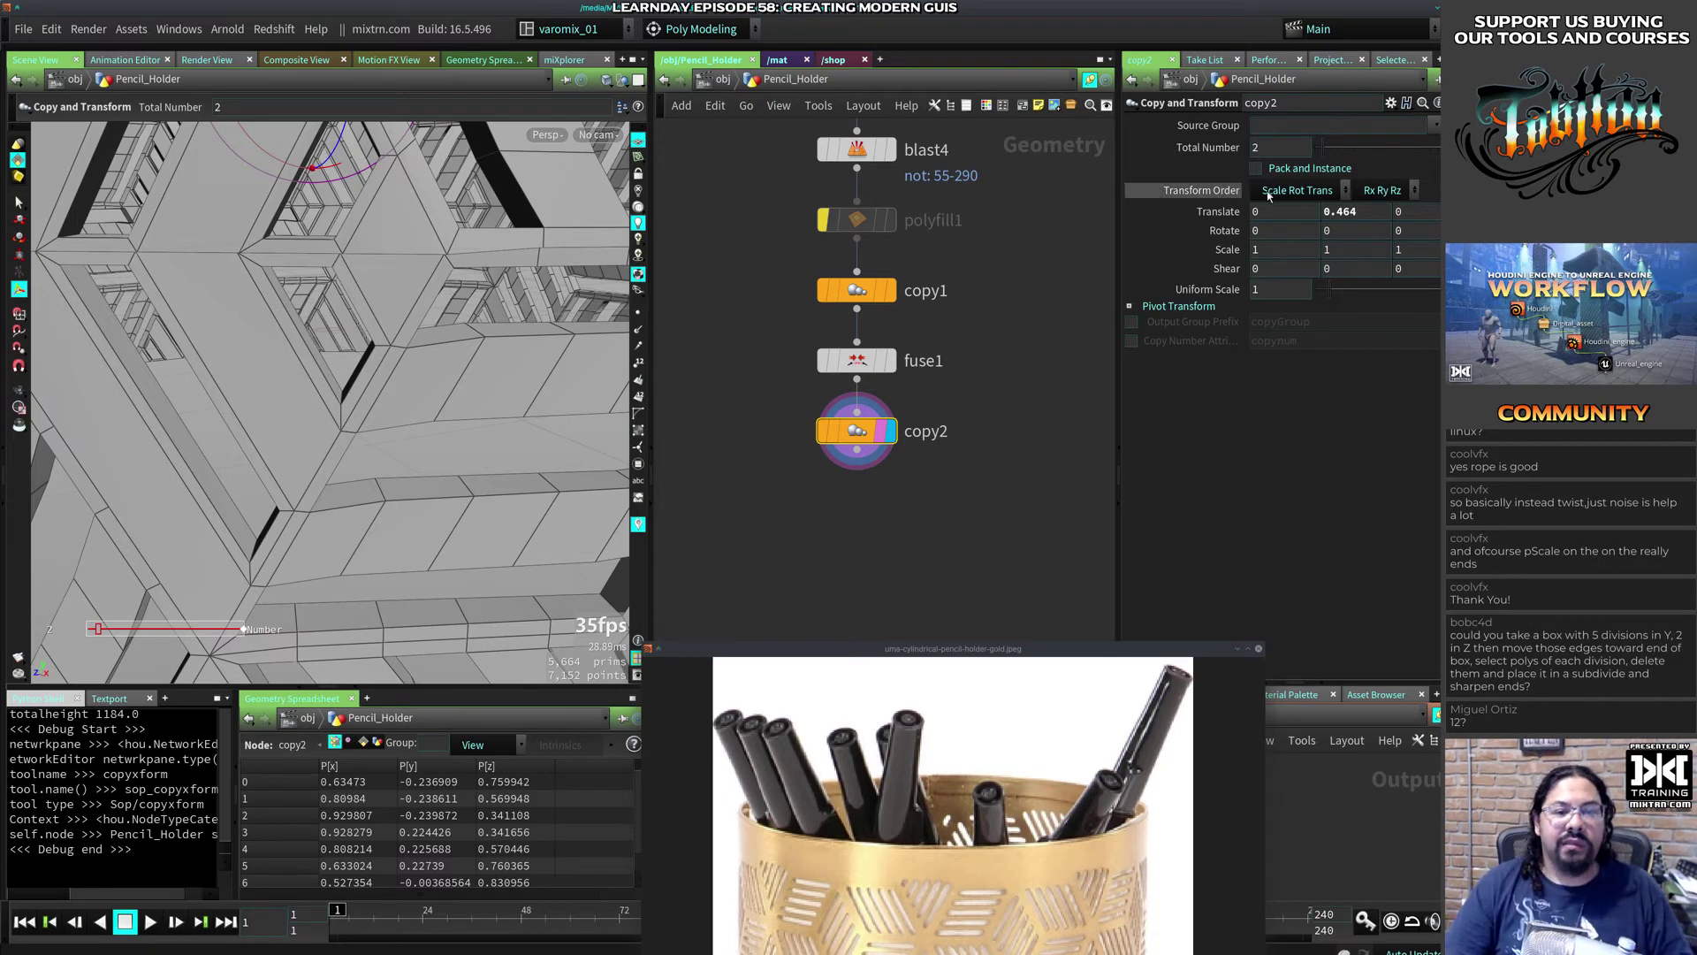
# Step: Duplicate fuse1, connect the duplicate after copy2, display it, and inspect the two stacked rings
pyautogui.keyDown('alt'); pyautogui.moveTo(870, 361); pyautogui.dragTo(871, 510); pyautogui.keyUp('alt')
pyautogui.moveTo(857, 450); pyautogui.dragTo(857, 511)
pyautogui.click(888, 510)
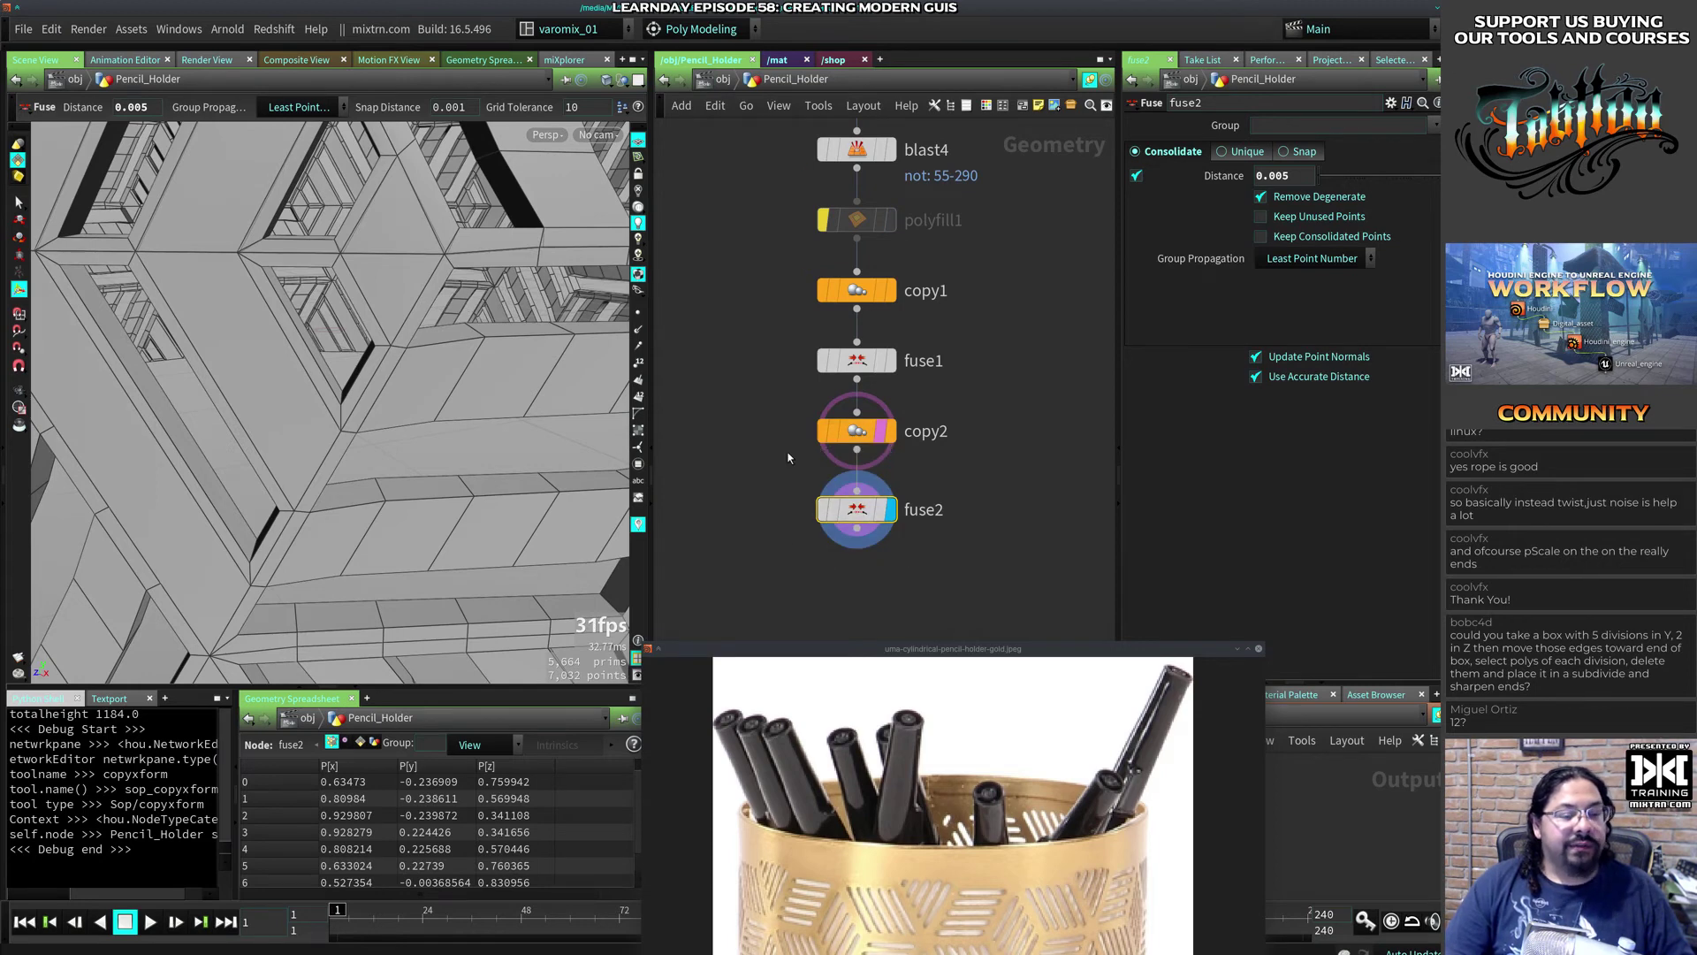
pyautogui.moveTo(871, 518)
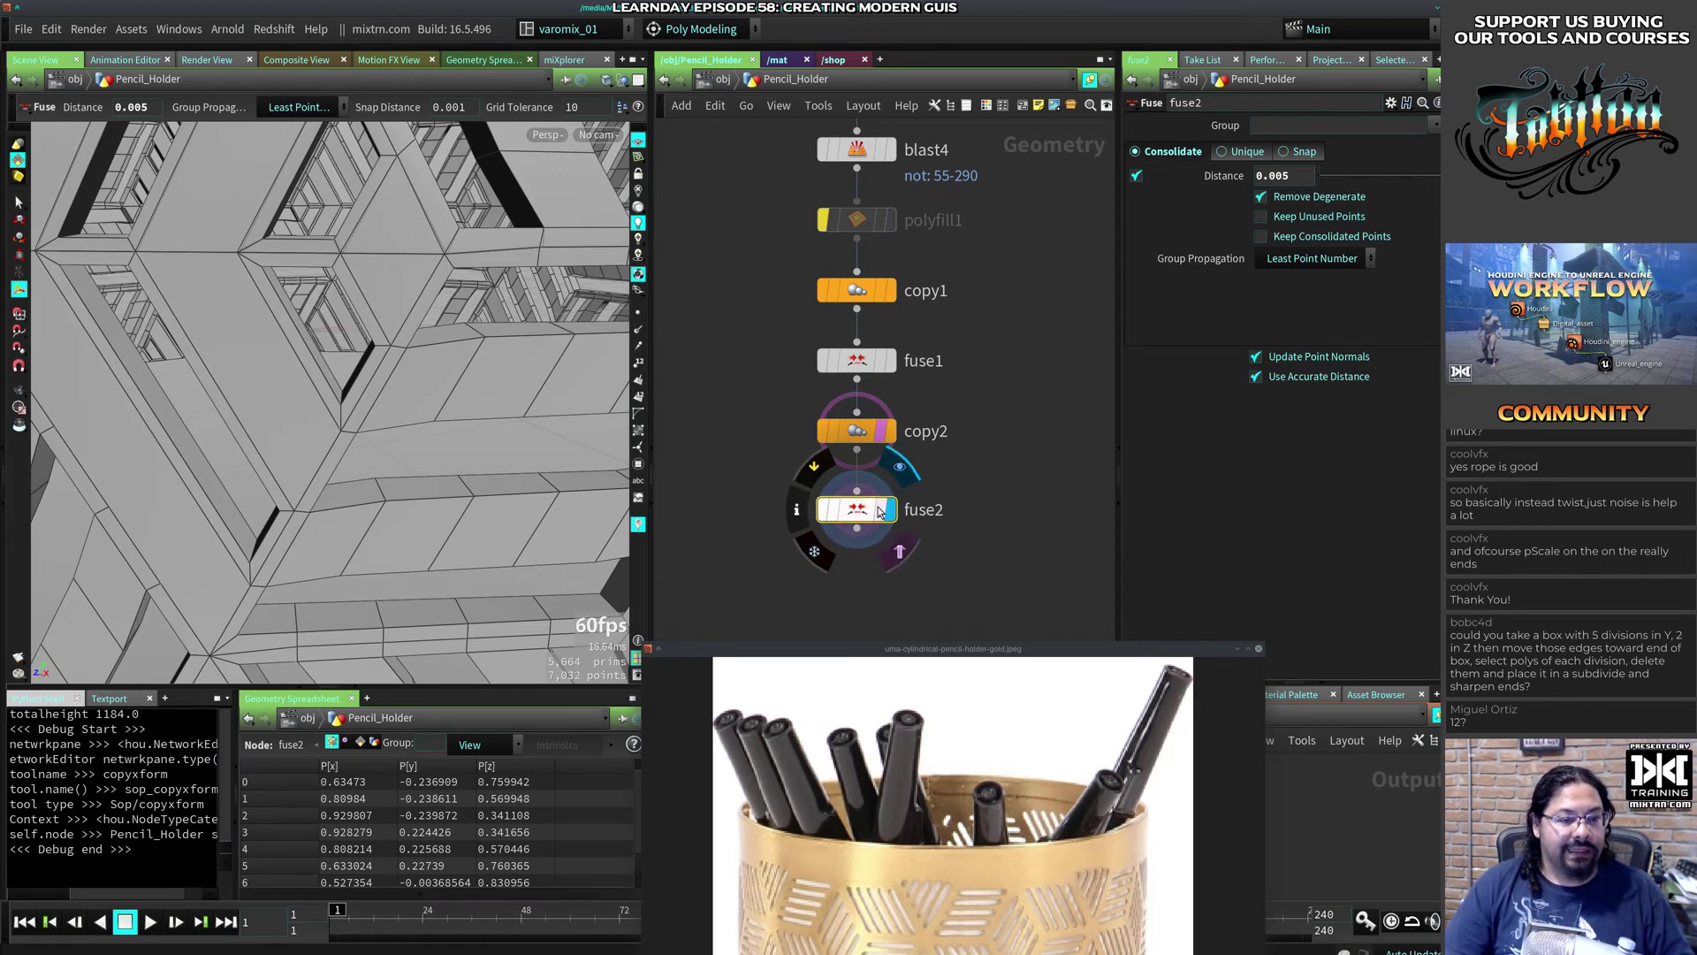
pyautogui.click(900, 552)
pyautogui.keyDown('alt'); pyautogui.moveTo(433, 379); pyautogui.dragTo(146, 369, button='right'); pyautogui.keyUp('alt')
pyautogui.keyDown('alt'); pyautogui.moveTo(522, 360); pyautogui.dragTo(528, 405); pyautogui.keyUp('alt')
pyautogui.keyDown('alt'); pyautogui.moveTo(528, 405); pyautogui.dragTo(458, 424, button='middle'); pyautogui.keyUp('alt')
pyautogui.keyDown('alt'); pyautogui.moveTo(458, 424); pyautogui.dragTo(459, 434); pyautogui.keyUp('alt')
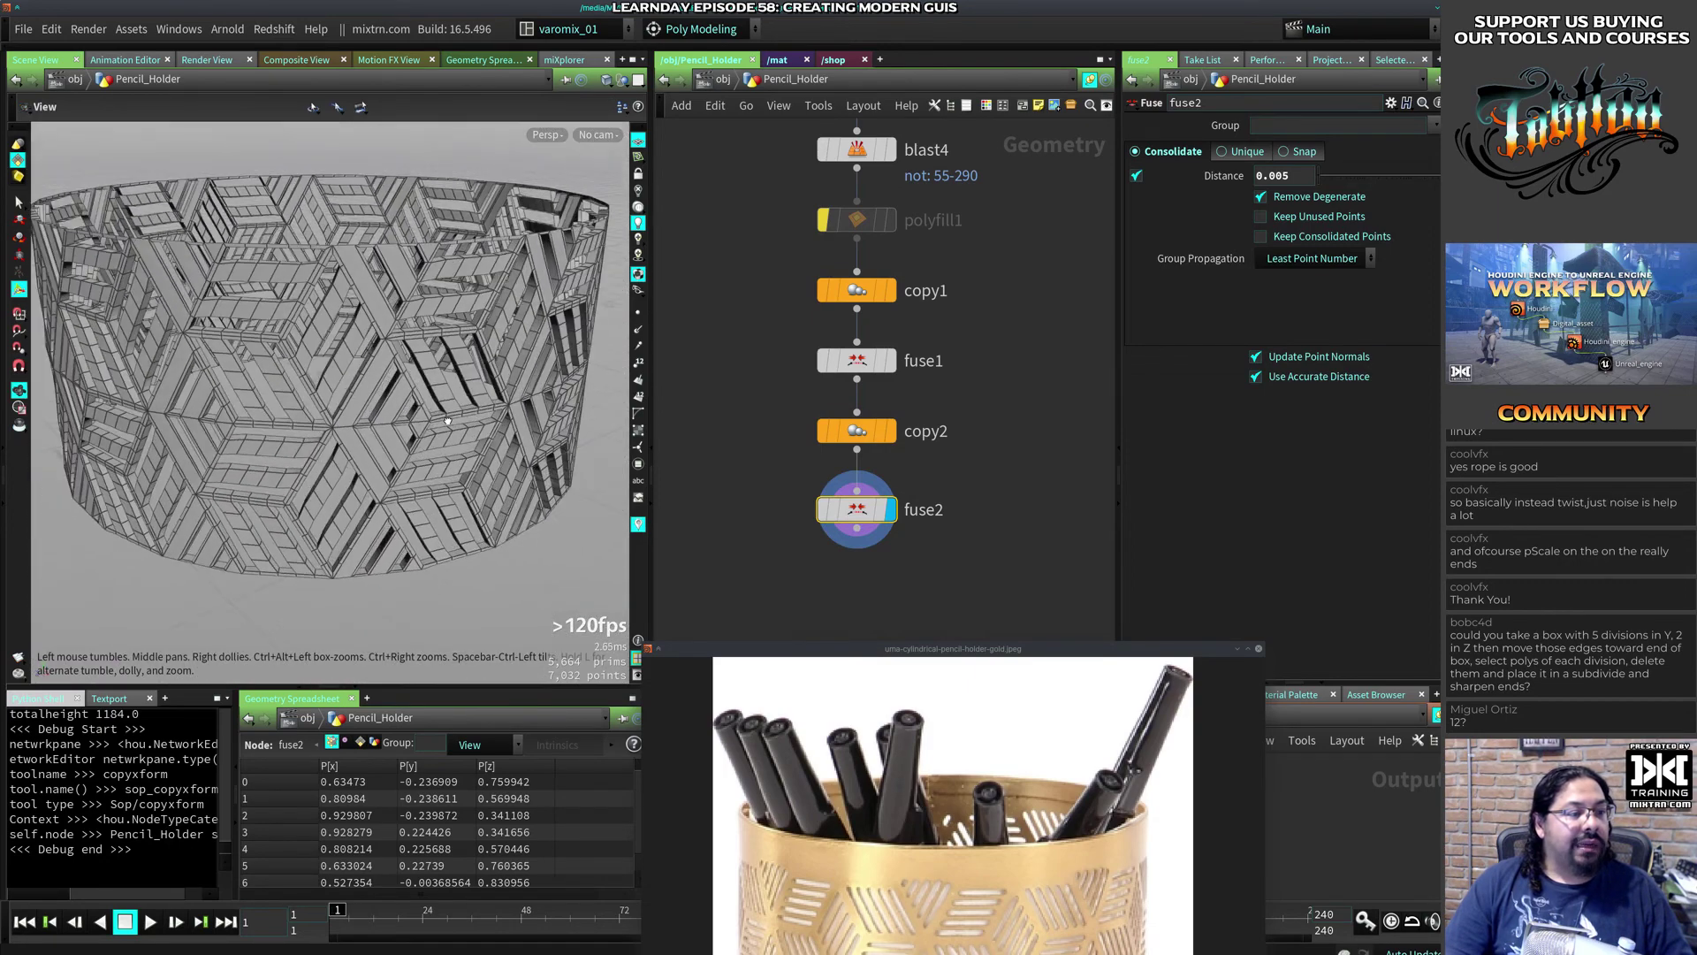
# Step: Set copy2's total number to 6 to stack the rings into a tall cylinder
pyautogui.click(857, 436)
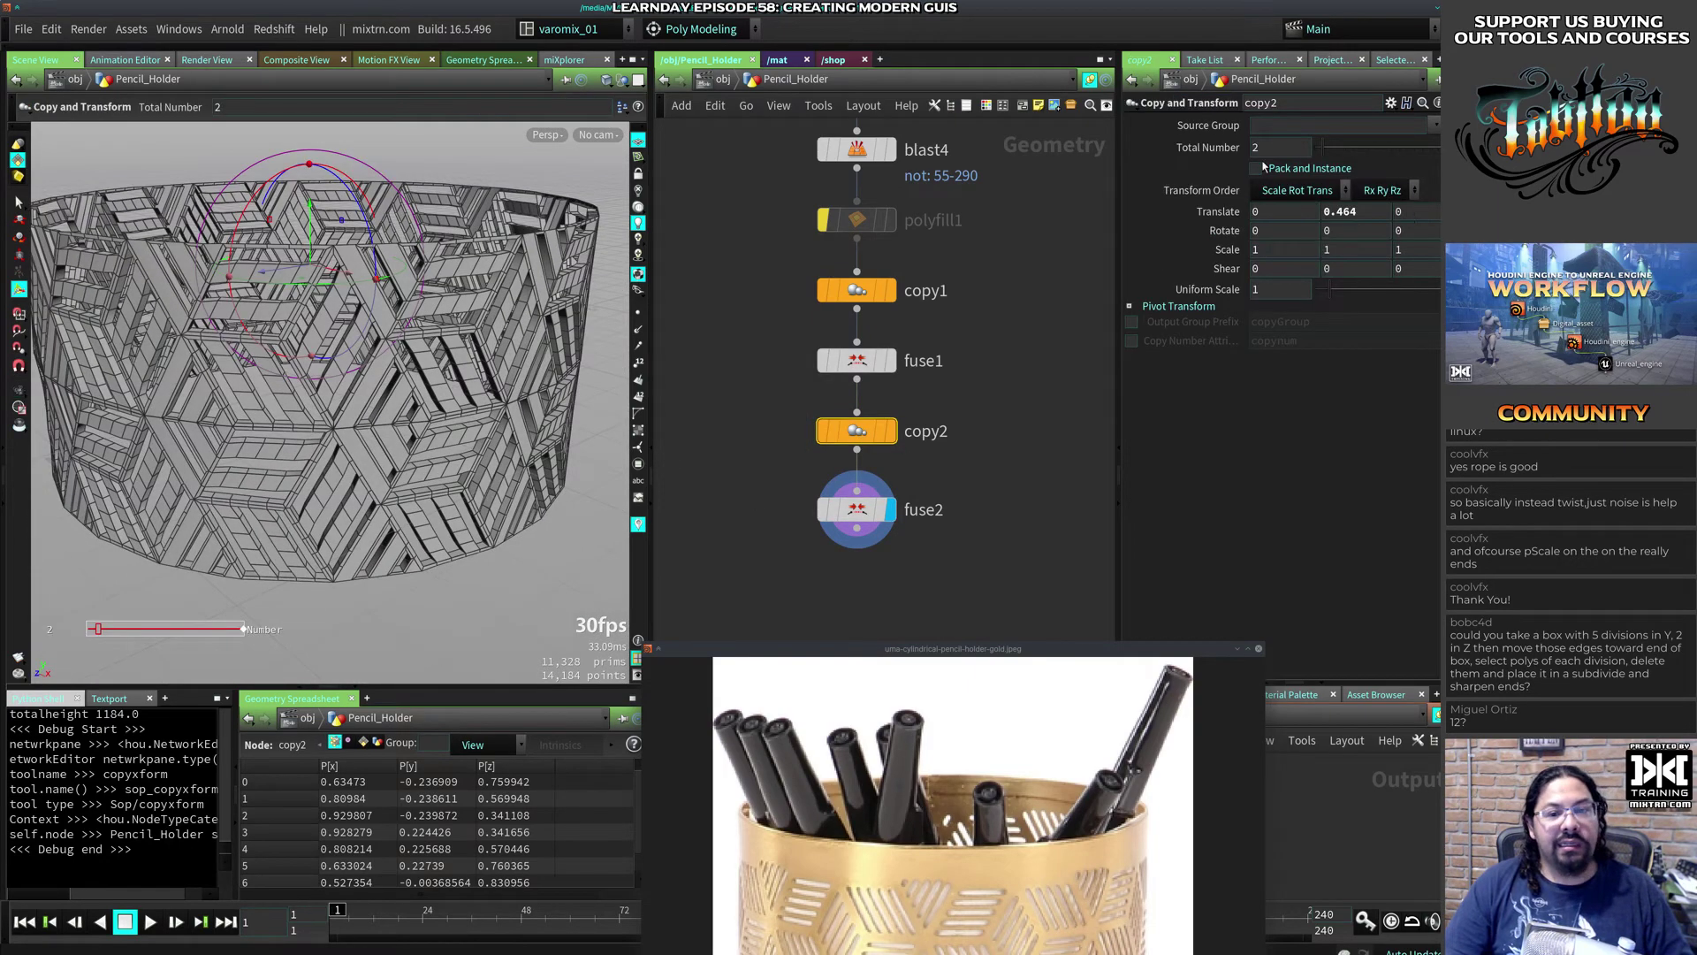
pyautogui.moveTo(1333, 149); pyautogui.dragTo(1351, 154)
pyautogui.press('Escape')
pyautogui.scroll(-8, 357, 442)
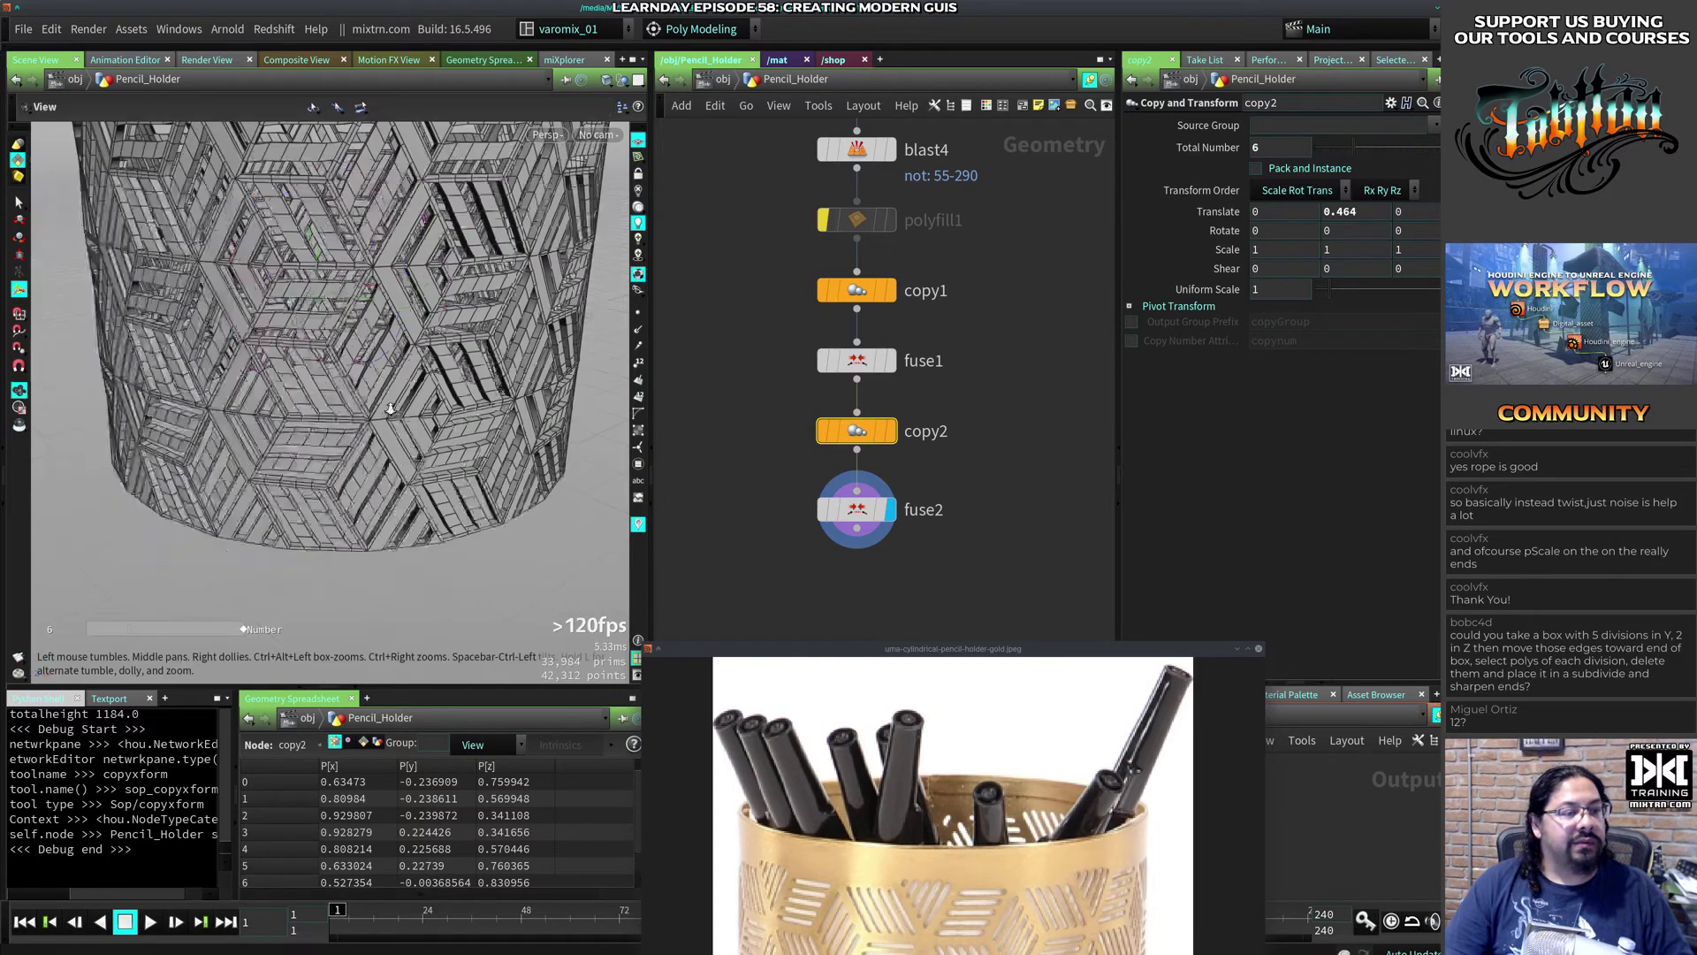
pyautogui.keyDown('alt'); pyautogui.moveTo(357, 443); pyautogui.dragTo(389, 398, button='middle'); pyautogui.keyUp('alt')
pyautogui.keyDown('alt'); pyautogui.moveTo(389, 398); pyautogui.dragTo(440, 428); pyautogui.keyUp('alt')
pyautogui.moveTo(440, 428)
pyautogui.keyDown('alt'); pyautogui.mouseDown(button='right')
pyautogui.moveTo(482, 430)
pyautogui.moveTo(418, 445)
pyautogui.mouseUp(button='right'); pyautogui.keyUp('alt')
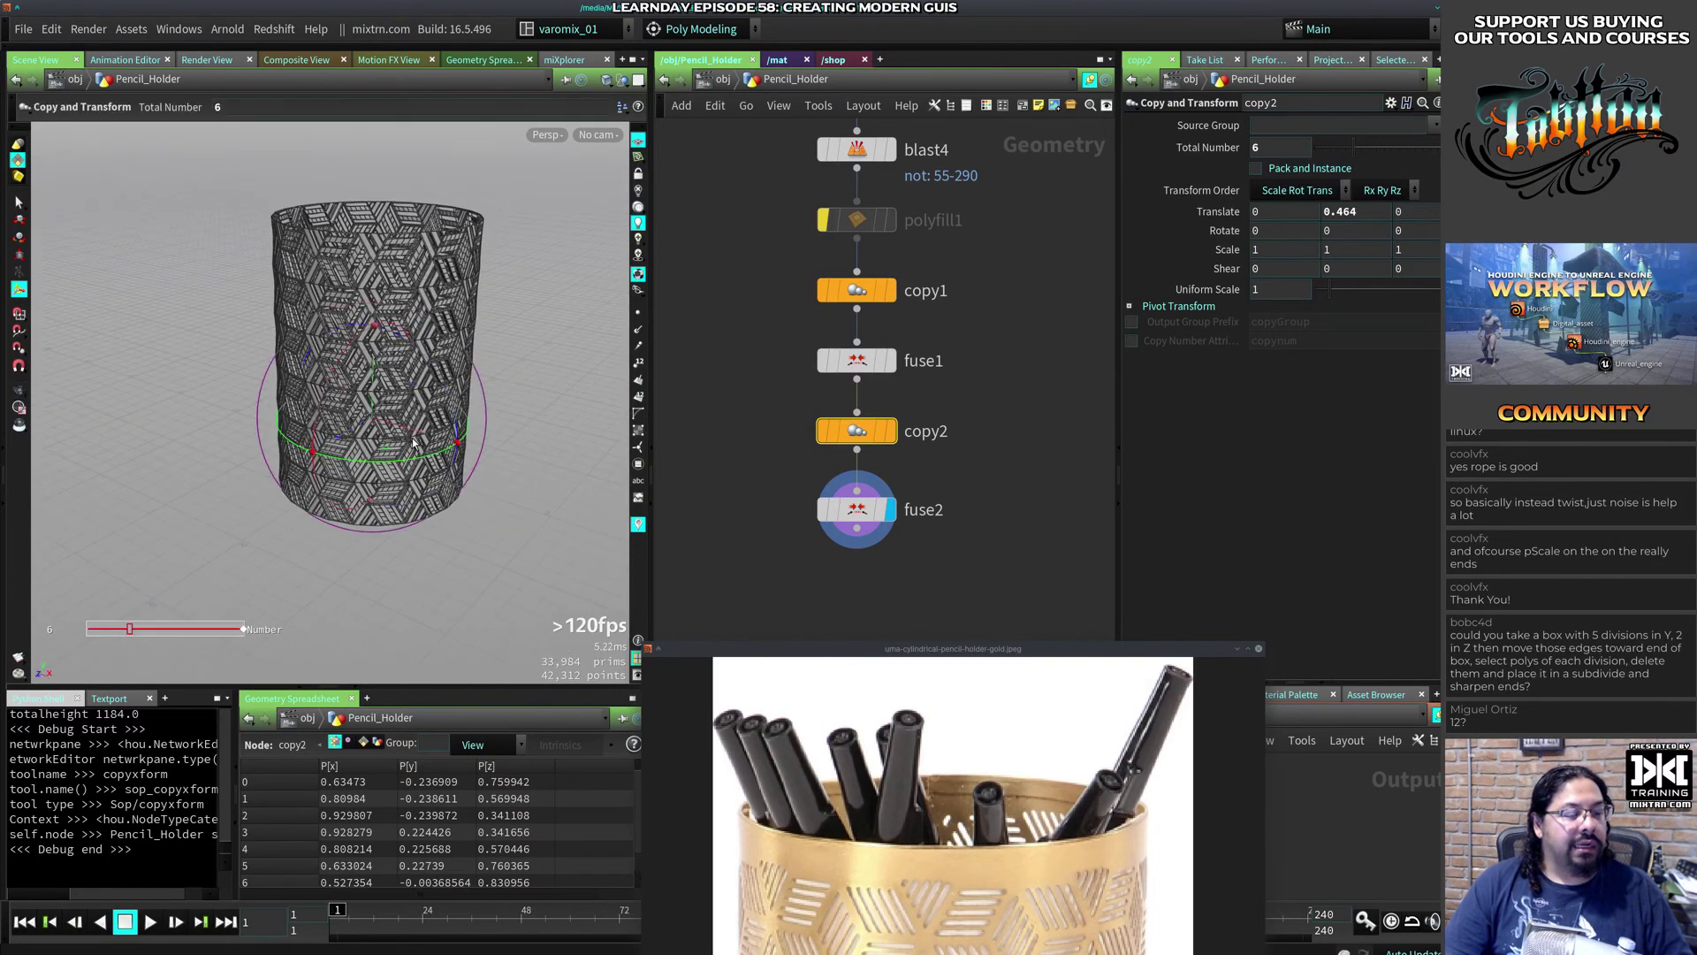
# Step: Shade the viewport without wireframe and examine the stacked cylinder beside the reference photo
pyautogui.hotkey('shift', 'w')
pyautogui.keyDown('alt'); pyautogui.moveTo(417, 445); pyautogui.dragTo(309, 426); pyautogui.keyUp('alt')
pyautogui.keyDown('alt'); pyautogui.moveTo(310, 426); pyautogui.dragTo(343, 426, button='middle'); pyautogui.keyUp('alt')
pyautogui.moveTo(342, 426)
pyautogui.keyDown('alt'); pyautogui.mouseDown()
pyautogui.moveTo(289, 417)
pyautogui.moveTo(329, 423)
pyautogui.mouseUp(); pyautogui.keyUp('alt')
pyautogui.click(1015, 725)
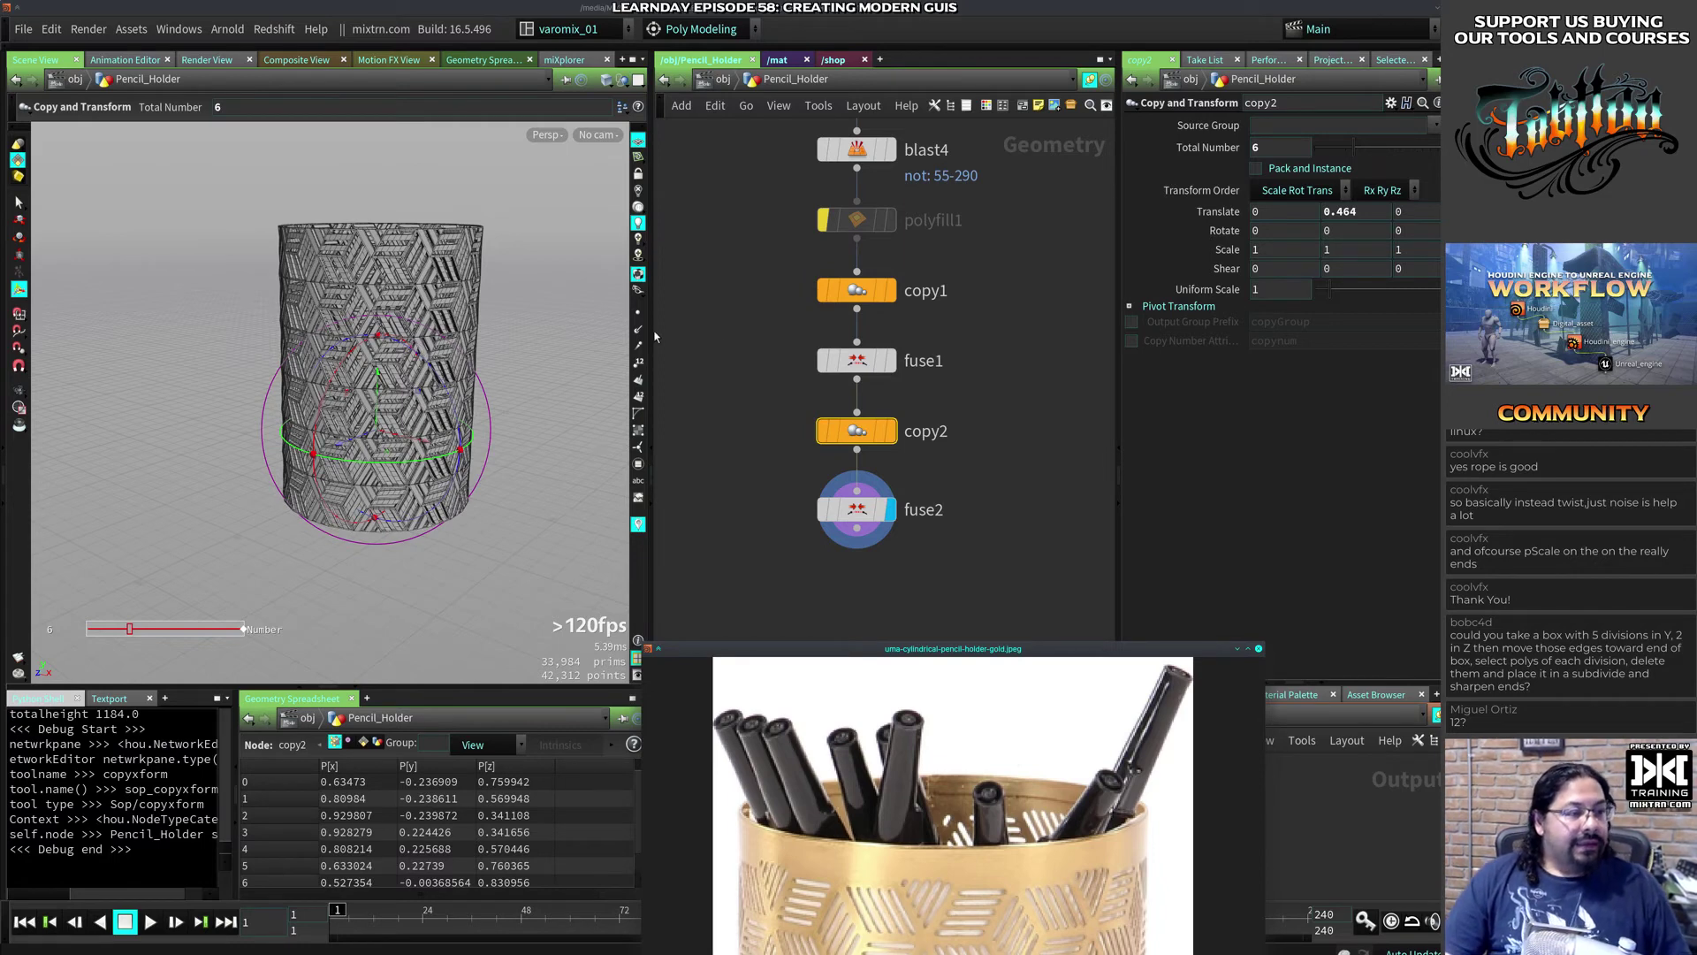
pyautogui.click(755, 343)
pyautogui.keyDown('alt'); pyautogui.moveTo(376, 367); pyautogui.dragTo(413, 379); pyautogui.keyUp('alt')
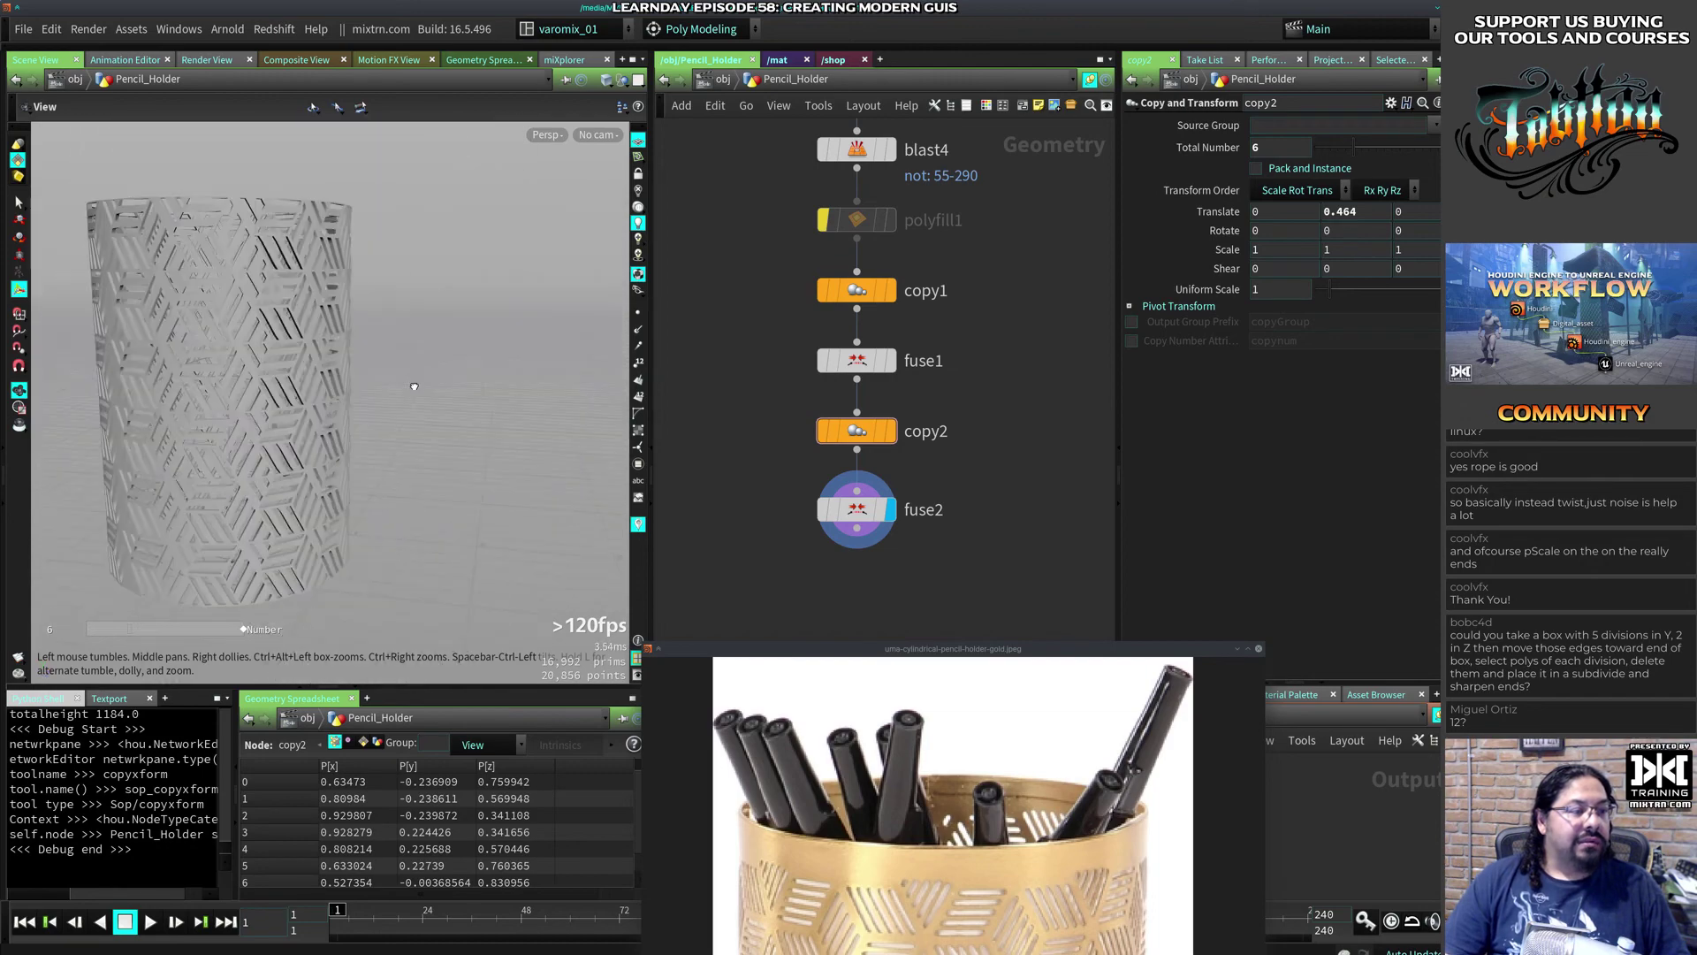
pyautogui.press('Return')
# Step: Change the viewport's background color scheme to Dark, trying Light first, and close the display options
pyautogui.press('d')
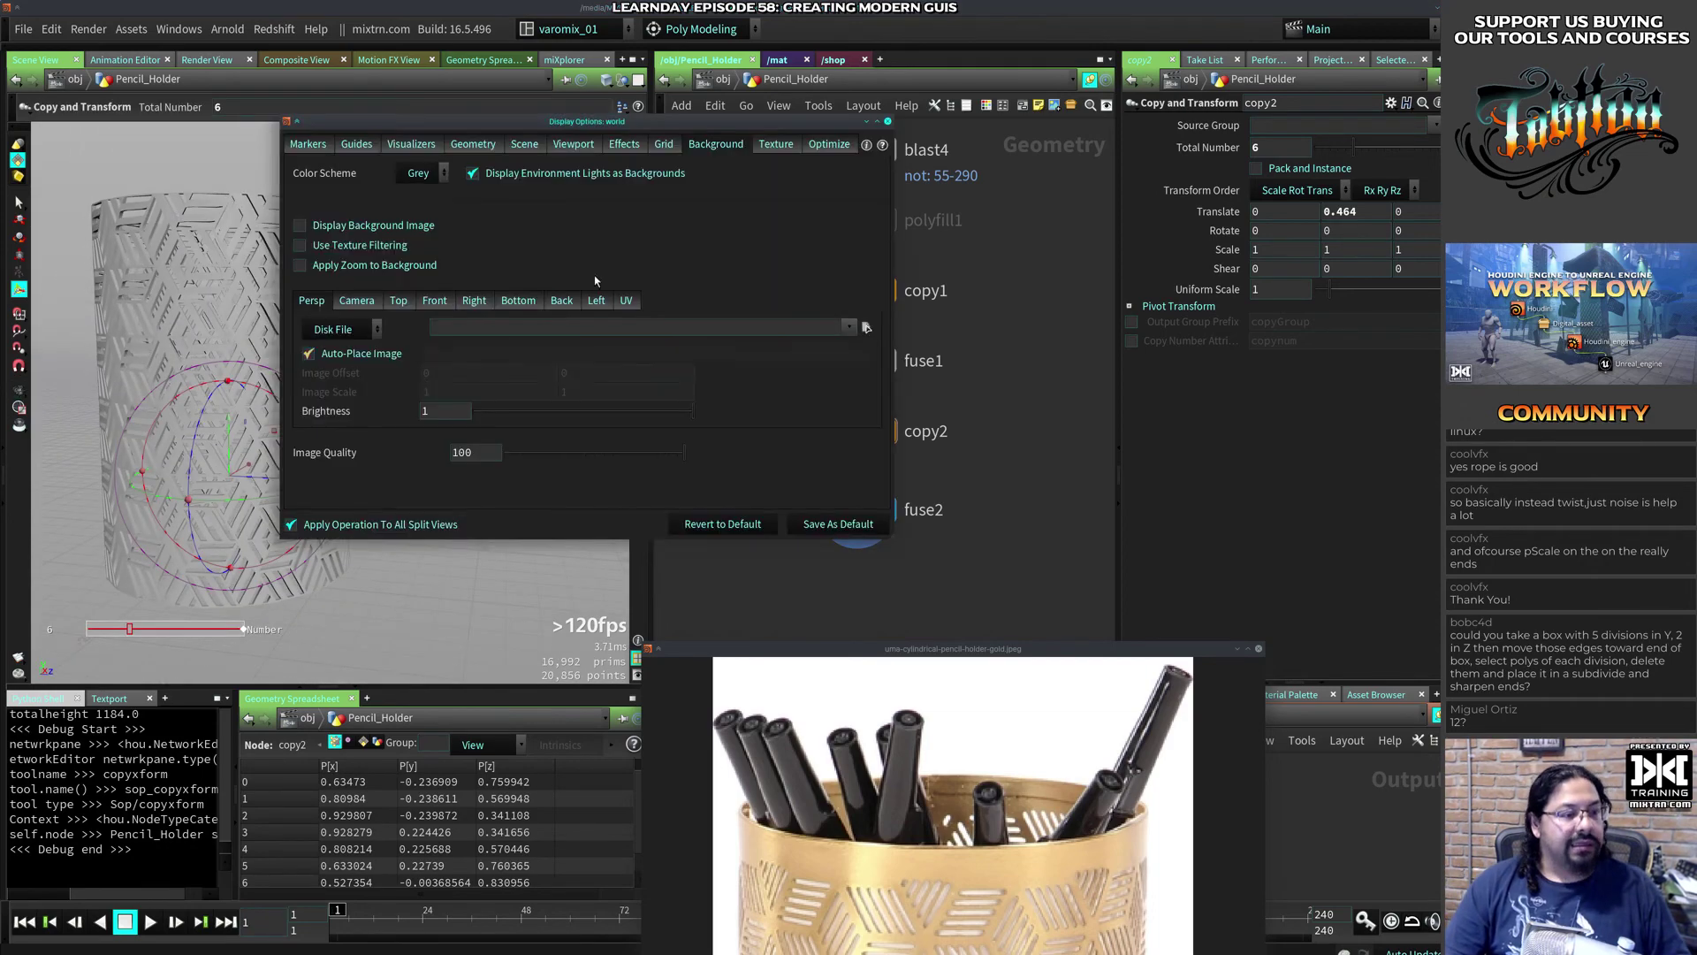
pyautogui.click(419, 174)
pyautogui.click(416, 194)
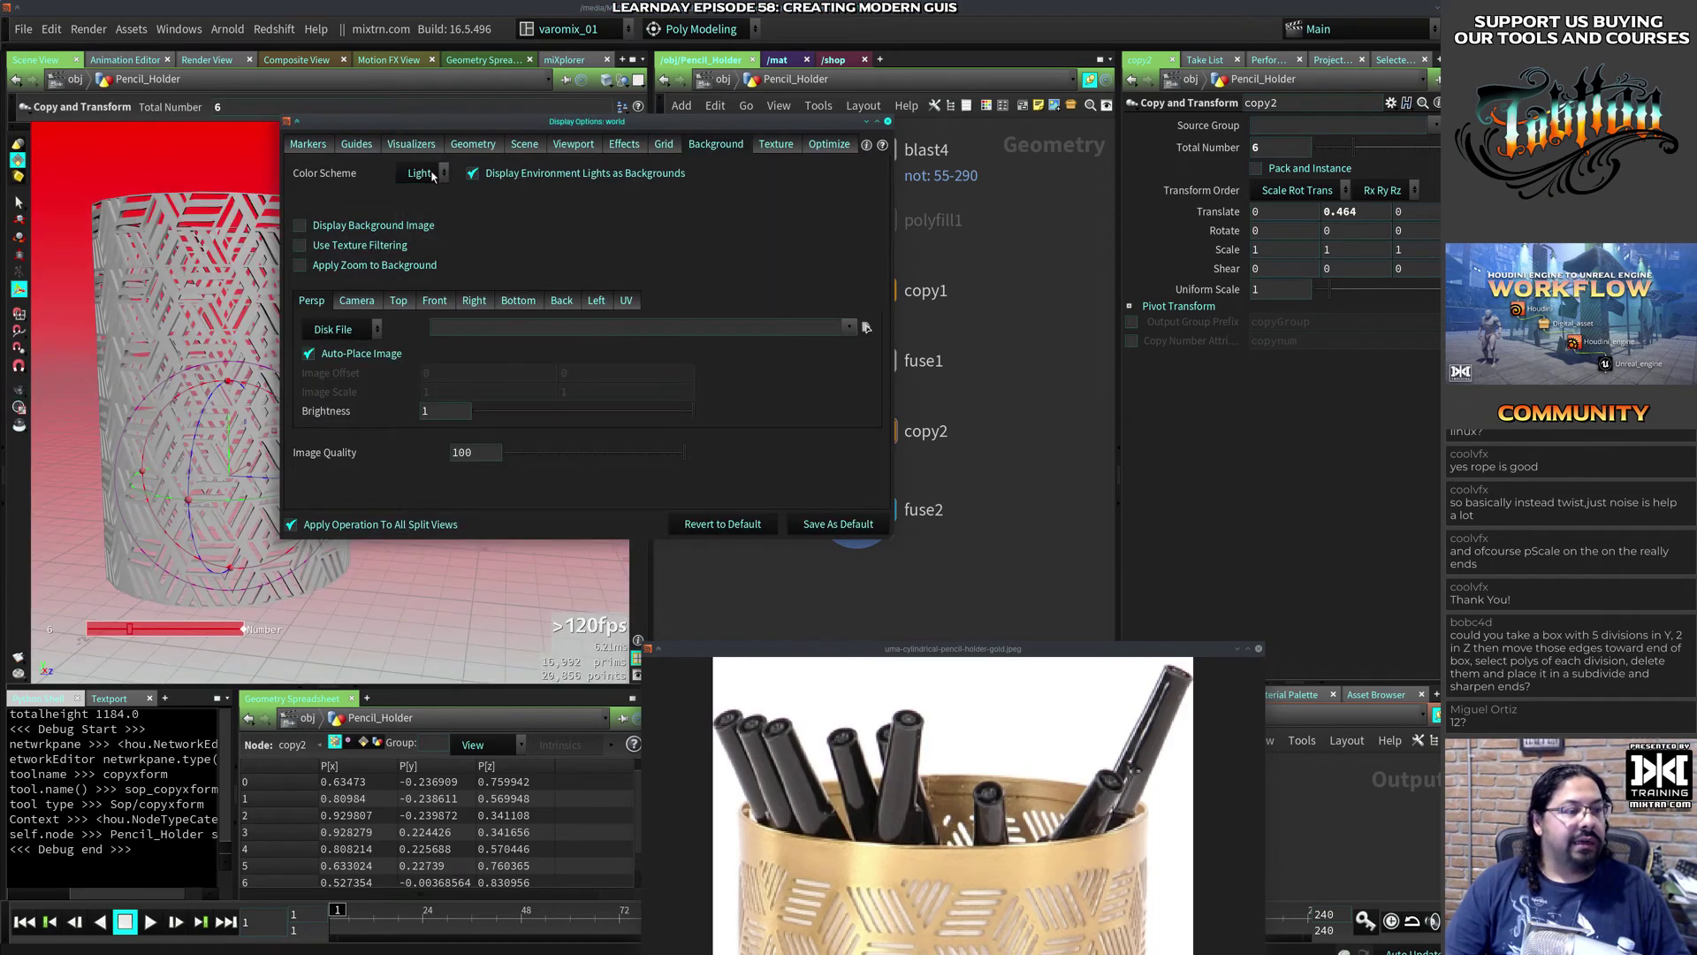
pyautogui.click(420, 173)
pyautogui.click(416, 214)
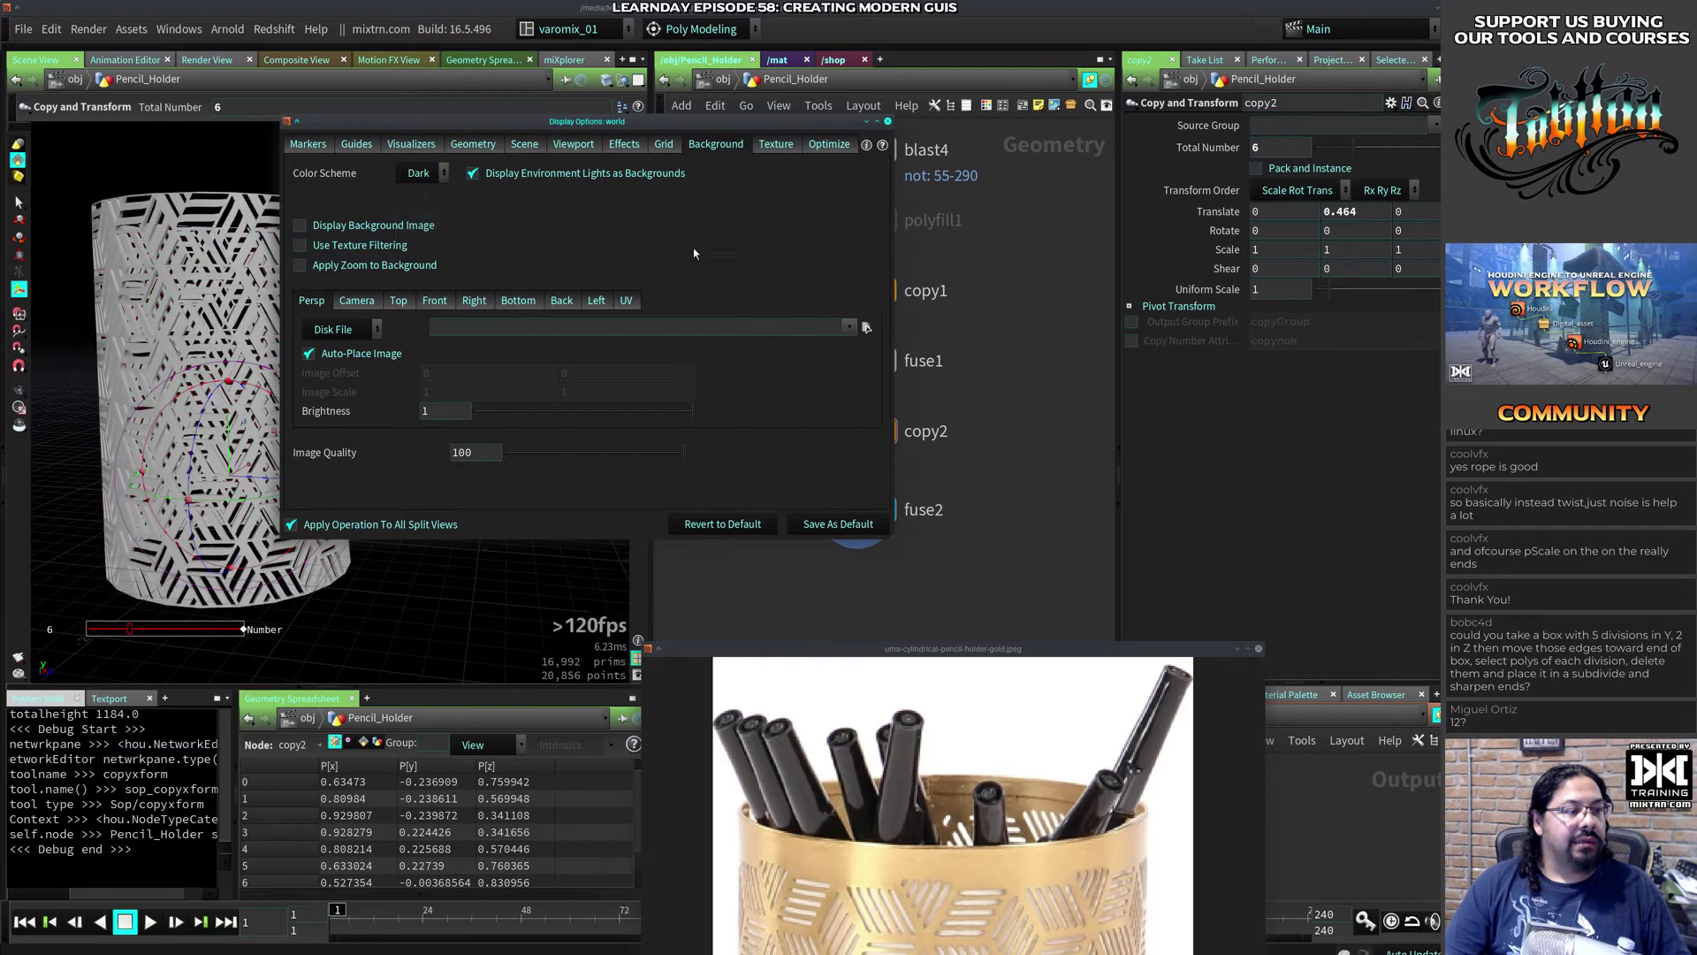
pyautogui.click(888, 122)
pyautogui.keyDown('alt'); pyautogui.moveTo(254, 378); pyautogui.dragTo(370, 334); pyautogui.keyUp('alt')
pyautogui.press('Return')
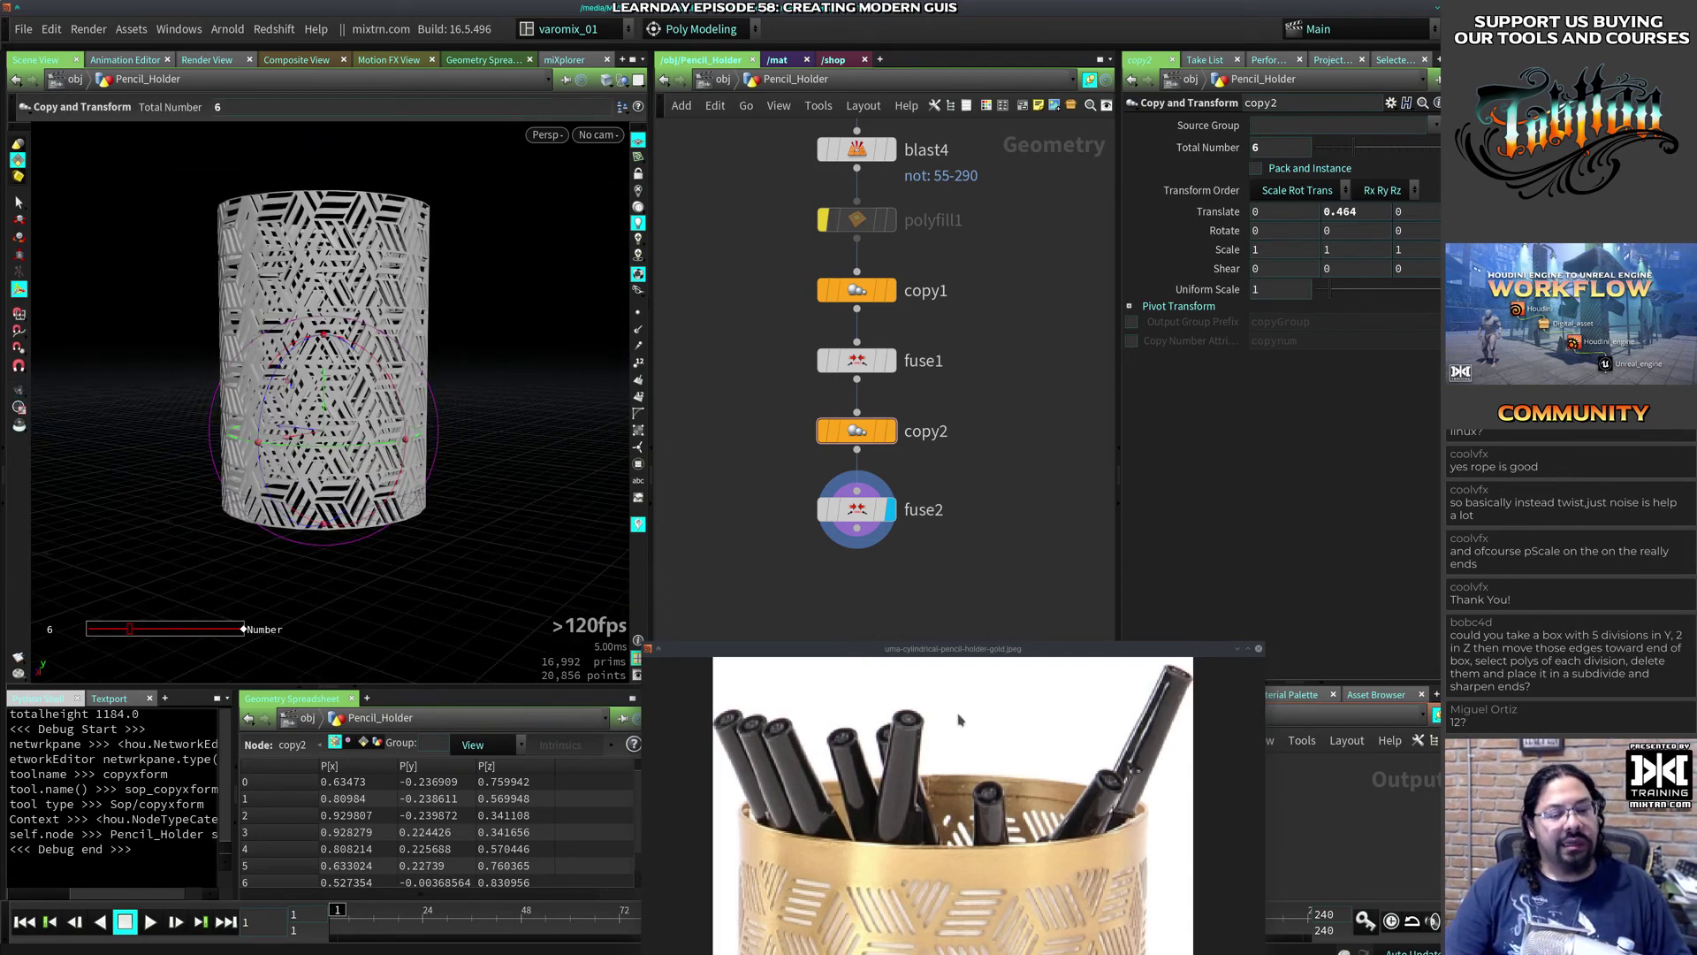
# Step: Move the reference photo into full view and compare its pattern and edge bands with the model, toggling the wireframe shading
pyautogui.moveTo(961, 721); pyautogui.dragTo(978, 650)
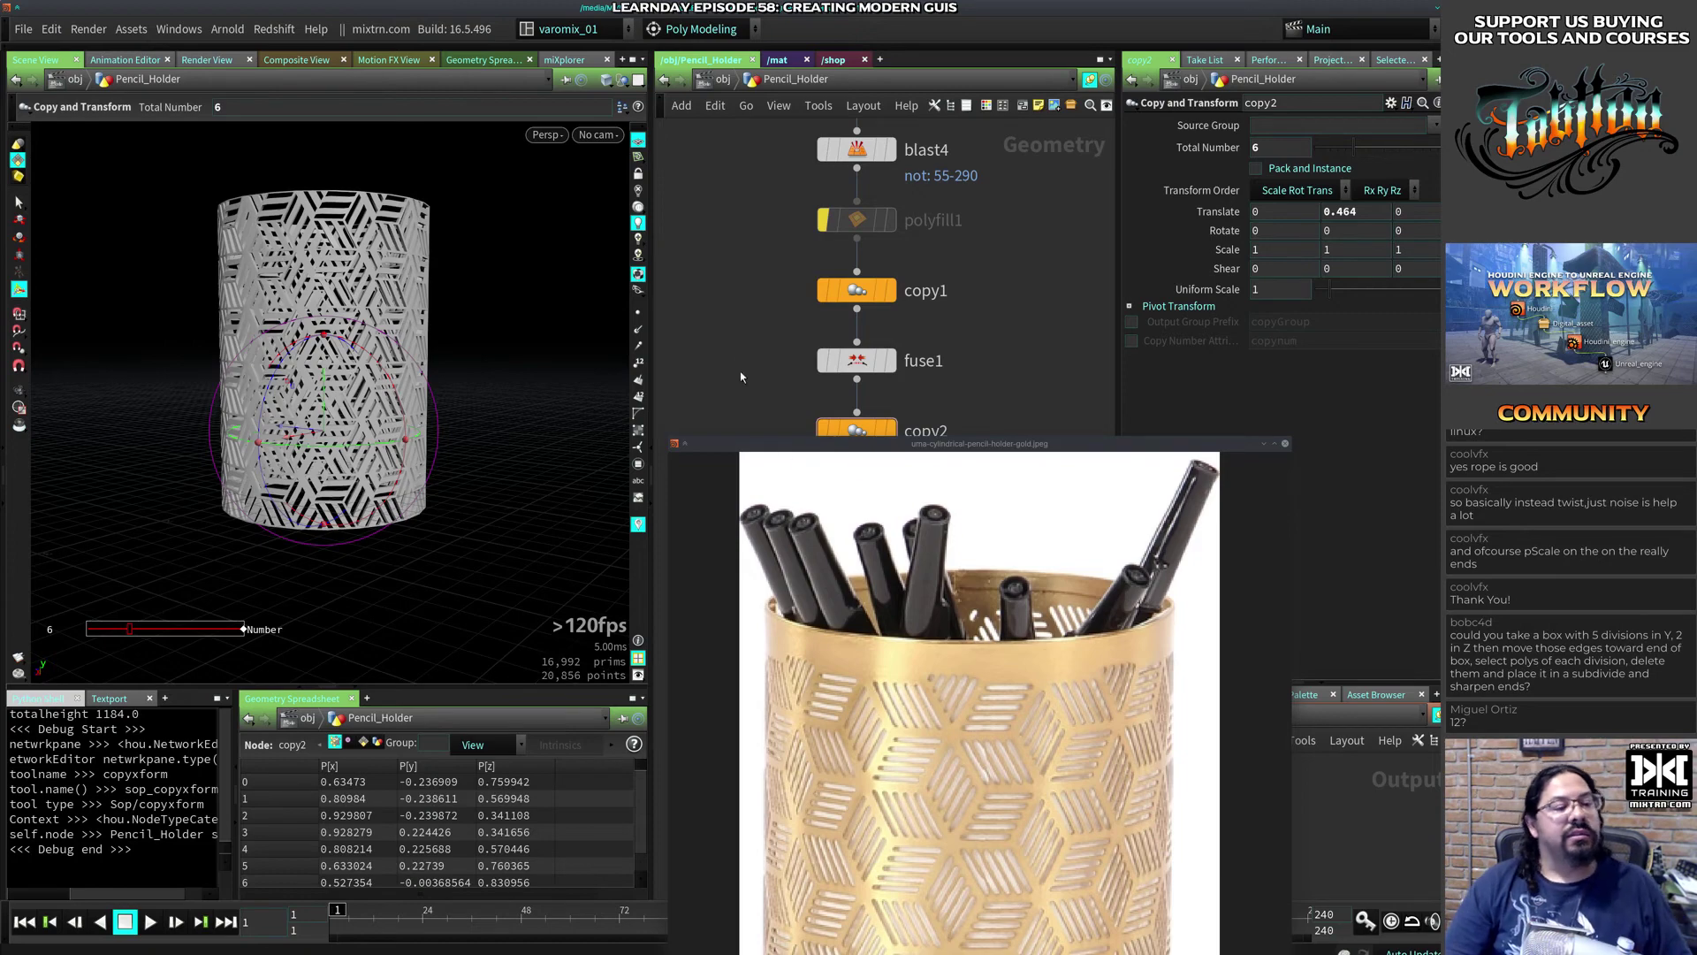
pyautogui.scroll(8, 512, 349)
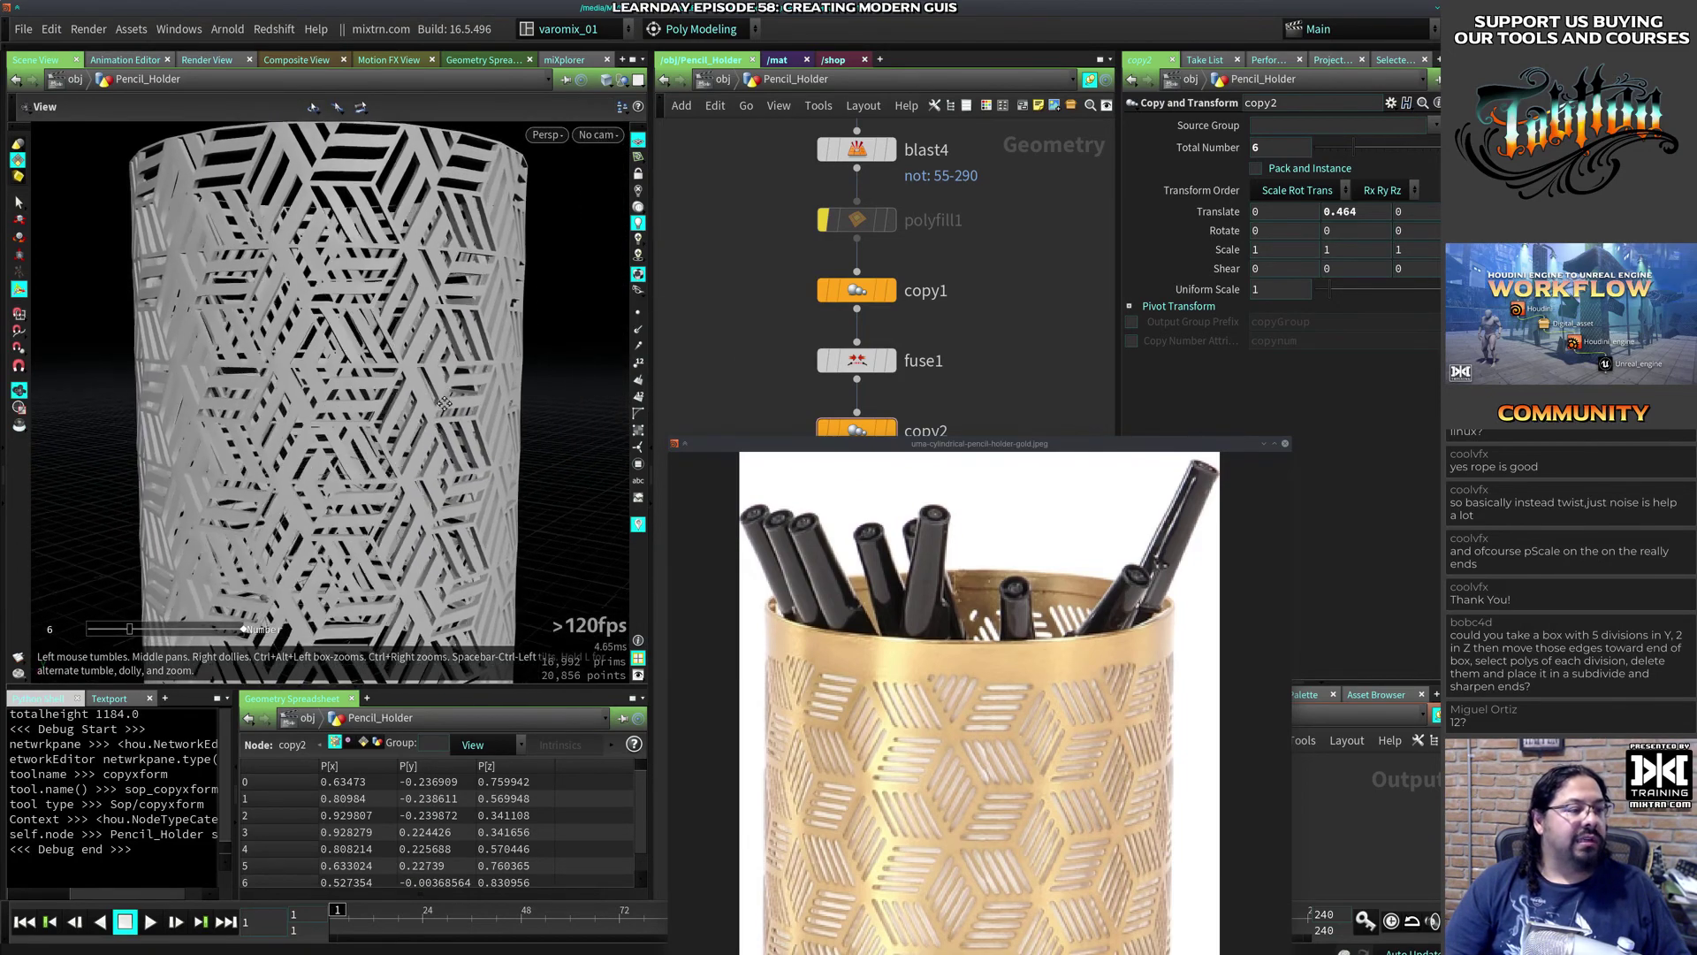
pyautogui.scroll(-4, 513, 424)
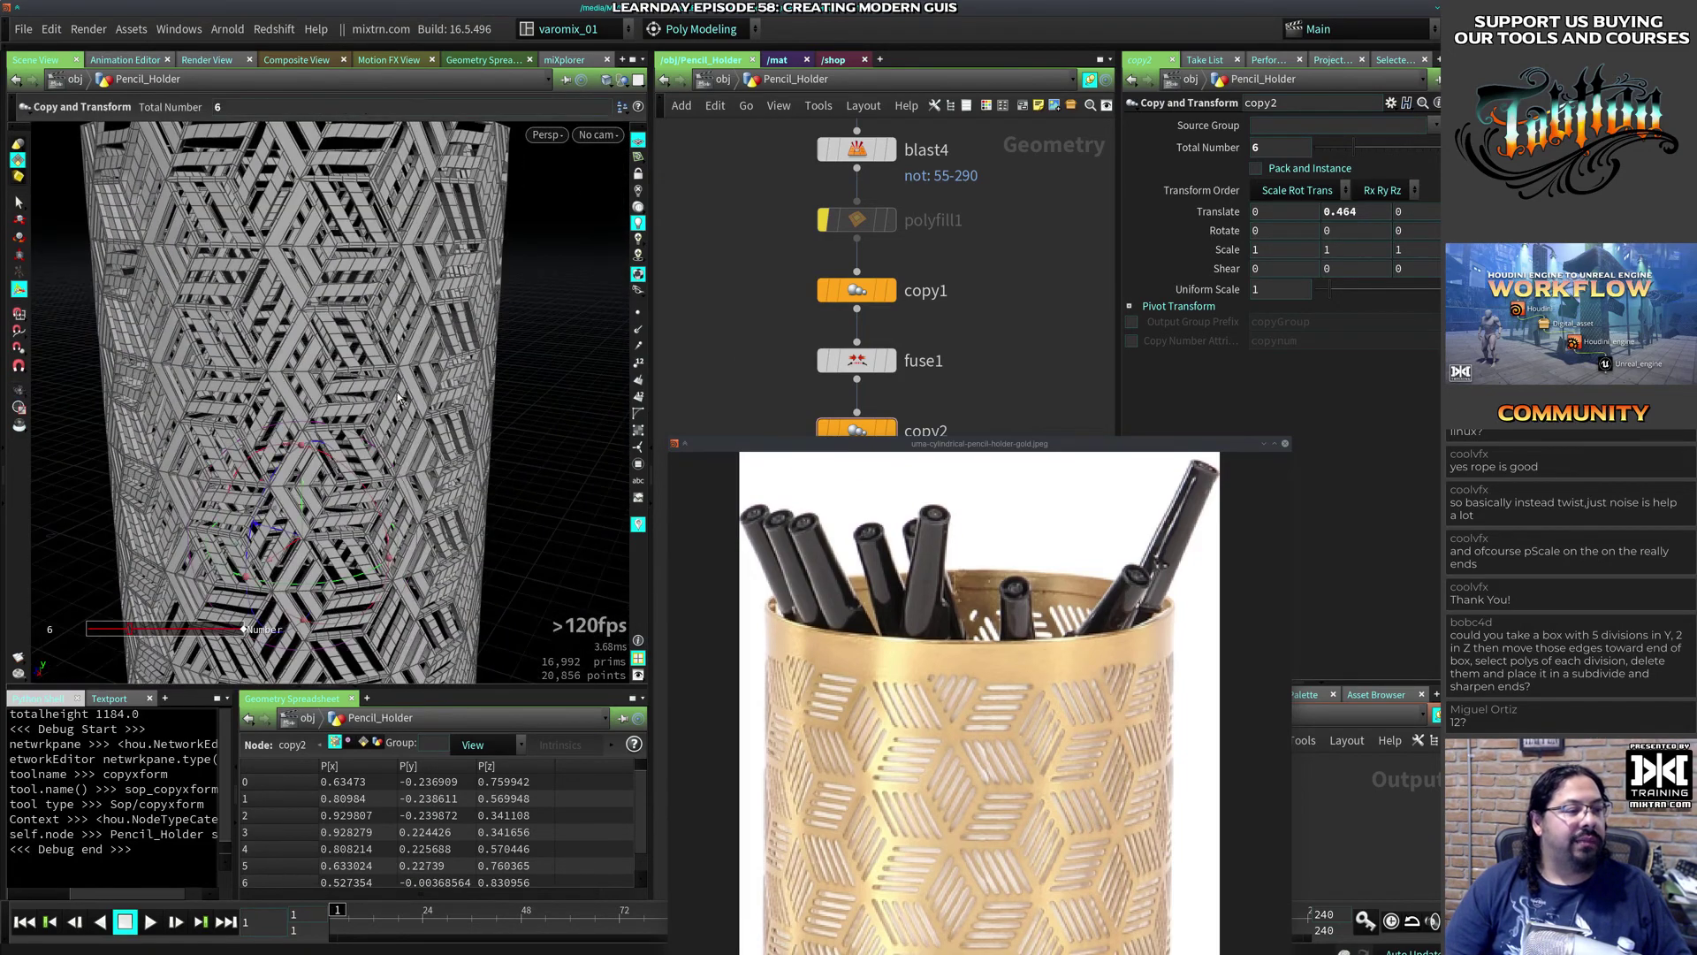
pyautogui.scroll(-4, 455, 354)
pyautogui.keyDown('alt'); pyautogui.moveTo(416, 354); pyautogui.dragTo(370, 340); pyautogui.keyUp('alt')
pyautogui.press('Return')
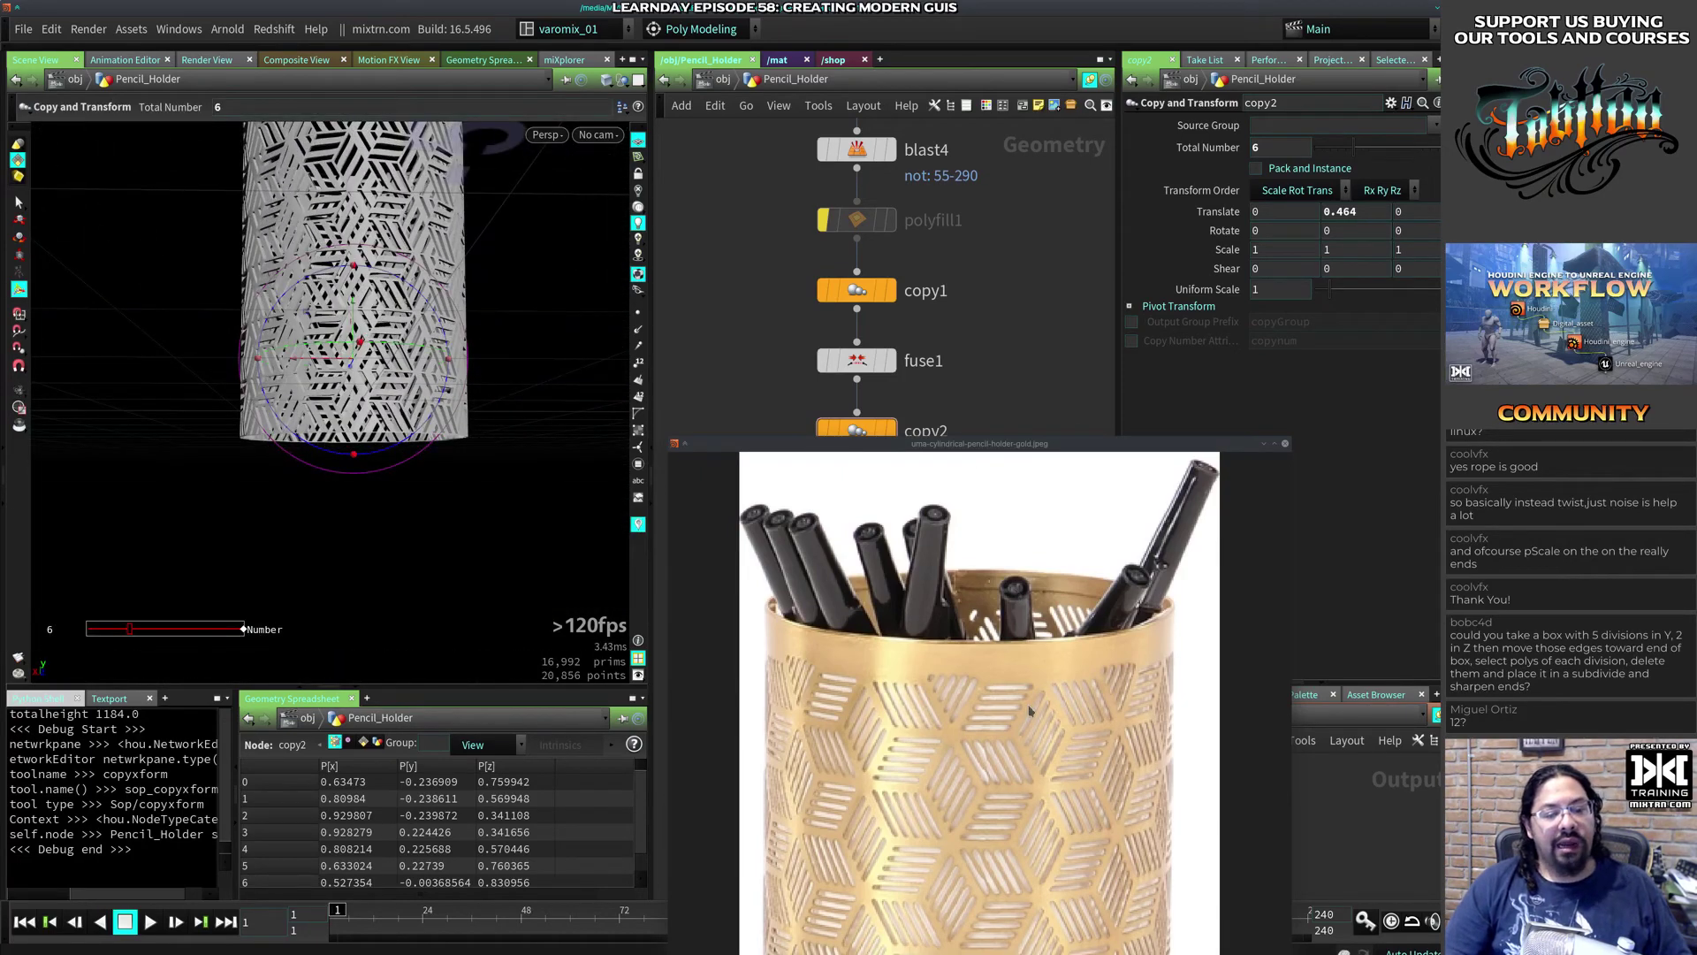
pyautogui.keyDown('alt'); pyautogui.moveTo(1015, 810); pyautogui.dragTo(1017, 520); pyautogui.keyUp('alt')
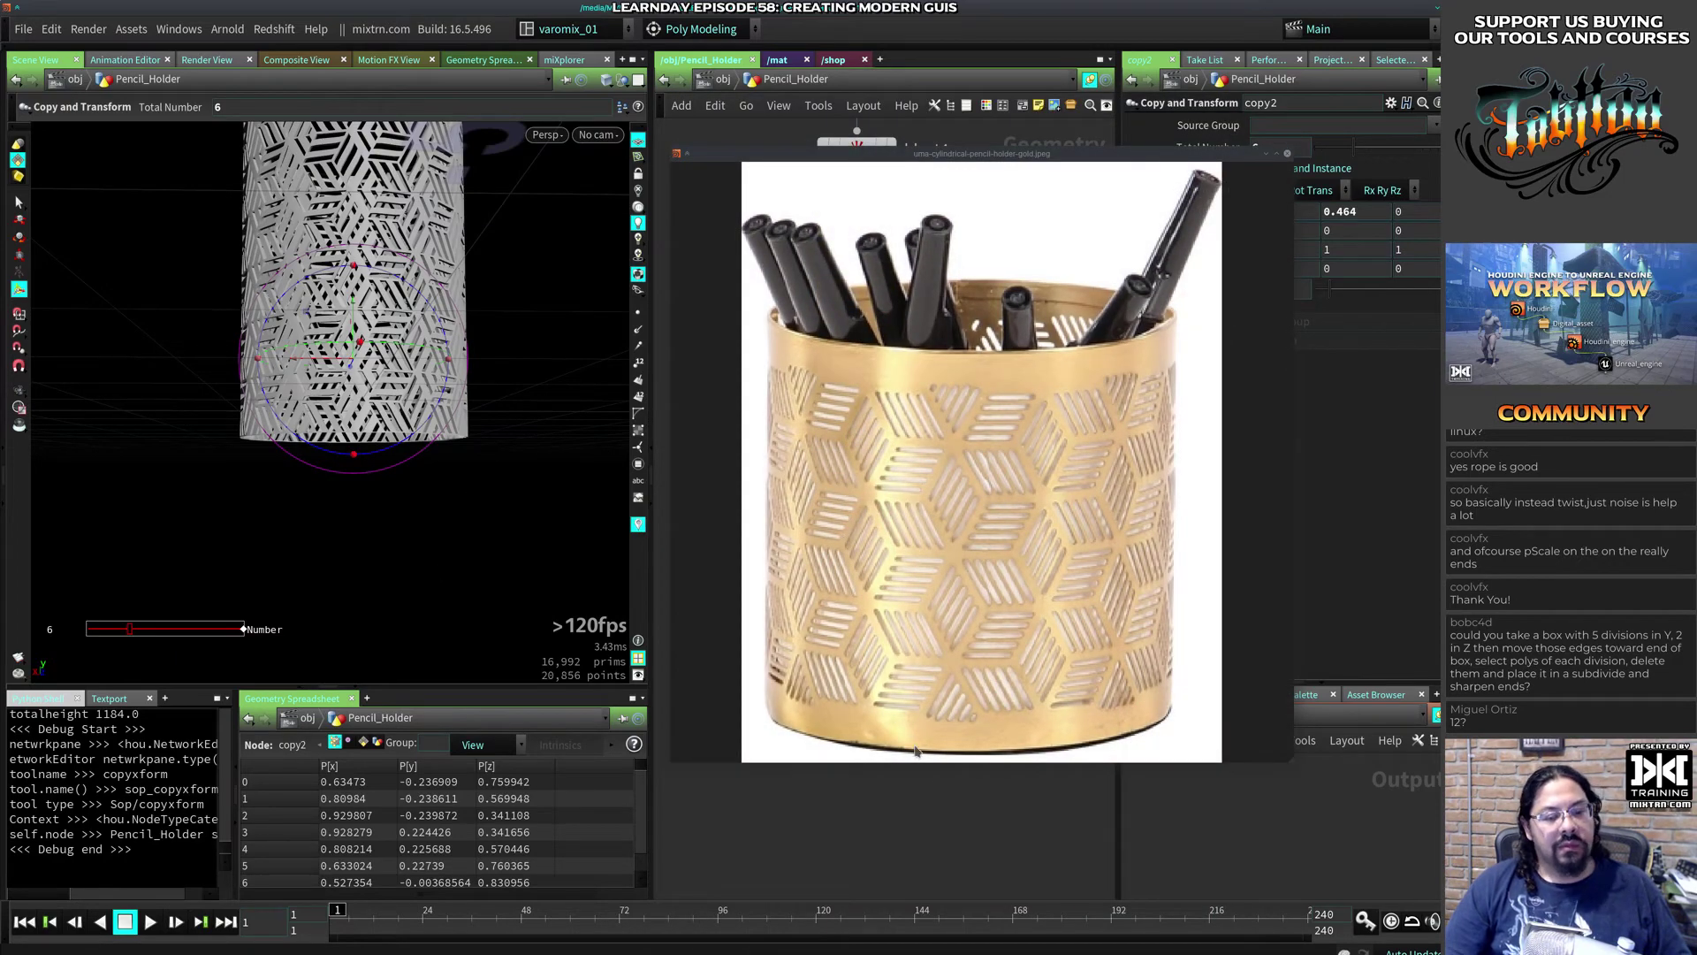
pyautogui.keyDown('alt'); pyautogui.moveTo(889, 267); pyautogui.dragTo(894, 675); pyautogui.keyUp('alt')
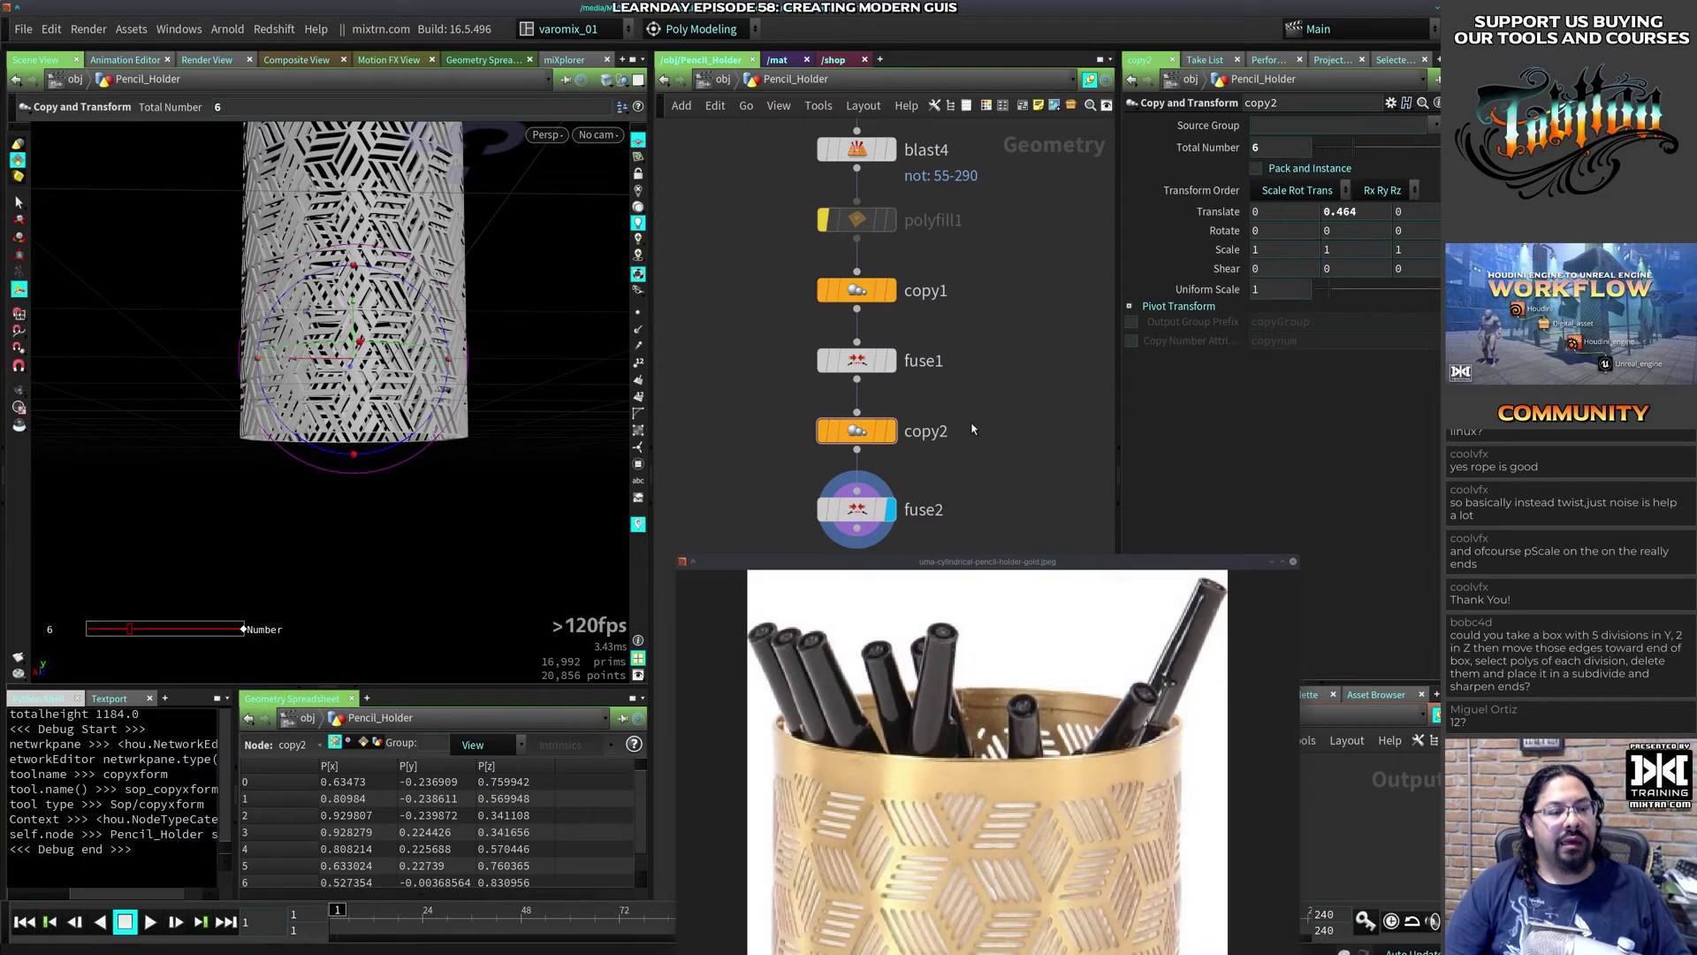
# Step: Examine the slatted cylinder from below, from above and close to its upper rim
pyautogui.press('Escape')
pyautogui.moveTo(490, 375); pyautogui.dragTo(455, 448)
pyautogui.moveTo(454, 447); pyautogui.dragTo(485, 474, button='right')
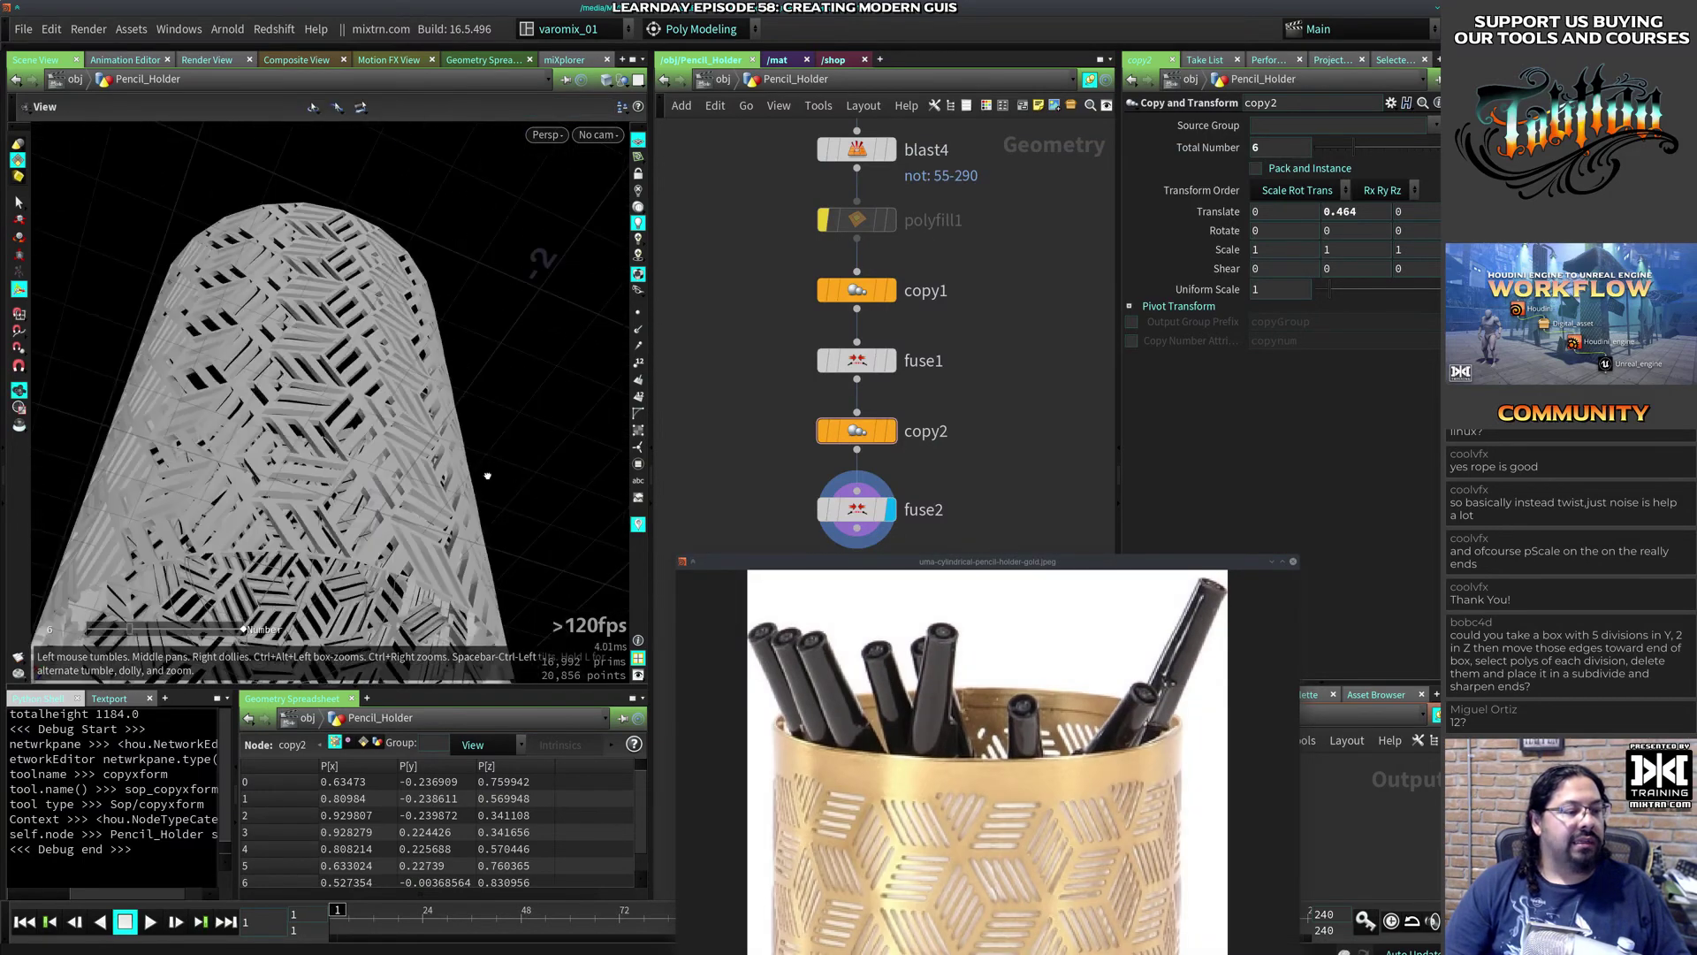
pyautogui.moveTo(485, 474); pyautogui.dragTo(327, 488)
pyautogui.moveTo(327, 488); pyautogui.dragTo(362, 464, button='right')
pyautogui.moveTo(363, 464); pyautogui.dragTo(495, 416)
pyautogui.moveTo(496, 416)
pyautogui.mouseDown(button='right')
pyautogui.moveTo(571, 439)
pyautogui.moveTo(476, 402)
pyautogui.mouseUp(button='right')
pyautogui.moveTo(476, 403); pyautogui.dragTo(484, 522, button='middle')
pyautogui.moveTo(485, 522); pyautogui.dragTo(345, 342)
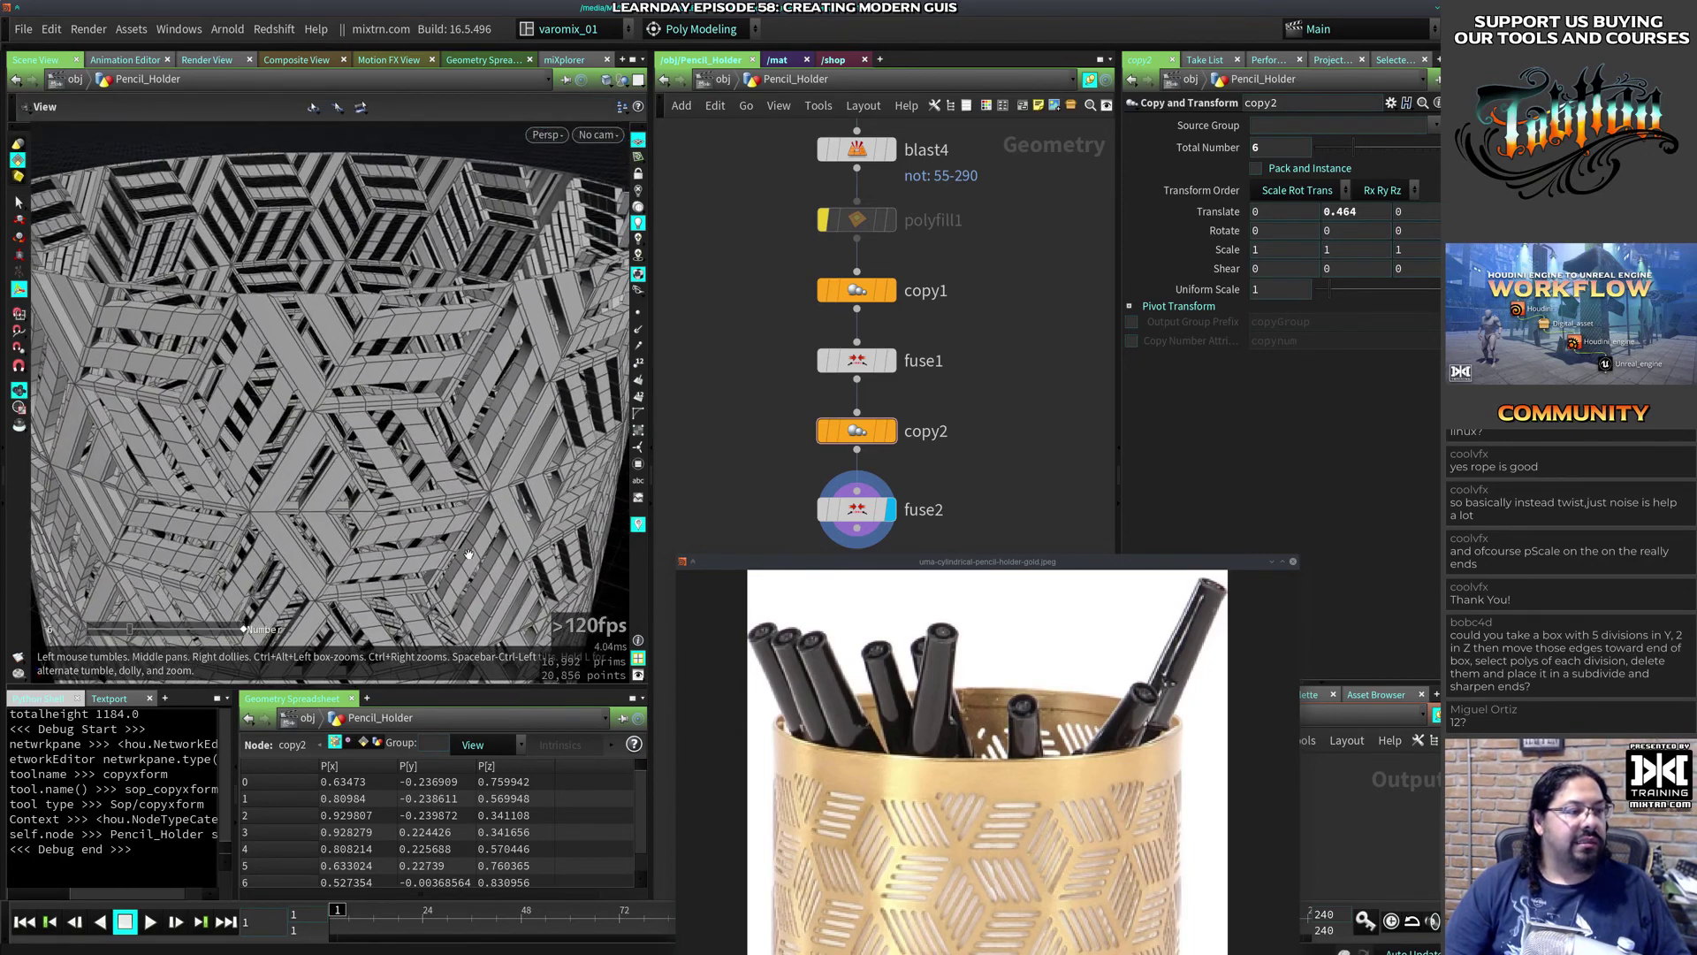
# Step: Select a run of edges along the cylinder's upper rim and view them on the whole holder
pyautogui.press('s')
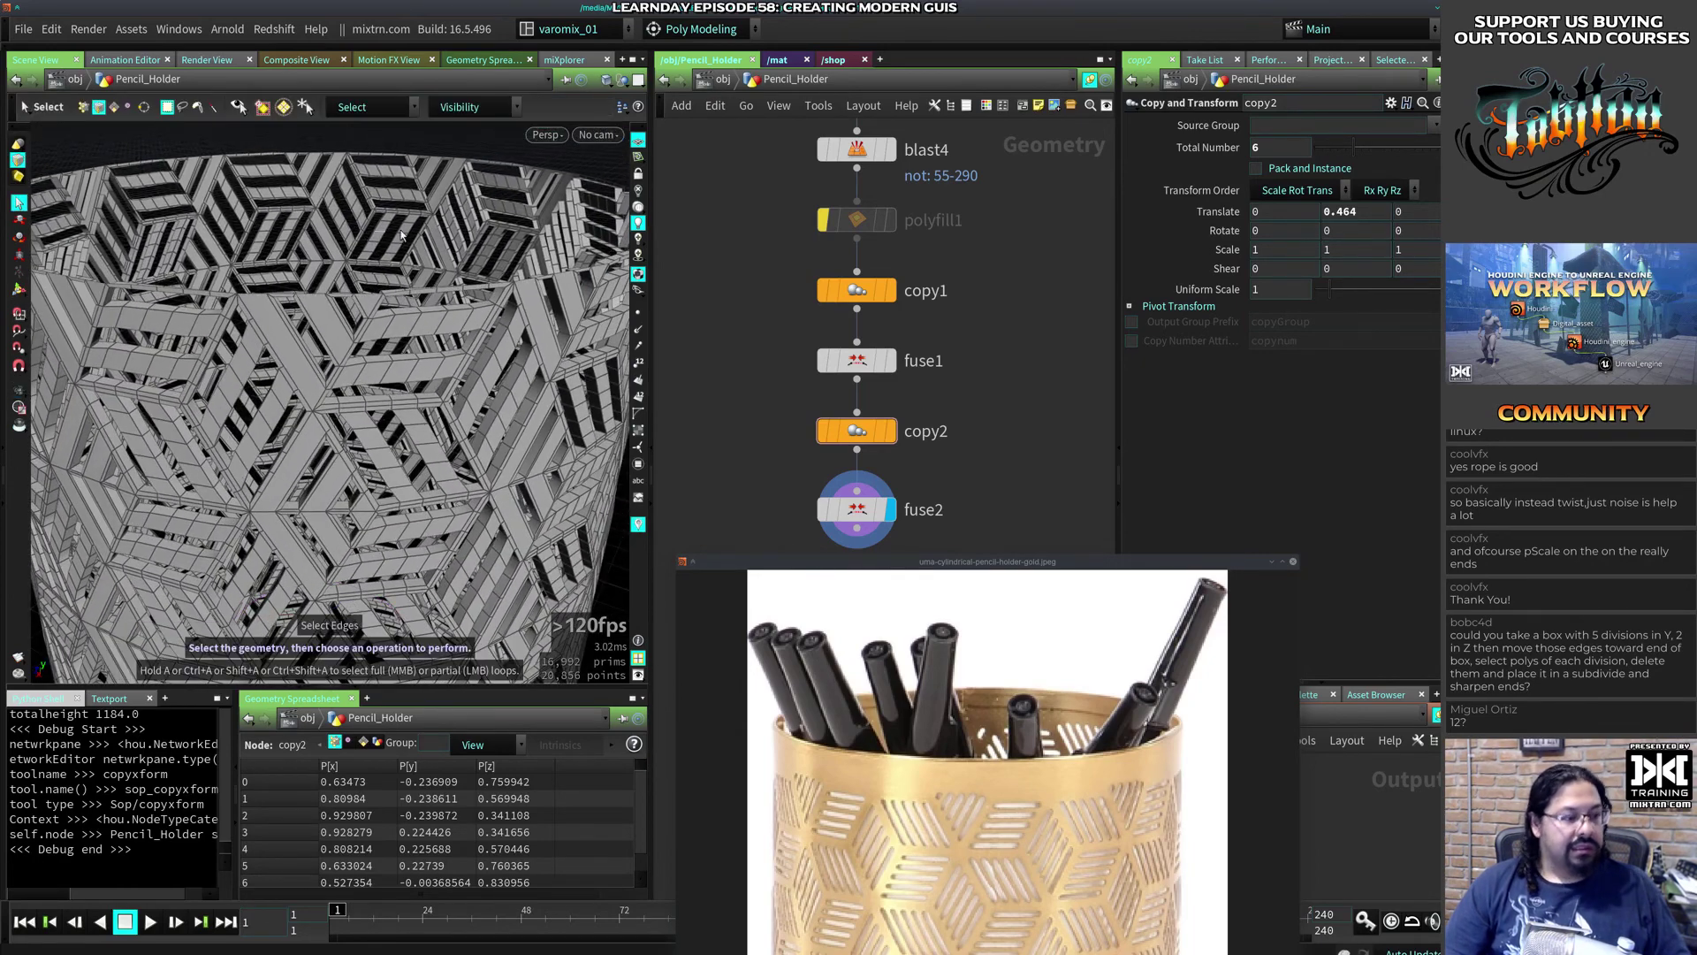
pyautogui.click(428, 294)
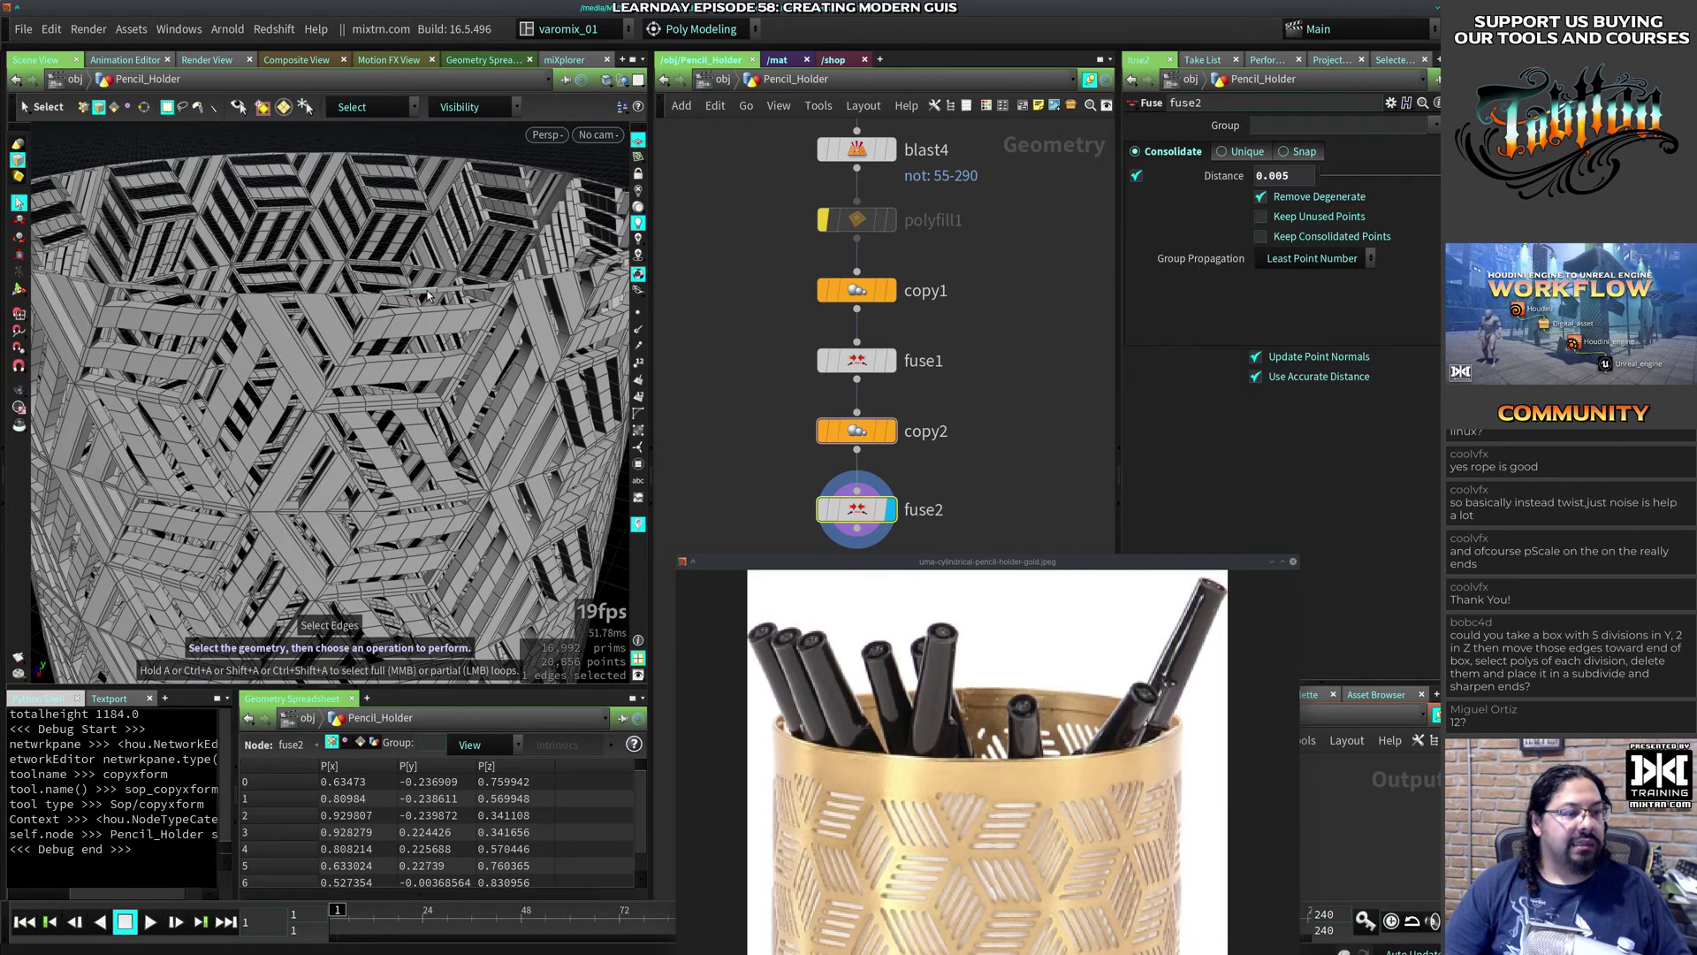
pyautogui.press('Escape')
pyautogui.moveTo(427, 294); pyautogui.dragTo(359, 318)
pyautogui.press('s')
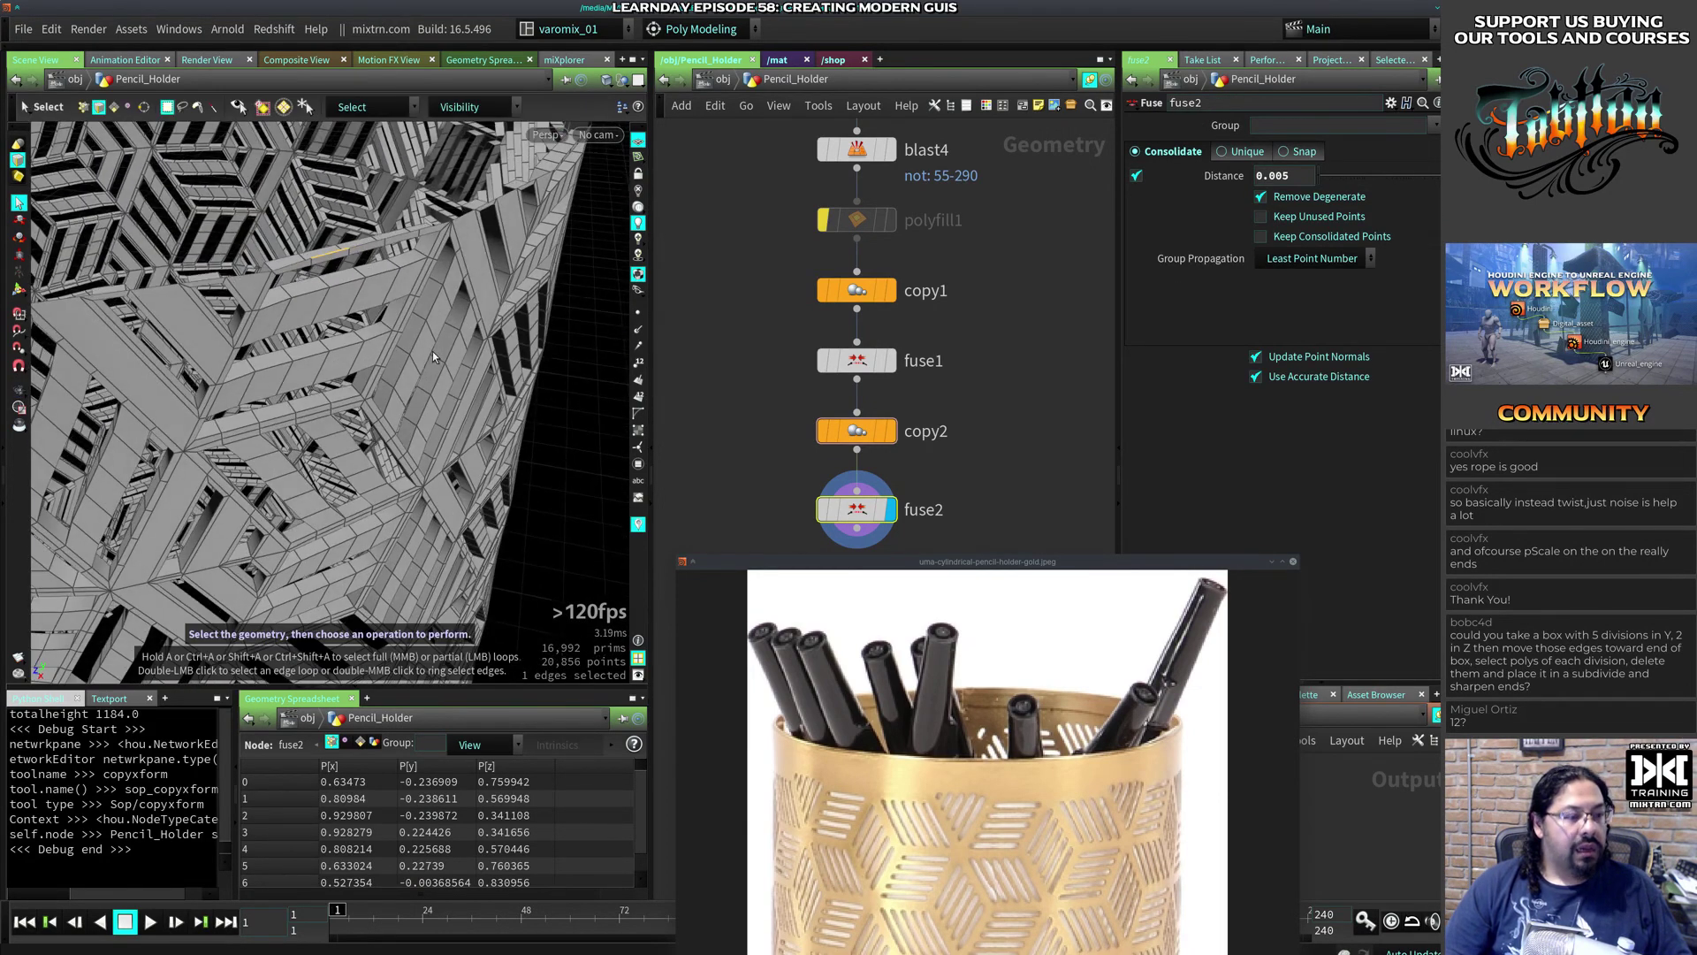
pyautogui.keyDown('shift'); pyautogui.click(283, 269); pyautogui.keyUp('shift')
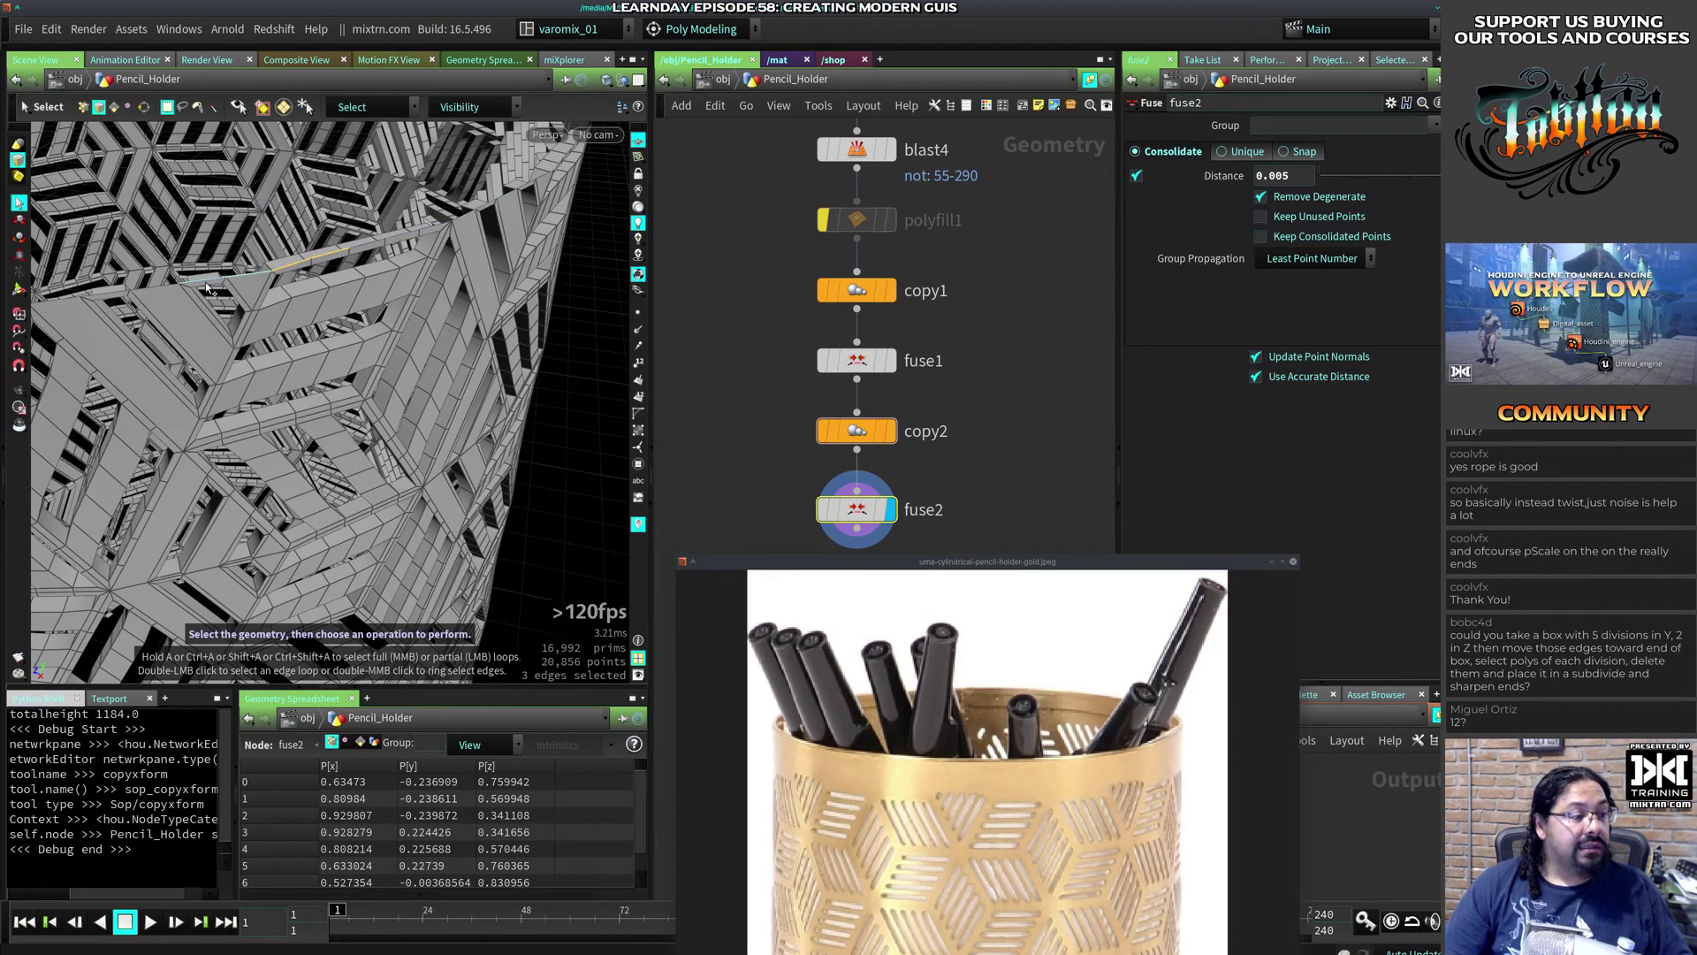
pyautogui.keyDown('alt'); pyautogui.moveTo(362, 349); pyautogui.dragTo(256, 347, button='right'); pyautogui.keyUp('alt')
pyautogui.keyDown('alt'); pyautogui.moveTo(256, 347); pyautogui.dragTo(159, 352); pyautogui.keyUp('alt')
pyautogui.keyDown('alt'); pyautogui.moveTo(103, 357); pyautogui.dragTo(265, 375, button='middle'); pyautogui.keyUp('alt')
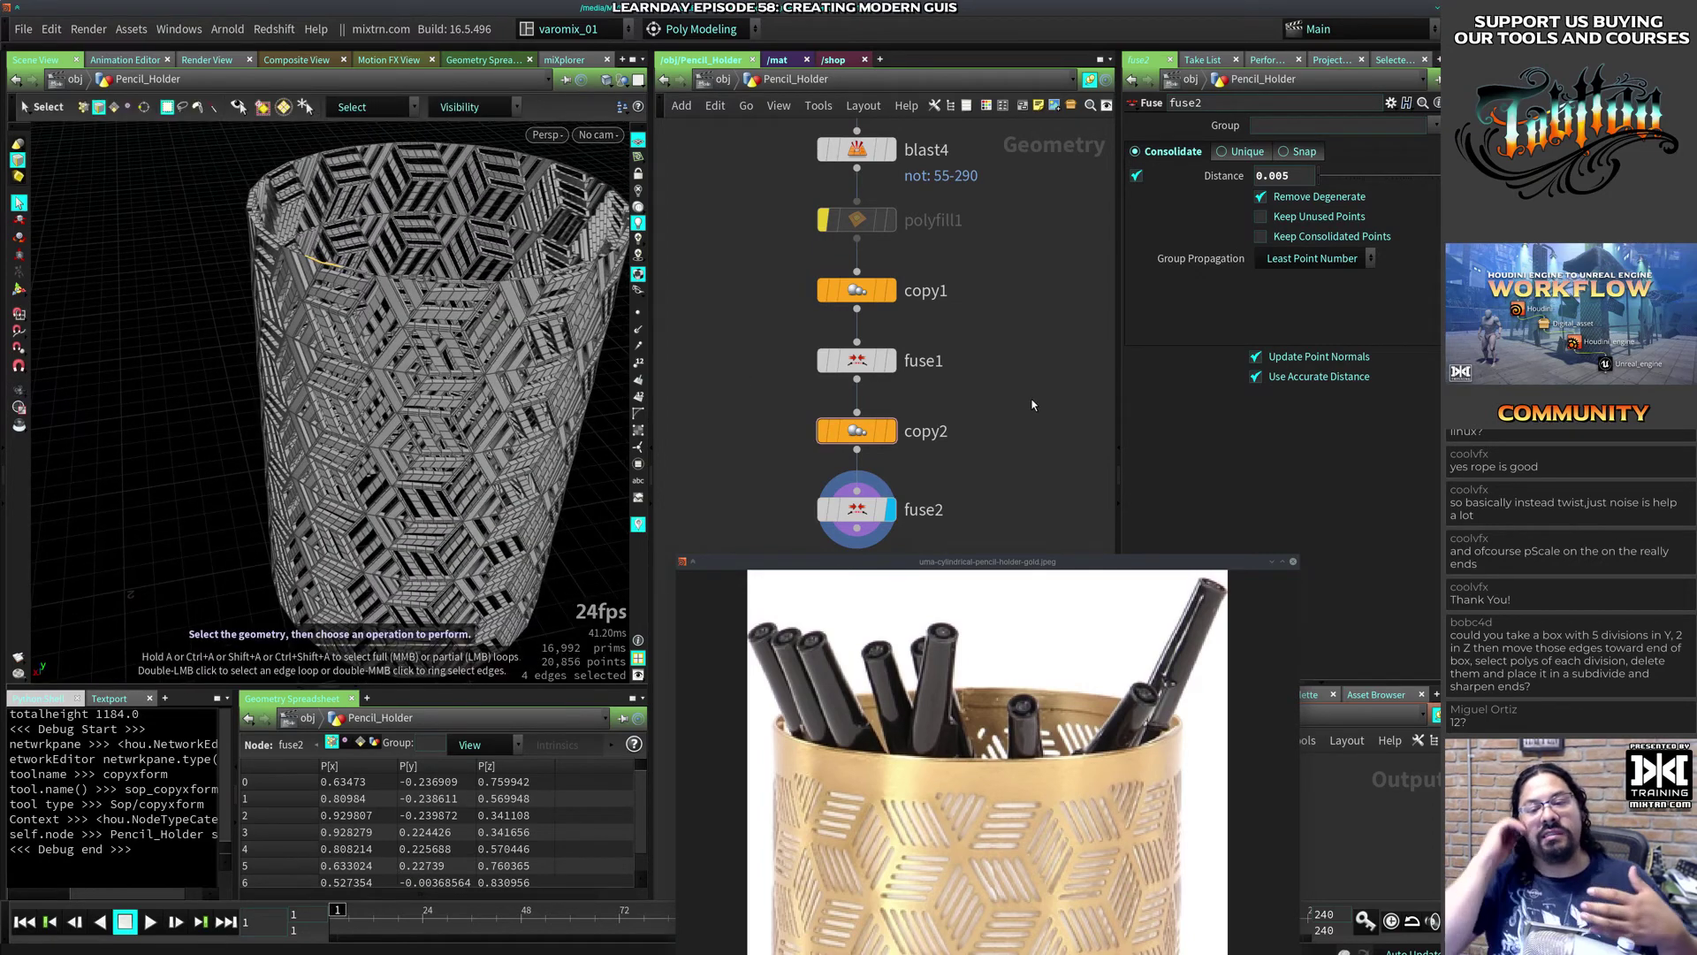
# Step: Add a Torus node beside fuse2 in the network
pyautogui.moveTo(968, 480); pyautogui.dragTo(940, 354, button='middle')
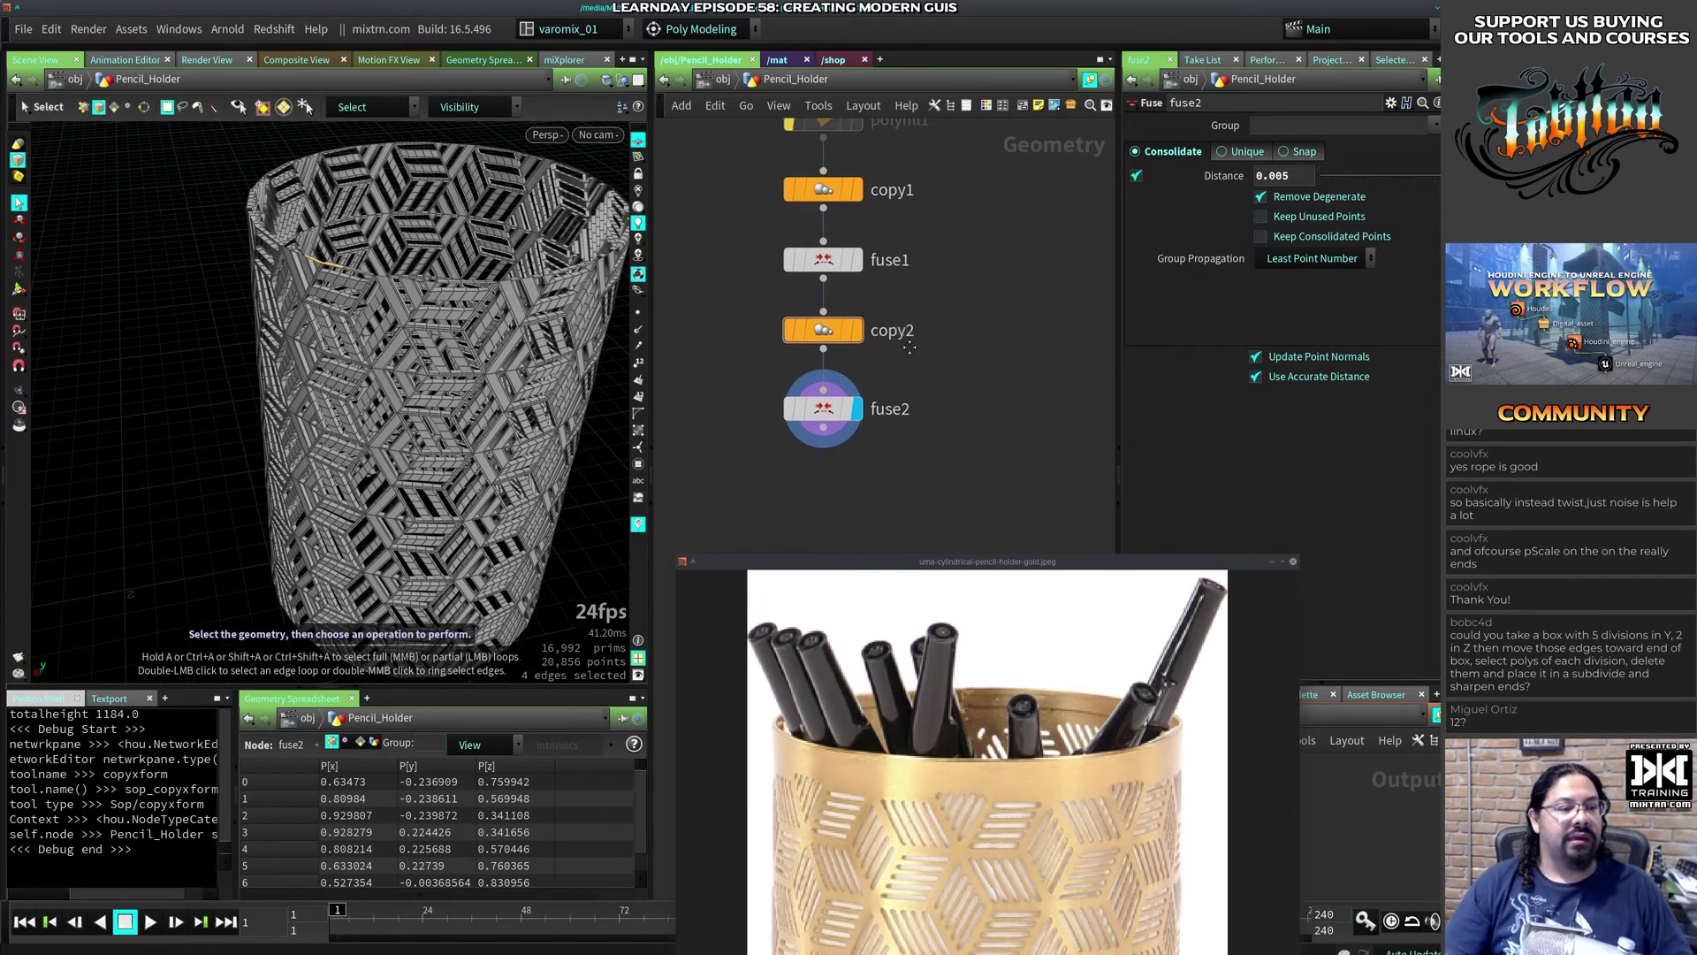
pyautogui.press('Tab')
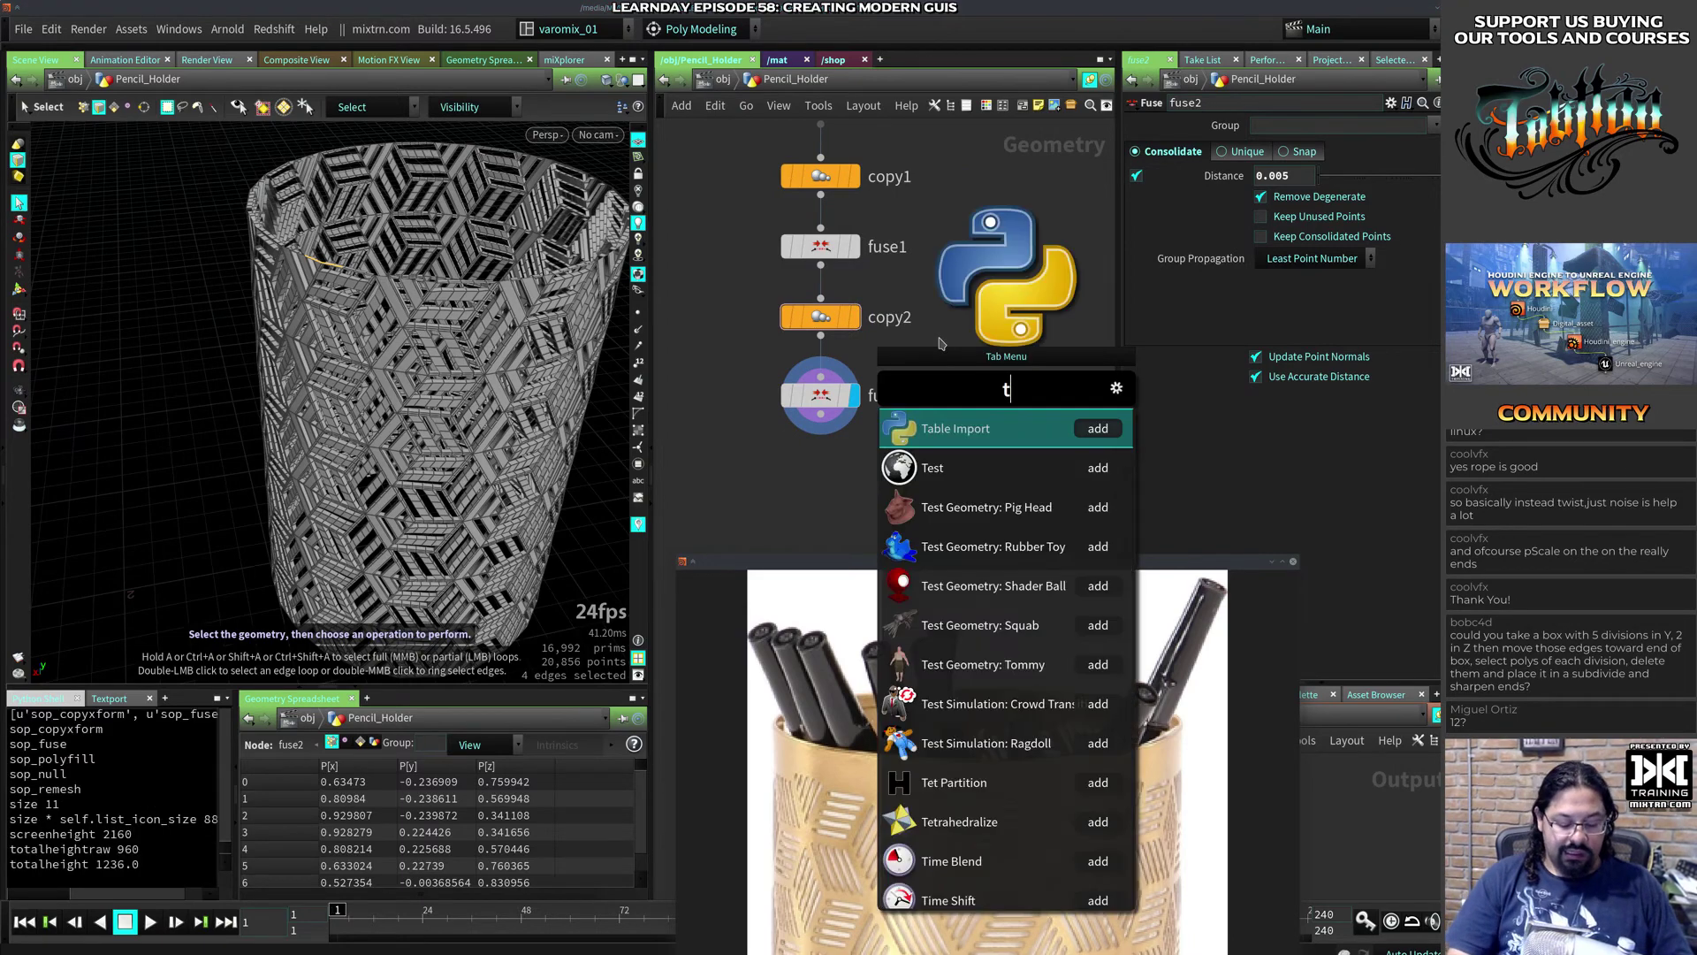
pyautogui.write('toru')
pyautogui.click(1023, 442)
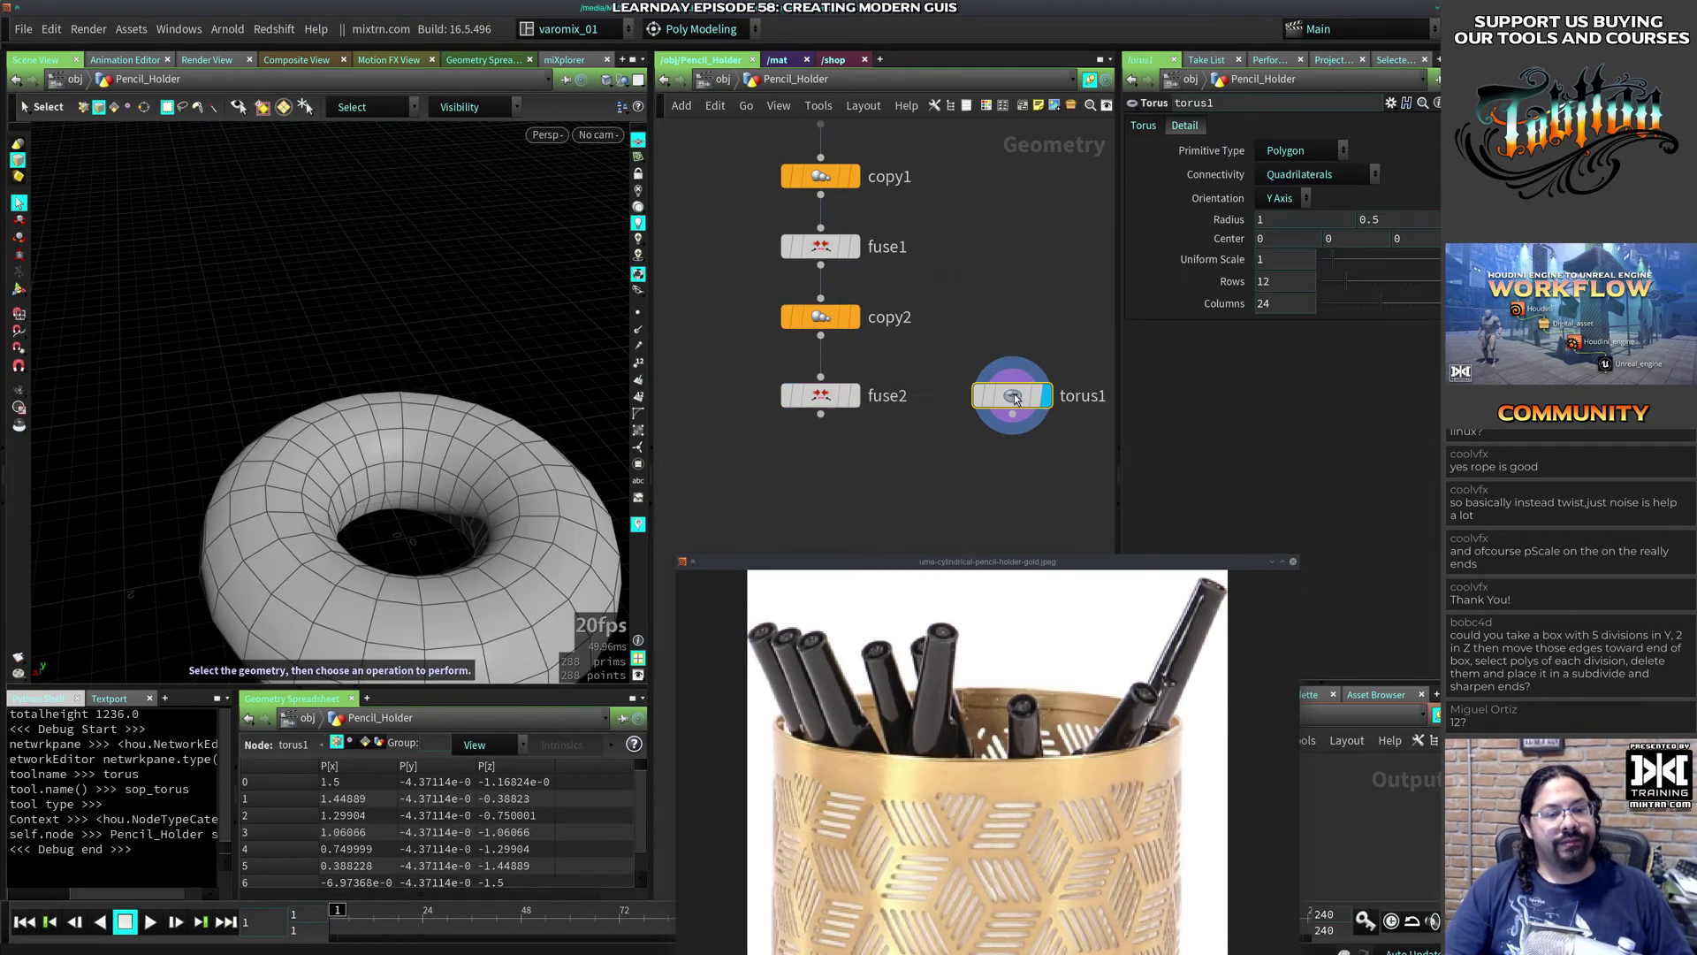
# Step: Merge fuse2 and torus1 into a displayed Merge node
pyautogui.moveTo(922, 468); pyautogui.dragTo(893, 369, button='middle')
pyautogui.moveTo(851, 329)
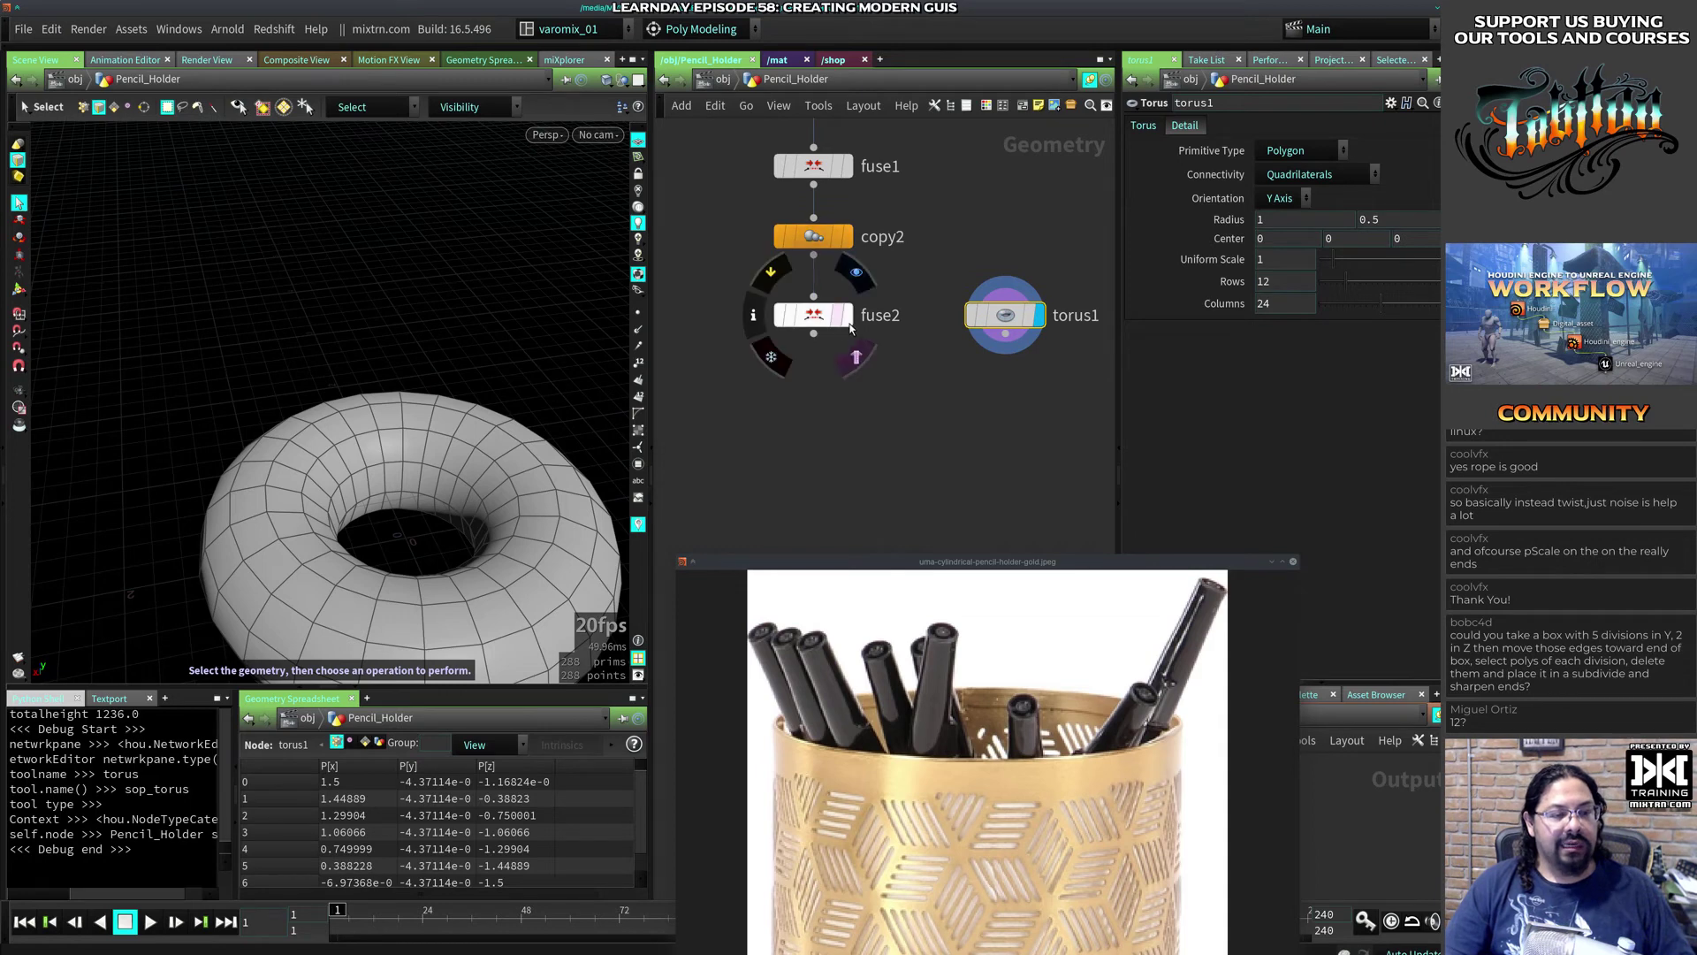
pyautogui.moveTo(1013, 437); pyautogui.dragTo(791, 310)
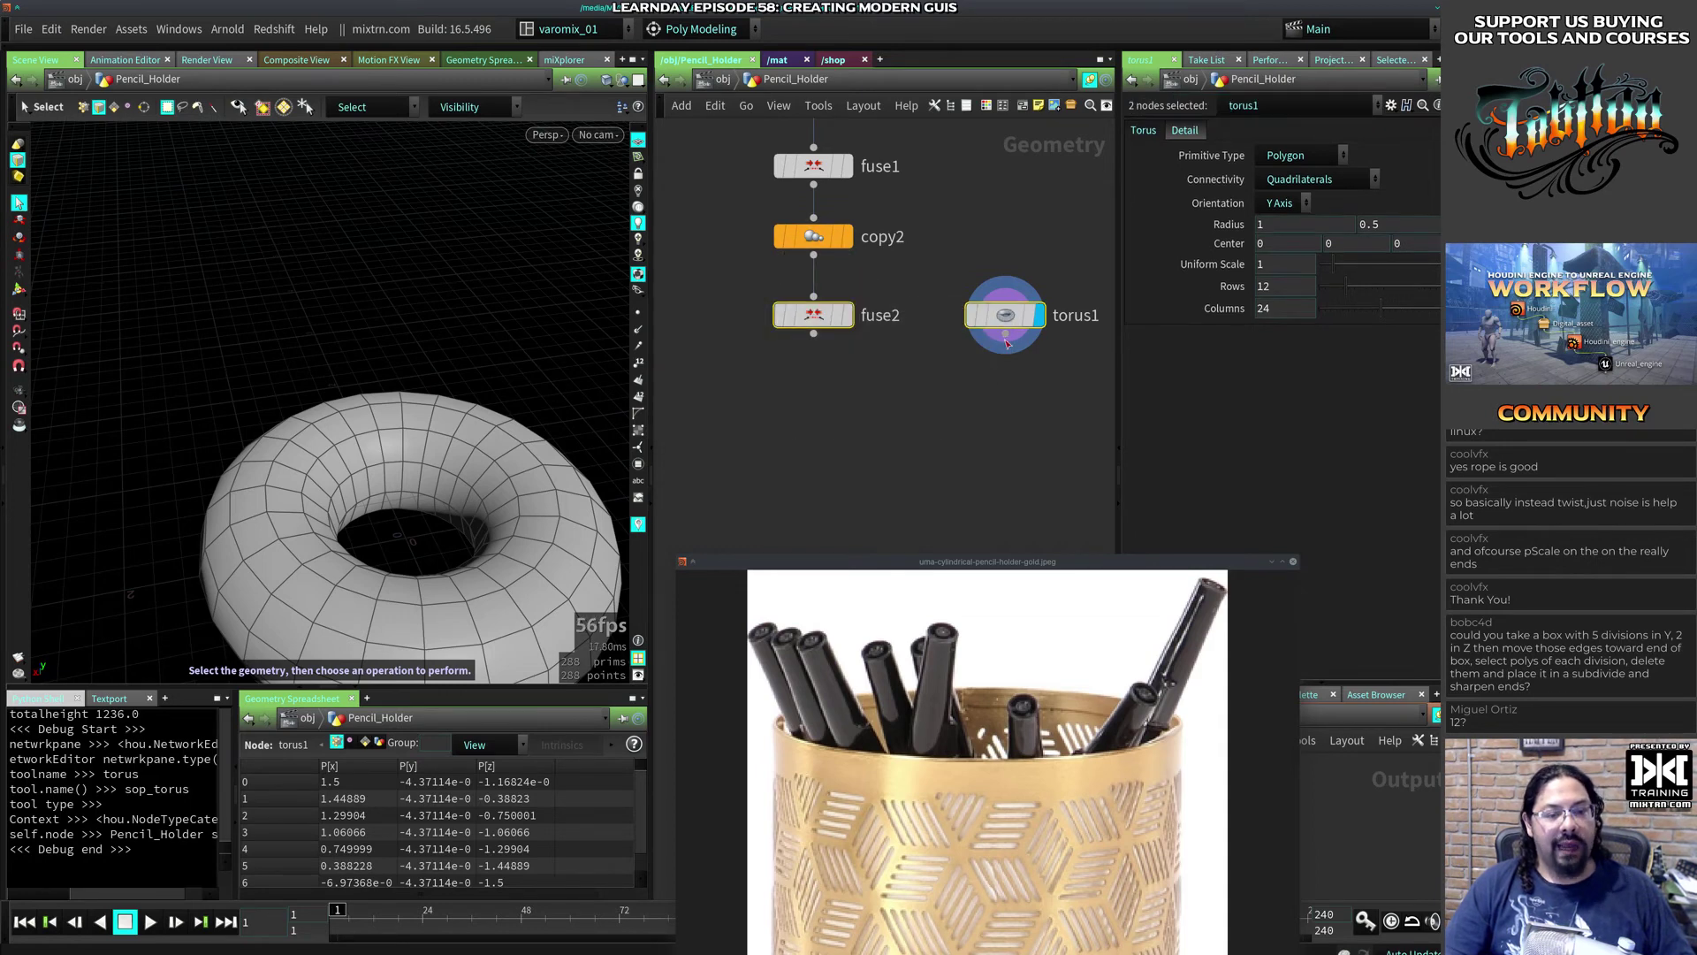
pyautogui.click(939, 467)
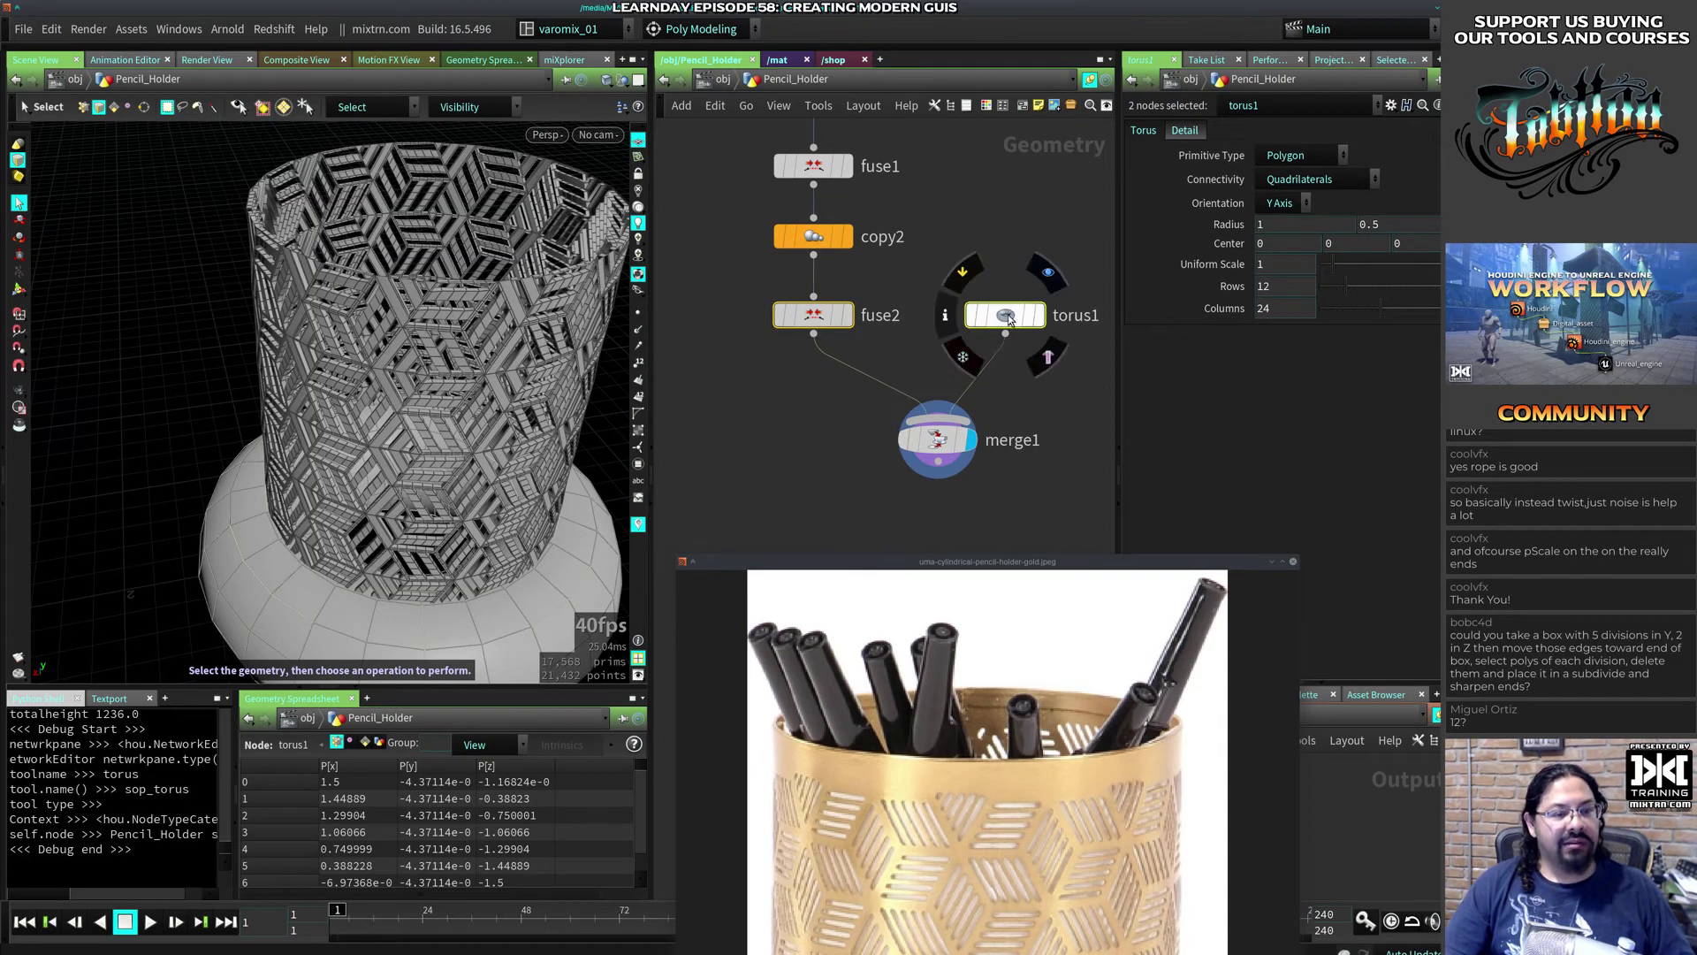
# Step: Try torus1 with a uniform scale of 0.9 and a second radius of 0.1, restoring its uniform scale to 1
pyautogui.click(1010, 320)
pyautogui.moveTo(1334, 263); pyautogui.dragTo(1333, 267)
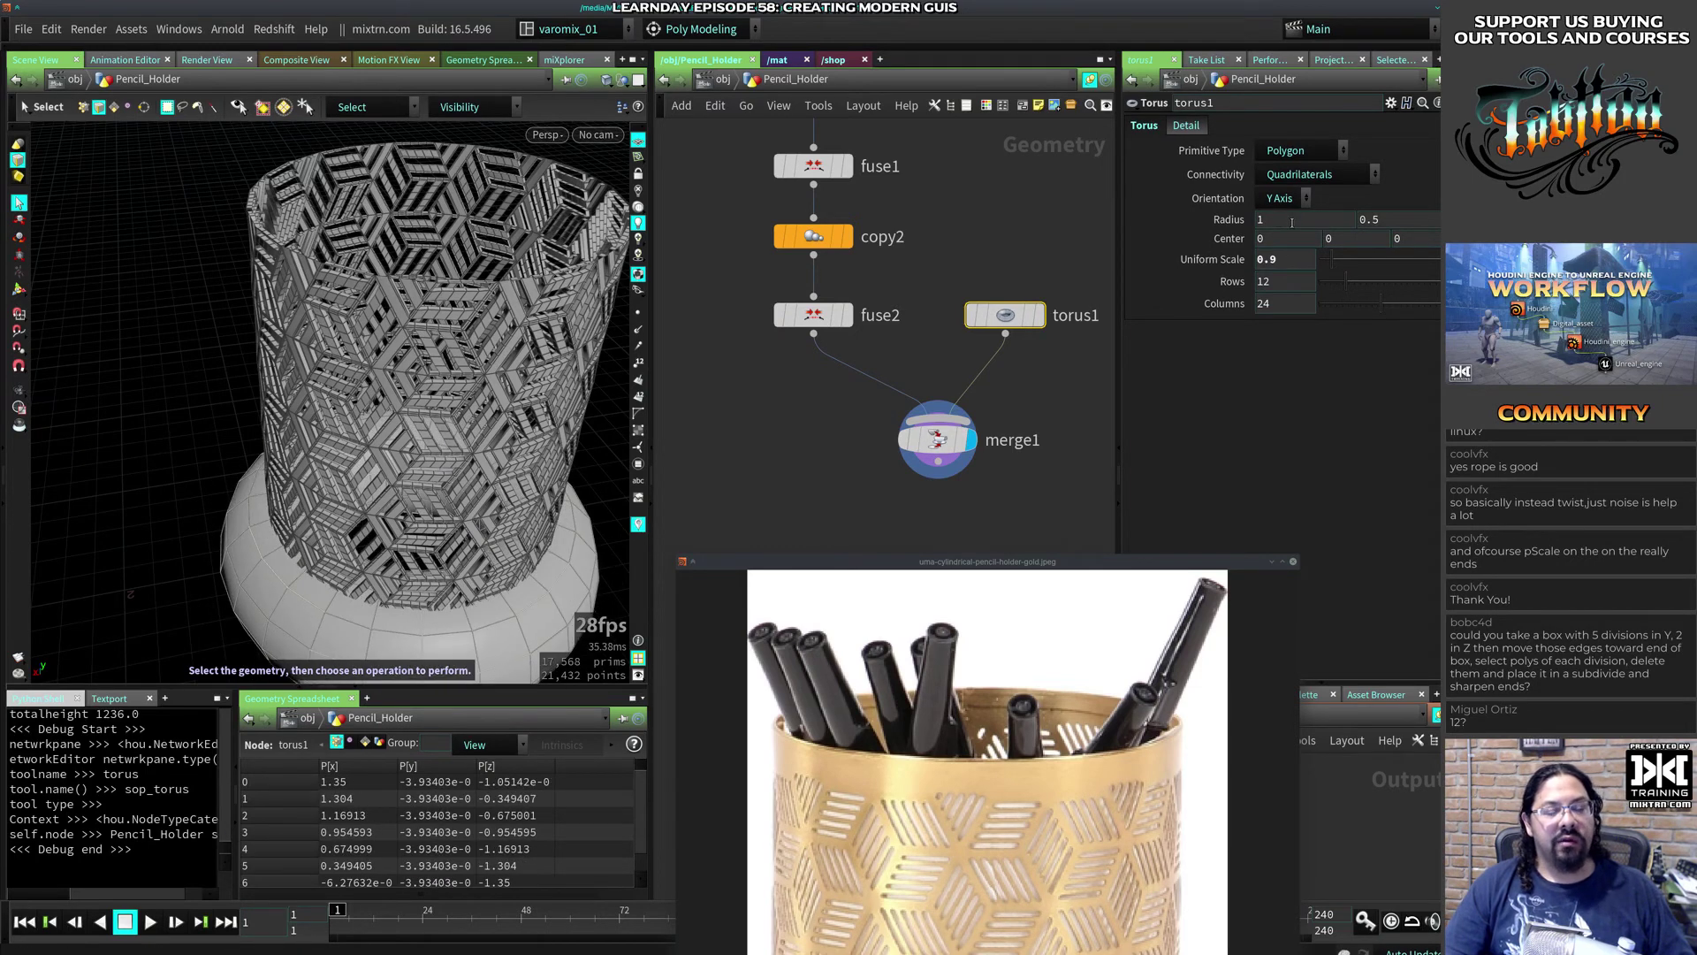
pyautogui.moveTo(1368, 219); pyautogui.dragTo(1326, 225, button='middle')
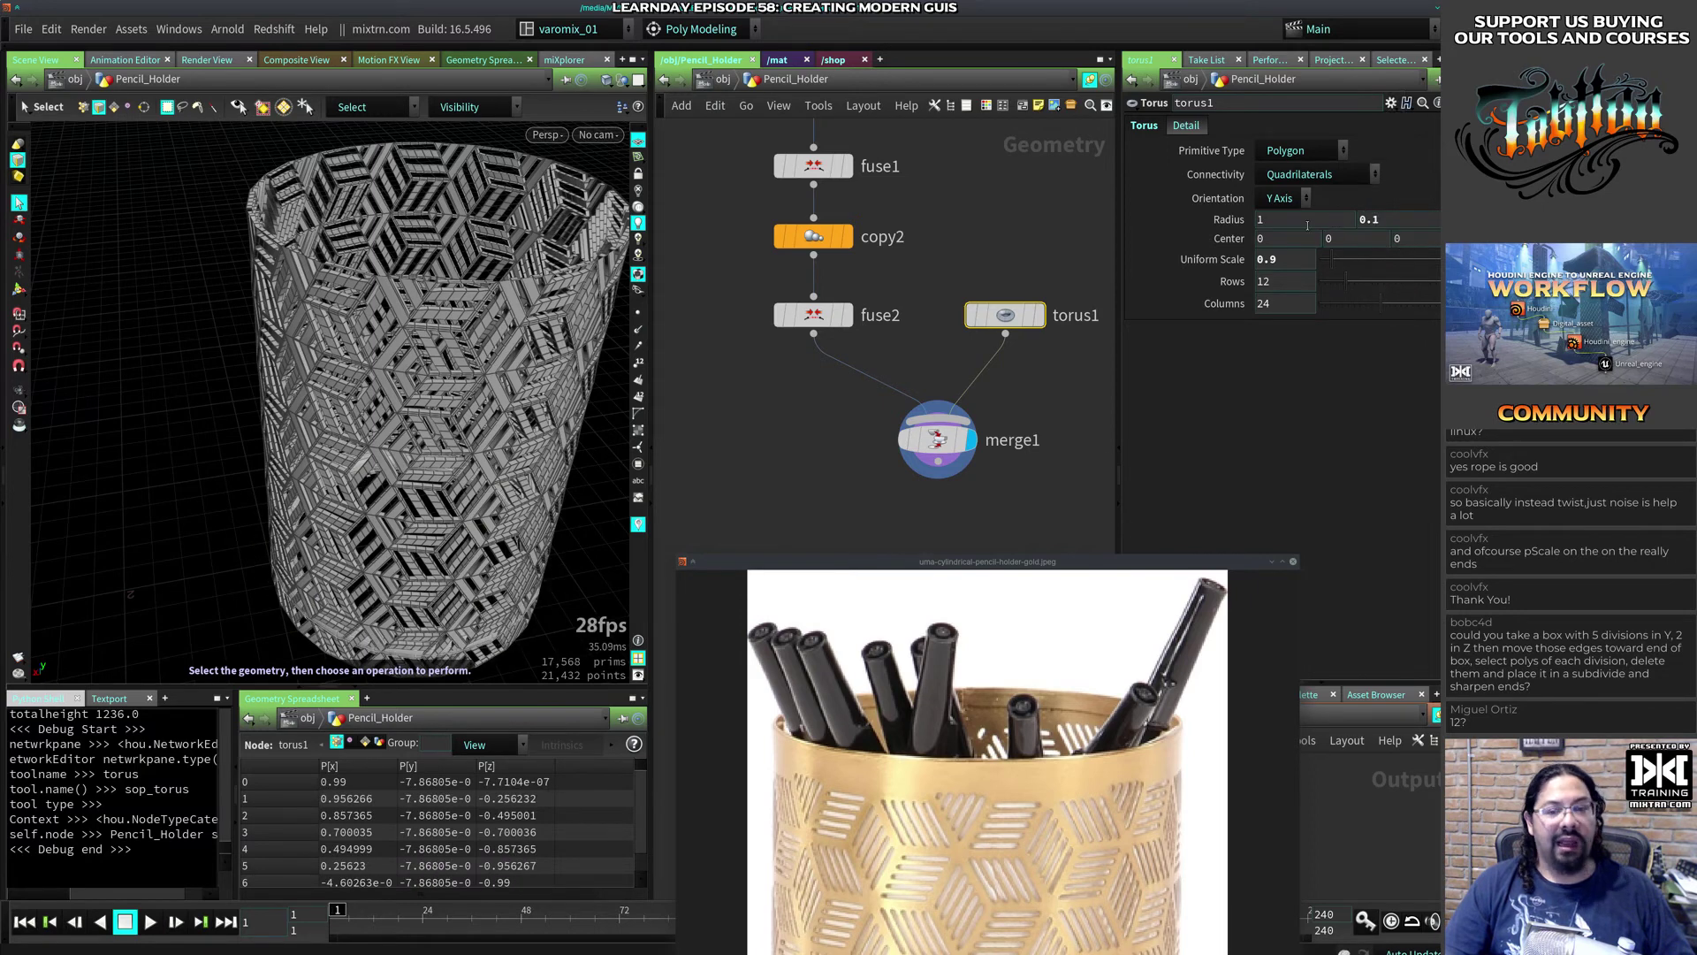
pyautogui.keyDown('ctrl'); pyautogui.middleClick(1299, 260); pyautogui.keyUp('ctrl')
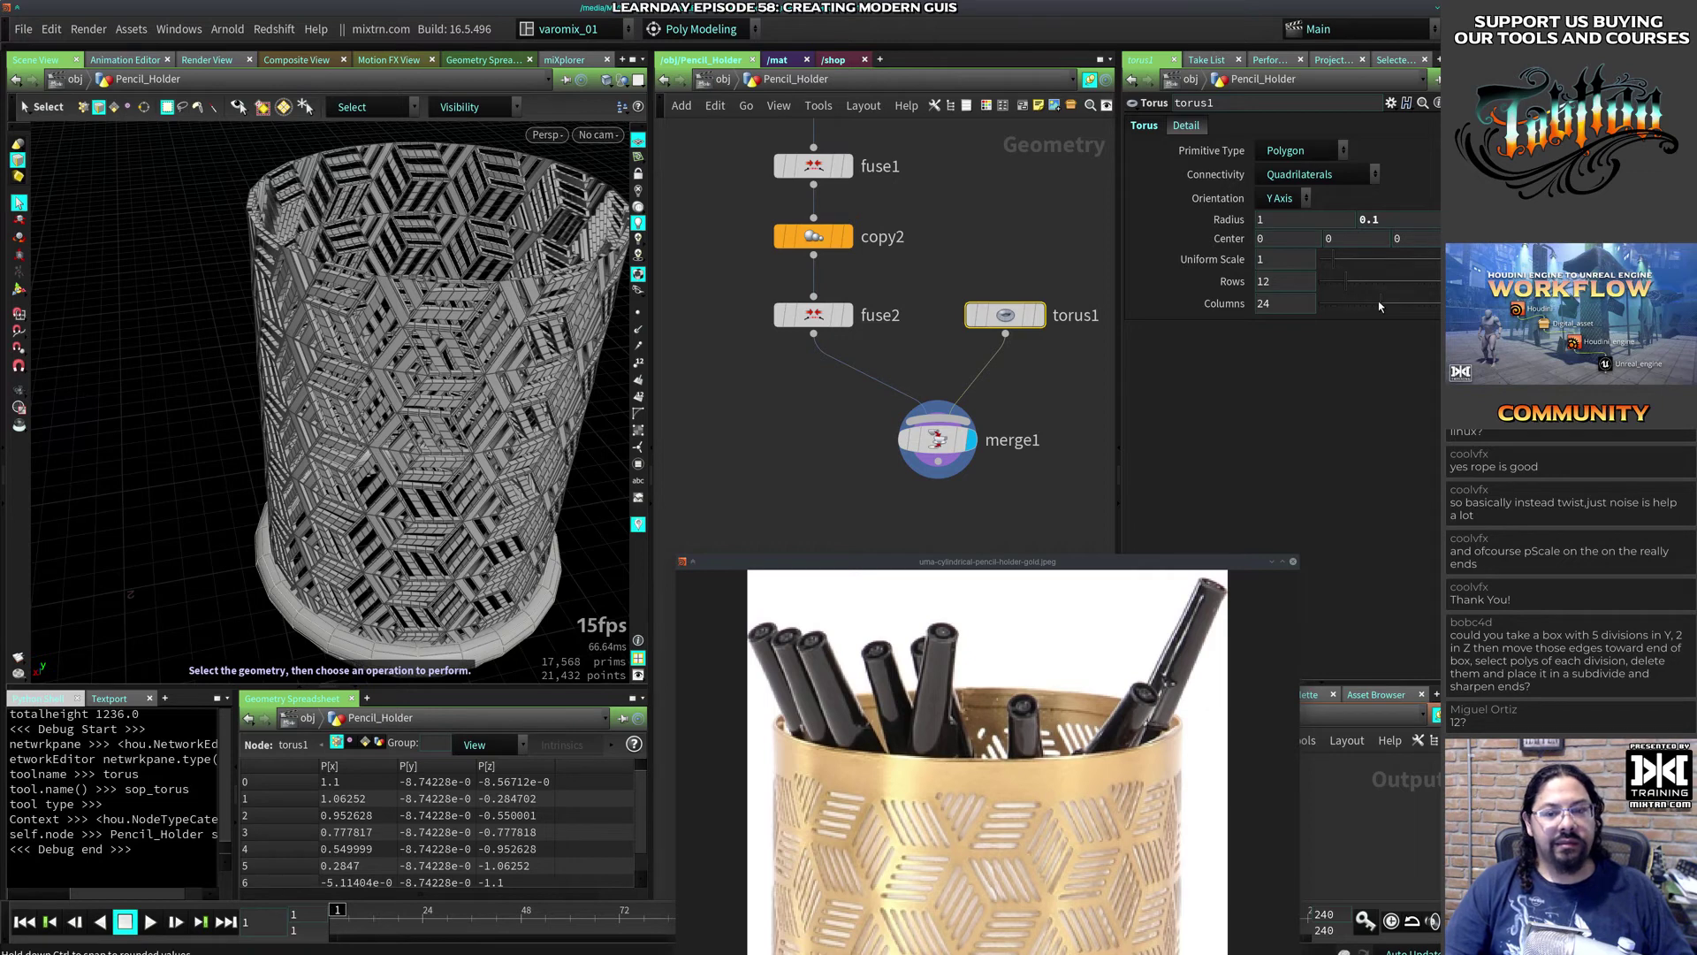
pyautogui.moveTo(1388, 304); pyautogui.dragTo(1419, 306)
pyautogui.hotkey('ctrl', 'z')
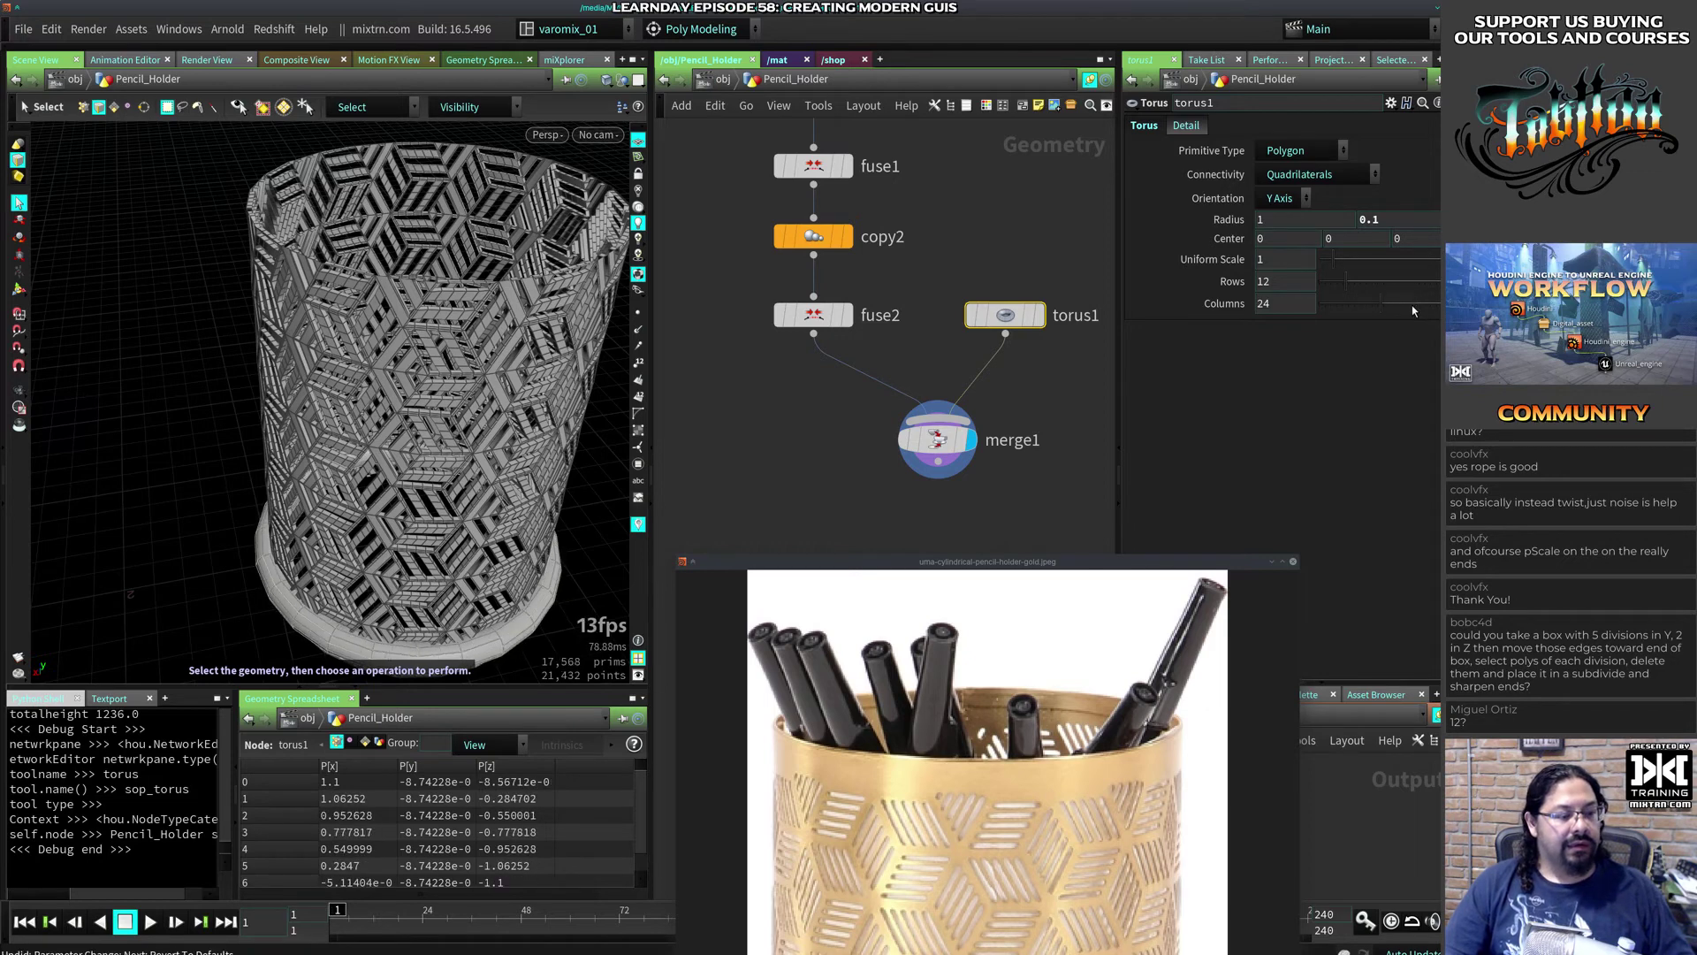
# Step: Form the holder's upper rim from torus1 with second radius 0.04, Y center 2.6 and 50 columns, and hide the wireframe
pyautogui.moveTo(1401, 220)
pyautogui.mouseDown(button='middle')
pyautogui.moveTo(1397, 253)
pyautogui.moveTo(1318, 257)
pyautogui.moveTo(1371, 268)
pyautogui.moveTo(1352, 238)
pyautogui.moveTo(1417, 240)
pyautogui.mouseUp(button='middle')
pyautogui.keyDown('alt'); pyautogui.moveTo(559, 321); pyautogui.dragTo(468, 389); pyautogui.keyUp('alt')
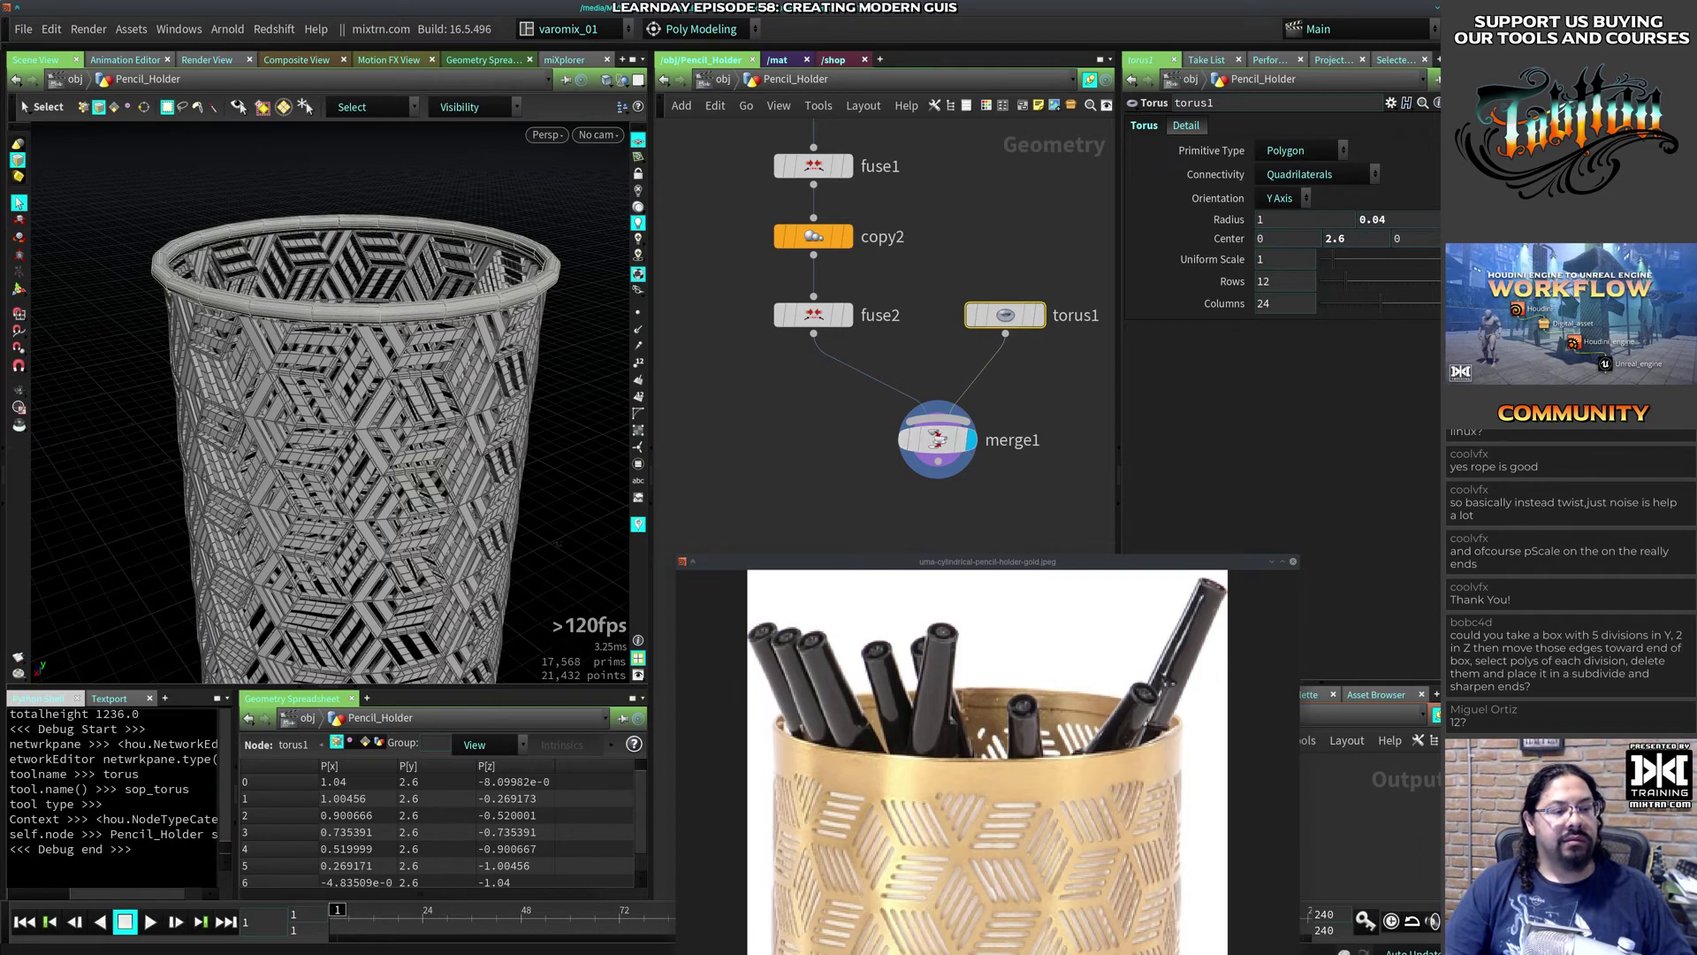
pyautogui.moveTo(1368, 310); pyautogui.dragTo(1457, 306)
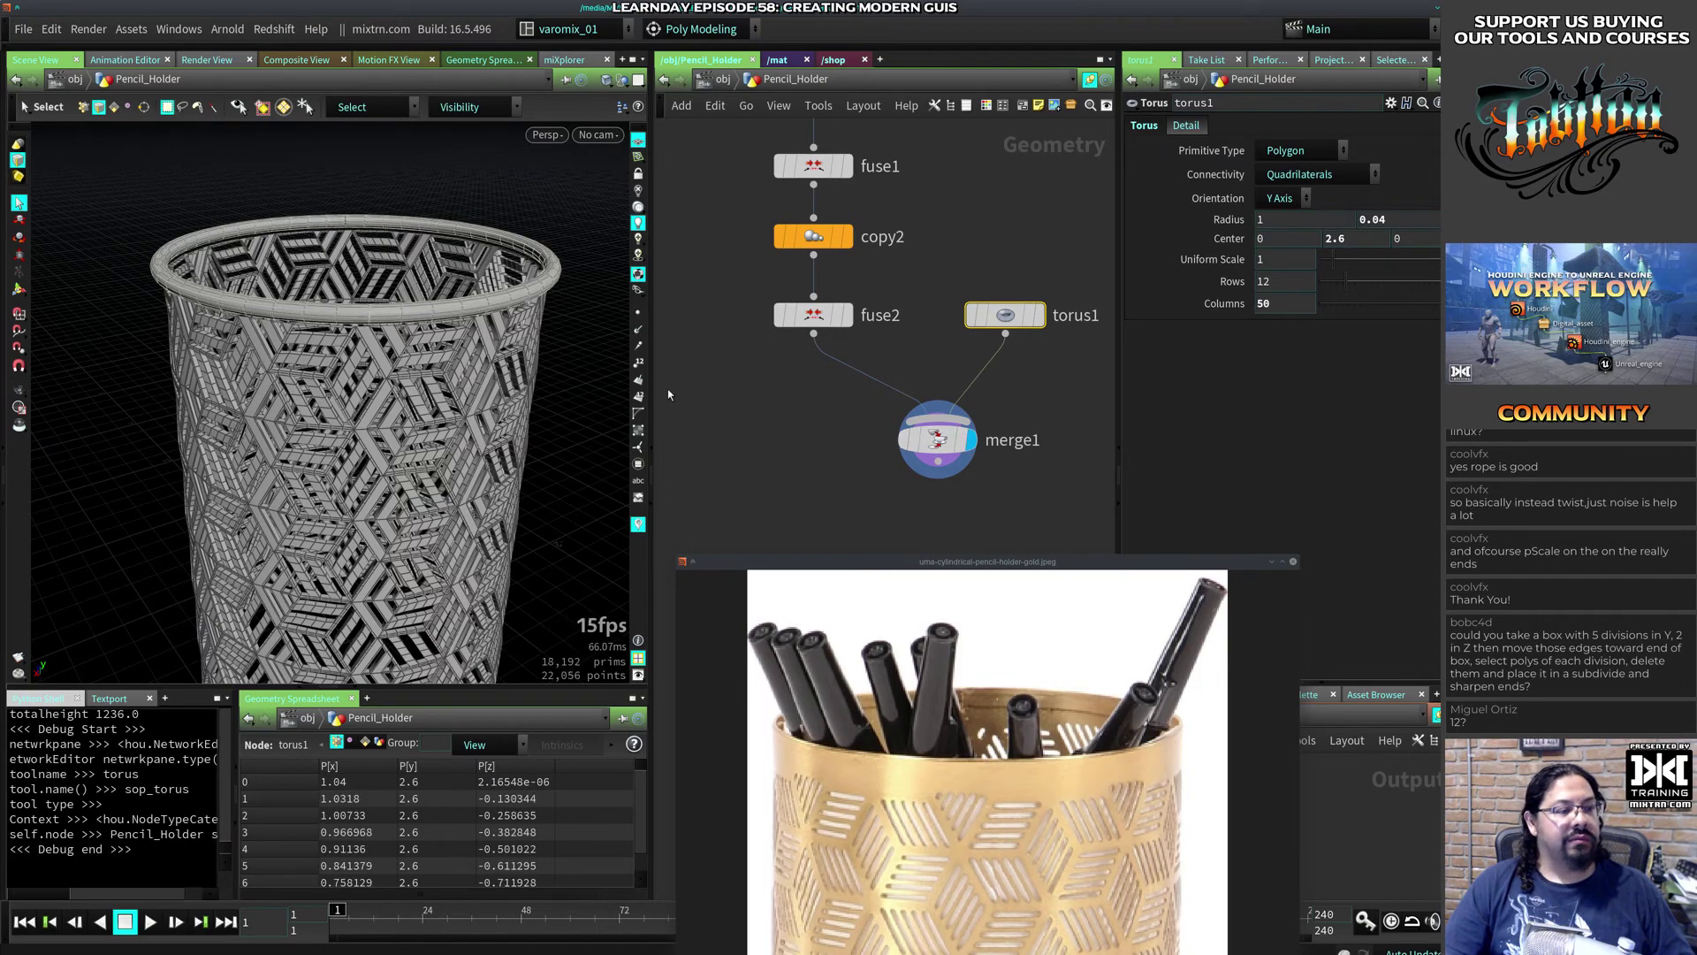
pyautogui.moveTo(251, 332)
pyautogui.keyDown('alt'); pyautogui.mouseDown()
pyautogui.moveTo(358, 313)
pyautogui.moveTo(372, 398)
pyautogui.moveTo(602, 393)
pyautogui.mouseUp(); pyautogui.keyUp('alt')
pyautogui.hotkey('shift', 'w')
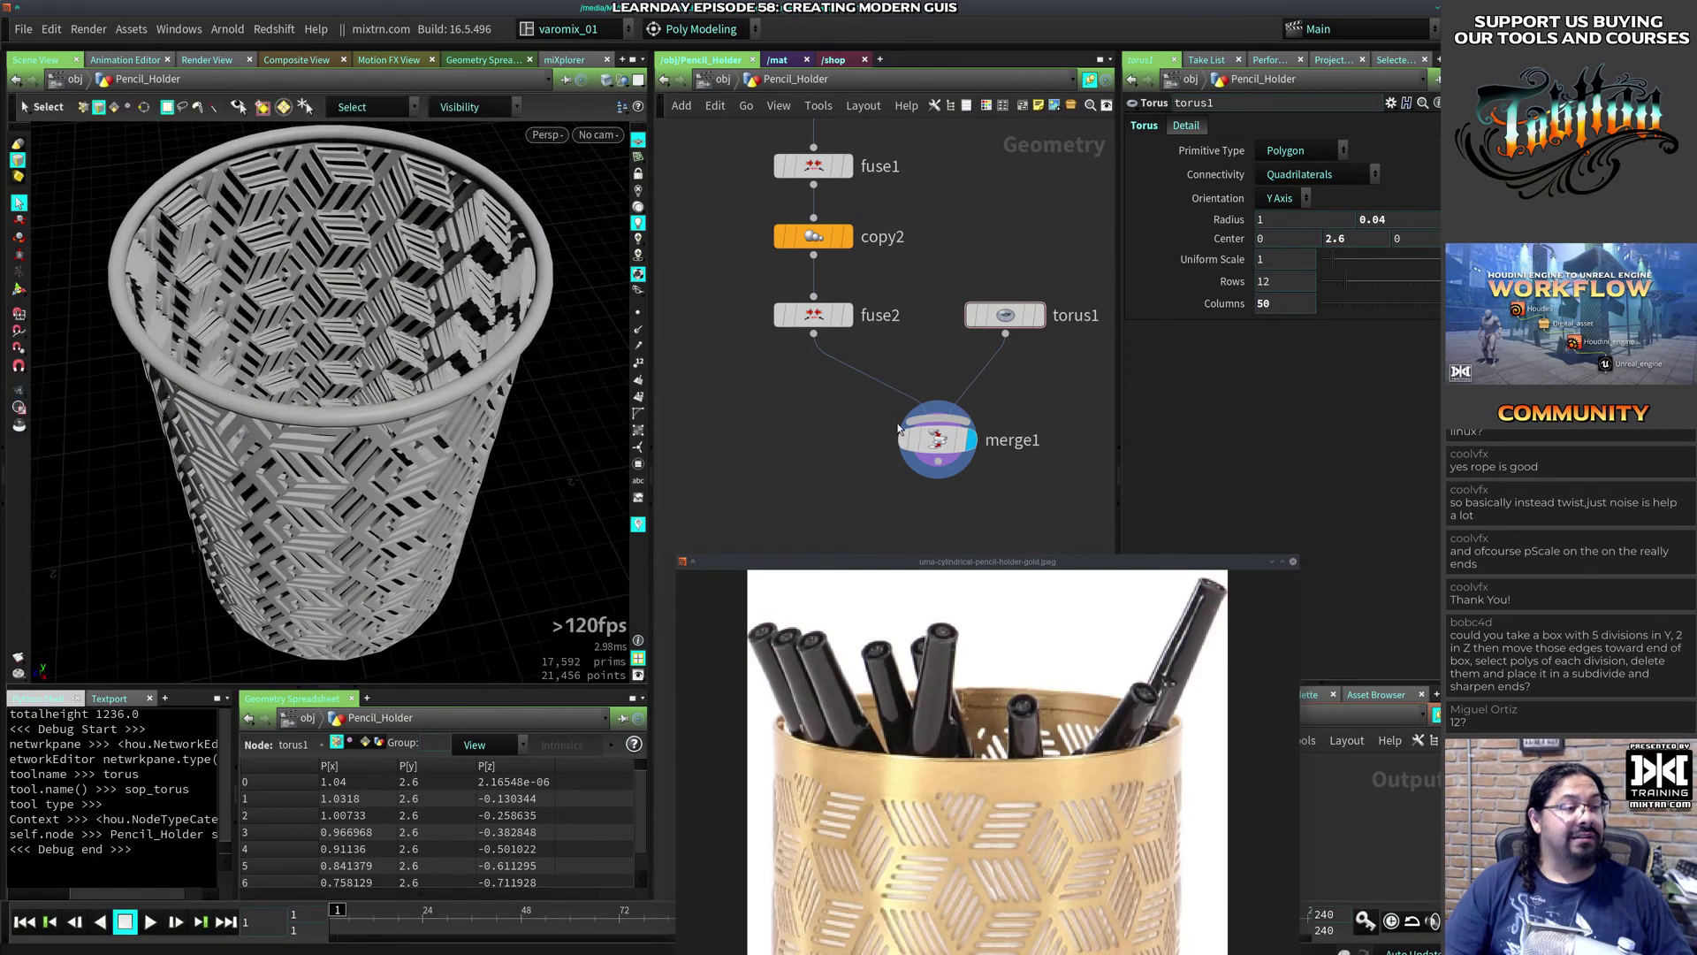
# Step: Fit the torus1 rim to the holder with a uniform scale of 0.959 and a Y center of 2.56
pyautogui.click(1008, 317)
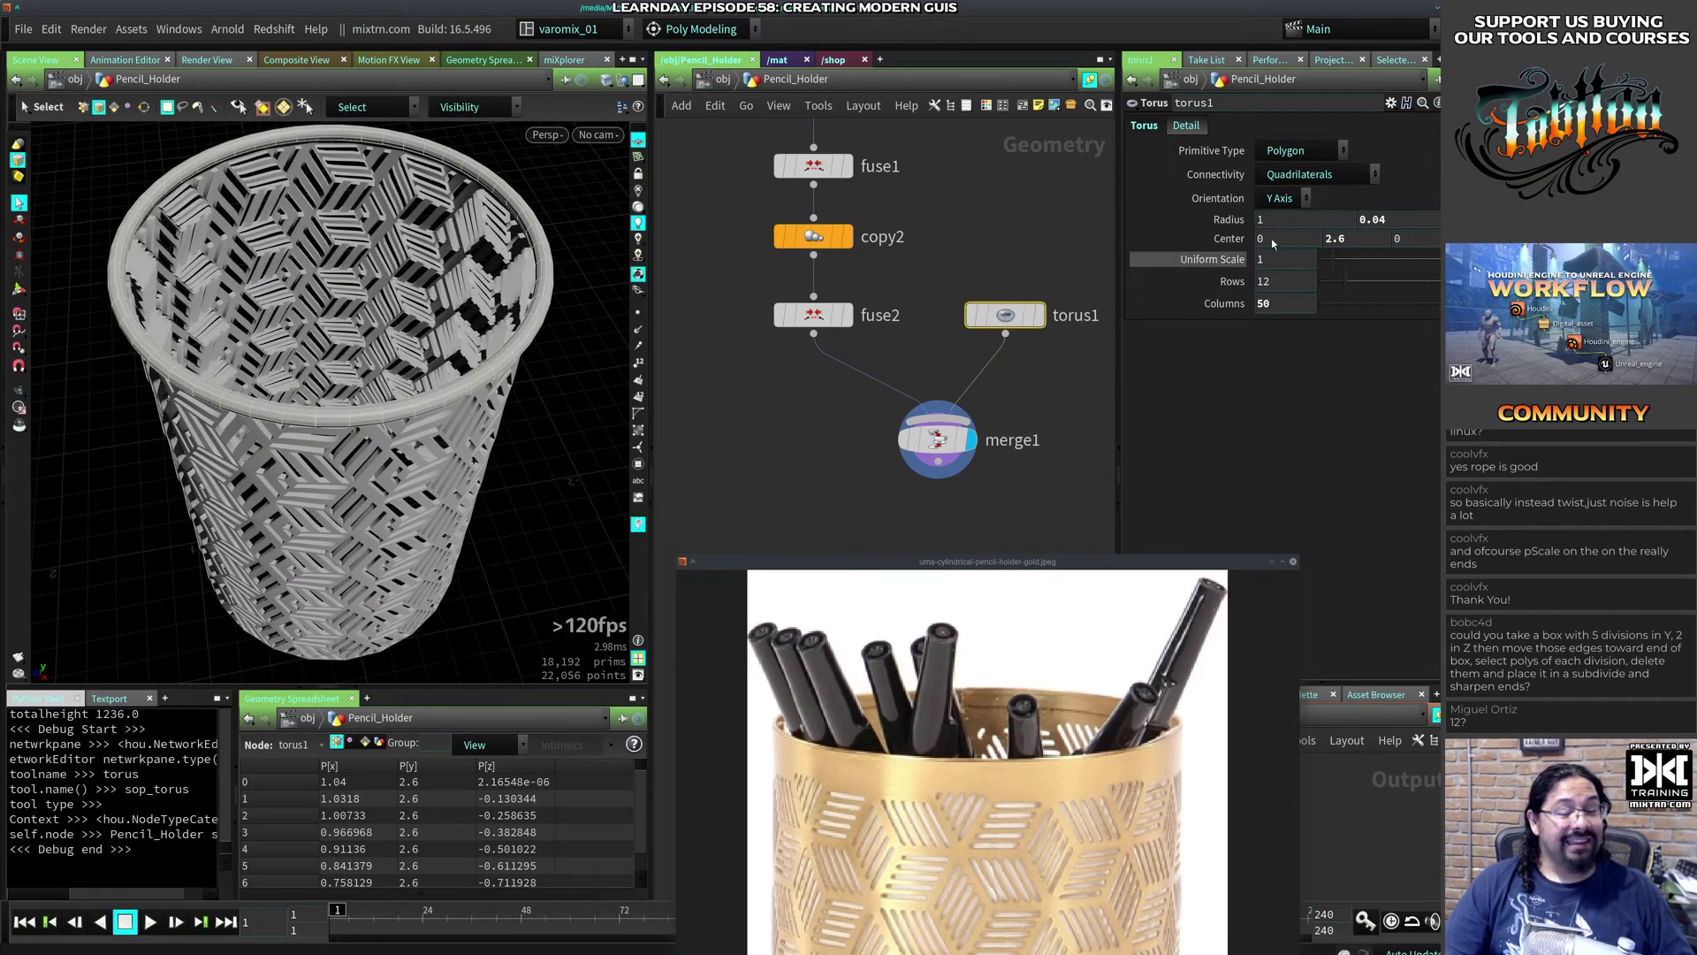
pyautogui.moveTo(1344, 257); pyautogui.dragTo(1335, 269)
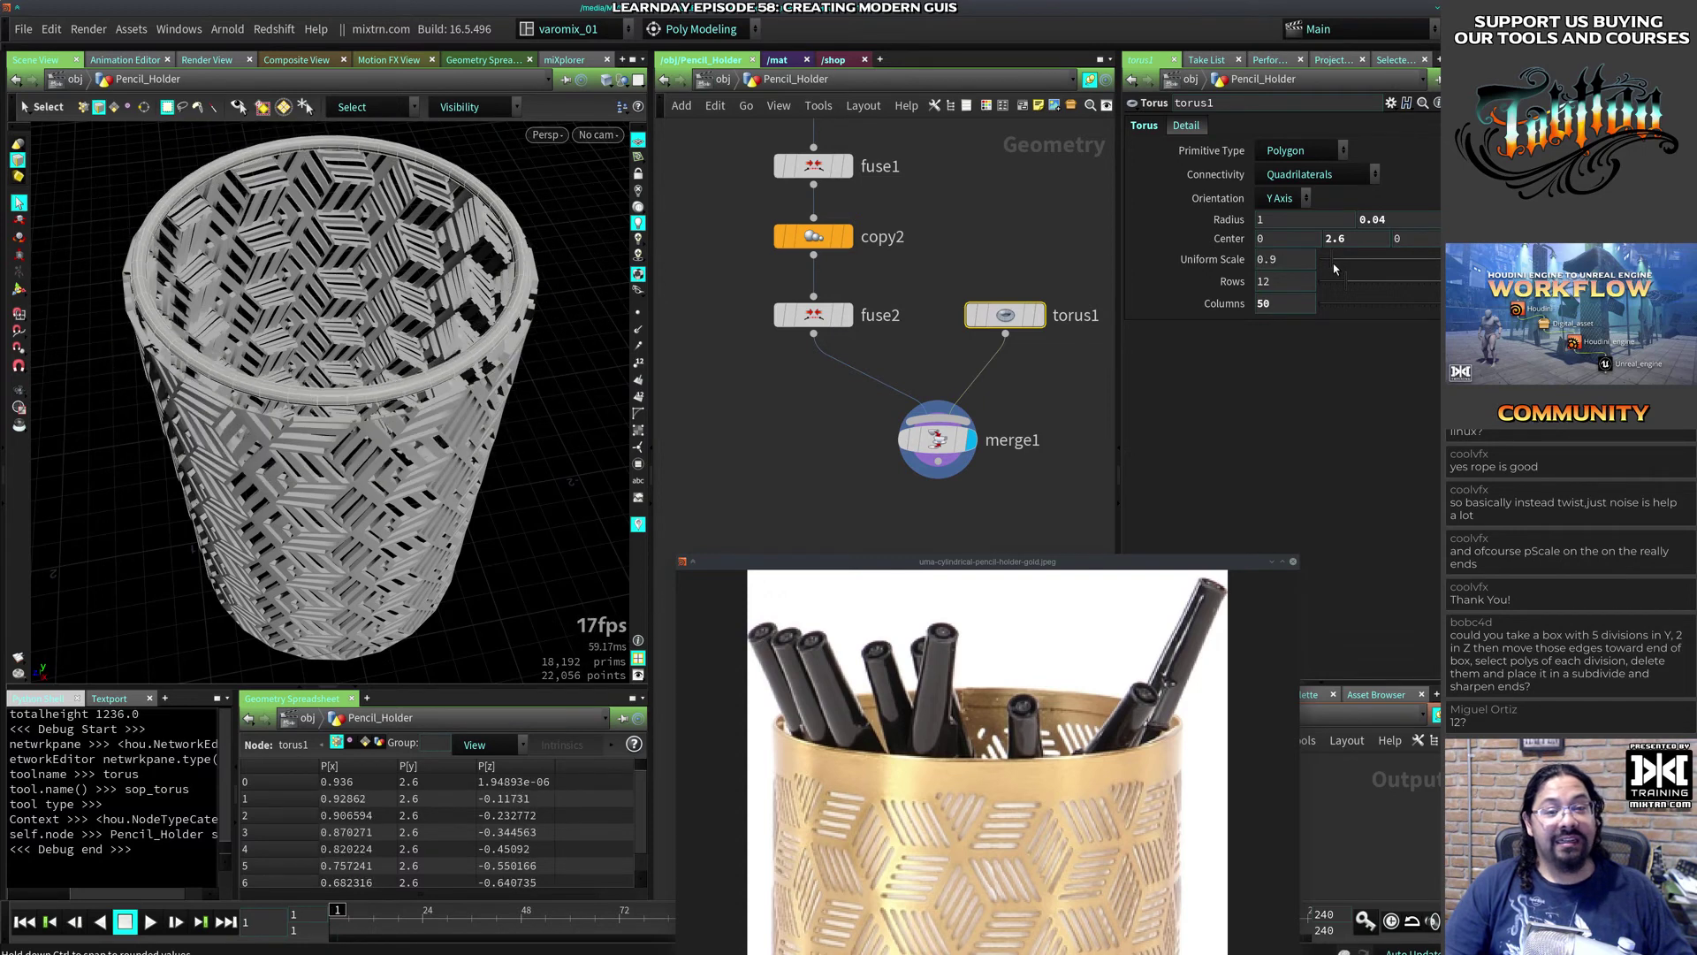
pyautogui.moveTo(1304, 265); pyautogui.dragTo(56, 487, button='middle')
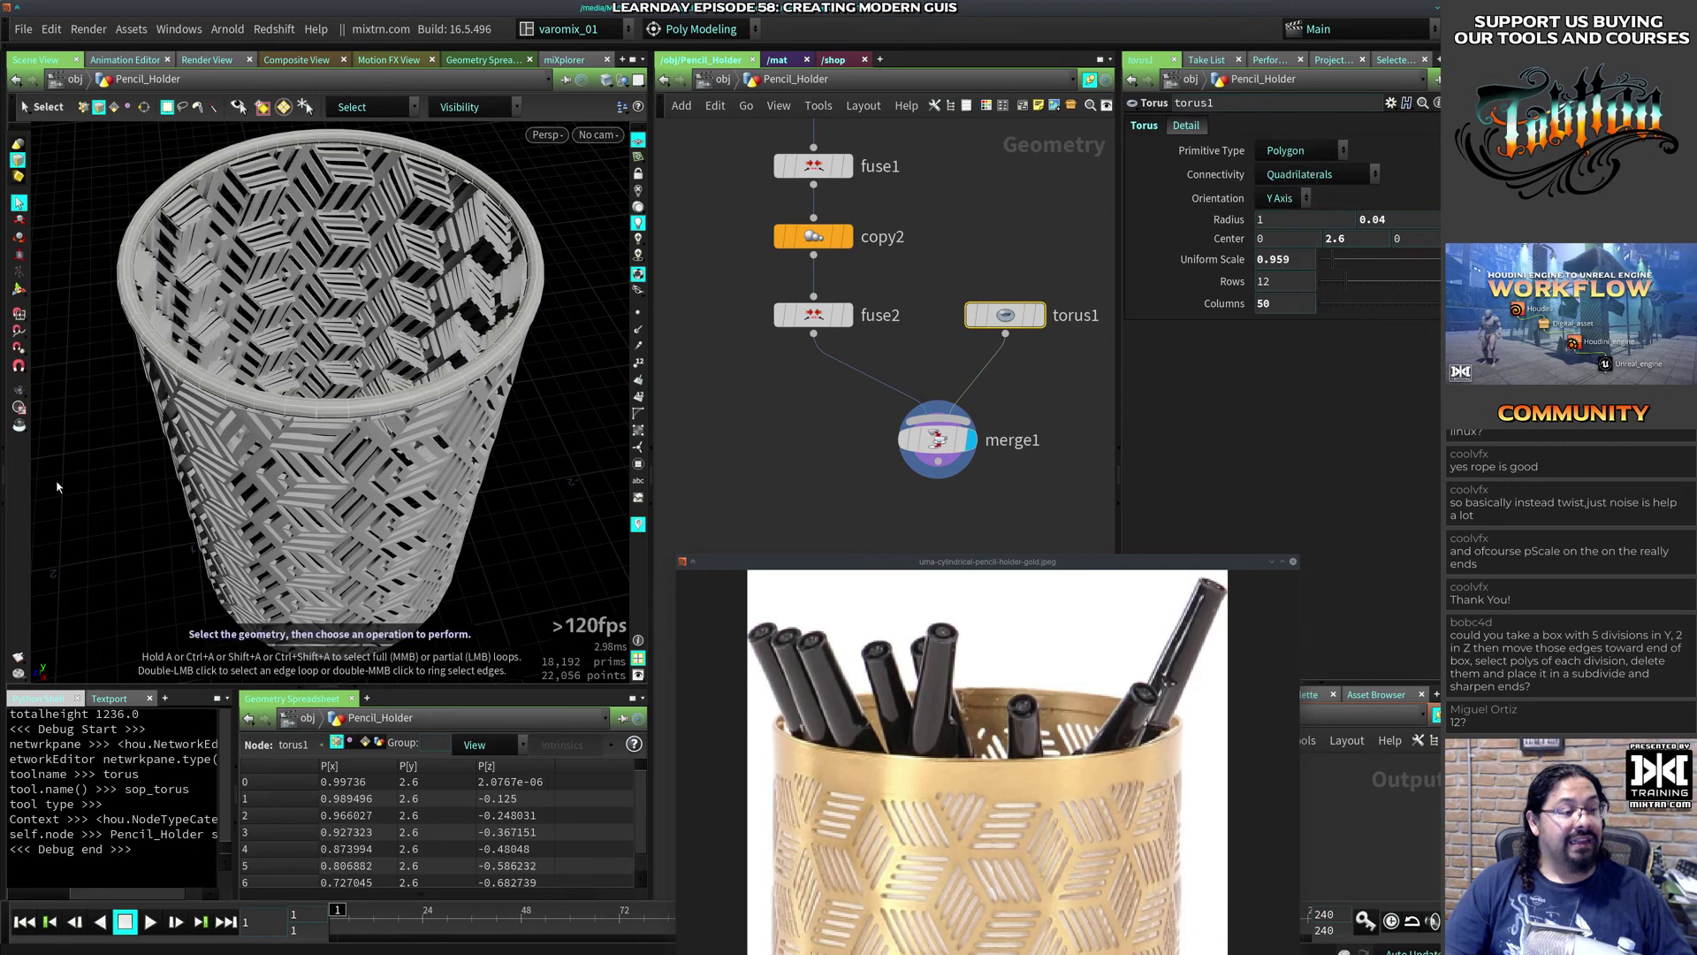
pyautogui.keyDown('alt'); pyautogui.moveTo(331, 508); pyautogui.dragTo(330, 416); pyautogui.keyUp('alt')
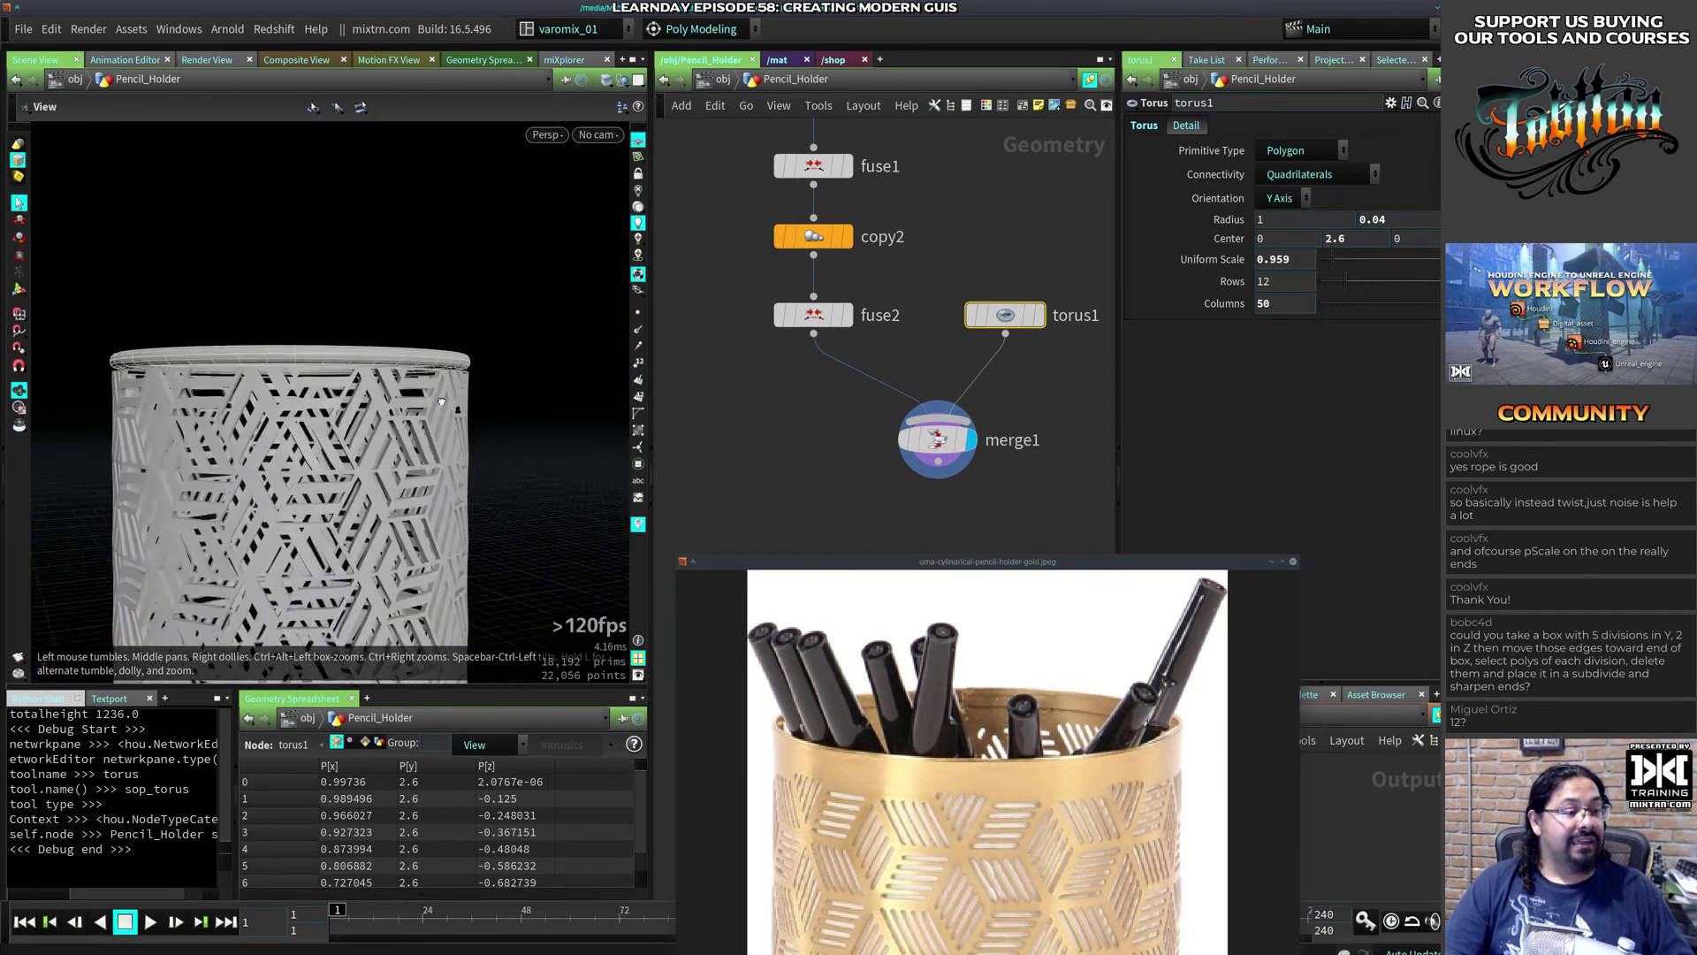
pyautogui.middleClick(1362, 236)
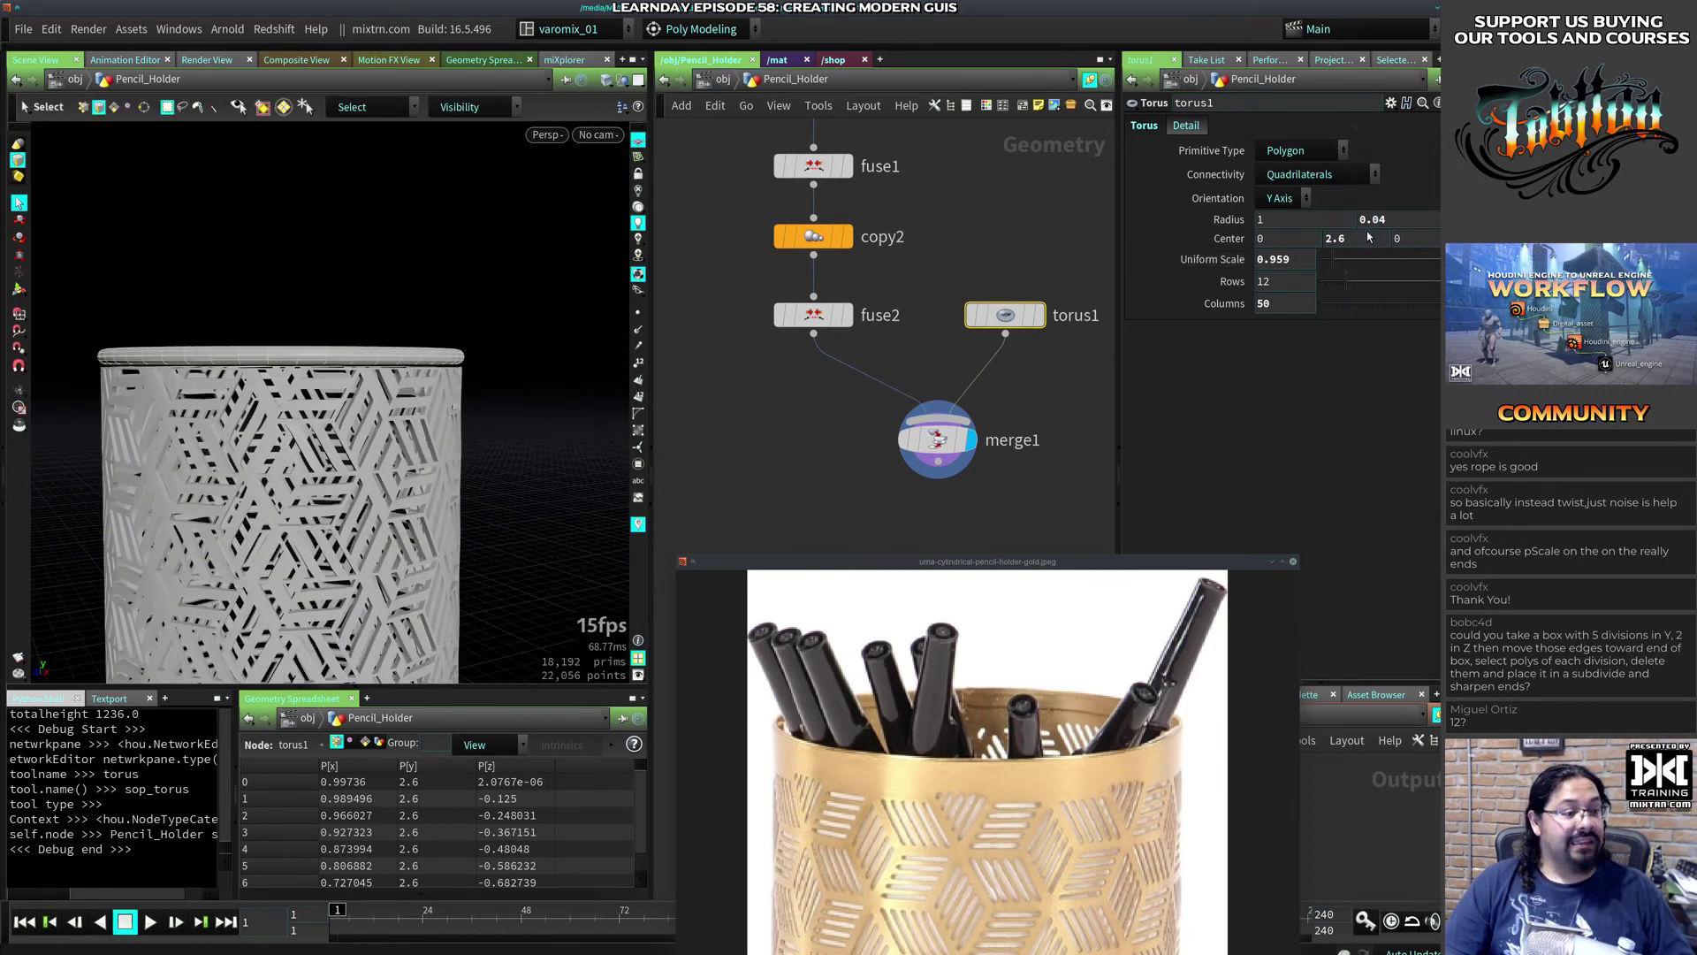
pyautogui.moveTo(1353, 234); pyautogui.dragTo(1312, 265, button='middle')
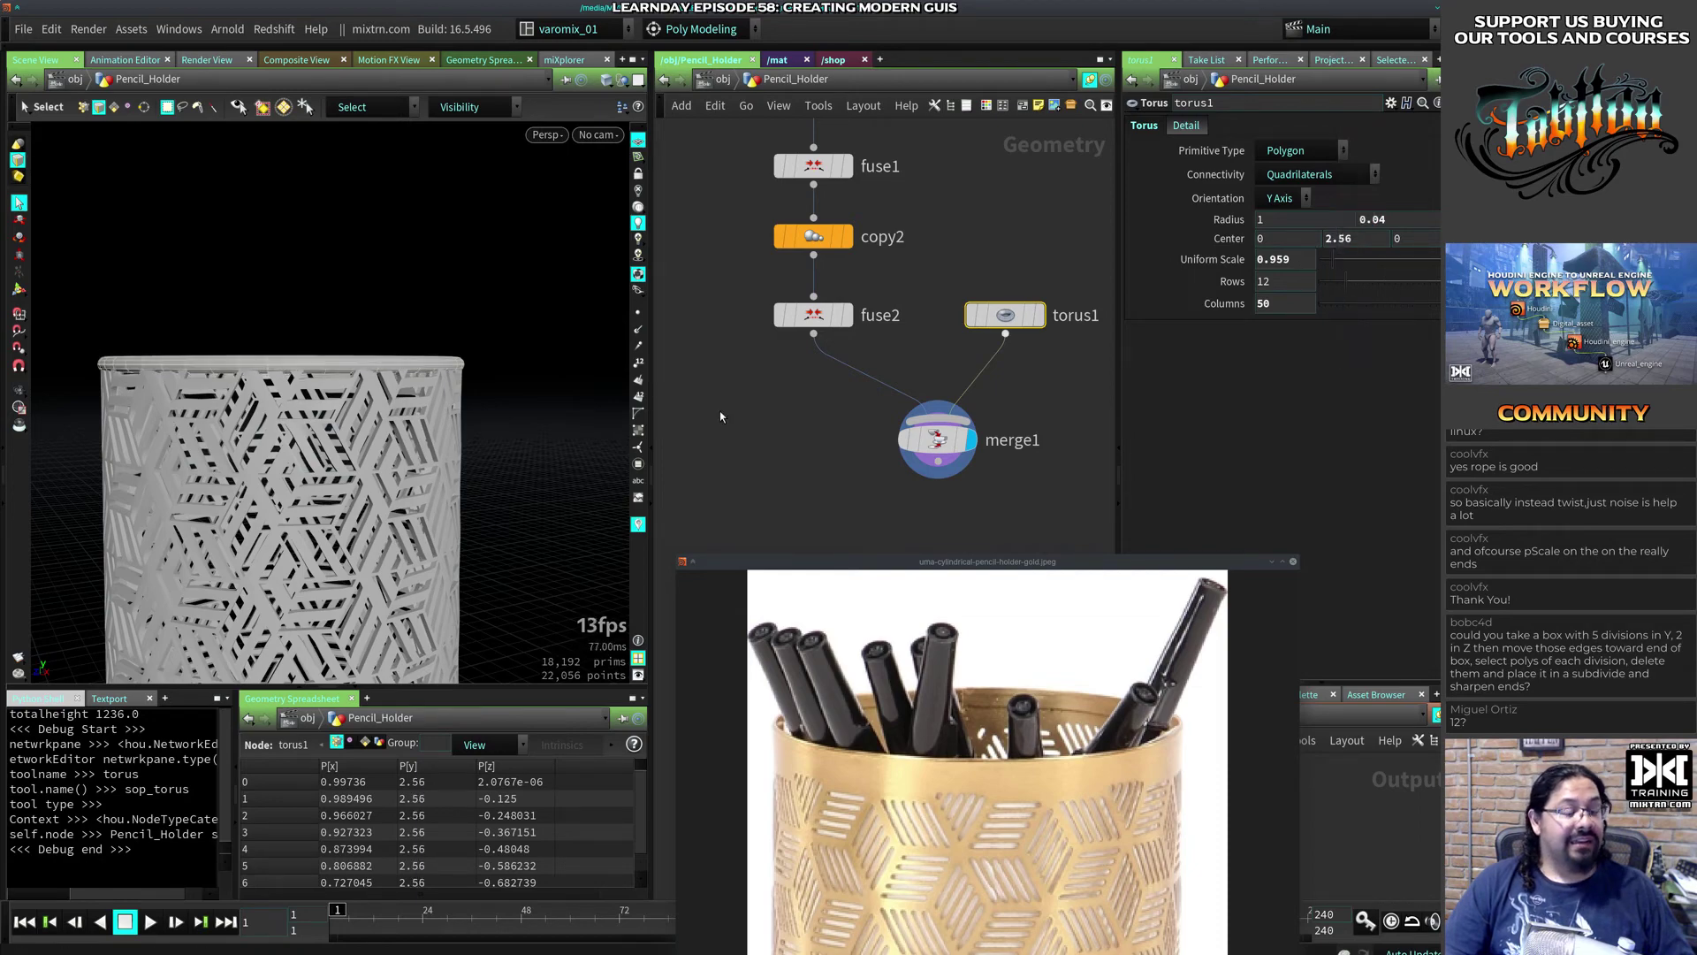
# Step: Examine the rim's fit and the whole holder's shape from several angles and distances
pyautogui.click(784, 438)
pyautogui.keyDown('alt'); pyautogui.moveTo(508, 353); pyautogui.dragTo(532, 238); pyautogui.keyUp('alt')
pyautogui.keyDown('alt'); pyautogui.moveTo(533, 231); pyautogui.dragTo(527, 290, button='right'); pyautogui.keyUp('alt')
pyautogui.keyDown('alt'); pyautogui.moveTo(526, 290); pyautogui.dragTo(451, 314); pyautogui.keyUp('alt')
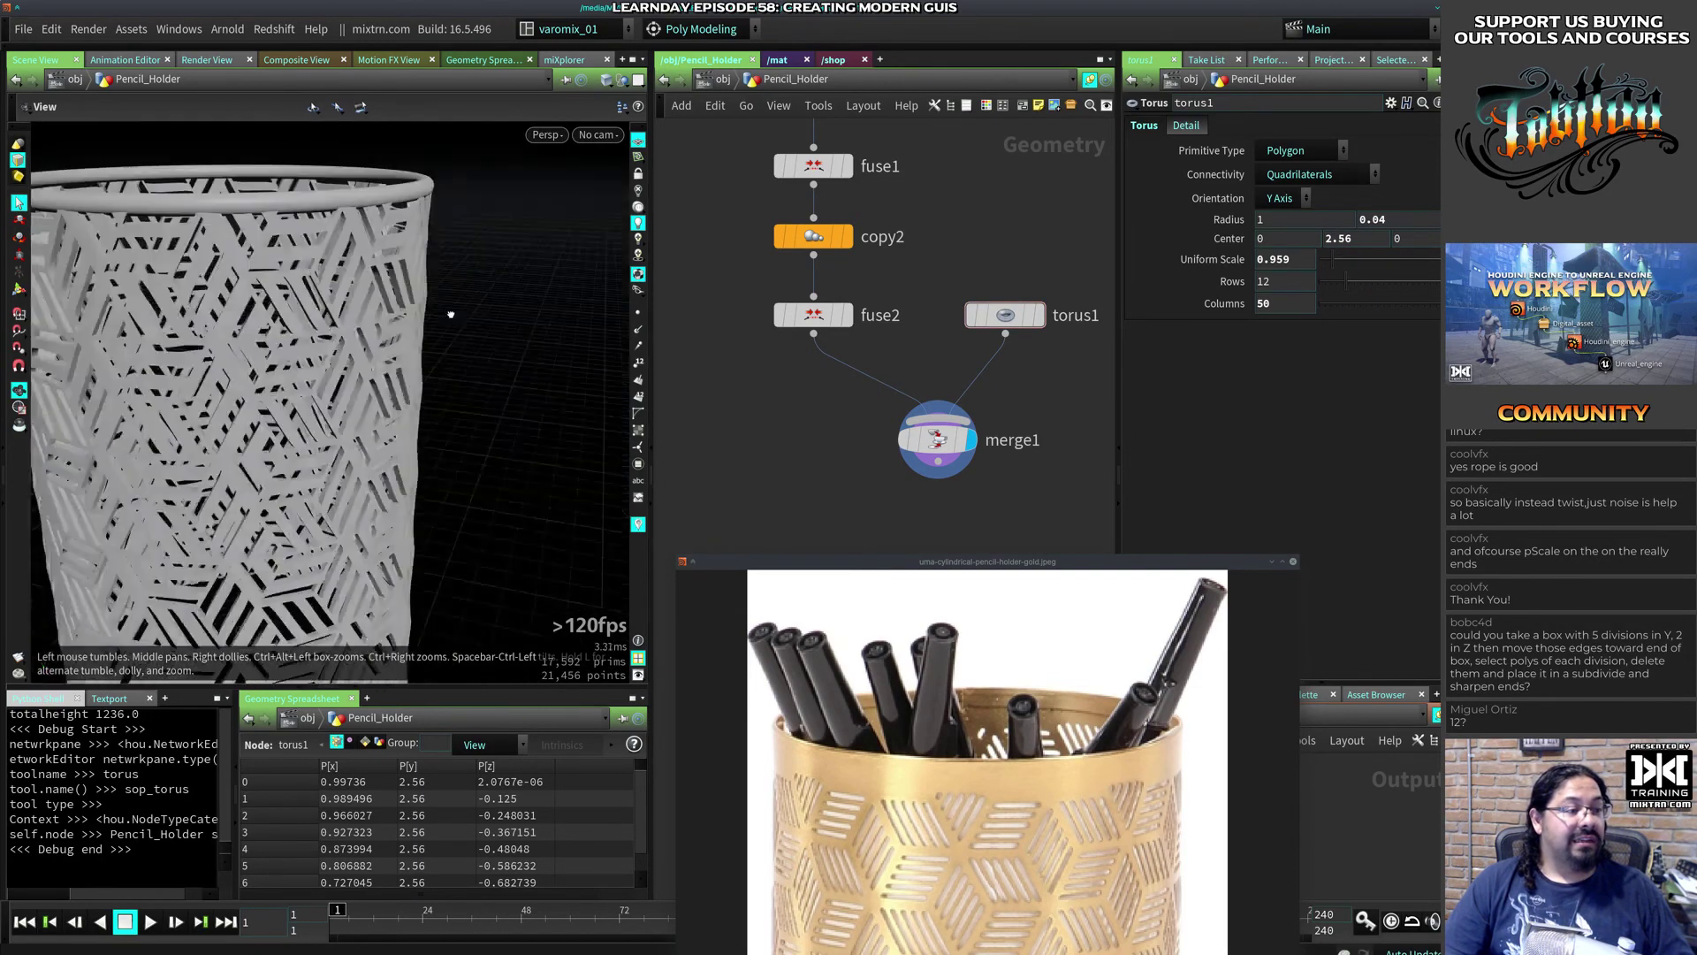
pyautogui.keyDown('alt'); pyautogui.moveTo(451, 314); pyautogui.dragTo(389, 301, button='right'); pyautogui.keyUp('alt')
pyautogui.keyDown('alt'); pyautogui.moveTo(389, 310); pyautogui.dragTo(420, 287, button='middle'); pyautogui.keyUp('alt')
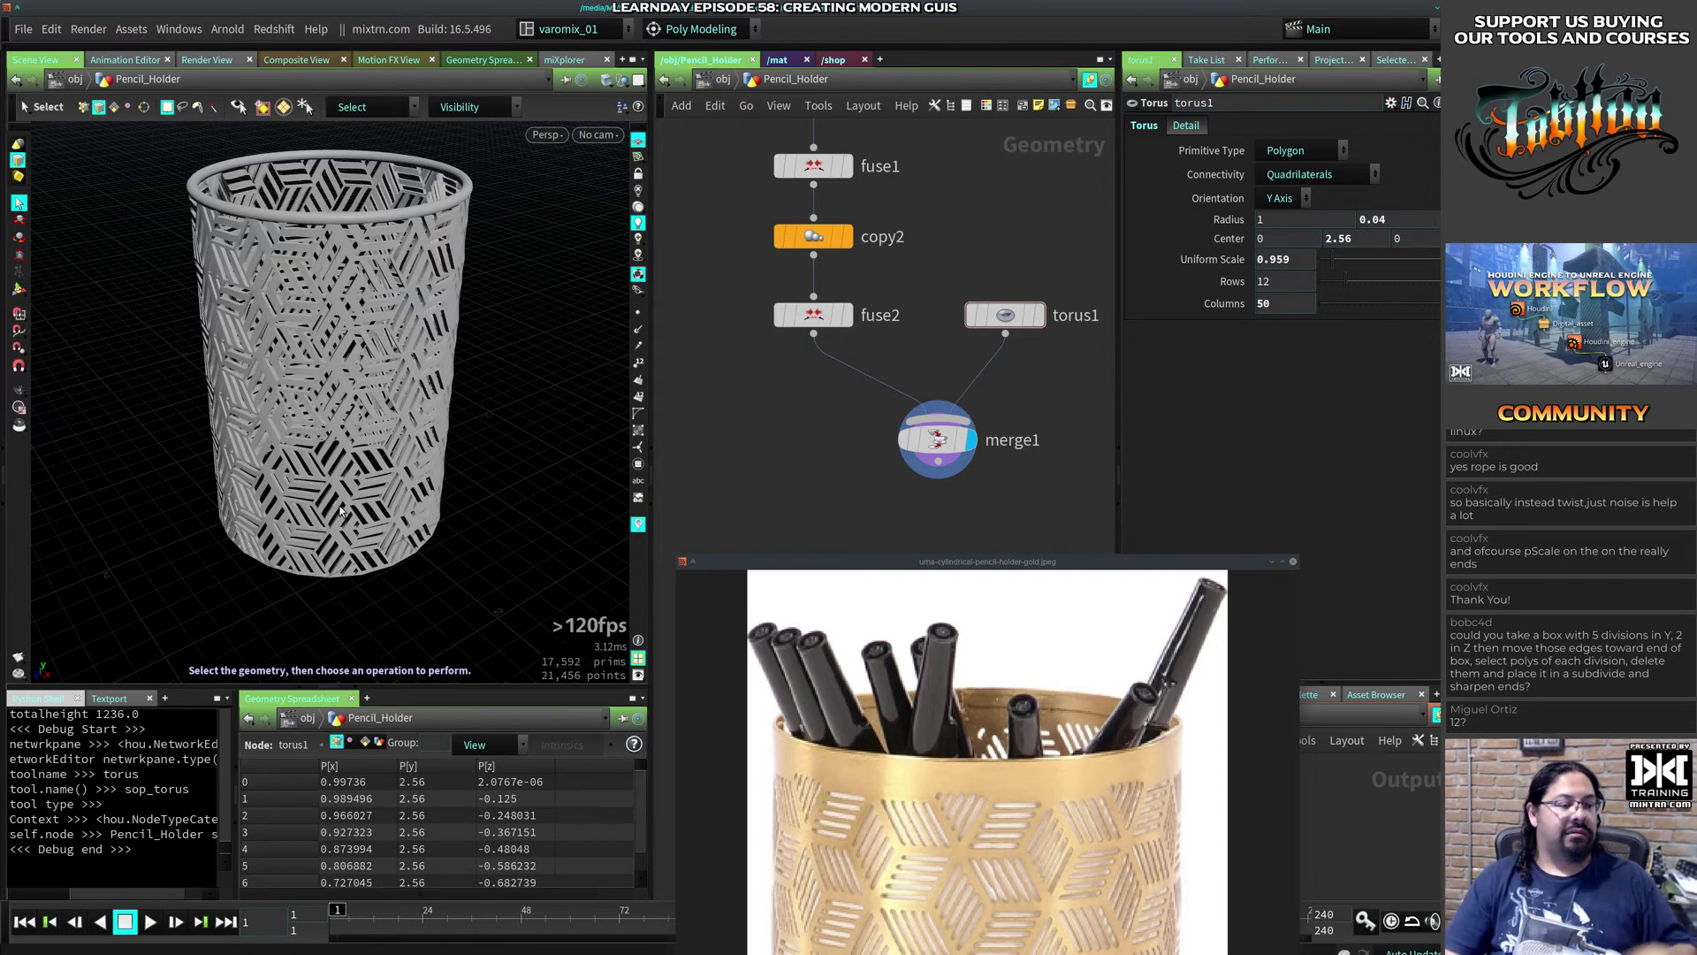
pyautogui.keyDown('alt'); pyautogui.moveTo(539, 451); pyautogui.dragTo(479, 440, button='right'); pyautogui.keyUp('alt')
pyautogui.keyDown('alt'); pyautogui.moveTo(478, 441); pyautogui.dragTo(415, 410); pyautogui.keyUp('alt')
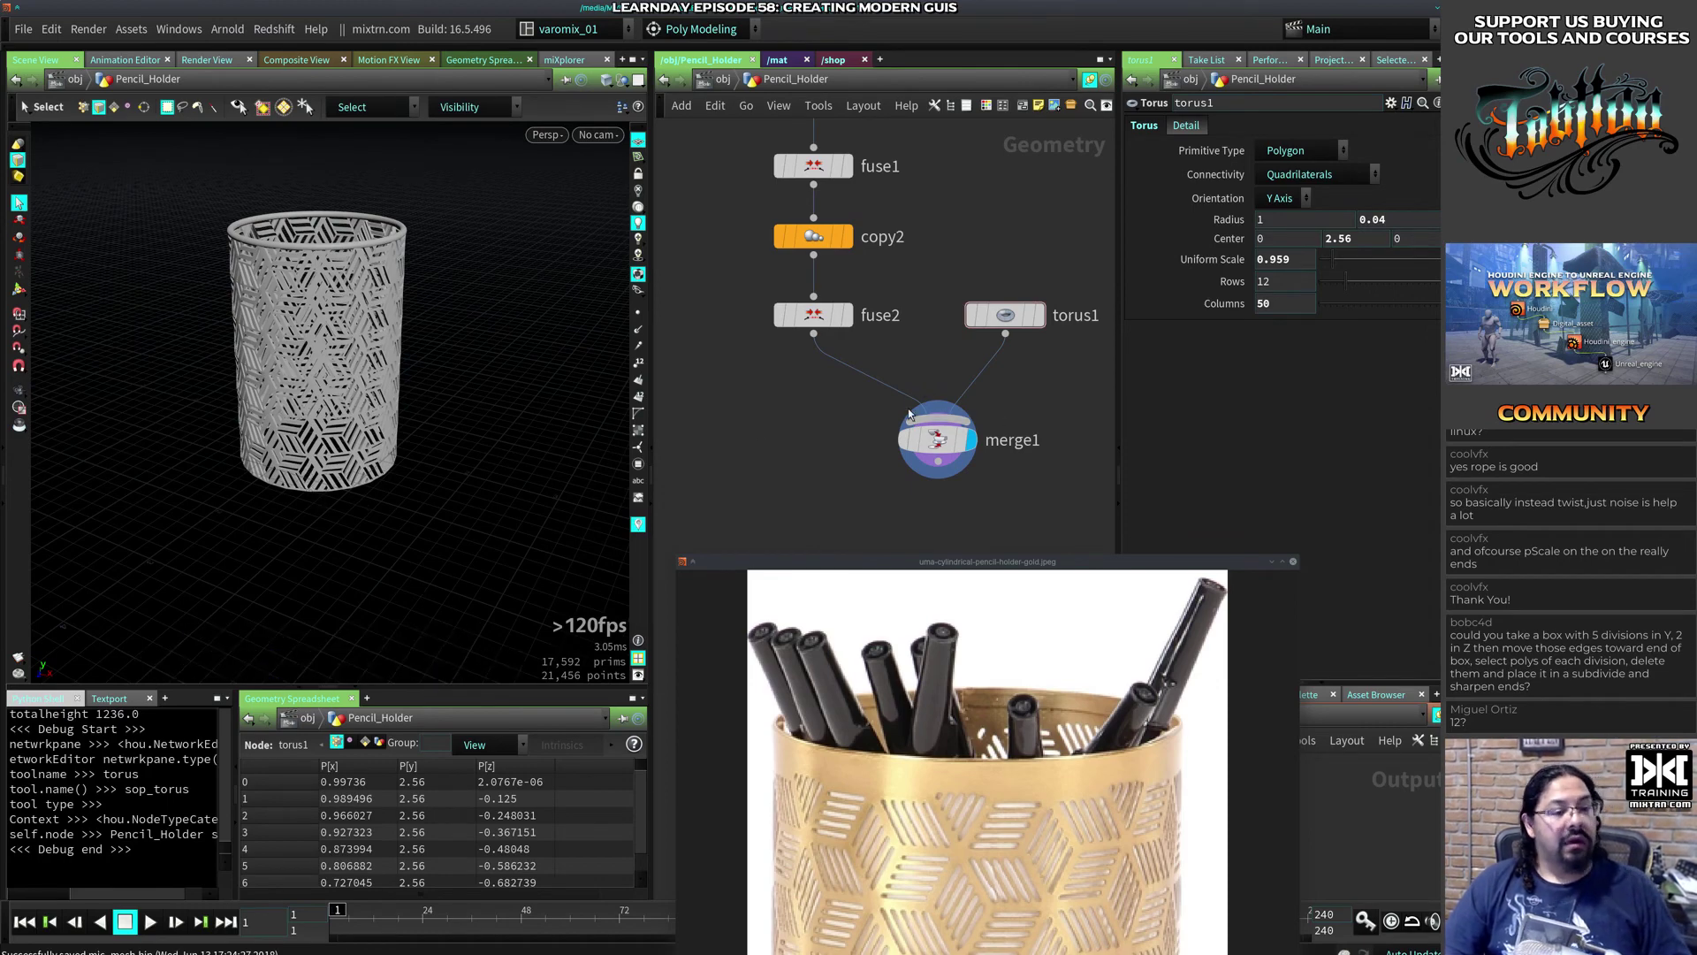
# Step: Display fuse2 and insert a Twist node between it and merge1
pyautogui.click(856, 272)
pyautogui.click(824, 319)
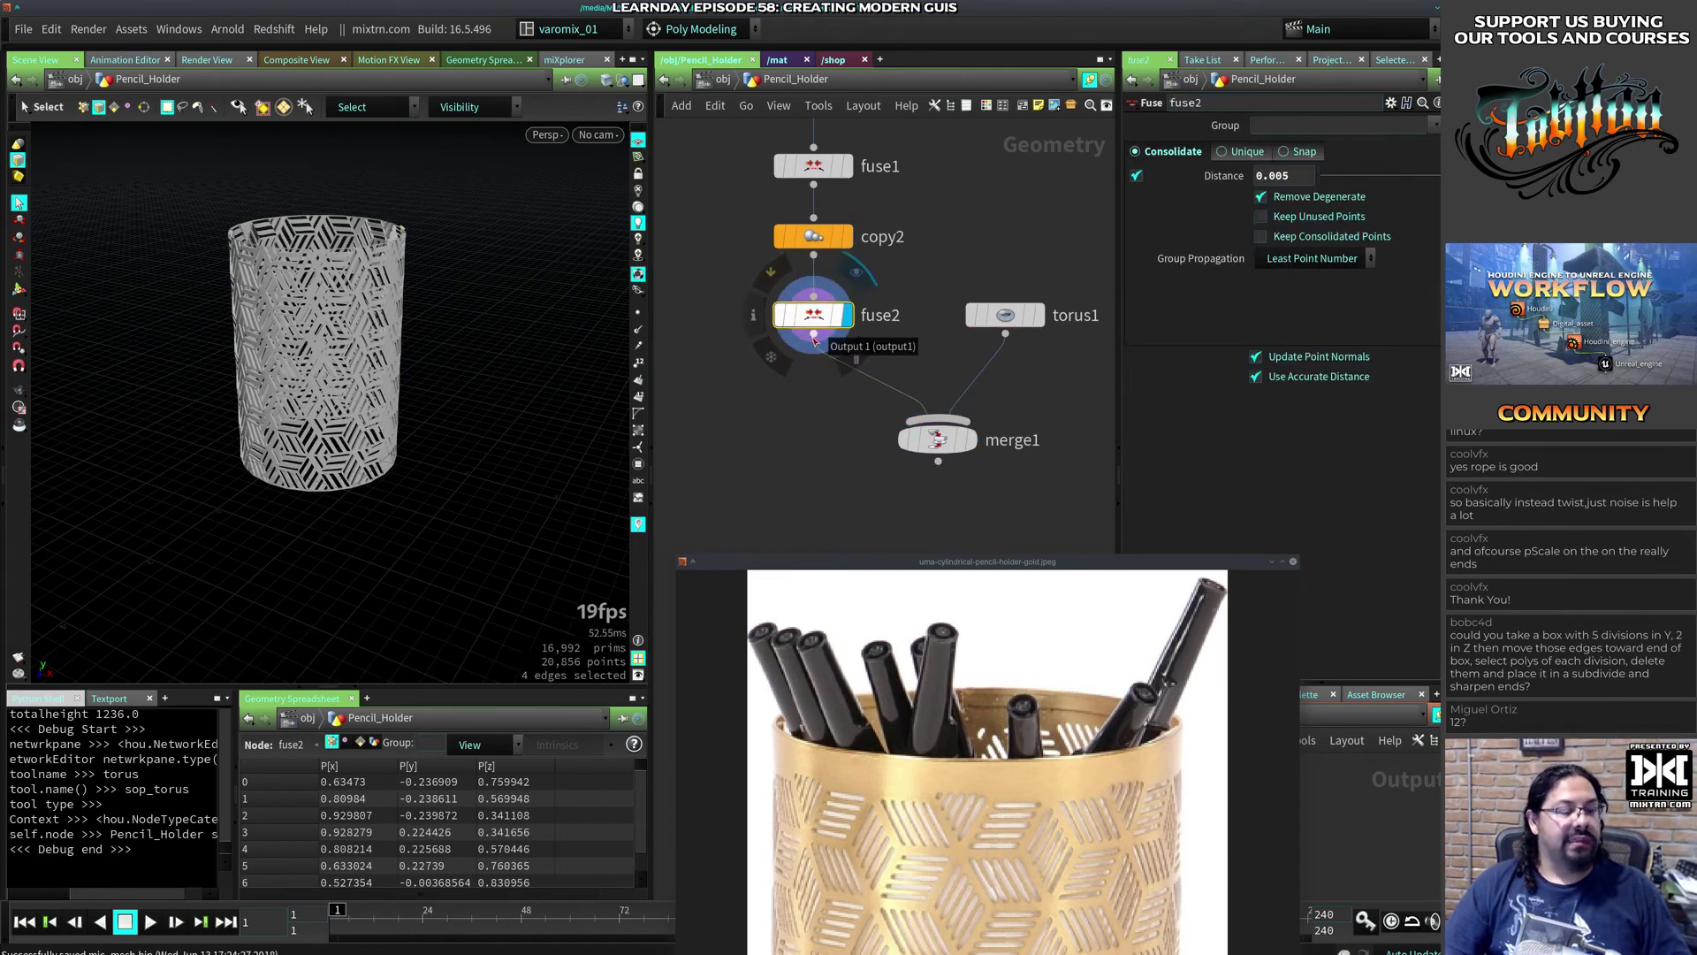
pyautogui.click(814, 336)
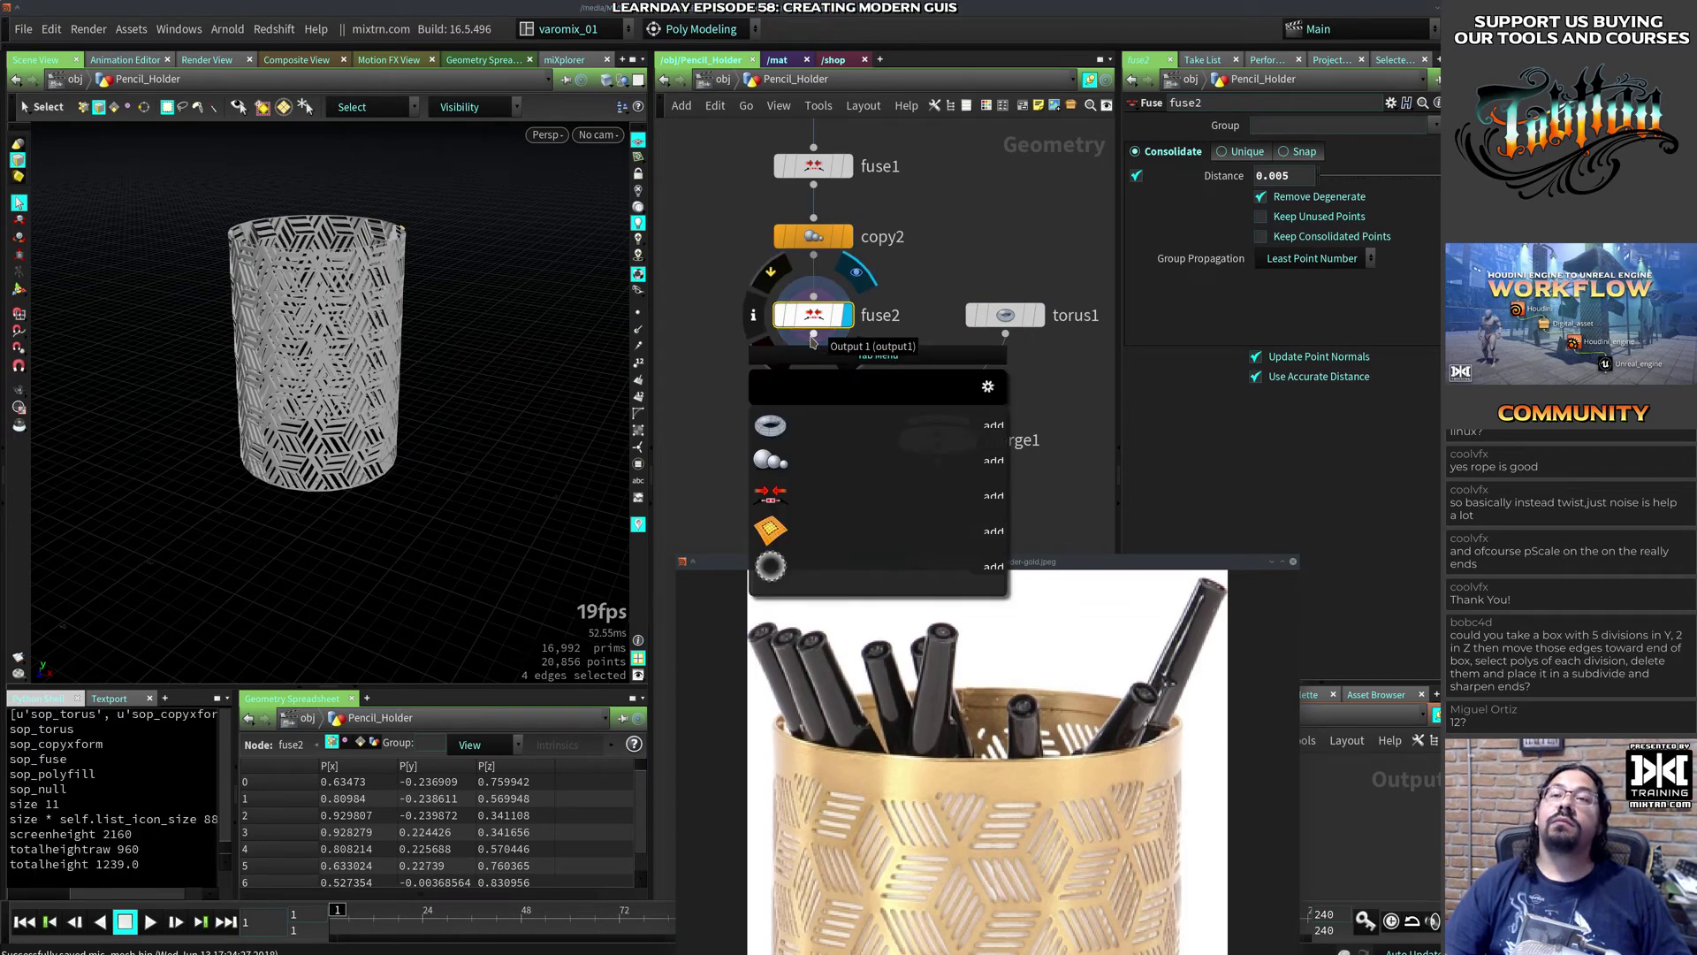
pyautogui.write('tw')
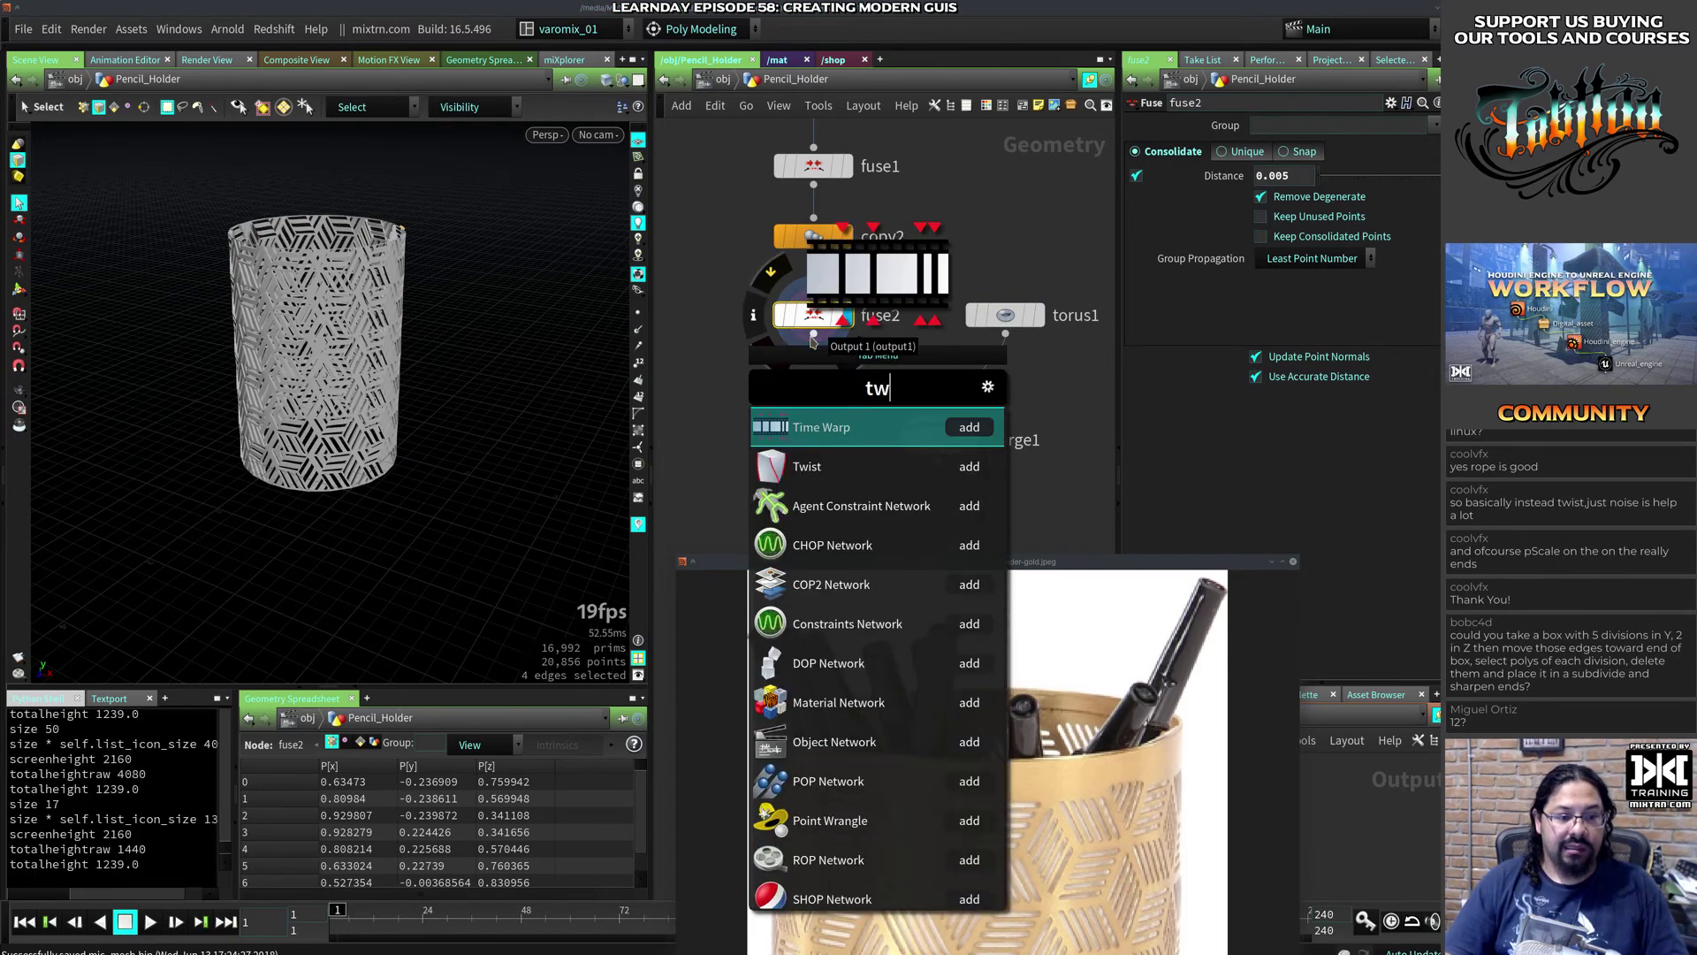
pyautogui.press('Down')
pyautogui.press('Return')
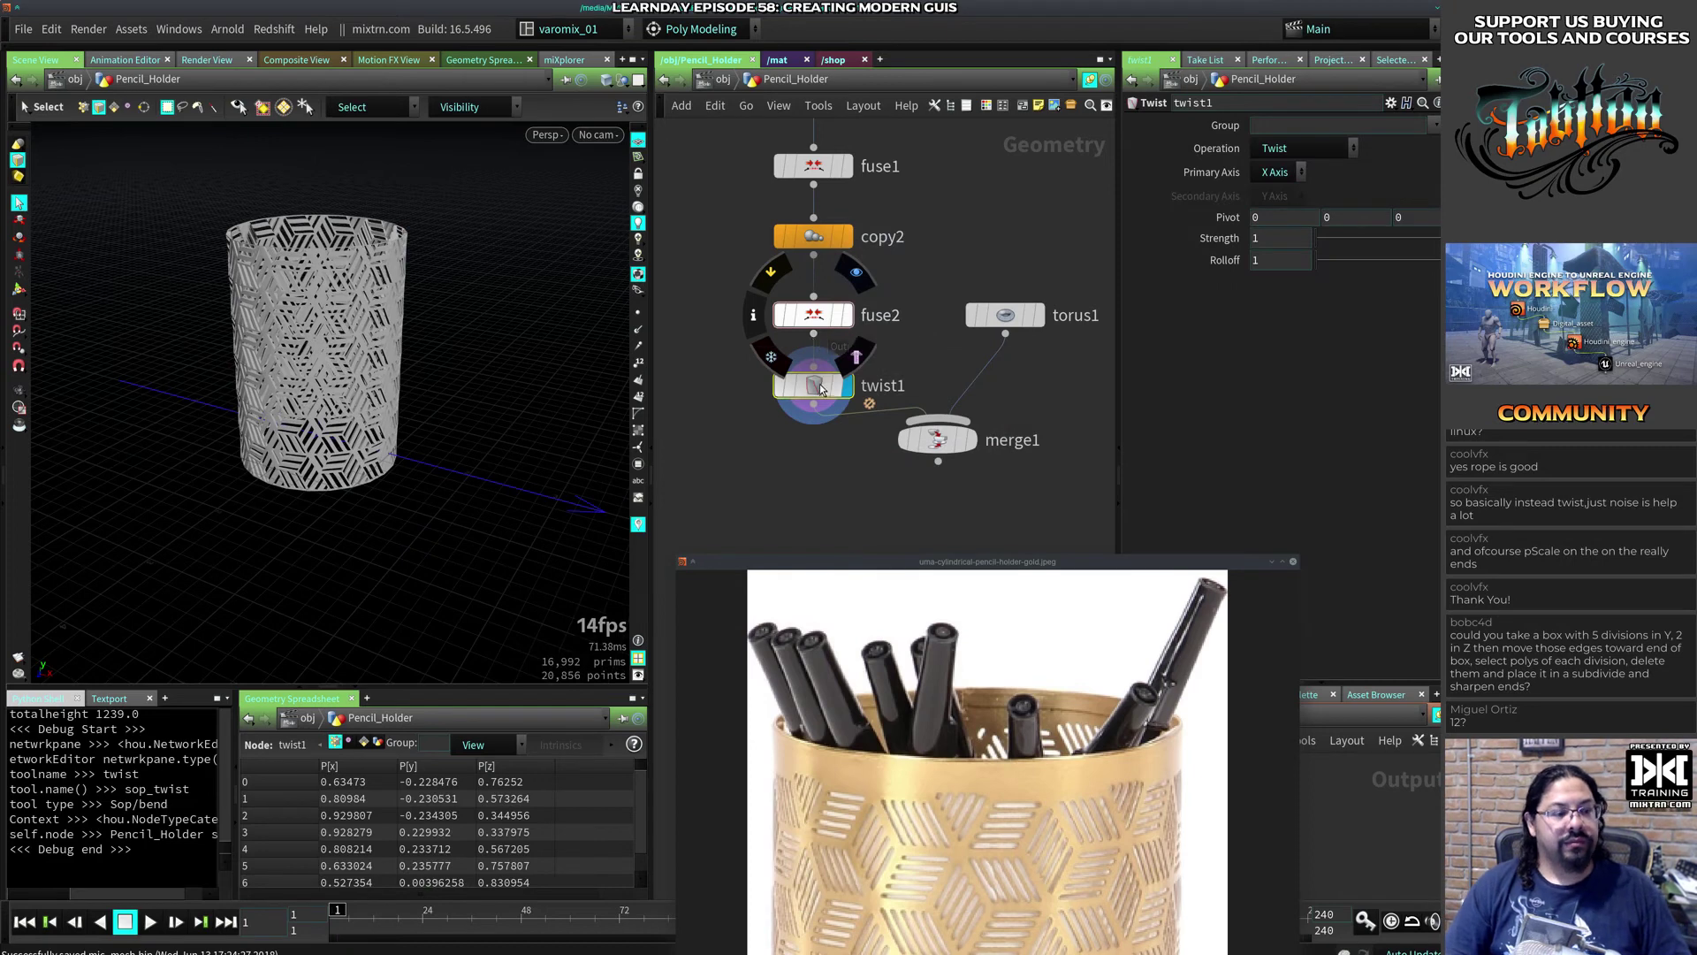
# Step: Try the Taper operation on twist1 with a strength of 5
pyautogui.click(1300, 148)
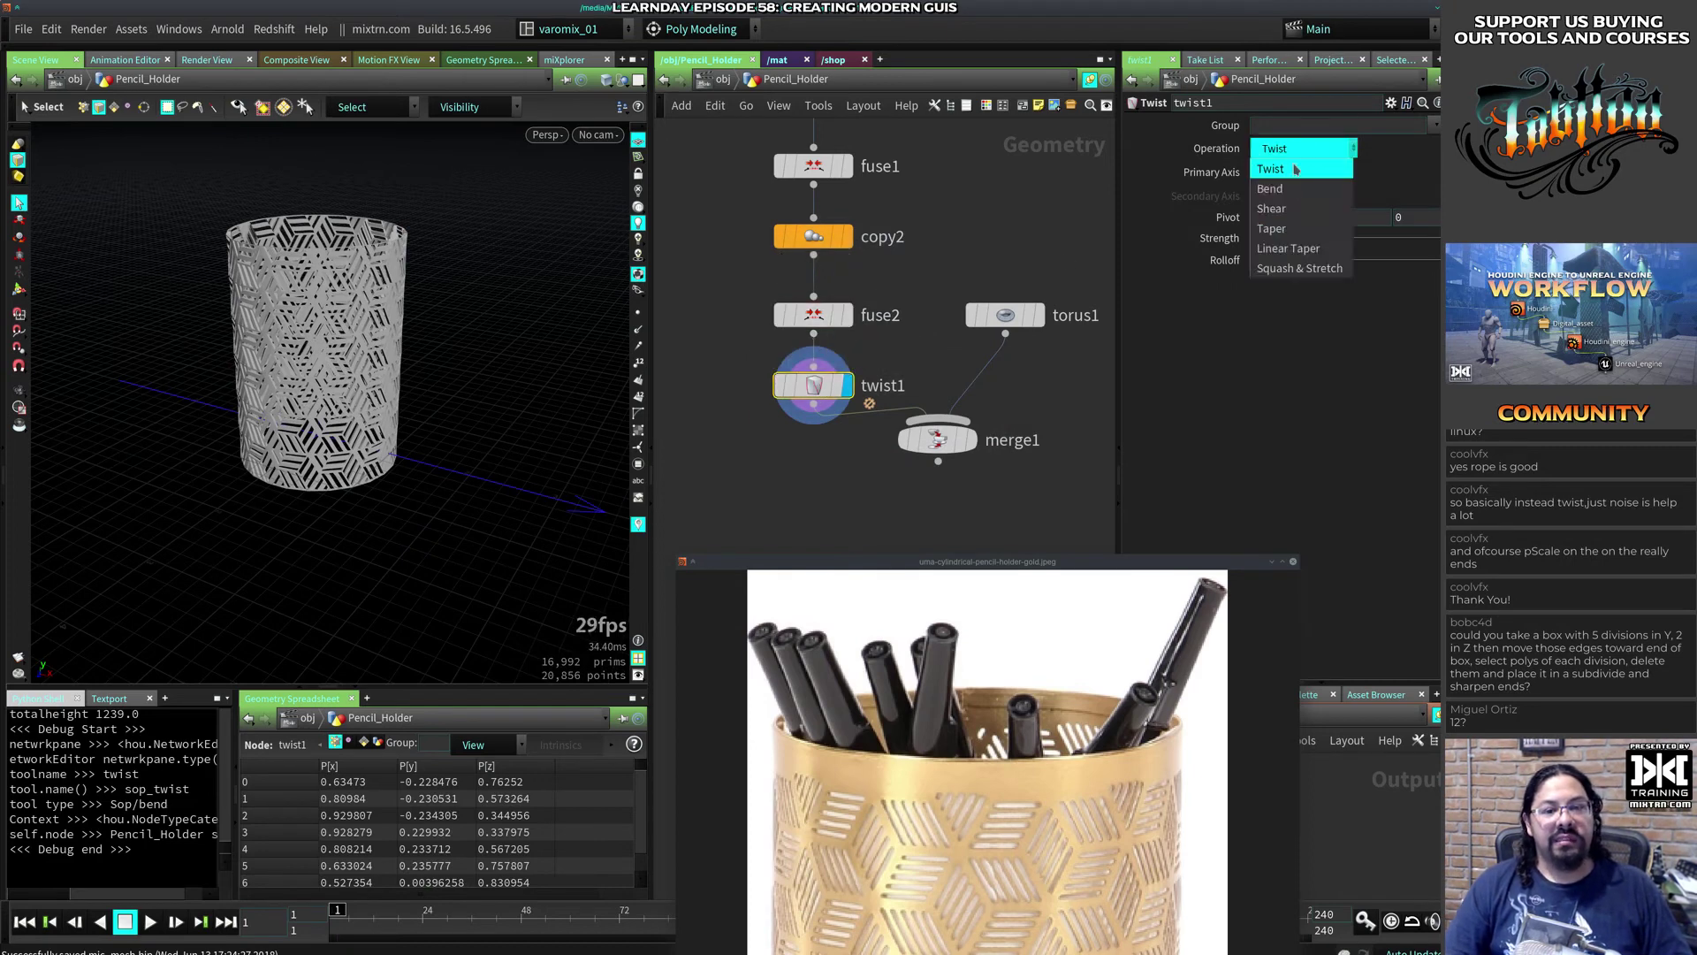
pyautogui.click(1287, 228)
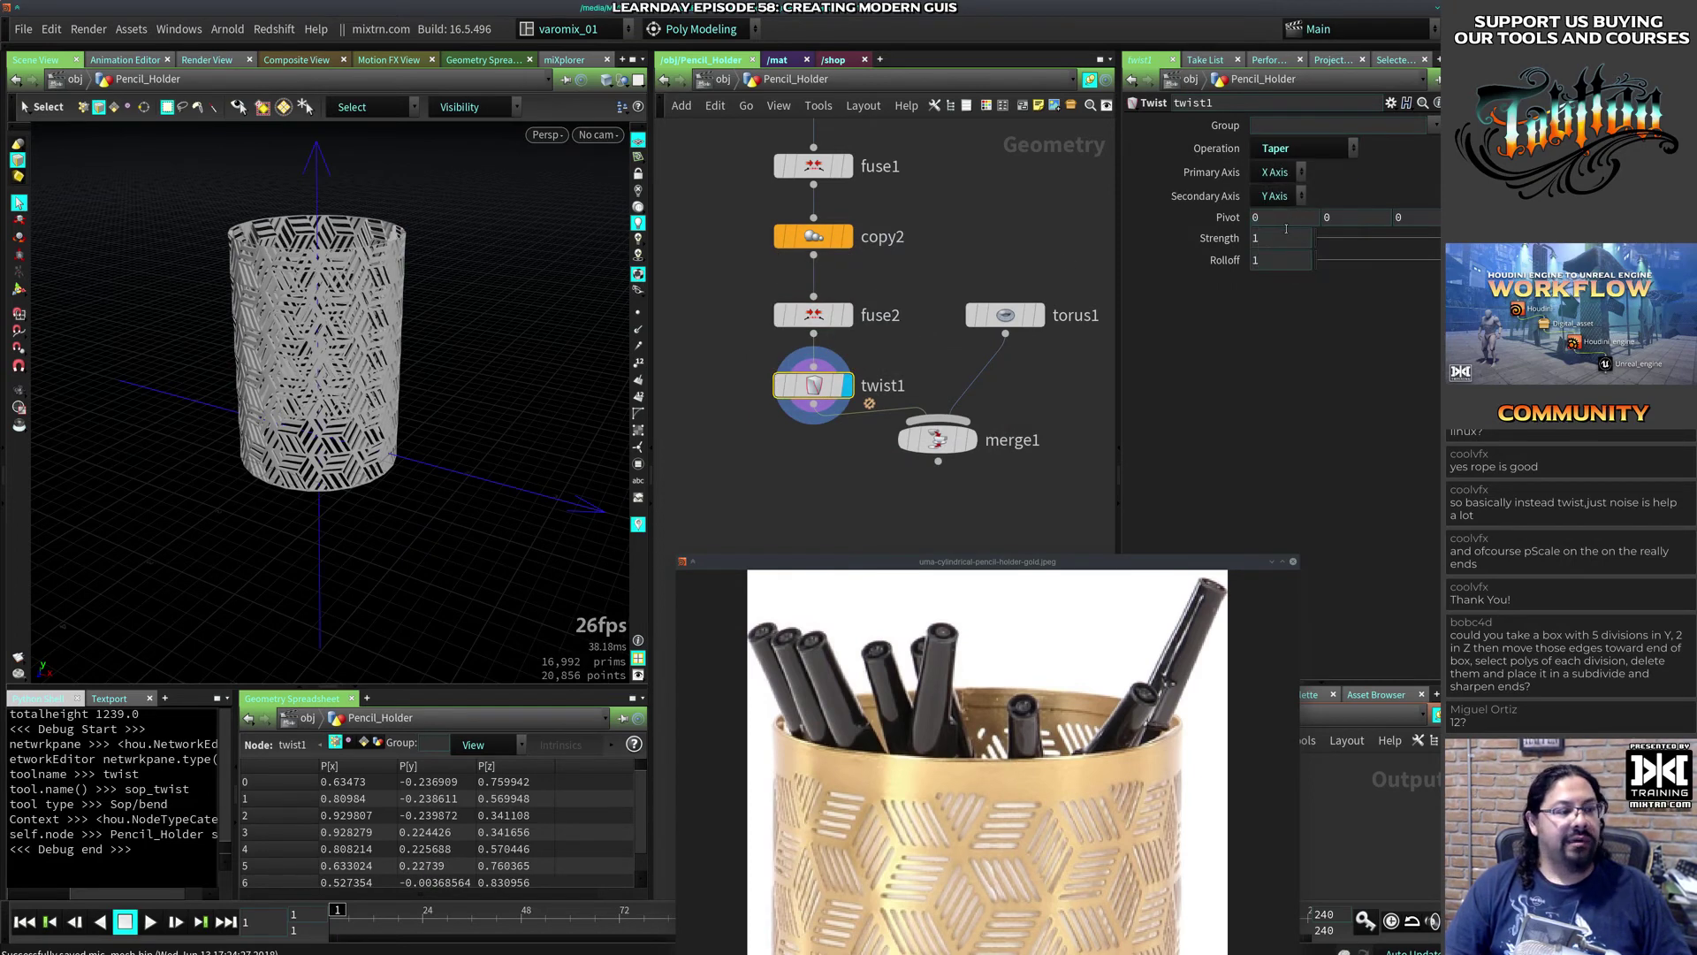
pyautogui.moveTo(1320, 245)
pyautogui.mouseDown()
pyautogui.moveTo(1300, 271)
pyautogui.moveTo(1320, 267)
pyautogui.mouseUp()
pyautogui.keyDown('ctrl'); pyautogui.middleClick(1290, 259); pyautogui.keyUp('ctrl')
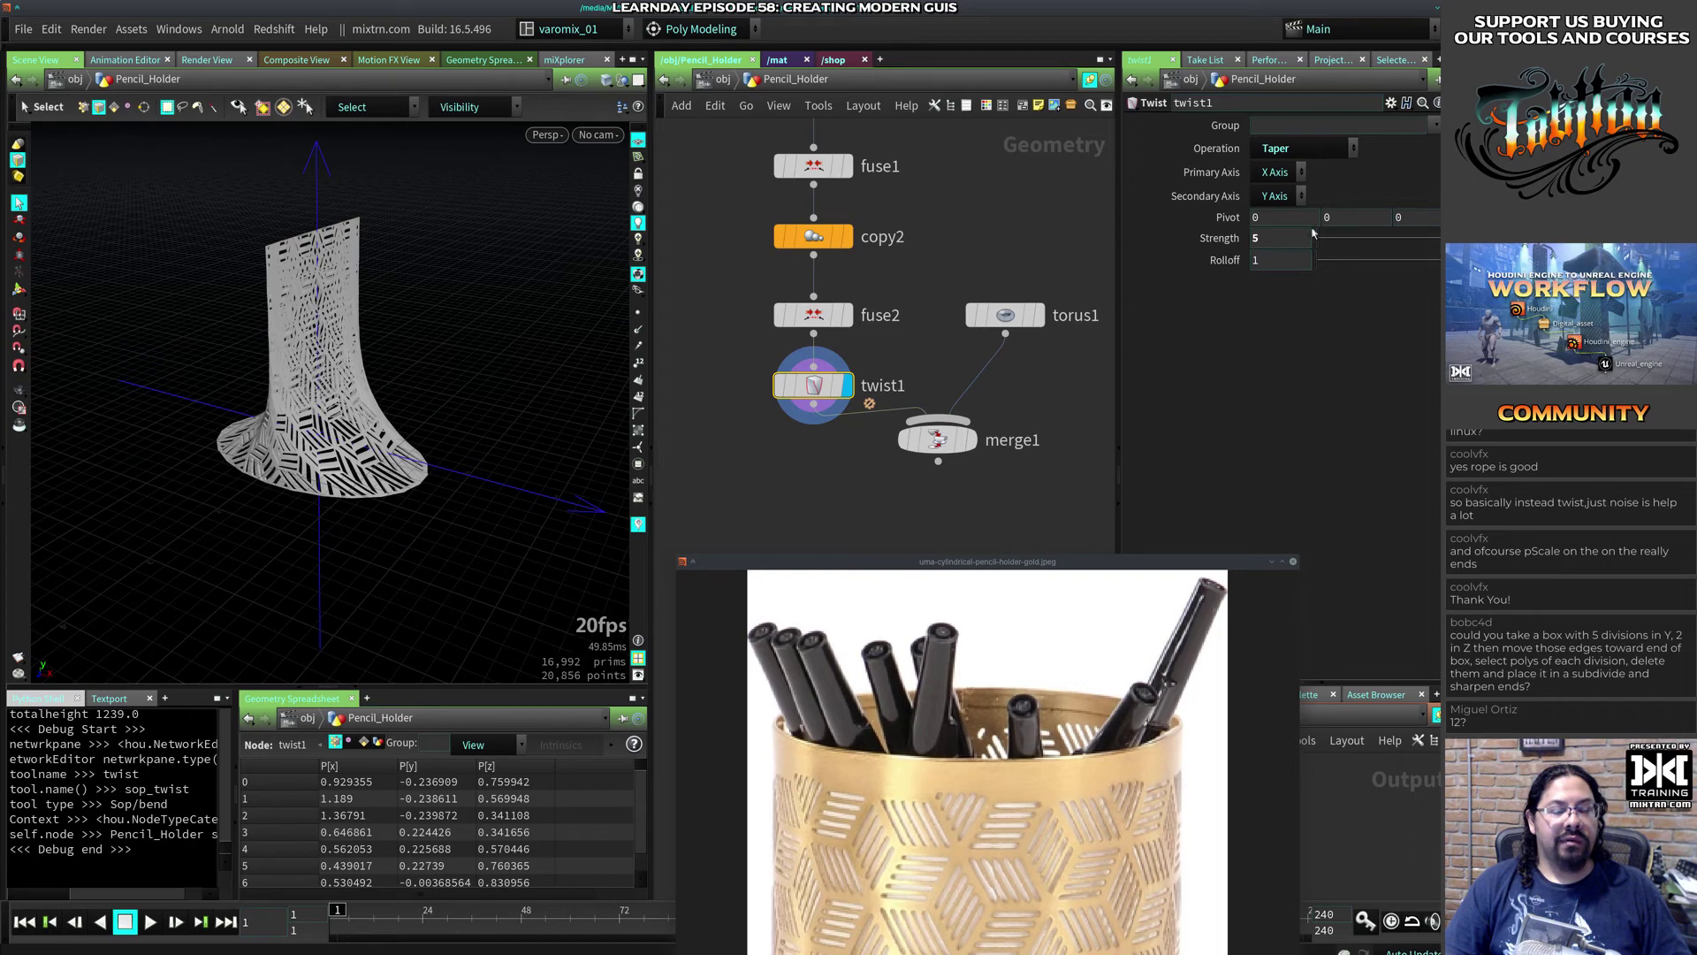
pyautogui.moveTo(1354, 217); pyautogui.dragTo(1252, 217, button='middle')
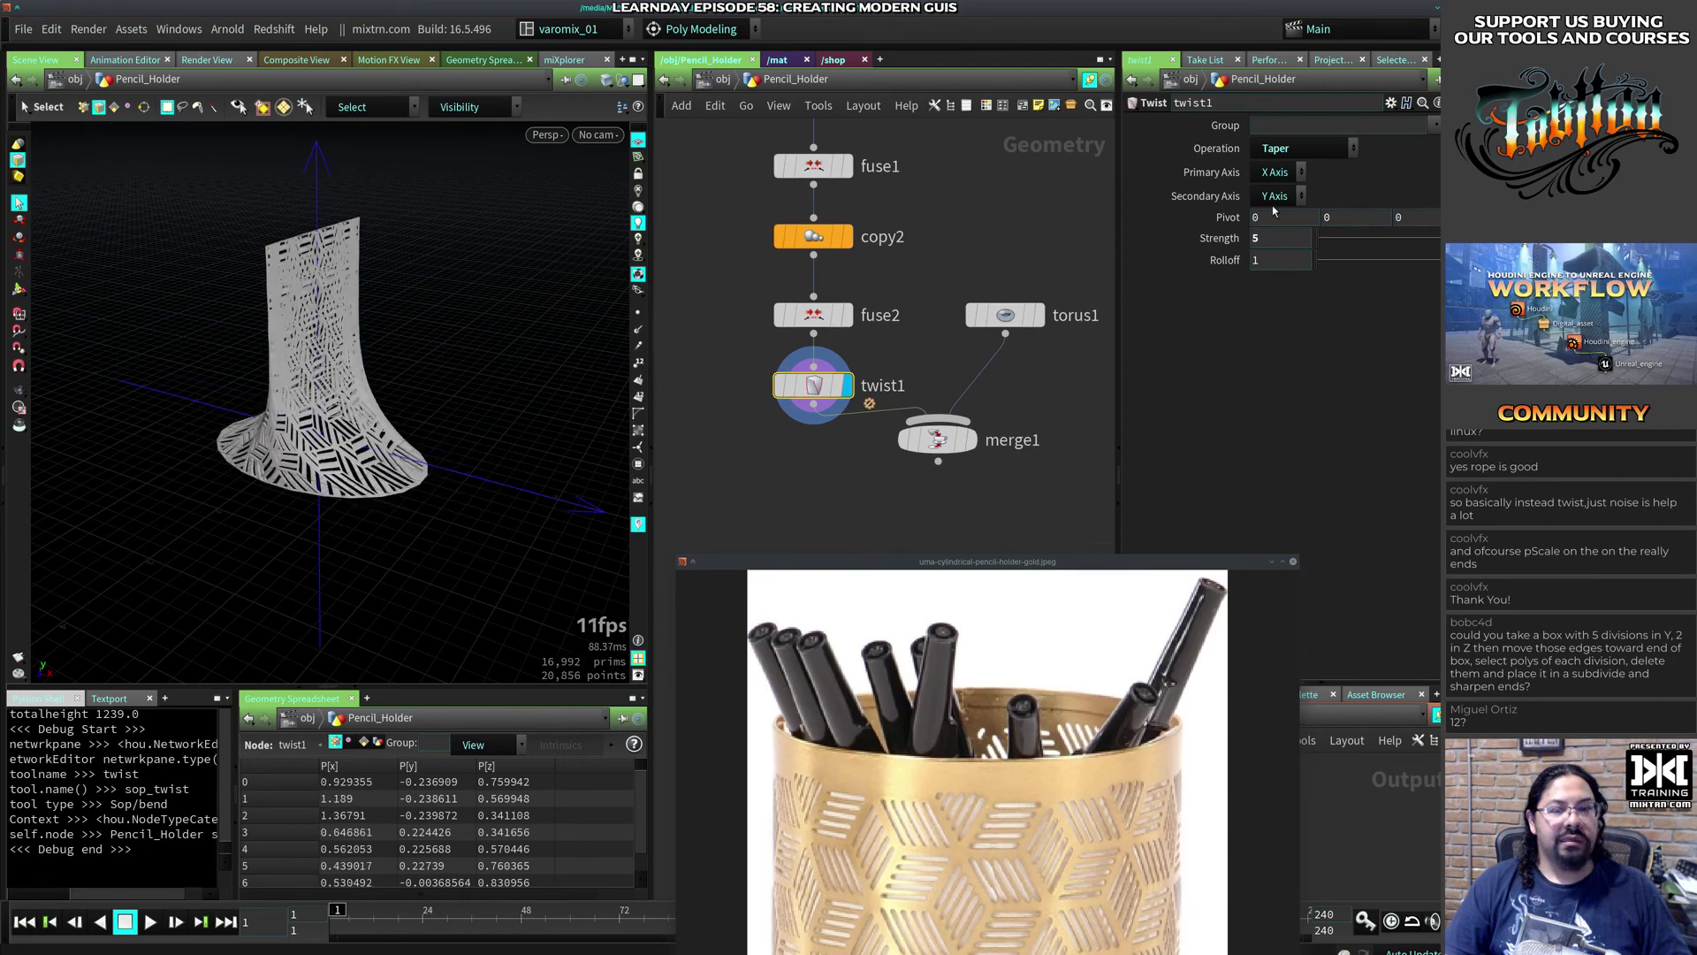
# Step: Try the Linear Taper operation on twist1 with a strength of 0.6
pyautogui.click(1288, 171)
pyautogui.click(1315, 189)
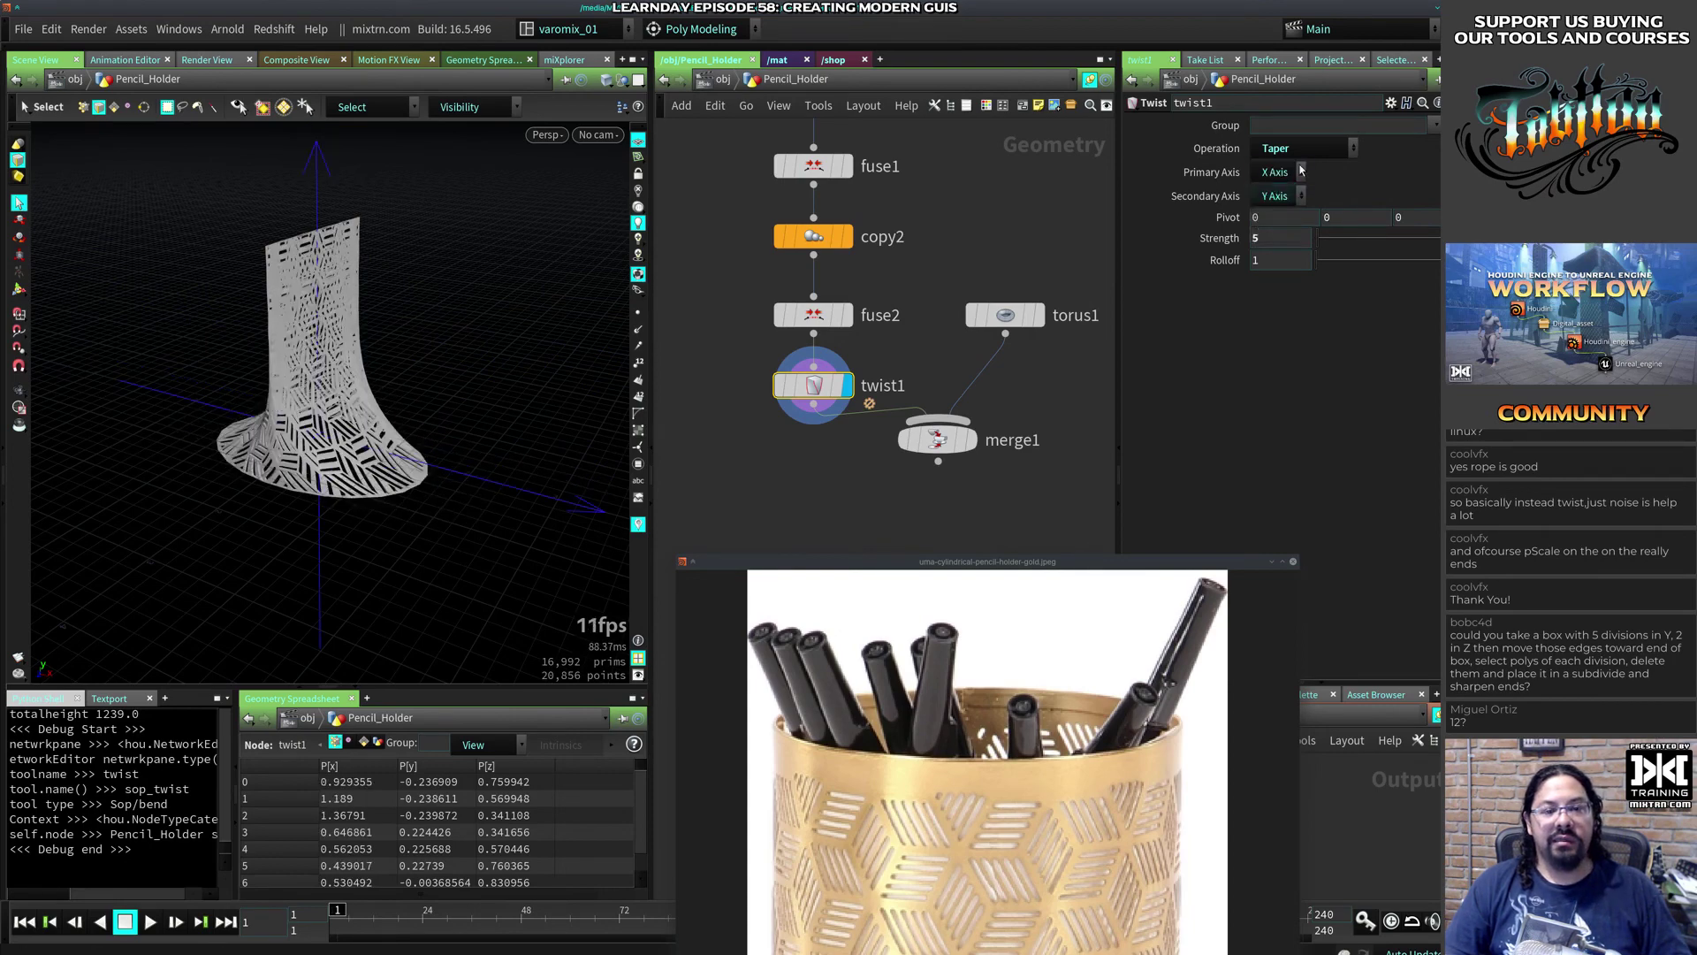
pyautogui.click(1304, 153)
pyautogui.click(1300, 249)
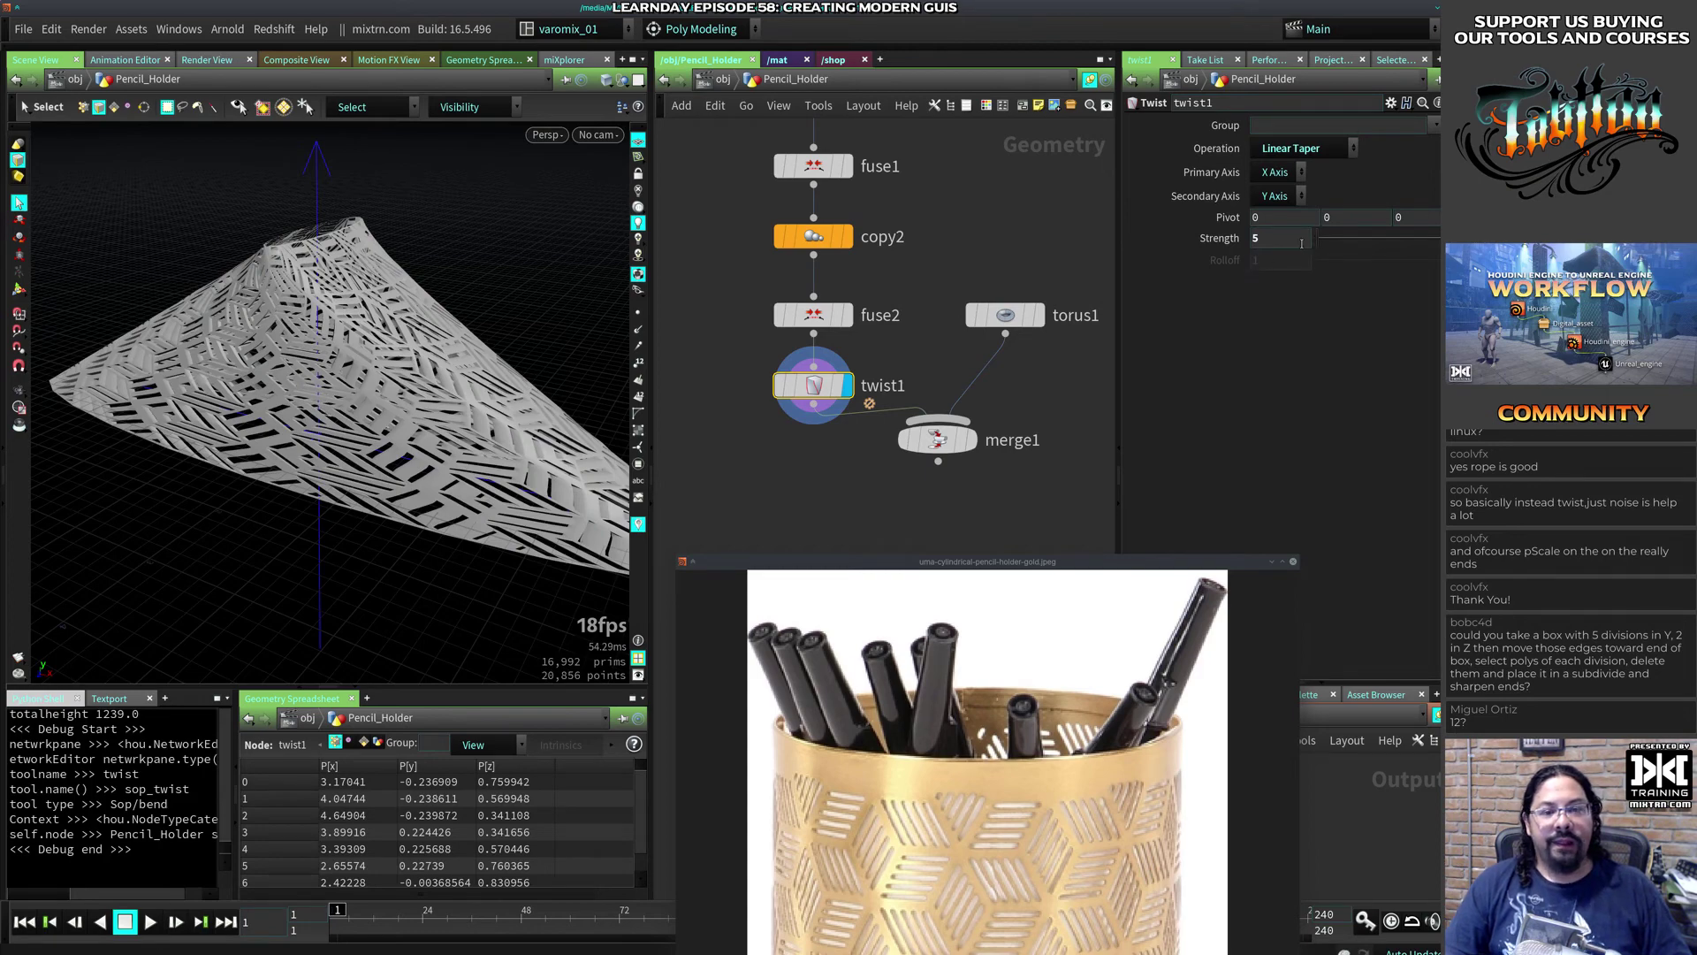
pyautogui.moveTo(1301, 243); pyautogui.dragTo(973, 270, button='middle')
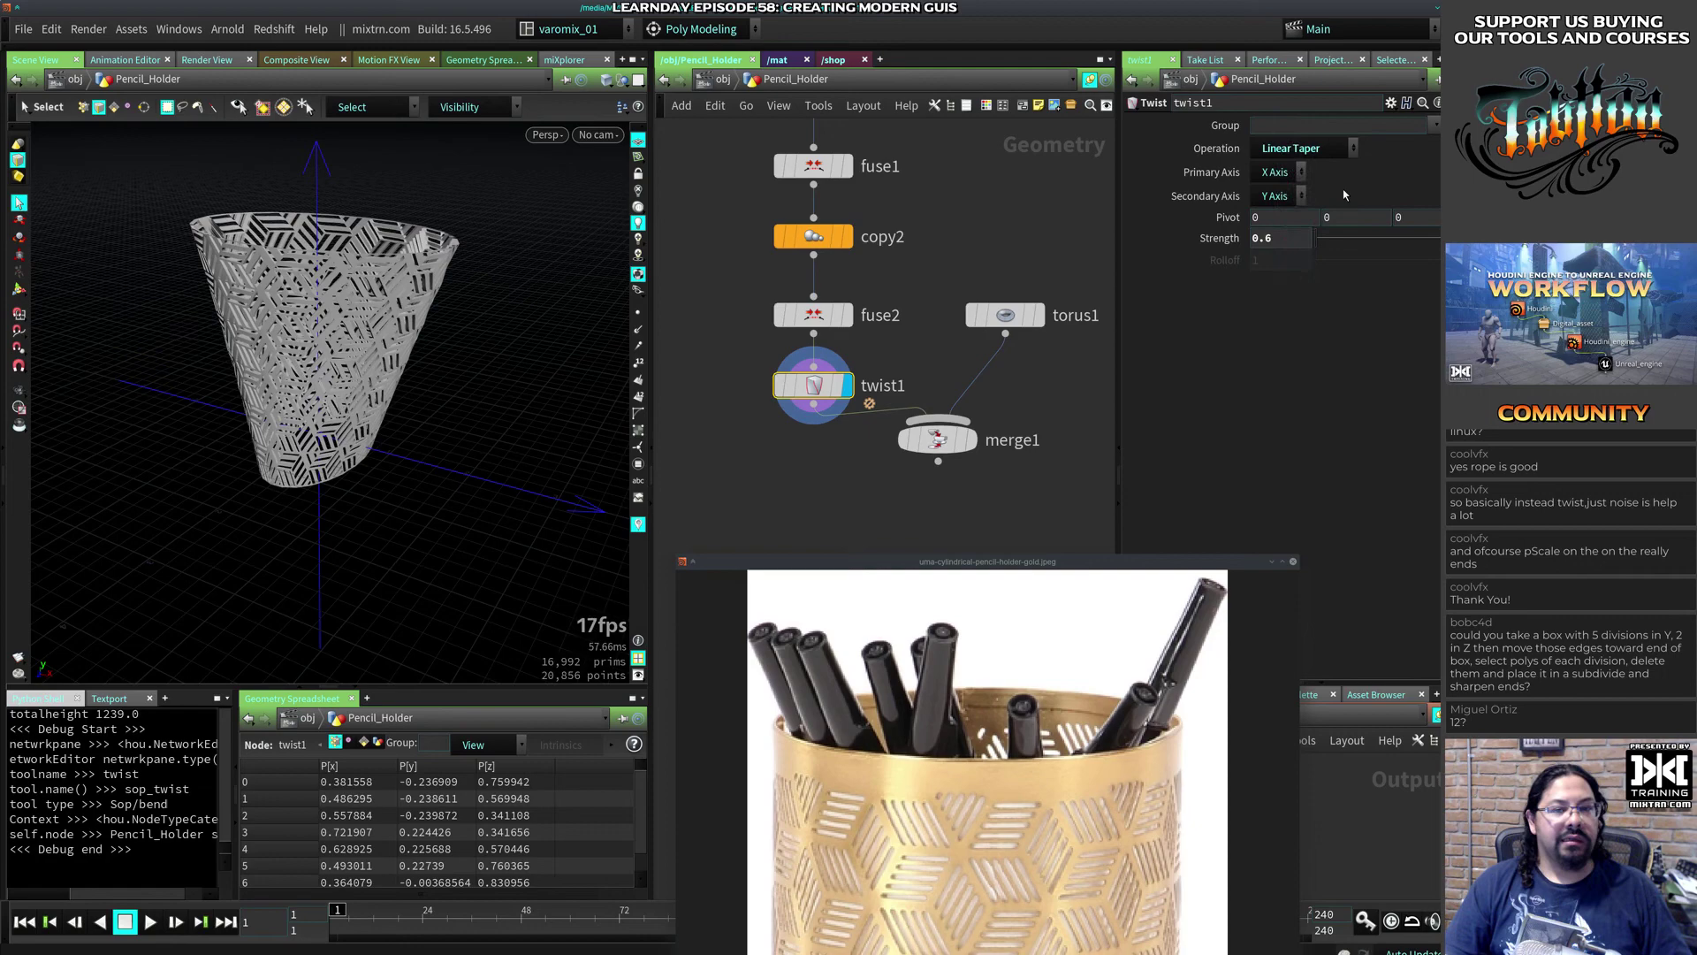
# Step: Try the Taper operation again with a strength of 0.79, testing a rolloff of 0 and undoing the rolloff change
pyautogui.click(1288, 151)
pyautogui.click(1291, 229)
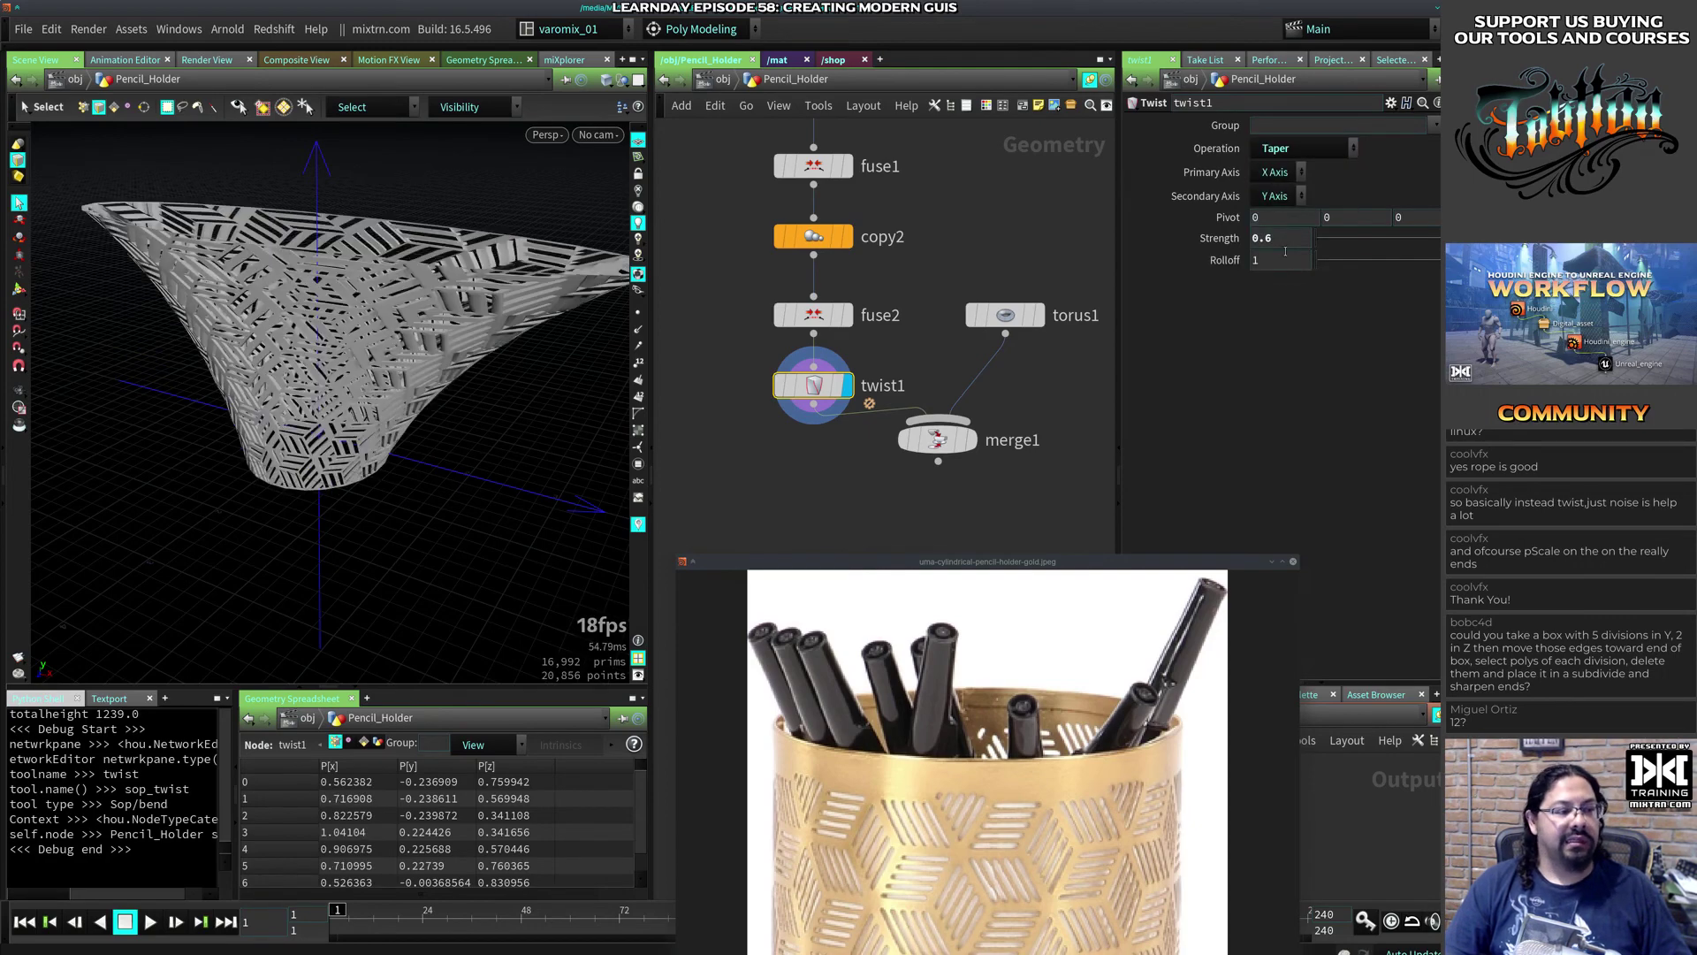
pyautogui.moveTo(1289, 239); pyautogui.dragTo(1461, 256, button='middle')
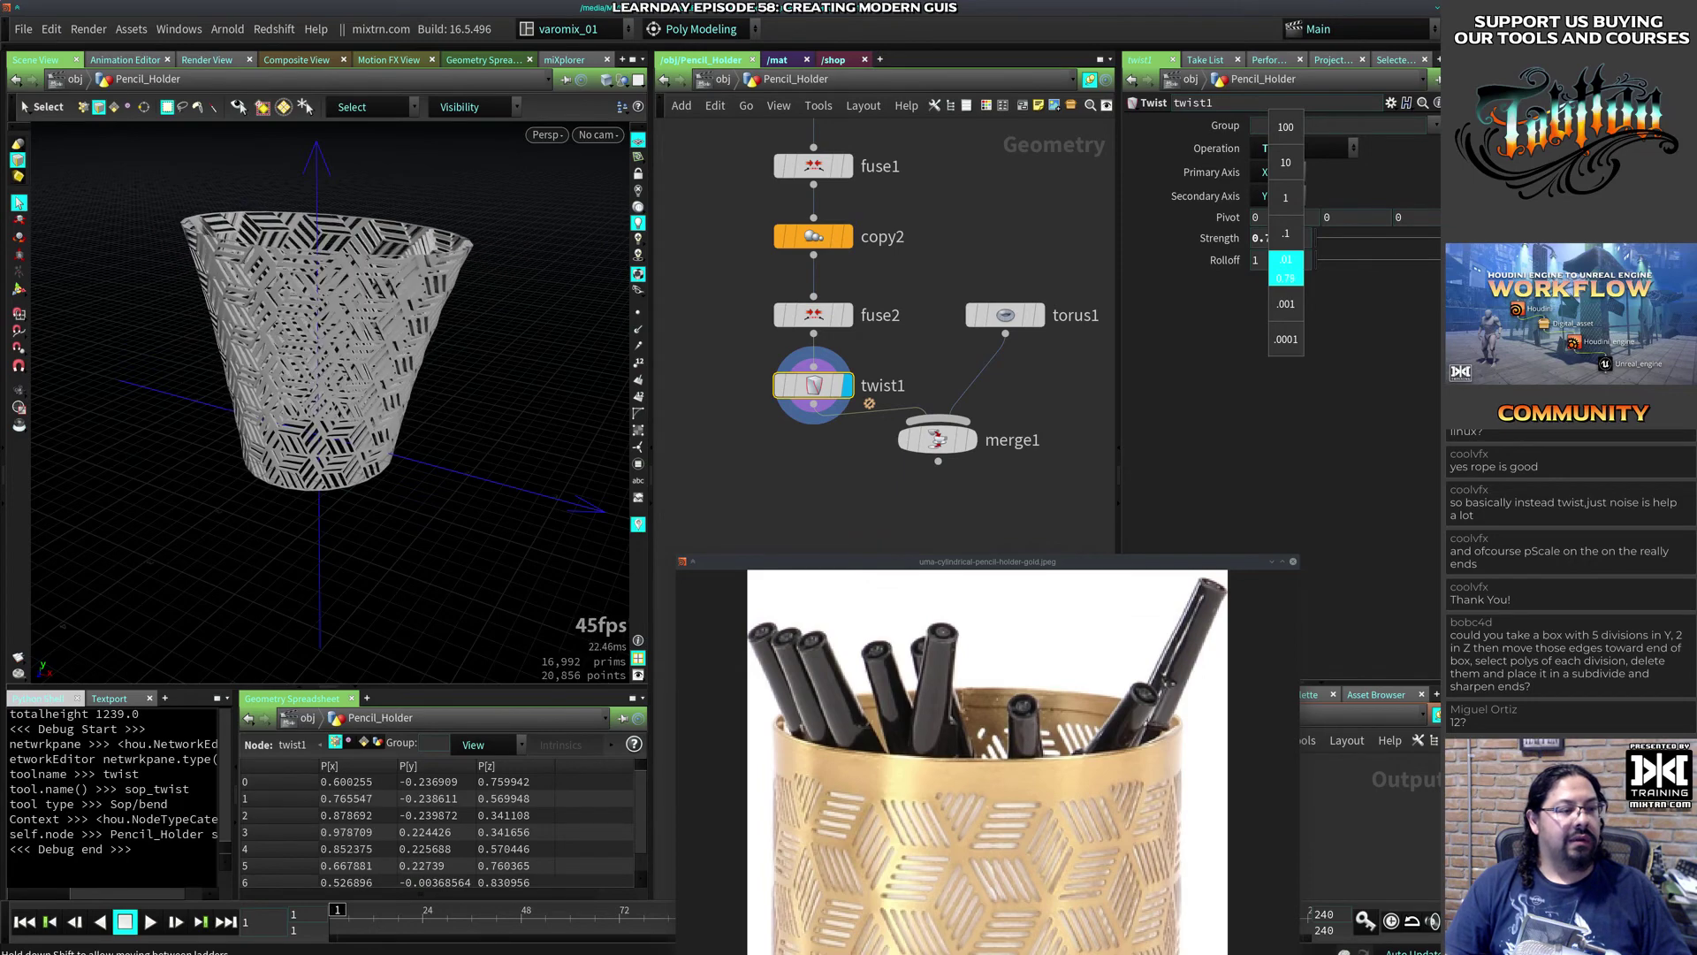
pyautogui.moveTo(1278, 241); pyautogui.dragTo(1276, 262, button='middle')
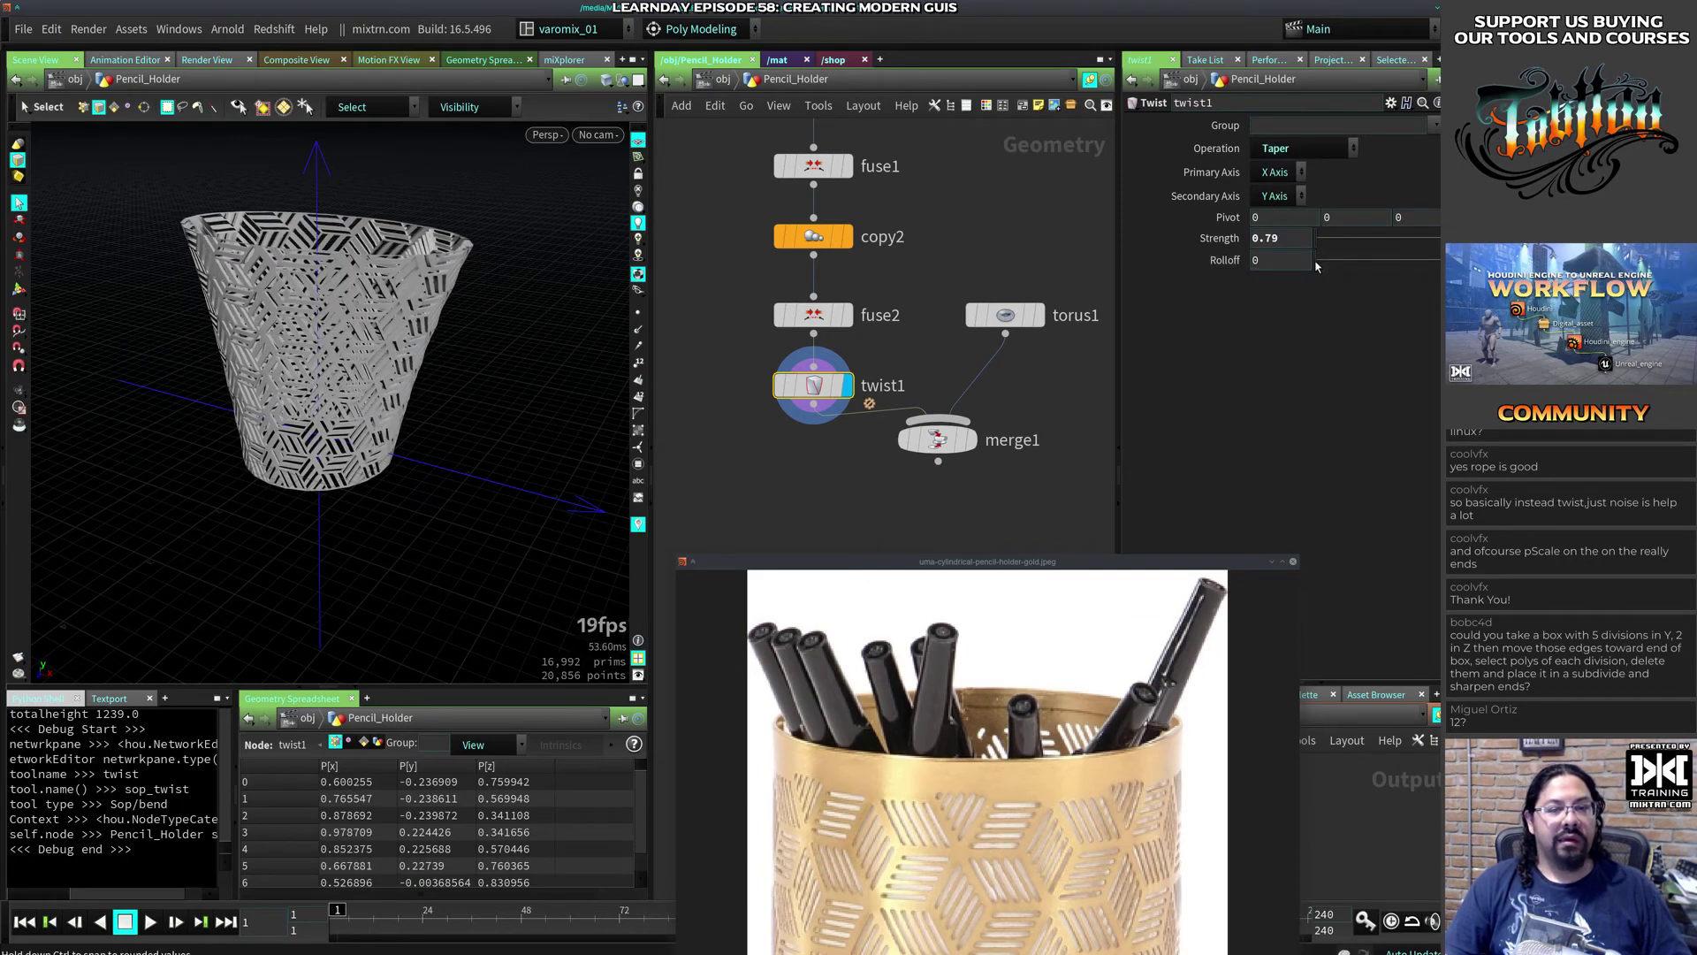
pyautogui.moveTo(1316, 265); pyautogui.dragTo(1302, 269)
pyautogui.hotkey('ctrl', 'z')
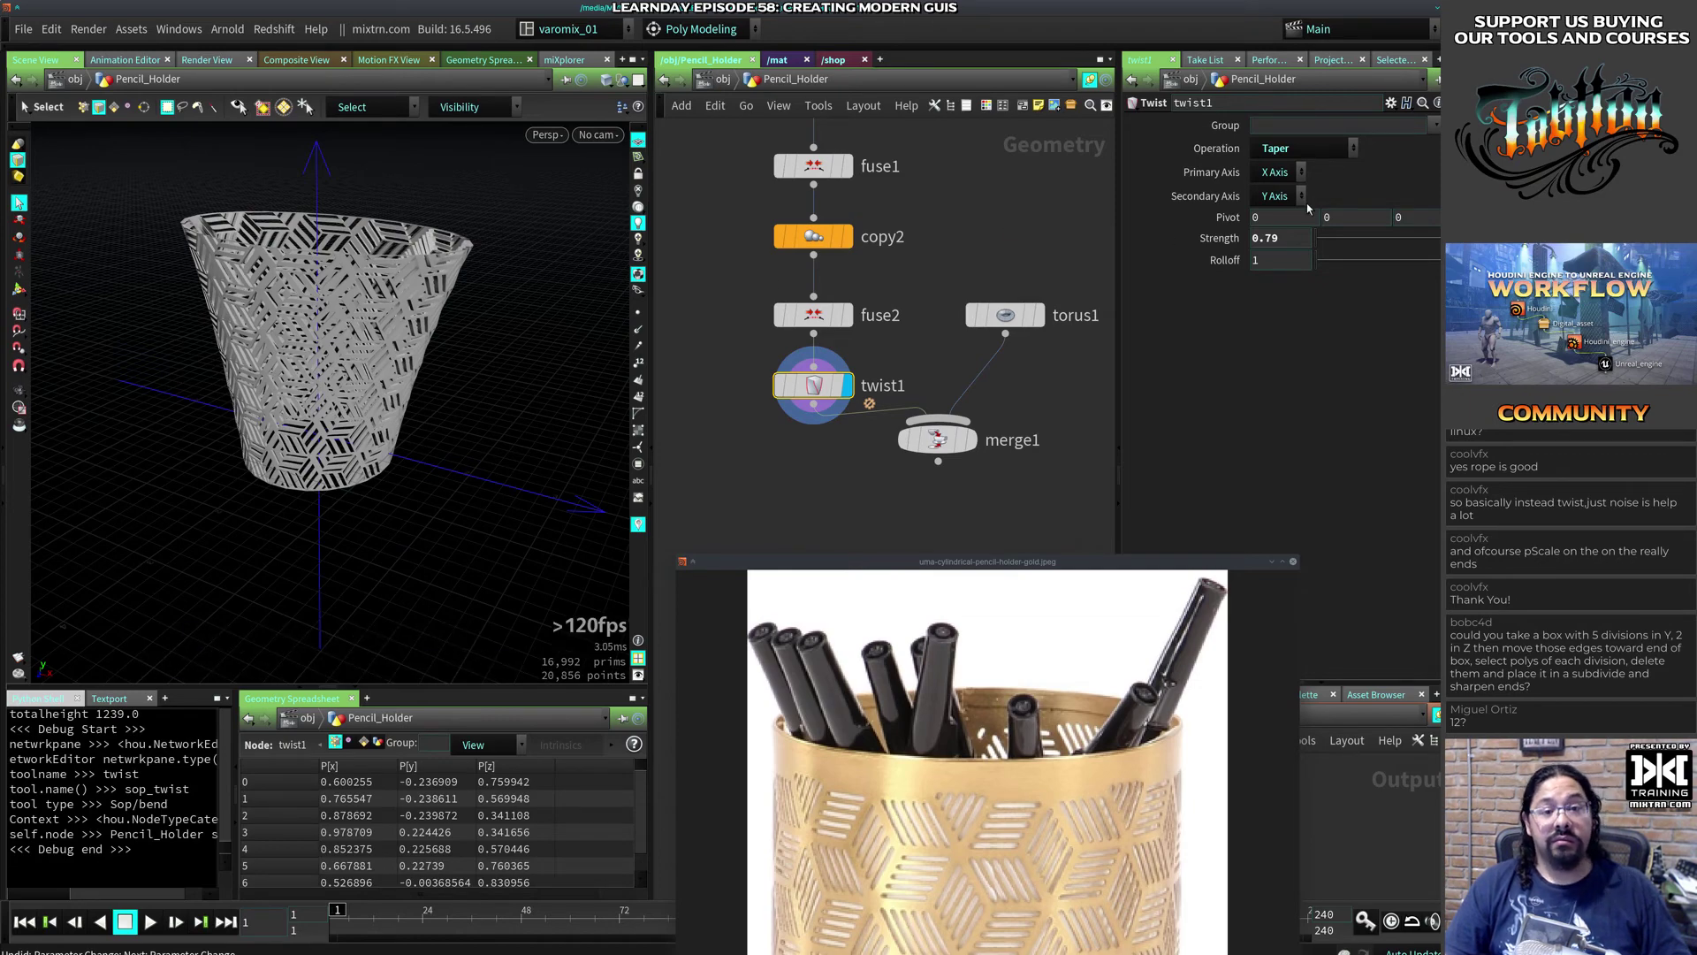
# Step: Try shifting the taper's pivot, undo it, and delete the twist1 node
pyautogui.moveTo(1346, 222); pyautogui.dragTo(1359, 220, button='middle')
pyautogui.hotkey('ctrl', 'z')
pyautogui.moveTo(425, 354)
pyautogui.mouseDown()
pyautogui.moveTo(424, 435)
pyautogui.moveTo(431, 333)
pyautogui.mouseUp()
pyautogui.press('s')
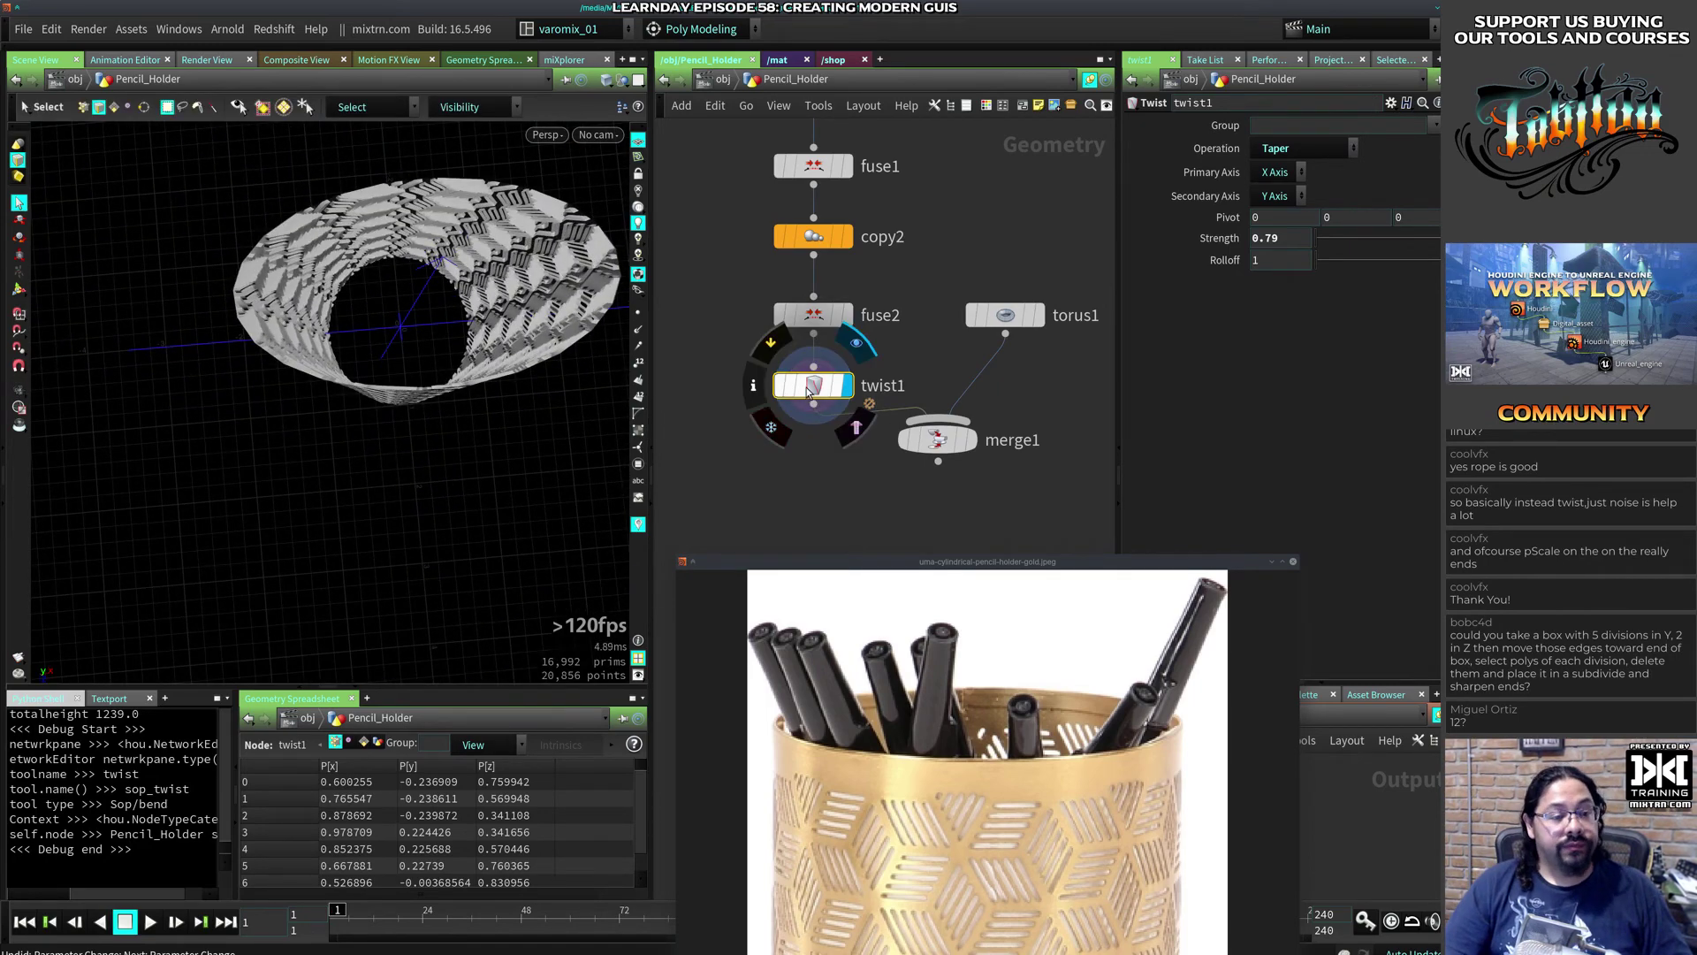
pyautogui.moveTo(809, 392)
pyautogui.press('Delete')
# Step: Select the points along the holder's bottom edge and scale them inward to about 0.51 in an Edit node after fuse2
pyautogui.keyDown('alt'); pyautogui.moveTo(500, 447); pyautogui.dragTo(430, 351); pyautogui.keyUp('alt')
pyautogui.keyDown('alt'); pyautogui.moveTo(424, 406); pyautogui.dragTo(397, 430, button='middle'); pyautogui.keyUp('alt')
pyautogui.press('2')
pyautogui.keyDown('alt'); pyautogui.moveTo(351, 439); pyautogui.dragTo(386, 395); pyautogui.keyUp('alt')
pyautogui.press('e')
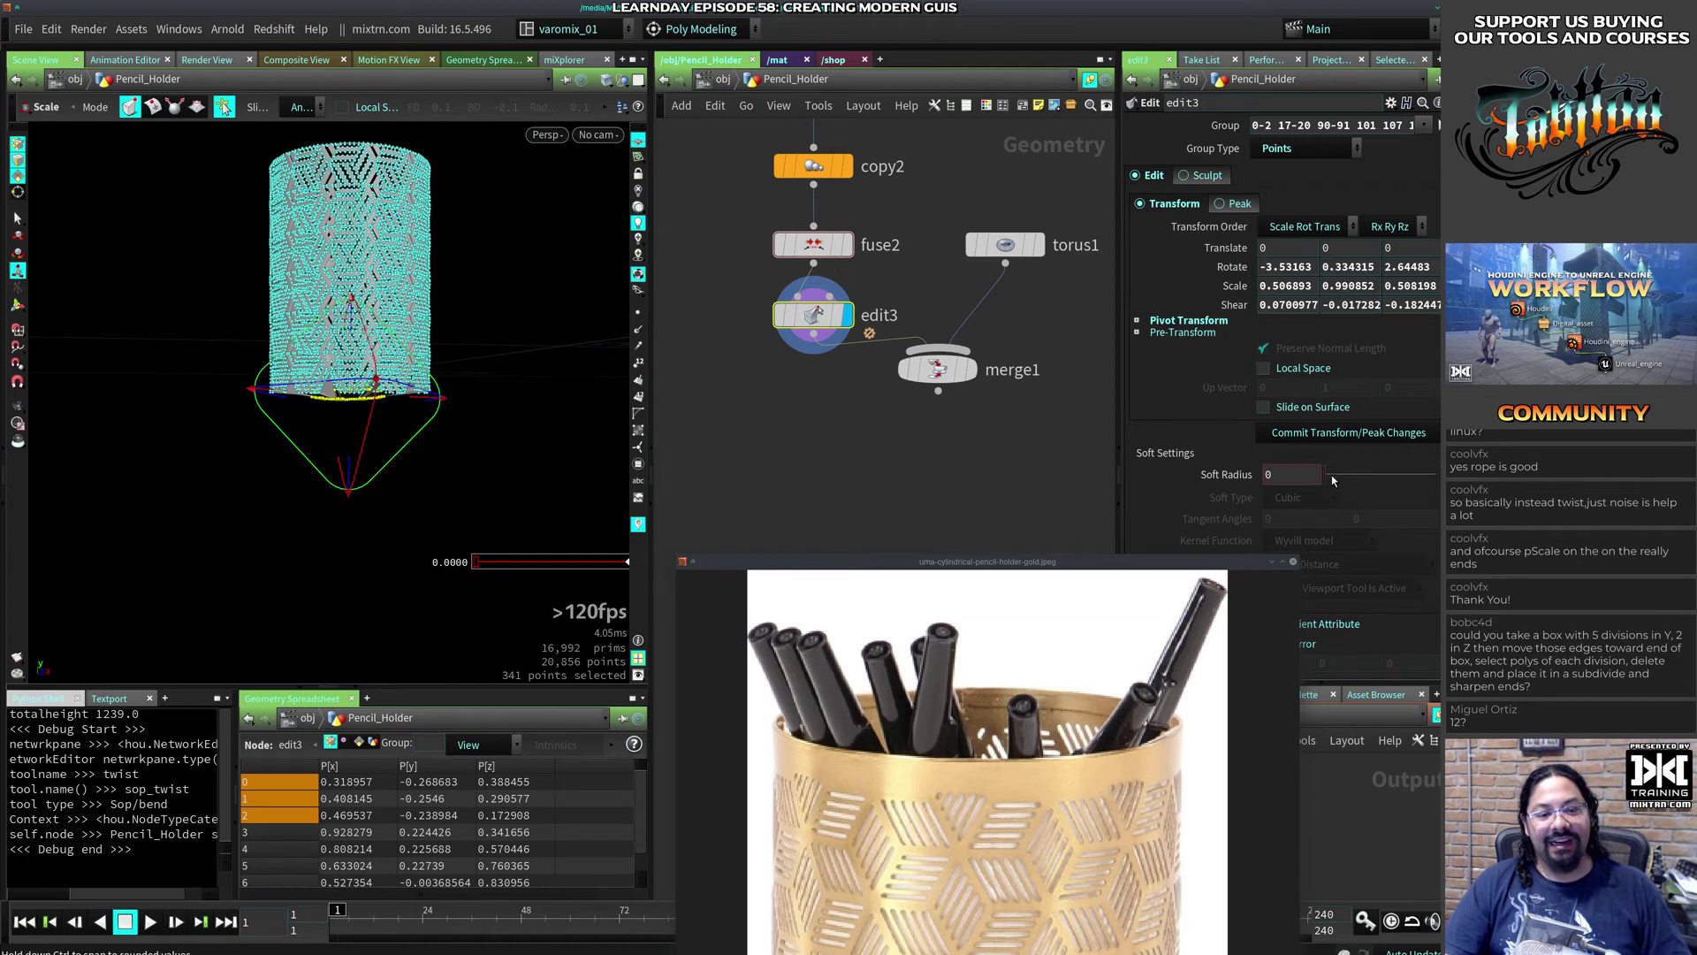
# Step: Spread the bottom scaling up the holder with a Linear soft type and a soft radius of 3
pyautogui.moveTo(1331, 475); pyautogui.dragTo(1436, 469)
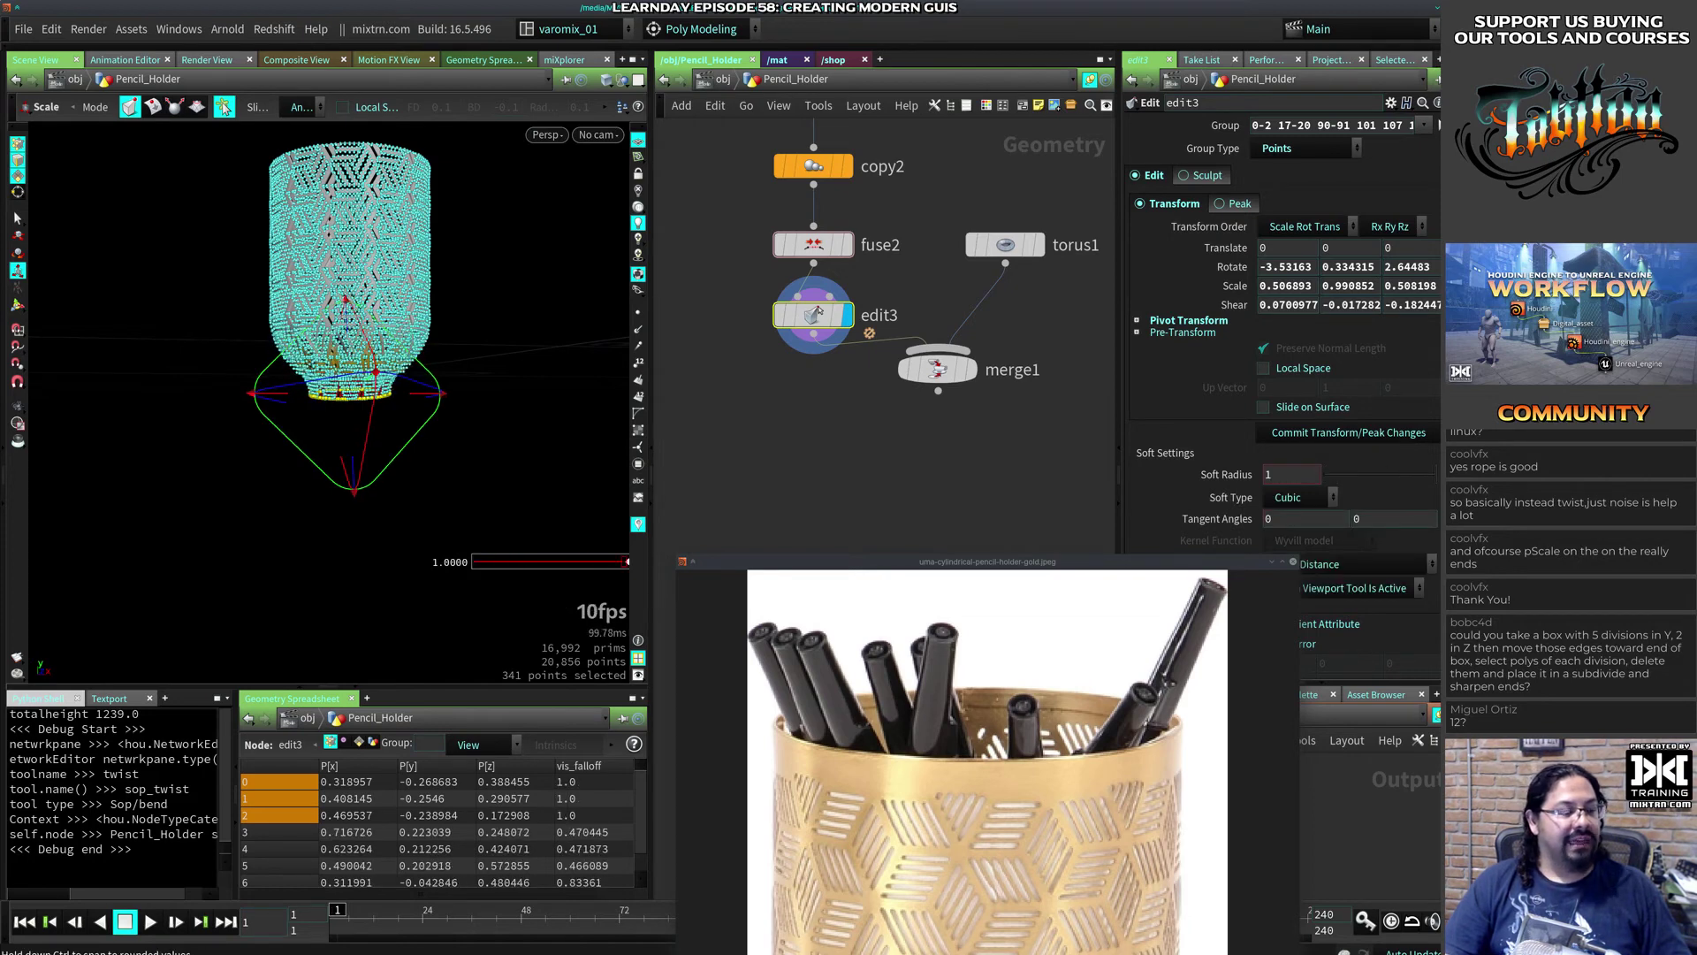
pyautogui.click(1297, 502)
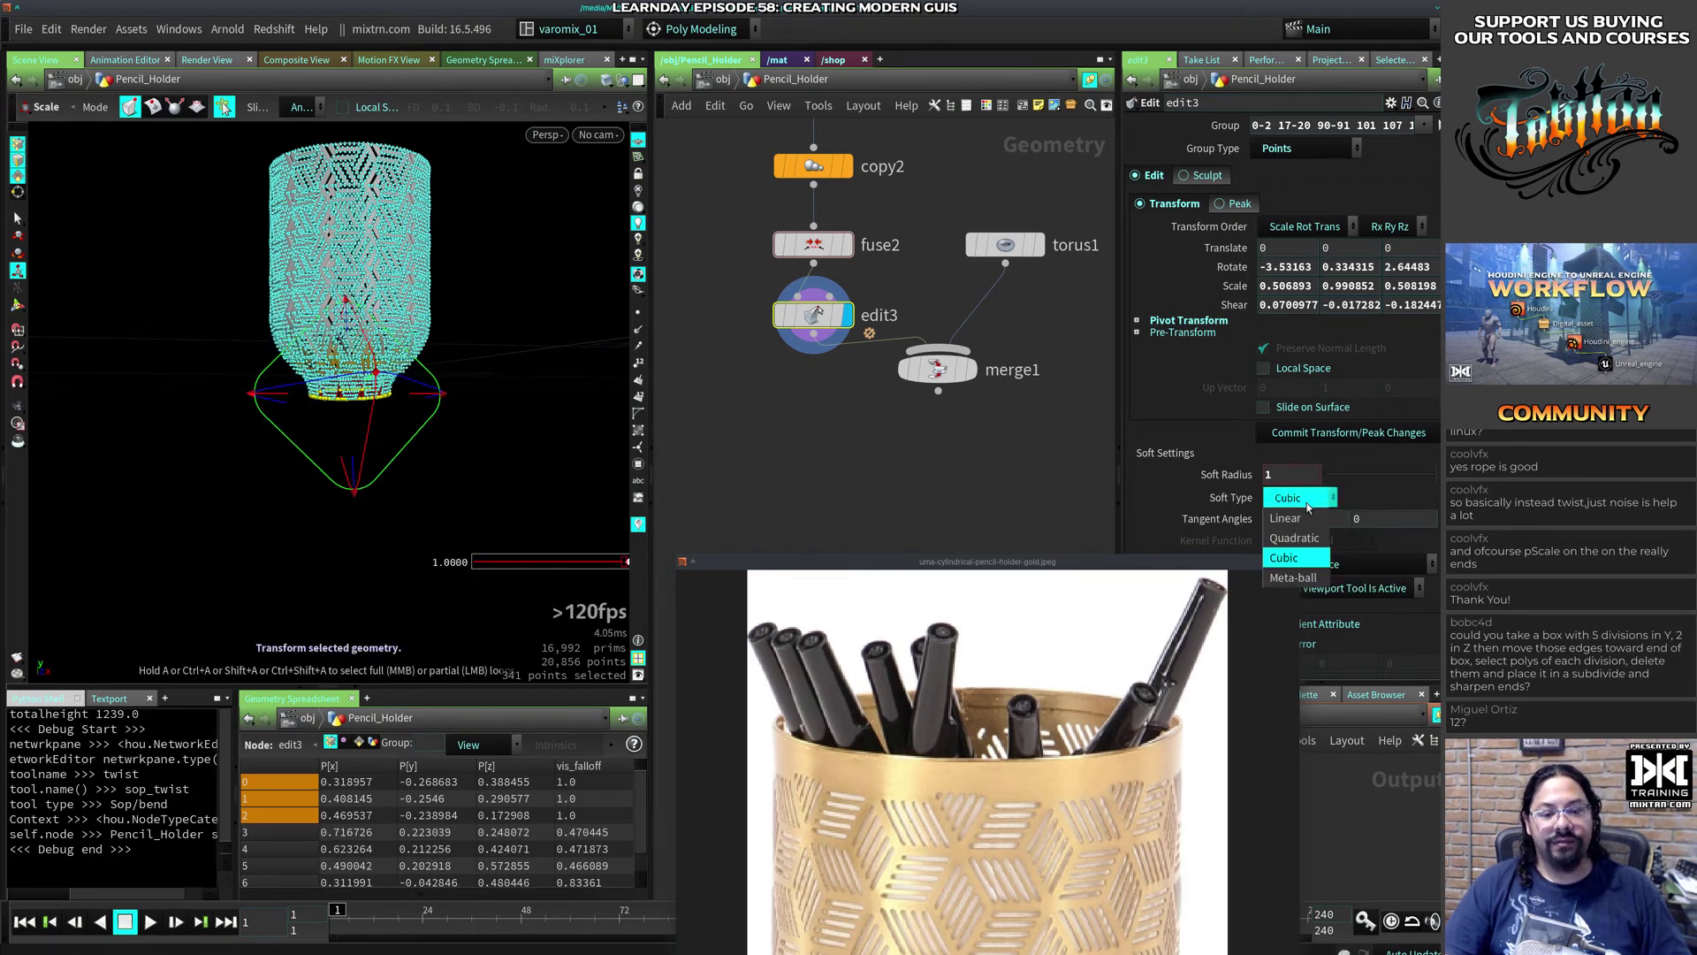
pyautogui.click(1291, 513)
pyautogui.press('Escape')
pyautogui.moveTo(513, 441); pyautogui.dragTo(460, 513)
pyautogui.press('Return')
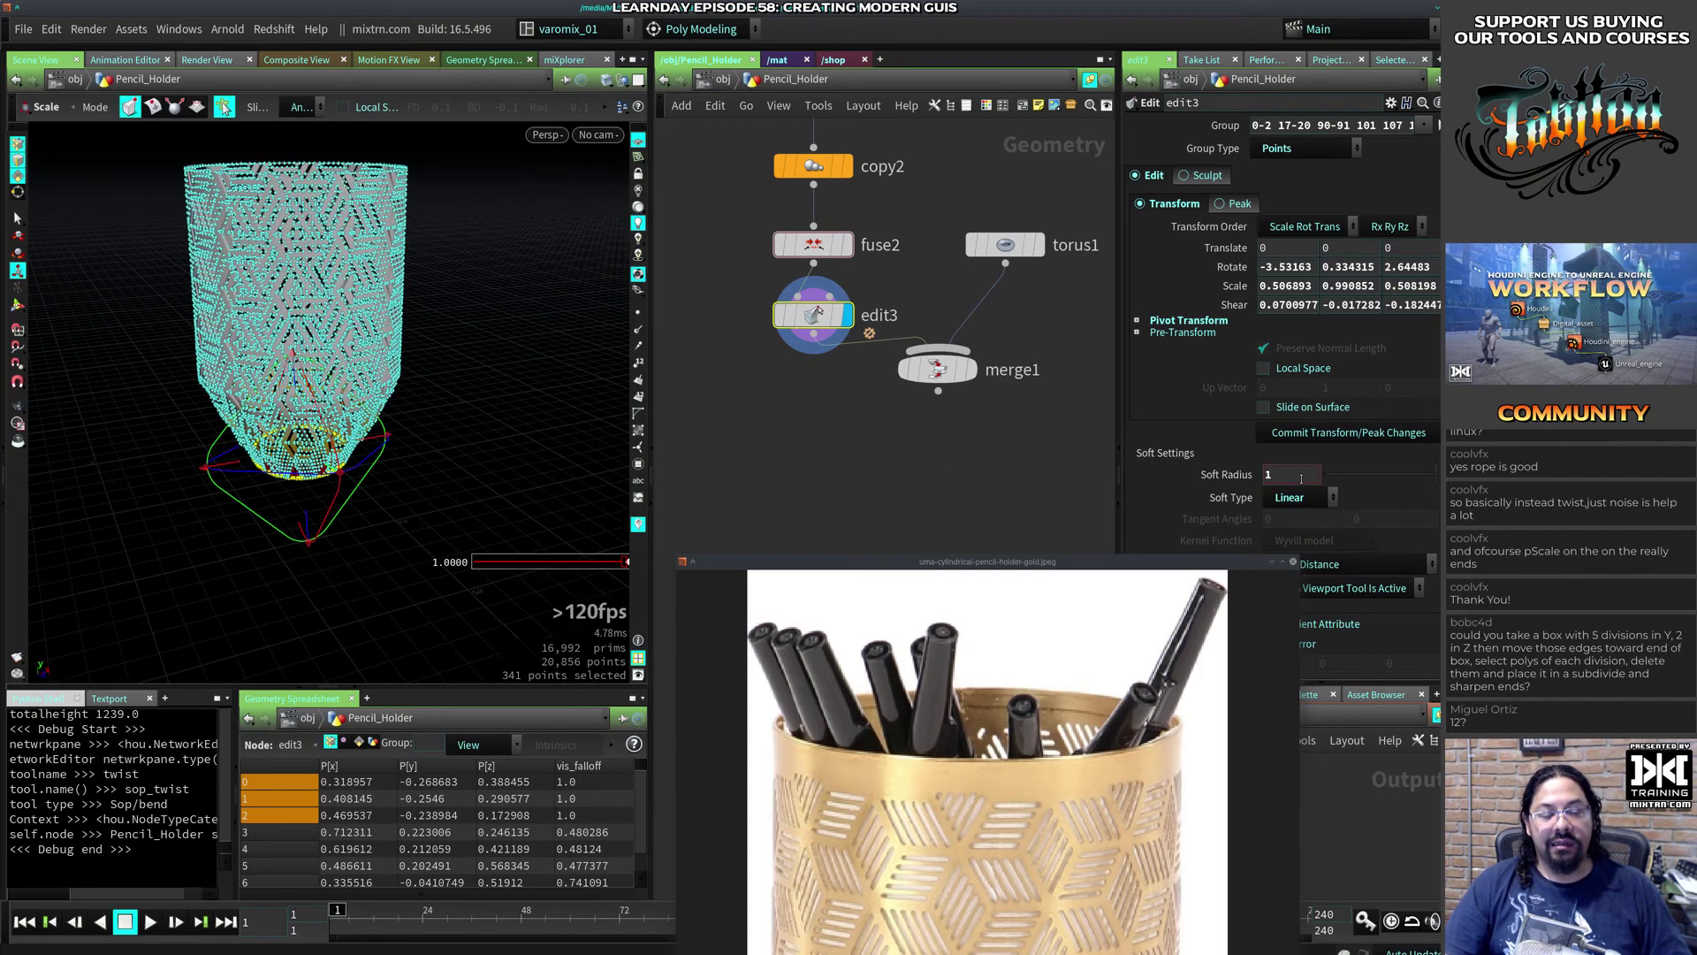
pyautogui.moveTo(1302, 479); pyautogui.dragTo(1335, 460, button='middle')
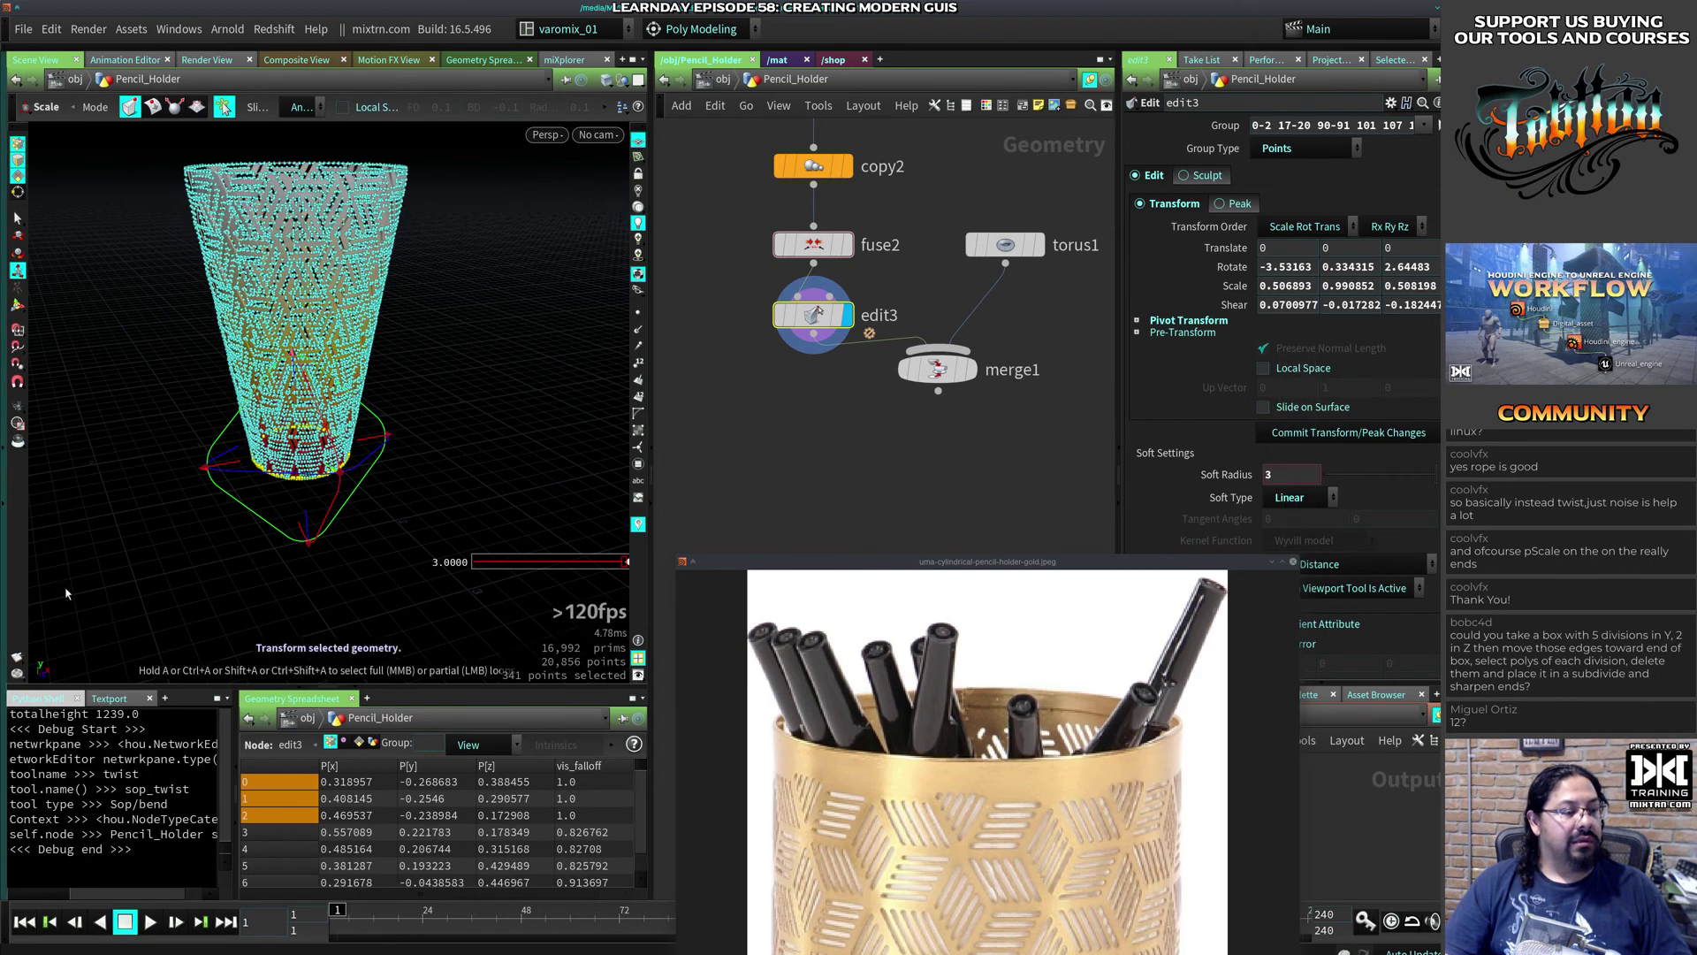
# Step: Soften the holder's taper by rescaling the bottom points to about 0.77 in X and 0.76 in Z
pyautogui.keyDown('alt'); pyautogui.moveTo(354, 338); pyautogui.dragTo(430, 503); pyautogui.keyUp('alt')
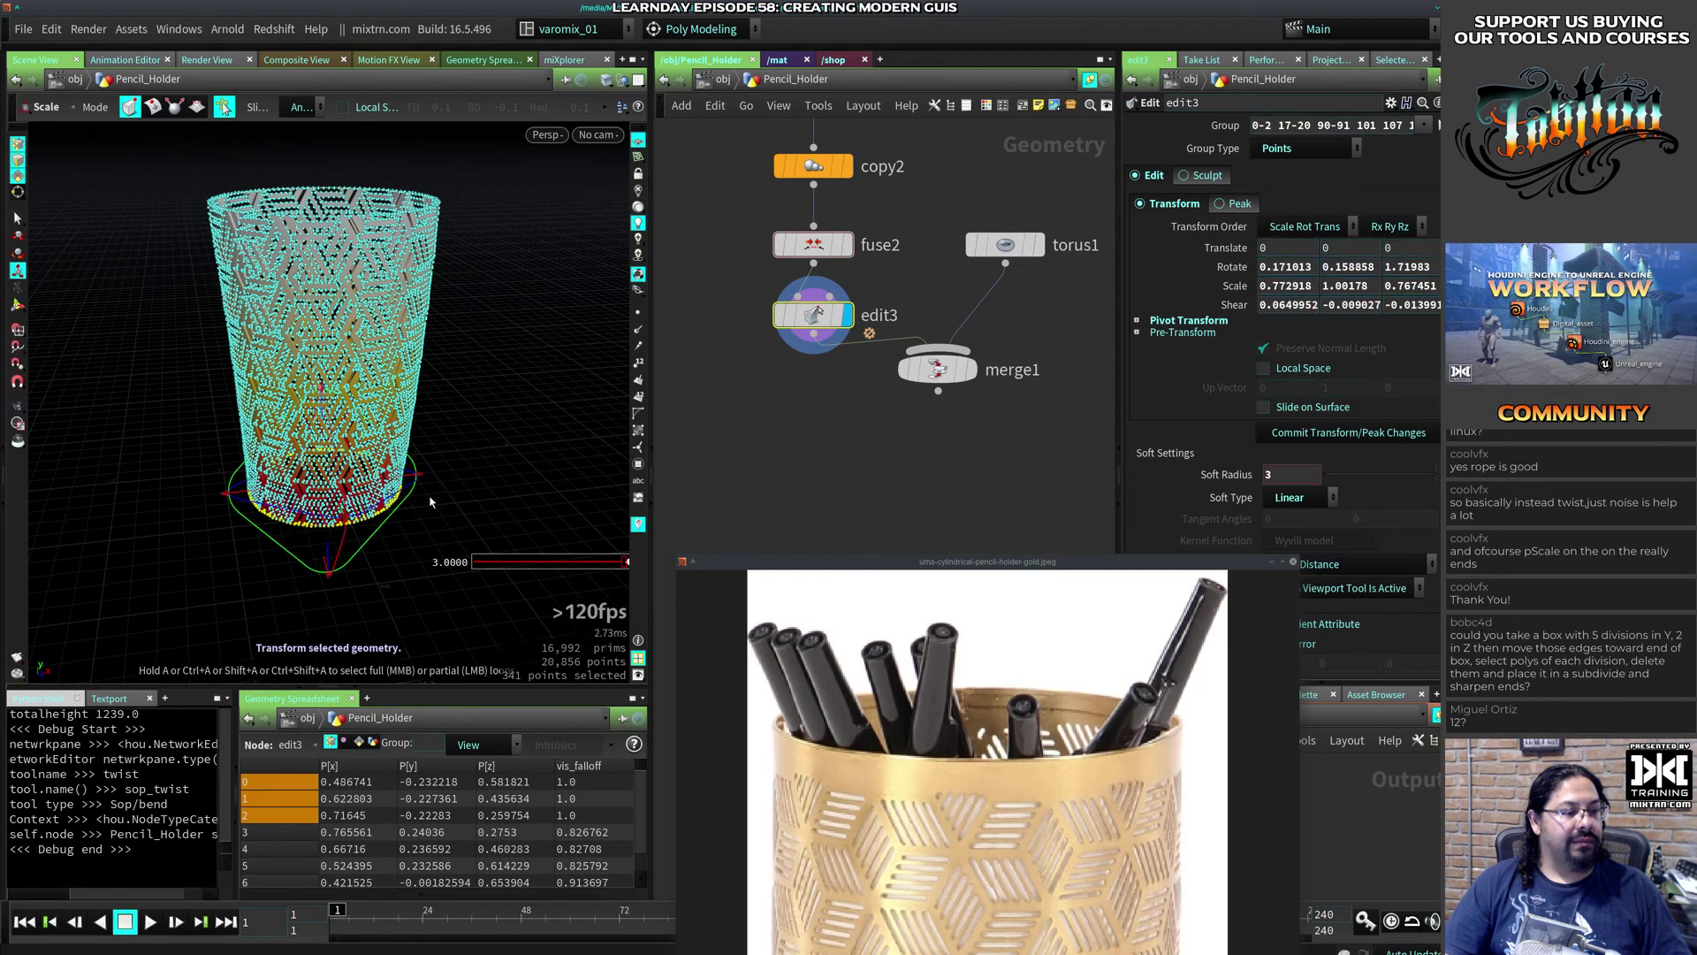
pyautogui.keyDown('alt'); pyautogui.moveTo(489, 396); pyautogui.dragTo(454, 428); pyautogui.keyUp('alt')
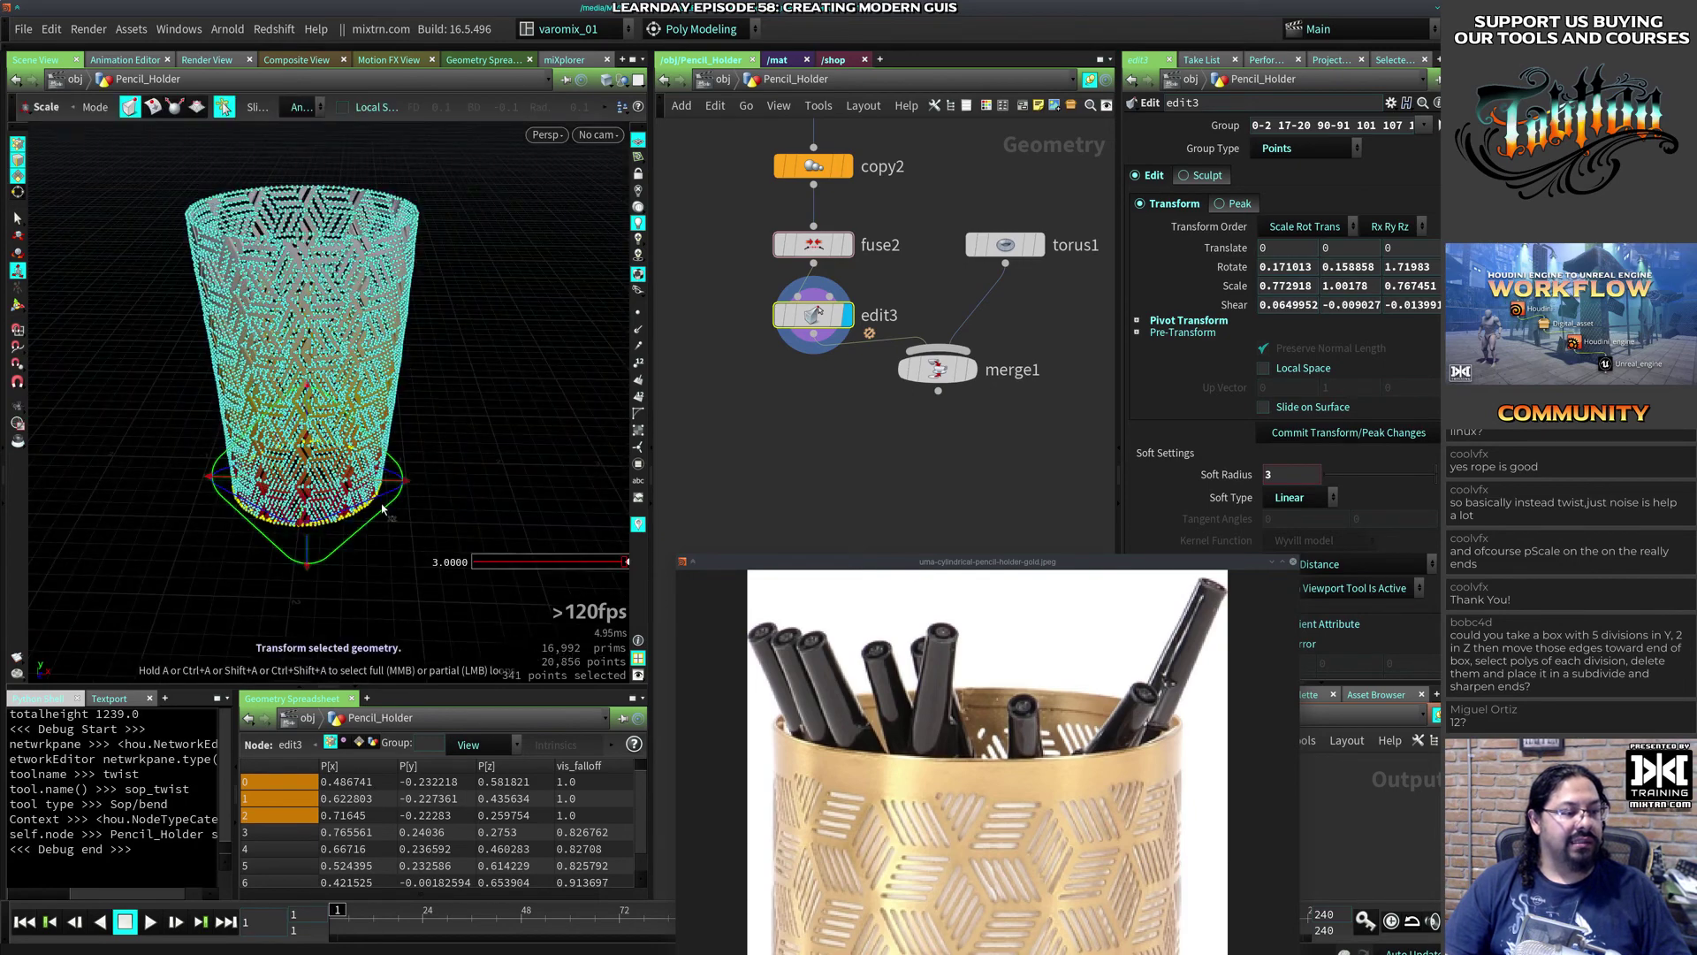
pyautogui.moveTo(383, 502); pyautogui.dragTo(387, 504)
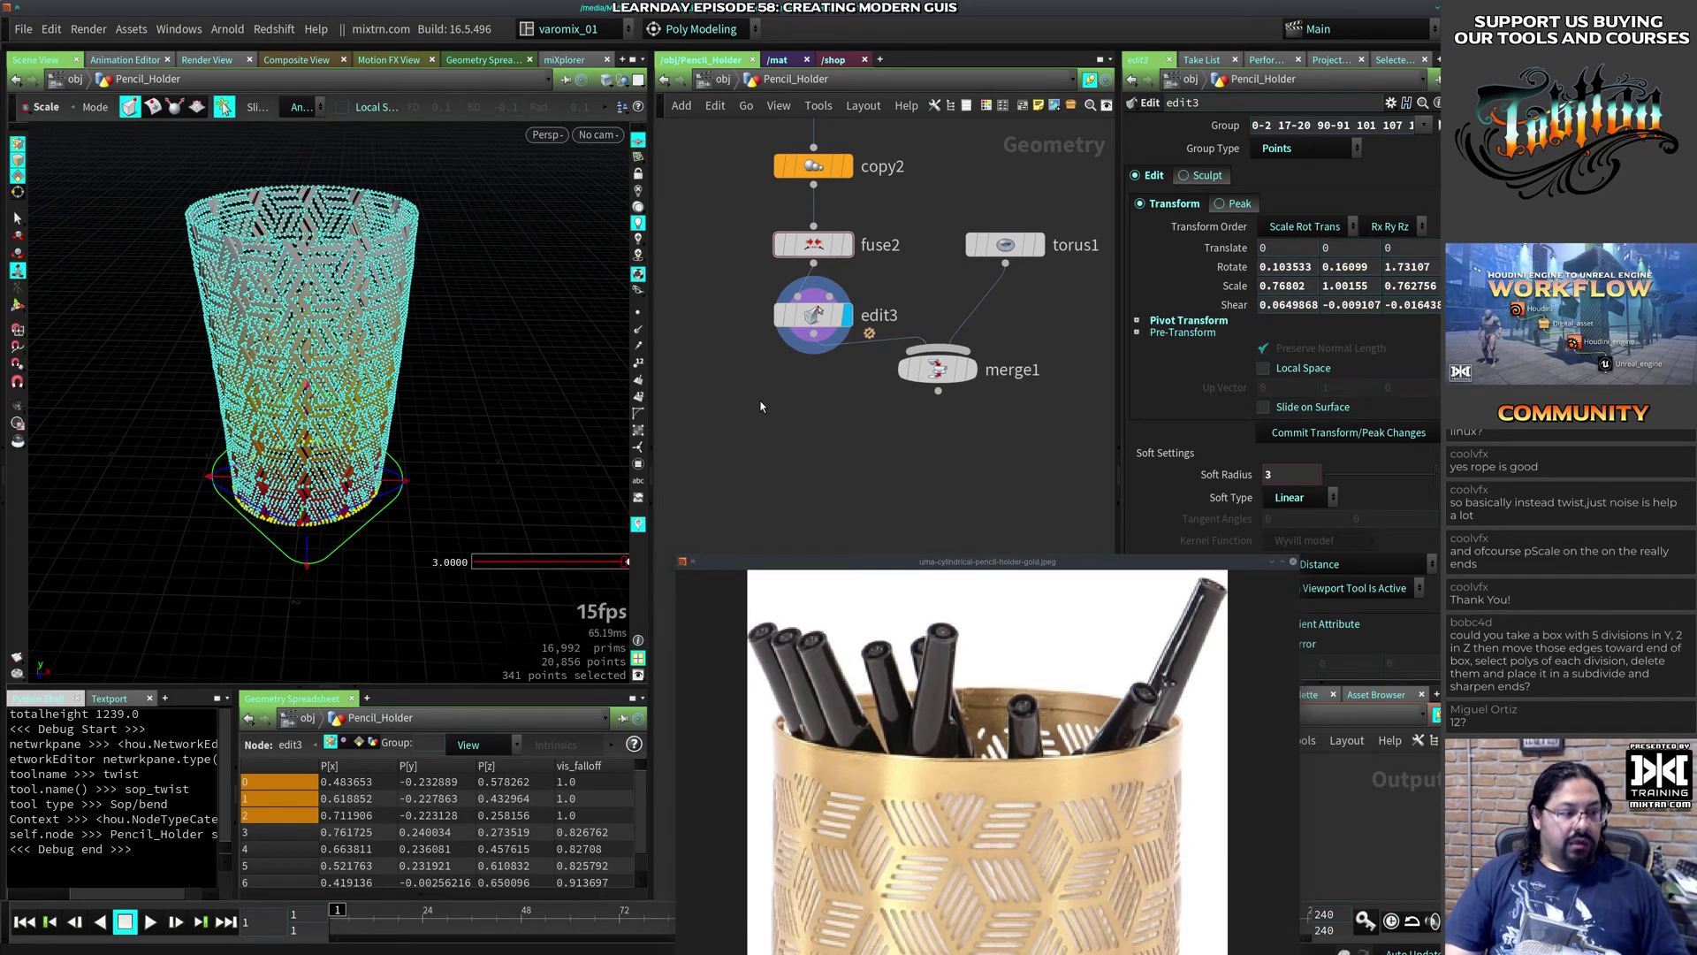
# Step: Display merge1, move it lower in the network, and return the viewport to selection mode
pyautogui.click(967, 369)
pyautogui.moveTo(935, 372); pyautogui.dragTo(931, 418)
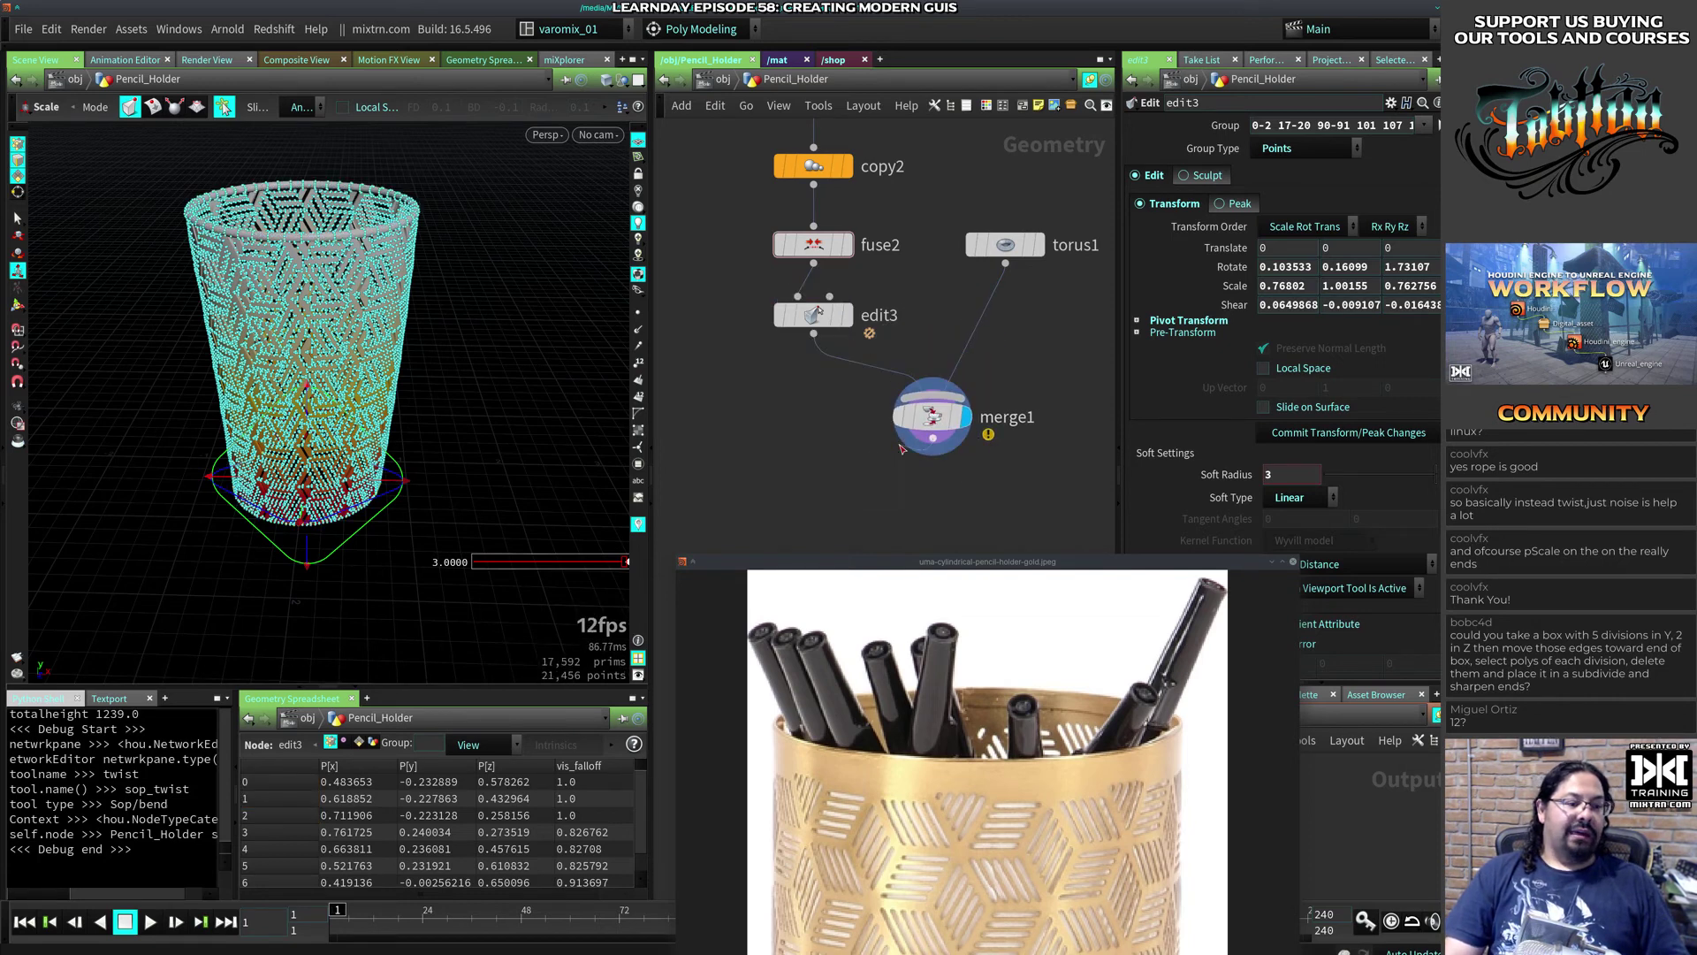
pyautogui.press('s')
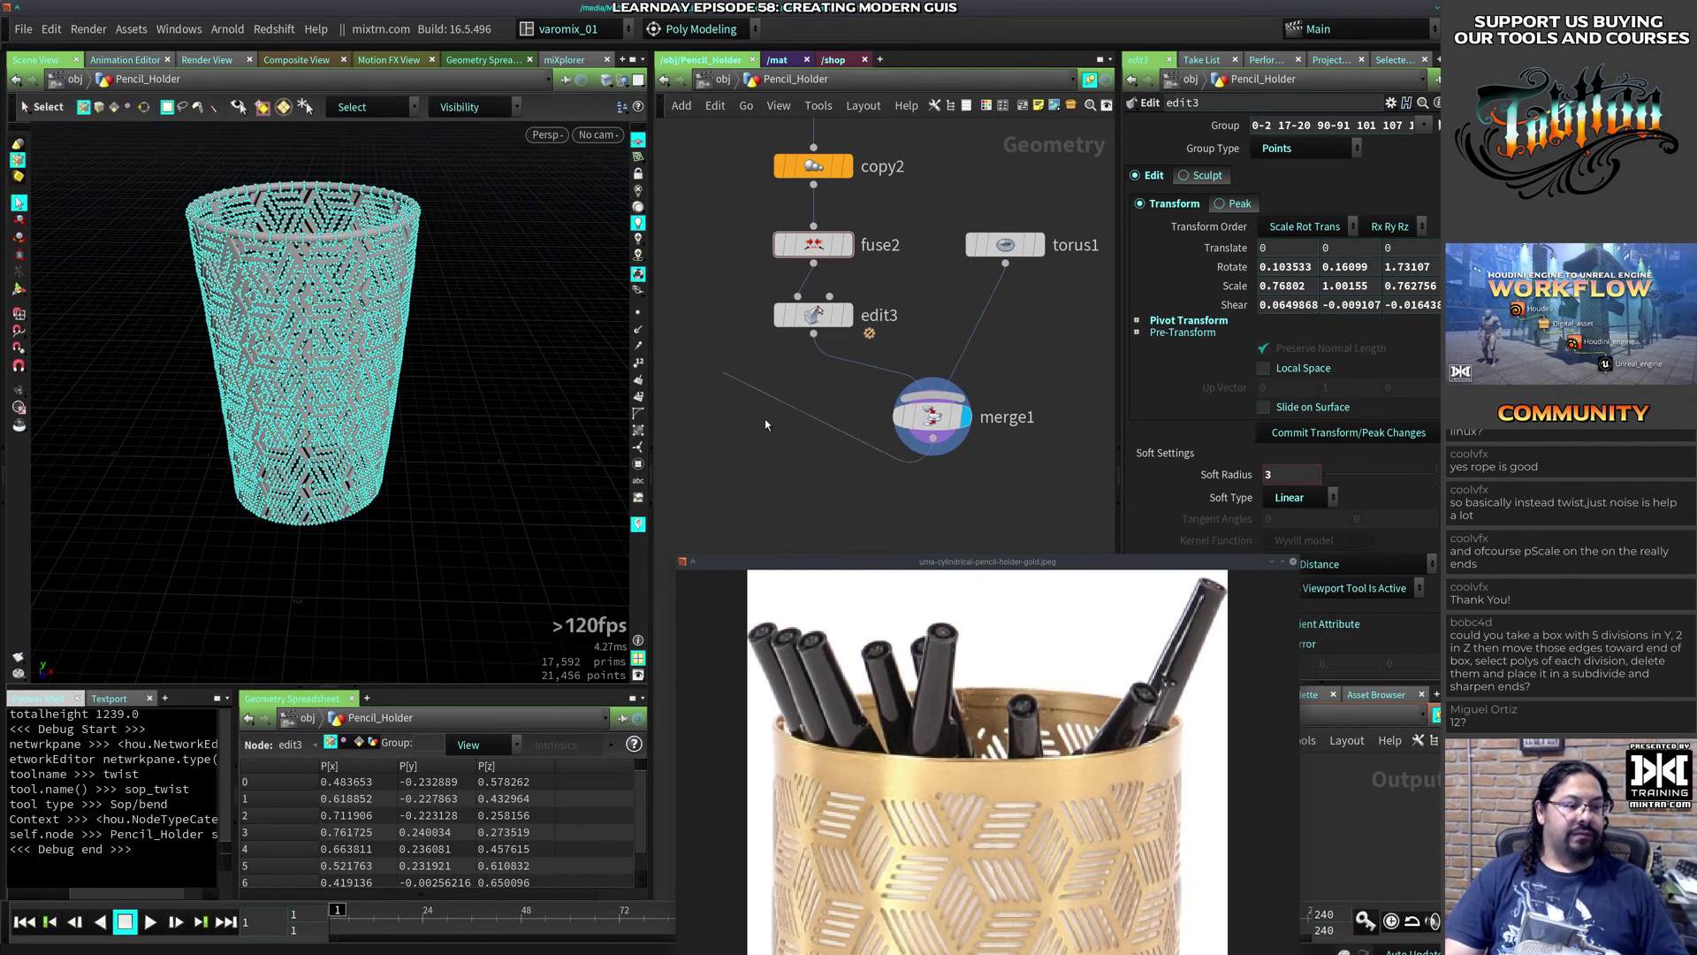
# Step: Add a Tube node beside merge1 and feed it into the merge
pyautogui.press('f')
pyautogui.press('Tab')
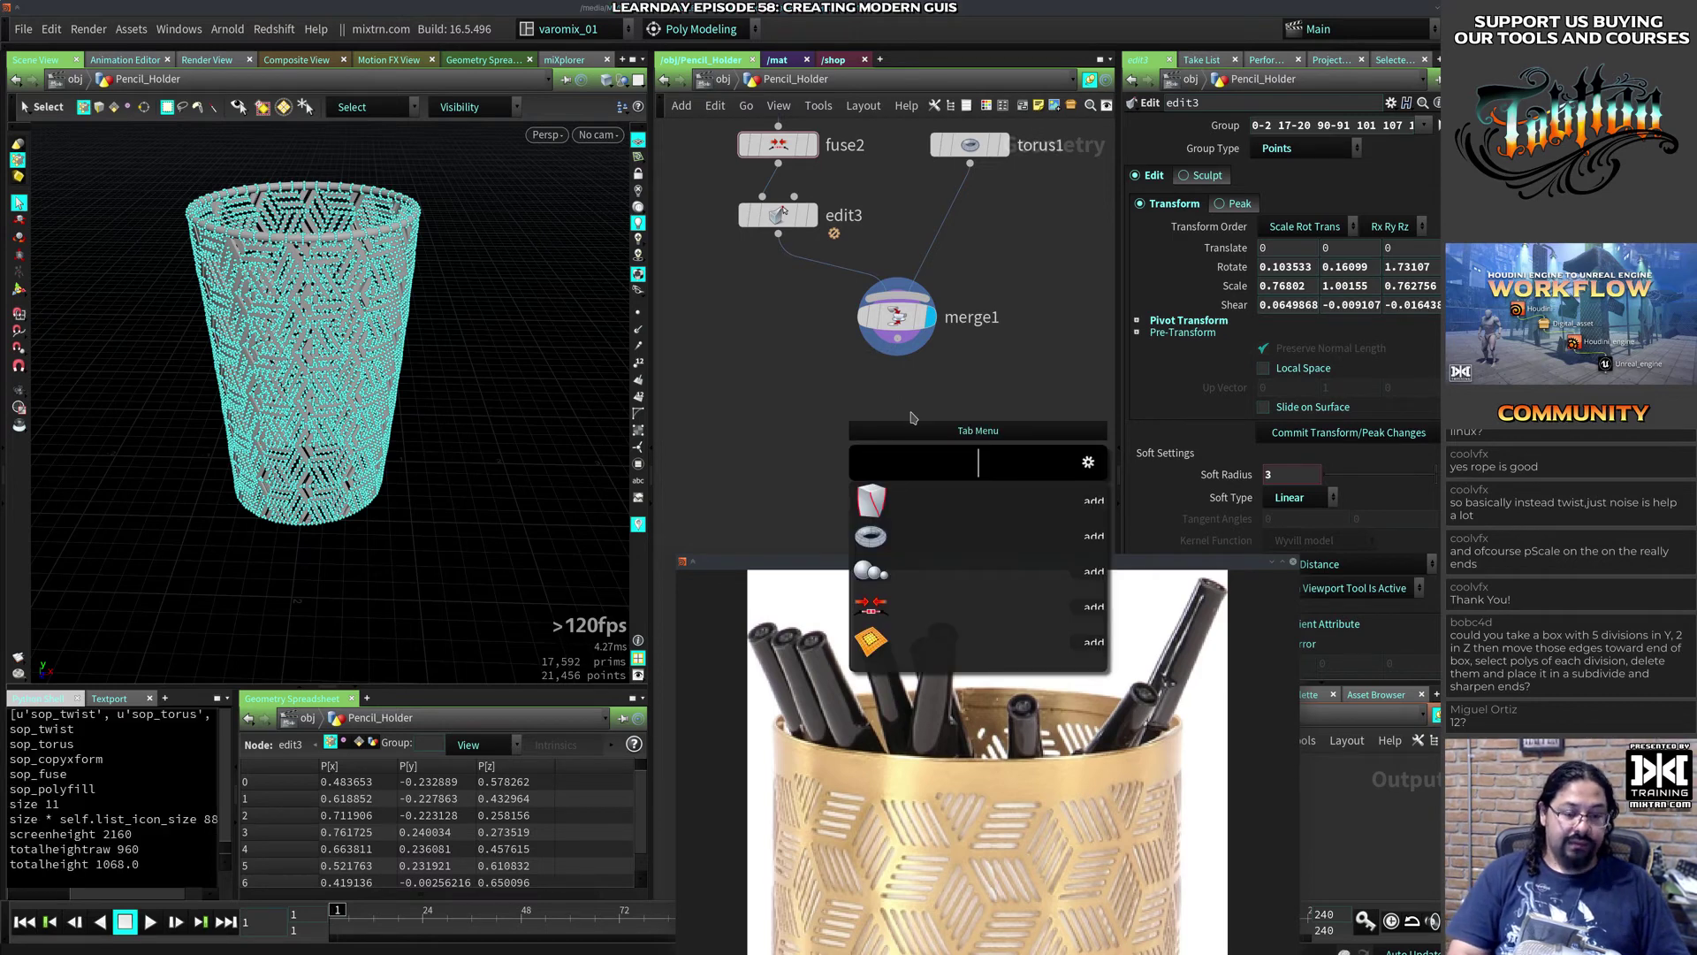
pyautogui.write('t')
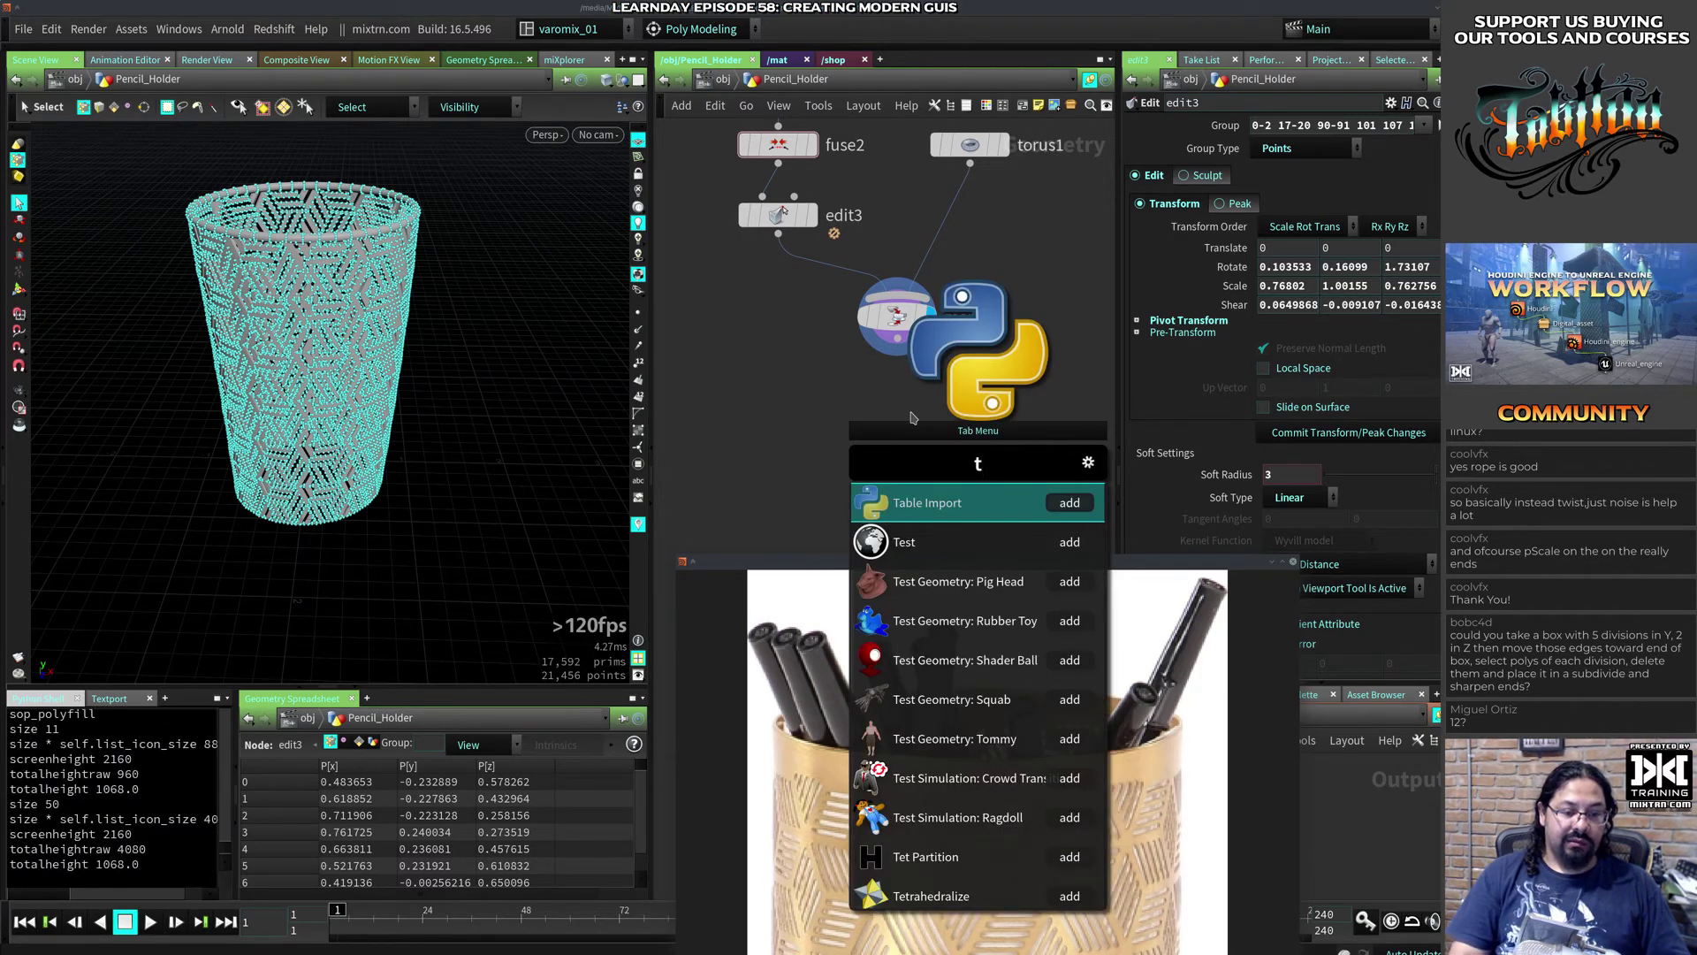
pyautogui.write('ube')
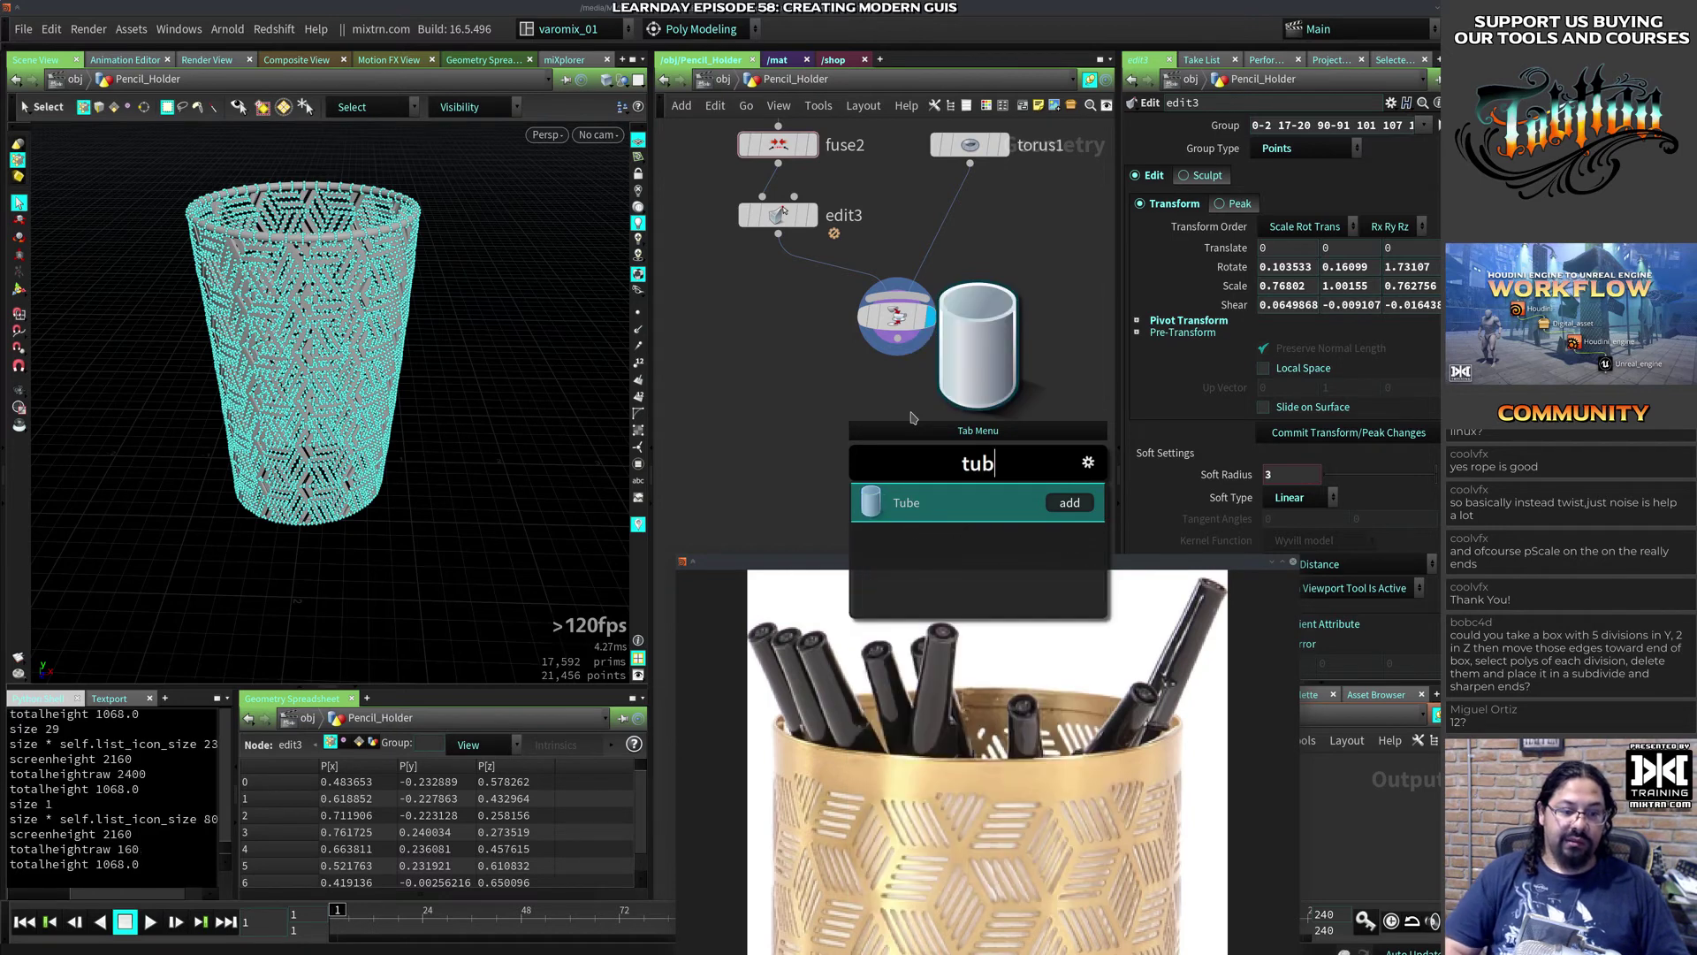
pyautogui.press('Return')
pyautogui.click(804, 439)
pyautogui.moveTo(812, 437); pyautogui.dragTo(748, 360)
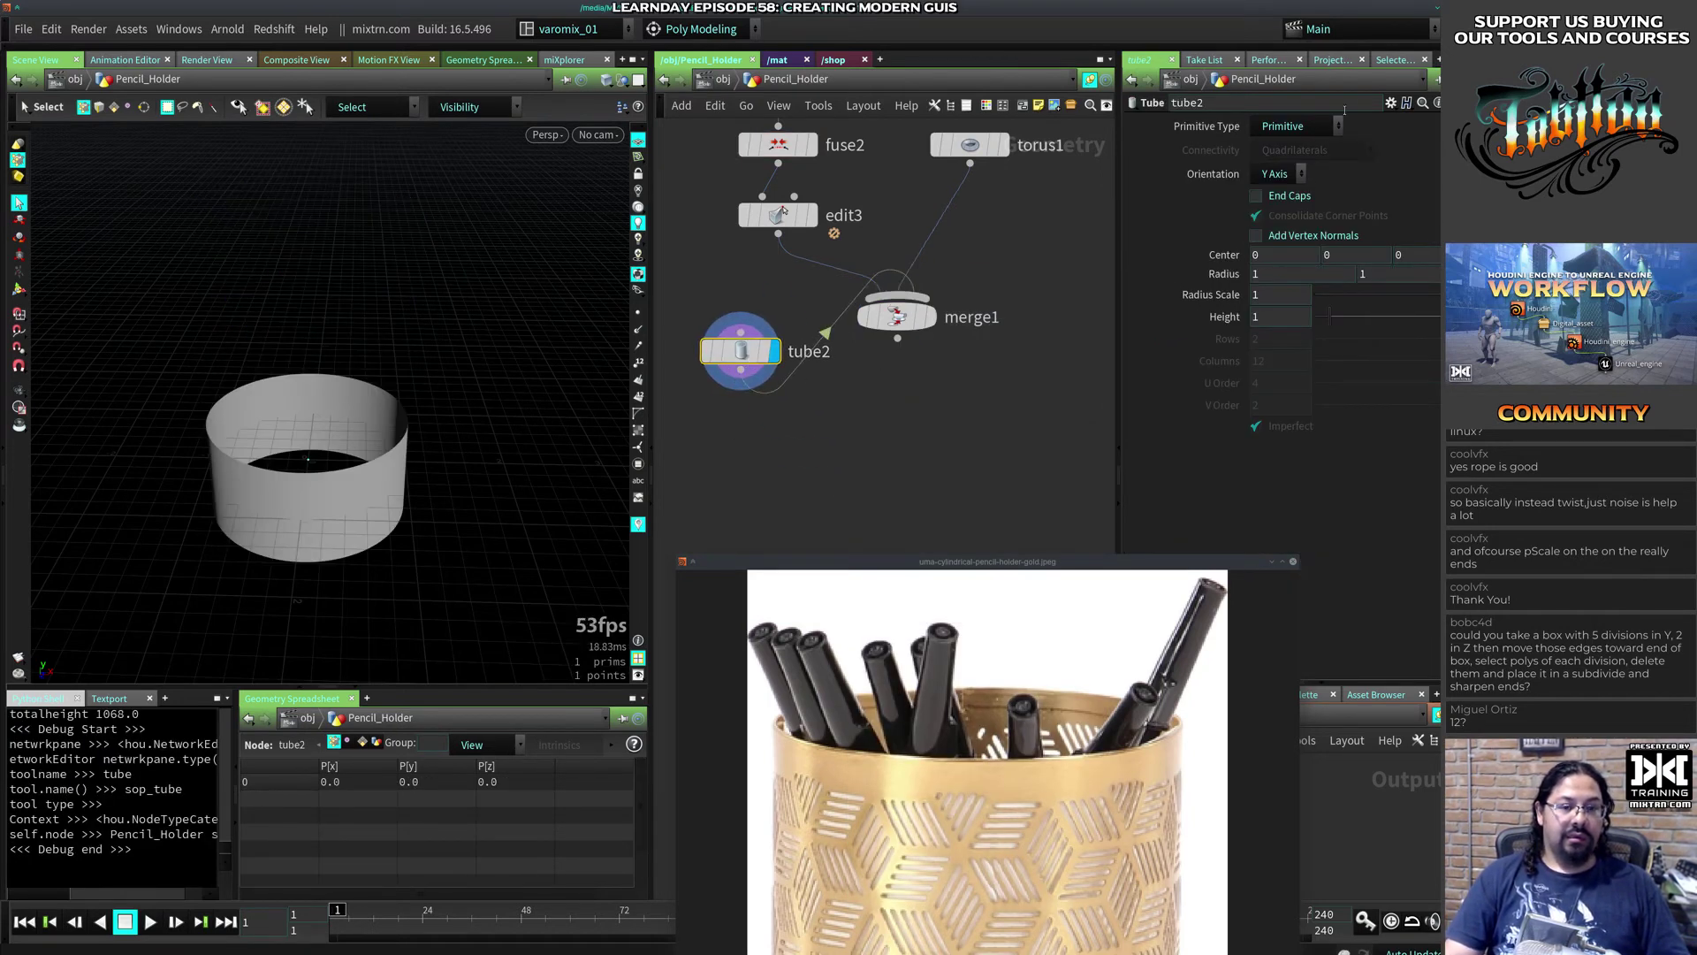
# Step: Set the new tube's primitive type to Polygon with 50 columns and enable its end caps
pyautogui.click(1283, 125)
pyautogui.click(1282, 146)
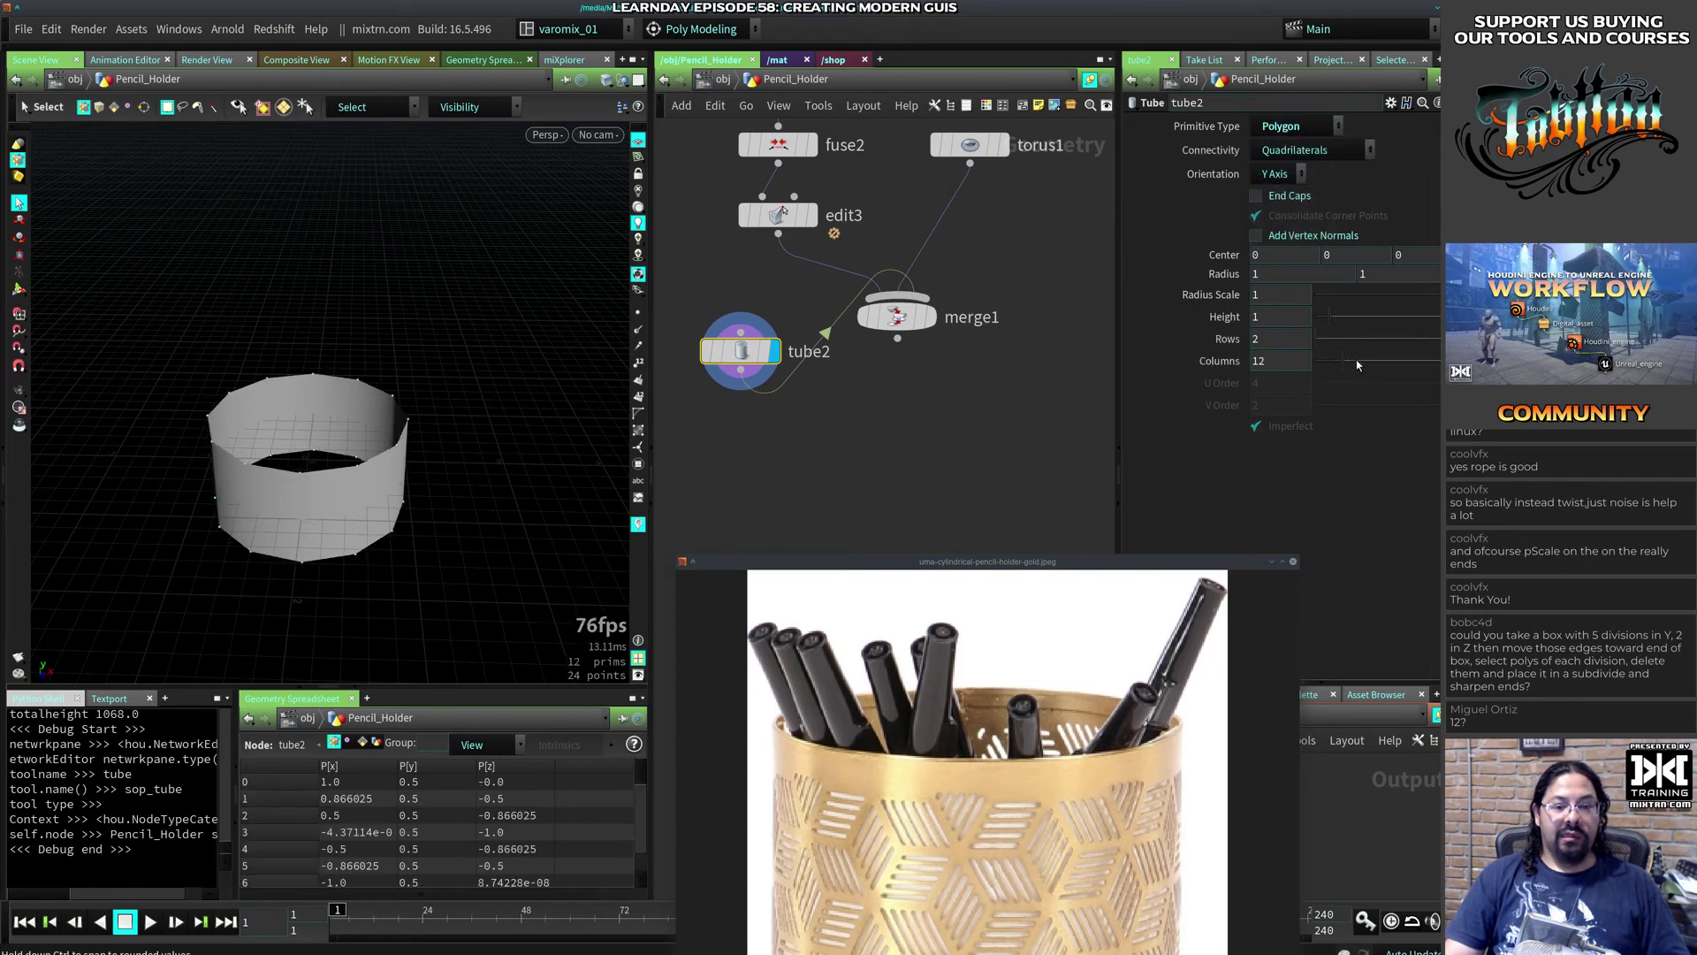
pyautogui.moveTo(1360, 364); pyautogui.dragTo(1464, 363)
pyautogui.click(1289, 366)
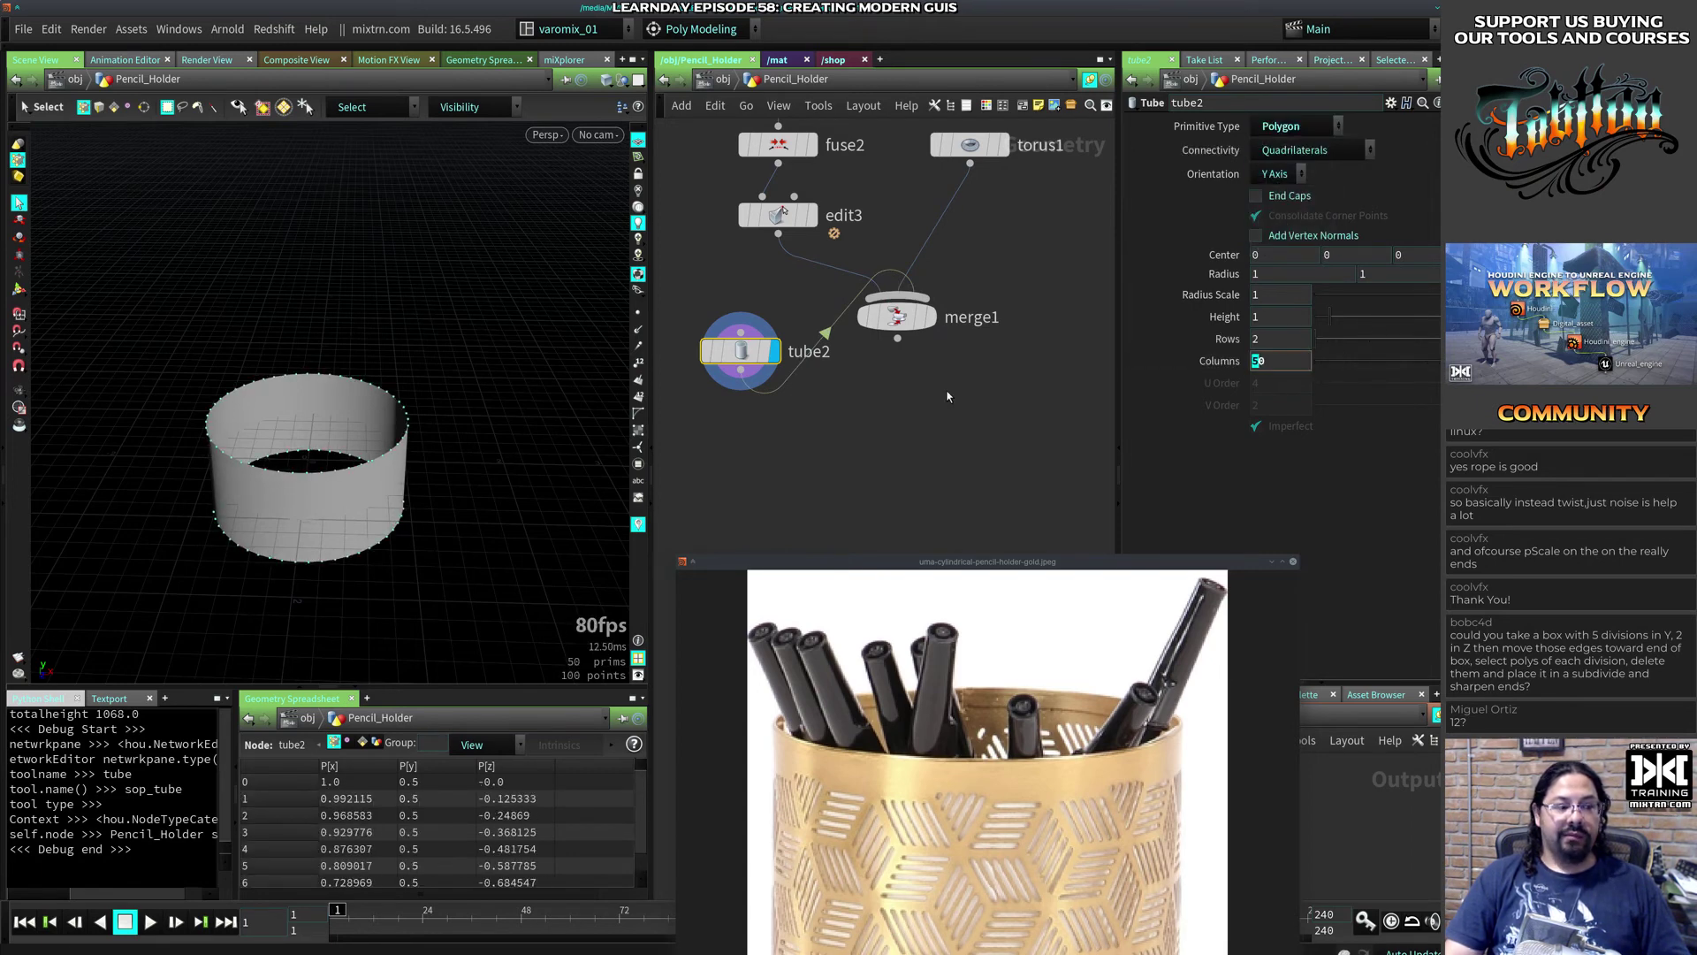
pyautogui.click(1291, 198)
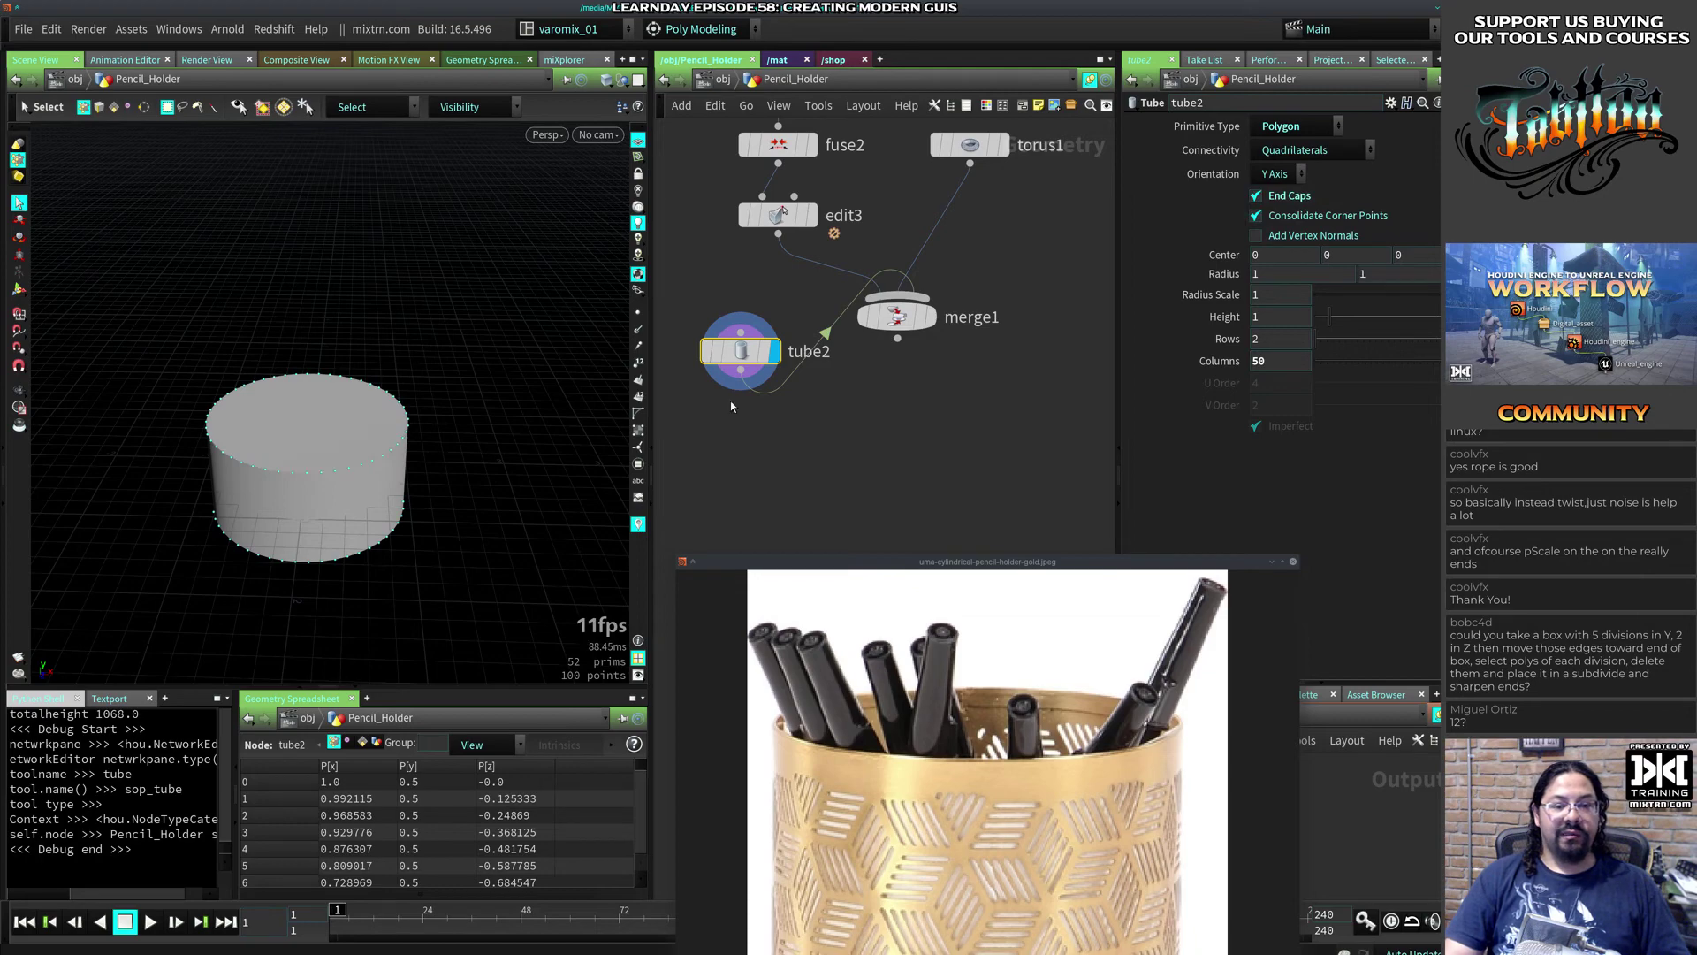
# Step: Display merge1 with wireframe shading and flatten the tube into a disc of radius about 0.84 and height about 0.089
pyautogui.hotkey('shift', 'w')
pyautogui.click(928, 316)
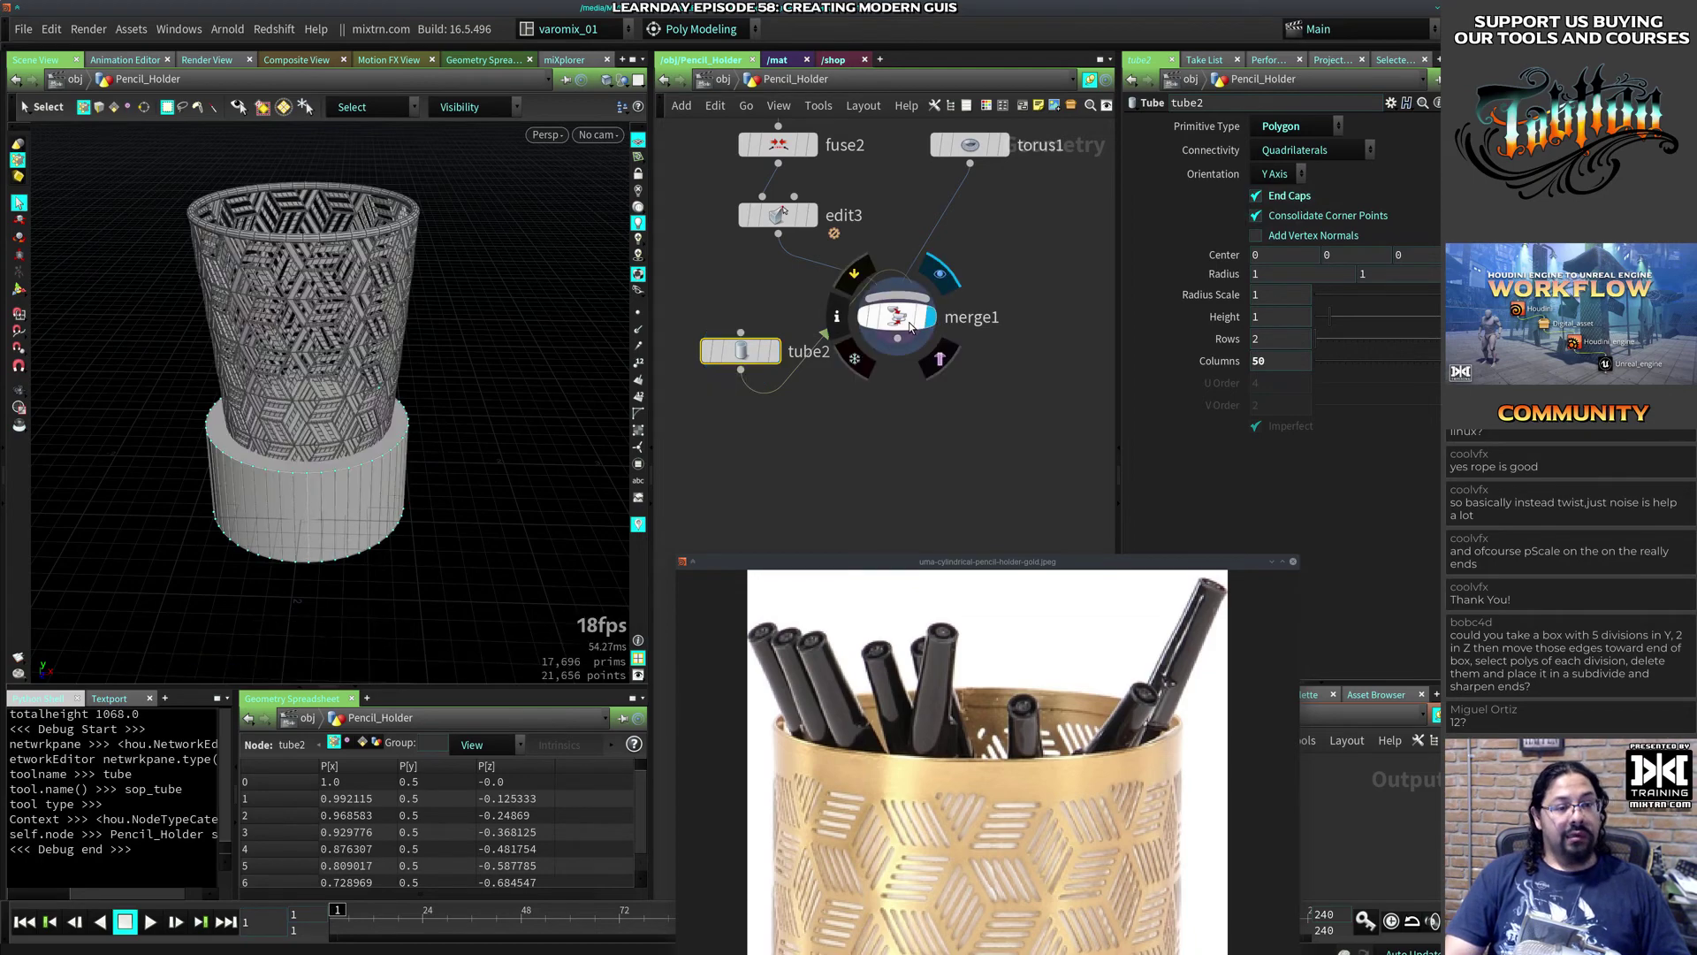
pyautogui.click(741, 354)
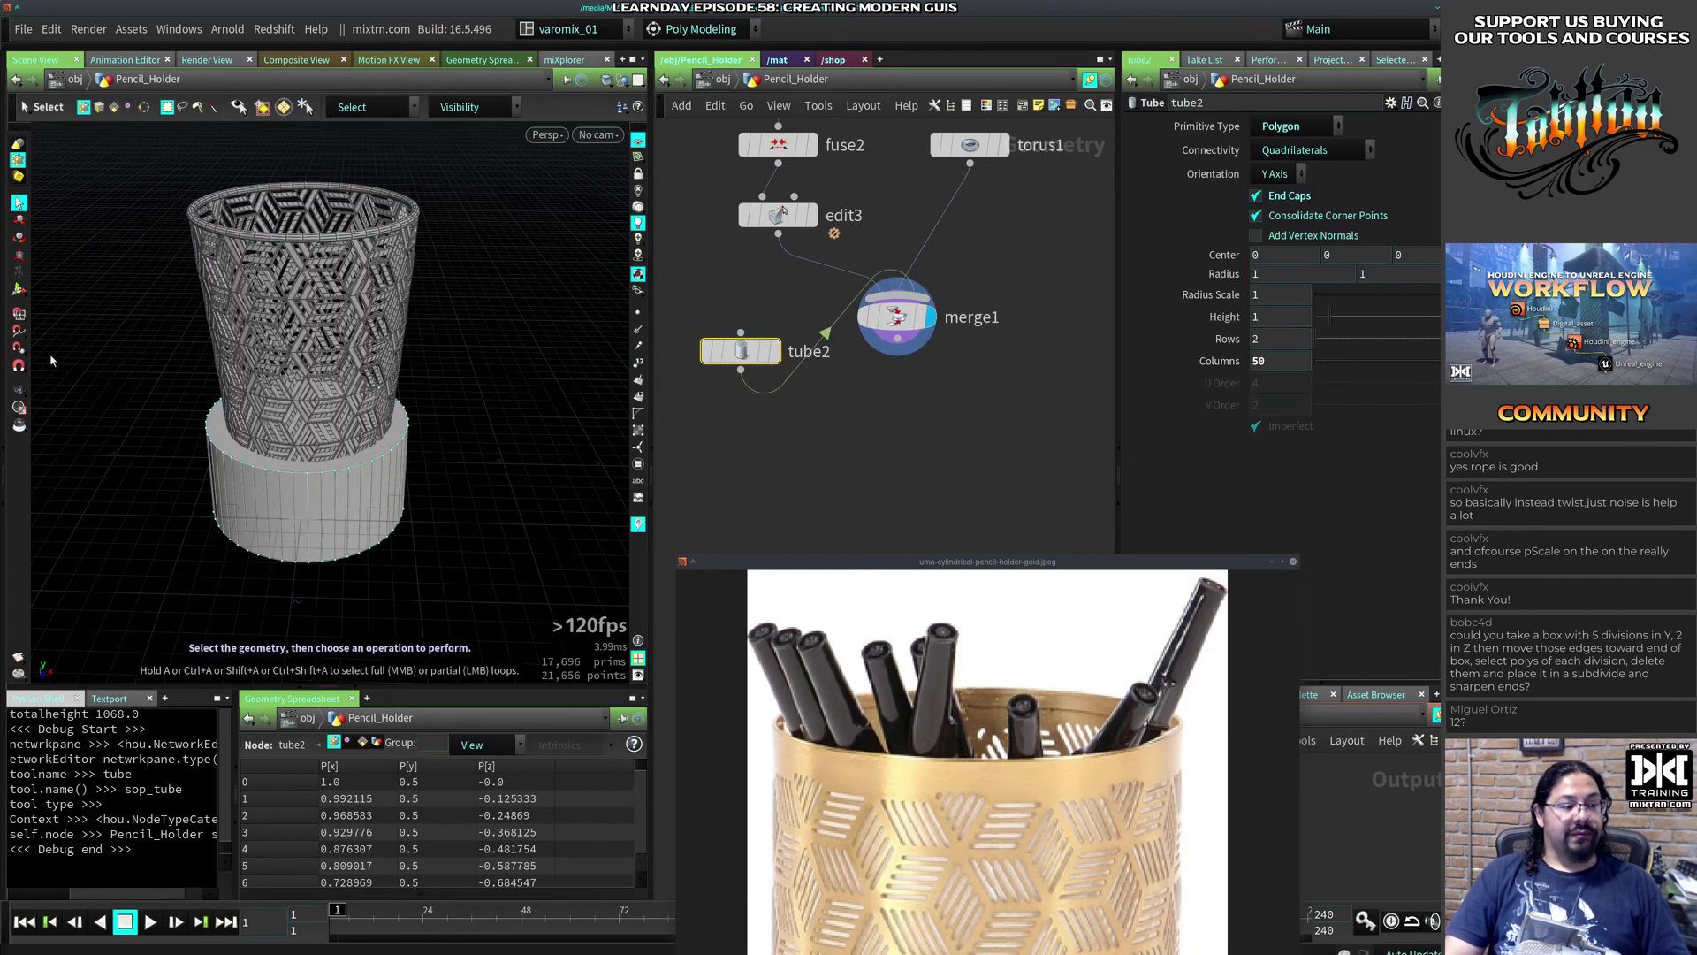
pyautogui.click(20, 289)
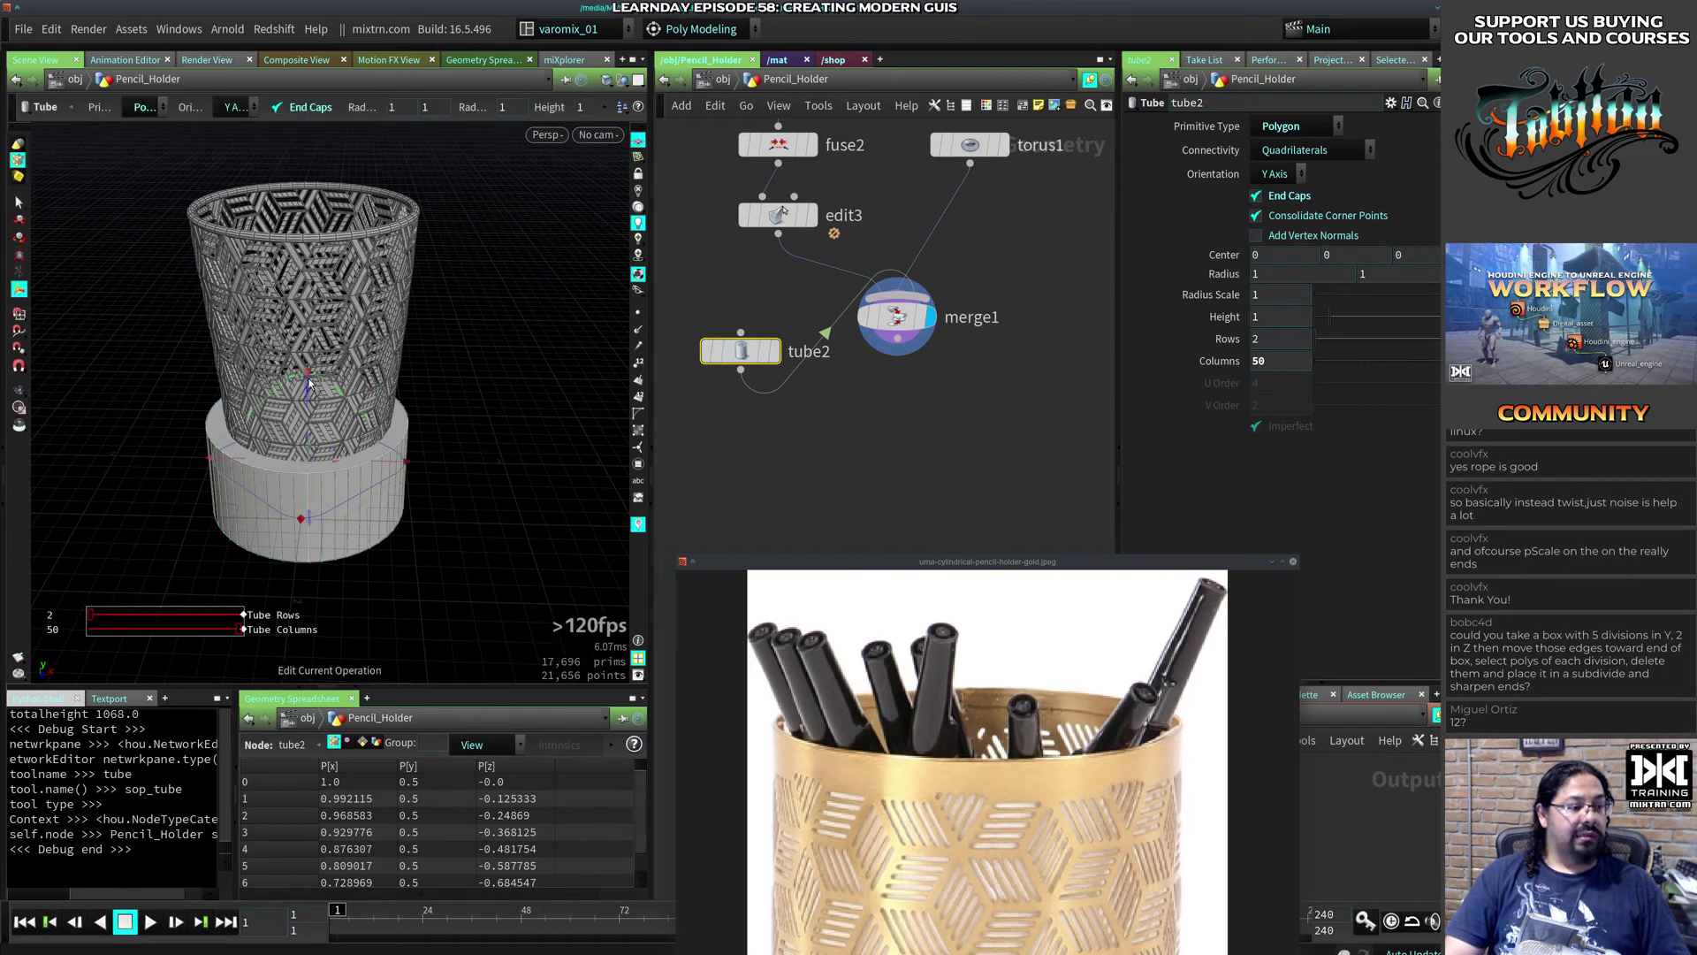
pyautogui.moveTo(306, 392); pyautogui.dragTo(341, 500)
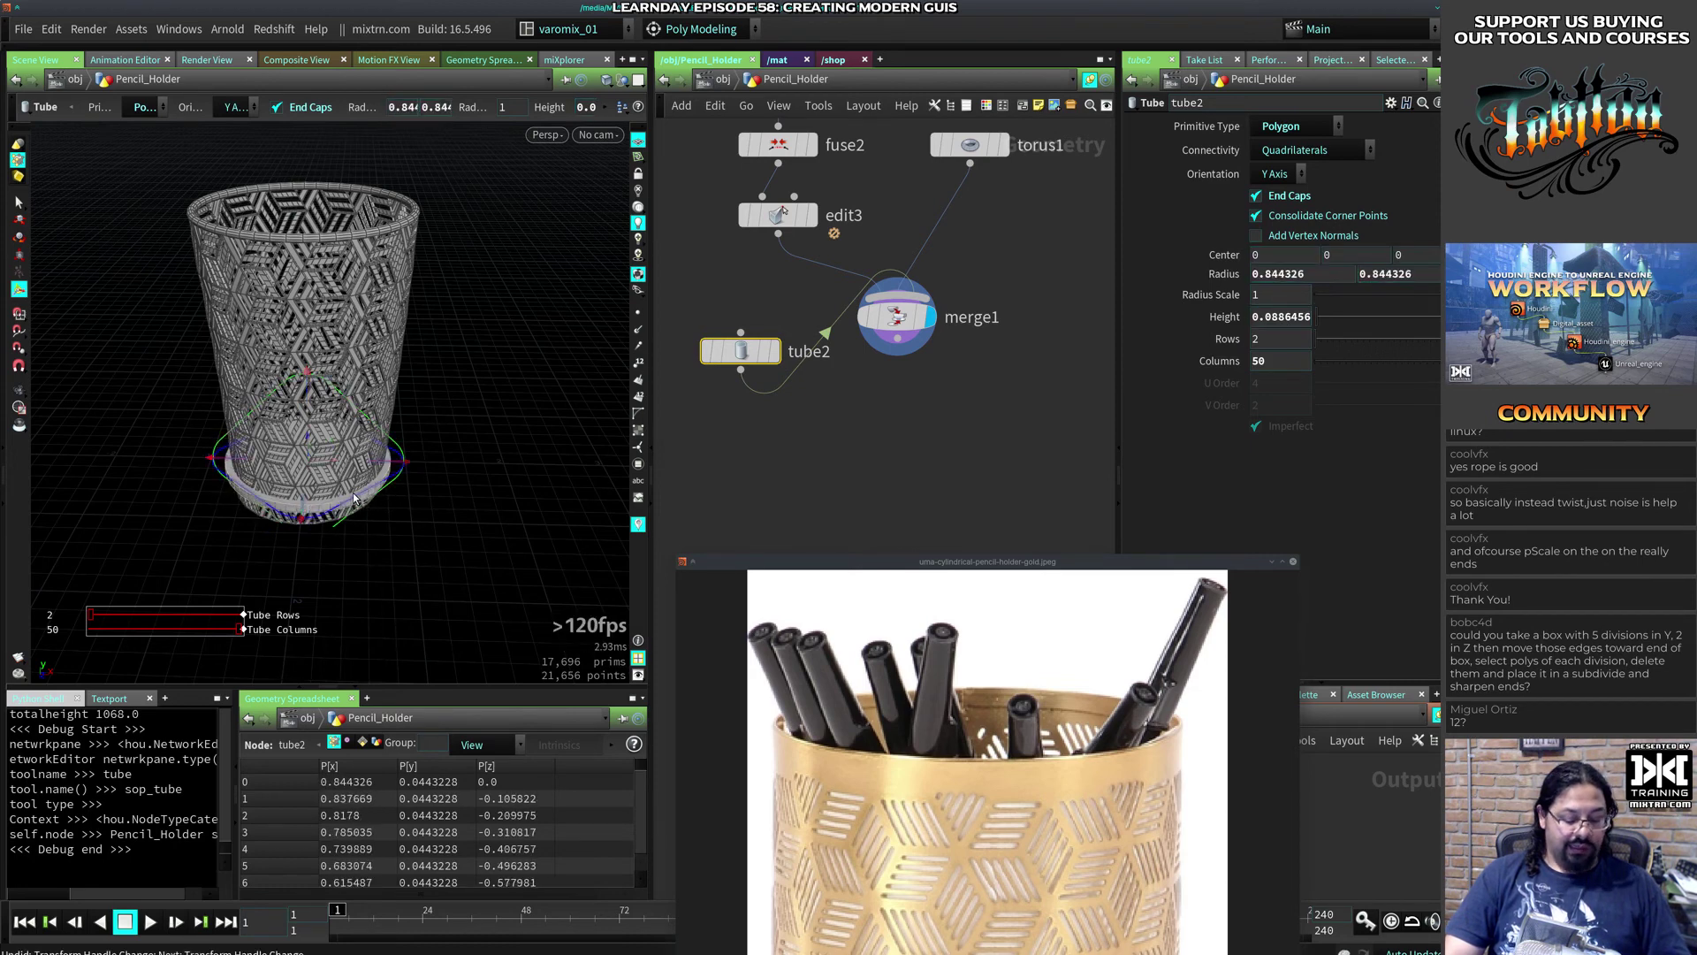
# Step: Move the disc down to a center Y of about -0.33, at the bottom of the holder
pyautogui.press('t')
pyautogui.moveTo(305, 413); pyautogui.dragTo(304, 442)
pyautogui.scroll(5, 304, 442)
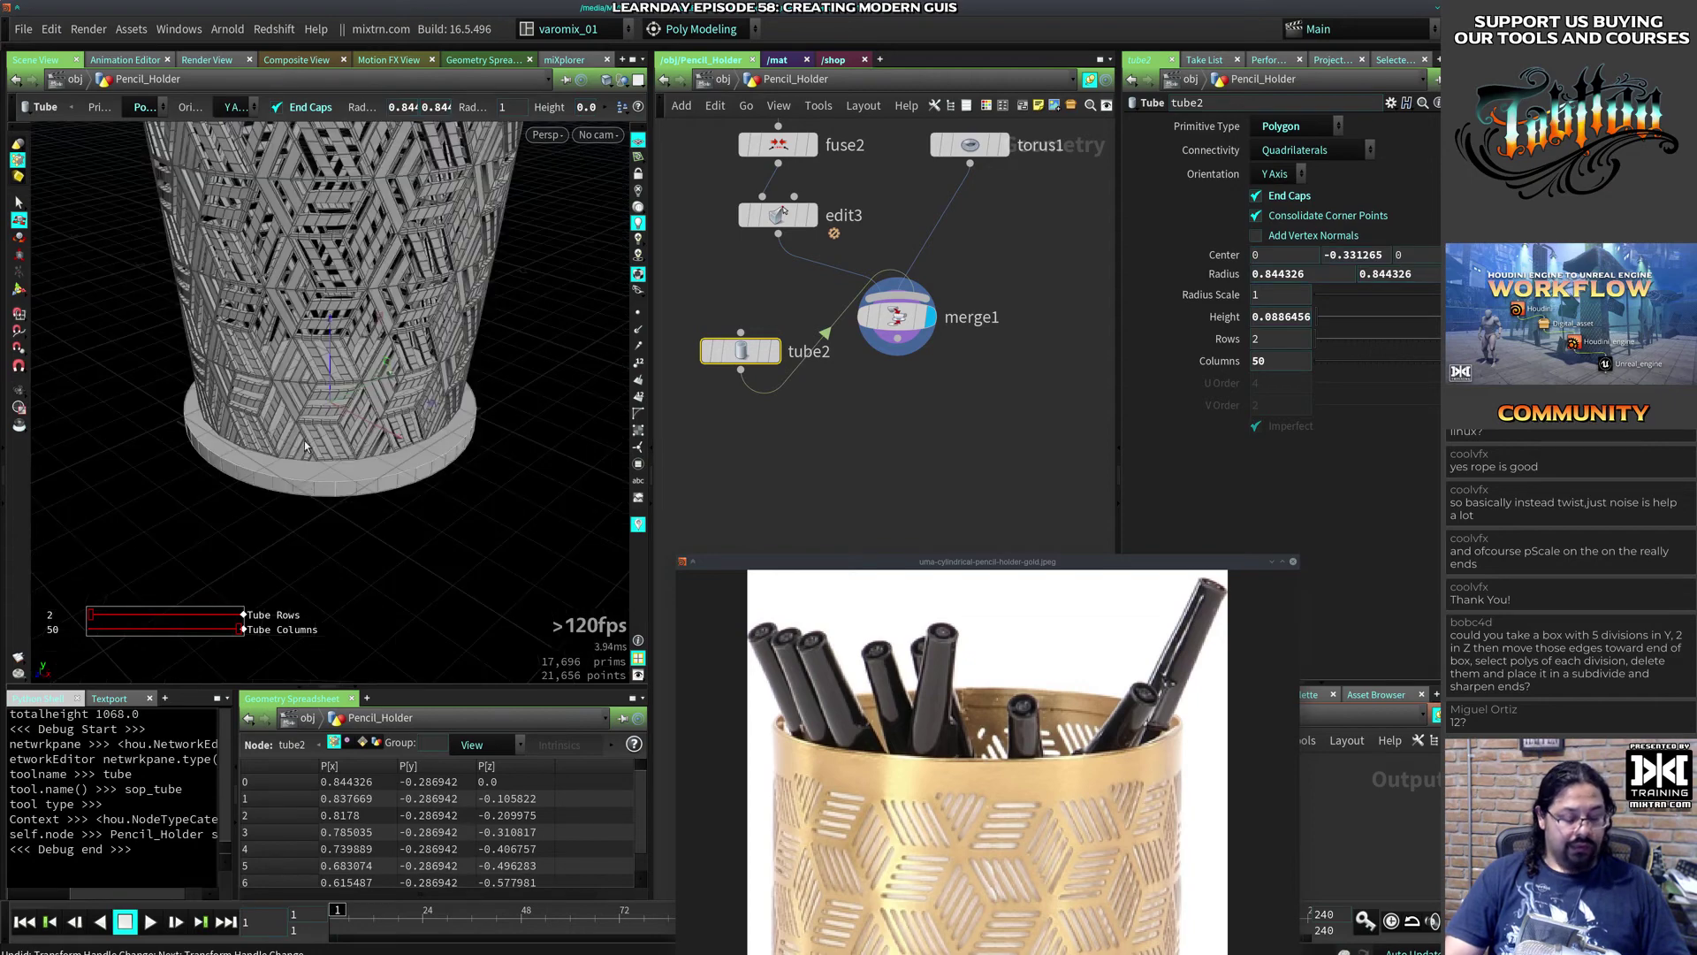
pyautogui.keyDown('alt'); pyautogui.moveTo(299, 550); pyautogui.dragTo(390, 511); pyautogui.keyUp('alt')
pyautogui.keyDown('alt'); pyautogui.moveTo(390, 512); pyautogui.dragTo(459, 531, button='right'); pyautogui.keyUp('alt')
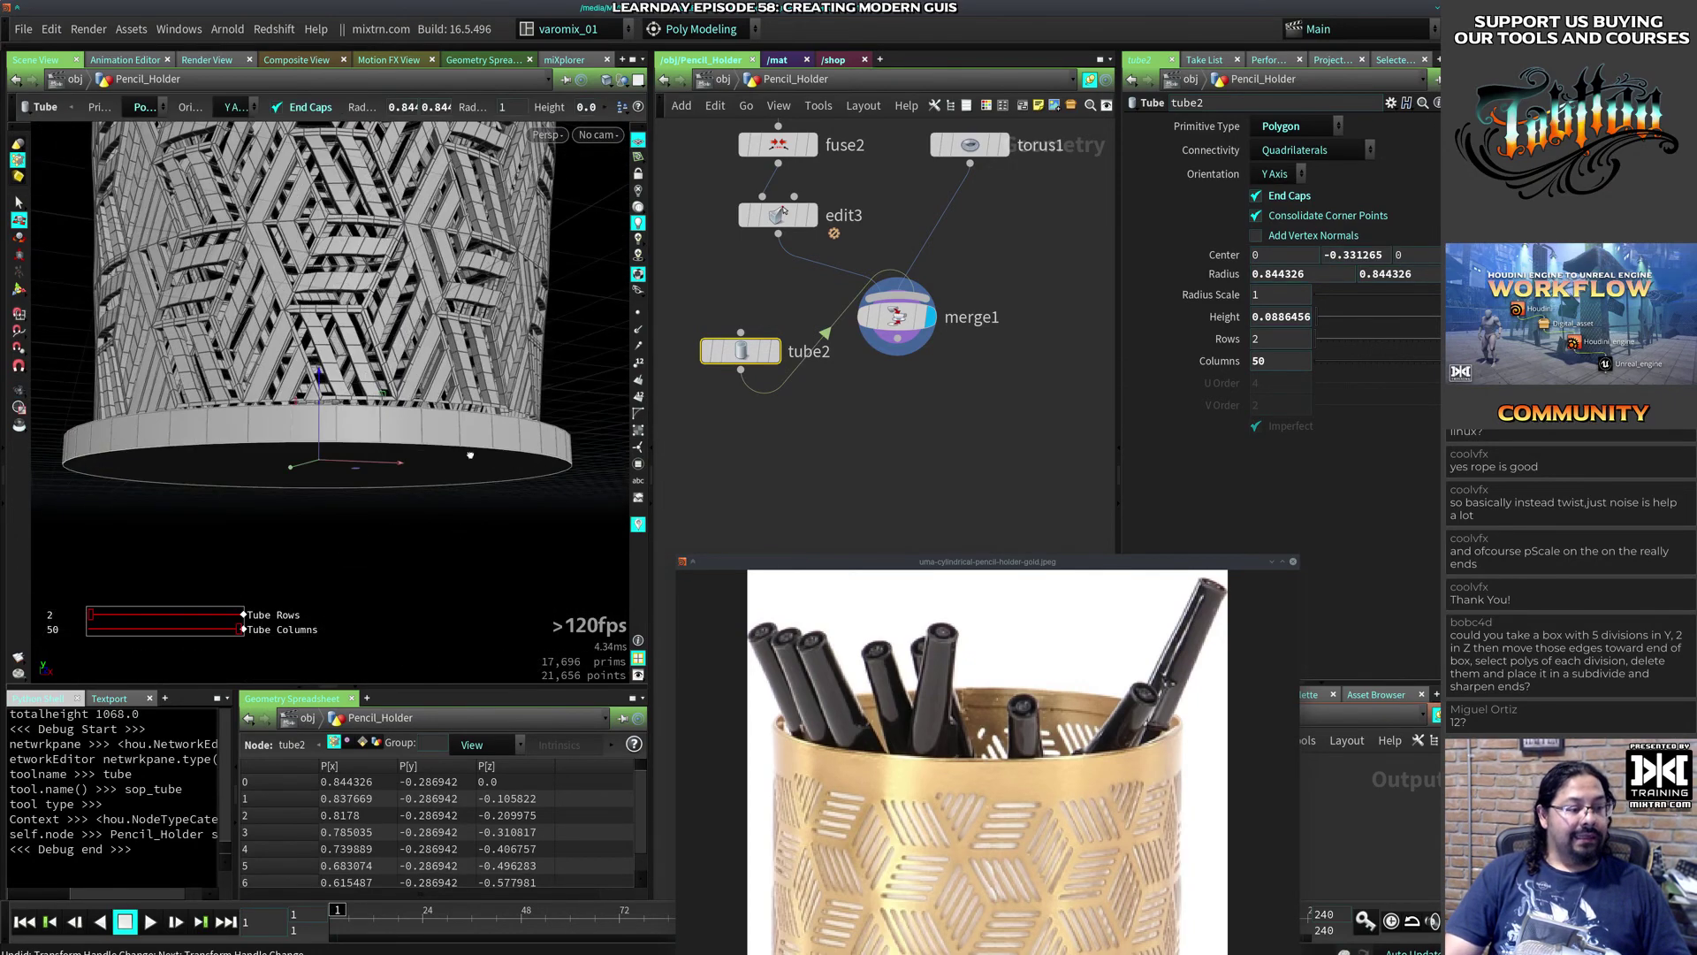
pyautogui.keyDown('alt'); pyautogui.moveTo(463, 500); pyautogui.dragTo(392, 480); pyautogui.keyUp('alt')
# Step: Fit the disc to the holder's bottom edge with a radius of about 0.77 and a center Y of about -0.27
pyautogui.press('e')
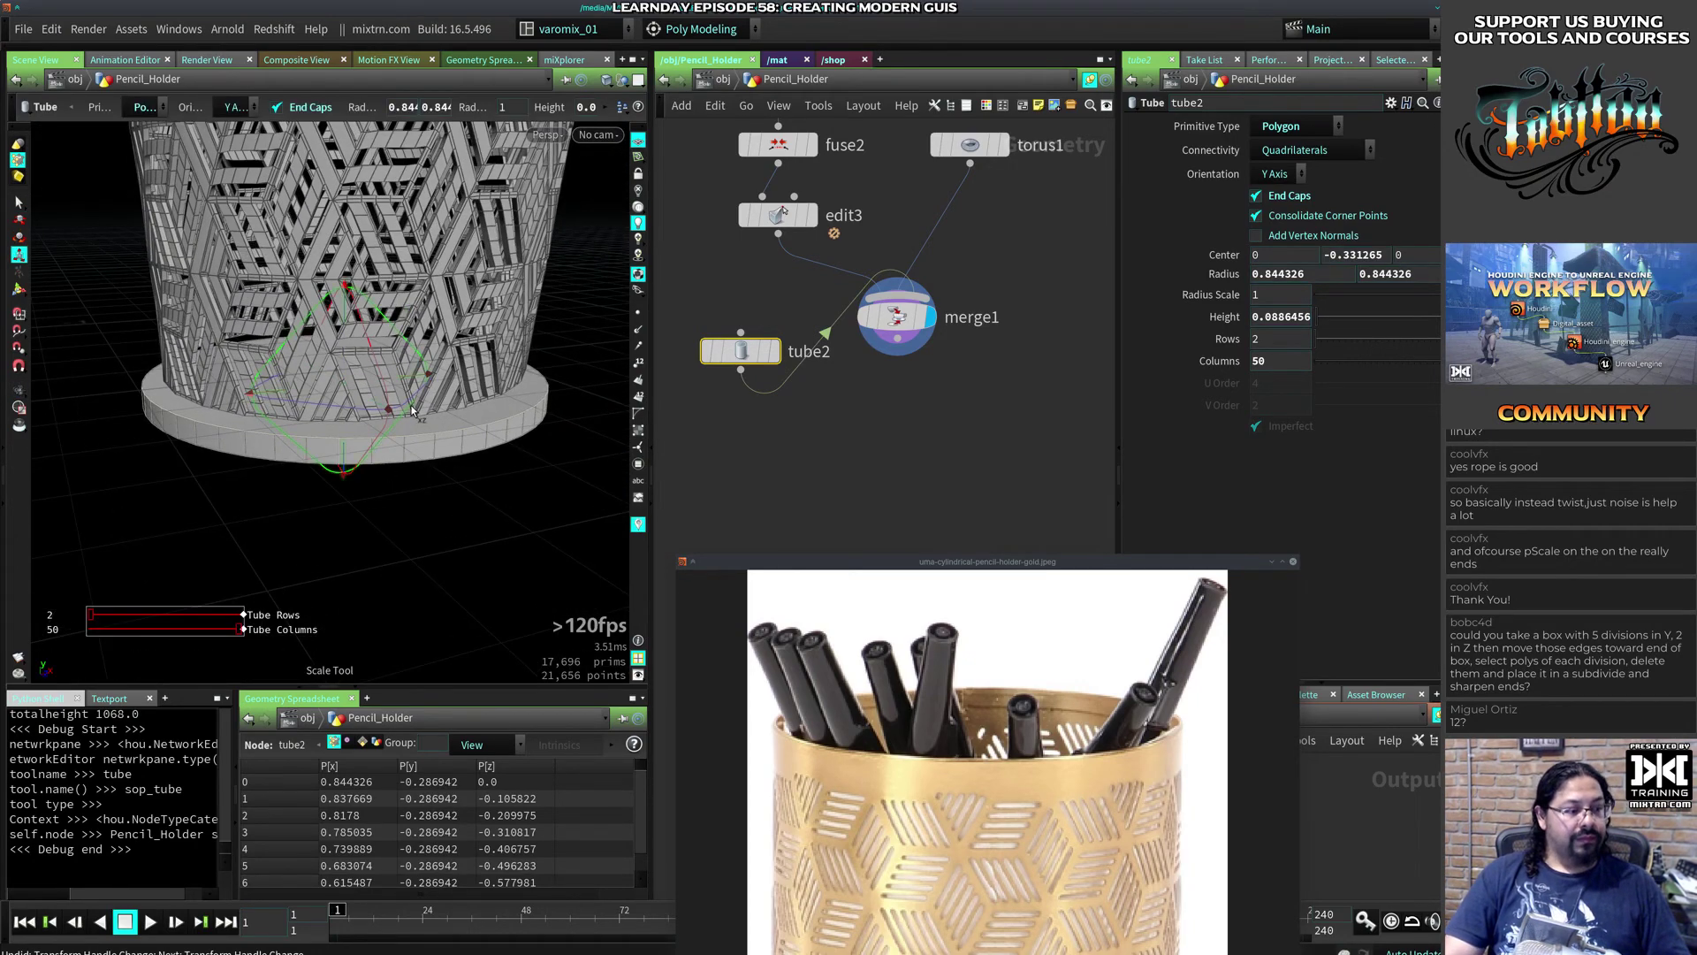
pyautogui.moveTo(407, 402); pyautogui.dragTo(398, 406)
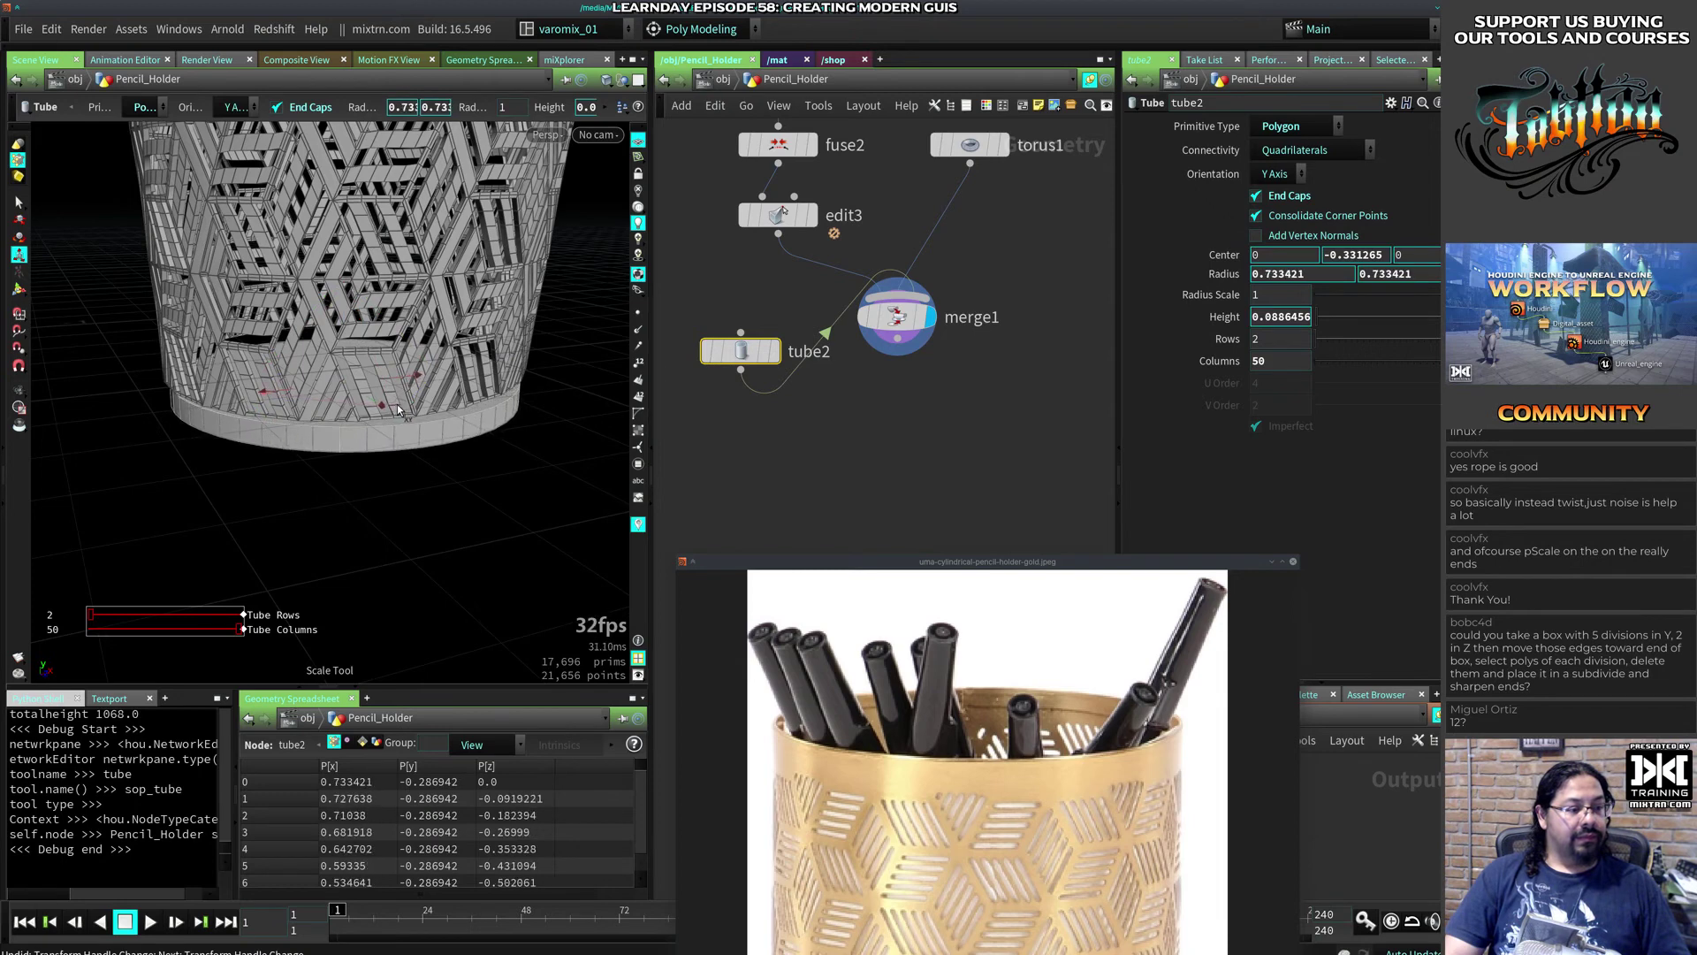
pyautogui.press('t')
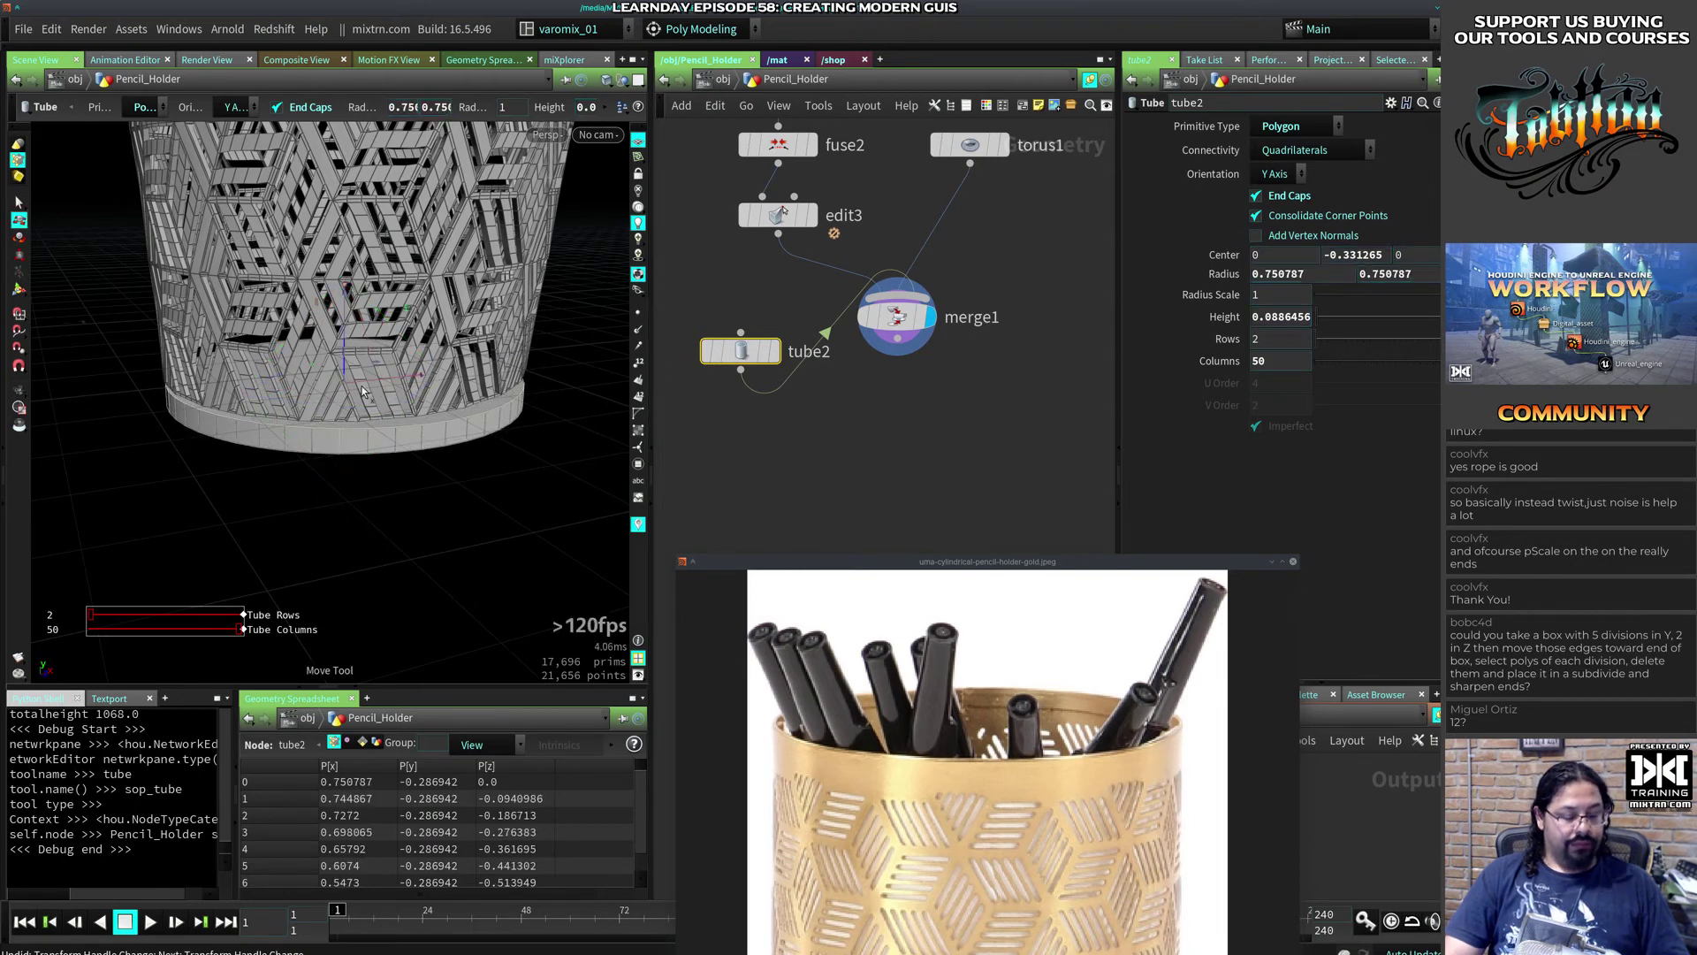
pyautogui.moveTo(348, 352); pyautogui.dragTo(349, 337)
pyautogui.press('r')
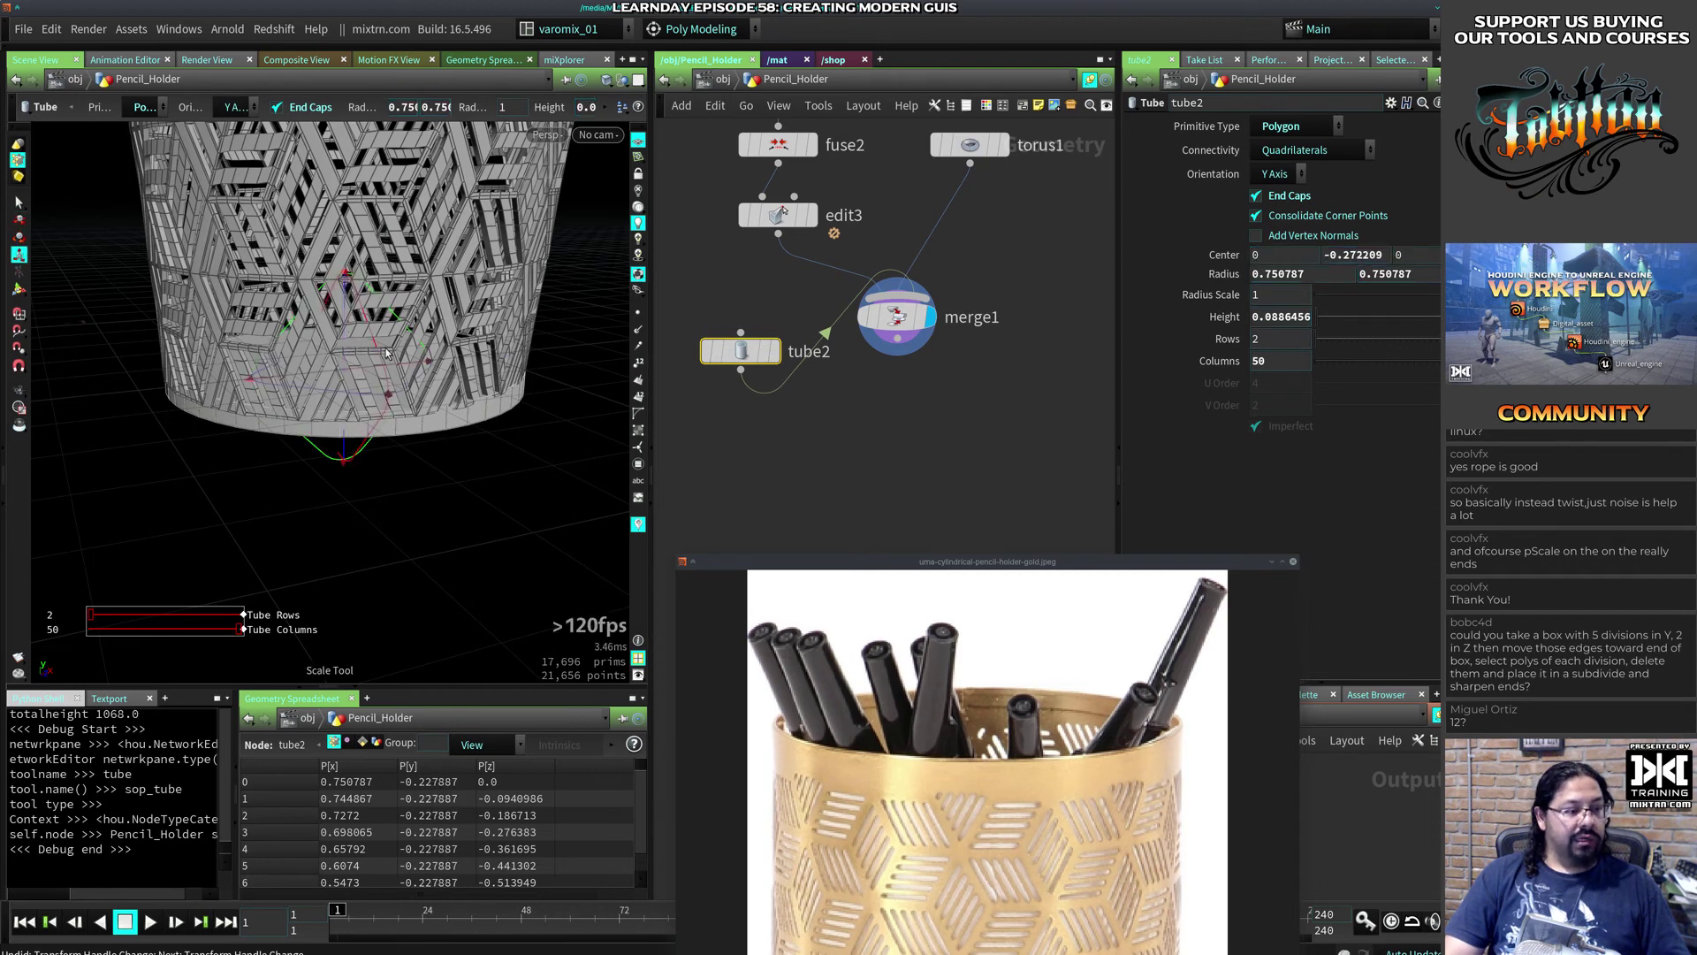
pyautogui.press('e')
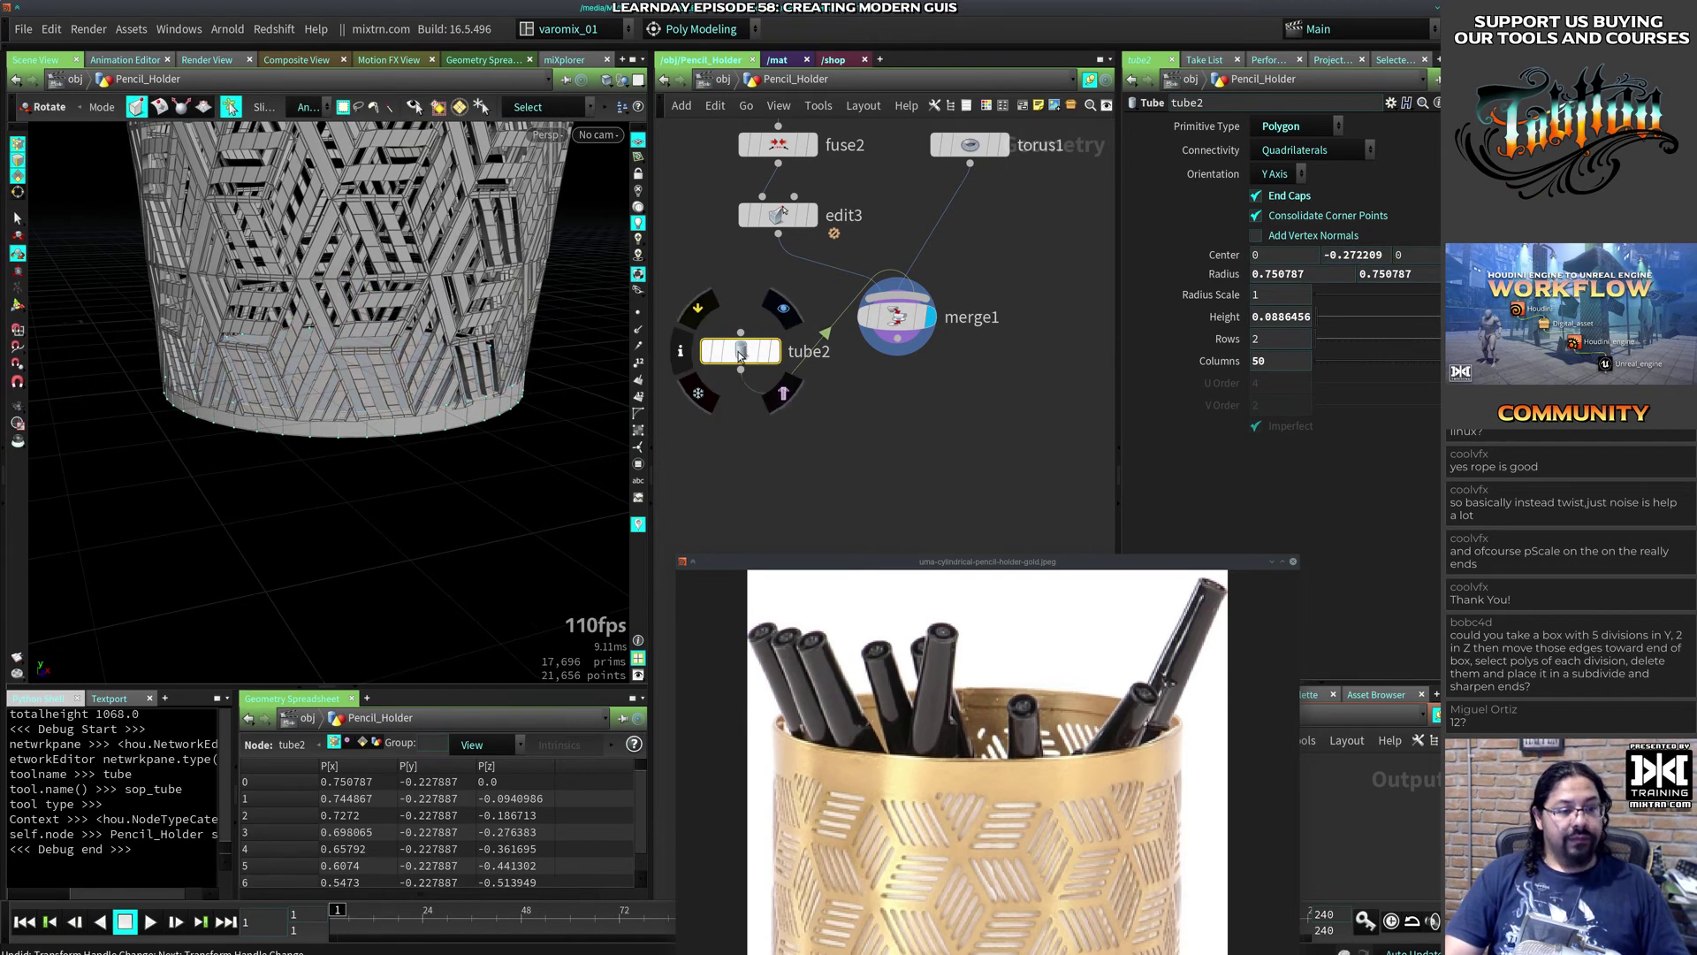
pyautogui.click(17, 305)
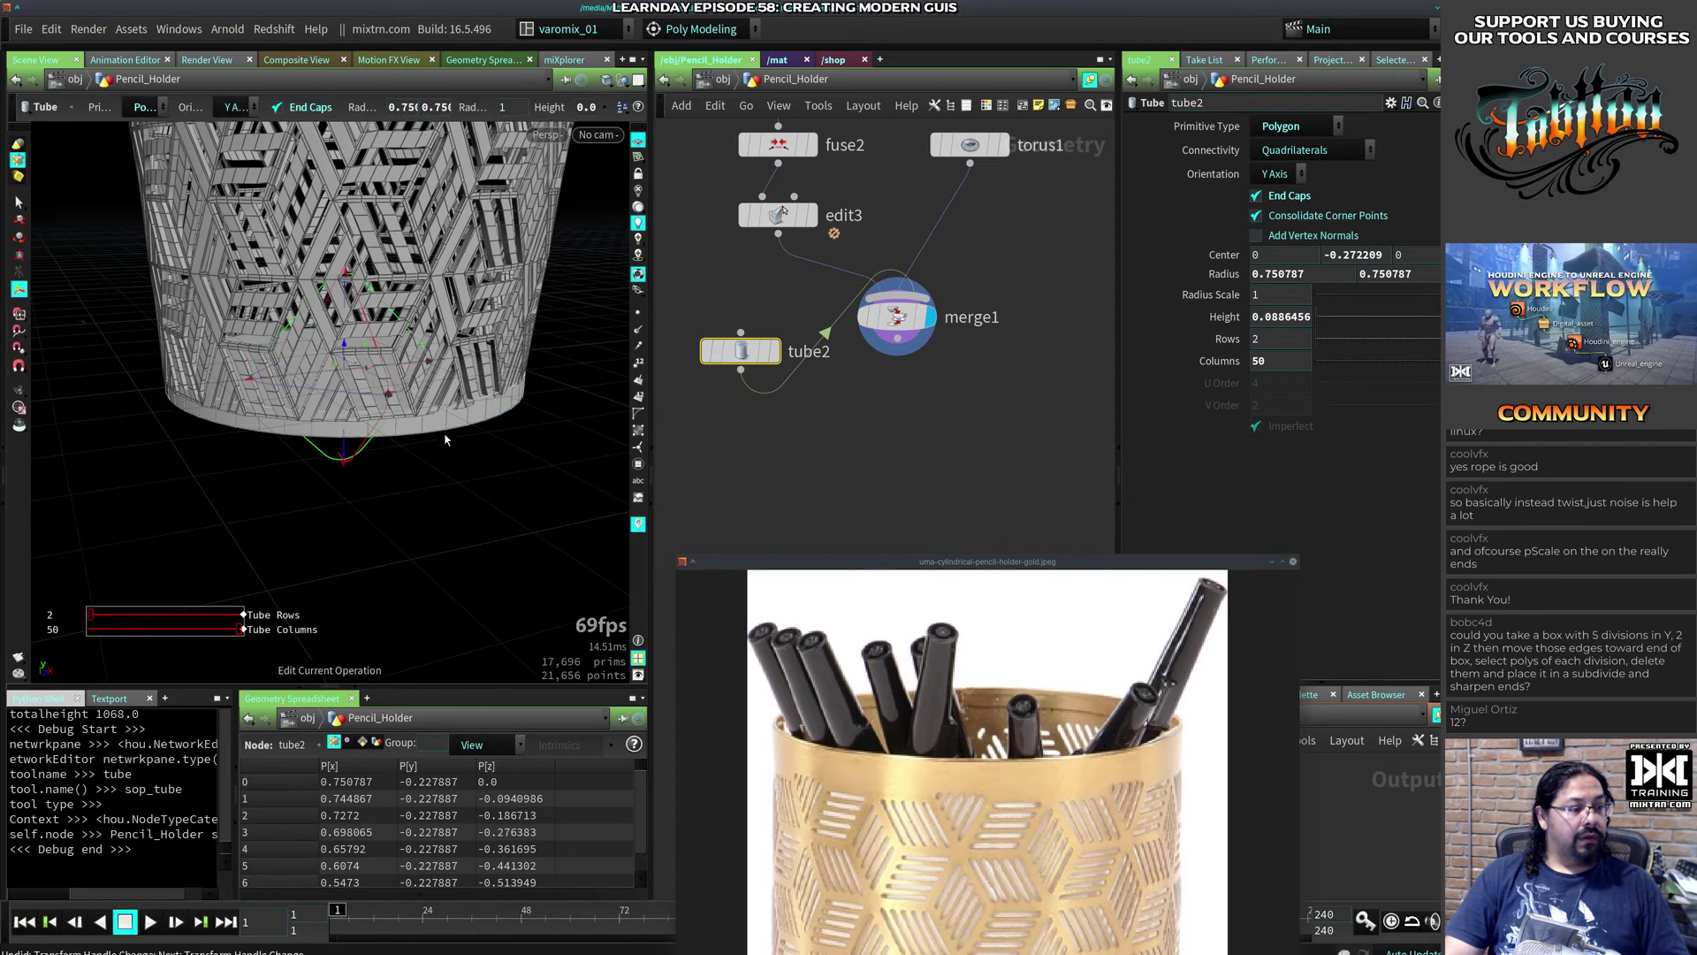
pyautogui.moveTo(415, 381); pyautogui.dragTo(417, 388)
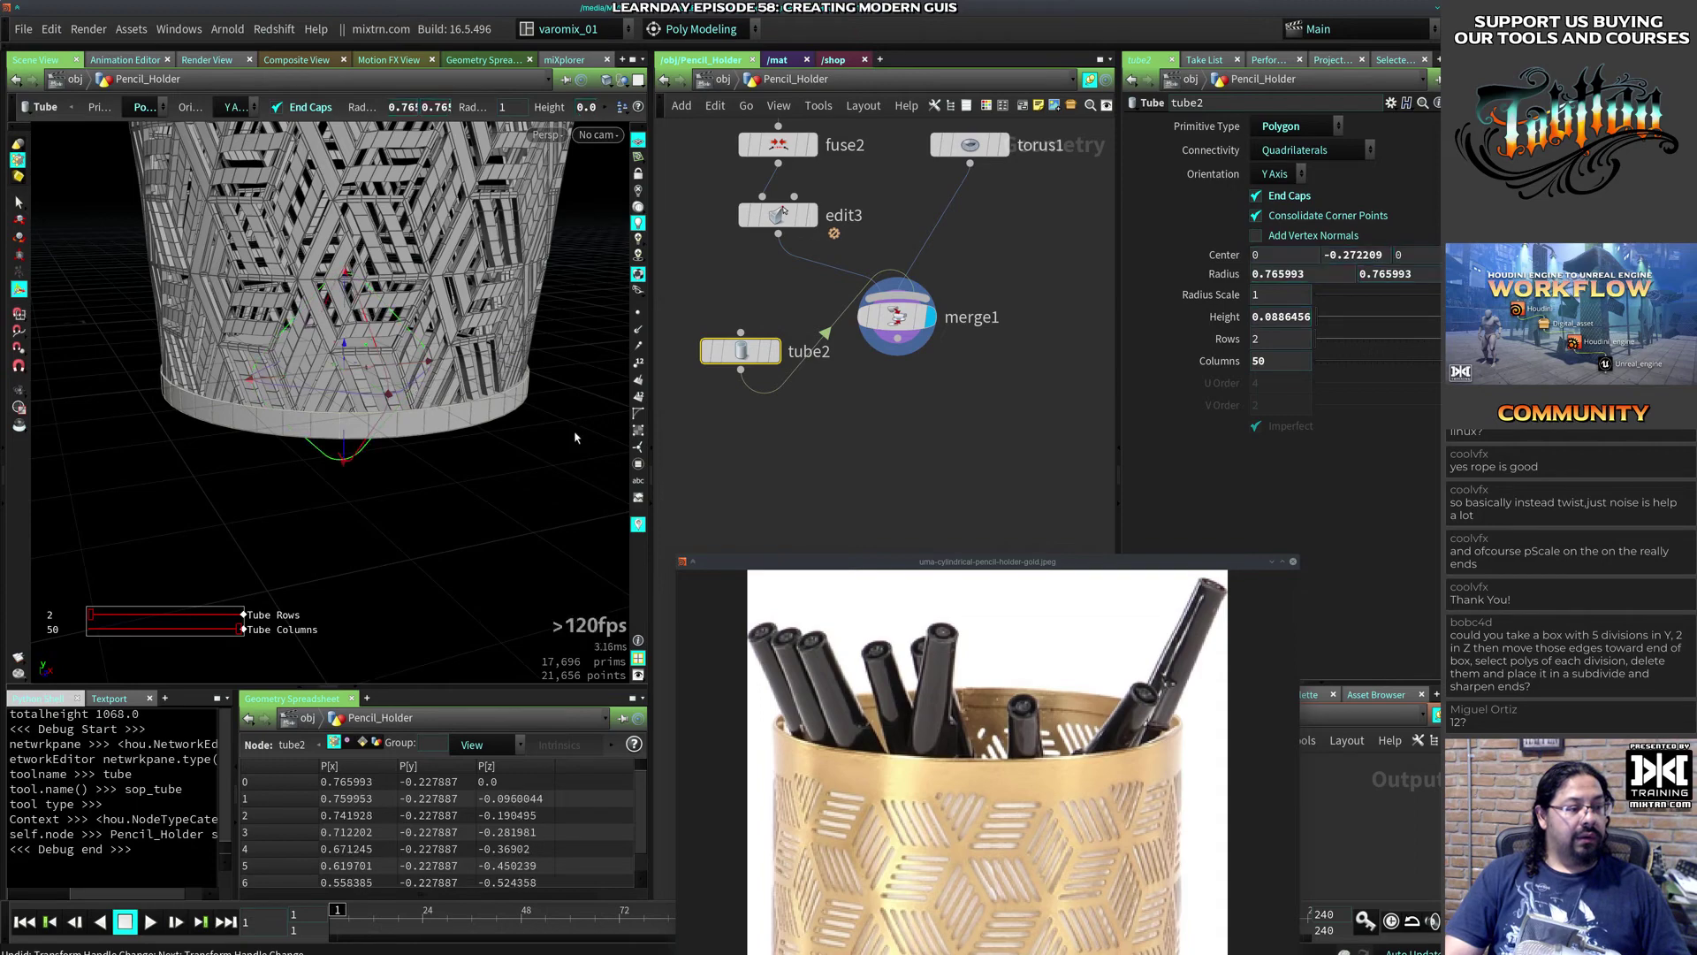
# Step: Select the disc's underside face and inset it by about 0.345 with PolyExtrude
pyautogui.keyDown('alt'); pyautogui.moveTo(575, 438); pyautogui.dragTo(448, 489, button='right'); pyautogui.keyUp('alt')
pyautogui.click(732, 492)
pyautogui.moveTo(294, 437)
pyautogui.mouseDown()
pyautogui.moveTo(348, 363)
pyautogui.moveTo(250, 333)
pyautogui.moveTo(333, 440)
pyautogui.moveTo(354, 425)
pyautogui.mouseUp()
pyautogui.moveTo(387, 429); pyautogui.dragTo(565, 531, button='right')
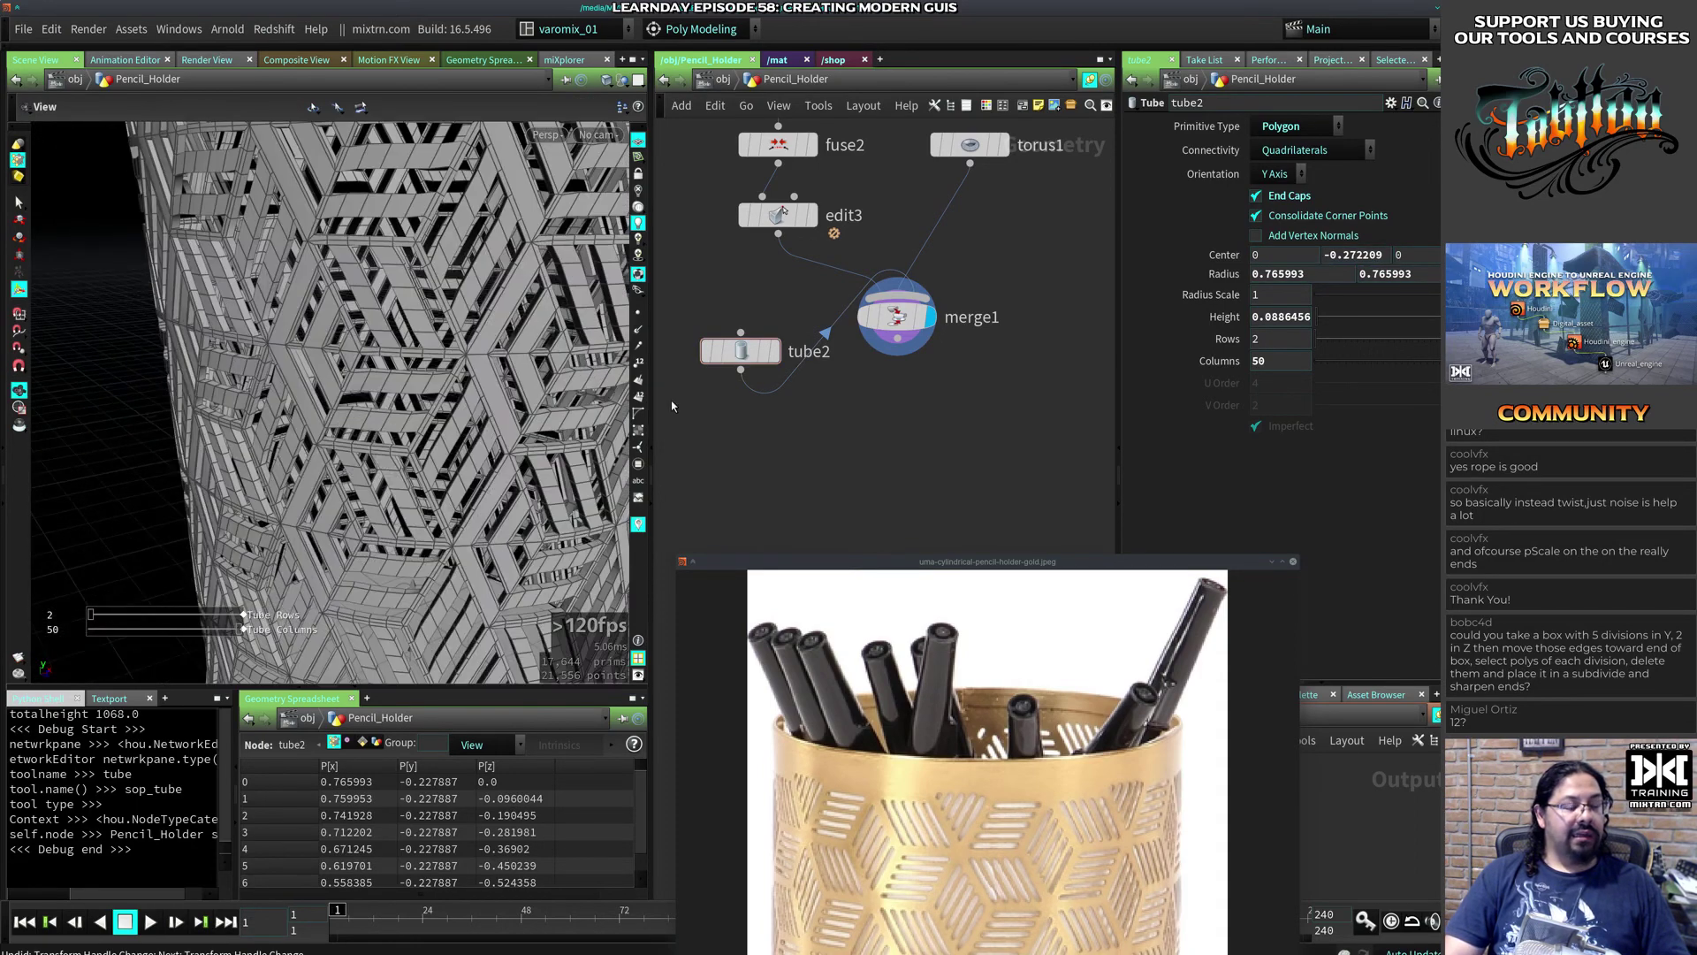
pyautogui.moveTo(565, 566); pyautogui.dragTo(518, 374, button='middle')
pyautogui.moveTo(553, 398); pyautogui.dragTo(506, 310)
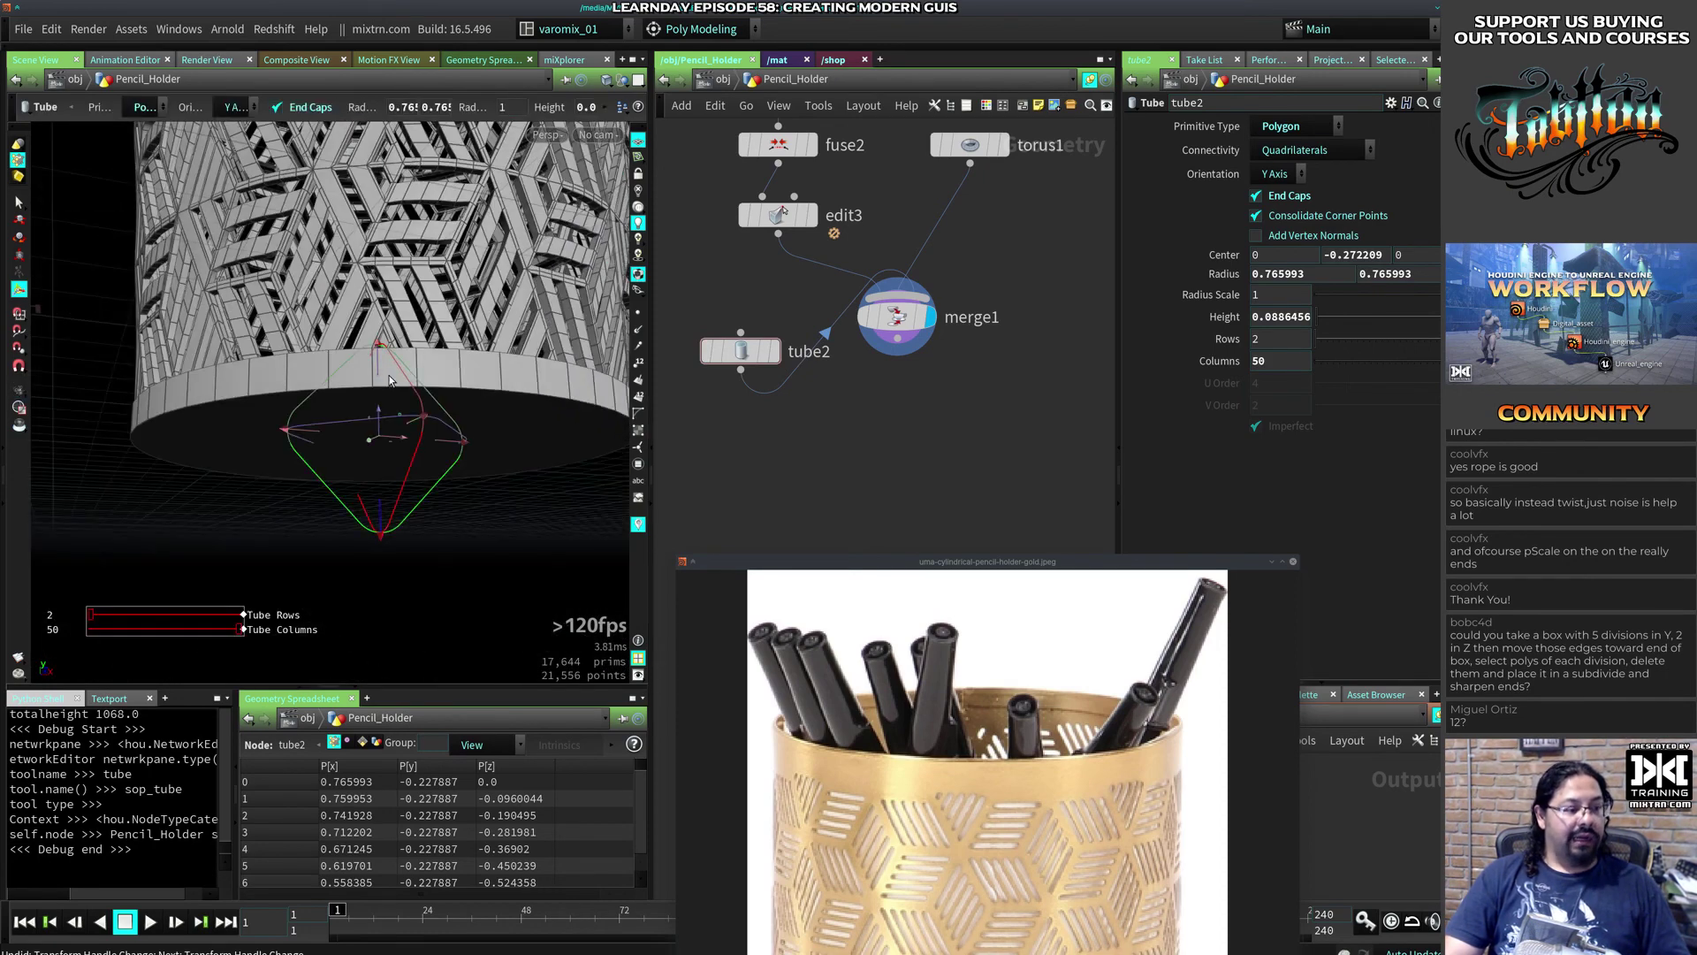
pyautogui.press('s')
pyautogui.click(448, 433)
pyautogui.moveTo(447, 434); pyautogui.dragTo(399, 400)
pyautogui.moveTo(399, 400); pyautogui.dragTo(415, 394, button='right')
pyautogui.press('c')
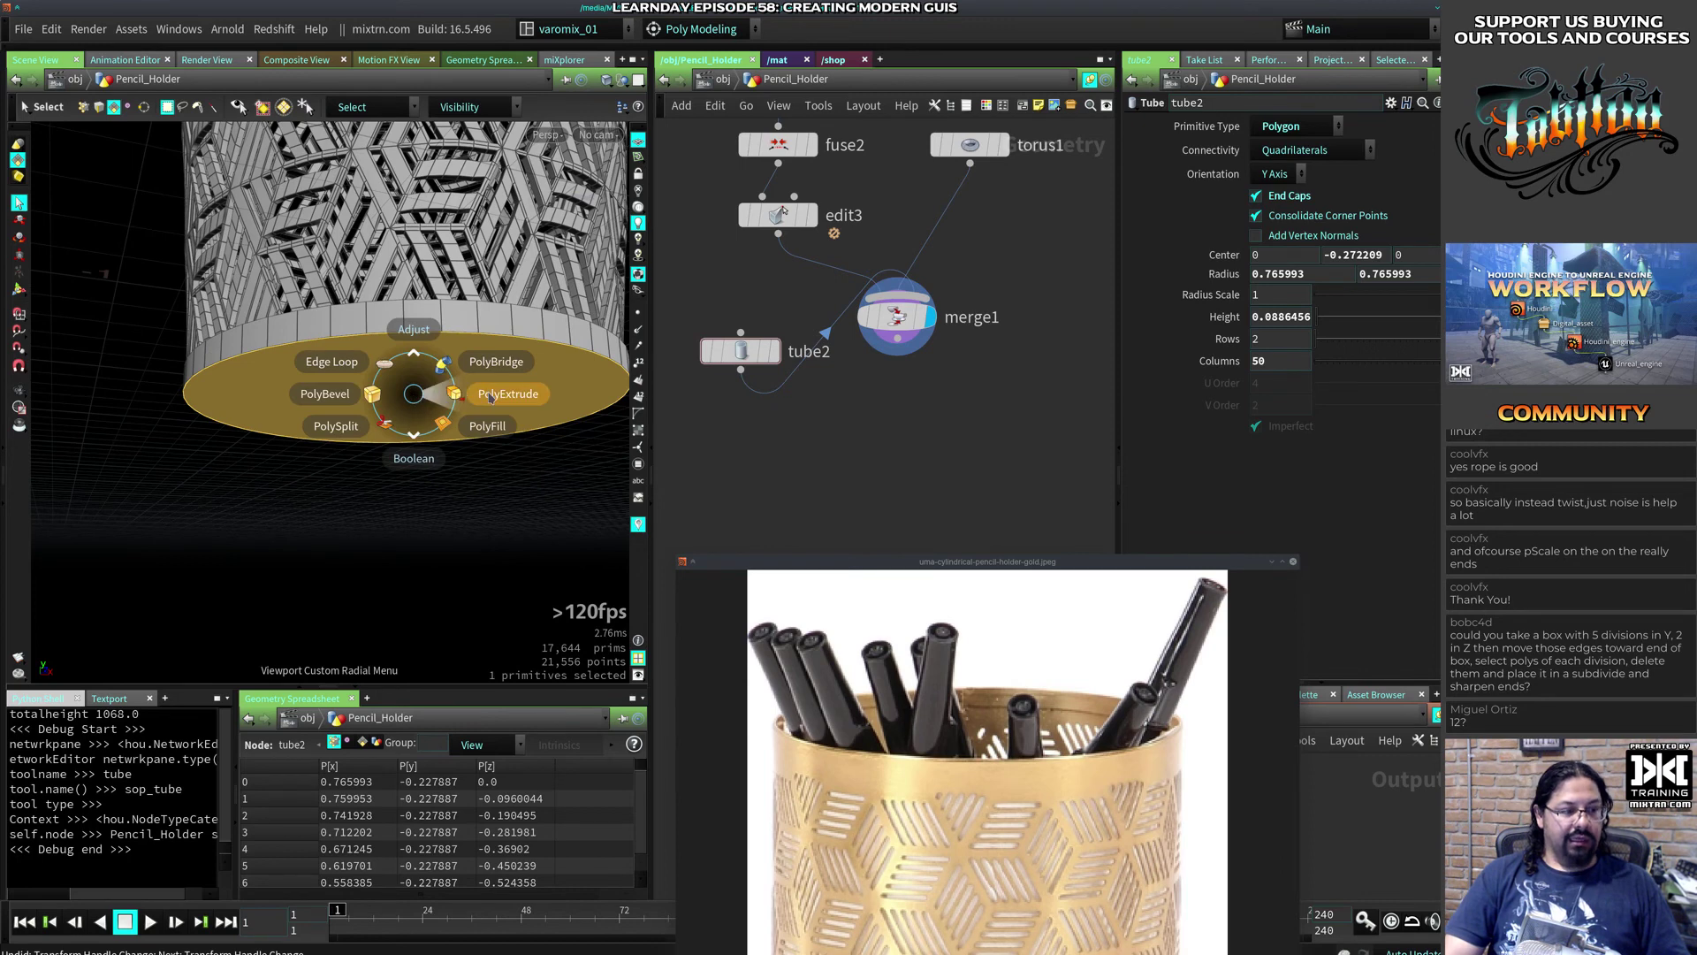
pyautogui.click(494, 396)
pyautogui.moveTo(164, 604); pyautogui.dragTo(190, 601)
# Step: Bevel the base's outer bottom edge loop with a fixed offset of 0.04, Round shape and 4 divisions
pyautogui.press('s')
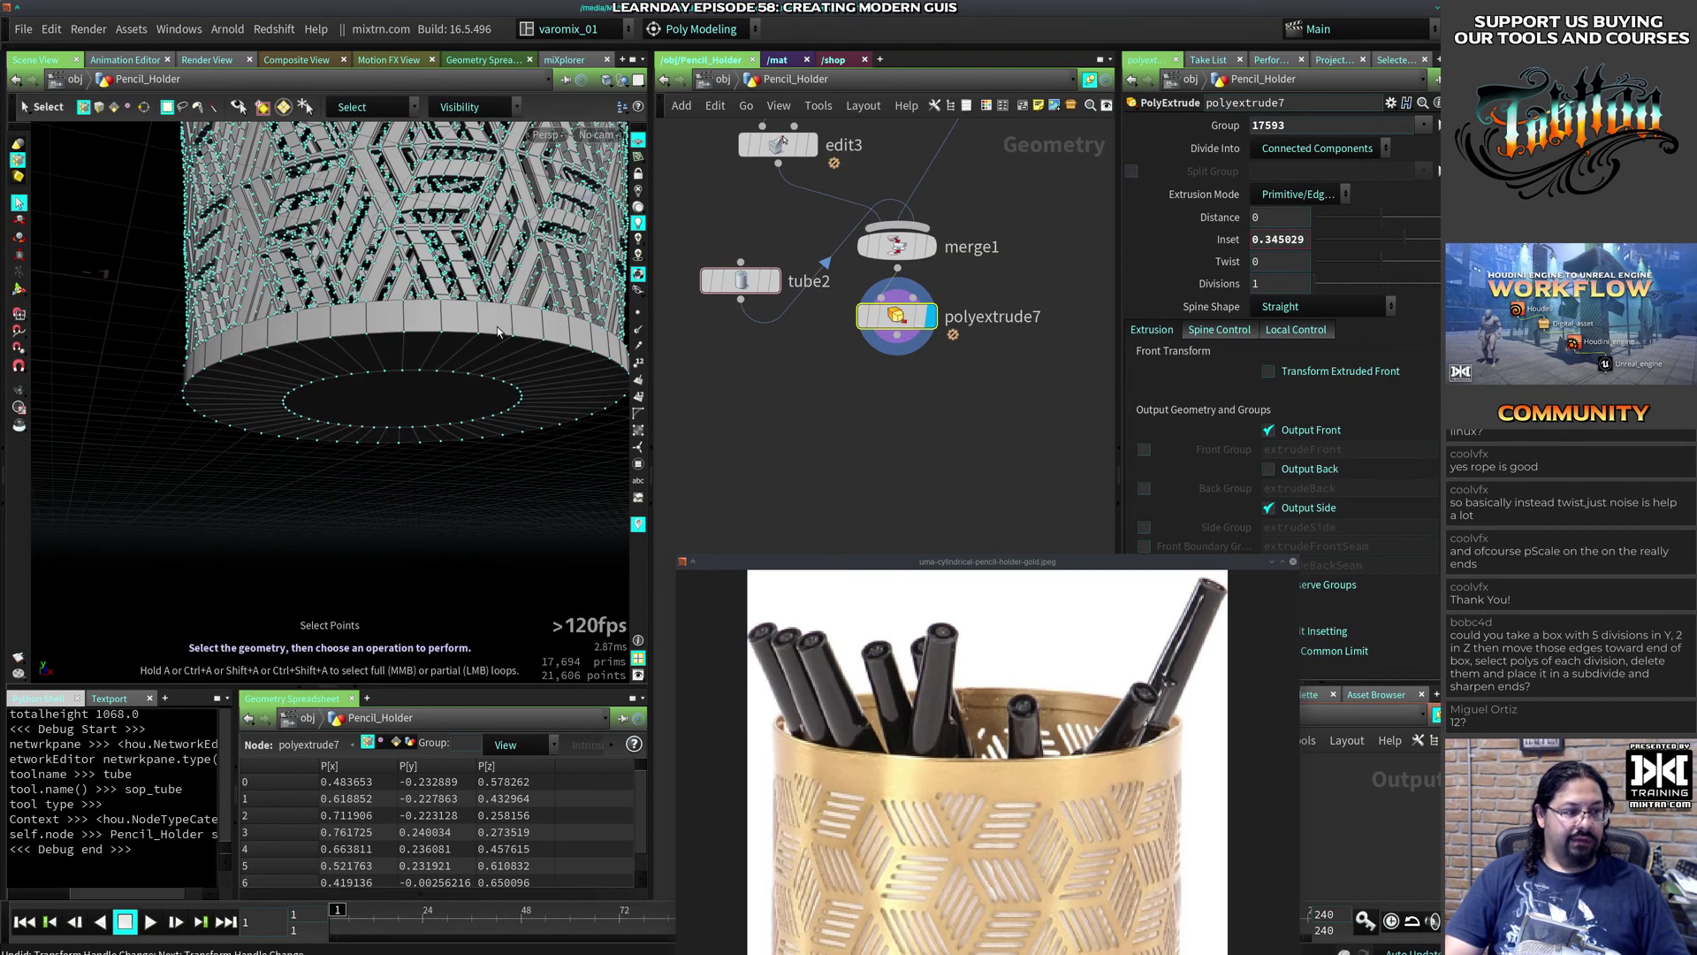
pyautogui.press('3')
pyautogui.doubleClick(464, 338)
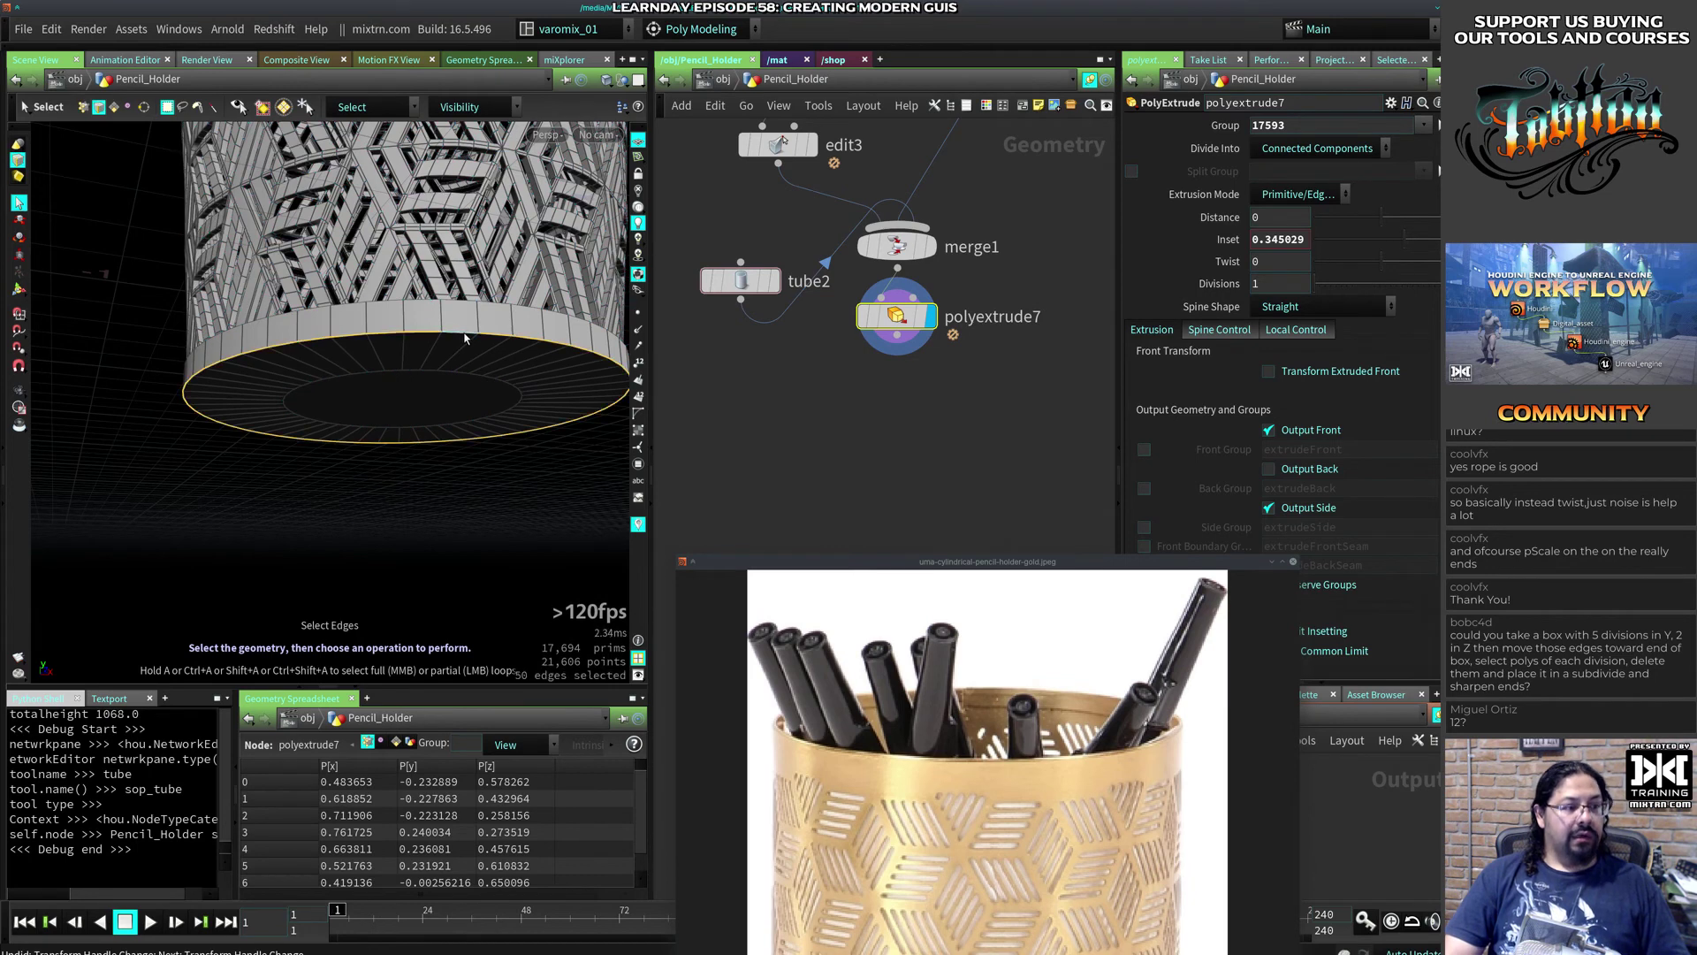
pyautogui.press('c')
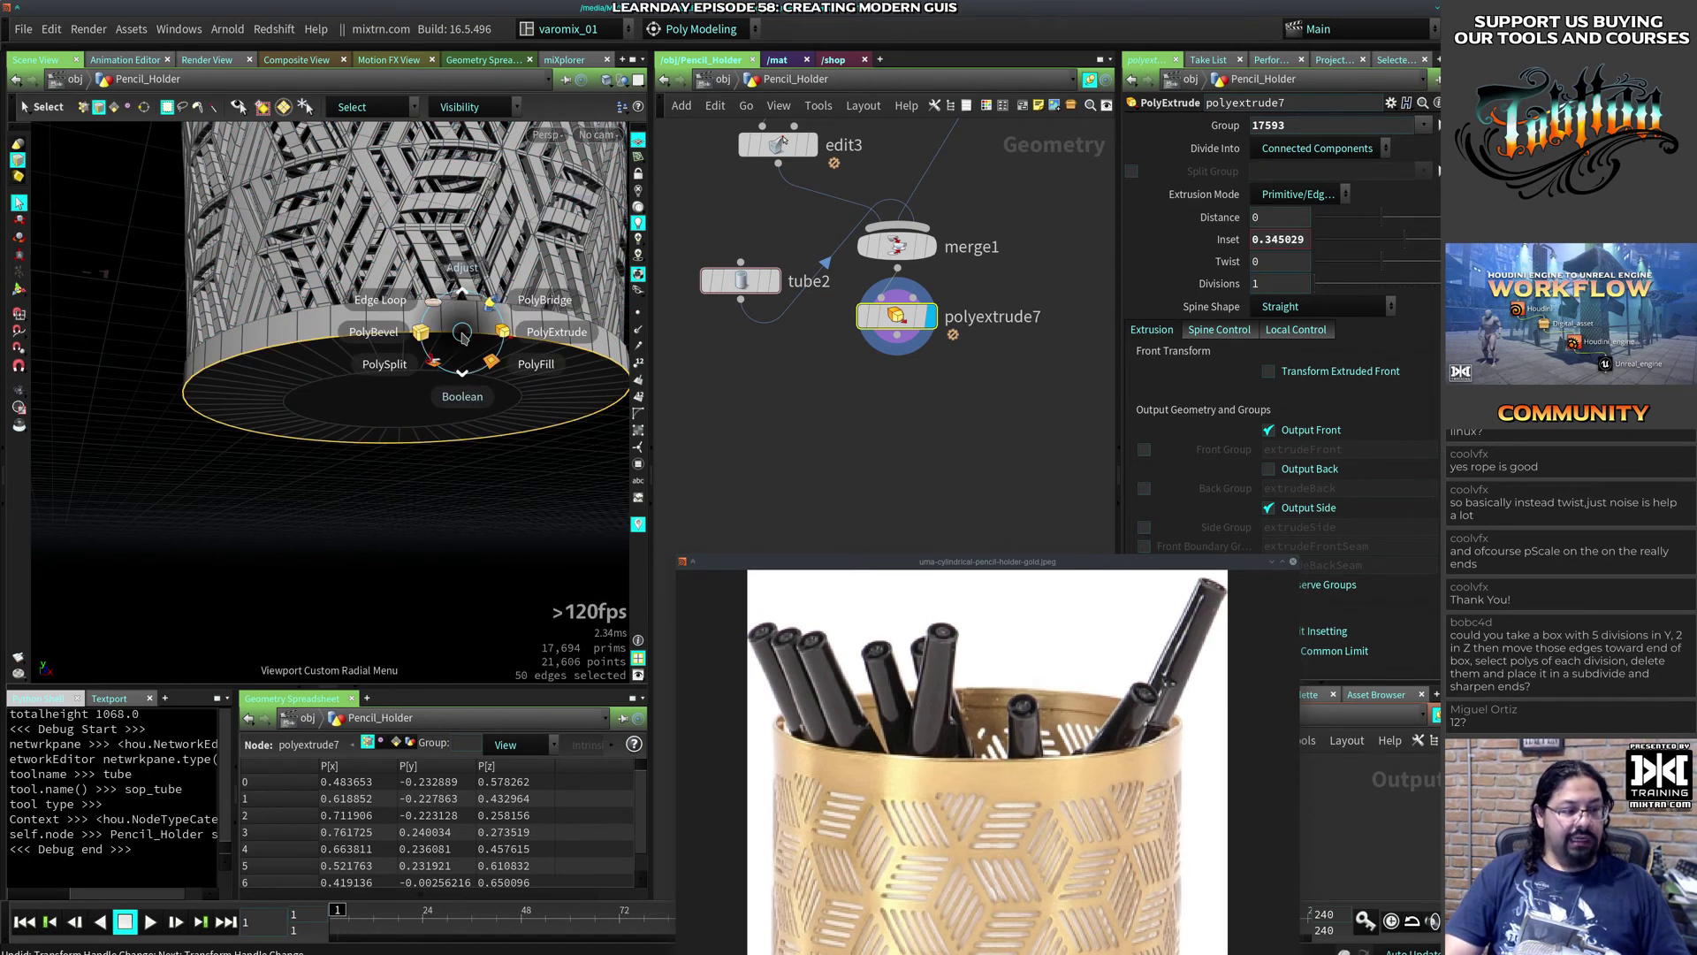
pyautogui.click(352, 341)
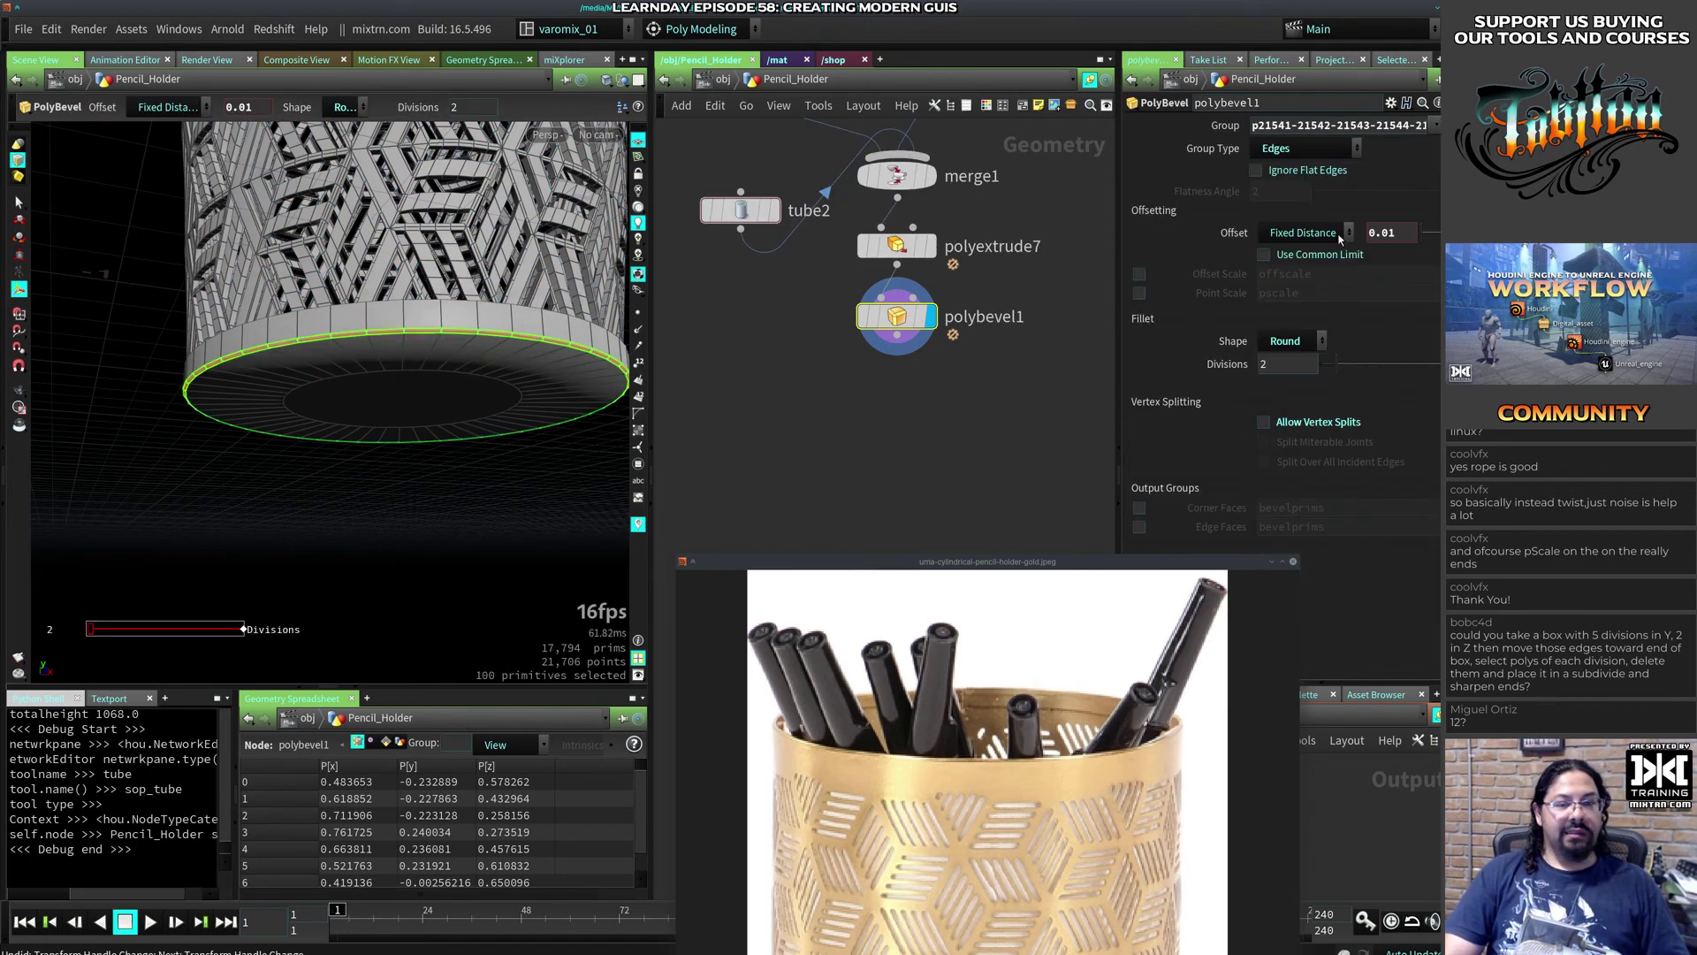
pyautogui.moveTo(1421, 235); pyautogui.dragTo(1426, 239)
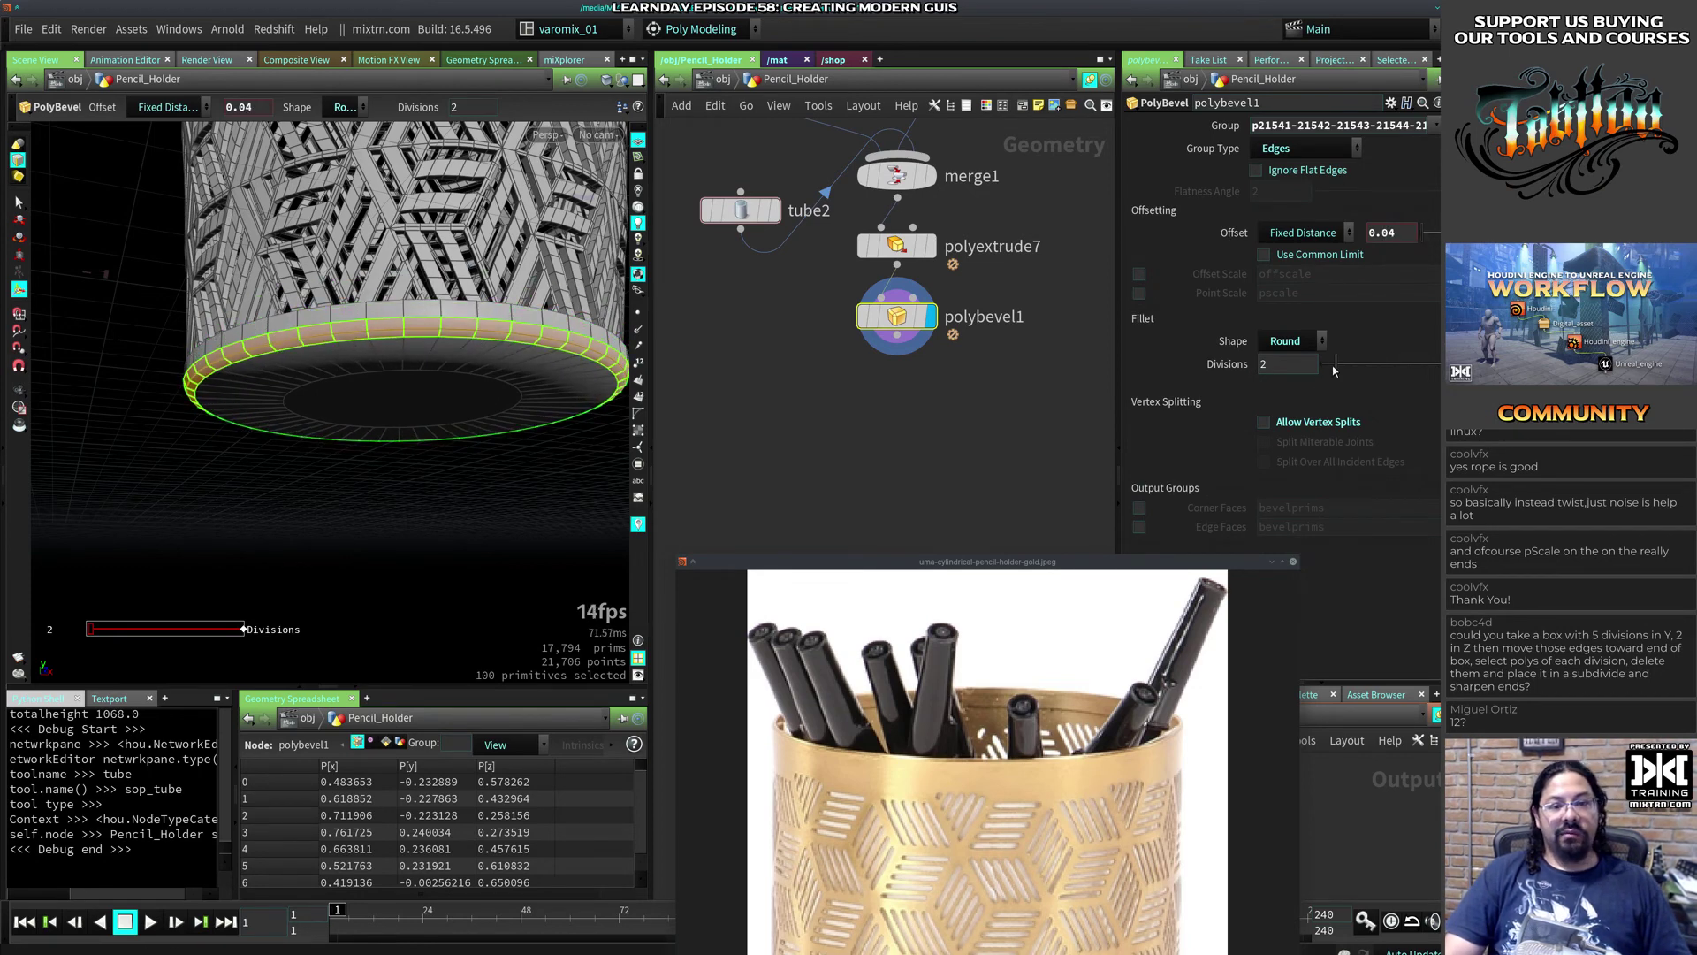
pyautogui.moveTo(1333, 364); pyautogui.dragTo(1363, 367)
pyautogui.click(878, 384)
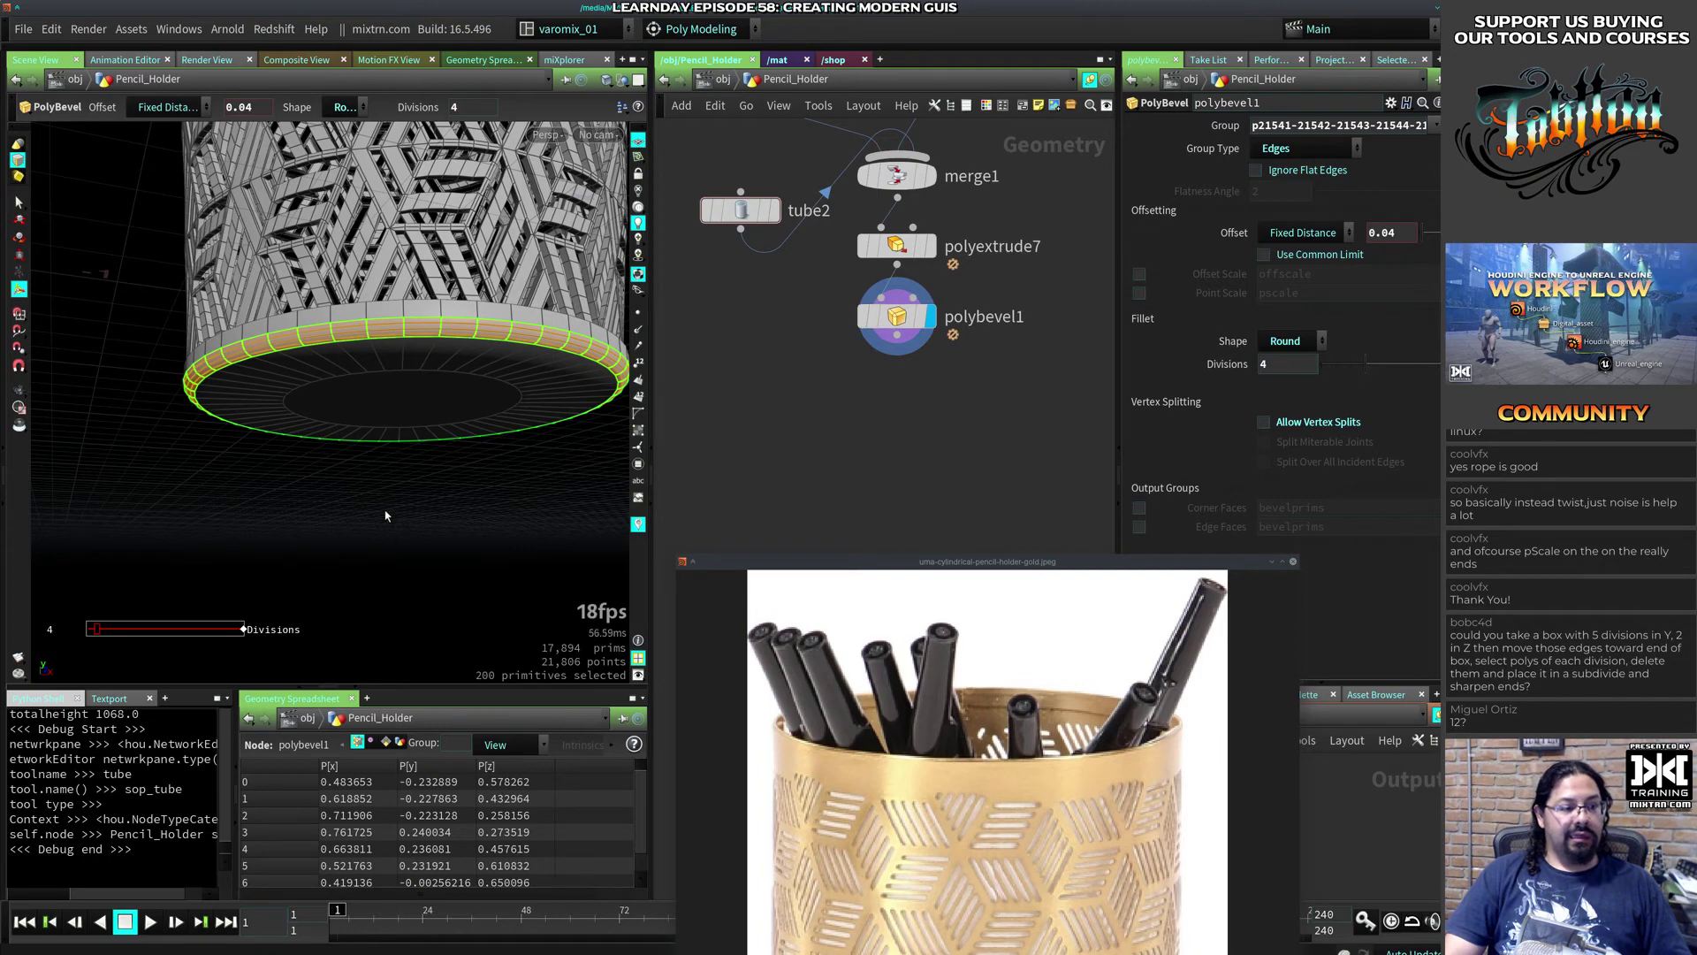
pyautogui.press('s')
# Step: Examine the whole pencil holder from several angles and save the scene
pyautogui.keyDown('alt'); pyautogui.moveTo(397, 507); pyautogui.dragTo(428, 568); pyautogui.keyUp('alt')
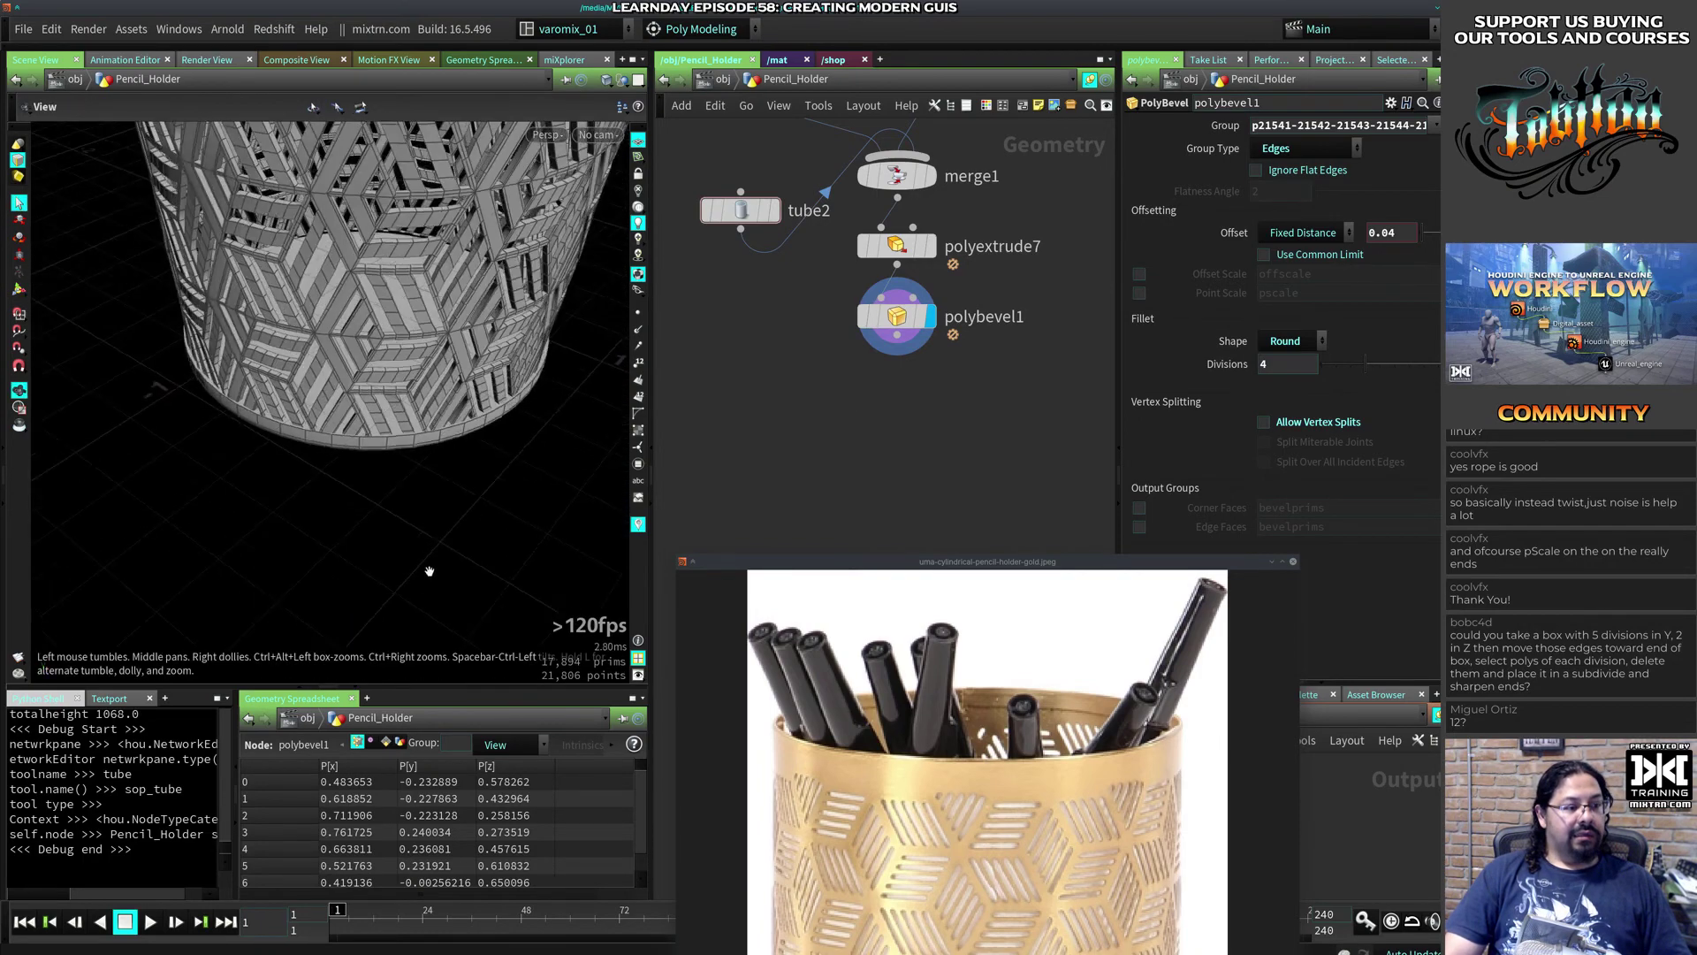
pyautogui.keyDown('alt'); pyautogui.moveTo(428, 569); pyautogui.dragTo(353, 542, button='right'); pyautogui.keyUp('alt')
pyautogui.keyDown('alt'); pyautogui.moveTo(352, 542); pyautogui.dragTo(460, 495); pyautogui.keyUp('alt')
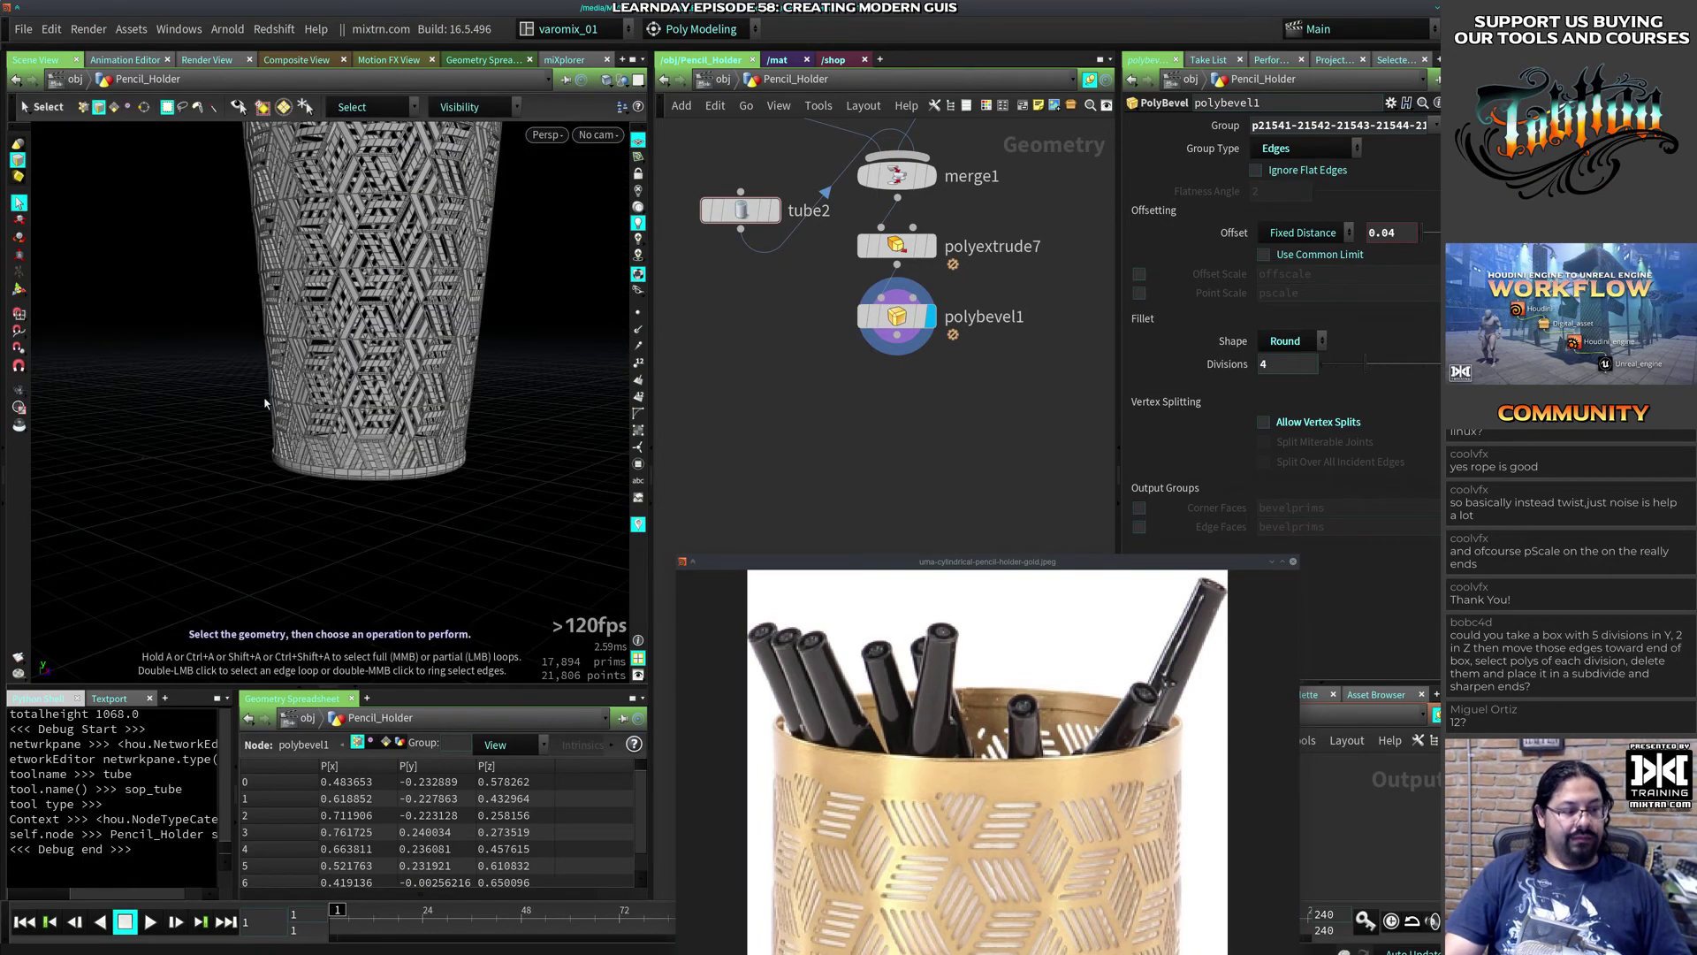
pyautogui.keyDown('alt'); pyautogui.moveTo(265, 403); pyautogui.dragTo(216, 417, button='right'); pyautogui.keyUp('alt')
pyautogui.moveTo(216, 416)
pyautogui.keyDown('alt'); pyautogui.mouseDown()
pyautogui.moveTo(223, 485)
pyautogui.moveTo(336, 459)
pyautogui.mouseUp(); pyautogui.keyUp('alt')
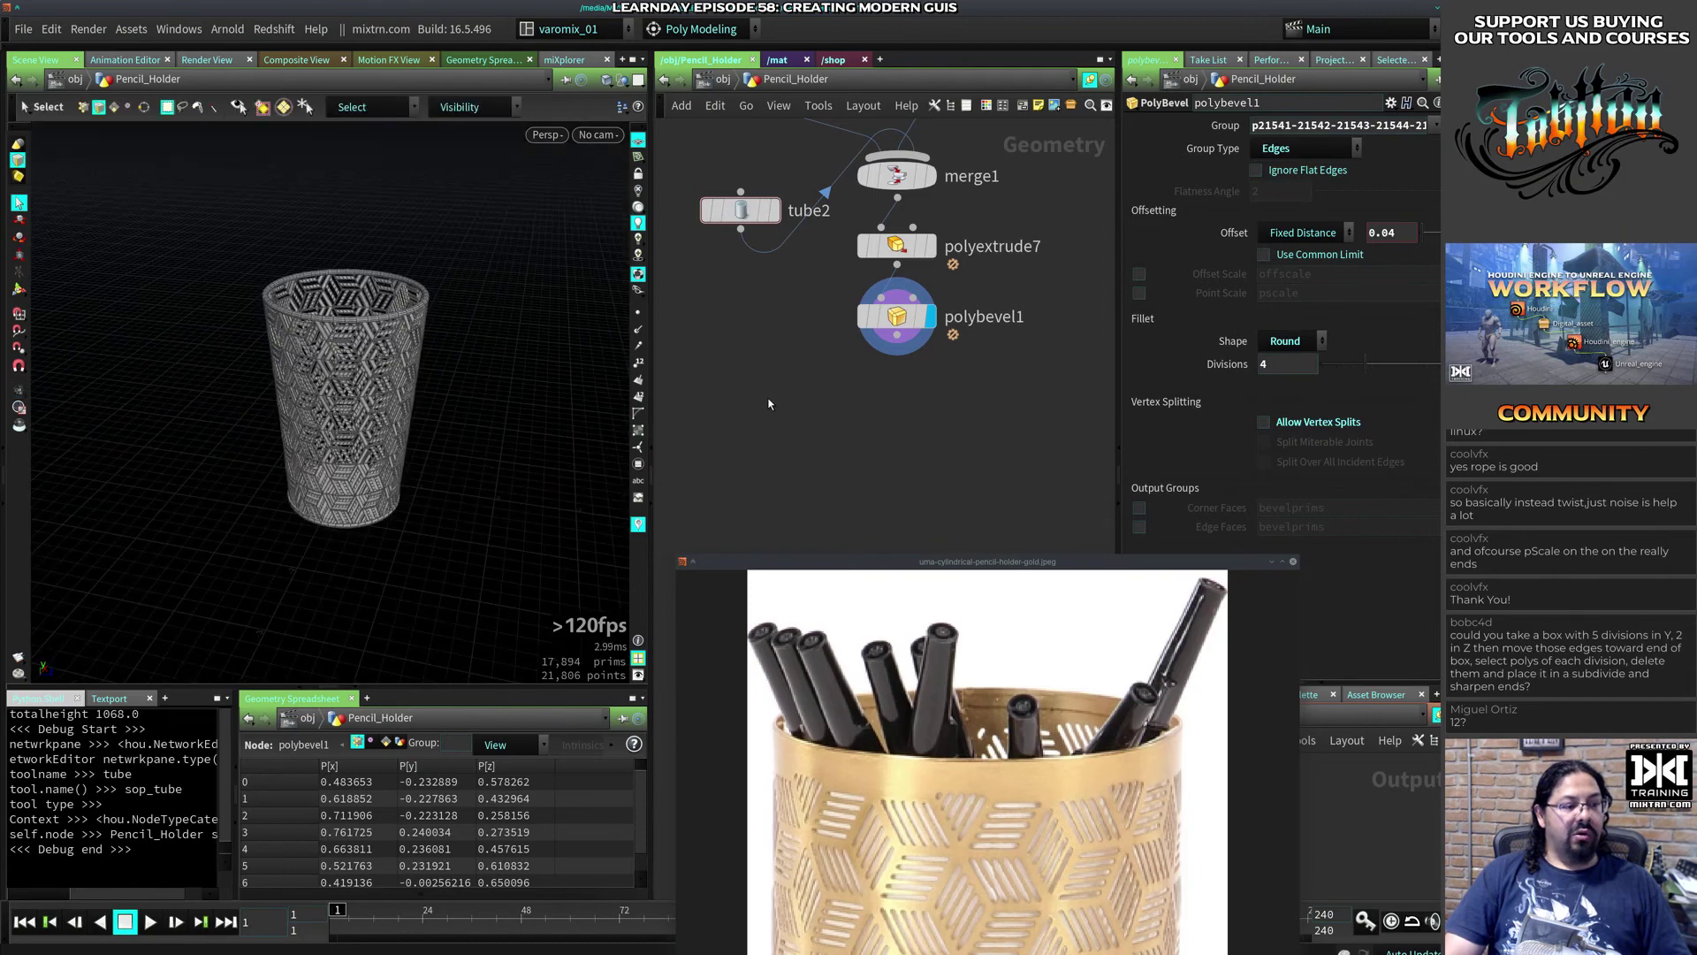
pyautogui.hotkey('ctrl', 's')
# Step: Save the scene again with the wireframe overlay turned off, and dismiss the reference image
pyautogui.keyDown('alt'); pyautogui.moveTo(442, 389); pyautogui.dragTo(518, 359); pyautogui.keyUp('alt')
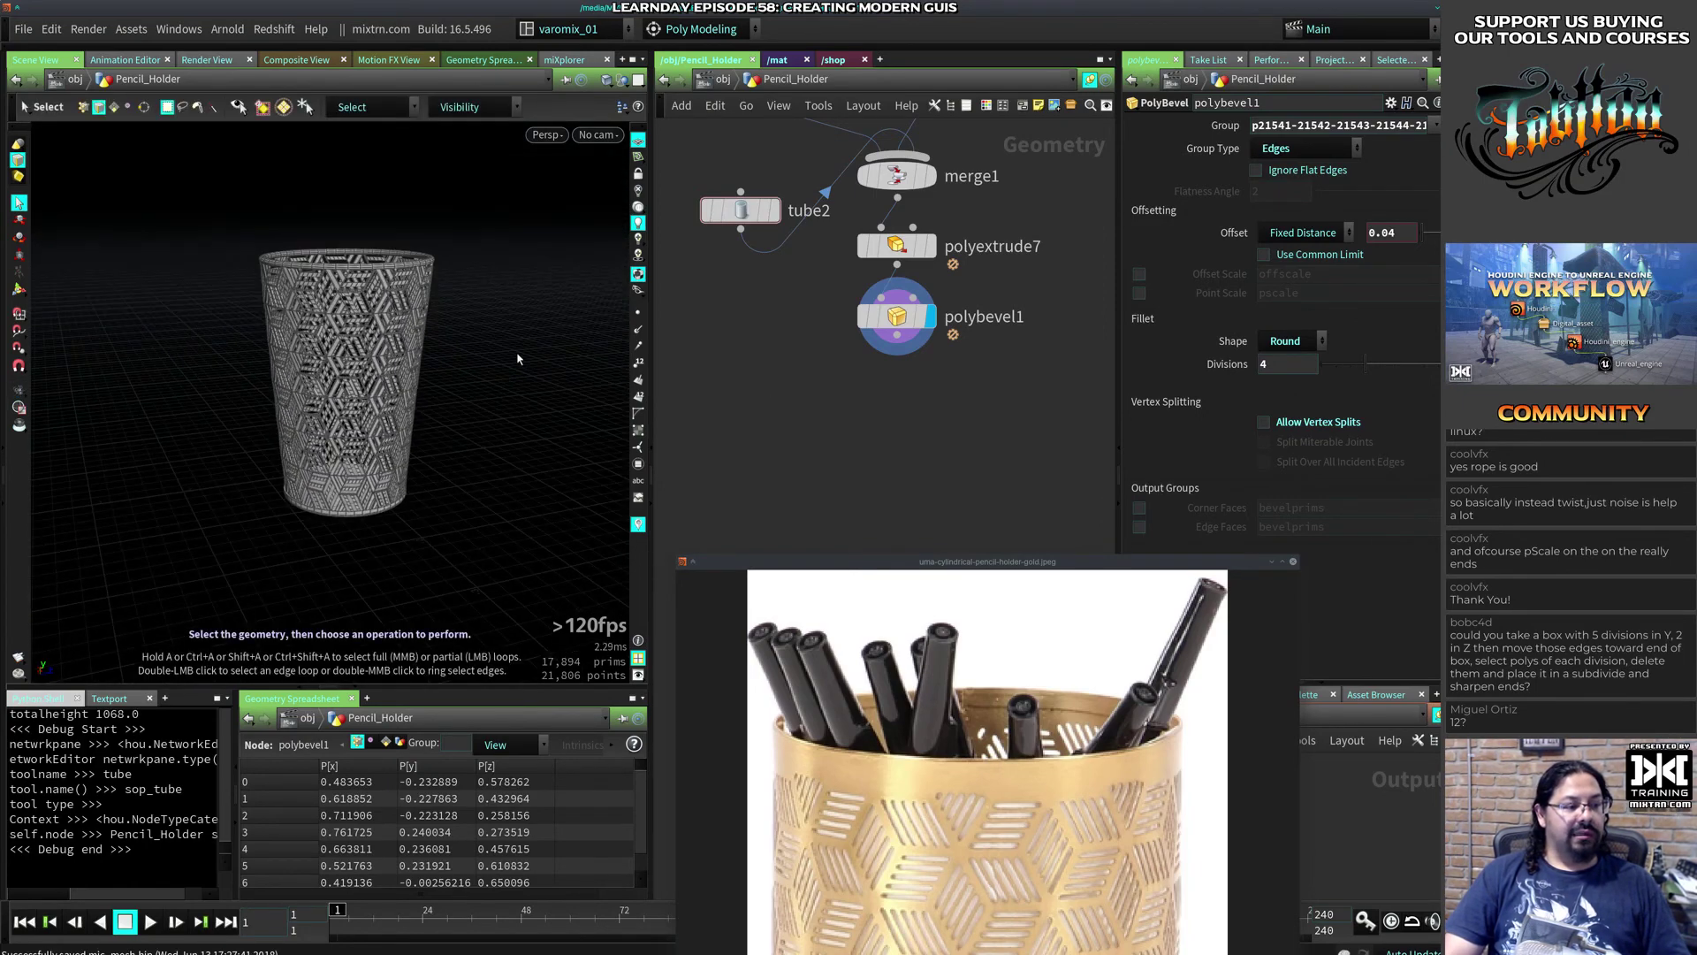
pyautogui.hotkey('shift', 'w')
pyautogui.hotkey('ctrl', 's')
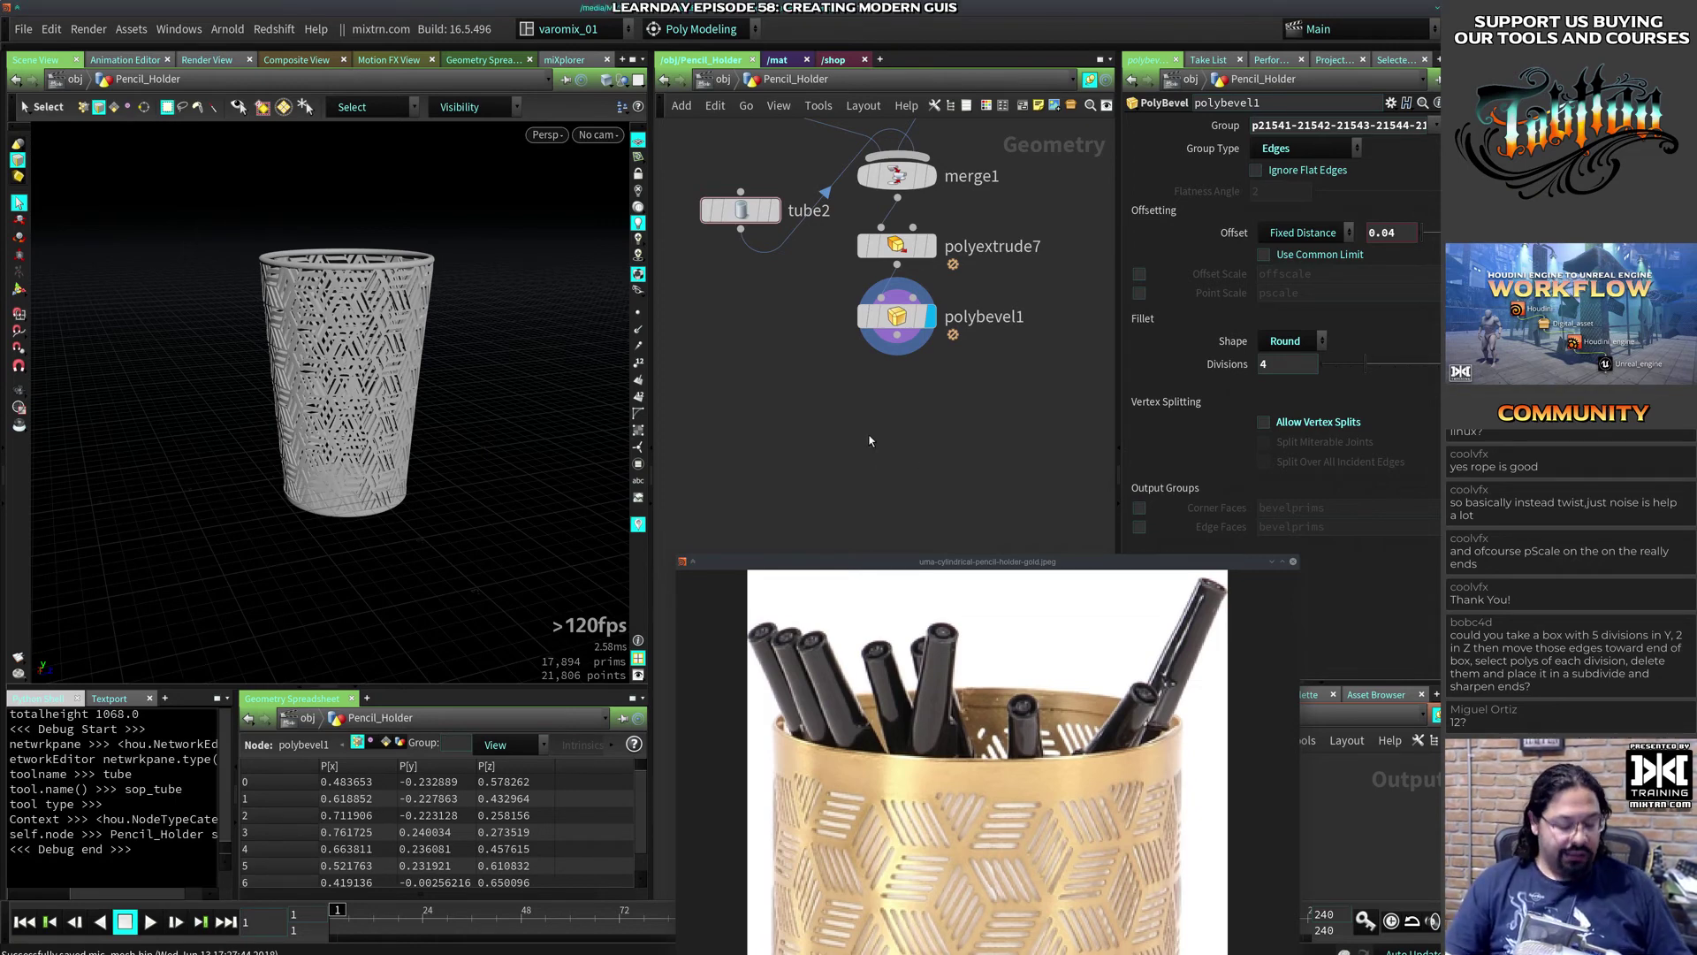
pyautogui.click(1293, 561)
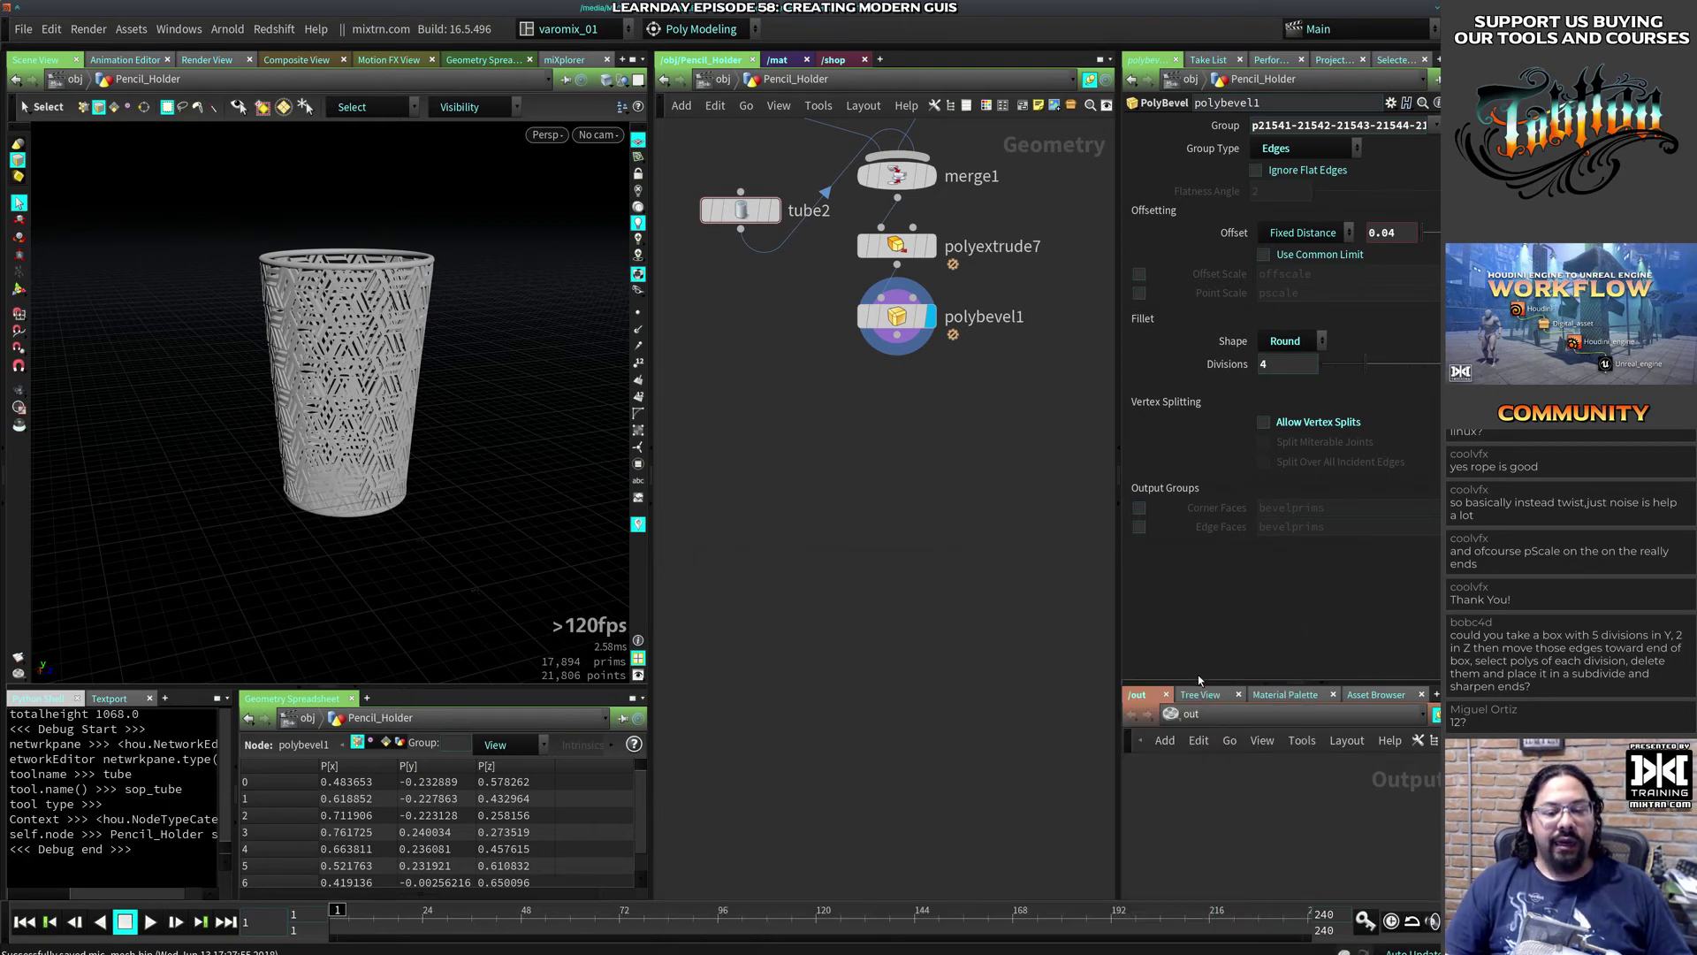
pyautogui.moveTo(1198, 682); pyautogui.dragTo(1204, 597)
pyautogui.press('Tab')
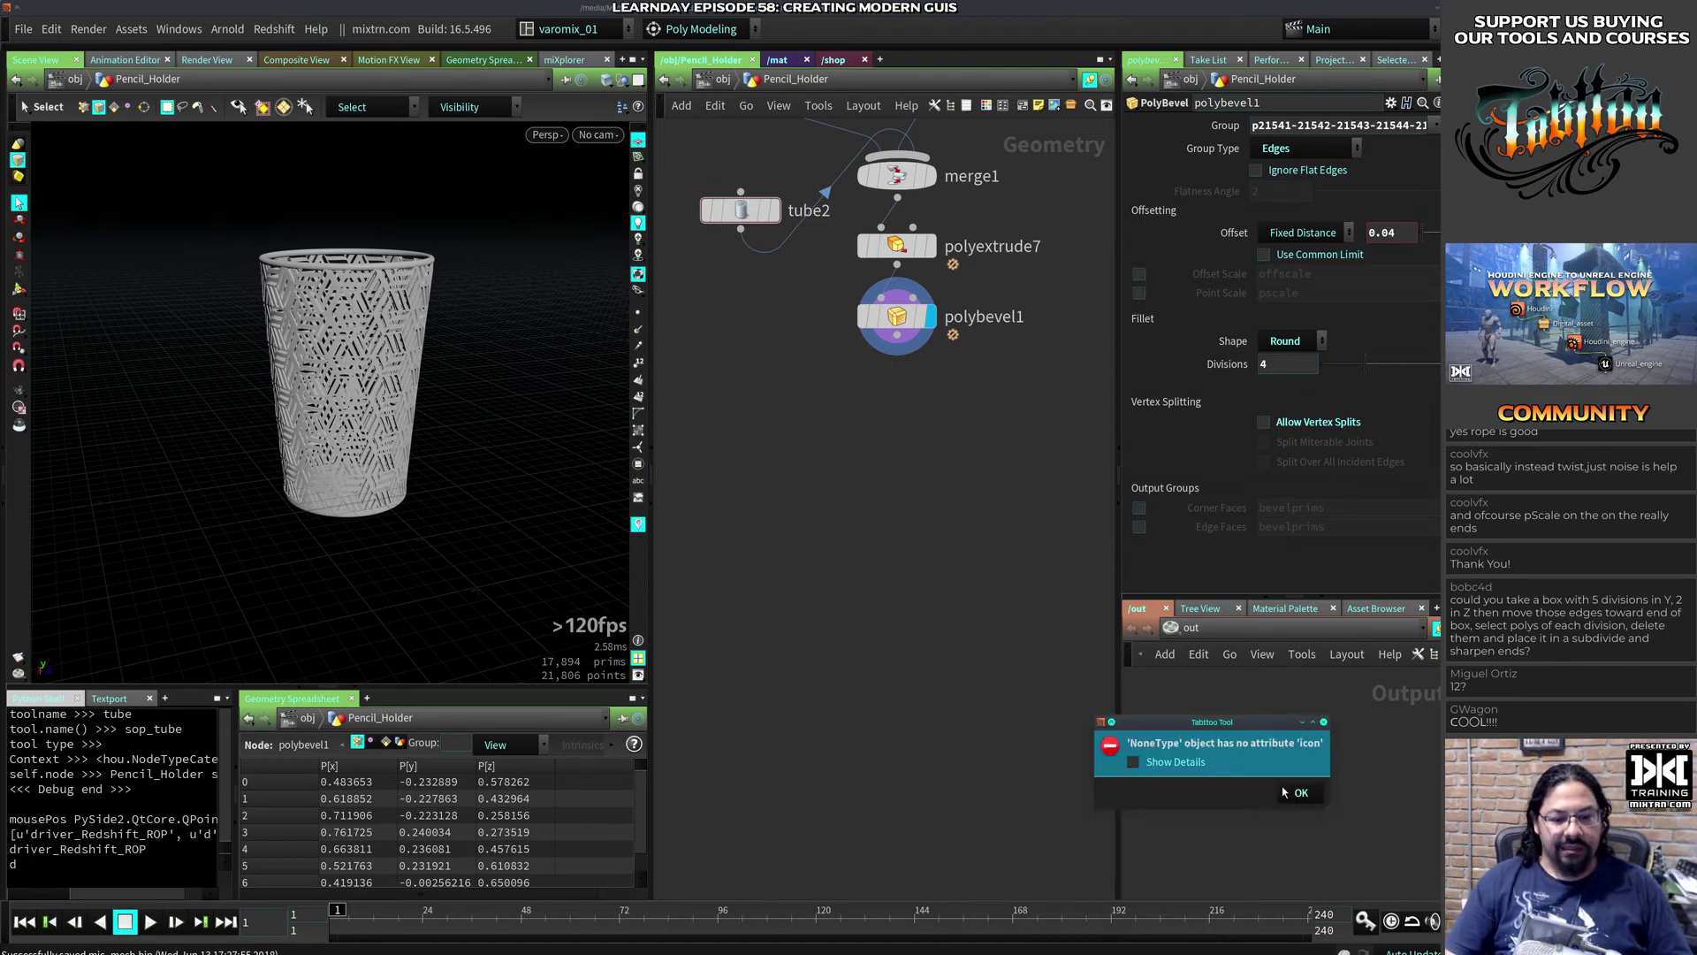
pyautogui.press('Return')
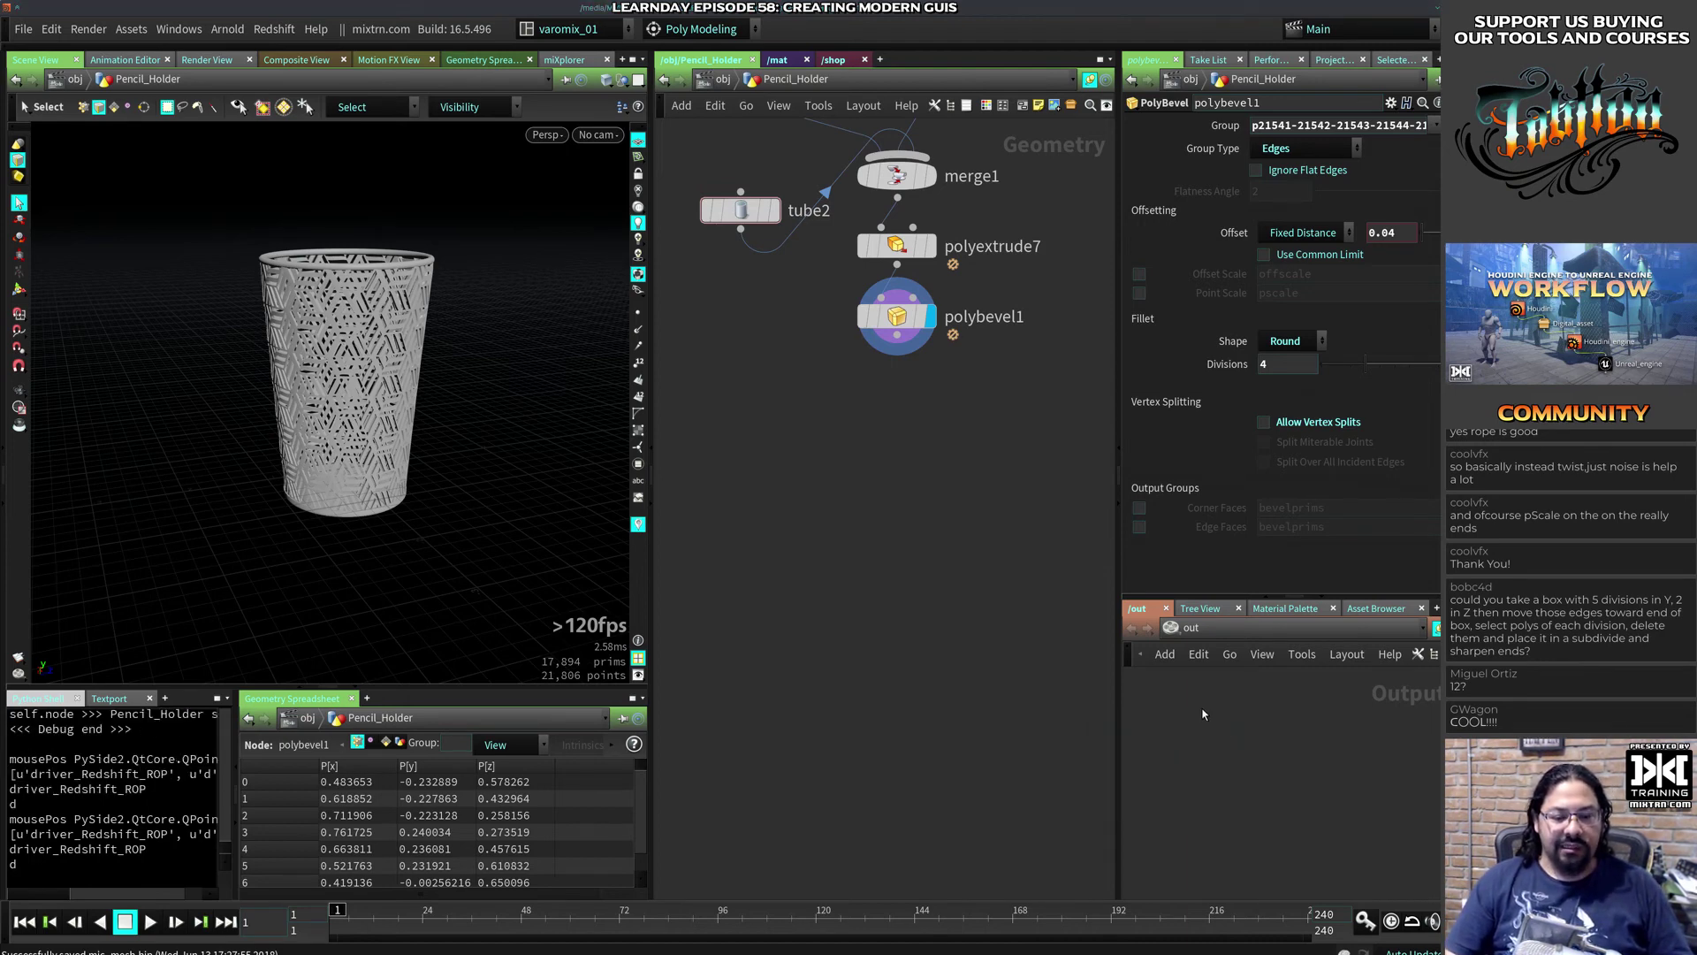
pyautogui.press('Tab')
pyautogui.click(1303, 759)
# Step: Add a Redshift ROP and a linked Redshift IPR node to the output network, and select the ROP
pyautogui.press('Tab')
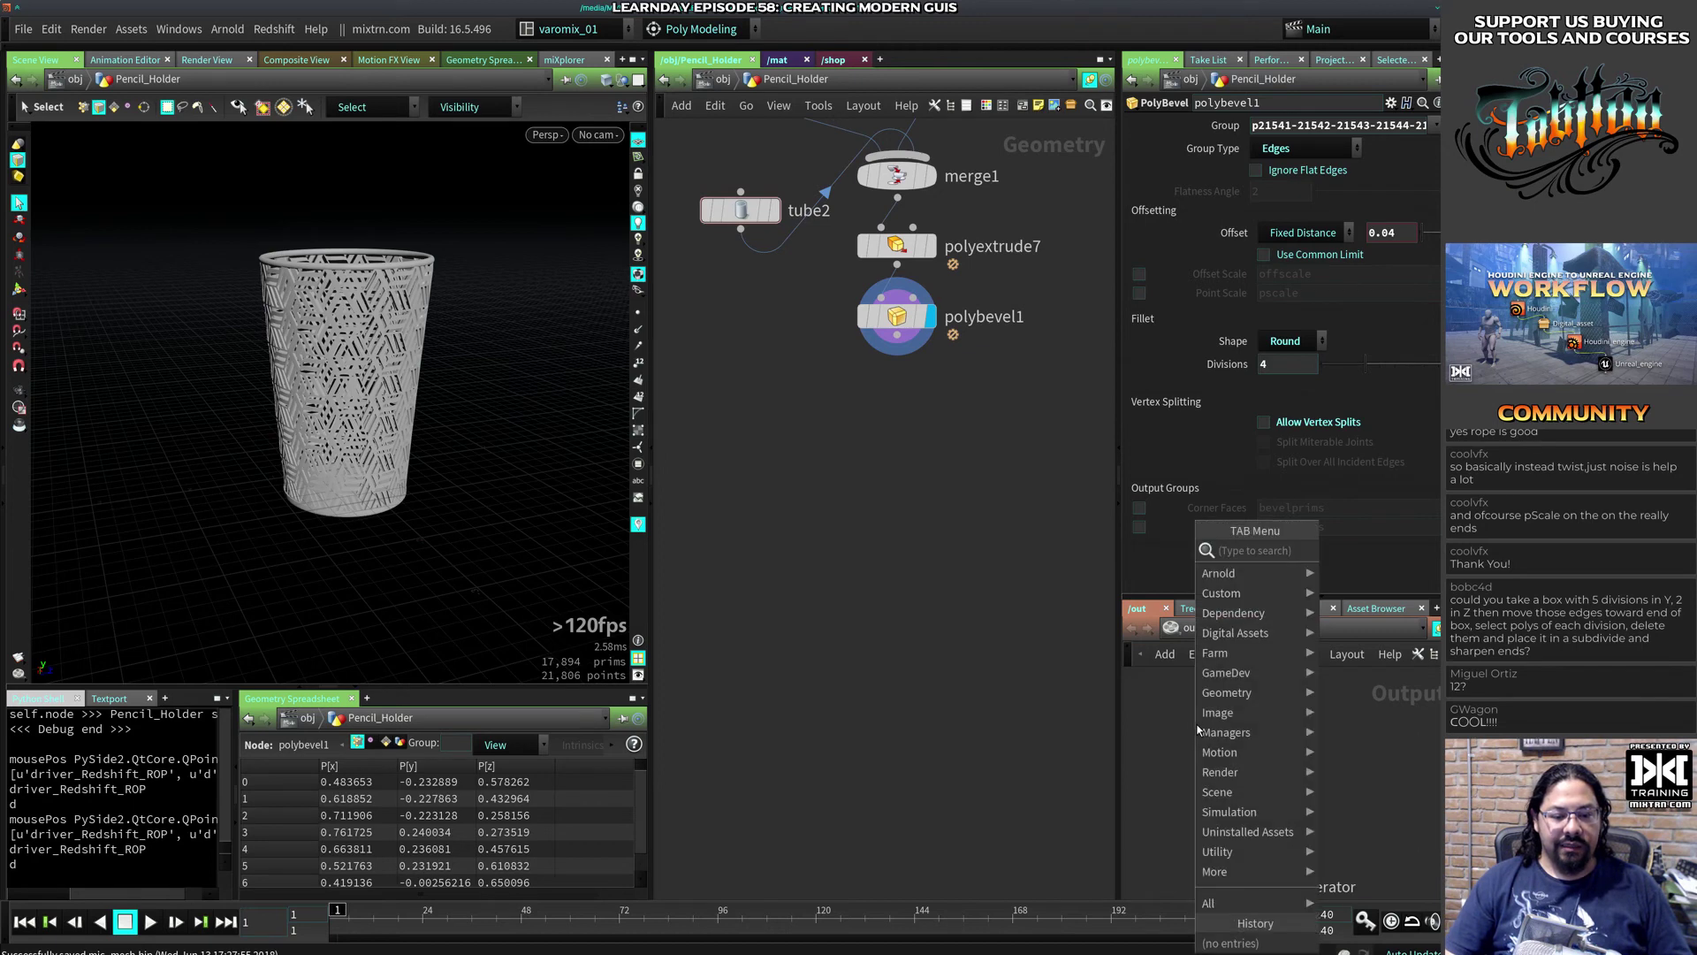
pyautogui.write('red')
pyautogui.press('Return')
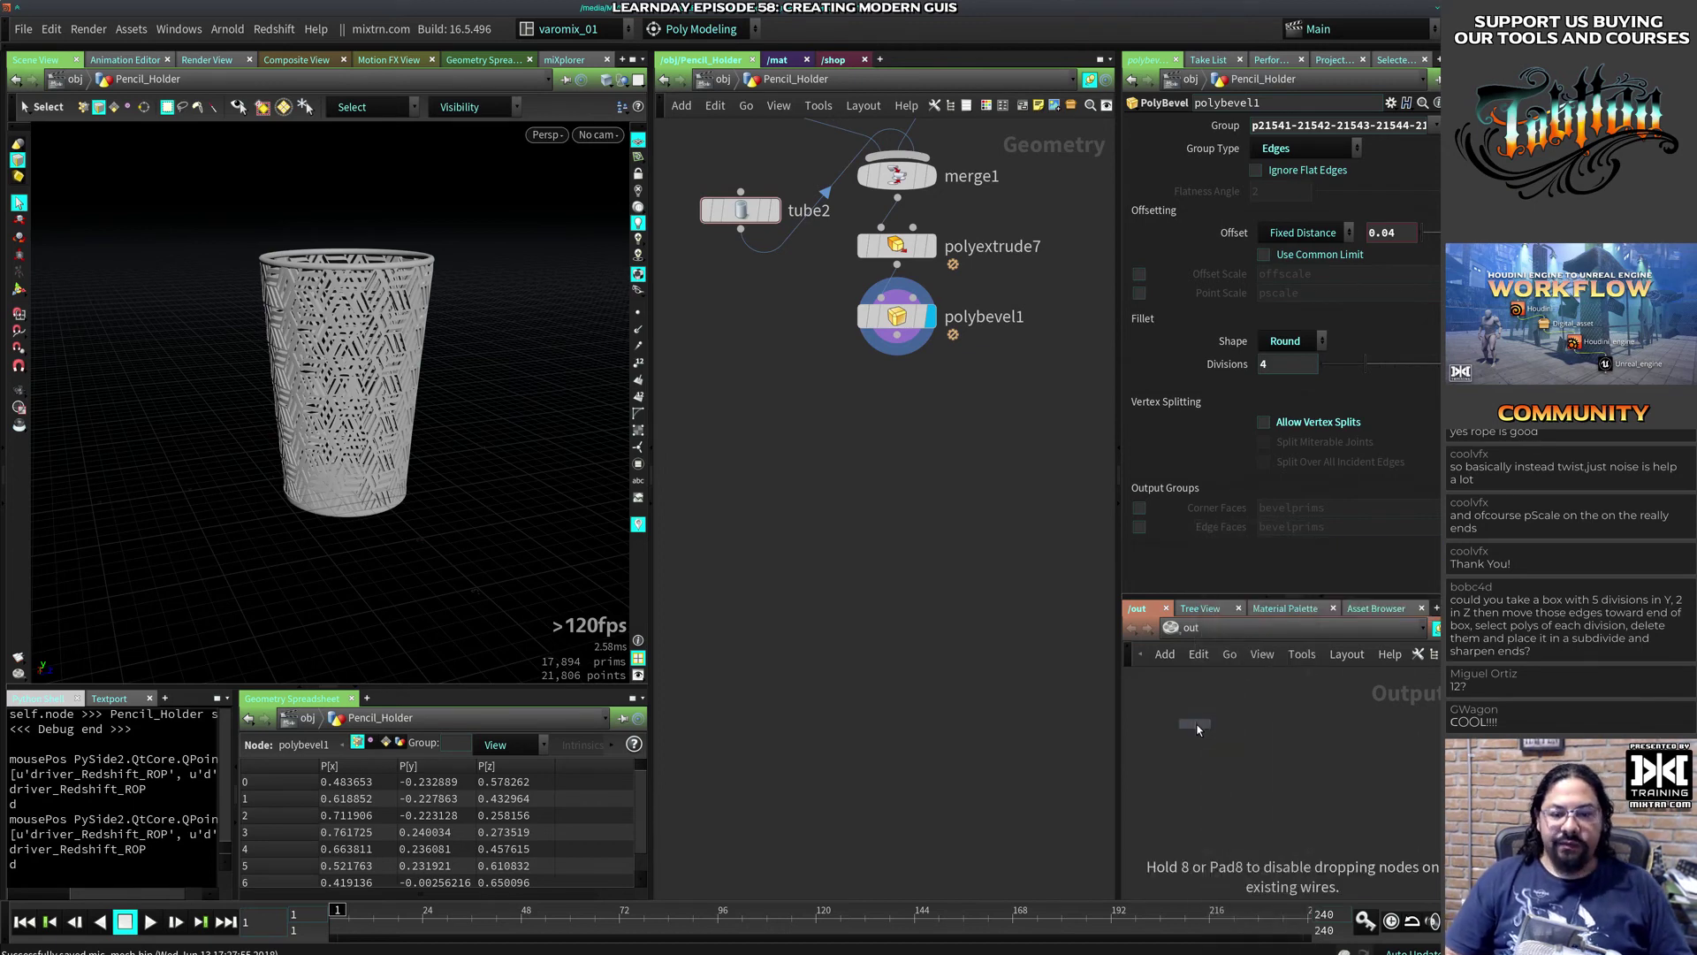
pyautogui.press('Escape')
pyautogui.press('Tab')
pyautogui.write('red')
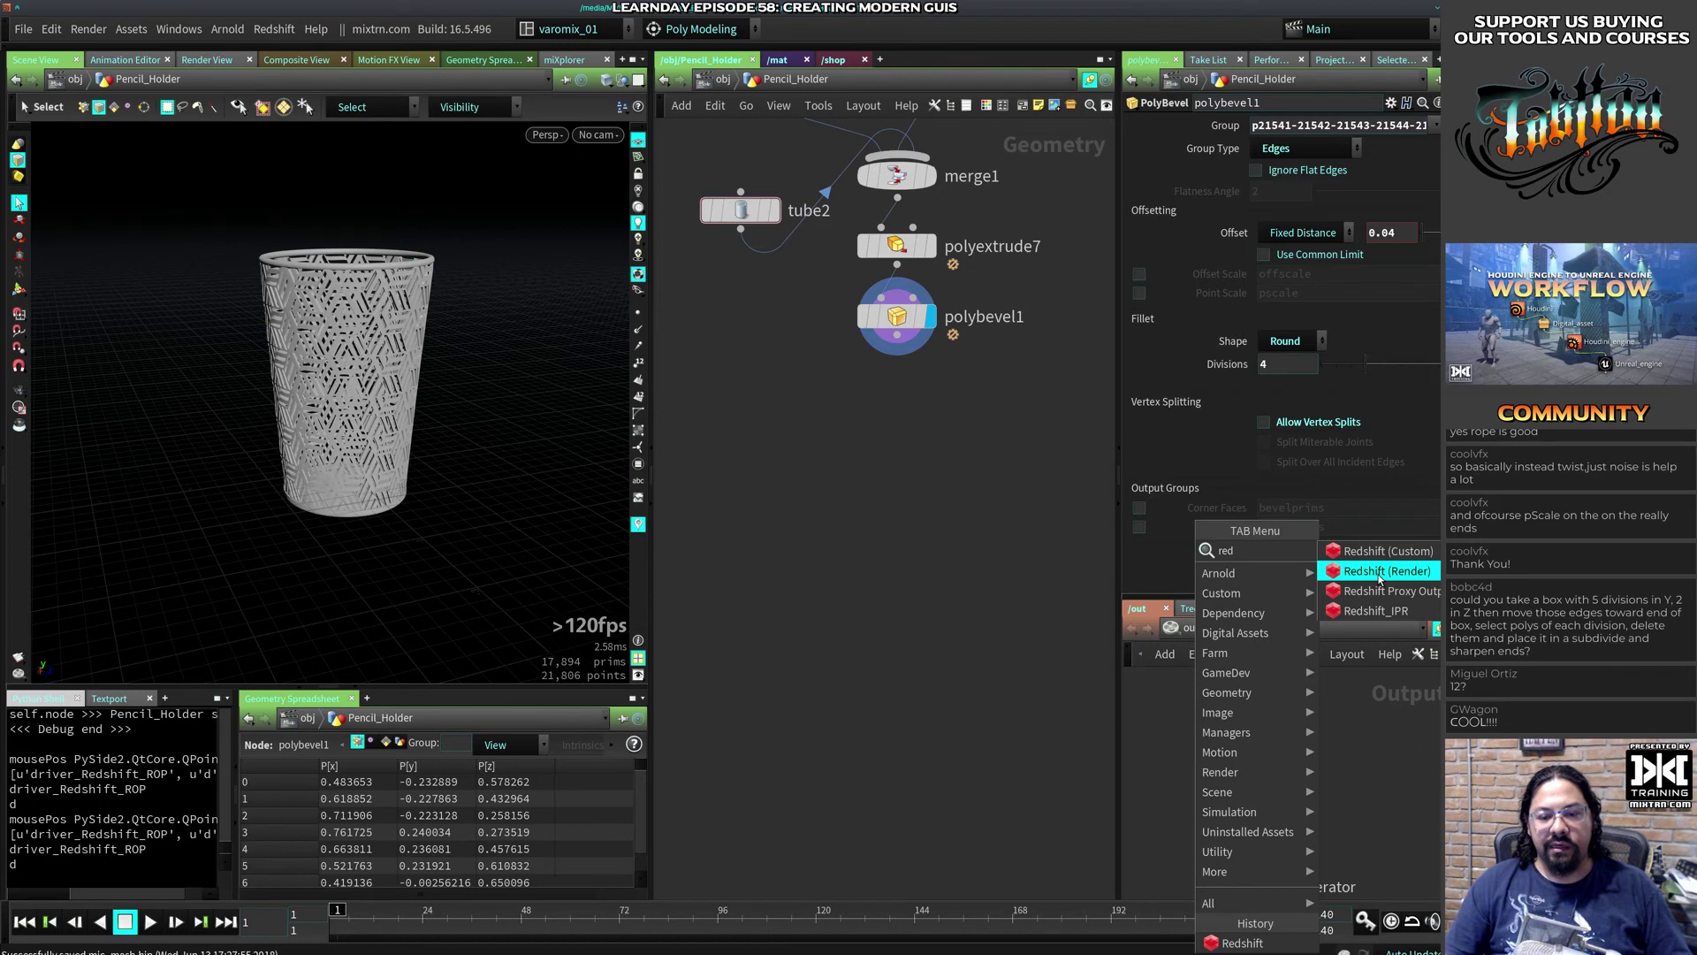
pyautogui.click(1376, 610)
pyautogui.click(1309, 778)
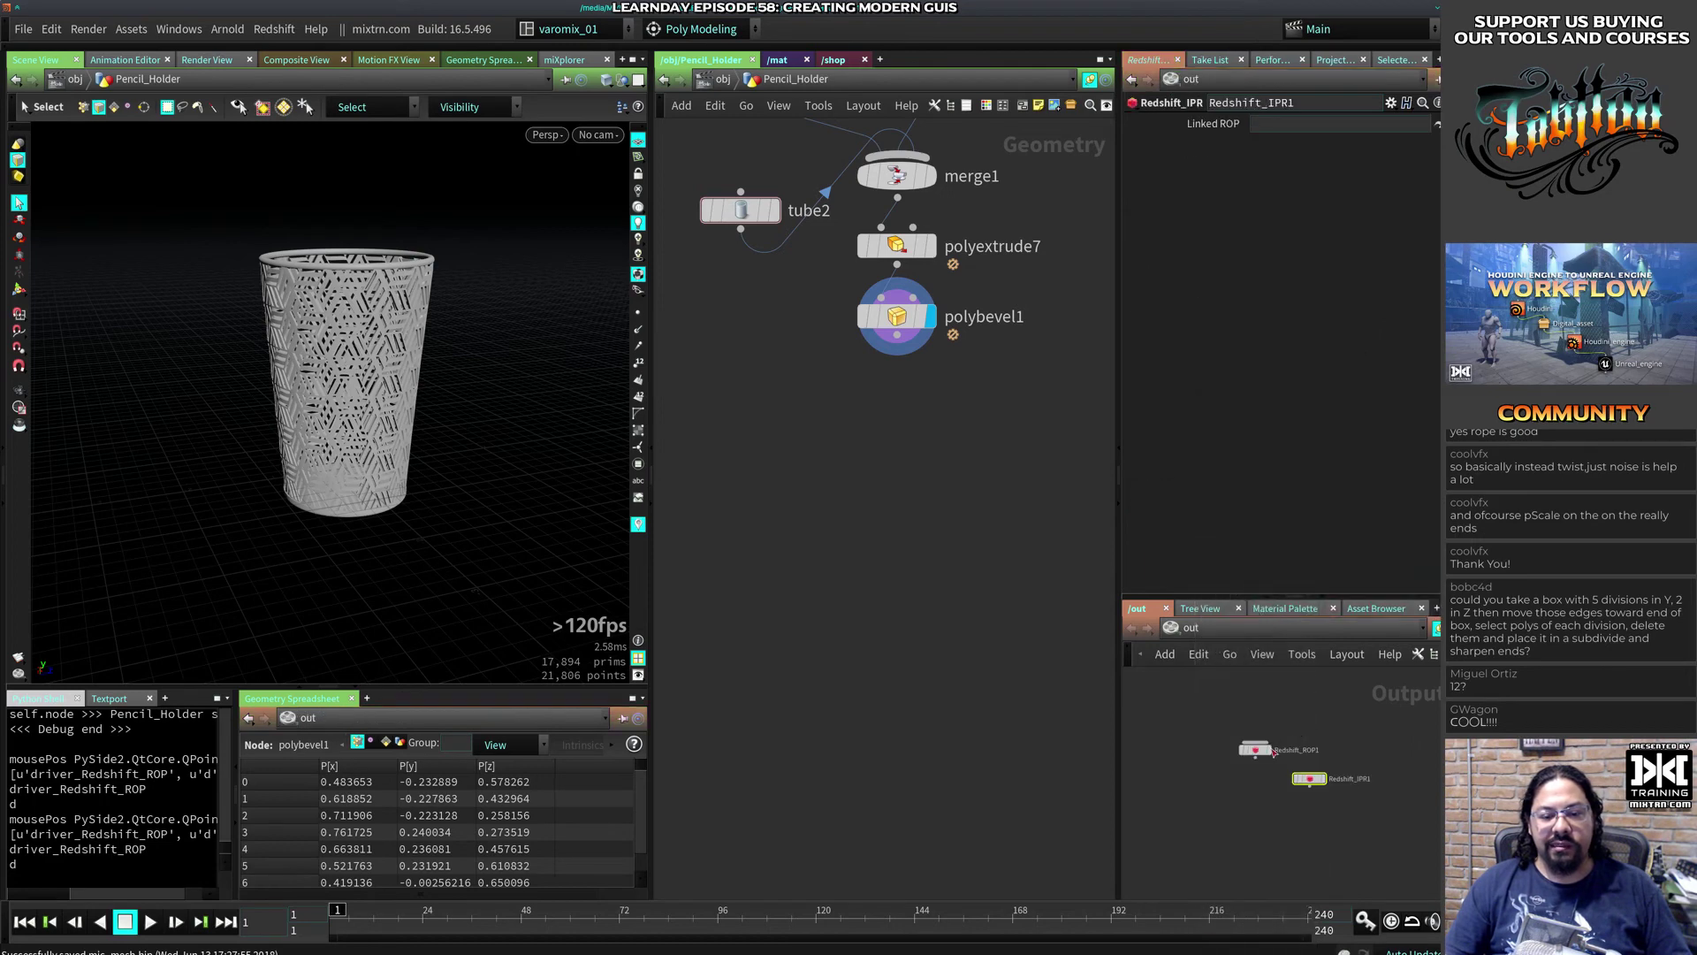
pyautogui.click(1255, 750)
pyautogui.scroll(3, 1260, 756)
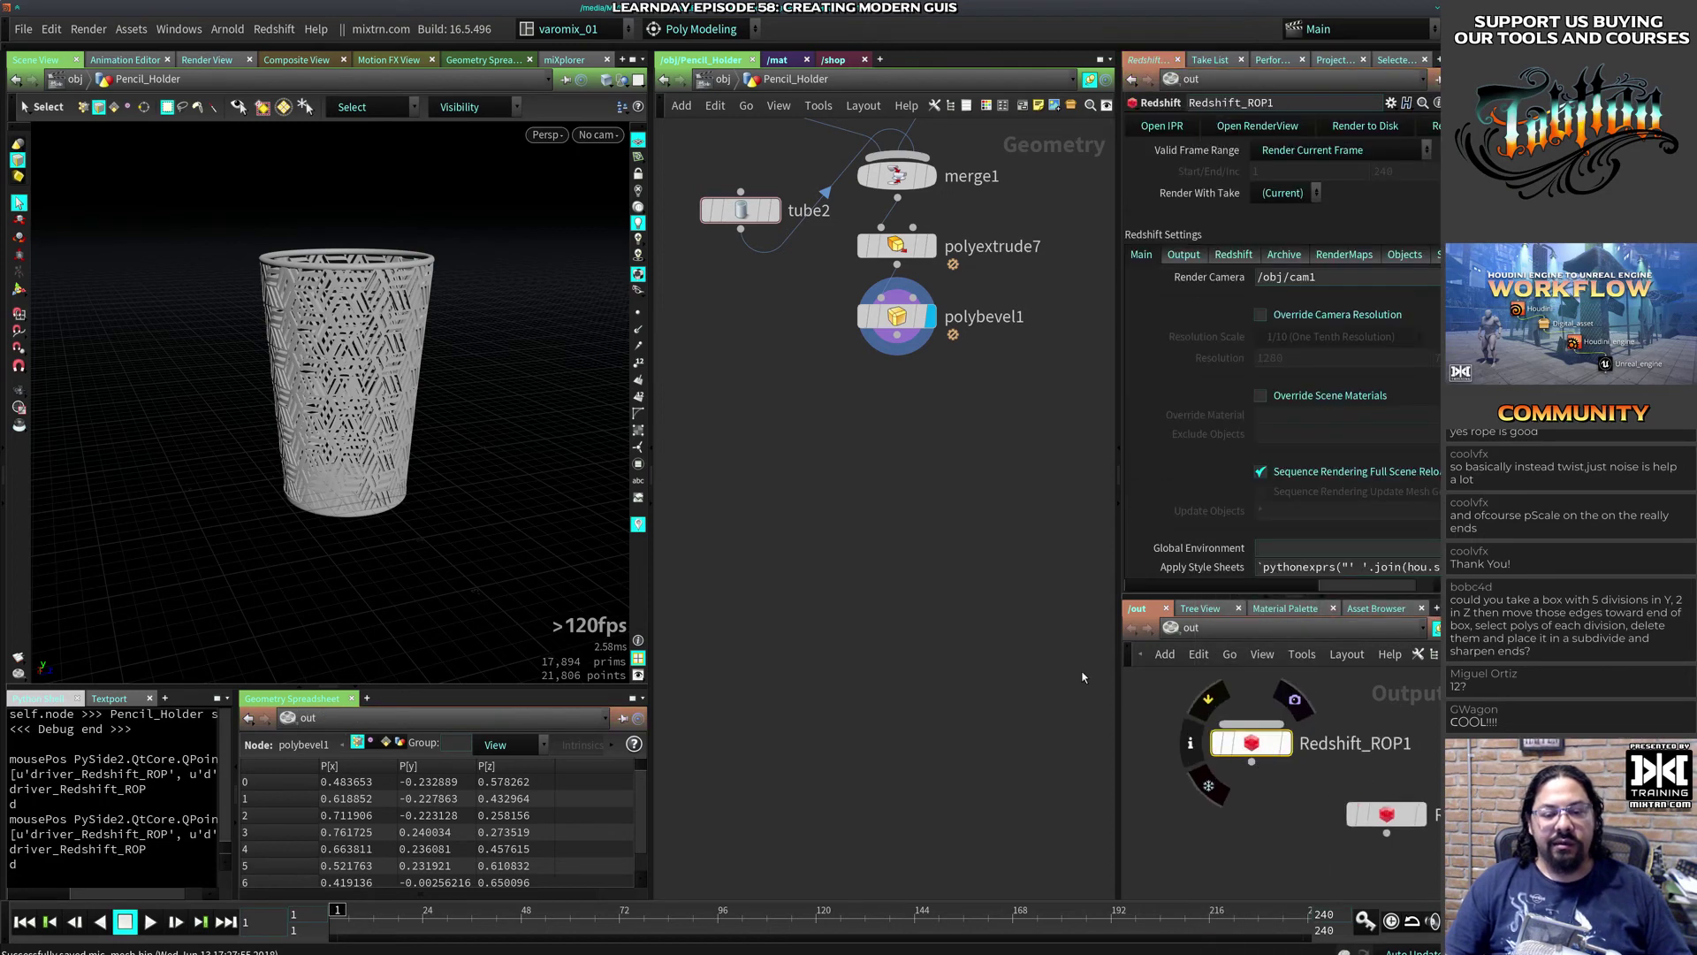
# Step: Reload the current desktop layout, then show the material network with a widened viewport and save the scene
pyautogui.click(805, 60)
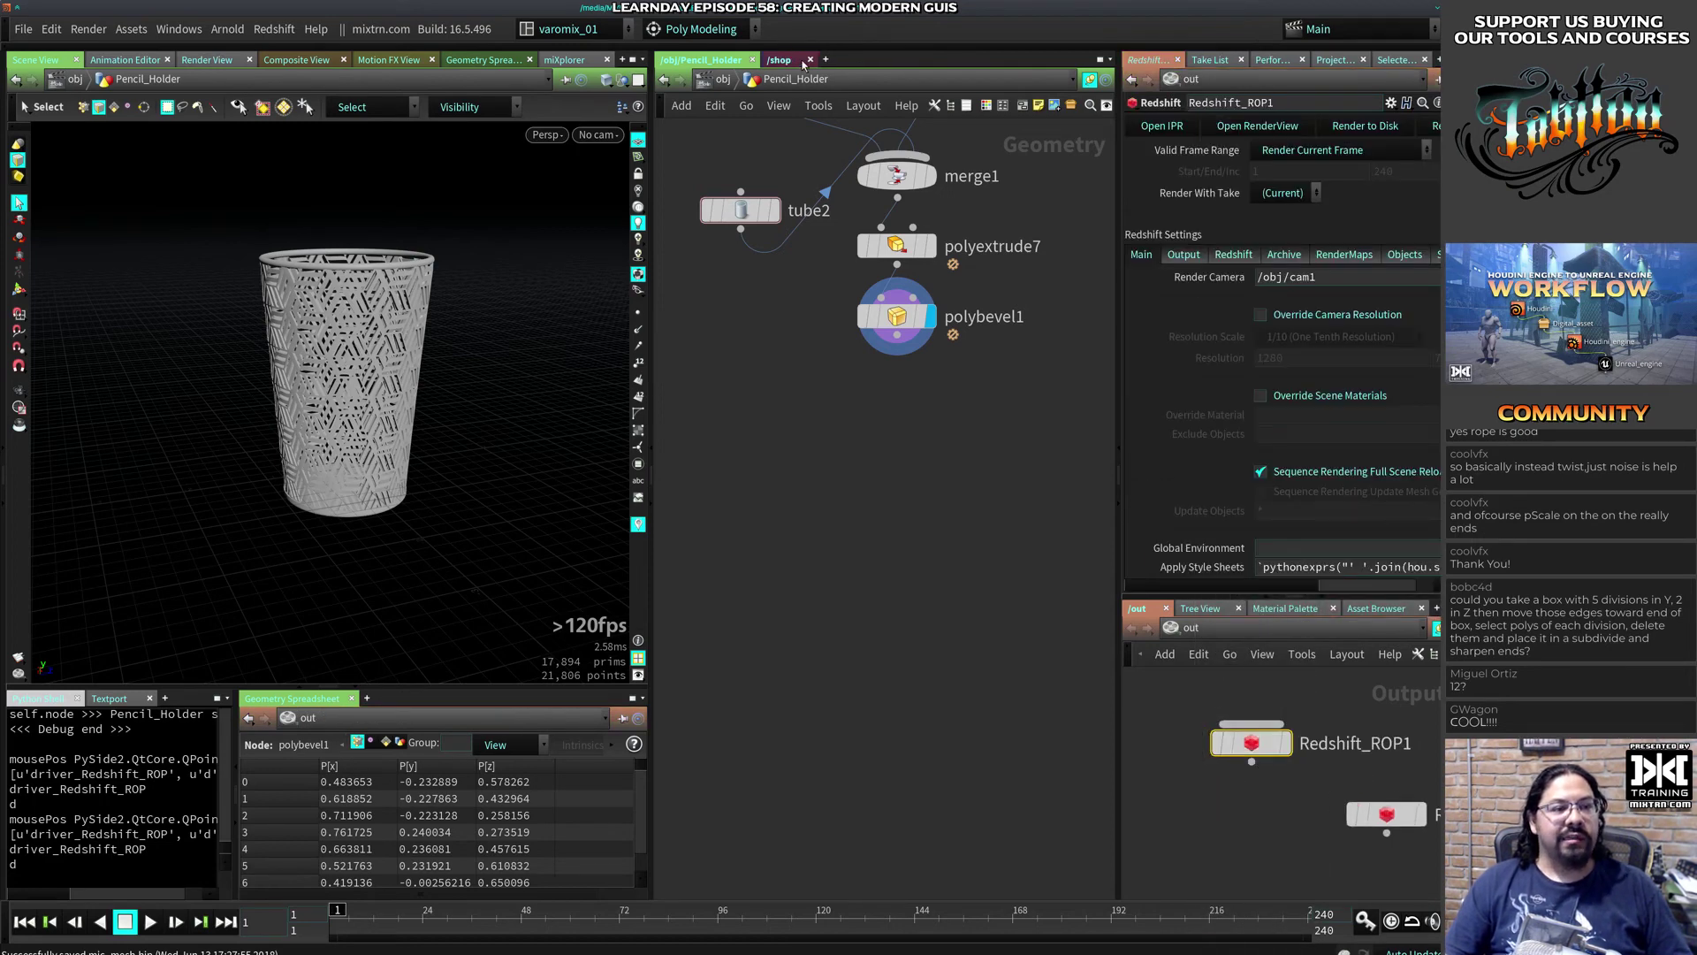
pyautogui.click(591, 29)
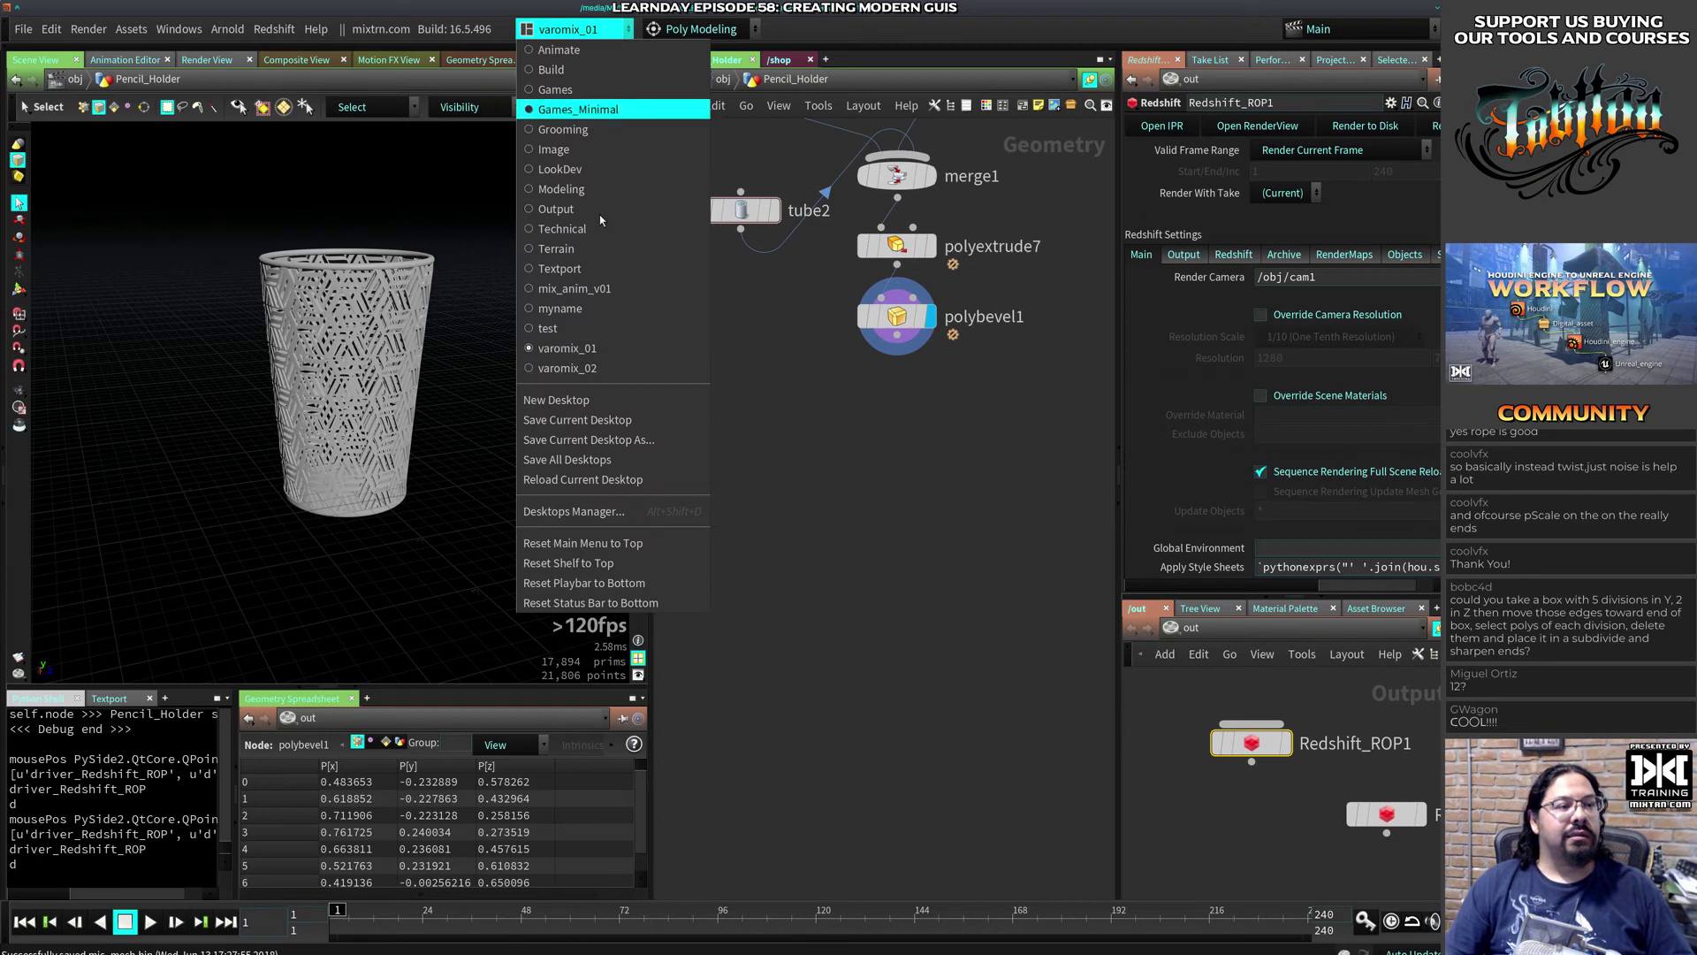
pyautogui.click(606, 480)
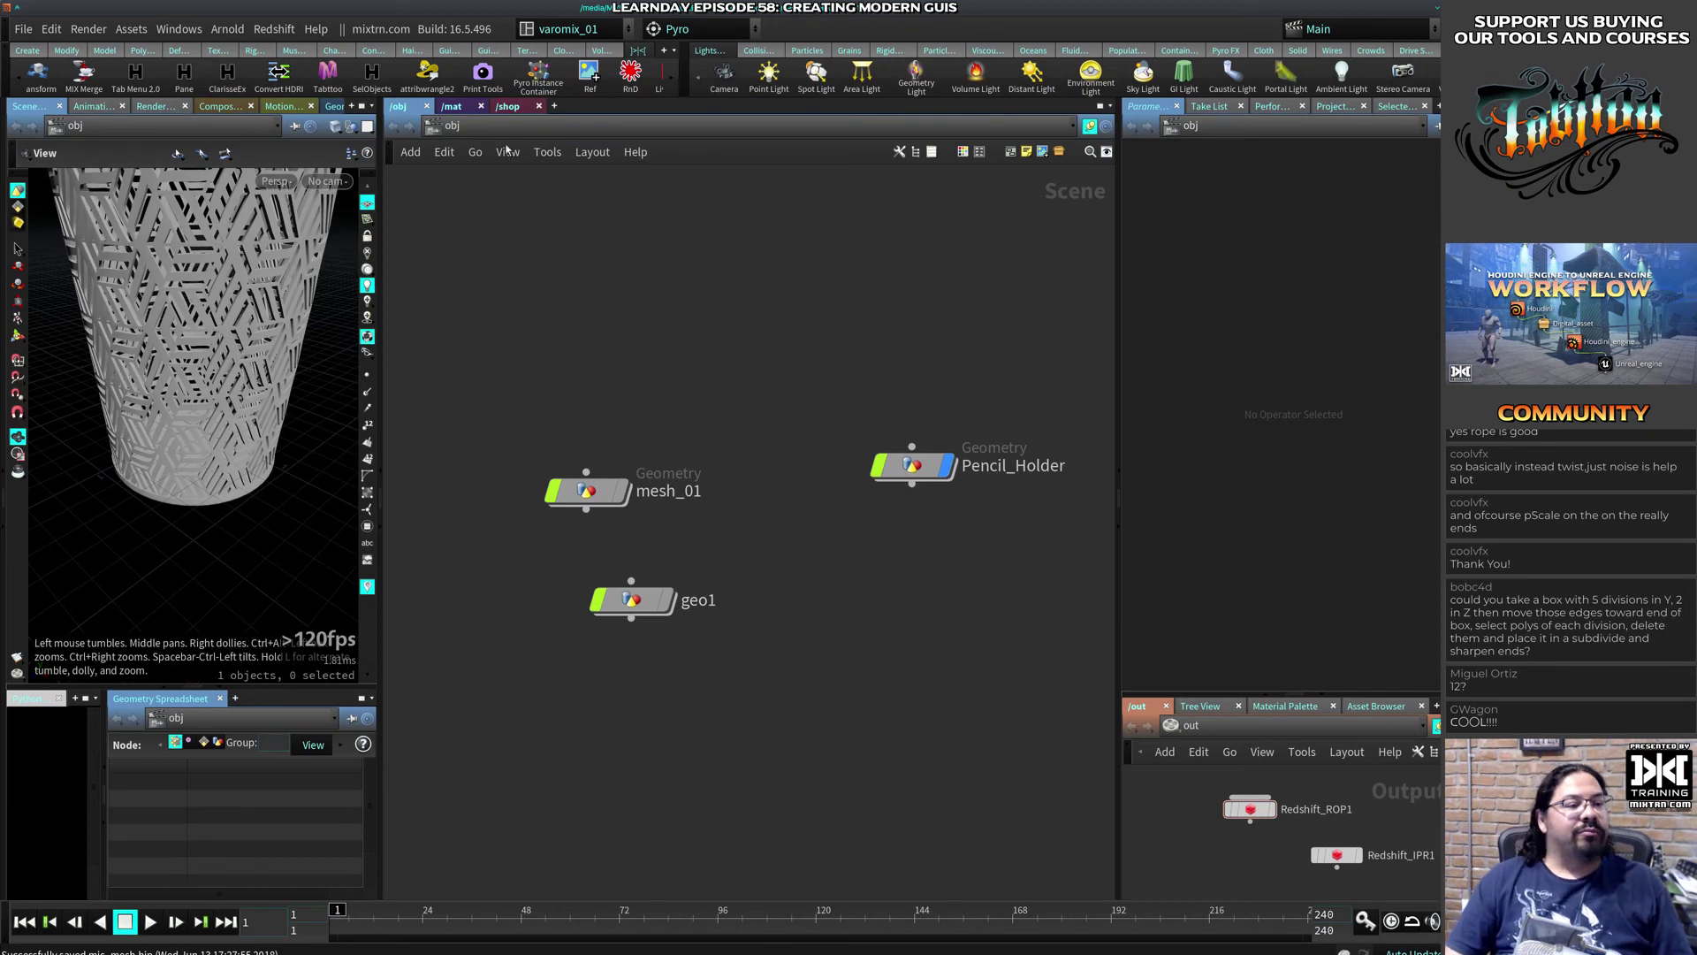
pyautogui.click(464, 106)
pyautogui.moveTo(382, 232); pyautogui.dragTo(562, 266)
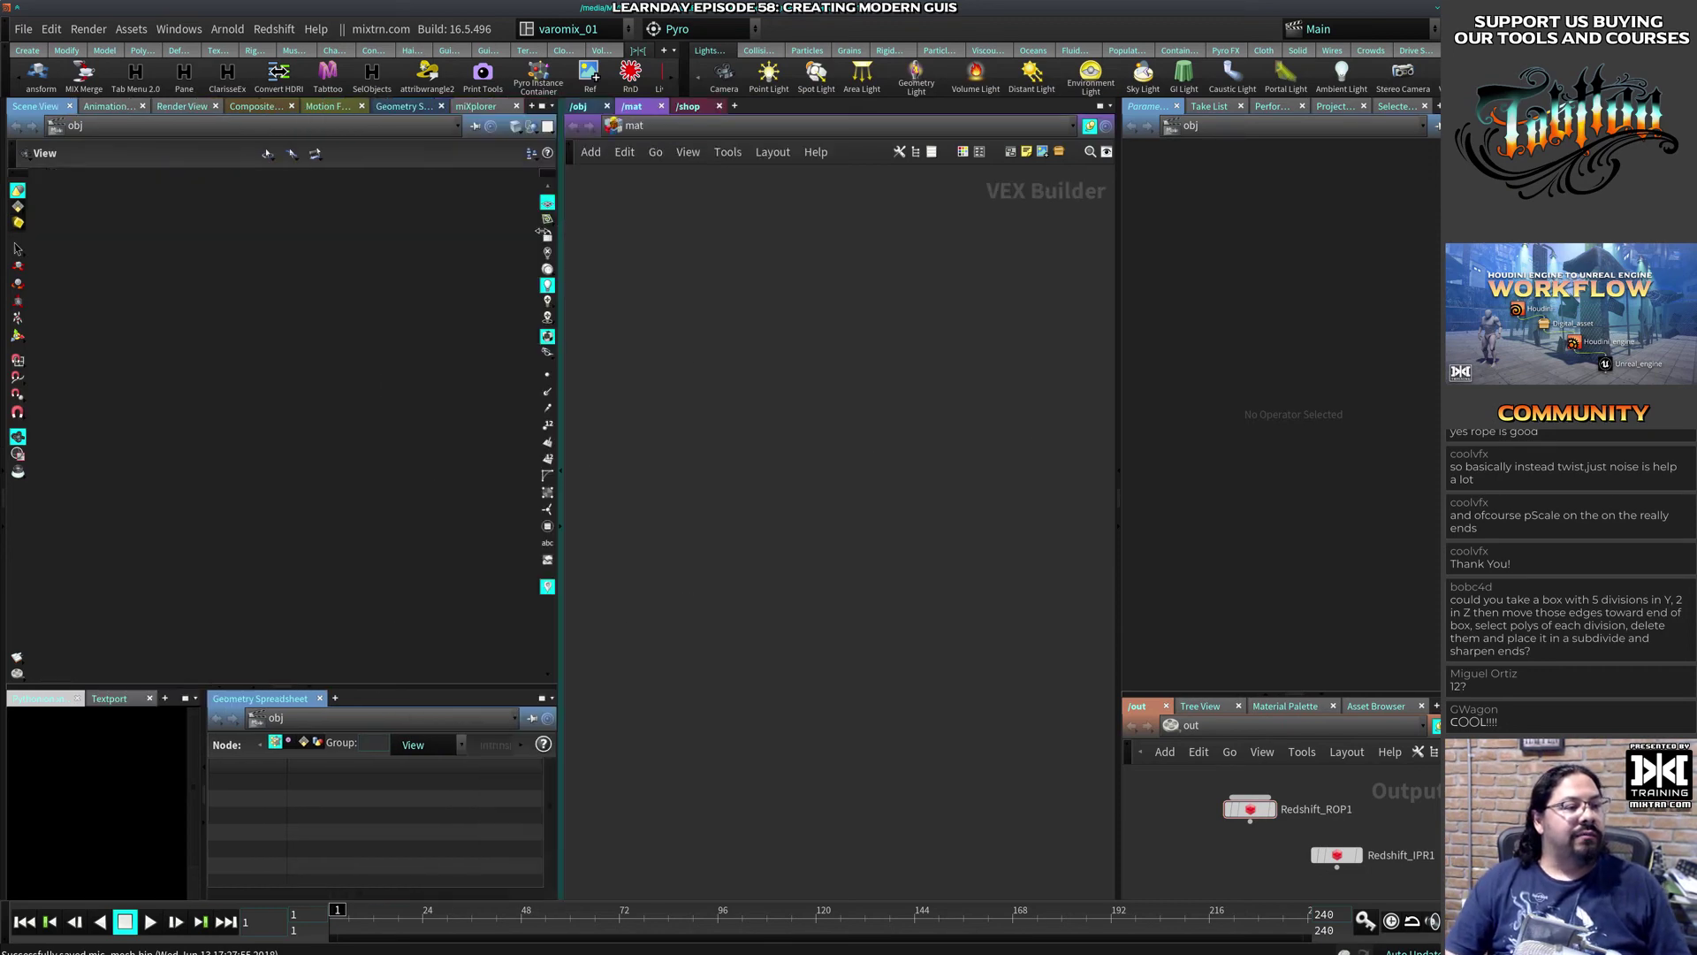
pyautogui.hotkey('ctrl', 's')
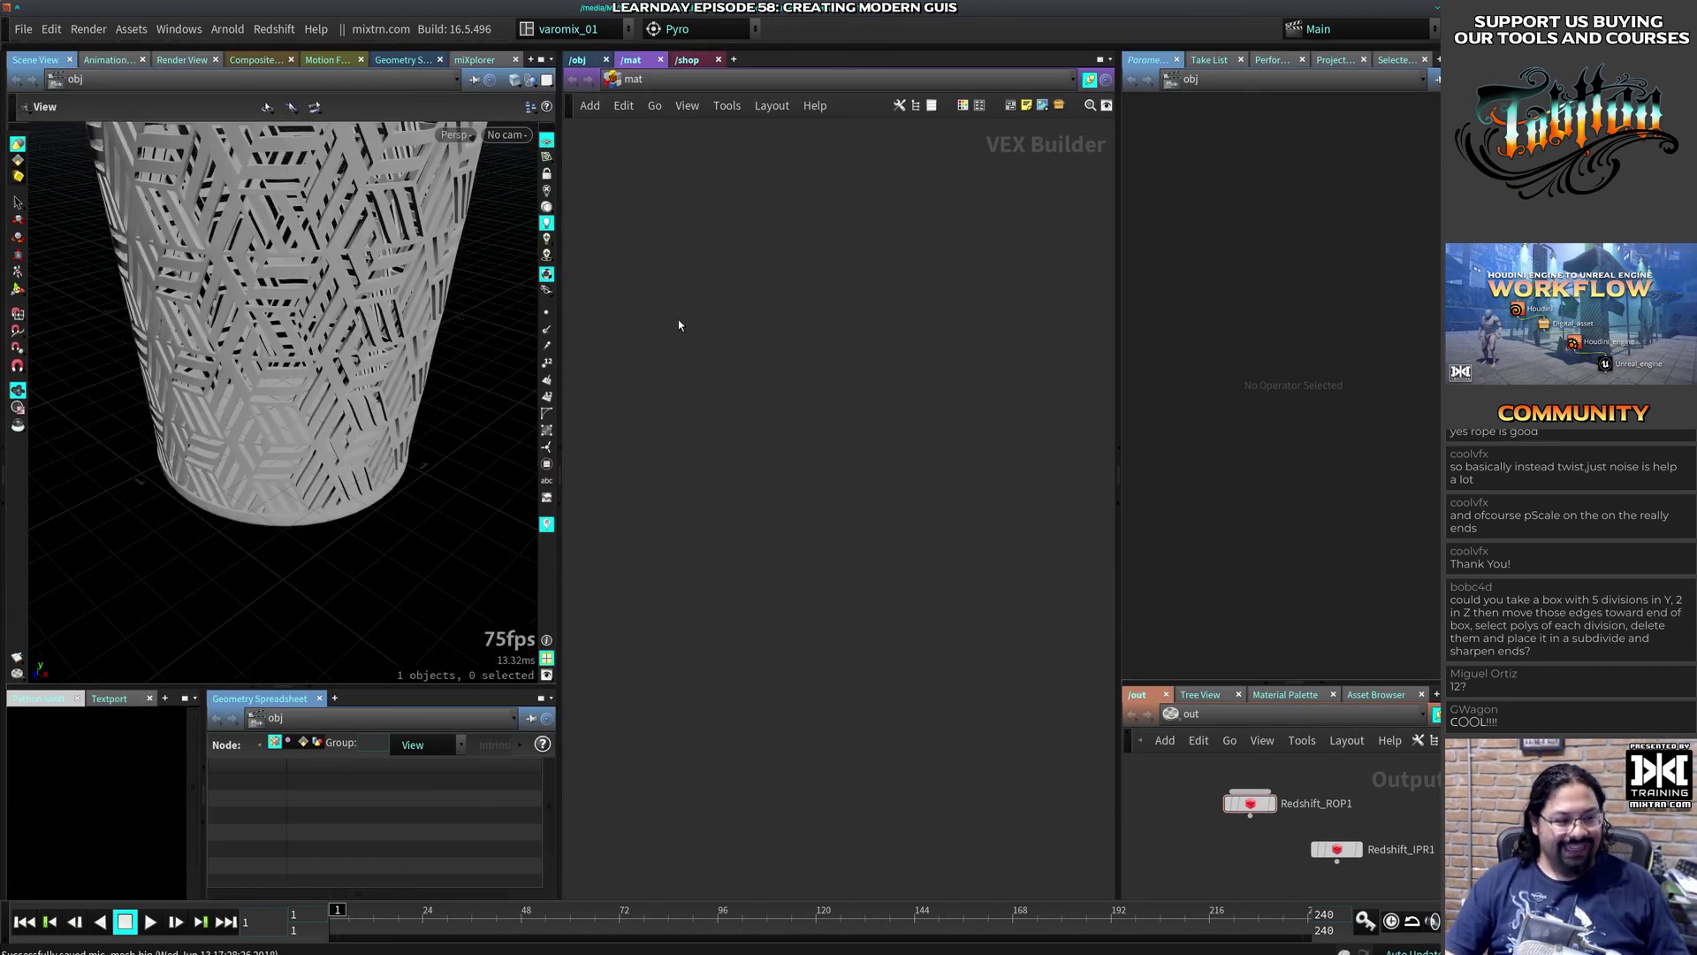
# Step: Add a grid geometry object to the scene at object level
pyautogui.click(579, 60)
pyautogui.press('Tab')
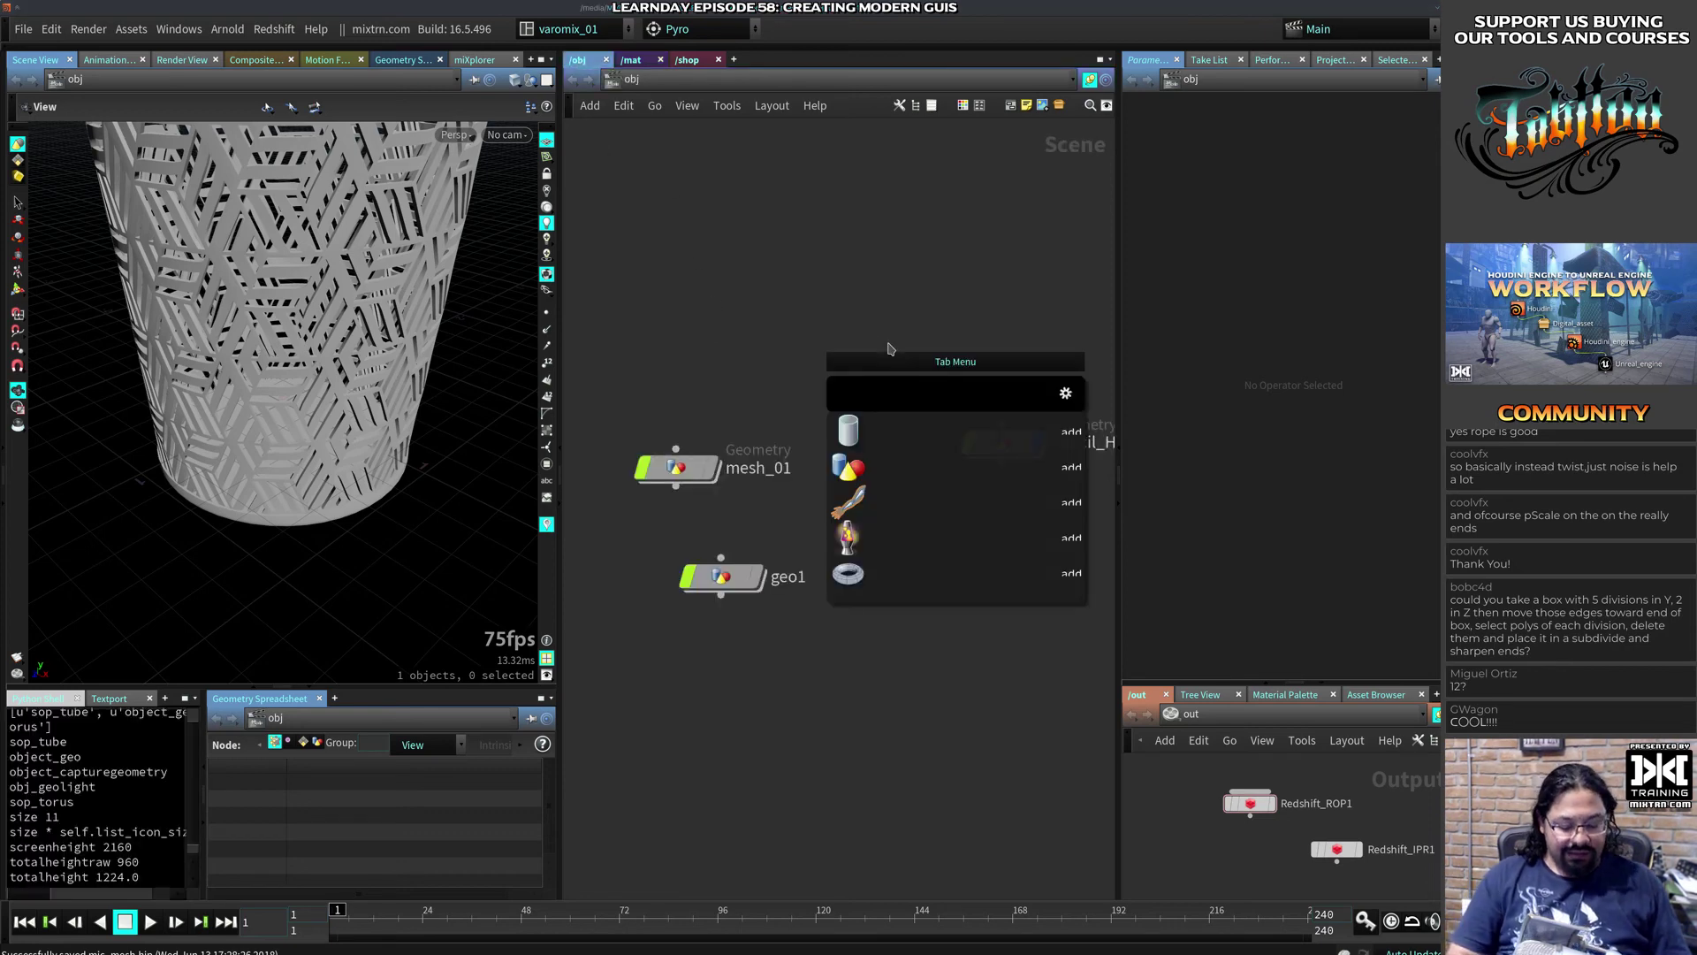
pyautogui.write('grid')
pyautogui.press('Return')
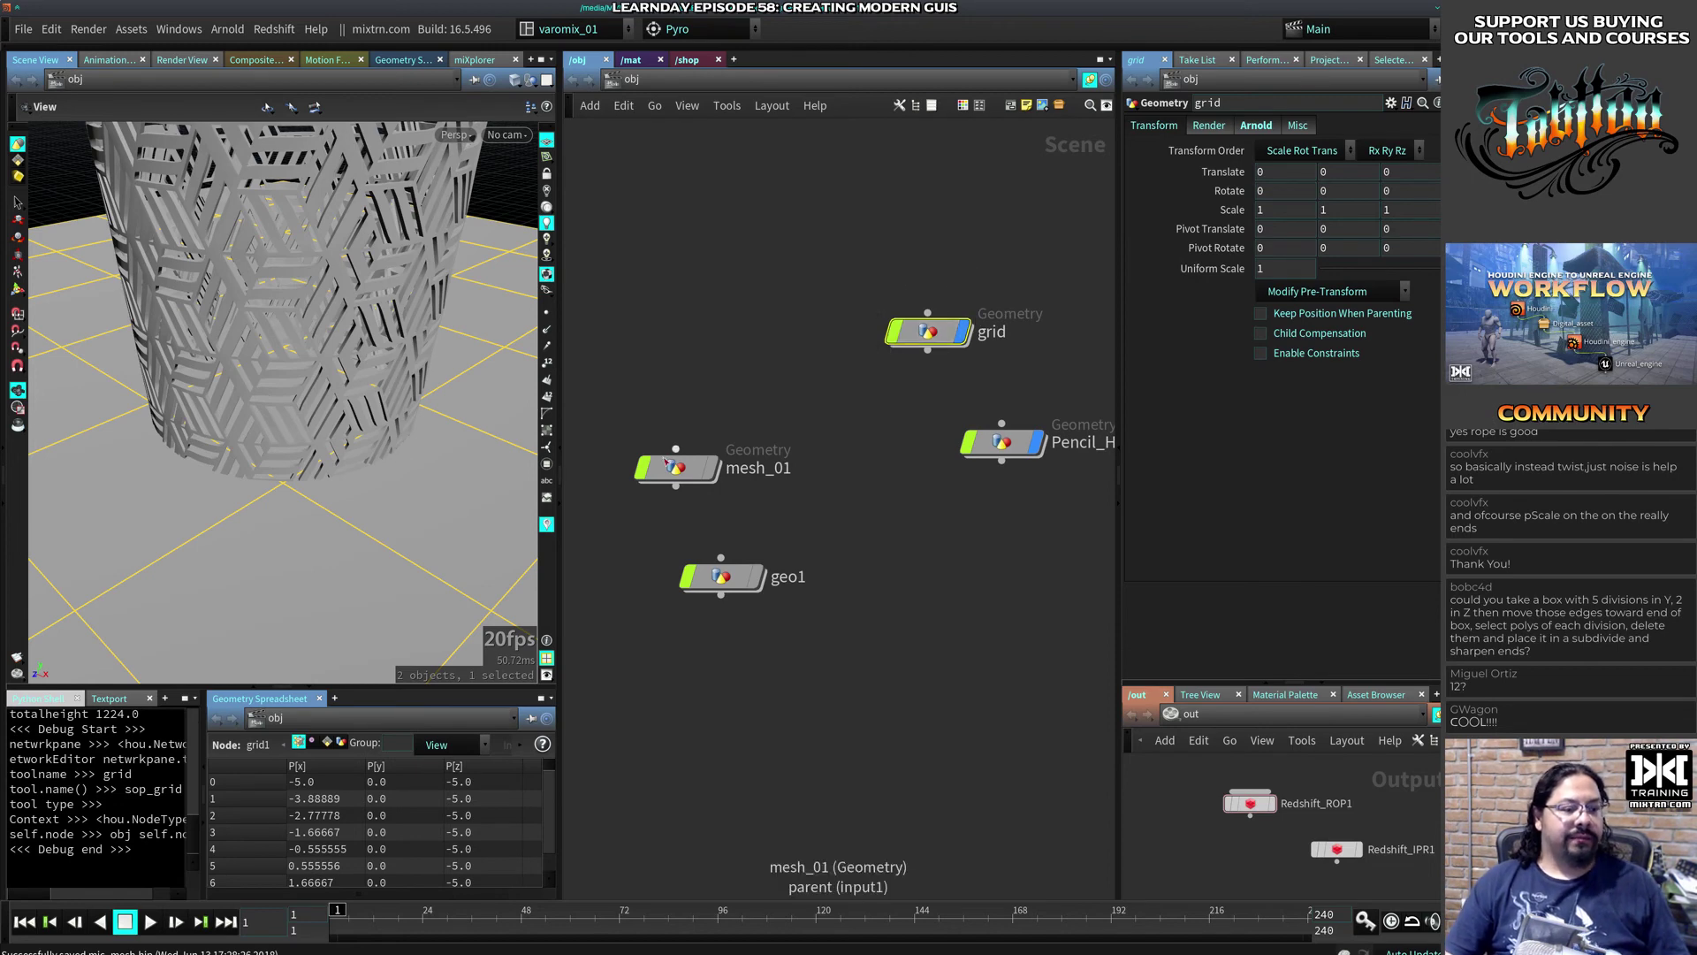
# Step: Raise the pencil holder object to a Y translation of 0.316 so its base rests on the grid
pyautogui.click(1002, 442)
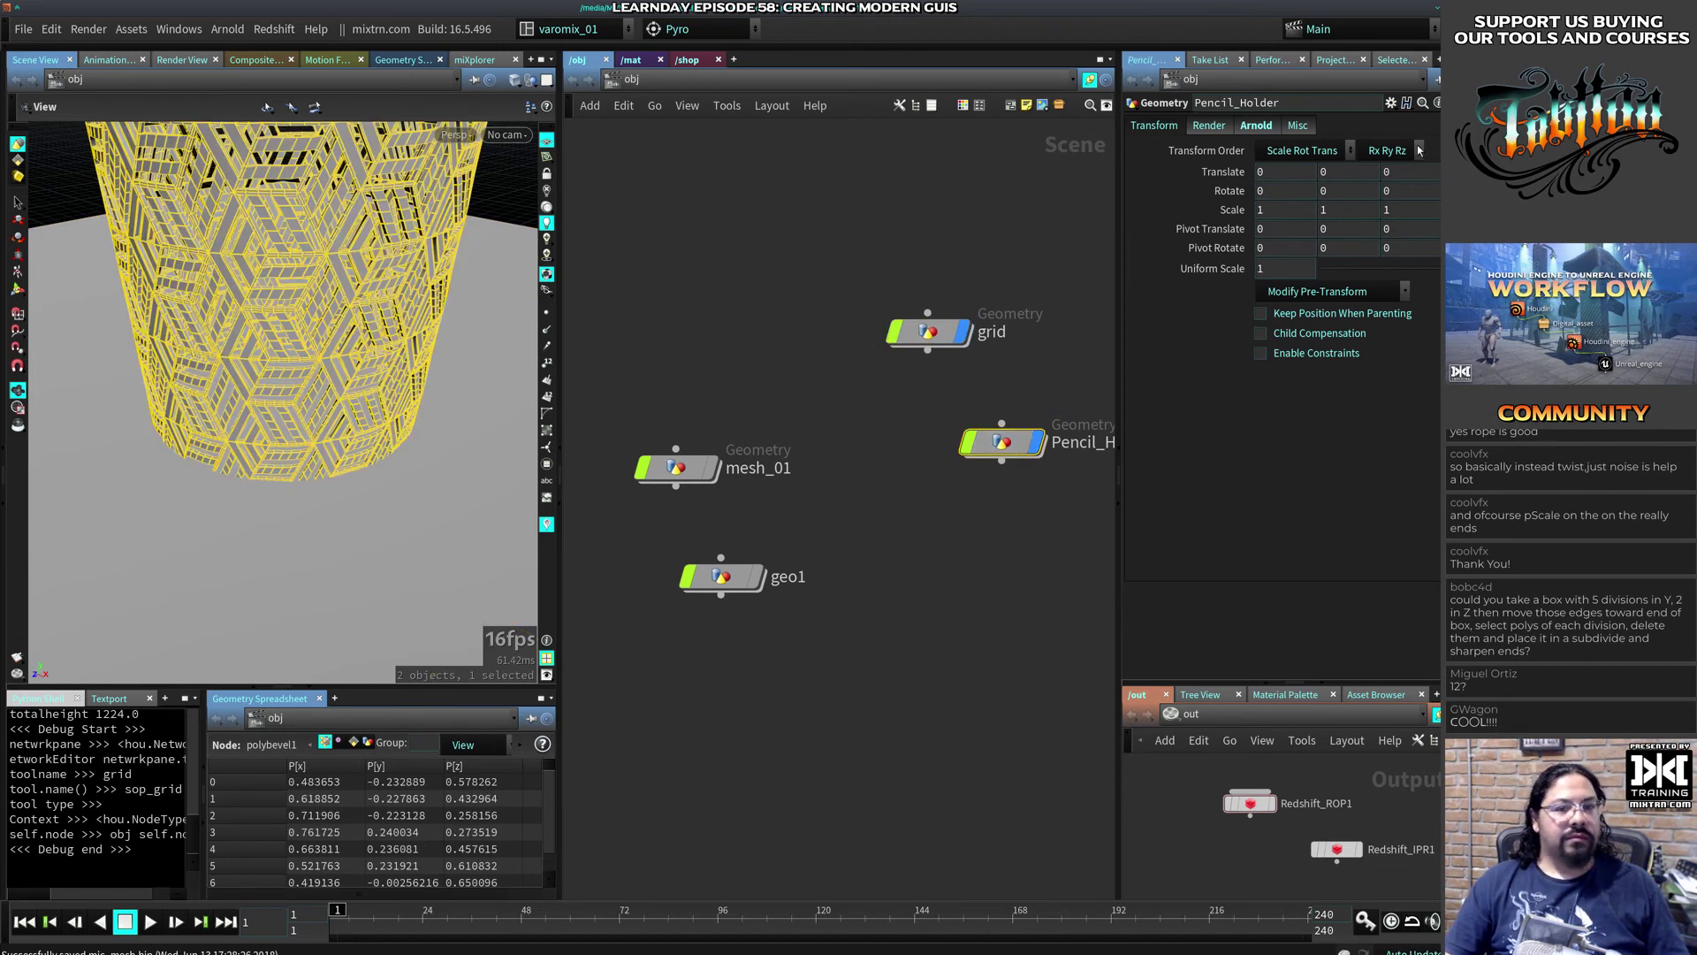
pyautogui.moveTo(1338, 172)
pyautogui.mouseDown(button='middle')
pyautogui.moveTo(1335, 206)
pyautogui.moveTo(1388, 205)
pyautogui.moveTo(1348, 205)
pyautogui.mouseUp(button='middle')
pyautogui.moveTo(357, 453); pyautogui.dragTo(368, 399)
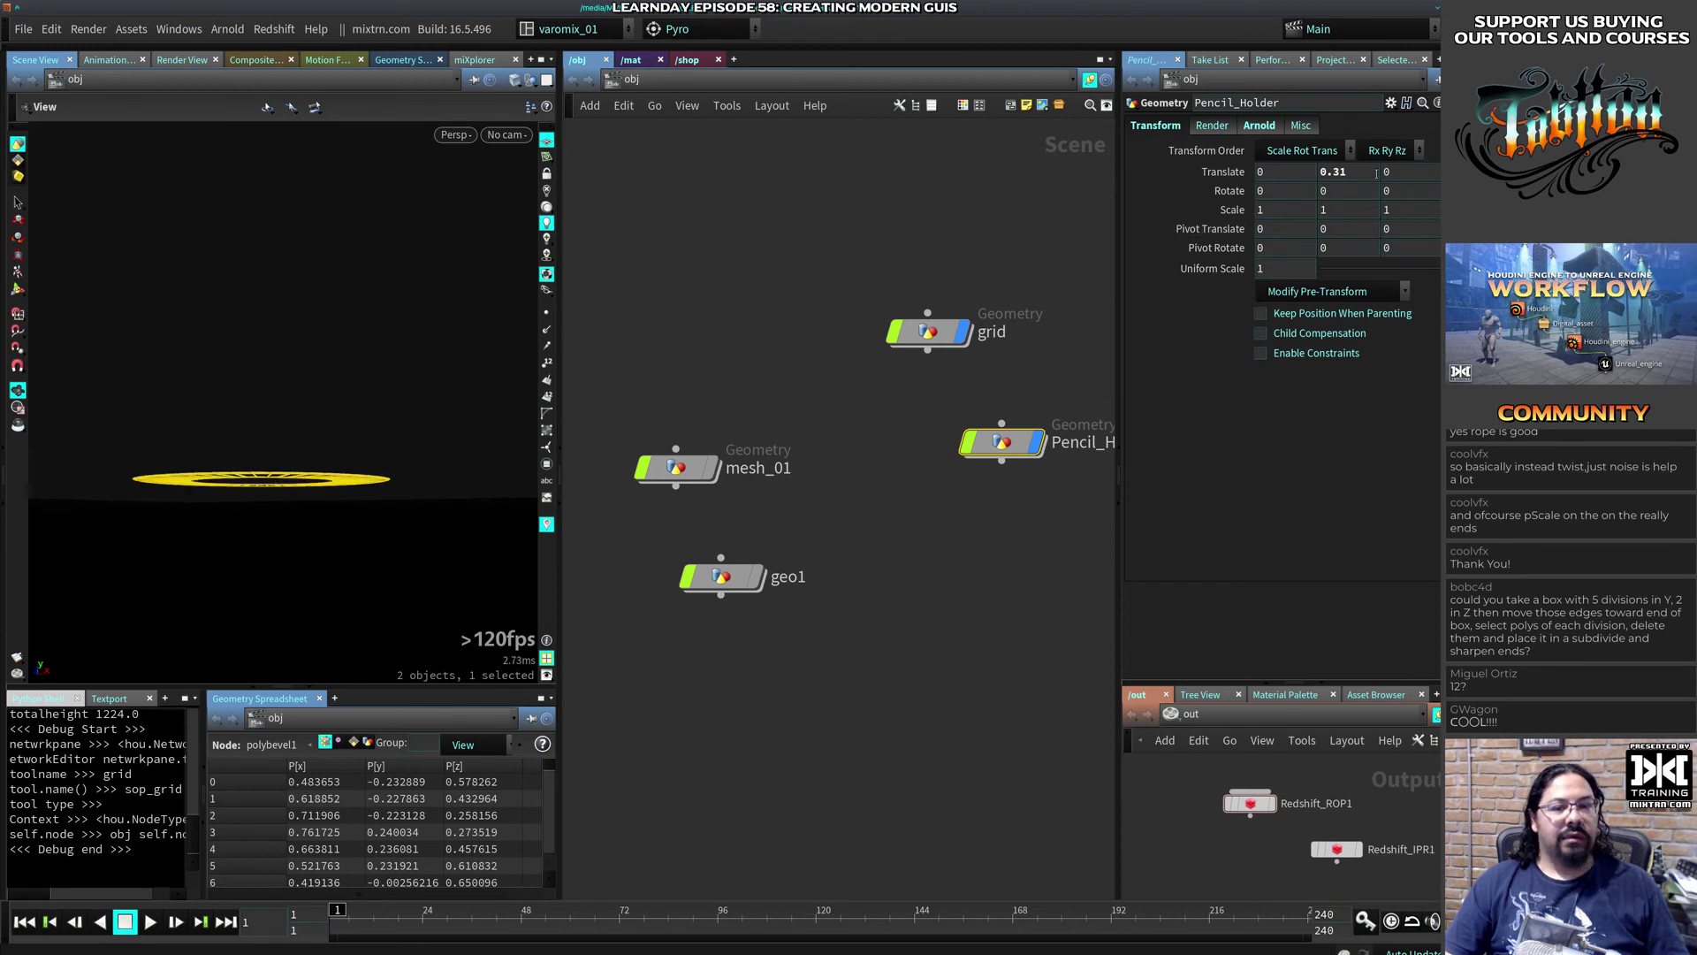
pyautogui.moveTo(1361, 172); pyautogui.dragTo(1423, 237, button='middle')
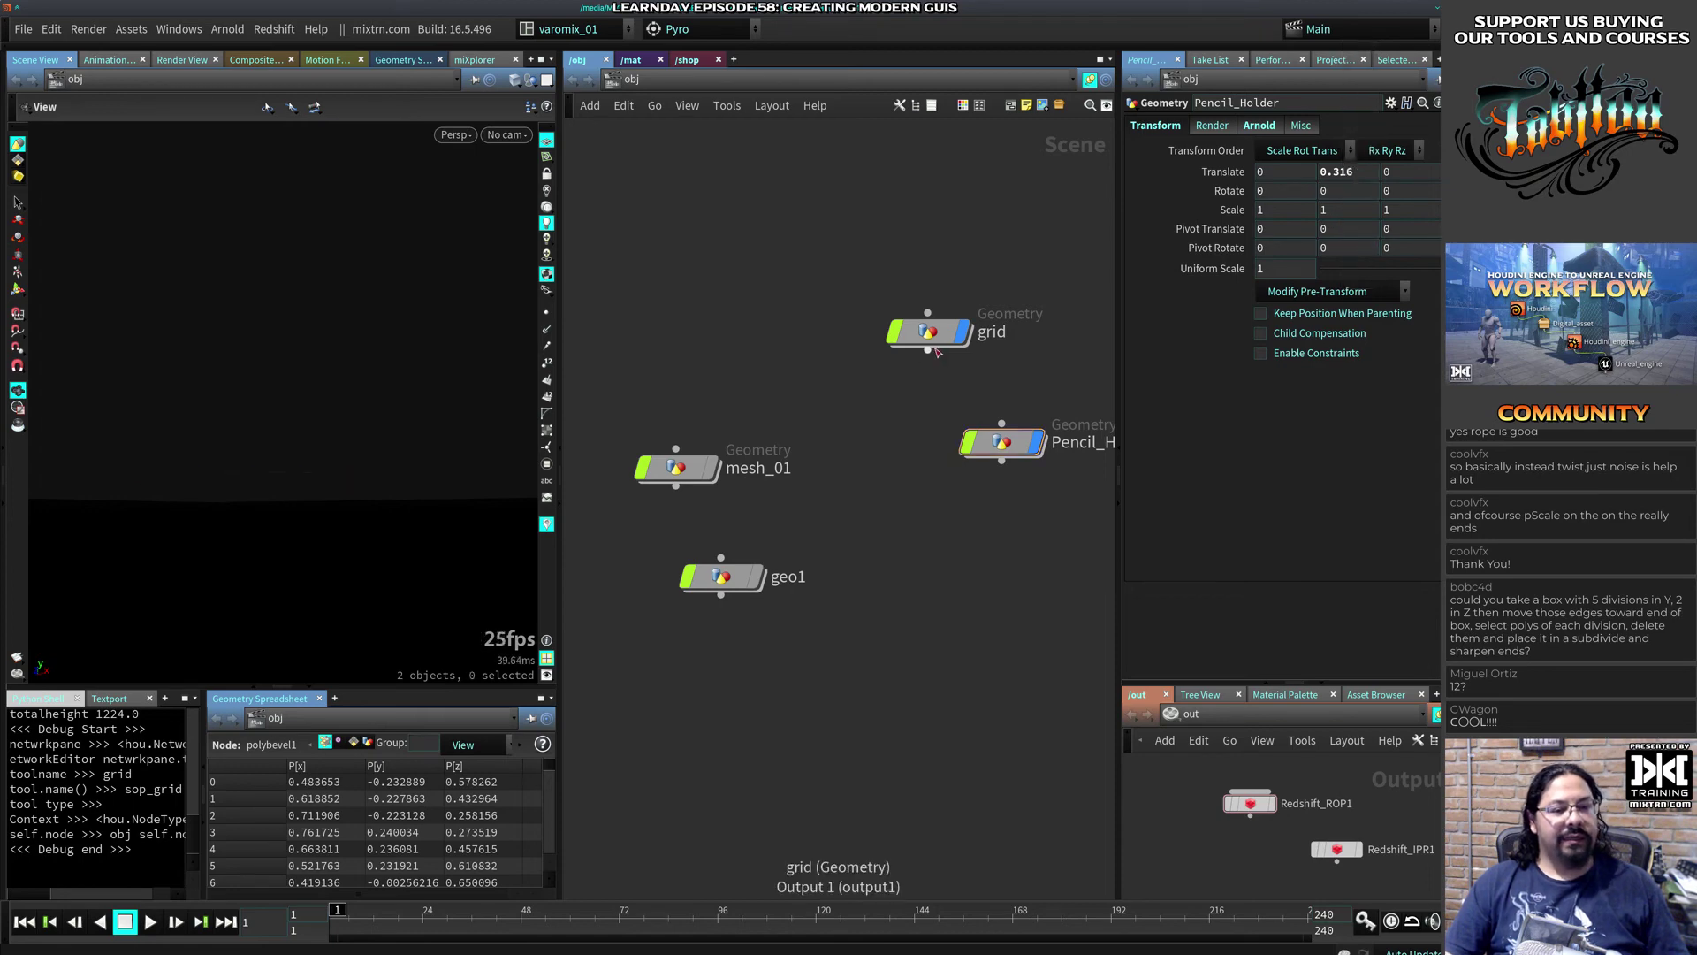
# Step: Rename the grid object as floor and save the scene
pyautogui.doubleClick(991, 333)
pyautogui.write('floor')
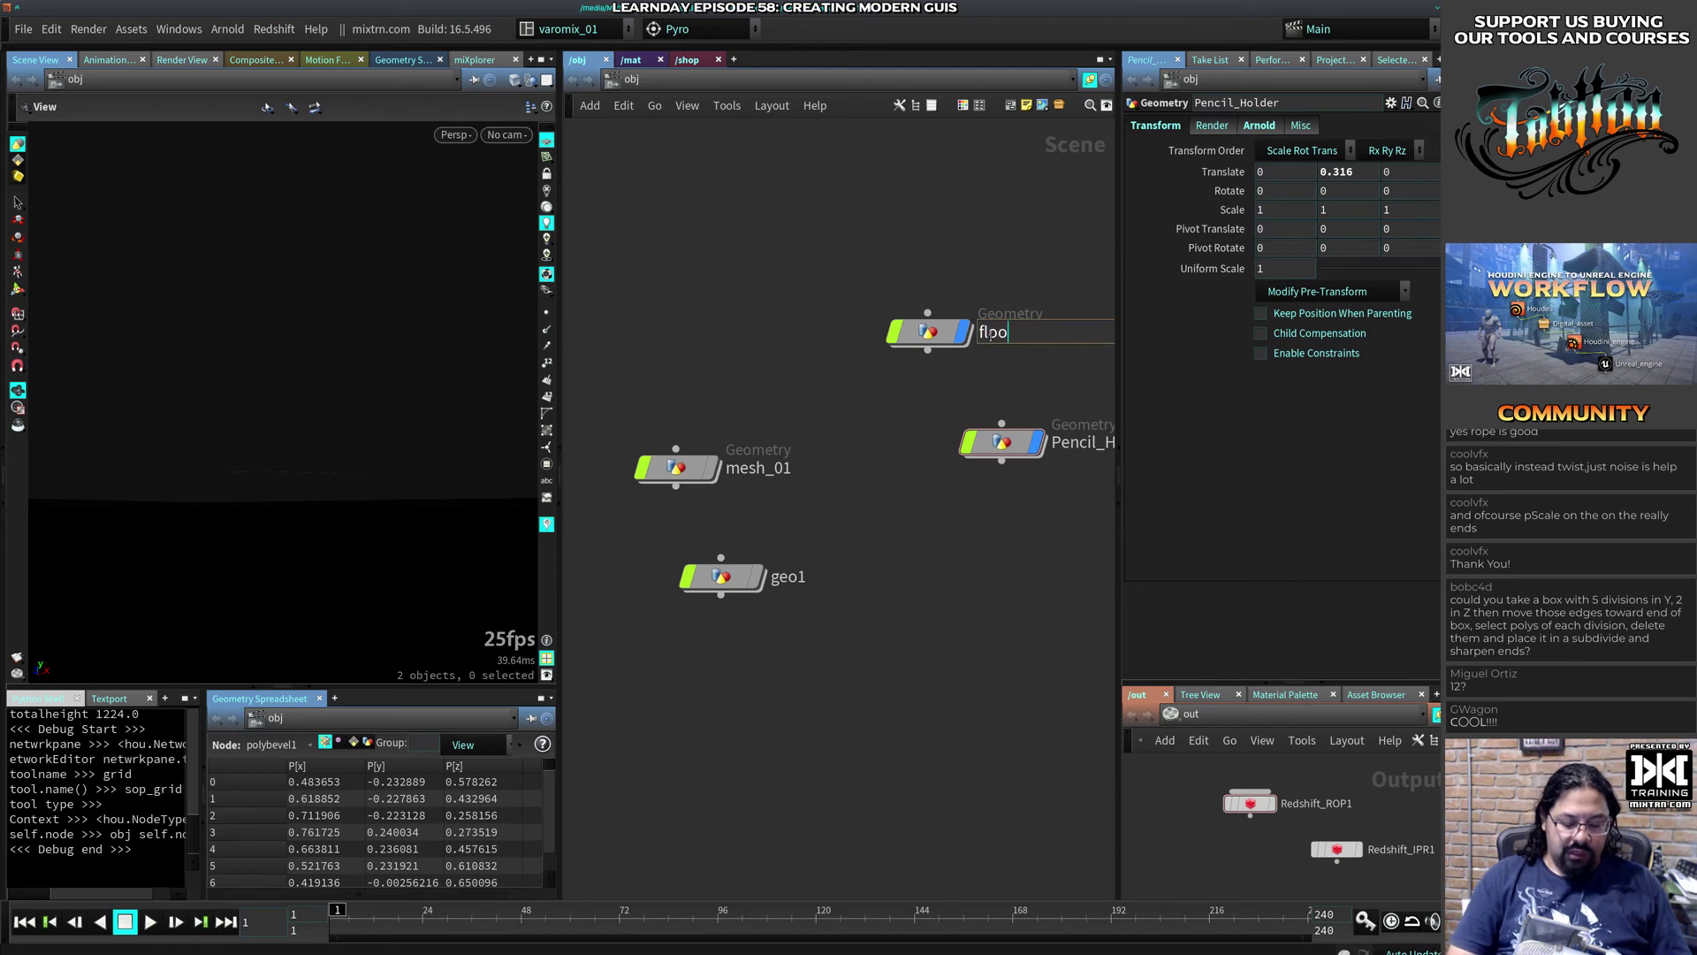
pyautogui.press('Return')
pyautogui.hotkey('ctrl', 's')
pyautogui.press('g')
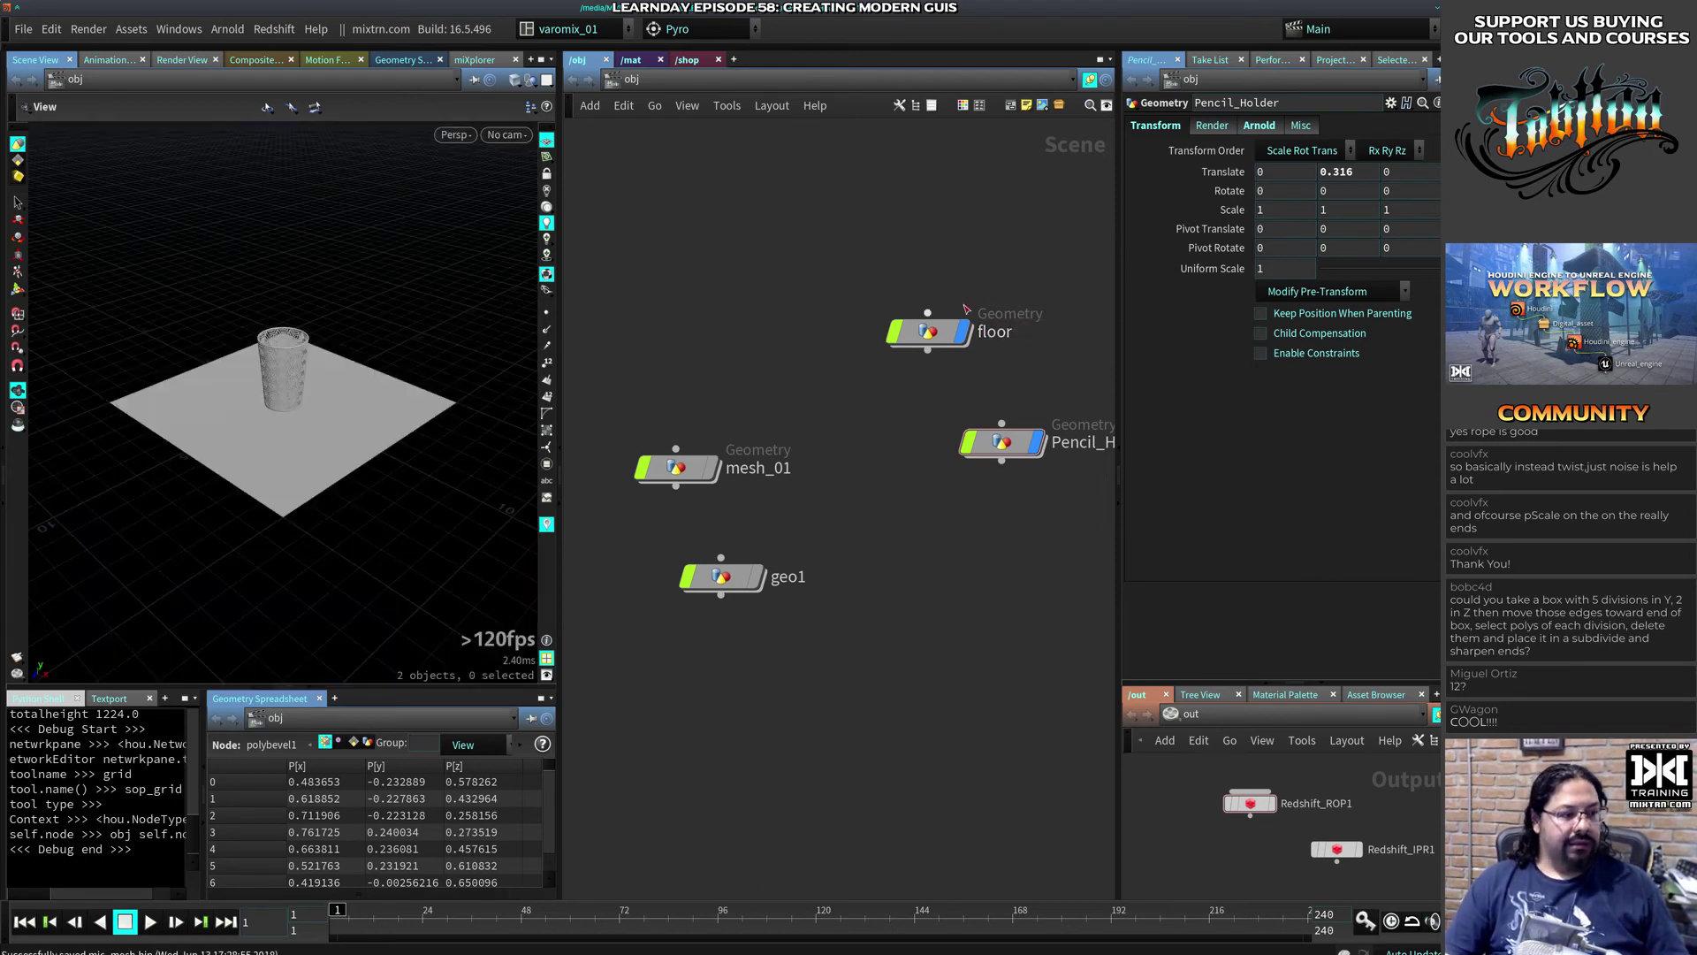
# Step: Frame the floor and the pencil holder in the viewport to examine how they sit together
pyautogui.click(929, 333)
pyautogui.press('g')
pyautogui.press('g')
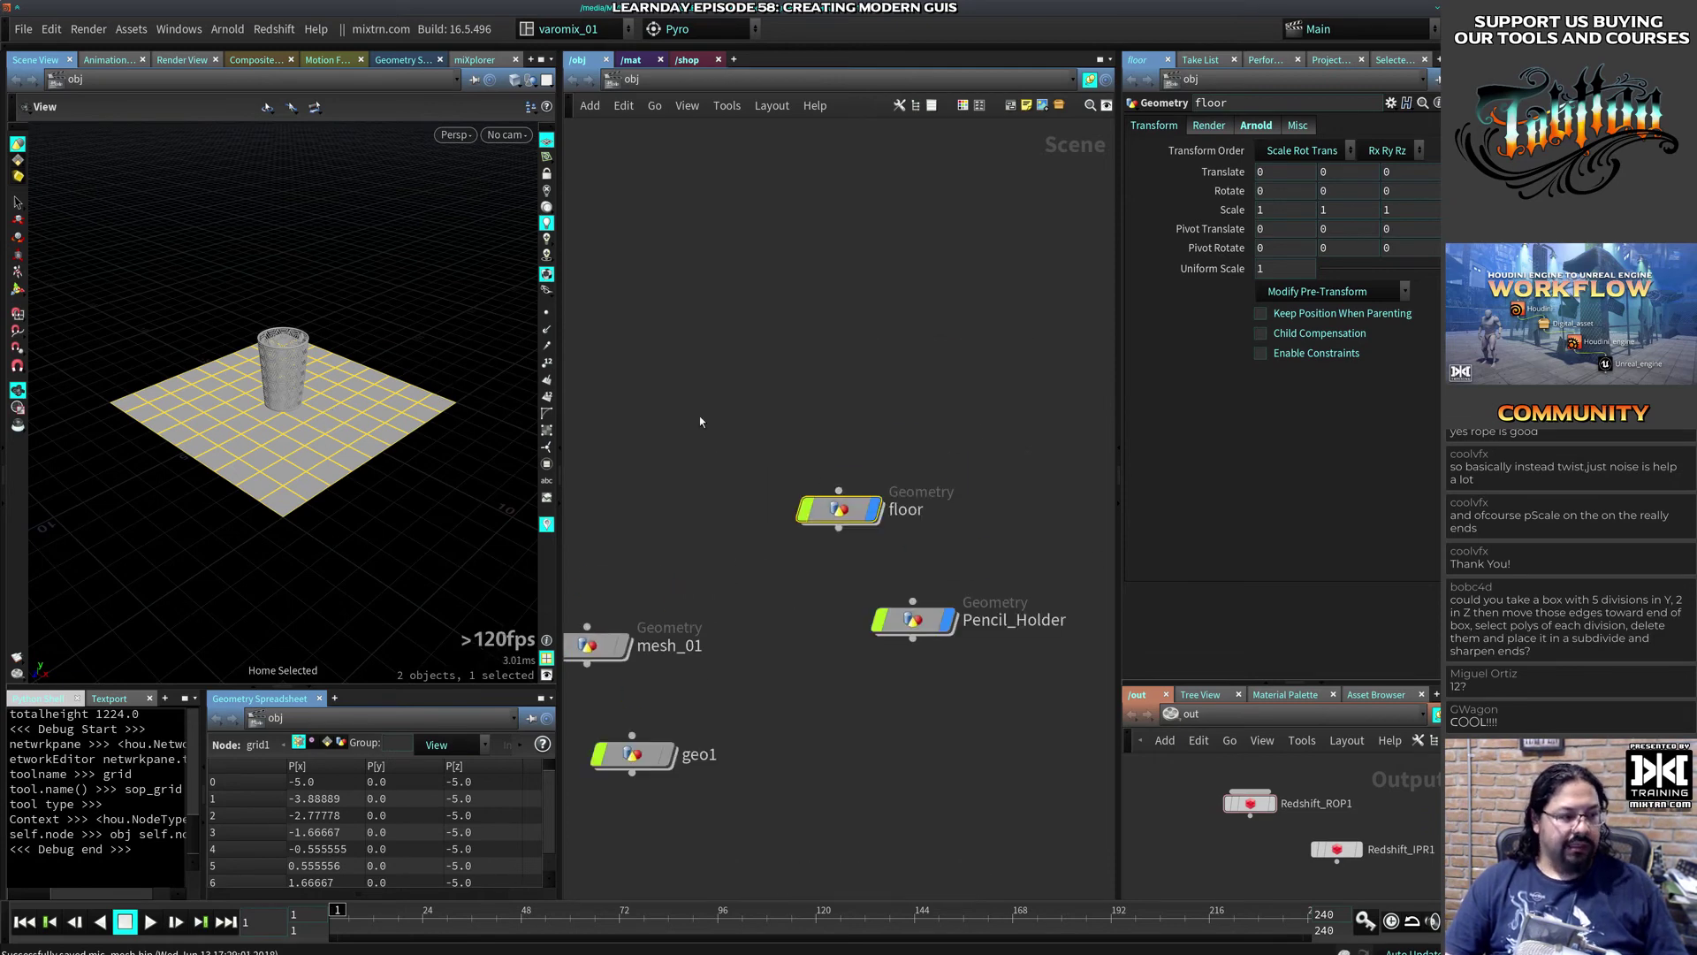
pyautogui.moveTo(994, 579); pyautogui.dragTo(879, 690)
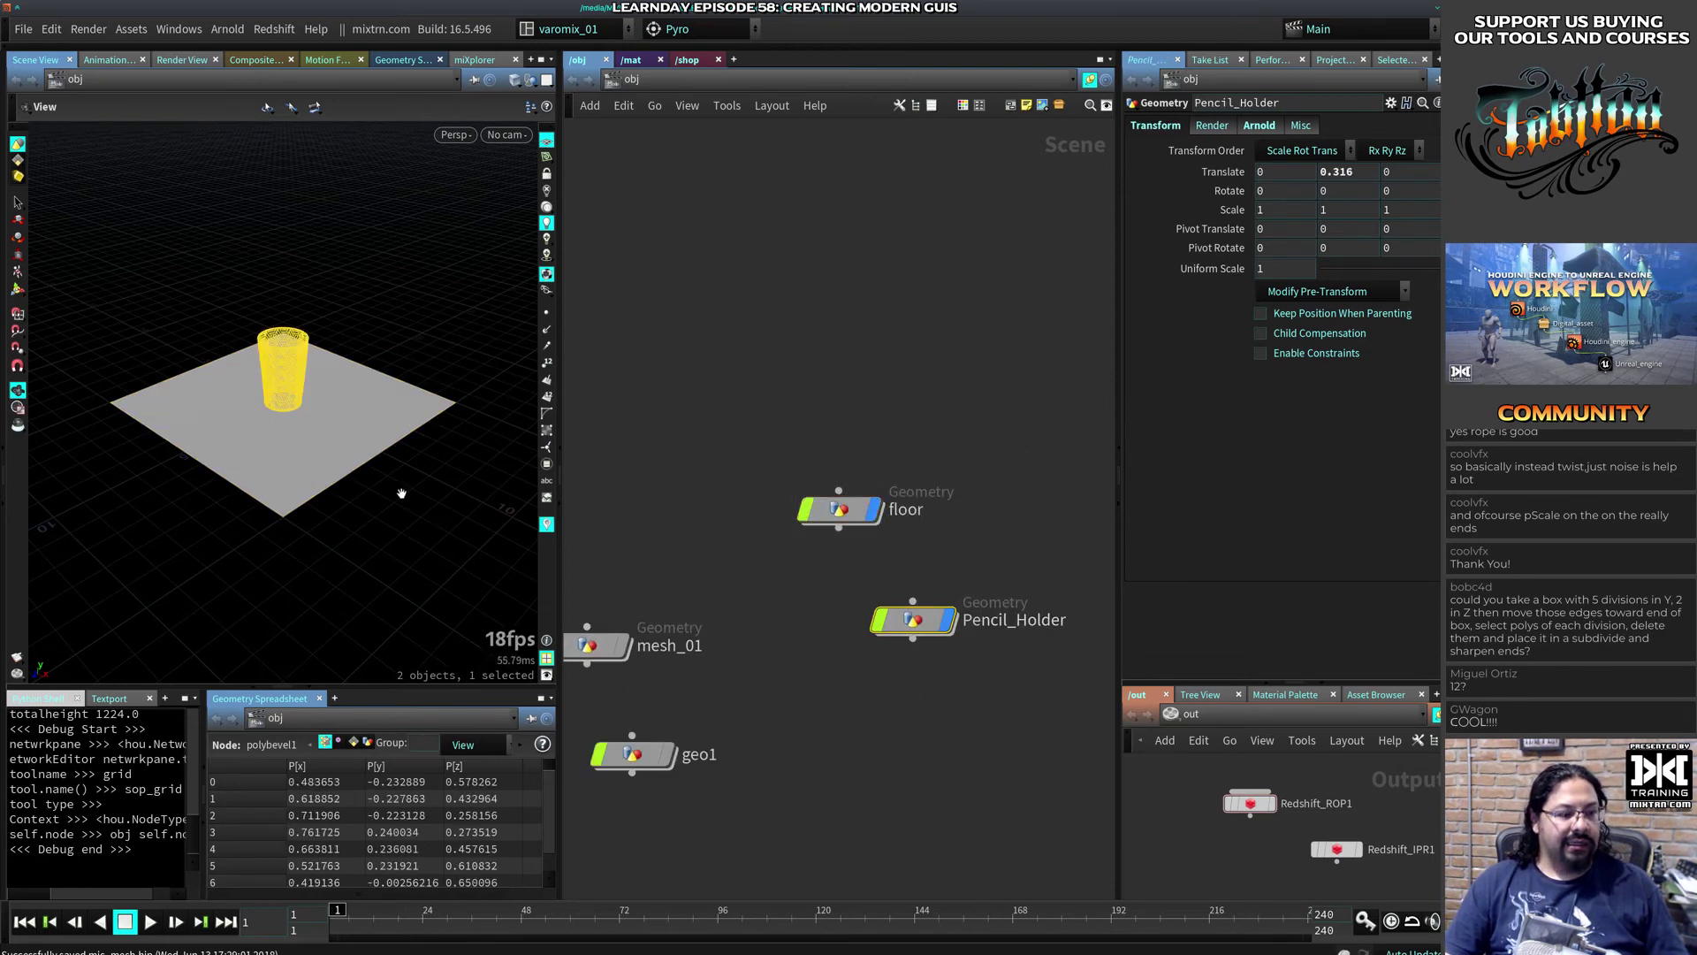
pyautogui.press('g')
pyautogui.click(717, 378)
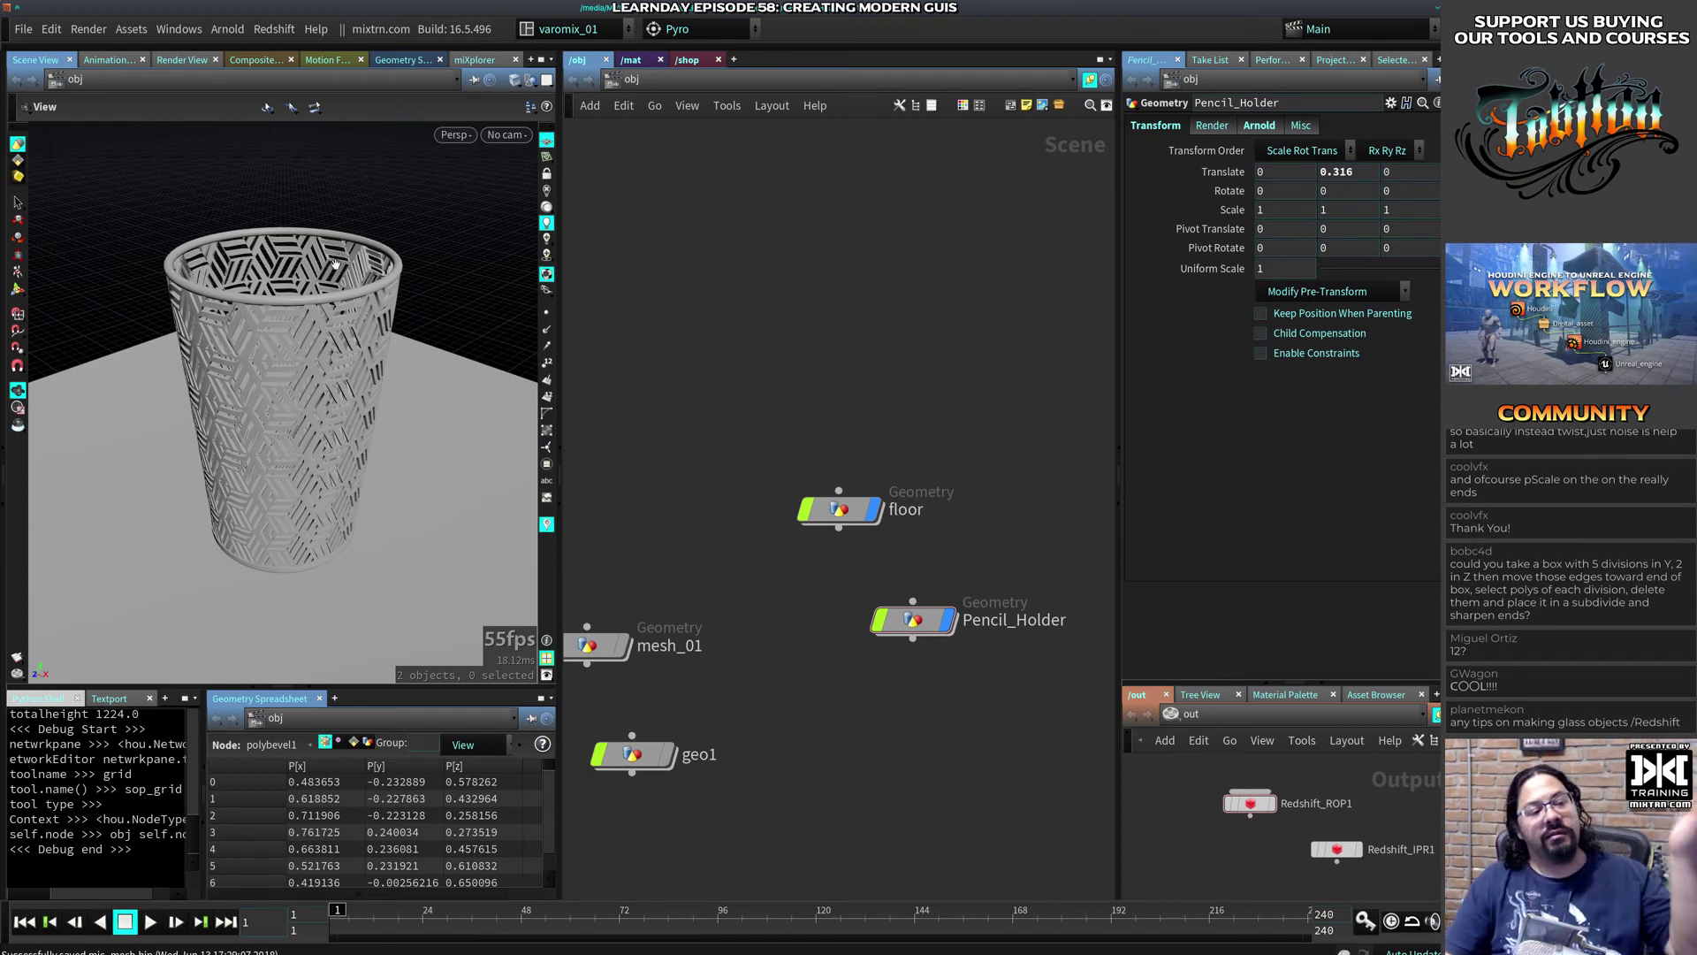
# Step: Create an RS Material in the material network and apply the Lead preset to it
pyautogui.click(646, 63)
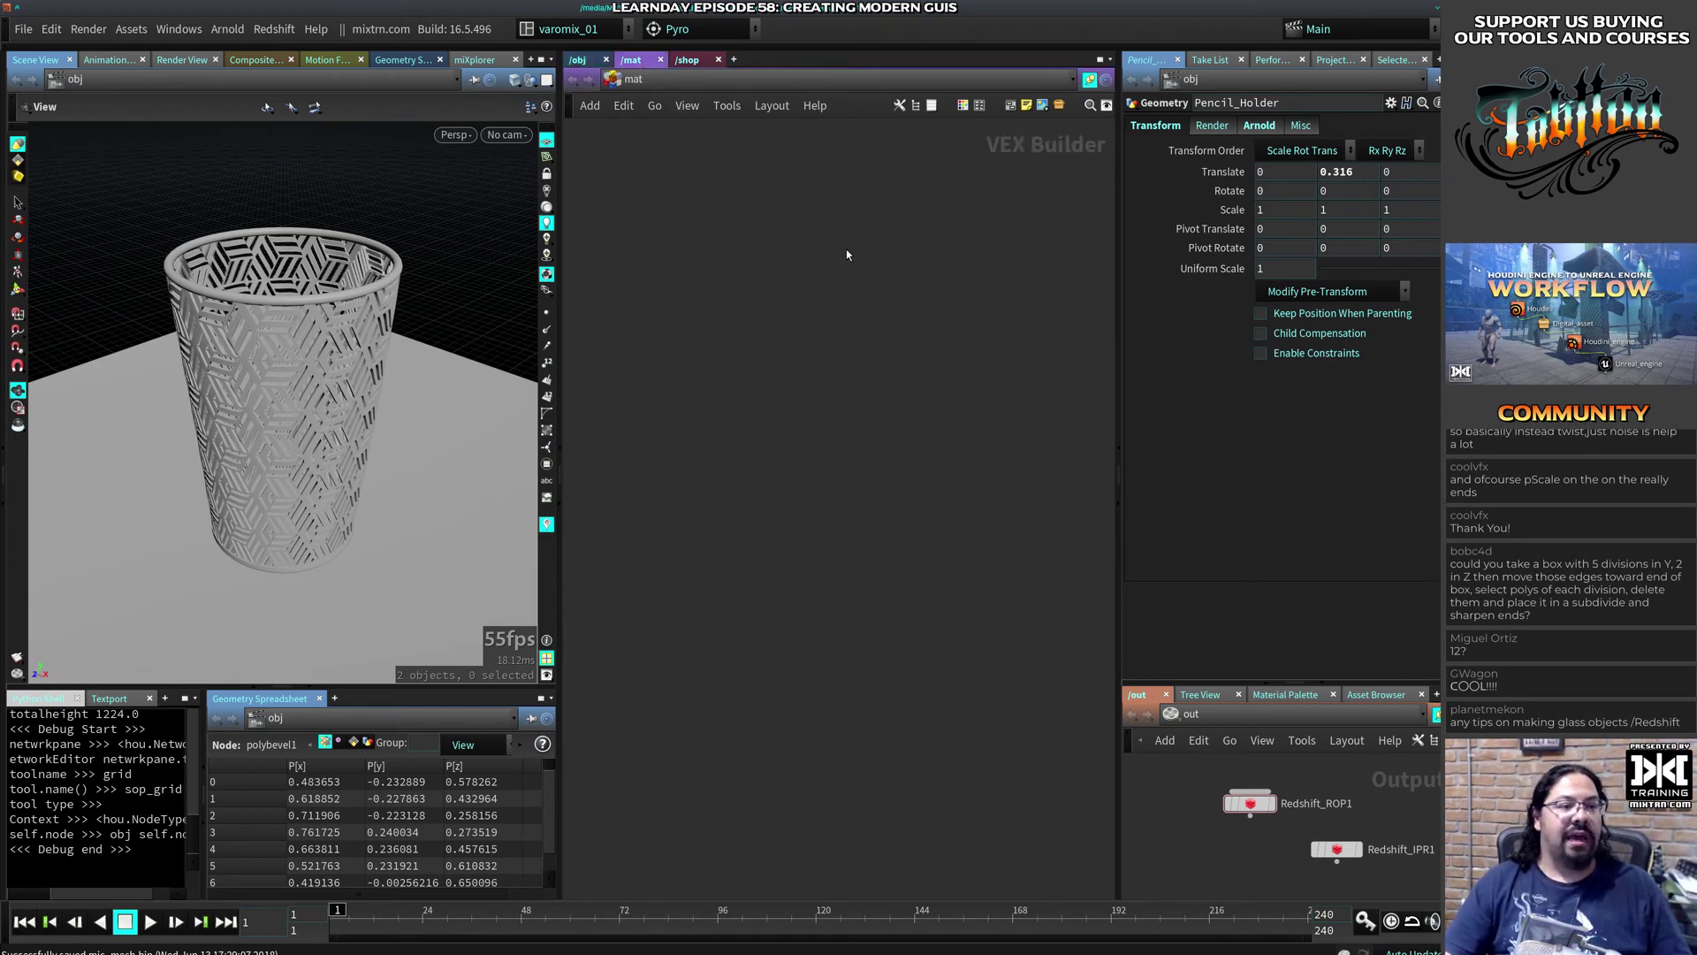
pyautogui.press('Tab')
pyautogui.write('rsm')
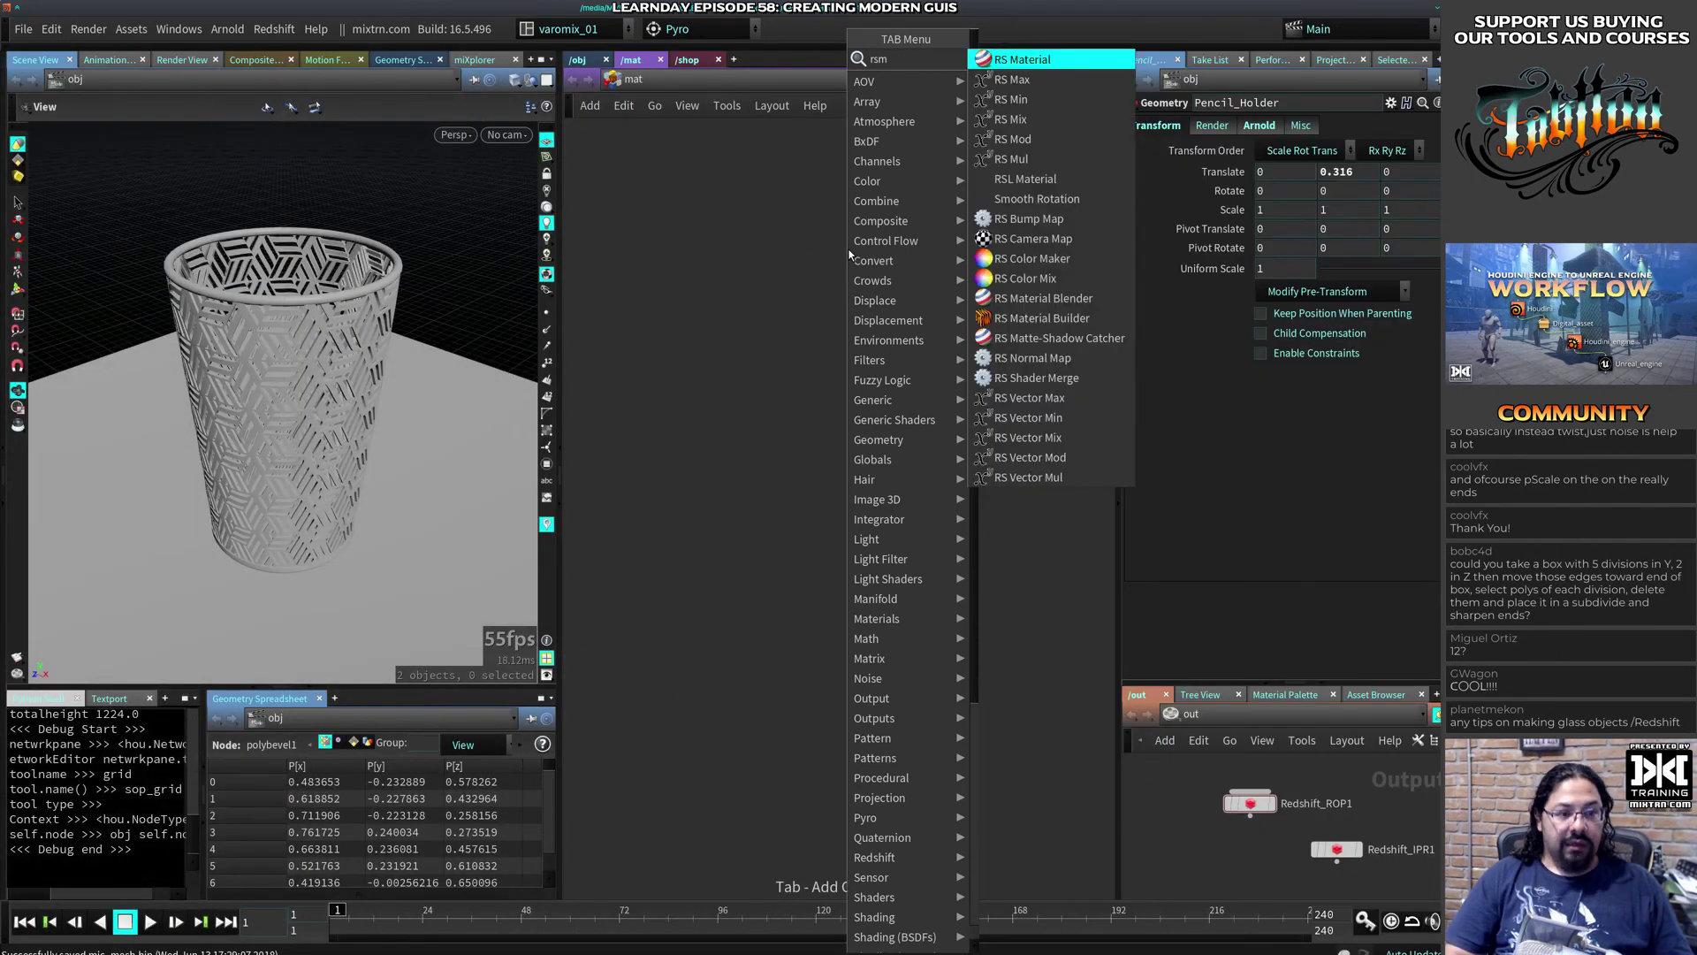
pyautogui.press('Return')
pyautogui.click(848, 254)
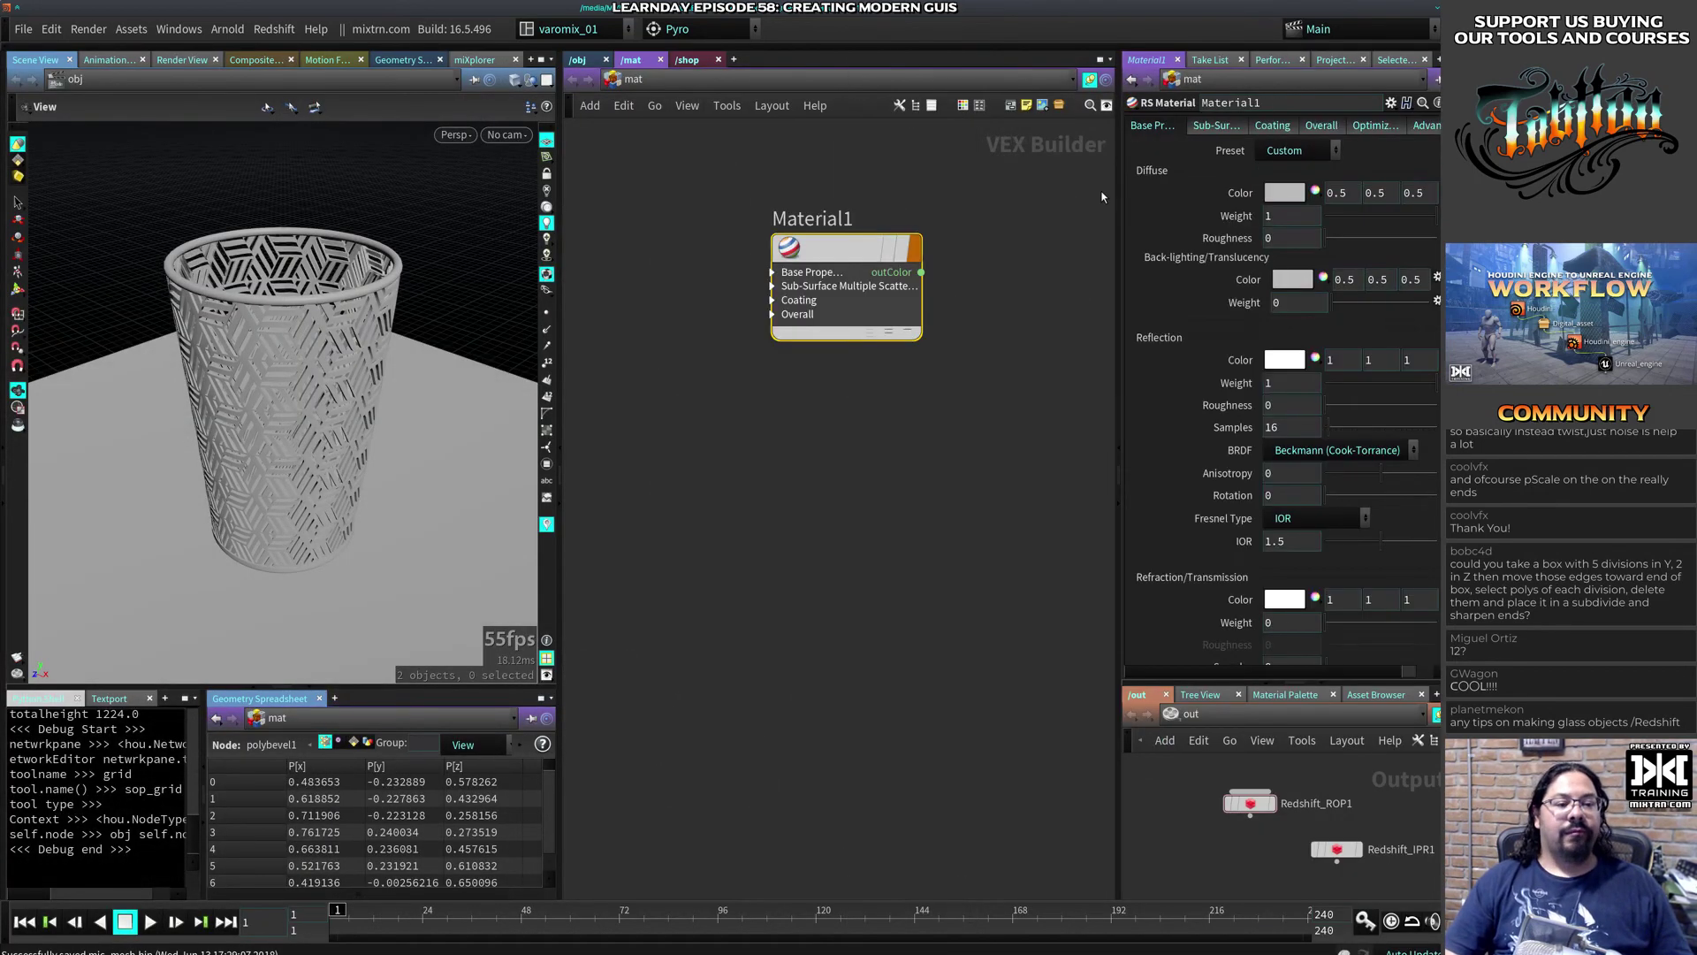
pyautogui.click(1313, 149)
pyautogui.click(1299, 352)
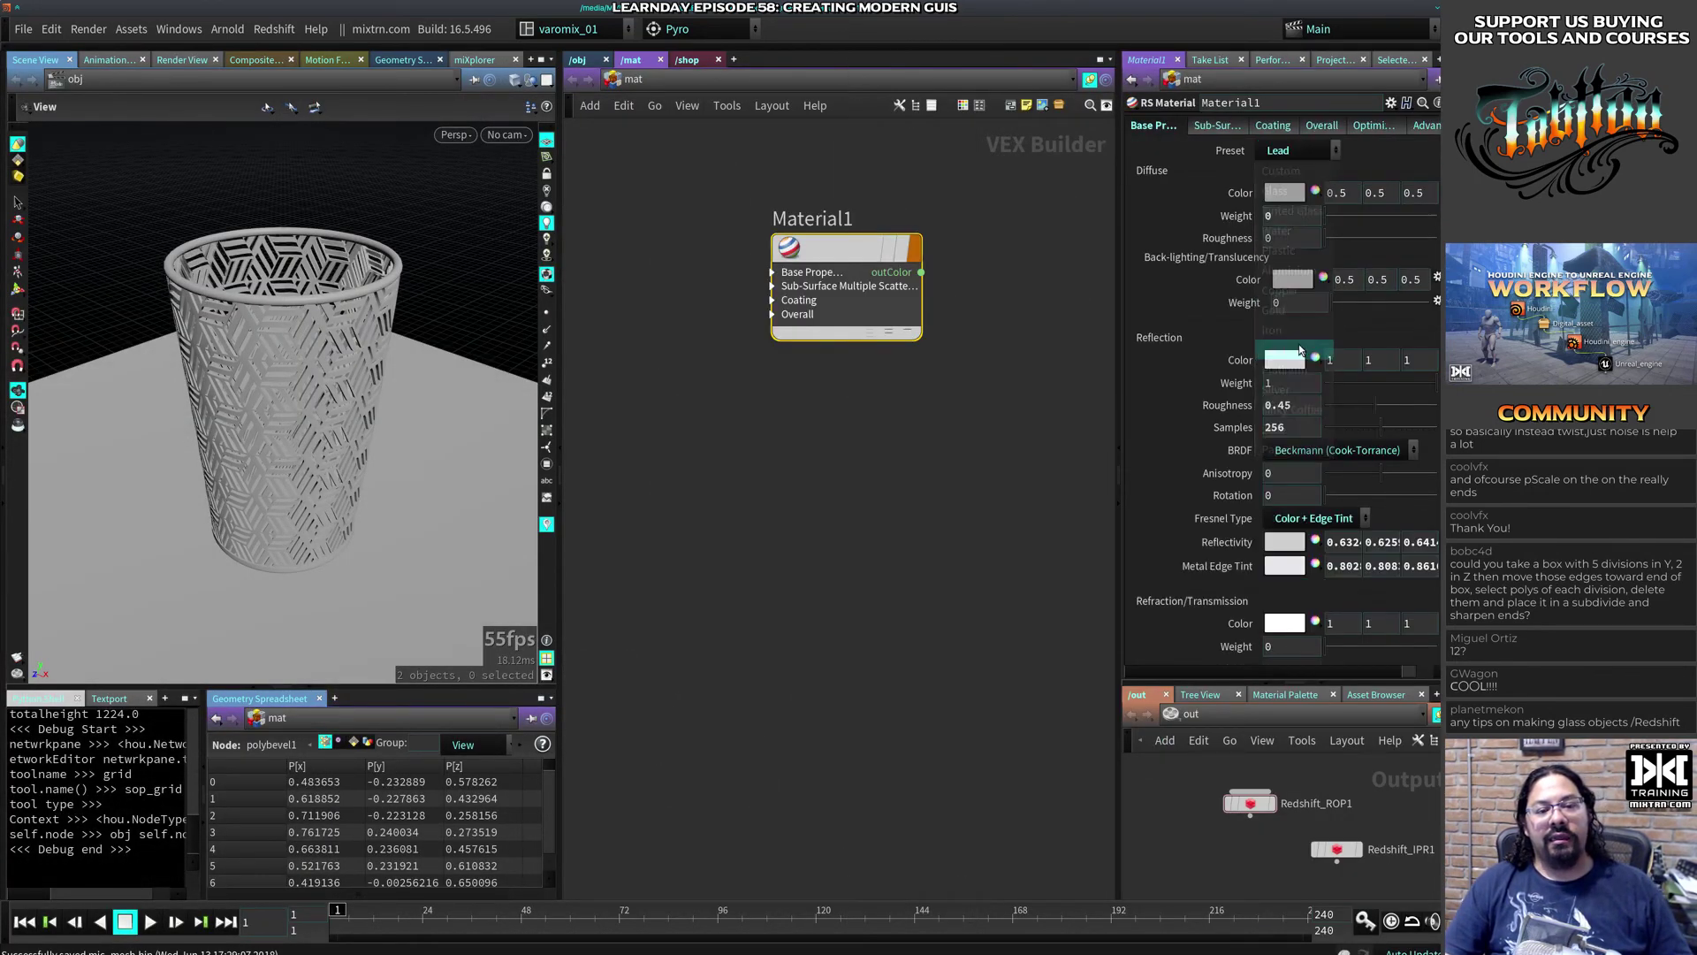
# Step: Assign /mat/Material1 as the render material of the pencil holder object
pyautogui.click(578, 59)
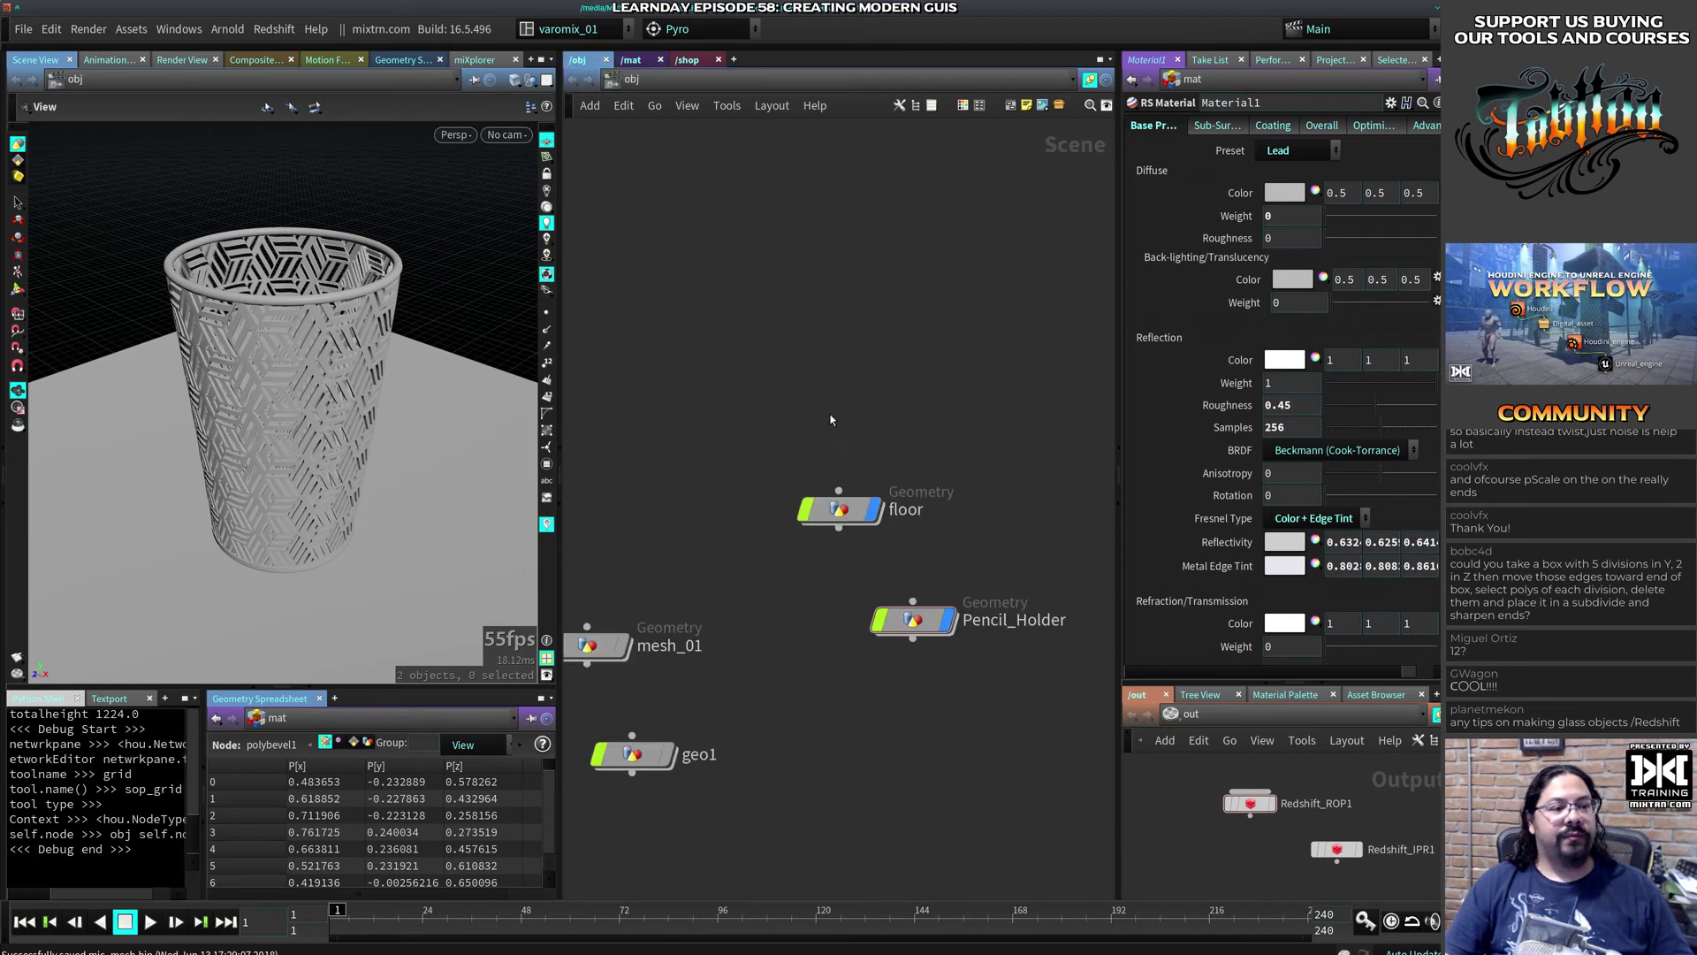
pyautogui.click(913, 619)
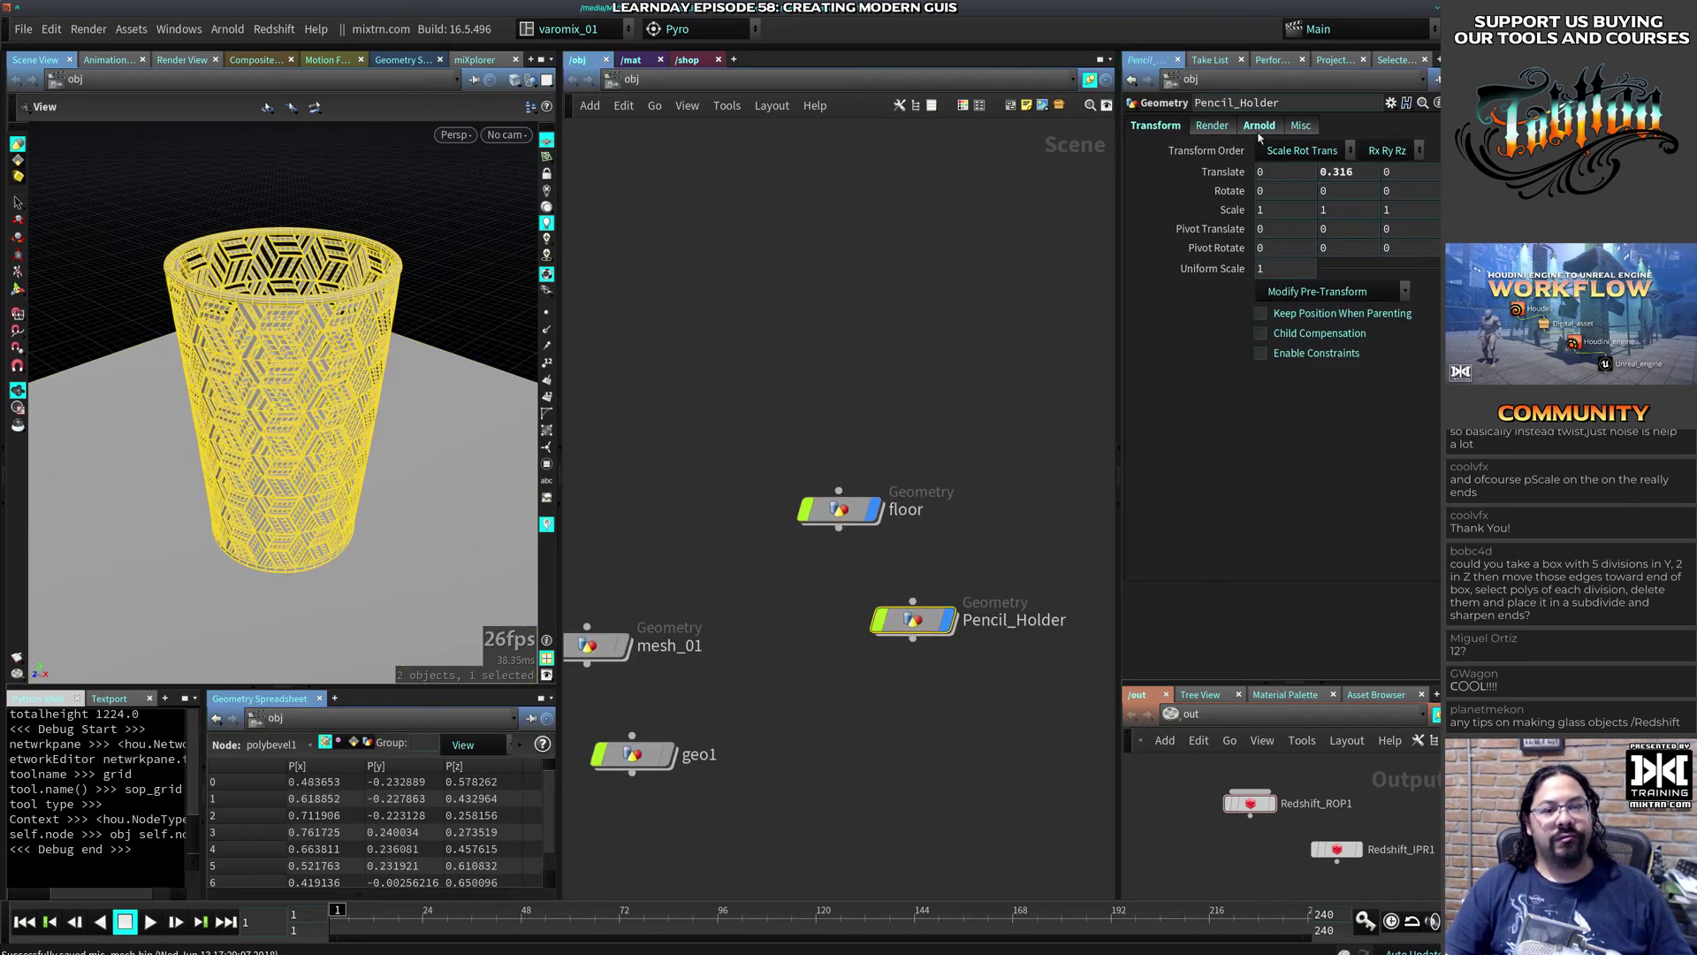
pyautogui.click(1212, 126)
pyautogui.click(1434, 149)
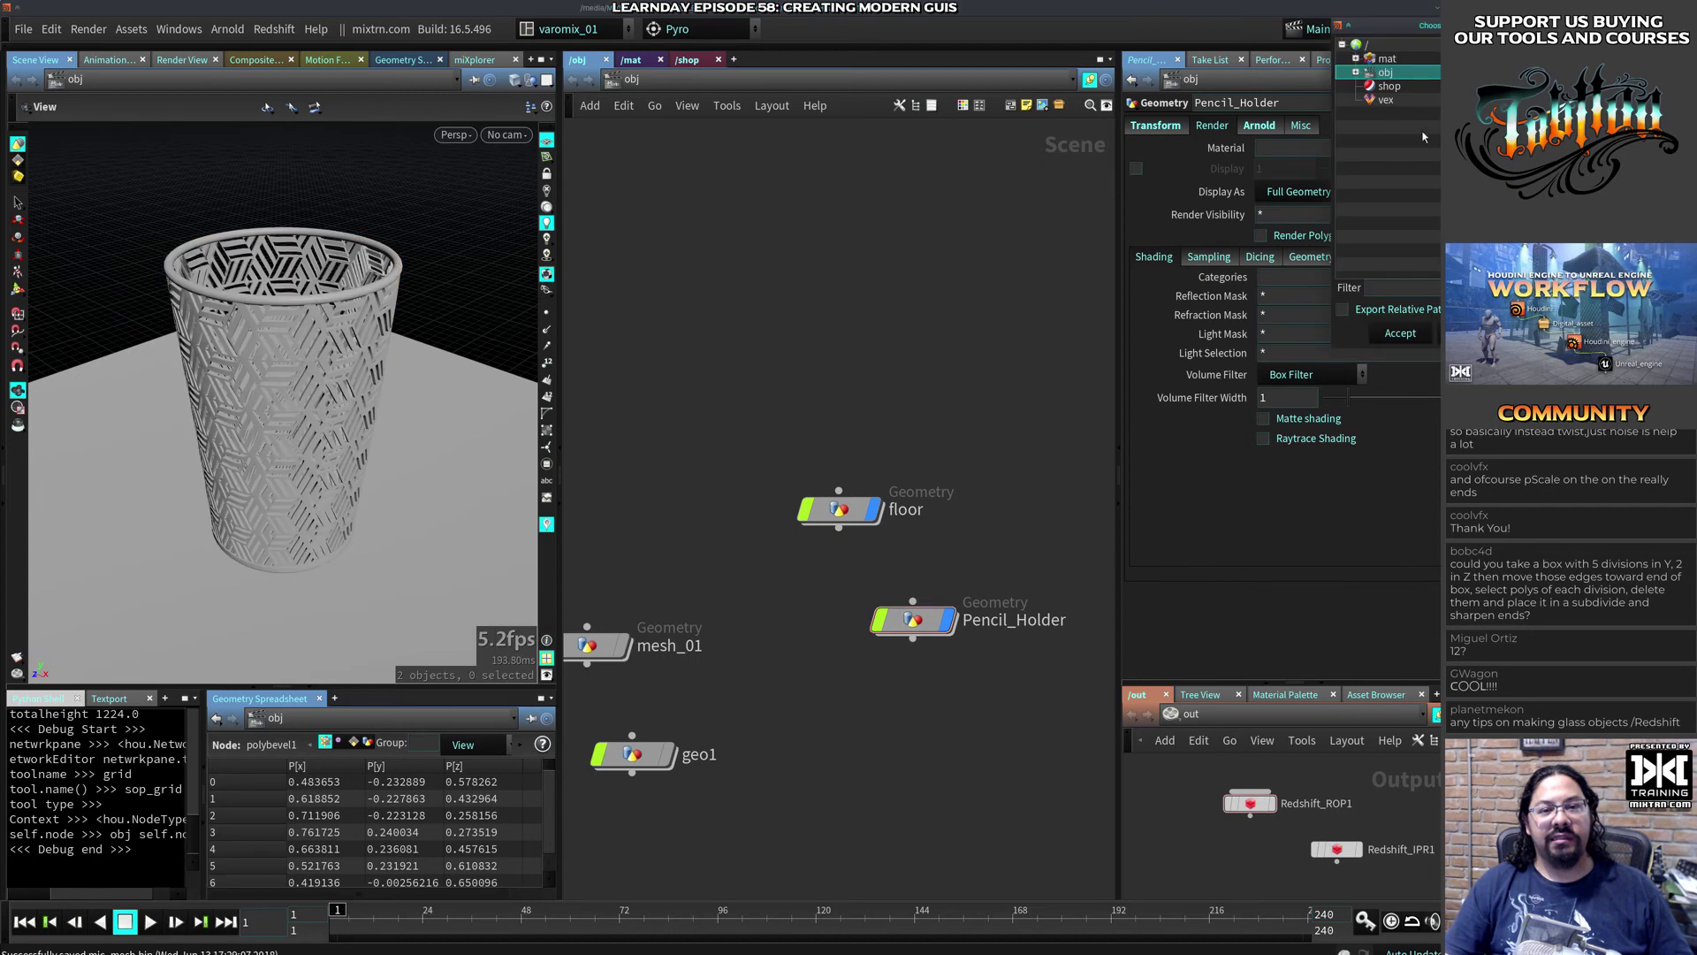
pyautogui.click(1355, 58)
pyautogui.doubleClick(1406, 74)
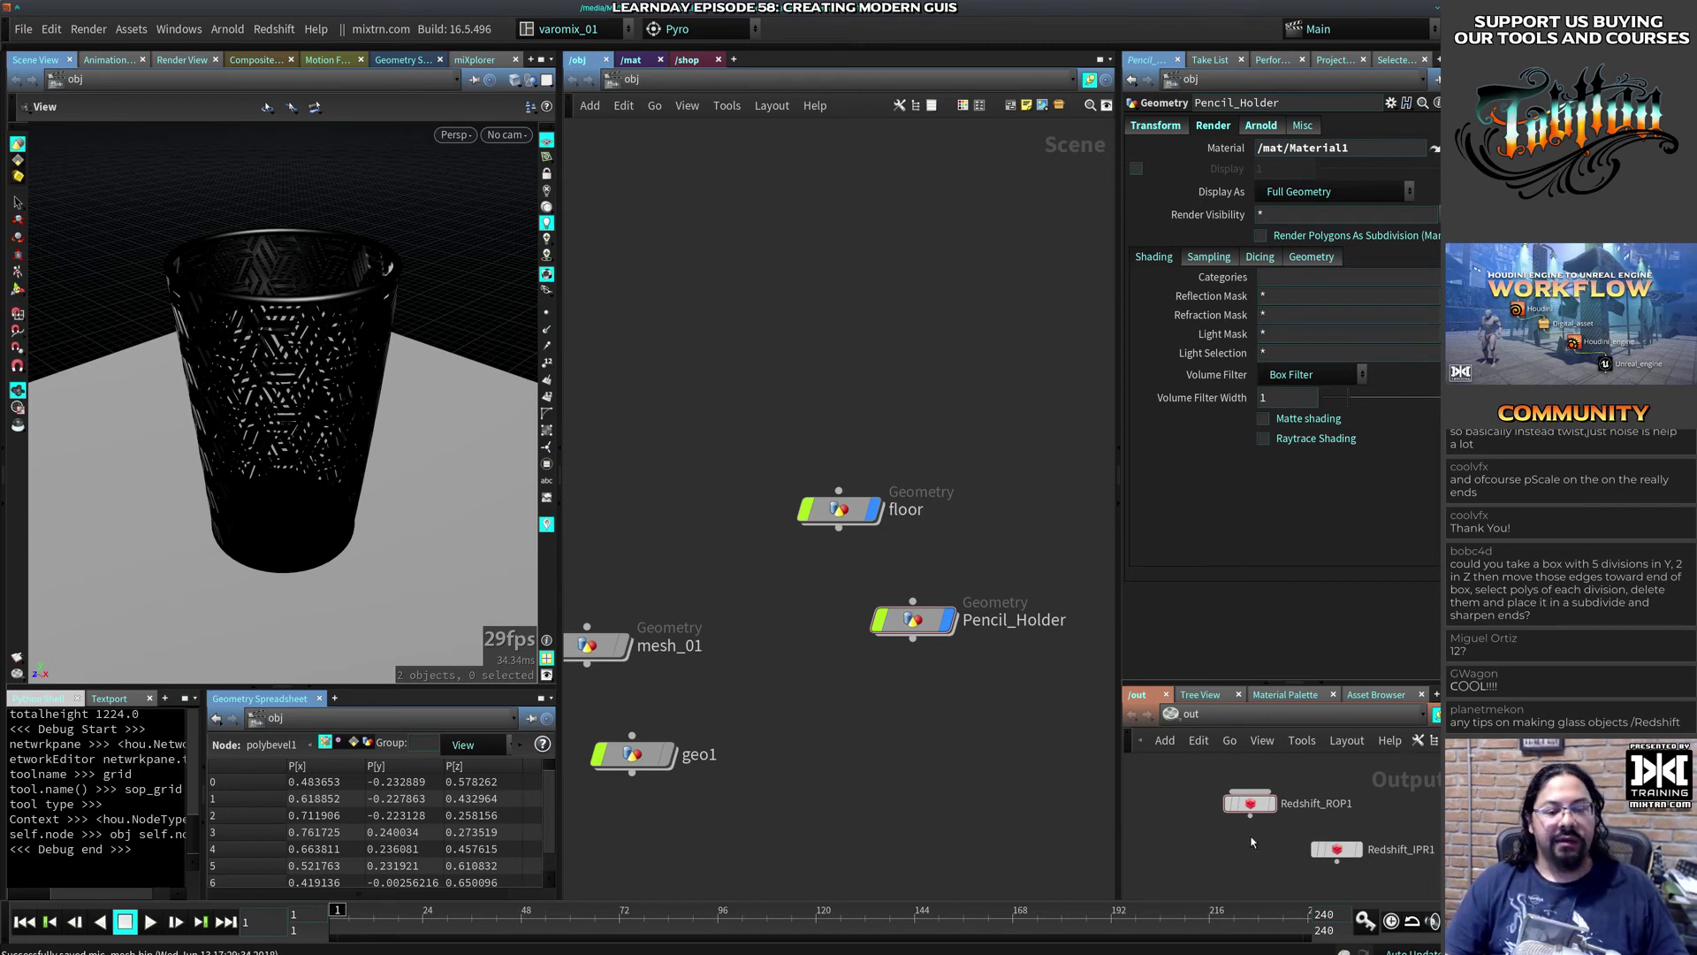
# Step: Create camera cam1 from the current view, lock it to the viewport and reframe it so the whole pencil holder fits
pyautogui.click(1250, 803)
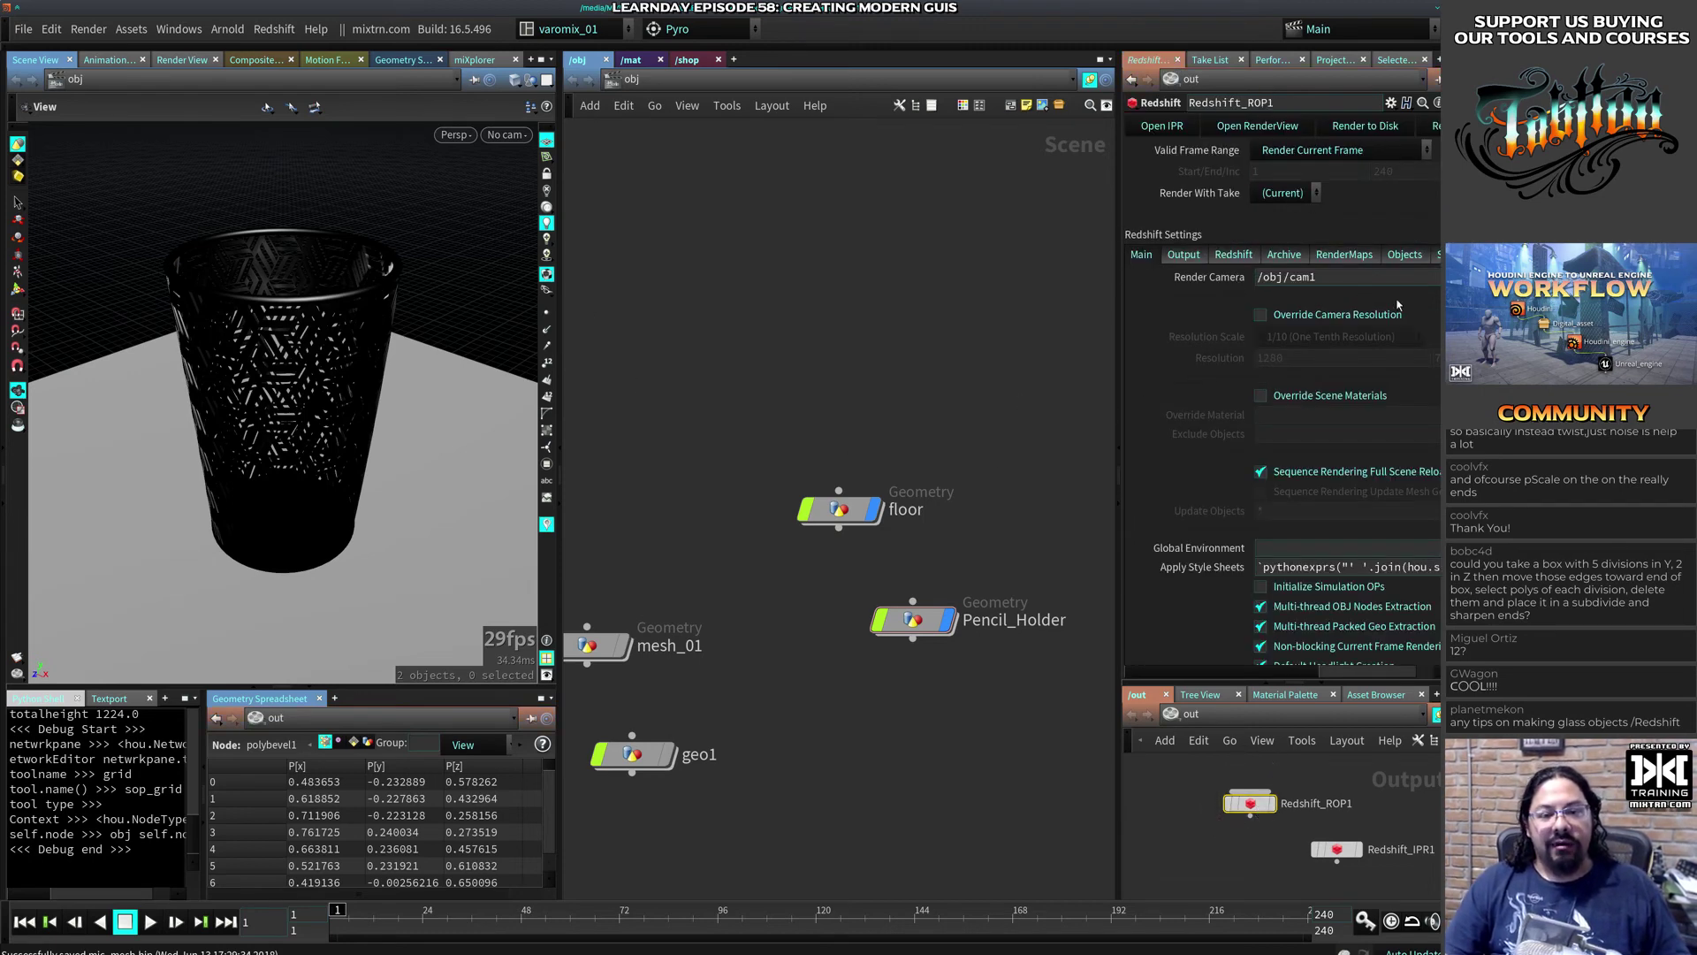
pyautogui.click(505, 134)
pyautogui.click(534, 188)
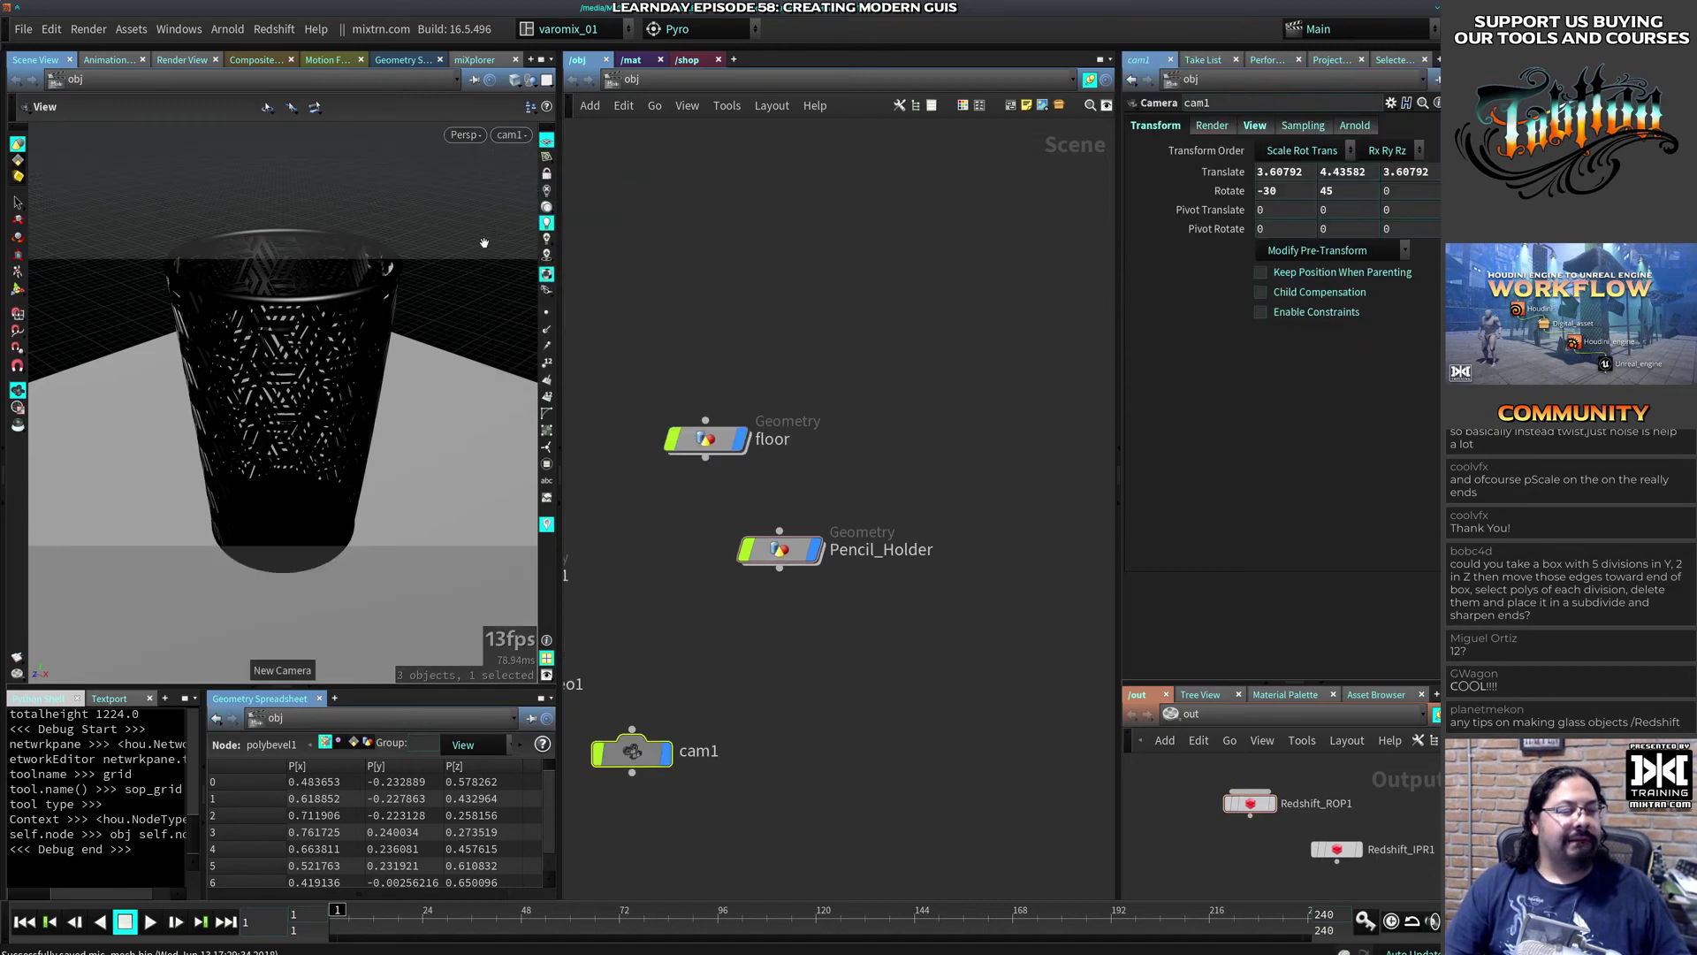
pyautogui.click(547, 174)
pyautogui.moveTo(435, 359); pyautogui.dragTo(351, 470, button='right')
pyautogui.moveTo(352, 472)
pyautogui.mouseDown()
pyautogui.moveTo(355, 445)
pyautogui.moveTo(357, 464)
pyautogui.mouseUp()
pyautogui.moveTo(357, 464); pyautogui.dragTo(359, 470, button='middle')
pyautogui.click(633, 349)
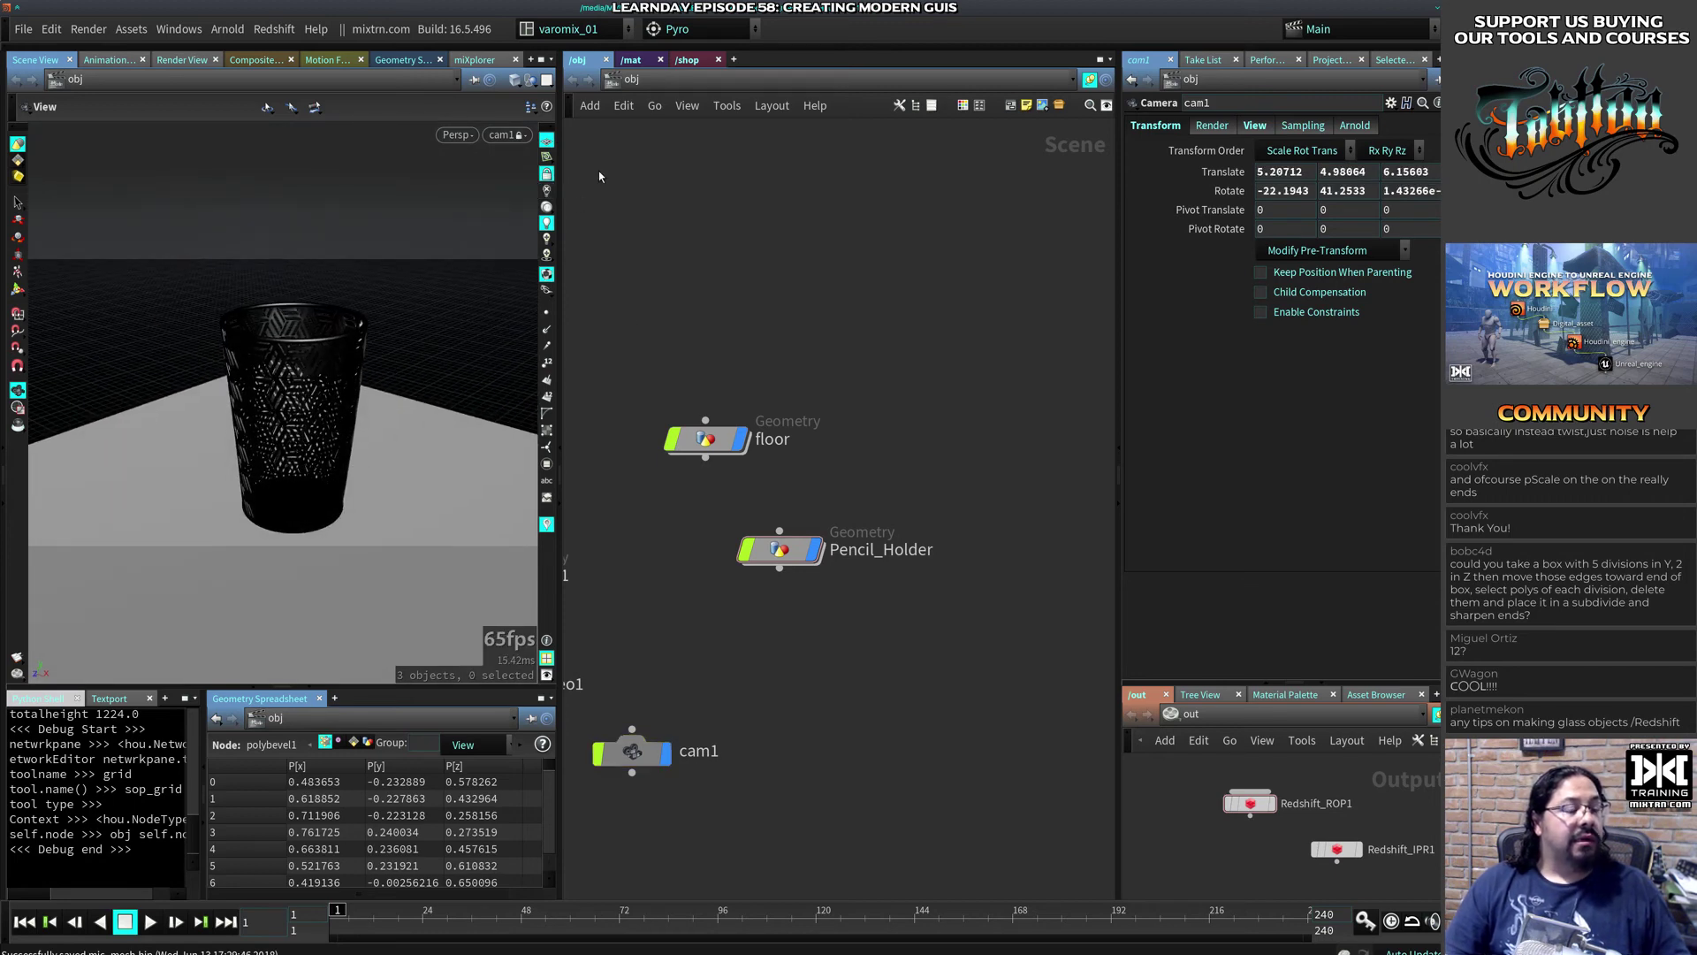
# Step: Add a Redshift dome light (RSLightDome) to the object network and place its node above the floor node
pyautogui.press('Tab')
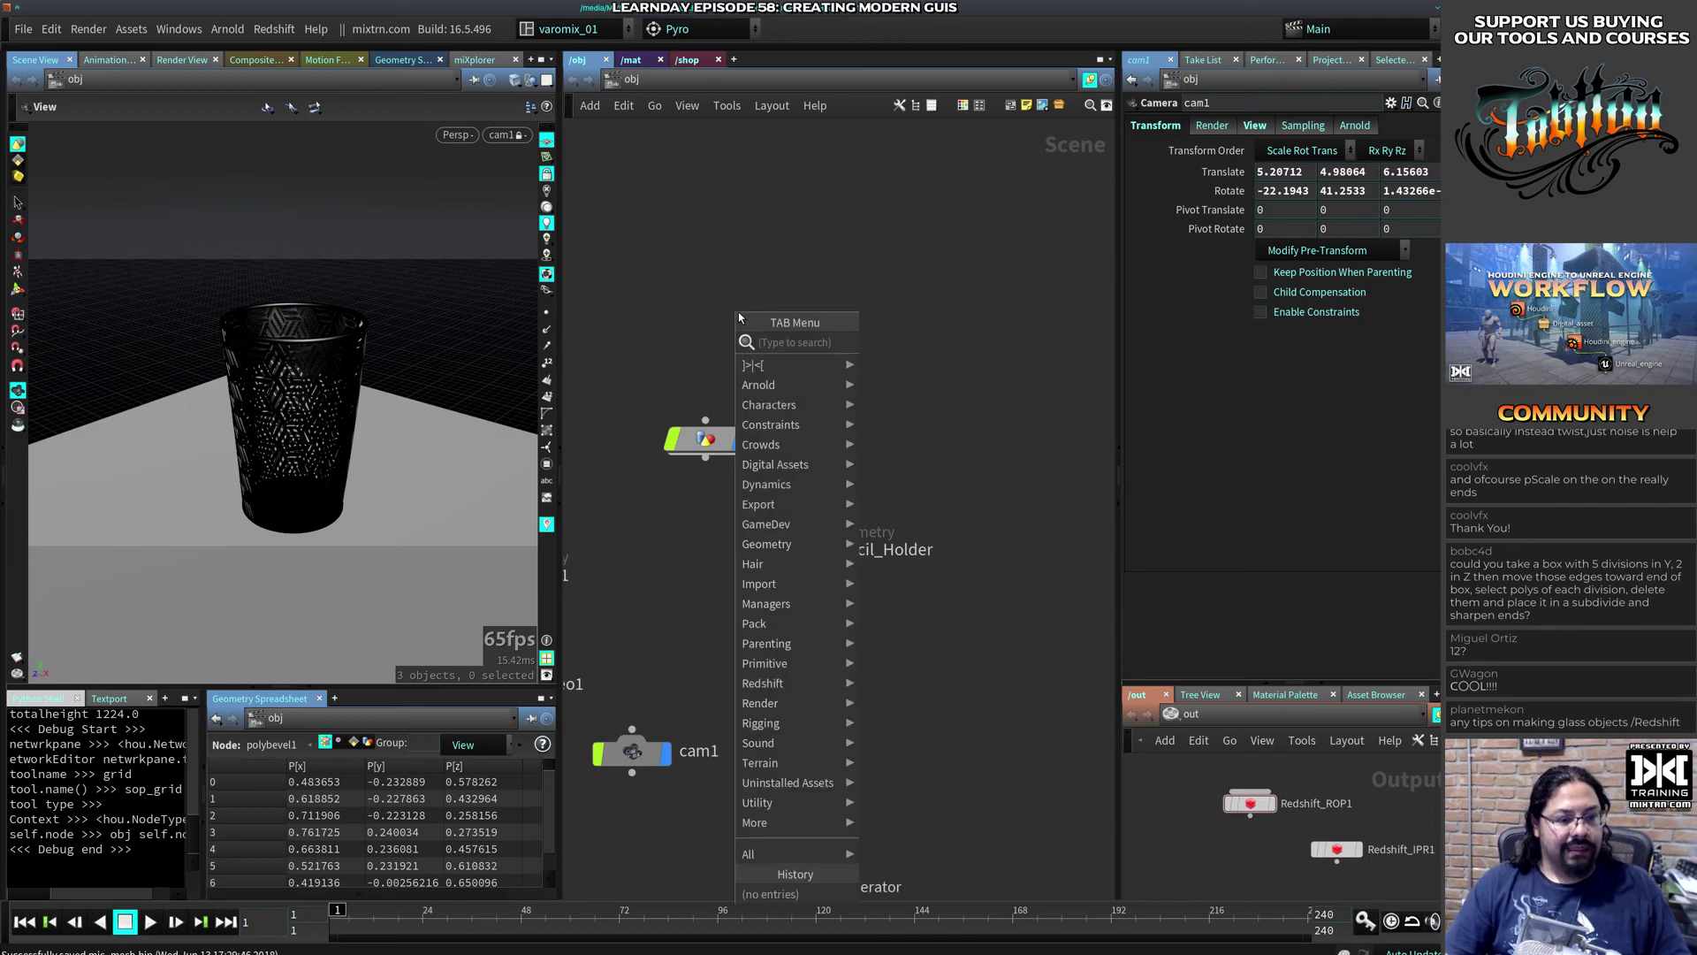
pyautogui.click(764, 255)
pyautogui.hotkey('ctrl', 'Tab')
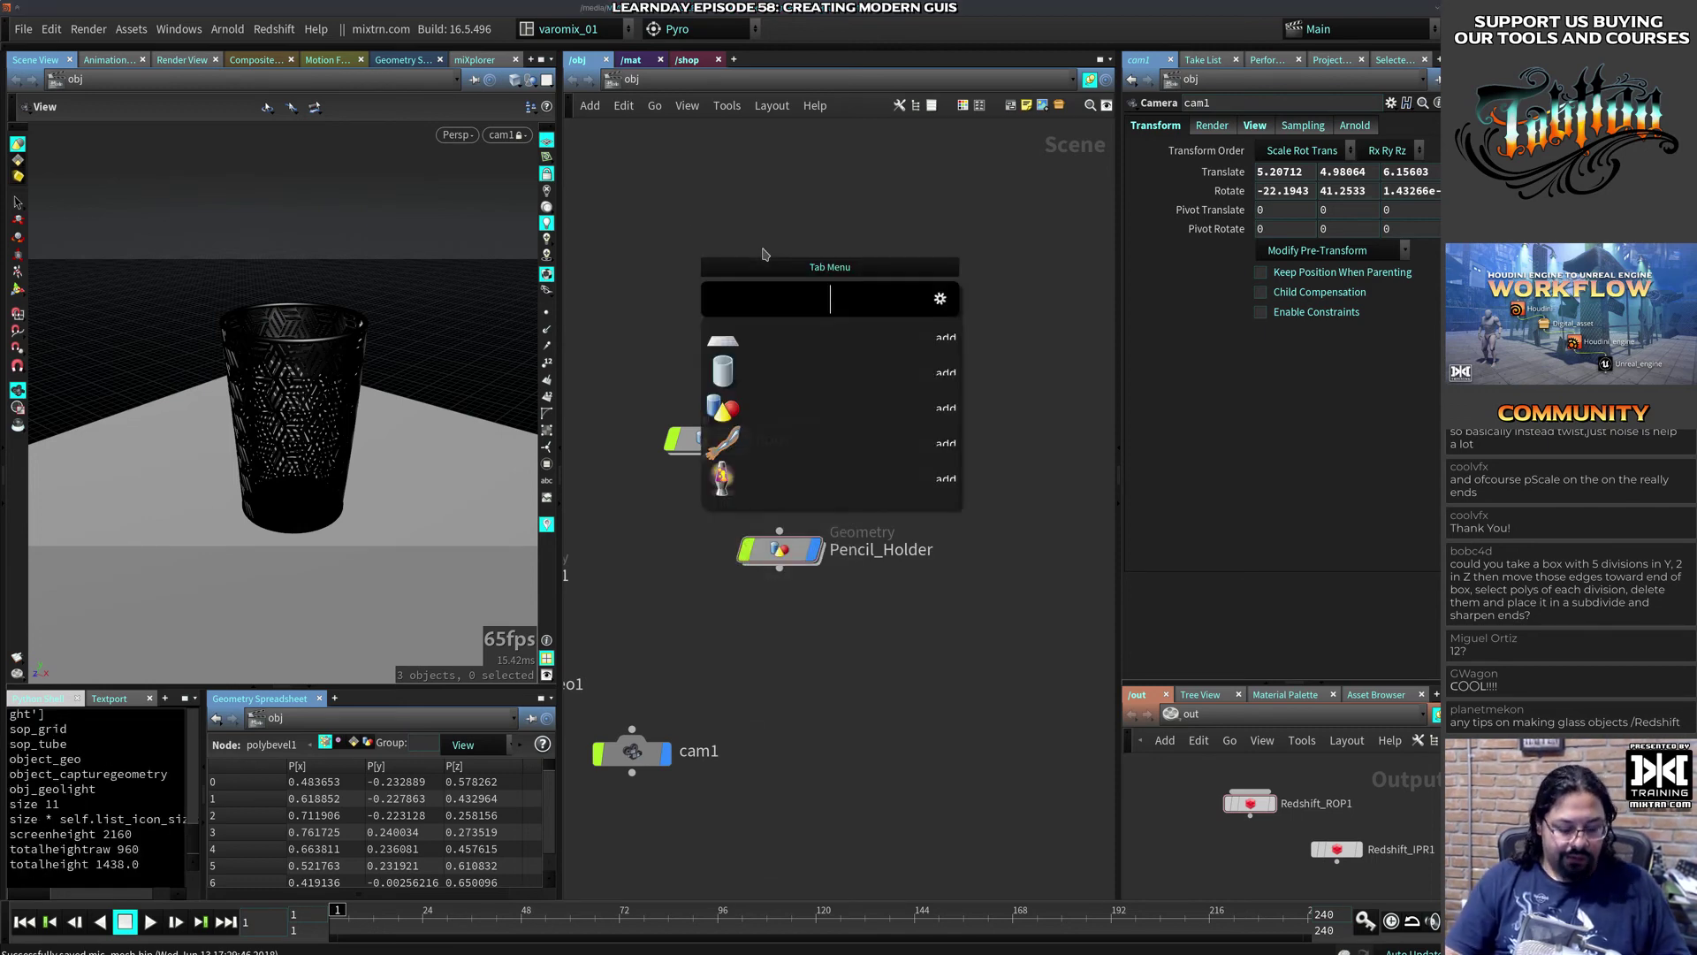
pyautogui.write('donme')
pyautogui.press('BackSpace')
pyautogui.press('BackSpace')
pyautogui.press('BackSpace')
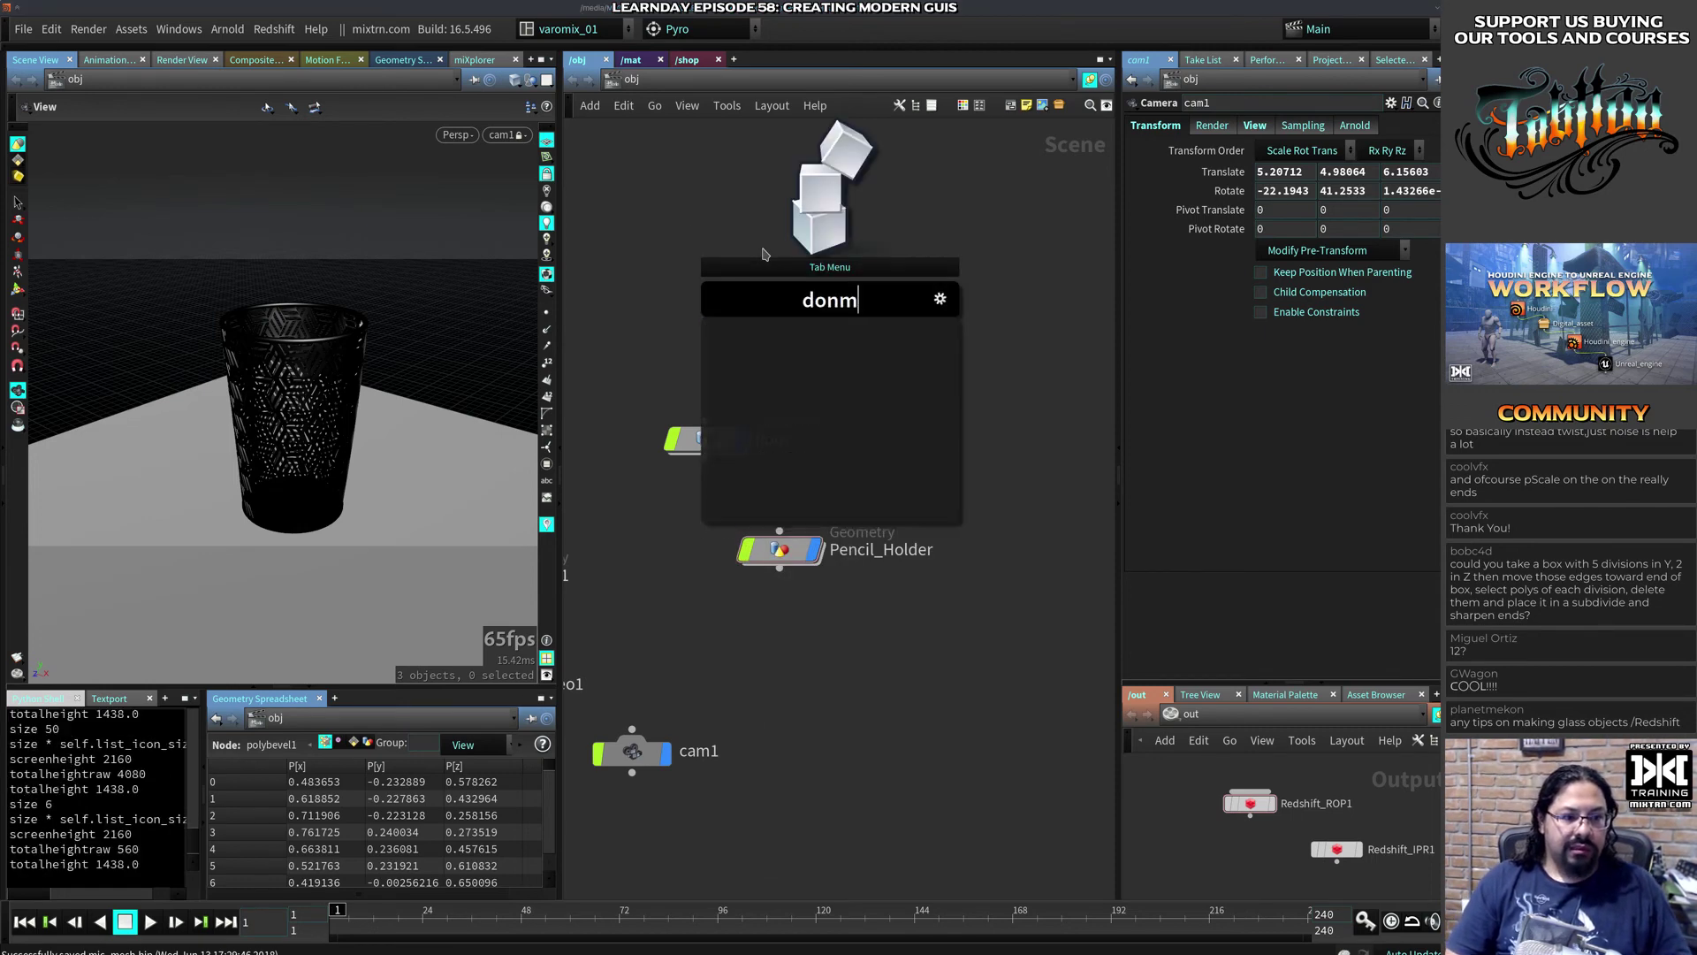
pyautogui.write('me')
pyautogui.press('Down')
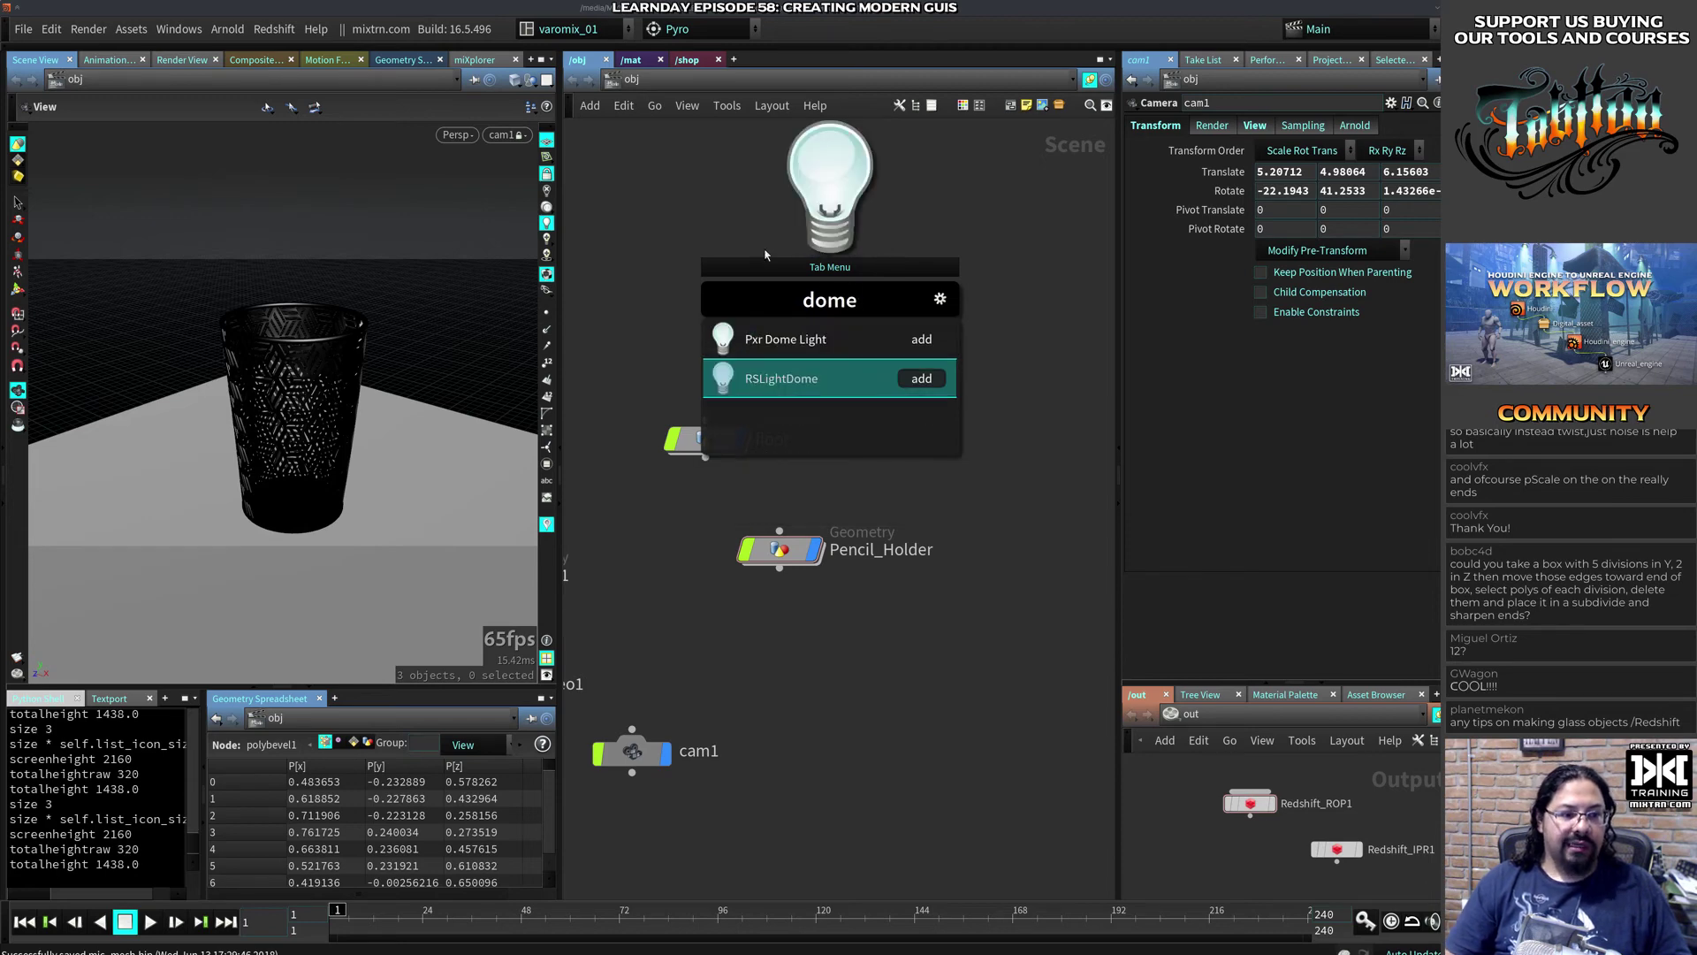
pyautogui.press('Return')
pyautogui.click(781, 255)
pyautogui.moveTo(820, 259); pyautogui.dragTo(821, 281)
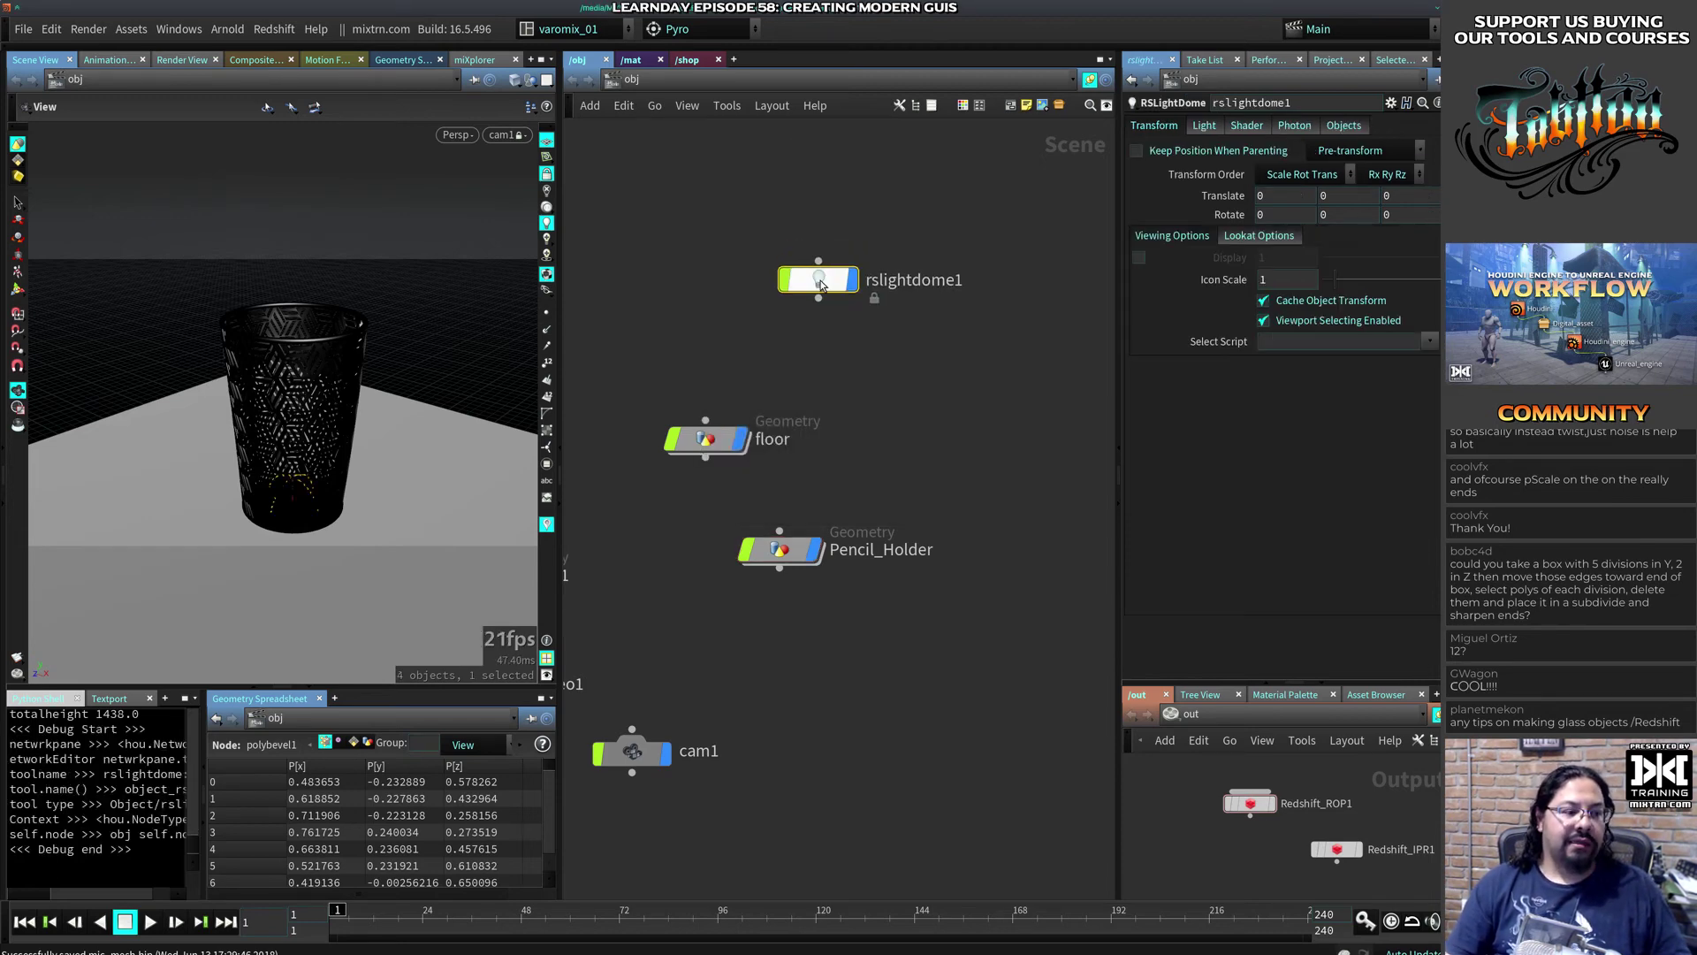
# Step: Start a live Redshift RenderView from Redshift_ROP1, disable its IPR camera resolution override and move the render window over the viewport
pyautogui.click(1250, 802)
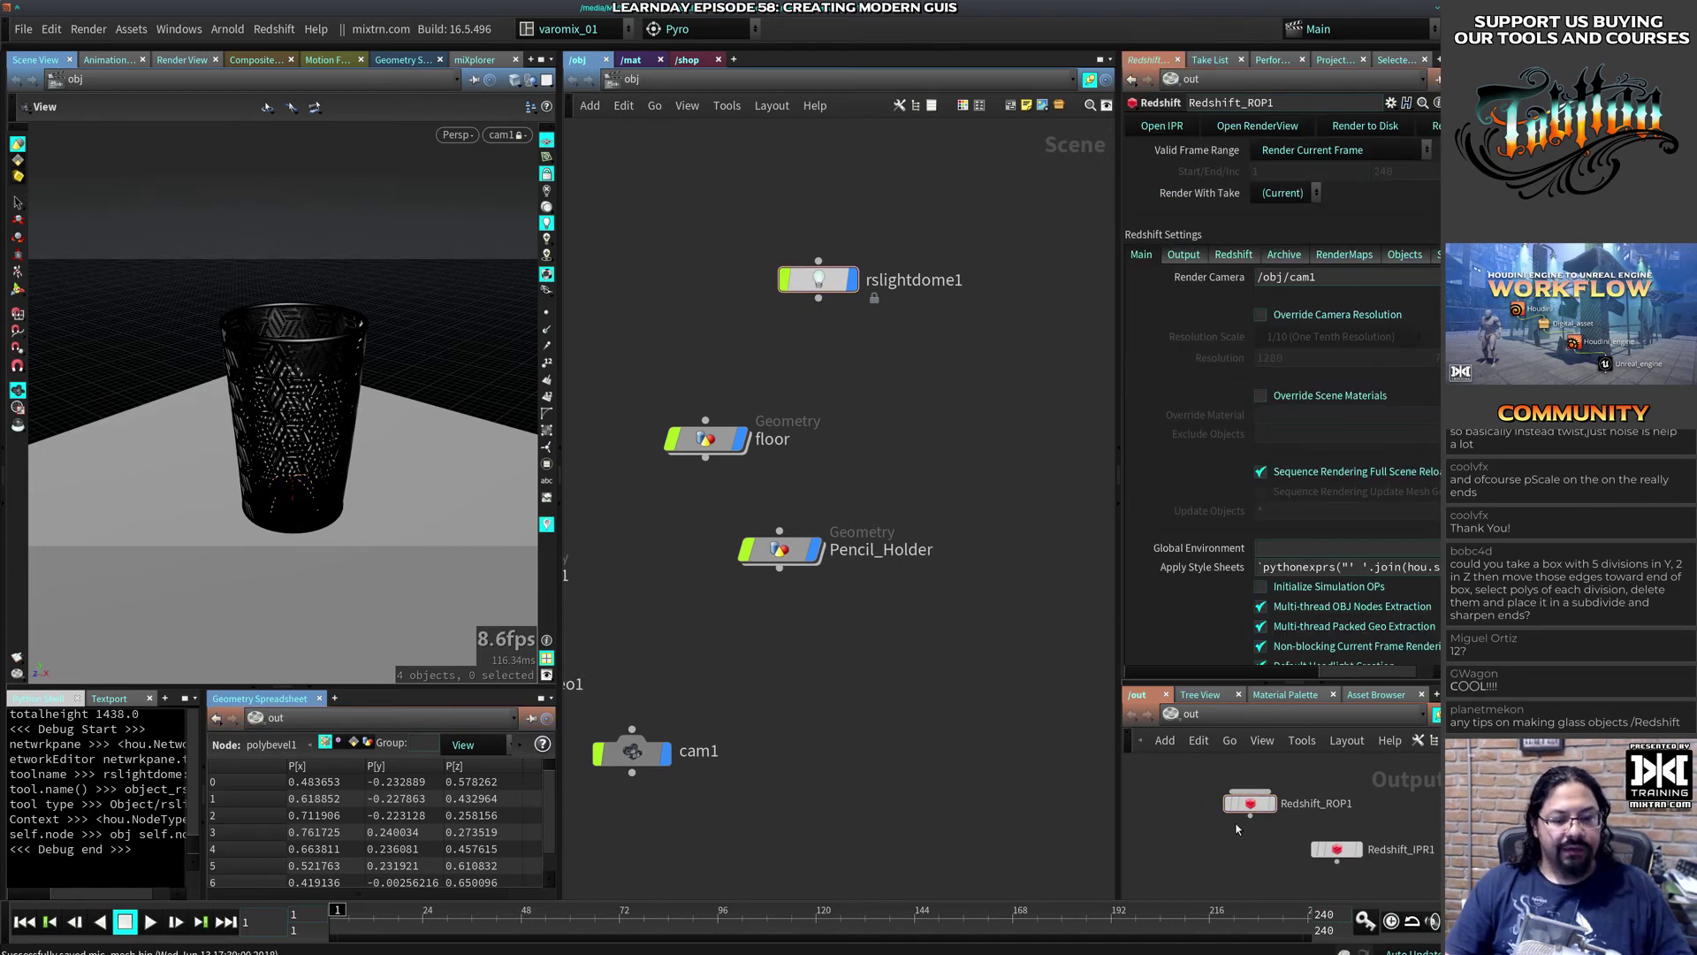
pyautogui.click(1233, 133)
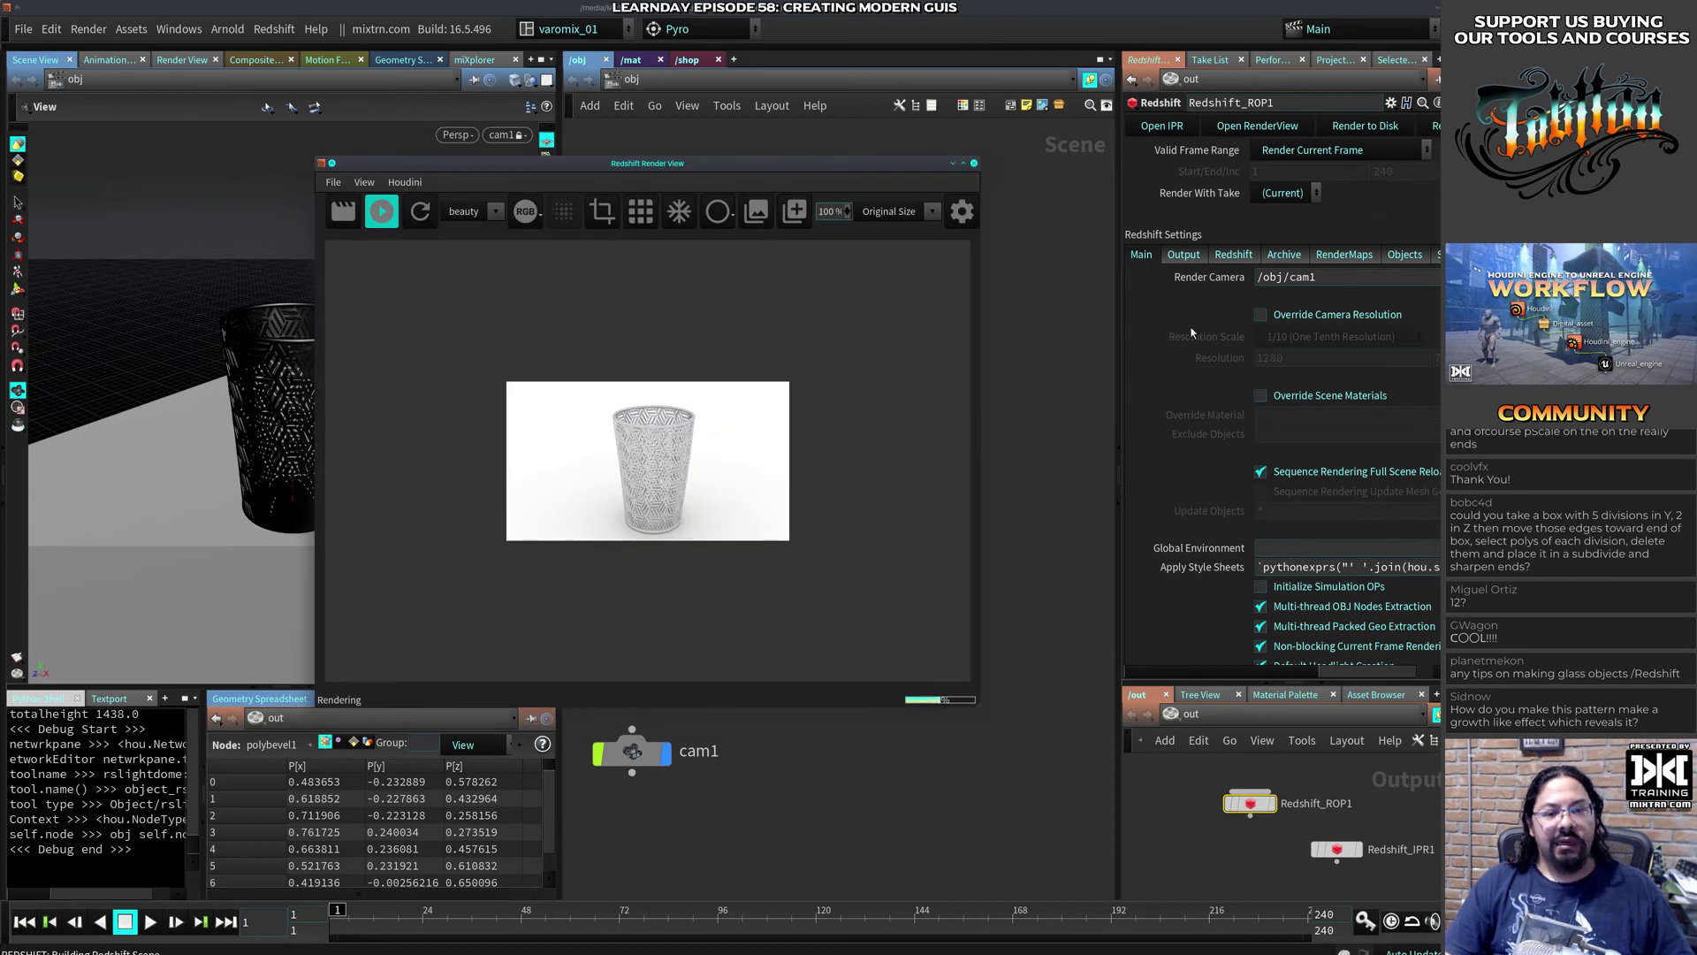
pyautogui.moveTo(1119, 332); pyautogui.dragTo(1034, 333)
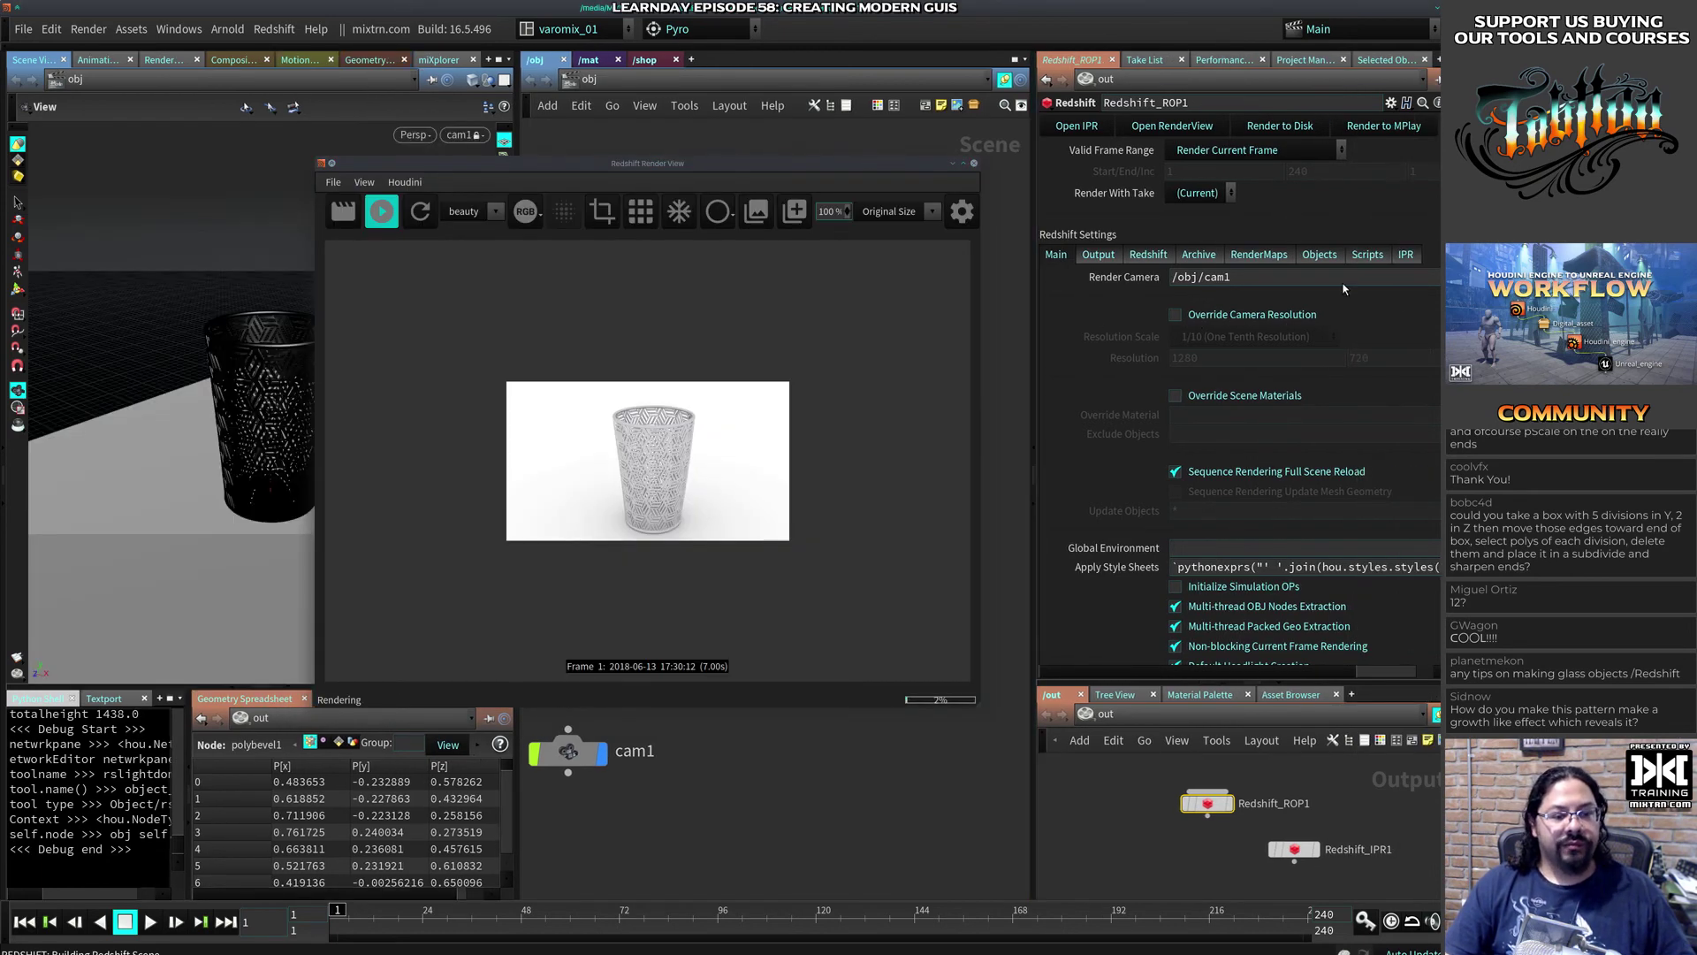
pyautogui.click(1405, 256)
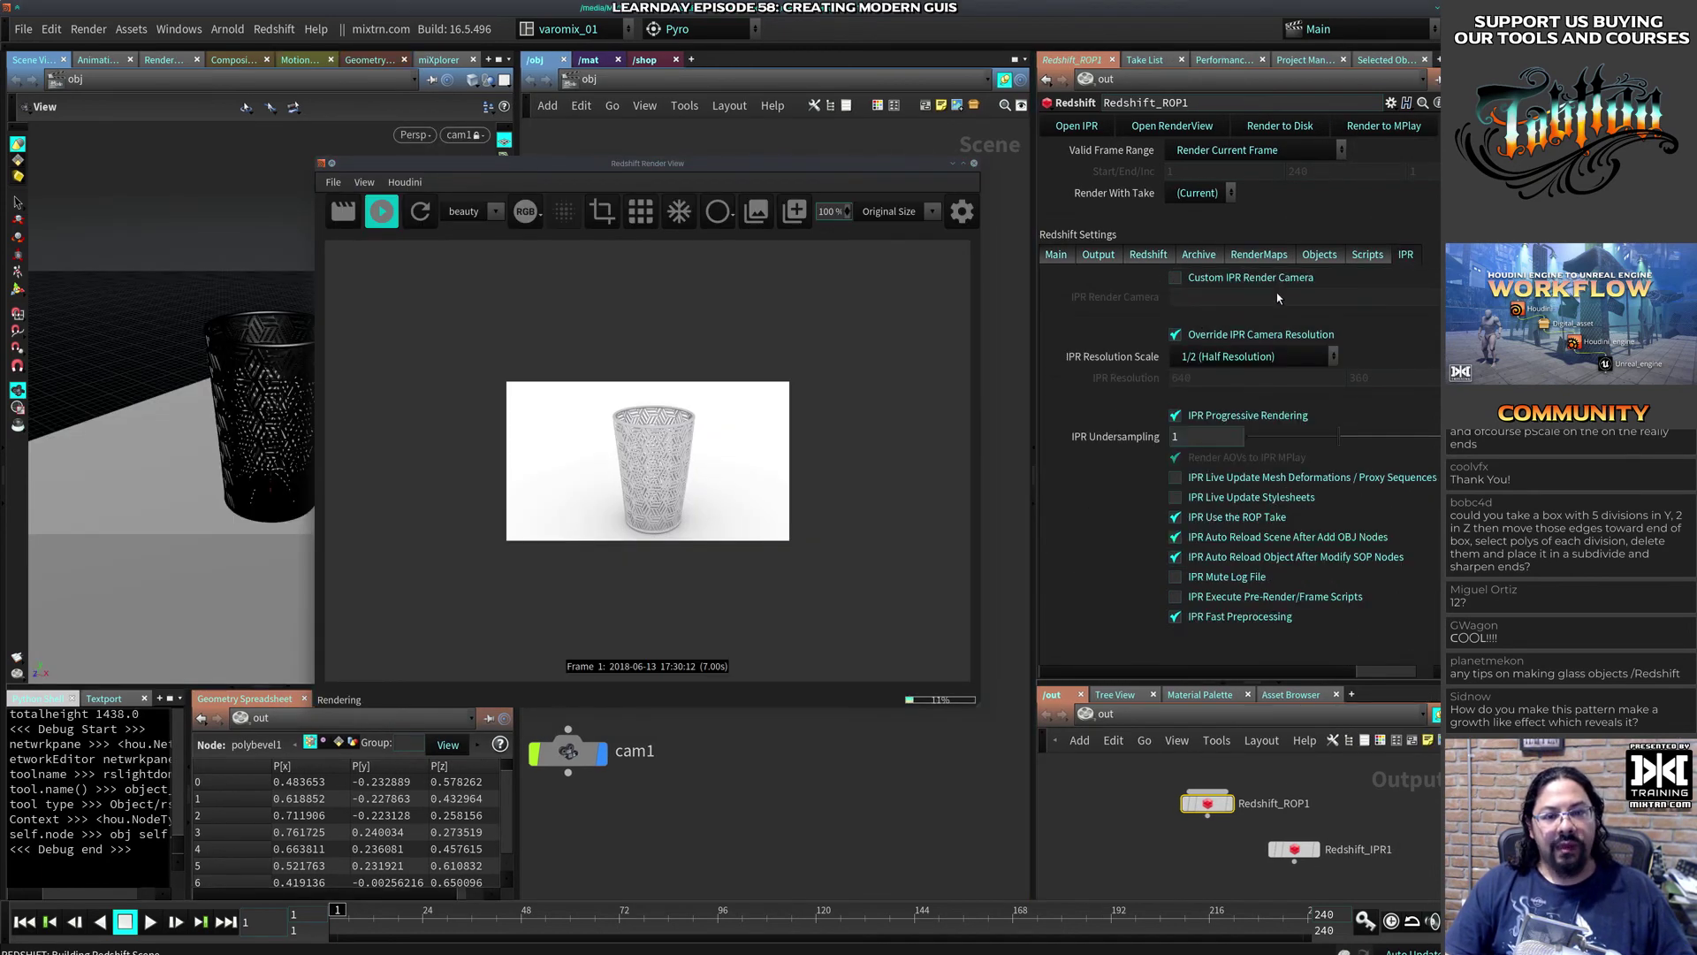
pyautogui.click(1249, 336)
pyautogui.keyDown('super'); pyautogui.moveTo(842, 323); pyautogui.dragTo(507, 305); pyautogui.keyUp('super')
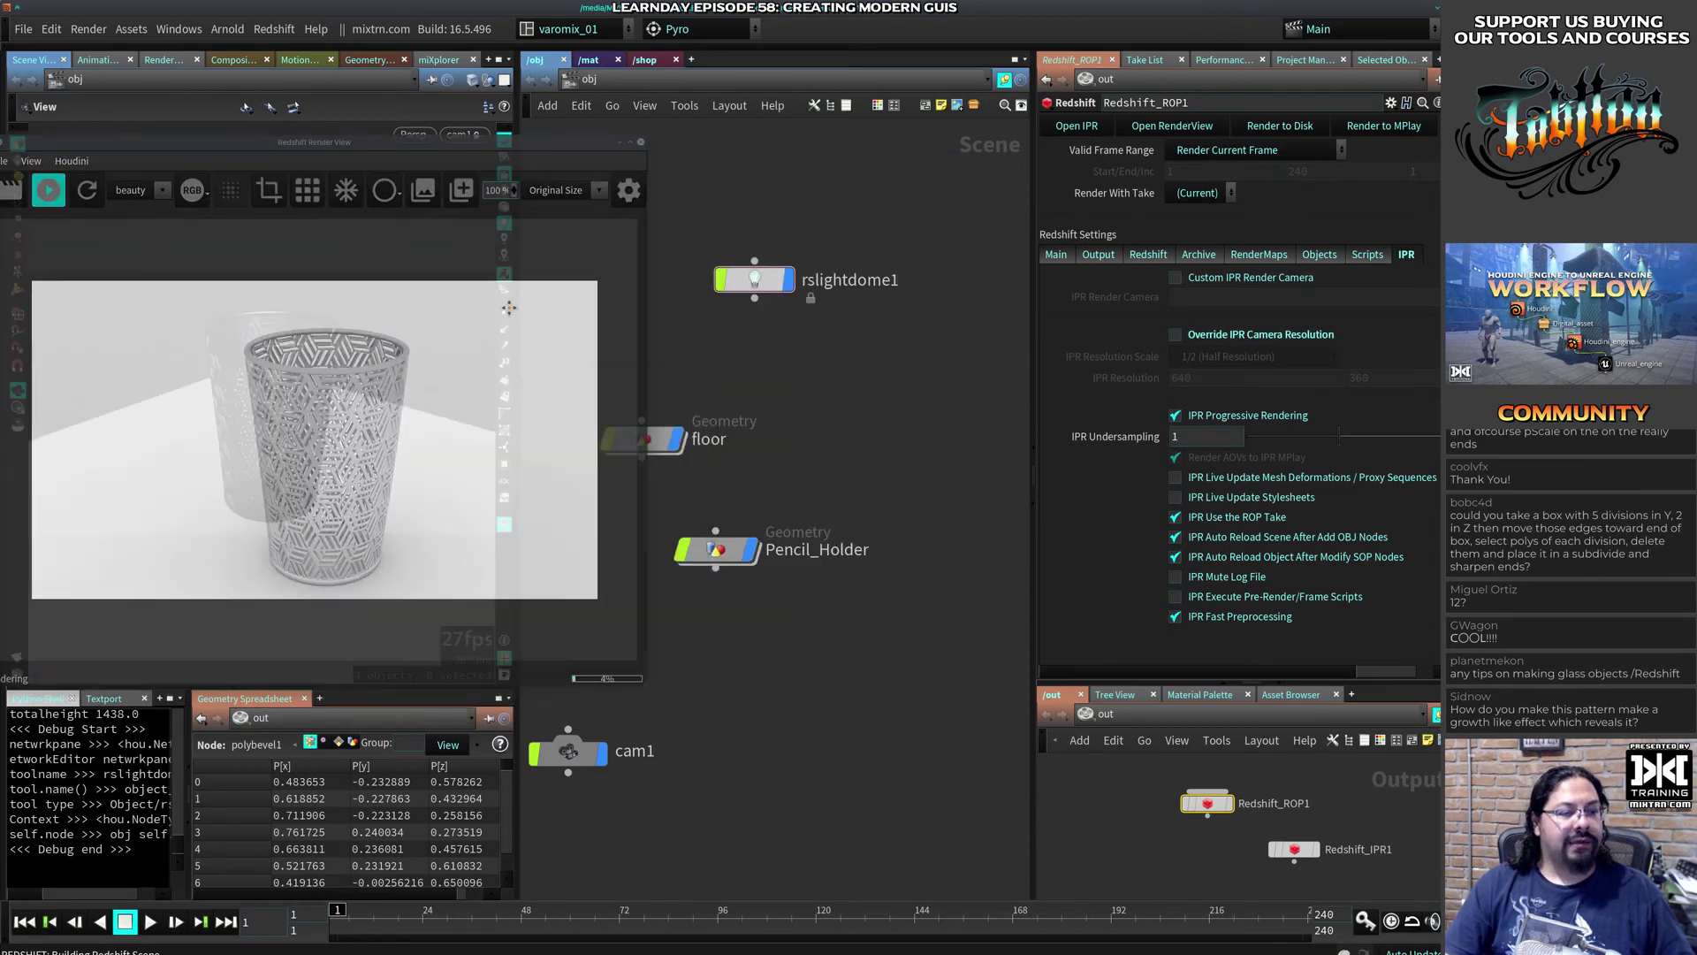
# Step: Apply the Paul lobe haus HDRI from the HDRI_HAVEN library to the rslightdome1 light
pyautogui.click(751, 281)
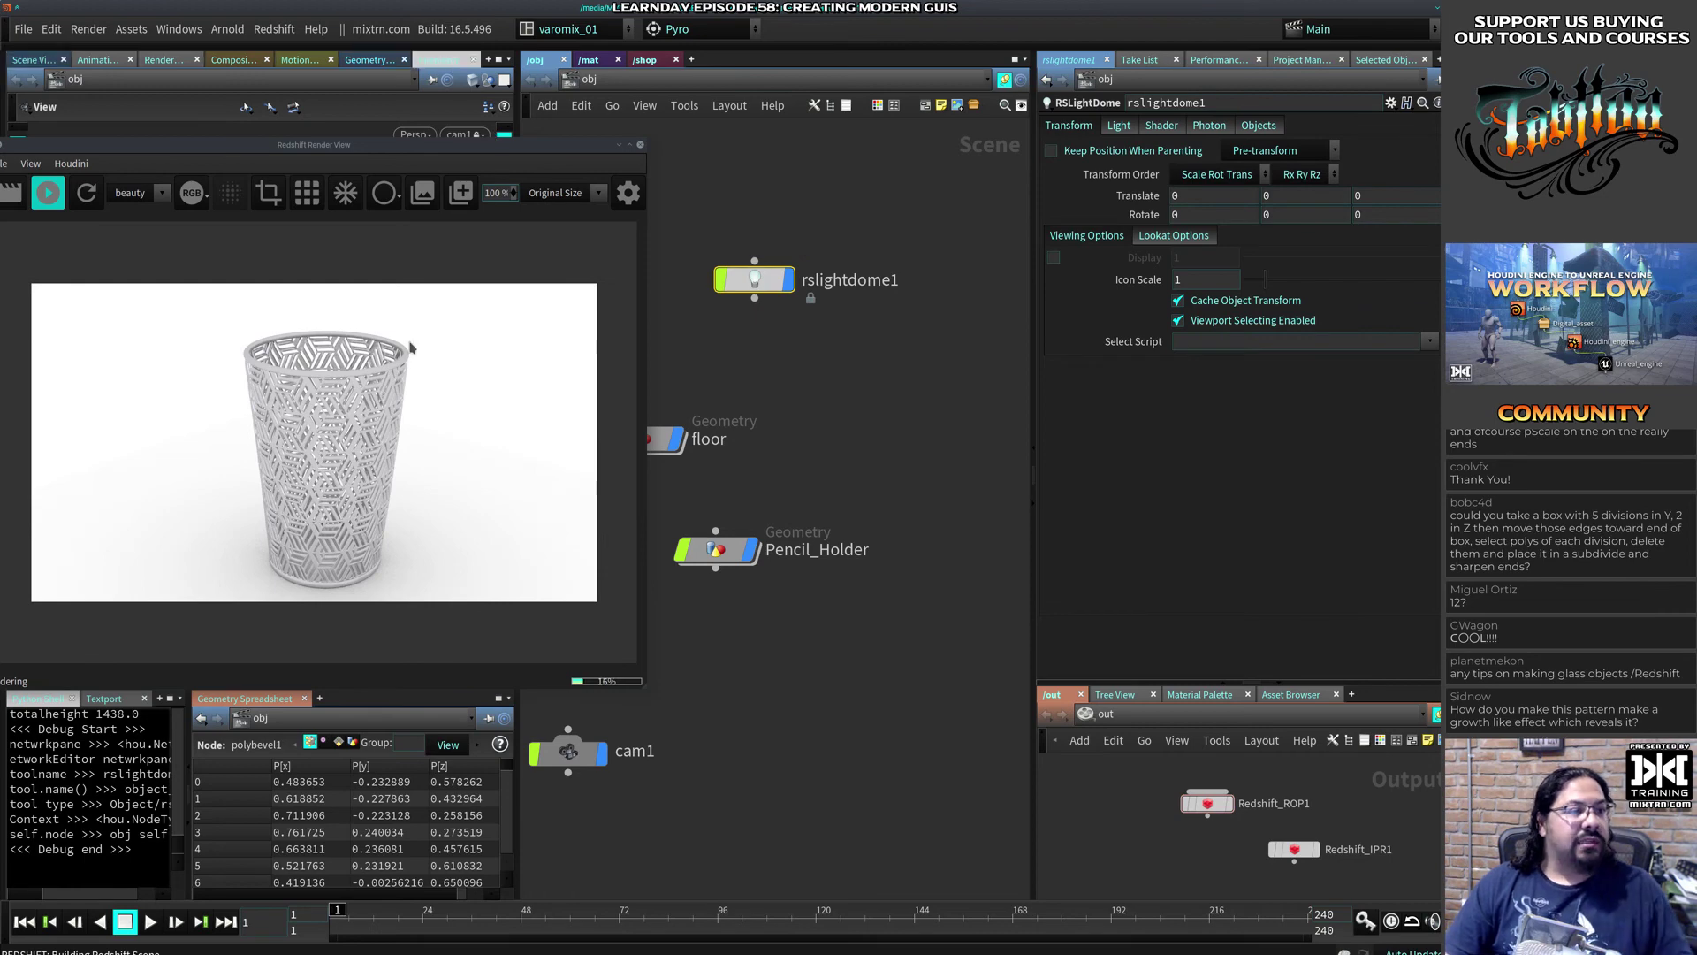
pyautogui.keyDown('super'); pyautogui.moveTo(406, 344); pyautogui.dragTo(669, 522); pyautogui.keyUp('super')
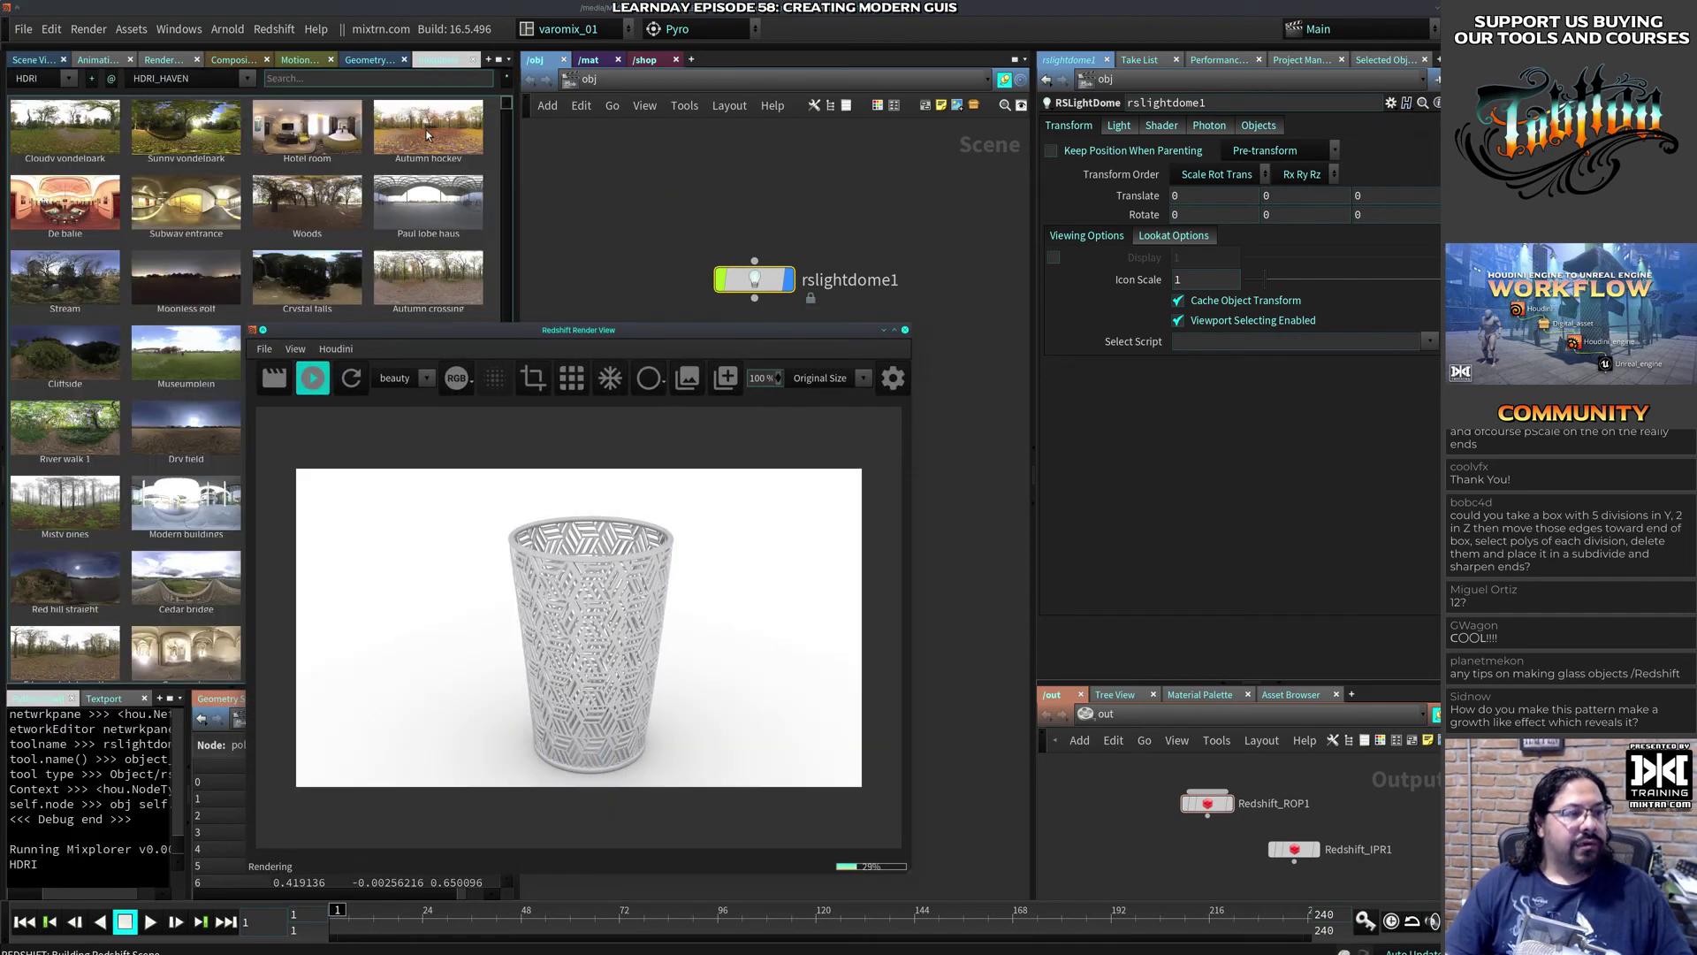
pyautogui.click(430, 194)
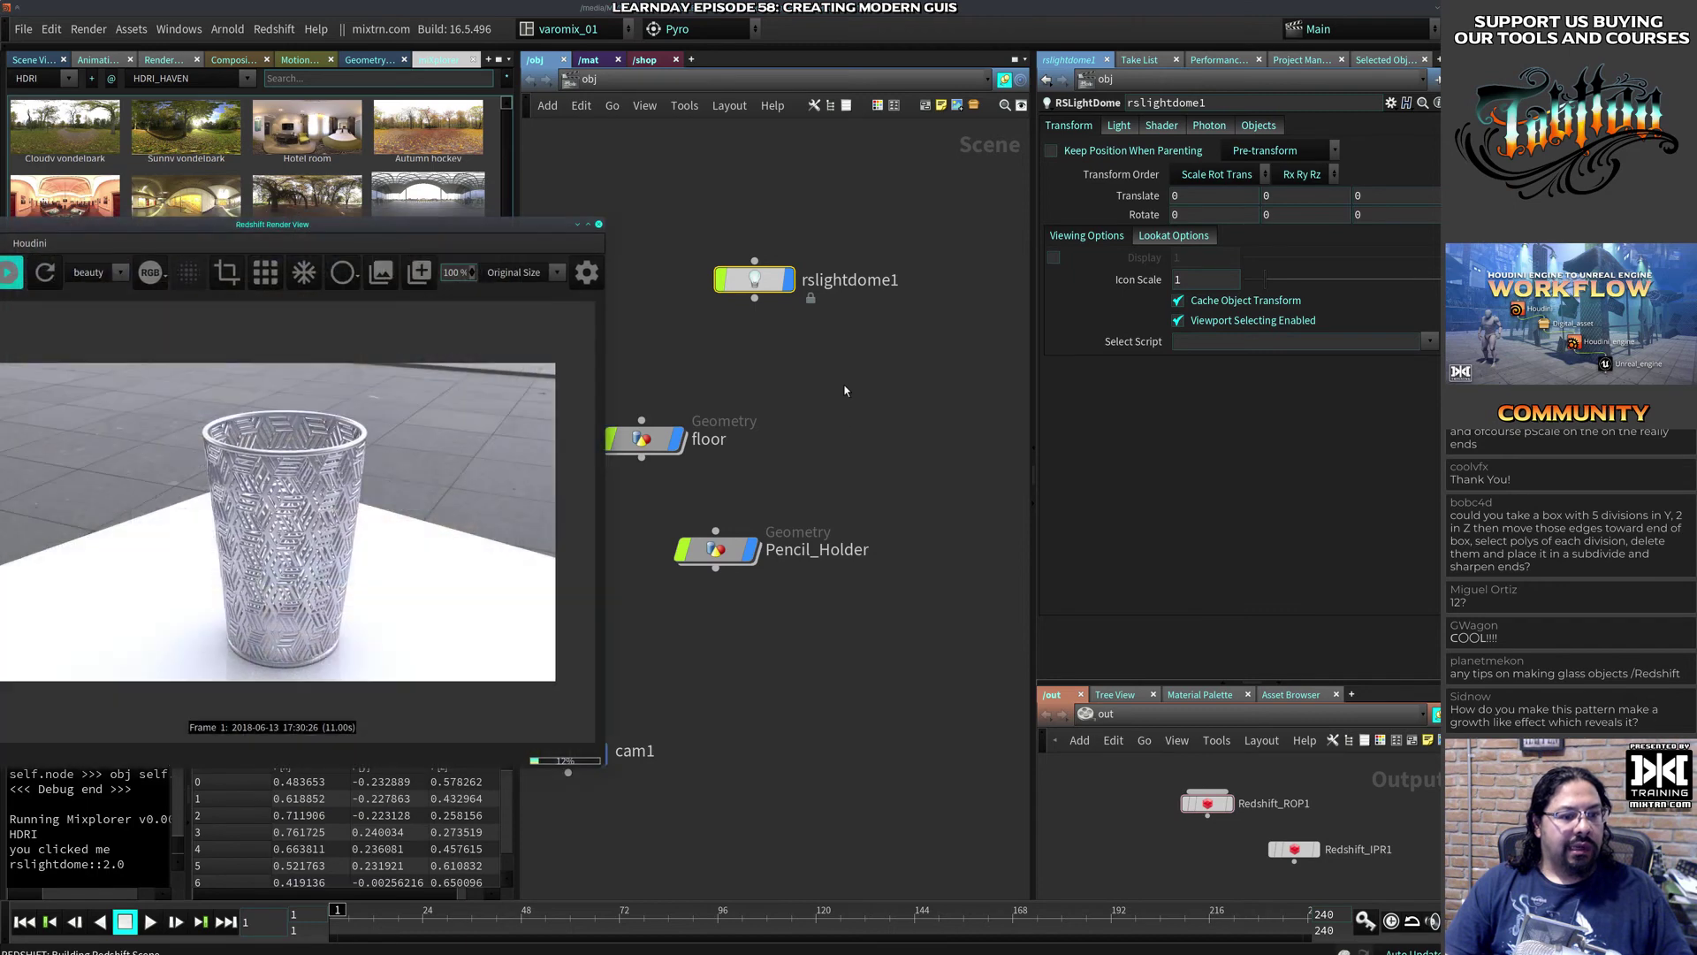
# Step: Add the Redshift object parameters to the floor geometry object
pyautogui.moveTo(820, 378); pyautogui.dragTo(652, 459)
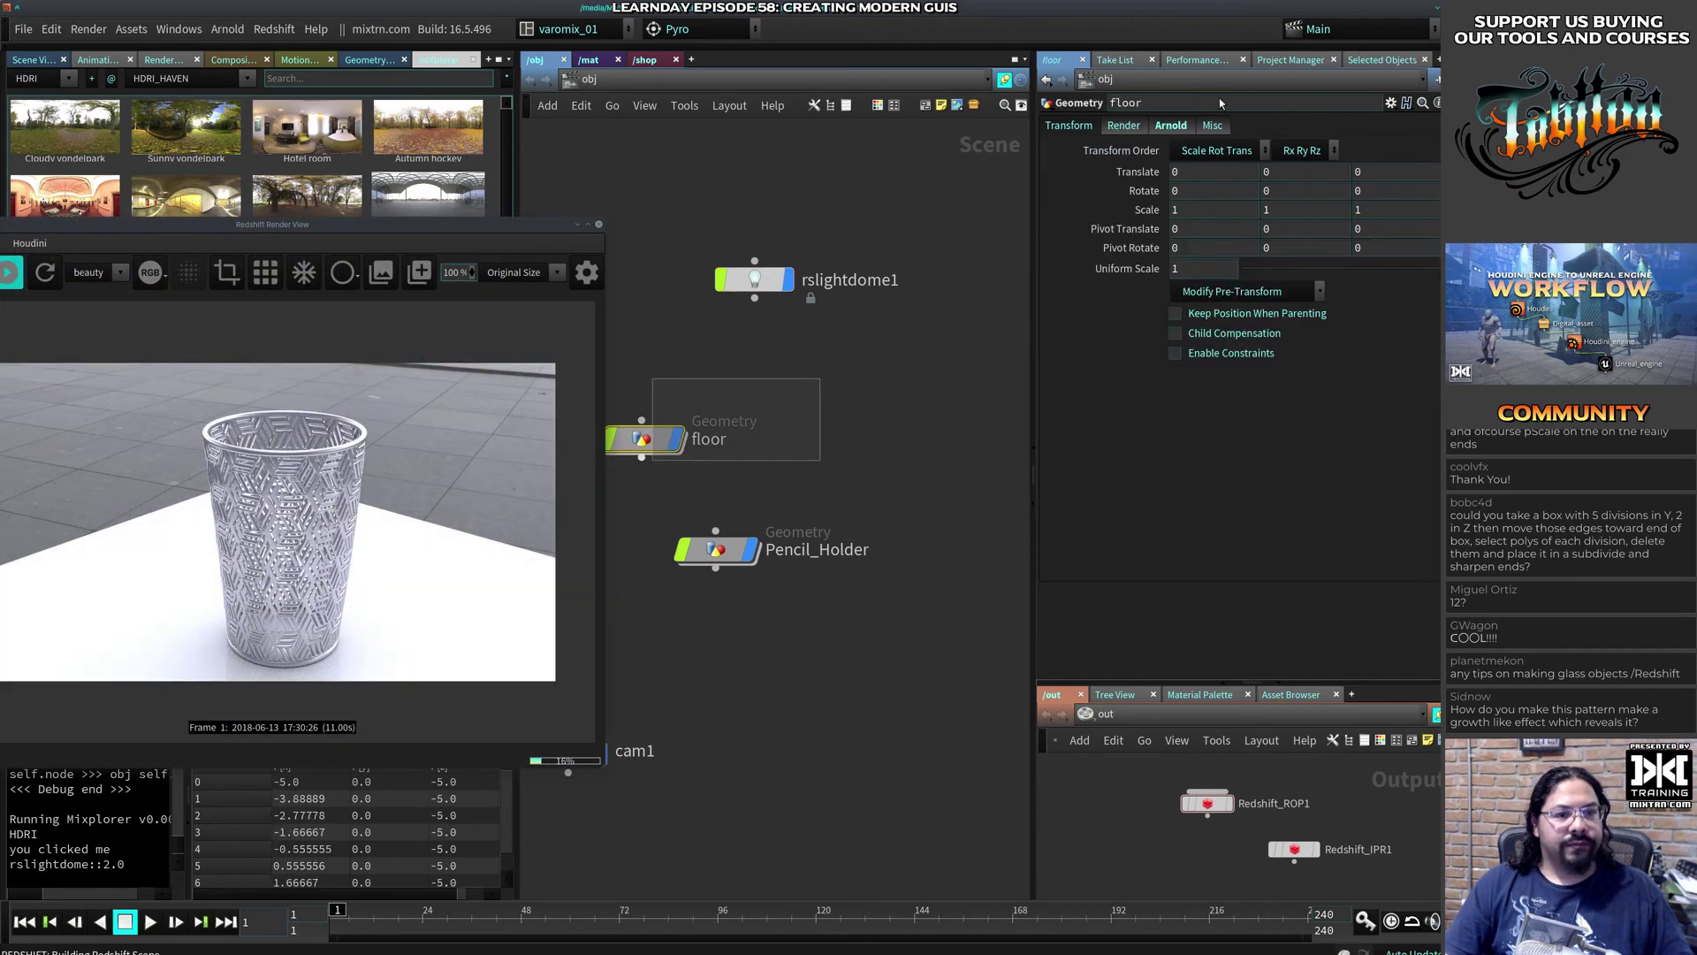
pyautogui.click(1123, 124)
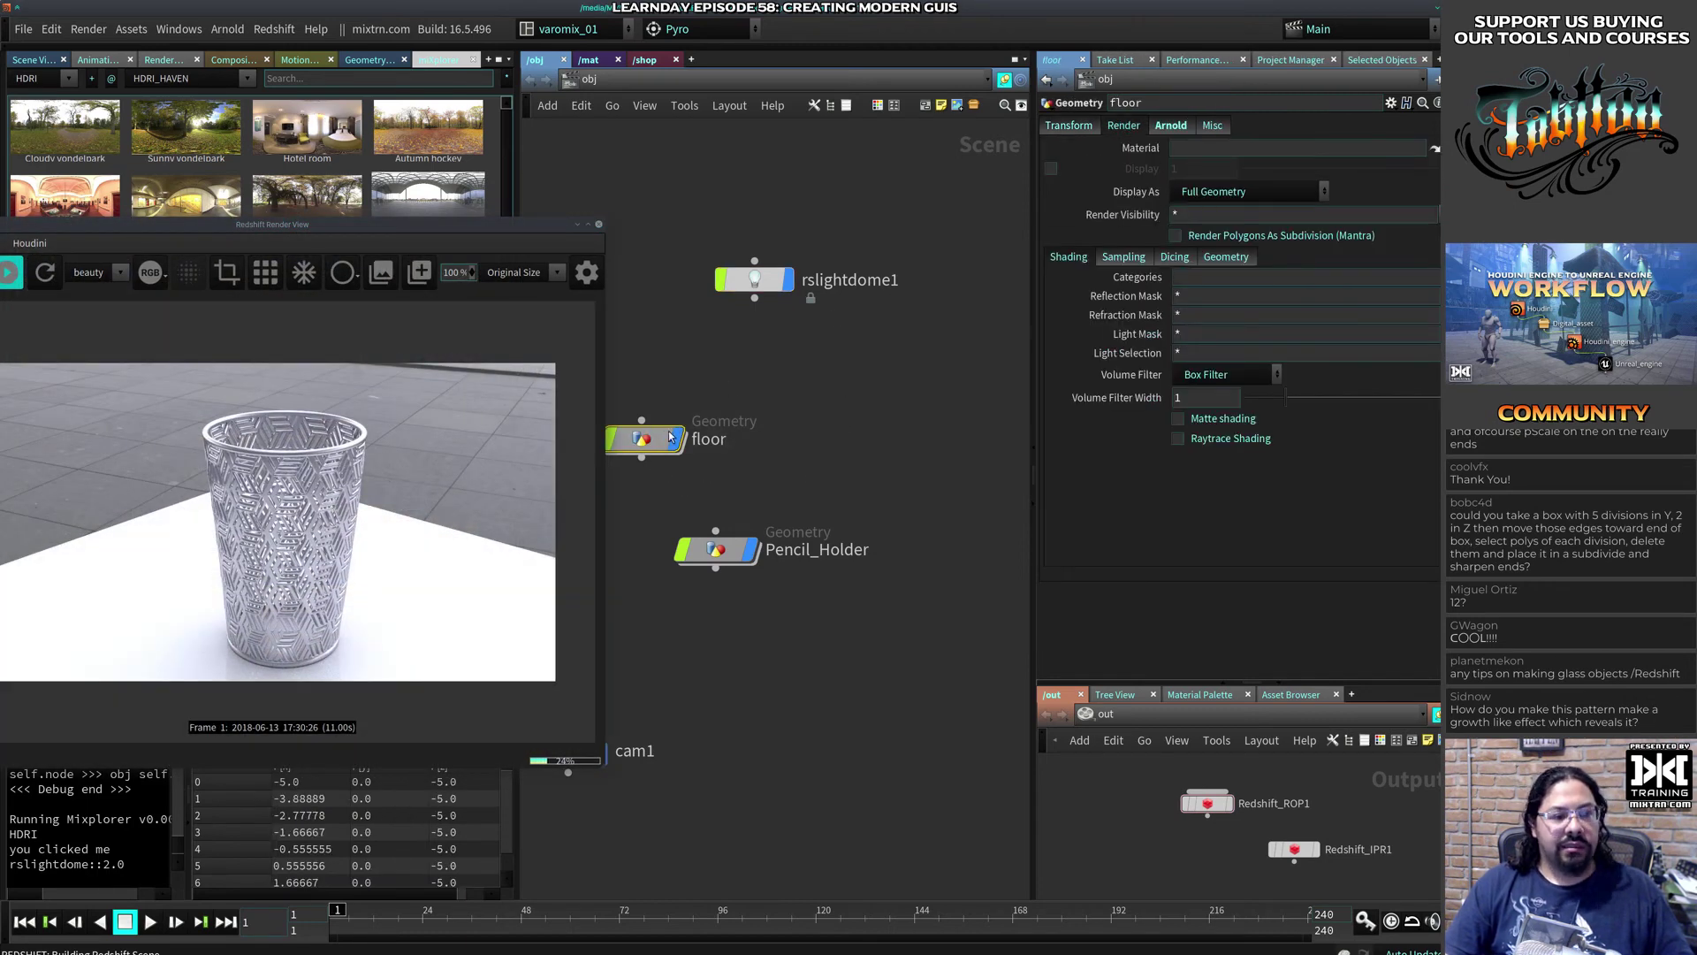
pyautogui.press('Tab')
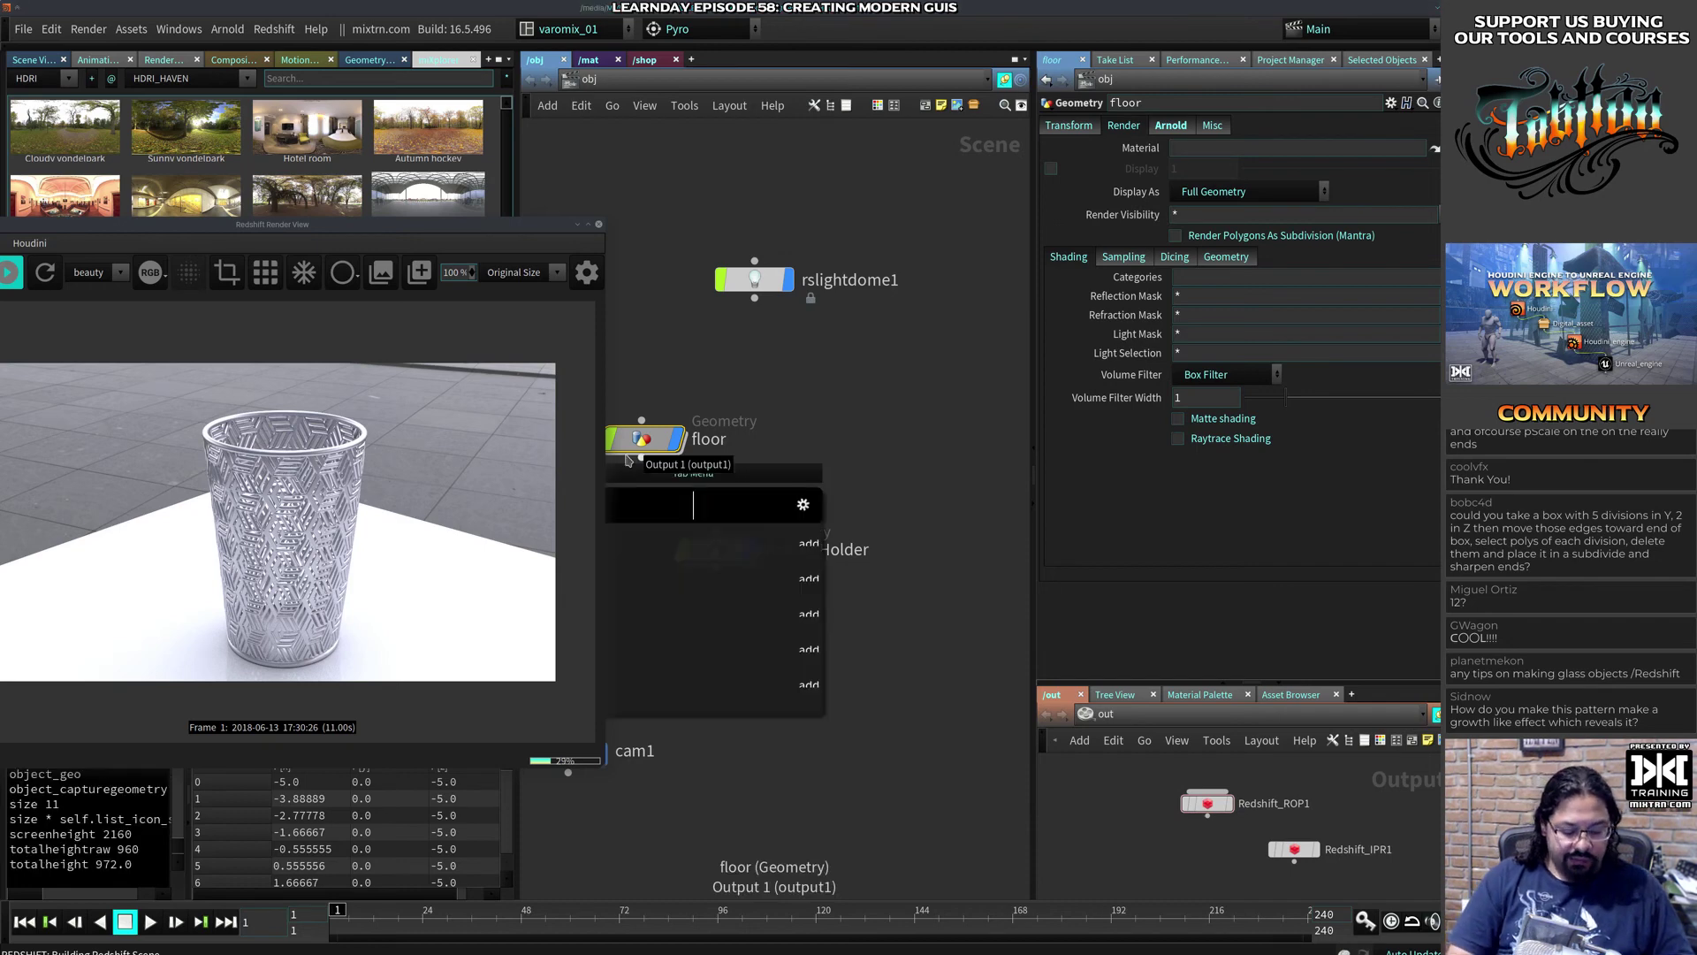
pyautogui.write('obj')
pyautogui.press('Return')
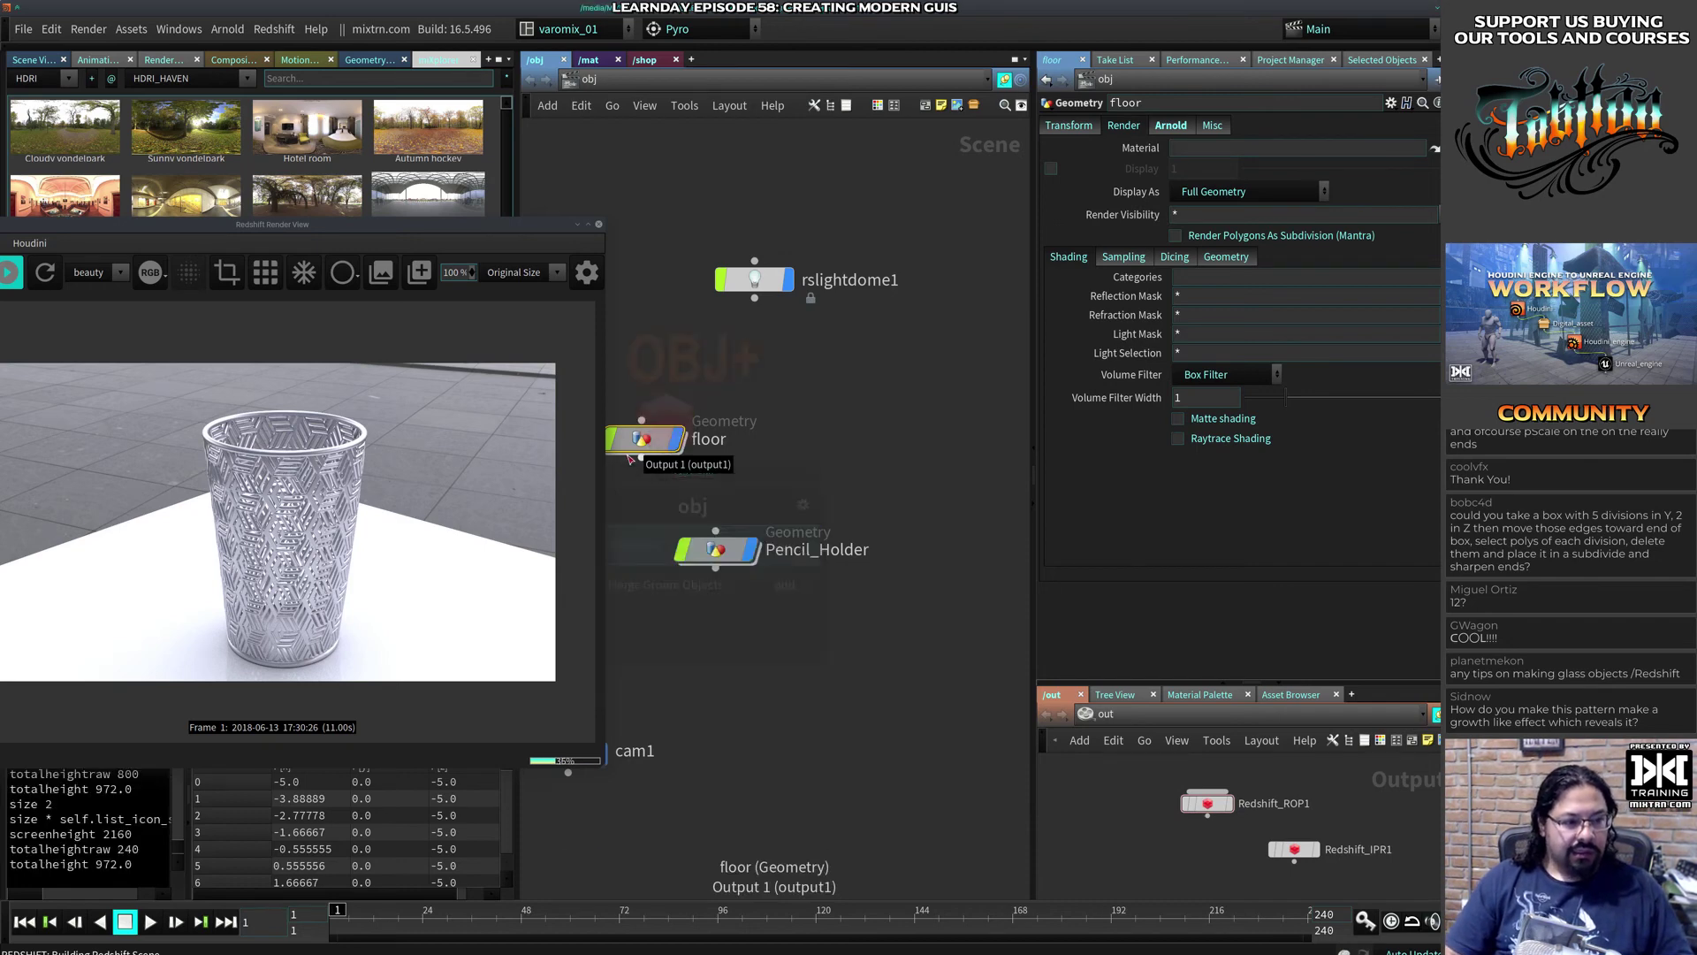
# Step: Enable the Redshift matte and its shadow option on the floor, keeping the background shown, and reposition the render window
pyautogui.click(1273, 129)
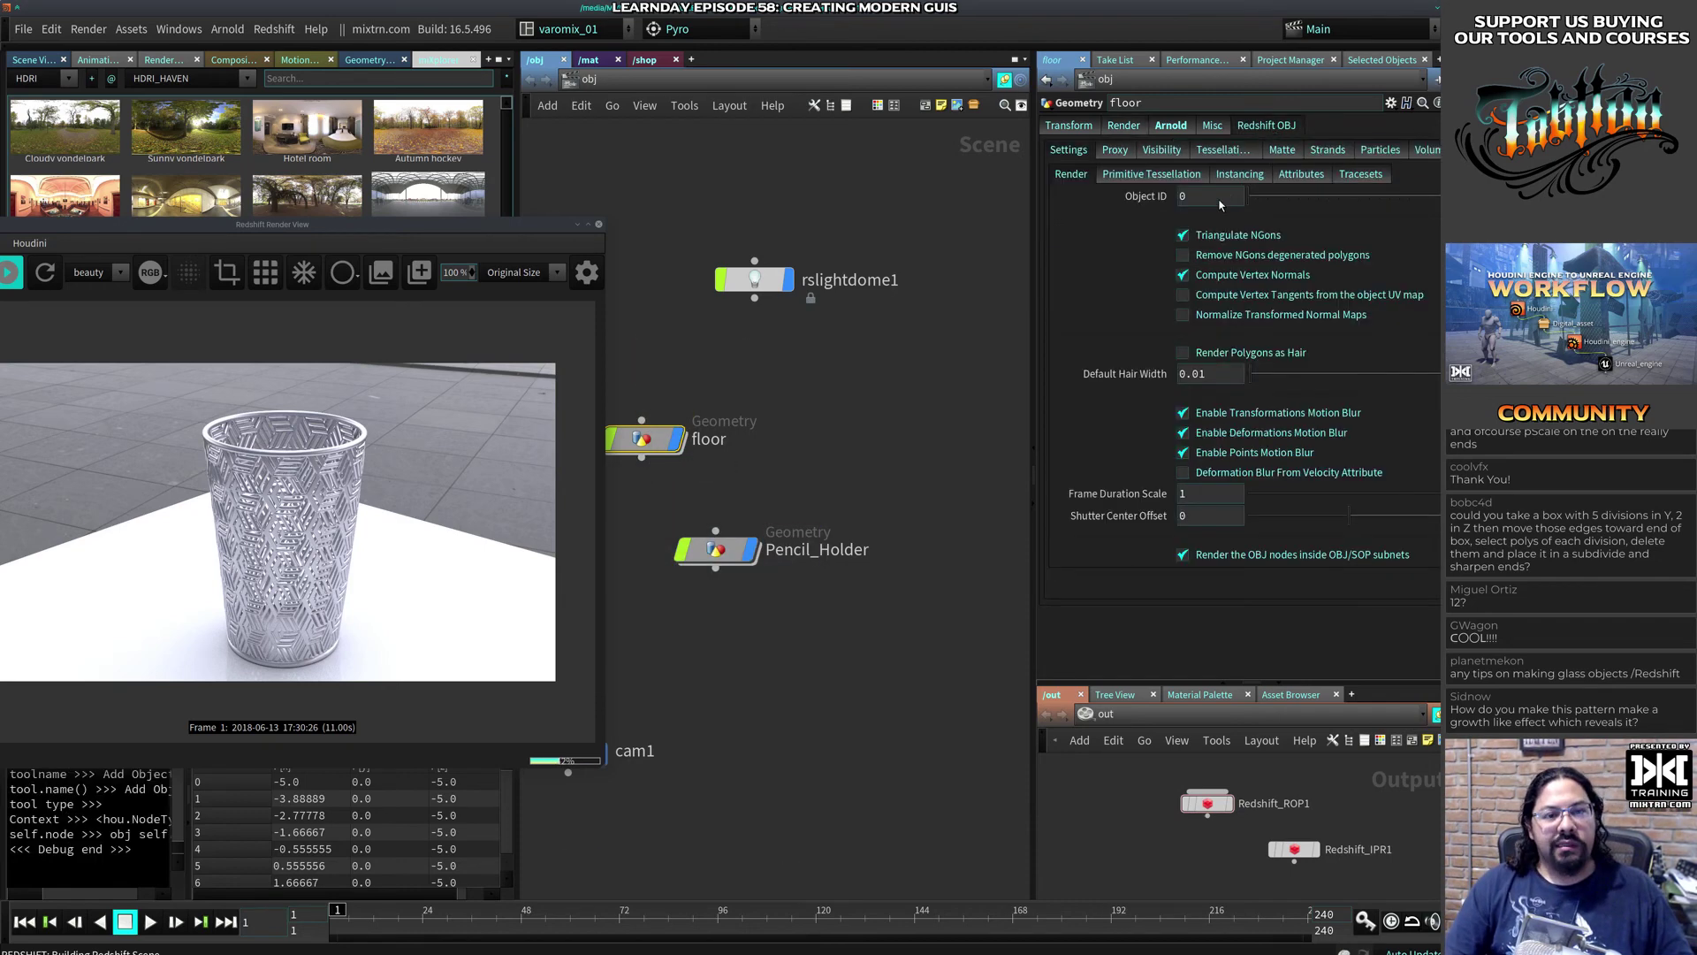
pyautogui.click(1279, 150)
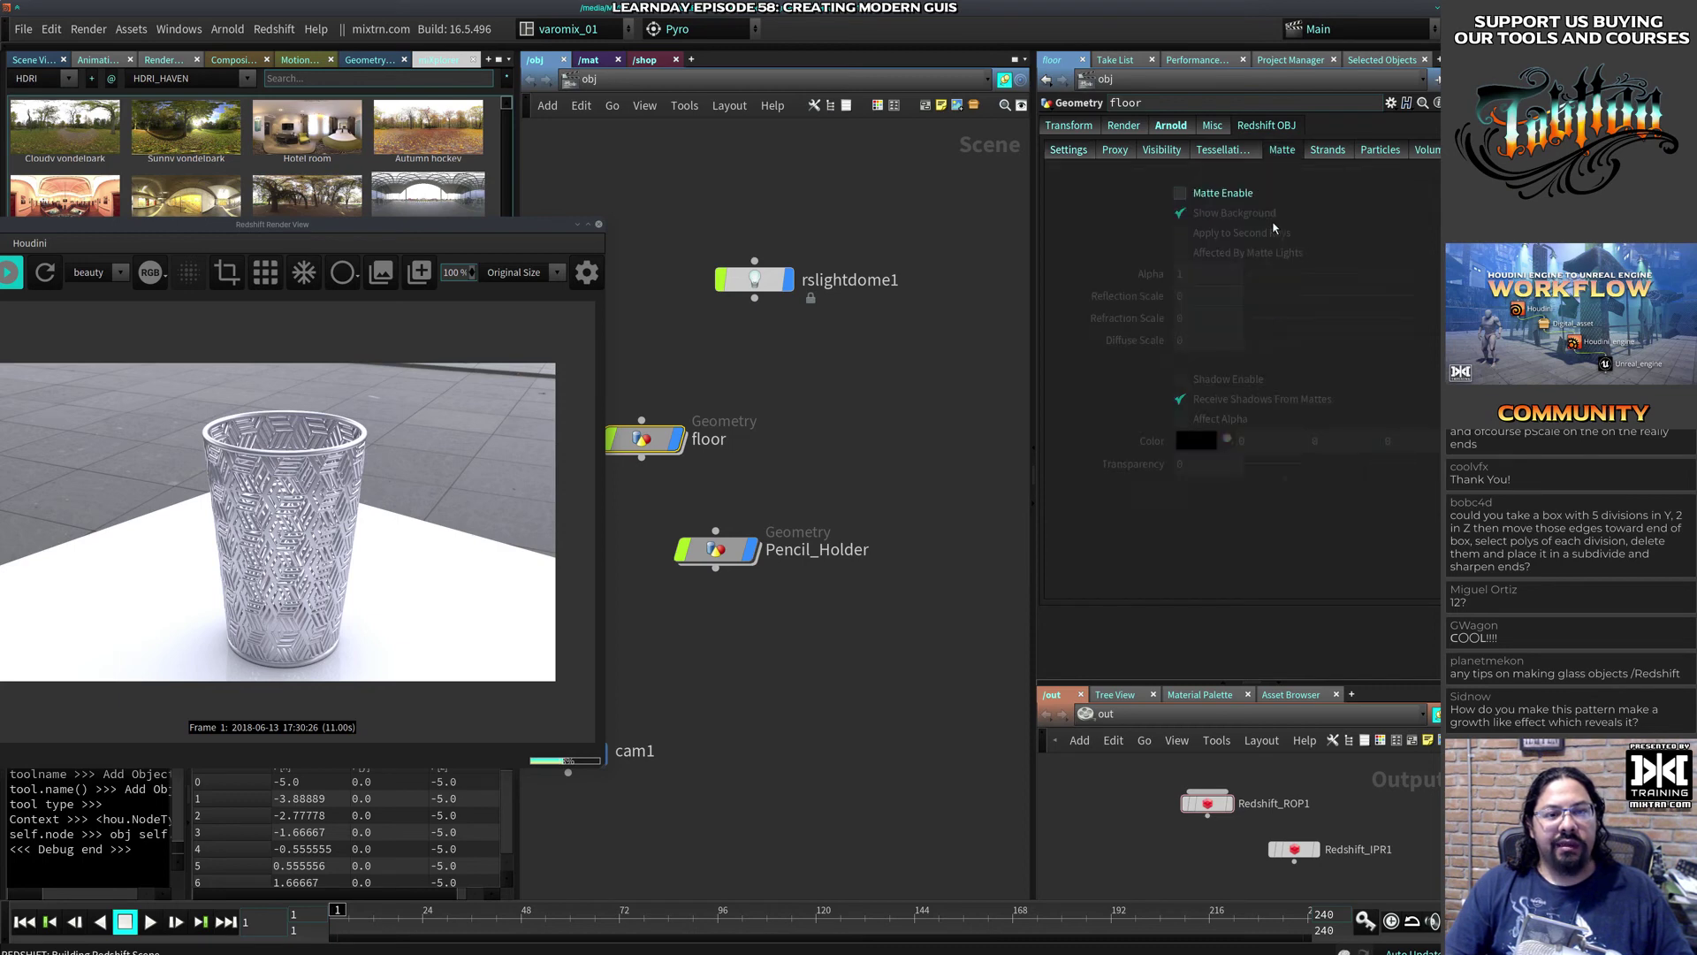
pyautogui.click(1234, 194)
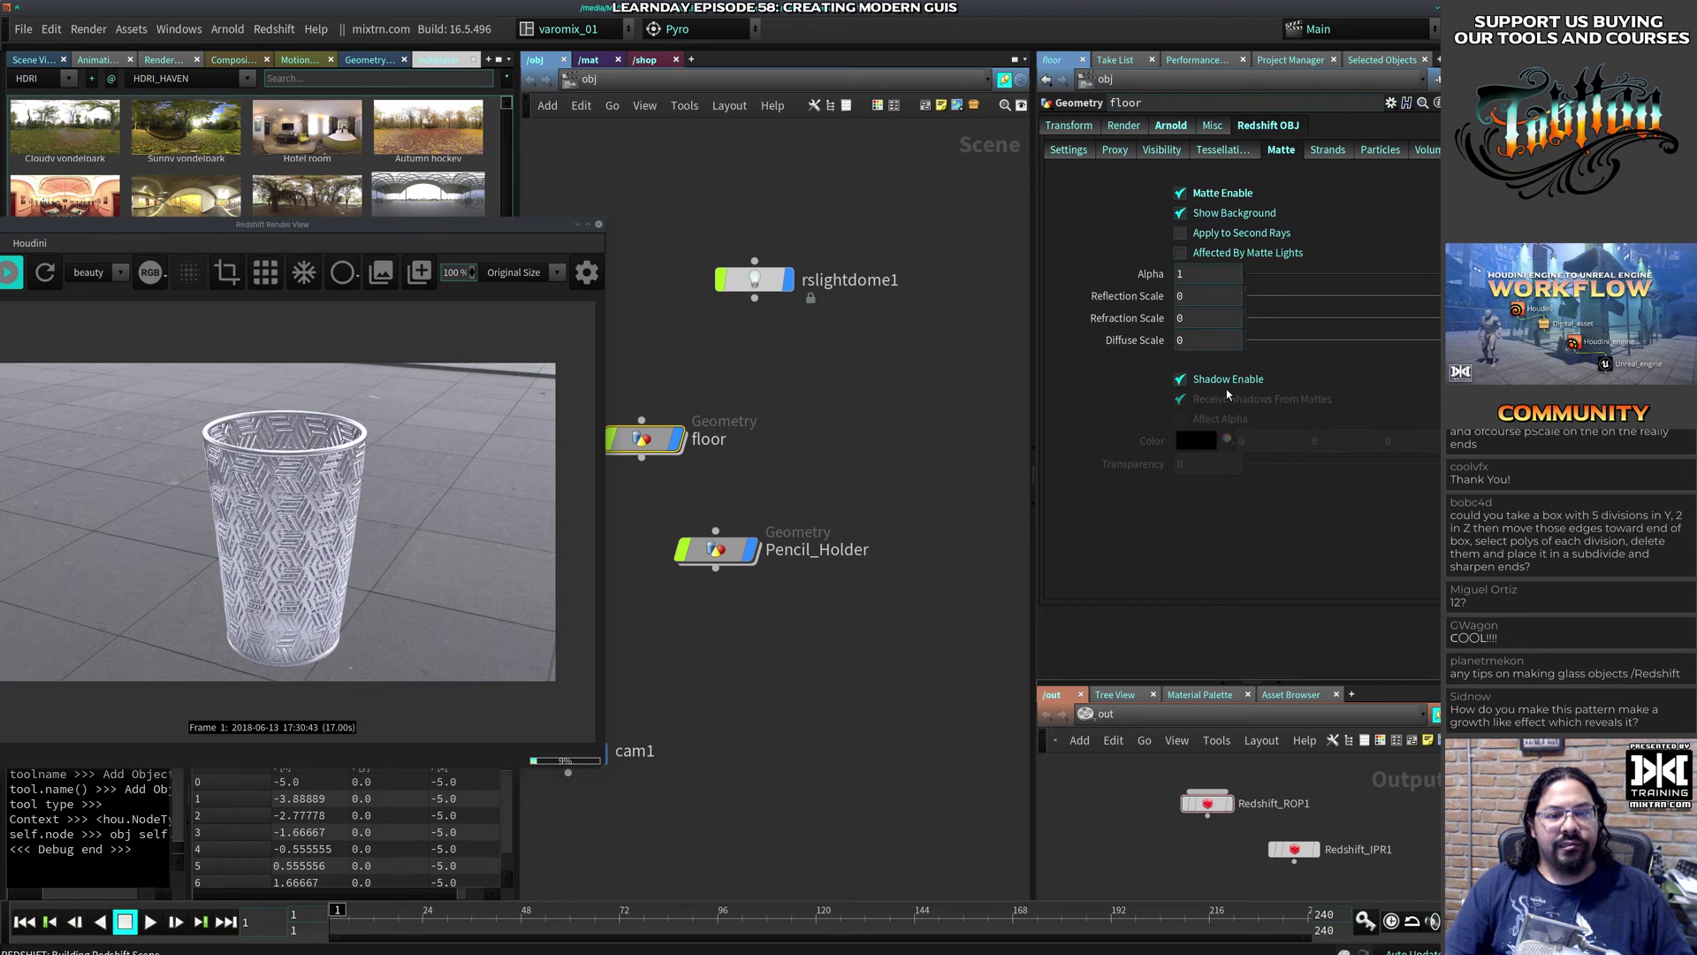
pyautogui.keyDown('alt'); pyautogui.moveTo(412, 354); pyautogui.dragTo(621, 218); pyautogui.keyUp('alt')
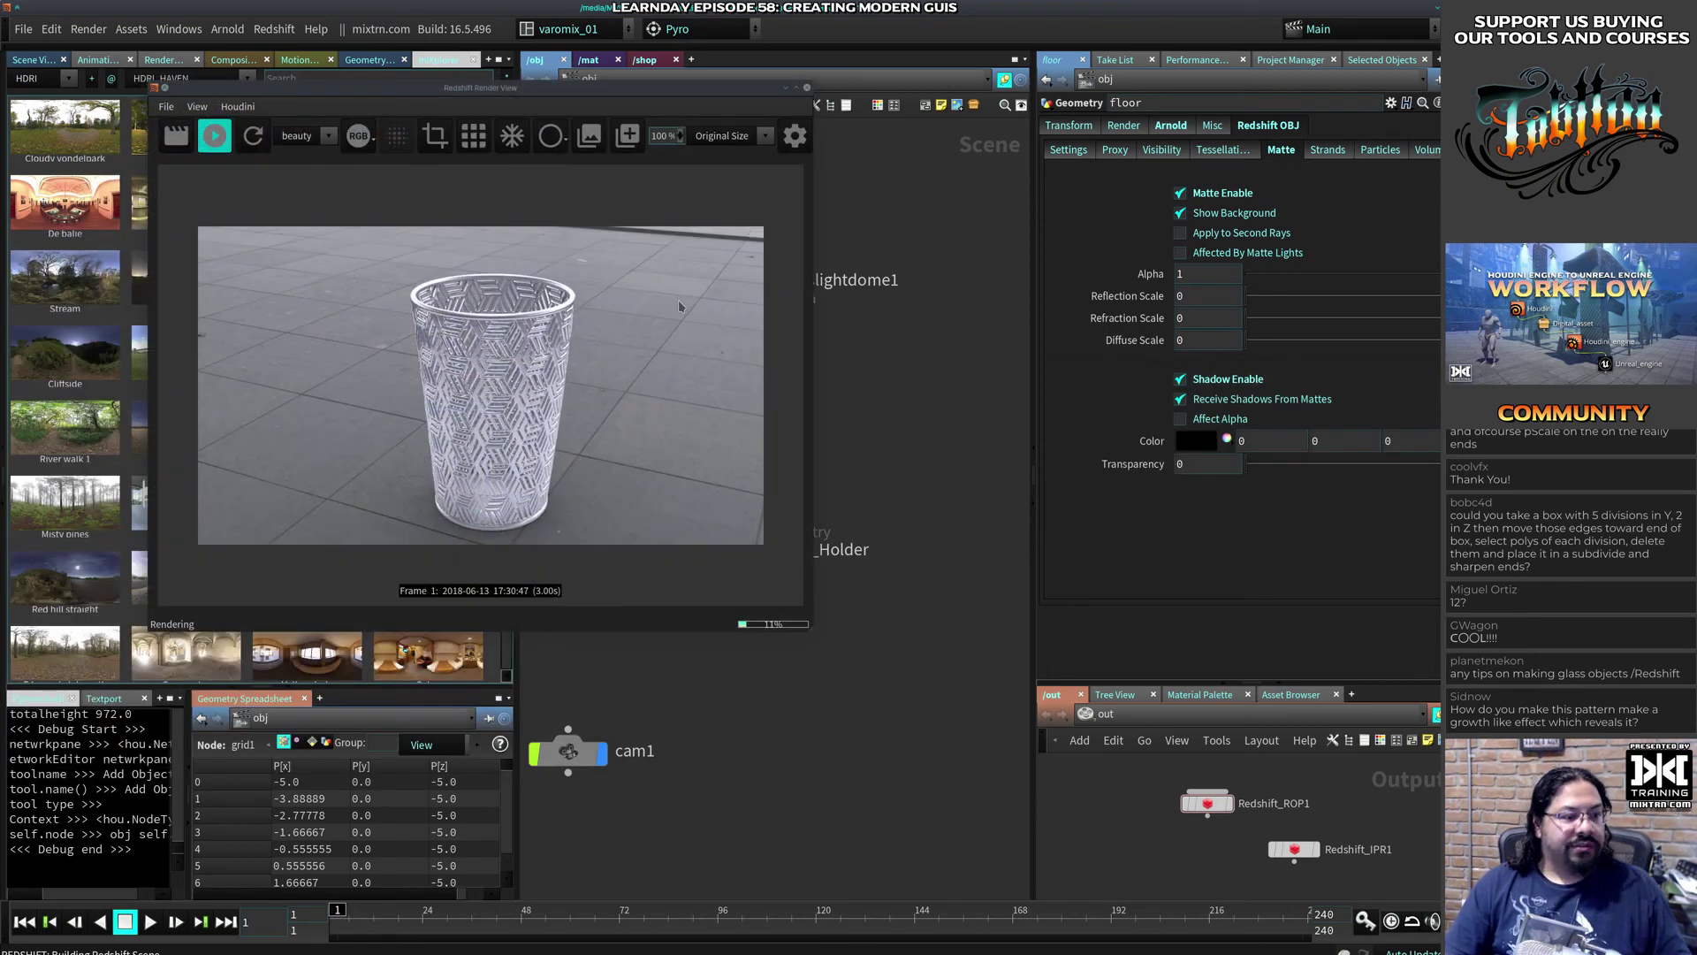
pyautogui.keyDown('alt'); pyautogui.moveTo(679, 306); pyautogui.dragTo(557, 395); pyautogui.keyUp('alt')
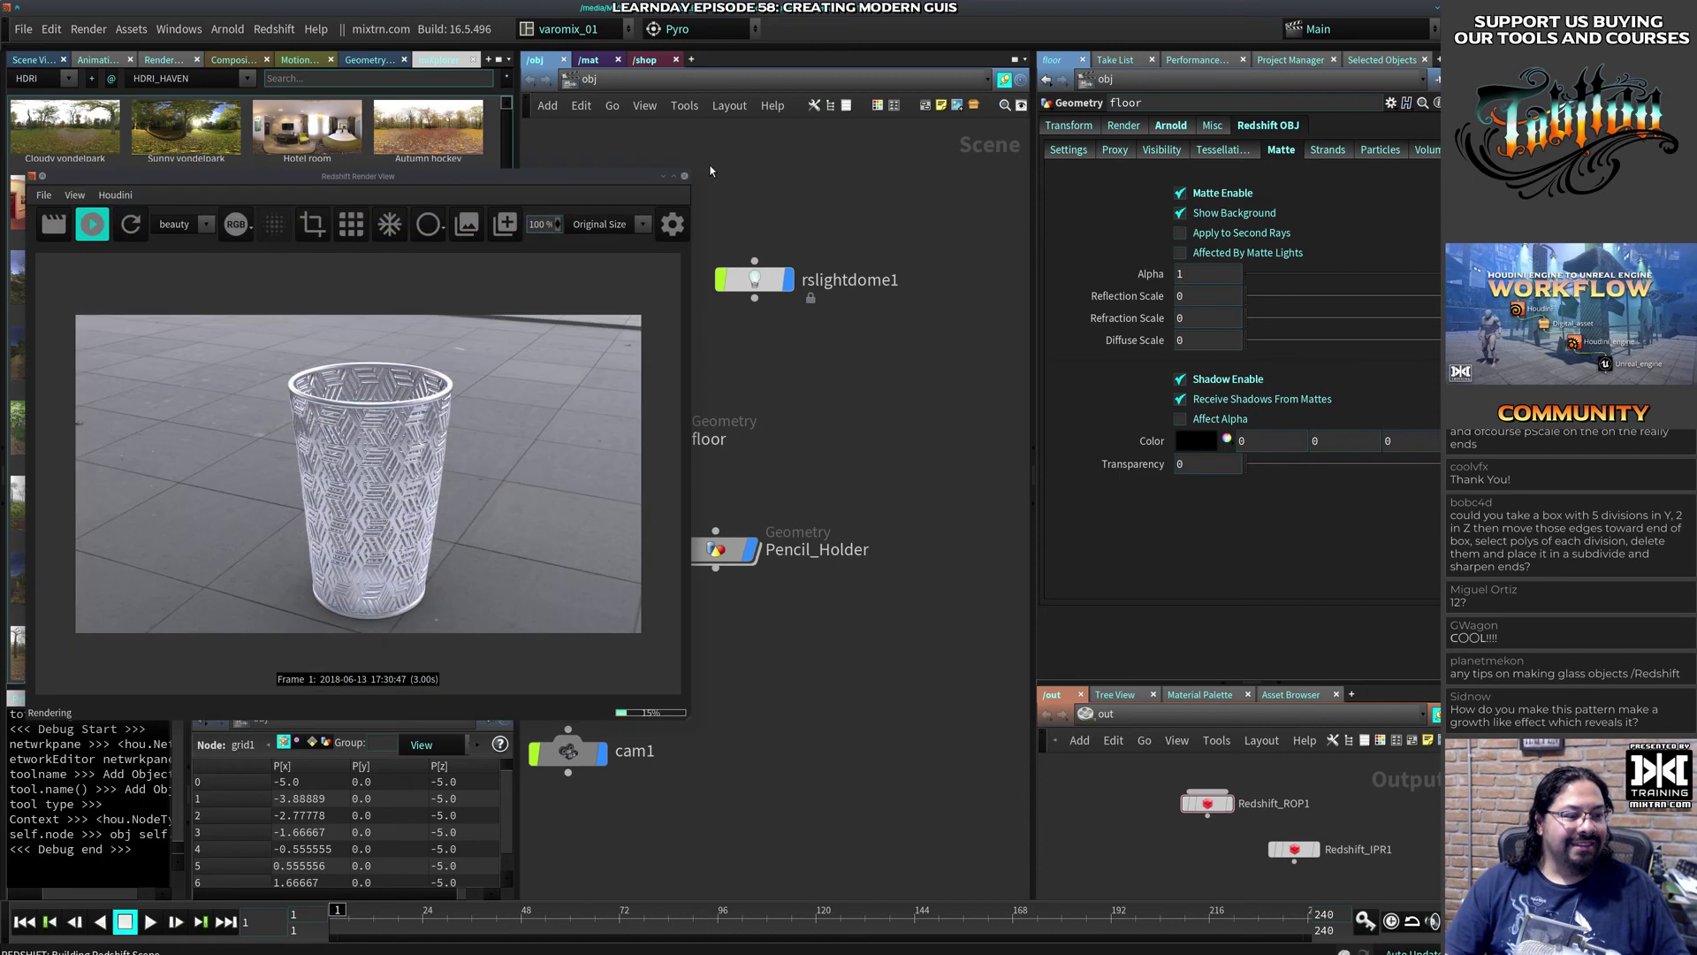
# Step: Change the preset of the pencil holder's Material1 to Iron
pyautogui.click(592, 60)
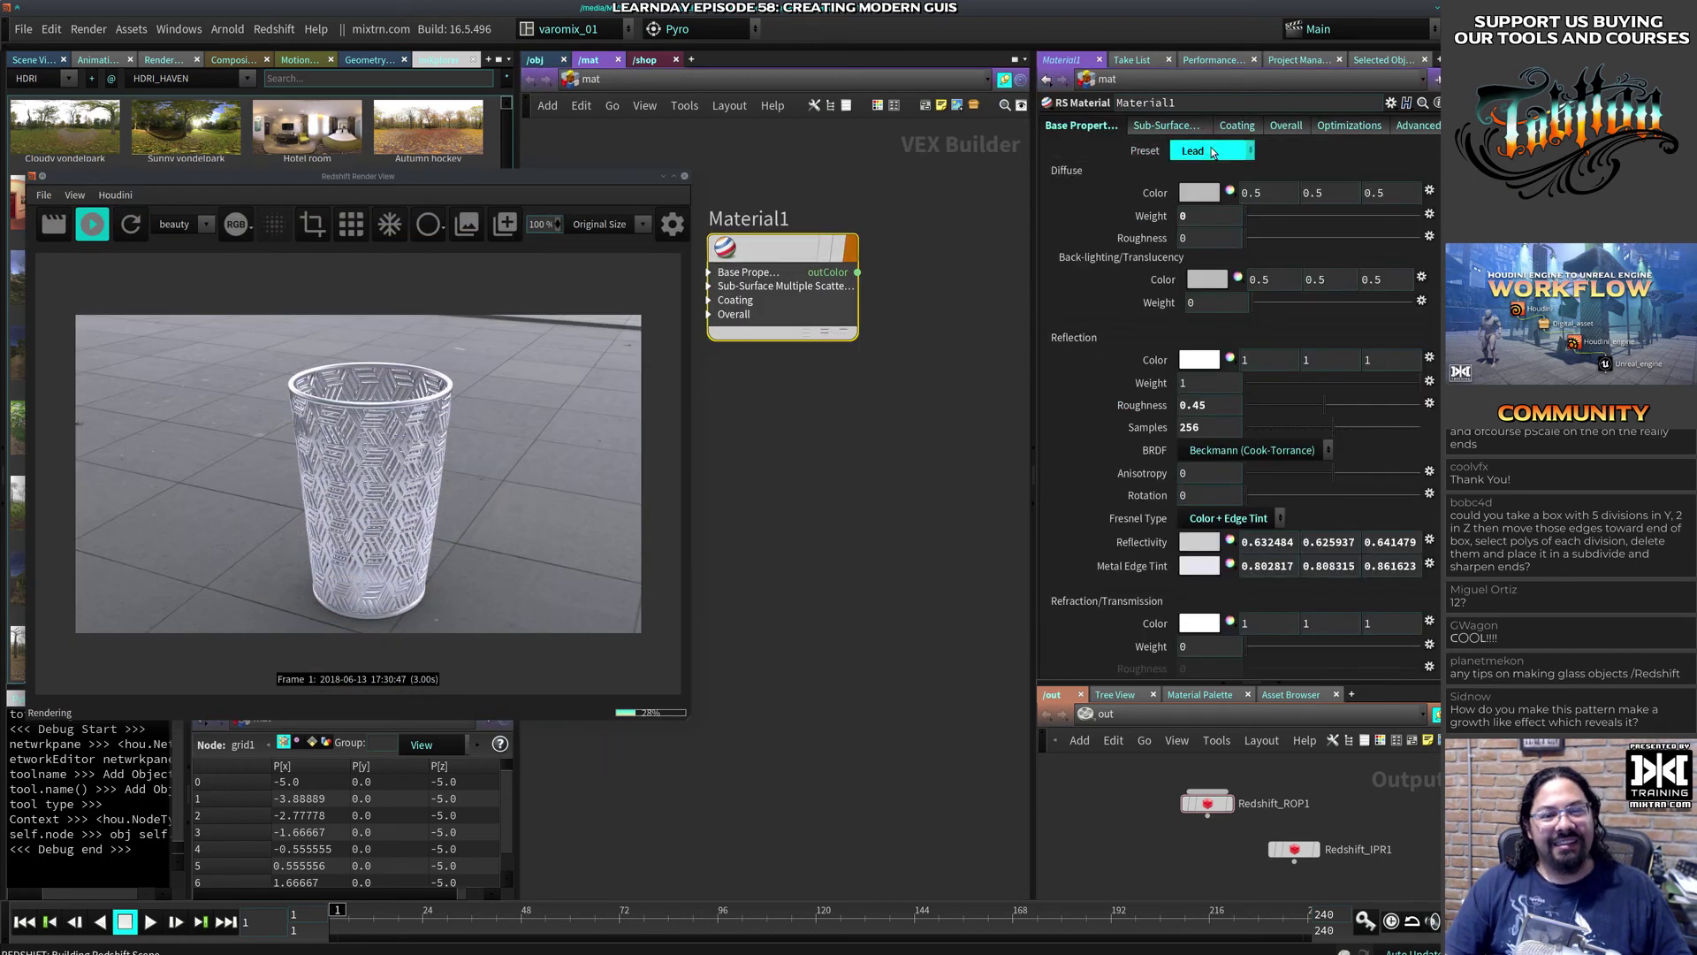
pyautogui.click(1211, 151)
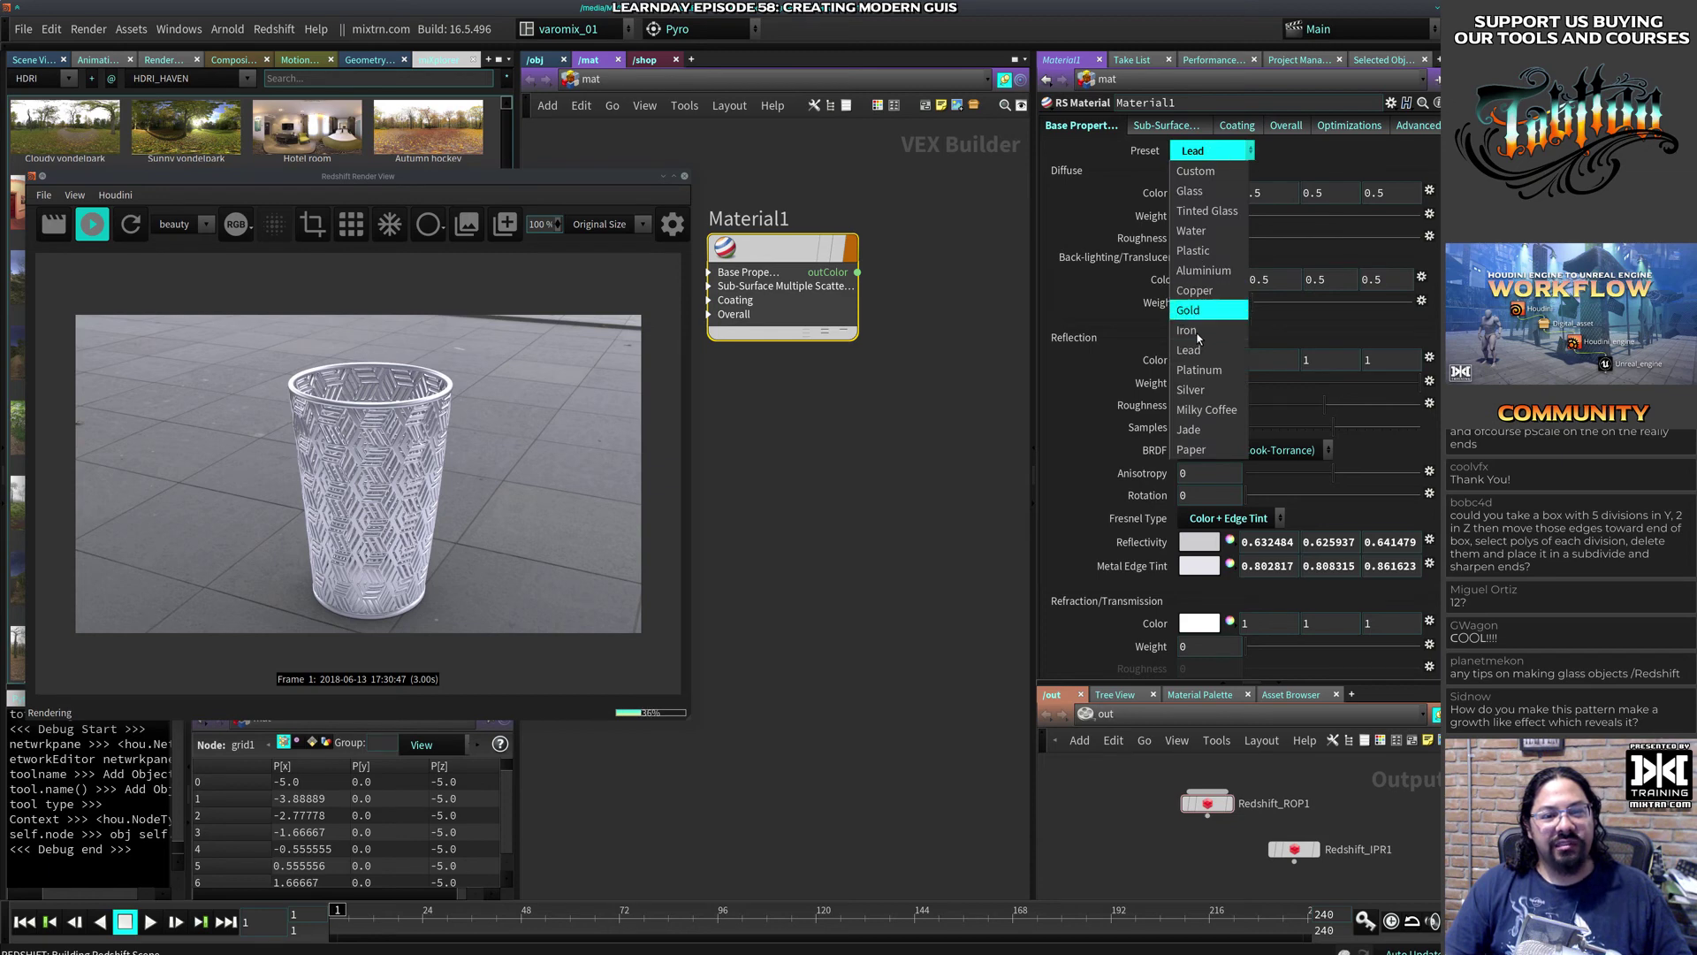
pyautogui.click(1198, 338)
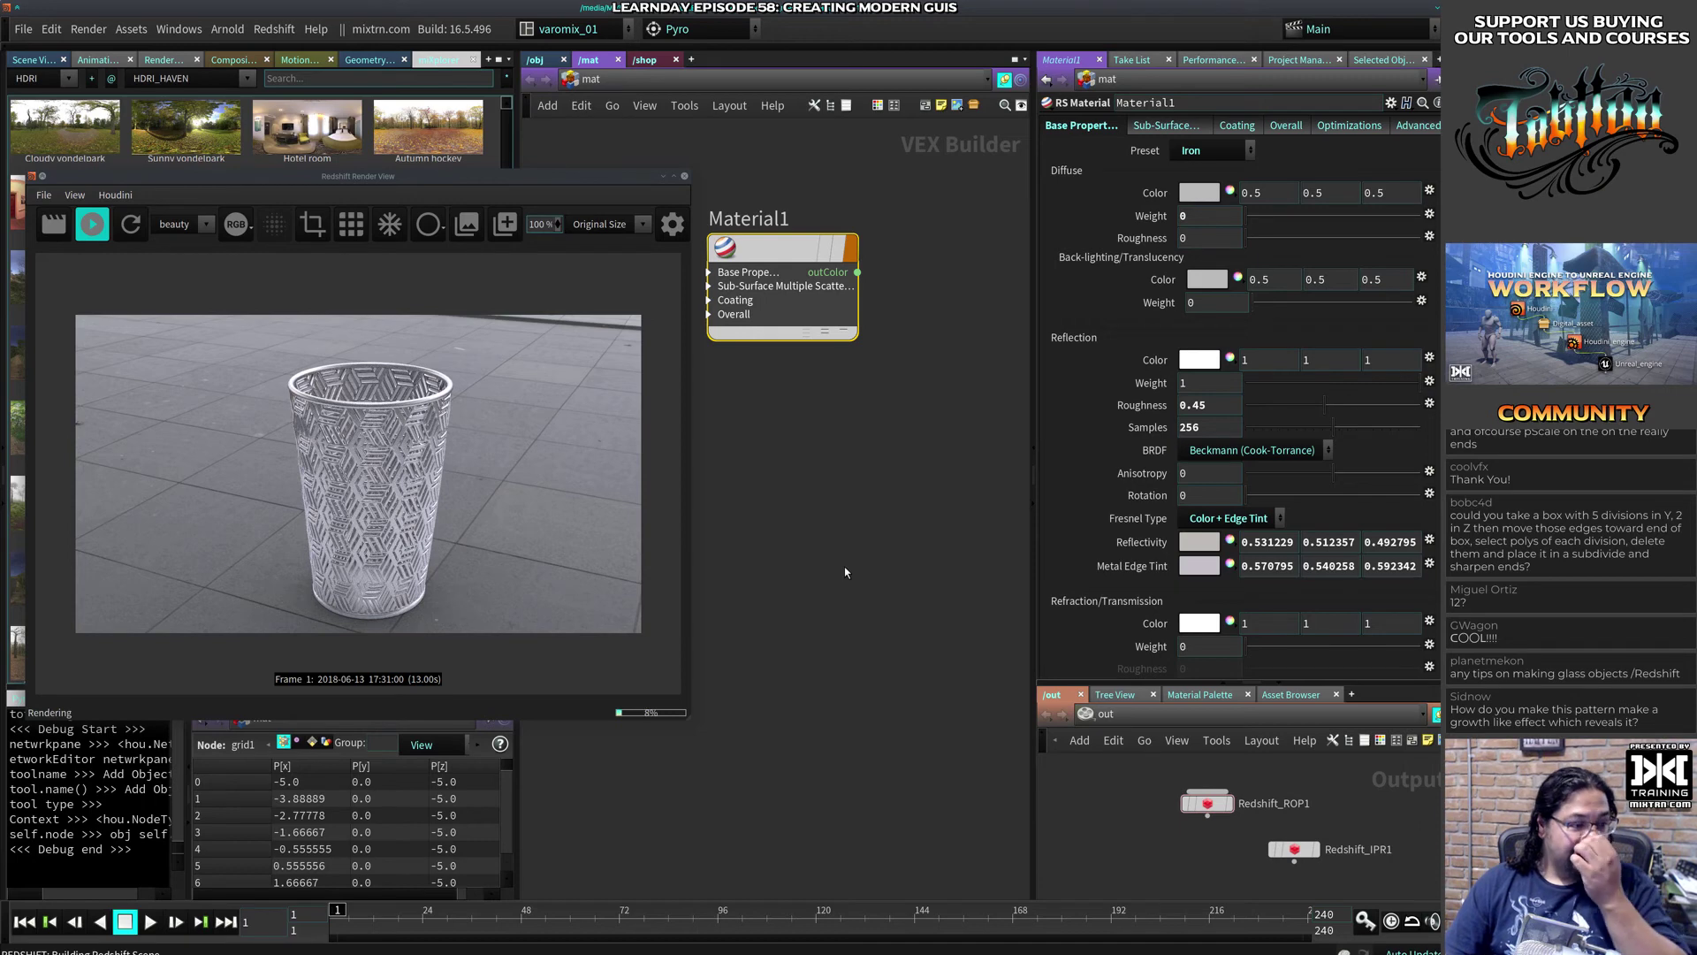
# Step: Append a Normal node after polybevel1 in the Pencil_Holder geometry network and space it slightly below
pyautogui.click(542, 60)
pyautogui.press('h')
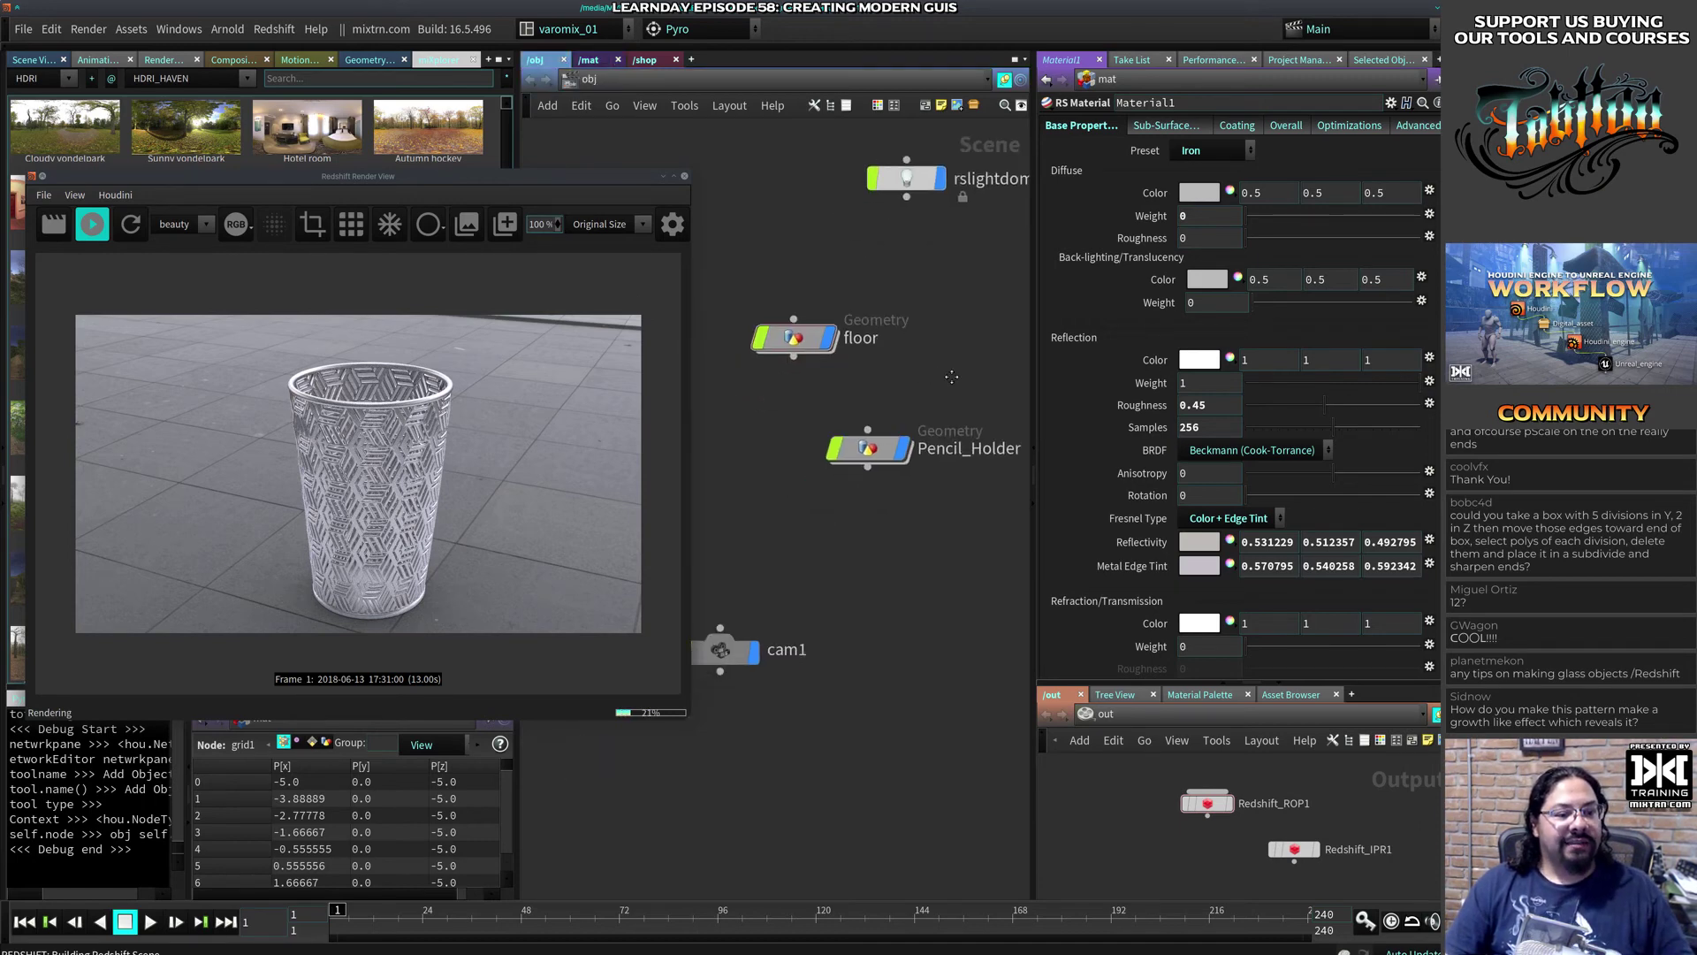
pyautogui.moveTo(563, 176); pyautogui.dragTo(505, 337)
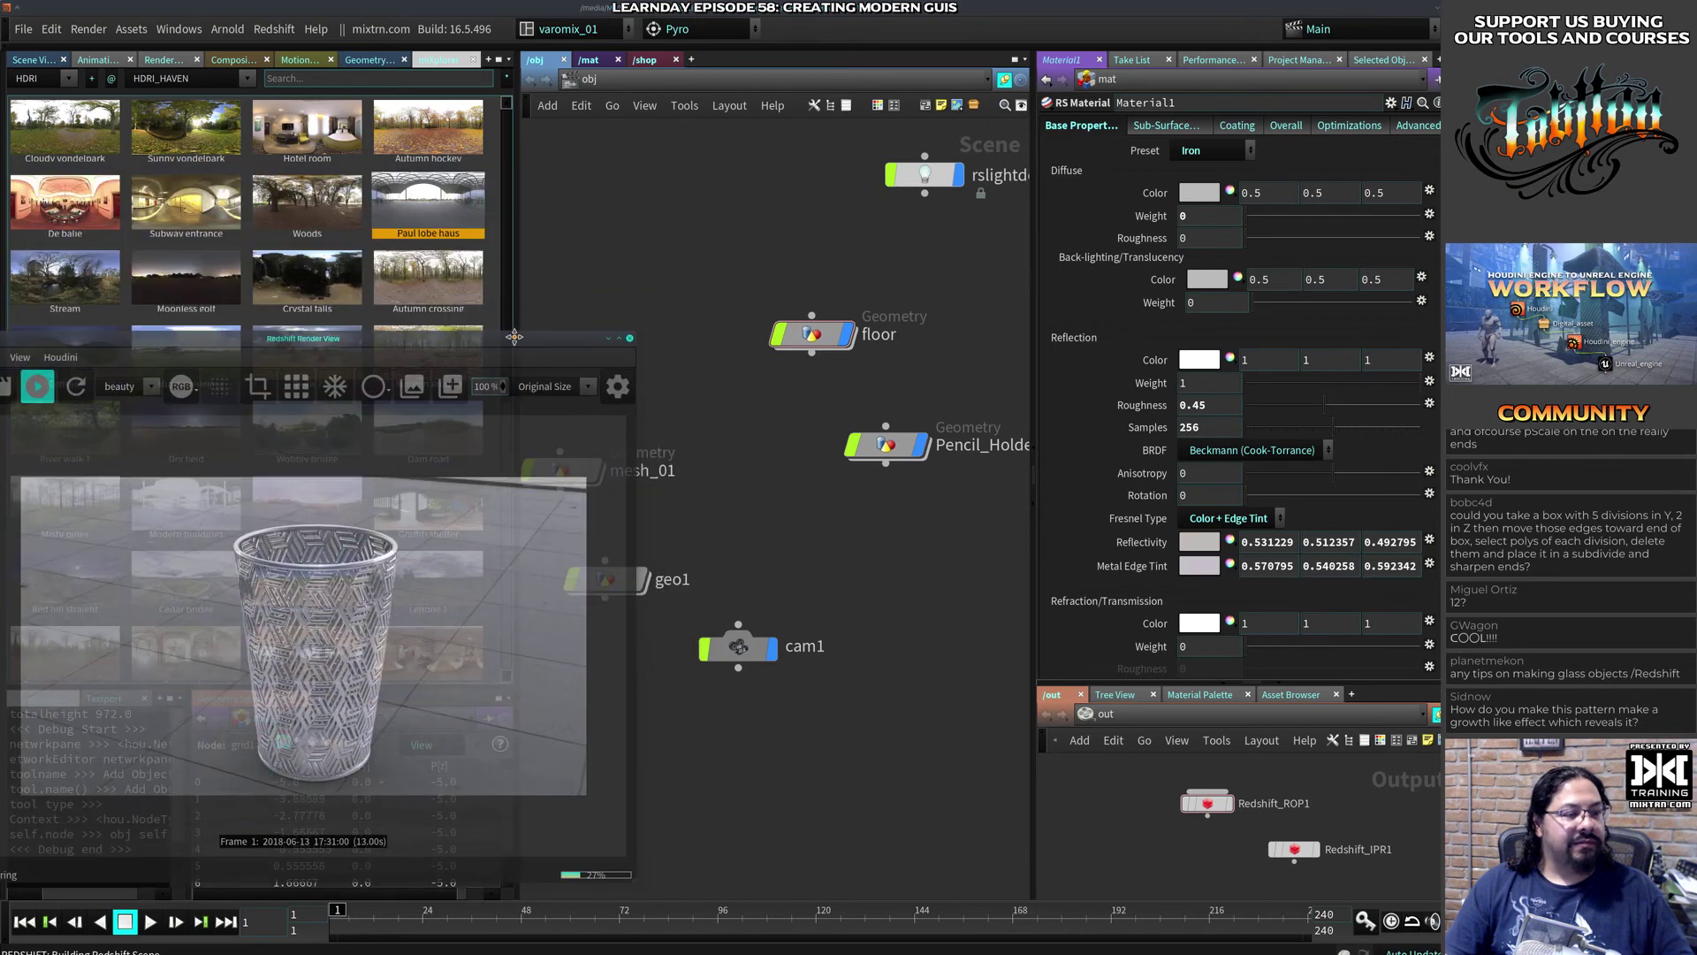
pyautogui.click(26, 60)
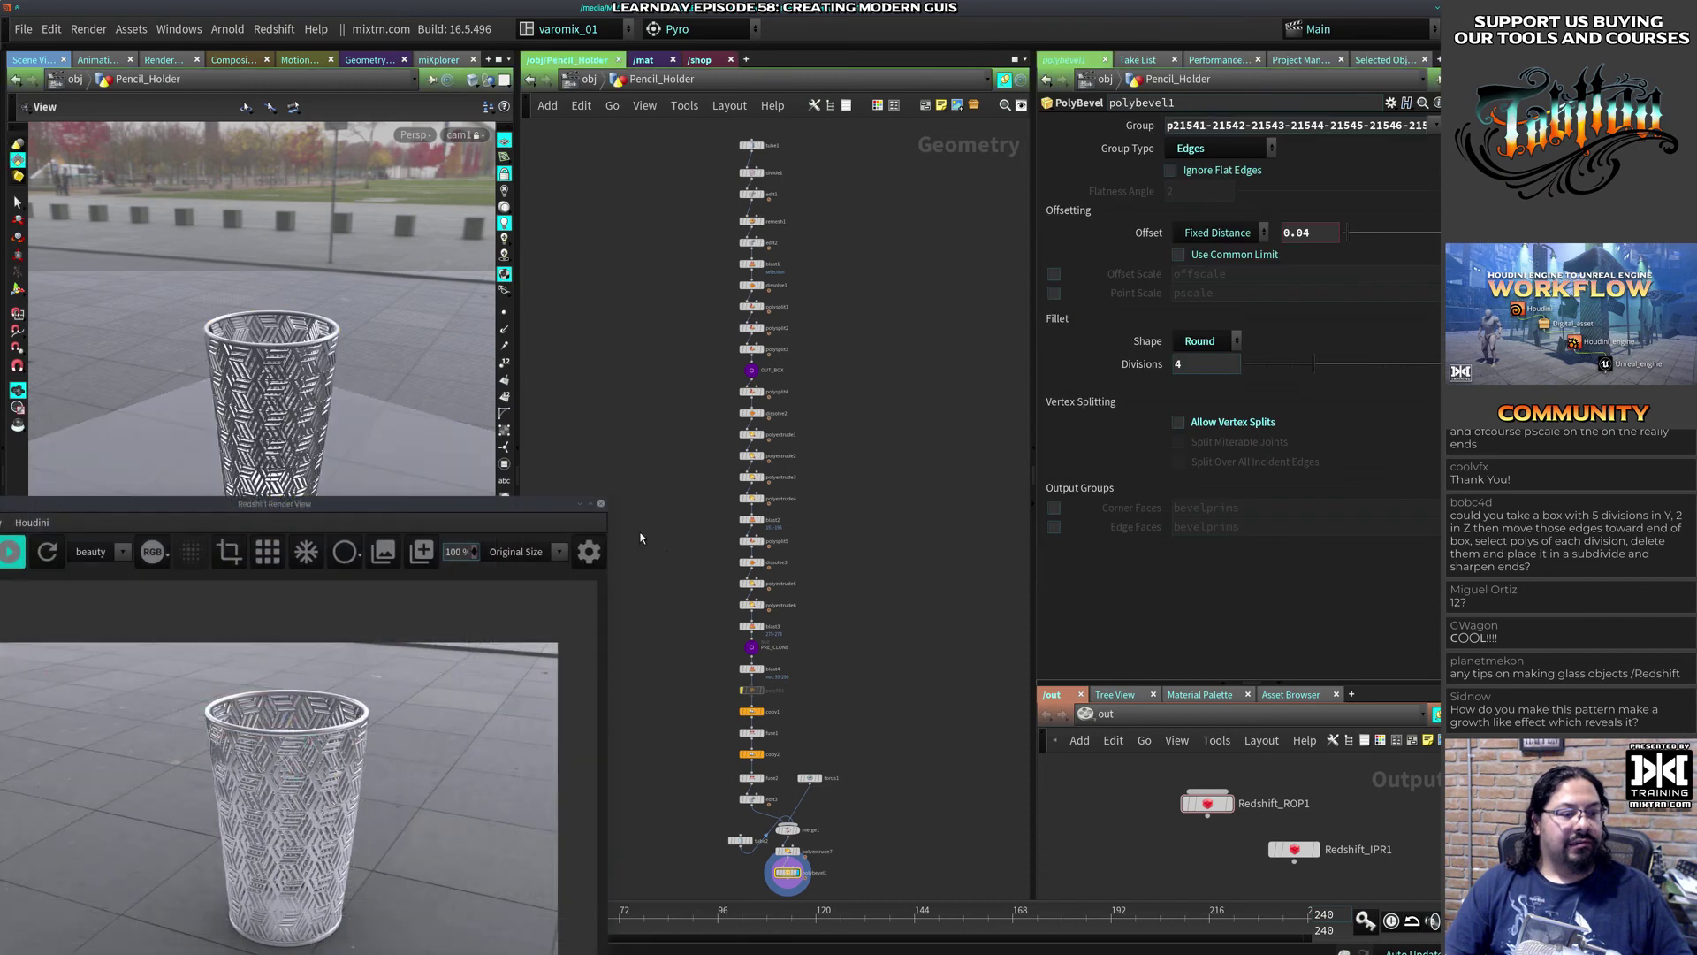
pyautogui.moveTo(847, 604)
pyautogui.mouseDown(button='middle')
pyautogui.moveTo(842, 517)
pyautogui.moveTo(874, 436)
pyautogui.mouseUp(button='middle')
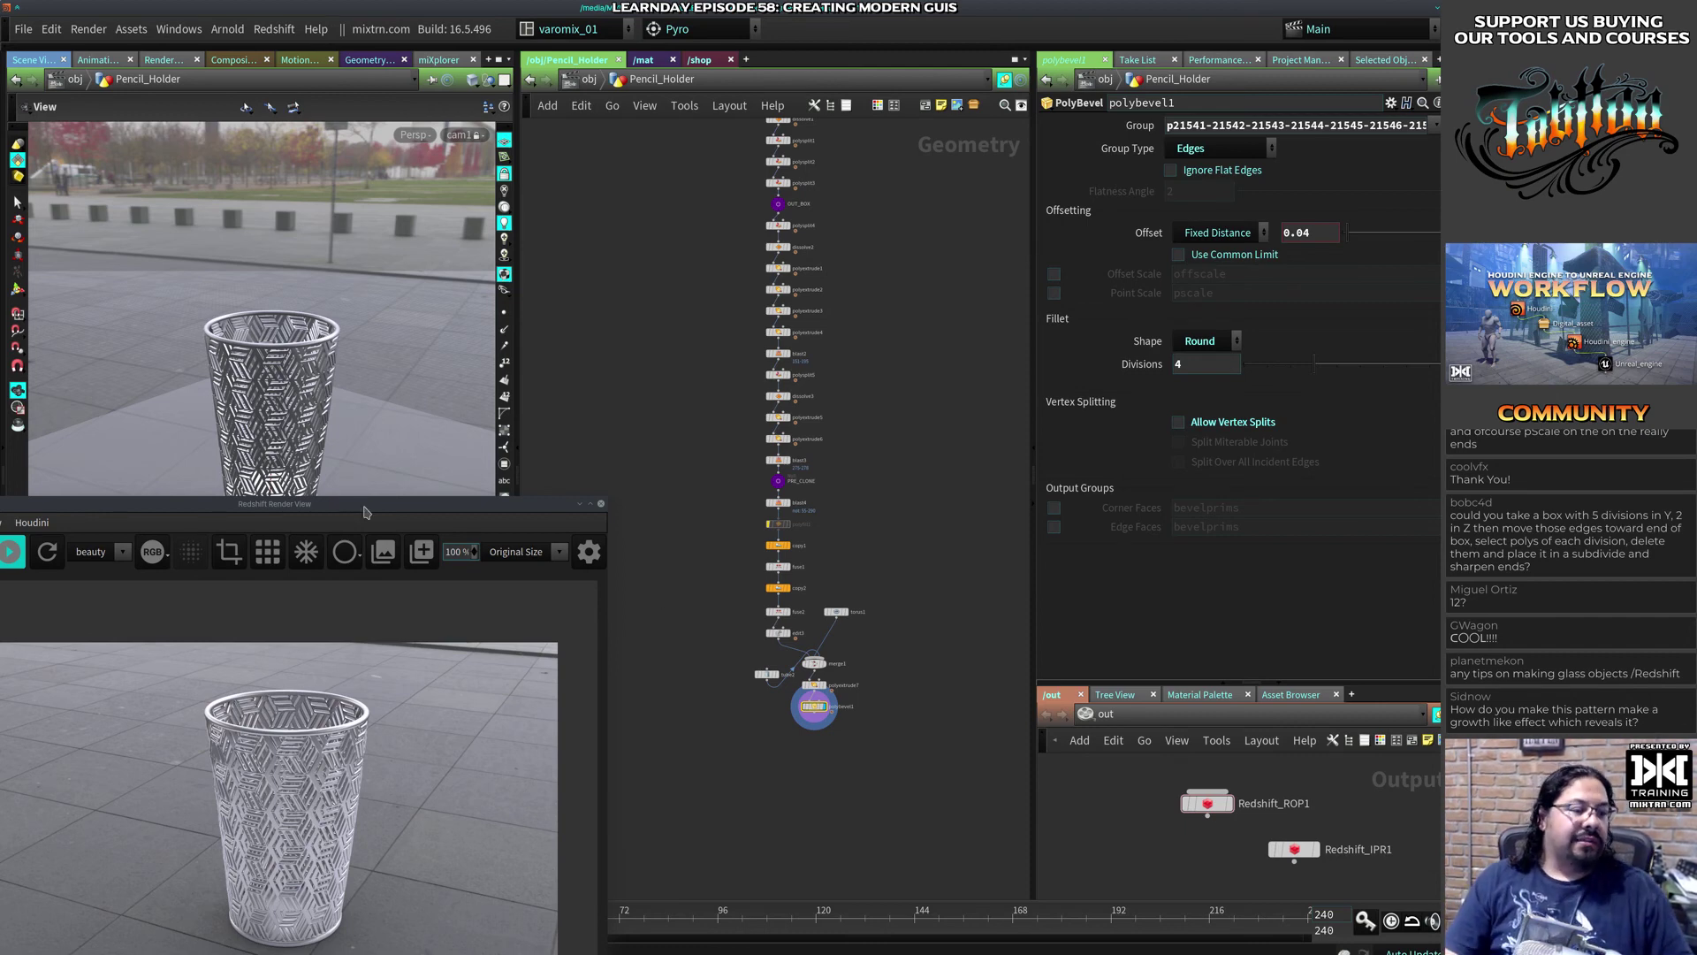
pyautogui.moveTo(364, 506); pyautogui.dragTo(416, 328)
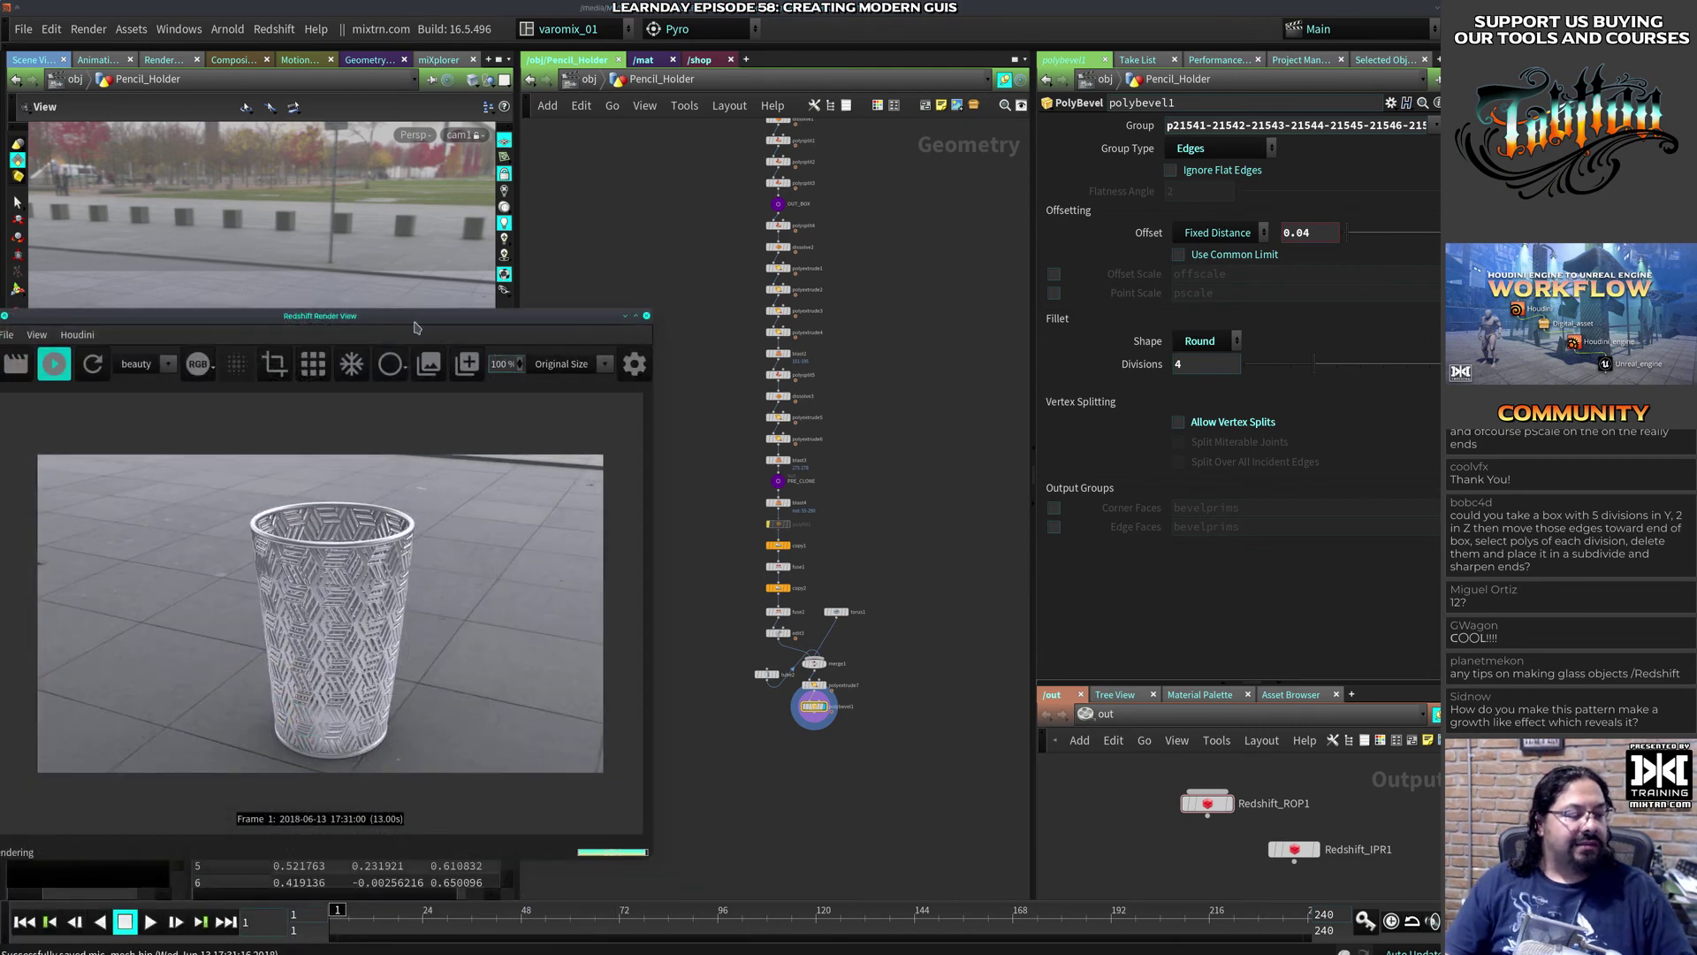
pyautogui.scroll(5, 866, 705)
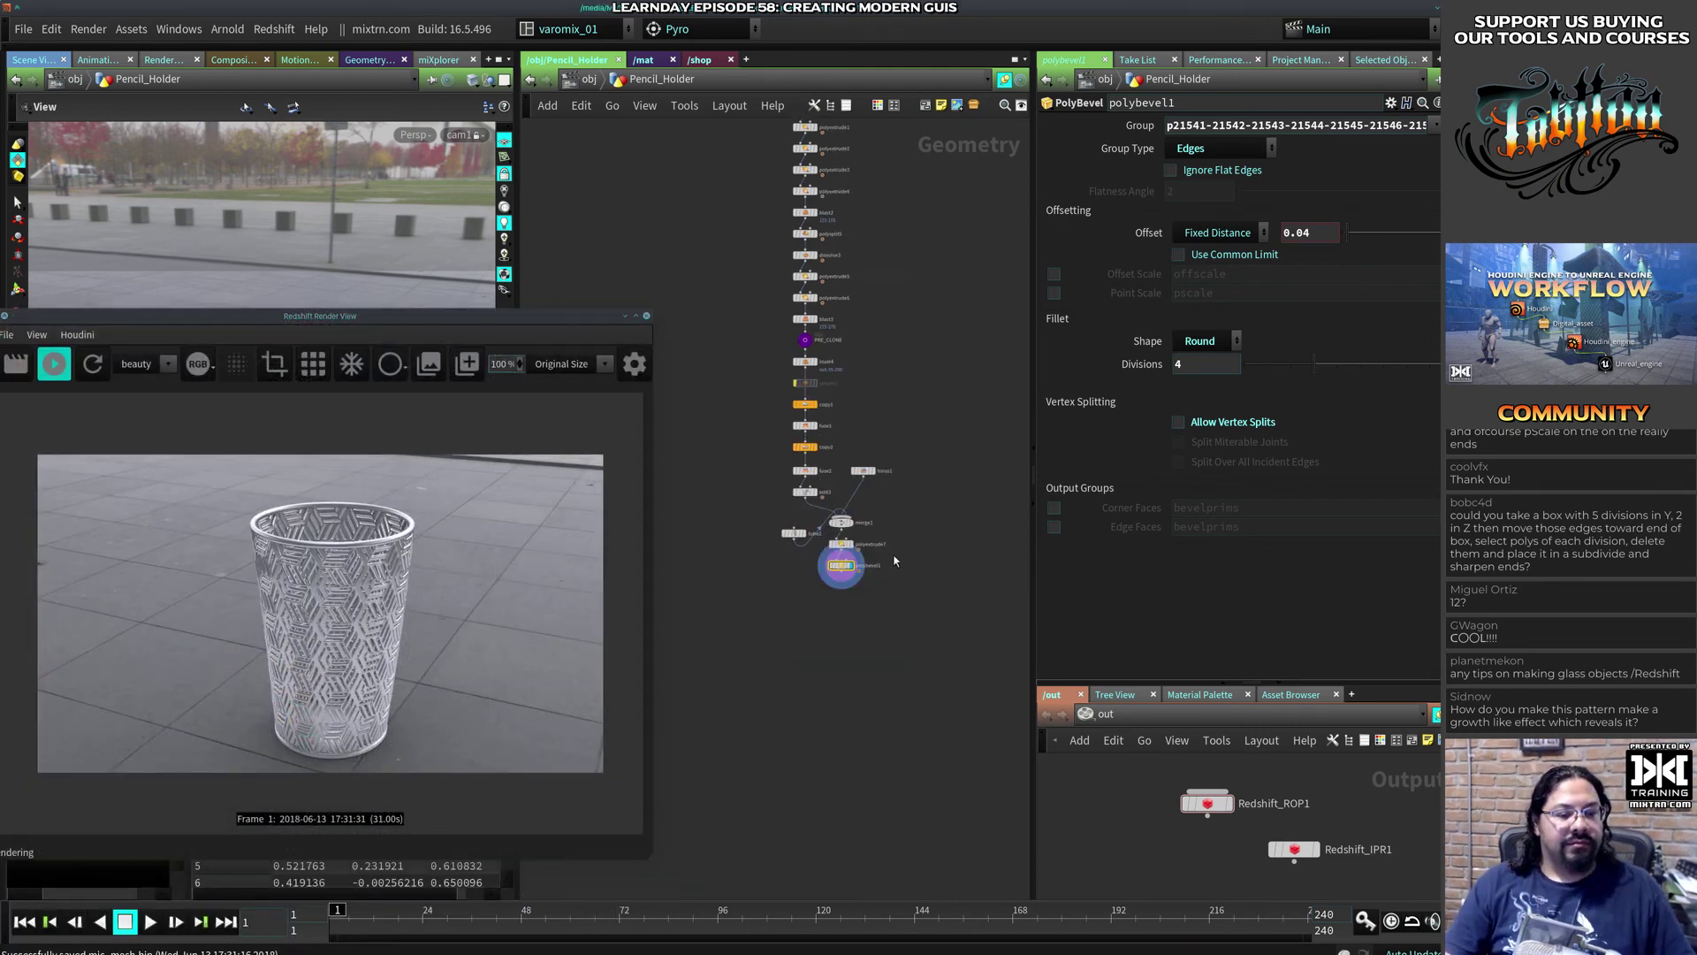
pyautogui.press('Tab')
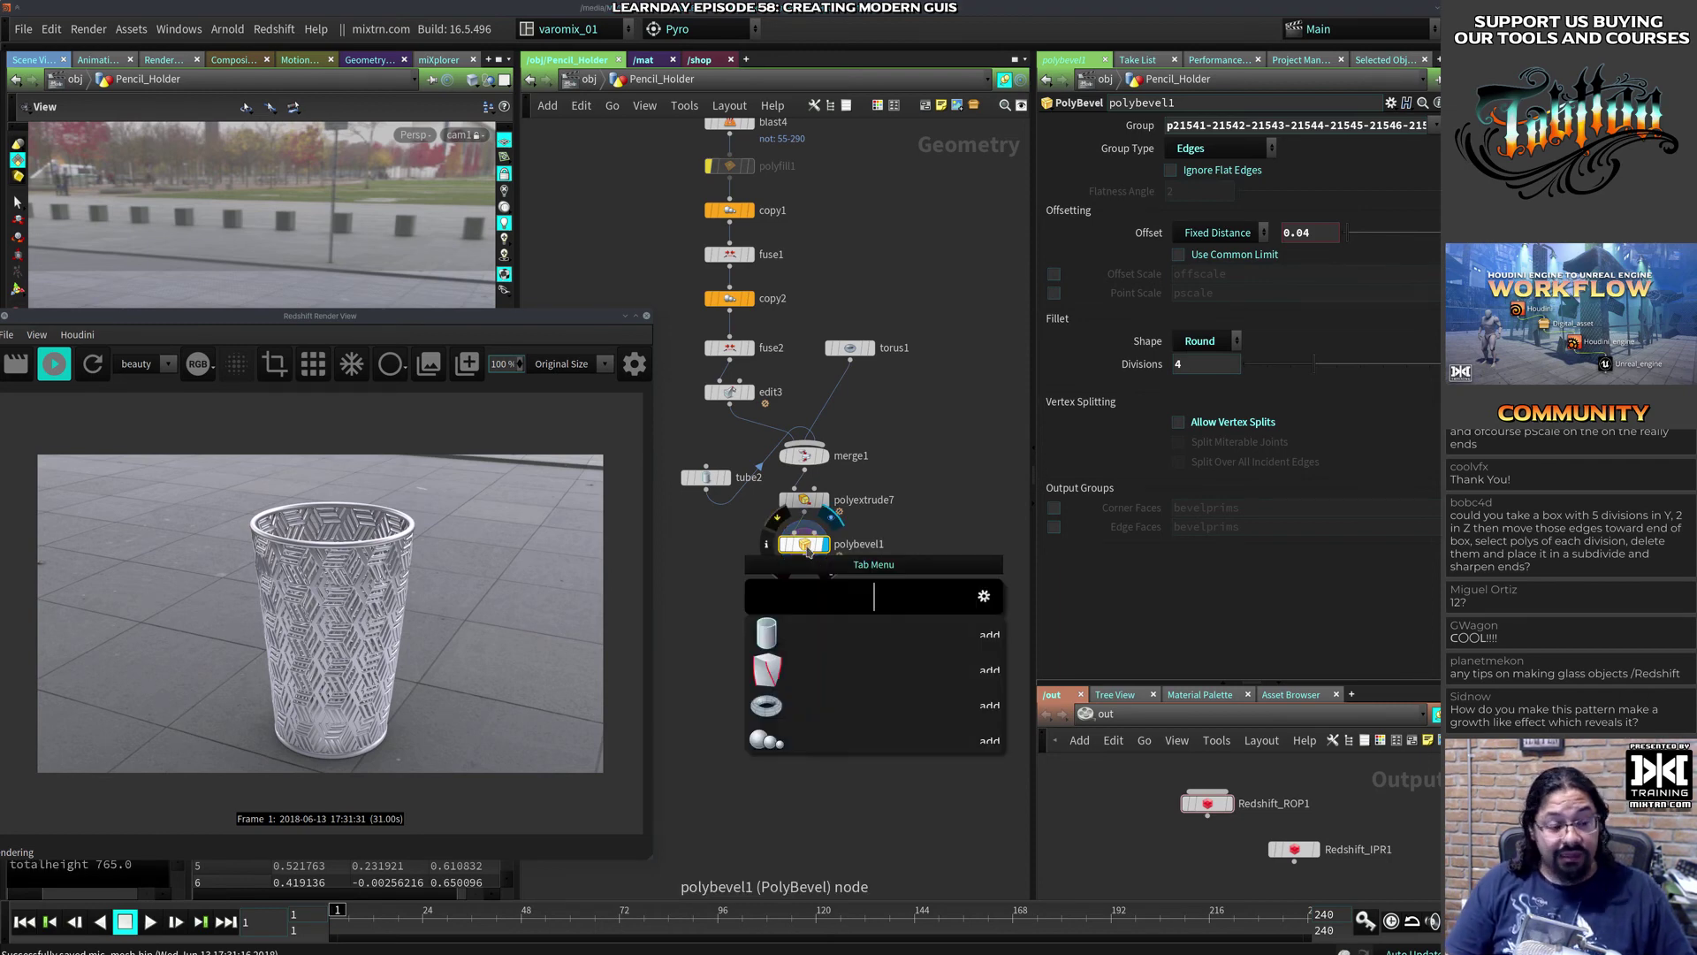
pyautogui.write('nor')
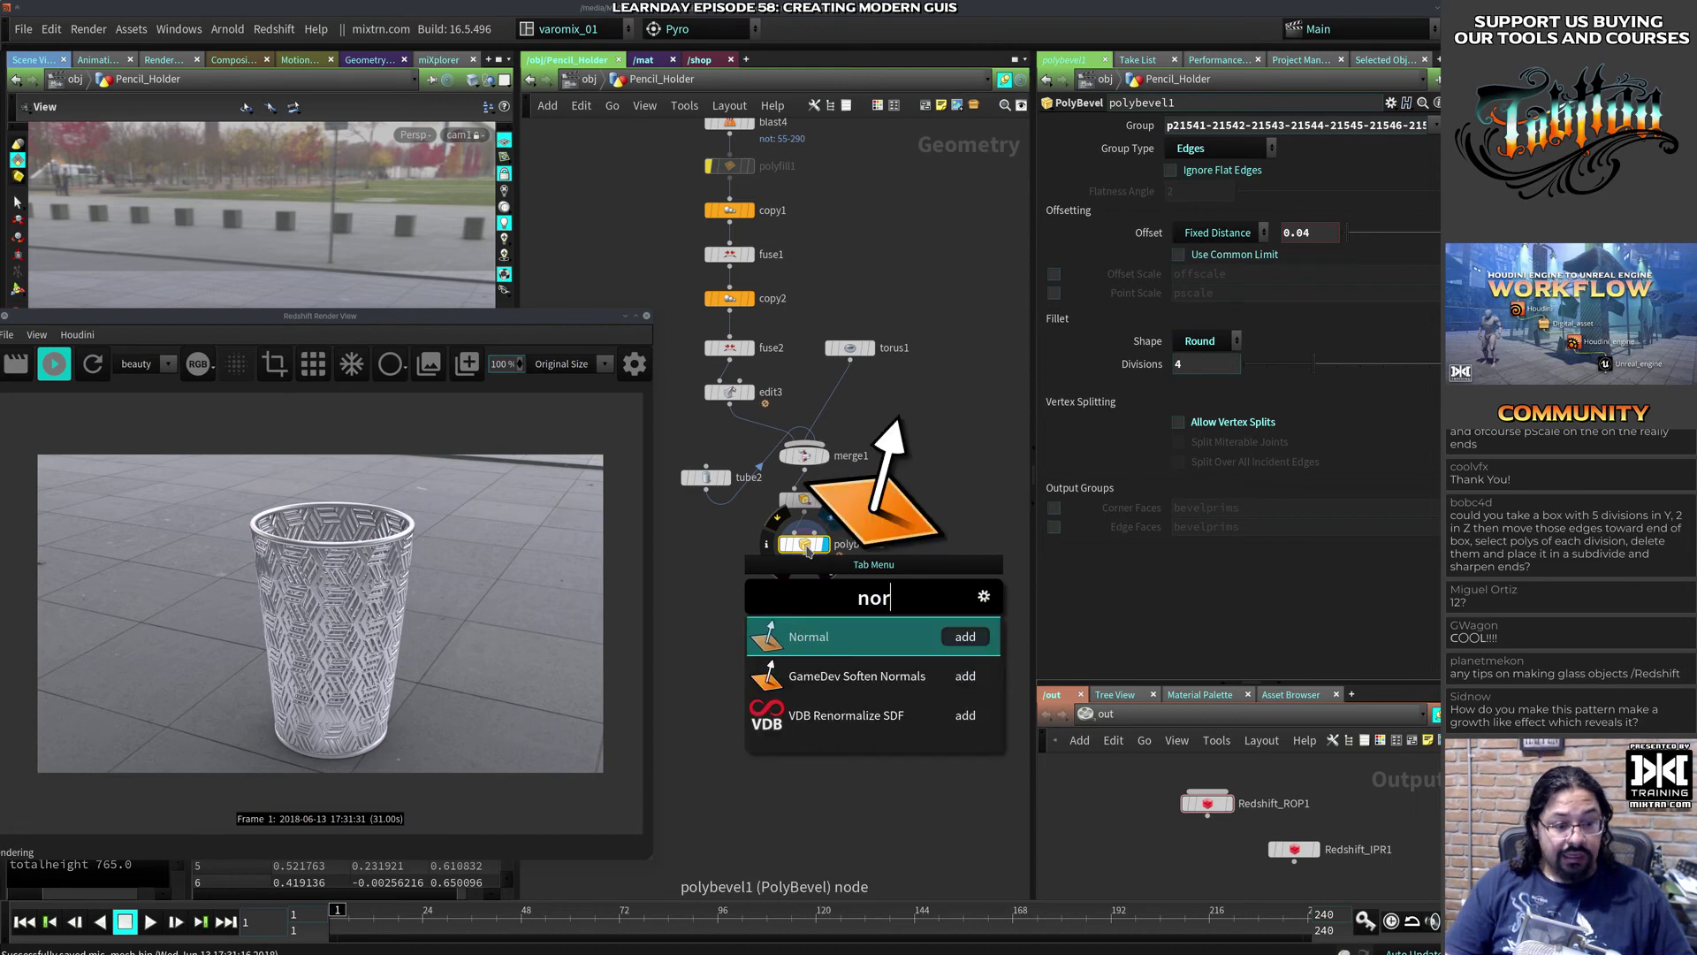
pyautogui.press('Return')
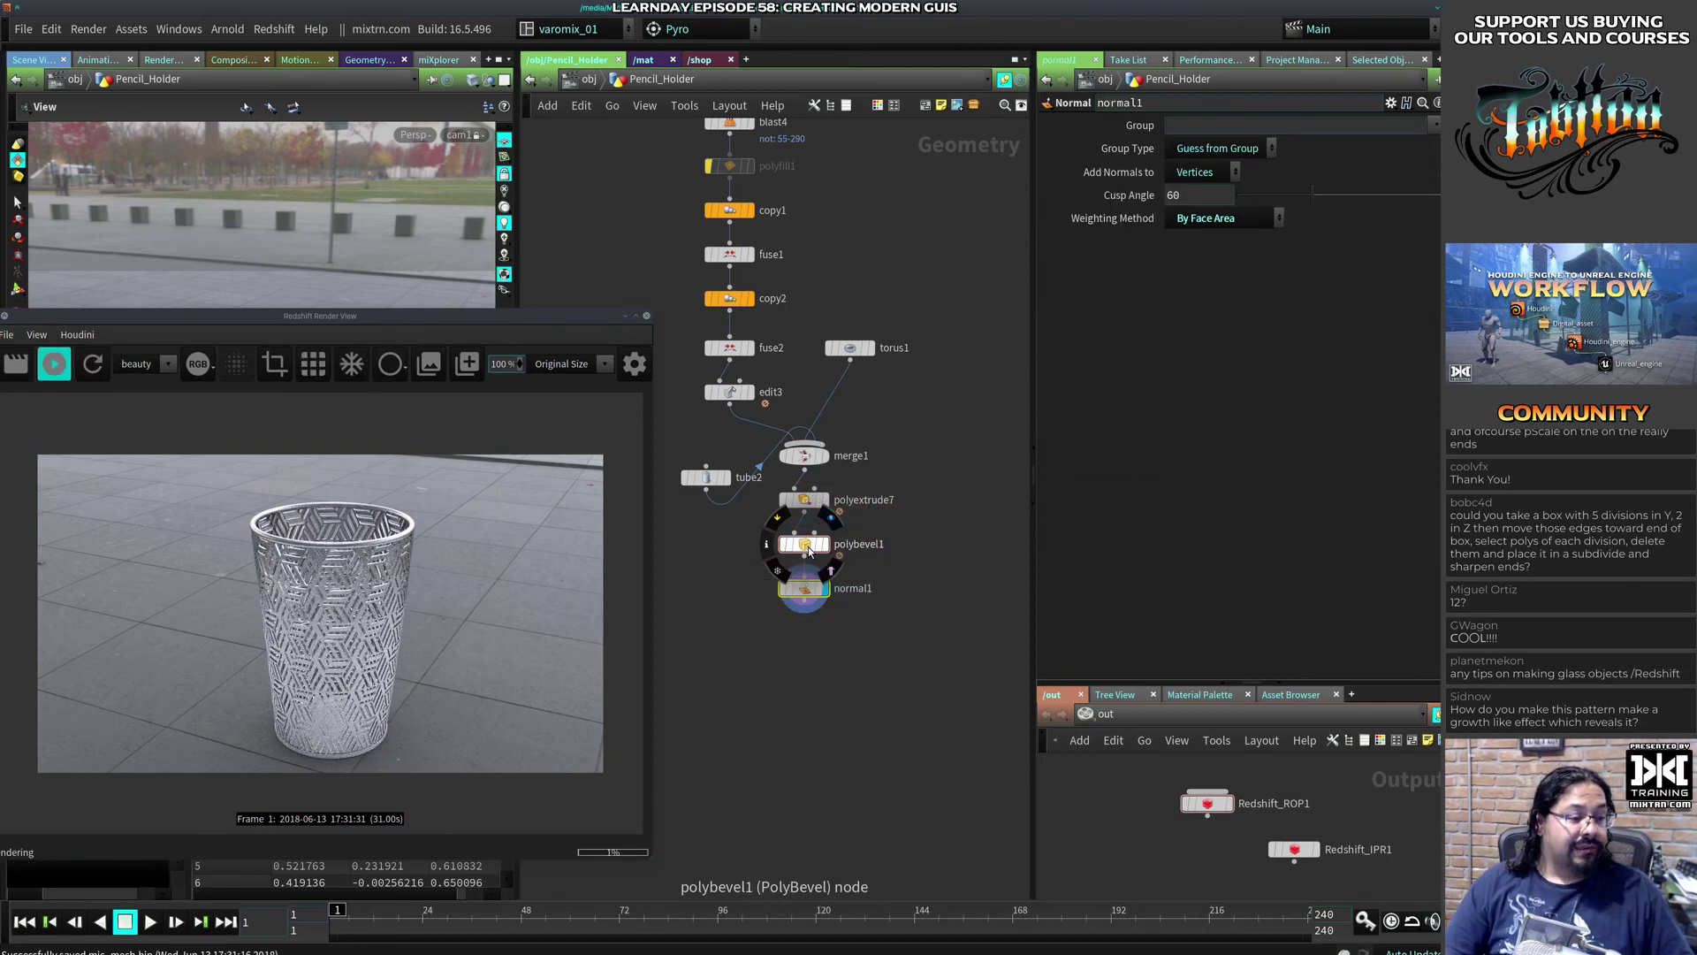
pyautogui.click(804, 612)
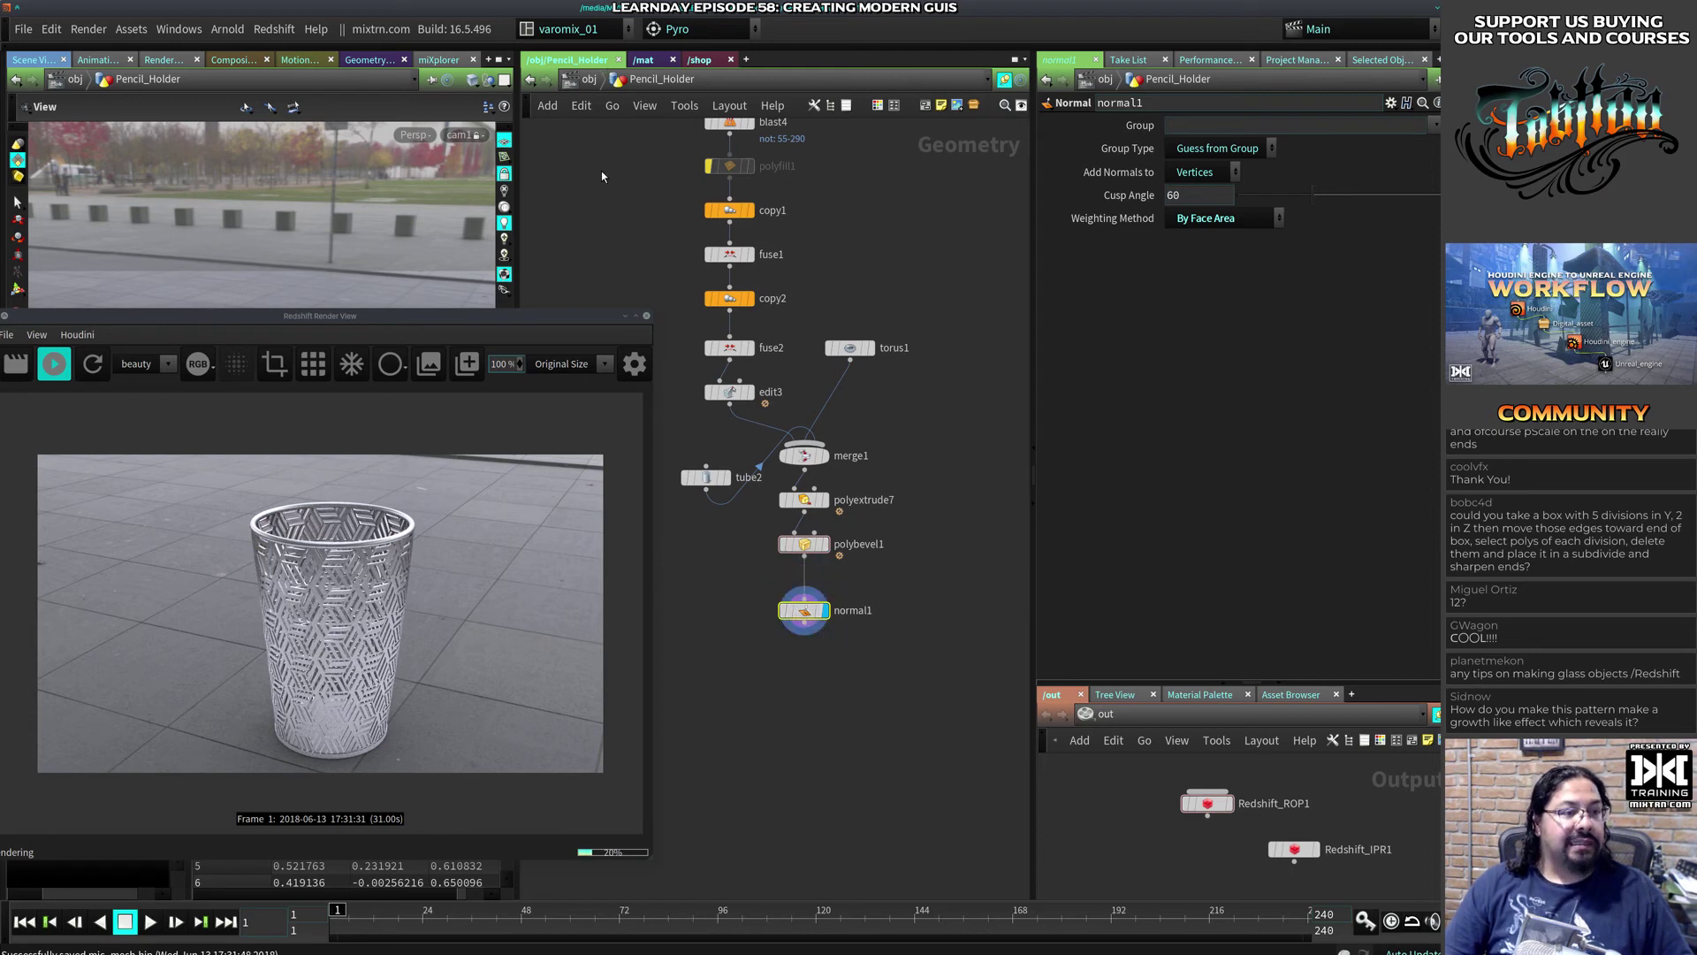
# Step: Reposition the render window beside the network and store a snapshot of the current render
pyautogui.moveTo(557, 315); pyautogui.dragTo(501, 305)
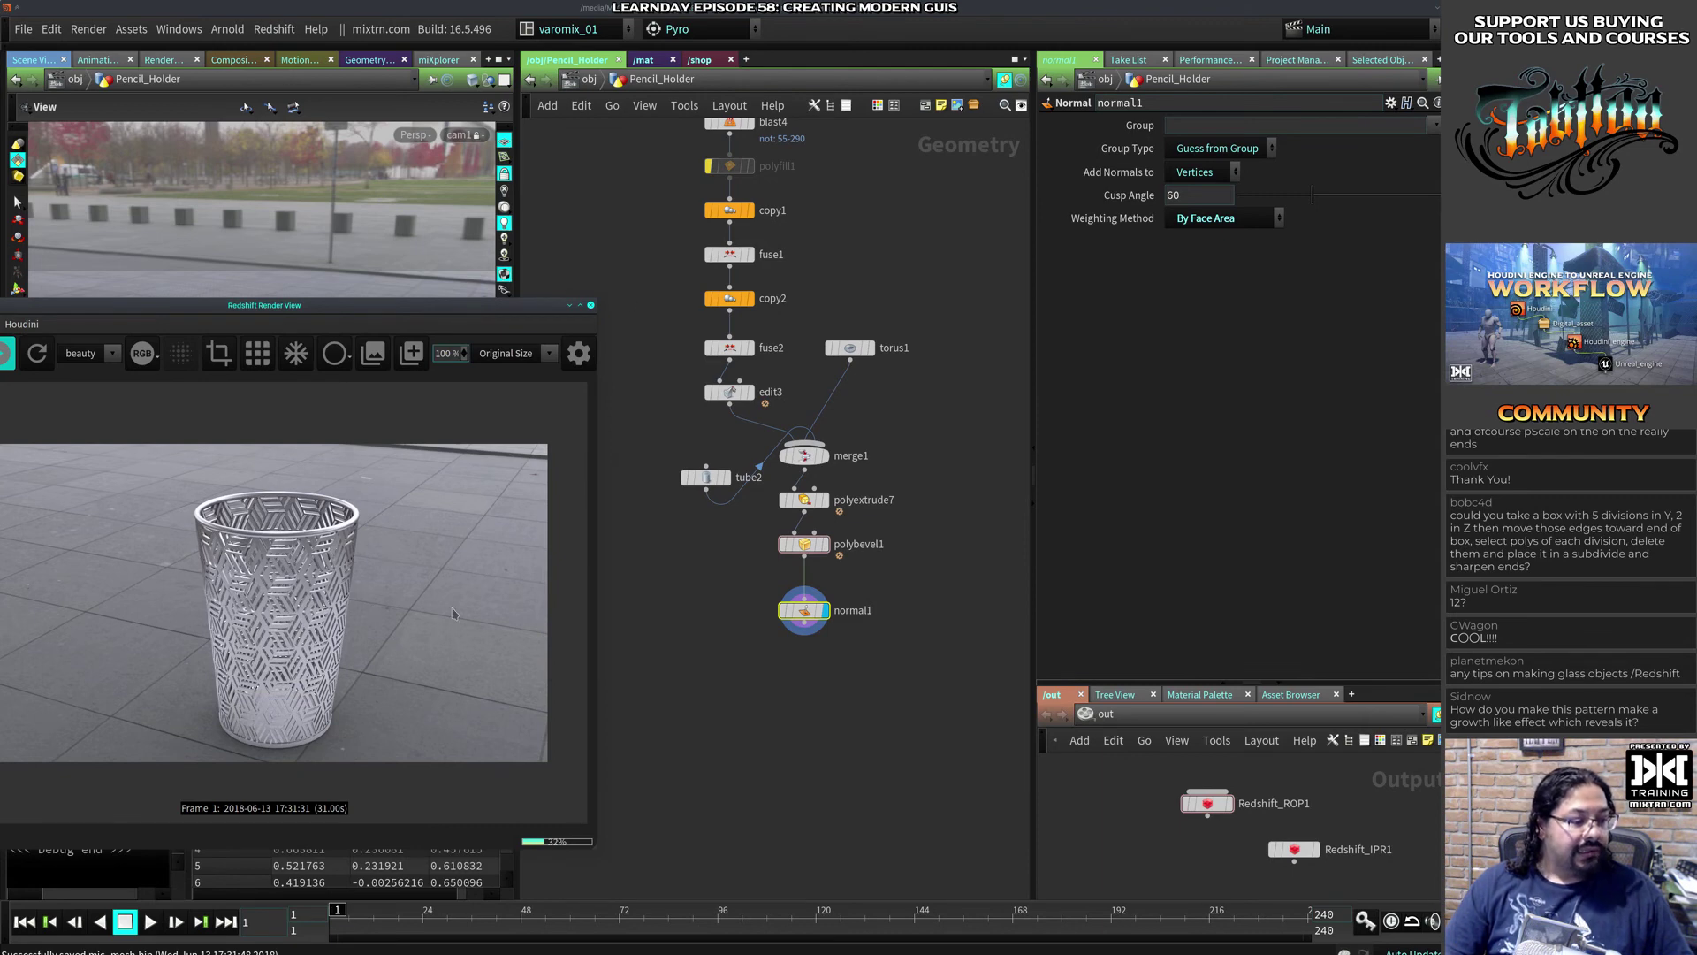
pyautogui.moveTo(395, 311); pyautogui.dragTo(441, 387)
pyautogui.click(523, 287)
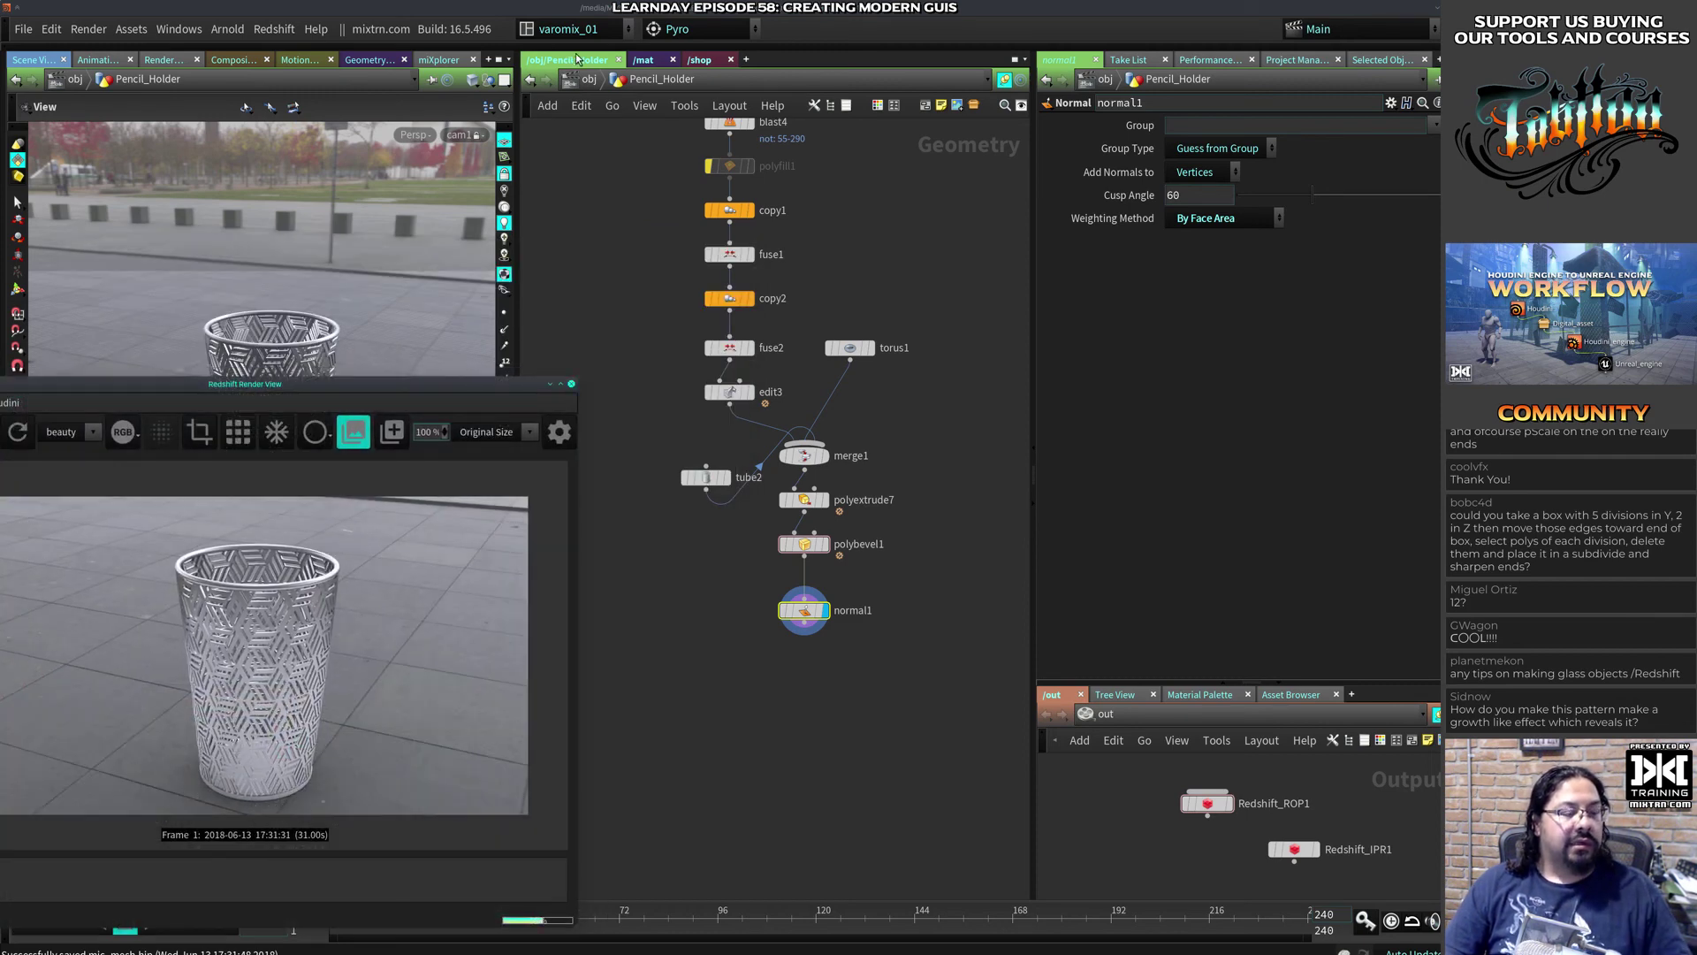
# Step: Return to the object level, duplicate the Pencil_Holder object just below the original, and close the render window
pyautogui.click(592, 81)
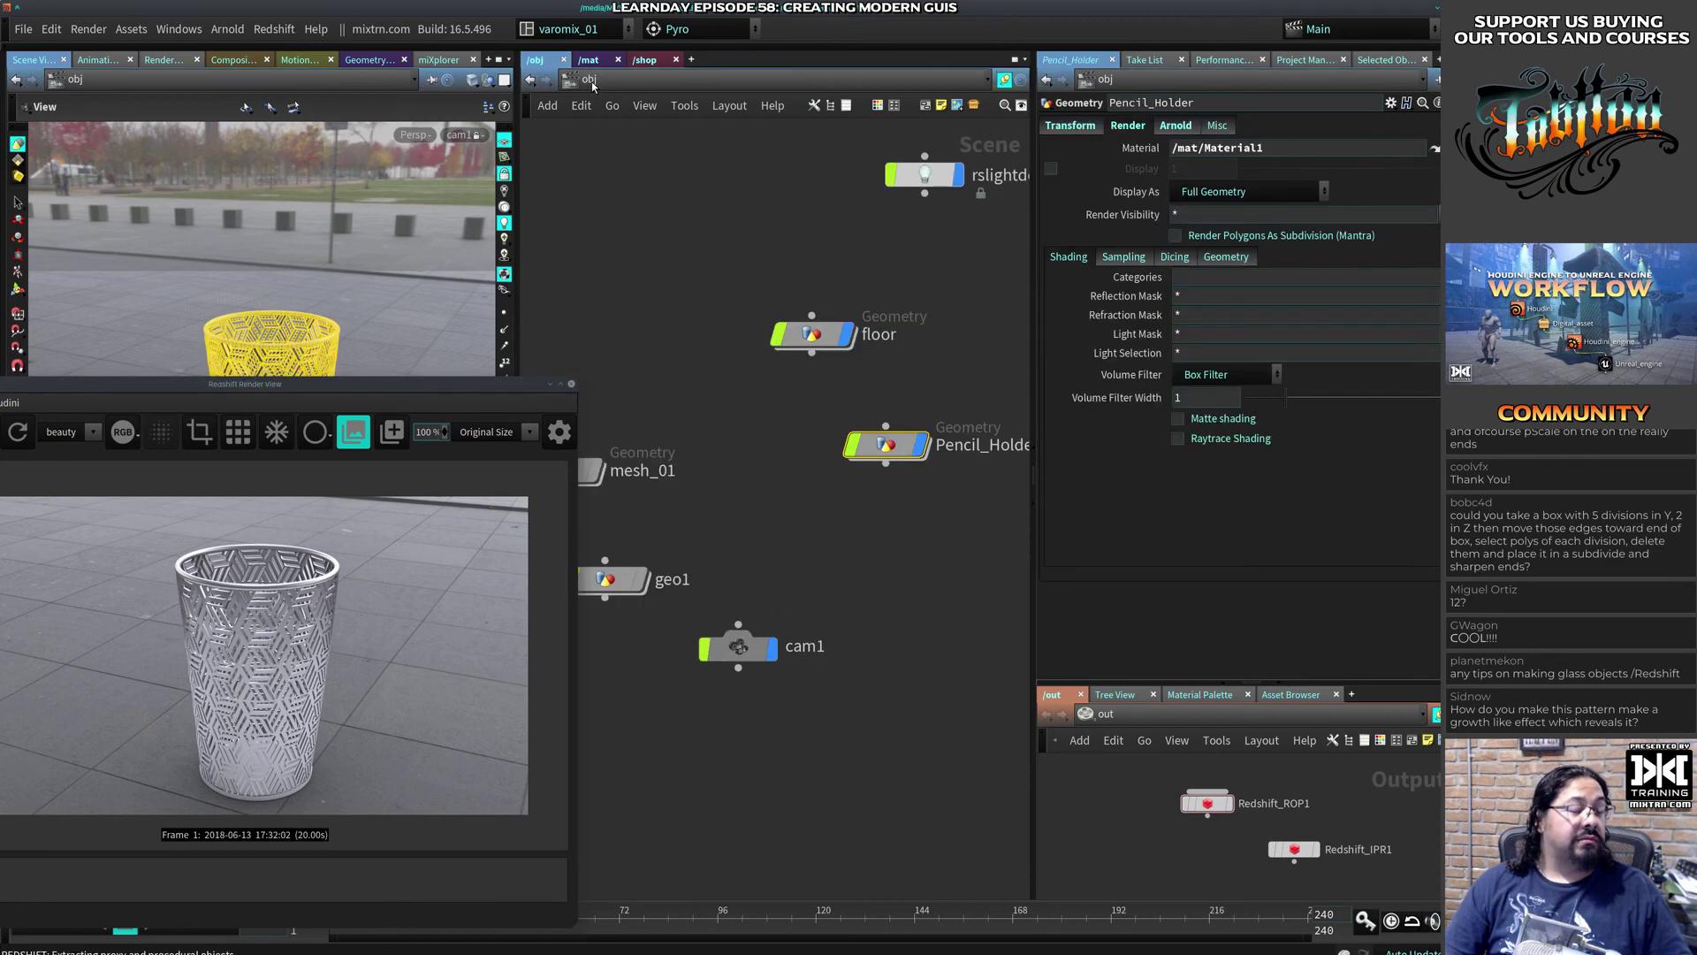
pyautogui.click(812, 550)
pyautogui.moveTo(812, 550); pyautogui.dragTo(760, 427, button='middle')
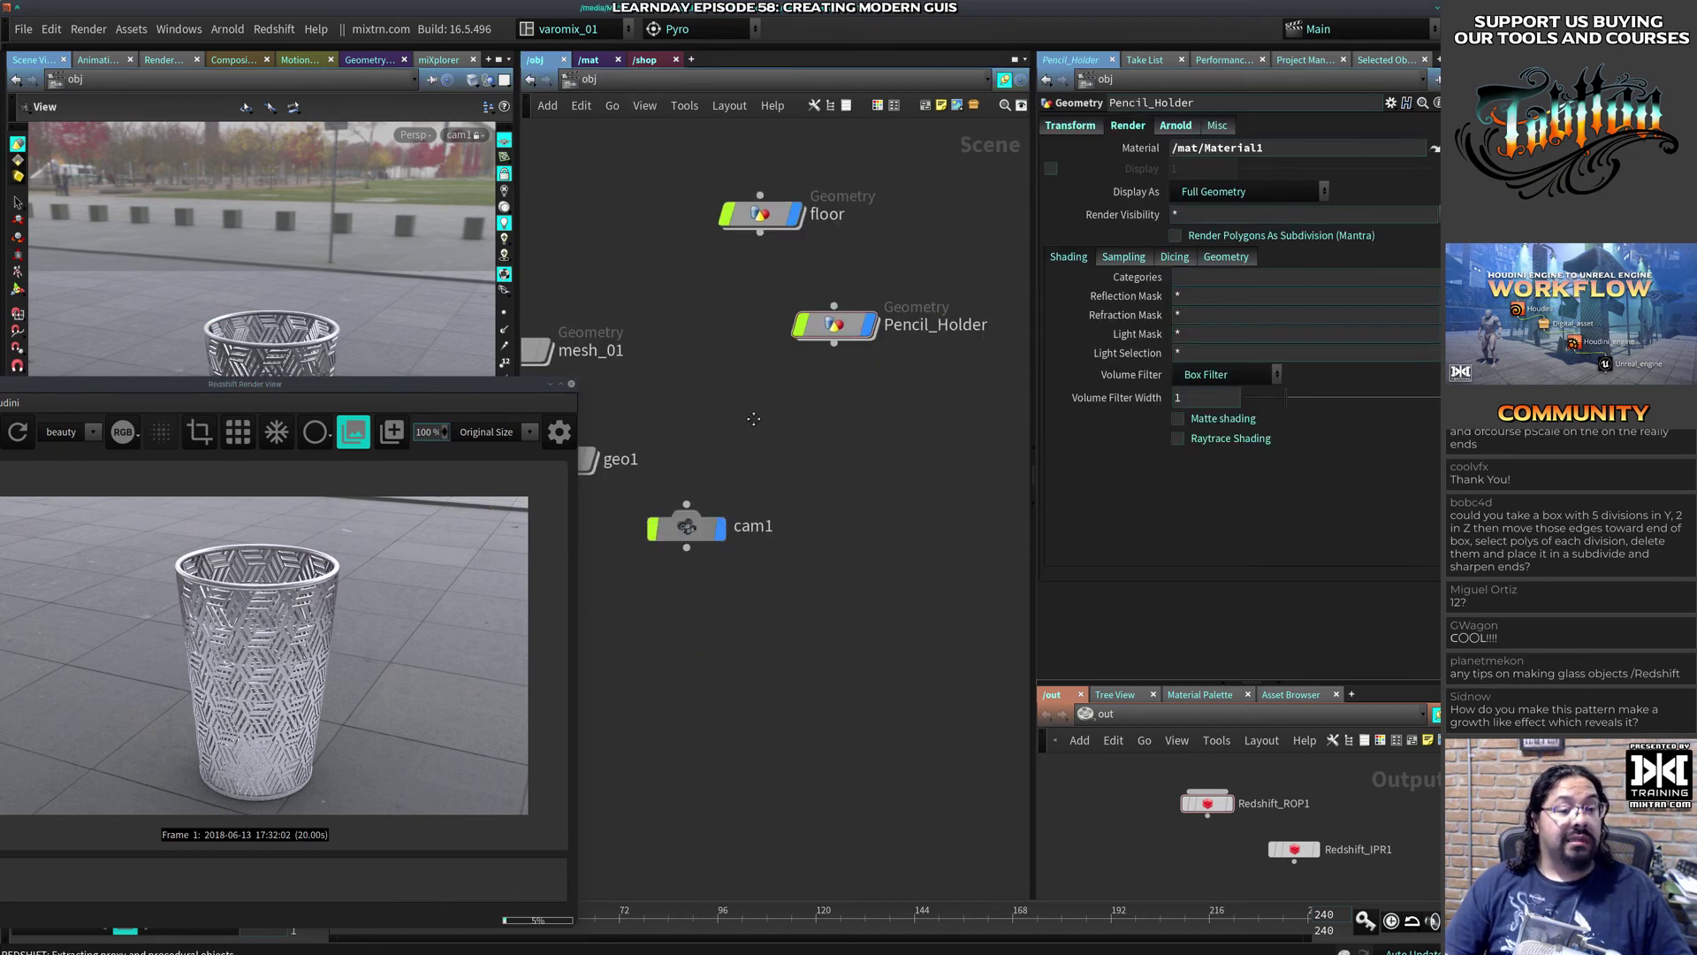
pyautogui.moveTo(844, 329)
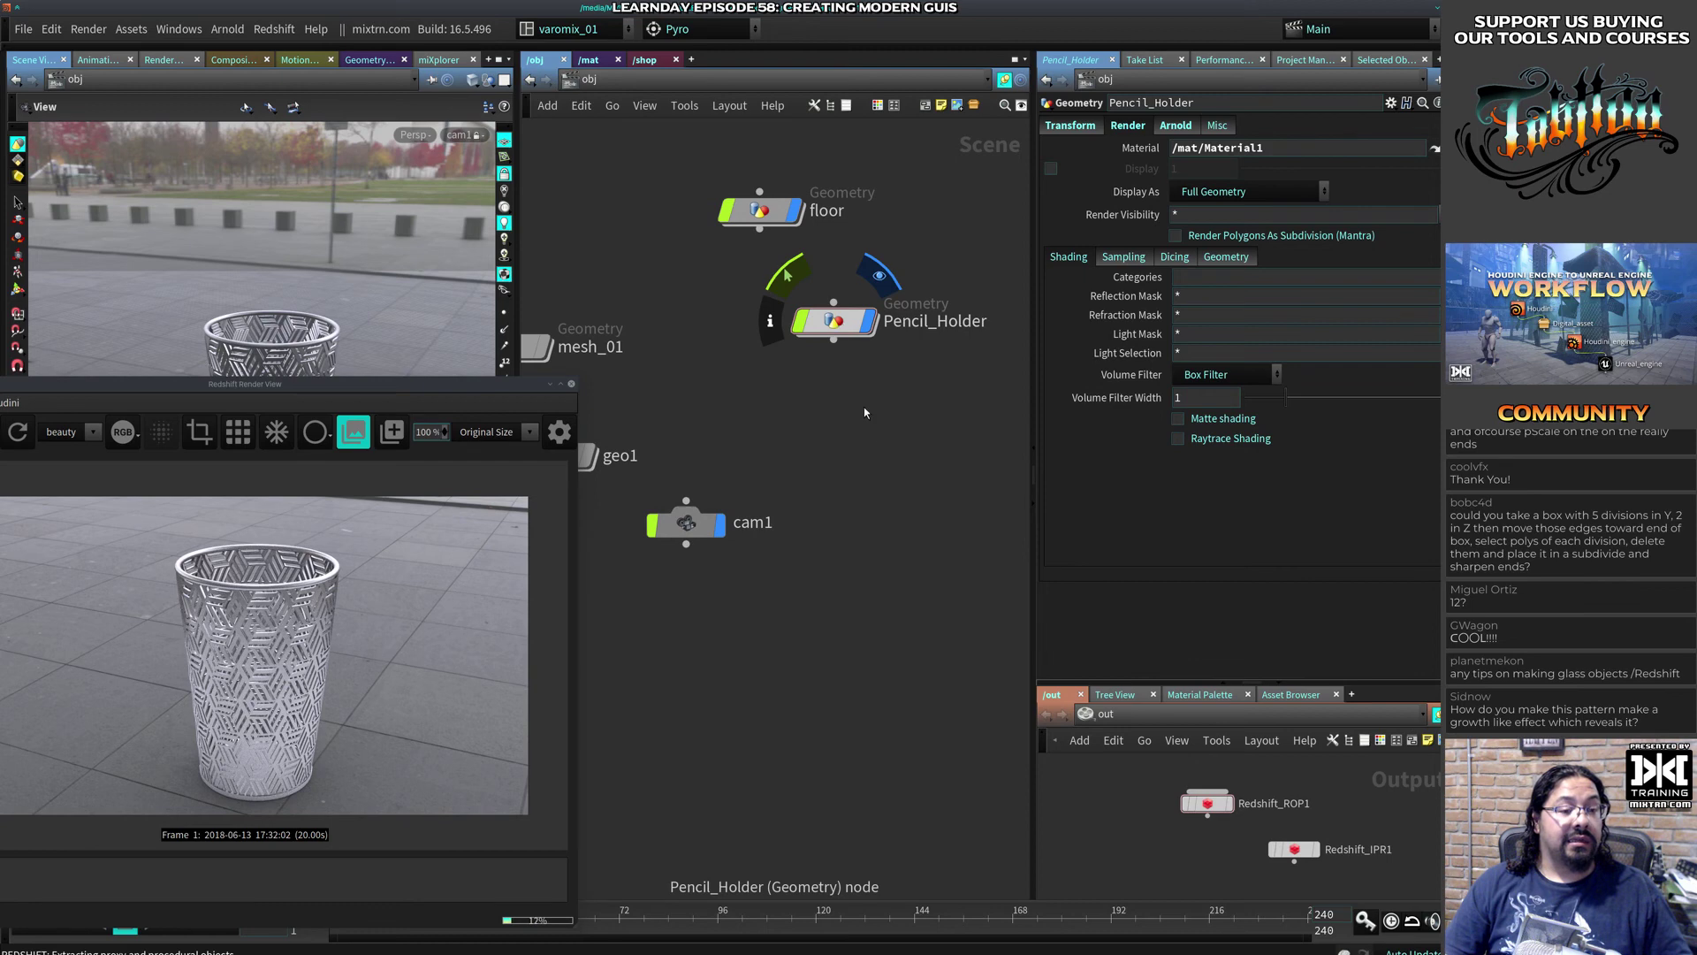
pyautogui.keyDown('alt'); pyautogui.moveTo(865, 409); pyautogui.dragTo(875, 426); pyautogui.keyUp('alt')
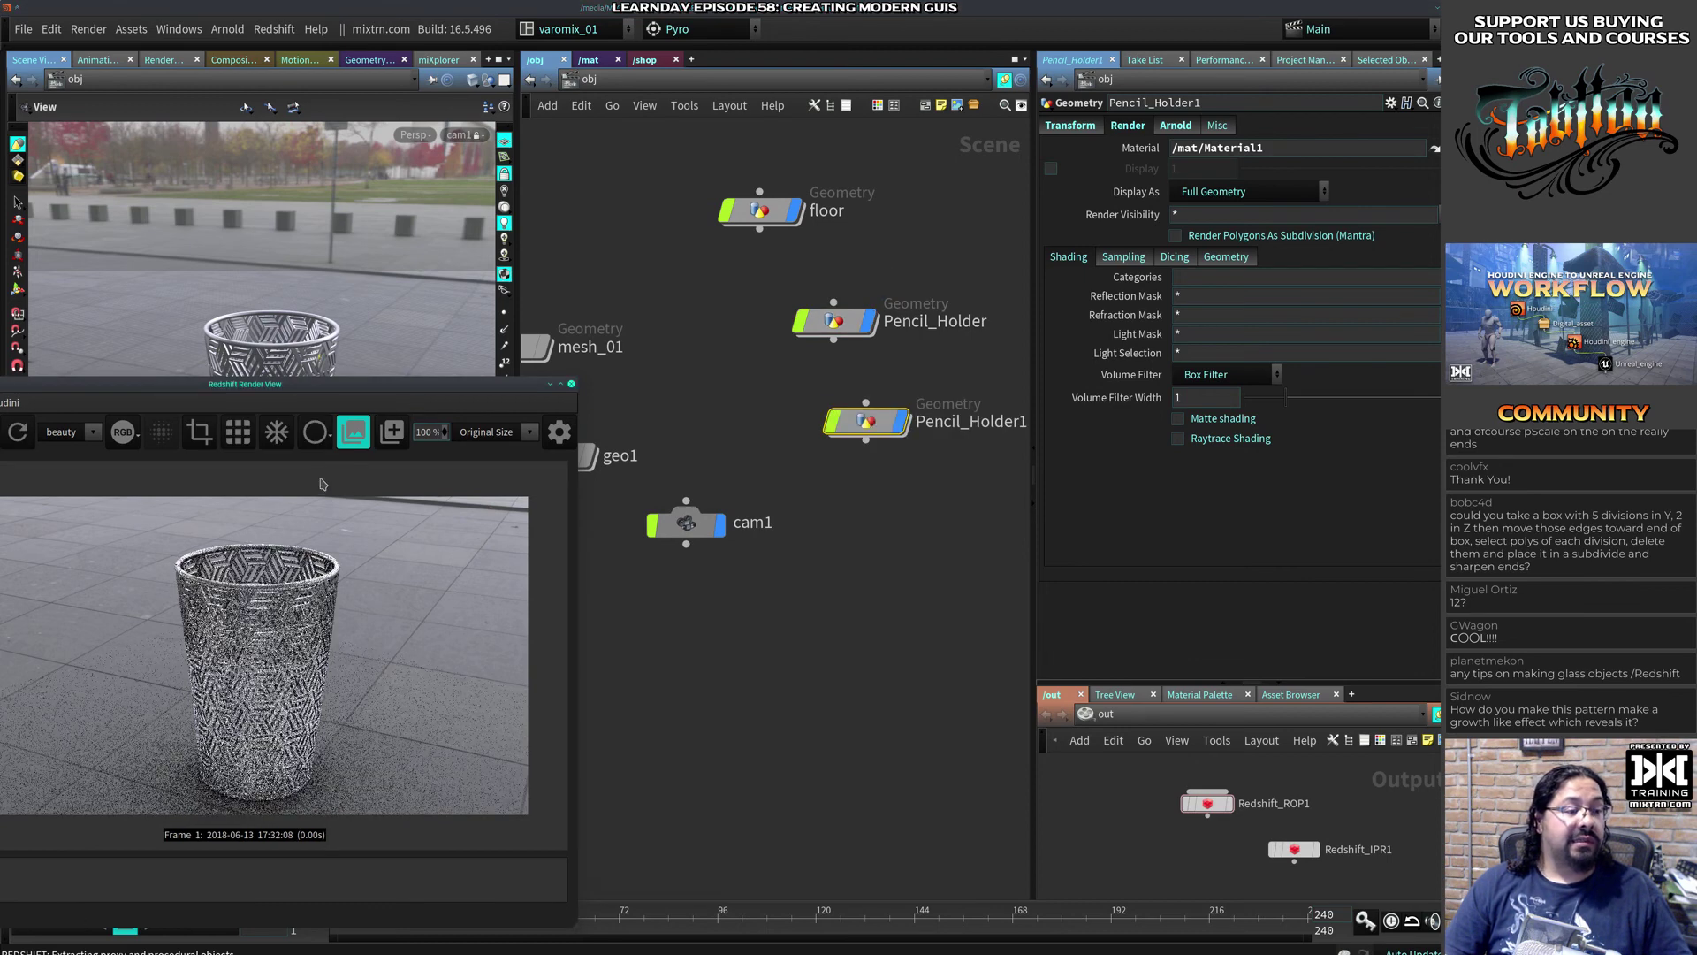
pyautogui.click(570, 384)
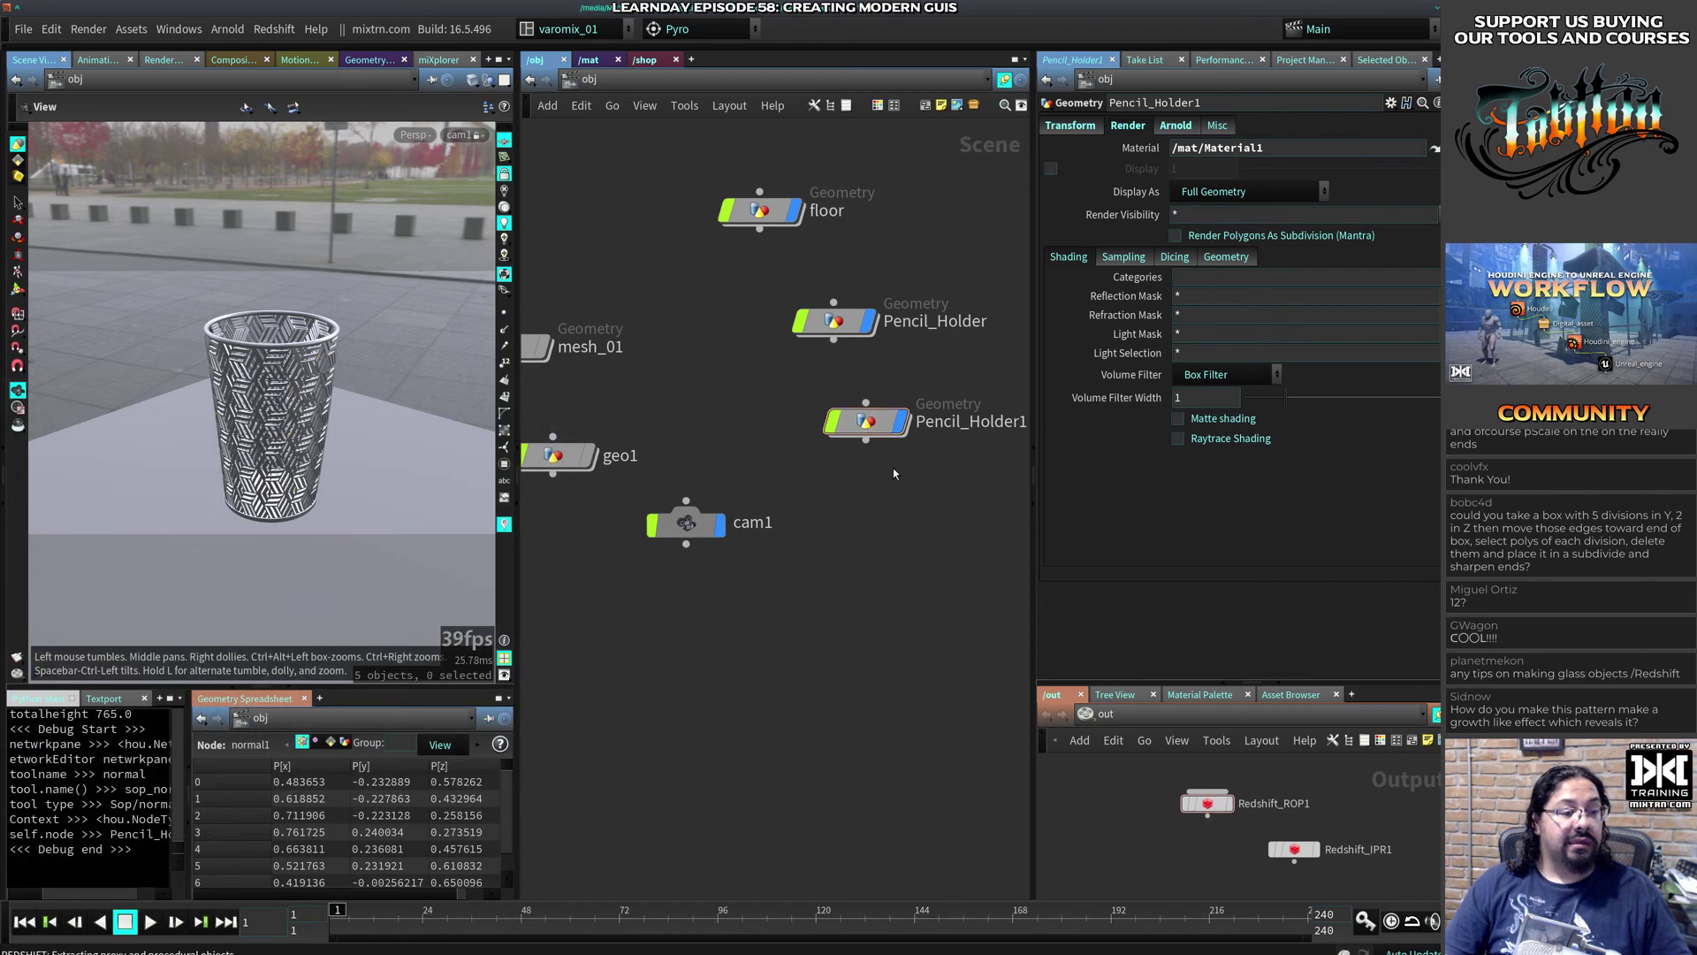
# Step: Set the X translation of Pencil_Holder1 to 2.3 and reframe cam1 on both holders side by side
pyautogui.moveTo(894, 473); pyautogui.dragTo(724, 443, button='middle')
pyautogui.click(696, 391)
pyautogui.click(1071, 125)
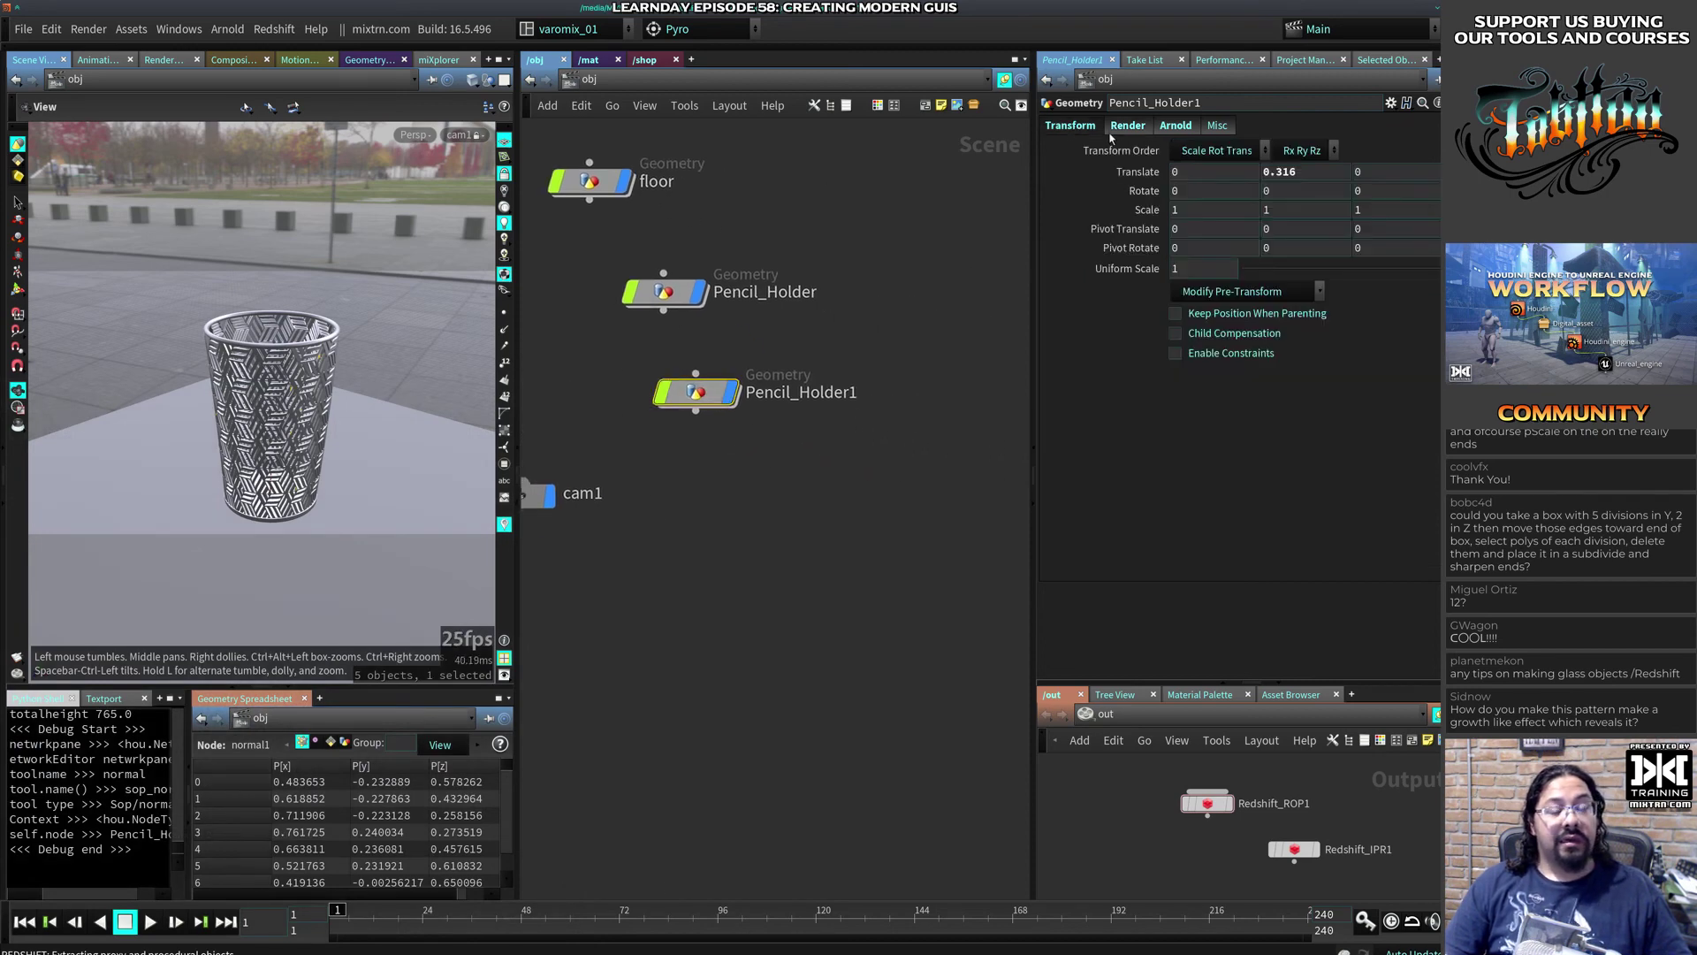
pyautogui.moveTo(1232, 171)
pyautogui.mouseDown(button='middle')
pyautogui.moveTo(1300, 171)
pyautogui.moveTo(1273, 171)
pyautogui.mouseUp(button='middle')
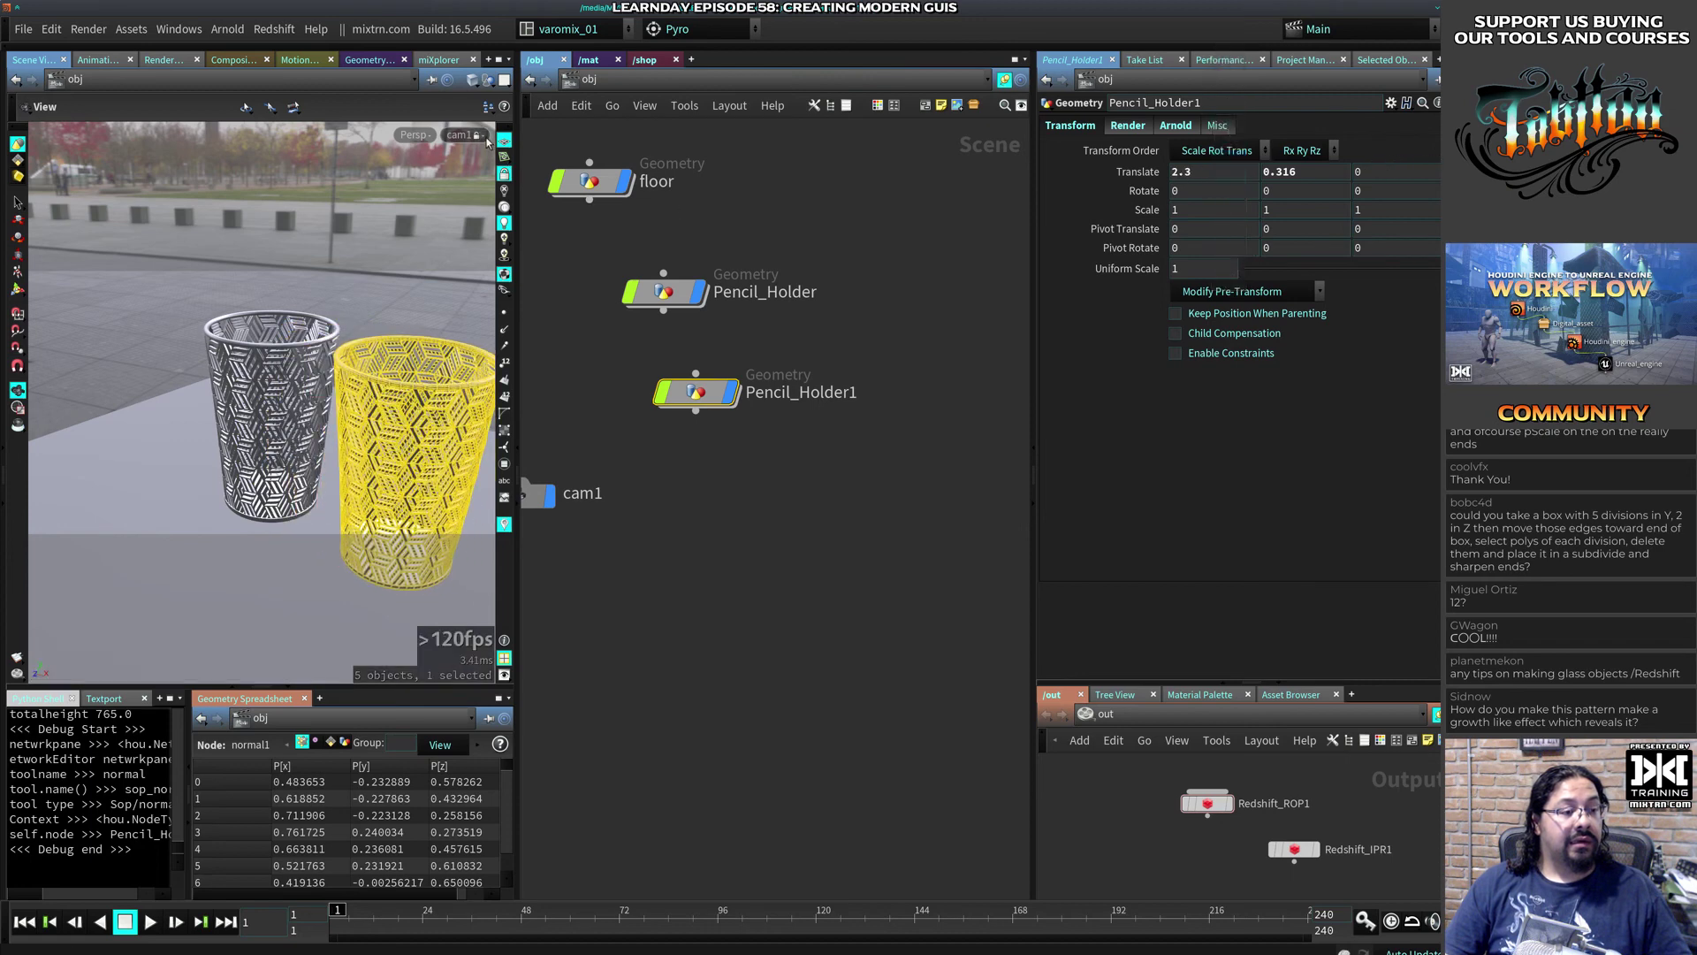
pyautogui.moveTo(338, 401); pyautogui.dragTo(331, 363)
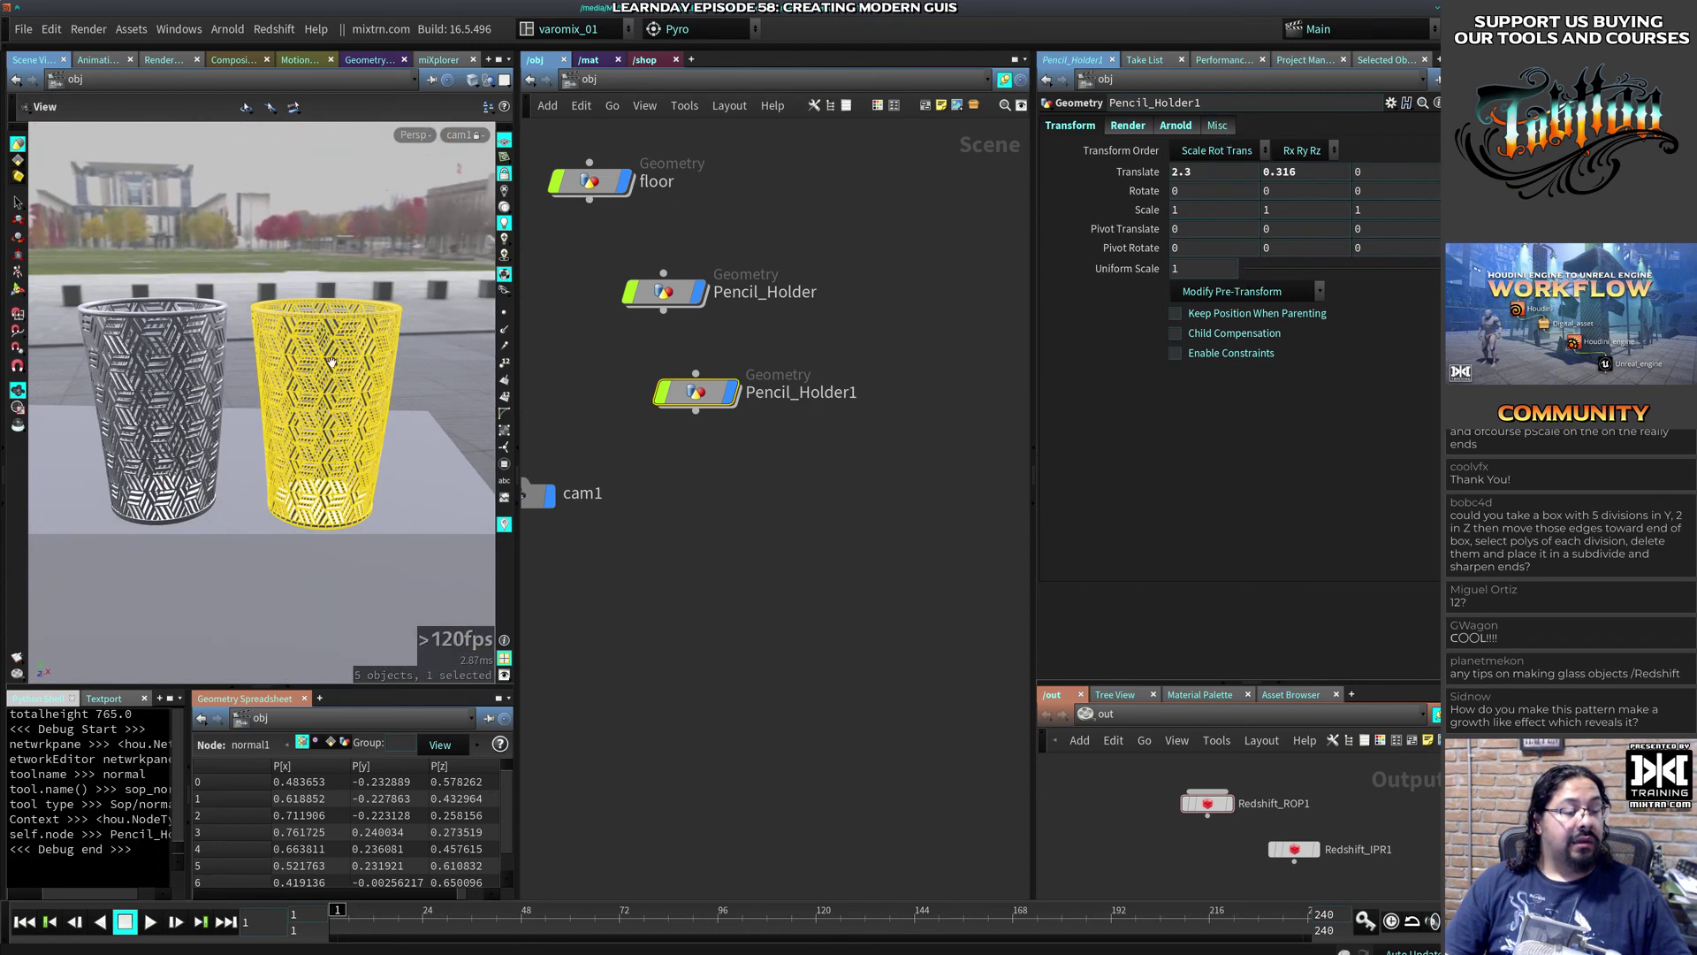
# Step: Duplicate Material1 in the material network and rename the copy glass
pyautogui.click(593, 59)
pyautogui.keyDown('alt'); pyautogui.moveTo(777, 249); pyautogui.dragTo(757, 499); pyautogui.keyUp('alt')
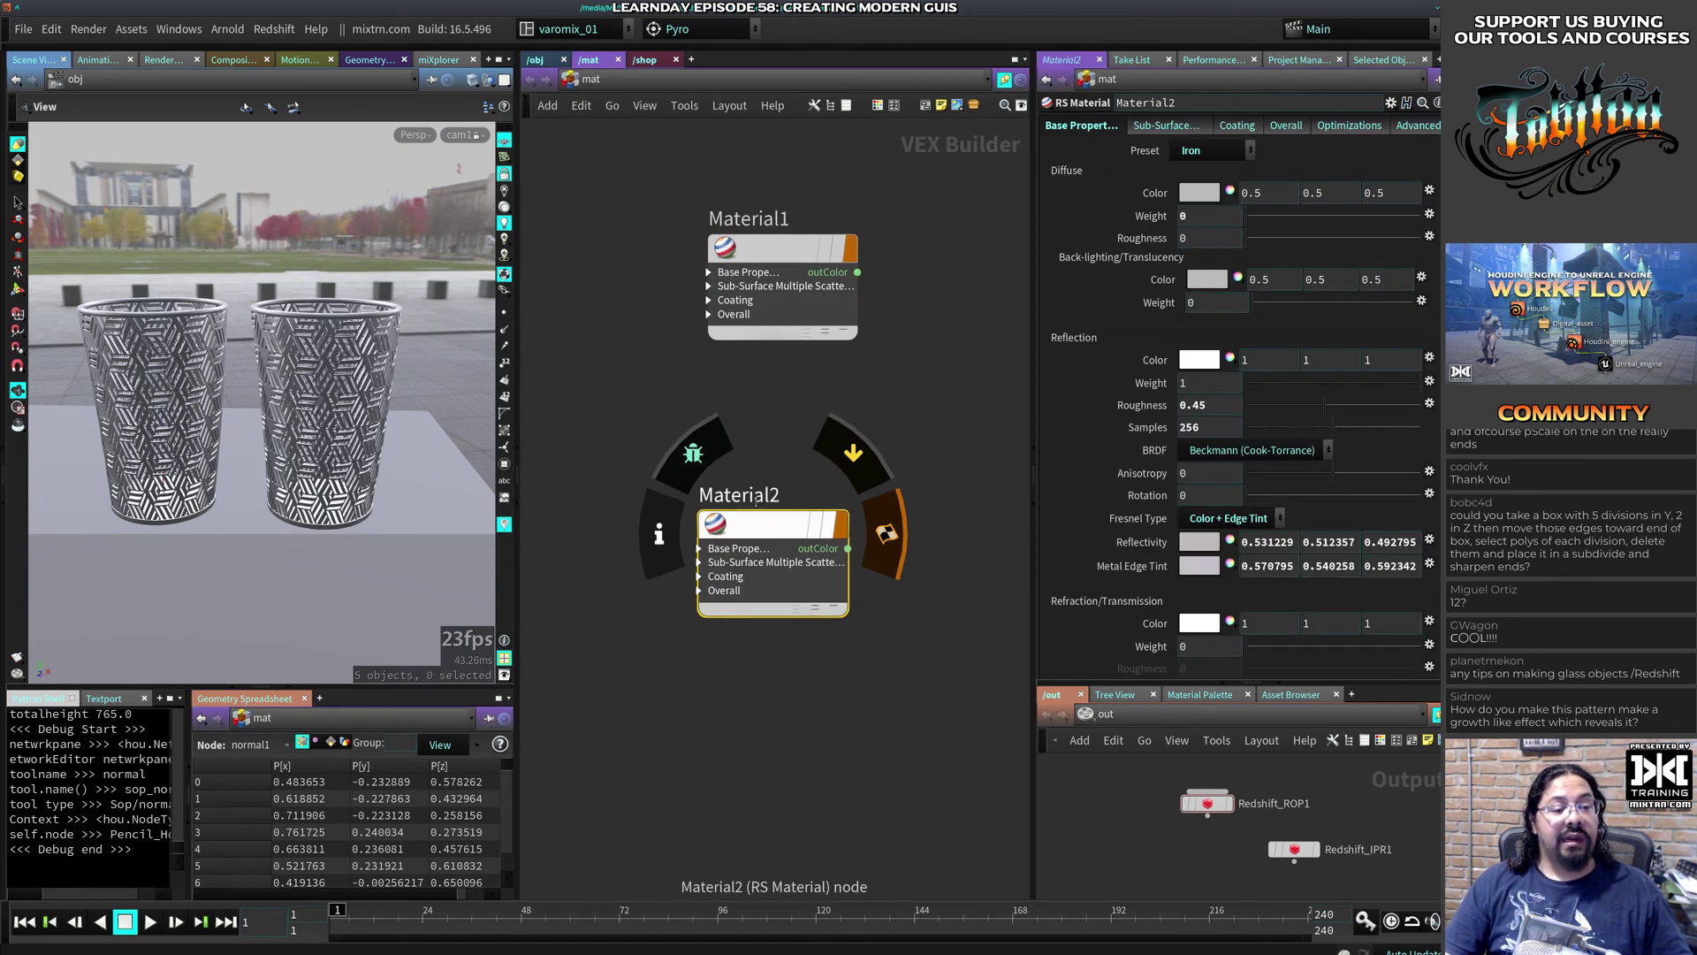
pyautogui.doubleClick(757, 497)
pyautogui.write('glass')
pyautogui.press('Return')
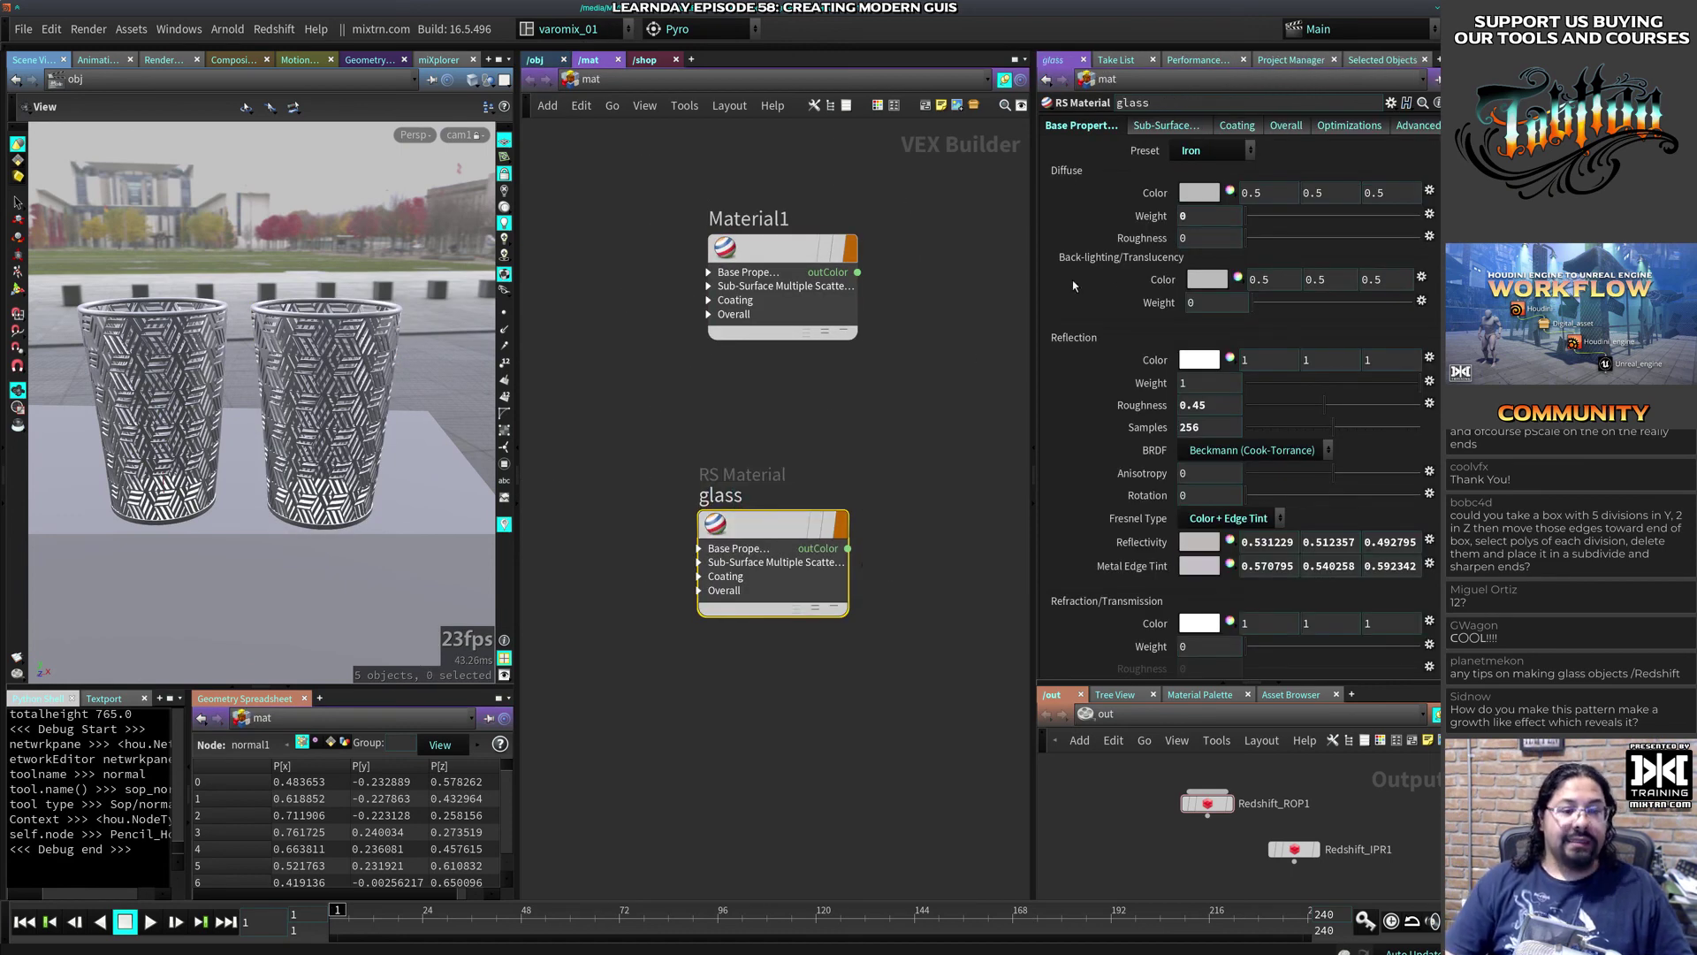
# Step: Set the preset of the glass material to Tinted Glass
pyautogui.click(1235, 126)
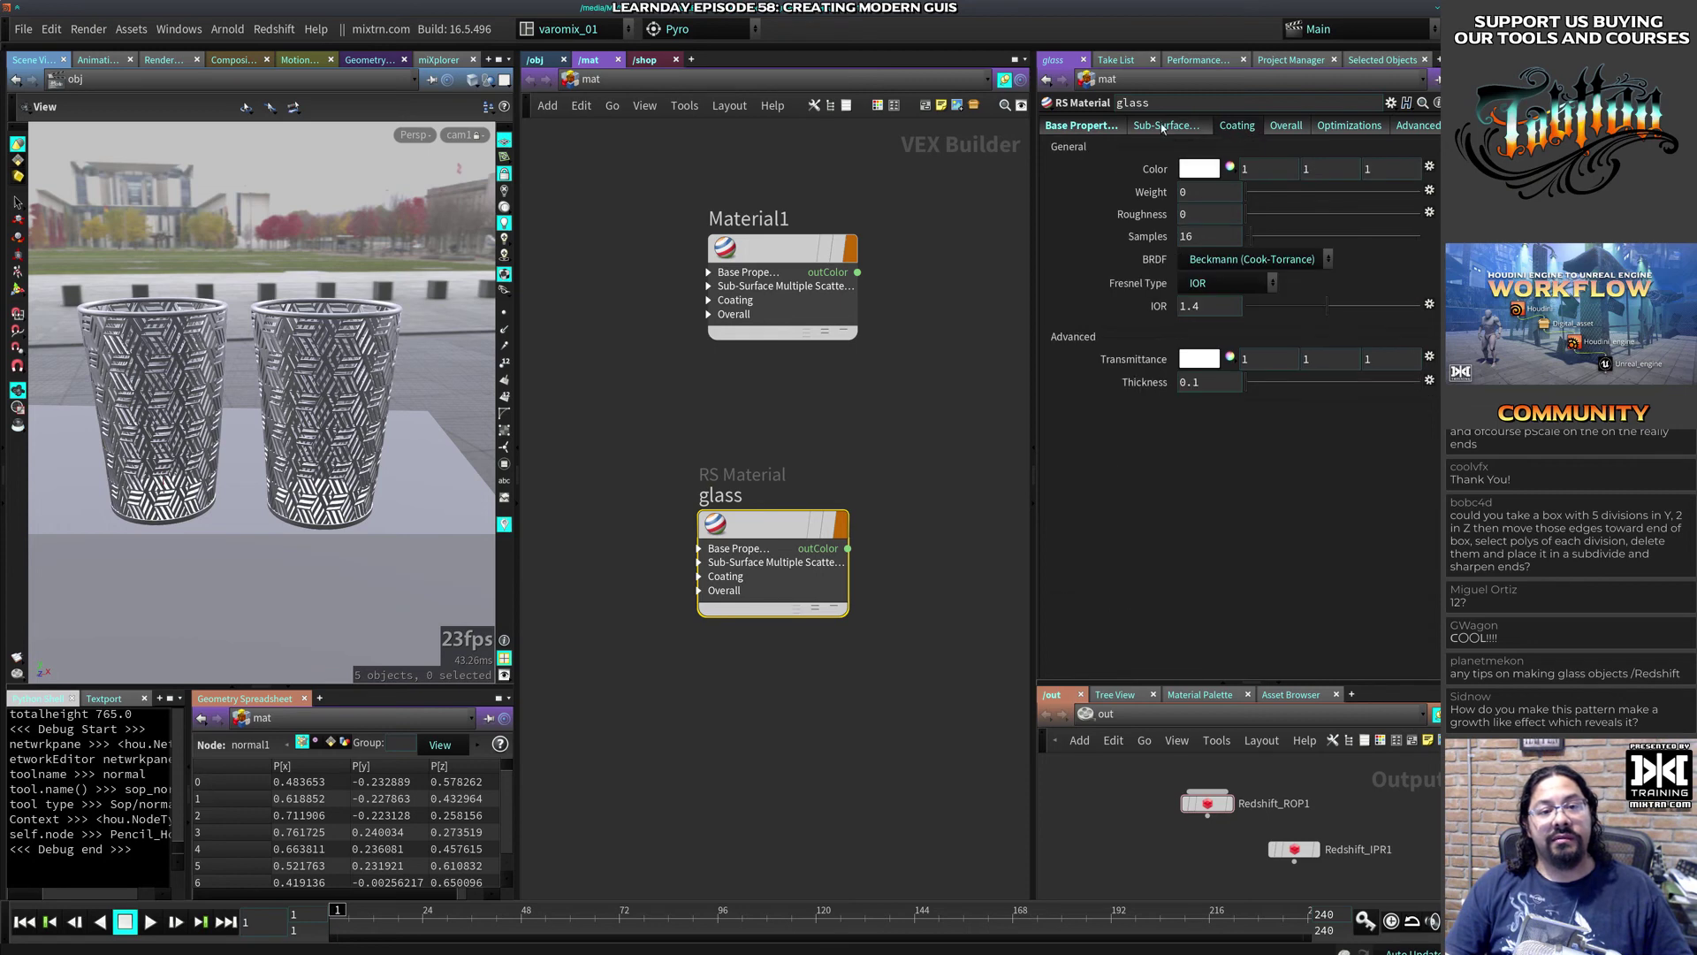
pyautogui.click(1080, 126)
pyautogui.click(1210, 150)
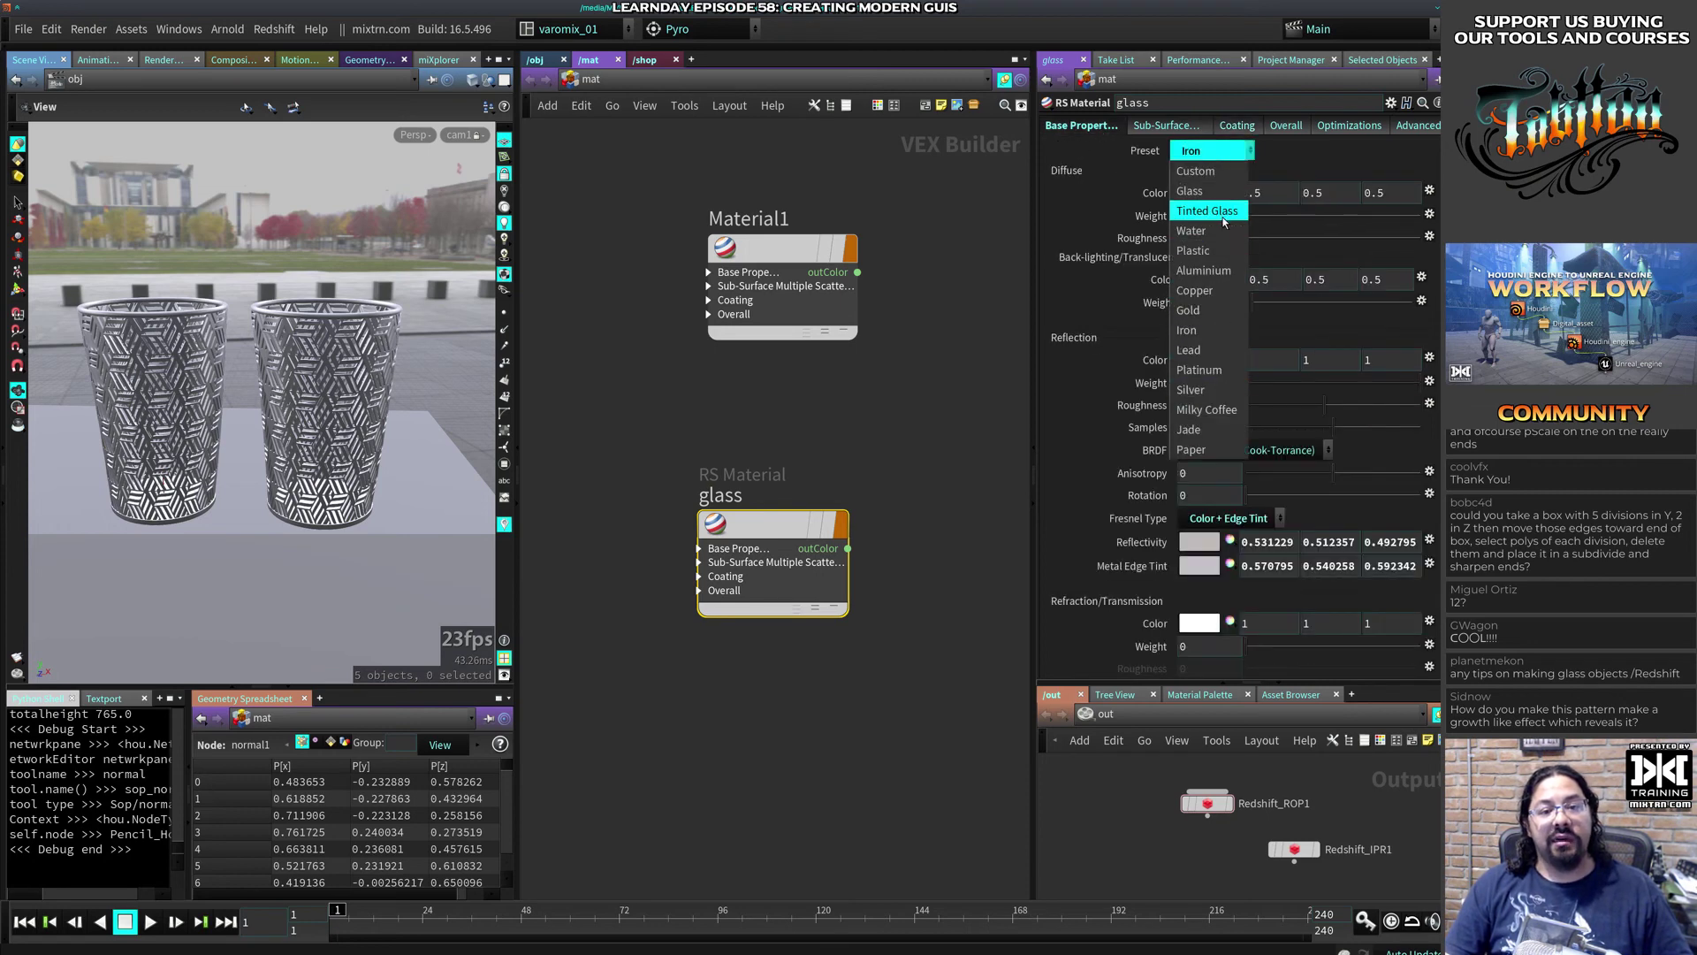
pyautogui.click(1224, 216)
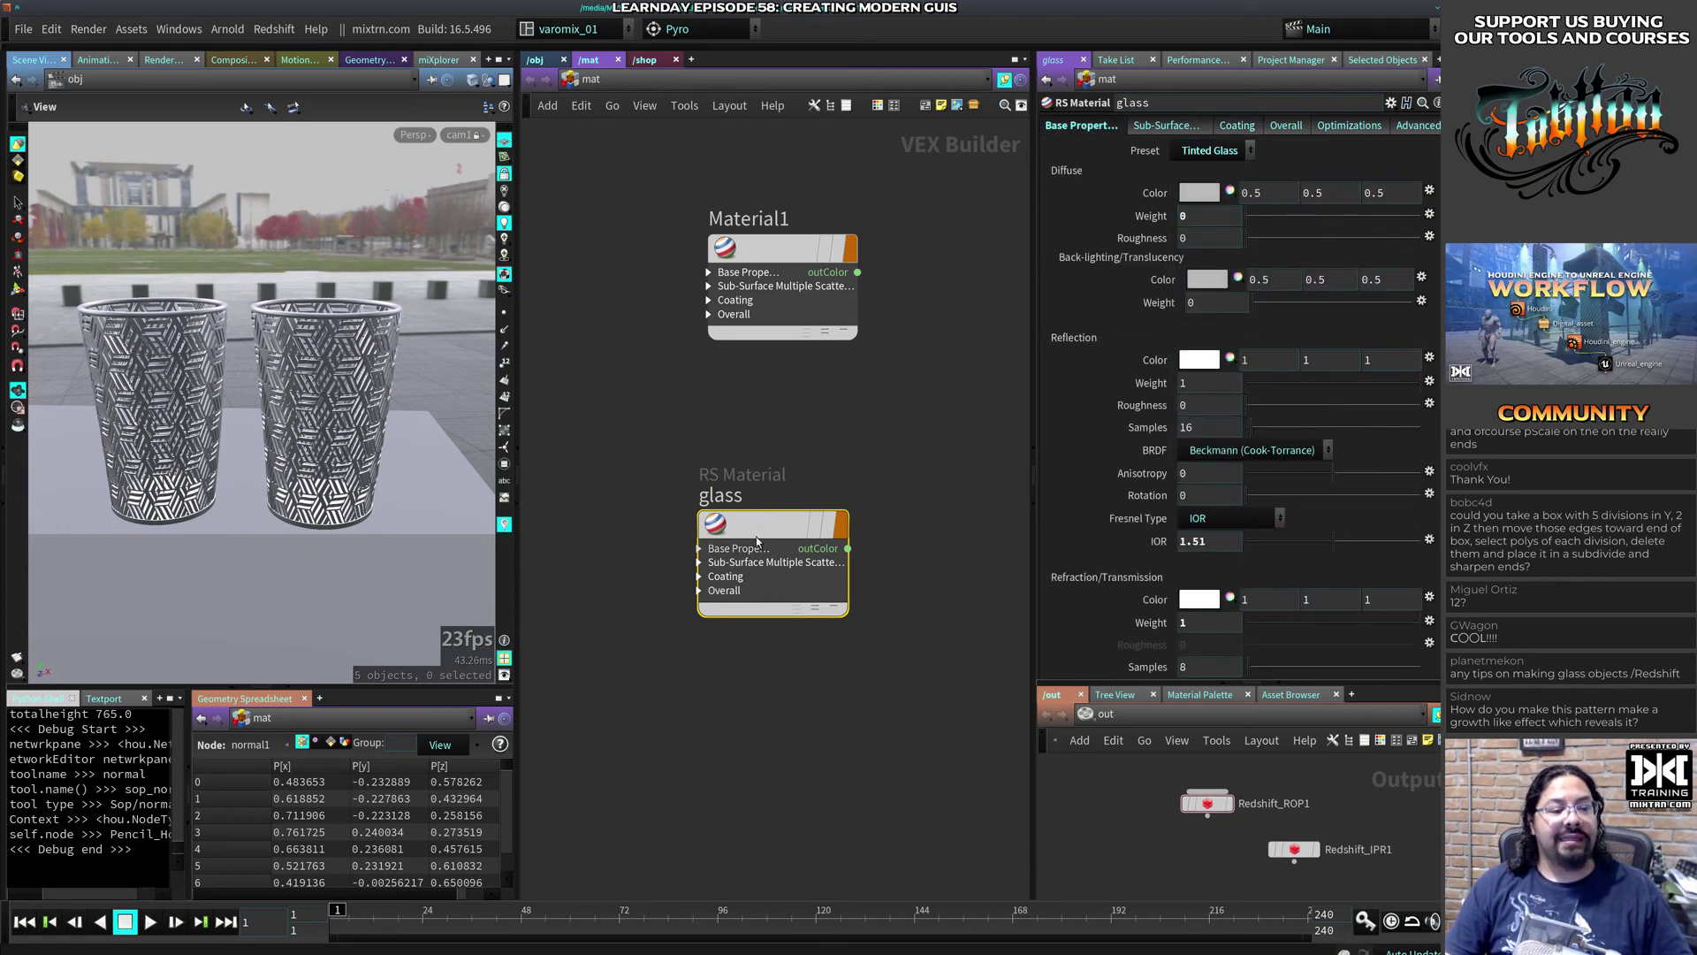
# Step: Assign the /mat/glass material to Pencil_Holder1 and render both holders from Redshift_ROP1 in the Redshift render view
pyautogui.click(535, 60)
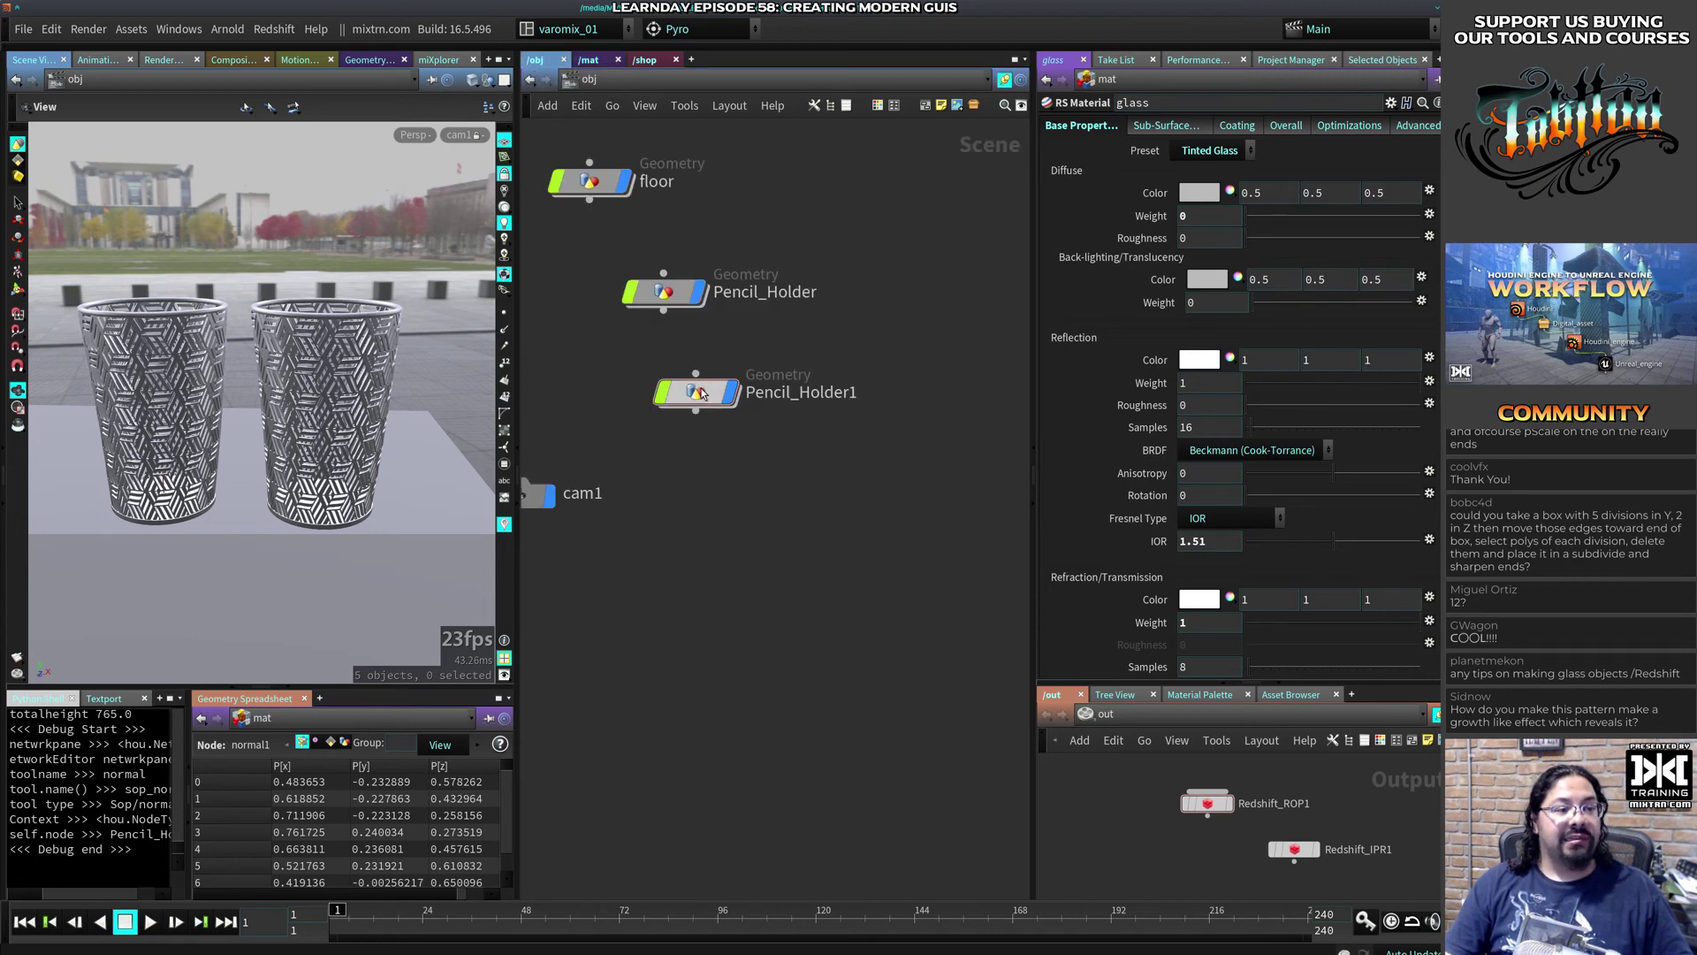
pyautogui.click(708, 392)
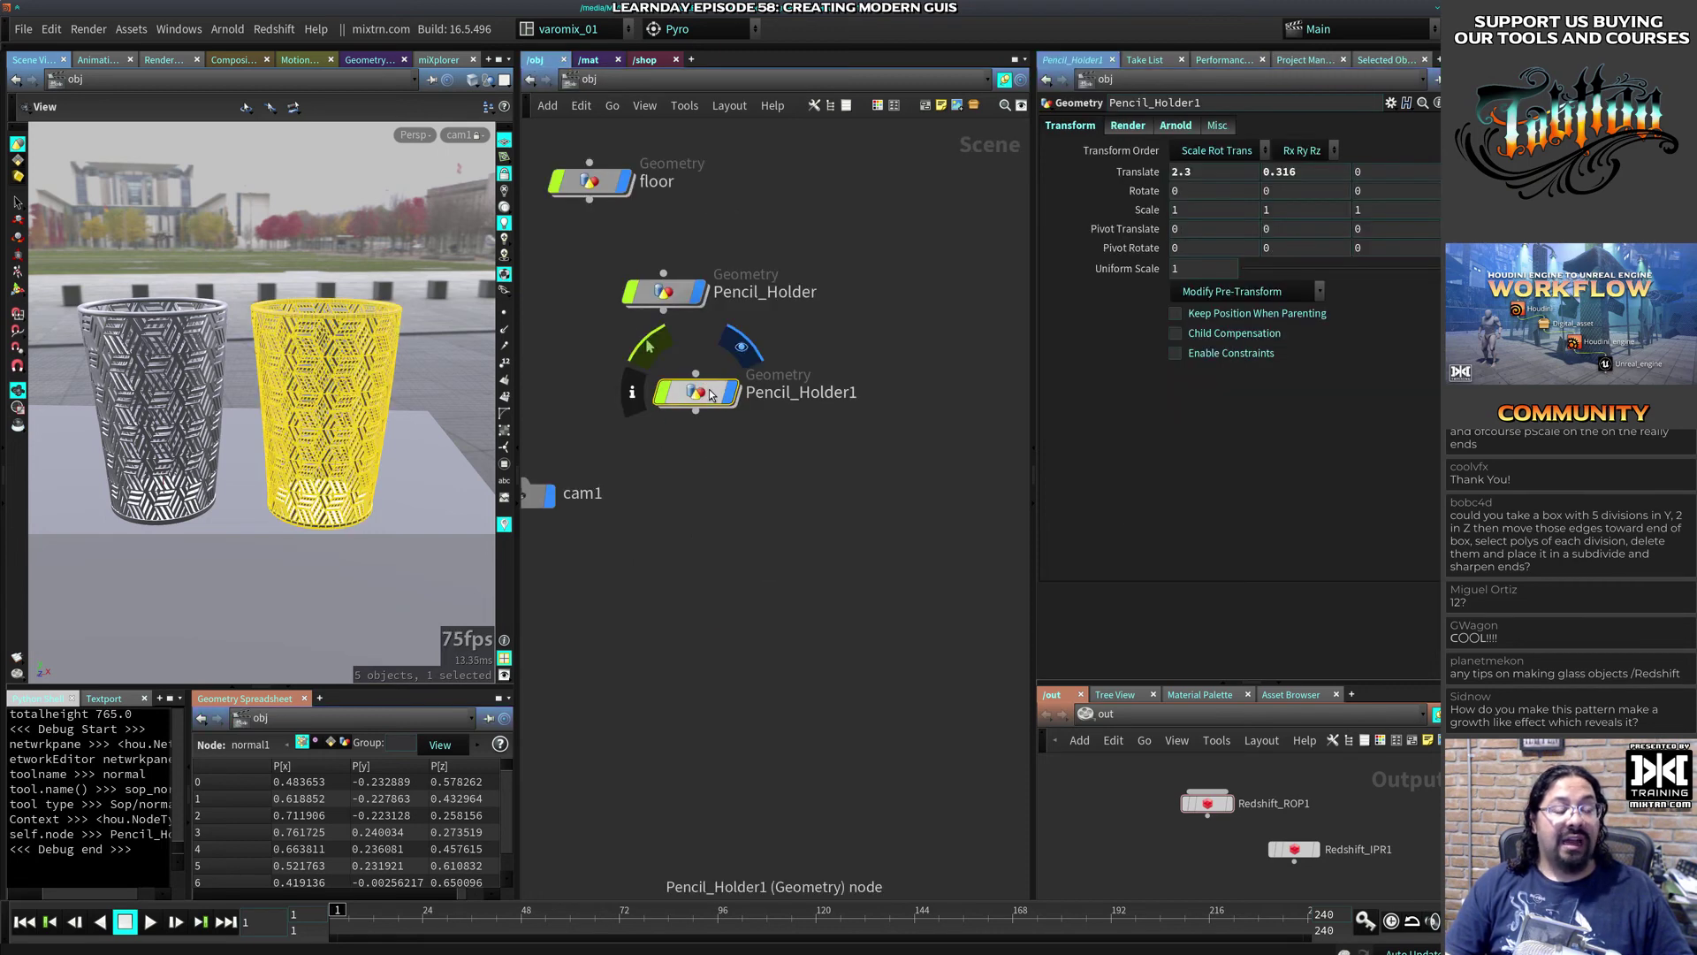
pyautogui.doubleClick(709, 391)
pyautogui.press('u')
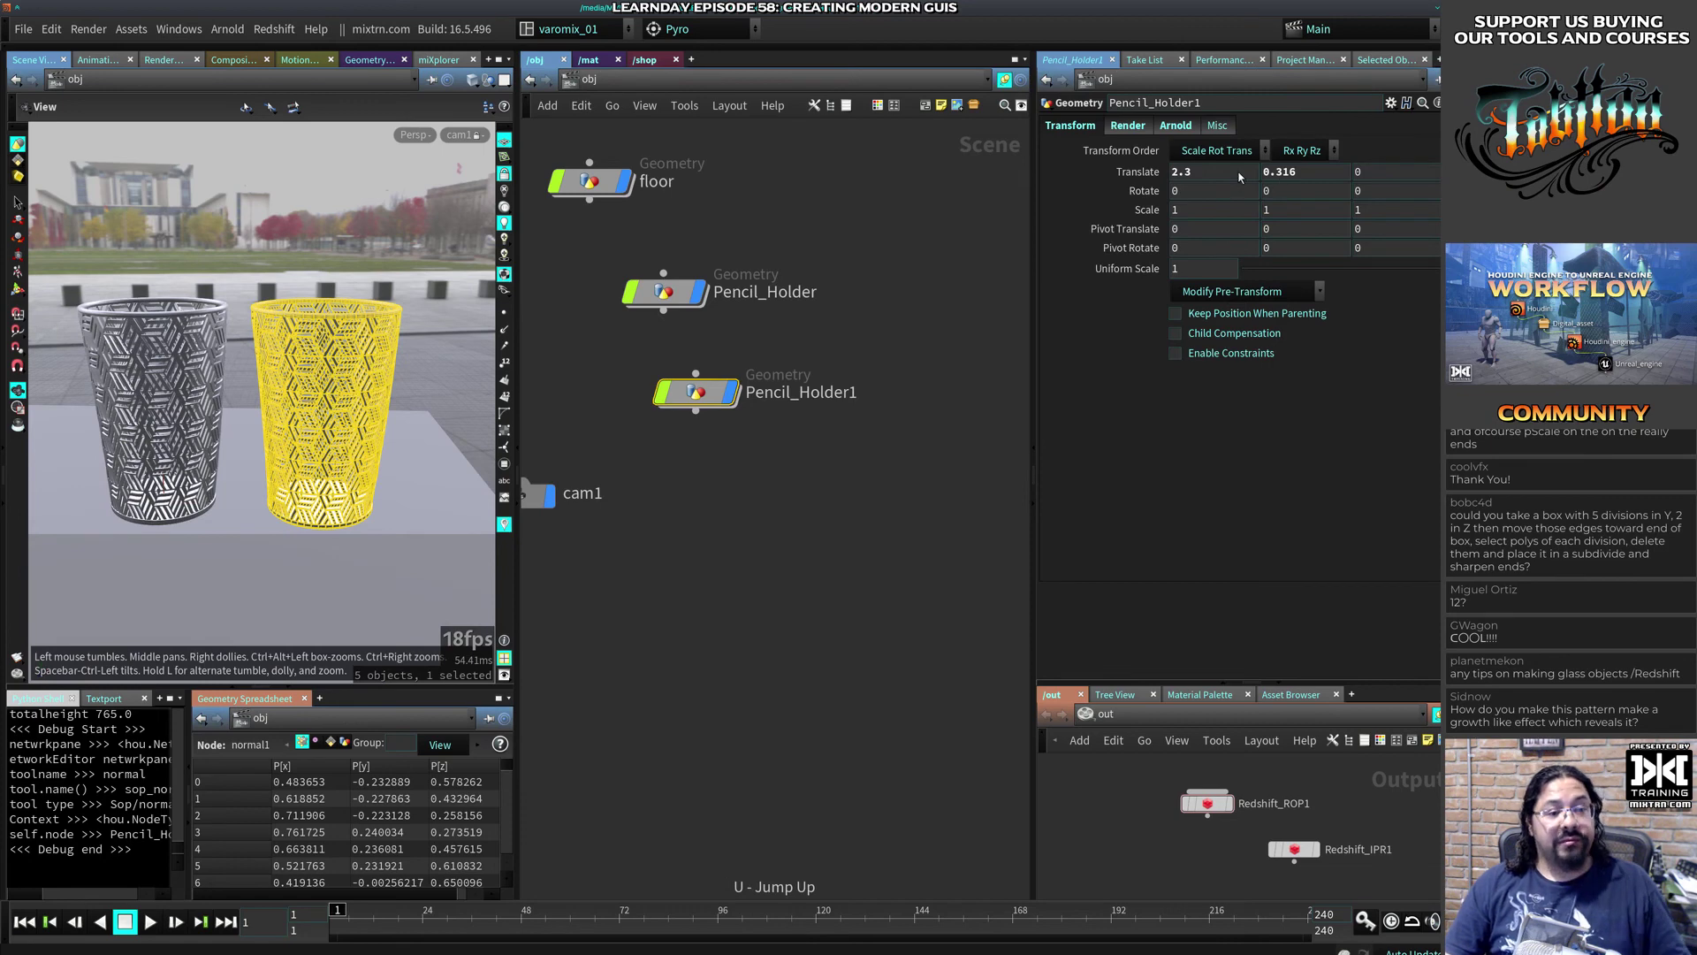
pyautogui.click(1128, 125)
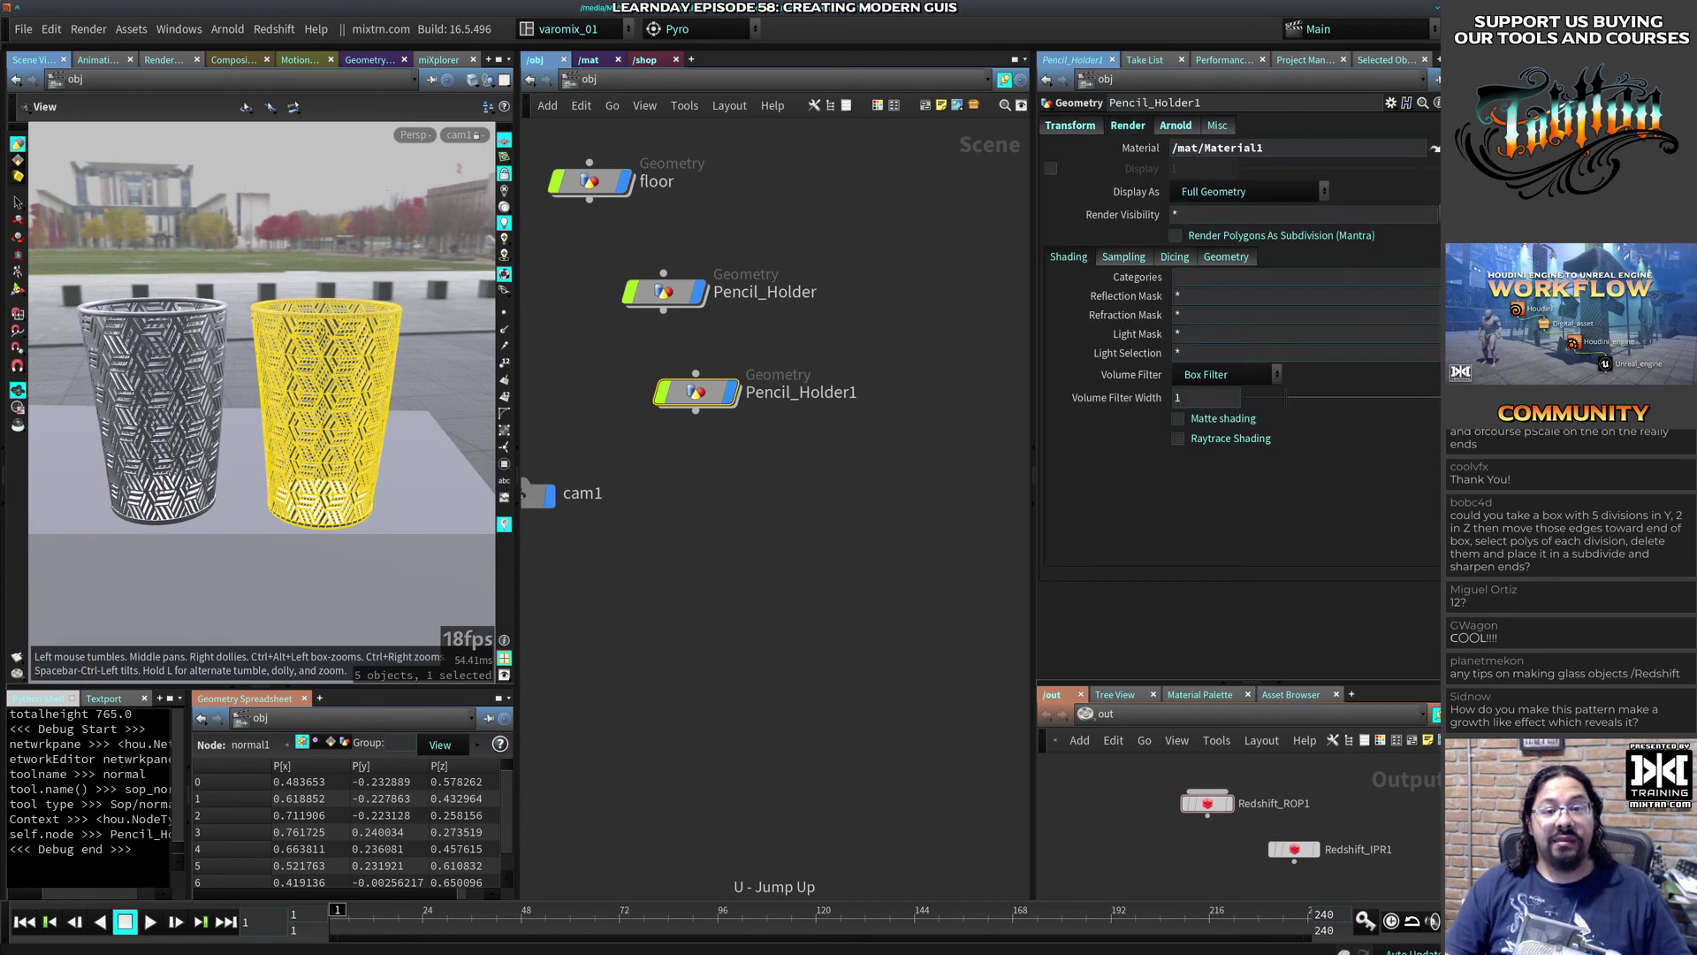
pyautogui.click(1454, 148)
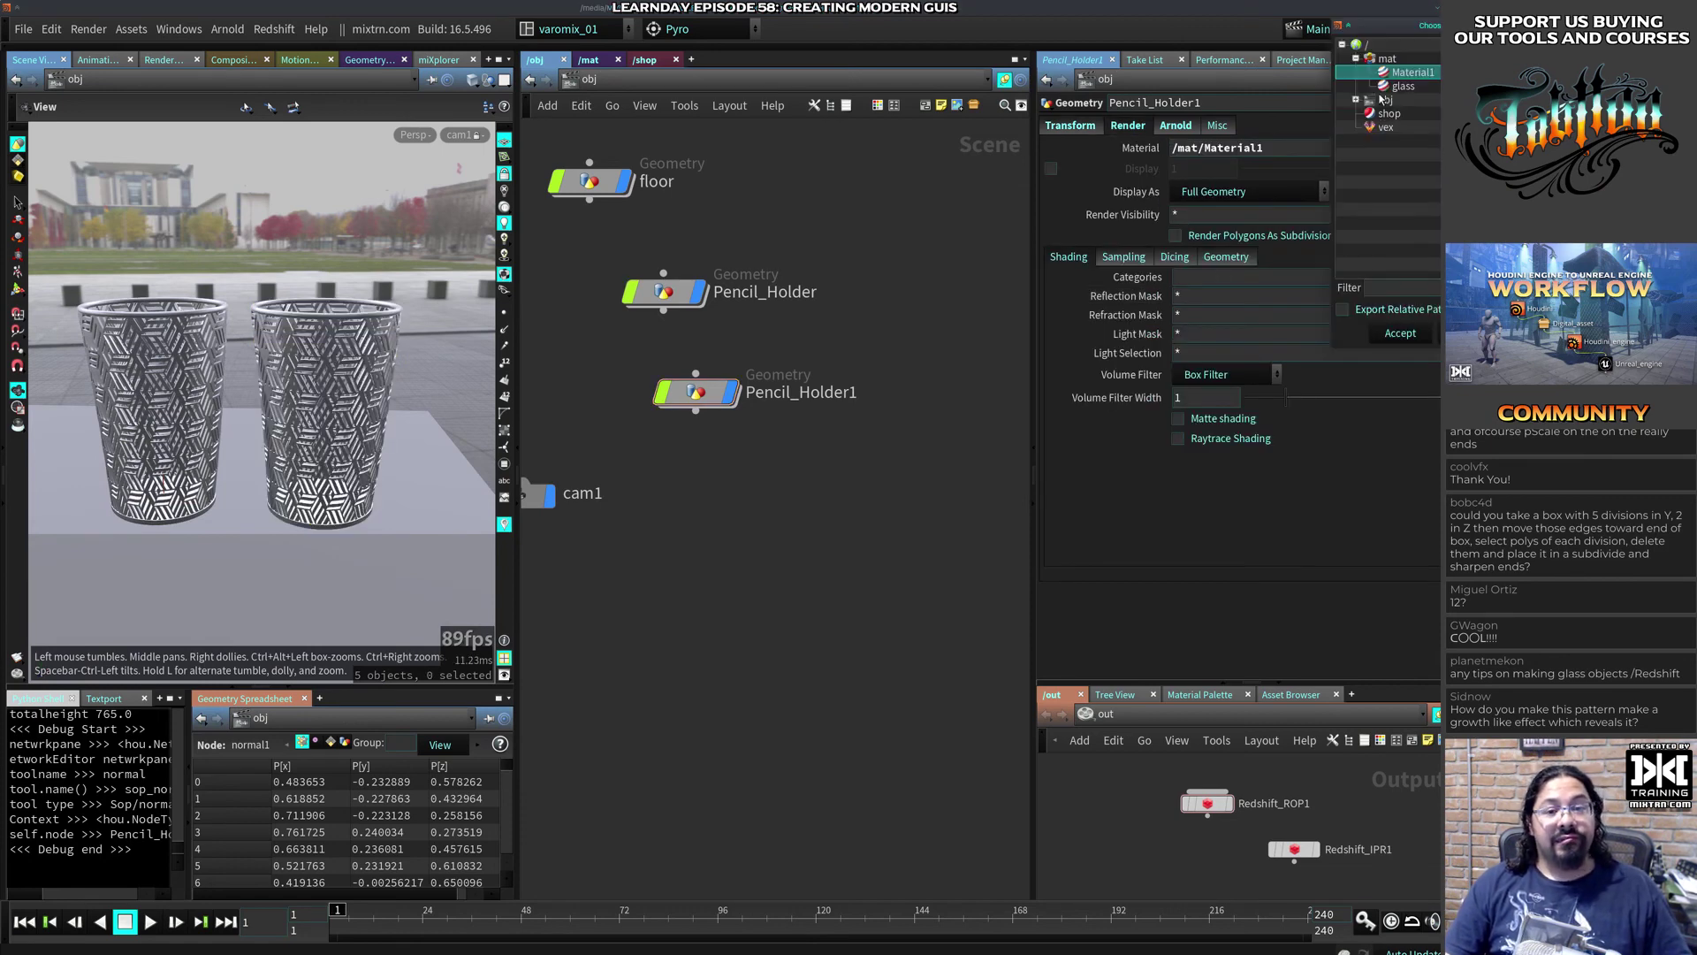
pyautogui.doubleClick(1403, 85)
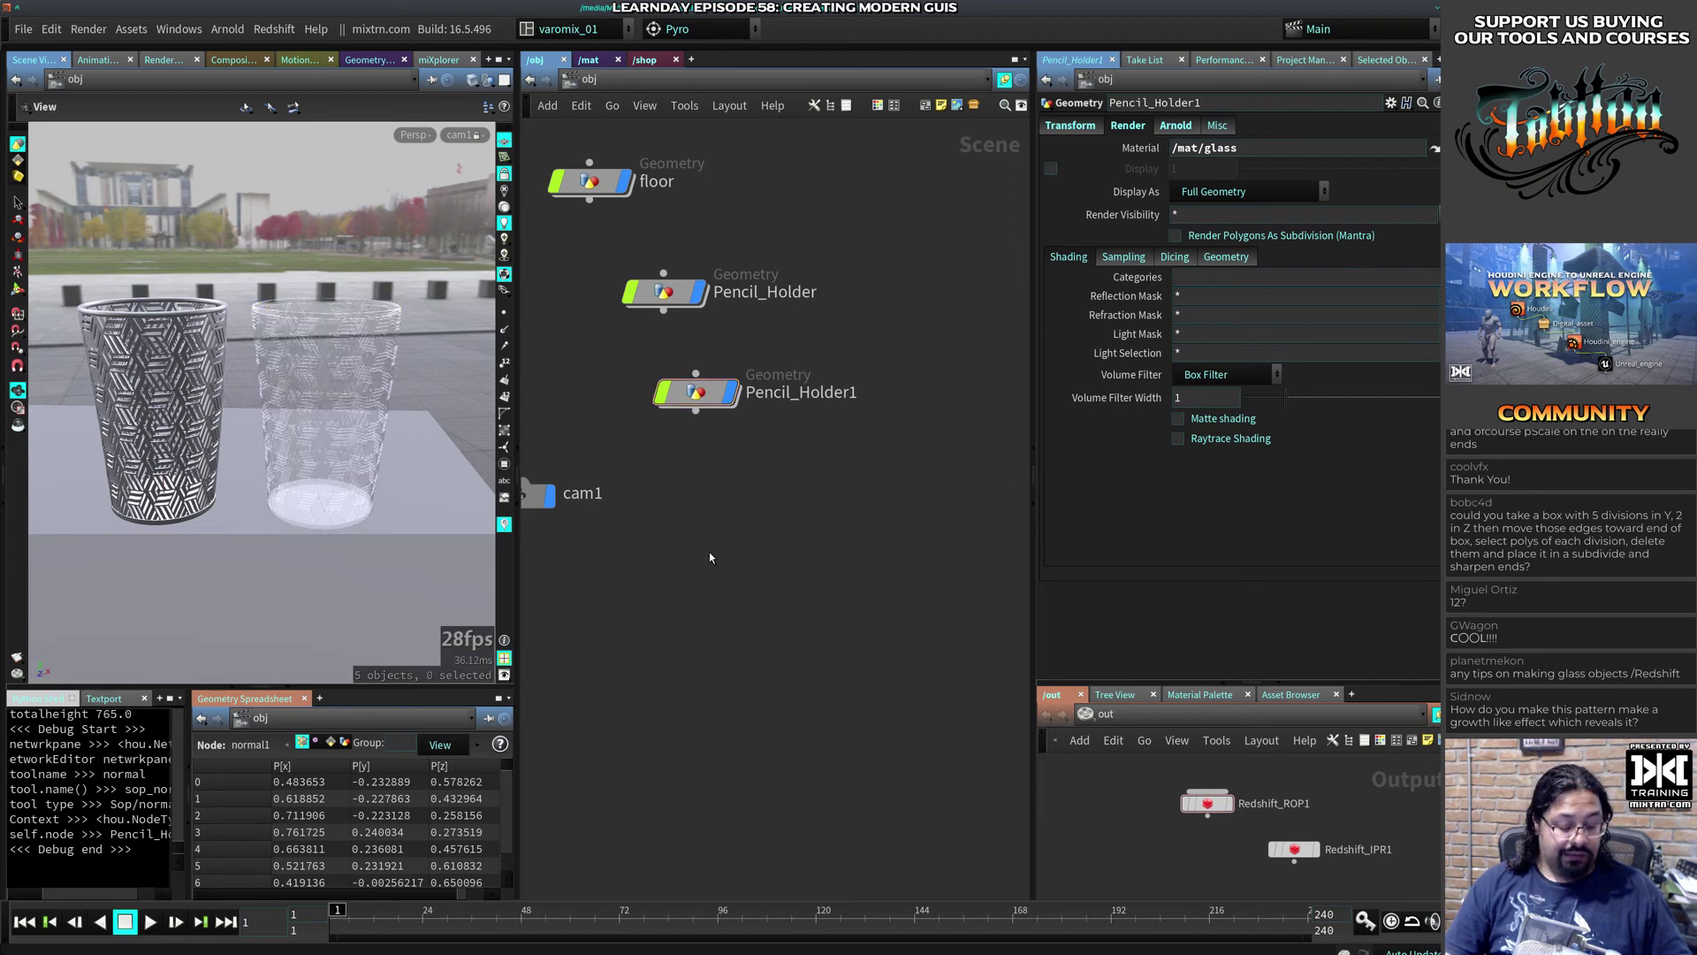
pyautogui.click(1204, 802)
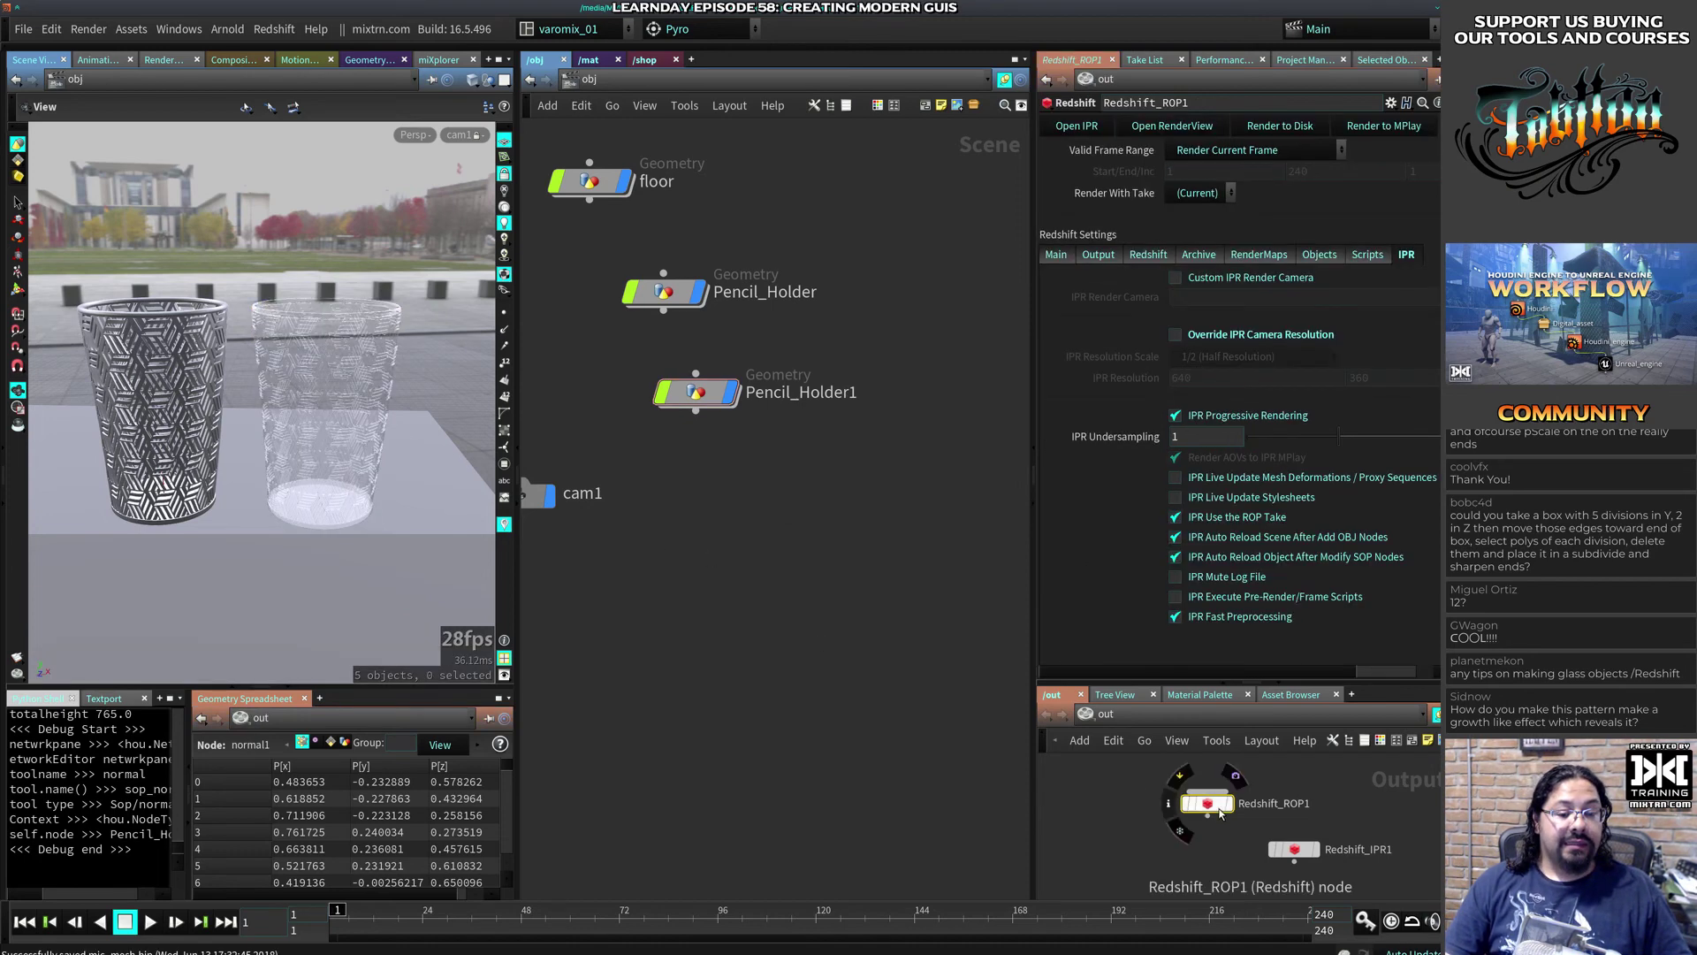
pyautogui.click(1183, 129)
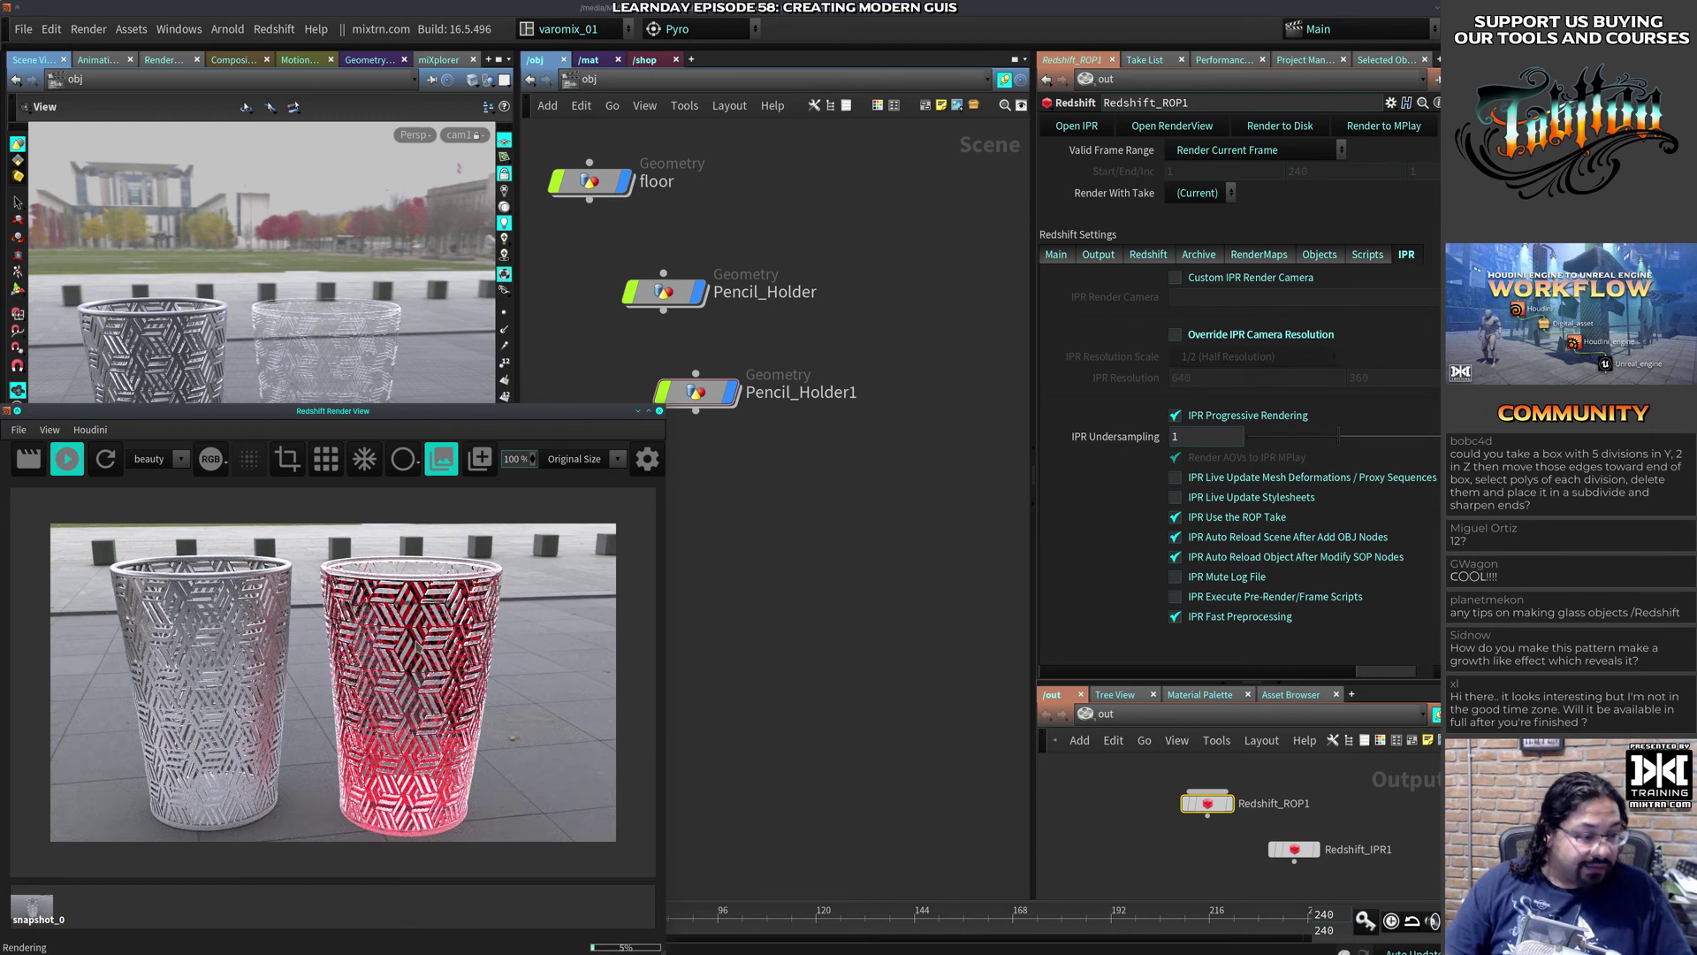
# Step: Change the preset of the glass material to Glass
pyautogui.click(589, 60)
pyautogui.click(789, 480)
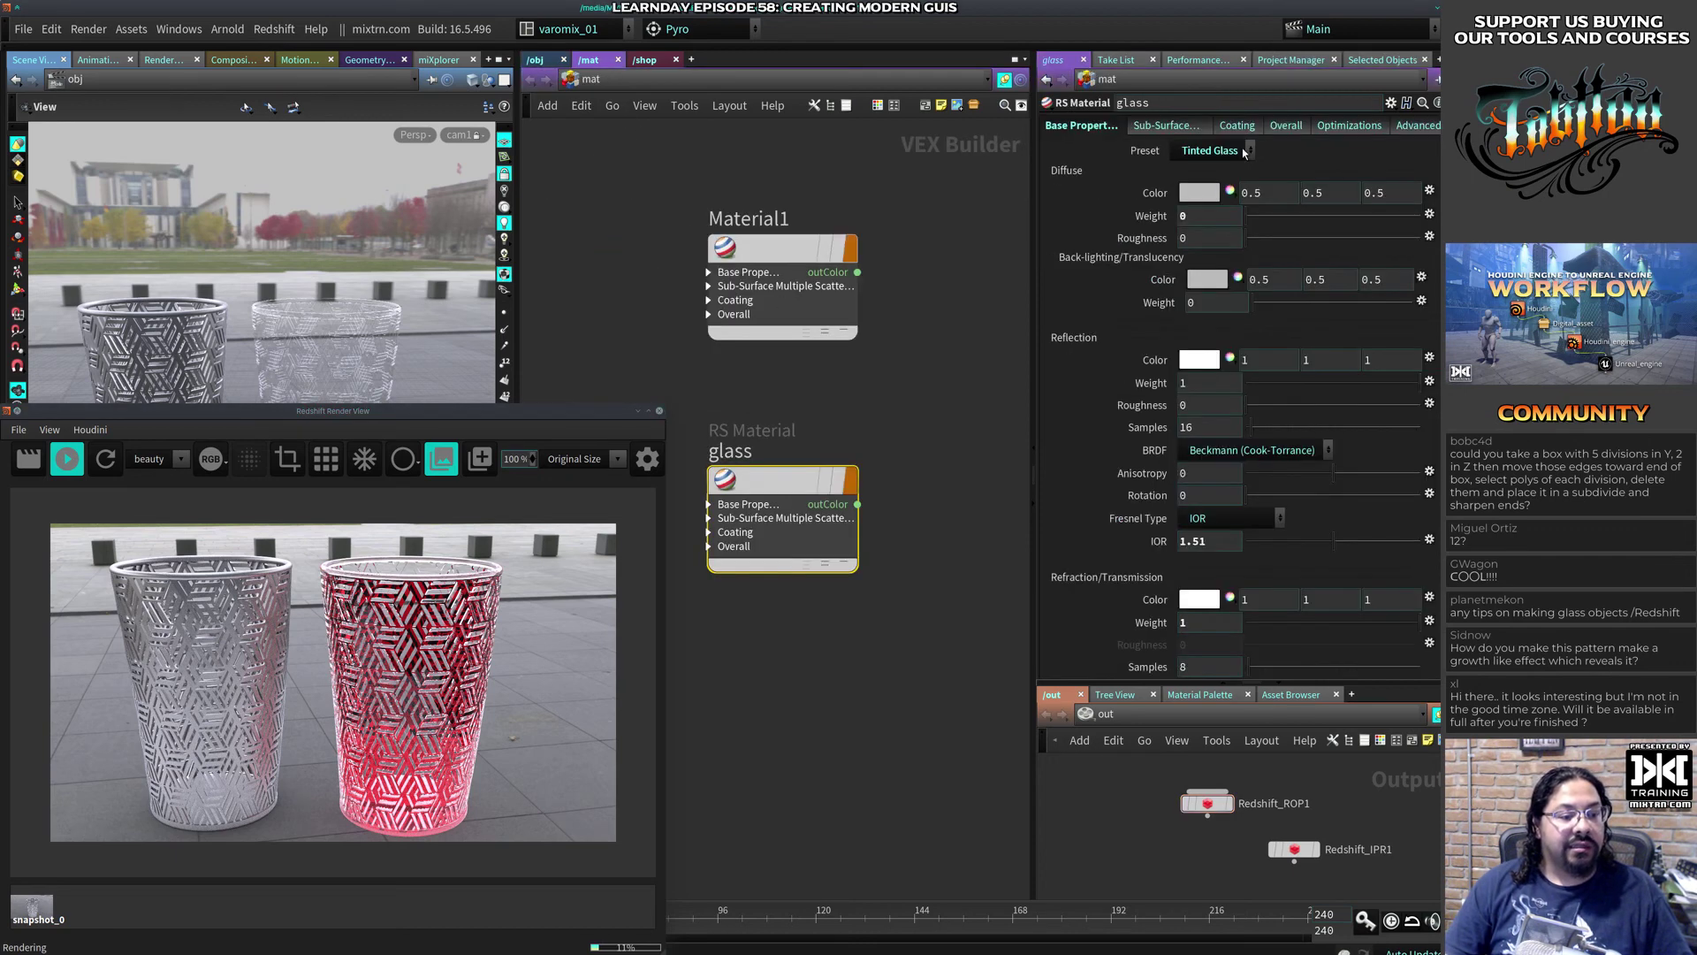
pyautogui.click(1232, 151)
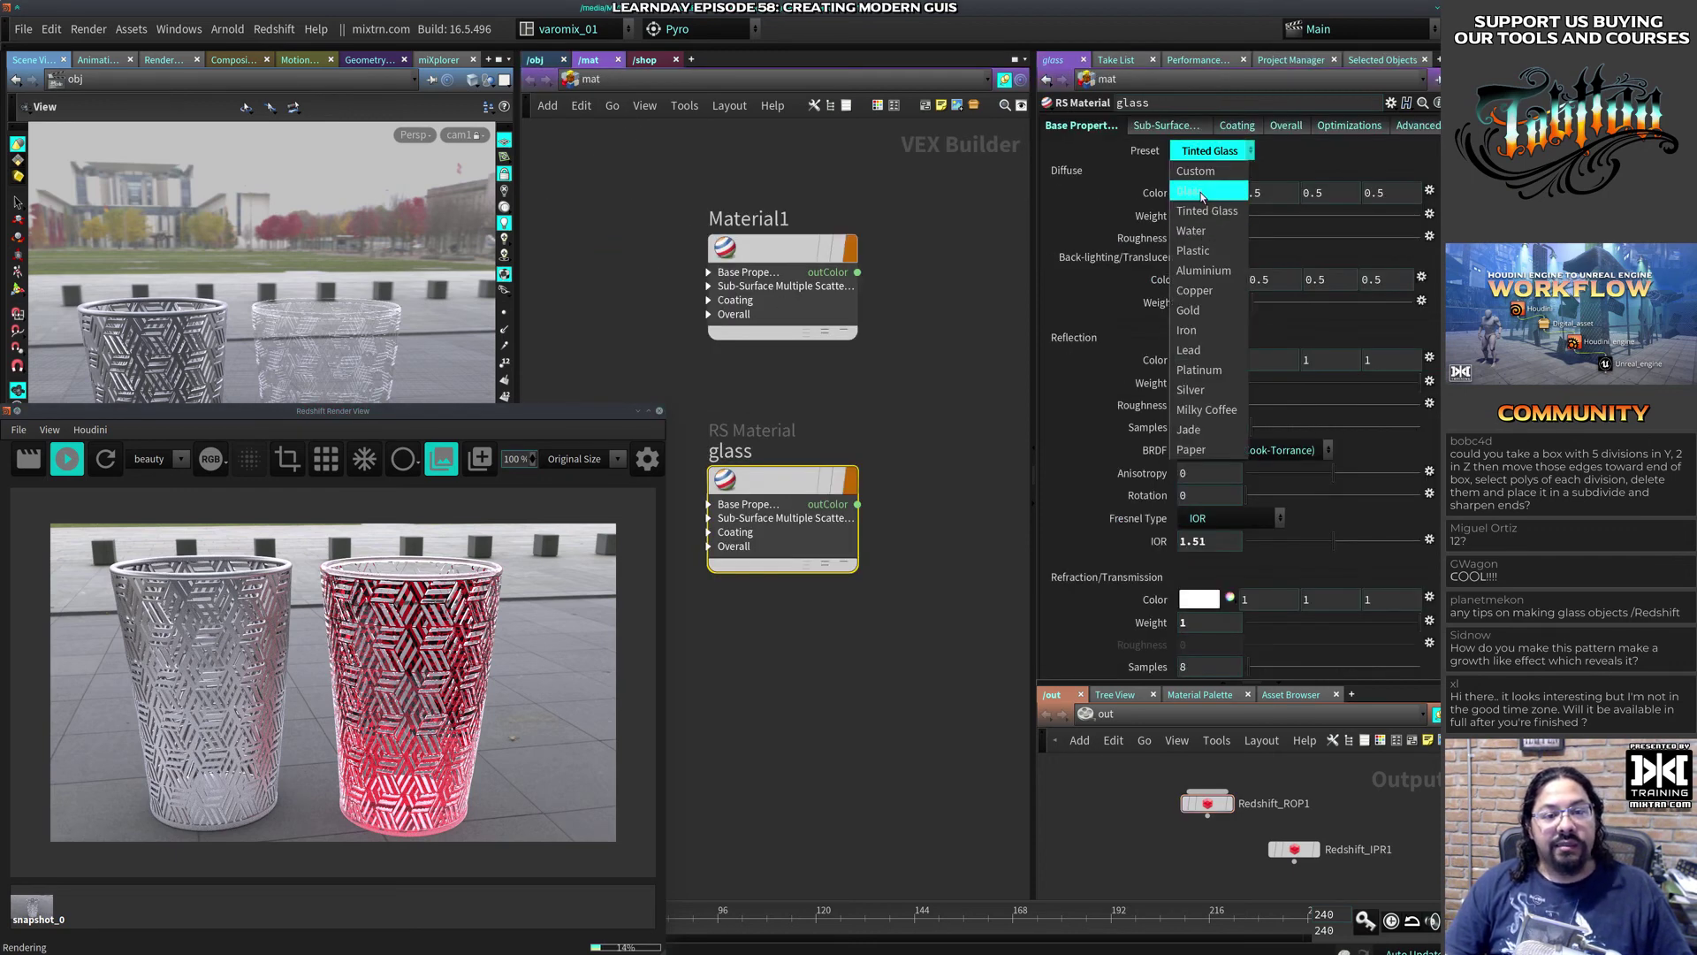
pyautogui.click(1202, 195)
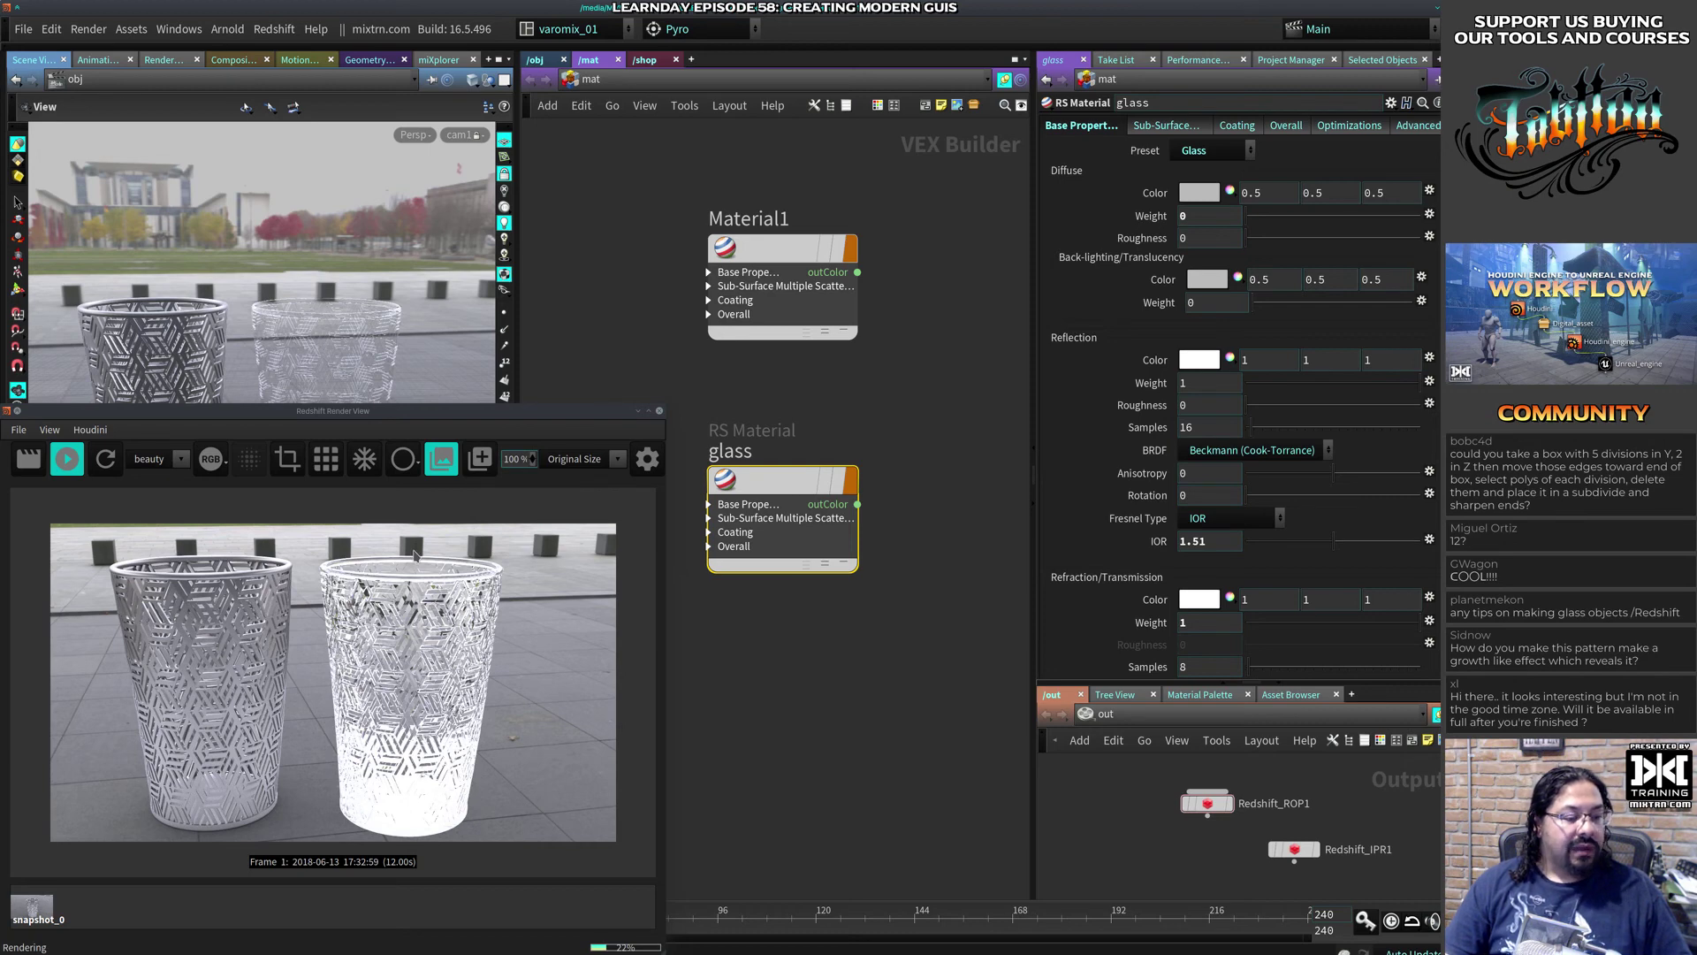
# Step: Change the environment image of rslightdome1 from the HDRI Haven library, trying Delta 2 and settling on The sky is on fire
pyautogui.click(552, 79)
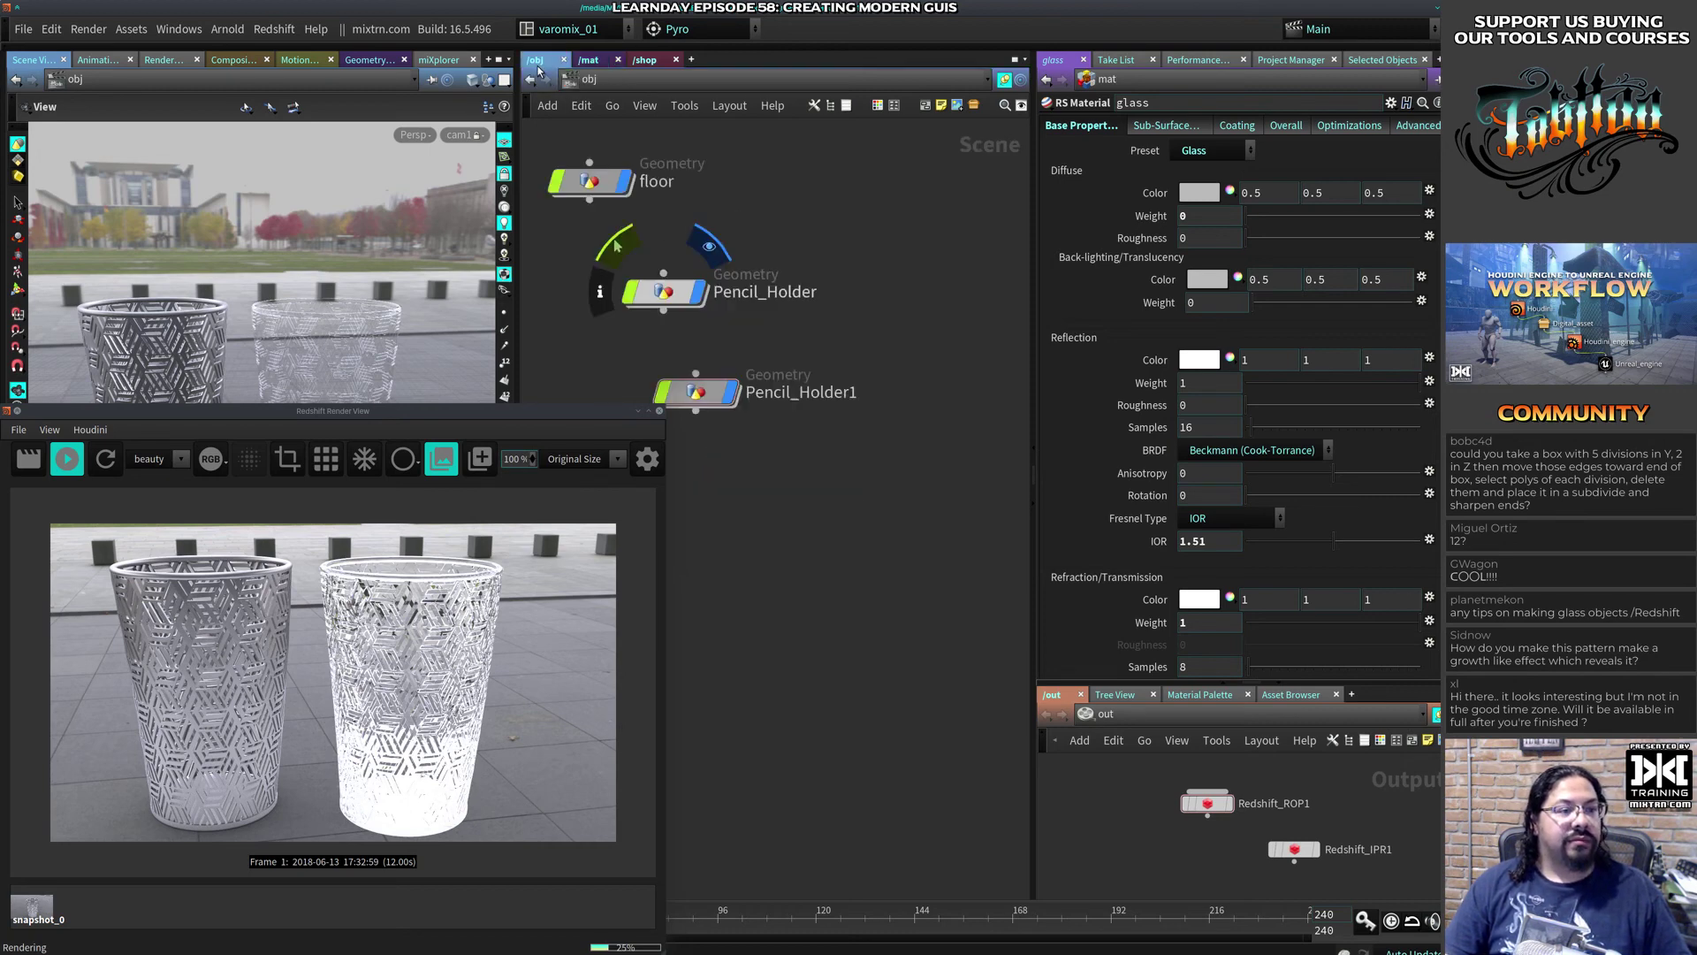
pyautogui.moveTo(785, 181); pyautogui.dragTo(832, 440, button='middle')
pyautogui.moveTo(875, 365); pyautogui.dragTo(746, 189)
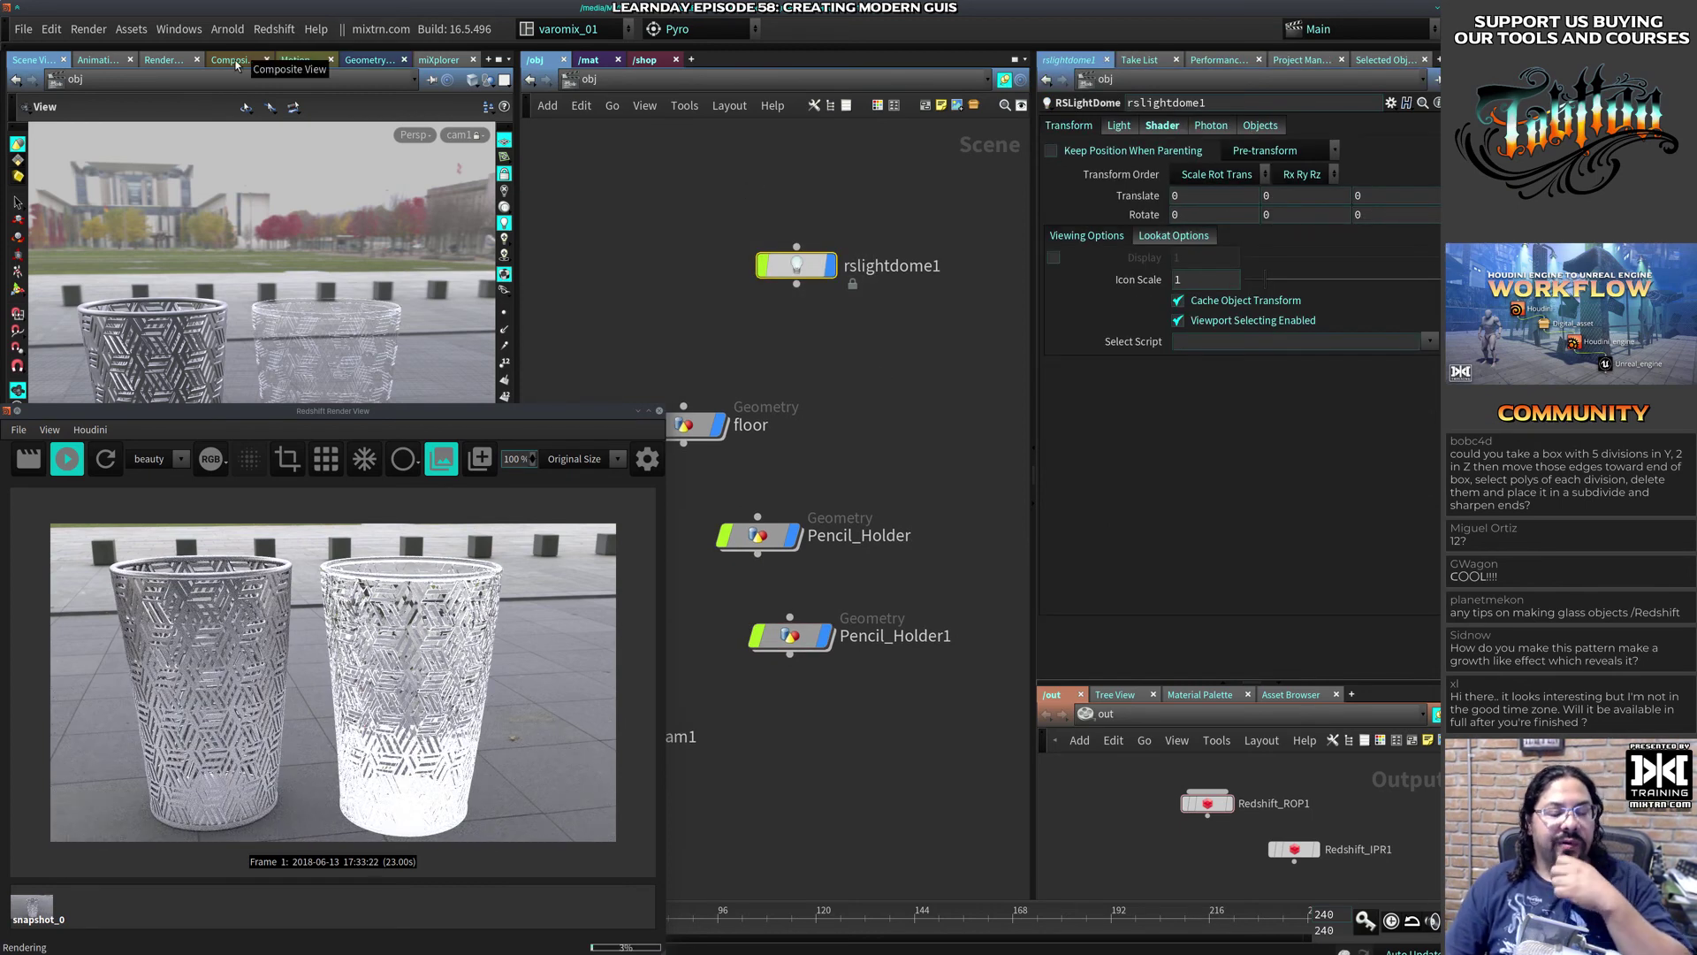
pyautogui.click(439, 59)
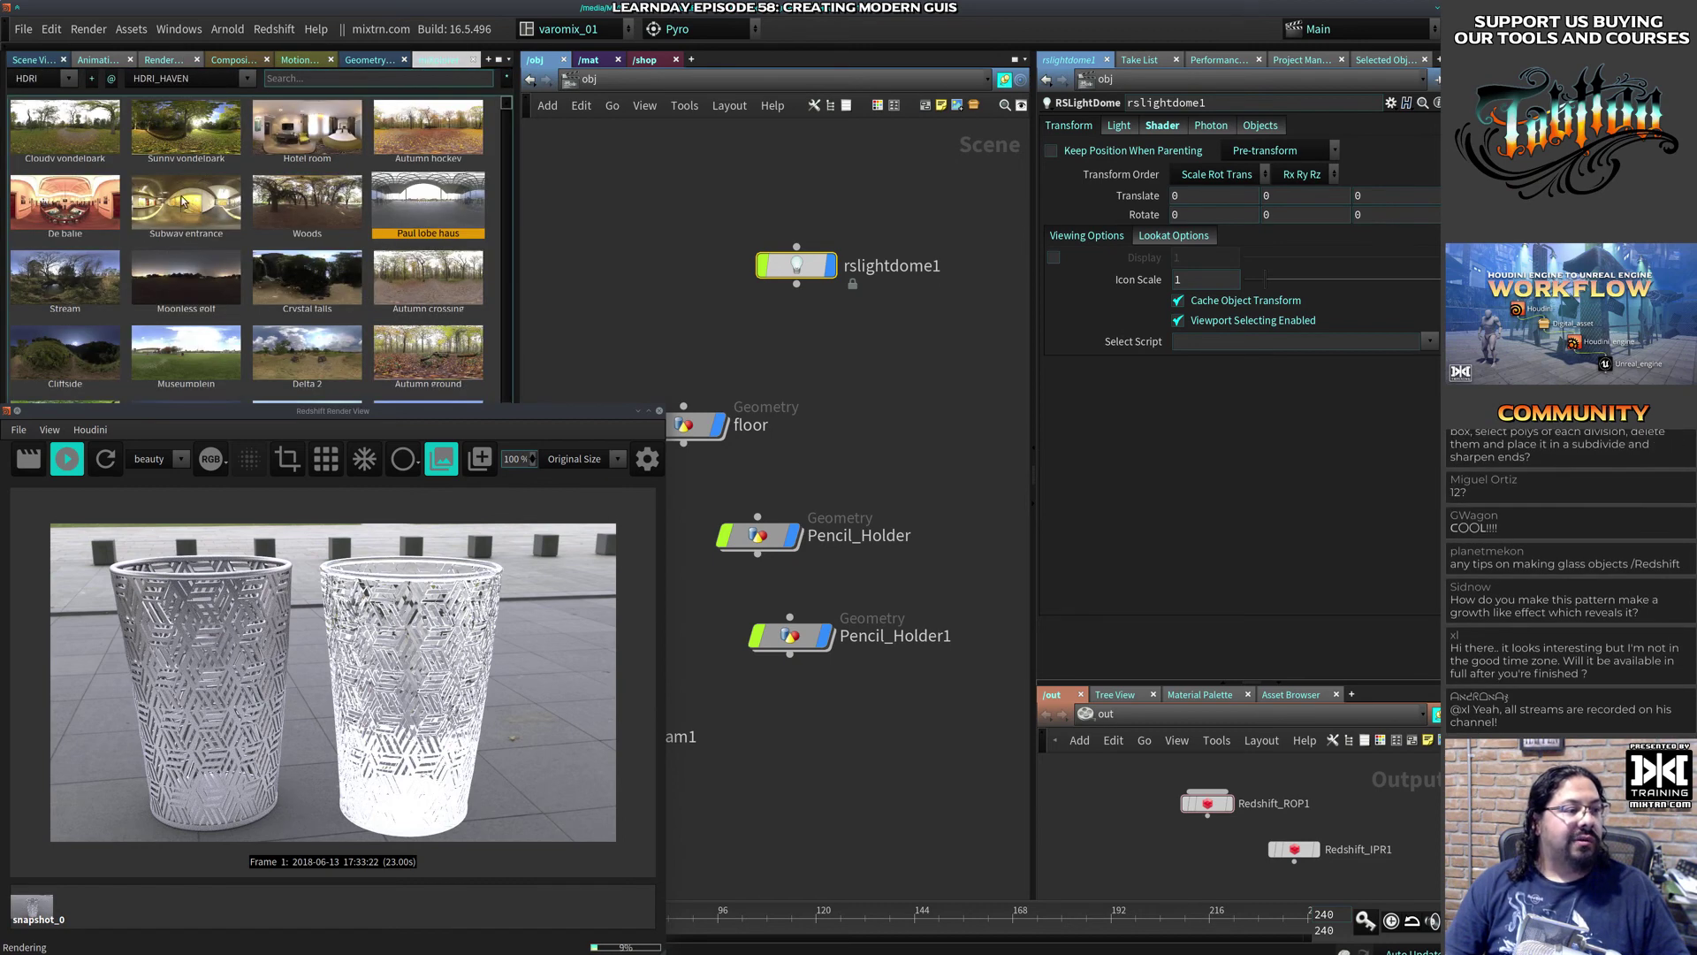
pyautogui.scroll(-2, 311, 218)
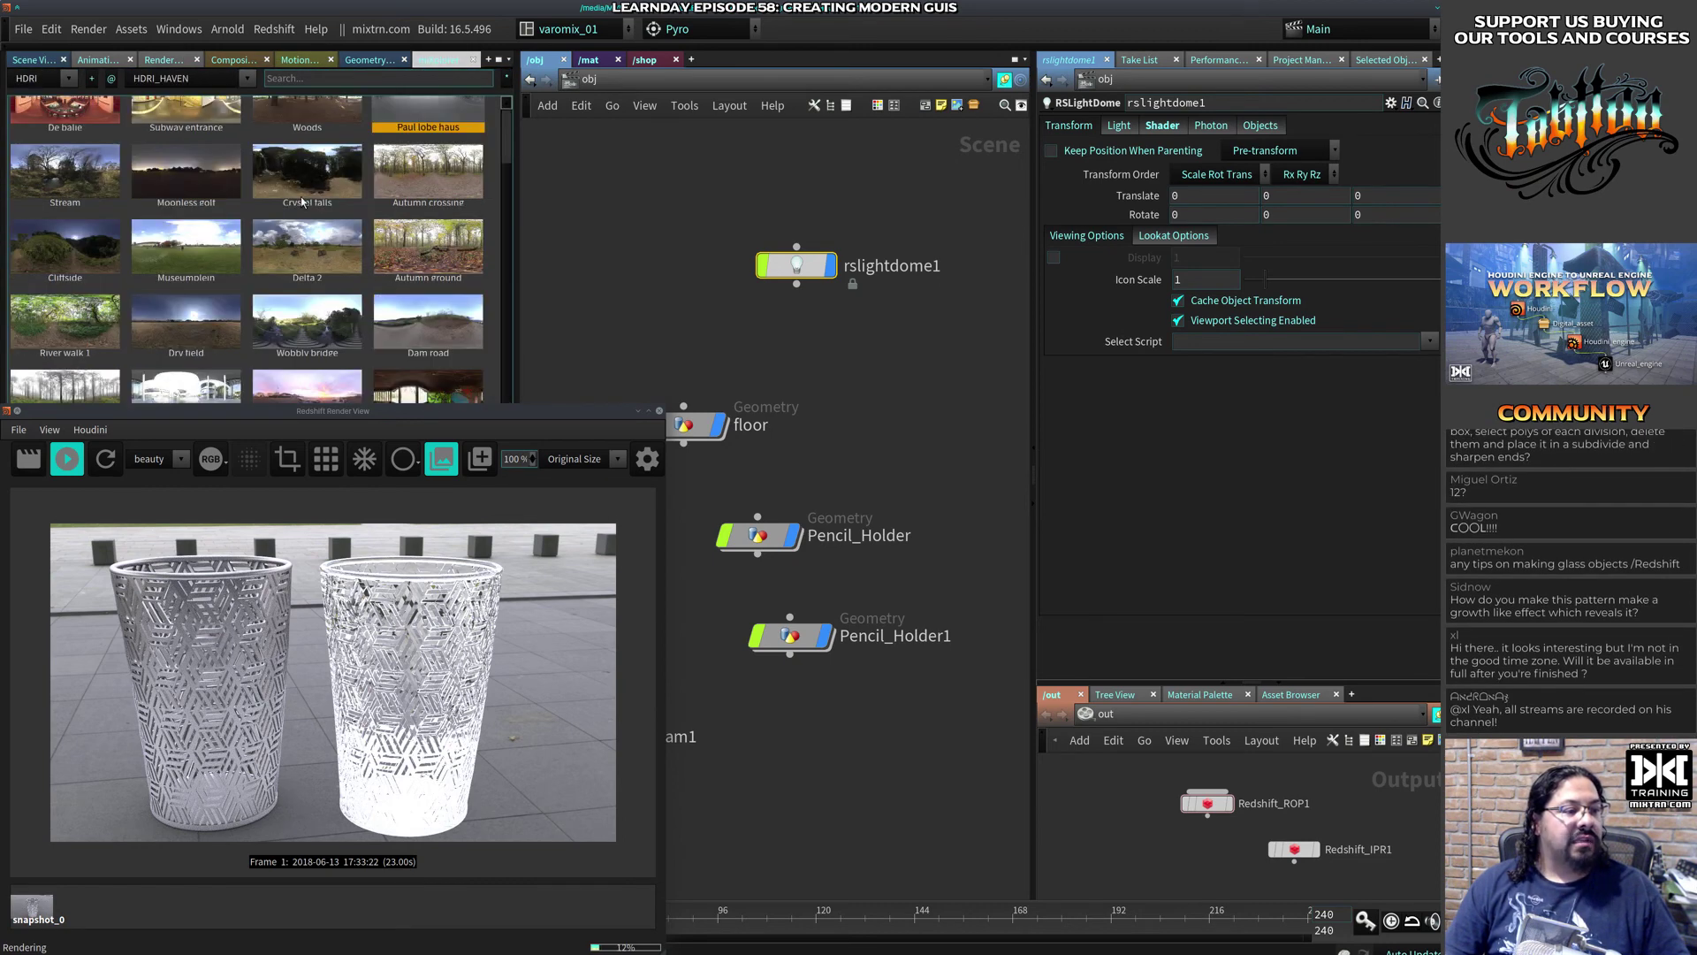
pyautogui.click(306, 258)
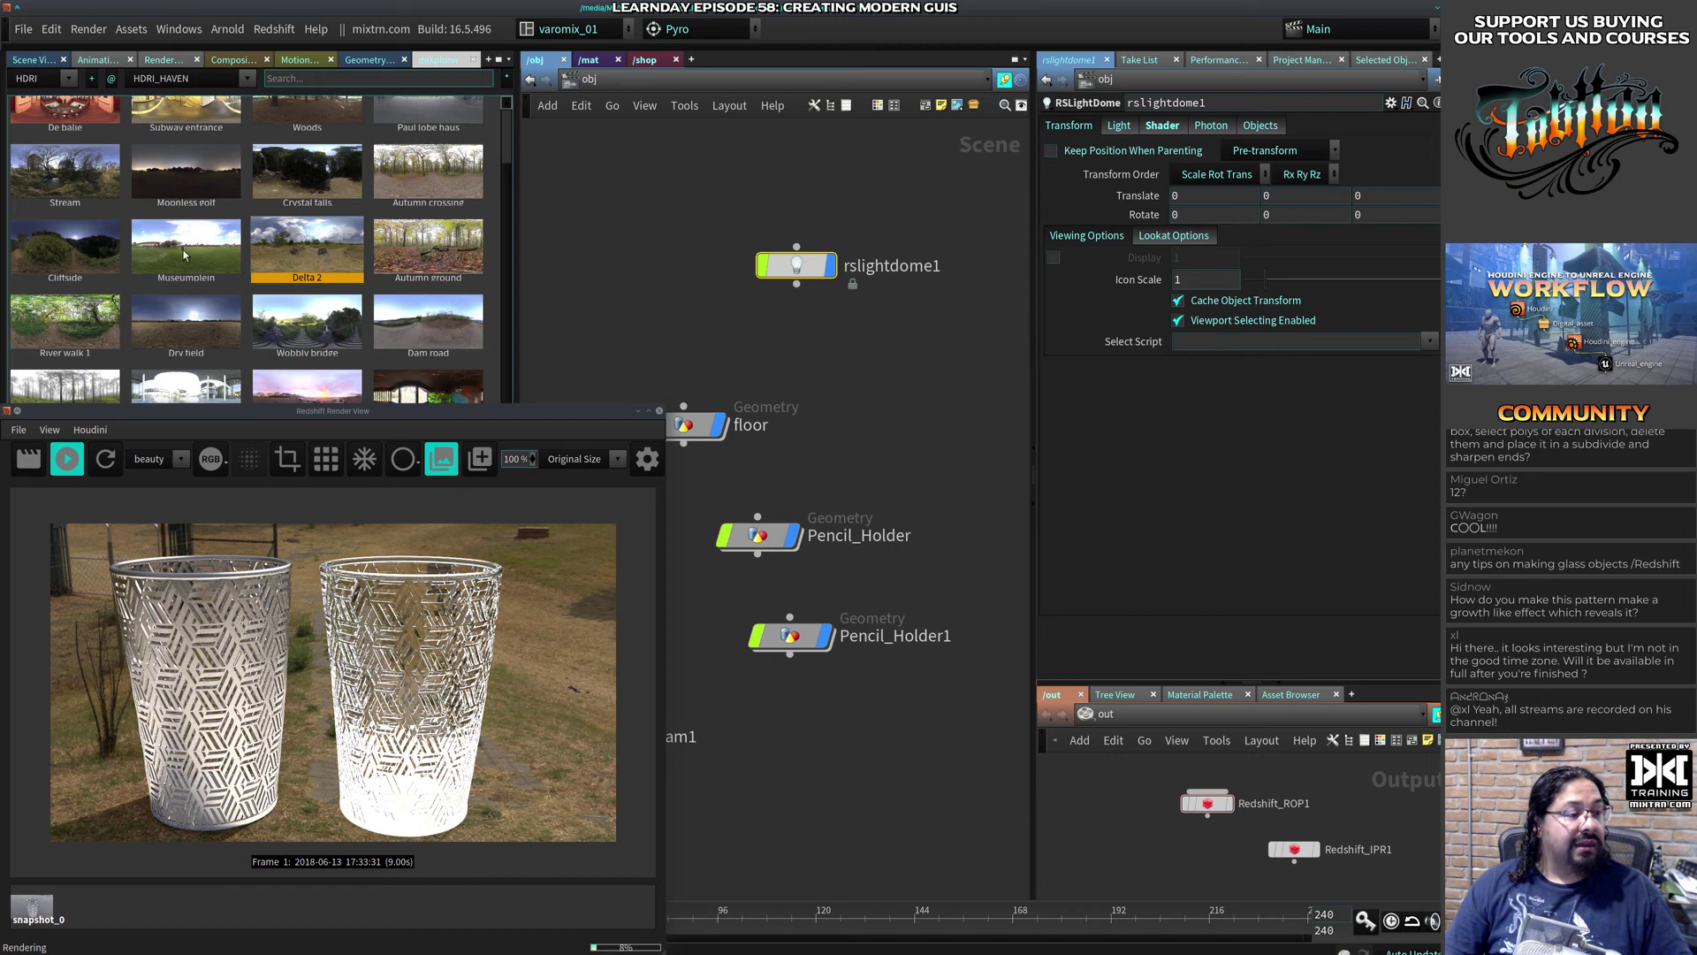
pyautogui.scroll(-2, 185, 256)
pyautogui.click(315, 280)
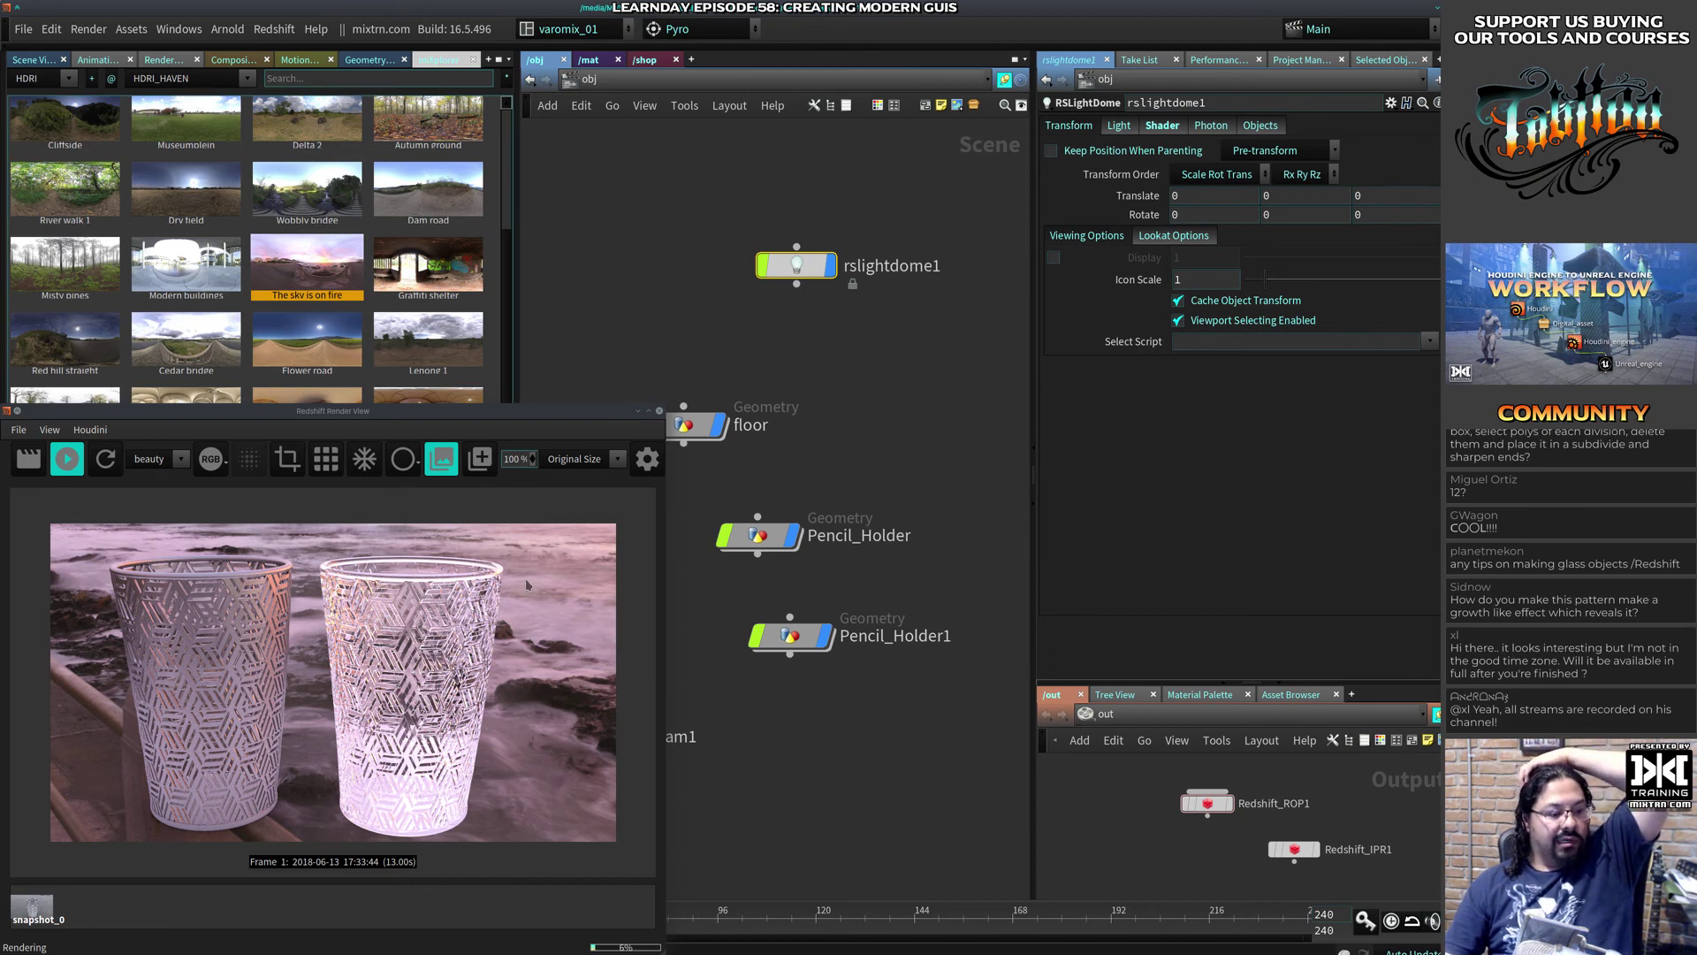
# Step: Lower the refraction/transmission weight of the glass material to about 0.661 and refresh the interactive render
pyautogui.click(605, 69)
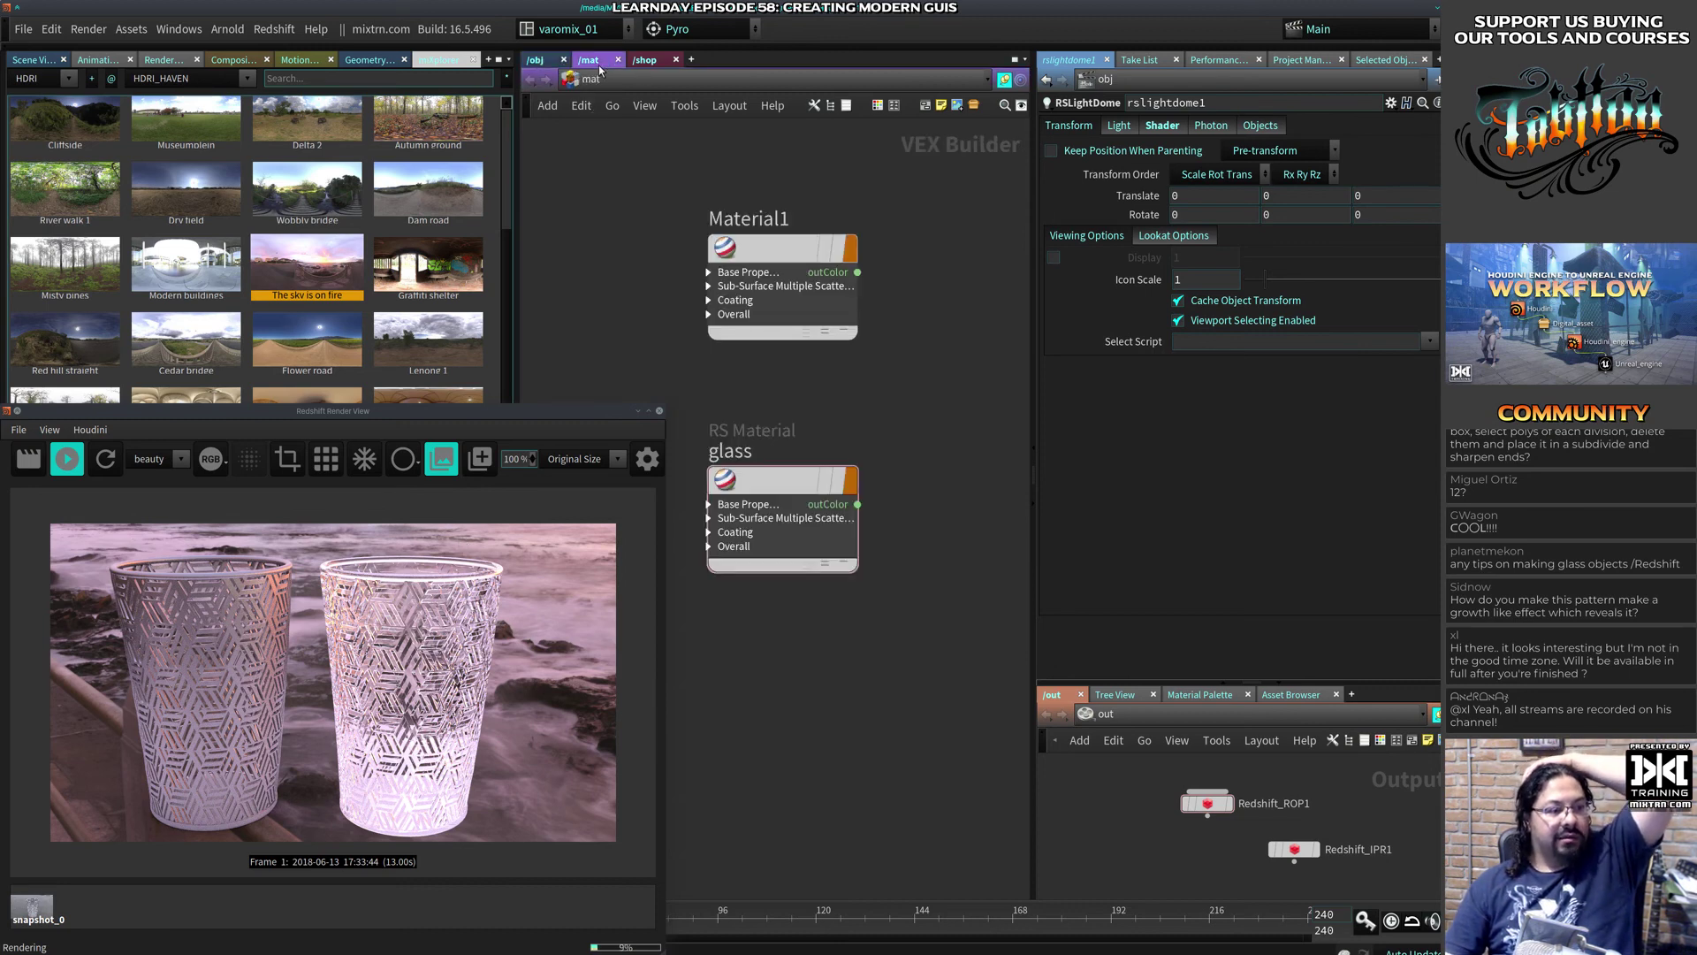
pyautogui.click(798, 480)
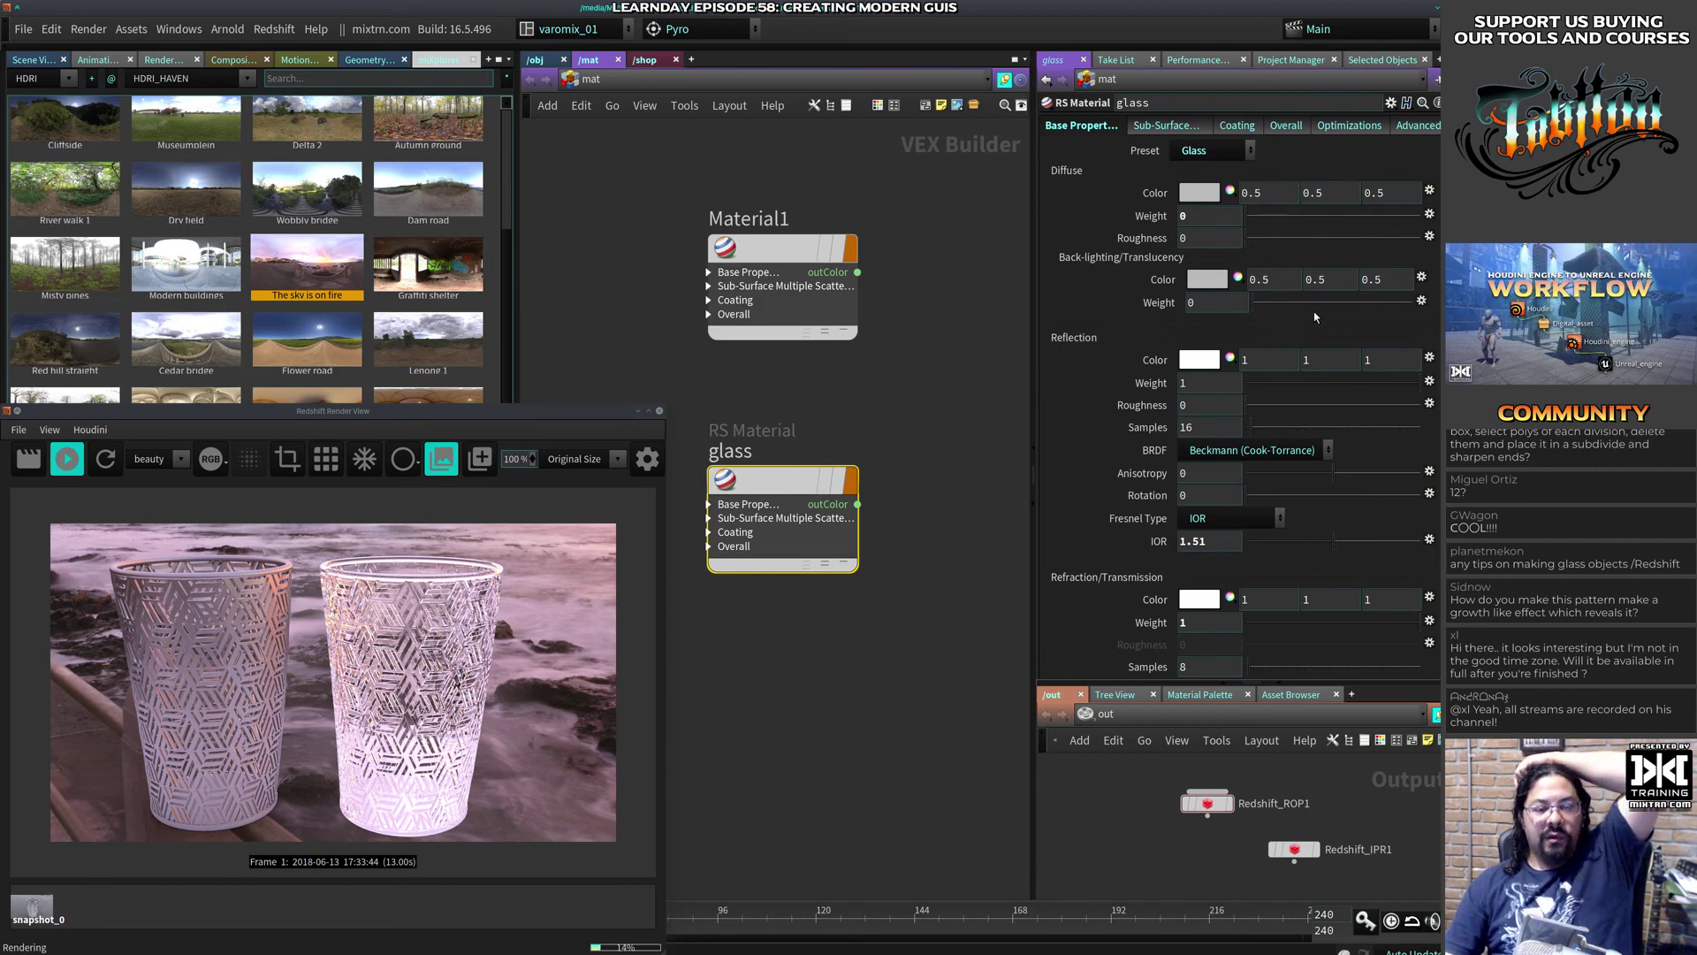
pyautogui.scroll(-3, 1312, 292)
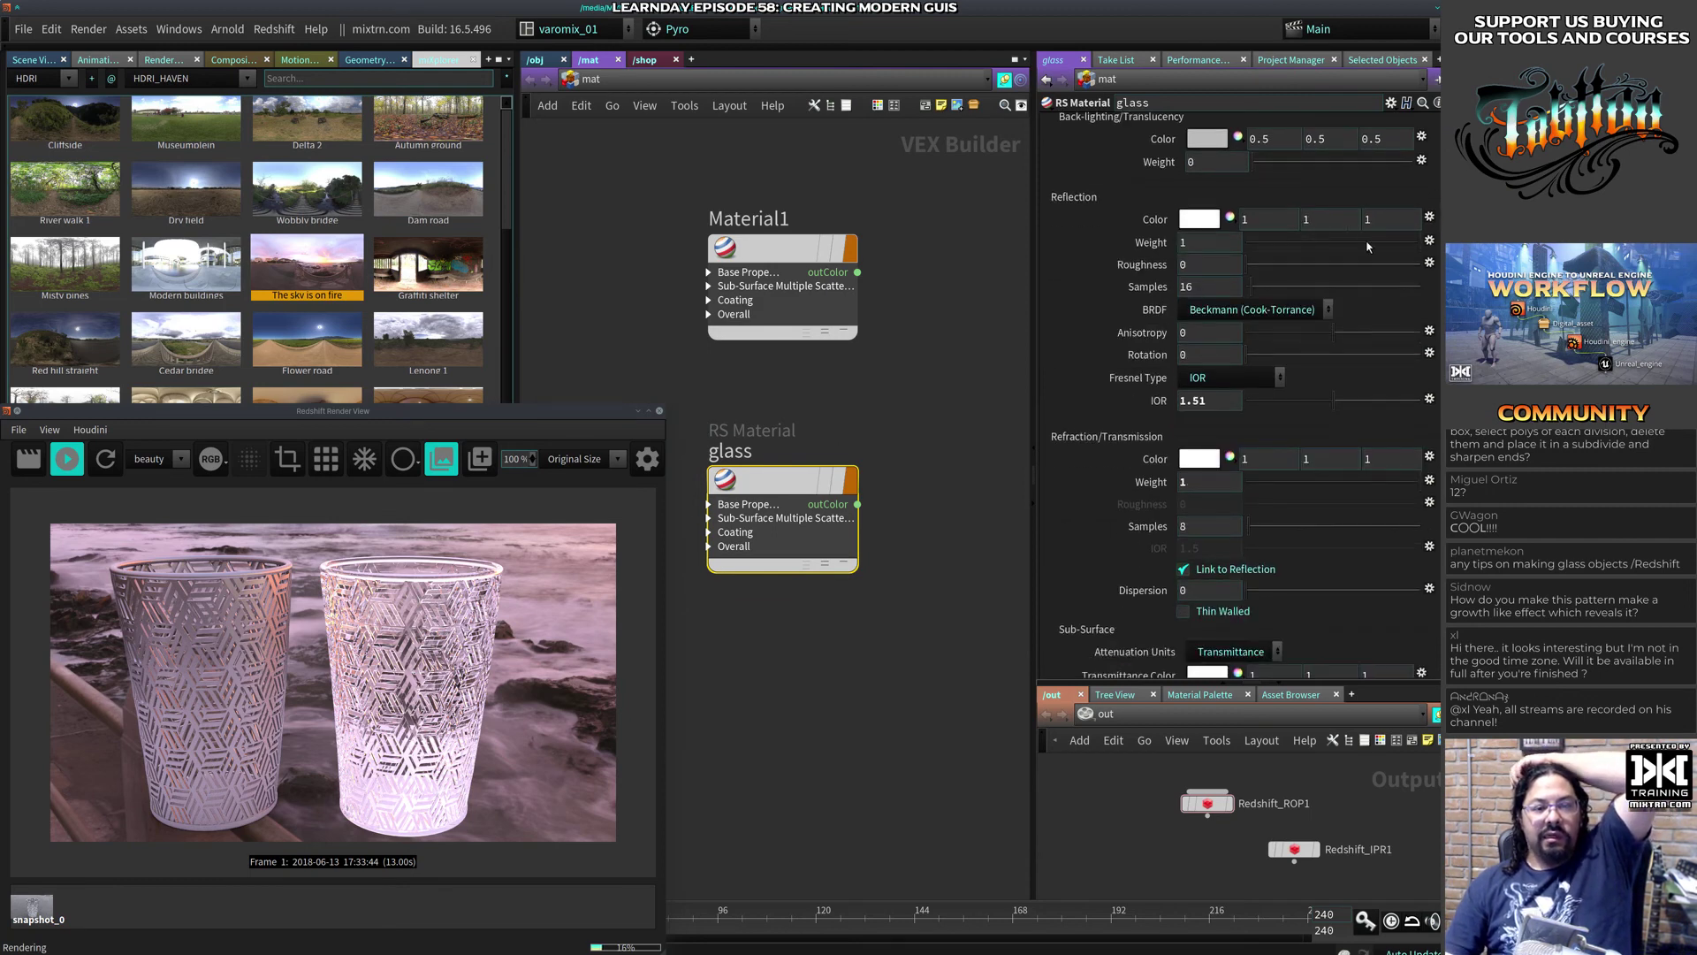
pyautogui.moveTo(1368, 246); pyautogui.dragTo(1424, 250)
pyautogui.moveTo(1357, 483); pyautogui.dragTo(1289, 482)
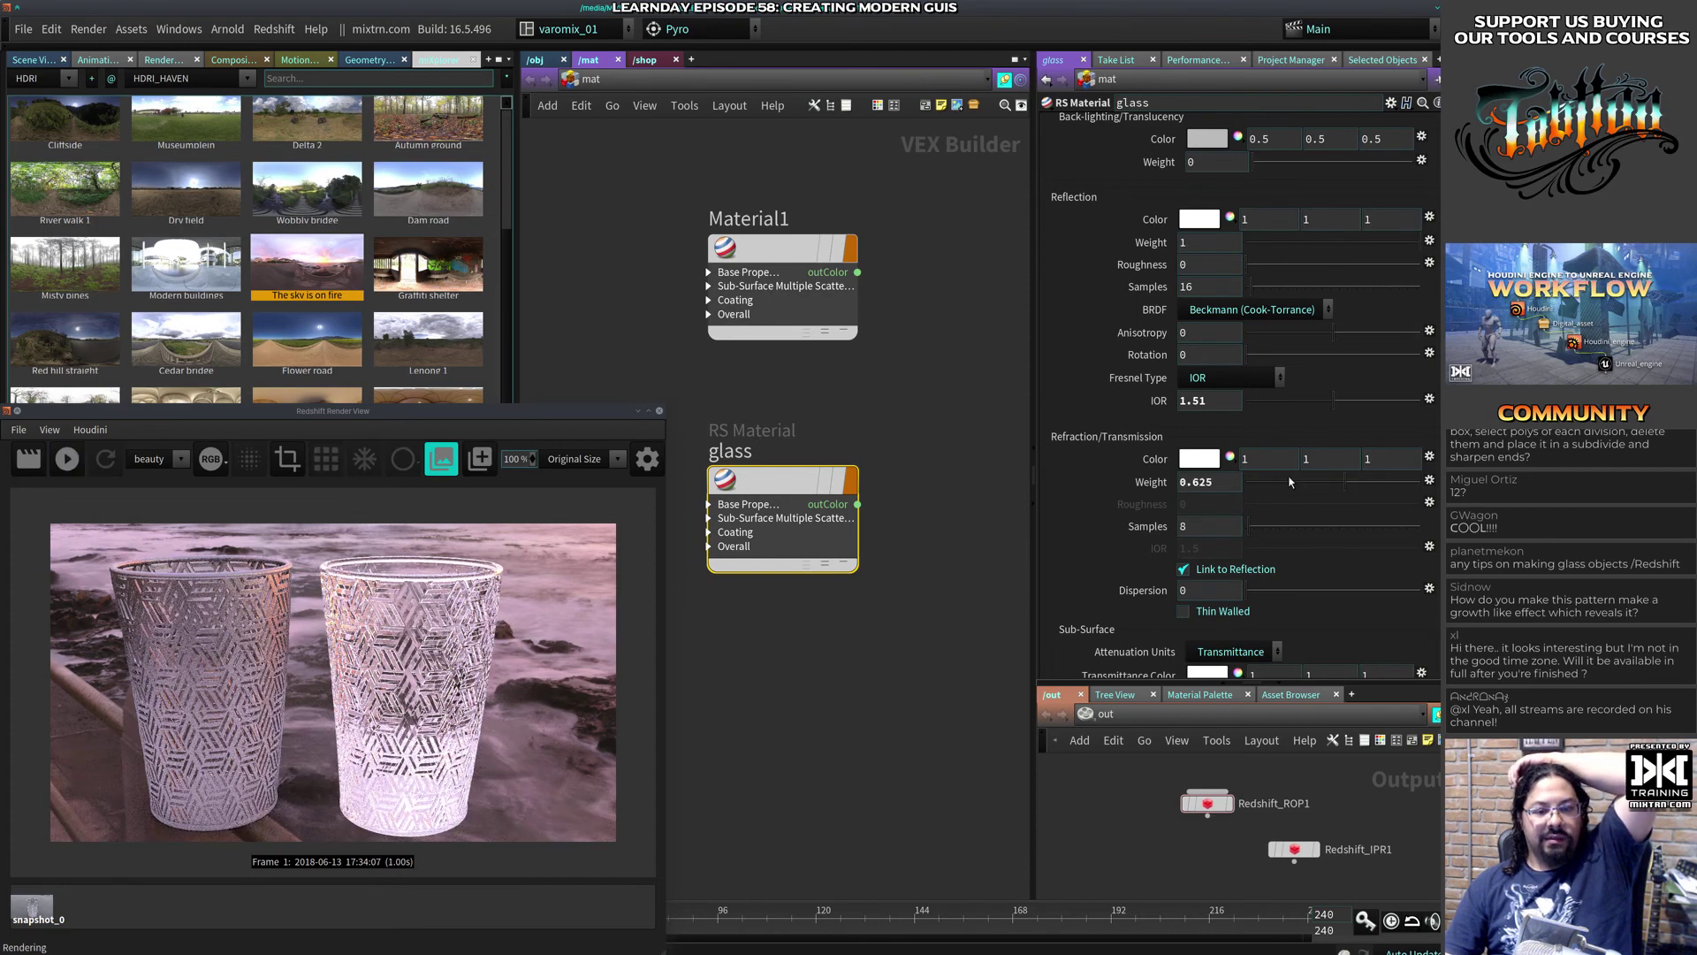
pyautogui.click(1340, 479)
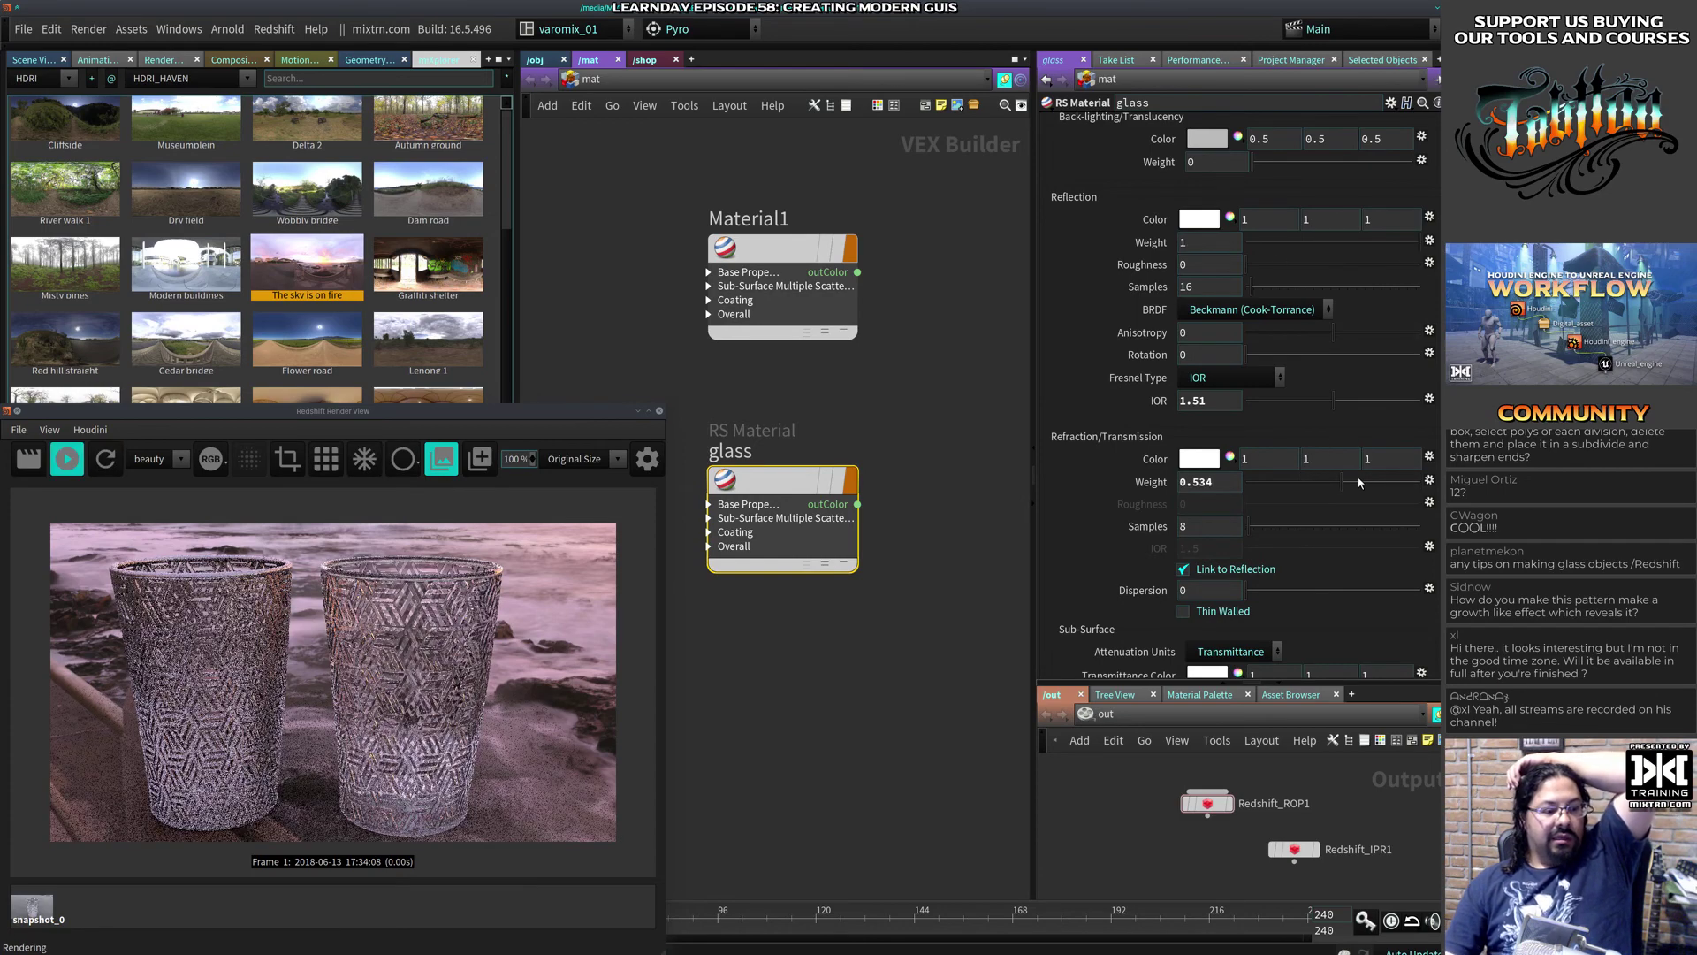
pyautogui.click(1361, 480)
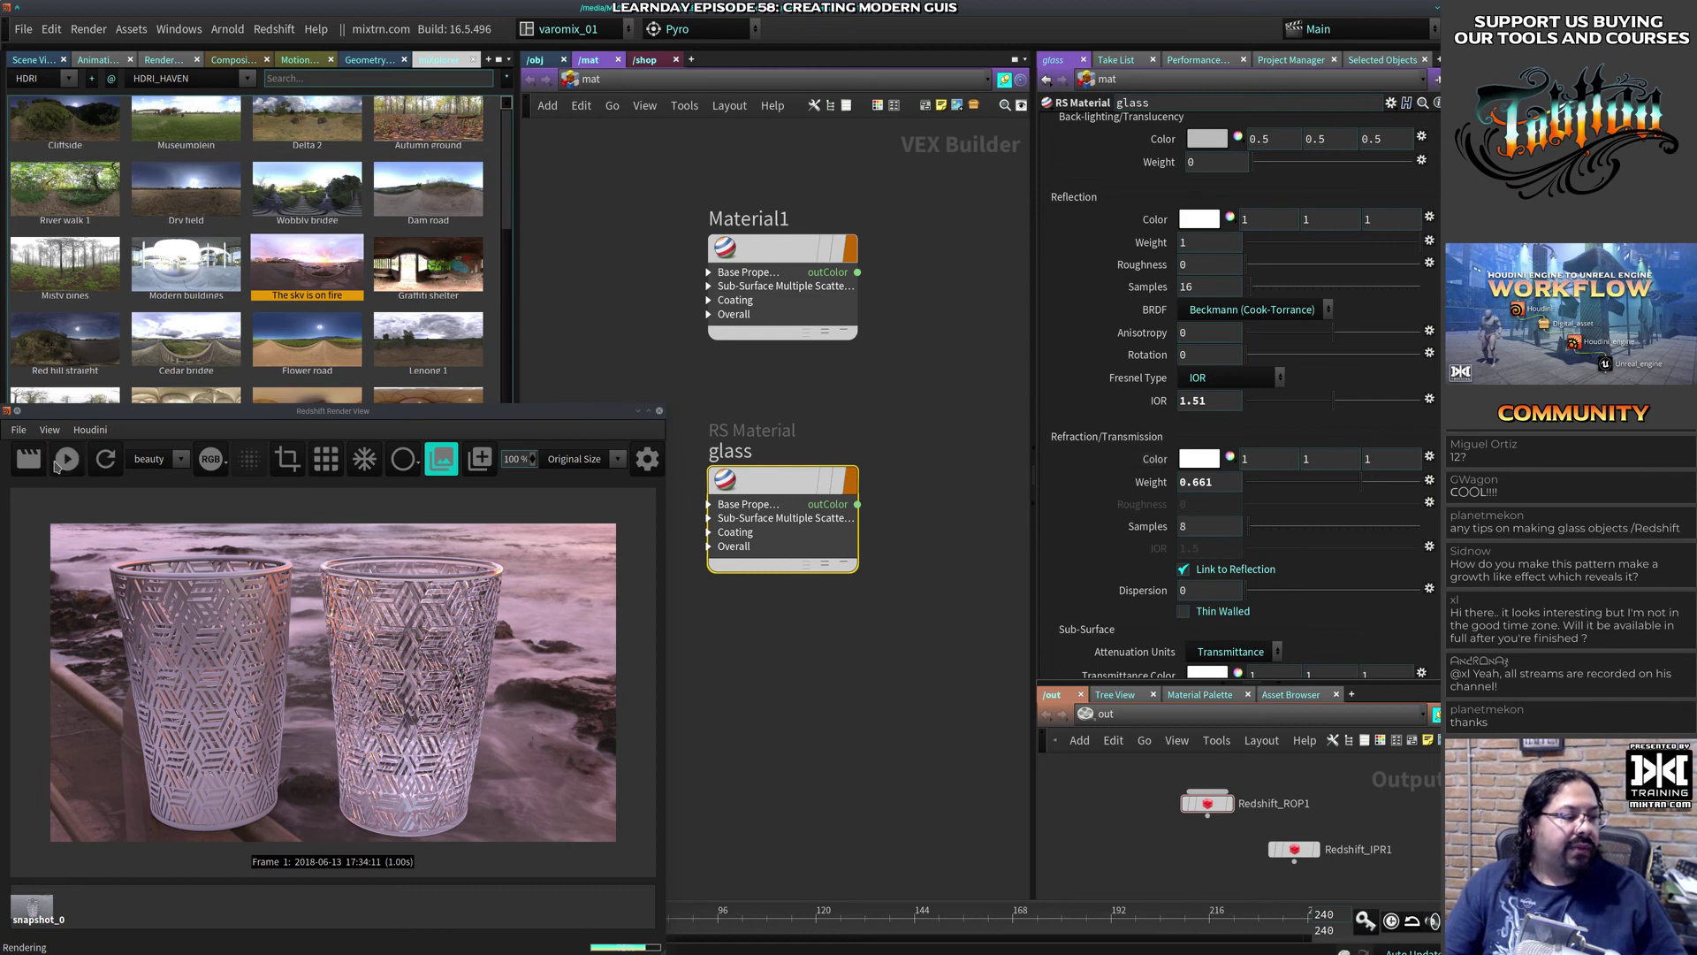
pyautogui.click(64, 460)
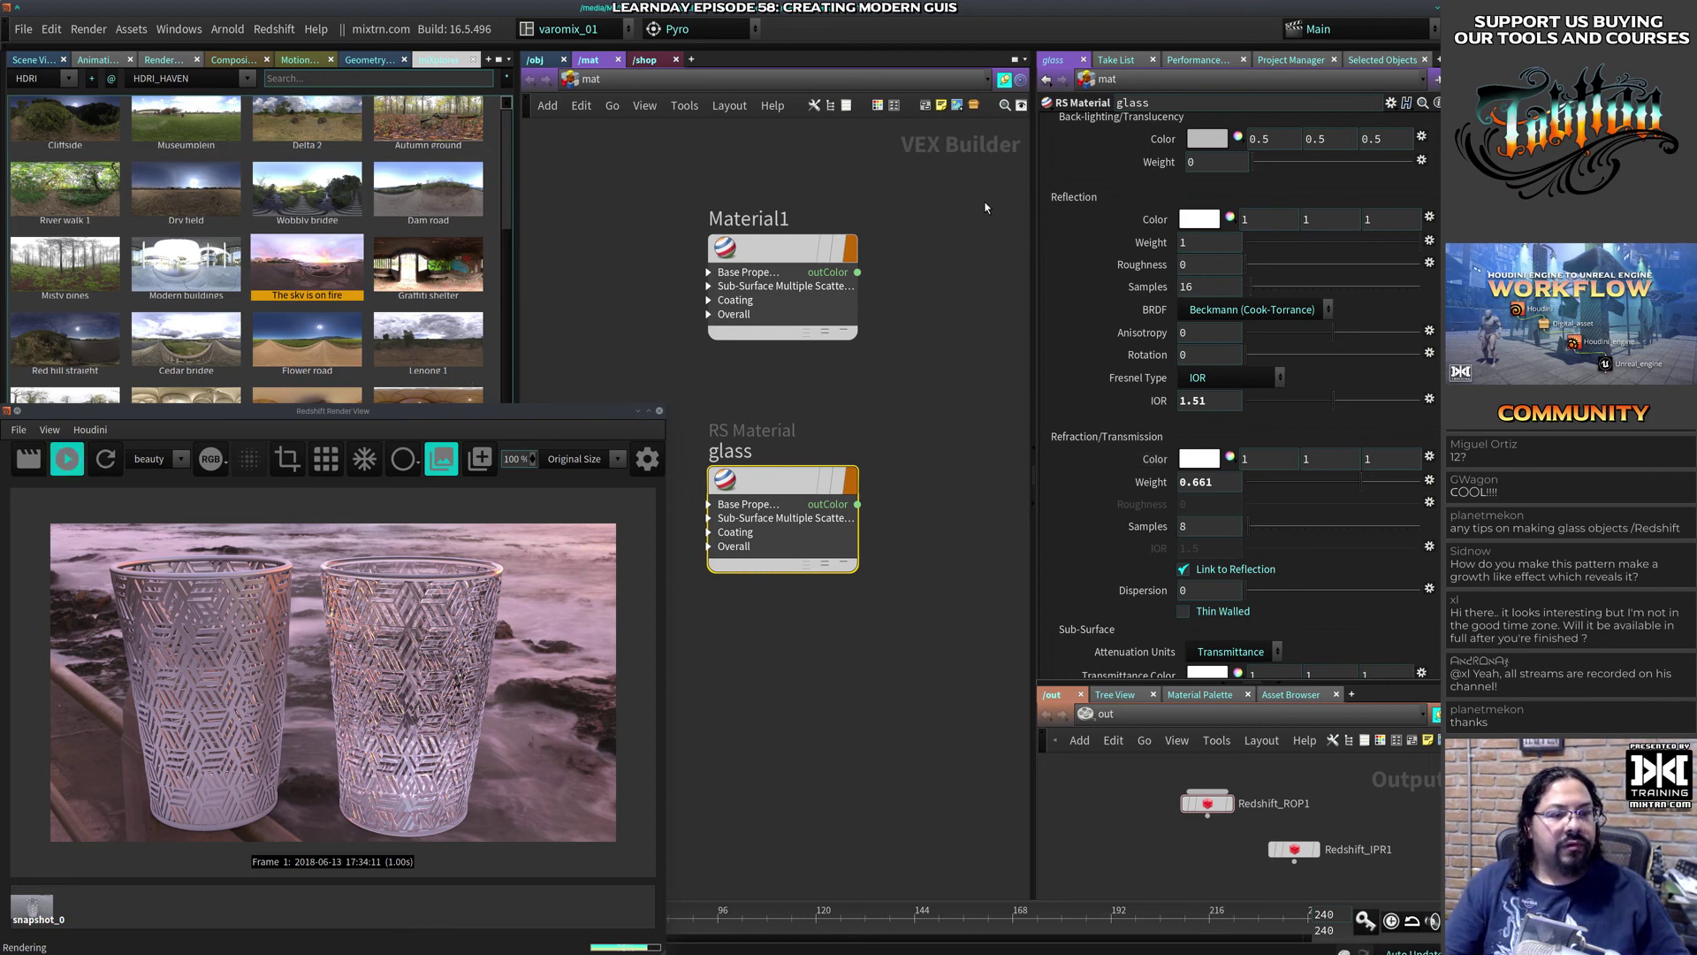
# Step: Try Georgentor from the HDRI Haven library as the environment image of rslightdome1
pyautogui.moveTo(926, 474); pyautogui.dragTo(759, 206)
pyautogui.click(536, 60)
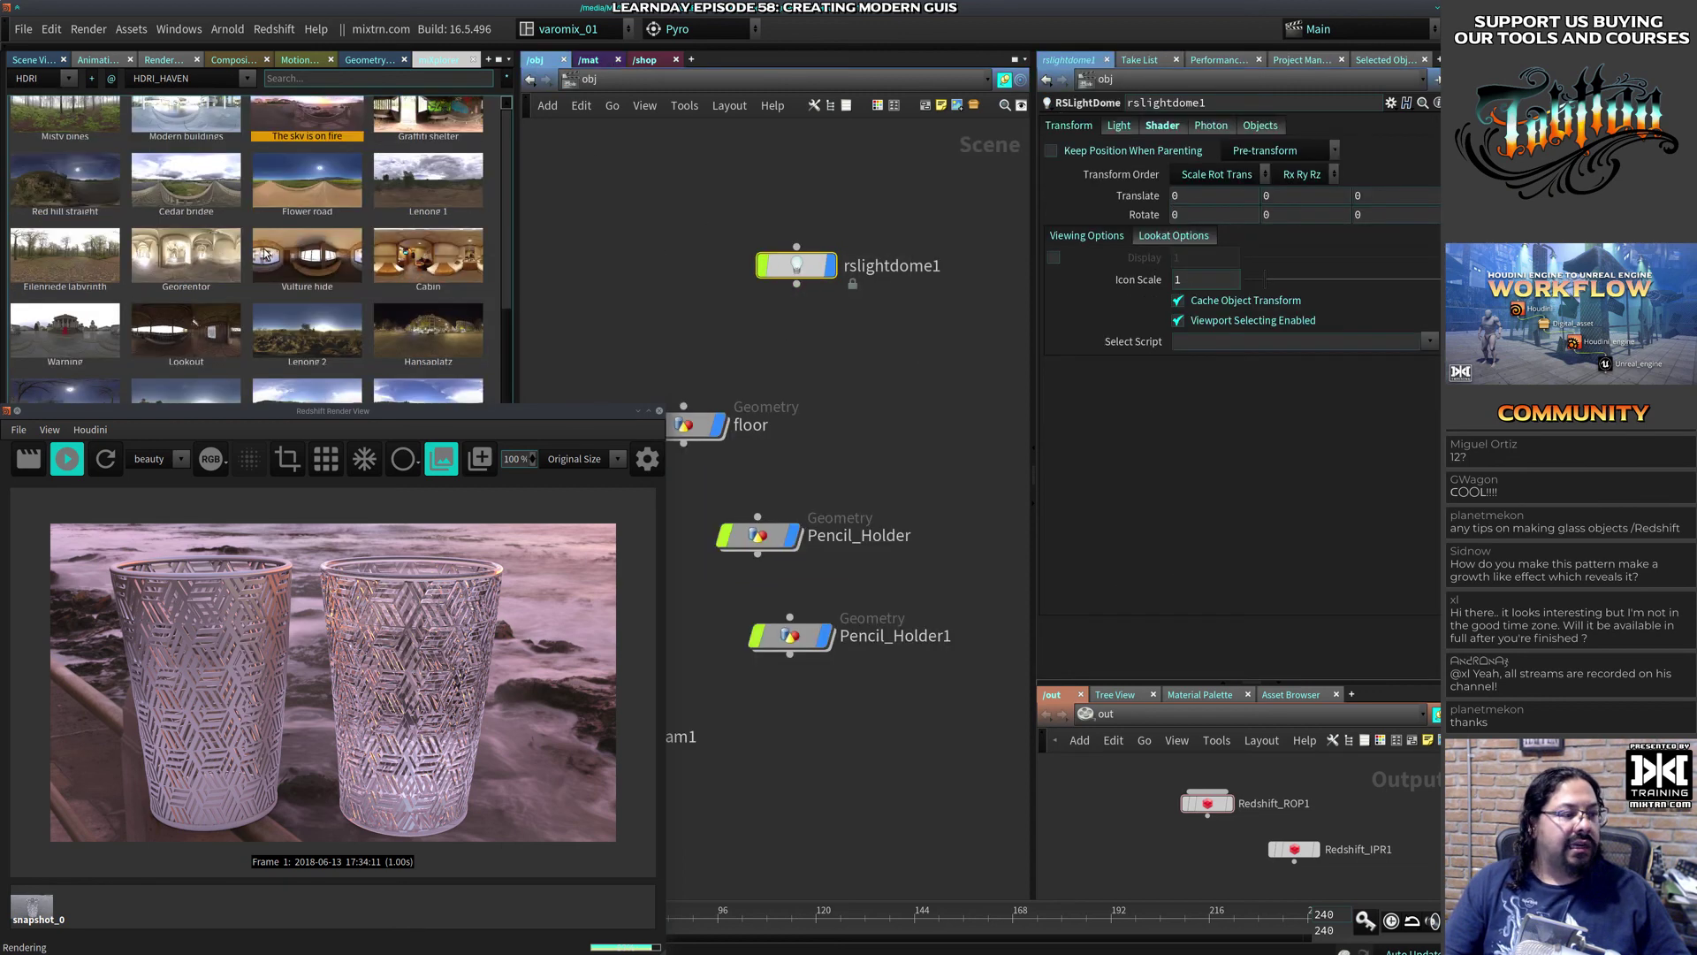
pyautogui.scroll(-2, 174, 257)
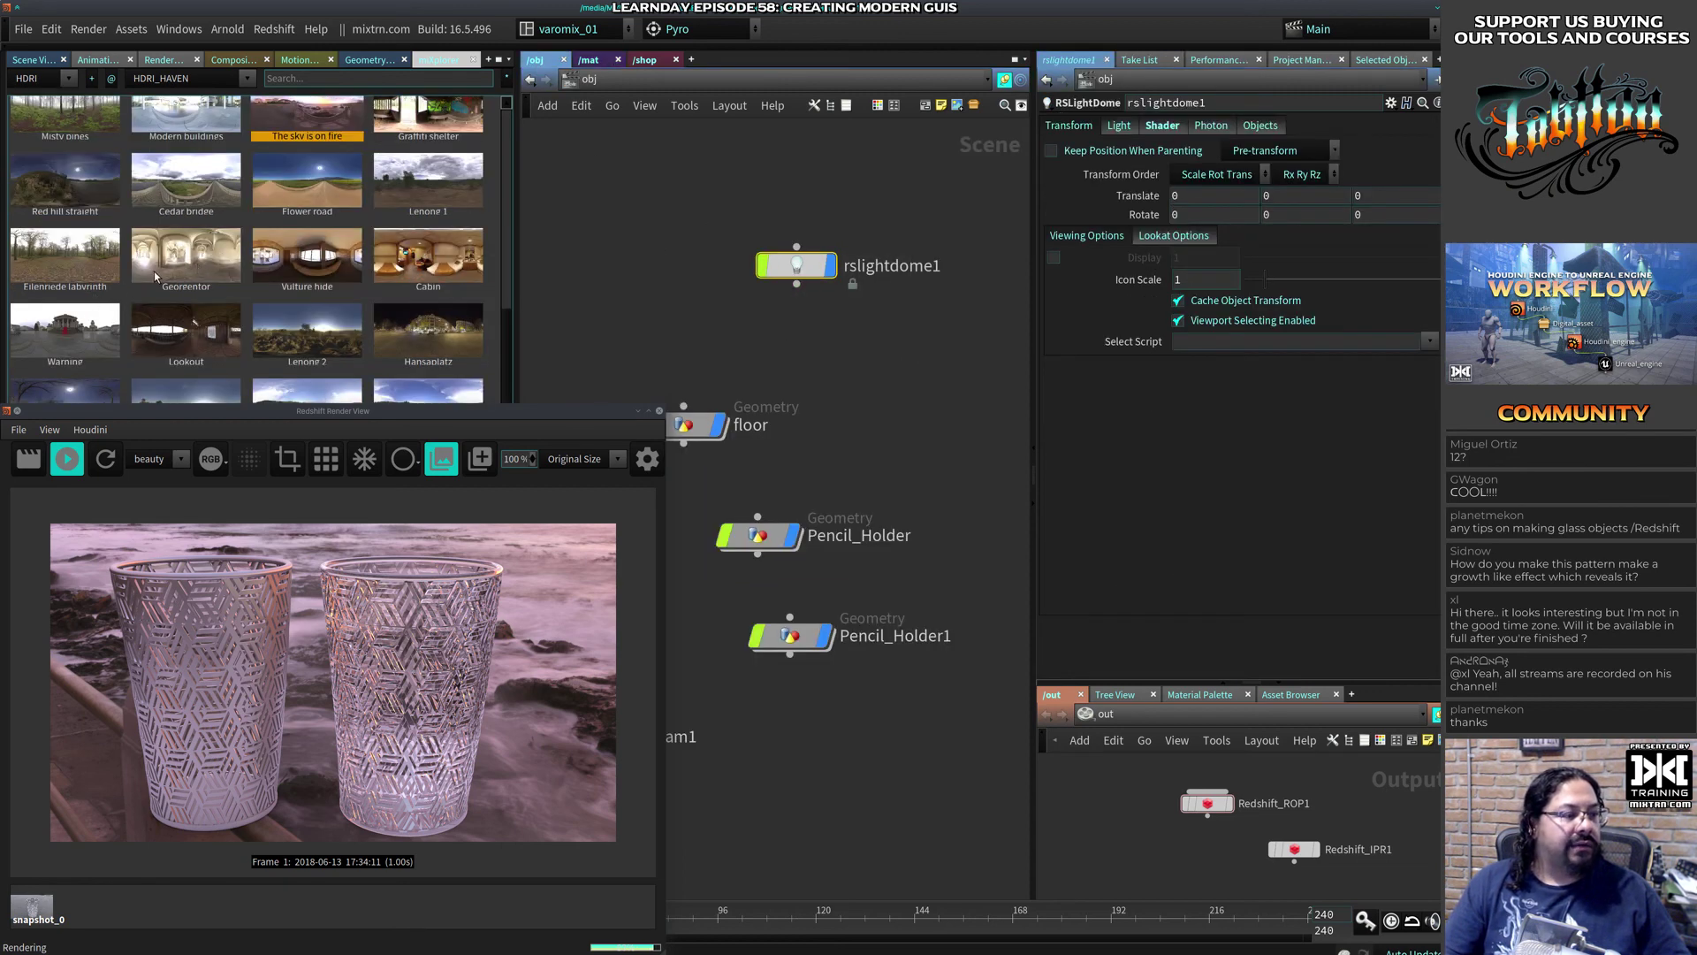
pyautogui.click(154, 272)
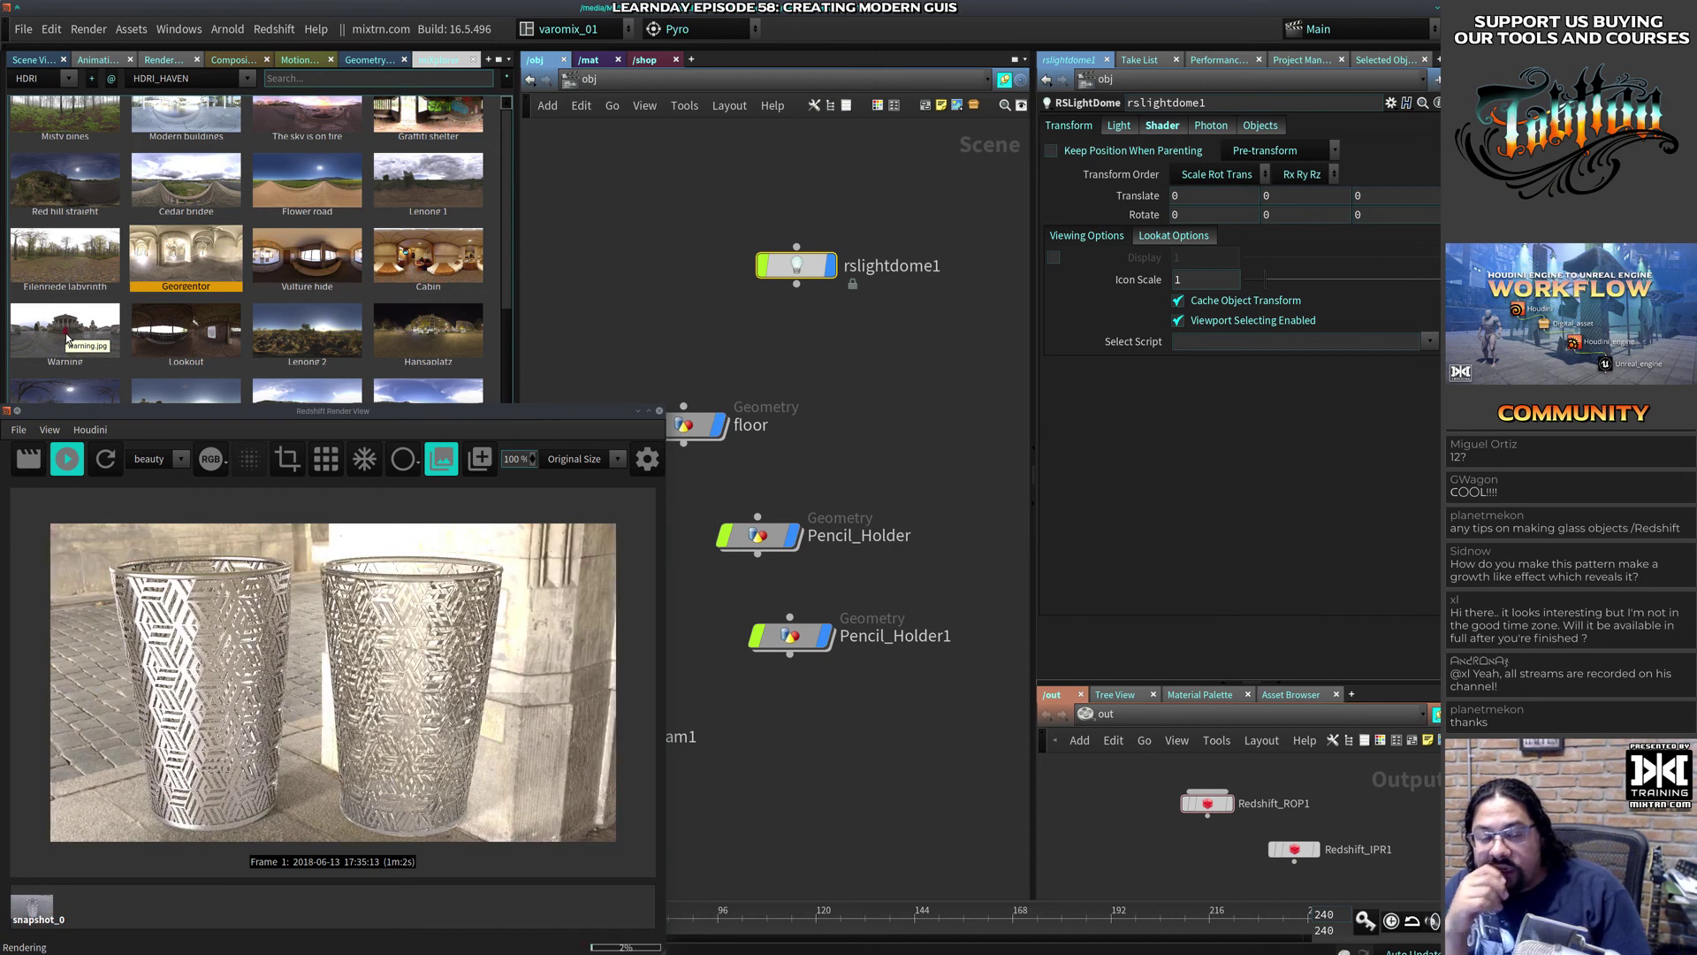
pyautogui.click(301, 673)
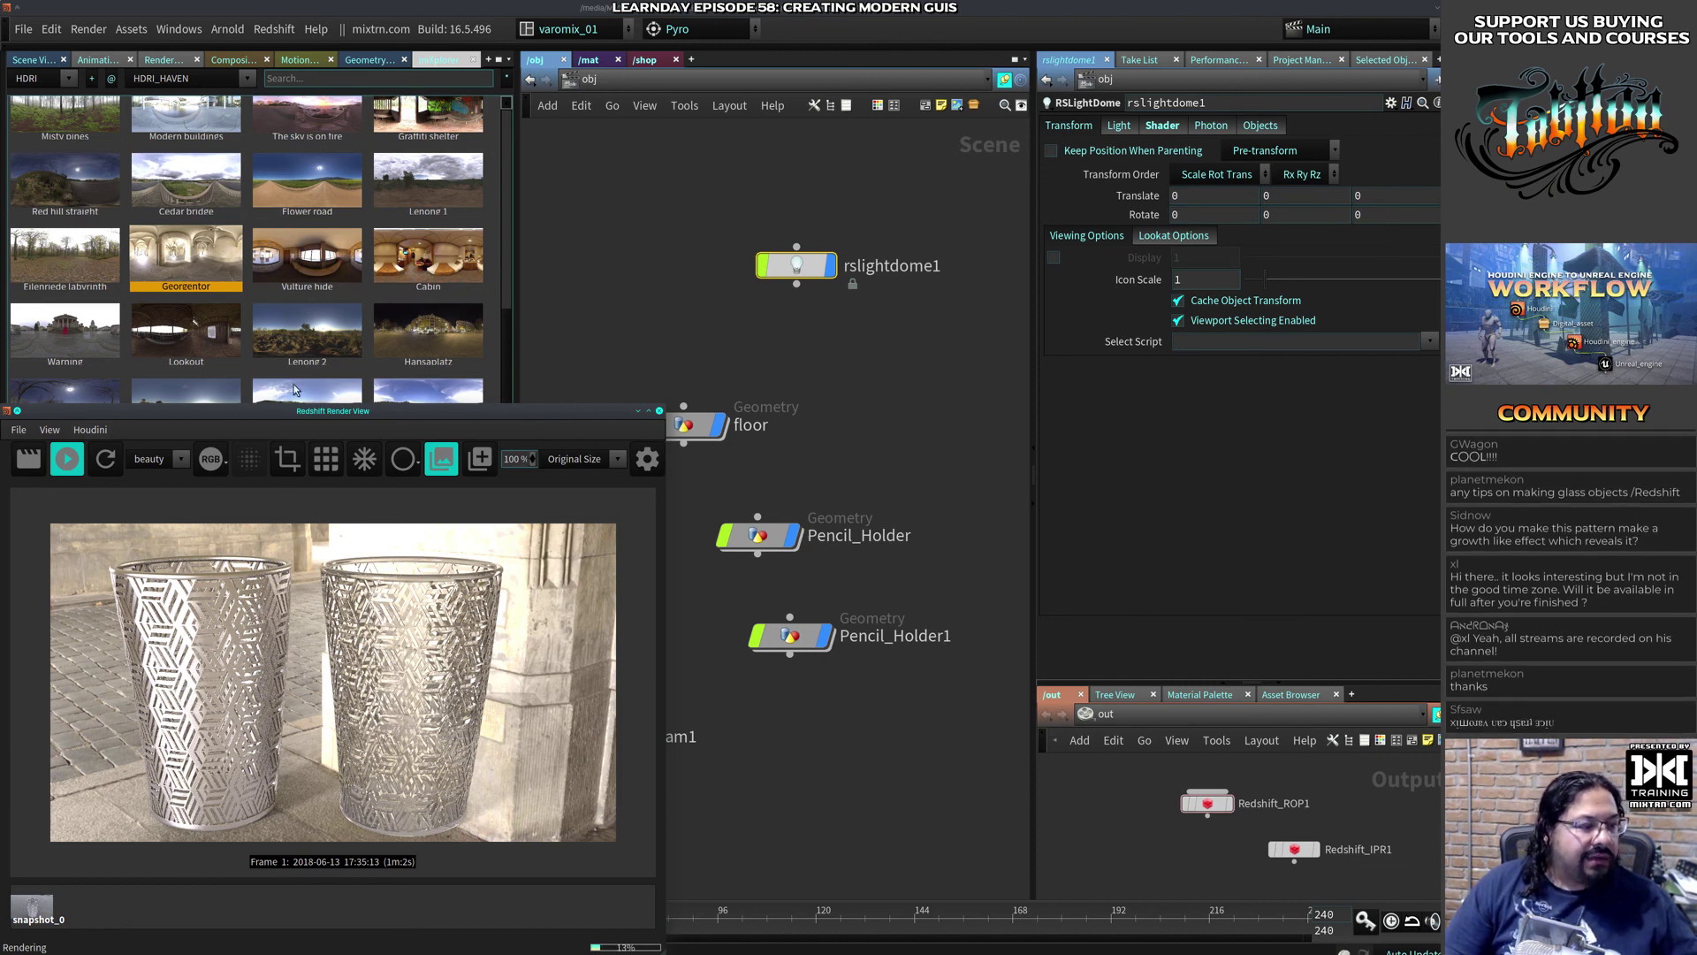
pyautogui.scroll(-5, 294, 384)
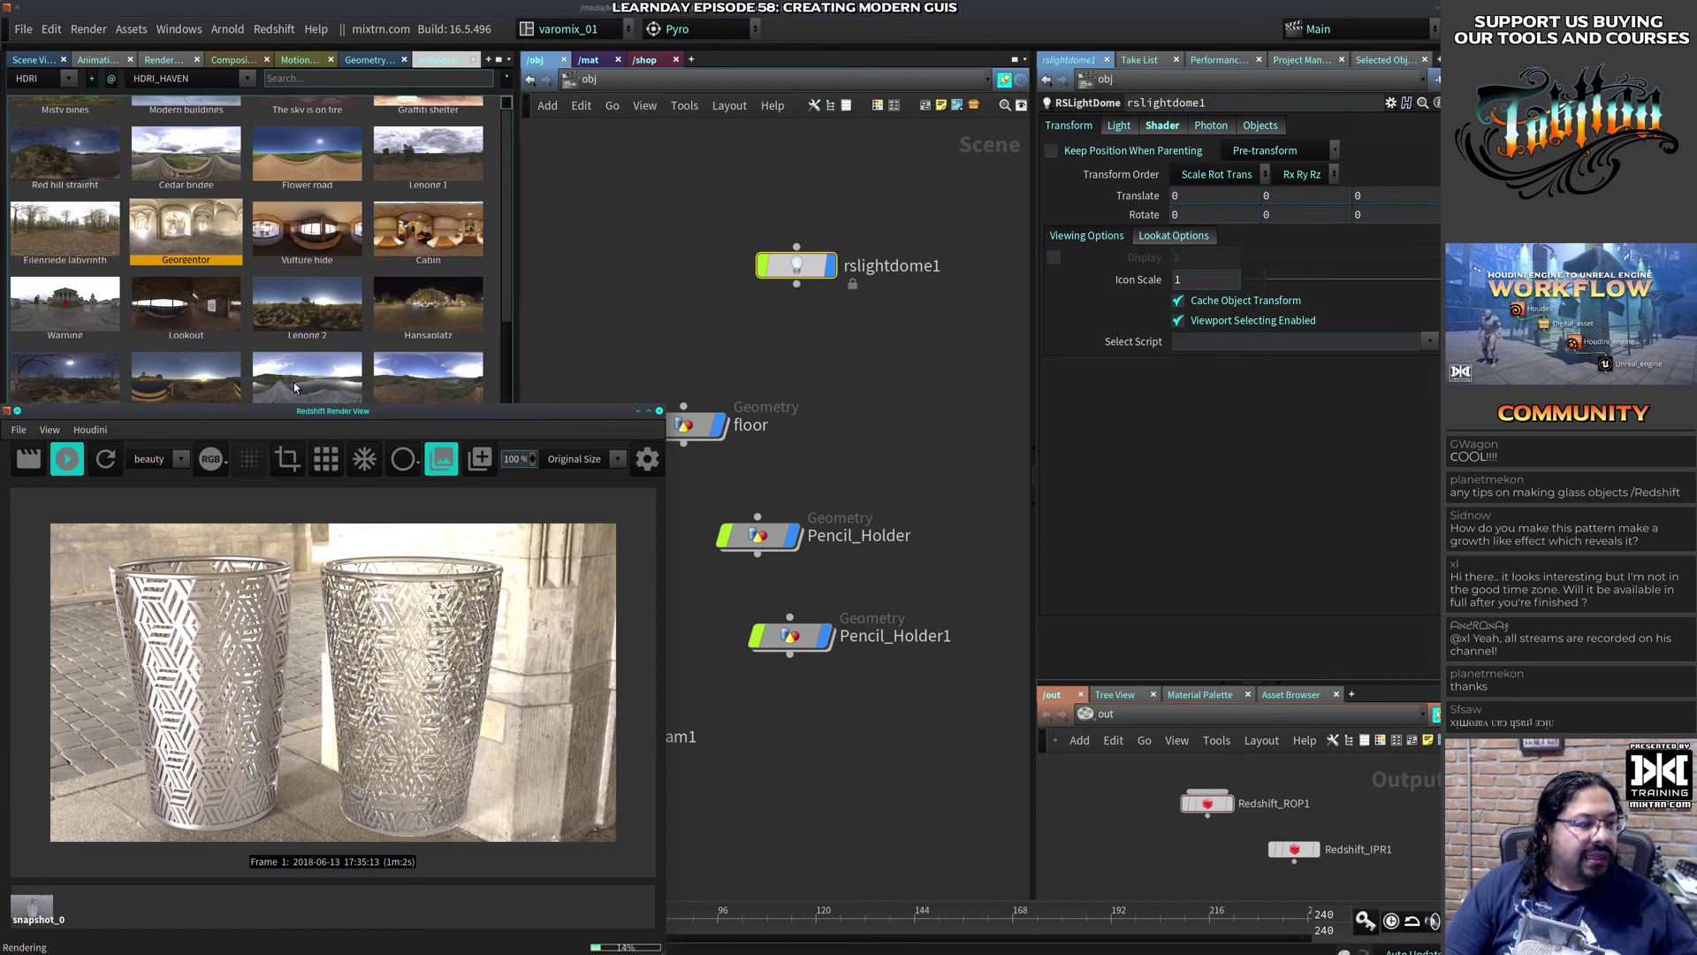
# Step: Set the diffuse weight of Material1 to 0
pyautogui.click(588, 60)
pyautogui.click(769, 243)
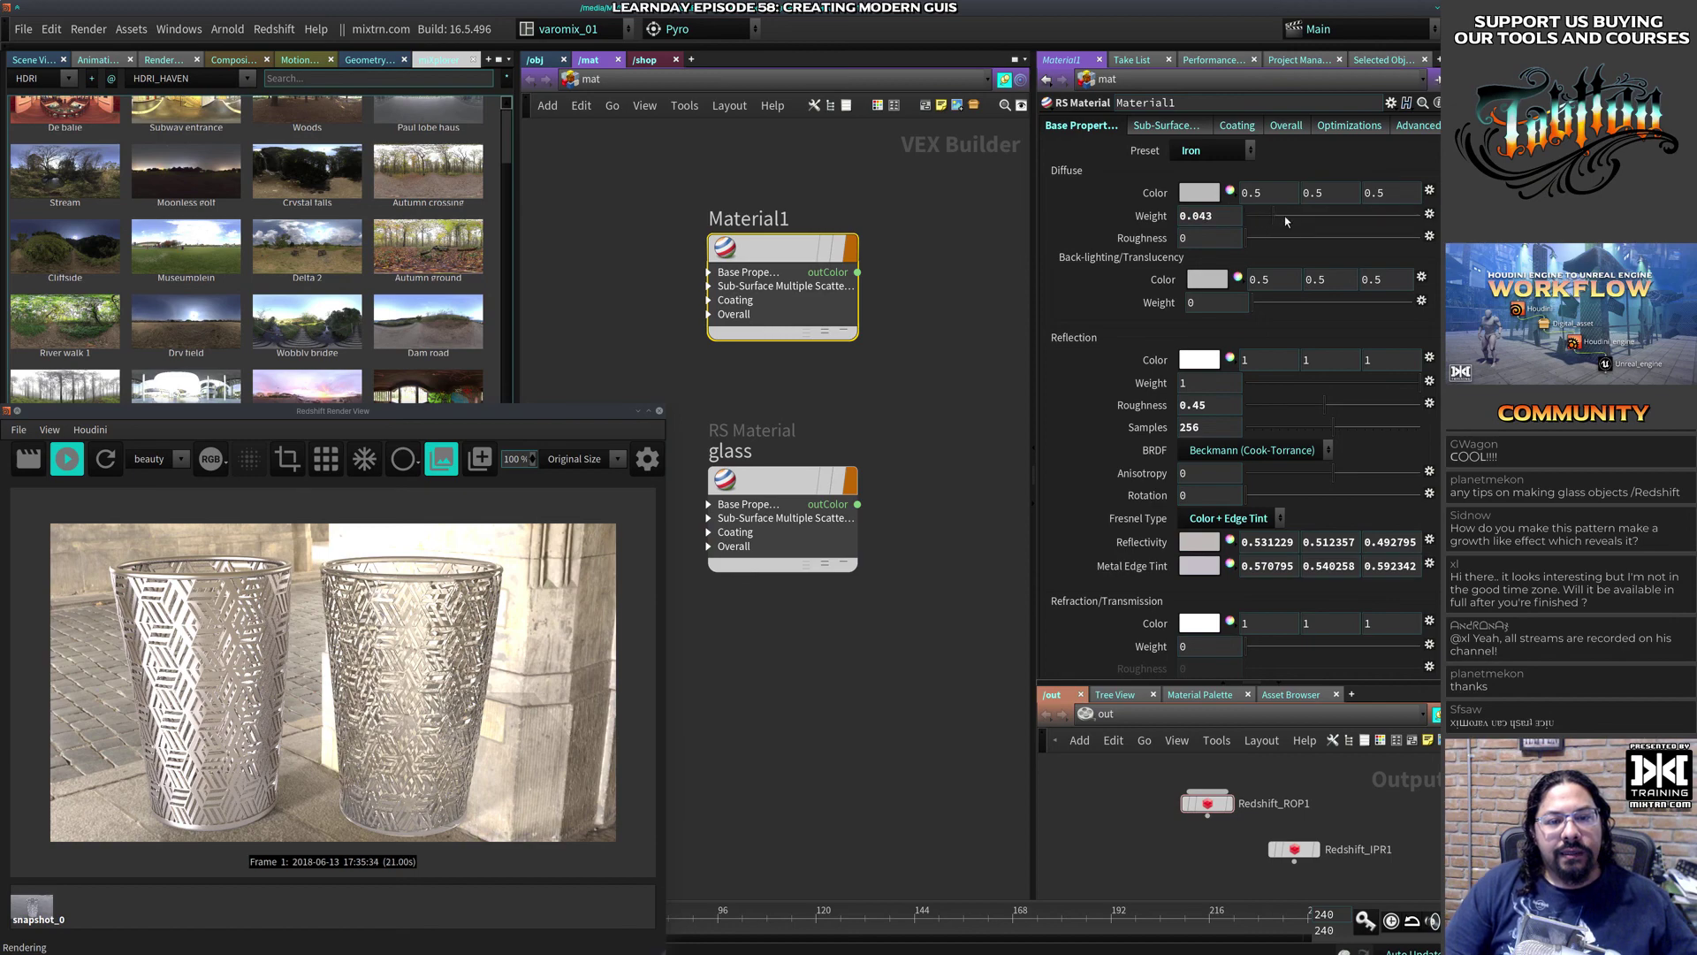
pyautogui.moveTo(1286, 216); pyautogui.dragTo(1229, 336)
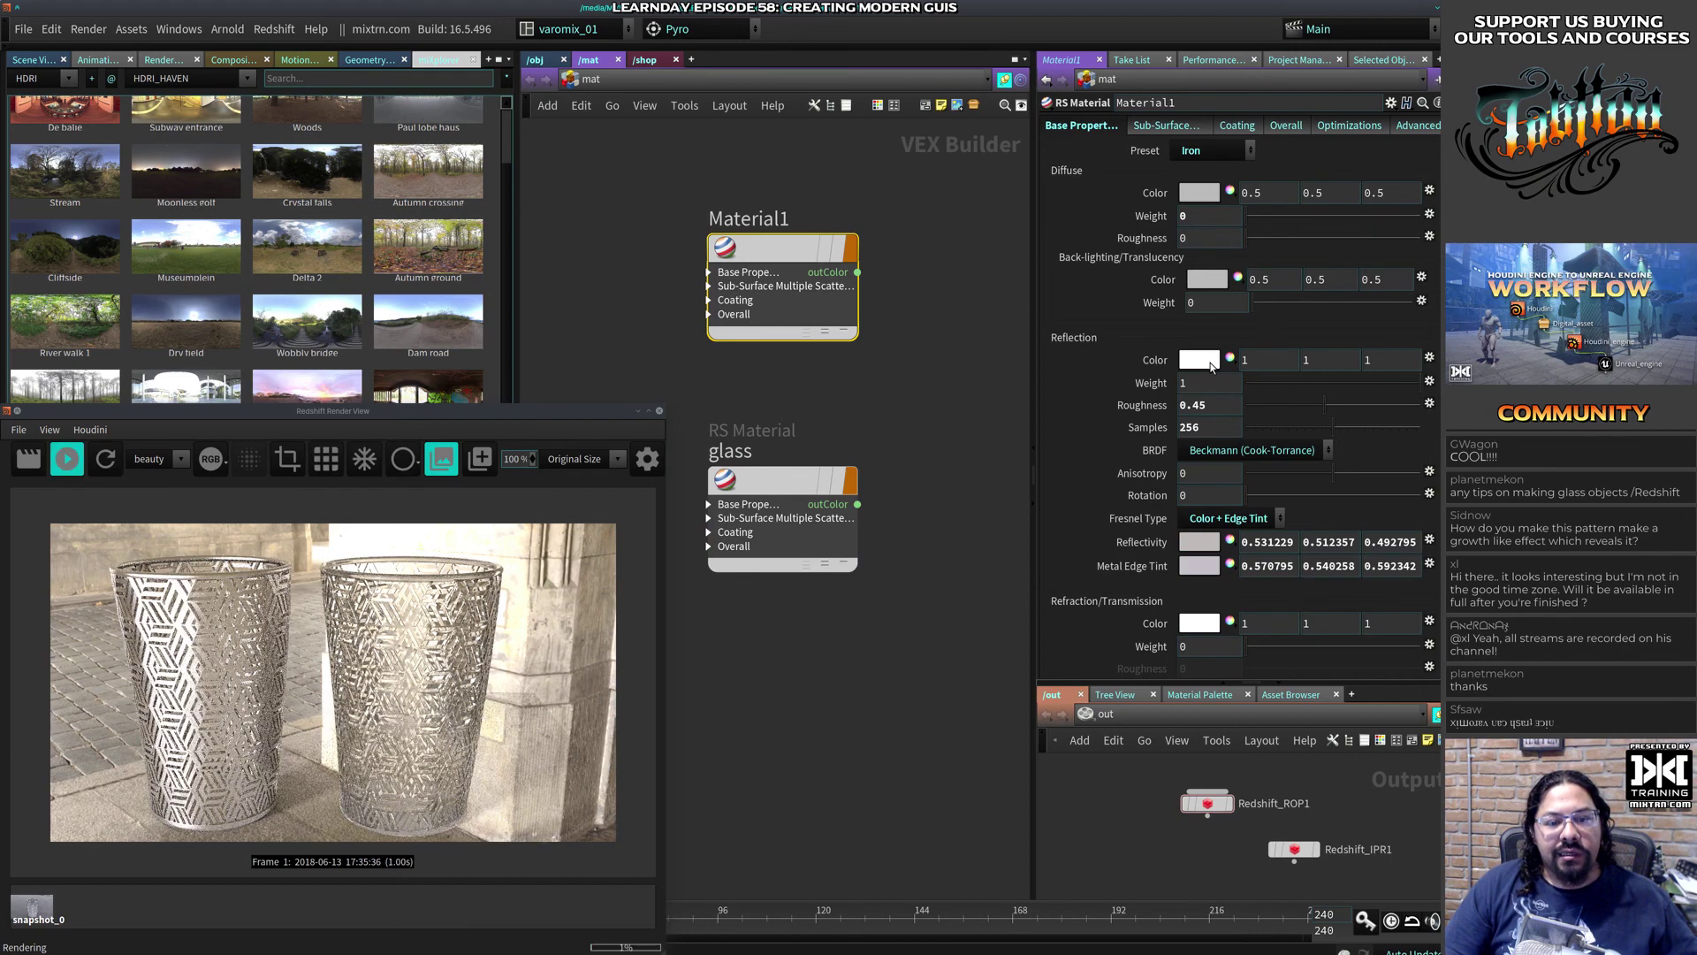
# Step: Try a much darker metal edge tint on Material1, and restore the previous colour
pyautogui.click(1206, 566)
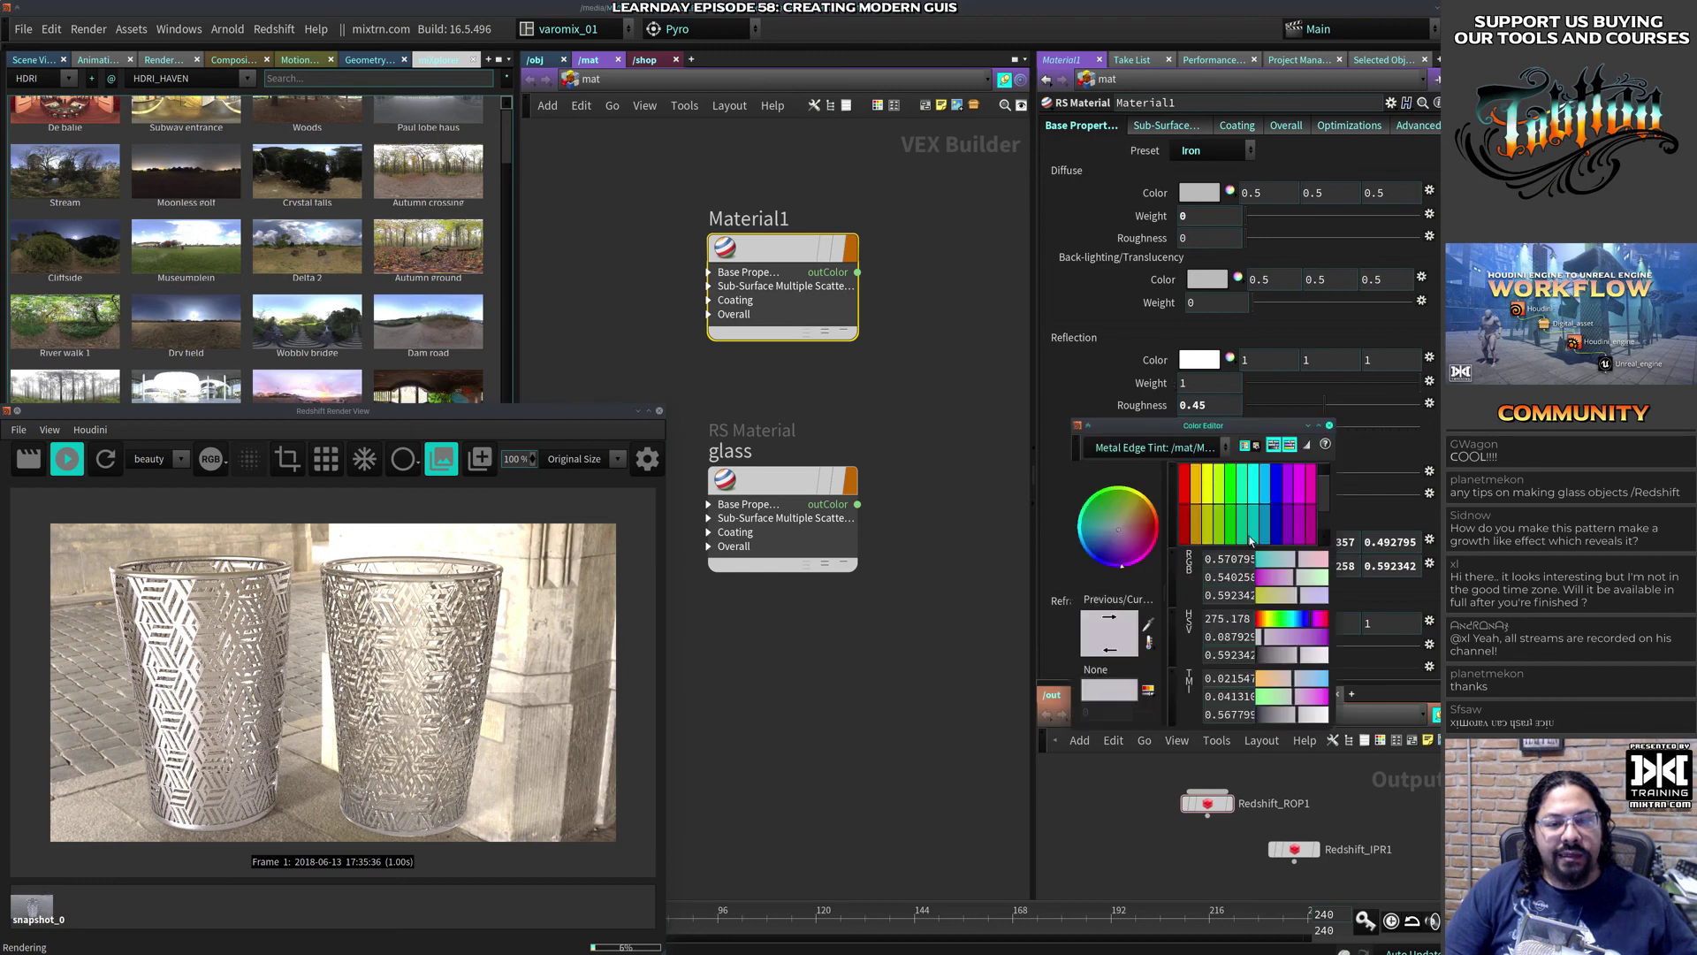
pyautogui.moveTo(1291, 661)
pyautogui.mouseDown()
pyautogui.moveTo(1254, 661)
pyautogui.moveTo(1272, 662)
pyautogui.mouseUp()
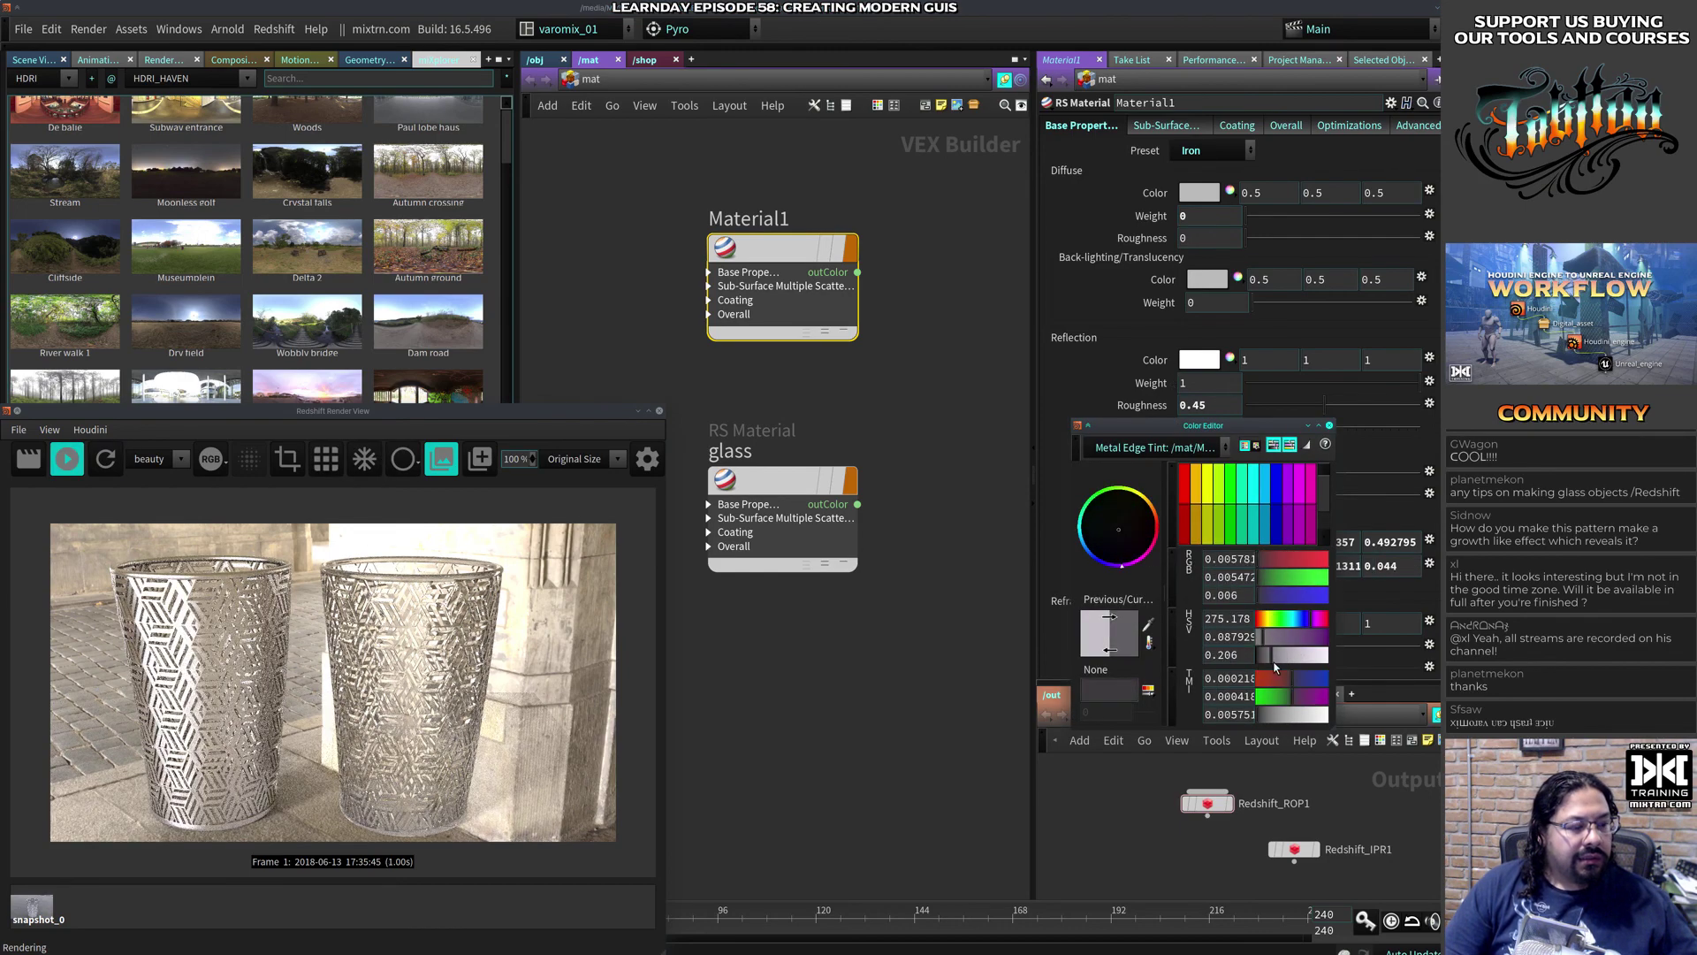
pyautogui.click(1097, 623)
pyautogui.click(1329, 425)
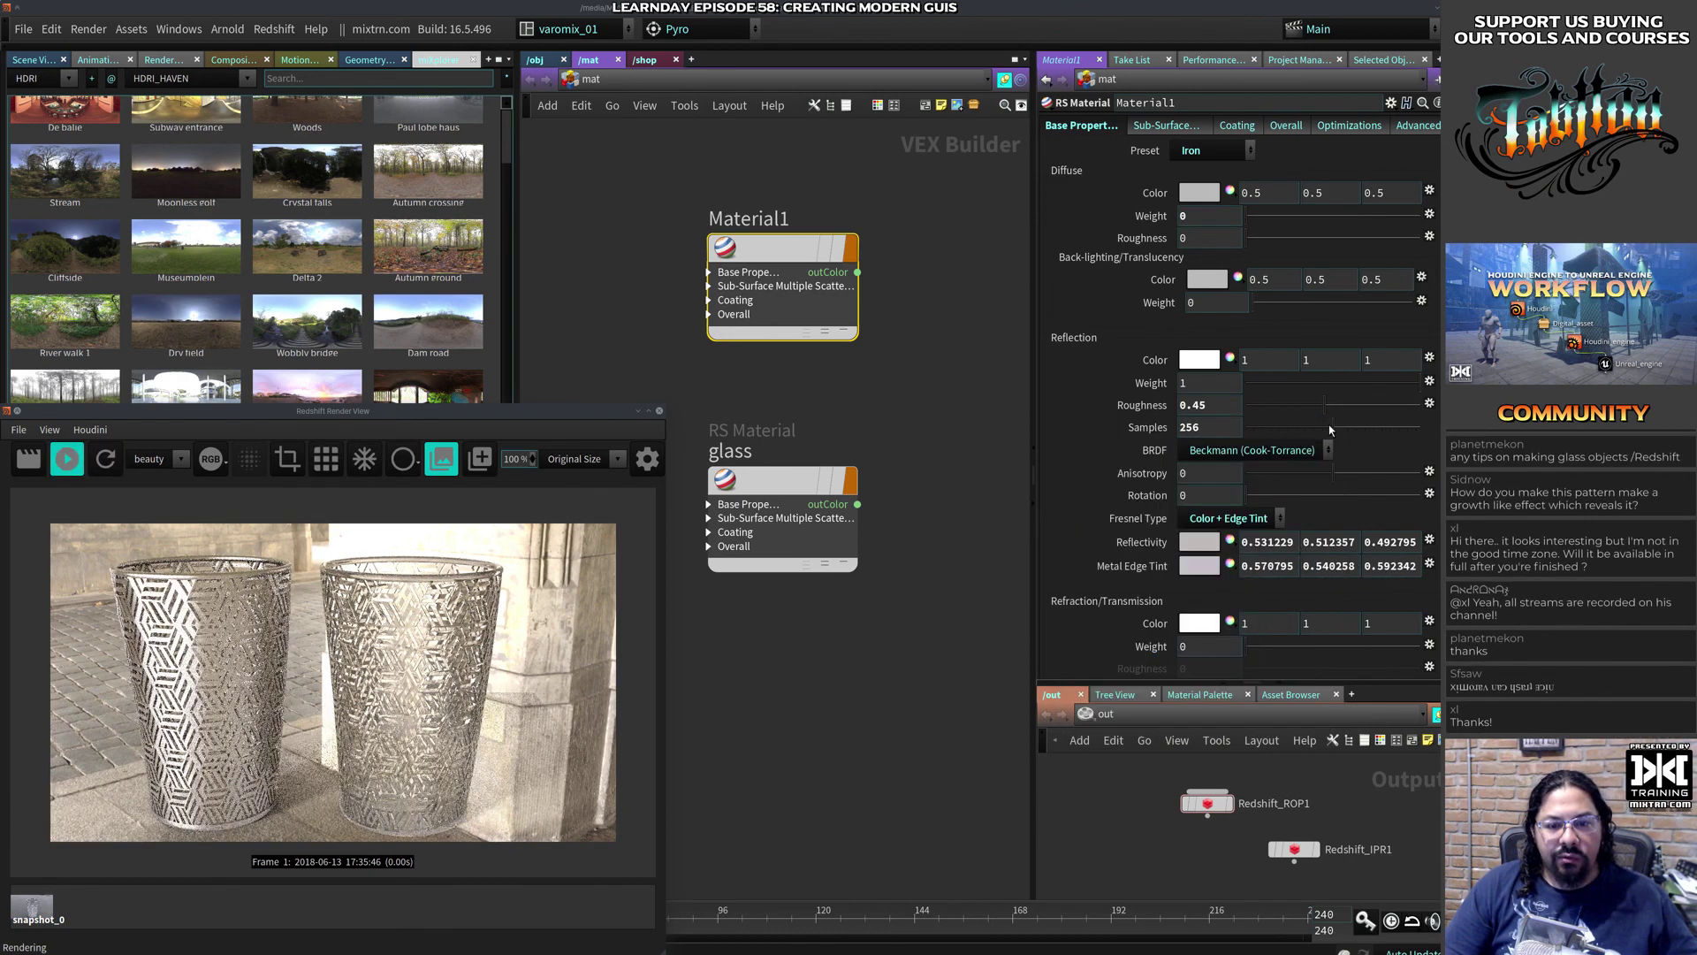
# Step: Change the reflectivity colour of Material1 to a golden brown of 0.25, 0.155602, 0.05775
pyautogui.click(1200, 545)
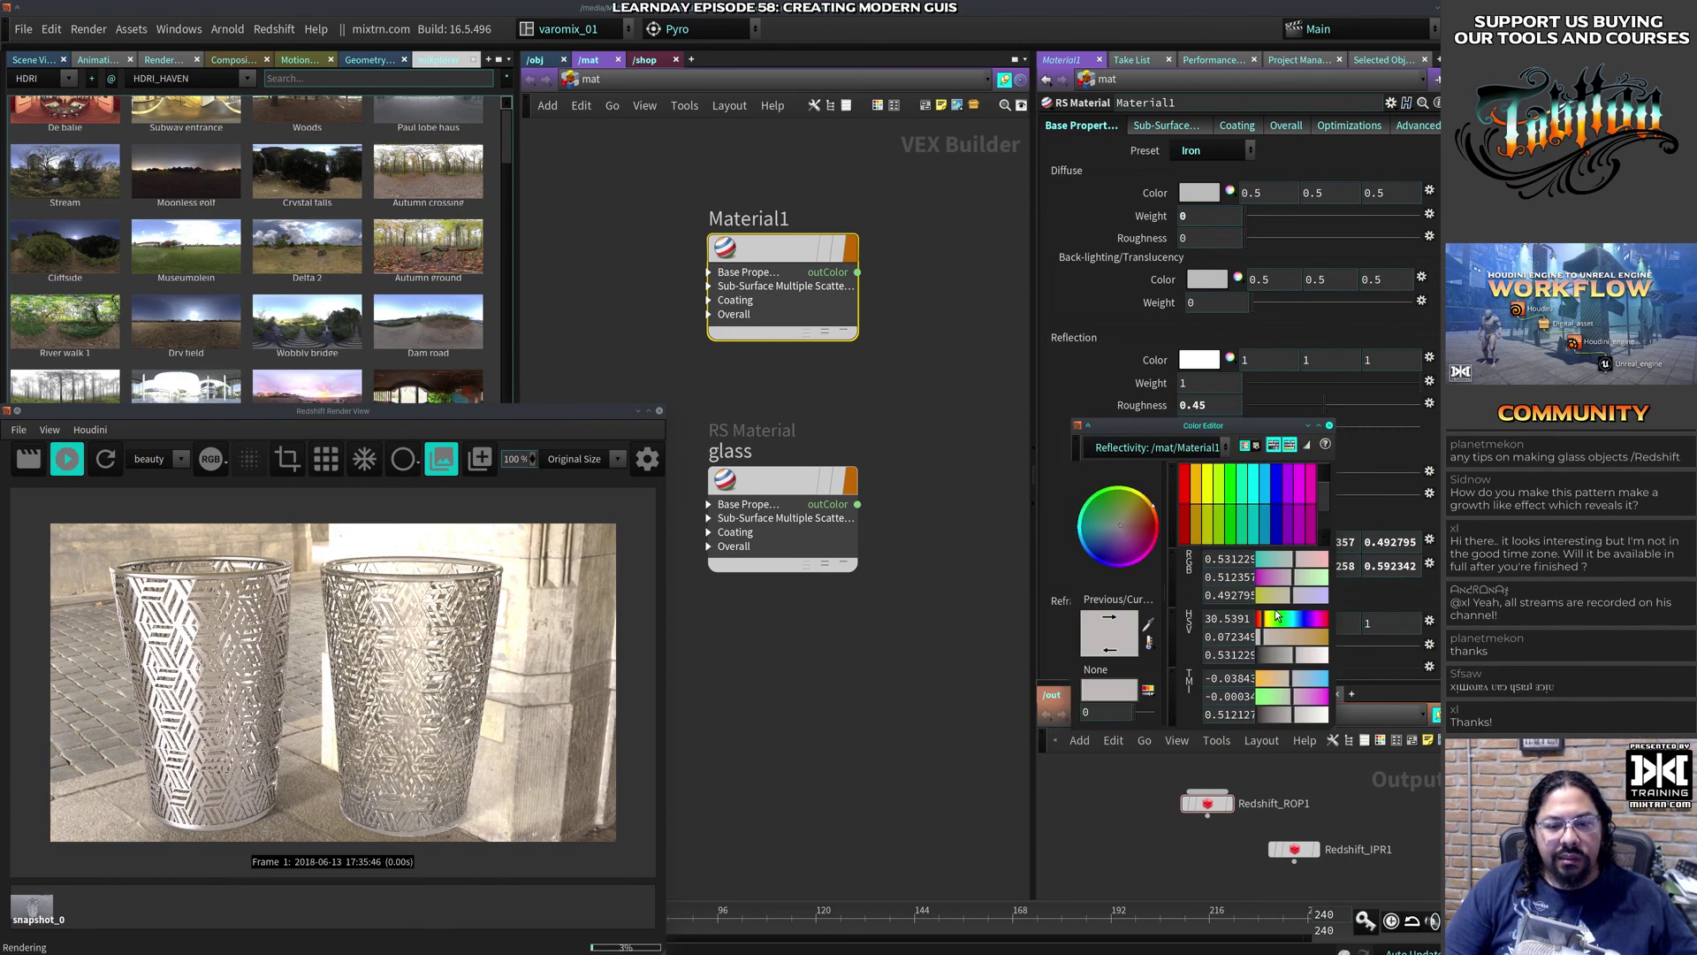
pyautogui.moveTo(1287, 671)
pyautogui.mouseDown()
pyautogui.moveTo(1257, 645)
pyautogui.moveTo(1276, 648)
pyautogui.mouseUp()
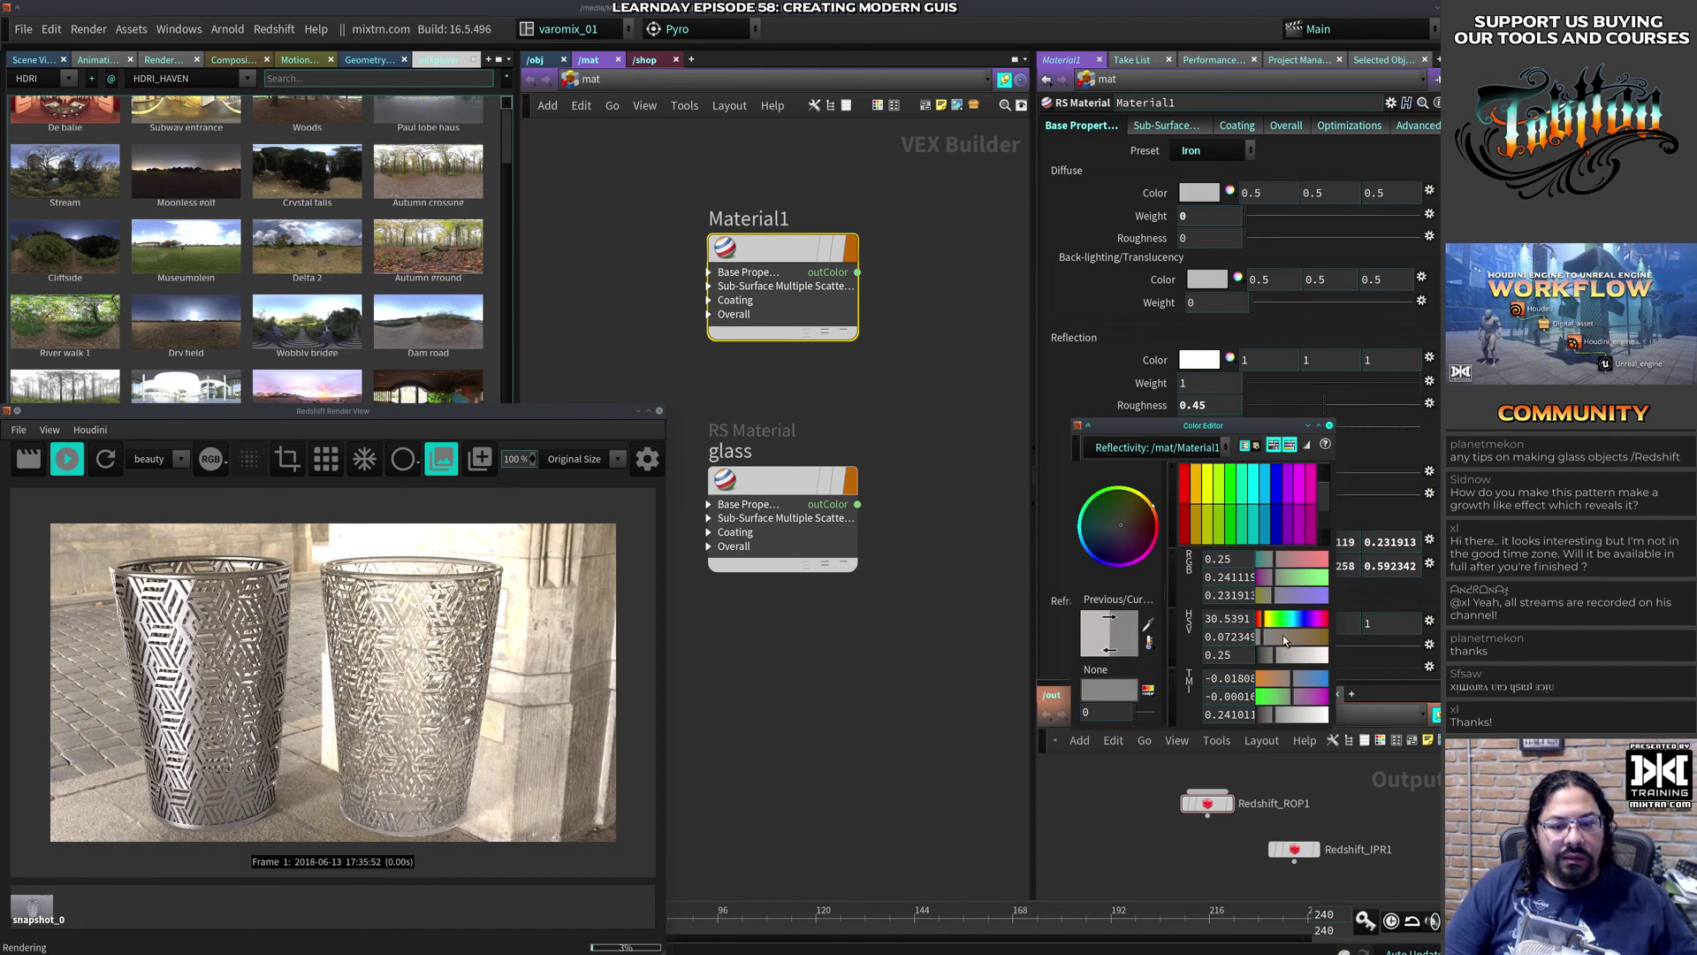
pyautogui.moveTo(1282, 635); pyautogui.dragTo(1316, 634)
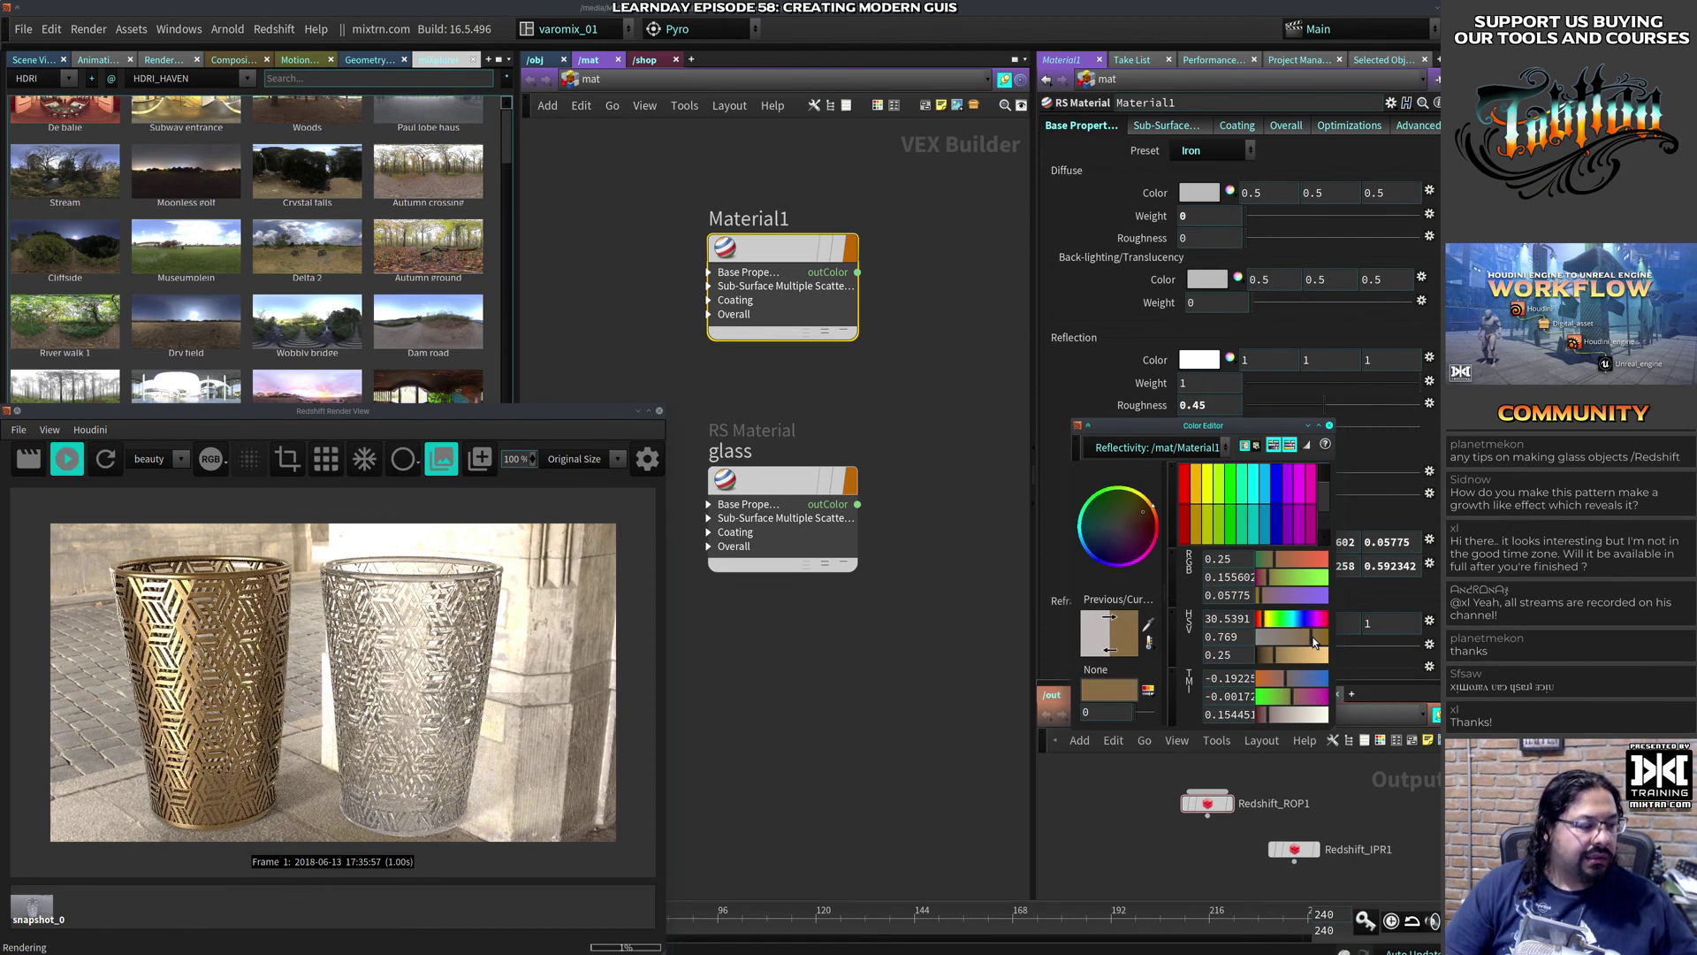
pyautogui.click(1330, 425)
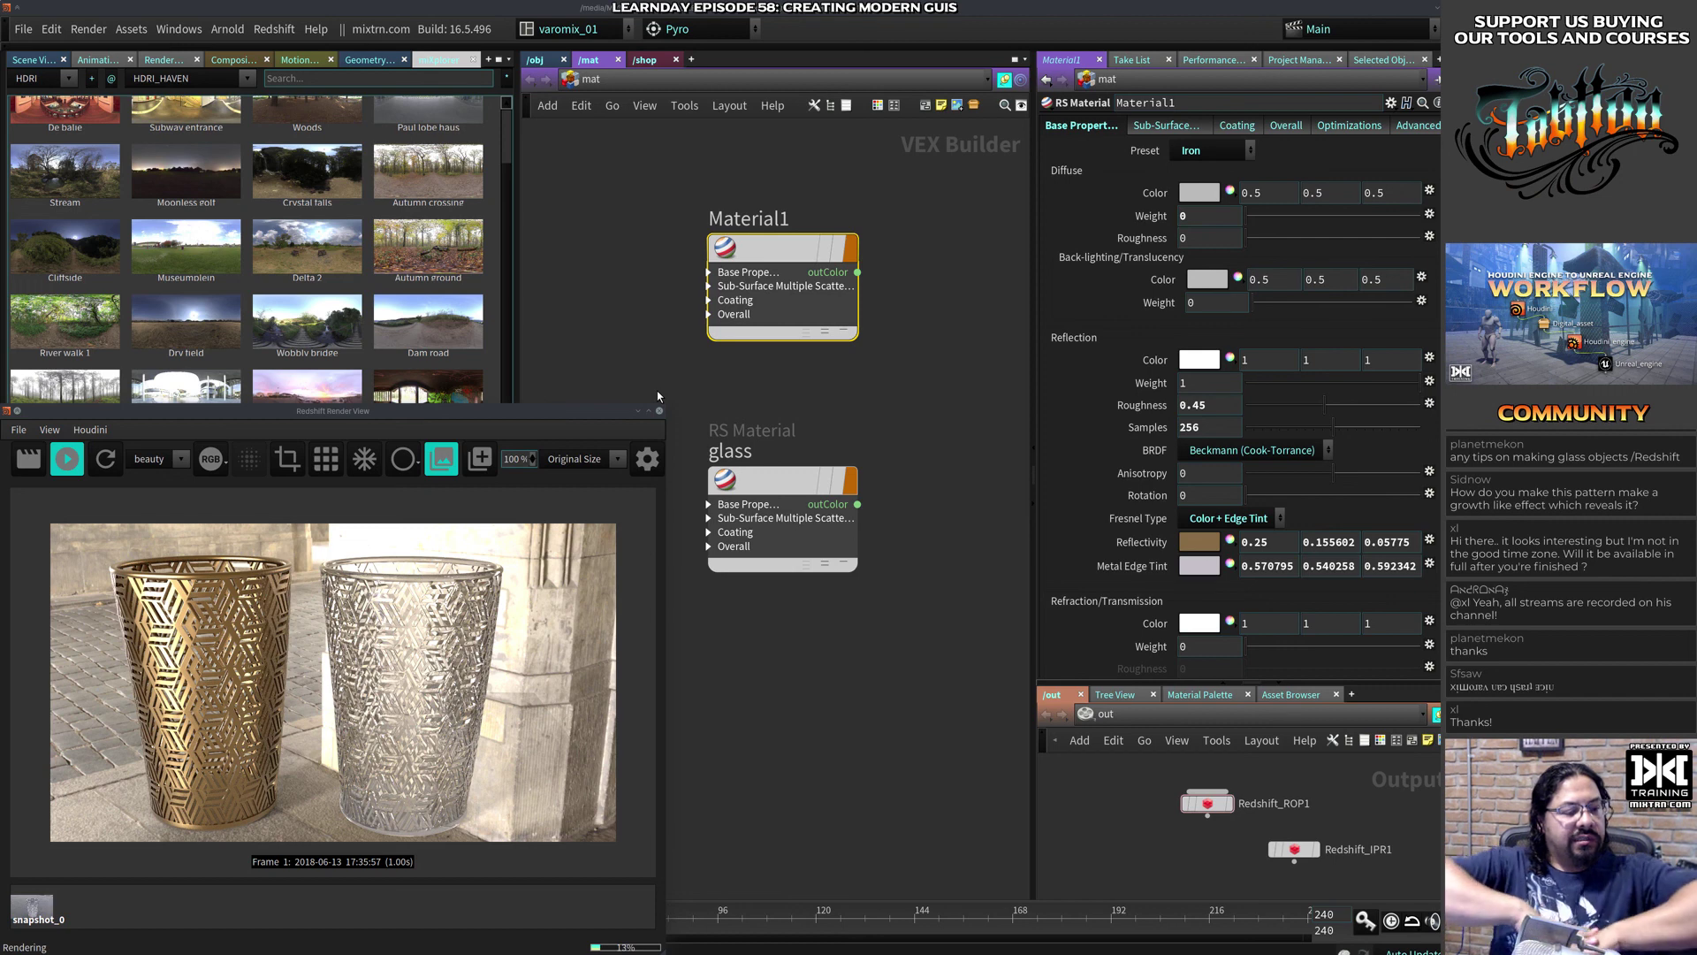
# Step: Change the environment image of rslightdome1 to Modern buildings from the HDRI Haven library and restart the render
pyautogui.scroll(1, 318, 248)
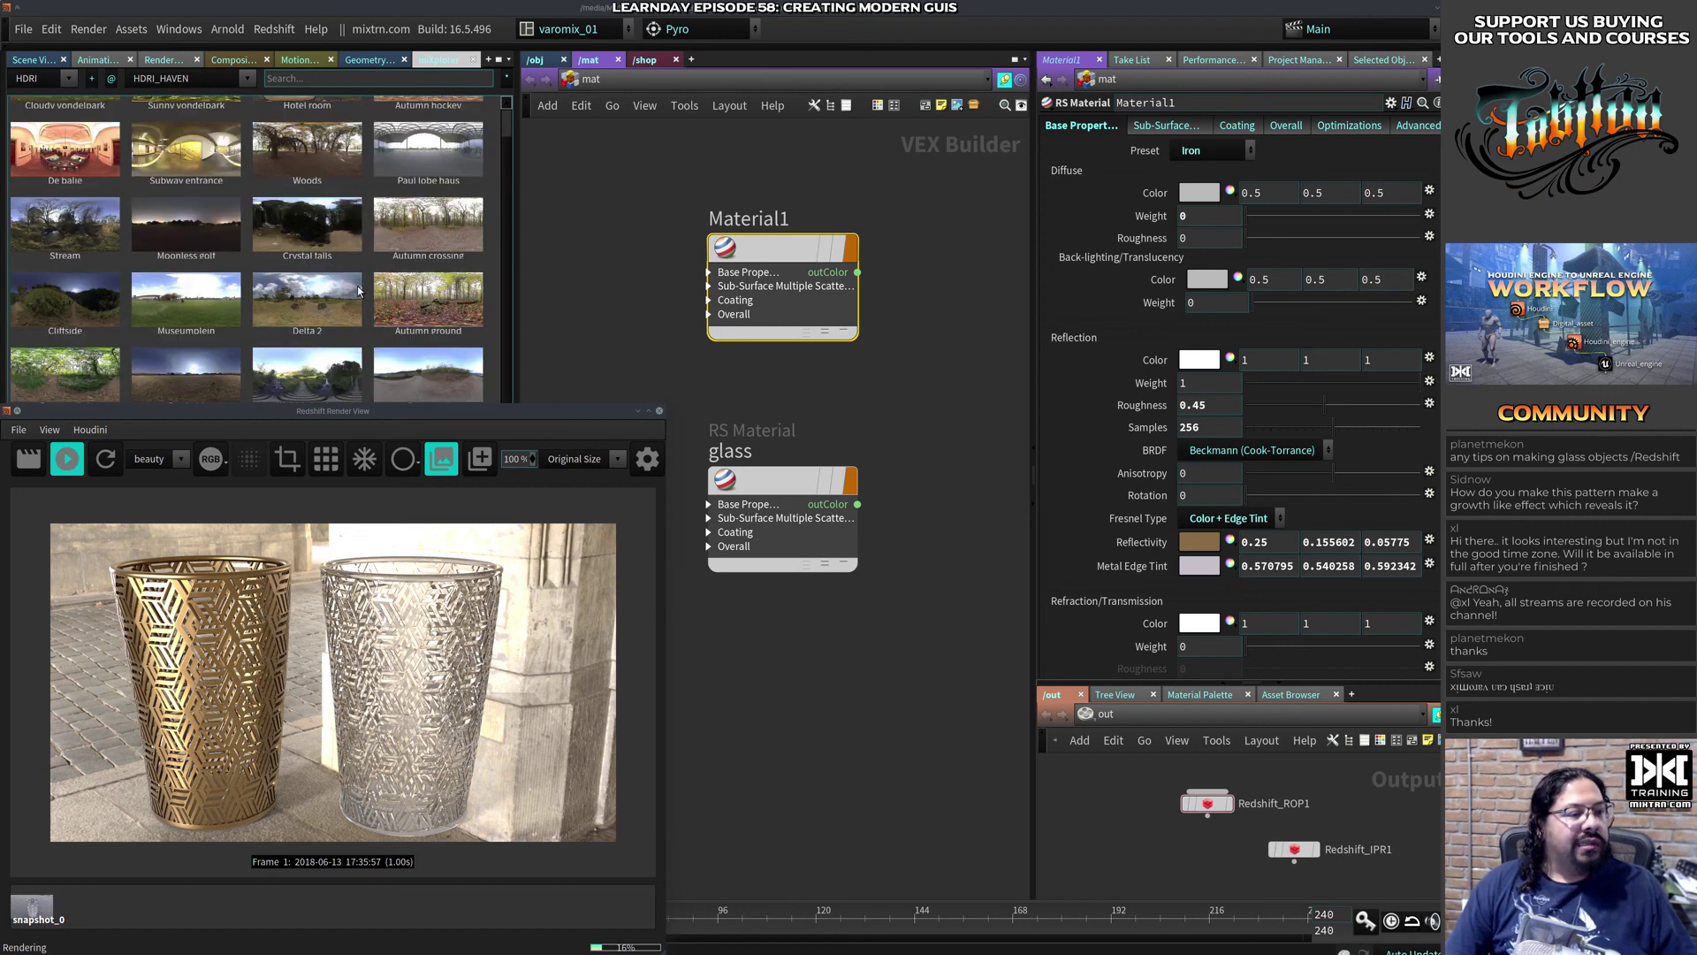
pyautogui.scroll(-4, 277, 299)
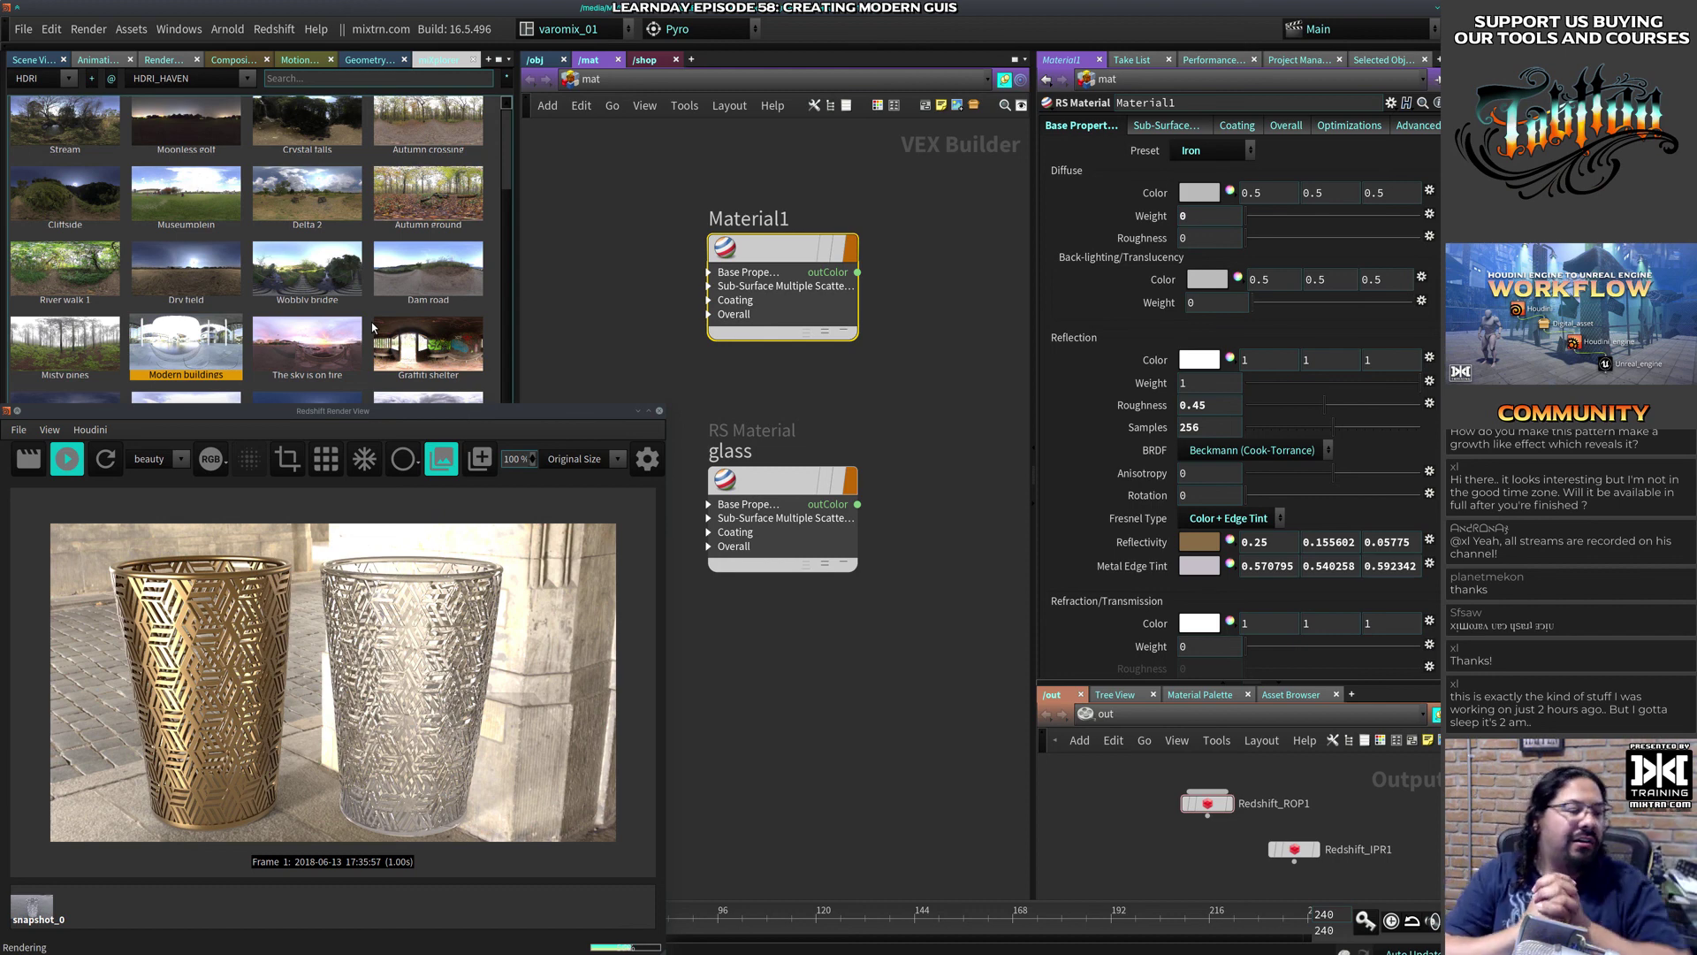
pyautogui.click(529, 78)
pyautogui.moveTo(701, 183); pyautogui.dragTo(831, 353)
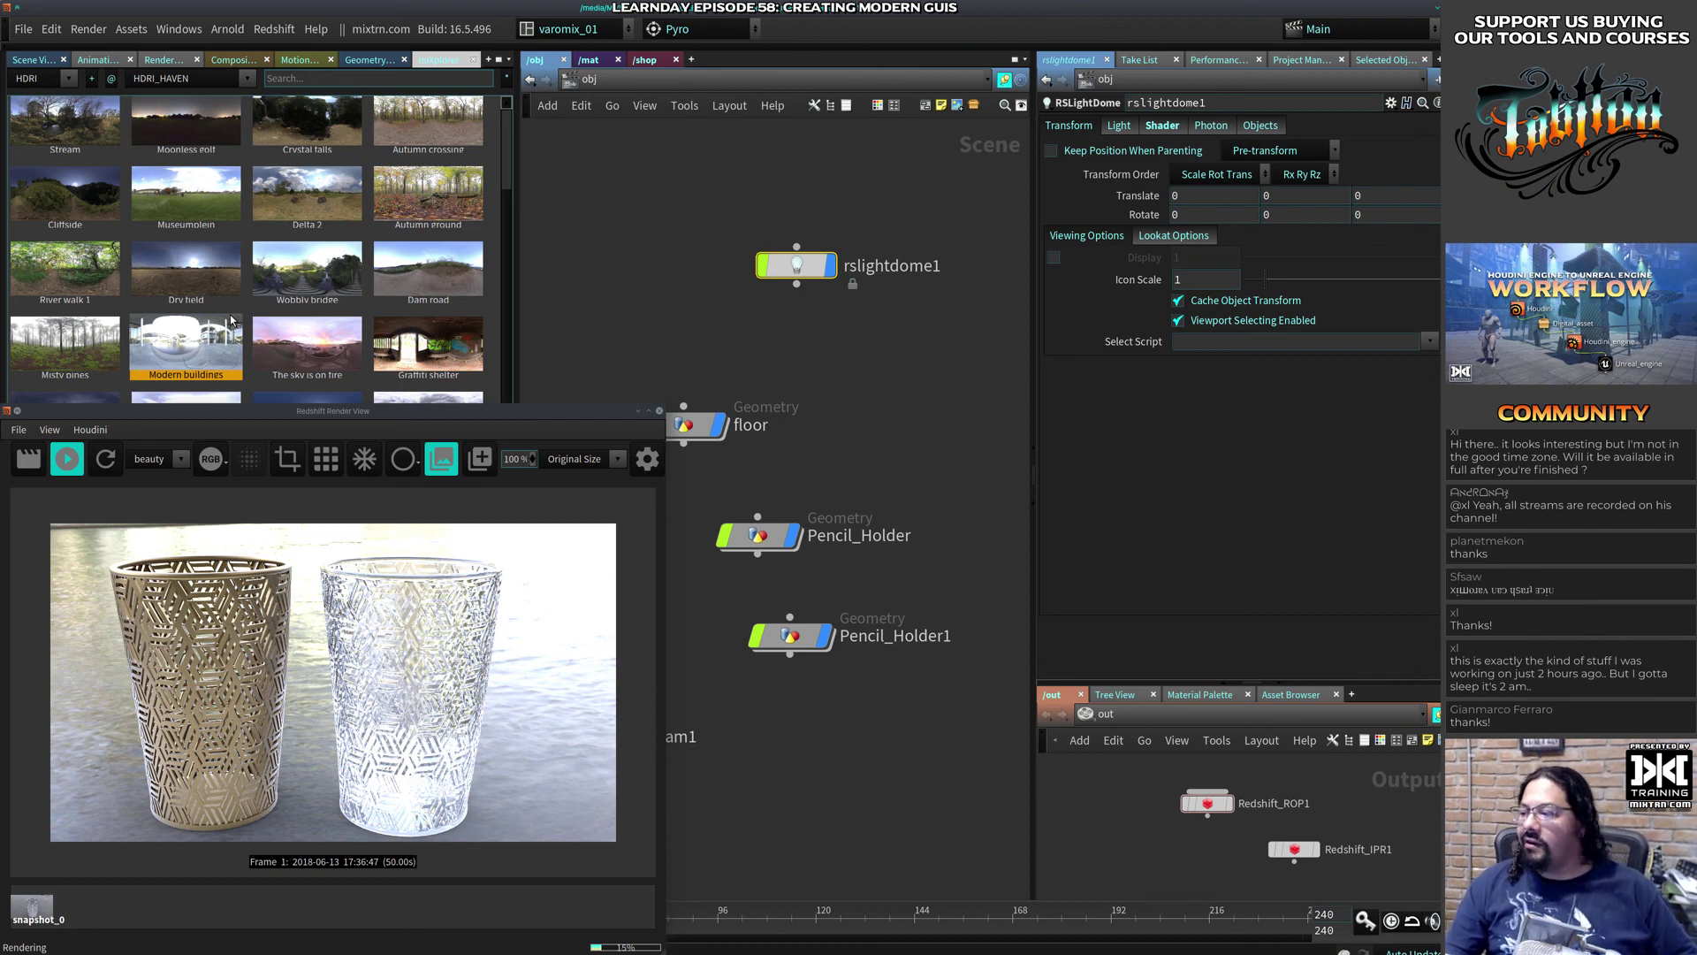
pyautogui.click(106, 459)
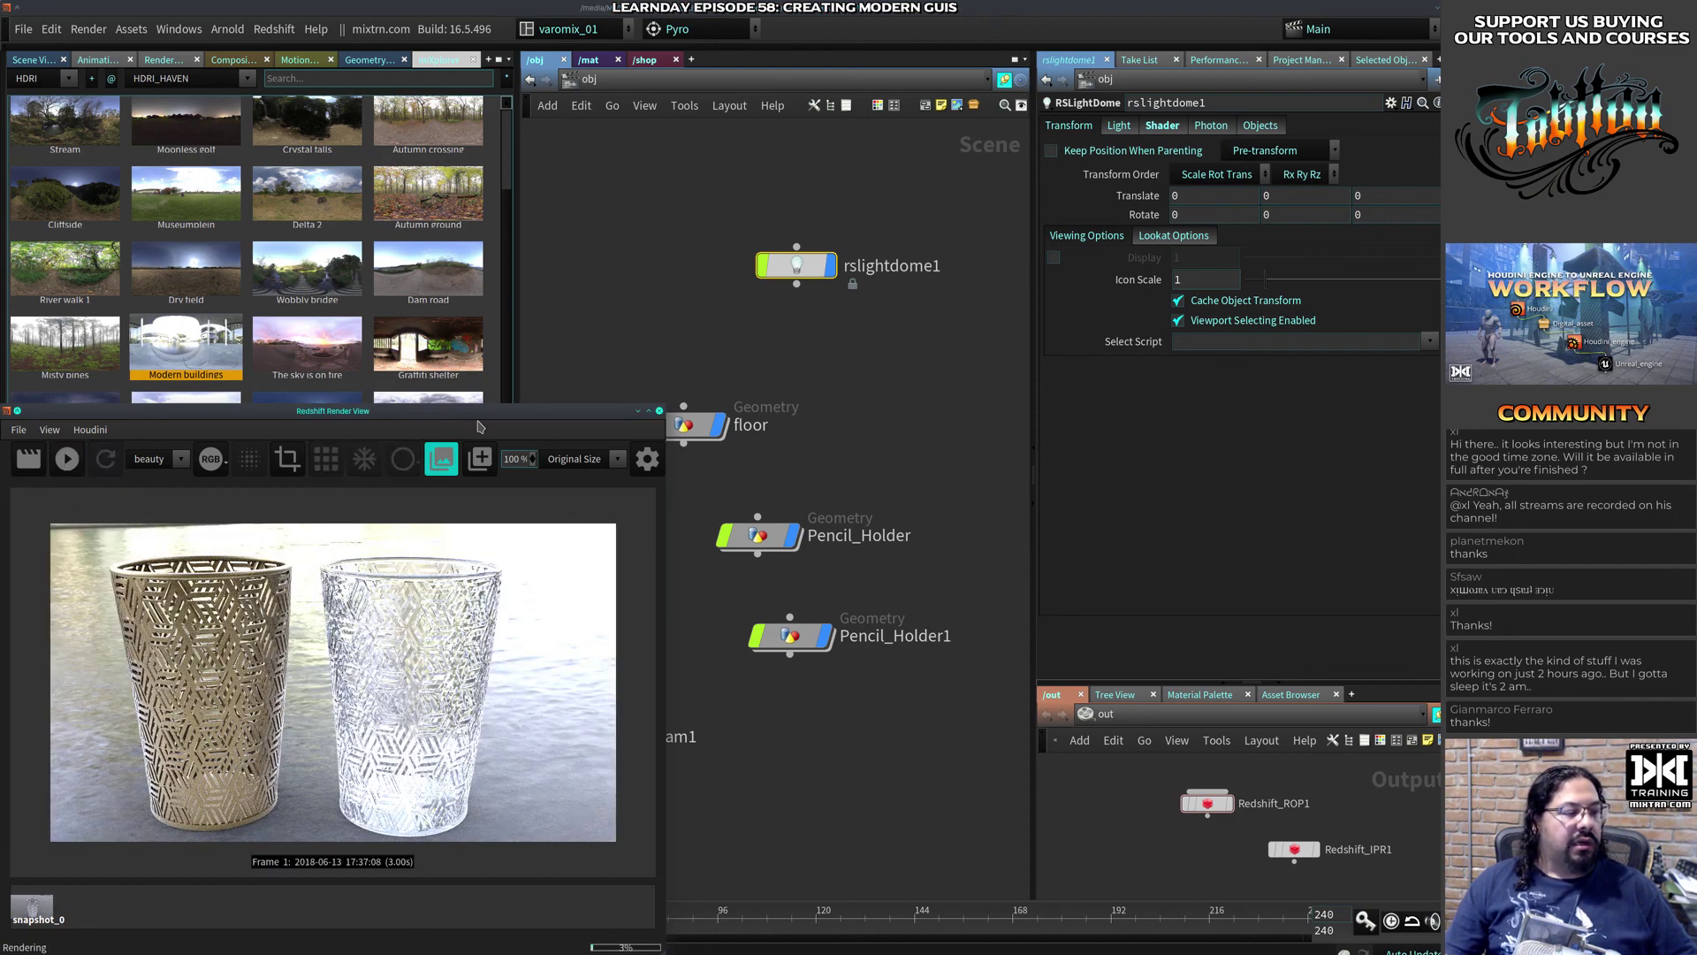
# Step: Close the Redshift render view and save the scene
pyautogui.moveTo(487, 376); pyautogui.dragTo(489, 375)
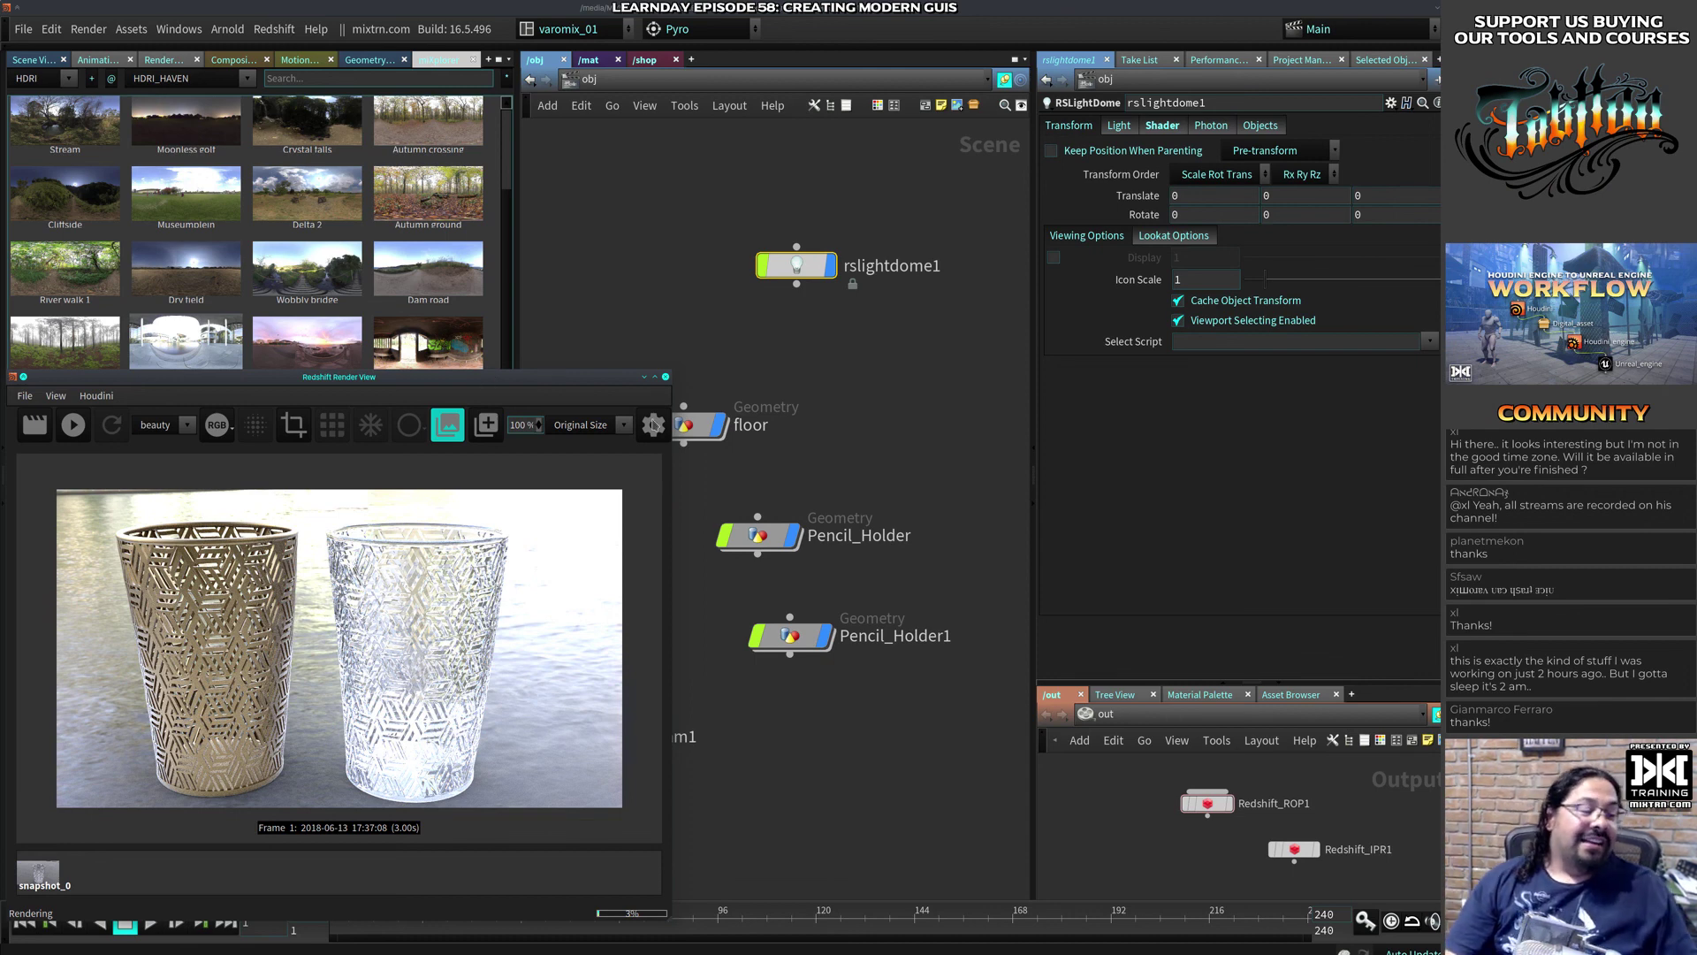
pyautogui.click(666, 377)
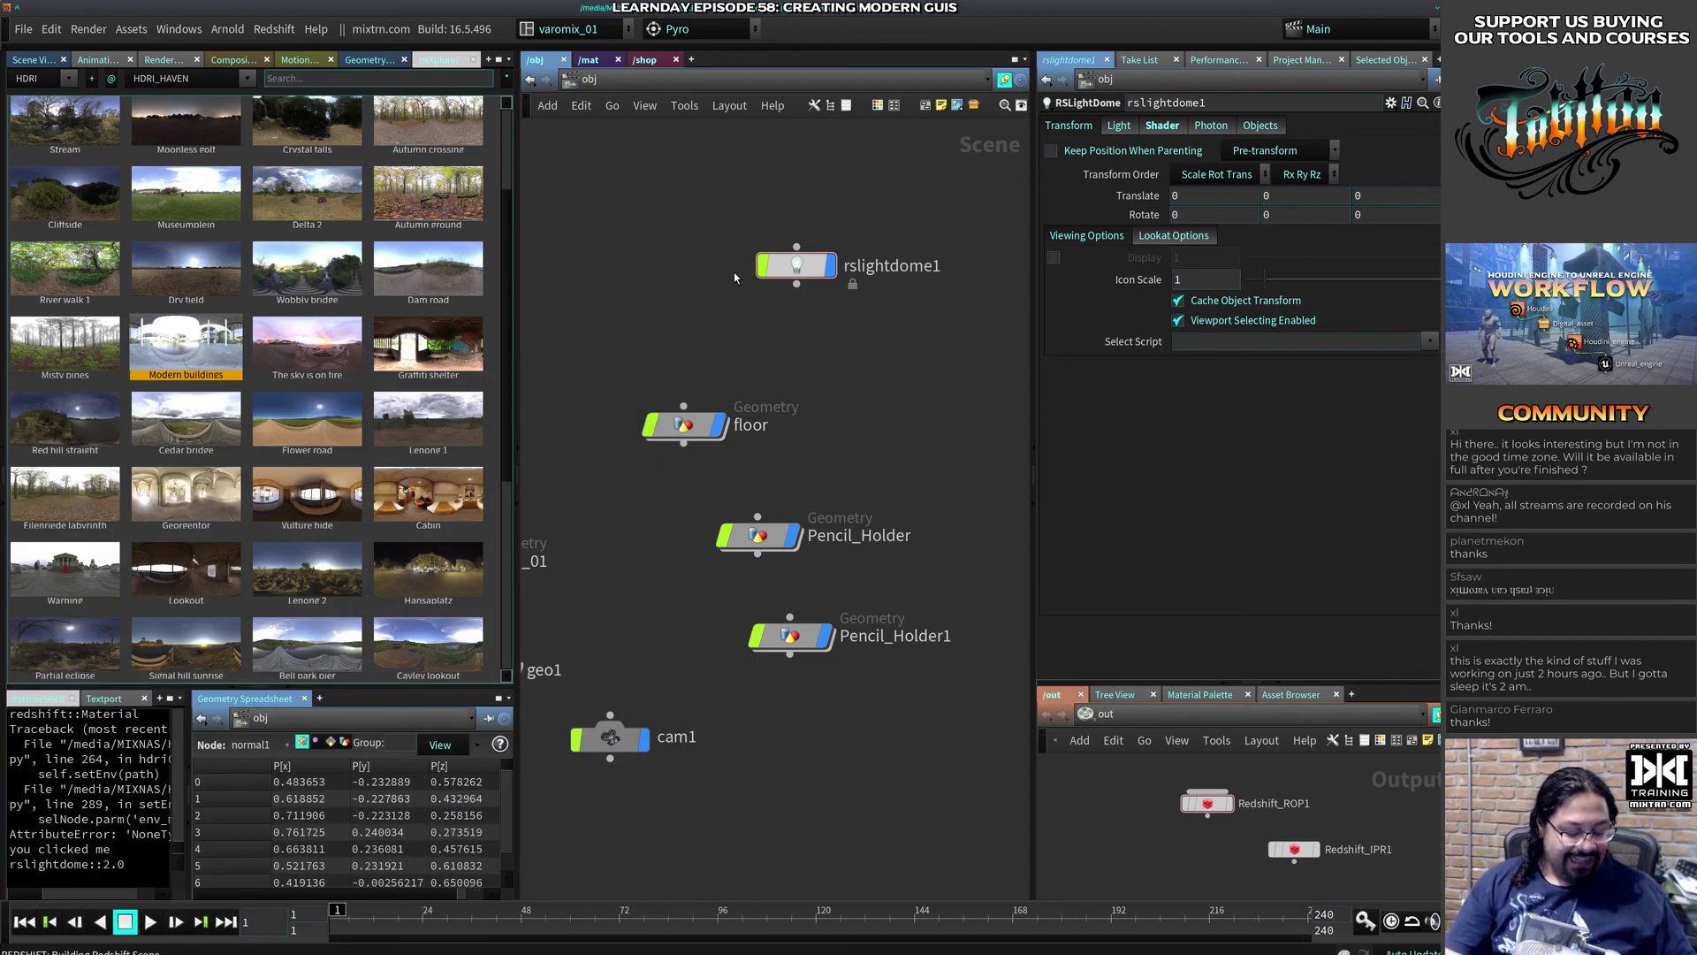
pyautogui.hotkey('ctrl', 's')
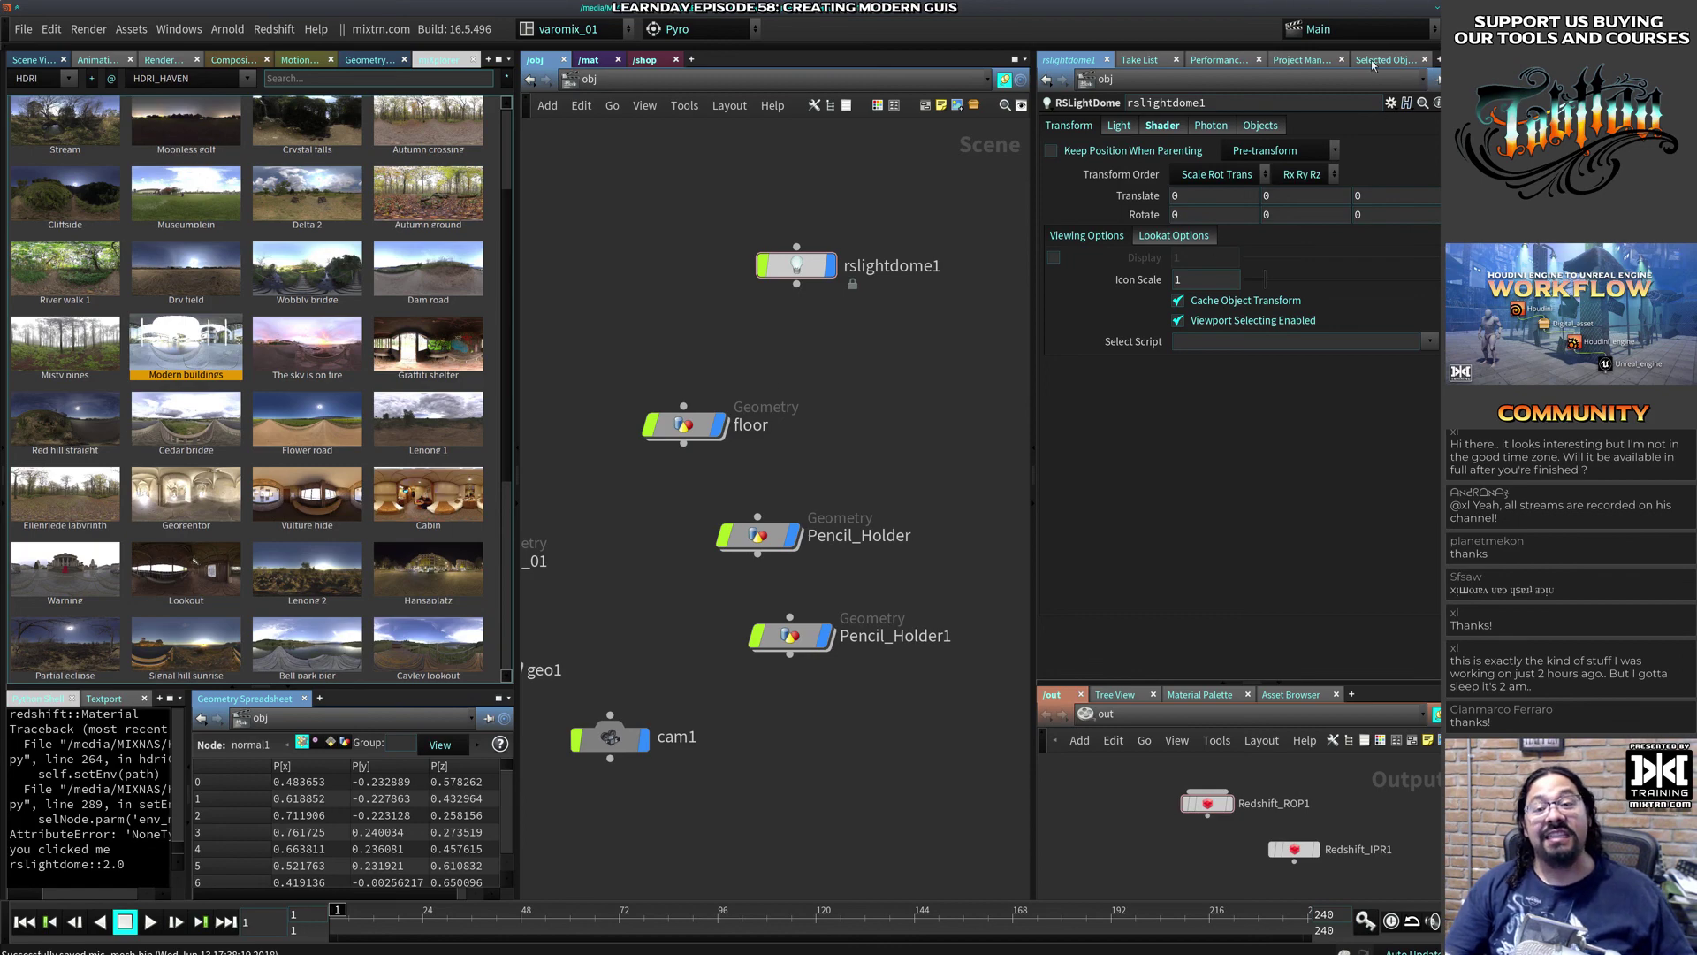
# Step: Restore the maximized Houdini window to a smaller size and move the browser and modelling windows behind it off the screen
pyautogui.click(1448, 8)
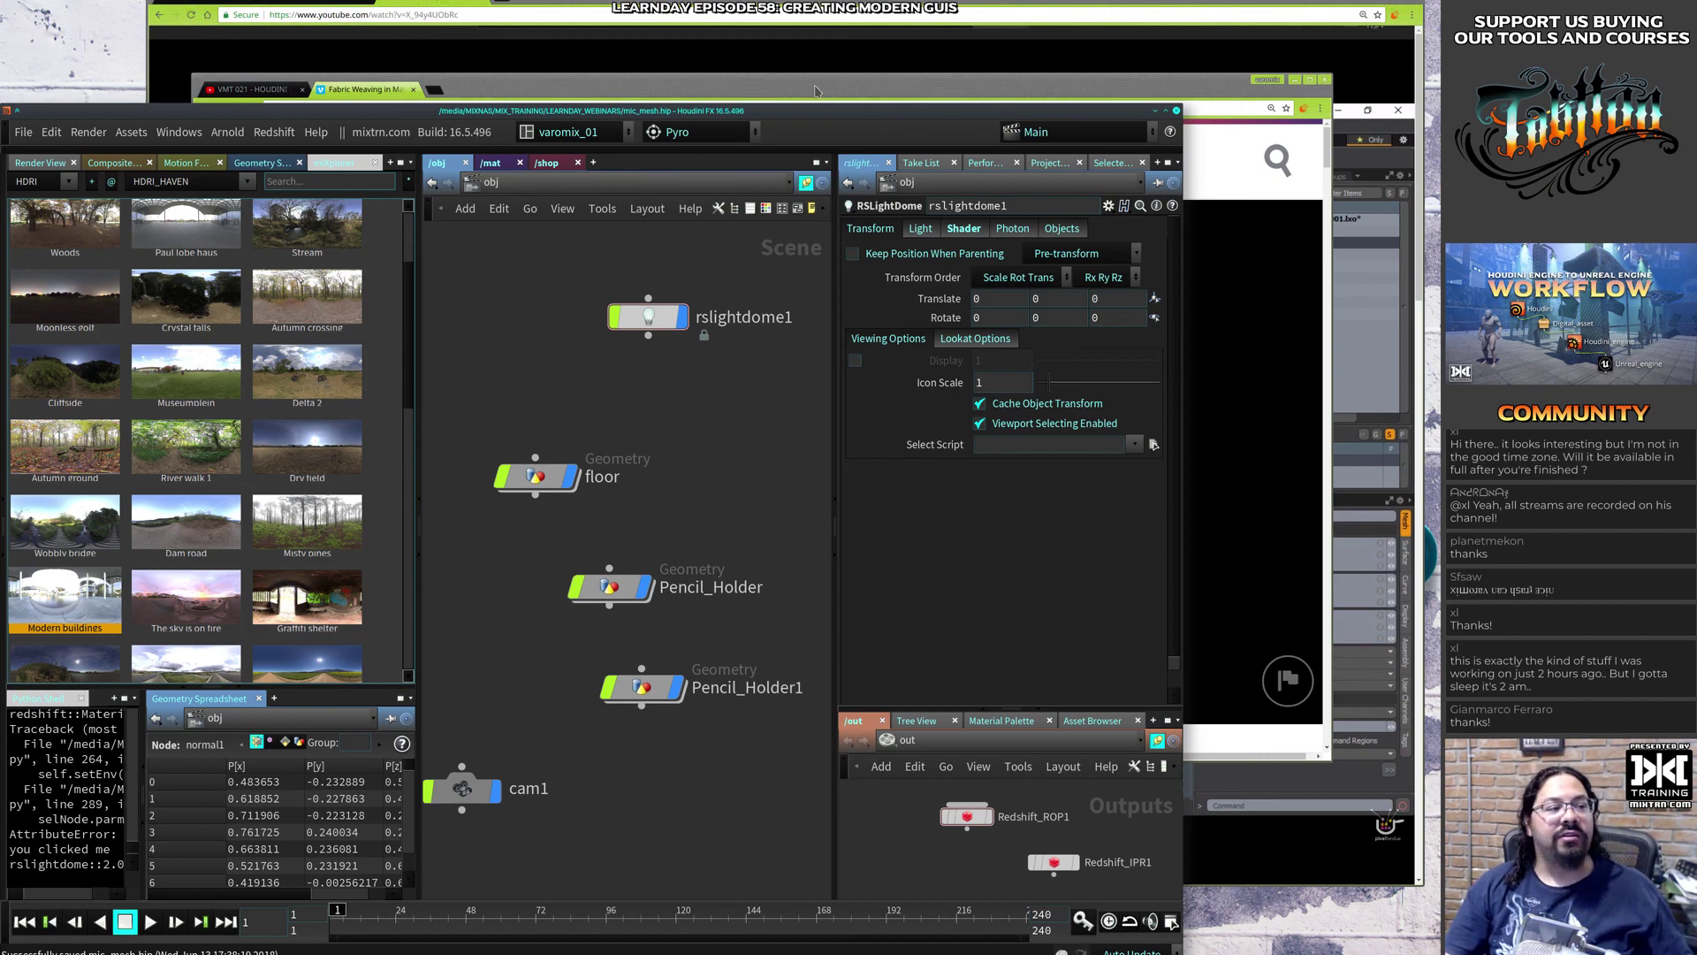
pyautogui.moveTo(579, 76); pyautogui.dragTo(1689, 115)
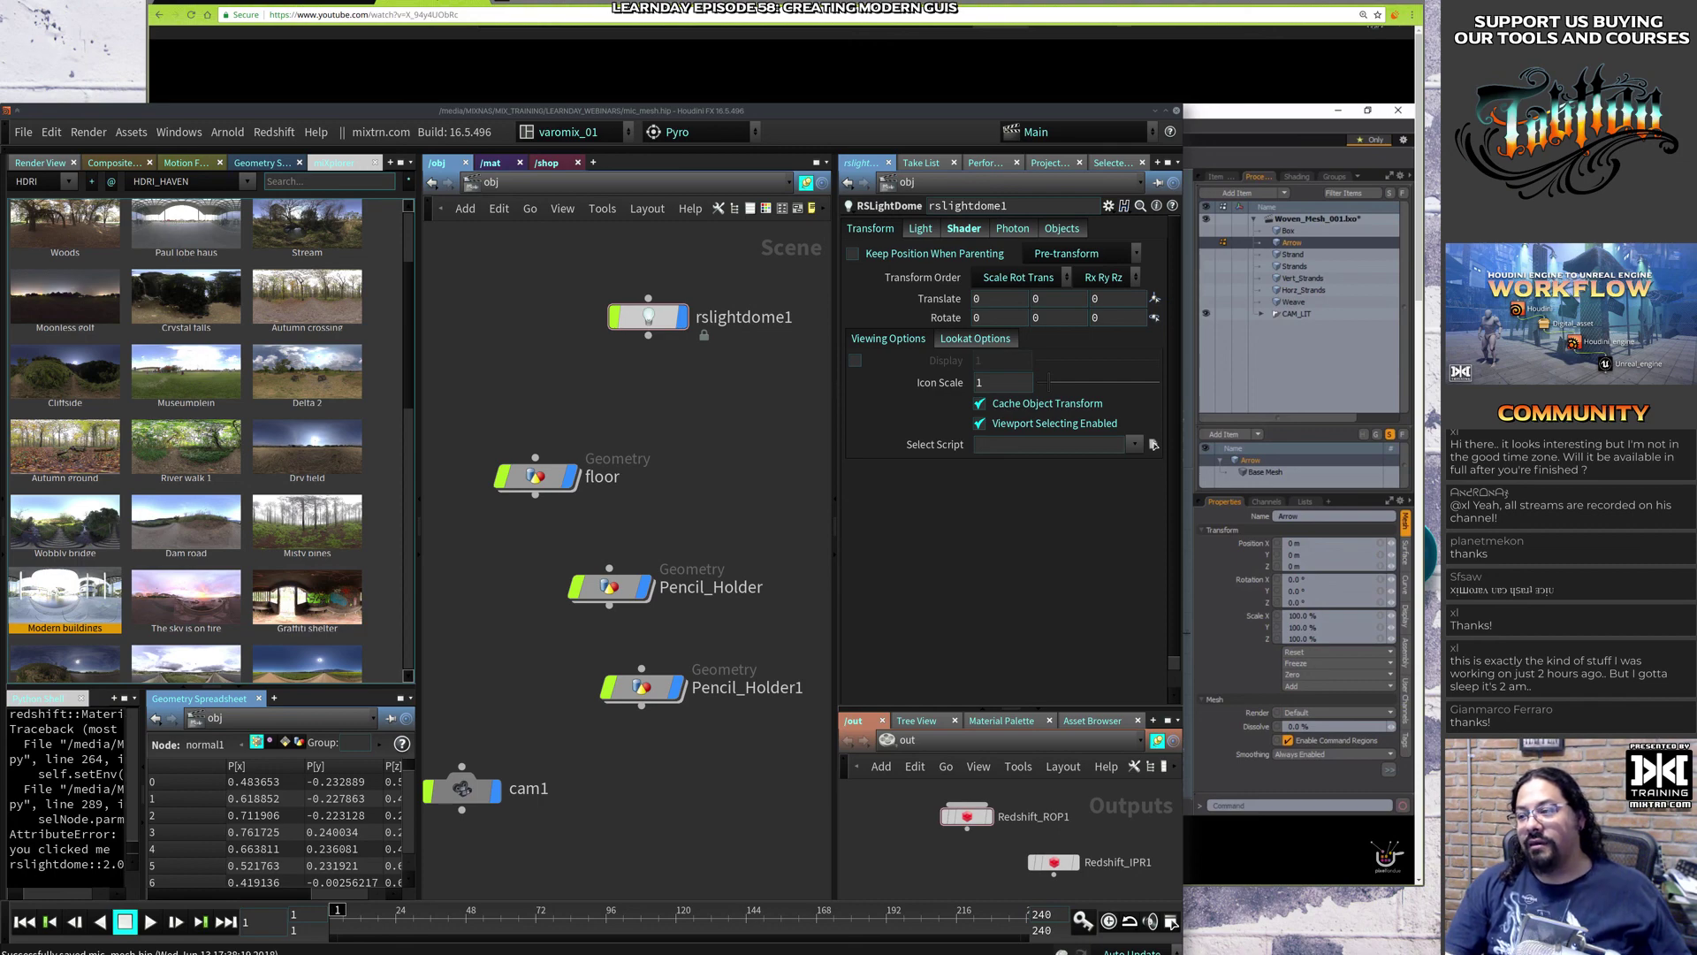
pyautogui.keyDown('alt'); pyautogui.moveTo(372, 89); pyautogui.dragTo(1635, 180); pyautogui.keyUp('alt')
pyautogui.click(329, 196)
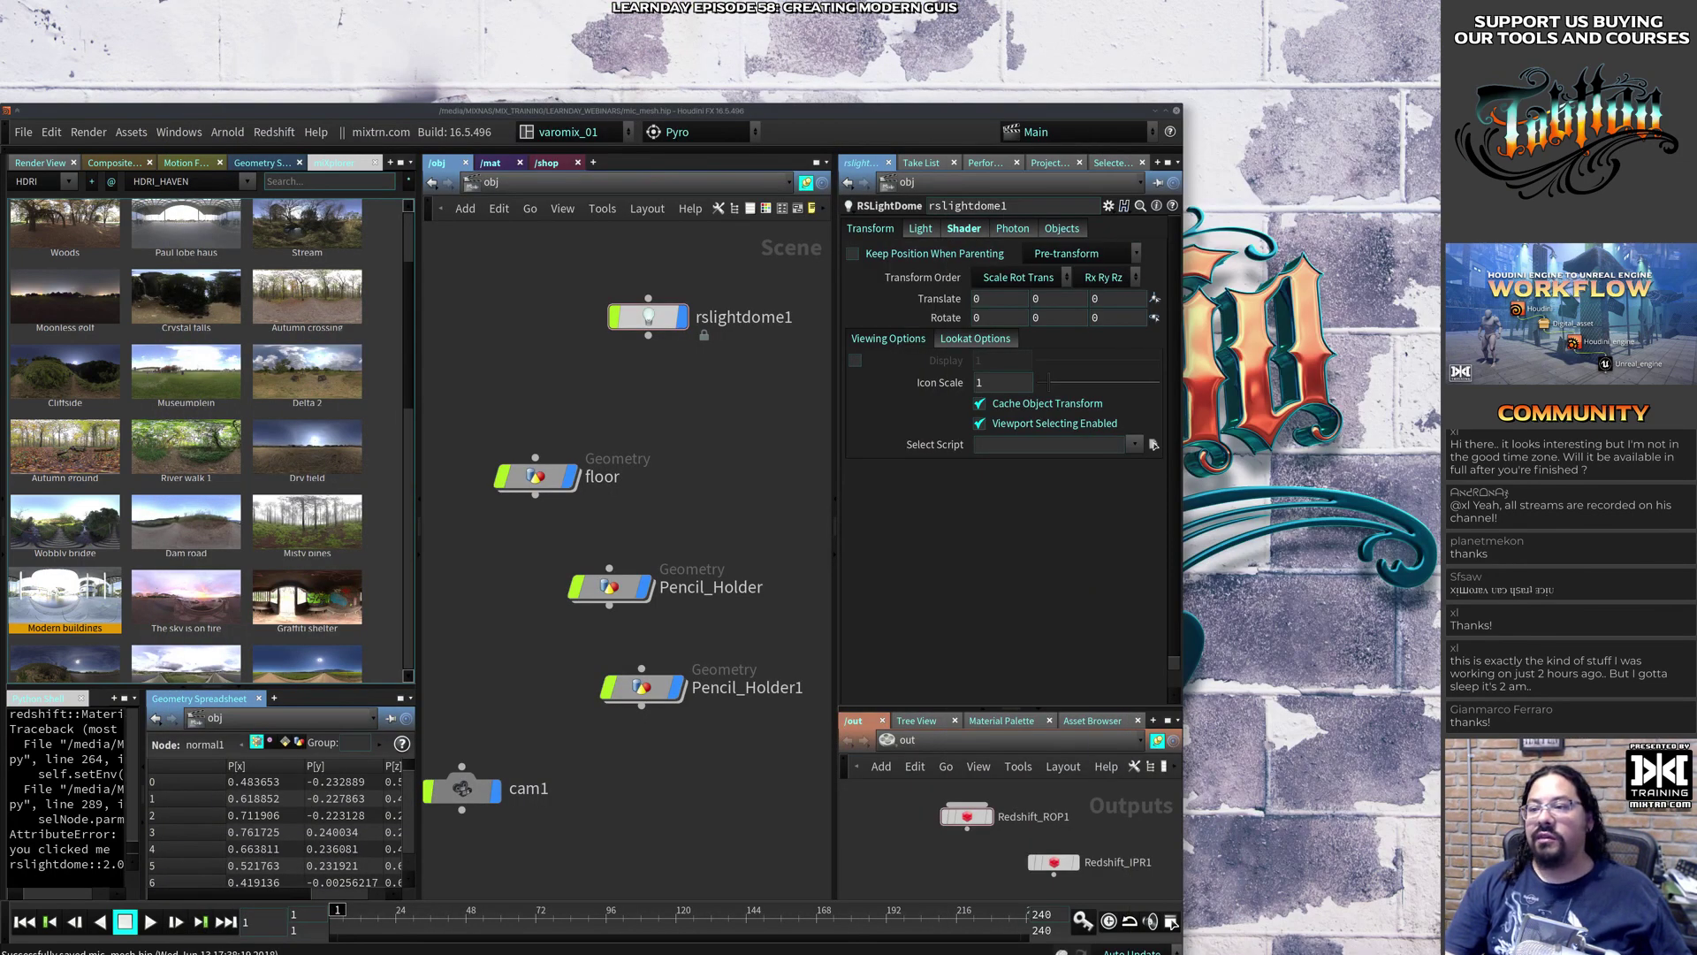